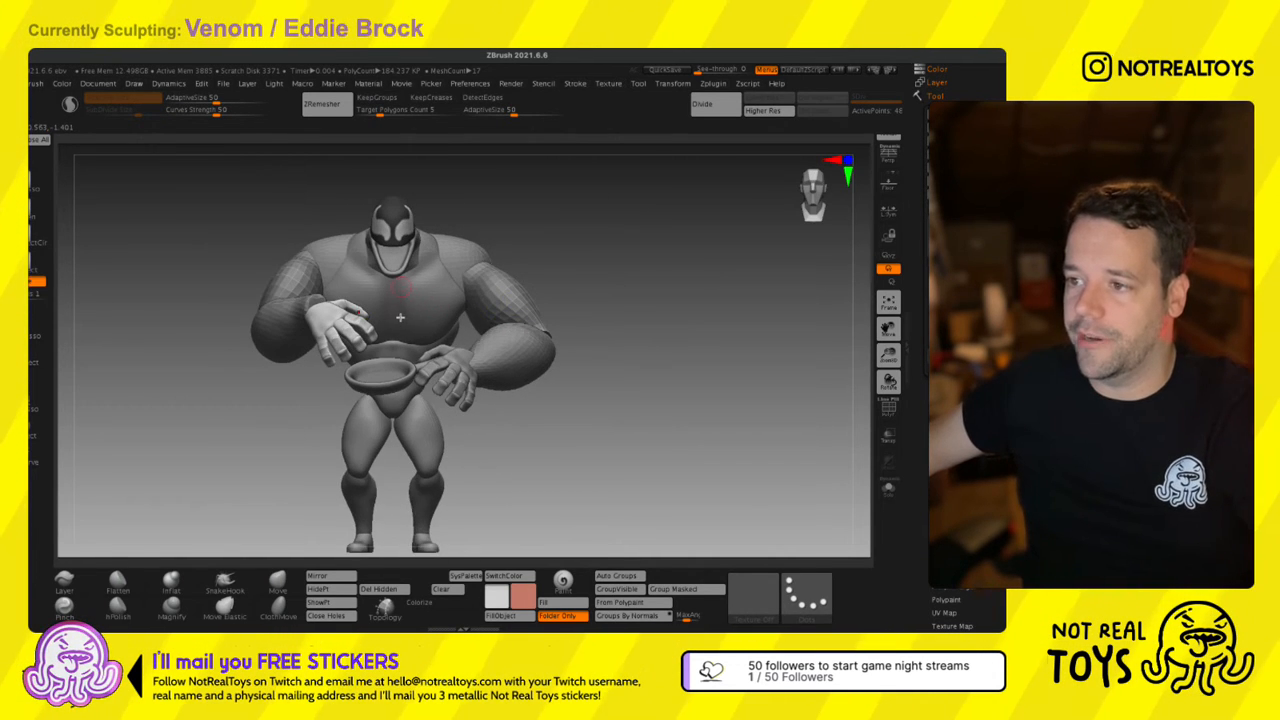
right_click_drag(400, 317, 577, 310, "alt")
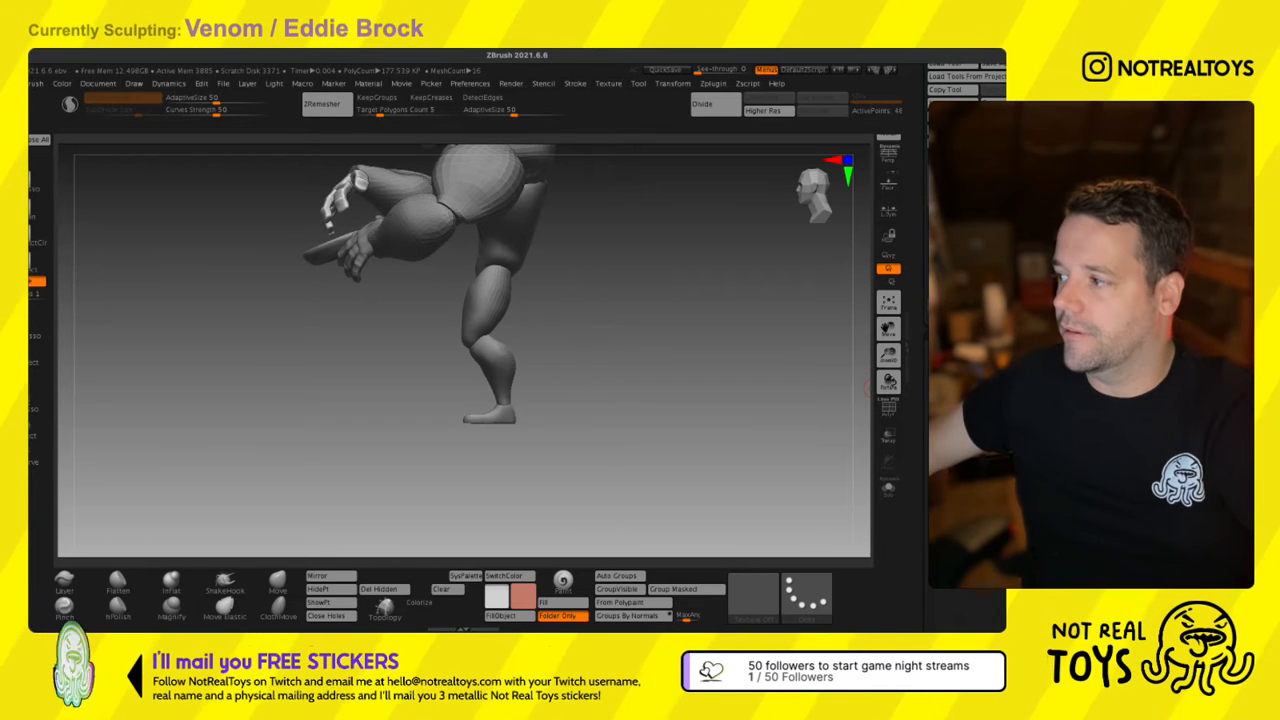
mouse_move(947, 626)
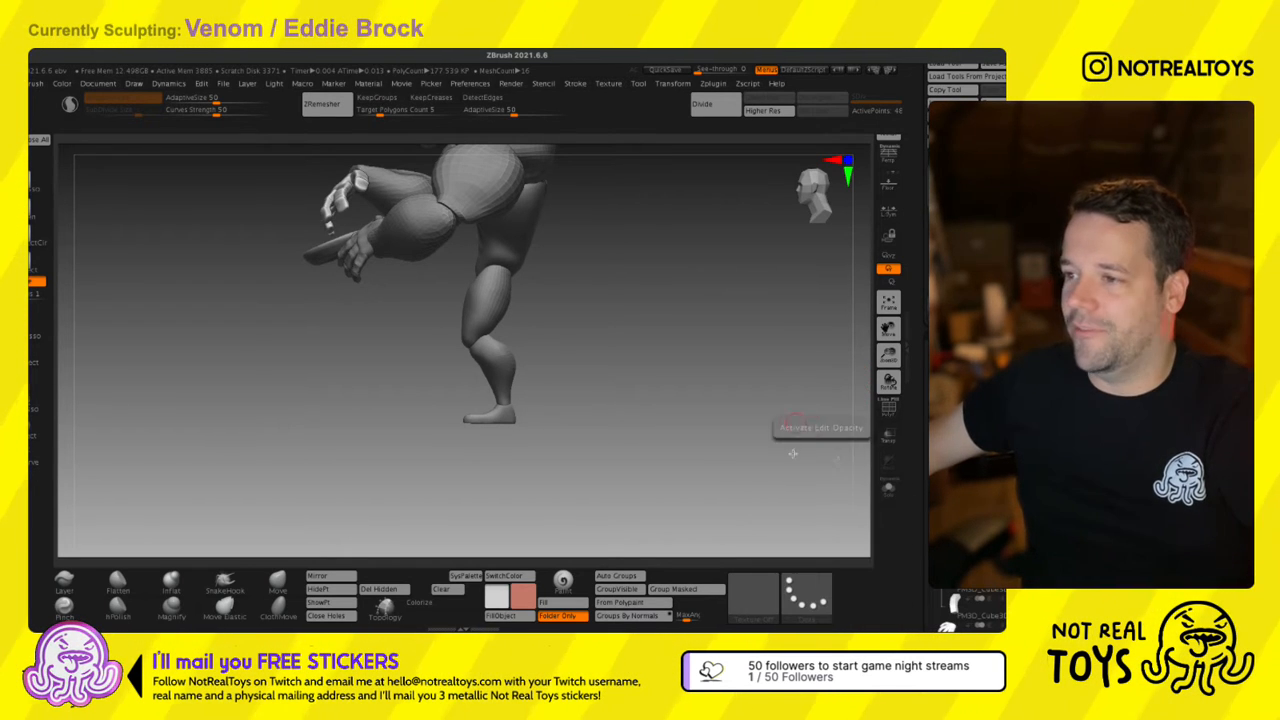
right_click_drag(740, 400, 688, 407)
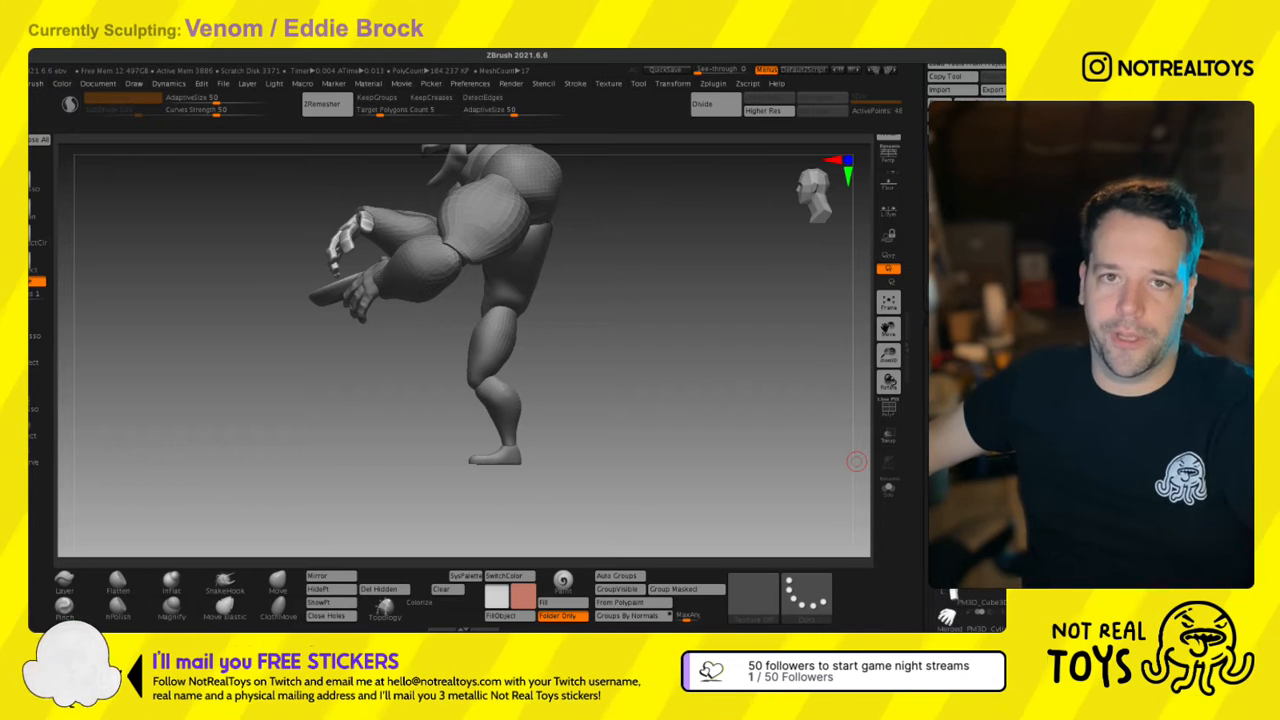
mouse_move(849, 393)
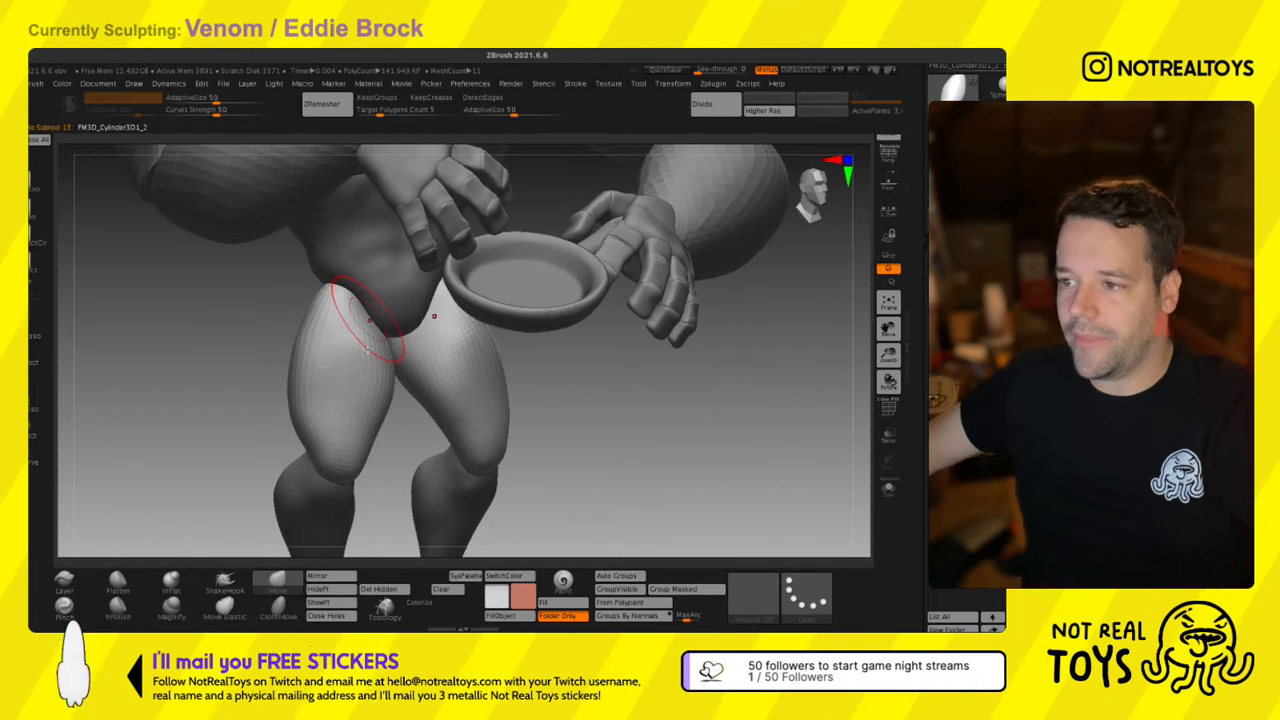
Reshape the tops of both thighs with the Move brush where they meet the pelvis.
left_click_drag(370, 318, 375, 341)
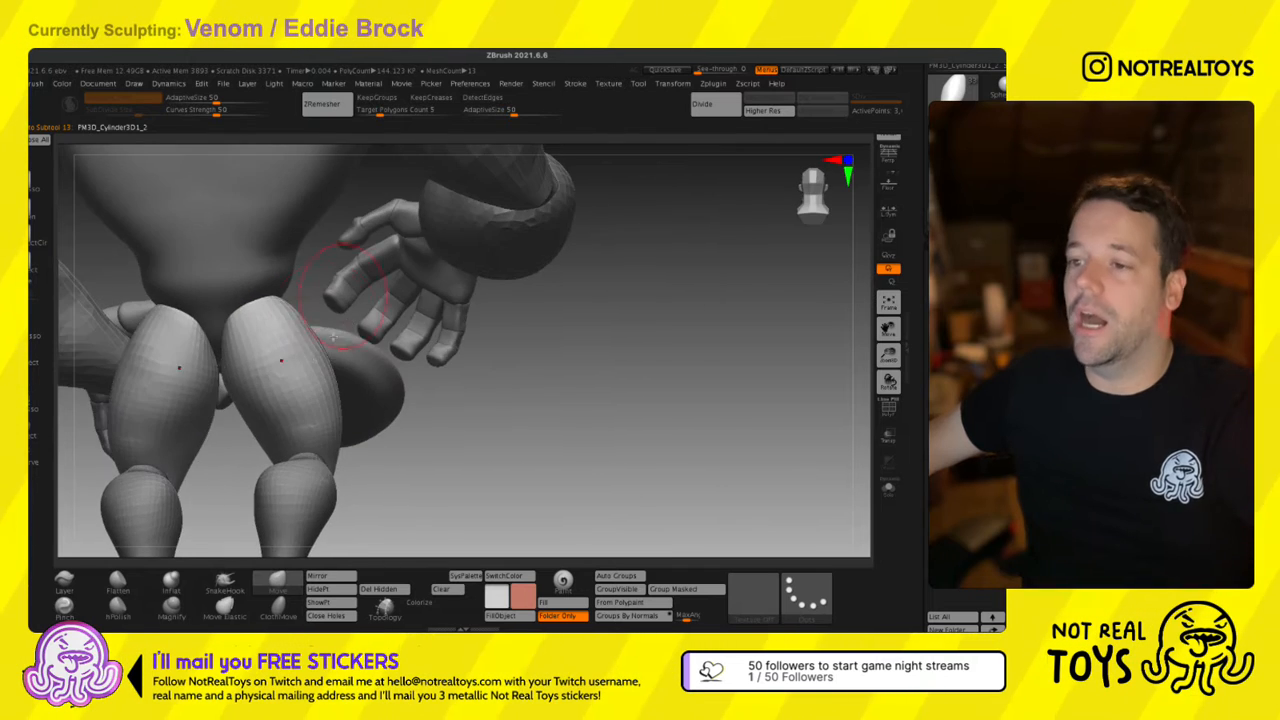
mouse_move(333, 337)
left_mouse_down("alt")
mouse_move(425, 389)
mouse_move(325, 409)
mouse_move(329, 386)
mouse_move(354, 394)
left_mouse_up("alt")
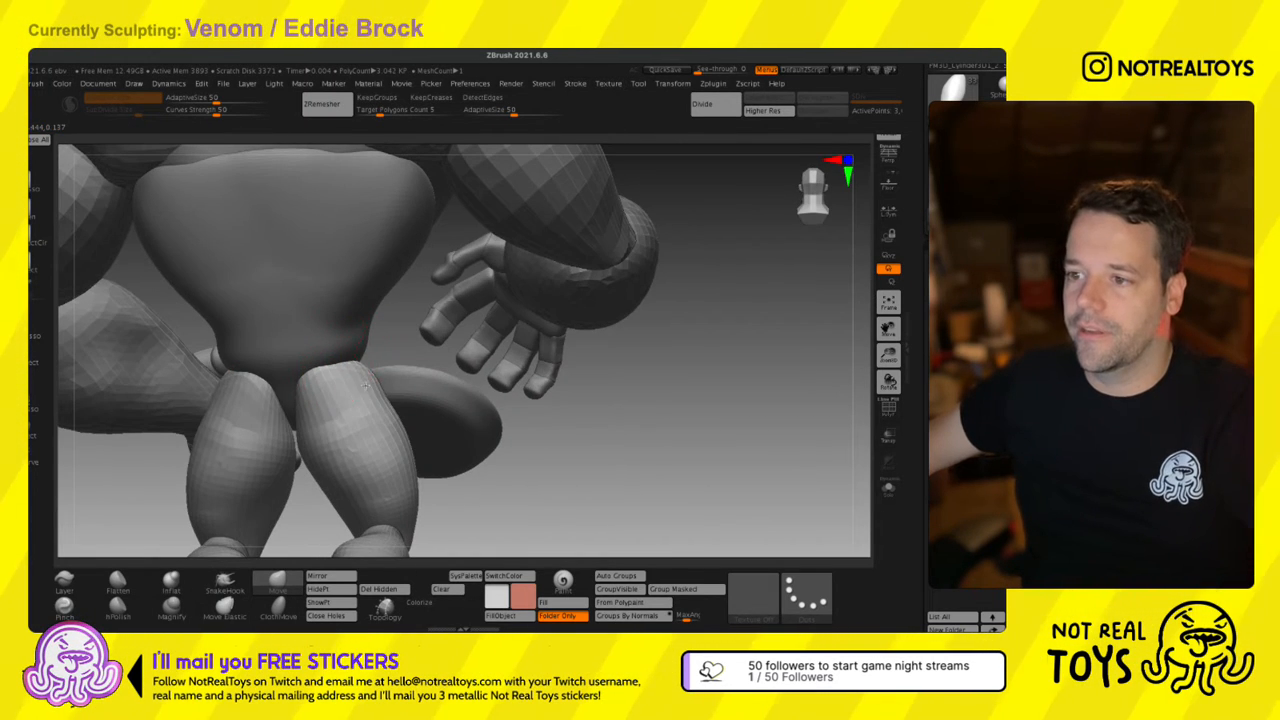
left_click_drag(295, 432, 363, 420)
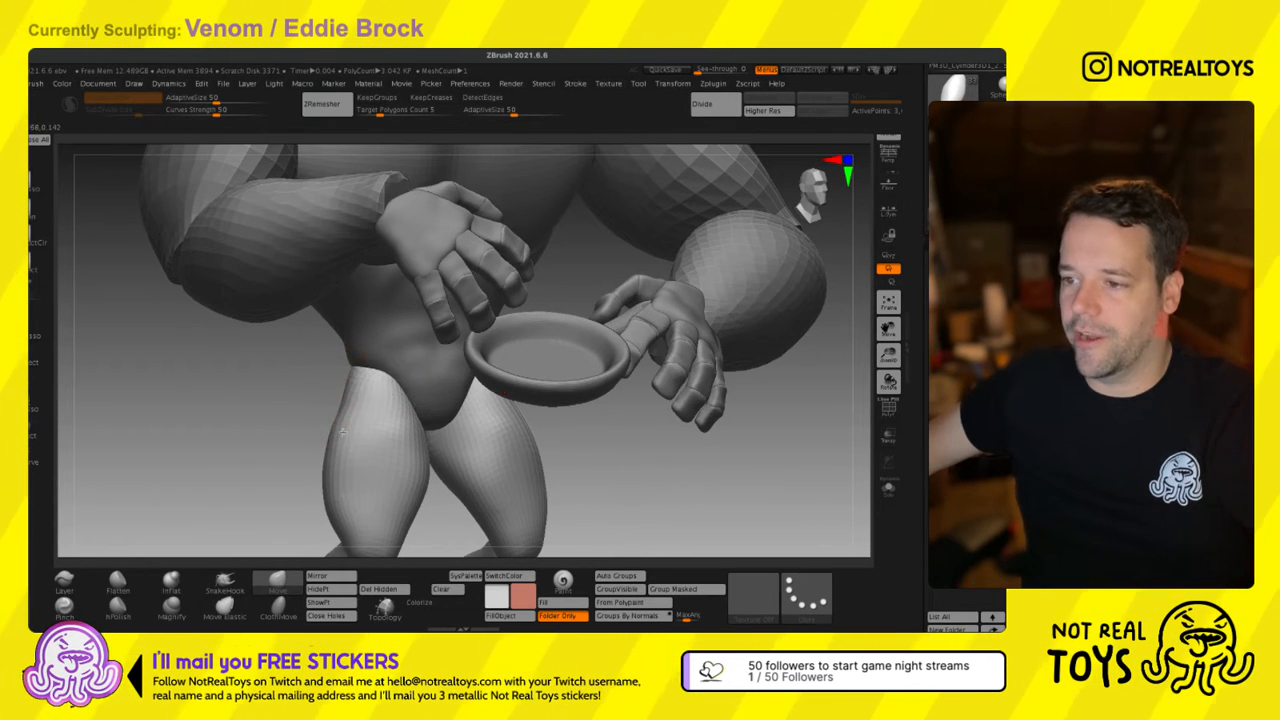
mouse_move(336, 428)
left_mouse_down()
mouse_move(330, 478)
mouse_move(385, 390)
mouse_move(437, 447)
mouse_move(423, 514)
left_mouse_up()
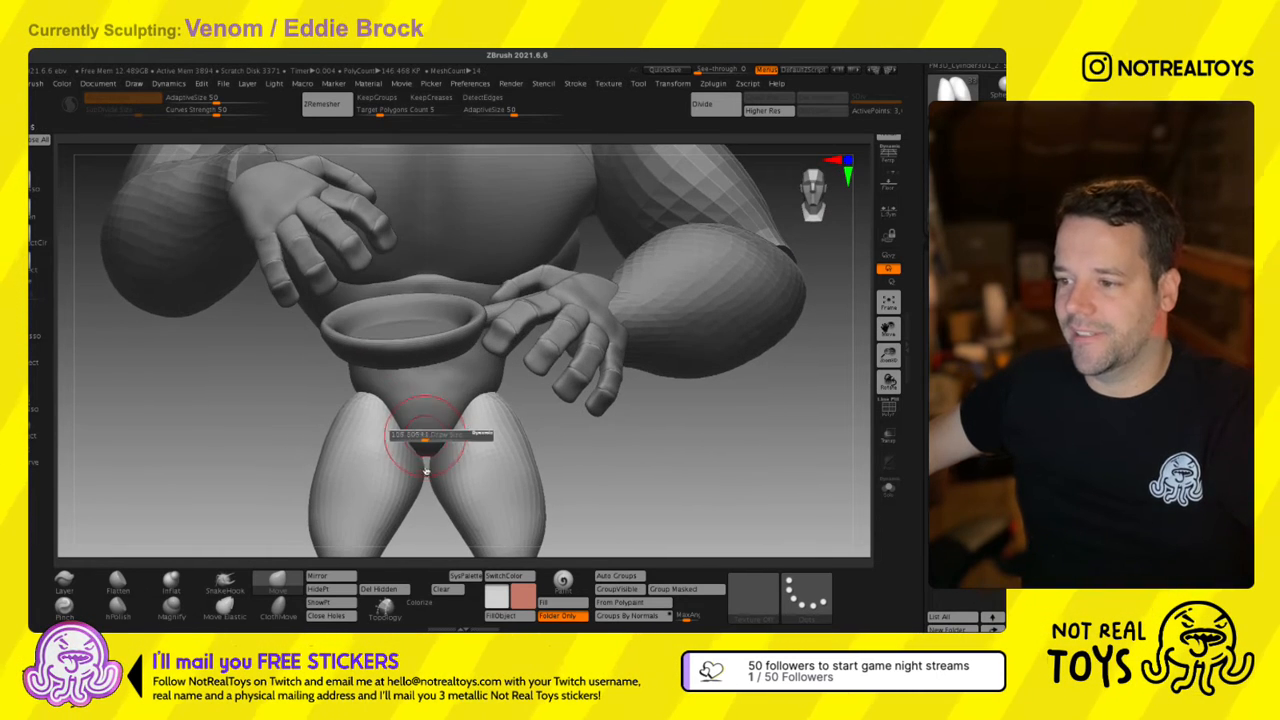
mouse_move(405, 455)
left_mouse_down()
mouse_move(428, 505)
mouse_move(429, 363)
left_mouse_up()
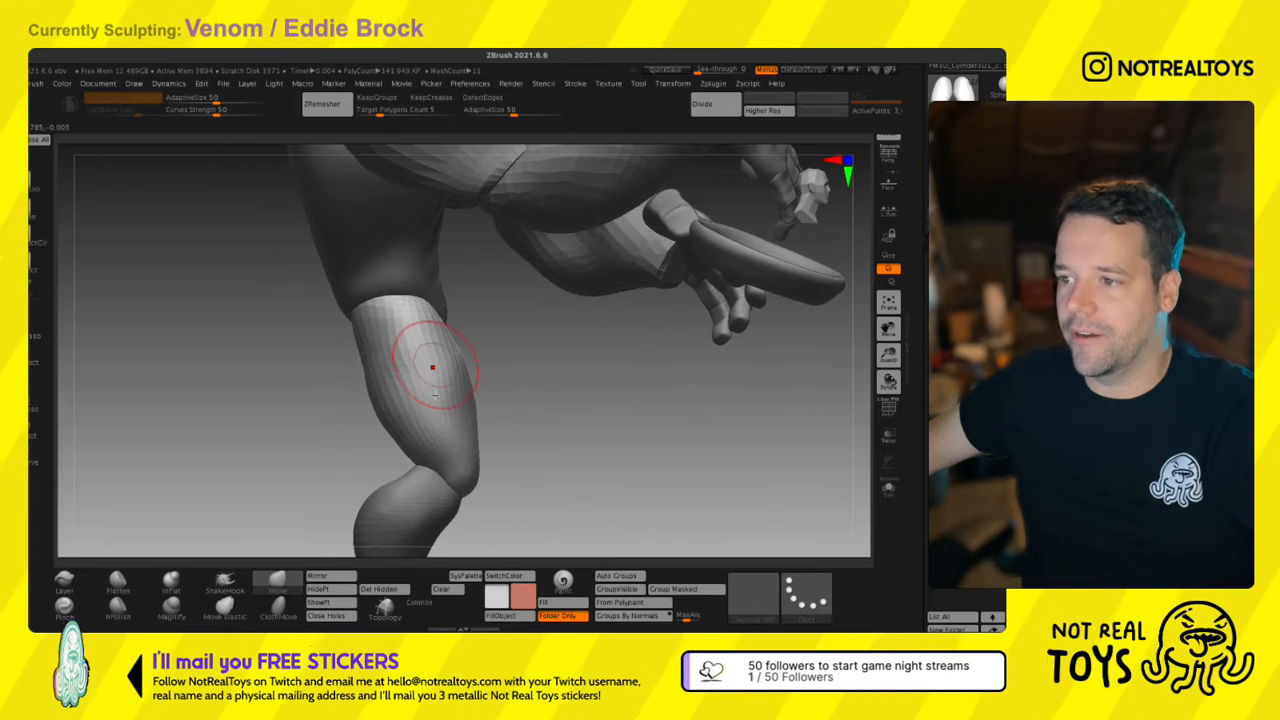
Try isolating a small section at the front of the thigh with a rectangular selection, and restore the full mesh.
left_click_drag(563, 345, 487, 368, "ctrl+shift")
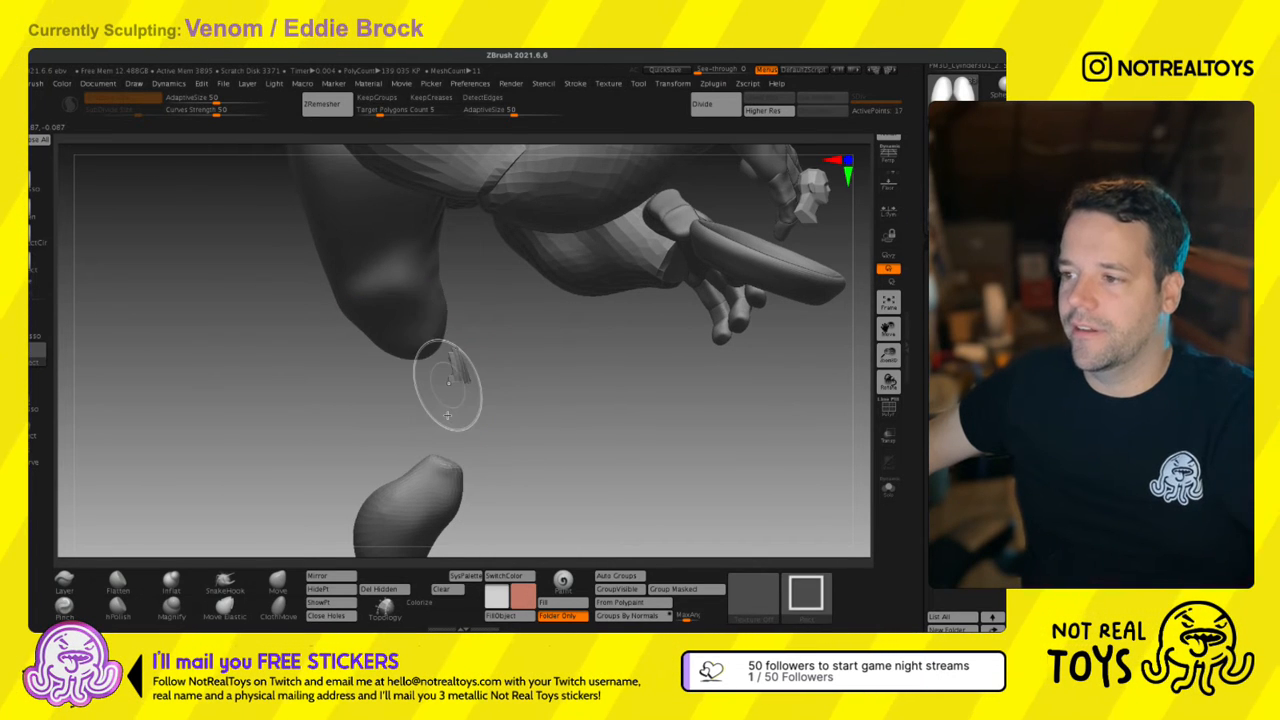
left_click(450, 380, "ctrl+shift")
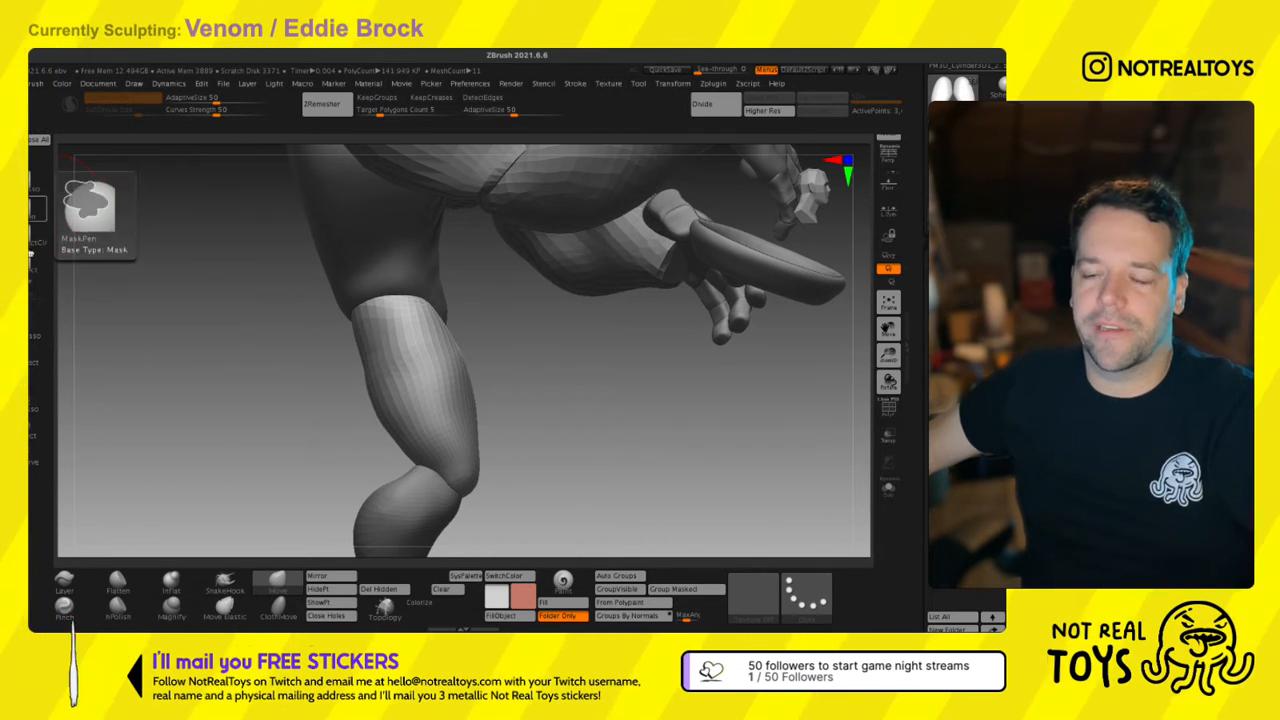
left_click(41, 288)
left_click(104, 281)
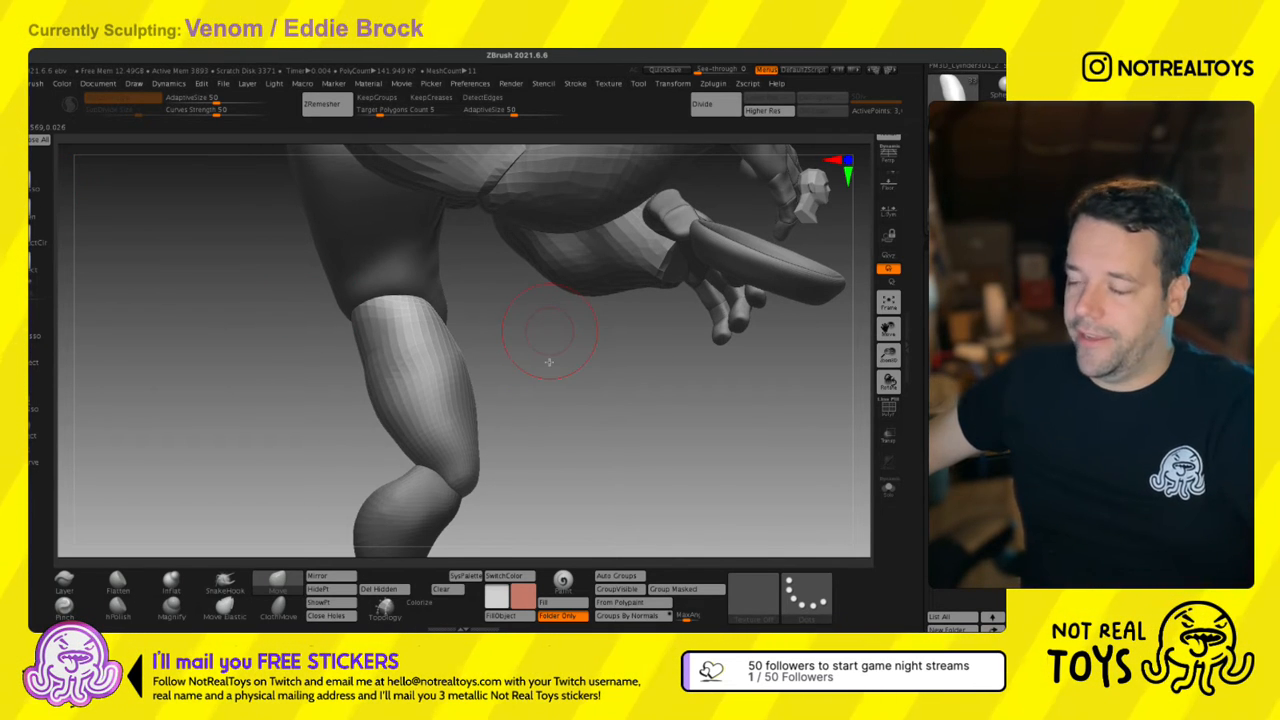
left_click_drag(529, 389, 410, 424, "ctrl+shift")
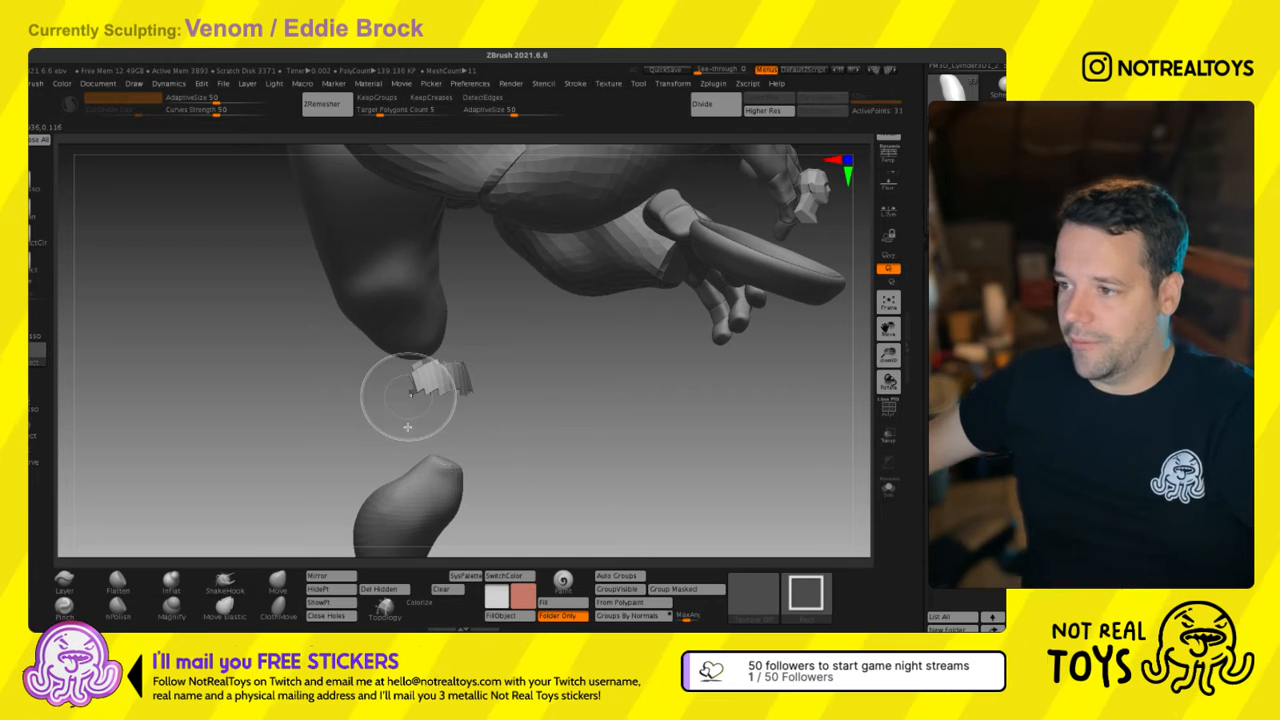
left_click(429, 426, "ctrl+shift")
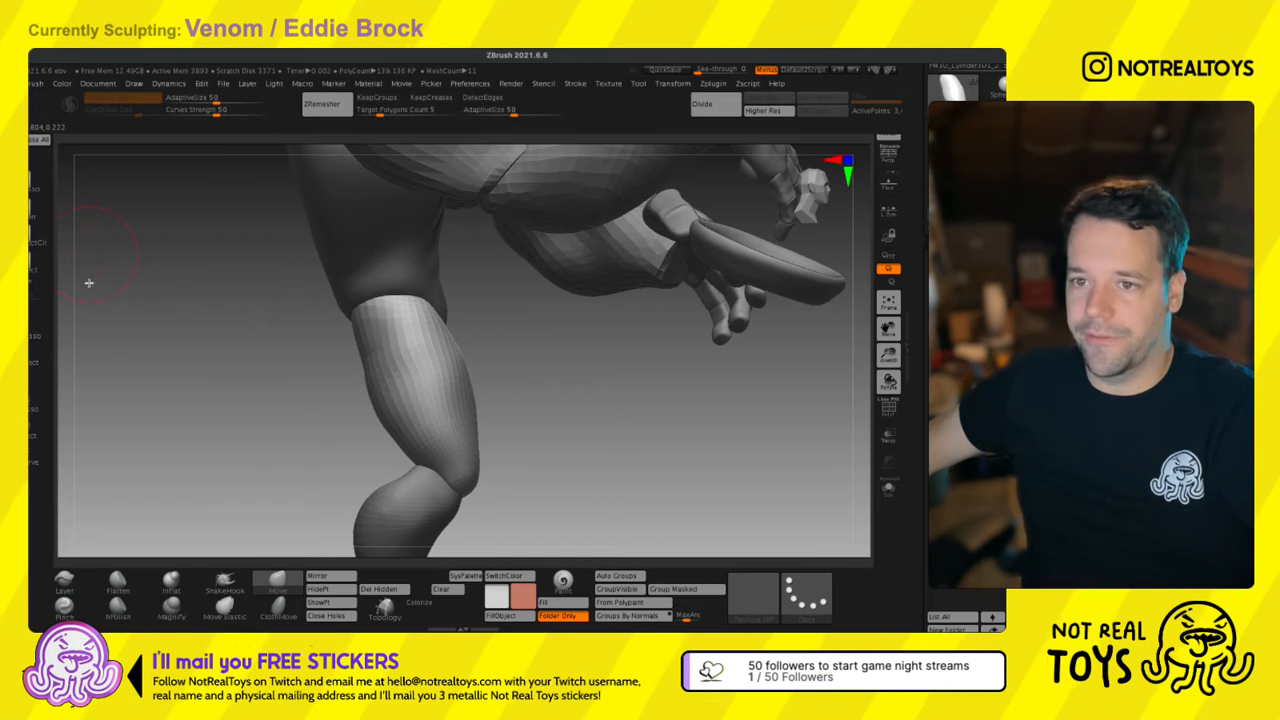
Try isolating wider bands across the thighs with the SelectRect brush, showing the whole mesh again between attempts.
left_click(42, 354)
left_click(107, 370)
left_click_drag(551, 371, 366, 447, "ctrl+shift")
left_click(370, 445, "ctrl+shift")
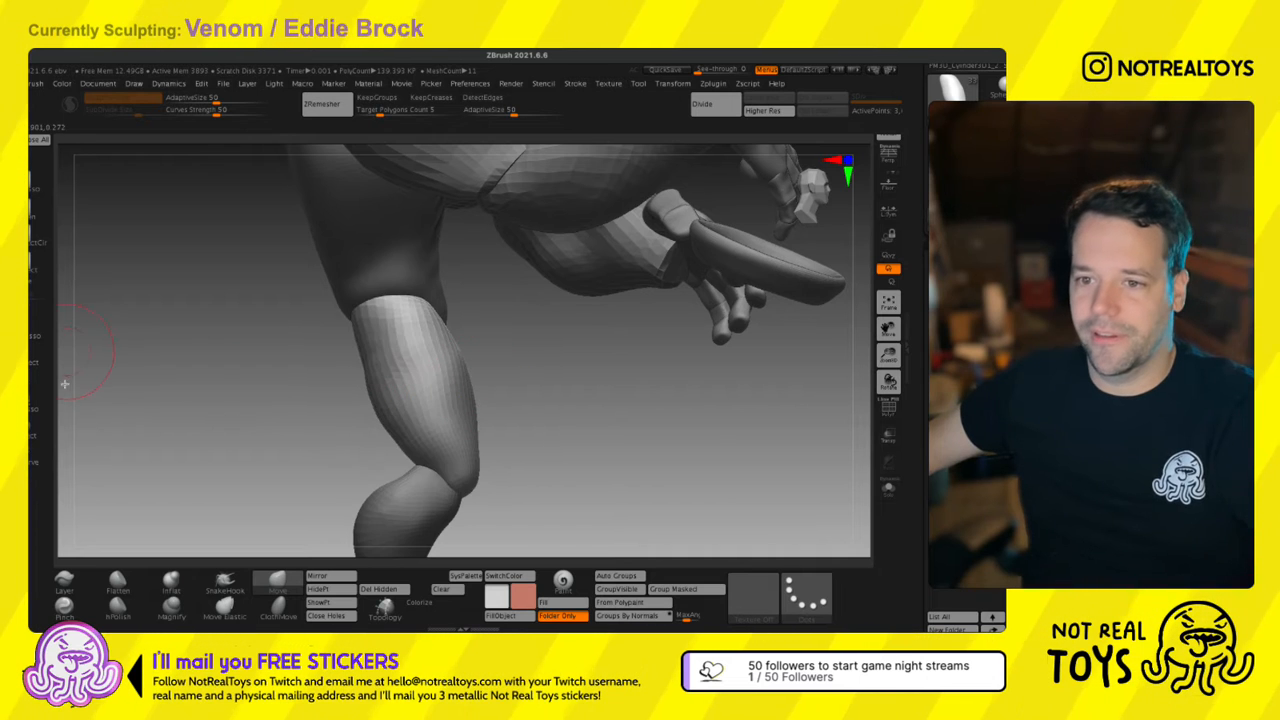
left_click(38, 387)
left_click(103, 377)
left_click_drag(557, 343, 335, 446, "ctrl+shift")
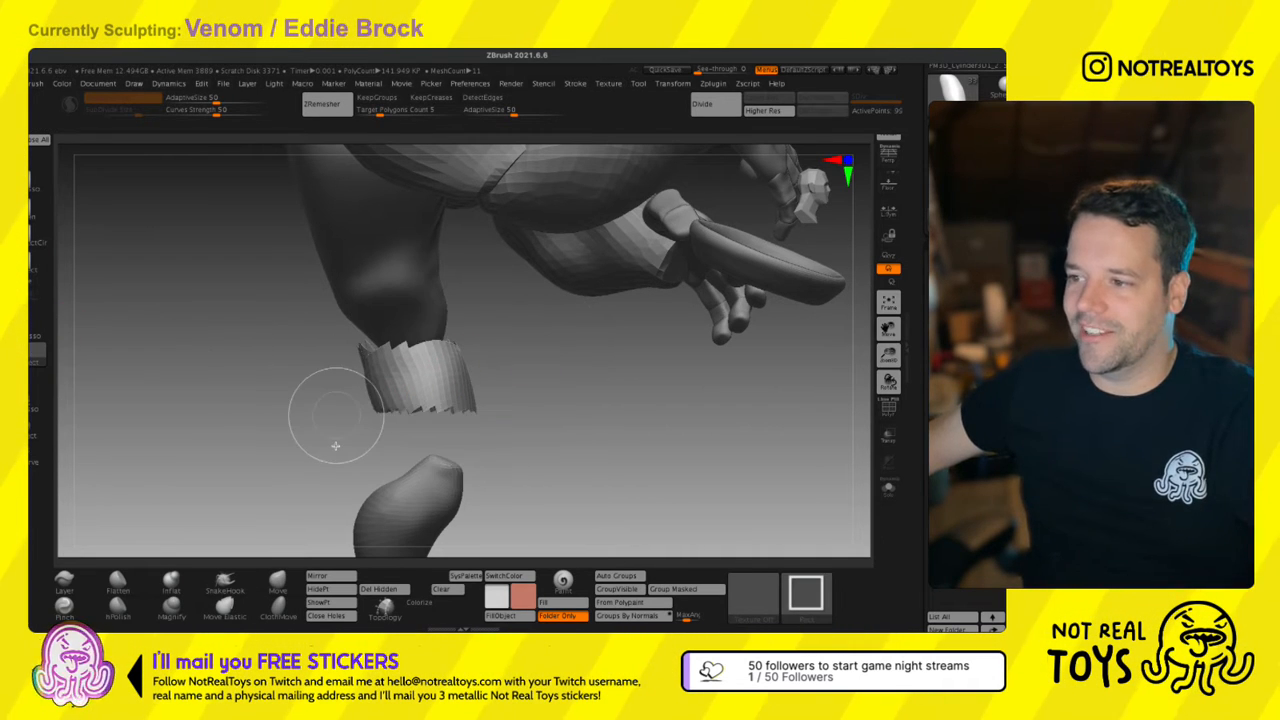
left_click(335, 446, "ctrl+shift")
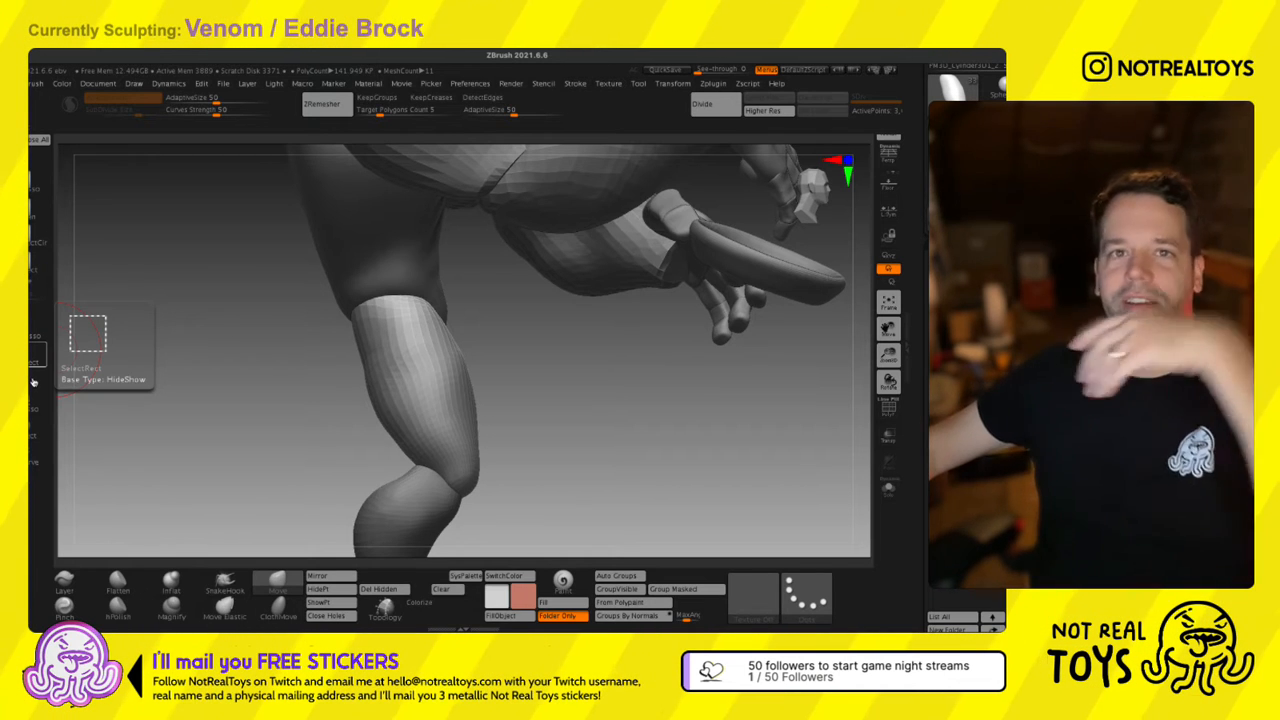
left_click_drag(538, 367, 408, 410, "ctrl+alt")
left_click_drag(505, 430, 528, 400, "ctrl")
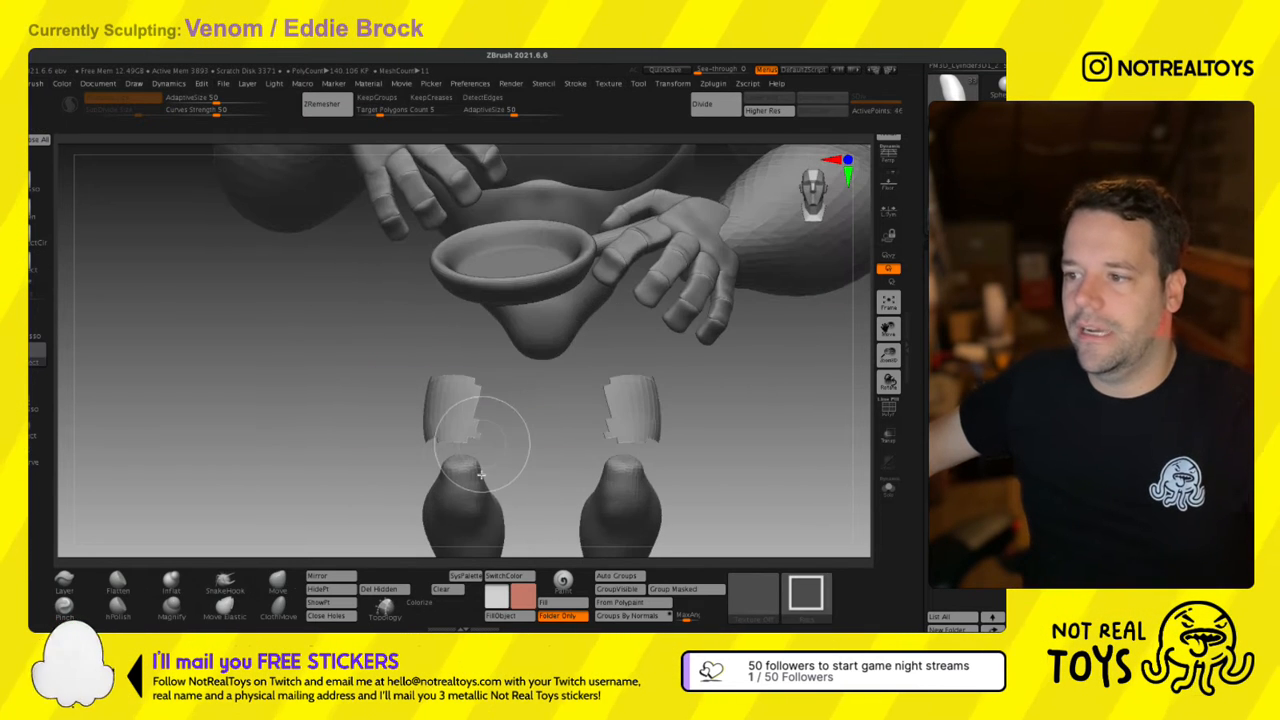
Set the gizmo to transform selected subtools together and select the thighs.
key("w")
right_click_drag(452, 338, 400, 366, "alt")
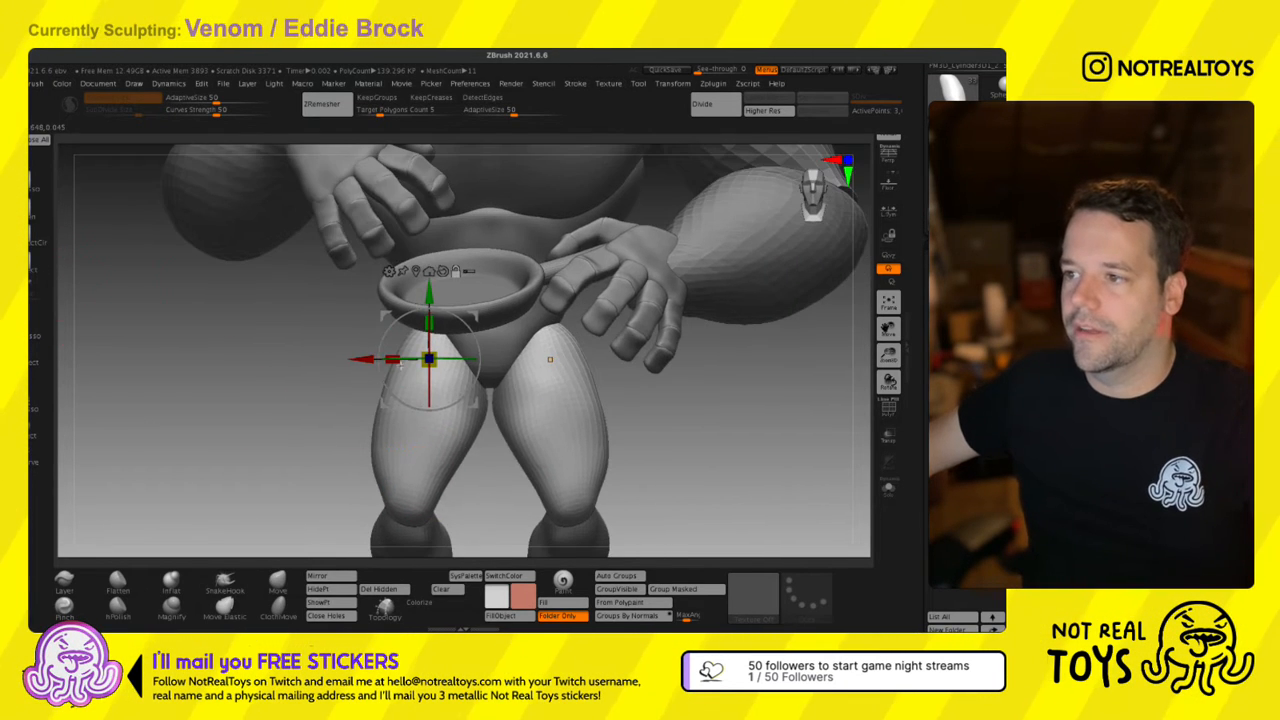
left_click(469, 271)
left_click_drag(340, 404, 408, 438, "ctrl+shift")
right_click_drag(360, 412, 433, 409, "shift")
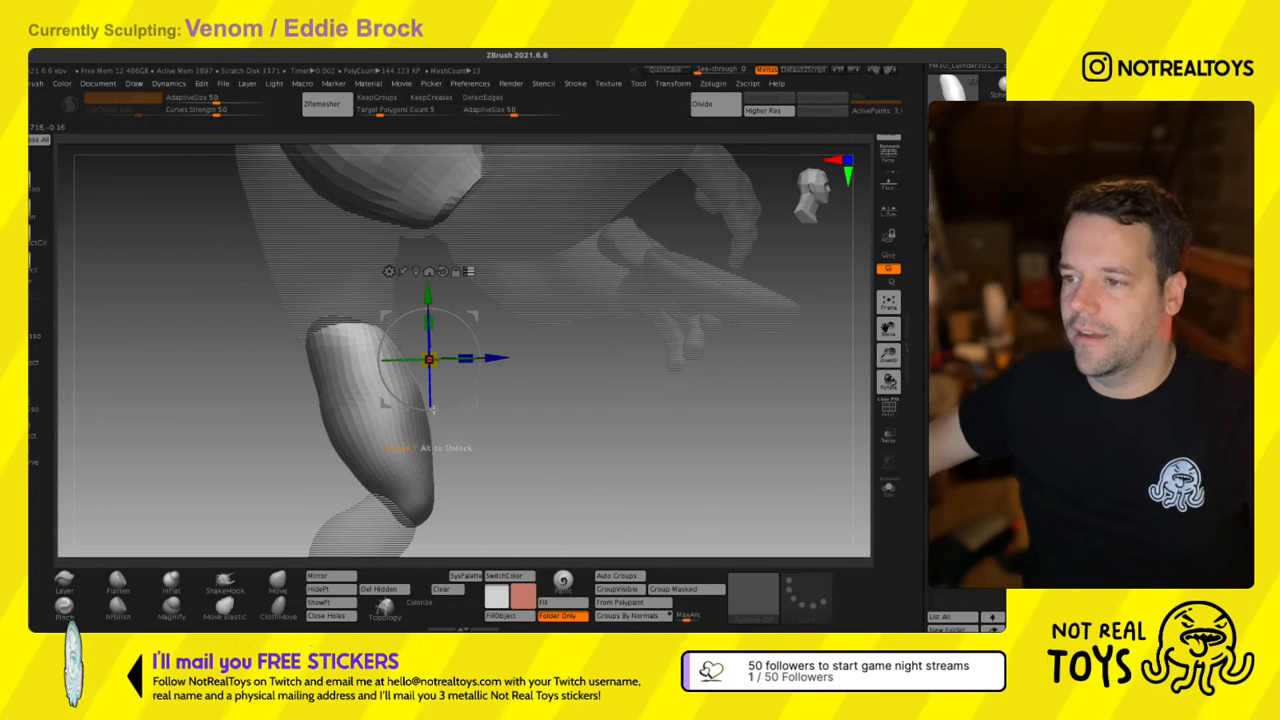
Try transforming the thighs with the gizmo at their upper ends in side view, and undo the changes.
left_click_drag(474, 402, 387, 321, "alt")
key("ctrl+z")
key("q")
left_click_drag(497, 405, 320, 442, "ctrl+shift")
left_click_drag(469, 426, 487, 393, "alt")
left_click(488, 391, "ctrl+shift")
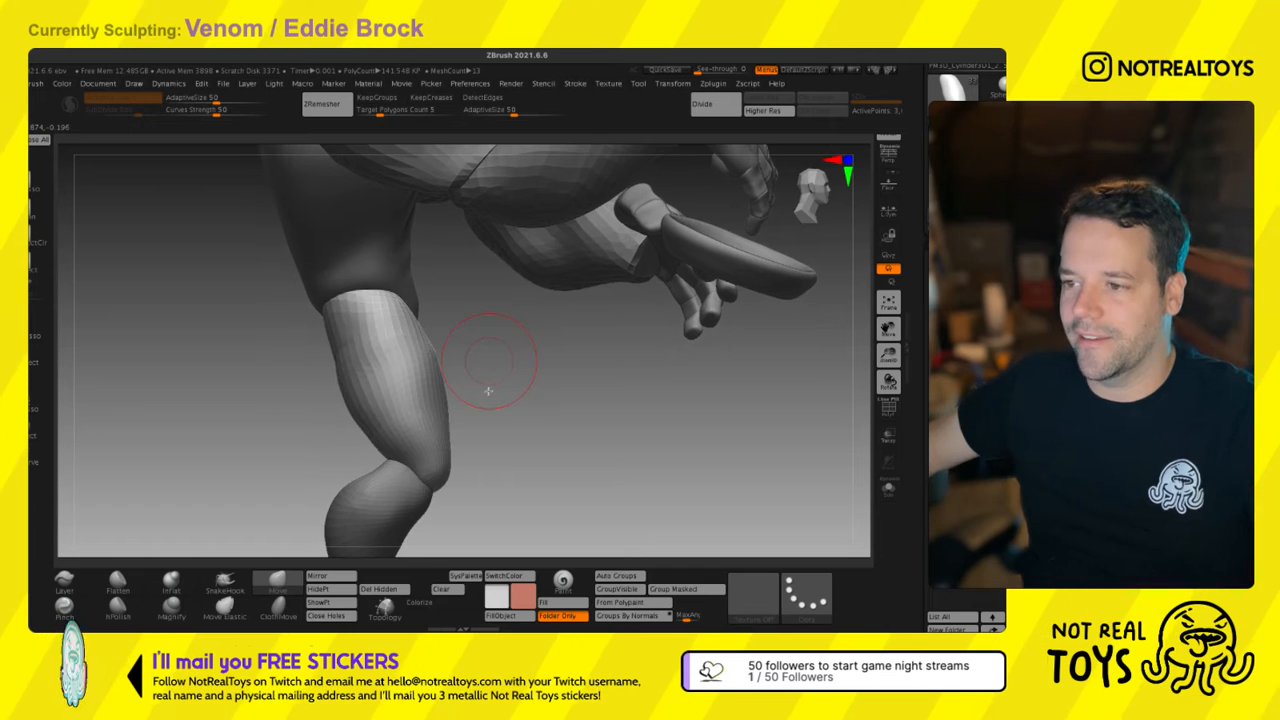
key("w")
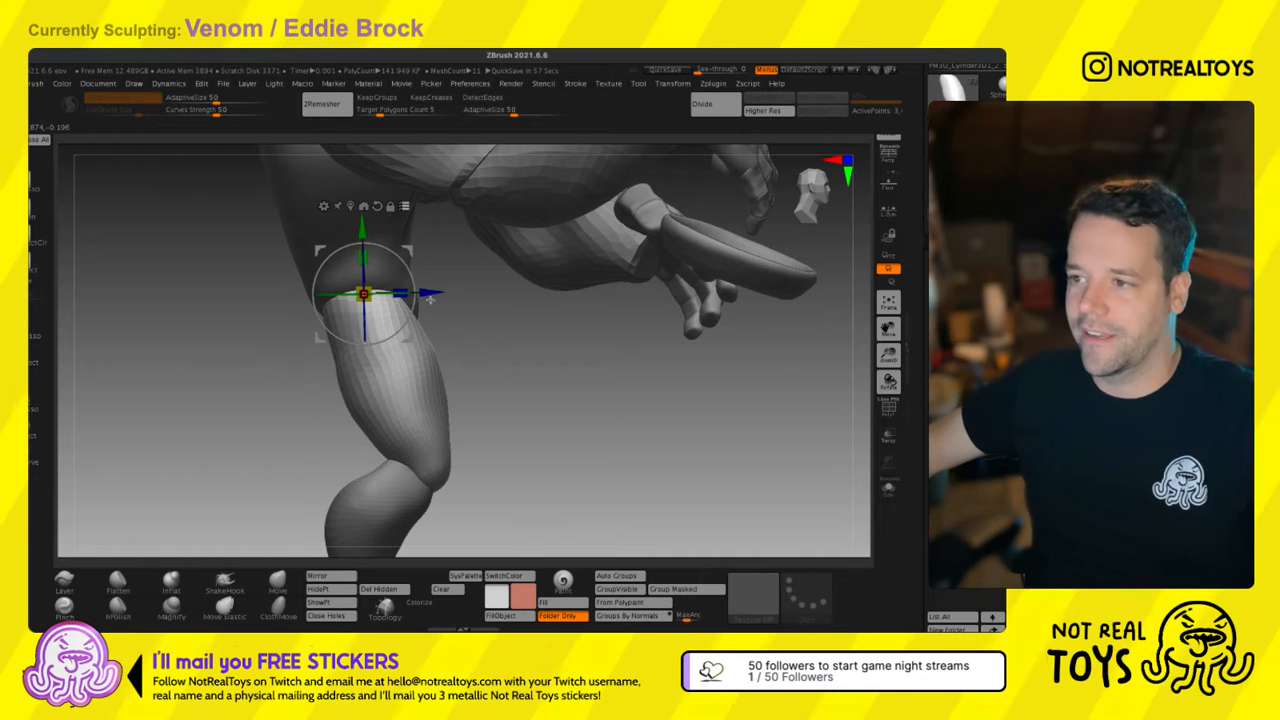
left_click_drag(412, 300, 413, 284)
key("ctrl+z")
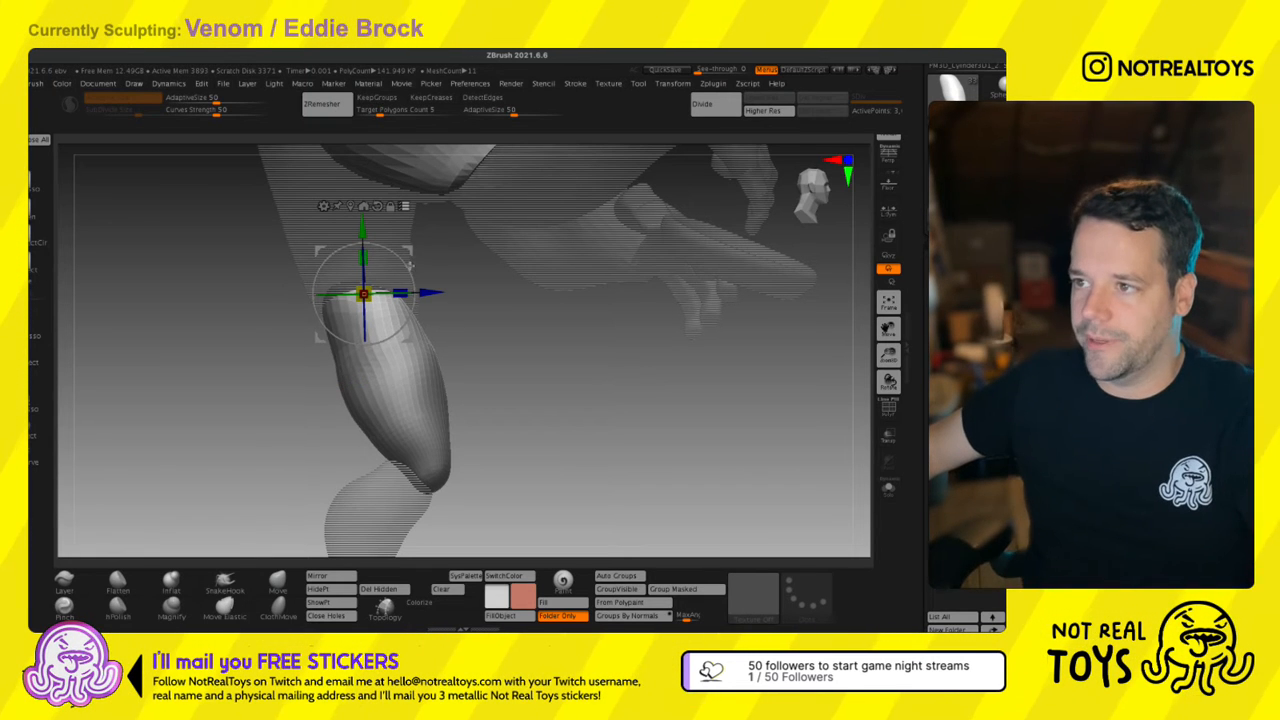
Reselect only the thighs for the gizmo and adjust their angle slightly at the hips in side view.
mouse_move(452, 300)
left_mouse_down("alt")
mouse_move(463, 332)
mouse_move(489, 319)
left_mouse_up("alt")
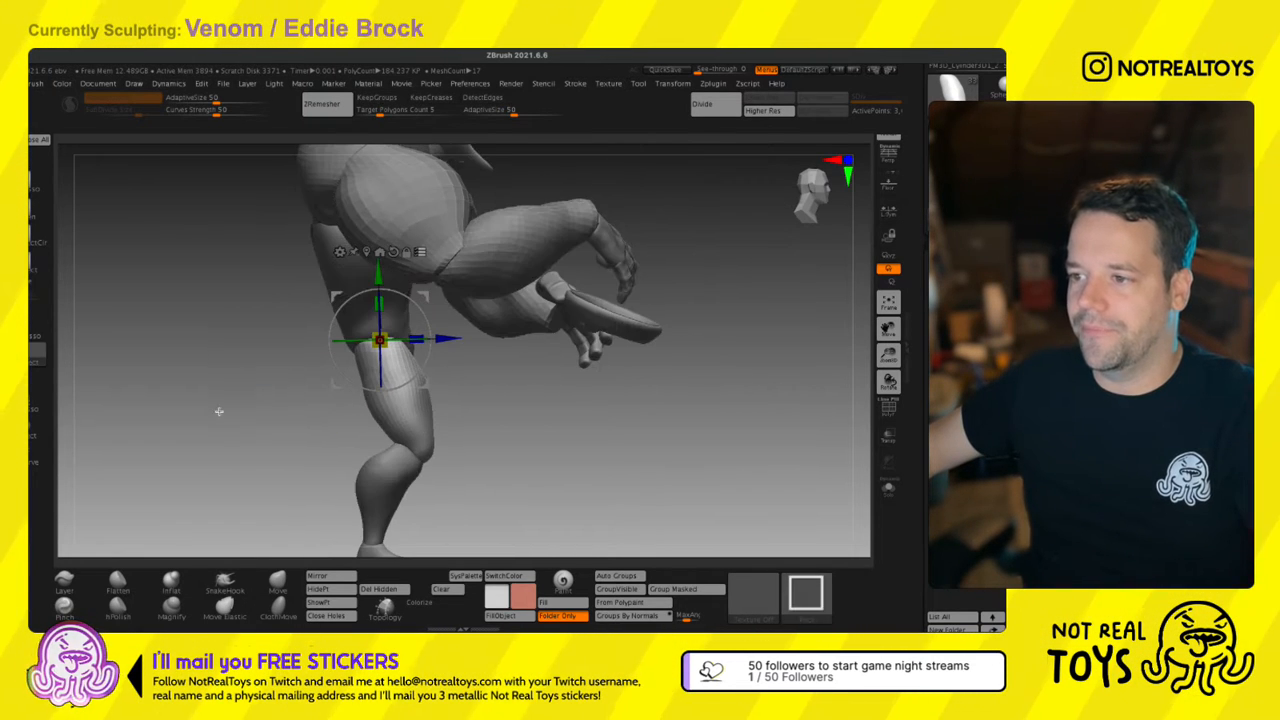
key("q")
left_click_drag(457, 369, 393, 406, "ctrl+shift")
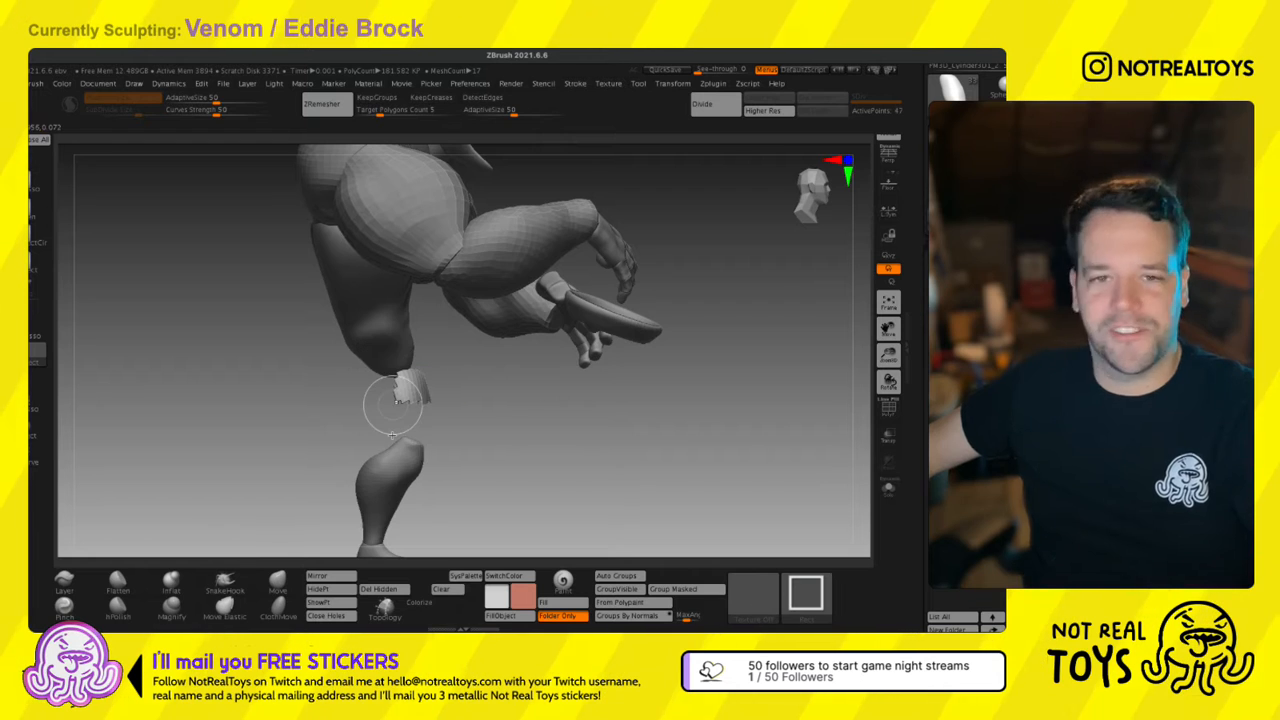
left_click(404, 436, "ctrl+shift")
key("w")
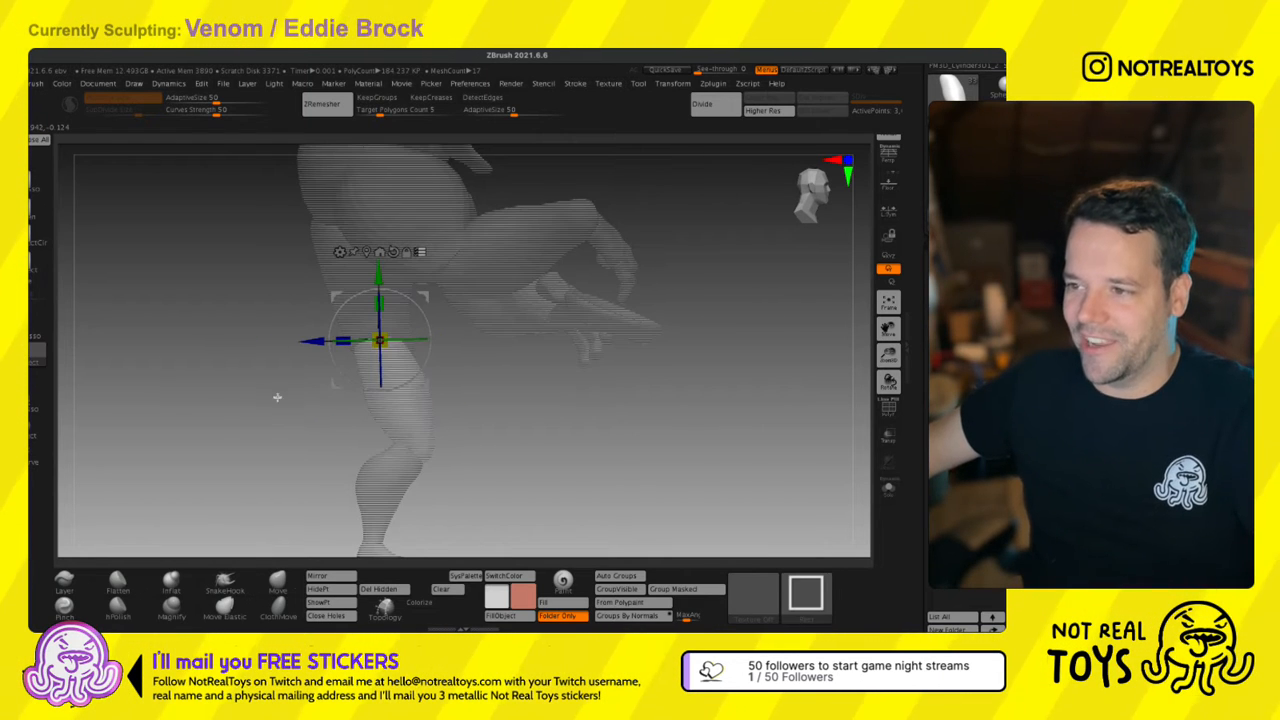
left_click_drag(314, 423, 449, 456, "ctrl+shift")
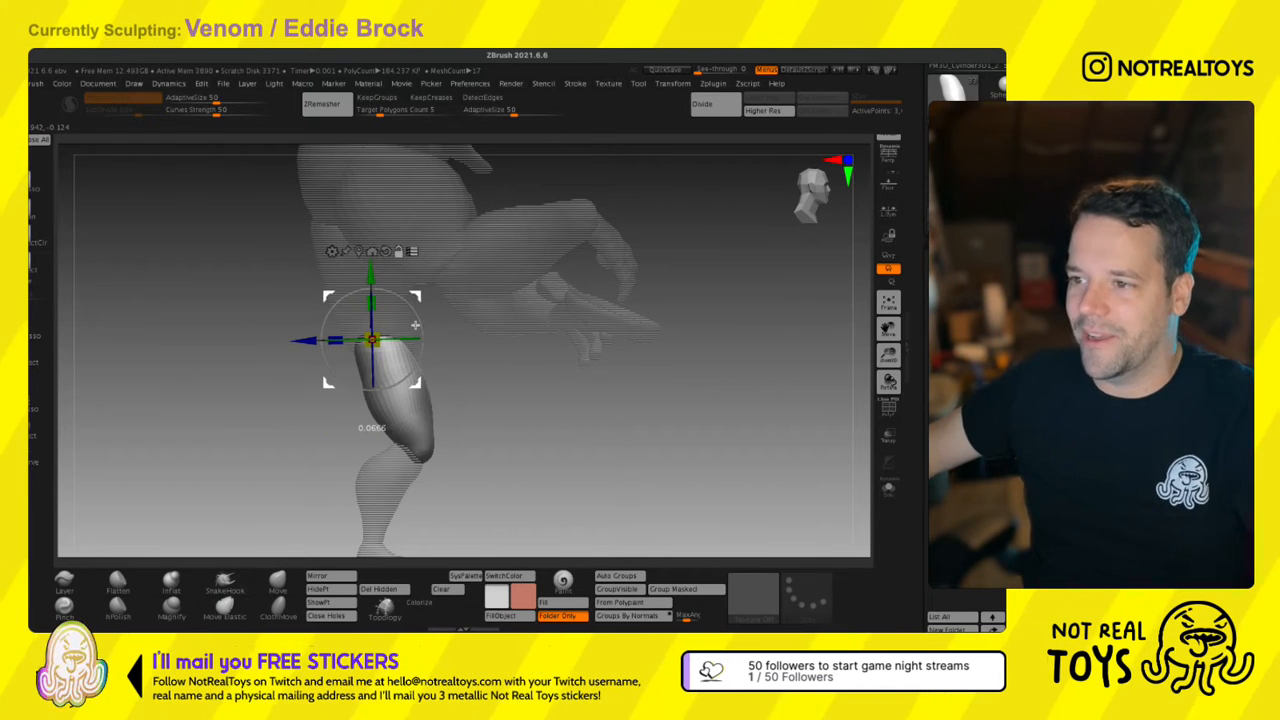
left_click_drag(418, 341, 418, 354)
left_click_drag(520, 410, 440, 412, "shift")
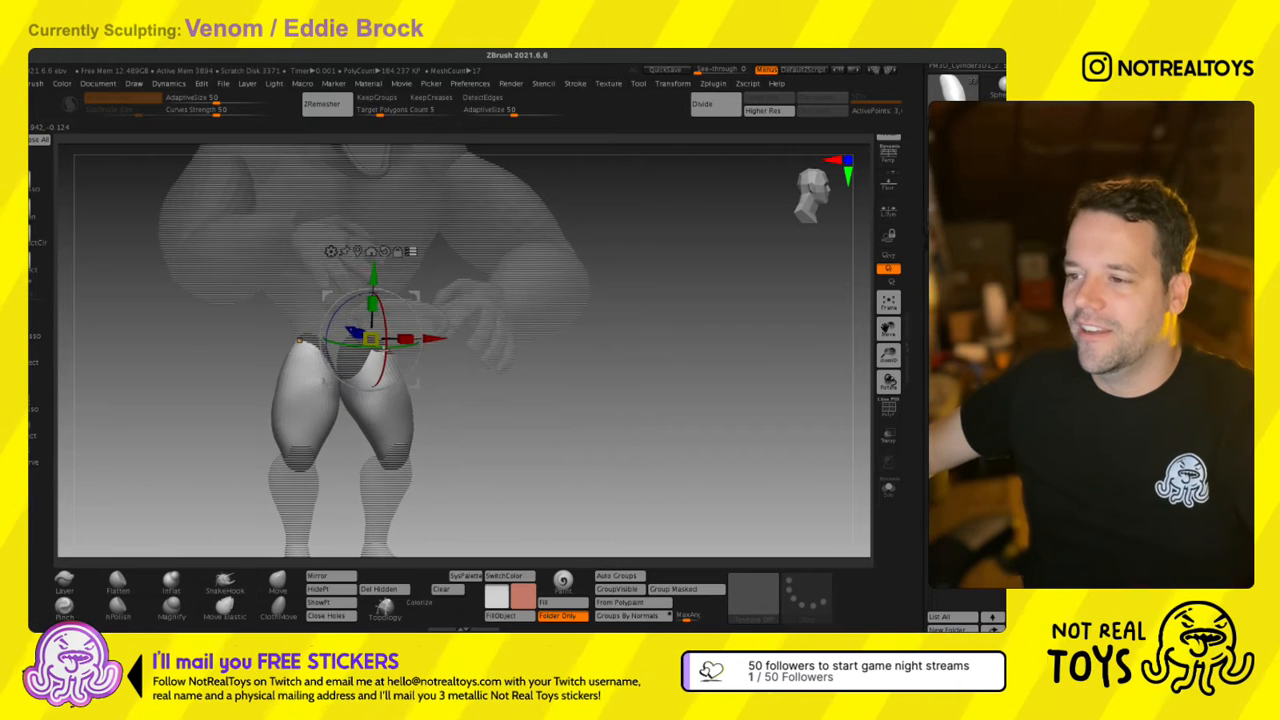
key("q")
right_click_drag(412, 436, 464, 330, "shift")
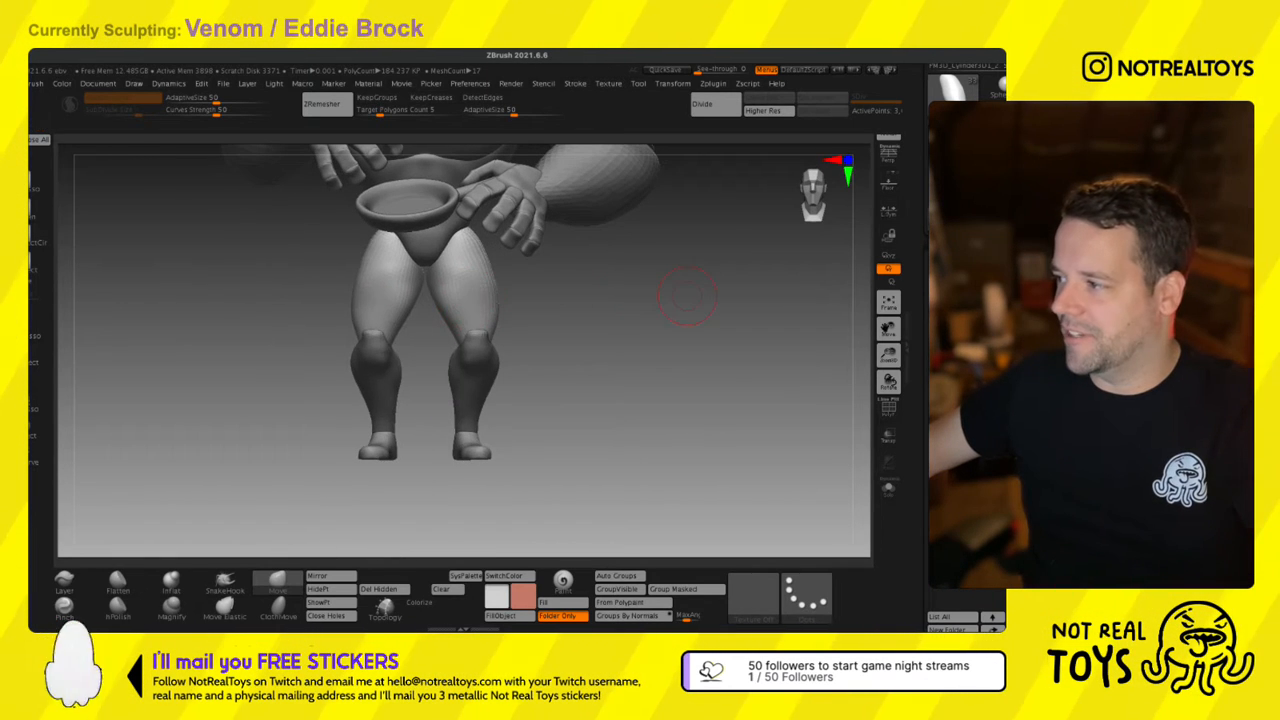
Make the lower legs the active subtool, try repositioning the gizmo at the knees, and undo the unwanted thigh movement.
left_click(474, 384, "alt")
left_click_drag(437, 403, 486, 404, "shift")
key("w")
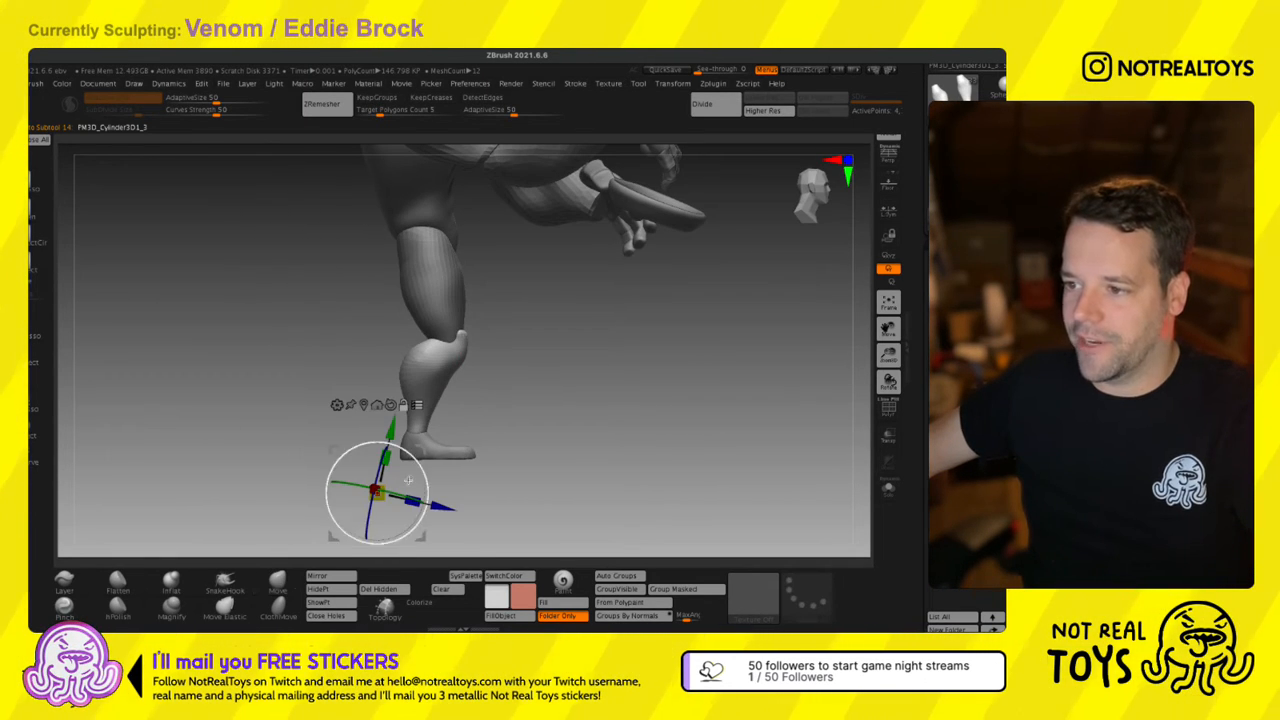
left_click_drag(408, 481, 487, 339)
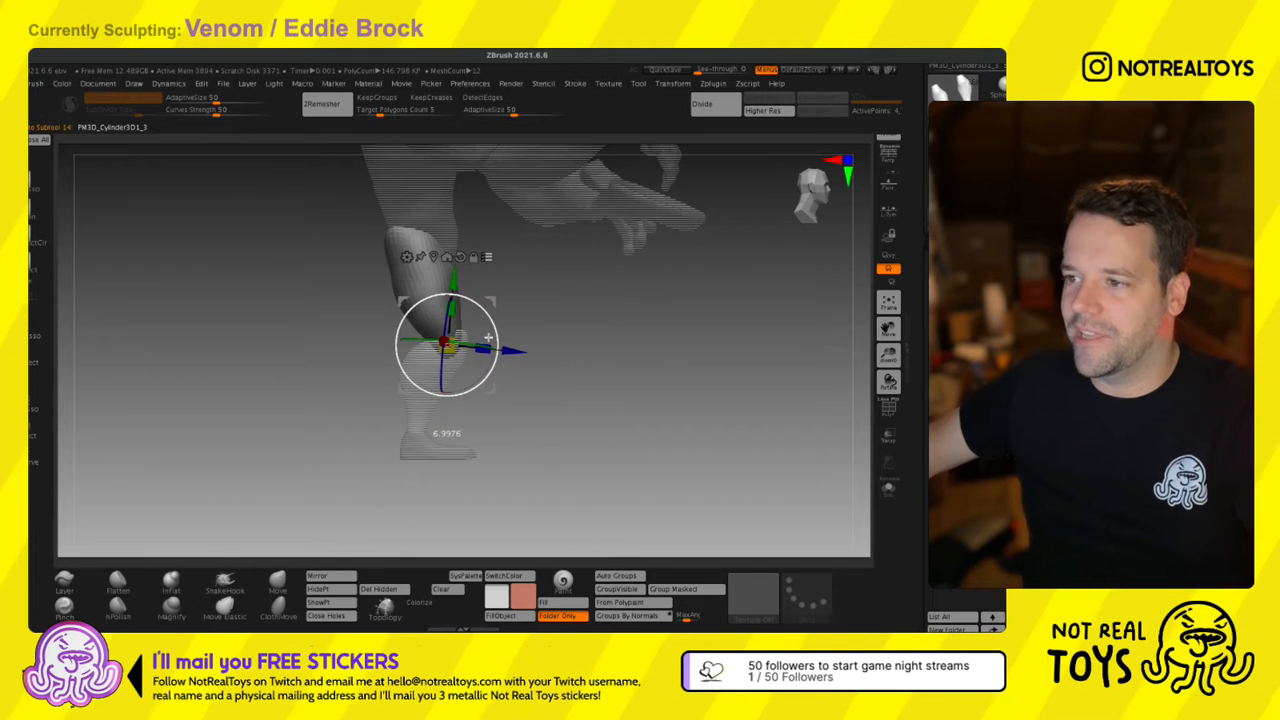
key("ctrl+z")
Select only the lower legs for the gizmo and rotate them slightly around the knees in side view.
key("q")
key("w")
left_click_drag(563, 367, 601, 393, "ctrl")
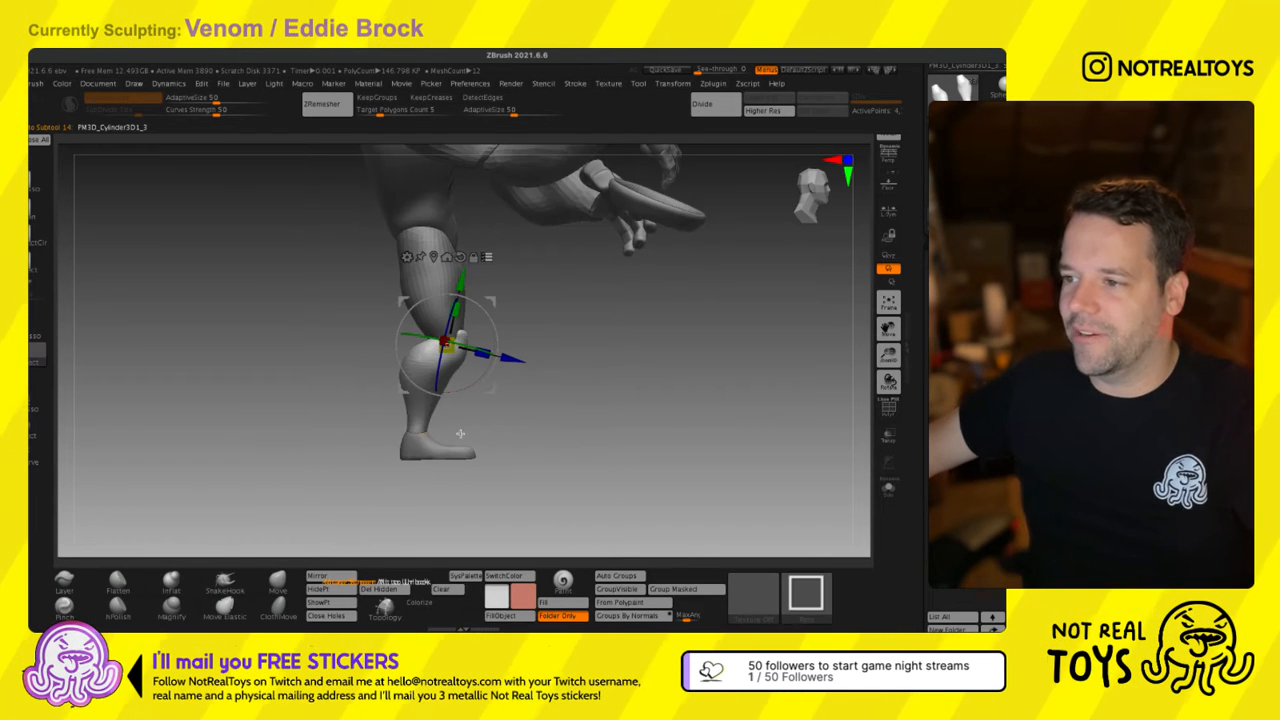
left_click_drag(489, 374, 376, 415, "ctrl+shift")
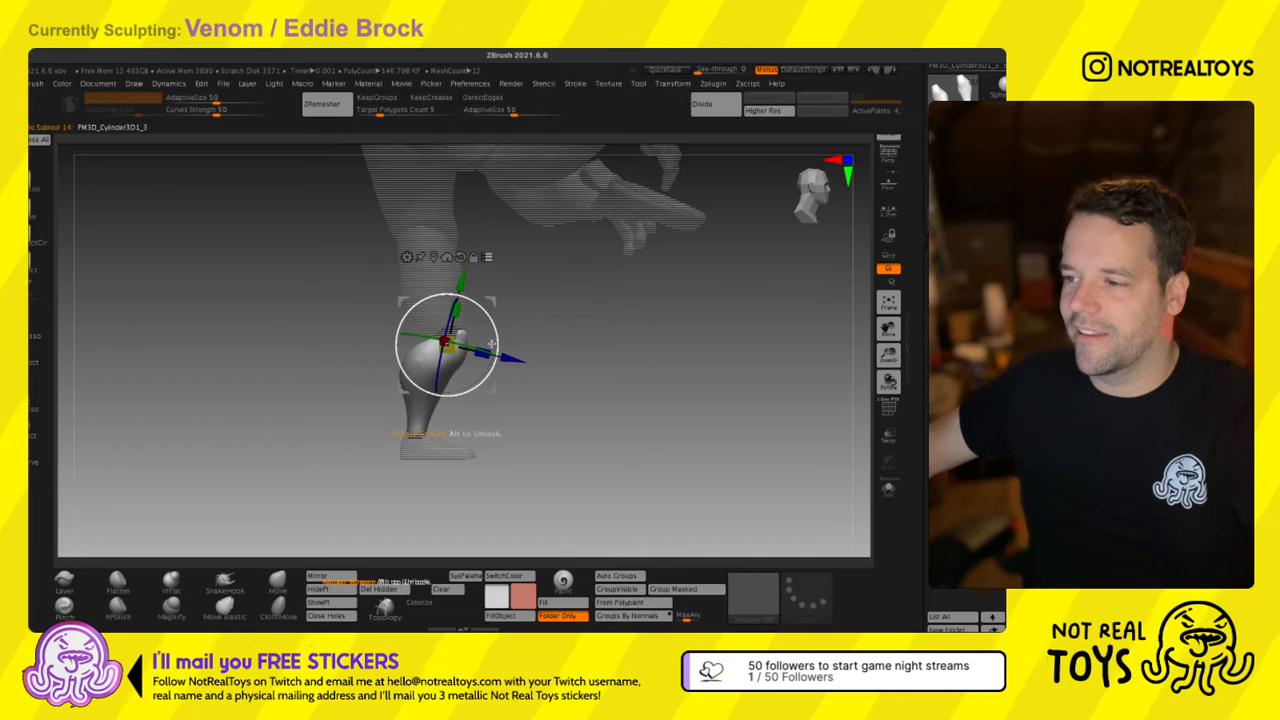
left_click_drag(498, 338, 498, 330)
left_click_drag(534, 385, 577, 417)
Reposition the gizmo at the ankles in side view, clear the subtool selection and return to brush sculpting.
left_click(575, 343, "alt")
left_click_drag(451, 408, 400, 408)
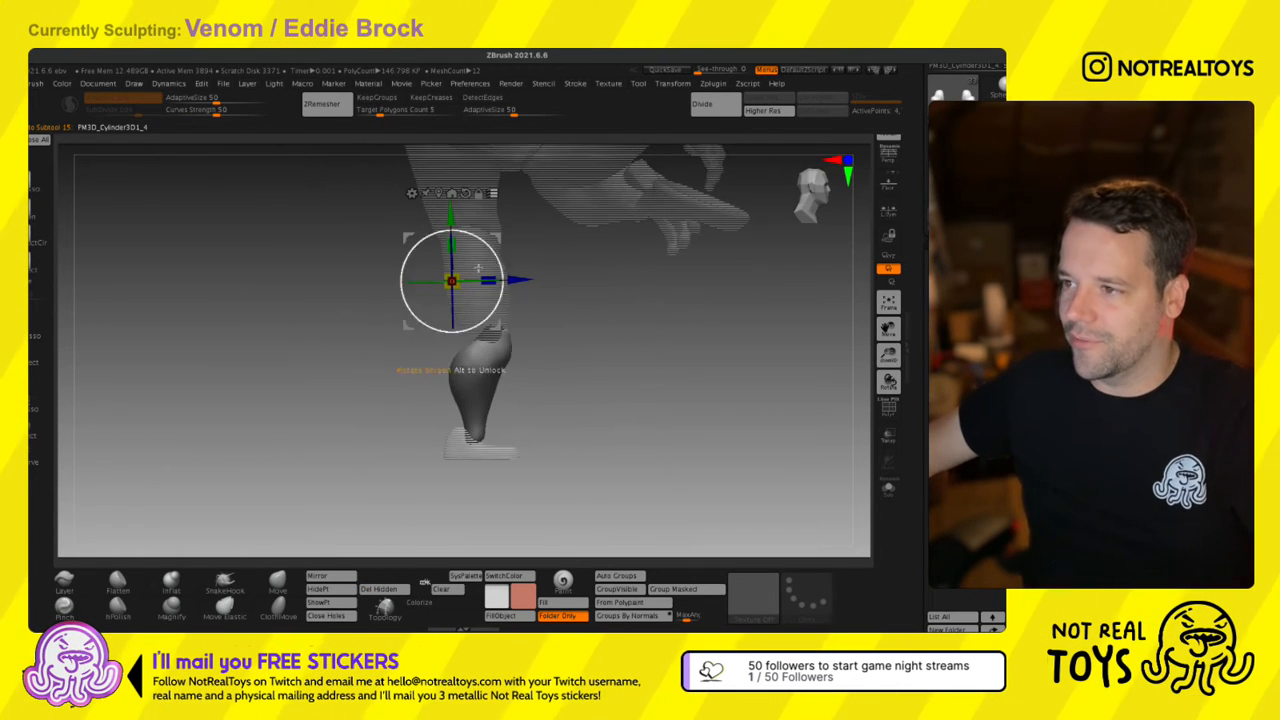
left_click_drag(499, 270, 510, 414)
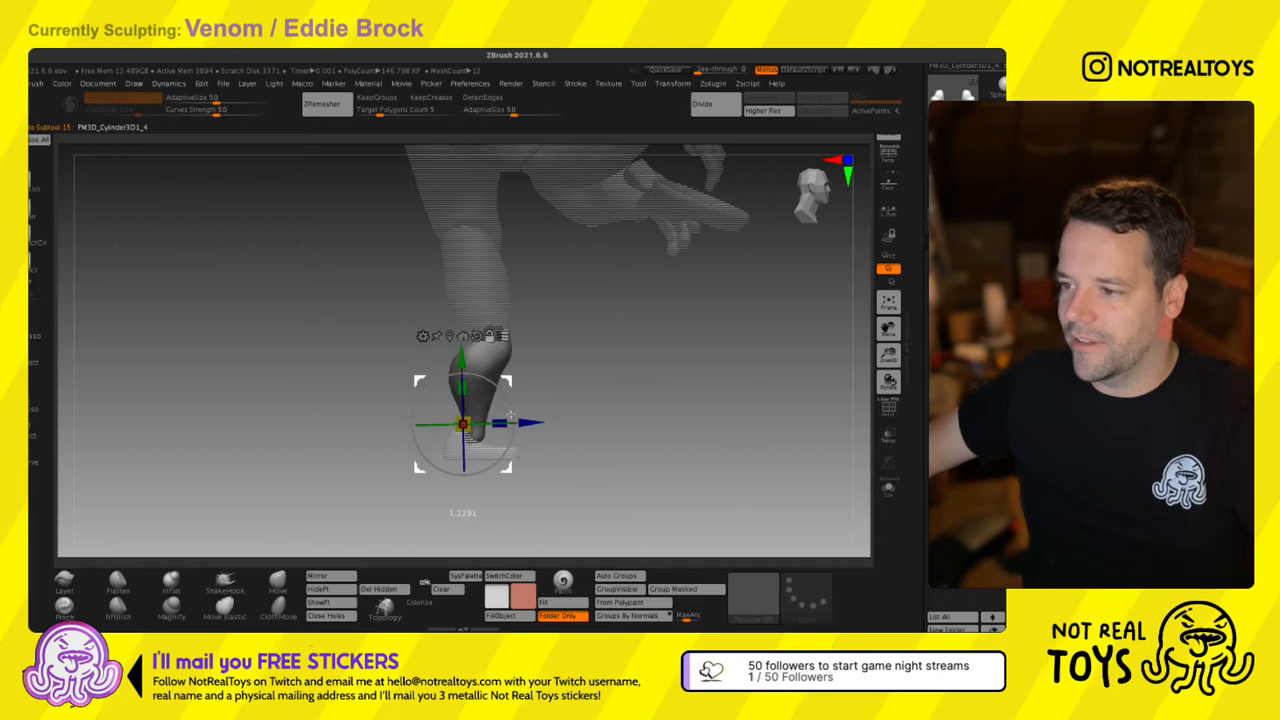
left_click(476, 542, "ctrl+shift")
left_click(505, 456, "ctrl+shift")
left_click_drag(507, 421, 475, 446)
mouse_move(512, 381)
left_mouse_down("alt")
mouse_move(500, 449)
mouse_move(557, 397)
mouse_move(534, 374)
mouse_move(500, 381)
mouse_move(538, 402)
mouse_move(509, 422)
left_mouse_up("alt")
key("q")
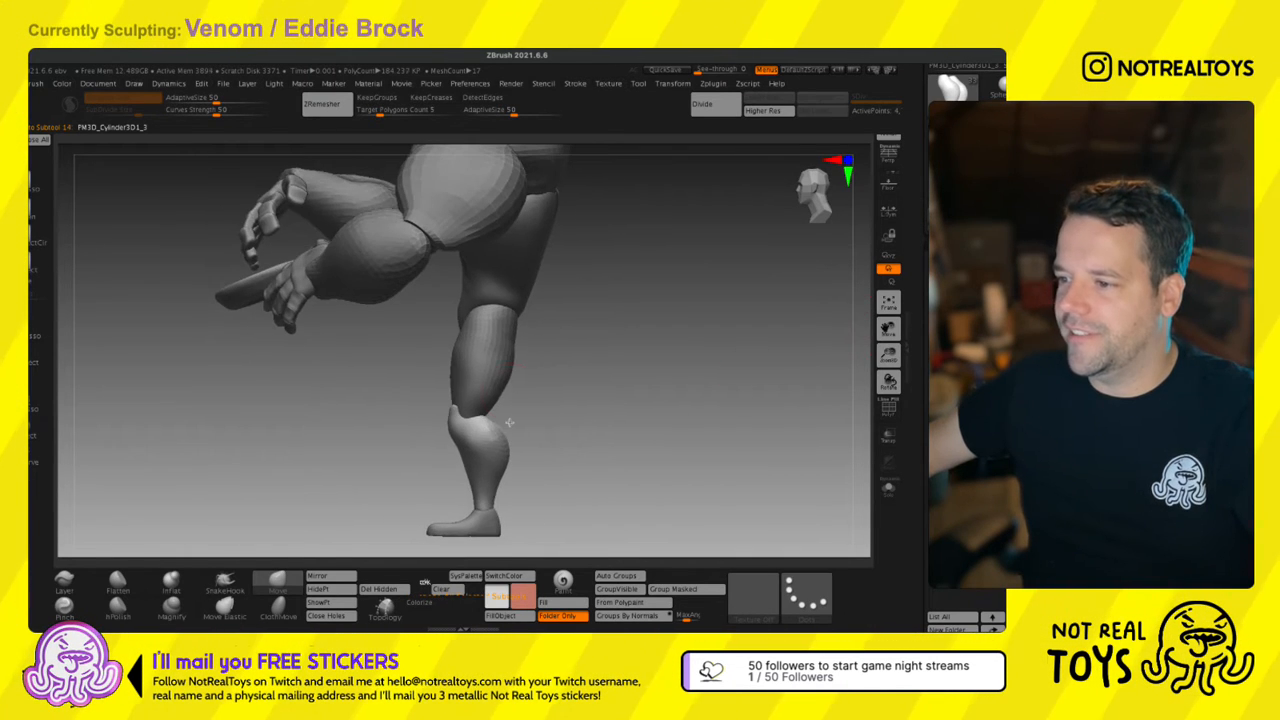
Examine the full figure's proportions and stance from the front and side, with the Move brush selected.
left_click_drag(565, 383, 480, 396)
mouse_move(480, 396)
right_mouse_down("ctrl")
mouse_move(484, 370)
mouse_move(456, 376)
mouse_move(527, 383)
mouse_move(491, 337)
mouse_move(486, 360)
mouse_move(517, 332)
mouse_move(465, 305)
right_mouse_up("ctrl")
scroll(494, 339, "up", 4)
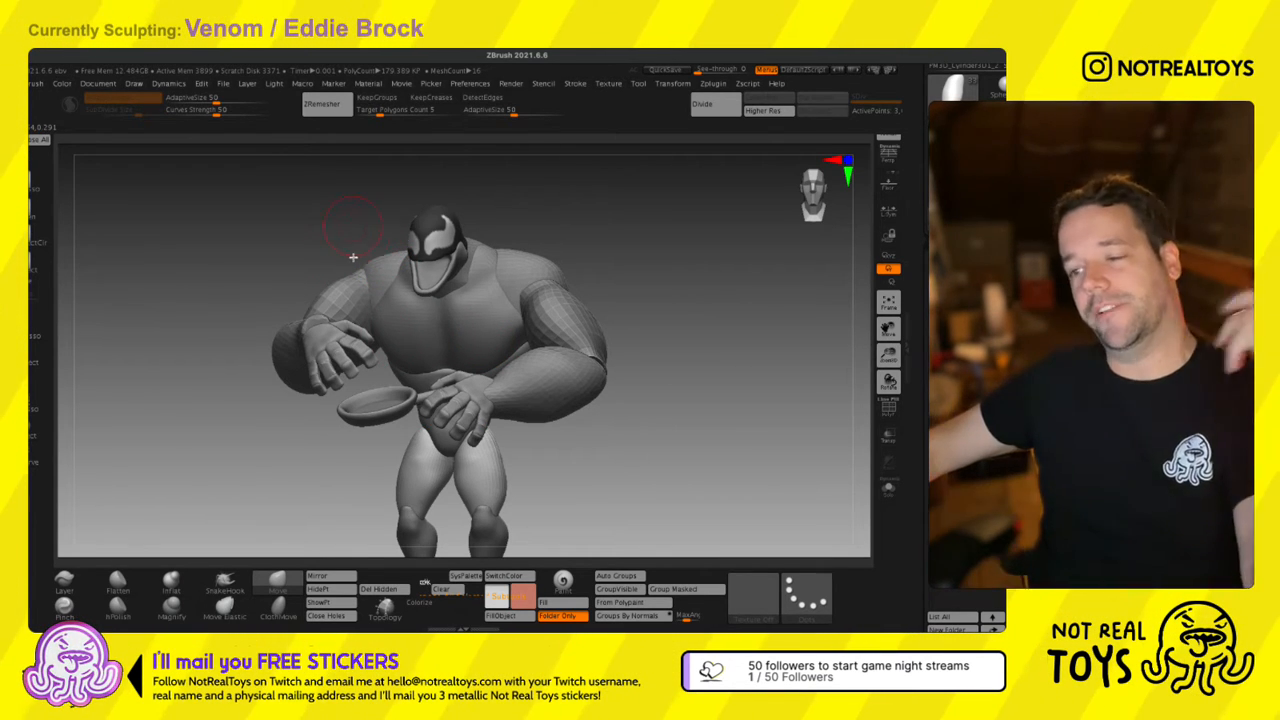
mouse_move(352, 257)
right_mouse_down()
mouse_move(412, 270)
mouse_move(391, 262)
right_mouse_up()
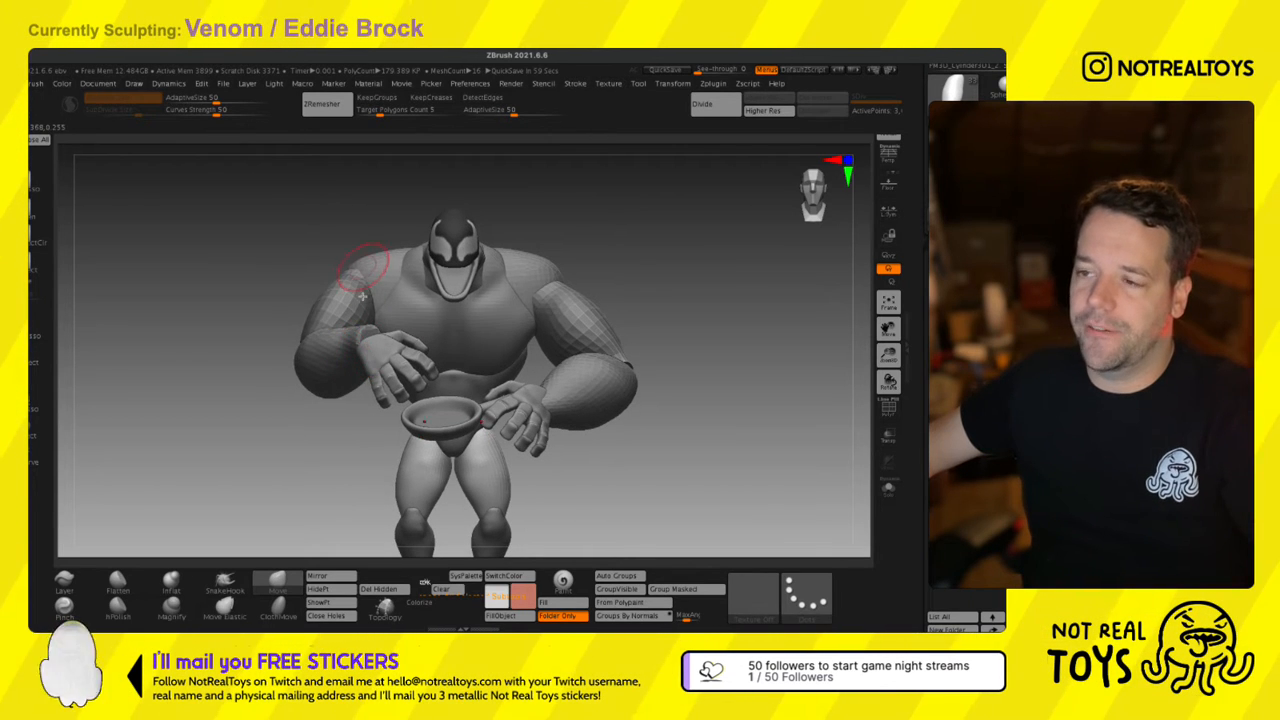
mouse_move(362, 296)
right_mouse_down()
mouse_move(405, 315)
mouse_move(433, 260)
mouse_move(423, 316)
right_mouse_up()
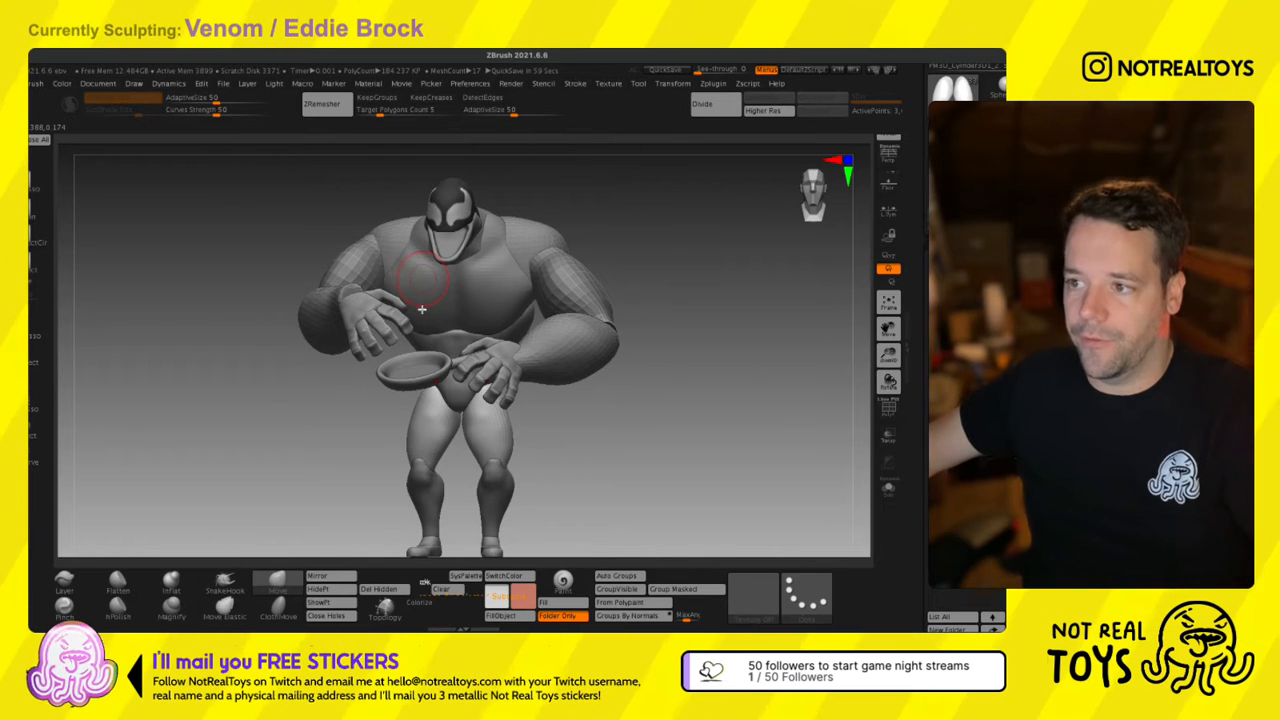
right_click_drag(417, 313, 403, 287)
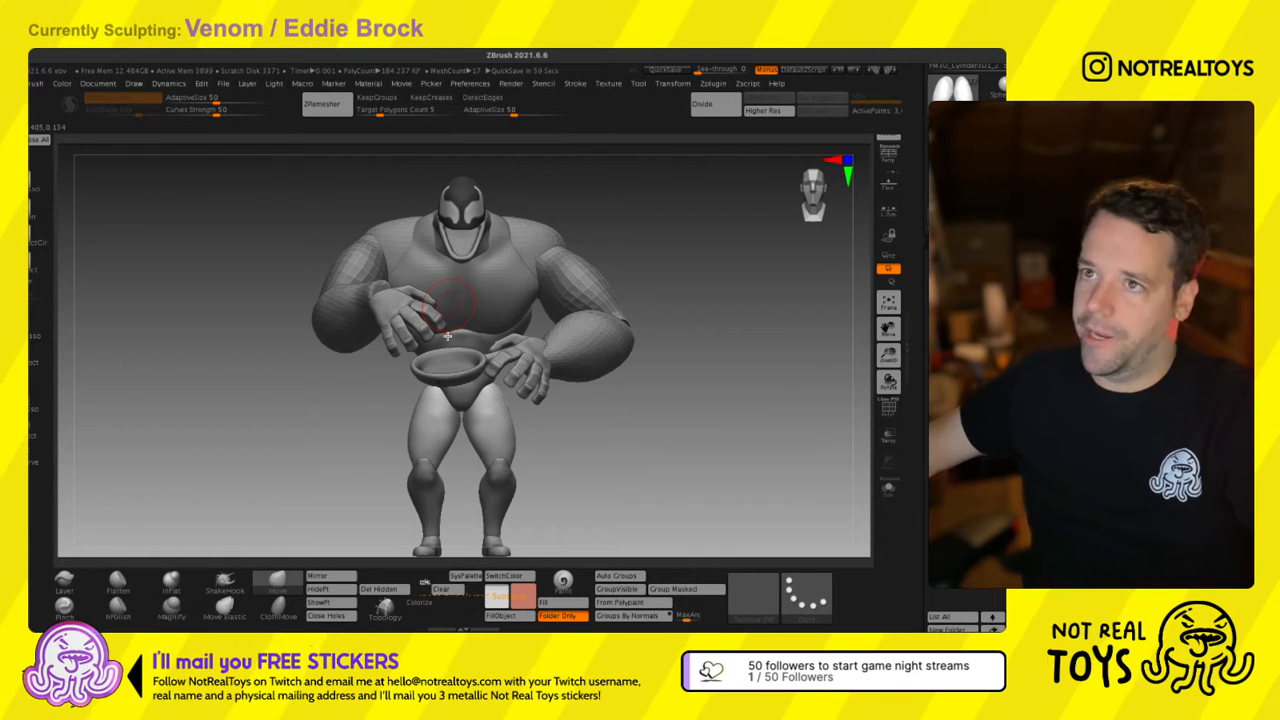
mouse_move(450, 300)
right_mouse_down()
mouse_move(530, 318)
mouse_move(466, 331)
mouse_move(474, 318)
right_mouse_up()
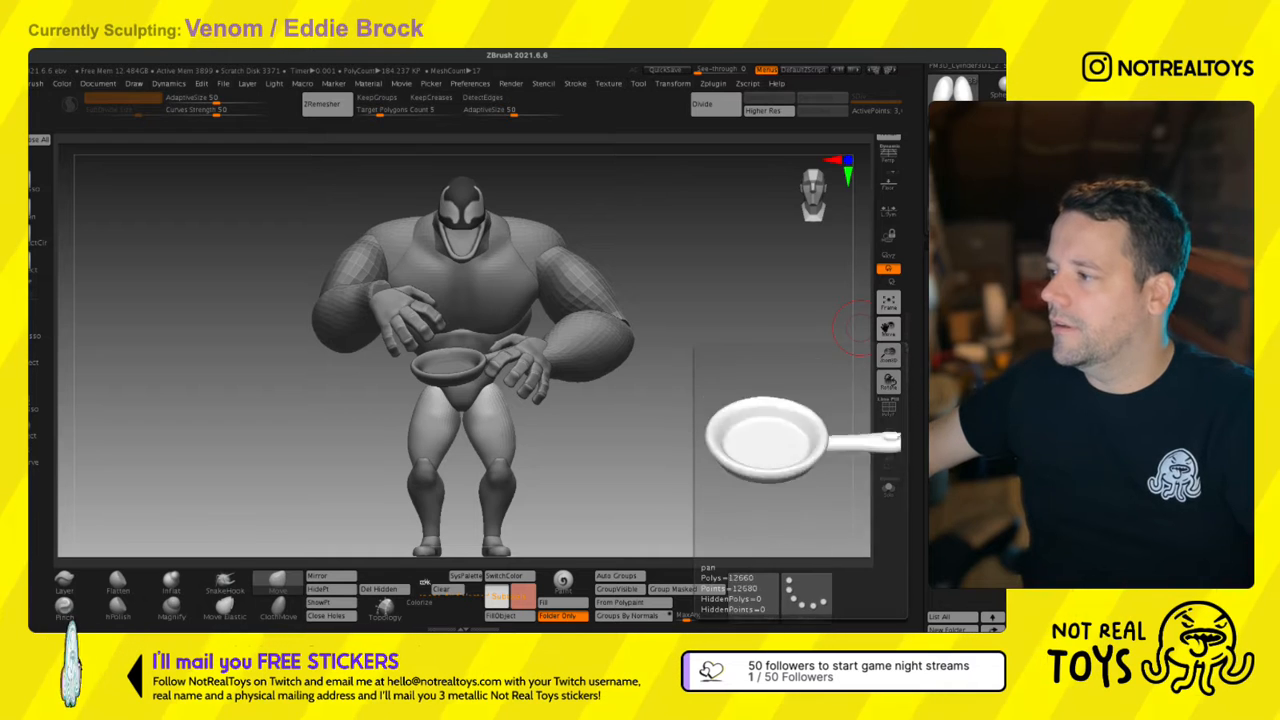
mouse_move(530, 430)
right_mouse_down()
mouse_move(554, 433)
mouse_move(500, 415)
mouse_move(522, 448)
right_mouse_up()
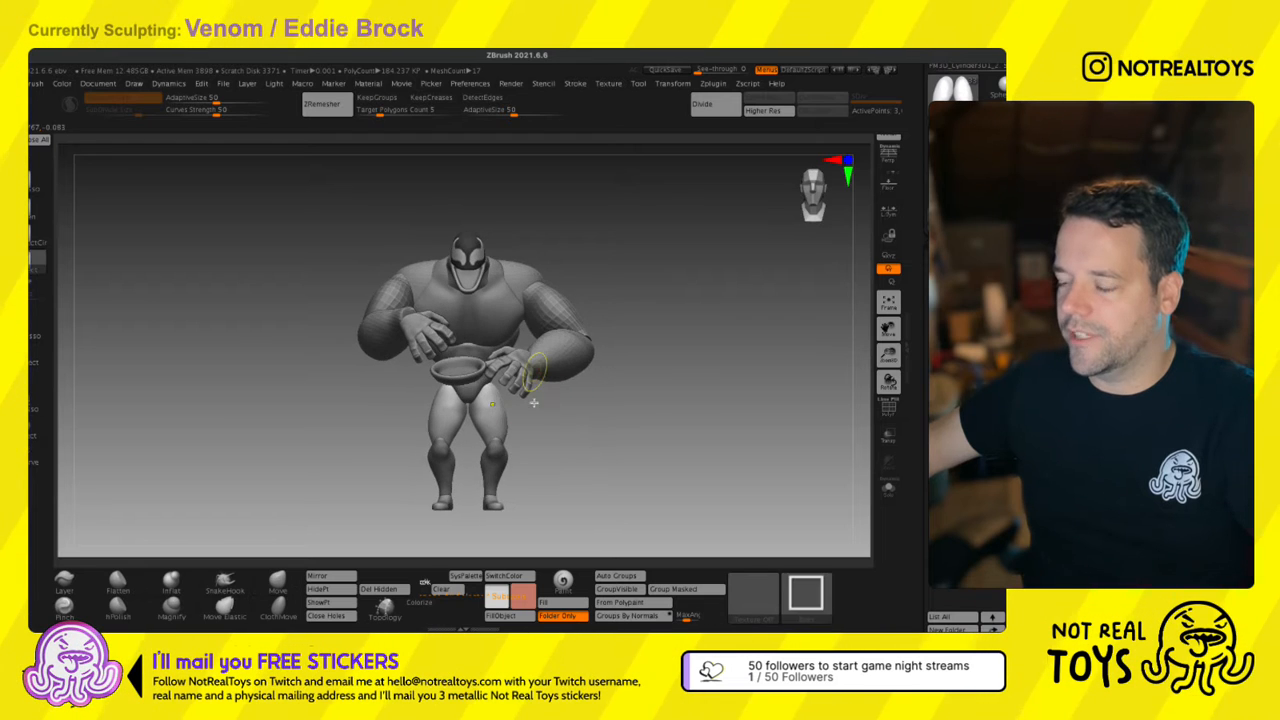
mouse_move(533, 402)
right_mouse_down("alt")
mouse_move(566, 420)
mouse_move(600, 405)
right_mouse_up("alt")
key("b")
key("m")
key("v")
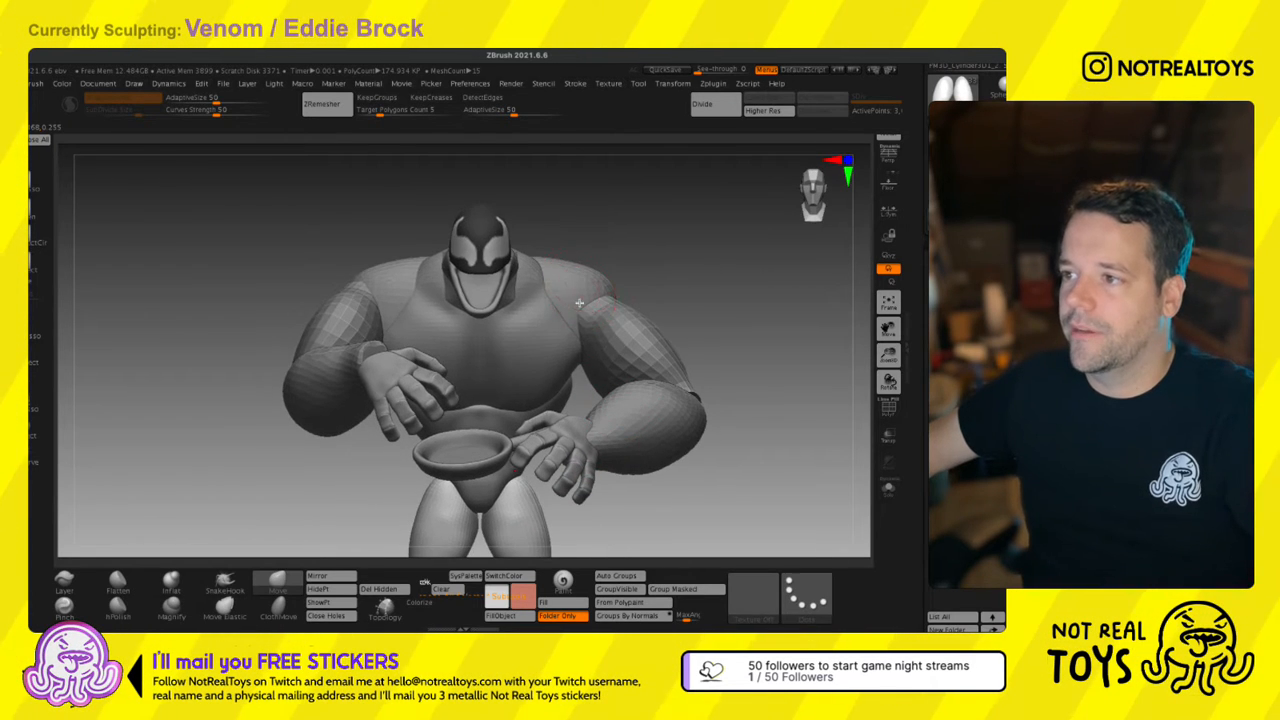
mouse_move(579, 302)
right_mouse_down()
mouse_move(618, 302)
mouse_move(590, 301)
mouse_move(594, 288)
mouse_move(640, 290)
mouse_move(594, 290)
right_mouse_up()
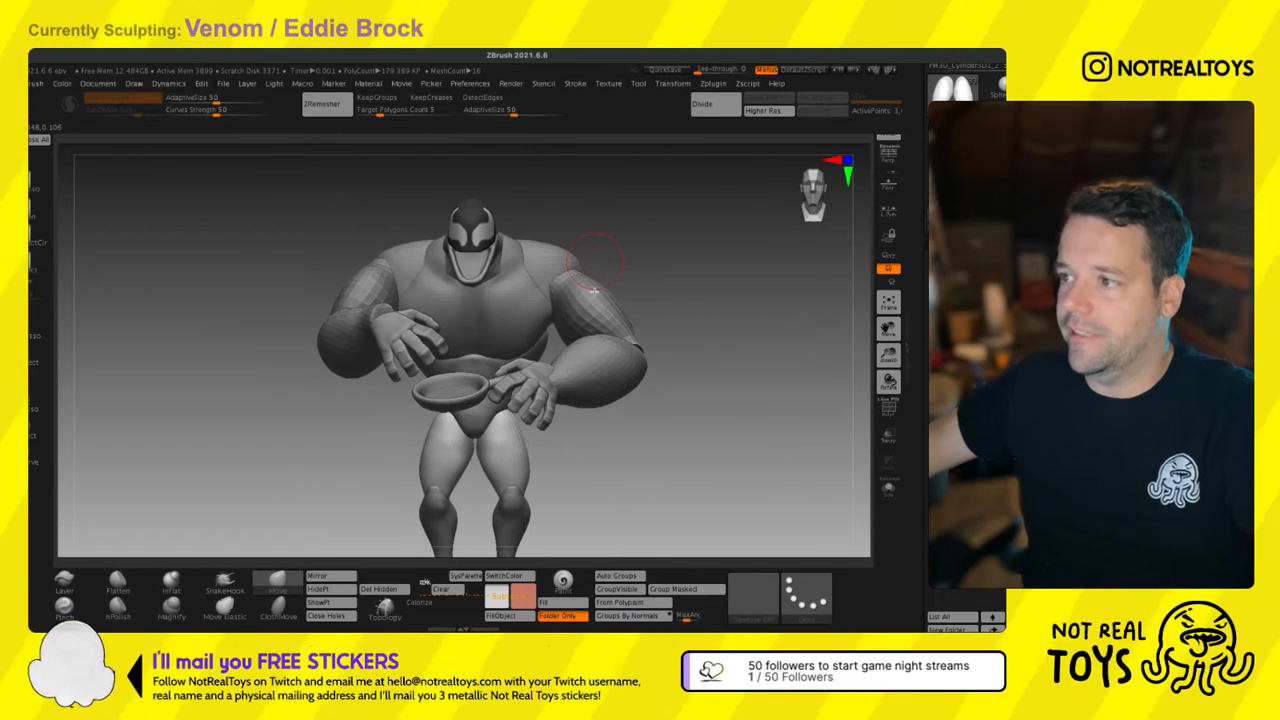
right_click(570, 378)
mouse_move(570, 378)
right_mouse_down("ctrl")
mouse_move(598, 365)
mouse_move(591, 265)
right_mouse_up("ctrl")
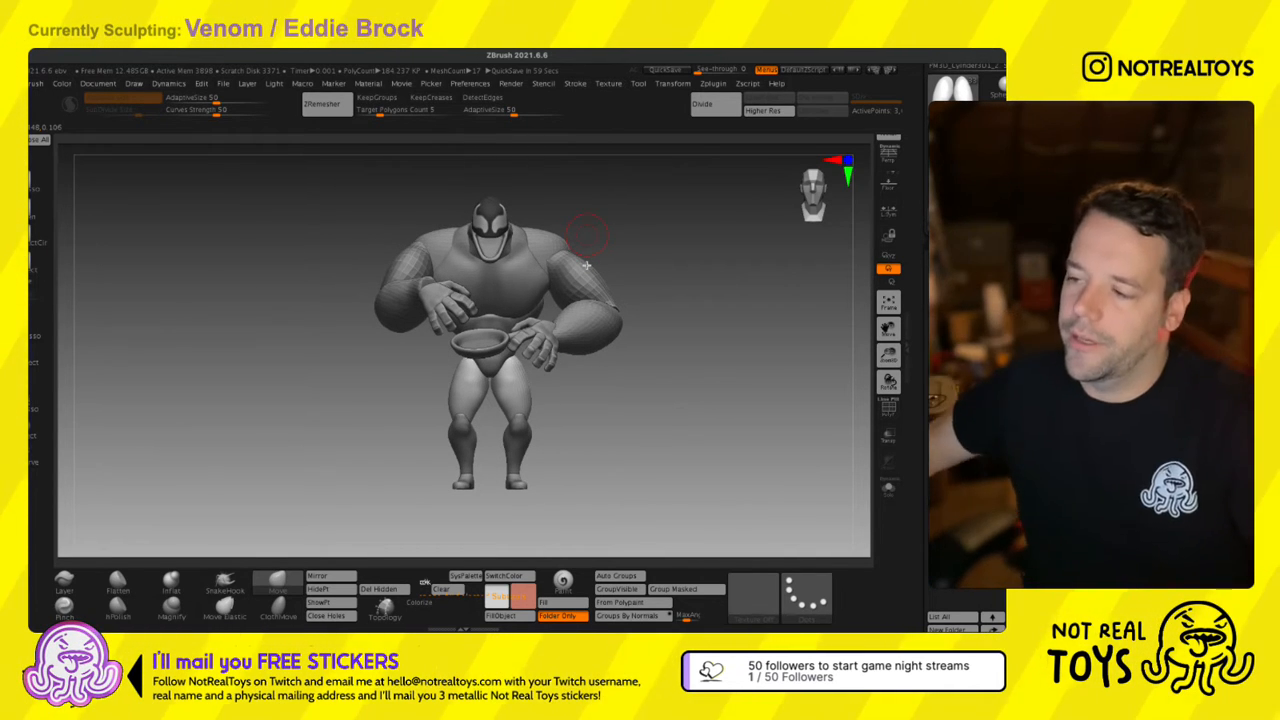
right_click_drag(571, 414, 583, 470, "ctrl")
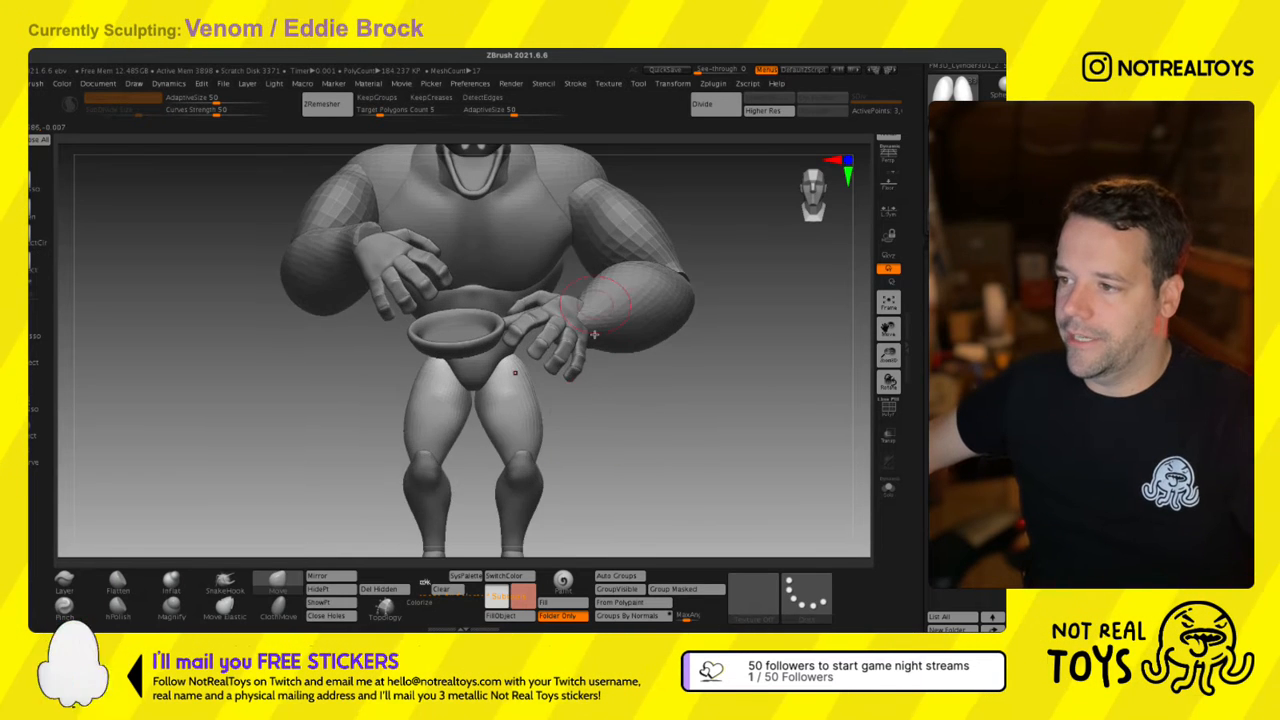
mouse_move(594, 294)
right_mouse_down("alt")
mouse_move(592, 400)
mouse_move(591, 303)
mouse_move(598, 323)
mouse_move(622, 293)
right_mouse_up("alt")
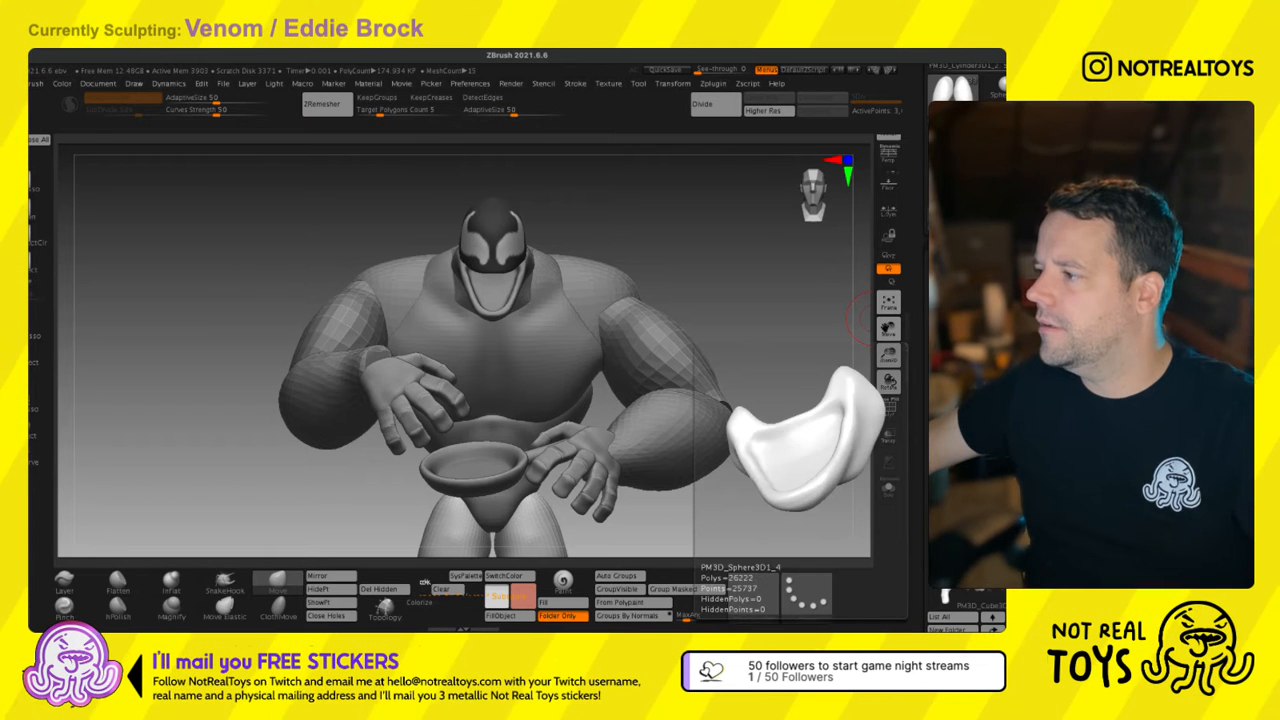
Make the lower jaw the active subtool, isolate the head from the body, and reshape the jaw with the Move brush.
left_click(962, 450)
right_click_drag(592, 352, 870, 330)
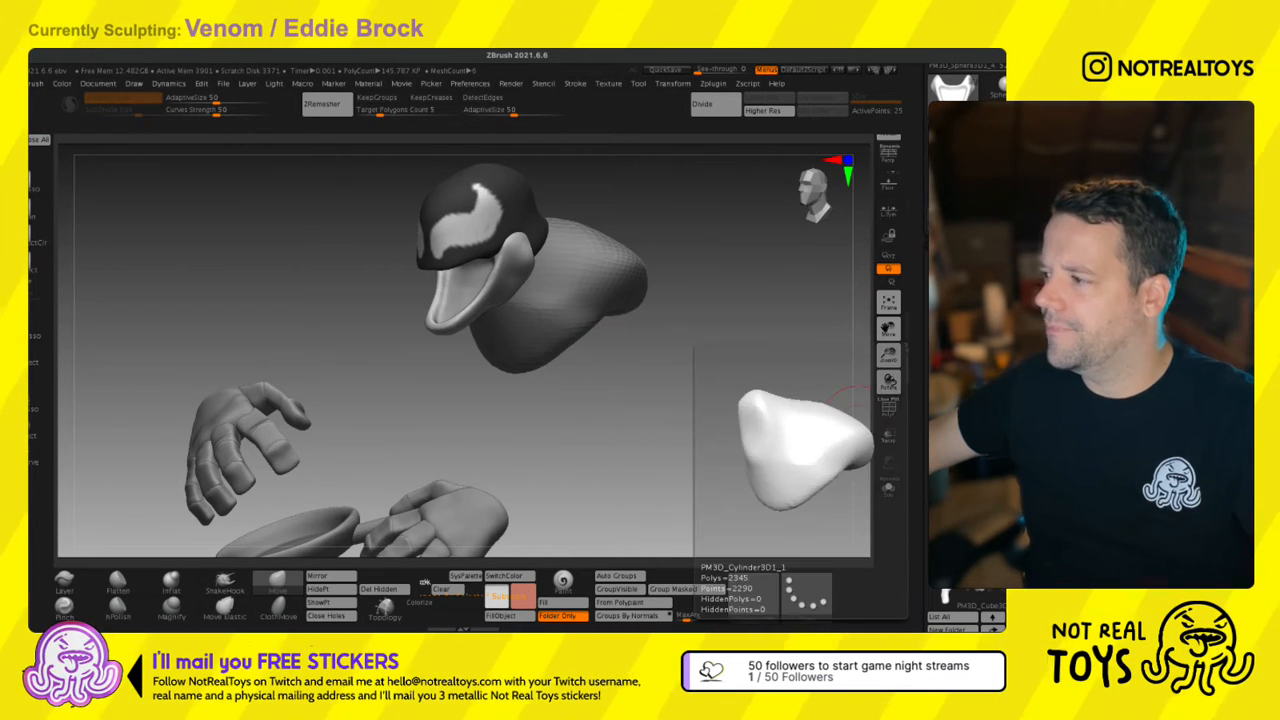
left_click_drag(560, 372, 501, 343)
right_click_drag(501, 343, 513, 376, "ctrl")
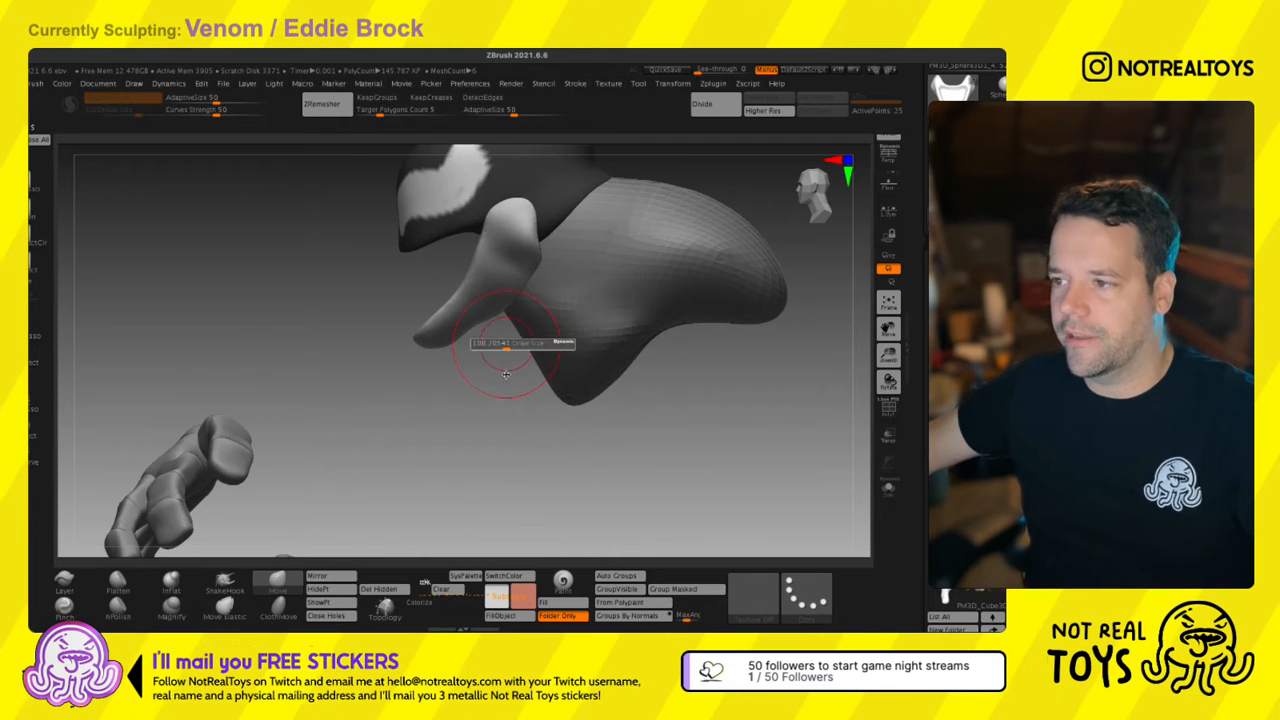
left_click_drag(500, 368, 555, 350)
right_click_drag(481, 335, 520, 337)
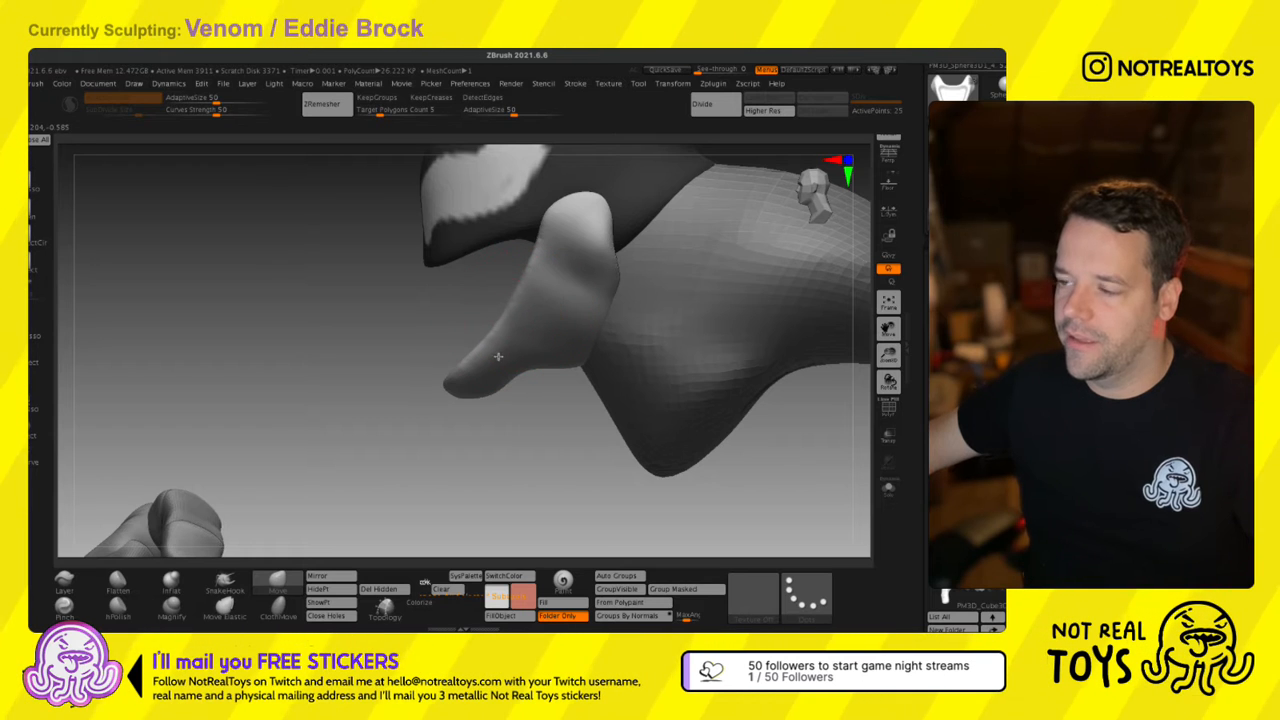
right_click_drag(501, 341, 464, 380)
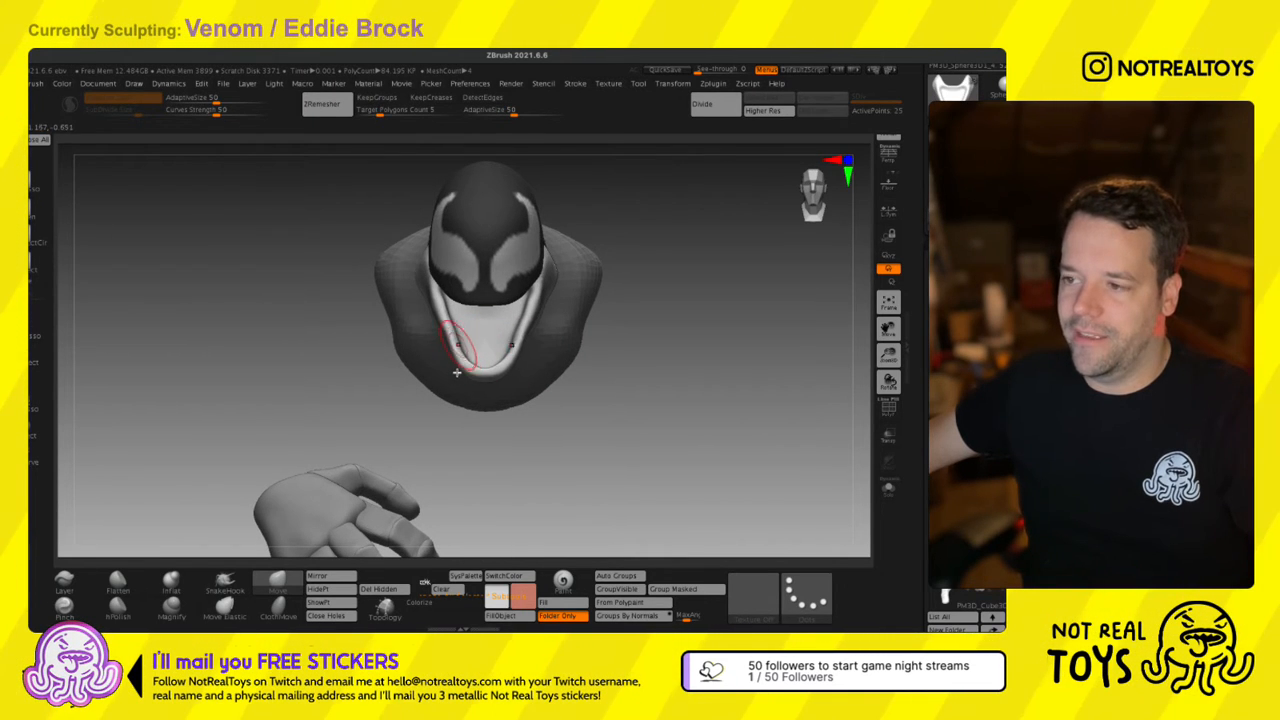
mouse_move(459, 381)
right_mouse_down()
mouse_move(466, 347)
mouse_move(494, 399)
mouse_move(460, 382)
mouse_move(478, 377)
right_mouse_up()
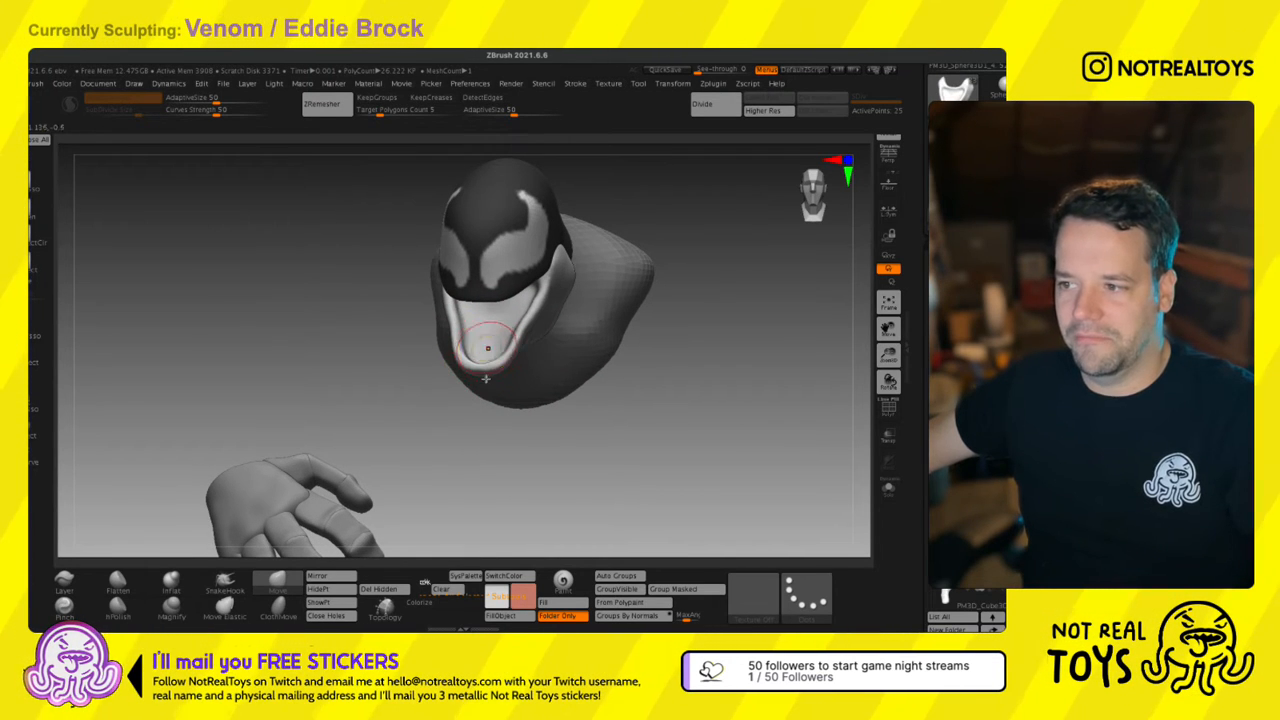
mouse_move(486, 377)
right_mouse_down("ctrl")
mouse_move(488, 390)
mouse_move(490, 321)
mouse_move(477, 343)
mouse_move(489, 328)
right_mouse_up("ctrl")
left_click(491, 322, "ctrl")
key("ctrl+z")
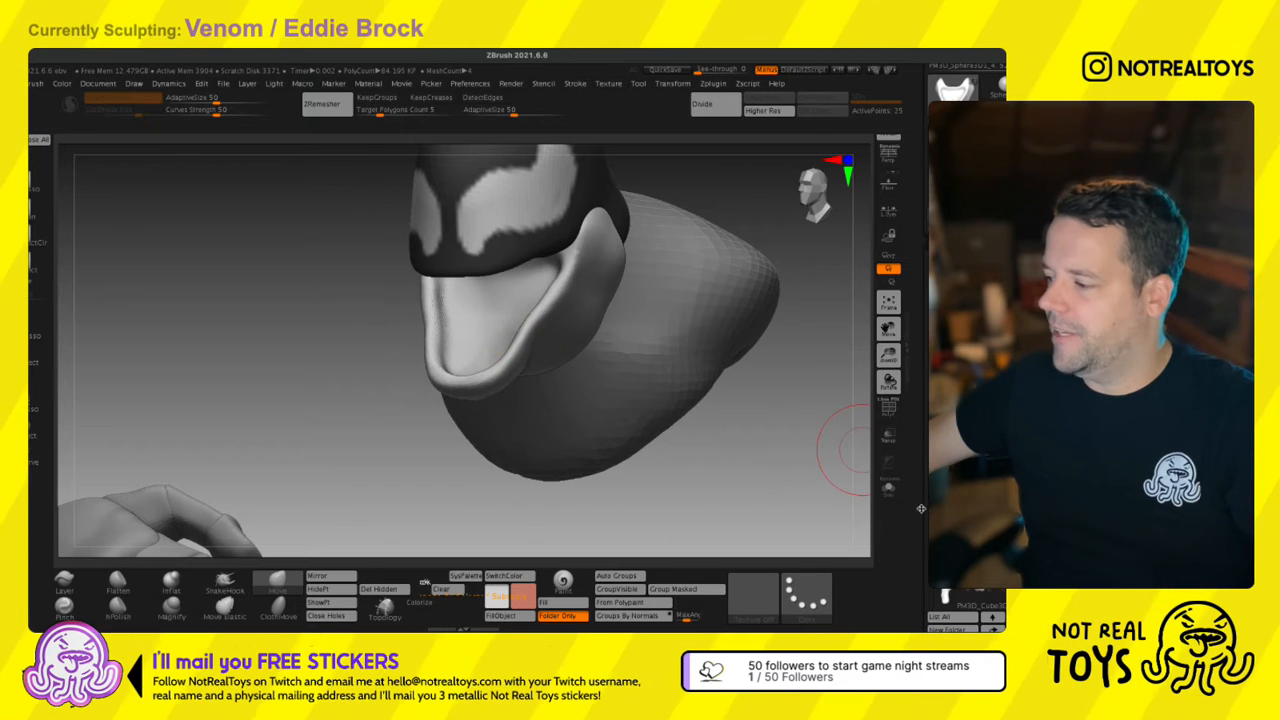
Make the loose finger piece in the Trash folder active and turn off the gizmo's transform of all selected subtools.
left_click_drag(921, 508, 922, 325)
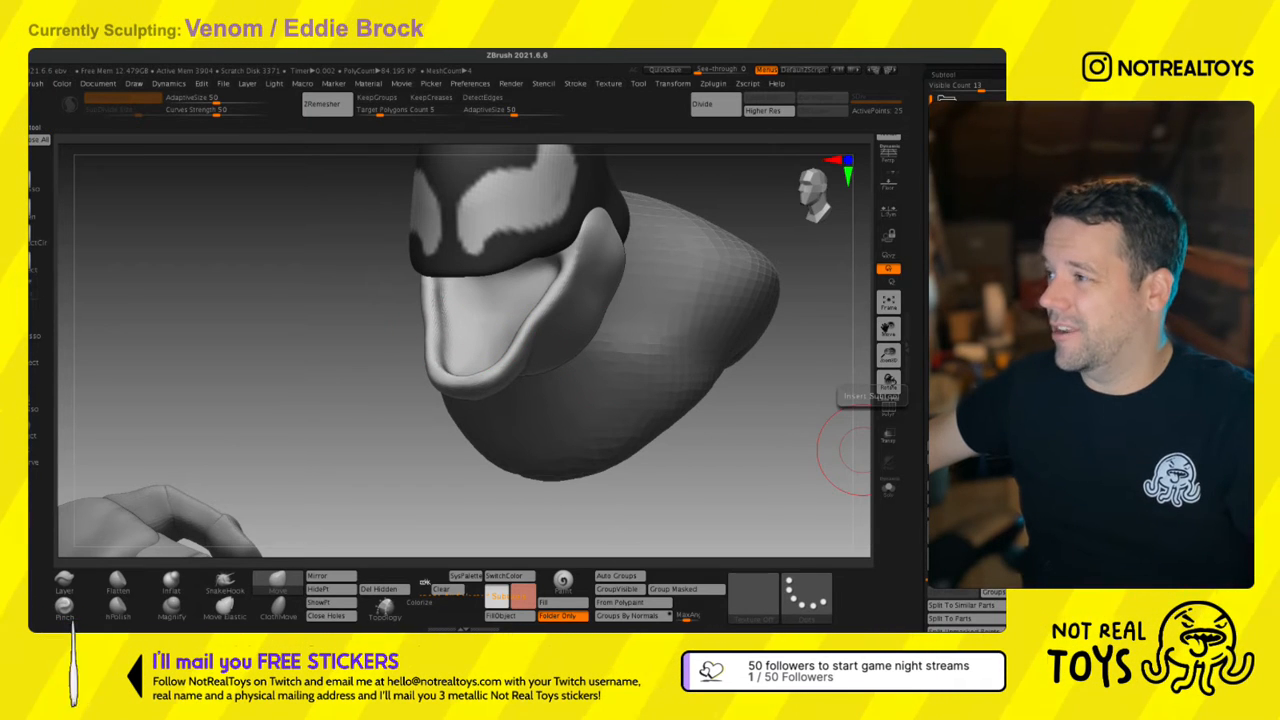
left_click(888, 380)
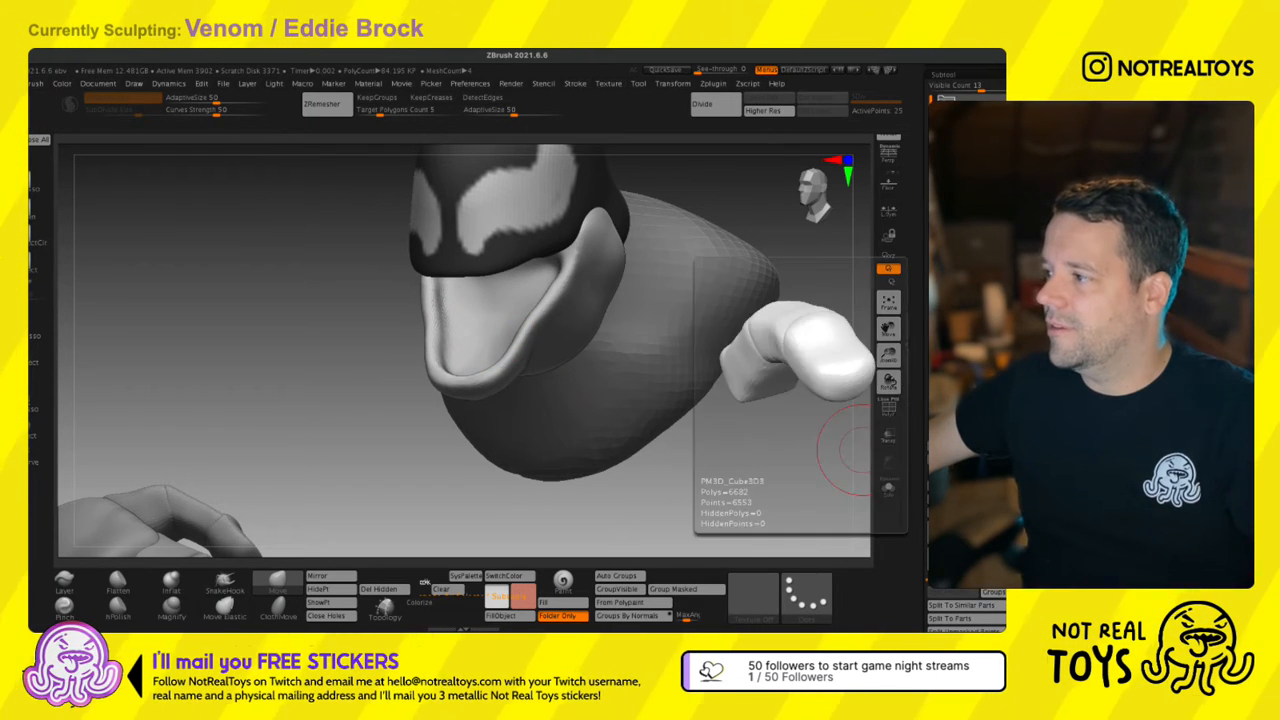
left_click(962, 400)
right_click_drag(385, 400, 788, 301, "ctrl")
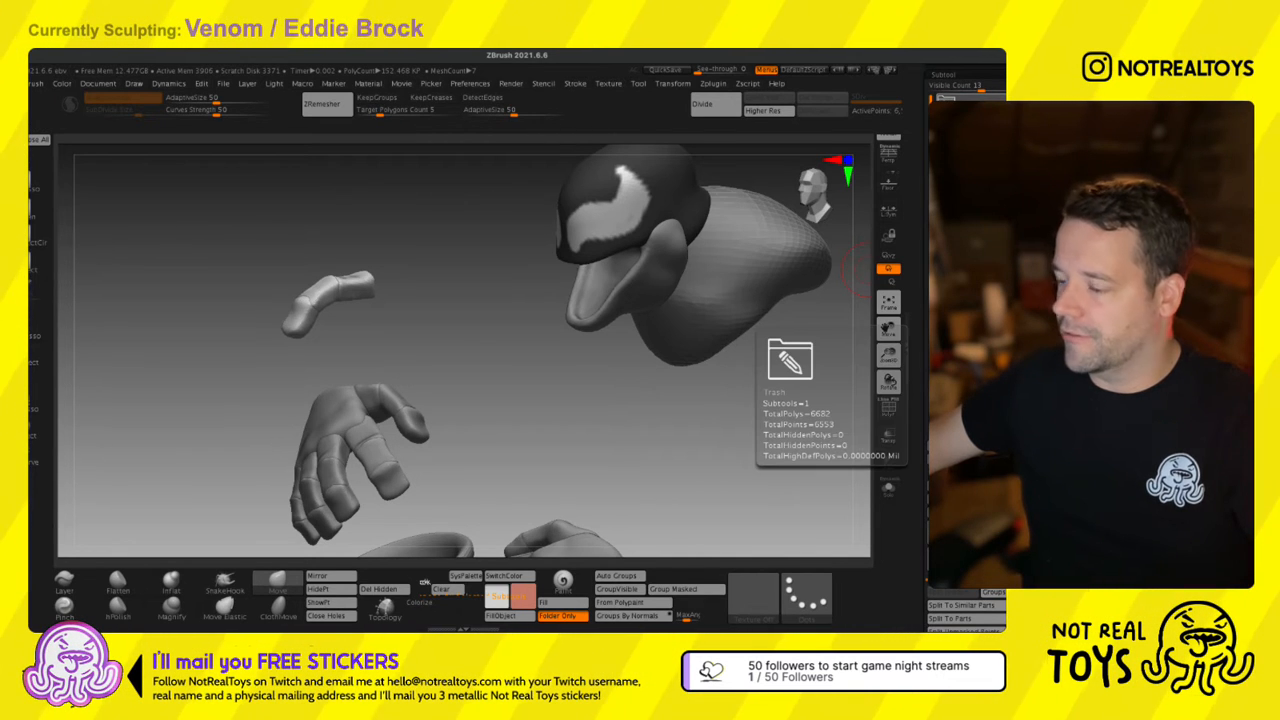
key("w")
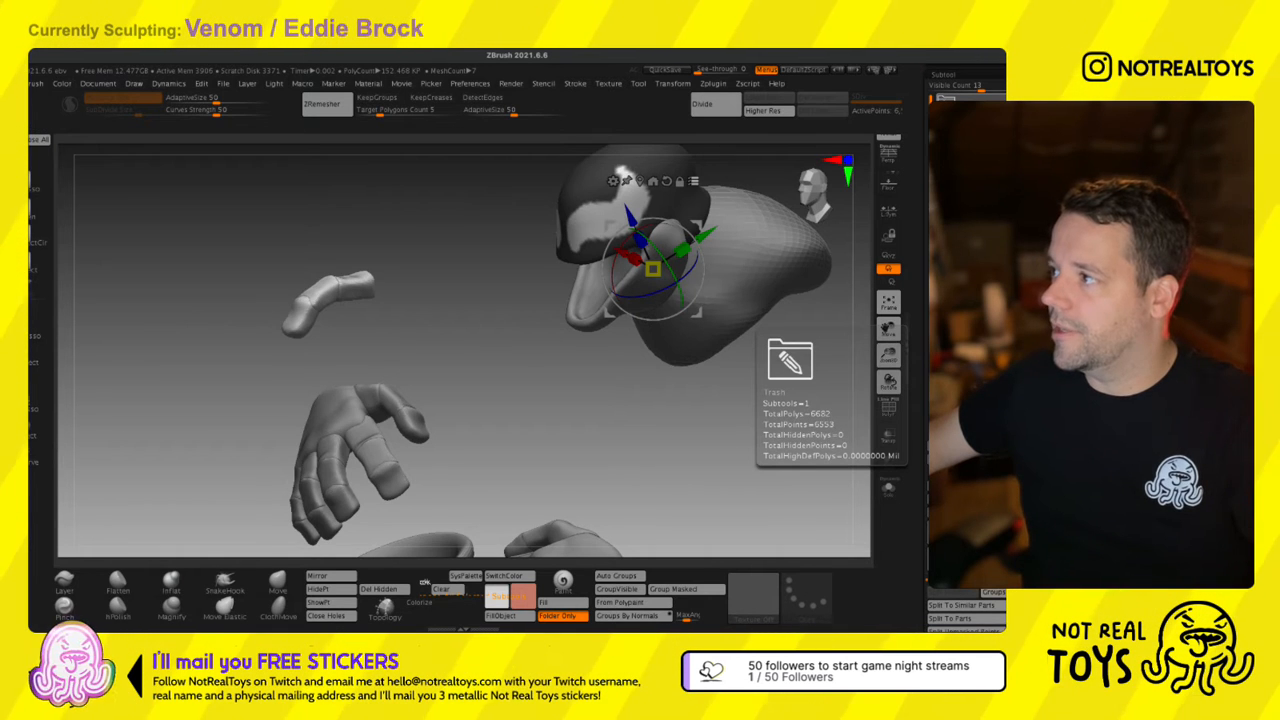
left_click(965, 400)
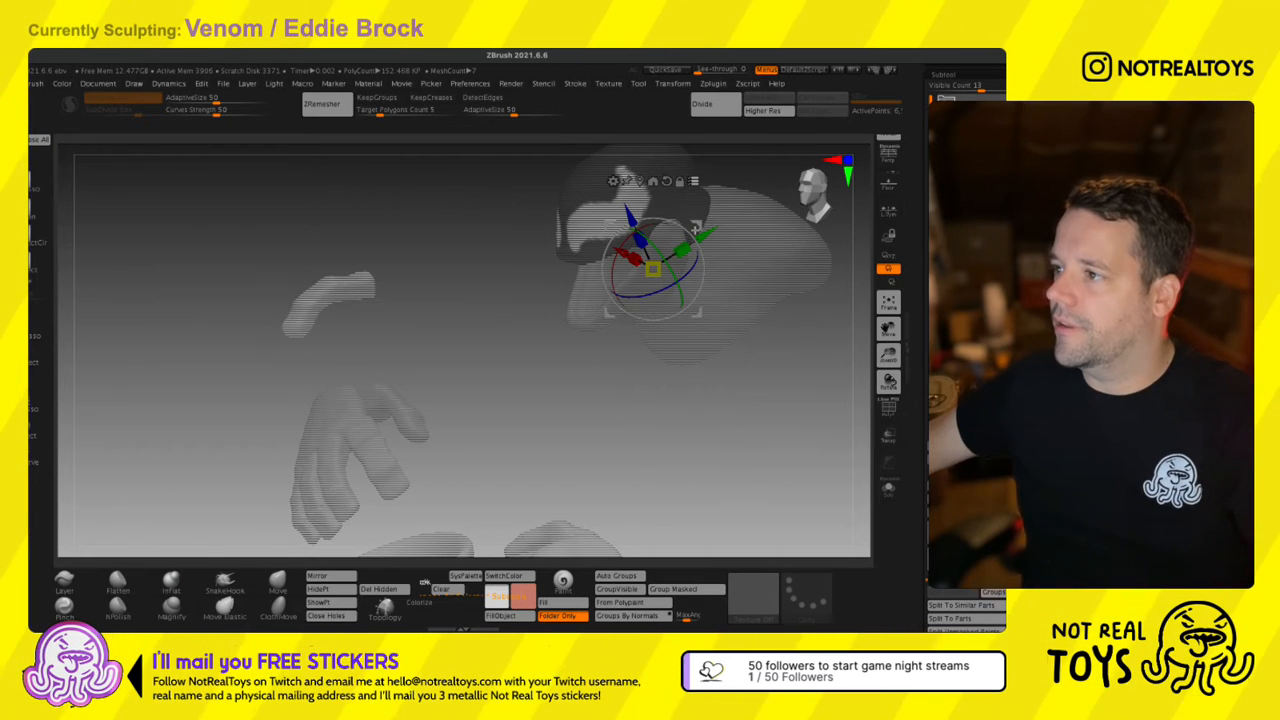
left_click(694, 182)
right_click_drag(826, 285, 653, 335)
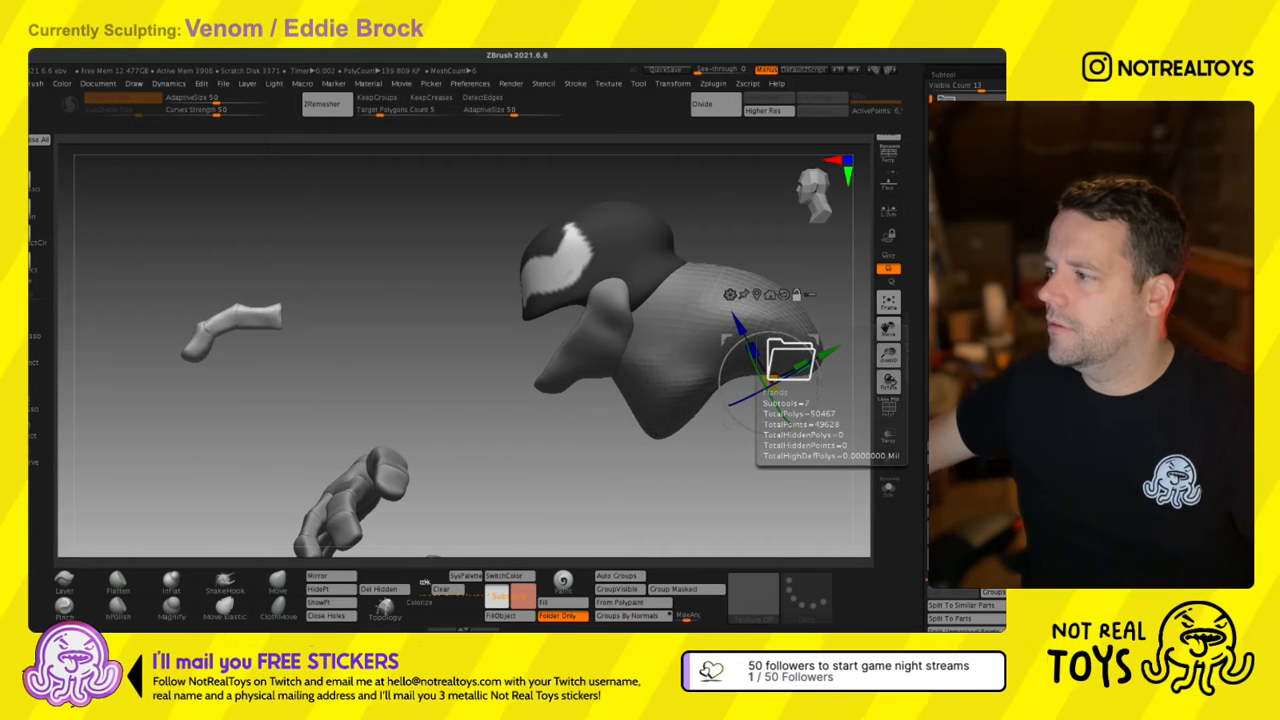
Title the folder of the hand subtools "Hands" and hide it.
left_click(965, 410)
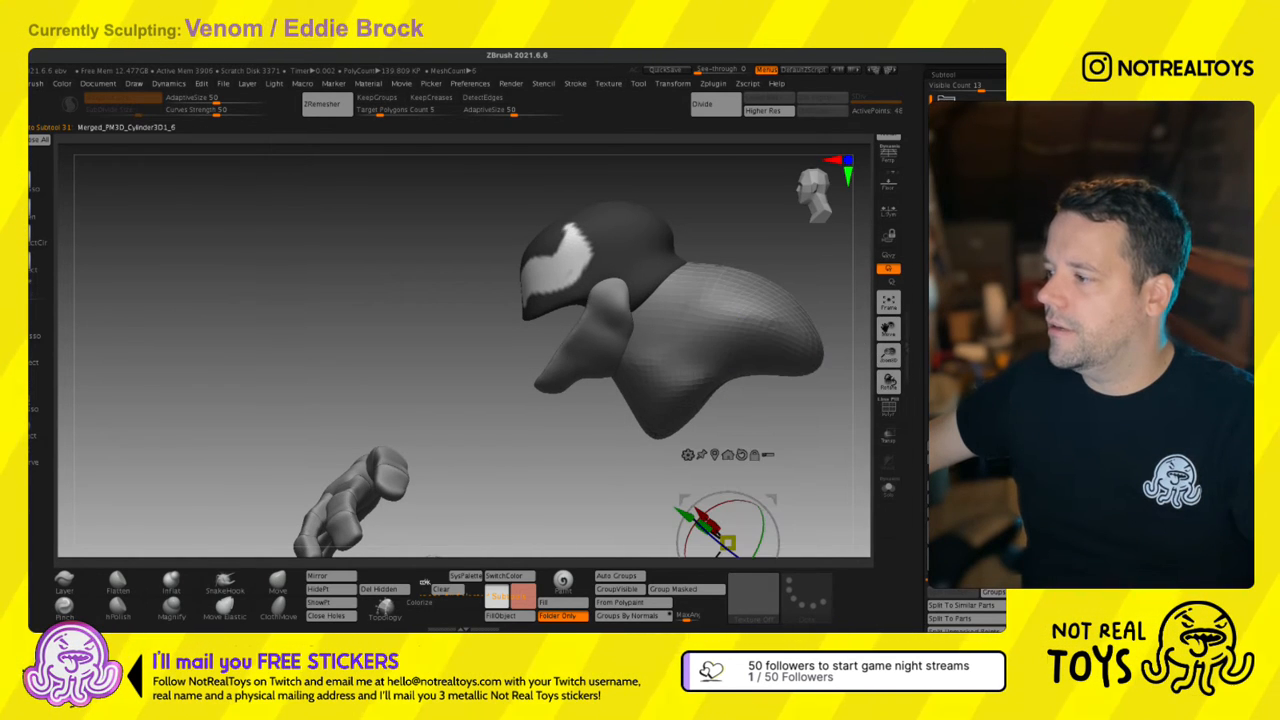
left_click(980, 462)
type("Hand")
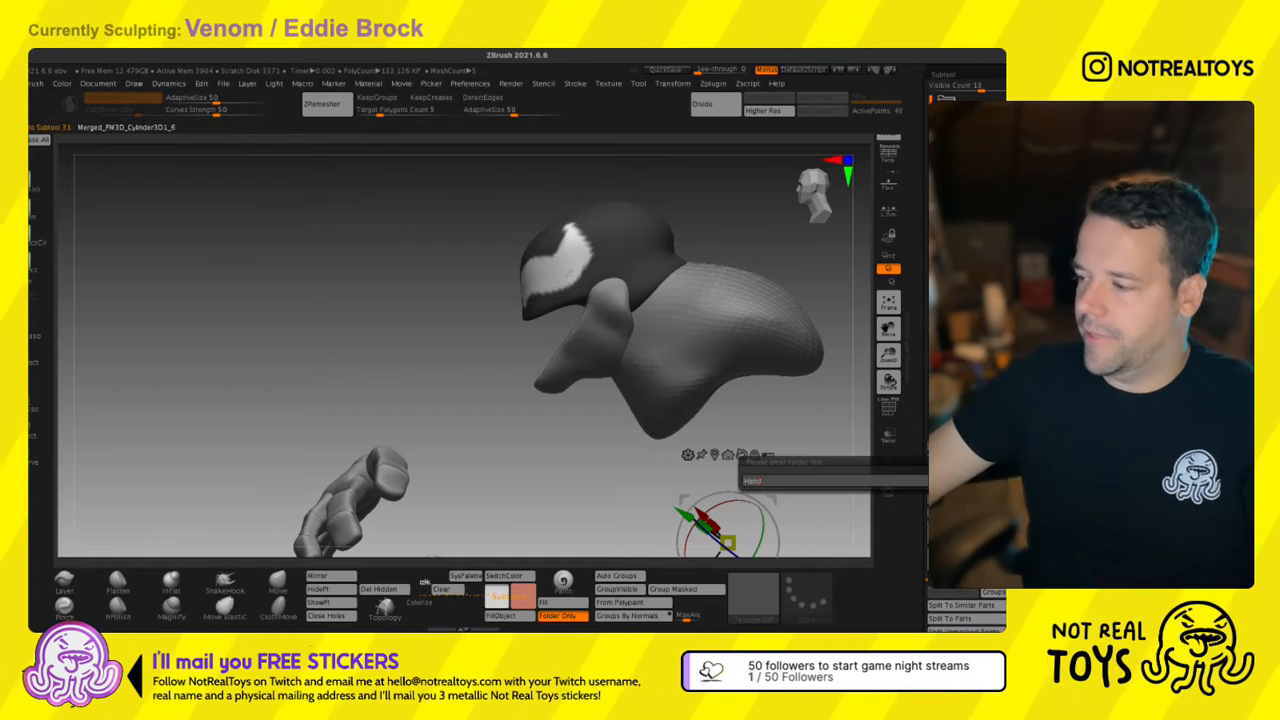
type("s")
key("Return")
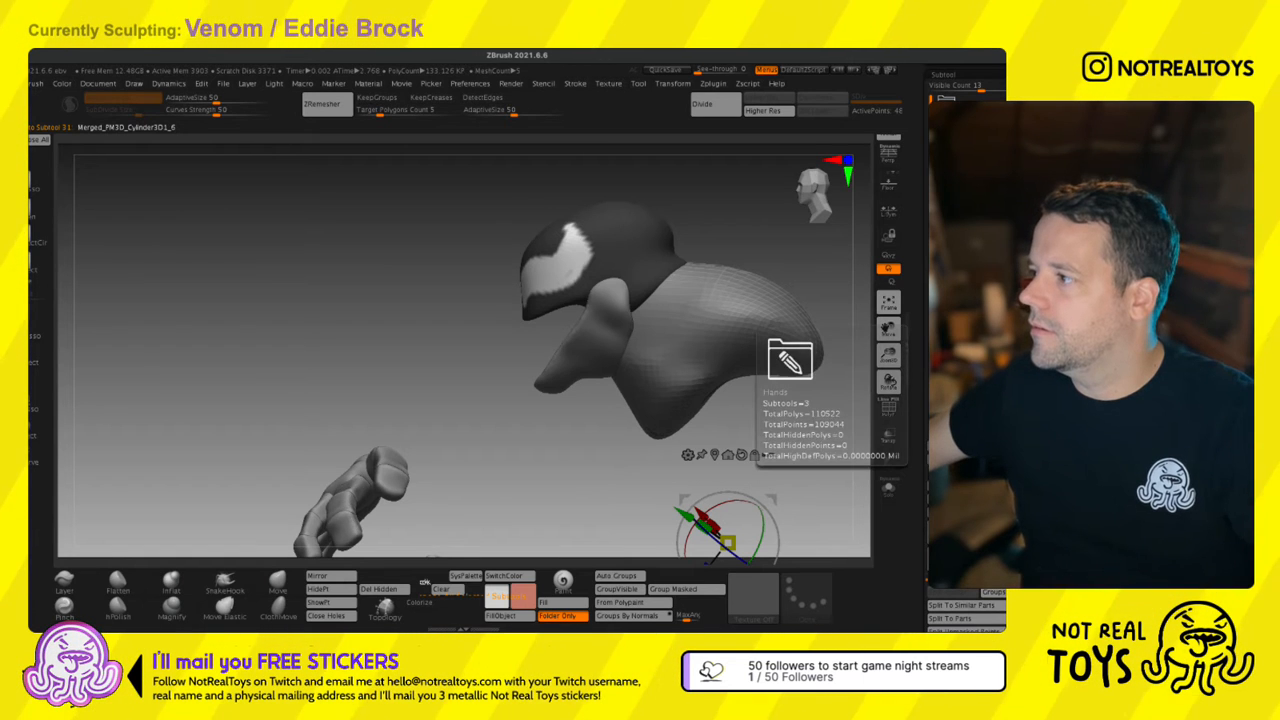
left_click(988, 400)
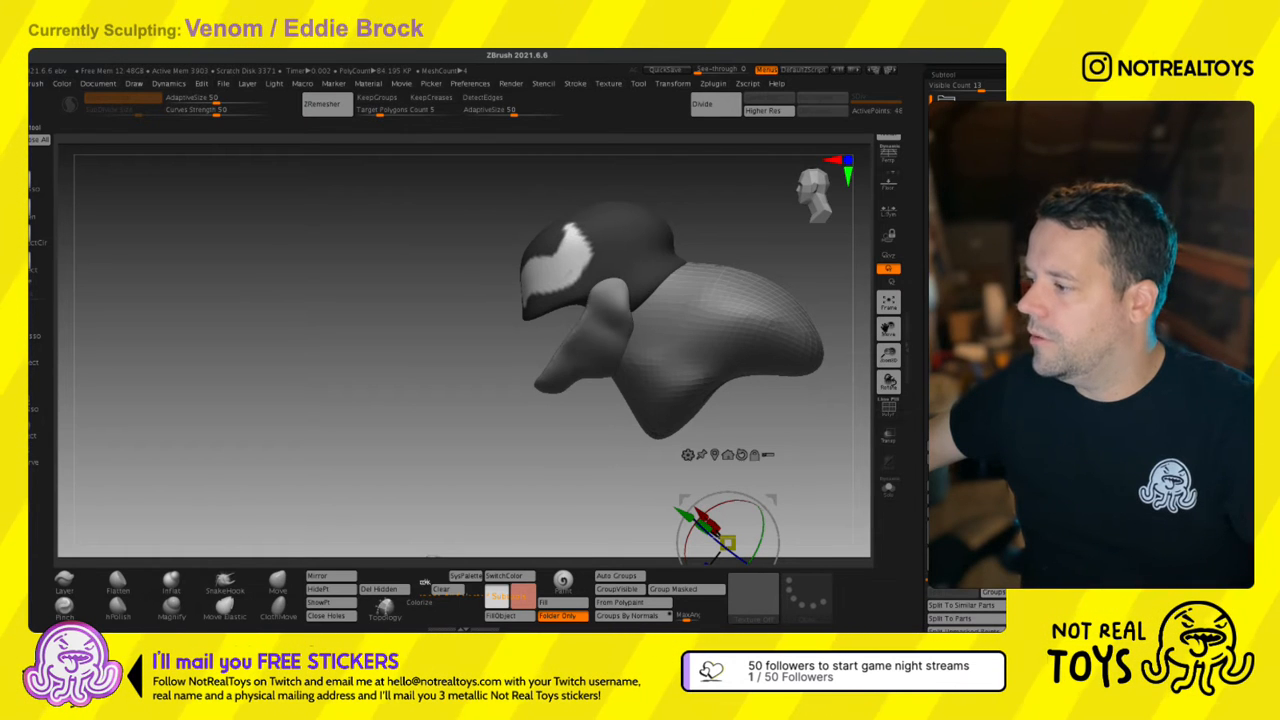
Insert a cylinder subtool, set the gizmo at its base in side view, and scale it down uniformly to a small size.
left_click(990, 520)
left_click(622, 381)
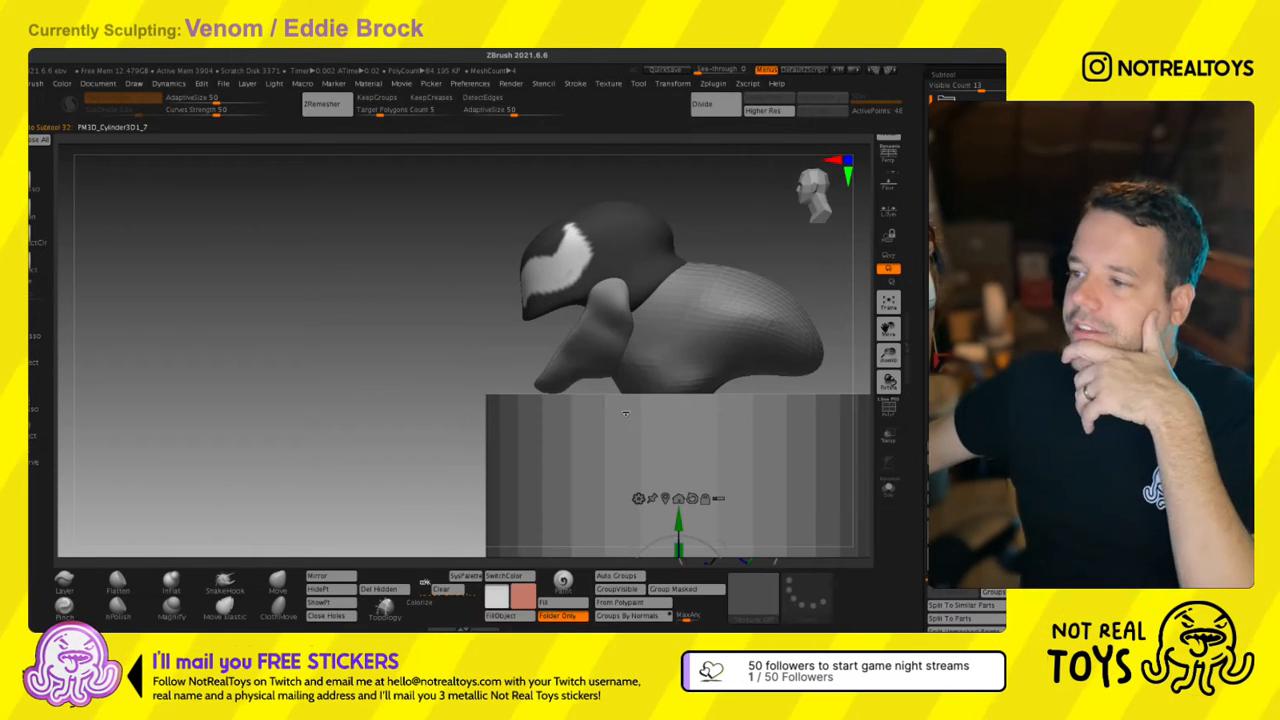
right_click_drag(648, 456, 651, 360, "ctrl")
left_click_drag(655, 361, 402, 289)
right_click_drag(402, 289, 490, 359, "alt")
left_click_drag(441, 310, 450, 407, "alt")
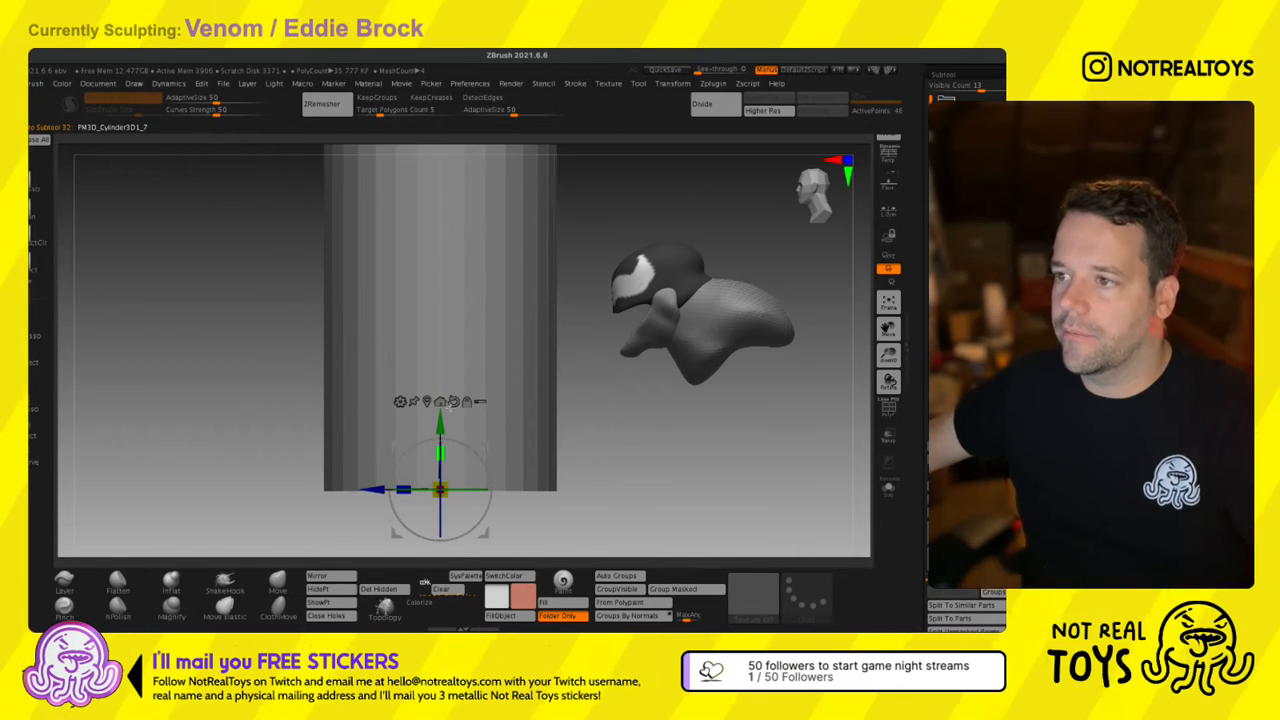
left_click_drag(441, 490, 329, 601)
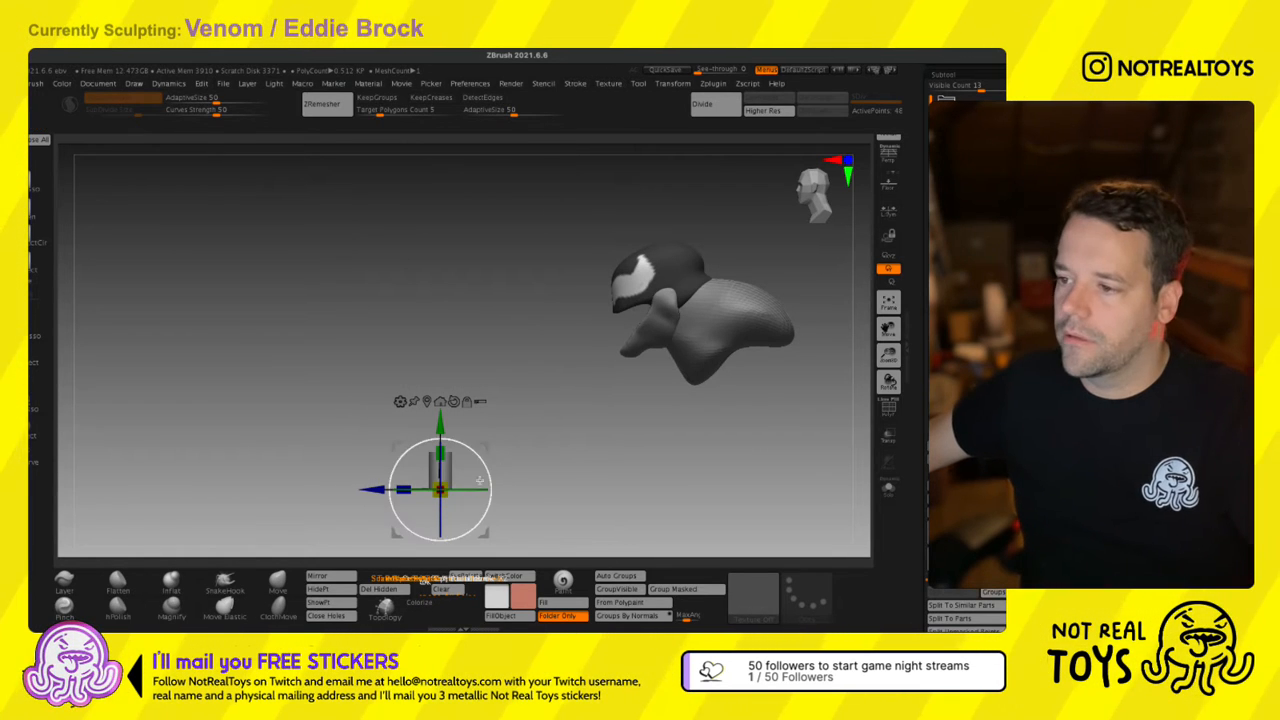
Move the small cylinder into the open mouth, tilt it to follow the lower jaw, and adjust its fit from the front.
left_click_drag(483, 475, 690, 309)
right_click_drag(690, 309, 640, 430, "ctrl")
right_click_drag(640, 430, 740, 372)
right_click_drag(740, 372, 660, 312, "alt")
left_click_drag(662, 347, 584, 346)
right_click_drag(584, 346, 610, 376)
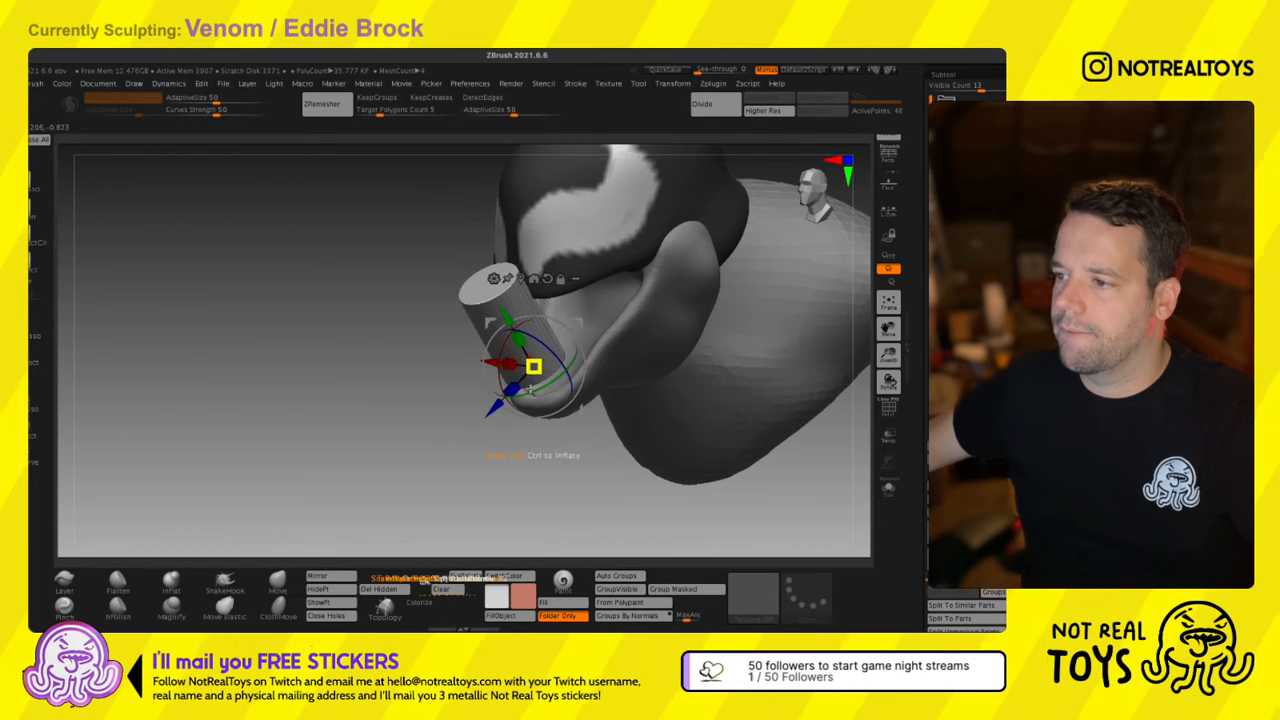
right_click_drag(536, 391, 602, 390)
left_click_drag(517, 370, 514, 404)
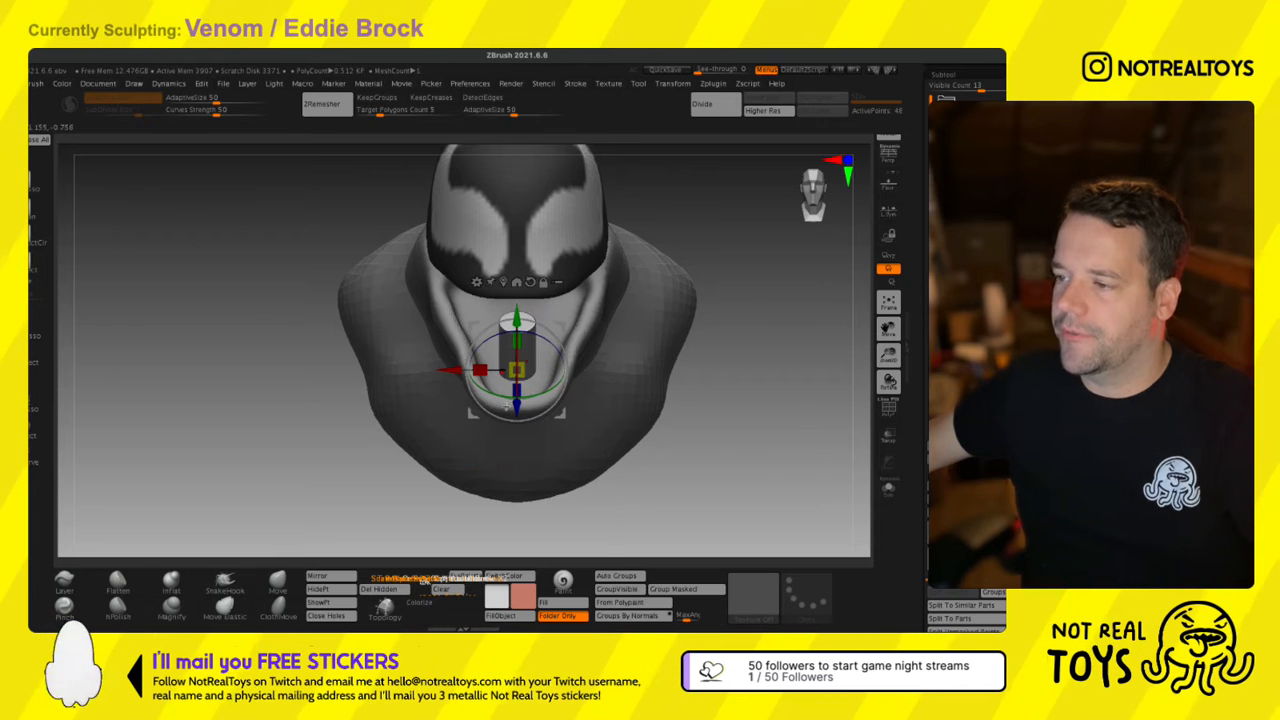
Enlarge the cylinder in the lower jaw slightly in side view and check its fit from several angles.
right_click_drag(655, 366, 595, 364)
left_click_drag(567, 356, 578, 379)
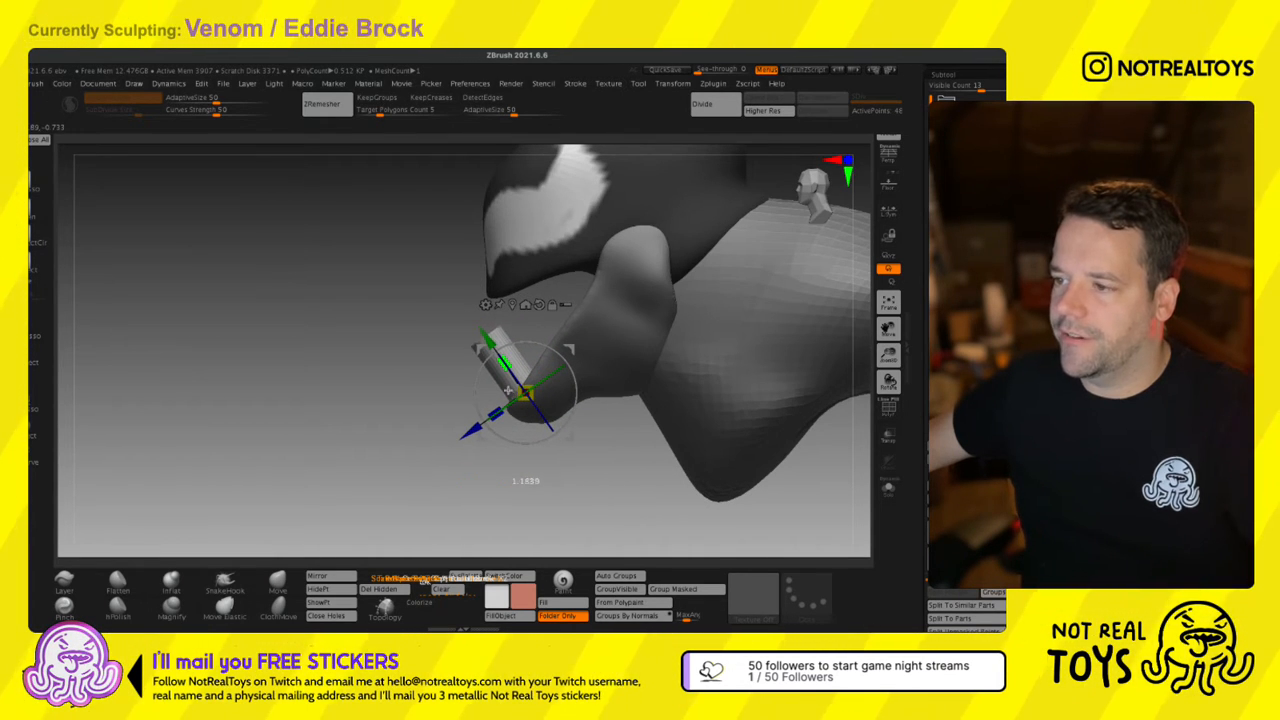
key("q")
right_click_drag(515, 380, 602, 361)
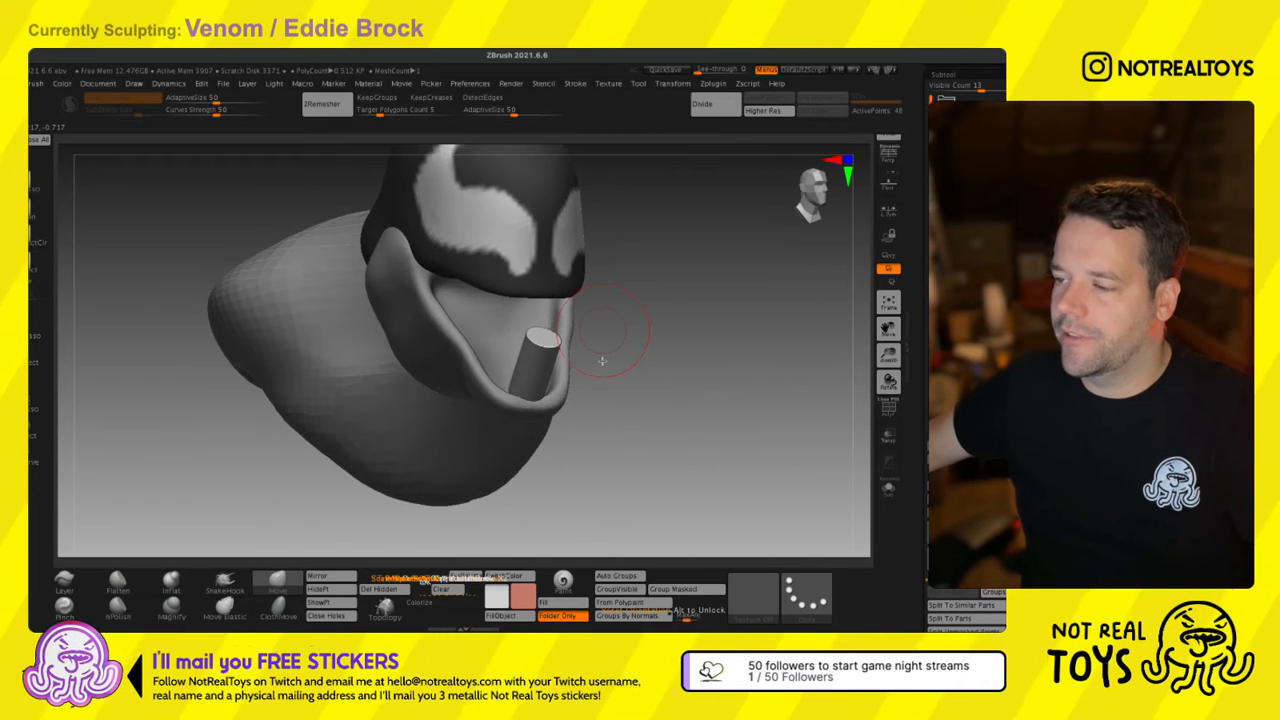
right_click_drag(535, 399, 614, 337)
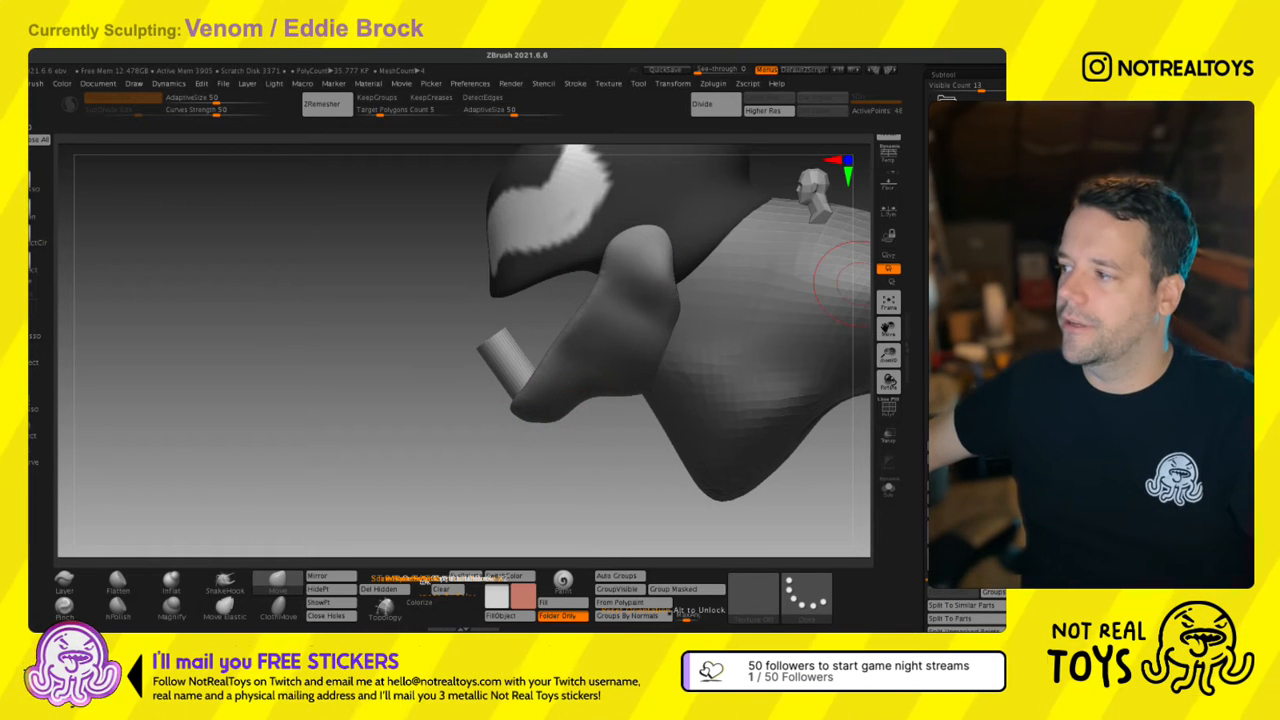
right_click_drag(623, 371, 645, 340)
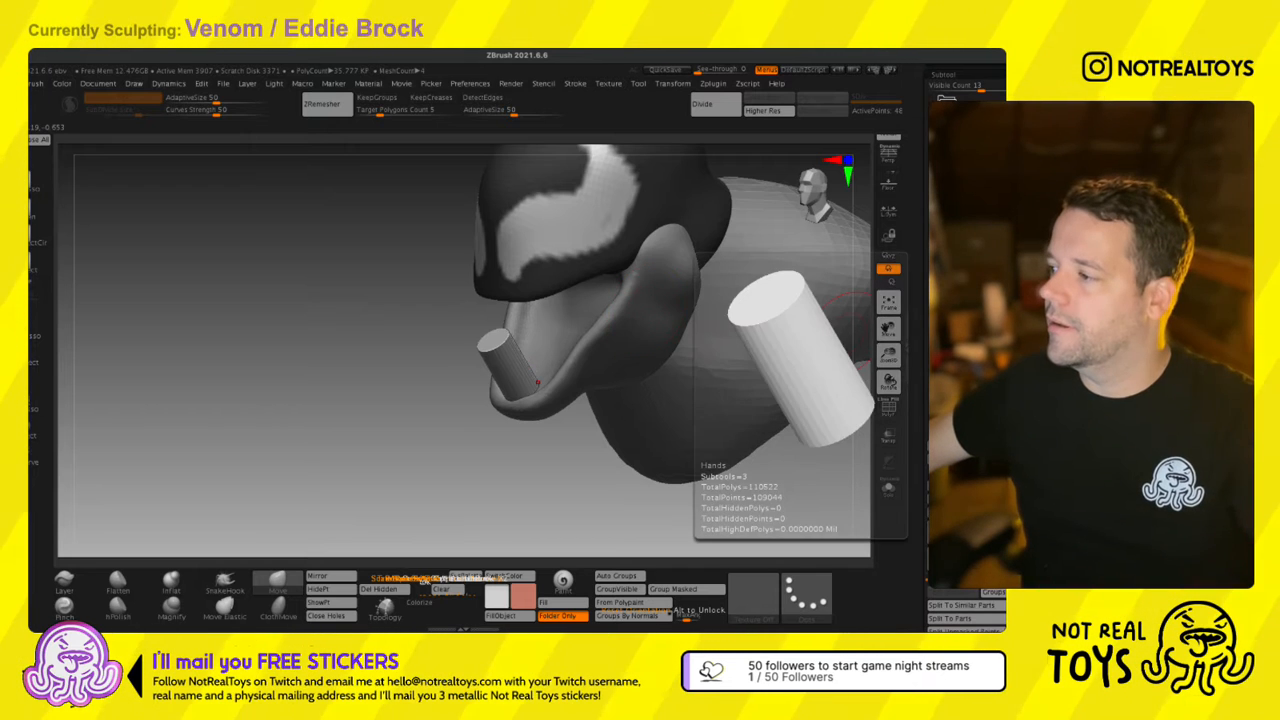
Create a new subtool folder titled "Teeth" for the cylinder.
left_click(960, 478)
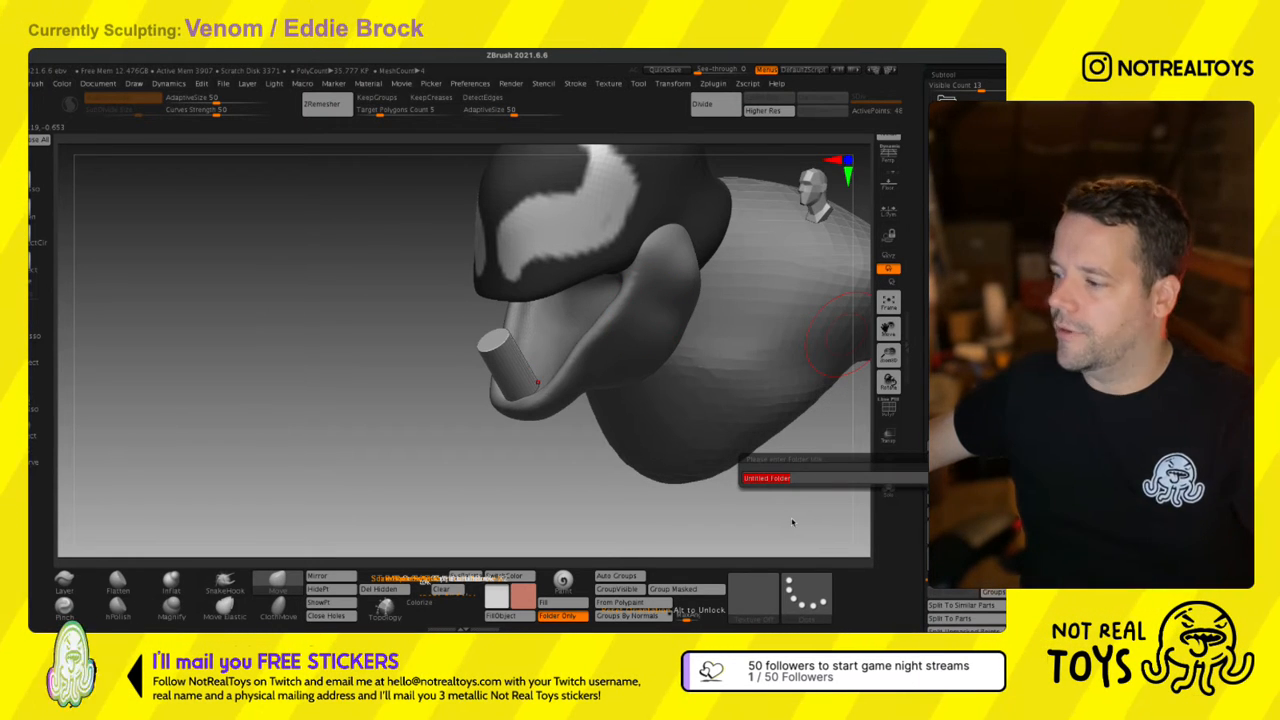
type("Hand")
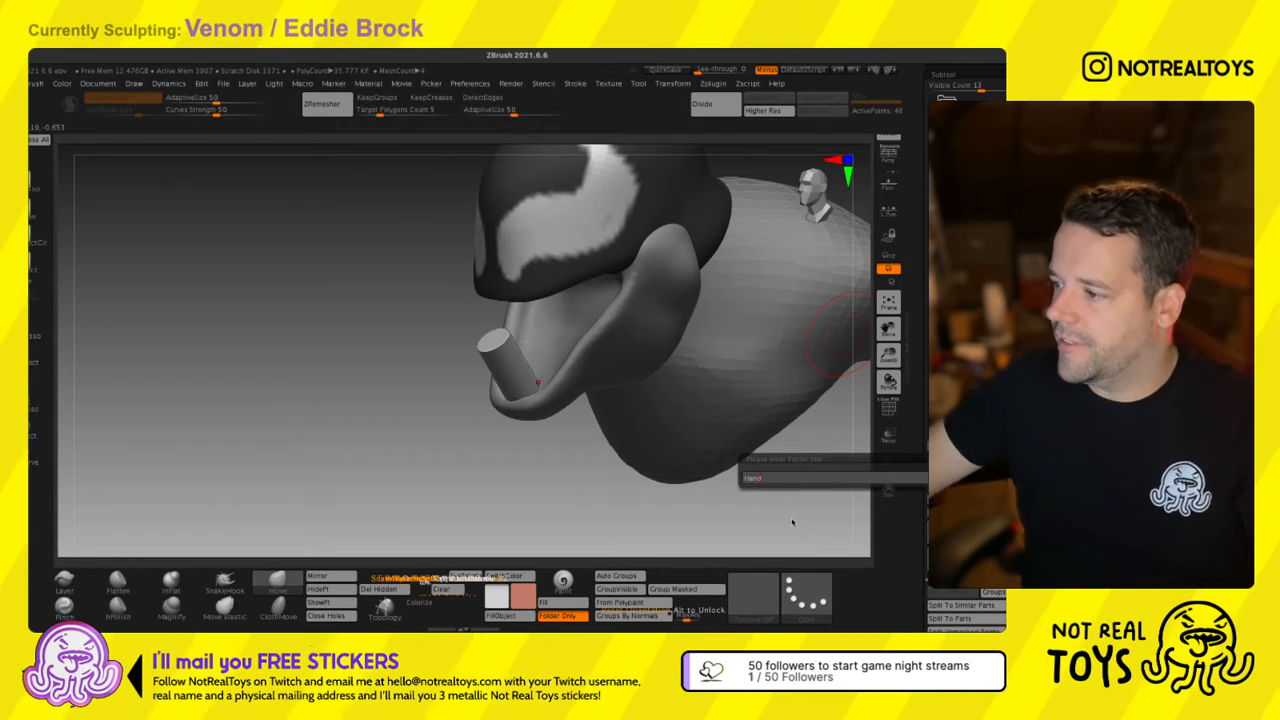
type("Teeth")
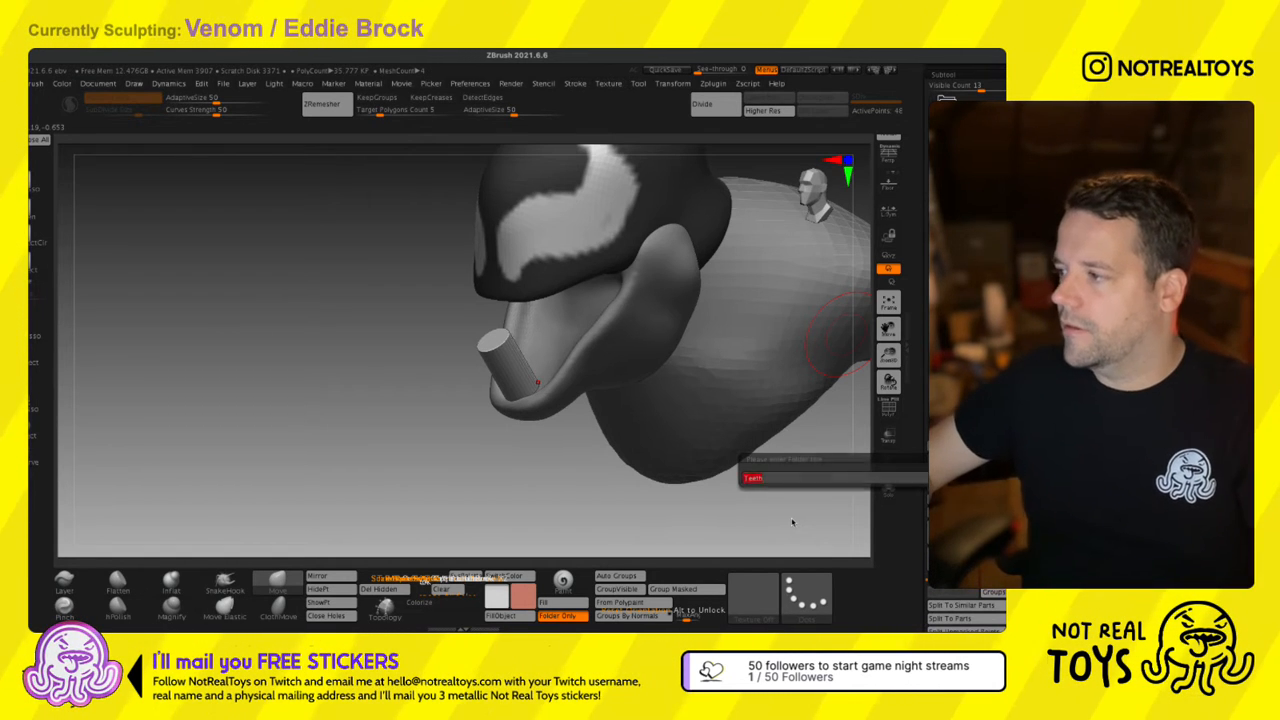
key("Return")
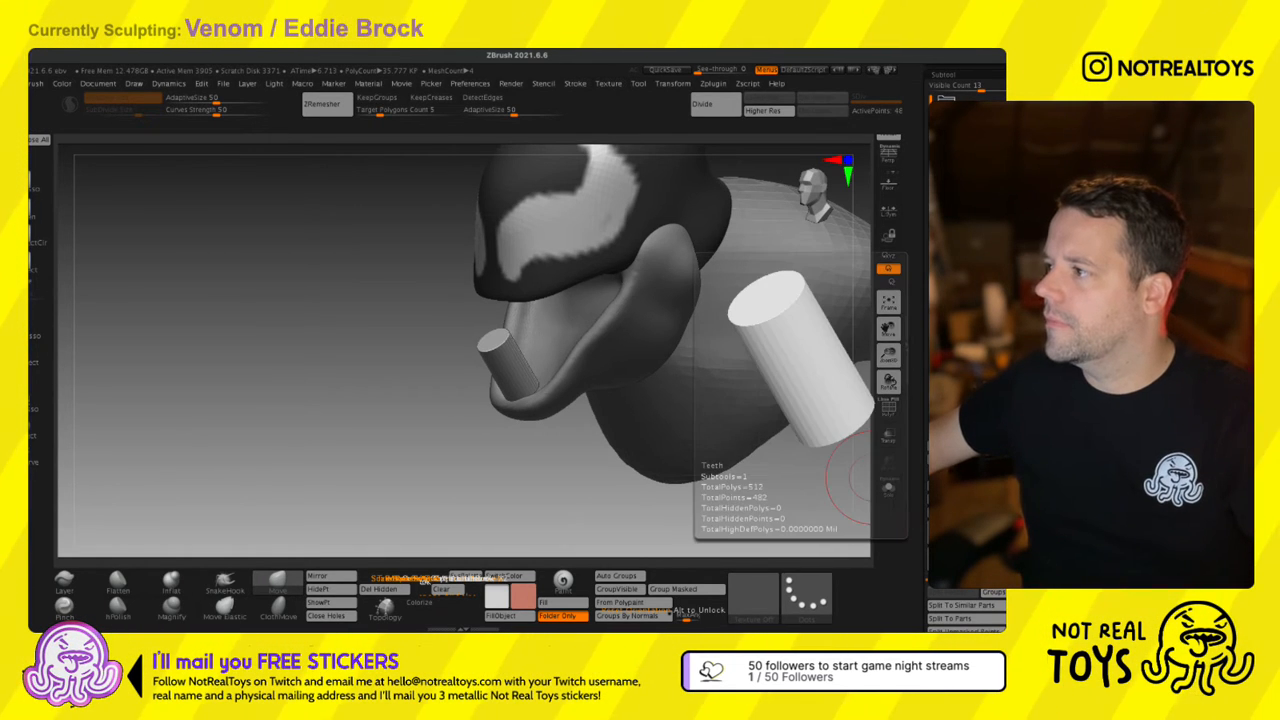
Isolate the cylinder and sculpt it with the Move brush into a tapered, rounded-tip tooth, shaping it from front and side.
mouse_move(888, 382)
left_mouse_down()
mouse_move(543, 380)
mouse_move(540, 366)
left_mouse_up()
mouse_move(420, 417)
right_mouse_down()
mouse_move(470, 405)
mouse_move(444, 421)
mouse_move(377, 366)
mouse_move(366, 329)
mouse_move(385, 326)
mouse_move(425, 408)
mouse_move(402, 455)
mouse_move(450, 385)
right_mouse_up()
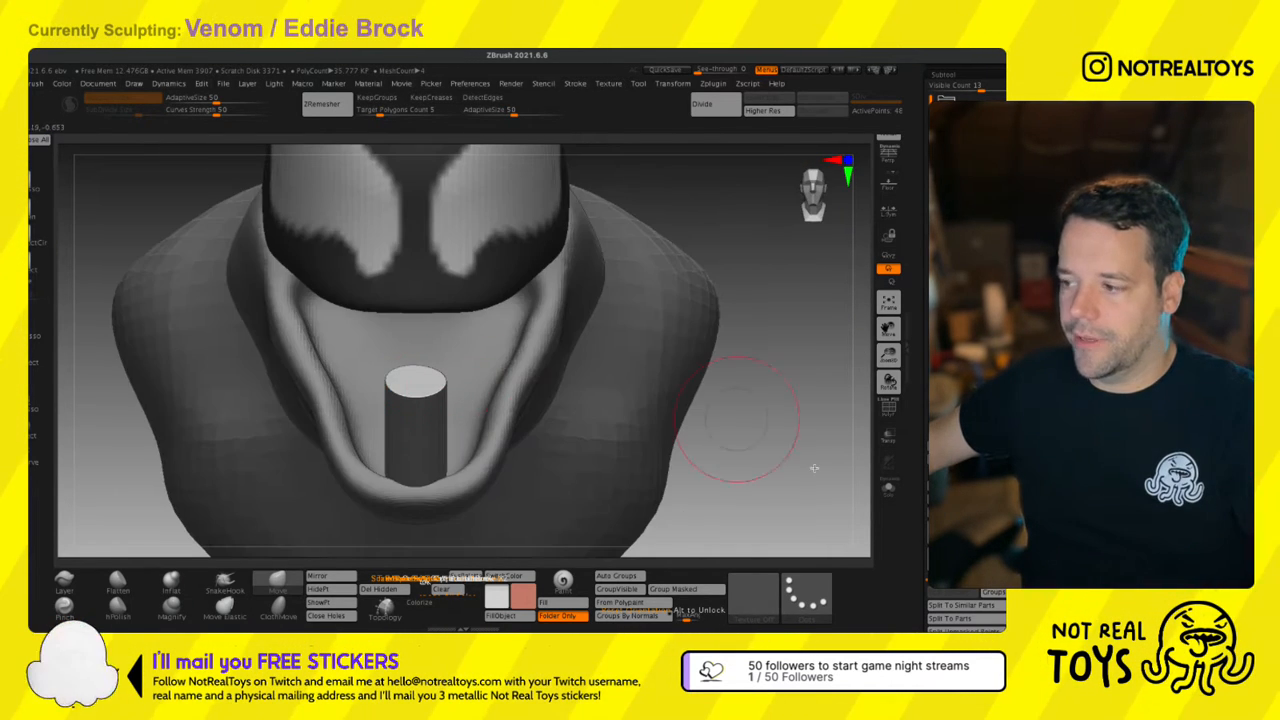
left_click(889, 490)
right_click_drag(440, 530, 460, 489)
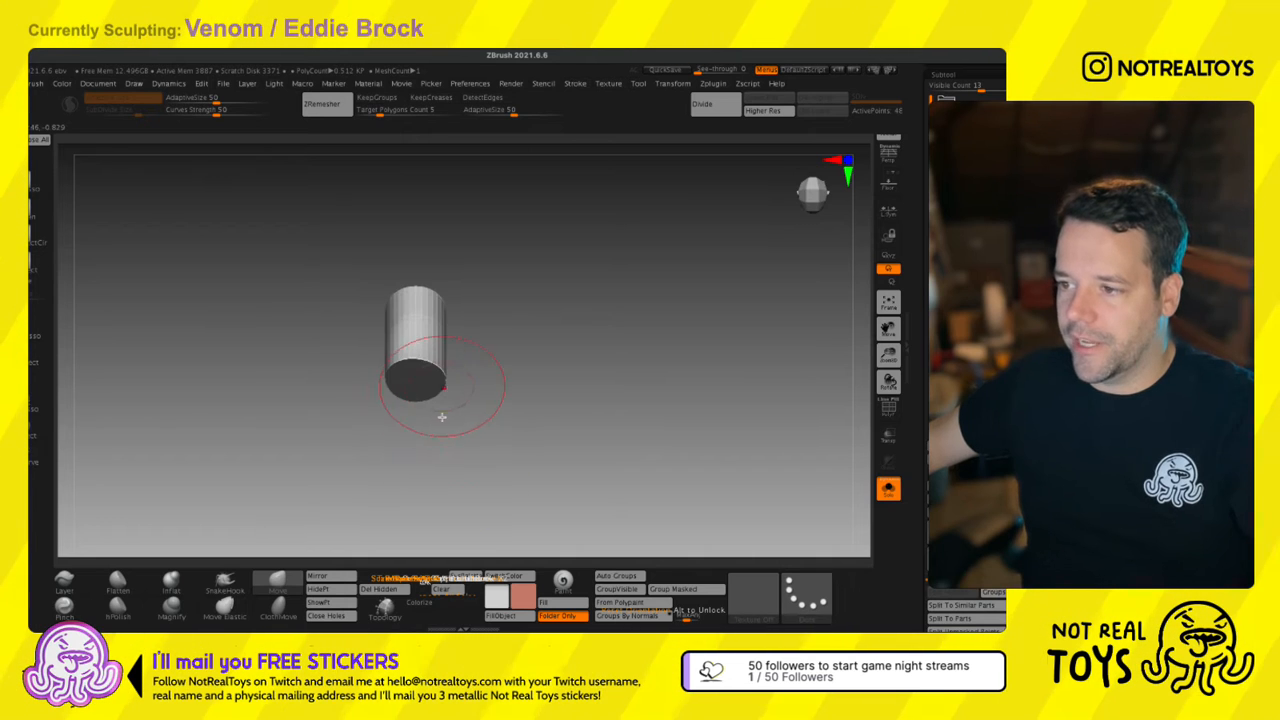
right_click_drag(439, 406, 442, 339)
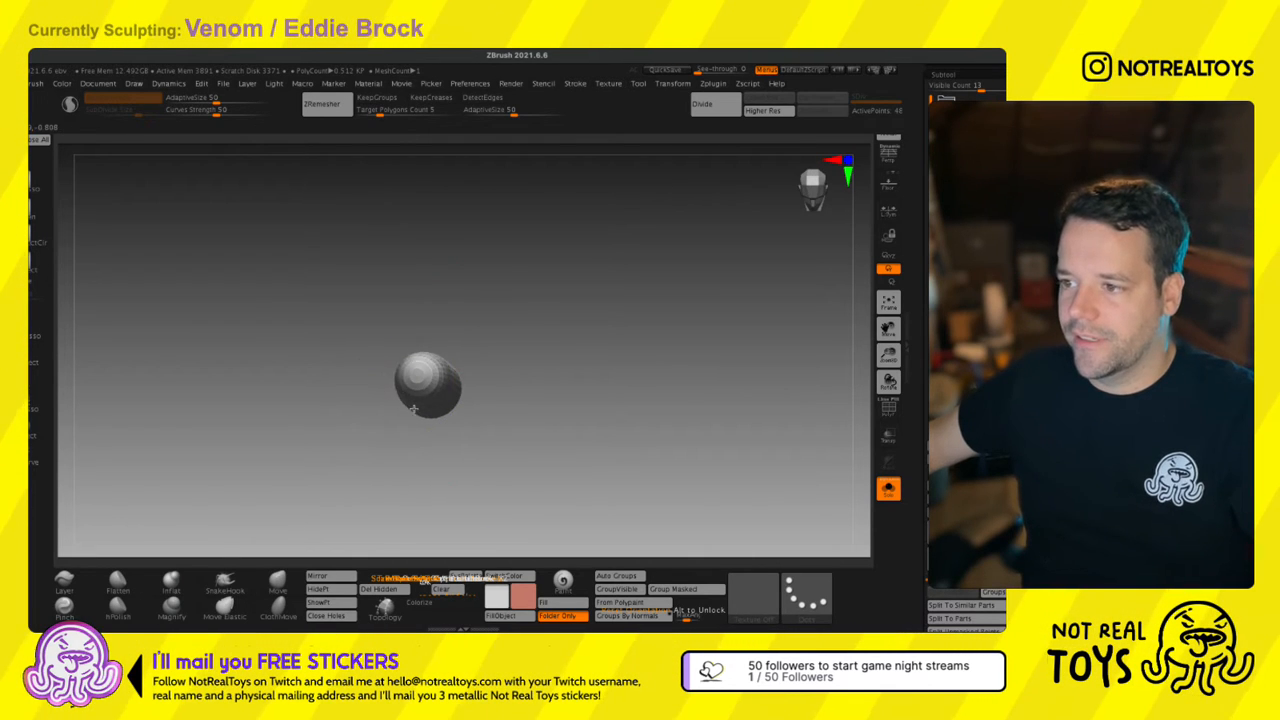
right_click_drag(413, 408, 491, 426)
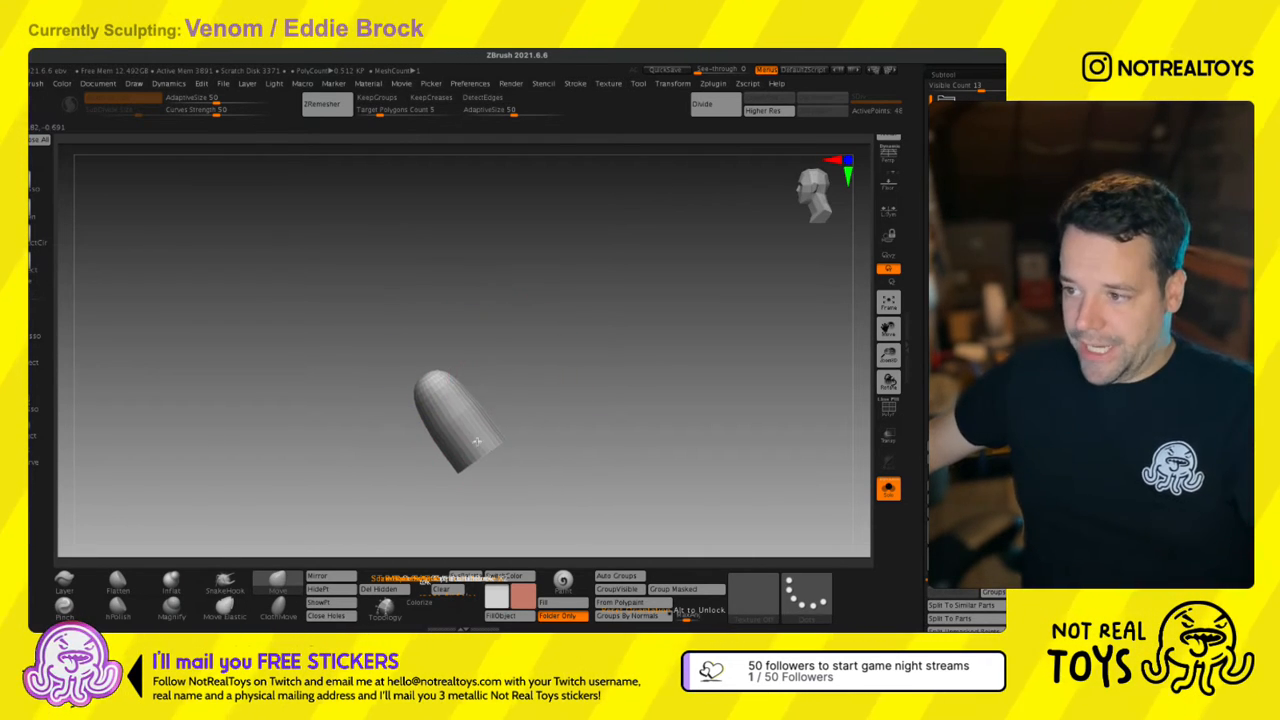
right_click_drag(466, 490, 460, 440)
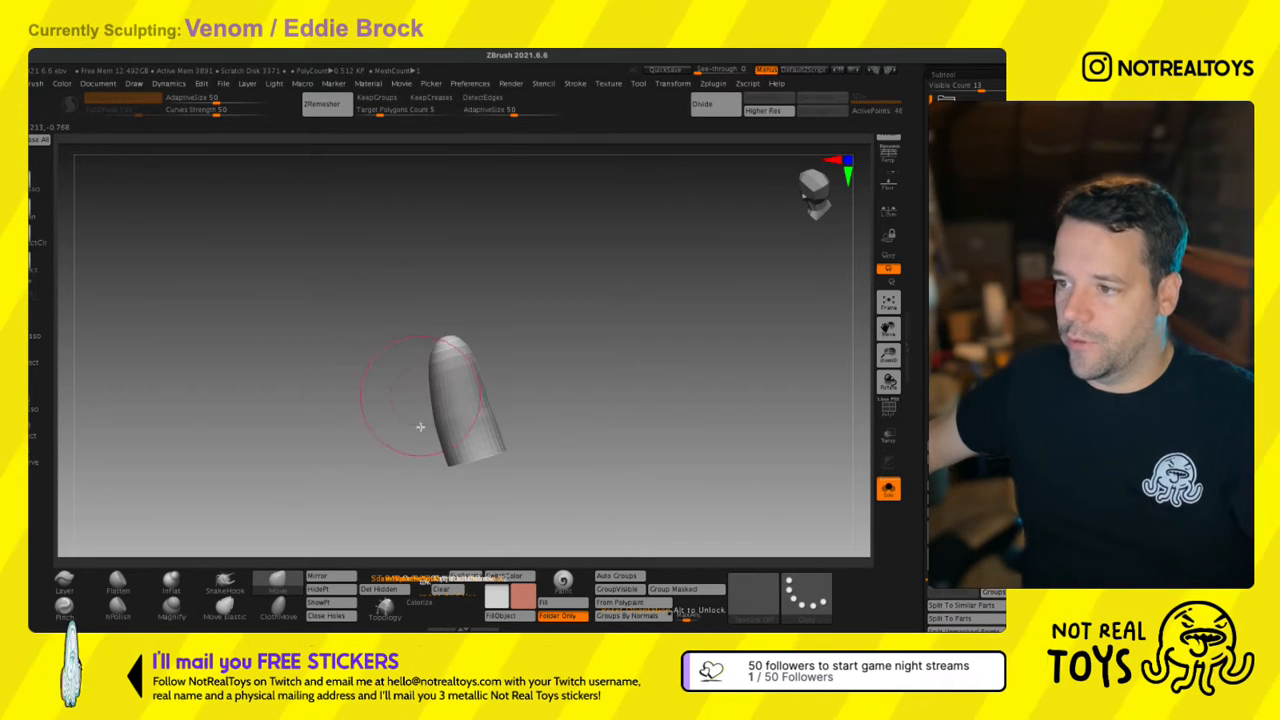
right_click_drag(449, 365, 468, 365)
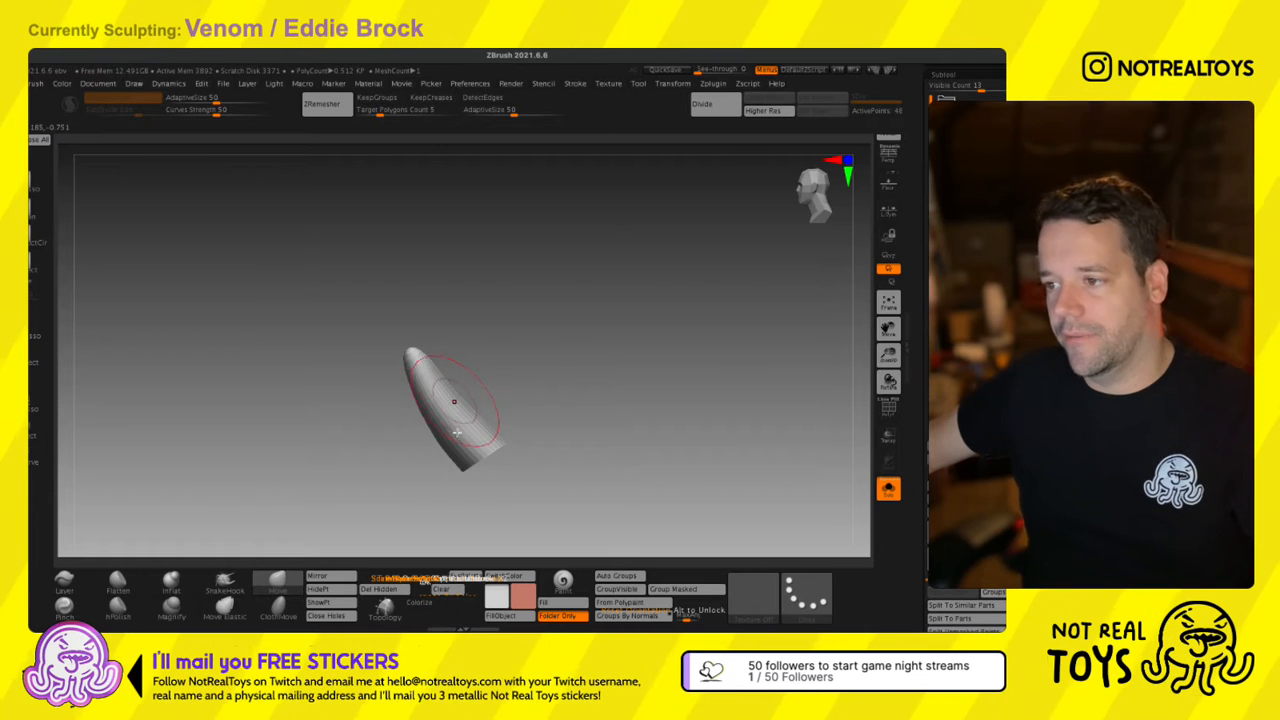
right_click_drag(438, 436, 489, 410, "shift")
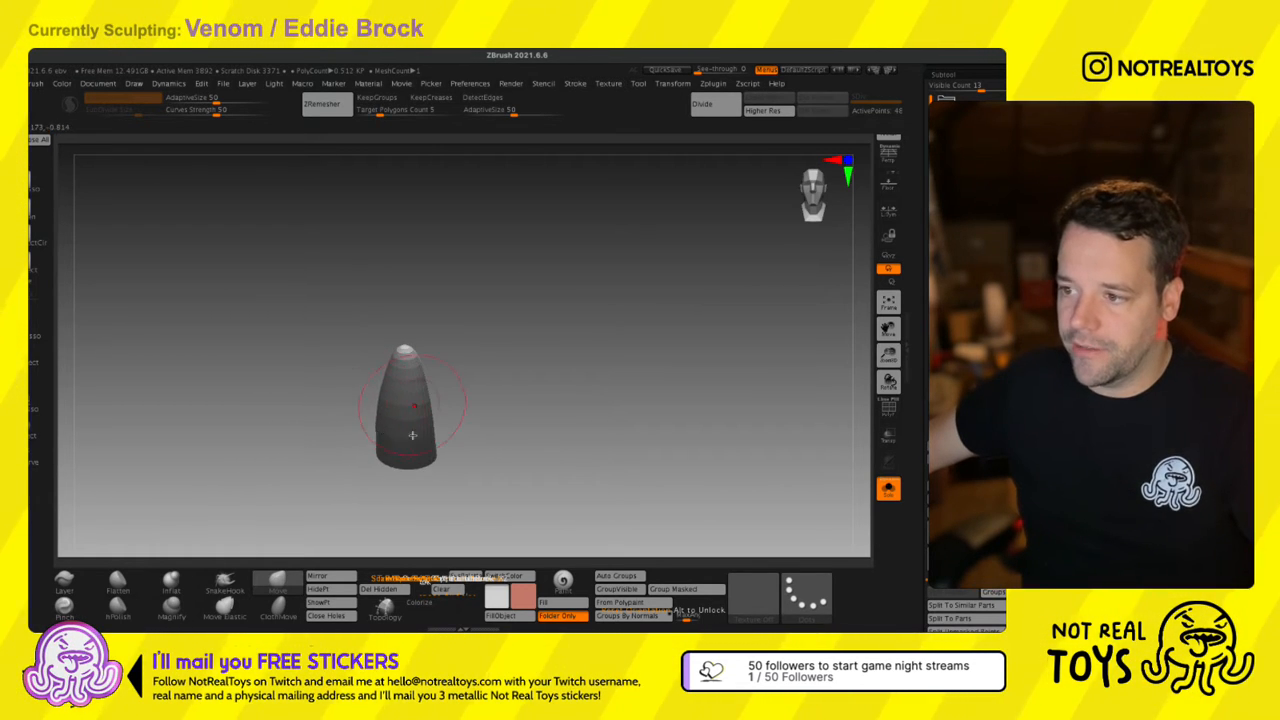
right_click_drag(444, 410, 427, 403)
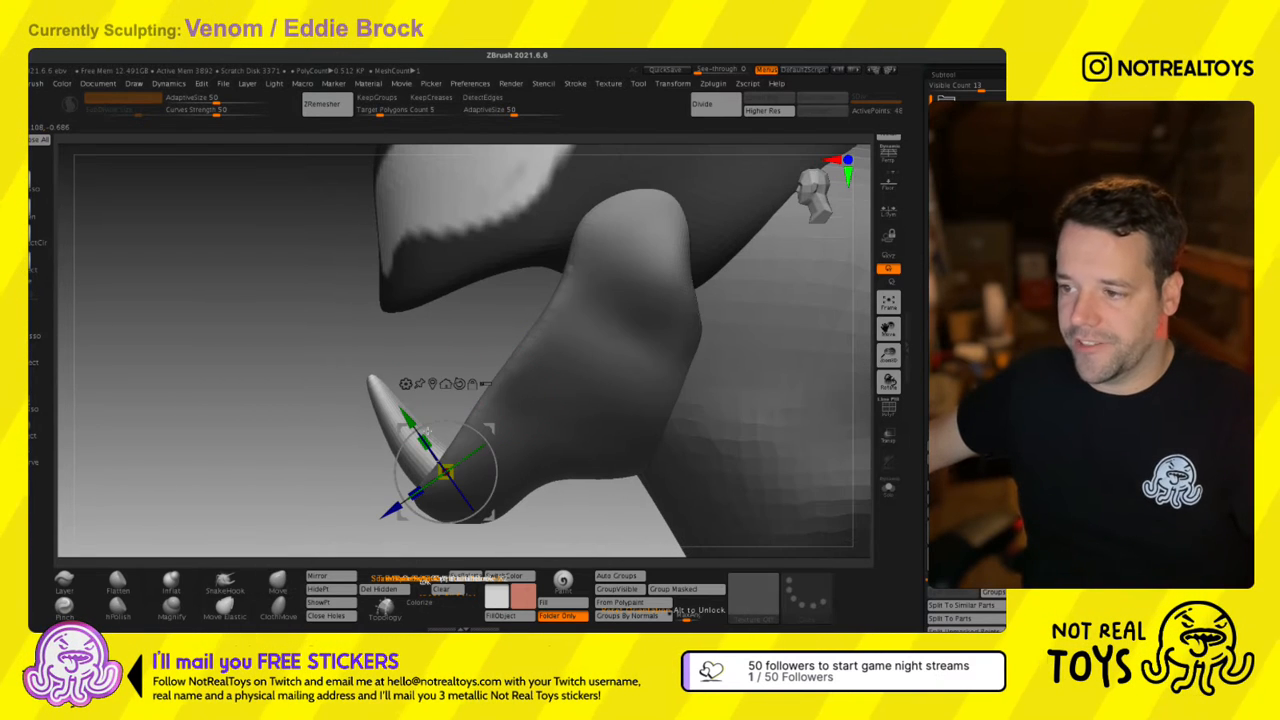
Move the tooth into the front of the lower jaw and tilt it forward in side view.
right_click_drag(461, 380, 436, 440)
key("q")
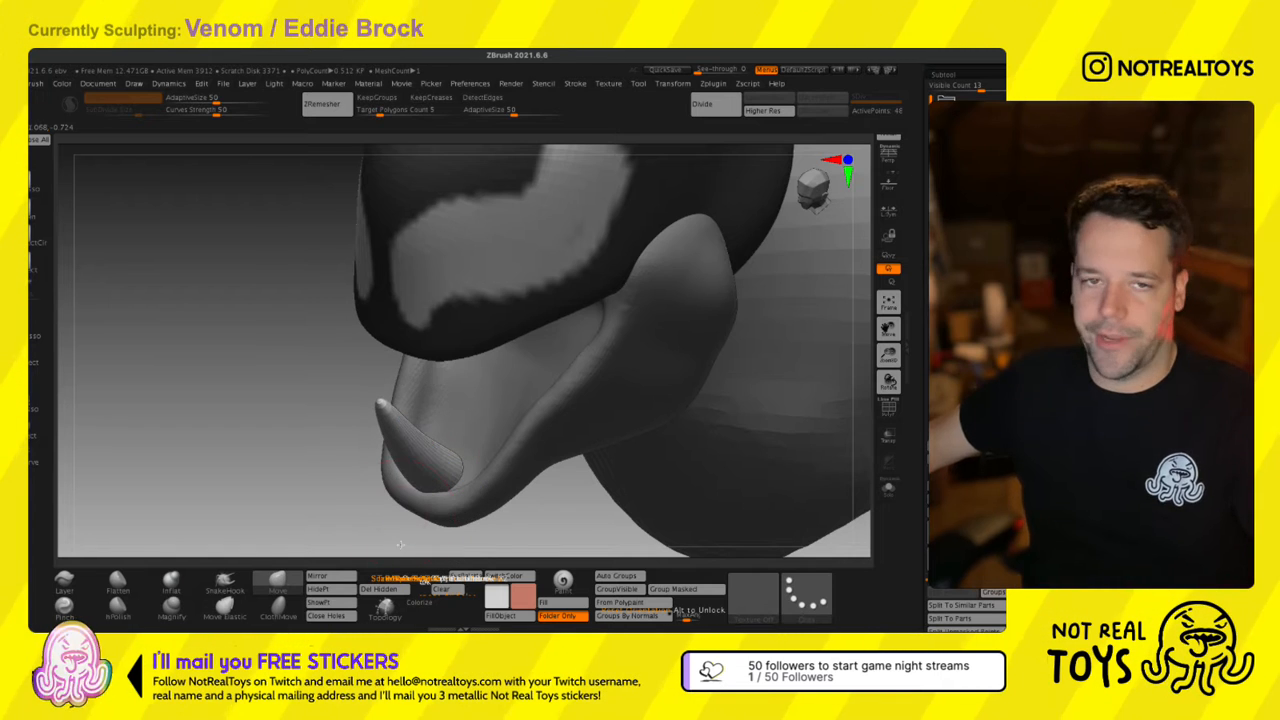
mouse_move(396, 550)
right_mouse_down()
mouse_move(463, 420)
mouse_move(474, 433)
right_mouse_up()
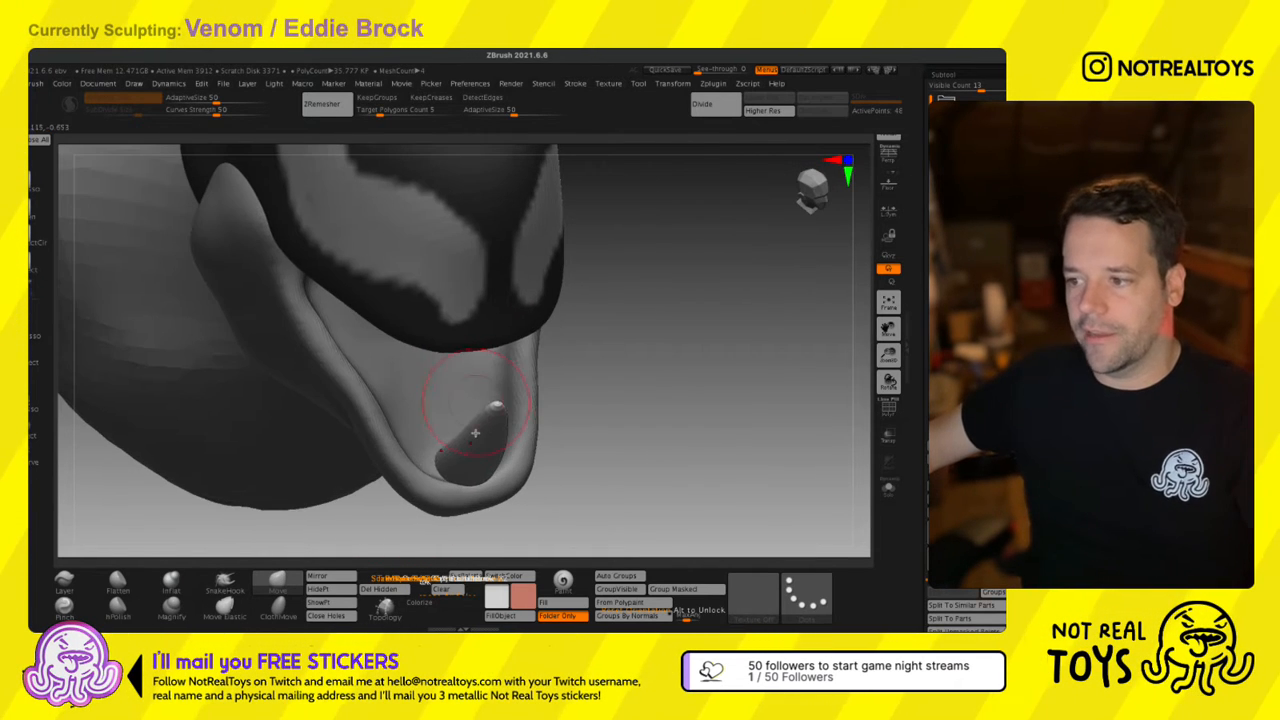
key("w")
left_click_drag(487, 516, 483, 507)
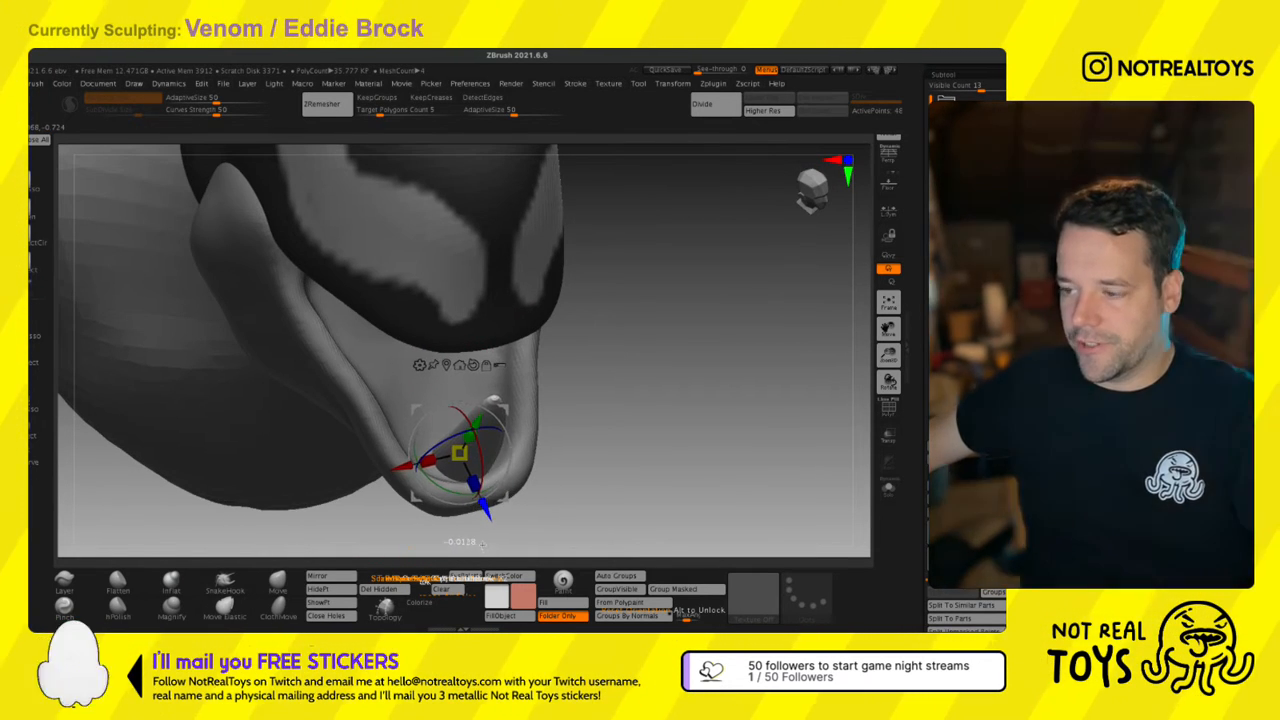
right_click_drag(478, 438, 543, 433)
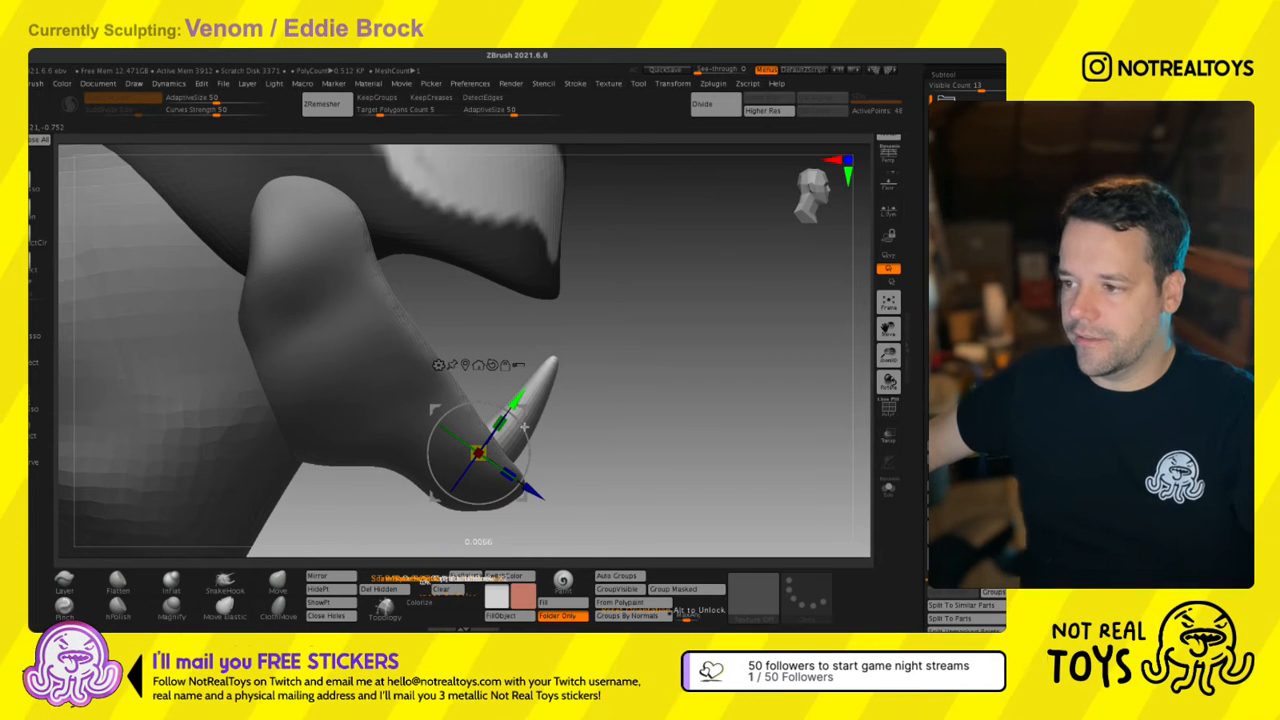
left_click_drag(524, 456, 530, 463)
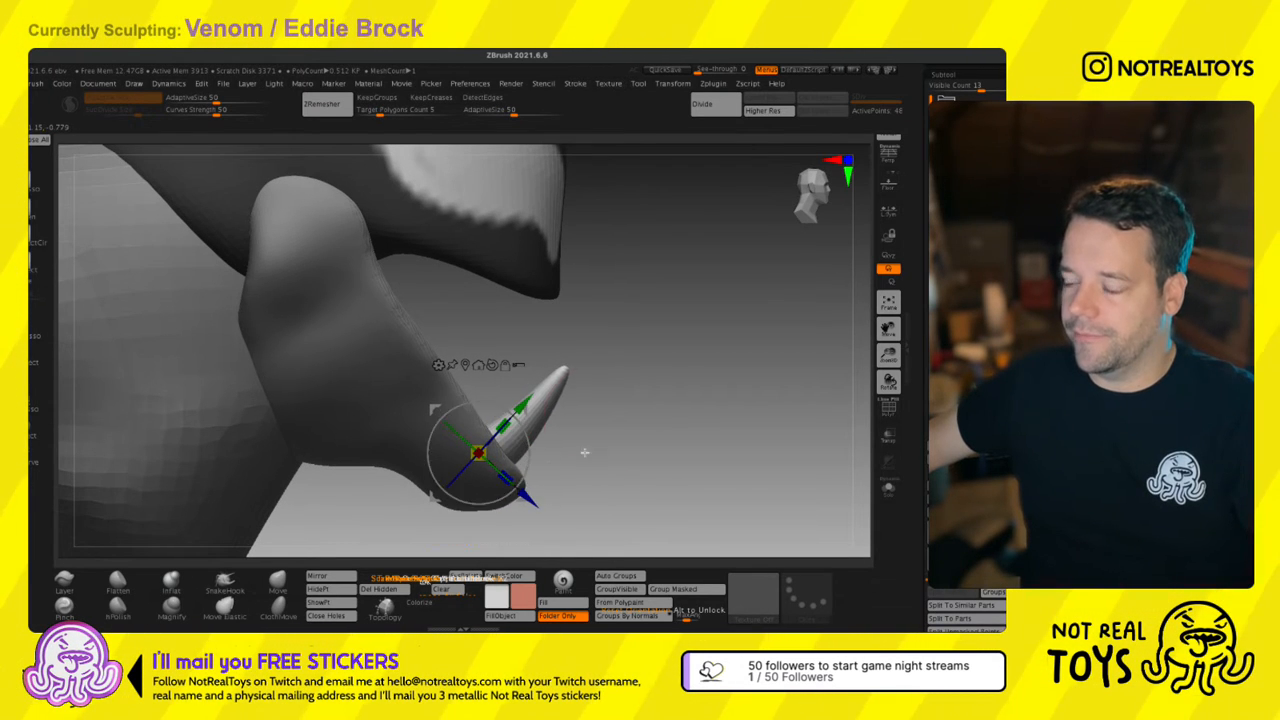
key("q")
right_click_drag(585, 453, 543, 442)
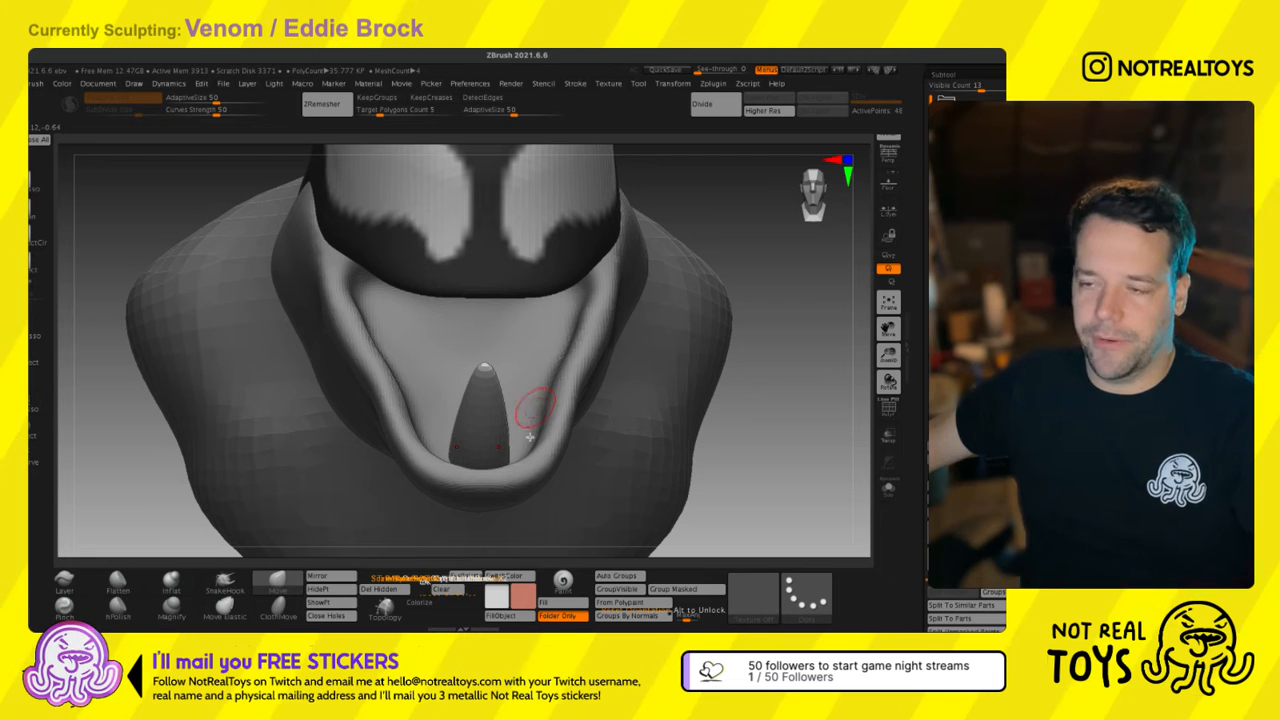
Duplicate the tooth, place the copy beside the first along the jaw, turn it to follow the gum, and scale it to about 0.75.
right_click_drag(504, 384, 515, 428)
key("w")
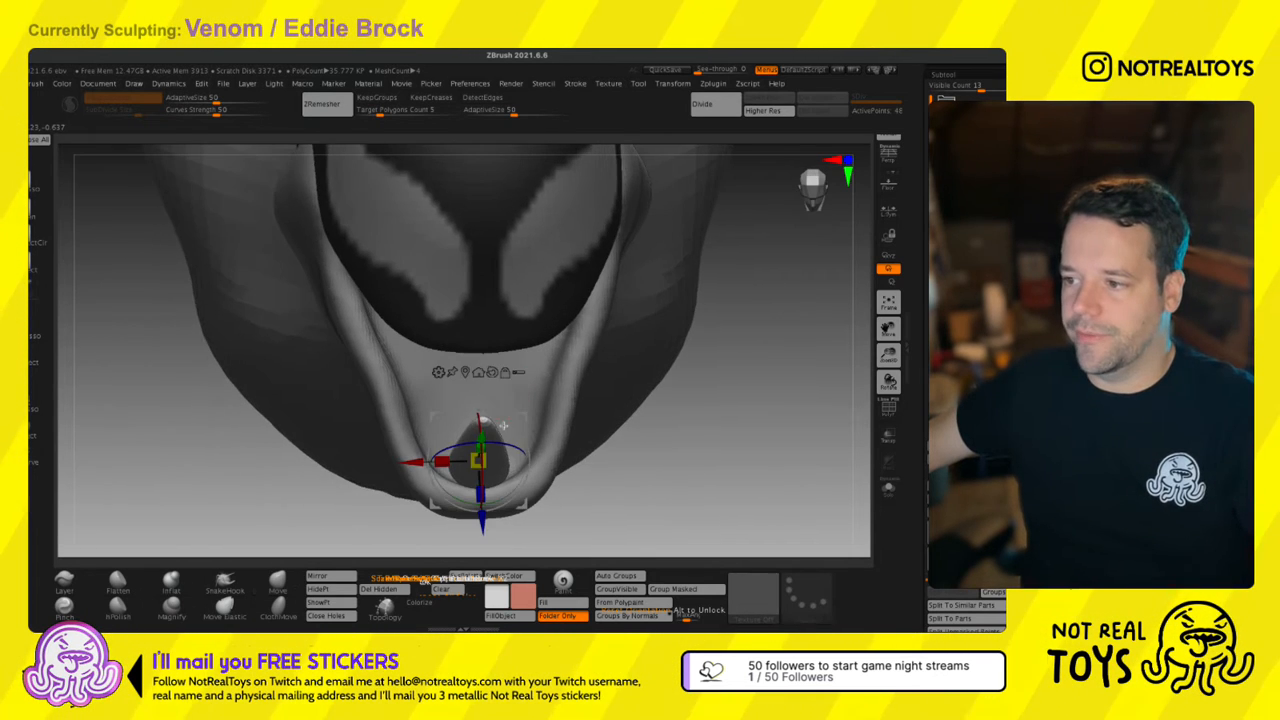
right_click_drag(526, 484, 568, 448)
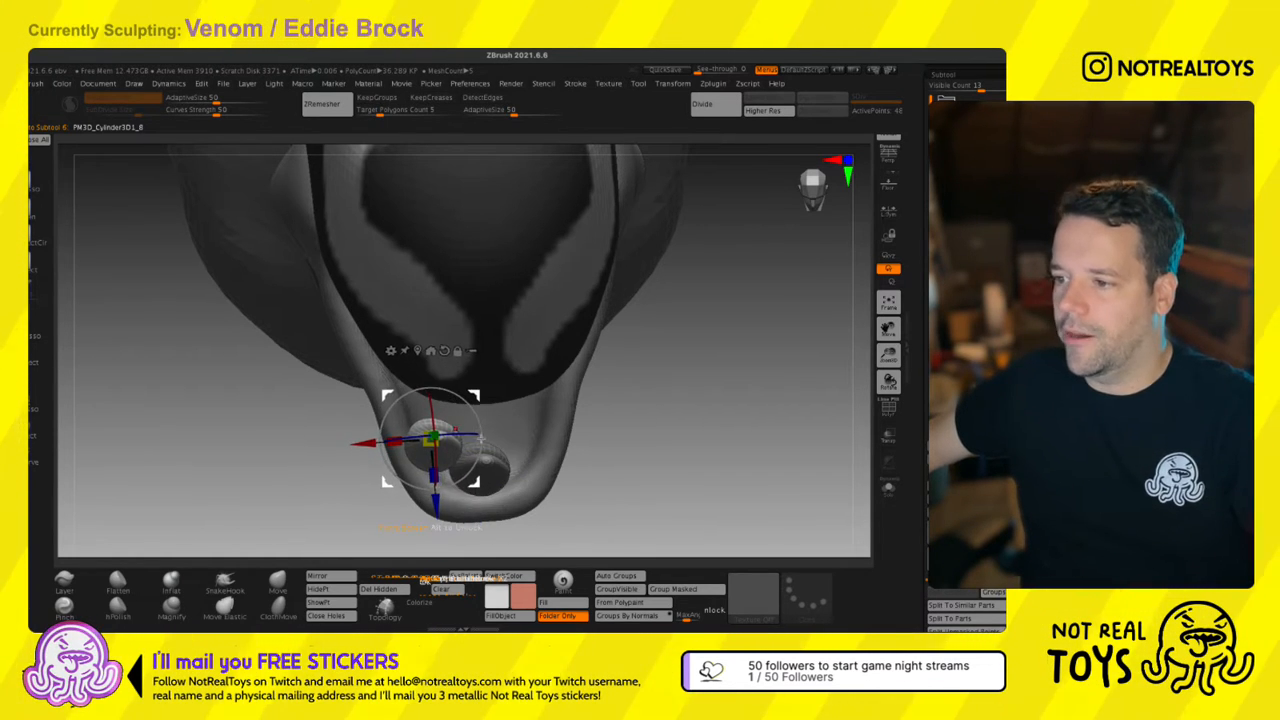
right_click_drag(483, 492, 457, 409)
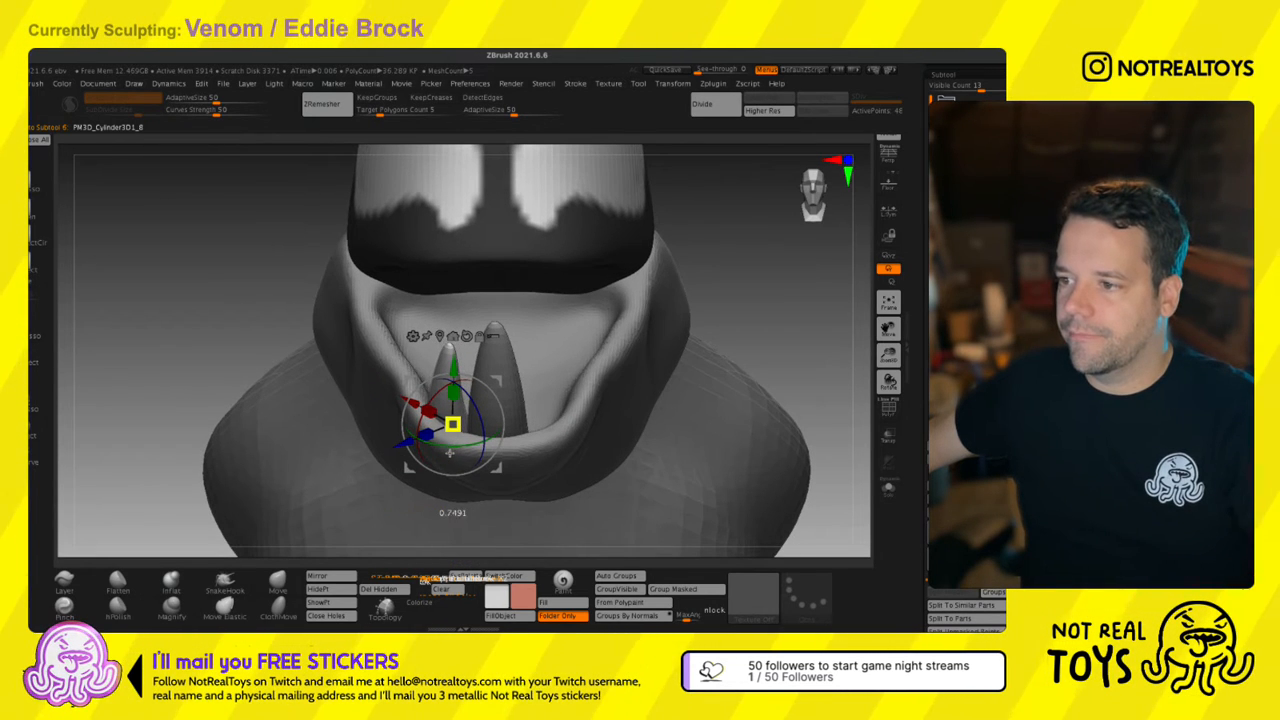
mouse_move(449, 455)
right_mouse_down()
mouse_move(453, 421)
mouse_move(491, 434)
mouse_move(462, 356)
mouse_move(557, 317)
mouse_move(500, 325)
mouse_move(577, 323)
right_mouse_up()
key("q")
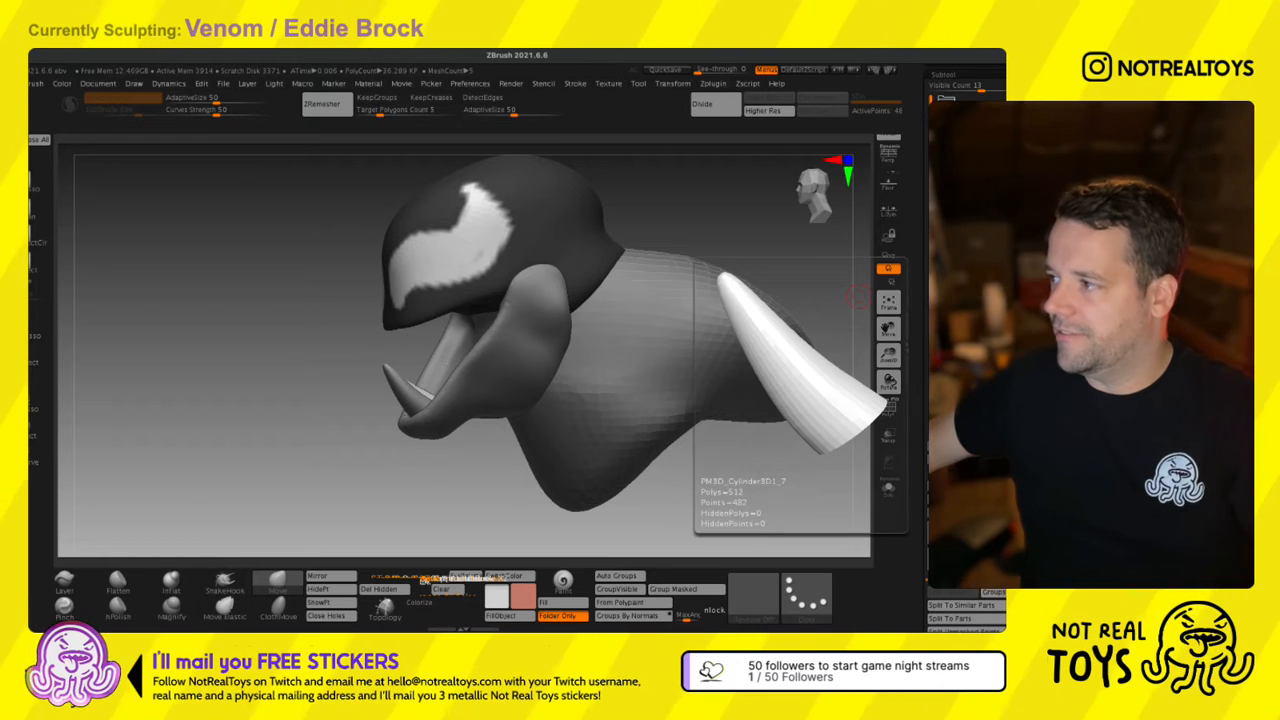
Make the larger front tooth active, refine its tapered shape, and adjust its position in the jaw with the gizmo.
left_click(958, 396)
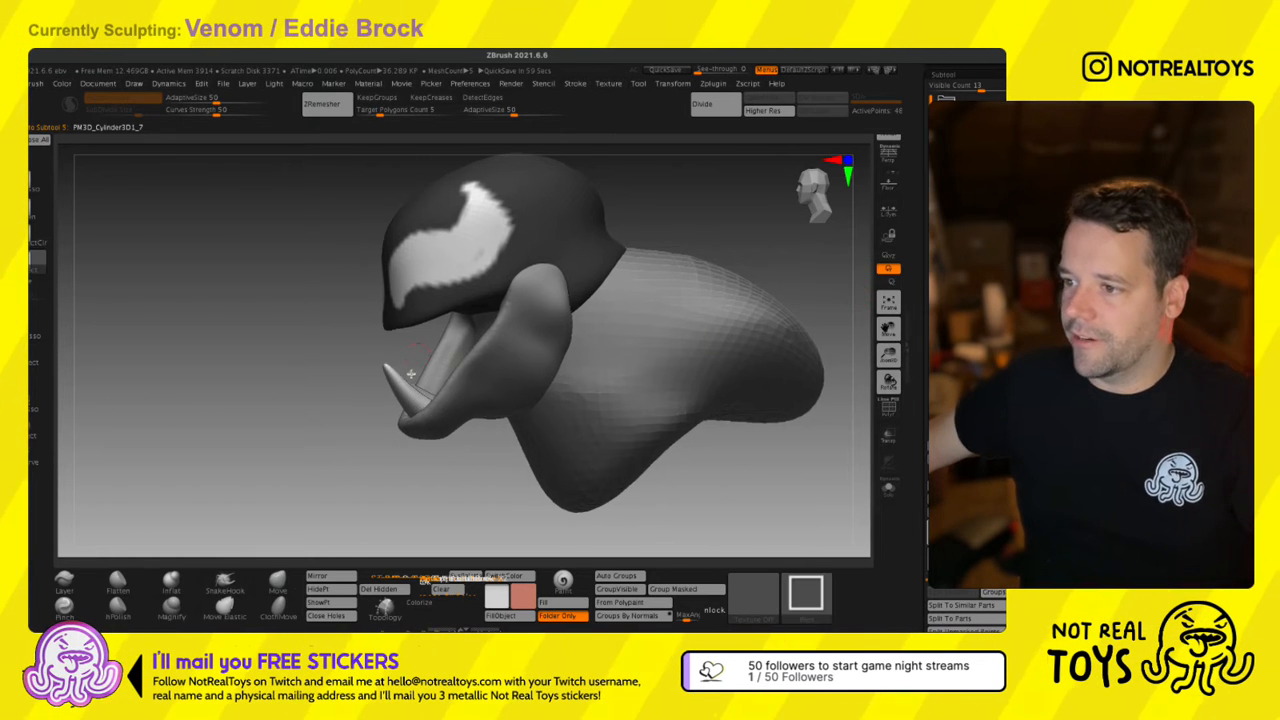
right_click_drag(405, 352, 415, 395, "ctrl")
right_click_drag(415, 395, 455, 425)
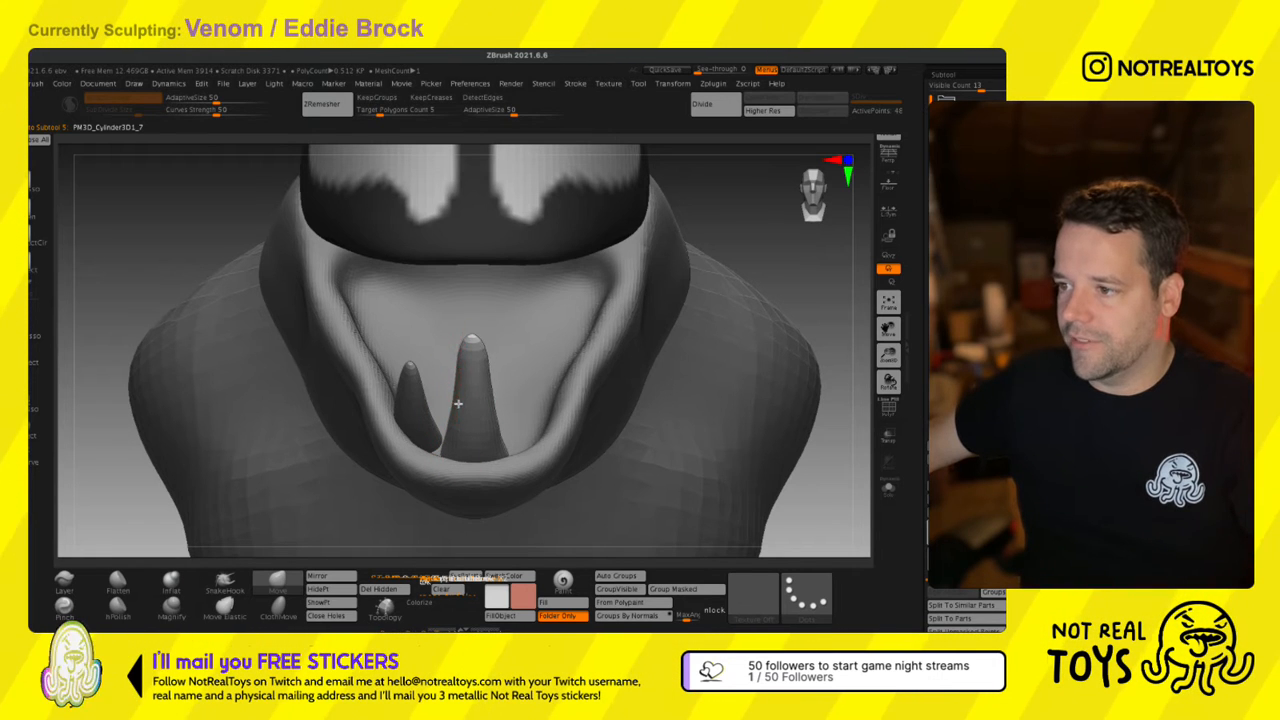
left_click_drag(460, 437, 449, 458, "shift")
mouse_move(449, 458)
right_mouse_down()
mouse_move(453, 470)
mouse_move(395, 474)
right_mouse_up()
key("w")
left_click_drag(565, 469, 558, 428)
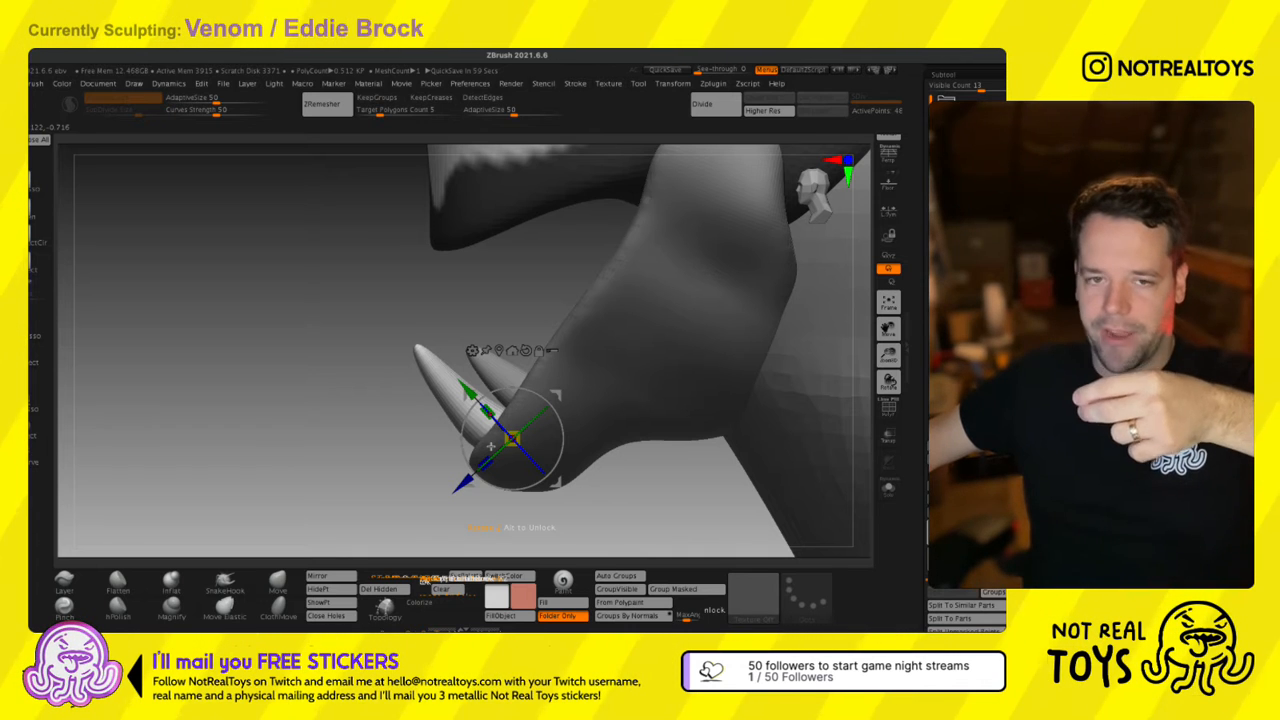
right_click_drag(490, 446, 545, 430)
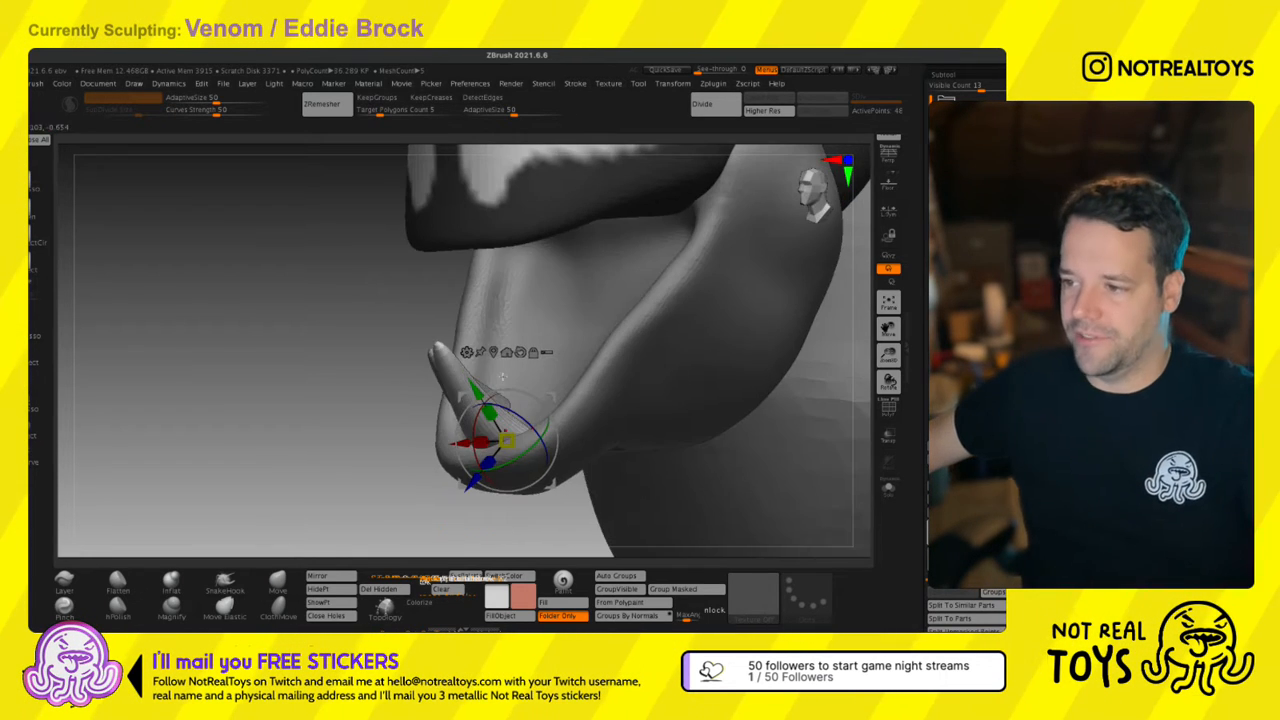
Try to bend the front tooth's tip upward with the SnakeHook brush in side view.
key("q")
left_click(496, 400, "alt")
right_click_drag(475, 395, 508, 382)
left_click_drag(525, 382, 493, 477, "shift")
mouse_move(497, 455)
right_mouse_down()
mouse_move(546, 436)
mouse_move(481, 374)
right_mouse_up()
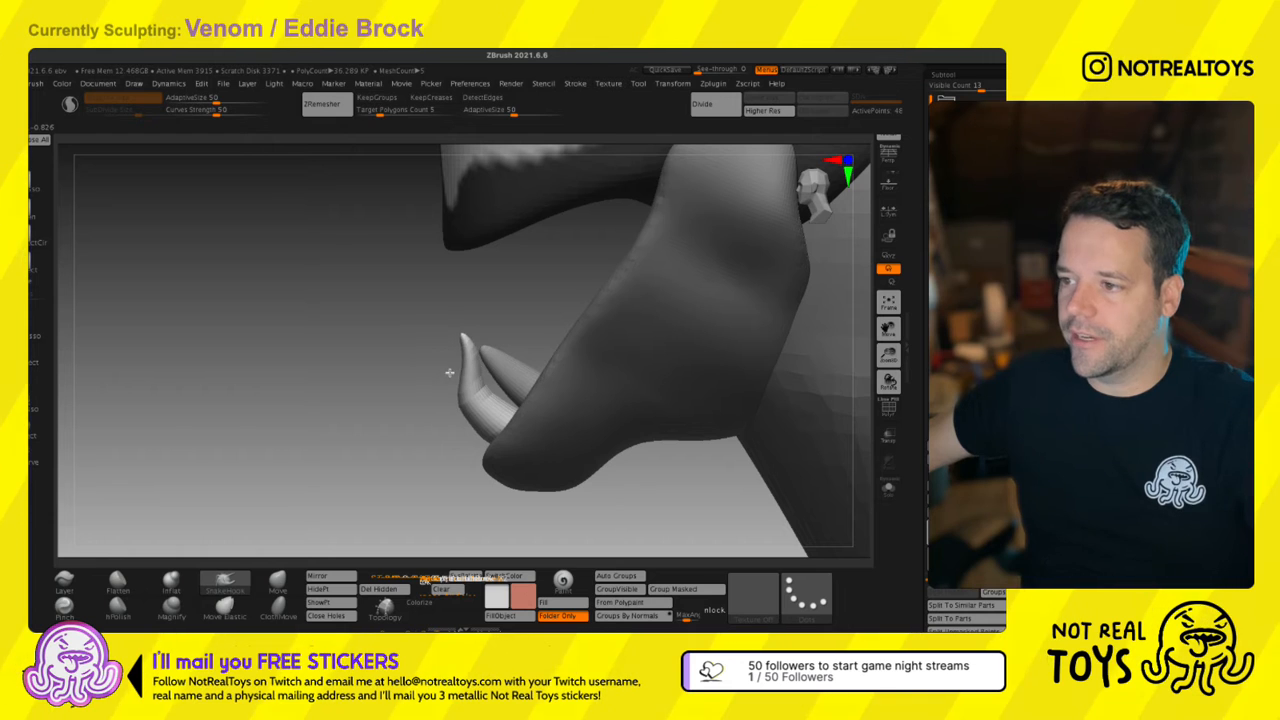
Adjust the SnakeHook brush settings and pull the front tooth into an upward curve in side view.
key("space")
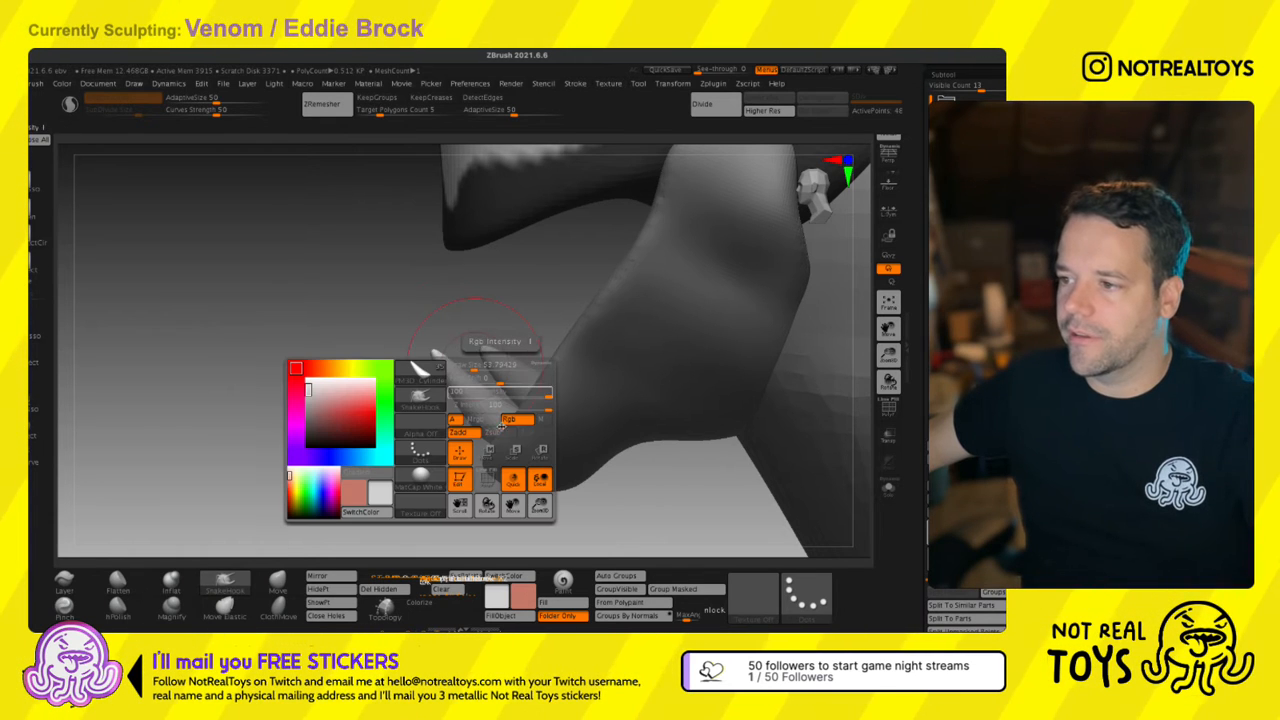
key("space")
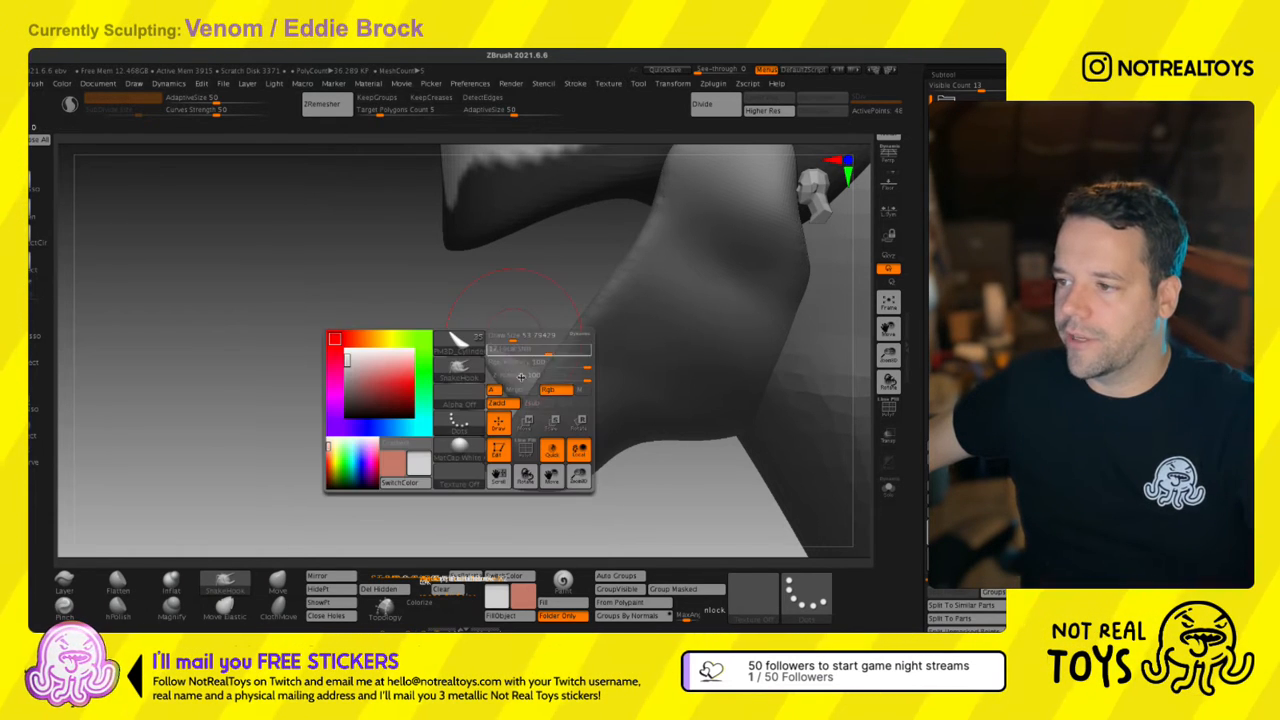
key("space")
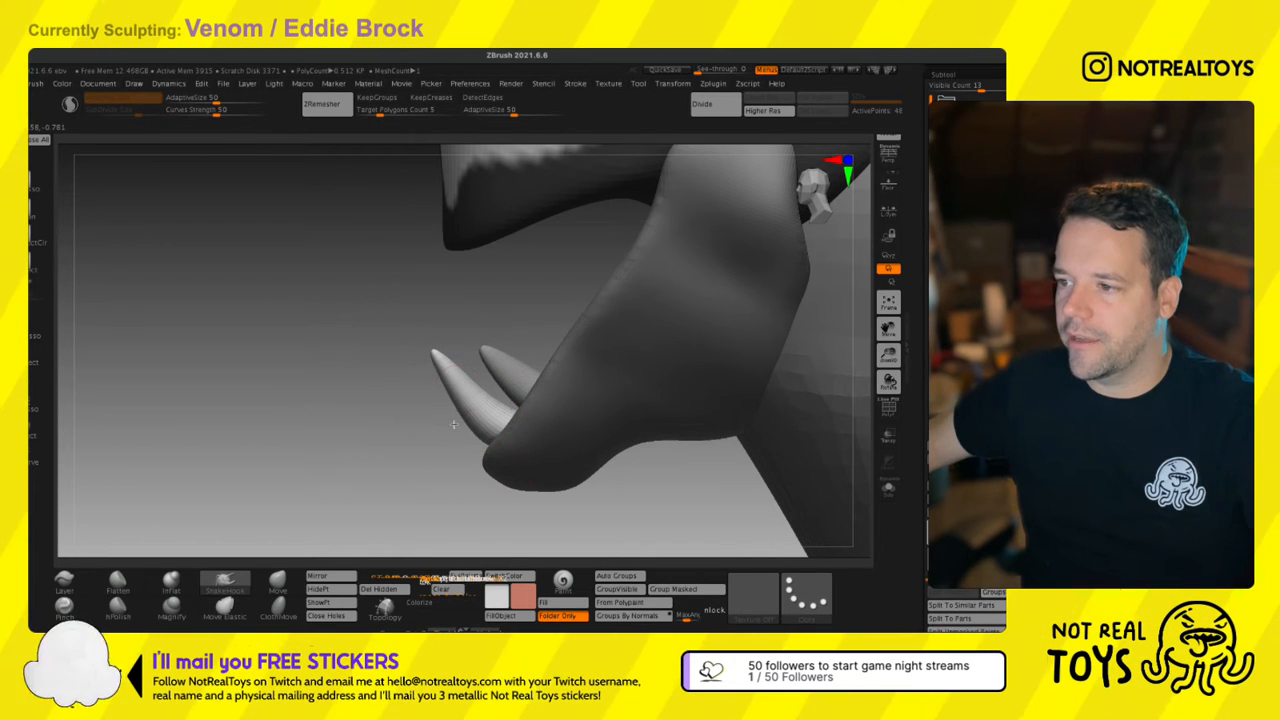
mouse_move(470, 384)
left_mouse_down()
mouse_move(473, 412)
mouse_move(532, 426)
left_mouse_up()
mouse_move(424, 442)
left_mouse_down()
mouse_move(398, 448)
mouse_move(429, 432)
left_mouse_up()
key("ctrl+z")
key("s")
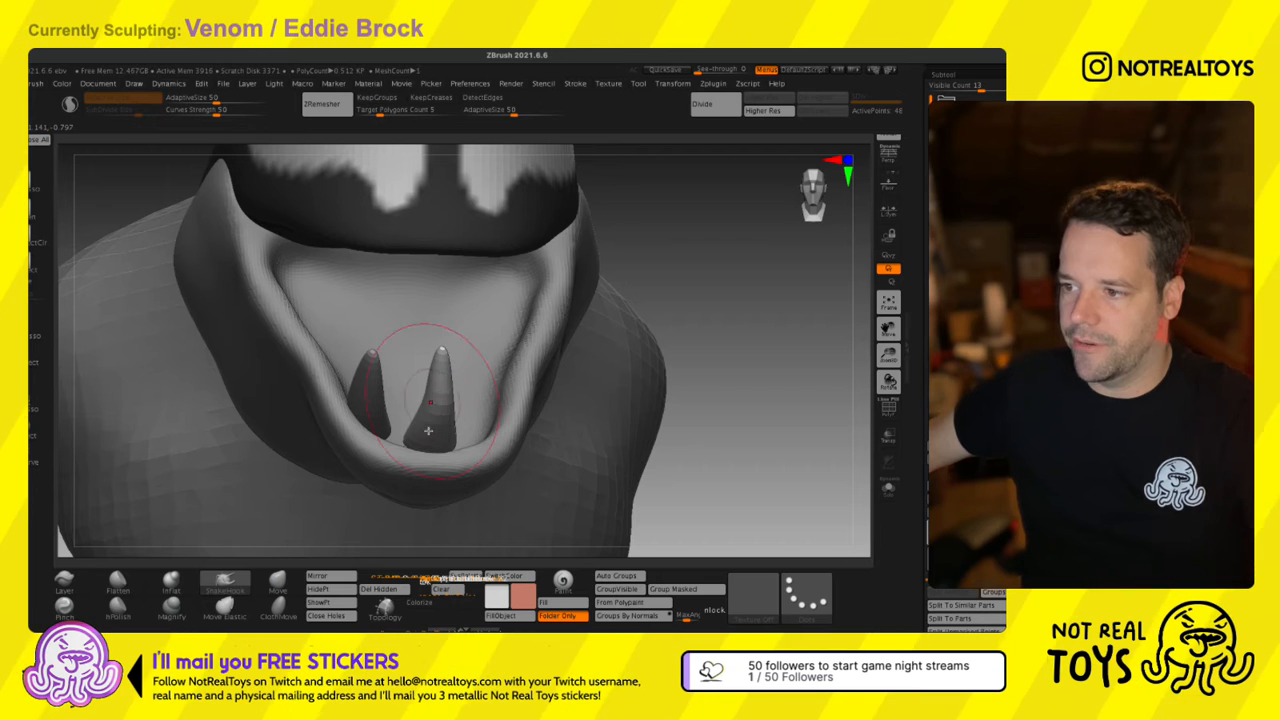
Nudge the front tooth's tip with the Move brush and check its curve from several angles.
mouse_move(430, 428)
right_mouse_down()
mouse_move(485, 415)
mouse_move(440, 400)
mouse_move(457, 392)
right_mouse_up()
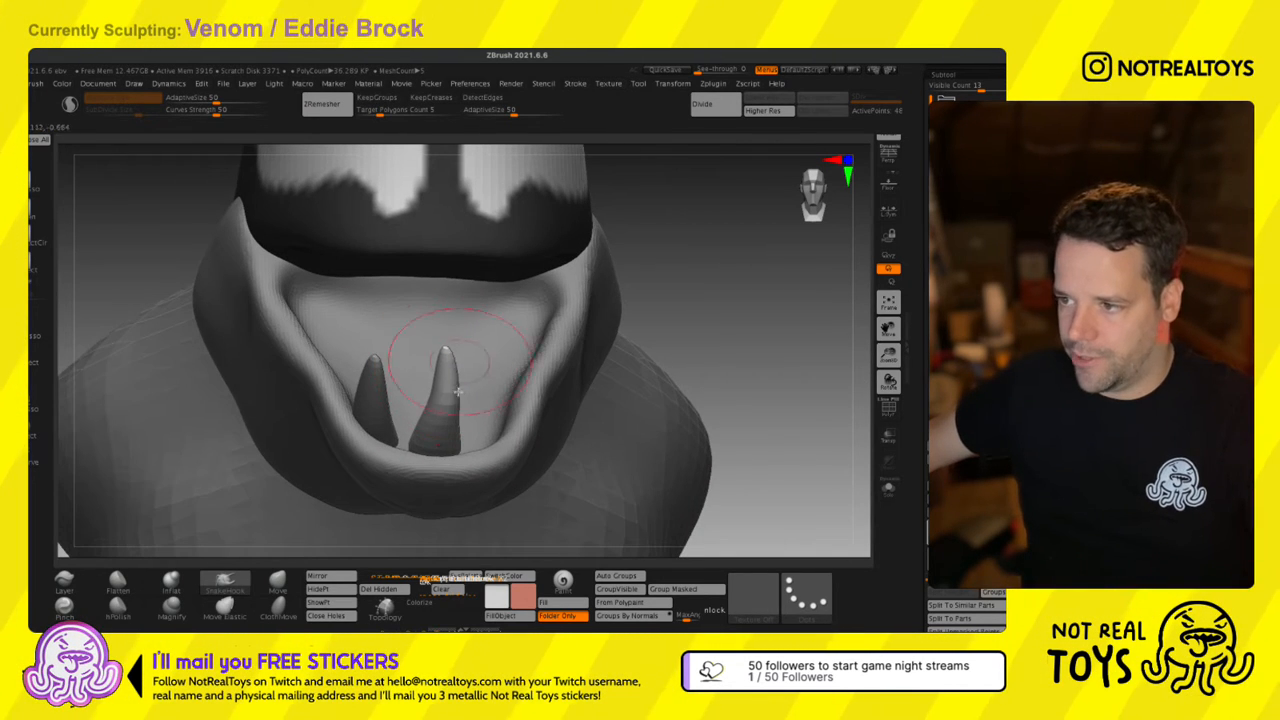
left_click(278, 582)
left_click_drag(443, 372, 439, 363)
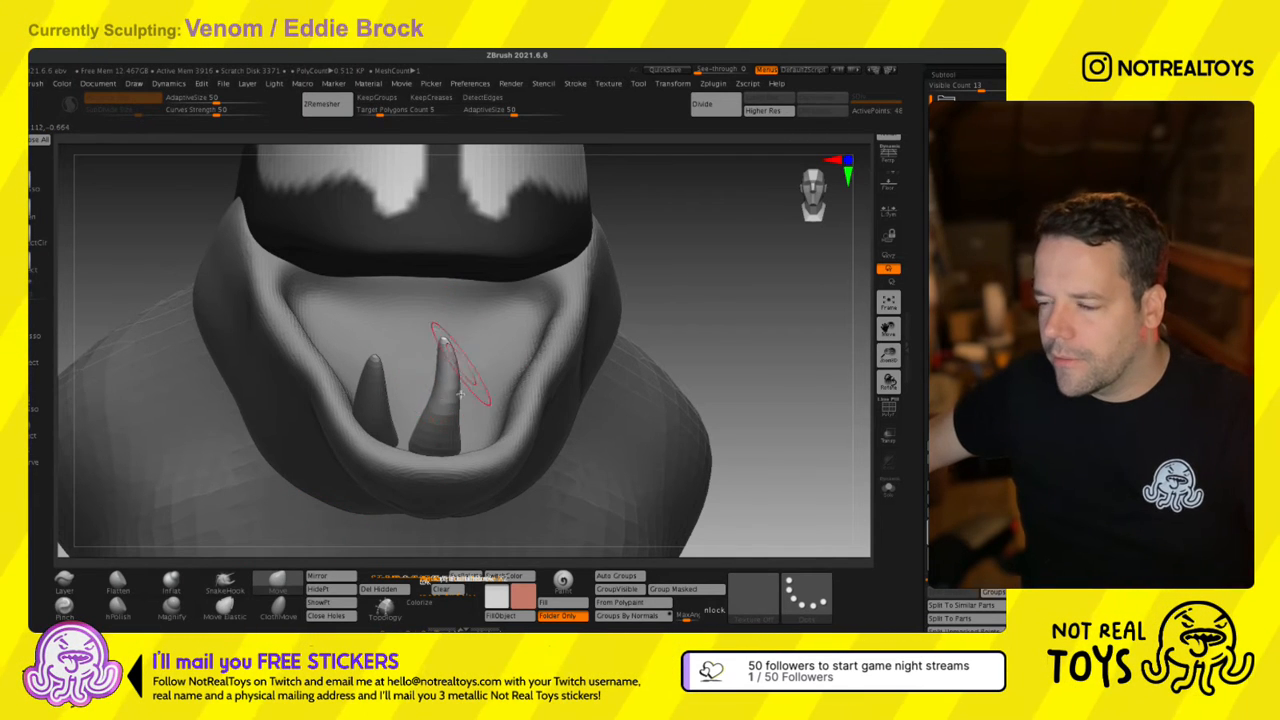
right_click_drag(458, 395, 447, 486)
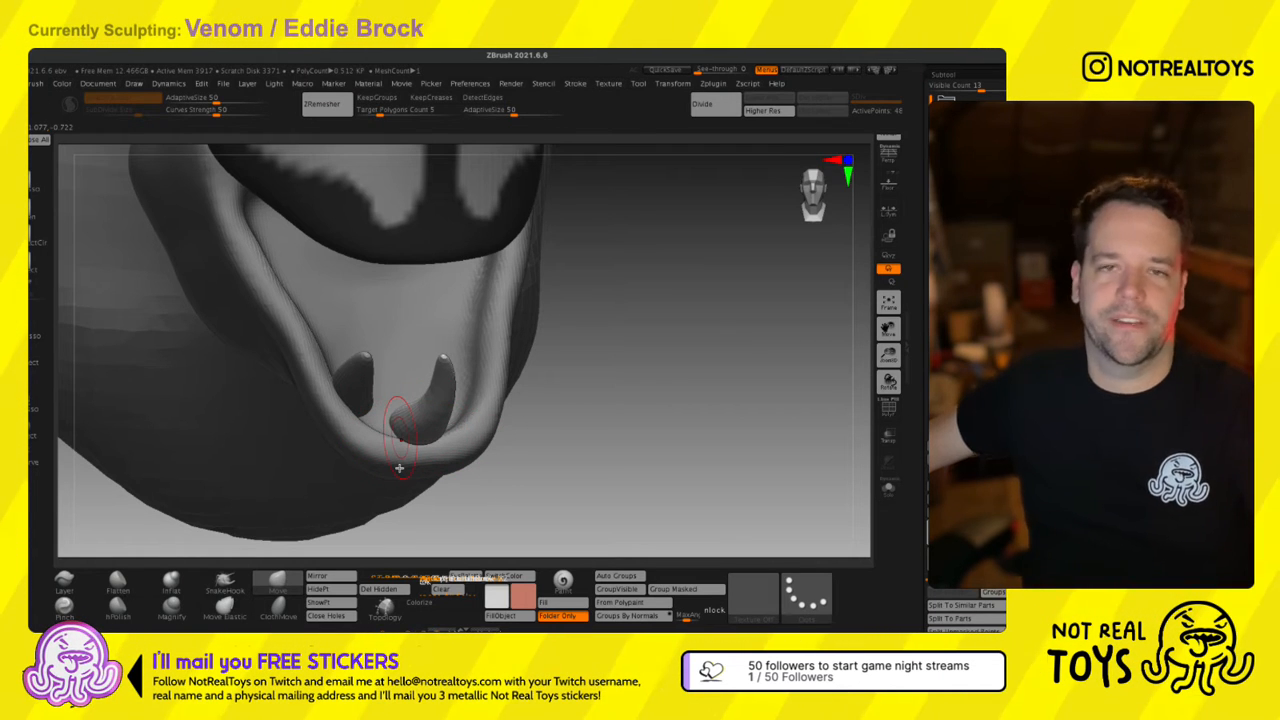
right_click_drag(401, 462, 420, 456)
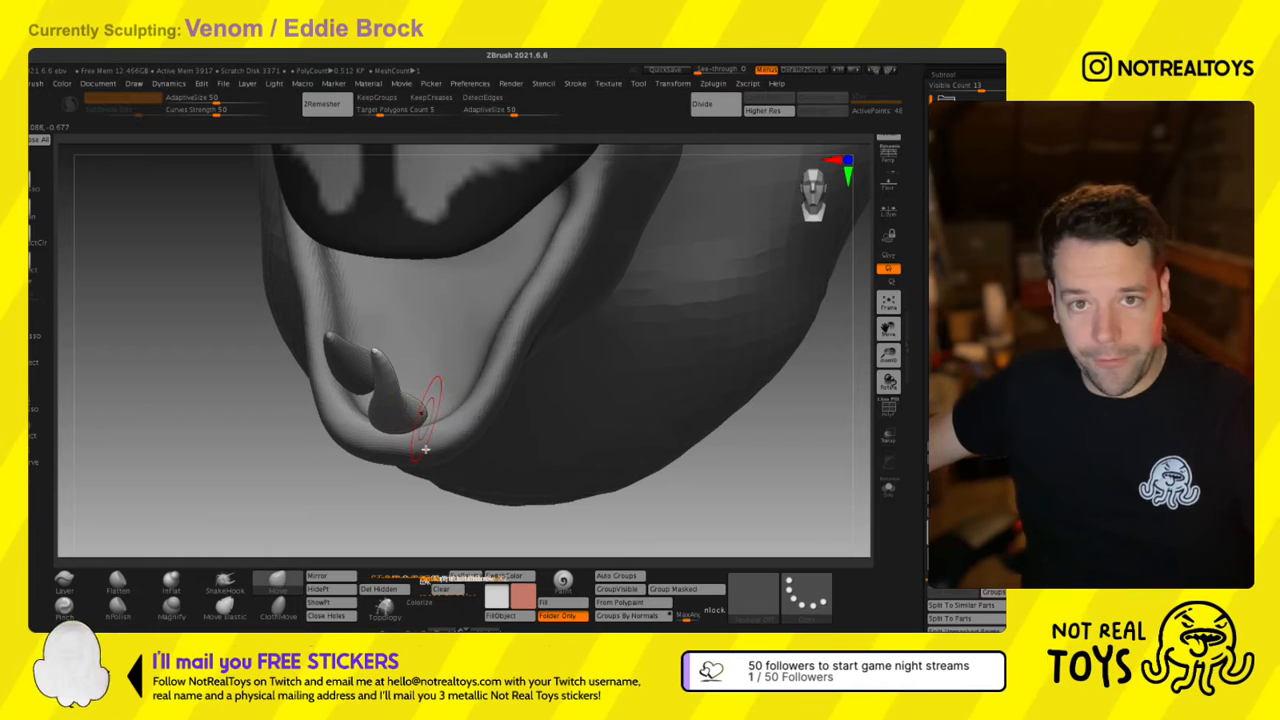
right_click_drag(425, 450, 416, 425)
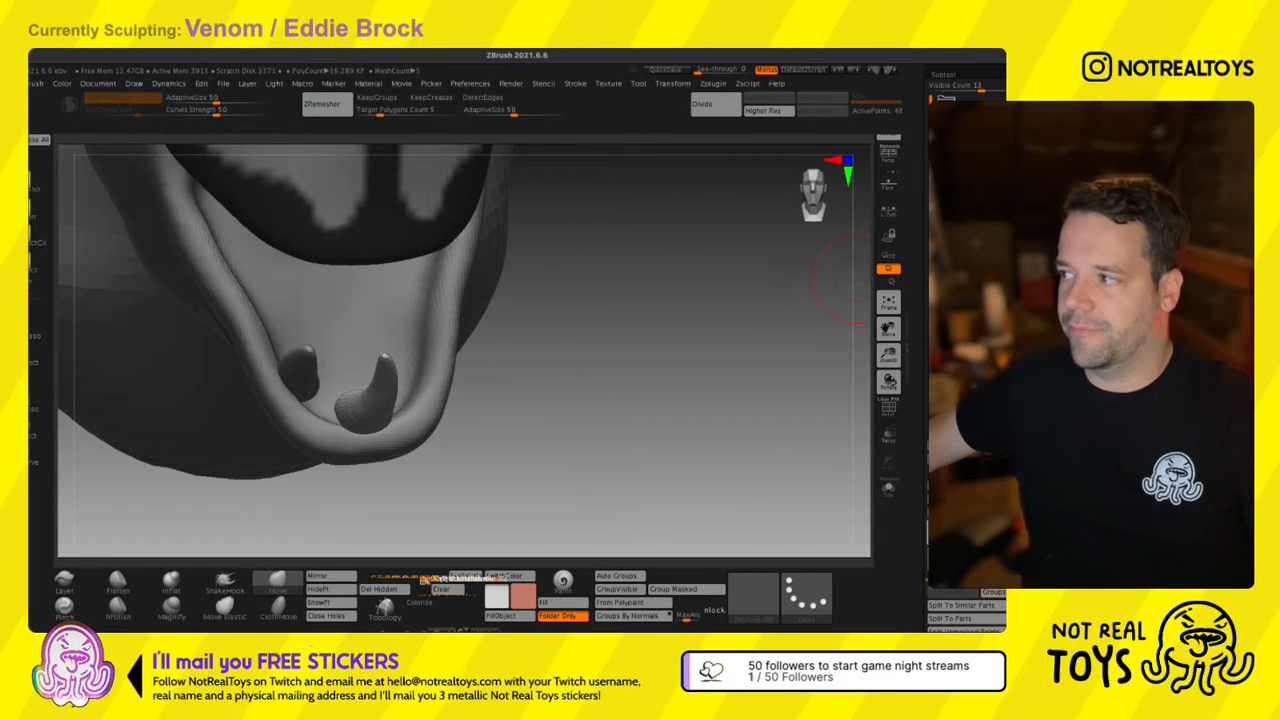
Make the smaller side tooth active and rotate it with the gizmo to follow the jaw's curve.
left_click(302, 375, "alt")
left_click_drag(508, 386, 470, 387, "shift")
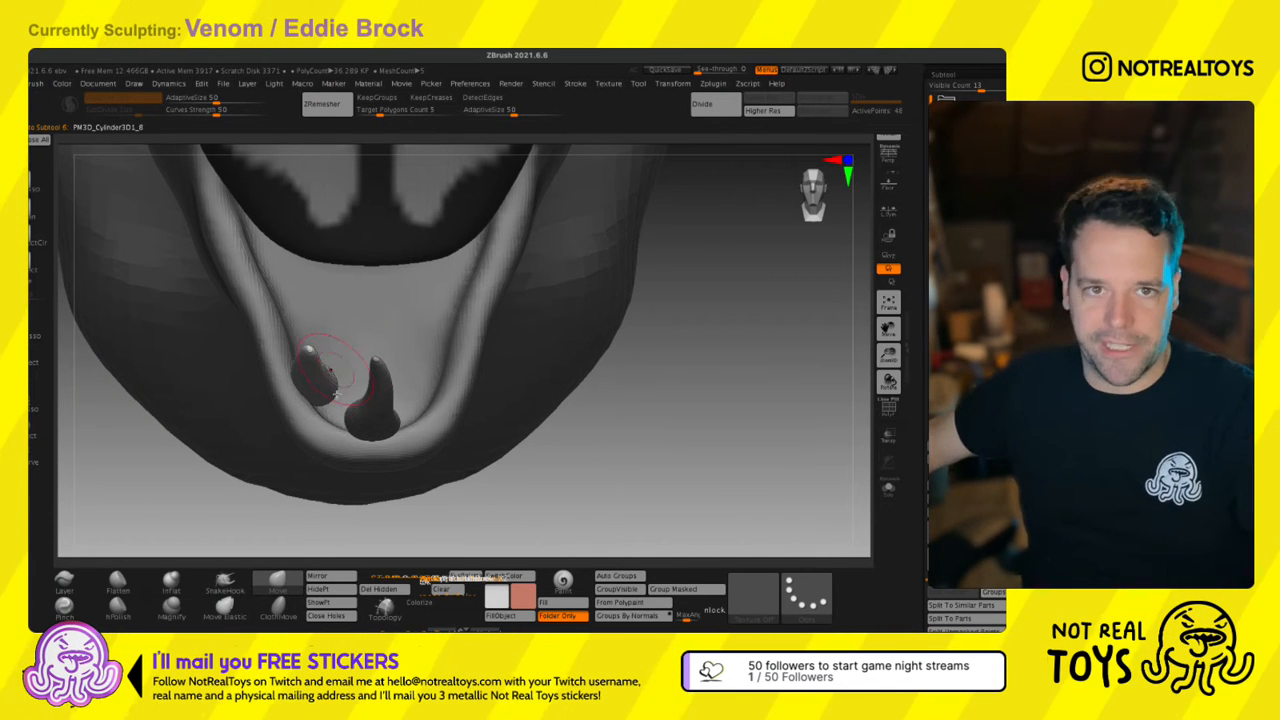
left_click_drag(640, 268, 695, 266)
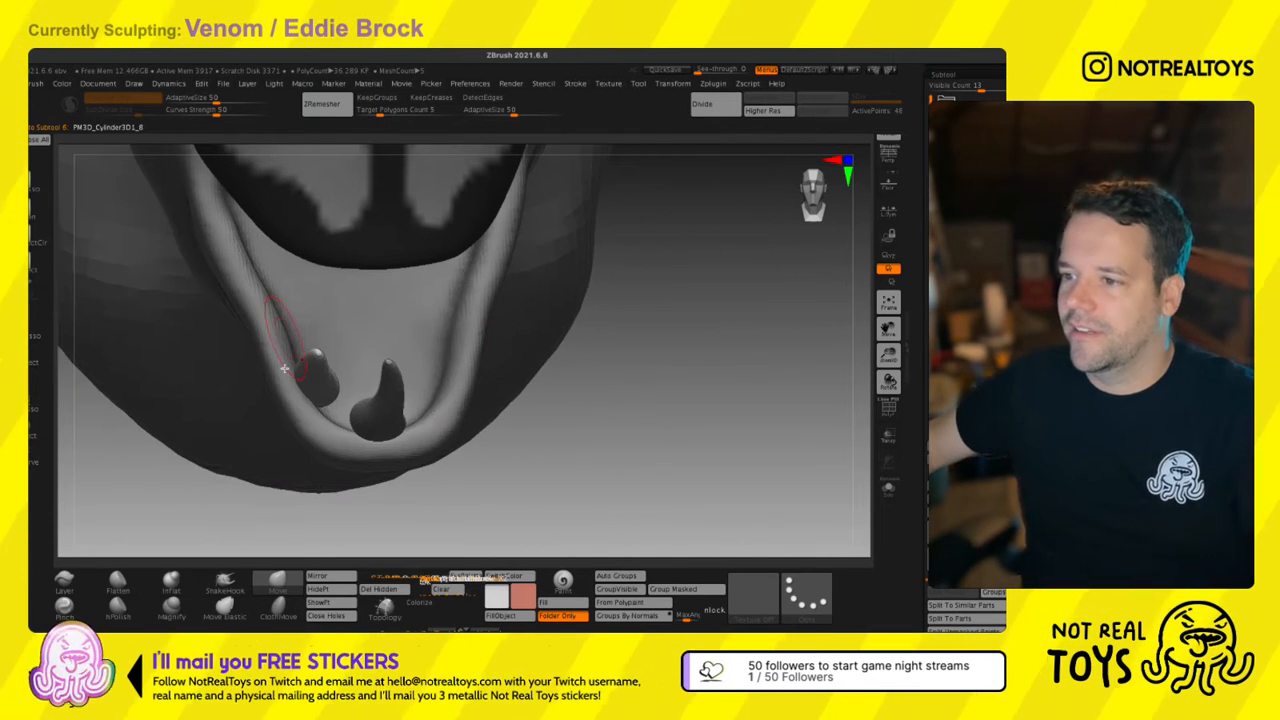
key("w")
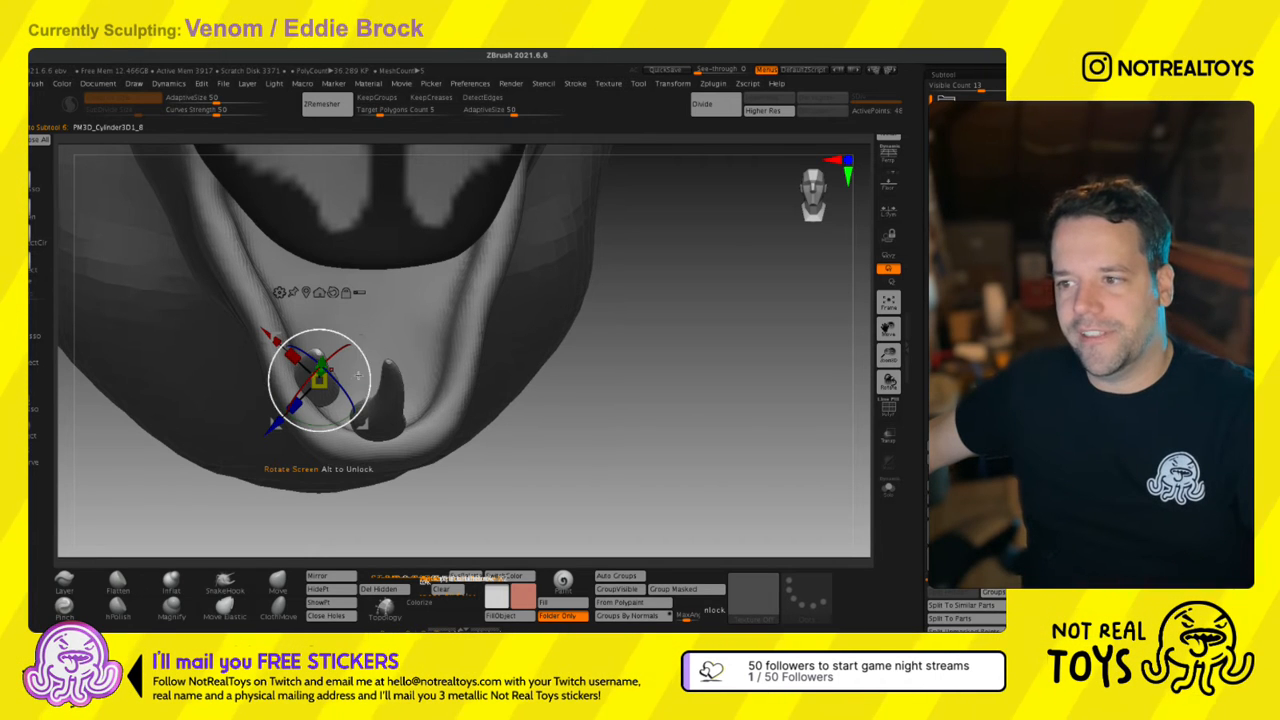
left_click_drag(359, 367, 368, 378)
mouse_move(368, 378)
right_mouse_down()
mouse_move(326, 474)
mouse_move(312, 475)
right_mouse_up()
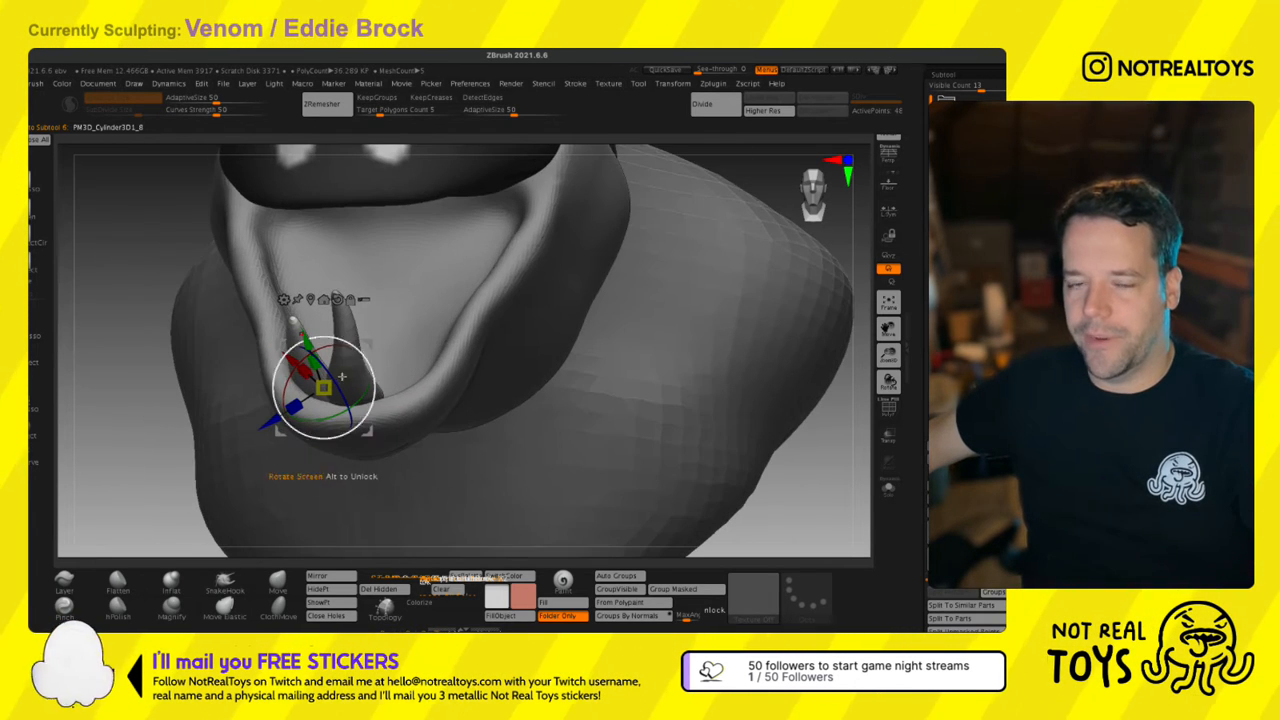
Reshape the smaller side tooth with the Move brush, refining its slant and taper.
key("q")
right_click_drag(291, 358, 301, 352)
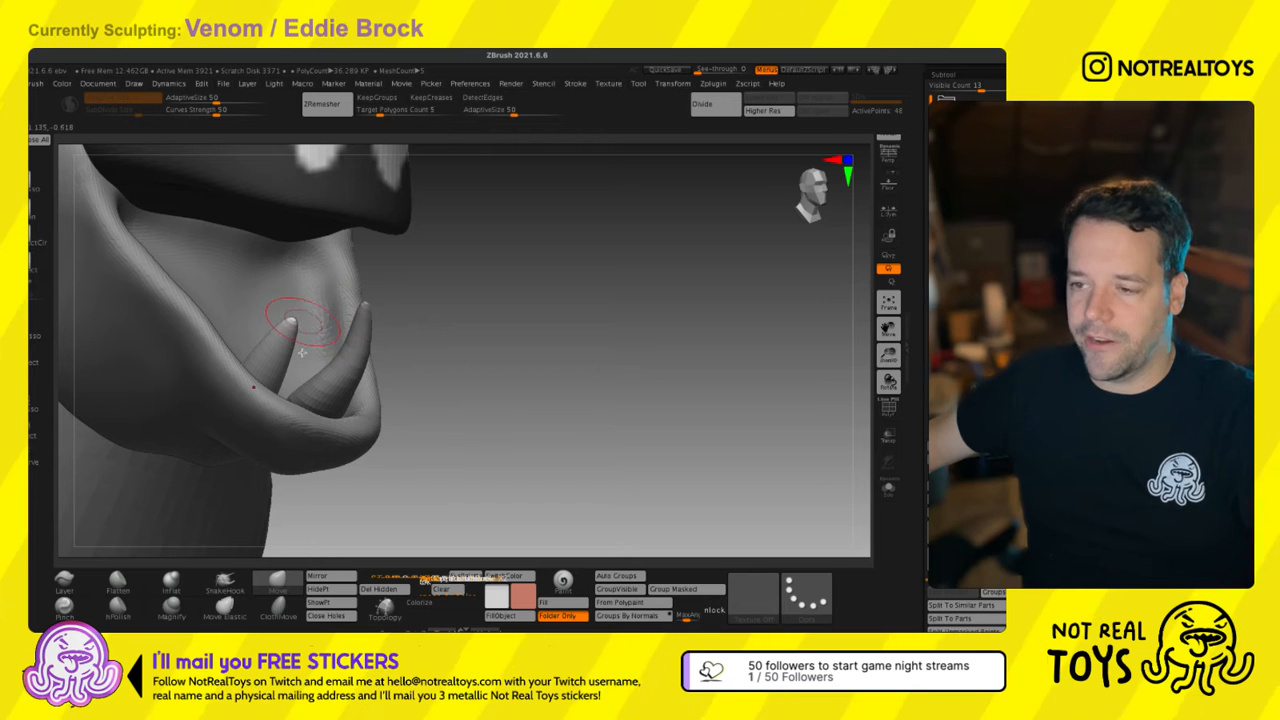
left_click_drag(268, 378, 266, 342)
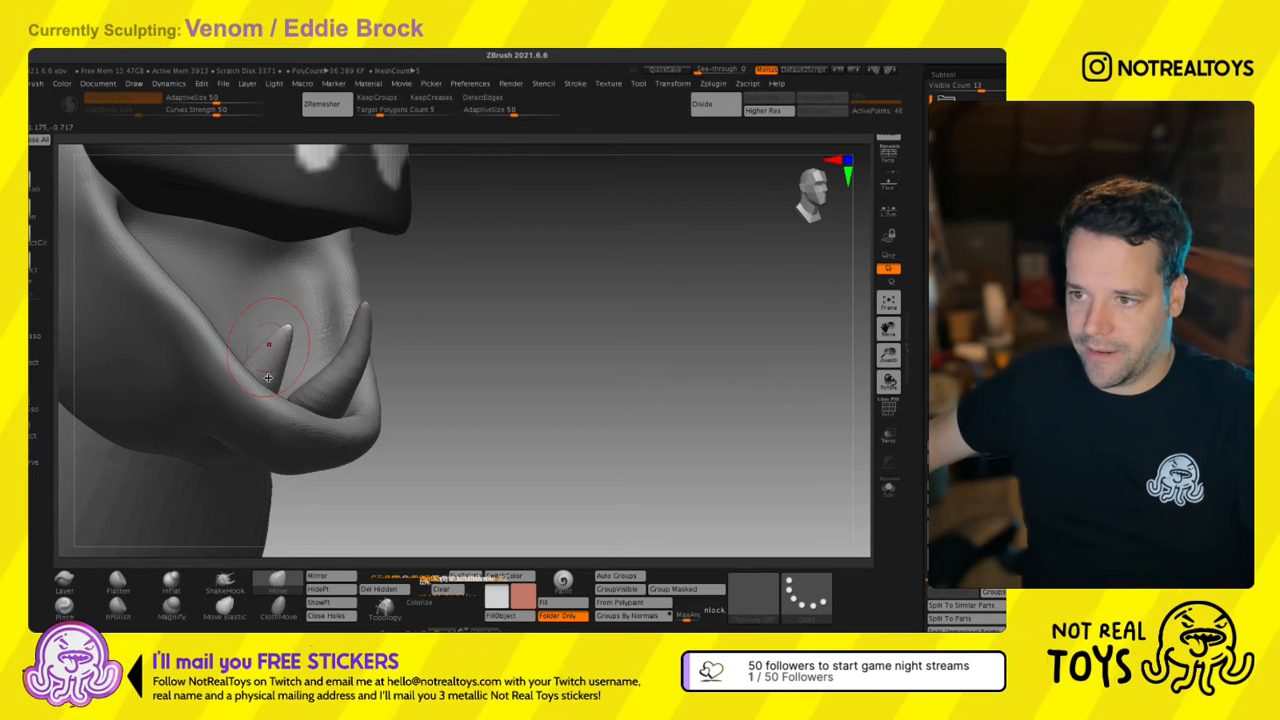
right_click_drag(266, 342, 271, 358)
mouse_move(244, 381)
left_mouse_down()
mouse_move(253, 398)
mouse_move(272, 356)
mouse_move(290, 362)
left_mouse_up()
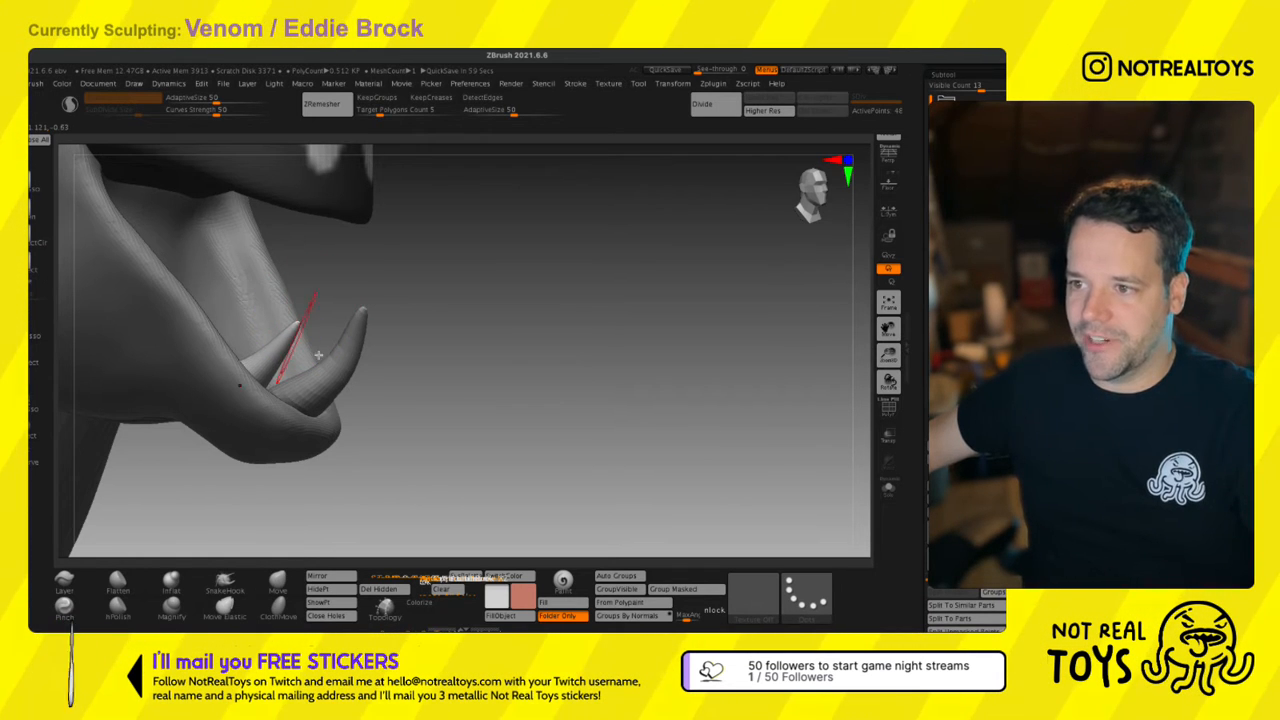
Make the larger front tooth active and adjust its tip with the Move brush in front view.
right_click_drag(318, 355, 346, 310)
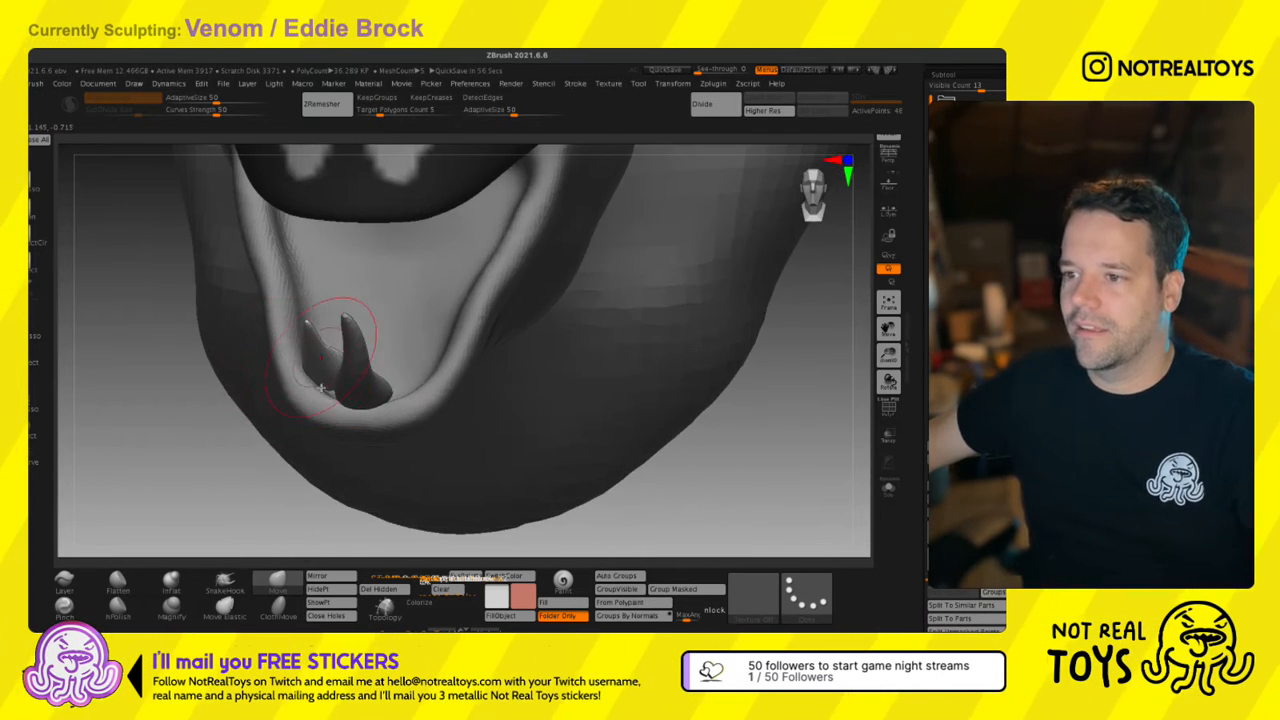
right_click_drag(315, 394, 371, 343)
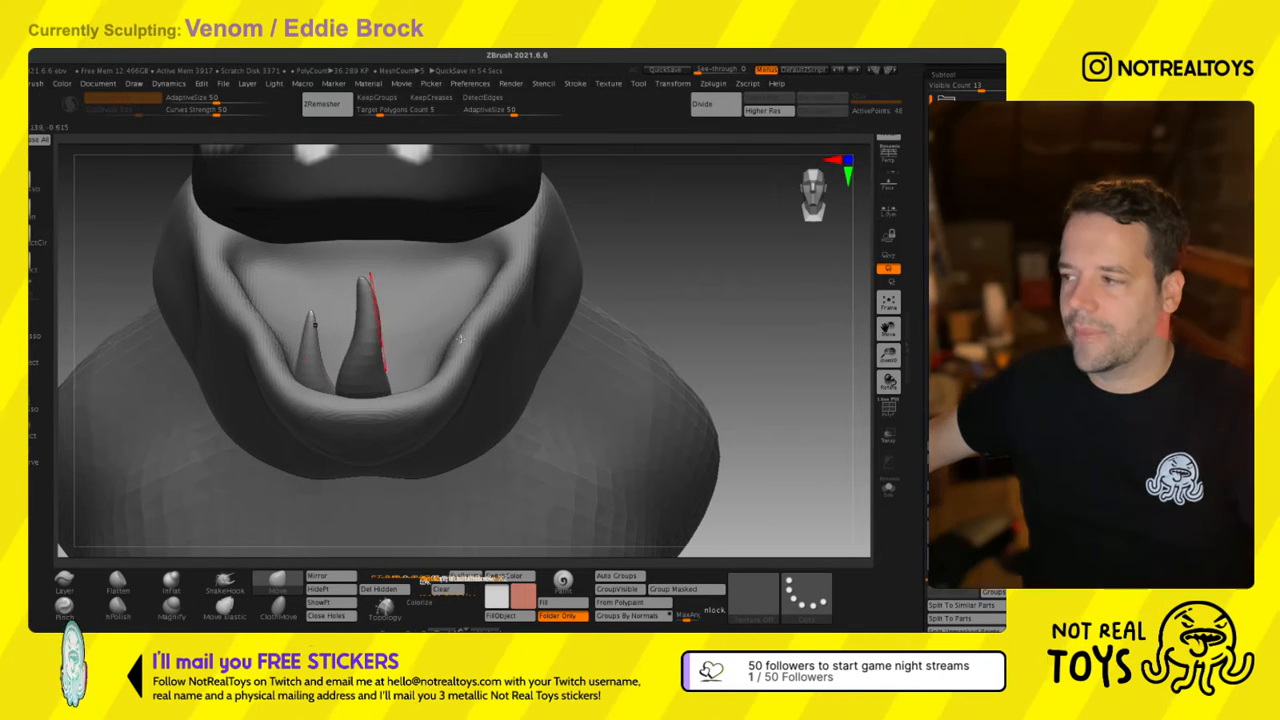
left_click_drag(378, 360, 365, 362)
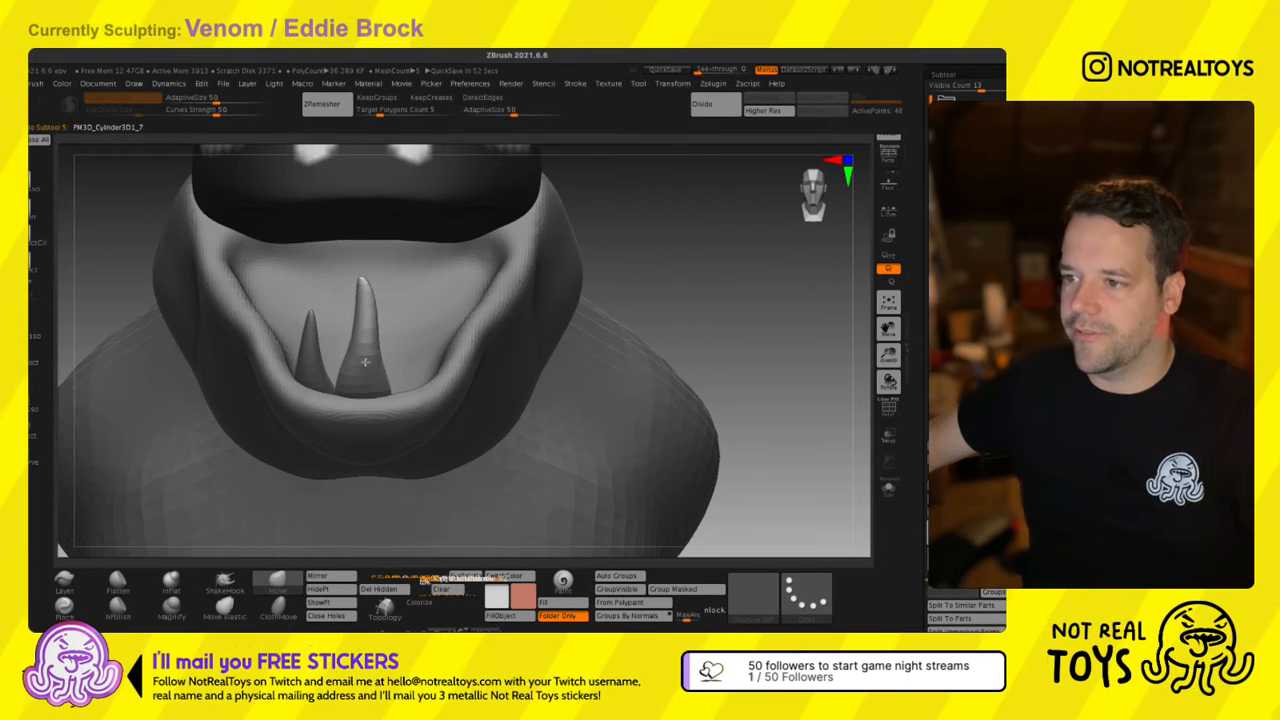
left_click_drag(368, 287, 360, 297)
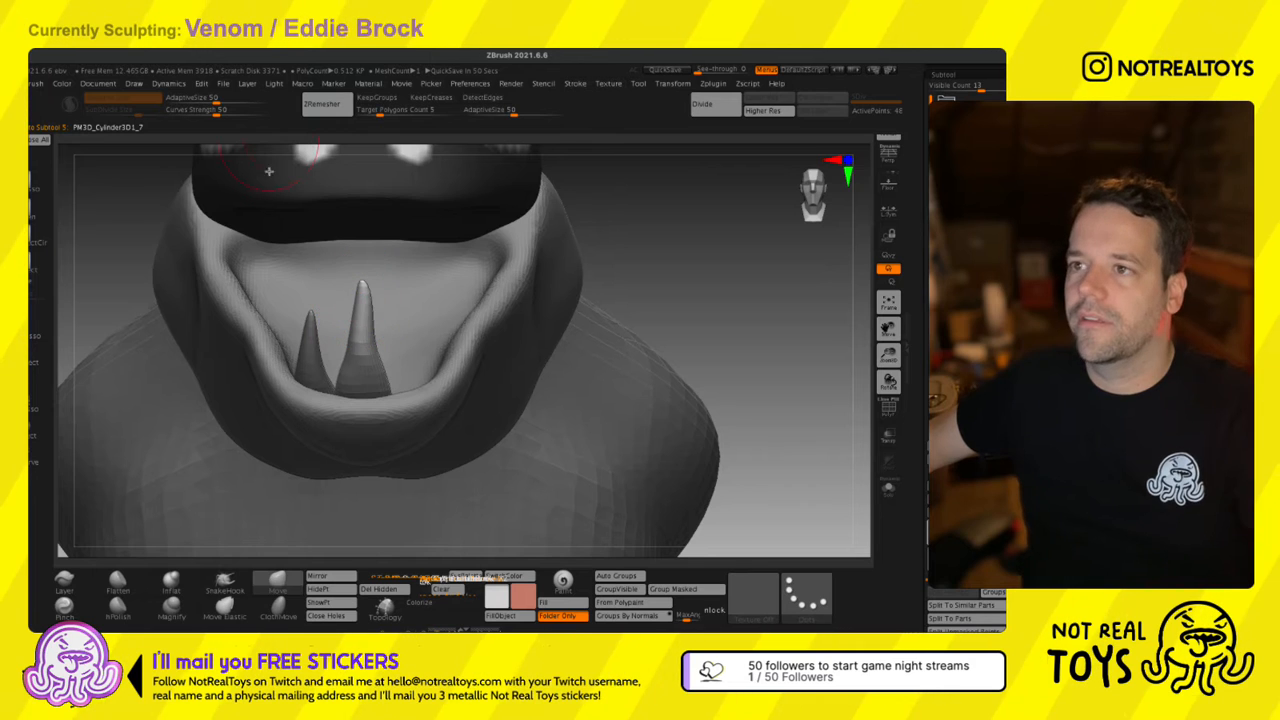
Remesh the front tooth with DynaMesh at resolution 304 and refine its shape.
left_click_drag(355, 124, 678, 130)
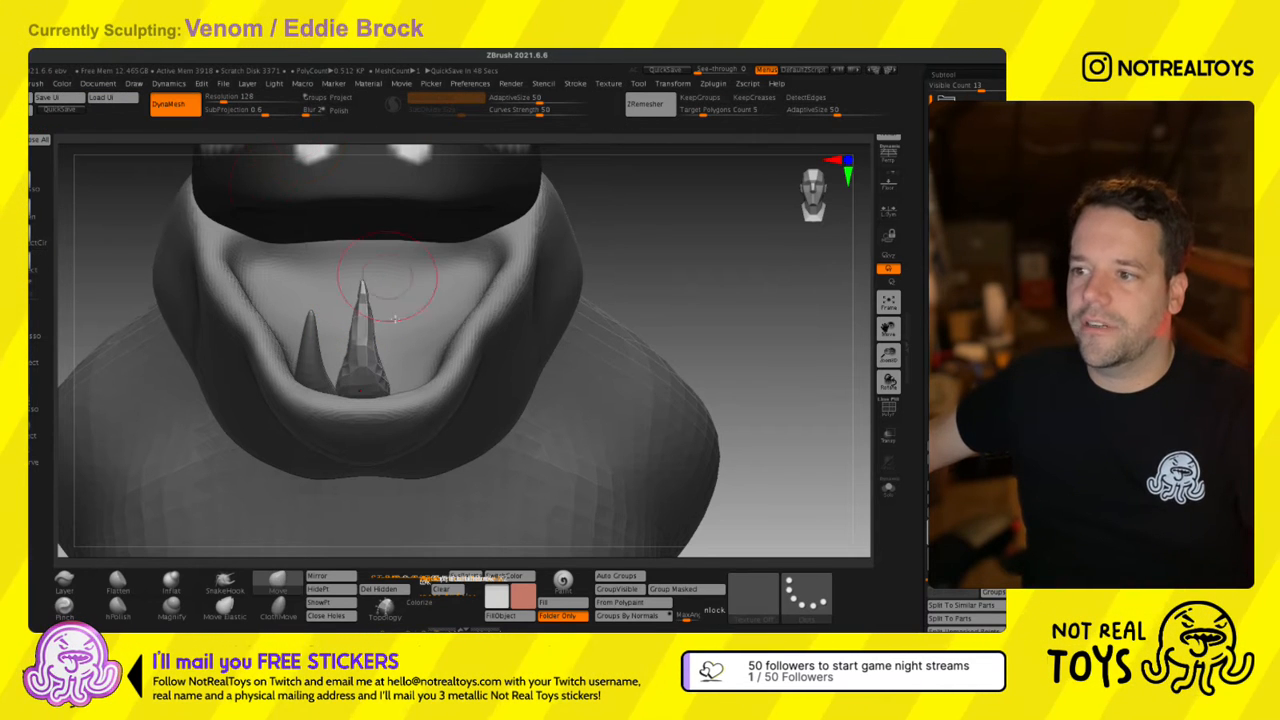
left_click(170, 104)
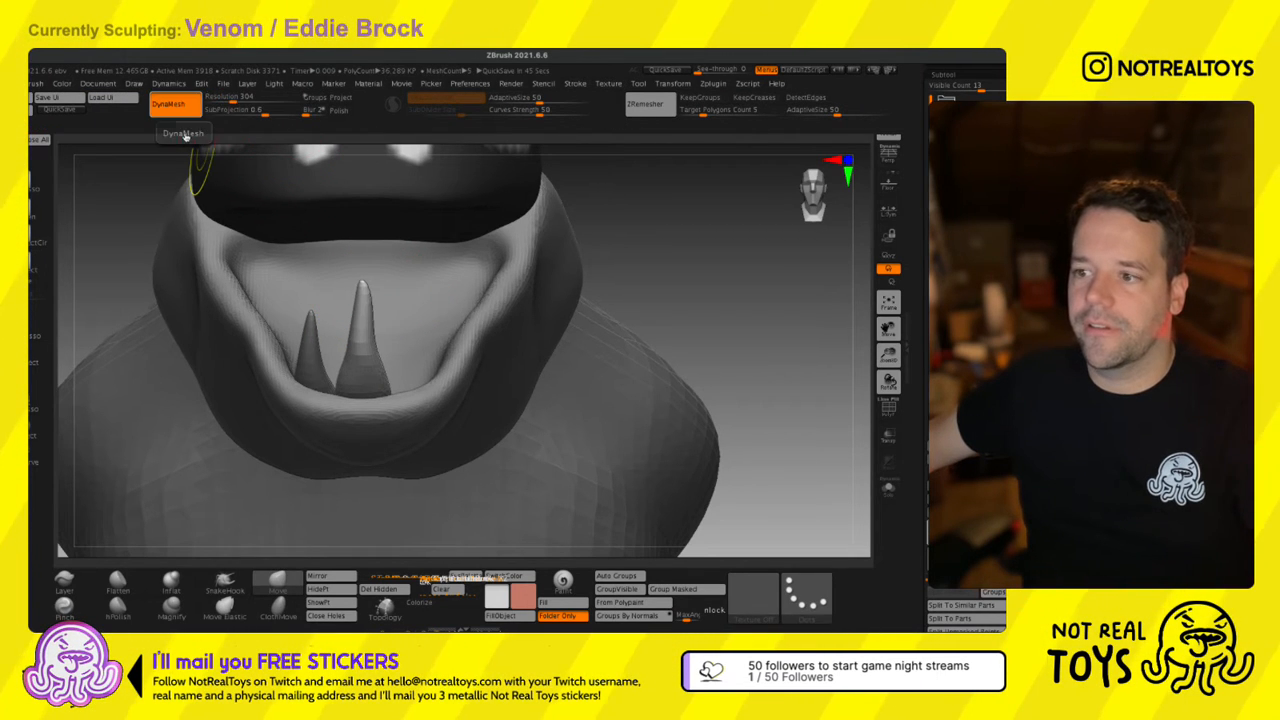
left_click_drag(362, 340, 387, 405)
right_click_drag(388, 406, 372, 381)
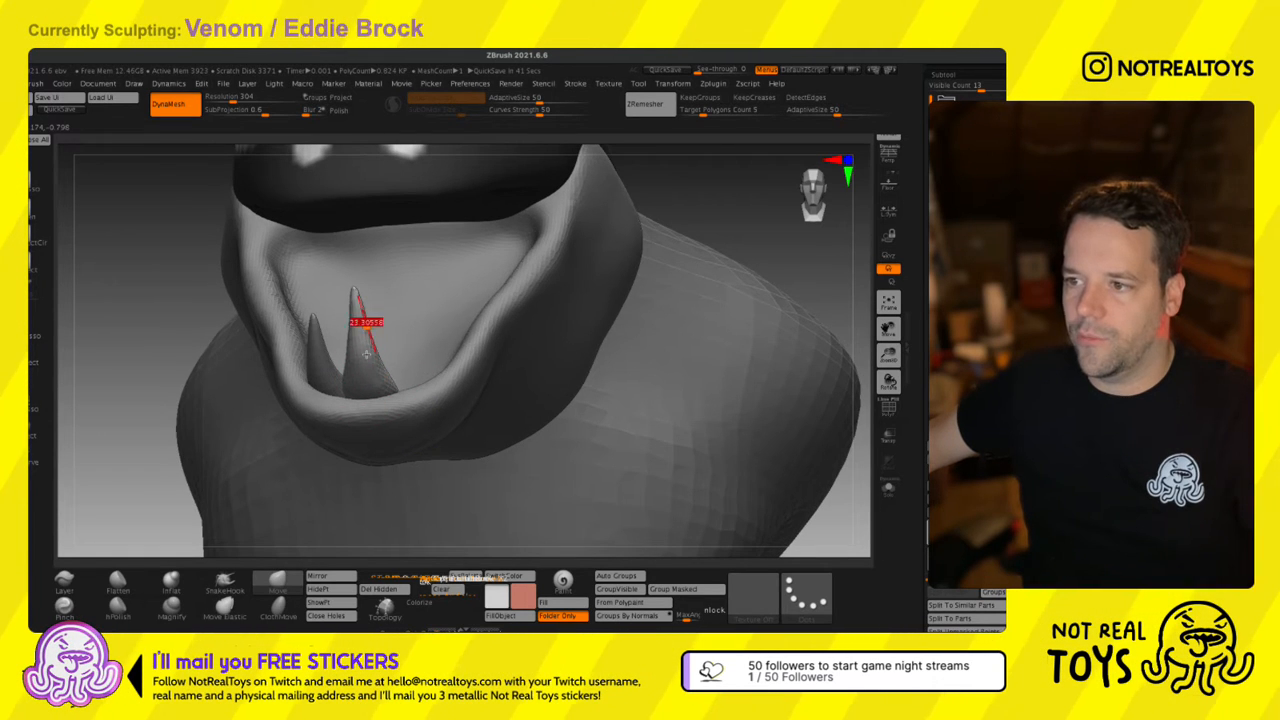
Duplicate a tooth, place the copy on the opposite side of the front tooth, and scale it to about 0.80.
right_click_drag(366, 352, 838, 280)
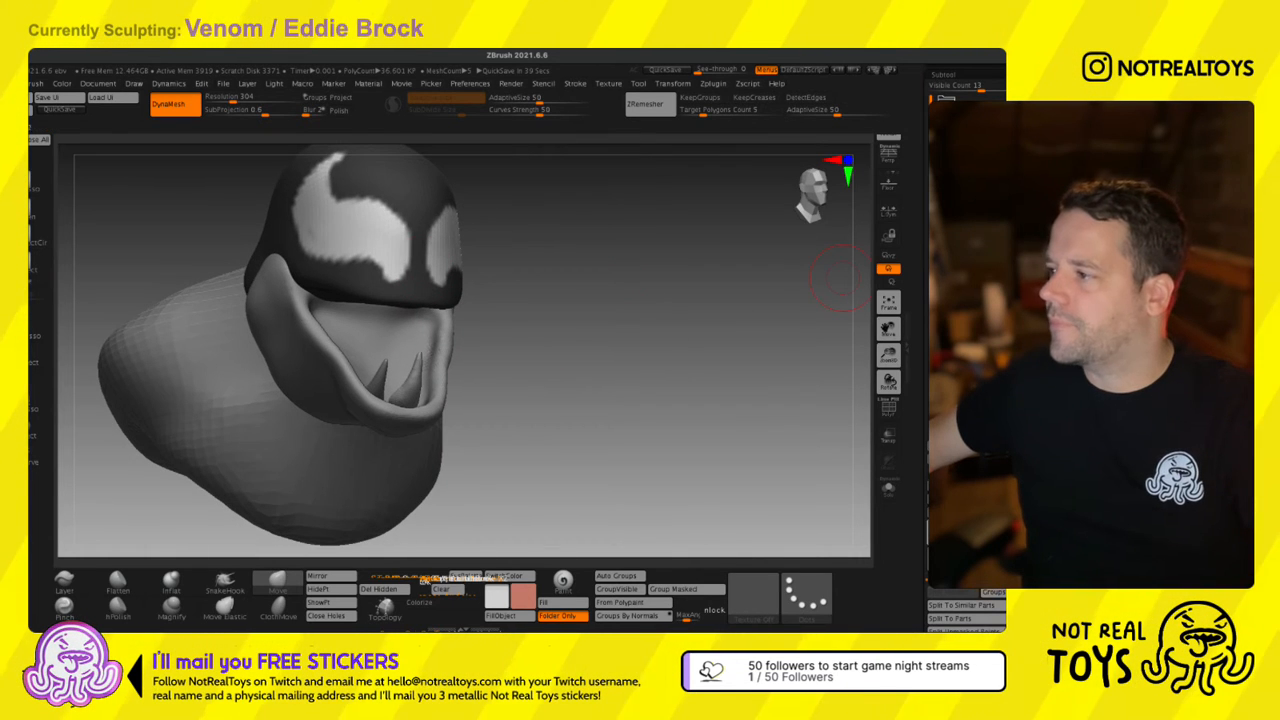
right_click_drag(470, 400, 460, 452)
key("w")
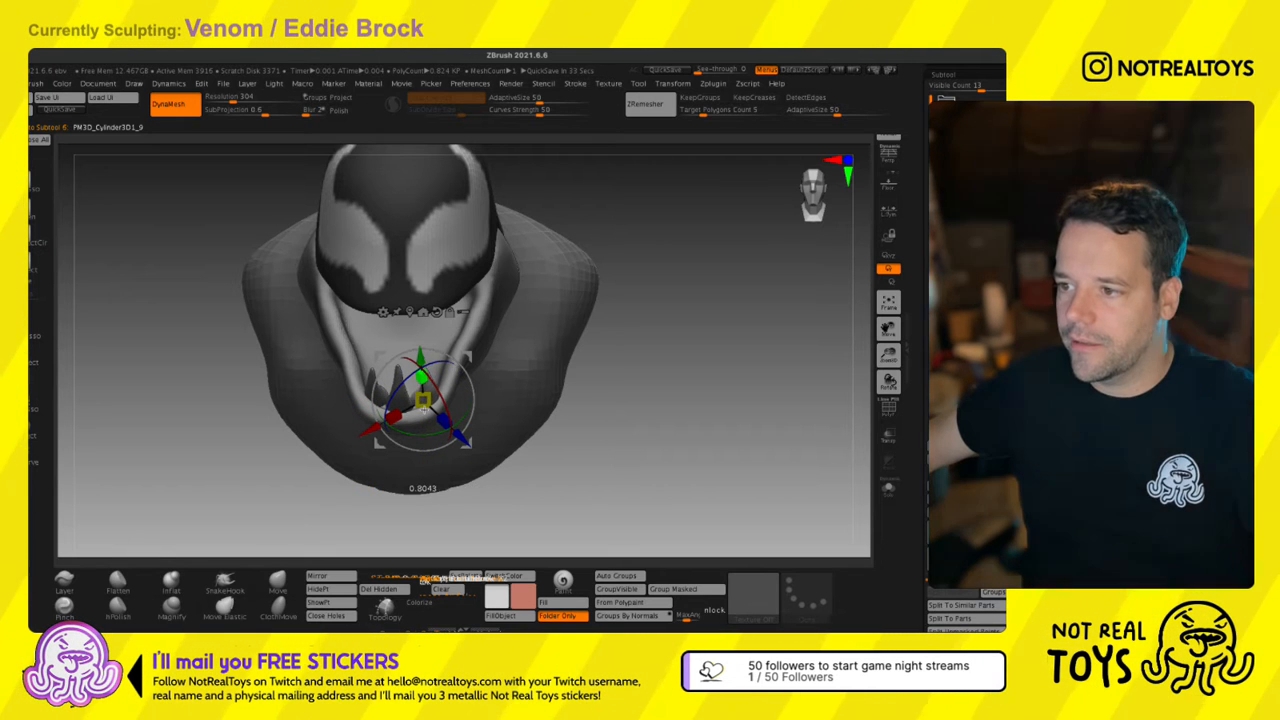
key("q")
mouse_move(425, 488)
right_mouse_down()
mouse_move(430, 440)
mouse_move(410, 390)
right_mouse_up()
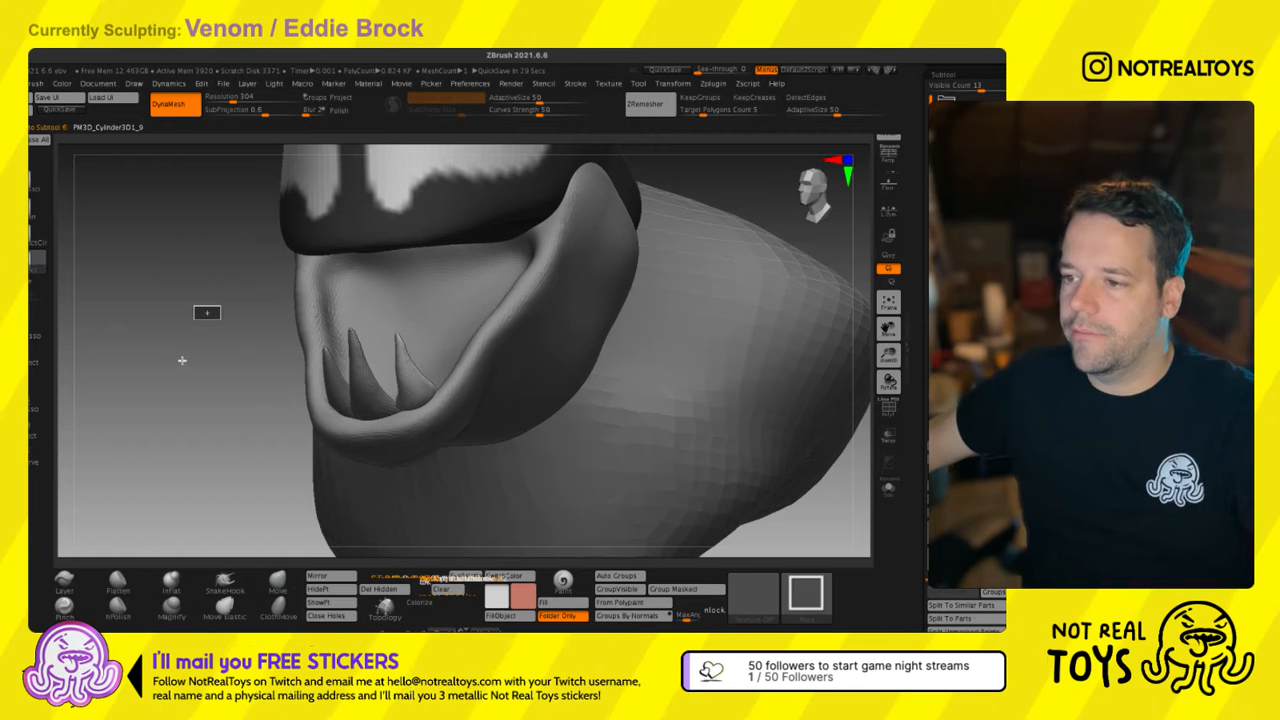
Remesh the new tooth with DynaMesh at resolution 432 and shape it against the gum with the Move brush.
right_click_drag(183, 357, 205, 312, "shift")
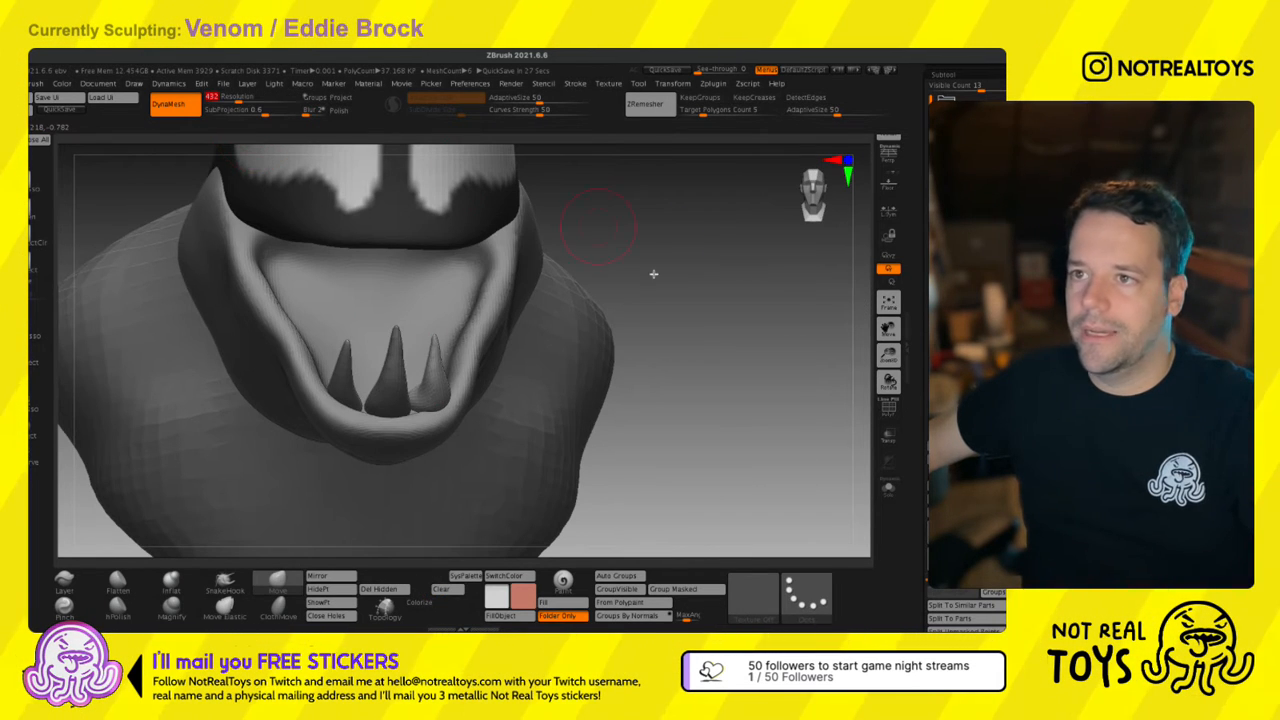
mouse_move(654, 274)
right_mouse_down()
mouse_move(383, 423)
mouse_move(390, 432)
mouse_move(418, 422)
mouse_move(447, 378)
mouse_move(432, 367)
right_mouse_up()
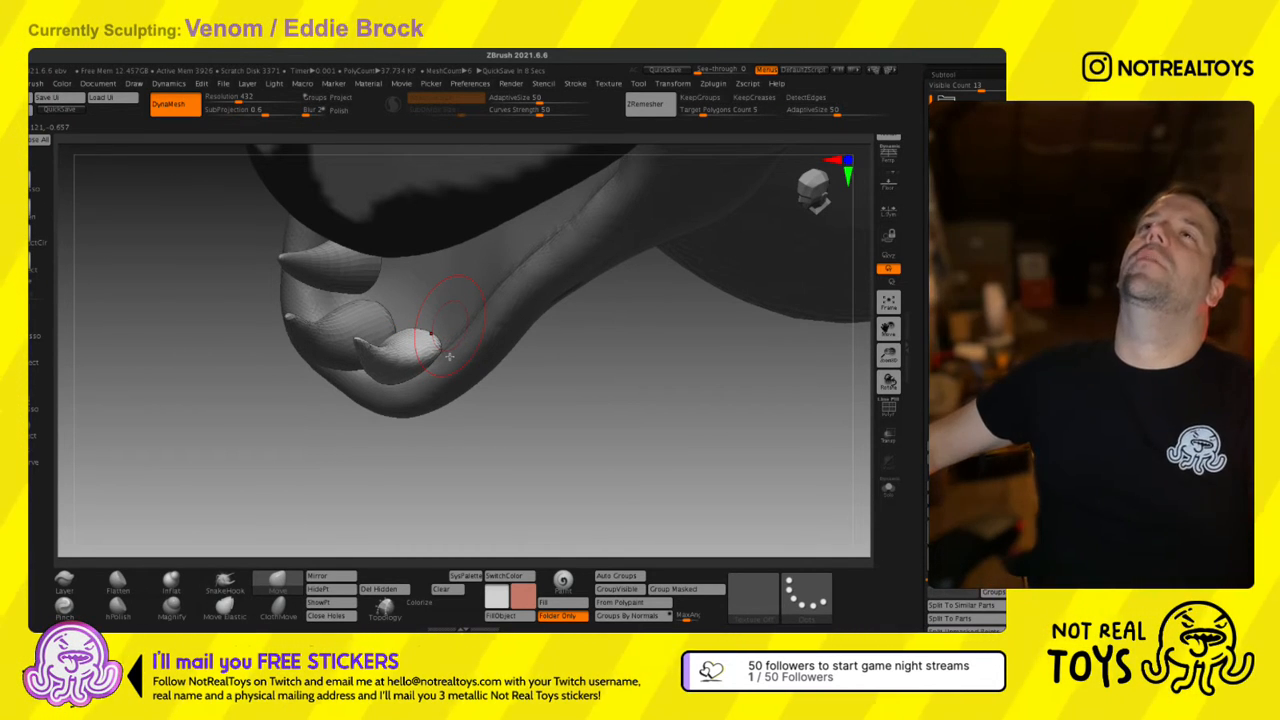
mouse_move(446, 345)
right_mouse_down()
mouse_move(456, 378)
mouse_move(455, 342)
mouse_move(466, 357)
right_mouse_up()
key("s")
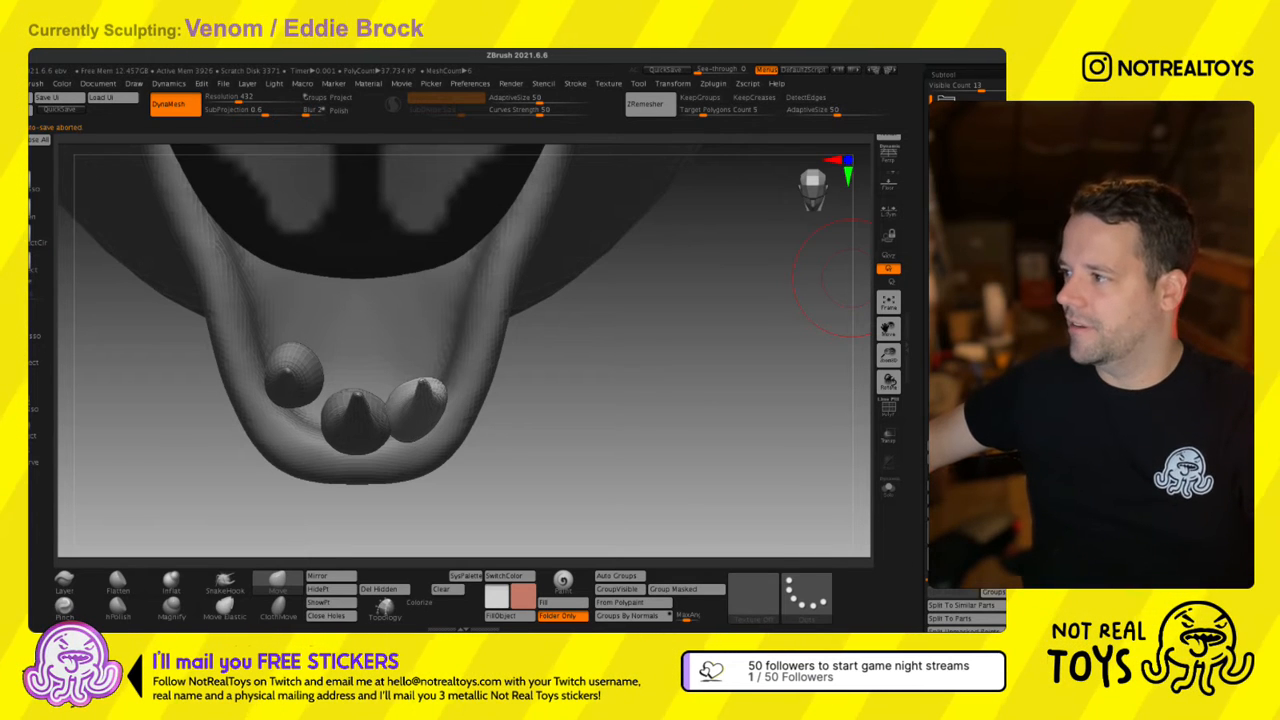
Make the smaller original side tooth active and reposition and rotate it along the gum with the gizmo.
right_click_drag(763, 393, 799, 333)
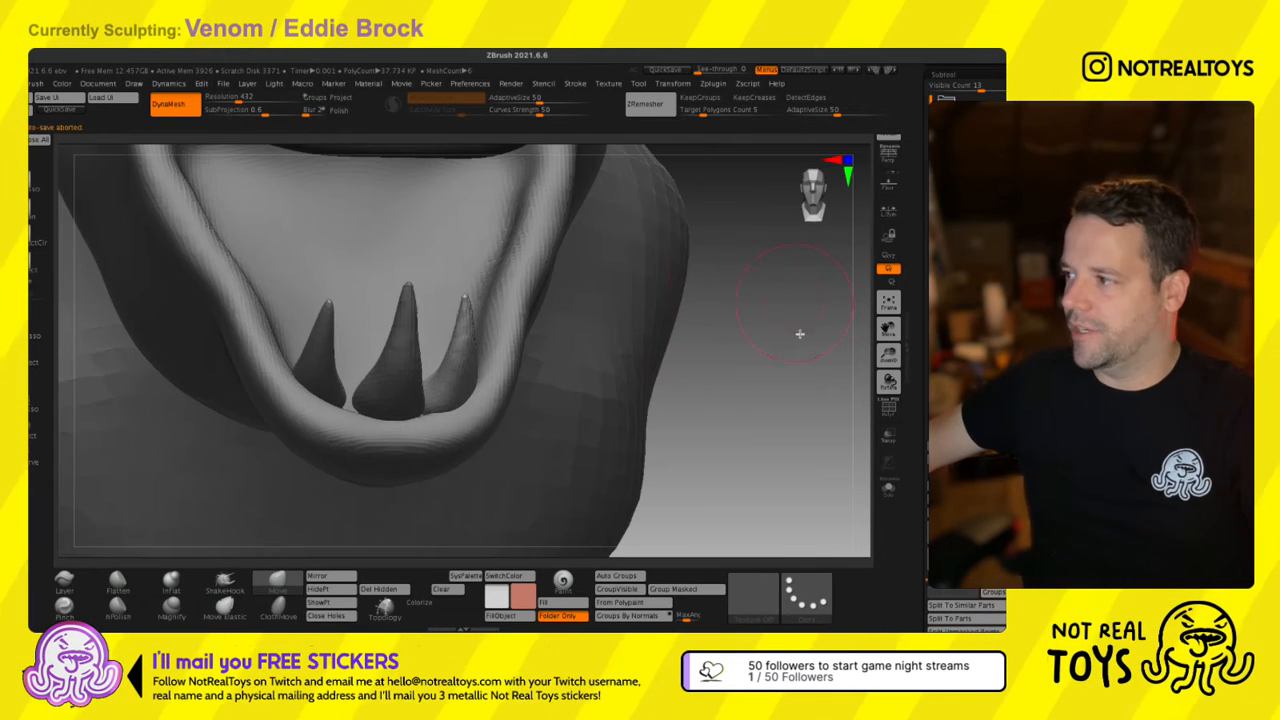
left_click(324, 364, "alt")
key("w")
right_click_drag(330, 388, 351, 398)
left_click_drag(353, 397, 357, 382)
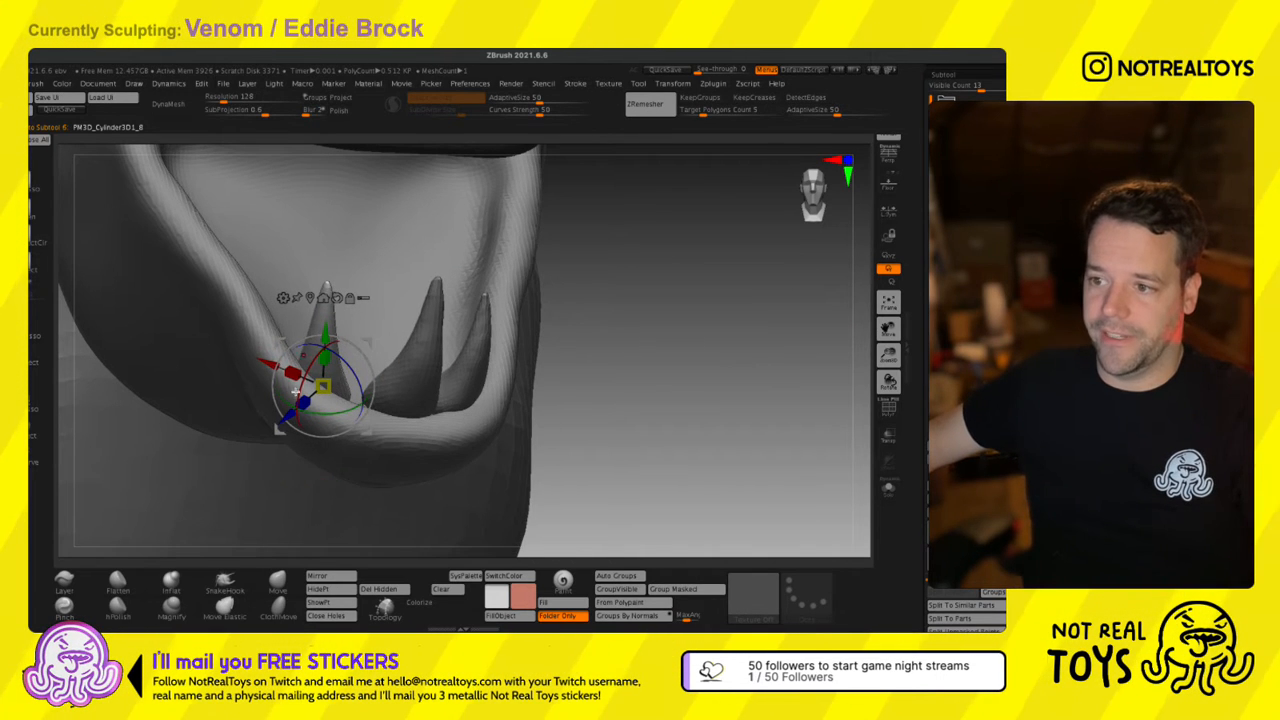
left_click_drag(272, 393, 333, 426)
Resize the Move brush and refine the side tooth's shape beside the front tooth.
key("q")
right_click_drag(383, 377, 369, 366)
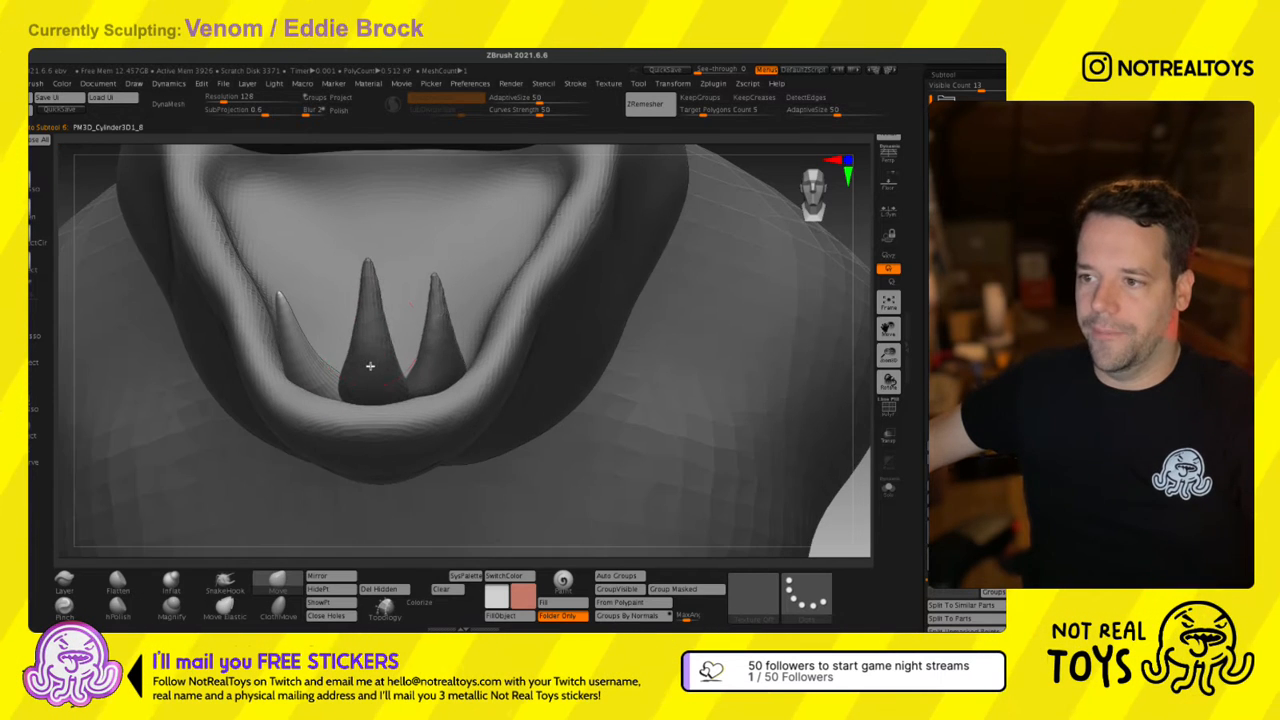
key("s")
left_click(365, 338)
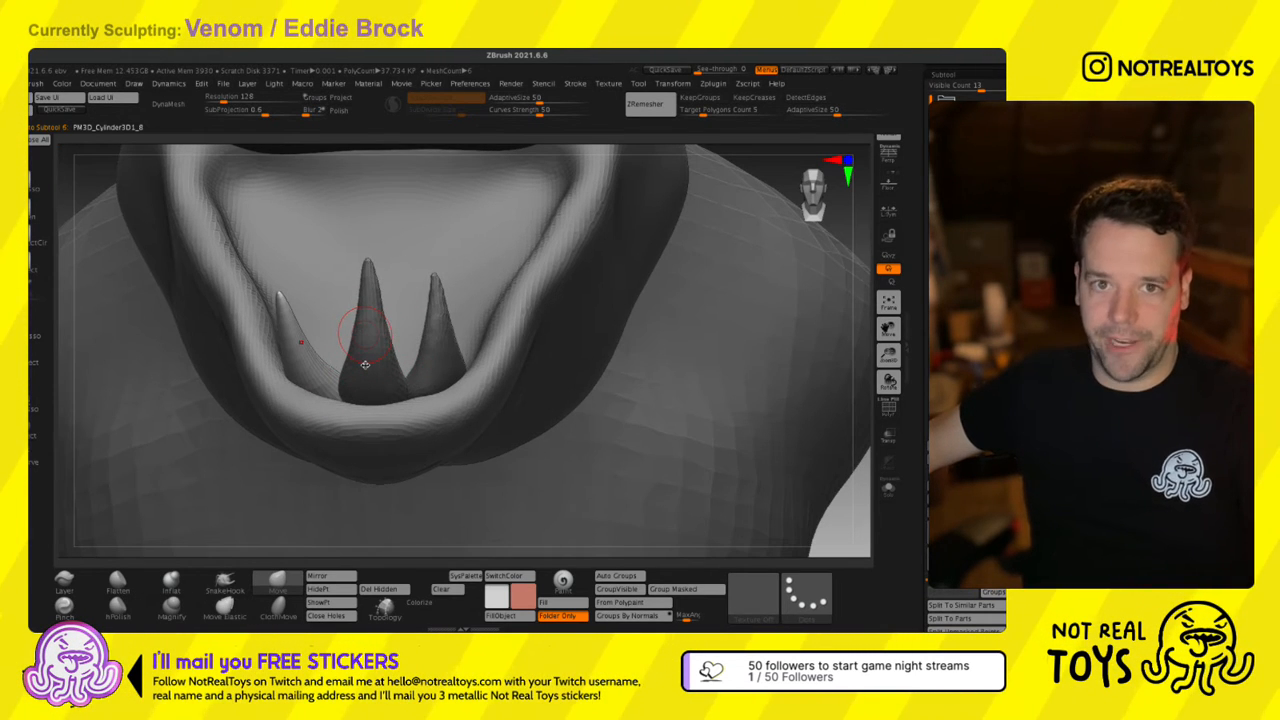
mouse_move(365, 365)
right_mouse_down()
mouse_move(331, 375)
mouse_move(346, 362)
right_mouse_up()
Duplicate the side tooth, place the copy farther back along the gum, and rotate it to follow the jaw's curve.
key("w")
key("q")
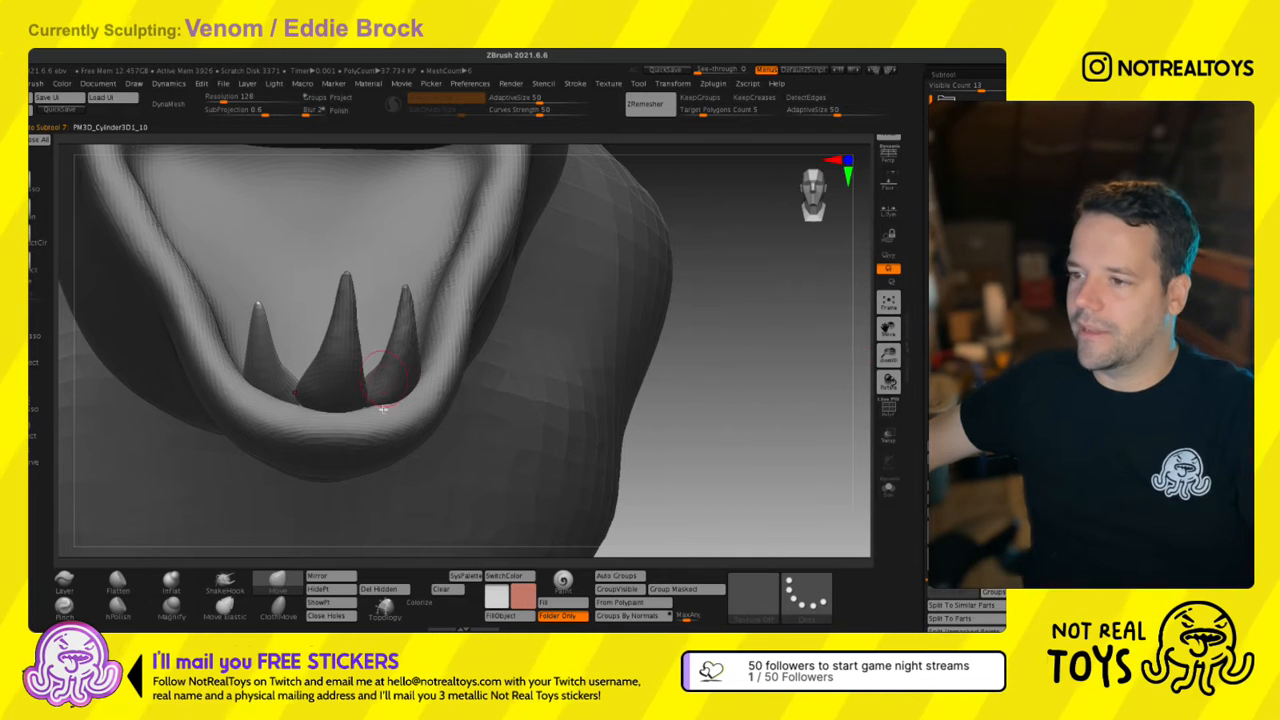
right_click_drag(383, 408, 330, 380)
key("w")
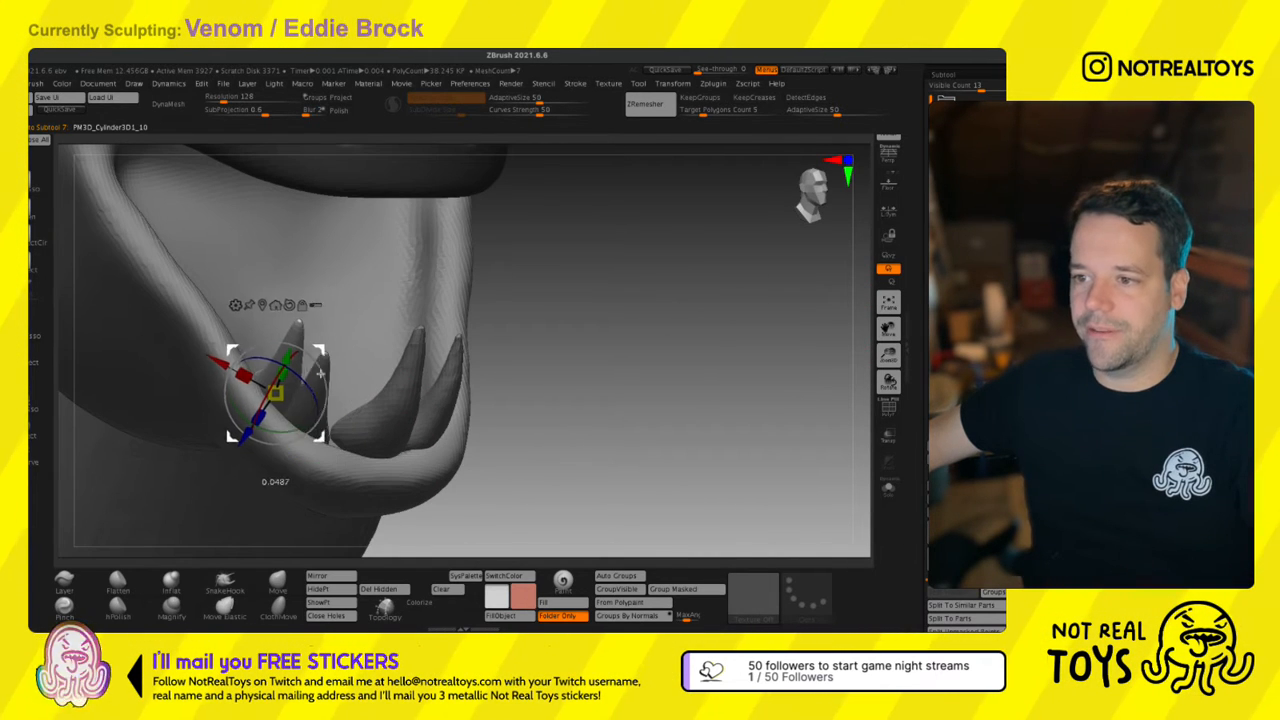
left_click_drag(319, 373, 306, 349)
left_click_drag(290, 427, 280, 383)
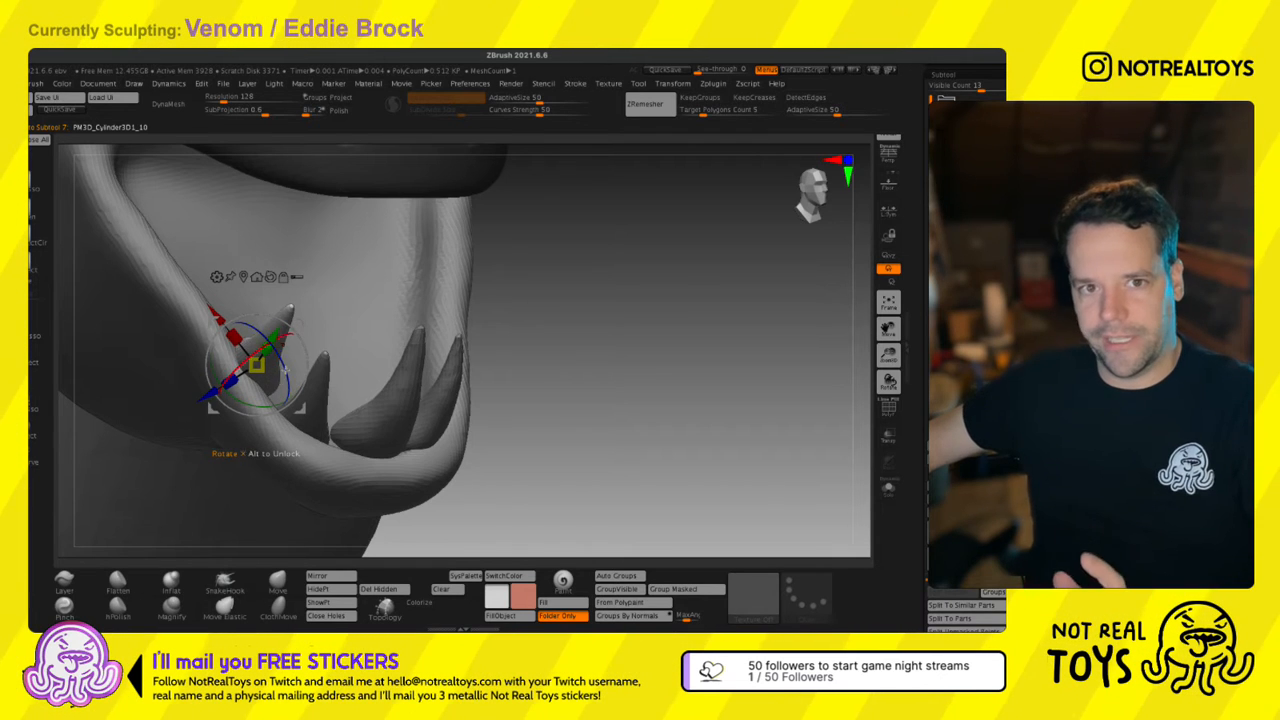
right_click_drag(279, 383, 256, 376)
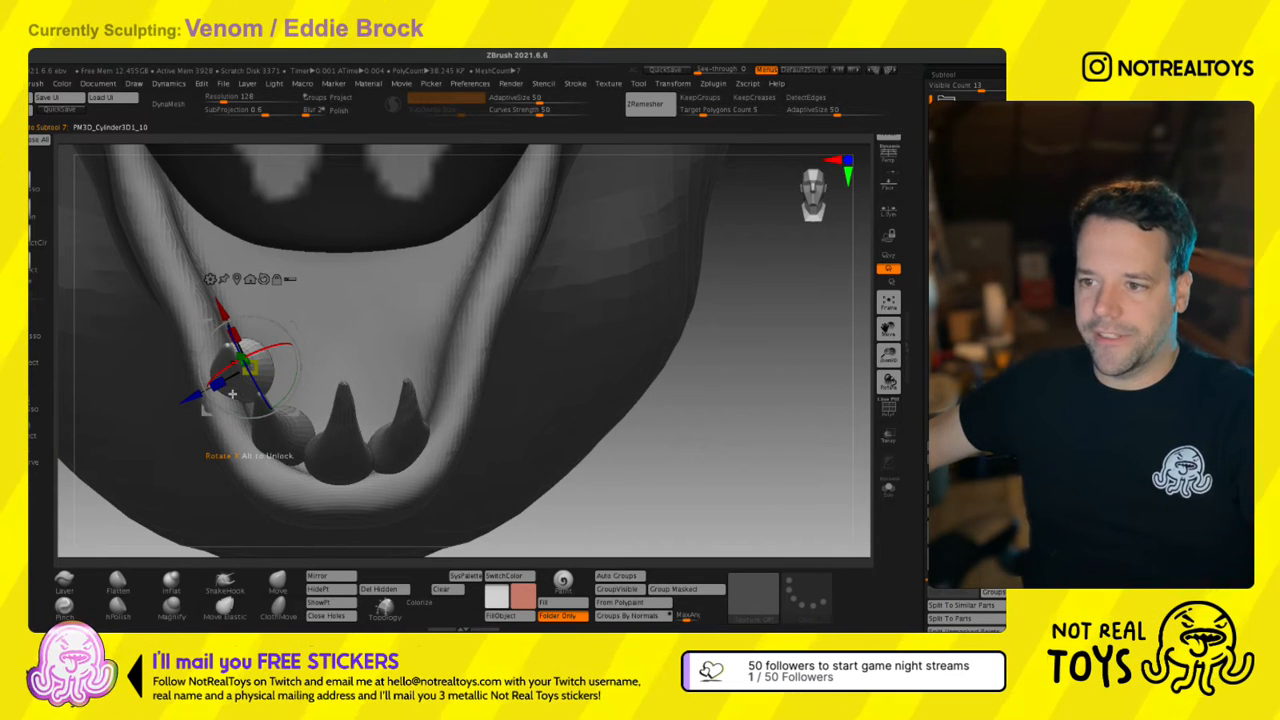
Sink the copied tooth deeper into the gum with the gizmo and check its placement from several angles.
key("q")
right_click_drag(286, 363, 309, 341)
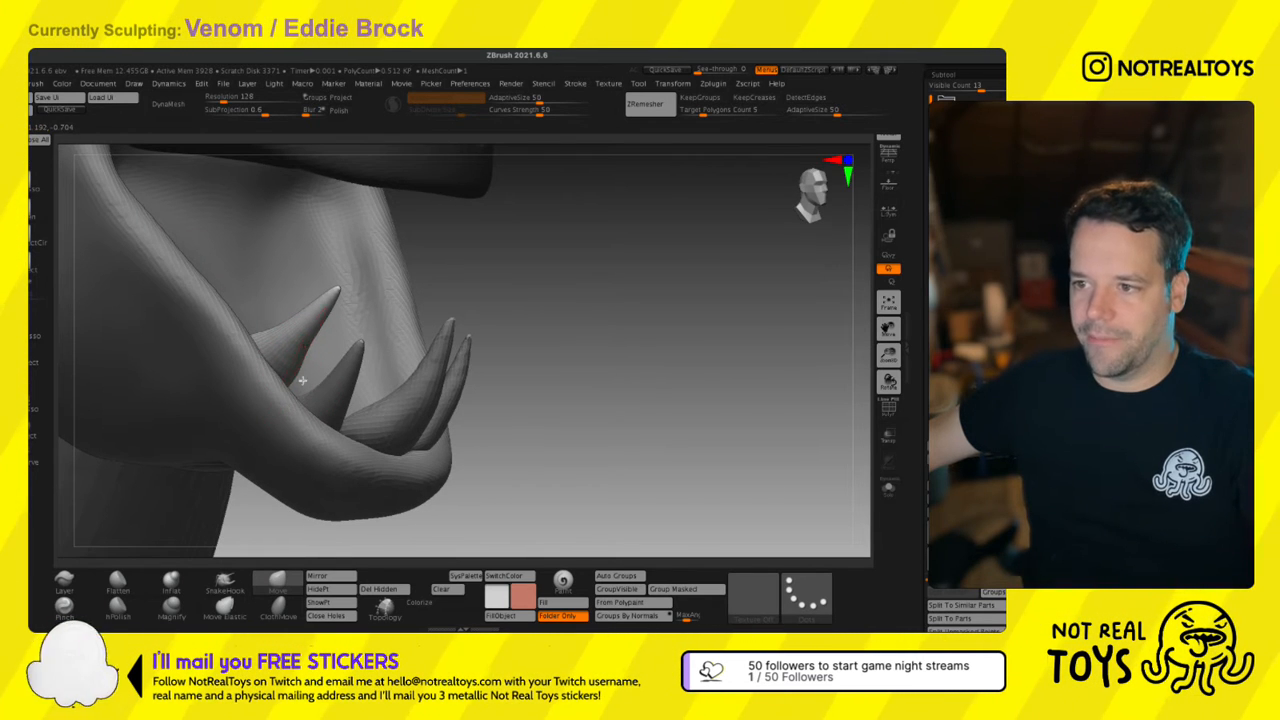
key("w")
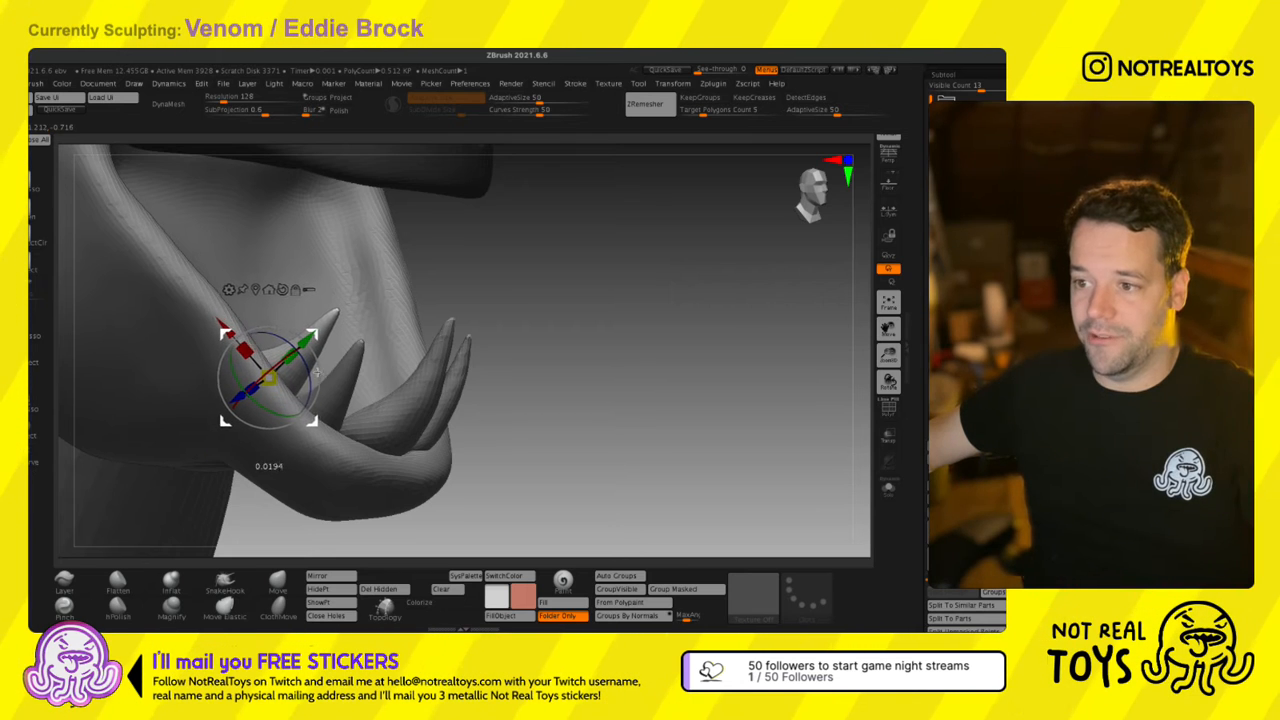
mouse_move(315, 364)
right_mouse_down()
mouse_move(318, 374)
mouse_move(284, 364)
mouse_move(589, 322)
right_mouse_up()
key("q")
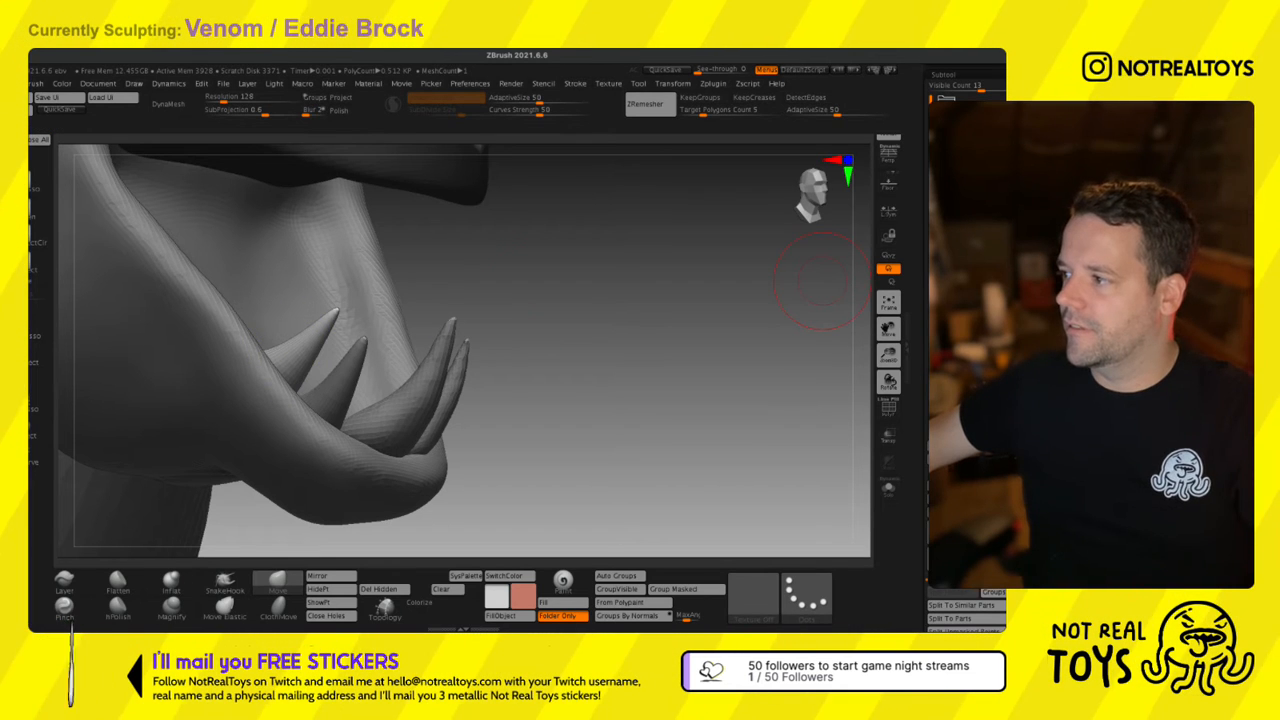
Shape the new rear side tooth with the Move brush and smooth it where it meets the gum.
key("q")
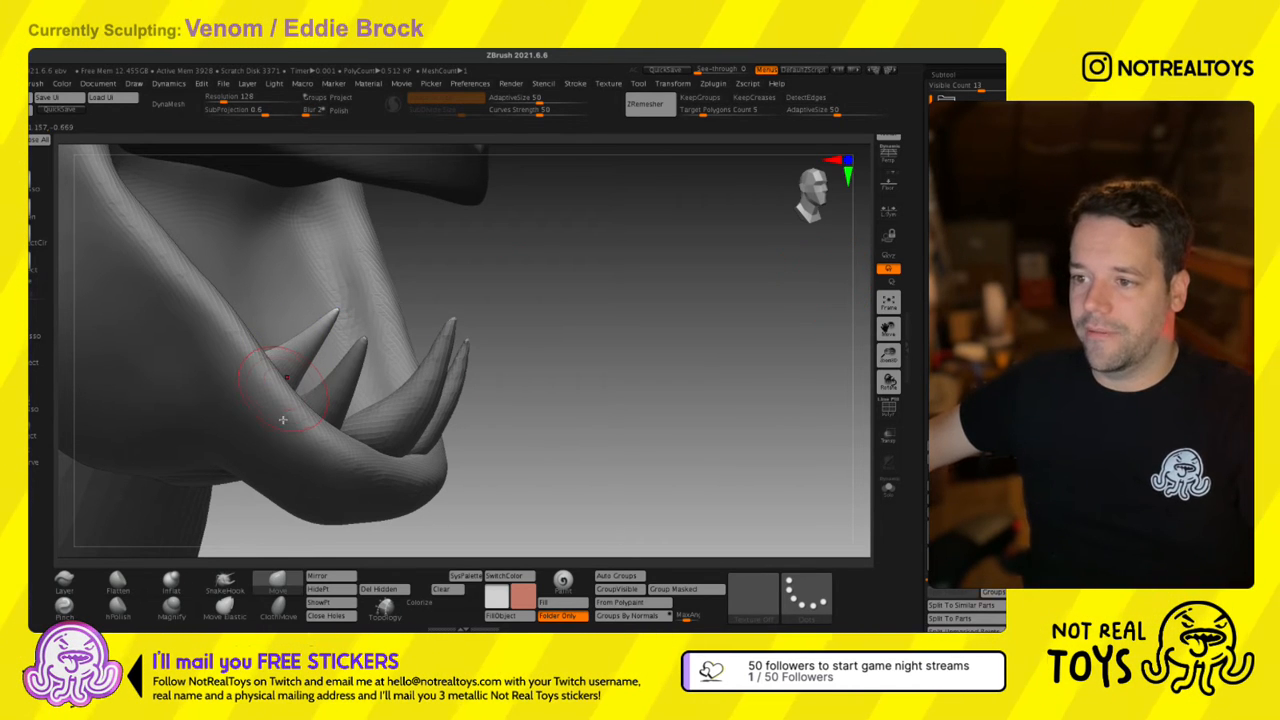
mouse_move(287, 431)
right_mouse_down()
mouse_move(272, 427)
mouse_move(297, 414)
mouse_move(300, 424)
mouse_move(296, 398)
right_mouse_up()
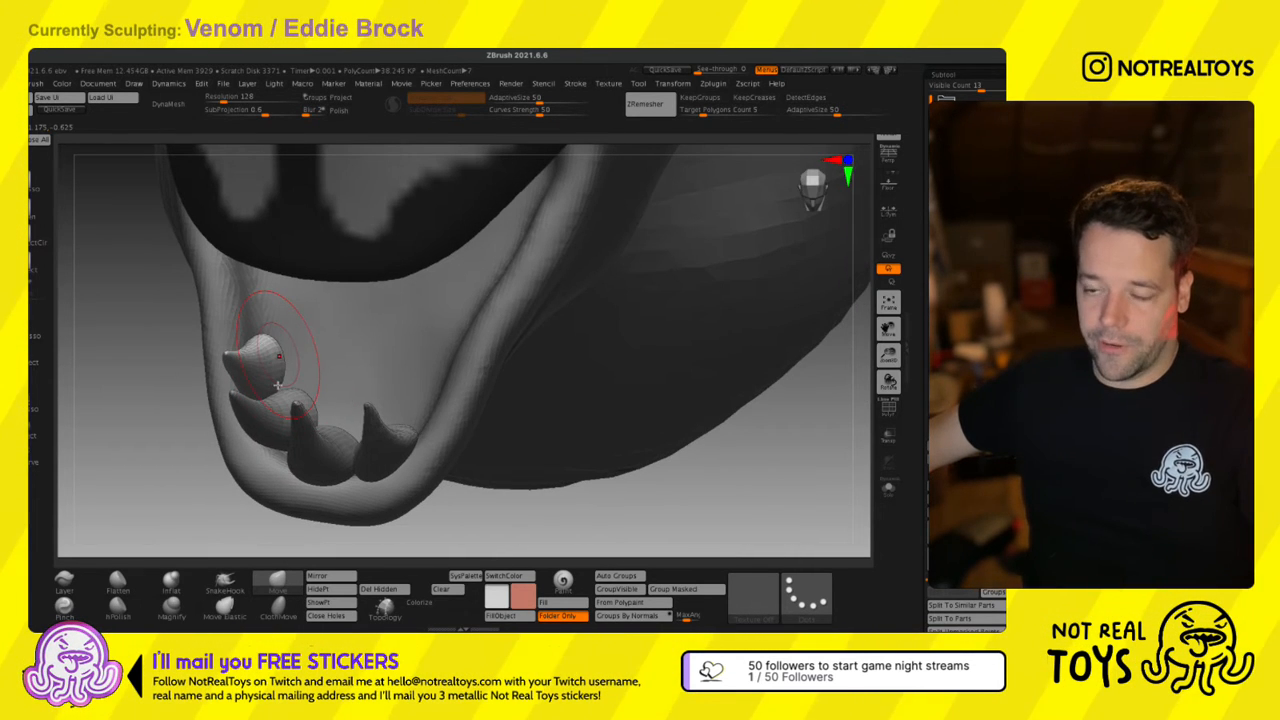
right_click_drag(273, 384, 255, 386)
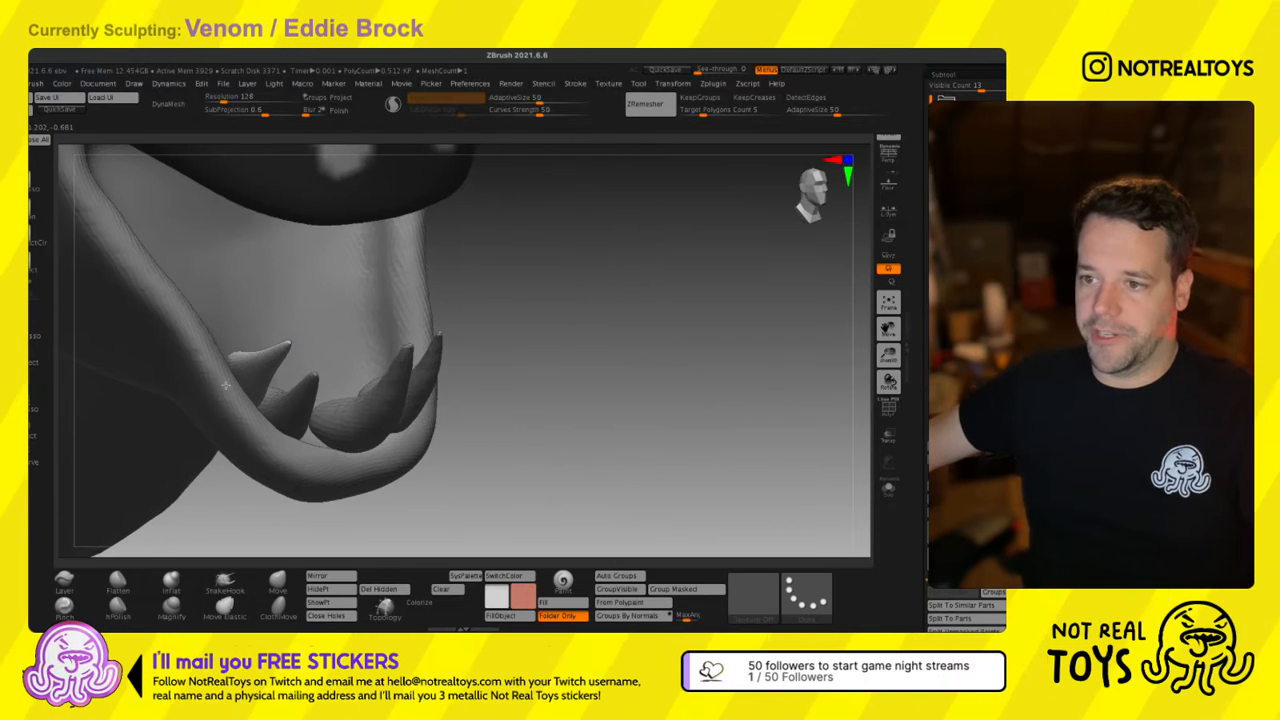
left_click_drag(226, 385, 236, 391, "shift")
mouse_move(239, 391)
right_mouse_down()
mouse_move(231, 379)
mouse_move(261, 385)
mouse_move(238, 394)
mouse_move(271, 391)
right_mouse_up()
right_click(240, 390)
right_click(237, 382)
right_click_drag(196, 367, 195, 396)
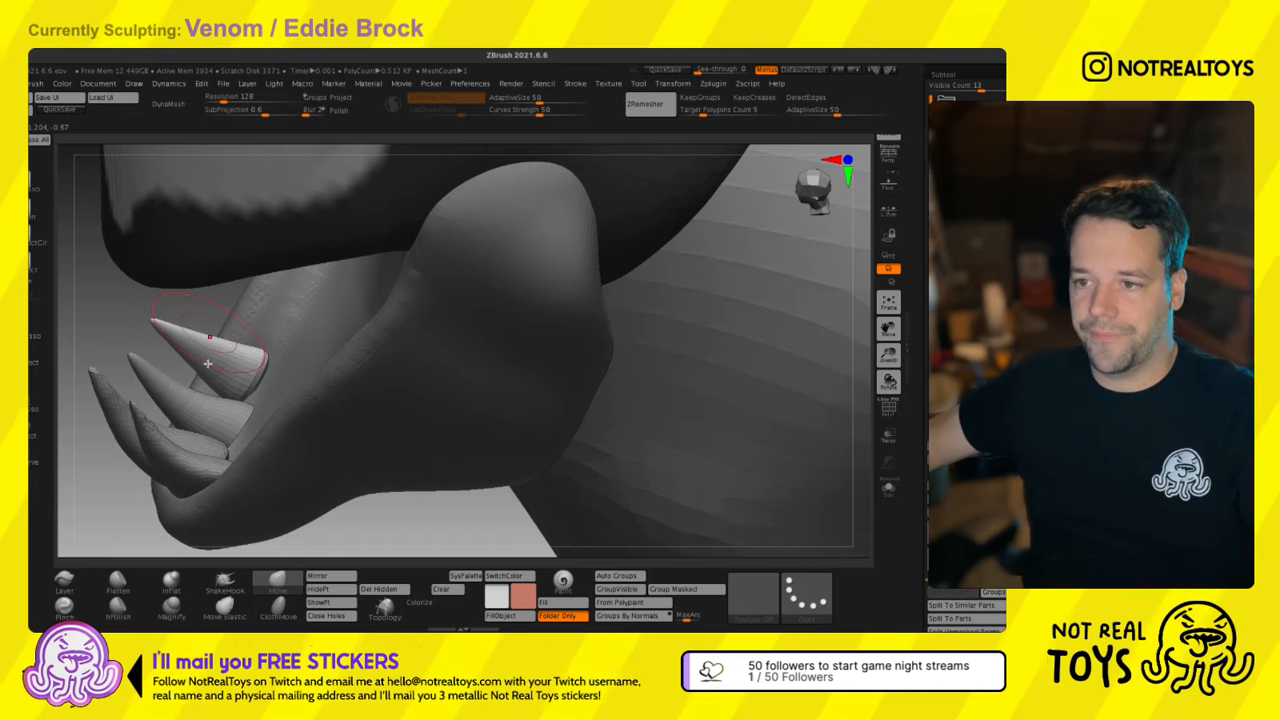
mouse_move(208, 364)
right_mouse_down()
mouse_move(251, 341)
mouse_move(165, 382)
right_mouse_up()
Resize the Move brush and refine the rear side tooth's outline along the inner gum.
key("s")
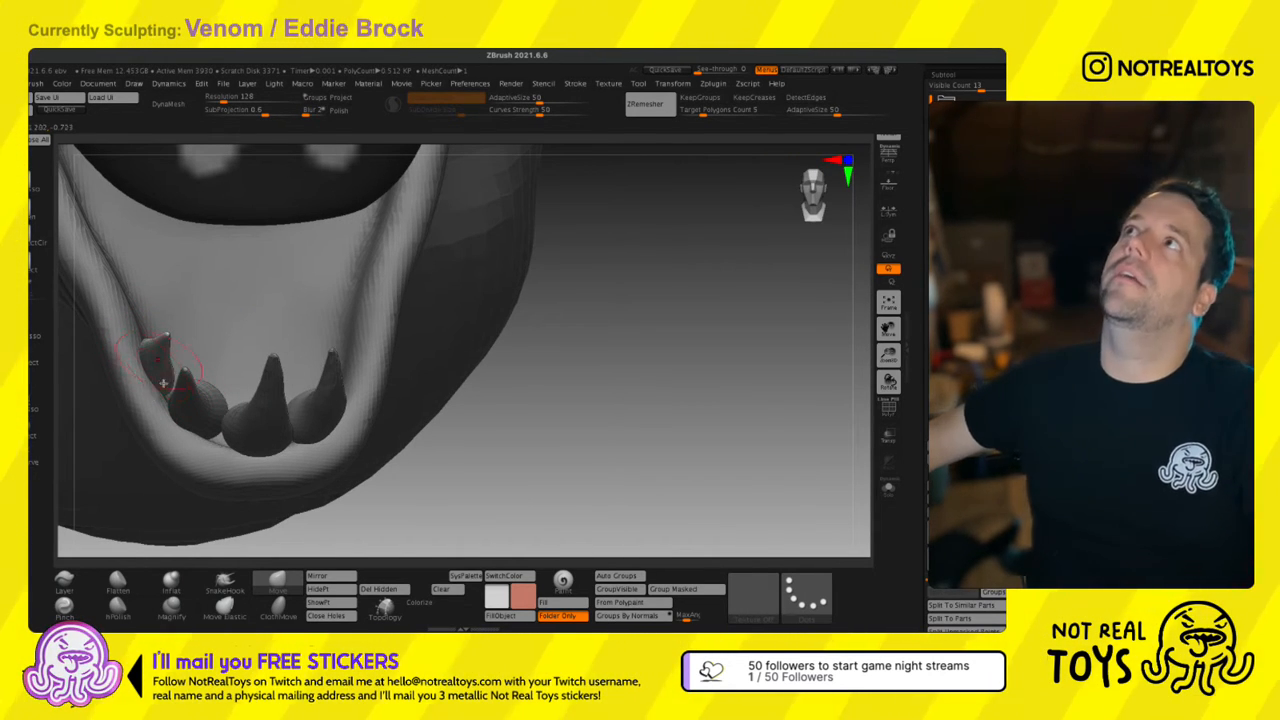
mouse_move(163, 383)
right_mouse_down()
mouse_move(263, 296)
mouse_move(264, 312)
mouse_move(299, 320)
mouse_move(279, 323)
mouse_move(297, 351)
right_mouse_up()
key("s")
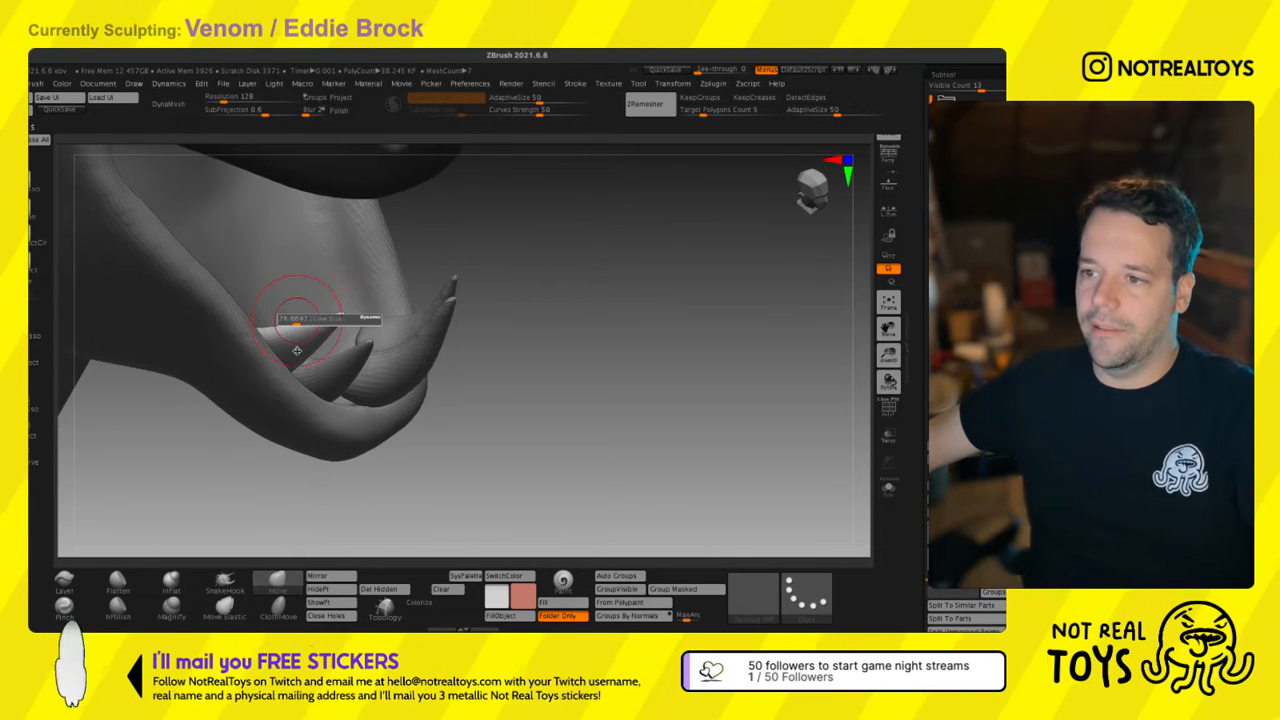
key("s")
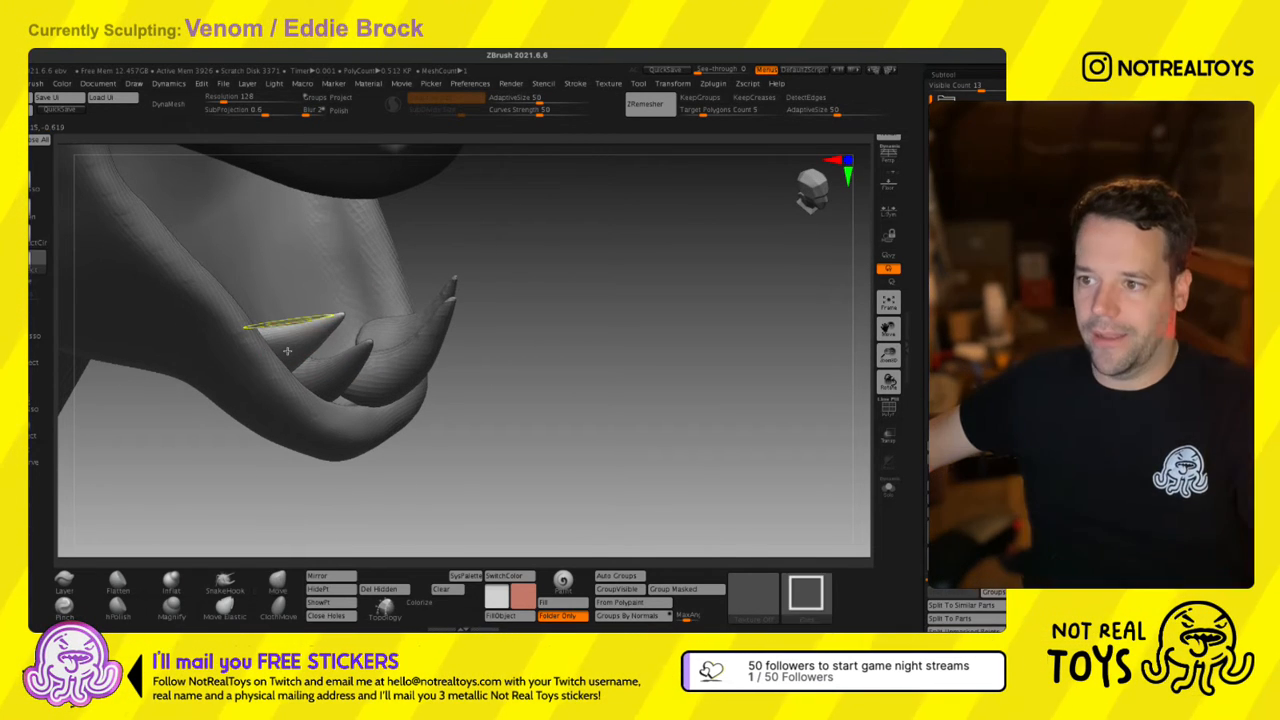
right_click_drag(287, 354, 253, 331)
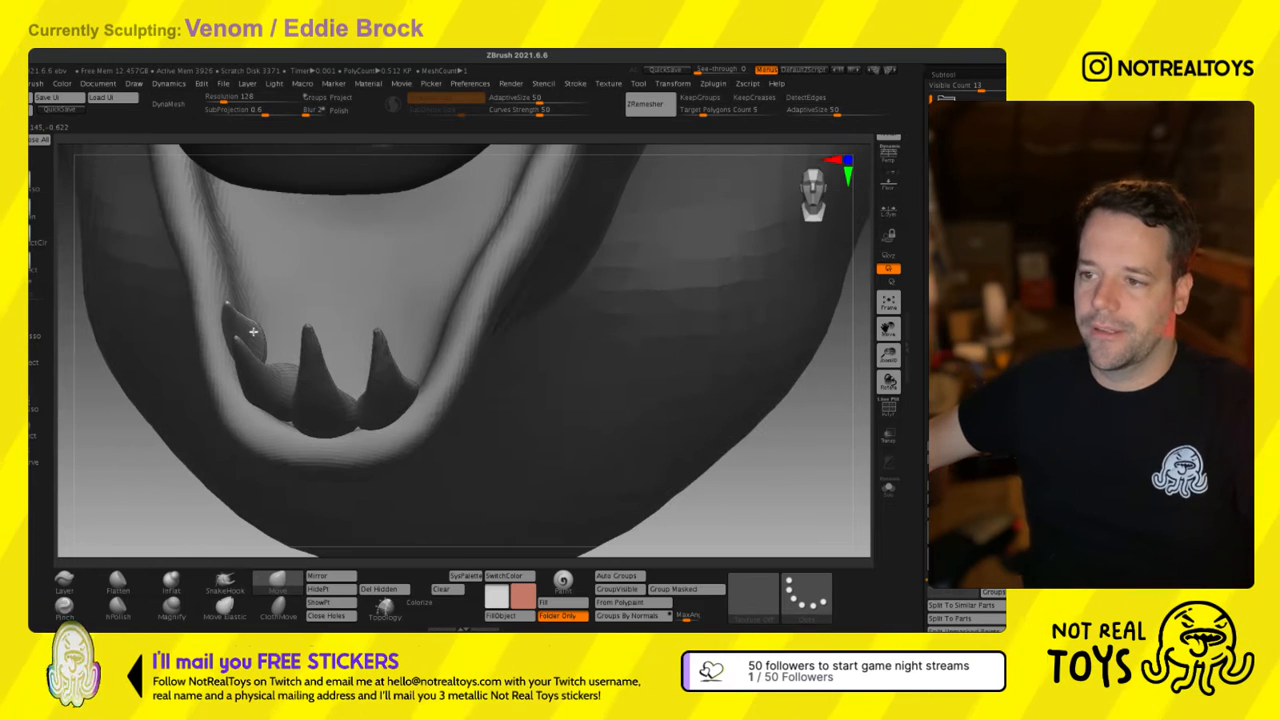
Place another tooth copy behind the rear side tooth and rotate it to line up with the gum.
right_click_drag(348, 396, 392, 328)
key("w")
left_click_drag(392, 326, 367, 305)
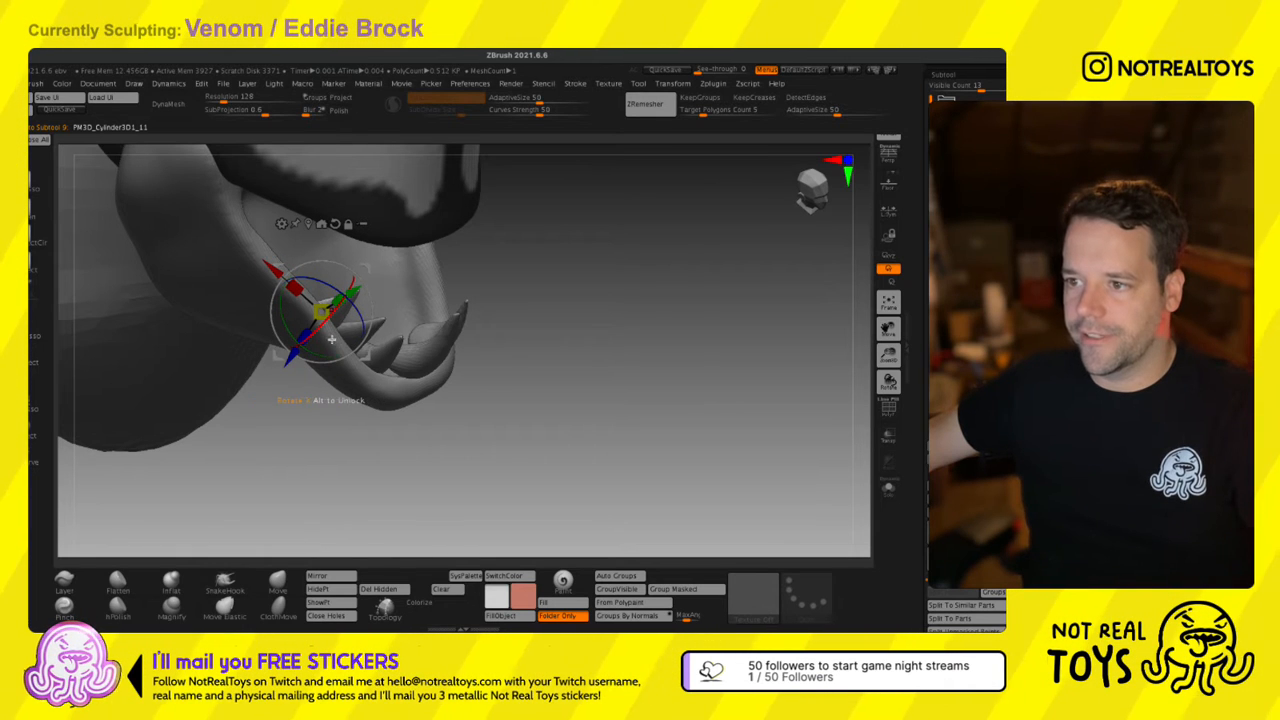
left_click_drag(322, 342, 322, 344)
key("q")
mouse_move(392, 338)
right_mouse_down()
mouse_move(340, 318)
mouse_move(440, 325)
right_mouse_up()
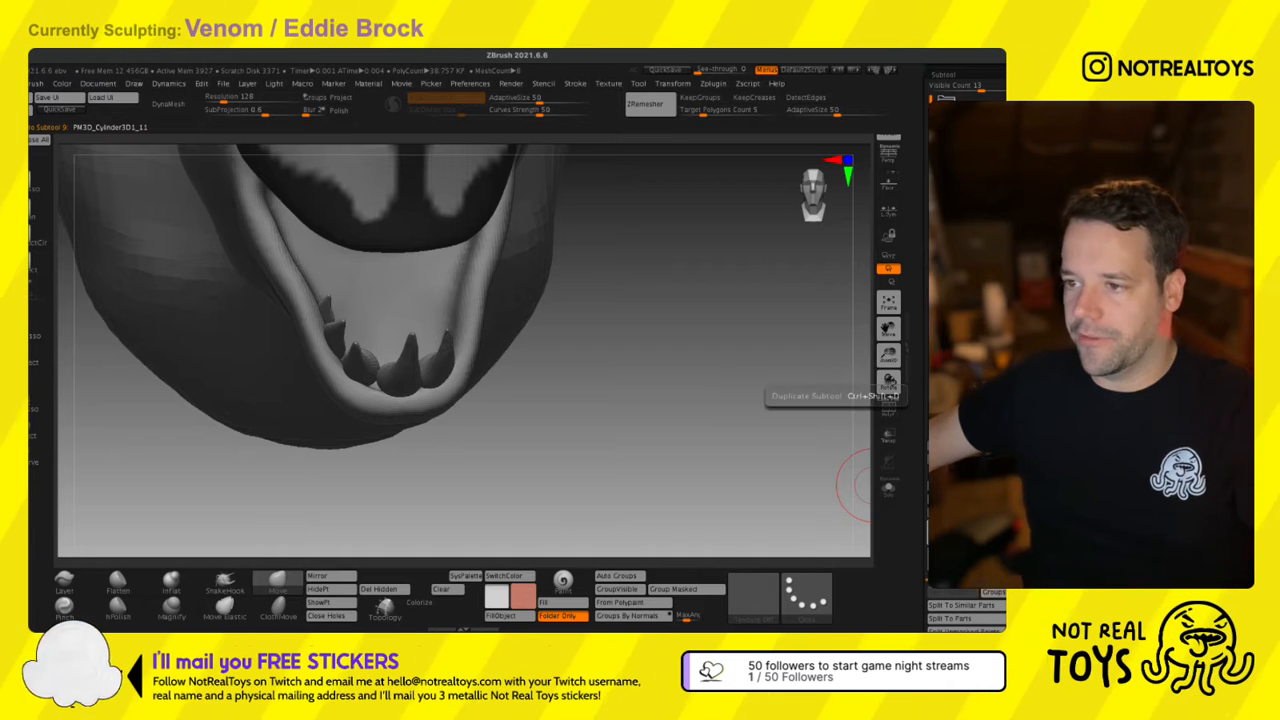
Duplicate the rearmost tooth, move the copy to the opposite side of the lower jaw, and rotate it to match that gum.
left_click(955, 425)
mouse_move(502, 384)
right_mouse_down()
mouse_move(466, 364)
mouse_move(454, 376)
right_mouse_up()
key("w")
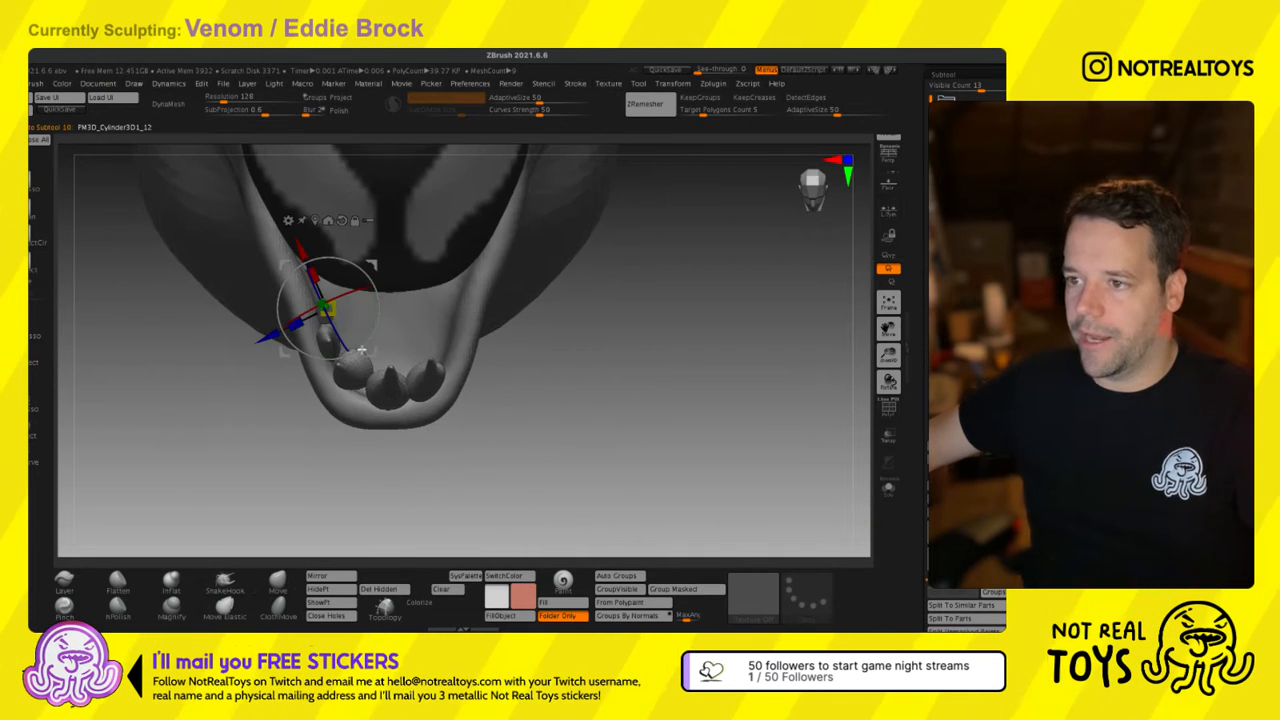
left_click_drag(374, 293, 366, 350, "ctrl")
left_click_drag(495, 299, 486, 309)
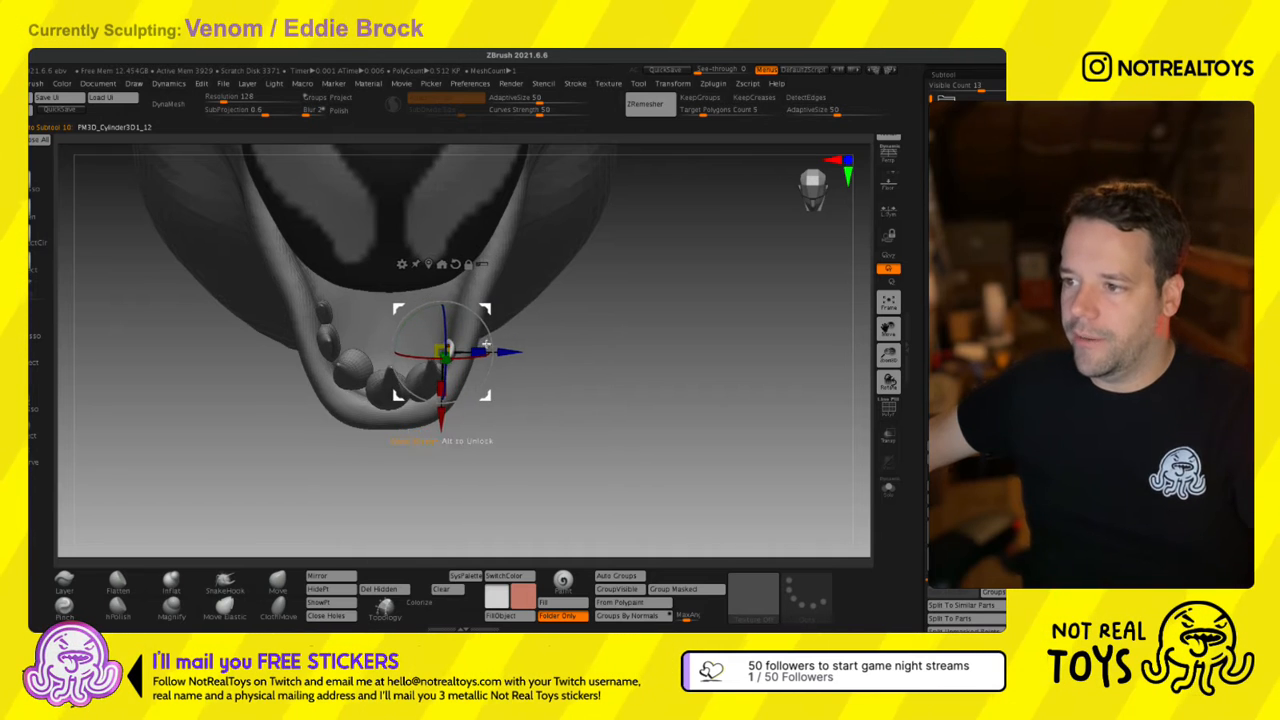
right_click_drag(490, 309, 436, 297)
mouse_move(487, 351)
left_mouse_down()
mouse_move(499, 376)
mouse_move(481, 392)
left_mouse_up()
key("q")
mouse_move(463, 354)
right_mouse_down()
mouse_move(489, 352)
mouse_move(448, 368)
mouse_move(423, 337)
mouse_move(432, 330)
mouse_move(415, 330)
right_mouse_up()
Position a further tooth copy farther back on the opposite gum and scale it along its length to about 1.26.
mouse_move(532, 392)
right_mouse_down()
mouse_move(486, 354)
mouse_move(431, 434)
right_mouse_up()
key("w")
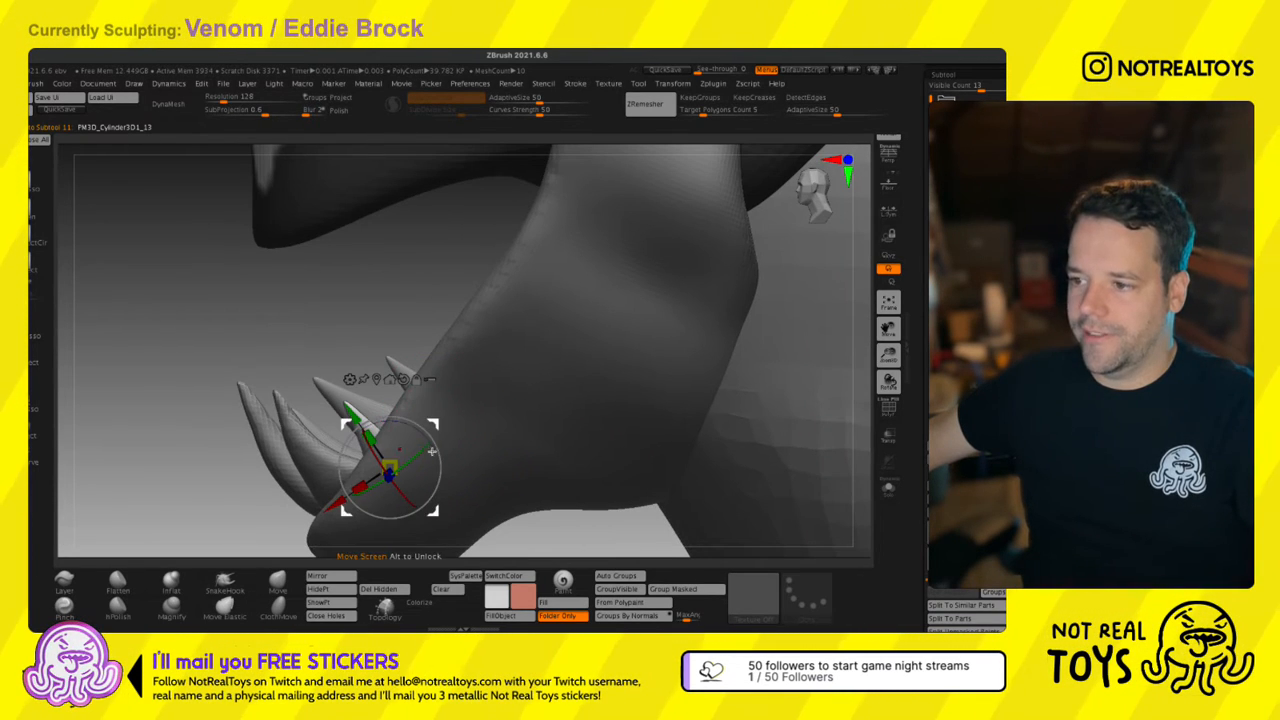
left_click_drag(434, 511, 454, 457)
right_click_drag(452, 457, 400, 440)
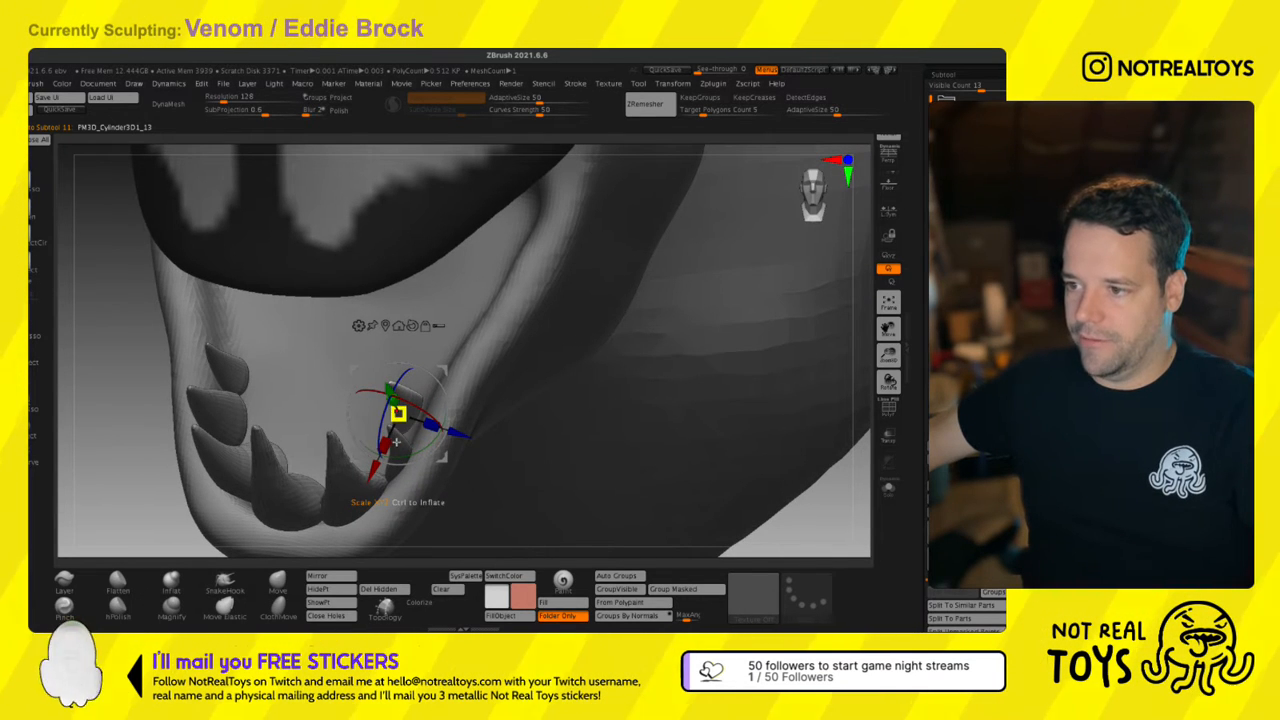
left_click_drag(394, 402, 393, 435)
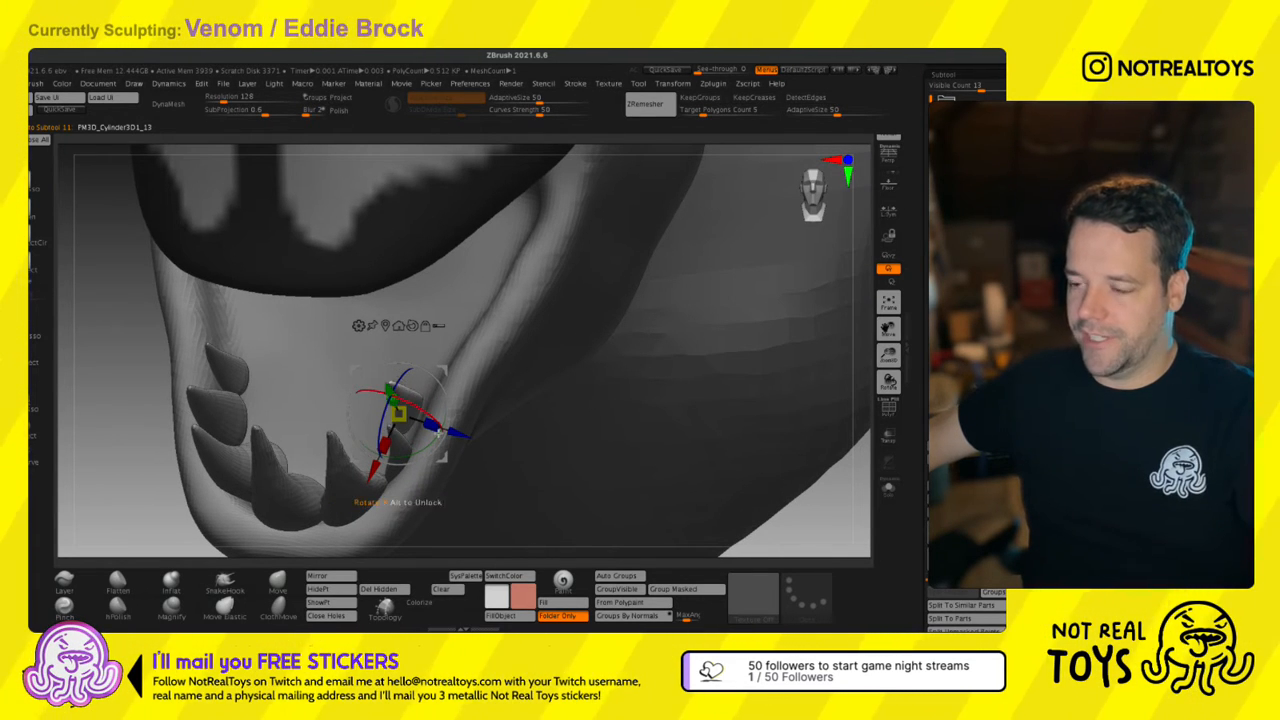
right_click_drag(439, 432, 360, 424)
left_click_drag(407, 400, 407, 430)
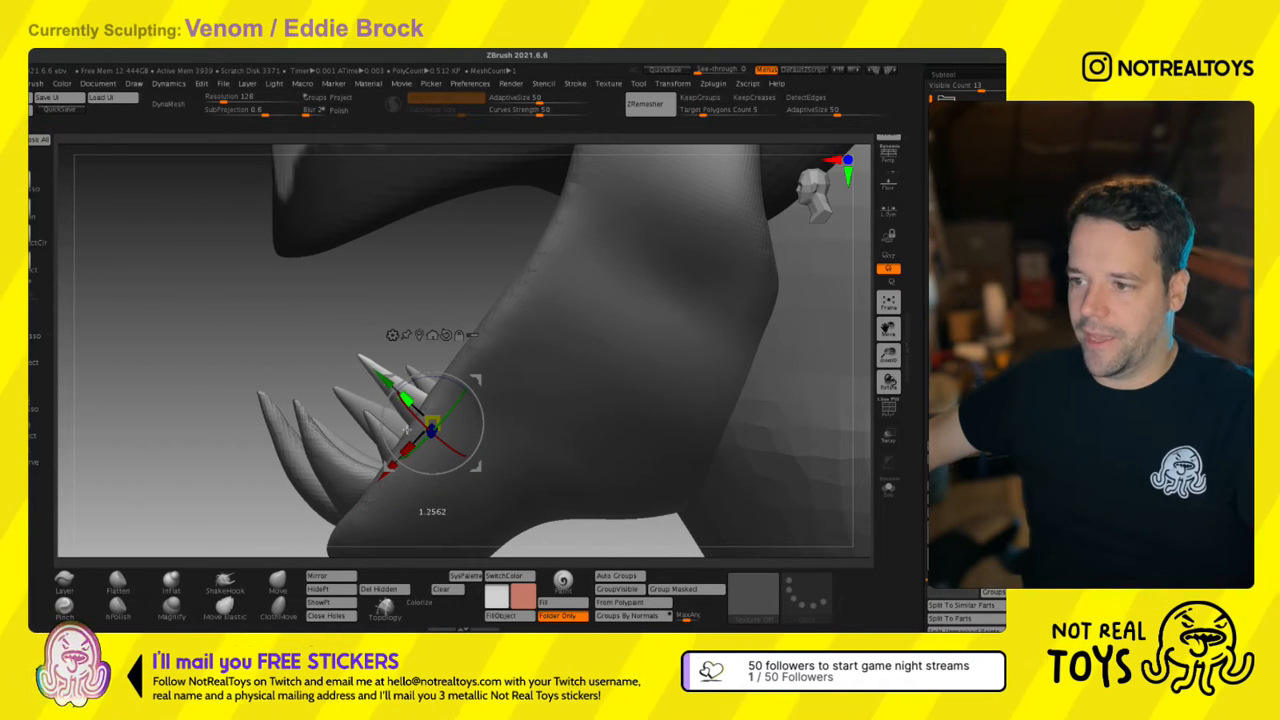
key("q")
Rotate the enlarged rear tooth to follow the gum line and adjust its shape with the Move brush.
mouse_move(407, 400)
right_mouse_down()
mouse_move(486, 389)
mouse_move(500, 421)
mouse_move(483, 438)
right_mouse_up()
key("w")
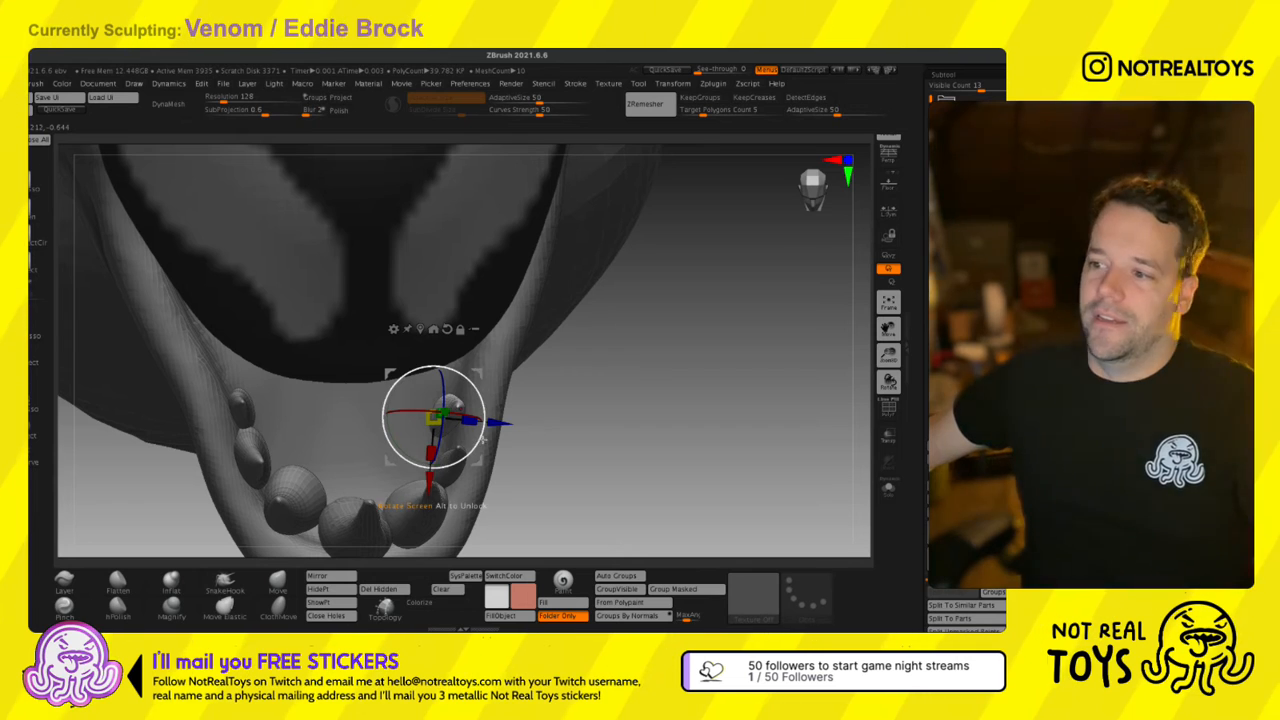
left_click_drag(484, 439, 486, 416)
key("q")
mouse_move(487, 427)
right_mouse_down()
mouse_move(440, 373)
mouse_move(454, 366)
mouse_move(500, 455)
mouse_move(450, 432)
mouse_move(486, 477)
right_mouse_up()
key("w")
key("q")
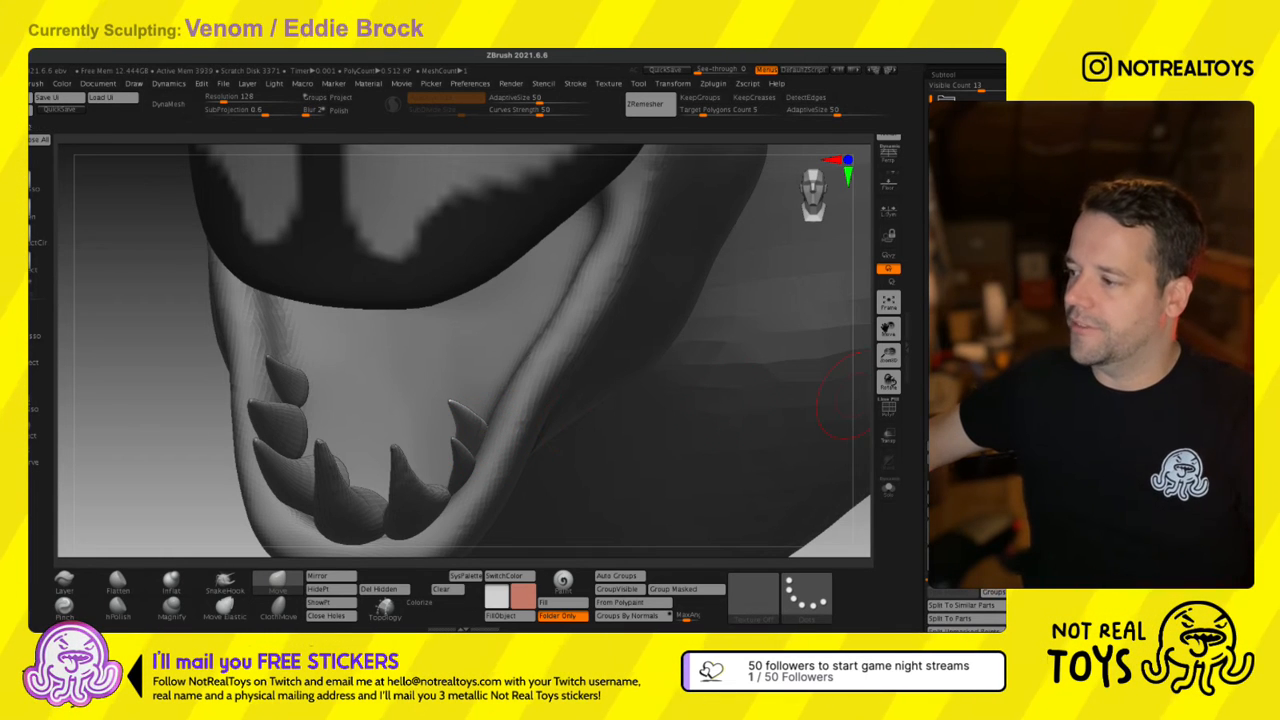
Duplicate the small tooth in front of the enlarged one and place the copy in the same row.
key("ctrl+shift+d")
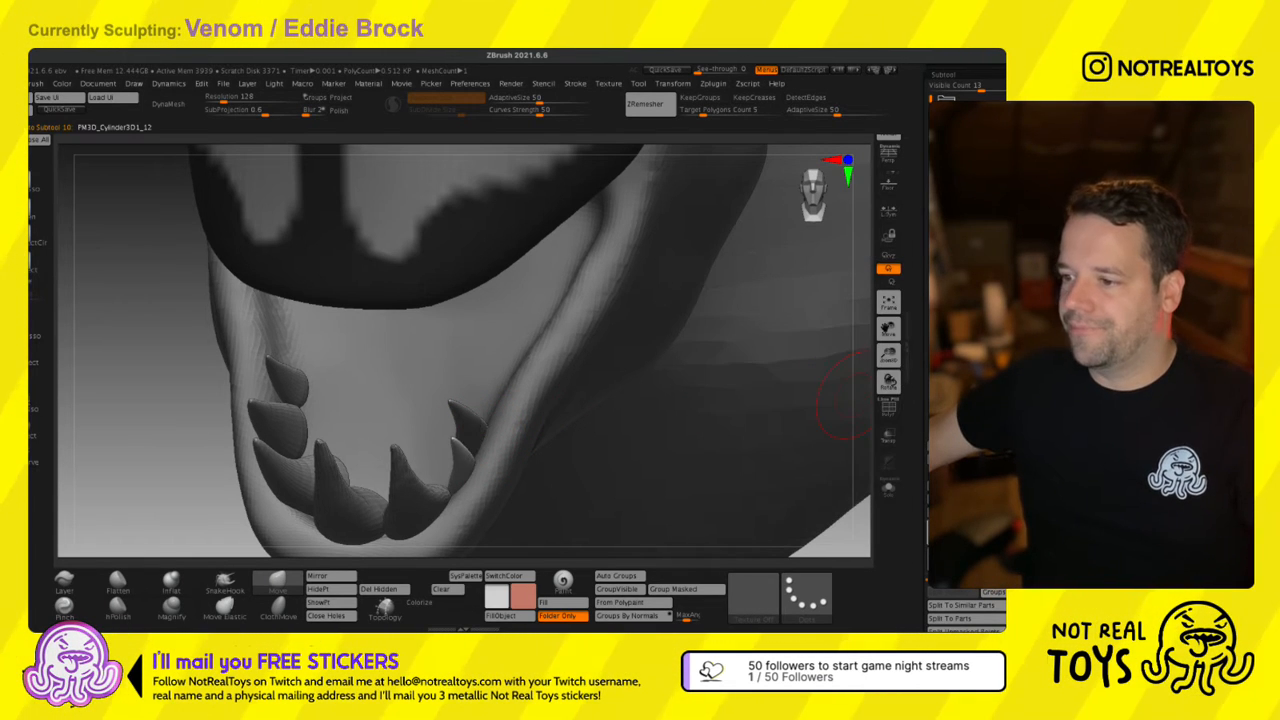
key("w")
right_click_drag(505, 372, 510, 455)
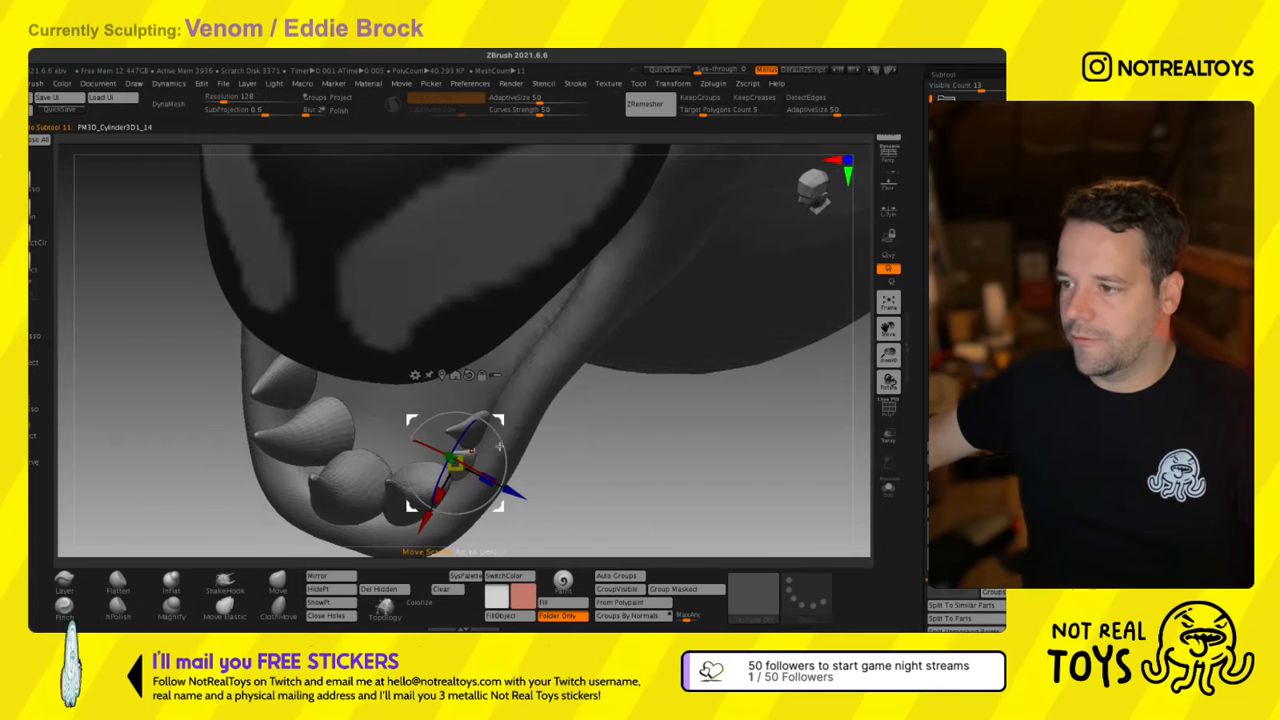
left_click_drag(529, 370, 529, 376)
right_click_drag(527, 385, 540, 312)
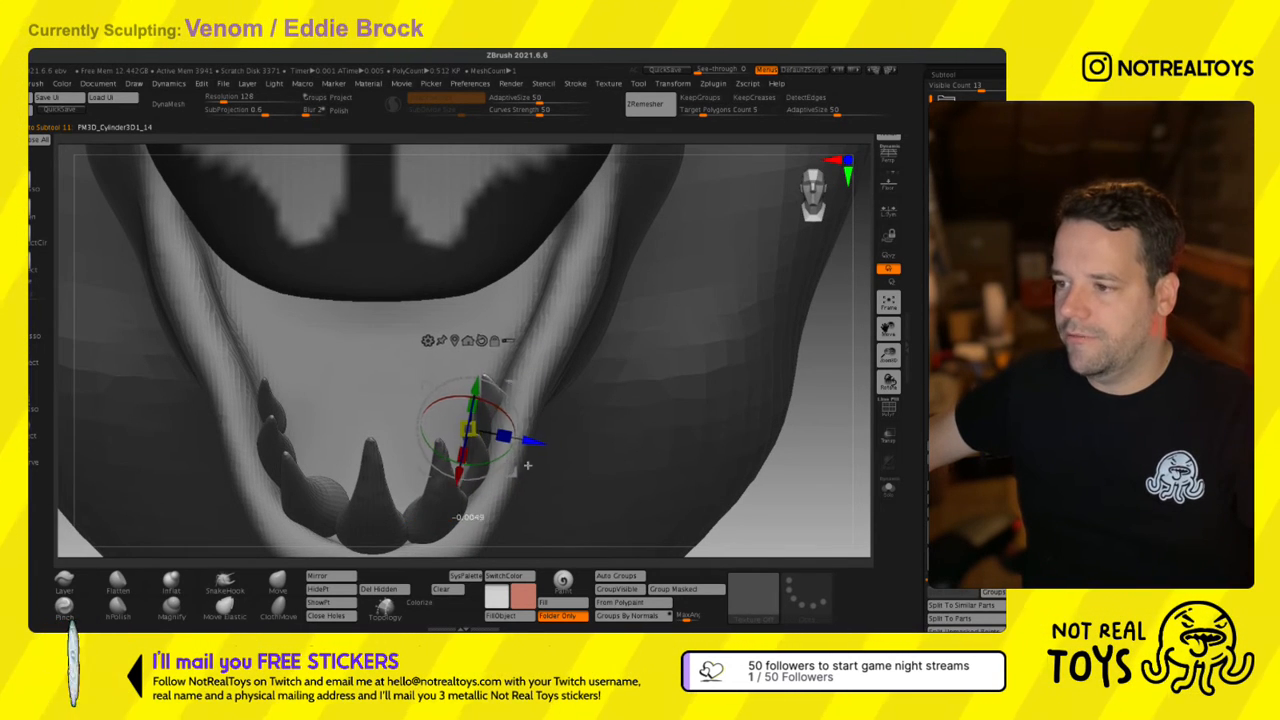
Fine-tune the newest tooth's position in the row with the gizmo, resize the Move brush, and refine its shape.
key("q")
right_click_drag(527, 465, 488, 412)
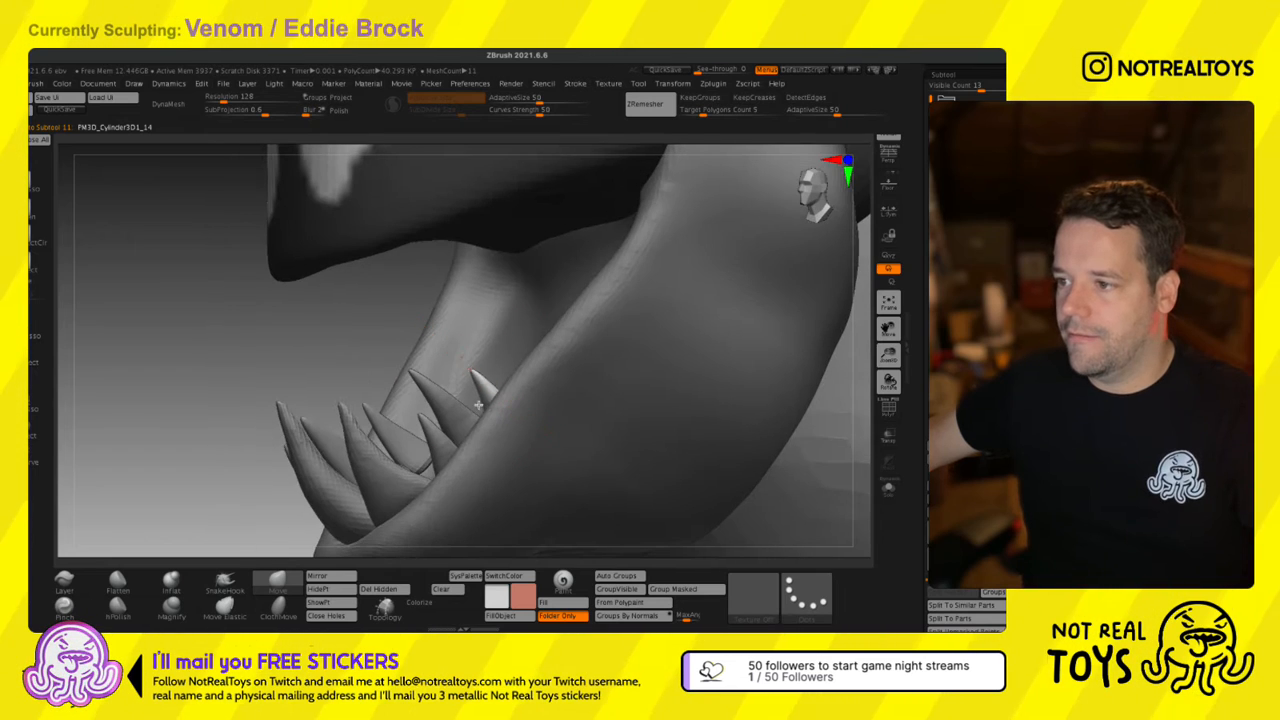
mouse_move(456, 370)
right_mouse_down()
mouse_move(506, 363)
mouse_move(532, 459)
mouse_move(534, 437)
mouse_move(609, 423)
right_mouse_up()
key("w")
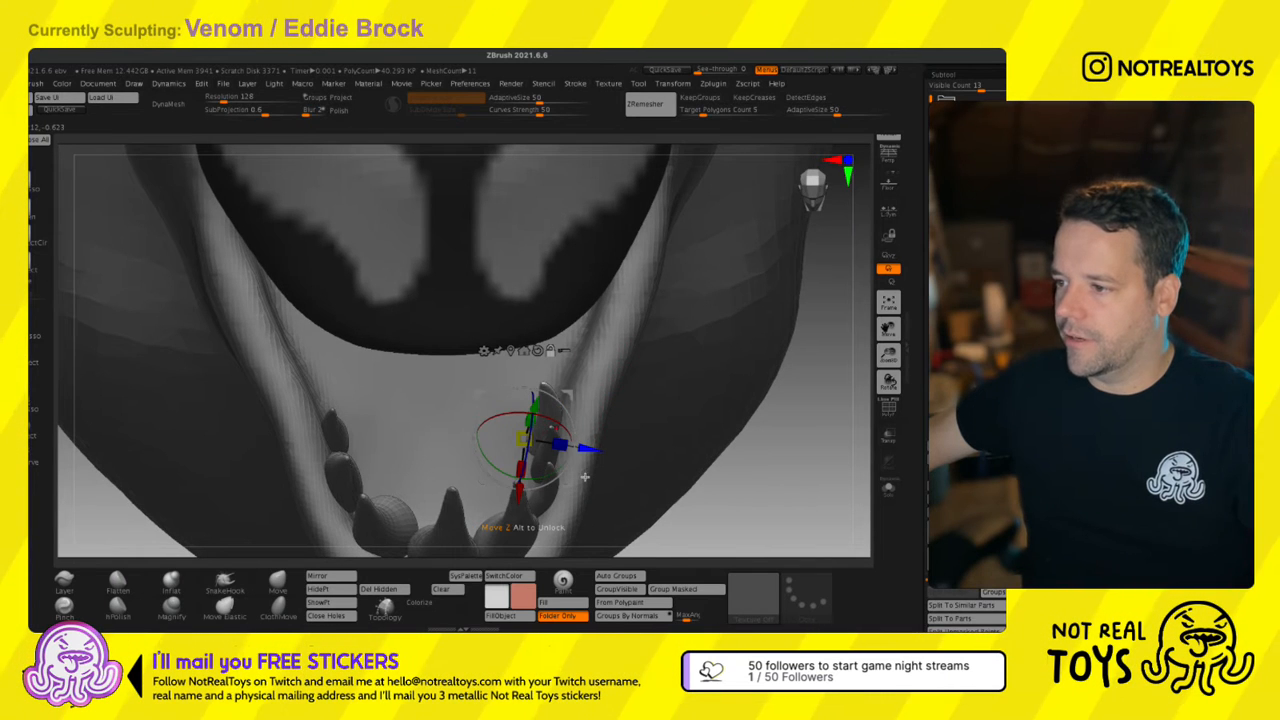
right_click_drag(599, 479, 614, 440)
key("q")
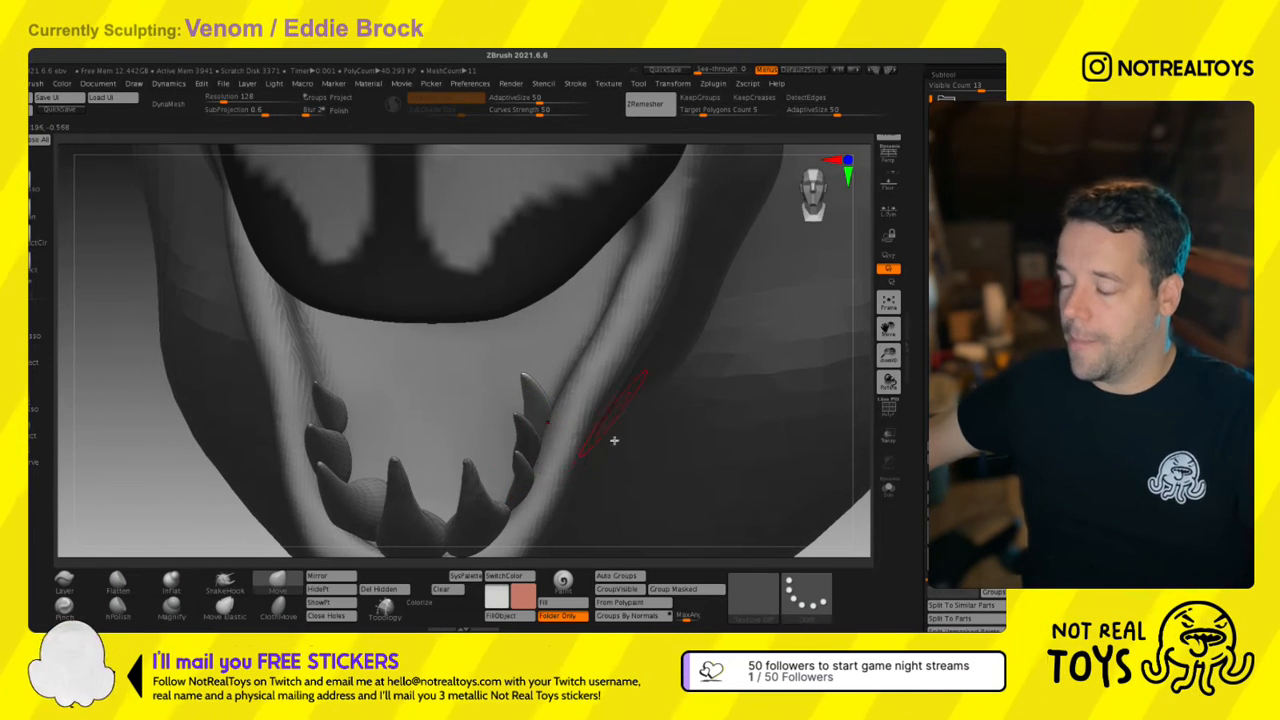
key("s")
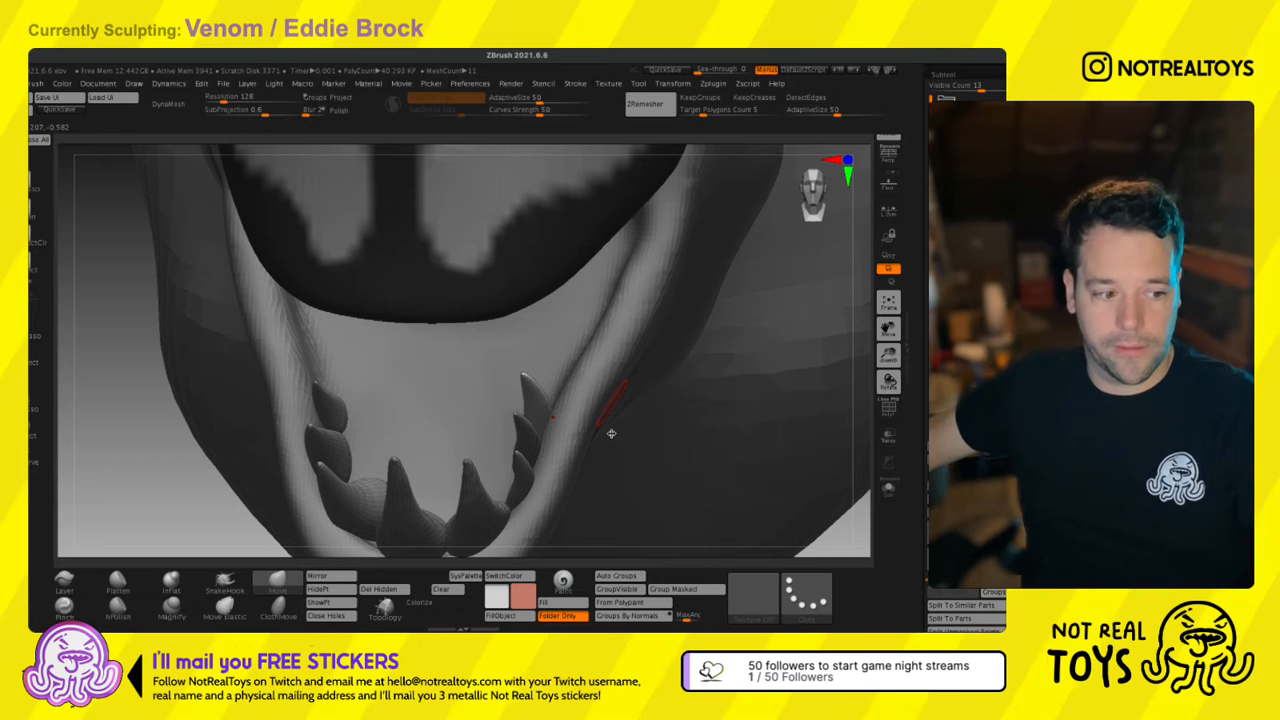
right_click_drag(573, 415, 580, 420)
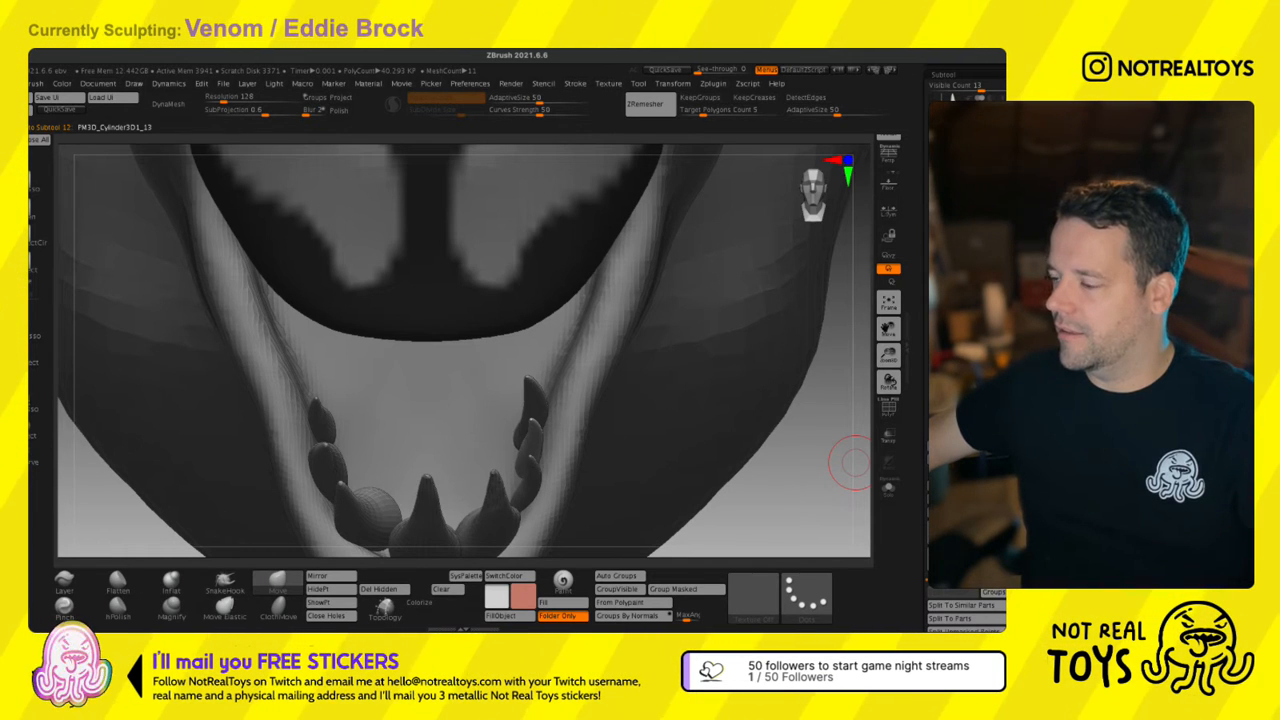
Make the neighbouring small tooth active and adjust its position and shape against the gum.
mouse_move(706, 374)
right_mouse_down()
mouse_move(551, 474)
mouse_move(543, 457)
mouse_move(546, 472)
mouse_move(523, 488)
mouse_move(530, 472)
mouse_move(522, 492)
mouse_move(491, 428)
mouse_move(514, 494)
right_mouse_up()
key("w")
key("q")
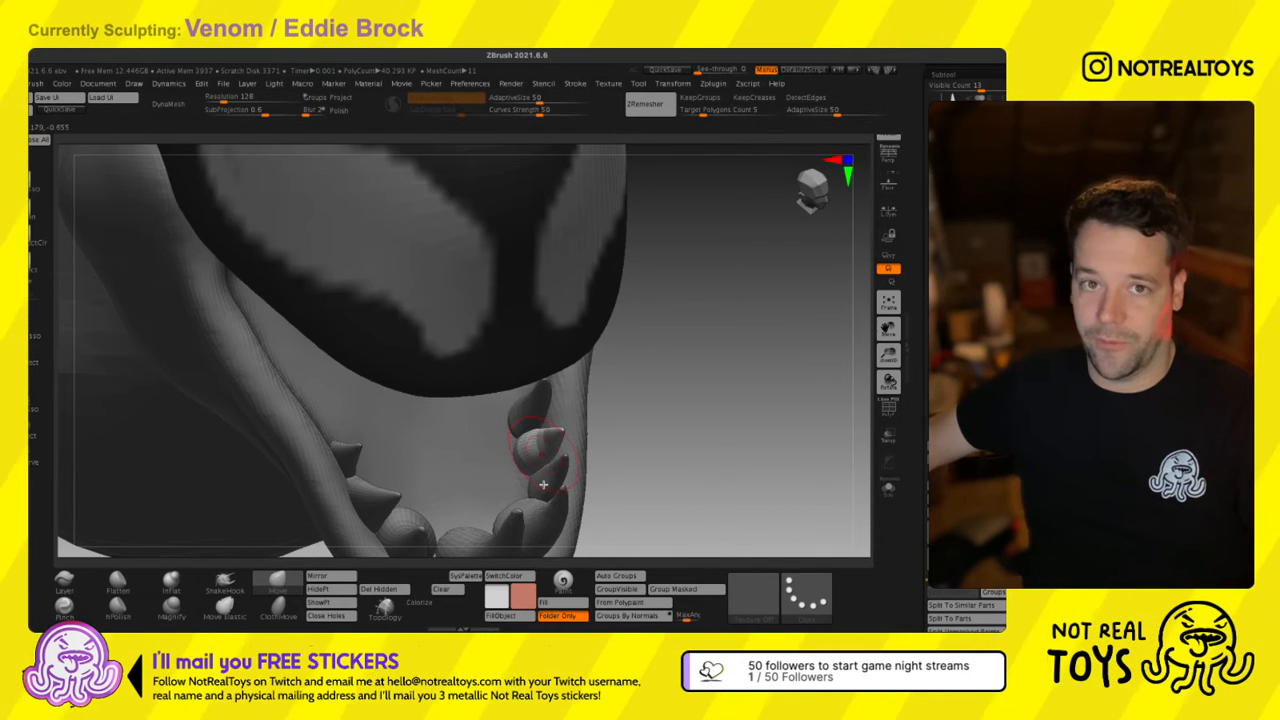
mouse_move(543, 484)
right_mouse_down()
mouse_move(530, 470)
mouse_move(545, 462)
mouse_move(535, 437)
right_mouse_up()
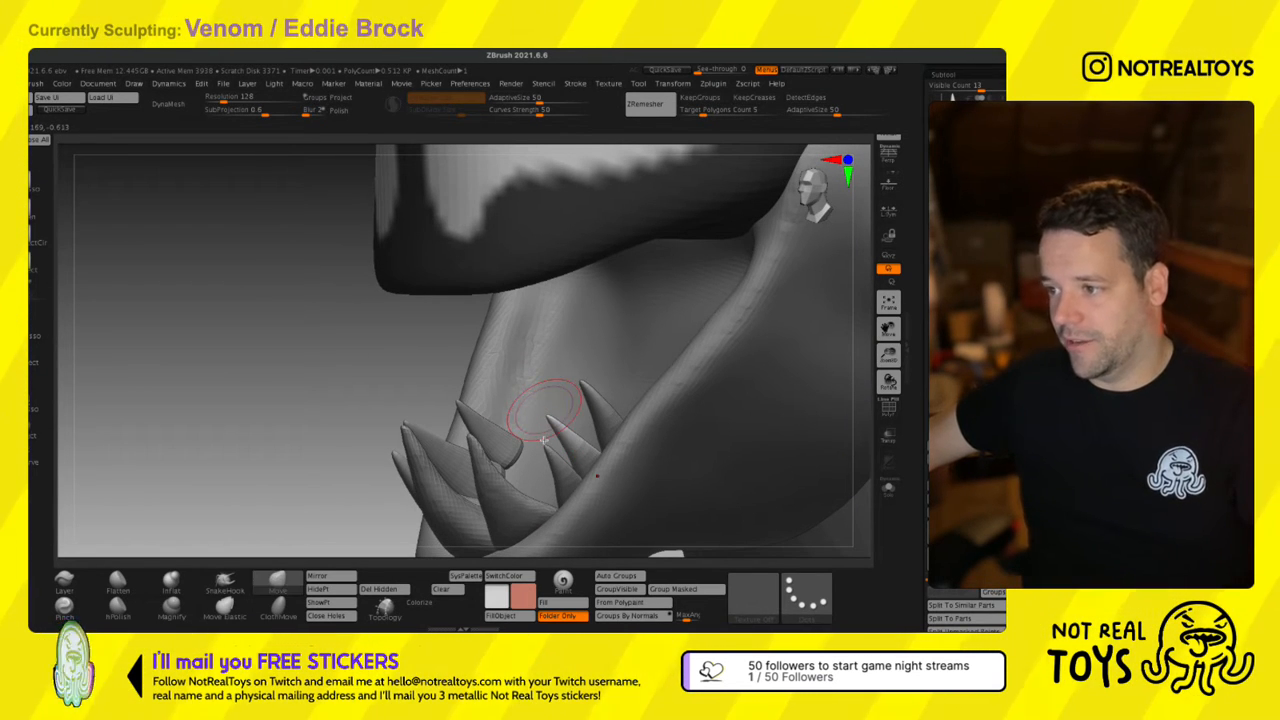
Make a small side tooth active, duplicate it, and place the copy at the rear of the lower-jaw row on the character's right side.
mouse_move(543, 440)
right_mouse_down()
mouse_move(525, 430)
mouse_move(540, 425)
right_mouse_up()
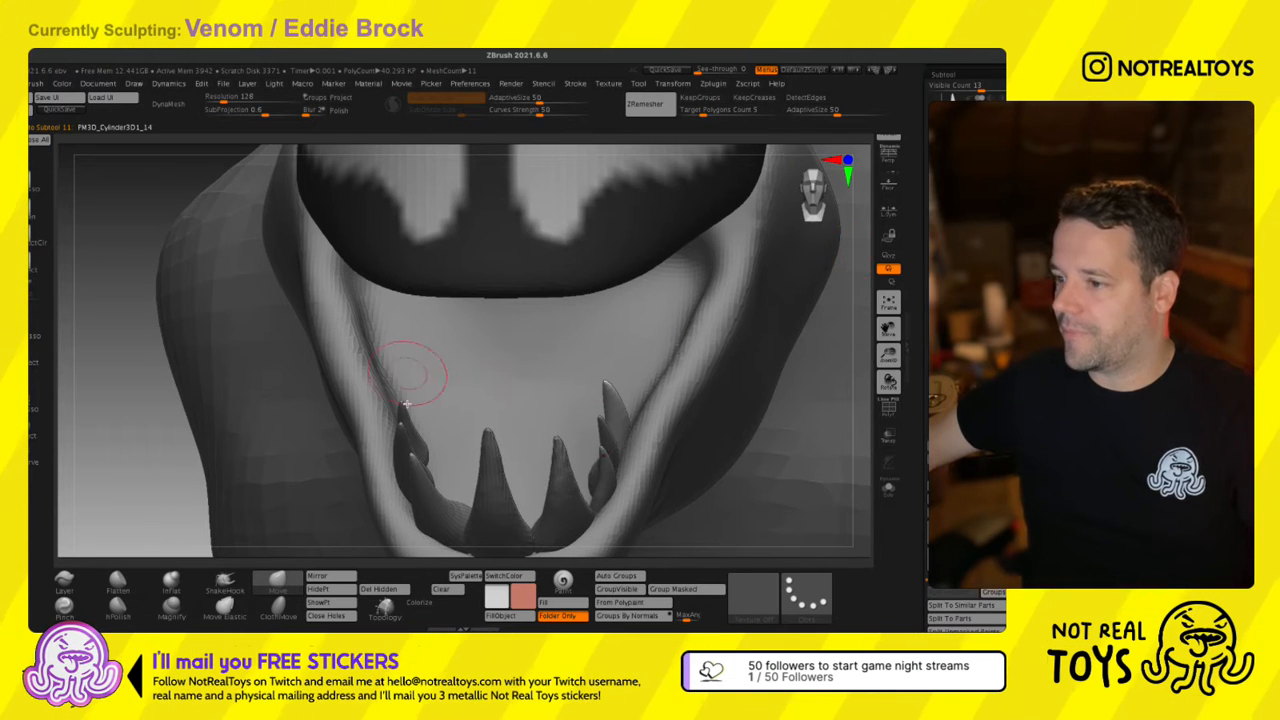
right_click_drag(414, 371, 429, 409)
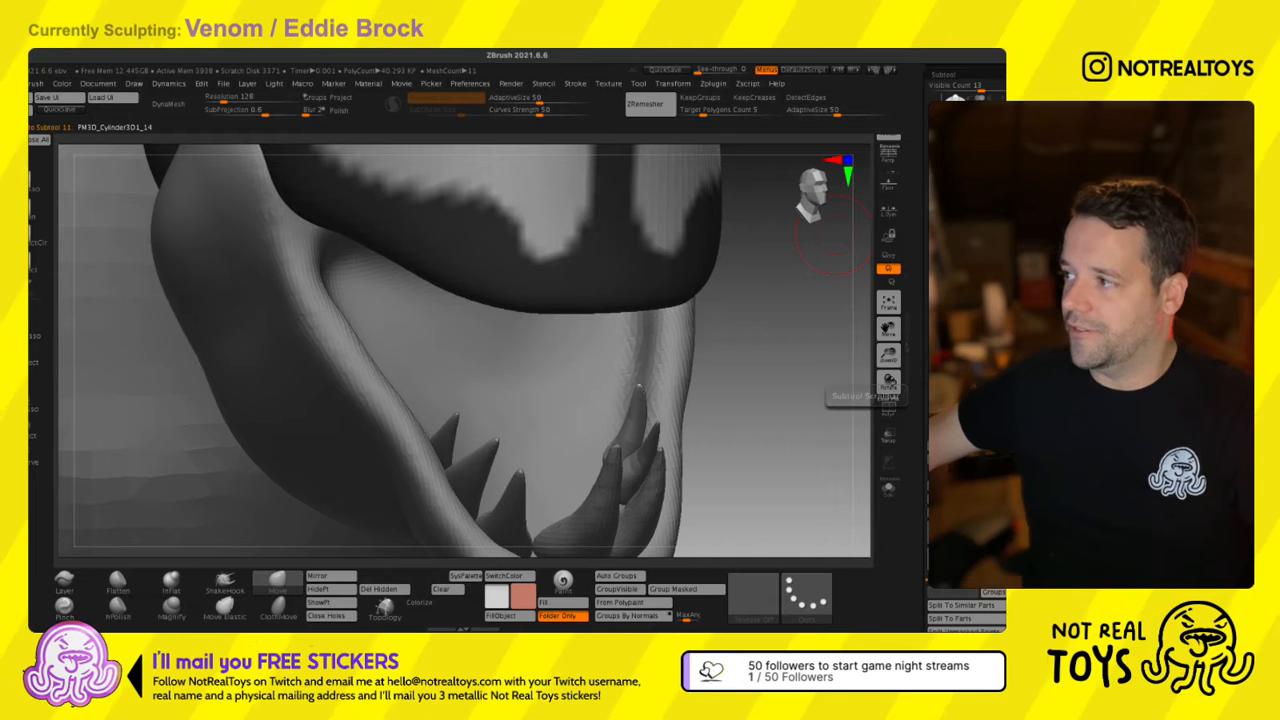
left_click(958, 408)
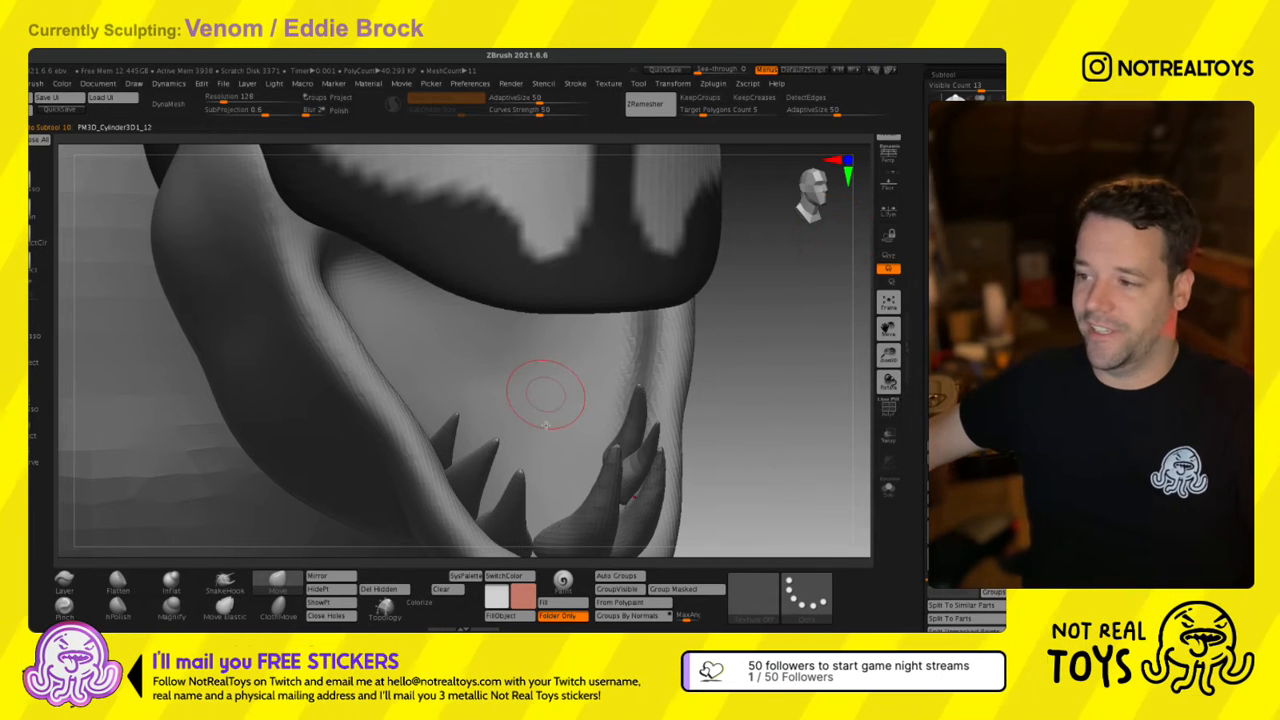
right_click_drag(545, 395, 735, 359)
left_click(648, 424, "alt")
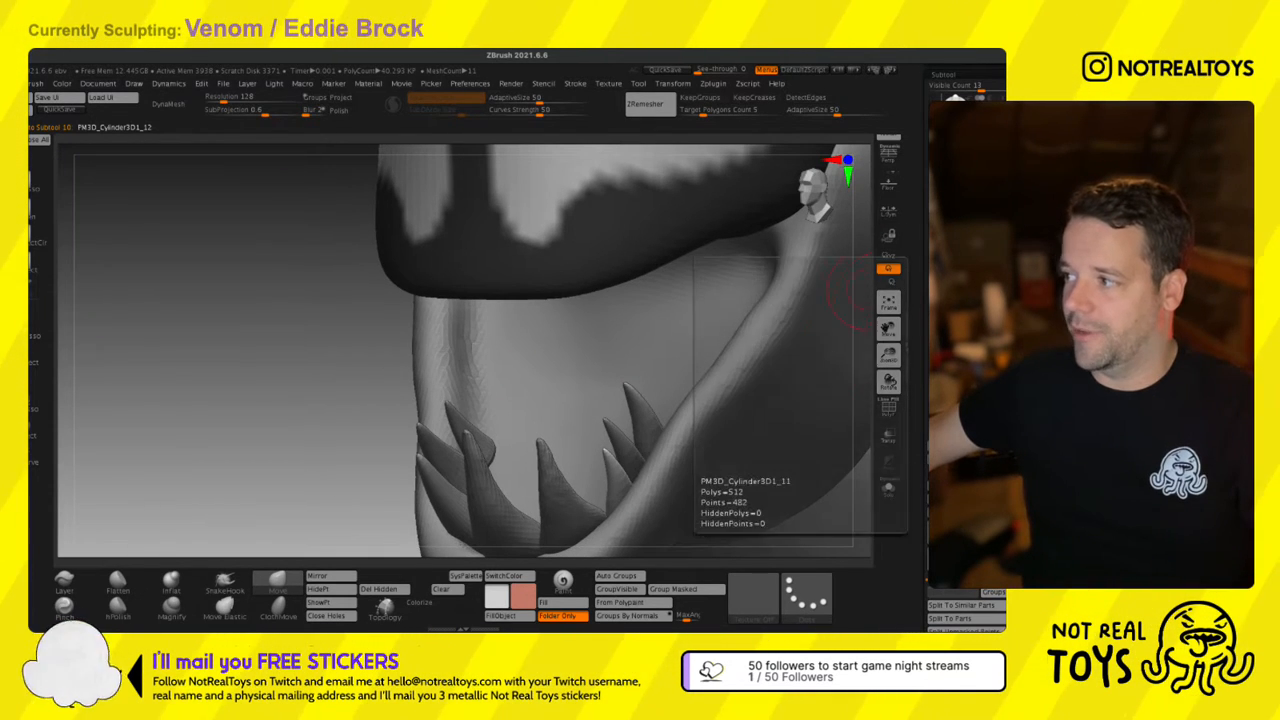
mouse_move(400, 413)
right_mouse_down()
mouse_move(420, 400)
mouse_move(443, 408)
mouse_move(457, 297)
mouse_move(444, 465)
right_mouse_up()
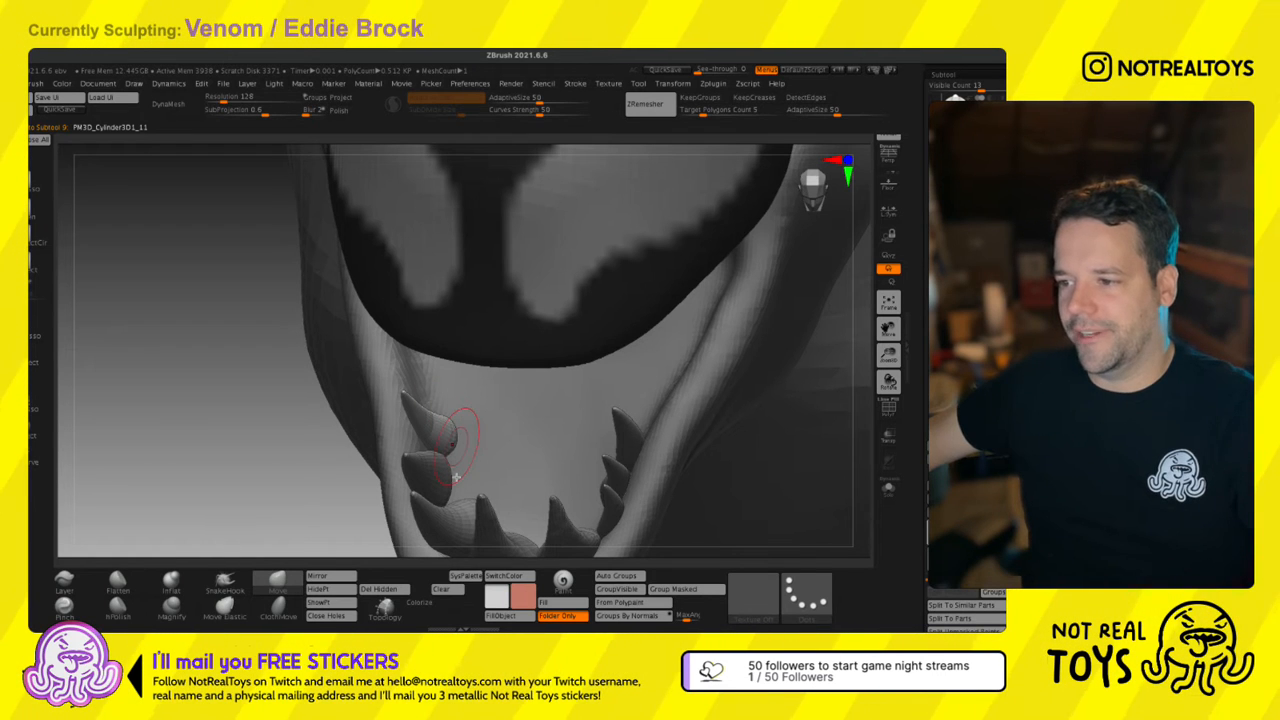
mouse_move(468, 450)
right_mouse_down()
mouse_move(500, 430)
mouse_move(457, 400)
mouse_move(480, 404)
right_mouse_up()
key("w")
left_click(950, 517)
right_click_drag(405, 425, 460, 451)
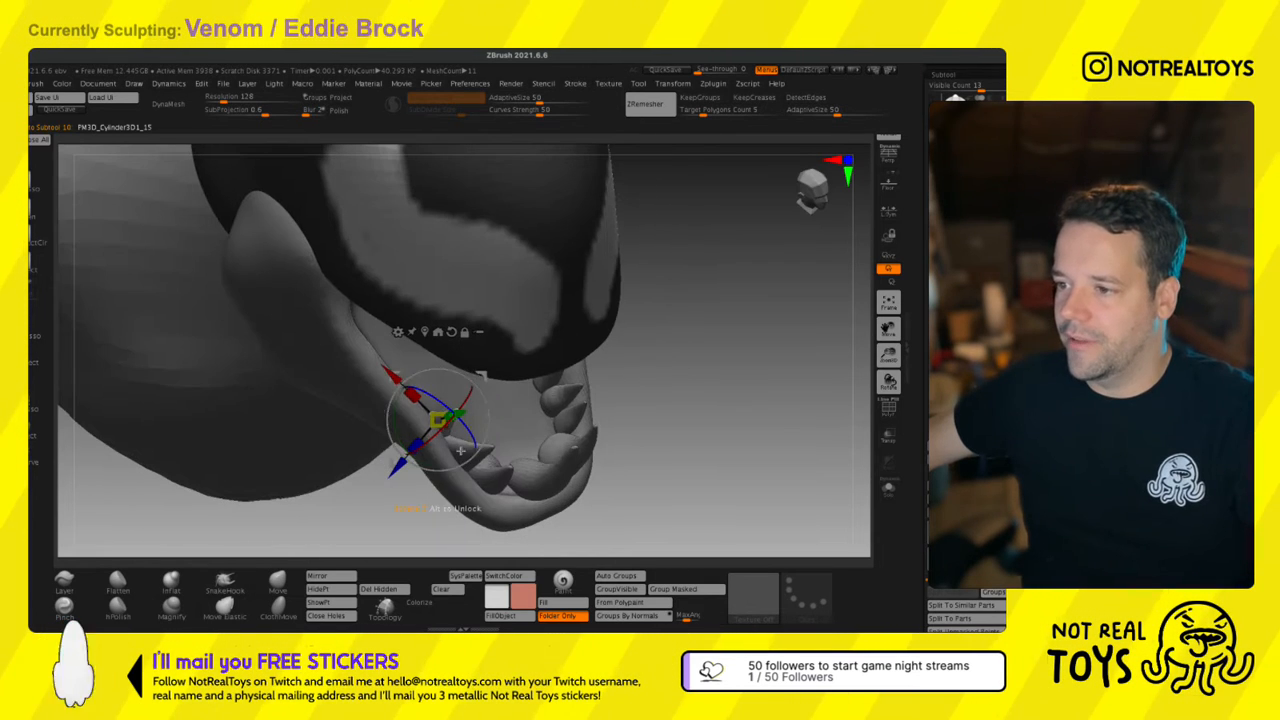
Adjust the brush size and shape the newly placed rear tooth against the gum.
right_click_drag(384, 397, 340, 392)
key("q")
key("s")
mouse_move(443, 396)
right_mouse_down("ctrl")
mouse_move(440, 423)
mouse_move(364, 383)
mouse_move(398, 416)
mouse_move(415, 386)
mouse_move(395, 364)
right_mouse_up("ctrl")
key("s")
key("s")
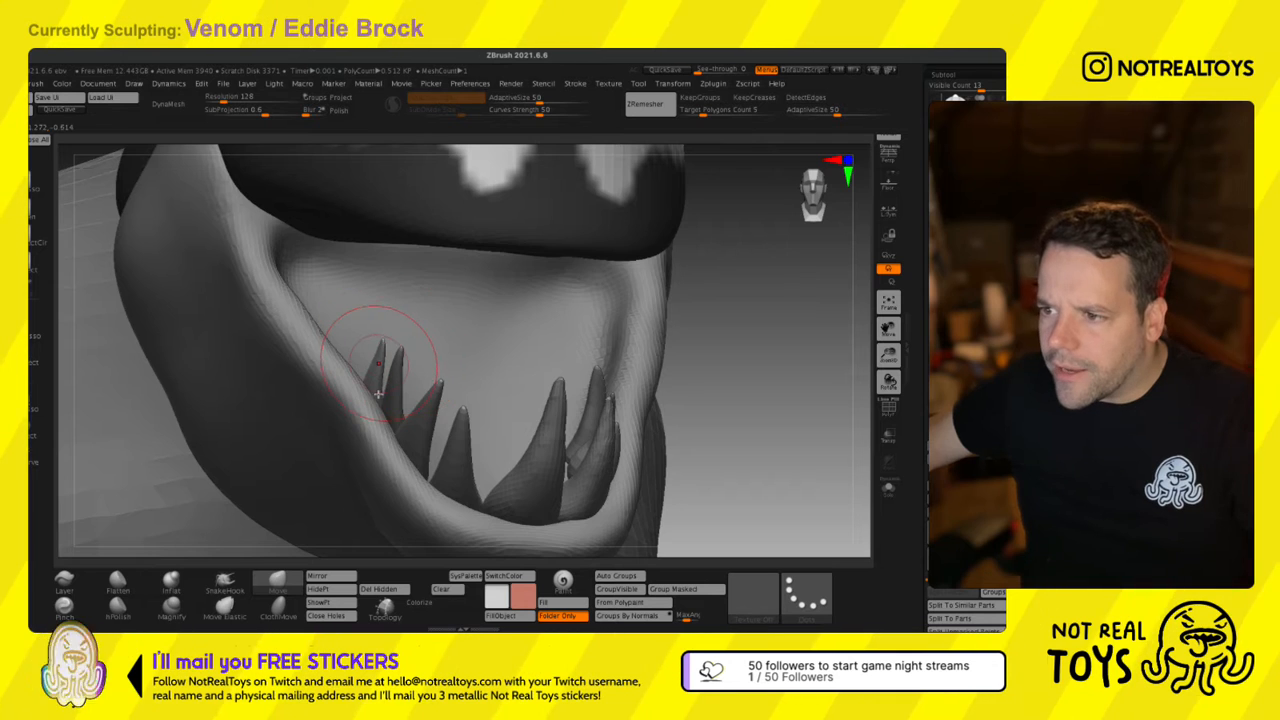
Enable DynaMesh at a resolution of 528 and check the lower teeth close up and on the whole head.
mouse_move(378, 393)
right_mouse_down()
mouse_move(354, 400)
mouse_move(396, 388)
mouse_move(482, 396)
right_mouse_up()
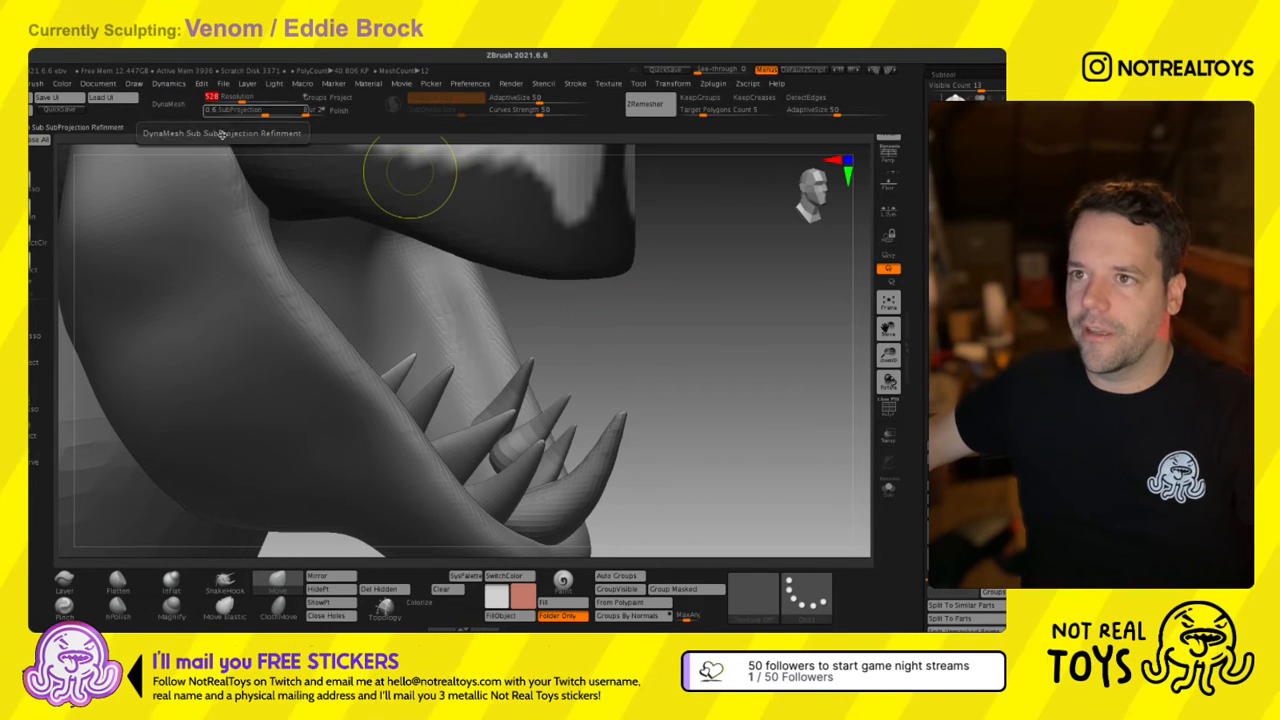
left_click(175, 104)
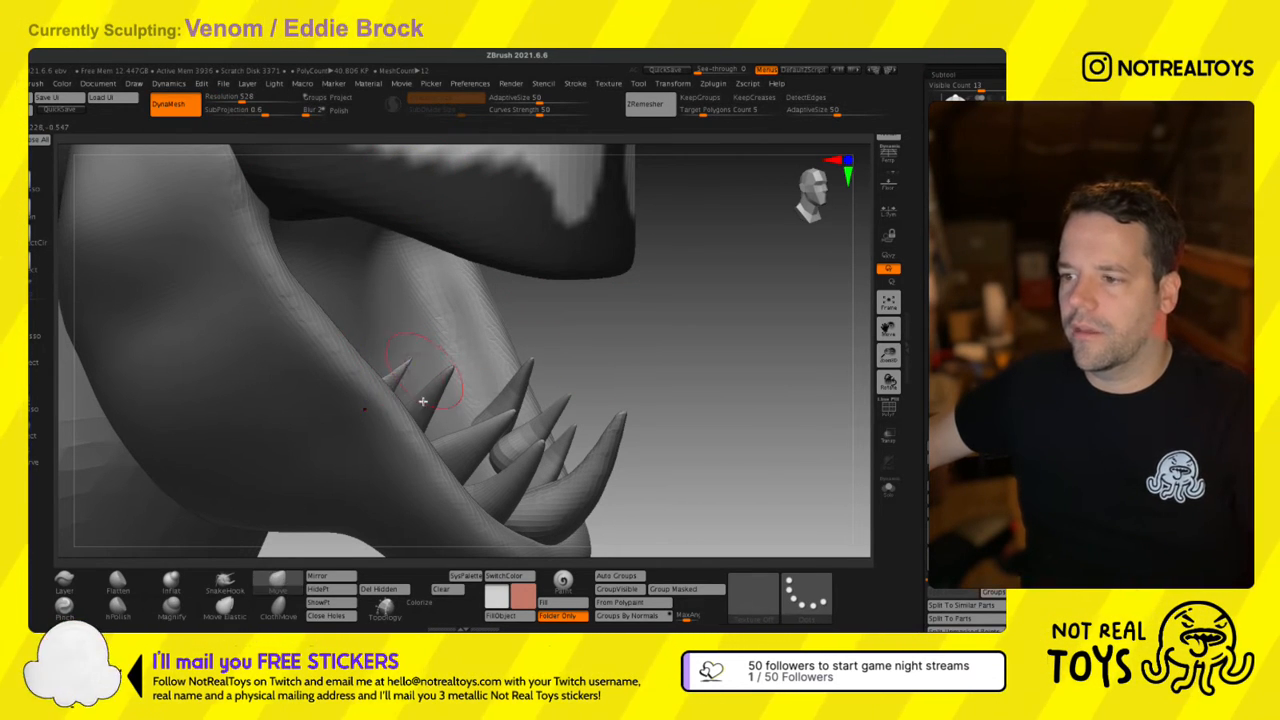
right_click_drag(422, 401, 446, 392)
mouse_move(446, 392)
right_mouse_down("ctrl")
mouse_move(455, 331)
mouse_move(529, 343)
mouse_move(457, 360)
mouse_move(504, 346)
right_mouse_up("ctrl")
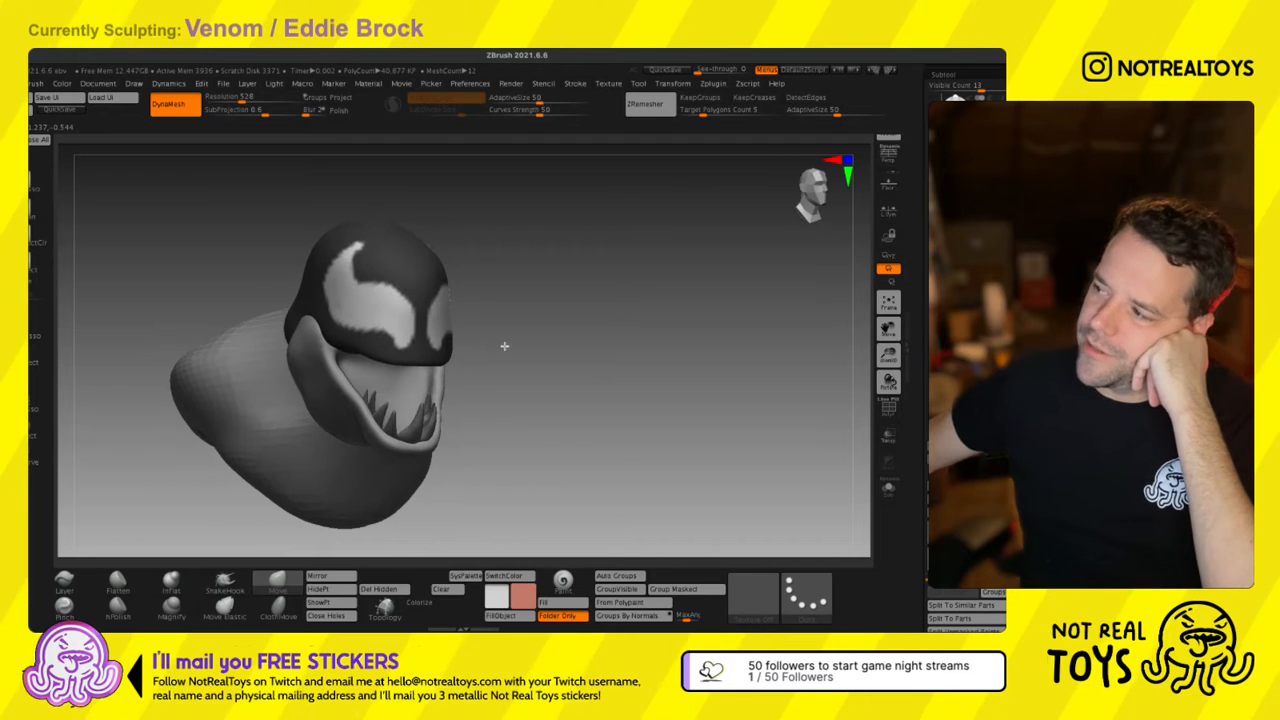
Merge all the tooth subtools in the Teeth folder into a single subtool.
left_click(962, 232)
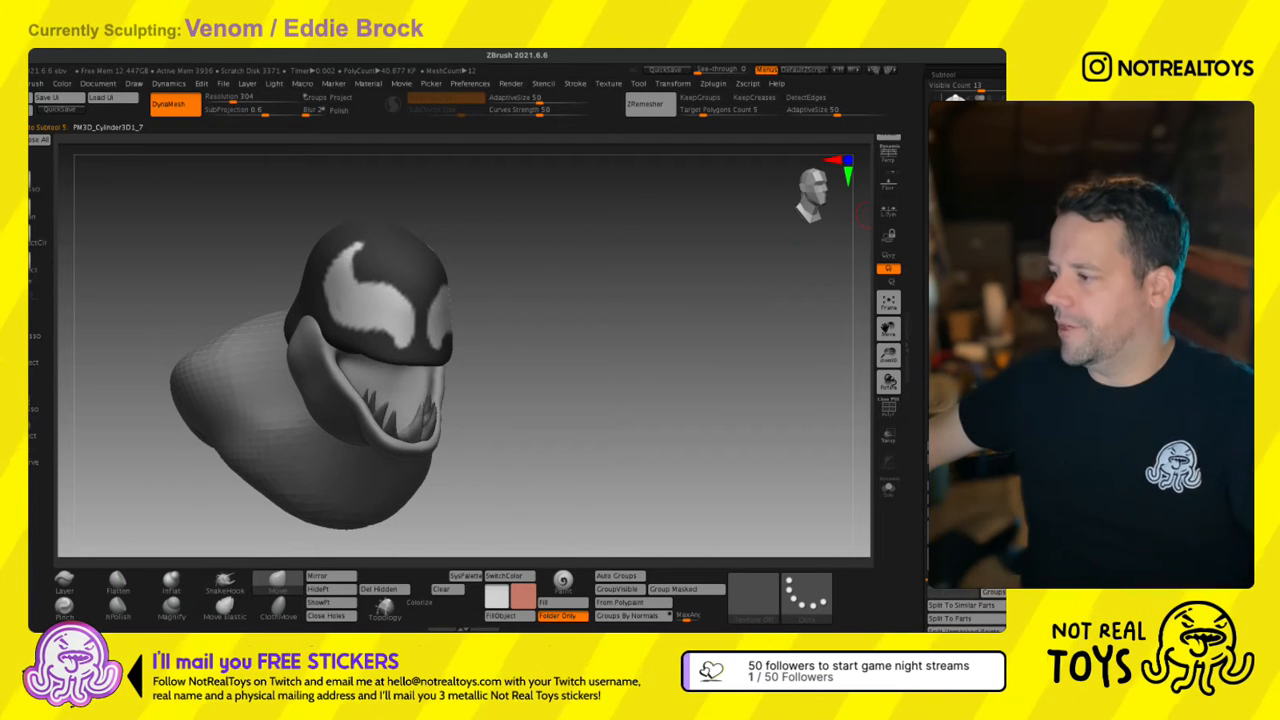
left_click_drag(940, 450, 940, 306)
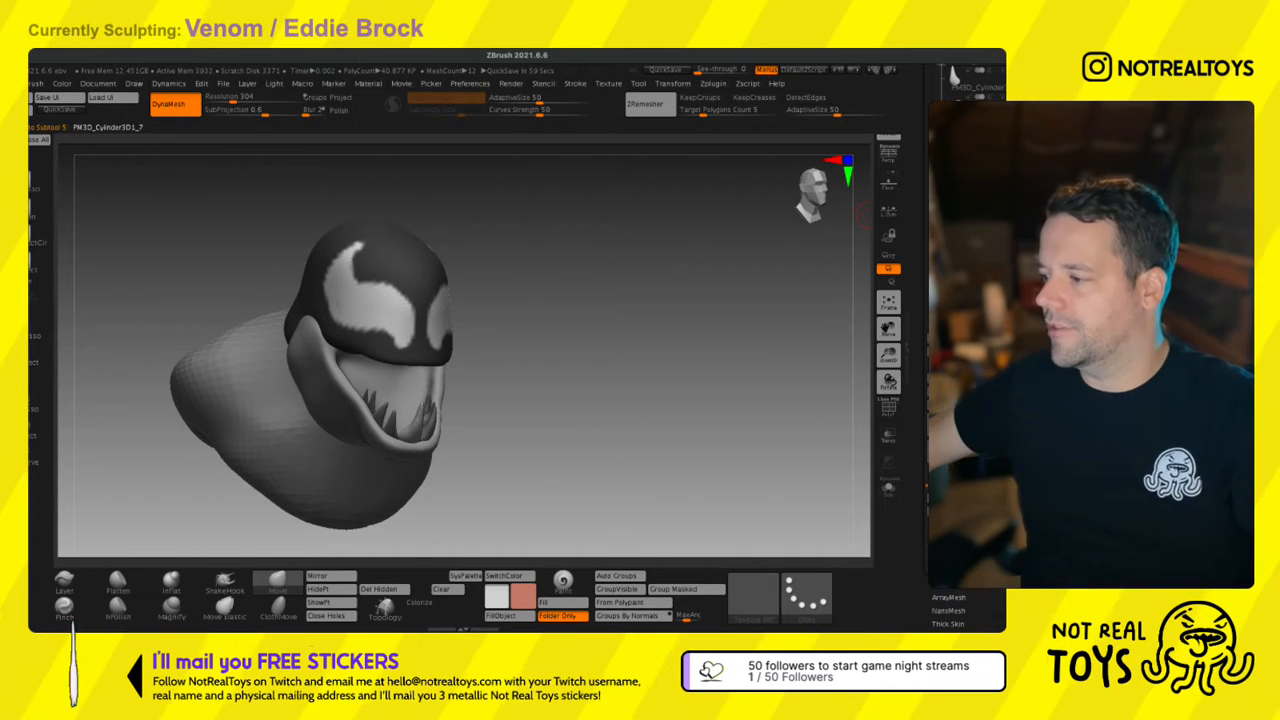
left_click(960, 266)
left_click(843, 520)
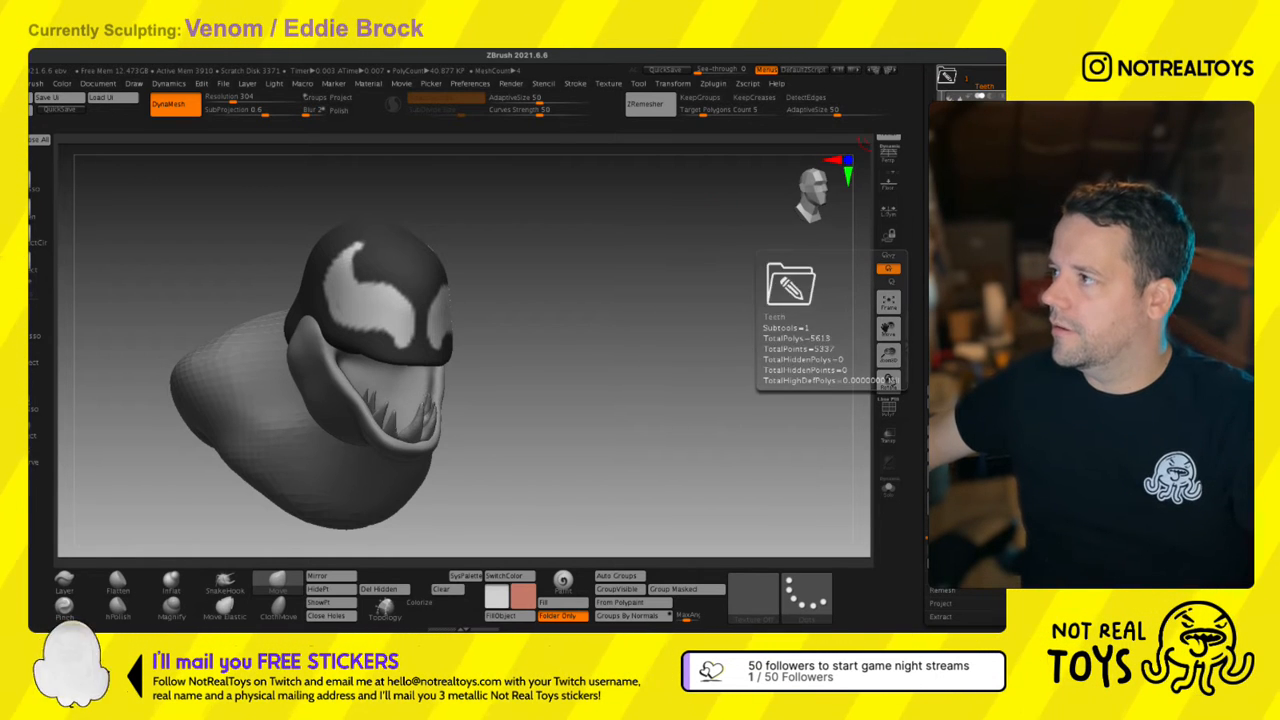
left_click_drag(935, 400, 935, 464)
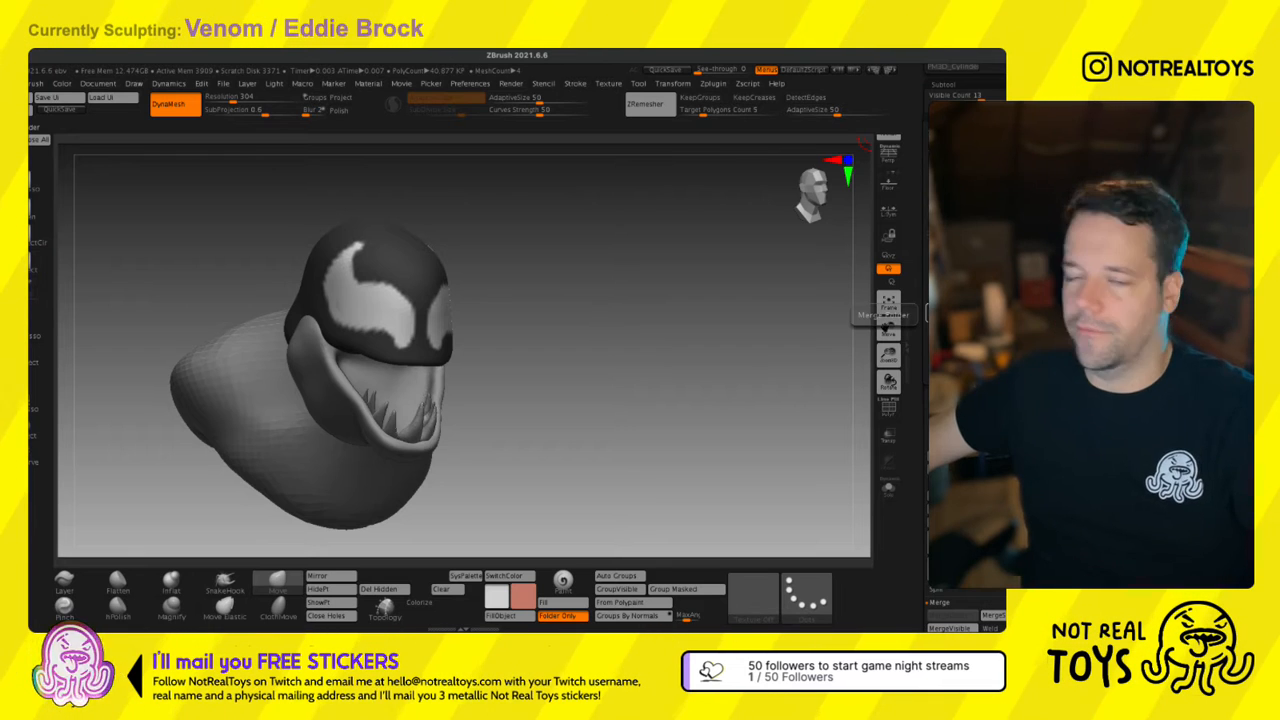
Make the merged teeth active, set the brush size, and pull the foremost tooth's tip into shape in side view.
left_click_drag(560, 358, 466, 378)
mouse_move(568, 405)
left_mouse_down()
mouse_move(416, 425)
mouse_move(358, 423)
mouse_move(352, 410)
mouse_move(430, 430)
left_mouse_up()
left_click_drag(363, 463, 361, 480)
left_click_drag(270, 453, 415, 447)
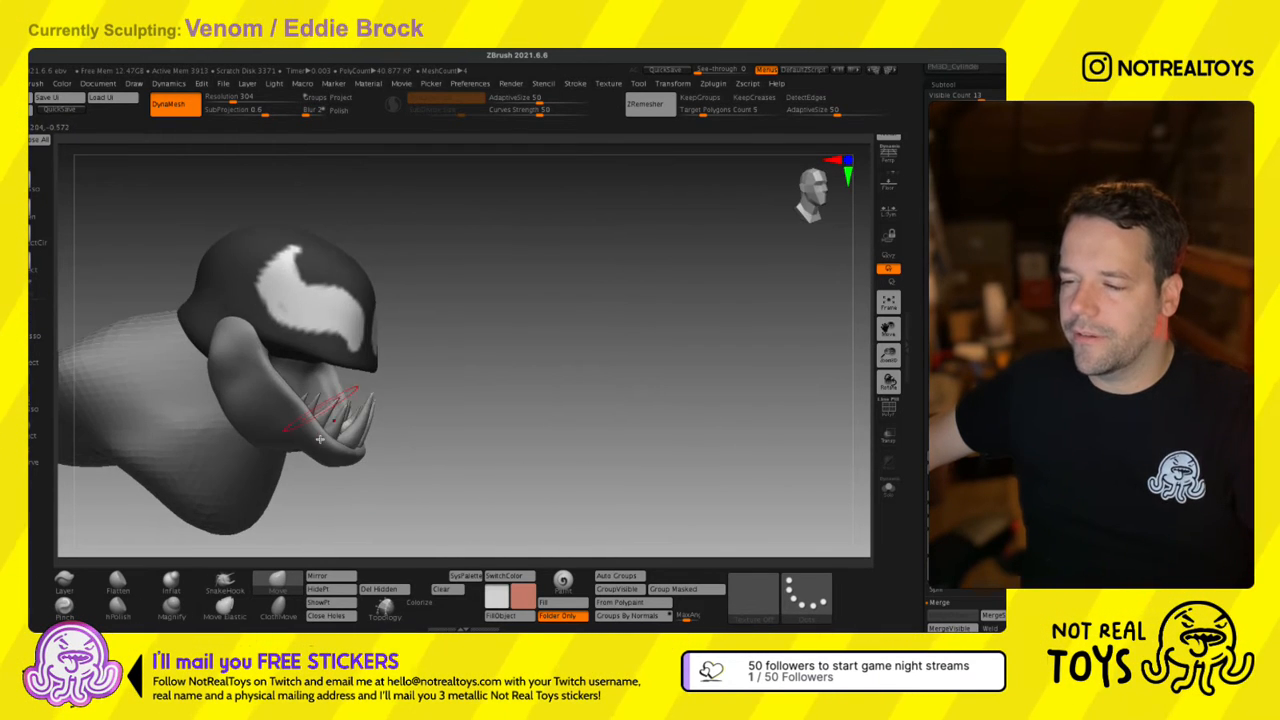
left_click_drag(318, 411, 309, 423)
mouse_move(335, 492)
left_mouse_down()
mouse_move(400, 485)
mouse_move(378, 460)
left_mouse_up()
right_click_drag(396, 447, 411, 483, "ctrl")
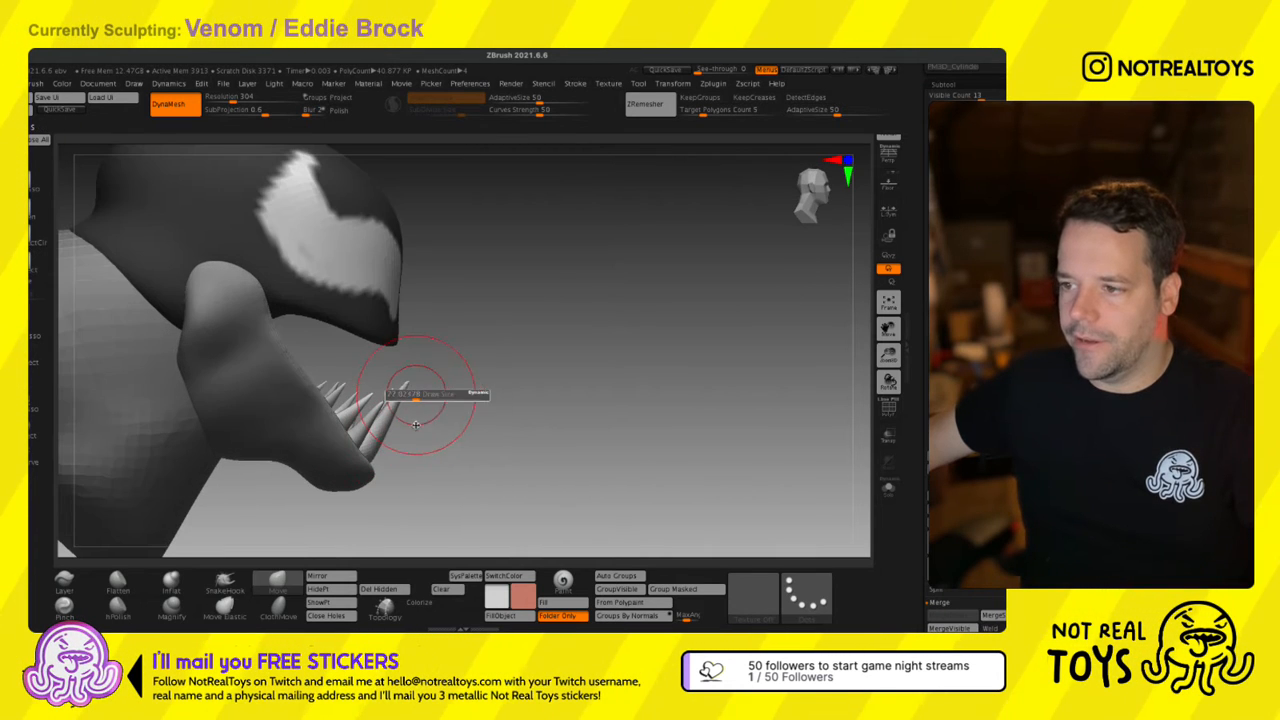
left_click(279, 608)
left_click(398, 389, "alt")
left_click_drag(408, 386, 392, 373)
Try reshaping the front of the lower jaw with the Move Elastic brush in side view, and undo the stroke.
mouse_move(251, 525)
left_mouse_down()
mouse_move(437, 434)
mouse_move(491, 457)
mouse_move(449, 417)
left_mouse_up()
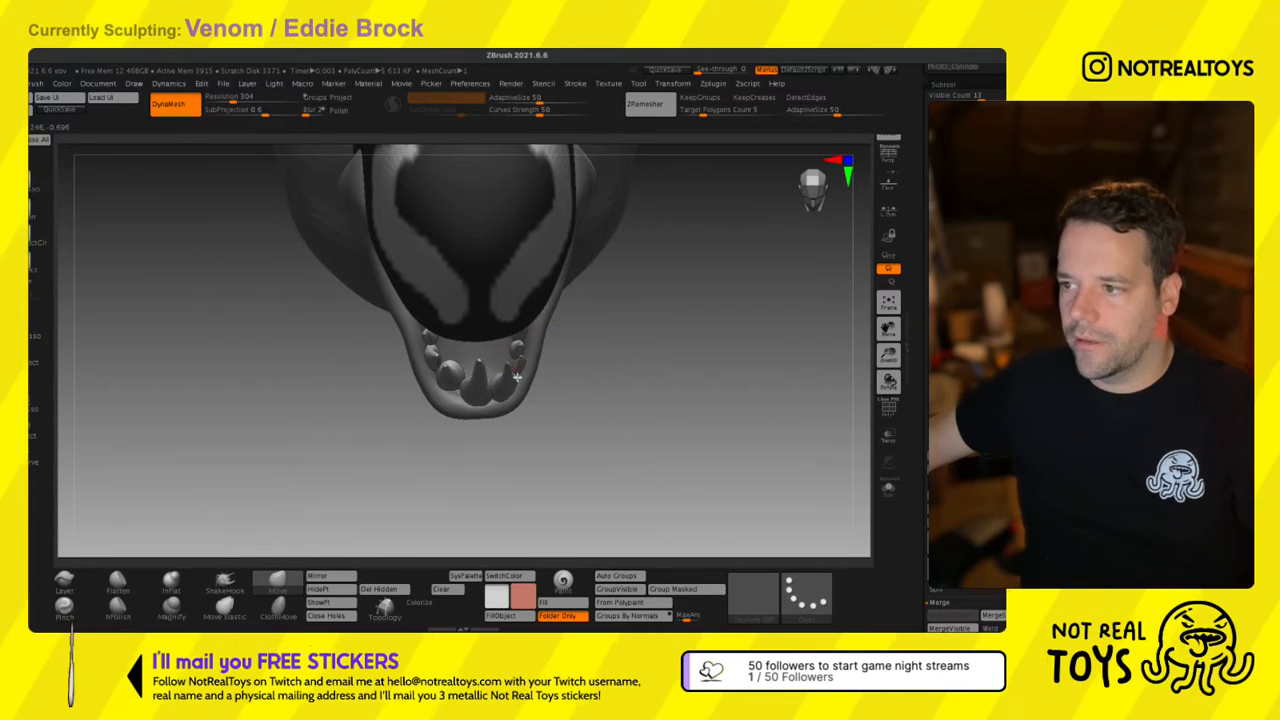
mouse_move(592, 396)
left_mouse_down()
mouse_move(453, 309)
mouse_move(503, 328)
mouse_move(580, 323)
mouse_move(540, 355)
mouse_move(496, 439)
left_mouse_up()
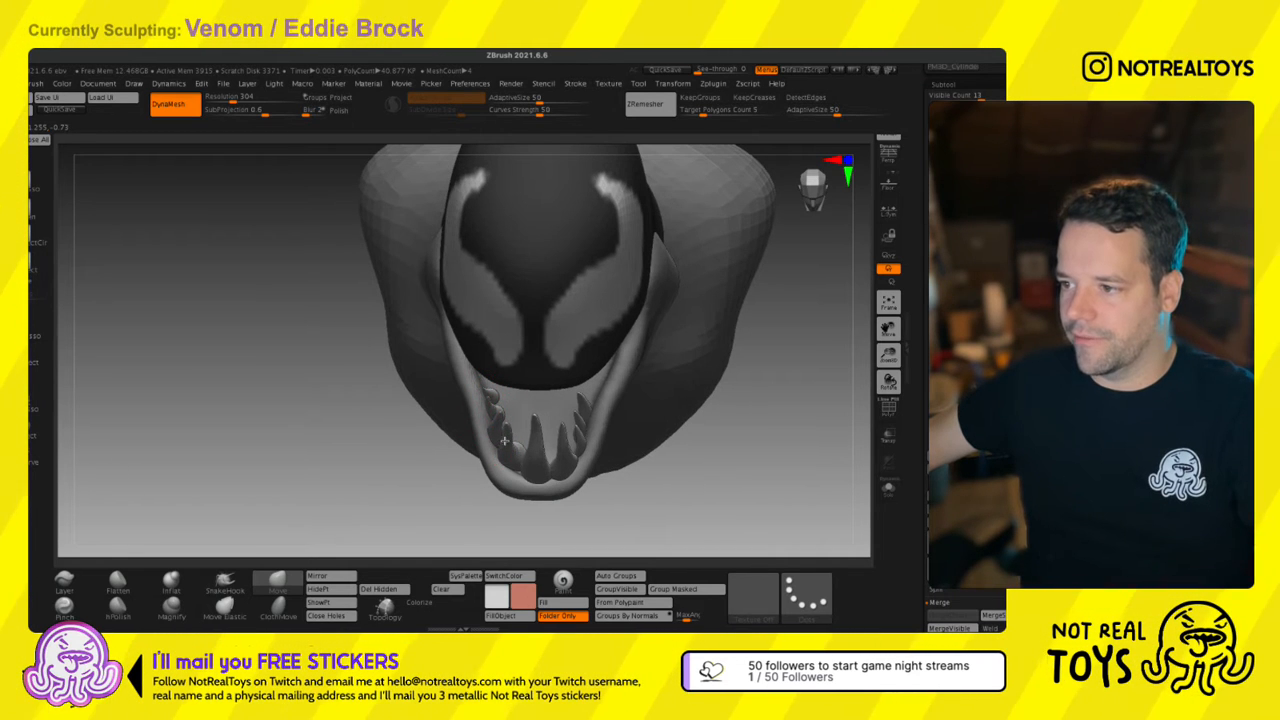
mouse_move(376, 506)
left_mouse_down()
mouse_move(397, 466)
mouse_move(446, 462)
left_mouse_up()
left_click(225, 607)
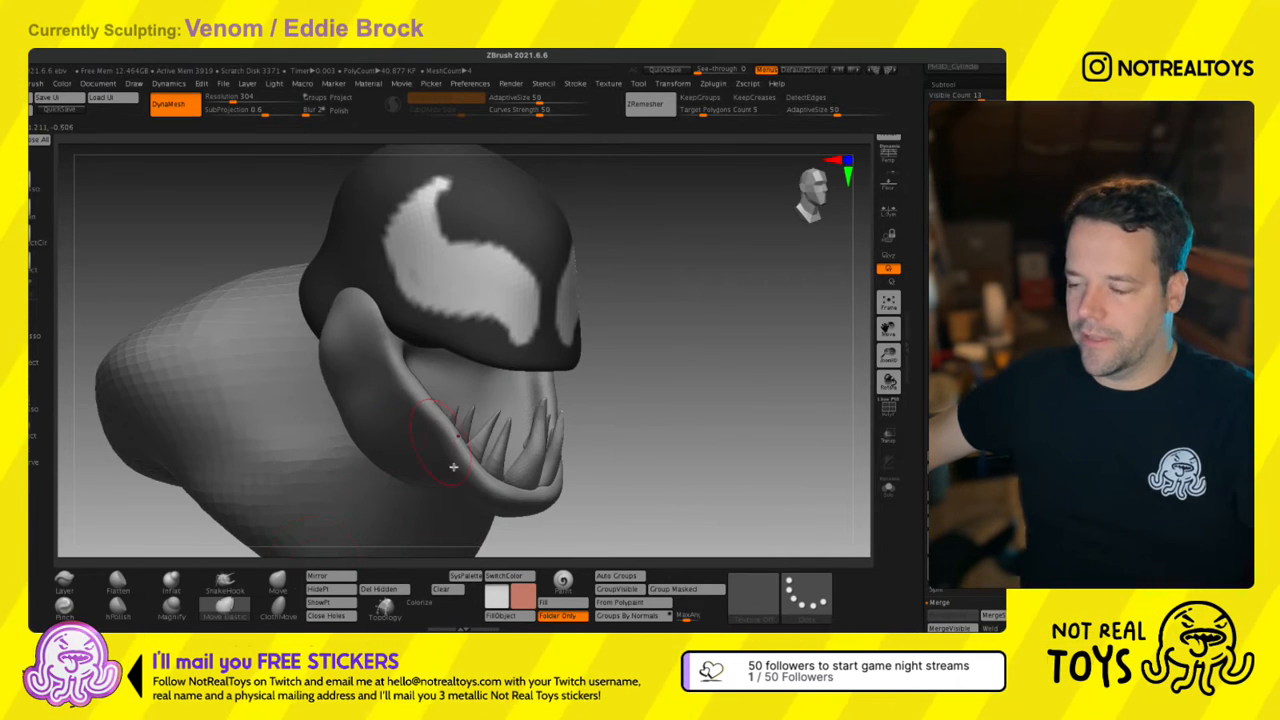
right_click_drag(453, 467, 612, 455)
left_click_drag(604, 478, 632, 487)
key("ctrl+z")
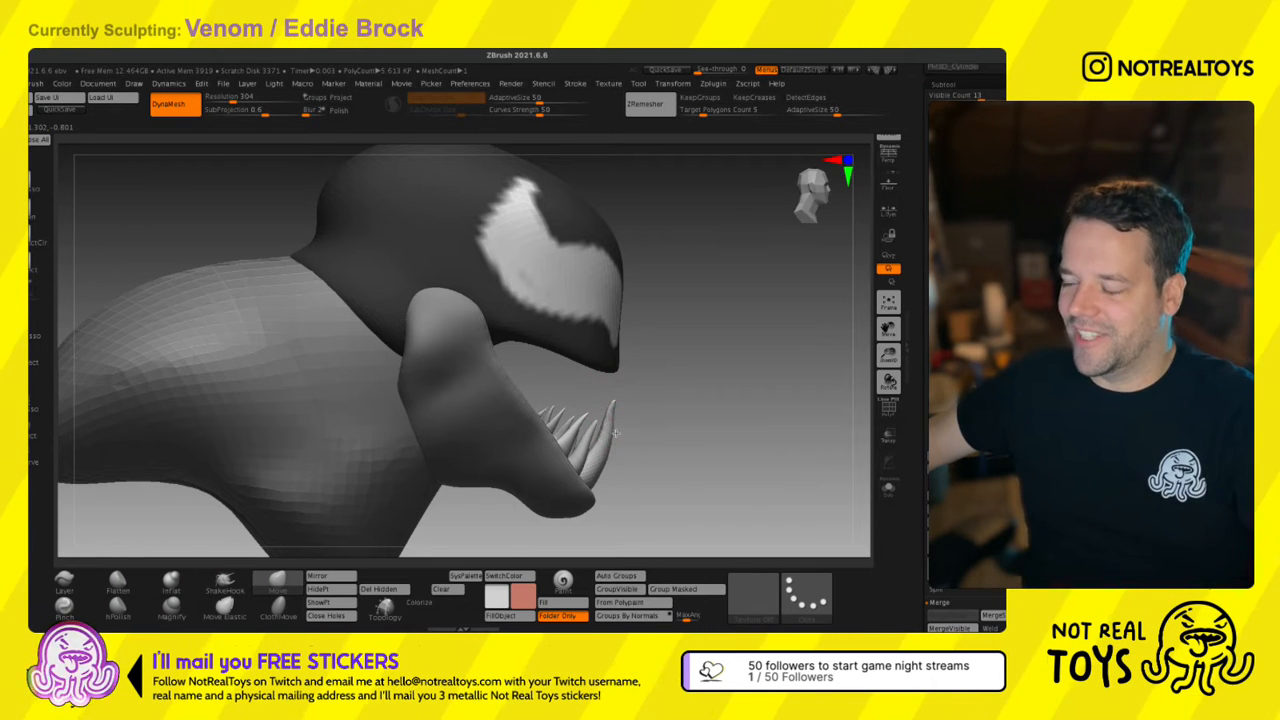
Bend the lower teeth into longer, curved points with the Move brush, working from both sides of the jaw.
right_click_drag(607, 430, 633, 441)
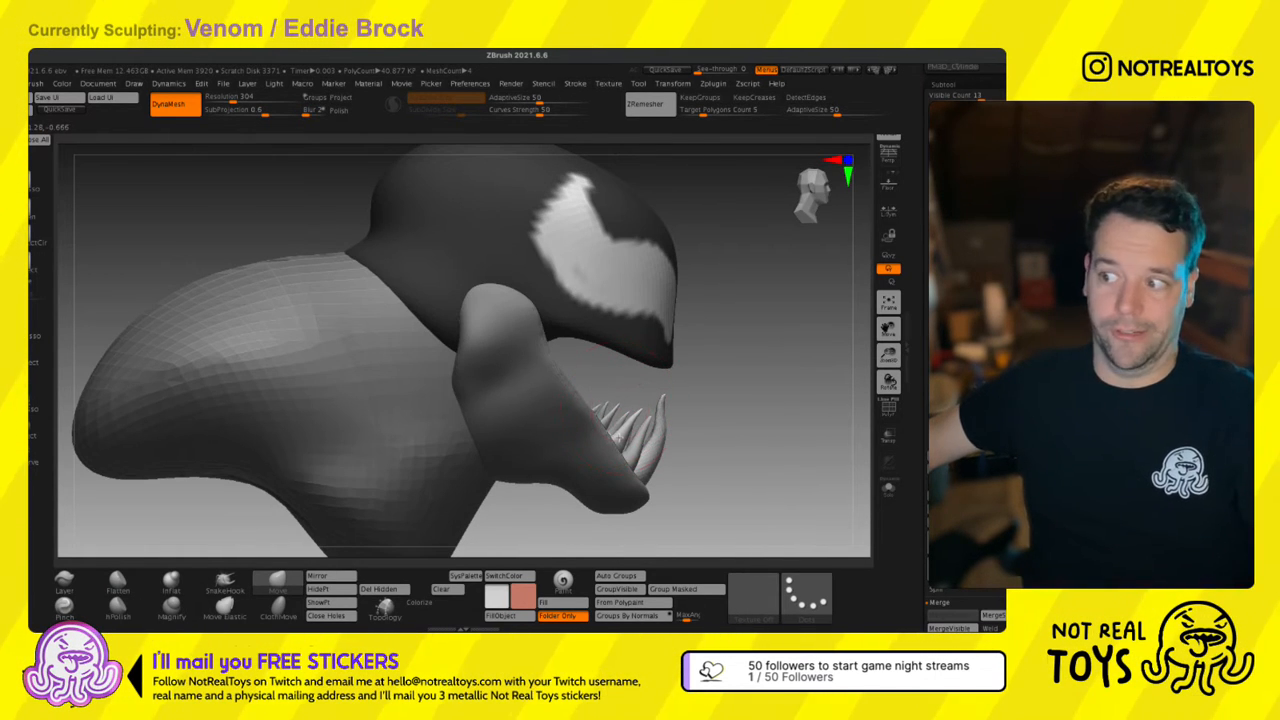
right_click_drag(645, 430, 682, 425)
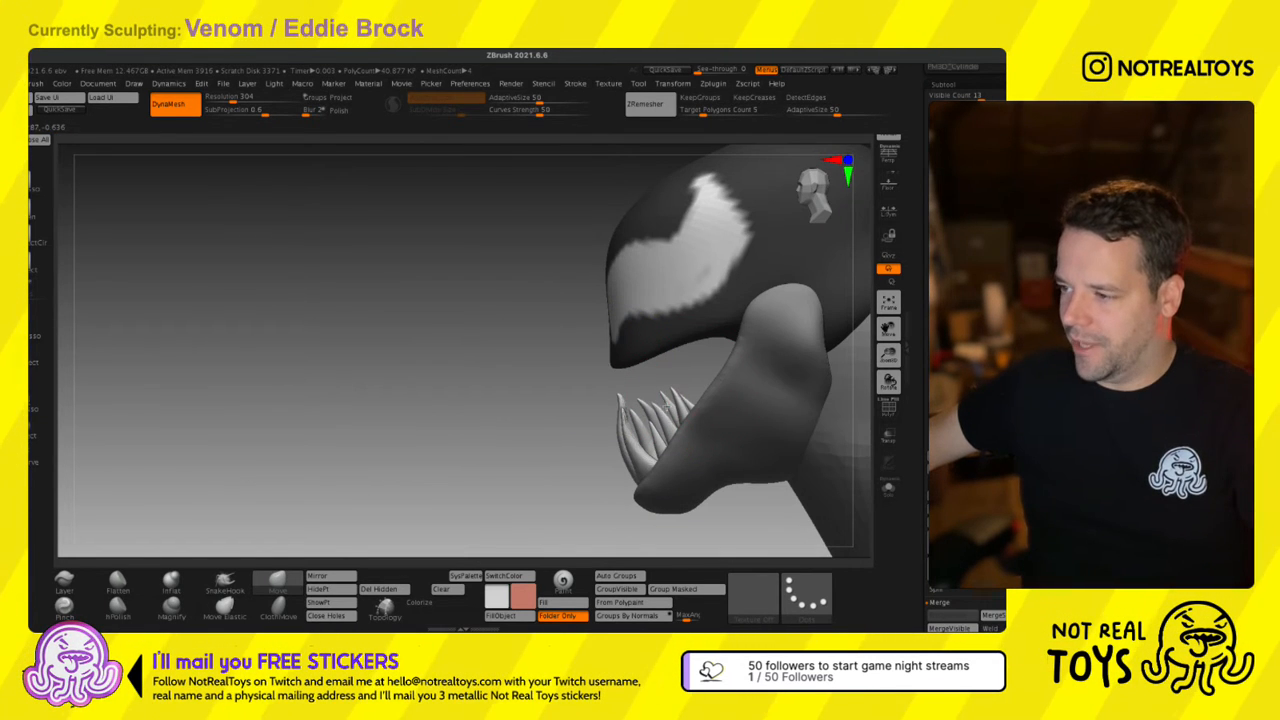
mouse_move(642, 418)
right_mouse_down()
mouse_move(612, 430)
mouse_move(655, 468)
mouse_move(628, 452)
mouse_move(638, 466)
mouse_move(659, 447)
mouse_move(686, 457)
mouse_move(573, 385)
right_mouse_up()
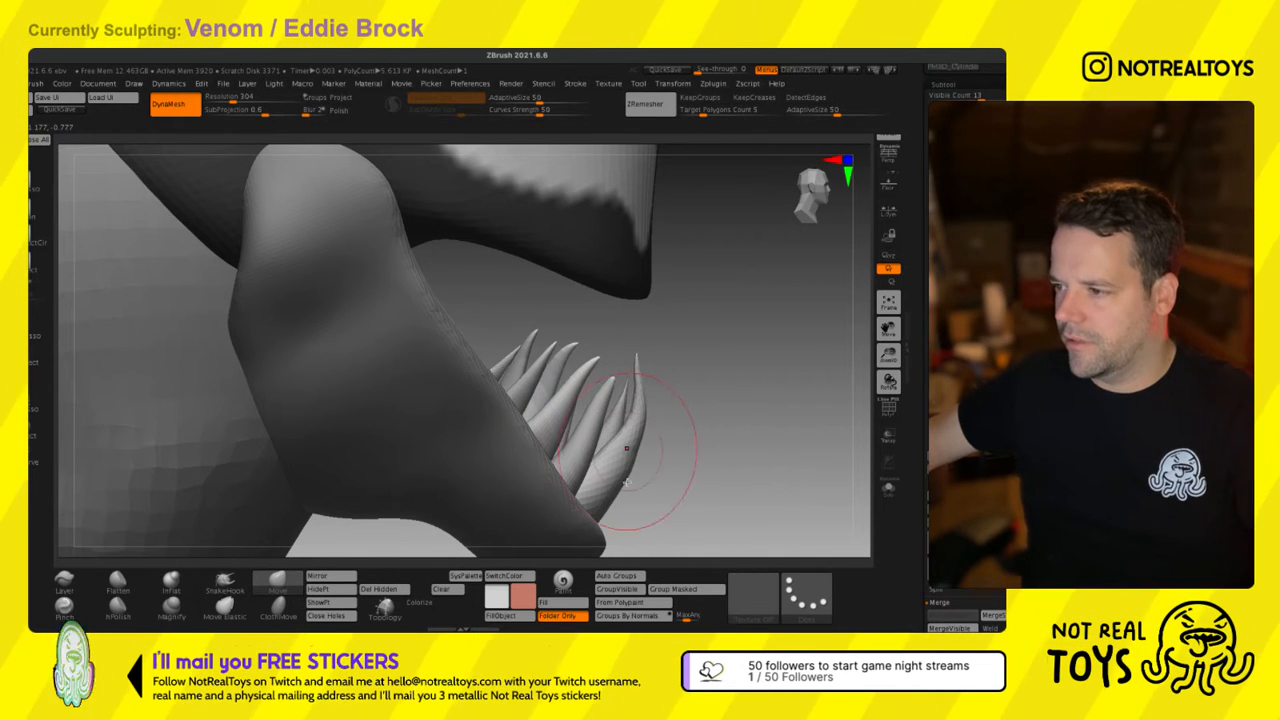
right_click_drag(643, 389, 637, 354)
right_click_drag(681, 426, 692, 404, "shift")
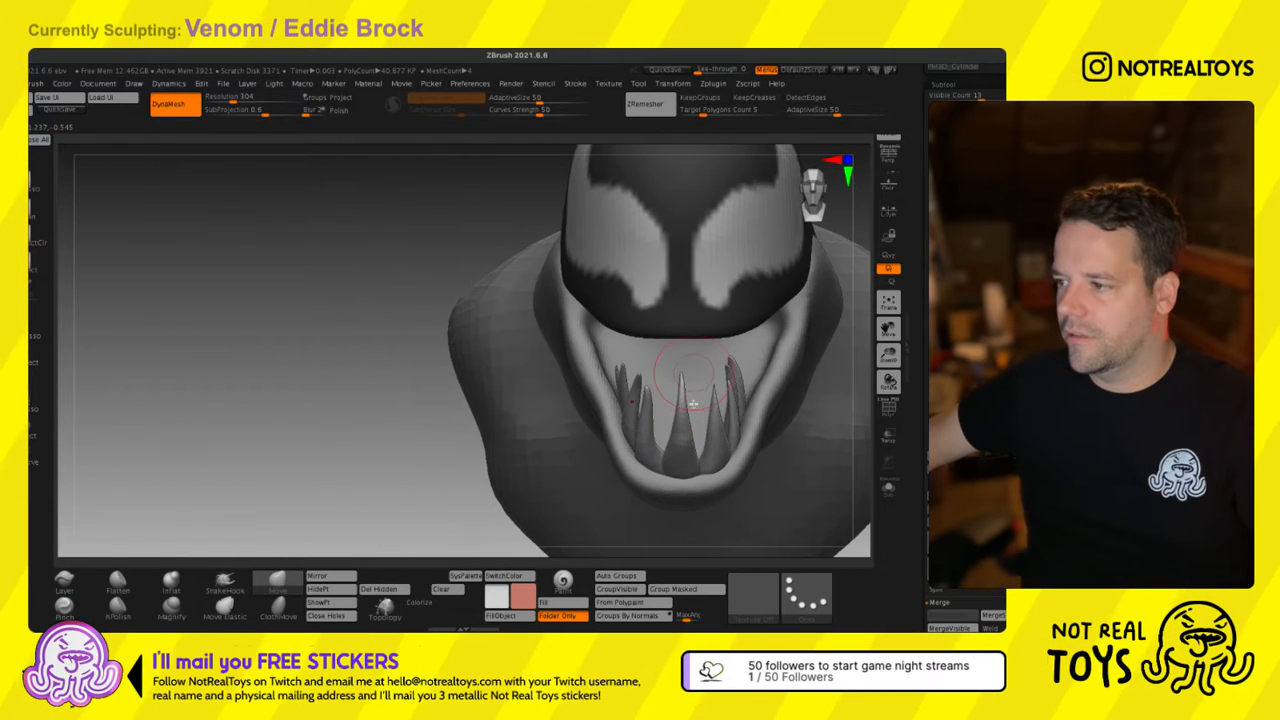
Split the merged teeth into polygroups by topology continuity and show them with PolyFrame.
left_click(686, 441, "ctrl+shift")
right_click_drag(449, 471, 315, 422, "alt")
left_click(315, 422, "ctrl+shift")
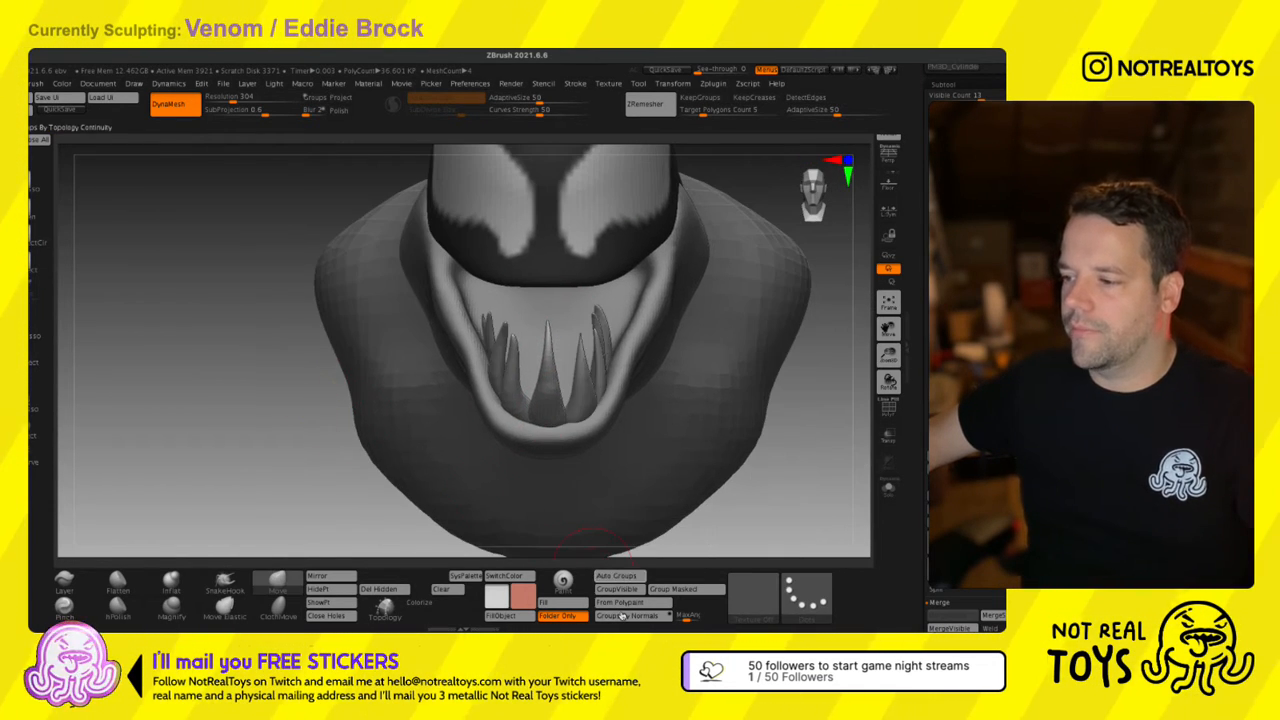
key("shift+f")
right_click_drag(681, 453, 515, 533)
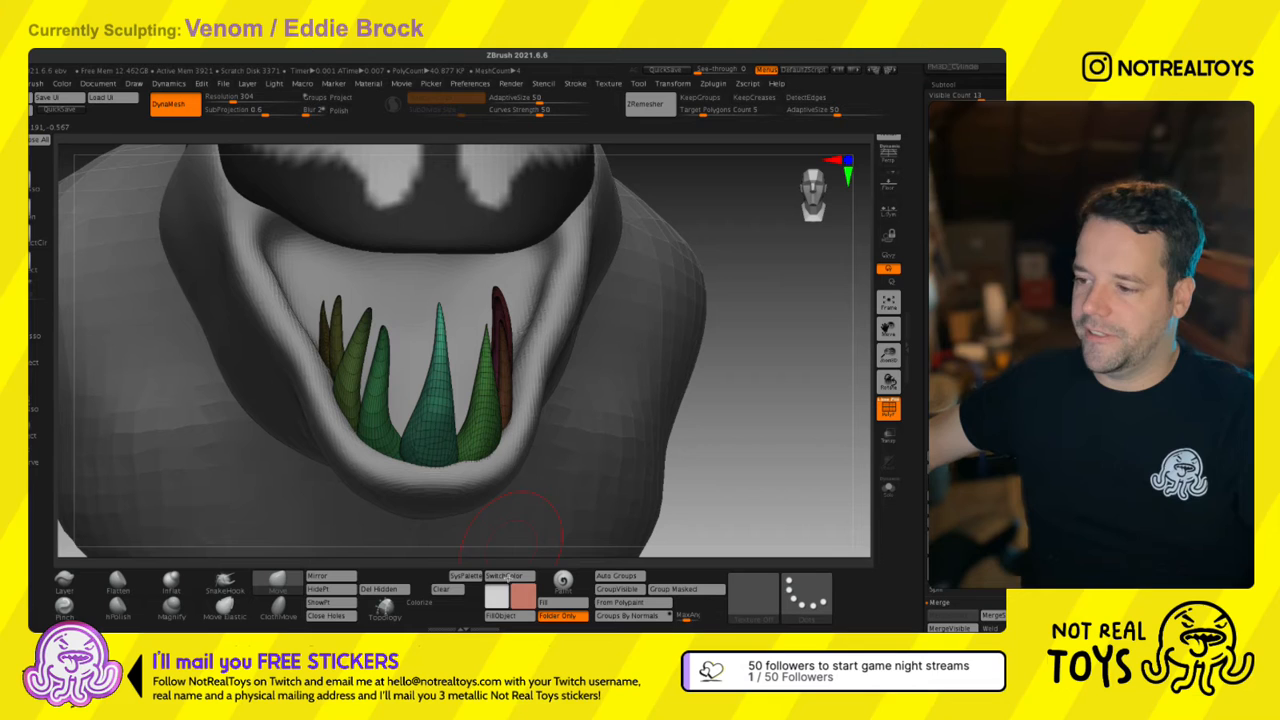
Regenerate the teeth's auto groups several times to vary the polygroup colours, checking them from both sides of the mouth.
left_click(627, 614)
left_click(627, 614)
left_click(627, 614)
left_click(627, 614)
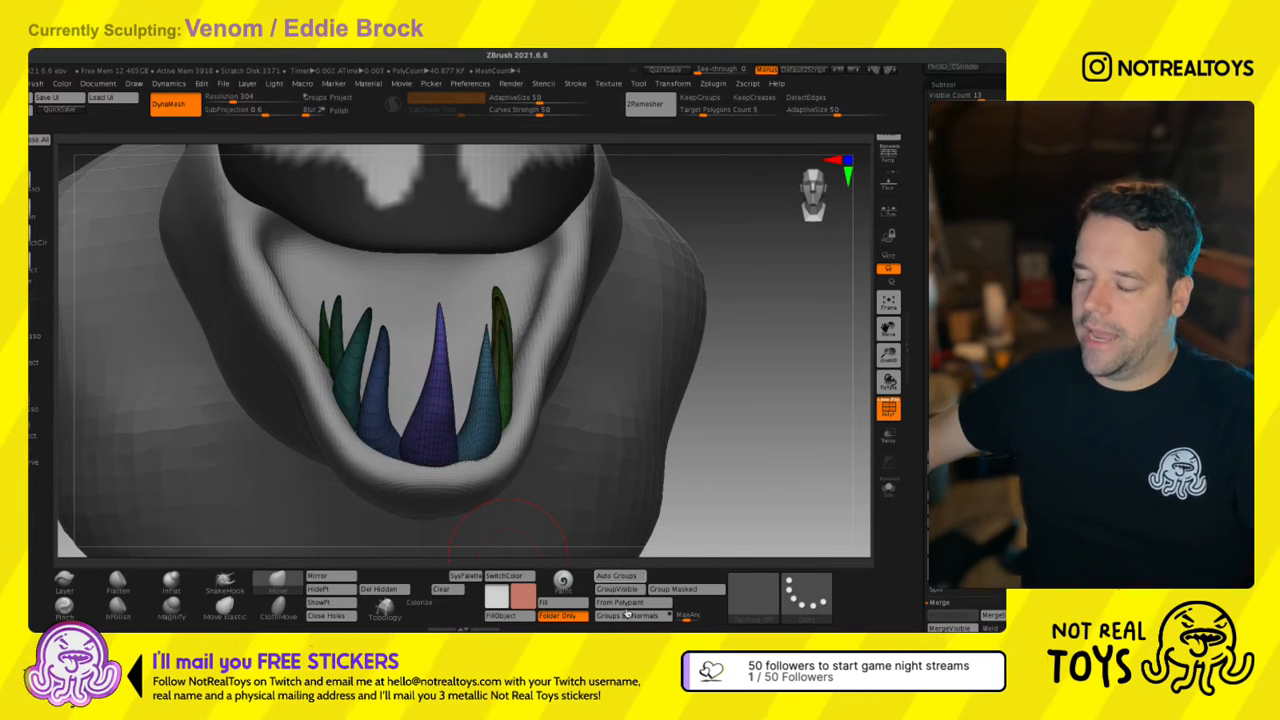
left_click(627, 614)
right_click_drag(610, 540, 643, 492)
left_click(627, 614)
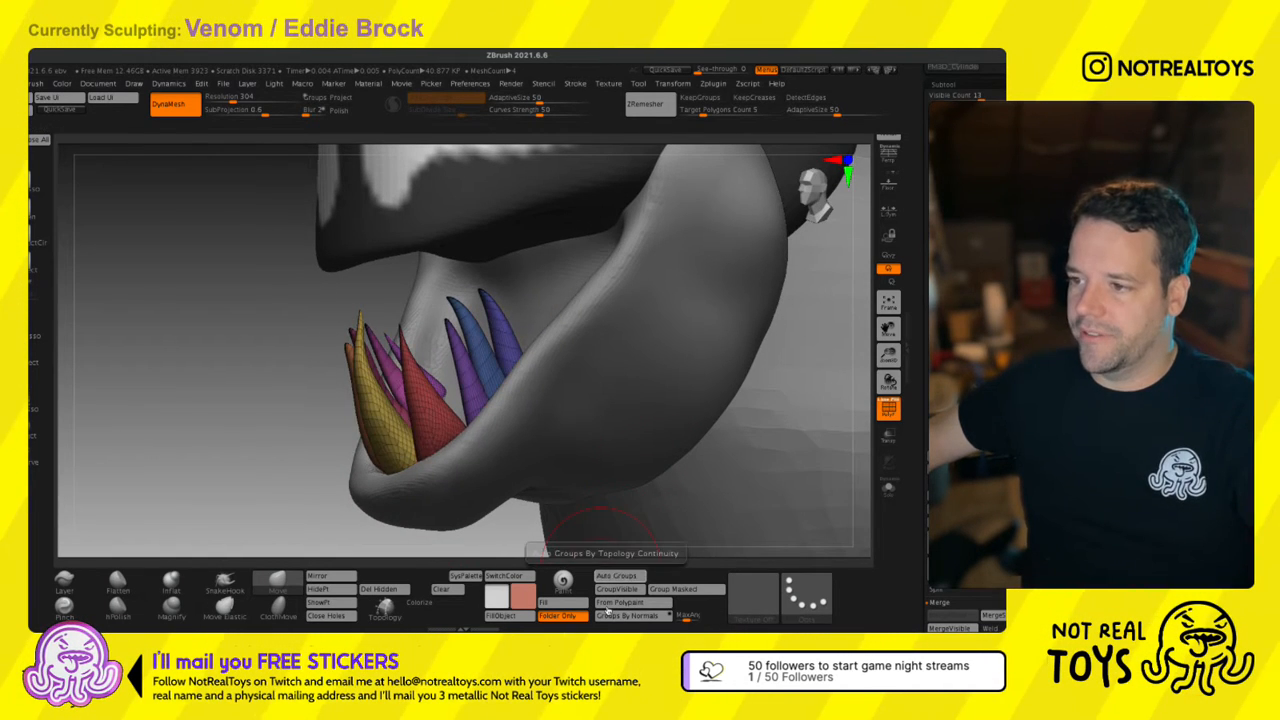
left_click(627, 614)
right_click_drag(600, 540, 338, 390)
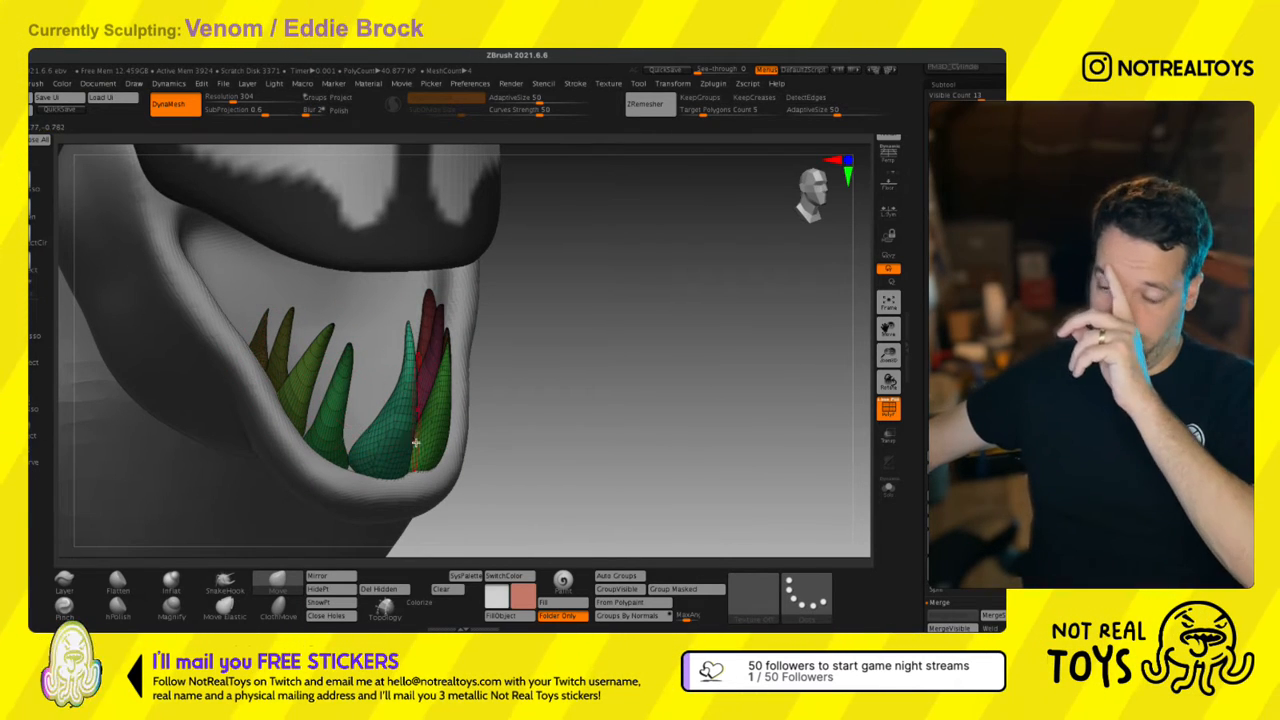
right_click_drag(319, 424, 430, 393)
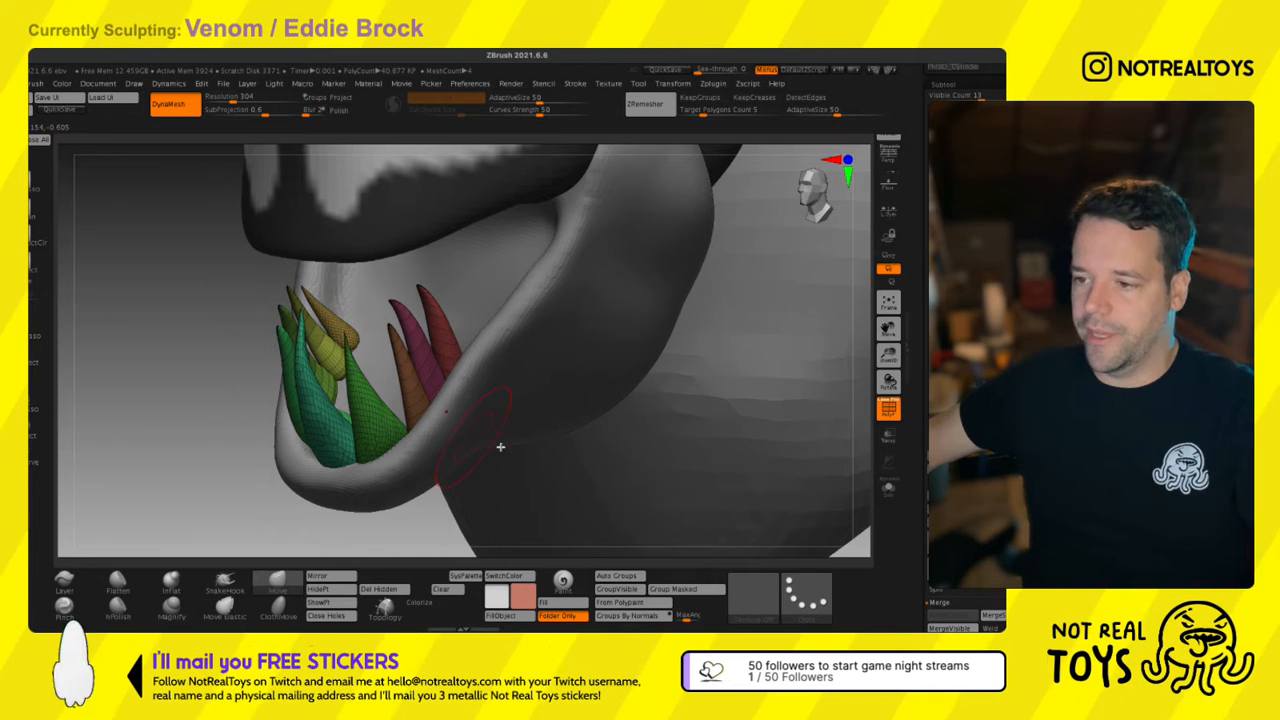
left_click(620, 577)
right_click_drag(372, 420, 440, 426)
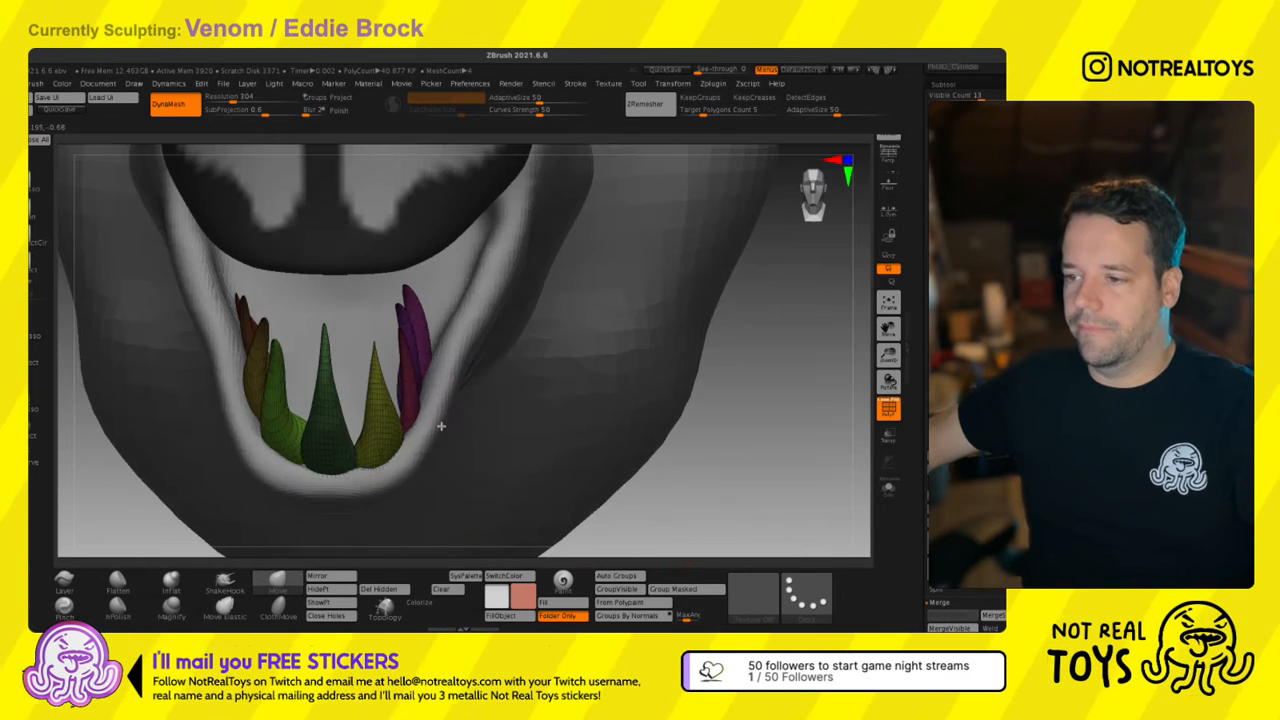
Examine the lower teeth from the front and sides with PolyFrame on and off, leaving it off.
key("shift+f")
mouse_move(457, 371)
right_mouse_down()
mouse_move(424, 358)
mouse_move(437, 370)
right_mouse_up()
right_click_drag(527, 400, 595, 442)
right_click_drag(483, 411, 516, 422)
right_click_drag(531, 540, 427, 407)
key("shift+f")
right_click_drag(441, 404, 360, 445)
key("shift+f")
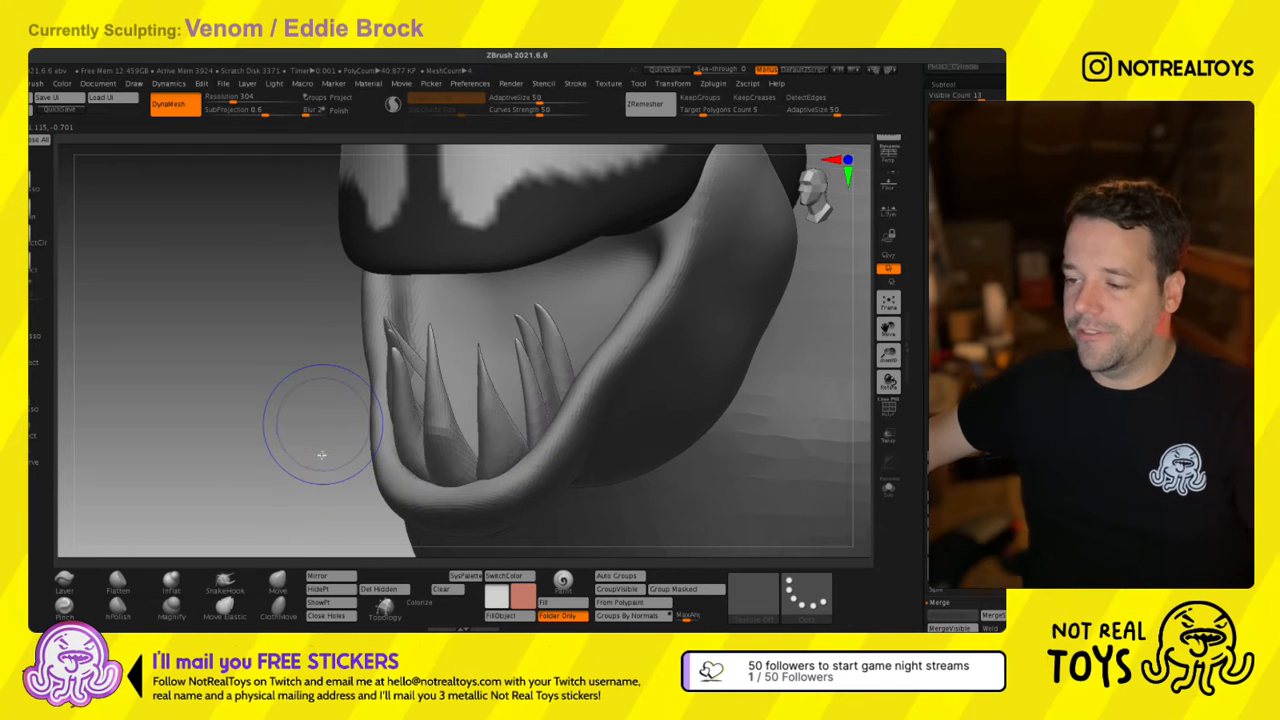
right_click_drag(251, 434, 303, 434)
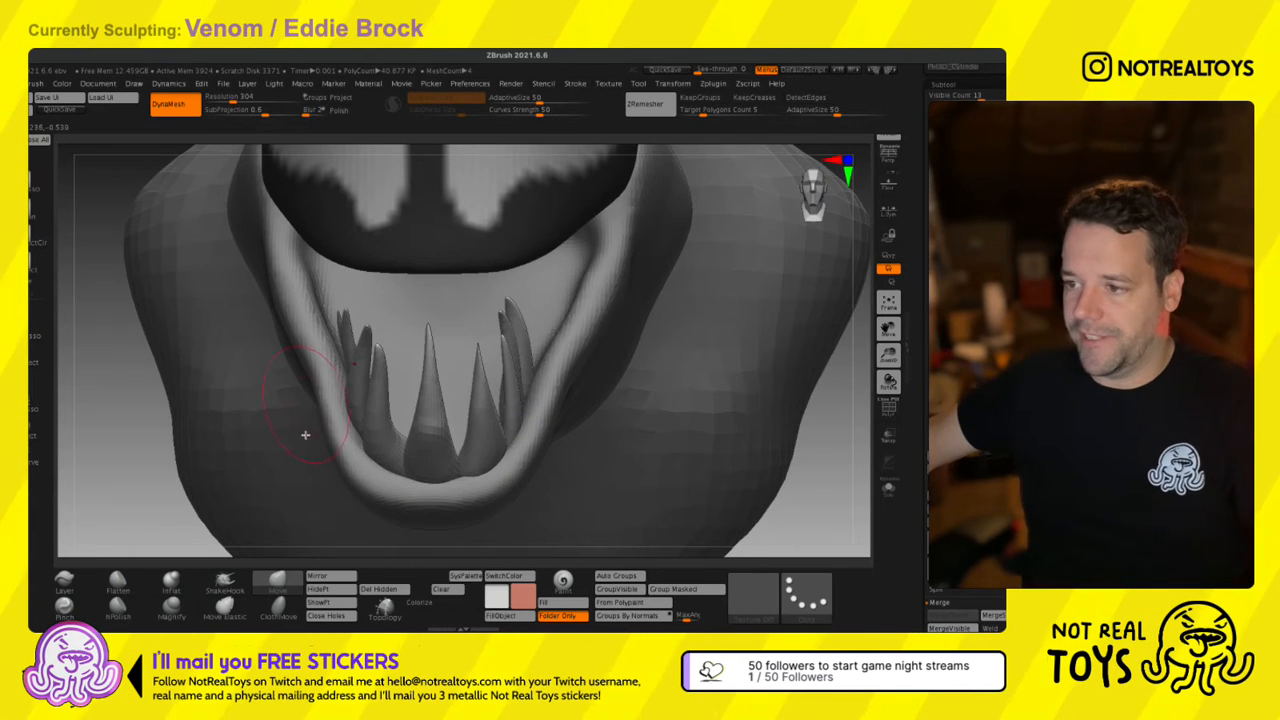
Isolate and hide individual lower teeth by their polygroups and restore the full set, viewing the mouth from both sides.
left_click(430, 440, "ctrl+shift")
right_click_drag(430, 440, 349, 429)
left_click(264, 427, "ctrl+shift")
left_click(356, 435, "ctrl+shift")
left_click(287, 429, "ctrl+shift")
left_click(365, 450, "ctrl+shift")
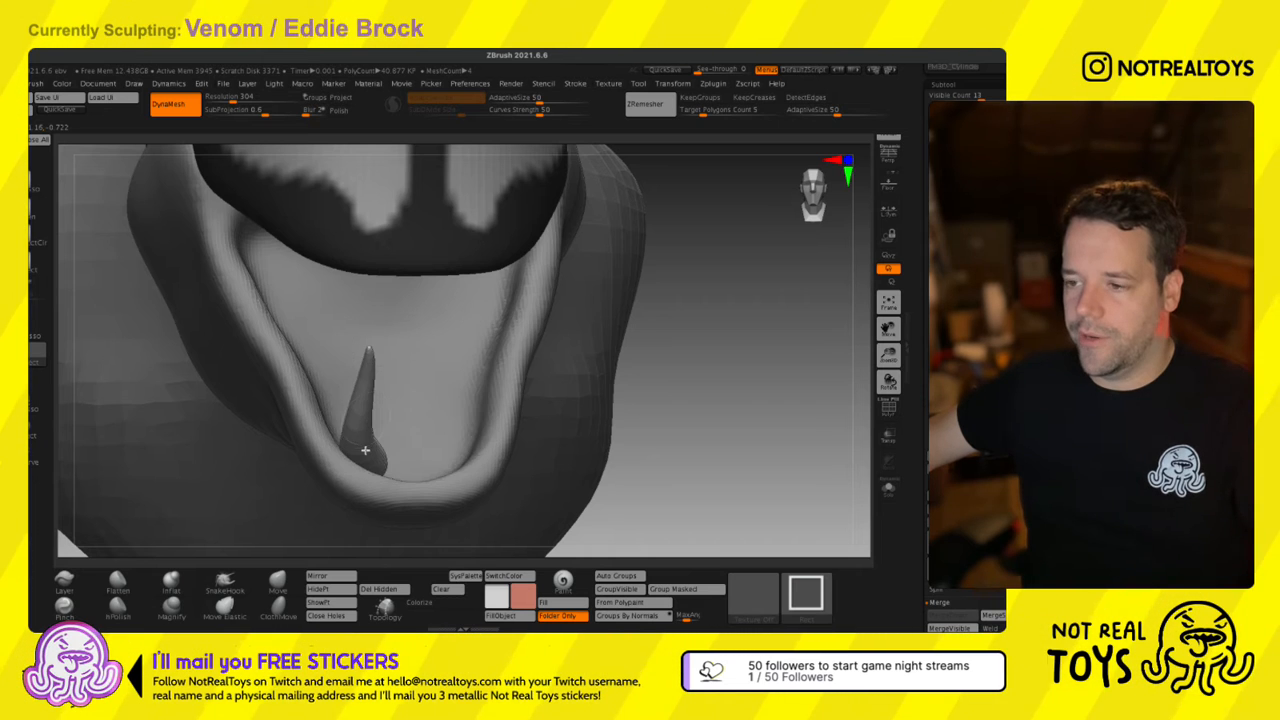
left_click(365, 450, "ctrl+shift")
left_click_drag(645, 465, 574, 458)
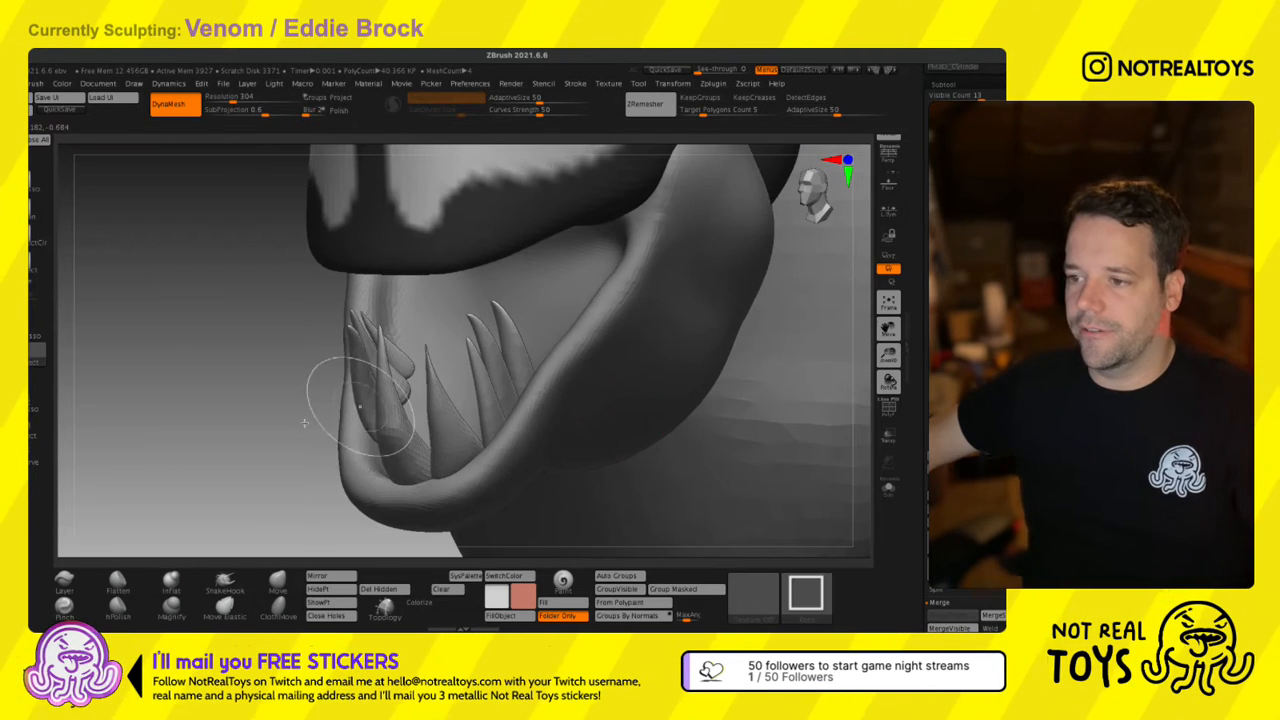
left_click(238, 408, "ctrl+shift")
left_click_drag(238, 408, 270, 402)
left_click_drag(504, 457, 415, 461)
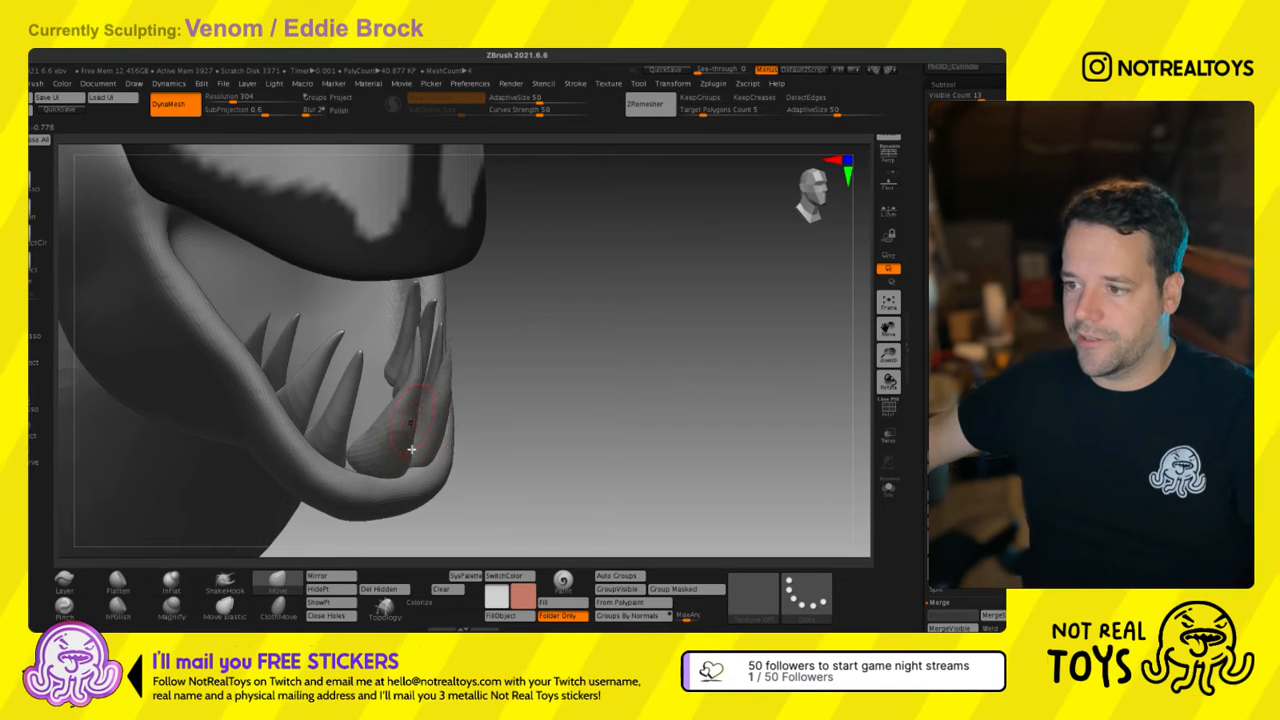
Mask every lower tooth except the front central one and view that tooth from the side and front.
right_click_drag(413, 452, 427, 467)
mouse_move(485, 451)
left_mouse_down()
mouse_move(620, 450)
mouse_move(725, 470)
left_mouse_up()
left_click(663, 475, "ctrl")
left_click_drag(532, 388, 592, 372)
key("s")
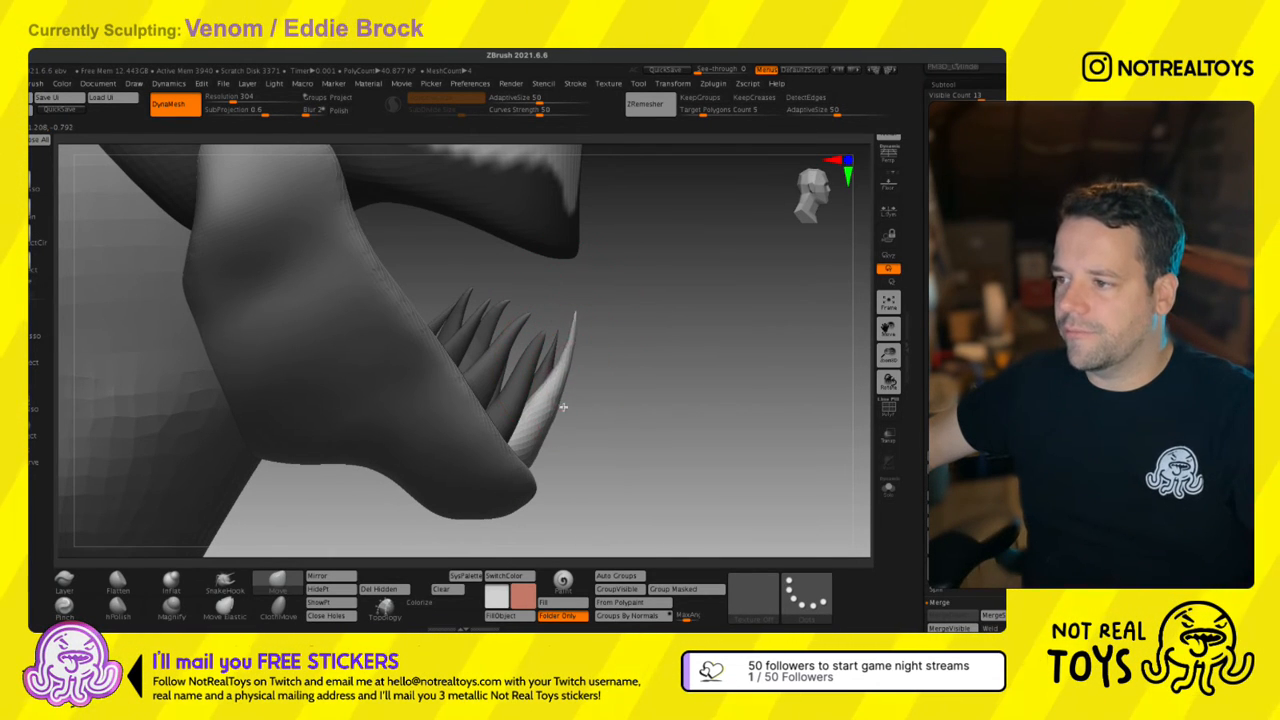
left_click_drag(547, 448, 495, 438)
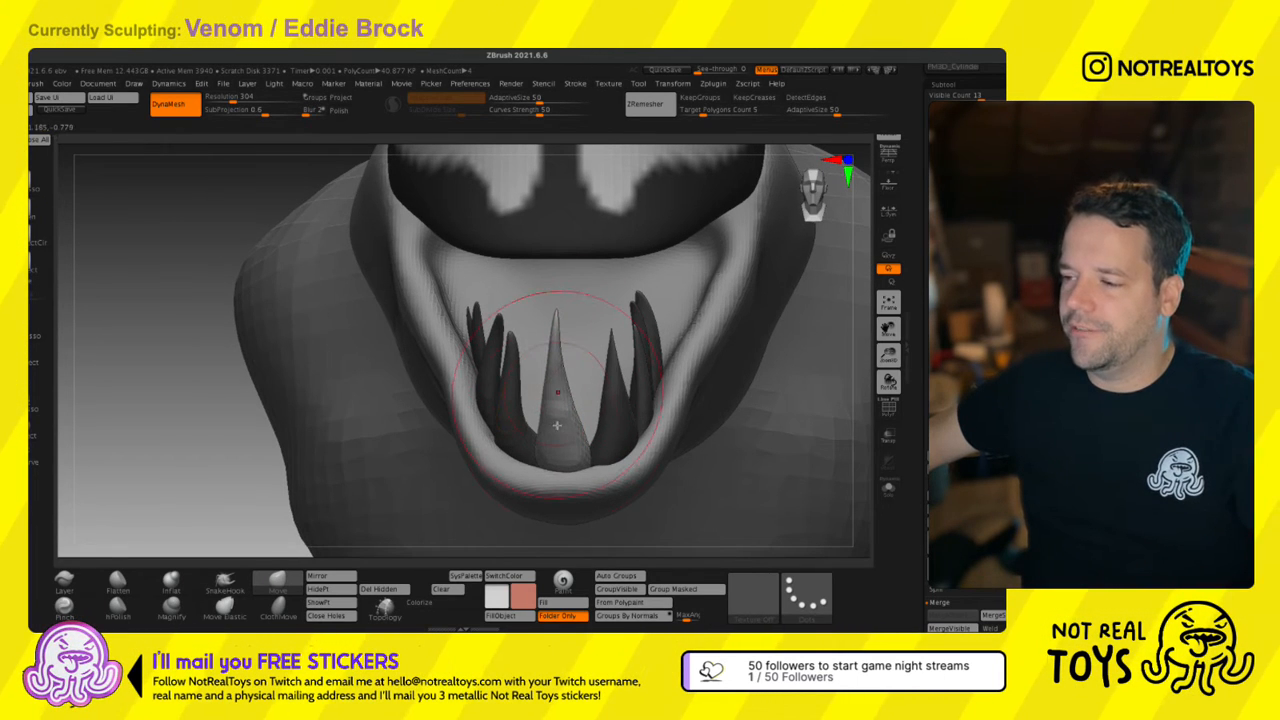
Move and rotate the unmasked front tooth with the gizmo toward its neighbouring teeth.
key("w")
right_click_drag(565, 452, 600, 413)
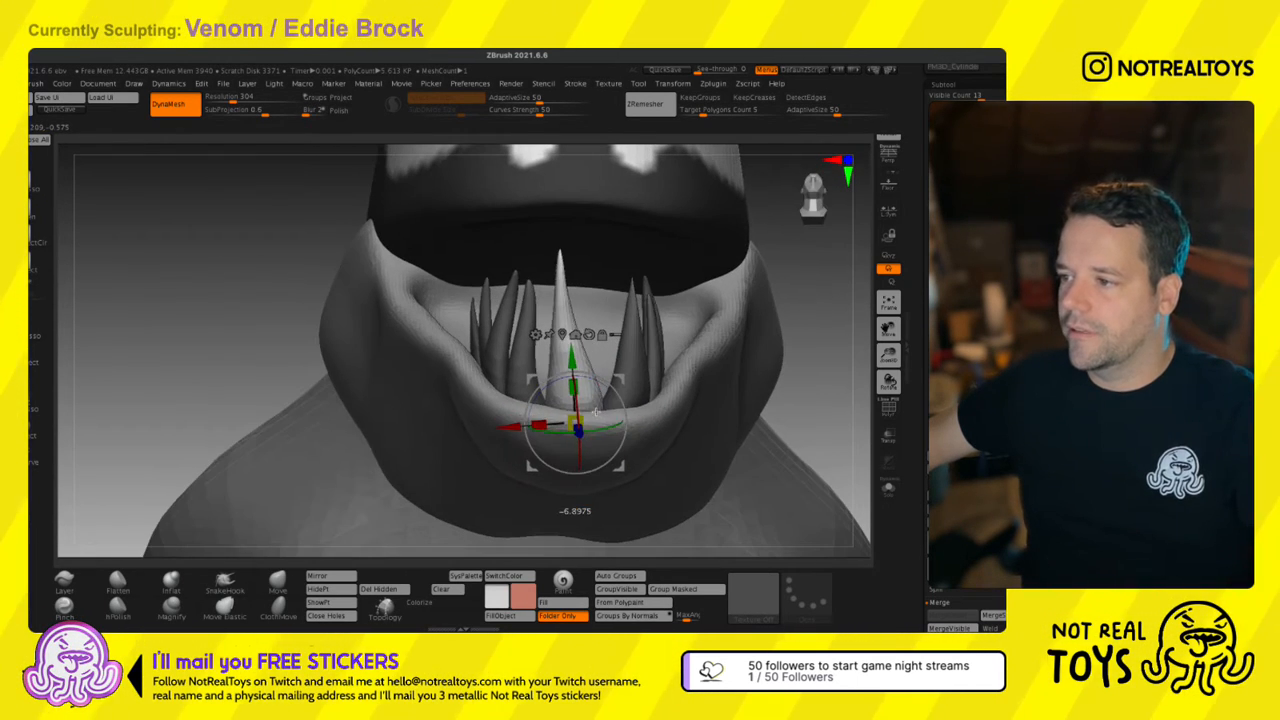
left_click_drag(596, 410, 568, 458)
key("q")
mouse_move(543, 446)
right_mouse_down()
mouse_move(586, 443)
mouse_move(594, 474)
mouse_move(591, 366)
right_mouse_up()
mouse_move(632, 404)
right_mouse_down()
mouse_move(645, 406)
mouse_move(598, 400)
mouse_move(627, 397)
right_mouse_up()
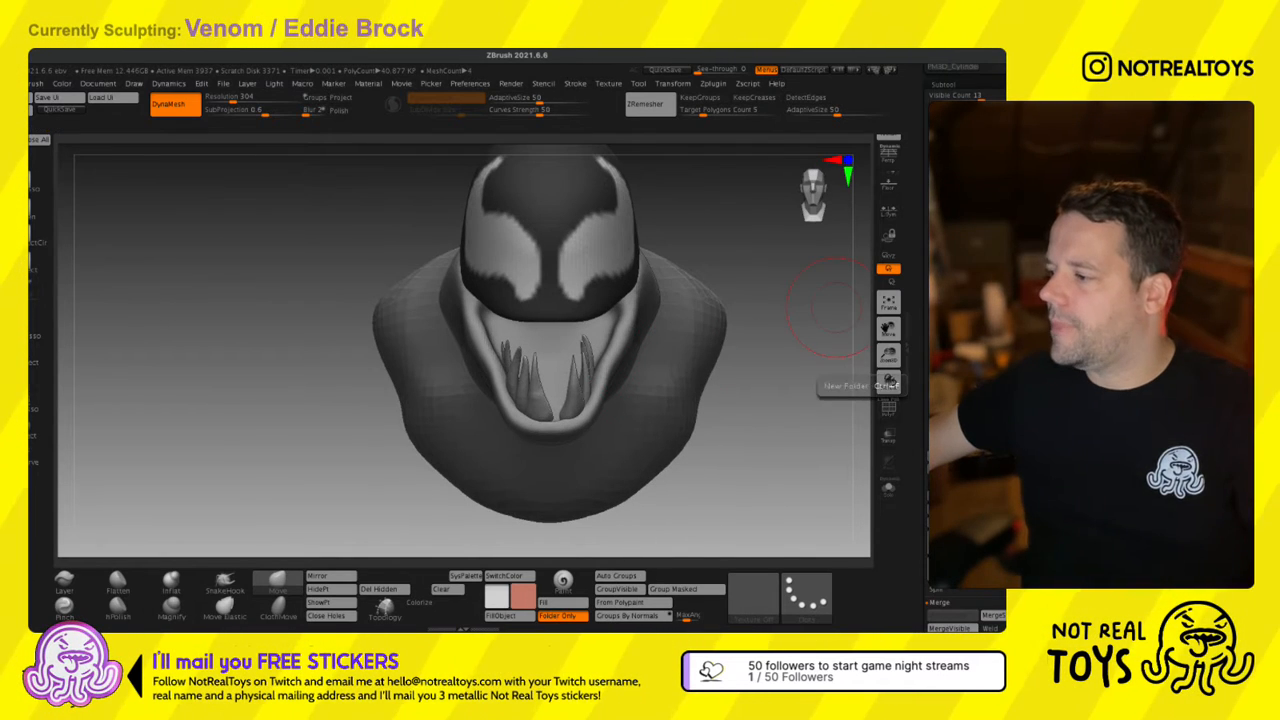
Check the lower teeth against the whole bust from the front and both sides, and save the project.
right_click_drag(643, 443, 600, 466)
mouse_move(600, 466)
right_mouse_down()
mouse_move(577, 446)
mouse_move(611, 446)
mouse_move(605, 397)
mouse_move(608, 468)
right_mouse_up()
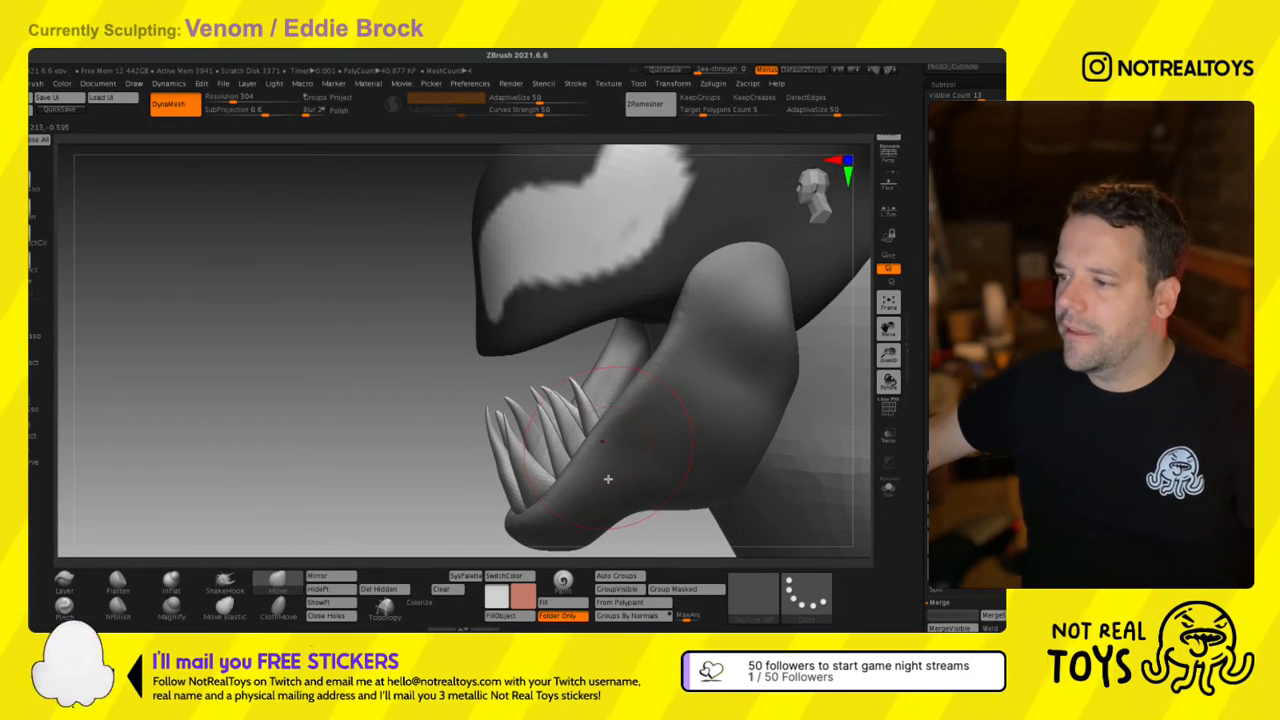
mouse_move(650, 438)
right_mouse_down()
mouse_move(494, 452)
mouse_move(463, 432)
mouse_move(512, 473)
mouse_move(448, 328)
mouse_move(500, 295)
right_mouse_up()
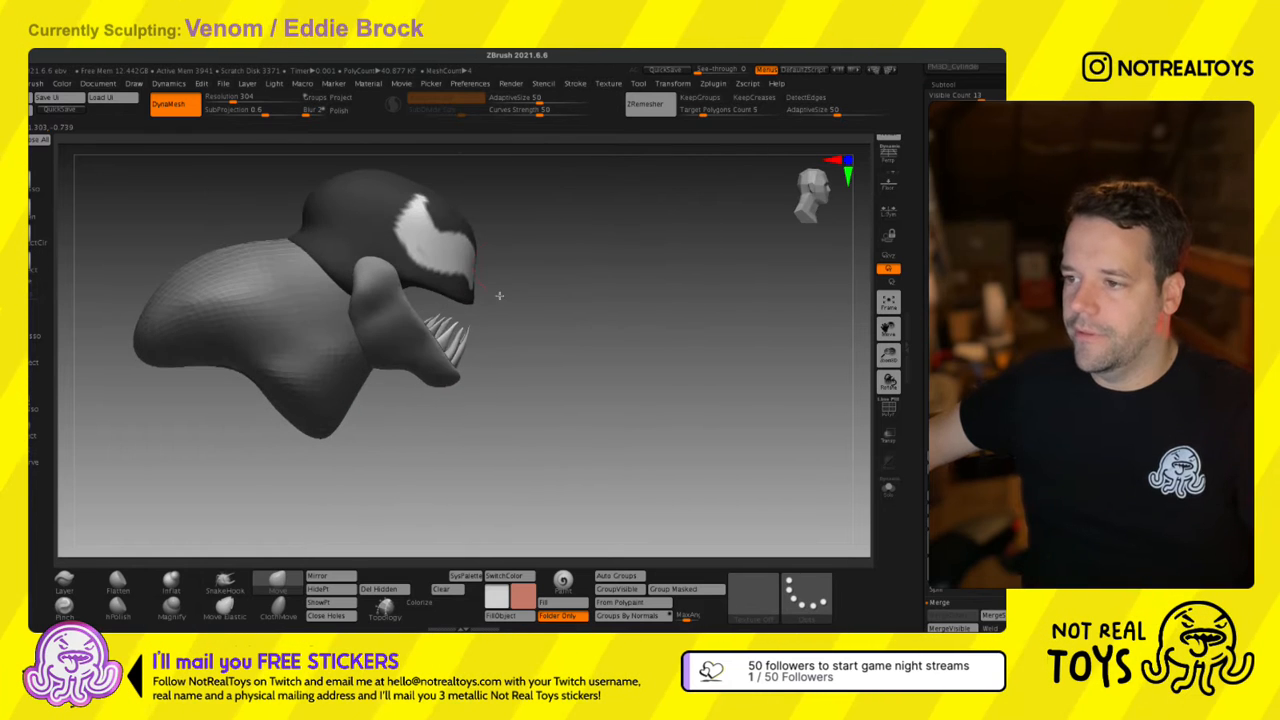
right_click_drag(421, 364, 468, 332, "ctrl")
right_click_drag(586, 326, 528, 326)
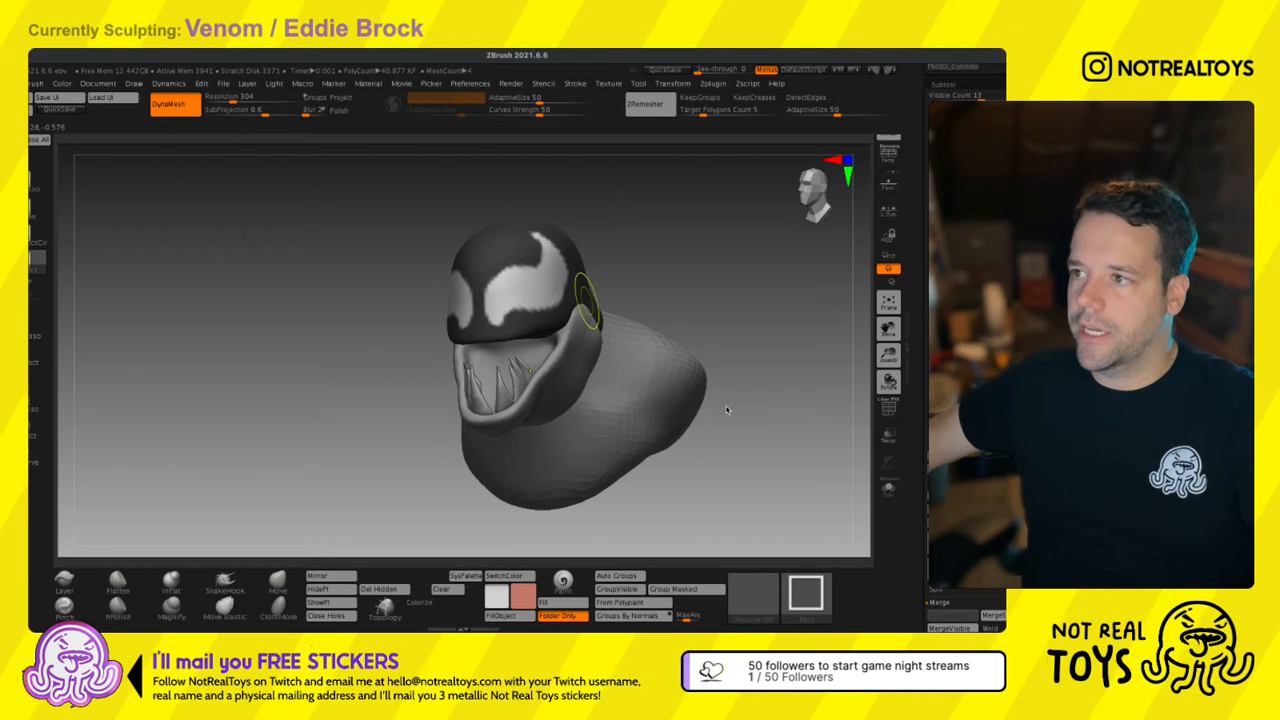
key("ctrl+s")
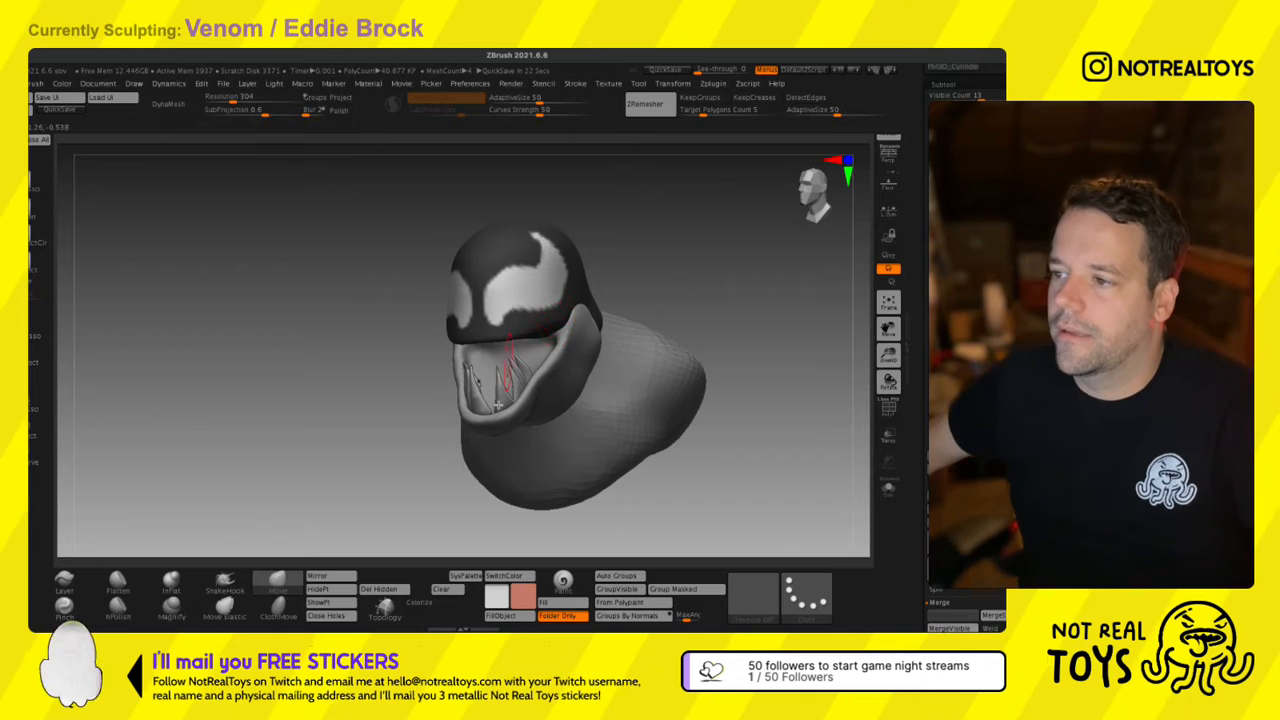
Split the merged lower teeth into separate subtools with Split To Parts, choosing to always accept the irreversible-operation warning.
mouse_move(508, 385)
right_mouse_down()
mouse_move(445, 400)
mouse_move(551, 443)
mouse_move(494, 428)
mouse_move(510, 395)
right_mouse_up()
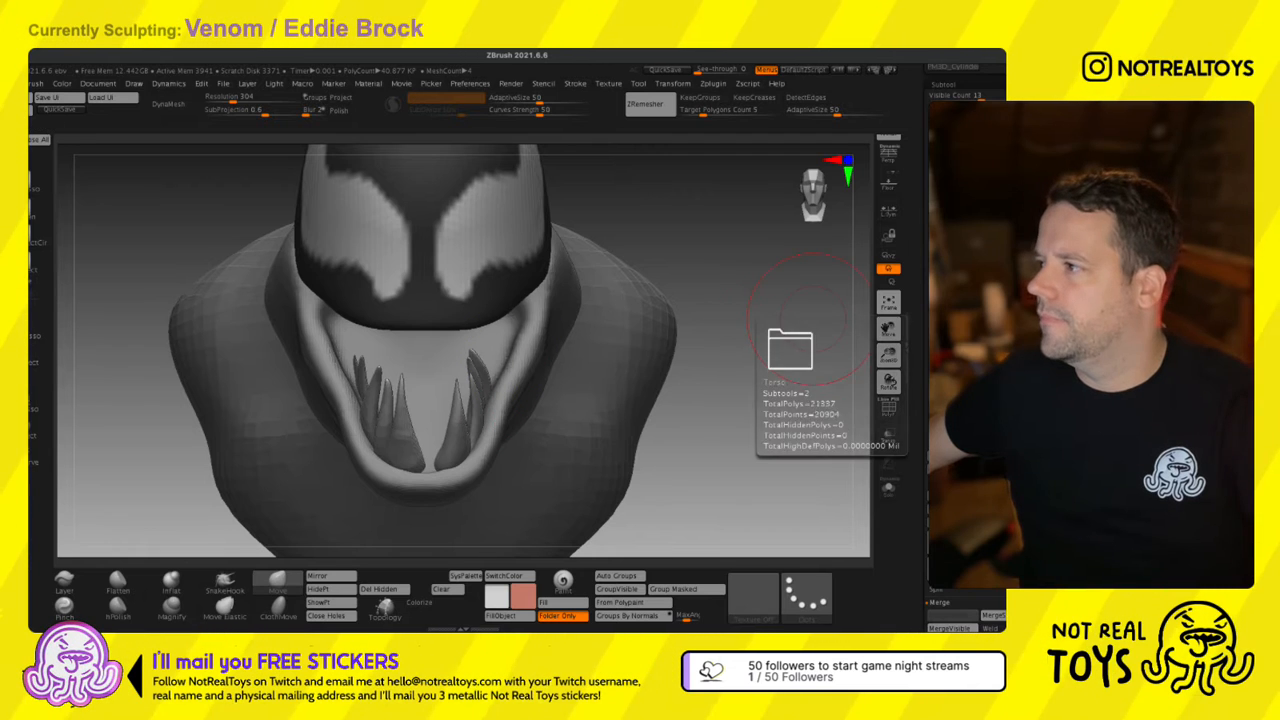
left_click_drag(940, 395, 940, 192)
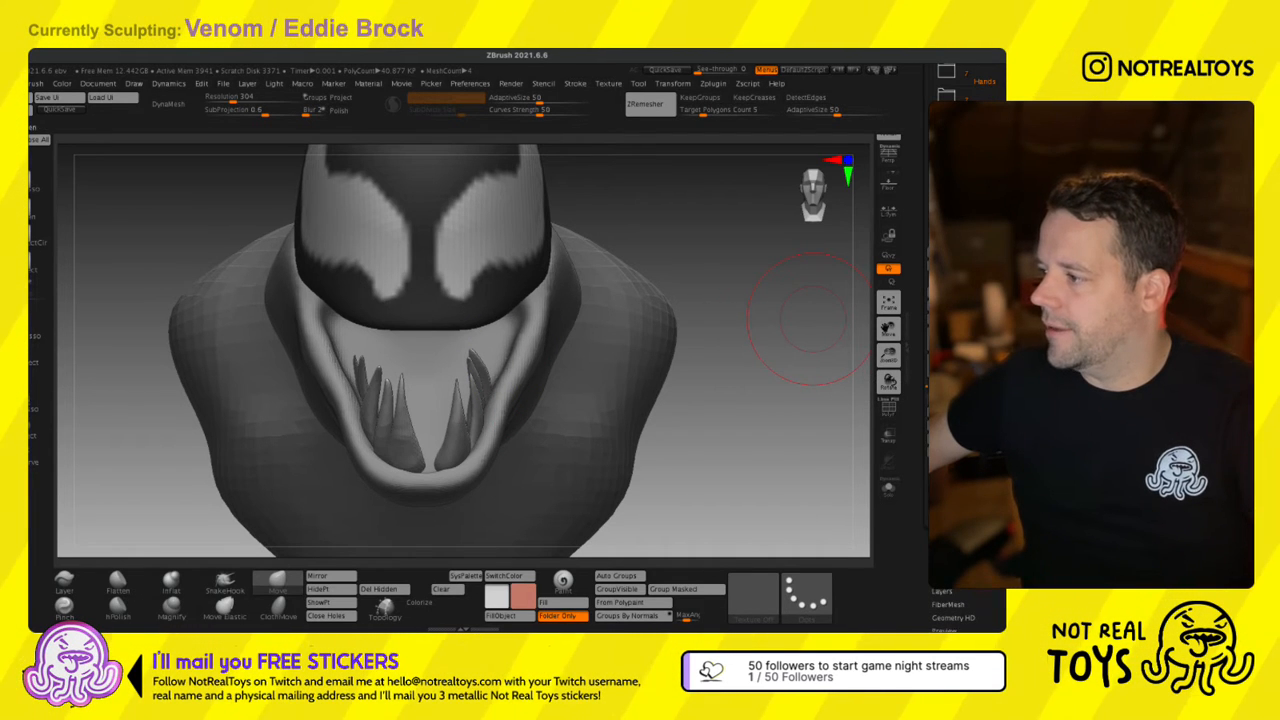
left_click(950, 202)
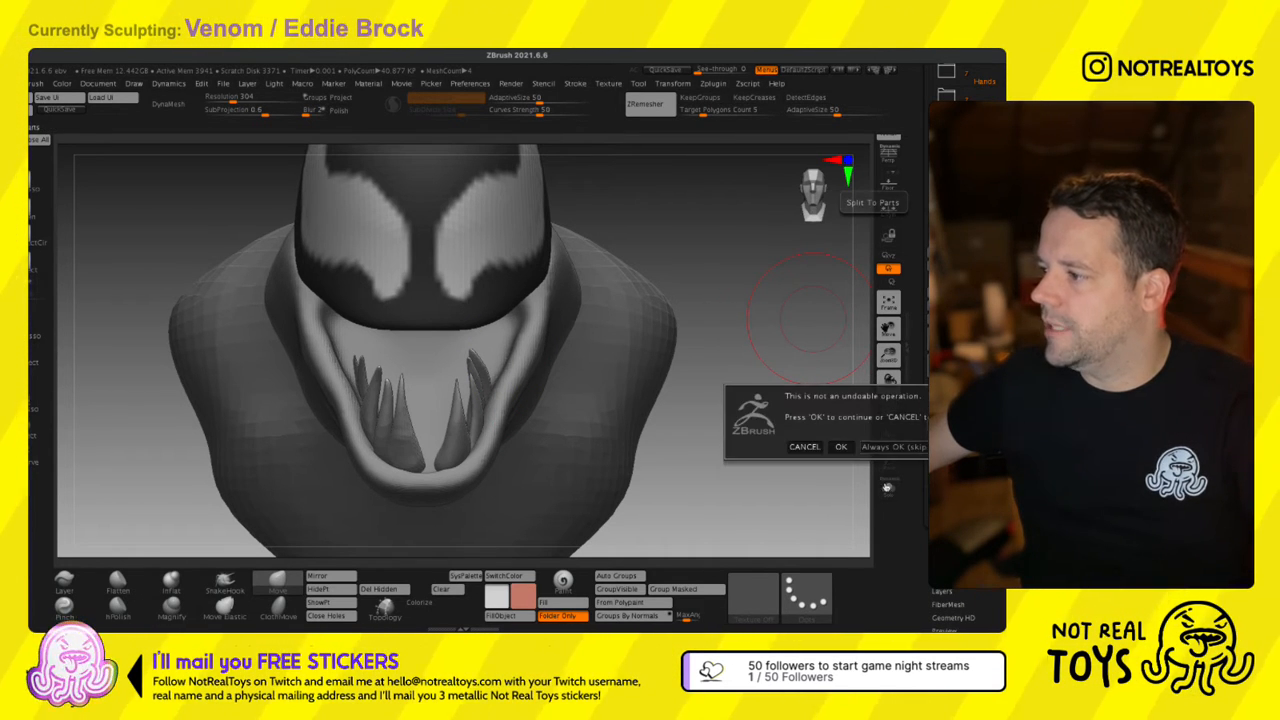
left_click(890, 447)
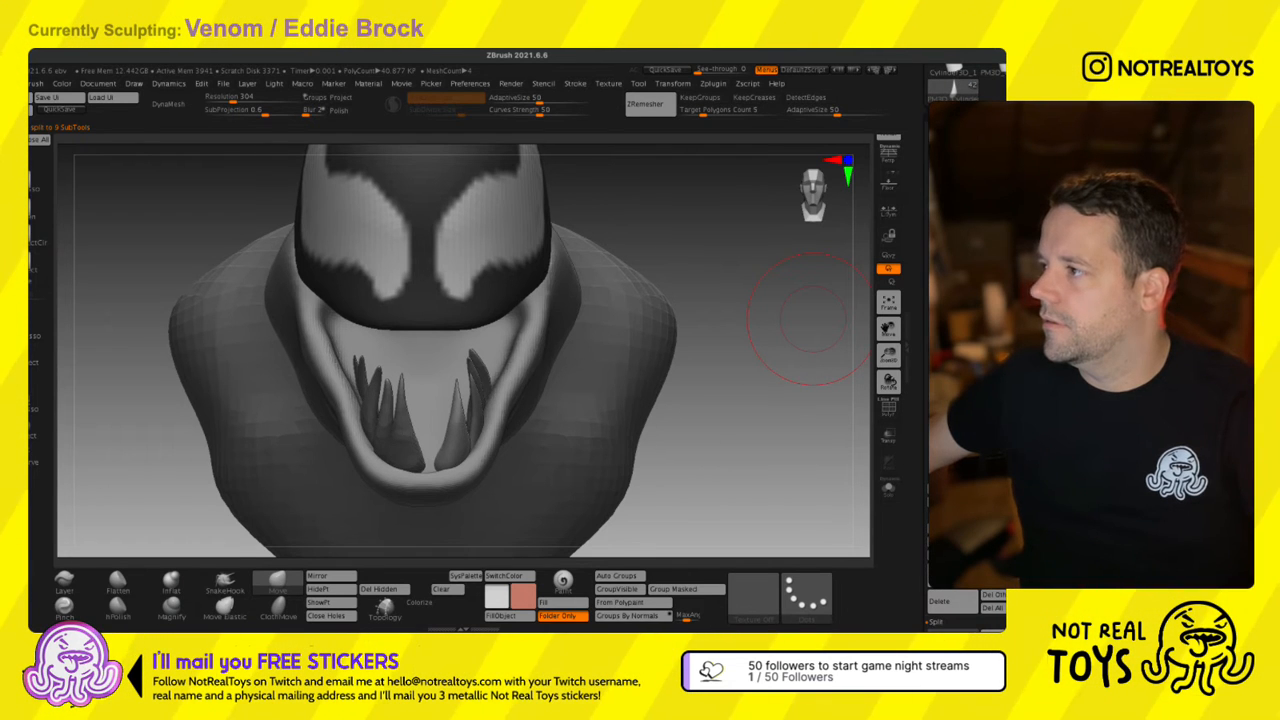
mouse_move(507, 365)
right_mouse_down()
mouse_move(560, 375)
mouse_move(500, 385)
right_mouse_up()
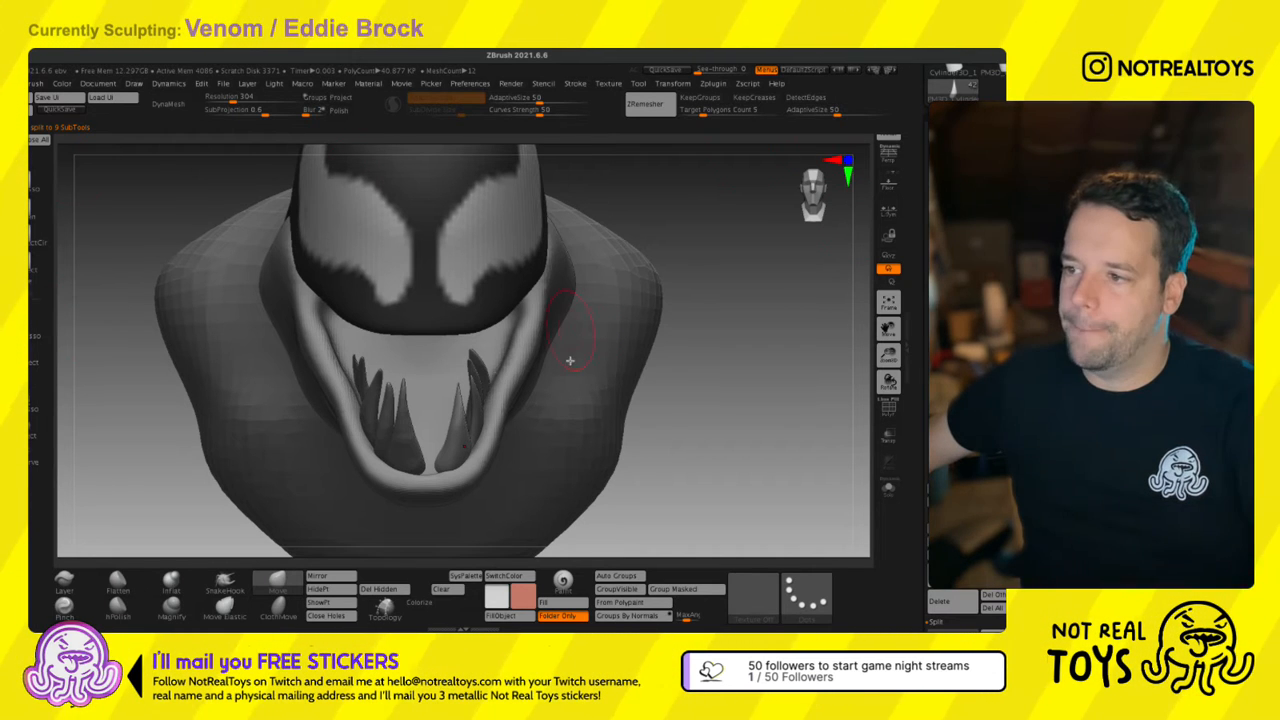
right_click_drag(571, 361, 537, 395)
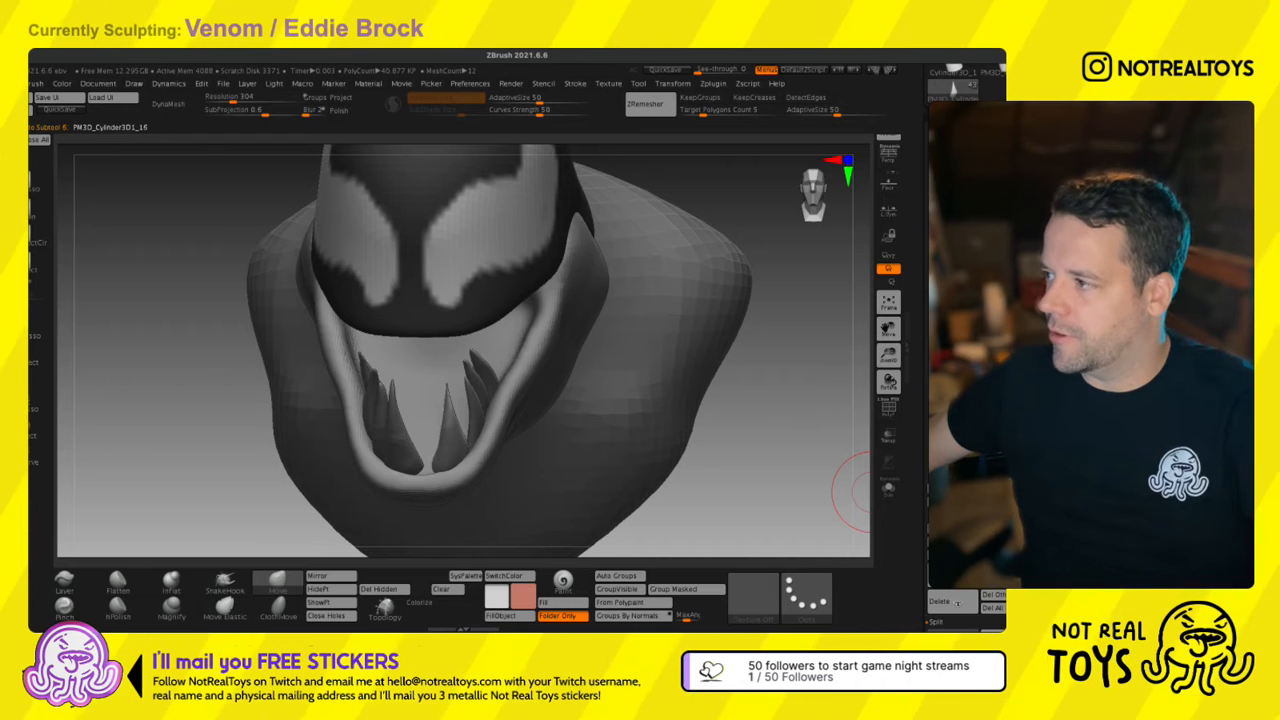
Duplicate a front tooth and position the copy with the gizmo in the gap at the middle of the lower jaw.
mouse_move(486, 423)
right_mouse_down()
mouse_move(494, 447)
mouse_move(501, 303)
right_mouse_up()
mouse_move(491, 445)
right_mouse_down("alt")
mouse_move(491, 360)
mouse_move(532, 322)
right_mouse_up("alt")
left_click(467, 352, "alt")
left_click_drag(509, 344, 494, 343)
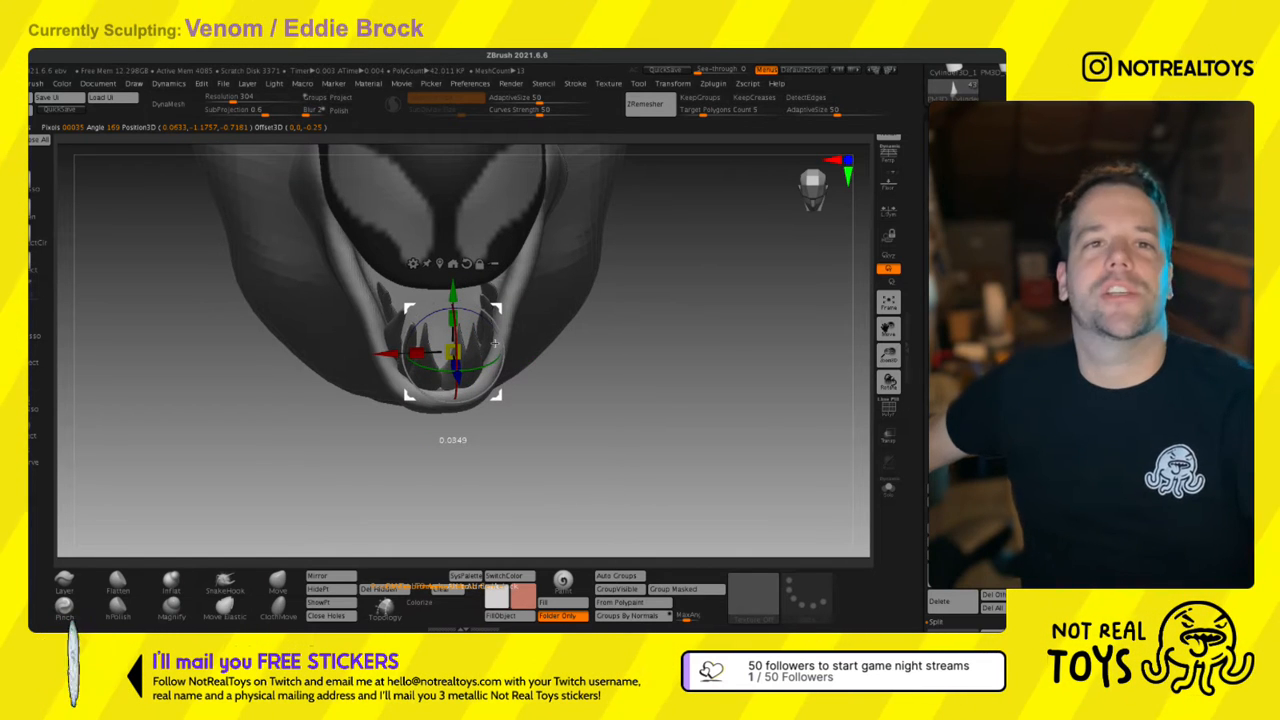
right_click_drag(488, 378, 491, 395)
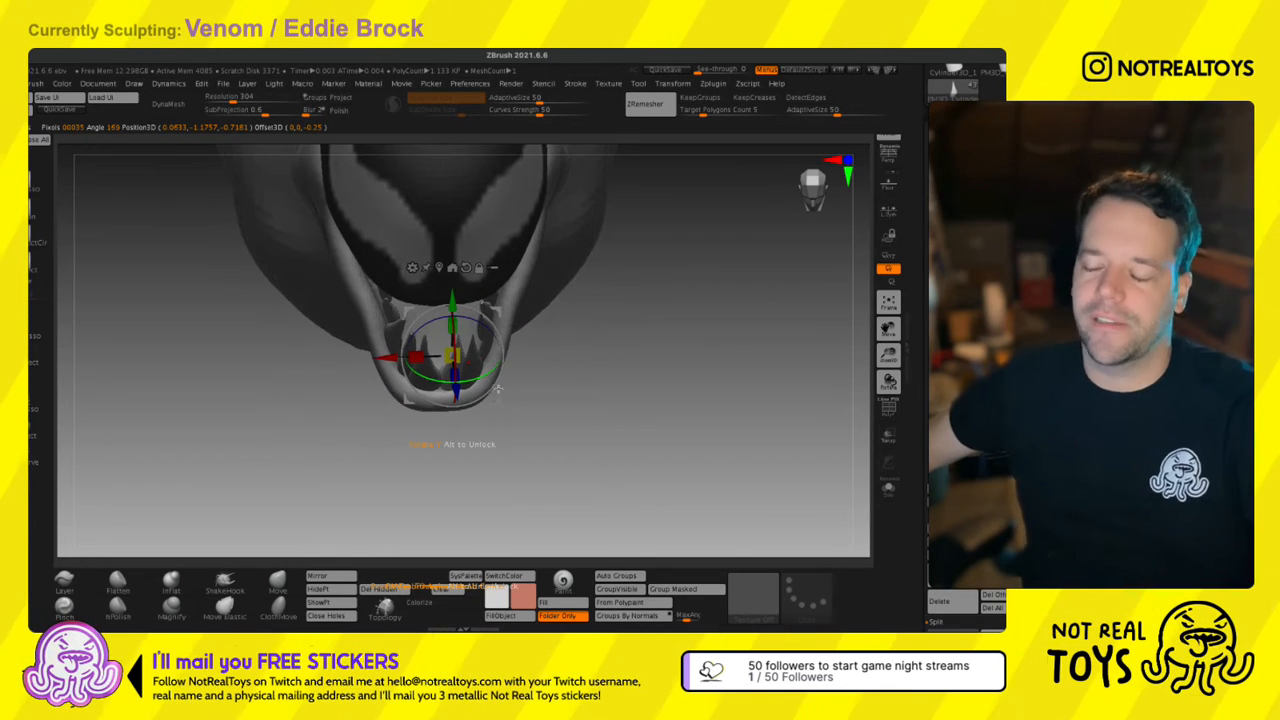
left_click_drag(491, 397, 472, 425)
right_click_drag(473, 425, 501, 319)
mouse_move(493, 398)
right_mouse_down()
mouse_move(489, 322)
mouse_move(440, 357)
mouse_move(449, 406)
mouse_move(461, 356)
right_mouse_up()
key("q")
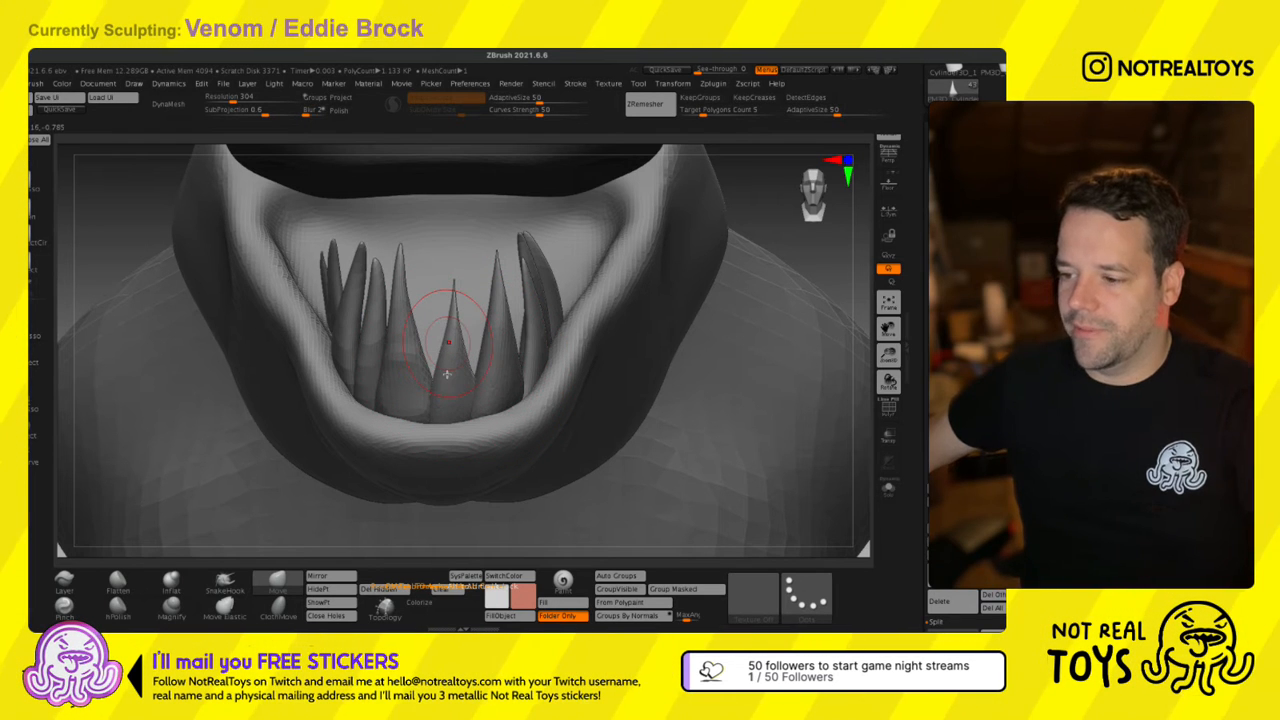
Reshape the added middle tooth with the Magnify and Move brushes, working from the front and side.
left_click(171, 582)
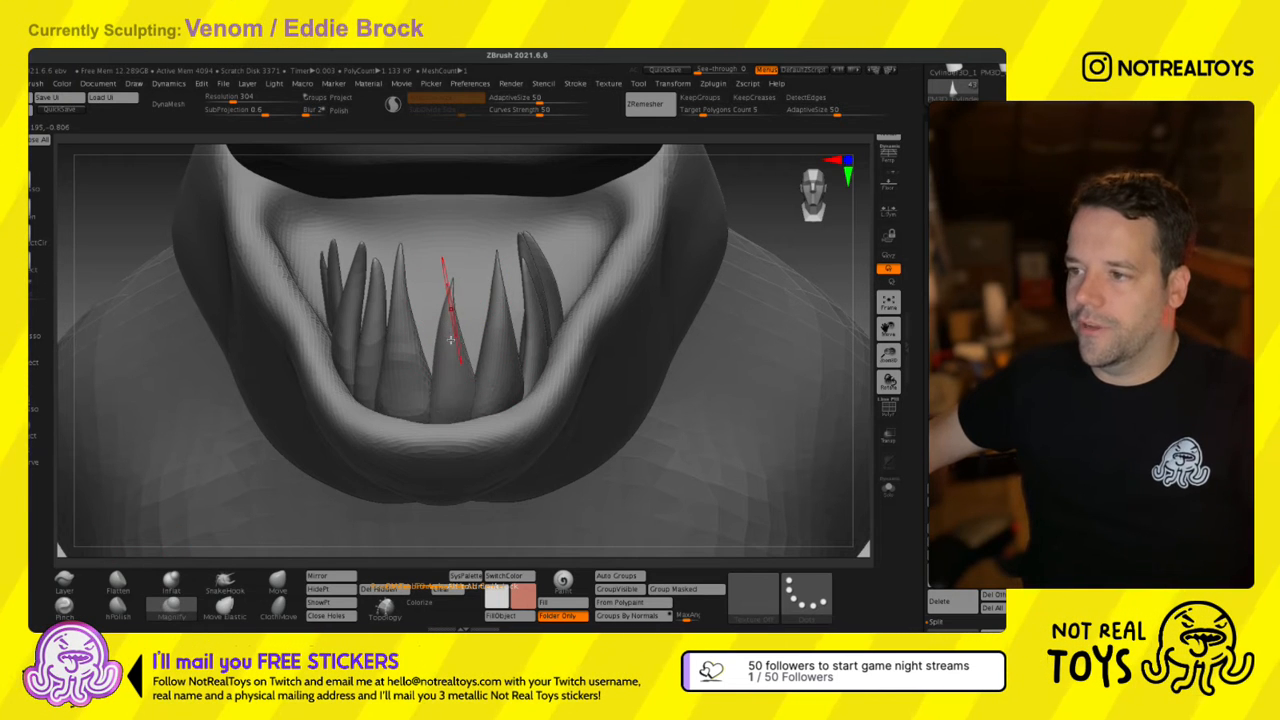
right_click_drag(449, 379, 398, 374)
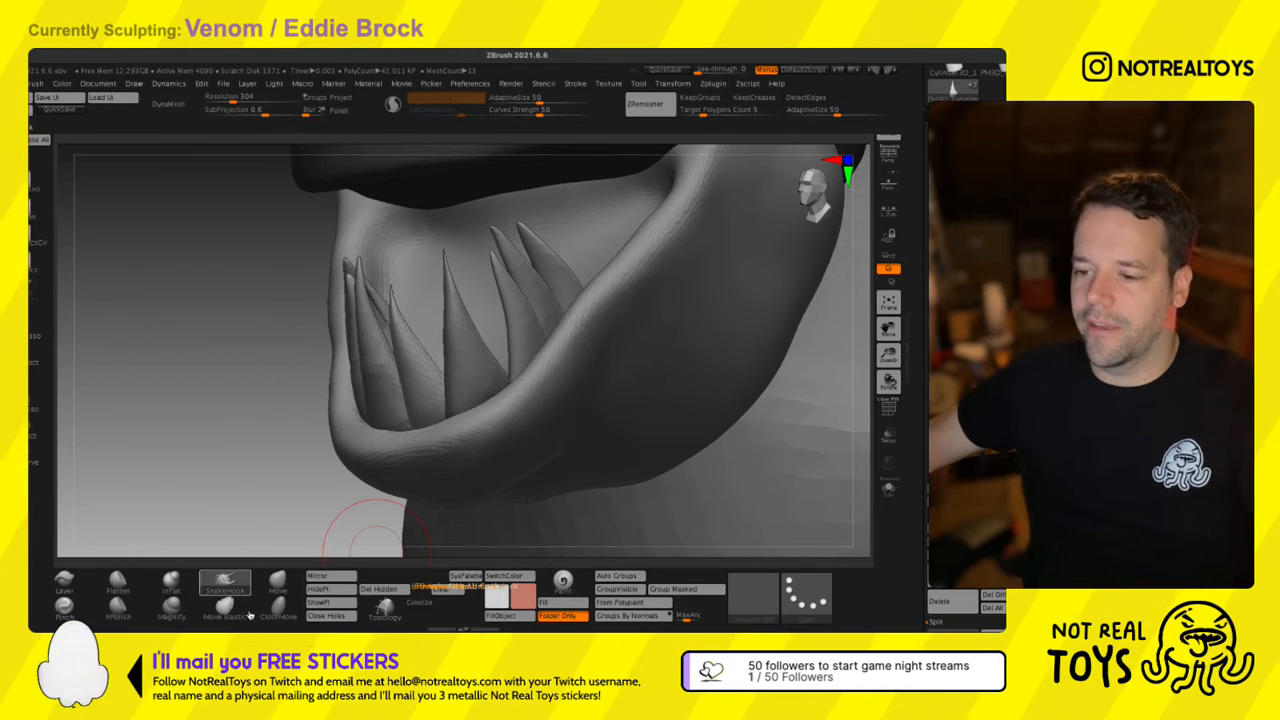
left_click(277, 583)
mouse_move(300, 290)
right_mouse_down("ctrl")
mouse_move(306, 389)
mouse_move(366, 420)
mouse_move(362, 301)
right_mouse_up("ctrl")
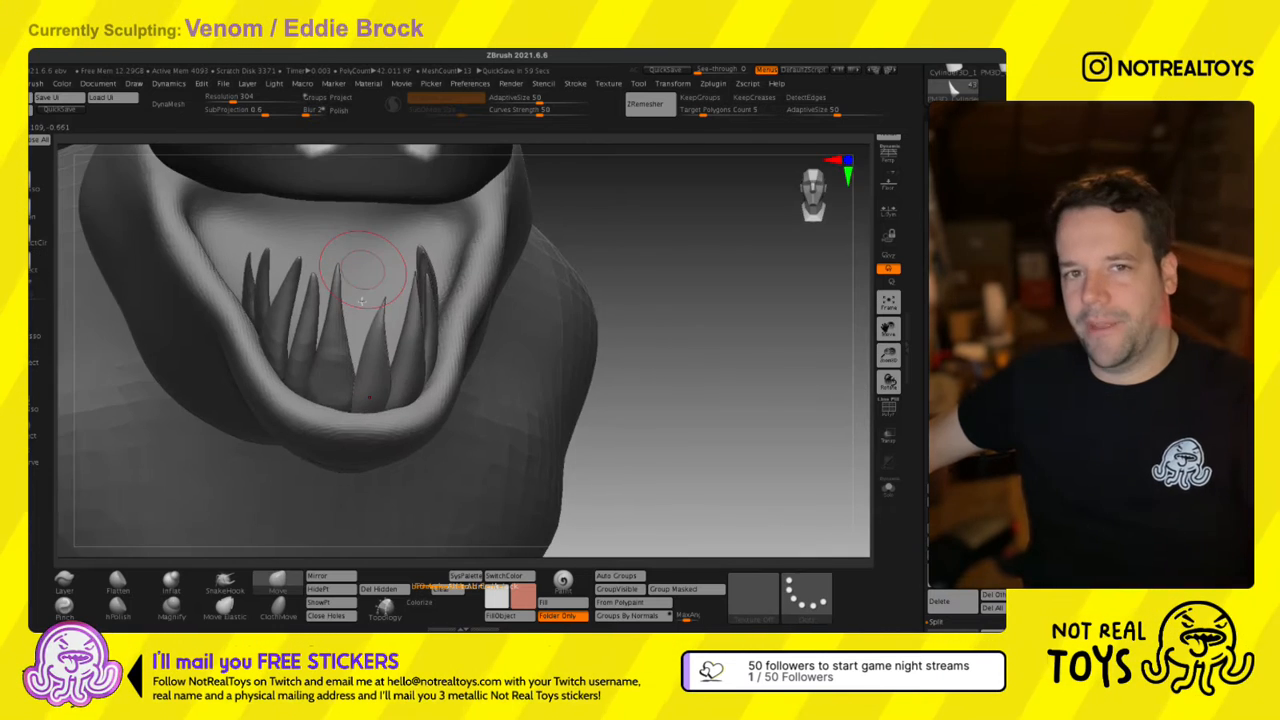
right_click_drag(372, 348, 514, 316)
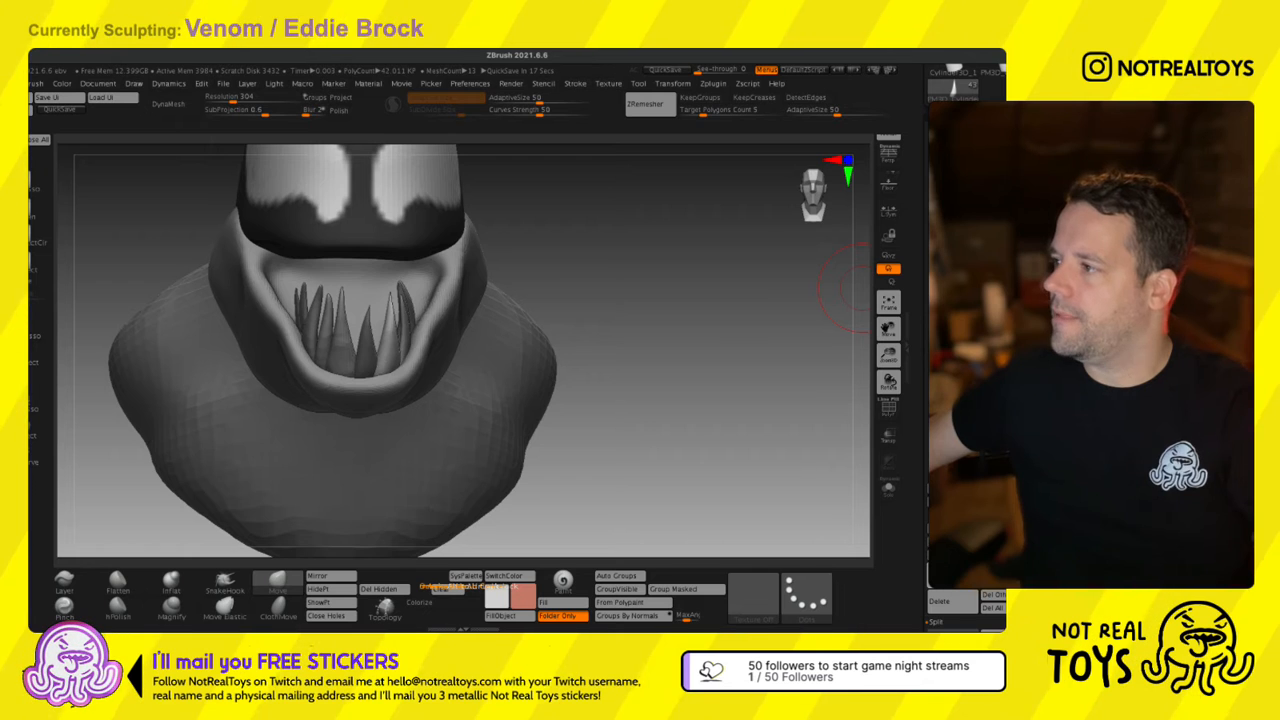
Select the middle front tooth's subtool and refine its shape with the Move brush.
right_click_drag(503, 380, 377, 404)
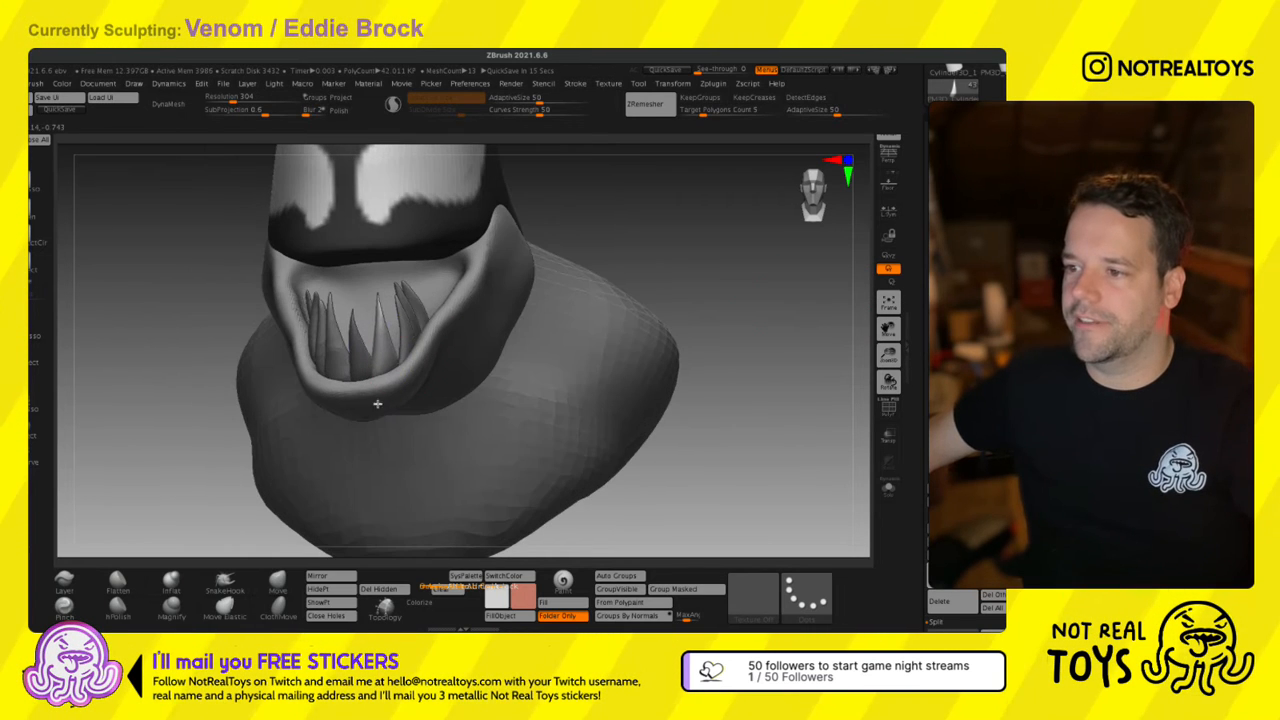
key("b")
key("m")
key("v")
key("shift")
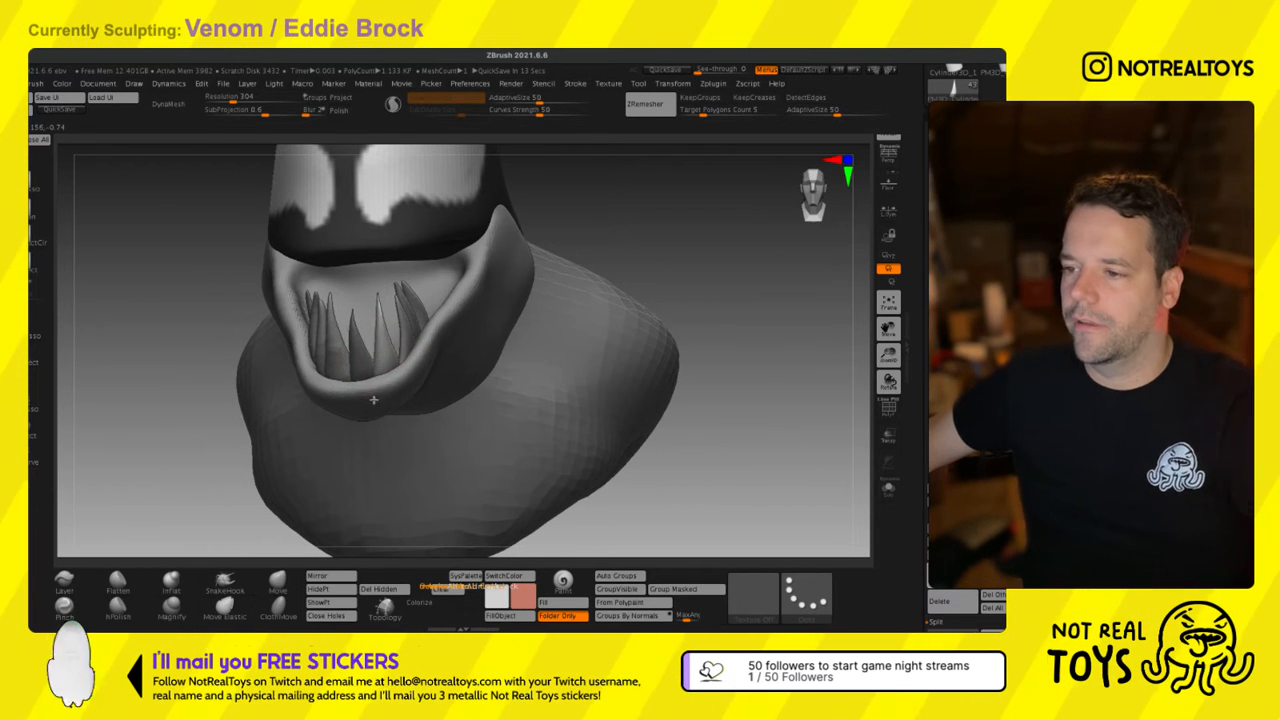
left_click(376, 346, "alt")
mouse_move(376, 346)
right_mouse_down("ctrl")
mouse_move(345, 400)
mouse_move(371, 426)
mouse_move(359, 441)
right_mouse_up("ctrl")
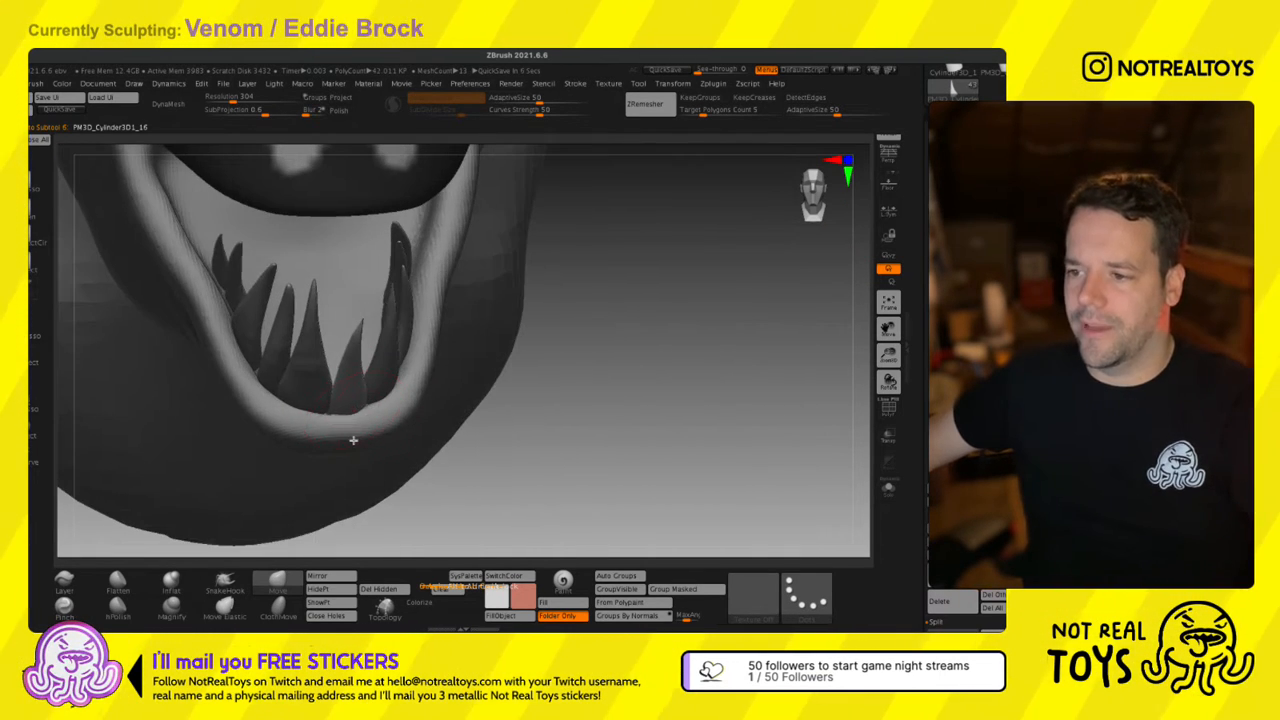
Select the teeth along the character's left jaw one by one and adjust their curves with the Move brush from below.
left_click(401, 285, "alt")
right_click_drag(385, 366, 270, 352)
mouse_move(400, 338)
right_mouse_down()
mouse_move(438, 323)
mouse_move(440, 343)
right_mouse_up()
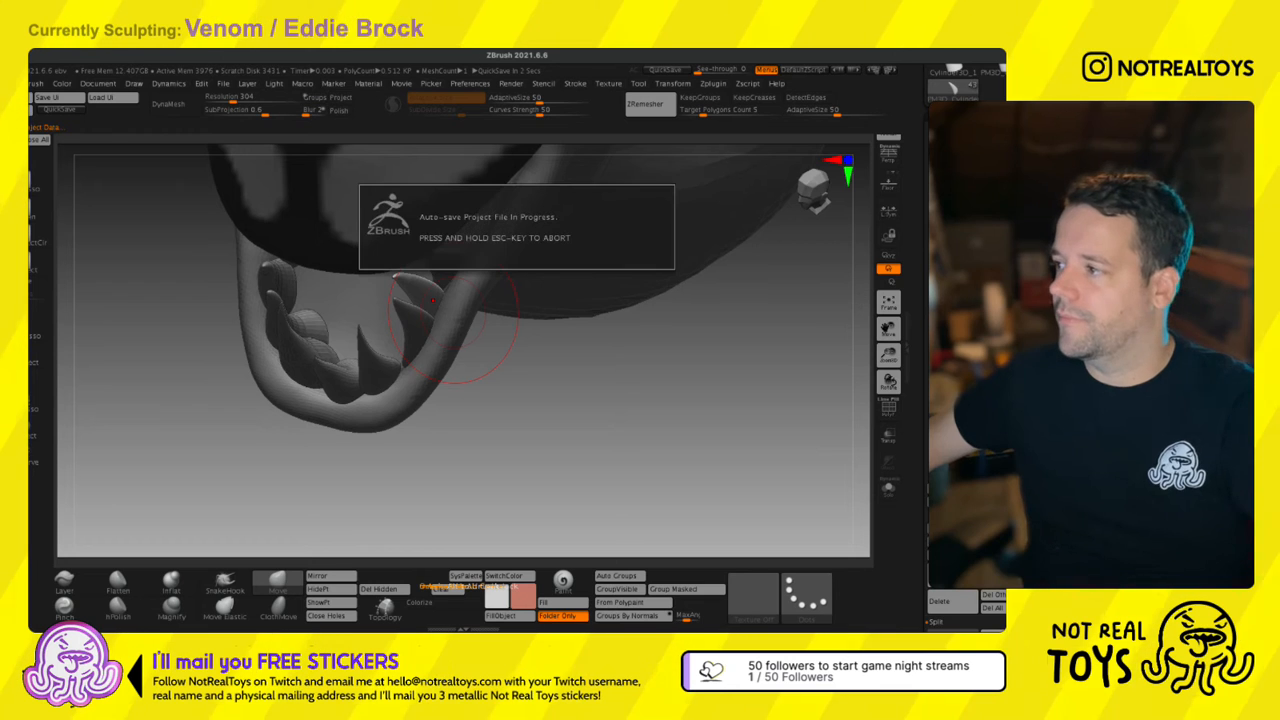
left_click(420, 318, "alt")
right_click_drag(737, 346, 600, 348)
right_click_drag(310, 345, 424, 347)
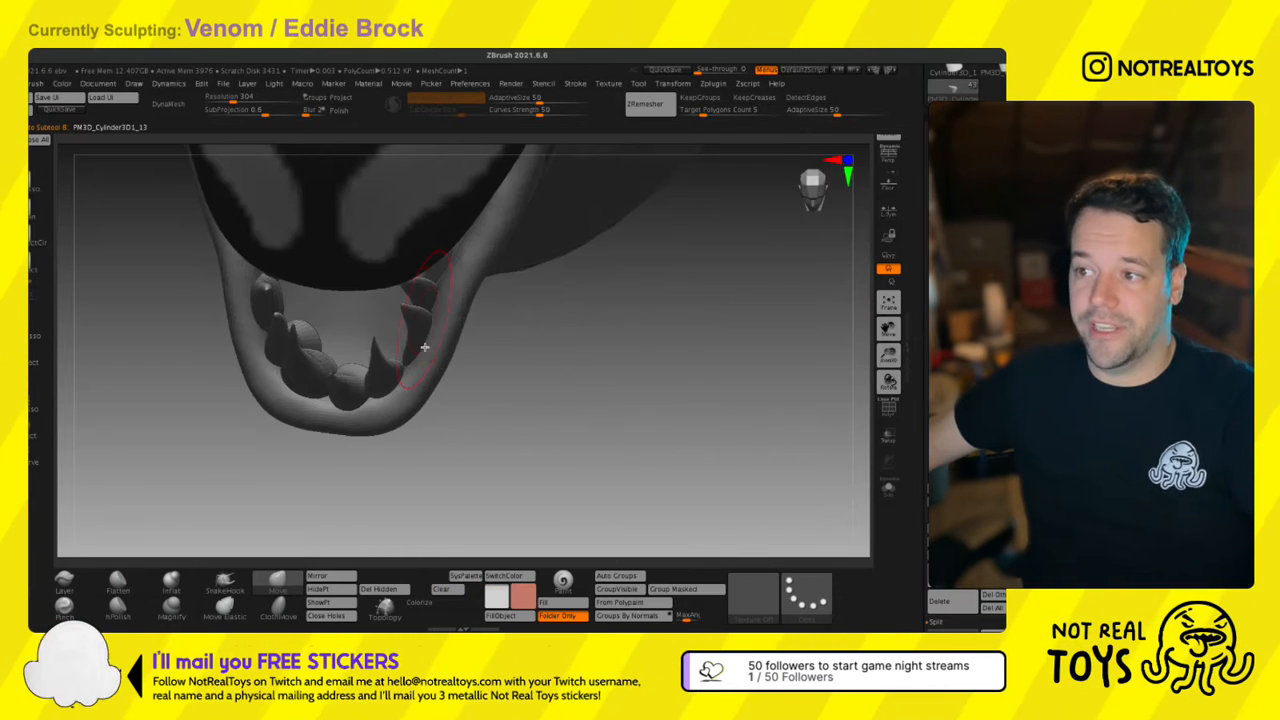
key("s")
mouse_move(510, 312)
right_mouse_down()
mouse_move(425, 290)
mouse_move(425, 252)
right_mouse_up()
mouse_move(437, 295)
right_mouse_down()
mouse_move(466, 280)
mouse_move(446, 297)
right_mouse_up()
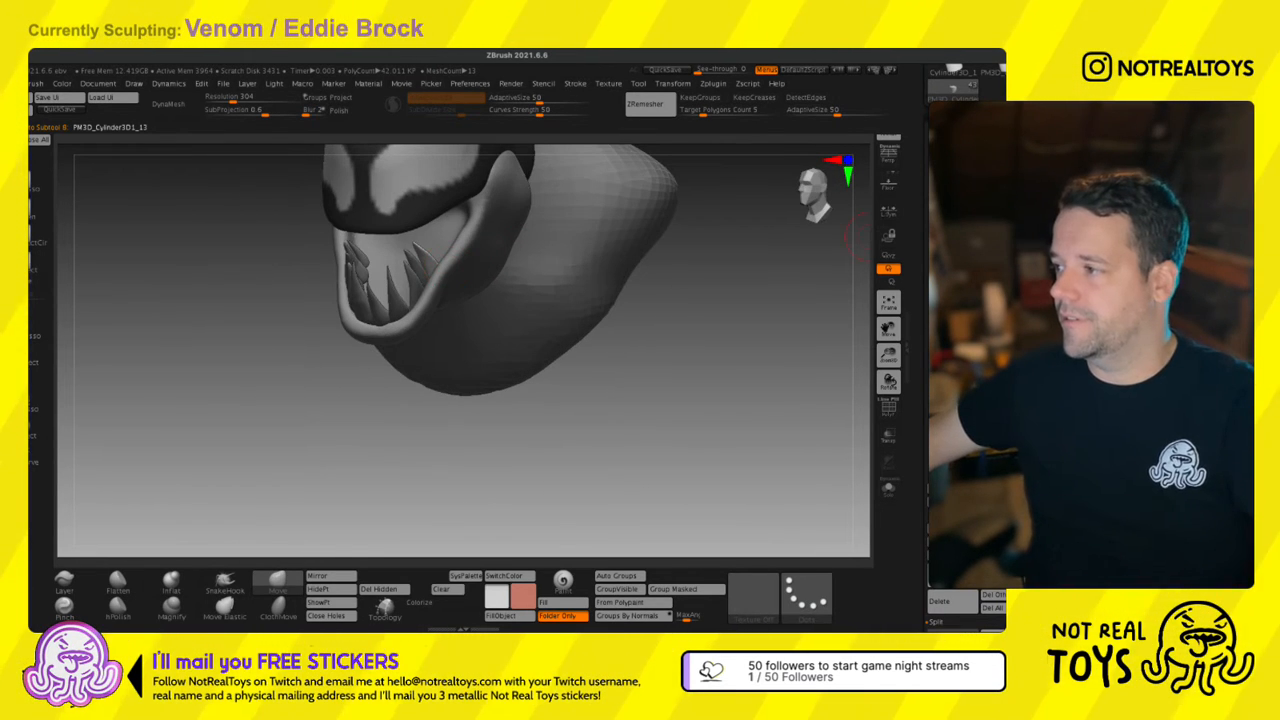
Select the large tooth left of the character's middle tooth and adjust it with a resized Move brush.
mouse_move(559, 313)
right_mouse_down()
mouse_move(486, 289)
mouse_move(430, 318)
right_mouse_up()
mouse_move(430, 318)
right_mouse_down("ctrl")
mouse_move(397, 374)
mouse_move(385, 340)
mouse_move(417, 352)
right_mouse_up("ctrl")
left_click(405, 300, "alt")
key("s")
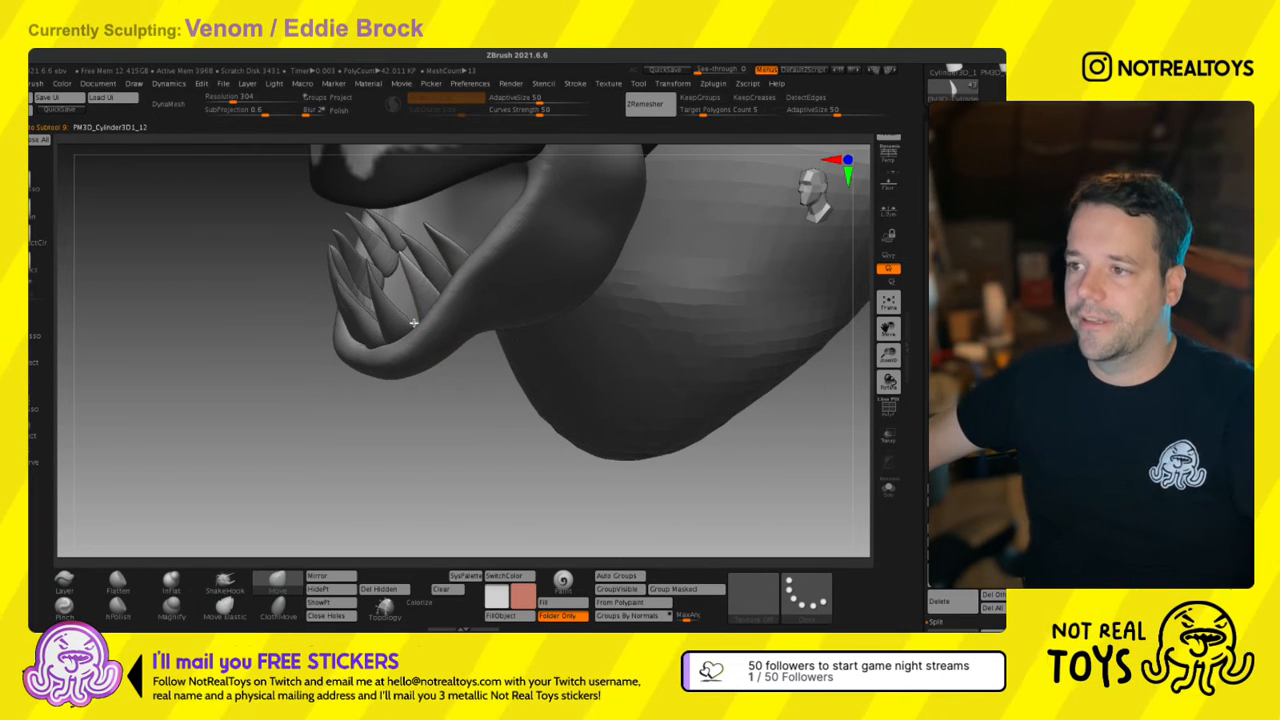
right_click_drag(406, 302, 398, 362)
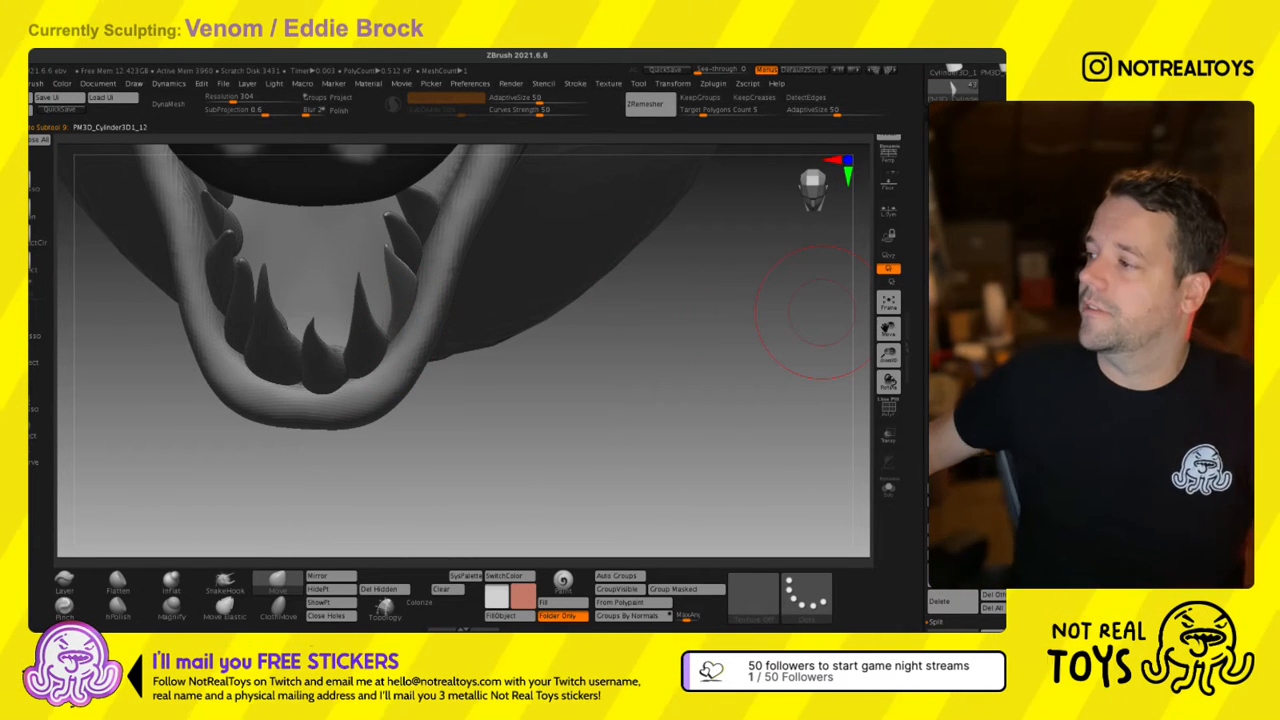
Select the teeth along the character's right jaw in turn and reshape them with the Move brush and gizmo.
left_click(368, 345, "alt")
right_click_drag(428, 408, 504, 437, "alt")
right_click_drag(308, 402, 920, 374)
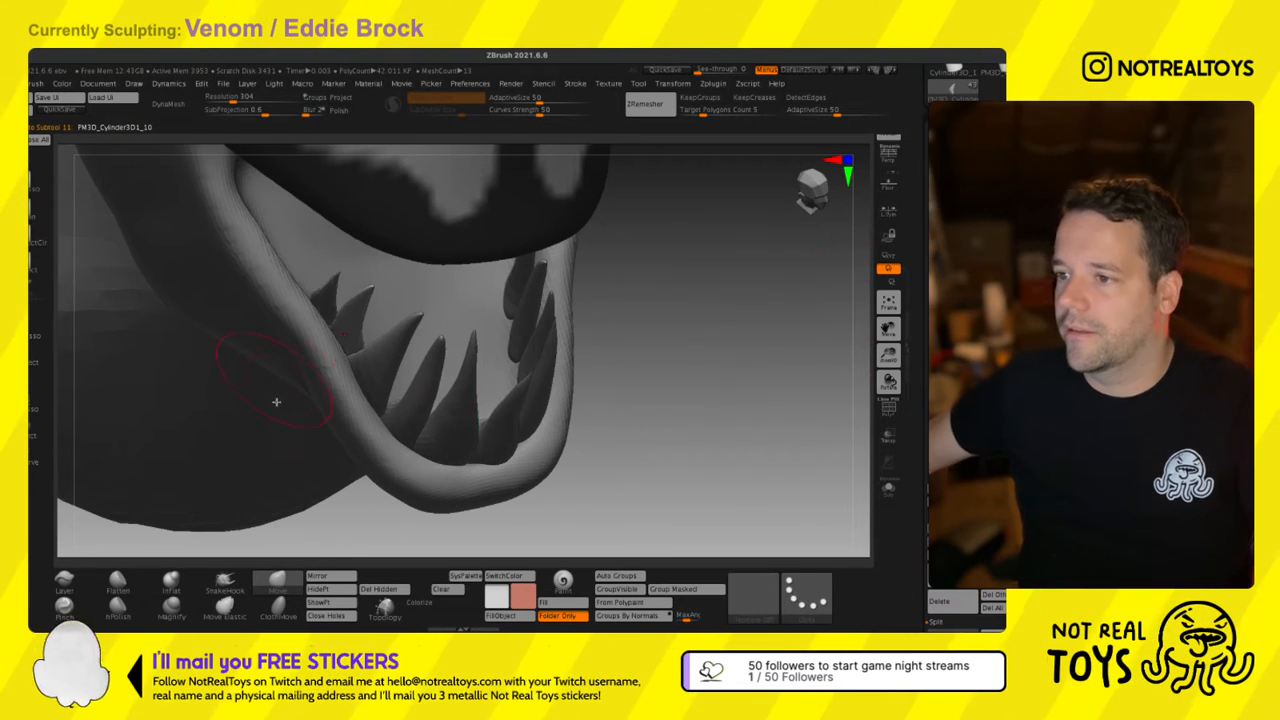
mouse_move(715, 330)
right_mouse_down()
mouse_move(360, 360)
mouse_move(491, 356)
mouse_move(520, 368)
right_mouse_up()
key("q")
key("s")
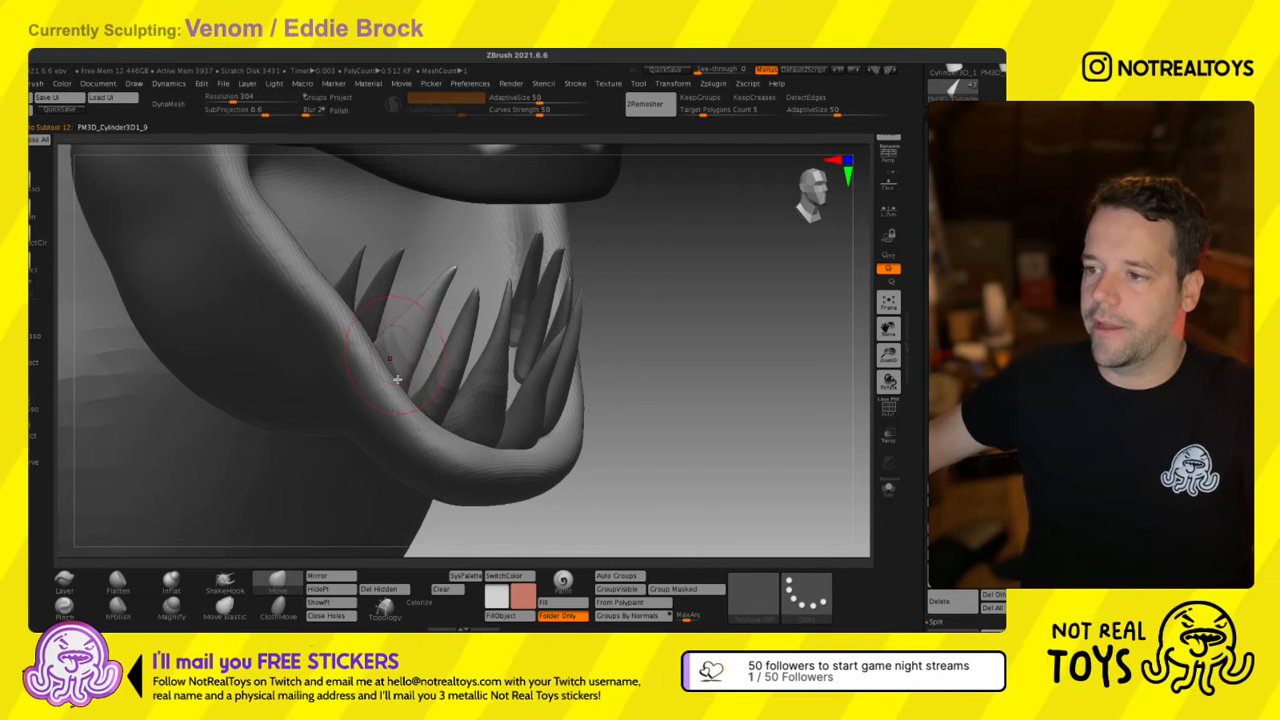
key("w")
key("q")
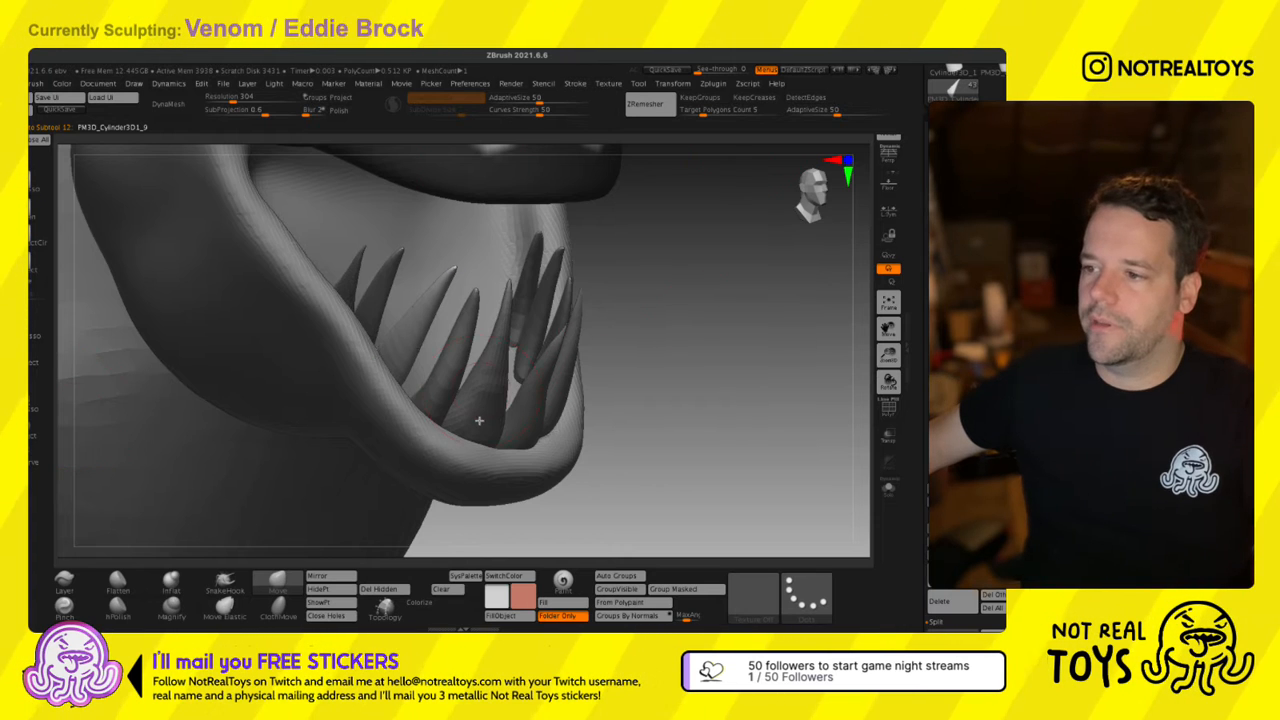
Examine the curves and spacing of the lower-jaw teeth from the side, front and above.
right_click_drag(479, 421, 721, 367)
key("alt+Down")
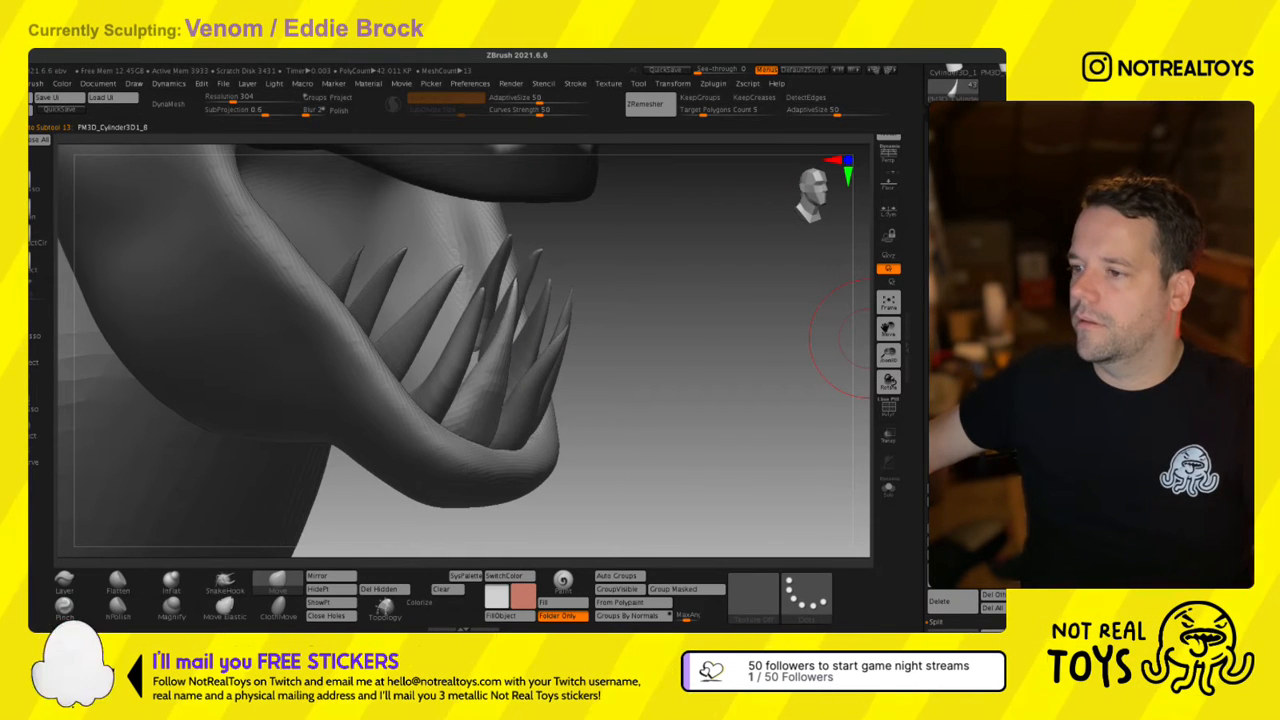
right_click_drag(736, 438, 480, 423)
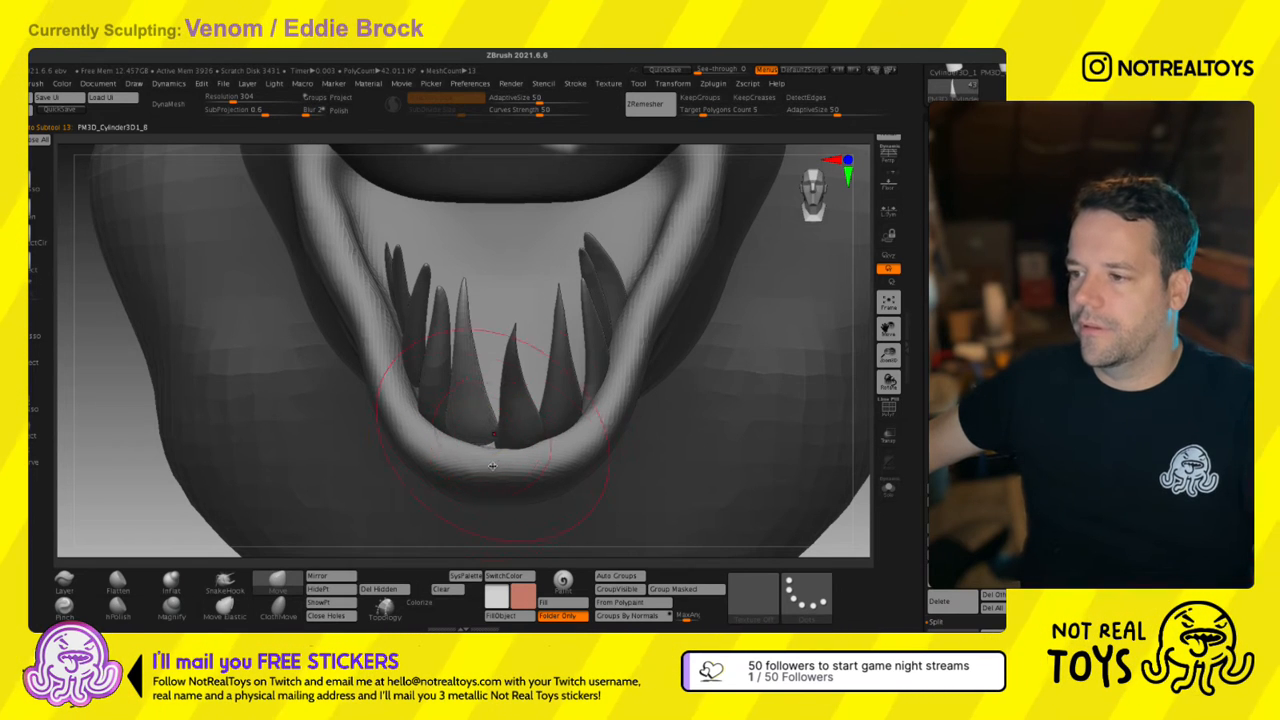
right_click_drag(482, 442, 480, 471)
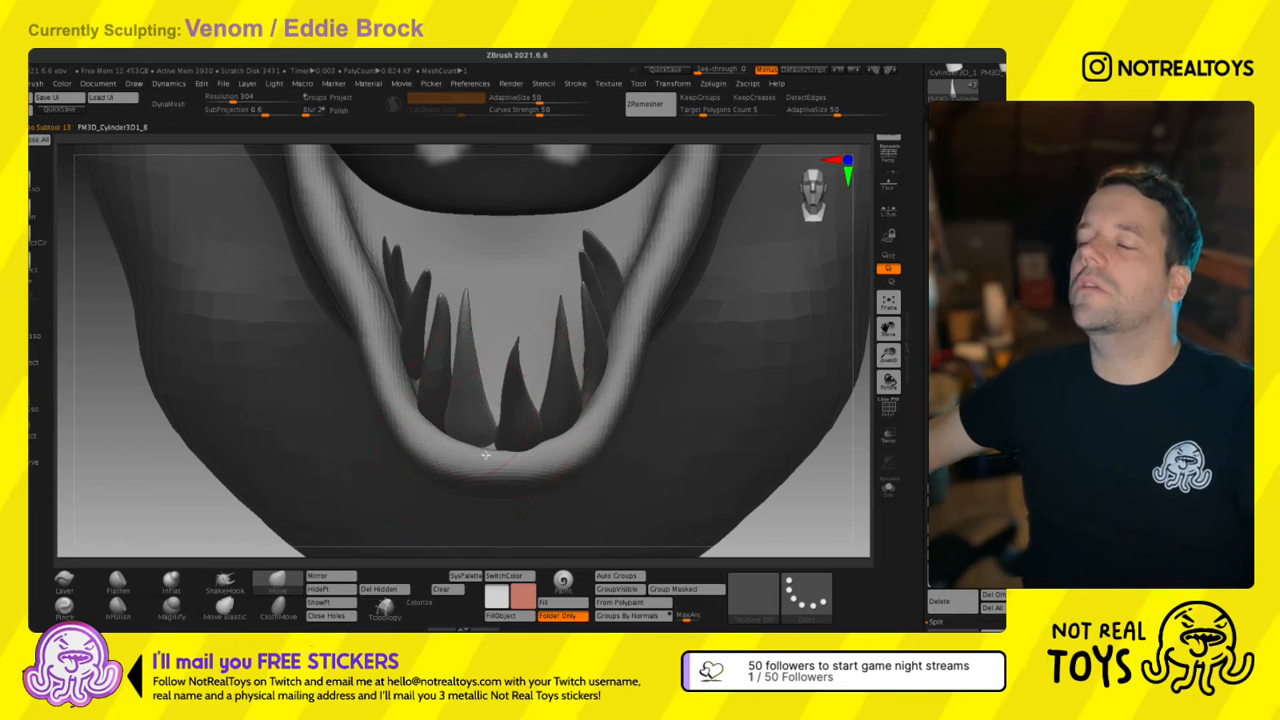
mouse_move(485, 455)
right_mouse_down()
mouse_move(530, 440)
mouse_move(480, 465)
mouse_move(494, 457)
mouse_move(480, 452)
right_mouse_up()
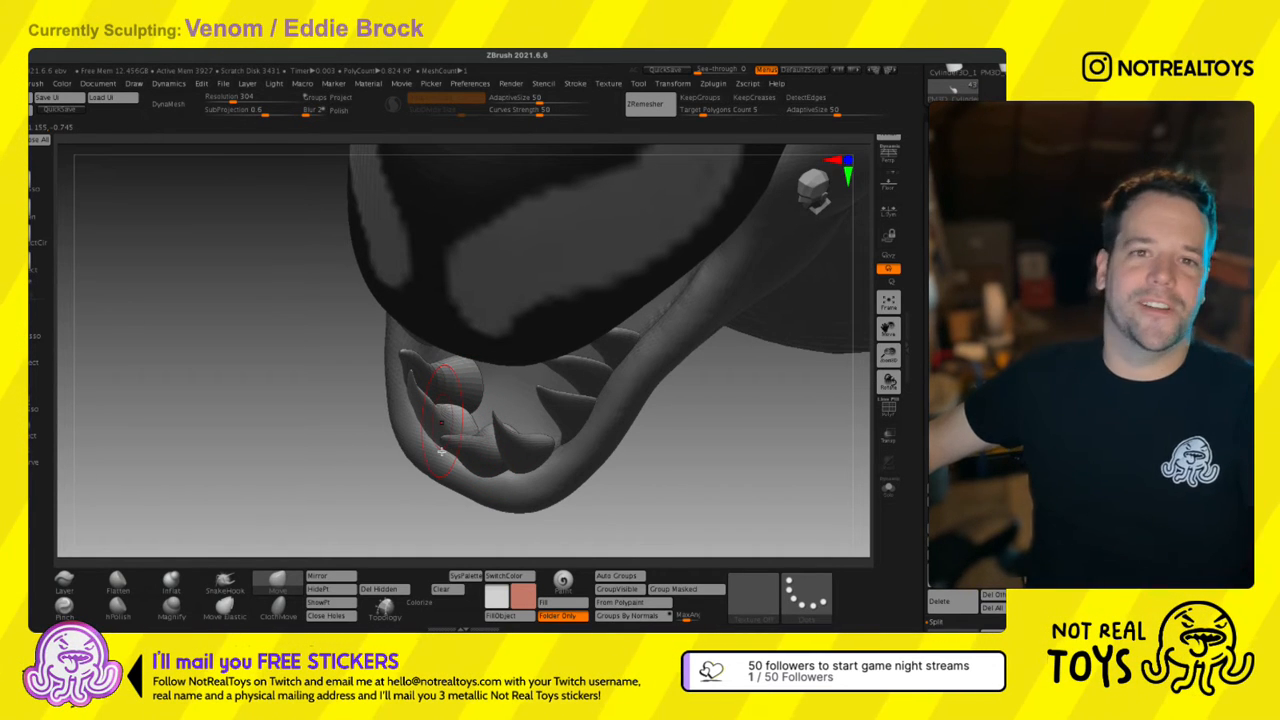
right_click_drag(441, 452, 565, 387)
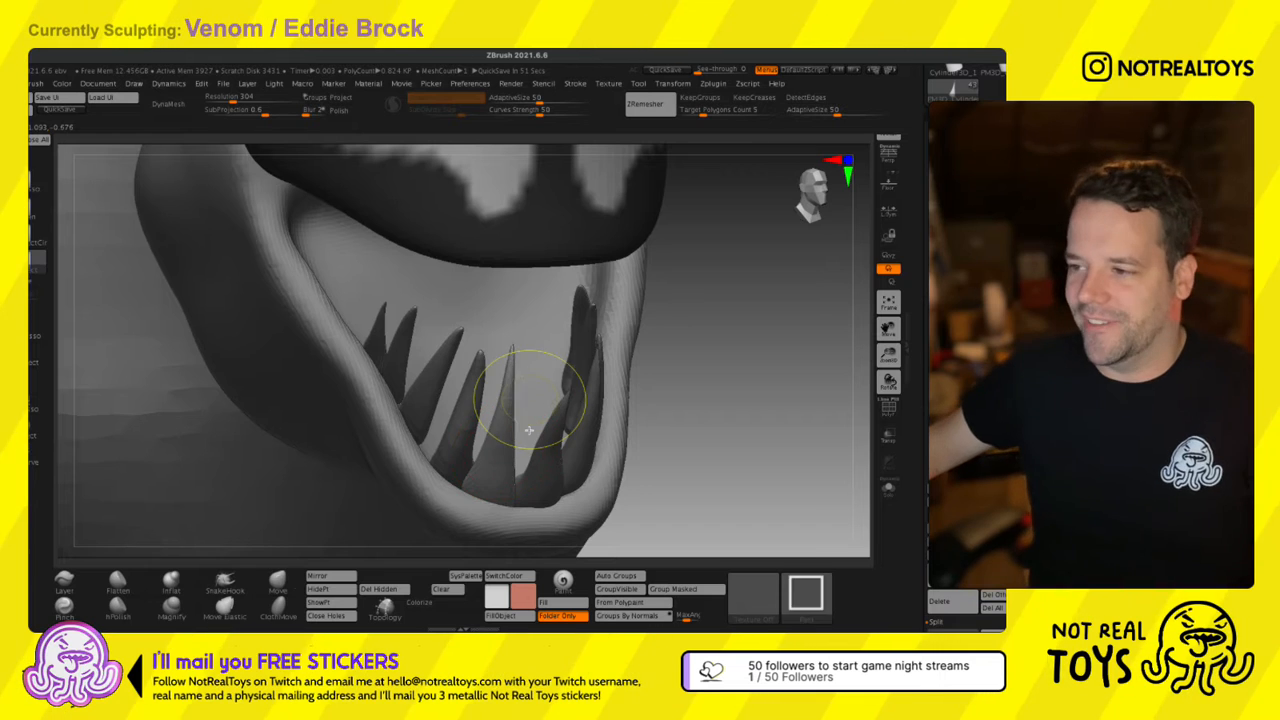
Examine the lower teeth close up and against the whole head from several angles, with the interface temporarily hidden.
mouse_move(529, 410)
right_mouse_down()
mouse_move(515, 412)
mouse_move(543, 397)
mouse_move(504, 438)
mouse_move(514, 446)
mouse_move(426, 471)
right_mouse_up()
key("Tab")
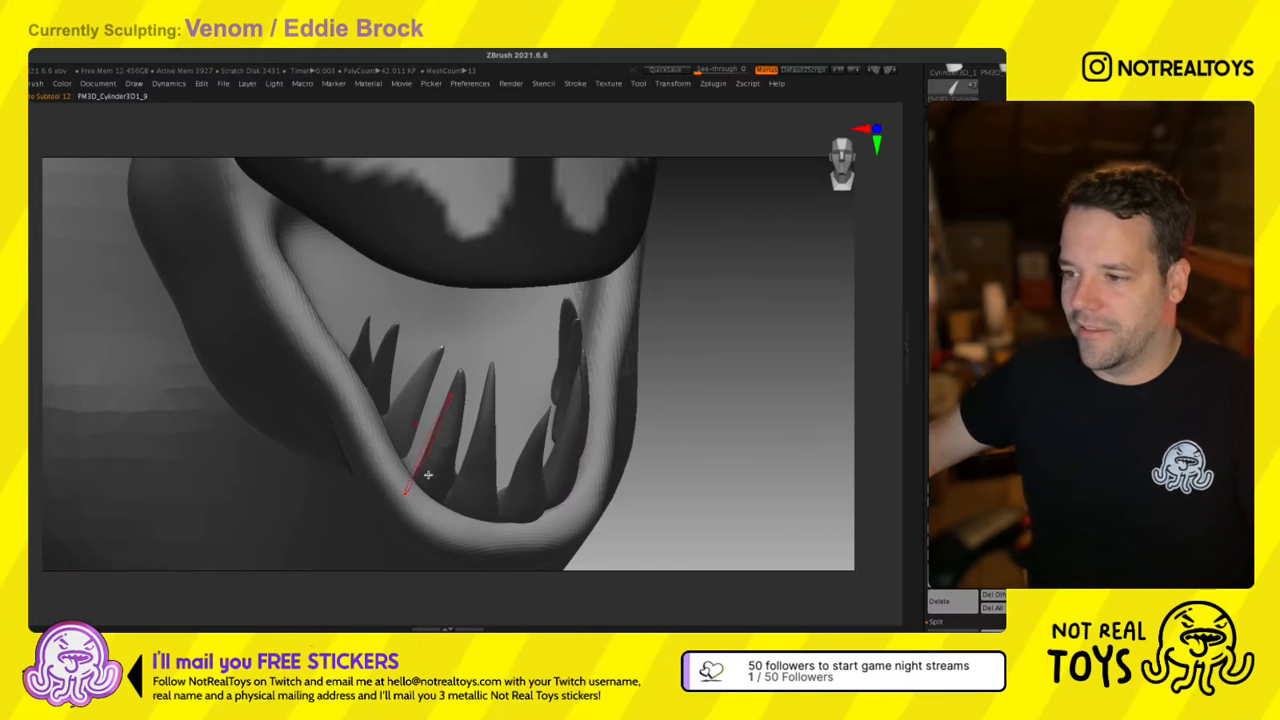
key("s")
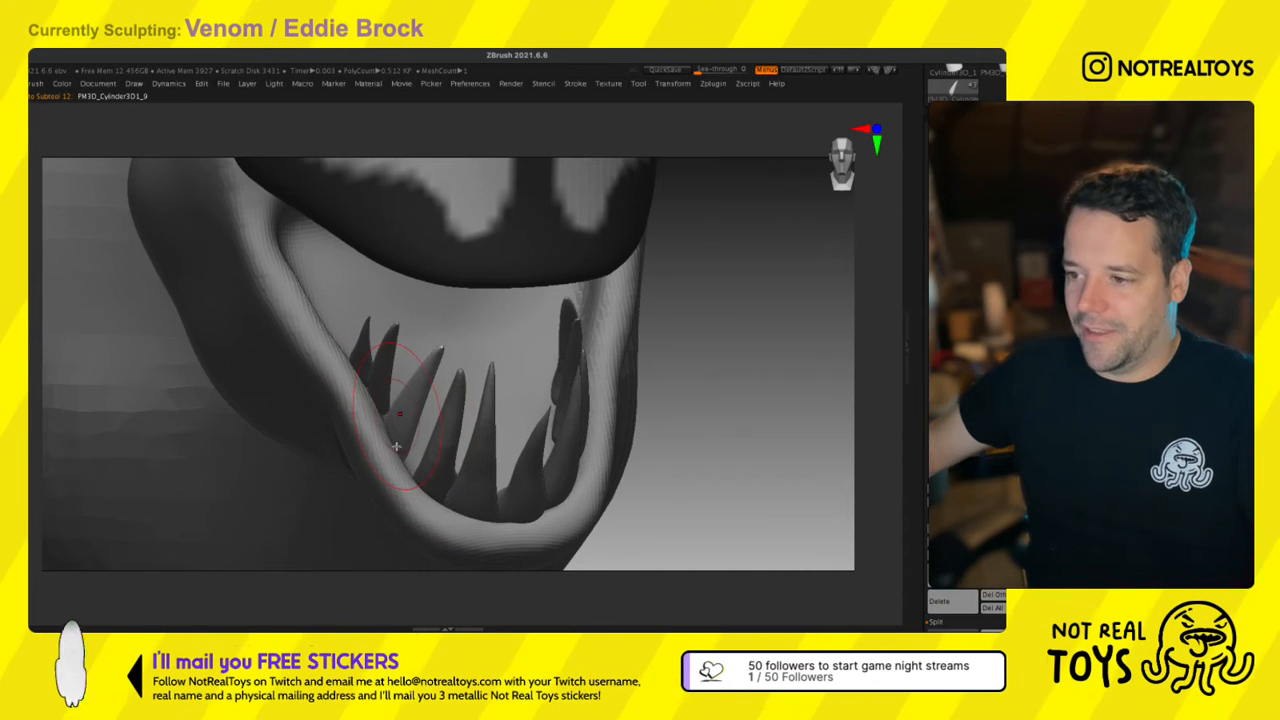
mouse_move(384, 459)
right_mouse_down()
mouse_move(424, 416)
mouse_move(402, 420)
mouse_move(458, 471)
mouse_move(523, 449)
mouse_move(531, 304)
mouse_move(571, 371)
mouse_move(491, 511)
mouse_move(545, 458)
right_mouse_up()
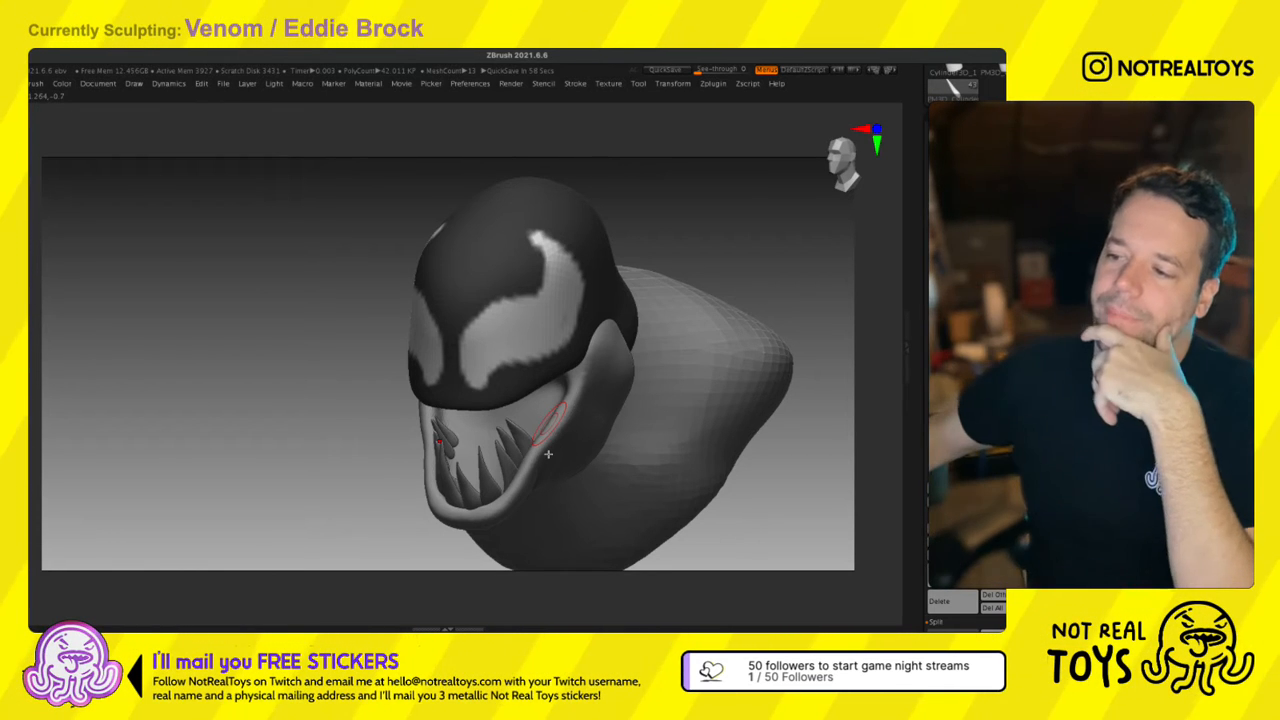
right_click_drag(540, 469, 480, 517)
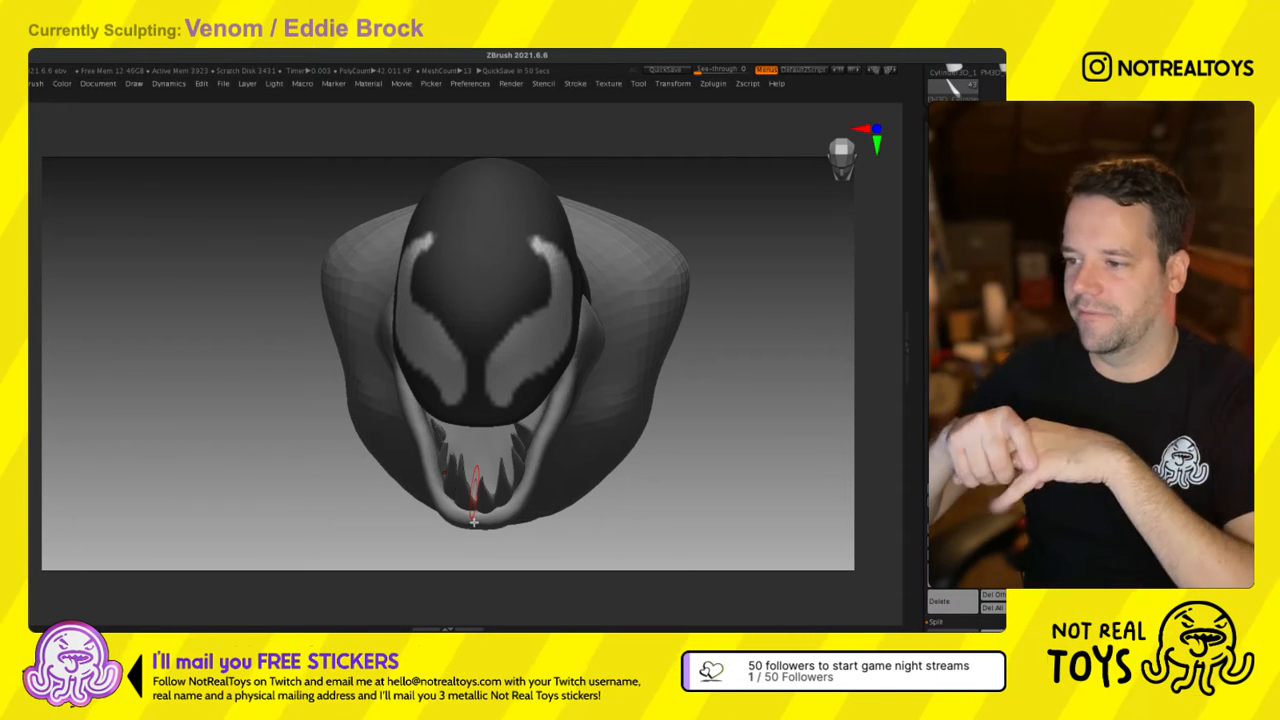
right_click_drag(480, 518, 520, 358)
key("Tab")
mouse_move(563, 394)
right_mouse_down()
mouse_move(500, 392)
mouse_move(523, 429)
mouse_move(519, 413)
right_mouse_up()
key("s")
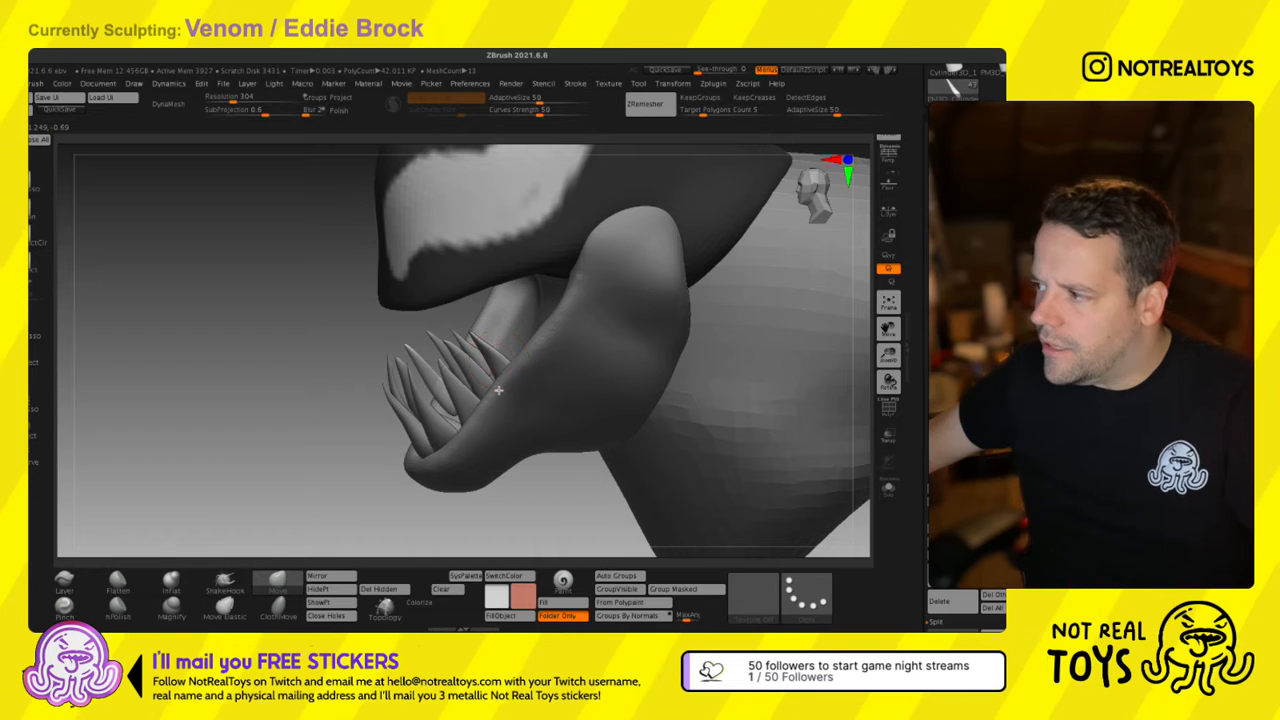
right_click_drag(498, 390, 524, 385)
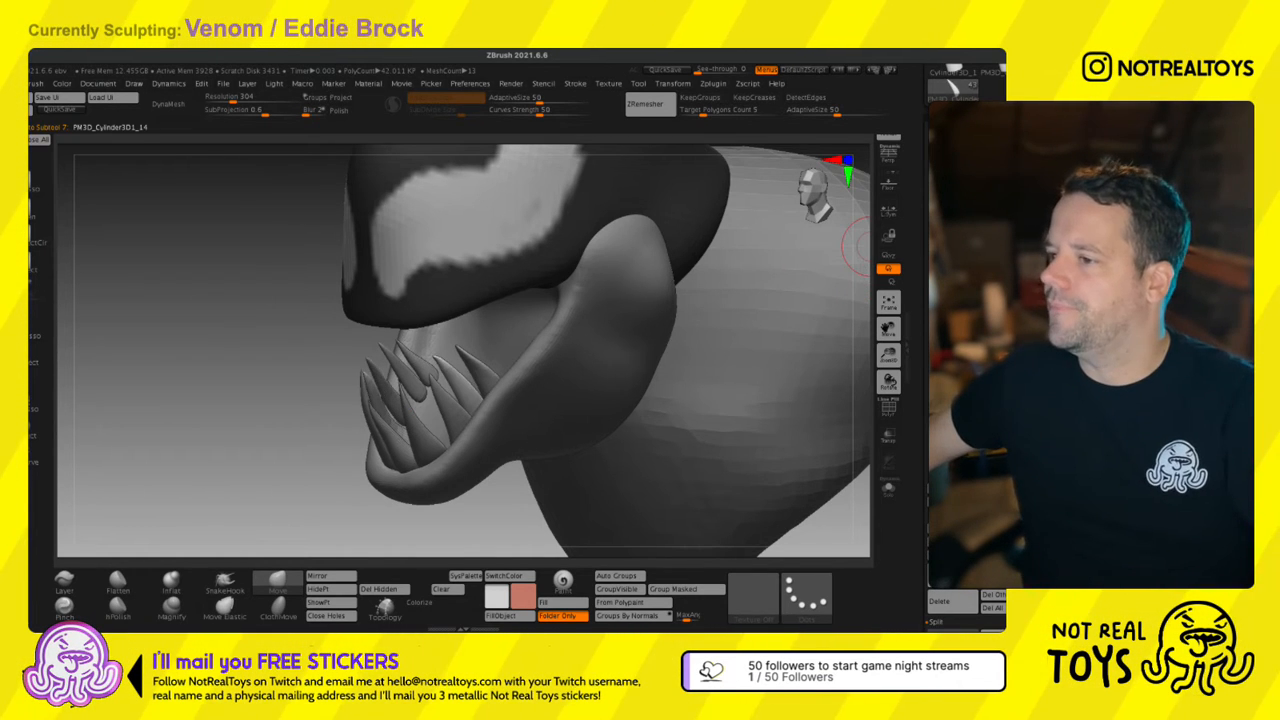
key("f")
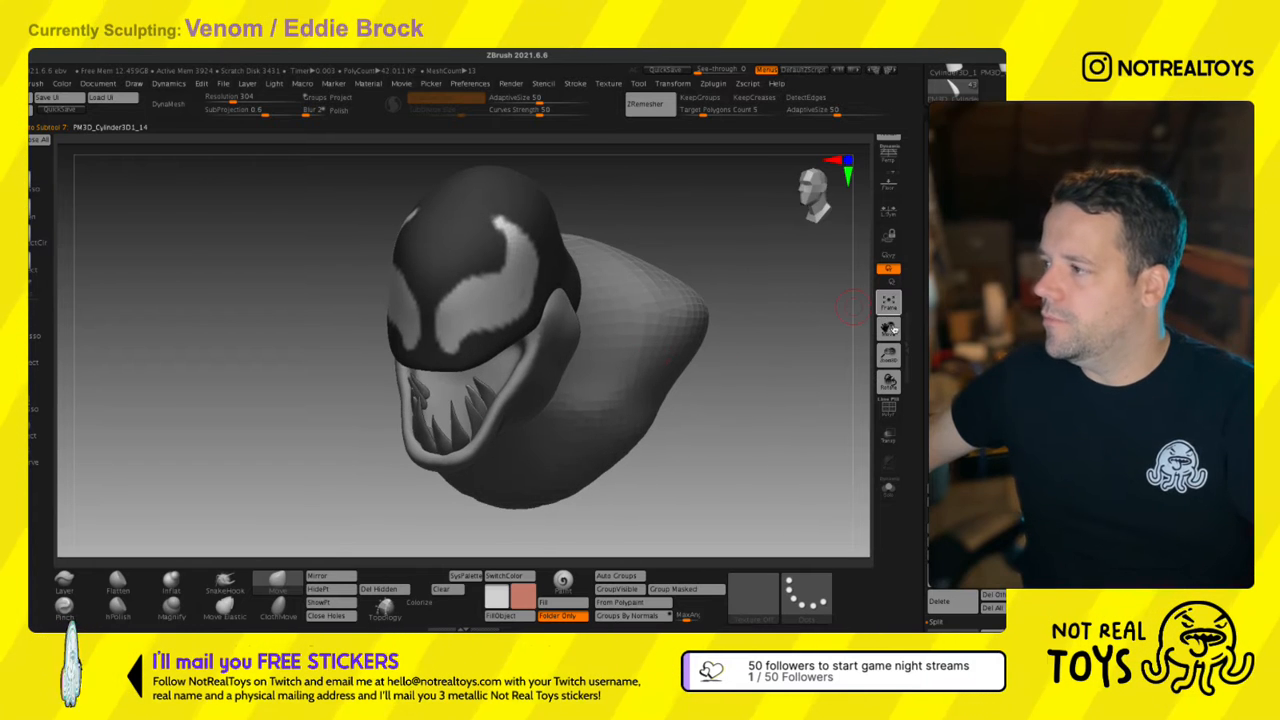
Duplicate a lower tooth's subtool and move the copy along the character's left jaw with the gizmo.
left_click(956, 360)
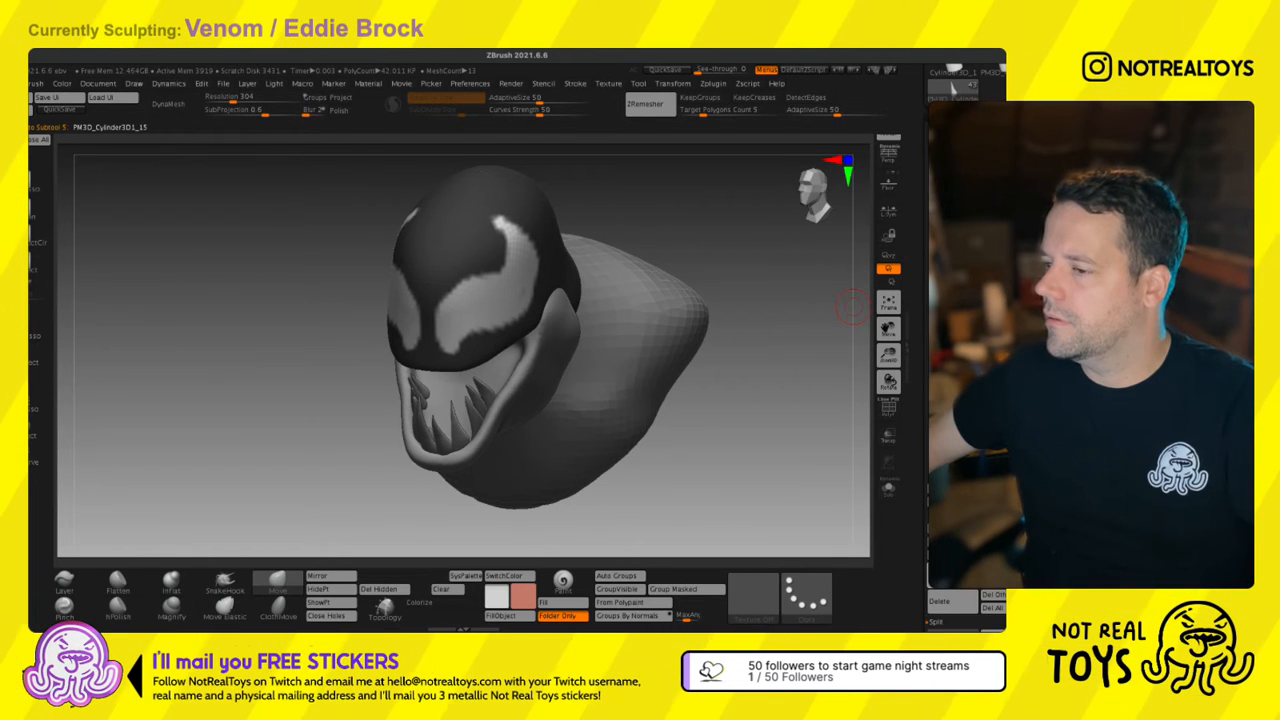
left_click_drag(810, 555, 508, 386)
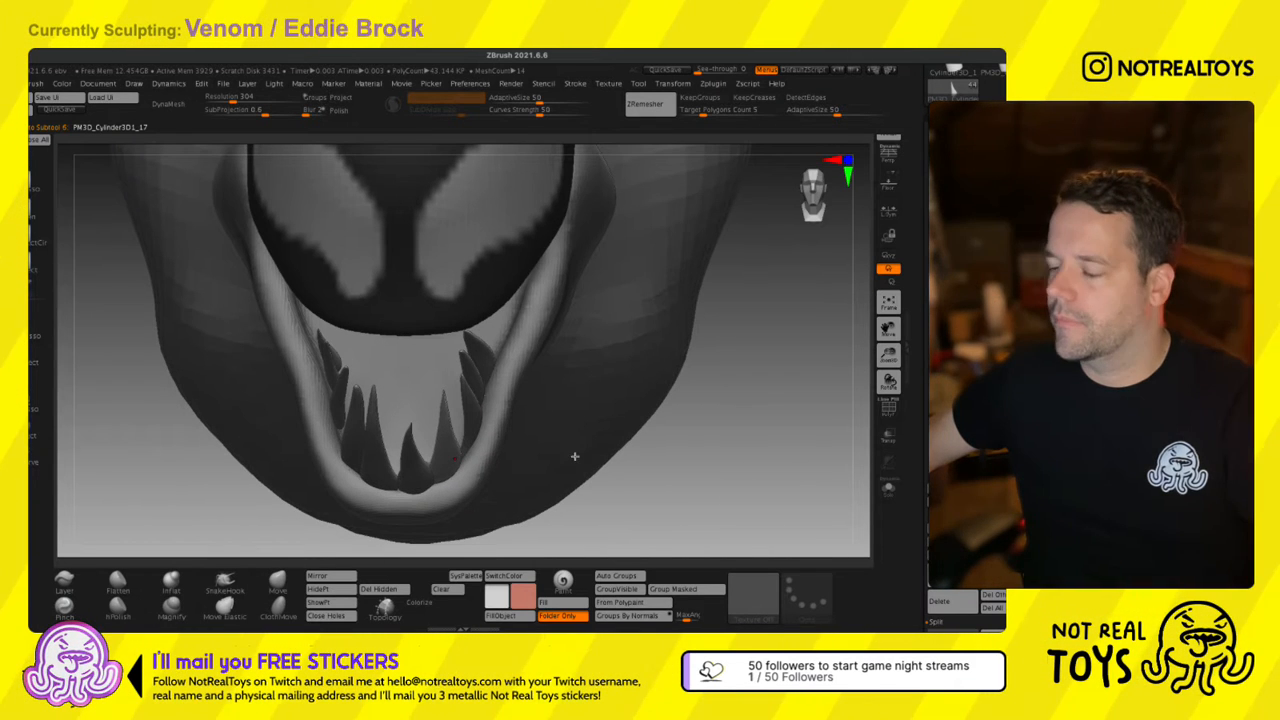
left_click_drag(396, 424, 561, 358)
key("w")
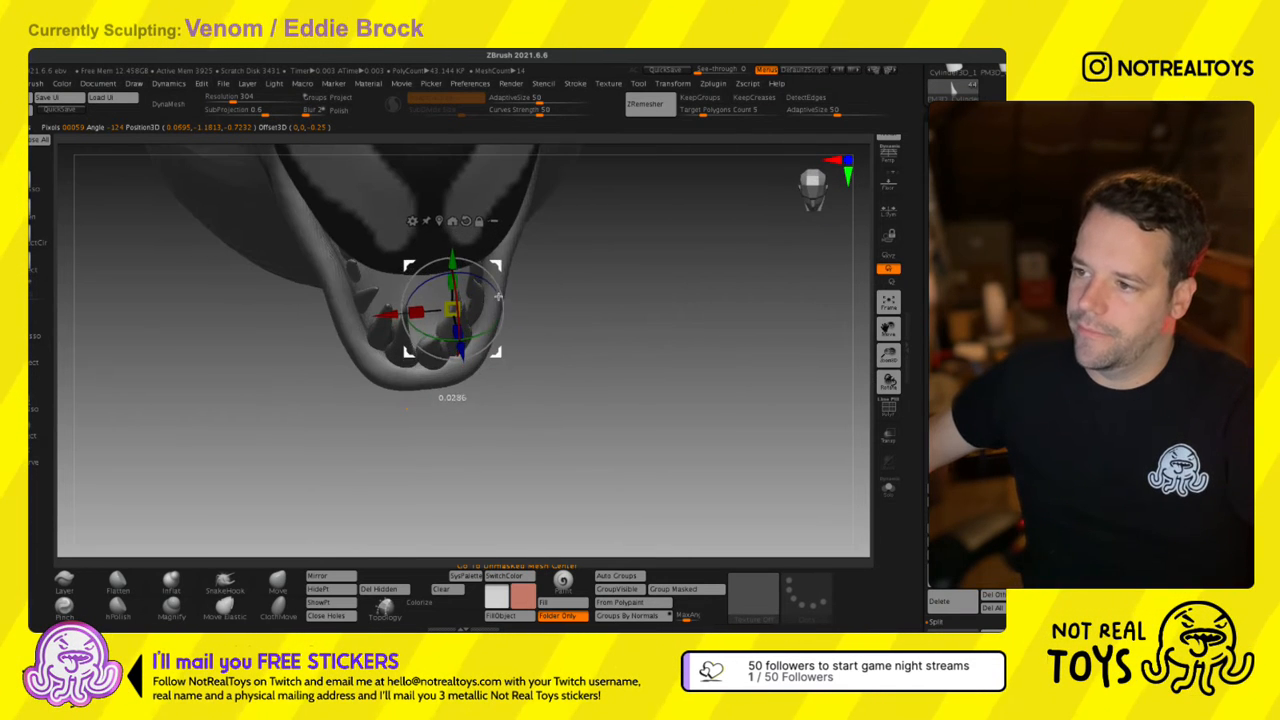
left_click_drag(508, 287, 474, 336)
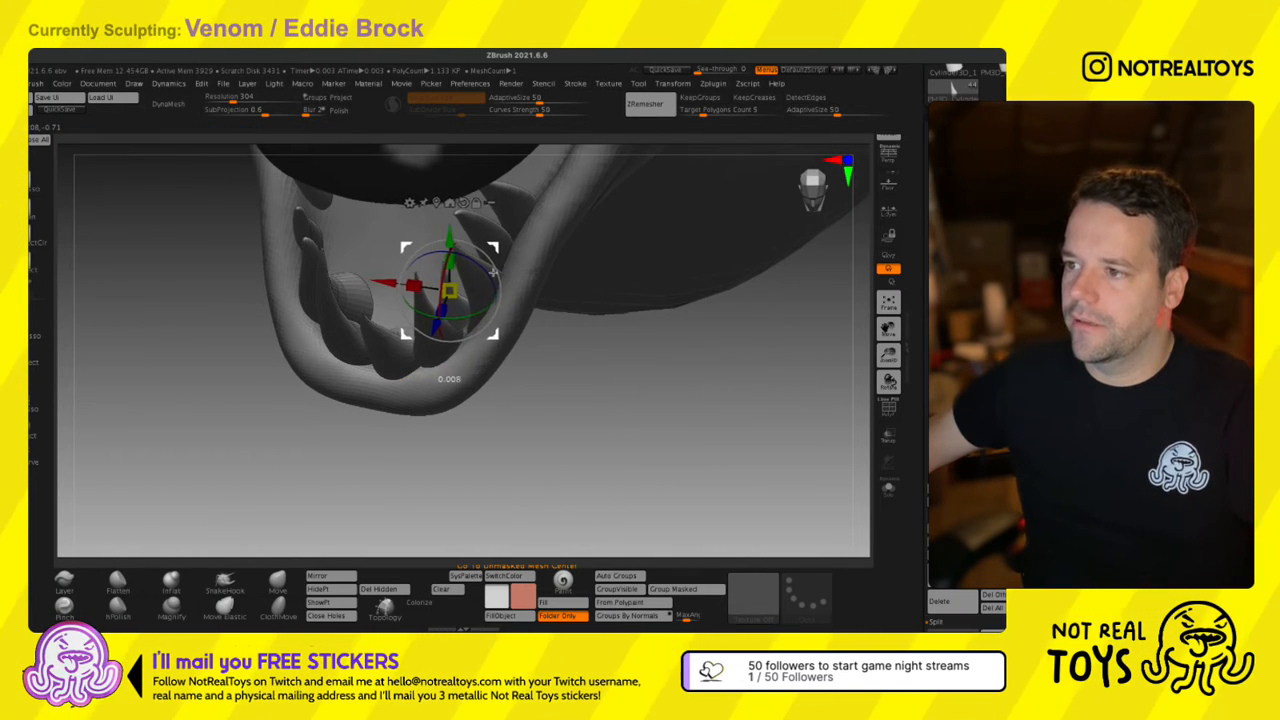
left_click_drag(493, 268, 519, 291)
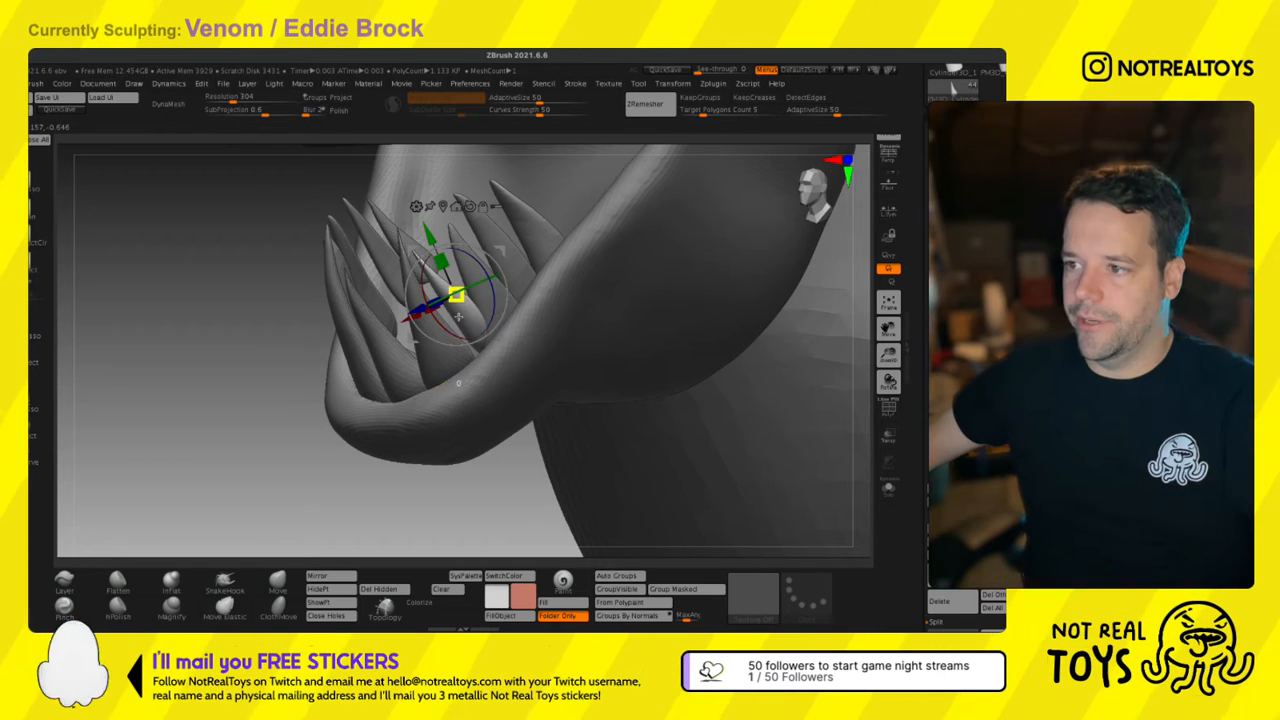
Pull the copied tooth out below the jaw, center the gizmo on its mesh and reorient it.
mouse_move(516, 353)
left_mouse_down()
mouse_move(531, 363)
mouse_move(485, 301)
mouse_move(498, 288)
mouse_move(469, 263)
mouse_move(256, 277)
mouse_move(176, 314)
mouse_move(136, 377)
mouse_move(232, 480)
left_mouse_up()
mouse_move(240, 475)
left_mouse_down("alt")
mouse_move(286, 377)
mouse_move(294, 394)
mouse_move(224, 471)
mouse_move(289, 441)
left_mouse_up("alt")
right_click_drag(289, 441, 250, 441)
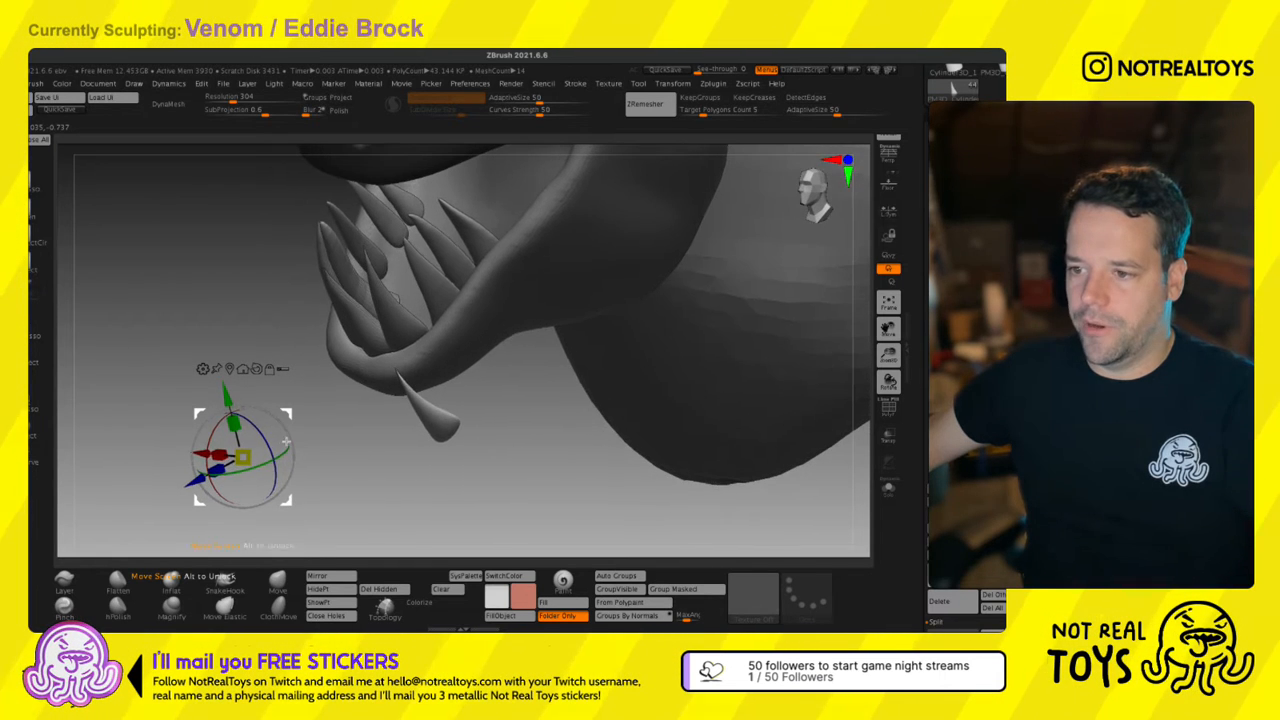
left_click_drag(291, 442, 699, 420)
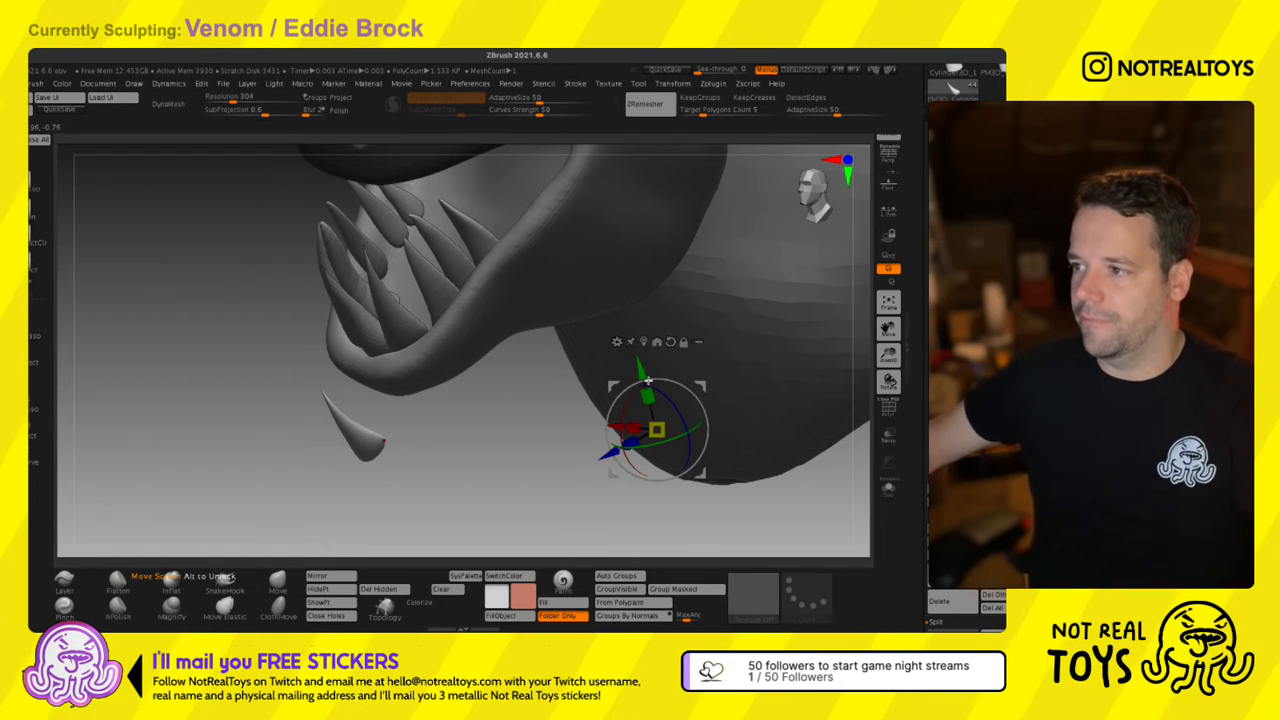
left_click(644, 343)
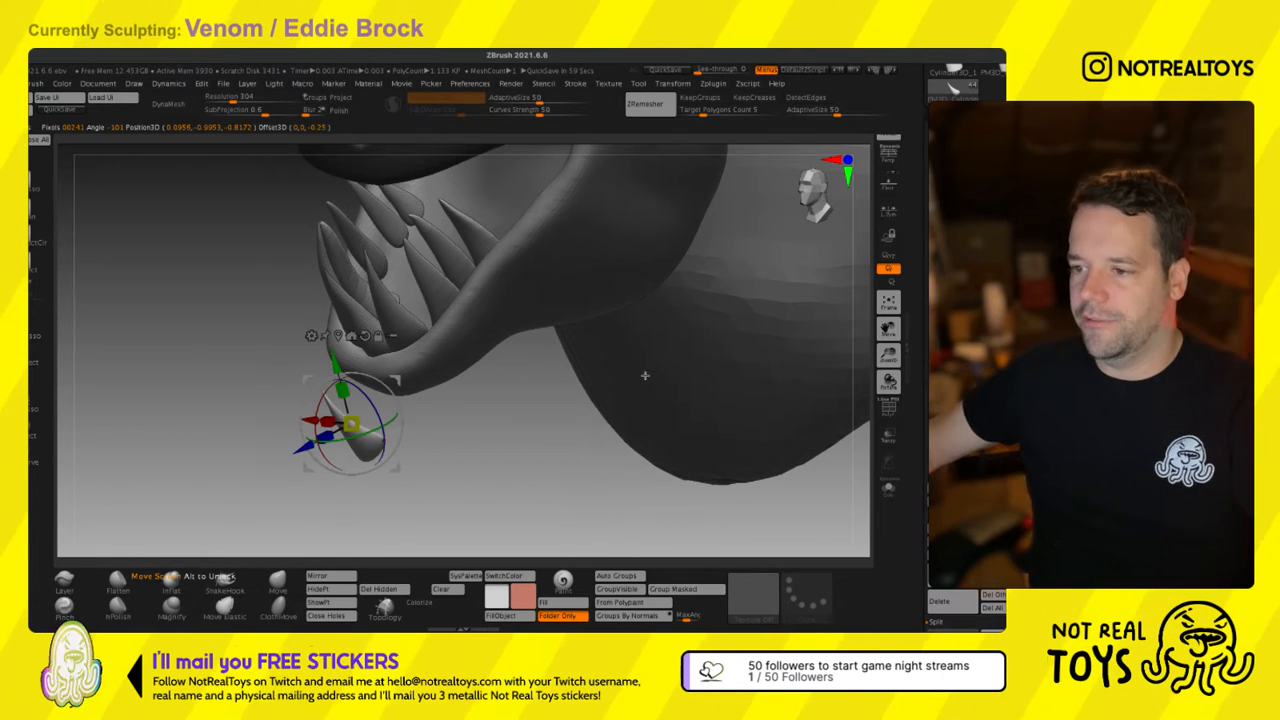
left_click_drag(391, 387, 470, 350)
left_click(888, 489)
left_click(888, 489)
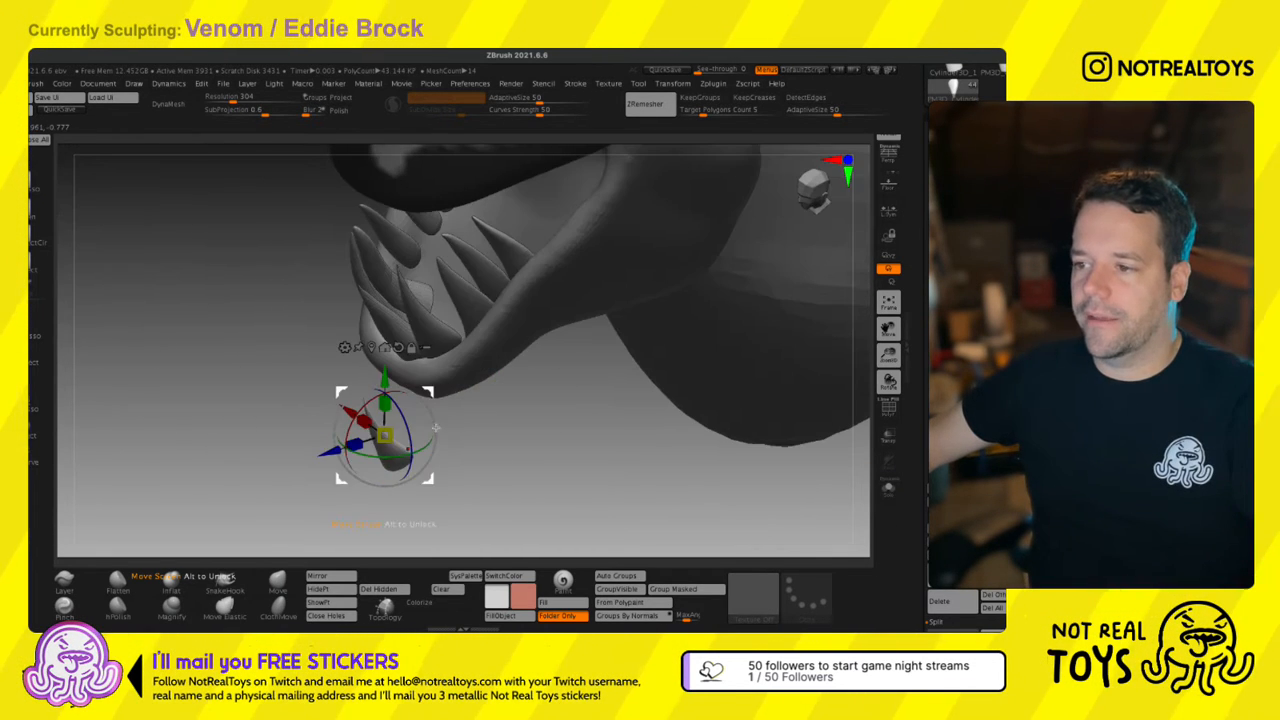
Set the copied tooth into the gap between the character's left-jaw teeth and fit it with the Move brush.
left_click_drag(494, 305, 456, 238)
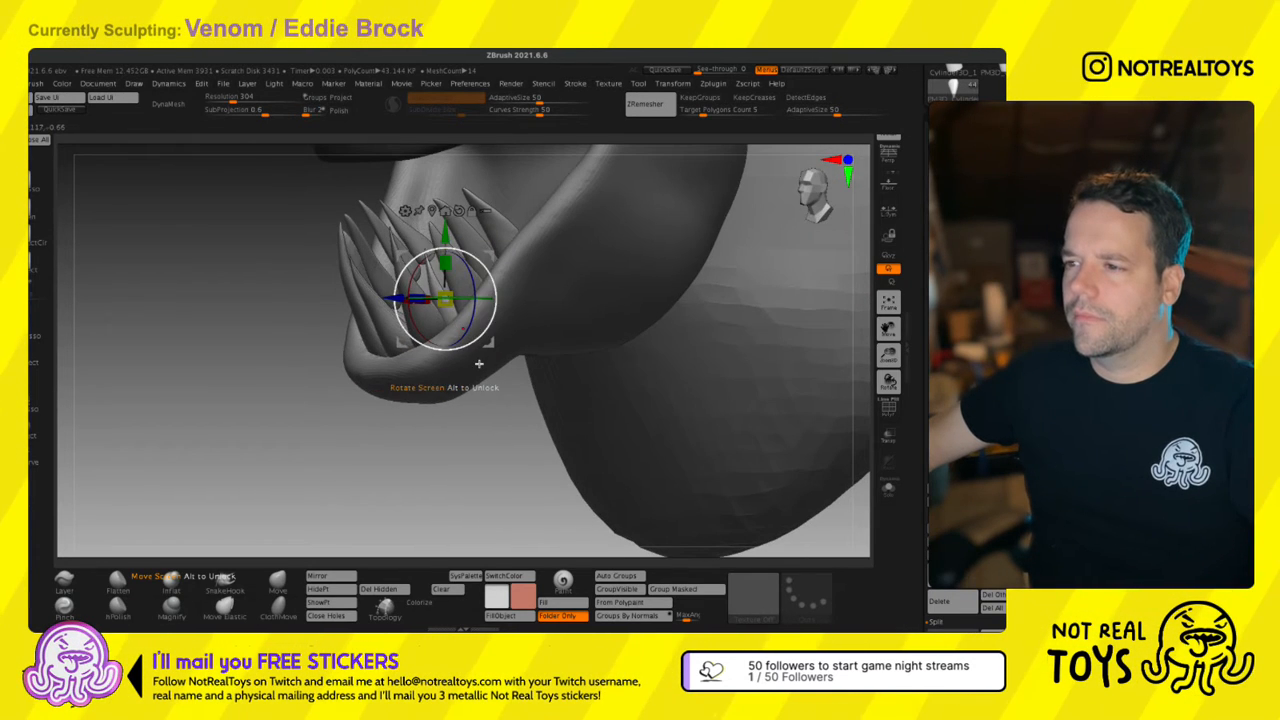
key("q")
mouse_move(479, 364)
right_mouse_down()
mouse_move(500, 349)
mouse_move(500, 391)
mouse_move(446, 295)
right_mouse_up()
key("w")
right_click_drag(467, 382, 430, 384)
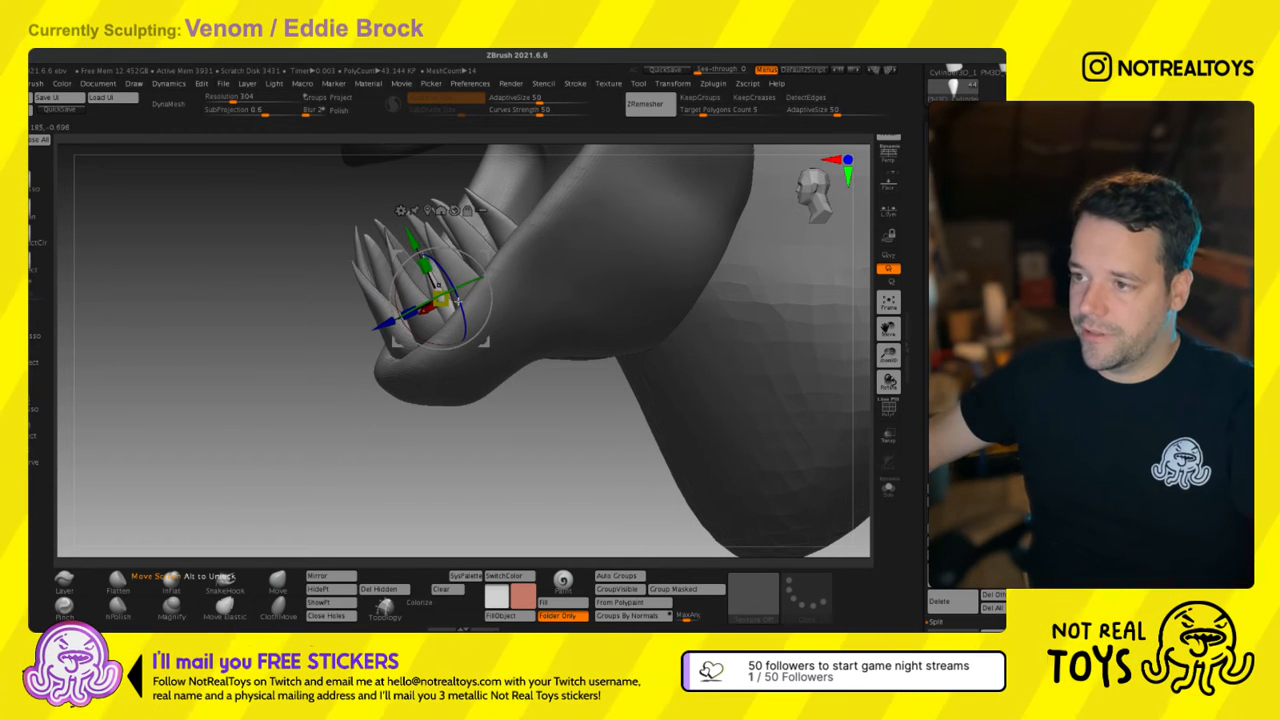
key("q")
mouse_move(450, 325)
right_mouse_down()
mouse_move(466, 337)
mouse_move(455, 342)
right_mouse_up()
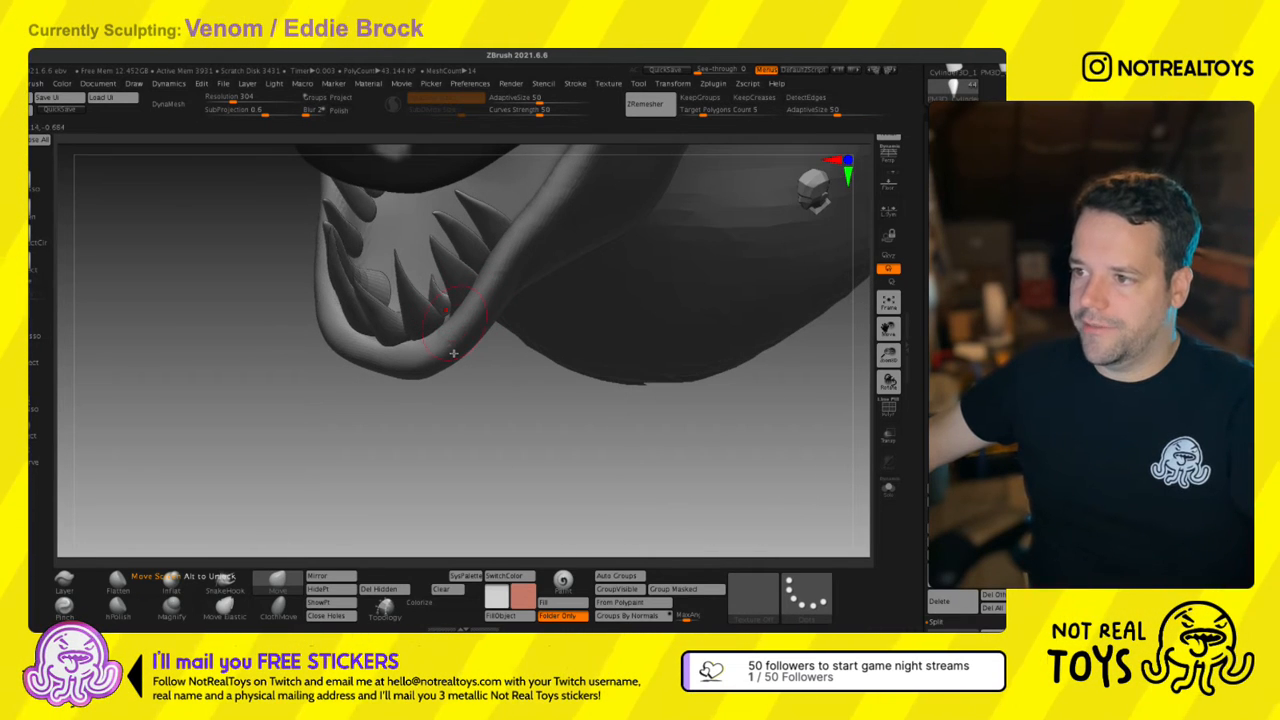
mouse_move(382, 472)
right_mouse_down("ctrl")
mouse_move(446, 362)
mouse_move(483, 349)
mouse_move(474, 325)
mouse_move(530, 350)
right_mouse_up("ctrl")
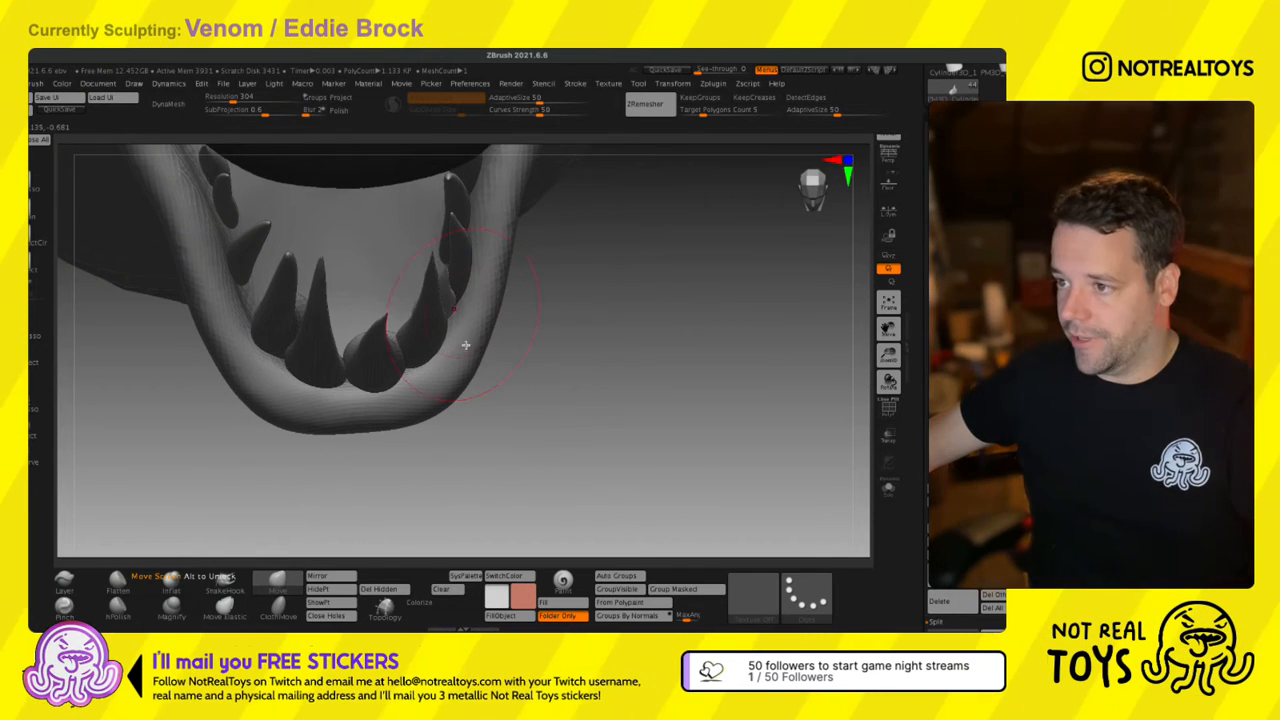
Duplicate the small tooth and position the copy behind the last tooth on the character's left jaw.
left_click(938, 580)
right_click_drag(510, 398, 474, 464)
key("w")
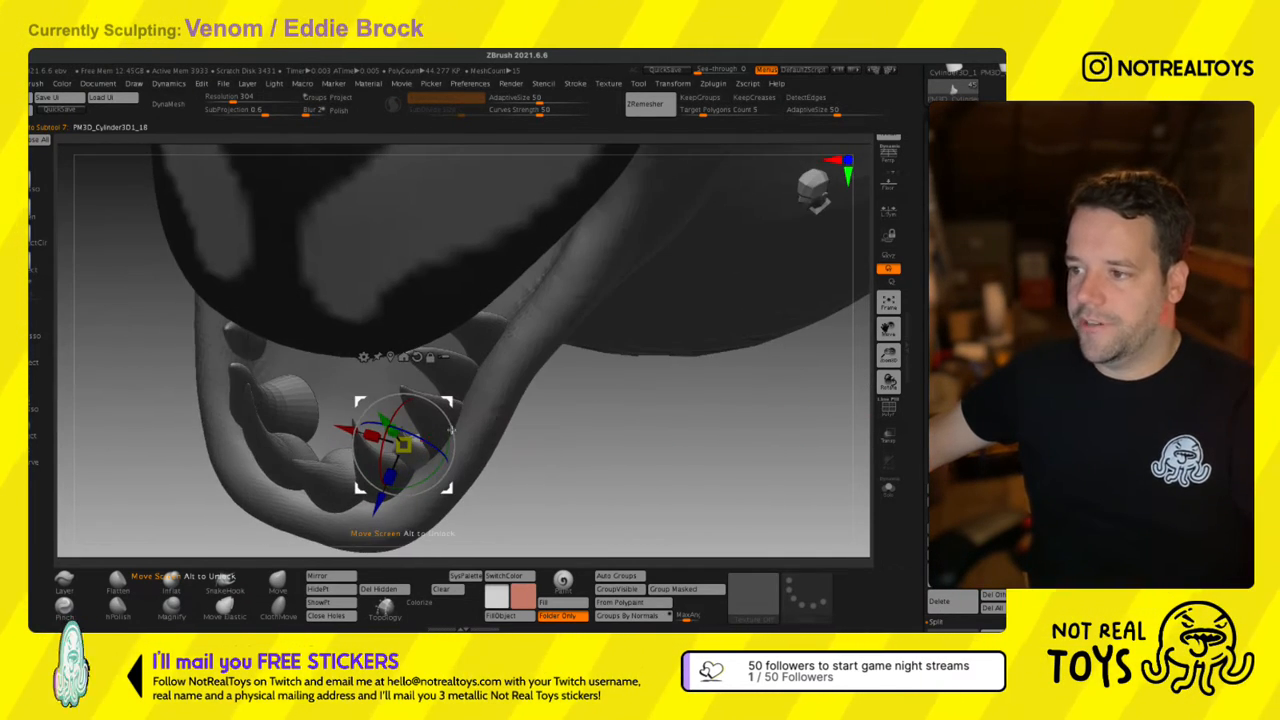
left_click_drag(451, 427, 472, 364)
mouse_move(472, 364)
right_mouse_down()
mouse_move(492, 318)
mouse_move(476, 388)
right_mouse_up()
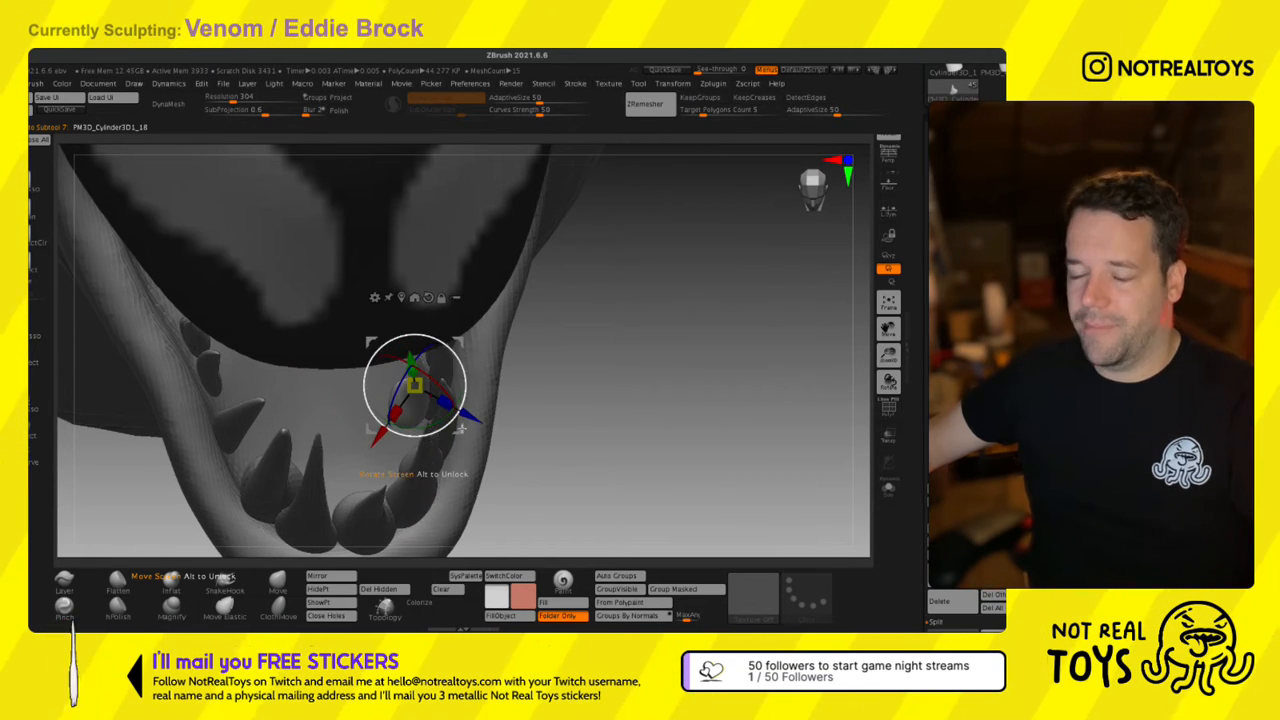
right_click_drag(432, 451, 388, 380)
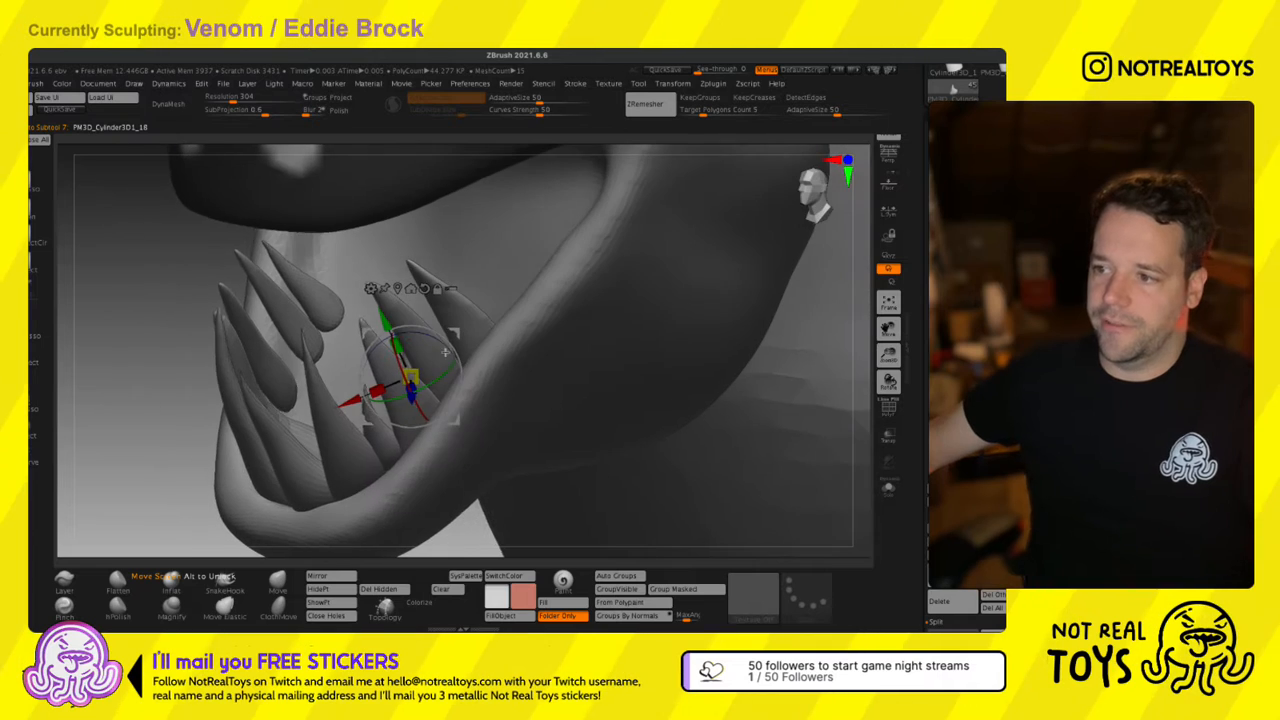
left_click_drag(449, 355, 527, 272)
mouse_move(450, 326)
right_mouse_down()
mouse_move(501, 375)
mouse_move(497, 284)
right_mouse_up()
key("q")
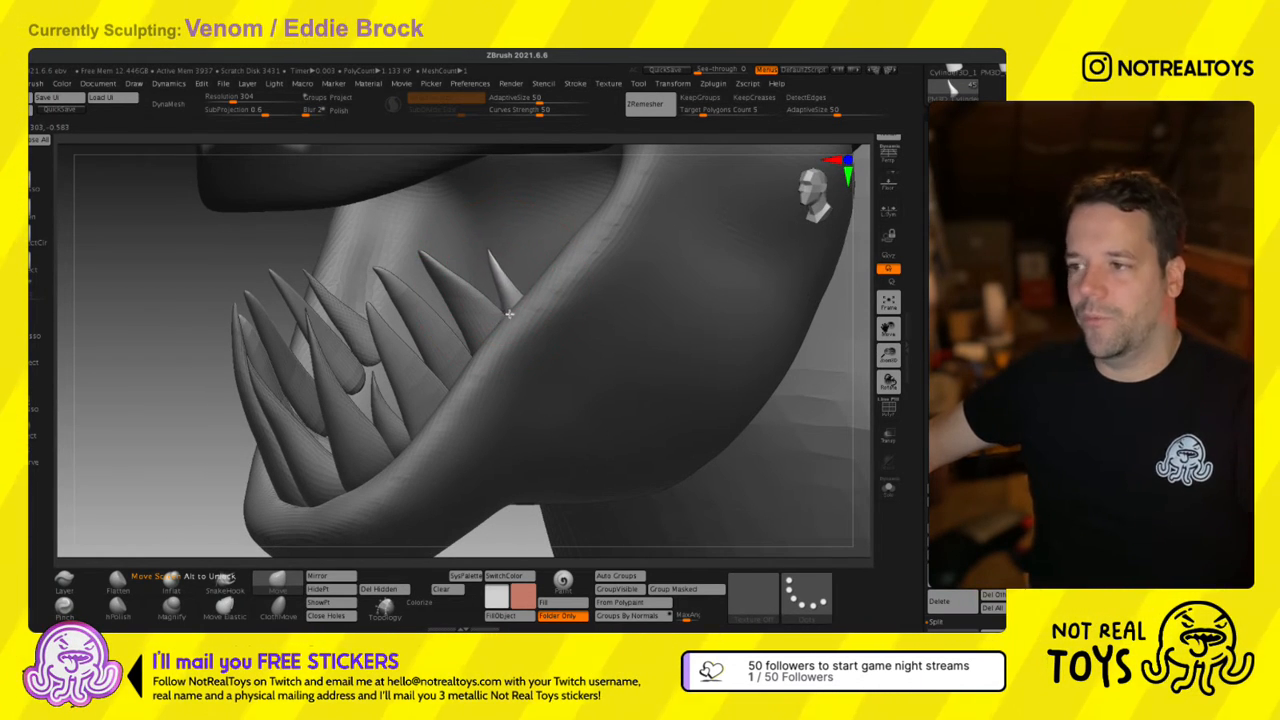
Duplicate the rear tooth and move the copy across the mouth to the character's right jaw.
right_click_drag(514, 338, 392, 357)
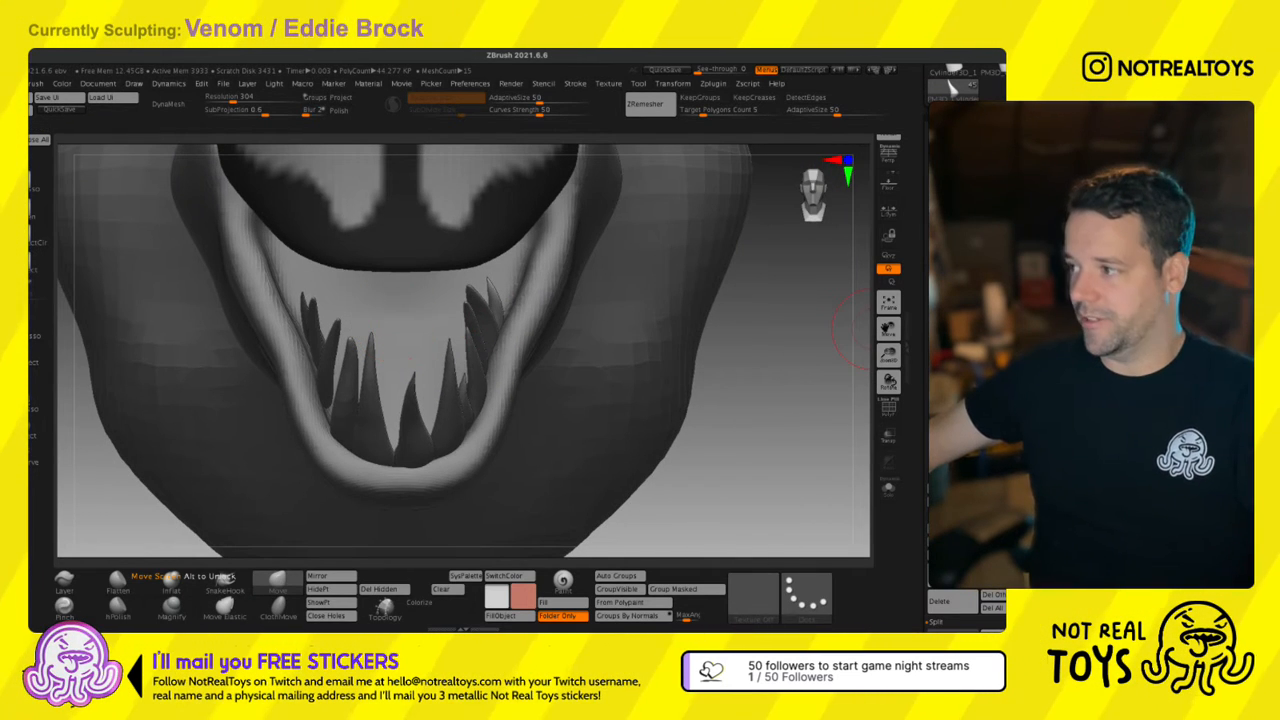
left_click(950, 573)
key("w")
right_click_drag(531, 388, 527, 360)
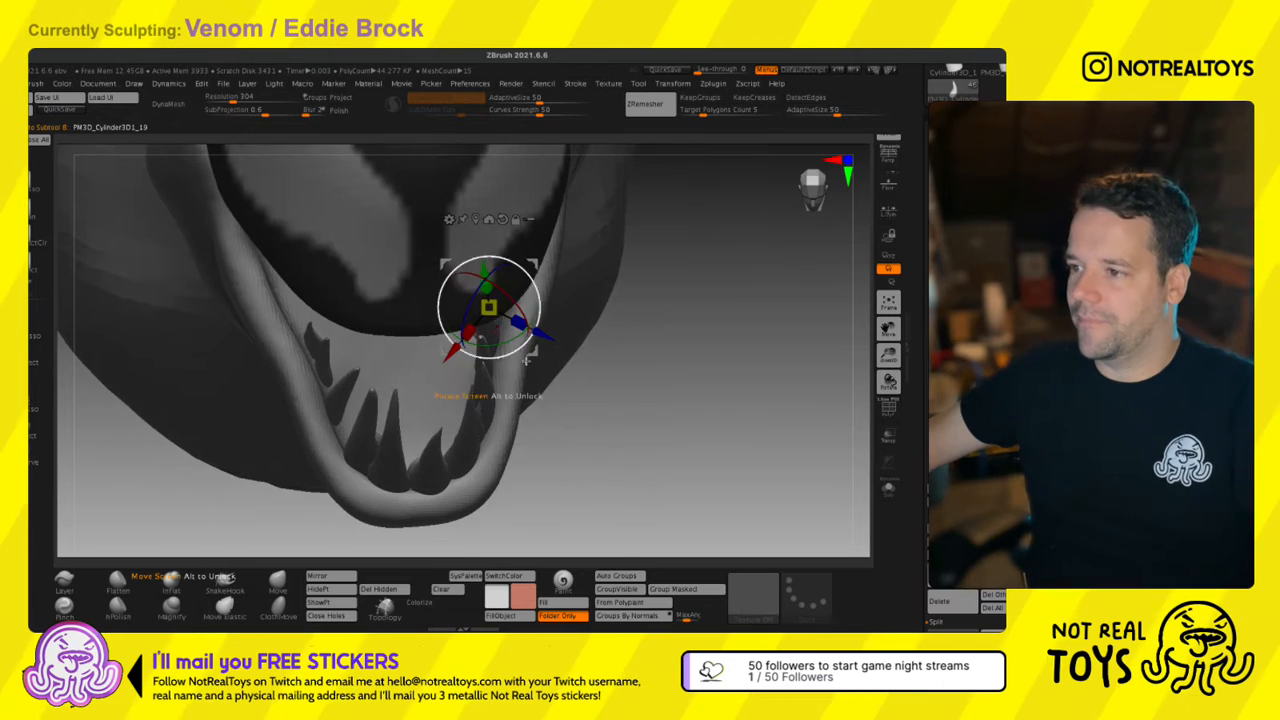
left_click_drag(535, 316, 399, 374)
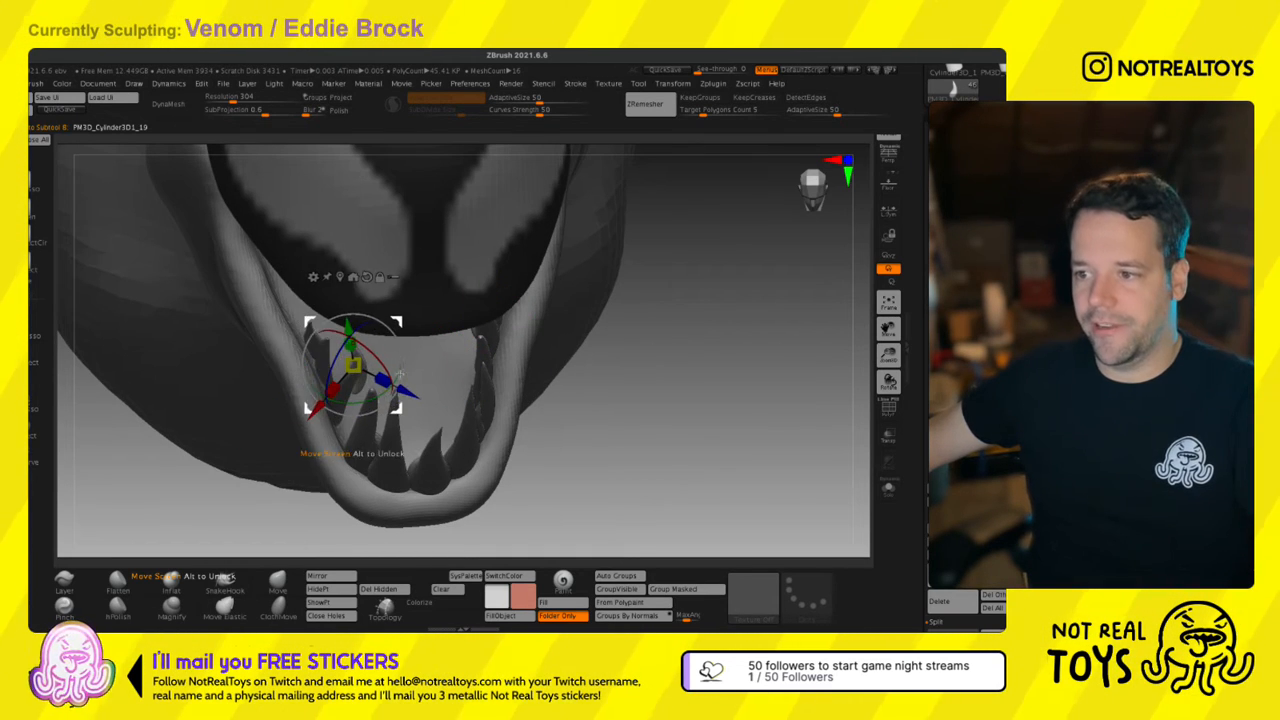
mouse_move(399, 374)
right_mouse_down()
mouse_move(500, 372)
mouse_move(425, 385)
mouse_move(405, 365)
right_mouse_up()
Isolate the copied right-jaw tooth and rotate it with the gizmo.
left_click(888, 490)
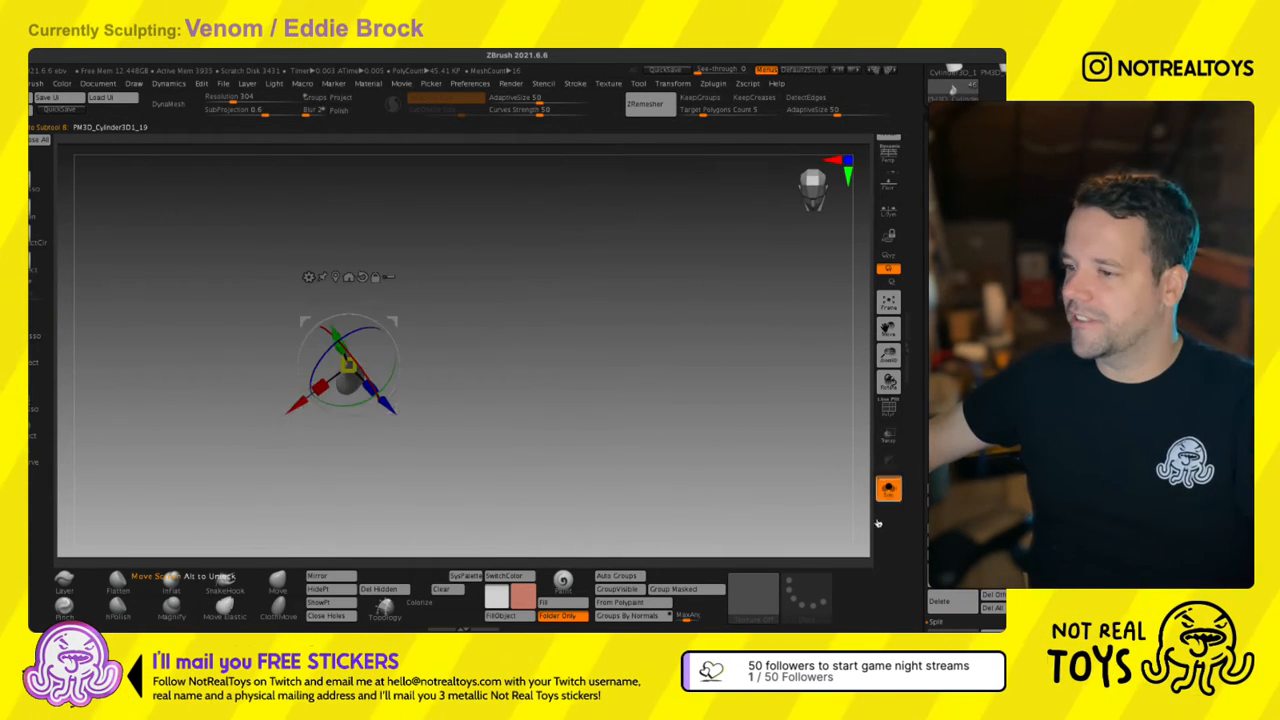
right_click_drag(330, 415, 337, 440)
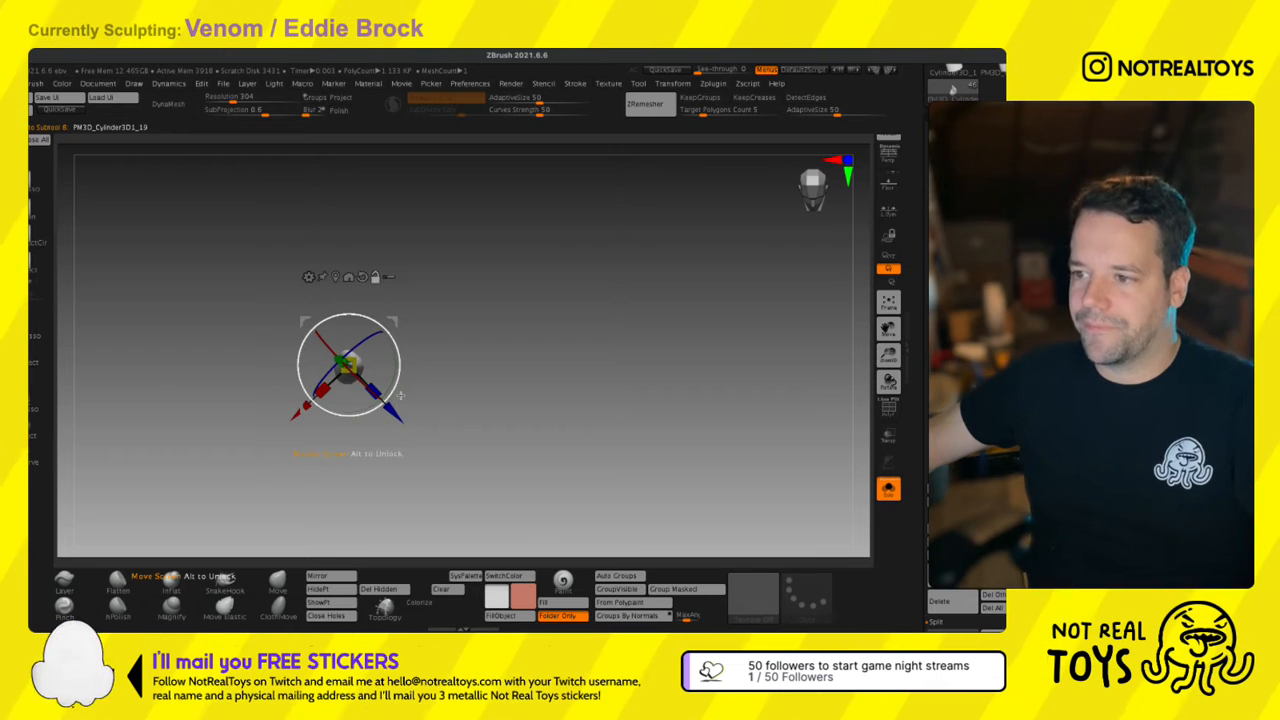
left_click_drag(400, 395, 351, 363)
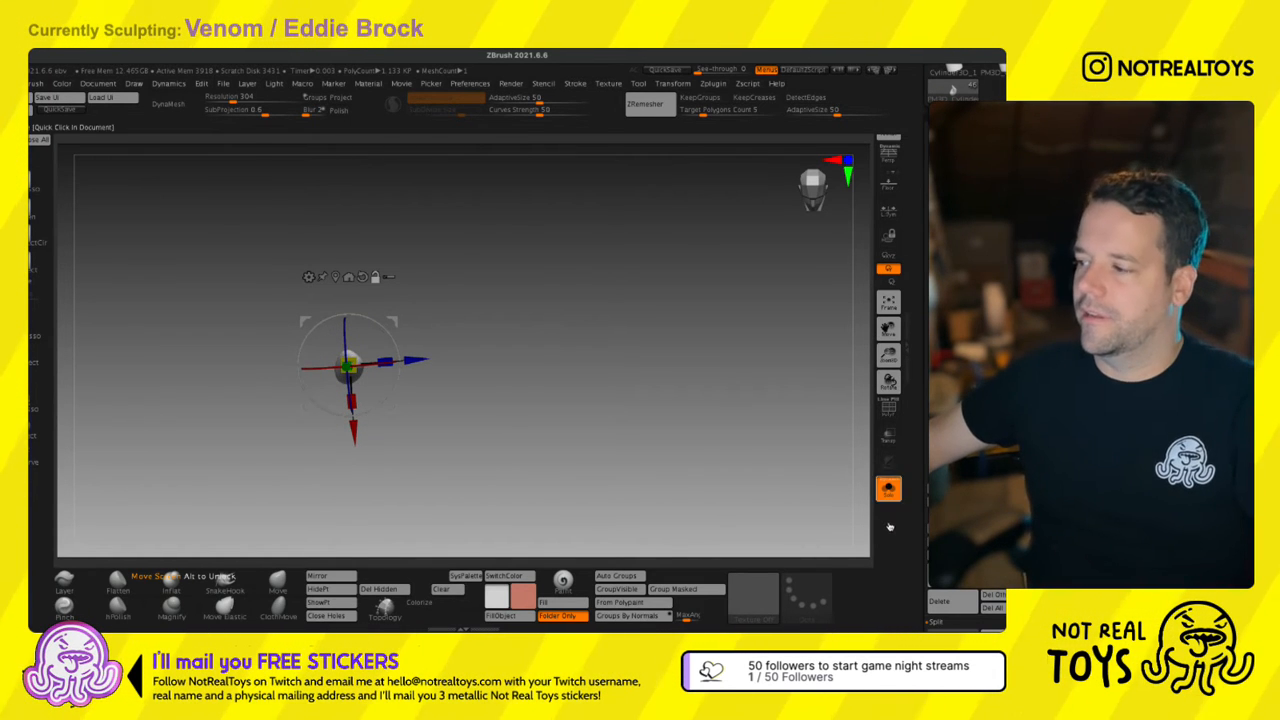
Fit the copied tooth against the character's right jaw and curve it with the Move brush, isolating it to refine its shape.
left_click(888, 488)
right_click_drag(475, 397, 453, 379)
right_click_drag(344, 372, 357, 430)
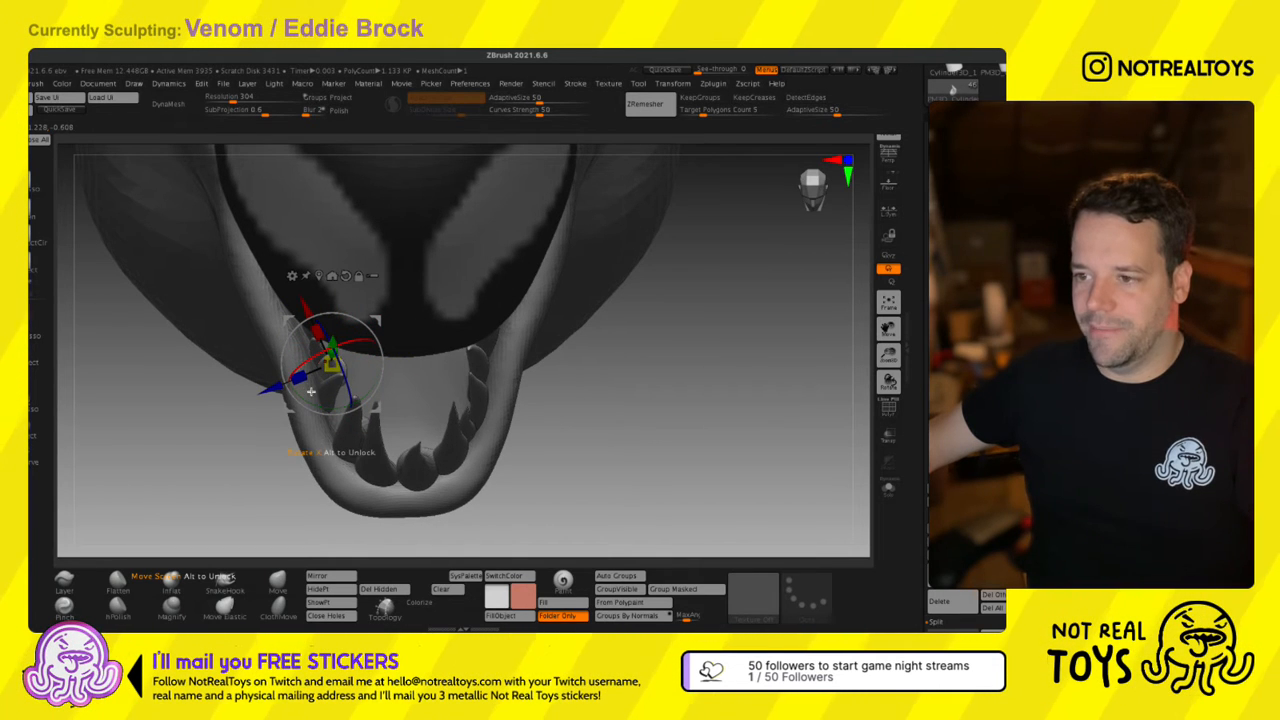
mouse_move(322, 394)
right_mouse_down()
mouse_move(366, 352)
mouse_move(390, 383)
mouse_move(390, 352)
mouse_move(368, 381)
mouse_move(273, 413)
mouse_move(338, 428)
mouse_move(325, 431)
mouse_move(335, 405)
mouse_move(296, 430)
right_mouse_up()
key("q")
key("s")
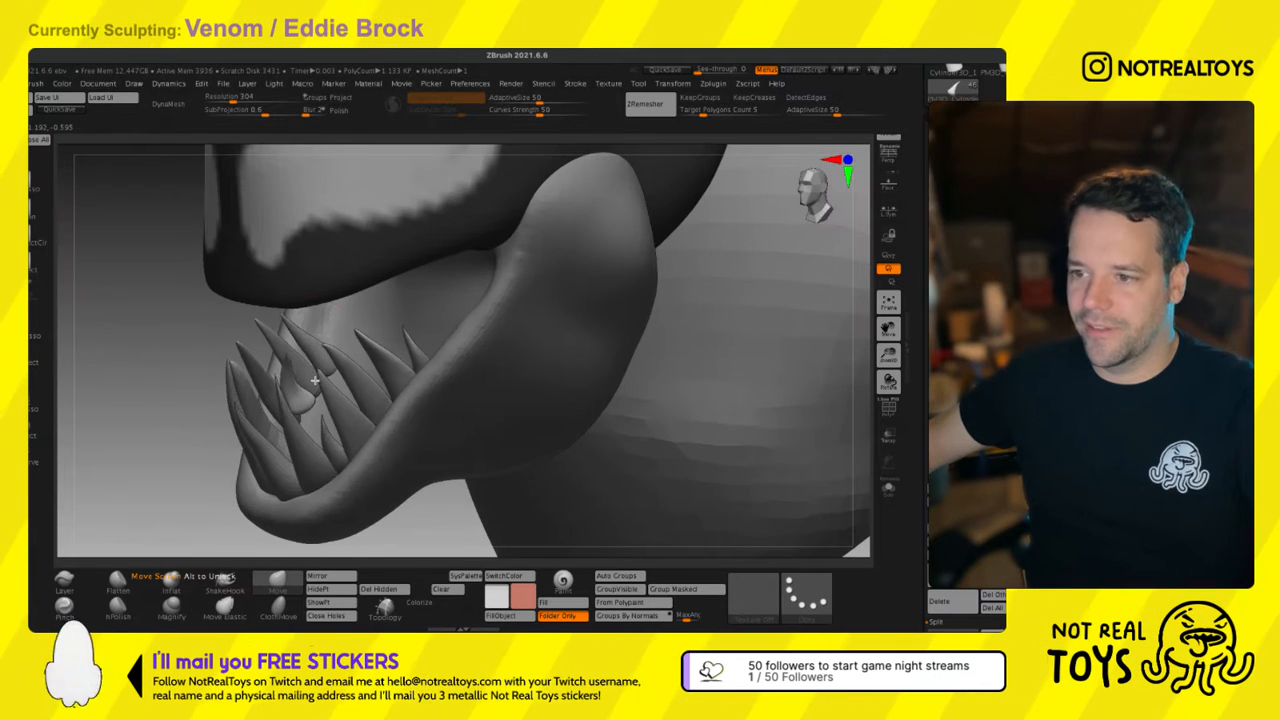
key("s")
left_click(888, 488)
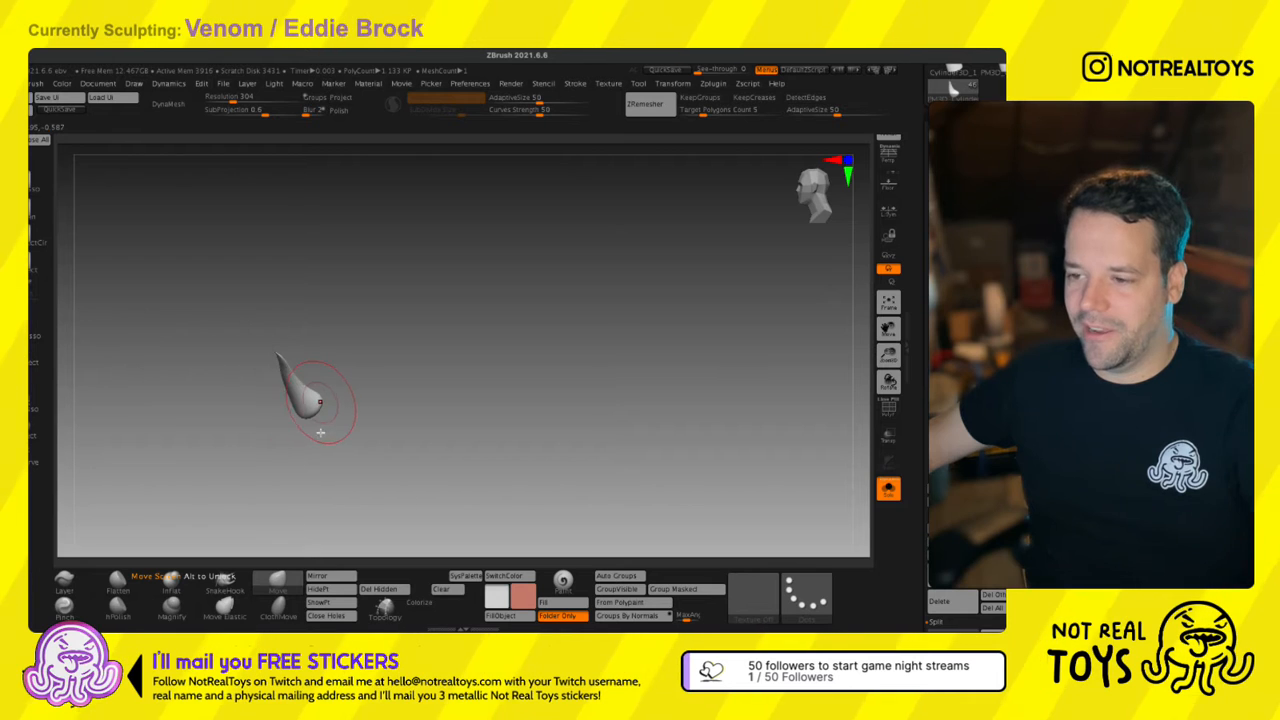
right_click_drag(324, 435, 327, 467, "ctrl")
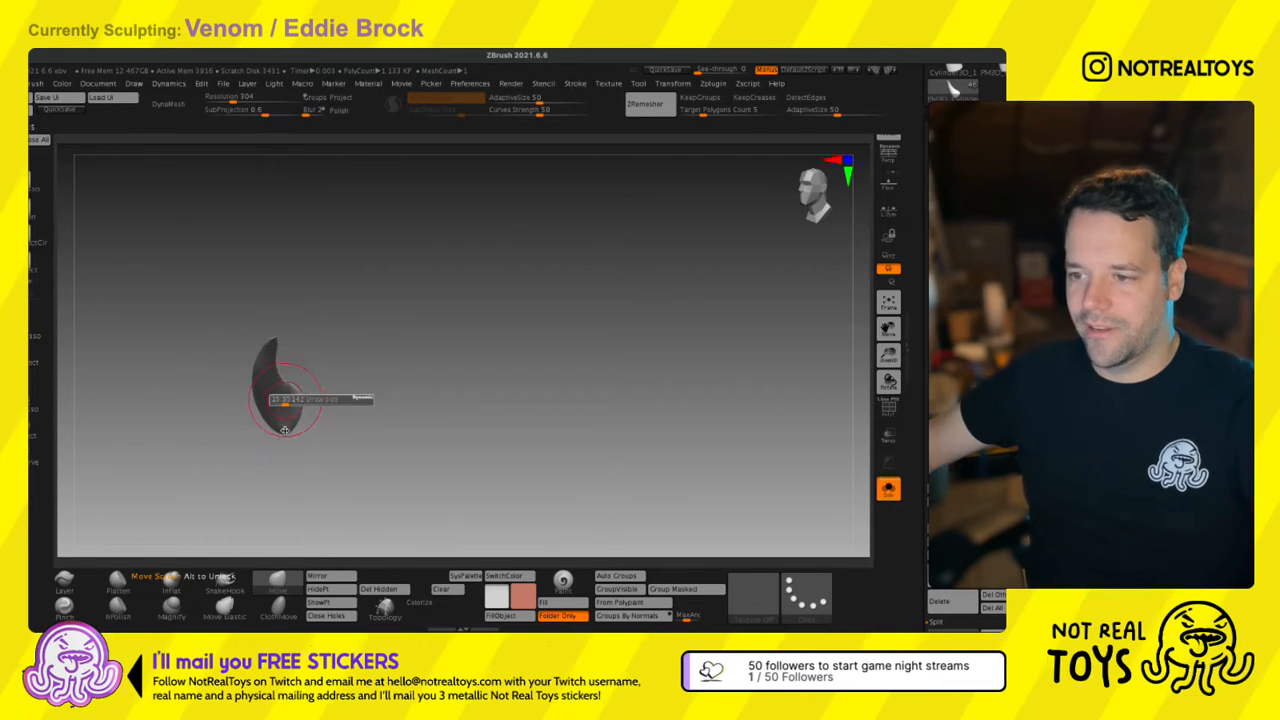
left_click(889, 490)
right_click_drag(325, 403, 352, 370)
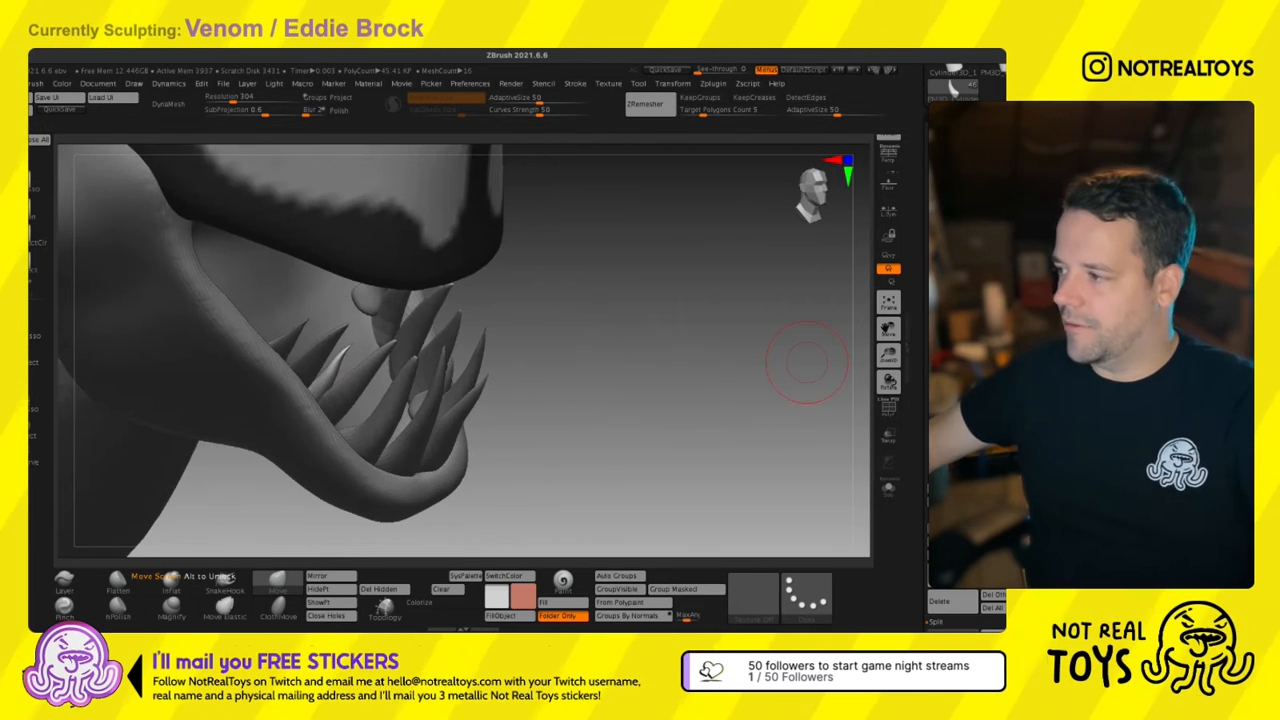
Duplicate a tooth on the character's right jaw and move the copy toward the gap between the neighbouring teeth.
left_click(962, 430)
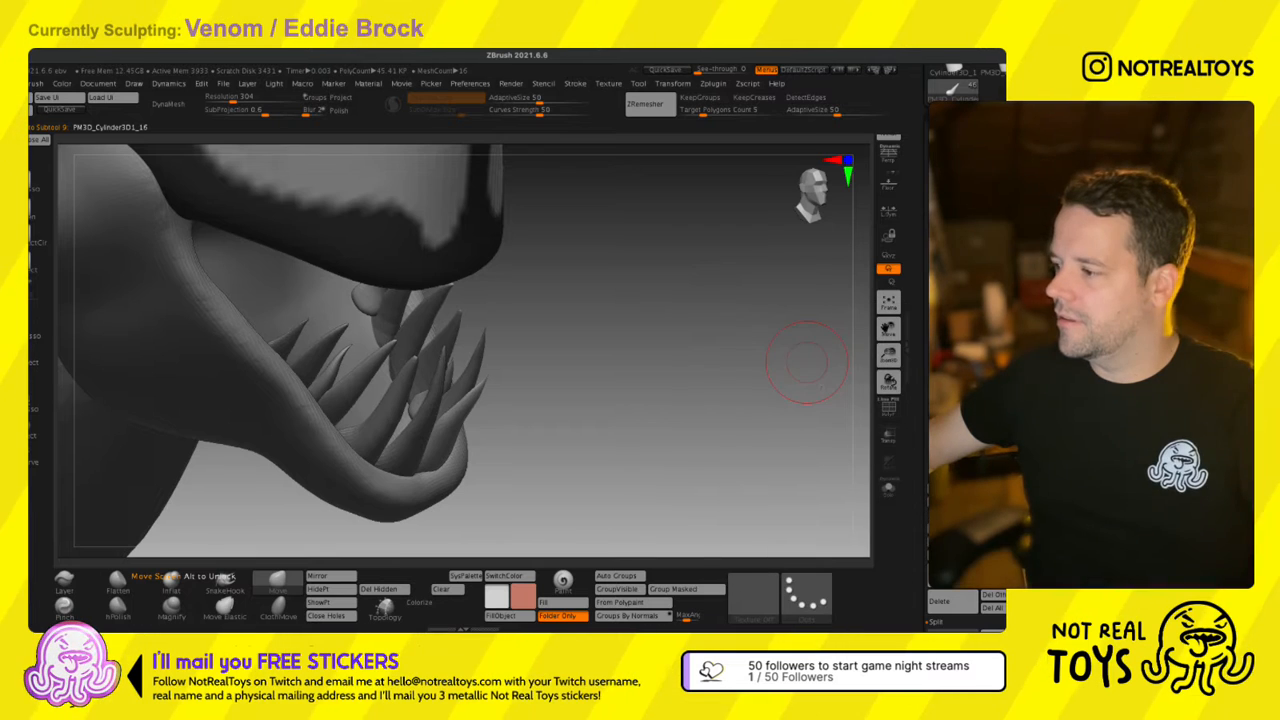
left_click(962, 450)
right_click_drag(807, 362, 460, 392)
key("w")
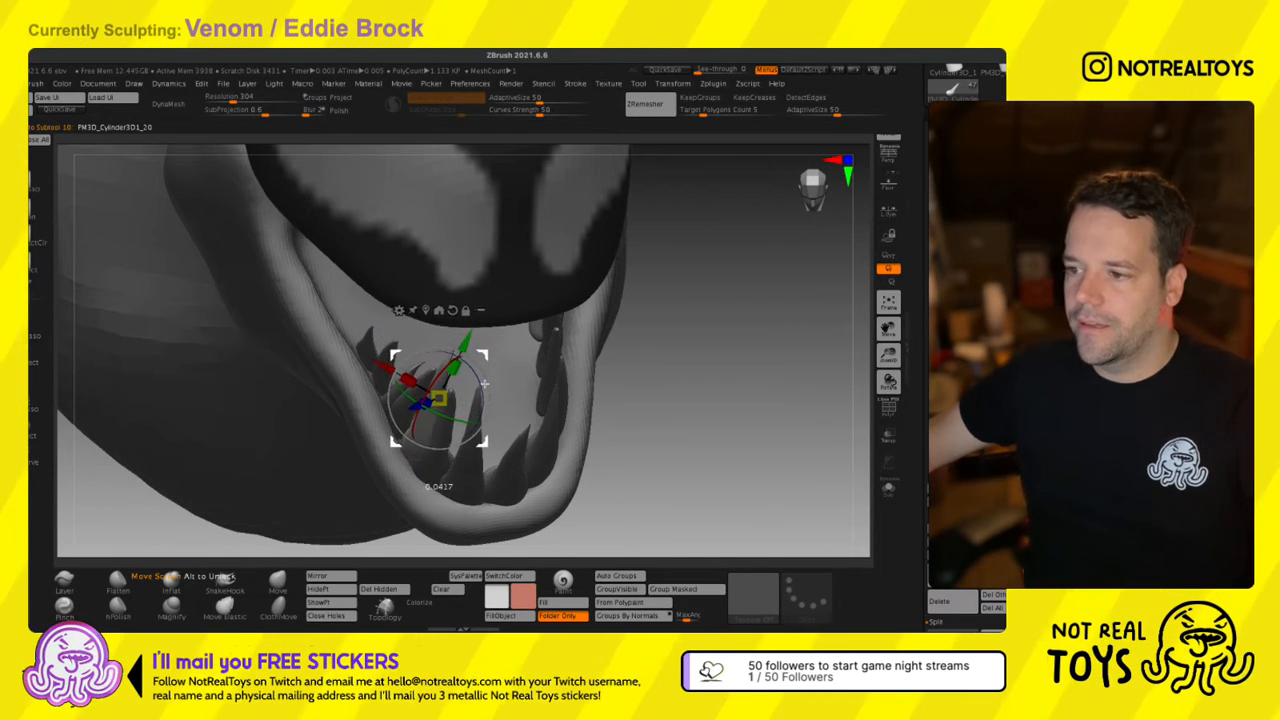
right_click_drag(448, 366, 443, 365)
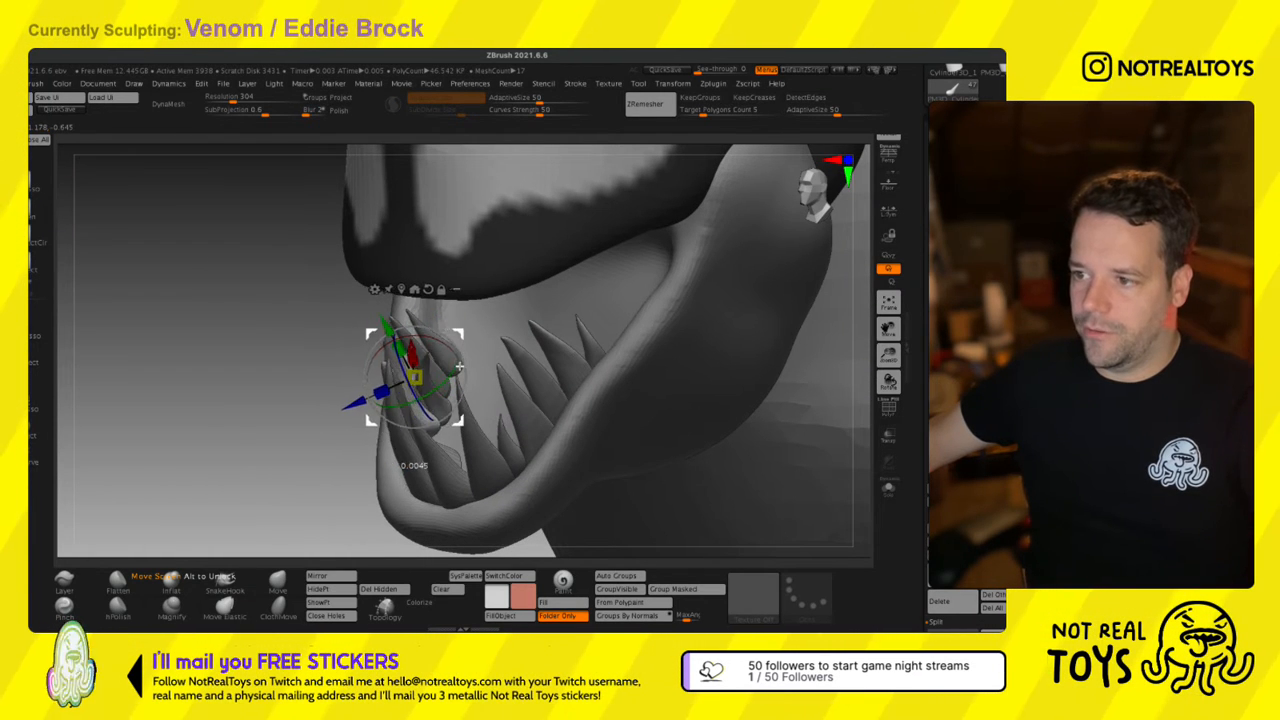
left_click_drag(412, 363, 406, 363)
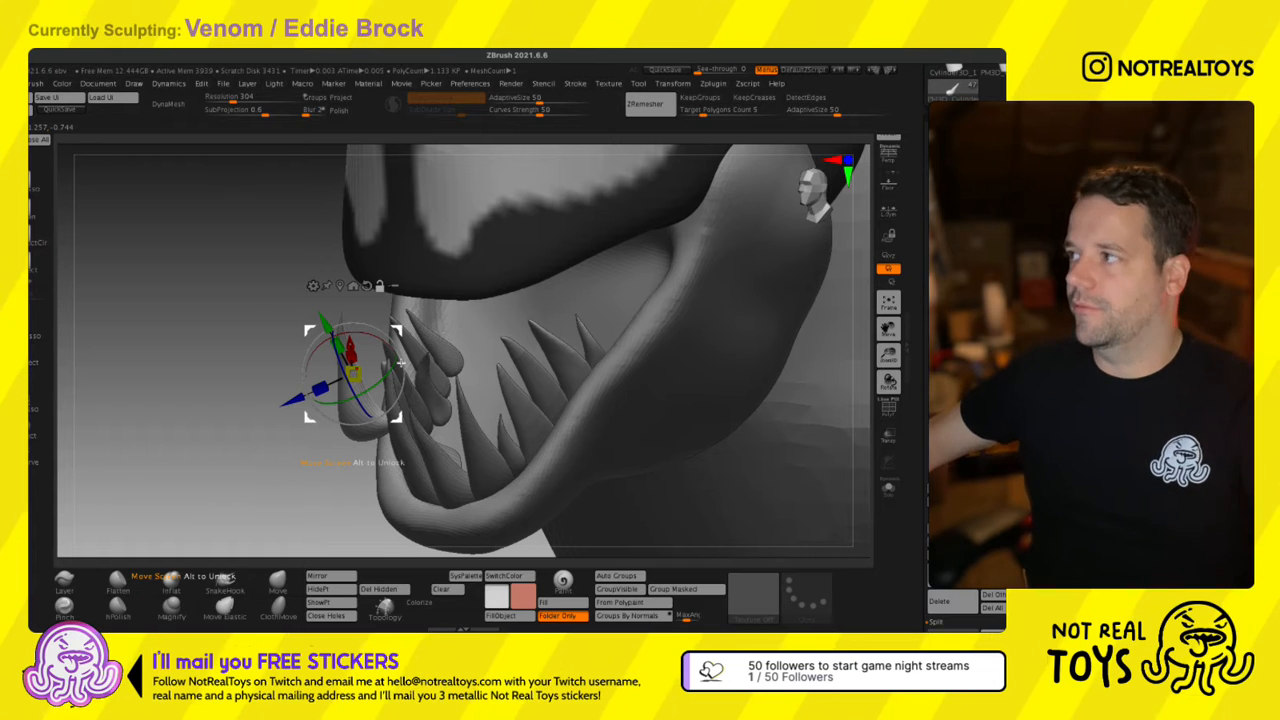
left_click_drag(398, 362, 346, 374)
mouse_move(320, 390)
right_mouse_down()
mouse_move(356, 395)
mouse_move(320, 388)
right_mouse_up()
left_click_drag(396, 330, 460, 328)
Move, rotate and scale the copied tooth until it sits among the character's right-jaw teeth.
right_click_drag(460, 328, 490, 350)
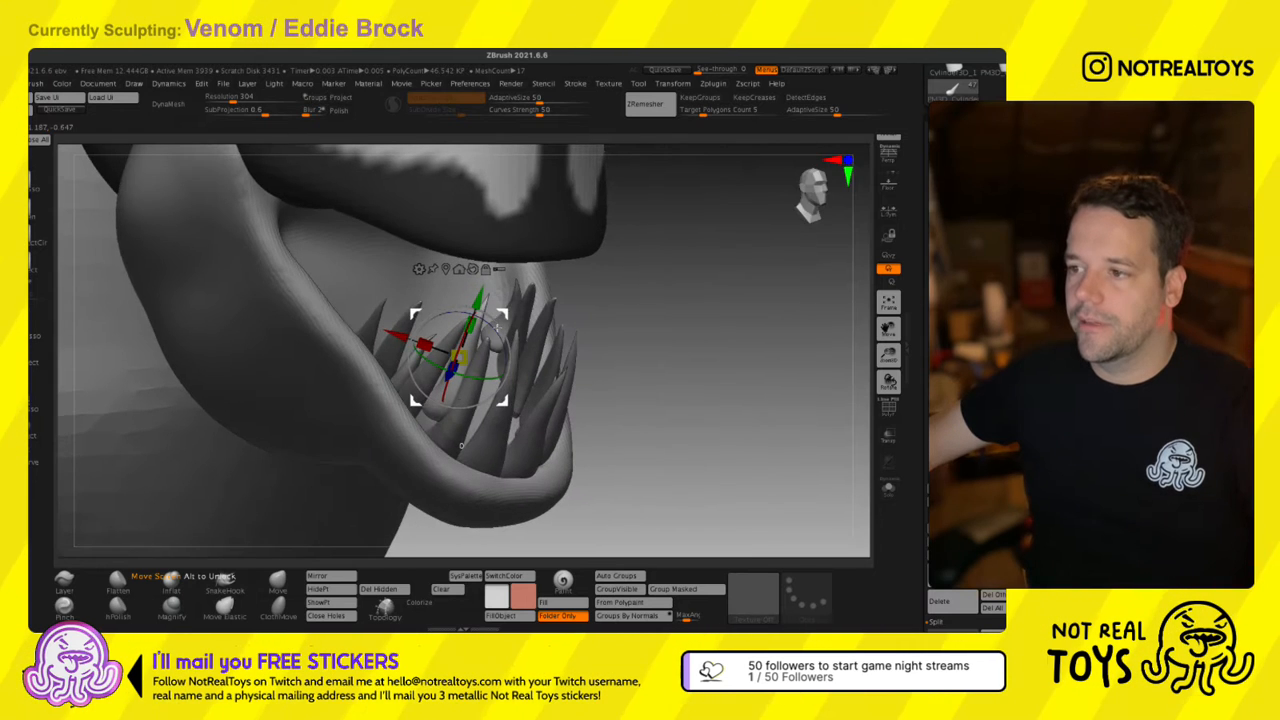
left_click_drag(493, 357, 490, 336)
right_click_drag(495, 374, 472, 378)
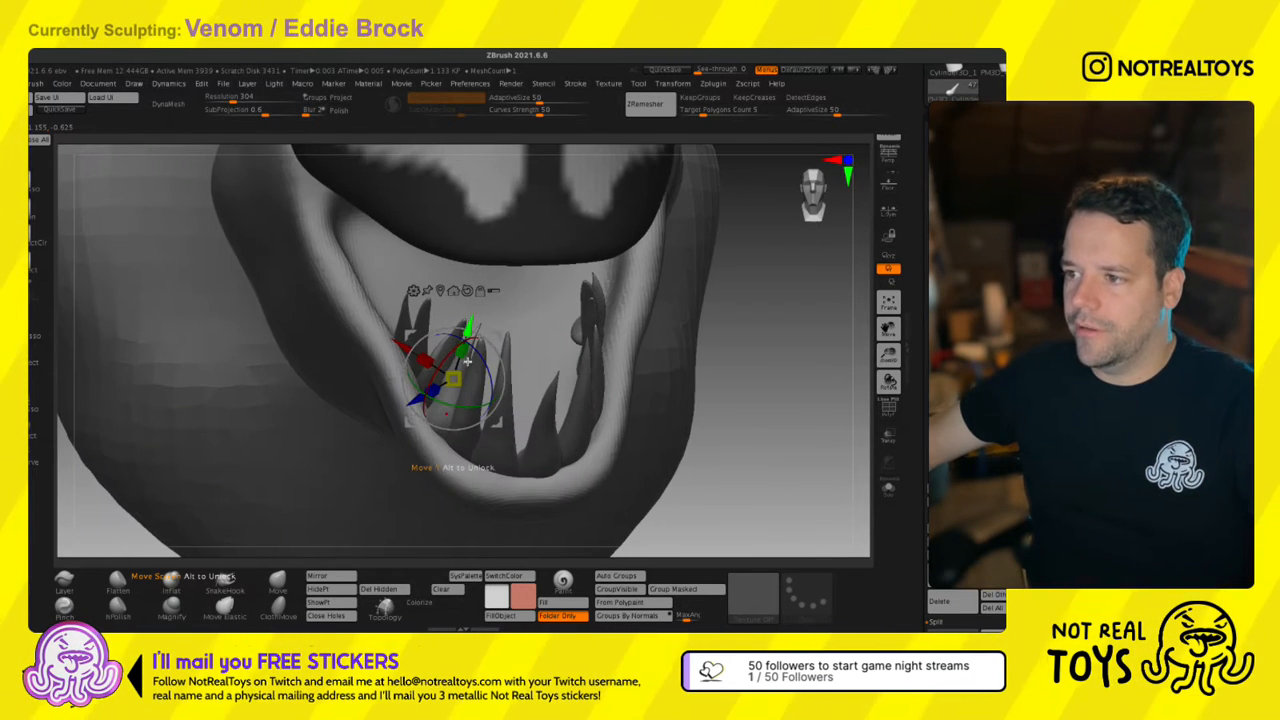
left_click_drag(469, 325, 466, 334)
right_click_drag(425, 444, 450, 451)
mouse_move(450, 418)
left_mouse_down()
mouse_move(431, 404)
mouse_move(443, 374)
mouse_move(466, 388)
mouse_move(456, 410)
left_mouse_up()
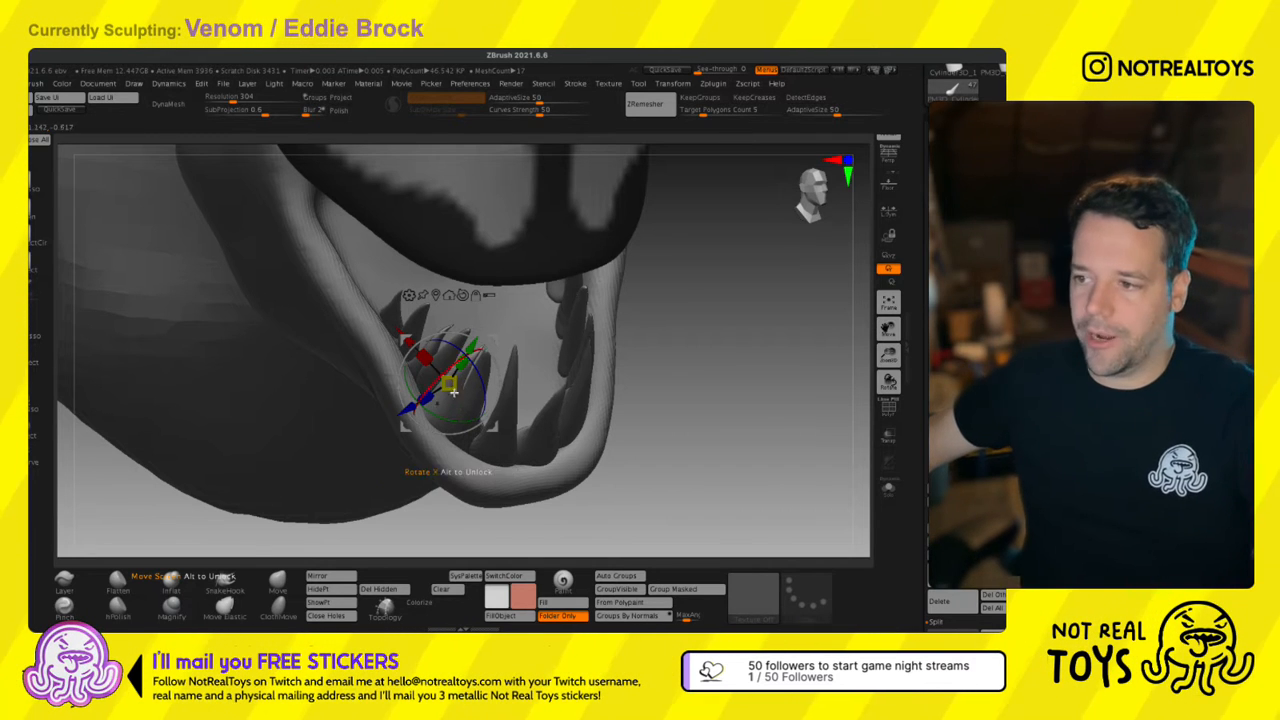
right_click_drag(457, 410, 530, 350)
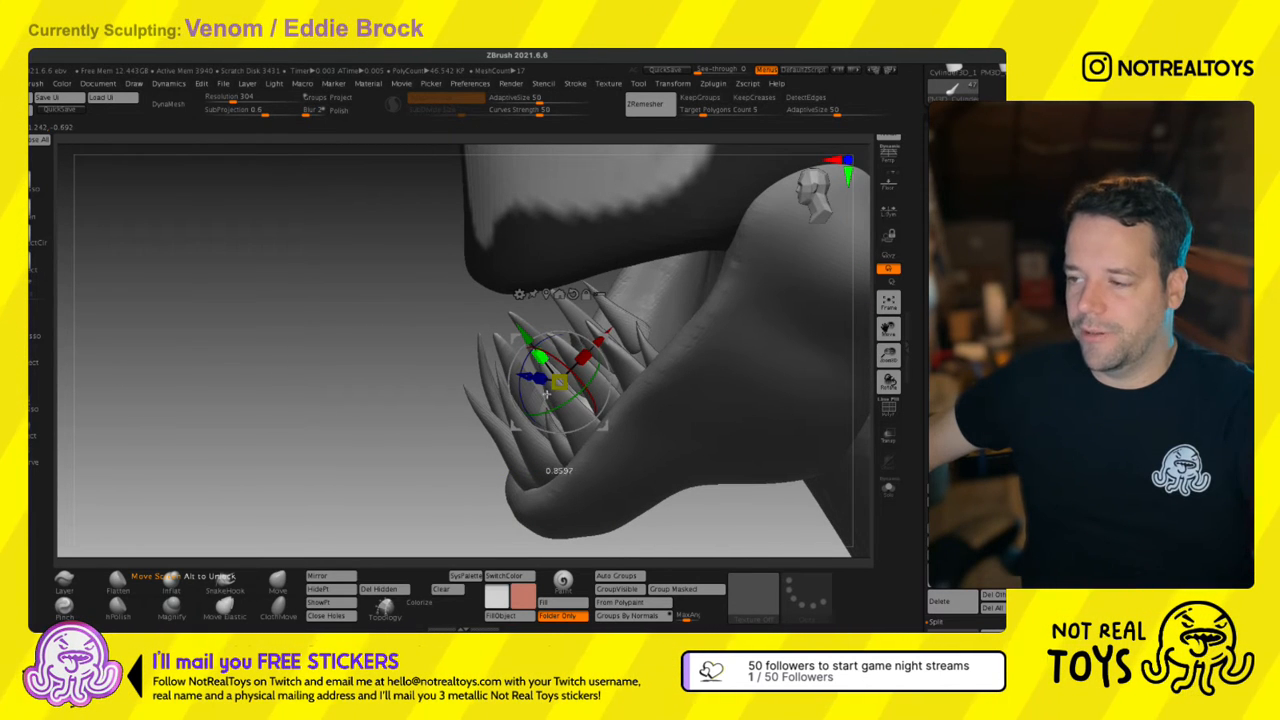
mouse_move(549, 397)
right_mouse_down()
mouse_move(429, 395)
mouse_move(400, 298)
right_mouse_up()
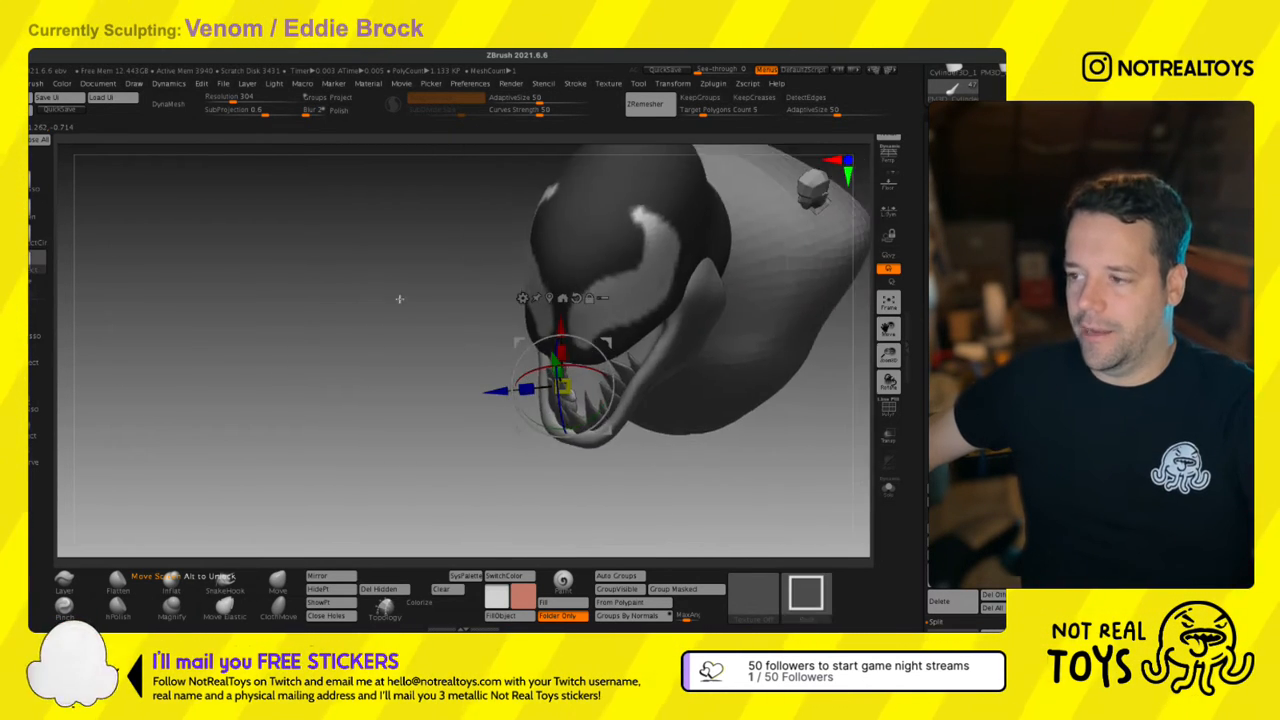
key("q")
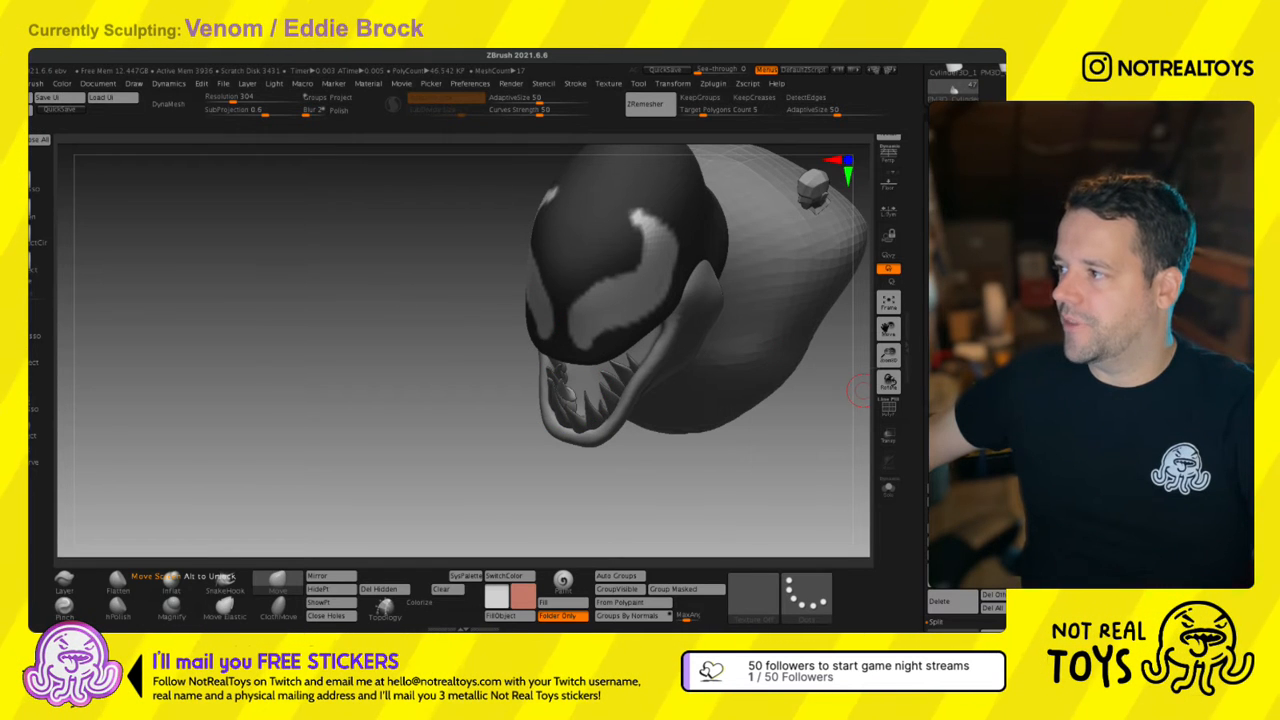
Show the torso, arms, hands, legs and pan again, and hide the loose flattened block in front of the face.
left_click_drag(945, 440, 945, 460)
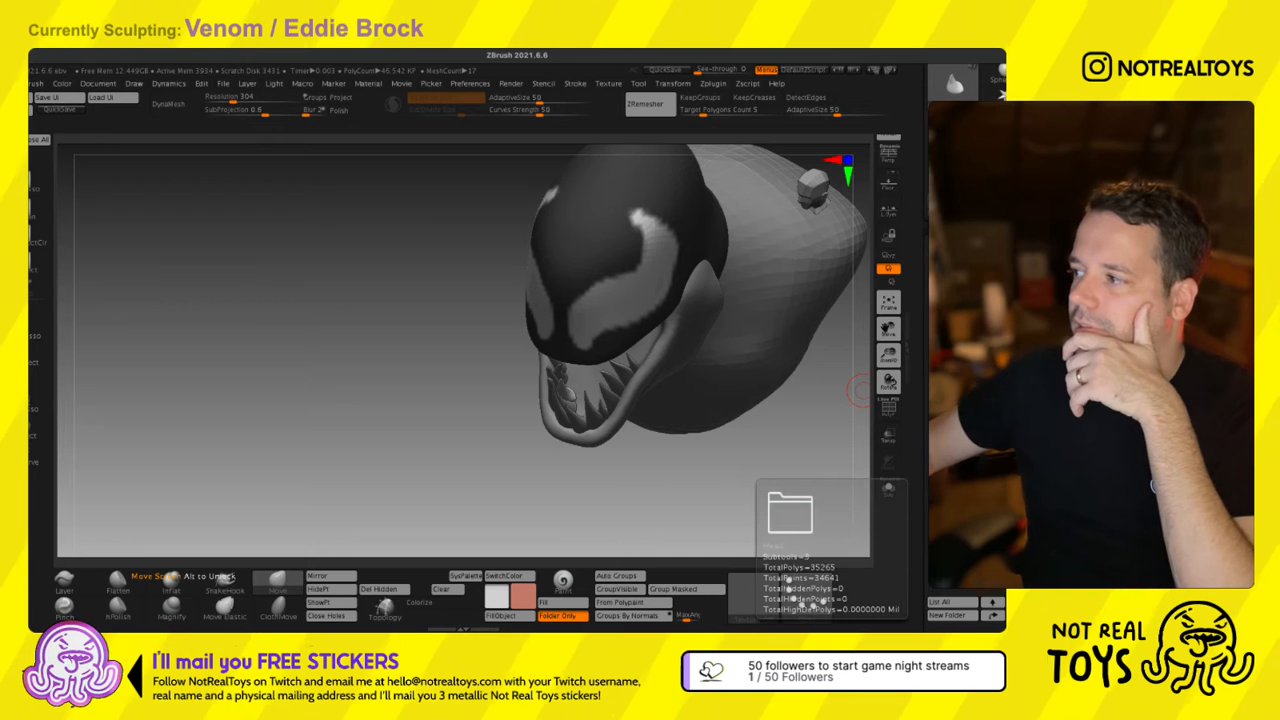
left_click(990, 560)
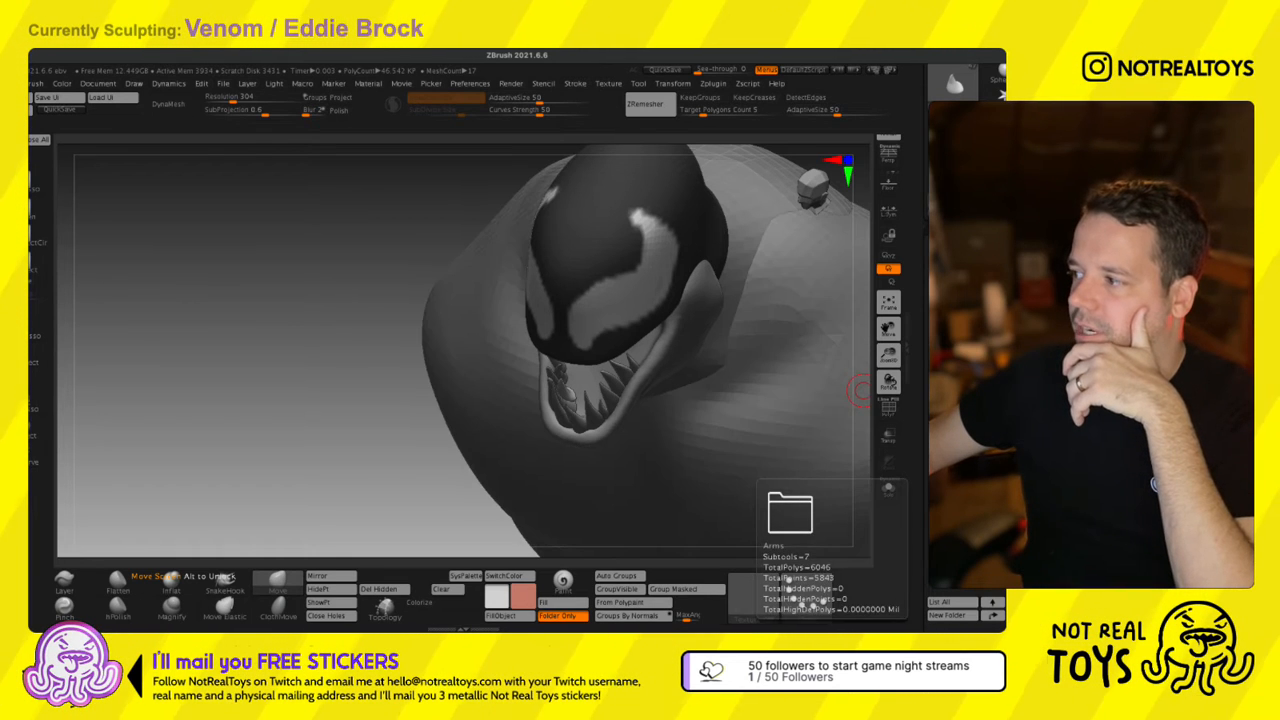
left_click(990, 570)
left_click(990, 575)
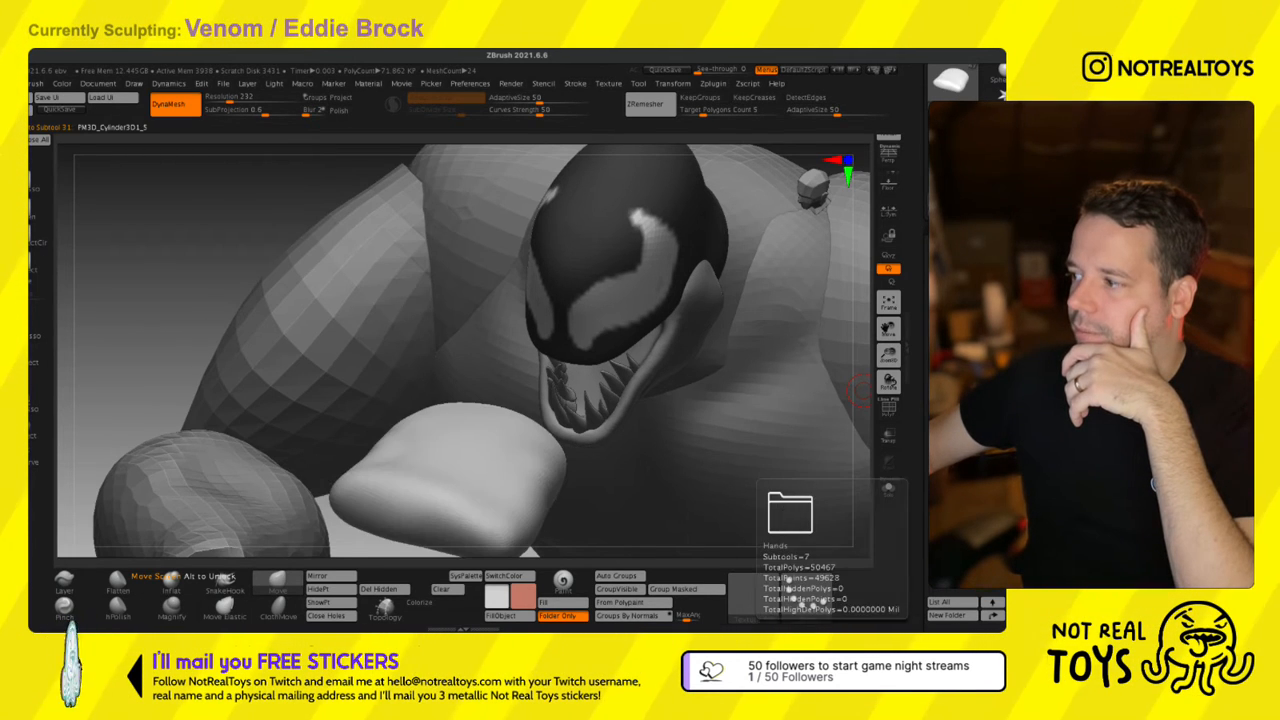
left_click_drag(860, 392, 565, 263)
left_click(990, 575)
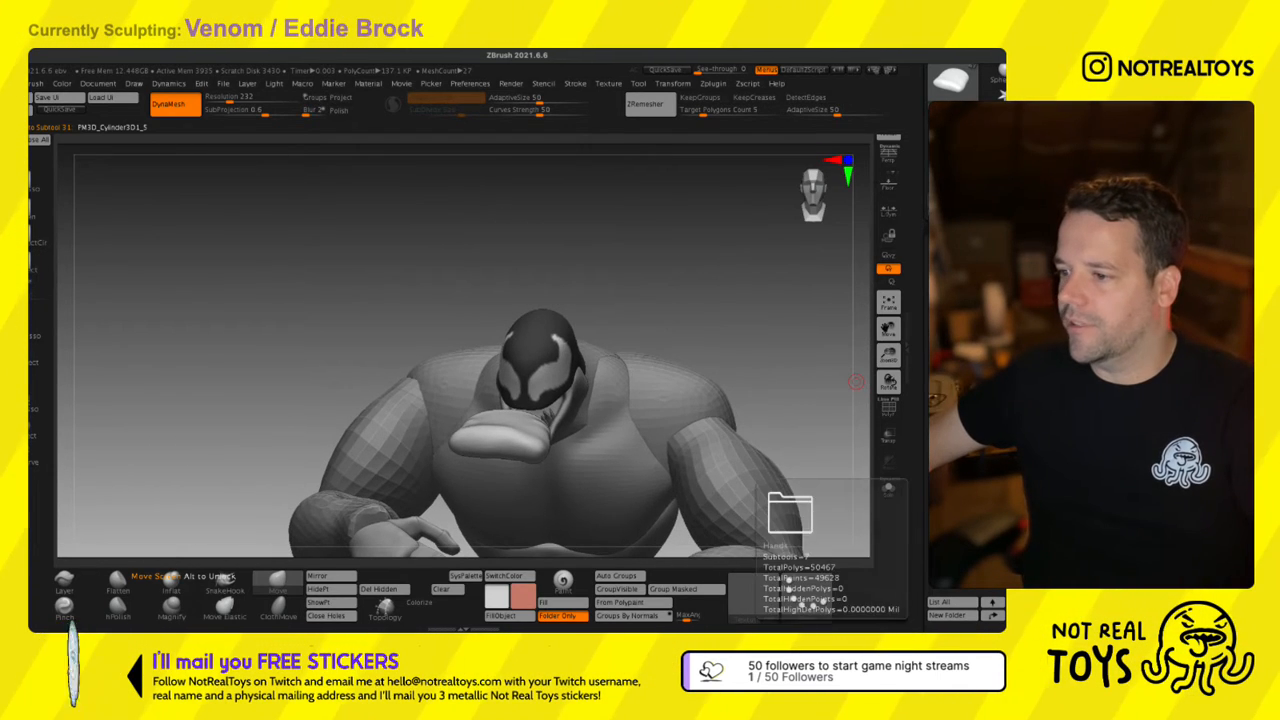
left_click_drag(640, 425, 565, 277, "alt")
left_click_drag(720, 300, 541, 273)
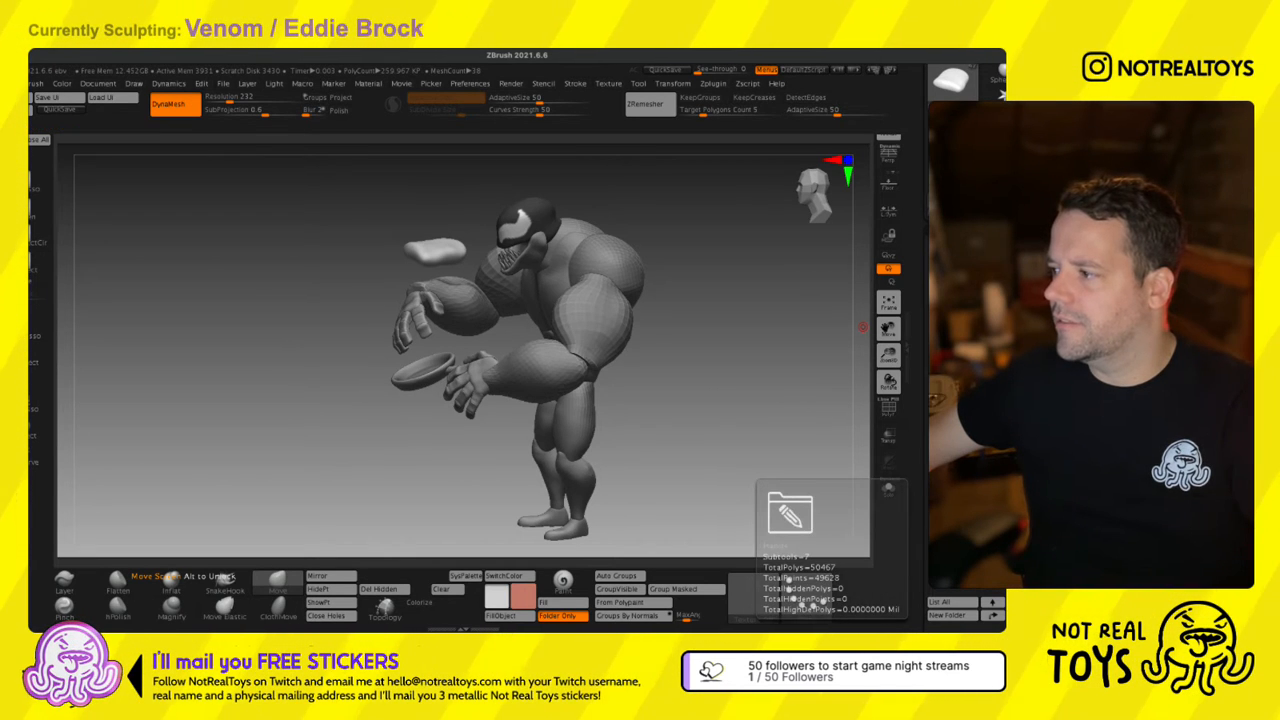
left_click(962, 555)
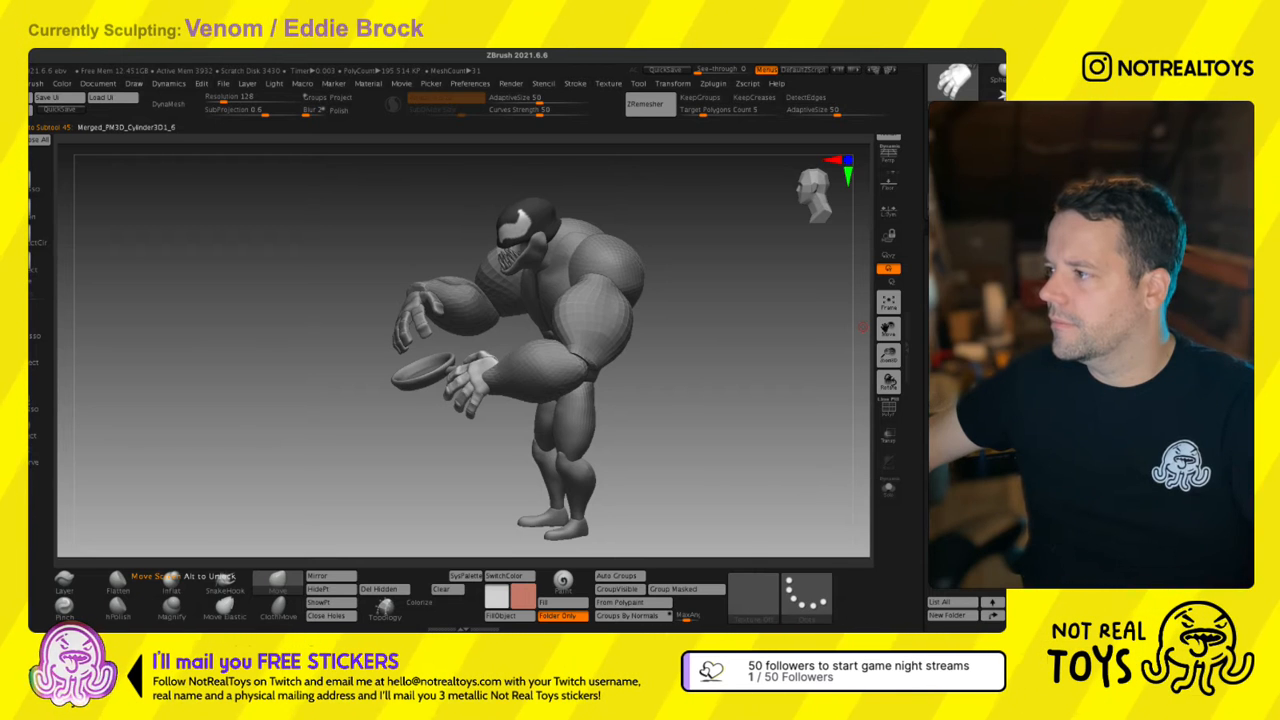
Examine the whole figure's pose and proportions from the front and sides, temporarily hiding the interface.
mouse_move(412, 332)
left_mouse_down()
mouse_move(476, 330)
mouse_move(496, 382)
mouse_move(424, 350)
left_mouse_up()
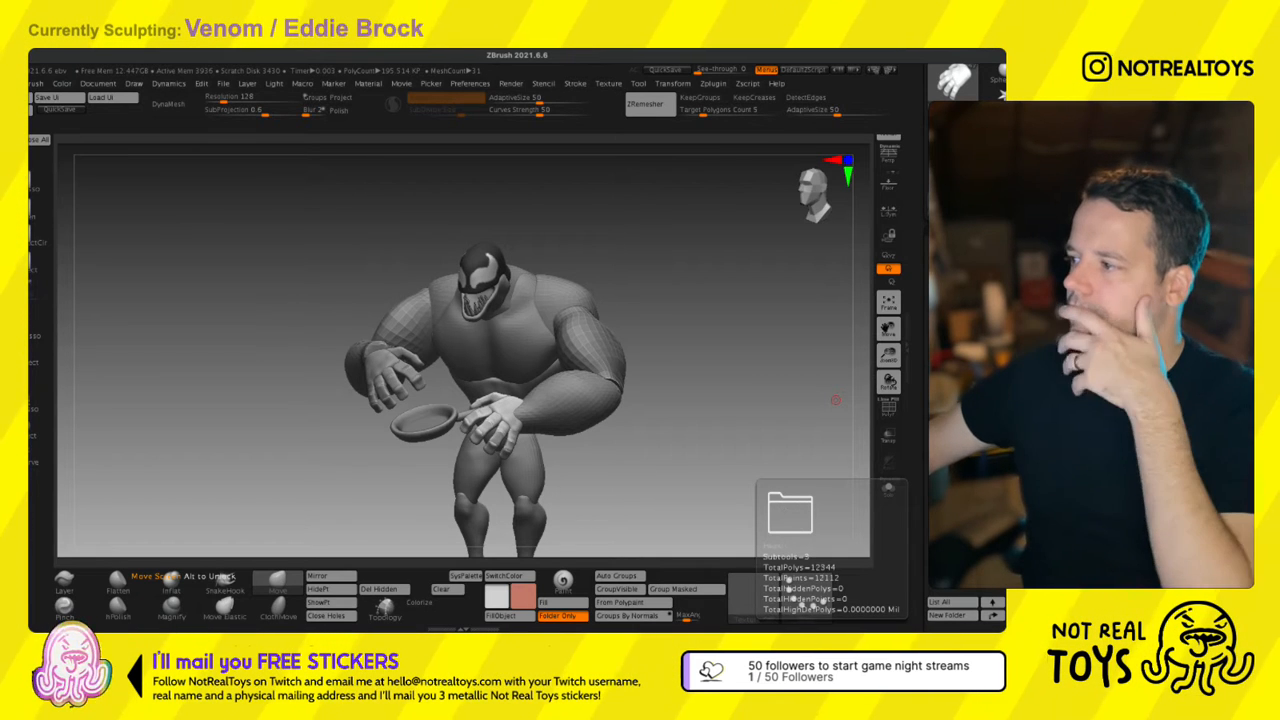
mouse_move(592, 354)
left_mouse_down()
mouse_move(612, 352)
mouse_move(545, 352)
left_mouse_up()
scroll(545, 352, "up", 6)
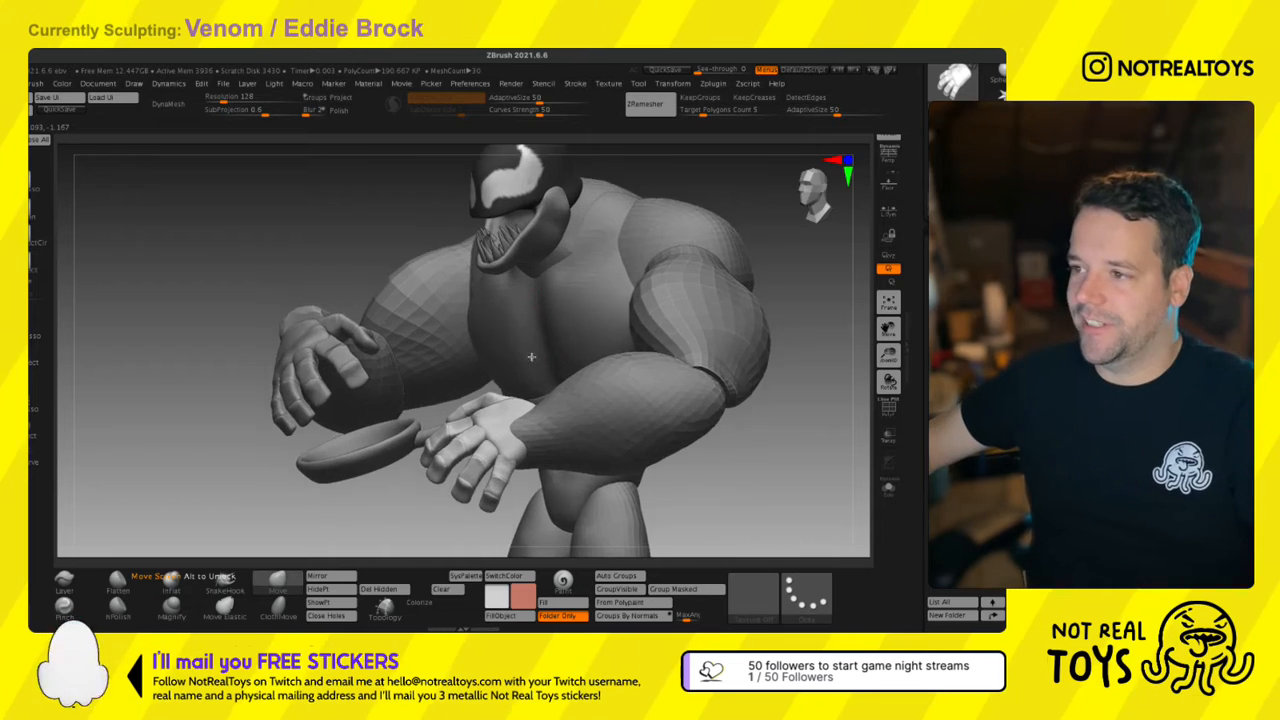
mouse_move(548, 363)
right_mouse_down()
mouse_move(598, 353)
mouse_move(546, 346)
mouse_move(507, 366)
mouse_move(534, 371)
mouse_move(557, 350)
right_mouse_up()
mouse_move(557, 350)
right_mouse_down("ctrl")
mouse_move(557, 260)
mouse_move(540, 234)
mouse_move(526, 269)
mouse_move(554, 345)
mouse_move(543, 362)
mouse_move(556, 352)
right_mouse_up("ctrl")
key("Tab")
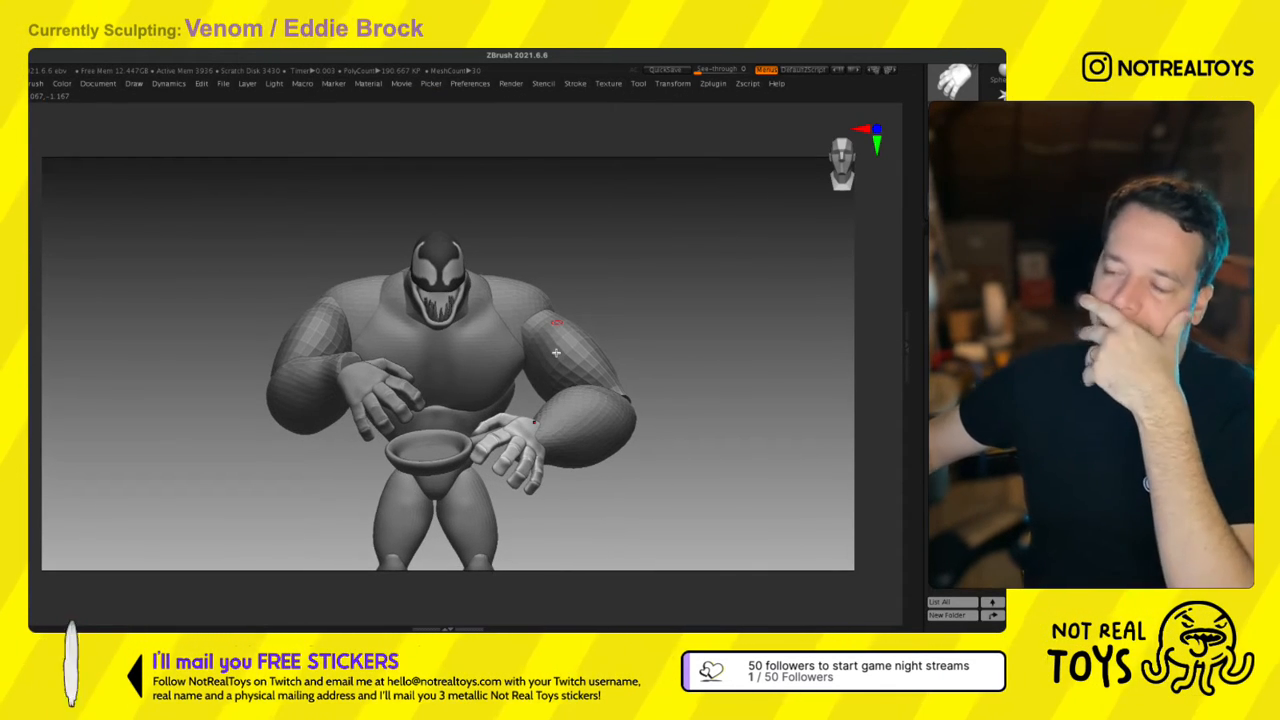
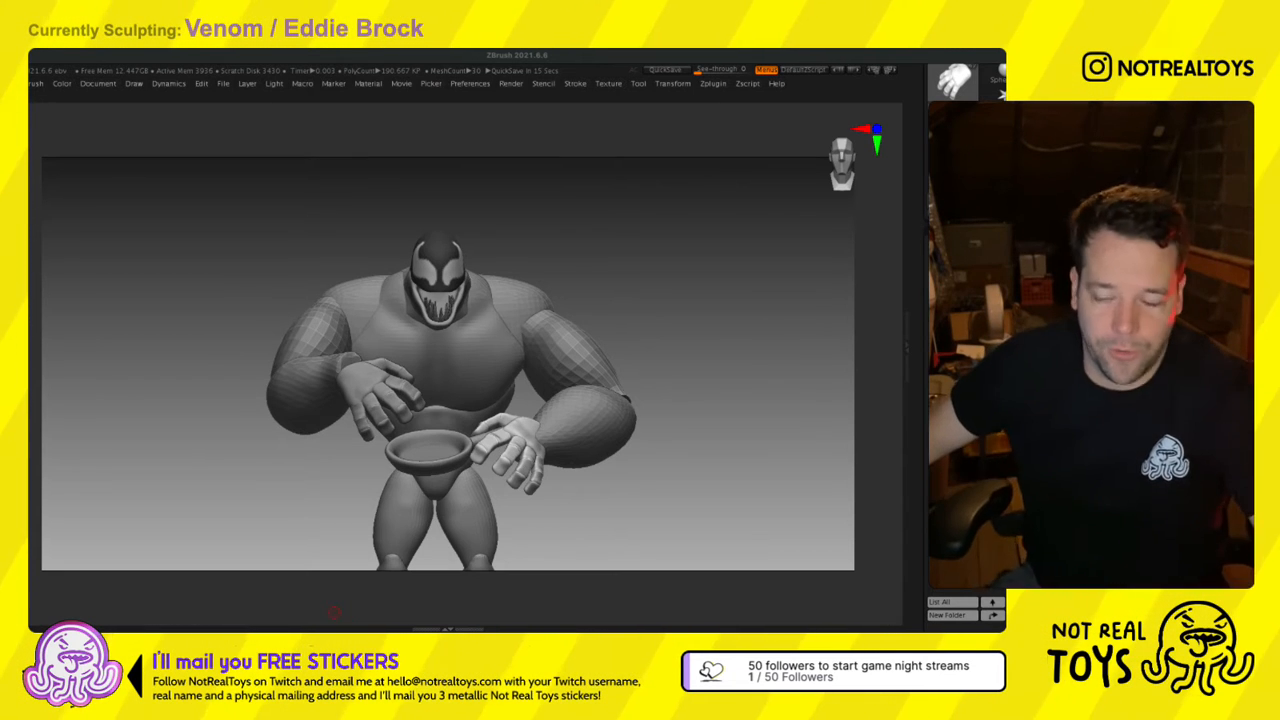
left_click_drag(615, 291, 552, 352)
key("Tab")
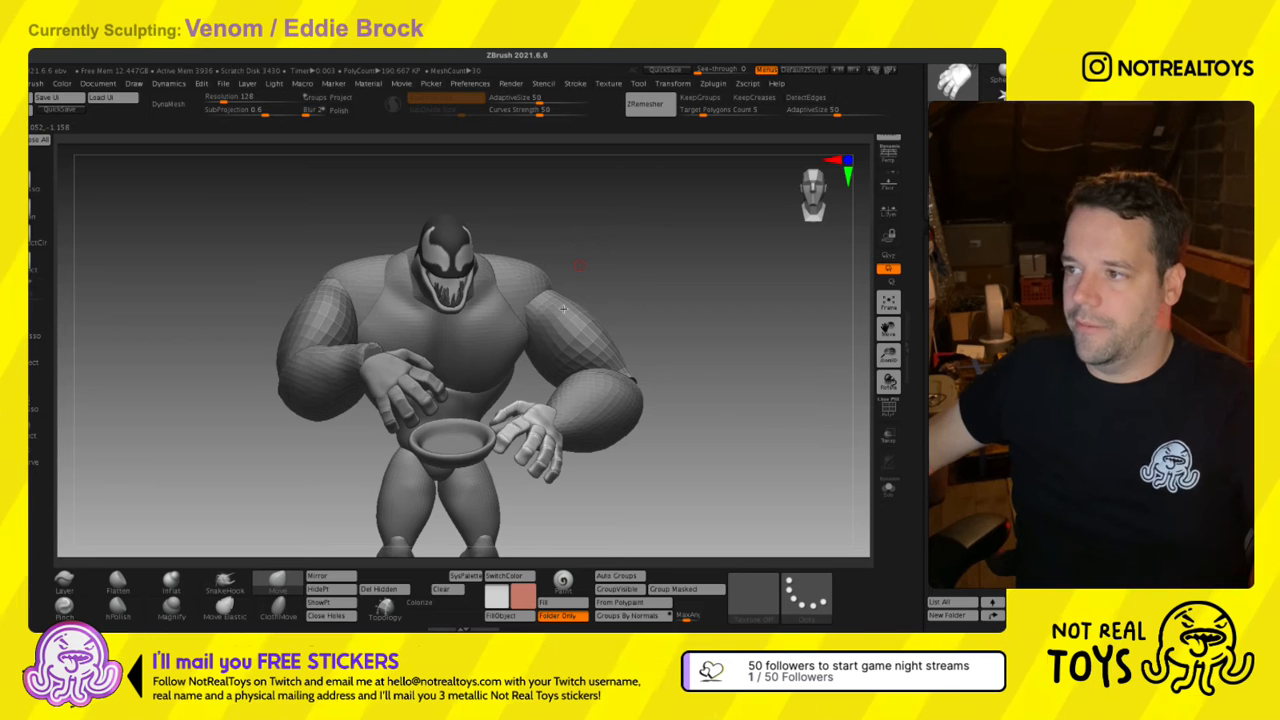
key("s")
left_click_drag(565, 309, 591, 308)
left_click_drag(672, 303, 568, 308)
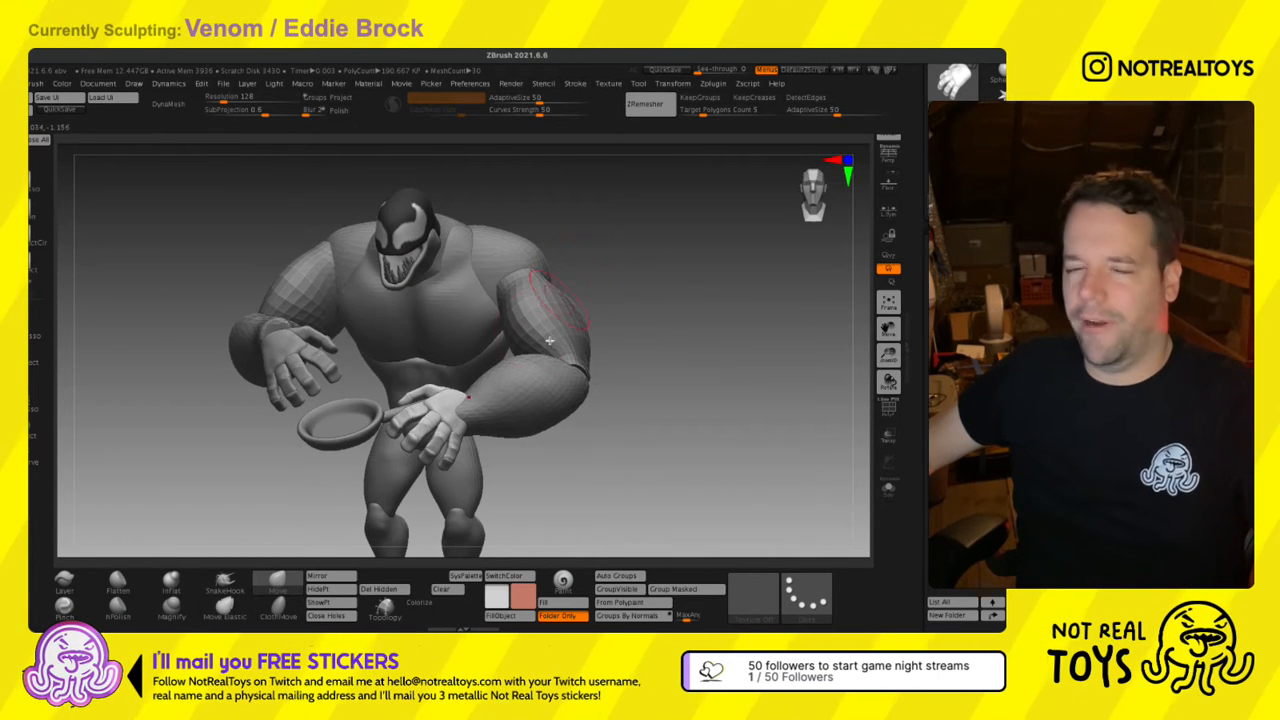
mouse_move(517, 333)
right_mouse_down("shift")
mouse_move(529, 319)
mouse_move(473, 303)
mouse_move(450, 315)
mouse_move(610, 328)
right_mouse_up("shift")
key("s")
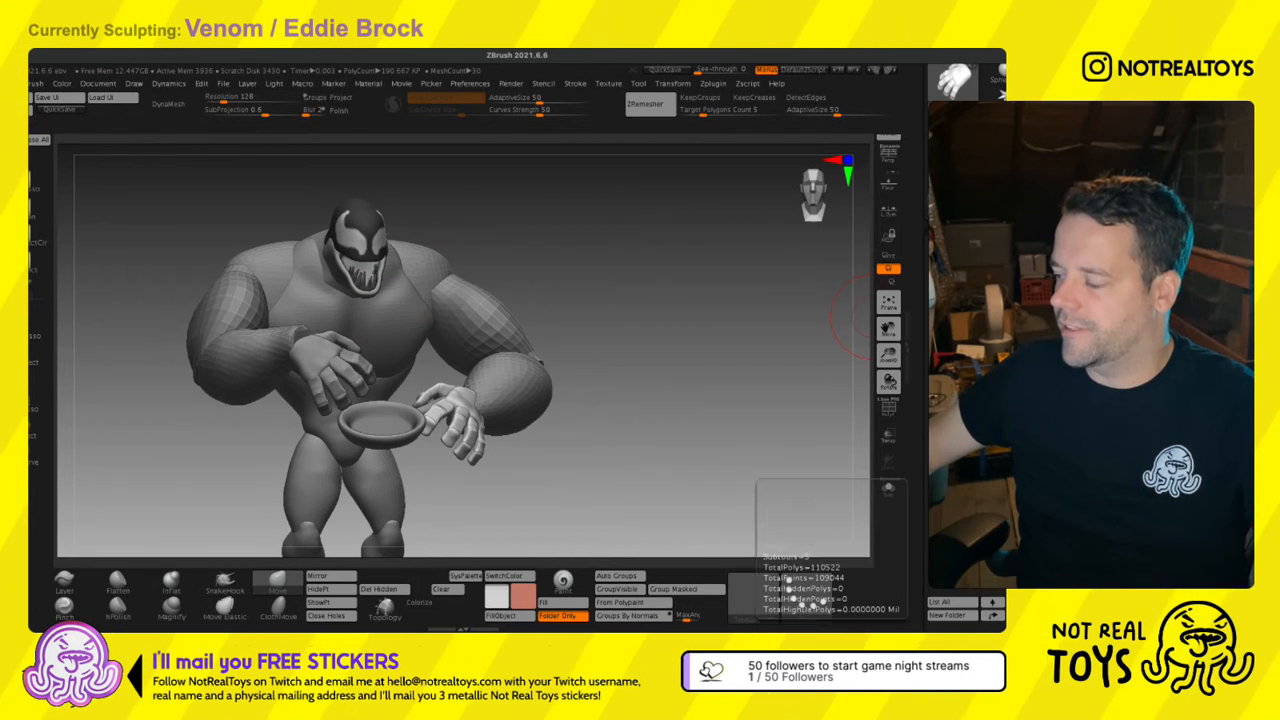
Try to rotate the character's left hand around a gizmo pivot placed near the right hand, and undo the rotation.
key("w")
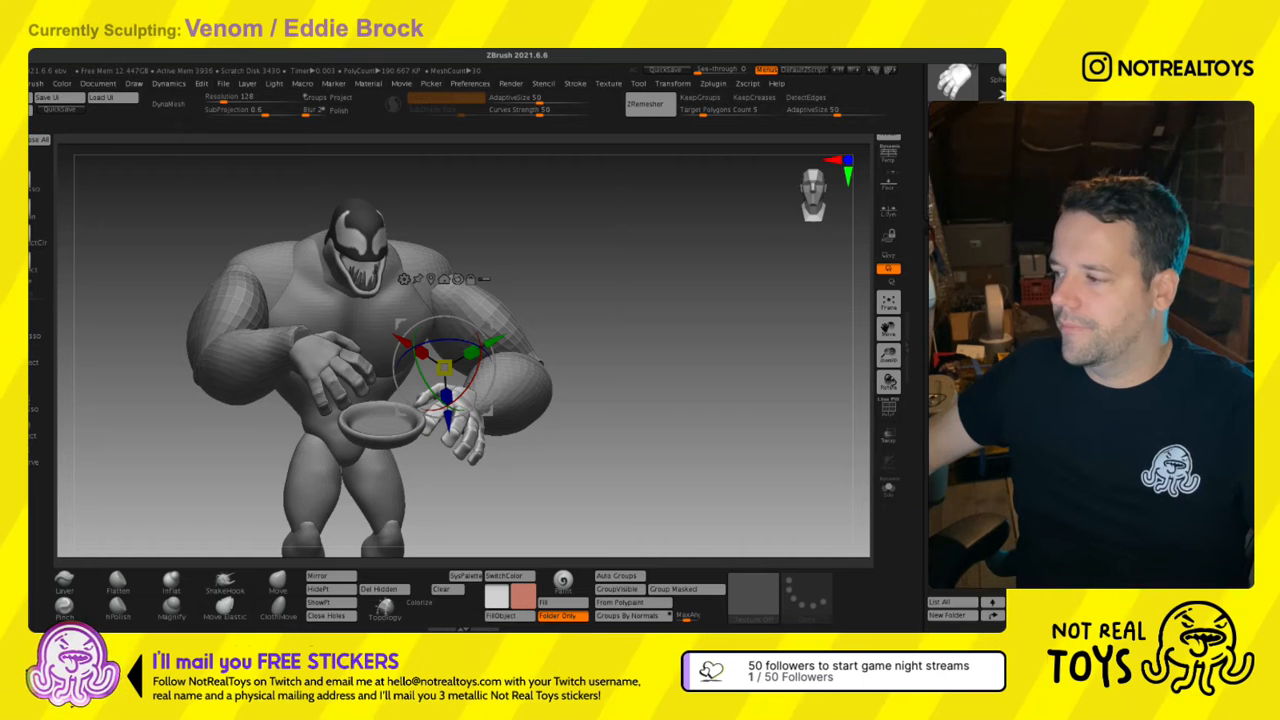
left_click(458, 279, "alt")
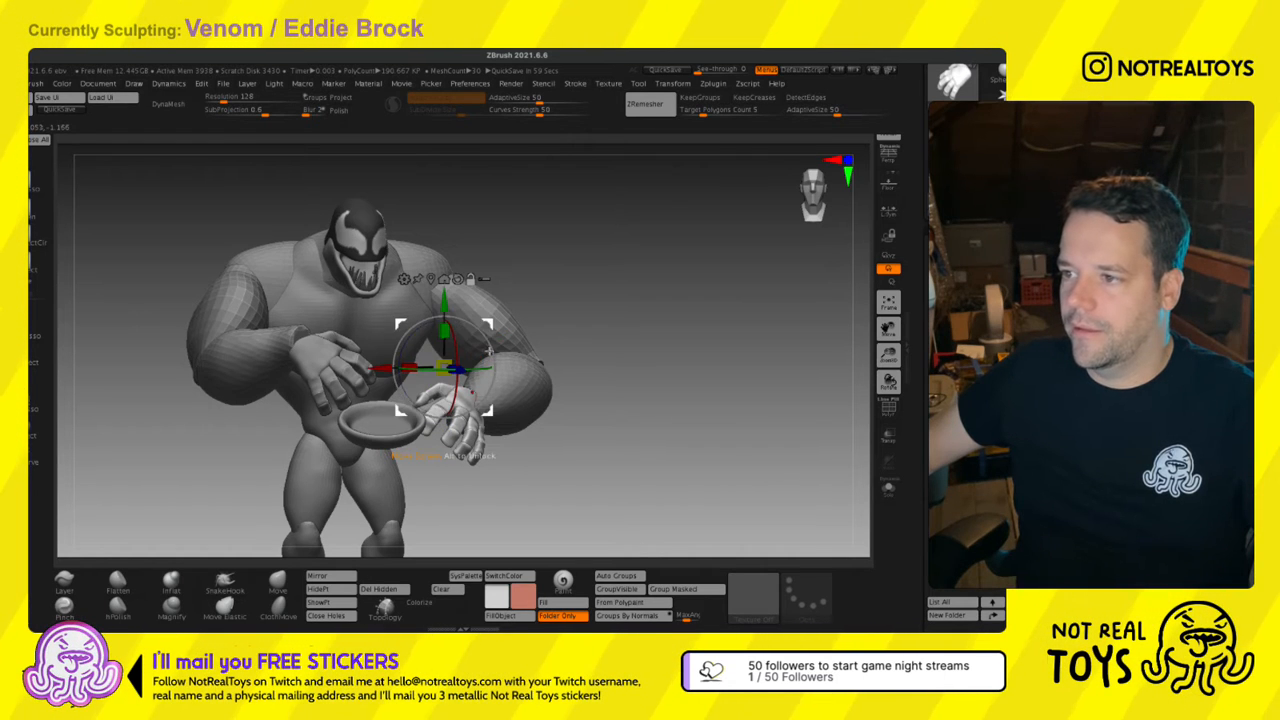
left_click_drag(489, 355, 347, 331, "alt")
right_click_drag(347, 331, 382, 340)
left_click_drag(296, 340, 524, 330, "alt")
left_click_drag(521, 357, 463, 316)
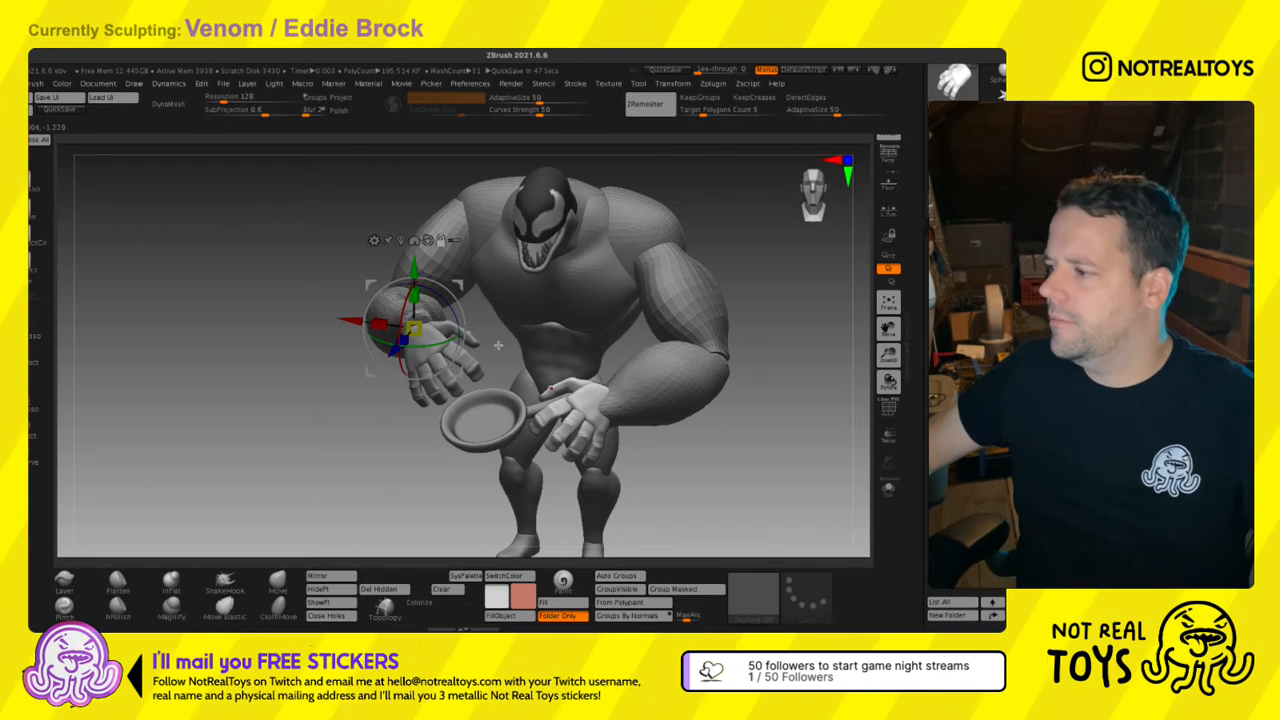
left_click_drag(449, 358, 465, 342)
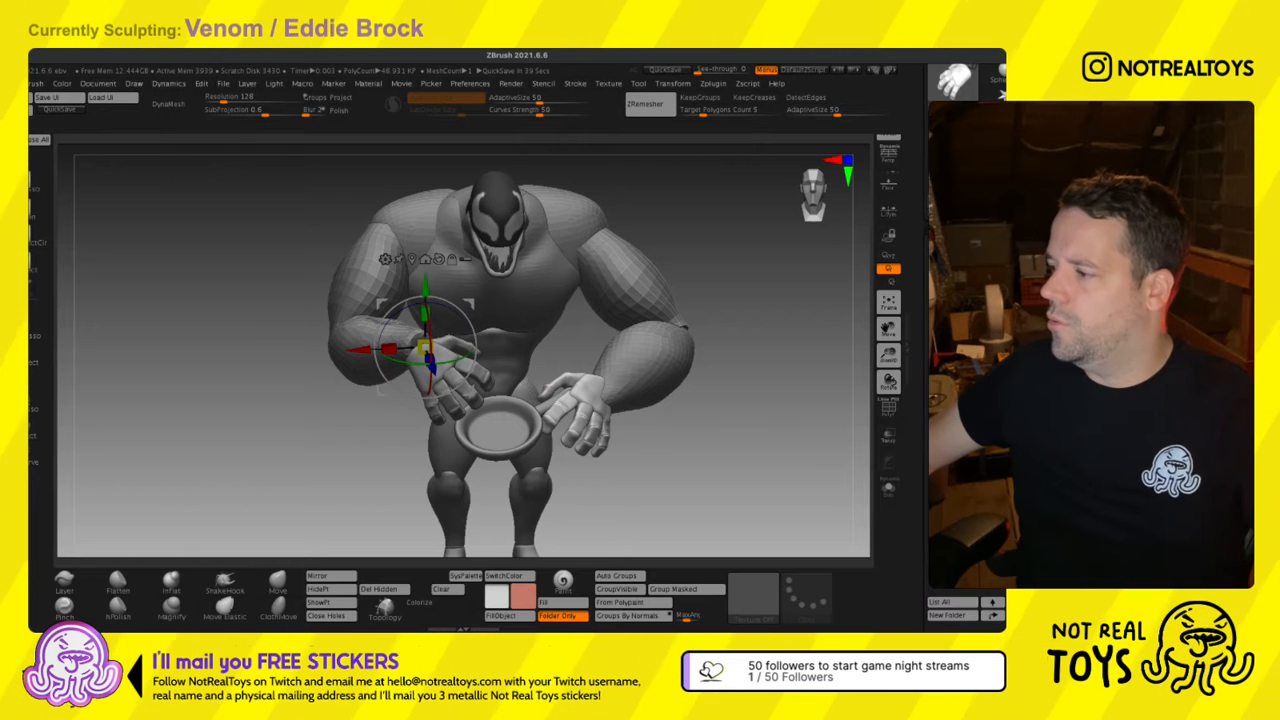
left_click_drag(466, 330, 483, 260)
key("ctrl+z")
key("ctrl+shift+z")
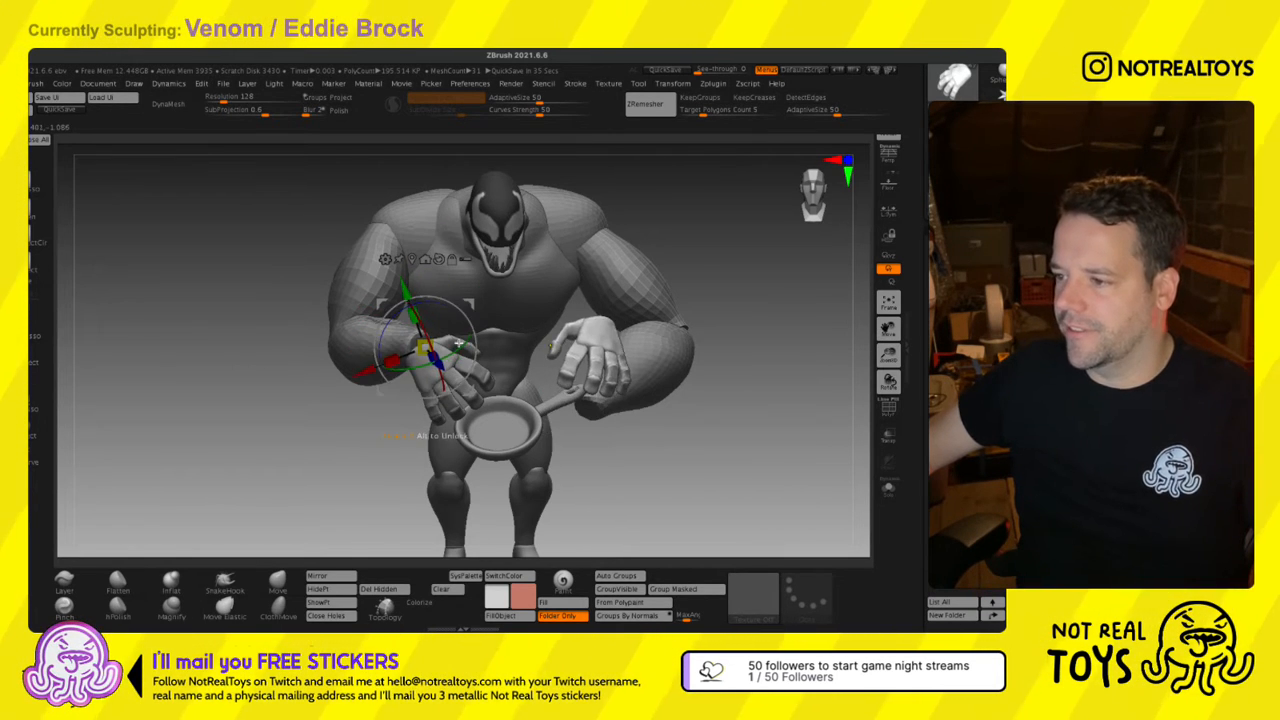
key("ctrl+z")
Place the gizmo on the character's left hand and reposition and rotate the hand toward the pan handle.
left_click_drag(660, 470, 642, 426)
mouse_move(564, 364)
left_mouse_down()
mouse_move(522, 310)
mouse_move(501, 356)
mouse_move(567, 376)
mouse_move(542, 347)
mouse_move(561, 352)
left_mouse_up()
right_click_drag(561, 352, 551, 482)
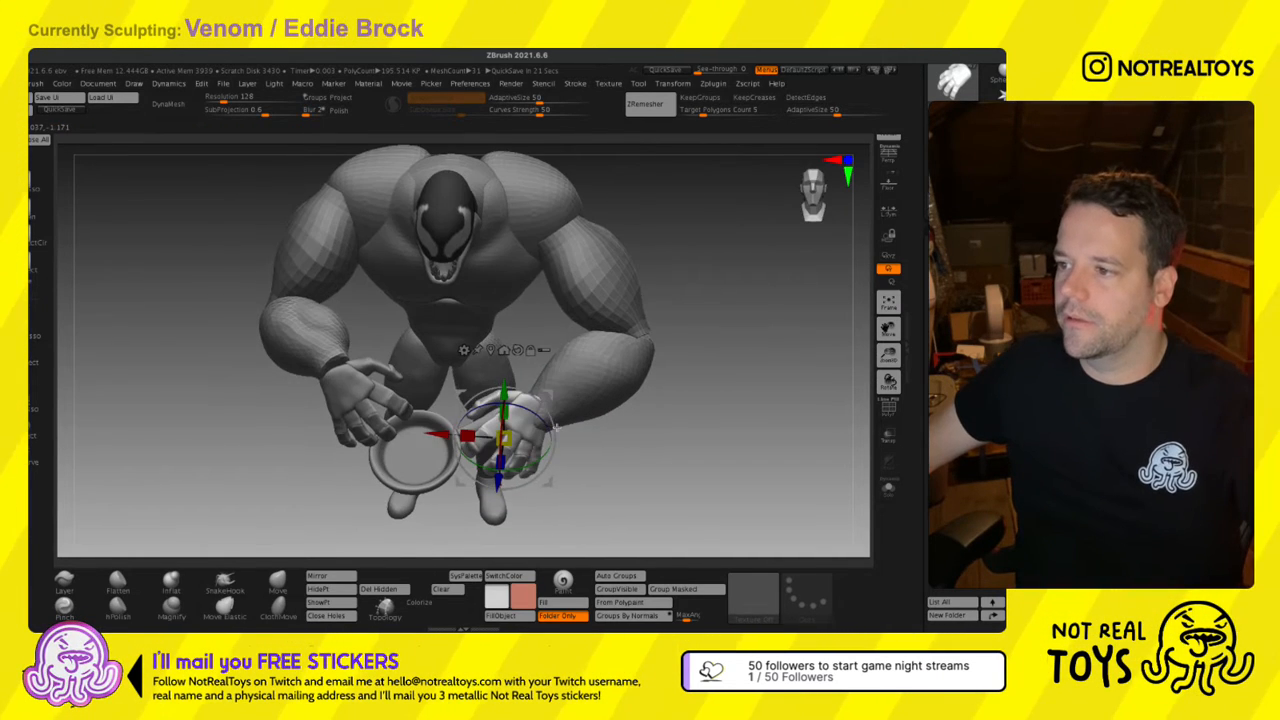
left_click_drag(549, 430, 577, 397)
mouse_move(577, 397)
right_mouse_down()
mouse_move(572, 332)
mouse_move(594, 340)
mouse_move(600, 294)
mouse_move(343, 357)
mouse_move(418, 373)
right_mouse_up()
key("q")
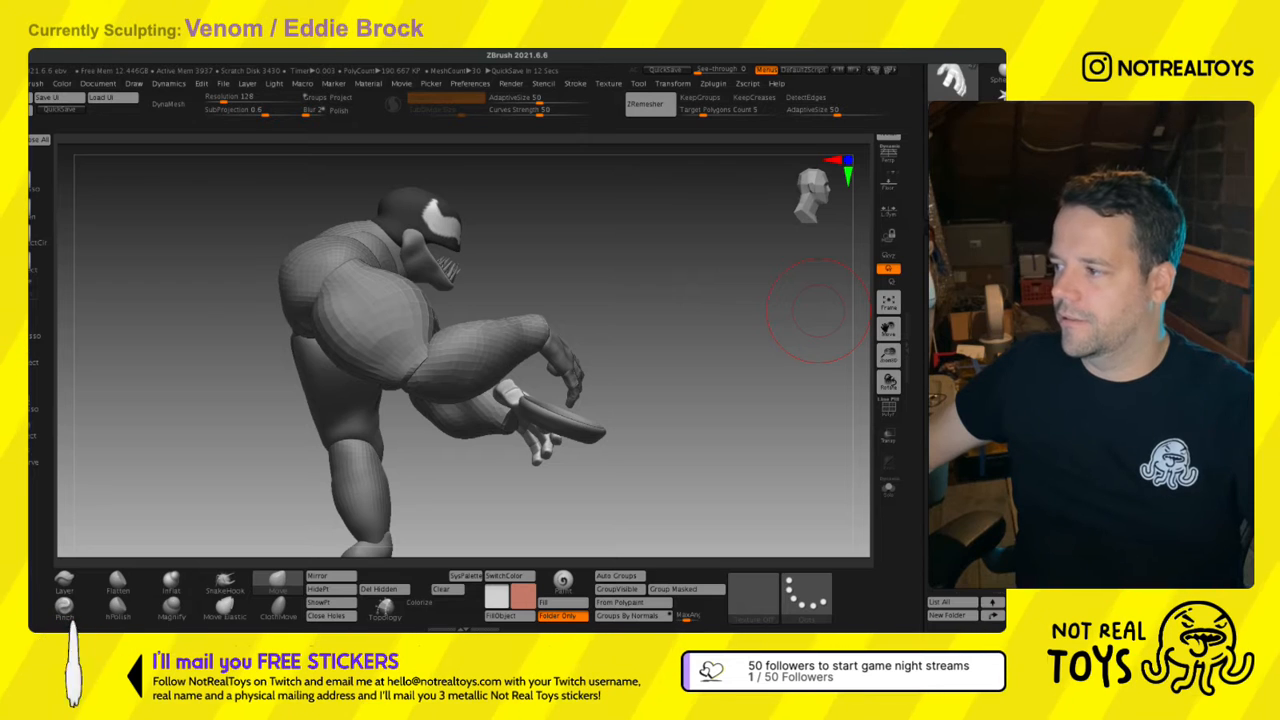
Select the right forearm, check the arm pose from the side, below and front, and save the project.
left_click(965, 530)
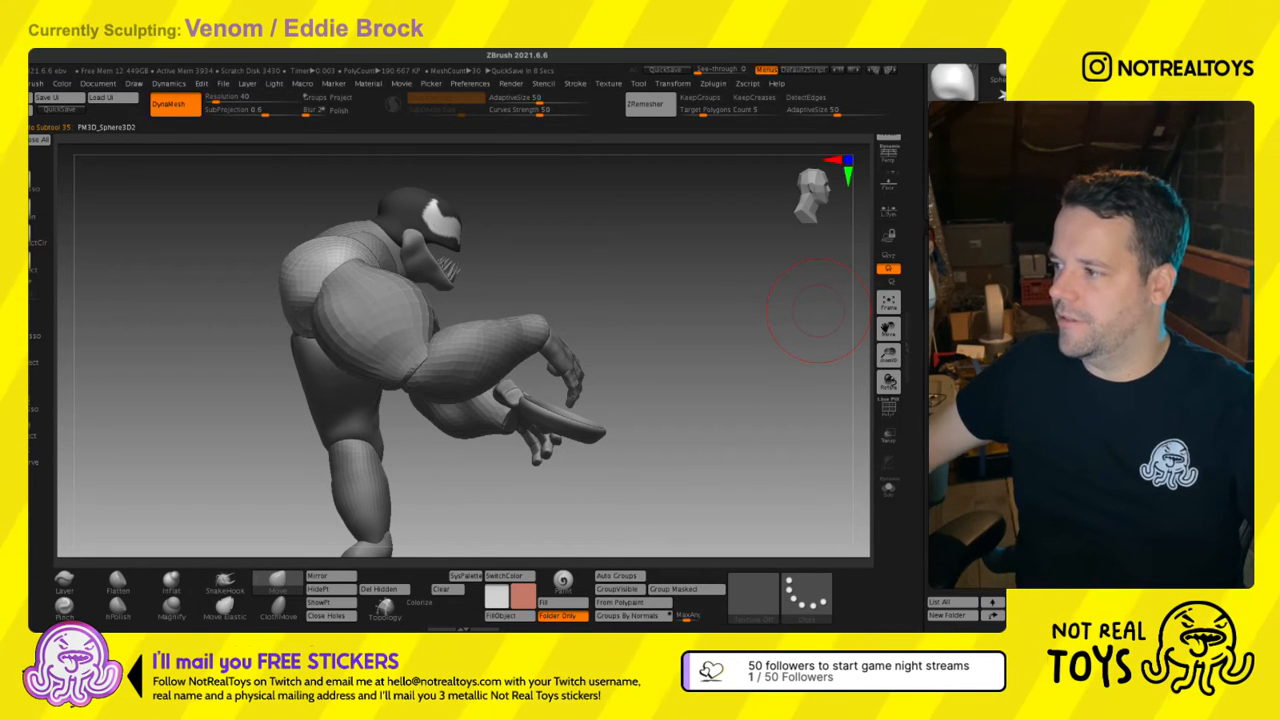
left_click(490, 355, "alt")
left_click_drag(424, 442, 412, 360)
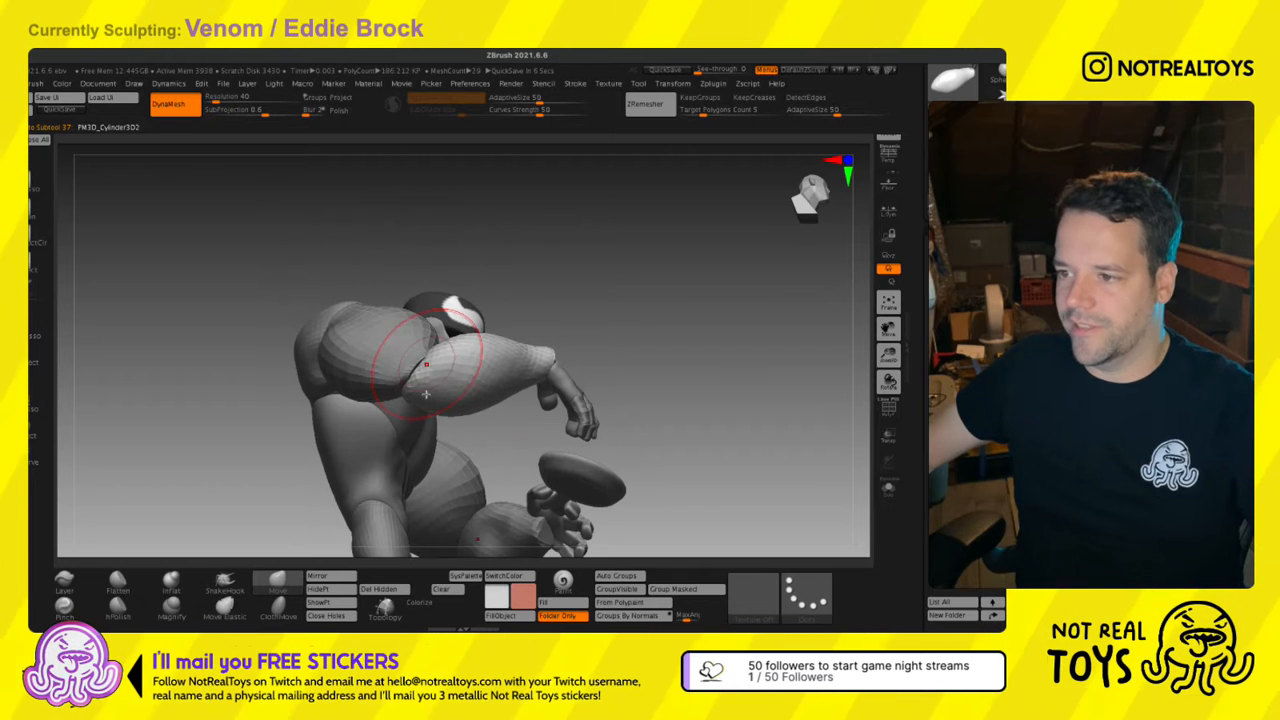
mouse_move(407, 412)
left_mouse_down()
mouse_move(397, 366)
mouse_move(412, 352)
mouse_move(453, 383)
mouse_move(509, 332)
mouse_move(477, 427)
mouse_move(471, 375)
mouse_move(469, 390)
left_mouse_up()
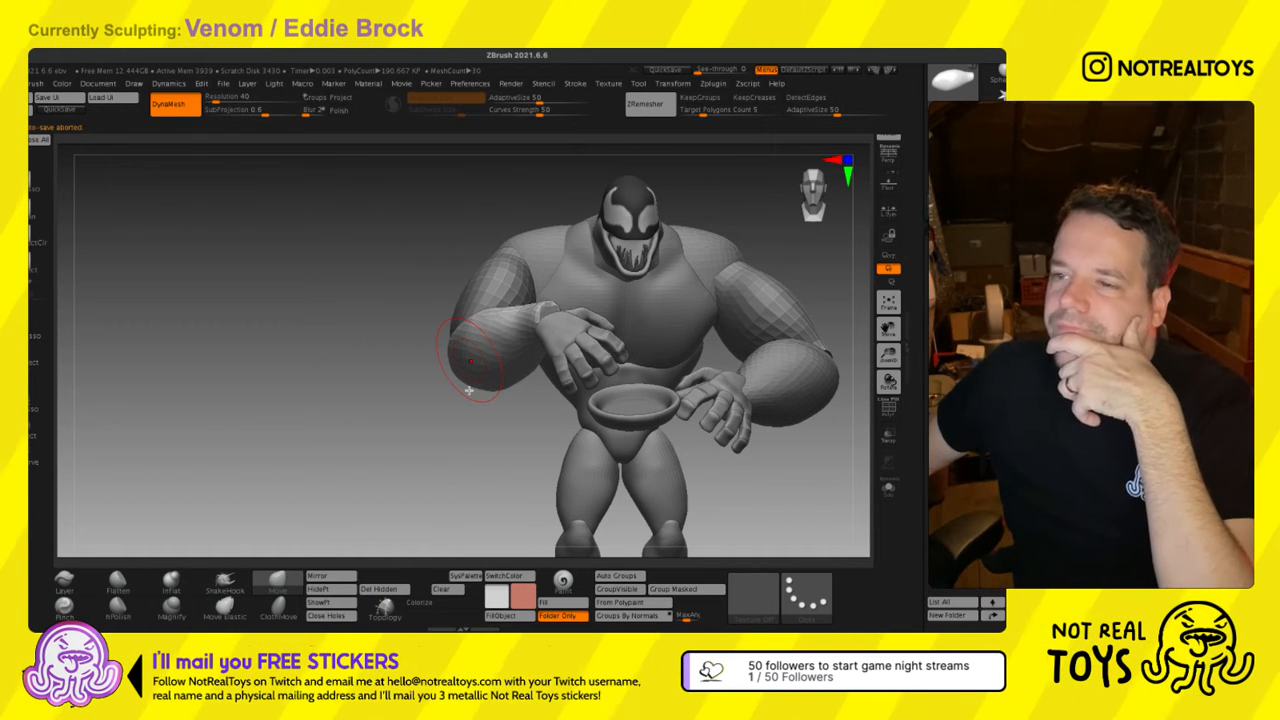
right_click_drag(462, 362, 462, 350)
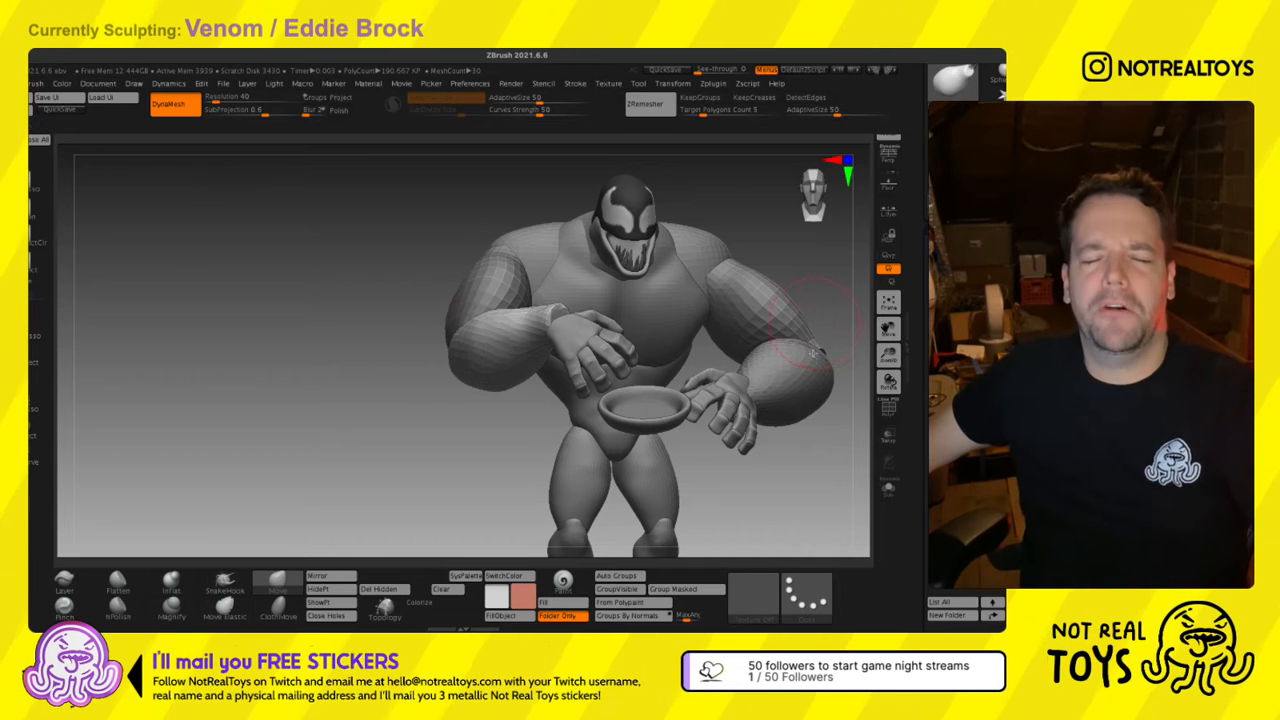
right_click_drag(557, 352, 505, 350)
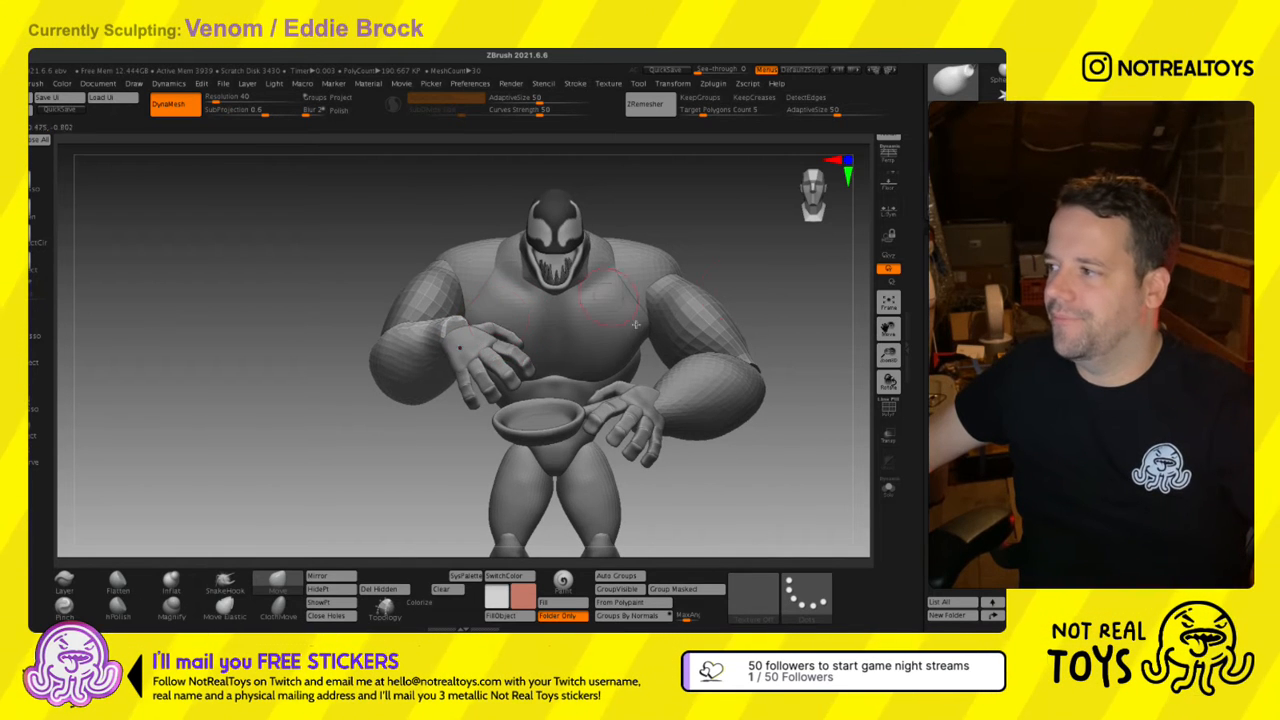
key("ctrl")
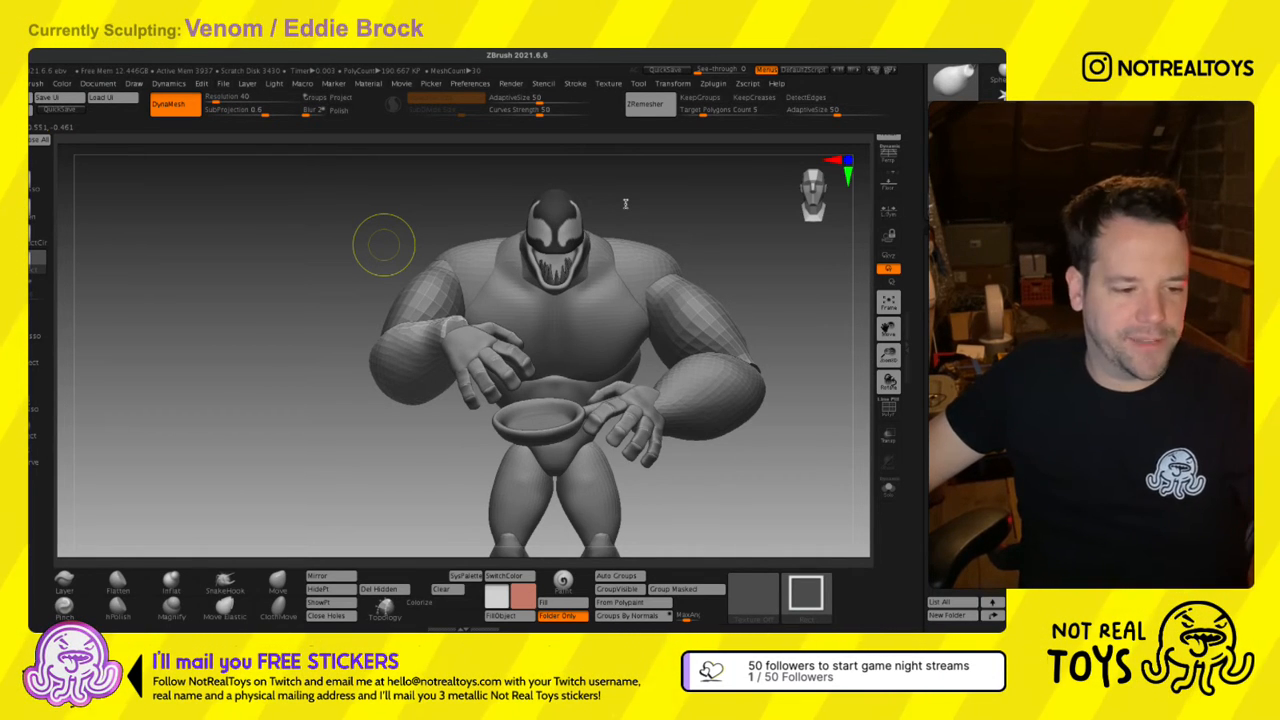
key("ctrl+s")
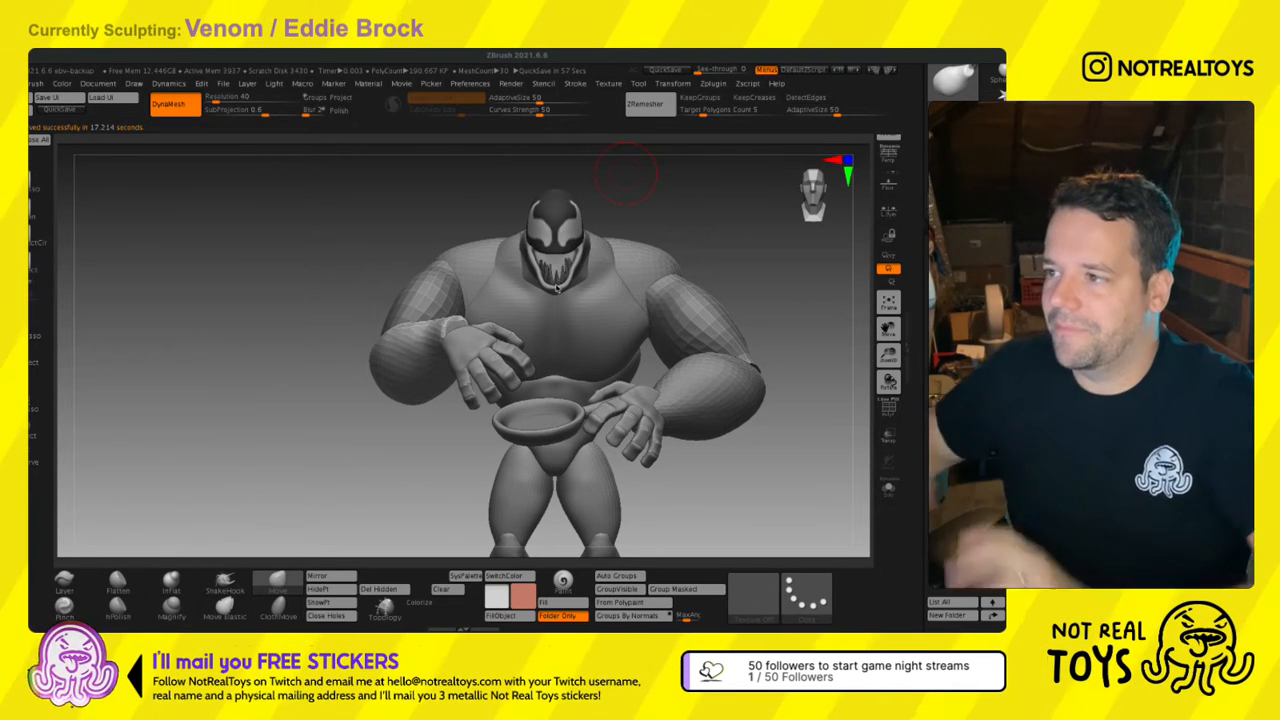
Hide the figure's right shoulder, upper arm, forearm and hand, and save the project.
left_click_drag(364, 304, 379, 294)
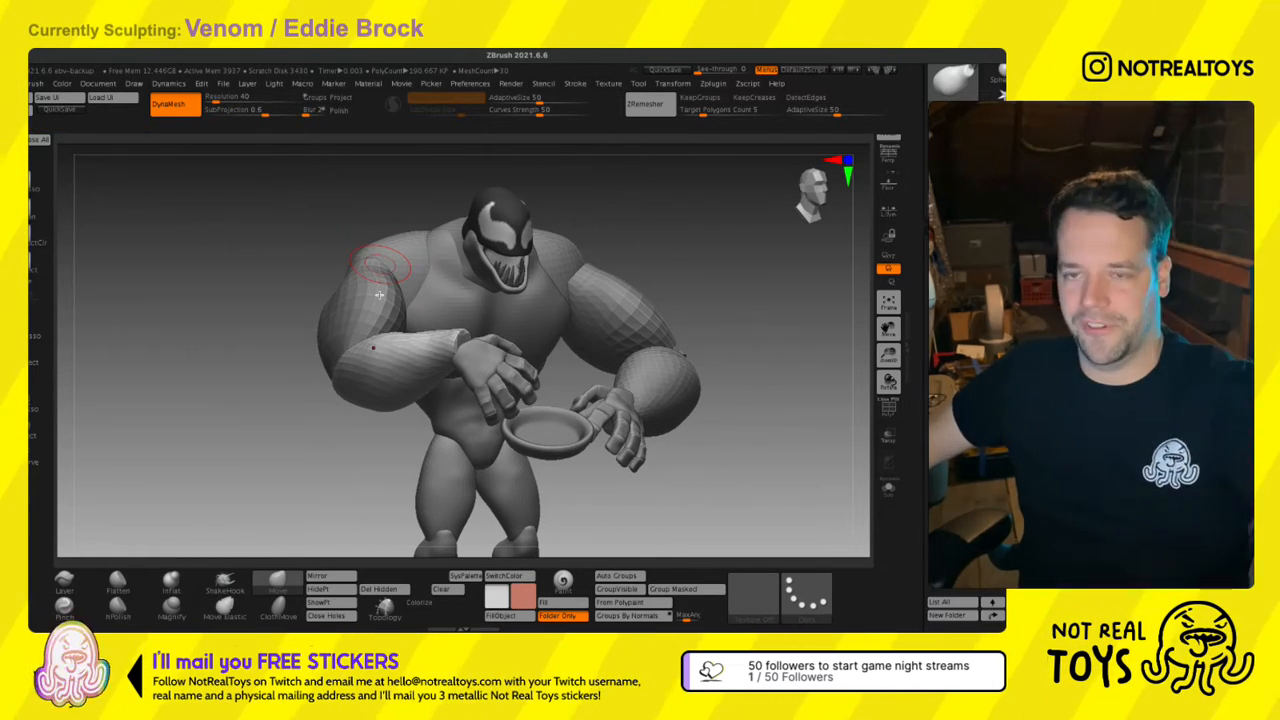
mouse_move(393, 313)
right_mouse_down()
mouse_move(360, 306)
mouse_move(383, 329)
mouse_move(485, 322)
mouse_move(443, 337)
right_mouse_up()
key("s")
key("s")
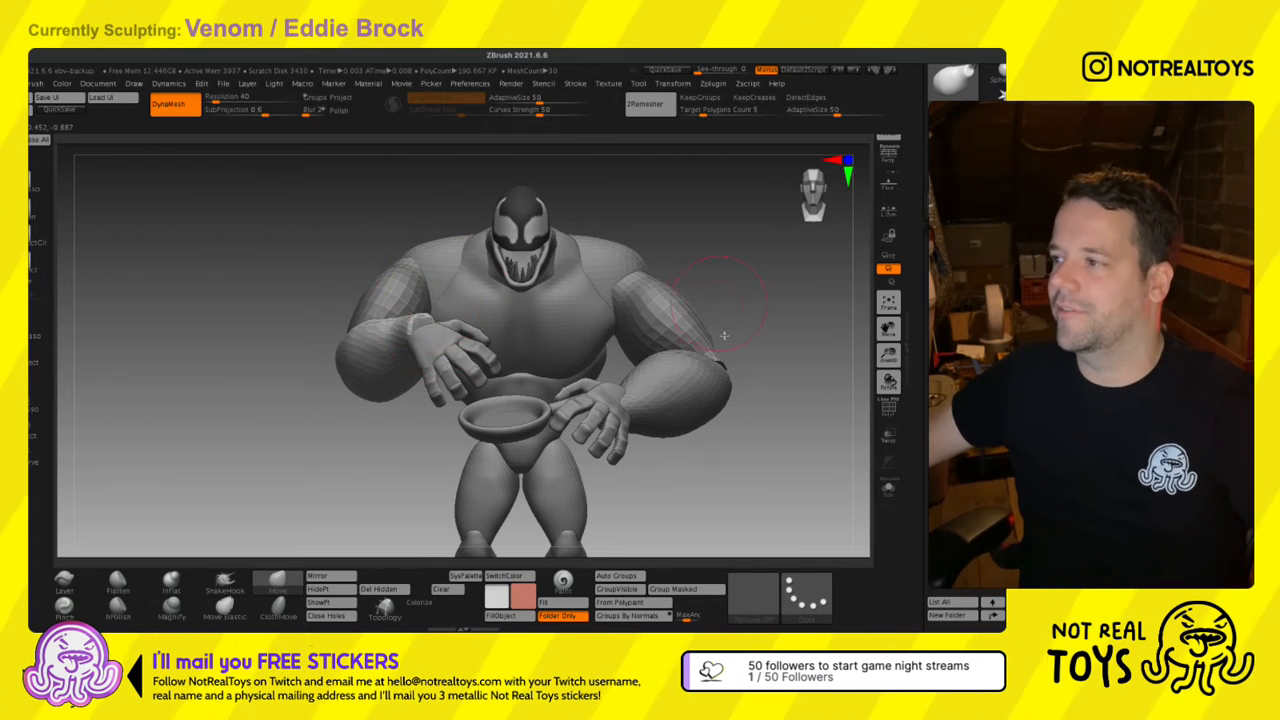
mouse_move(724, 336)
right_mouse_down()
mouse_move(480, 315)
mouse_move(445, 300)
right_mouse_up()
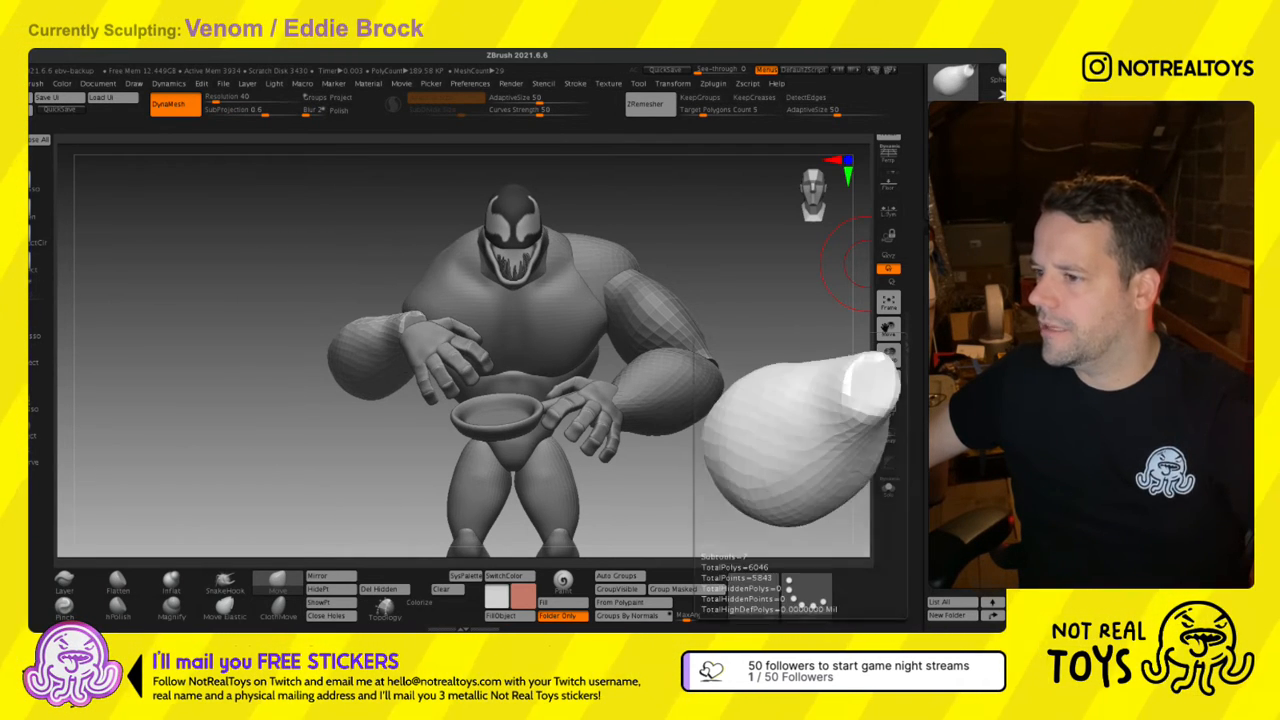
left_click(612, 262, "alt")
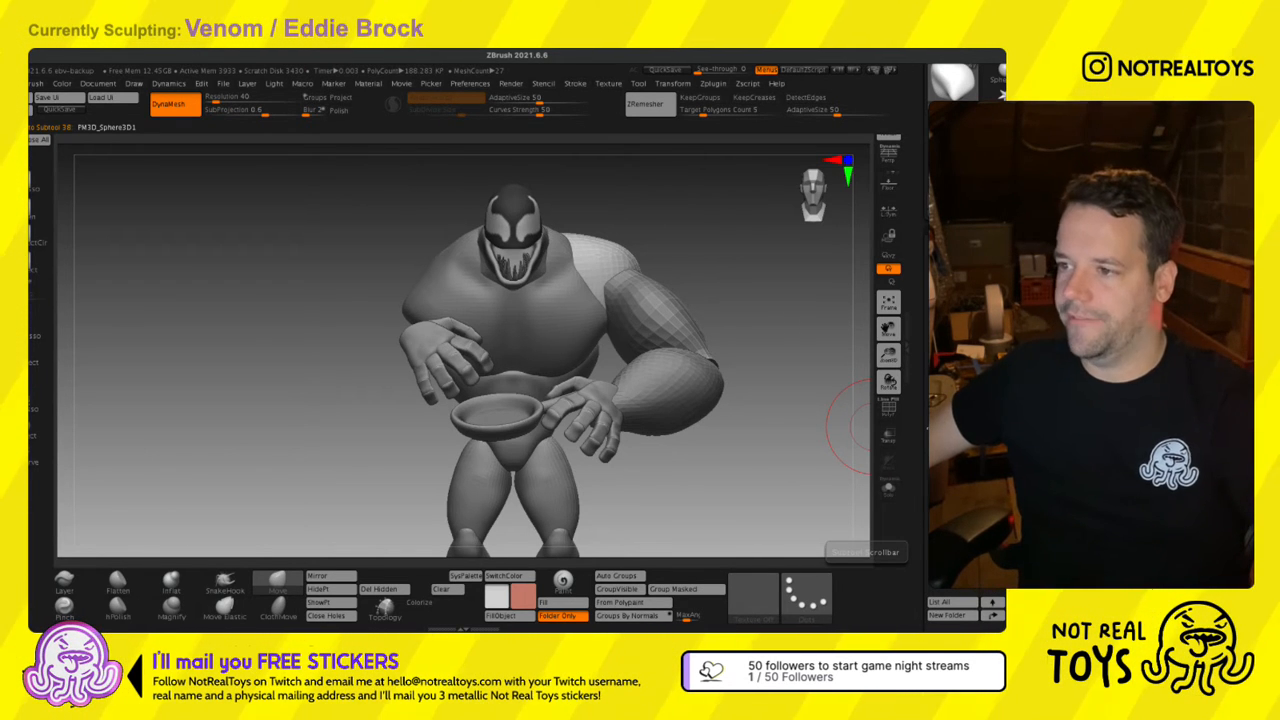
left_click(1000, 465)
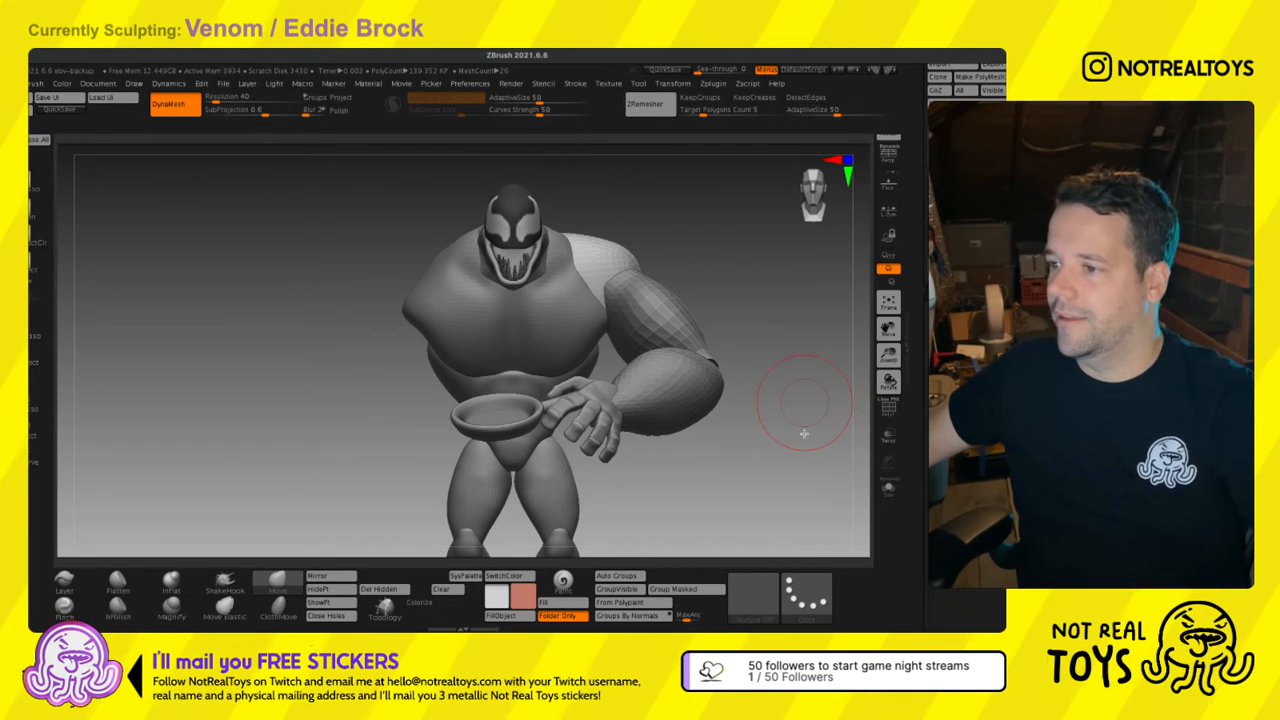
left_click_drag(794, 386, 457, 286)
left_click_drag(765, 336, 728, 328)
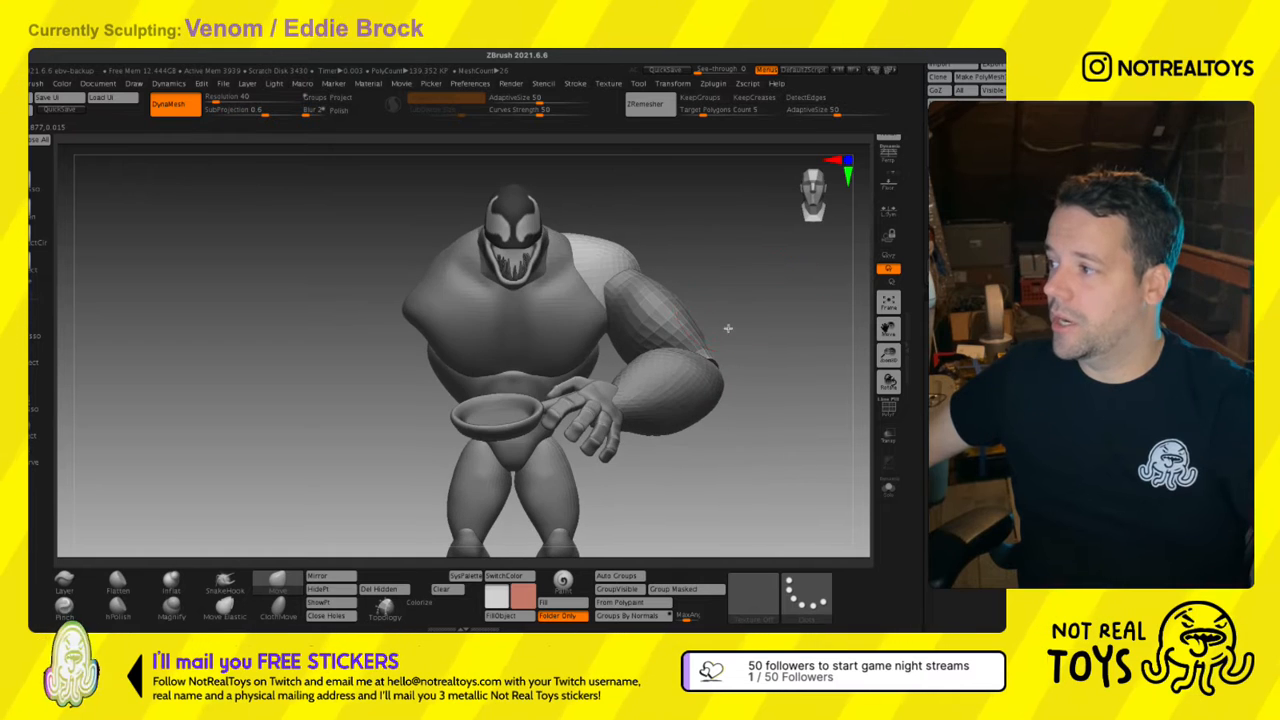
key("ctrl")
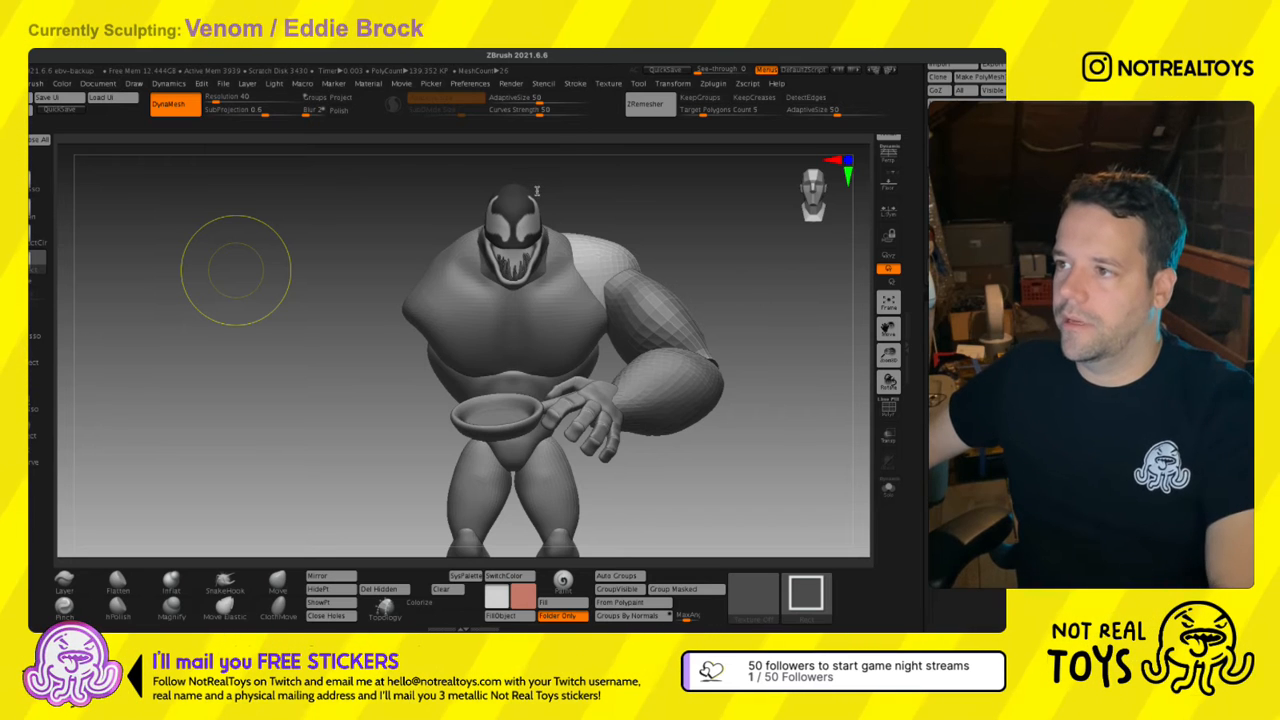
key("ctrl+s")
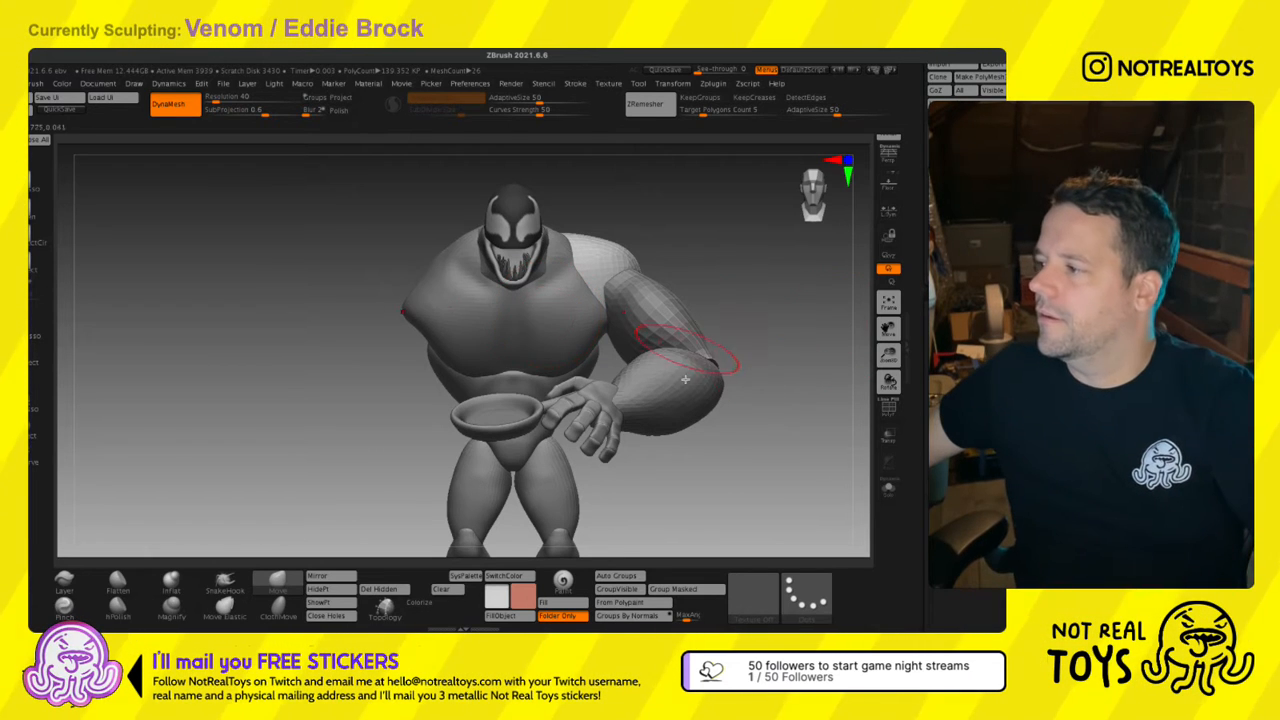
Select the upper-leg subtool and append a cube to the figure as a separate subtool.
right_click_drag(600, 397, 678, 408)
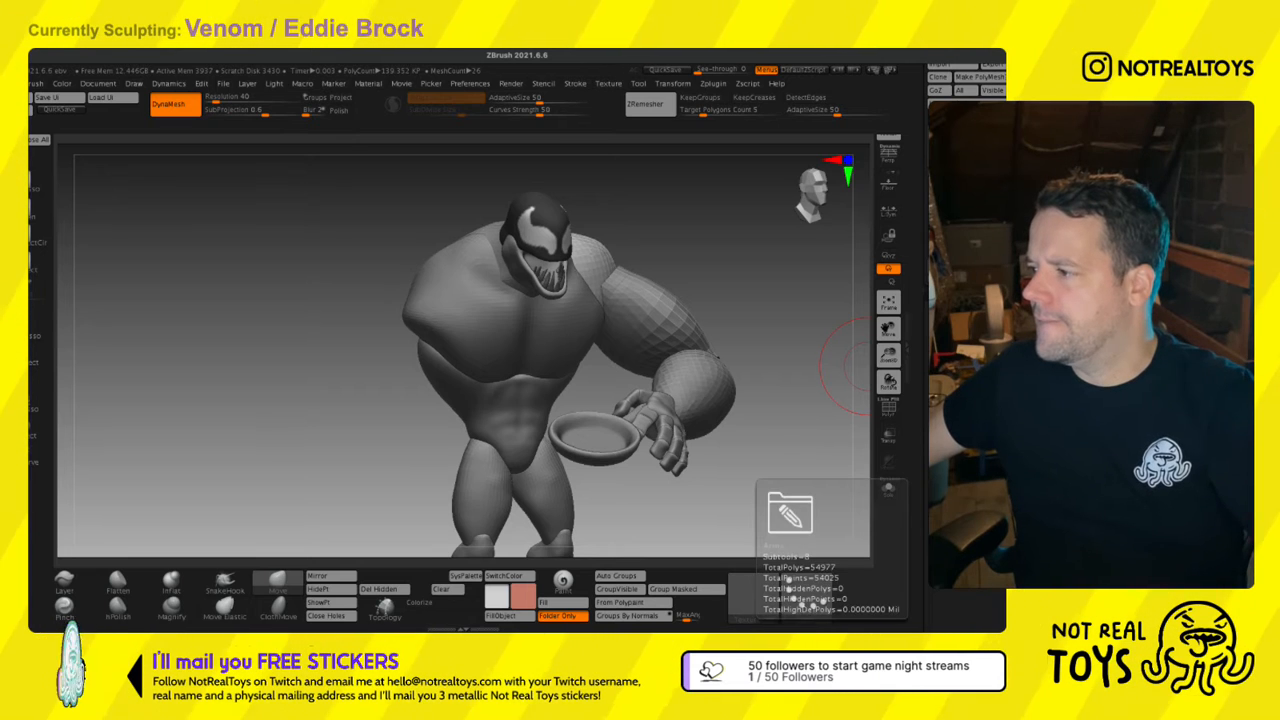
right_click_drag(778, 359, 743, 352, "shift")
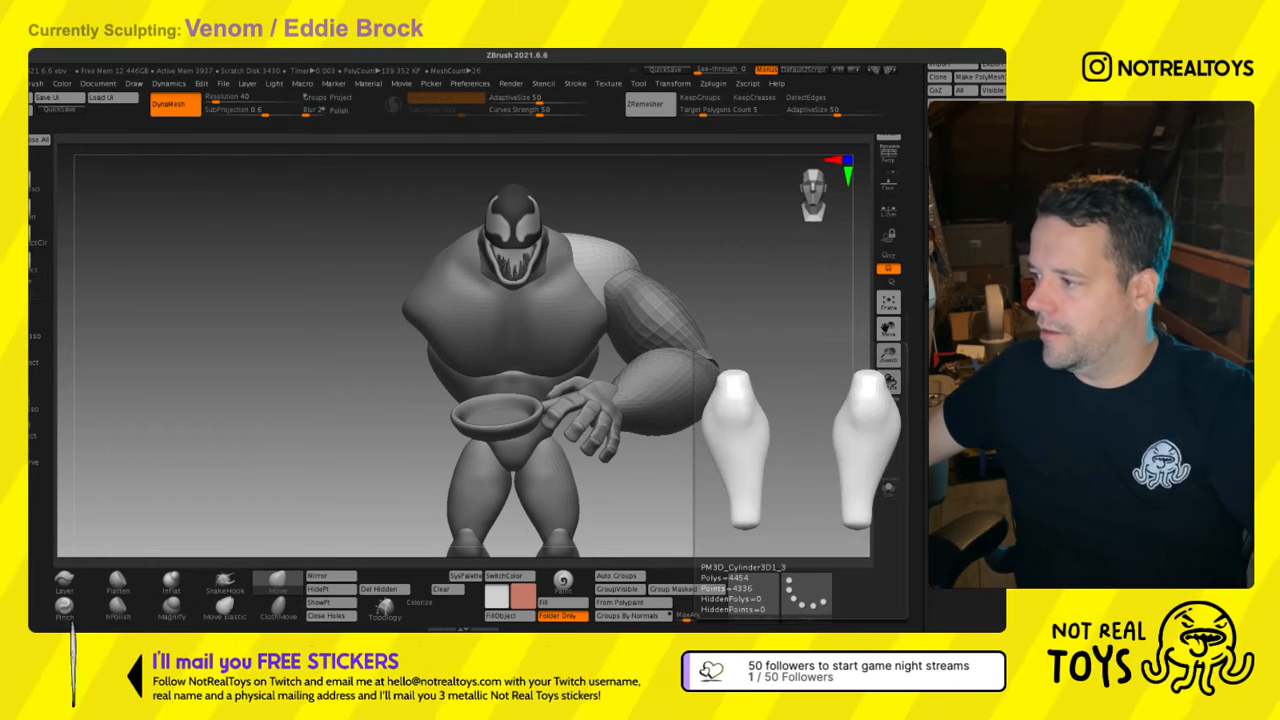
left_click(962, 456)
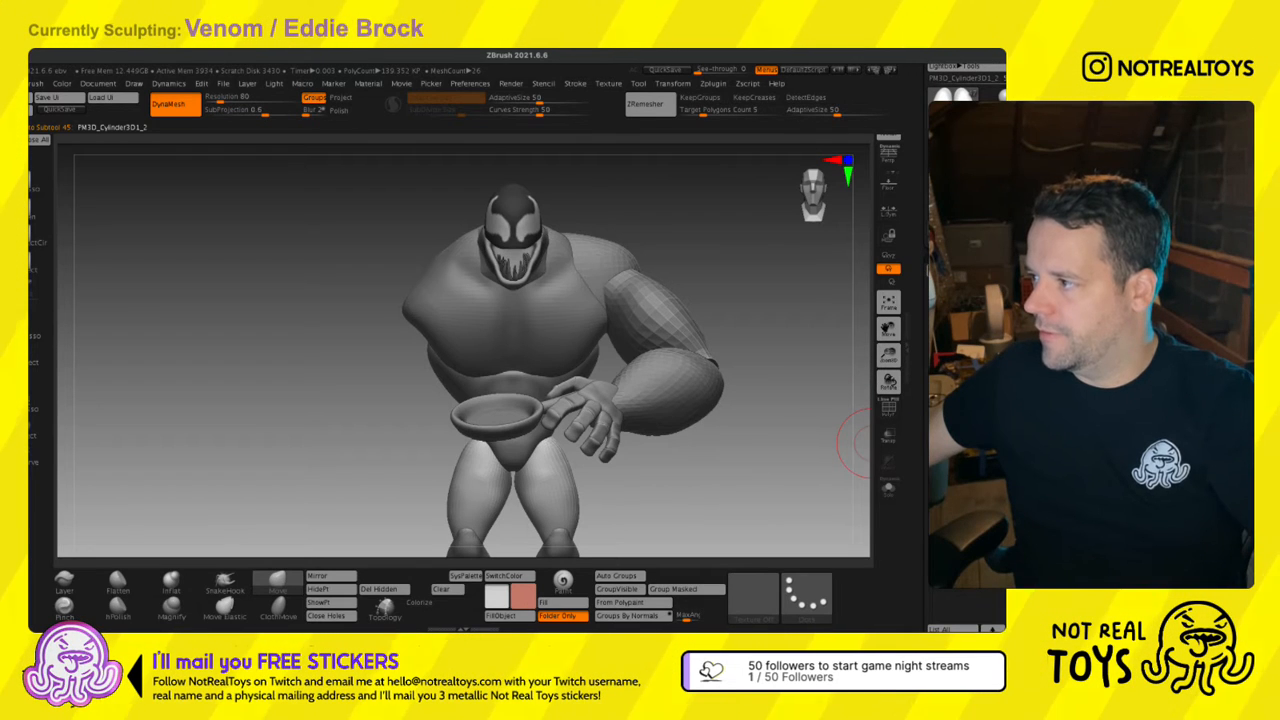
left_click_drag(935, 535, 935, 492)
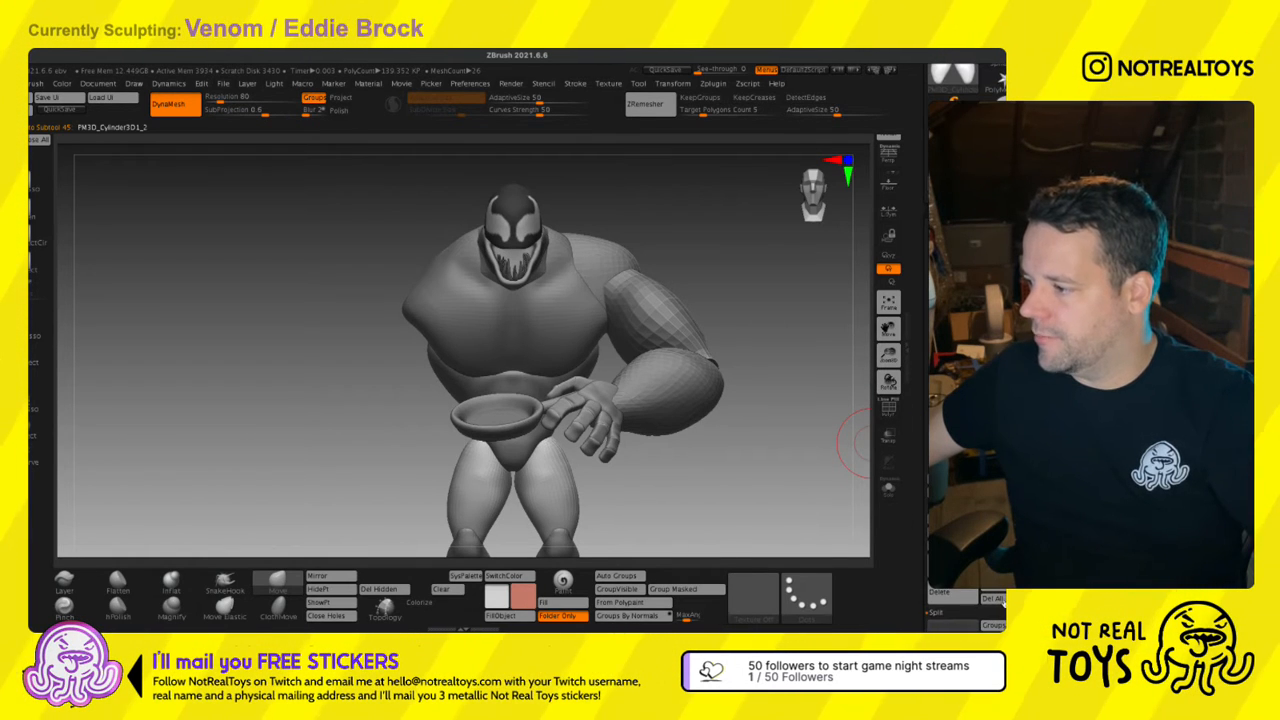
left_click(1001, 580)
left_click(562, 450)
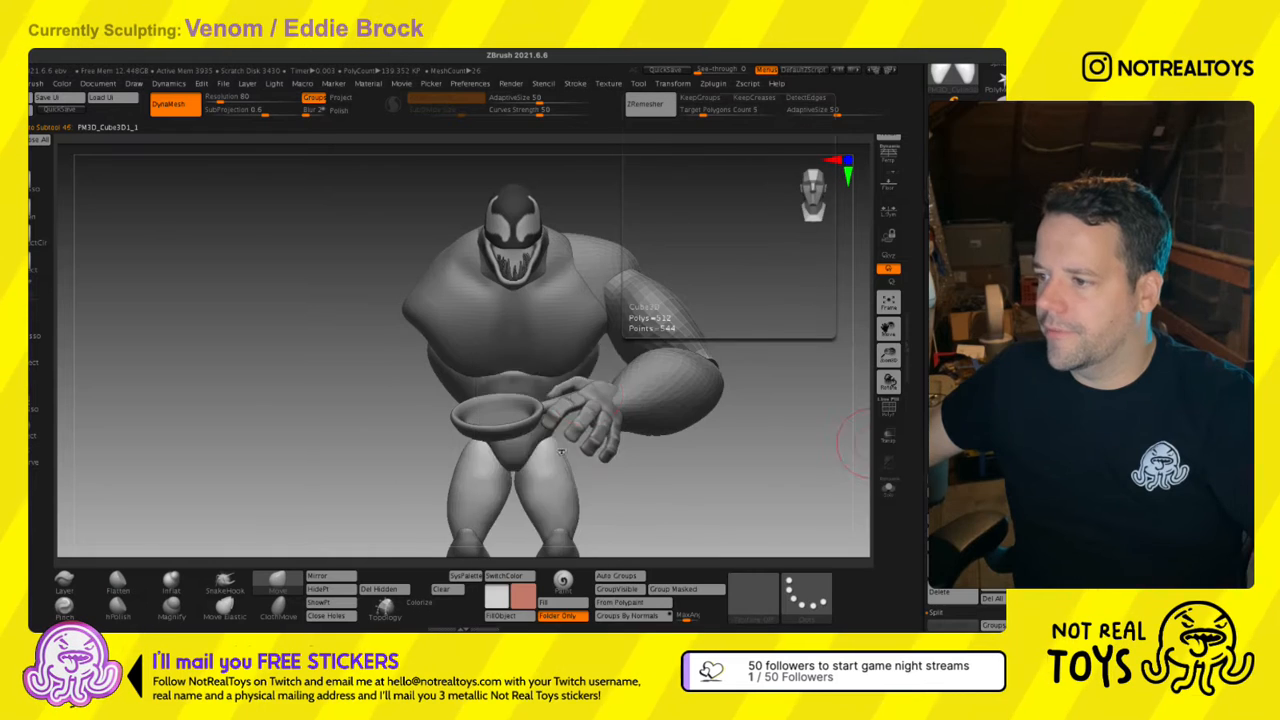
Place the cube in front of the figure and stretch it vertically into a tall block with the gizmo.
left_click_drag(775, 430, 403, 398, "shift")
key("w")
left_click_drag(432, 300, 432, 327, "alt")
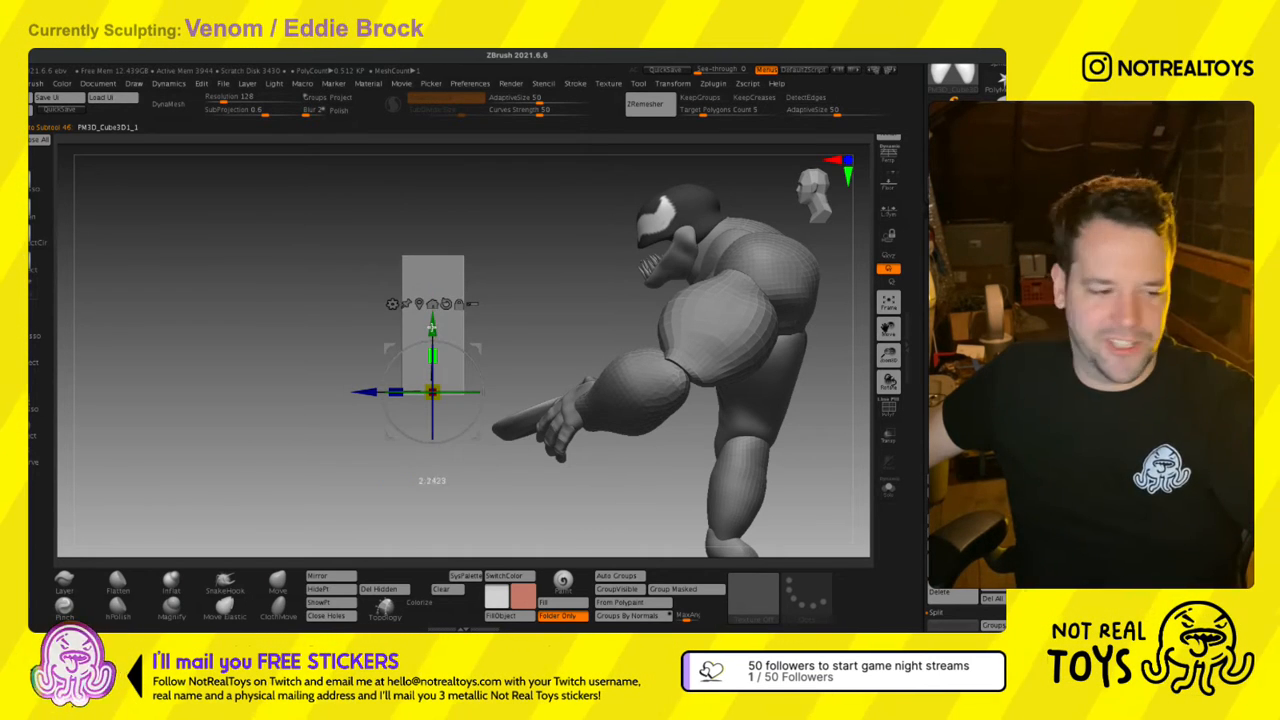
key("q")
mouse_move(437, 294)
right_mouse_down("shift")
mouse_move(523, 290)
mouse_move(448, 366)
right_mouse_up("shift")
key("w")
key("q")
key("w")
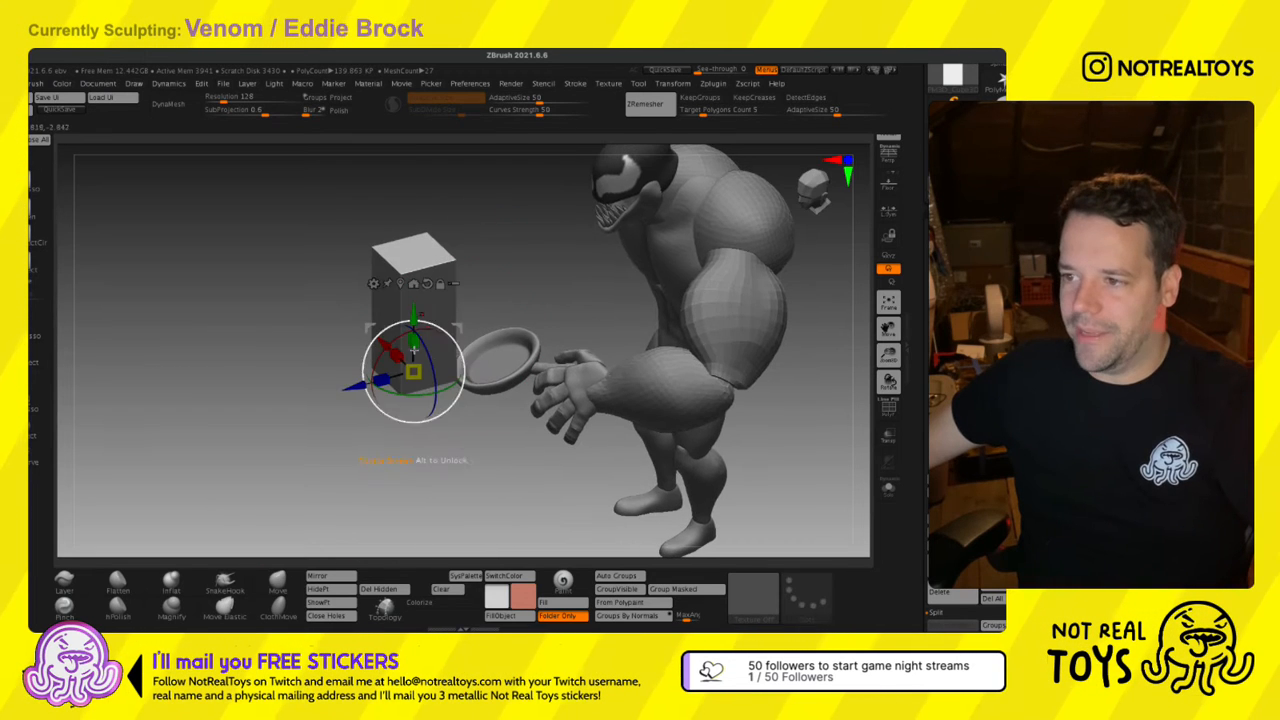
key("q")
right_click_drag(349, 409, 540, 265, "shift")
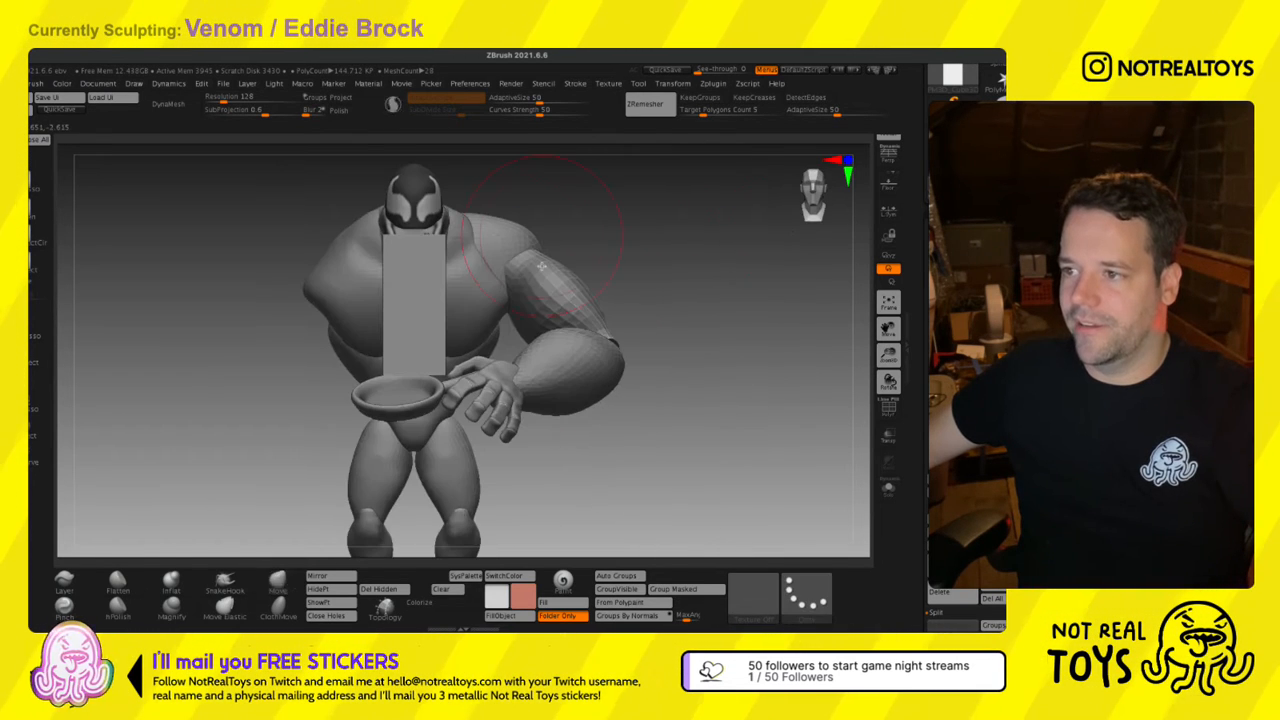
Widen the block's upper end into a flared shape with the Move brush, and remesh it with DynaMesh at resolution 128.
key("w")
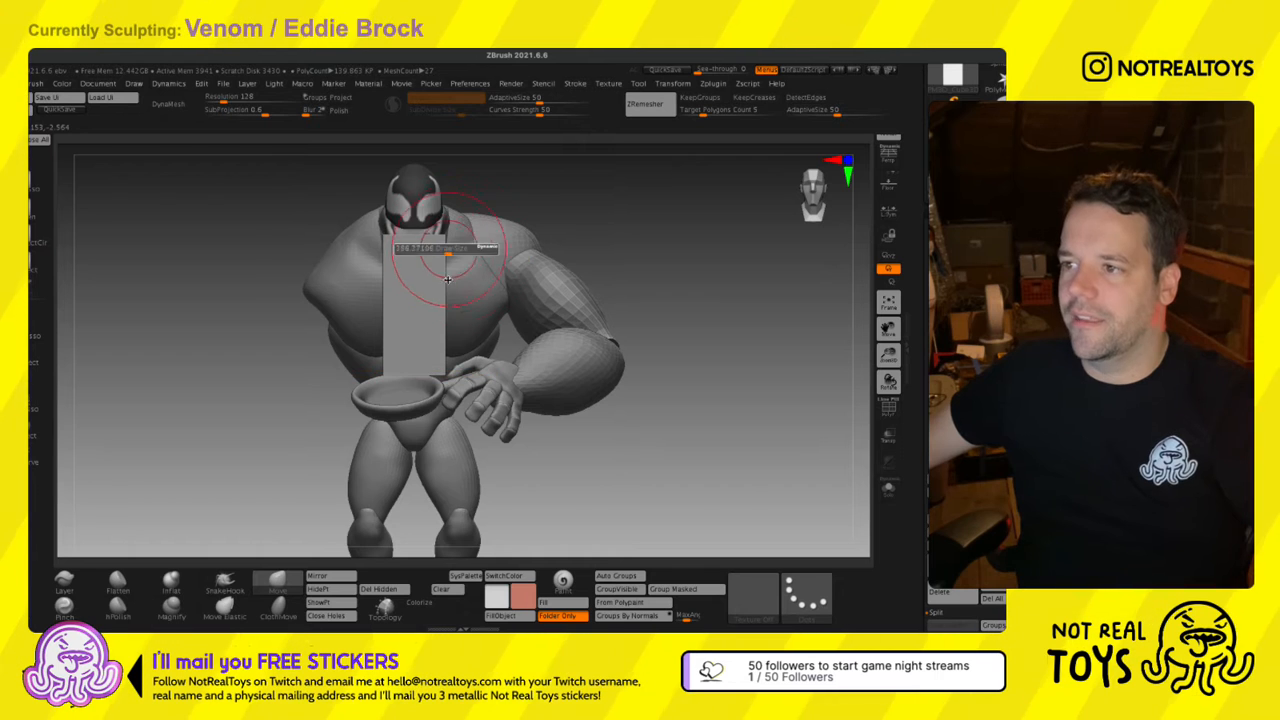
right_click_drag(445, 267, 450, 413)
key("b")
key("m")
key("v")
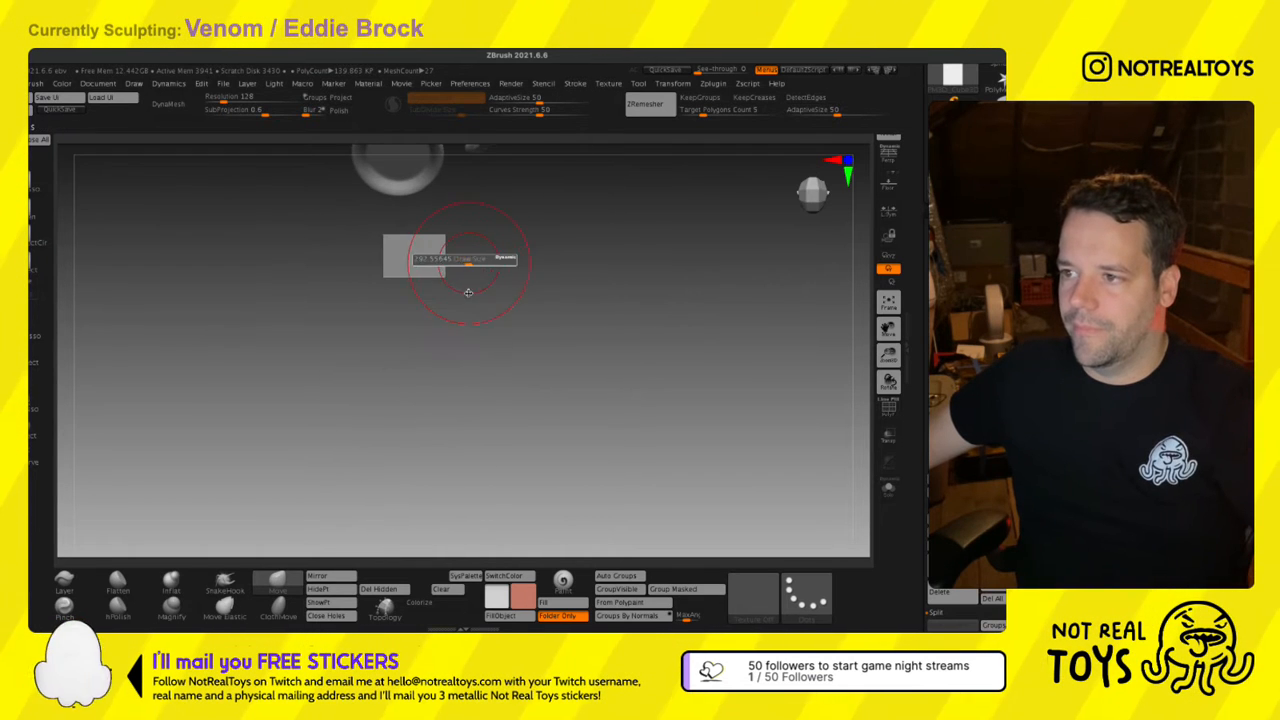
right_click_drag(443, 283, 406, 377)
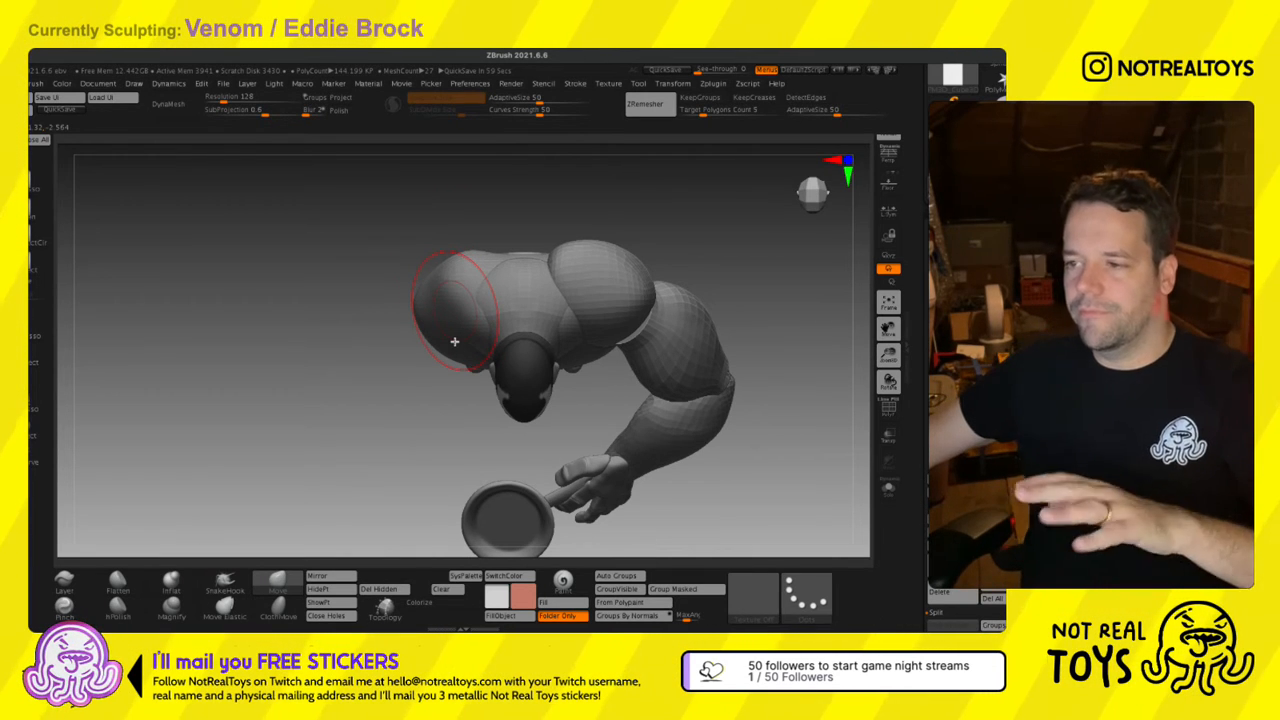
mouse_move(454, 342)
right_mouse_down()
mouse_move(455, 264)
mouse_move(514, 543)
mouse_move(520, 305)
right_mouse_up()
right_click_drag(520, 362, 500, 480)
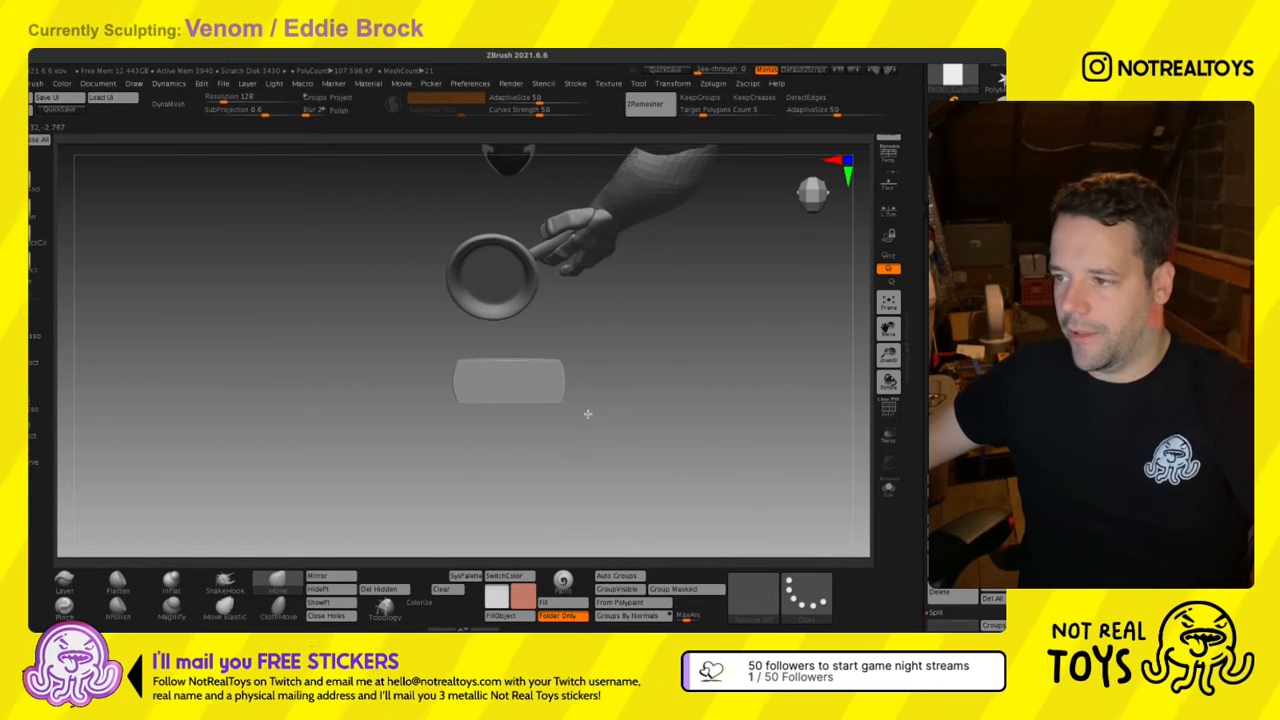
right_click_drag(555, 405, 558, 374)
mouse_move(558, 374)
left_mouse_down()
mouse_move(510, 370)
mouse_move(546, 318)
left_mouse_up()
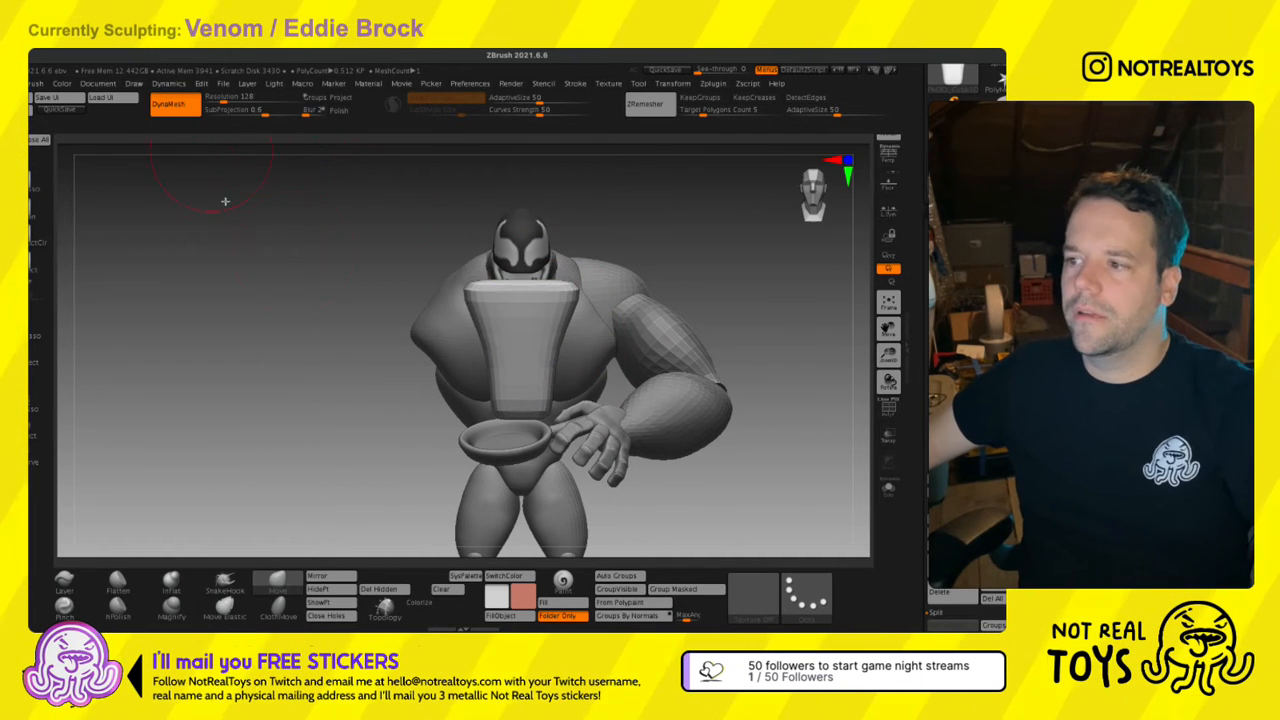
left_click(567, 321, "alt")
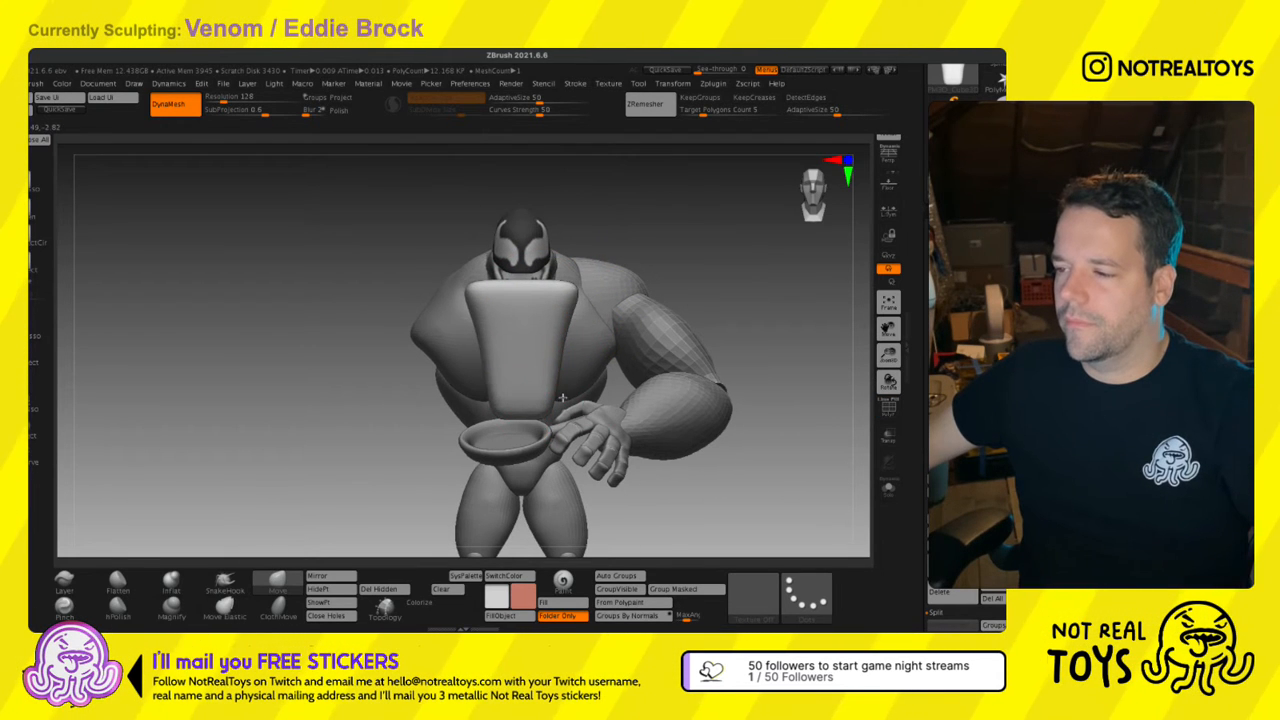
right_click_drag(572, 377, 580, 323)
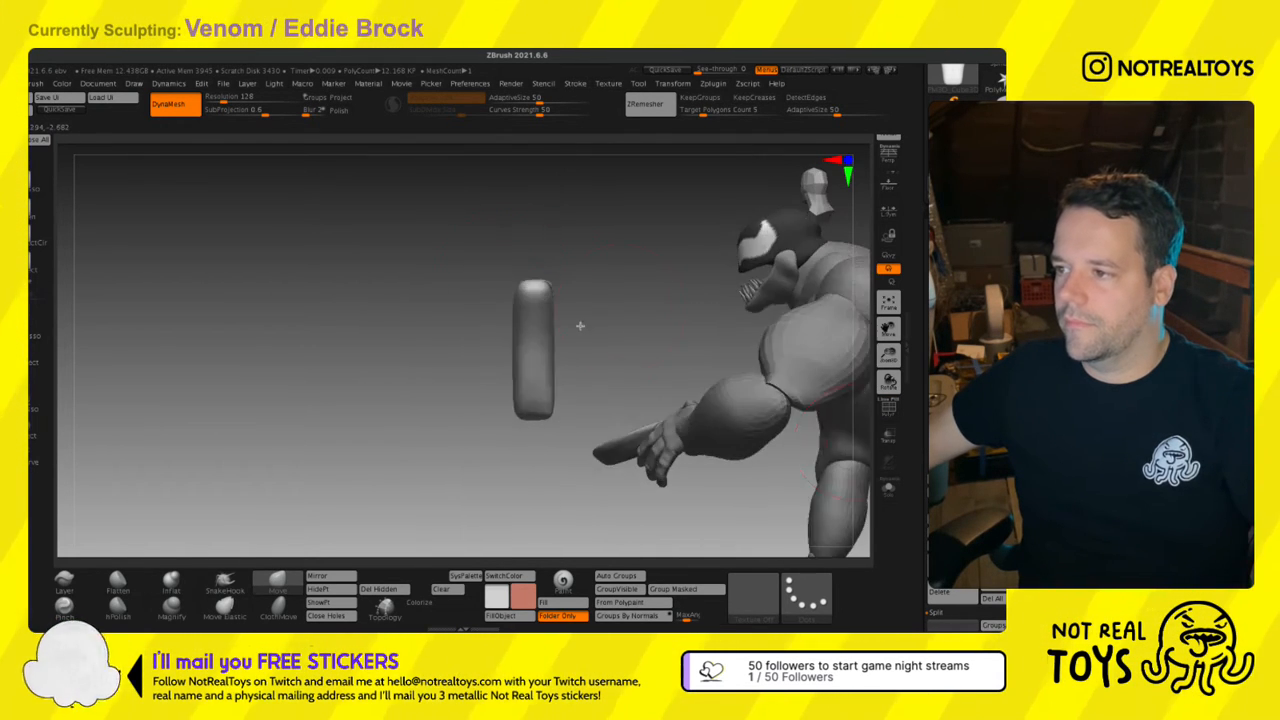
Isolate the flared block in Solo mode and pull one upper corner forward with the Move brush.
left_click(888, 488)
mouse_move(523, 381)
right_mouse_down()
mouse_move(554, 325)
mouse_move(545, 298)
right_mouse_up()
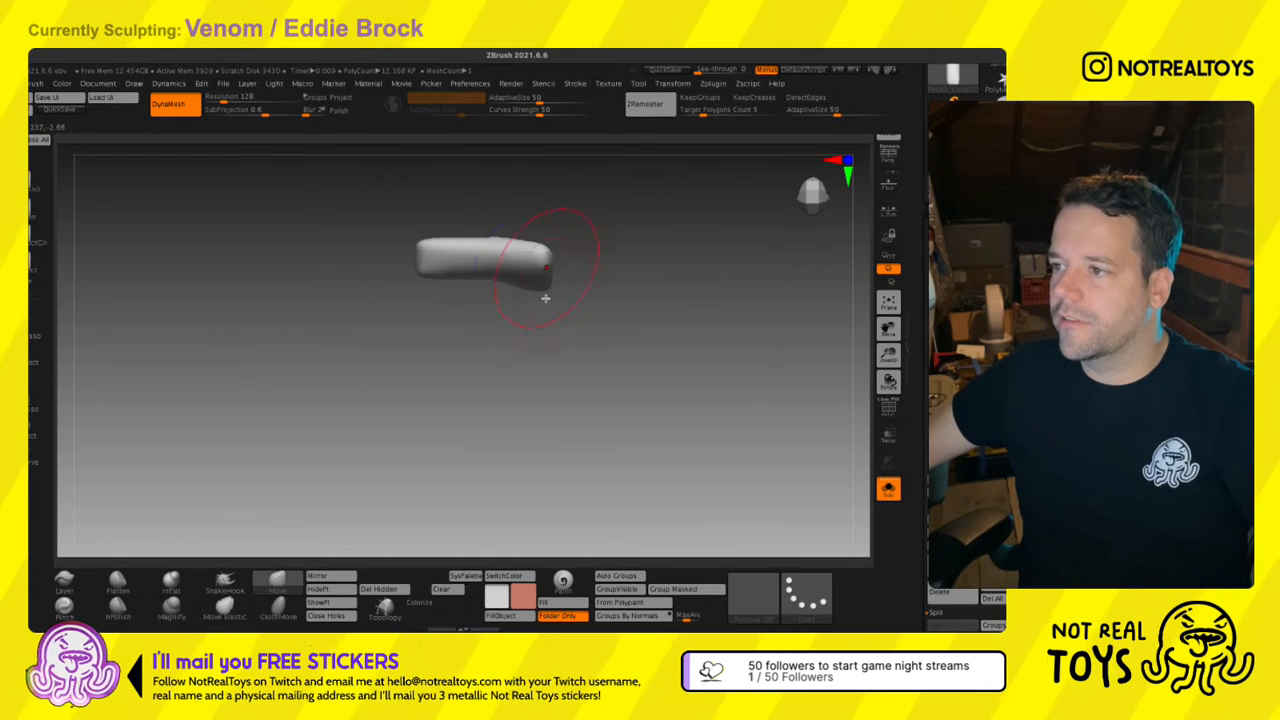
key("space")
key("b")
left_click(334, 329)
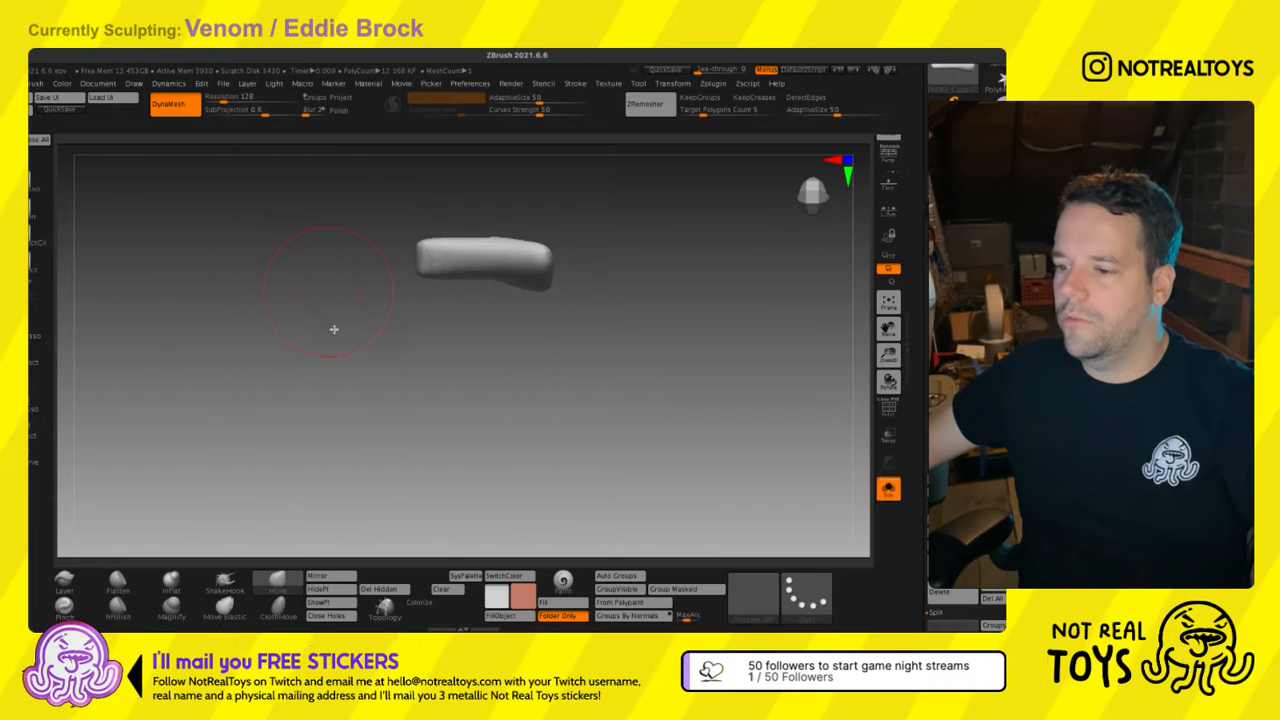
mouse_move(478, 322)
right_mouse_down()
mouse_move(680, 271)
mouse_move(558, 396)
mouse_move(557, 306)
mouse_move(528, 386)
mouse_move(503, 307)
mouse_move(515, 313)
right_mouse_up()
key("f")
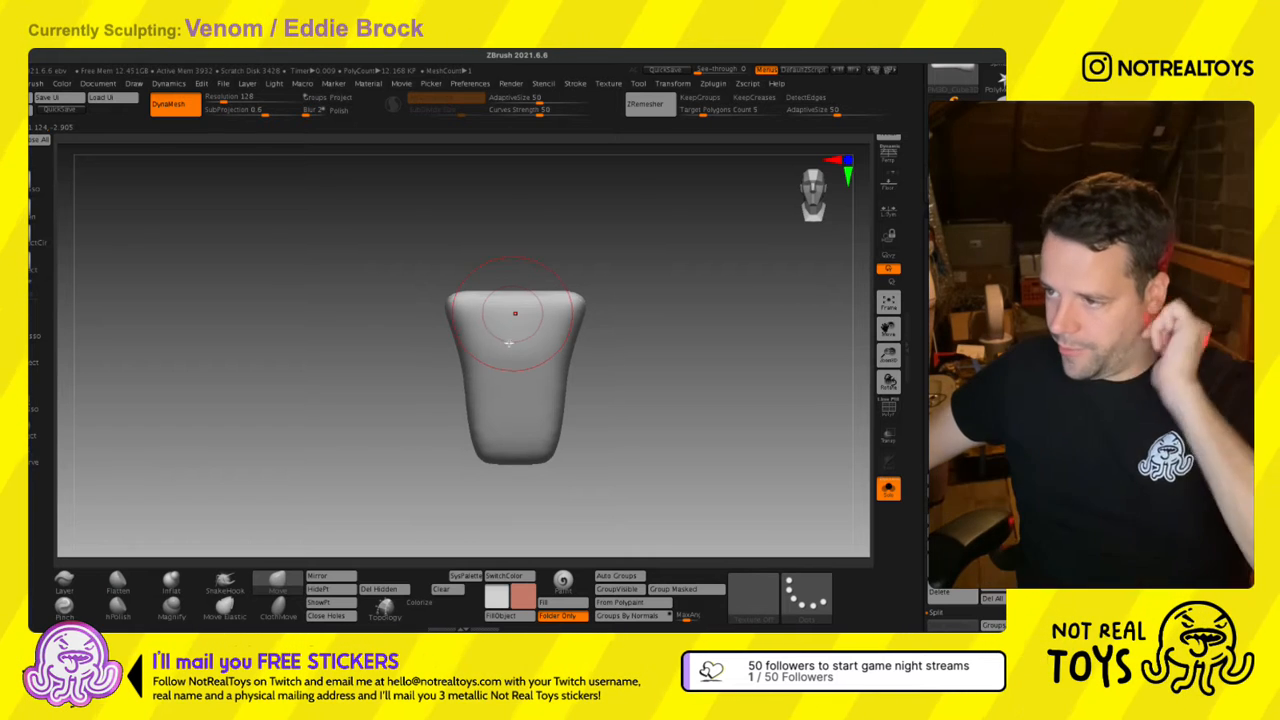
Turn on symmetry and reshape the flared block's upper end evenly on both sides with the Move brush.
key("x")
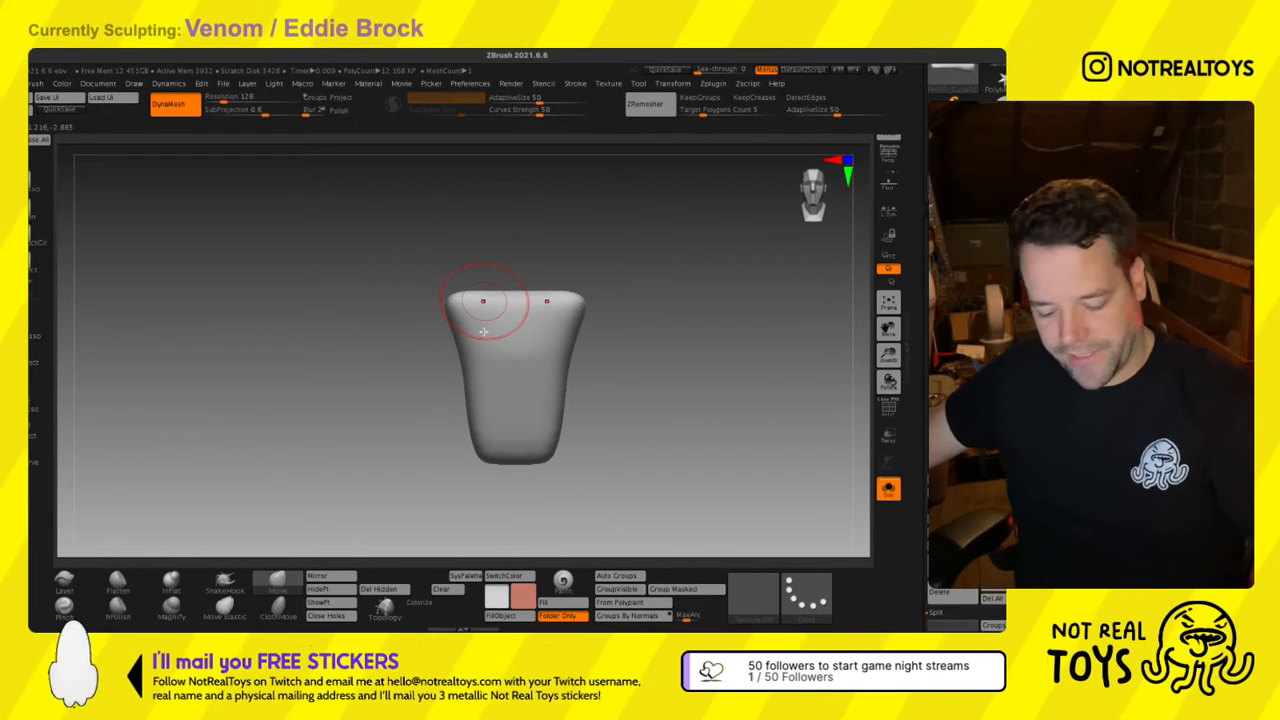
mouse_move(490, 307)
right_mouse_down("alt")
mouse_move(497, 358)
mouse_move(477, 261)
mouse_move(480, 319)
right_mouse_up("alt")
mouse_move(463, 266)
left_mouse_down()
mouse_move(474, 314)
mouse_move(532, 356)
left_mouse_up()
key("b")
key("m")
key("v")
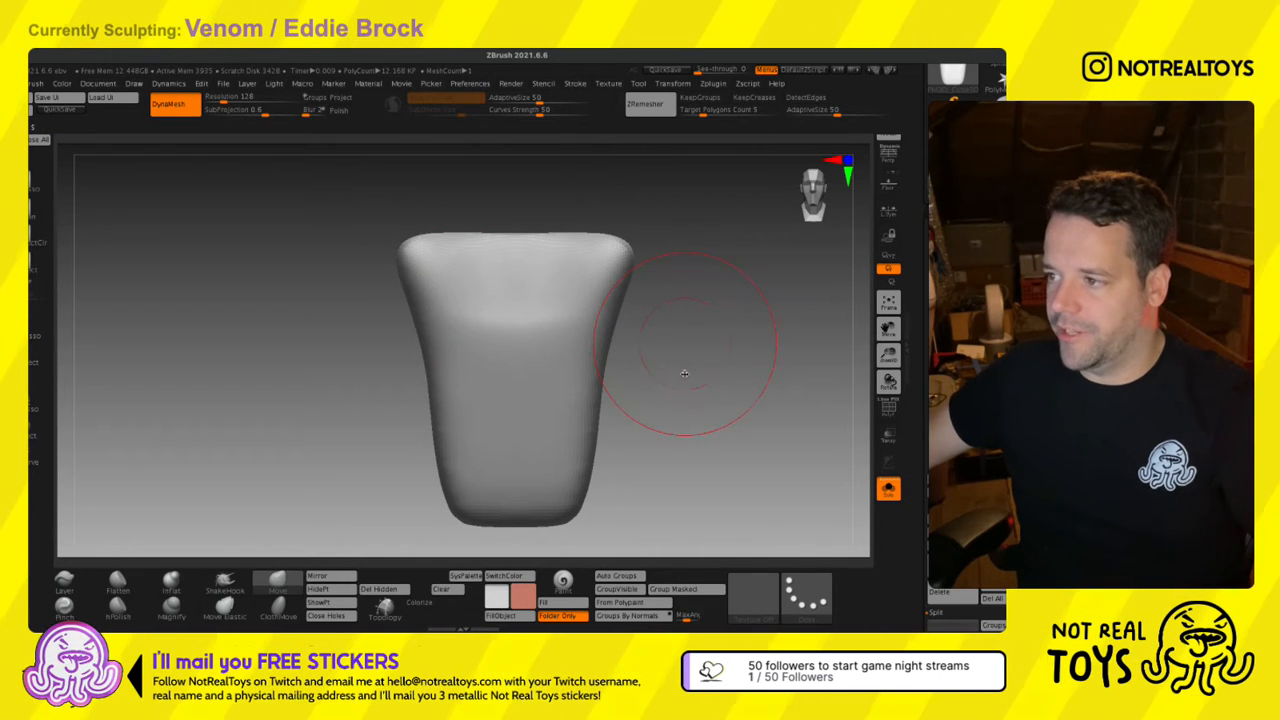
Smooth the block's underside and flared upper corners, checking the form from the front, side and below.
key("b")
key("c")
key("b")
mouse_move(521, 393)
right_mouse_down()
mouse_move(534, 383)
mouse_move(451, 326)
mouse_move(471, 386)
mouse_move(487, 385)
right_mouse_up()
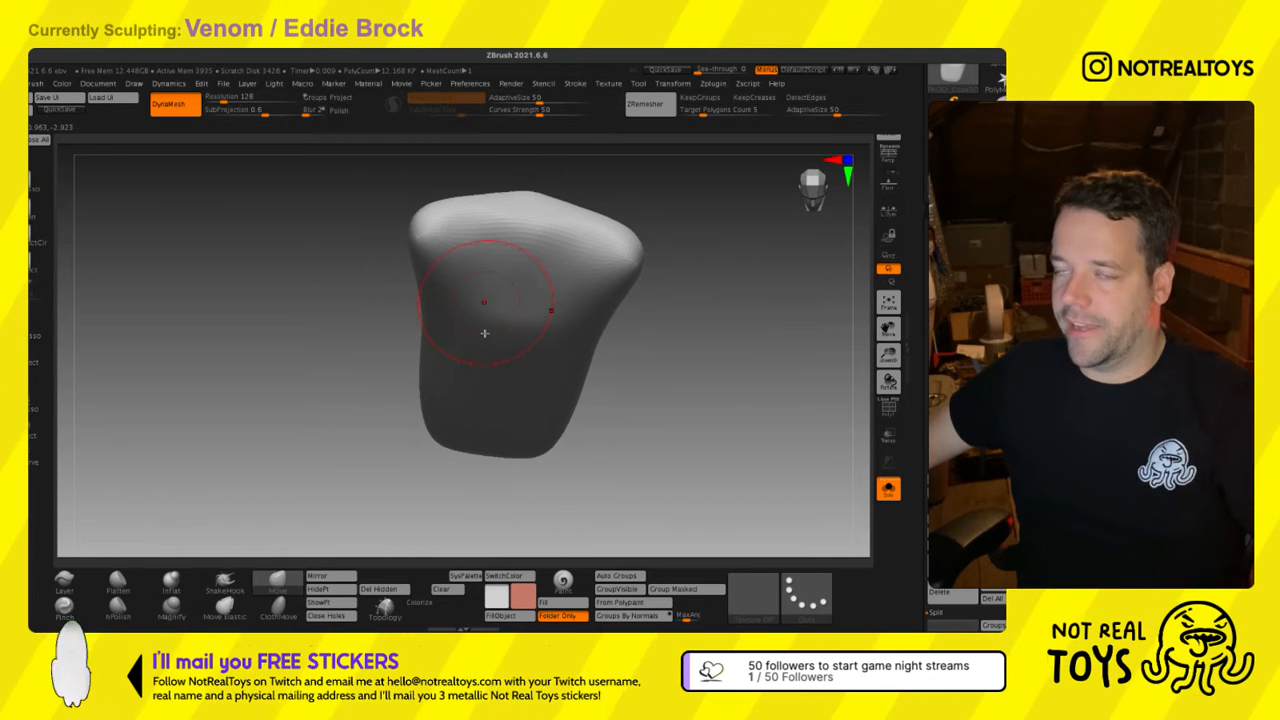
right_click_drag(484, 333, 492, 345)
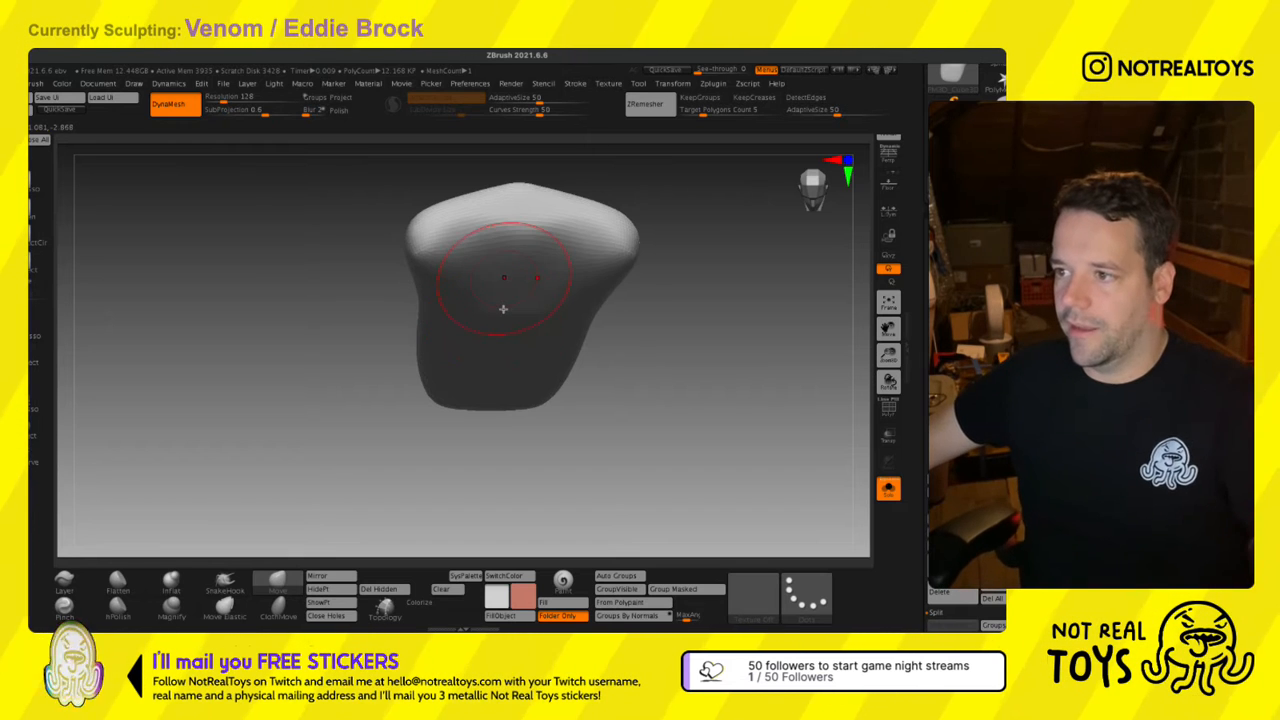
right_click_drag(494, 300, 491, 329)
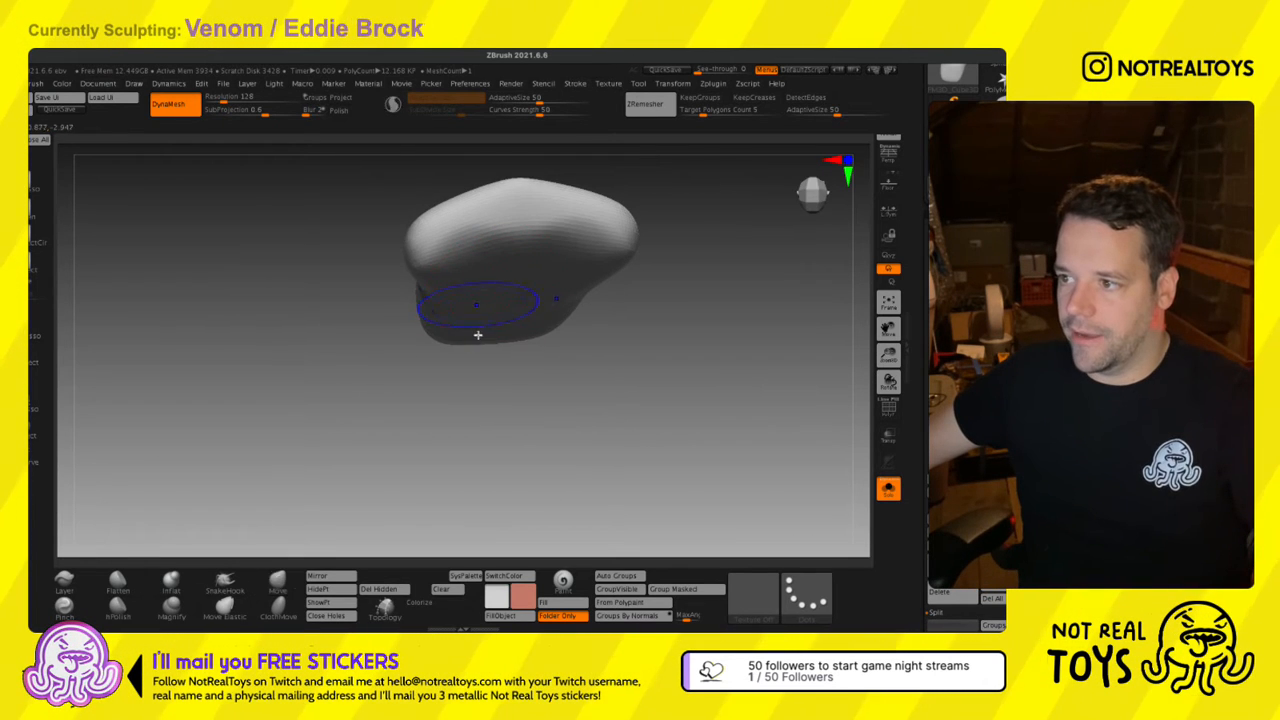
right_click_drag(514, 333, 534, 324, "shift")
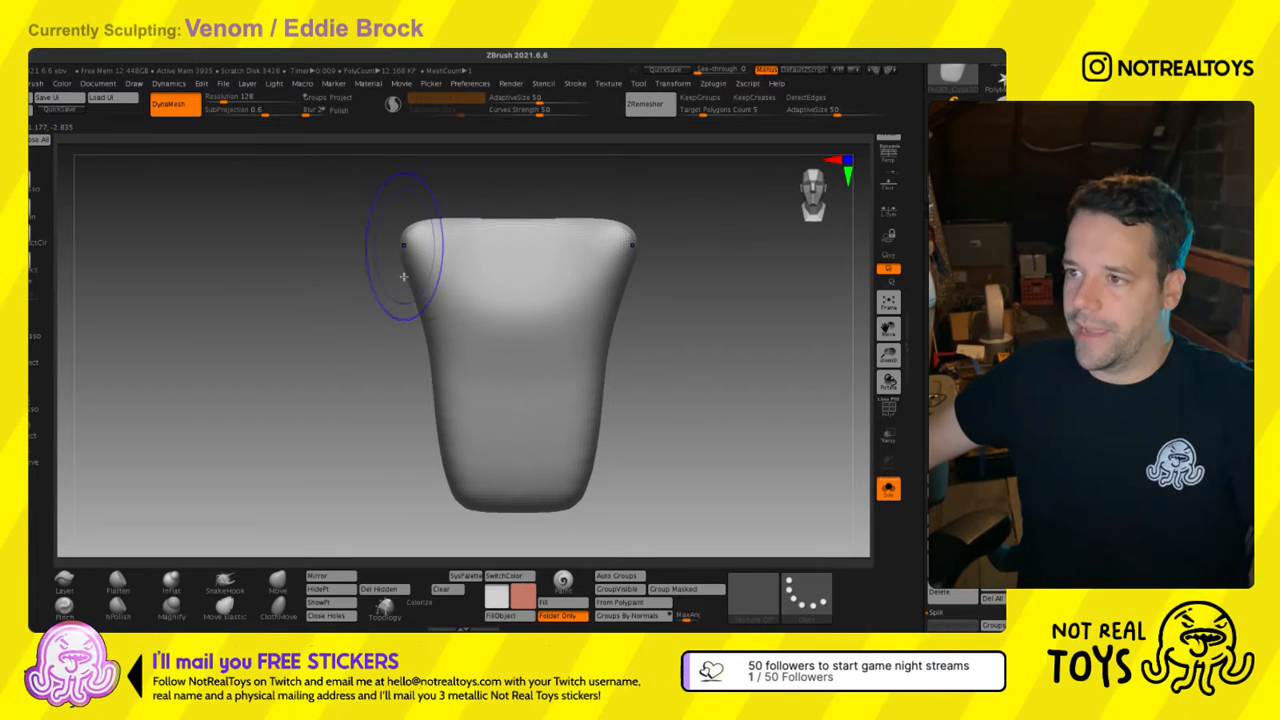
mouse_move(405, 278)
right_mouse_down()
mouse_move(451, 285)
mouse_move(404, 285)
mouse_move(414, 271)
right_mouse_up()
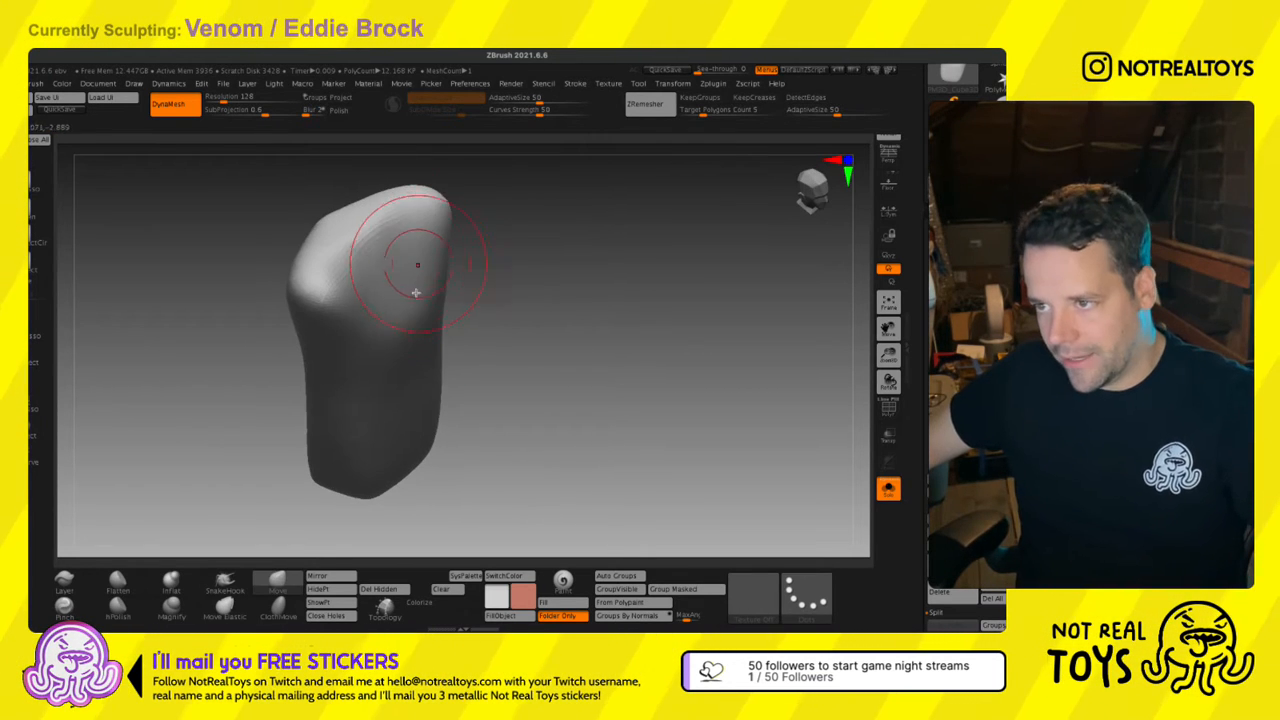
right_click_drag(469, 355, 594, 289)
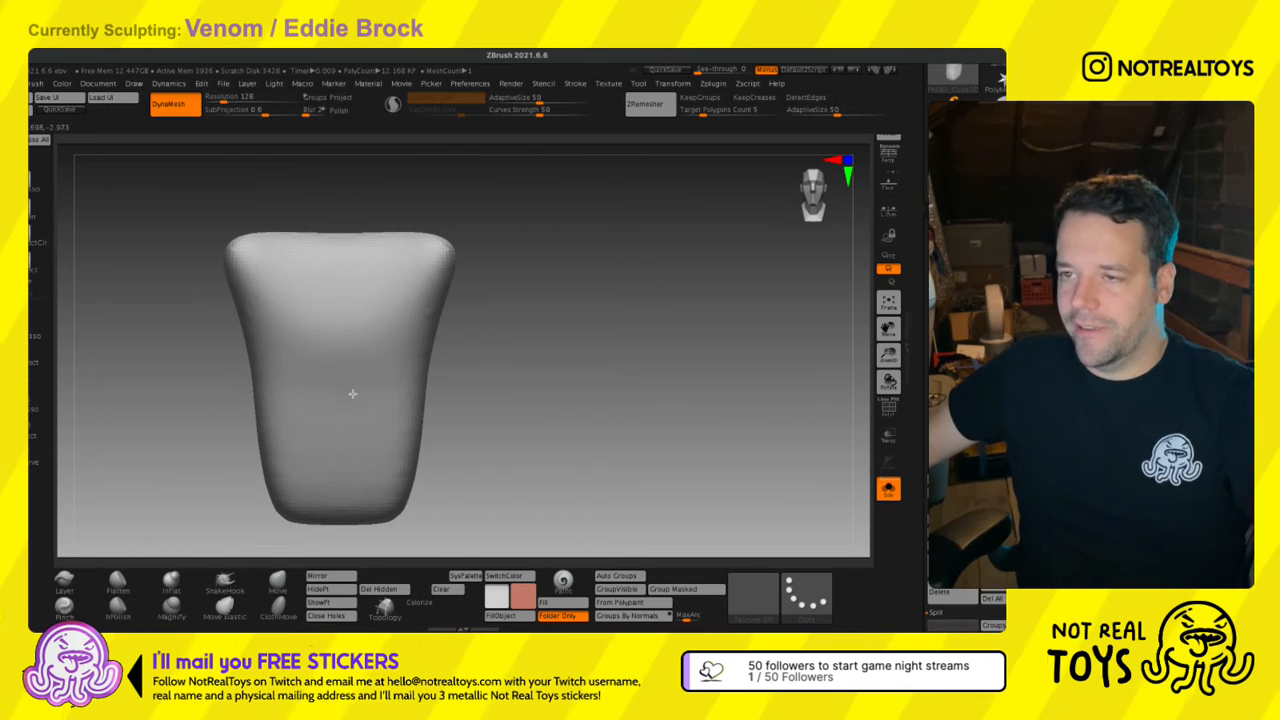
Pull the middle of the block's upper edge up into a rounded peak and lower the outer shoulders with the Move brush.
key("space")
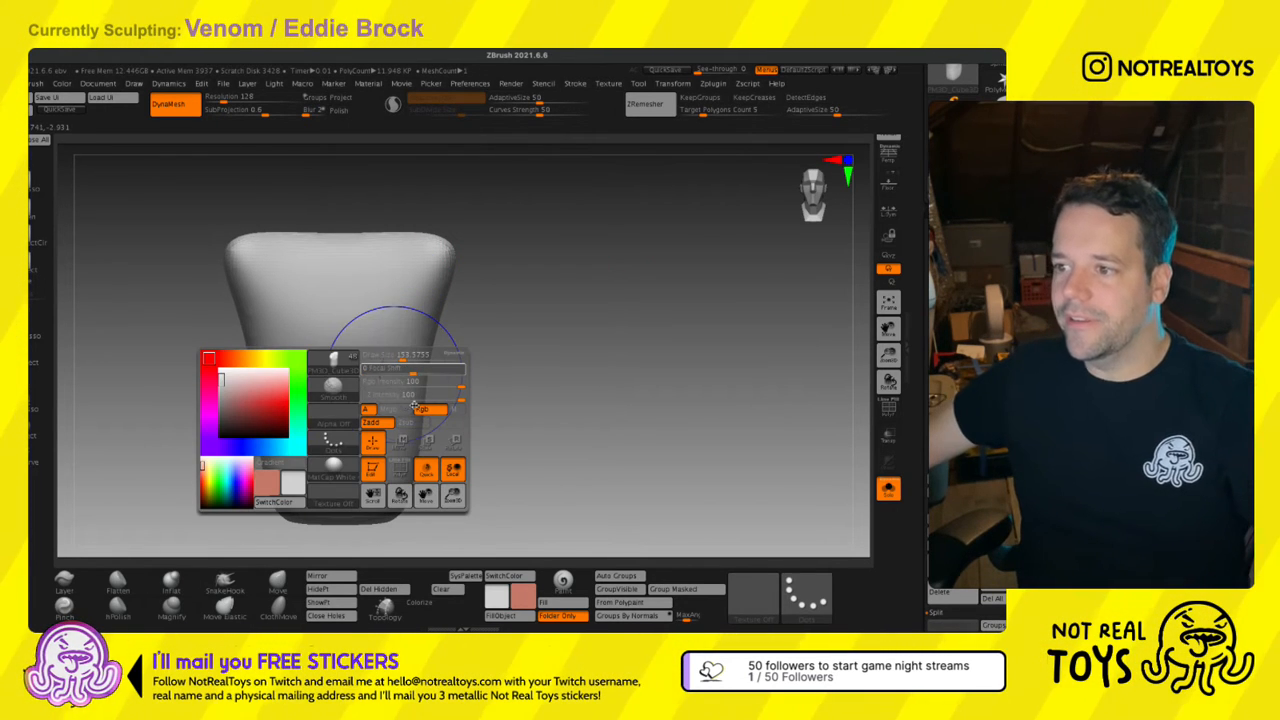
mouse_move(444, 297)
right_mouse_down("alt")
mouse_move(506, 292)
mouse_move(471, 300)
mouse_move(517, 232)
mouse_move(434, 229)
right_mouse_up("alt")
left_click_drag(595, 260, 581, 235)
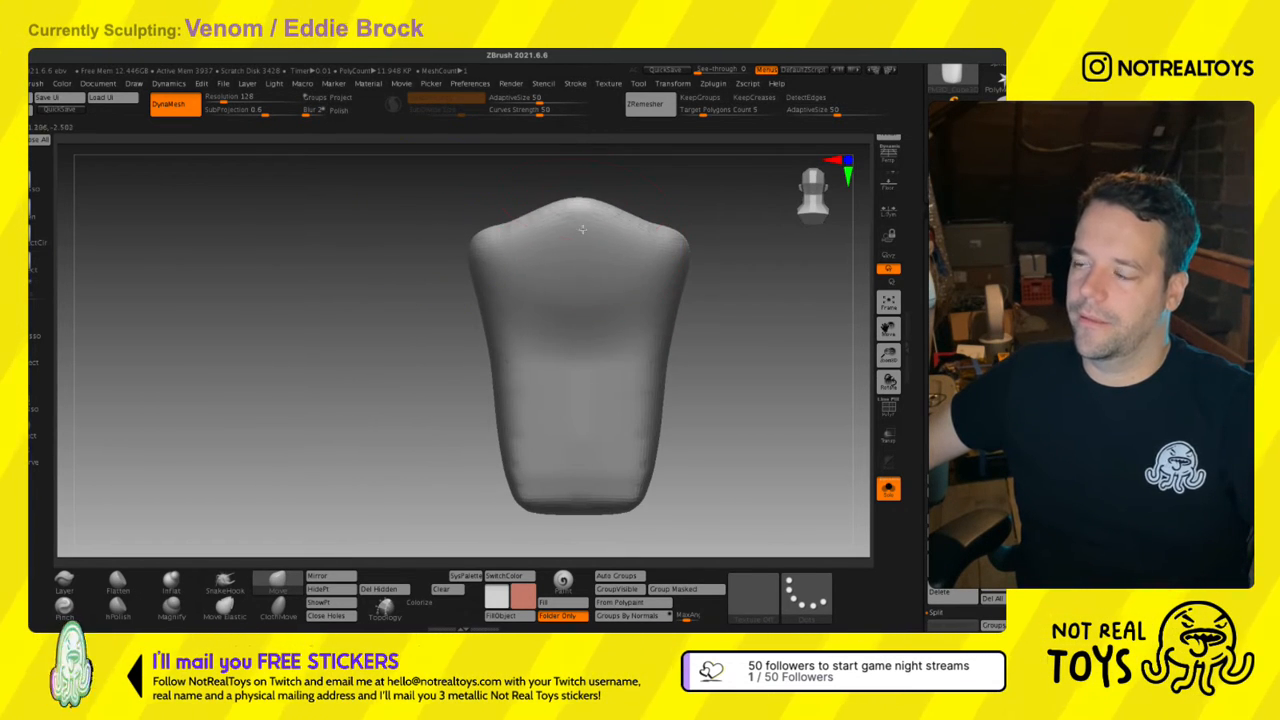
mouse_move(483, 274)
left_mouse_down()
mouse_move(483, 299)
mouse_move(482, 287)
left_mouse_up()
Bend the block's peaked upper end into a curved side profile with the Move brush and smooth its side edge.
mouse_move(572, 275)
right_mouse_down()
mouse_move(529, 297)
mouse_move(492, 290)
right_mouse_up()
left_click_drag(490, 290, 510, 307)
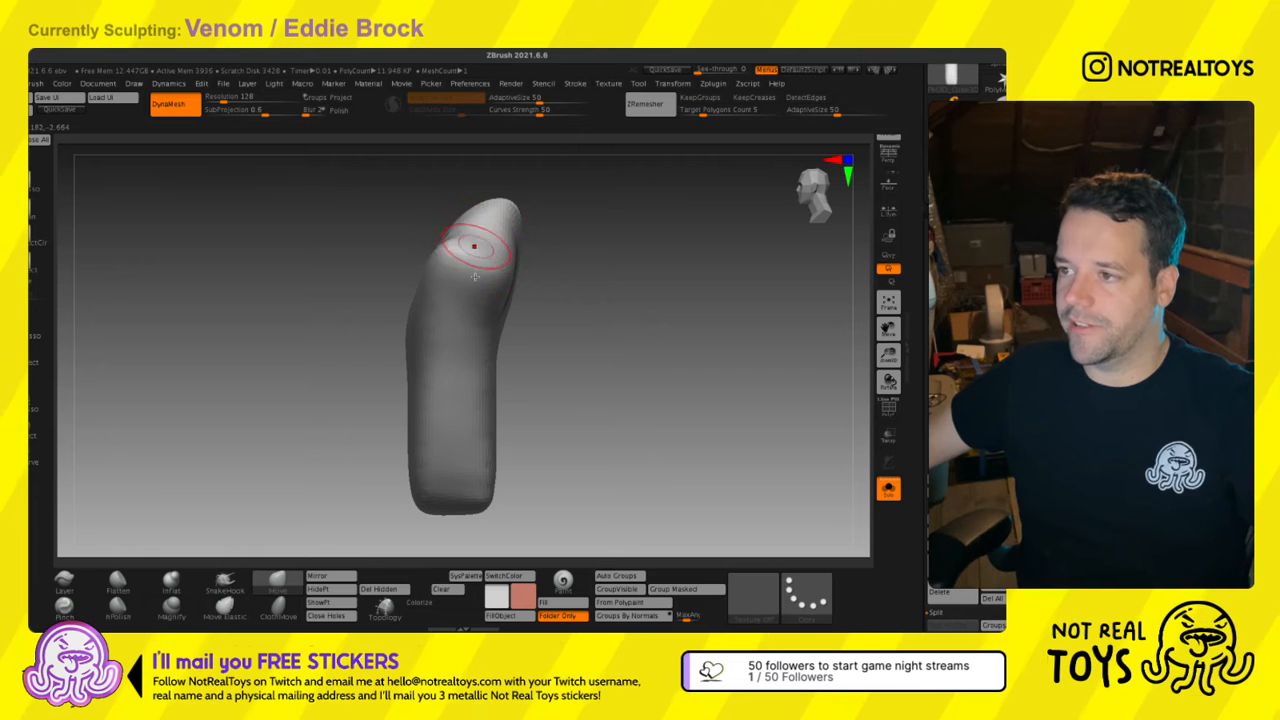
right_click_drag(486, 280, 497, 294)
left_click_drag(497, 291, 468, 291, "shift")
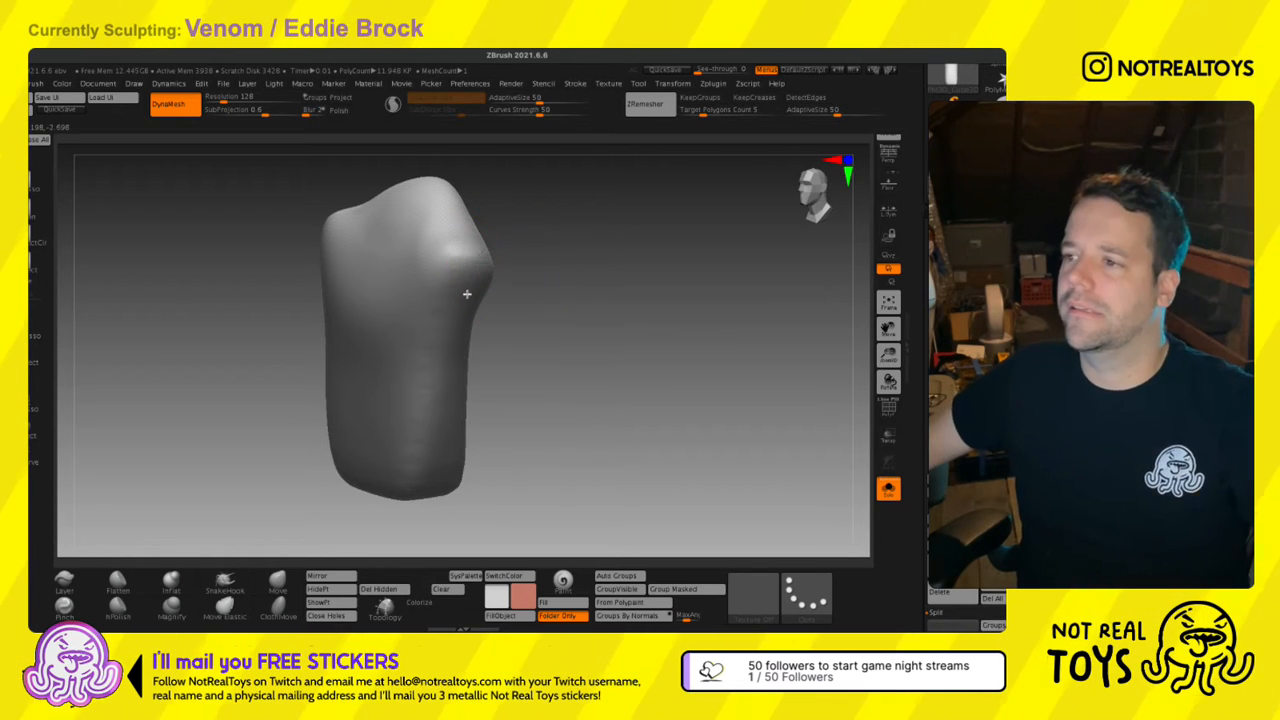
Pull the block's upper side corners outward into sharper shoulders with a resized Move brush, and smooth the edges below them.
mouse_move(490, 300)
right_mouse_down()
mouse_move(380, 316)
mouse_move(434, 423)
right_mouse_up()
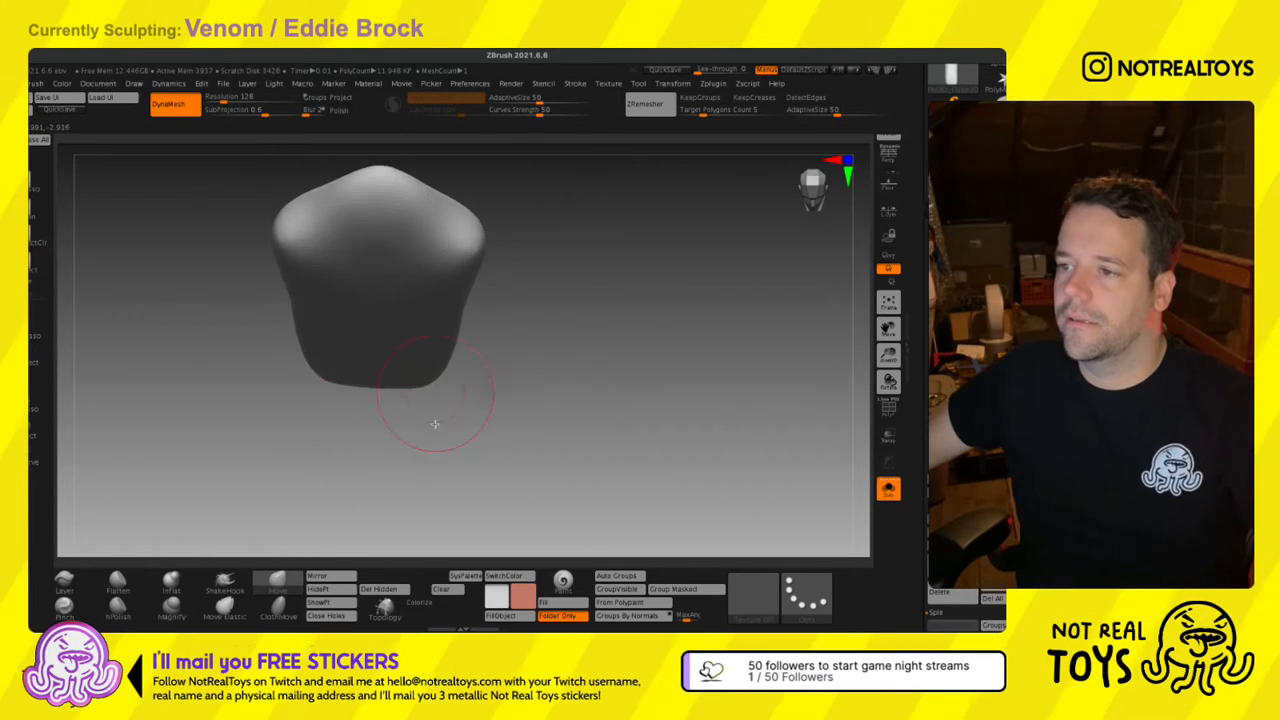
right_click_drag(429, 275, 509, 389, "alt")
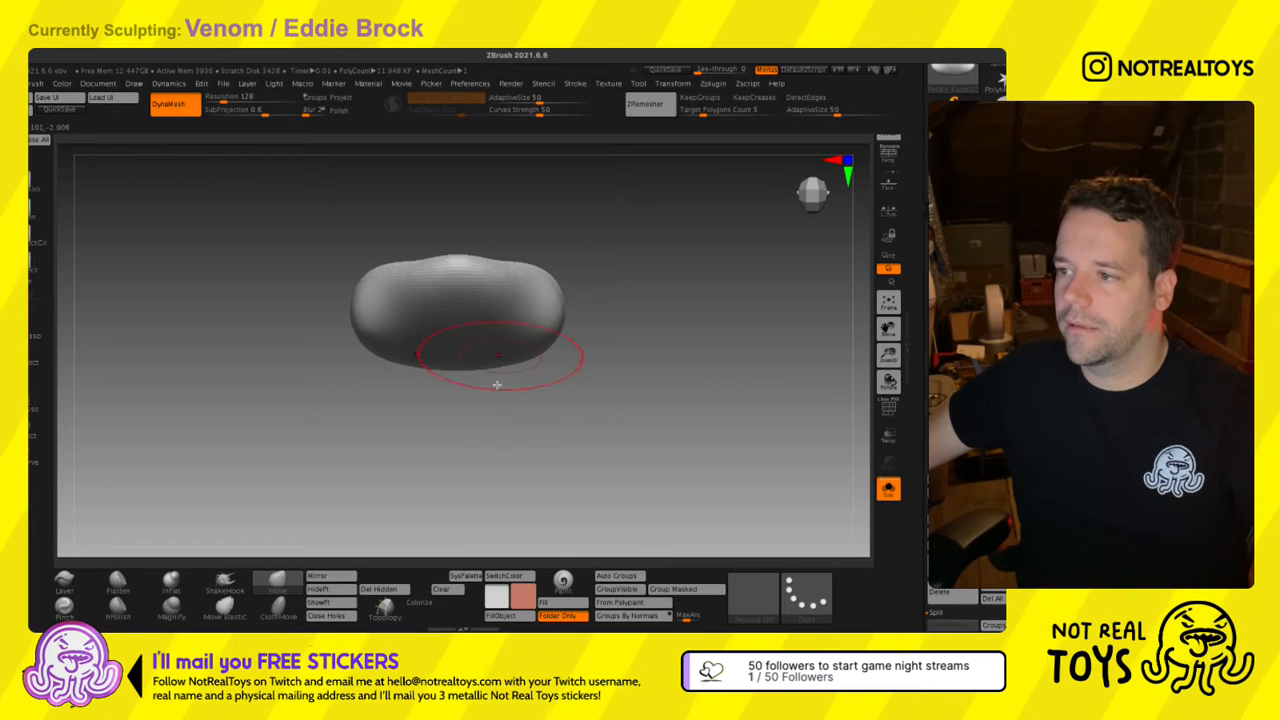
key("shift")
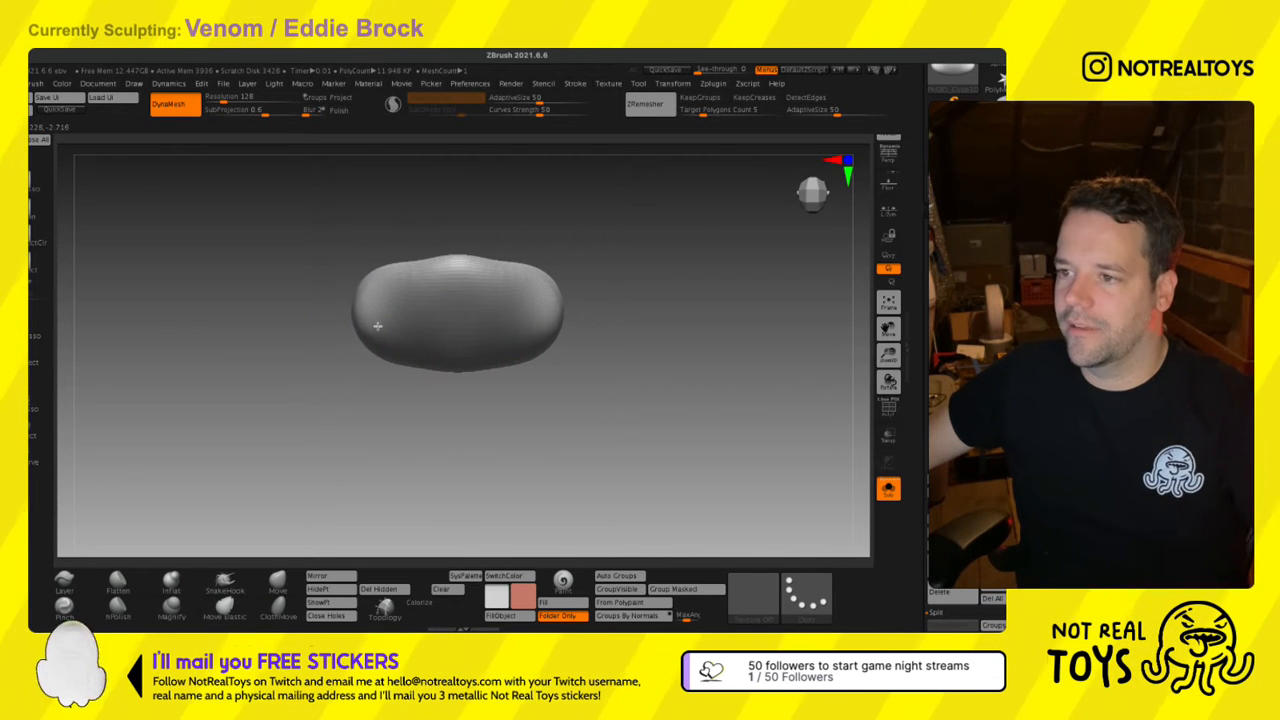
left_click_drag(359, 334, 334, 329)
mouse_move(334, 329)
right_mouse_down()
mouse_move(343, 225)
mouse_move(353, 251)
right_mouse_up()
key("s")
left_click_drag(377, 389, 369, 391)
key("s")
left_click_drag(355, 345, 357, 369, "shift")
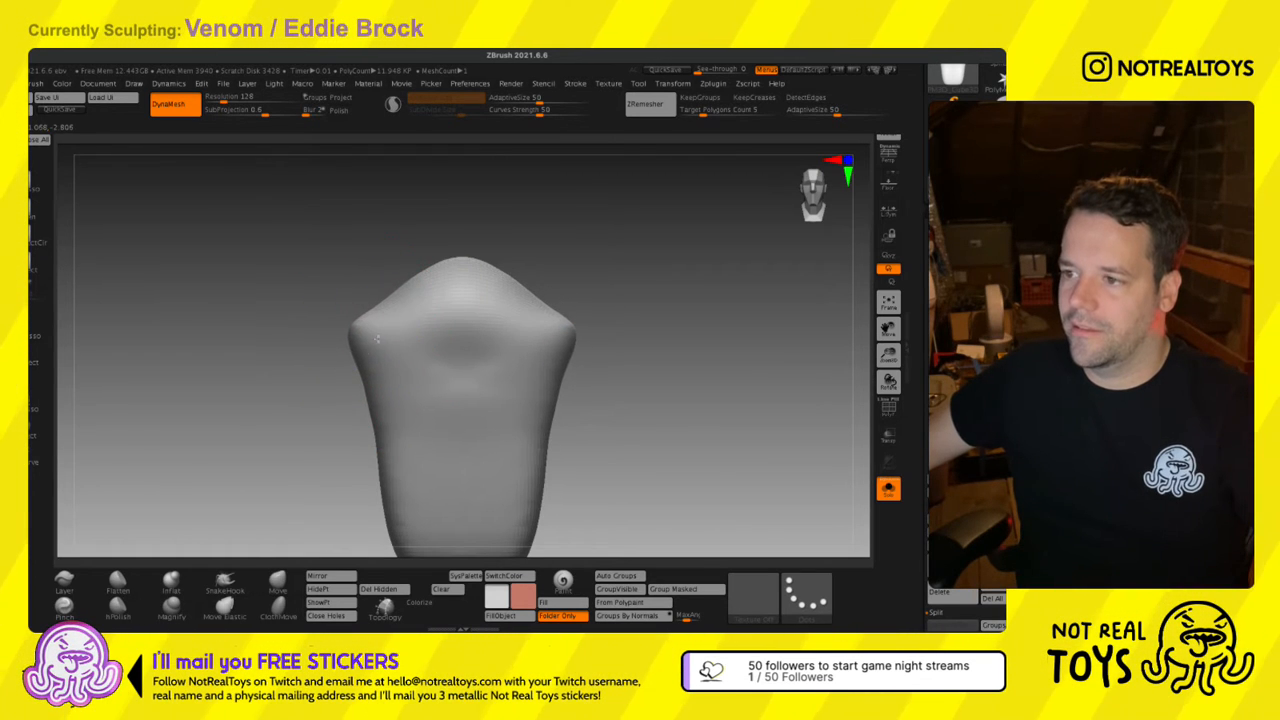
Examine the palm block from several angles, both isolated and alongside the full Venom figure.
mouse_move(430, 425)
right_mouse_down("alt")
mouse_move(466, 331)
mouse_move(449, 326)
mouse_move(468, 338)
right_mouse_up("alt")
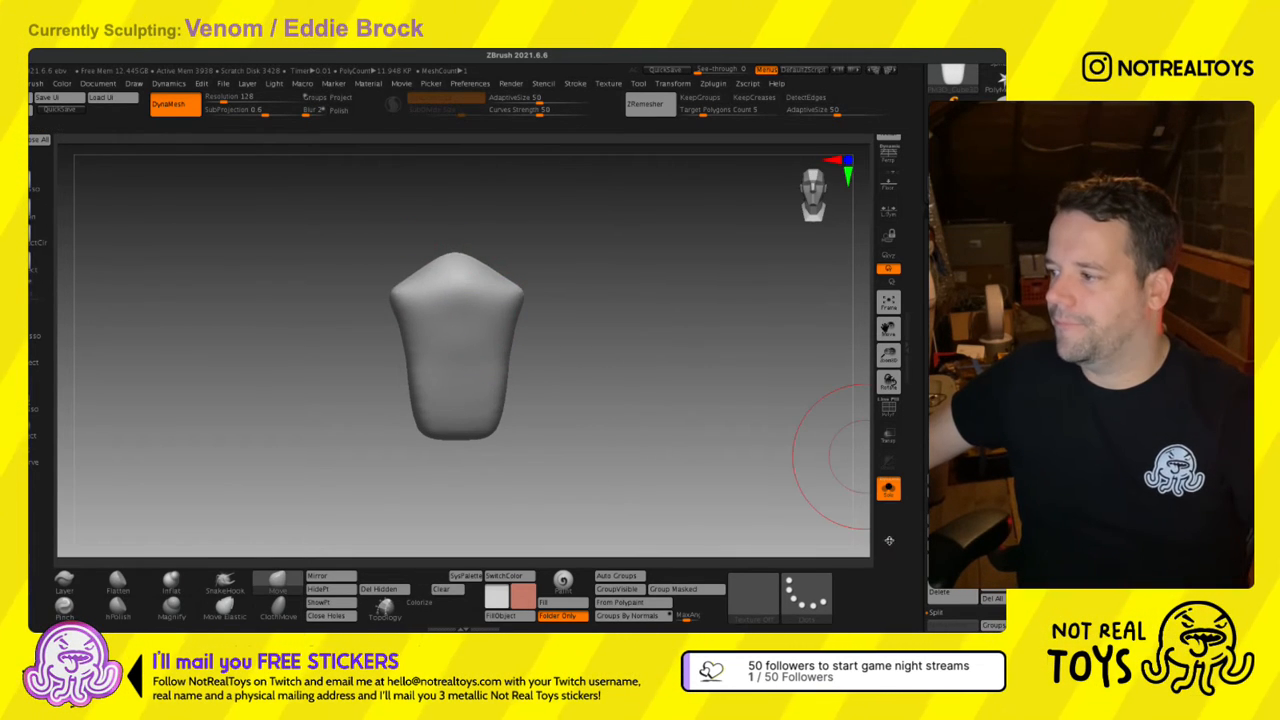
left_click(889, 490)
right_click_drag(750, 478, 503, 329)
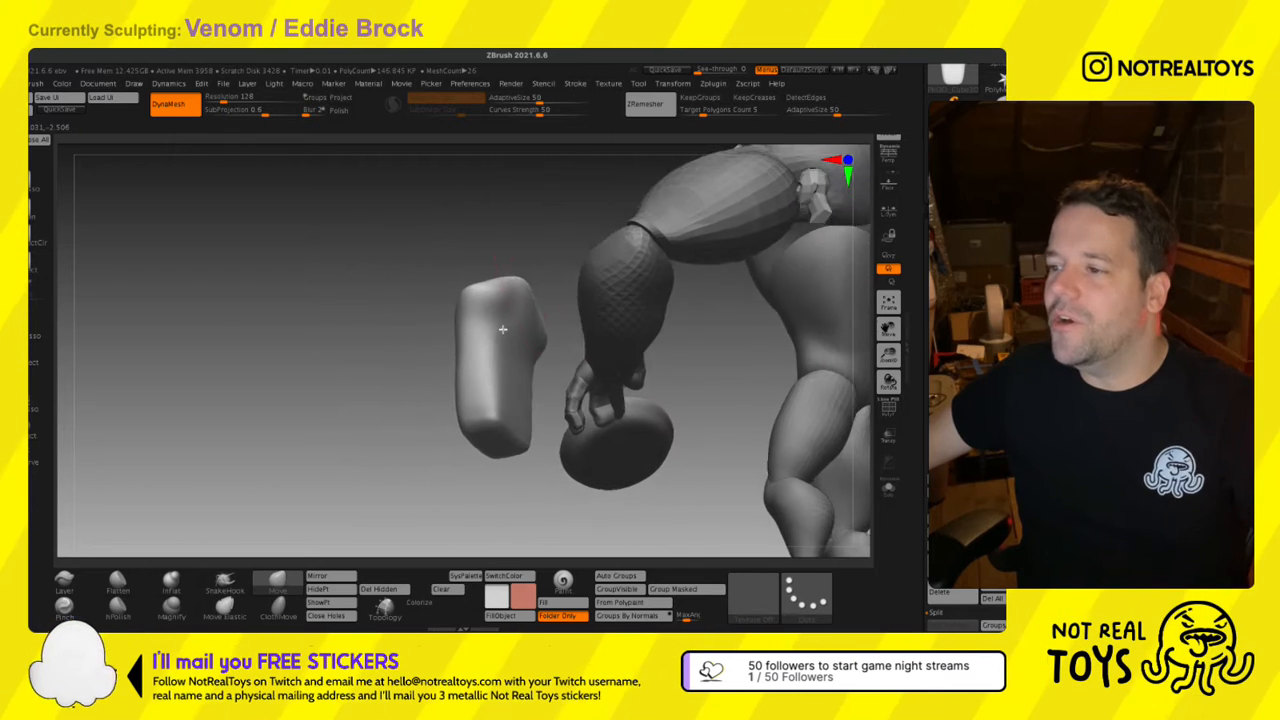
left_click(889, 490)
mouse_move(423, 371)
right_mouse_down()
mouse_move(540, 314)
mouse_move(489, 378)
right_mouse_up()
mouse_move(769, 229)
right_mouse_down()
mouse_move(794, 234)
mouse_move(766, 234)
right_mouse_up()
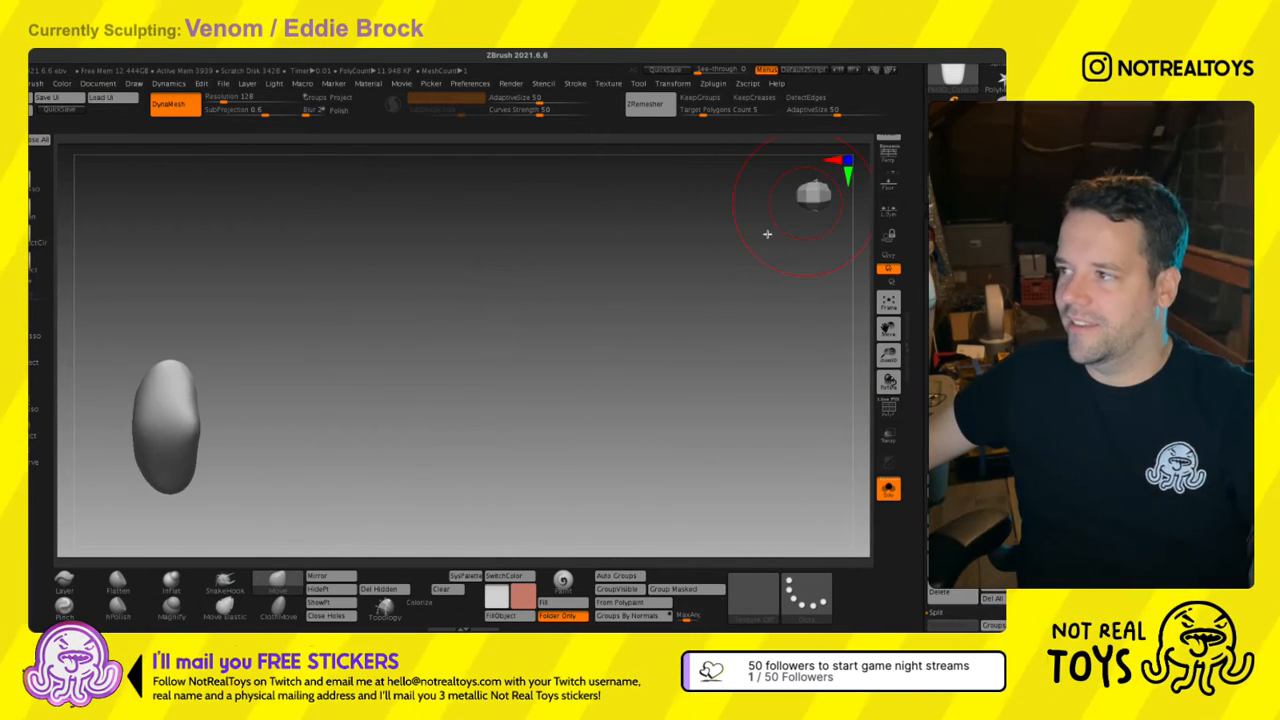
mouse_move(364, 463)
right_mouse_down("alt")
mouse_move(391, 417)
mouse_move(570, 417)
mouse_move(528, 430)
mouse_move(477, 360)
mouse_move(483, 372)
mouse_move(537, 308)
mouse_move(497, 371)
right_mouse_up("alt")
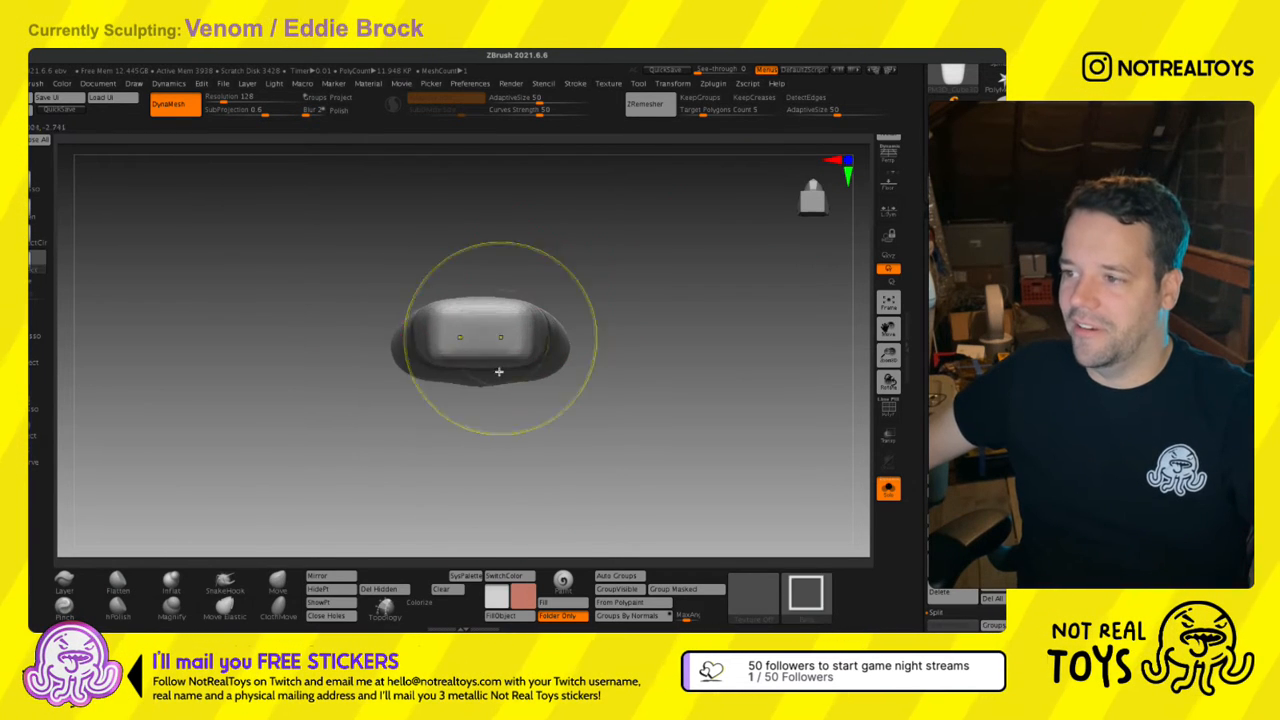
Adjust the brush size and smooth the palm block's peaked upper edge into a softer, rounder curve.
key("s")
mouse_move(480, 354)
left_mouse_down()
mouse_move(480, 342)
mouse_move(539, 364)
left_mouse_up()
key("s")
right_click_drag(531, 340, 523, 393)
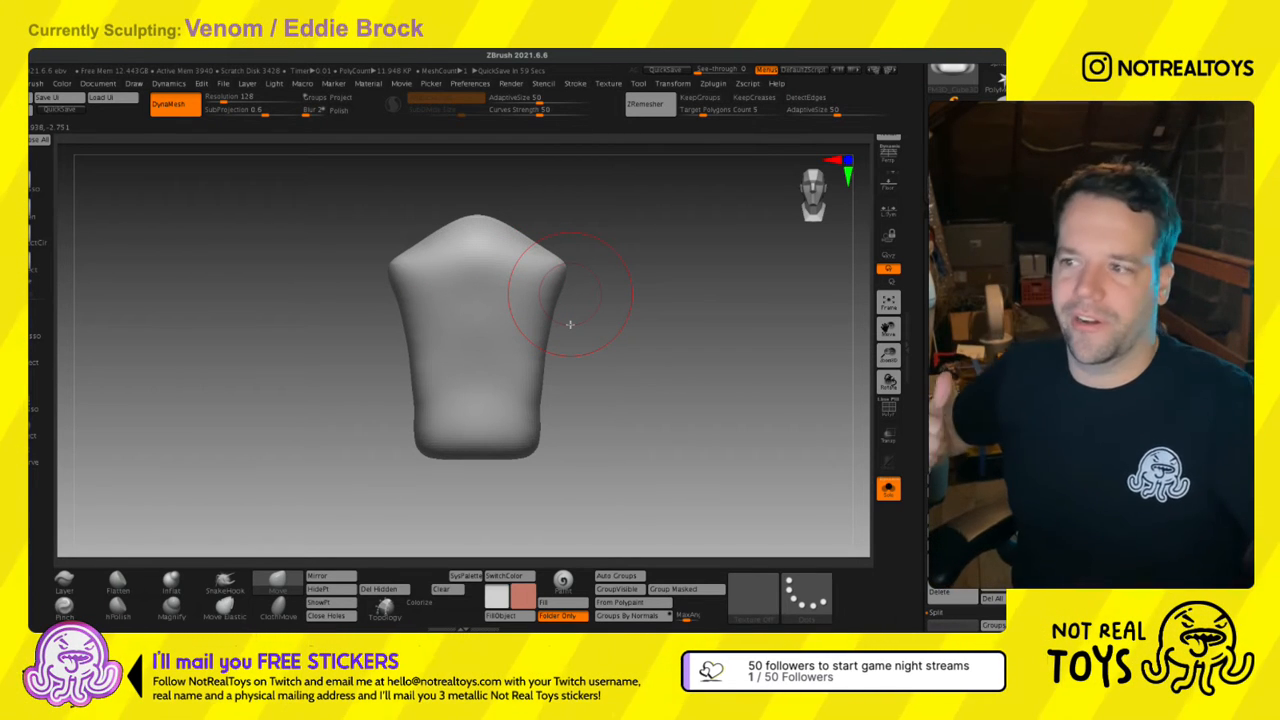
right_click_drag(570, 324, 532, 329)
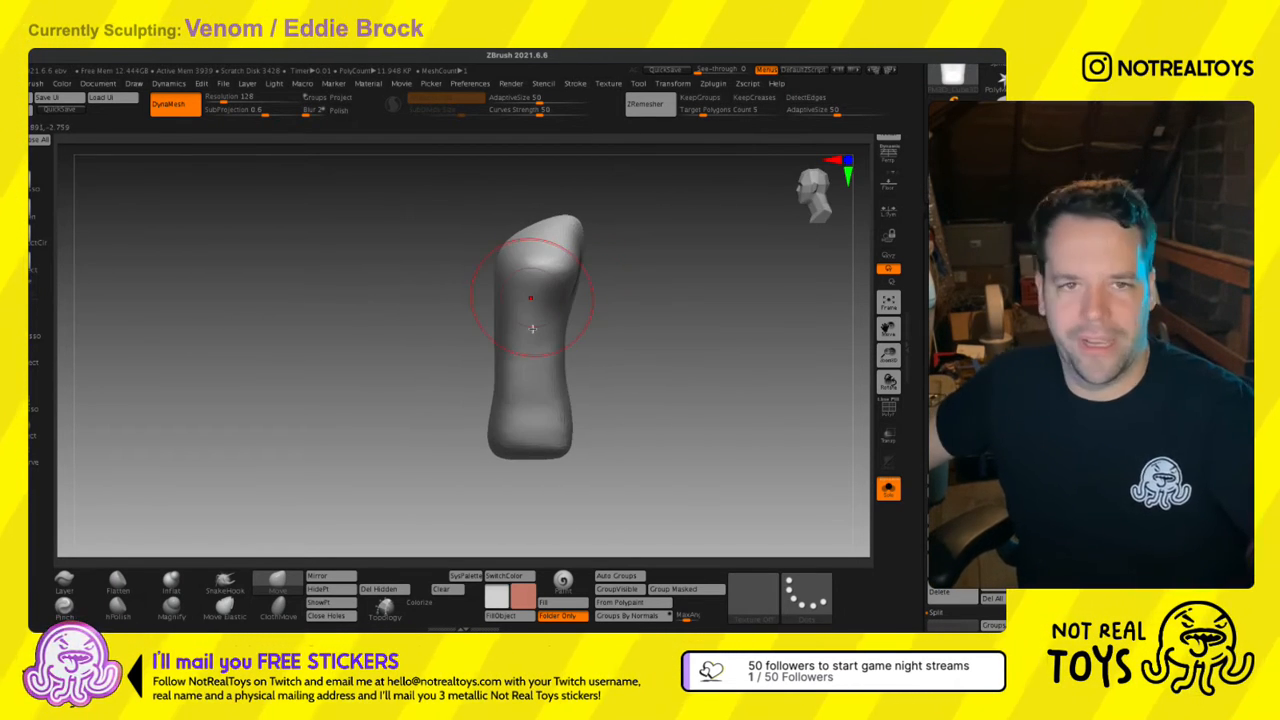
right_click_drag(622, 338, 548, 324)
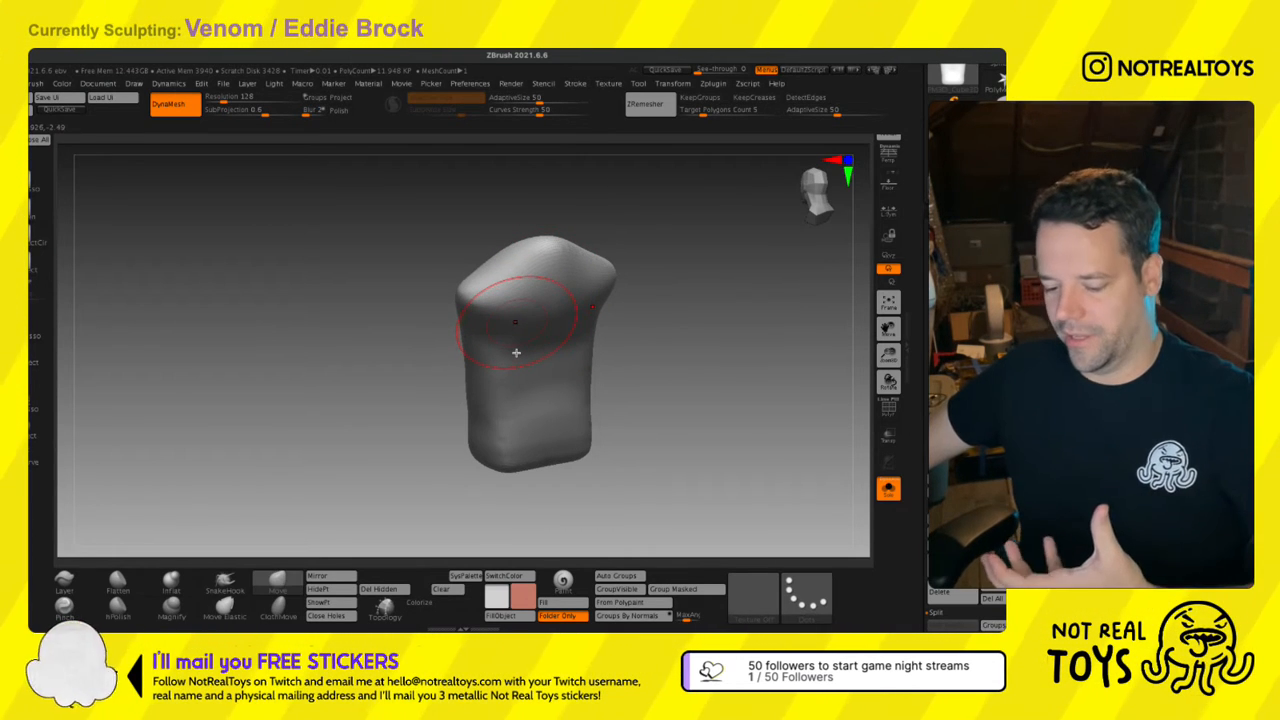
right_click_drag(512, 349, 523, 369)
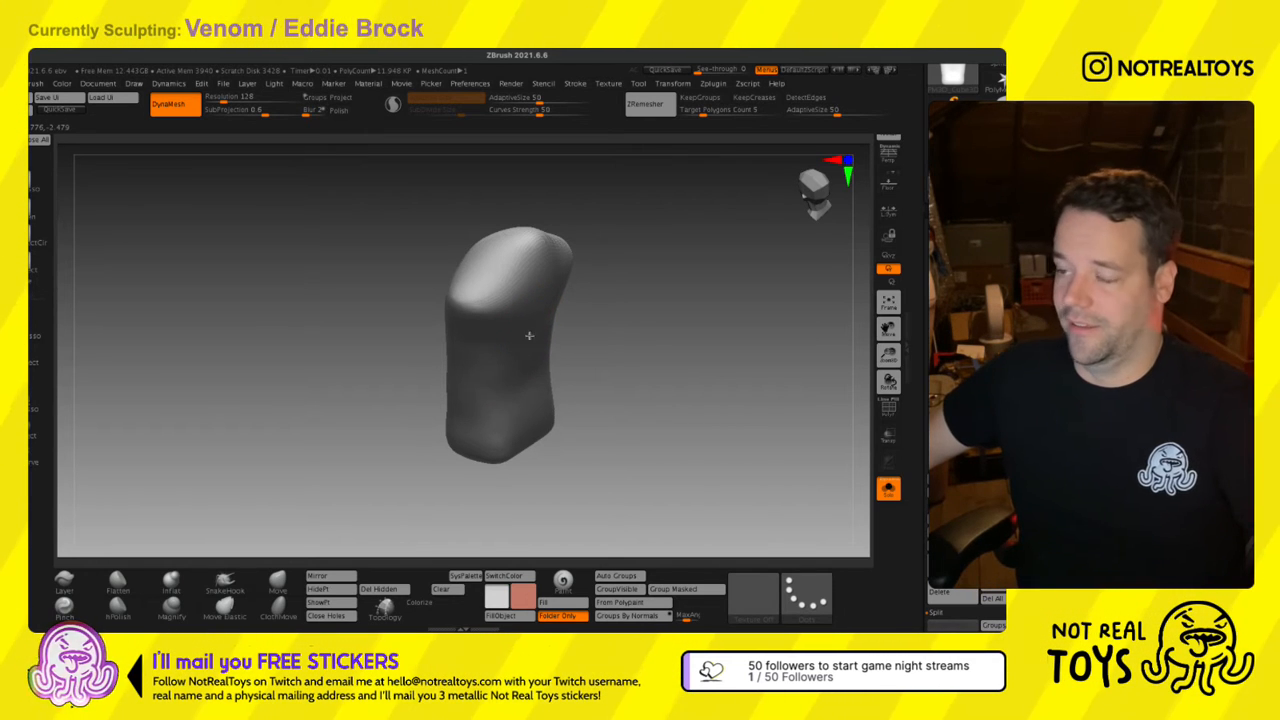
mouse_move(529, 336)
right_mouse_down()
mouse_move(505, 335)
mouse_move(543, 337)
mouse_move(530, 368)
right_mouse_up()
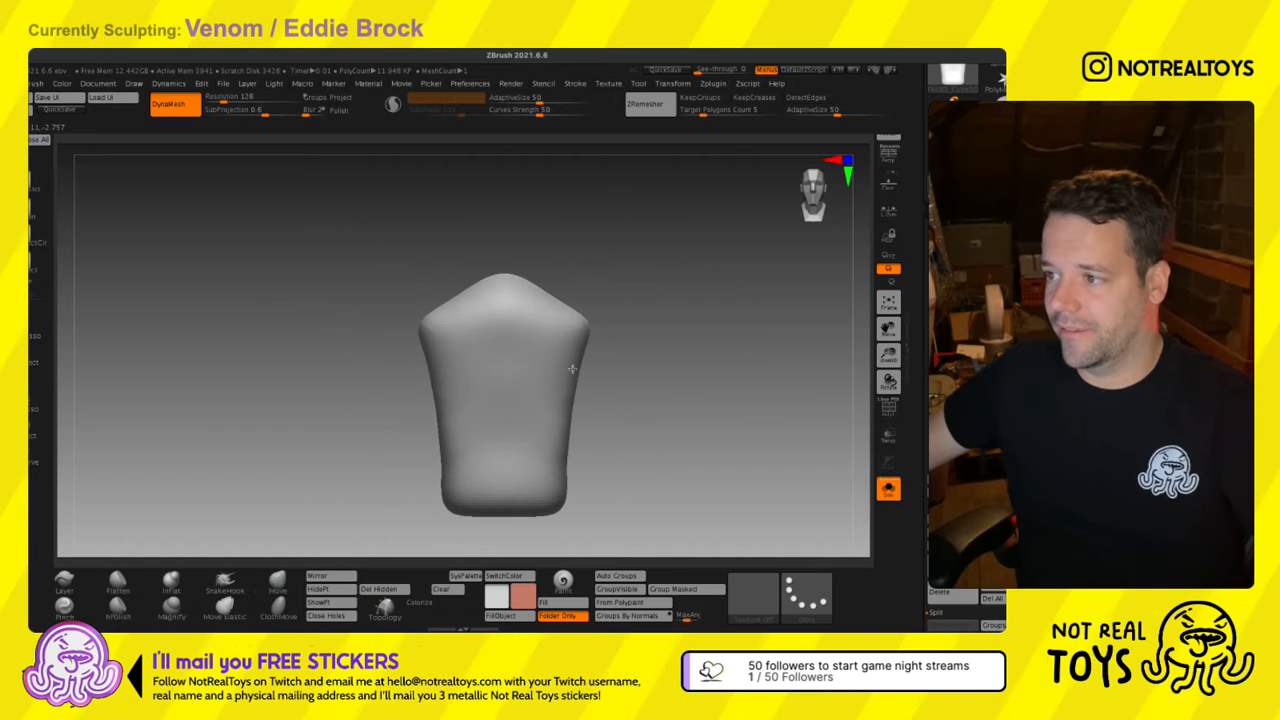
left_click_drag(548, 331, 506, 312, "shift")
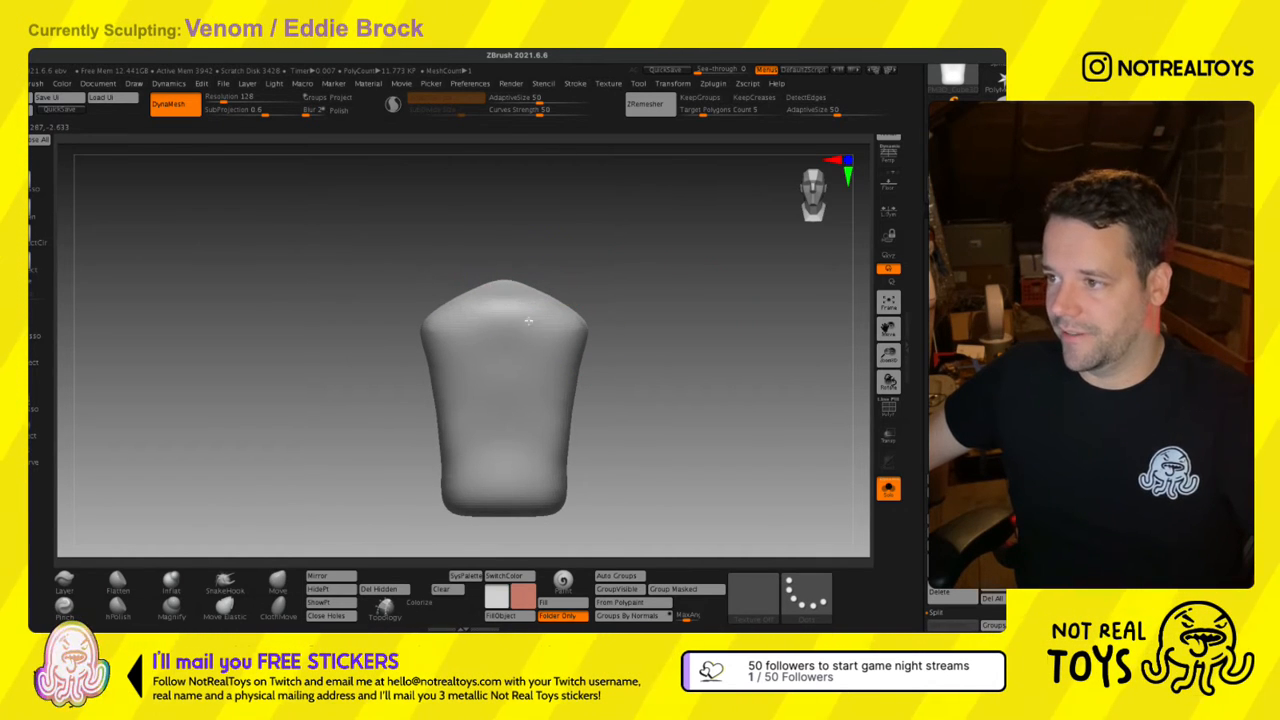
right_click_drag(507, 341, 503, 326)
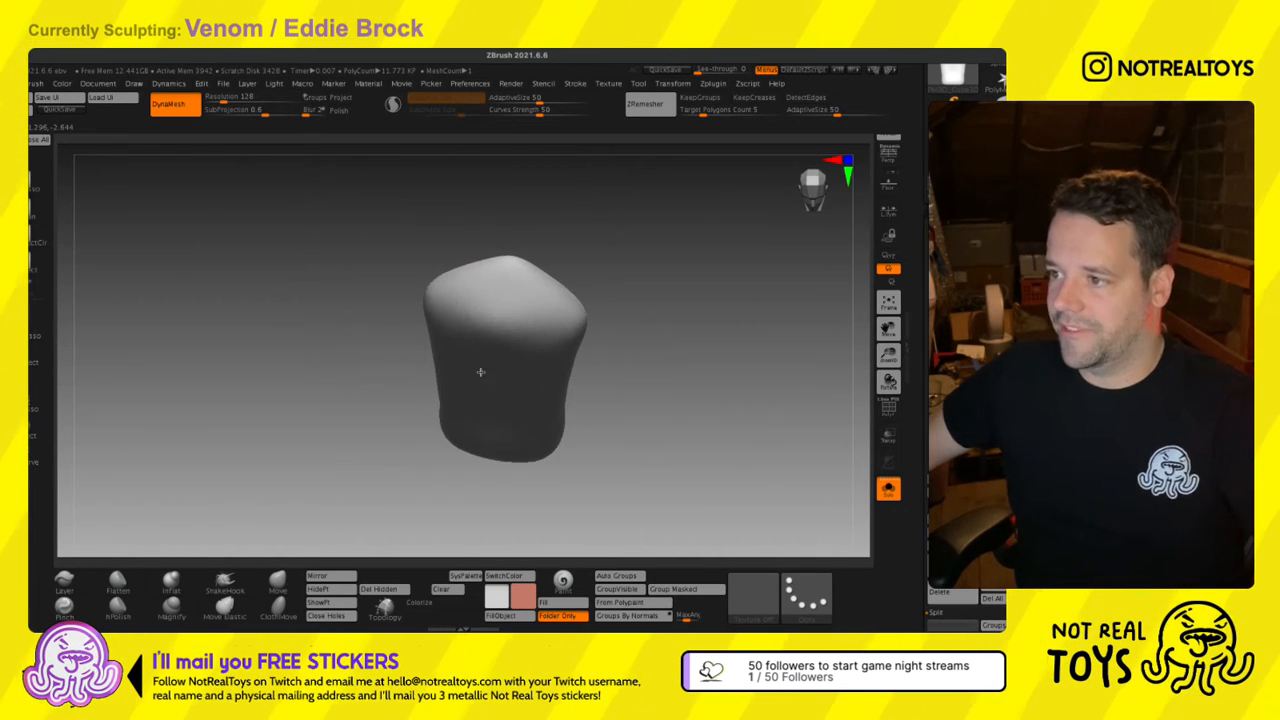
right_click_drag(480, 372, 502, 338, "shift")
mouse_move(577, 301)
right_mouse_down("ctrl")
mouse_move(579, 327)
mouse_move(567, 296)
right_mouse_up("ctrl")
right_click_drag(546, 430, 506, 392)
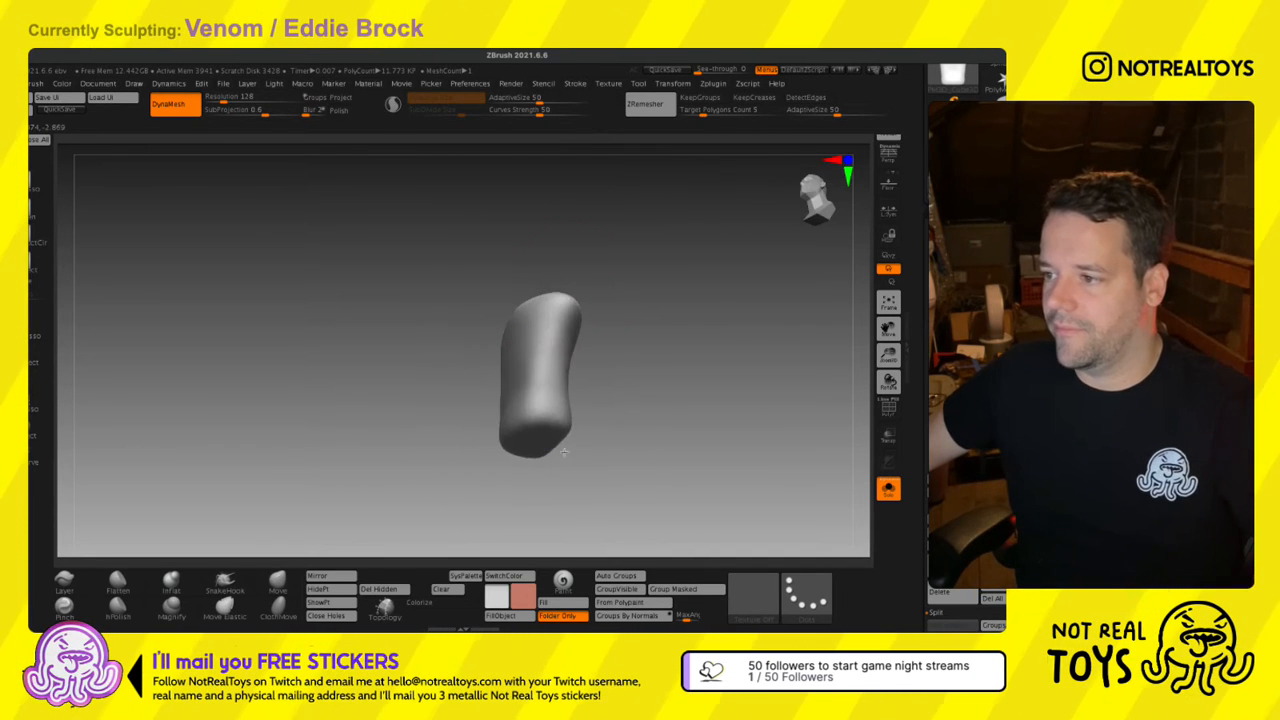
right_click_drag(564, 449, 650, 475)
Bring back the full figure, then move the palm block to the armless shoulder and tilt it outward.
left_click(888, 488)
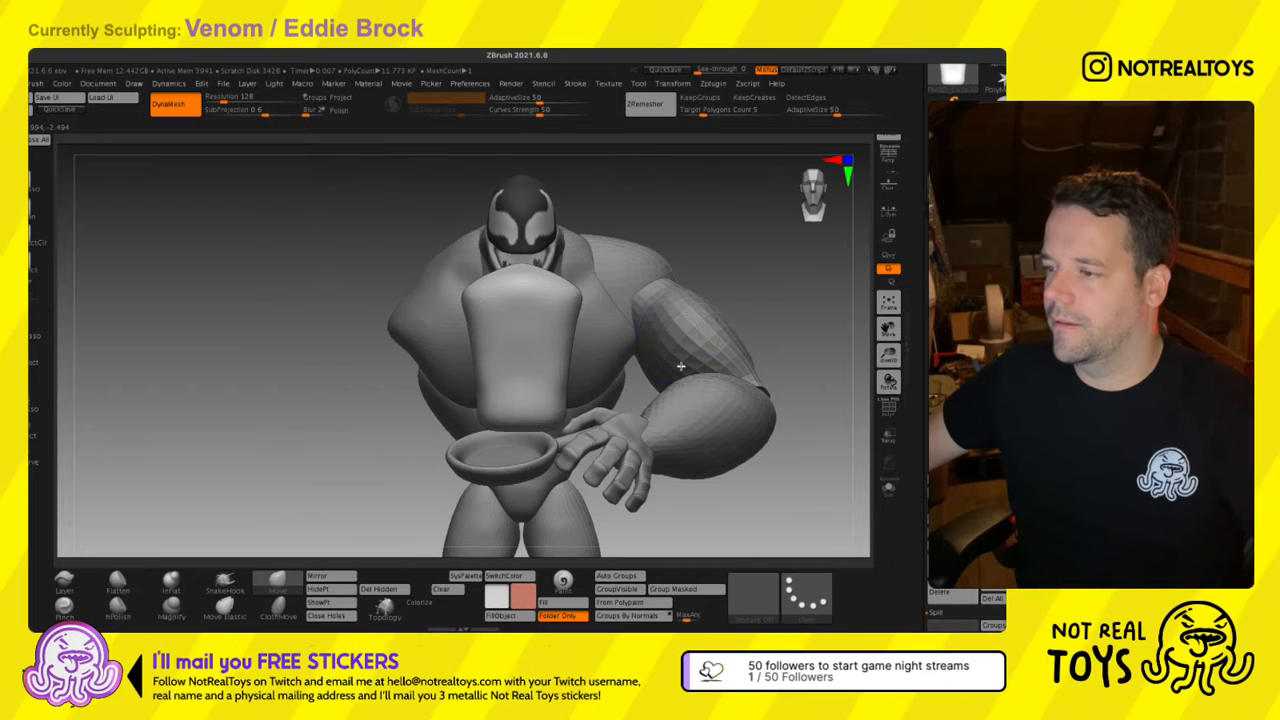
key("w")
key("ctrl+z")
key("ctrl+z")
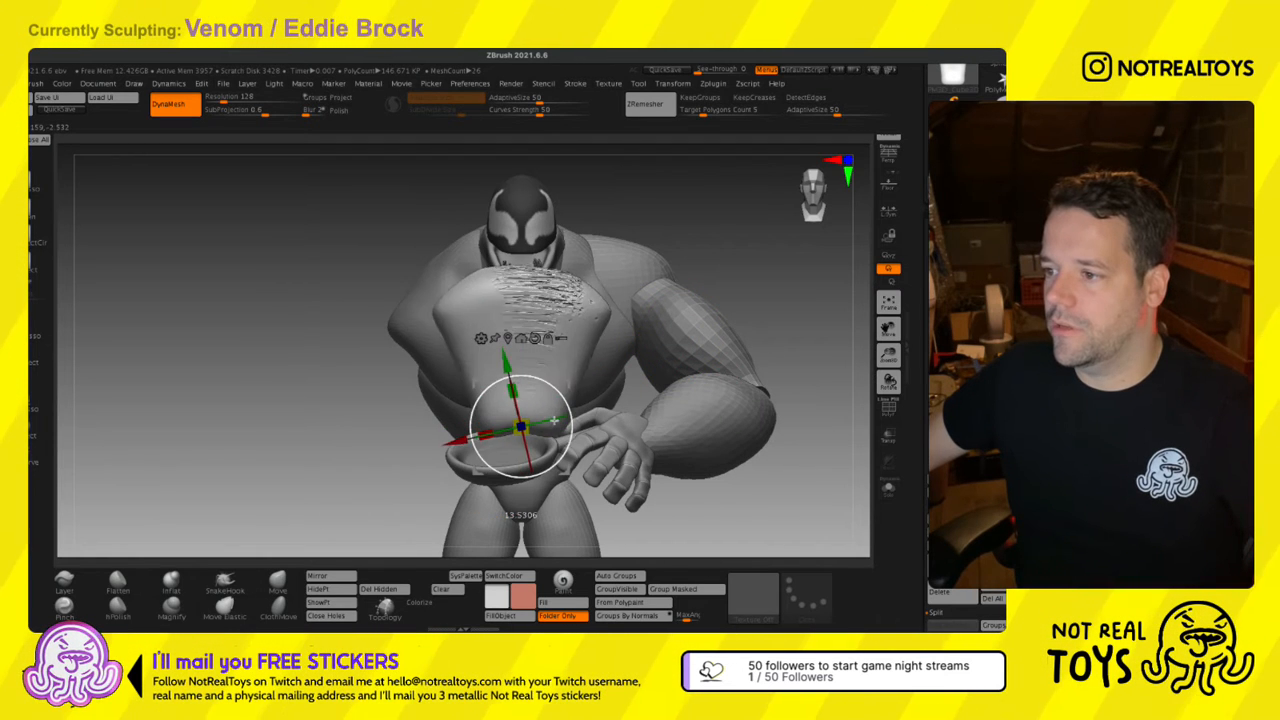
key("ctrl+z")
left_click_drag(553, 388, 438, 237)
right_click_drag(438, 237, 478, 258)
right_click_drag(400, 249, 569, 292, "alt")
left_click_drag(520, 281, 135, 290)
mouse_move(210, 302)
left_mouse_down()
mouse_move(226, 325)
mouse_move(202, 319)
left_mouse_up()
right_click_drag(255, 428, 394, 473)
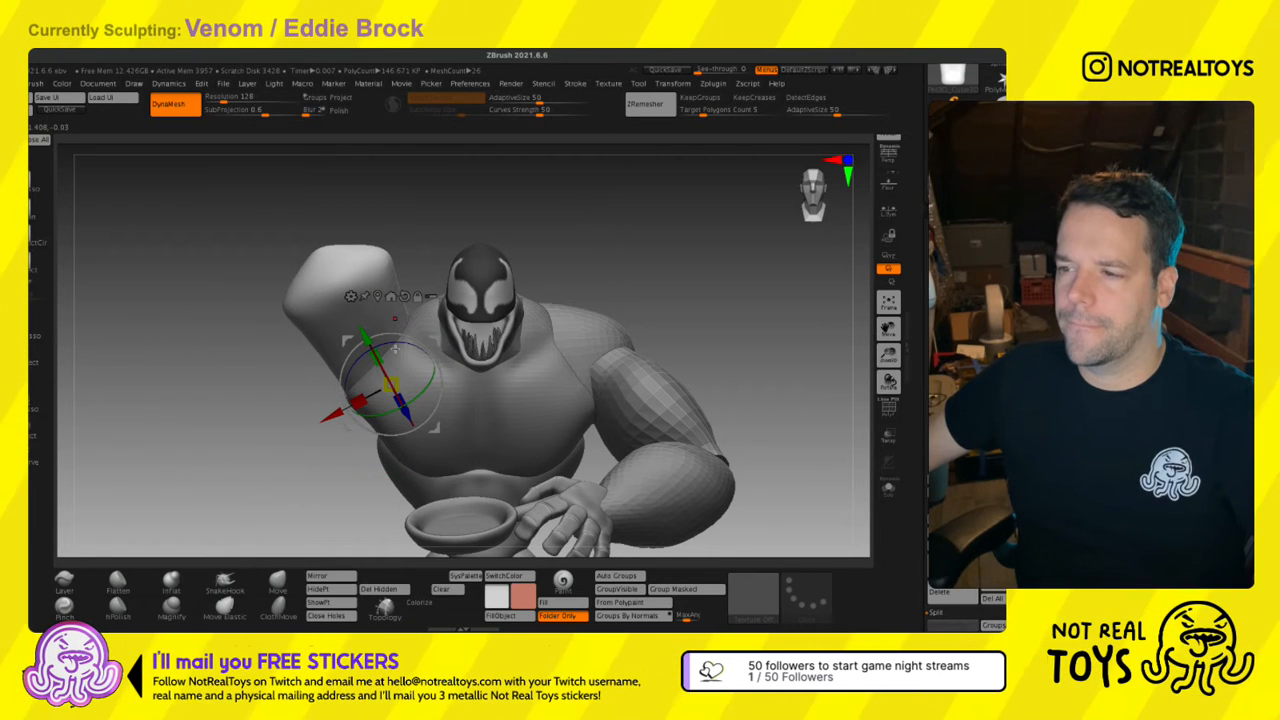
left_click_drag(396, 352, 404, 381)
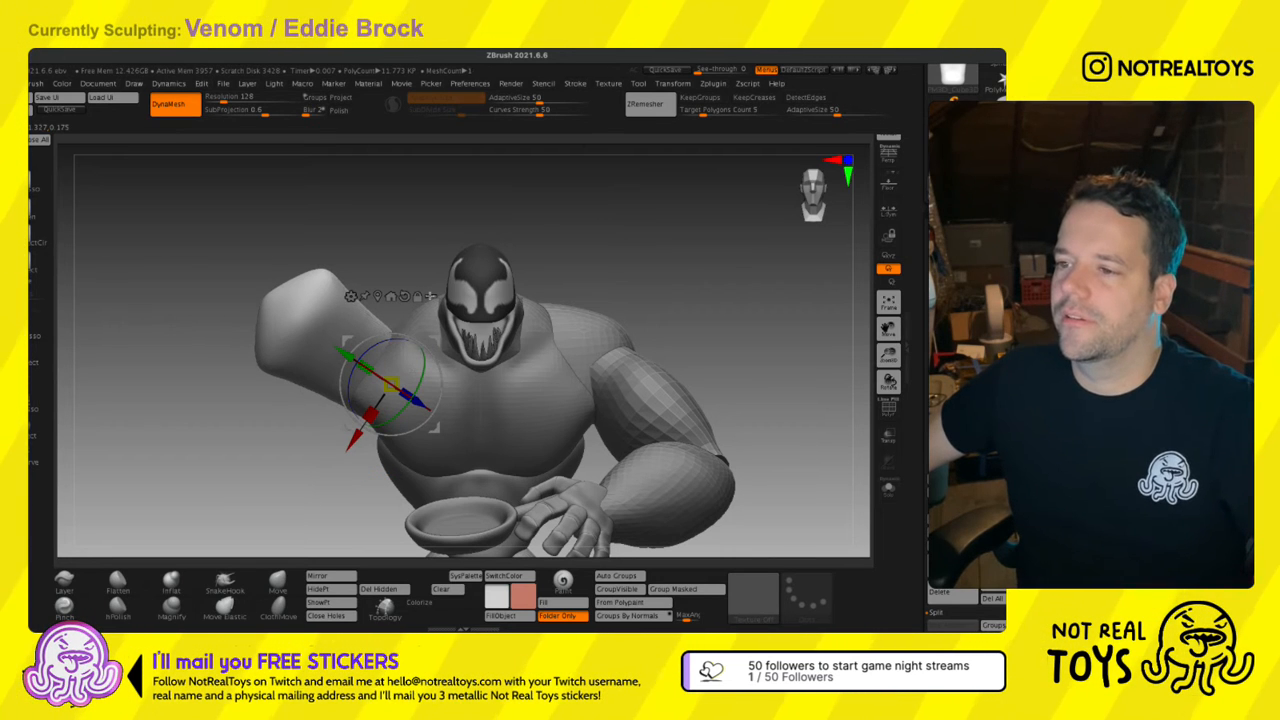
right_click_drag(401, 325, 506, 341)
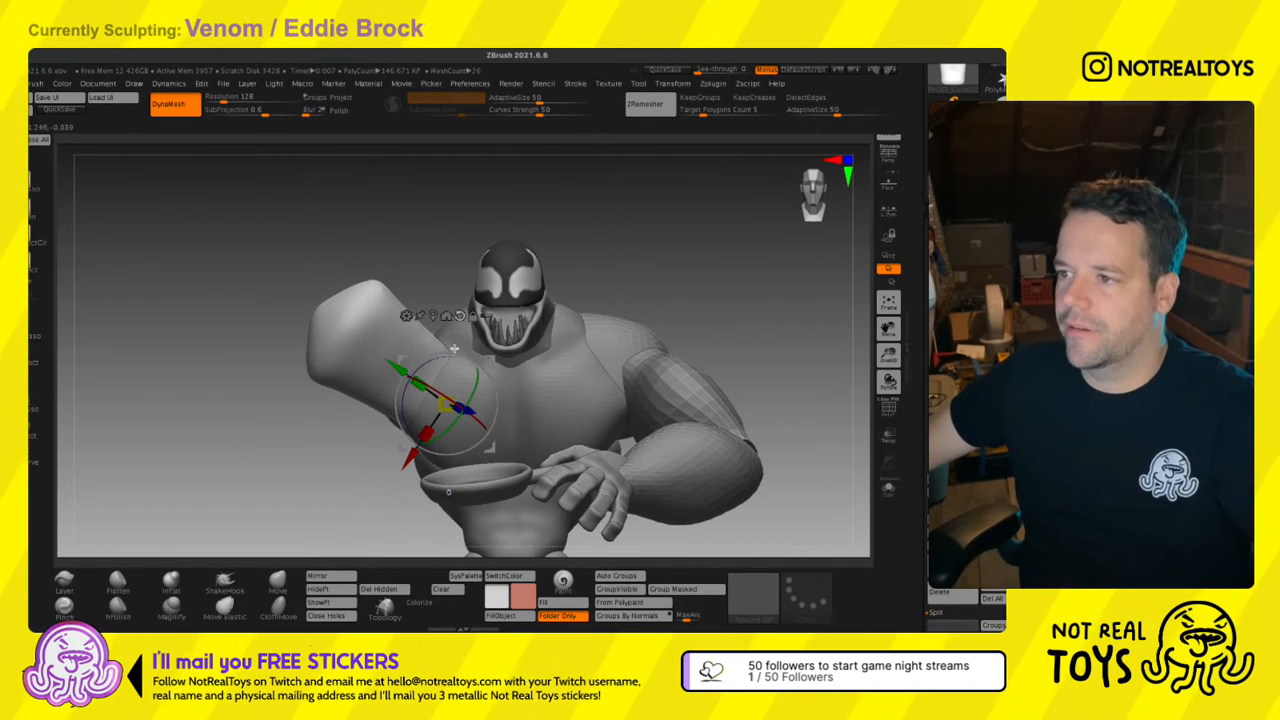
Reset the palm block's orientation, then isolate it with local symmetry enabled for sculpting.
left_click(459, 316)
left_click(888, 488)
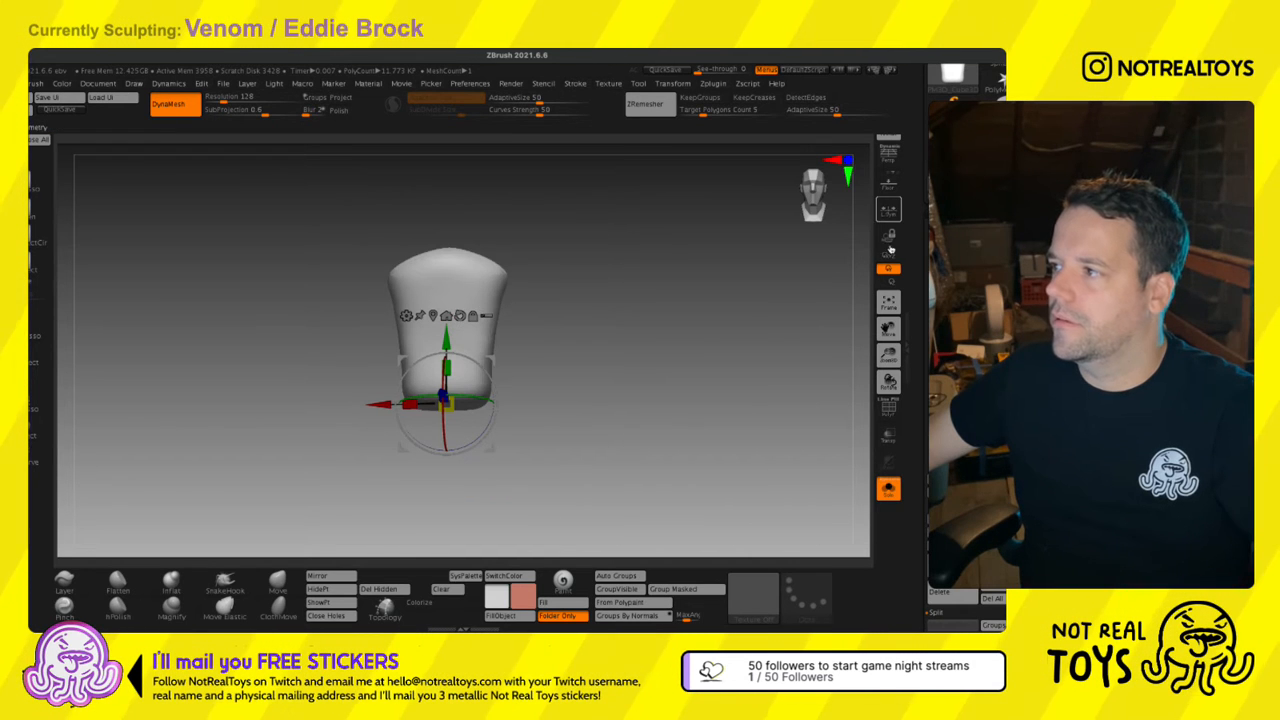
left_click(888, 209)
key("q")
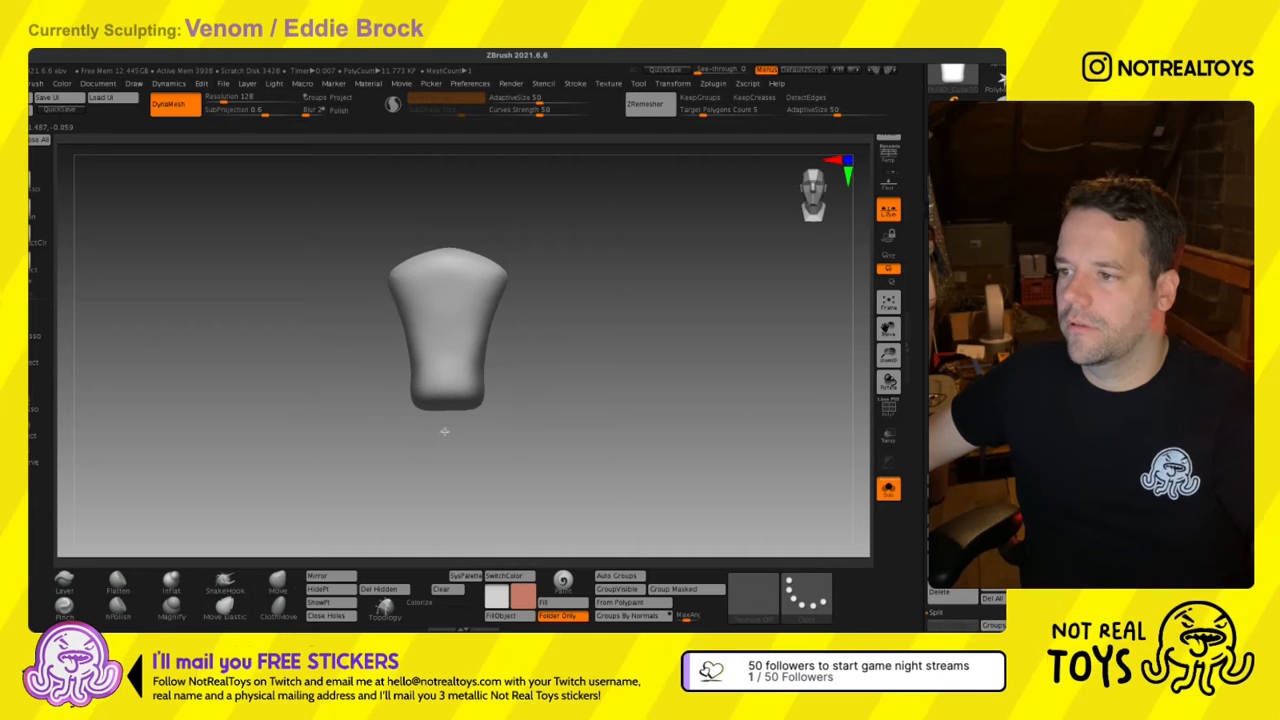
Pull in the palm block's flared upper corners symmetrically and smooth its sides into a narrower, tapered shape.
left_click_drag(501, 305, 486, 329)
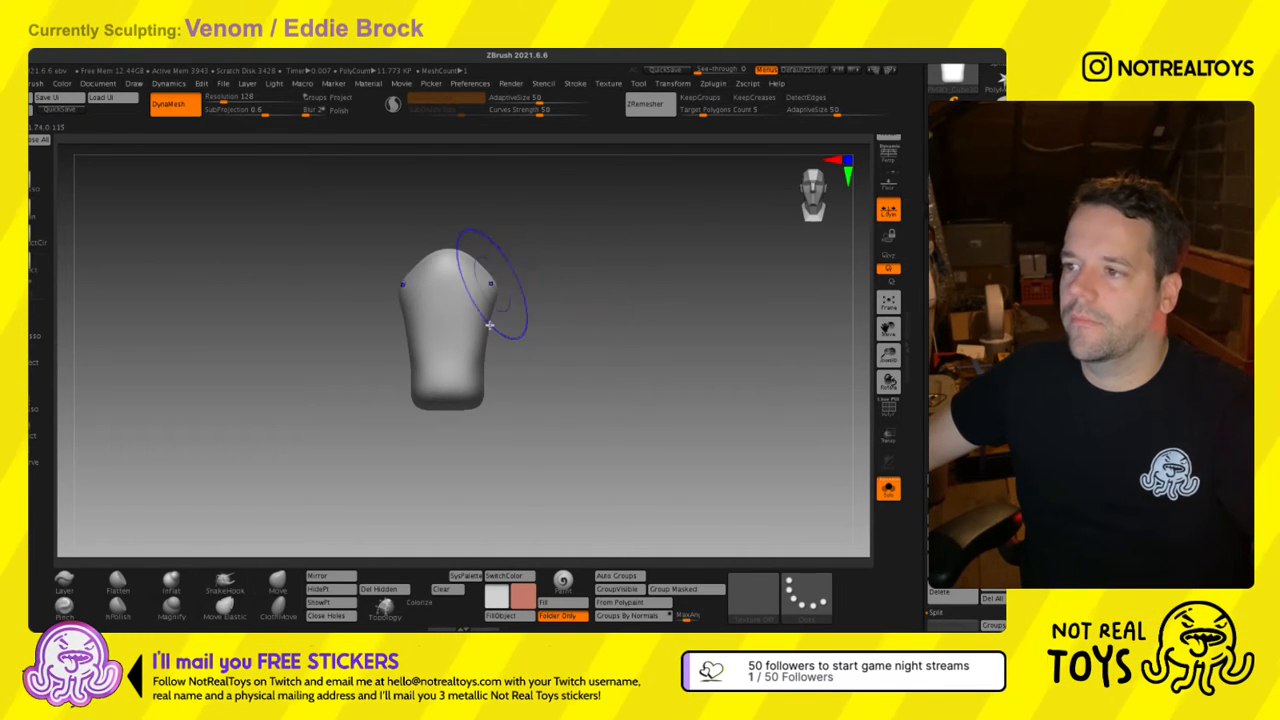
left_click_drag(479, 388, 471, 385, "shift")
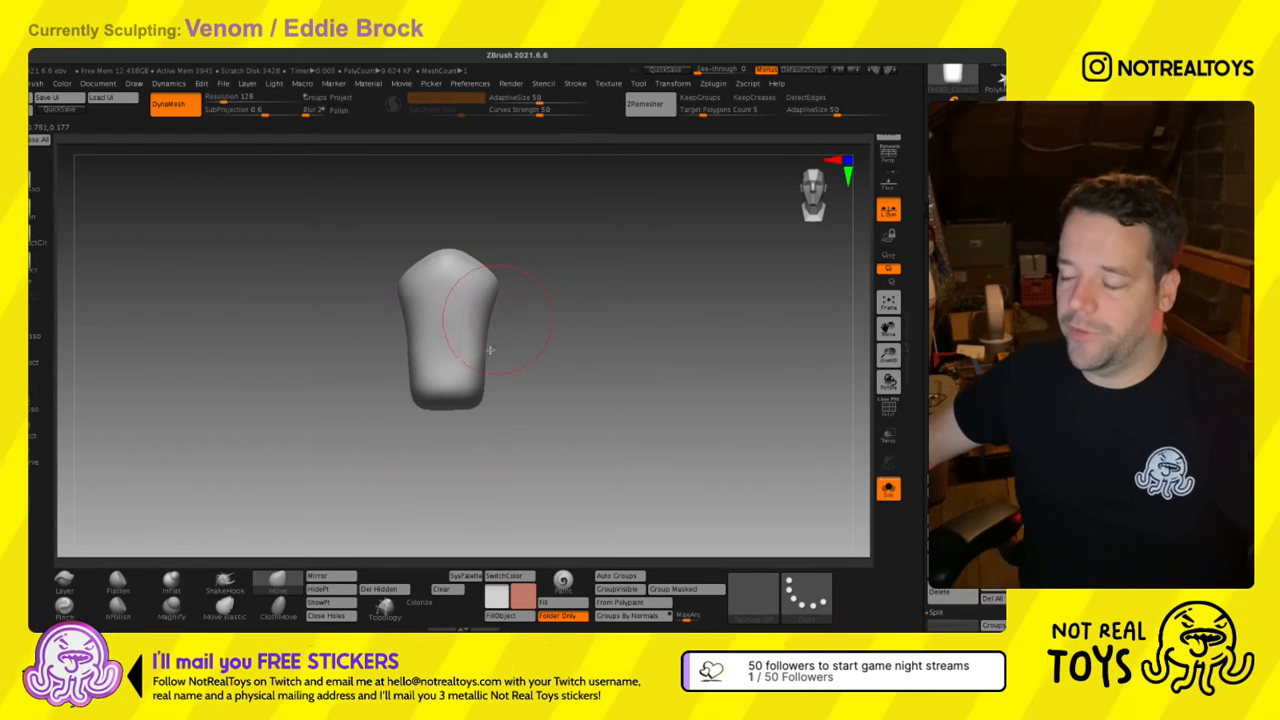
left_click_drag(462, 285, 459, 289)
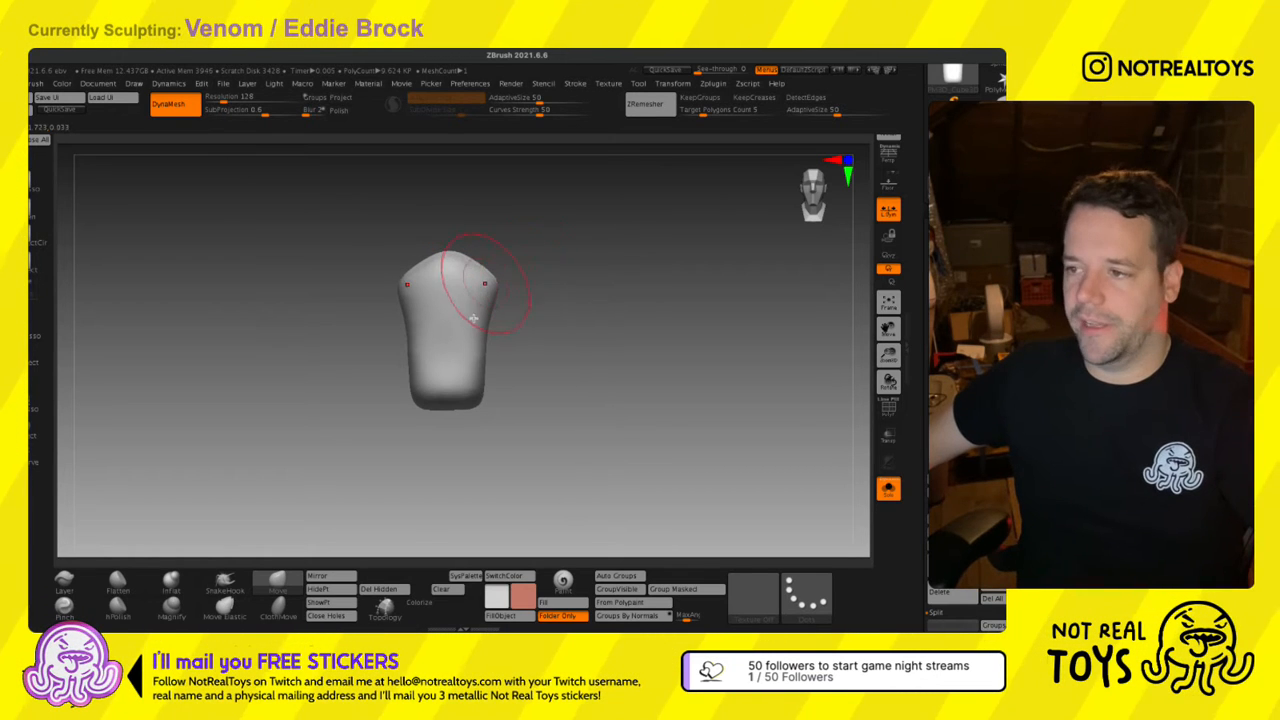
right_click_drag(481, 306, 486, 326)
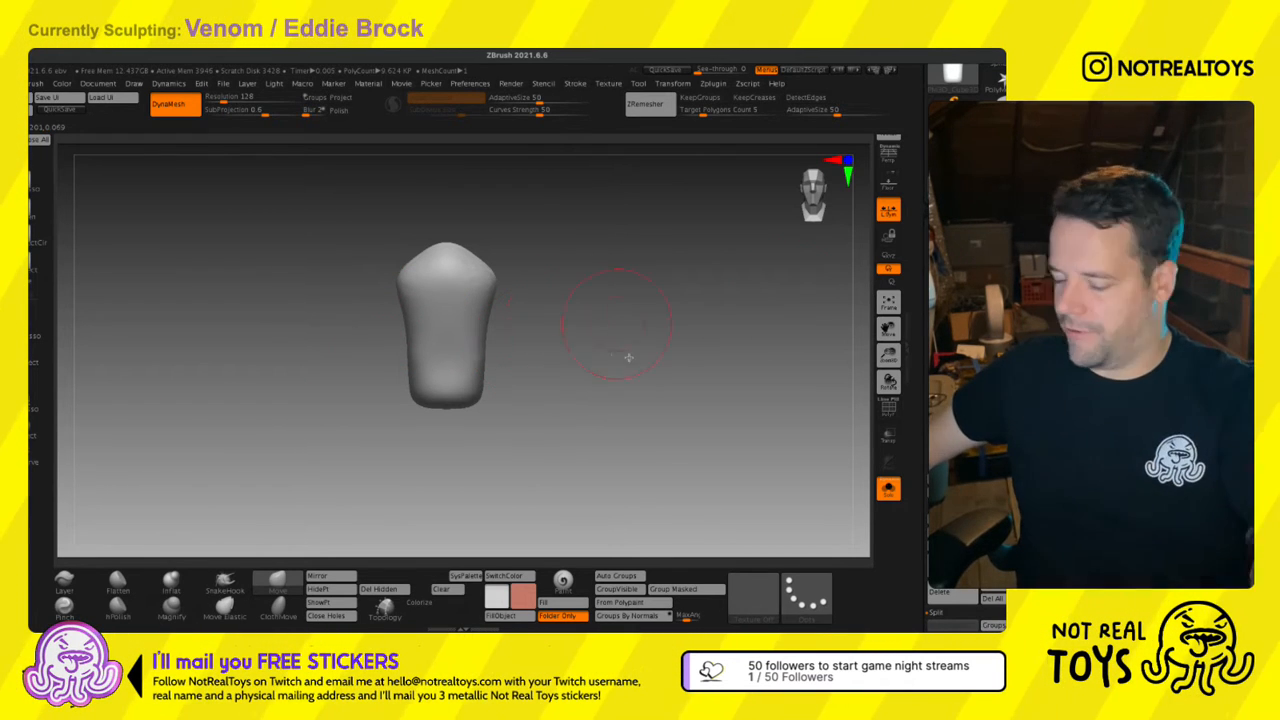
left_click_drag(414, 250, 469, 349)
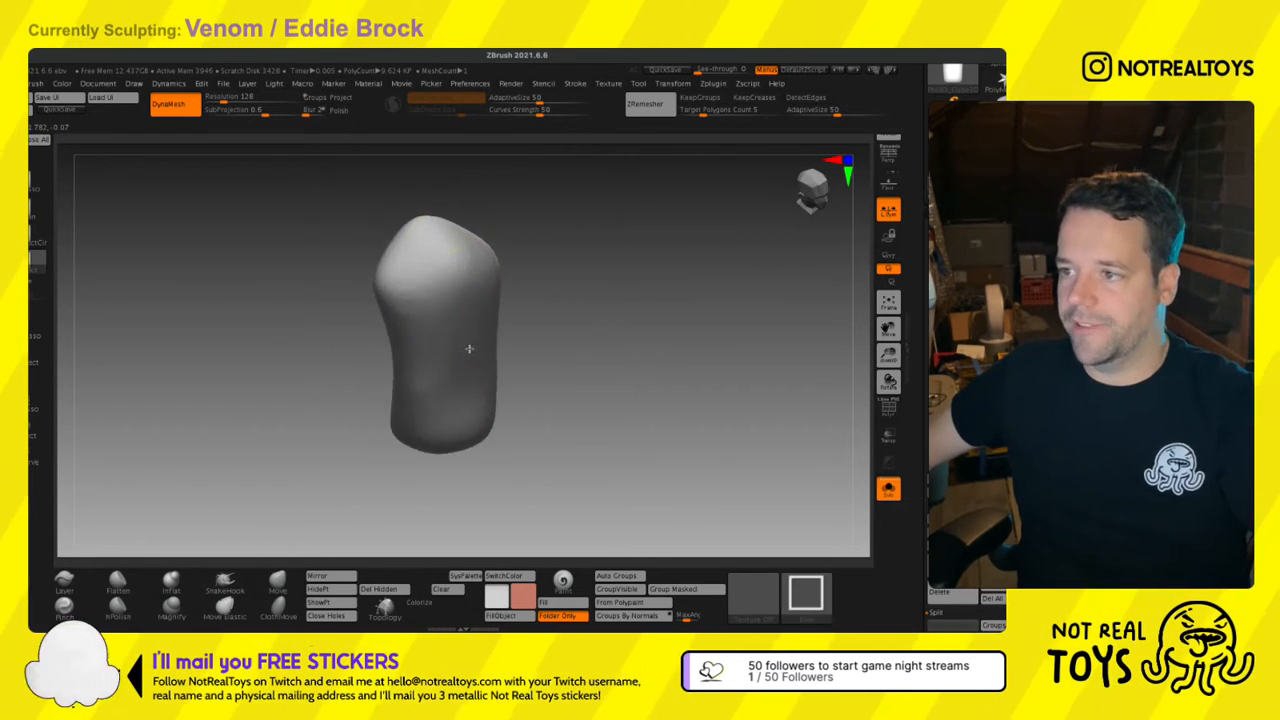
left_click_drag(502, 292, 543, 243)
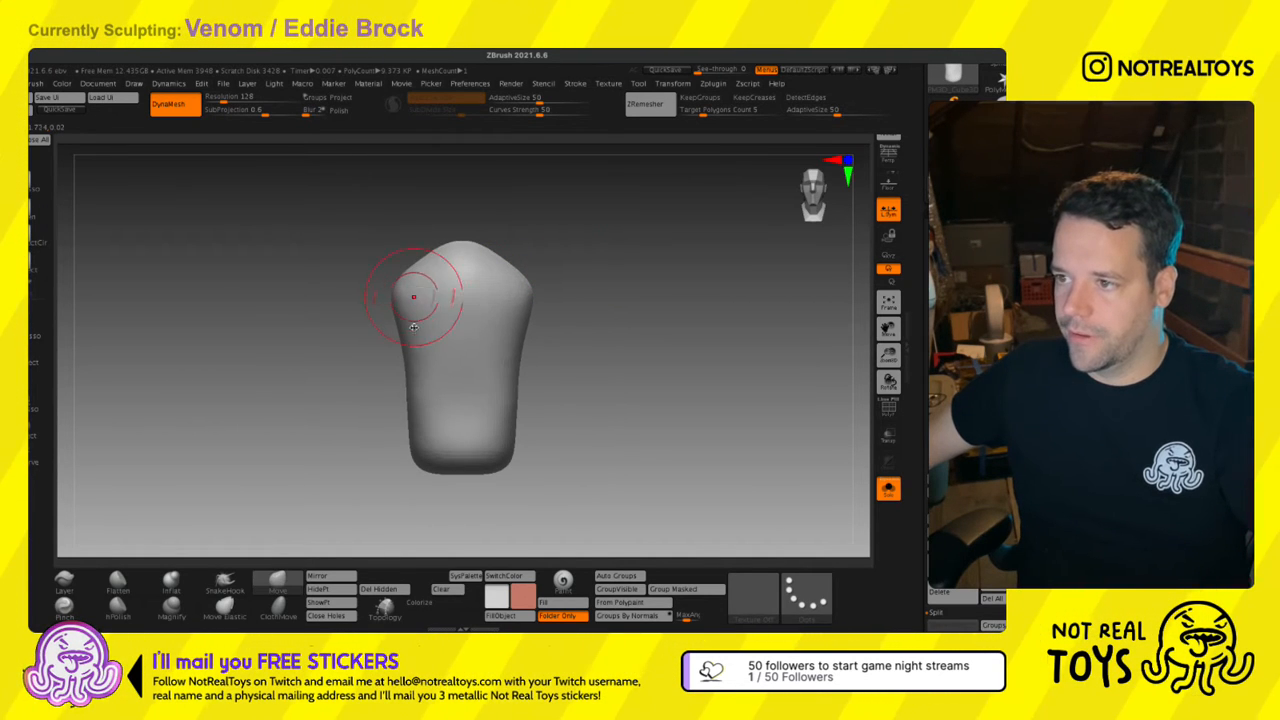
Refine the palm block's upper corners and side contours with the Move brush.
key("b")
key("m")
key("v")
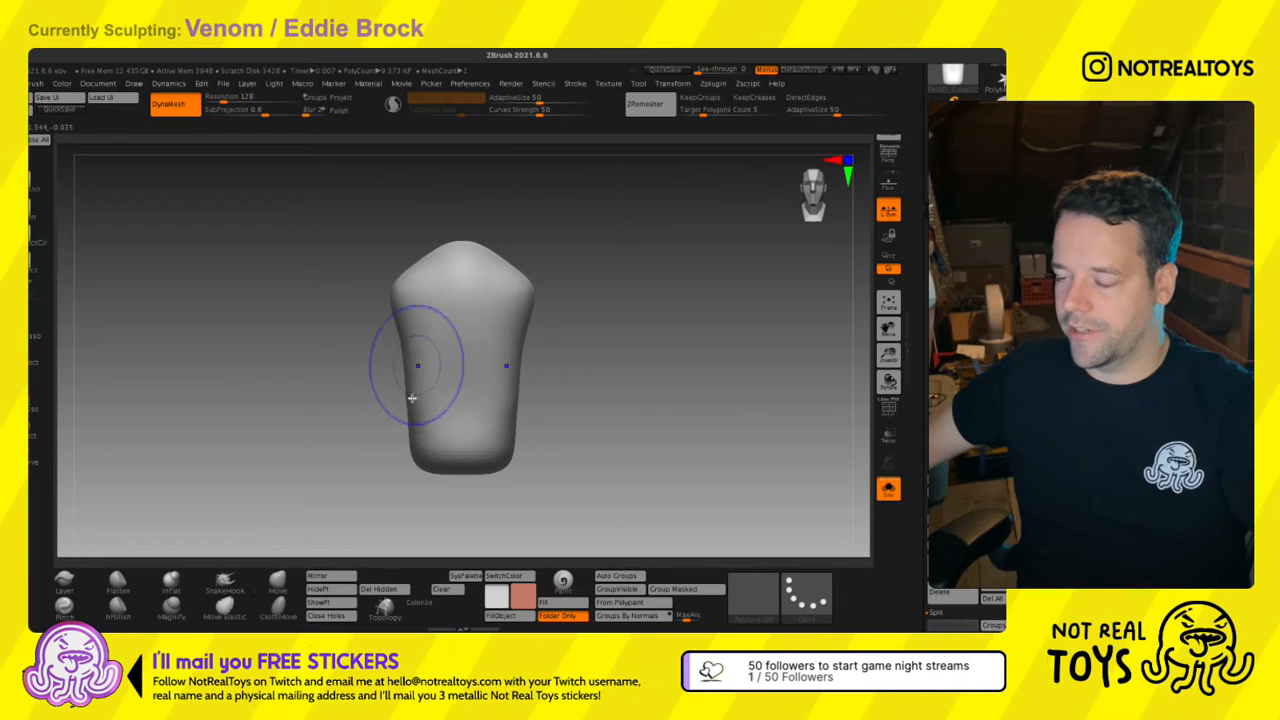
right_click(428, 420)
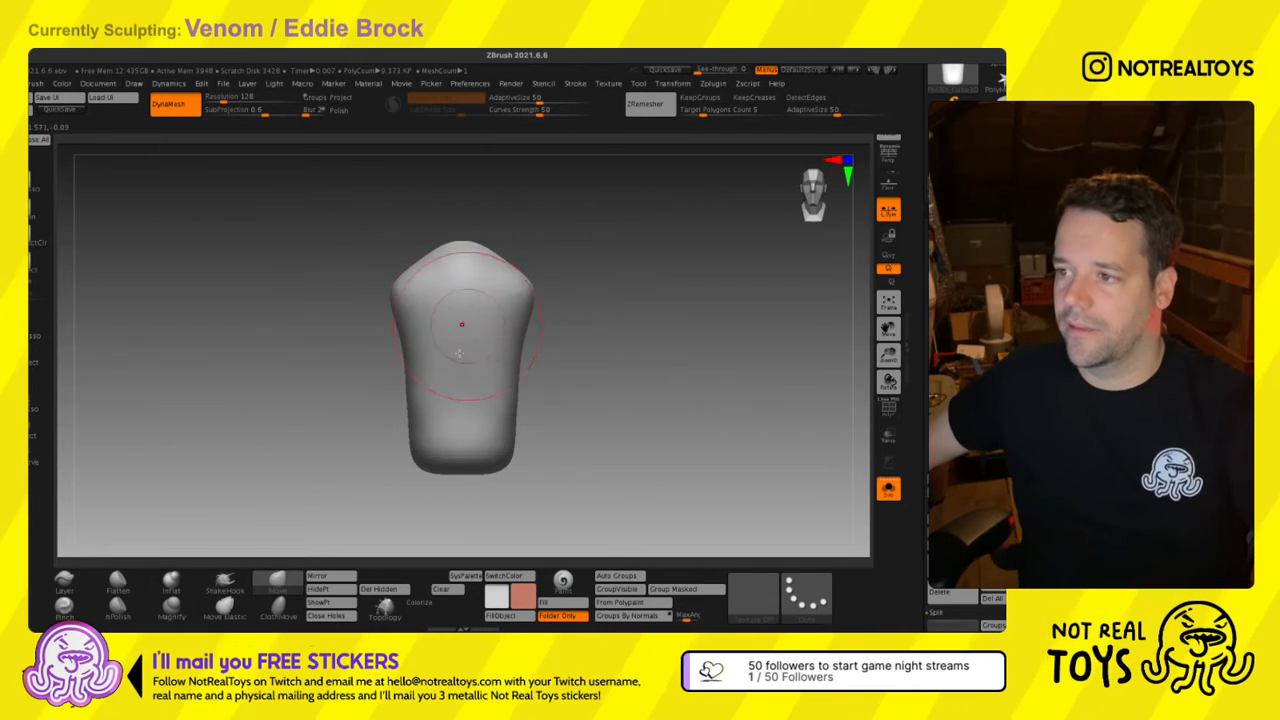
right_click_drag(414, 280, 409, 314)
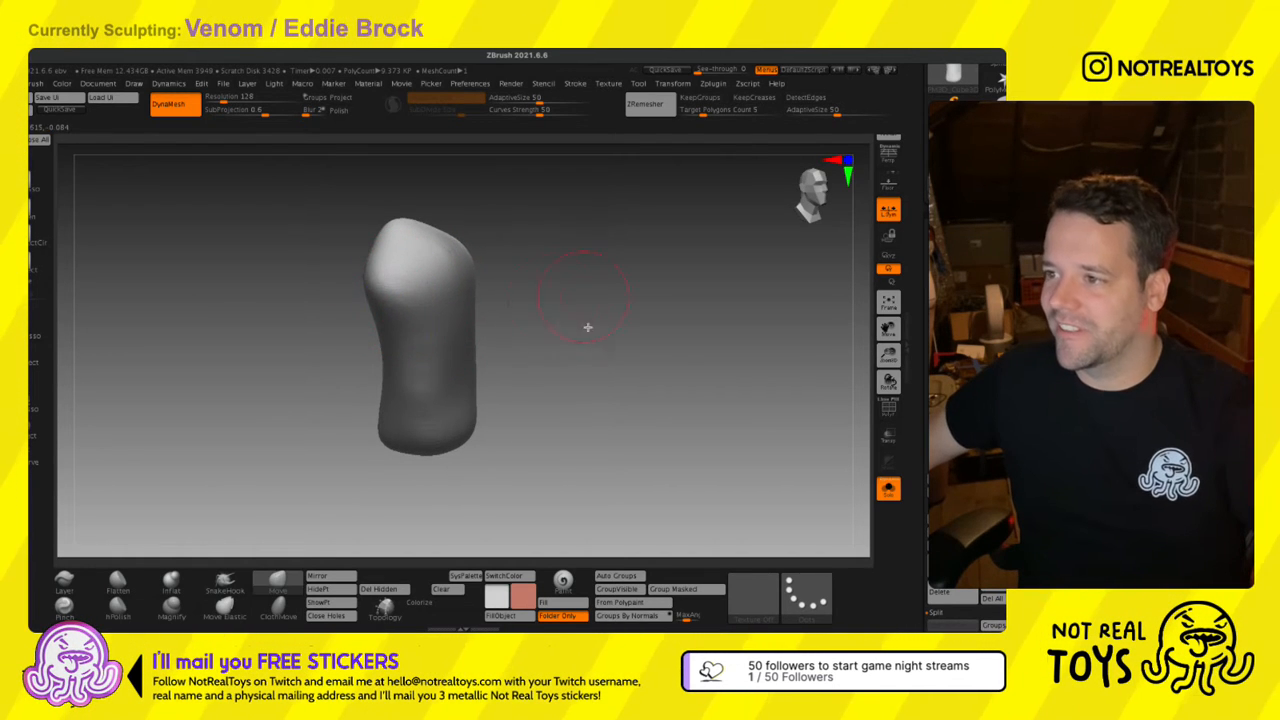
mouse_move(588, 327)
left_mouse_down()
mouse_move(540, 300)
mouse_move(443, 371)
mouse_move(429, 343)
mouse_move(430, 403)
left_mouse_up()
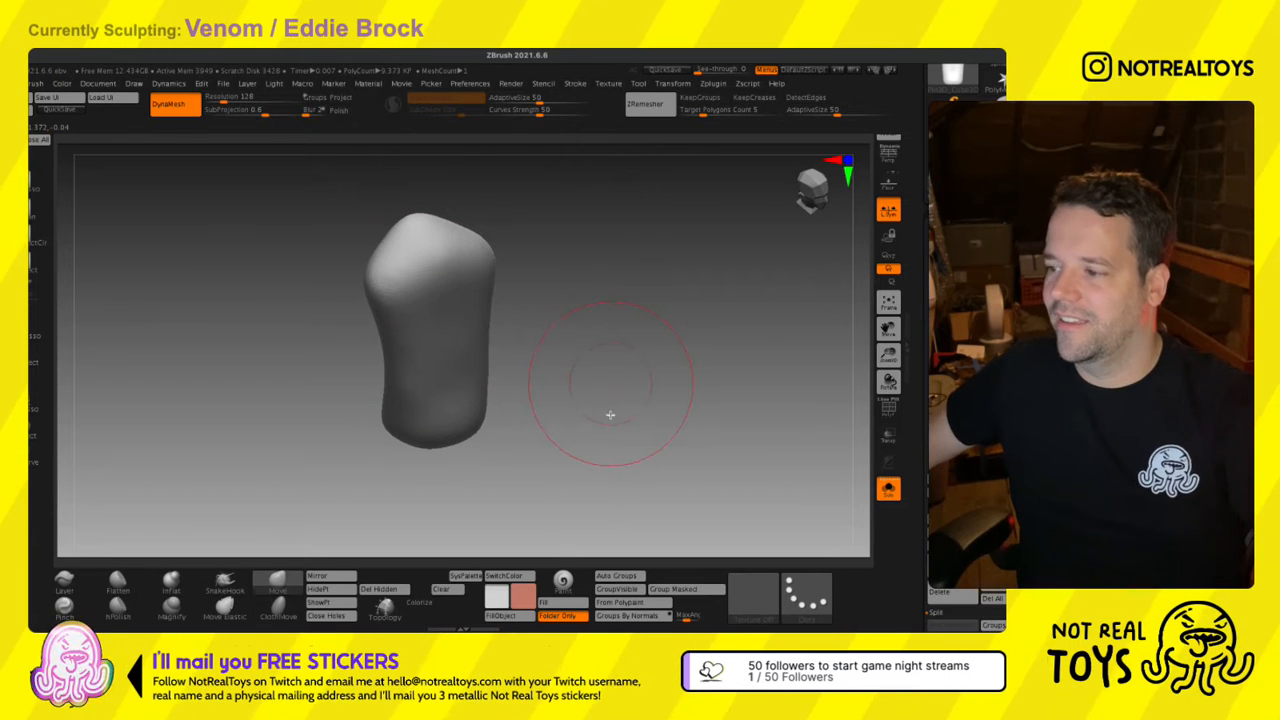
Show the full figure again and move the palm block outward from behind the head to beside the armless shoulder.
left_click(888, 488)
right_click_drag(530, 427, 500, 400)
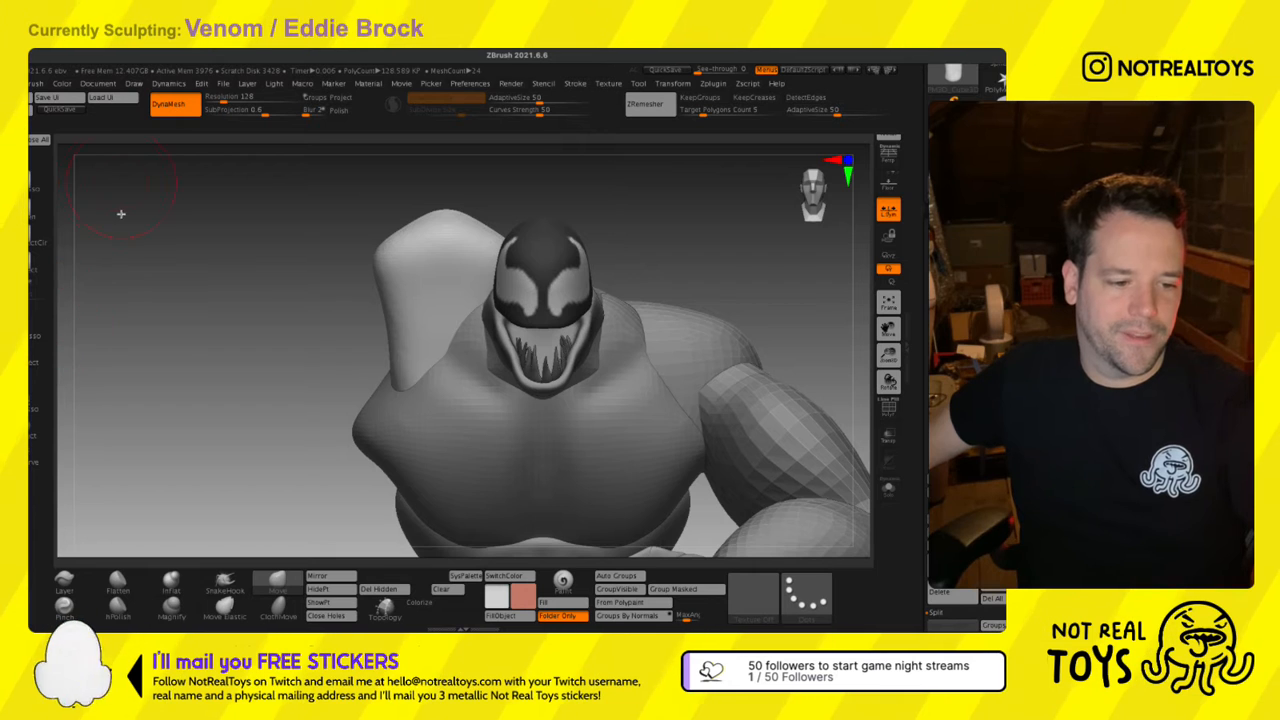
key("ctrl")
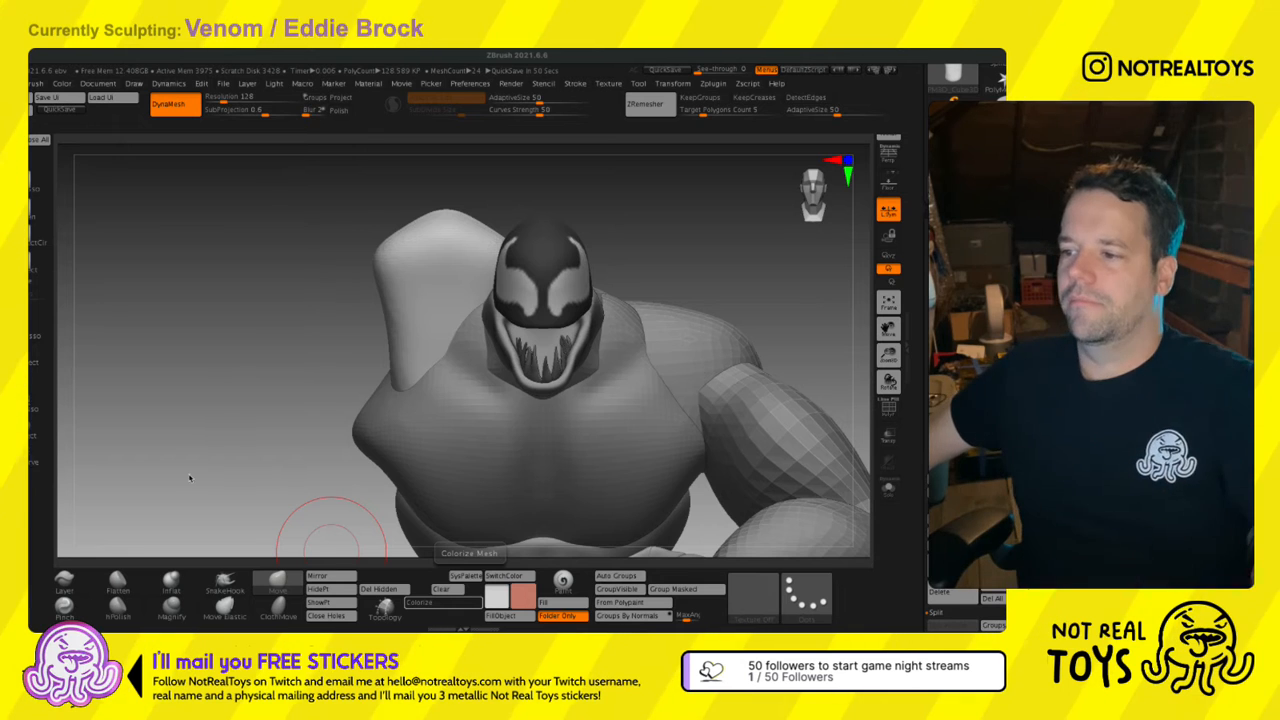
mouse_move(170, 434)
left_mouse_down()
mouse_move(265, 420)
mouse_move(200, 430)
left_mouse_up()
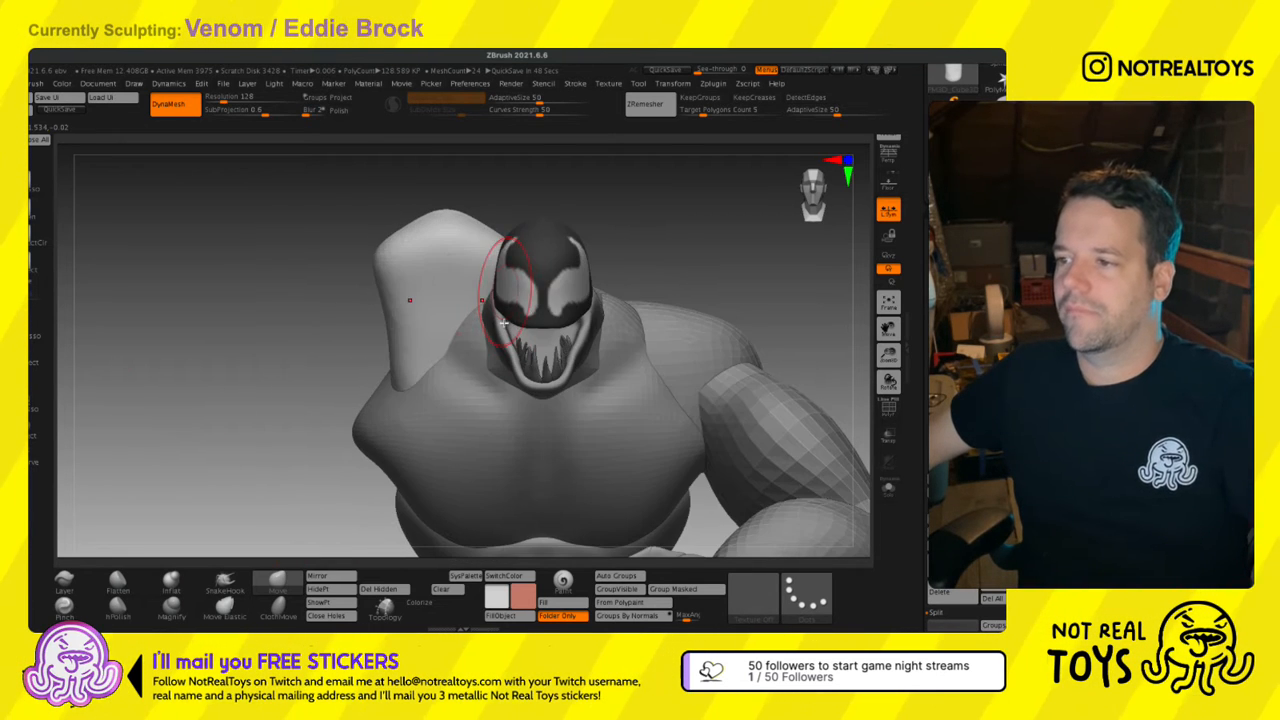
key("p")
key("p")
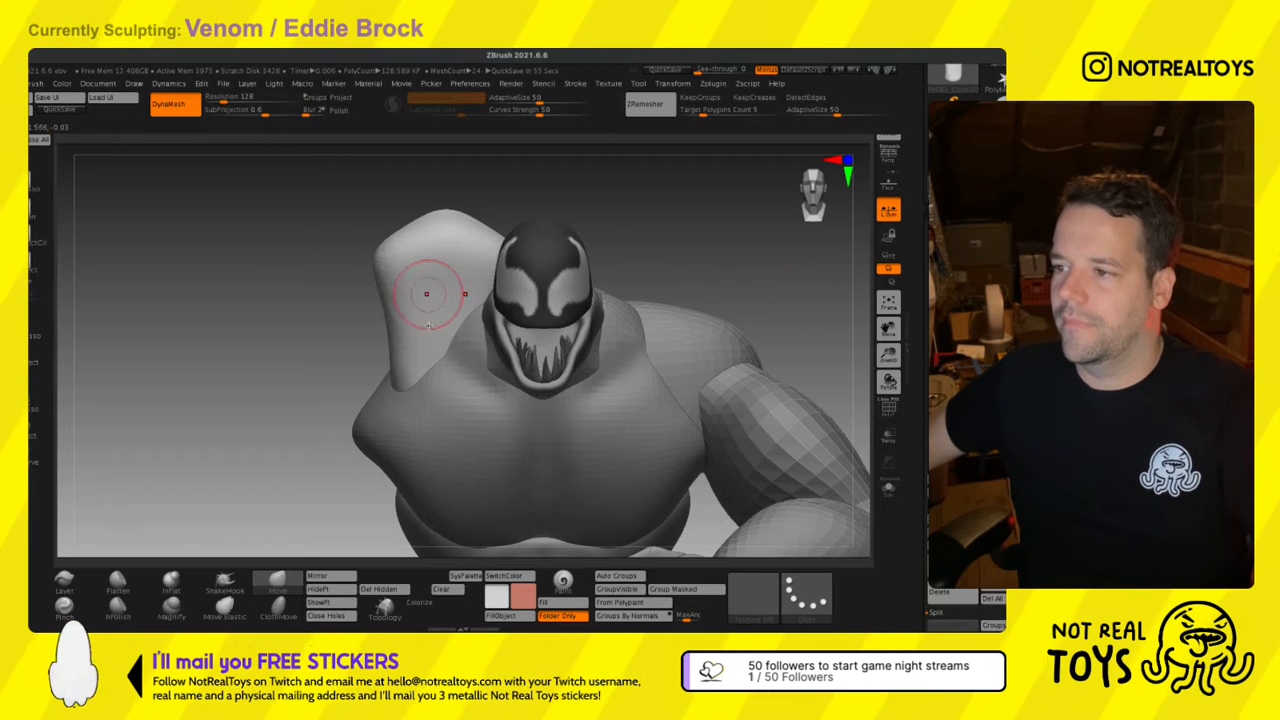
key("w")
left_click_drag(486, 420, 403, 398, "alt")
key("ctrl+z")
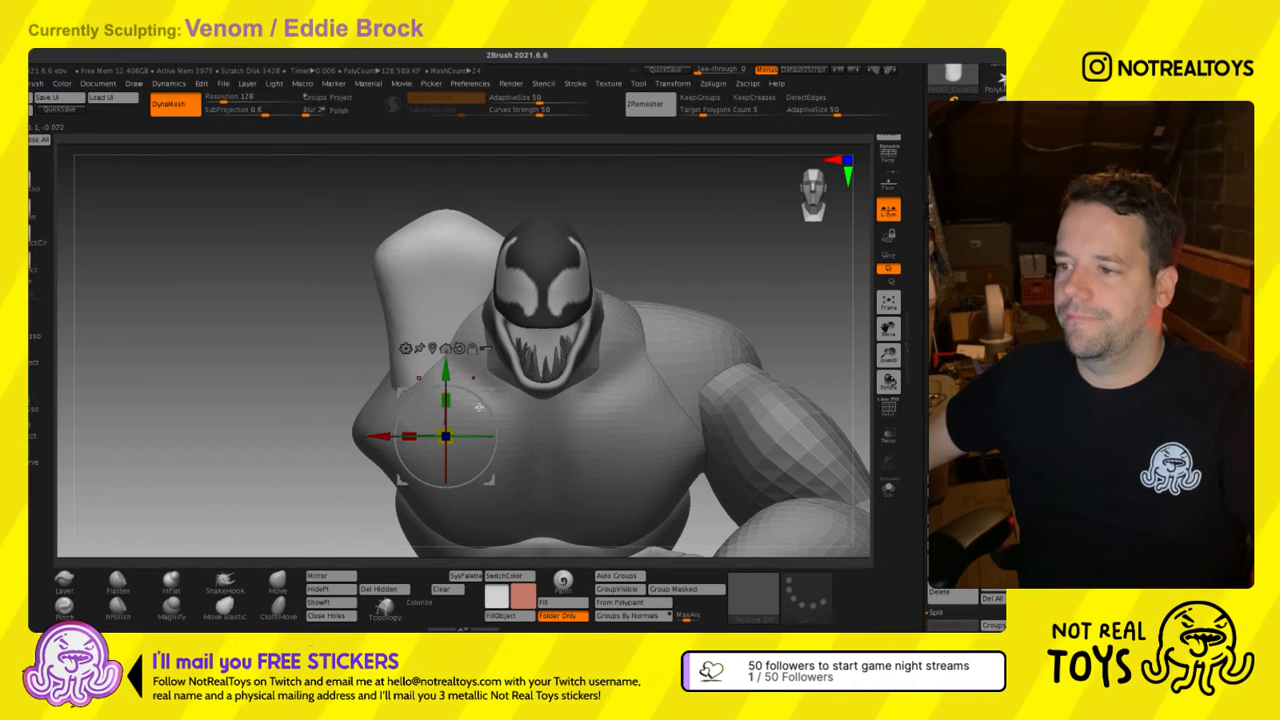
left_click_drag(489, 424, 381, 413)
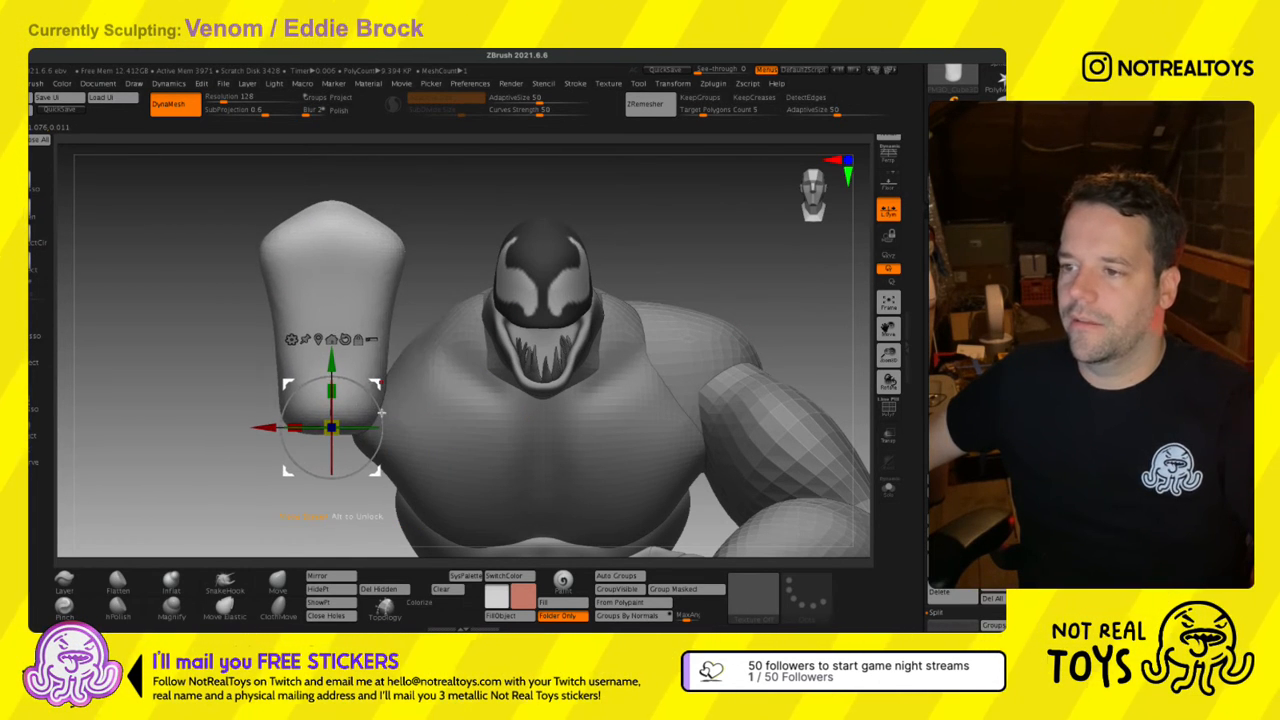
Narrow the block beside the armless shoulder across its width and lower its rounded top with the Move brush.
left_click_drag(295, 428, 304, 428)
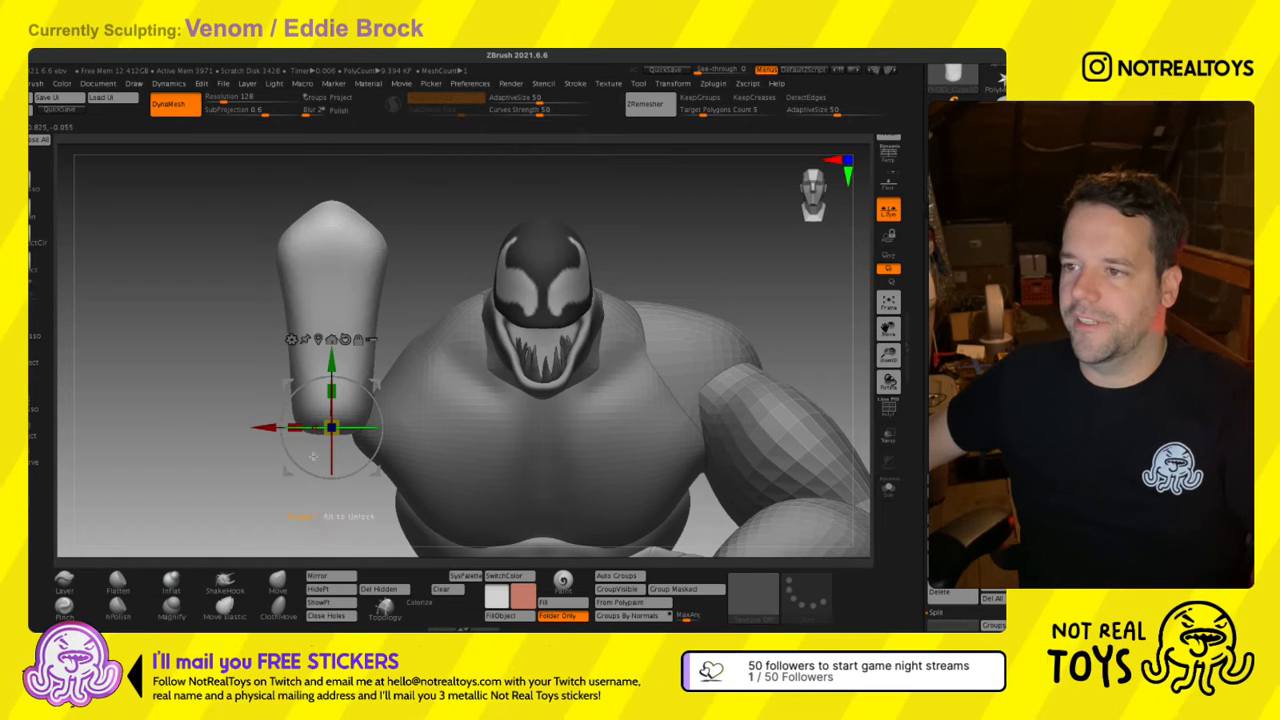
key("q")
key("s")
mouse_move(350, 226)
left_mouse_down()
mouse_move(334, 216)
mouse_move(343, 253)
mouse_move(340, 241)
left_mouse_up()
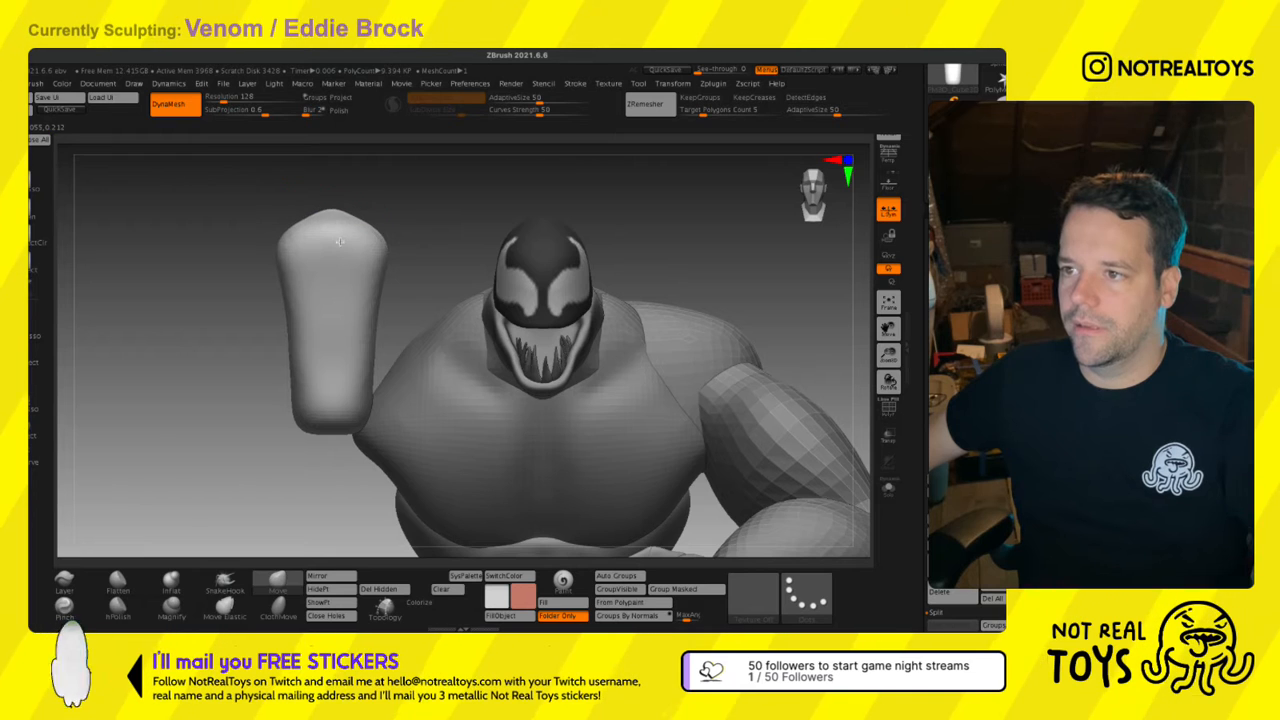
key("w")
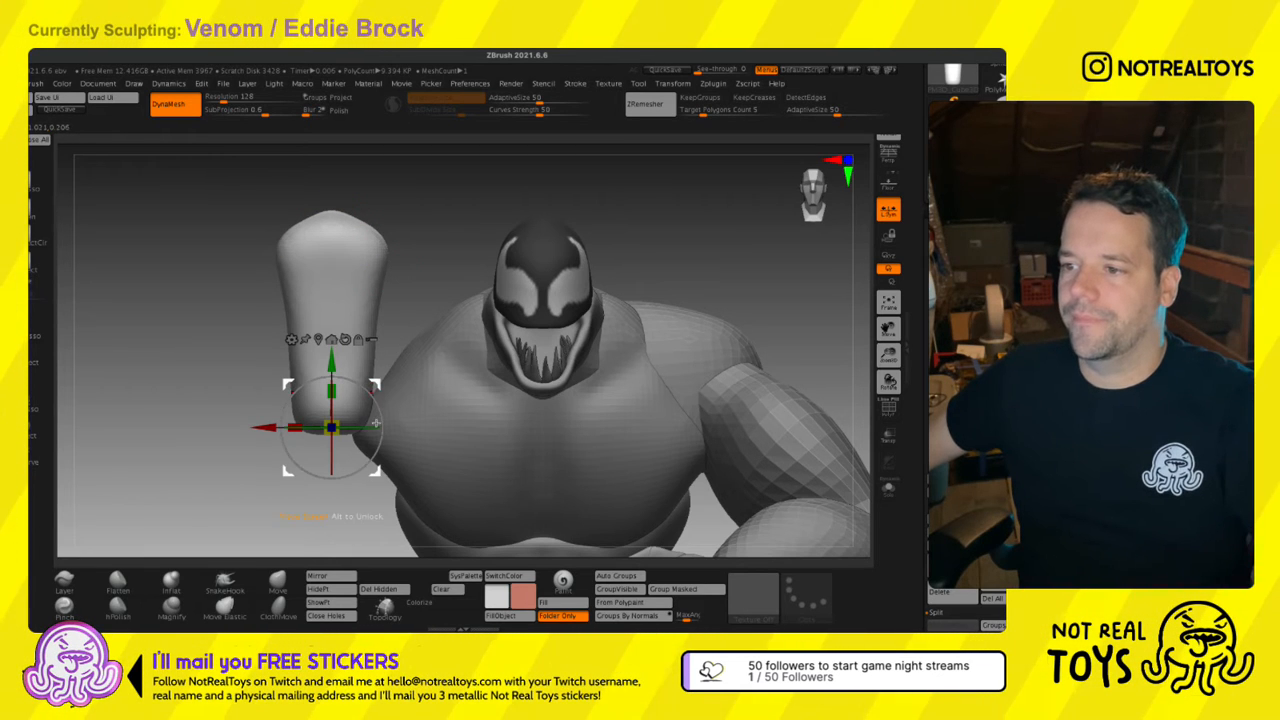
left_click_drag(376, 424, 442, 348)
key("ctrl+z")
Bend the block's midsection and lower end in side view with the Move Elastic brush.
left_click_drag(245, 345, 431, 327)
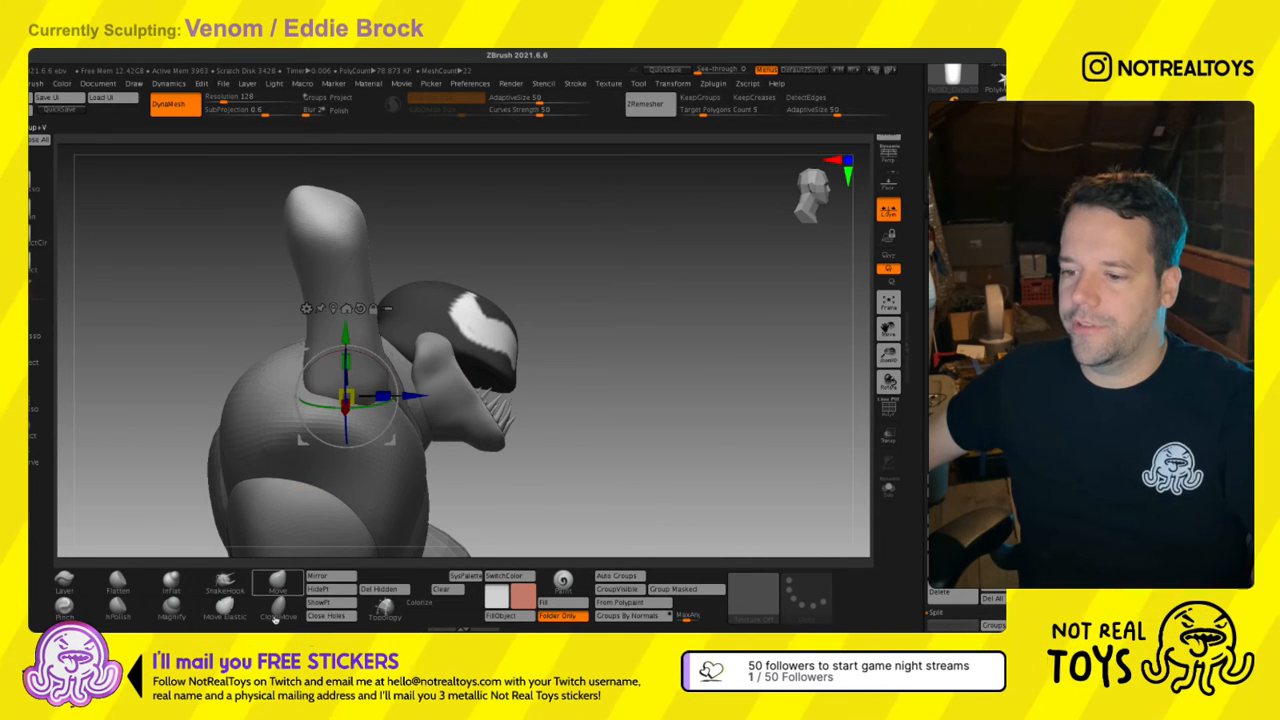
left_click(225, 607)
key("s")
left_click_drag(392, 345, 405, 344)
right_click_drag(350, 342, 416, 322)
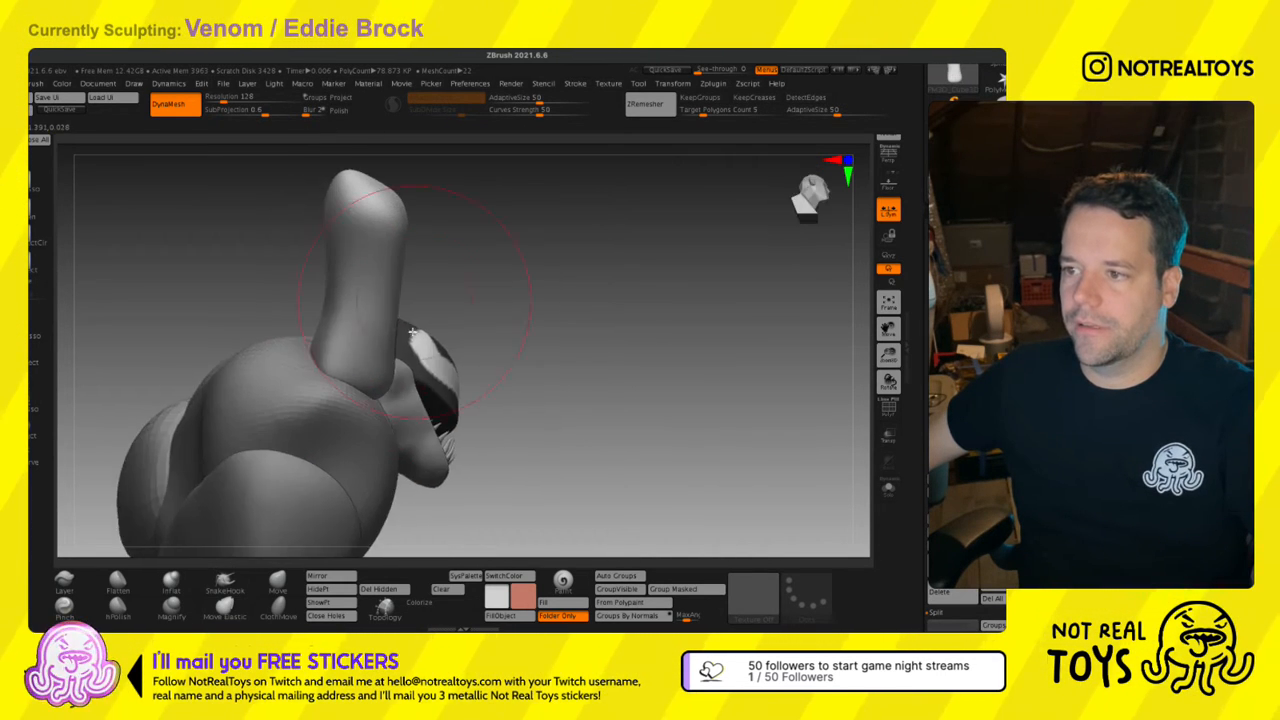
left_click_drag(367, 323, 398, 328)
mouse_move(370, 326)
right_mouse_down()
mouse_move(394, 319)
mouse_move(390, 340)
right_mouse_up()
left_click_drag(385, 352, 374, 350)
mouse_move(384, 352)
right_mouse_down()
mouse_move(363, 377)
mouse_move(404, 344)
right_mouse_up()
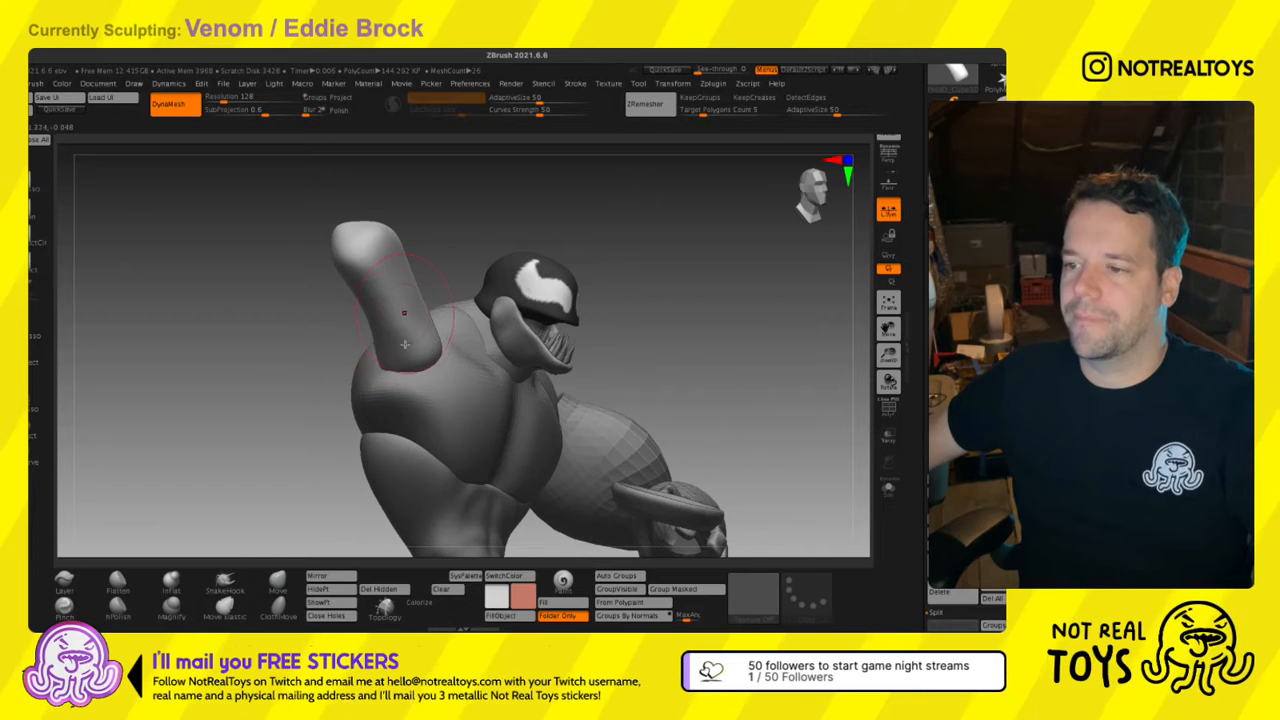
Curve the block's body and pull its lower end into the shoulder.
left_click(226, 592)
right_click_drag(228, 538, 265, 578)
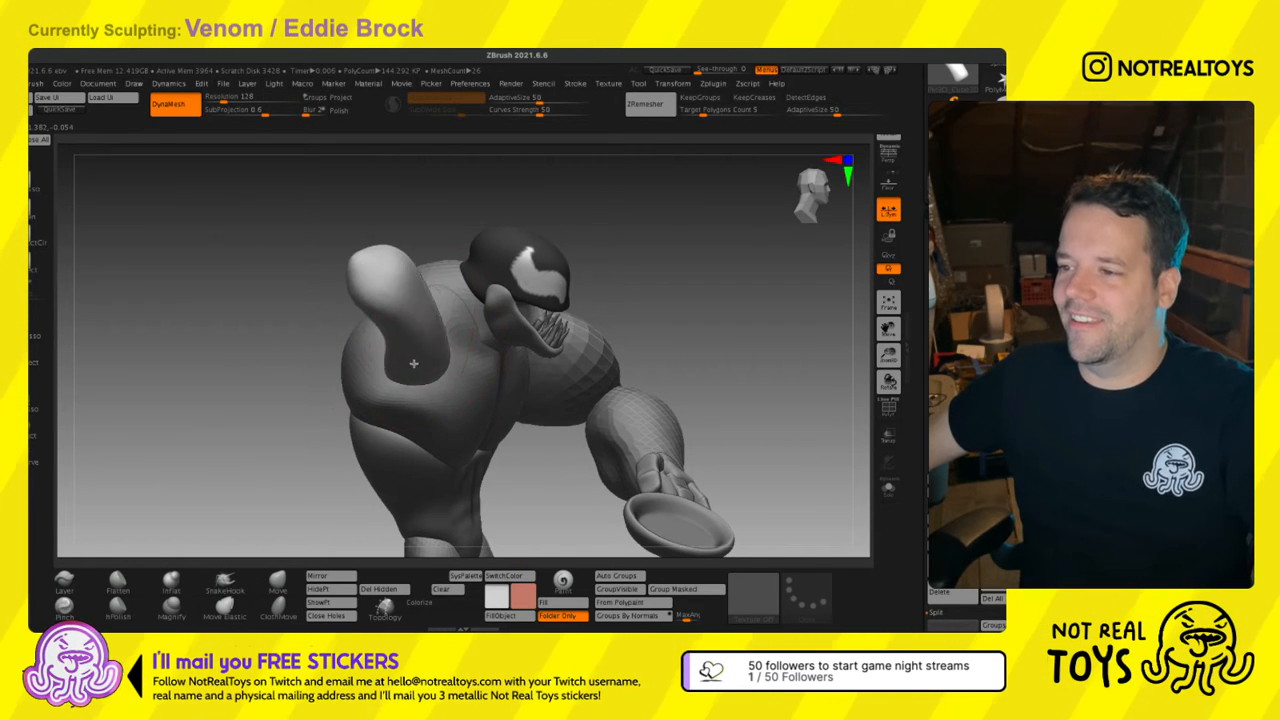
left_click_drag(398, 363, 330, 440)
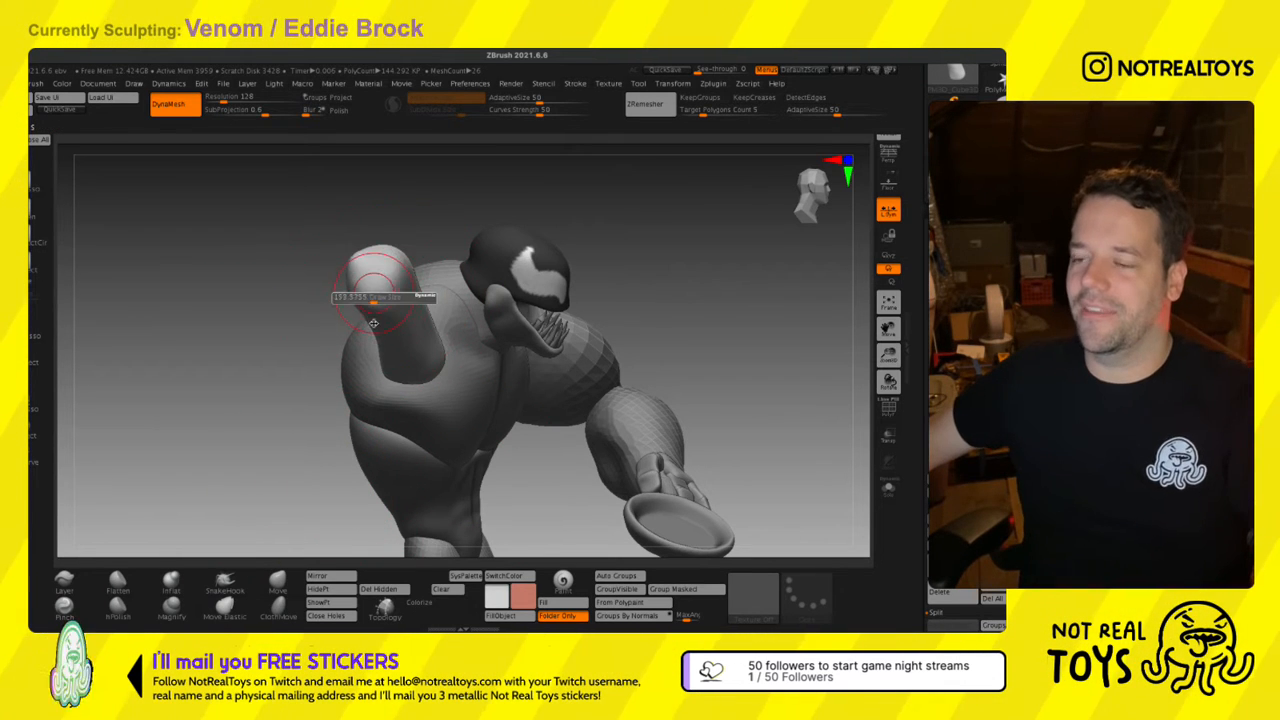
mouse_move(374, 274)
right_mouse_down()
mouse_move(407, 341)
mouse_move(305, 311)
mouse_move(310, 387)
right_mouse_up()
key("s")
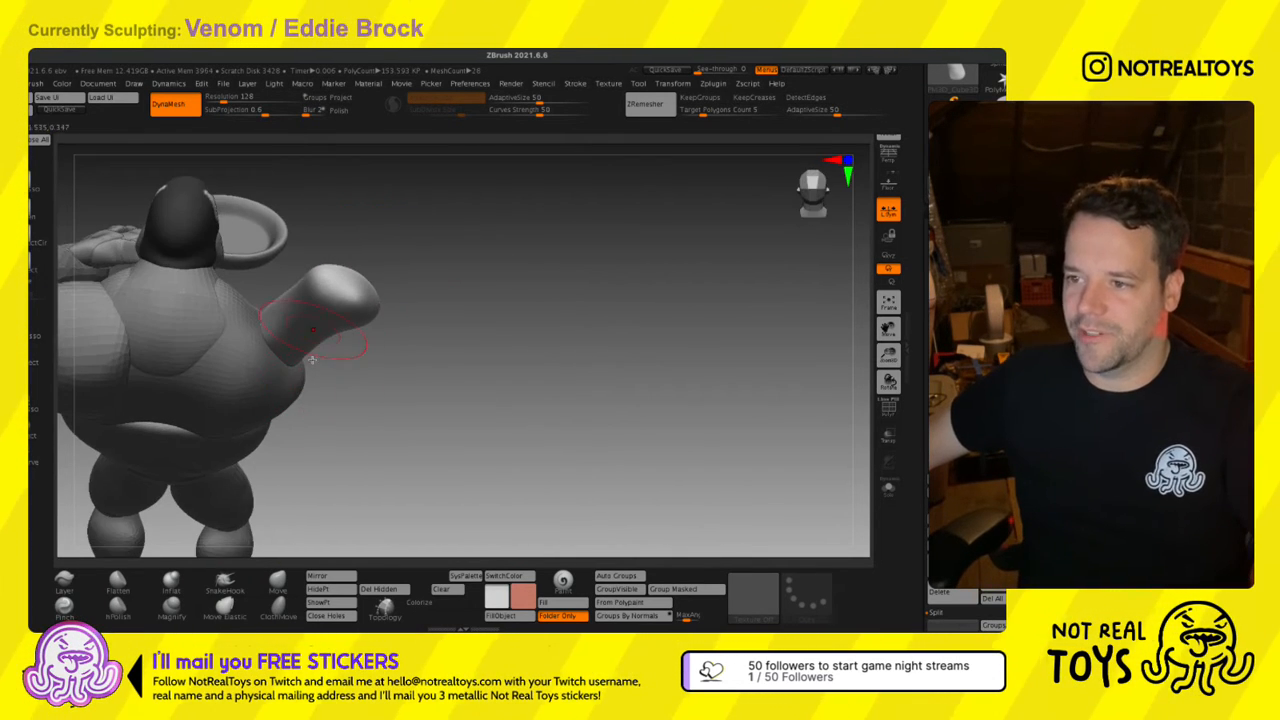
mouse_move(312, 360)
left_mouse_down()
mouse_move(311, 376)
mouse_move(275, 391)
mouse_move(322, 382)
left_mouse_up()
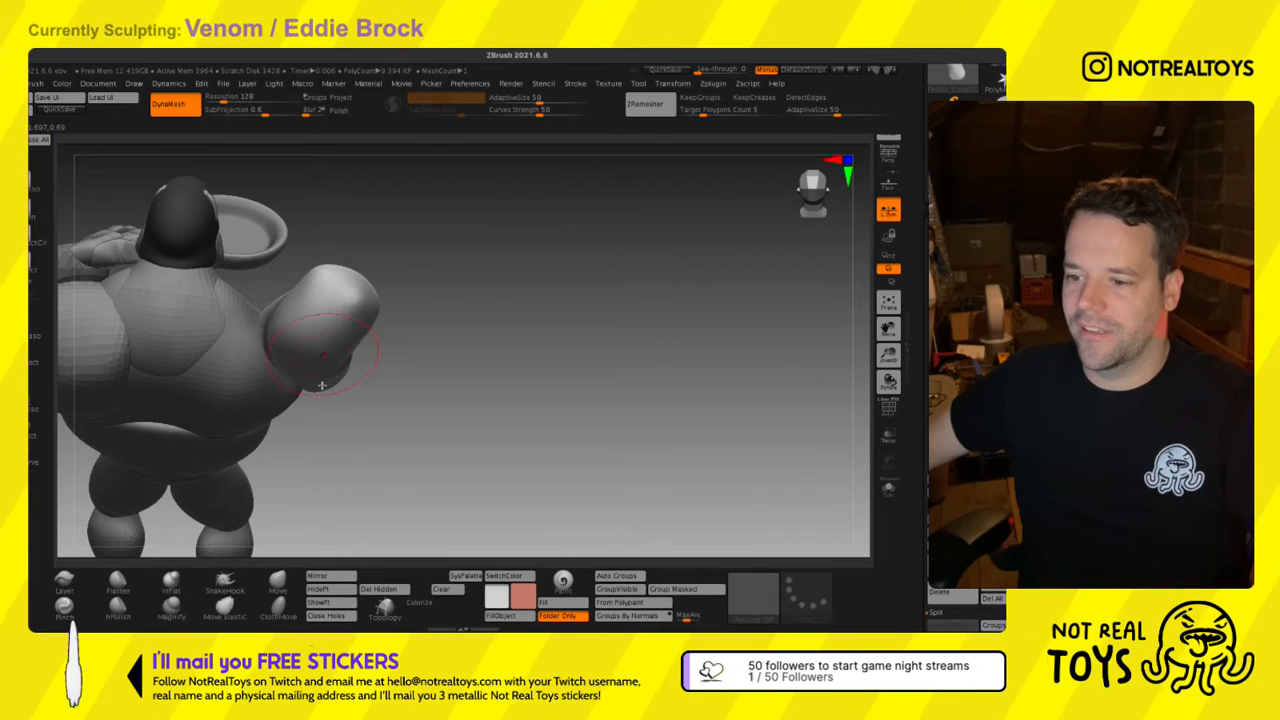
key("ctrl+z")
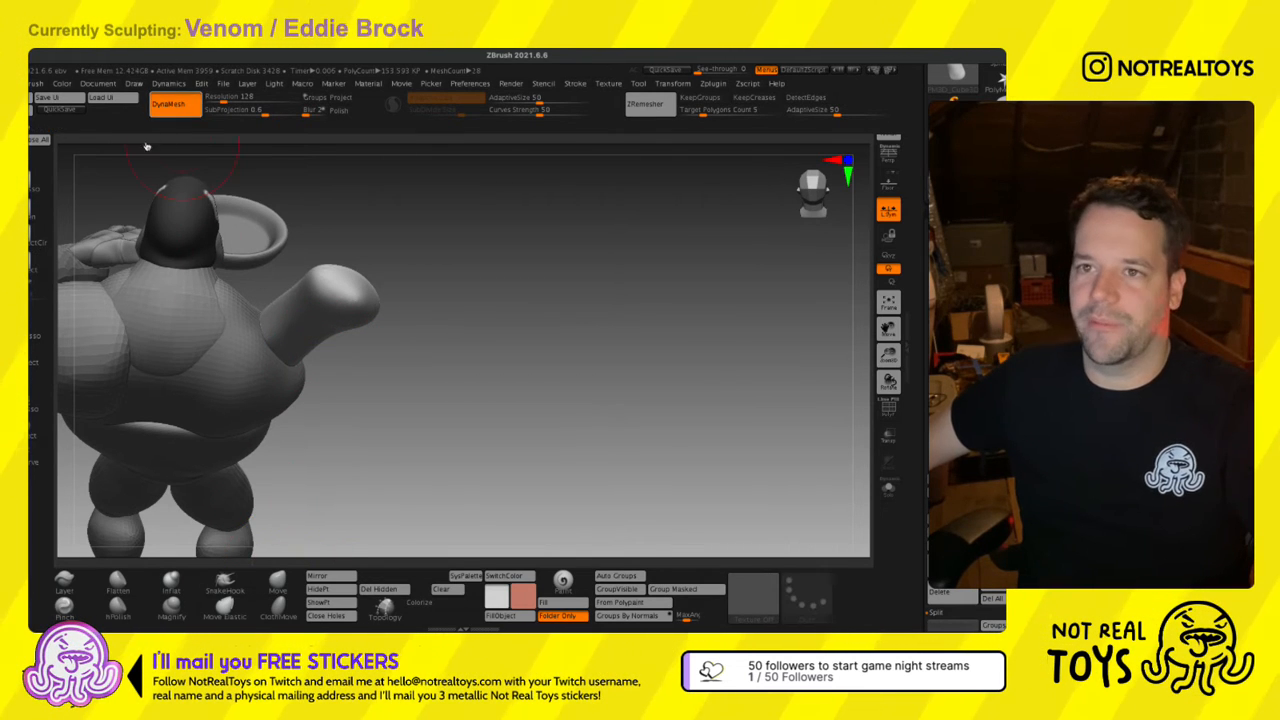
key("b")
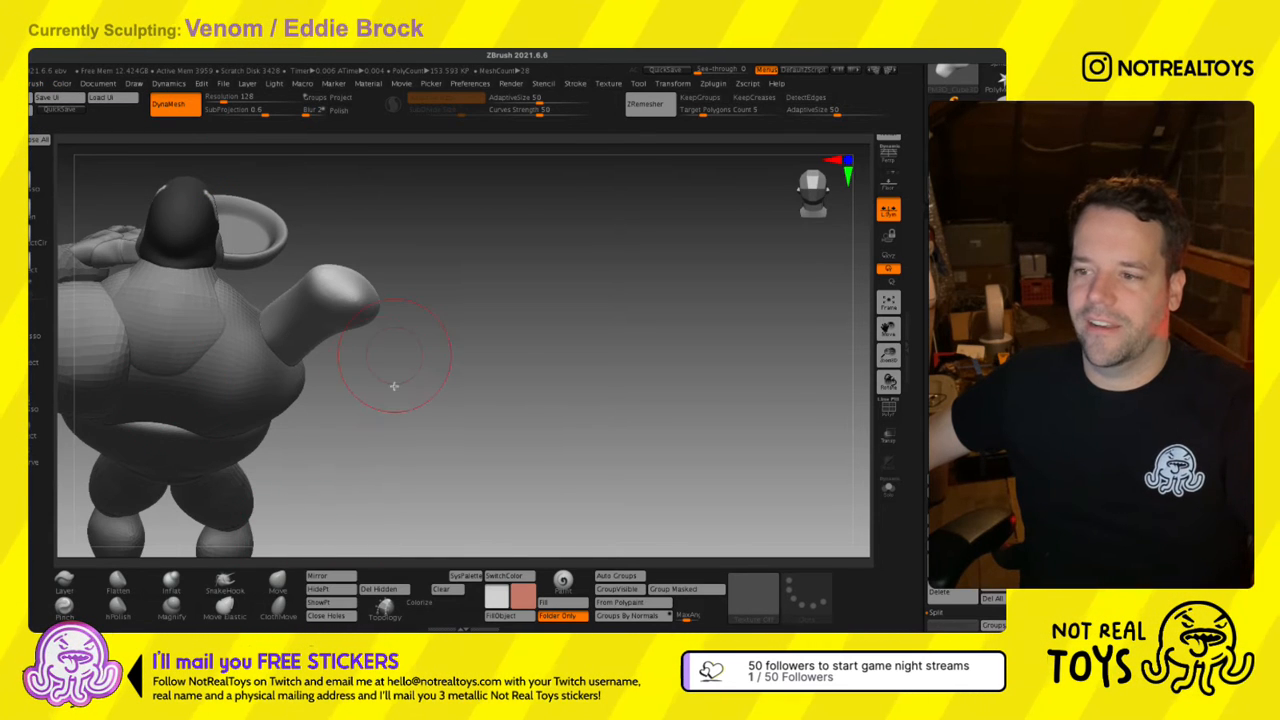
key("w")
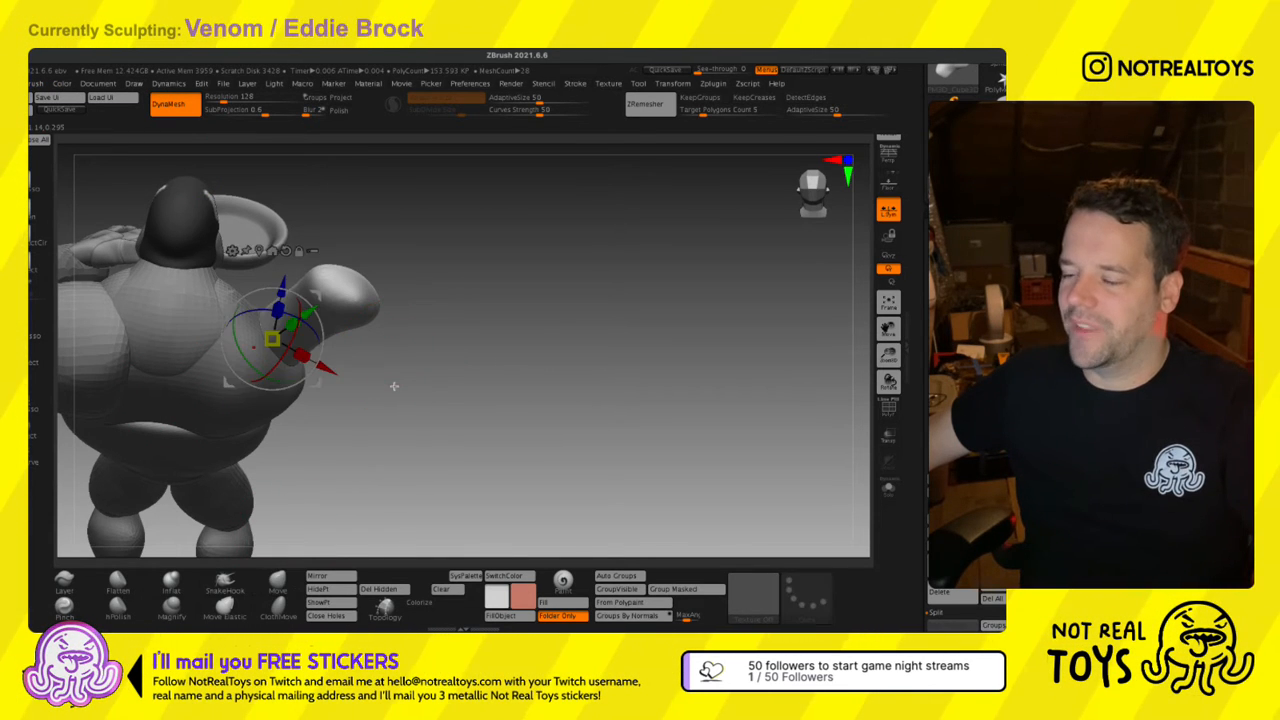
key("q")
Reshape the block's waist and lower end with the Move brushes where it meets the shoulder.
mouse_move(416, 395)
left_mouse_down()
mouse_move(499, 438)
mouse_move(545, 430)
left_mouse_up()
key("s")
left_click_drag(310, 377, 297, 378)
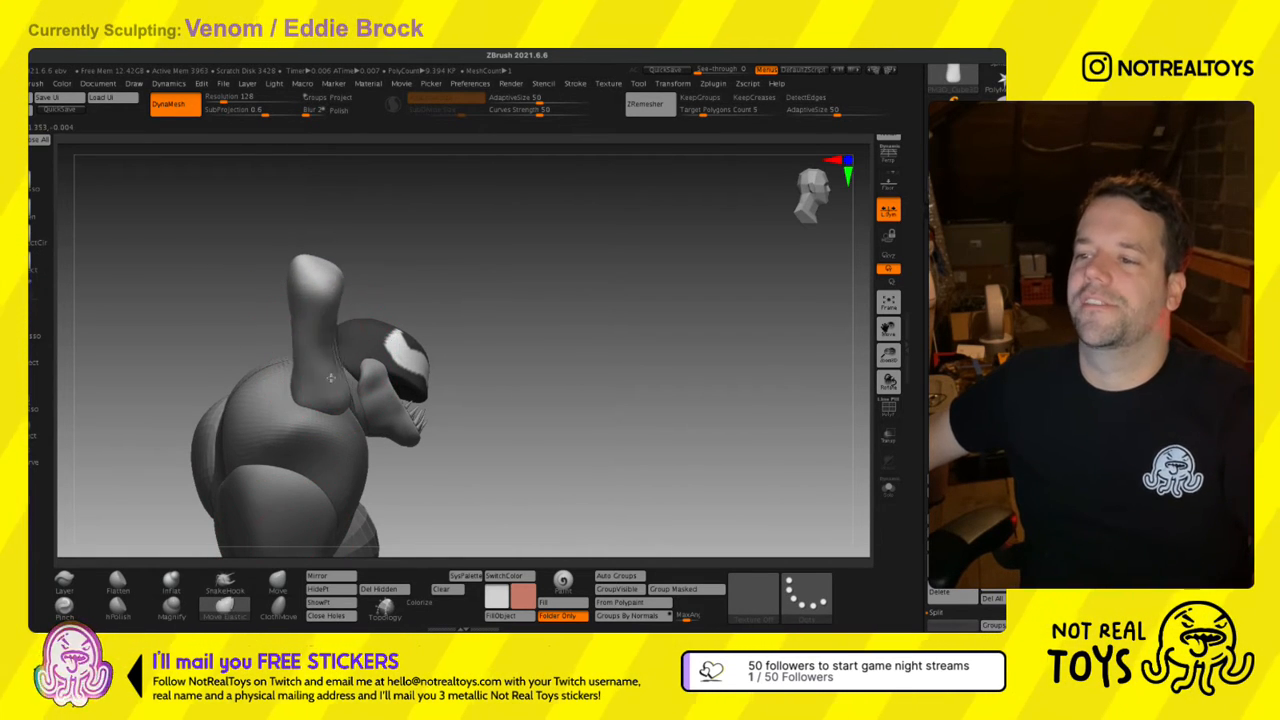
mouse_move(460, 350)
left_mouse_down()
mouse_move(305, 325)
mouse_move(332, 490)
left_mouse_up()
key("ctrl+z")
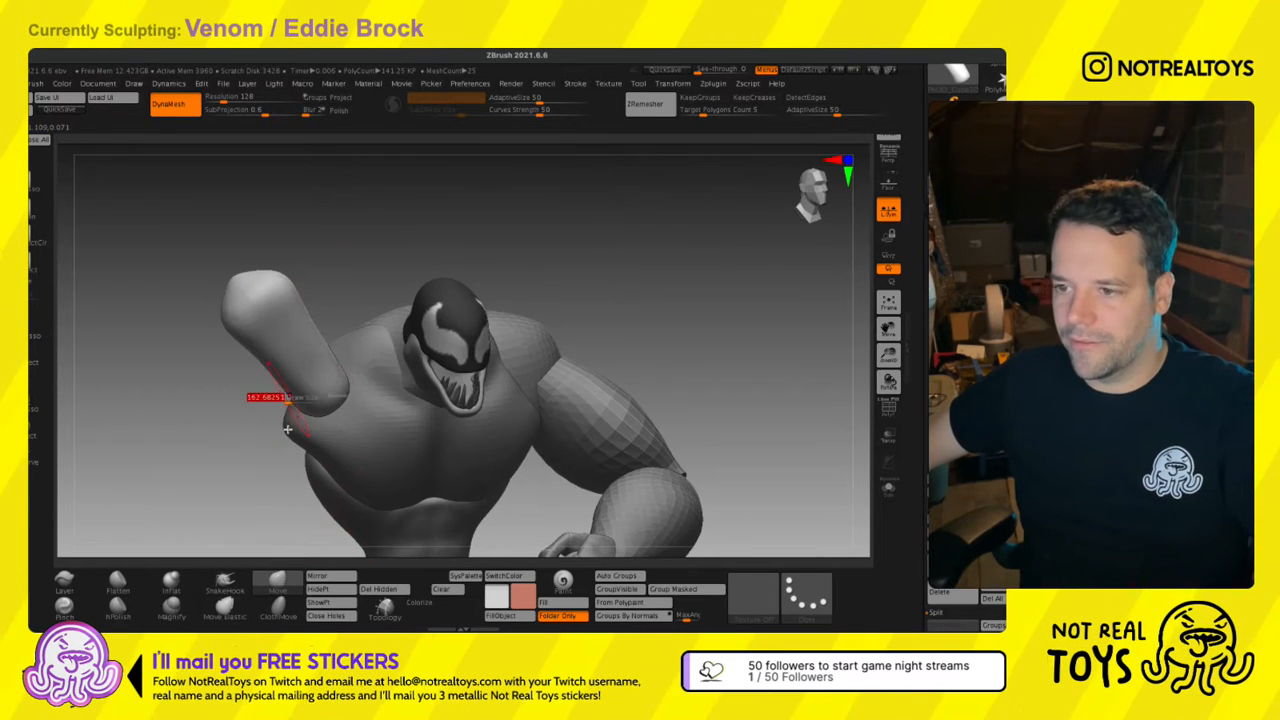
left_click_drag(240, 372, 296, 392)
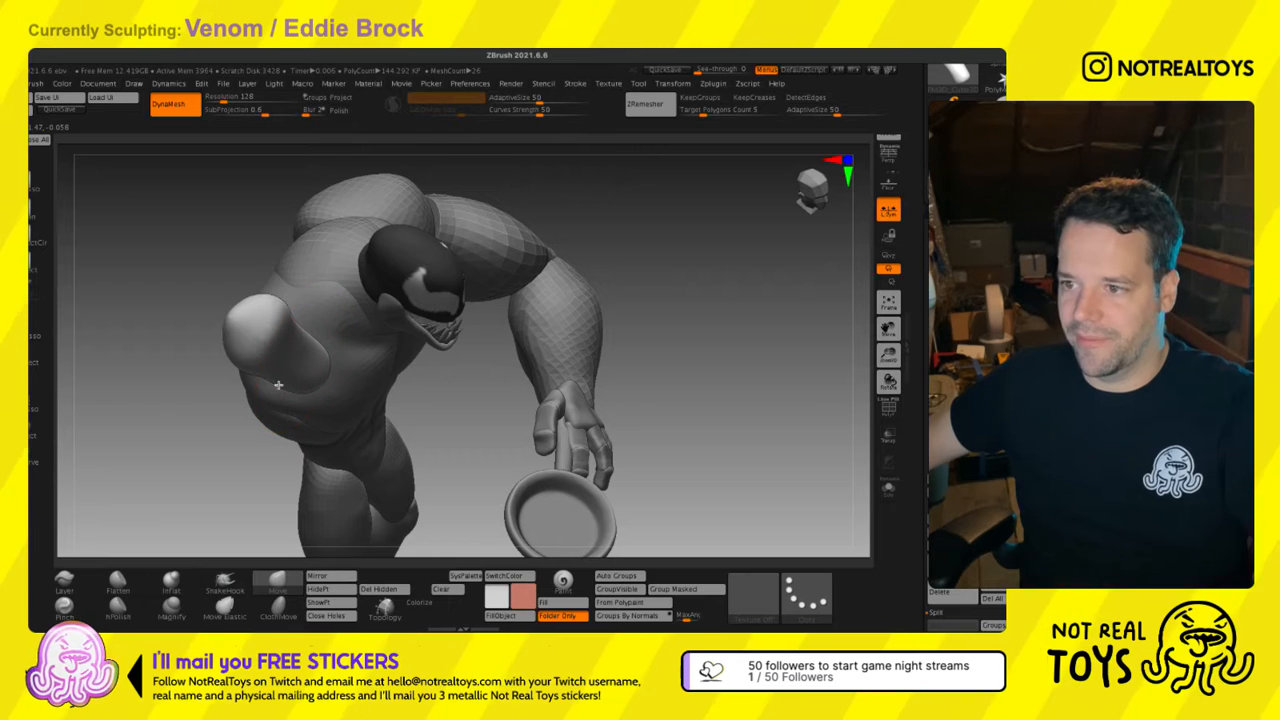
left_click_drag(311, 394, 266, 399)
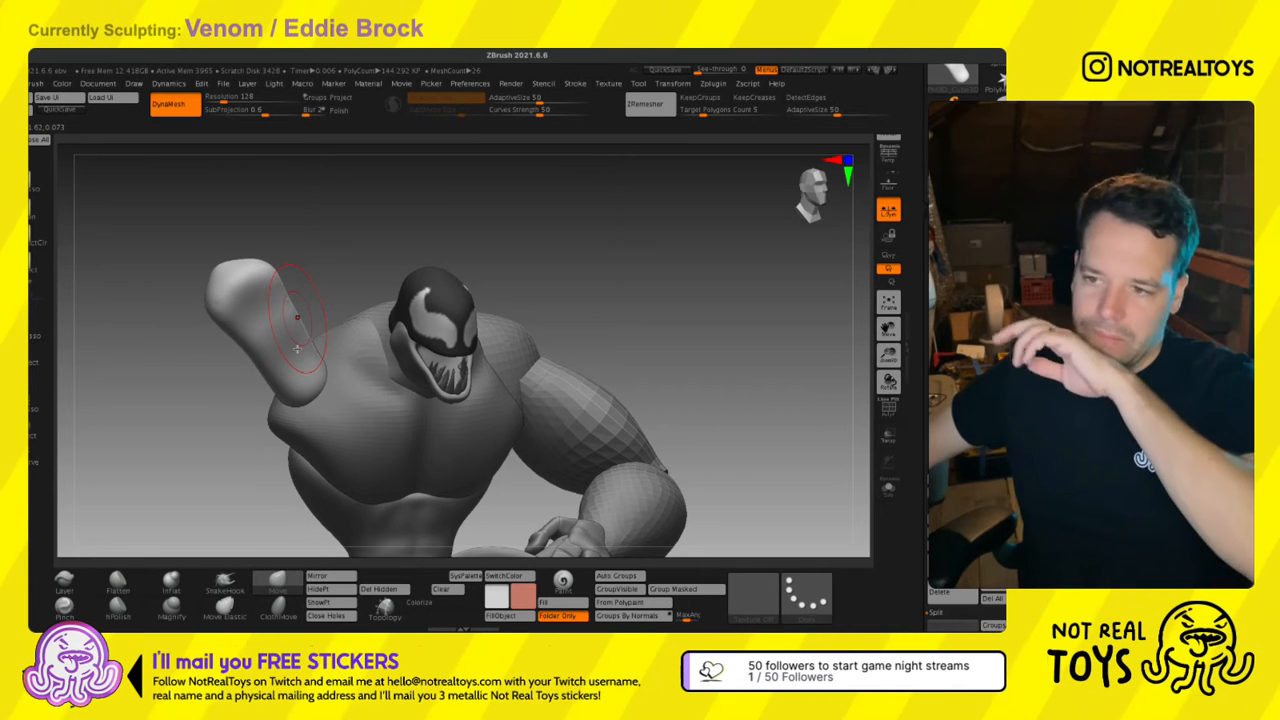
mouse_move(295, 349)
right_mouse_down()
mouse_move(270, 365)
mouse_move(302, 332)
mouse_move(338, 334)
mouse_move(328, 328)
right_mouse_up()
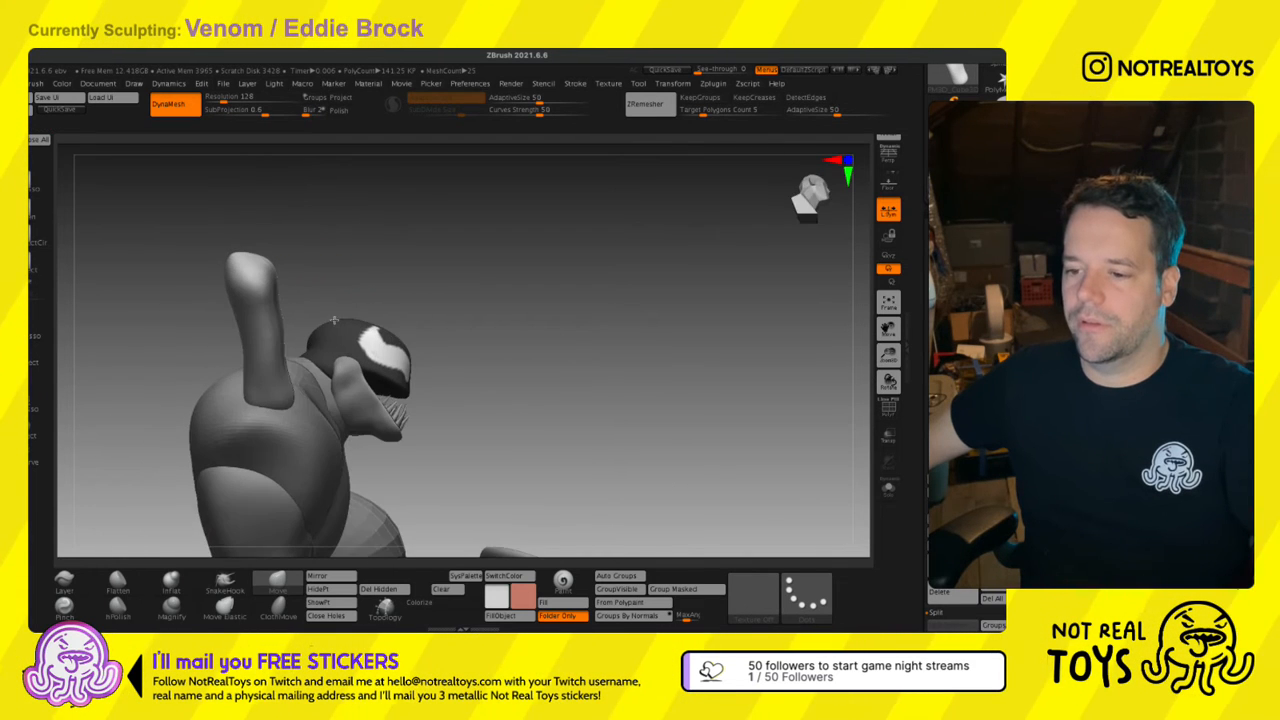
Tilt the block forward and lower its base into the armless shoulder.
left_click(223, 606)
mouse_move(262, 366)
right_mouse_down()
mouse_move(260, 249)
mouse_move(264, 288)
right_mouse_up()
key("s")
key("w")
left_click_drag(276, 300, 268, 349)
key("q")
mouse_move(325, 366)
right_mouse_down()
mouse_move(271, 370)
mouse_move(275, 381)
mouse_move(313, 339)
mouse_move(267, 307)
mouse_move(276, 350)
right_mouse_up()
Rotate the block back around its base so it stands more upright on the shoulder.
left_click(247, 374, "alt")
left_click(277, 582)
key("w")
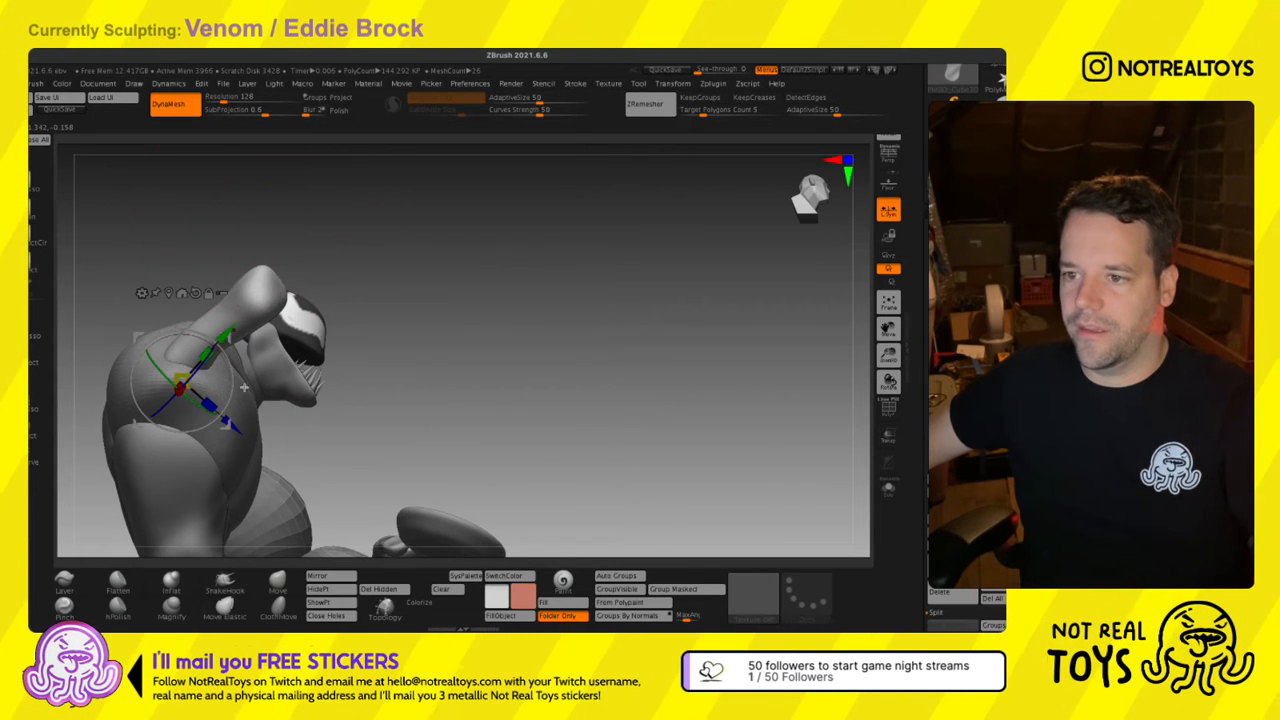
mouse_move(232, 387)
left_mouse_down()
mouse_move(223, 352)
mouse_move(215, 369)
left_mouse_up()
key("q")
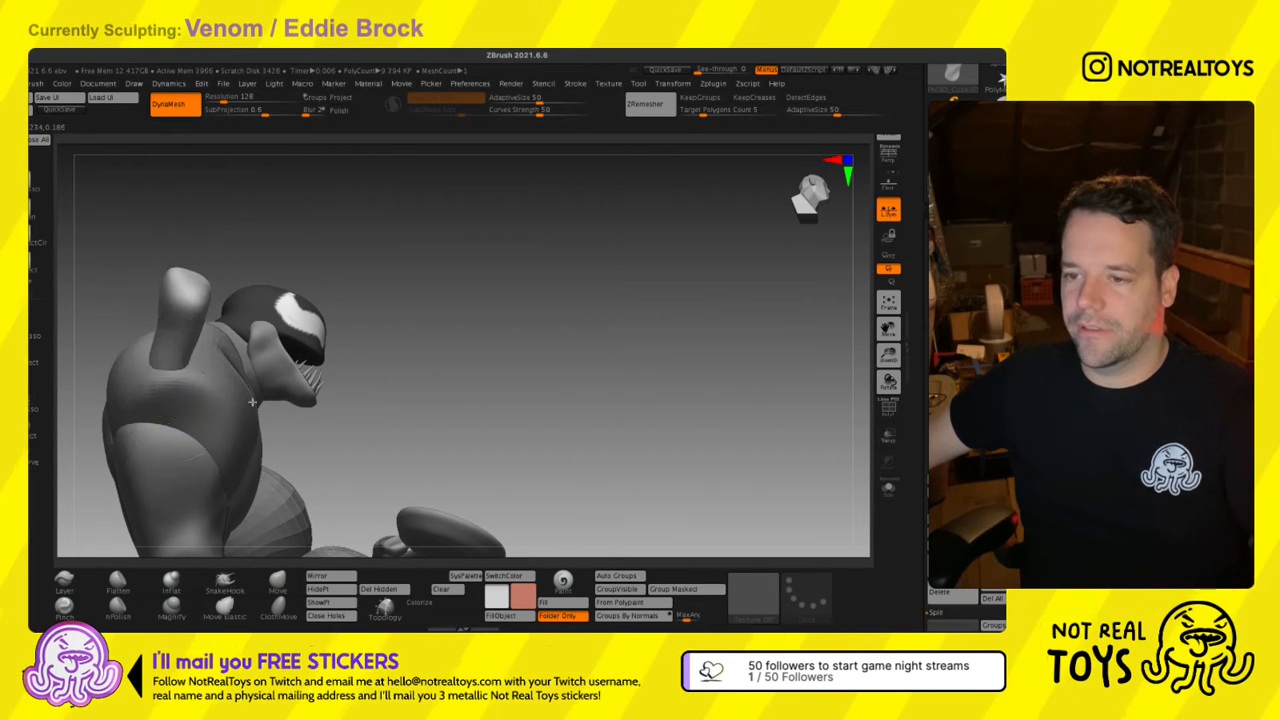
Examine the block's lean and placement on the full figure from the front and the side.
mouse_move(252, 402)
right_mouse_down()
mouse_move(190, 424)
mouse_move(419, 279)
right_mouse_up()
key("q")
key("w")
key("s")
key("q")
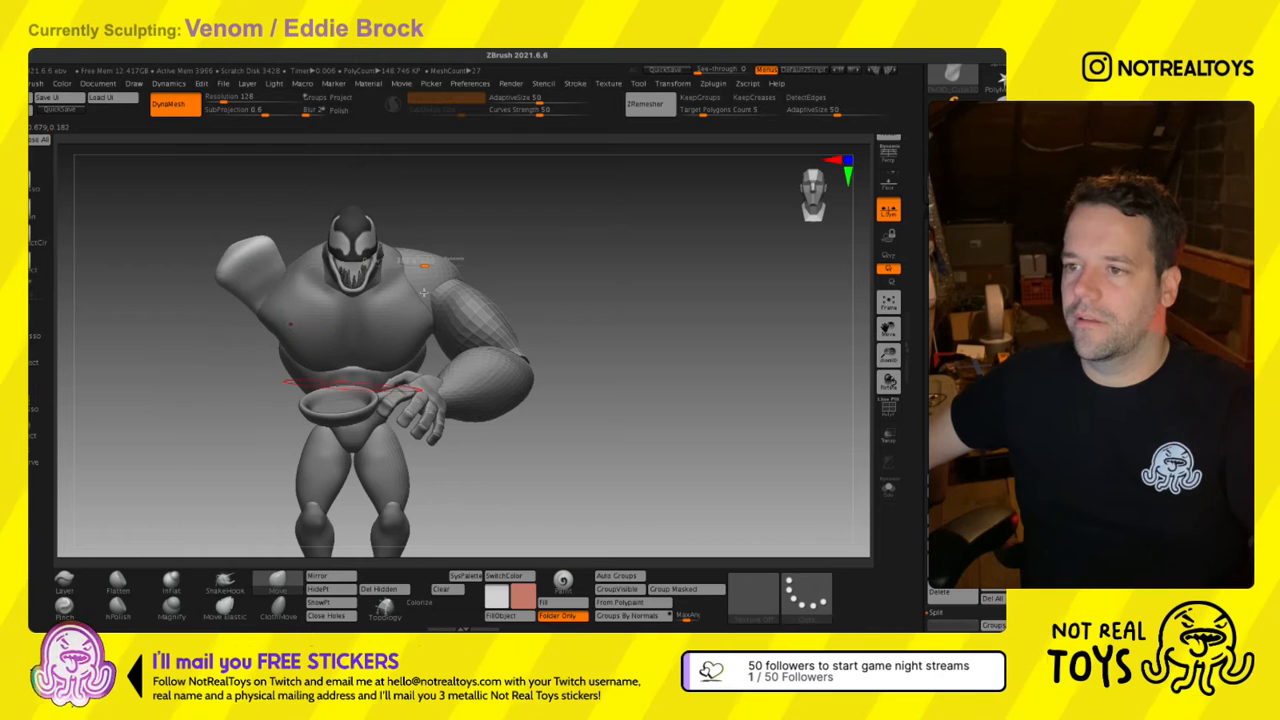
key("s")
left_click_drag(424, 264, 409, 265)
right_click_drag(399, 292, 459, 299)
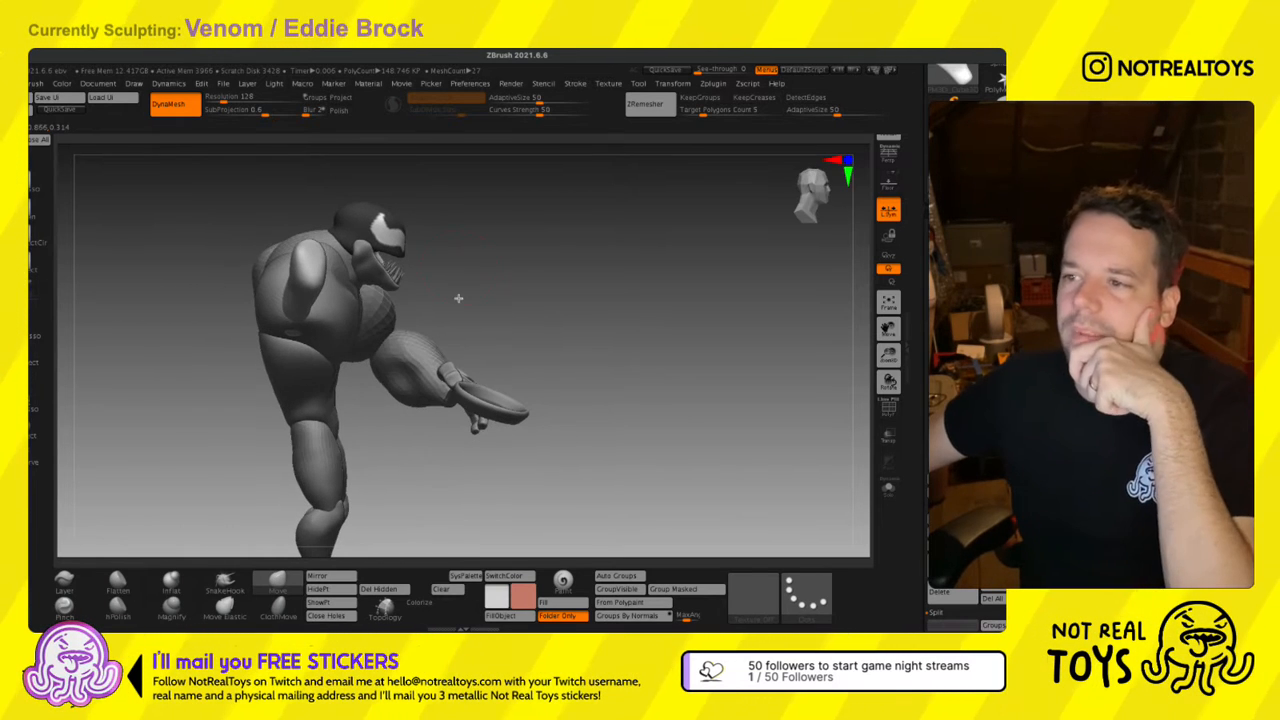
Append a cylinder subtool and scale it down in front of the figure's chest.
left_click(985, 573)
left_click(620, 380)
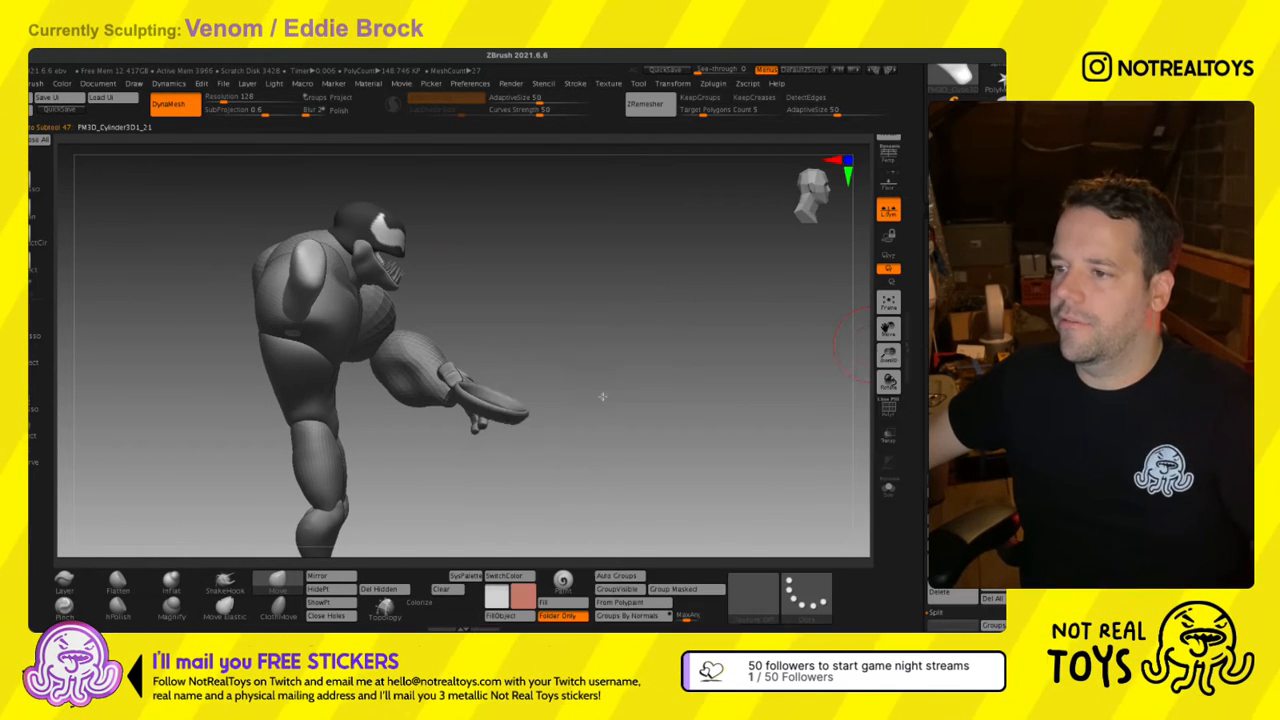
right_click_drag(580, 376, 410, 396)
key("w")
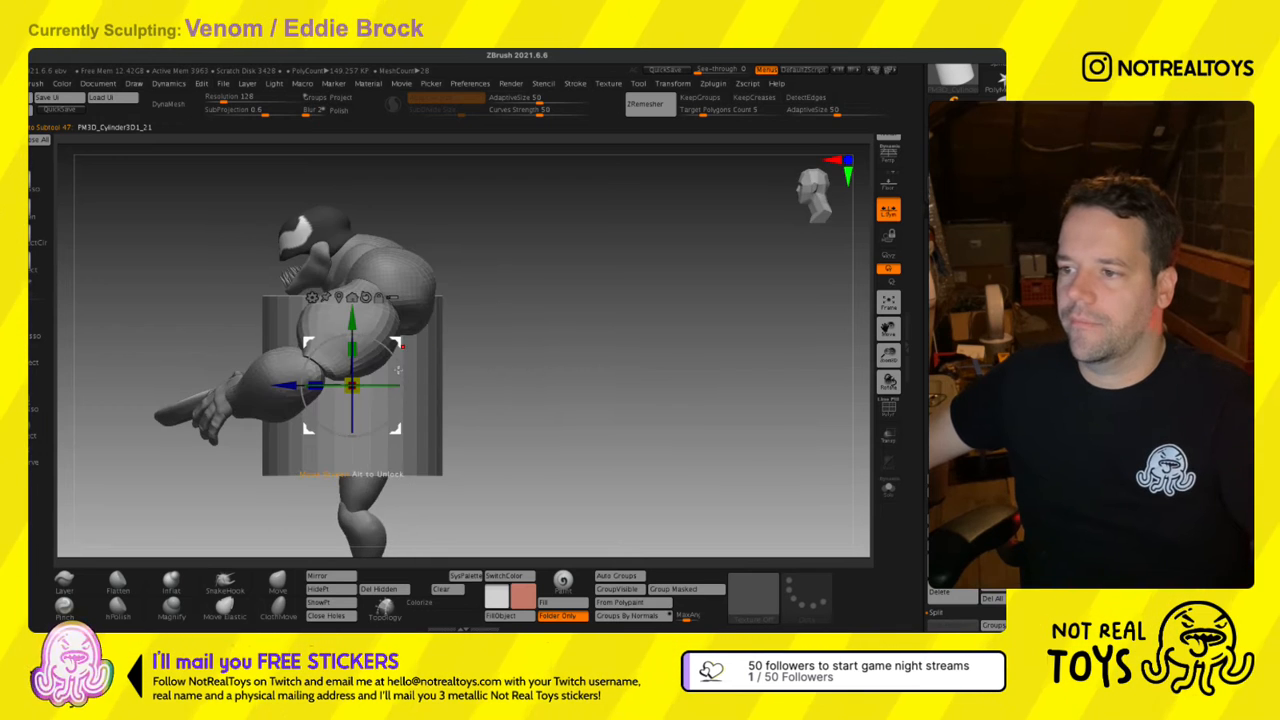
left_click_drag(399, 348, 156, 263)
right_click_drag(156, 263, 470, 254, "alt")
mouse_move(461, 255)
left_mouse_down()
mouse_move(464, 277)
mouse_move(416, 344)
left_mouse_up()
key("q")
Smooth the cylinder's hard edges into a rounded capsule.
mouse_move(433, 339)
right_mouse_down("shift")
mouse_move(485, 343)
mouse_move(432, 188)
right_mouse_up("shift")
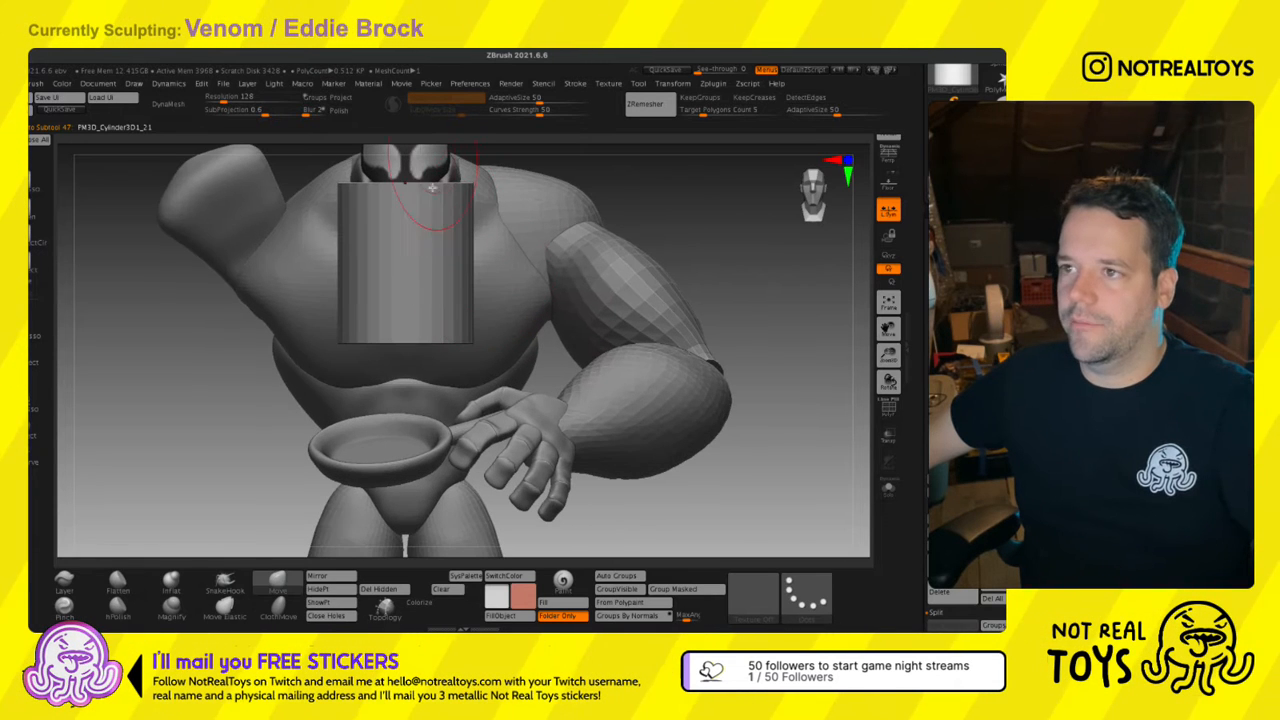
mouse_move(443, 211)
left_mouse_down("shift")
mouse_move(393, 301)
mouse_move(460, 347)
left_mouse_up("shift")
right_click_drag(460, 347, 429, 334, "shift")
mouse_move(429, 334)
left_mouse_down("shift")
mouse_move(420, 240)
mouse_move(328, 319)
left_mouse_up("shift")
right_click_drag(328, 319, 825, 240)
key("f")
right_click_drag(483, 270, 469, 228, "ctrl")
Scale the rounded cylinder and move it away from the chest to the front of the shoulder block.
key("w")
left_click_drag(513, 404, 424, 325)
key("ctrl+z")
left_click_drag(516, 382, 381, 435)
right_click_drag(571, 460, 628, 502, "ctrl")
left_click_drag(567, 452, 447, 197)
right_click_drag(462, 310, 463, 222, "ctrl")
left_click_drag(441, 299, 456, 505, "alt")
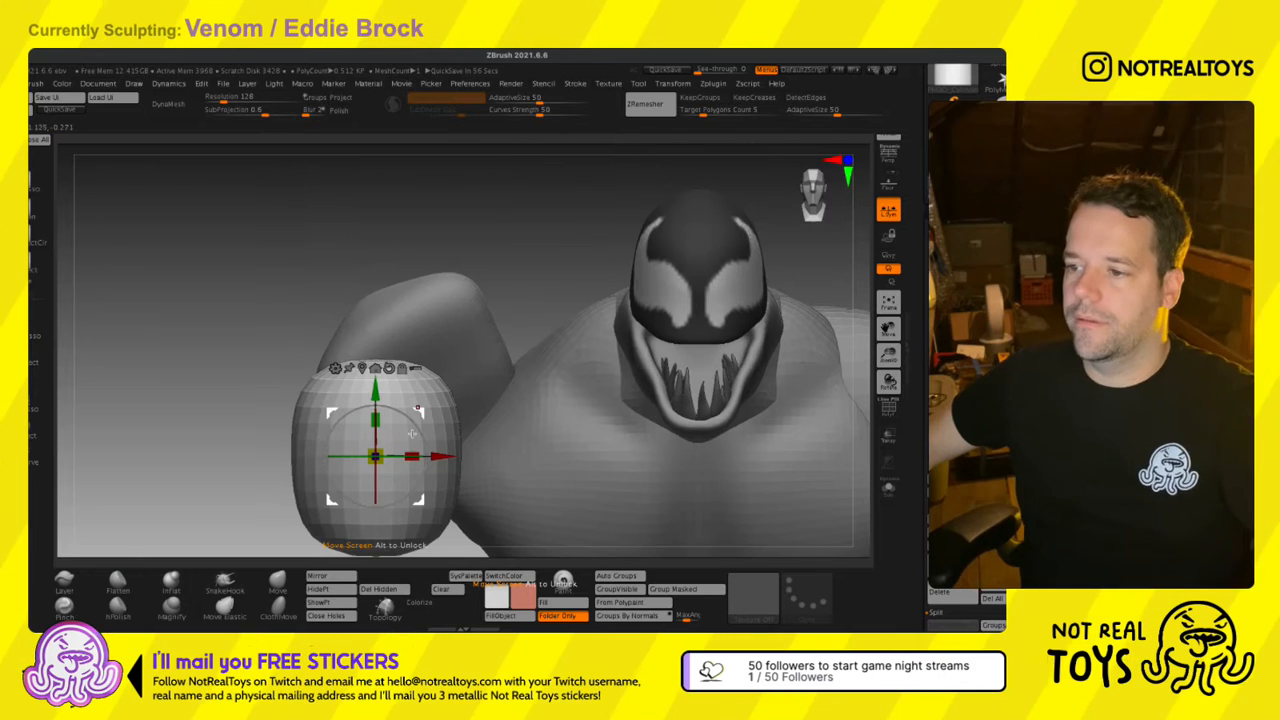
Move the rounded cylinder backward and up onto the block's upper end as a head form.
left_click_drag(383, 480, 325, 350)
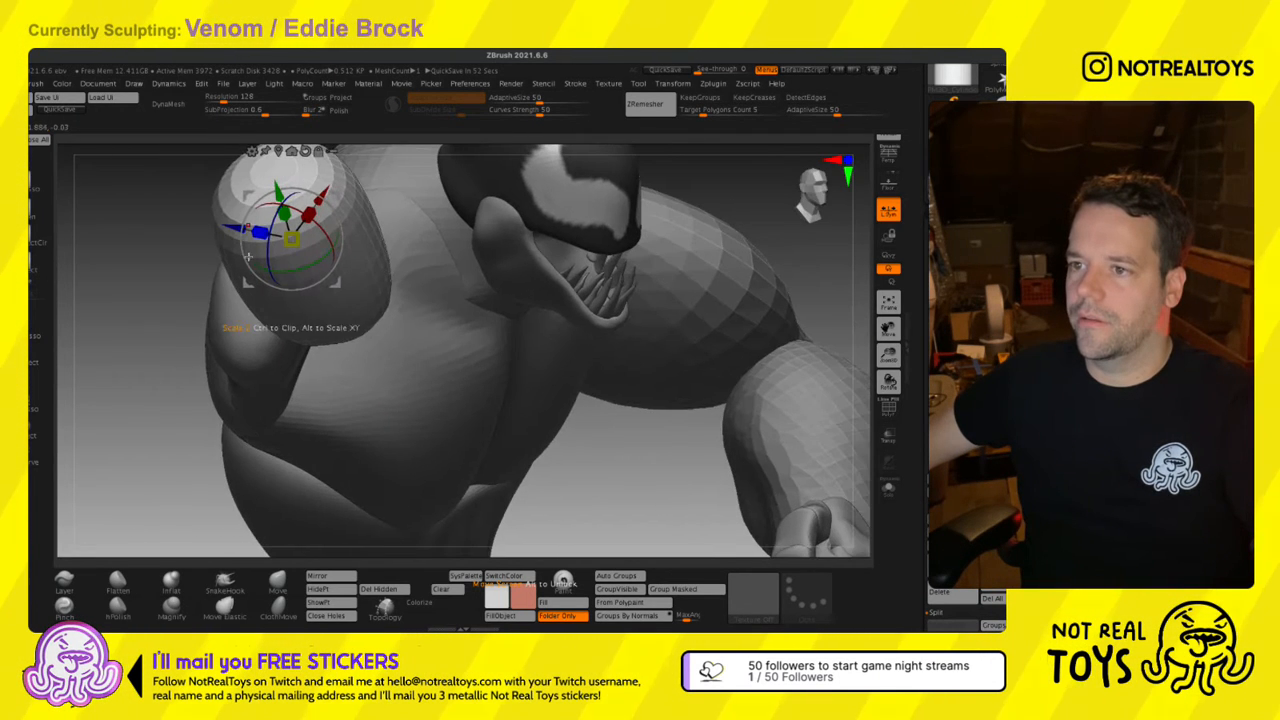
left_click_drag(216, 236, 328, 283)
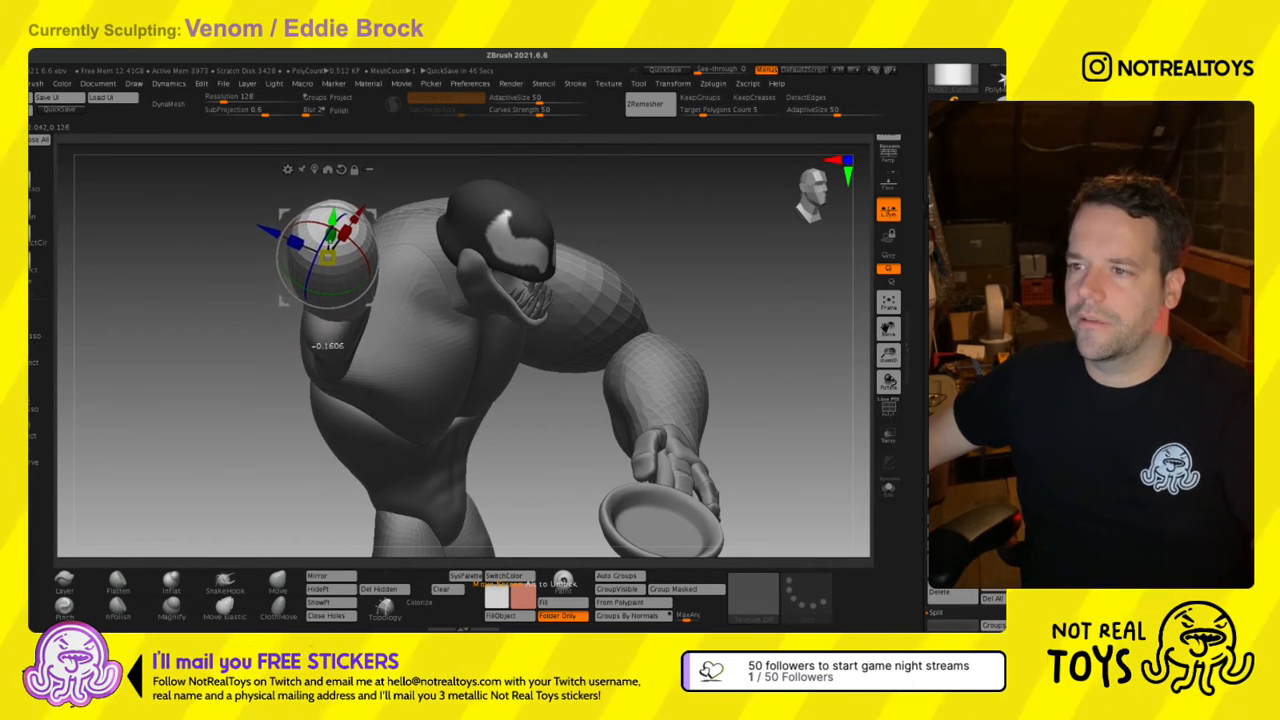
left_click_drag(335, 272, 279, 298)
key("q")
mouse_move(391, 312)
left_mouse_down()
mouse_move(470, 300)
mouse_move(363, 280)
mouse_move(378, 252)
mouse_move(376, 276)
left_mouse_up()
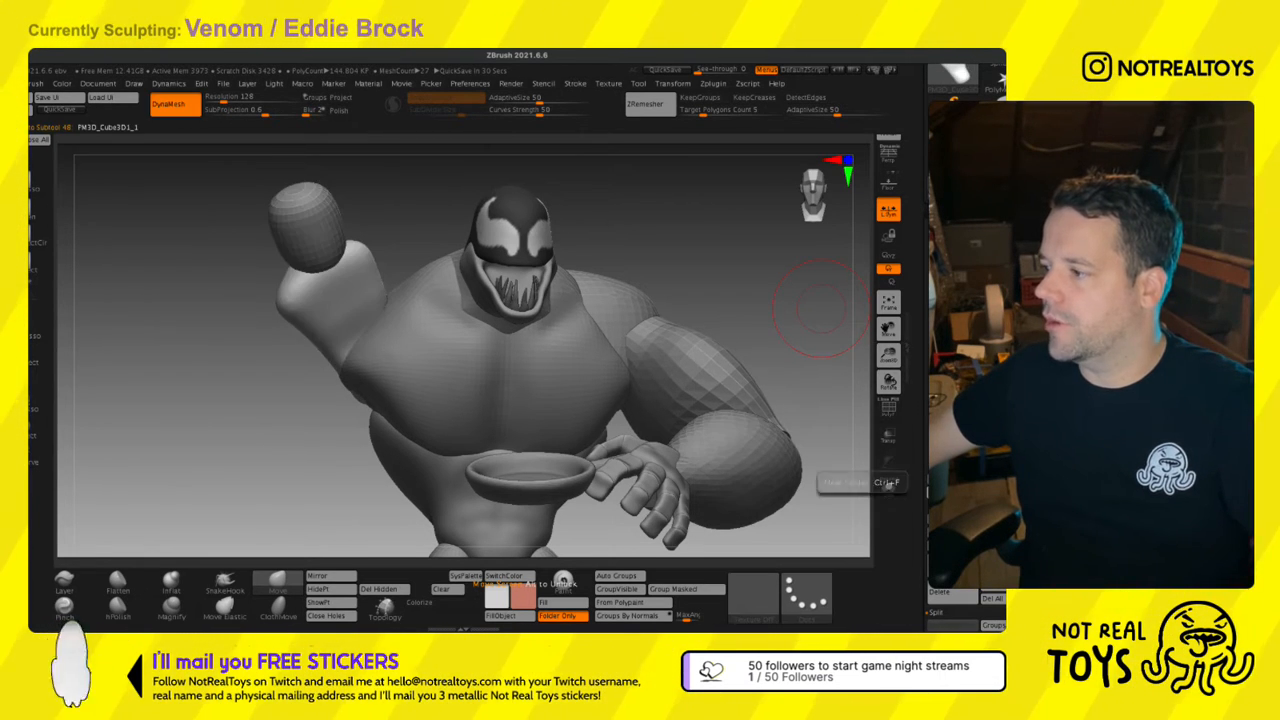
Create a subtool folder named Eddie containing the block and the rounded cylinder.
key("ctrl+f")
type("V")
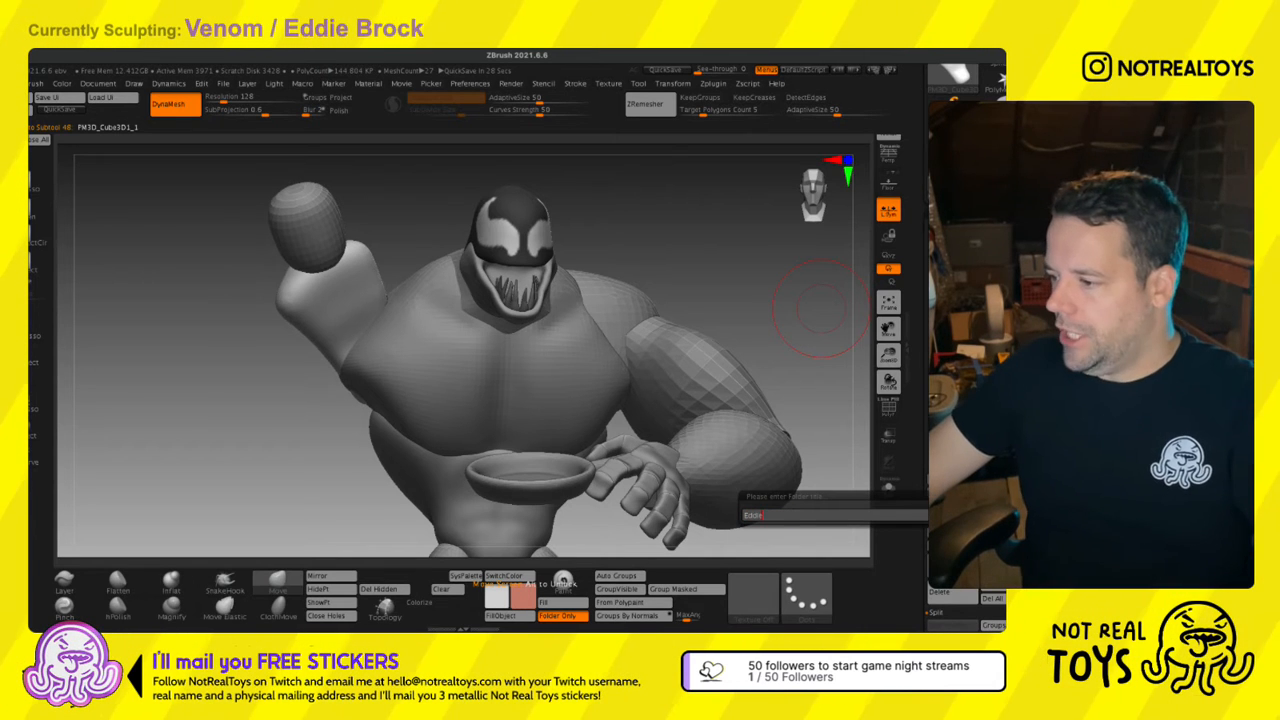
key("Return")
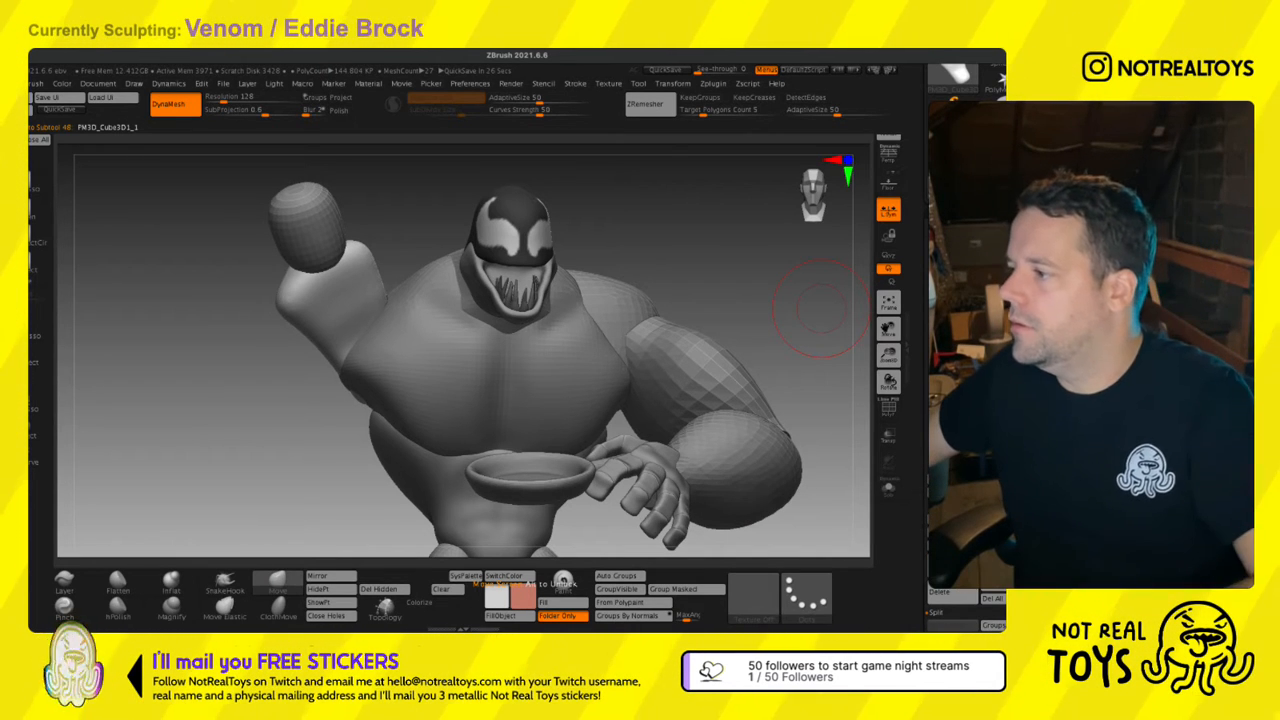
mouse_move(910, 570)
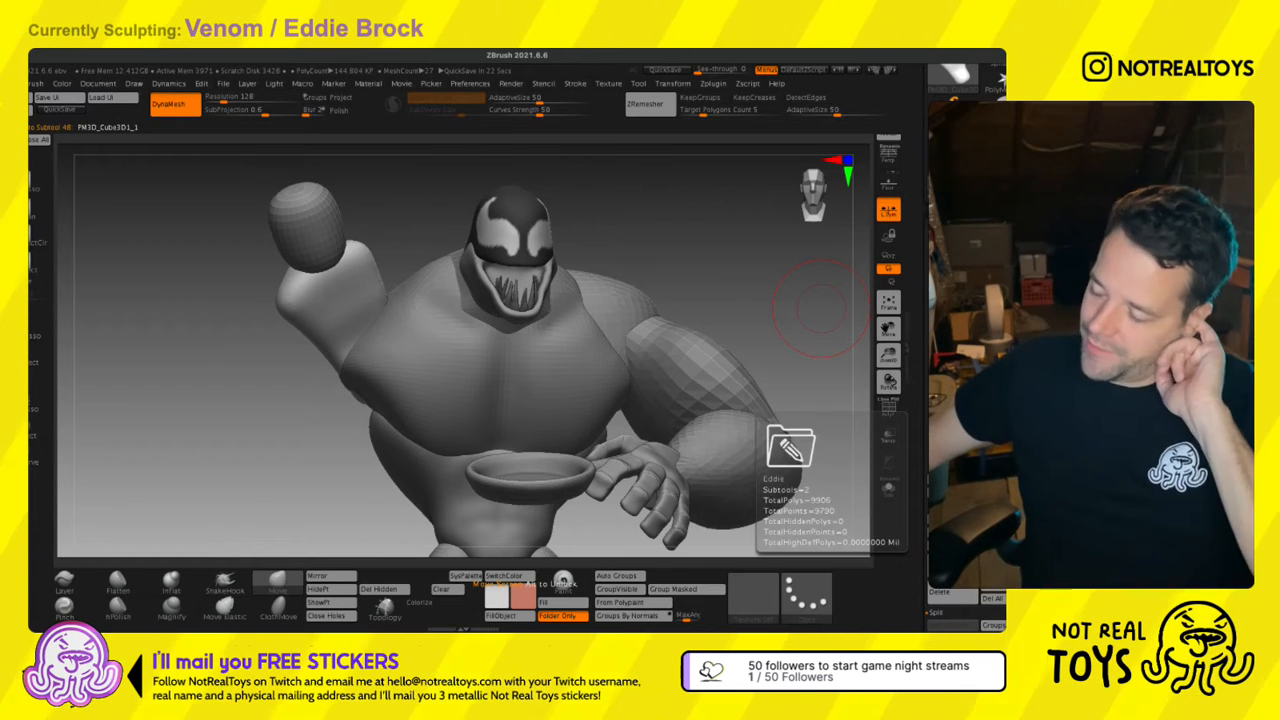
Choose the Move brush and make the rounded cylinder the active subtool.
mouse_move(647, 325)
left_mouse_down()
mouse_move(610, 330)
mouse_move(637, 341)
left_mouse_up()
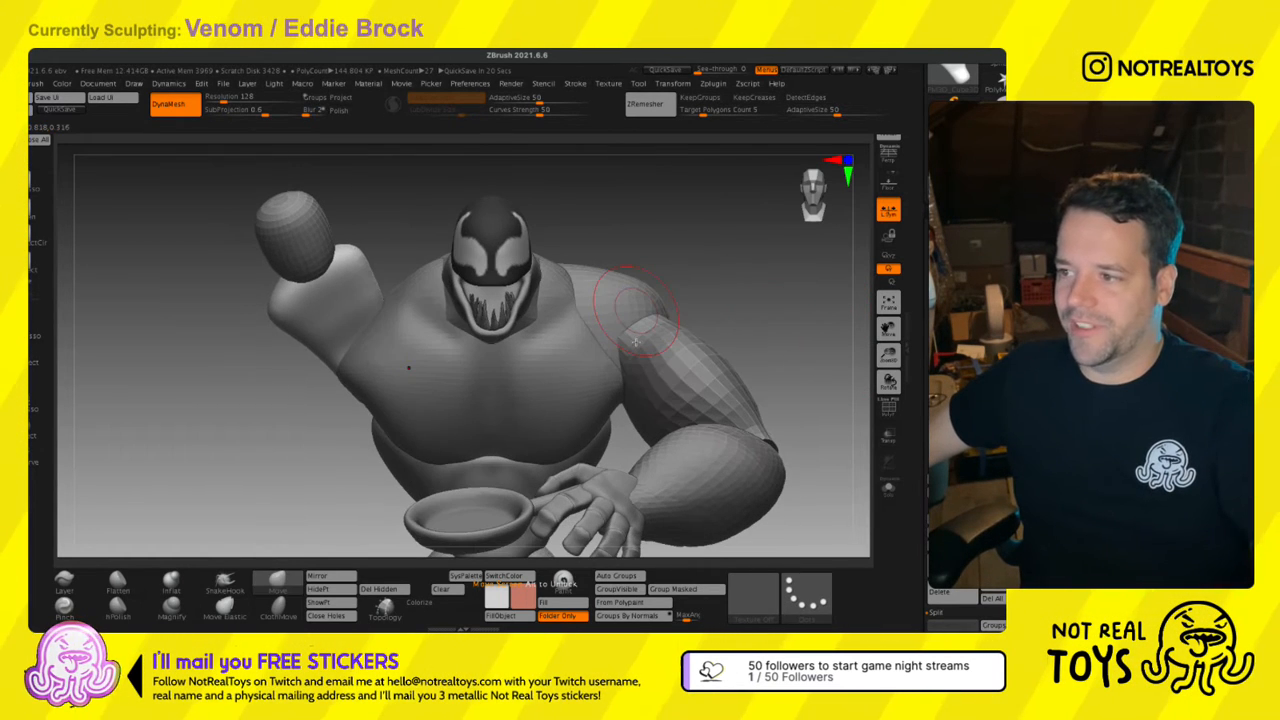
key("b")
key("m")
key("v")
key("s")
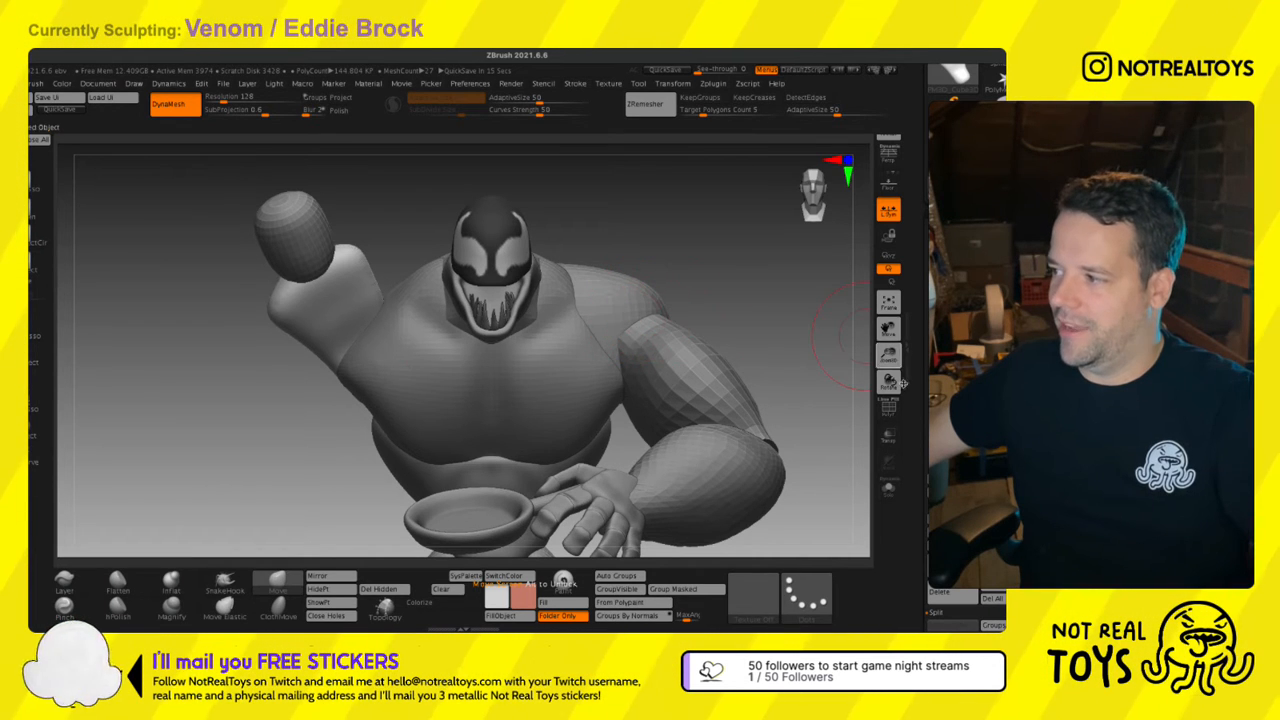
key("Down")
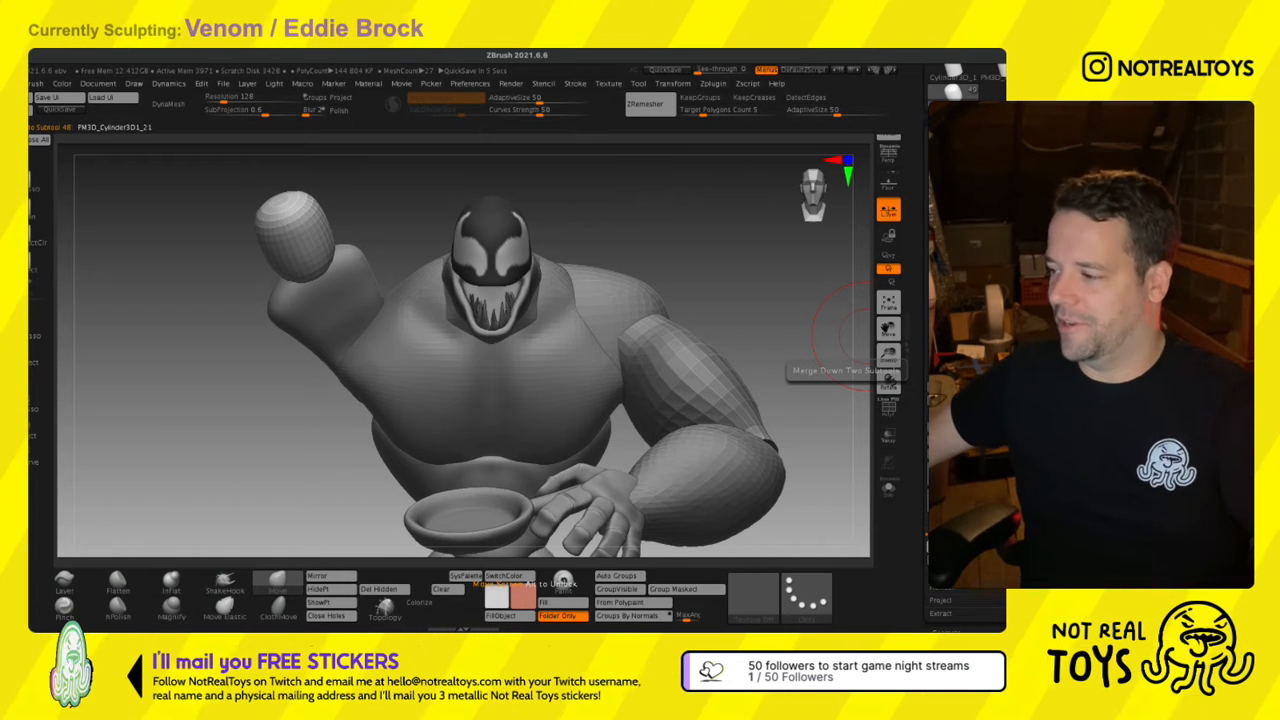
Rotate and reposition the rounded head form over the upper end of Eddie's torso block.
left_click(946, 385)
right_click_drag(410, 302, 417, 421)
key("w")
mouse_move(404, 347)
right_mouse_down()
mouse_move(366, 271)
mouse_move(335, 262)
mouse_move(346, 320)
right_mouse_up()
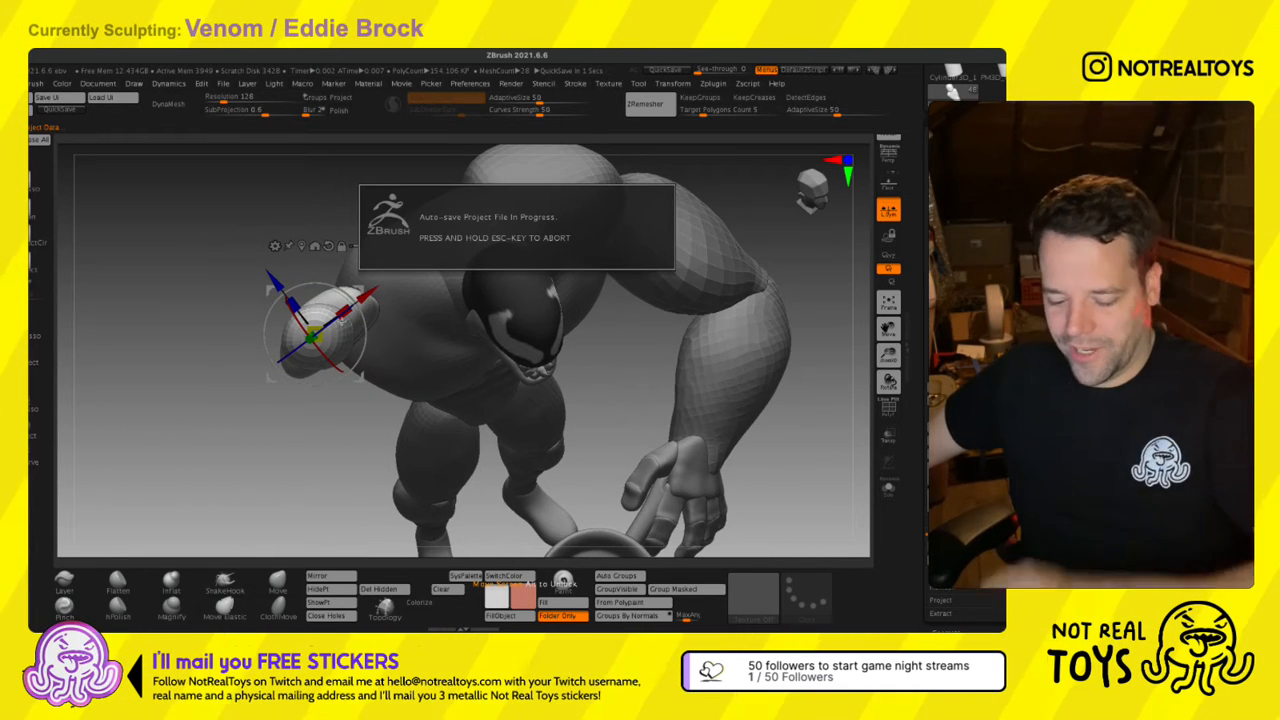
key("Escape")
left_click_drag(333, 292, 313, 361)
right_click_drag(313, 361, 338, 320)
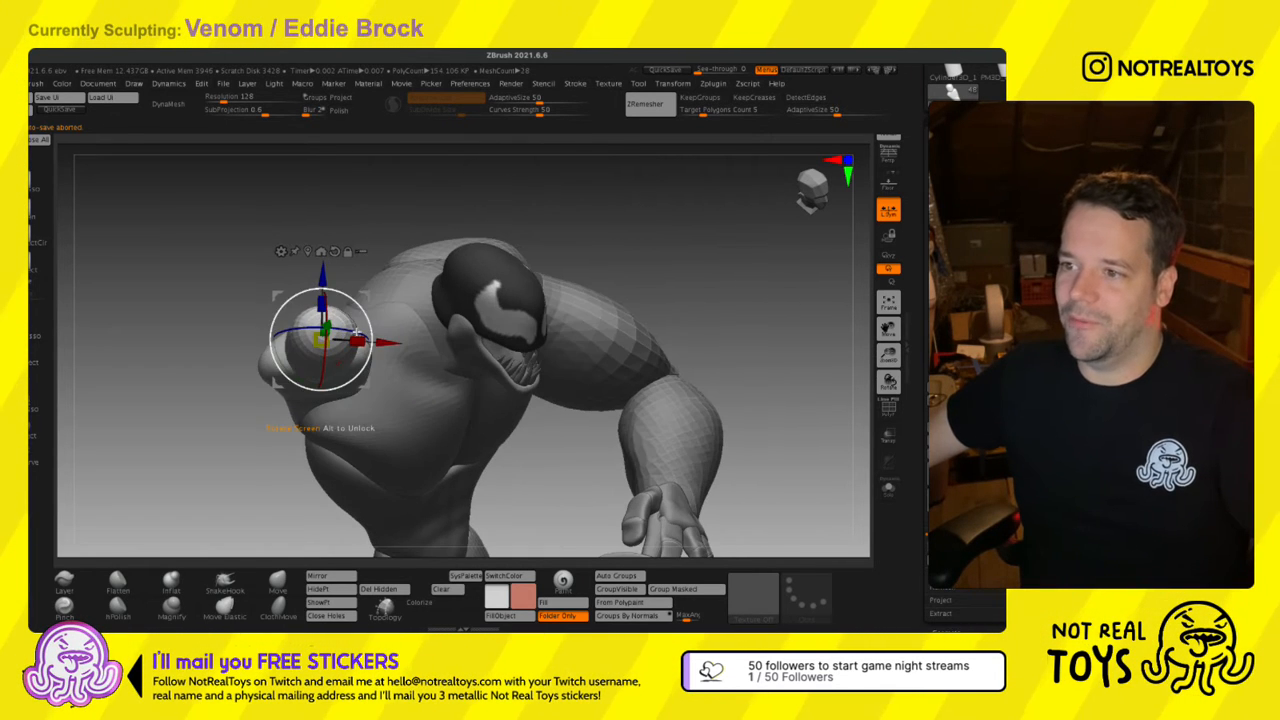
left_click_drag(359, 329, 401, 341)
right_click_drag(401, 341, 359, 365)
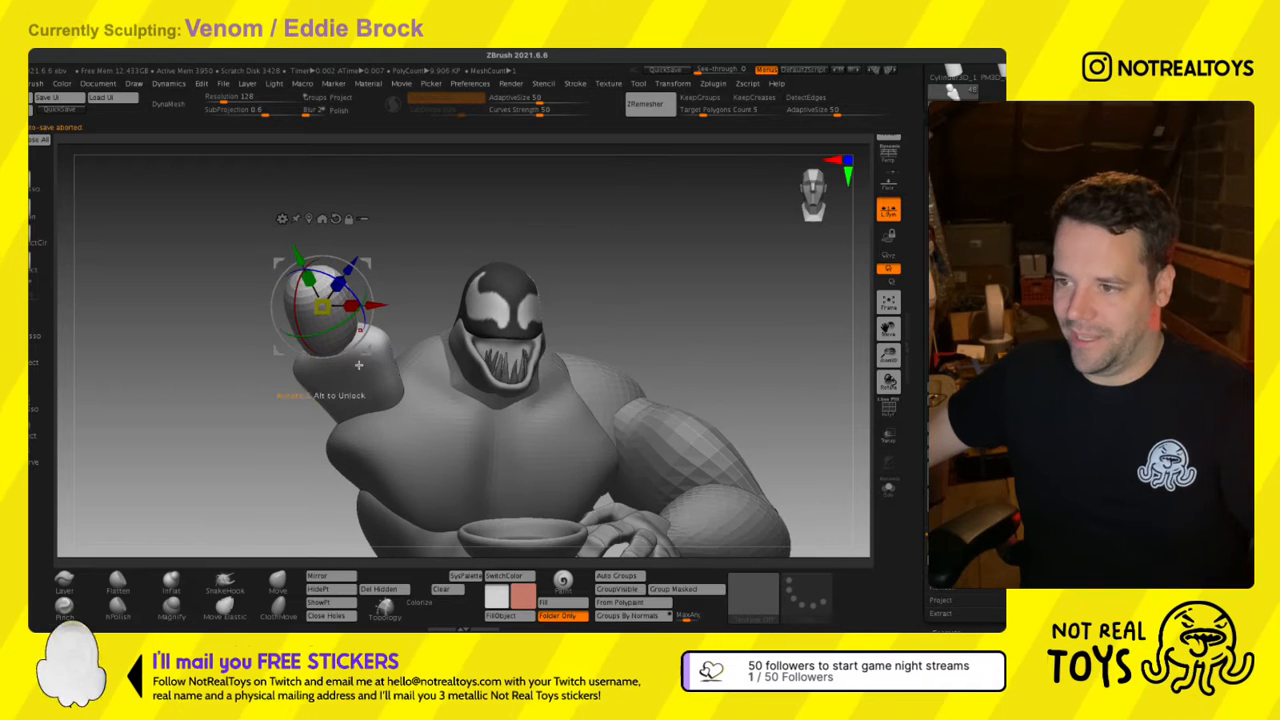
Fine-tune the head form's tilt and height above the torso block from the front.
left_click_drag(325, 363, 352, 366)
mouse_move(352, 366)
right_mouse_down()
mouse_move(388, 328)
mouse_move(371, 350)
right_mouse_up()
left_click_drag(292, 267, 298, 288)
key("q")
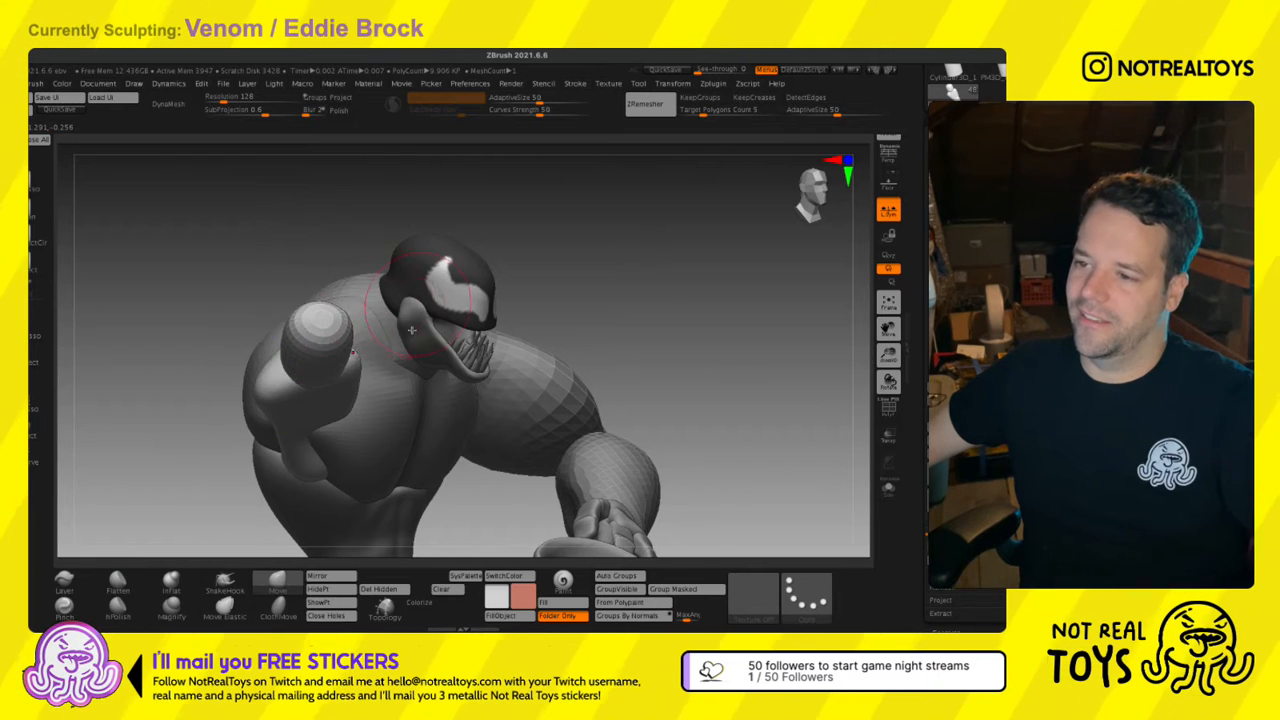
Adjust the Move brush's draw size and reshape the crown of Eddie's head form.
right_click_drag(412, 322, 397, 280)
mouse_move(310, 436)
right_mouse_down()
mouse_move(298, 421)
mouse_move(259, 515)
mouse_move(256, 483)
right_mouse_up()
key("s")
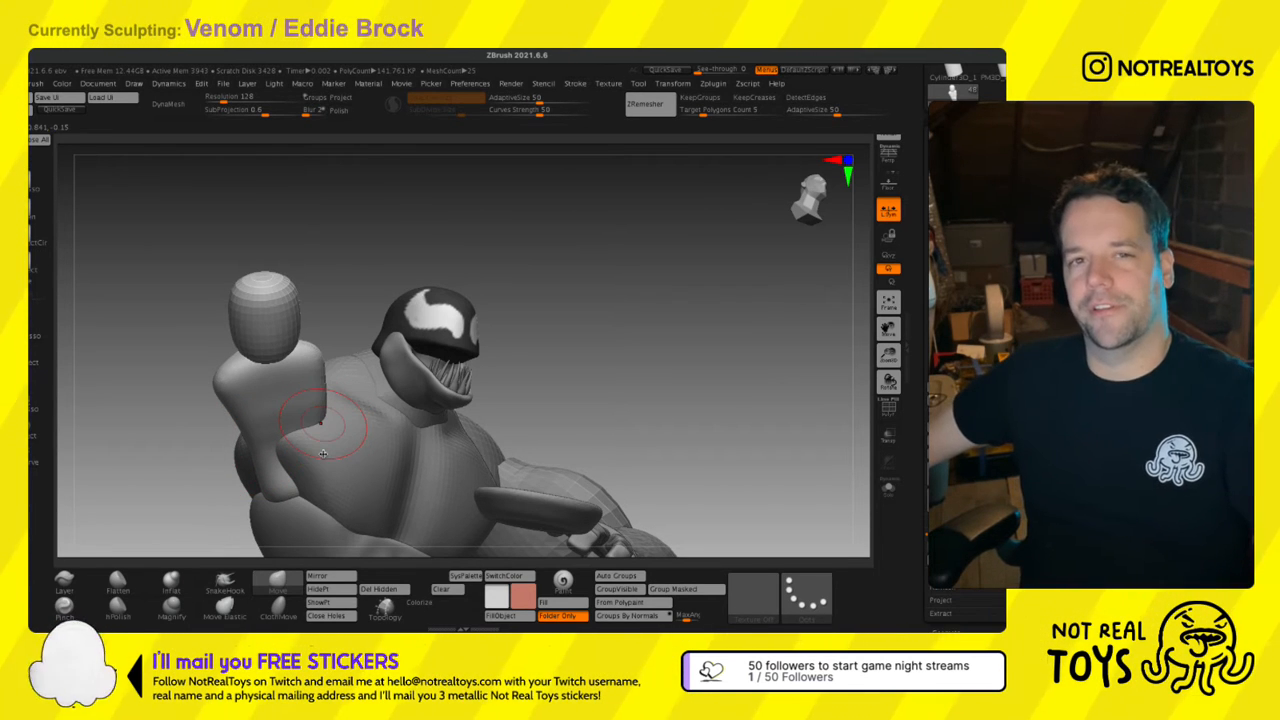
mouse_move(322, 454)
right_mouse_down()
mouse_move(222, 432)
mouse_move(264, 410)
right_mouse_up()
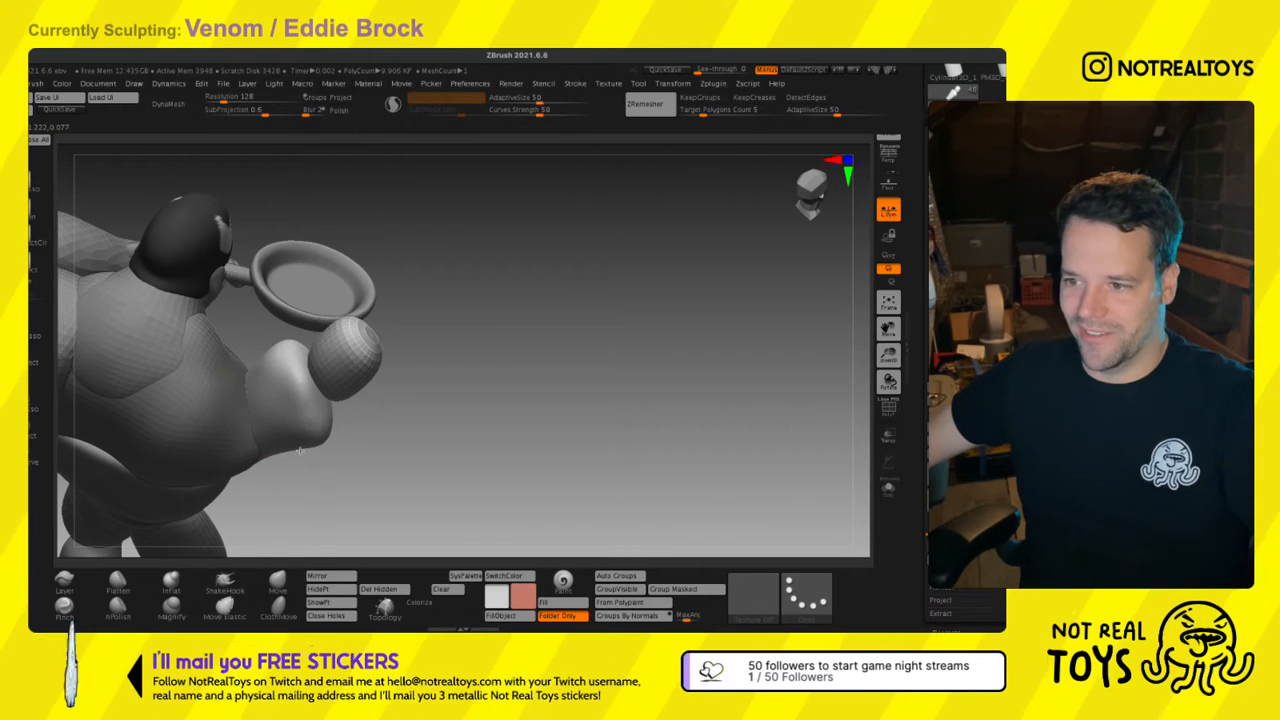
mouse_move(298, 450)
right_mouse_down()
mouse_move(266, 157)
mouse_move(332, 292)
right_mouse_up()
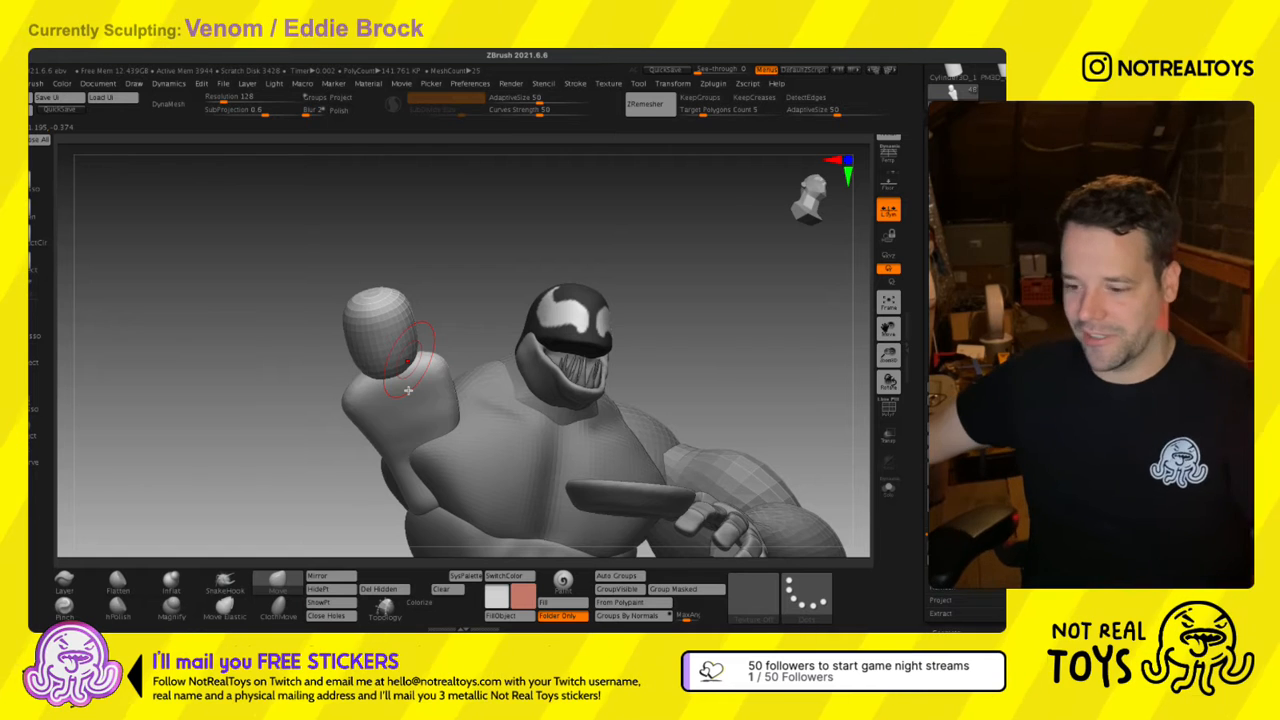
key("s")
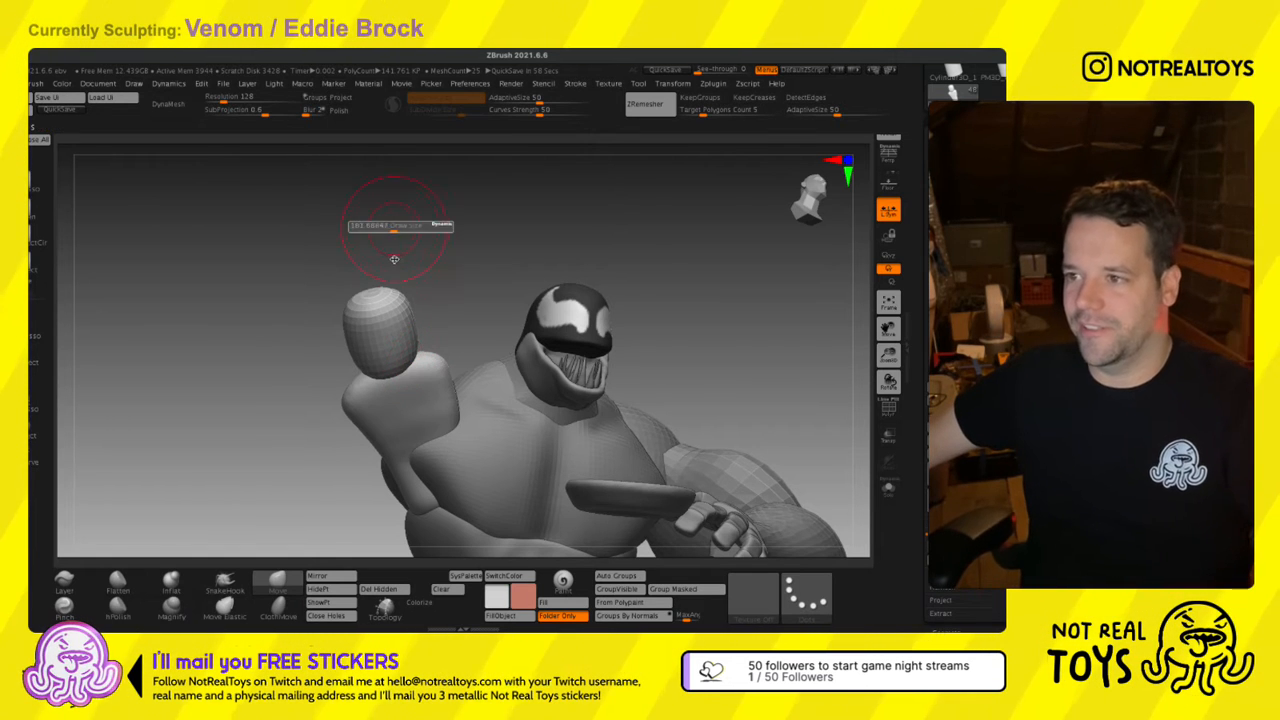
key("s")
right_click_drag(384, 257, 379, 214, "ctrl")
left_click_drag(379, 214, 388, 254)
right_click_drag(388, 254, 395, 360, "ctrl")
Shift the head form slightly so it sits on the neck area of the torso block.
key("w")
left_click_drag(395, 360, 413, 328)
key("q")
mouse_move(385, 380)
right_mouse_down()
mouse_move(377, 301)
mouse_move(388, 414)
mouse_move(374, 374)
right_mouse_up()
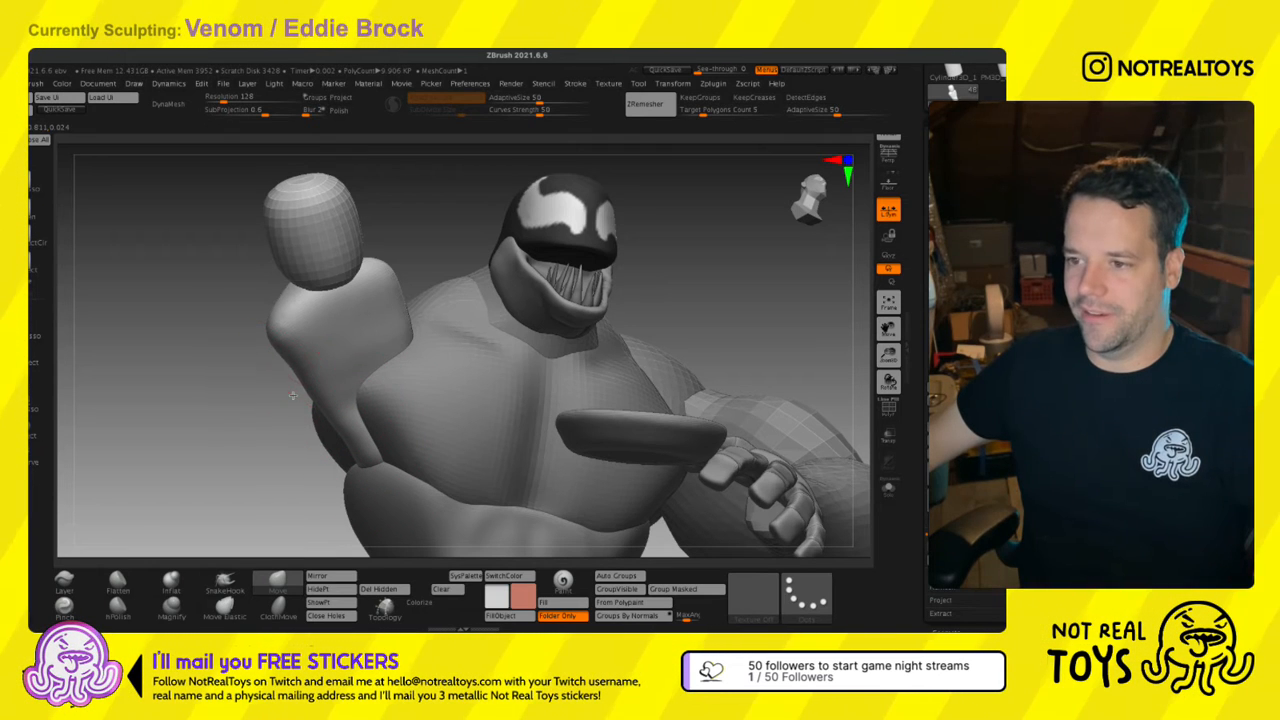
Make the torso block active, isolate Eddie's parts, smooth the block's lower end, and show the whole figure again.
right_click_drag(416, 332, 413, 363)
key("w")
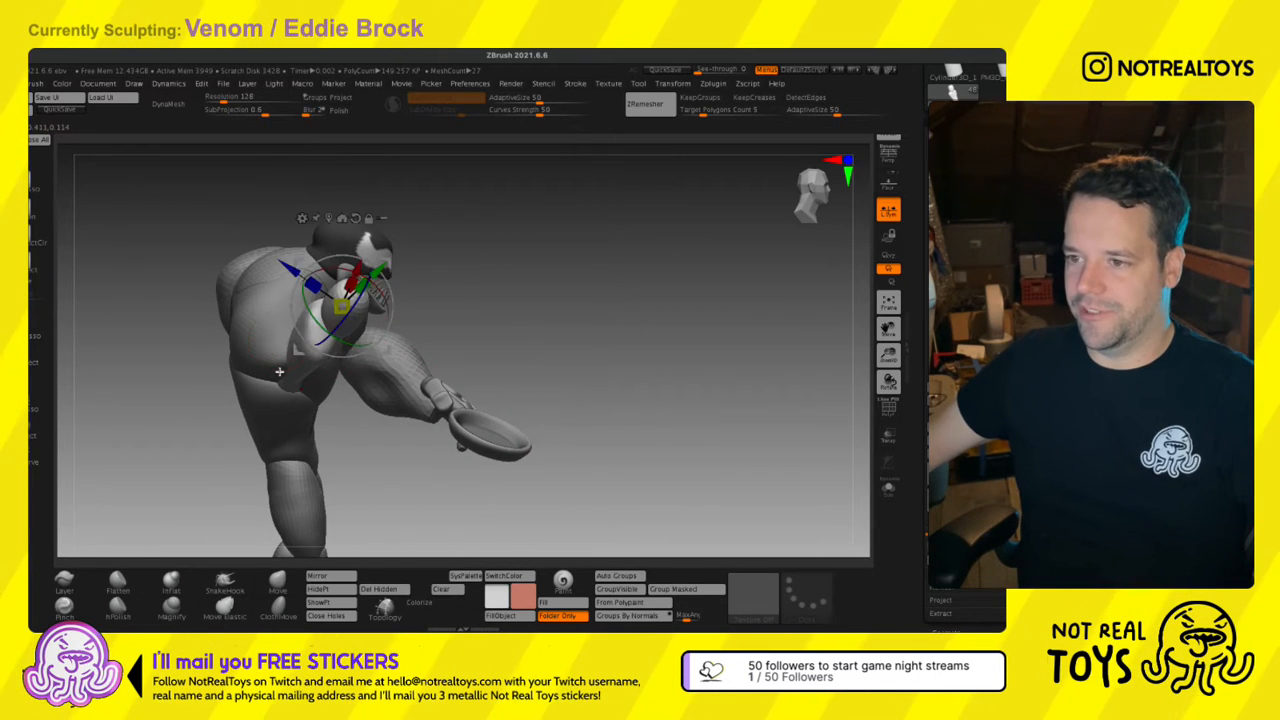
left_click(282, 374, "alt")
key("q")
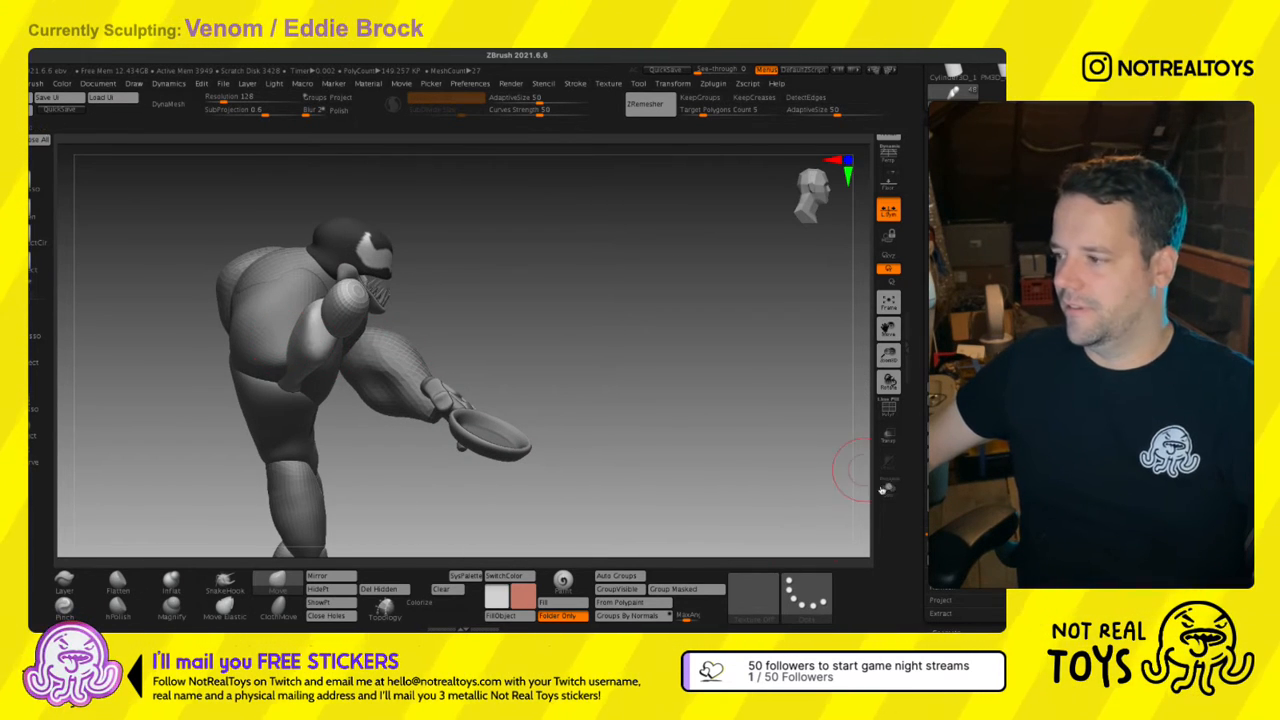
left_click(888, 489)
right_click_drag(297, 415, 327, 421)
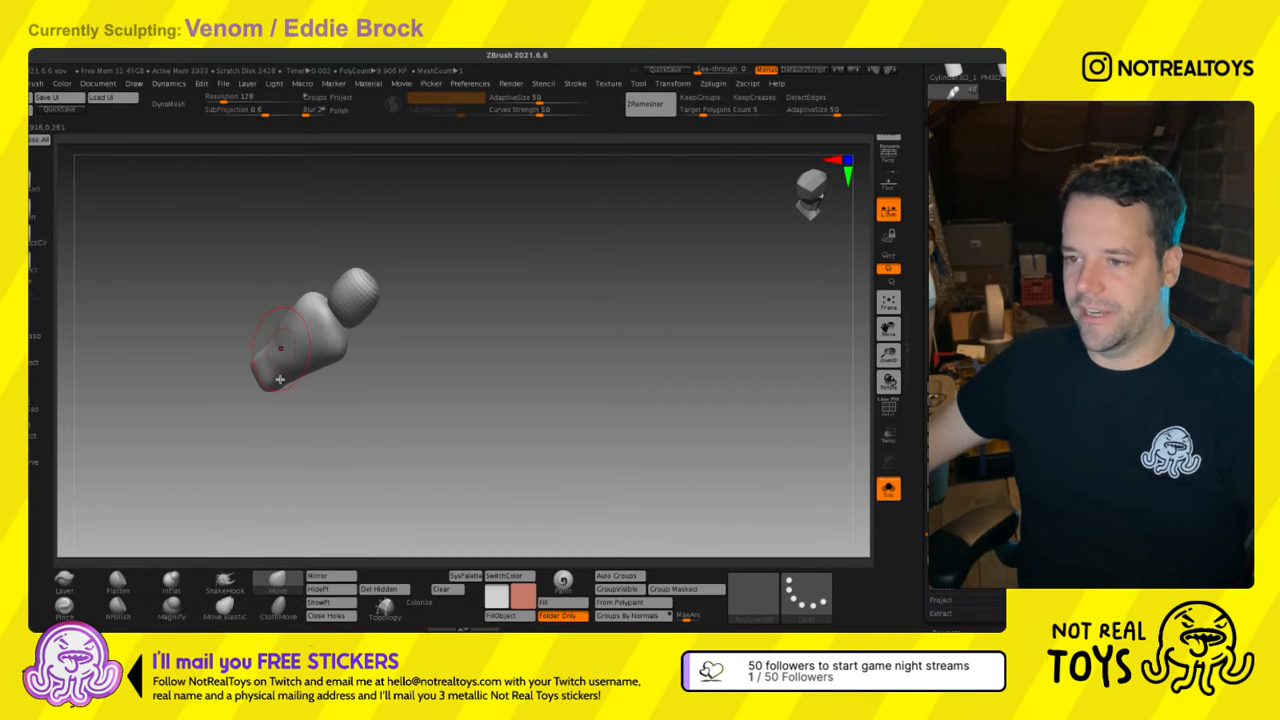
left_click_drag(268, 384, 265, 380, "shift")
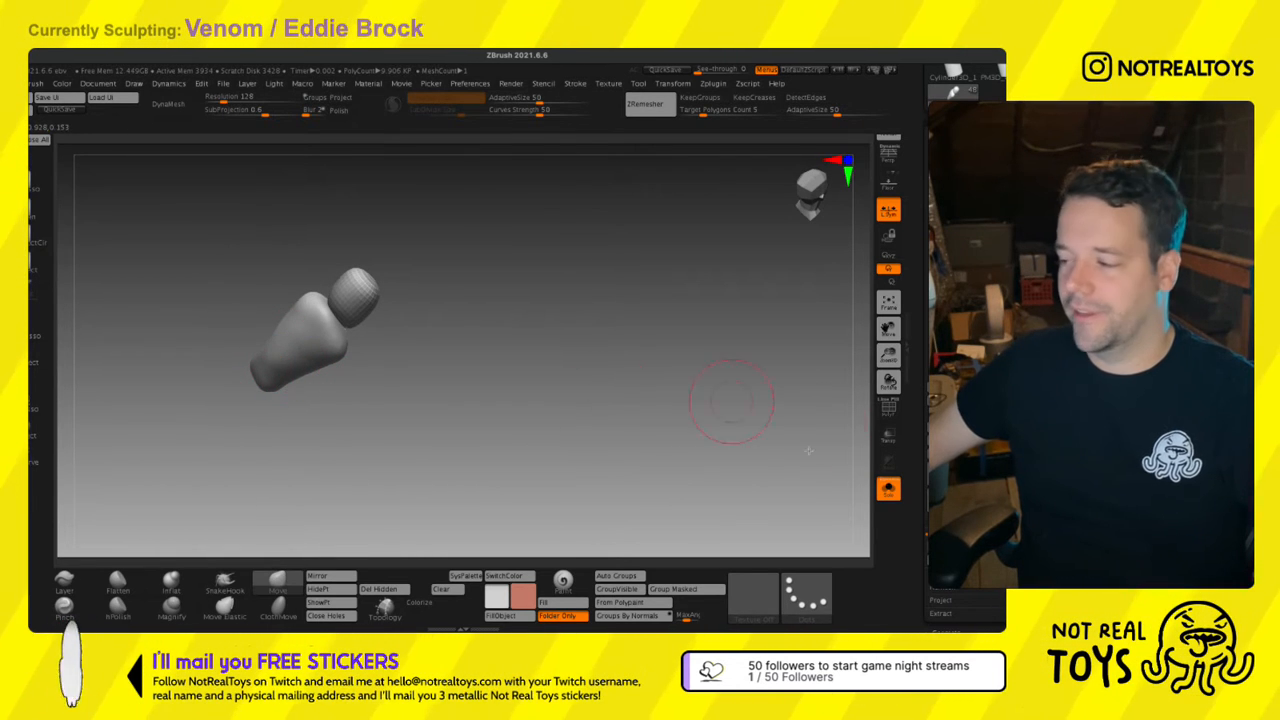
left_click(888, 489)
Add a Cylinder3D subtool to the model for Eddie's arm.
mouse_move(720, 440)
right_mouse_down()
mouse_move(517, 357)
mouse_move(476, 324)
mouse_move(520, 351)
right_mouse_up()
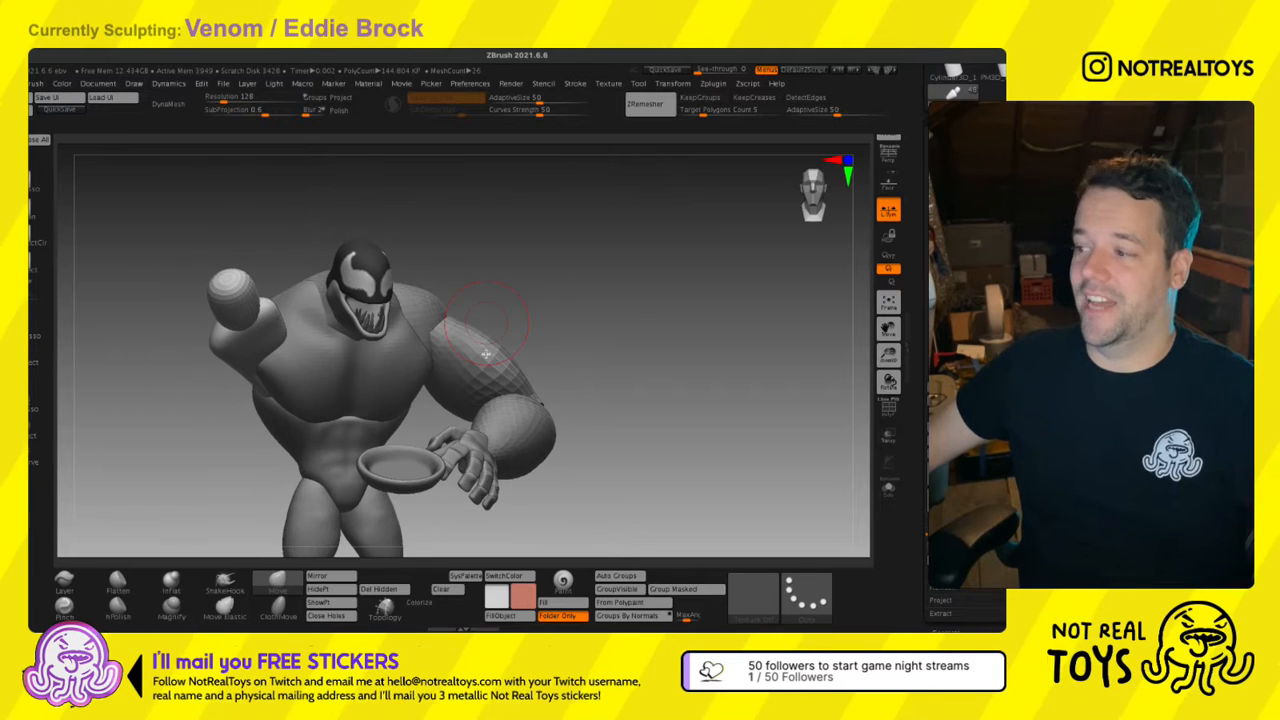
mouse_move(215, 398)
right_mouse_down()
mouse_move(287, 406)
mouse_move(763, 323)
right_mouse_up()
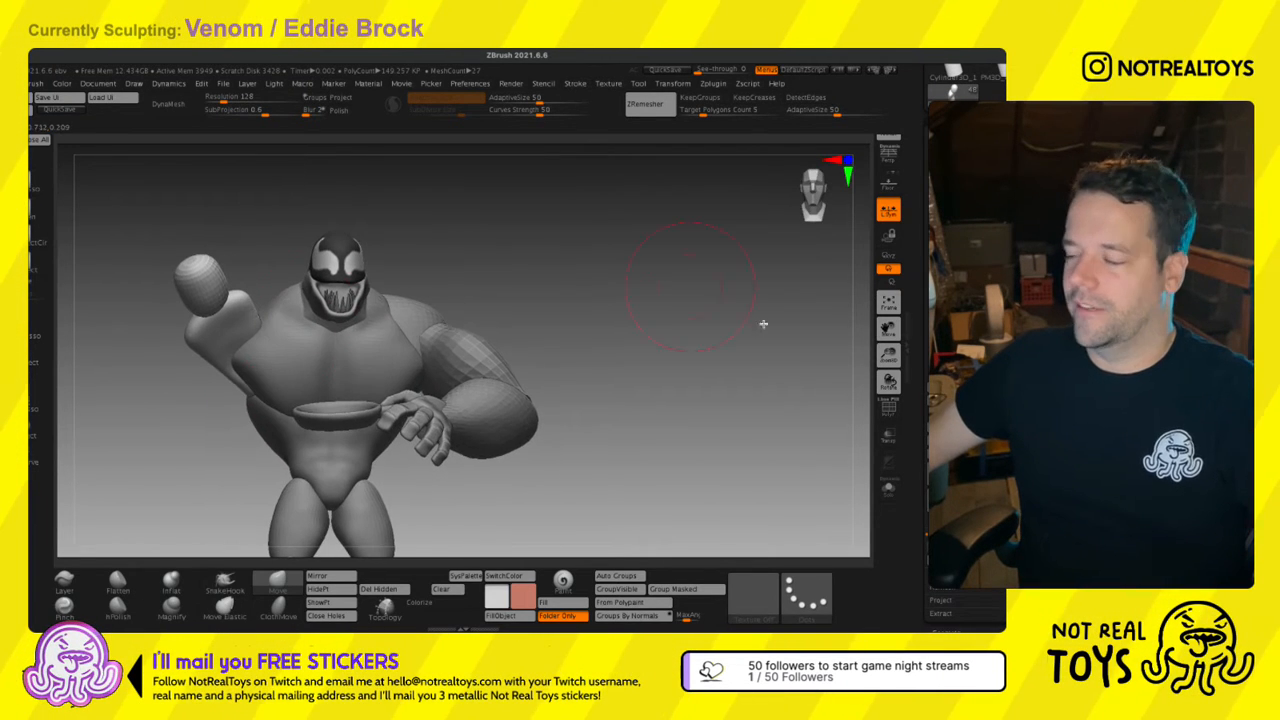
left_click(985, 470)
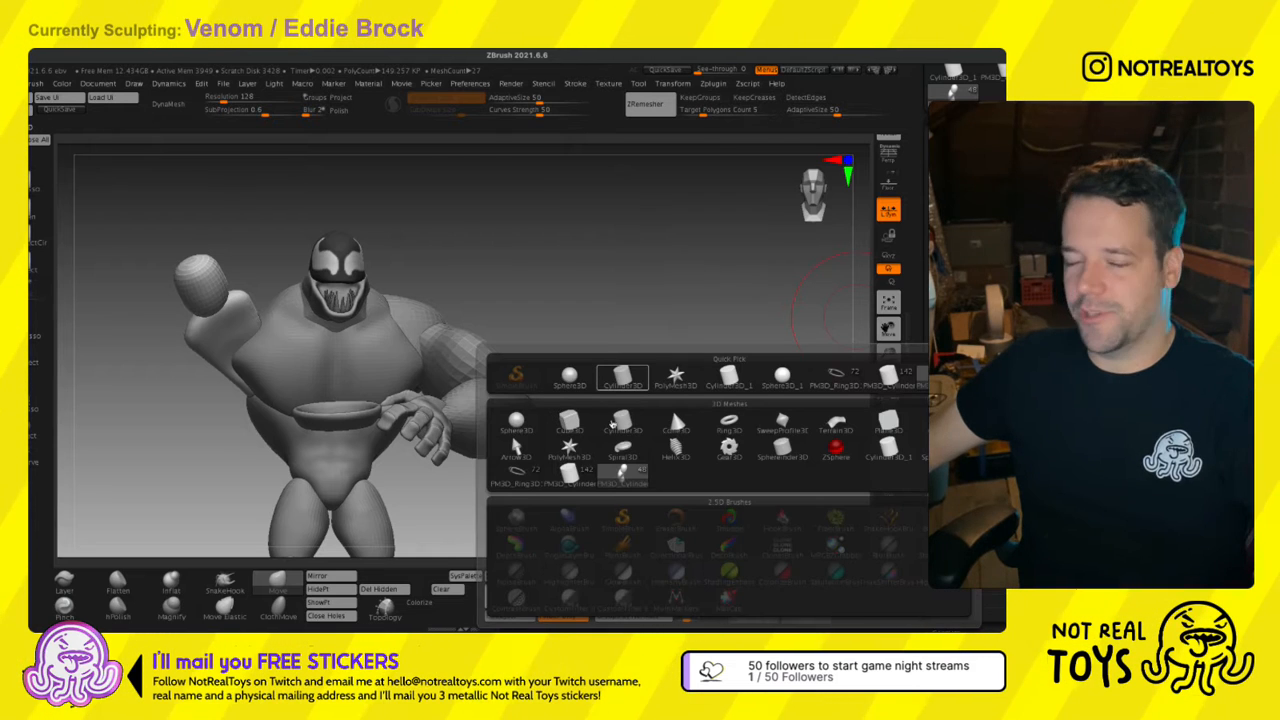
left_click(614, 424)
right_click_drag(417, 363, 470, 408)
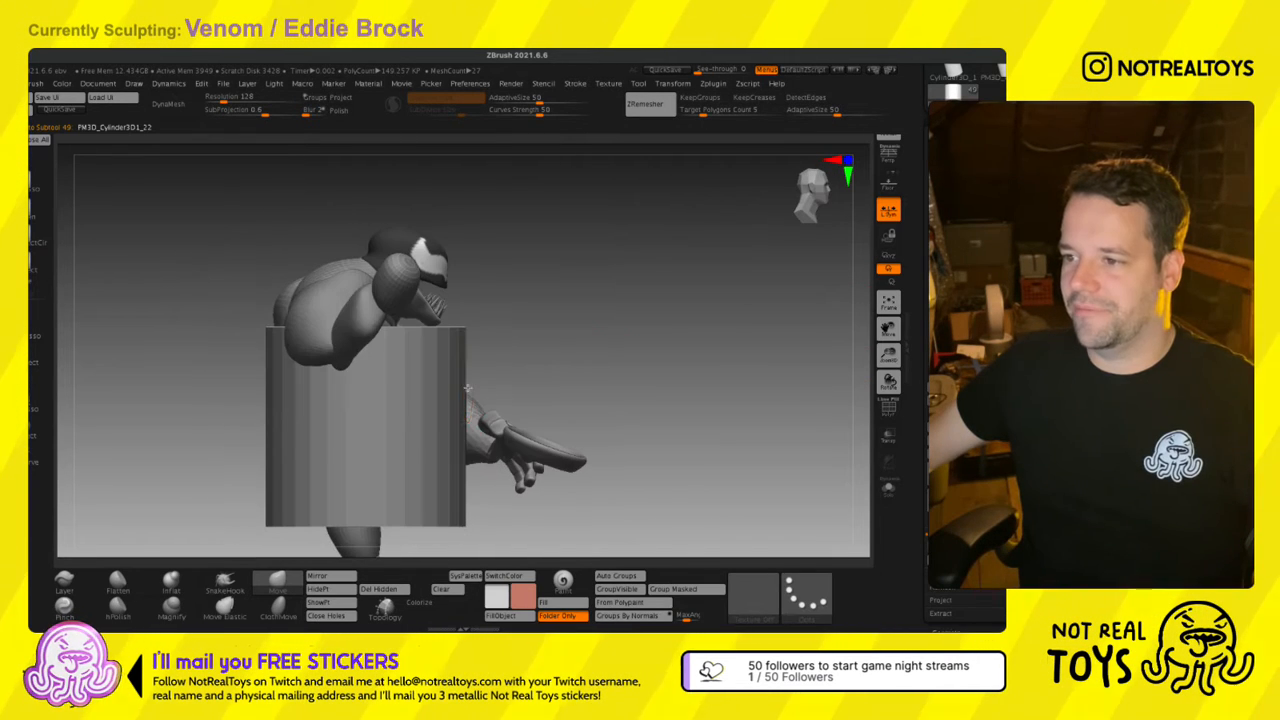
Set the pivot at the new cylinder's upper end, shrink it to a thin arm form, and move it beside Eddie's torso.
key("w")
mouse_move(371, 391)
left_mouse_down("alt")
mouse_move(371, 291)
mouse_move(362, 385)
left_mouse_up("alt")
right_click_drag(545, 352, 496, 350)
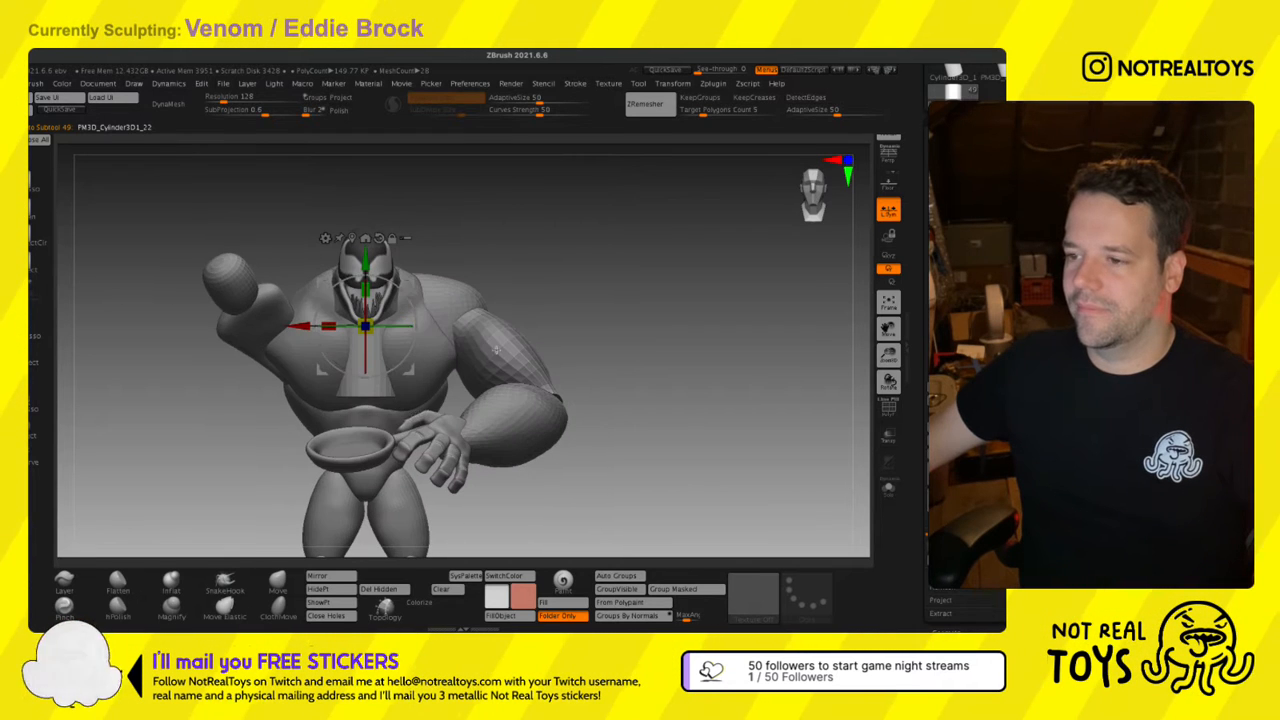
left_click_drag(407, 309, 199, 341)
right_click_drag(198, 352, 320, 299, "alt")
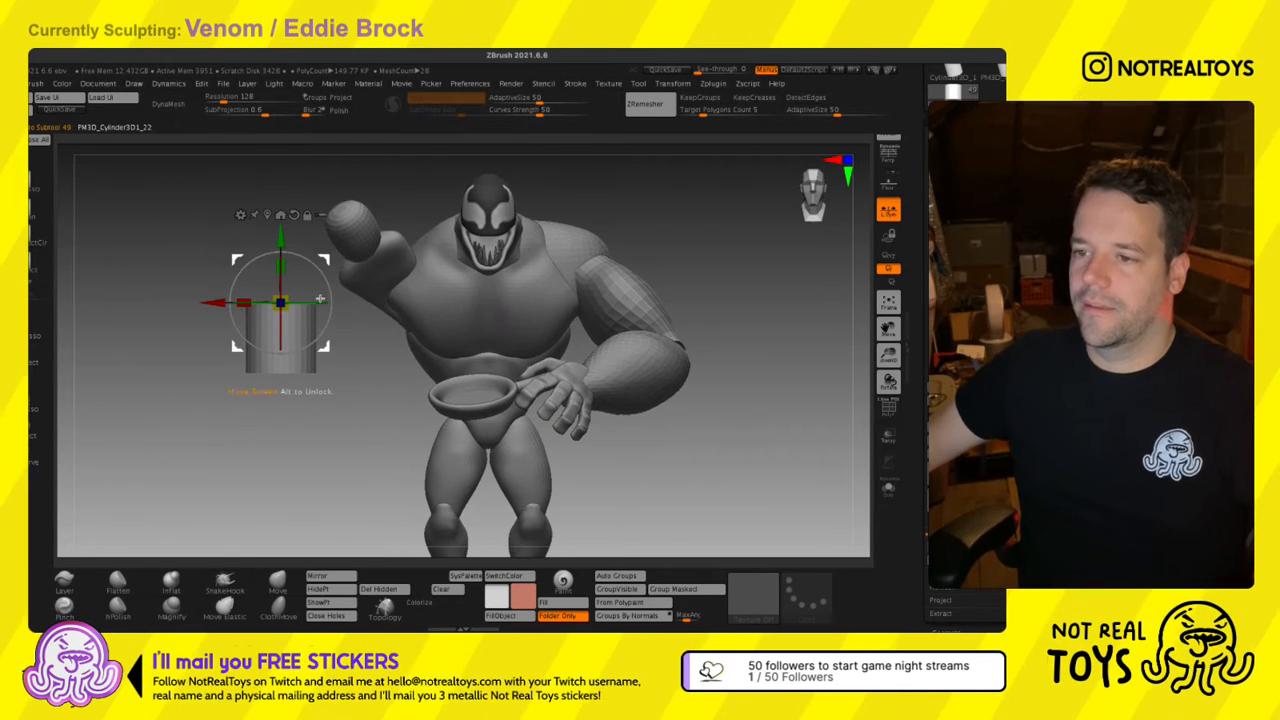
left_click_drag(283, 245, 288, 221)
left_click_drag(281, 303, 283, 352)
key("q")
Rotate the thin cylinder and move its upper end into Eddie's outer shoulder as an upper arm.
right_click_drag(325, 332, 388, 326)
key("w")
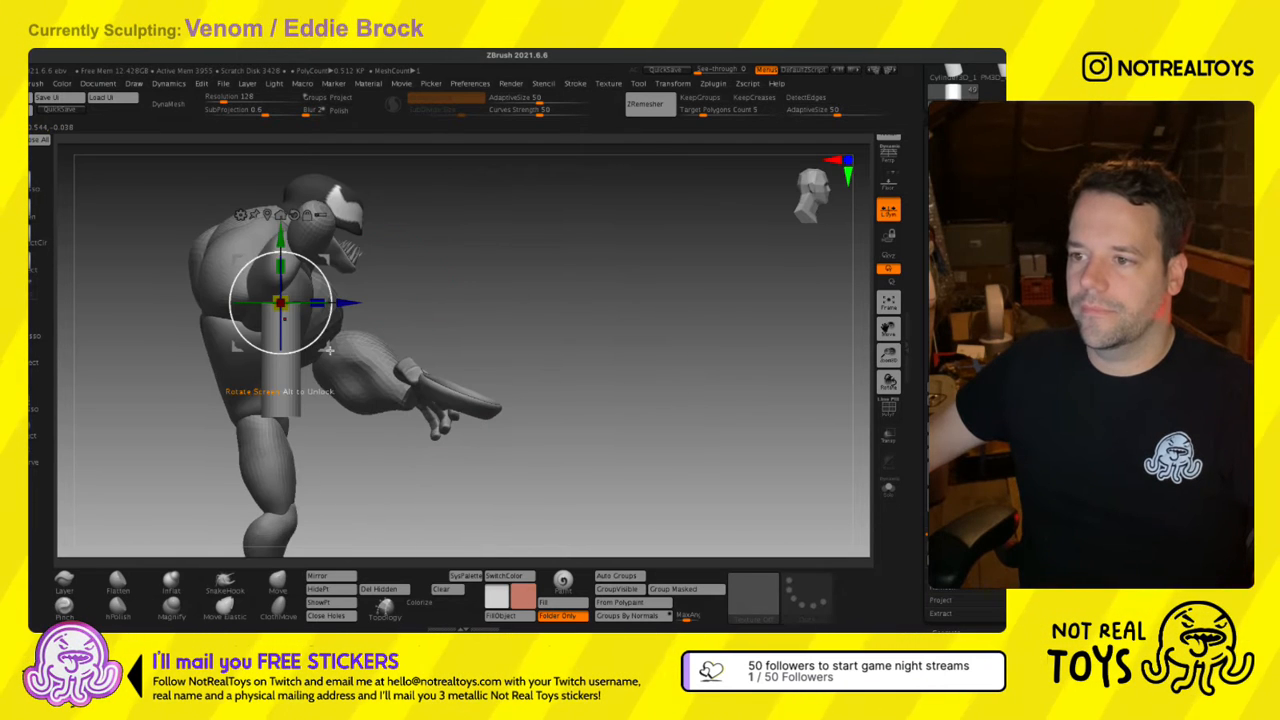
left_click_drag(325, 260, 301, 238)
right_click_drag(356, 290, 364, 394)
left_click_drag(258, 334, 216, 337)
right_click_drag(220, 331, 292, 296)
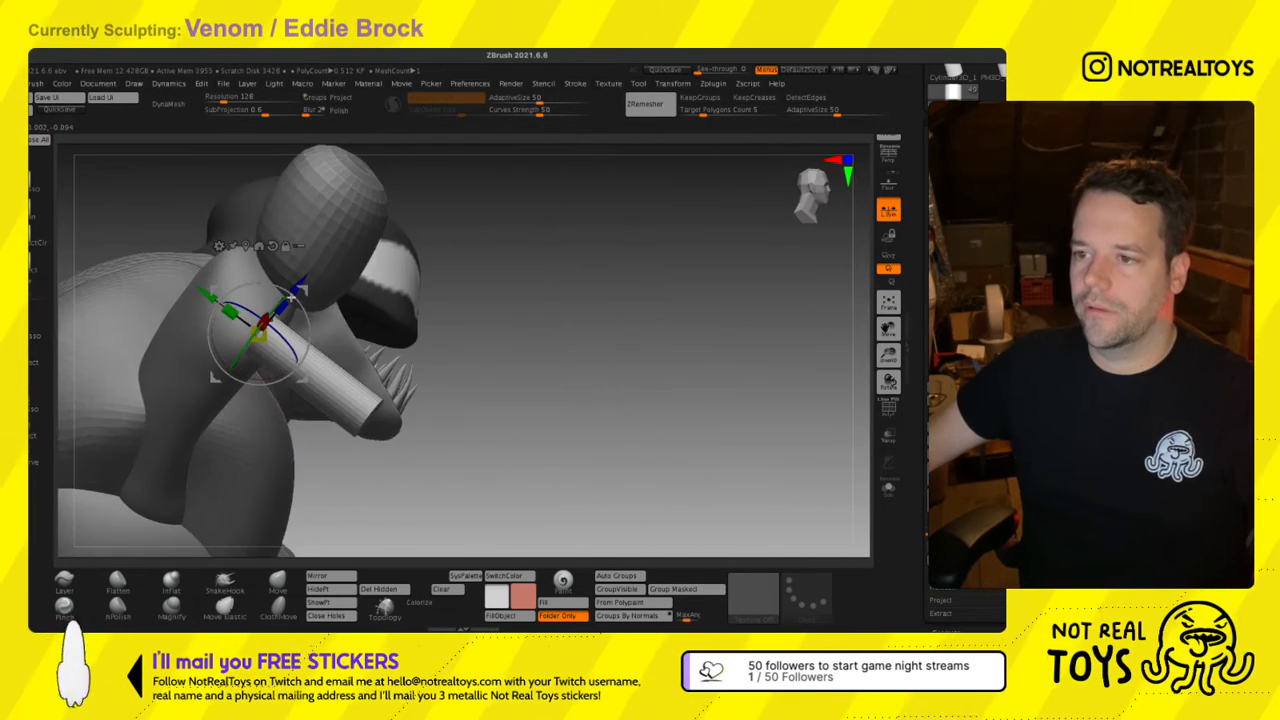
right_click_drag(289, 352, 250, 330)
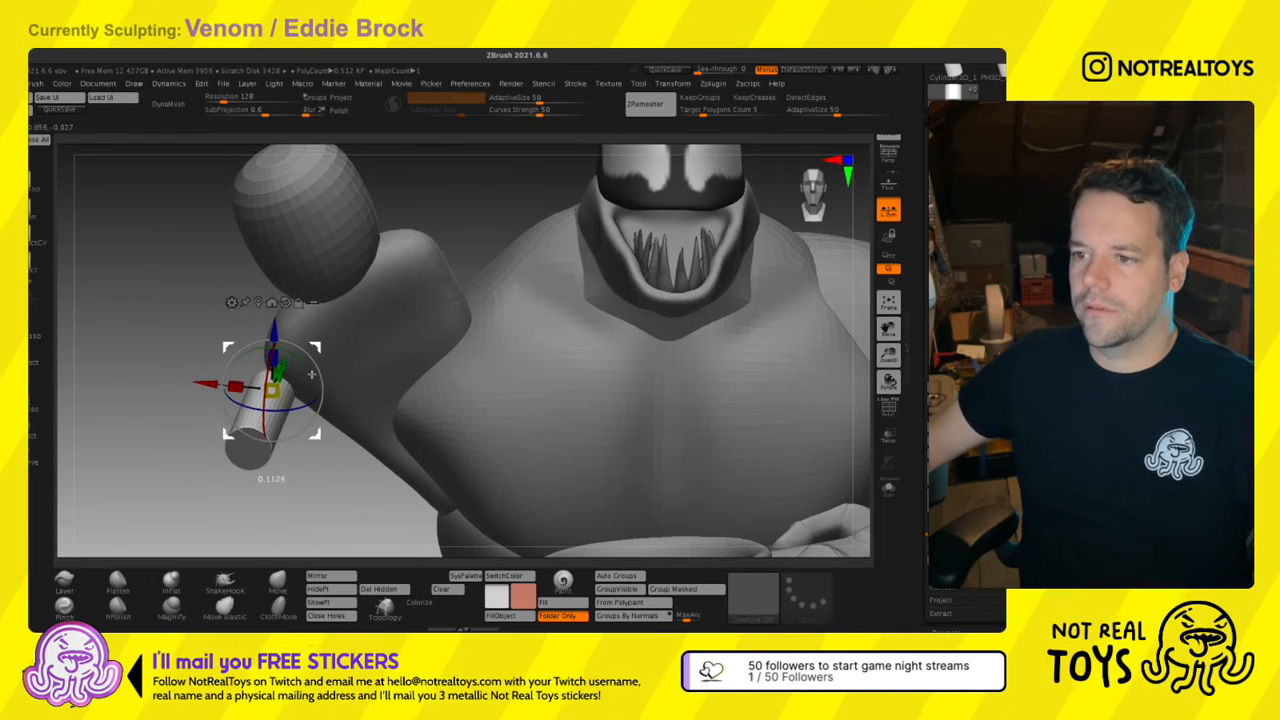
Correct the upper arm cylinder's placement at the shoulder and swing it outward from the torso.
right_click_drag(311, 374, 354, 410)
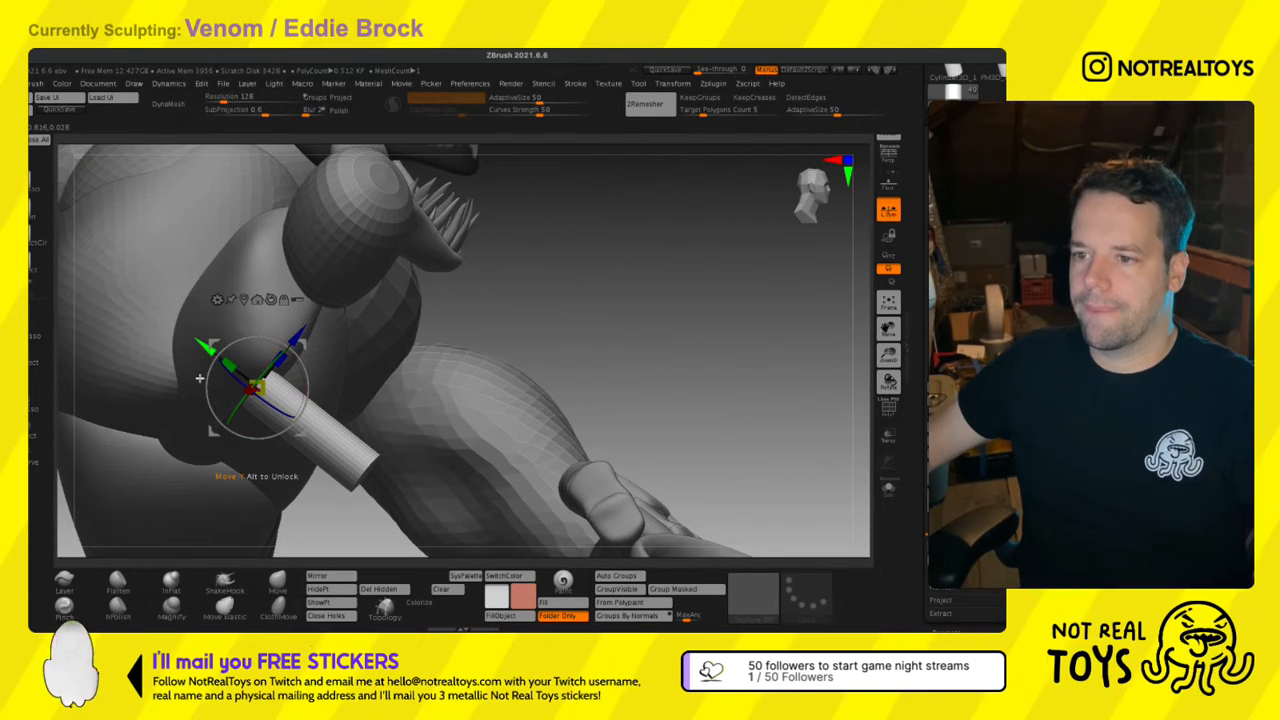
key("q")
mouse_move(193, 370)
right_mouse_down()
mouse_move(294, 386)
mouse_move(292, 343)
mouse_move(312, 326)
mouse_move(232, 331)
mouse_move(261, 353)
right_mouse_up()
key("w")
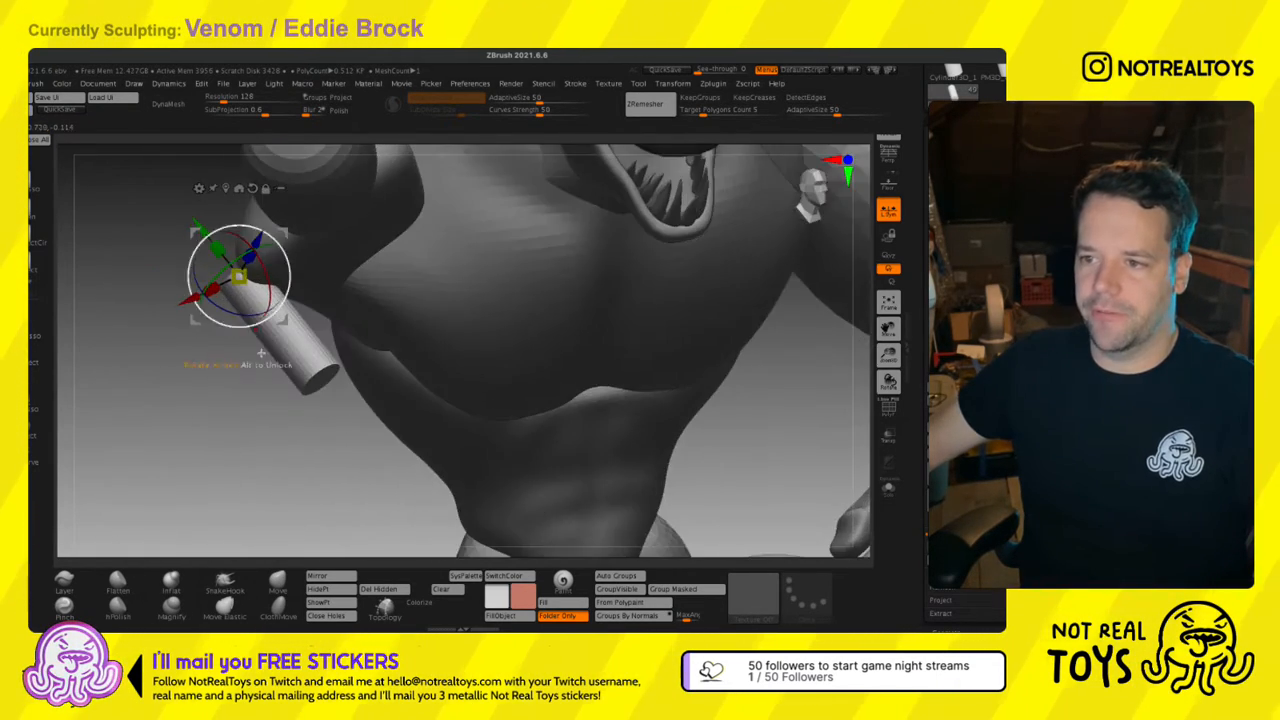
left_click_drag(270, 340, 257, 345)
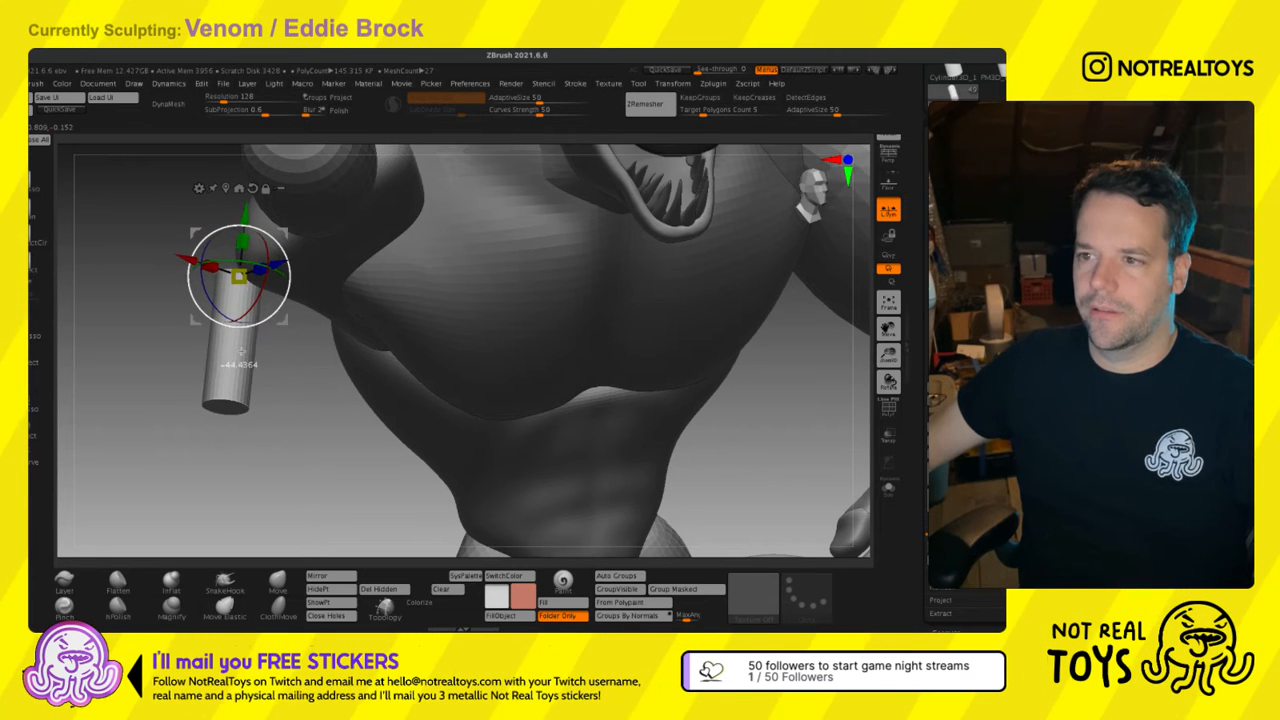
right_click_drag(241, 351, 257, 386)
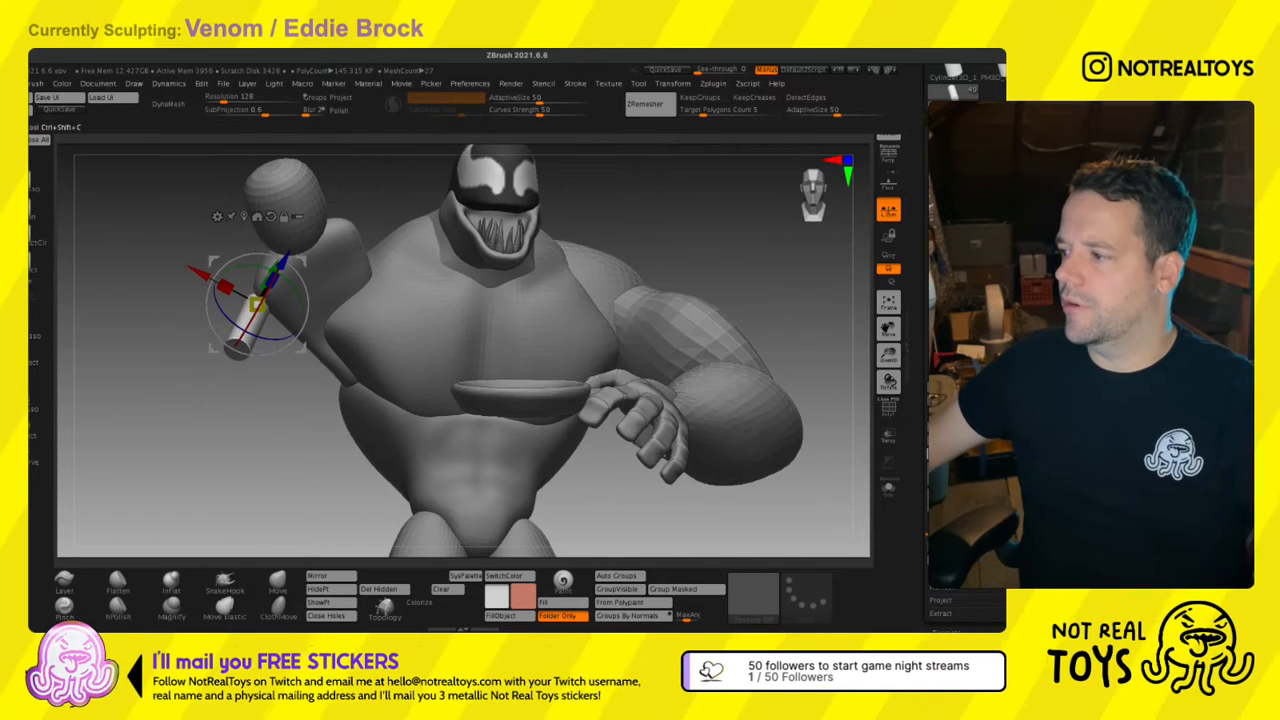
Duplicate the upper arm cylinder and rotate the copy up from the elbow as a forearm.
key("ctrl+shift+d")
right_click_drag(345, 375, 380, 433)
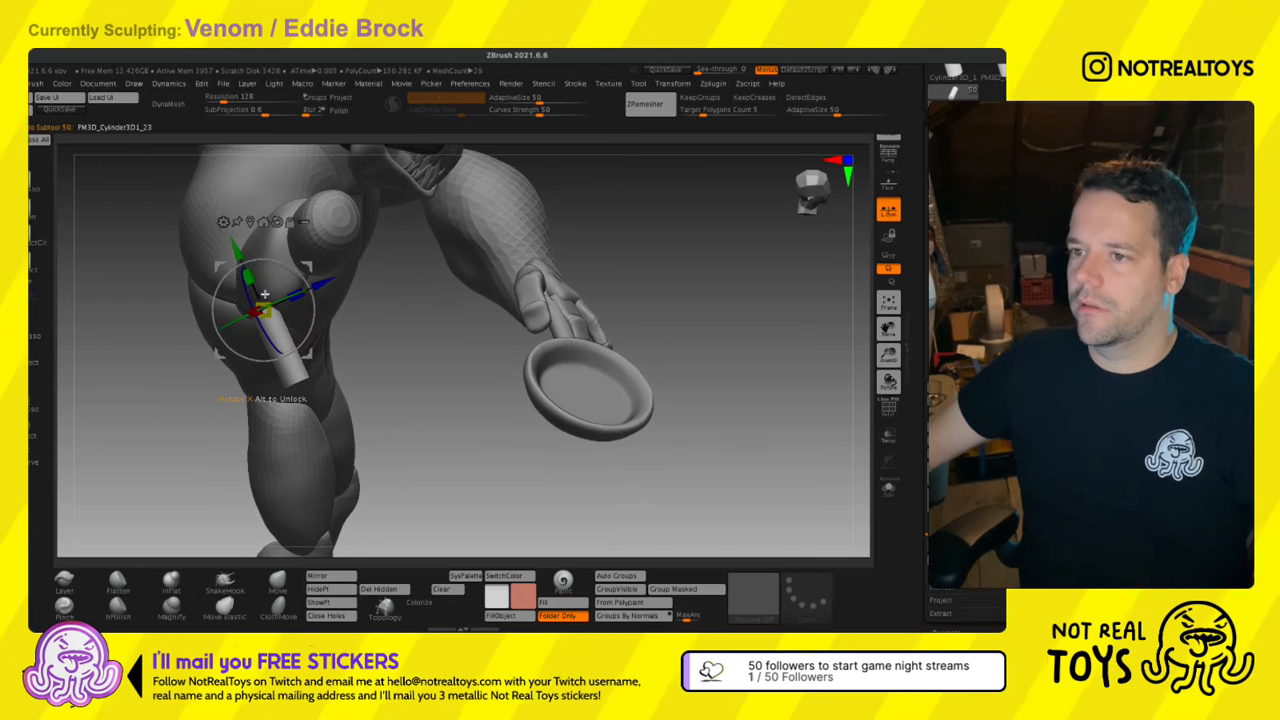
left_click_drag(265, 294, 253, 296)
left_click_drag(273, 351, 274, 353)
right_click_drag(300, 468, 268, 404)
left_click_drag(308, 400, 344, 326)
right_click_drag(372, 332, 340, 306)
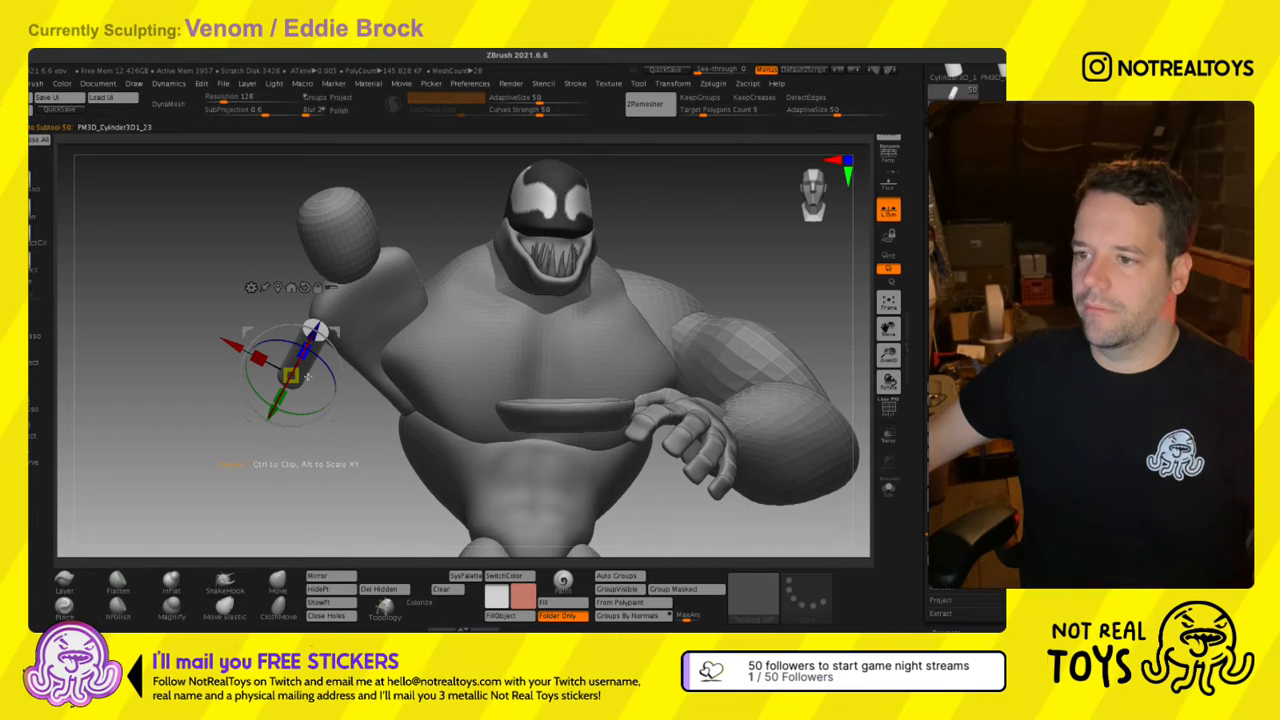
left_click_drag(299, 375, 275, 361)
Refine the forearm's angle and position at the elbow, and return to the Move brush.
right_click_drag(400, 366, 410, 318, "ctrl")
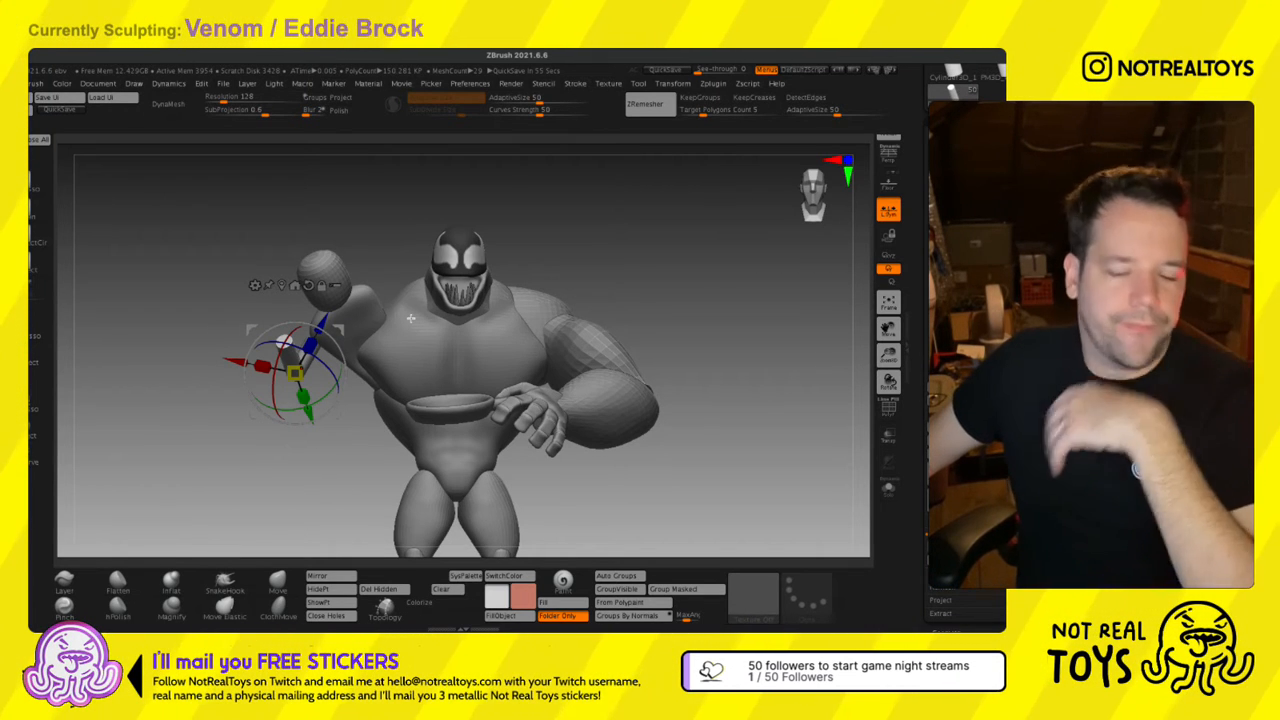
key("q")
mouse_move(340, 384)
right_mouse_down()
mouse_move(334, 402)
mouse_move(337, 380)
mouse_move(383, 366)
mouse_move(360, 382)
right_mouse_up()
key("w")
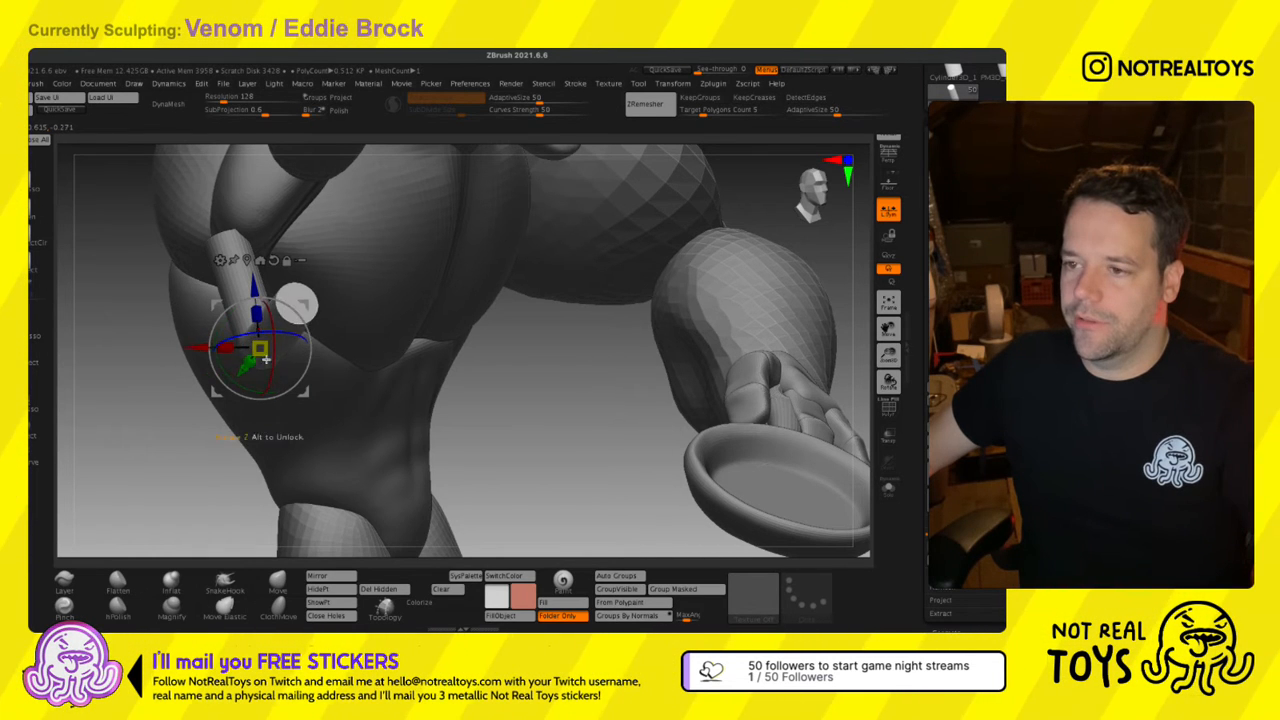
key("q")
key("f")
key("b")
key("m")
key("v")
left_click_drag(760, 250, 830, 300)
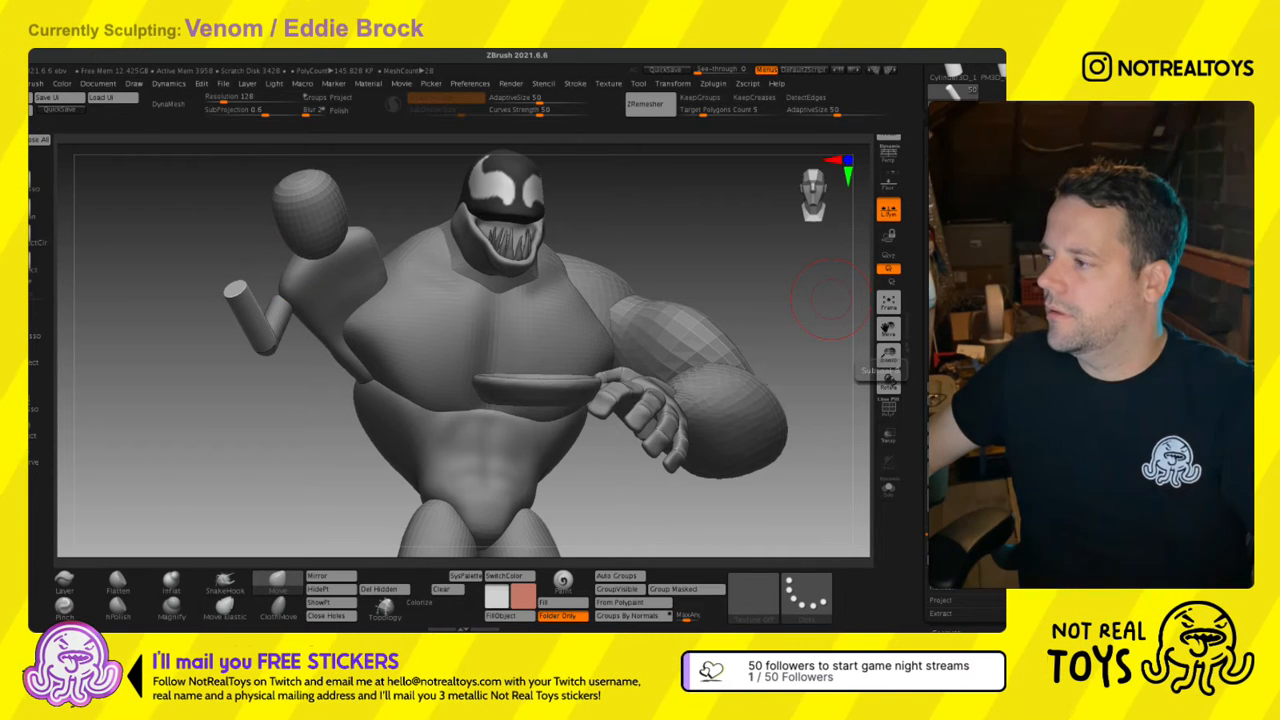
Place a copy of the arm cylinder at Eddie's inner shoulder and rotate it downward as the second upper arm.
left_click_drag(820, 480, 383, 253)
key("w")
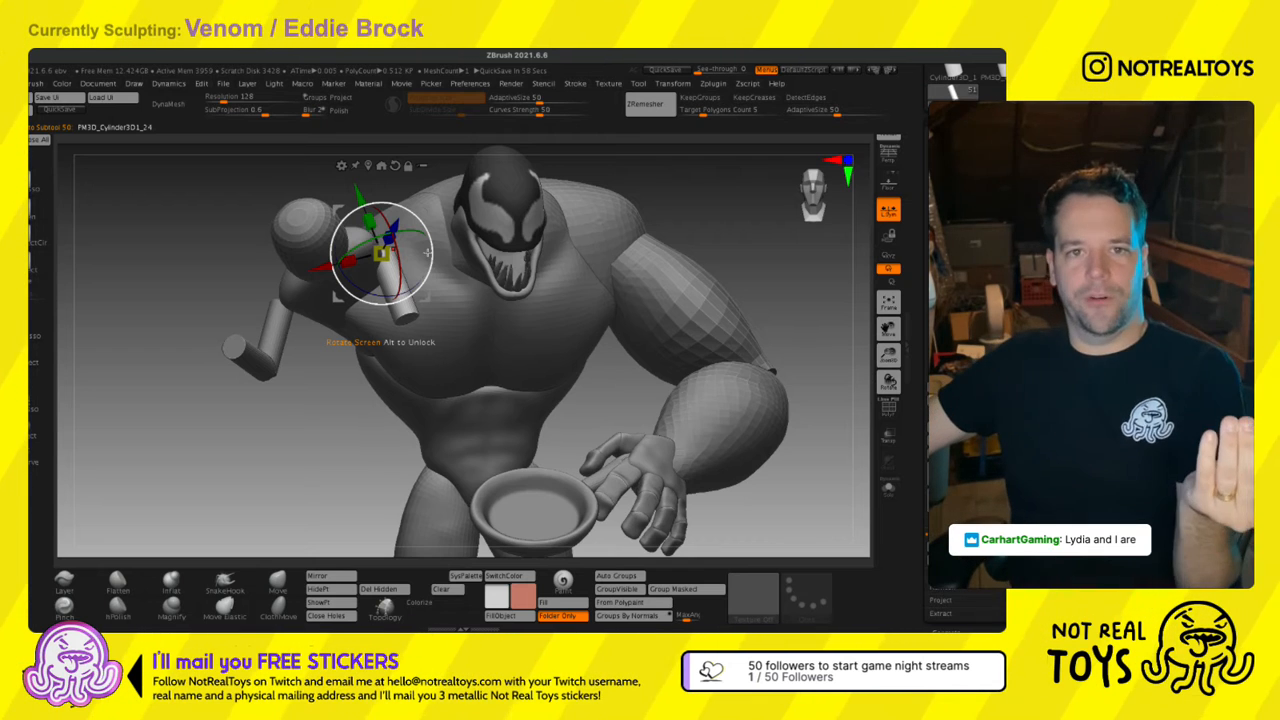
left_click_drag(428, 266, 428, 272)
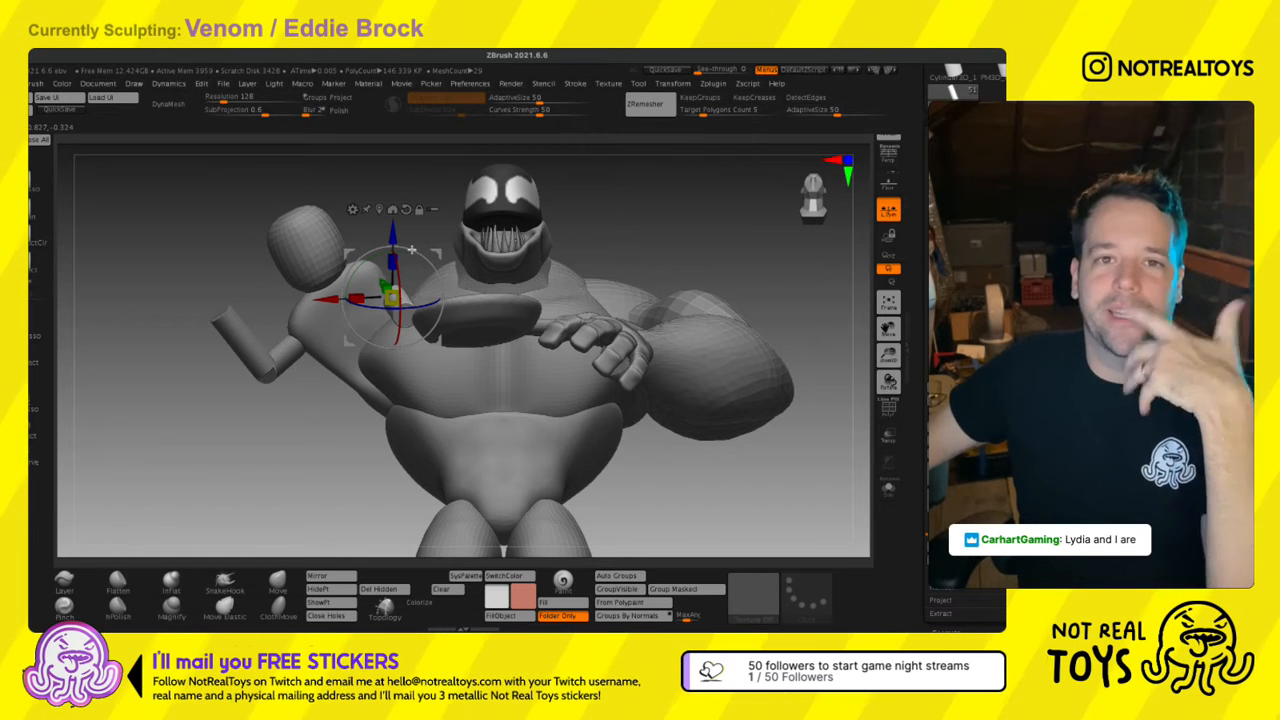
left_click_drag(461, 246, 559, 294)
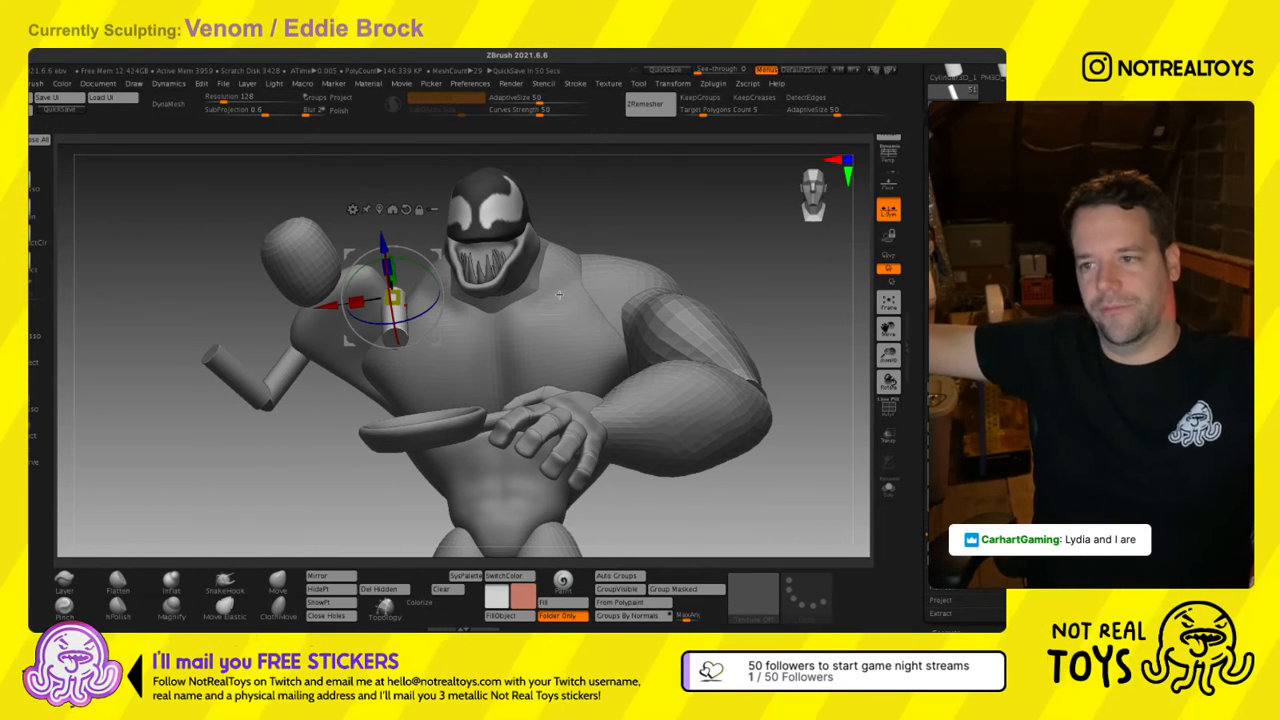
key("q")
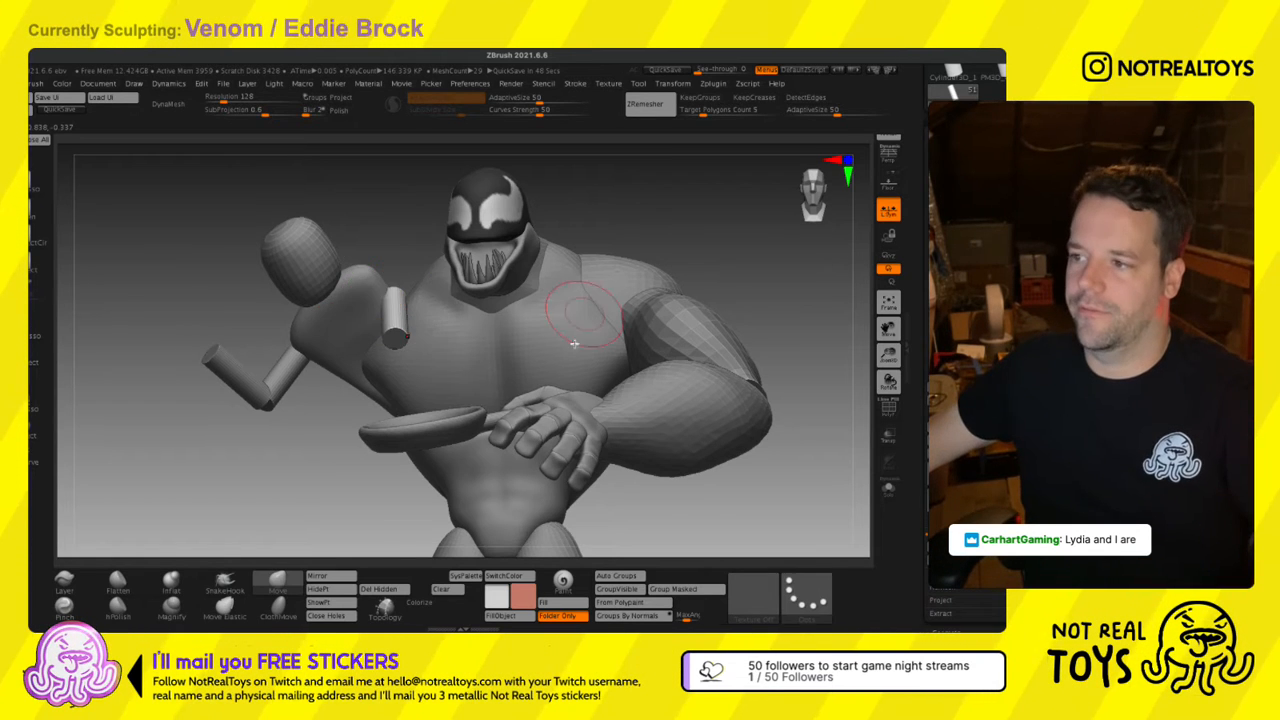
Delete the second upper arm cylinder at Eddie's inner shoulder.
mouse_move(572, 310)
right_mouse_down()
mouse_move(564, 358)
mouse_move(534, 352)
mouse_move(497, 283)
mouse_move(503, 330)
mouse_move(540, 335)
right_mouse_up()
left_click(876, 374)
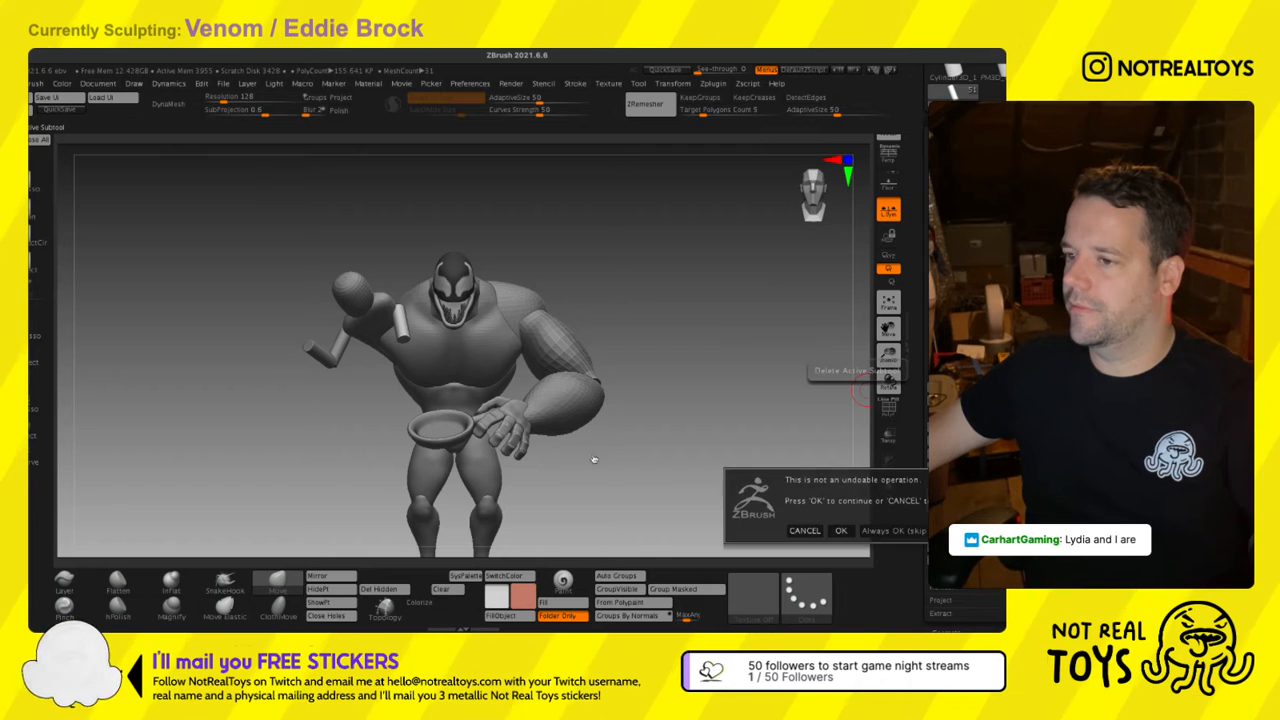
left_click(841, 530)
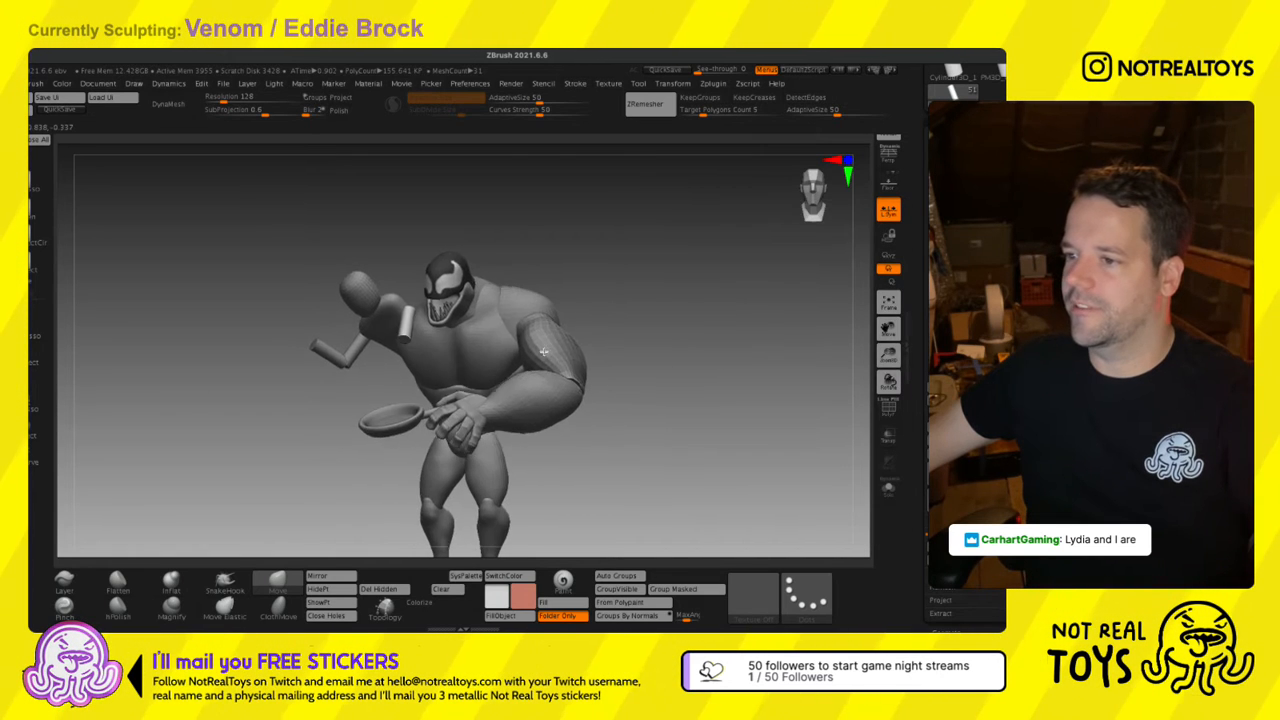
Move Eddie's head toward Venom and straighten its tilt so it sits above the shoulders.
left_click(950, 408)
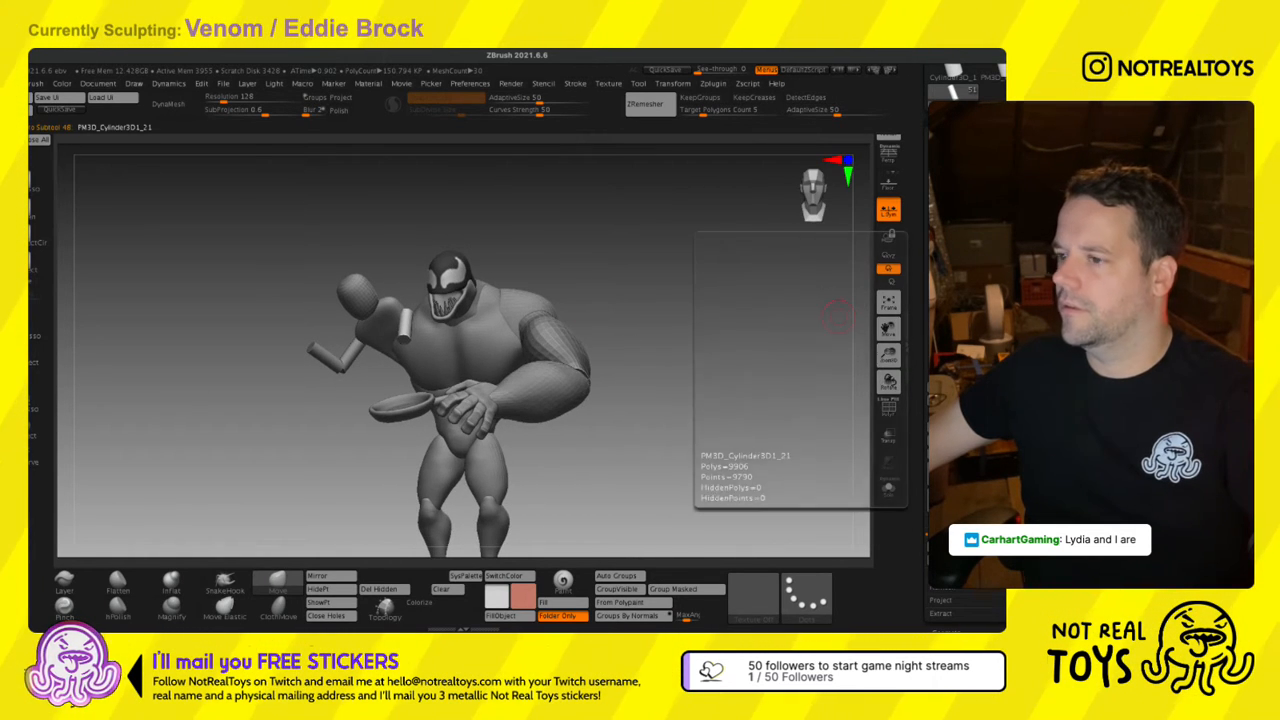
right_click_drag(425, 285, 408, 322, "ctrl")
key("w")
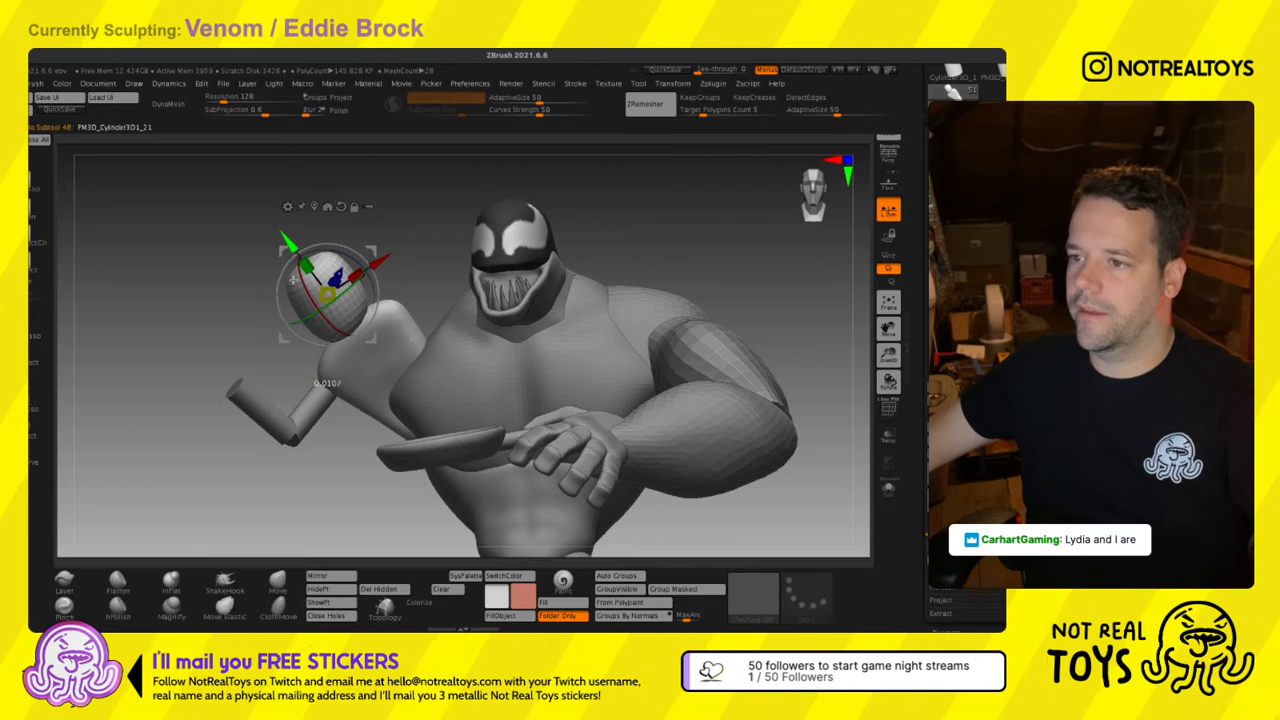
left_click_drag(290, 244, 306, 290)
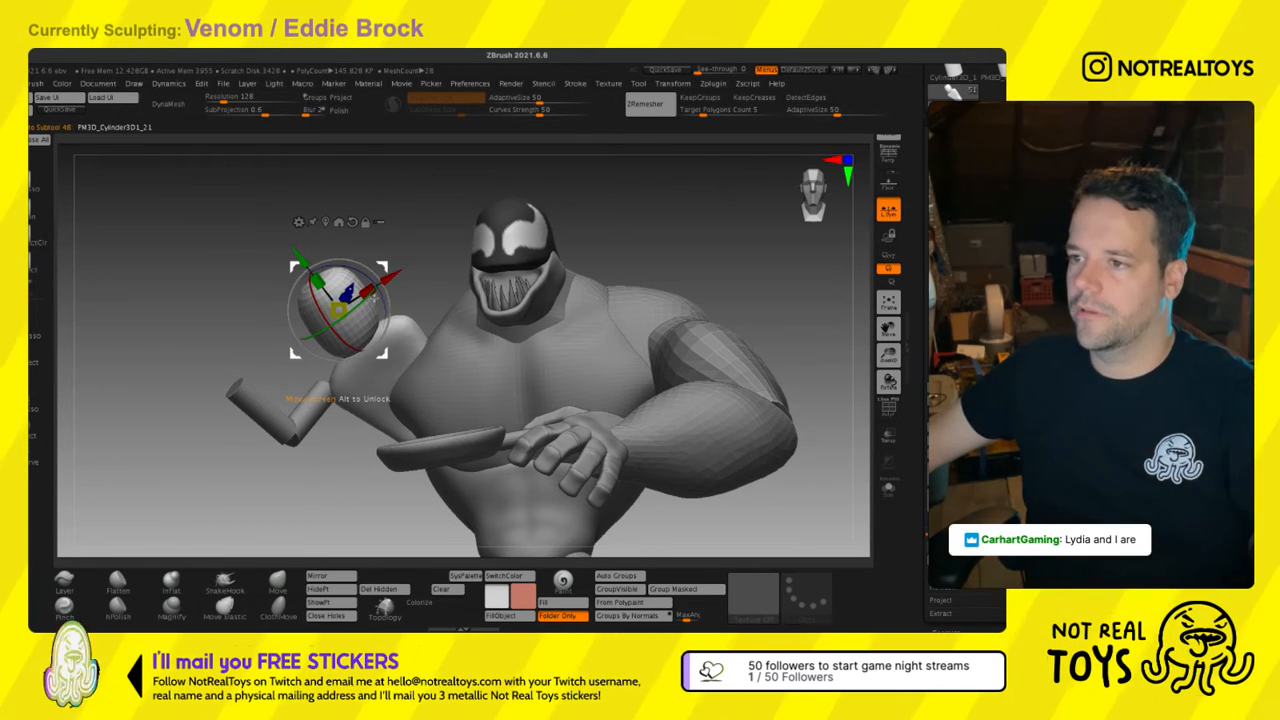
left_click_drag(385, 292, 408, 285)
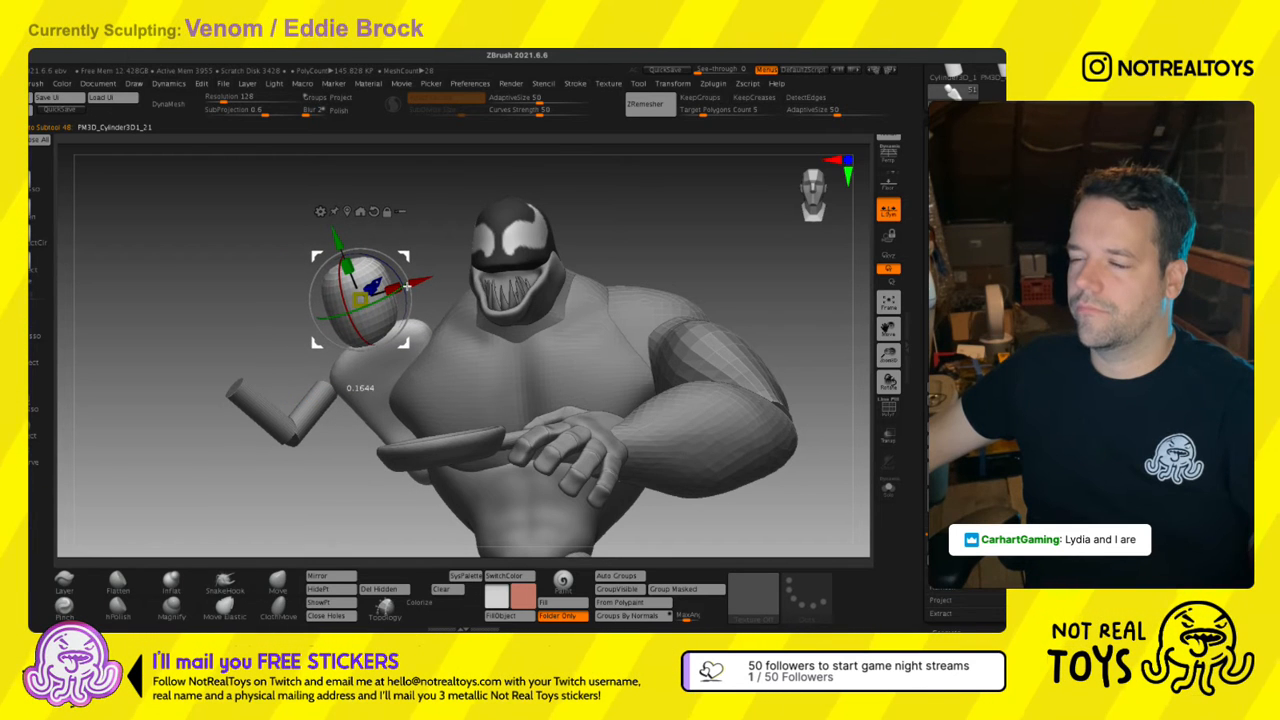
right_click_drag(408, 290, 440, 343)
Push the lower end of Eddie's torso into Venom's side with the Move brush and smooth the area.
key("q")
right_click_drag(413, 452, 411, 504)
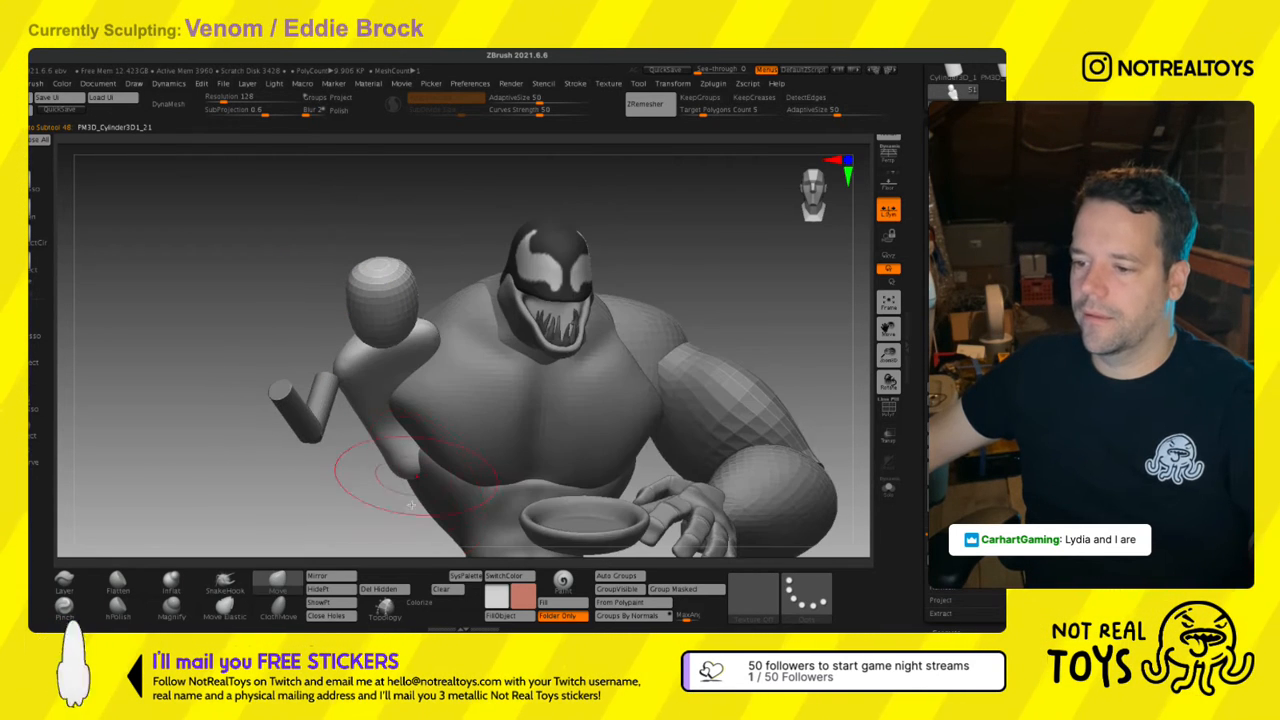
left_click_drag(405, 507, 436, 489)
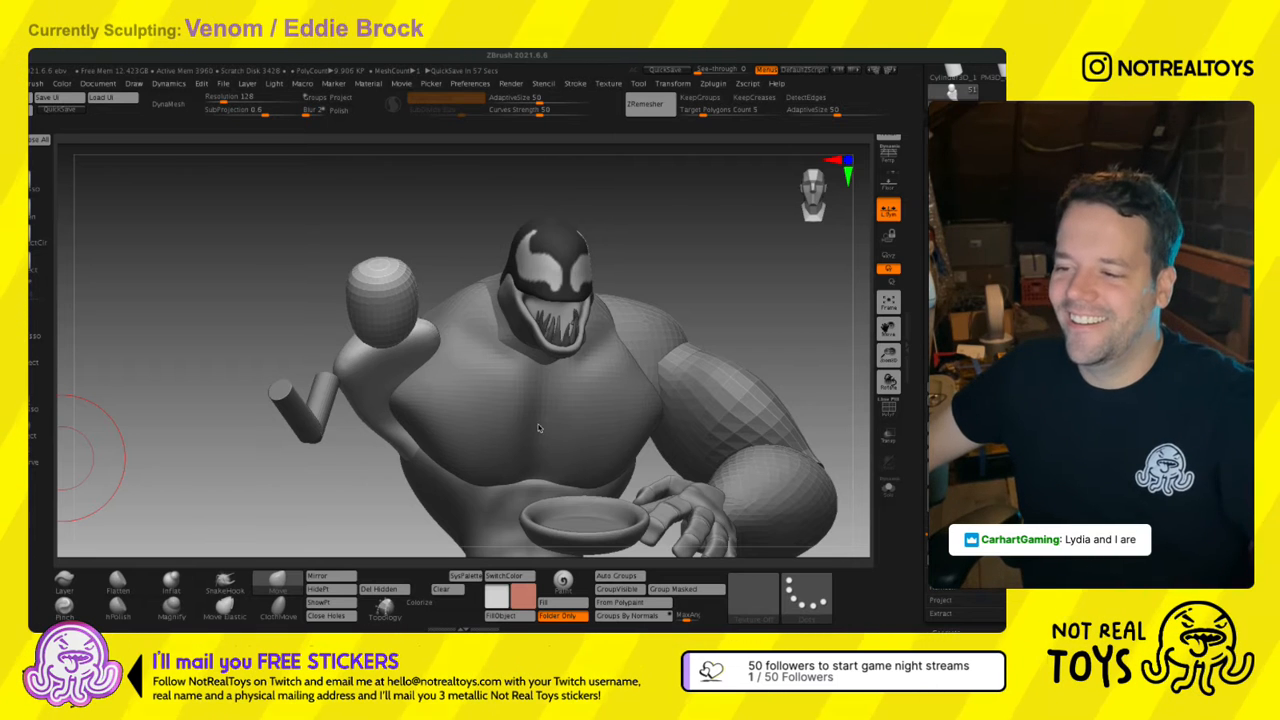
key("s")
mouse_move(393, 420)
right_mouse_down()
mouse_move(431, 435)
mouse_move(386, 440)
right_mouse_up()
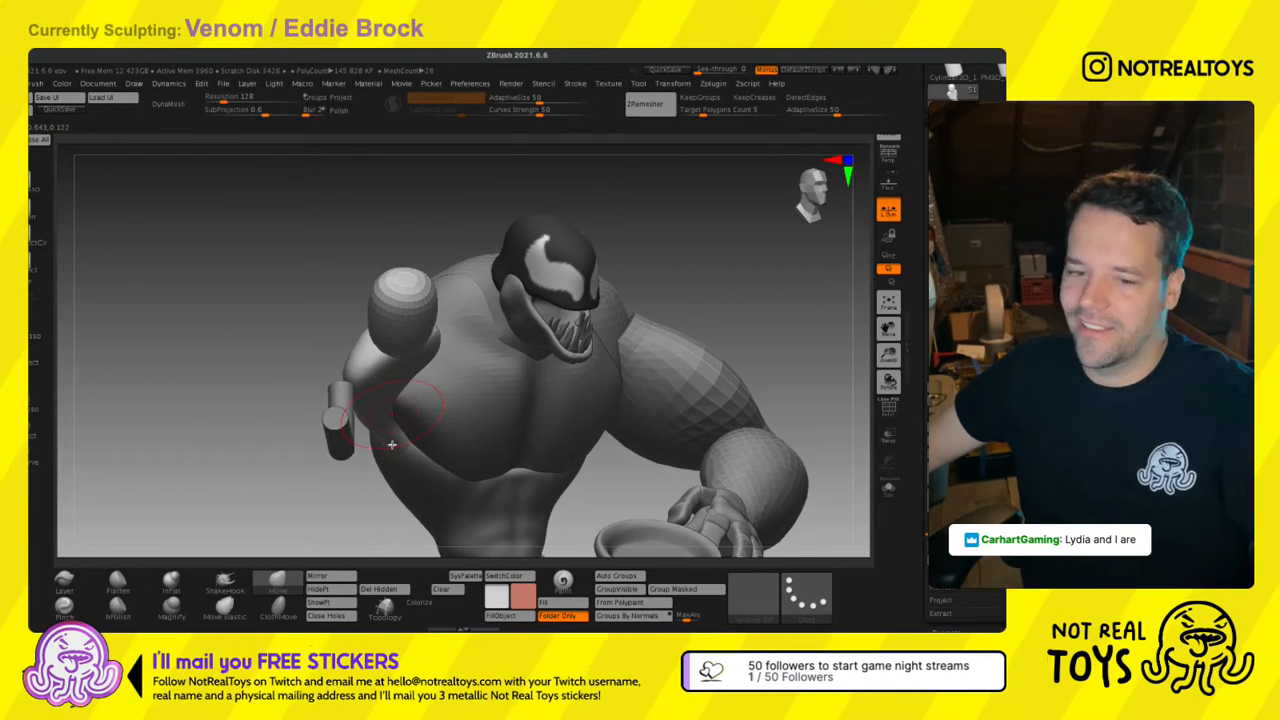
left_click_drag(392, 444, 395, 443, "shift")
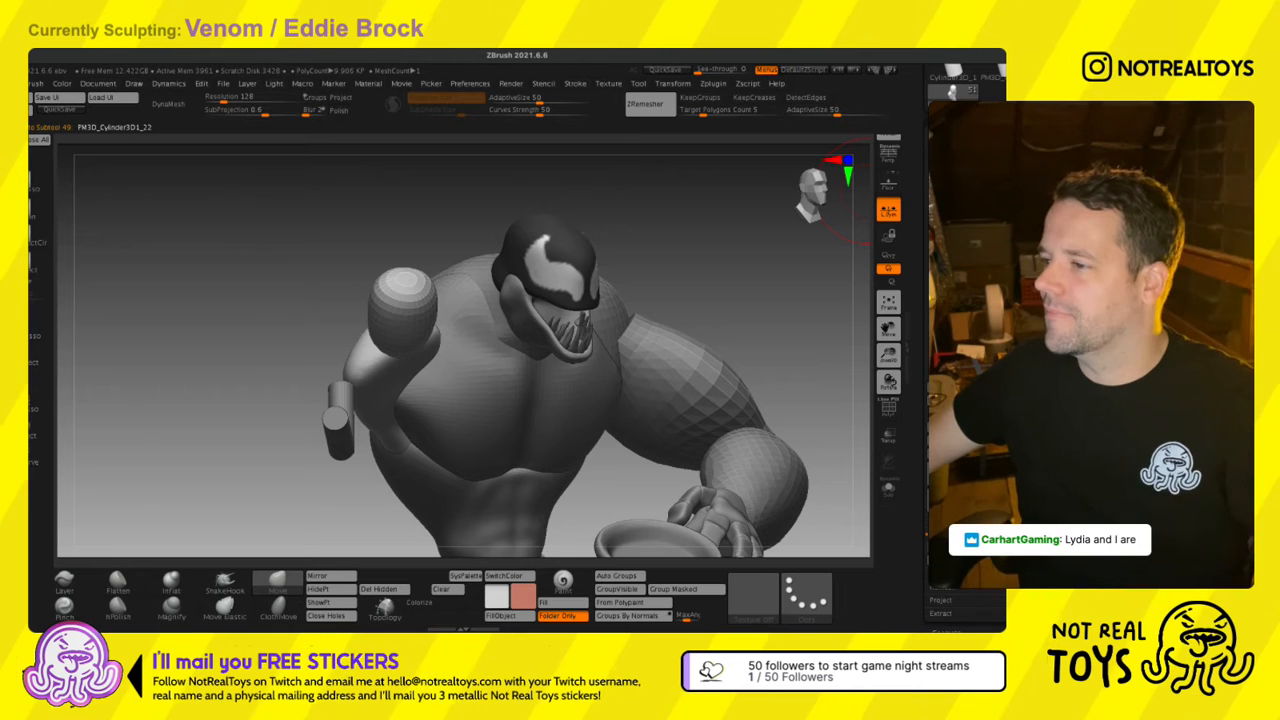
Select Eddie's upper arm cylinder and shift it inward toward the torso.
right_click_drag(517, 394, 494, 403)
key("w")
right_click_drag(369, 400, 390, 379)
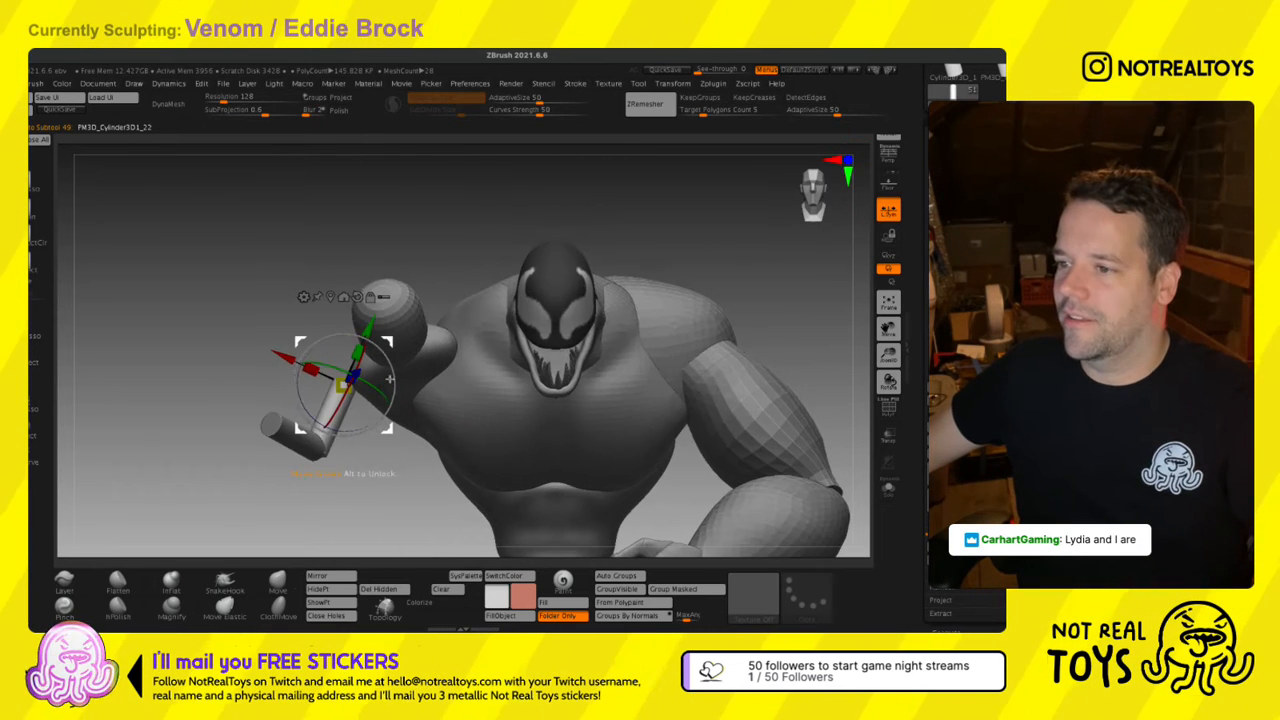
left_click_drag(387, 343, 407, 343)
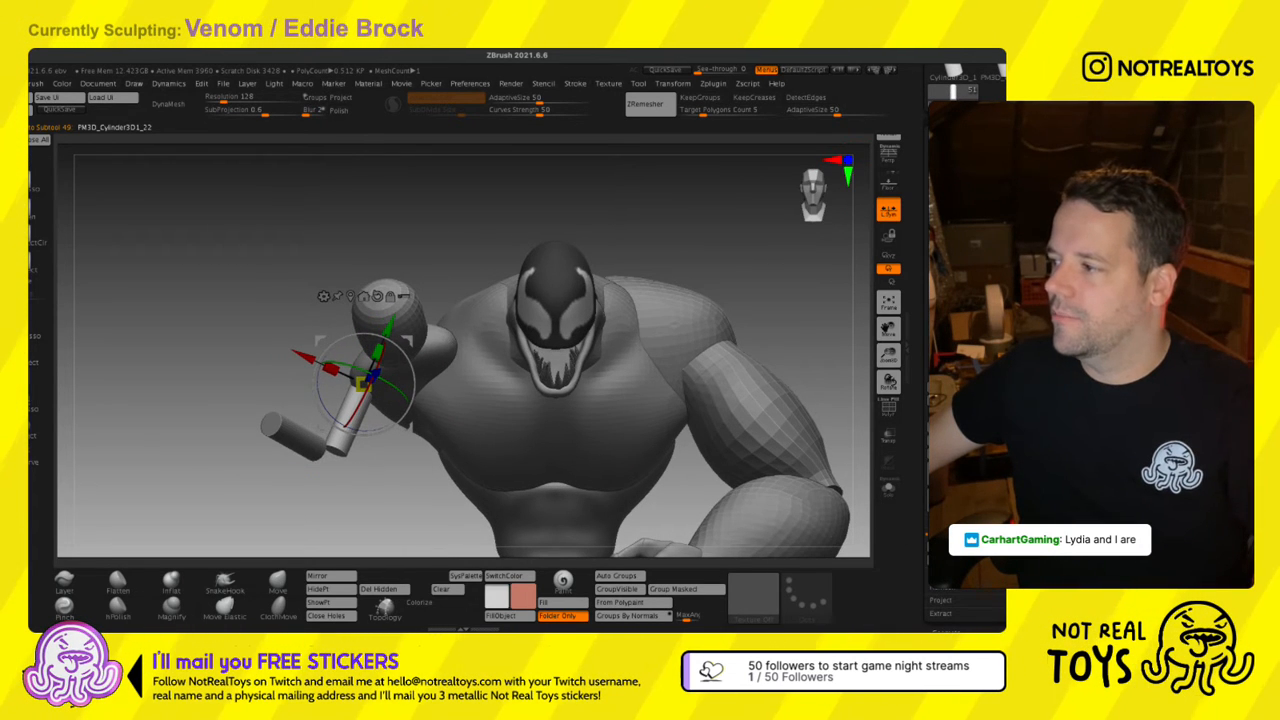
Select the forearm cylinder and reposition it to meet the shifted upper arm at the elbow.
left_click(450, 390, "alt")
left_click(303, 441, "alt")
right_click_drag(387, 437, 396, 446)
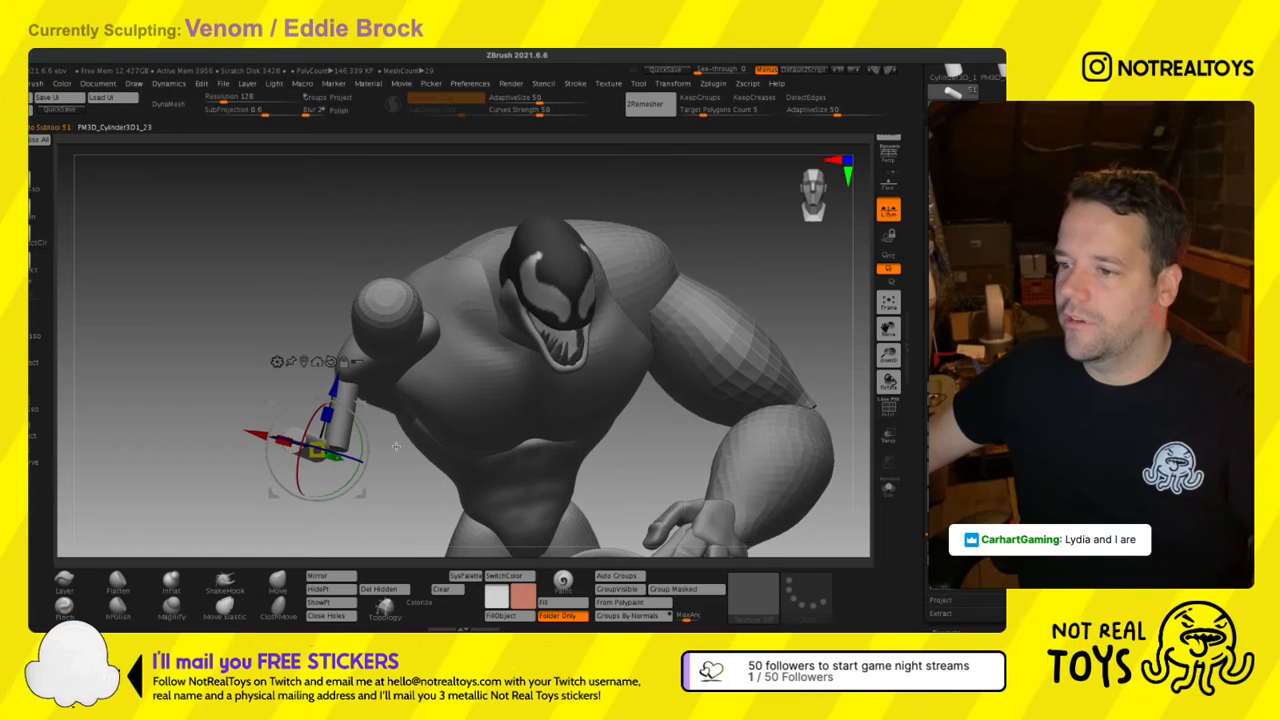
mouse_move(303, 441)
left_mouse_down()
mouse_move(330, 474)
mouse_move(383, 448)
left_mouse_up()
key("q")
right_click_drag(411, 480, 385, 361)
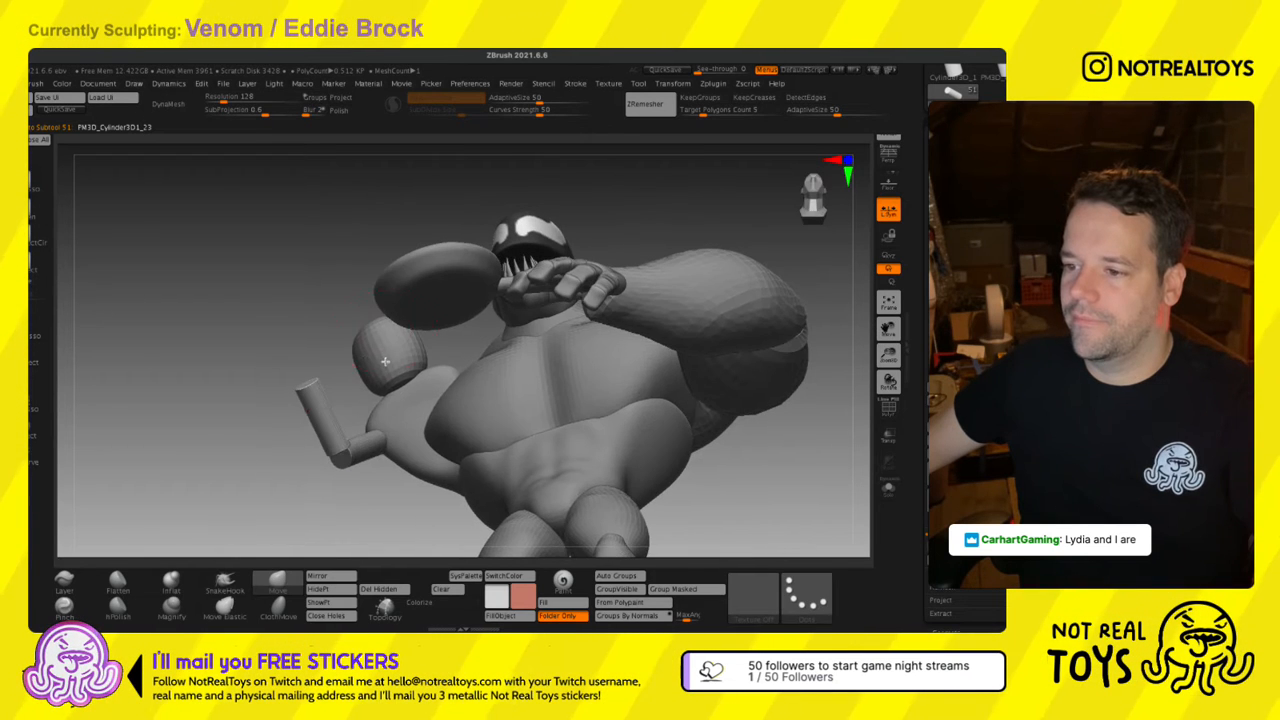
key("w")
left_click_drag(366, 510, 370, 520)
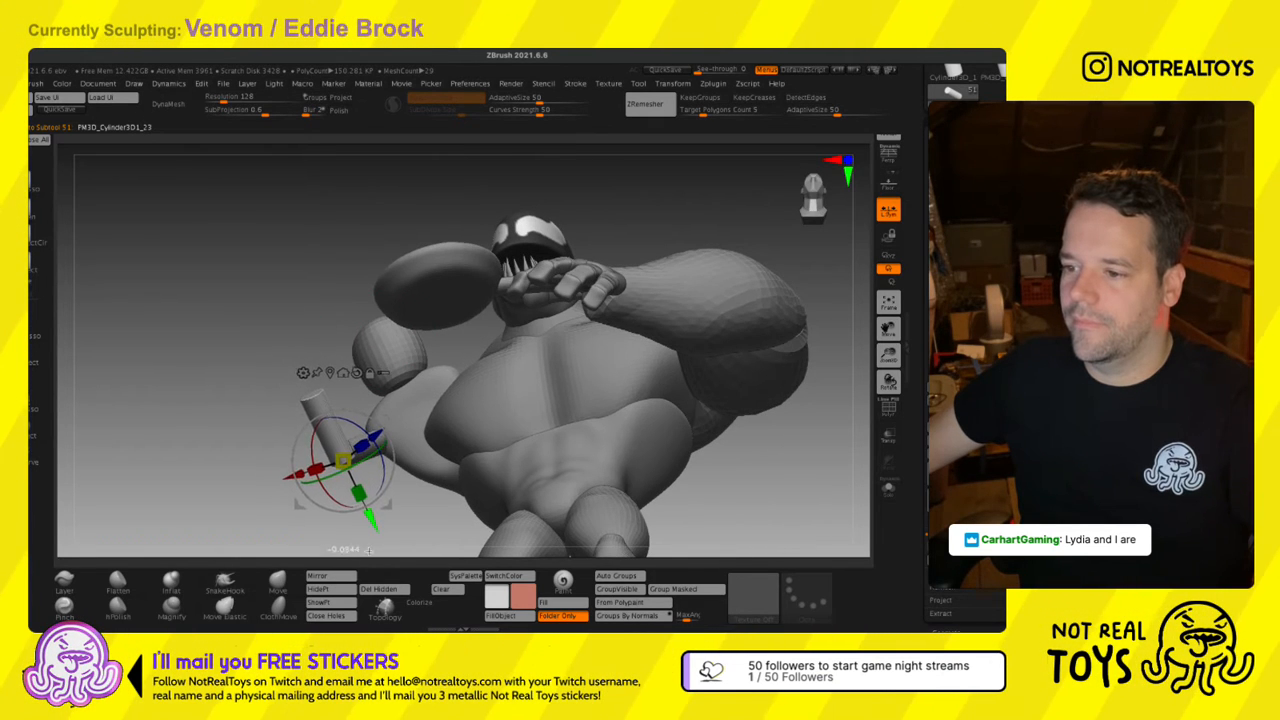
key("q")
right_click_drag(388, 385, 404, 508)
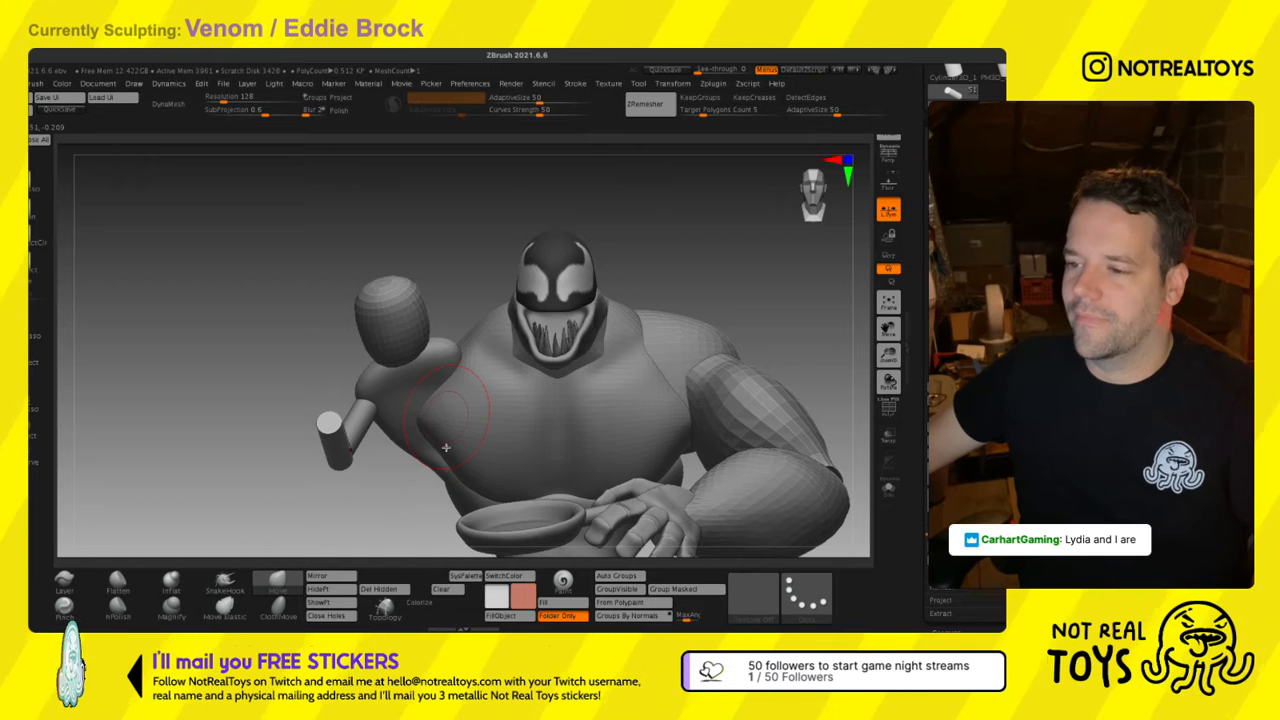
Append a Cube3D subtool as the base for Eddie's hand and scale it down.
left_click(888, 376)
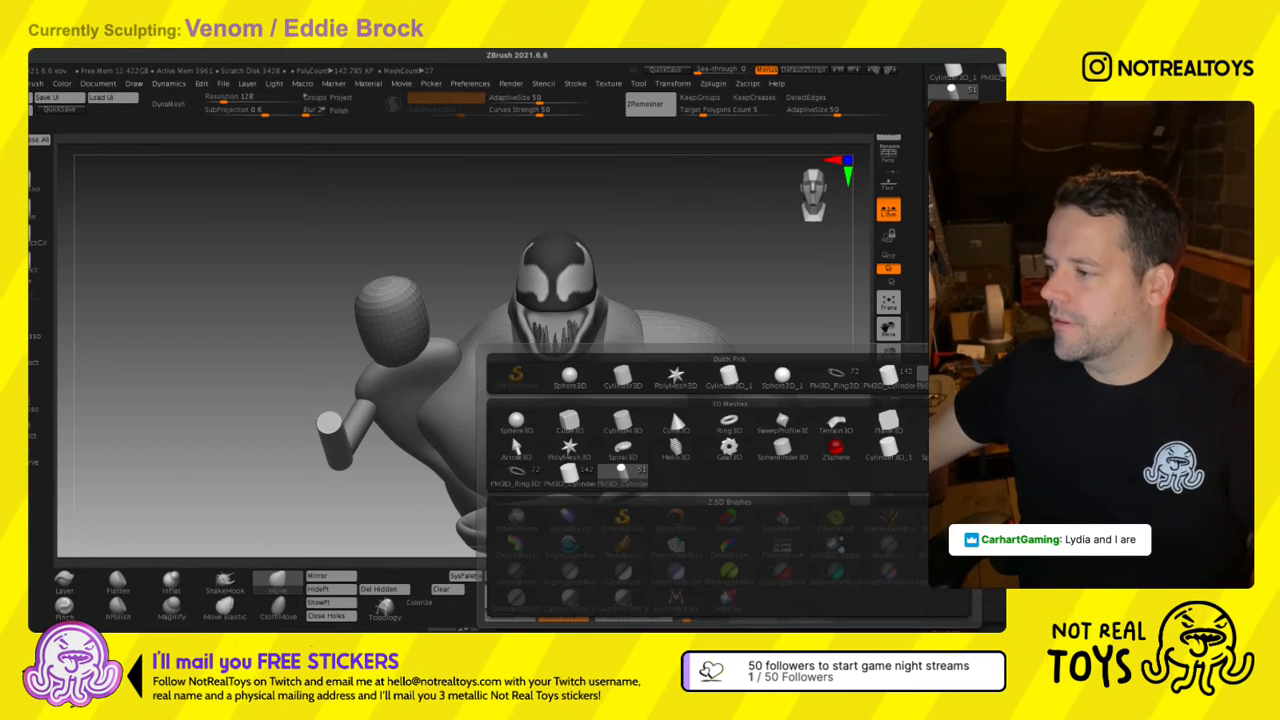
left_click(570, 428)
key("w")
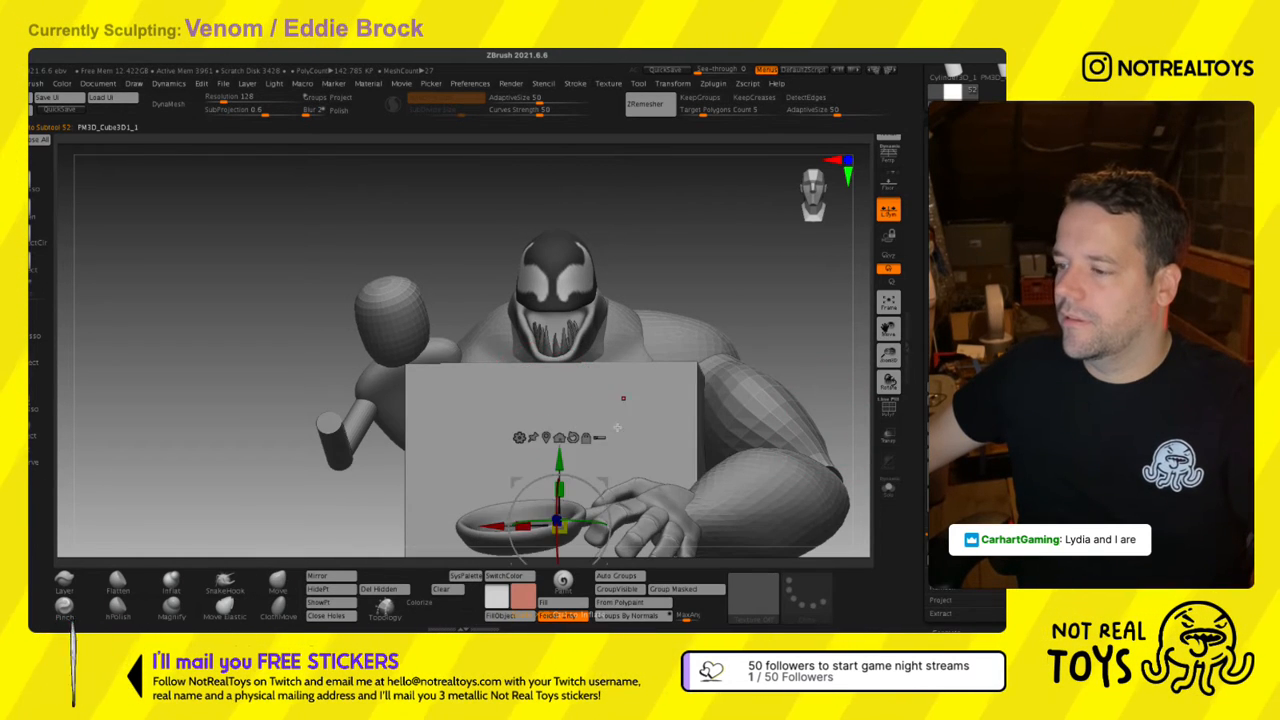
right_click_drag(620, 402, 362, 280)
right_click_drag(308, 368, 292, 410)
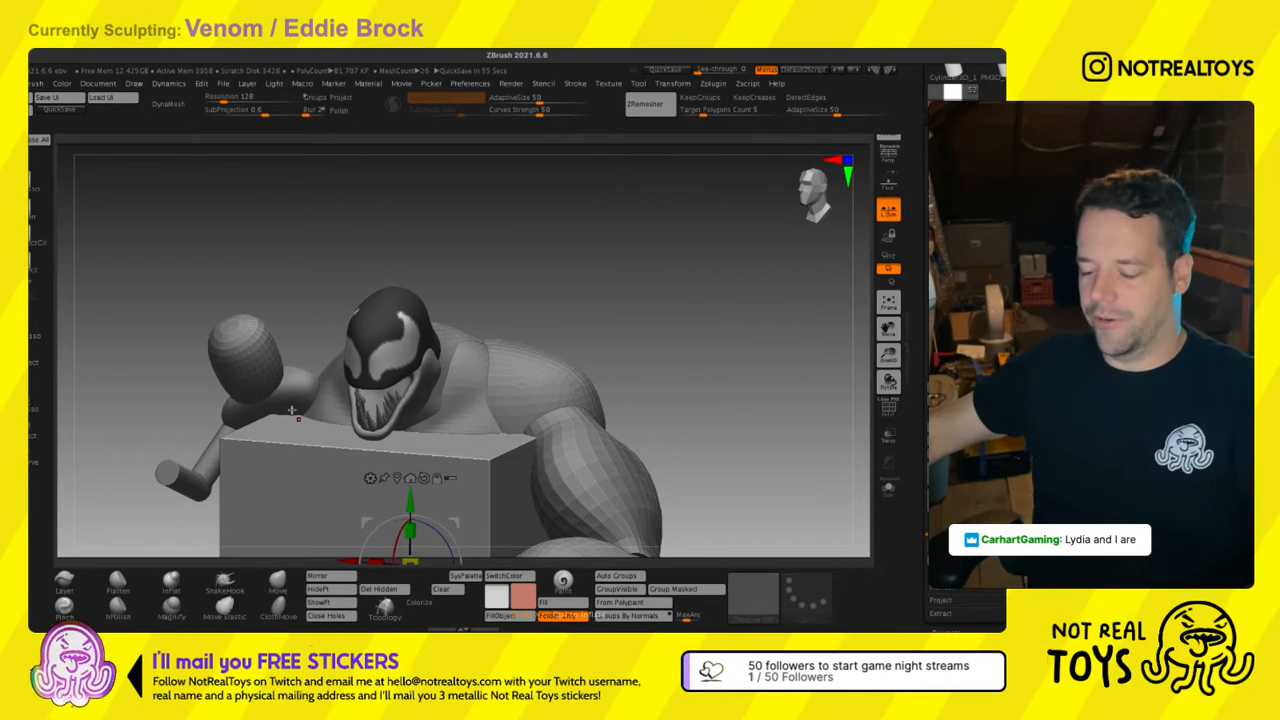
right_click_drag(292, 410, 491, 381)
left_click_drag(655, 366, 382, 283)
Reduce the cube to a flattened hand-sized block and move it to the end of Eddie's forearm.
right_click_drag(382, 283, 450, 462, "alt")
left_click_drag(423, 431, 423, 410)
right_click_drag(439, 431, 524, 541, "alt")
left_click_drag(554, 546, 336, 330)
right_click_drag(361, 334, 346, 215)
right_click_drag(346, 215, 436, 445, "alt")
right_click_drag(461, 313, 461, 421, "alt")
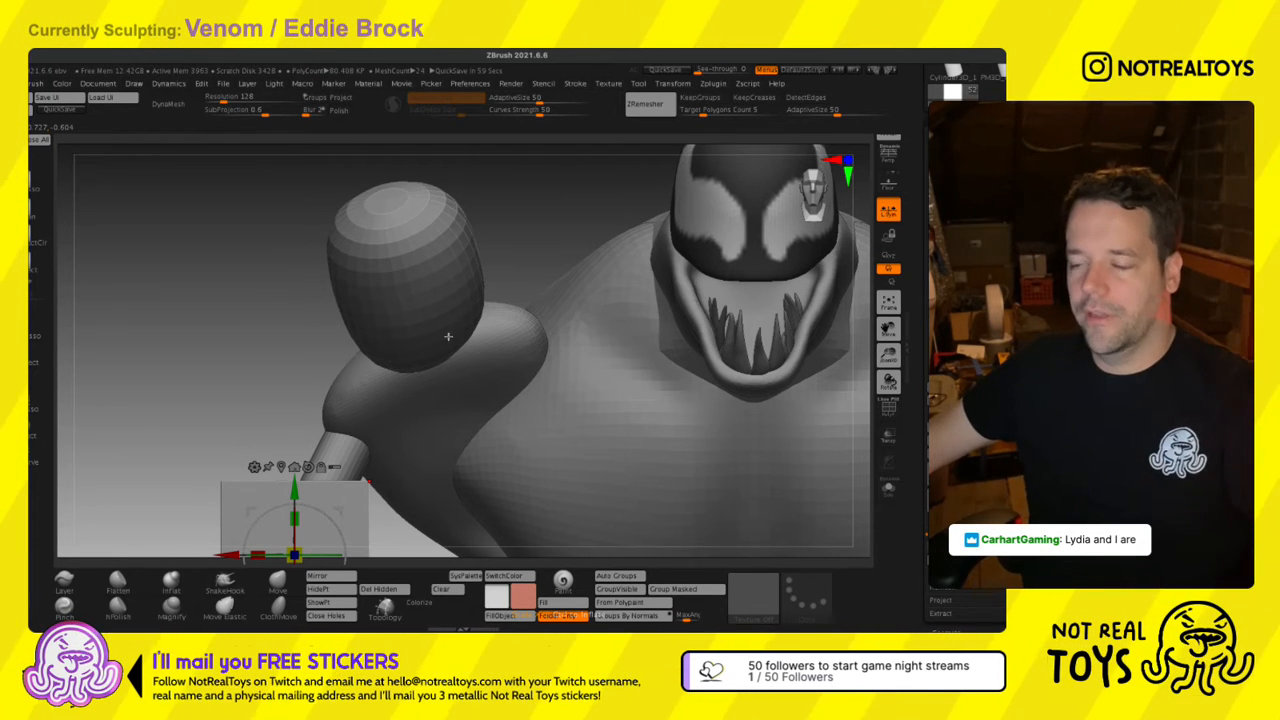
right_click_drag(447, 336, 452, 225, "ctrl")
right_click_drag(572, 380, 502, 238, "alt")
right_click_drag(345, 225, 345, 297, "ctrl")
right_click_drag(345, 297, 309, 427, "alt")
right_click_drag(405, 318, 382, 334)
Select Eddie's head for sculpting with the Move brush and set the draw size to about 104.
left_click(370, 355, "alt")
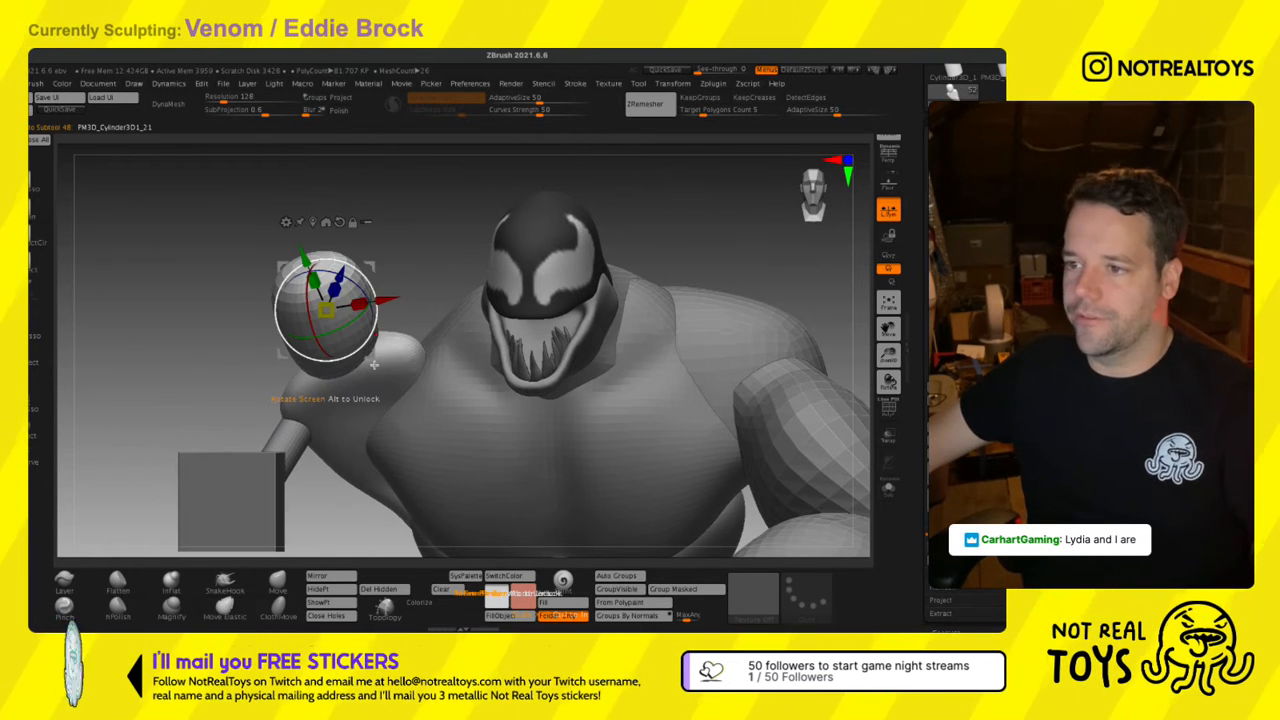
key("q")
key("s")
left_click_drag(349, 357, 336, 358)
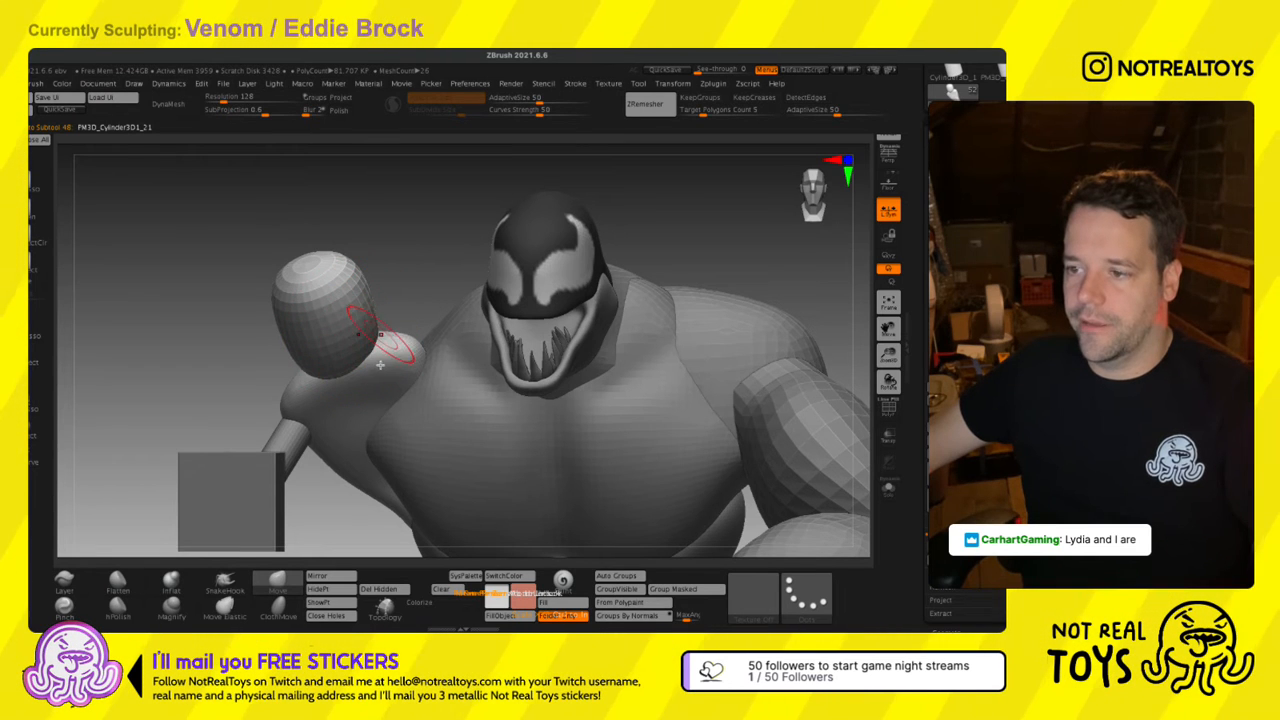
right_click_drag(292, 387, 307, 393)
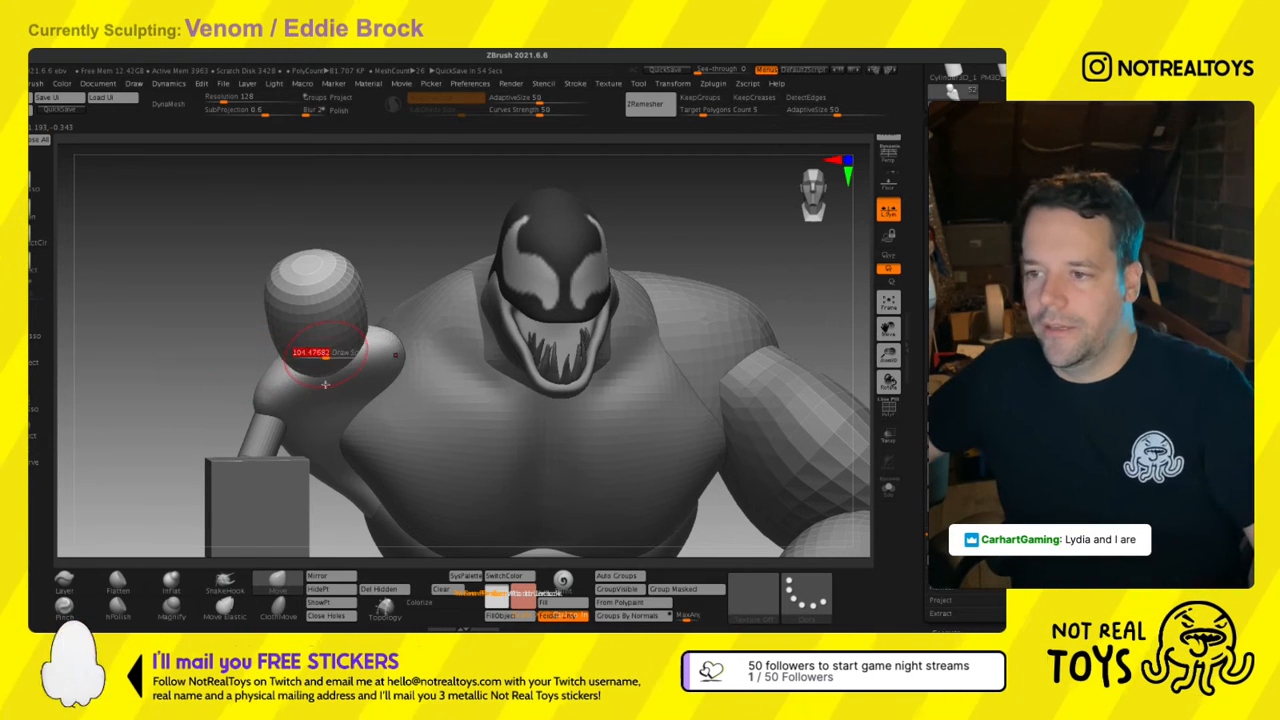
right_click_drag(320, 384, 303, 348)
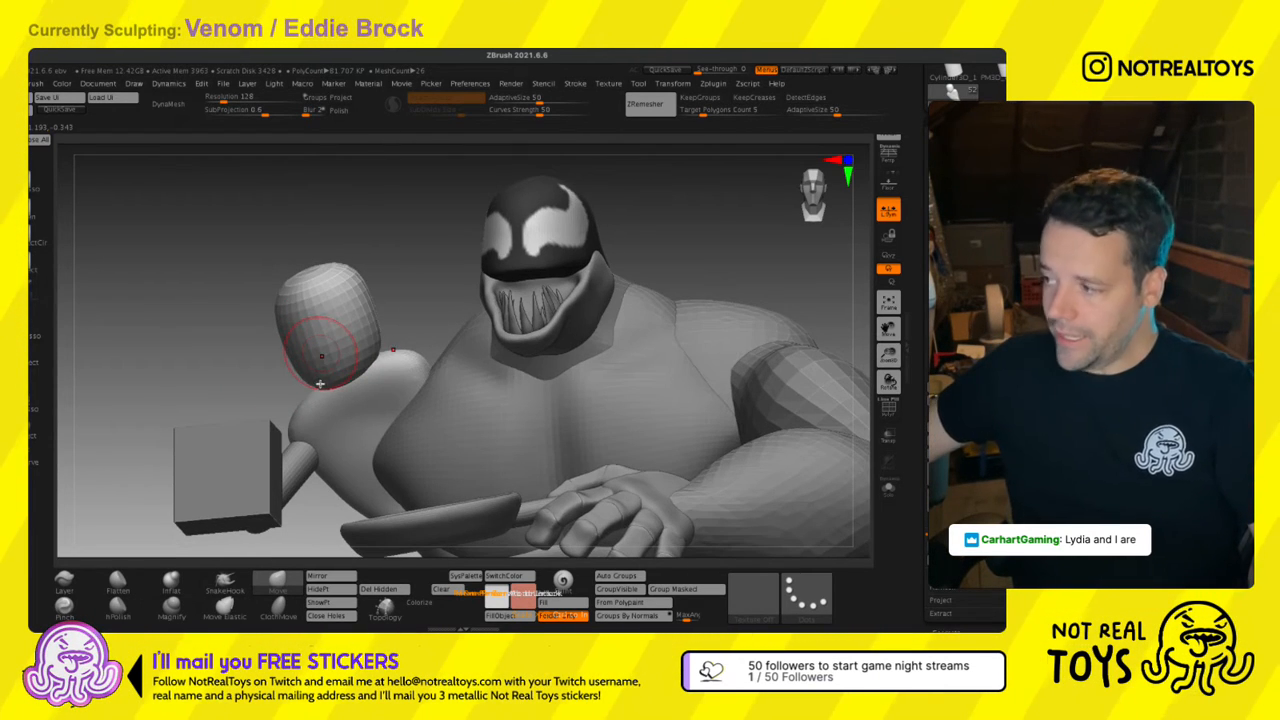
Select the hand block and raise it just above the end of Eddie's forearm.
left_click(955, 371)
right_click_drag(357, 364, 377, 346)
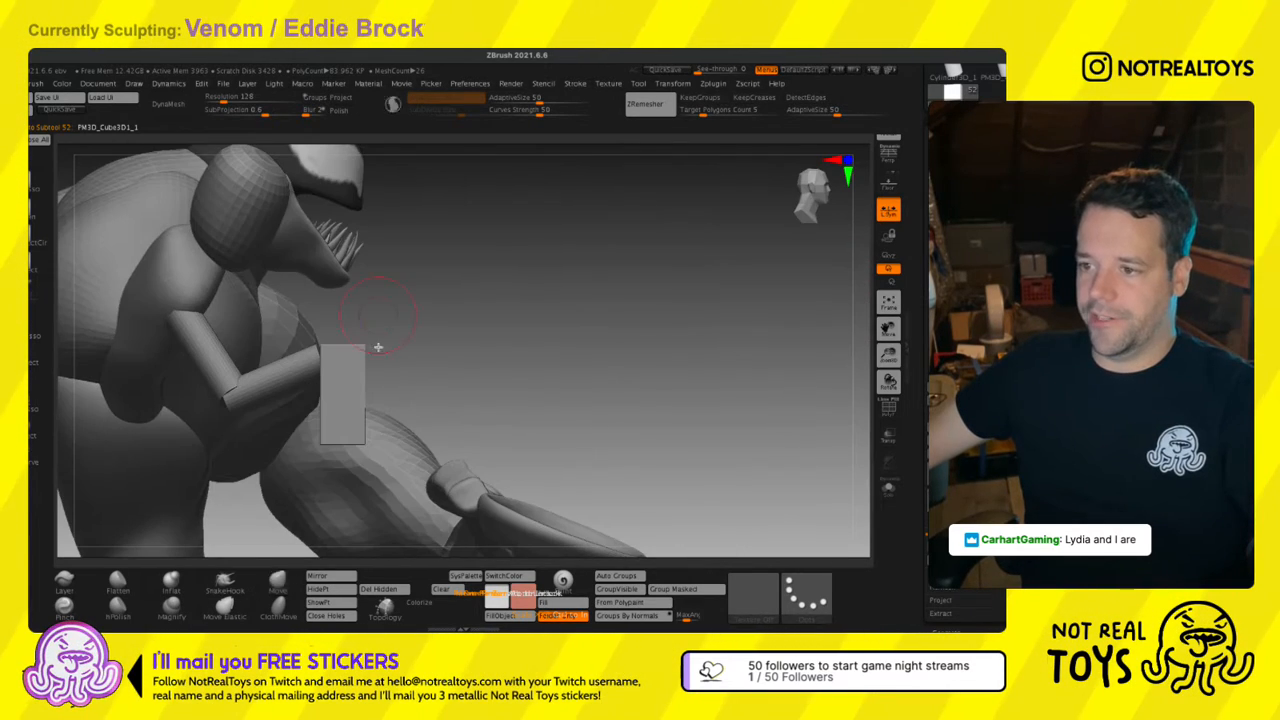
key("w")
left_click_drag(384, 351, 365, 316)
right_click_drag(365, 316, 336, 293)
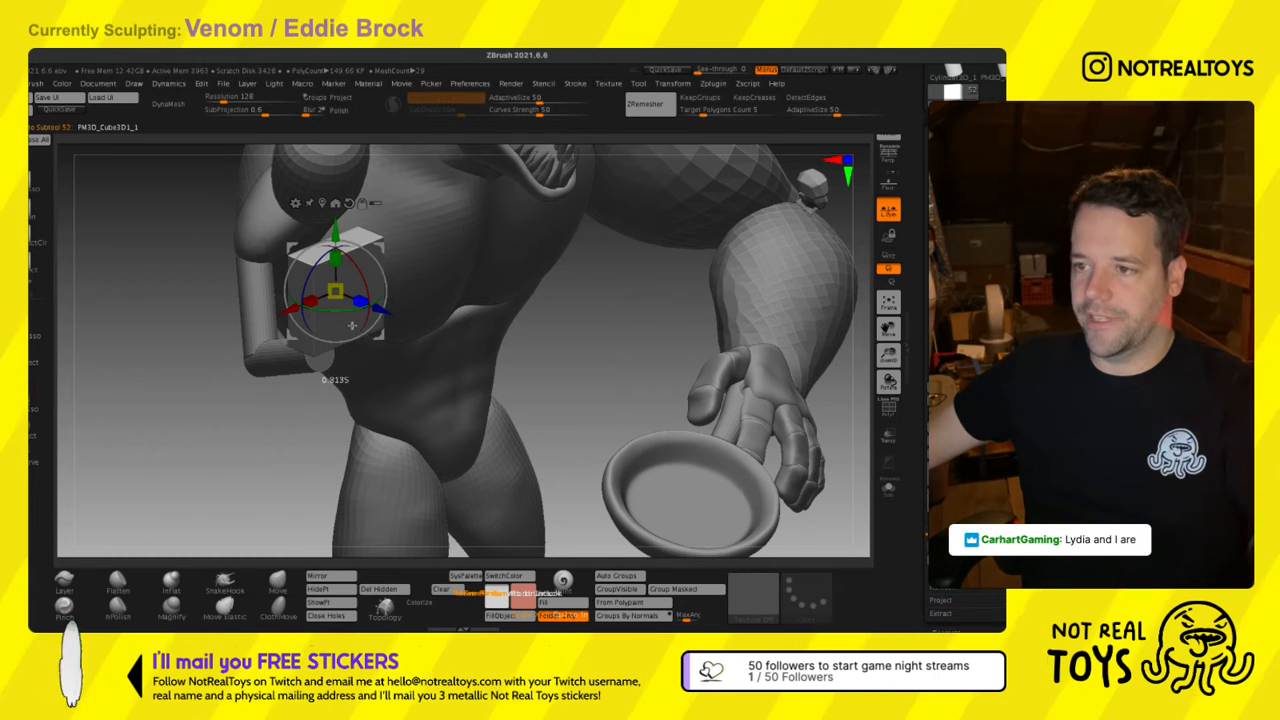
right_click_drag(400, 308, 380, 462)
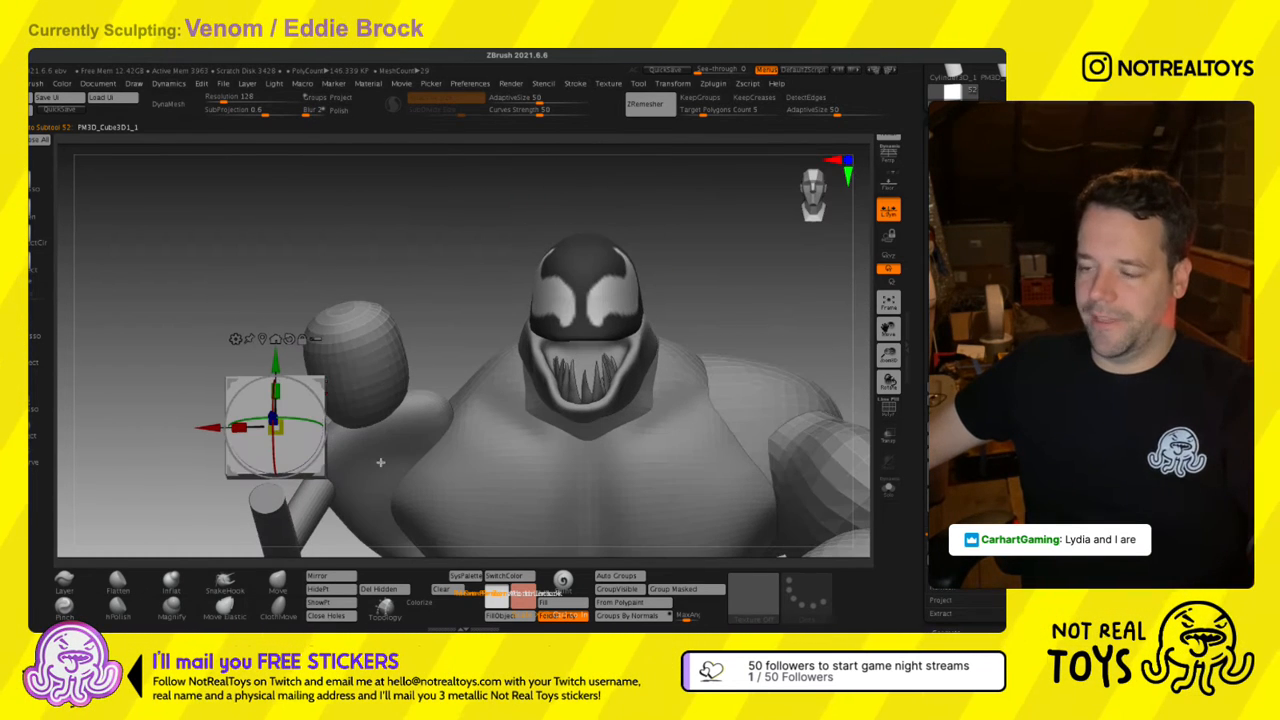
key("q")
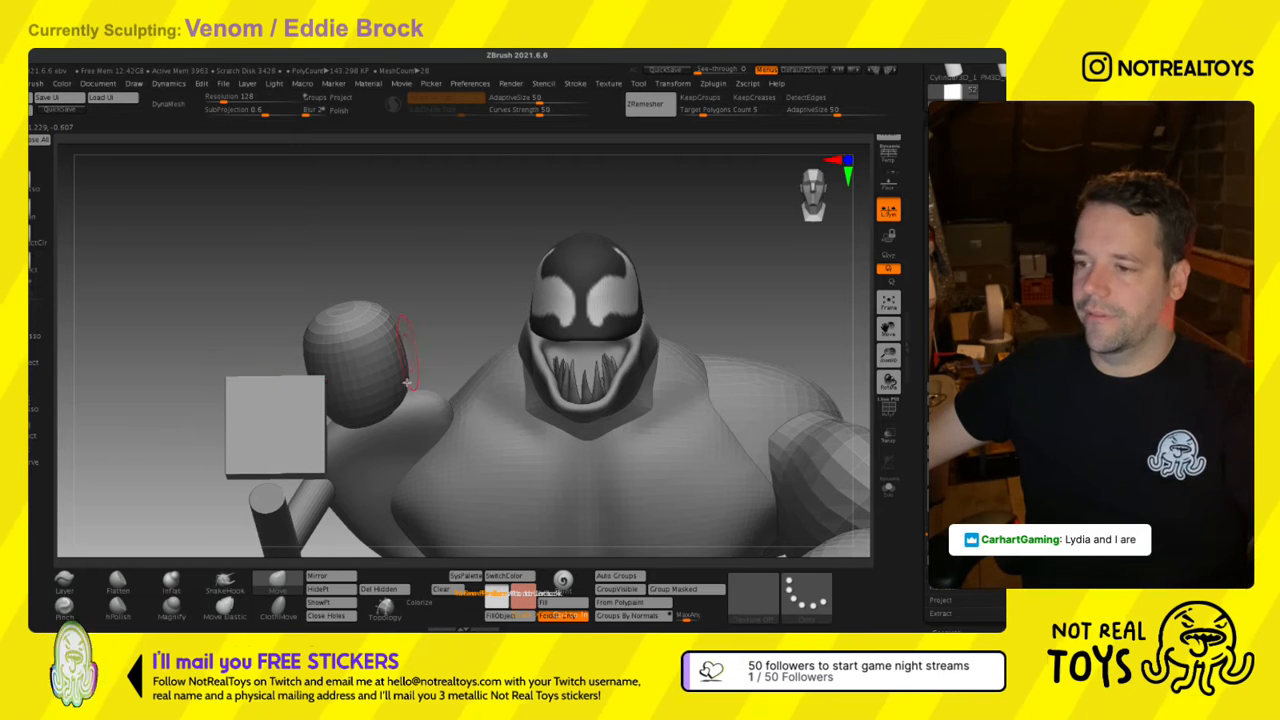
Adjust the hand block's depth from the side and its angle from above so it lines up with the forearm.
mouse_move(406, 350)
right_mouse_down()
mouse_move(423, 411)
mouse_move(414, 322)
mouse_move(365, 454)
mouse_move(371, 329)
mouse_move(426, 328)
right_mouse_up()
left_click_drag(420, 236, 401, 246)
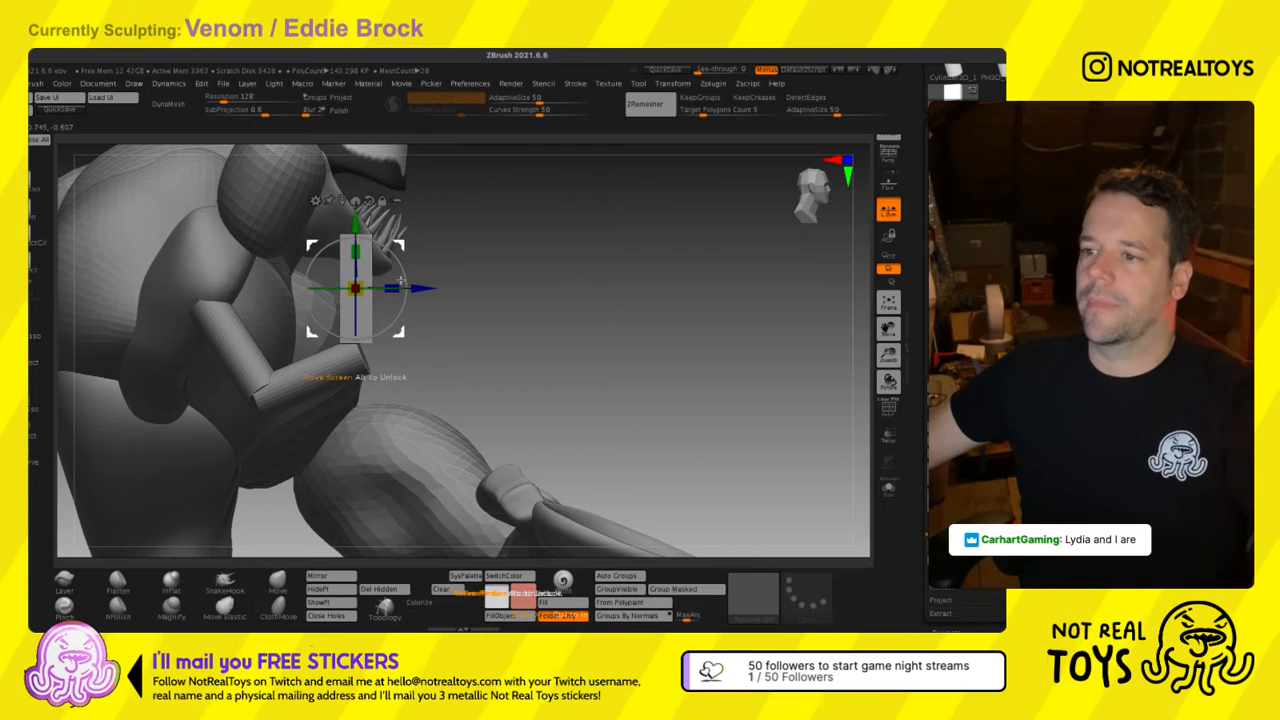
right_click_drag(490, 318, 417, 380)
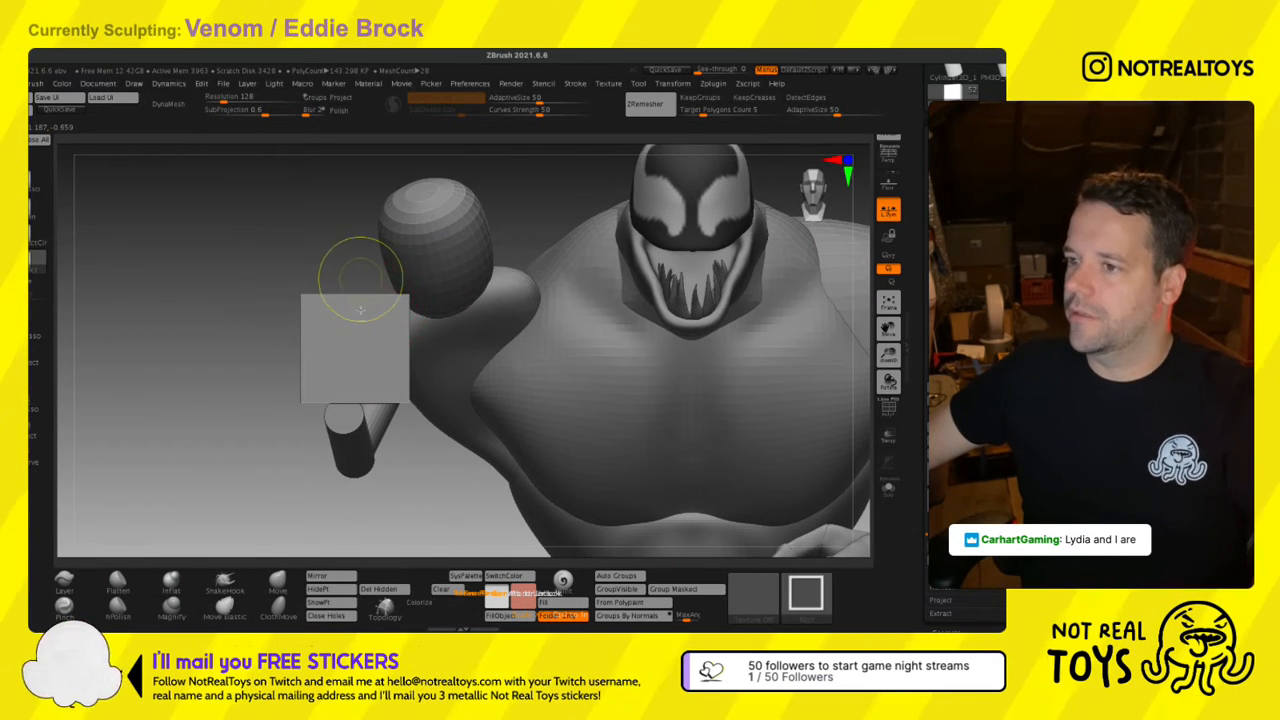
right_click_drag(394, 341, 397, 447)
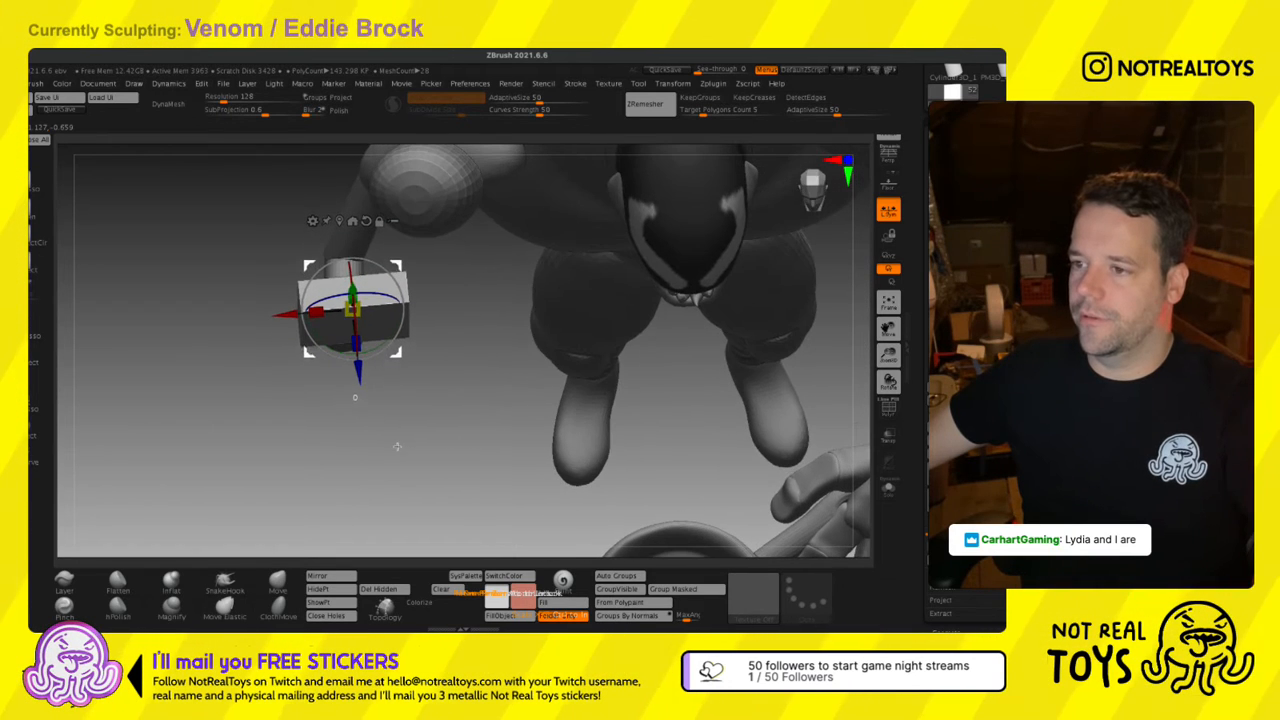
mouse_move(357, 352)
right_mouse_down()
mouse_move(366, 372)
mouse_move(362, 361)
right_mouse_up()
left_click_drag(393, 311, 345, 290)
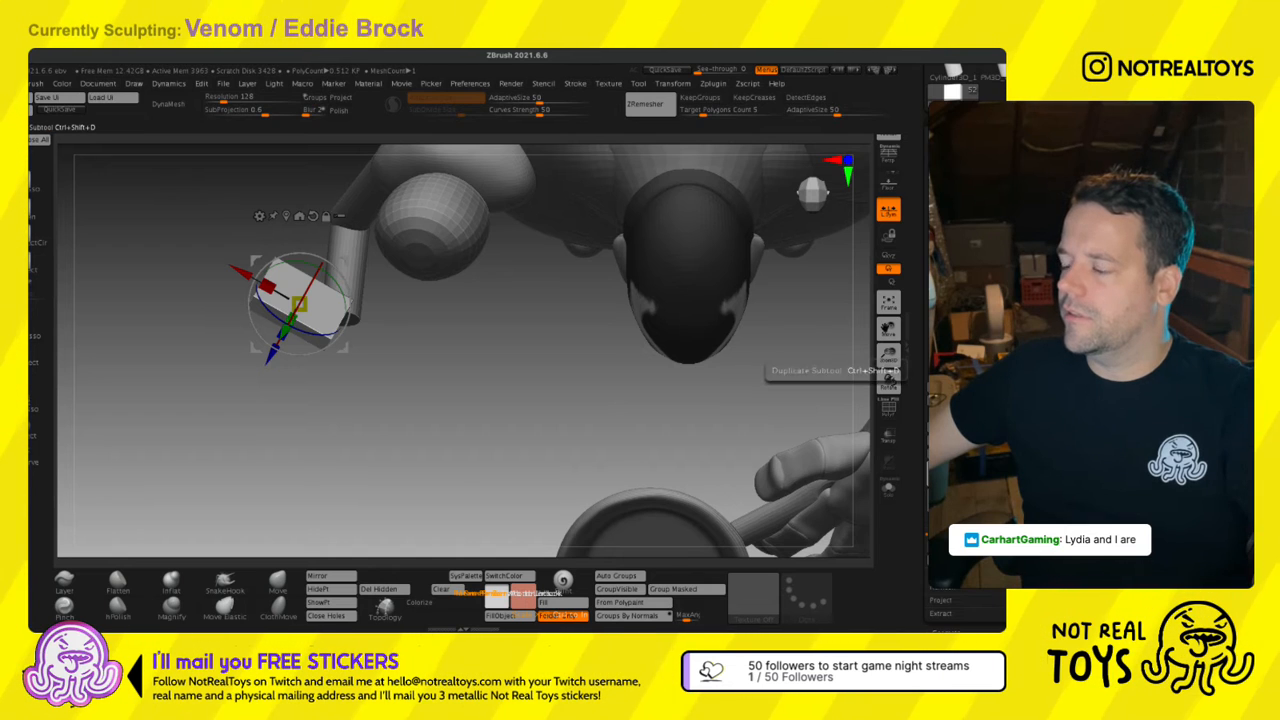
Undo the block's last move and offset its oppositely angled duplicate beside the original to form a V-shaped hand.
key("ctrl+z")
key("ctrl+z")
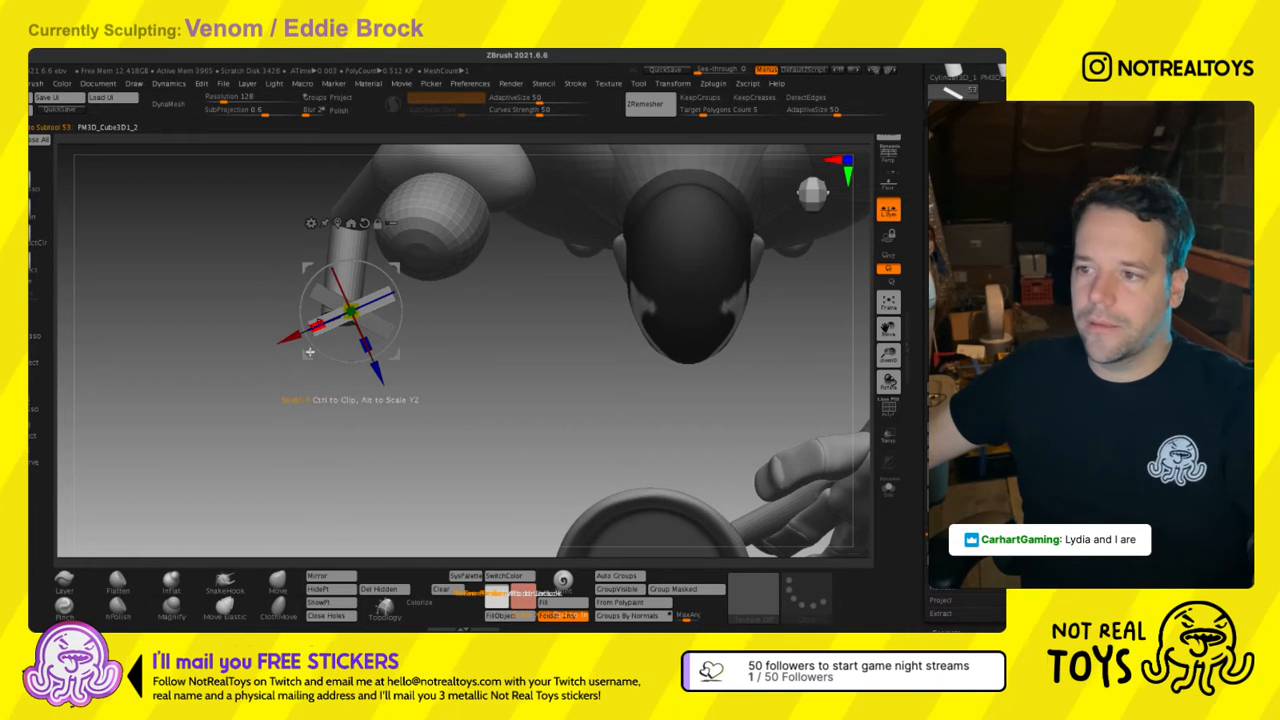
left_click_drag(398, 298, 469, 302)
left_click(335, 290, "alt")
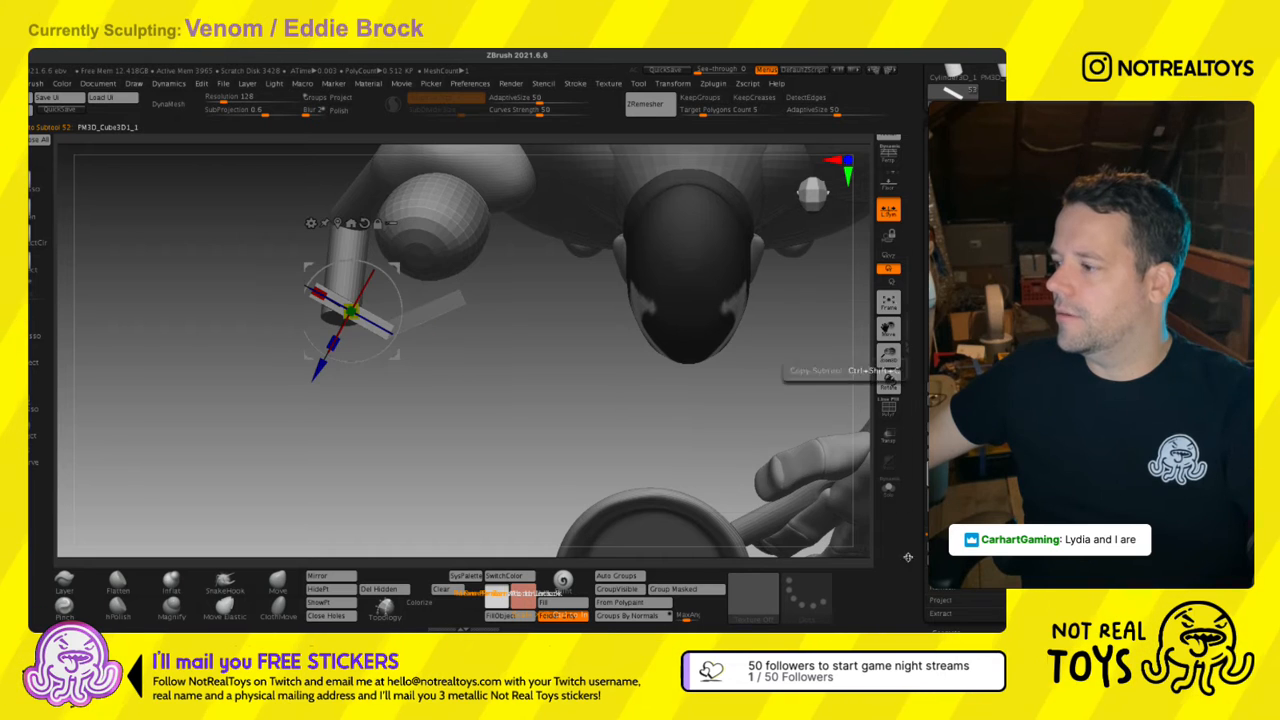
left_click_drag(385, 265, 410, 355)
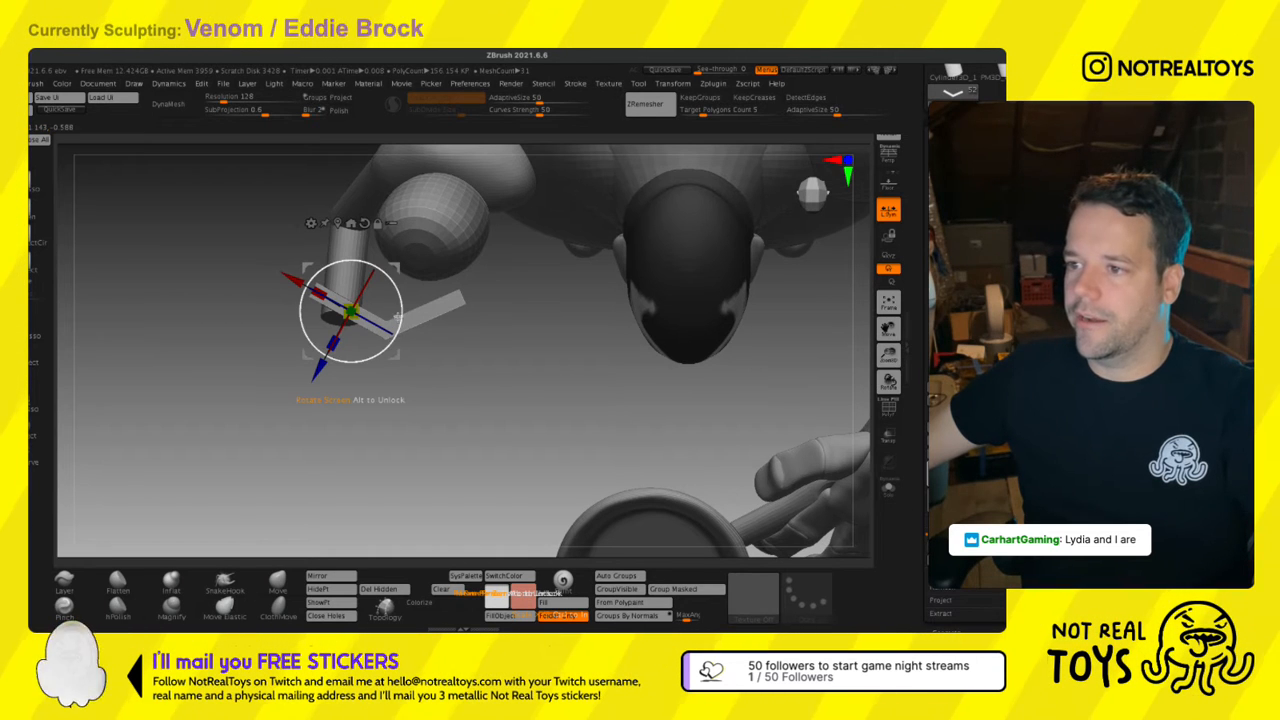
Fine-tune the angle and position of the V-shaped block pair so it sits like an open book at Eddie's forearm end.
left_click_drag(401, 304, 395, 215)
left_click_drag(340, 350, 242, 412)
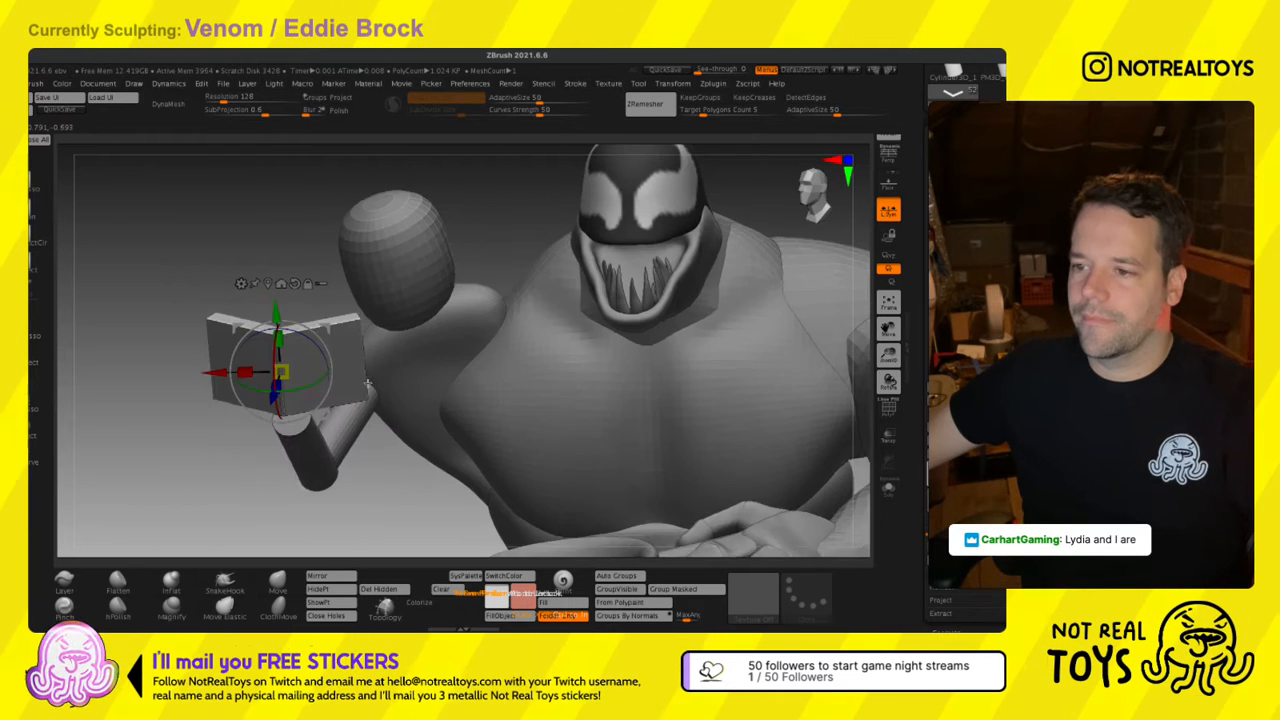
left_click_drag(325, 413, 320, 385)
key("q")
mouse_move(400, 470)
left_mouse_down()
mouse_move(455, 425)
mouse_move(457, 309)
mouse_move(457, 351)
left_mouse_up()
key("f")
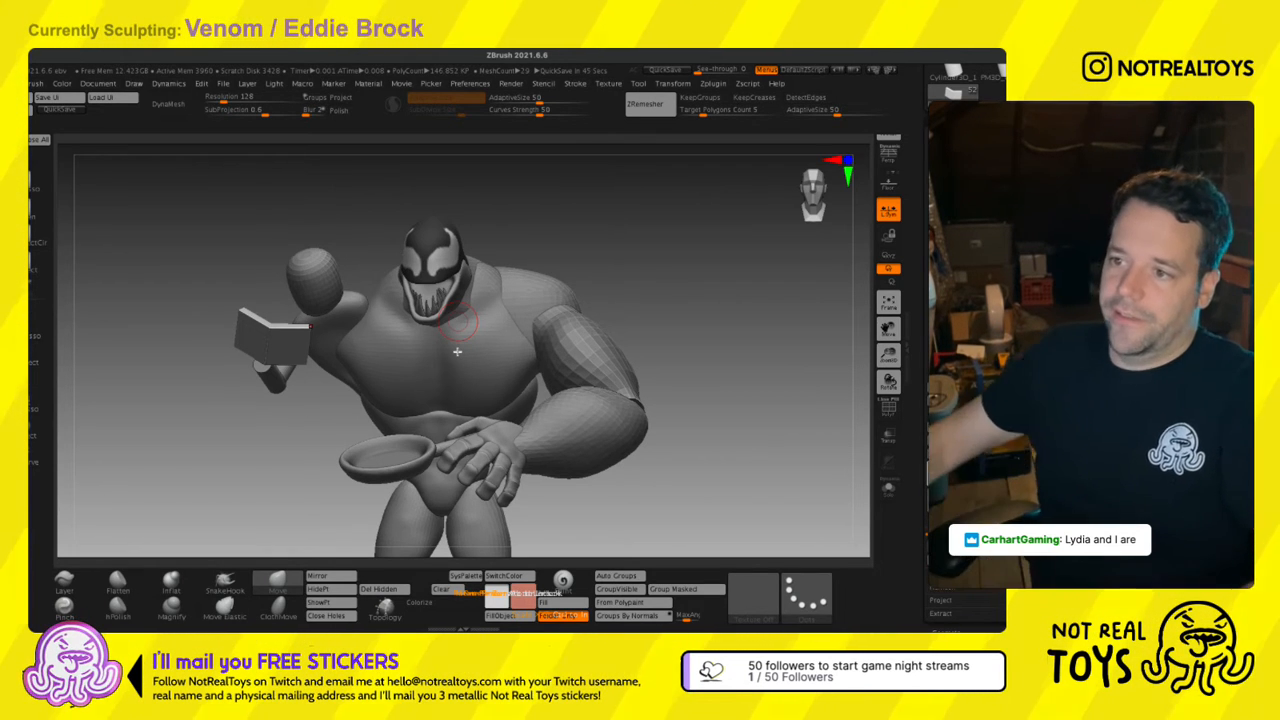
Adjust the tilt of the open-book block pair above Eddie's forearm from a closer front view.
right_click_drag(422, 355, 386, 428, "ctrl")
right_click_drag(372, 350, 378, 298, "alt")
key("w")
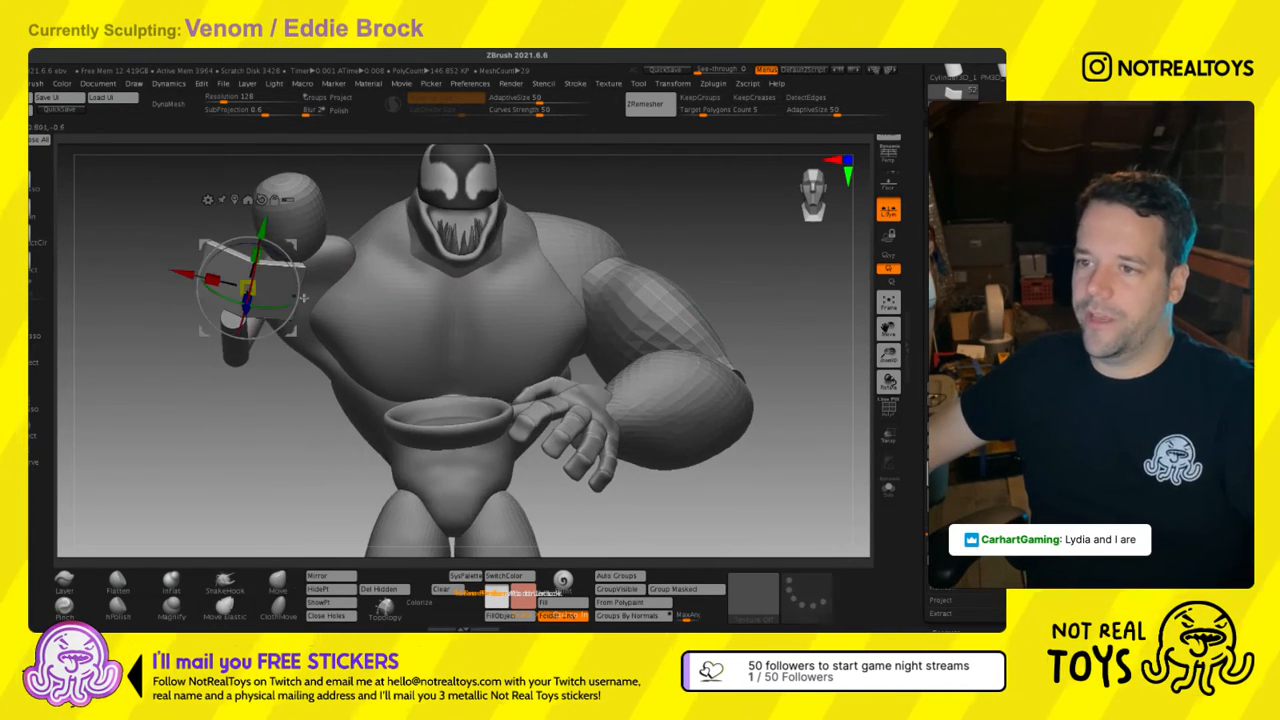
left_click_drag(303, 295, 300, 301)
key("q")
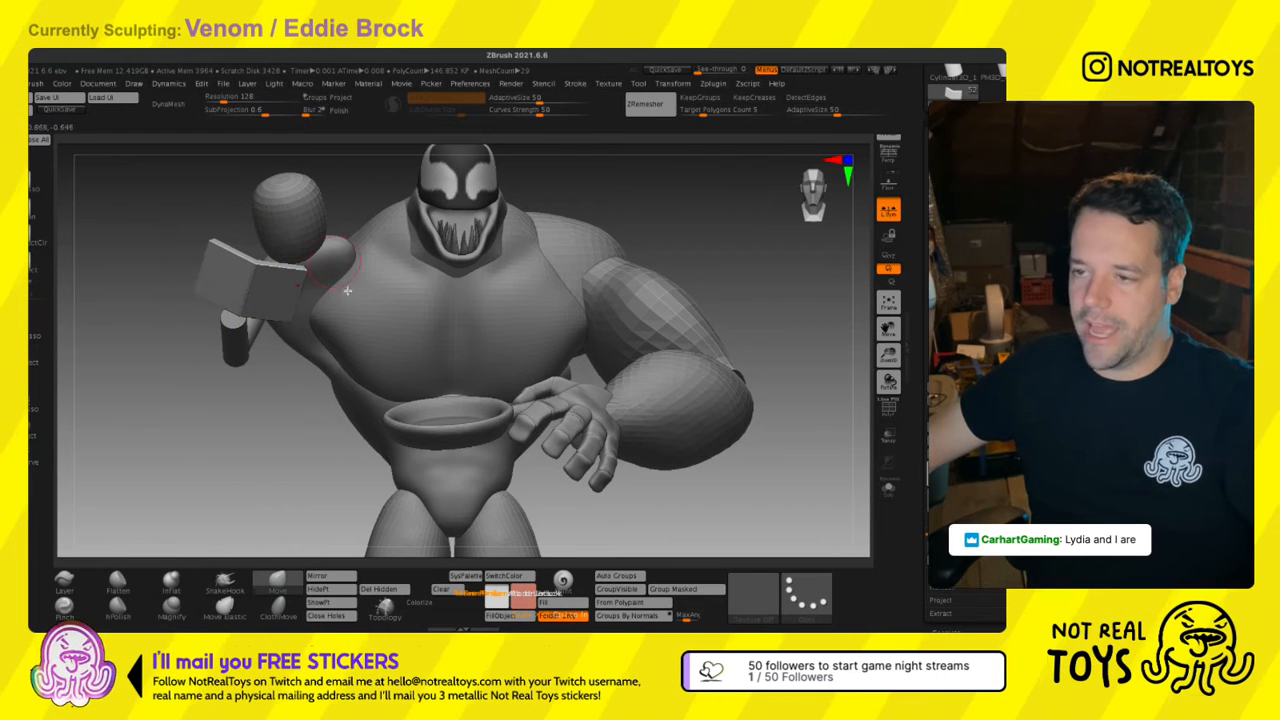
Select Eddie's forearm cylinder with the open-book shape hidden and save the project.
right_click_drag(349, 287, 360, 303)
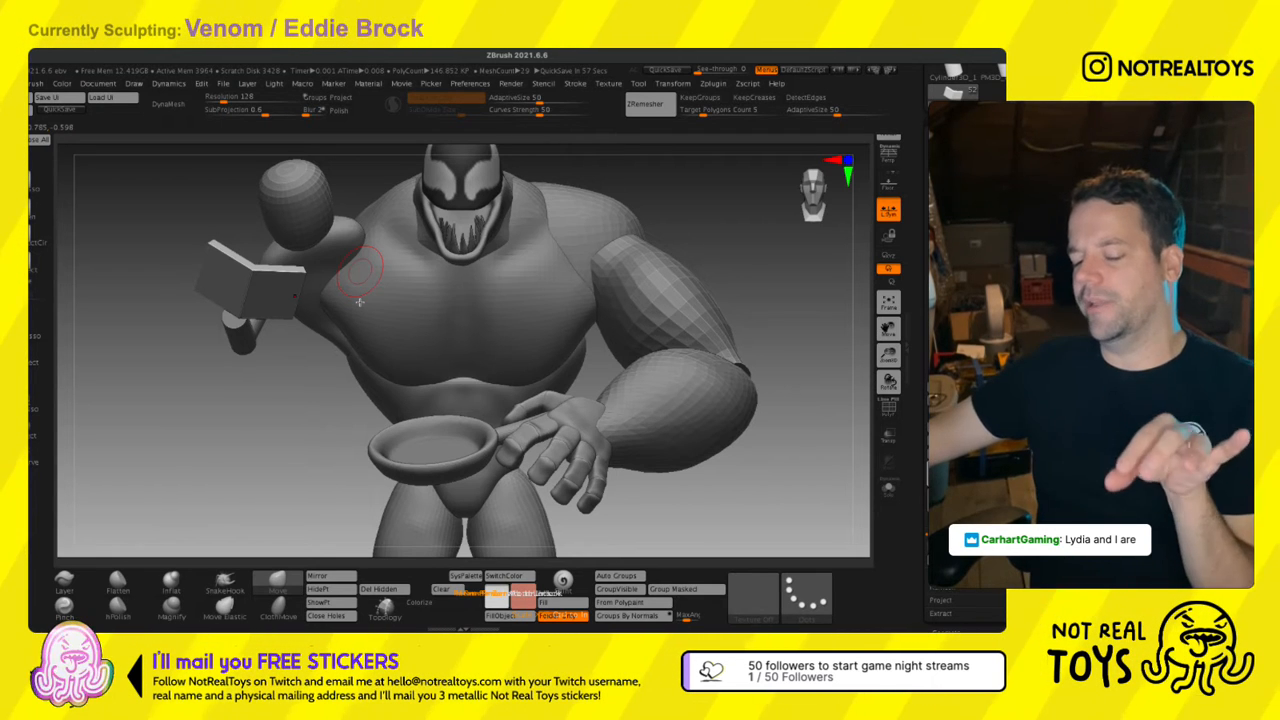
mouse_move(401, 346)
right_mouse_down("ctrl")
mouse_move(378, 294)
mouse_move(384, 317)
mouse_move(406, 318)
mouse_move(383, 312)
mouse_move(399, 369)
mouse_move(450, 330)
right_mouse_up("ctrl")
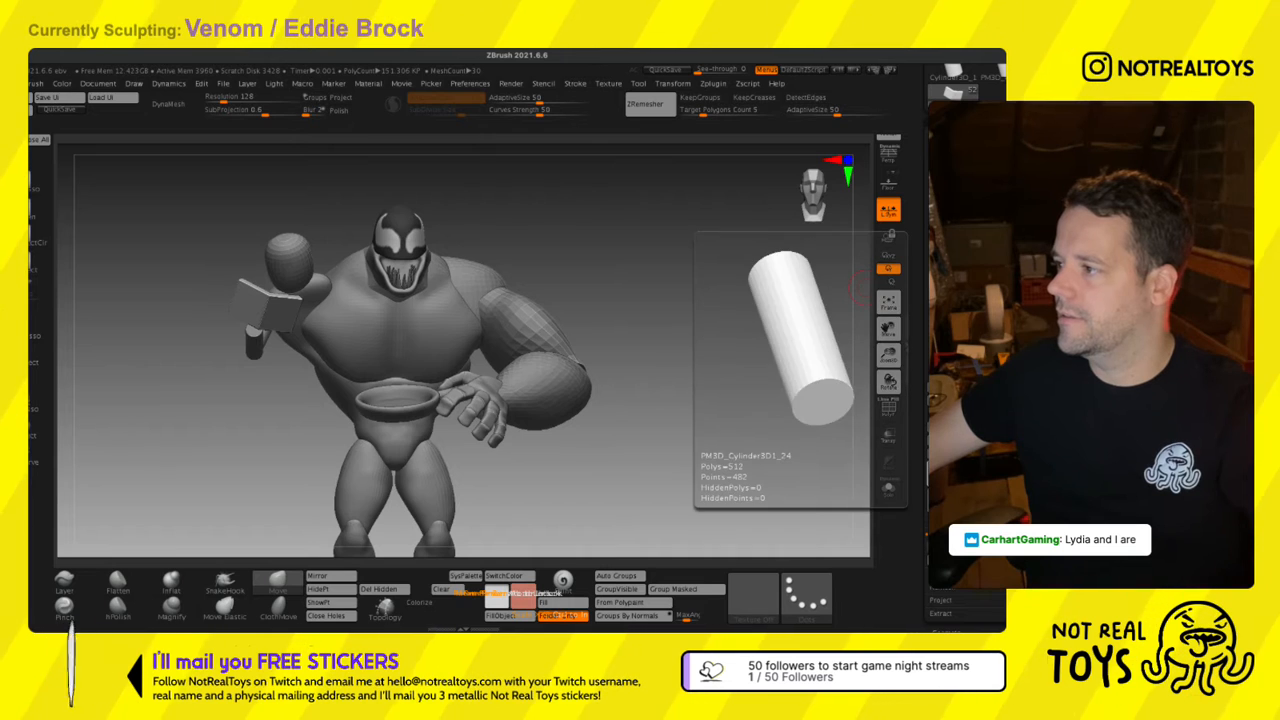
left_click(975, 371)
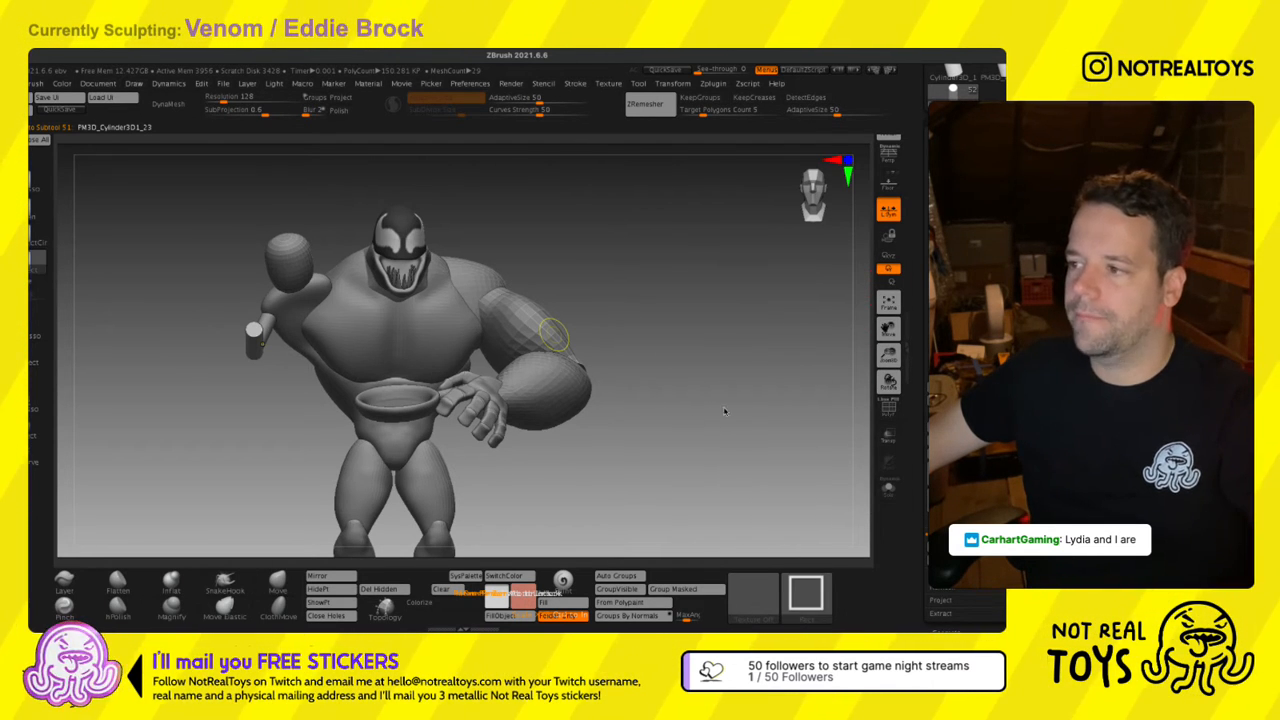
key("ctrl+s")
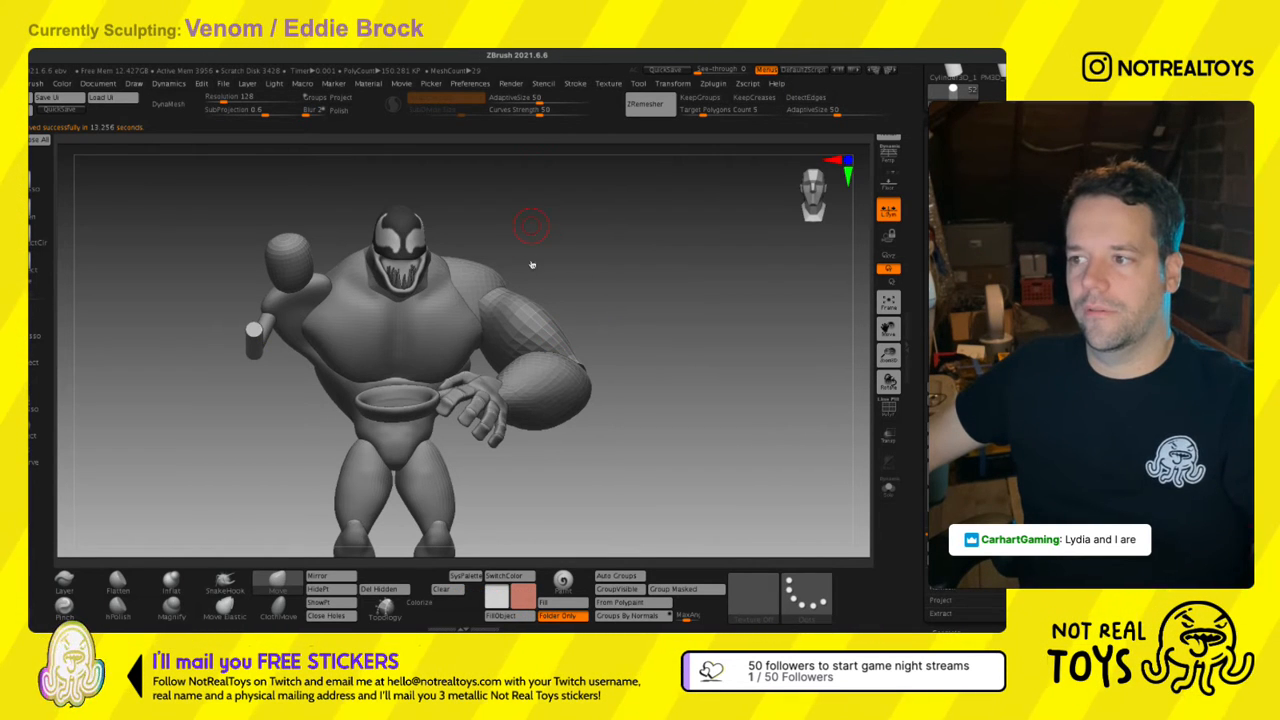
Try to move Eddie's grouped parts together from the front view and undo the shift.
right_click_drag(633, 277, 582, 300)
right_click_drag(380, 371, 480, 298, "ctrl")
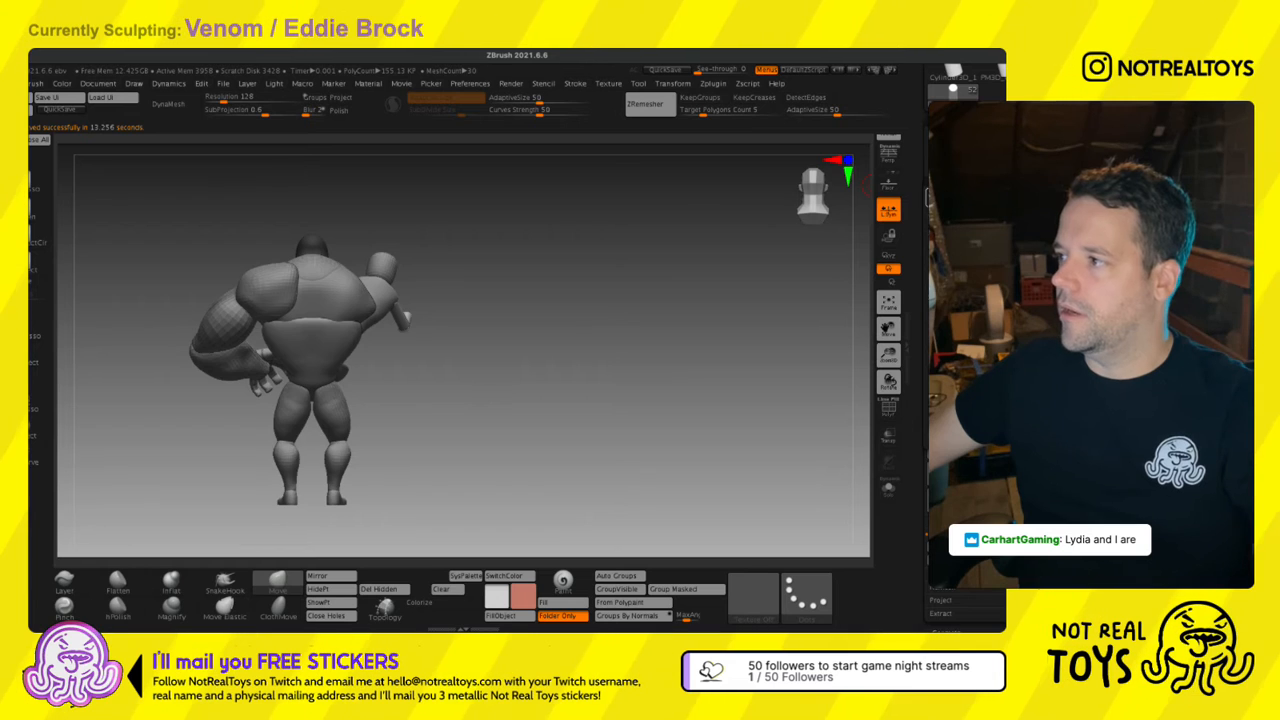
key("w")
right_click_drag(310, 400, 410, 268)
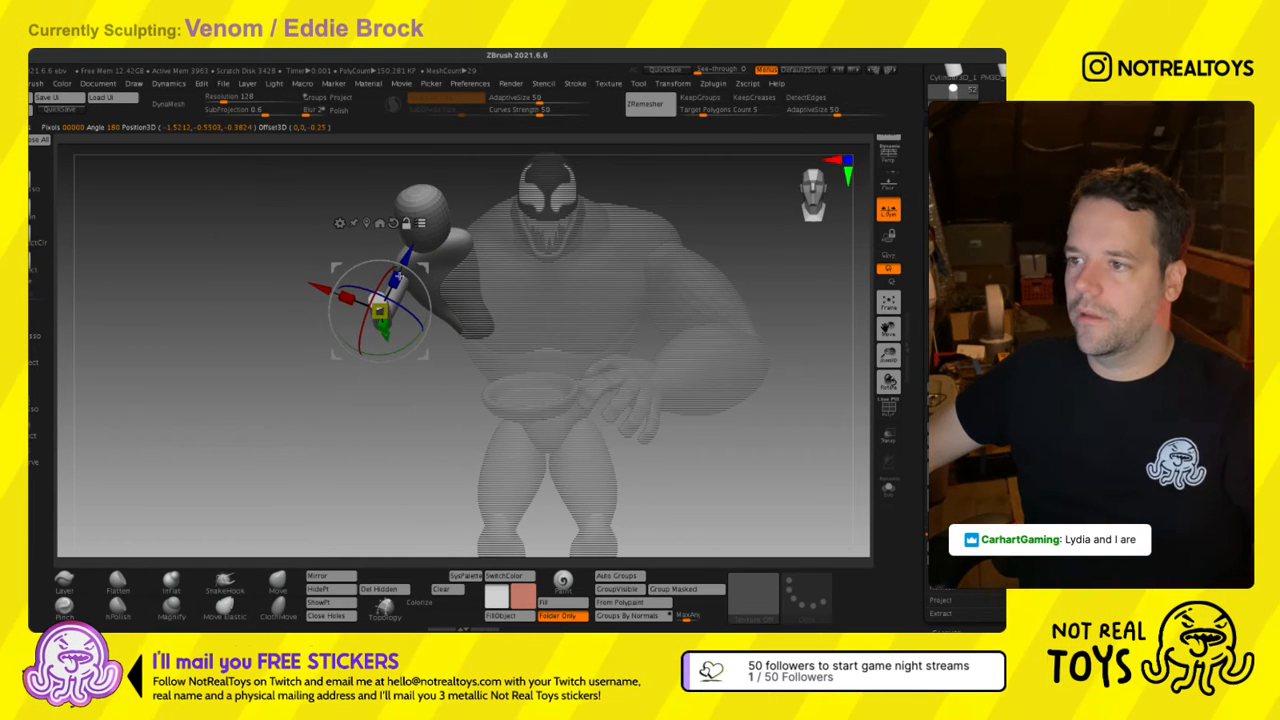
left_click_drag(429, 285, 432, 296)
key("ctrl+z")
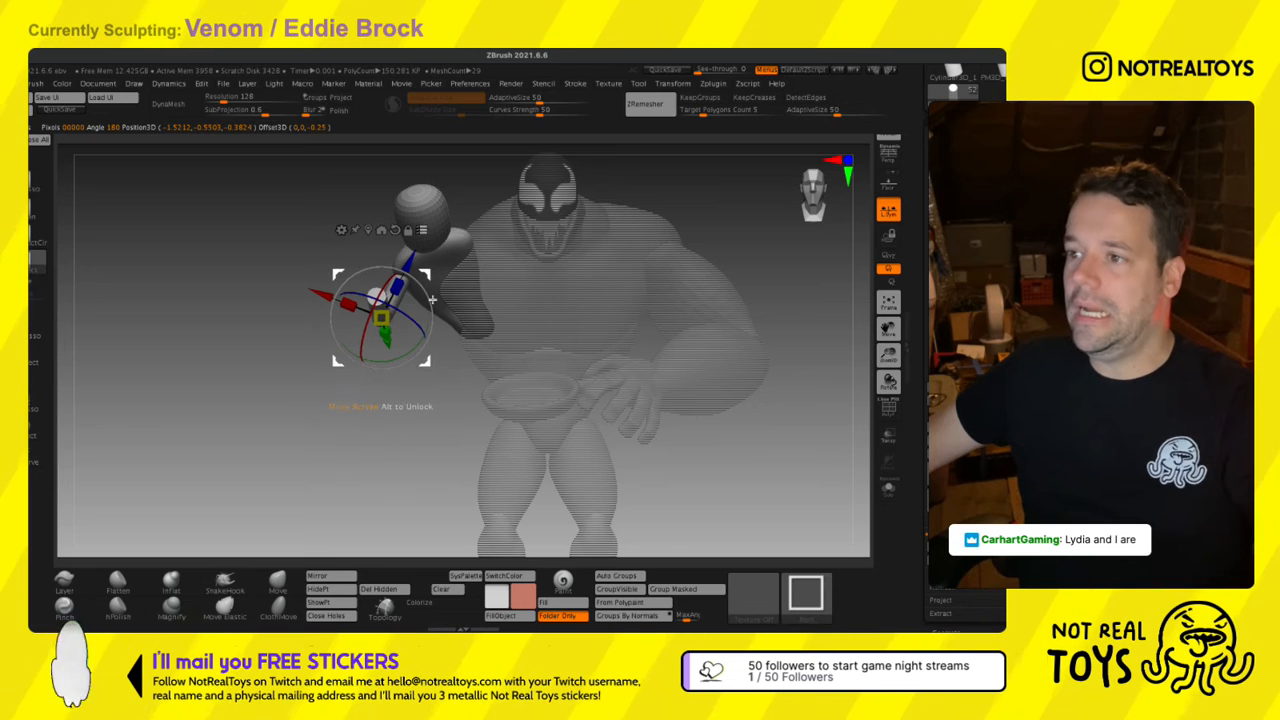
key("ctrl+z")
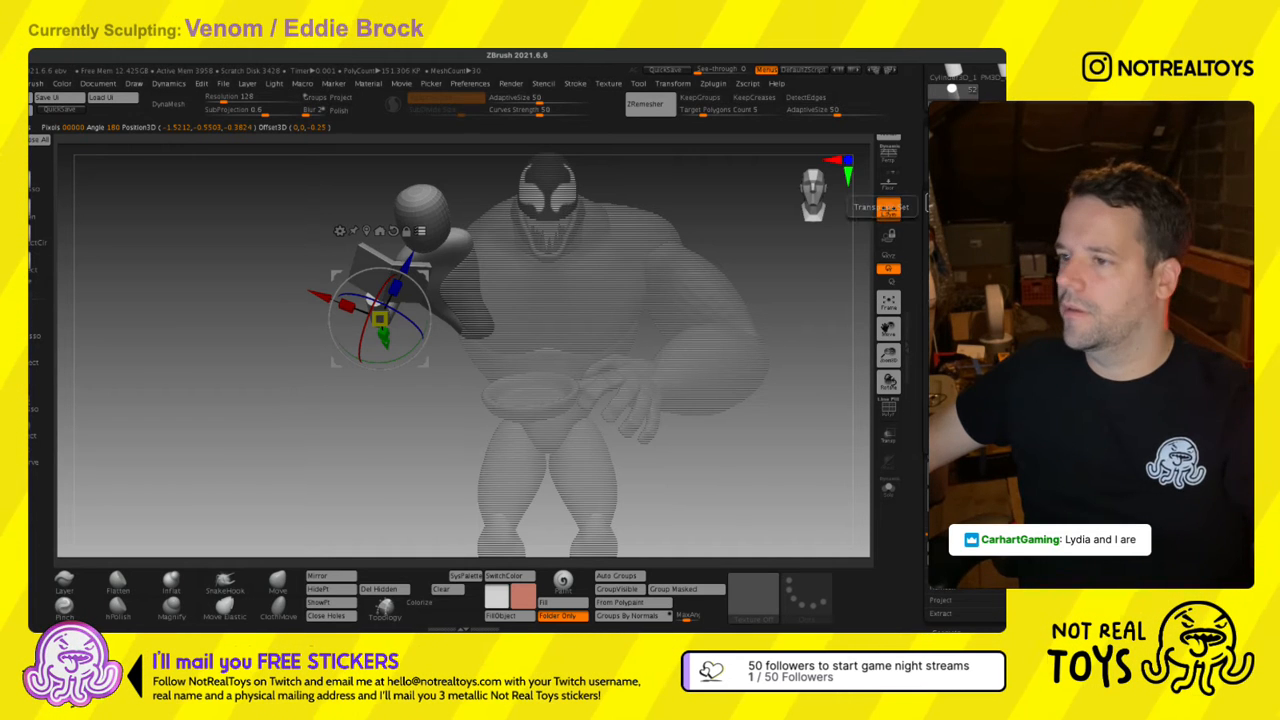
Move Eddie's grouped torso, head, arm and open-book shape together, raising them slightly beside Venom's head.
left_click_drag(420, 276, 411, 266)
key("q")
mouse_move(548, 312)
right_mouse_down()
mouse_move(537, 312)
mouse_move(548, 307)
right_mouse_up()
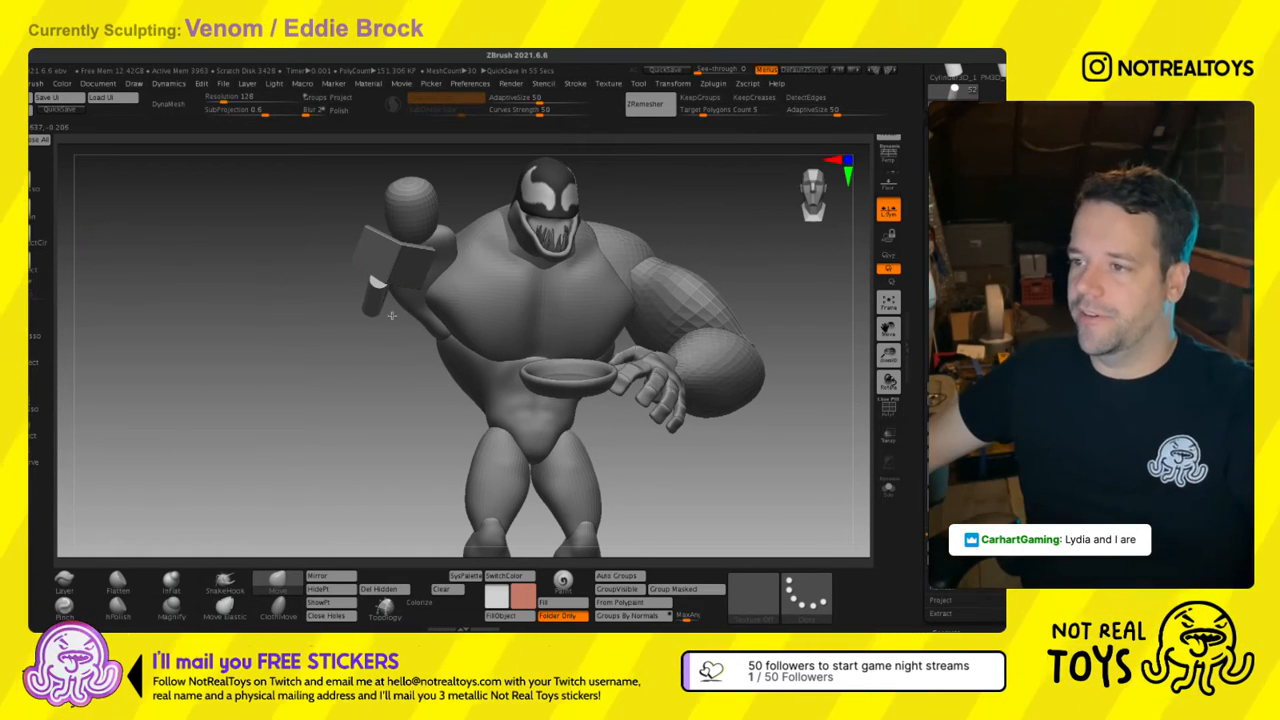
right_click_drag(391, 316, 384, 316)
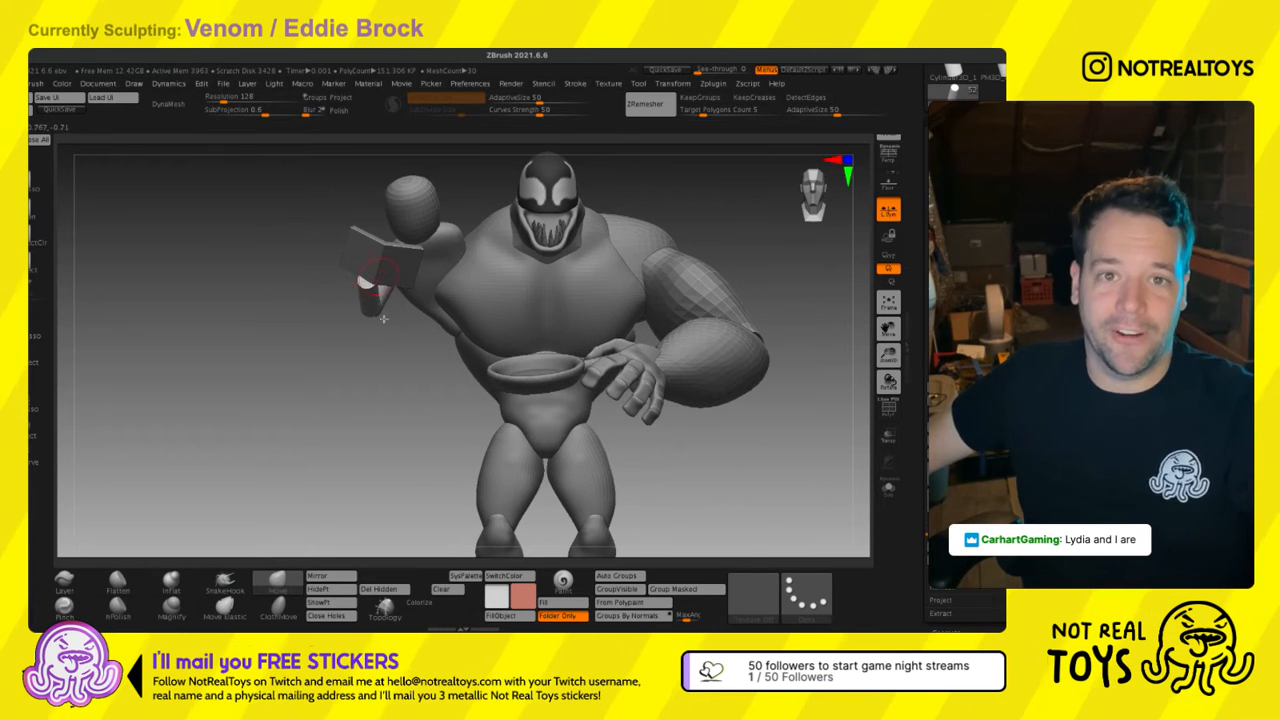
right_click_drag(787, 324, 584, 402)
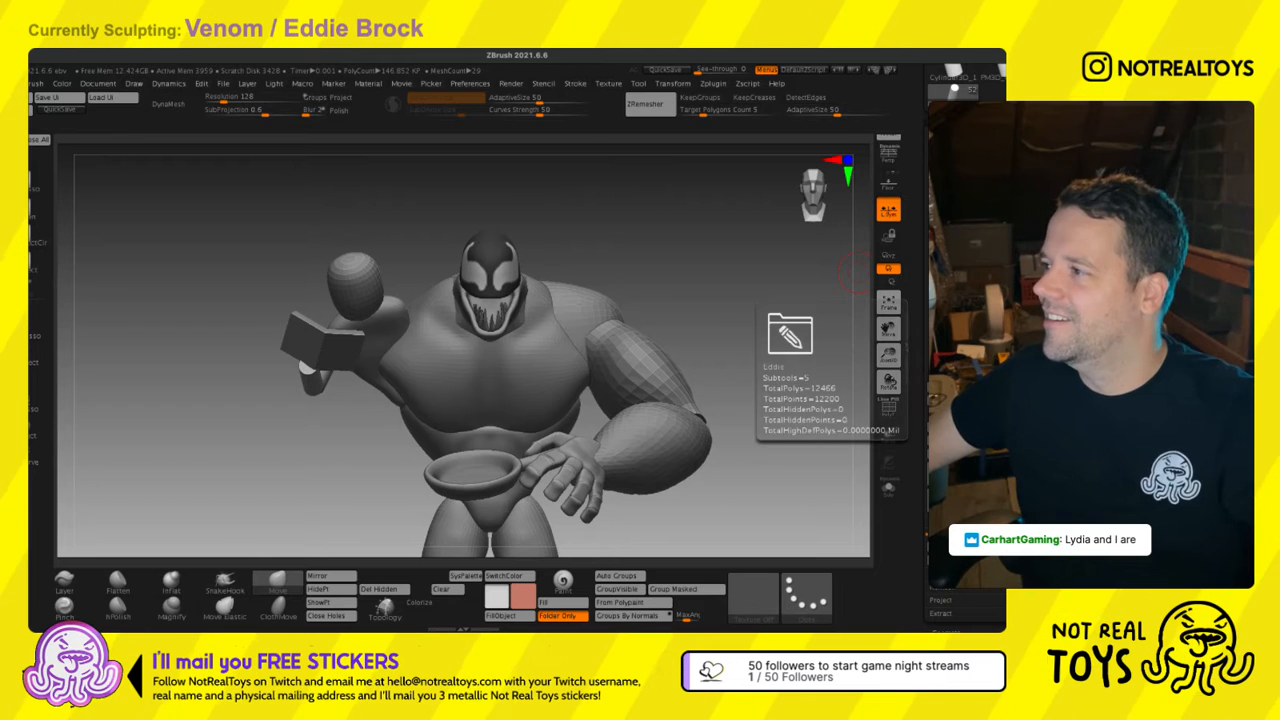
right_click_drag(637, 370, 615, 396, "alt")
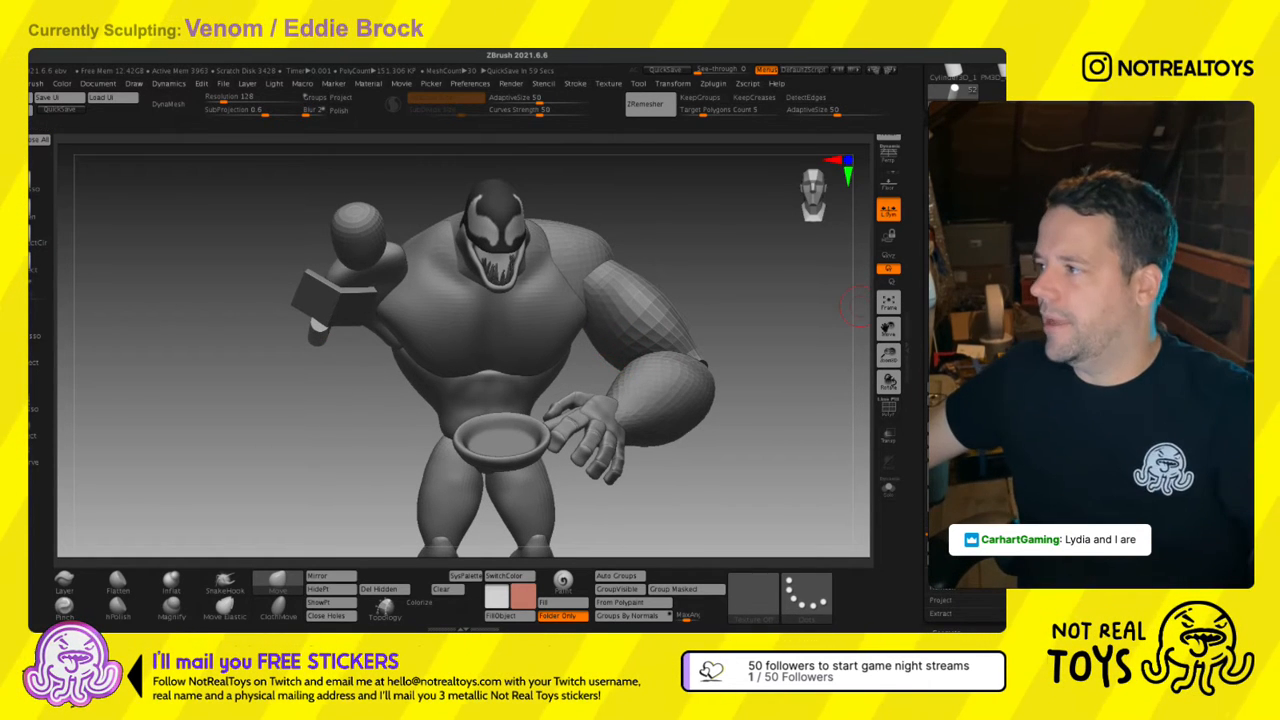
Relocate the gizmo toward Eddie's lower torso and scale his grouped parts up slightly.
key("w")
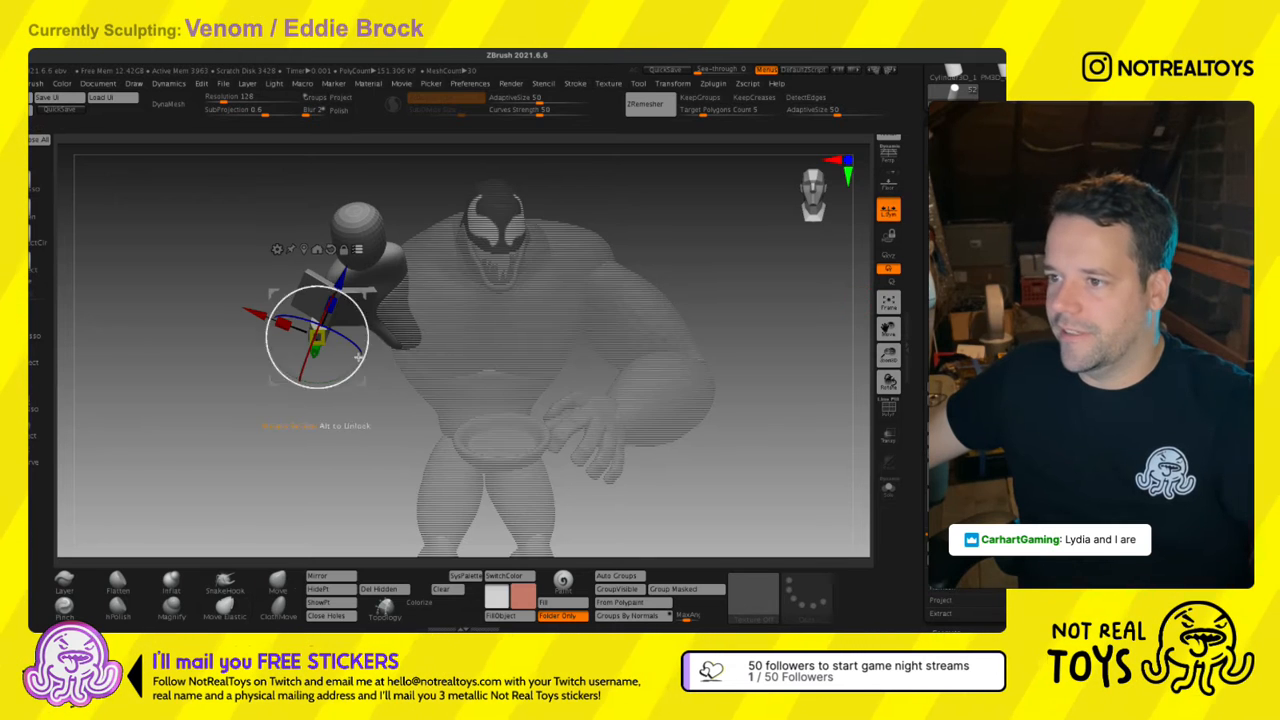
left_click_drag(366, 325, 428, 330)
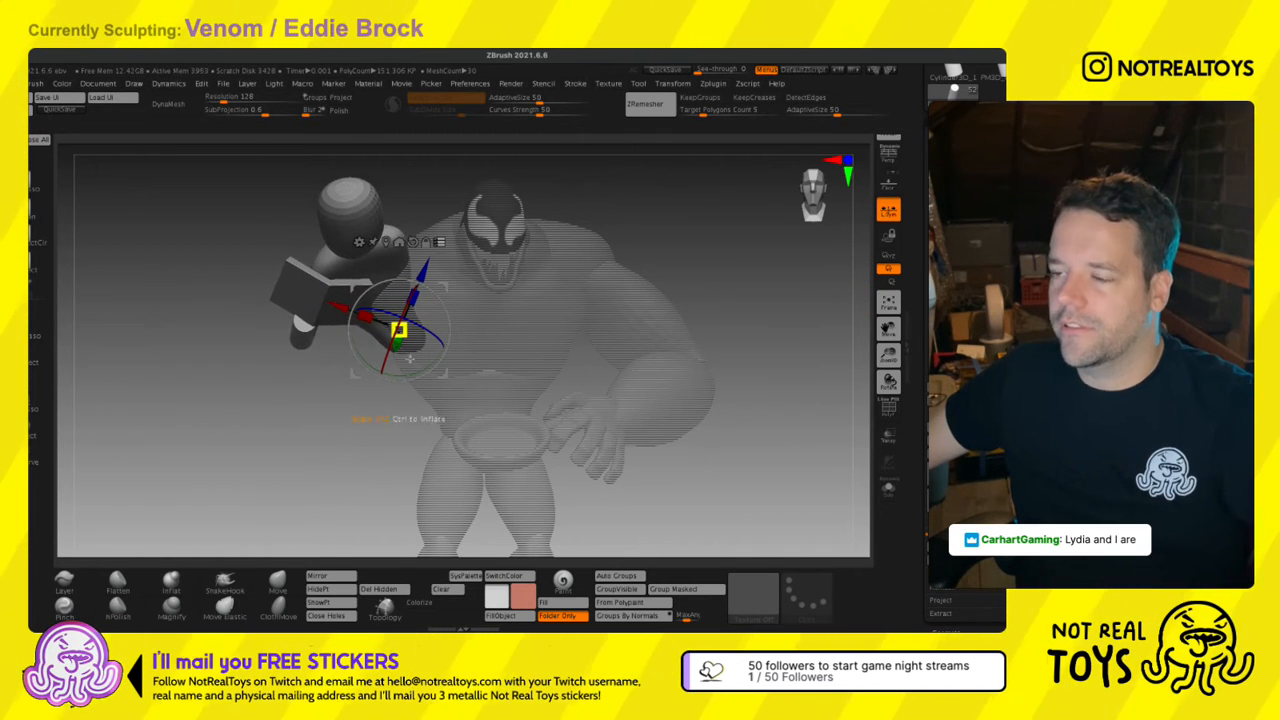
mouse_move(420, 345)
right_mouse_down()
mouse_move(455, 322)
mouse_move(500, 345)
mouse_move(500, 288)
mouse_move(507, 331)
mouse_move(440, 345)
right_mouse_up()
key("q")
key("w")
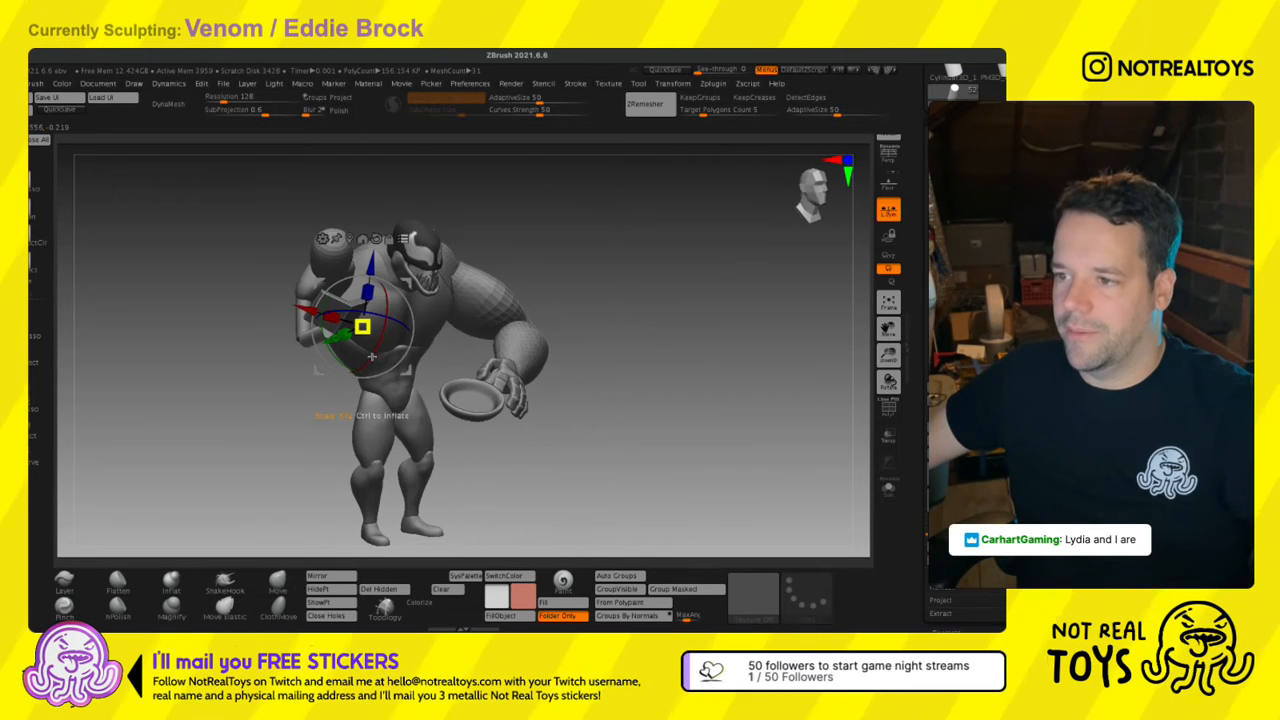
Reposition Eddie's enlarged group against Venom's shoulder, using angled side and front views.
left_click_drag(405, 288, 427, 302)
right_click_drag(440, 346, 561, 322)
key("q")
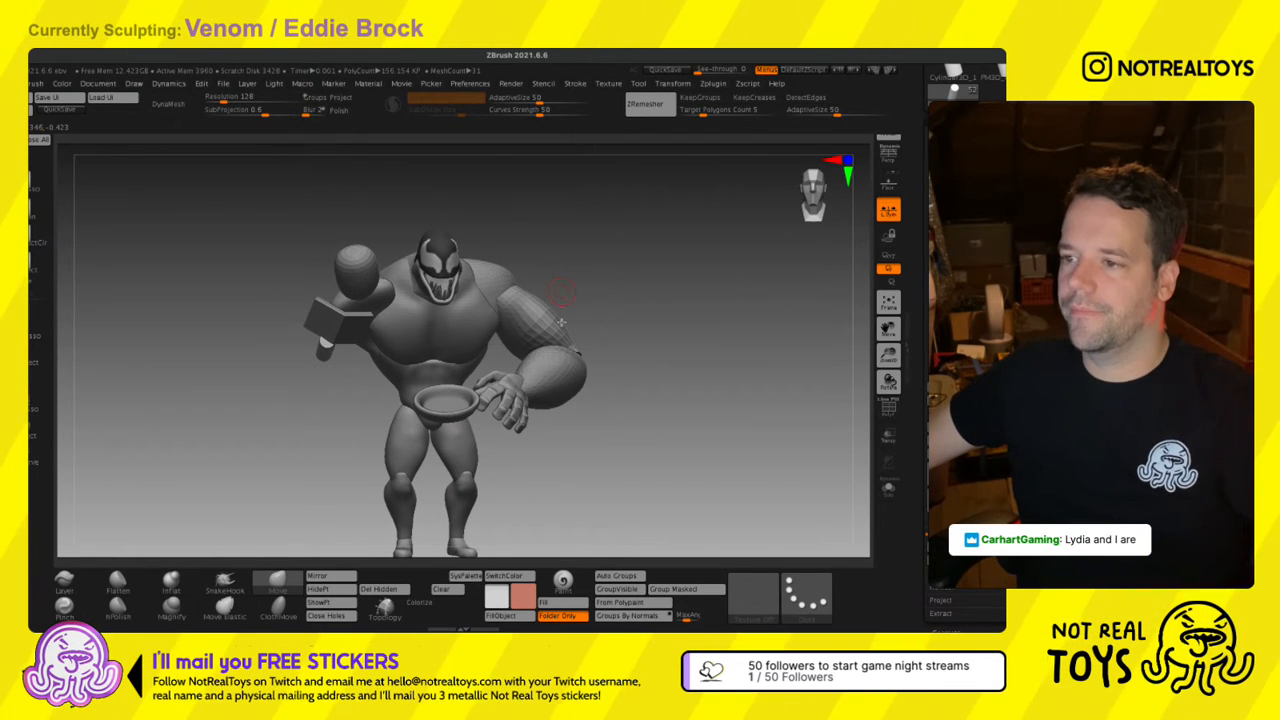
right_click_drag(400, 342, 436, 339)
key("w")
left_click_drag(429, 337, 407, 314)
key("q")
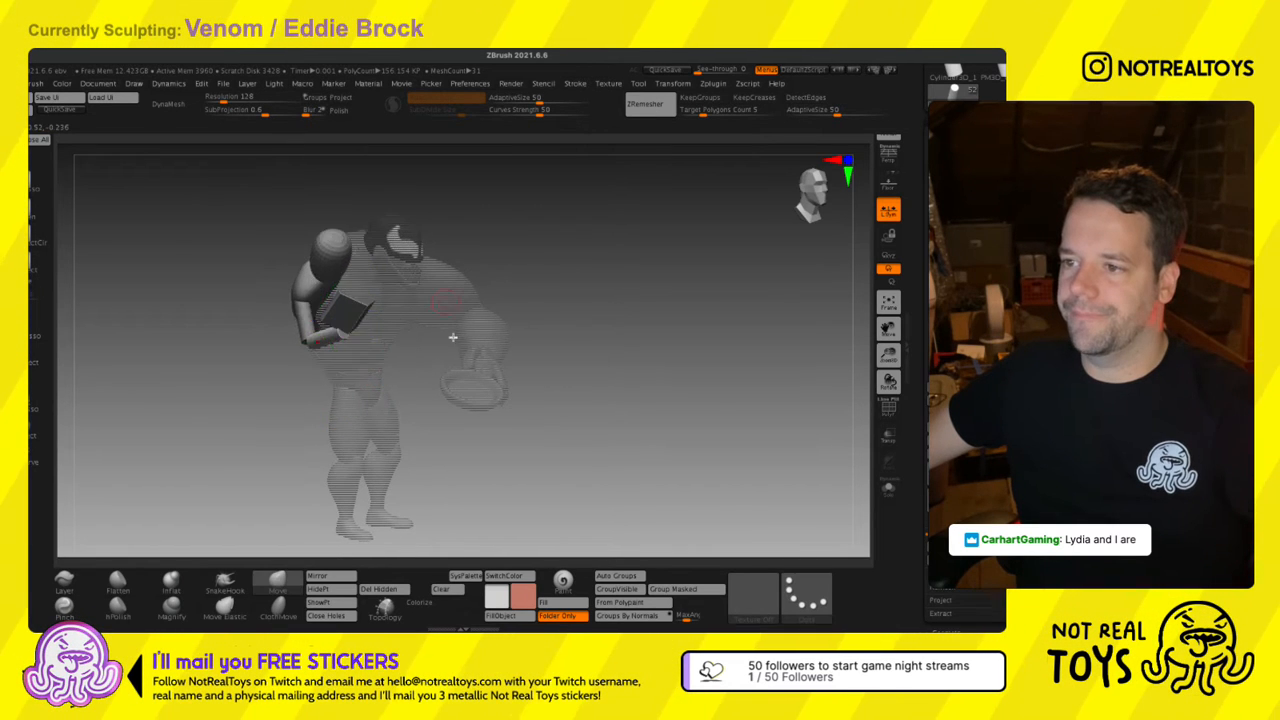
mouse_move(451, 337)
right_mouse_down()
mouse_move(430, 331)
mouse_move(419, 348)
right_mouse_up()
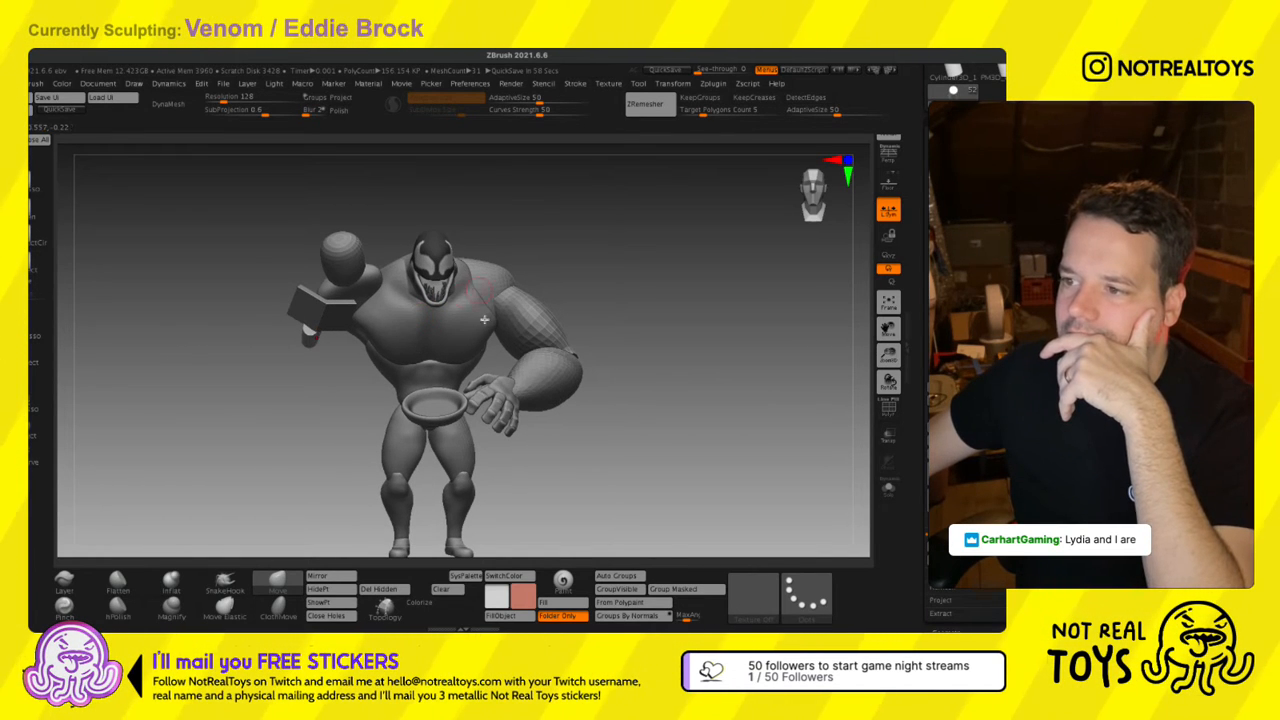
right_click_drag(484, 319, 517, 316)
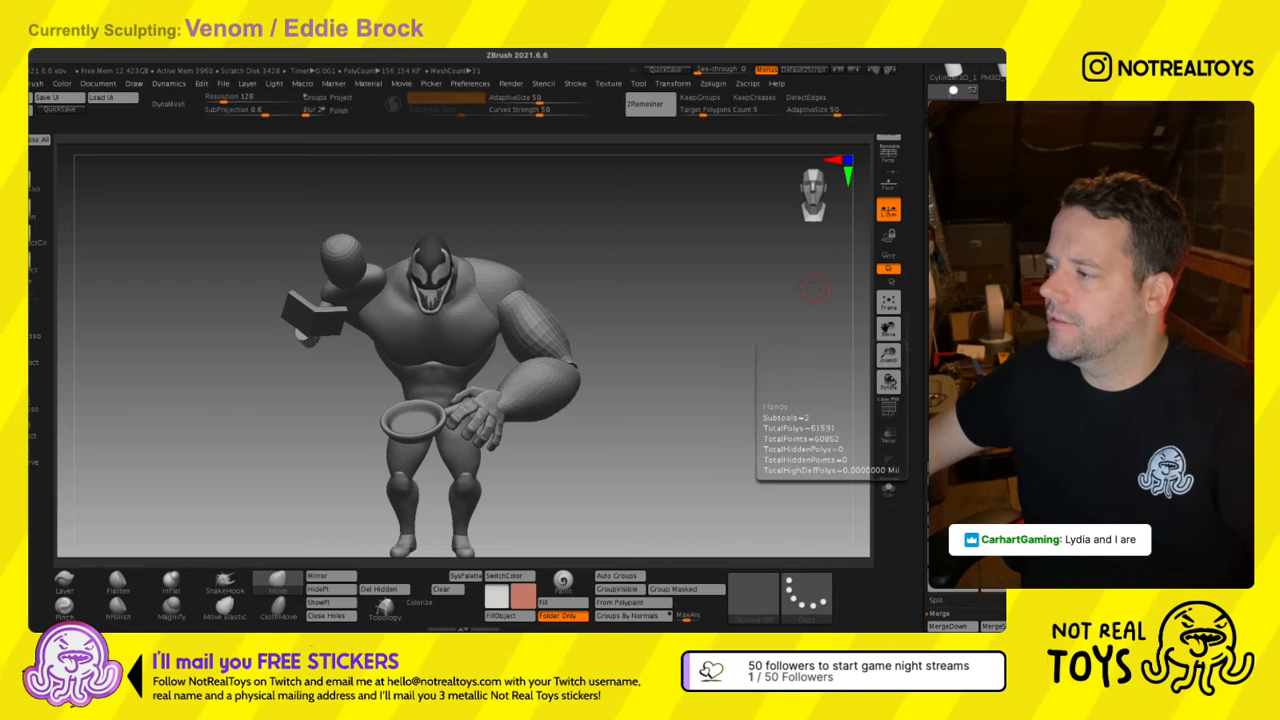
Select the pan and raise it from Venom's hand to just below his chest.
left_click(965, 396)
mouse_move(516, 324)
right_mouse_down("ctrl")
mouse_move(522, 372)
mouse_move(552, 330)
mouse_move(553, 286)
mouse_move(545, 365)
right_mouse_up("ctrl")
key("w")
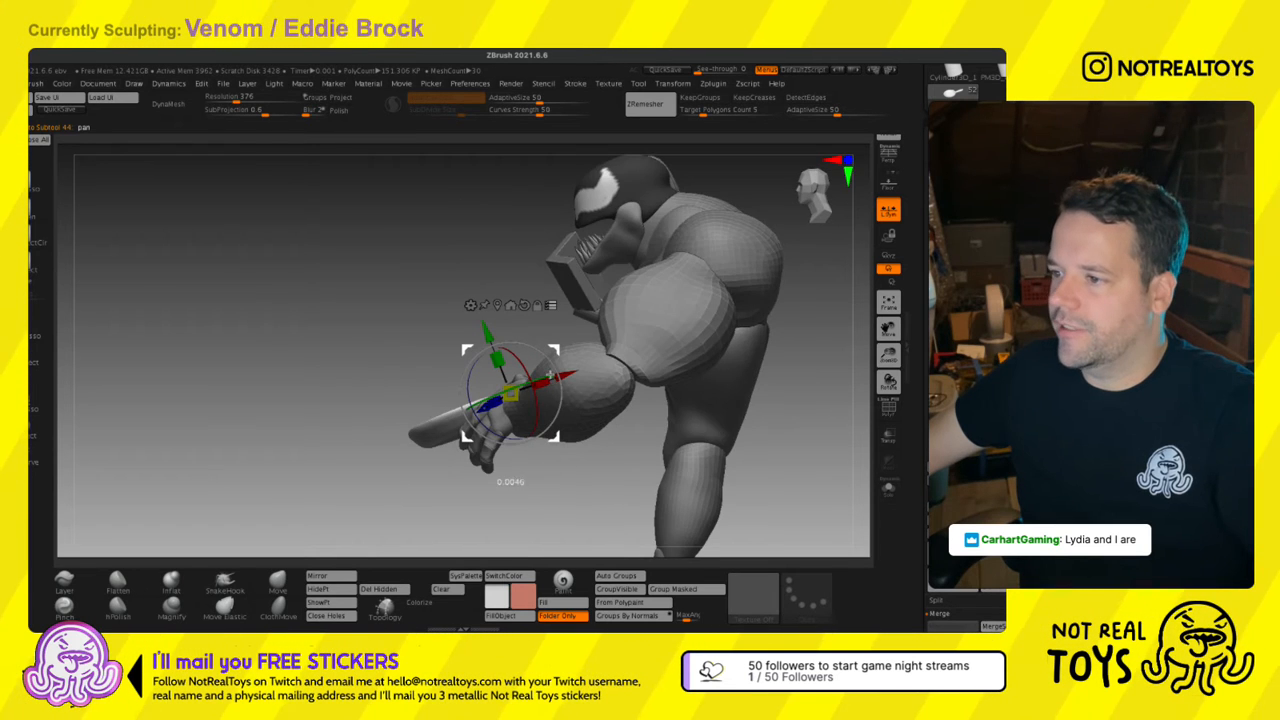
left_click(550, 375, "ctrl+shift")
left_click(613, 251, "ctrl+shift")
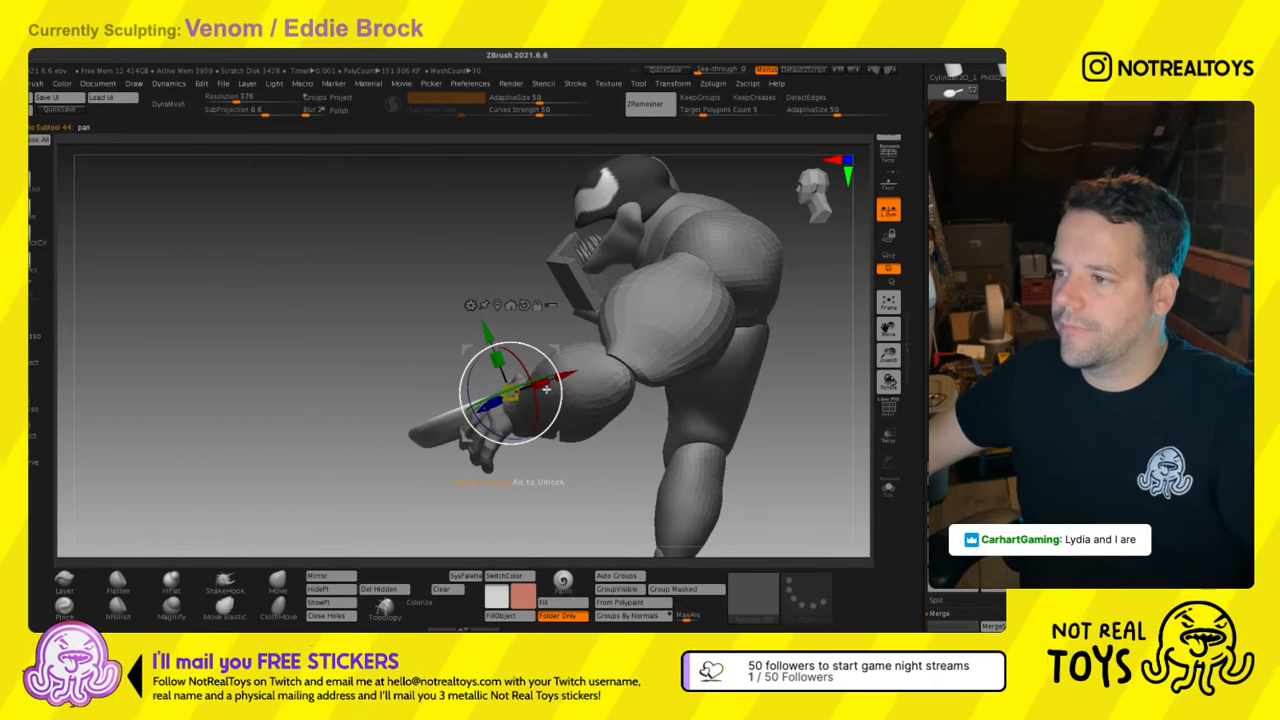
left_click_drag(467, 437, 508, 380)
right_click_drag(508, 380, 607, 344)
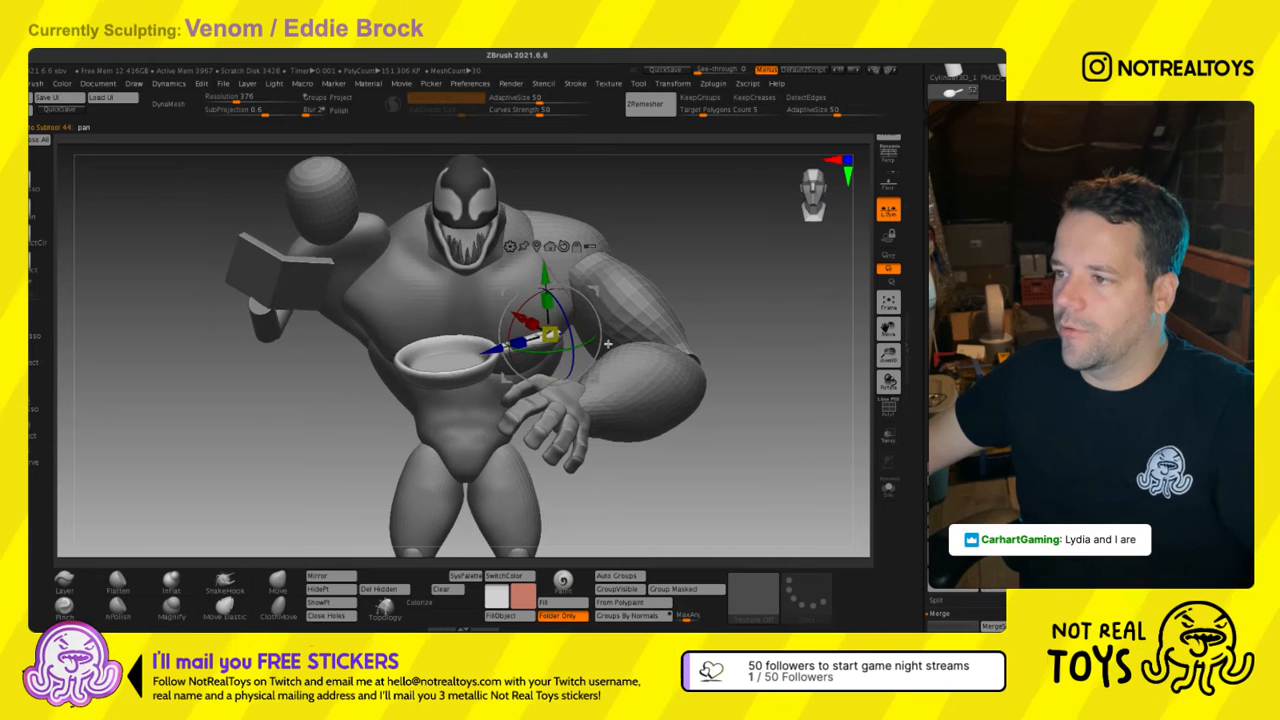
left_click_drag(597, 322, 614, 313)
Select Venom's hand, raise it to the pan handle and adjust its depth from above.
left_click(574, 394, "alt")
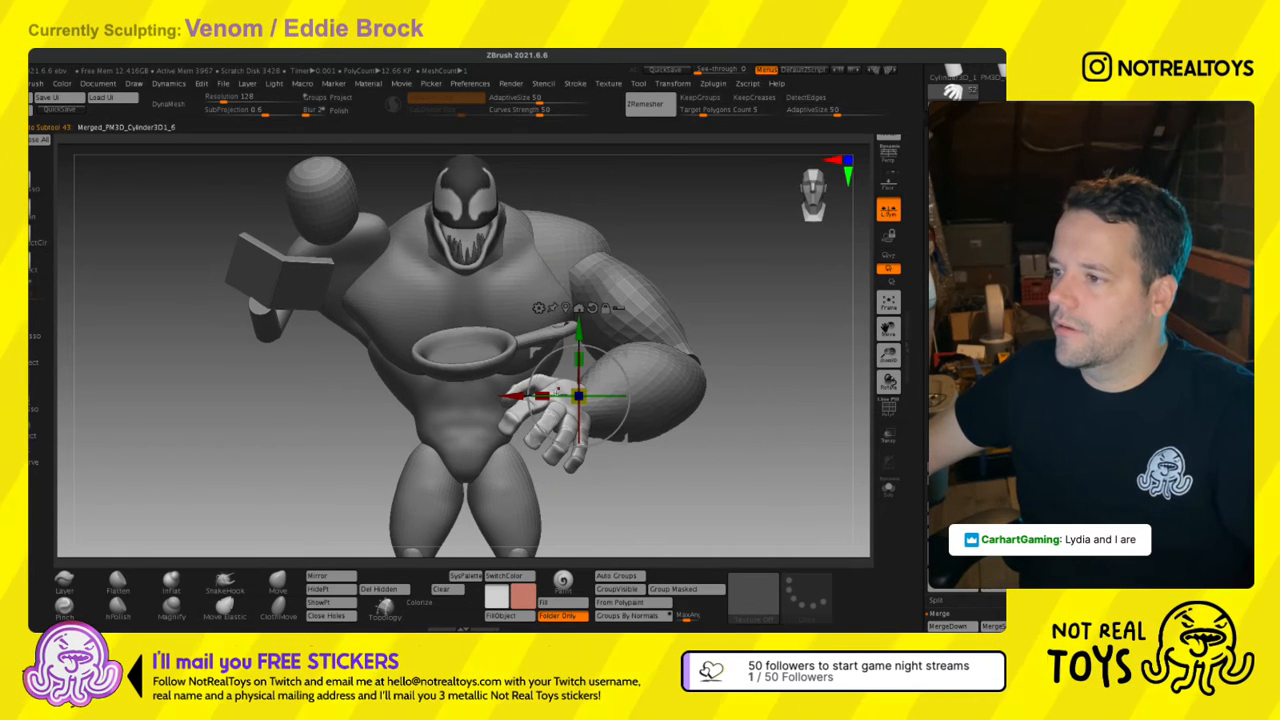
left_click_drag(620, 386, 630, 332)
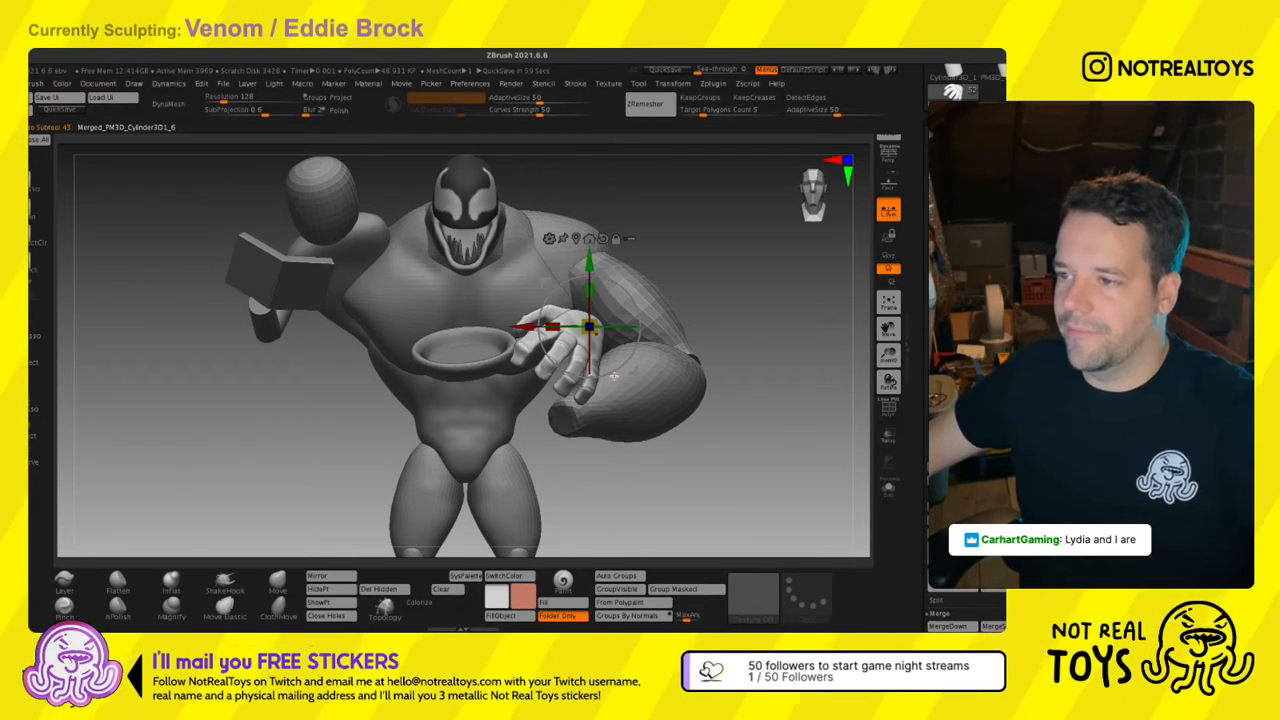
left_click_drag(611, 360, 618, 408)
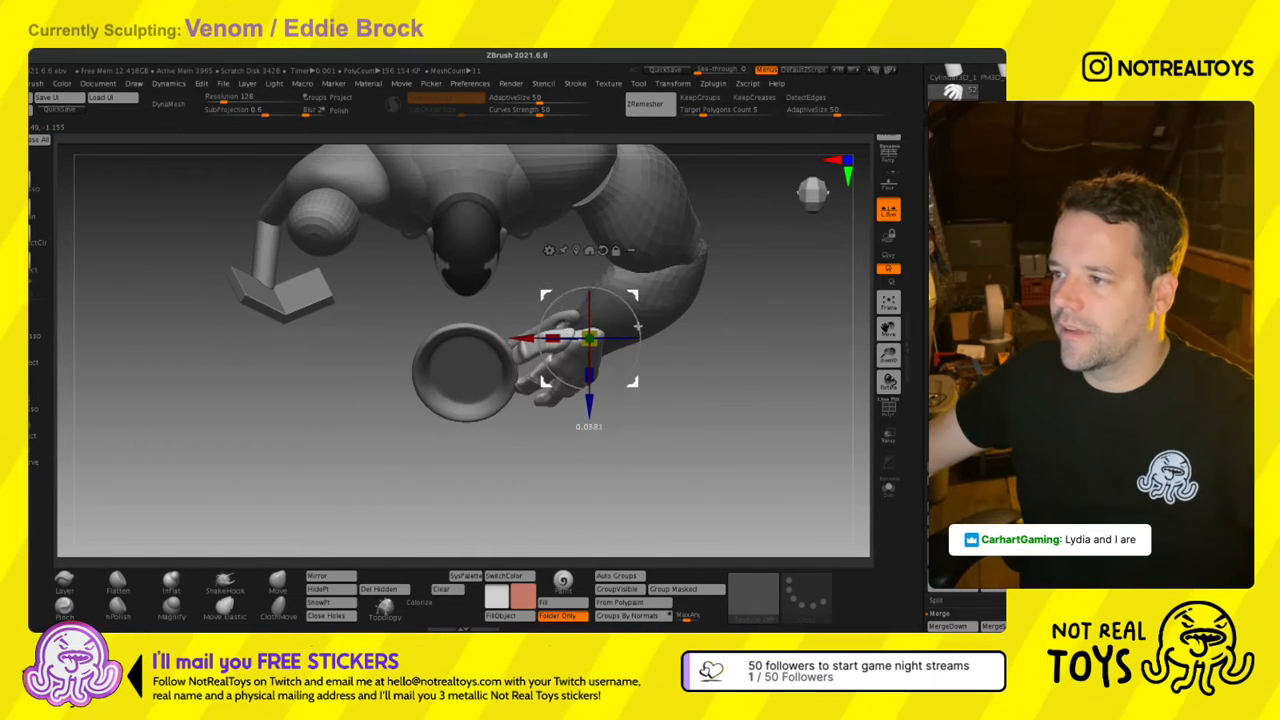
left_click_drag(637, 327, 637, 299)
right_click_drag(631, 305, 636, 250)
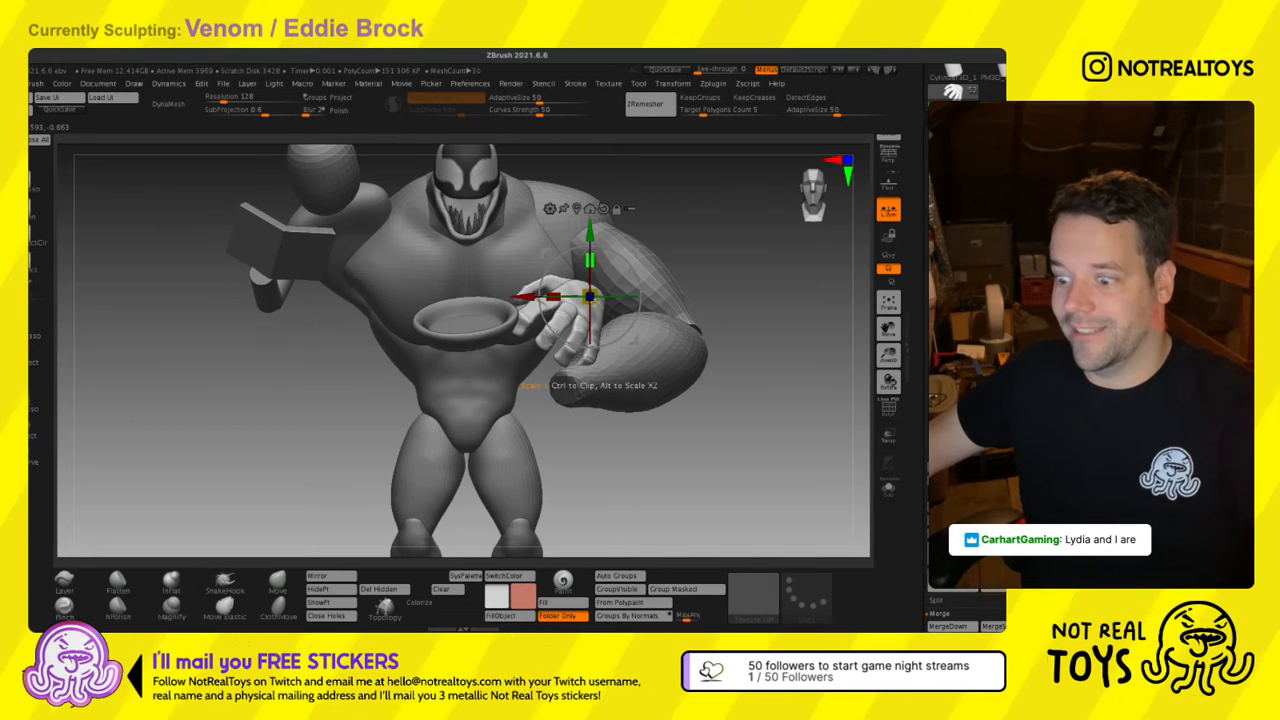
mouse_move(640, 335)
right_mouse_down()
mouse_move(612, 351)
mouse_move(697, 289)
right_mouse_up()
key("q")
Place the gizmo at Venom's elbow and try rotating the selected parts from a side view, undoing the rotation.
key("w")
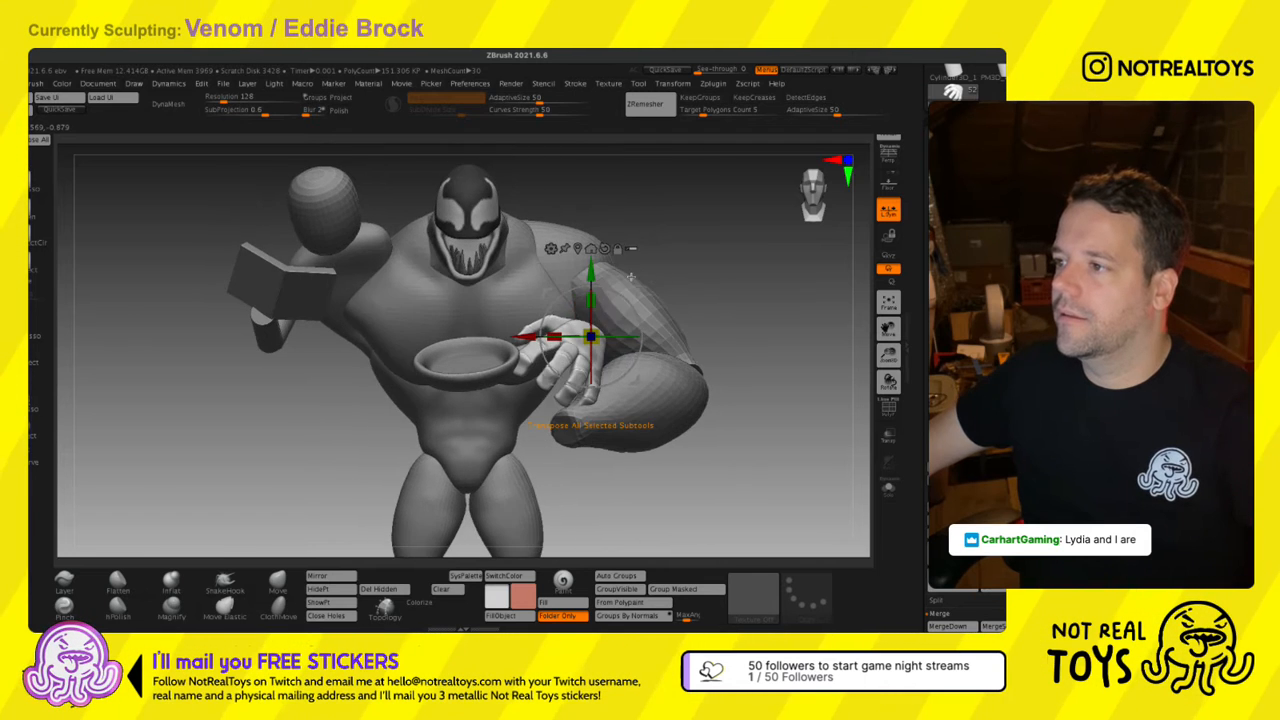
left_click(631, 249)
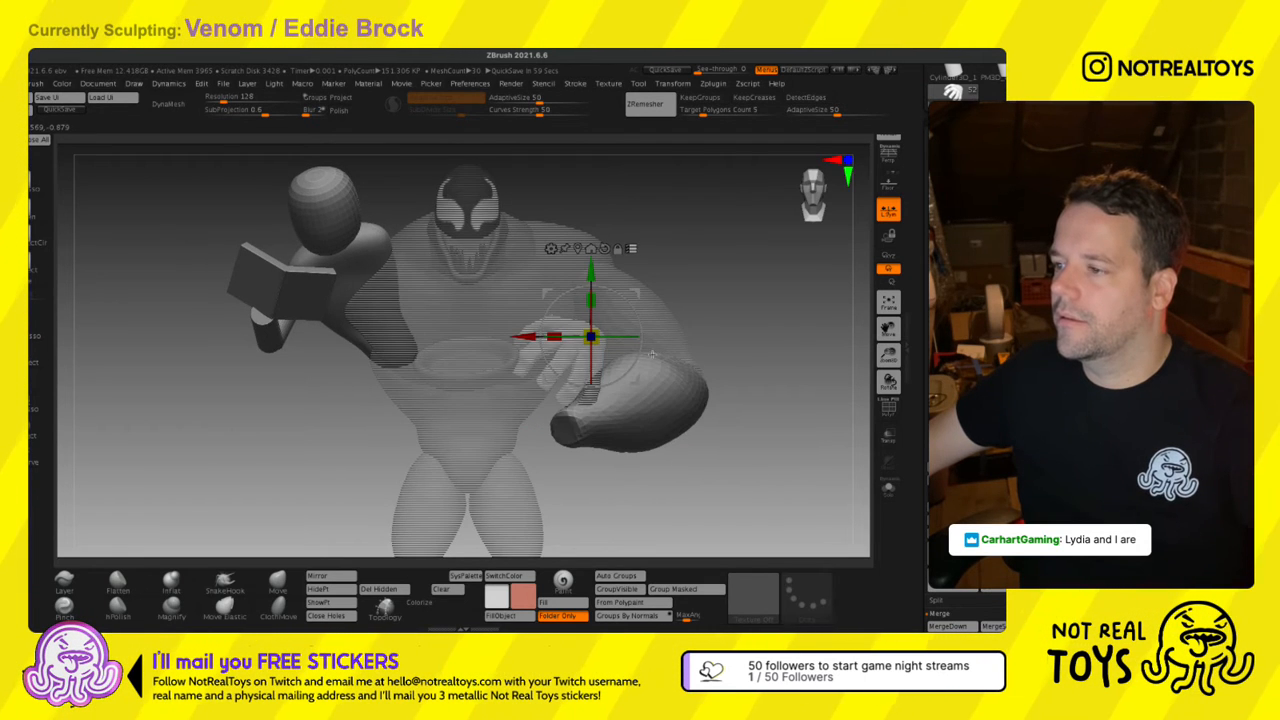
right_click_drag(652, 354, 641, 325)
left_click_drag(641, 323, 697, 374, "alt")
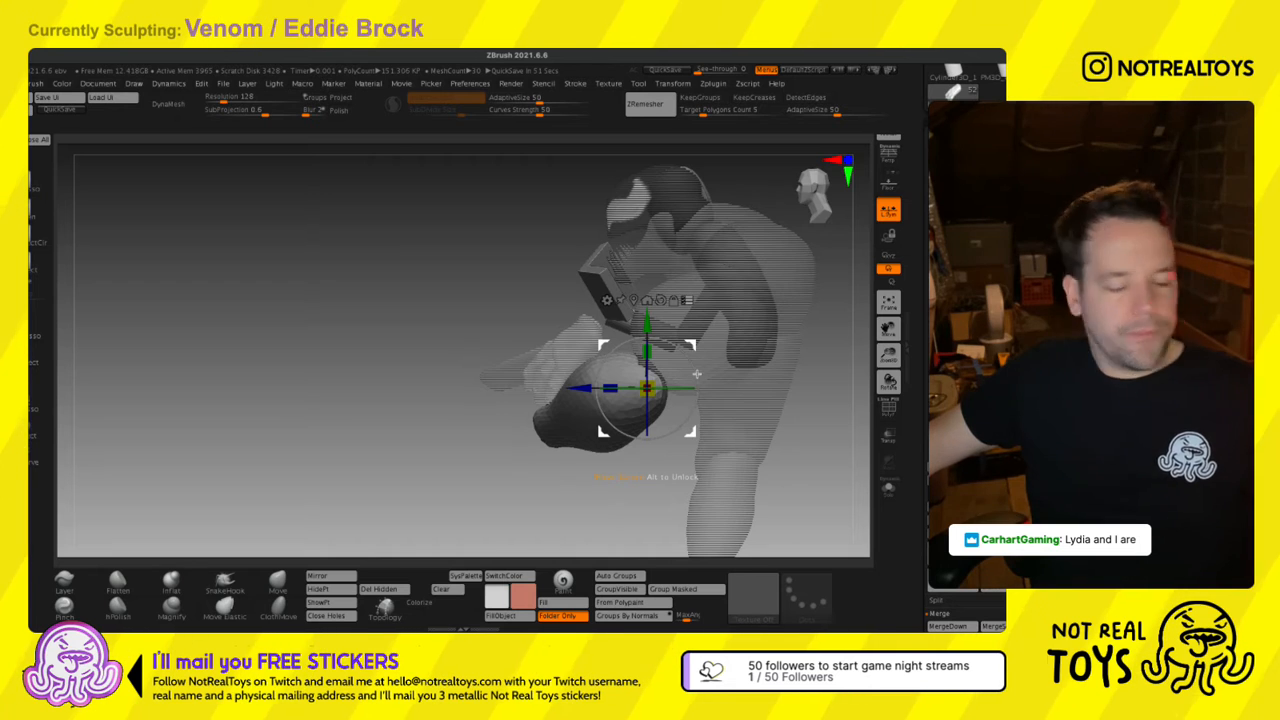
mouse_move(697, 374)
right_mouse_down()
mouse_move(760, 372)
mouse_move(692, 350)
right_mouse_up()
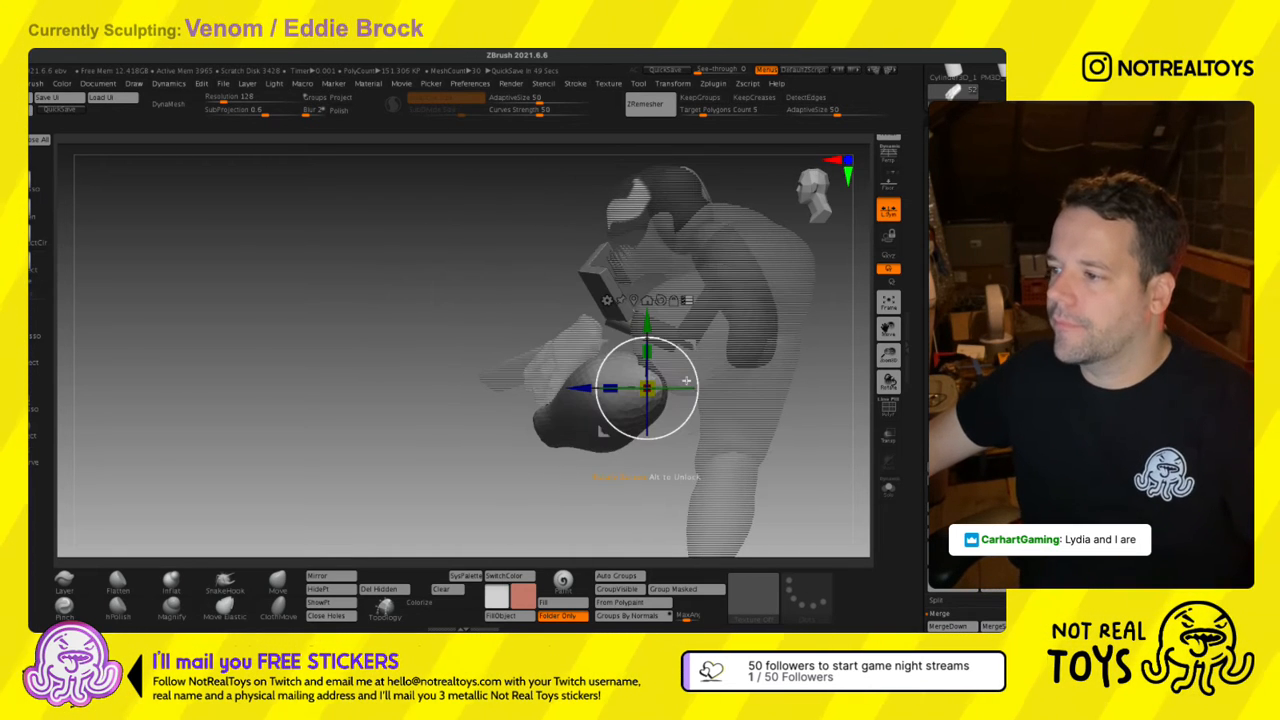
left_click_drag(686, 380, 685, 403)
key("ctrl+z")
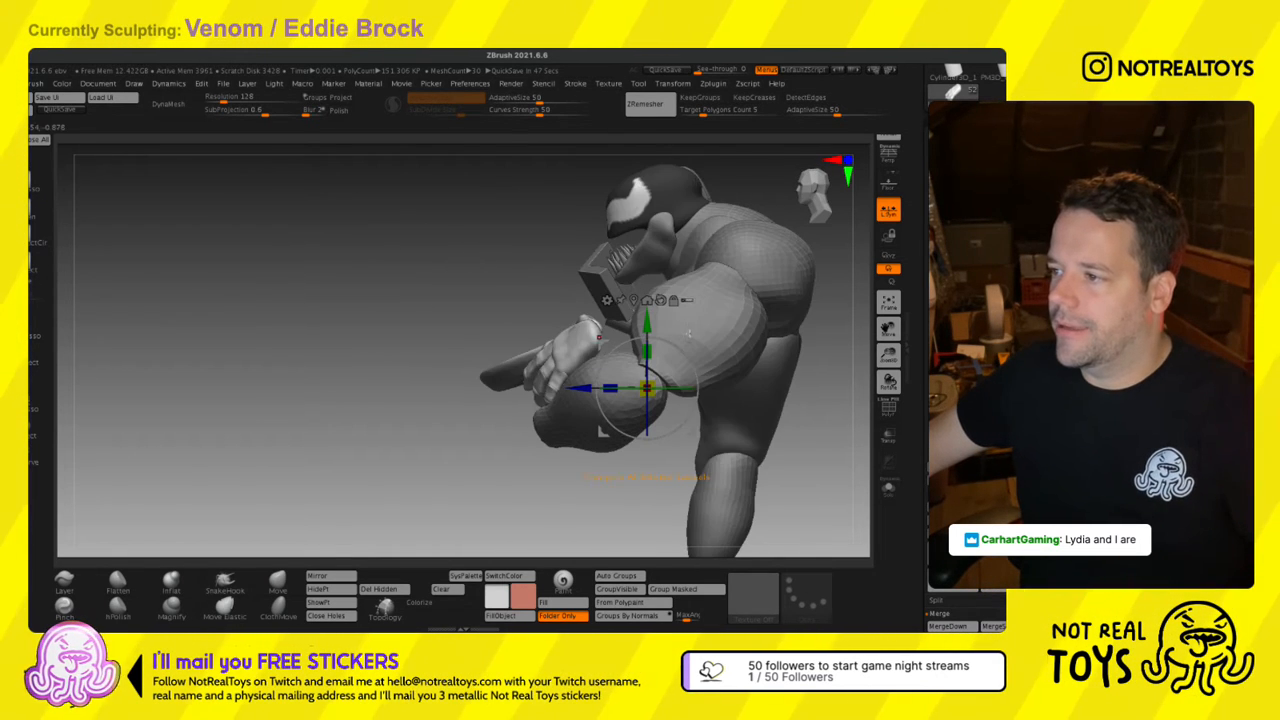
Limit the selection to Venom's forearm and rotate it upward about the elbow in side view.
left_click(687, 301)
left_click(537, 378, "ctrl+shift")
left_click_drag(654, 466, 588, 427, "ctrl+shift")
left_click_drag(690, 376, 688, 346)
key("ctrl+z")
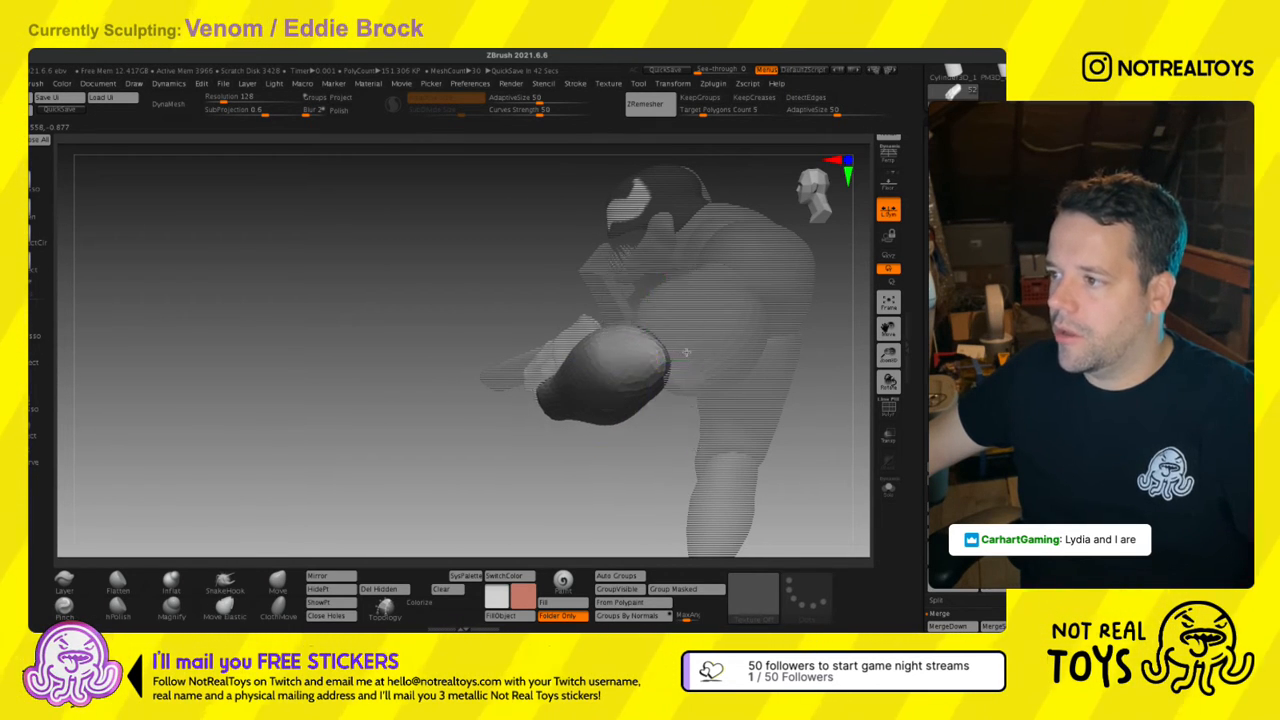
Rotate Venom's forearm about 21 degrees at the elbow in front view and turn it toward the hand from above.
right_click_drag(687, 350, 716, 369)
mouse_move(620, 365)
left_mouse_down("alt")
mouse_move(705, 370)
mouse_move(700, 400)
mouse_move(638, 375)
left_mouse_up("alt")
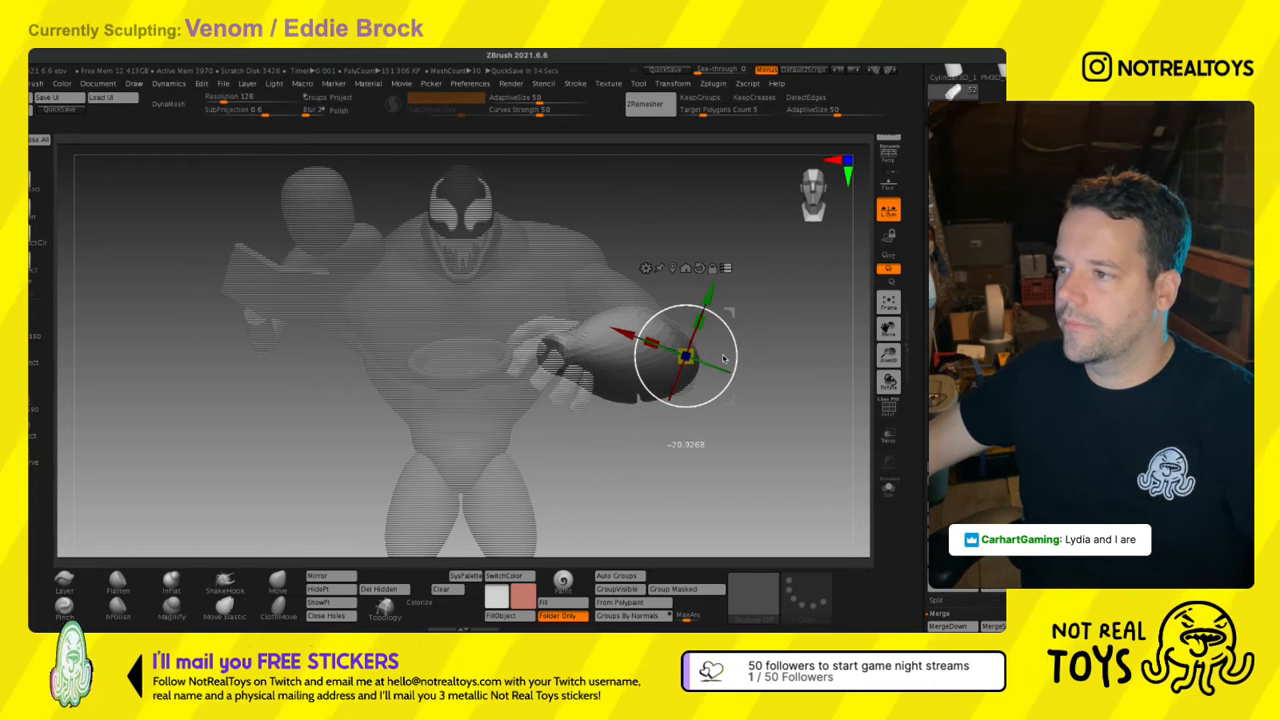
right_click_drag(640, 378, 720, 352)
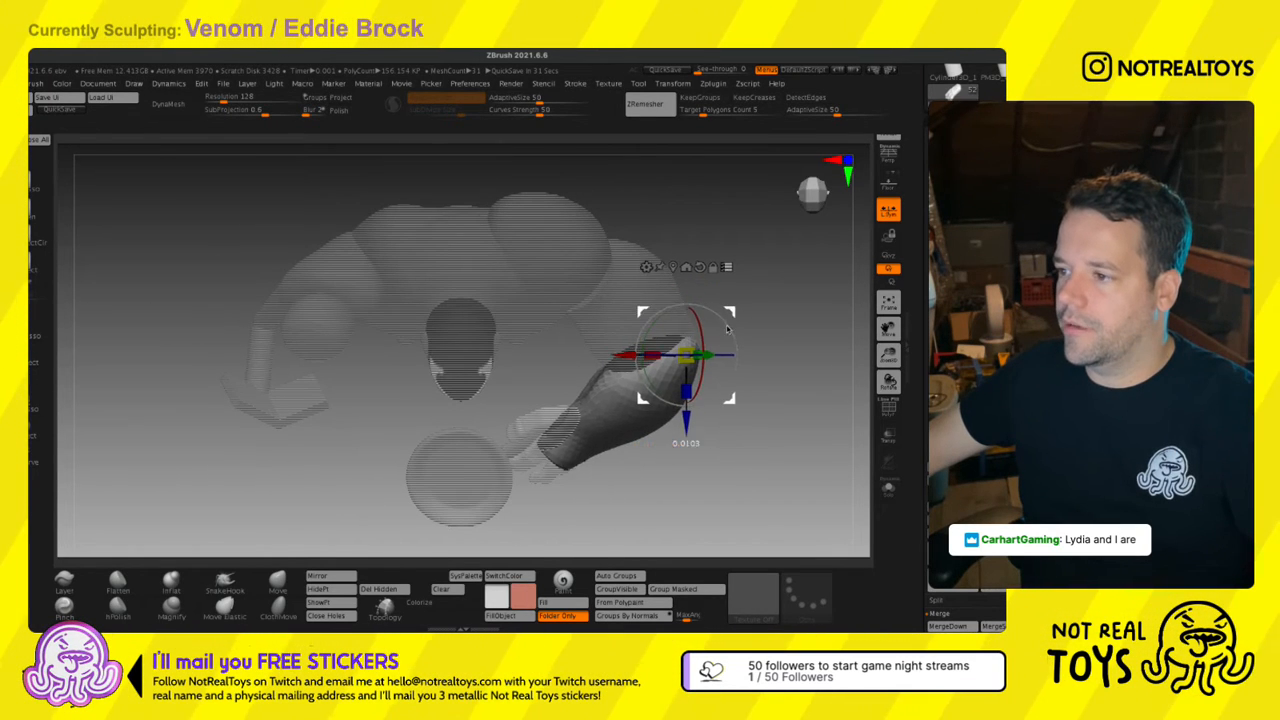
left_click_drag(728, 330, 610, 420)
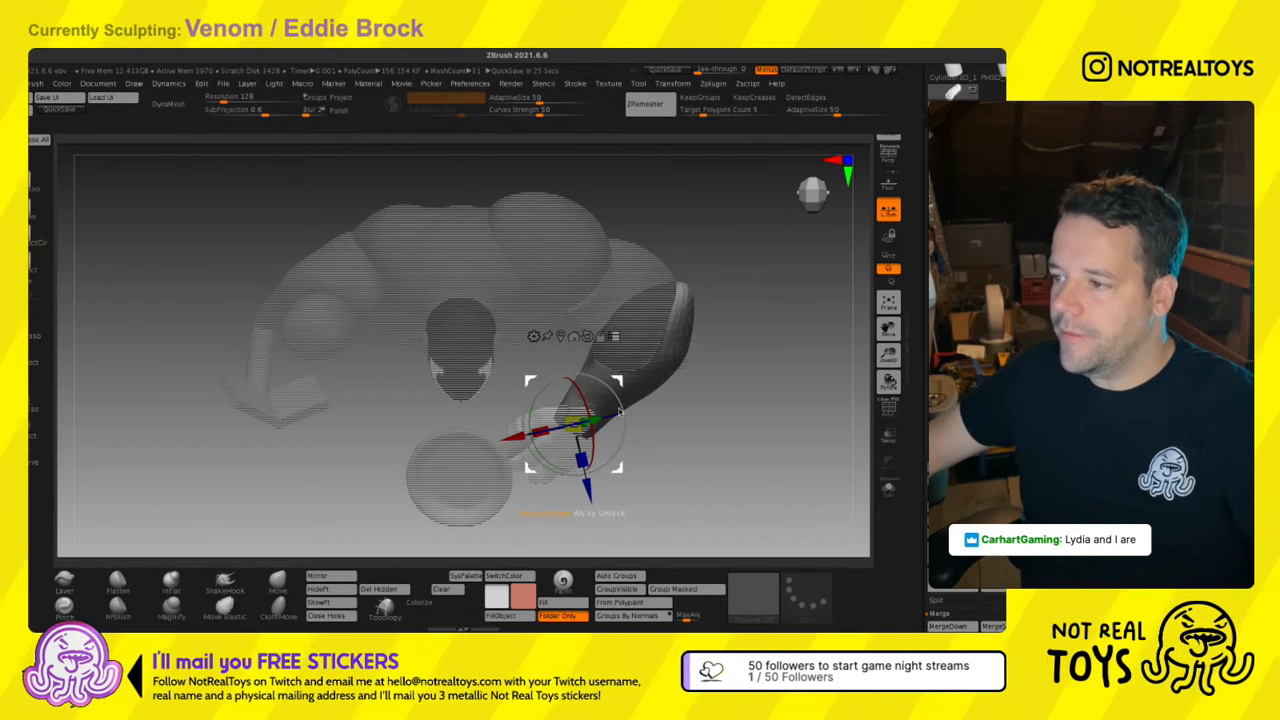
Pivot Venom's forearm slightly about its wrist in top view, swinging the elbow outward.
mouse_move(644, 373)
right_mouse_down("alt")
mouse_move(634, 406)
mouse_move(638, 384)
mouse_move(648, 402)
right_mouse_up("alt")
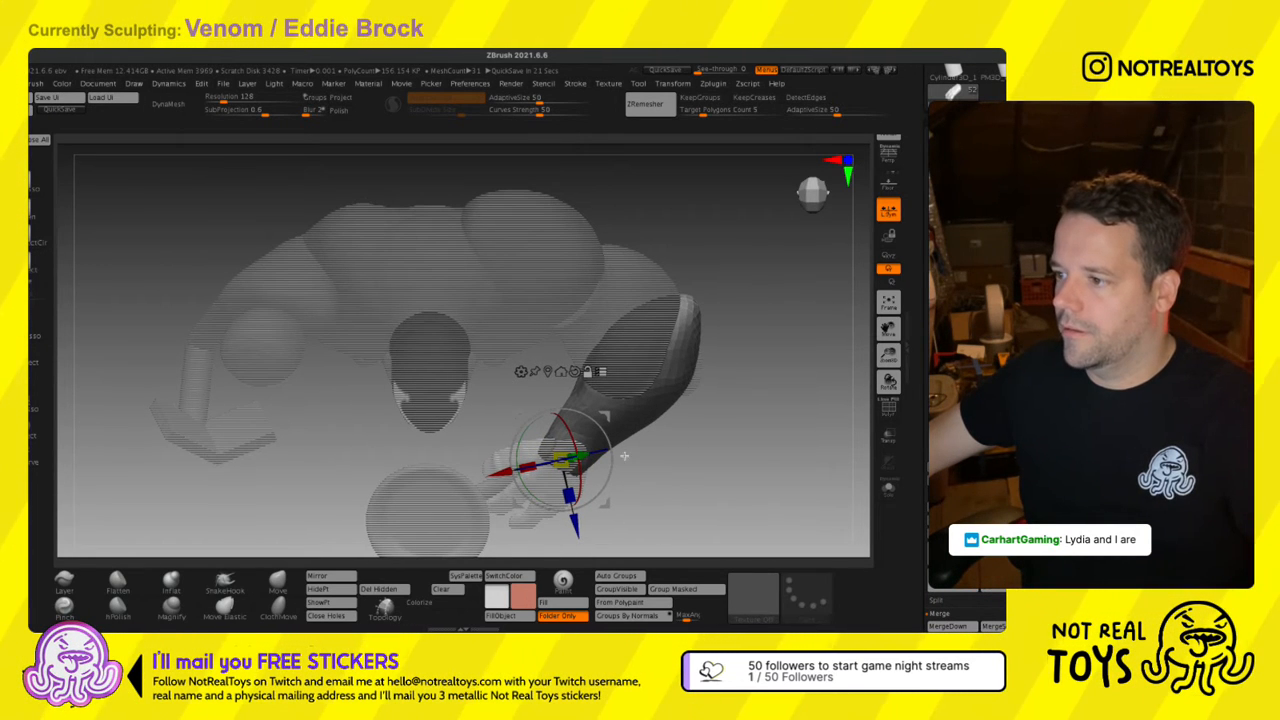
mouse_move(609, 460)
left_mouse_down()
mouse_move(612, 478)
mouse_move(603, 457)
mouse_move(651, 427)
mouse_move(695, 335)
mouse_move(632, 515)
mouse_move(739, 318)
mouse_move(630, 482)
mouse_move(610, 445)
left_mouse_up()
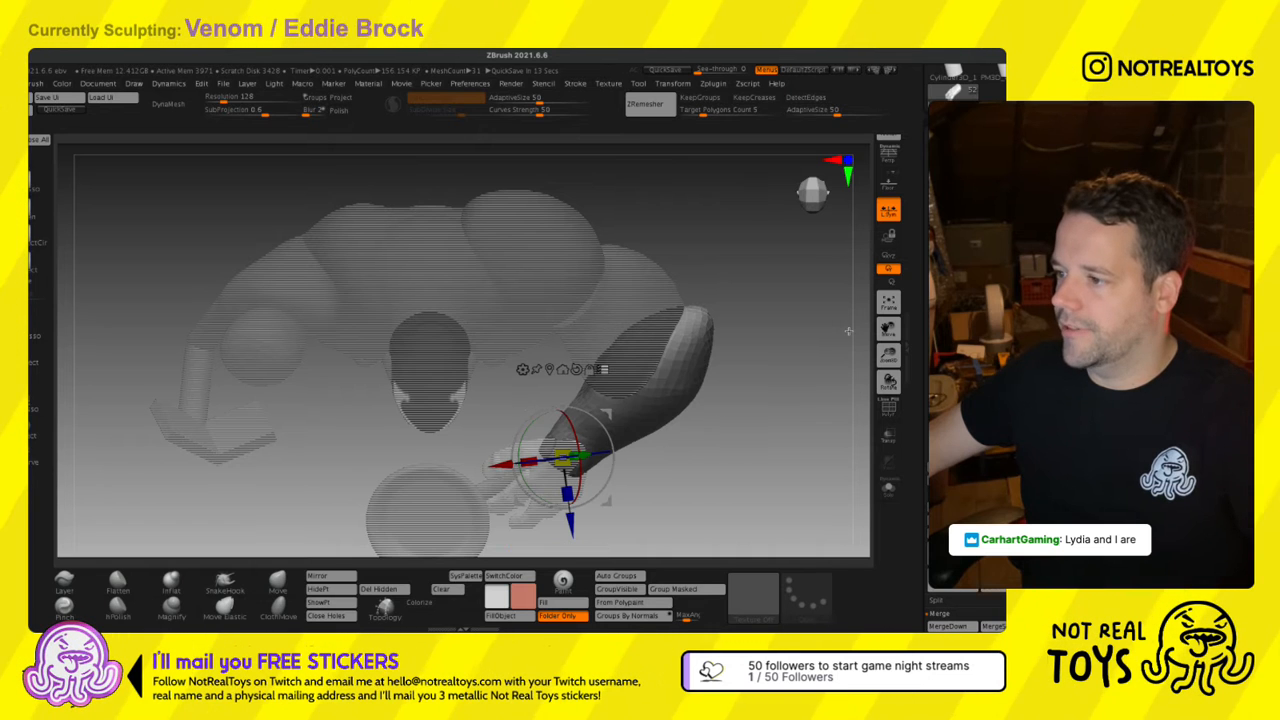
left_click_drag(710, 387, 714, 340, "alt")
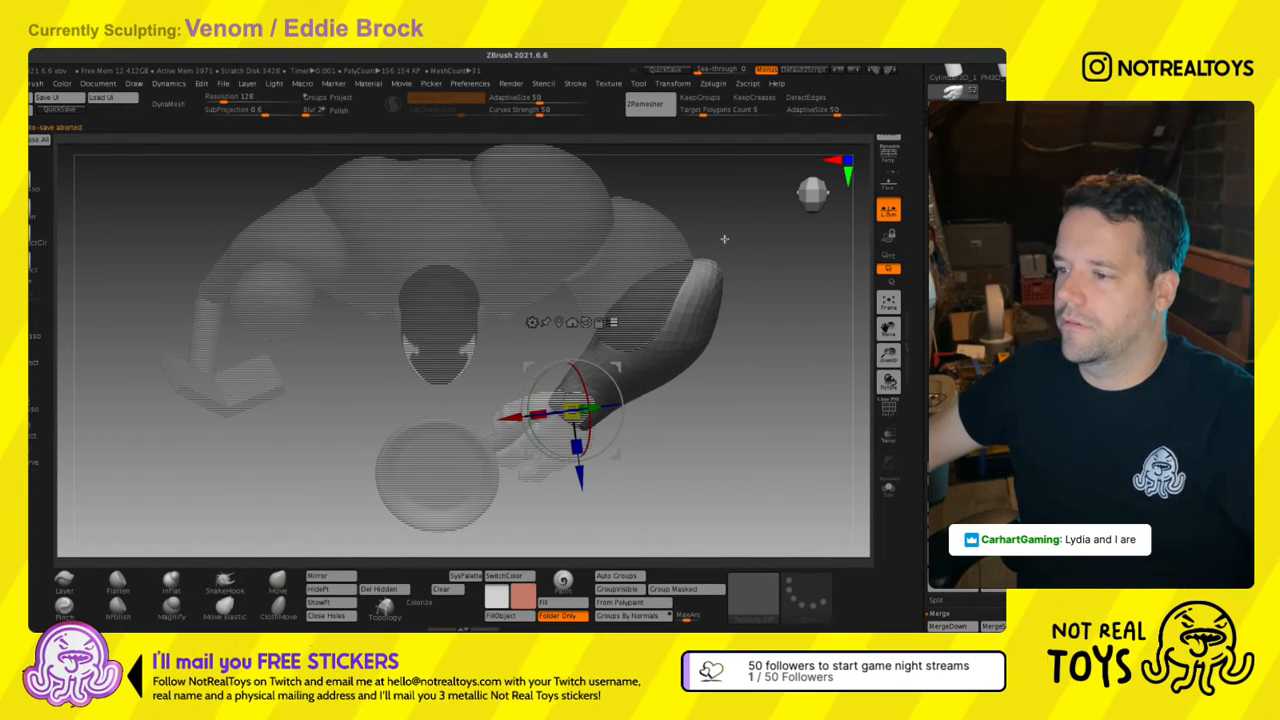
key("q")
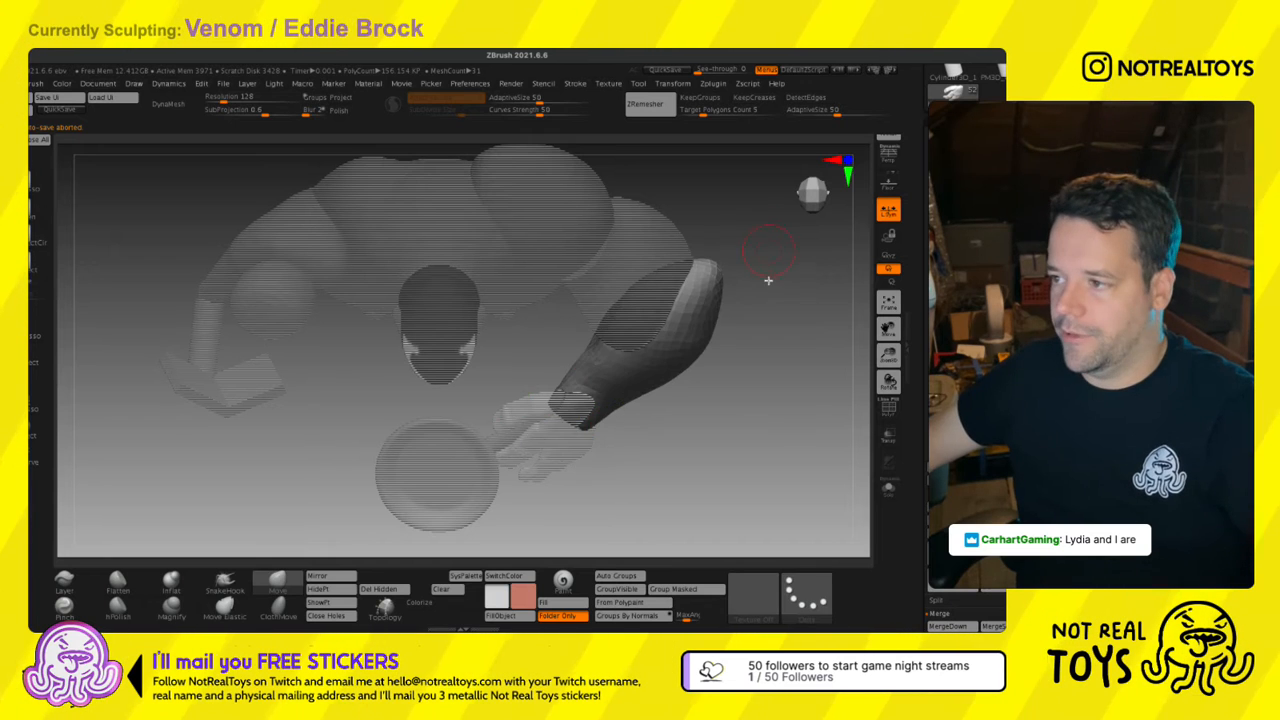
mouse_move(768, 280)
left_mouse_down()
mouse_move(654, 339)
mouse_move(658, 268)
left_mouse_up()
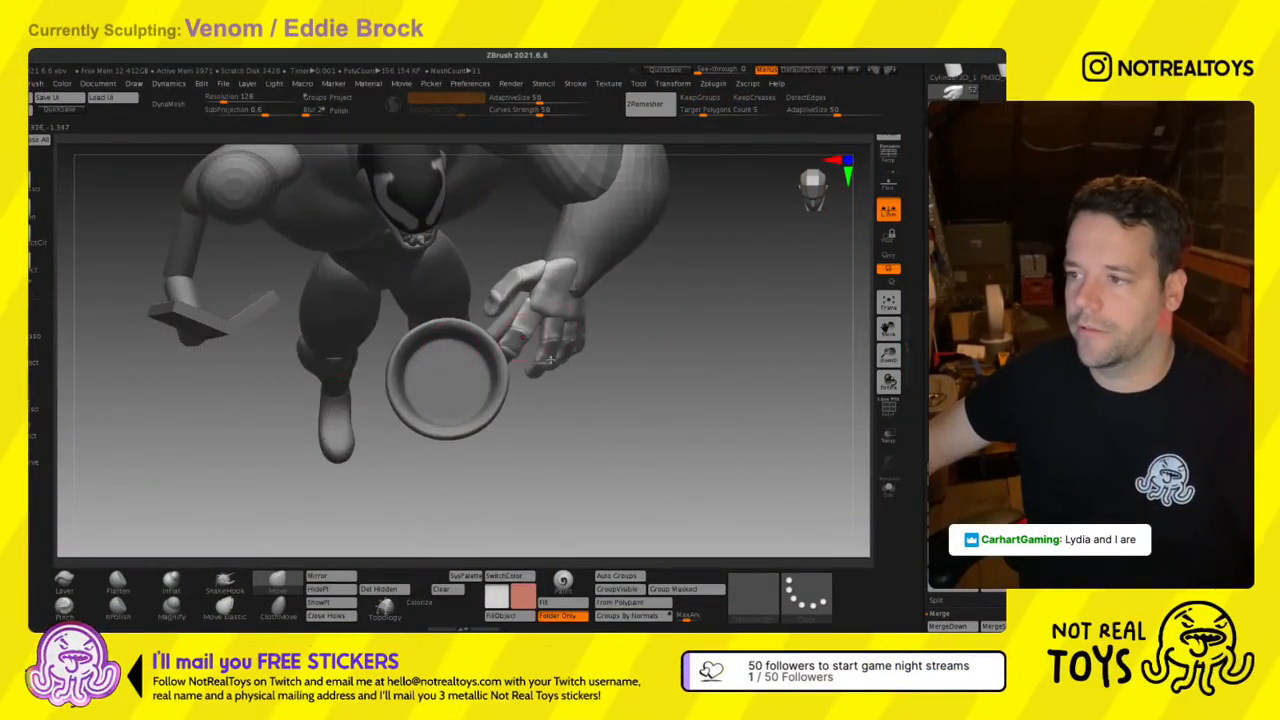
Make the pan the active subtool and reposition the gizmo over the forearm's wrist end in top view.
left_click_drag(590, 300, 553, 437)
key("w")
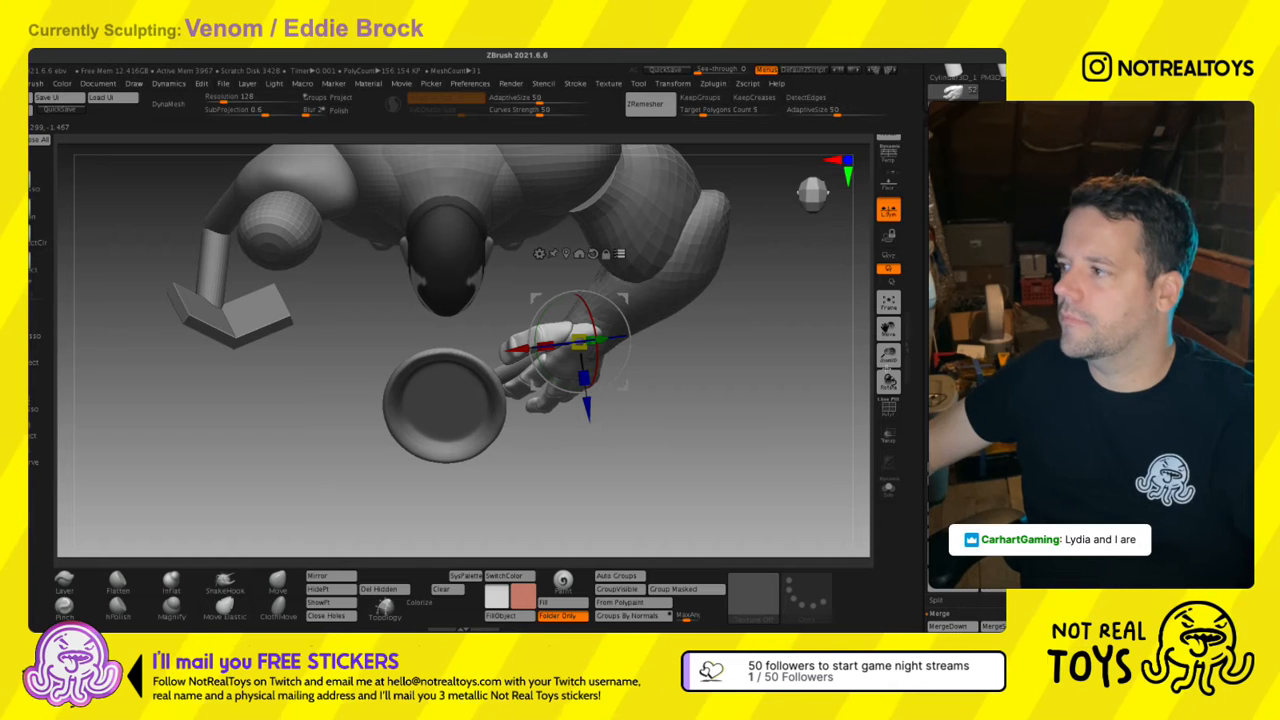
left_click(962, 368)
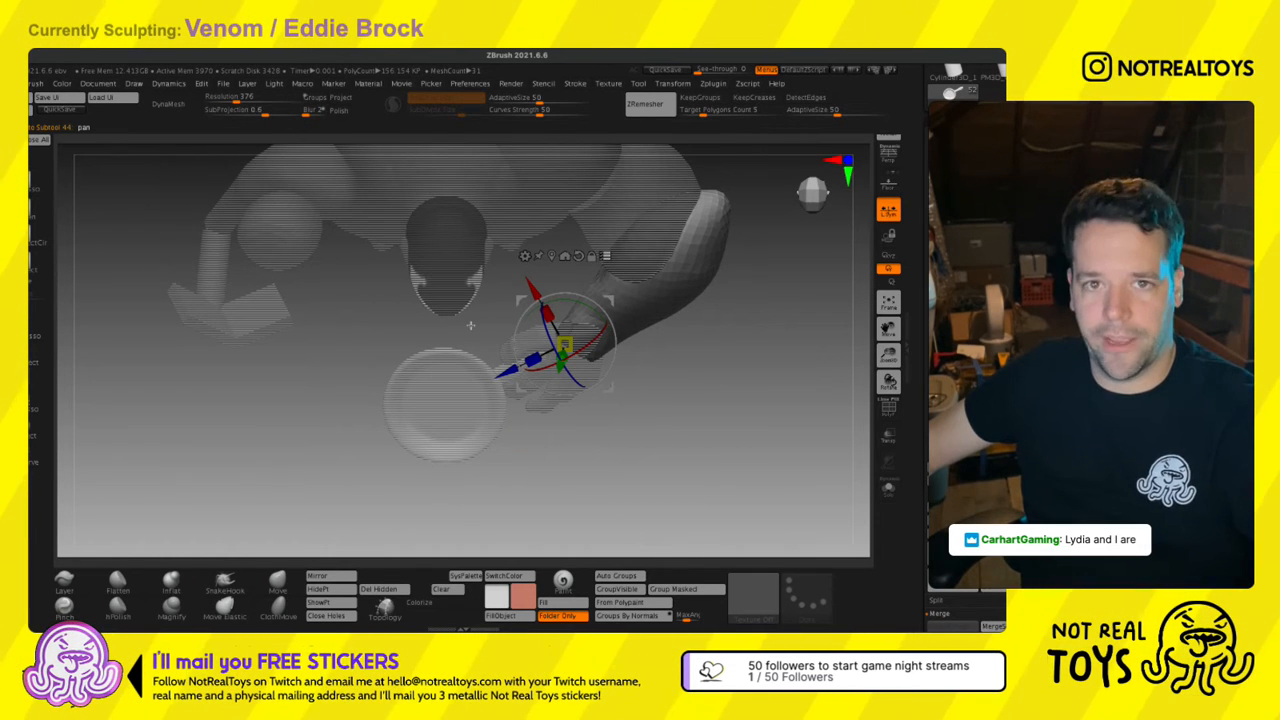
key("q")
key("w")
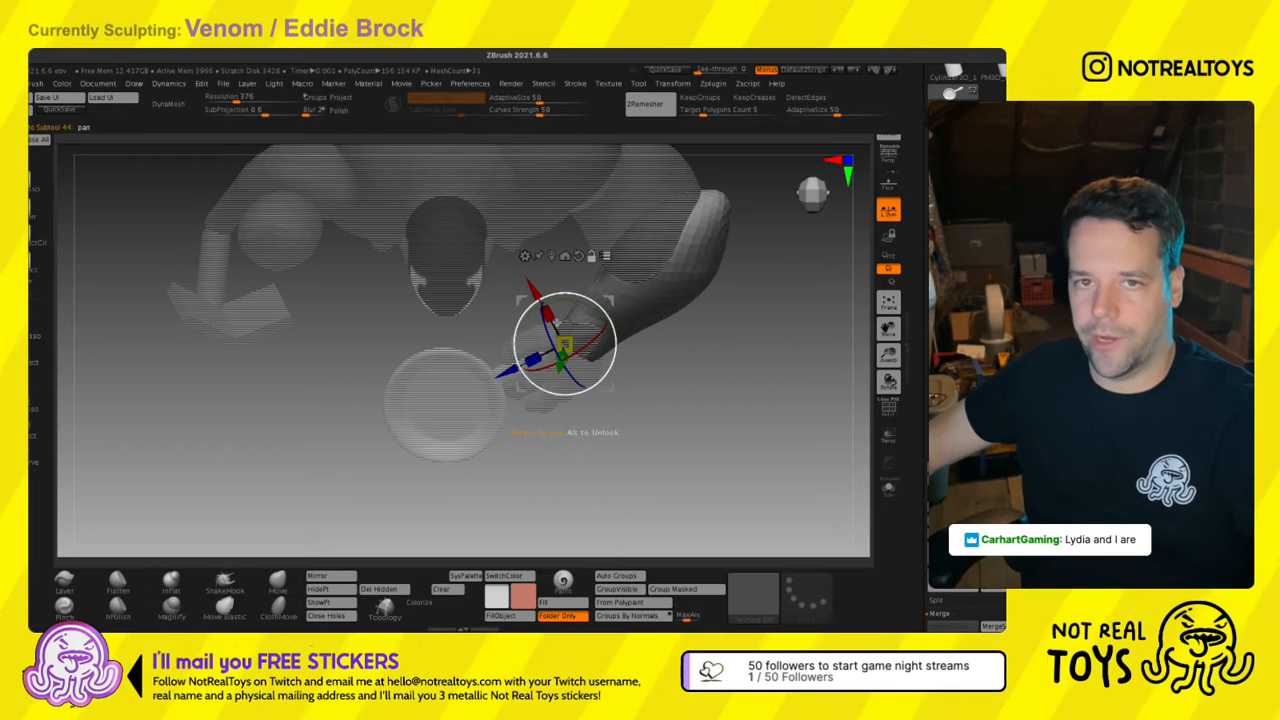
right_click_drag(556, 321, 557, 369, "alt")
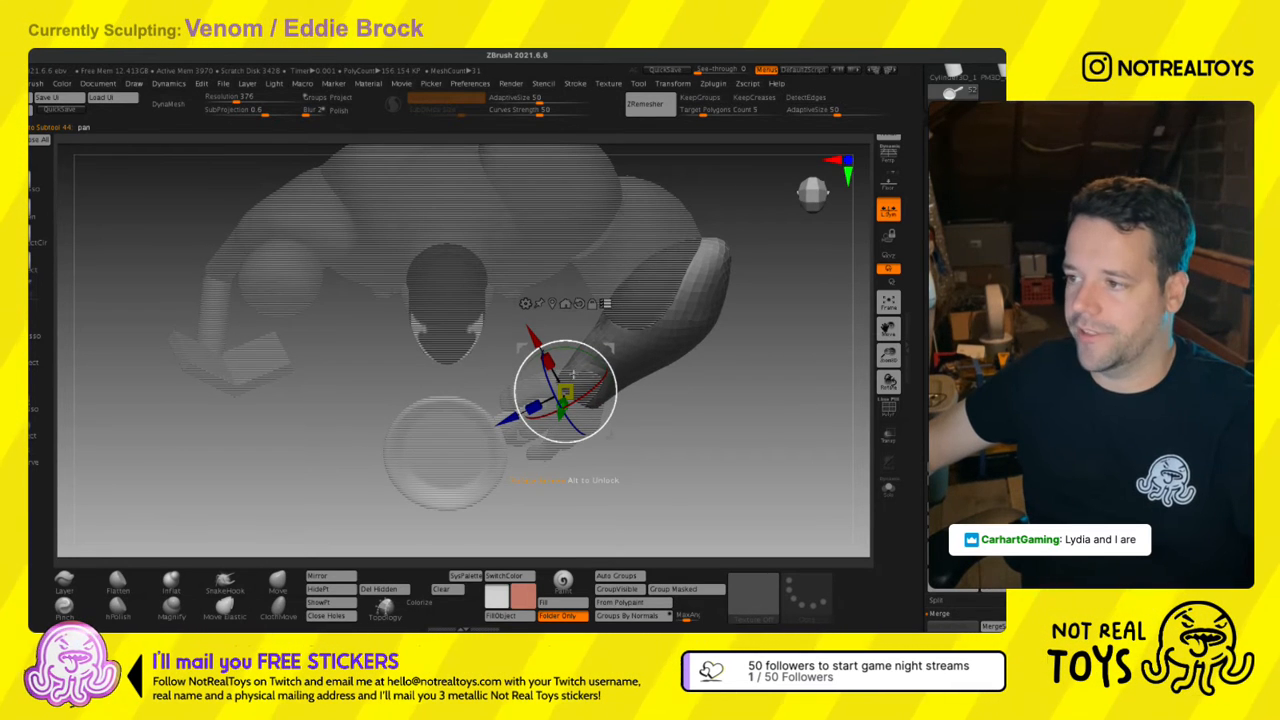
left_click_drag(613, 379, 637, 363, "alt")
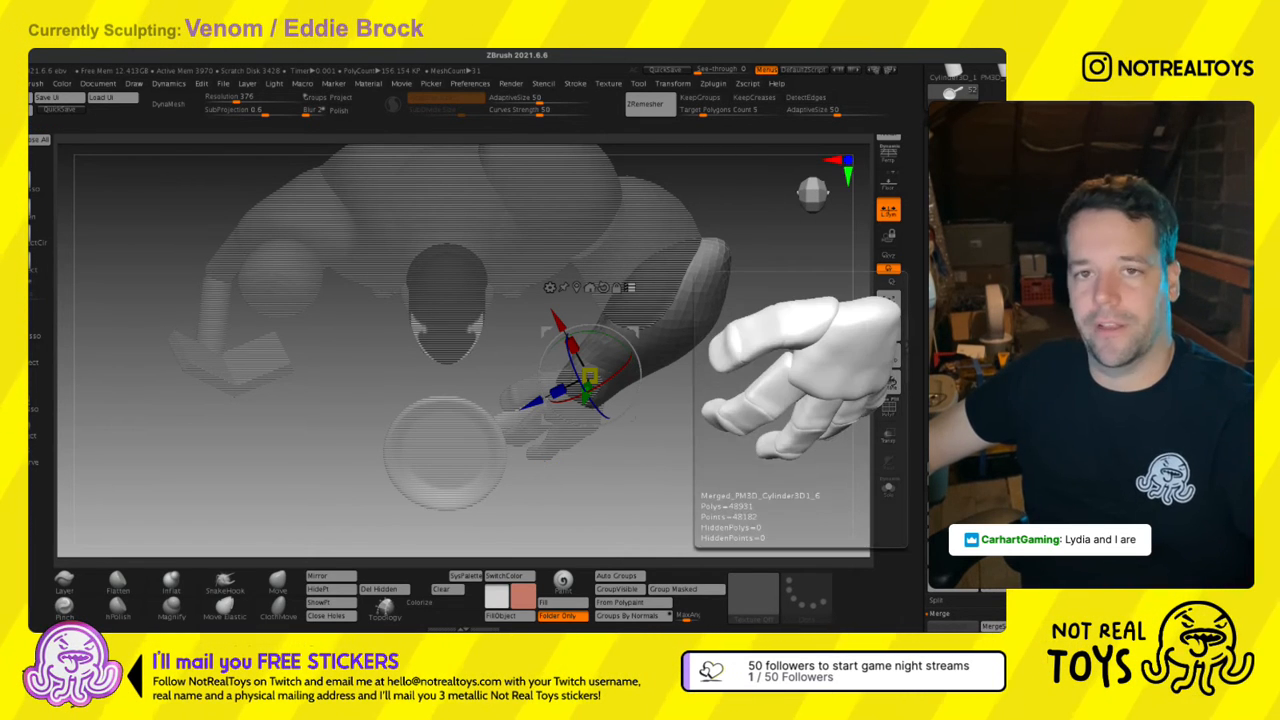
key("q")
right_click_drag(735, 263, 731, 335, "alt")
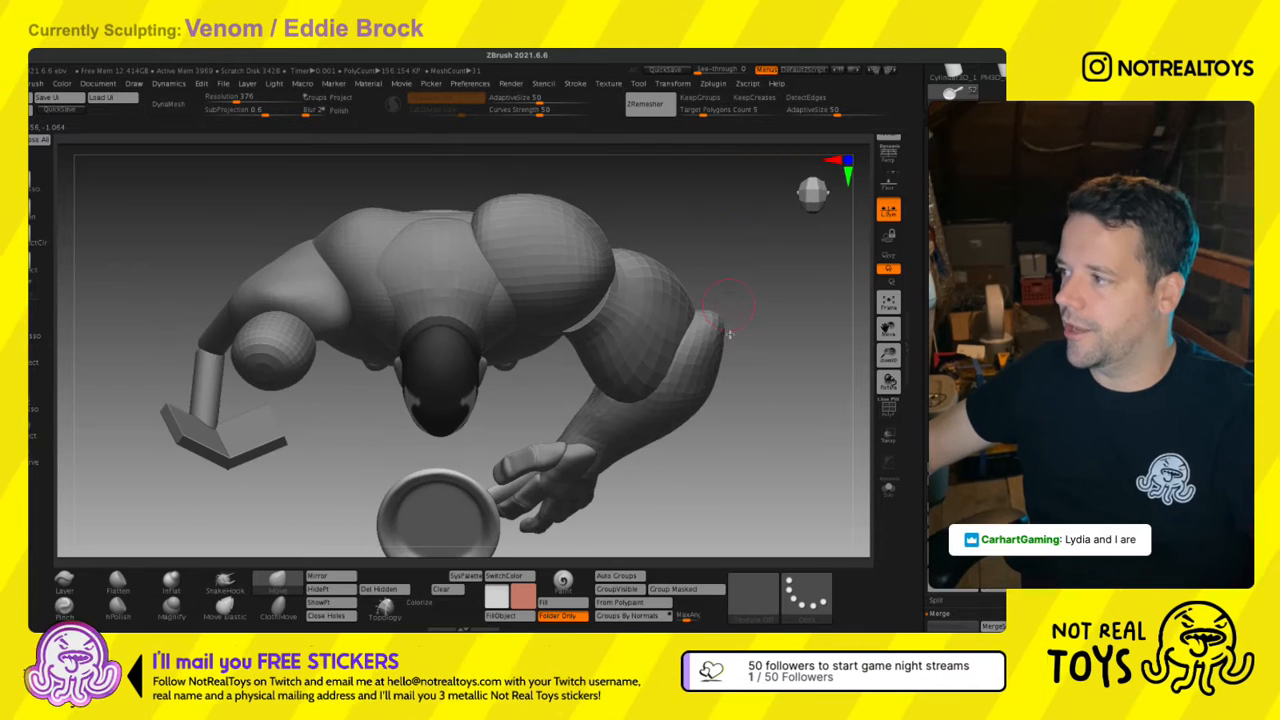
mouse_move(717, 414)
right_mouse_down("alt")
mouse_move(720, 332)
mouse_move(591, 318)
mouse_move(622, 336)
mouse_move(596, 346)
mouse_move(626, 371)
right_mouse_up("alt")
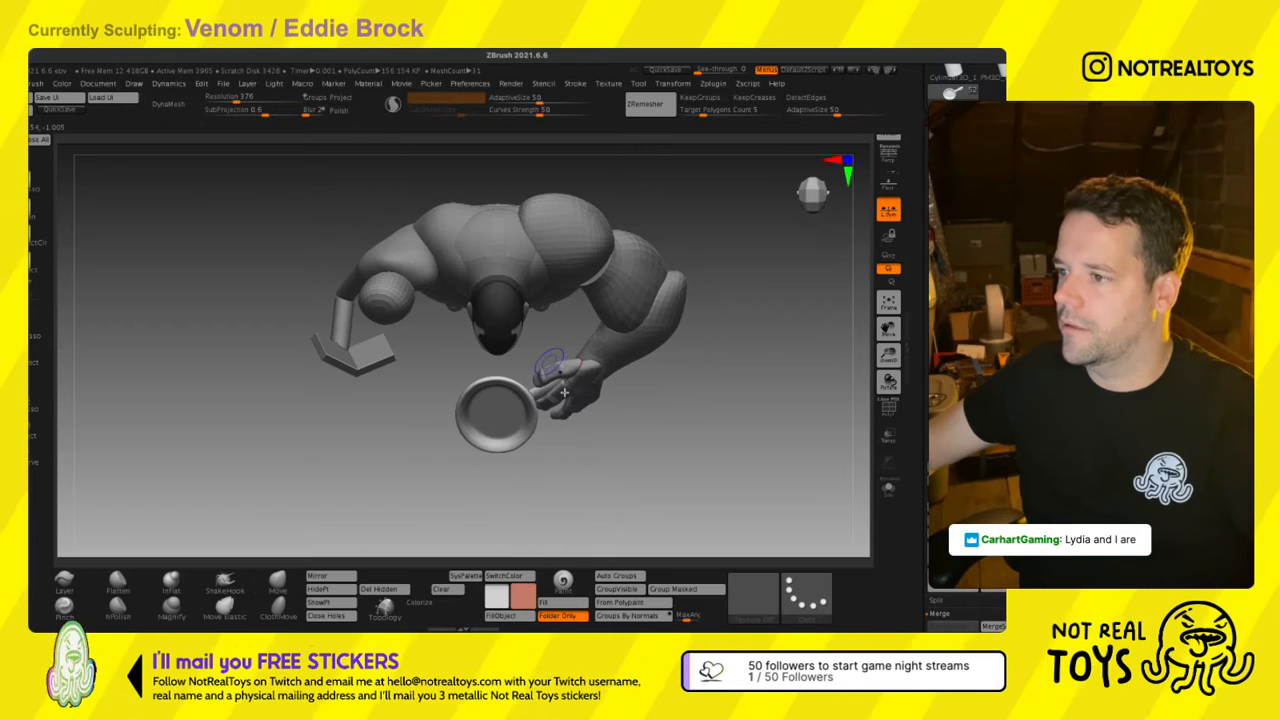
Restrict the selection to Venom's upper arm and reposition it between the shoulder and the forearm.
key("w")
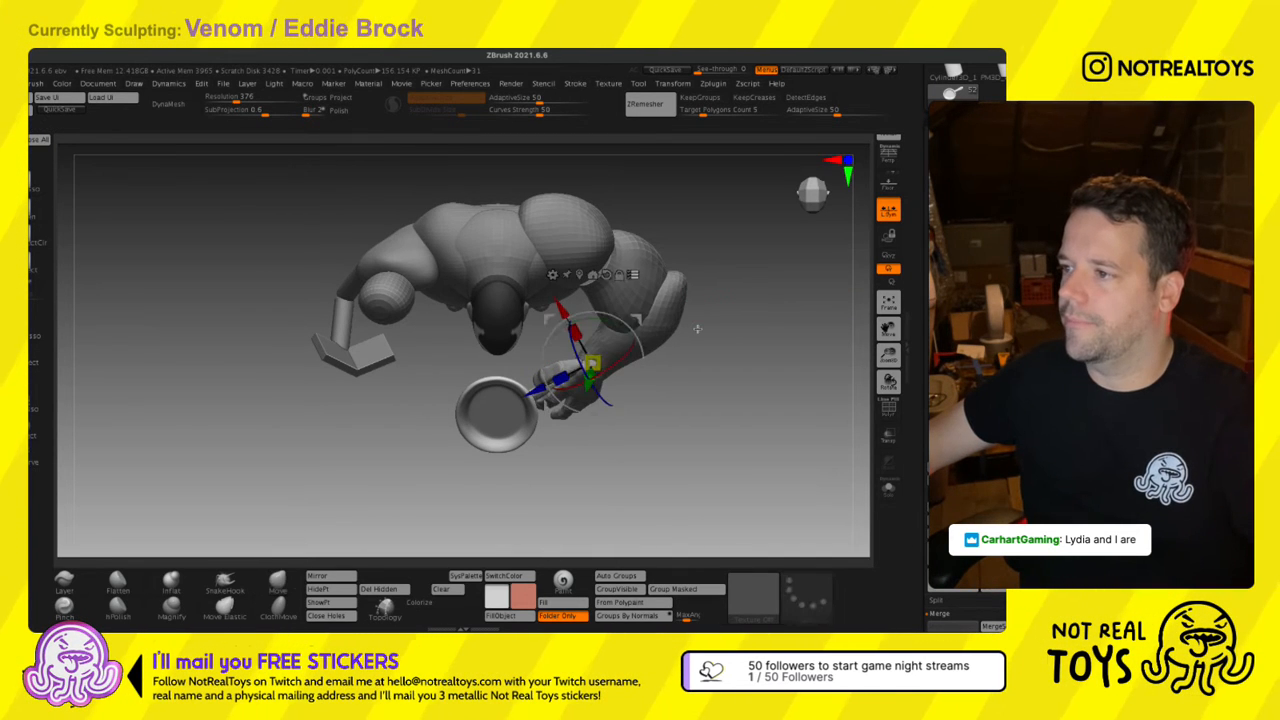
left_click(627, 313, "alt")
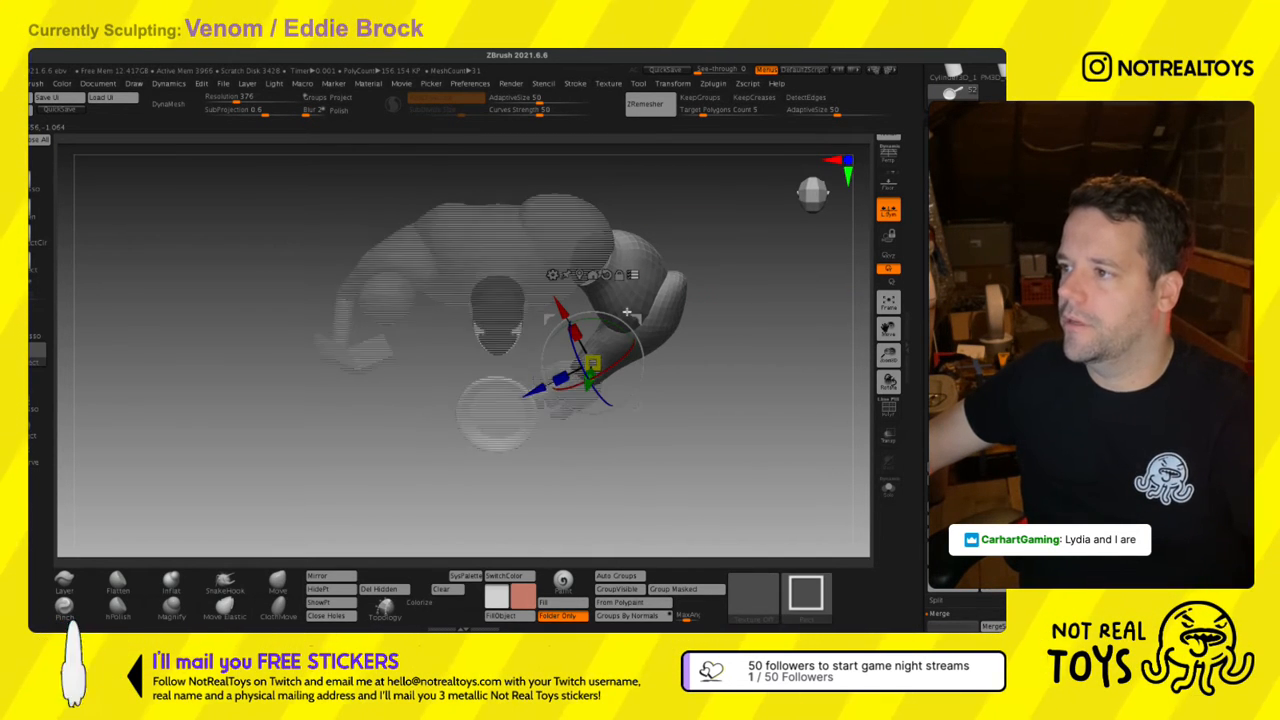
left_click(627, 294, "alt")
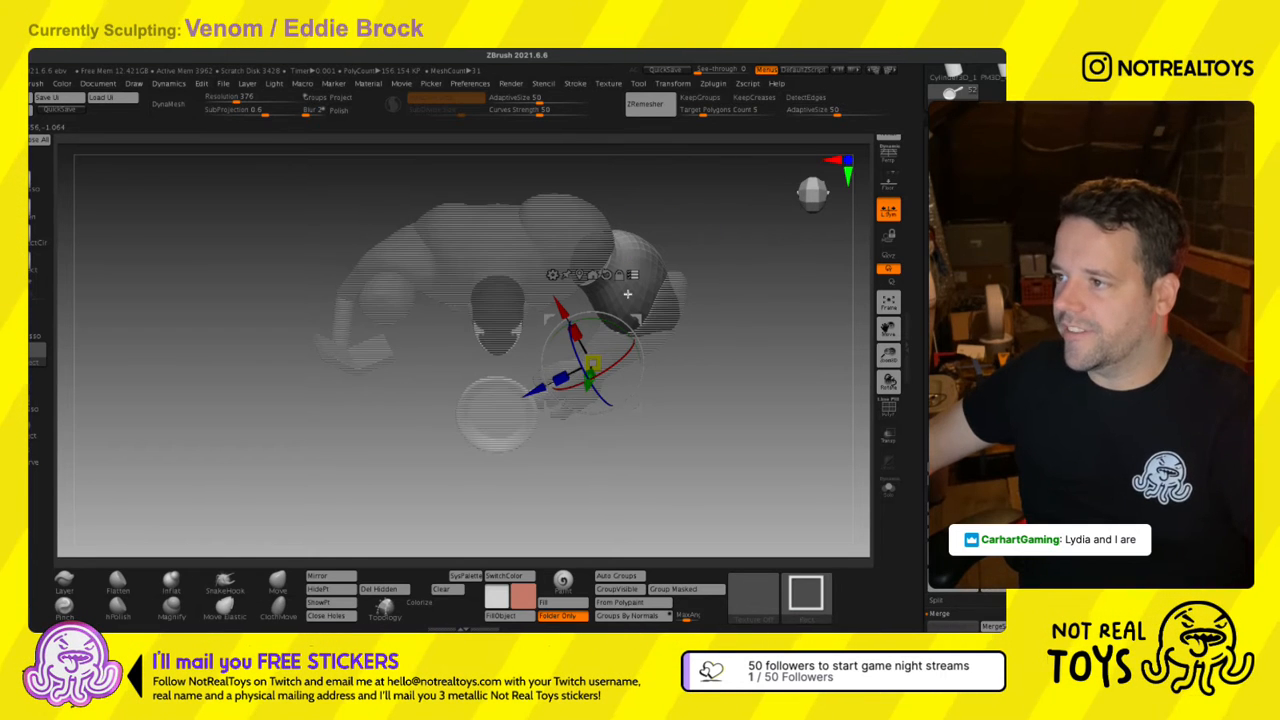
left_click_drag(629, 346, 580, 367, "alt")
key("q")
mouse_move(580, 367)
right_mouse_down()
mouse_move(645, 345)
mouse_move(545, 328)
mouse_move(607, 297)
right_mouse_up()
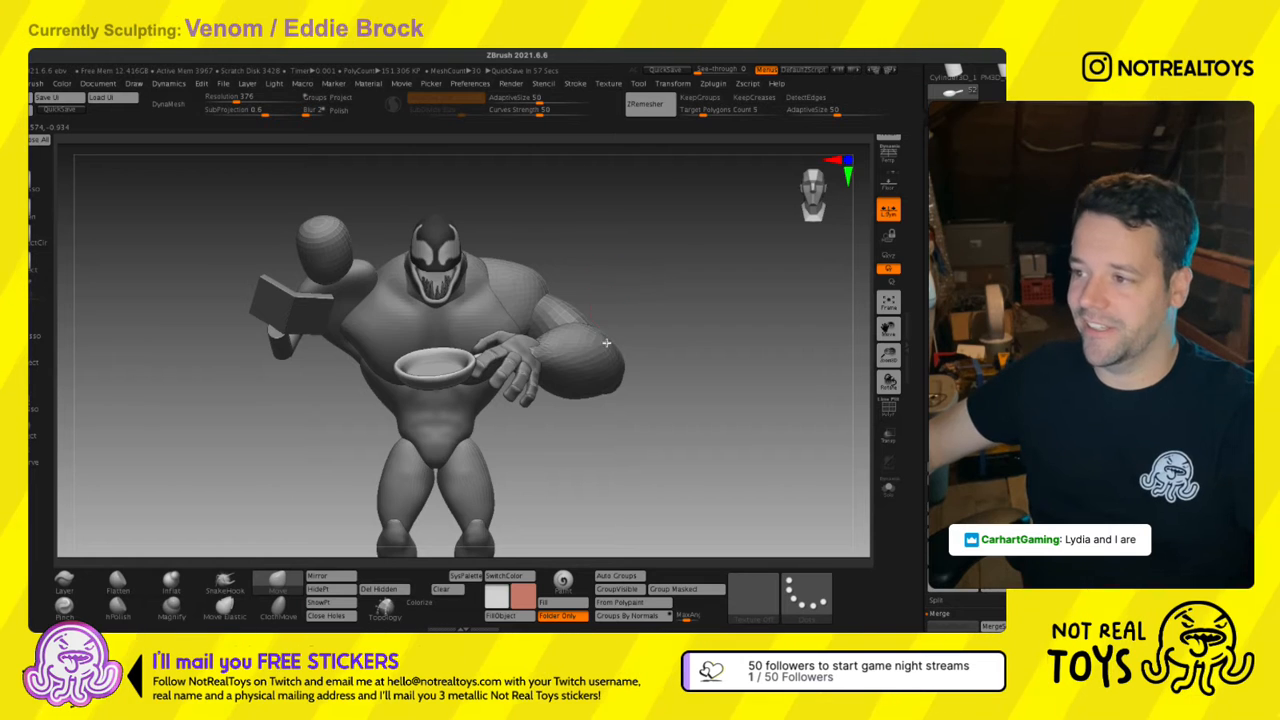
mouse_move(606, 343)
right_mouse_down()
mouse_move(560, 451)
mouse_move(611, 383)
mouse_move(591, 363)
mouse_move(598, 352)
right_mouse_up()
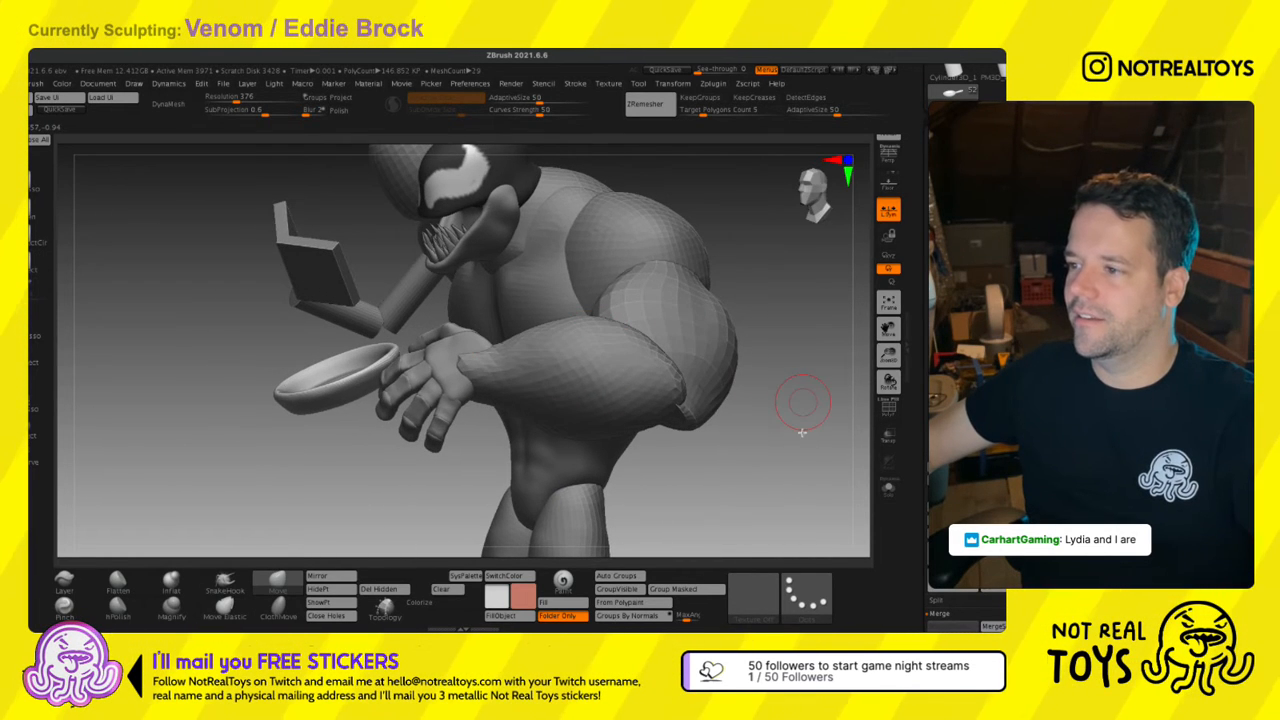
mouse_move(581, 378)
right_mouse_down()
mouse_move(606, 471)
mouse_move(609, 289)
mouse_move(620, 414)
mouse_move(624, 356)
right_mouse_up()
key("w")
key("q")
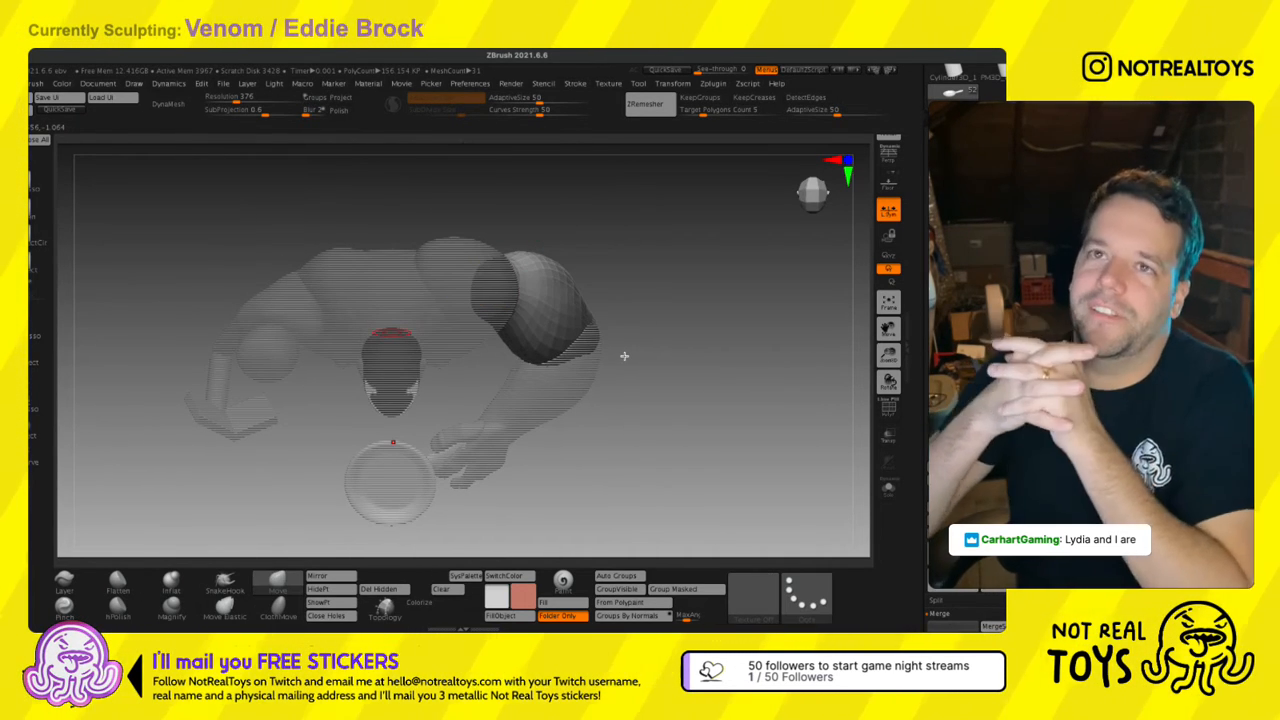
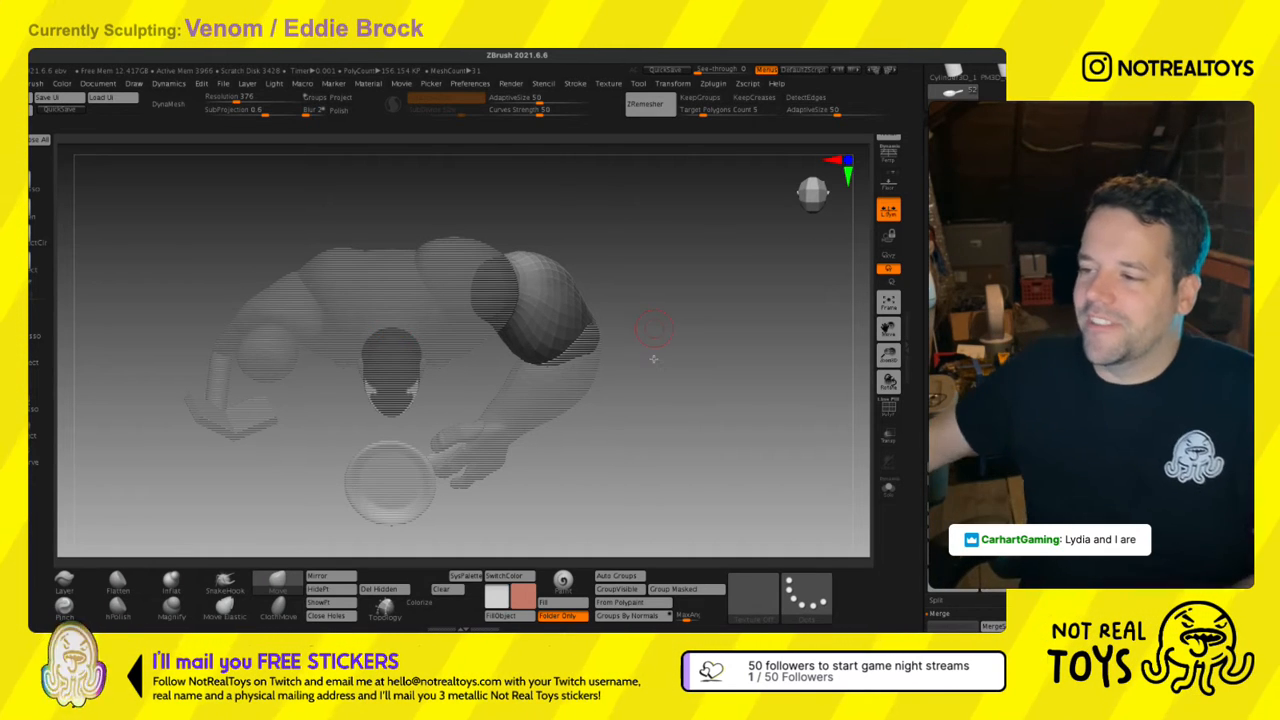
Hide Venom's hand and the pan to clear the torso, keeping the arms folder shown.
mouse_move(655, 358)
left_mouse_down()
mouse_move(541, 363)
mouse_move(566, 315)
mouse_move(780, 277)
left_mouse_up()
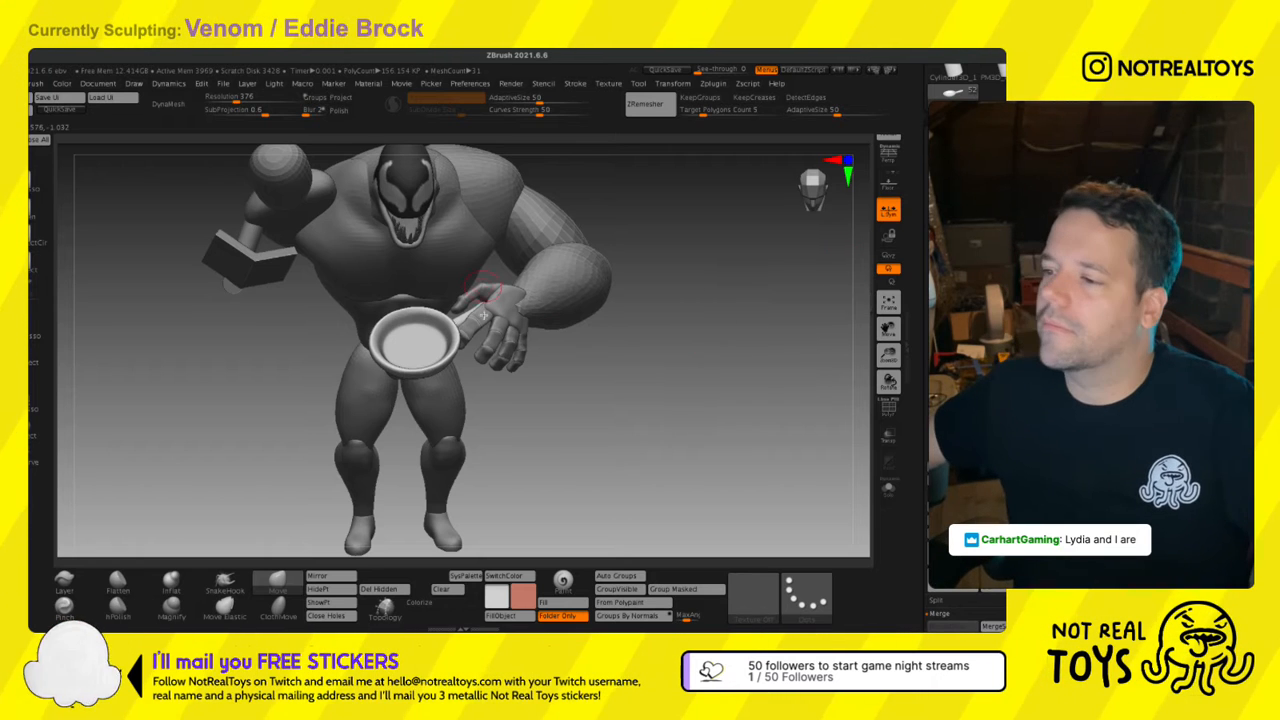
mouse_move(507, 298)
right_mouse_down("ctrl")
mouse_move(534, 382)
mouse_move(510, 337)
right_mouse_up("ctrl")
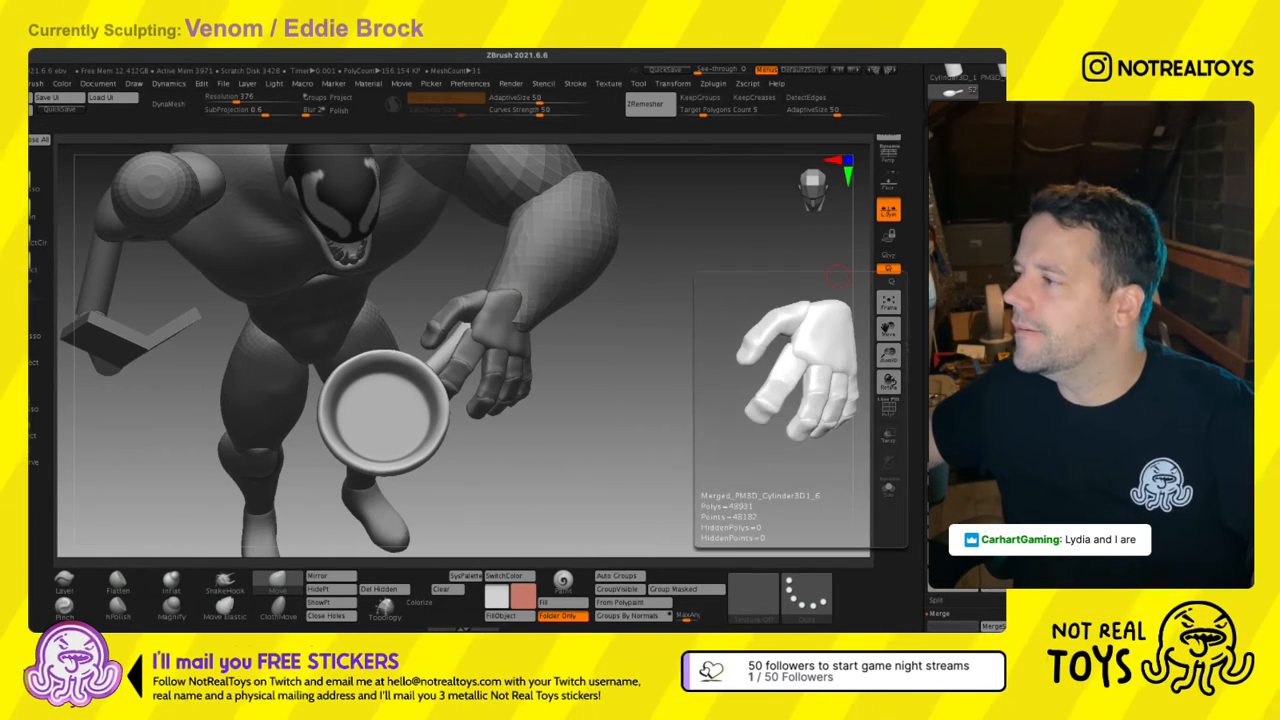
right_click_drag(651, 323, 470, 430)
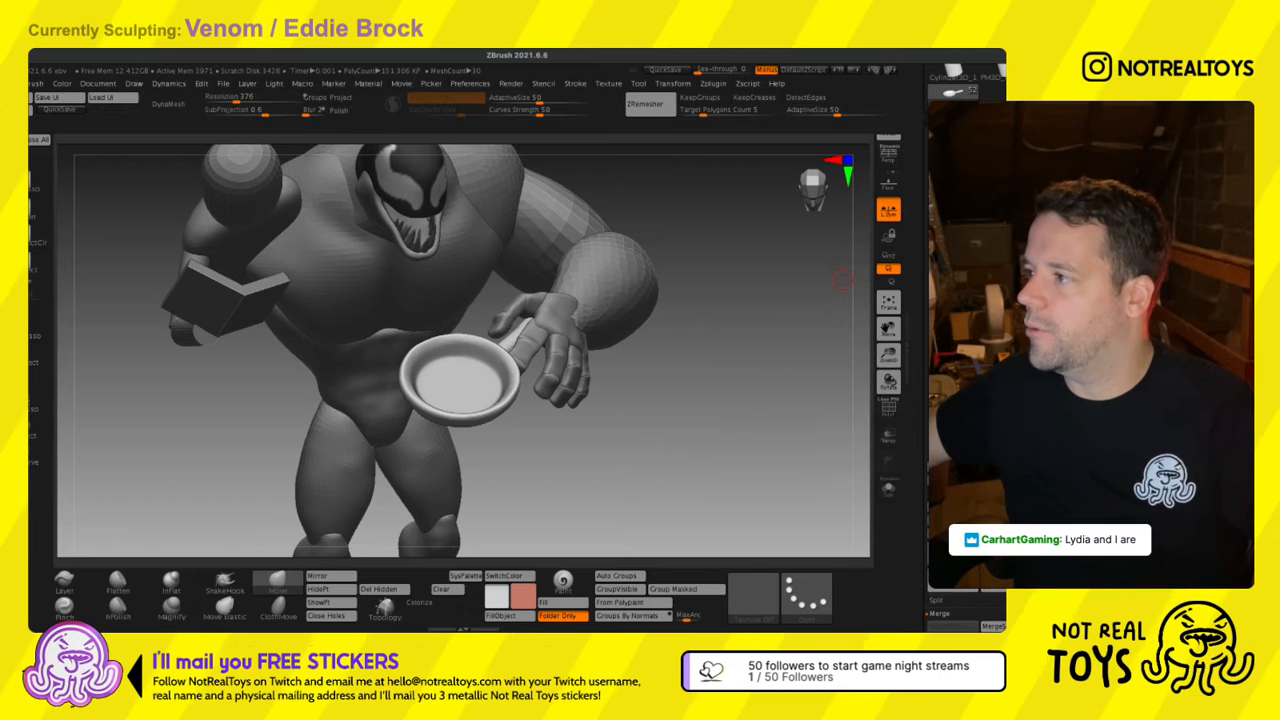
left_click(990, 410)
left_click(990, 390)
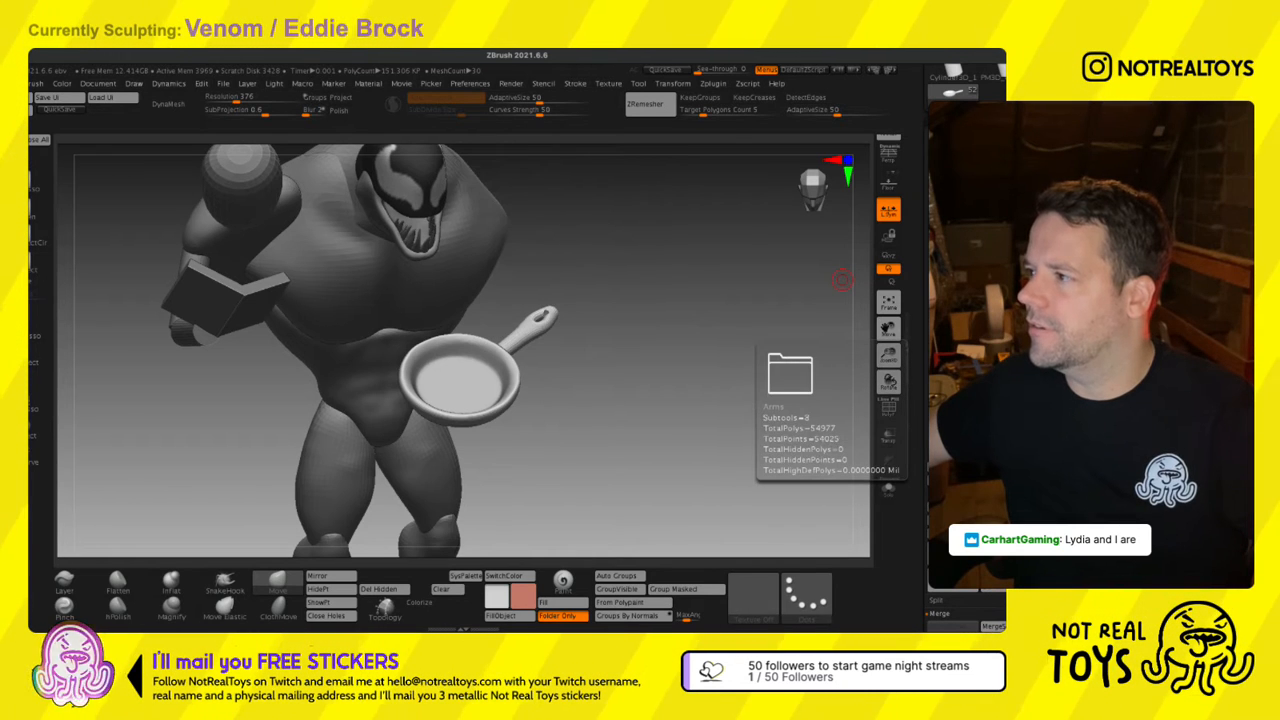
left_click(990, 390)
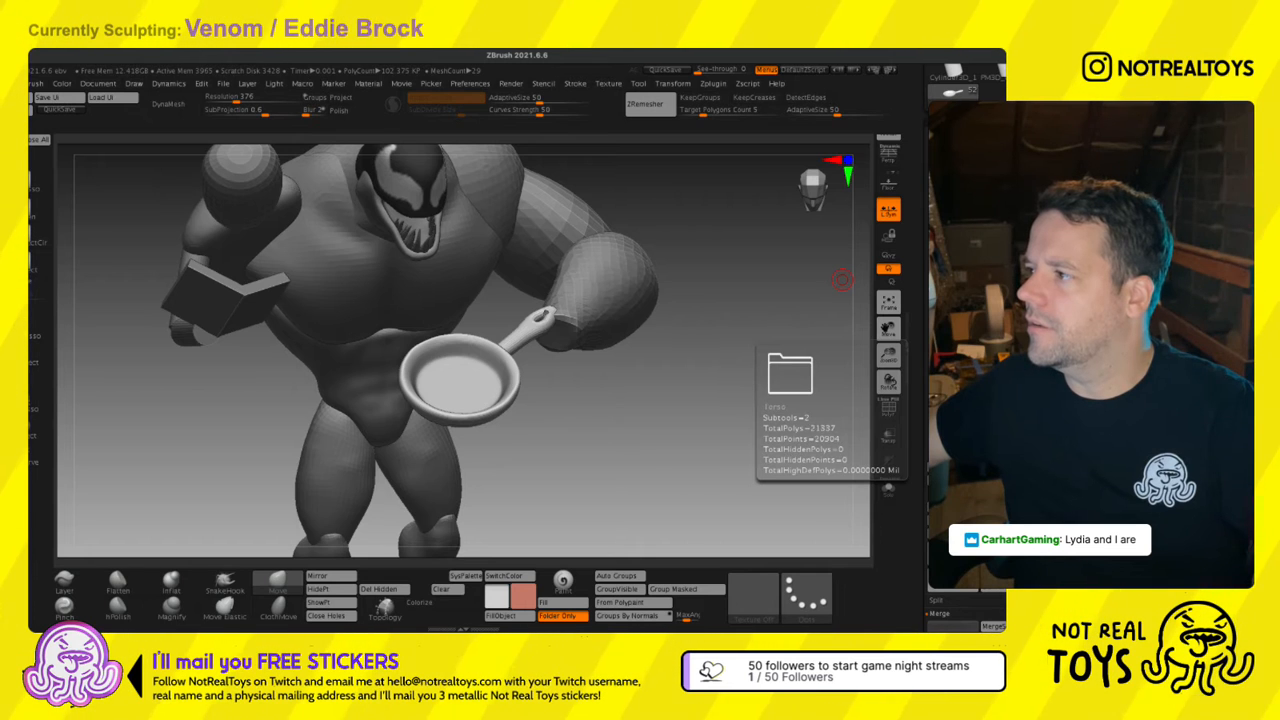
left_click(985, 350)
Make Venom's chest the active subtool and reshape its outer pectoral edges symmetrically with the Move brush.
mouse_move(523, 349)
right_mouse_down()
mouse_move(483, 346)
mouse_move(514, 351)
mouse_move(531, 417)
mouse_move(526, 403)
mouse_move(469, 400)
right_mouse_up()
key("s")
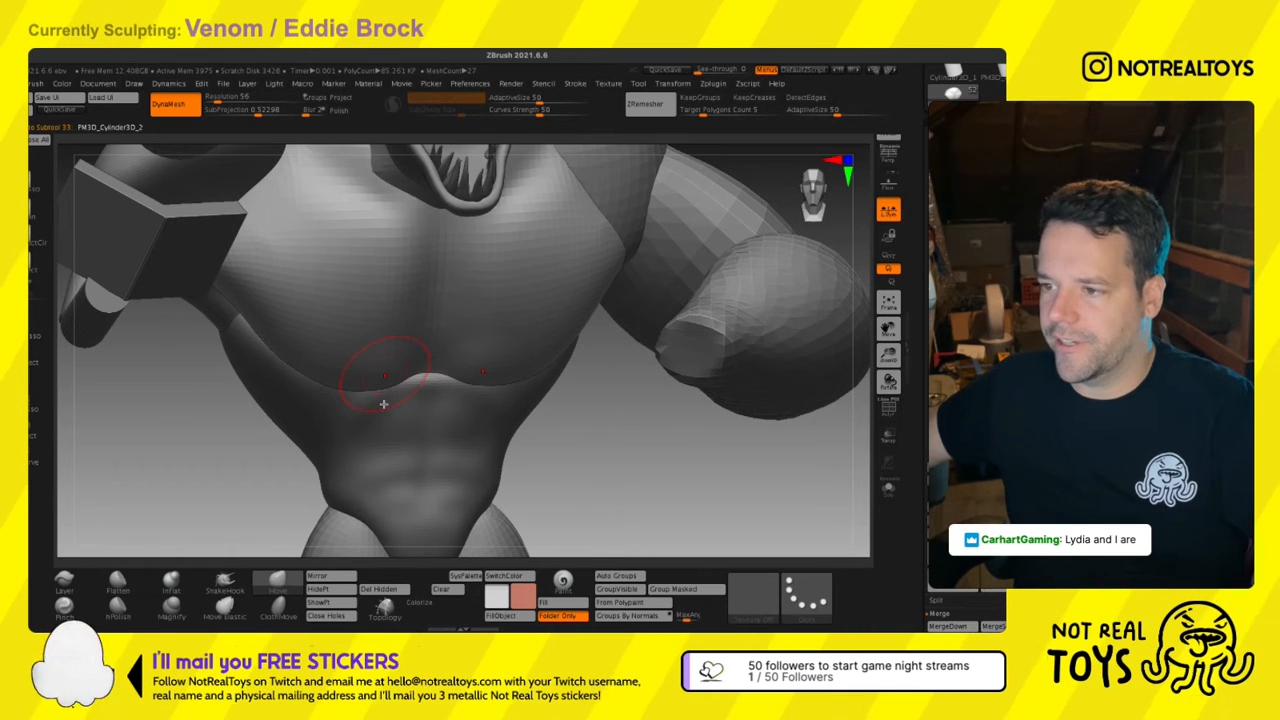
key("space")
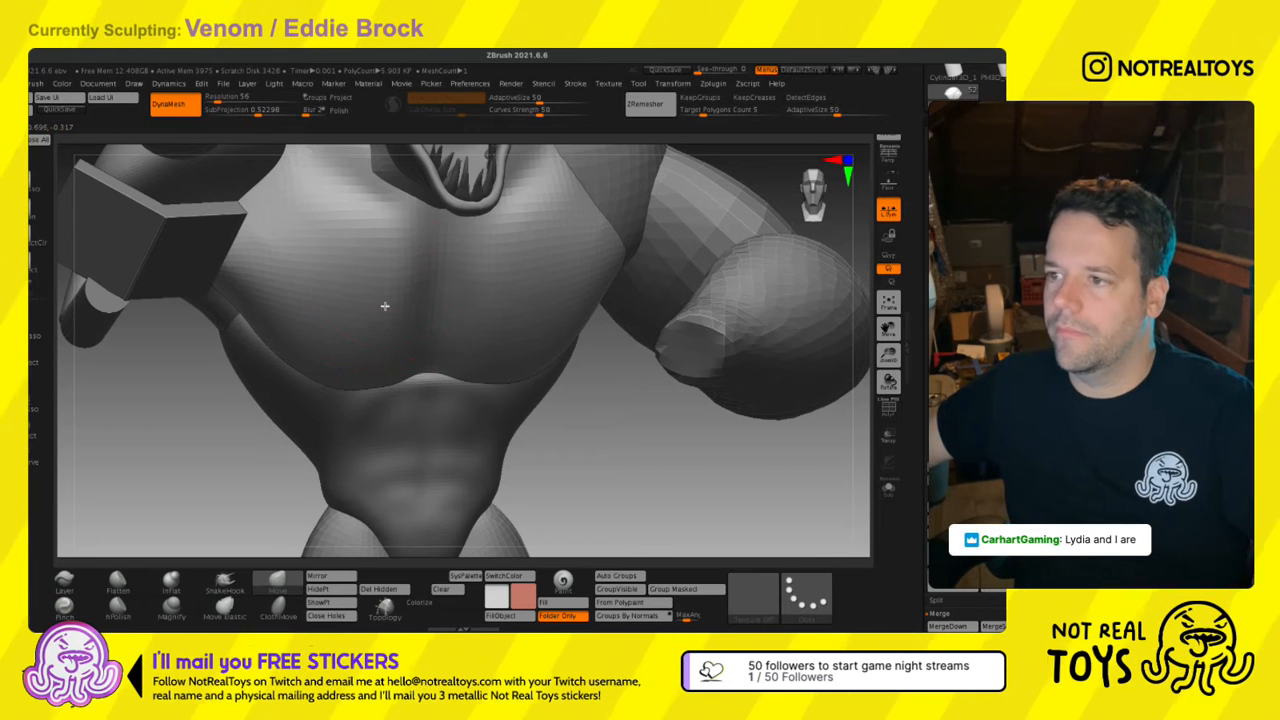
right_click_drag(380, 280, 388, 271)
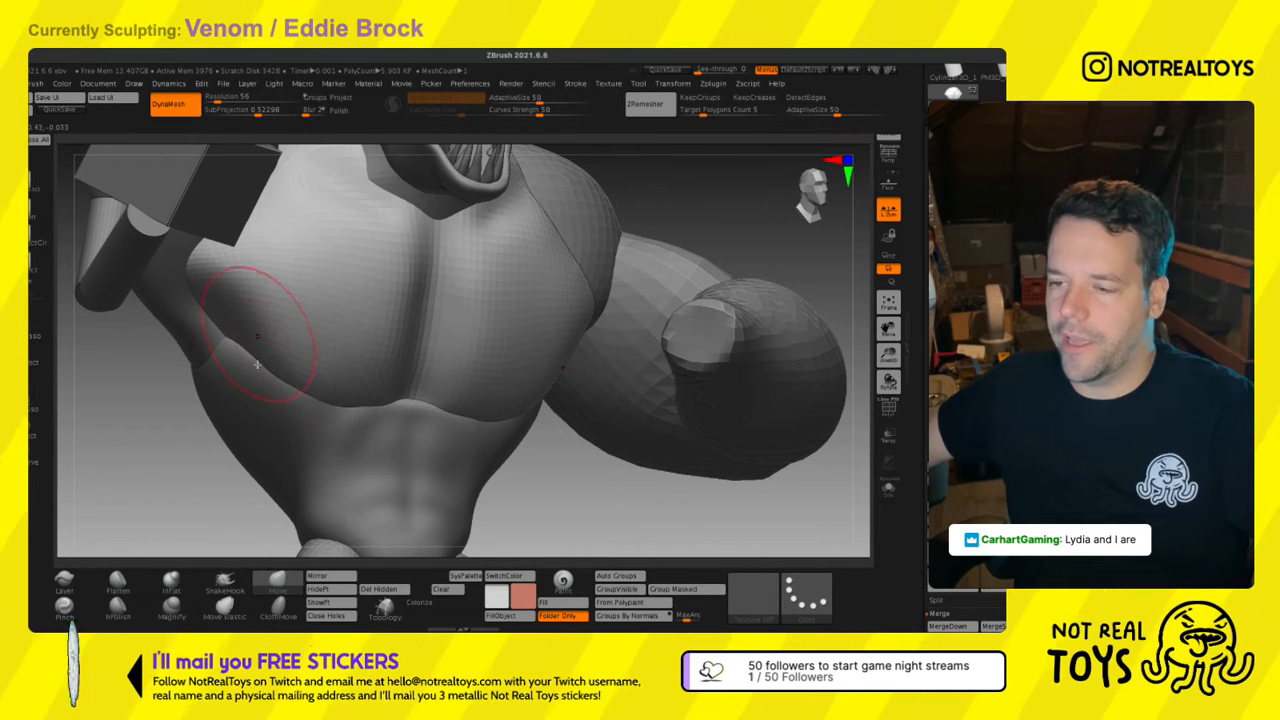
mouse_move(318, 328)
right_mouse_down()
mouse_move(320, 340)
mouse_move(345, 296)
mouse_move(296, 289)
right_mouse_up()
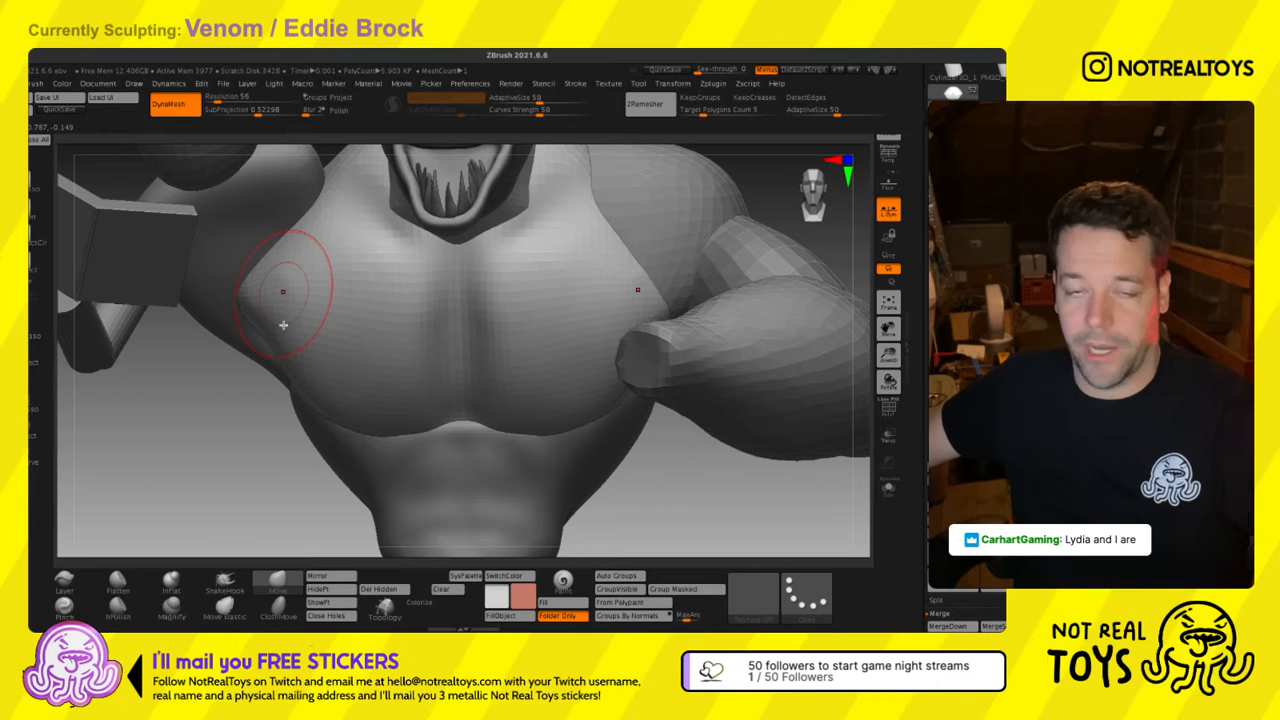
mouse_move(328, 343)
right_mouse_down()
mouse_move(386, 375)
mouse_move(309, 322)
right_mouse_up()
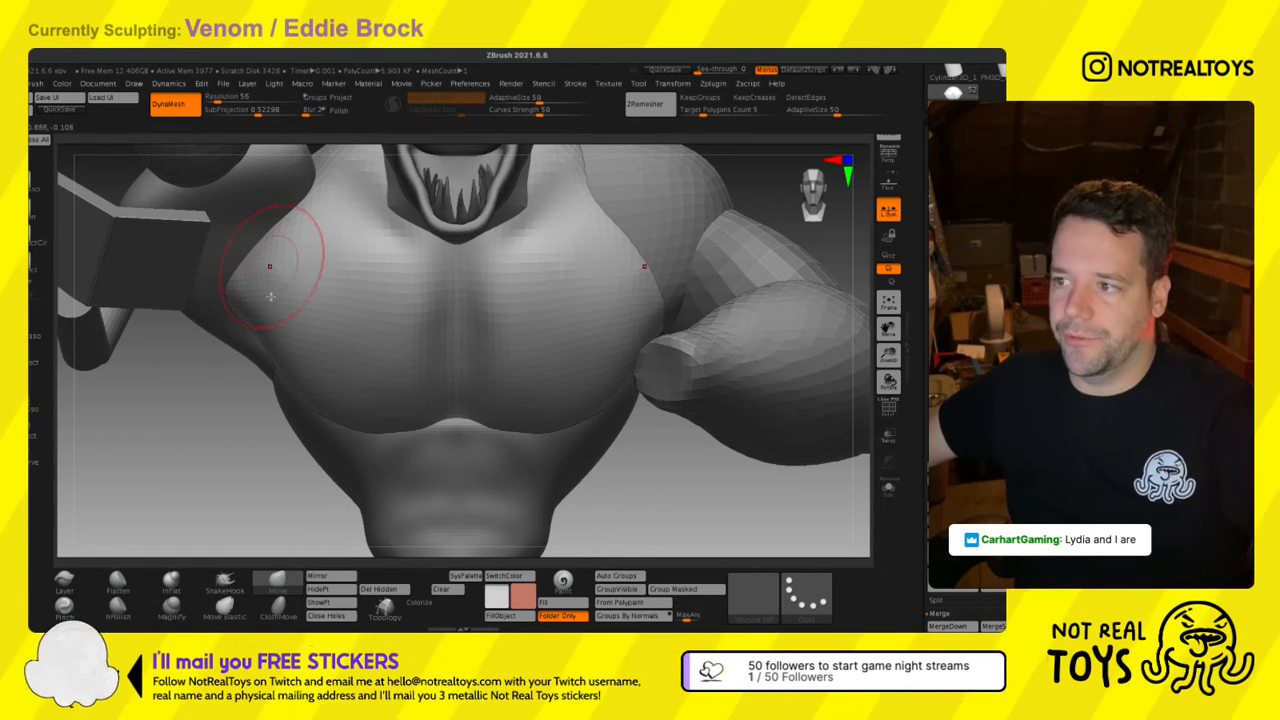
mouse_move(330, 260)
right_mouse_down("ctrl")
mouse_move(331, 294)
mouse_move(360, 322)
mouse_move(378, 373)
right_mouse_up("ctrl")
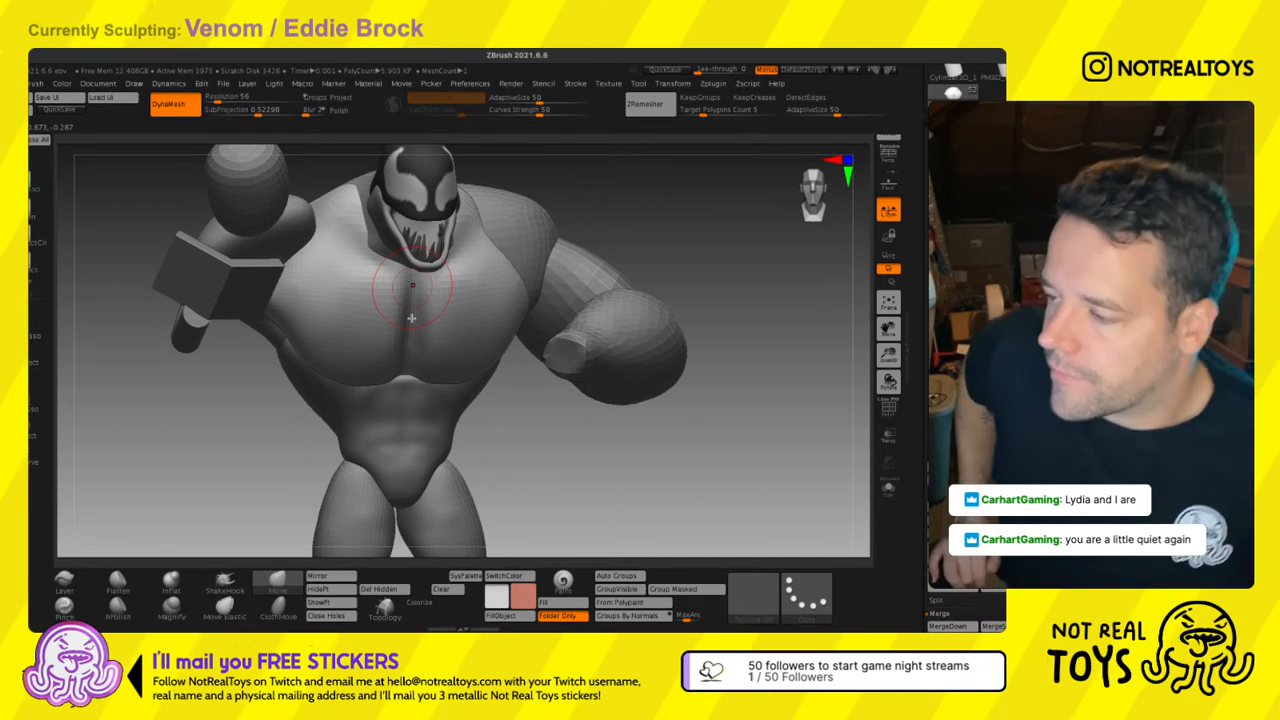
Smooth and adjust the underside and sides of Venom's chest where it overlaps the abdomen.
right_click_drag(411, 318, 403, 311, "shift")
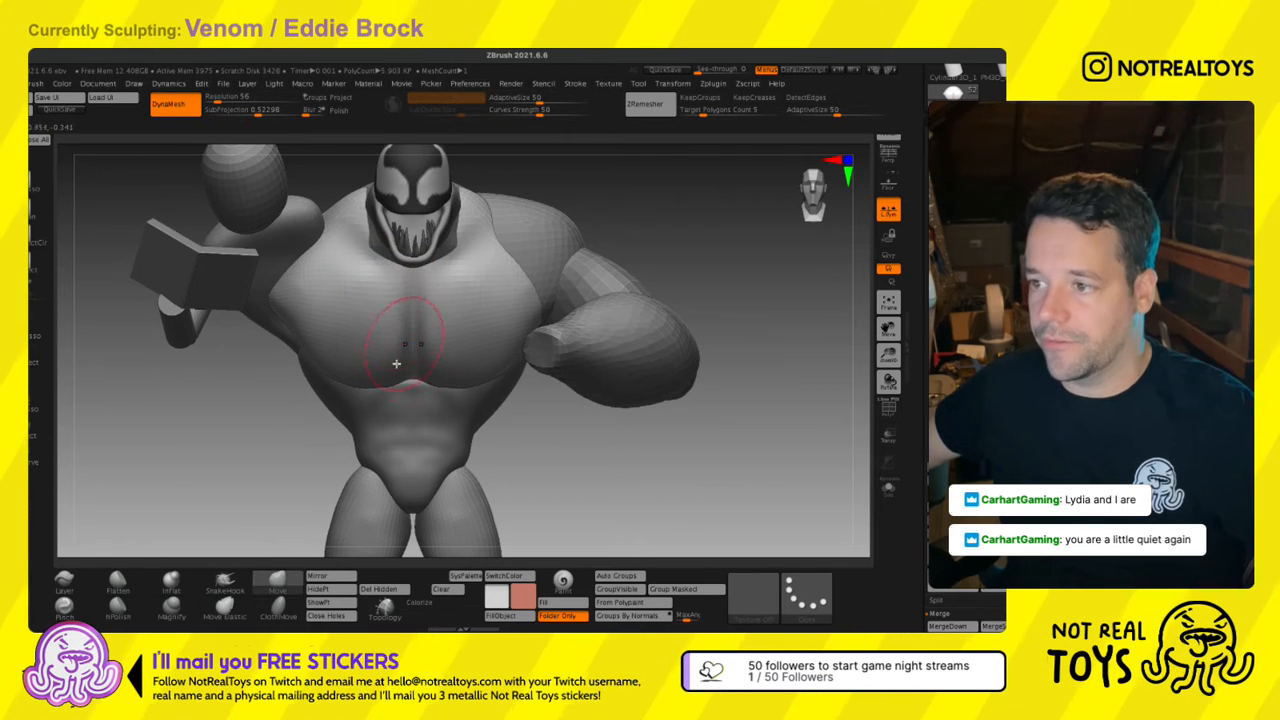
right_click_drag(397, 363, 408, 354)
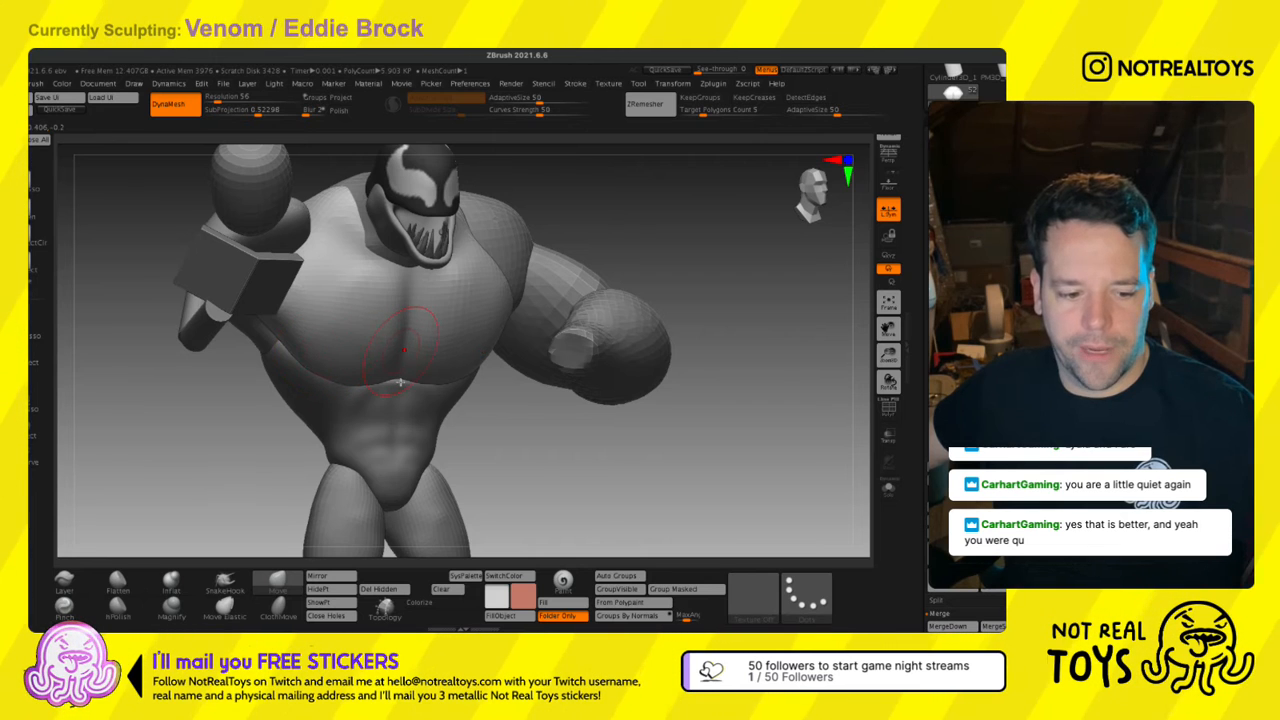
right_click_drag(395, 384, 377, 363)
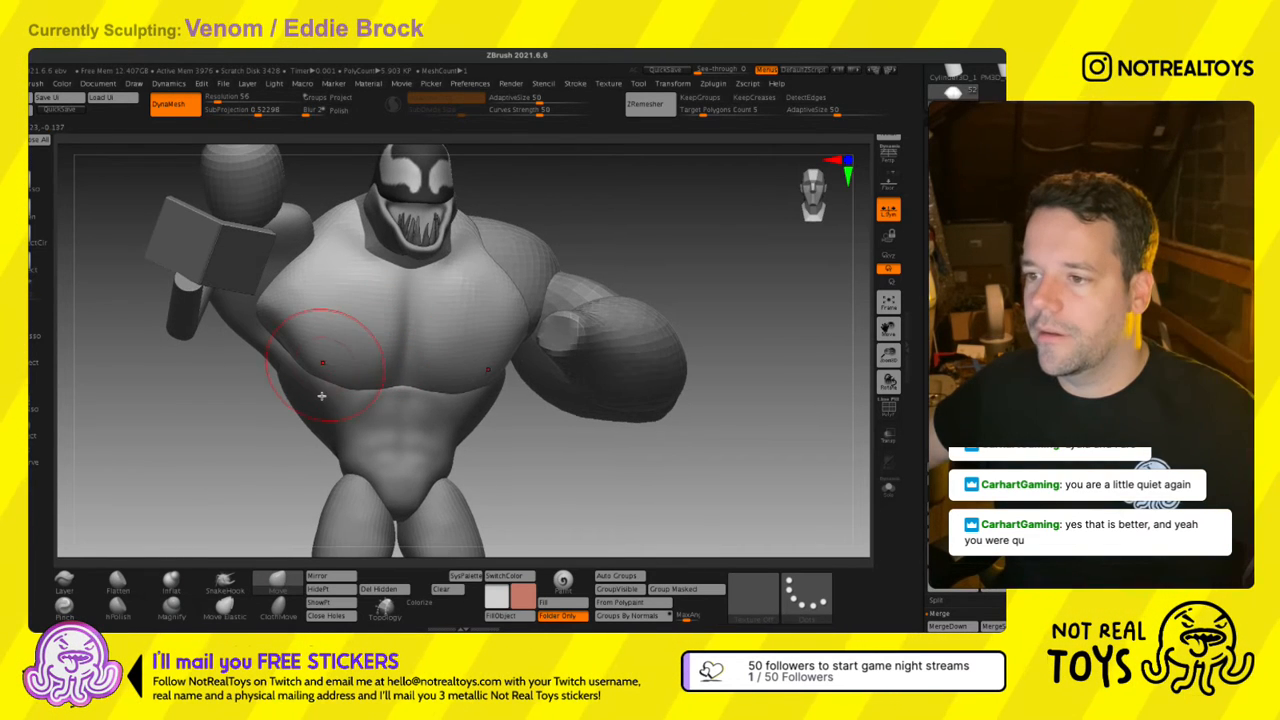
key("s")
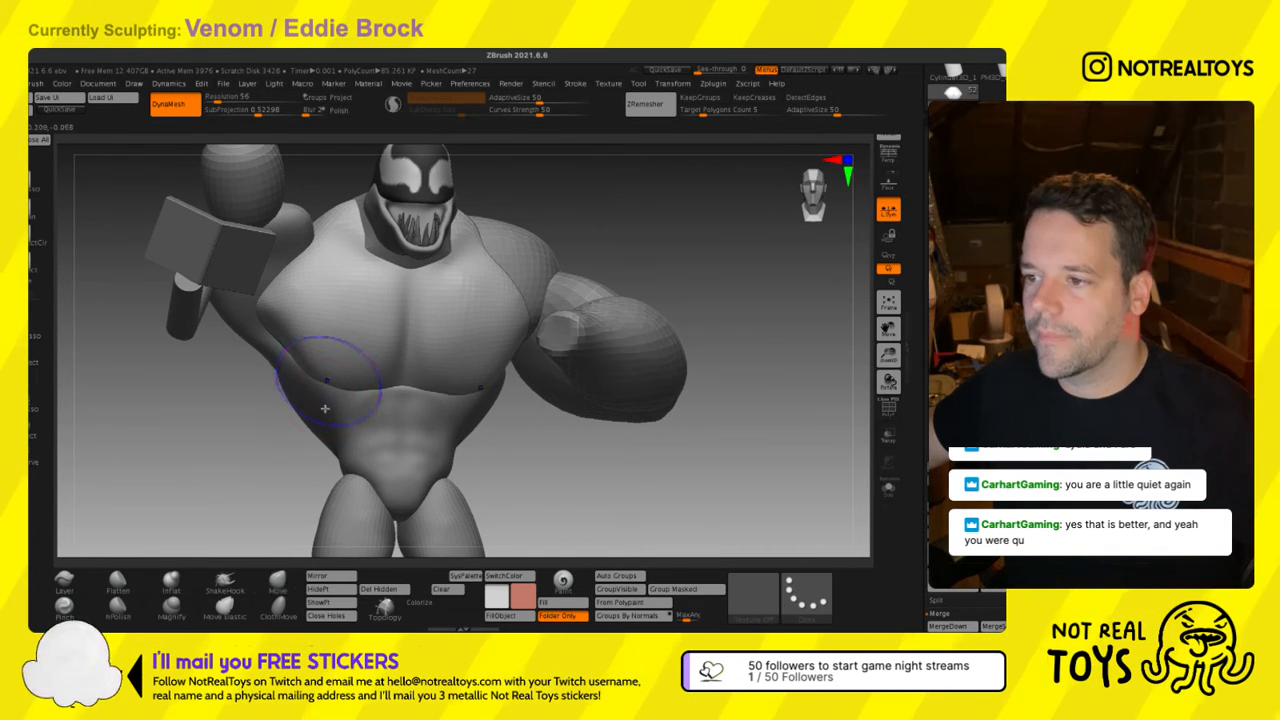
right_click_drag(432, 398, 422, 398)
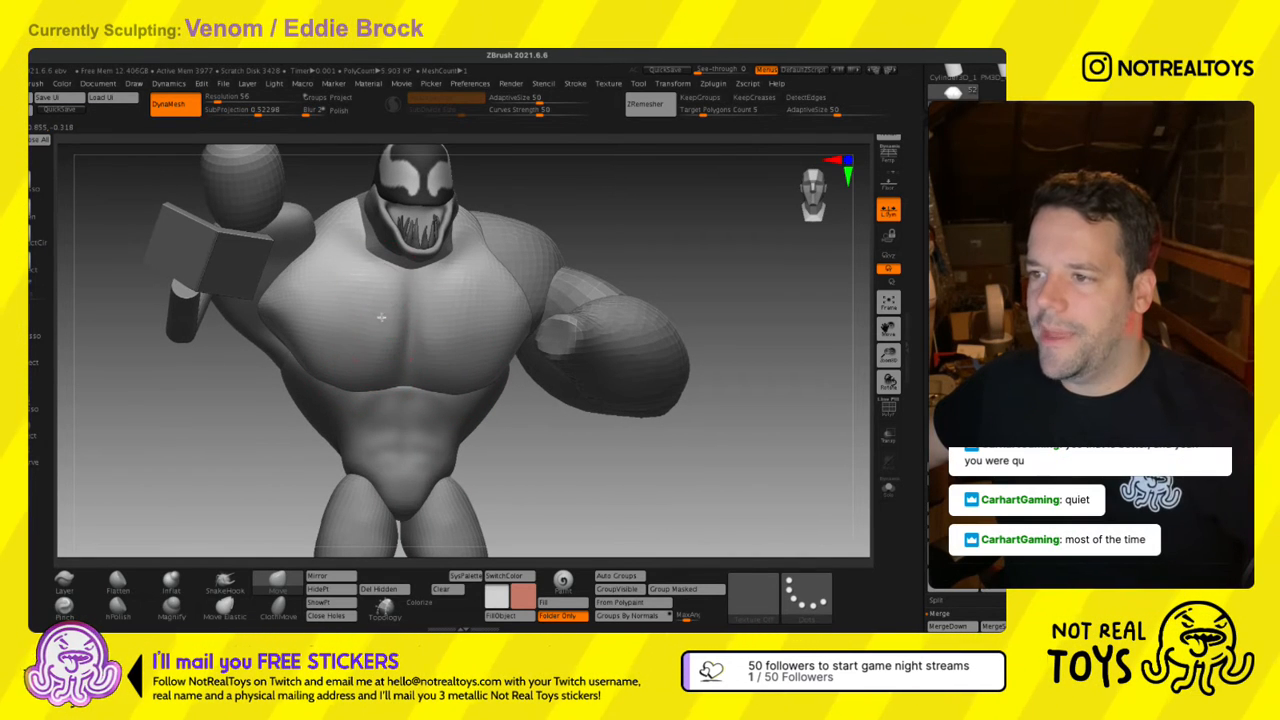
right_click_drag(389, 303, 371, 343)
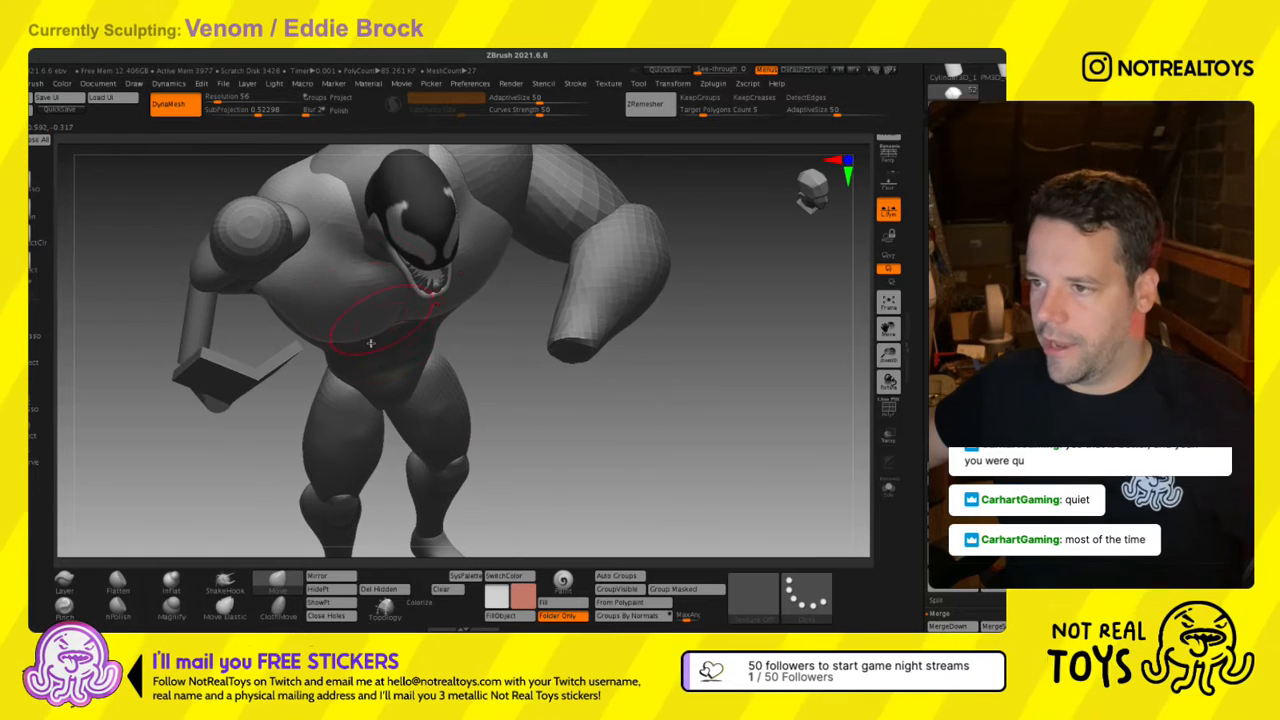
mouse_move(340, 302)
right_mouse_down()
mouse_move(363, 333)
mouse_move(276, 383)
mouse_move(360, 350)
mouse_move(300, 325)
right_mouse_up()
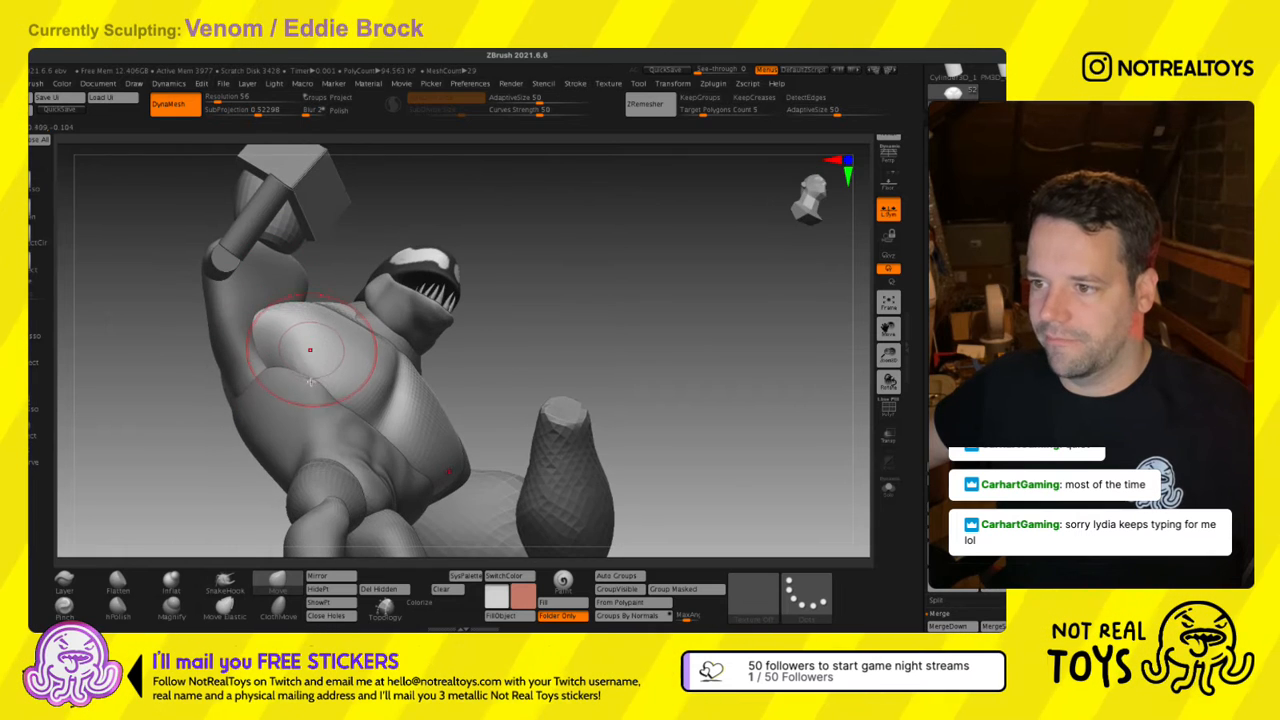
right_click_drag(332, 407, 318, 366)
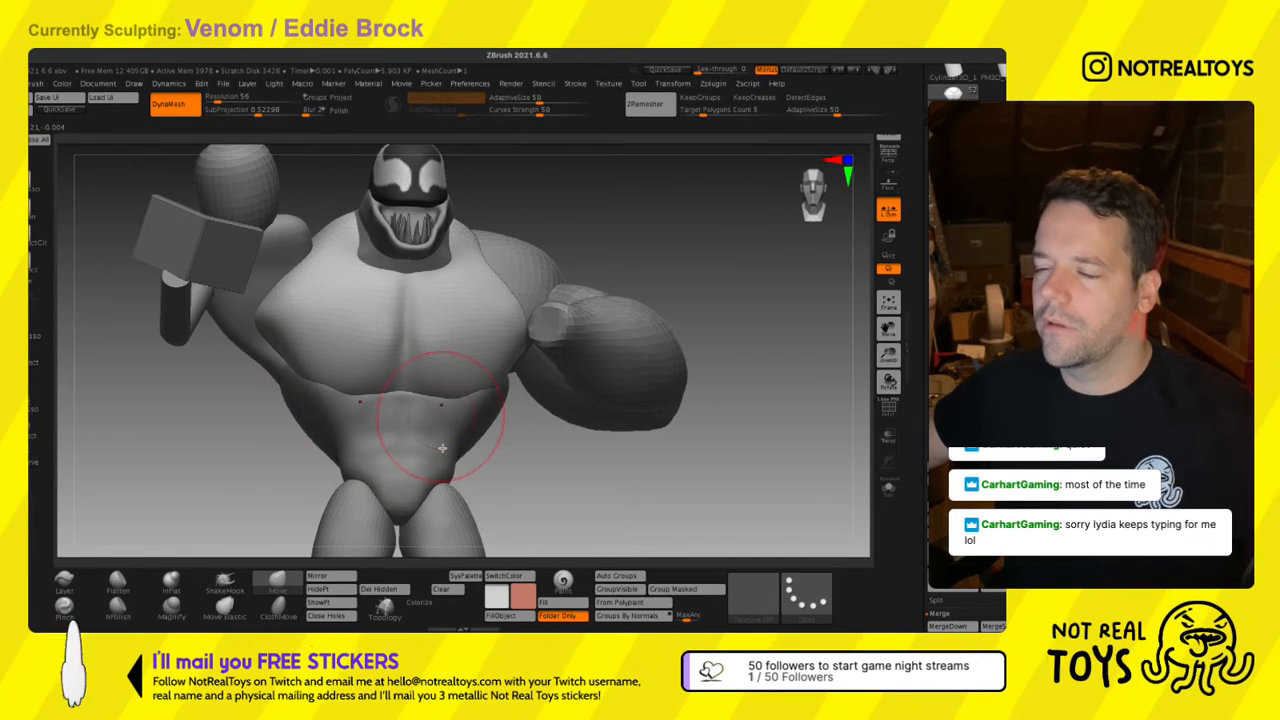
mouse_move(447, 452)
right_mouse_down()
mouse_move(430, 368)
mouse_move(439, 474)
mouse_move(480, 306)
mouse_move(511, 363)
mouse_move(500, 339)
right_mouse_up()
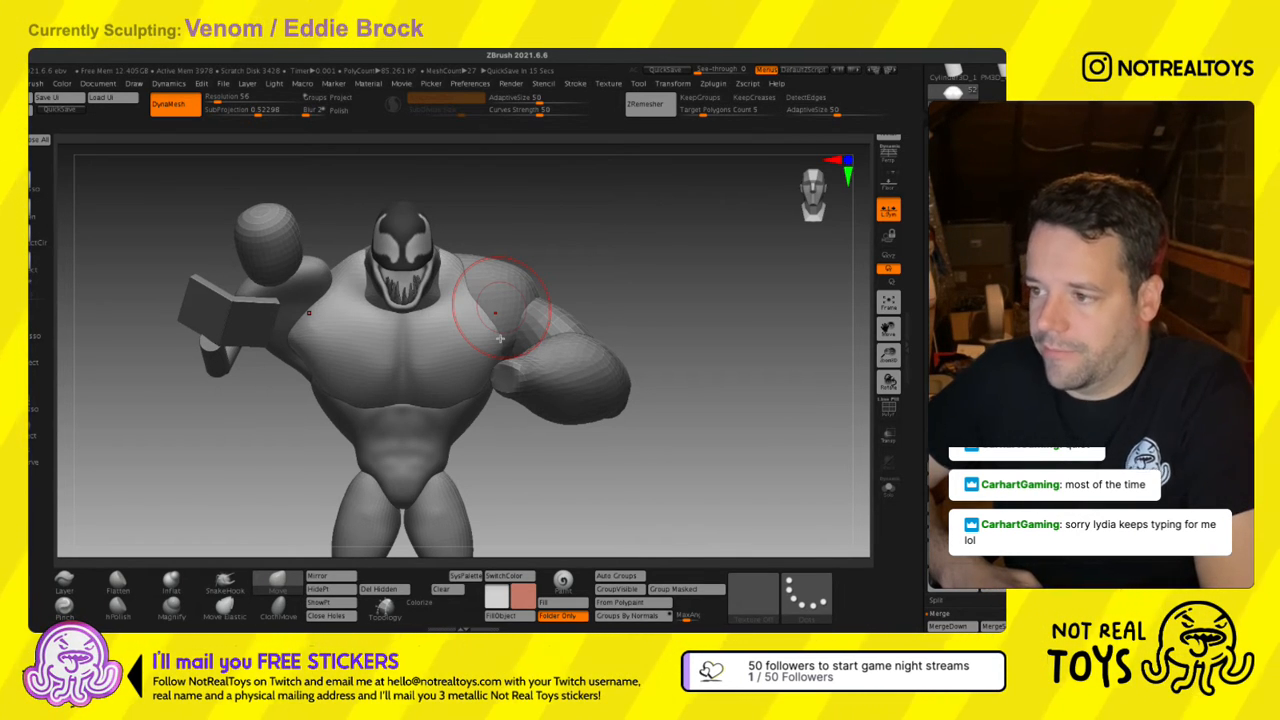
Refine the lower pectoral contour and the central chest crease with the Move brush at an adjusted draw size.
mouse_move(486, 300)
right_mouse_down("ctrl")
mouse_move(345, 480)
mouse_move(356, 455)
right_mouse_up("ctrl")
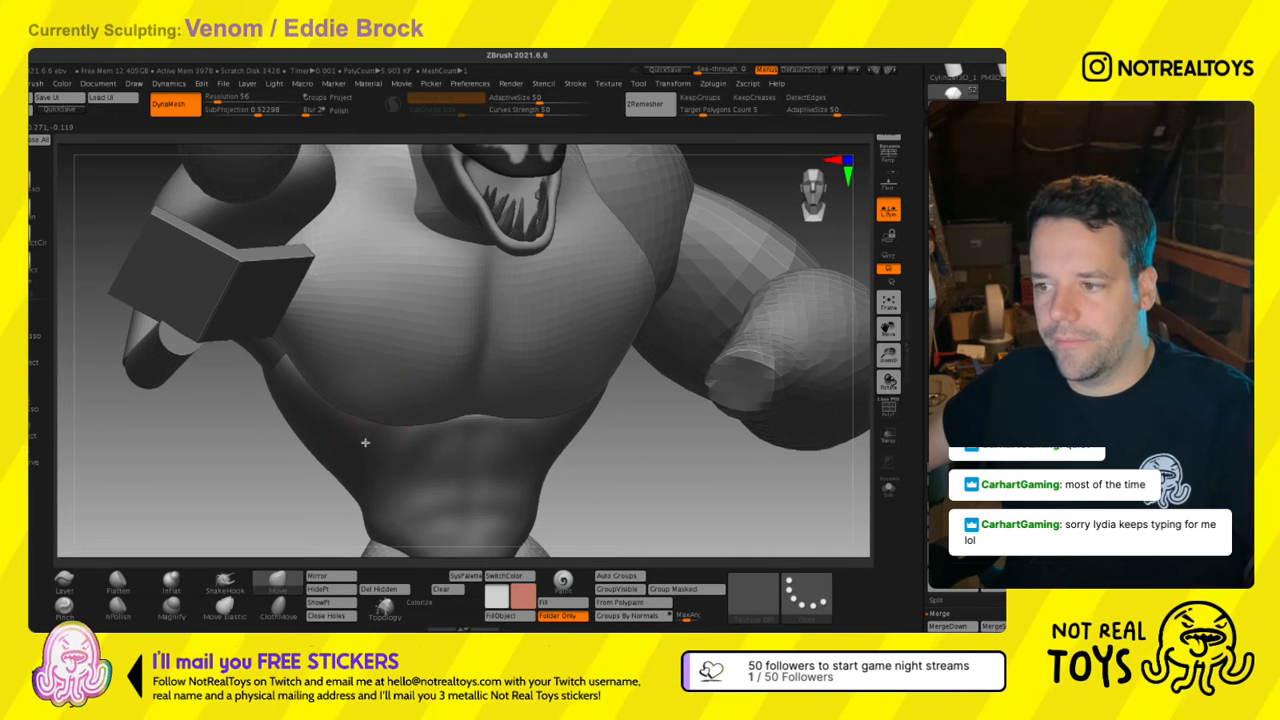
right_click_drag(365, 442, 368, 425)
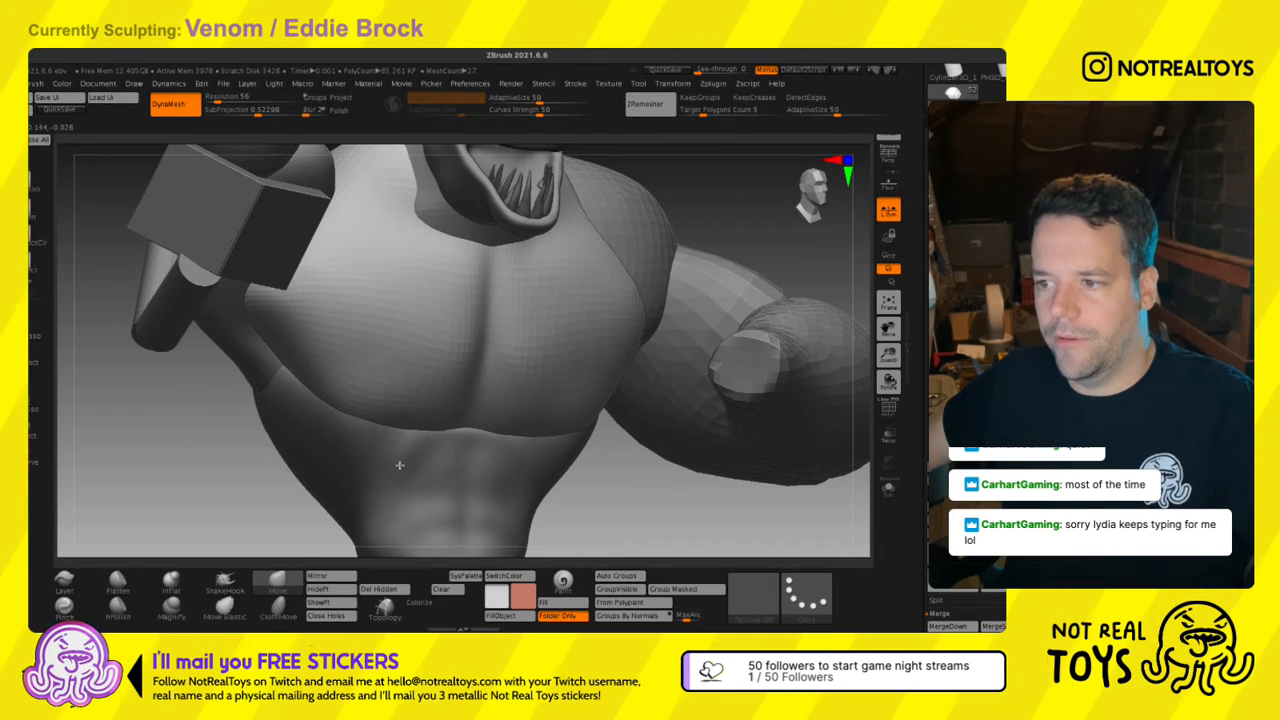
right_click_drag(410, 441, 370, 425)
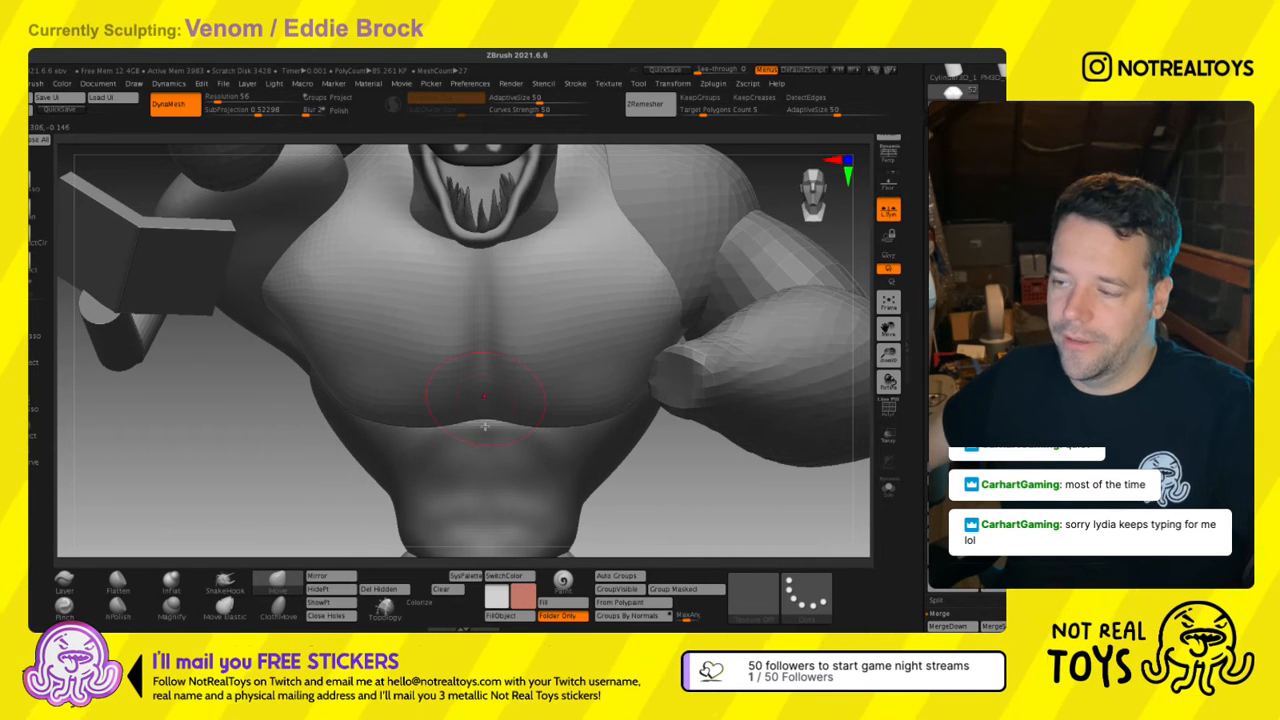
right_click_drag(484, 426, 466, 411)
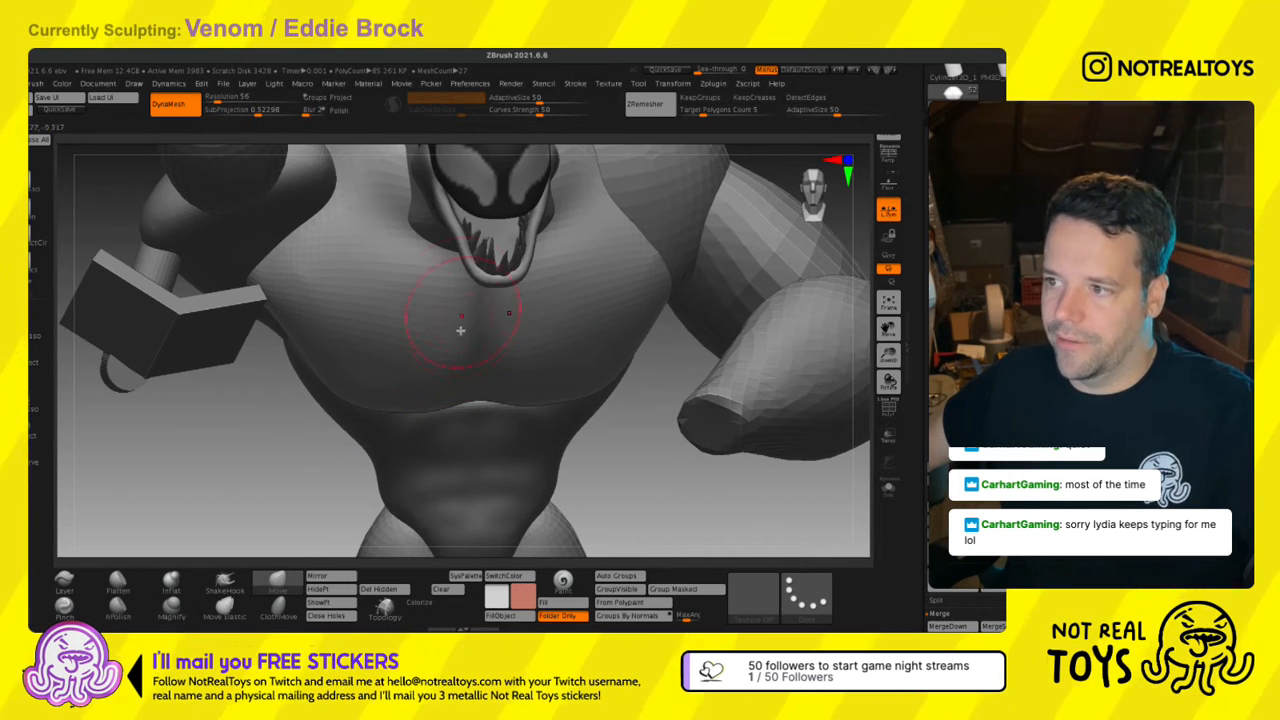
right_click_drag(460, 318, 445, 280)
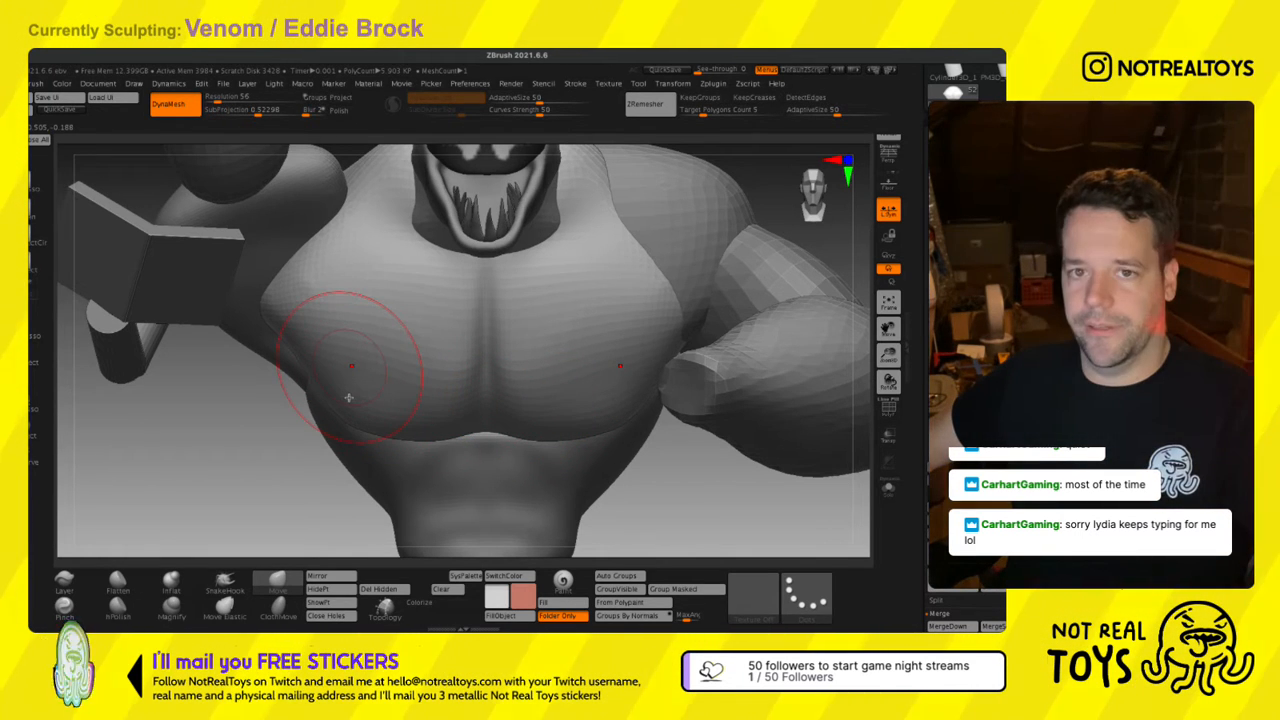
key("s")
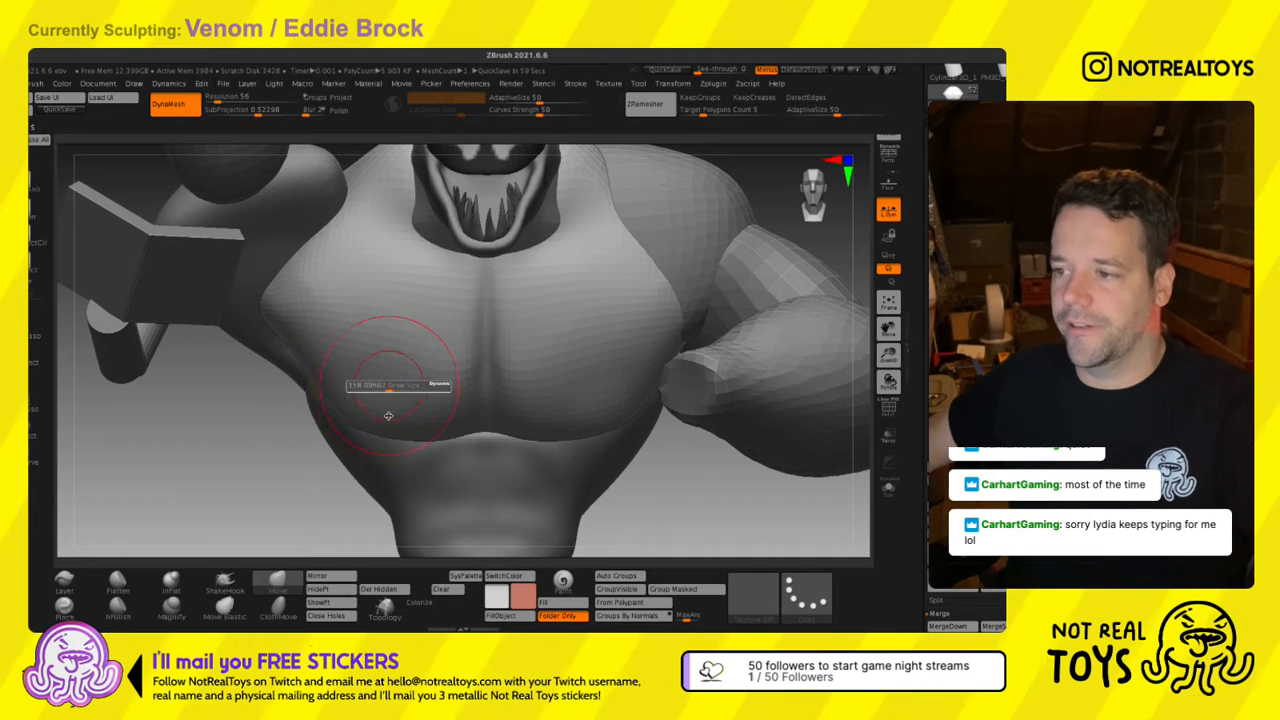
mouse_move(388, 414)
right_mouse_down("ctrl")
mouse_move(350, 323)
mouse_move(430, 360)
mouse_move(403, 343)
mouse_move(426, 417)
mouse_move(446, 342)
mouse_move(468, 385)
mouse_move(495, 390)
right_mouse_up("ctrl")
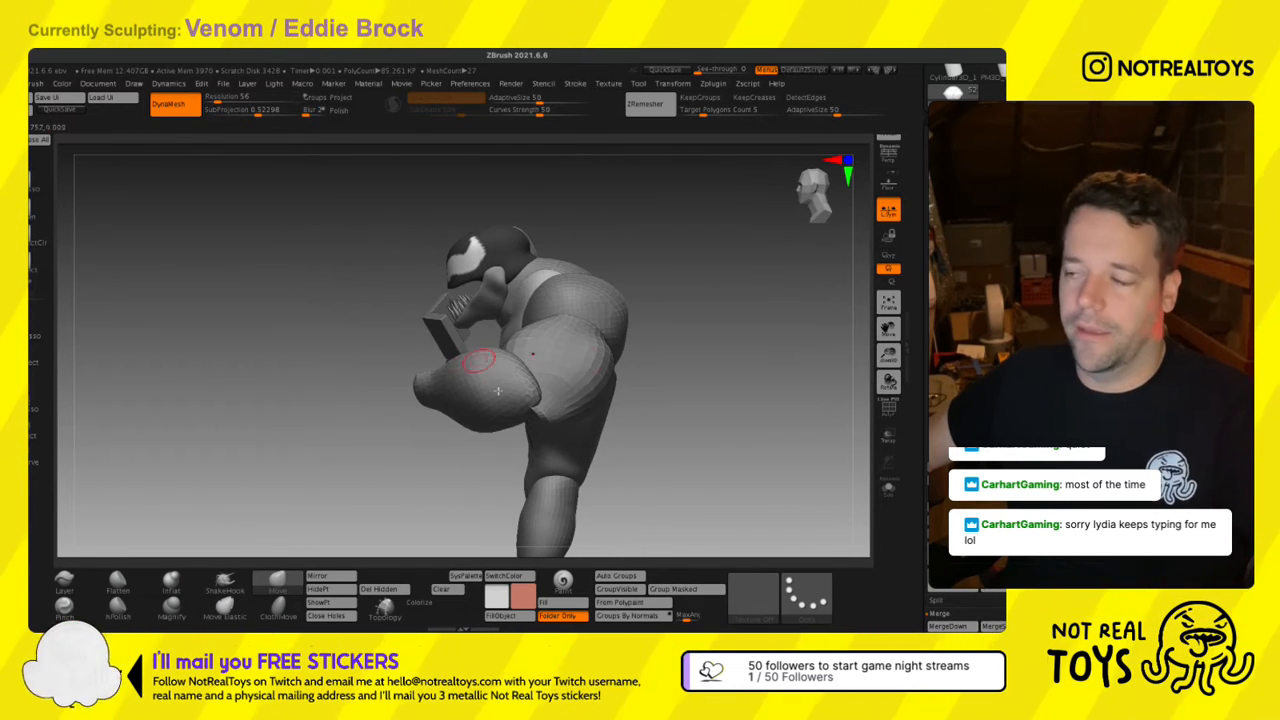
Isolate Venom's upper arm on the pan-holding side in top view, center the gizmo on it and nudge its position.
right_click_drag(697, 362, 790, 254)
right_click_drag(662, 260, 643, 294)
key("w")
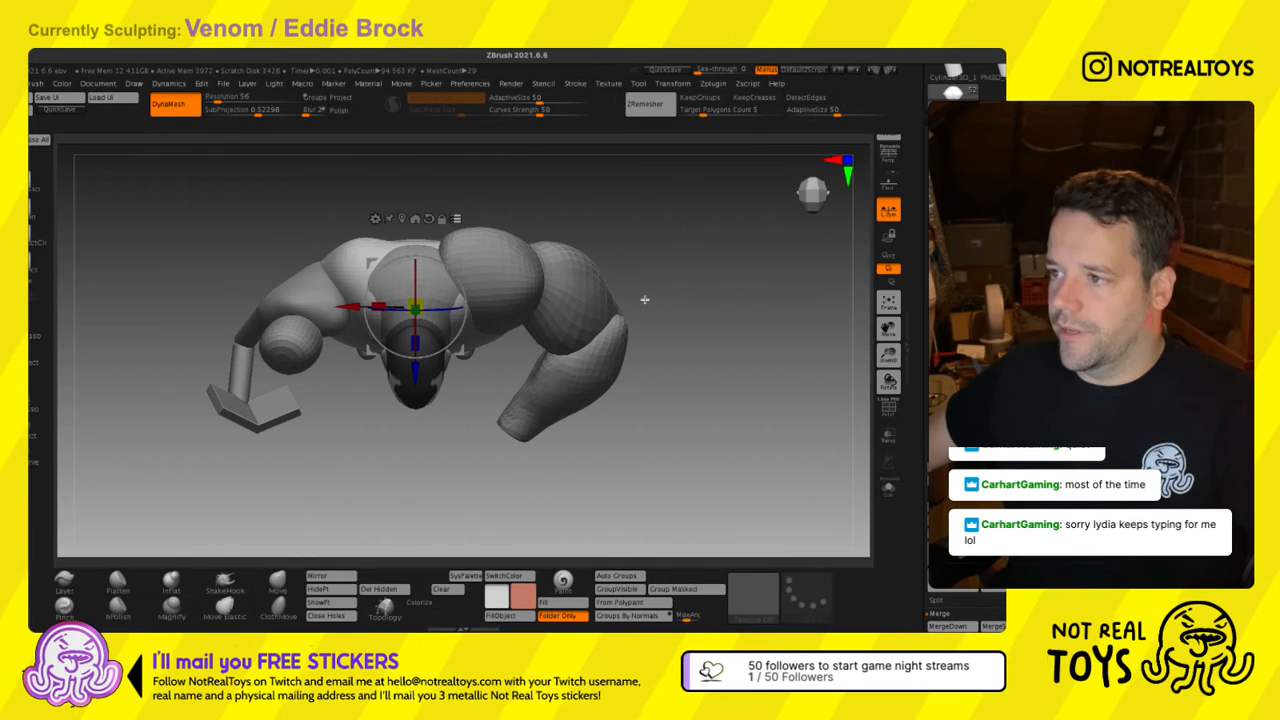
left_click_drag(688, 307, 595, 341, "ctrl+shift")
left_click_drag(456, 294, 575, 260, "alt")
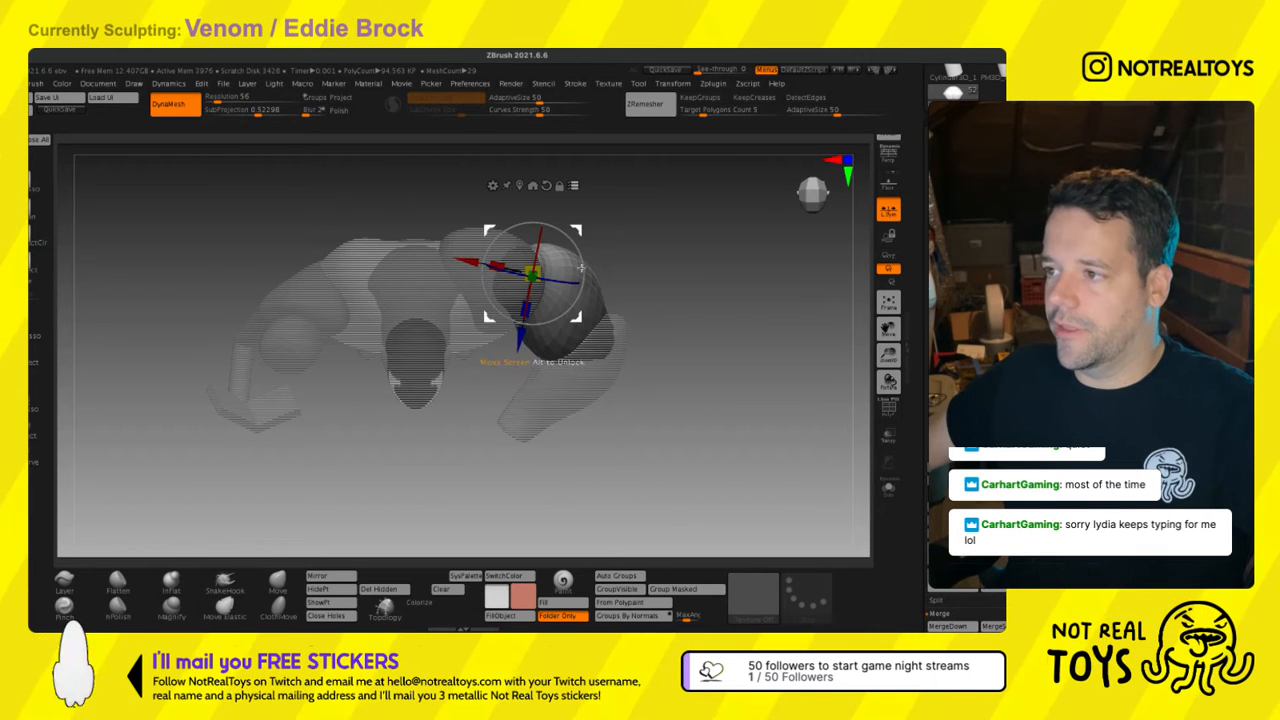
left_click_drag(580, 268, 584, 259)
key("q")
mouse_move(586, 340)
right_mouse_down()
mouse_move(580, 266)
mouse_move(593, 288)
mouse_move(515, 350)
mouse_move(503, 335)
right_mouse_up()
Rotate the isolated upper arm slightly to fit between the shoulder and forearm, checking it from the front.
key("w")
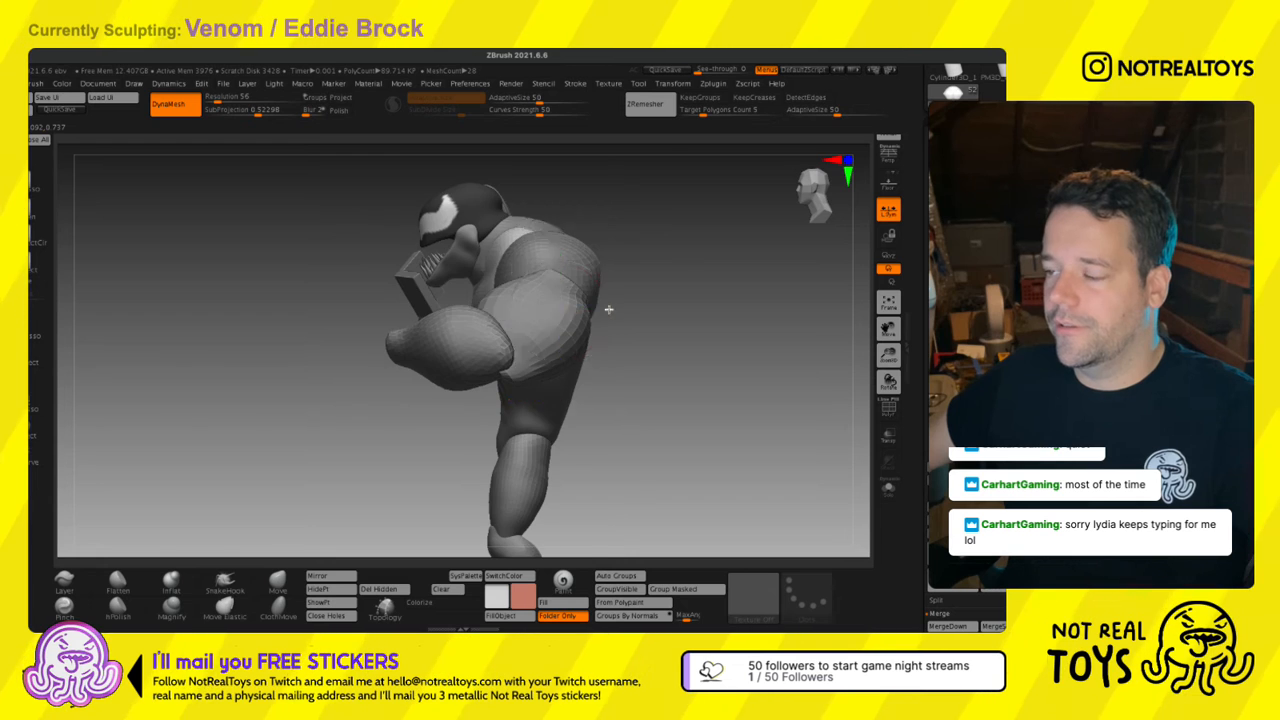
right_click_drag(608, 310, 589, 352)
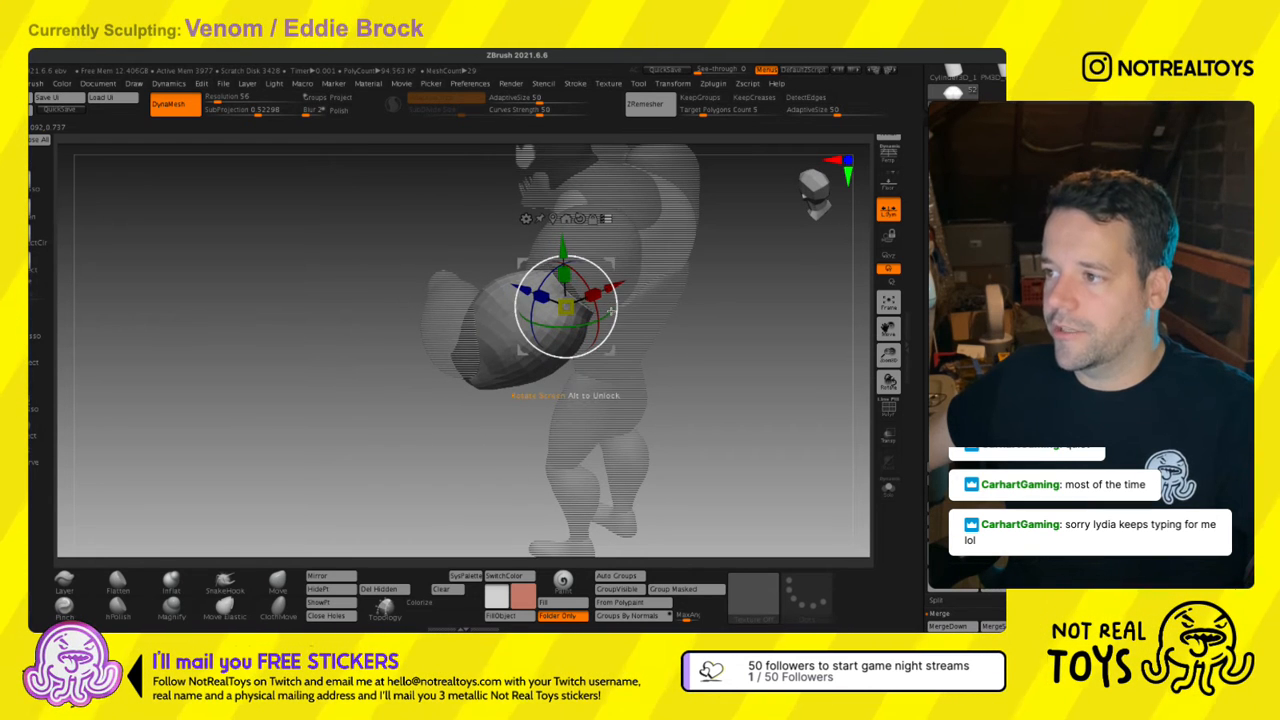
mouse_move(606, 303)
right_mouse_down()
mouse_move(593, 280)
mouse_move(626, 381)
mouse_move(612, 327)
mouse_move(635, 273)
right_mouse_up()
key("d")
key("Escape")
key("q")
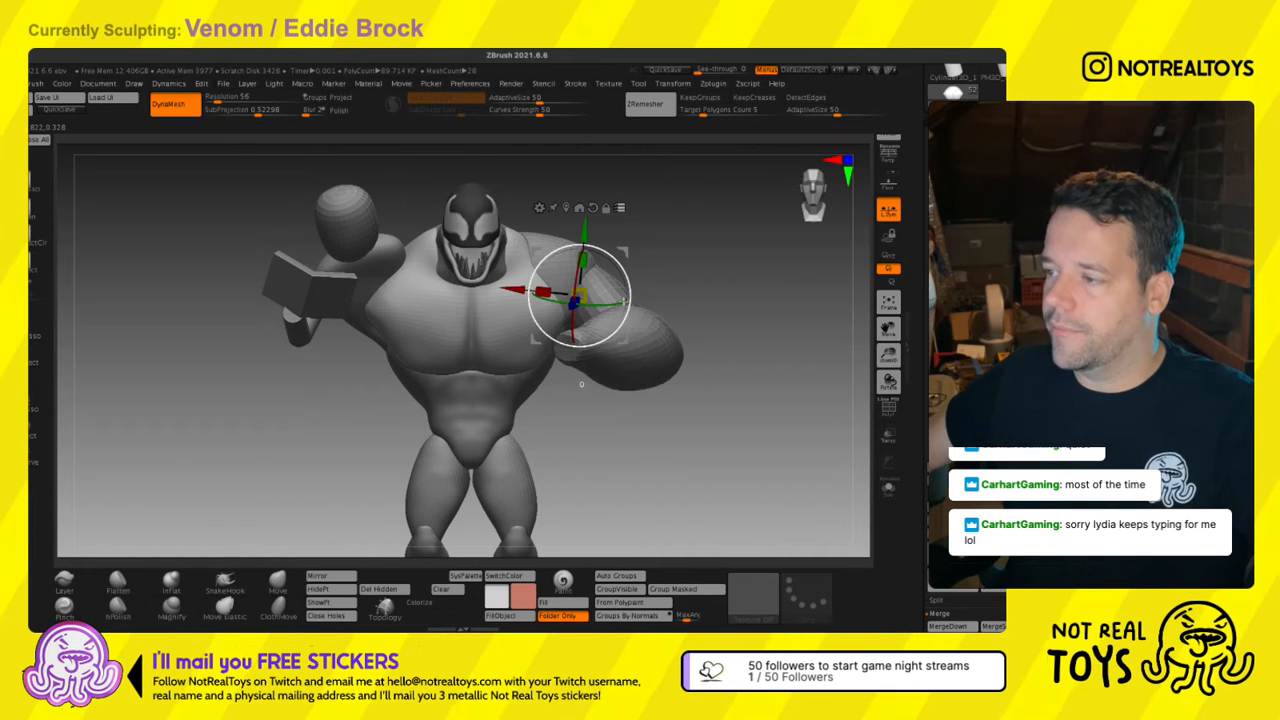
left_click_drag(622, 300, 624, 292)
right_click_drag(633, 285, 636, 368)
key("q")
right_click_drag(682, 318, 630, 256)
mouse_move(573, 371)
right_mouse_down("shift")
mouse_move(515, 330)
mouse_move(507, 347)
mouse_move(512, 325)
right_mouse_up("shift")
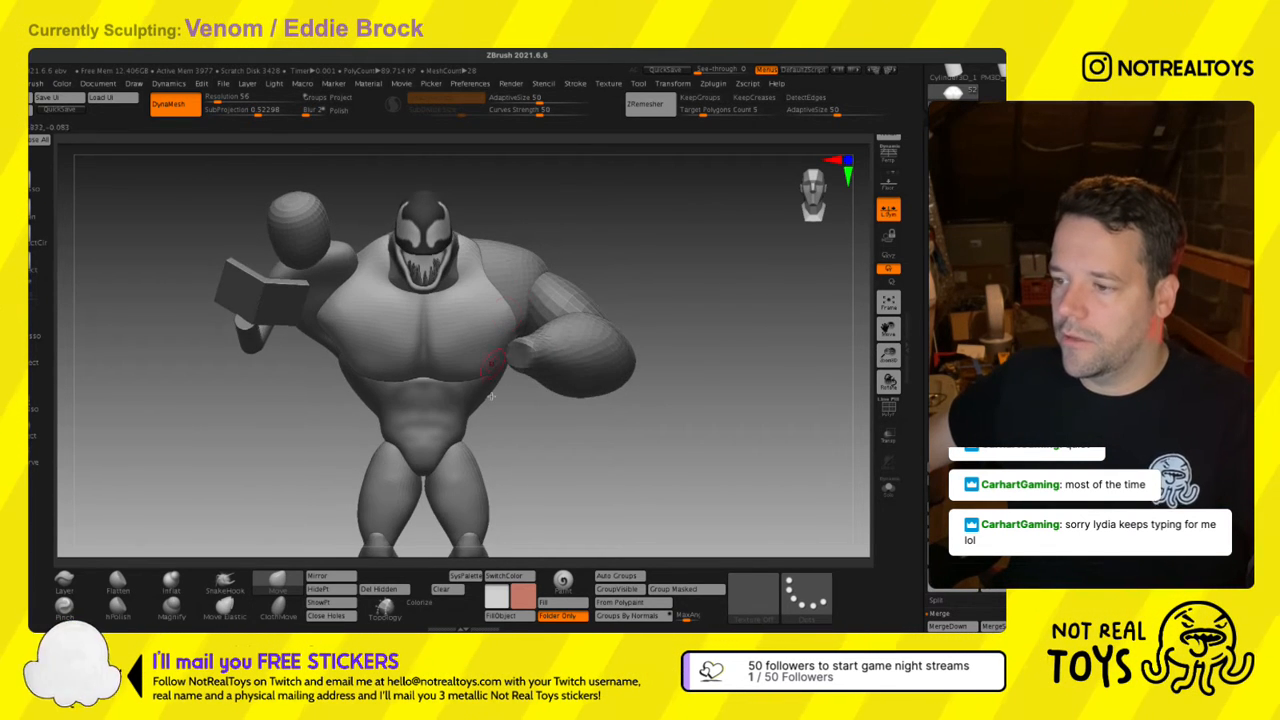
right_click_drag(491, 395, 516, 307, "alt")
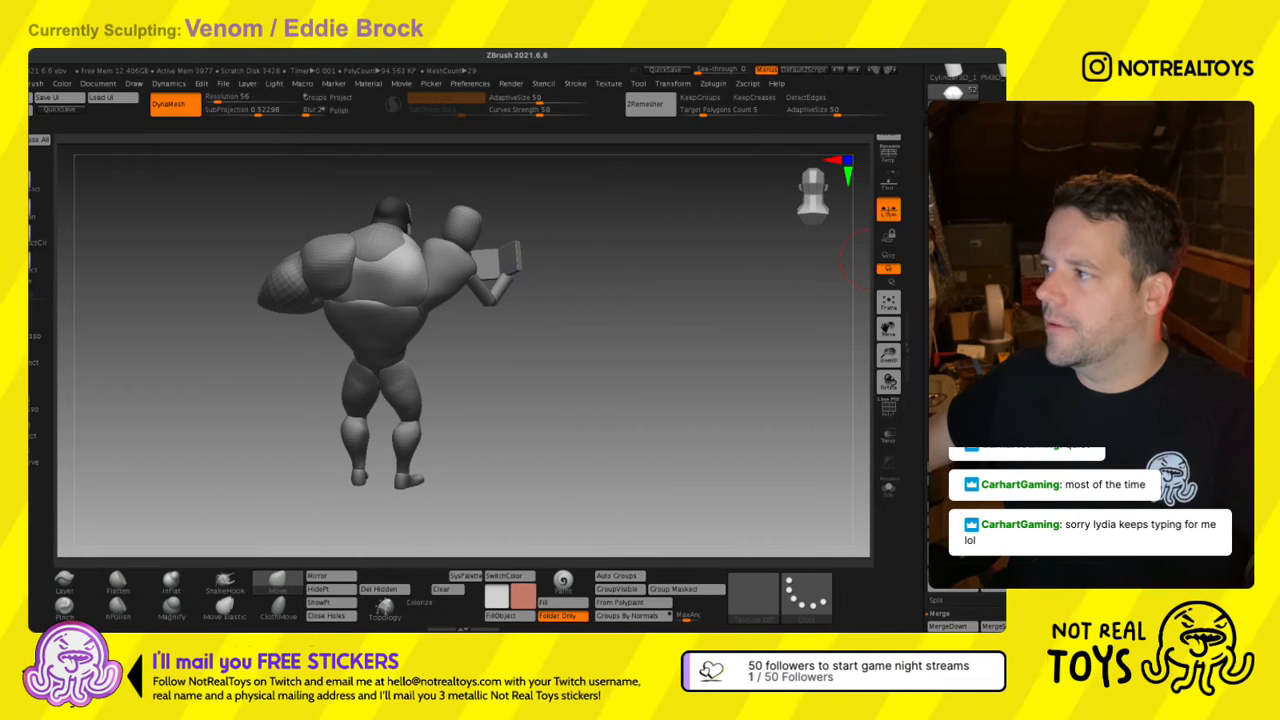
Briefly hide and restore Venom's lower torso, and pull the upper back toward the raised arm's shoulder with the Move brush.
left_click(965, 400)
left_click(965, 380)
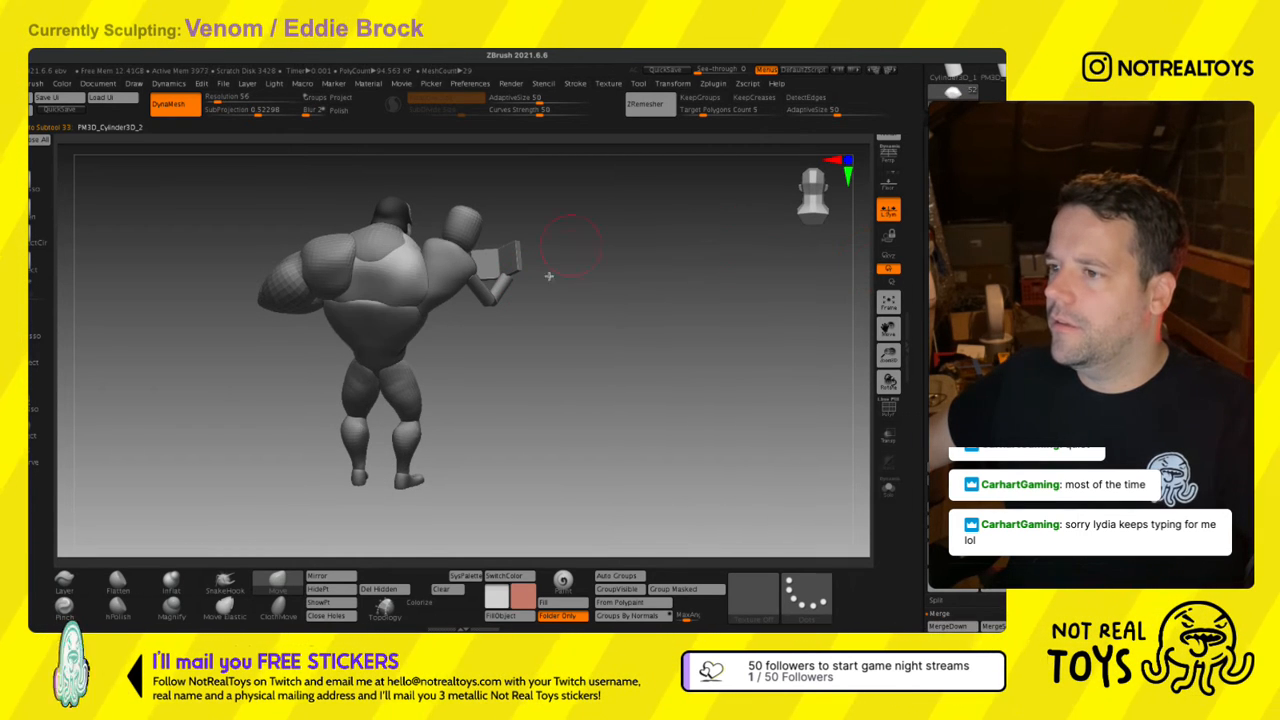
left_click(1000, 400)
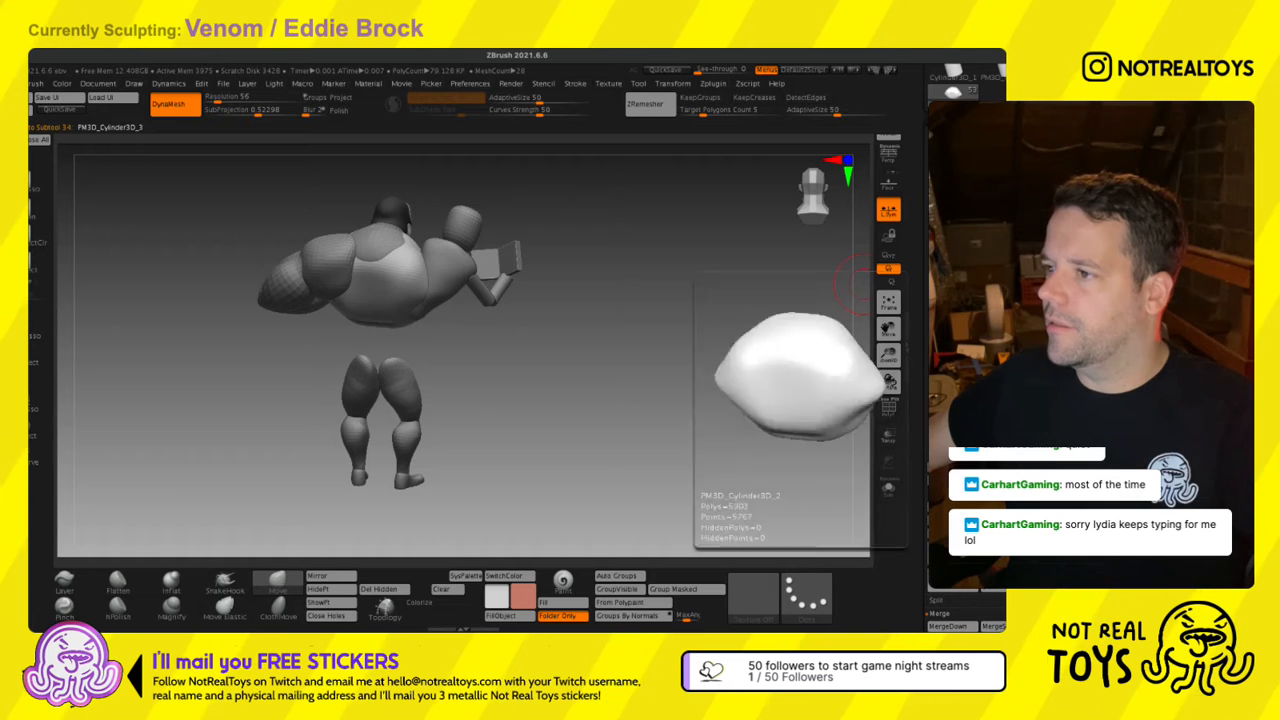
right_click_drag(448, 298, 470, 303)
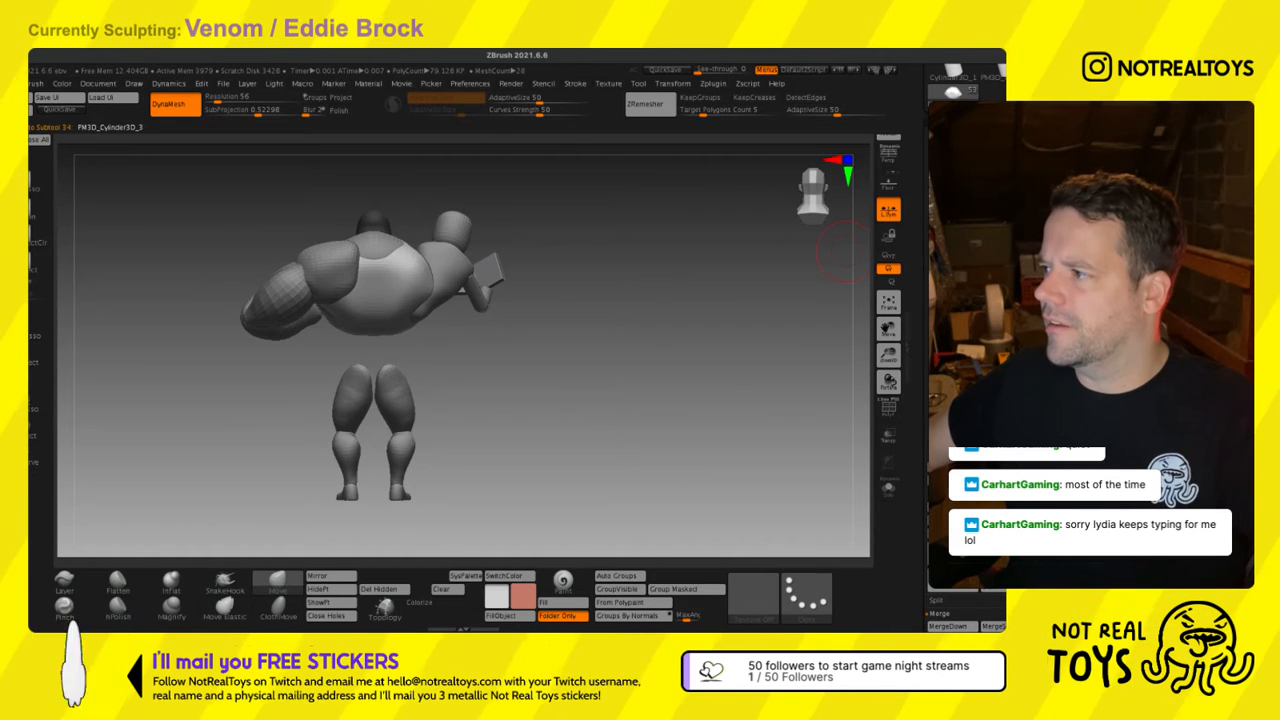
left_click(1000, 400)
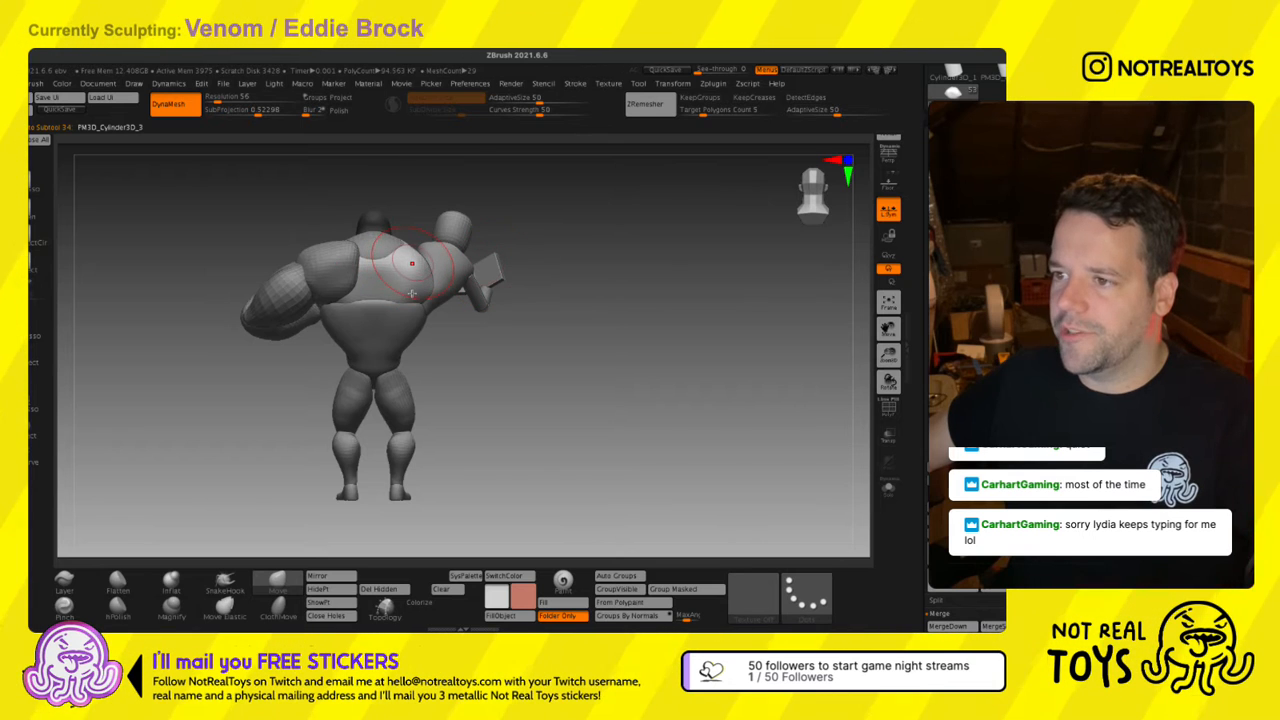
left_click_drag(416, 264, 428, 250)
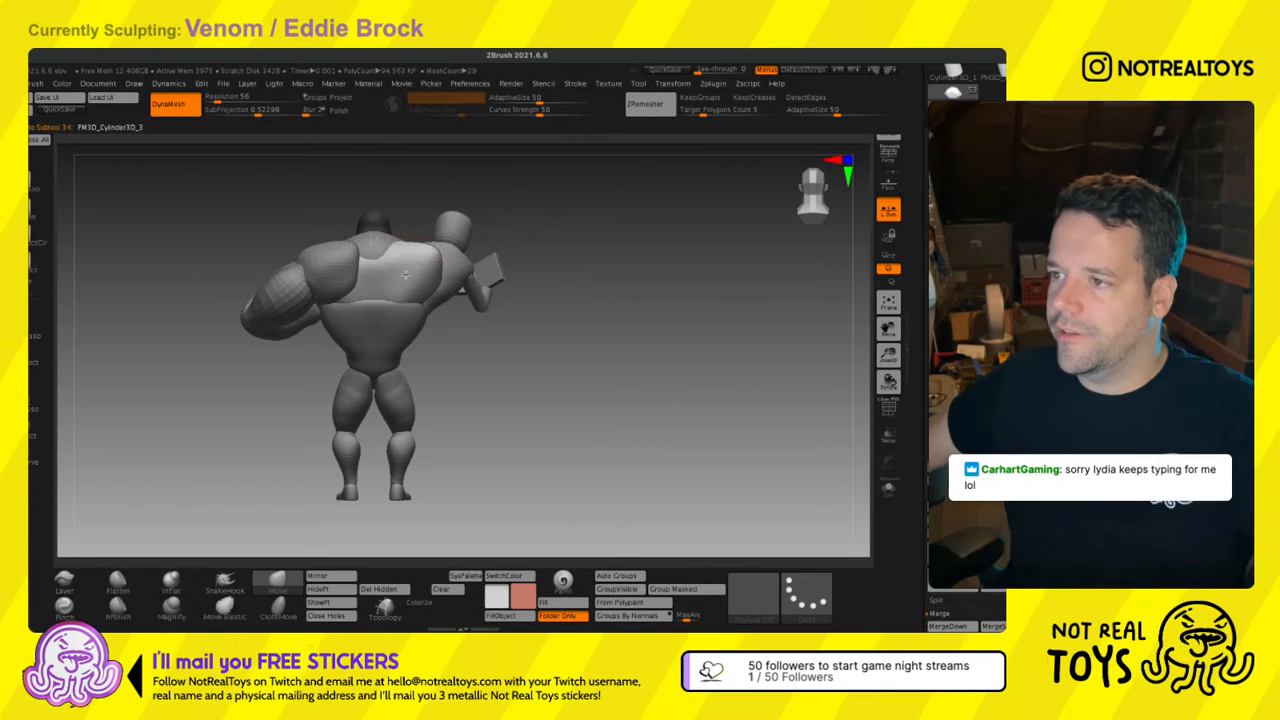
right_click_drag(412, 262, 435, 289)
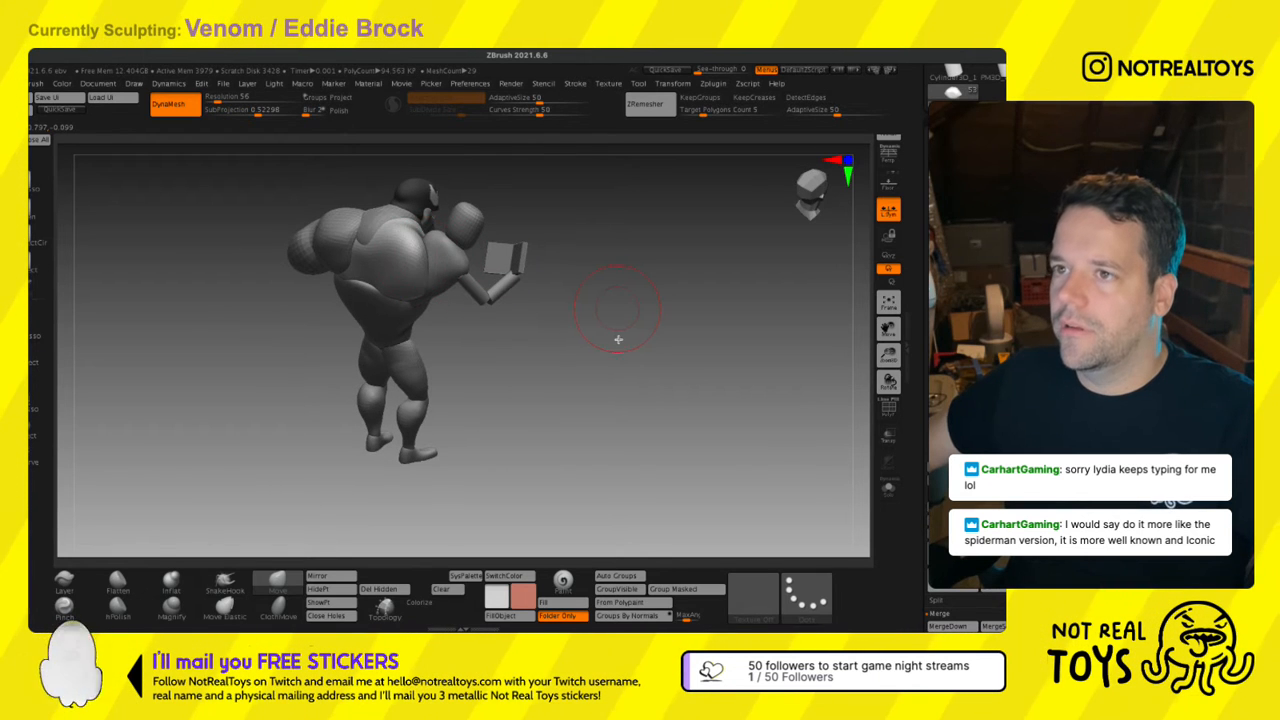
Select the body piece beside Venom's raised arm and set the DynaMesh resolution to 216.
mouse_move(618, 340)
right_mouse_down()
mouse_move(451, 323)
mouse_move(396, 284)
right_mouse_up()
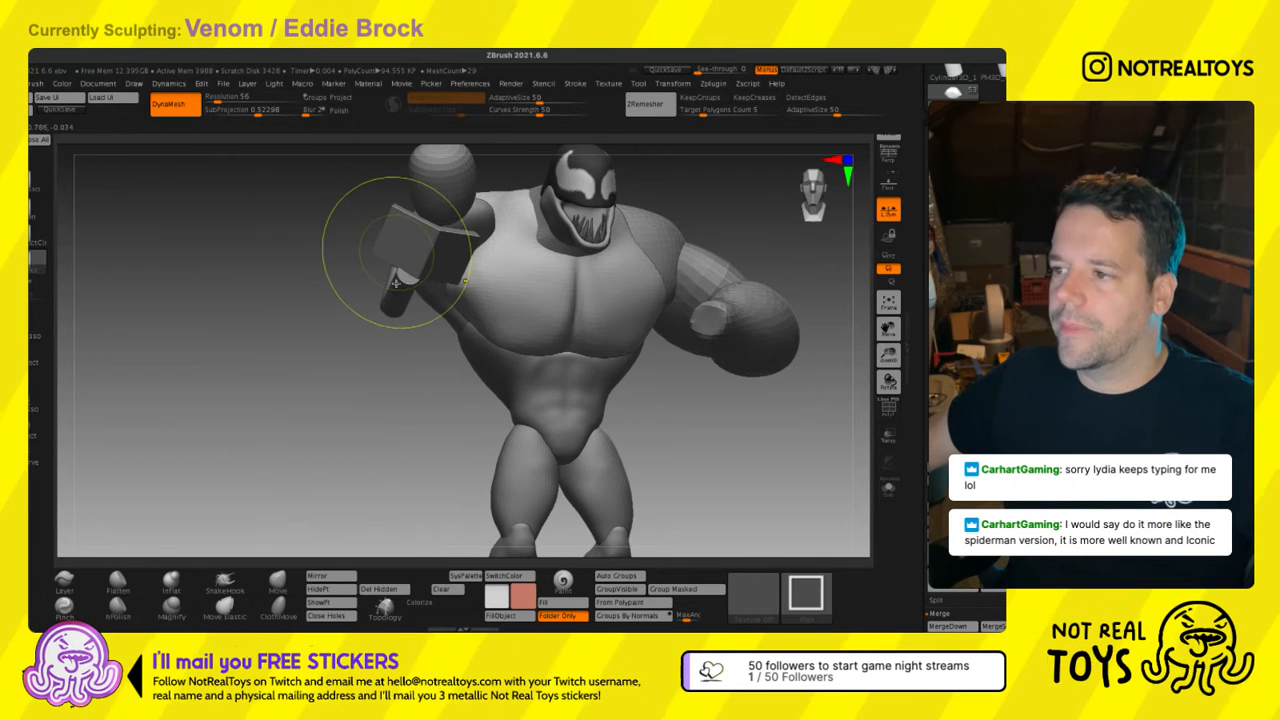
left_click(395, 254, "alt")
left_click(227, 101)
mouse_move(220, 262)
right_mouse_down()
mouse_move(244, 265)
mouse_move(375, 205)
right_mouse_up()
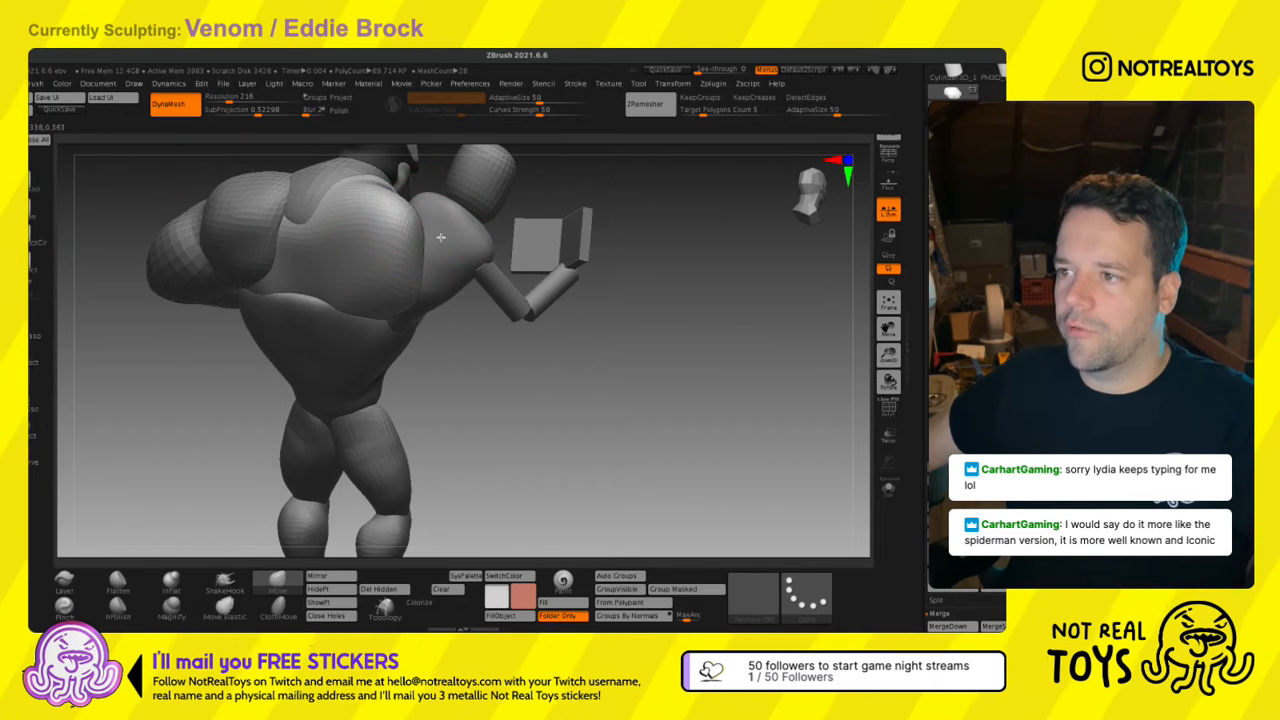
Adjust the chest beside the raised arm's armpit with the Move brush, comparing the last change through undo and redo.
mouse_move(438, 324)
right_mouse_down()
mouse_move(377, 266)
mouse_move(447, 313)
right_mouse_up()
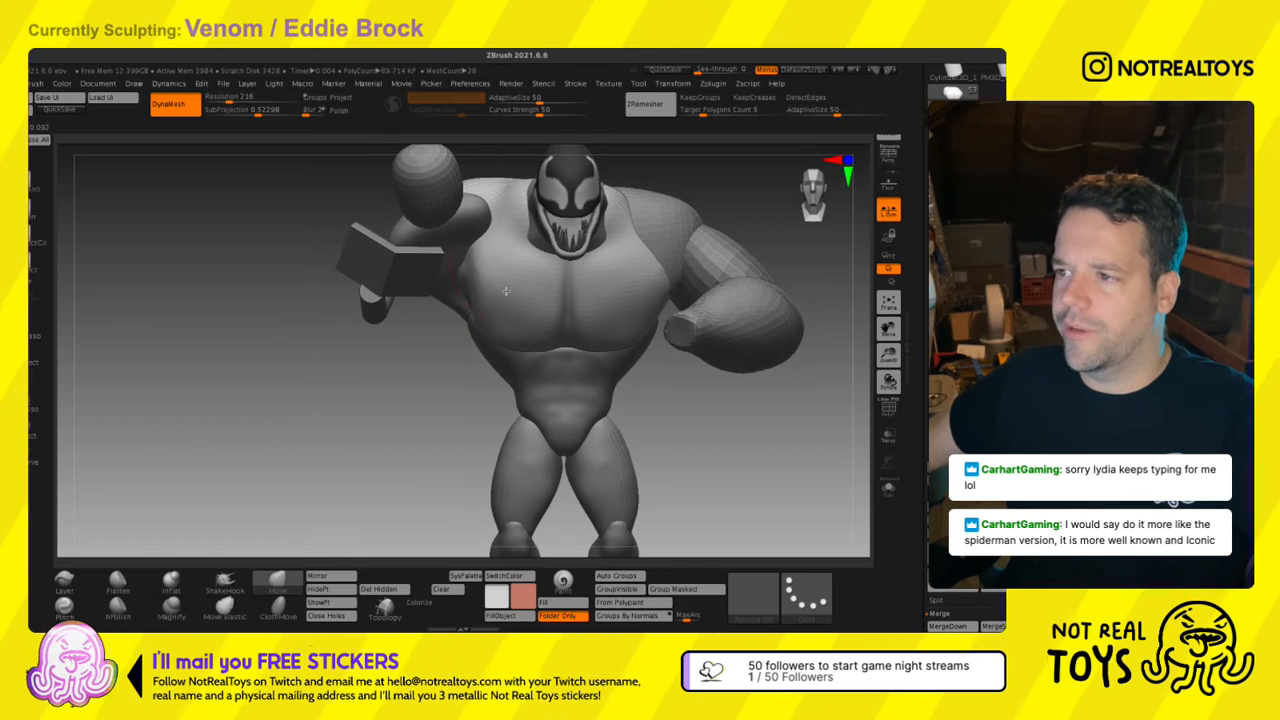
right_click_drag(461, 340, 452, 341)
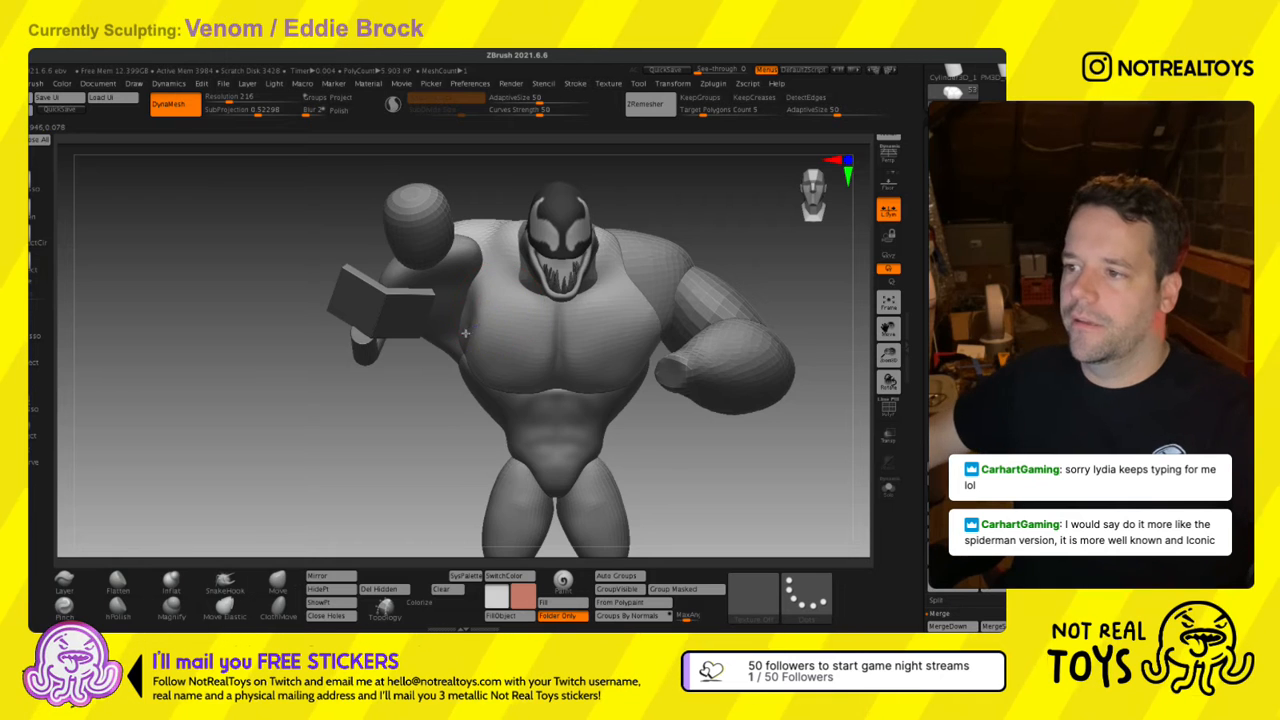
right_click_drag(497, 339, 470, 345)
mouse_move(438, 403)
right_mouse_down("shift")
mouse_move(482, 399)
mouse_move(472, 356)
mouse_move(483, 314)
right_mouse_up("shift")
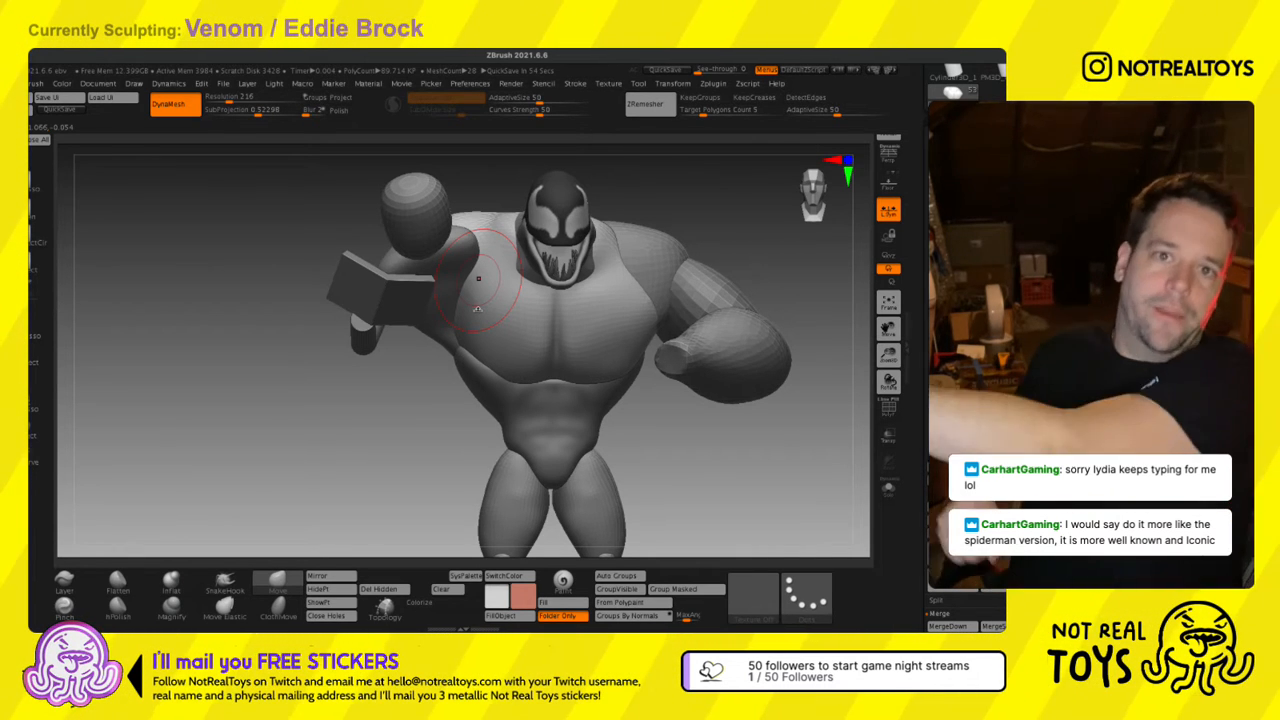
key("ctrl+z")
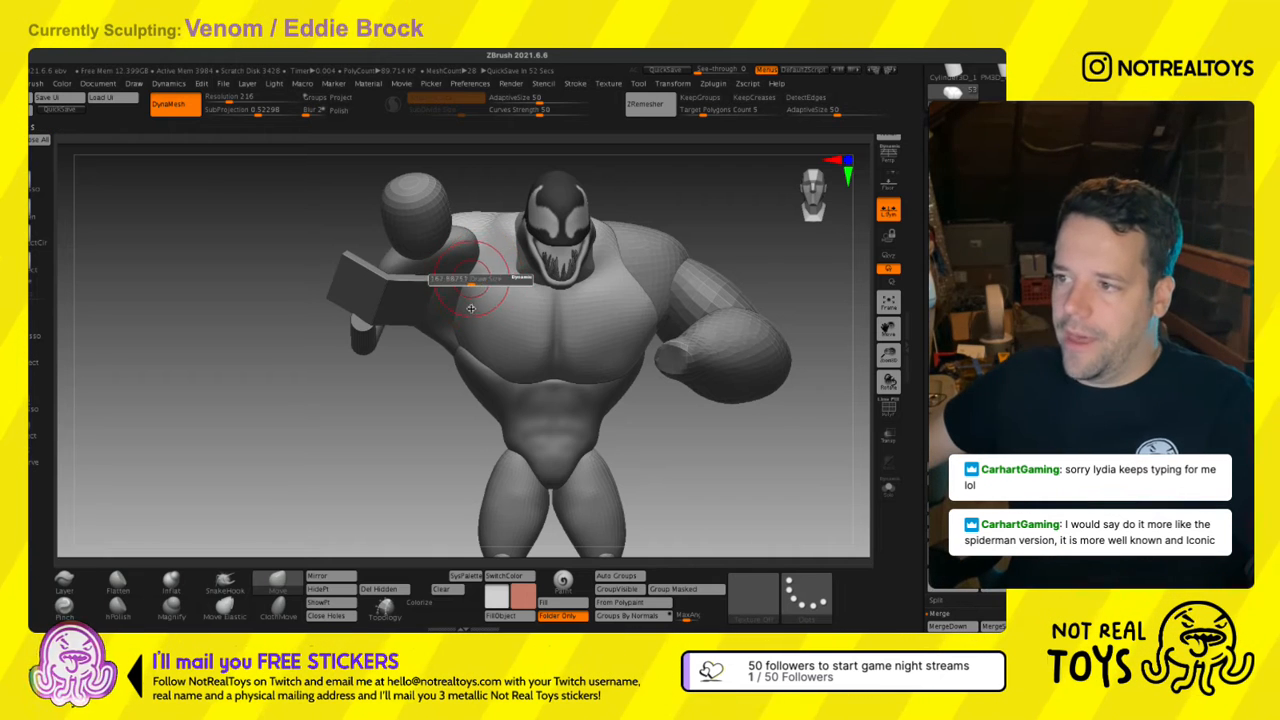
key("ctrl+shift+z")
left_click_drag(478, 309, 470, 309)
Reshape the upper back behind the raised arm's shoulder with a larger Move brush, working from rear, side, top and underside views.
mouse_move(470, 309)
right_mouse_down()
mouse_move(500, 302)
mouse_move(480, 312)
mouse_move(469, 267)
mouse_move(498, 290)
right_mouse_up()
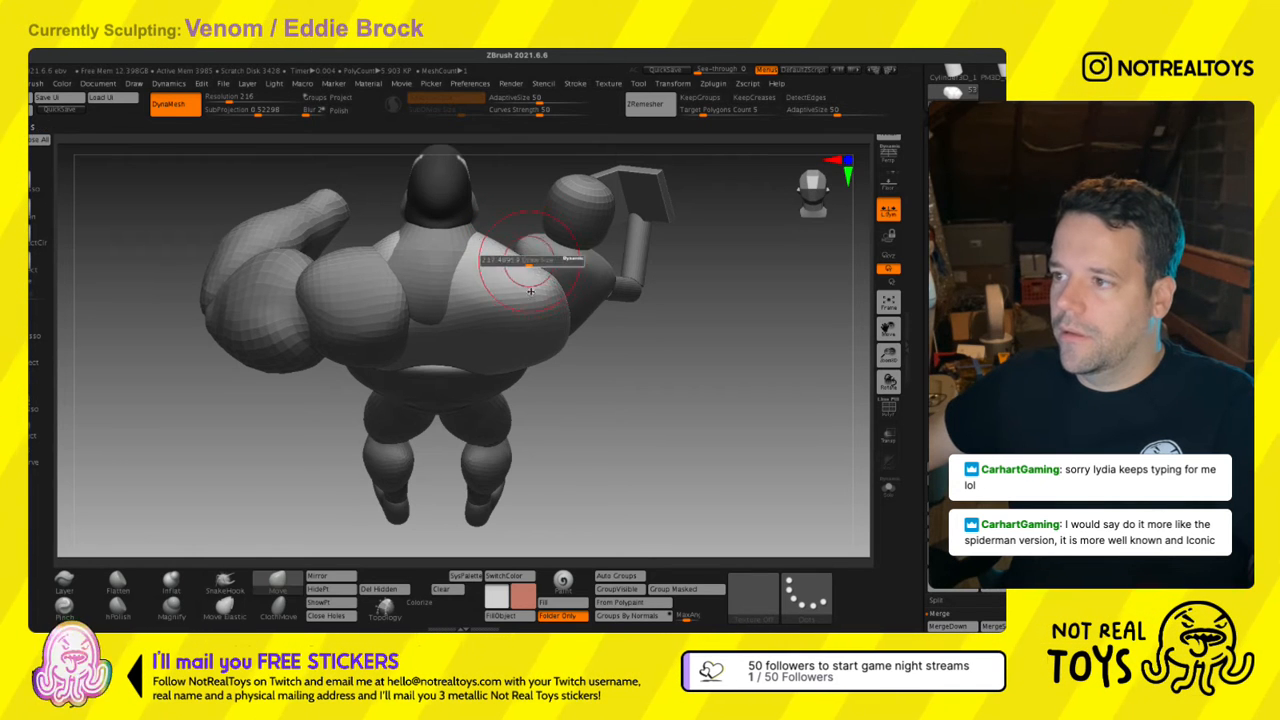
right_click_drag(550, 300, 566, 341)
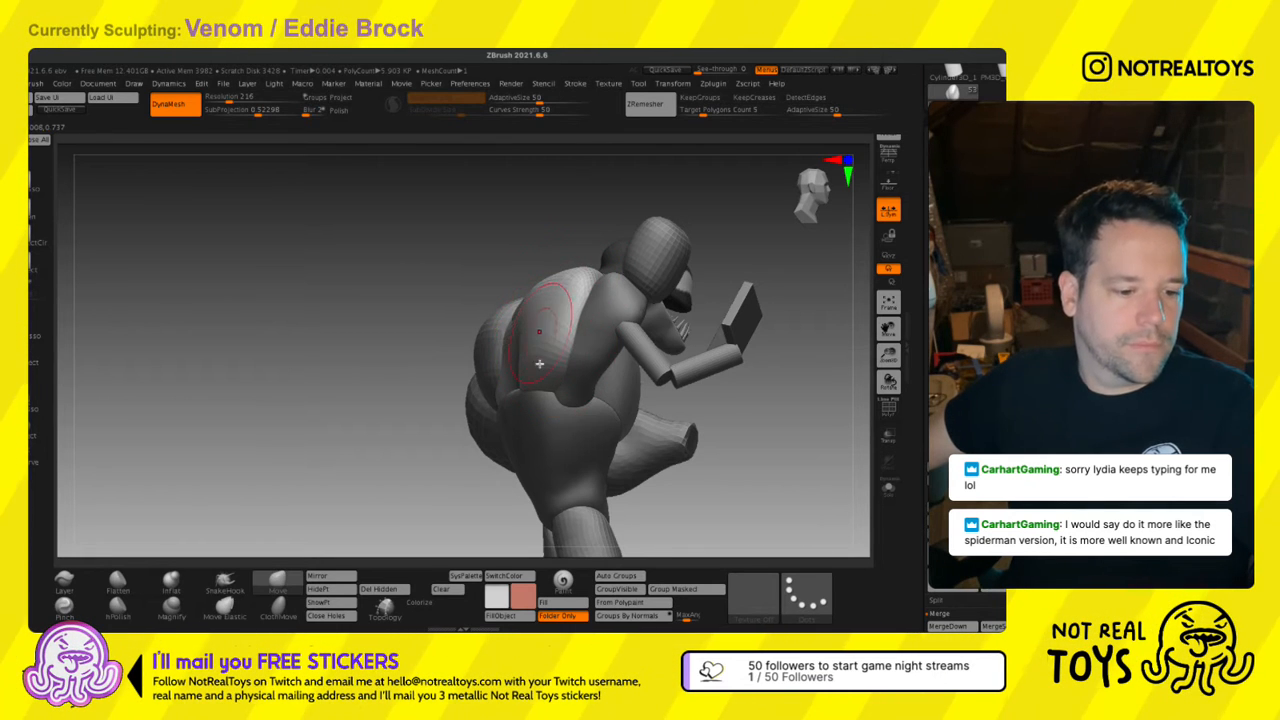
right_click_drag(540, 360, 531, 377)
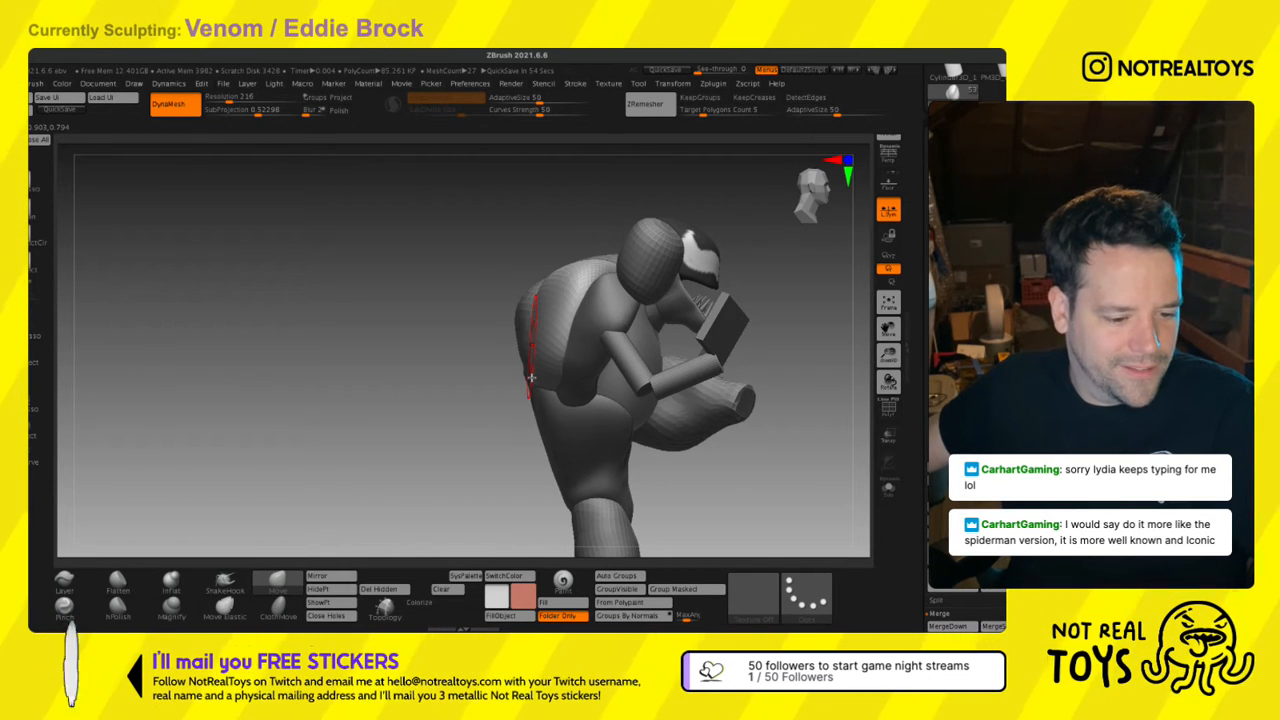
mouse_move(531, 377)
right_mouse_down()
mouse_move(650, 338)
mouse_move(535, 424)
mouse_move(560, 415)
mouse_move(525, 420)
mouse_move(505, 352)
mouse_move(532, 397)
right_mouse_up()
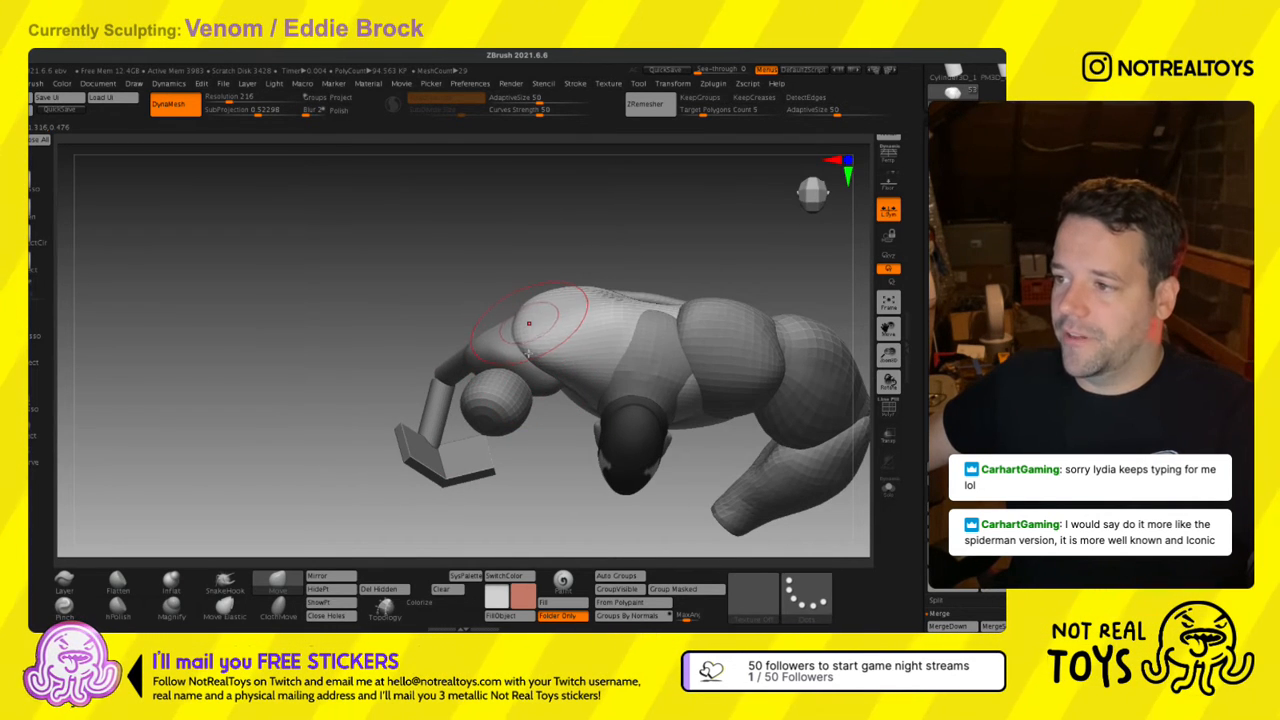
right_click_drag(488, 361, 522, 375)
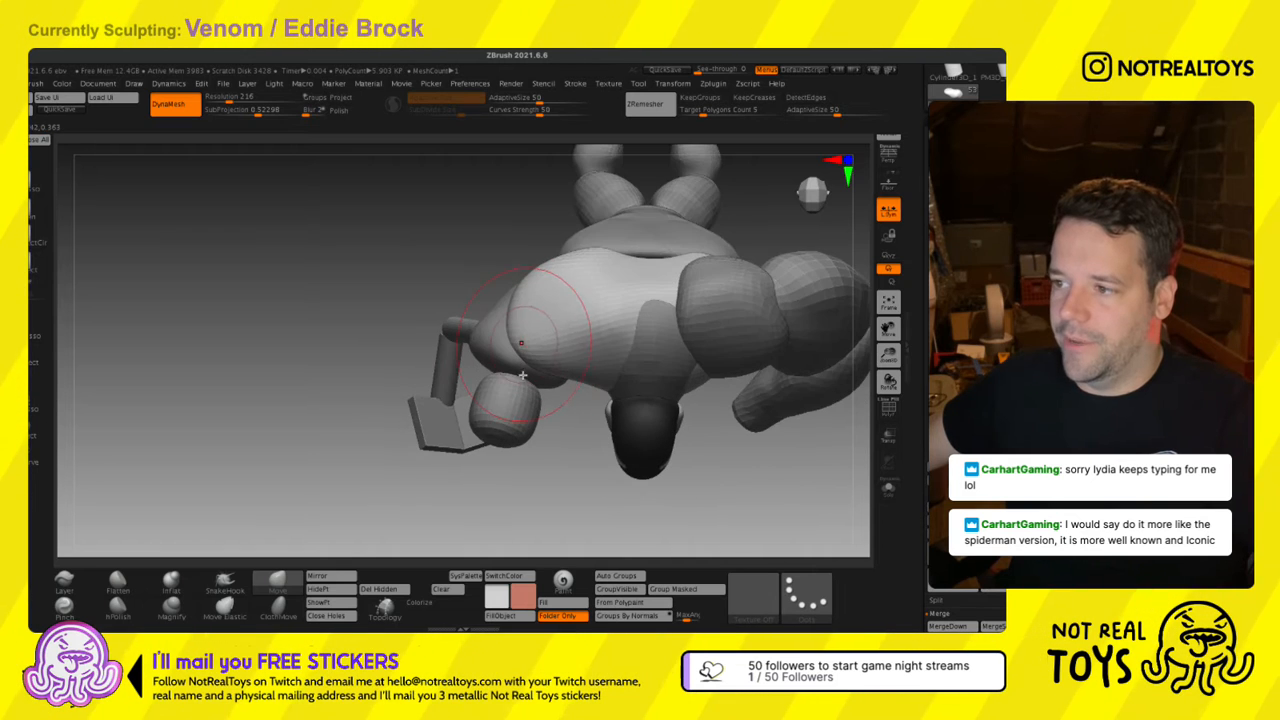
right_click_drag(537, 318, 563, 274)
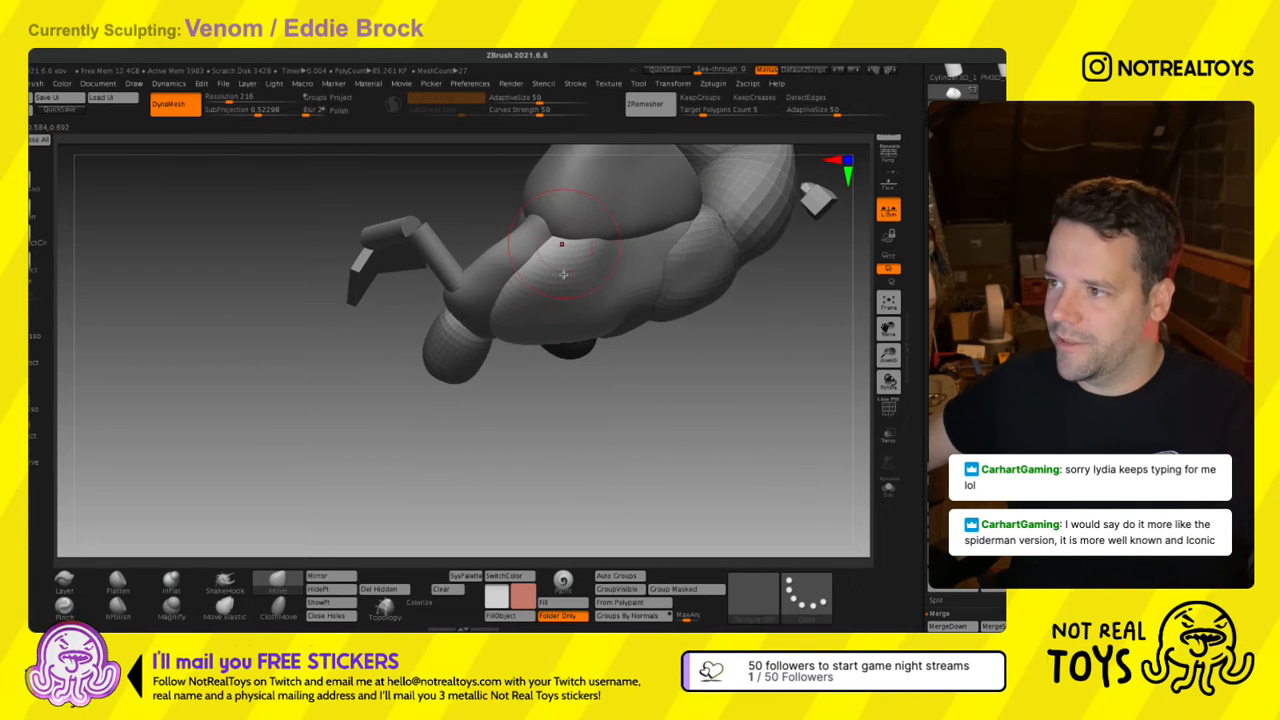
right_click_drag(544, 201, 552, 240)
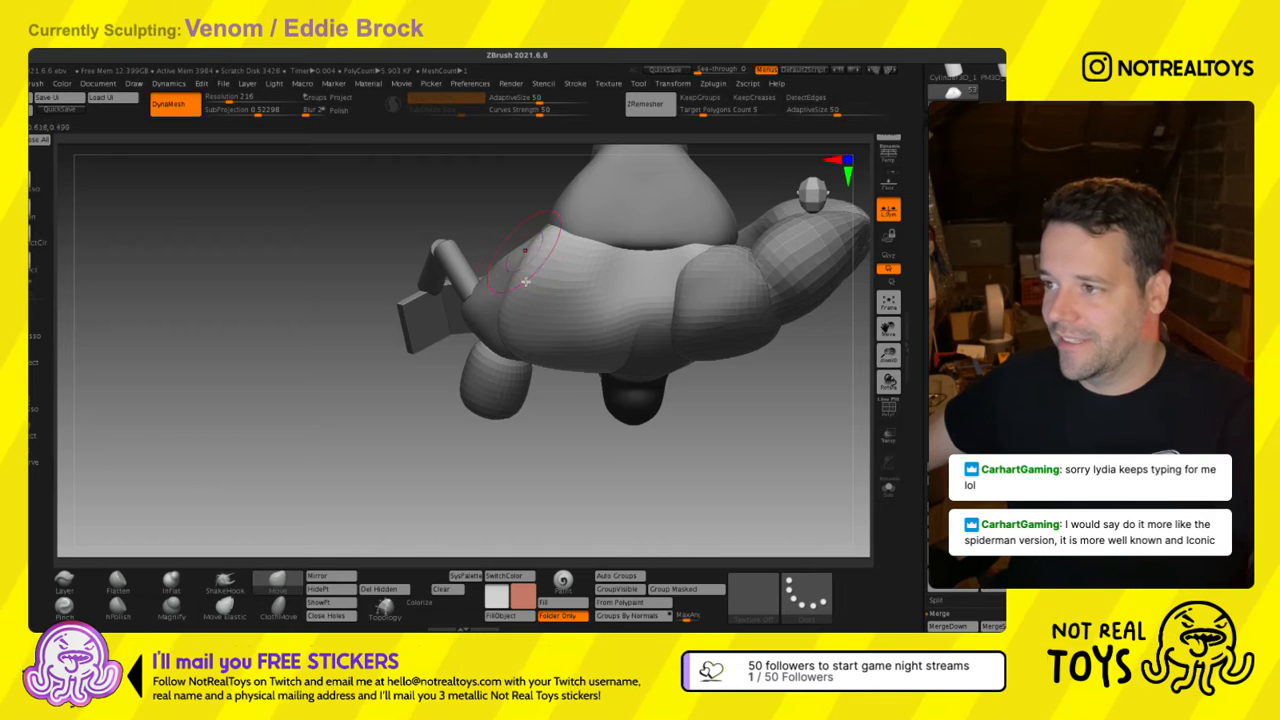
Remesh the upper torso with DynaMesh, and smooth and adjust the back surface toward the raised arm's side.
mouse_move(553, 293)
left_mouse_down()
mouse_move(529, 263)
mouse_move(543, 320)
mouse_move(604, 236)
mouse_move(709, 203)
mouse_move(741, 284)
left_mouse_up()
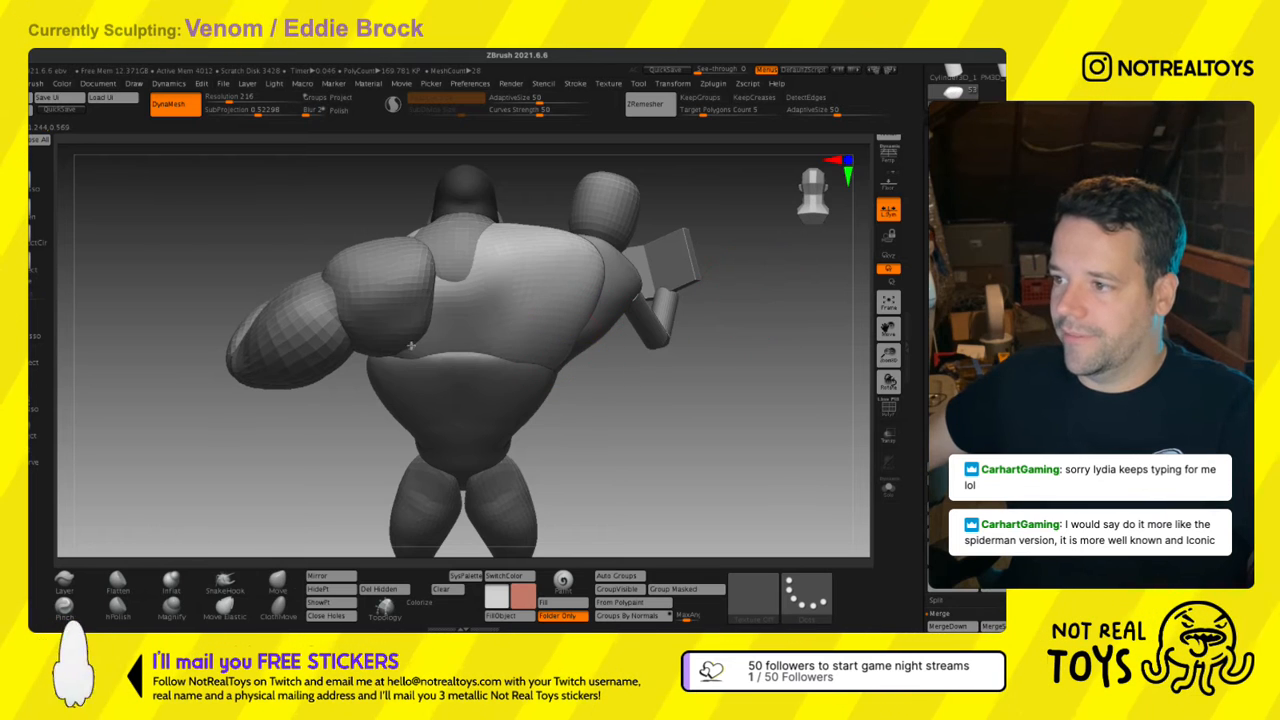
left_click_drag(502, 258, 505, 262)
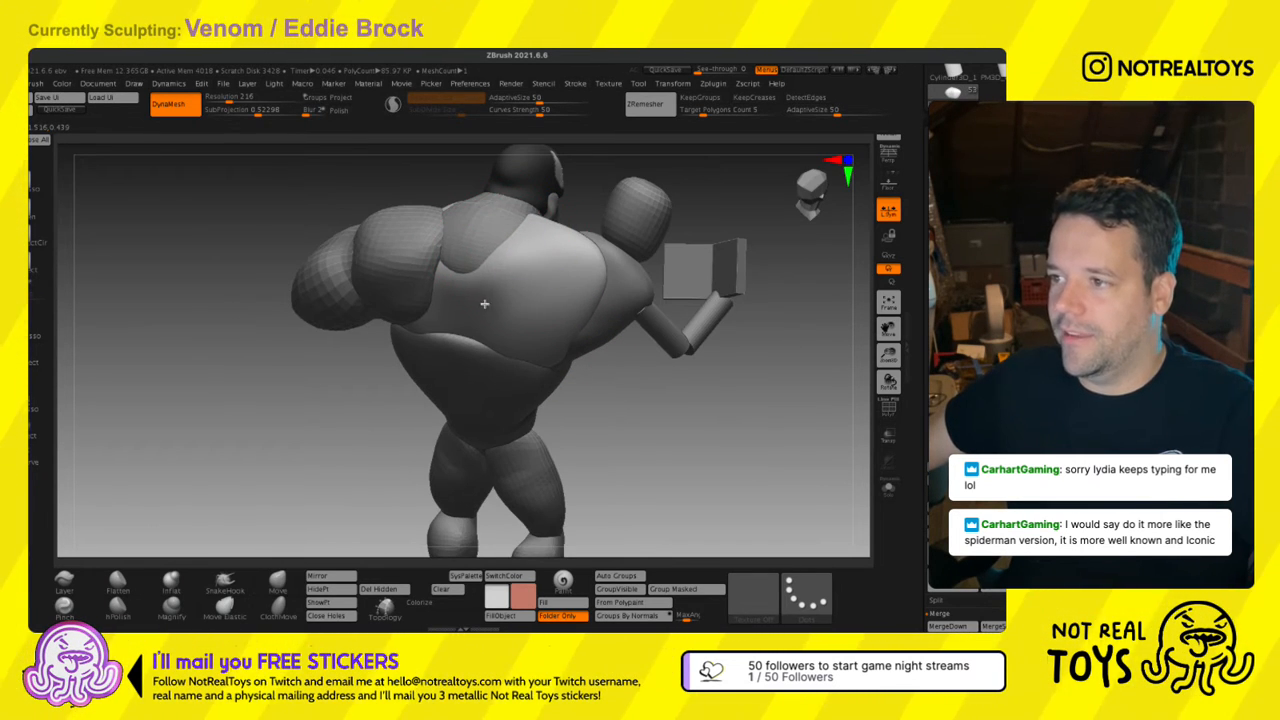
mouse_move(450, 250)
left_mouse_down()
mouse_move(520, 280)
mouse_move(456, 300)
left_mouse_up()
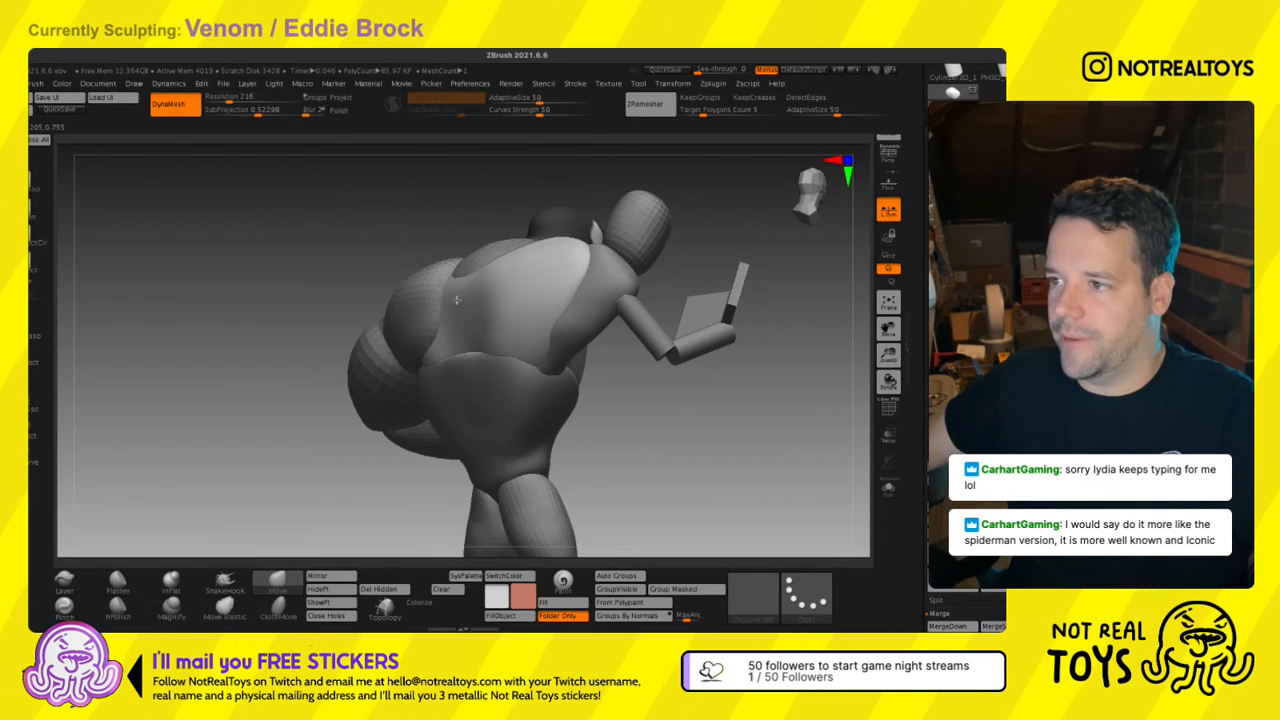
left_click_drag(458, 347, 577, 385)
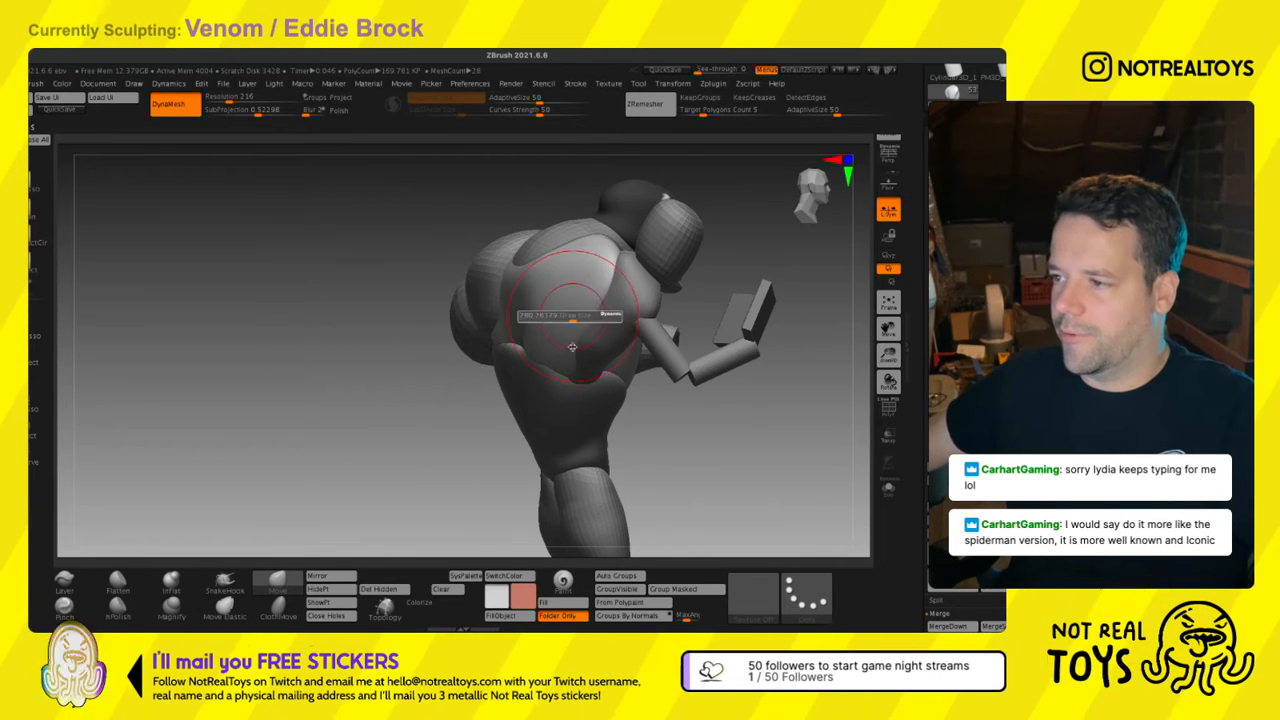
right_click_drag(574, 347, 589, 363)
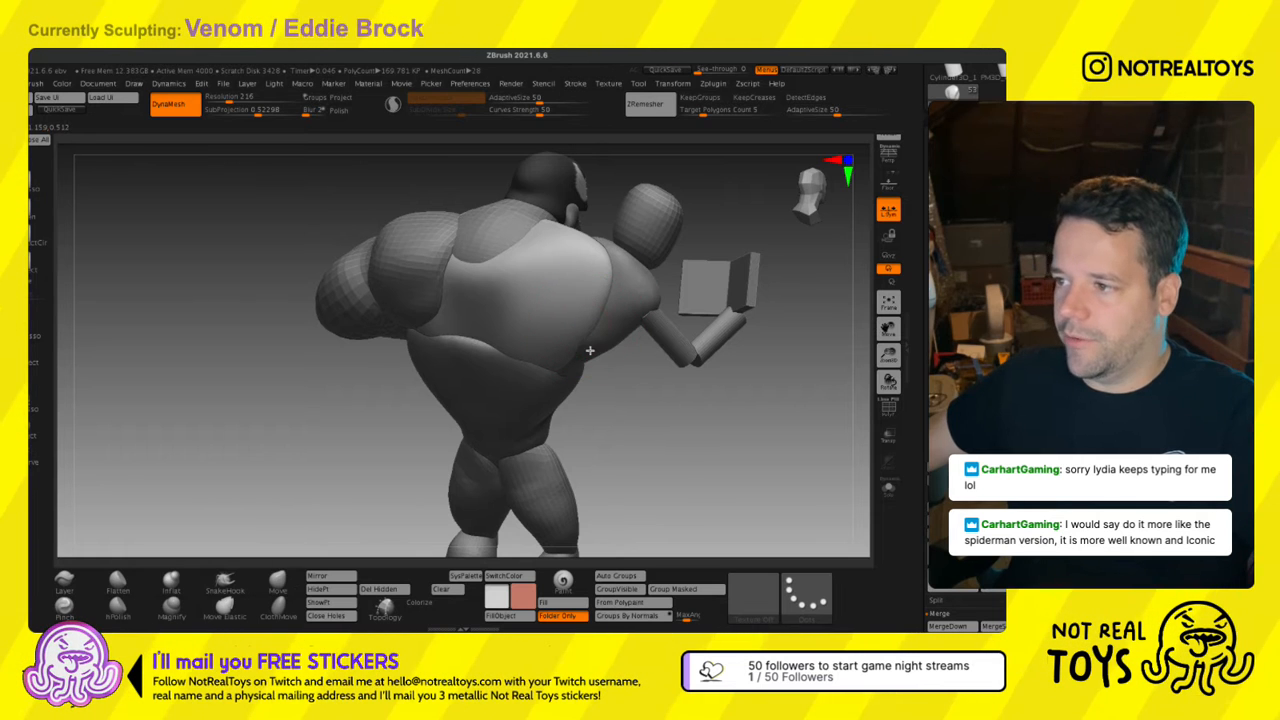
left_click_drag(607, 329, 610, 337, "shift")
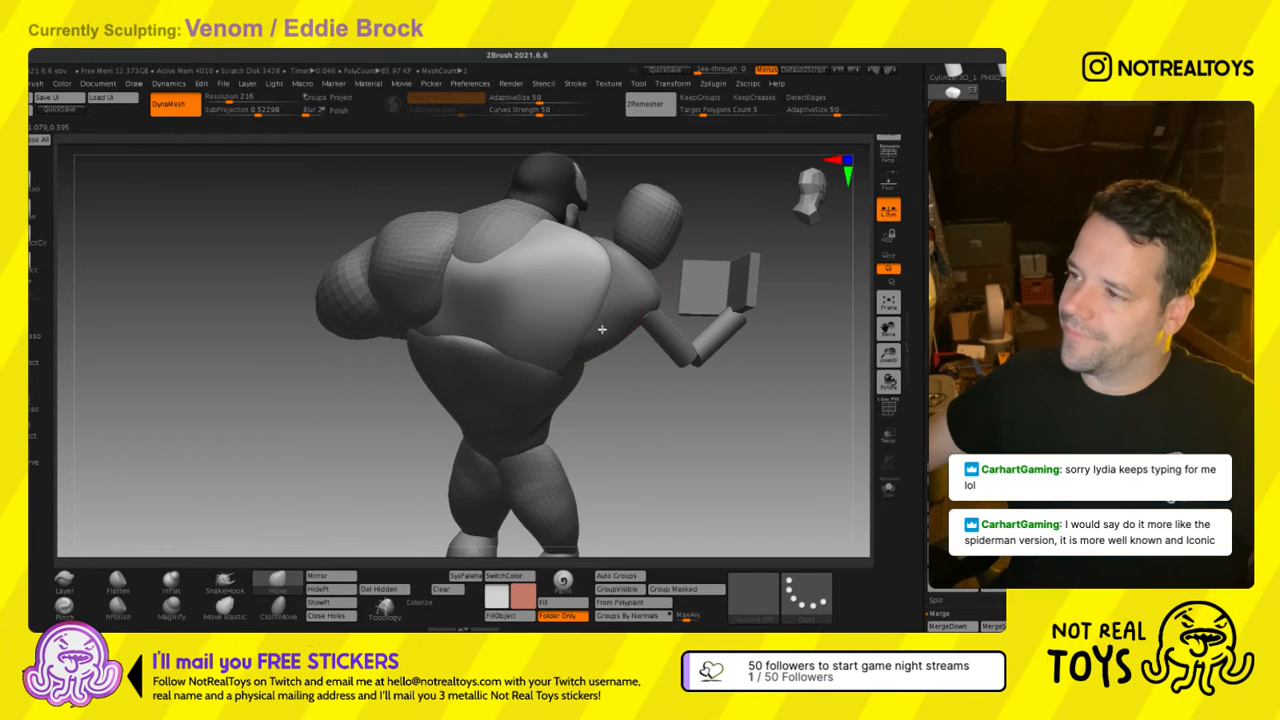
Refine the pectorals and the lower chest contour from the front with the Move brush.
right_click_drag(612, 321, 530, 305)
right_click_drag(650, 338, 599, 348)
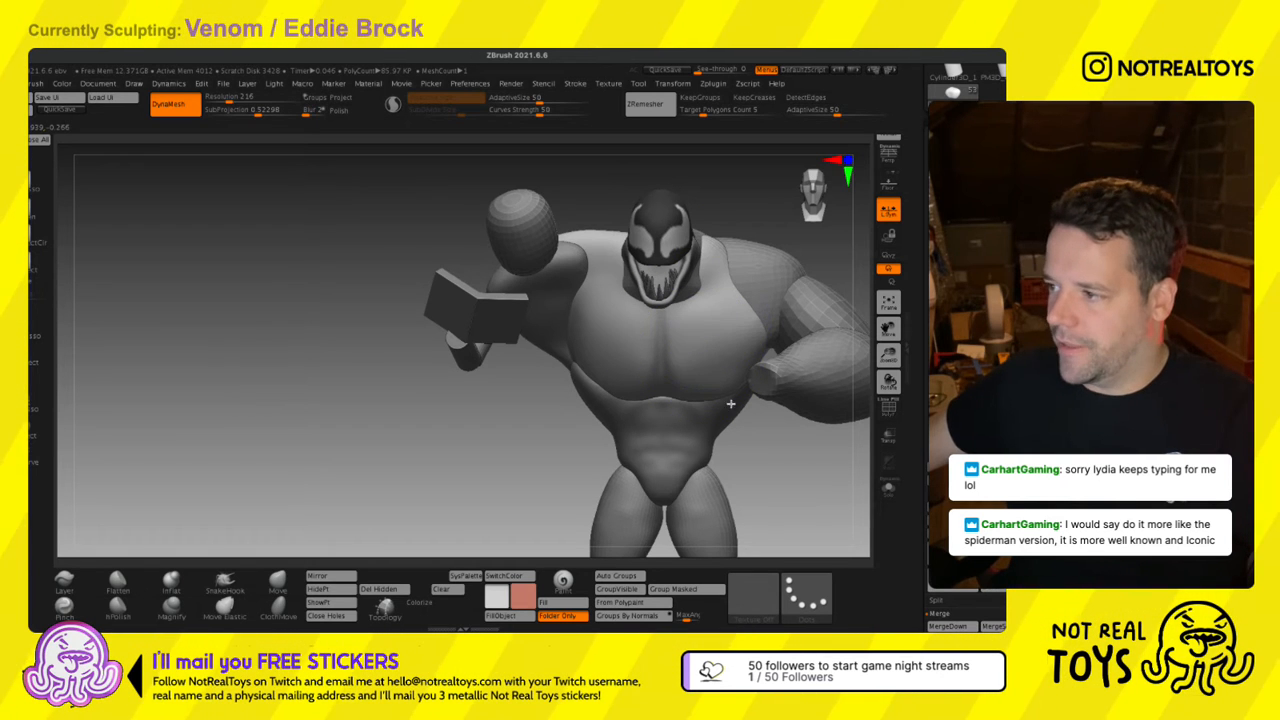
right_click_drag(692, 400, 569, 323)
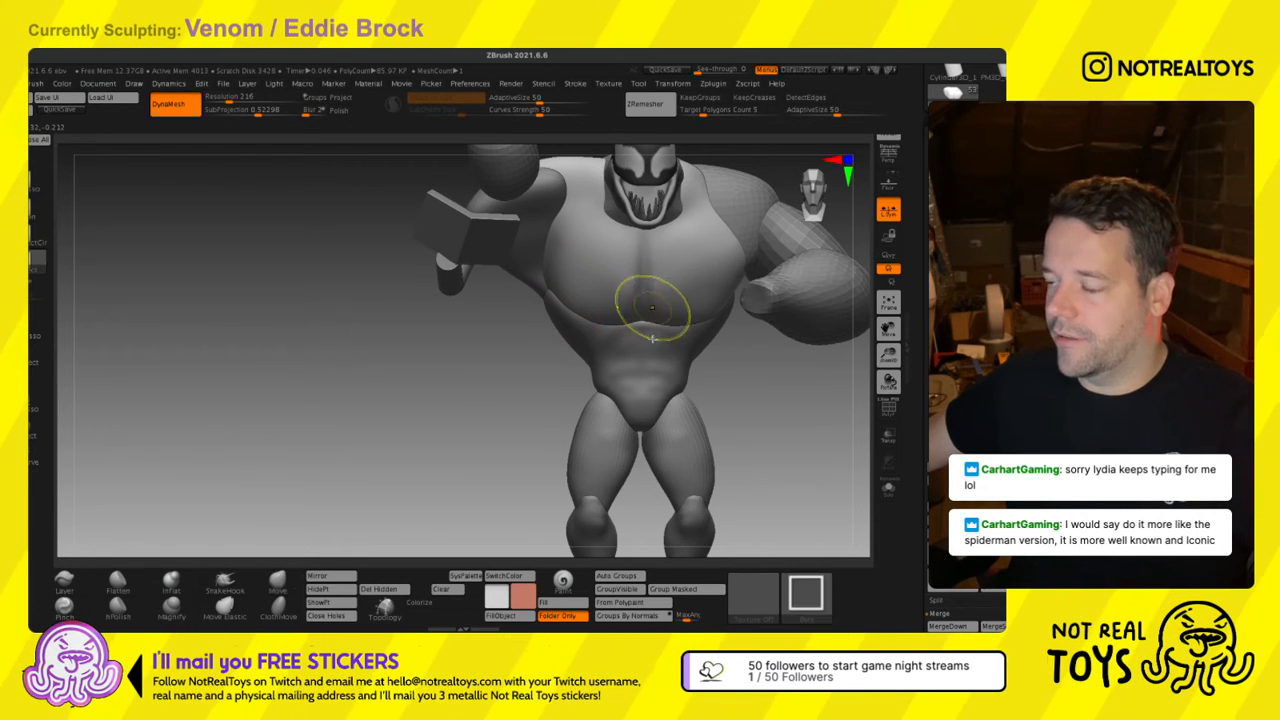
right_click_drag(653, 340, 609, 331, "alt")
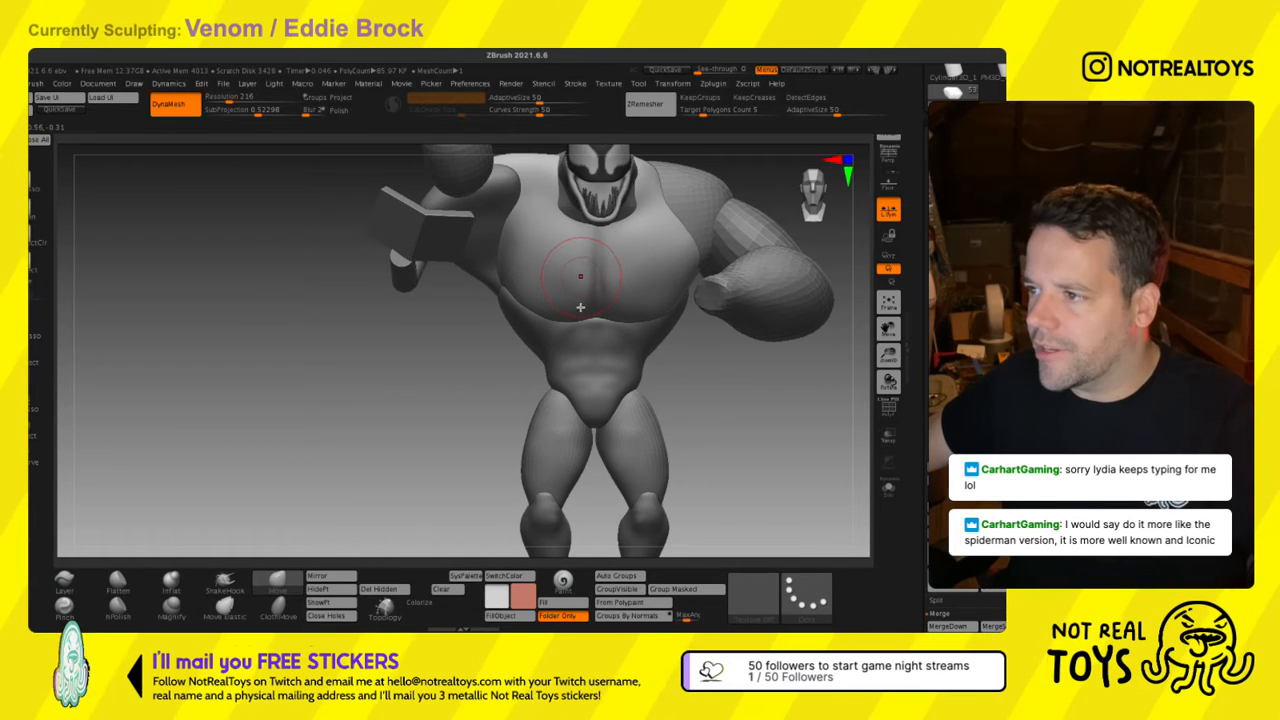
mouse_move(583, 308)
right_mouse_down("ctrl")
mouse_move(597, 280)
mouse_move(554, 285)
mouse_move(577, 328)
right_mouse_up("ctrl")
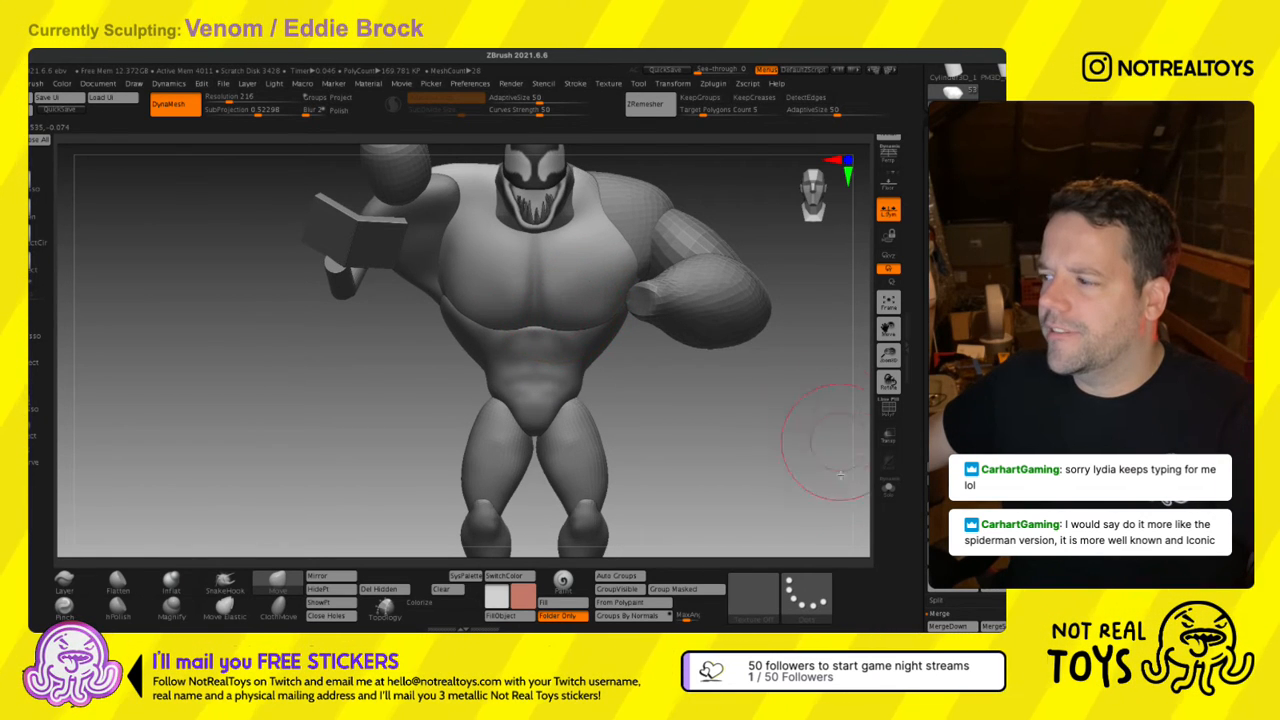
Briefly isolate the upper torso, turn off local symmetry, and adjust the chest and shoulder line with a resized Move brush.
left_click(888, 488)
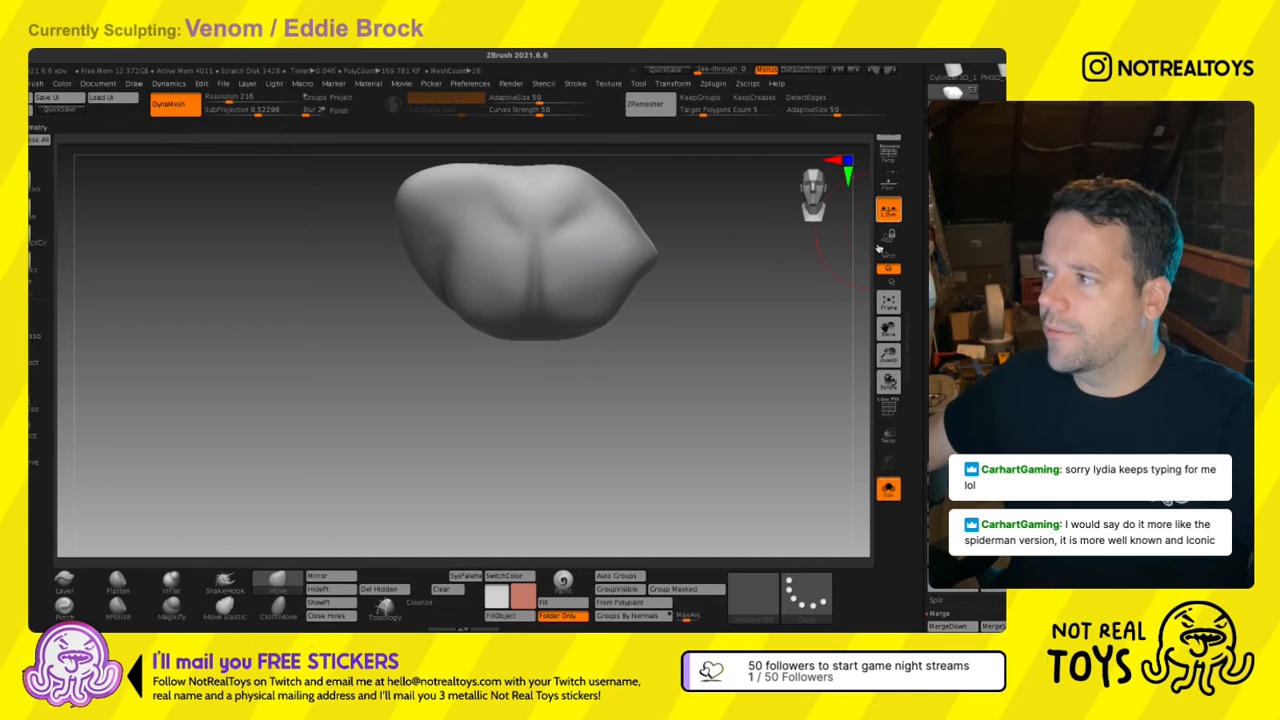
left_click(888, 488)
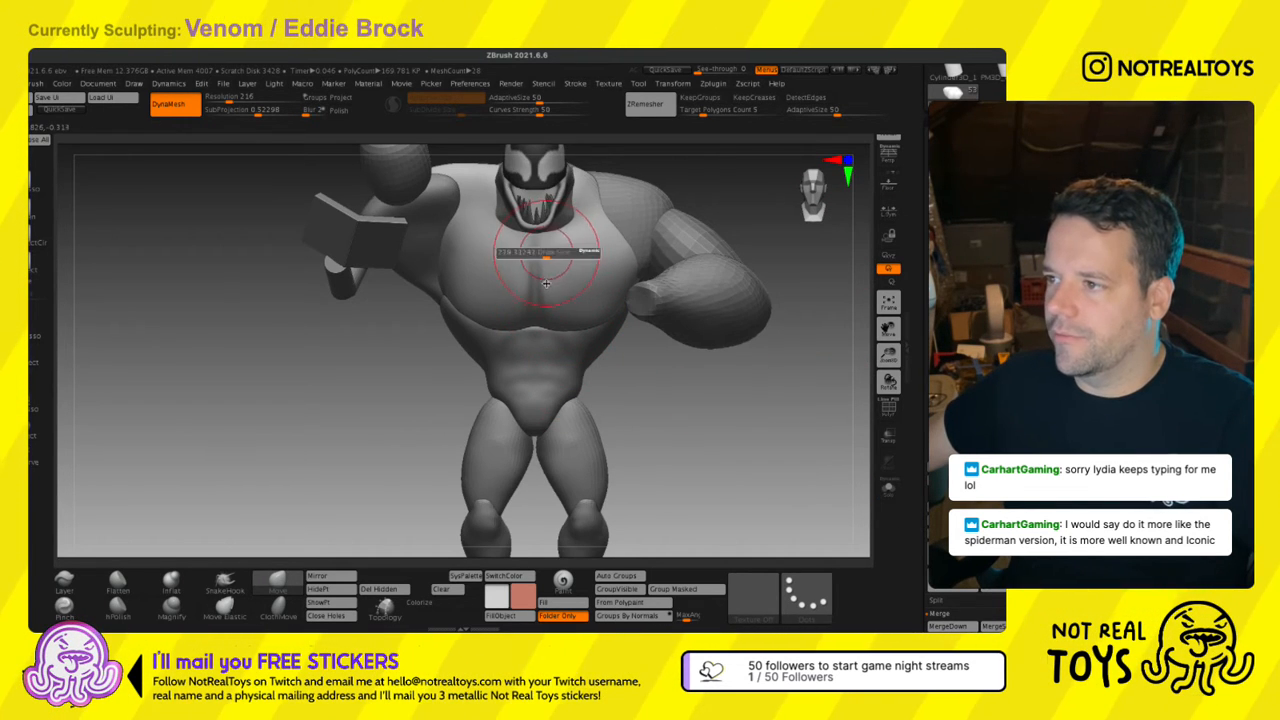
mouse_move(574, 258)
right_mouse_down()
mouse_move(545, 262)
mouse_move(587, 296)
mouse_move(601, 264)
right_mouse_up()
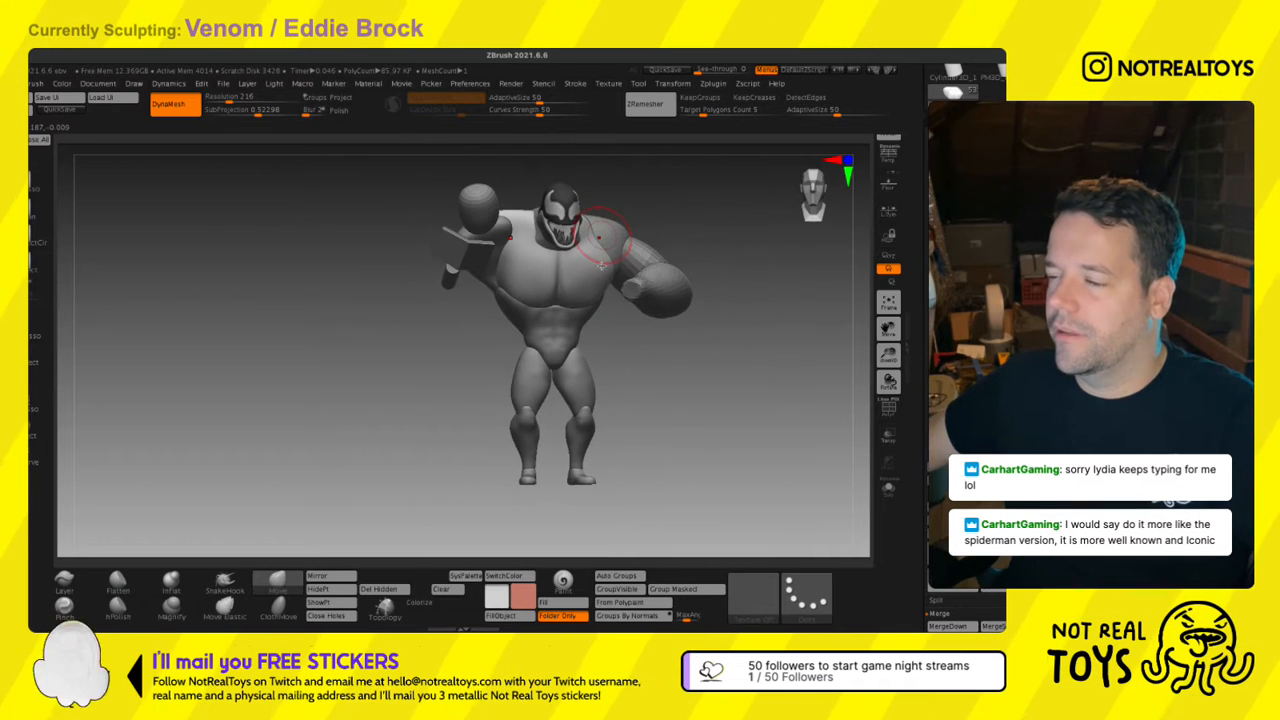
right_click_drag(650, 316, 594, 287)
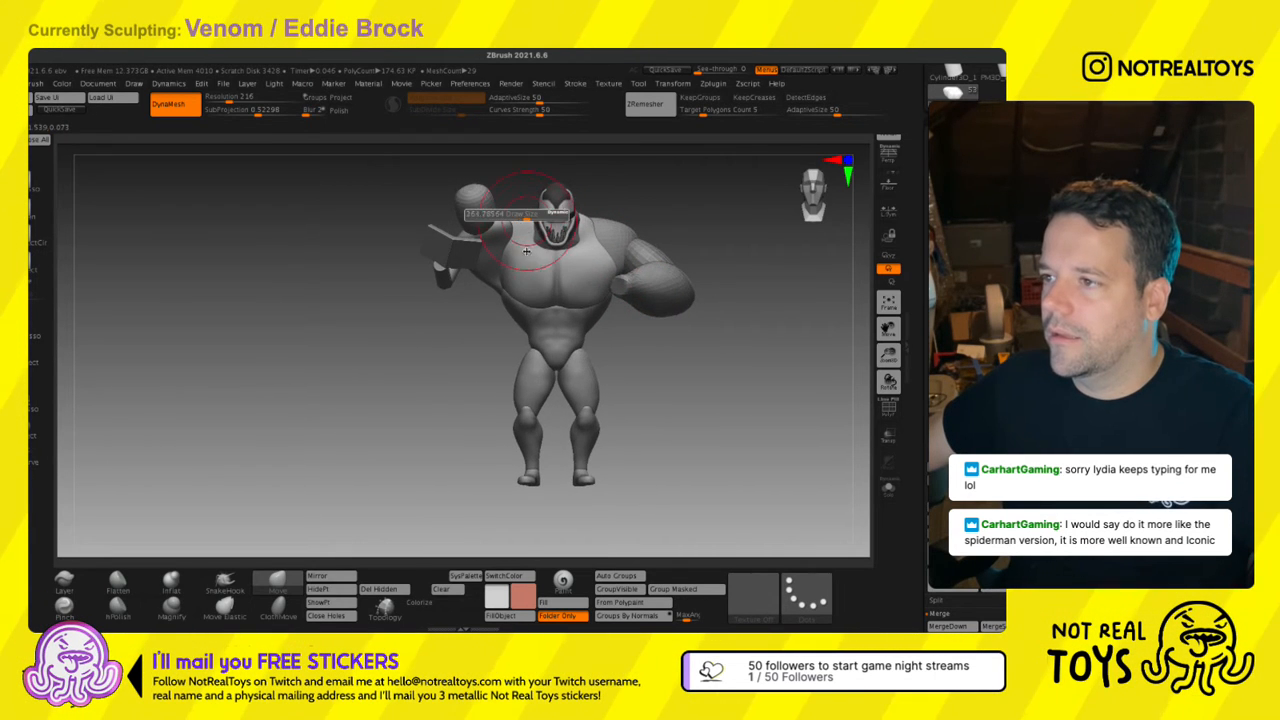
right_click_drag(526, 251, 392, 240)
right_click_drag(491, 215, 515, 224, "ctrl")
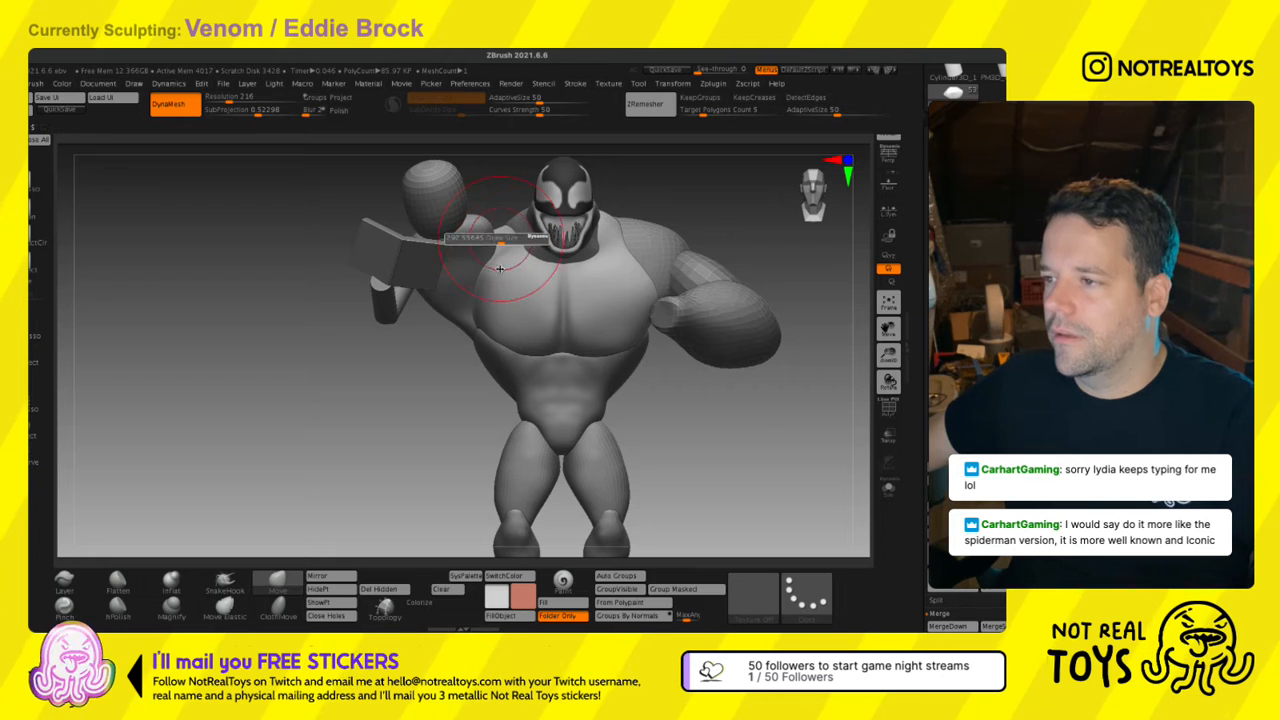
mouse_move(490, 268)
right_mouse_down()
mouse_move(470, 268)
mouse_move(486, 283)
right_mouse_up()
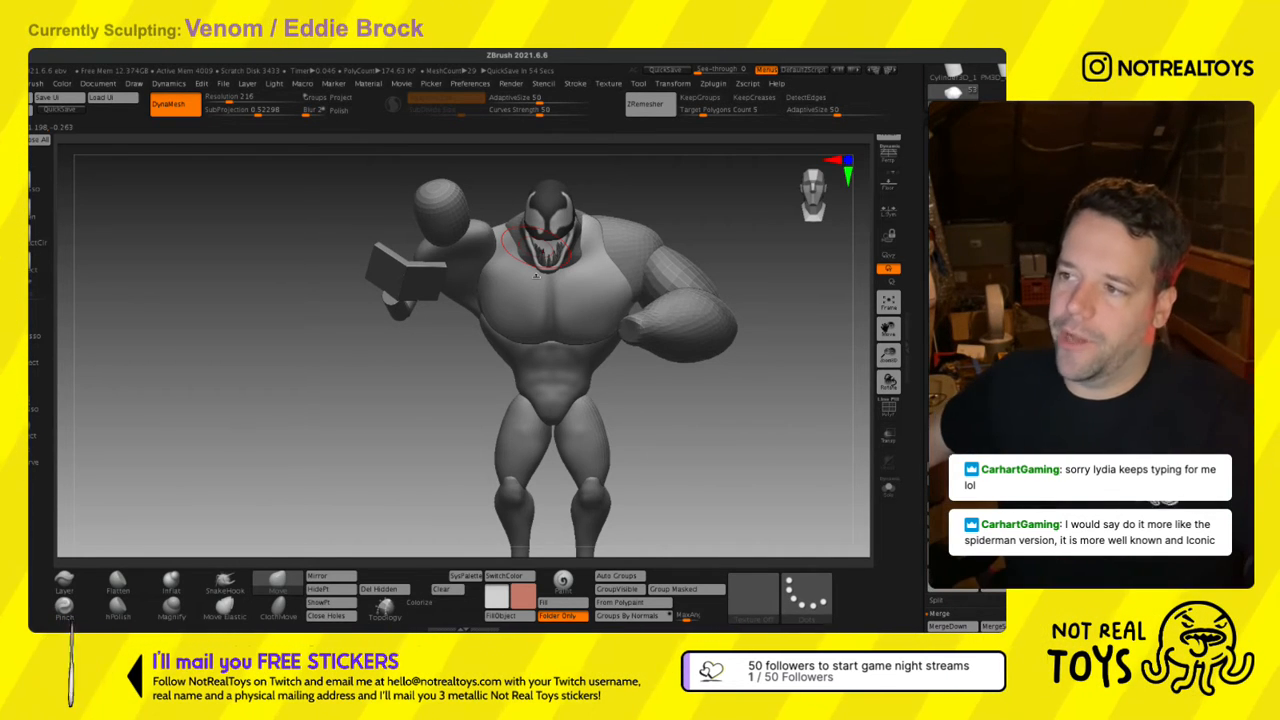
Refine the torso's side below the raised arm and the slopes between neck and shoulders with a smaller Move brush.
key("s")
mouse_move(536, 276)
right_mouse_down("ctrl")
mouse_move(535, 313)
mouse_move(529, 270)
mouse_move(482, 268)
mouse_move(505, 281)
right_mouse_up("ctrl")
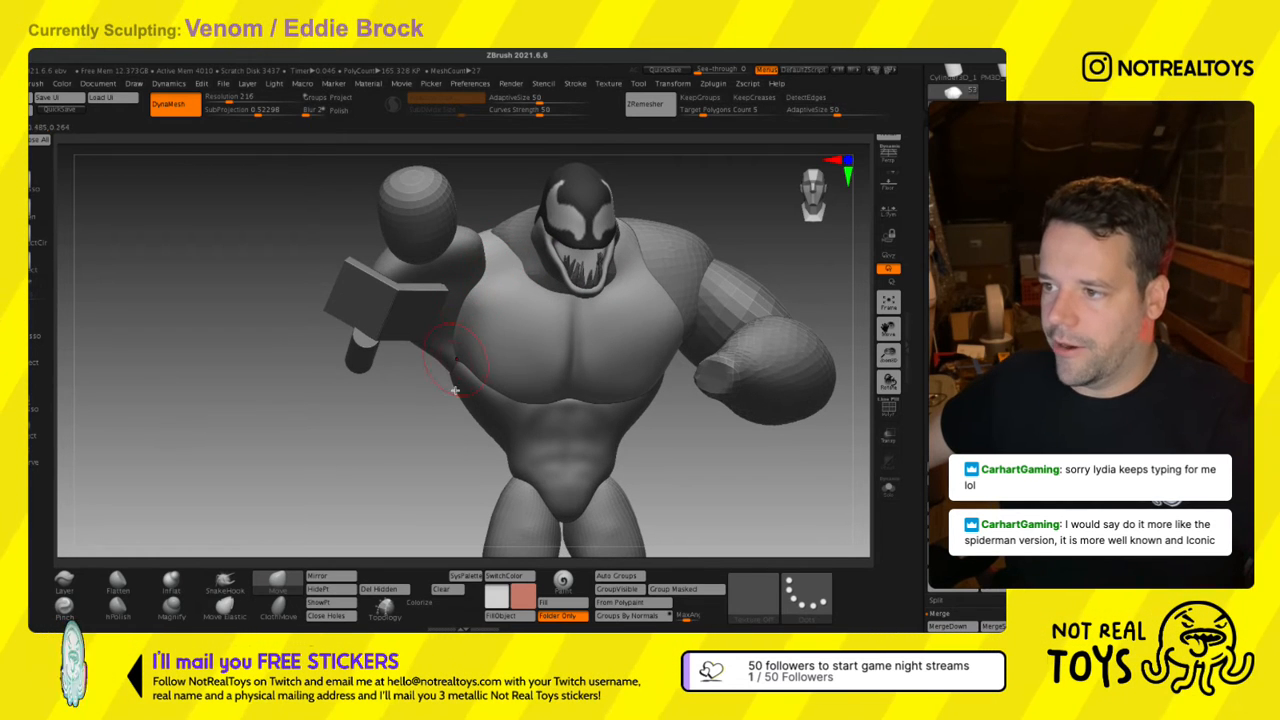
right_click_drag(455, 390, 510, 300)
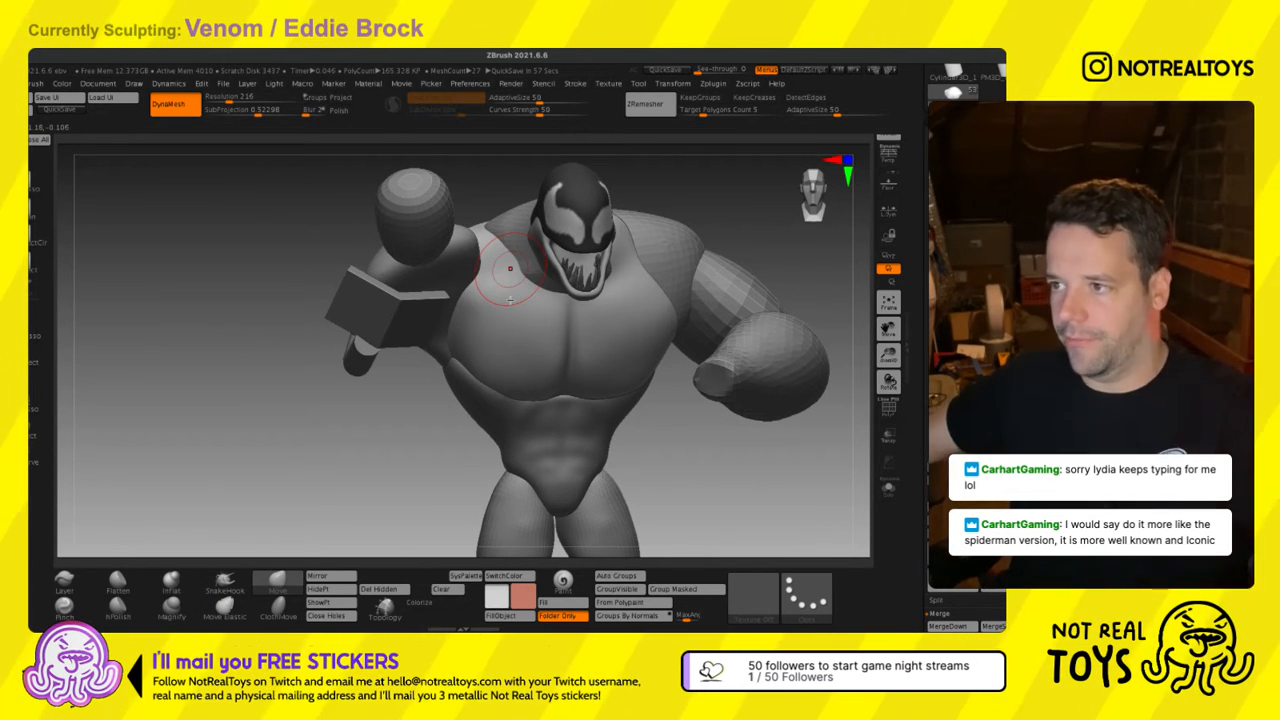
right_click_drag(504, 299, 443, 280)
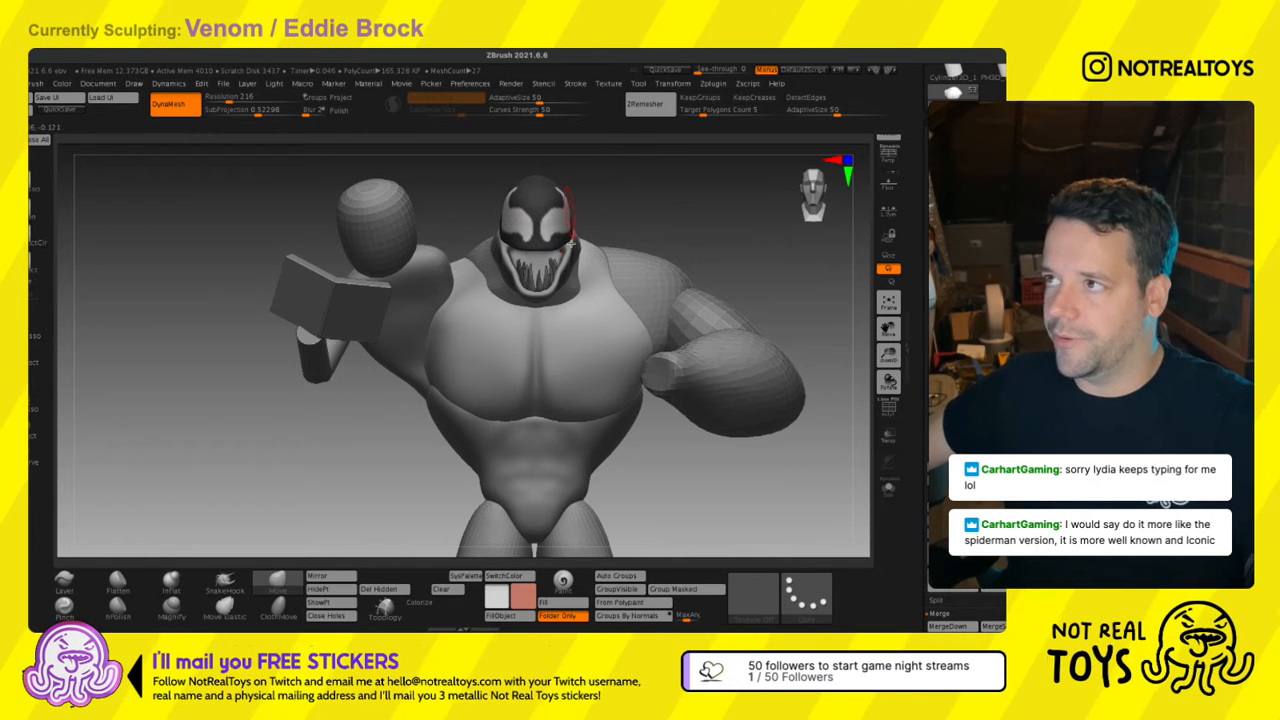
right_click_drag(573, 244, 656, 261)
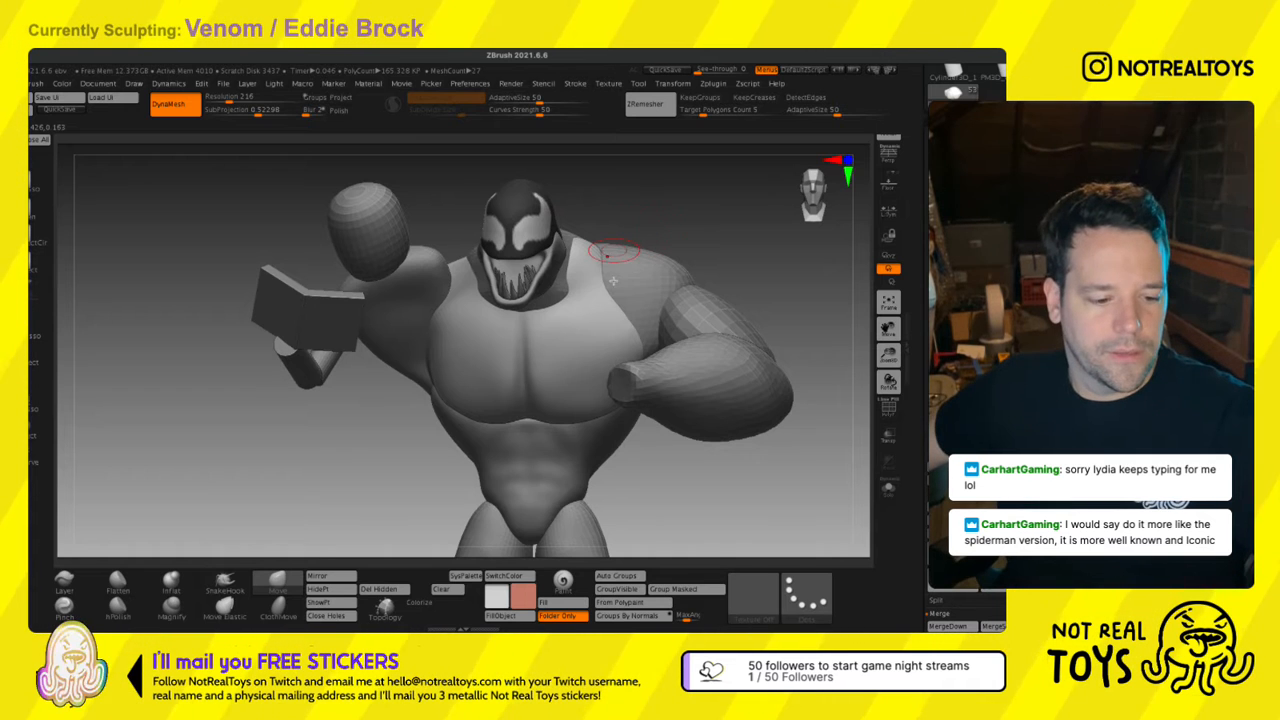
Check the full figure in three-quarter view and save the project.
mouse_move(591, 363)
right_mouse_down()
mouse_move(588, 242)
mouse_move(616, 233)
right_mouse_up()
key("s")
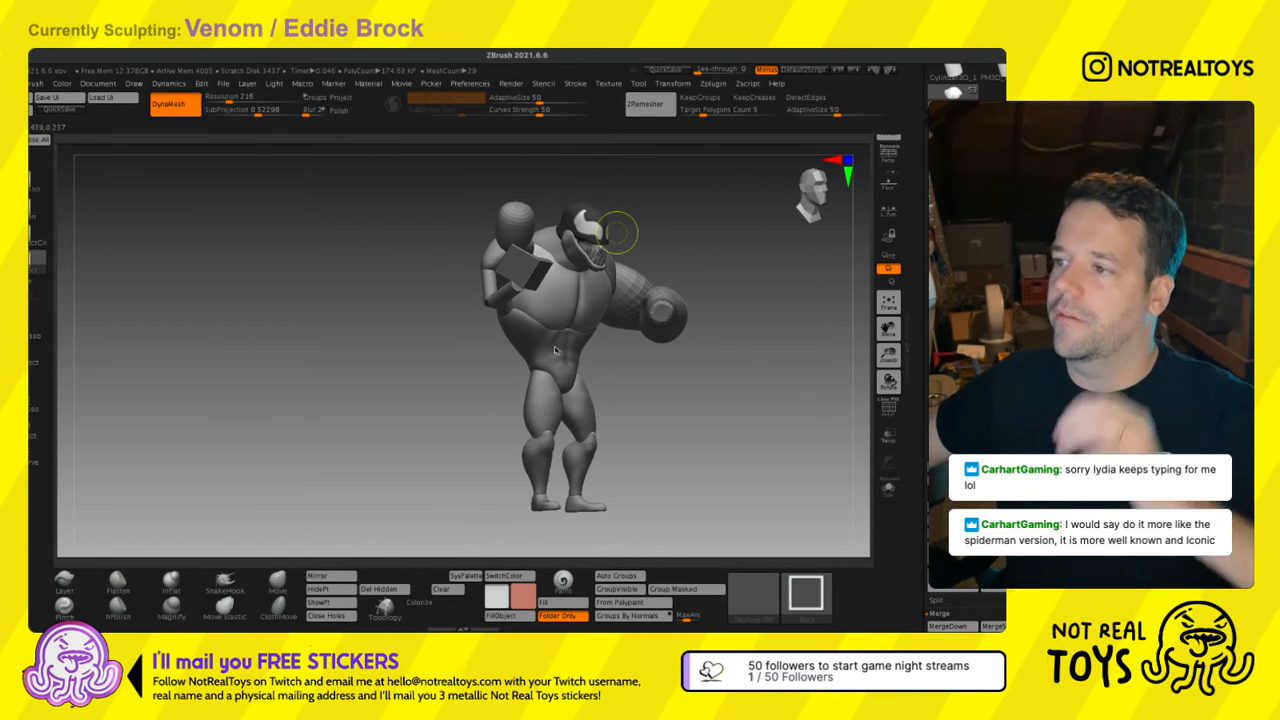
key("ctrl+s")
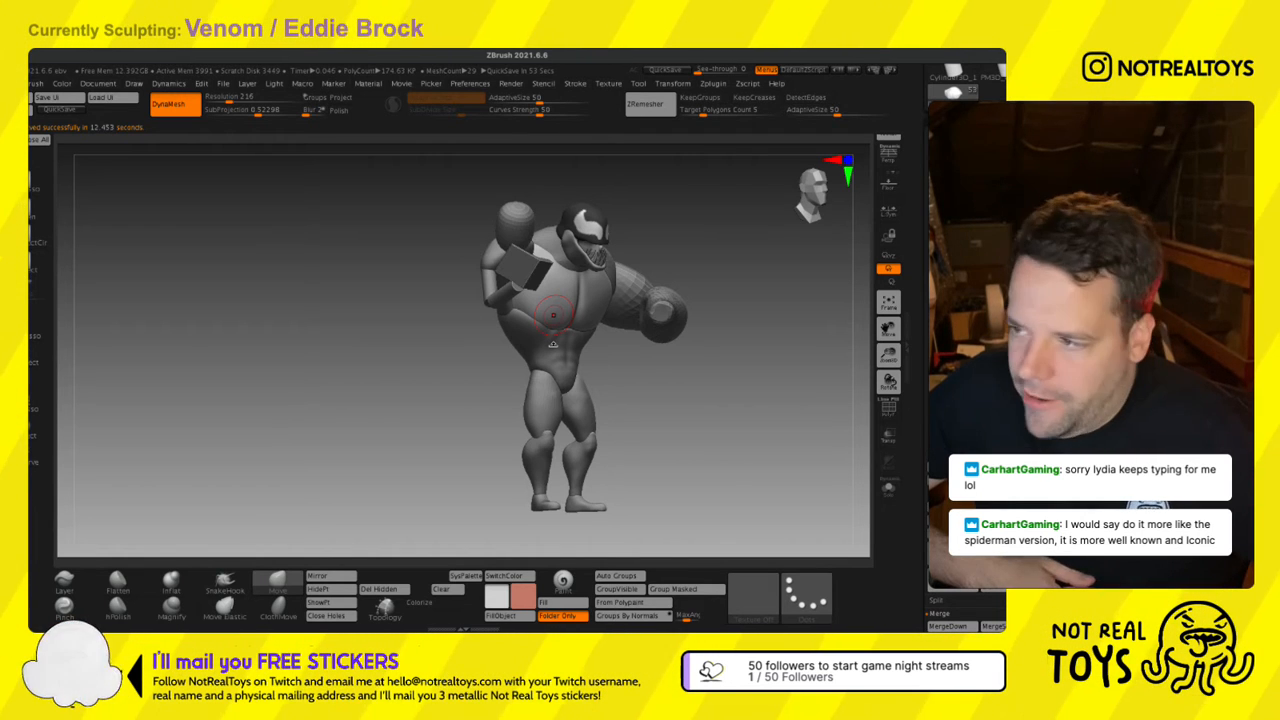
Resize the Move brush and refine Venom's chest where it meets the lowered arm's shoulder.
key("s")
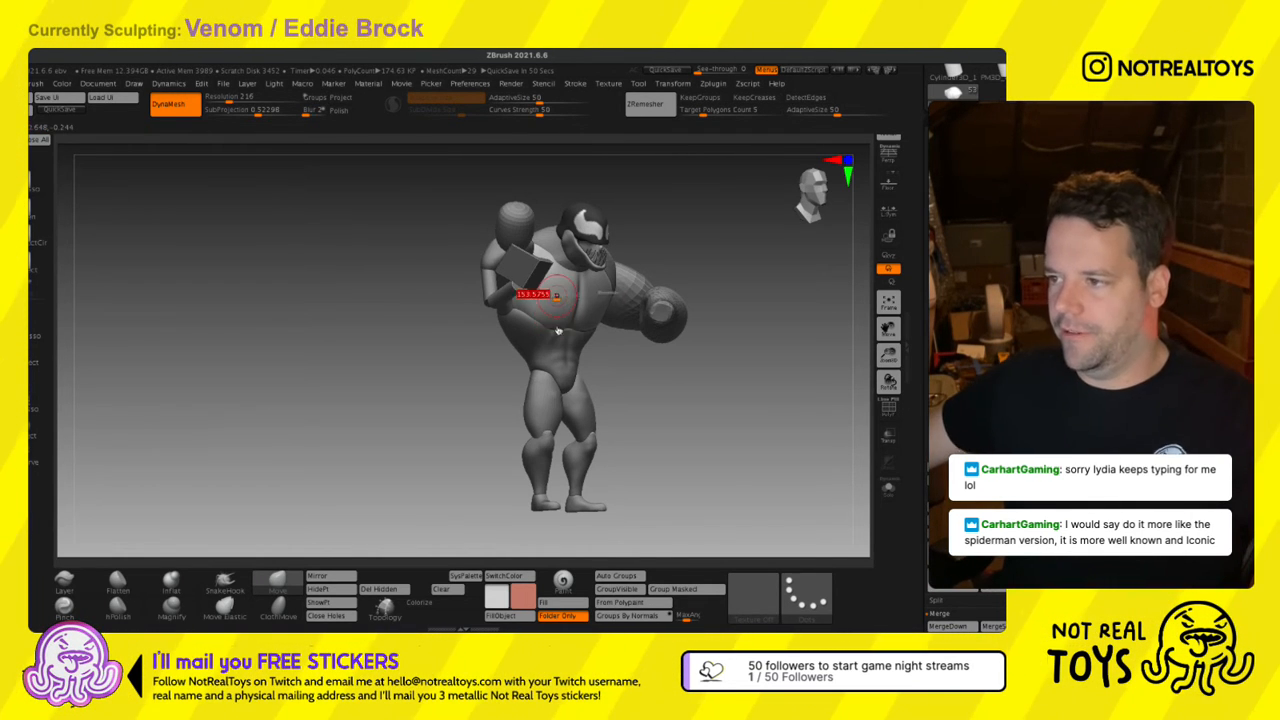
mouse_move(580, 332)
right_mouse_down()
mouse_move(554, 322)
mouse_move(559, 383)
mouse_move(498, 399)
right_mouse_up()
key("s")
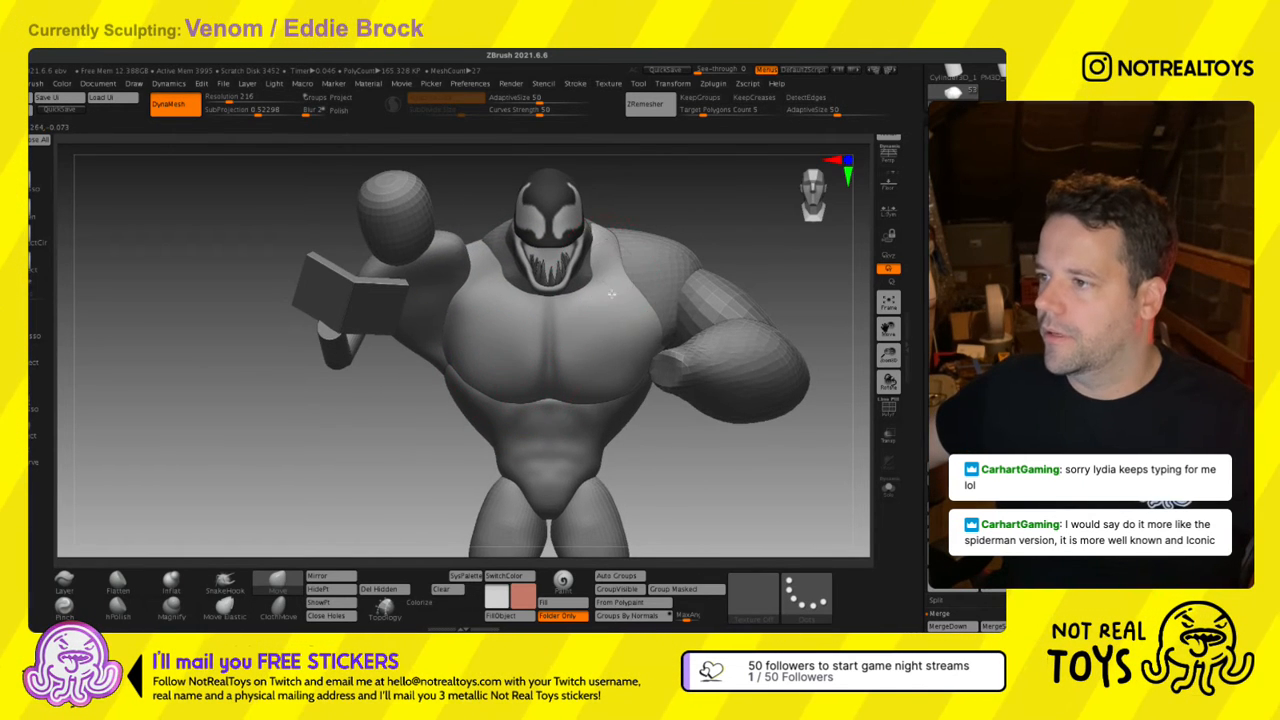
right_click_drag(611, 293, 588, 311)
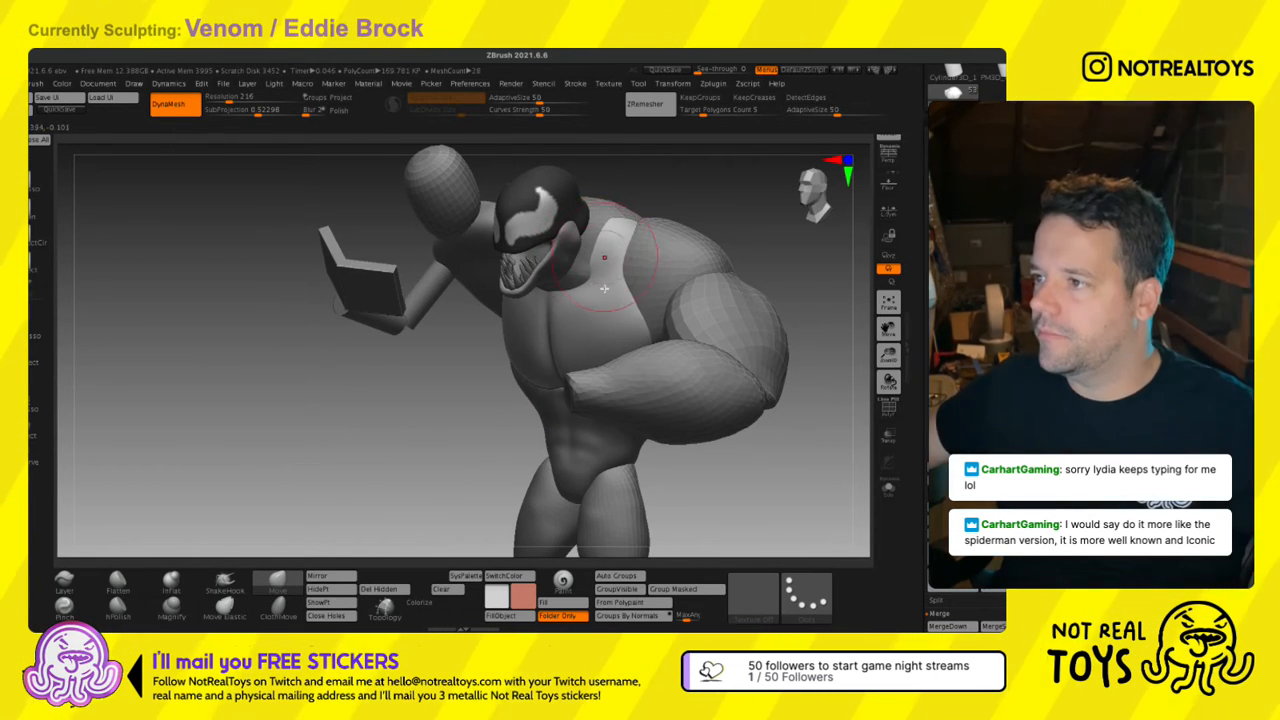
mouse_move(611, 274)
right_mouse_down()
mouse_move(593, 287)
mouse_move(619, 299)
mouse_move(620, 280)
mouse_move(631, 298)
mouse_move(609, 327)
mouse_move(600, 299)
right_mouse_up()
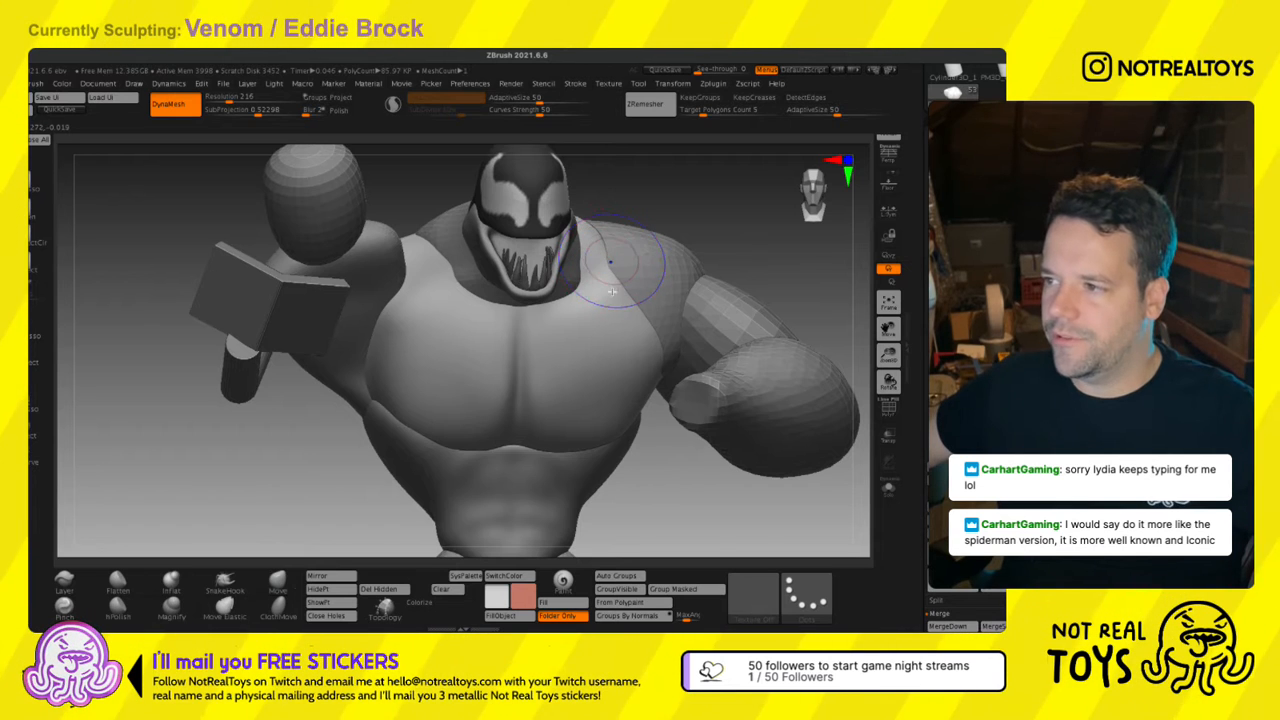
right_click_drag(602, 284, 597, 292)
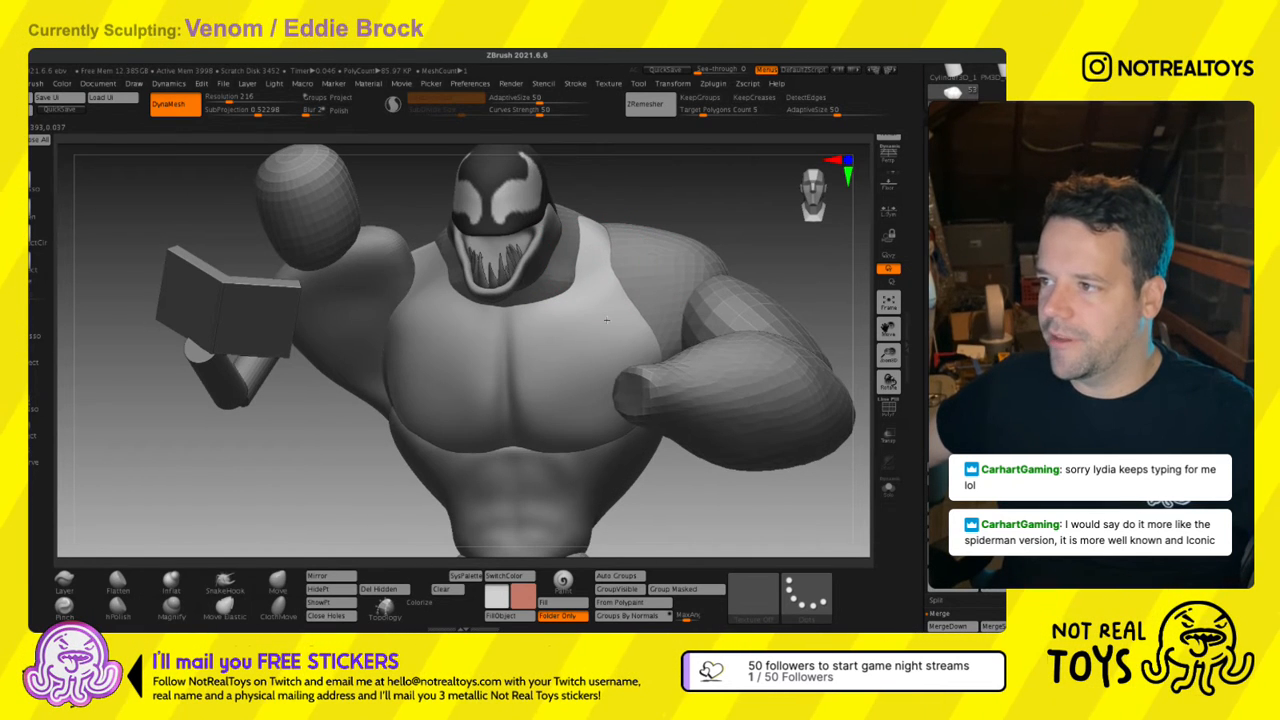
Reshape and smooth the chest strip between the neck and the lowered arm's shoulder, working from above and the front.
right_click_drag(598, 248, 537, 354)
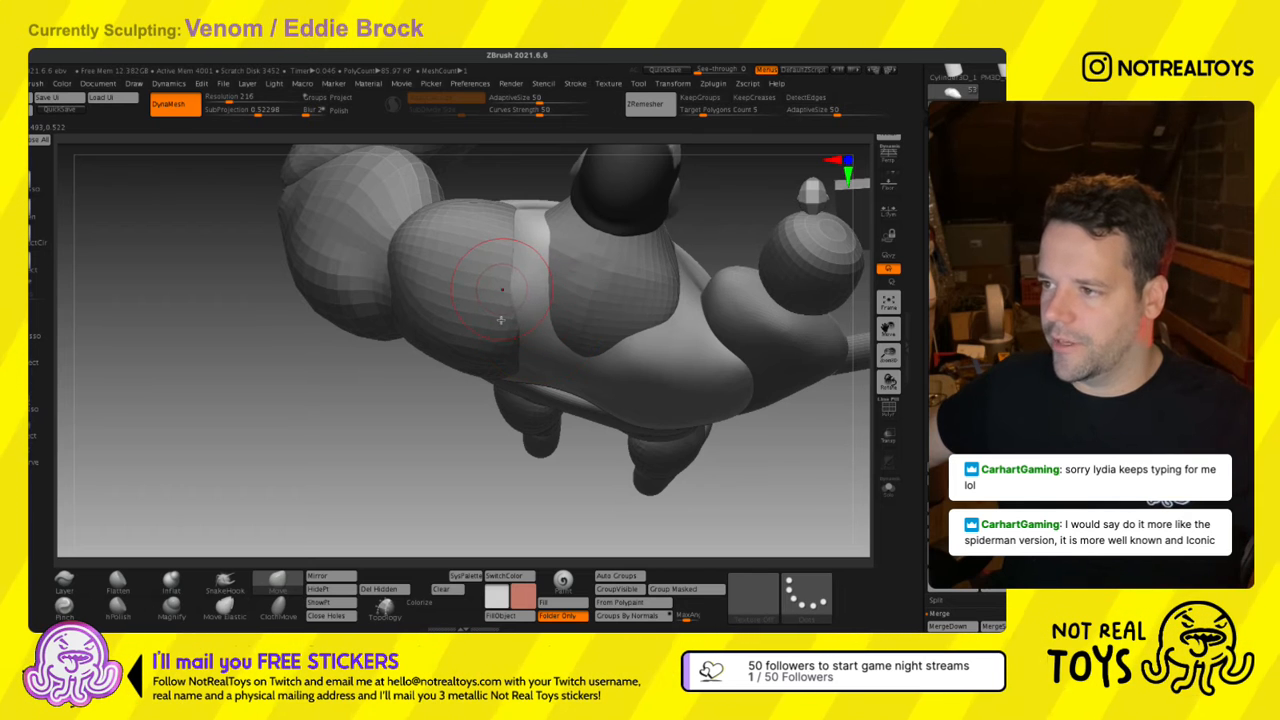
mouse_move(516, 260)
right_mouse_down()
mouse_move(429, 327)
mouse_move(400, 288)
right_mouse_up()
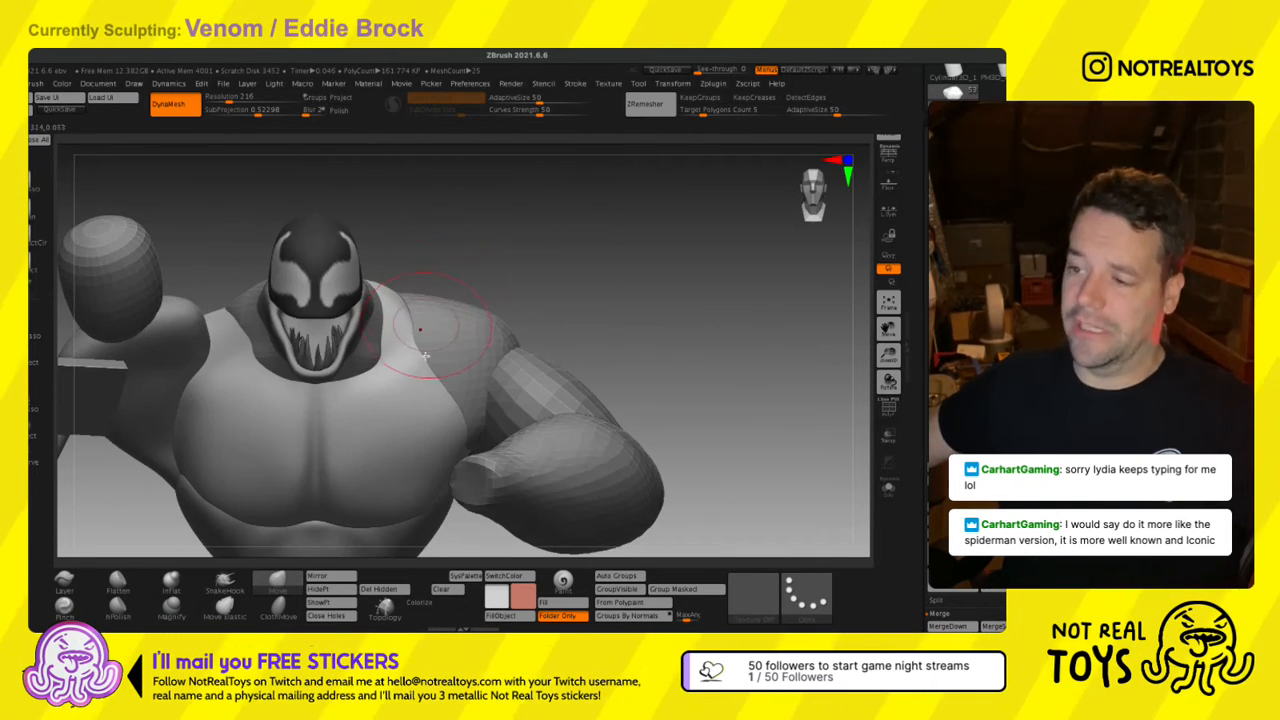
key("s")
mouse_move(406, 343)
left_mouse_down()
mouse_move(440, 370)
mouse_move(408, 401)
left_mouse_up()
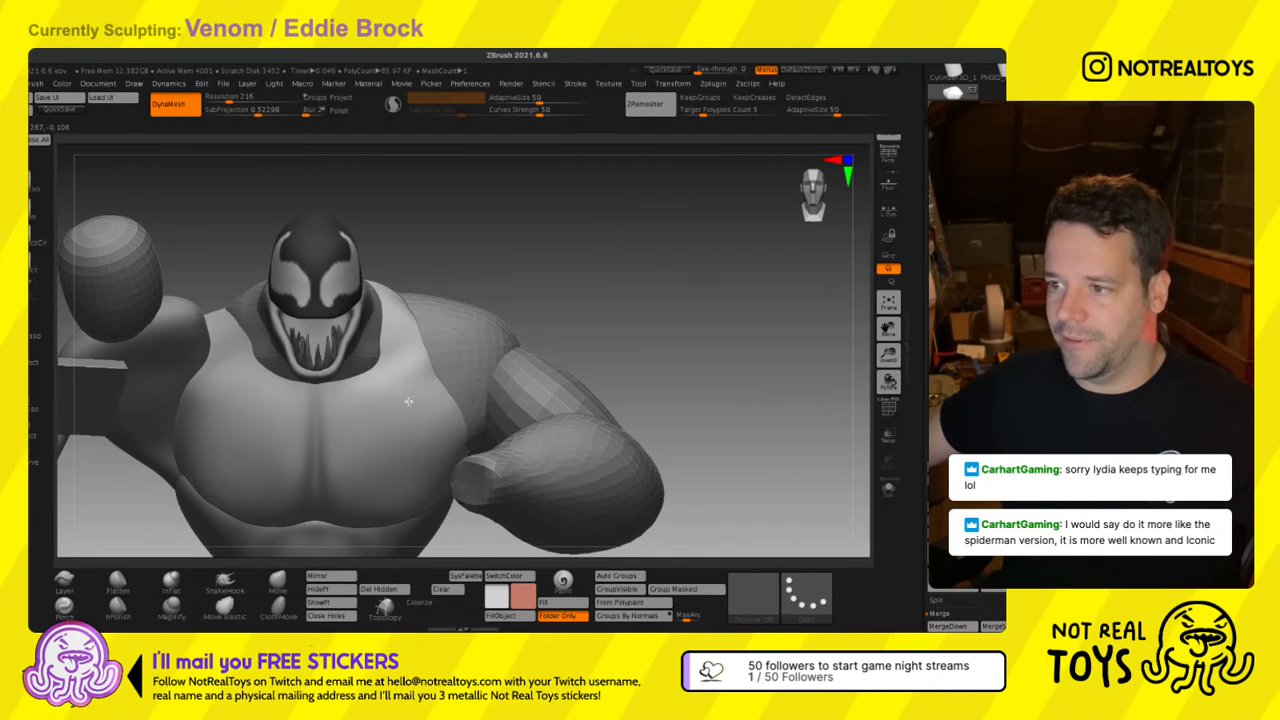
right_click_drag(422, 340, 432, 285)
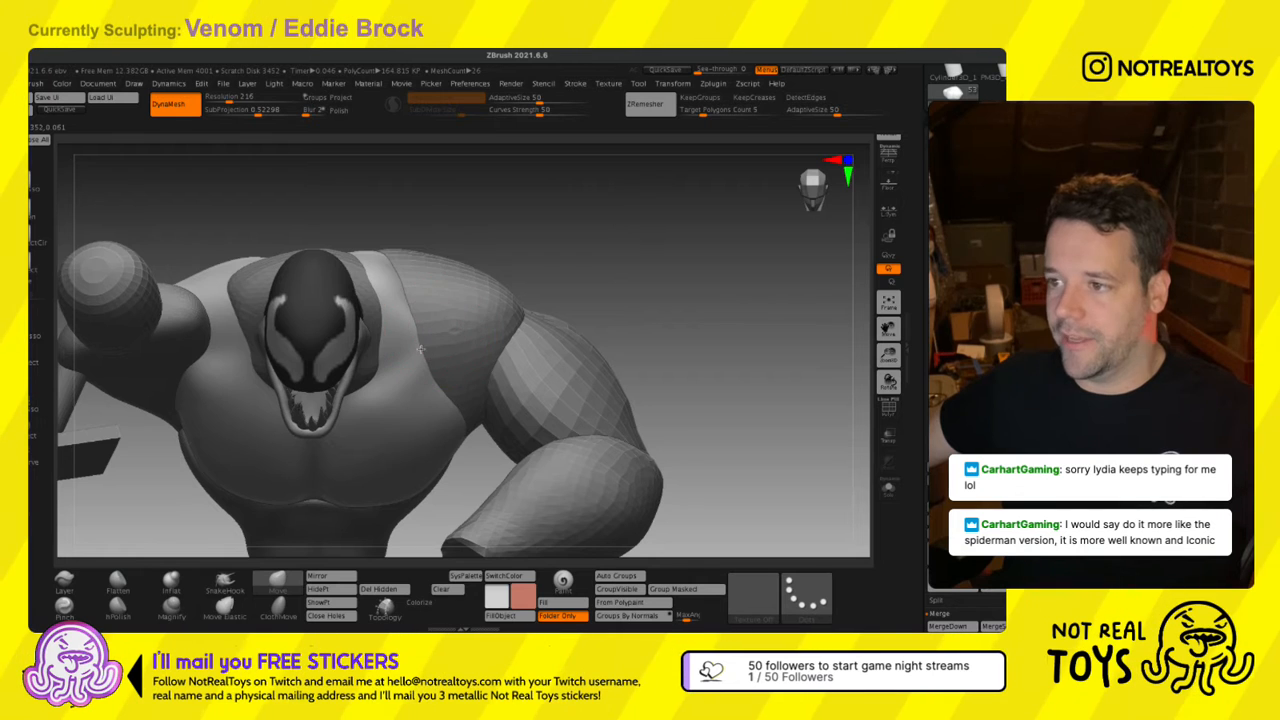
left_click_drag(399, 301, 411, 359, "shift")
mouse_move(422, 339)
right_mouse_down("alt")
mouse_move(444, 369)
mouse_move(455, 311)
mouse_move(486, 286)
right_mouse_up("alt")
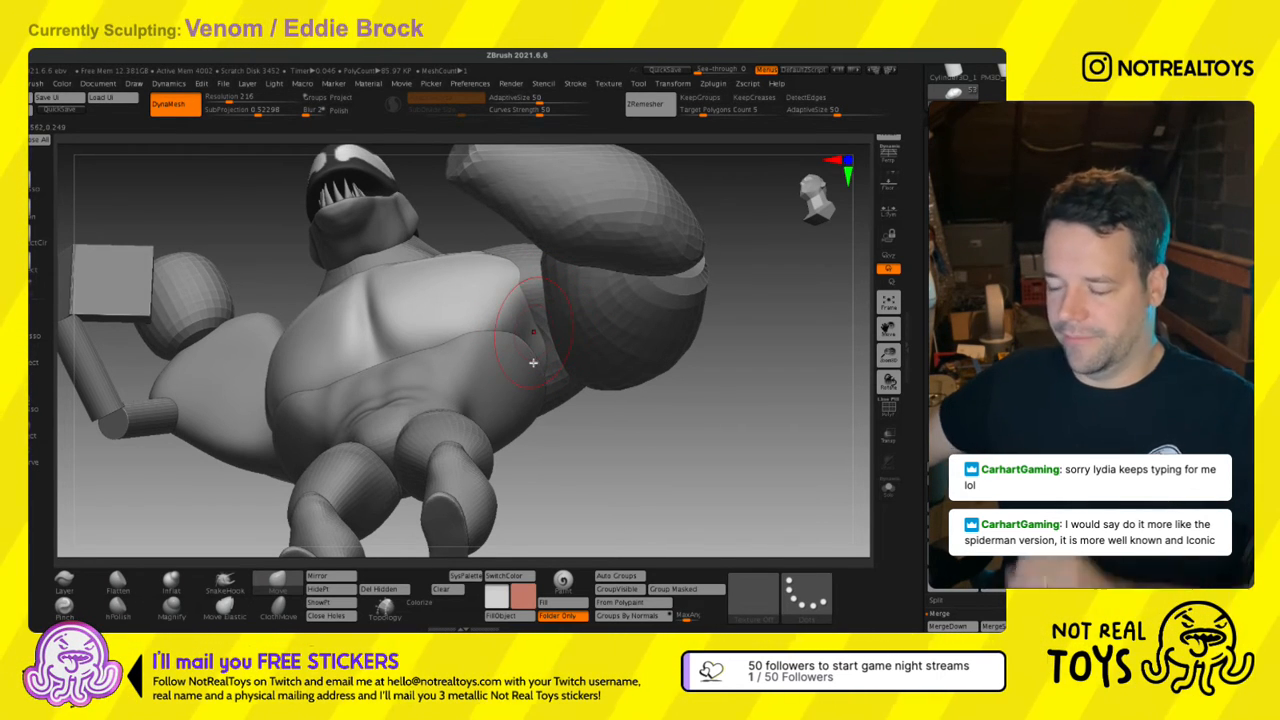
Refine the side and back of the torso beneath the lowered arm with a resized Move brush, and smooth the back.
mouse_move(468, 296)
right_mouse_down()
mouse_move(491, 383)
mouse_move(497, 335)
mouse_move(490, 346)
mouse_move(600, 357)
mouse_move(582, 353)
mouse_move(613, 245)
mouse_move(554, 314)
right_mouse_up()
mouse_move(670, 290)
right_mouse_down()
mouse_move(706, 309)
mouse_move(537, 421)
mouse_move(513, 381)
mouse_move(429, 537)
right_mouse_up()
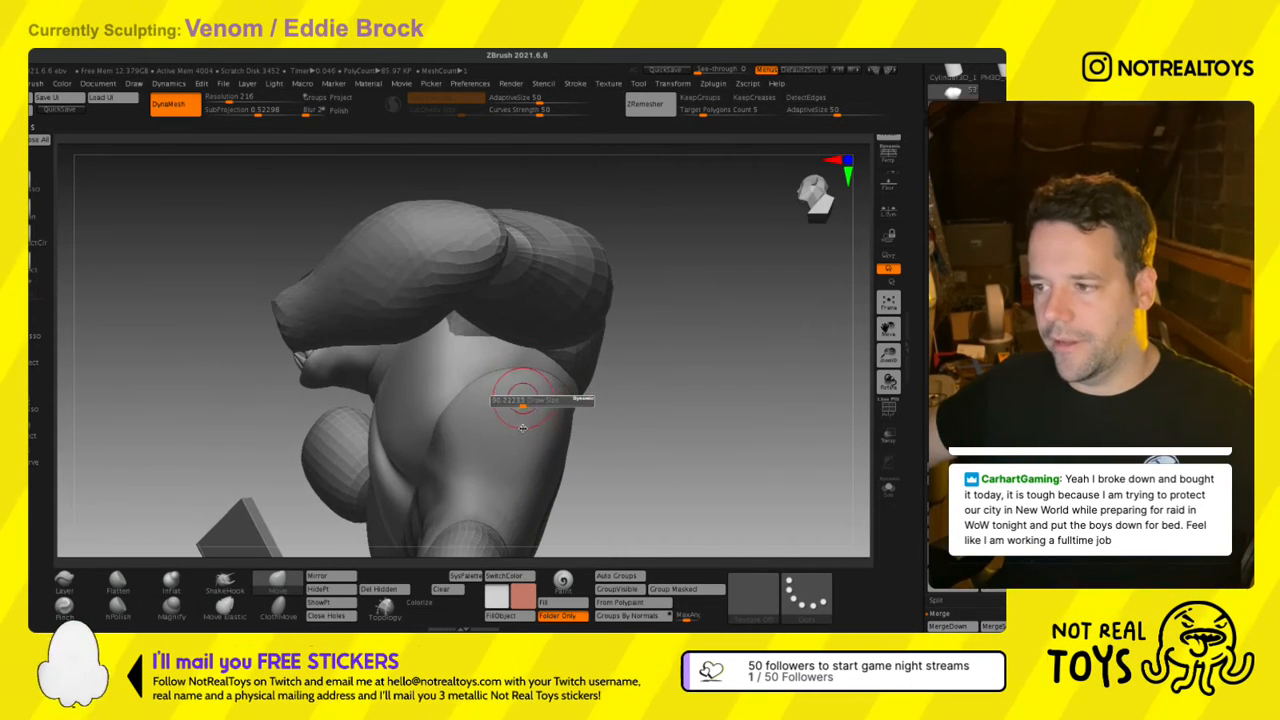
mouse_move(614, 543)
right_mouse_down()
mouse_move(543, 442)
mouse_move(537, 403)
mouse_move(557, 374)
mouse_move(540, 386)
right_mouse_up()
mouse_move(451, 420)
right_mouse_down("ctrl")
mouse_move(445, 512)
mouse_move(491, 386)
mouse_move(486, 414)
mouse_move(460, 386)
mouse_move(480, 340)
mouse_move(470, 370)
mouse_move(514, 394)
mouse_move(497, 369)
mouse_move(525, 395)
mouse_move(547, 388)
right_mouse_up("ctrl")
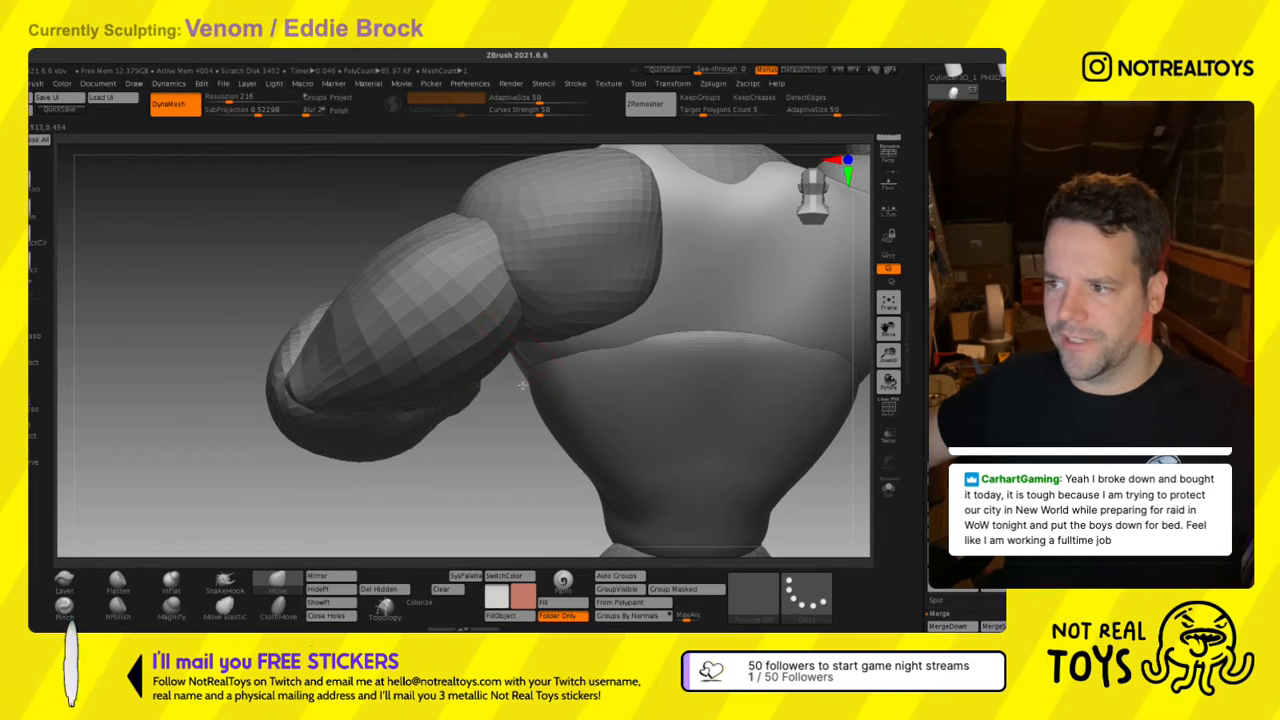
right_click_drag(546, 394, 521, 358)
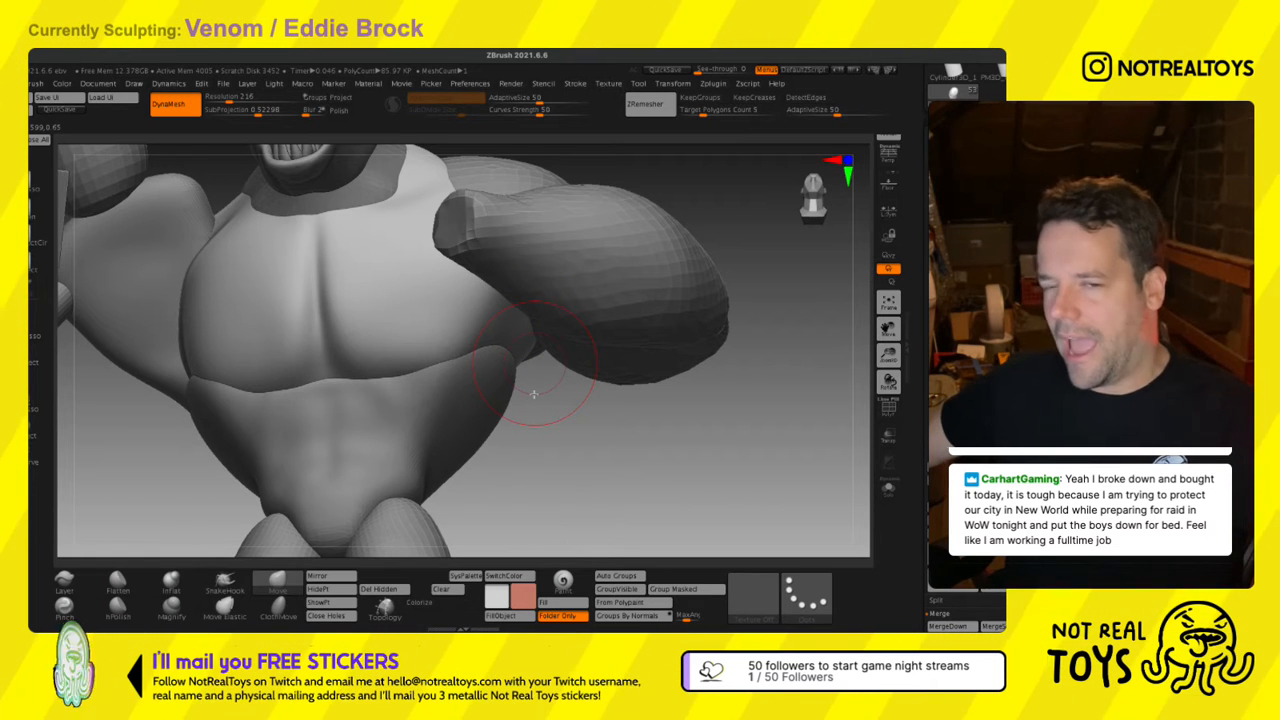
mouse_move(533, 394)
right_mouse_down()
mouse_move(475, 378)
mouse_move(532, 397)
mouse_move(549, 419)
right_mouse_up()
key("s")
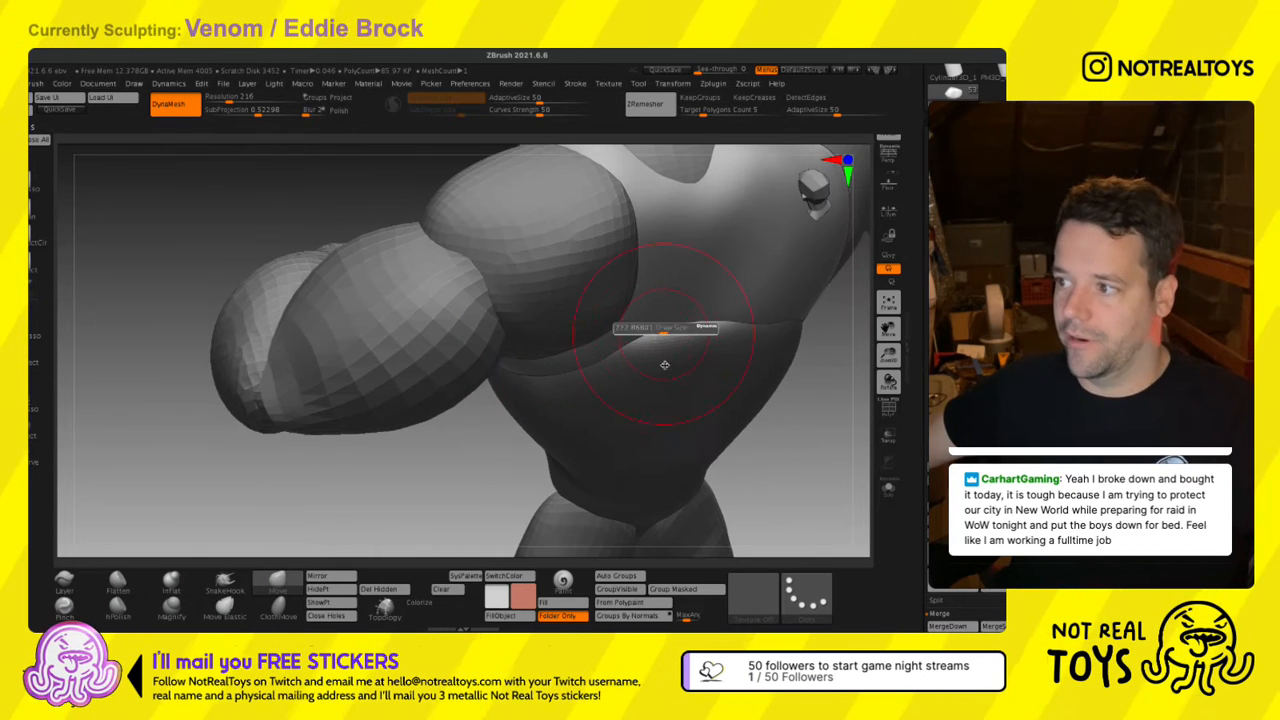
mouse_move(667, 352)
left_mouse_down()
mouse_move(674, 371)
mouse_move(694, 371)
mouse_move(693, 357)
mouse_move(768, 360)
left_mouse_up()
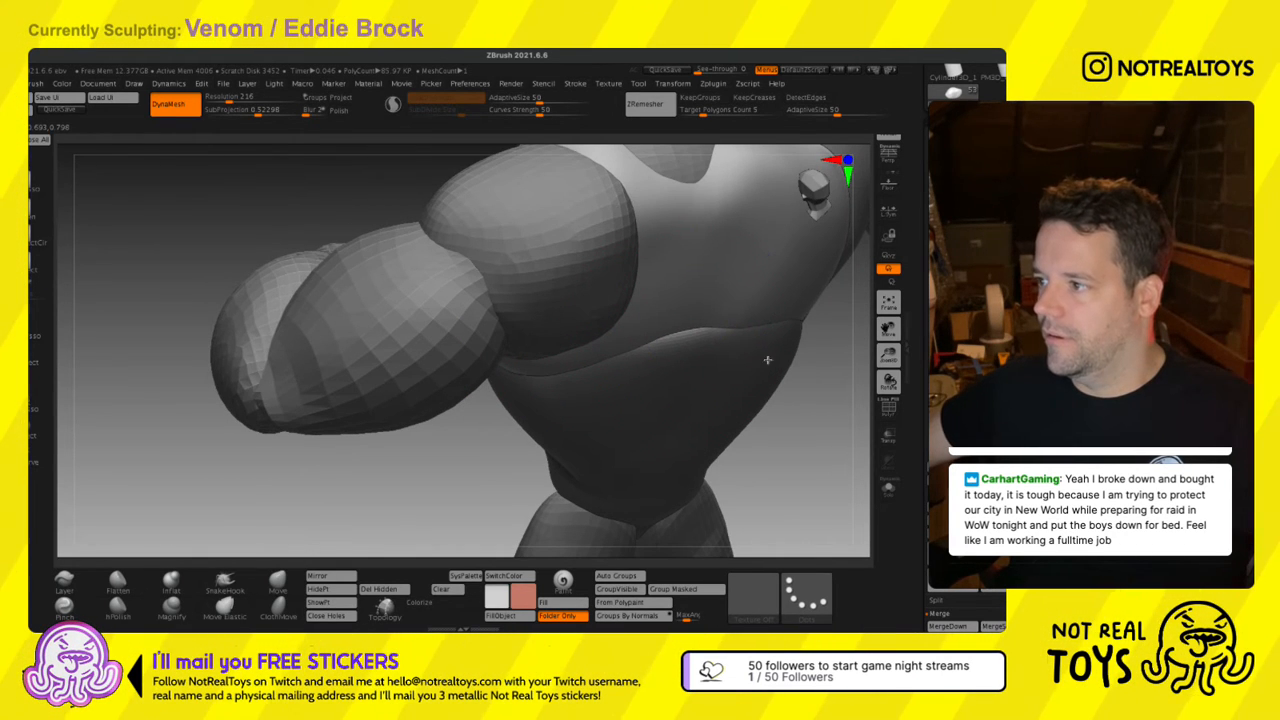
Examine the figure's proportions and the open mouth from front and three-quarter views.
mouse_move(461, 434)
right_mouse_down()
mouse_move(571, 354)
mouse_move(615, 356)
mouse_move(575, 307)
mouse_move(449, 312)
mouse_move(452, 290)
right_mouse_up()
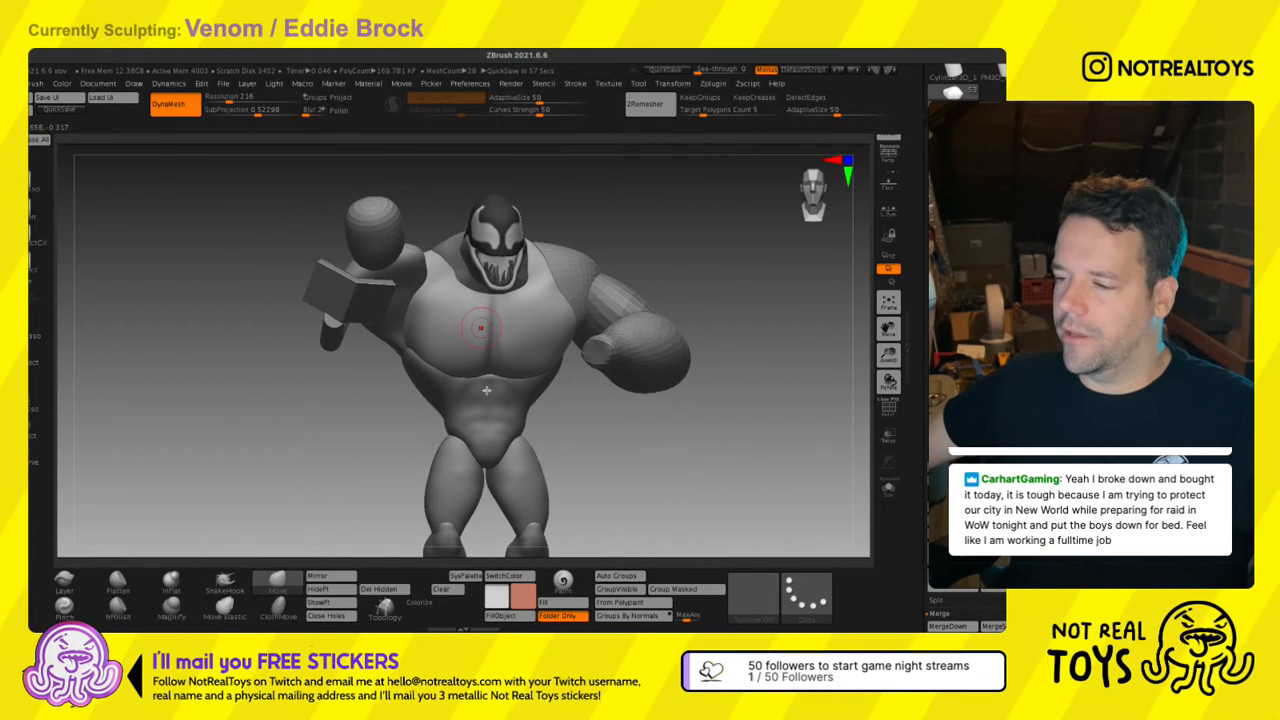
right_click_drag(487, 390, 468, 387)
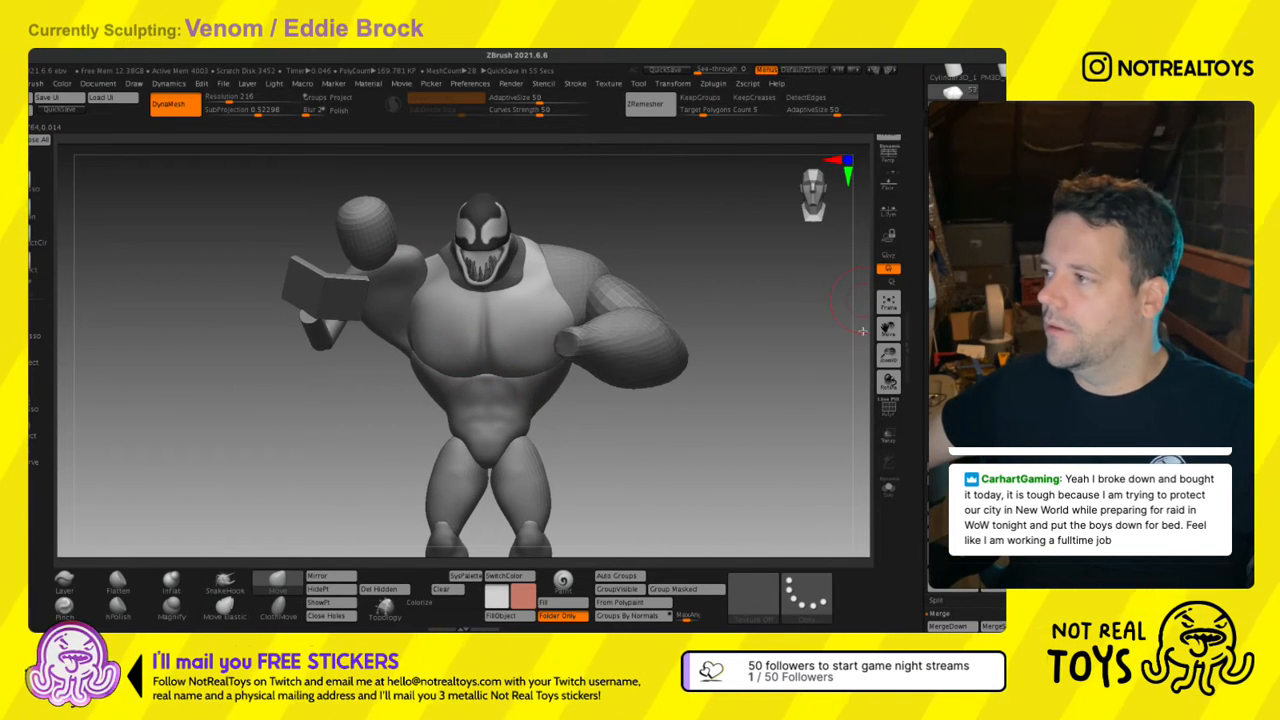
right_click_drag(596, 316, 612, 318)
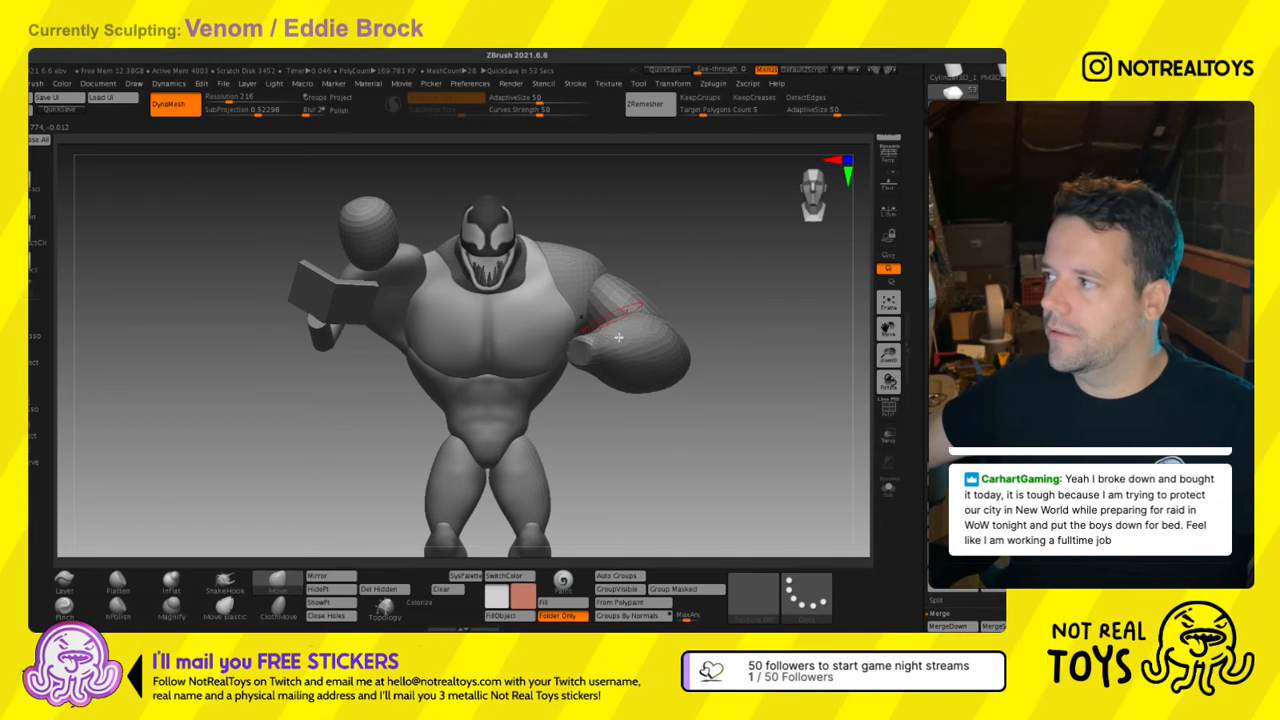
right_click_drag(533, 258, 560, 409, "ctrl")
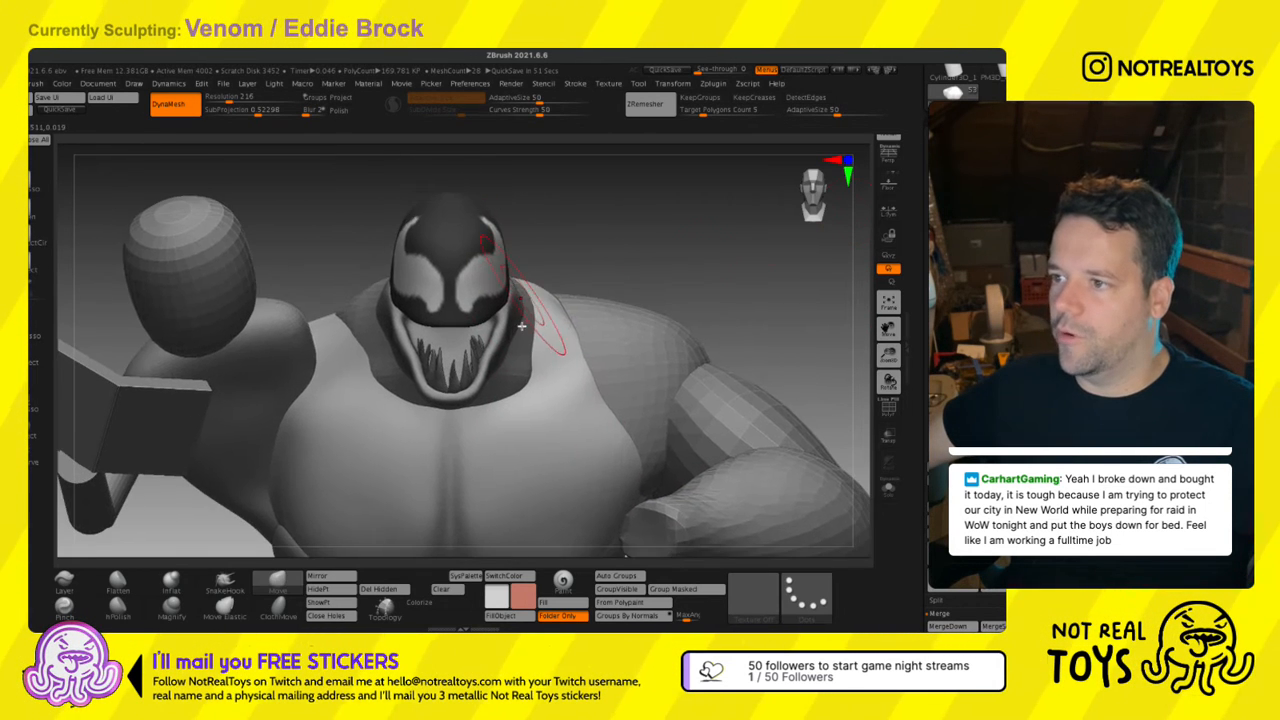
mouse_move(540, 318)
right_mouse_down()
mouse_move(494, 311)
mouse_move(507, 333)
mouse_move(562, 340)
right_mouse_up()
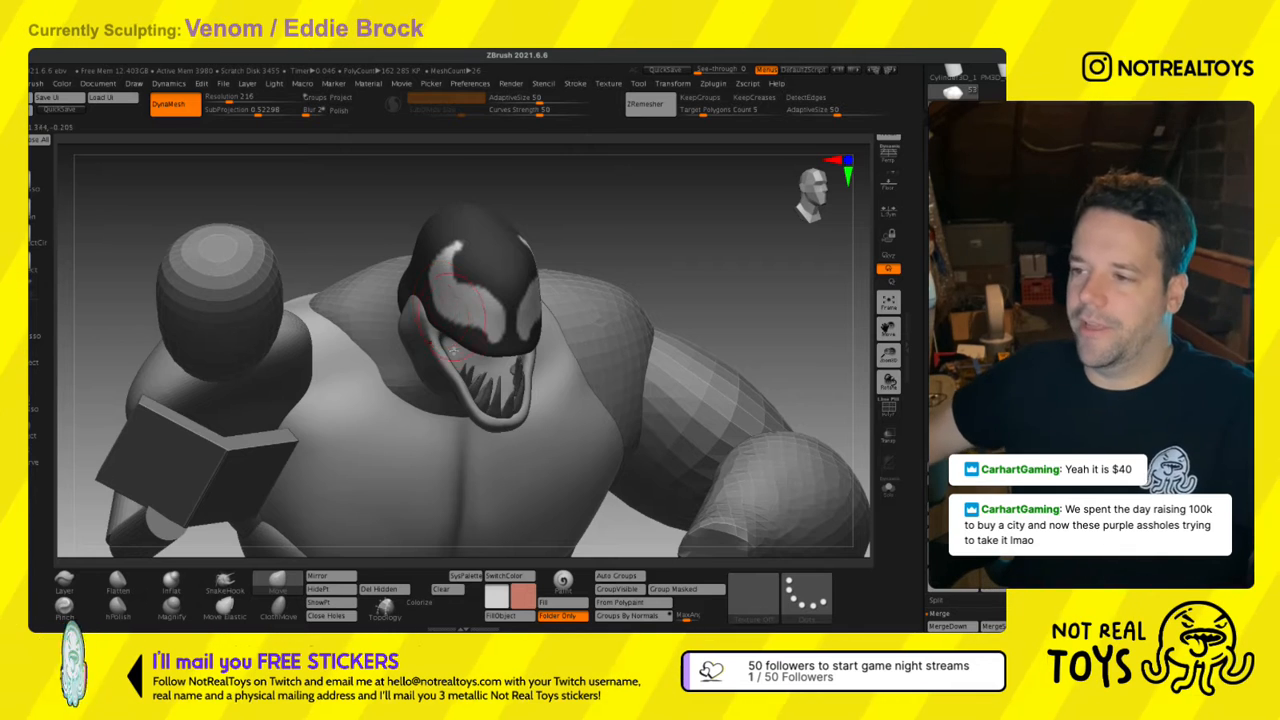
mouse_move(454, 350)
right_mouse_down()
mouse_move(400, 325)
mouse_move(428, 340)
mouse_move(421, 438)
mouse_move(400, 375)
right_mouse_up()
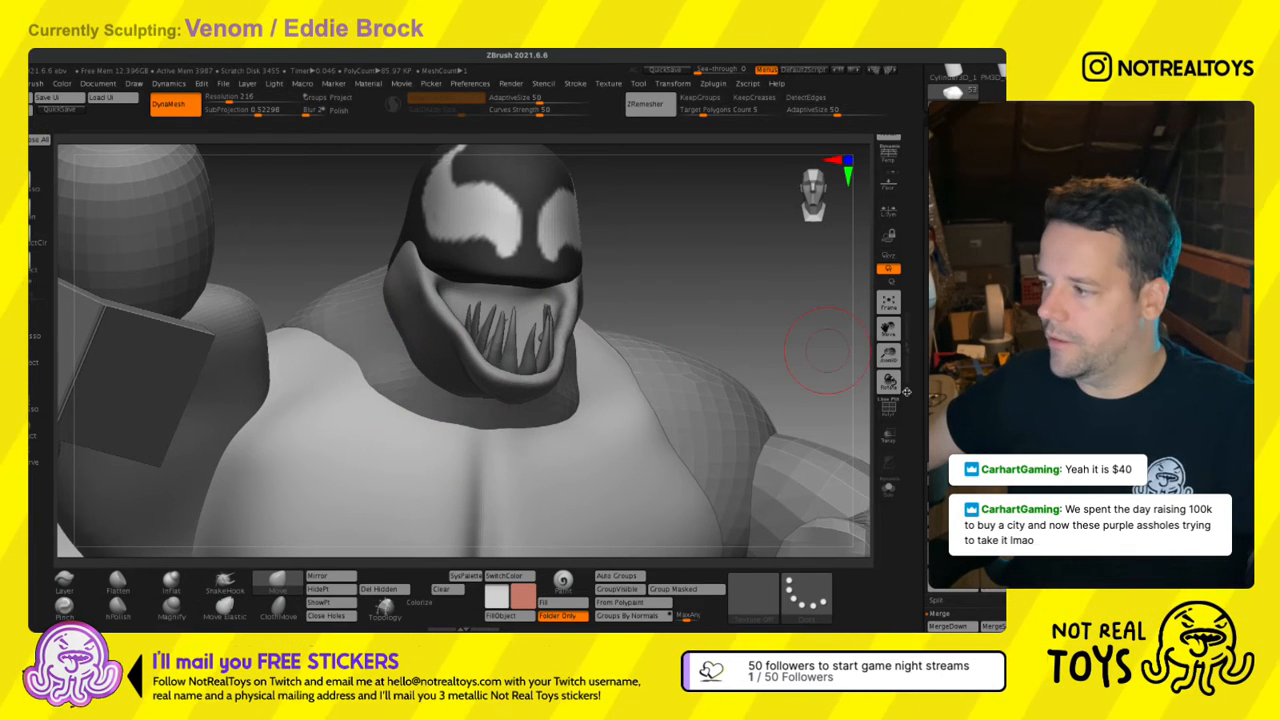
mouse_move(614, 357)
right_mouse_down("ctrl")
mouse_move(611, 306)
mouse_move(581, 377)
mouse_move(562, 260)
mouse_move(576, 203)
right_mouse_up("ctrl")
key("s")
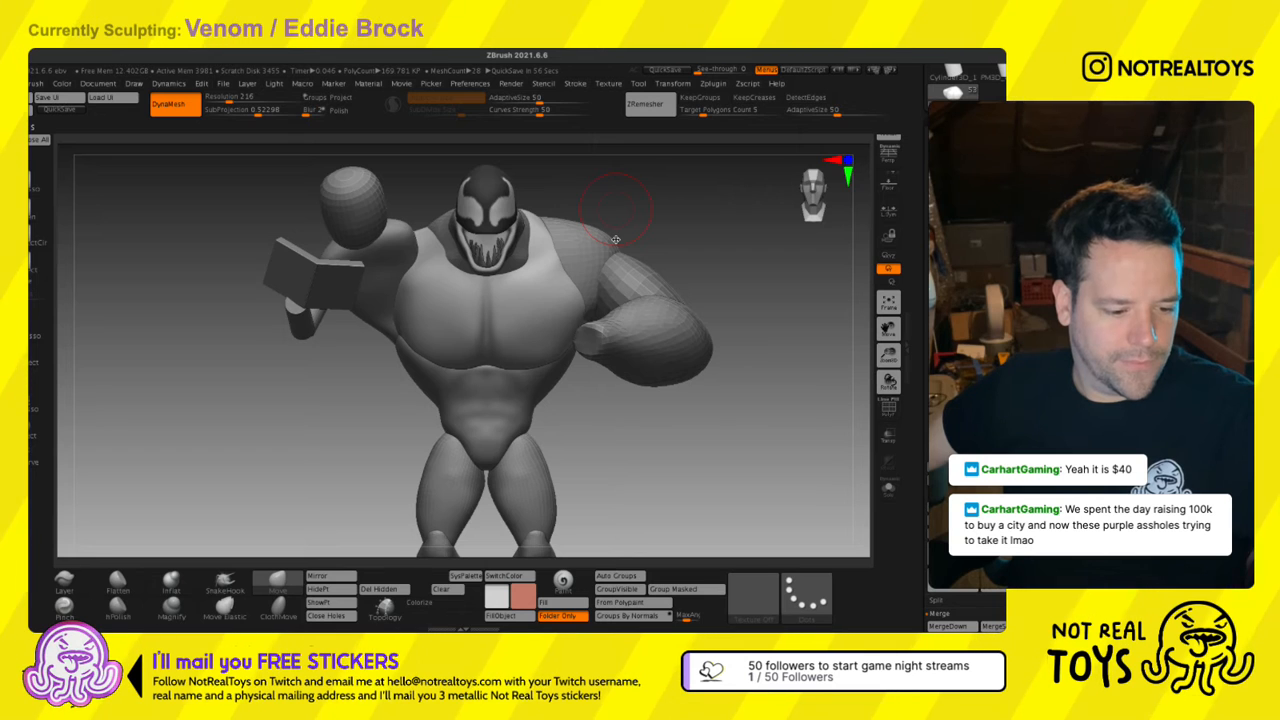
mouse_move(586, 242)
right_mouse_down("ctrl")
mouse_move(584, 290)
mouse_move(556, 270)
mouse_move(570, 335)
right_mouse_up("ctrl")
Select a side tooth in Venom's lower jaw and centre the transform gizmo on it.
left_click_drag(926, 240, 926, 252)
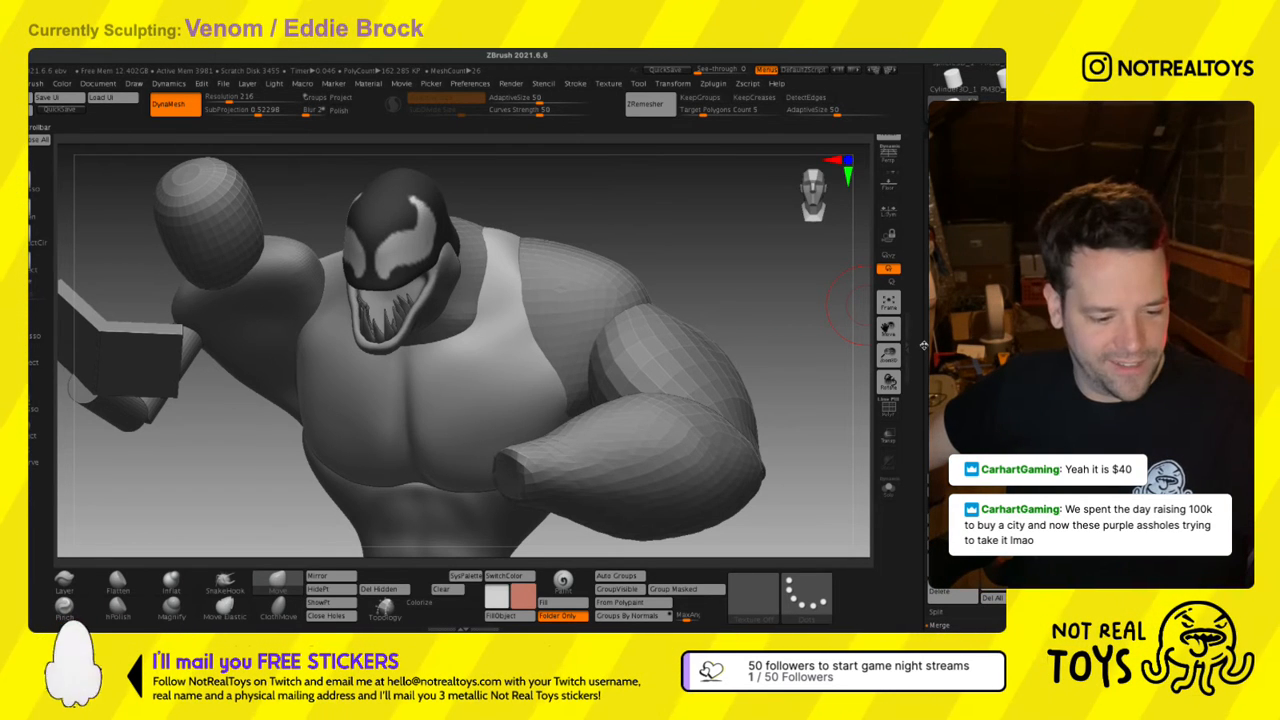
left_click(387, 318, "alt")
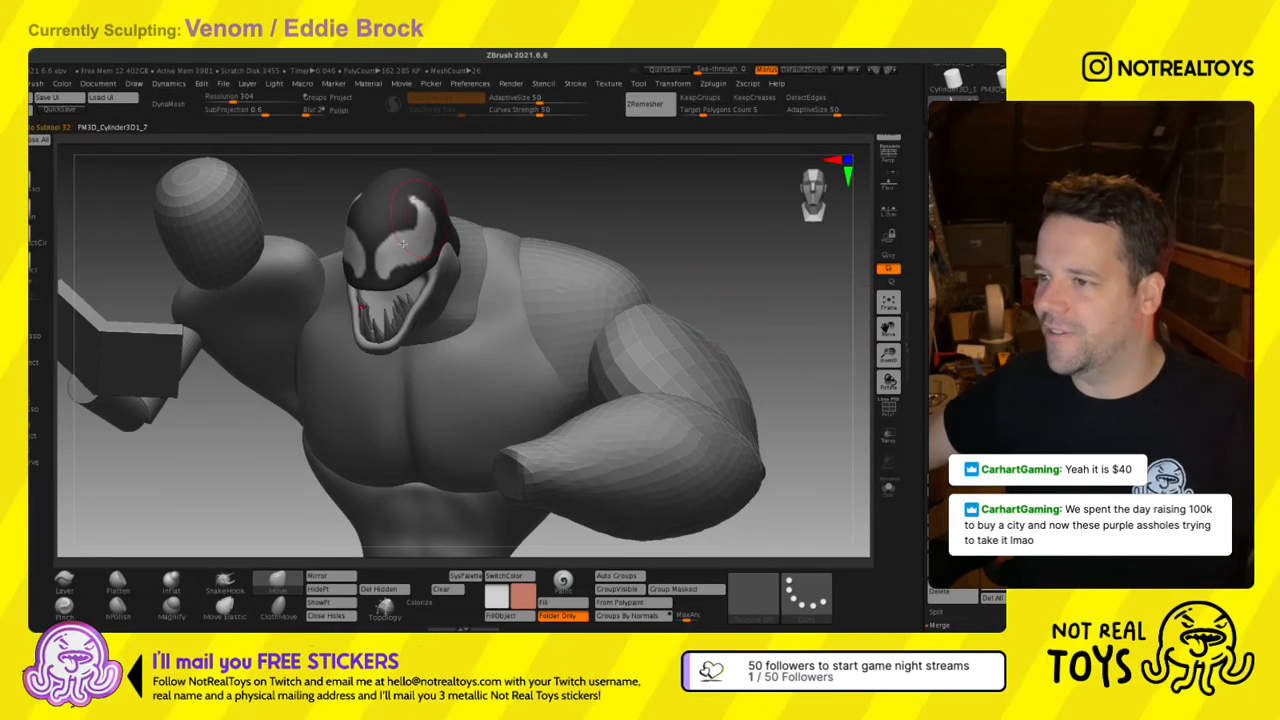
right_click_drag(400, 300, 425, 350, "ctrl")
right_click_drag(480, 290, 443, 260)
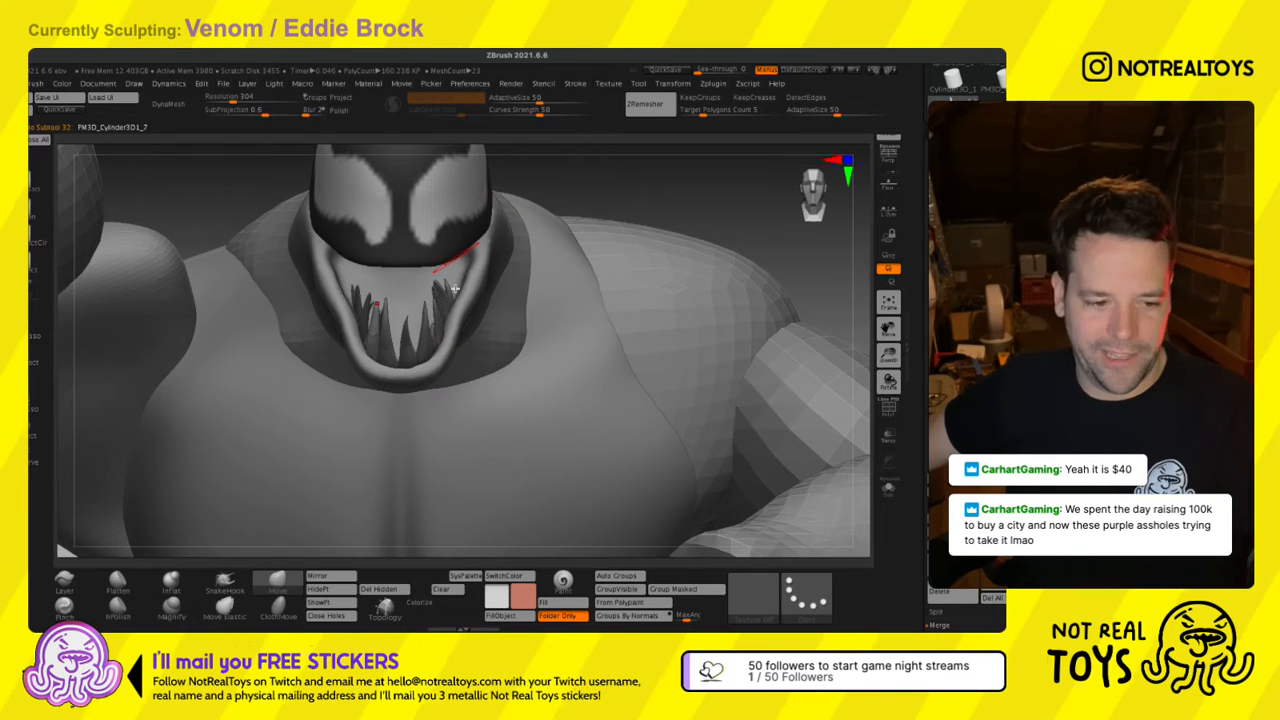
left_click(438, 304, "alt")
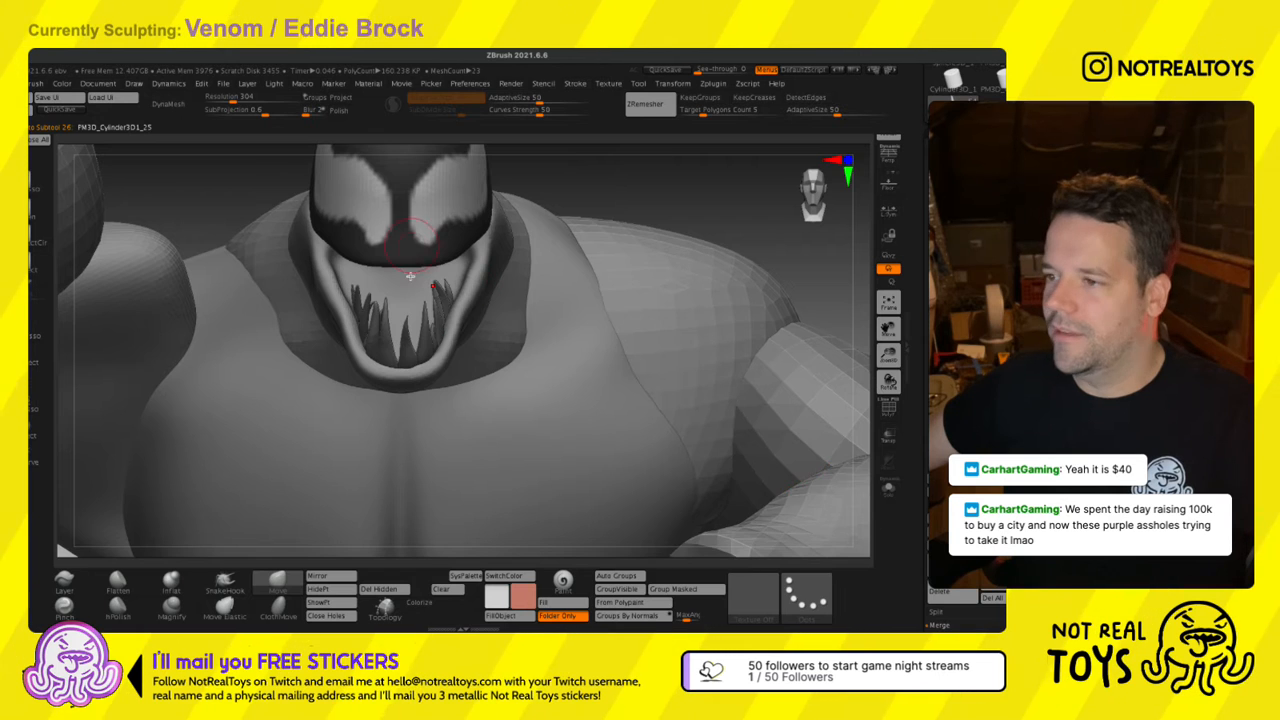
right_click_drag(477, 306, 453, 302)
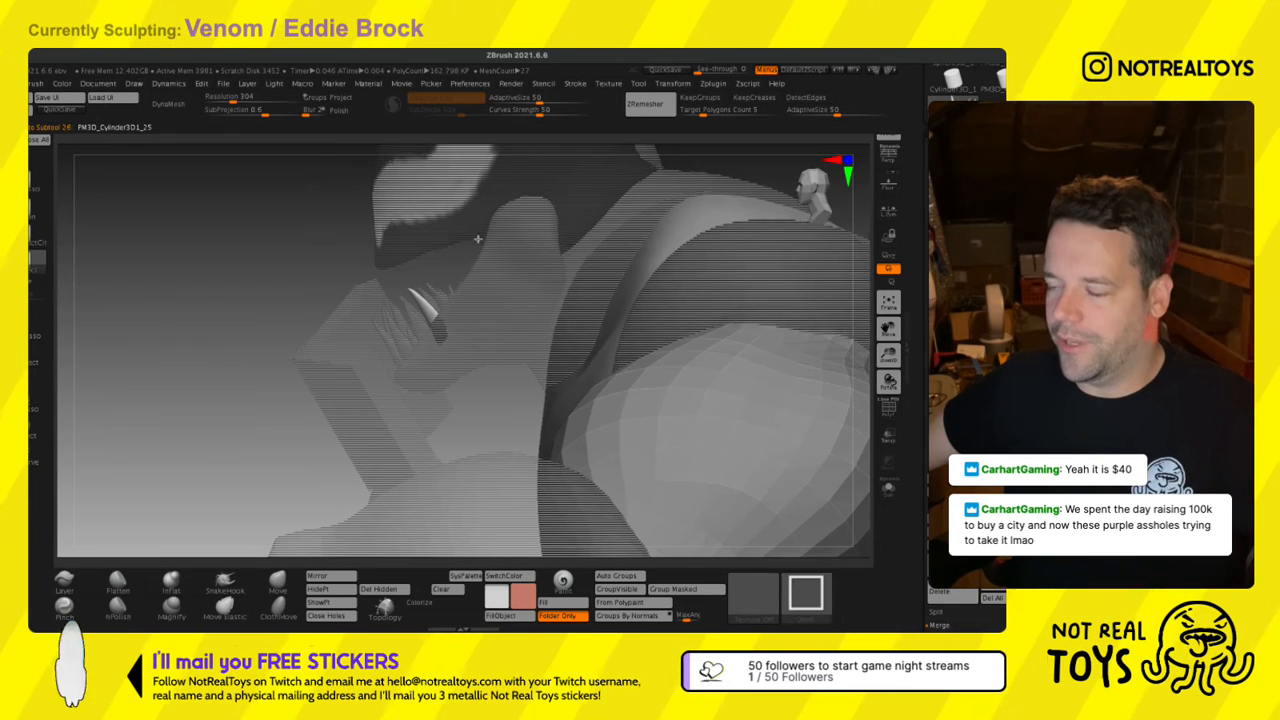
right_click_drag(478, 239, 405, 103, "ctrl")
key("w")
right_click_drag(405, 290, 501, 299)
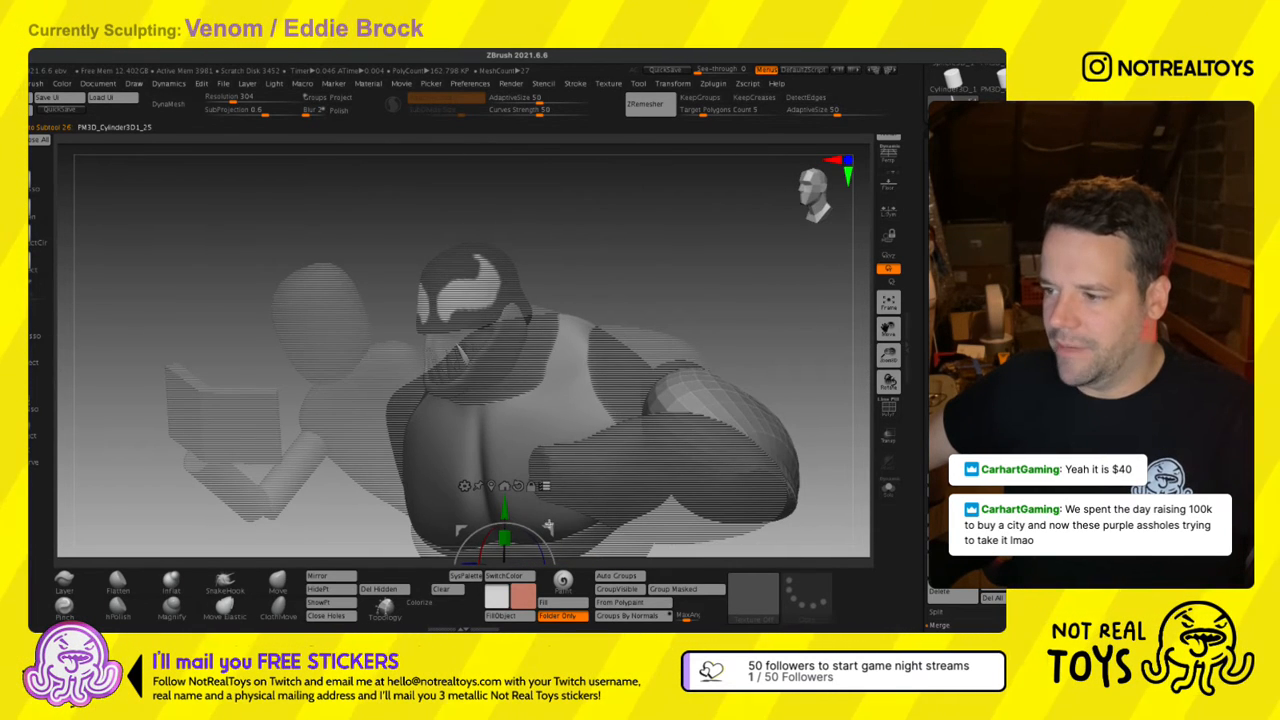
right_click_drag(571, 437, 554, 489)
left_click(434, 503)
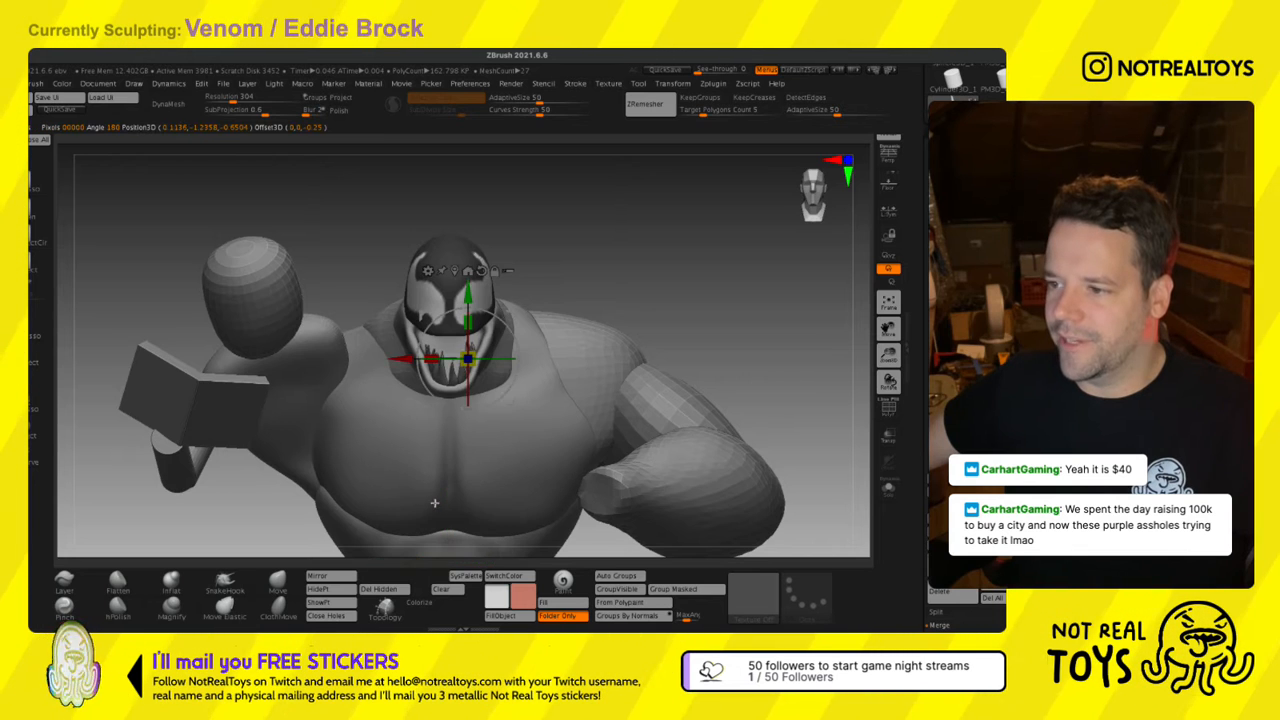
Position the selected tooth at the front of the upper jaw and rotate it to point downward.
right_click_drag(485, 382, 498, 480, "ctrl")
left_click_drag(510, 403, 372, 303)
right_click_drag(347, 322, 456, 420)
mouse_move(477, 355)
left_mouse_down()
mouse_move(461, 421)
mouse_move(494, 342)
left_mouse_up()
right_click_drag(528, 342, 345, 335)
left_click_drag(608, 330, 560, 343)
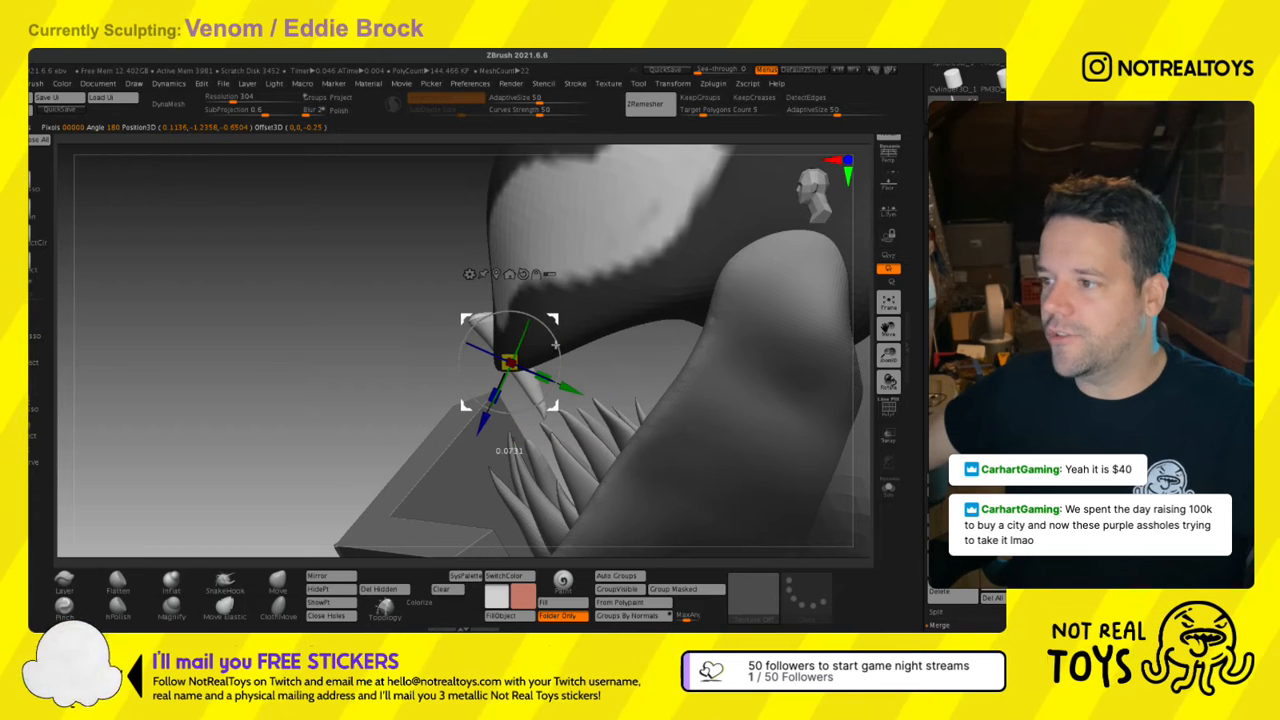
left_click_drag(511, 395, 625, 273)
right_click_drag(625, 273, 527, 361)
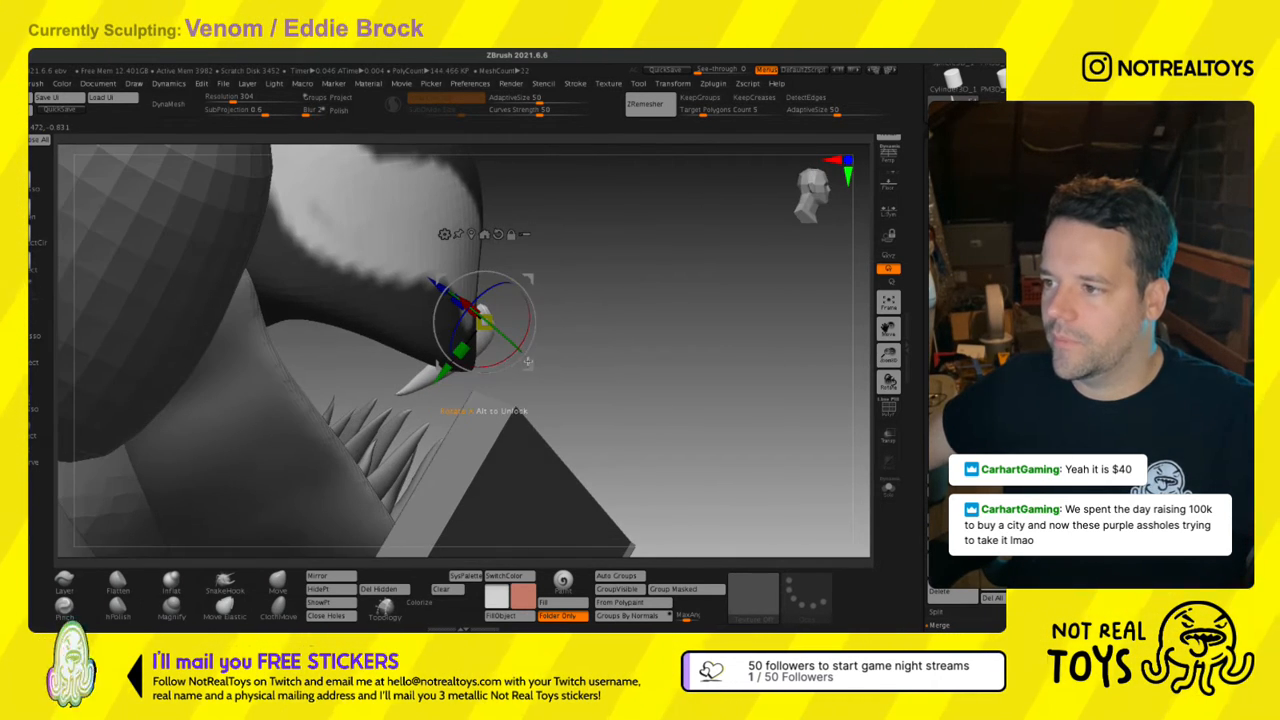
mouse_move(523, 355)
left_mouse_down()
mouse_move(526, 334)
mouse_move(505, 368)
left_mouse_up()
Straighten the upper front tooth upright in front view, and switch back to the Move brush.
key("q")
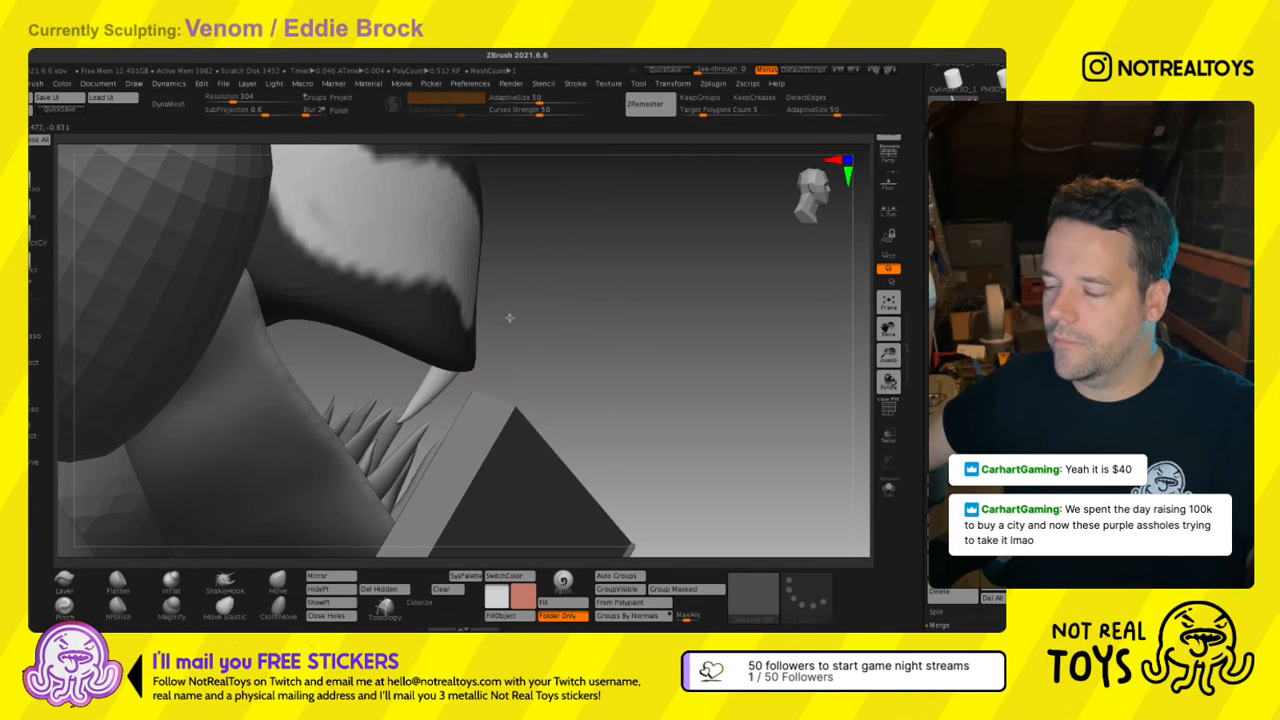
right_click_drag(509, 318, 548, 321)
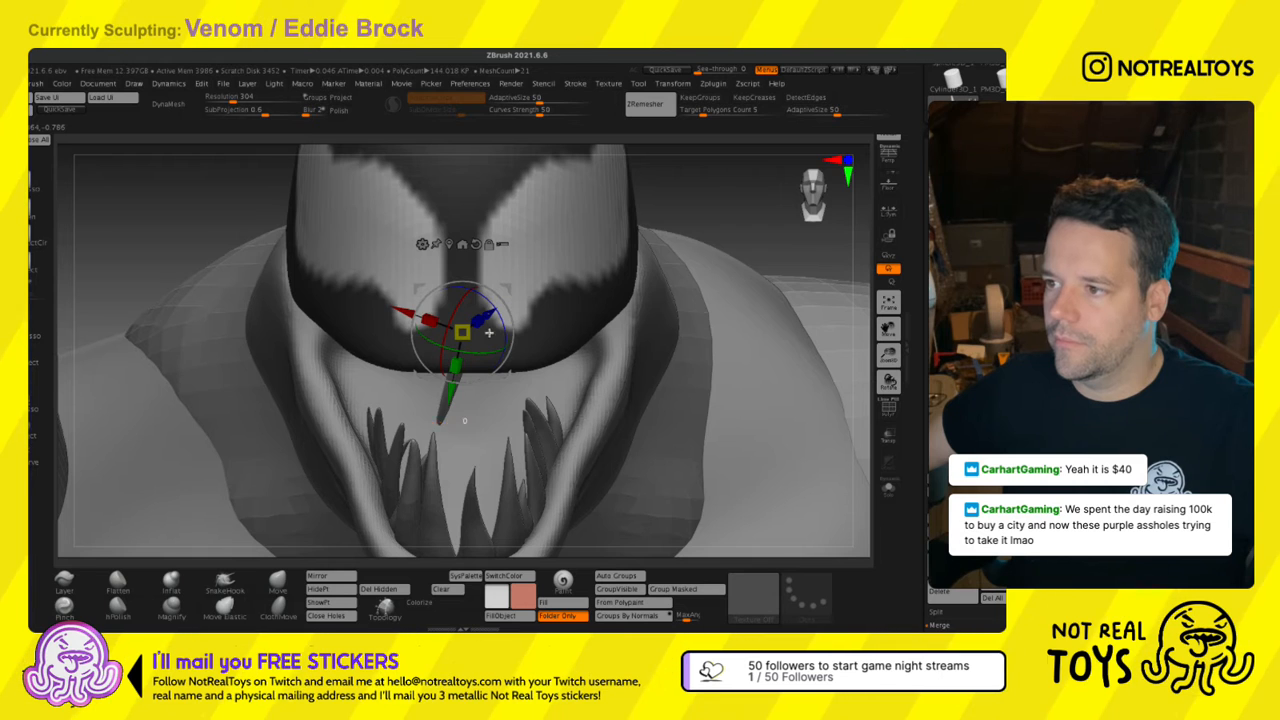
left_click_drag(489, 333, 494, 341)
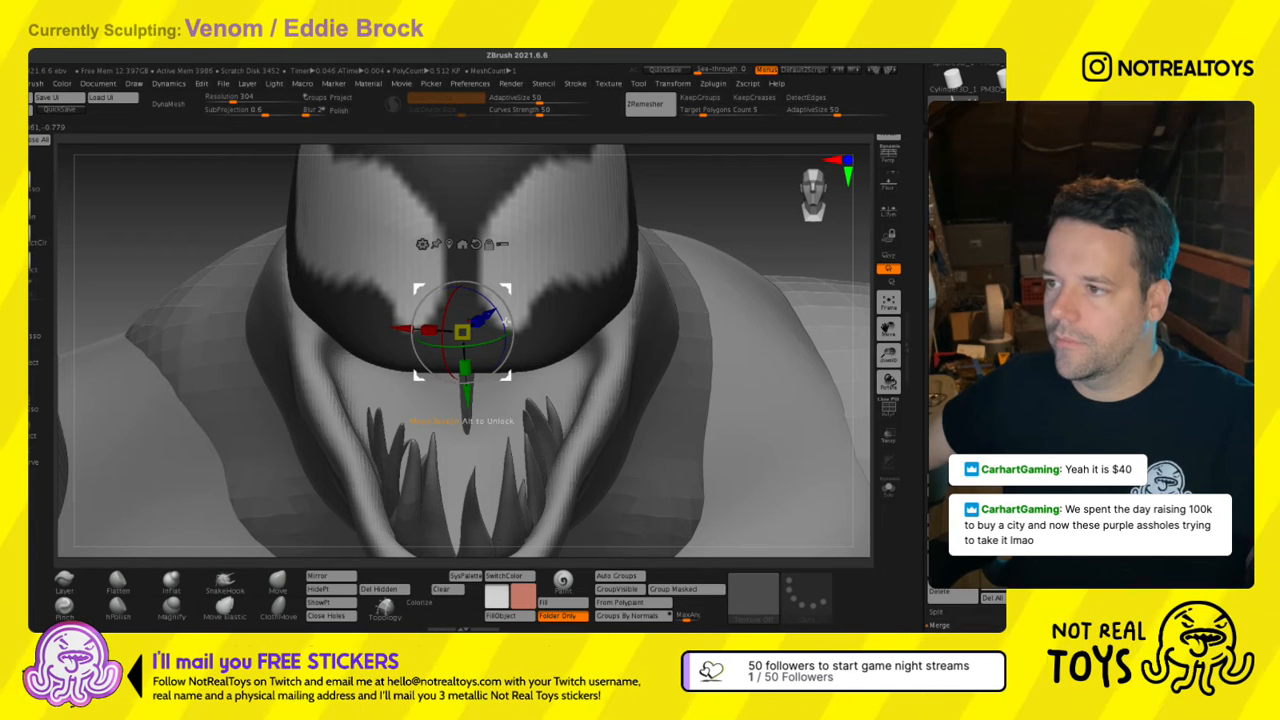
left_click(277, 582)
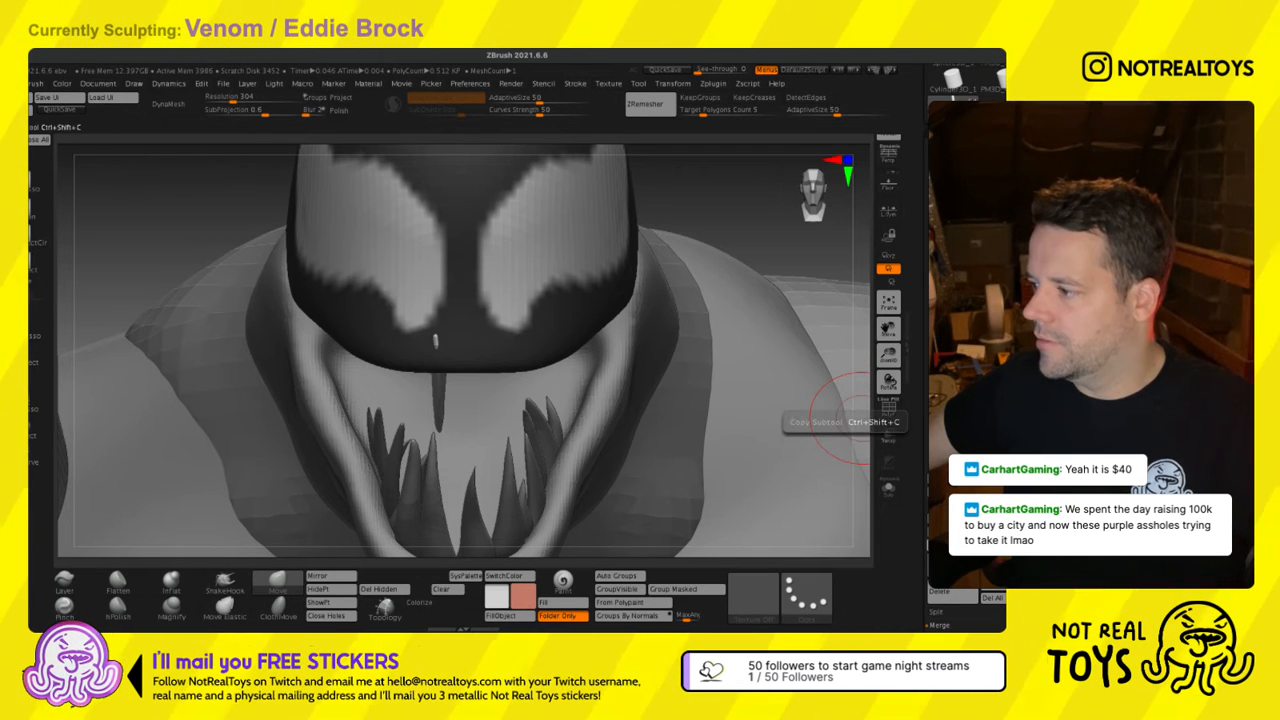
Create a subtool folder named "Top Teeth".
left_click(888, 408)
type("Te")
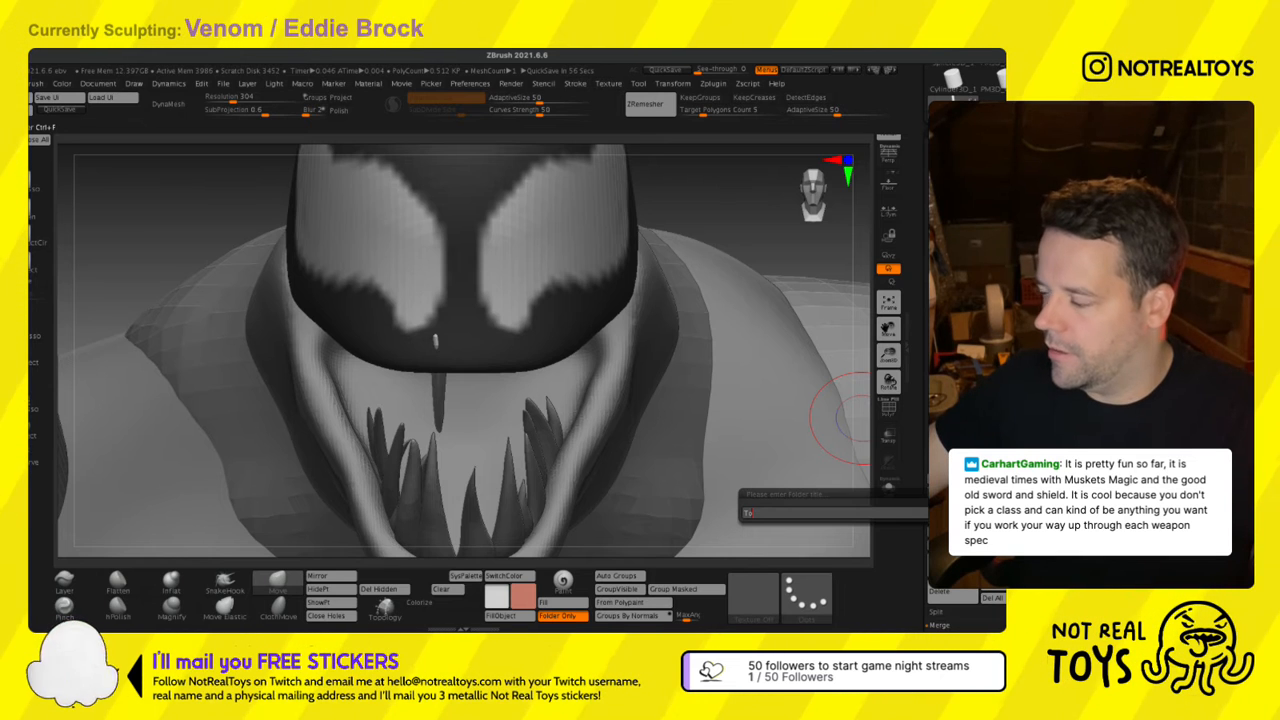
type("p")
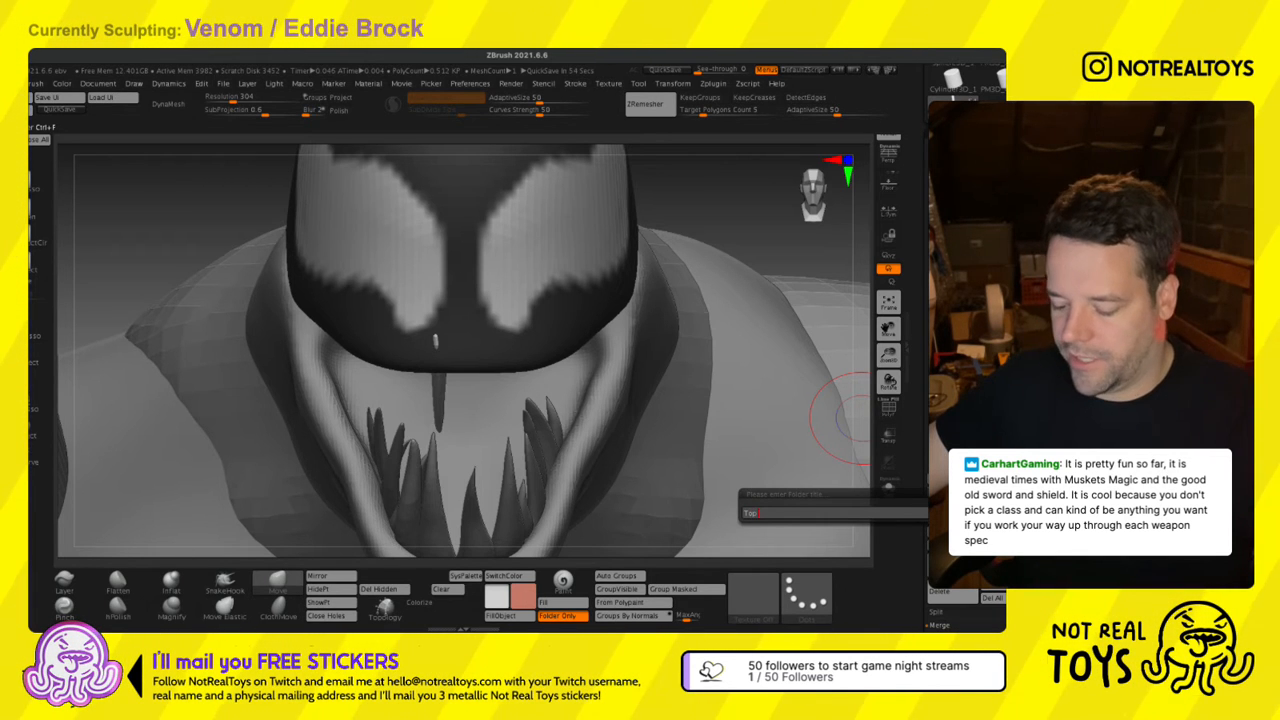
type(" Teeth")
key("Return")
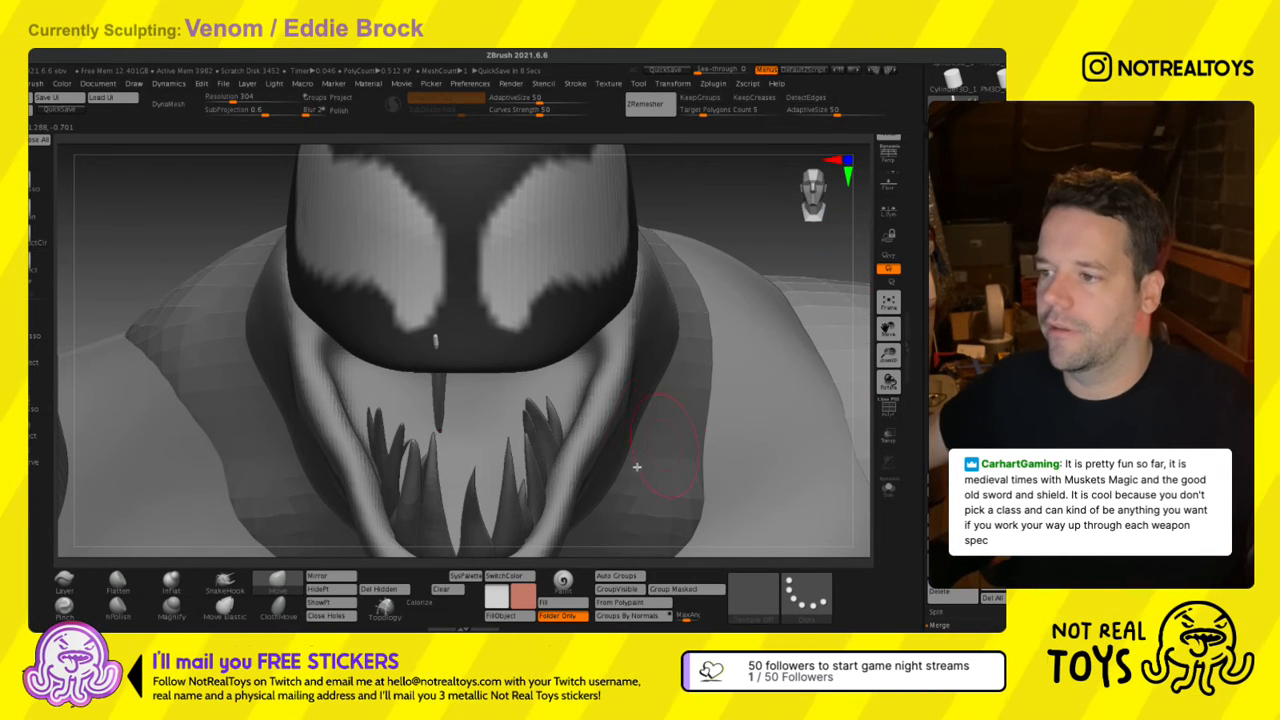
Duplicate the upper front tooth, place the copy beside it at the front of the upper jaw and tilt it slightly.
left_click_drag(842, 395, 483, 391)
key("w")
left_click_drag(470, 340, 461, 340)
left_click_drag(590, 335, 391, 355)
key("q")
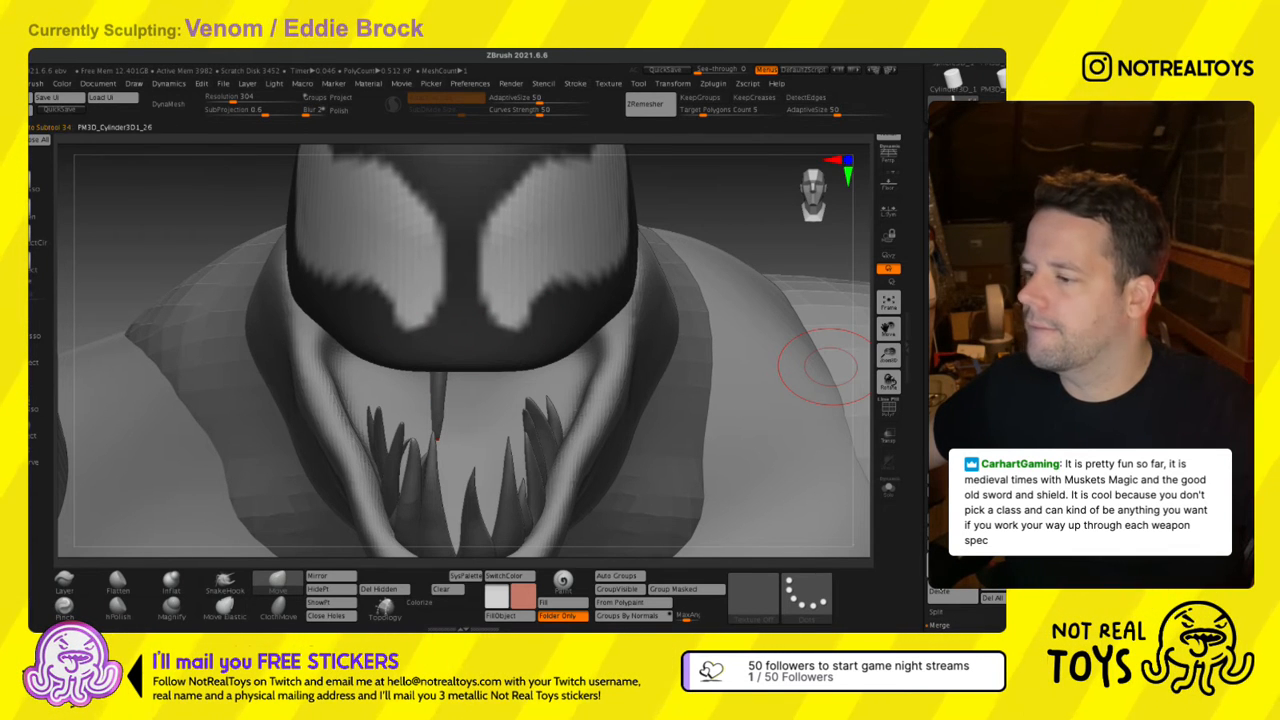
key("w")
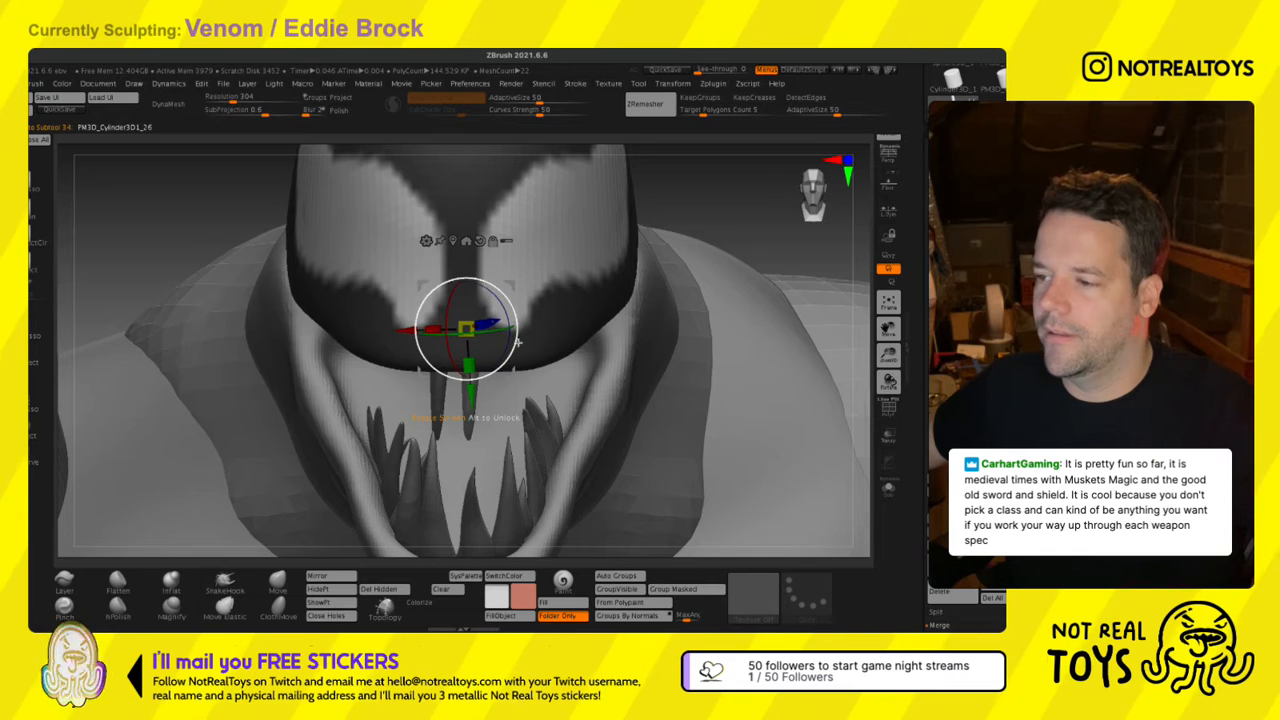
left_click_drag(517, 343, 502, 329)
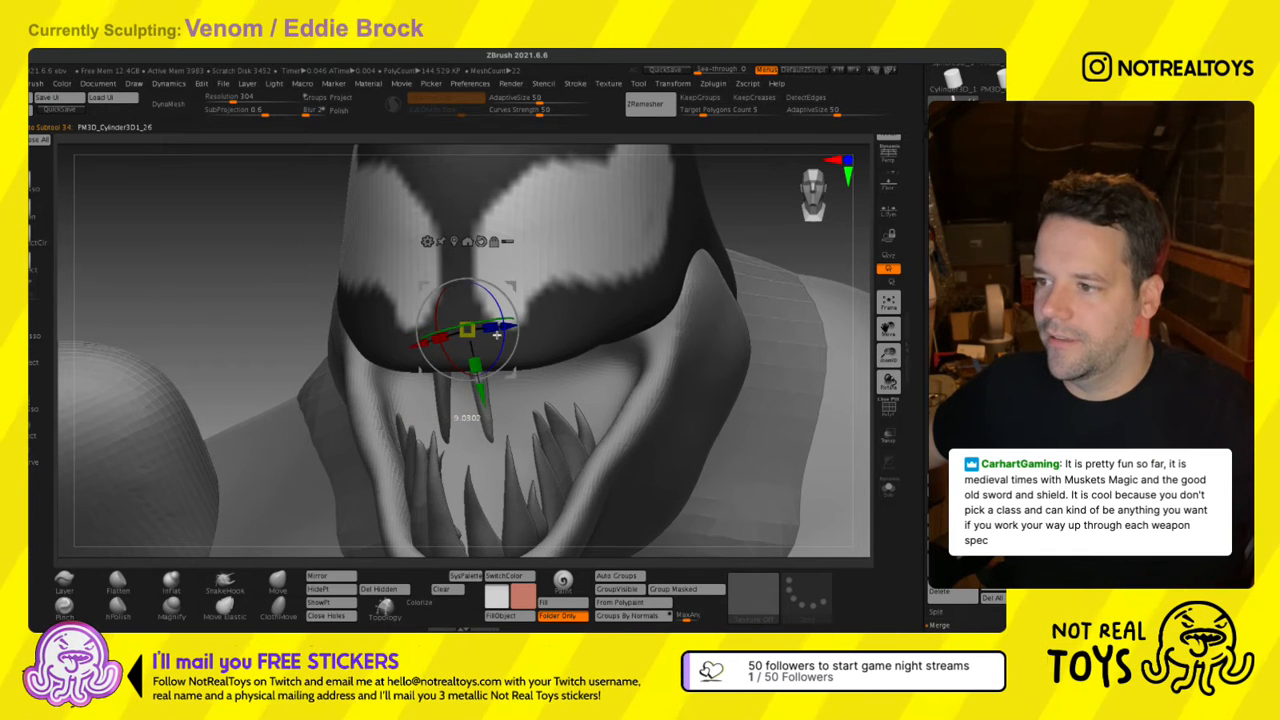
key("q")
right_click_drag(497, 385, 560, 400)
right_click_drag(484, 422, 452, 446, "shift")
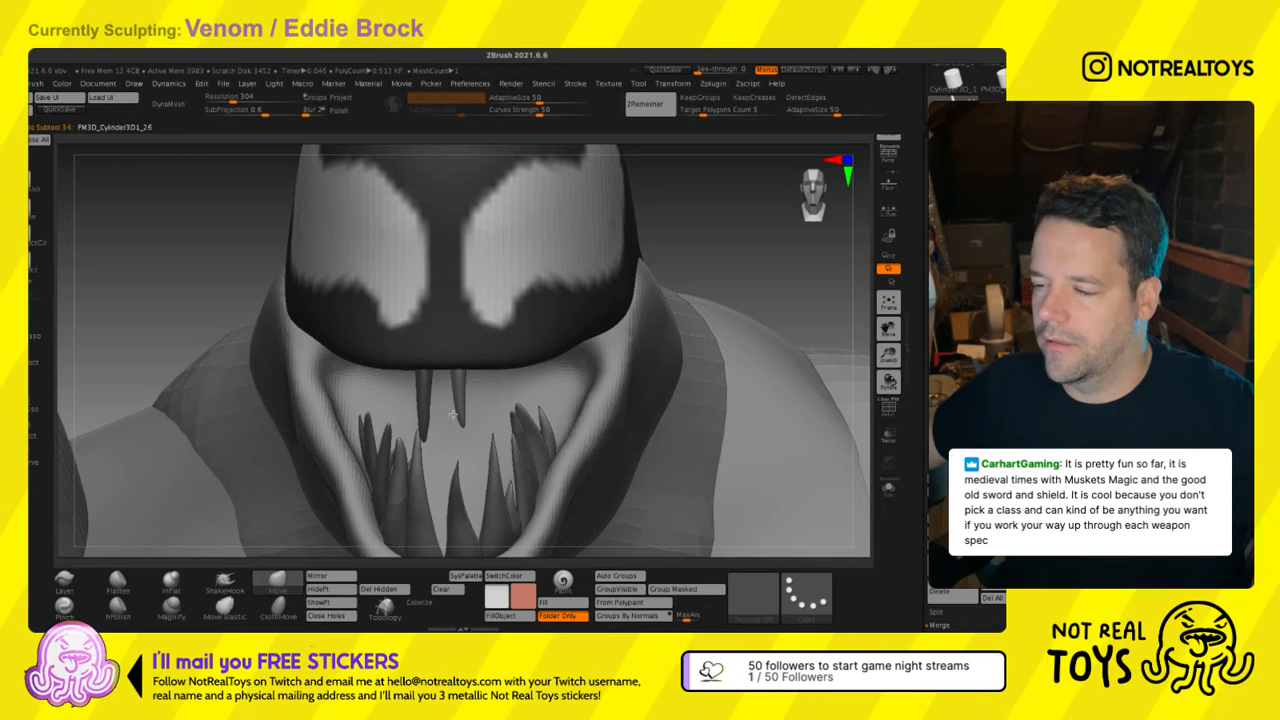
Duplicate the second upper tooth and move the copy out in front of the face in side view.
left_click(951, 562)
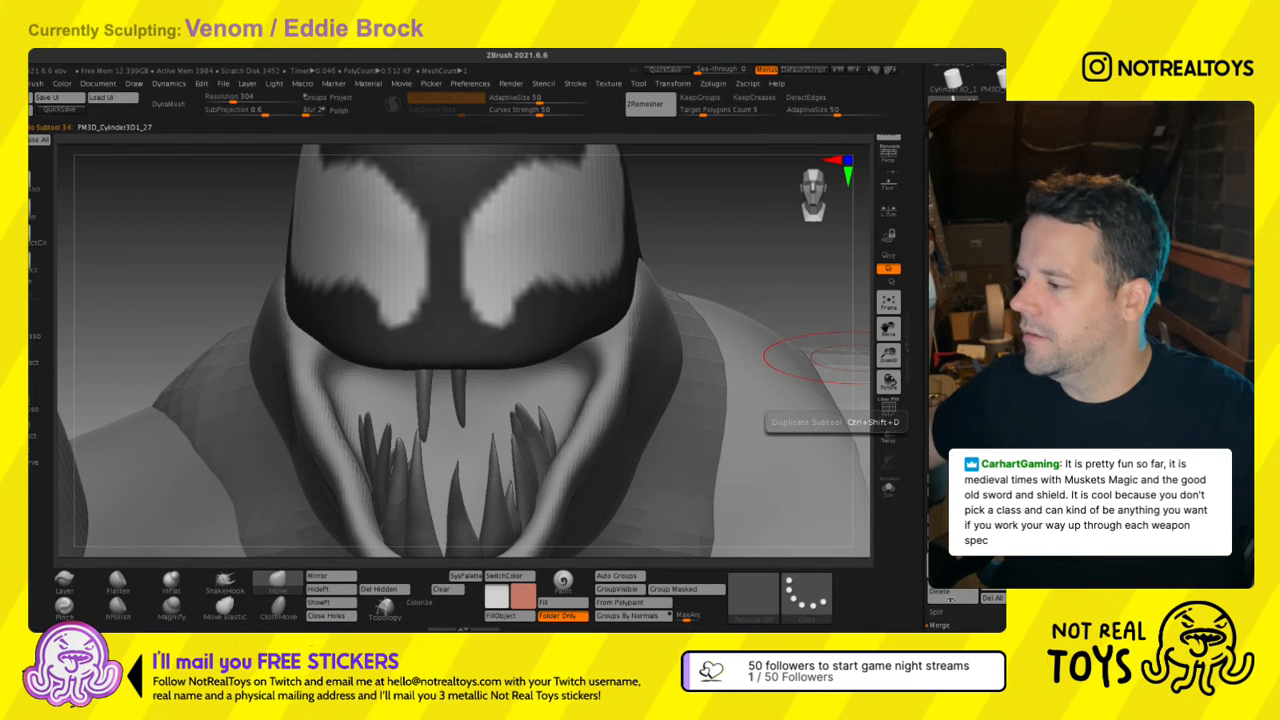
key("w")
right_click_drag(549, 333, 498, 325)
left_click_drag(466, 285, 272, 275)
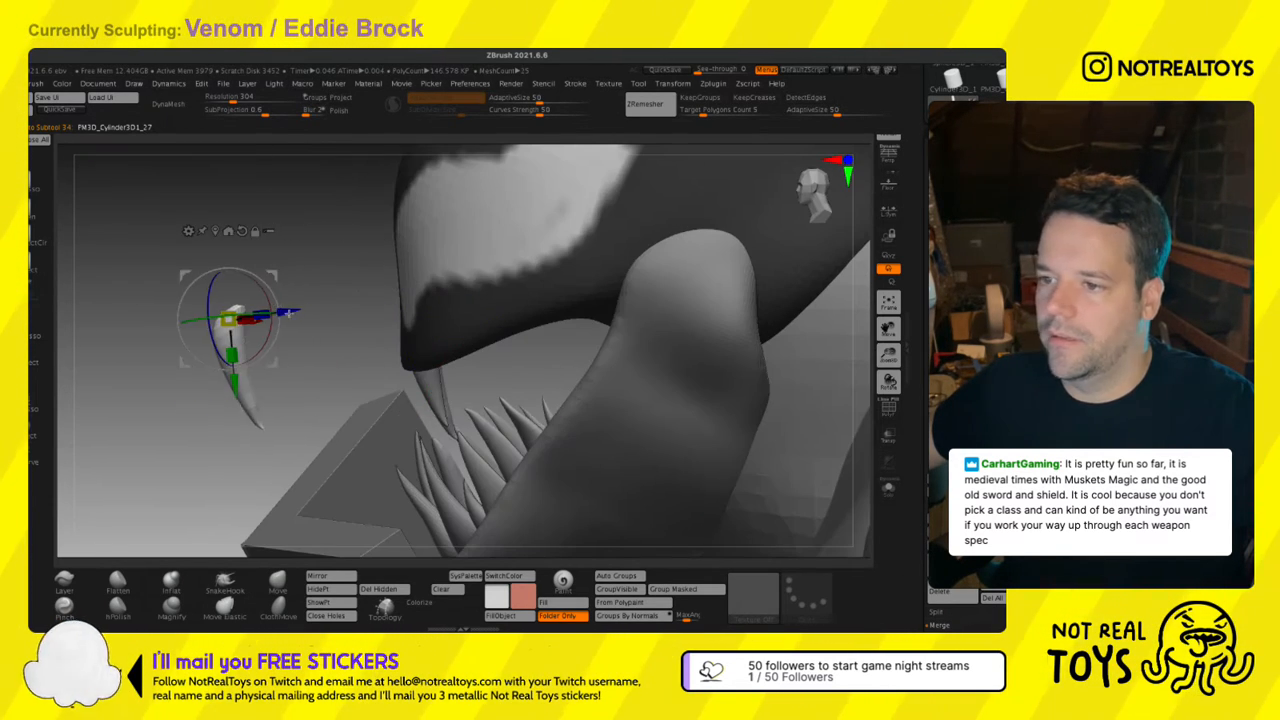
right_click_drag(286, 308, 375, 318, "shift")
right_click_drag(233, 327, 150, 320, "shift")
left_click_drag(253, 309, 253, 303)
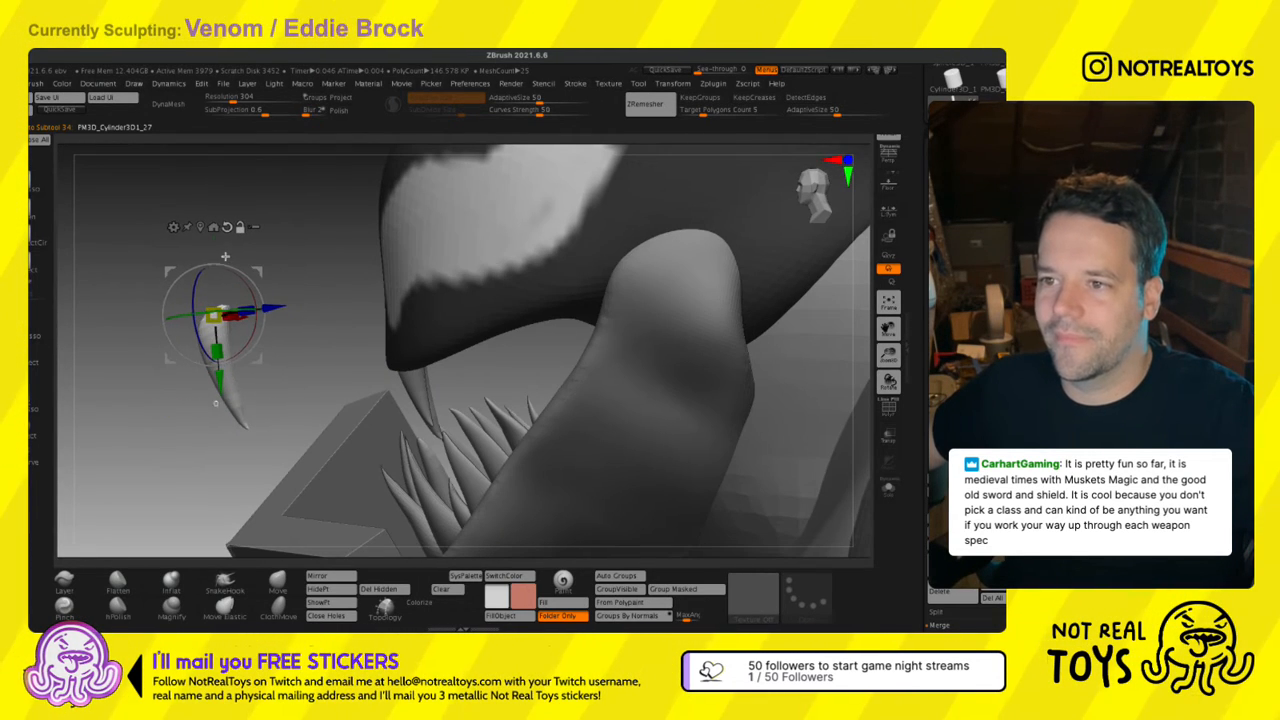
Twist the loose tooth about its long axis by about 20 degrees, viewed end-on.
right_click_drag(287, 330, 306, 414)
right_click_drag(270, 358, 429, 368, "alt")
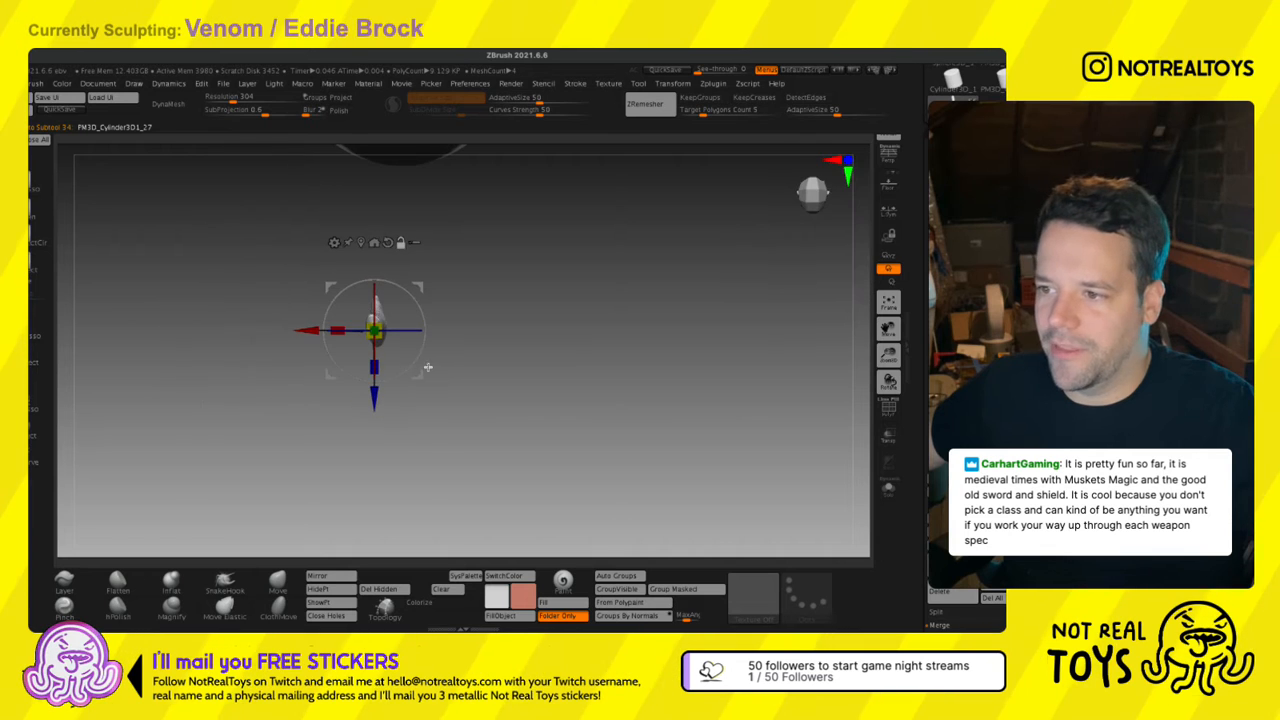
left_click_drag(337, 365, 331, 363)
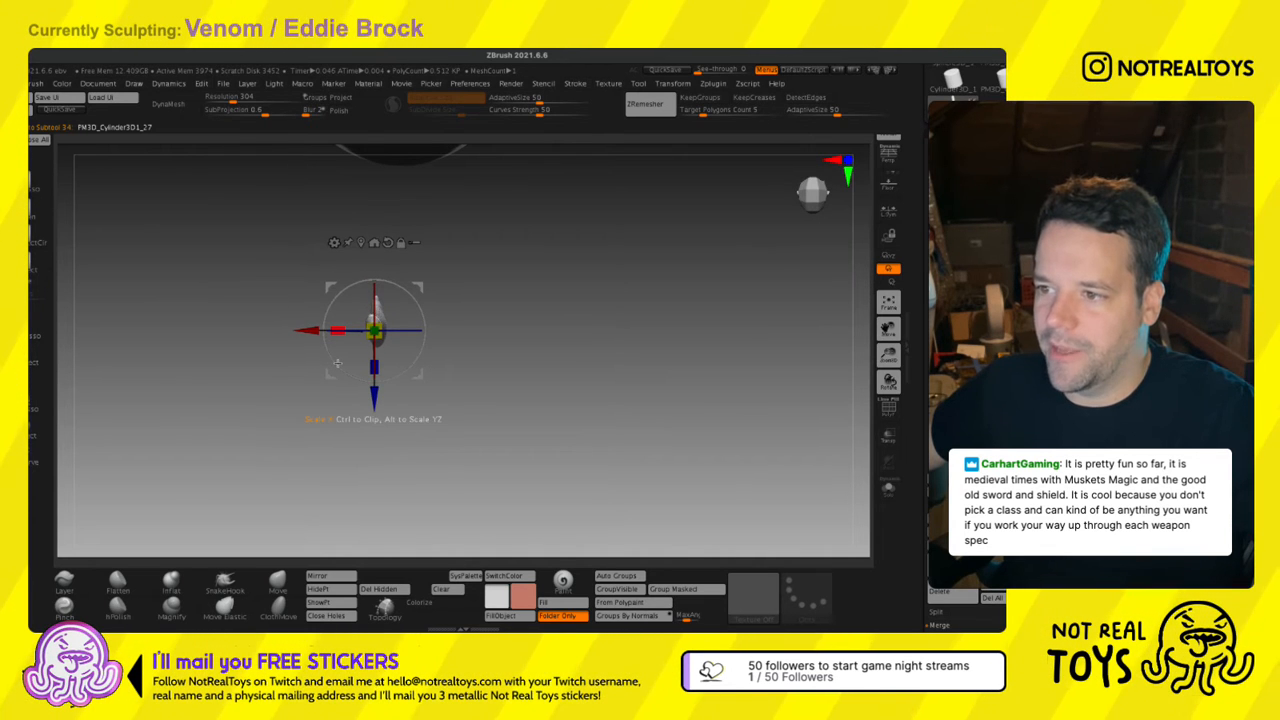
left_click_drag(420, 338, 429, 354)
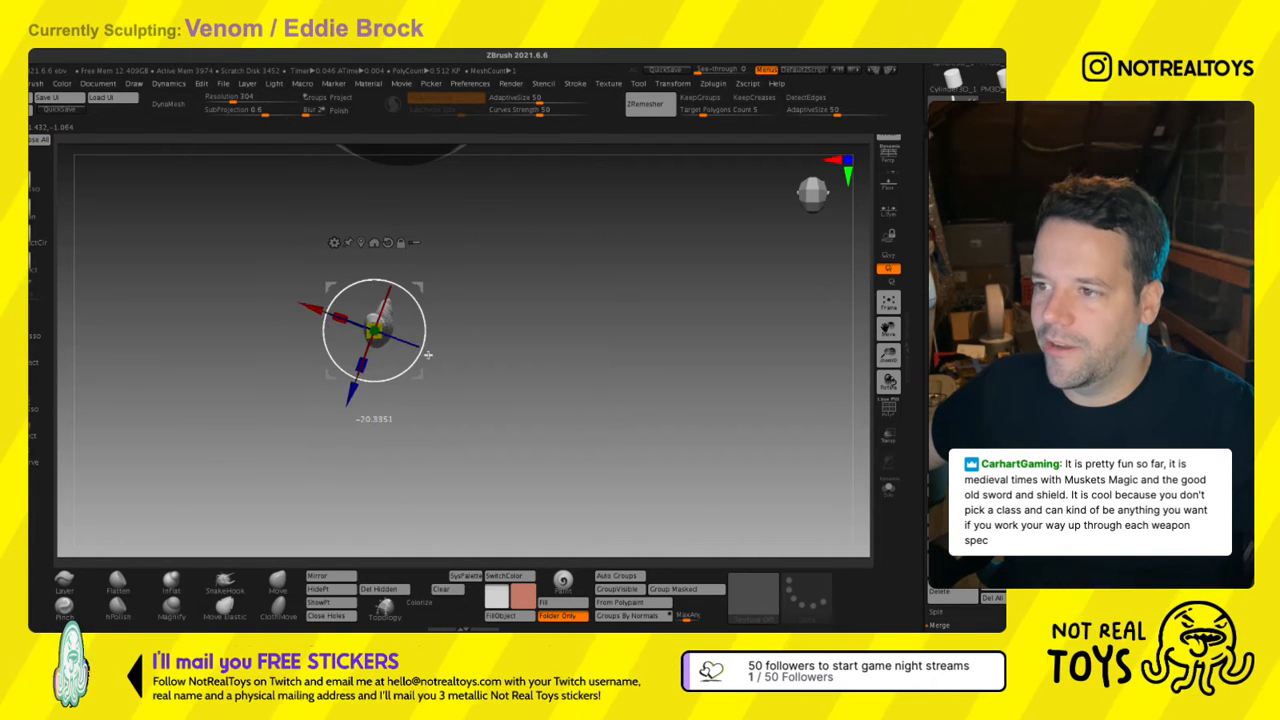
key("q")
mouse_move(433, 351)
right_mouse_down()
mouse_move(368, 249)
mouse_move(517, 196)
mouse_move(466, 186)
mouse_move(463, 300)
mouse_move(482, 300)
mouse_move(431, 291)
right_mouse_up()
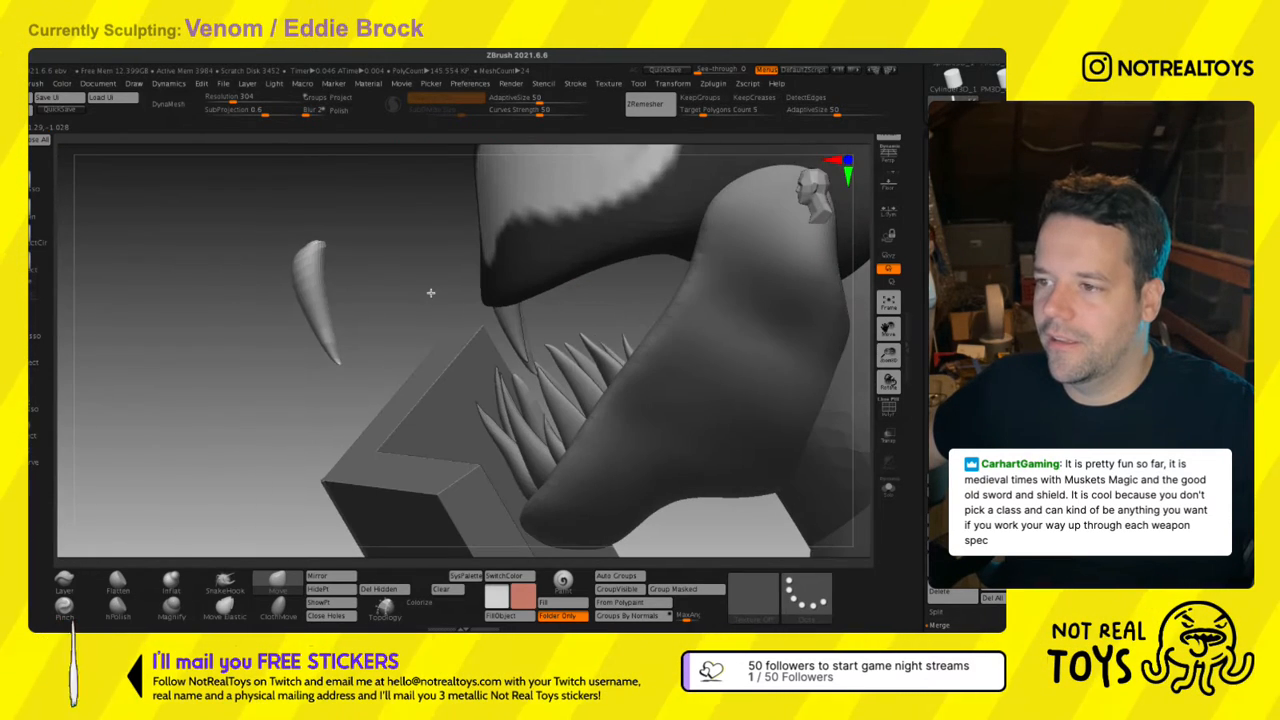
Fit the twisted tooth into the upper jaw beside the front pair and scale it down.
key("w")
left_click_drag(353, 235, 570, 261)
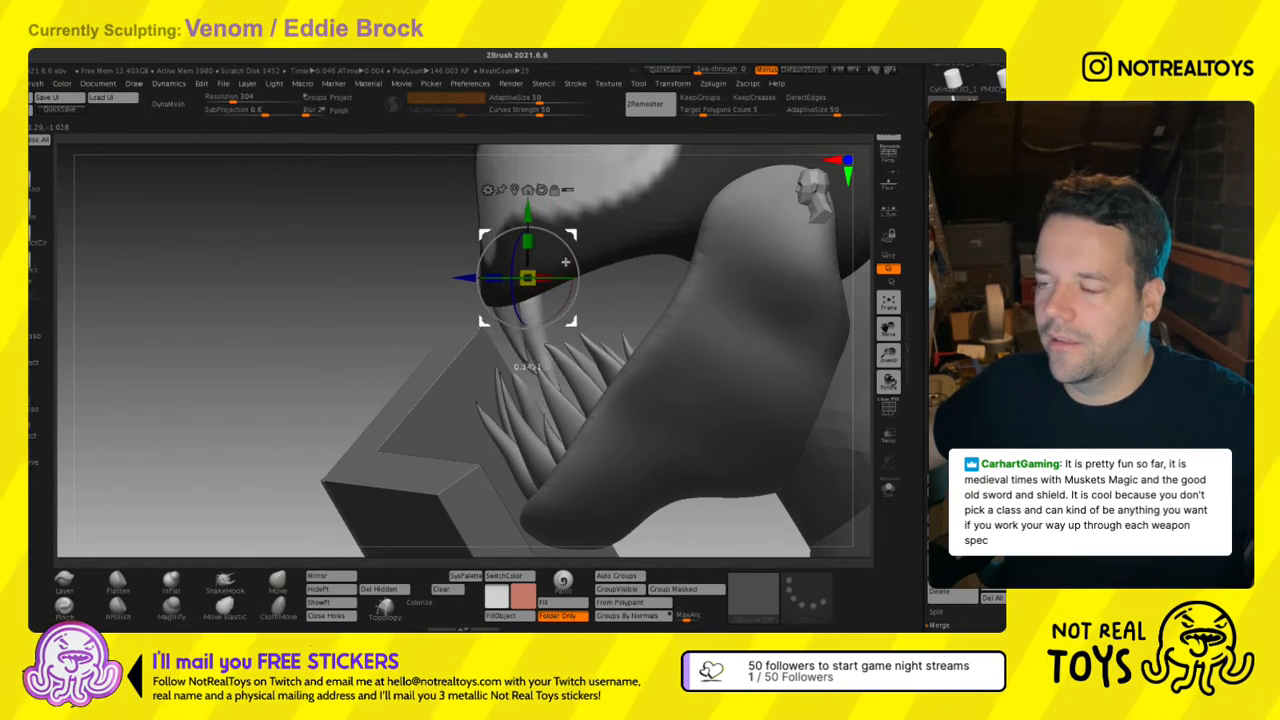
right_click_drag(517, 265, 568, 272)
left_click_drag(559, 268, 525, 258, "ctrl")
mouse_move(531, 270)
right_mouse_down()
mouse_move(567, 283)
mouse_move(524, 271)
right_mouse_up()
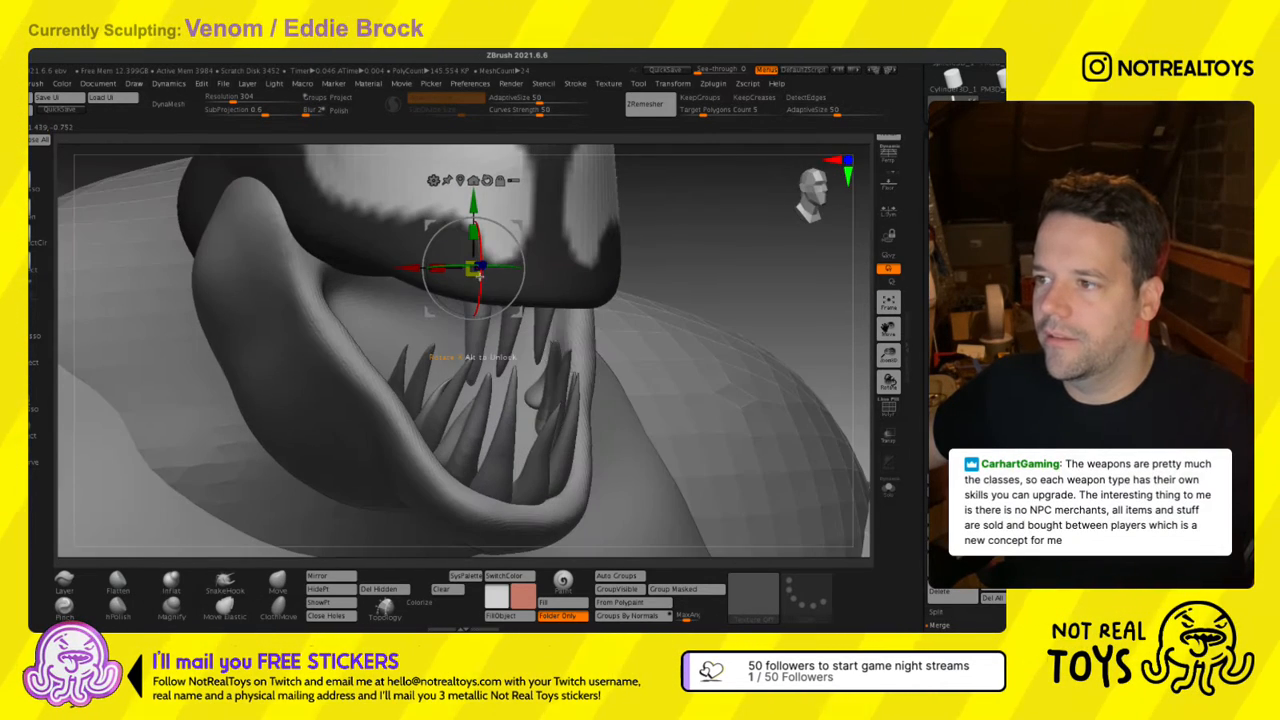
left_click_drag(473, 269, 488, 295)
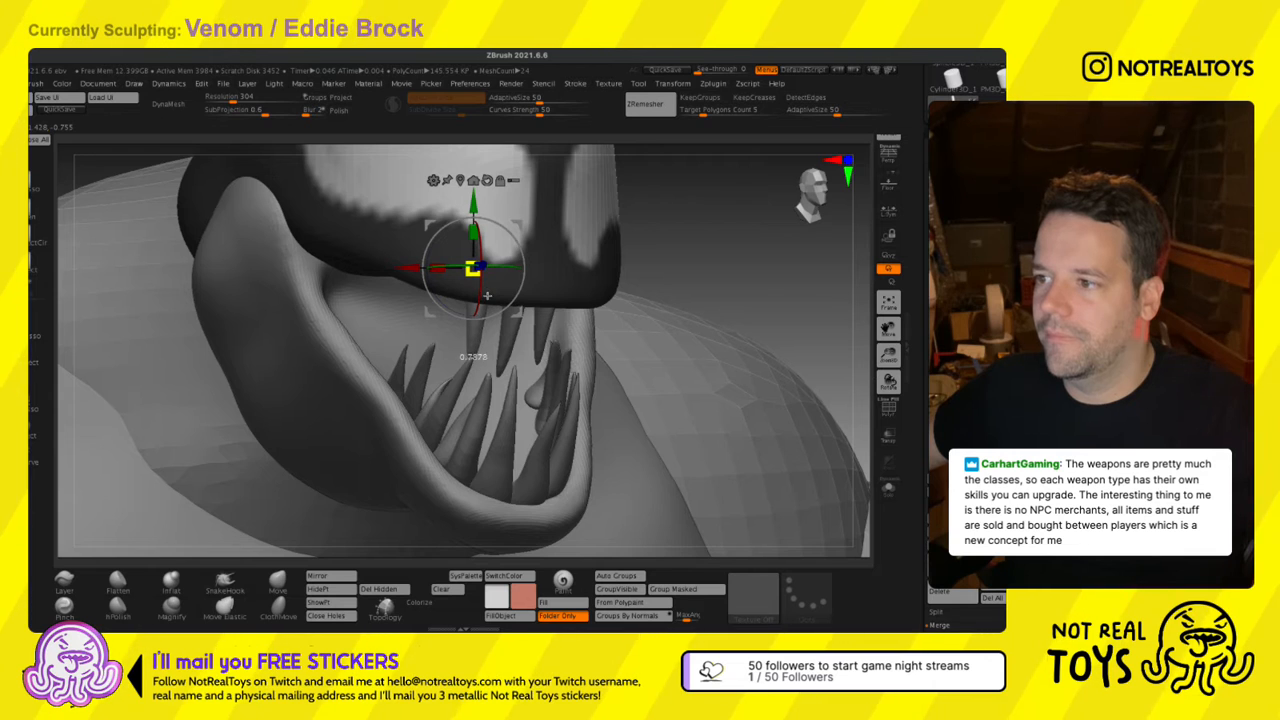
right_click_drag(560, 290, 499, 272)
left_click_drag(536, 257, 523, 255)
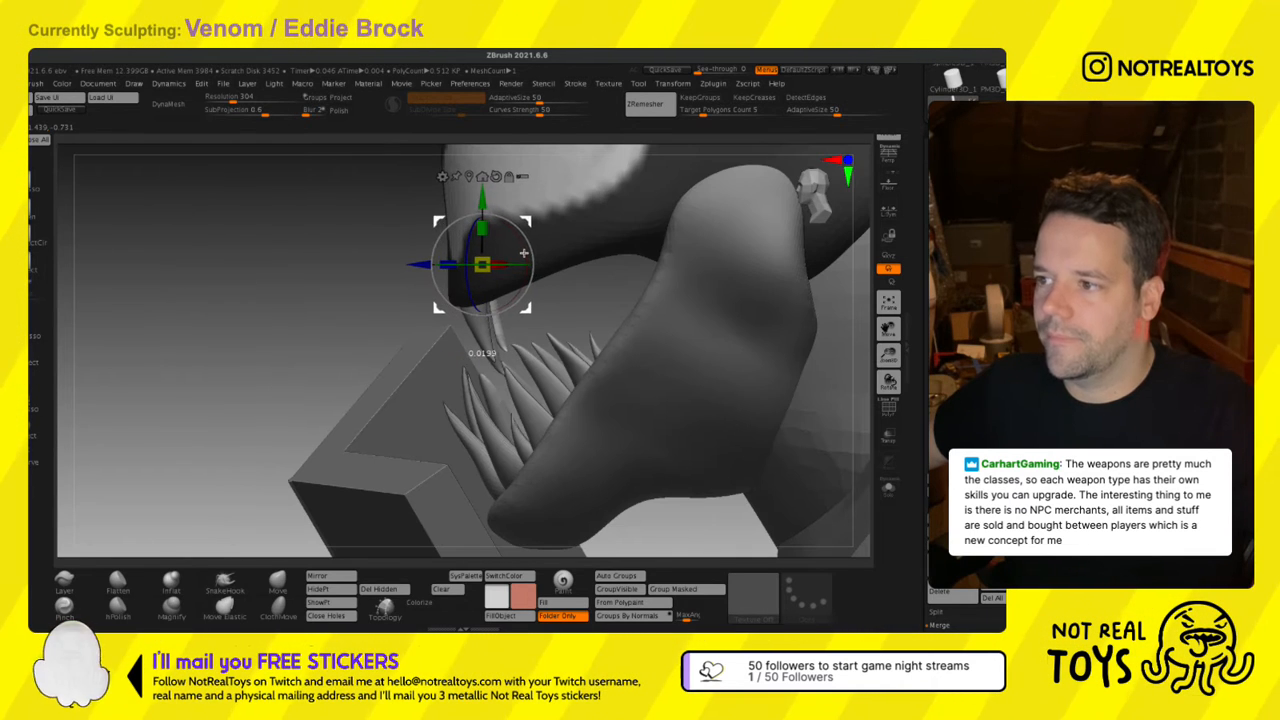
Adjust the Move brush size and reshape the third upper tooth within the jaw.
key("q")
key("s")
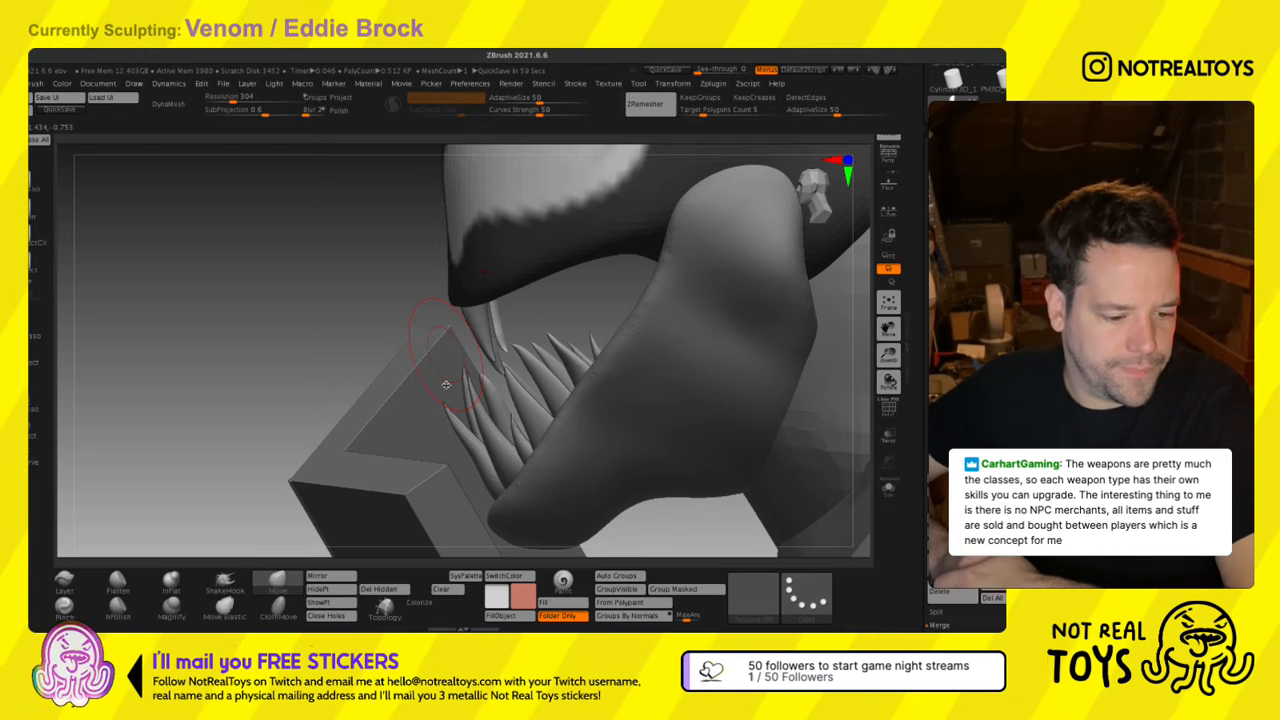
right_click_drag(468, 397, 513, 355)
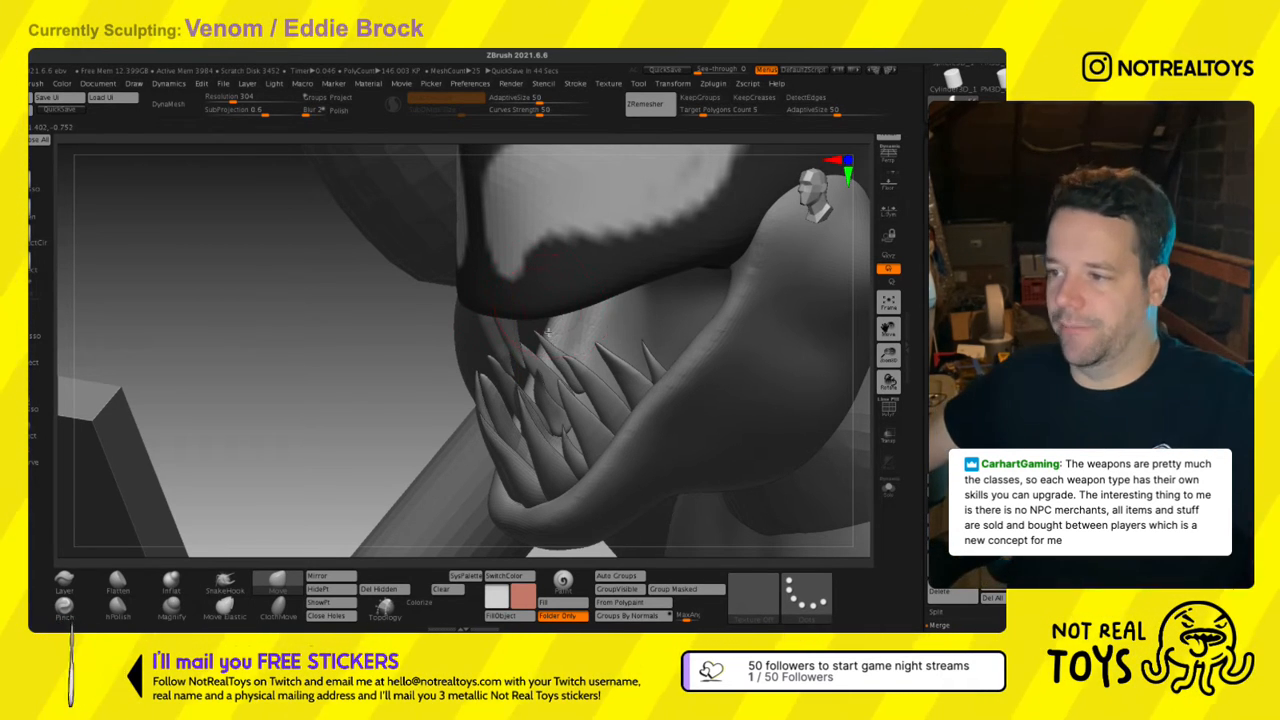
left_click_drag(548, 337, 580, 332)
right_click_drag(582, 332, 581, 342)
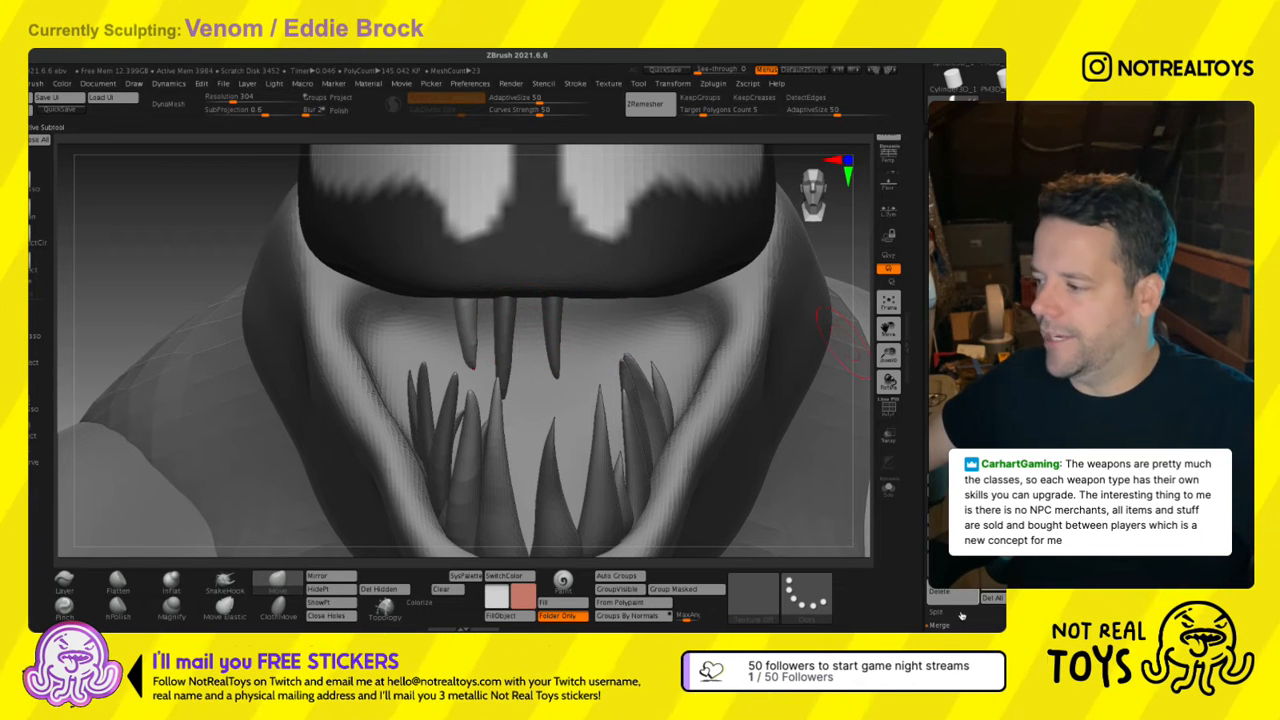
Isolate the third upper tooth and examine its shape from the front, end and back.
left_click(957, 572)
key("w")
right_click_drag(425, 330, 468, 430)
left_click(888, 489)
right_click_drag(584, 375, 572, 366)
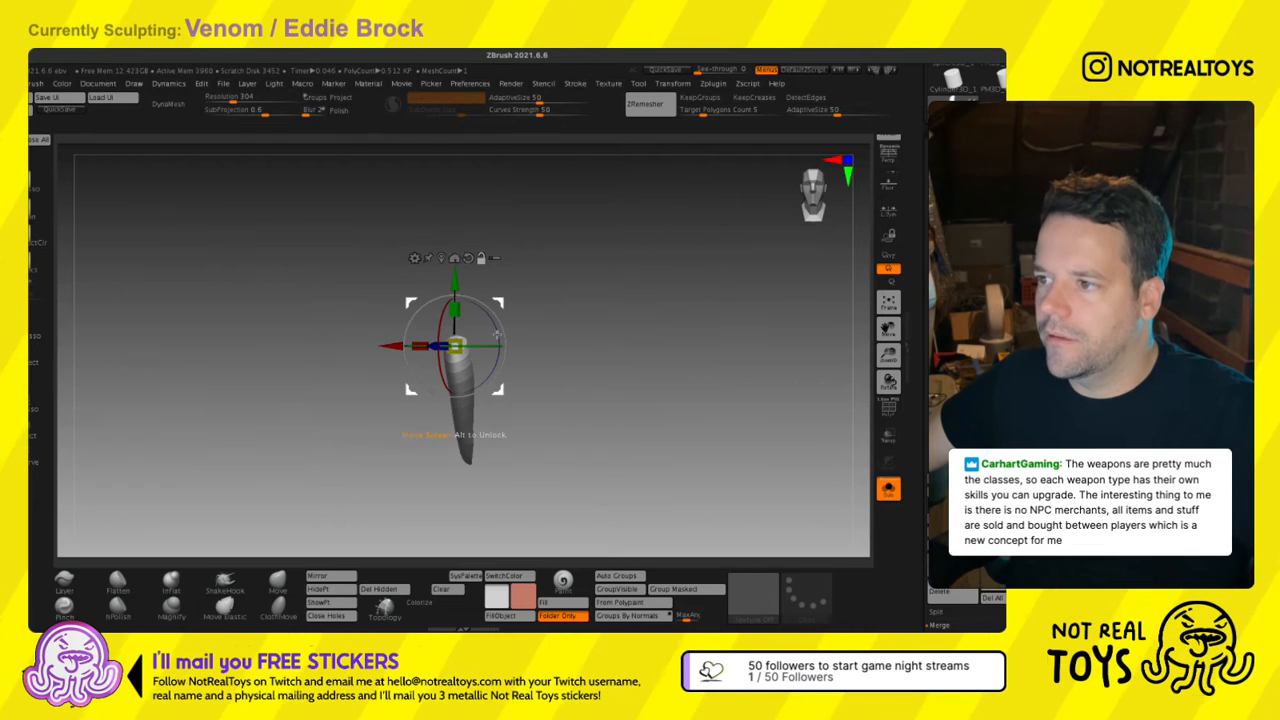
mouse_move(497, 335)
right_mouse_down()
mouse_move(476, 387)
mouse_move(500, 469)
right_mouse_up()
key("q")
right_click_drag(467, 345, 459, 453)
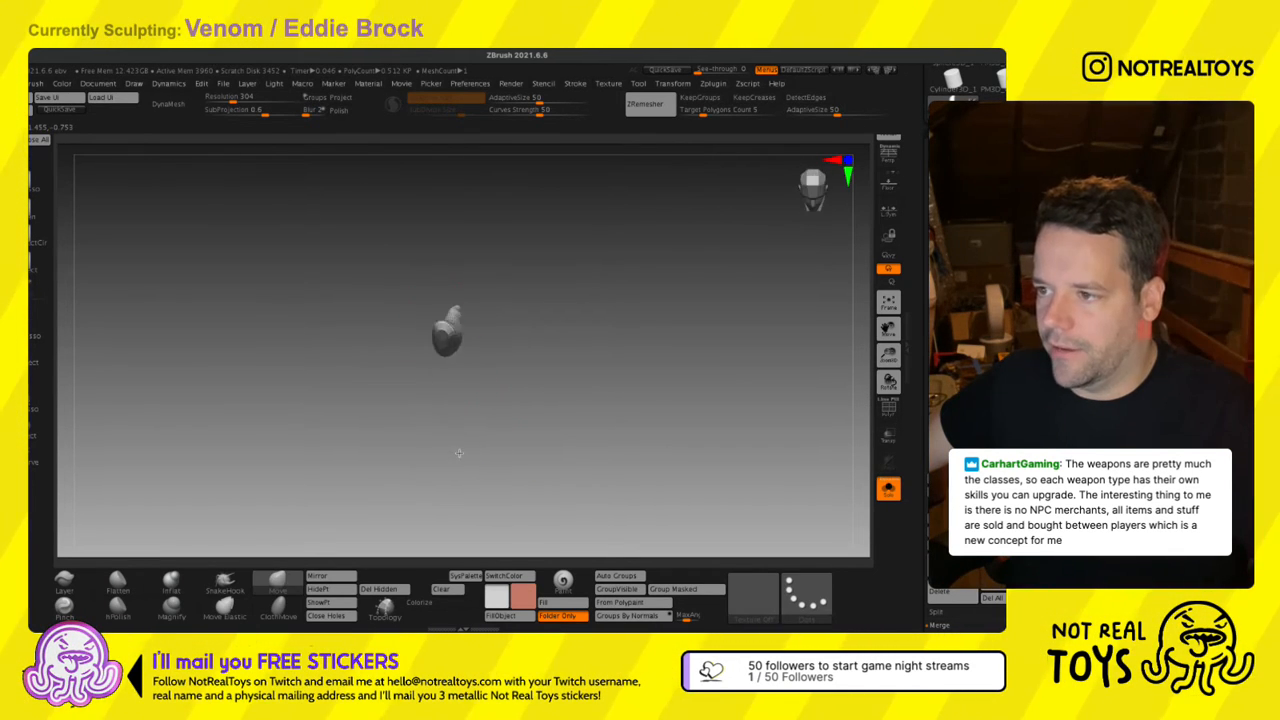
right_click_drag(462, 364, 440, 340)
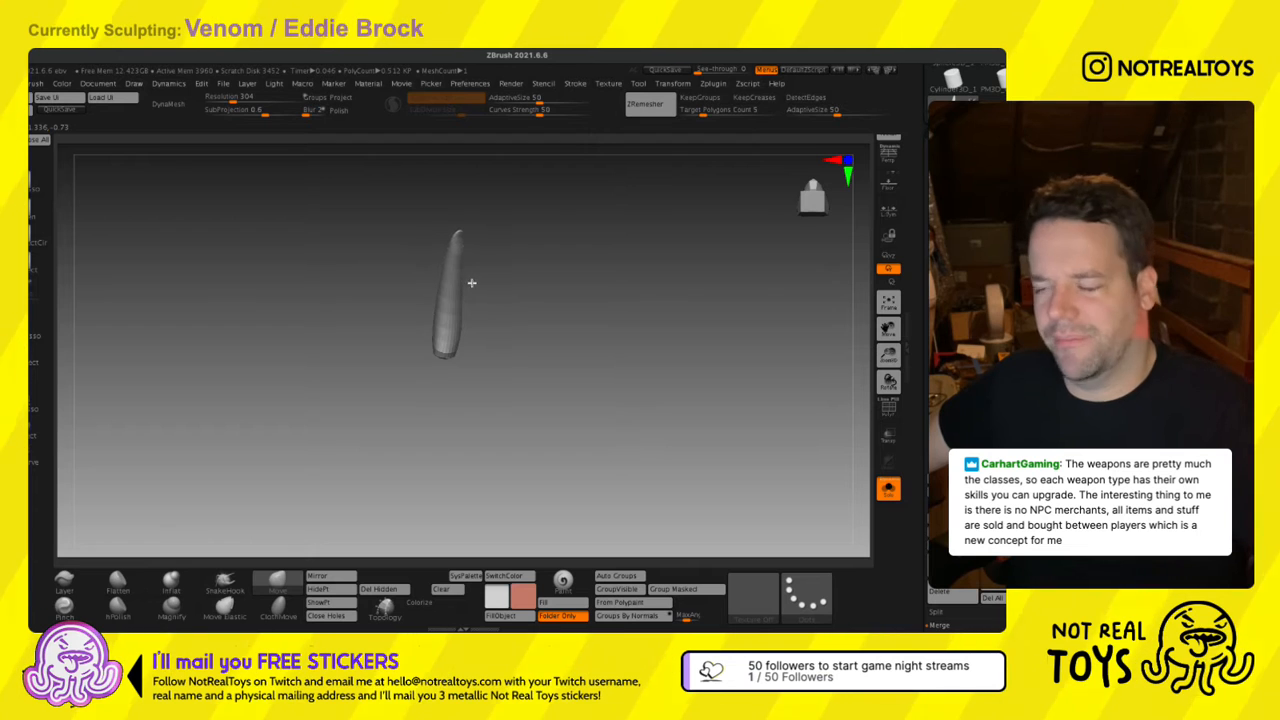
mouse_move(436, 332)
right_mouse_down()
mouse_move(474, 380)
mouse_move(428, 351)
mouse_move(396, 254)
right_mouse_up()
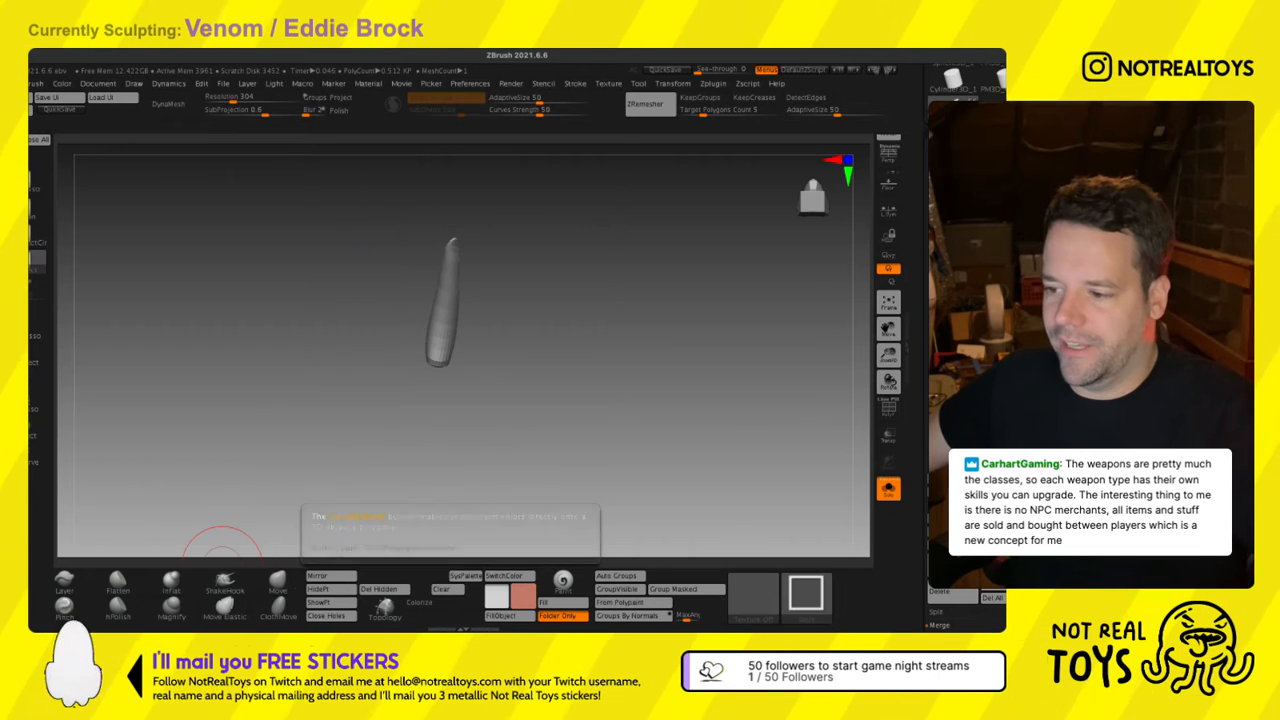
Try enlarging the base of the isolated tooth with the Magnify brush, and undo the stroke.
left_click_drag(418, 609, 698, 606)
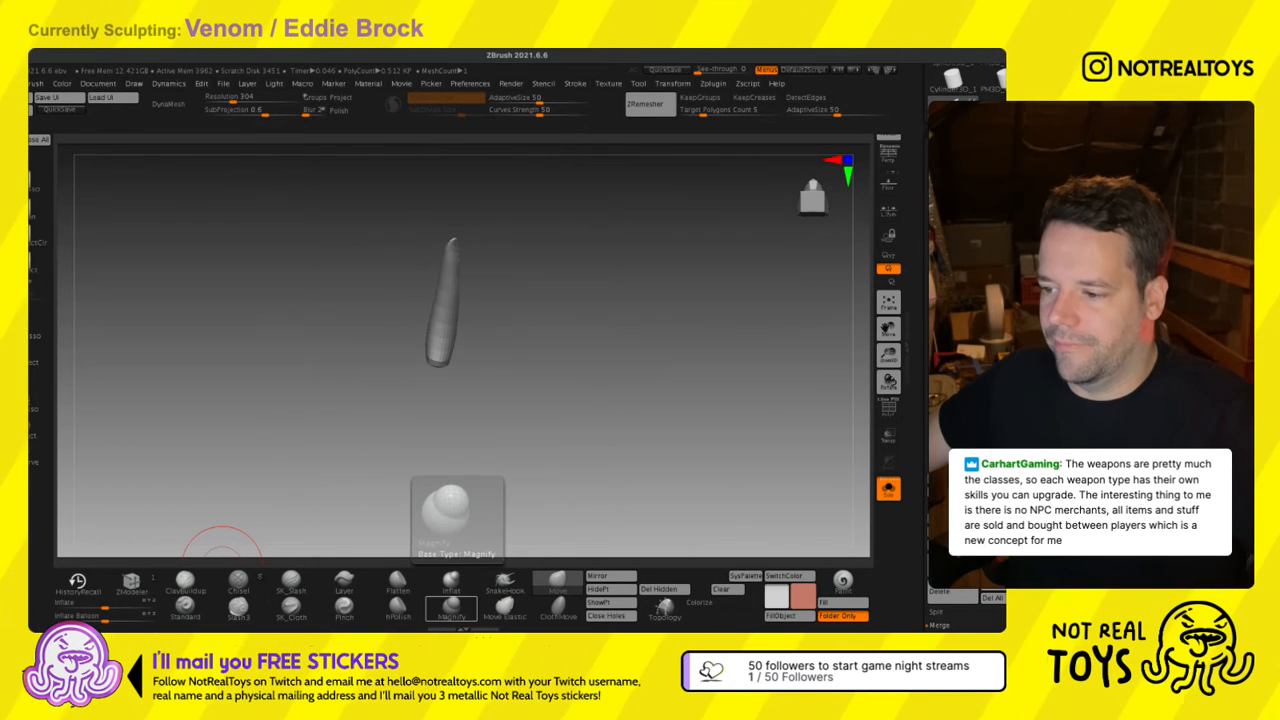
left_click(451, 606)
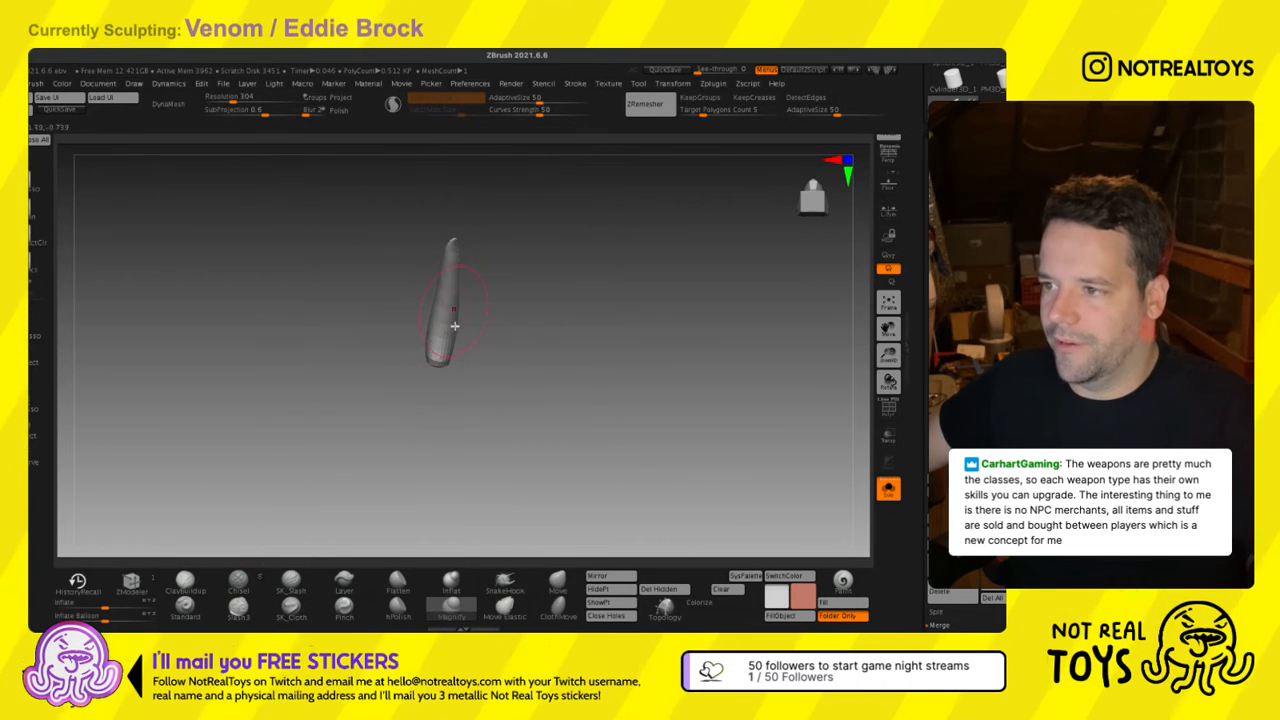
mouse_move(442, 324)
left_mouse_down()
mouse_move(432, 390)
mouse_move(486, 379)
left_mouse_up()
key("ctrl+z")
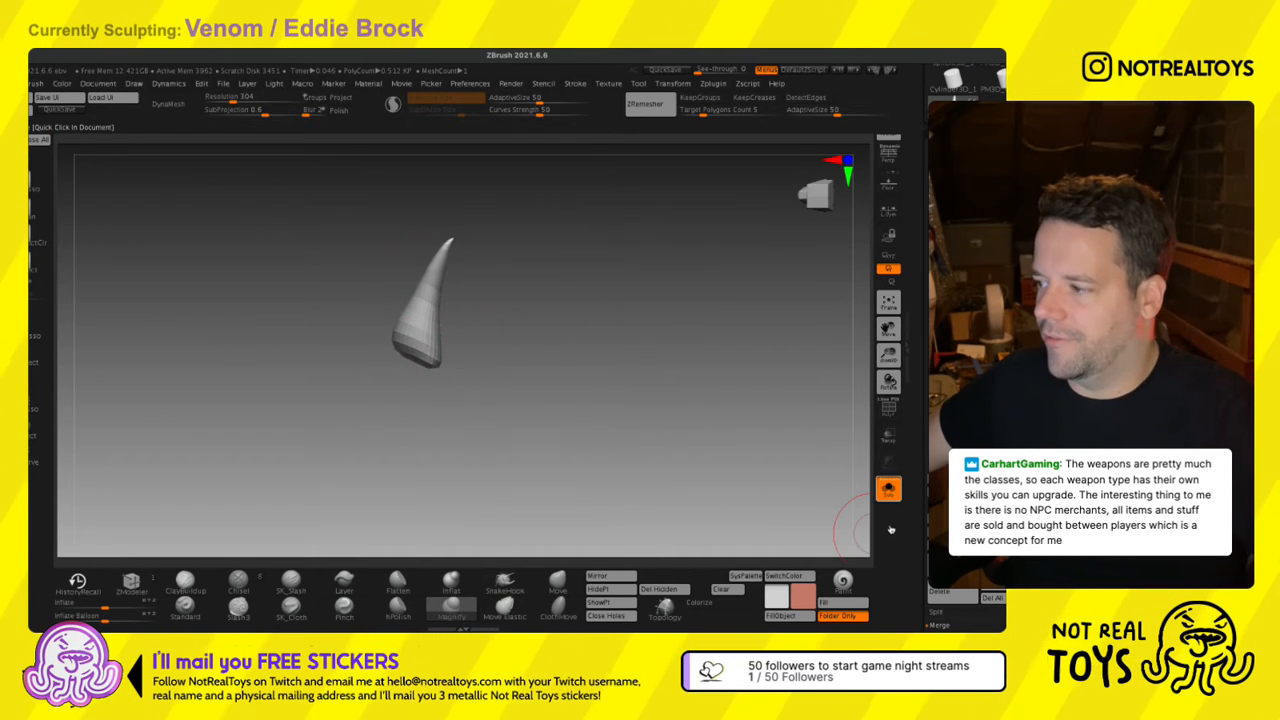
Show the whole model again, return to the Move brush and examine the upper teeth from below and the side.
left_click(889, 490)
right_click_drag(482, 394, 443, 400)
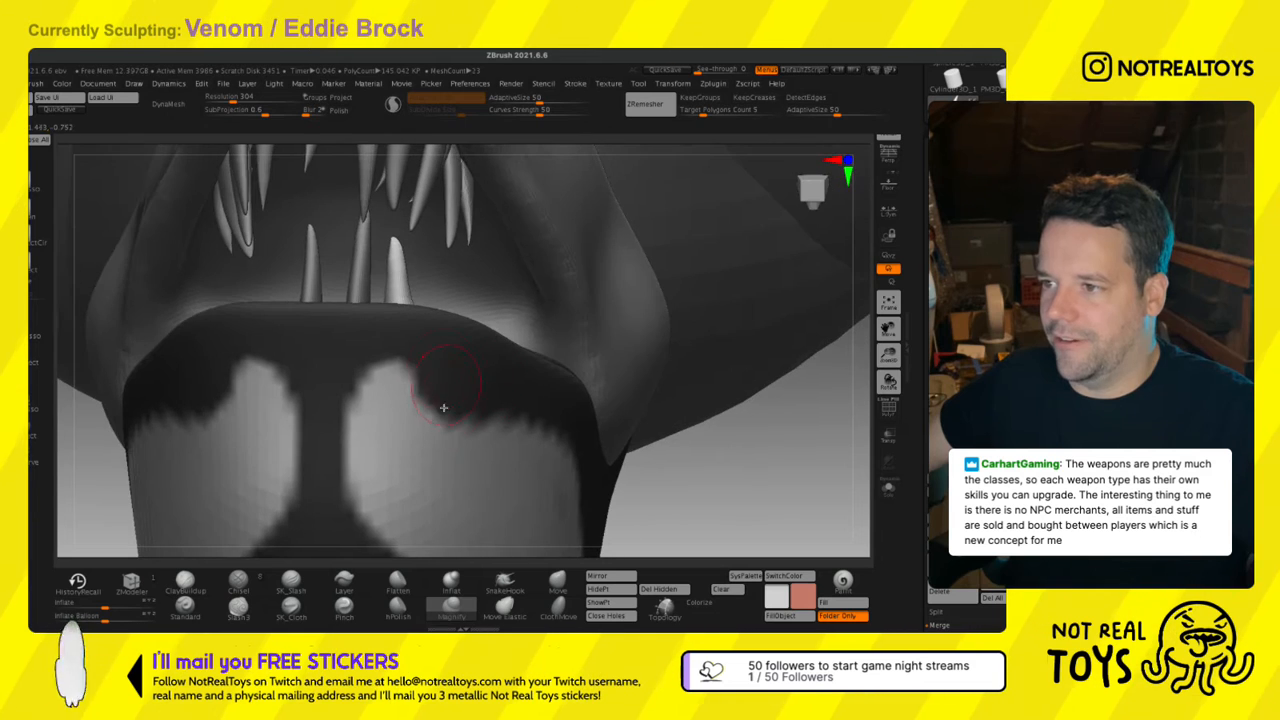
left_click(556, 580)
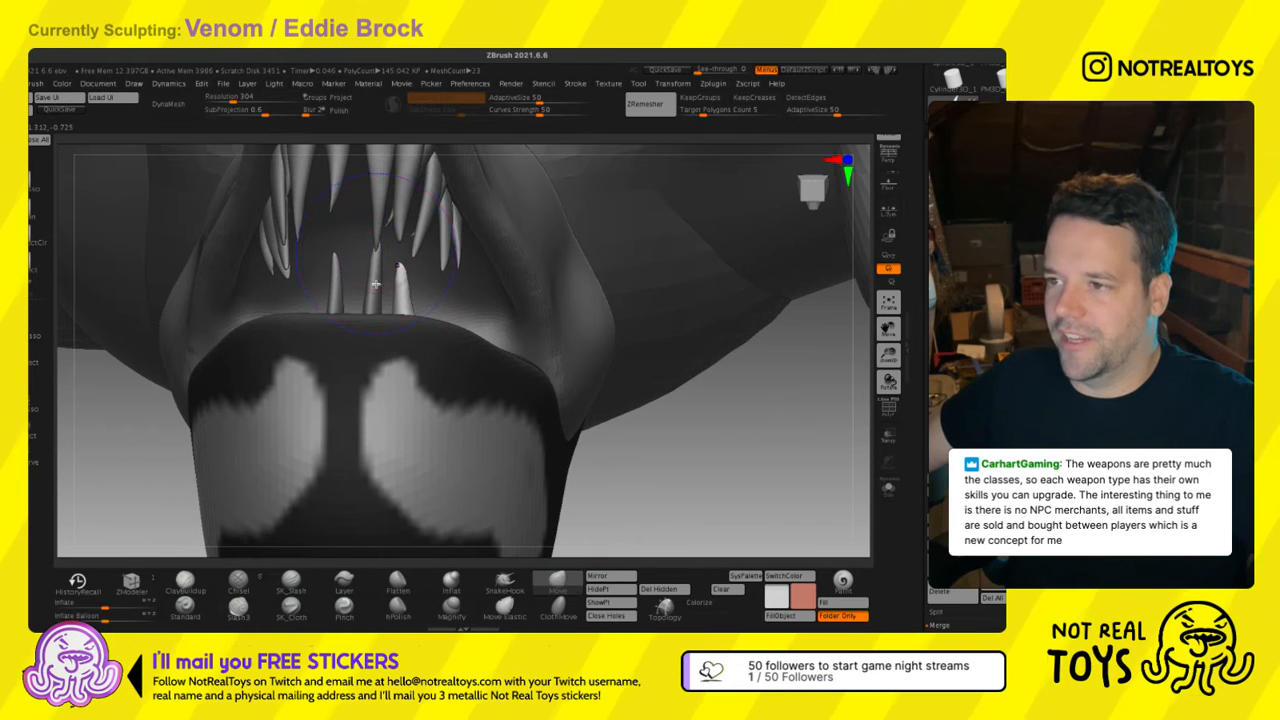
mouse_move(392, 301)
right_mouse_down()
mouse_move(413, 336)
mouse_move(384, 300)
mouse_move(345, 302)
right_mouse_up()
left_click(889, 489)
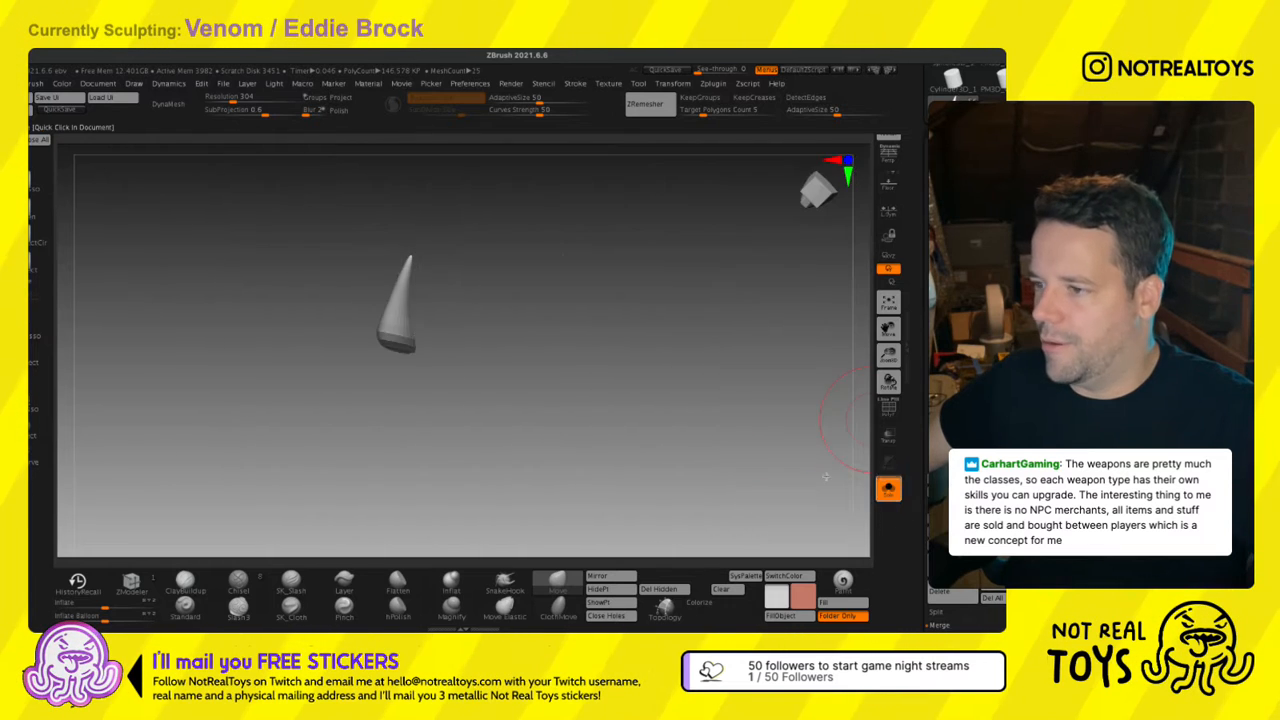
mouse_move(508, 335)
right_mouse_down()
mouse_move(510, 404)
mouse_move(828, 490)
right_mouse_up()
left_click(888, 488)
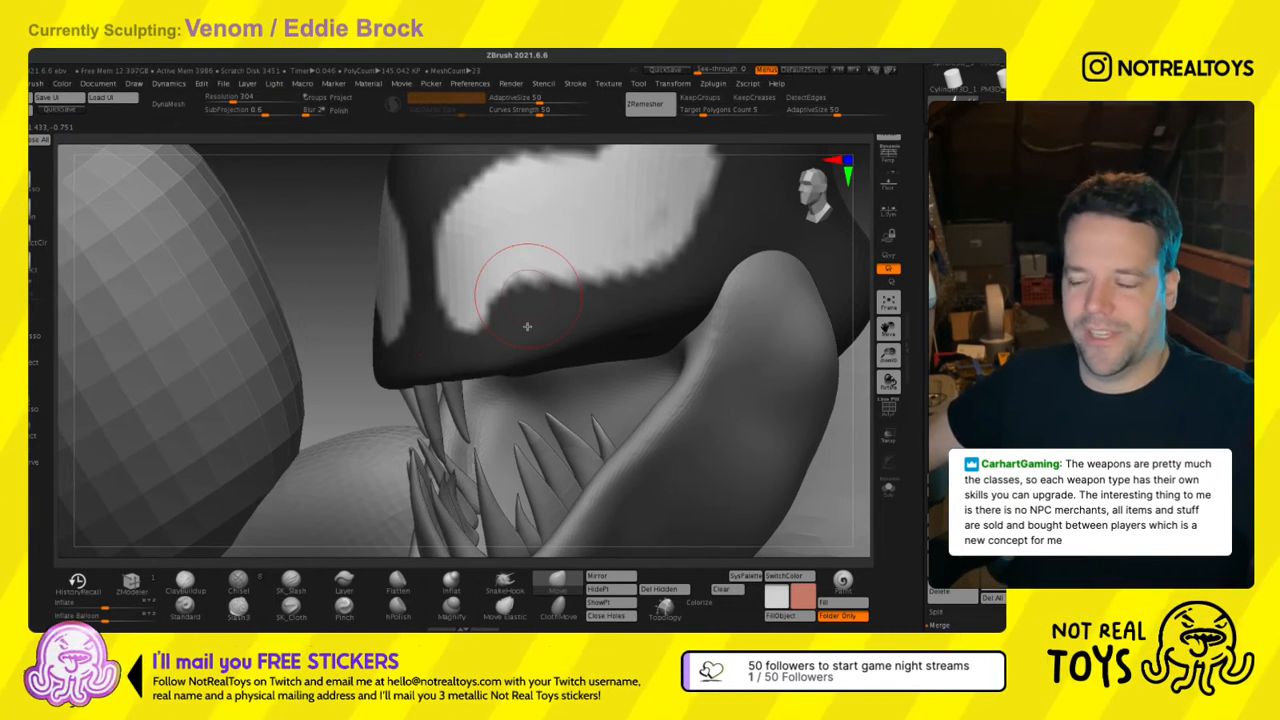
right_click_drag(527, 326, 521, 365)
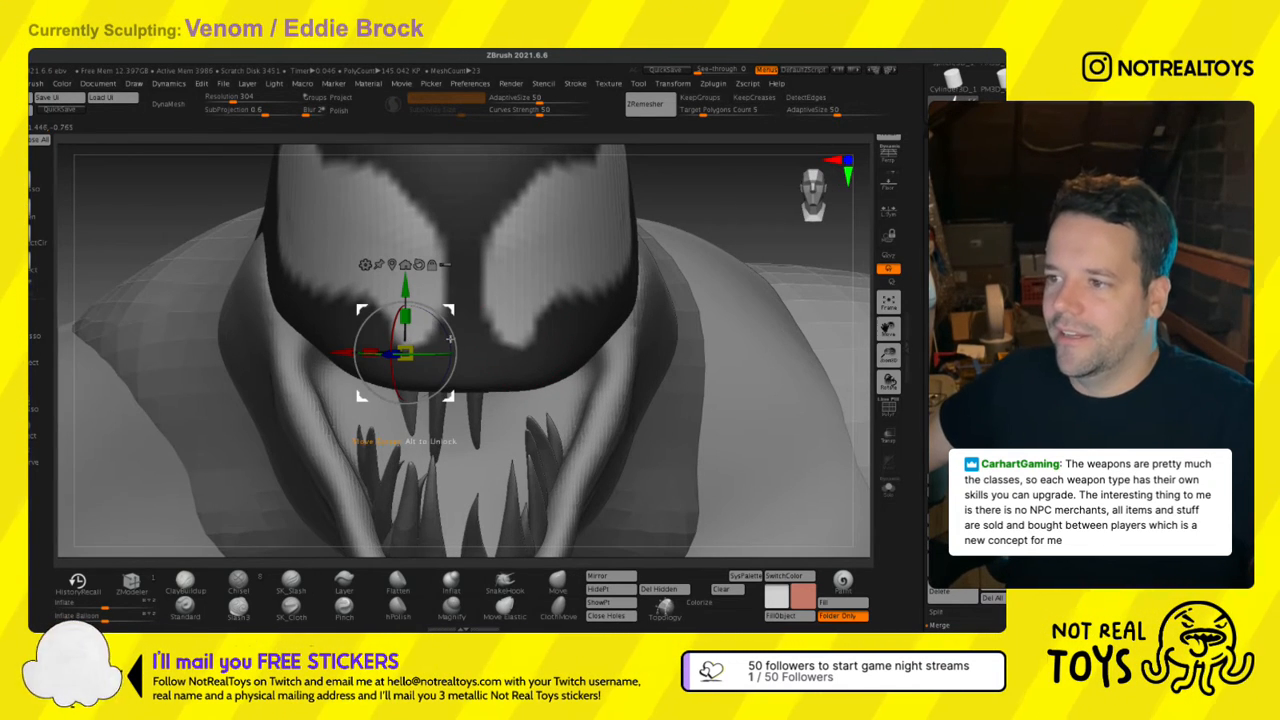
Select the third upper tooth and duplicate it for the next tooth in the row.
mouse_move(447, 348)
right_mouse_down()
mouse_move(501, 351)
mouse_move(491, 339)
right_mouse_up()
key("q")
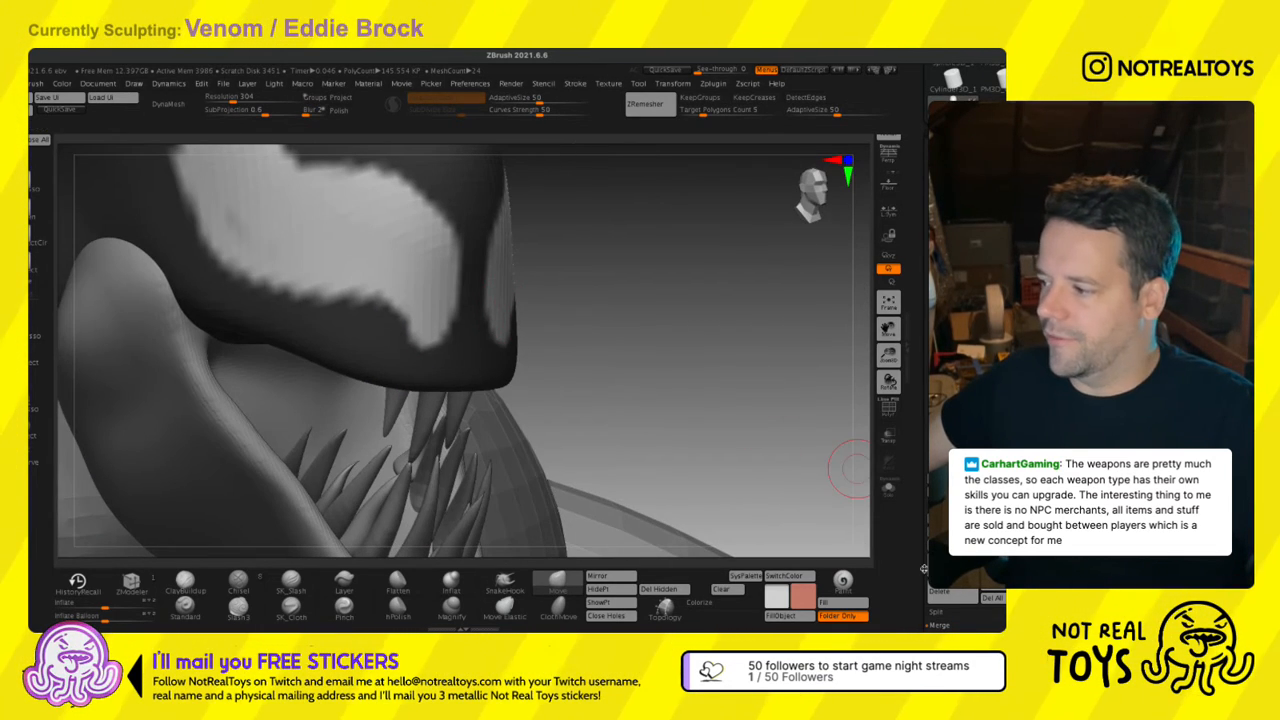
left_click(421, 427, "alt")
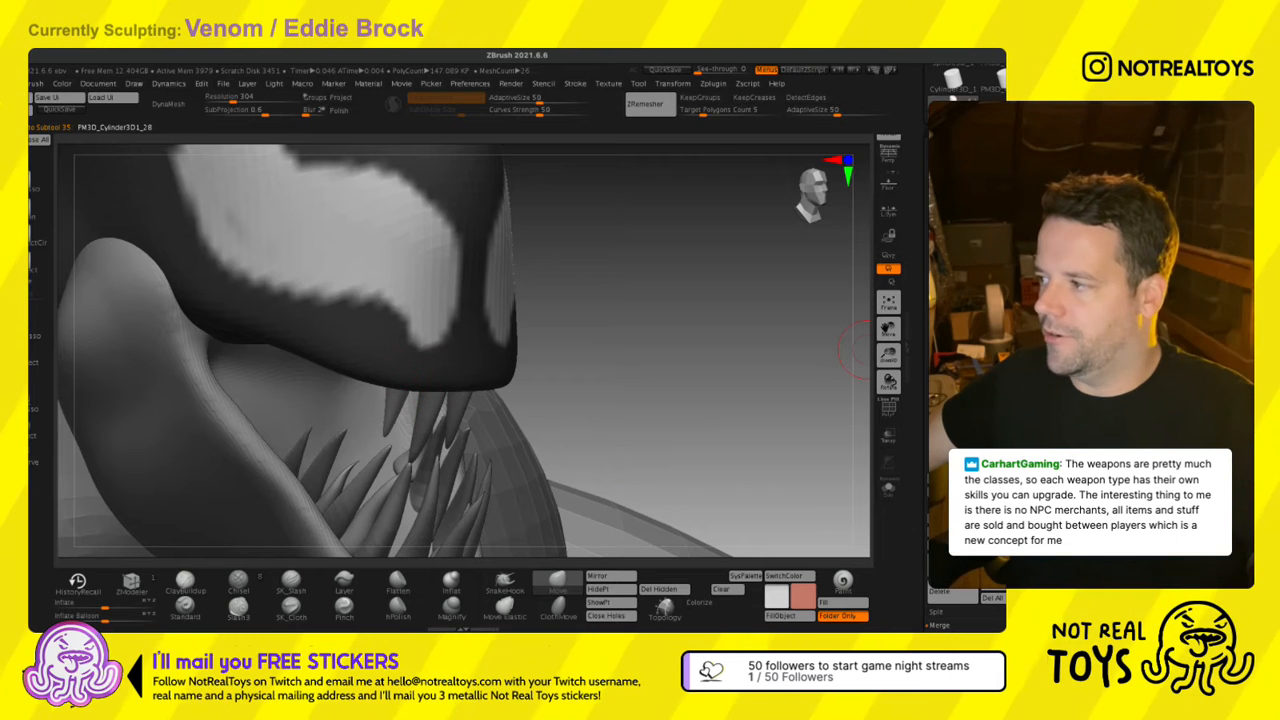
Move the duplicated tooth outward beside the third upper tooth, rotate it to follow the jaw edge, and return to the Move brush.
right_click_drag(450, 390, 462, 392)
key("w")
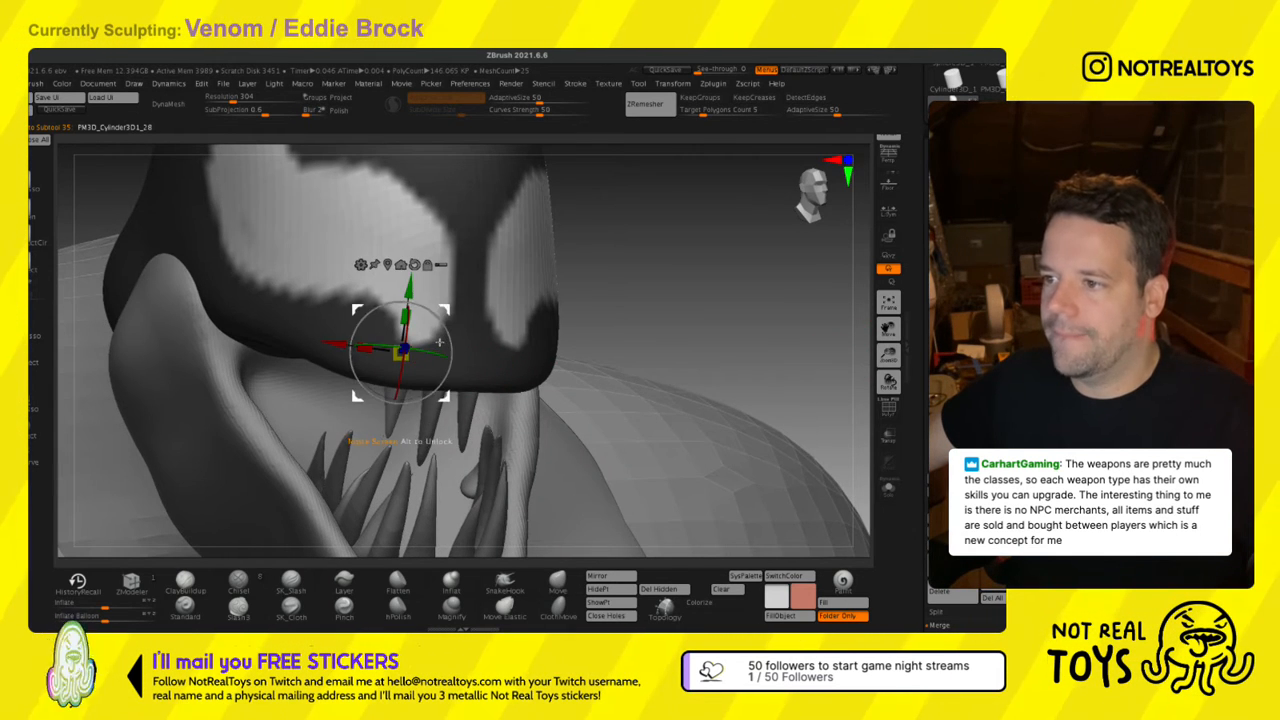
right_click_drag(406, 339, 414, 376)
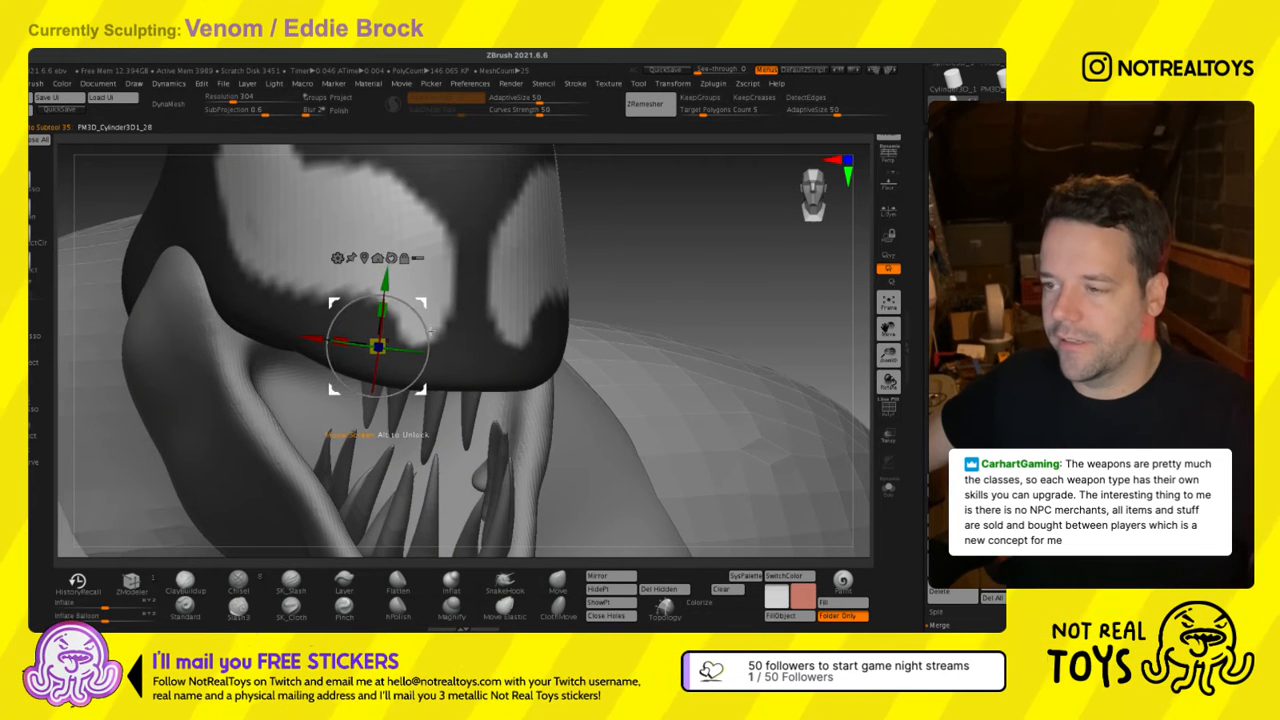
left_click_drag(430, 332, 423, 325)
mouse_move(456, 343)
right_mouse_down()
mouse_move(379, 469)
mouse_move(367, 427)
mouse_move(414, 344)
mouse_move(410, 385)
mouse_move(424, 357)
right_mouse_up()
key("q")
key("b")
key("m")
key("v")
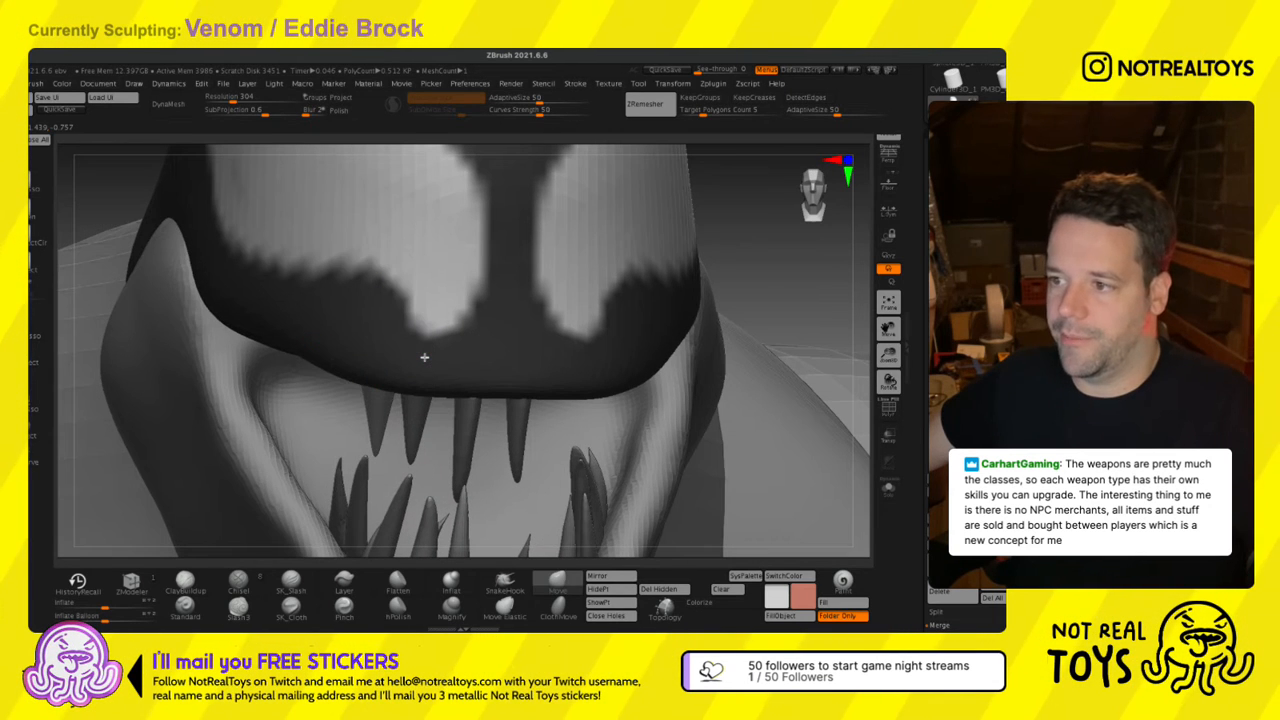
Fine-tune the fourth upper tooth's angle and depth under the lip so it lines up with the neighbouring teeth.
key("w")
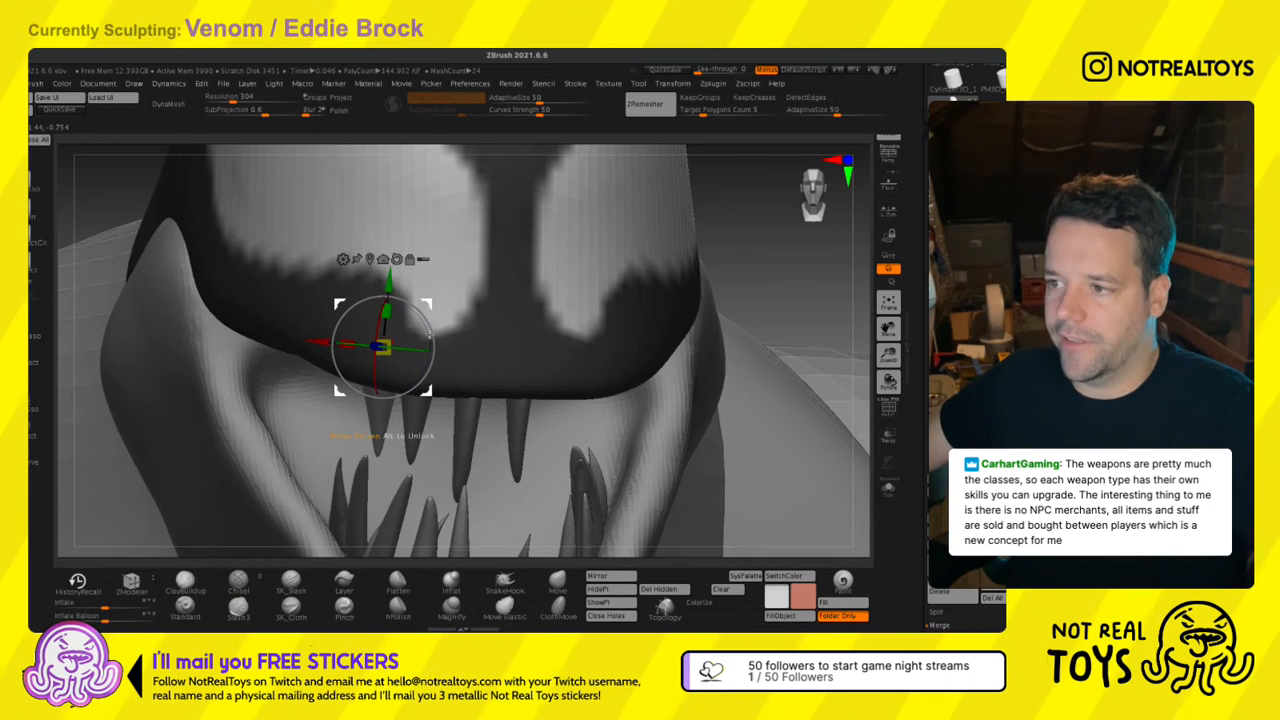
left_click_drag(428, 334, 419, 321)
right_click_drag(423, 325, 358, 340)
left_click_drag(344, 347, 347, 357)
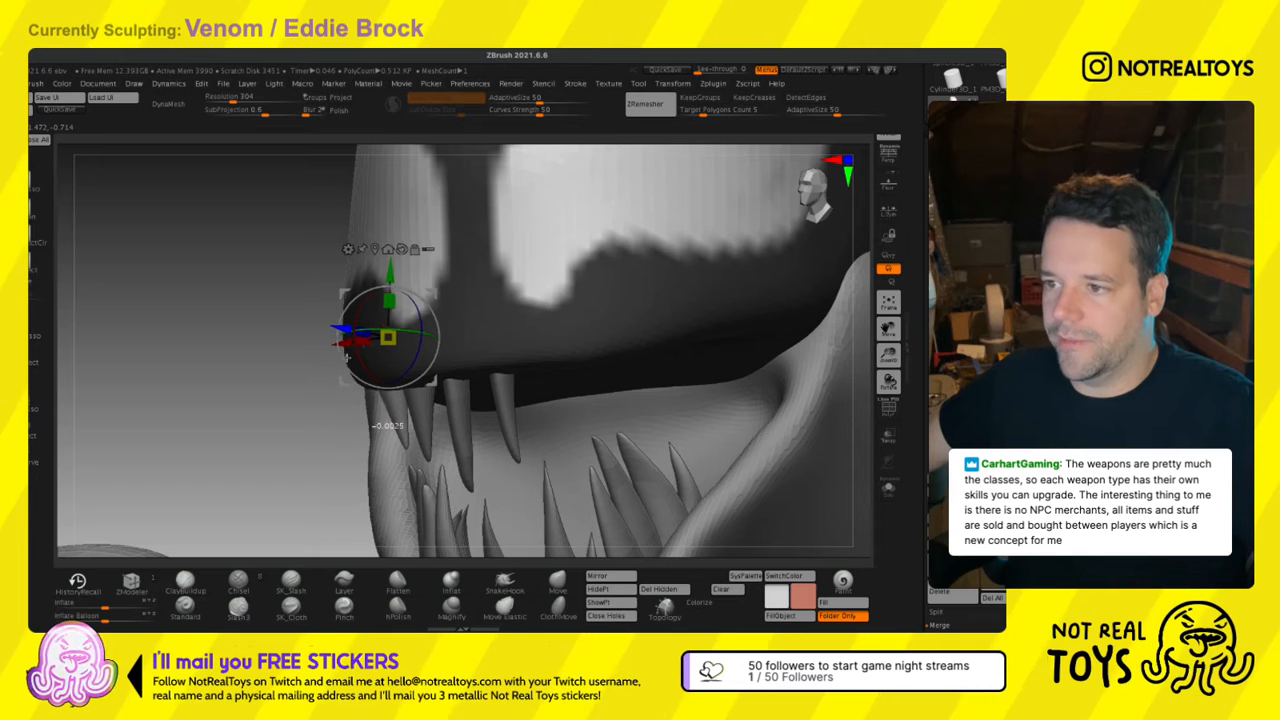
right_click_drag(347, 357, 534, 385)
Duplicate the fourth upper tooth and place the copy further back along the jaw as the fifth tooth.
key("w")
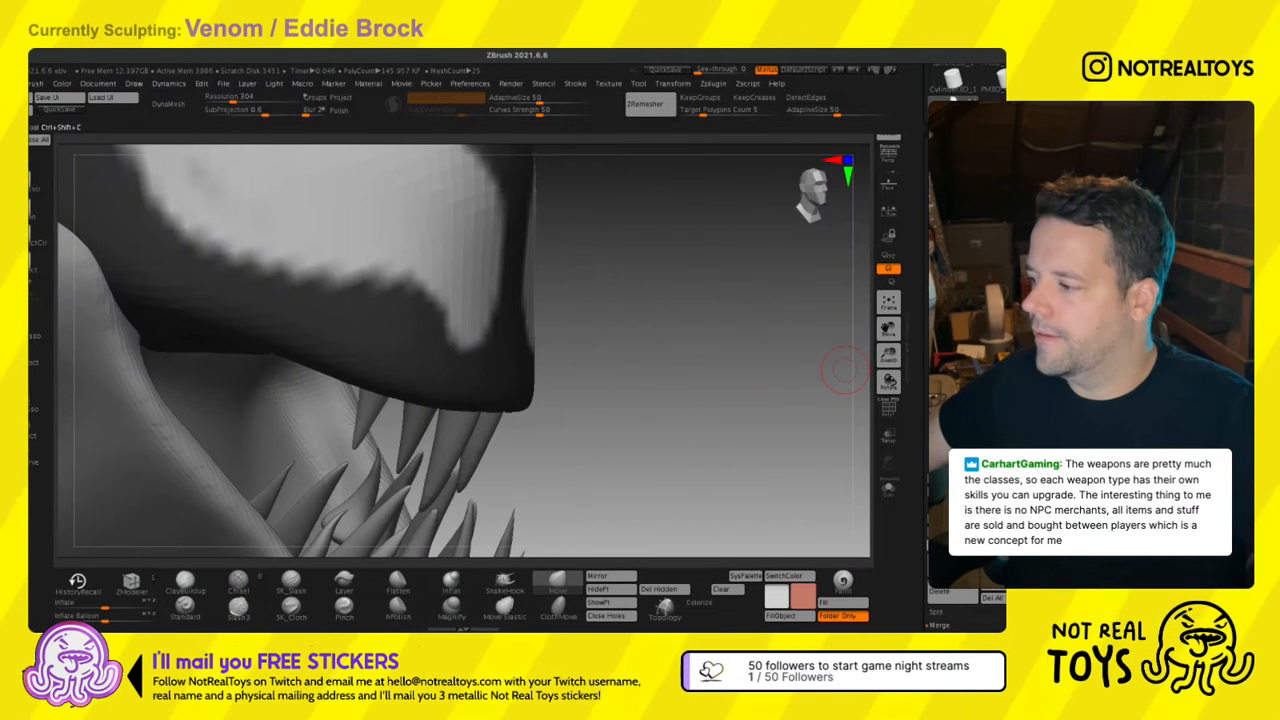
key("ctrl+shift+d")
key("w")
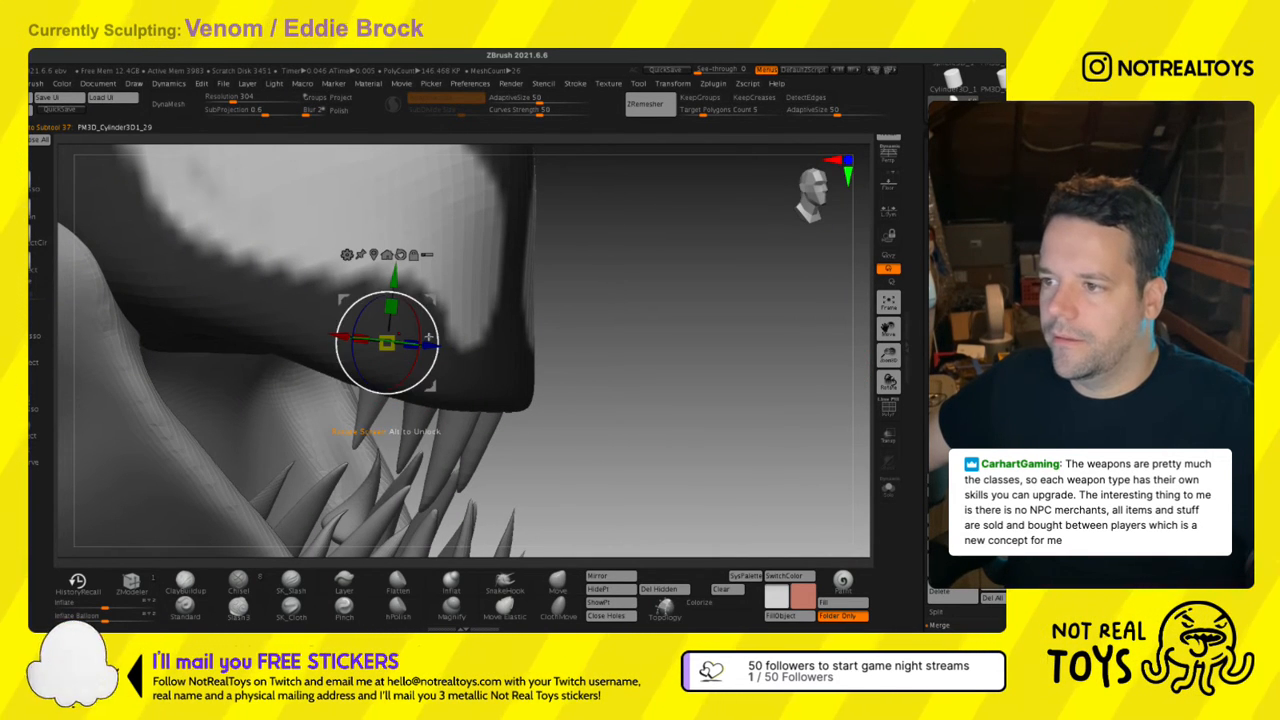
left_click_drag(432, 345, 386, 342)
mouse_move(386, 342)
right_mouse_down()
mouse_move(343, 328)
mouse_move(393, 362)
right_mouse_up()
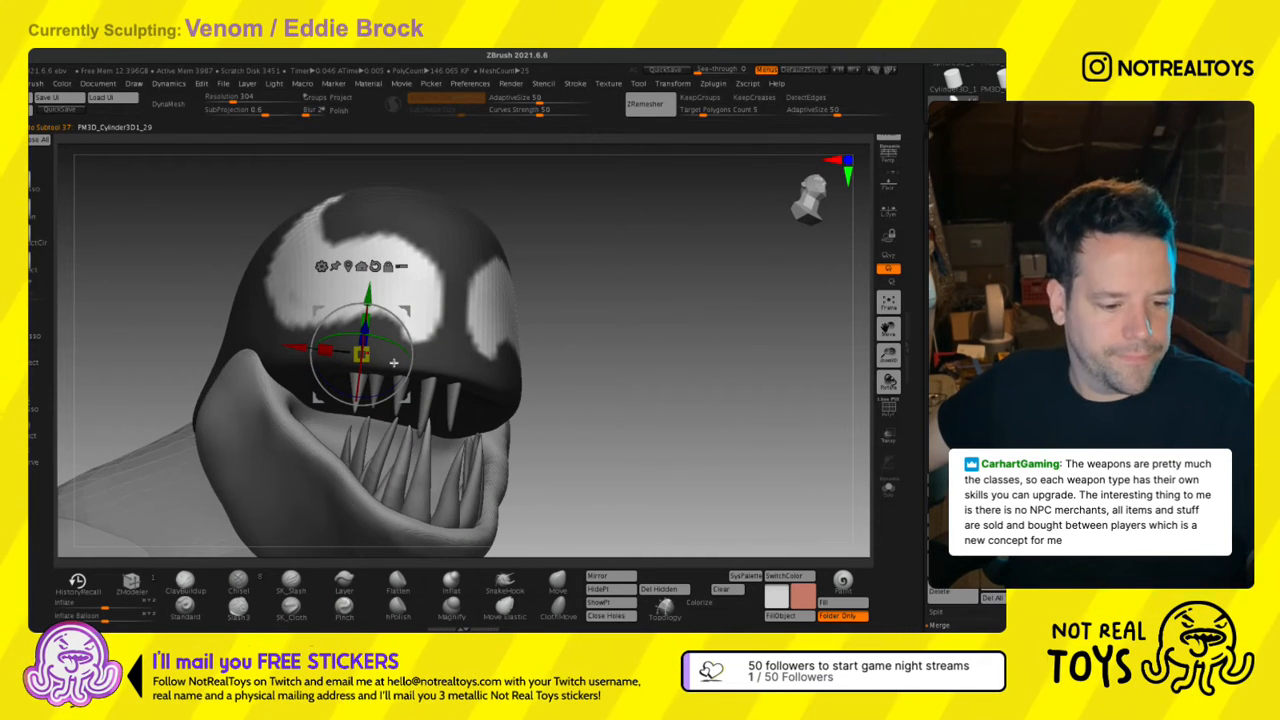
Select the third upper tooth, try enlarging it from the front with the Magnify brush at an adjusted size, and undo the change.
key("q")
left_click(403, 394, "alt")
right_click_drag(409, 408, 423, 409, "shift")
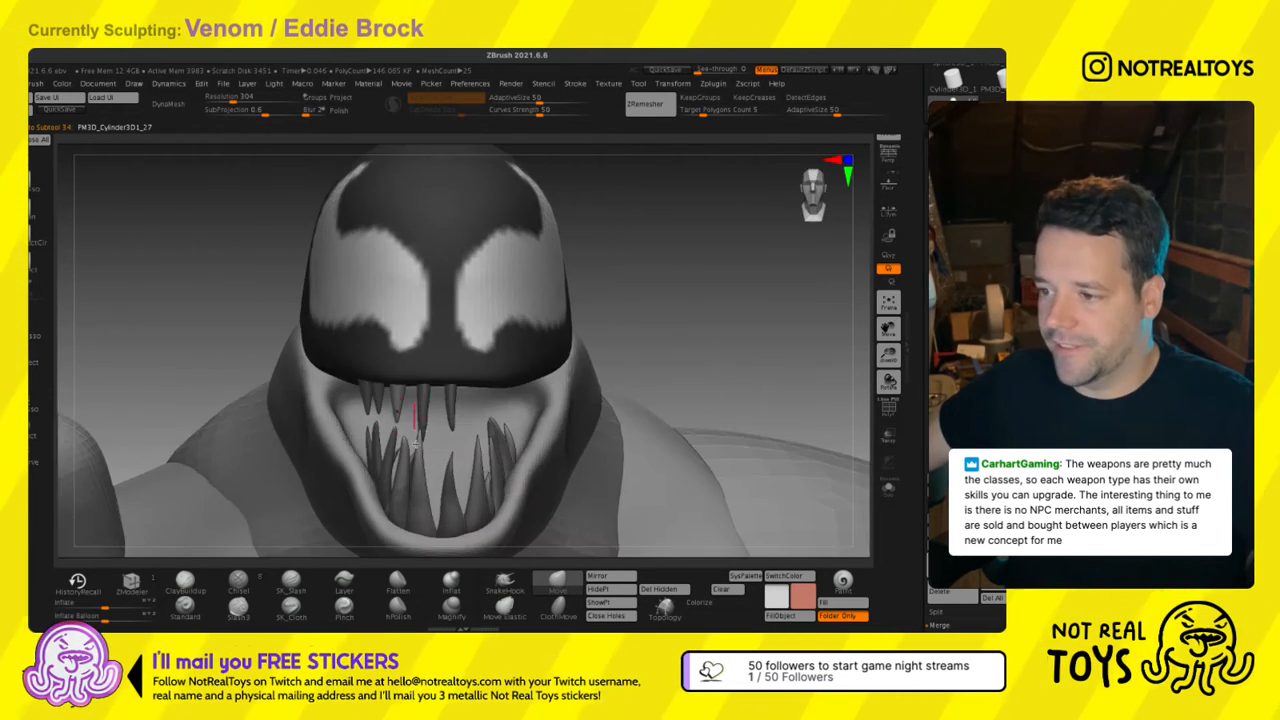
key("s")
left_click_drag(426, 410, 445, 420)
left_click(451, 608)
right_click_drag(446, 425, 458, 460, "ctrl")
key("ctrl+z")
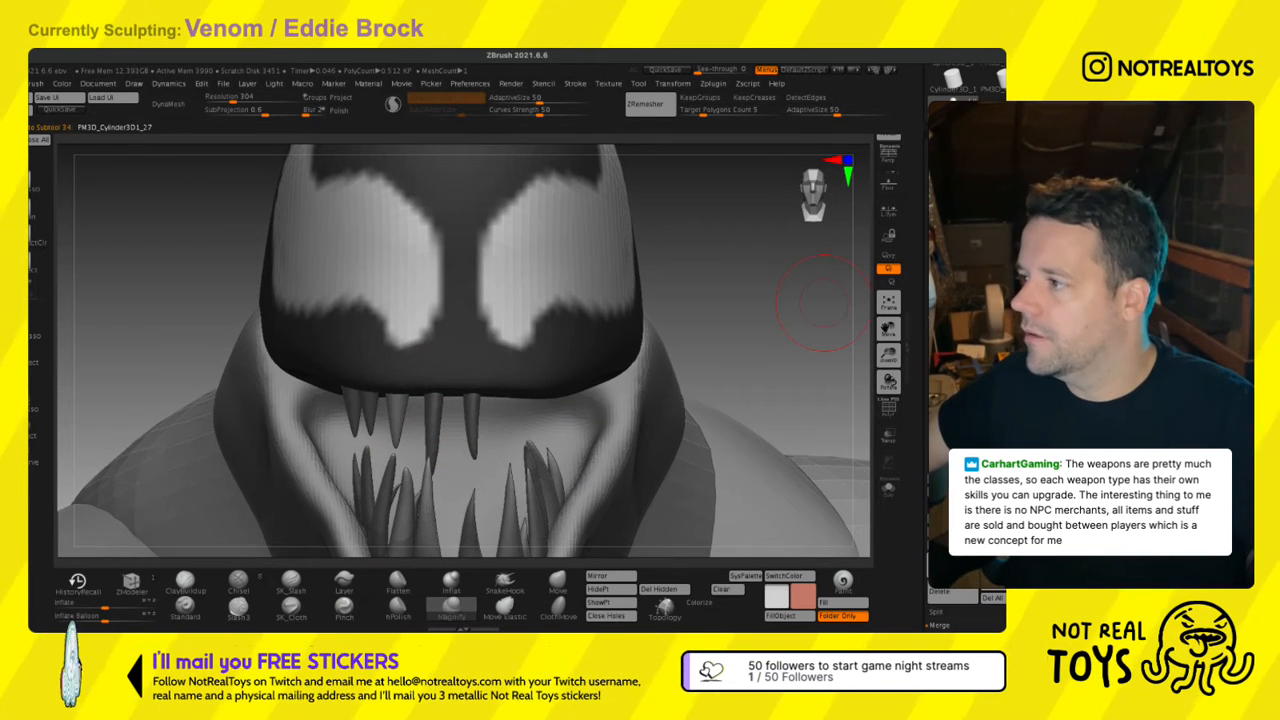
Isolate the long tooth near the centre of the upper jaw and thicken its root with the Inflate brush.
left_click(437, 436, "alt")
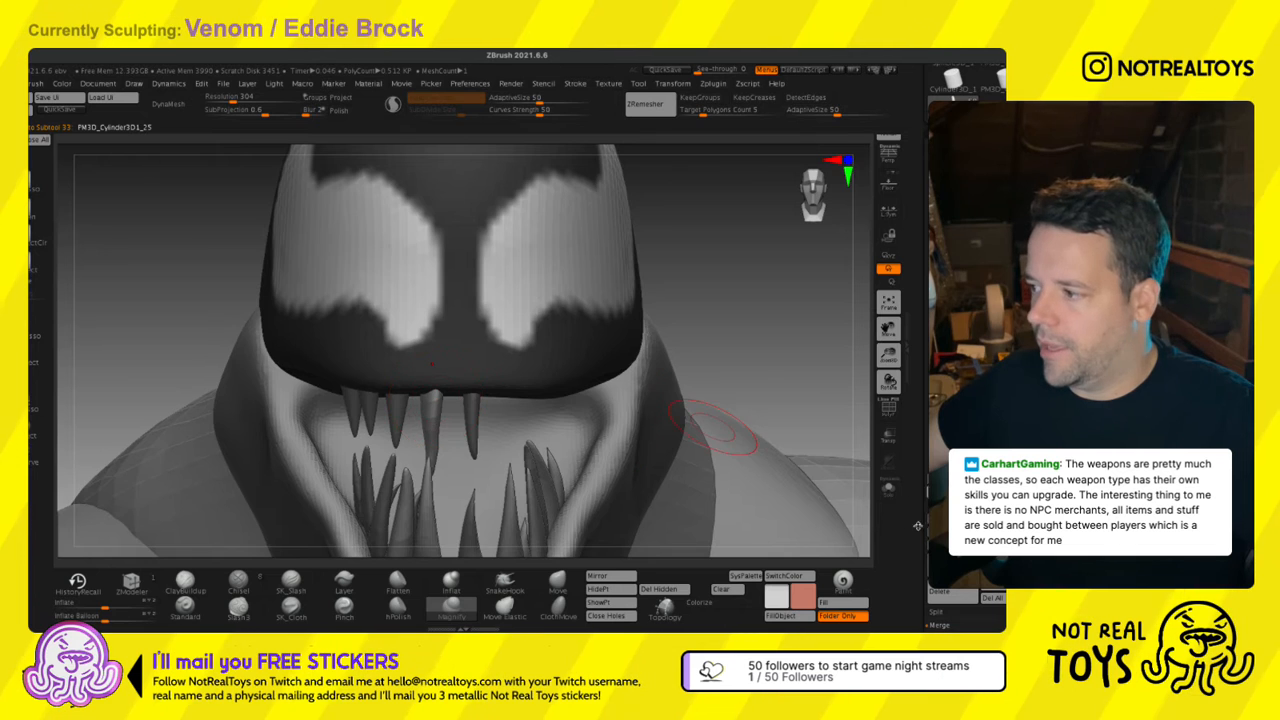
left_click(888, 488)
left_click_drag(432, 346, 438, 454)
key("ctrl+z")
left_click(451, 583)
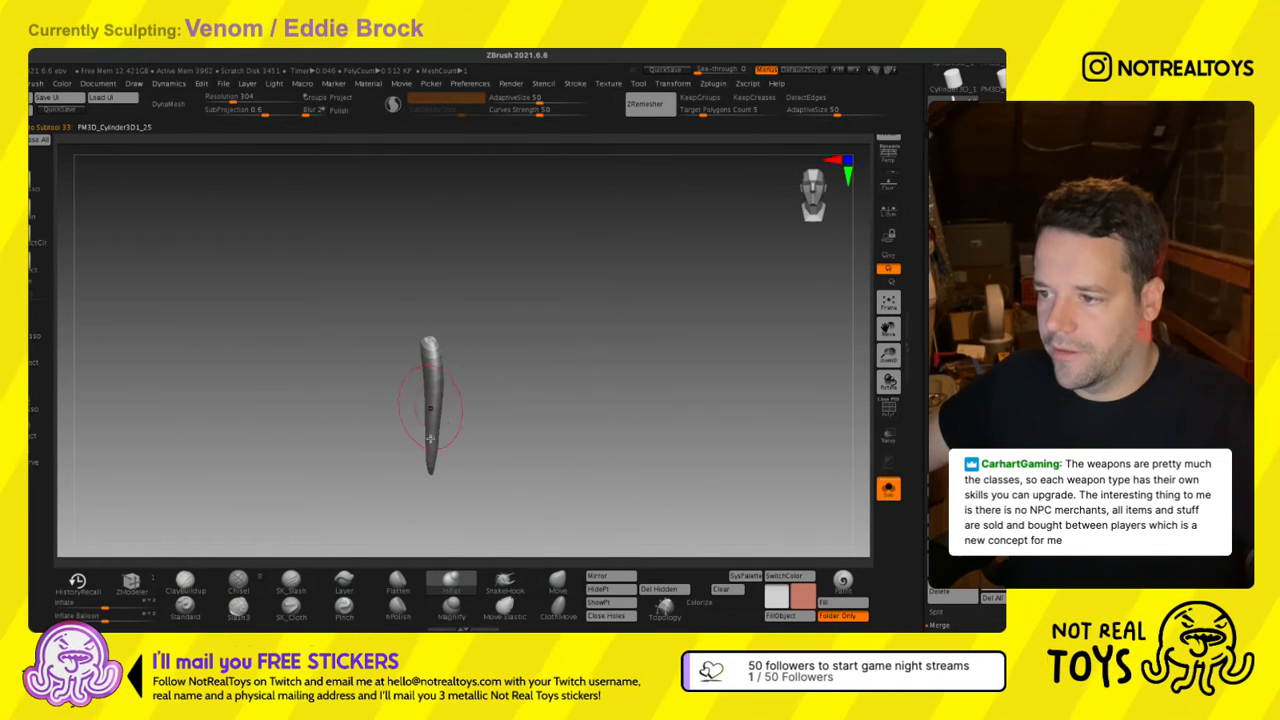
mouse_move(431, 344)
left_mouse_down()
mouse_move(432, 380)
mouse_move(452, 376)
left_mouse_up()
left_click_drag(413, 347, 409, 393)
left_click(888, 489)
mouse_move(571, 423)
left_mouse_down()
mouse_move(474, 424)
mouse_move(368, 360)
mouse_move(404, 368)
left_mouse_up()
Duplicate an upper tooth and place the copy beside the central teeth on the character's left side of the upper jaw.
left_click(557, 592)
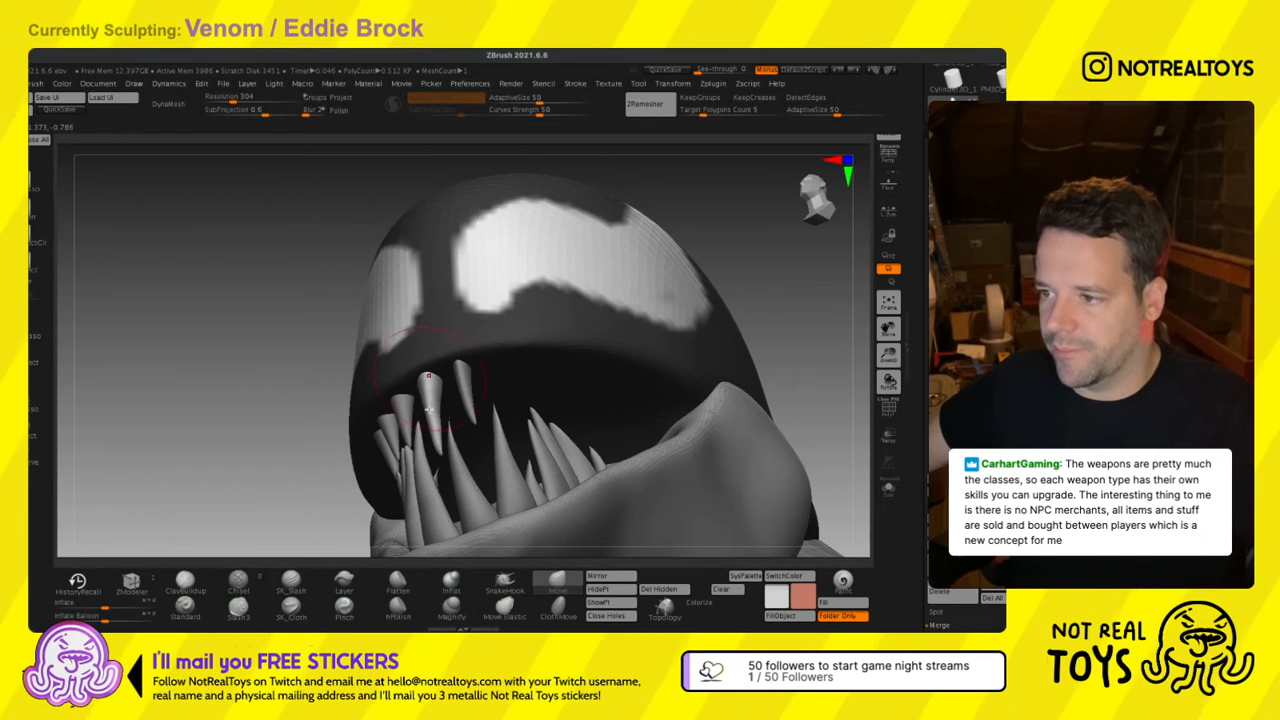
mouse_move(429, 409)
right_mouse_down()
mouse_move(466, 446)
mouse_move(443, 423)
mouse_move(486, 331)
mouse_move(450, 323)
right_mouse_up()
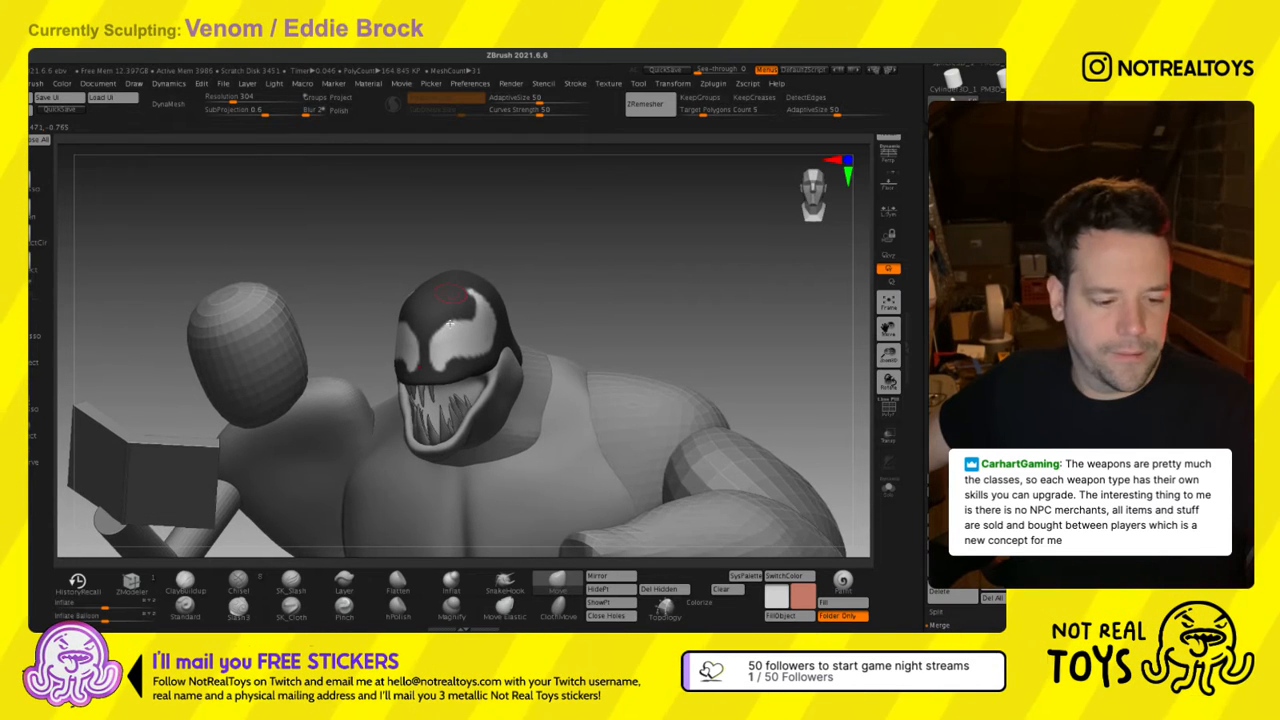
right_click_drag(517, 346, 535, 352)
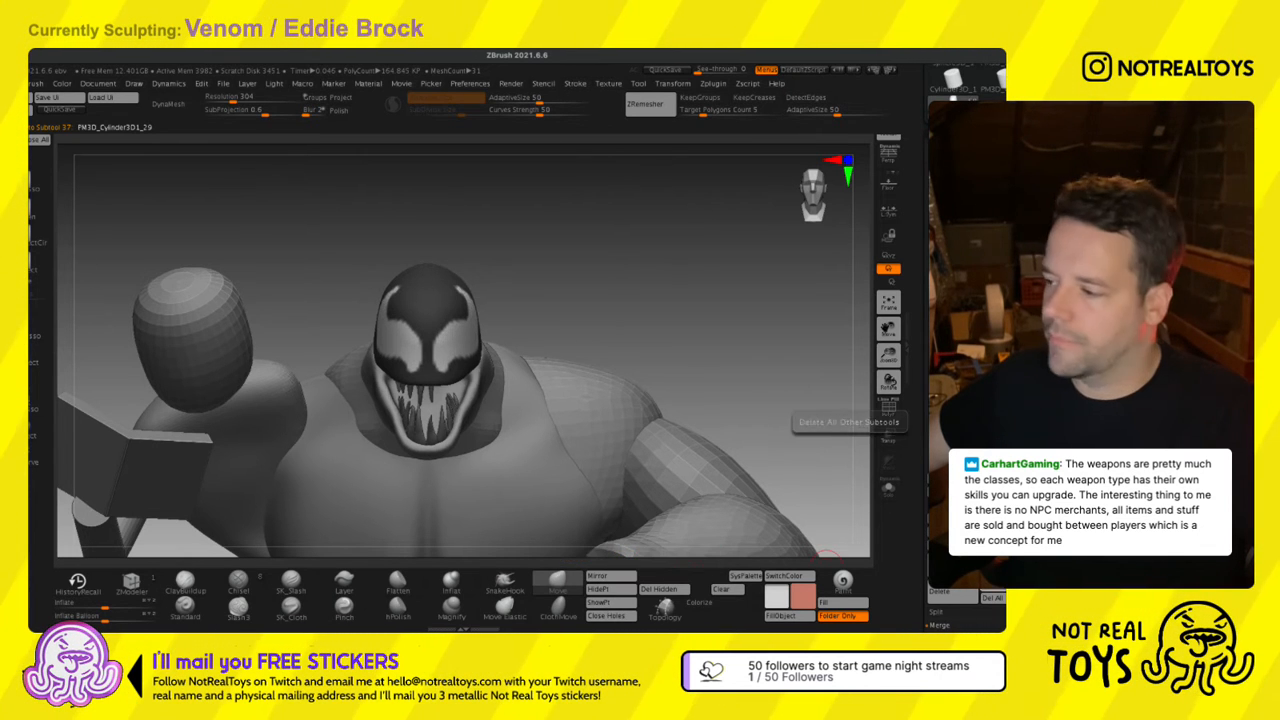
left_click(969, 589)
right_click_drag(610, 392, 500, 409)
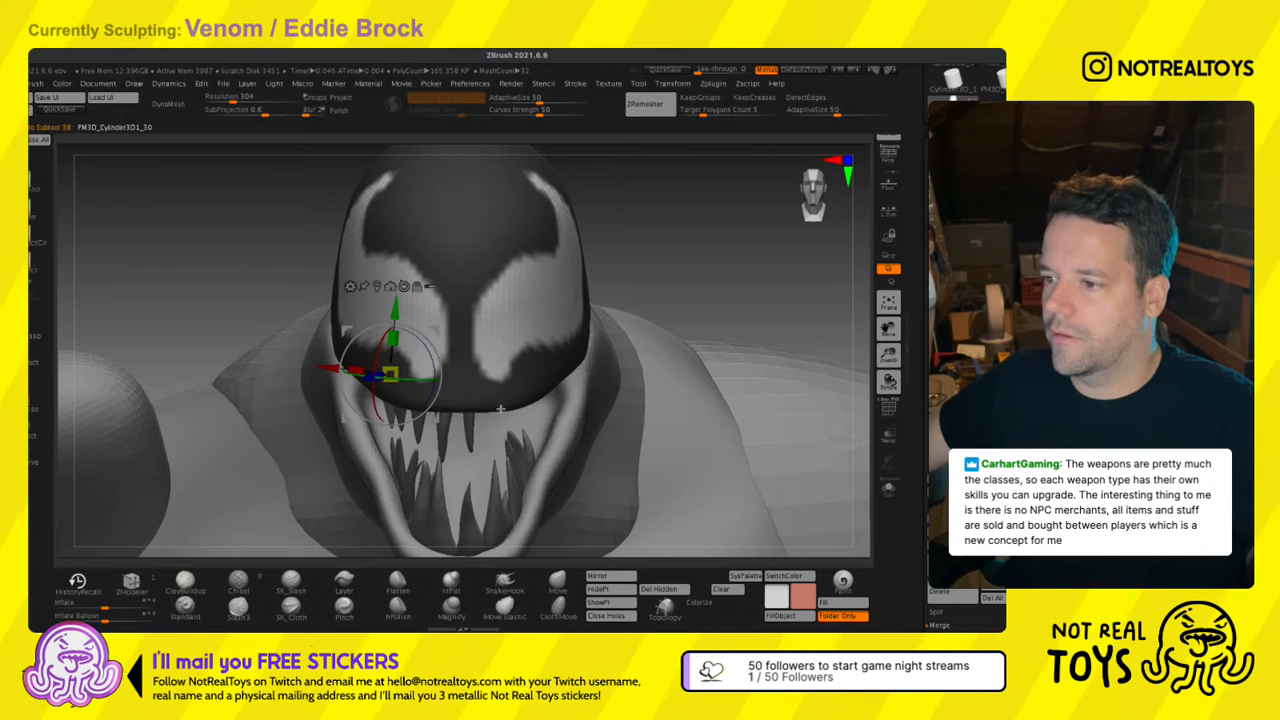
left_click_drag(434, 361, 535, 386)
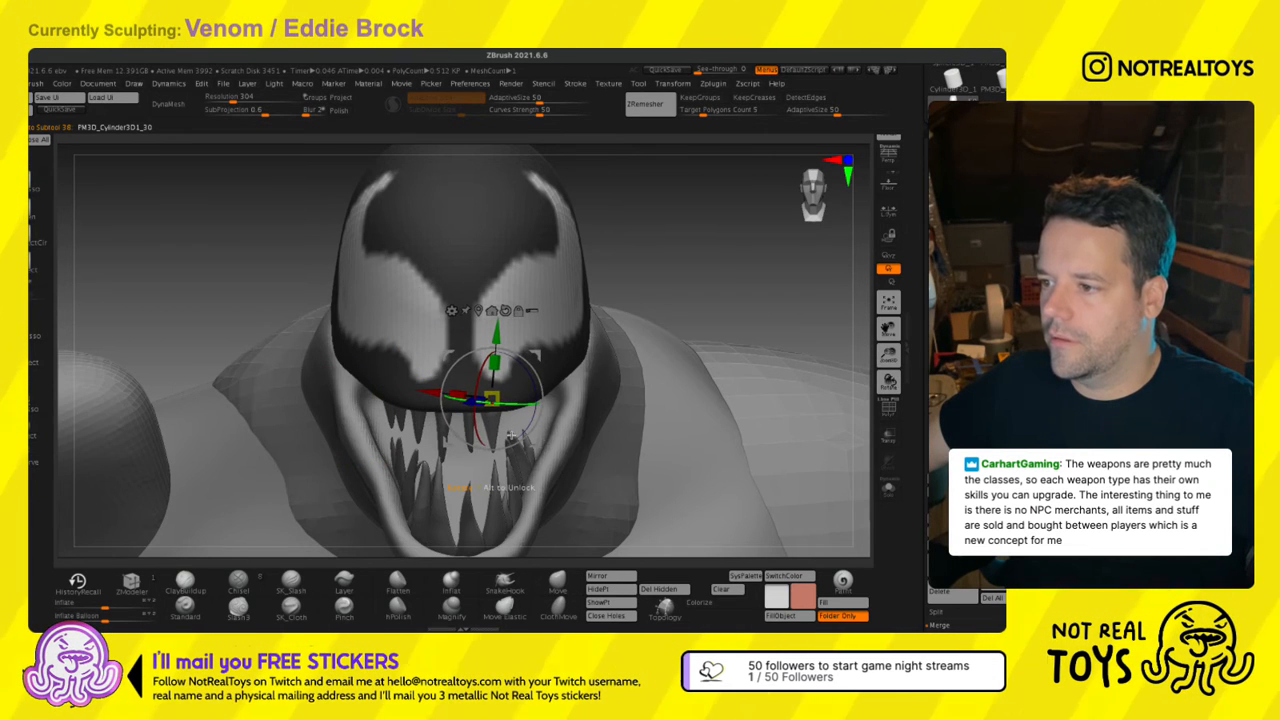
mouse_move(546, 431)
right_mouse_down()
mouse_move(470, 450)
mouse_move(577, 404)
mouse_move(548, 424)
right_mouse_up()
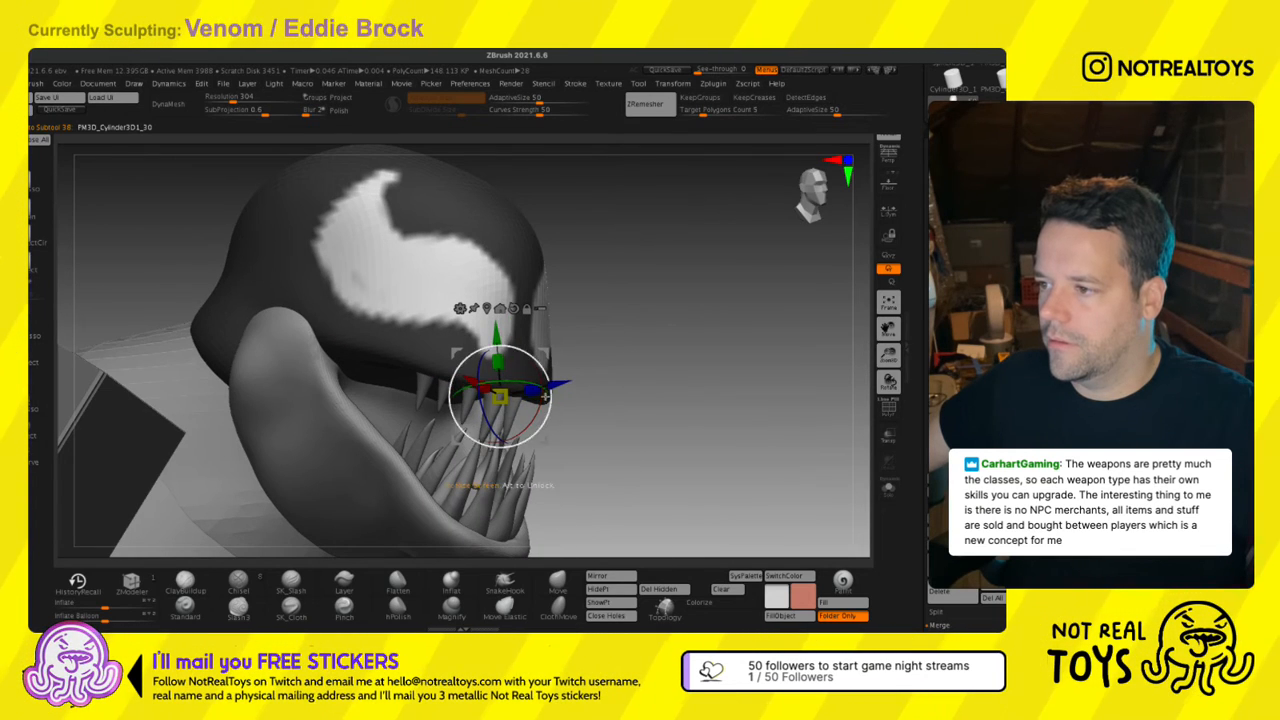
mouse_move(573, 383)
right_mouse_down()
mouse_move(531, 389)
mouse_move(583, 380)
mouse_move(509, 437)
mouse_move(561, 371)
right_mouse_up()
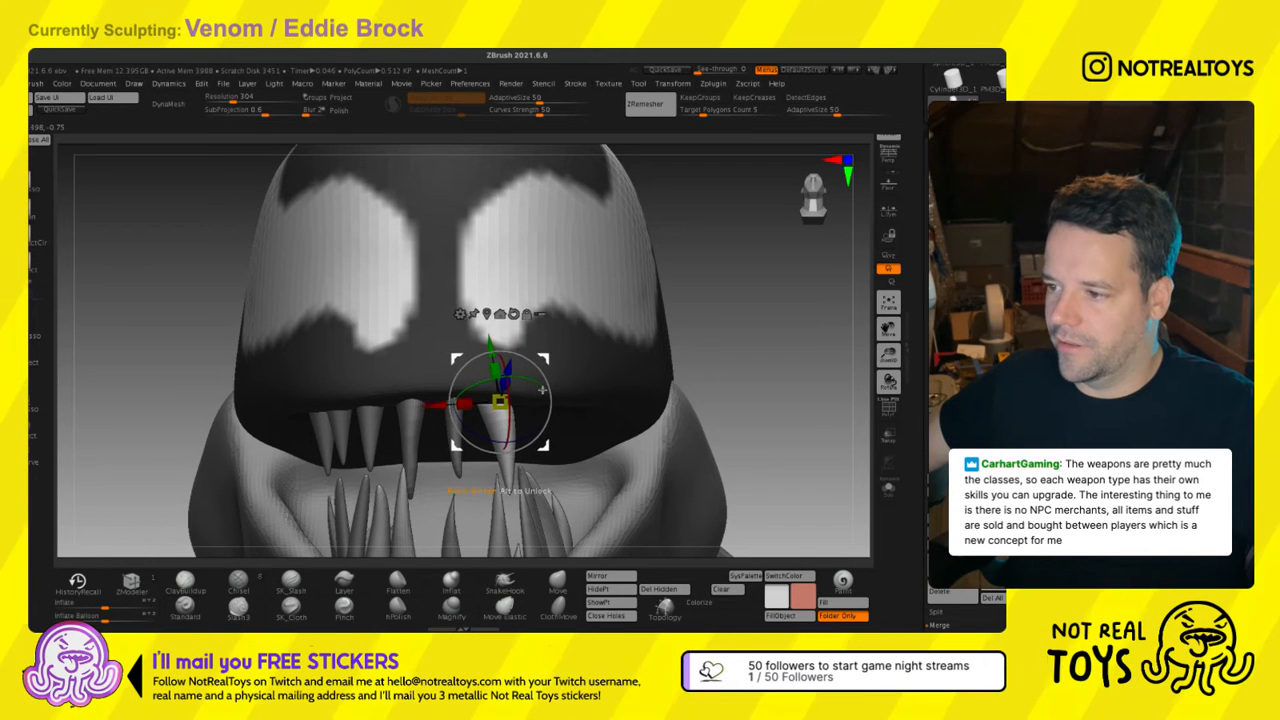
mouse_move(542, 390)
right_mouse_down()
mouse_move(505, 402)
mouse_move(528, 408)
right_mouse_up()
Refine the copied tooth's shape and its seating under the upper lip, and save the project.
key("q")
left_click_drag(518, 405, 516, 444, "shift")
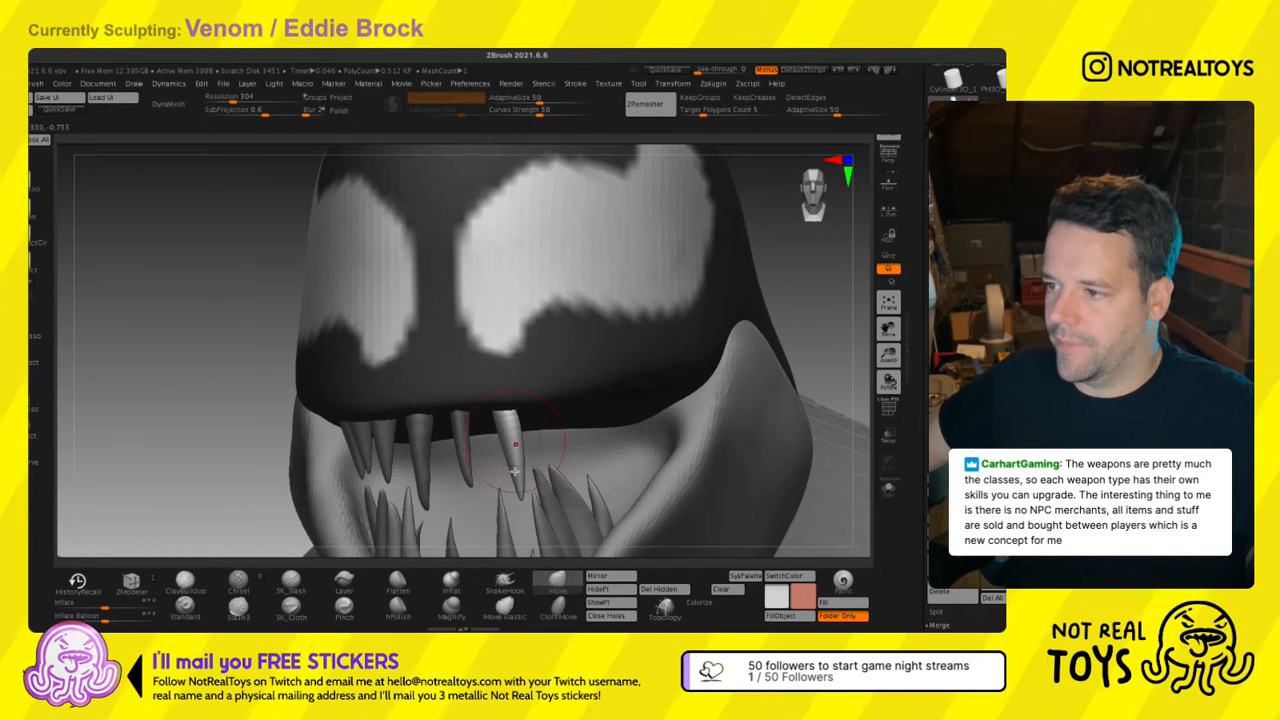
right_click_drag(515, 470, 523, 456)
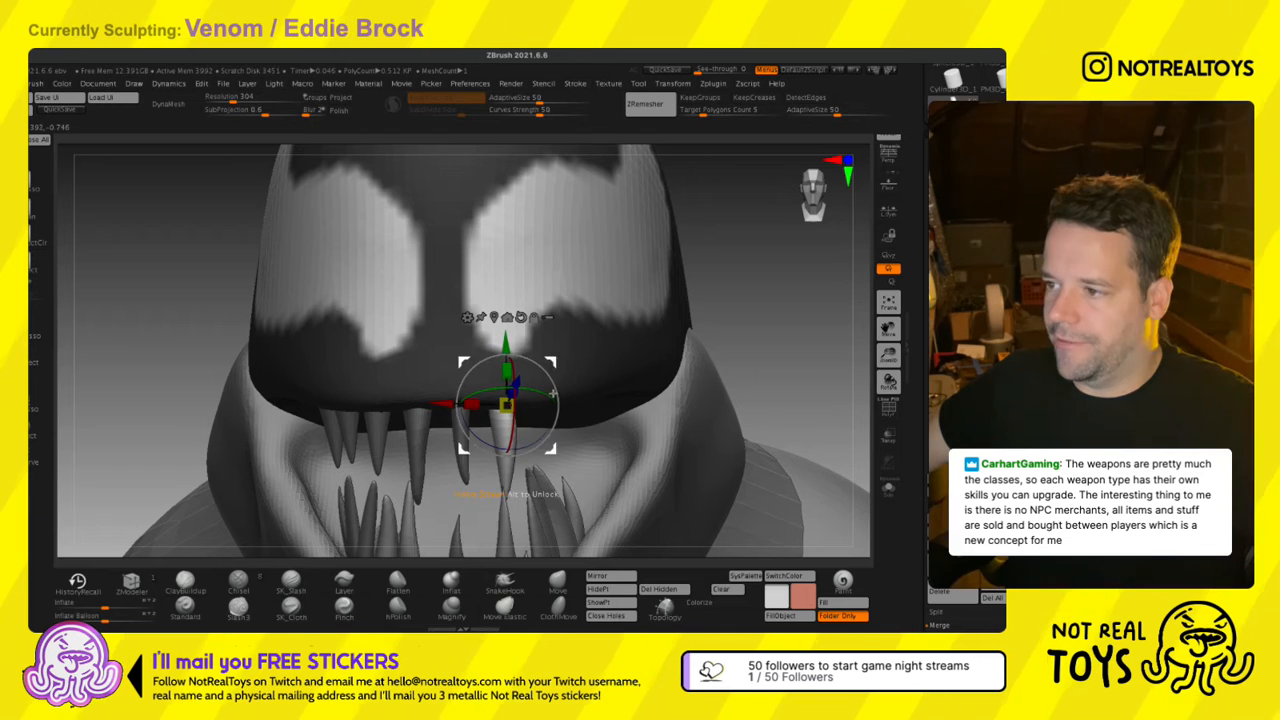
right_click_drag(549, 384, 550, 395)
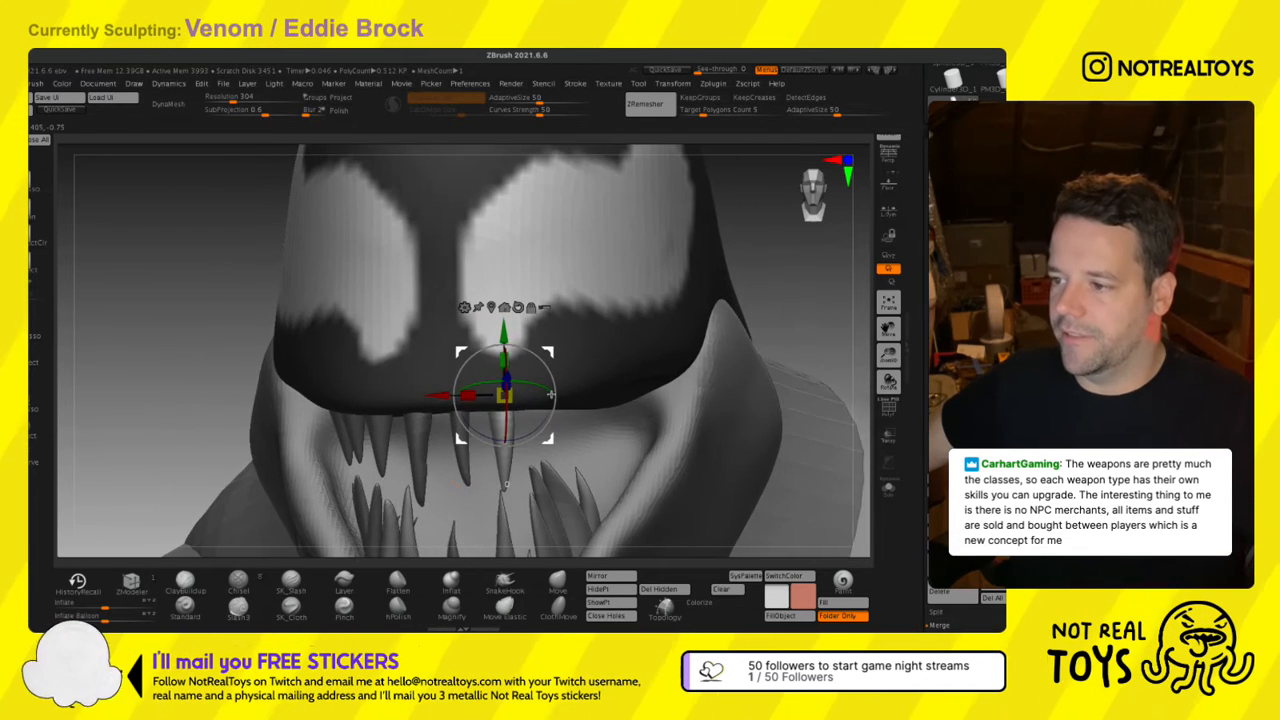
mouse_move(569, 438)
right_mouse_down("ctrl")
mouse_move(552, 305)
mouse_move(545, 289)
mouse_move(532, 300)
mouse_move(574, 318)
right_mouse_up("ctrl")
key("q")
right_click_drag(574, 318, 580, 295, "ctrl")
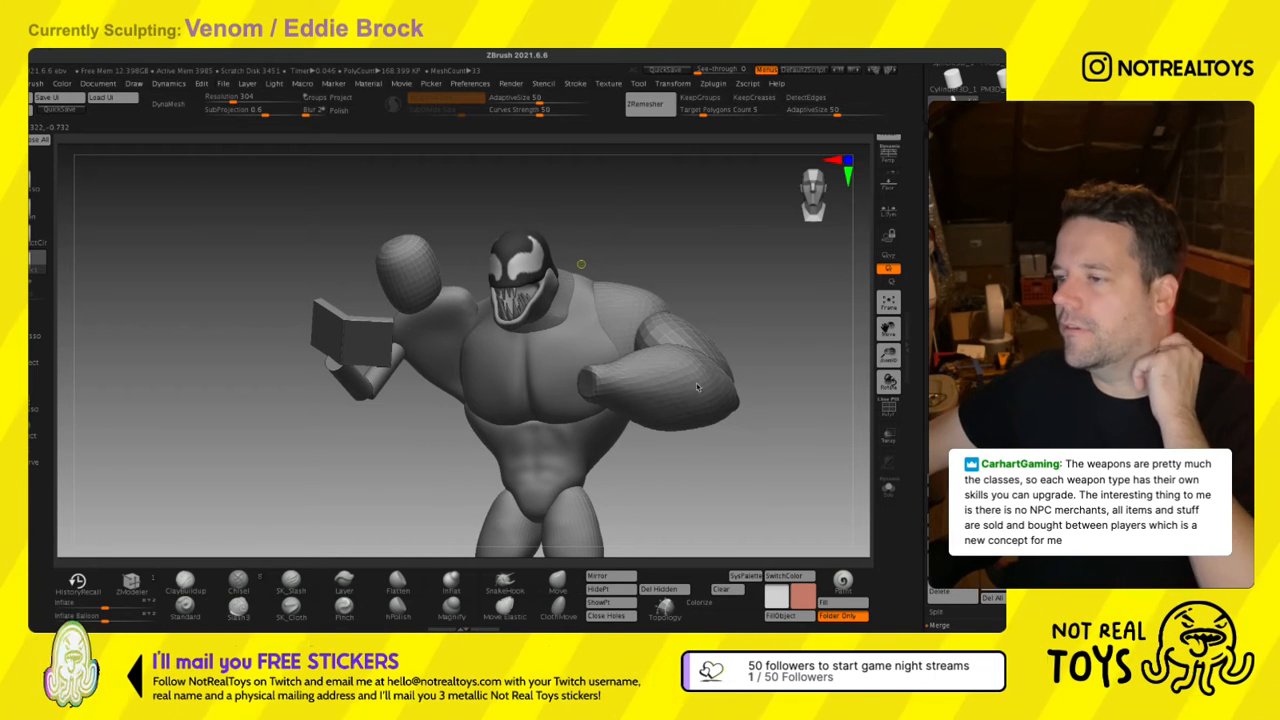
key("ctrl+s")
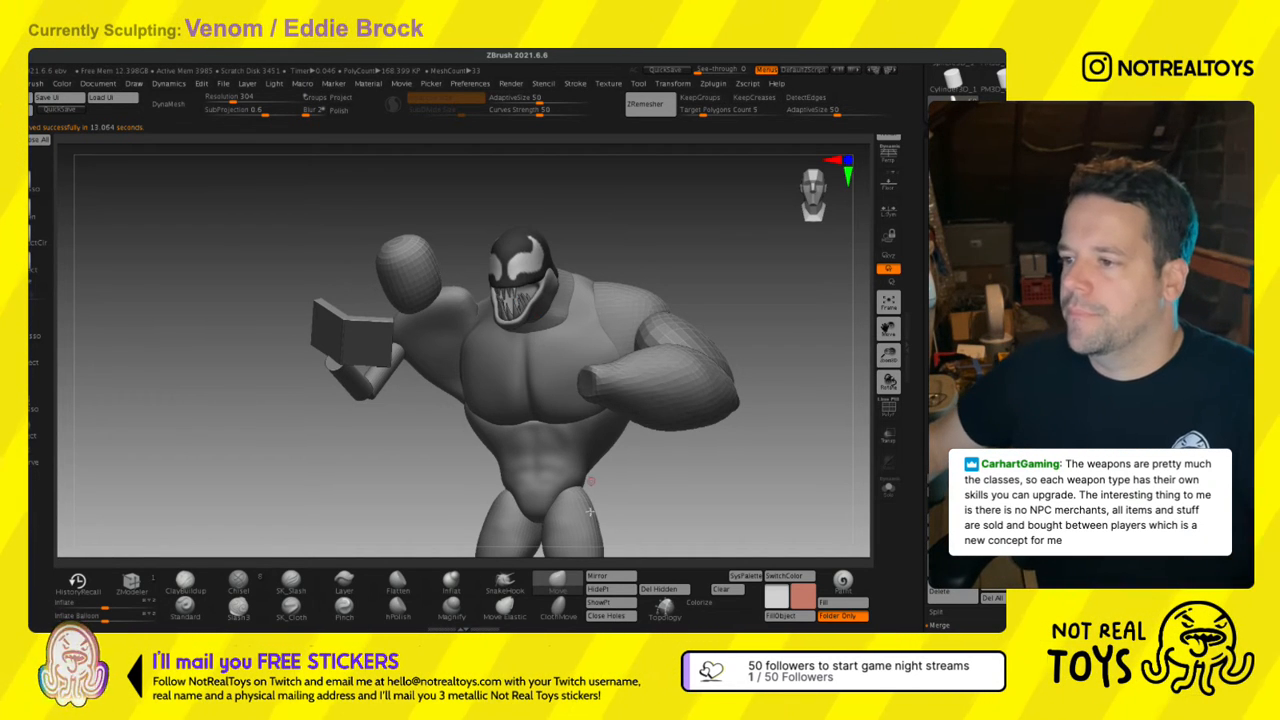
Duplicate the new upper tooth and place the copy one position further toward the character's left mouth corner.
right_click_drag(489, 336, 540, 320)
left_click(960, 592)
key("w")
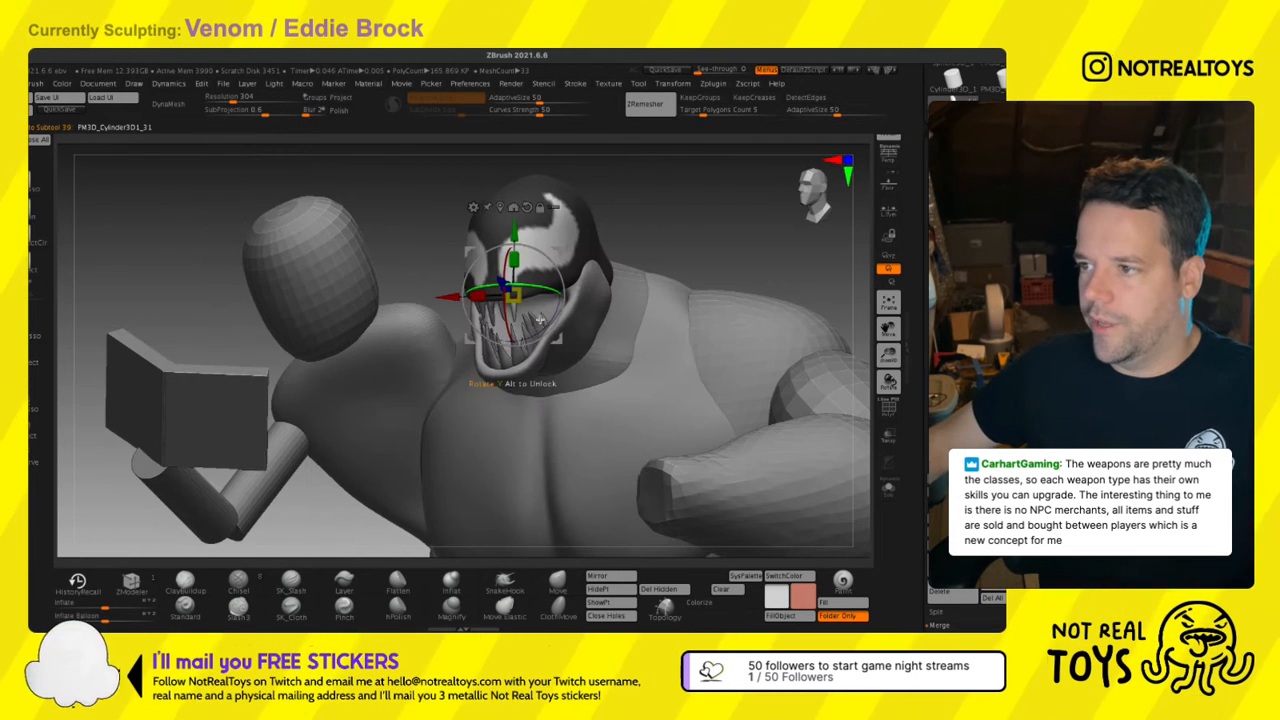
right_click_drag(569, 274, 566, 436, "ctrl")
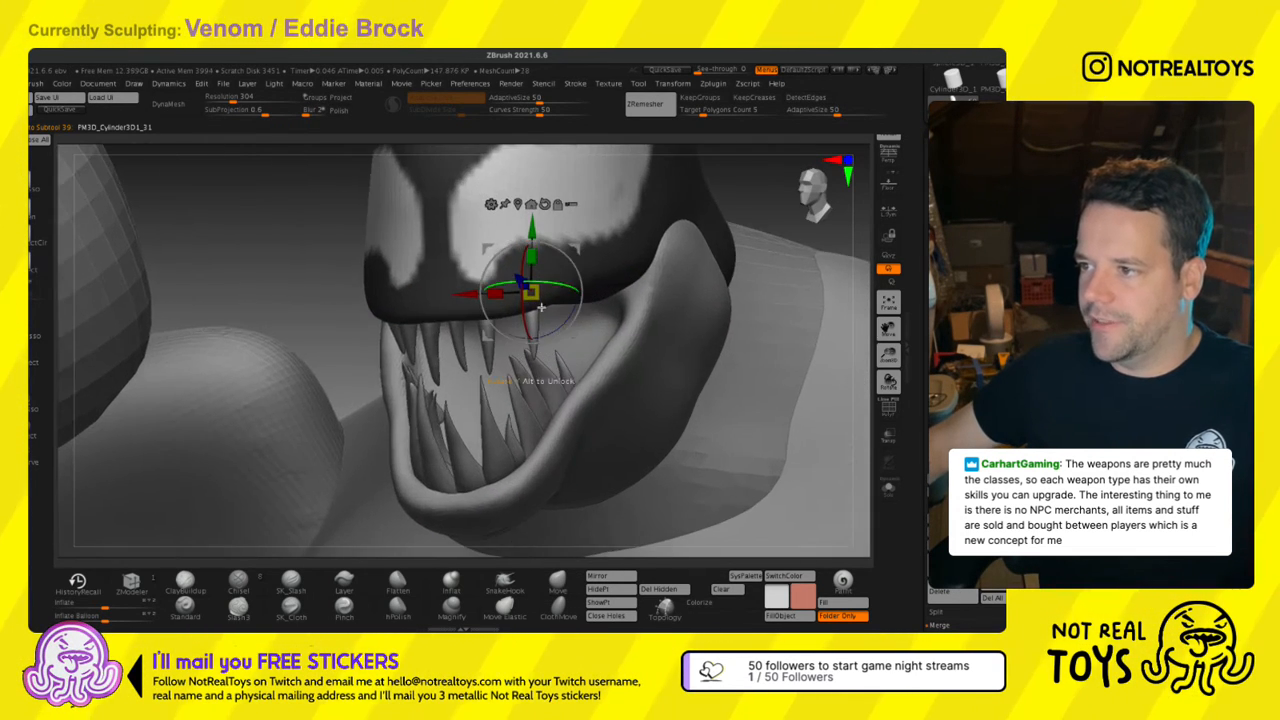
mouse_move(526, 306)
right_mouse_down()
mouse_move(578, 283)
mouse_move(561, 268)
mouse_move(858, 382)
right_mouse_up()
key("q")
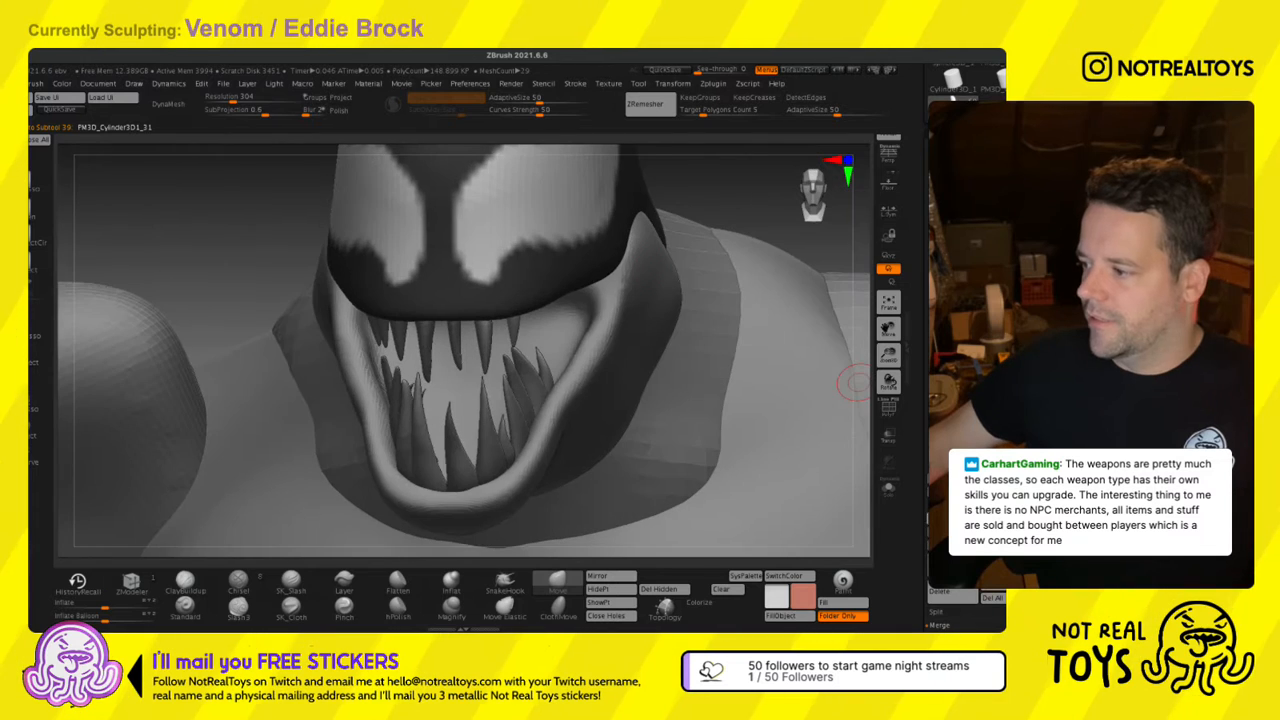
Add another copy of the upper tooth behind the last one, resizing and rotating it to follow the jaw curve.
right_click_drag(612, 338, 540, 322)
left_click(517, 328, "alt")
key("w")
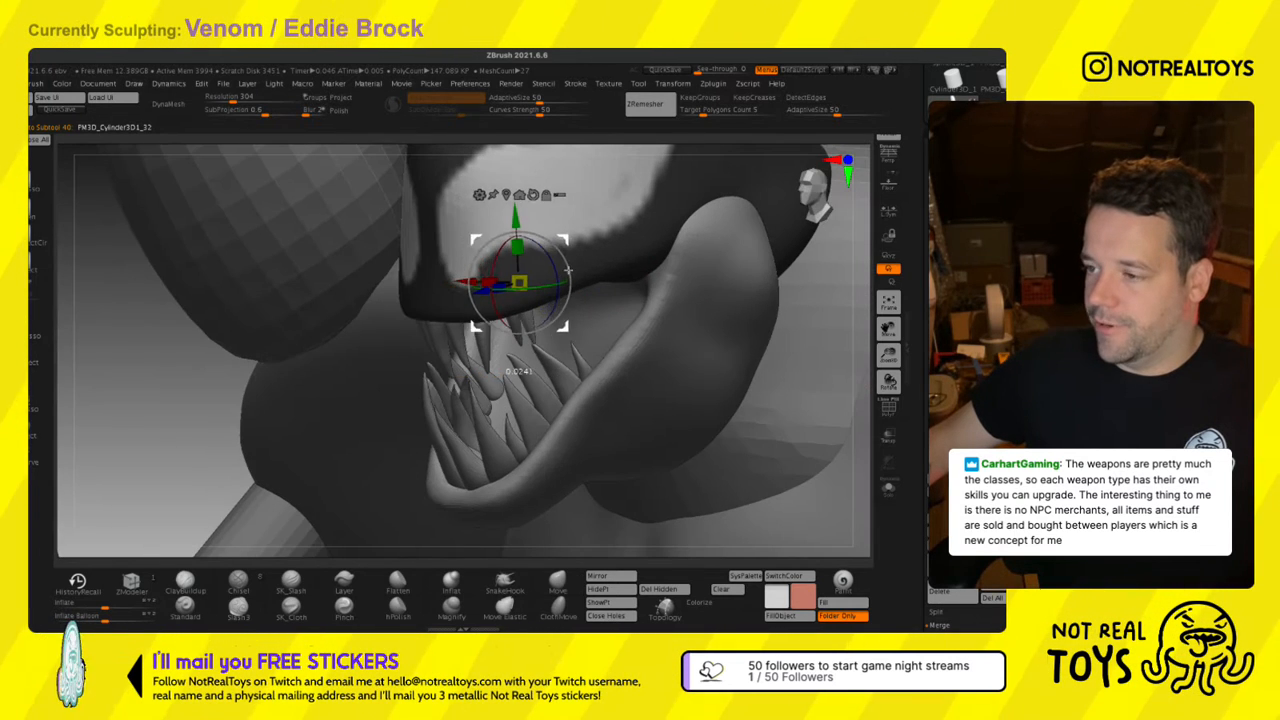
right_click_drag(578, 267, 590, 293)
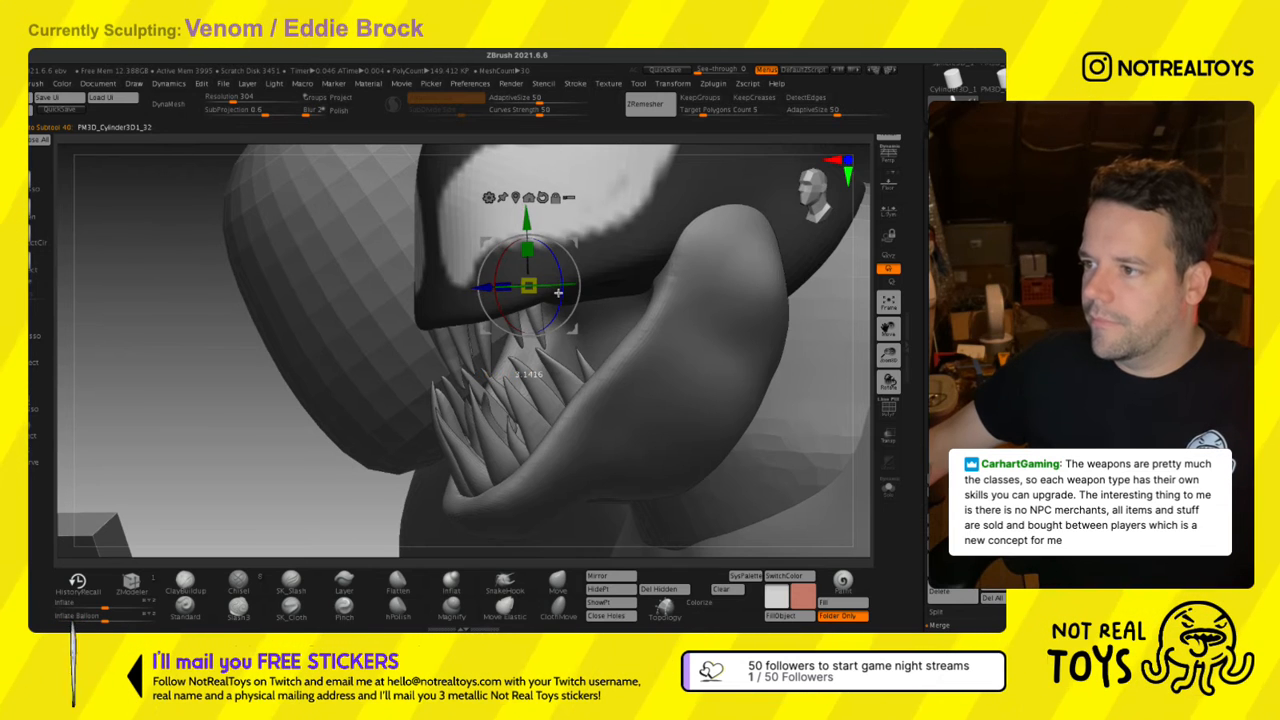
key("q")
key("w")
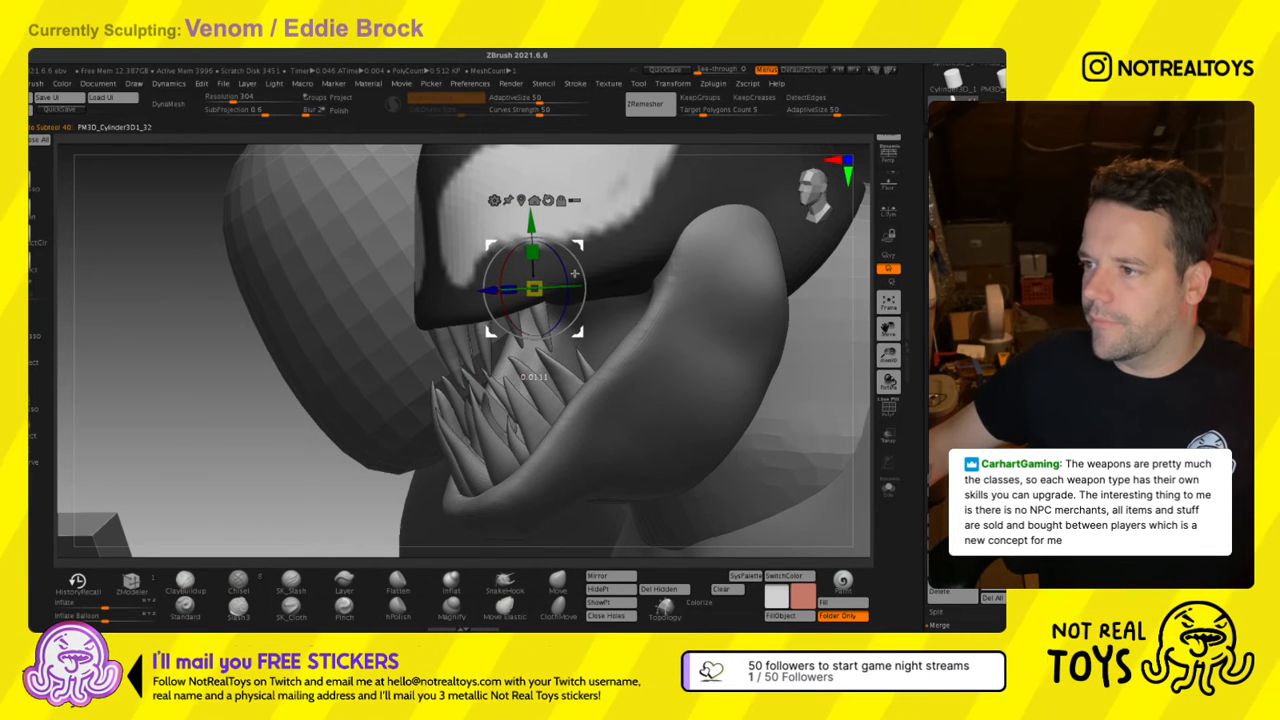
right_click_drag(572, 268, 665, 286)
key("q")
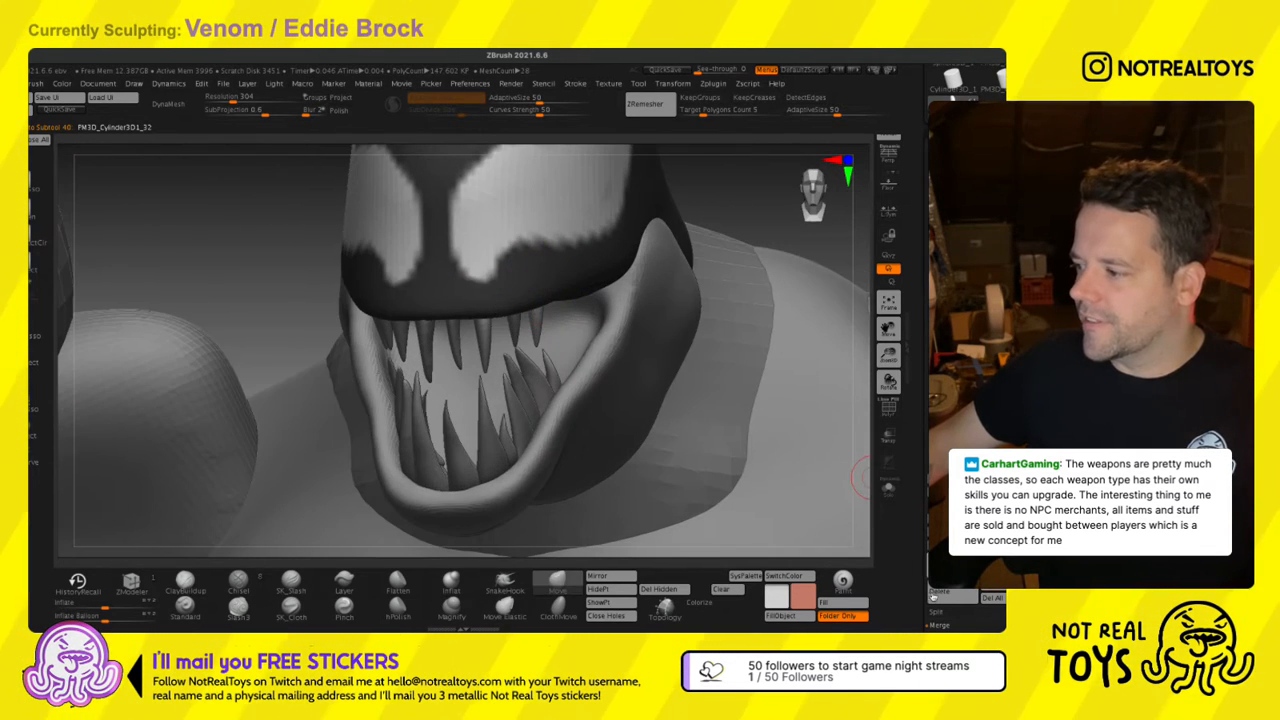
Duplicate the rearmost upper tooth again and fit the smaller copy behind it along the upper lip.
right_click_drag(572, 367, 547, 336)
key("w")
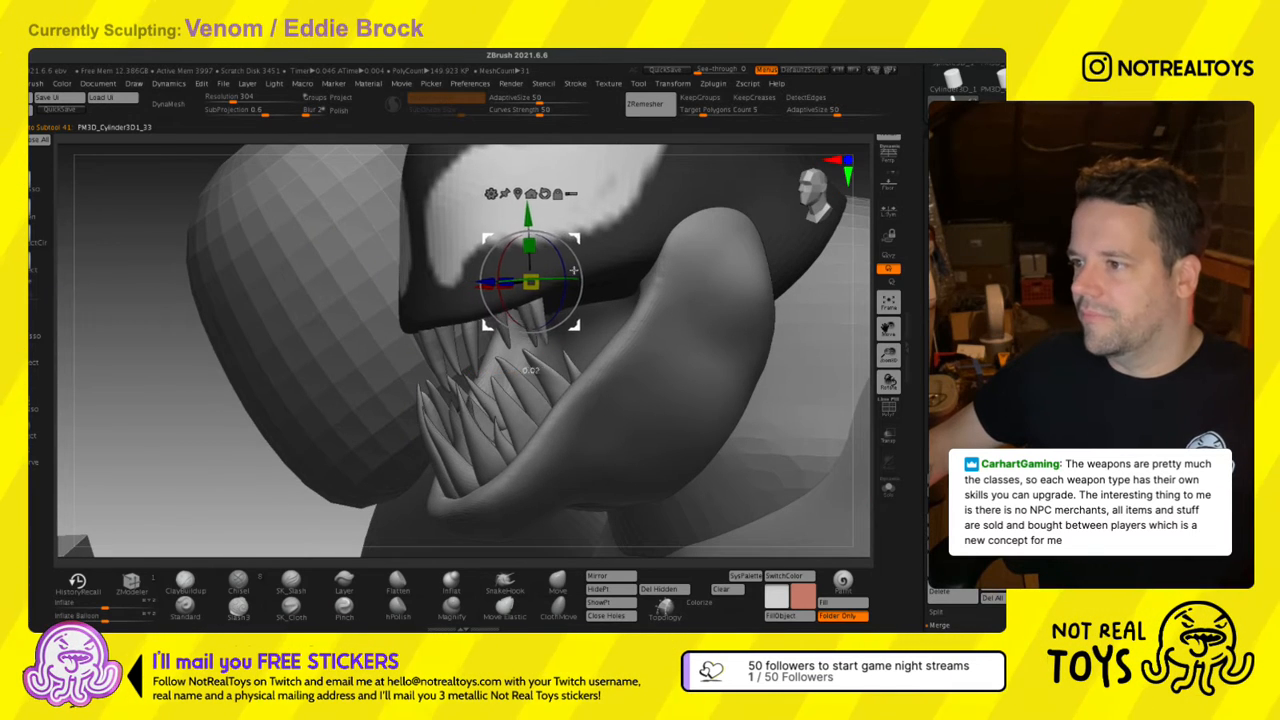
mouse_move(589, 268)
right_mouse_down()
mouse_move(536, 268)
mouse_move(616, 281)
right_mouse_up()
key("q")
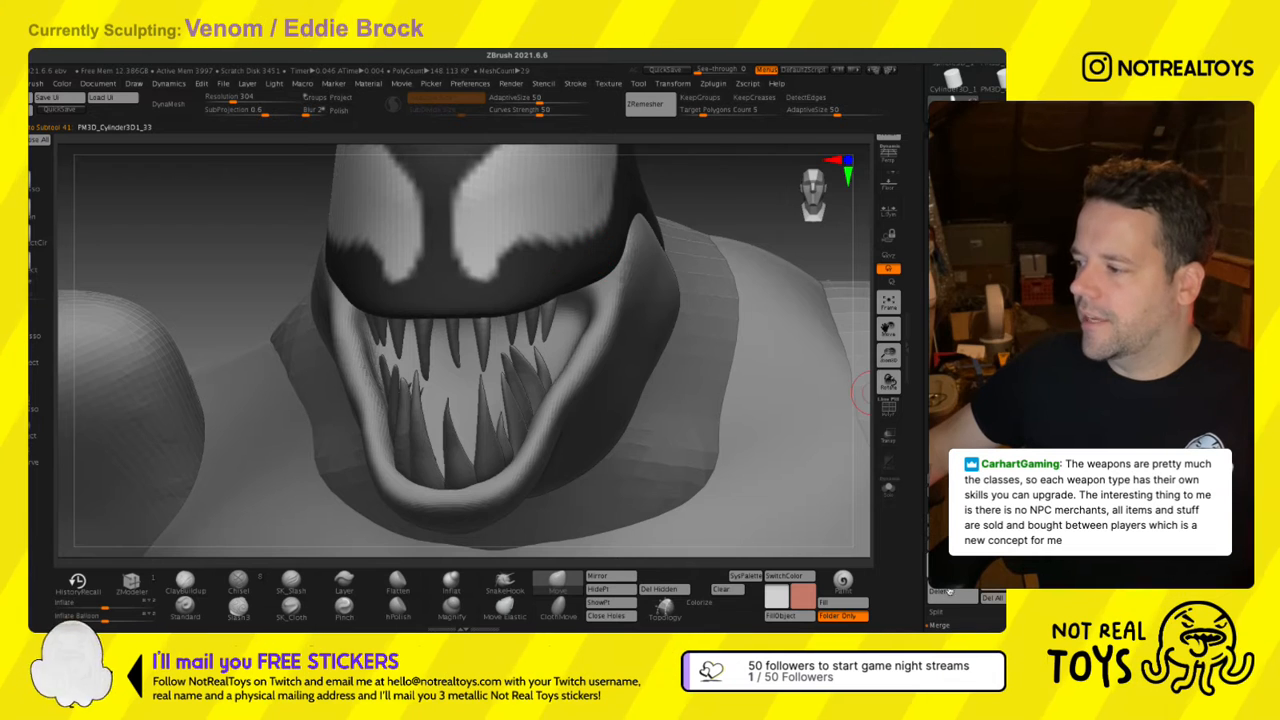
Check the rearmost upper tooth from the side and fine-tune its placement against the upper lip.
right_click_drag(650, 384, 560, 274)
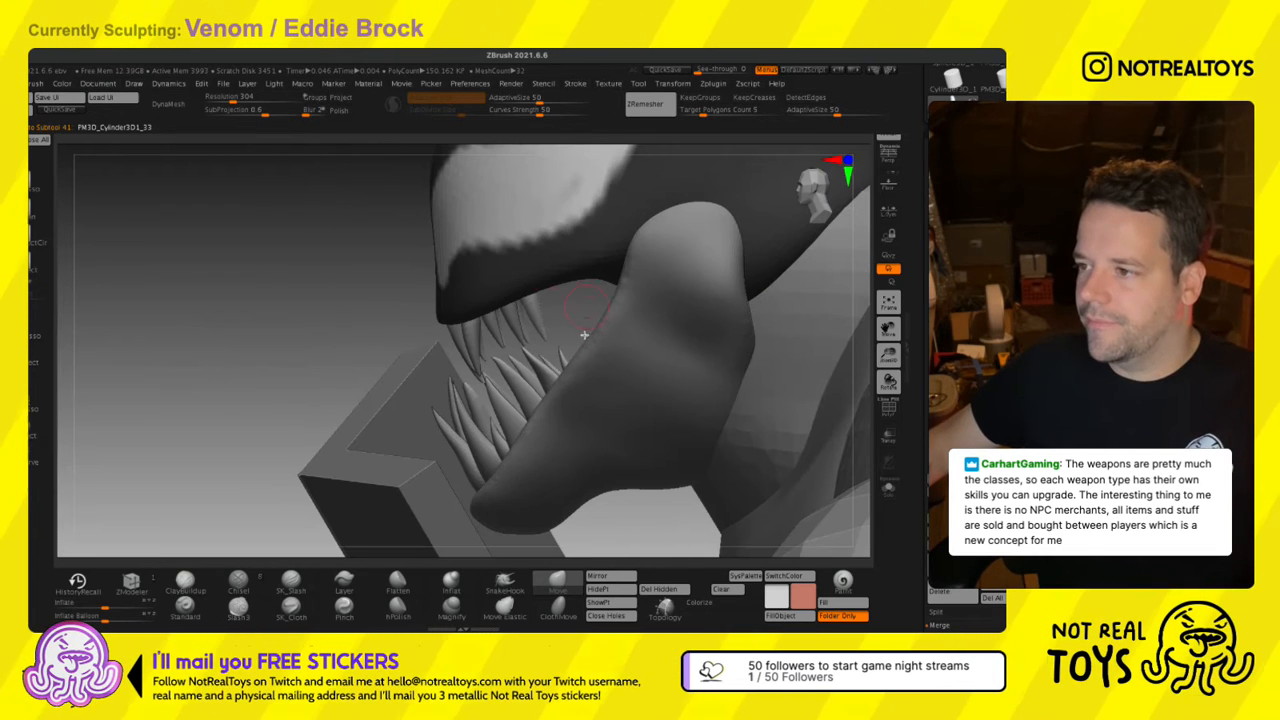
key("w")
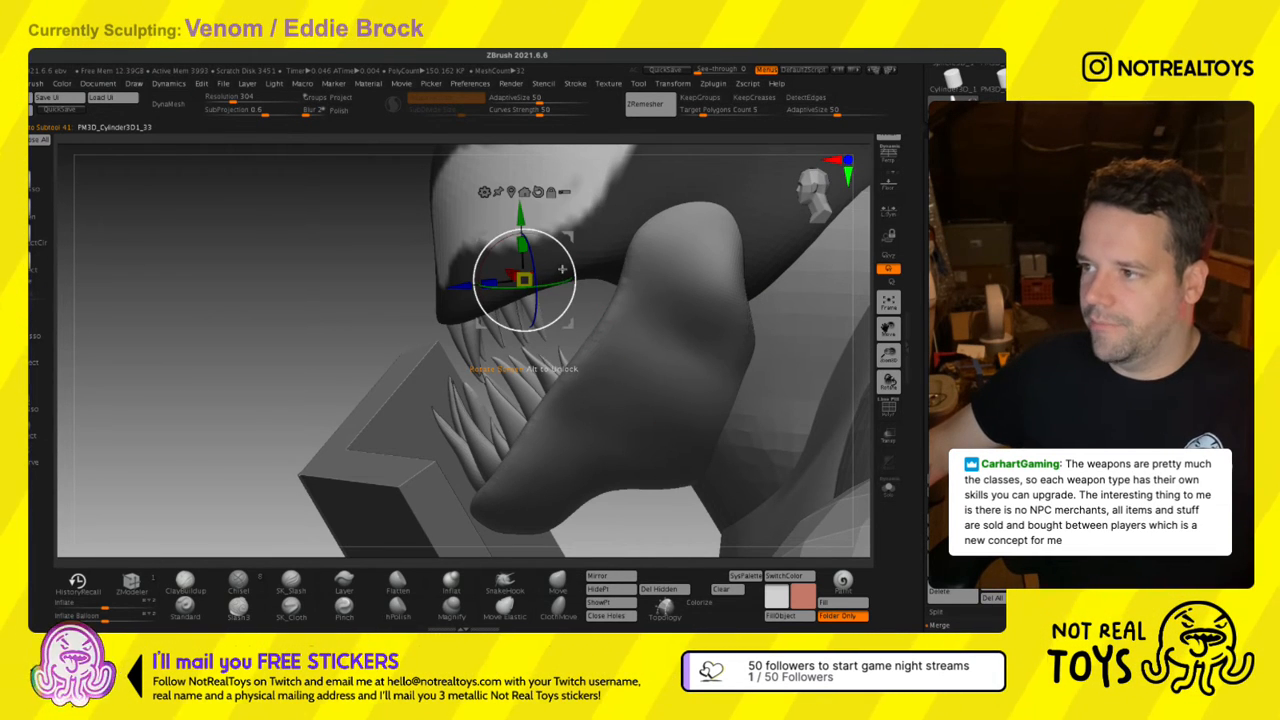
mouse_move(563, 268)
left_mouse_down()
mouse_move(581, 262)
mouse_move(565, 262)
left_mouse_up()
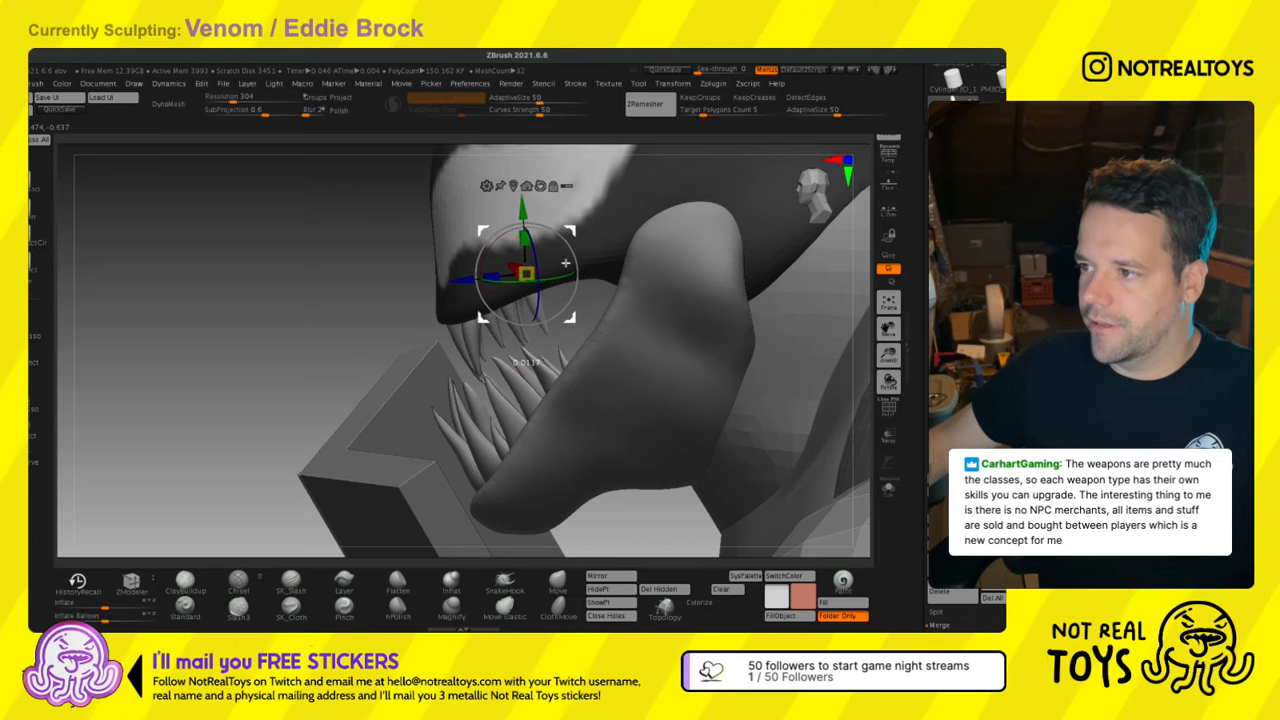
key("ctrl+z")
right_click_drag(563, 322, 593, 321)
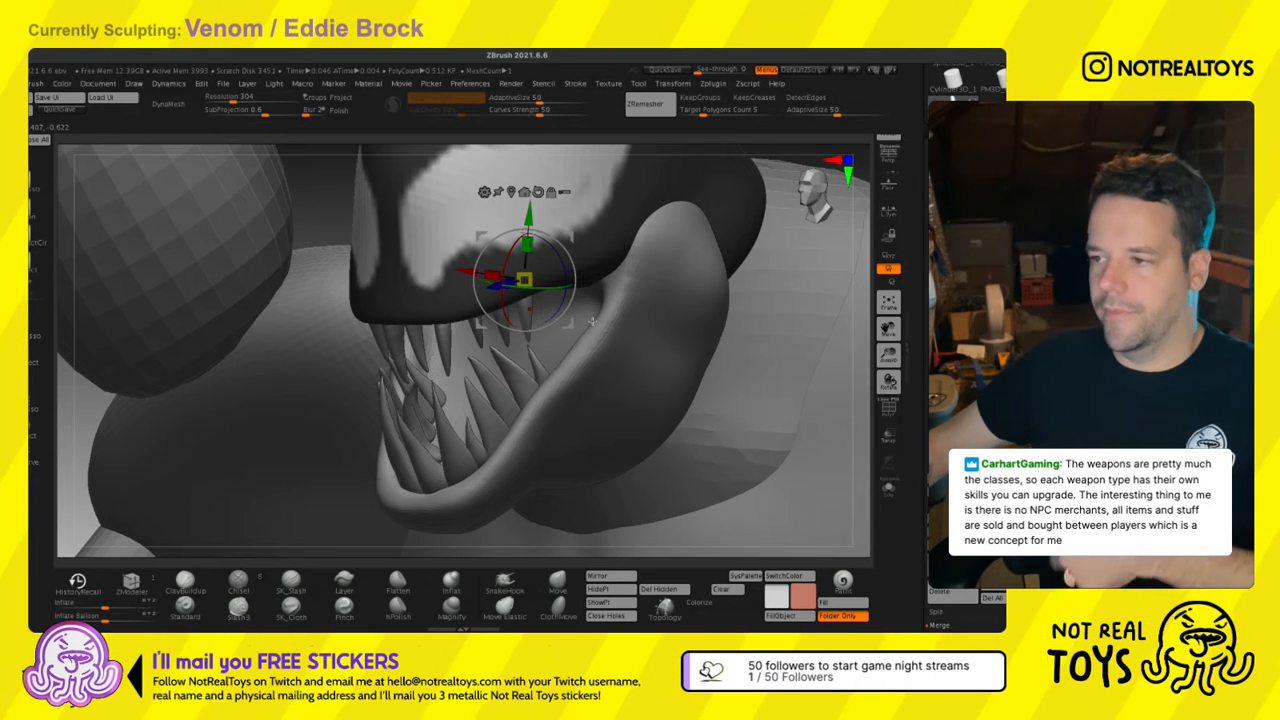
right_click_drag(577, 266, 553, 268)
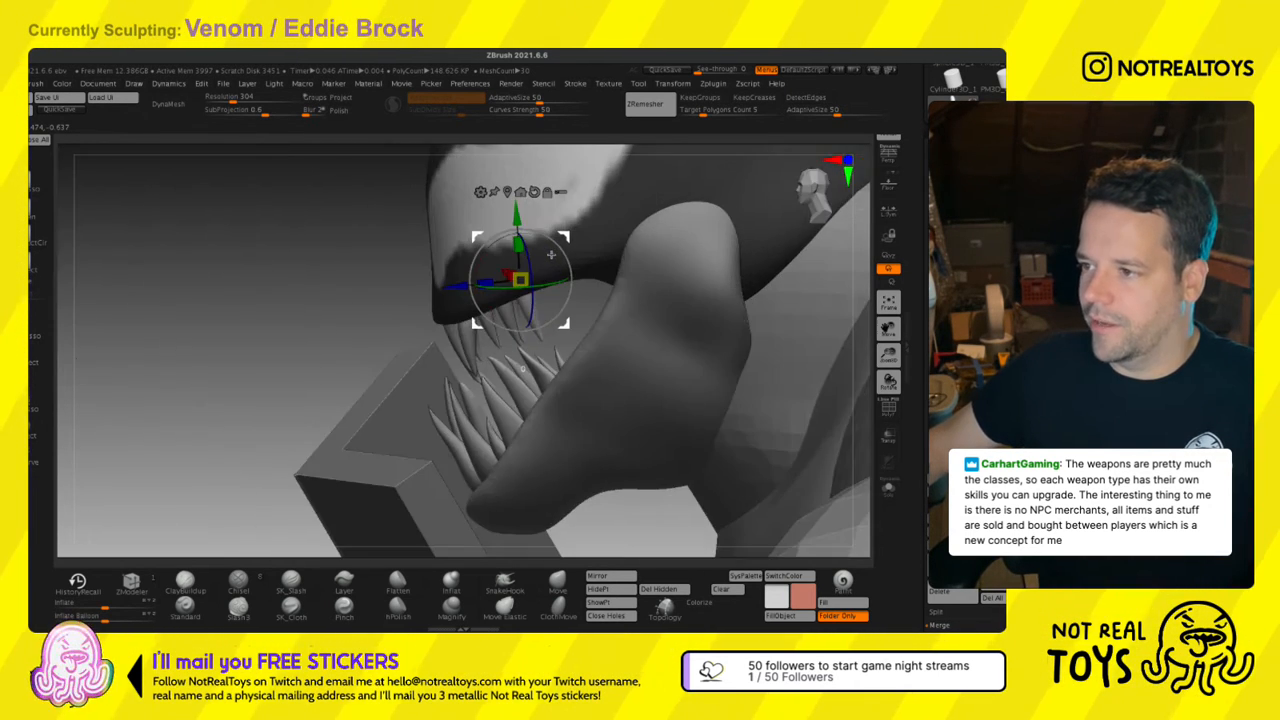
key("q")
key("w")
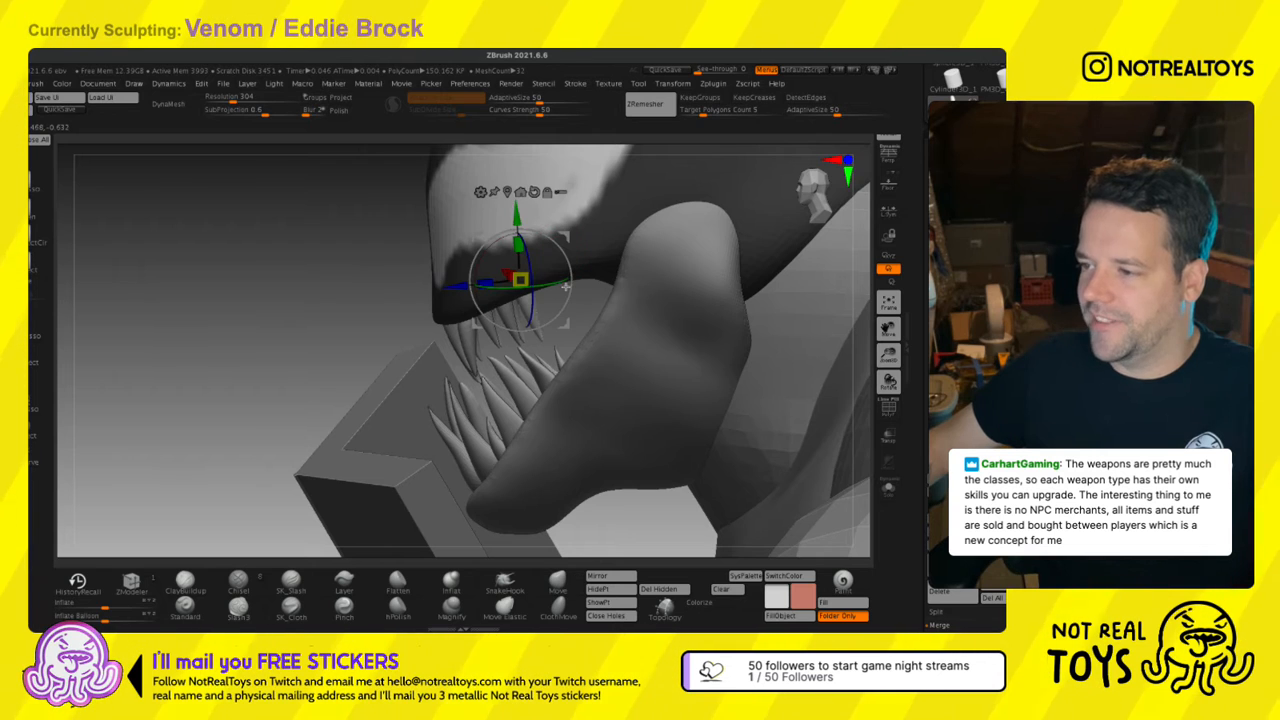
Duplicate the rearmost upper tooth once more and move the copy back and up toward the mouth corner.
left_click(939, 594)
left_click_drag(566, 323, 592, 315)
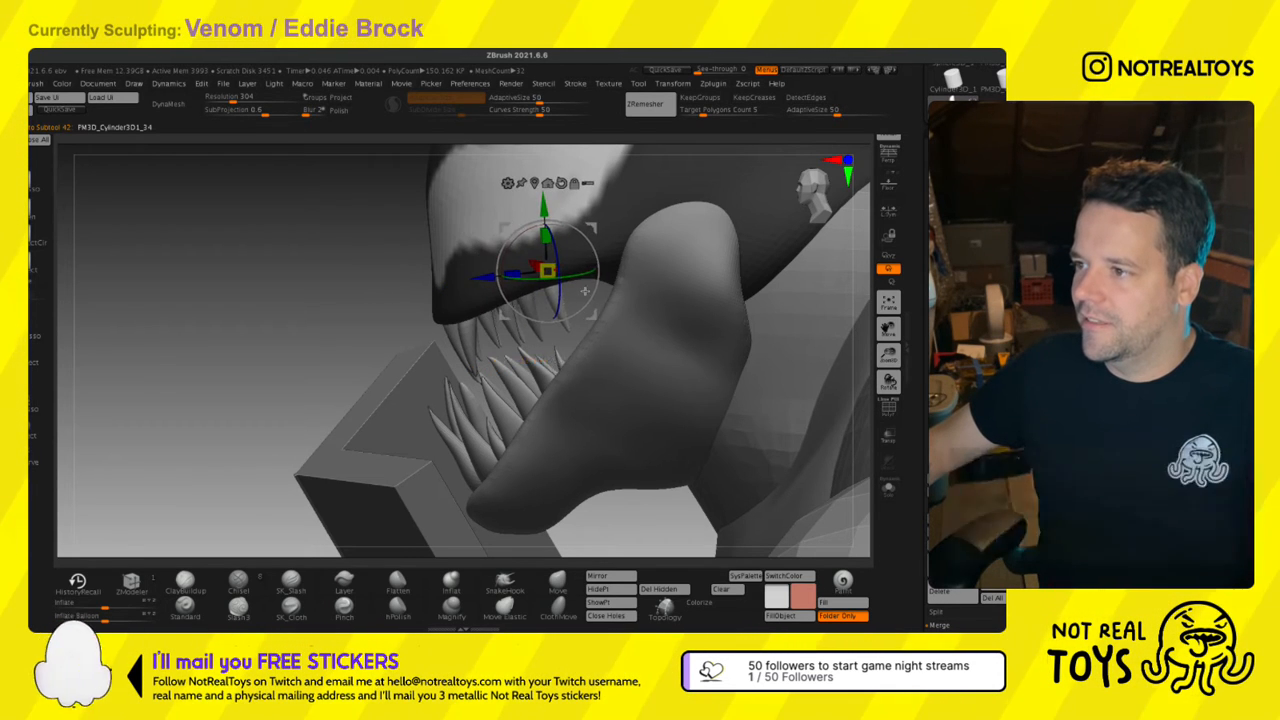
key("q")
Adjust the shape of the rear upper teeth with the Move brush so the row looks even.
right_click_drag(575, 322, 592, 331)
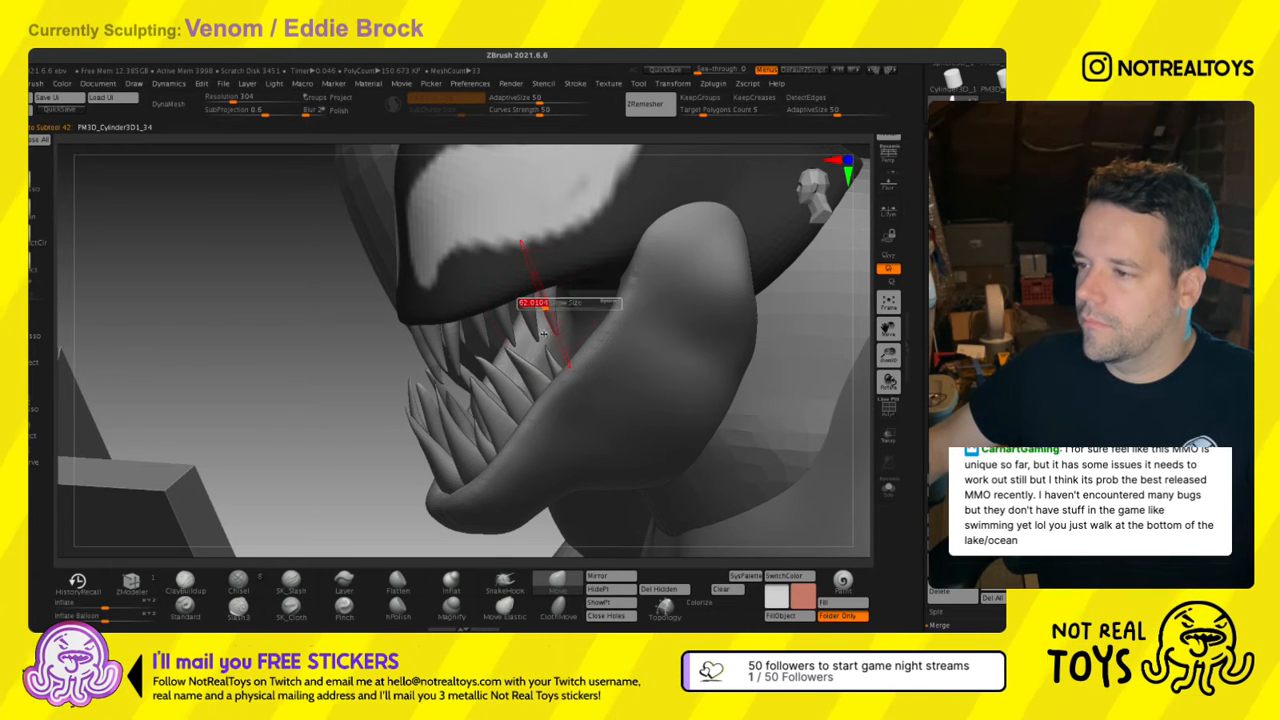
left_click_drag(553, 318, 549, 329)
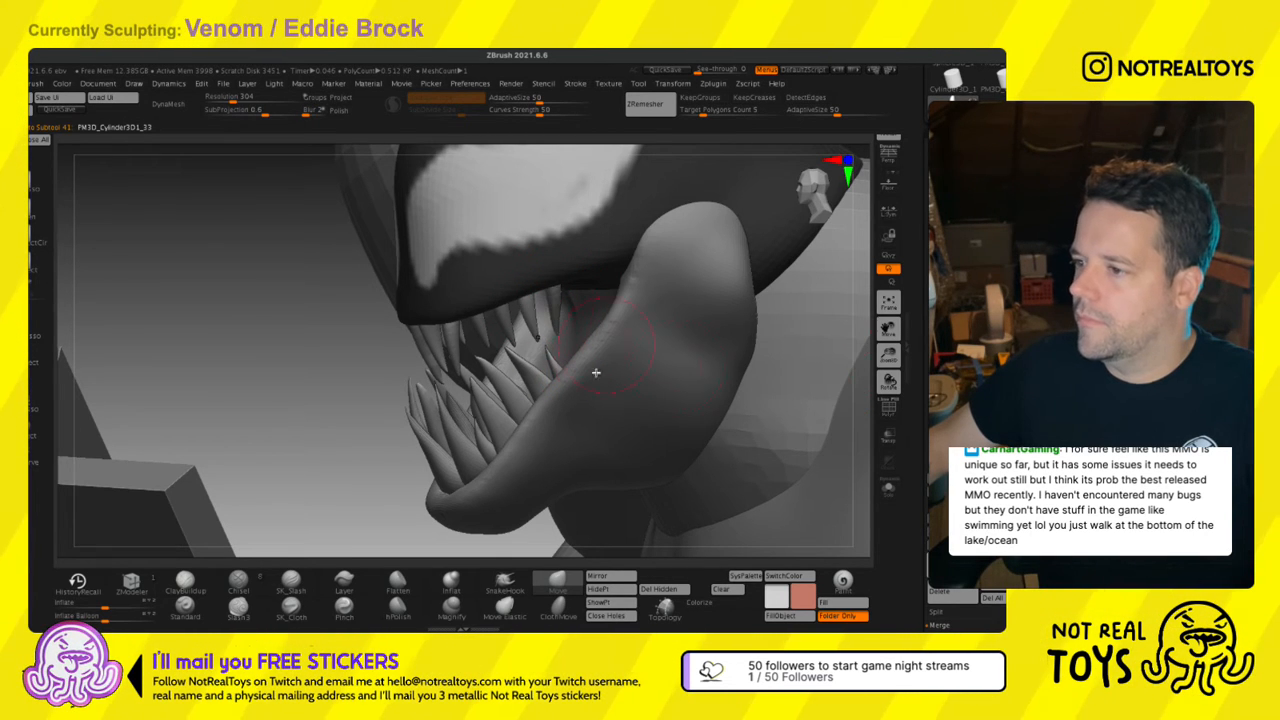
right_click_drag(549, 431, 548, 357)
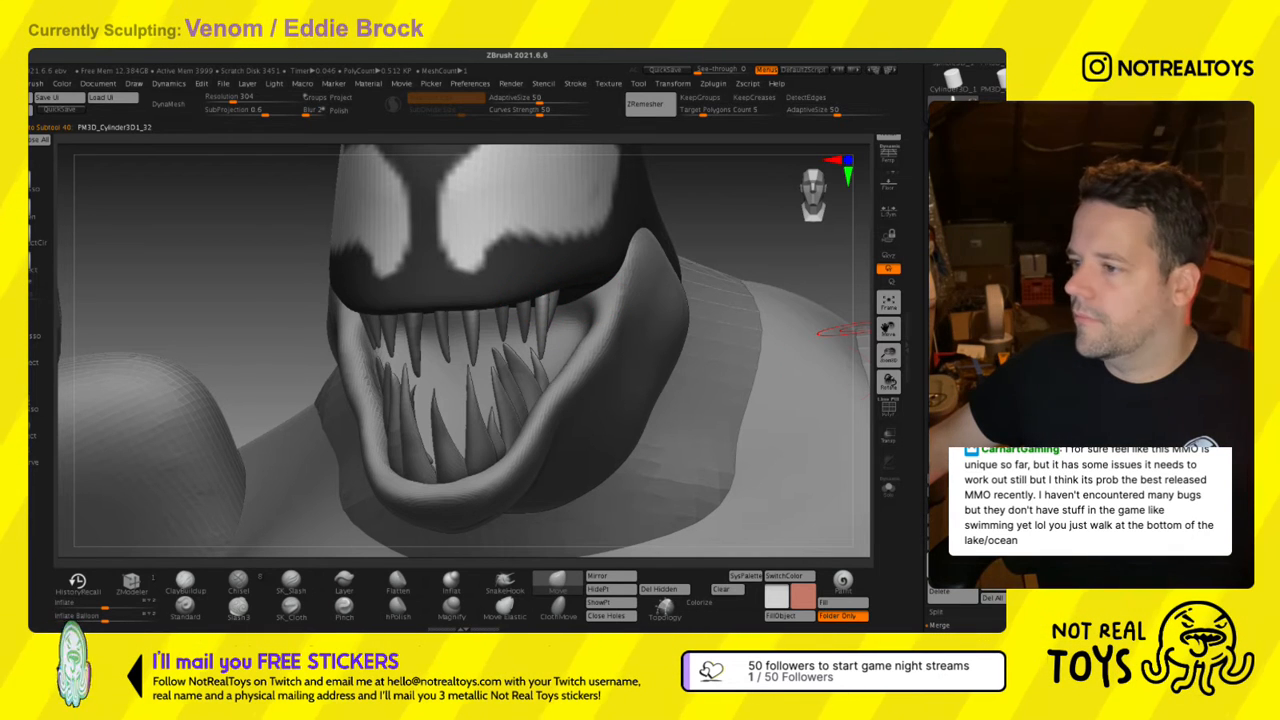
left_click(531, 330, "alt")
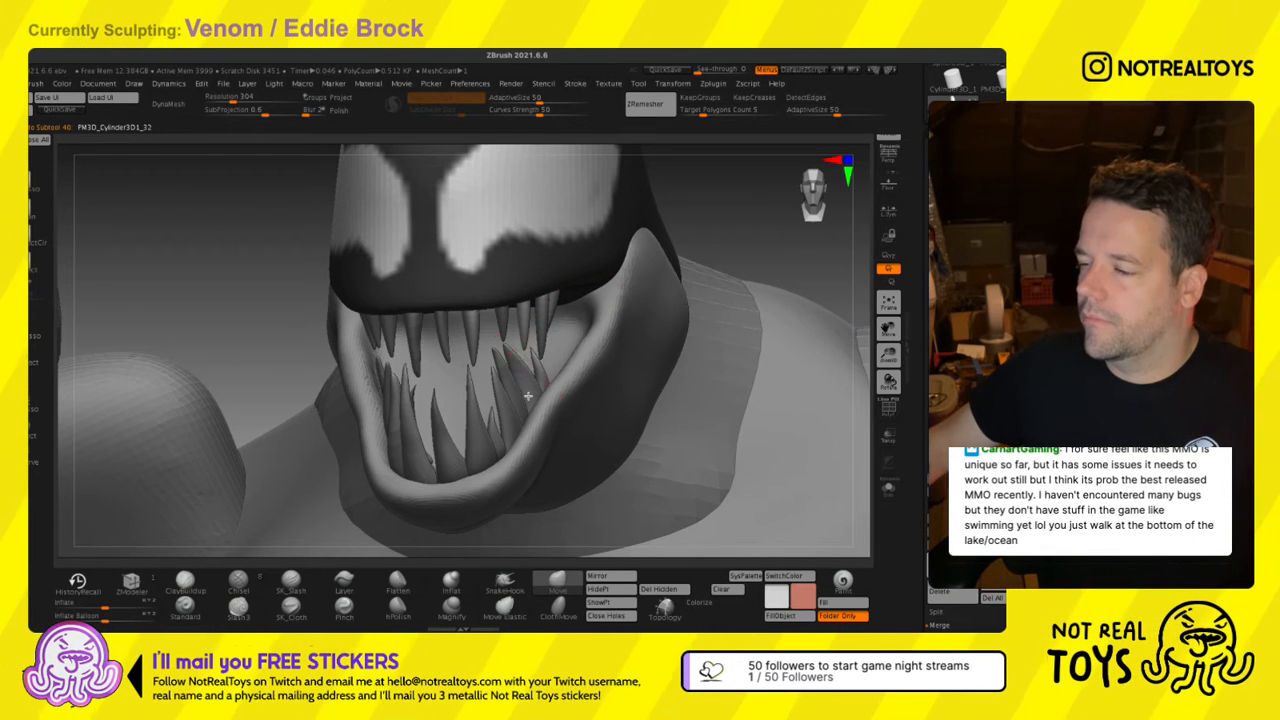
right_click_drag(528, 396, 544, 396)
right_click_drag(520, 449, 560, 330)
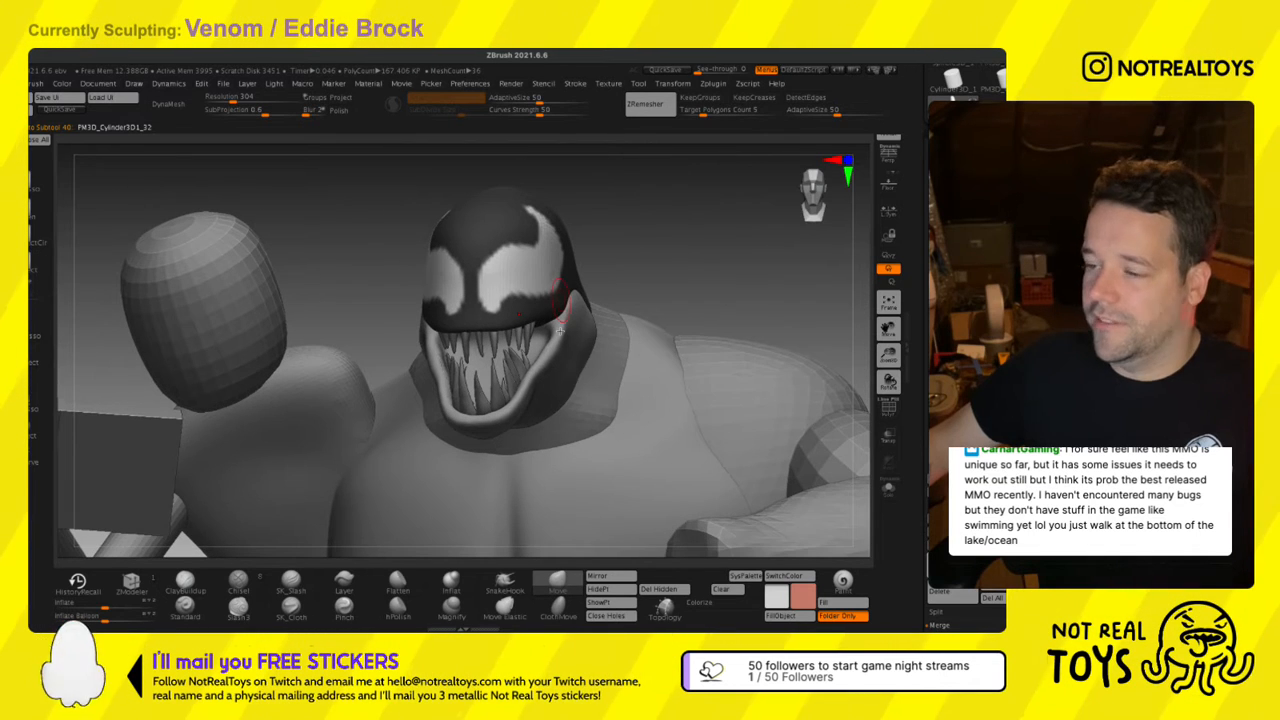
left_click(848, 333)
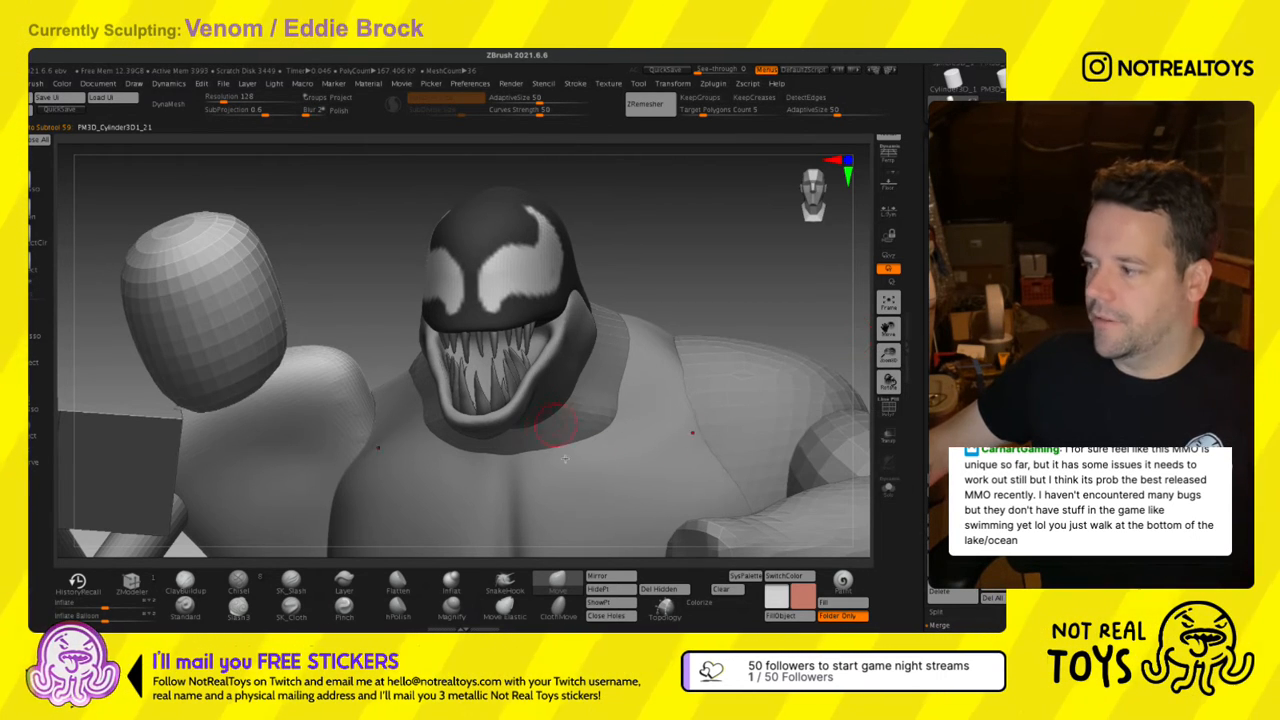
left_click(991, 604)
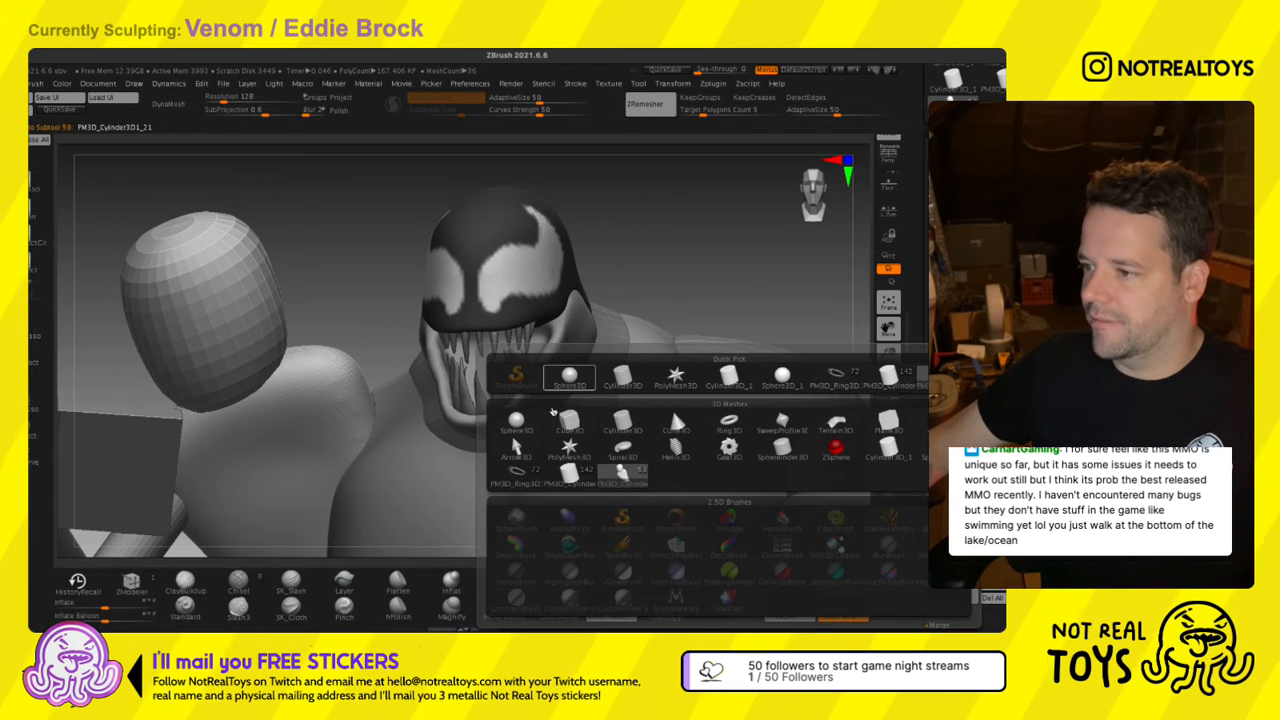
mouse_move(551, 409)
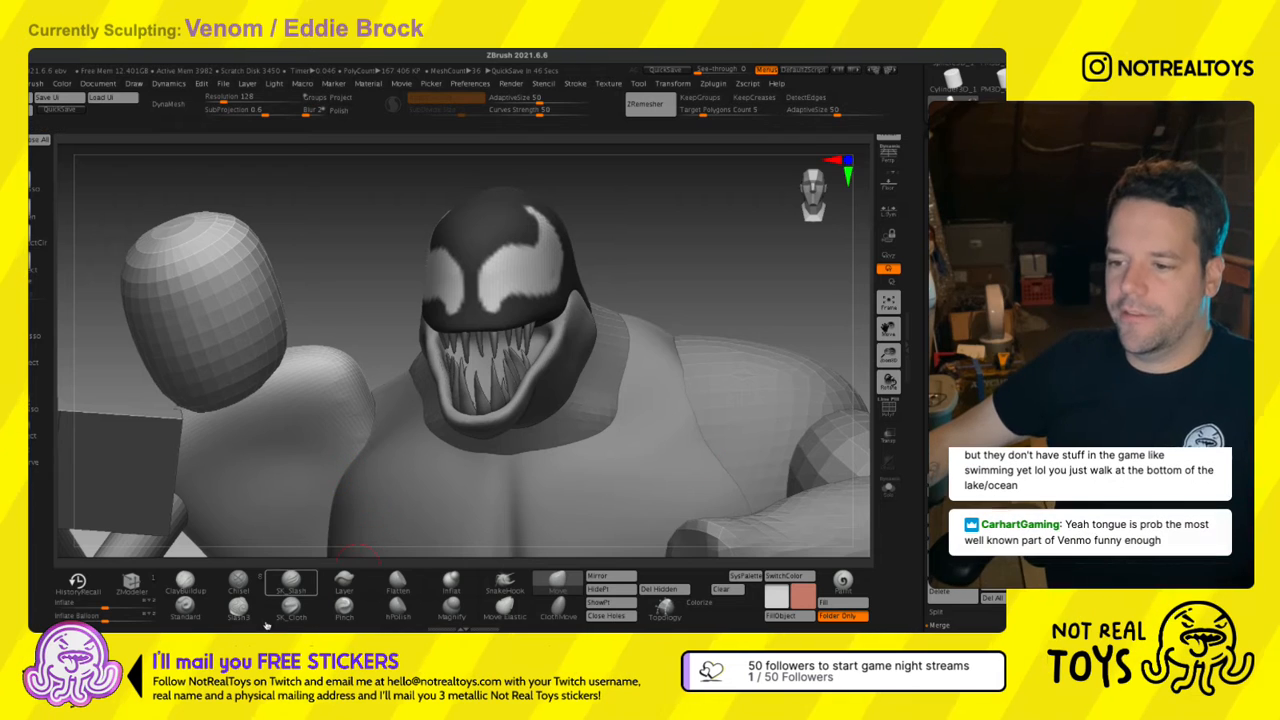
Choose the CurveFlat brush for drawing a flat curved strip as the tongue.
left_click(343, 607)
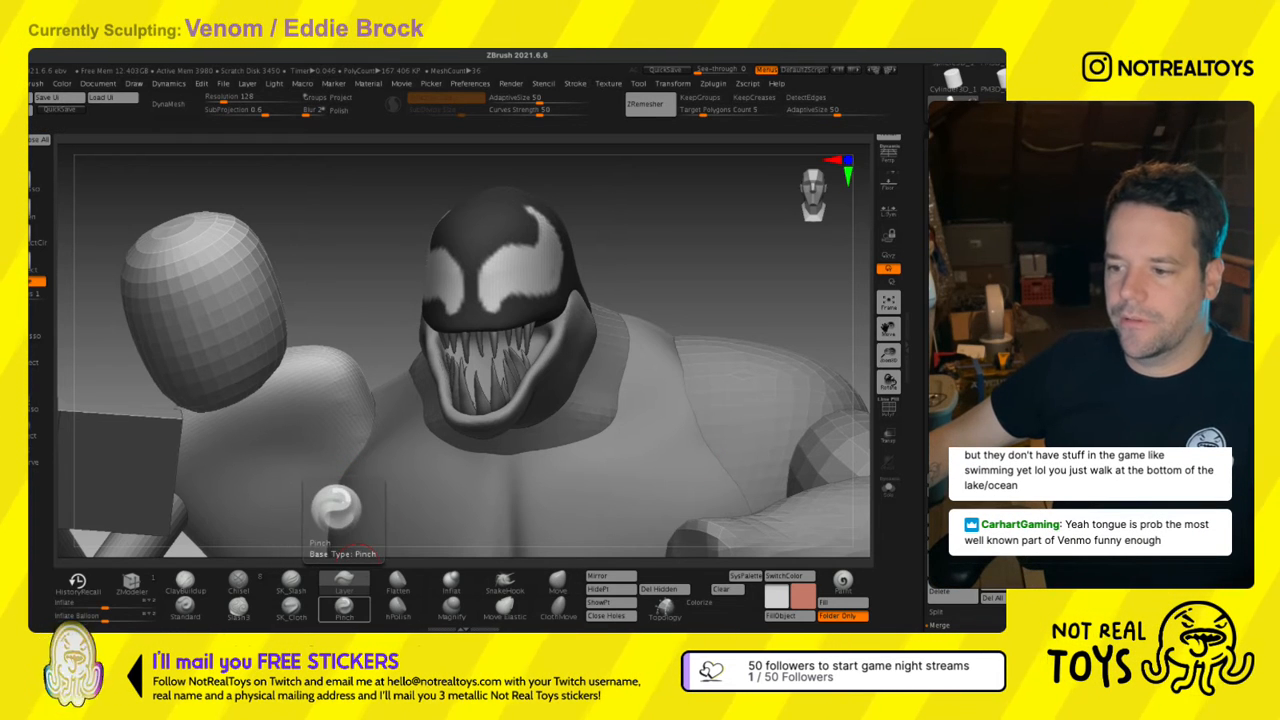
left_click(398, 607)
left_click(401, 587)
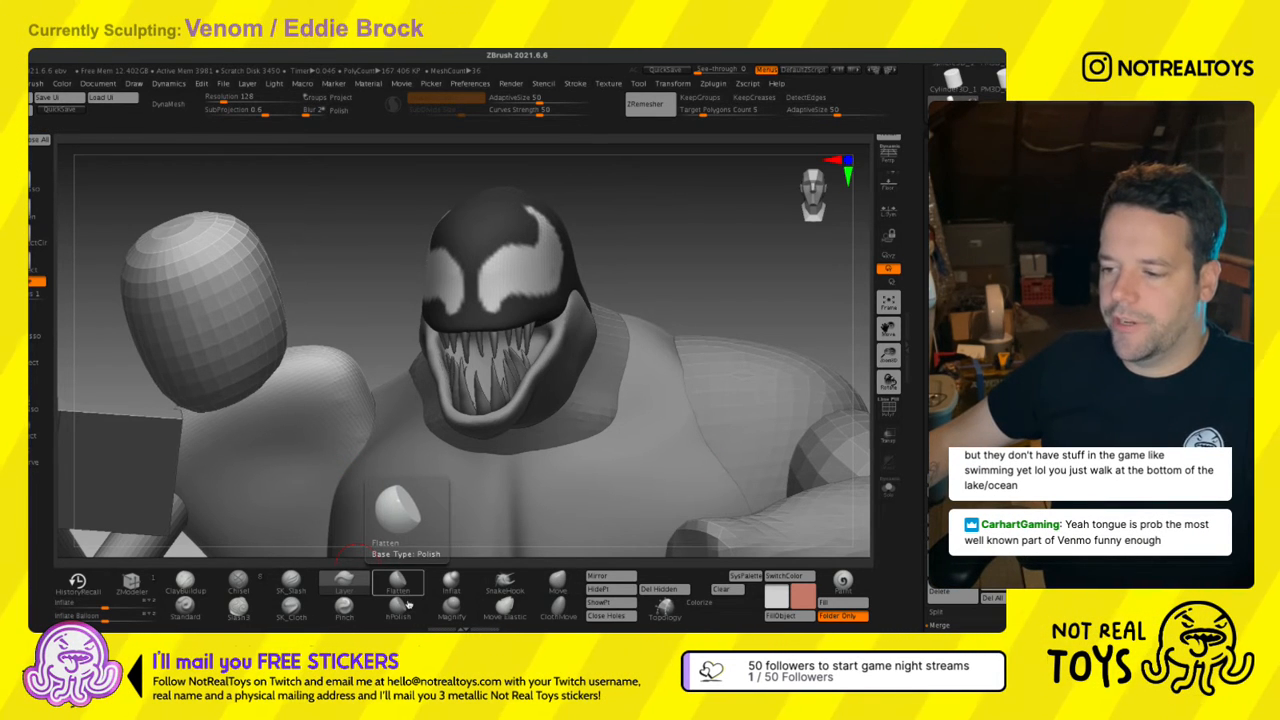
left_click(46, 118)
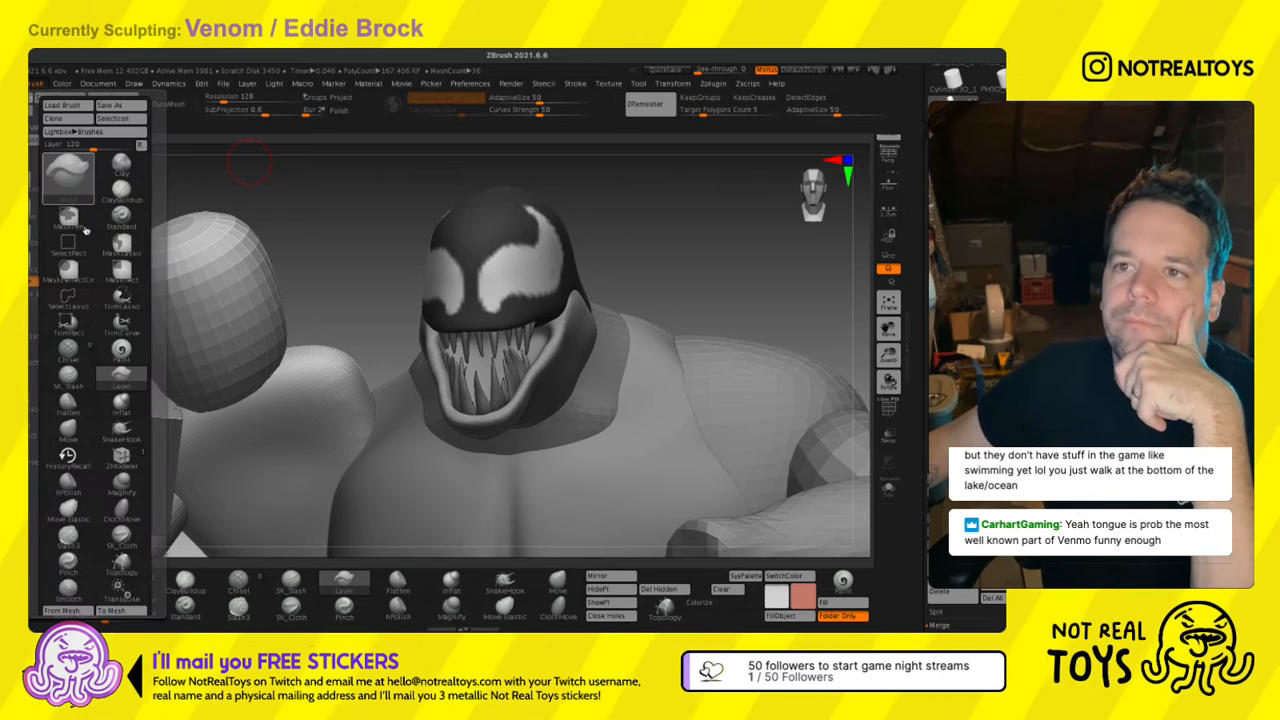
left_click(73, 184)
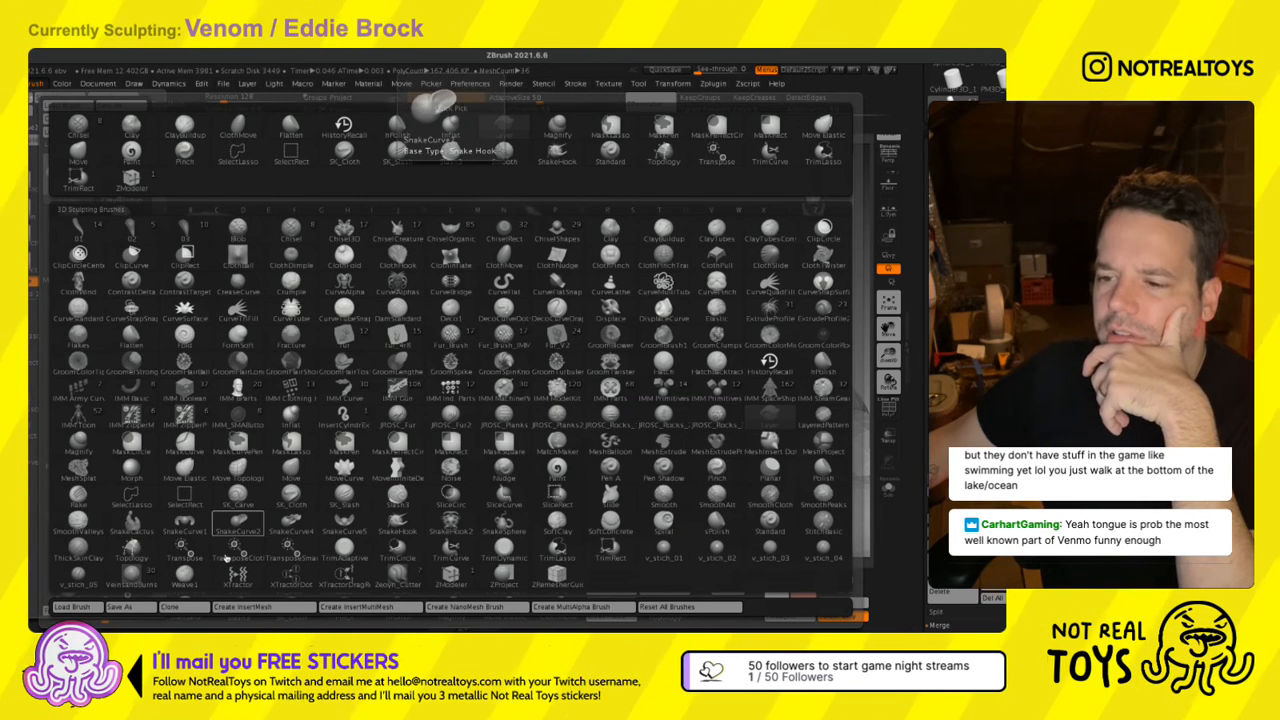
key("c")
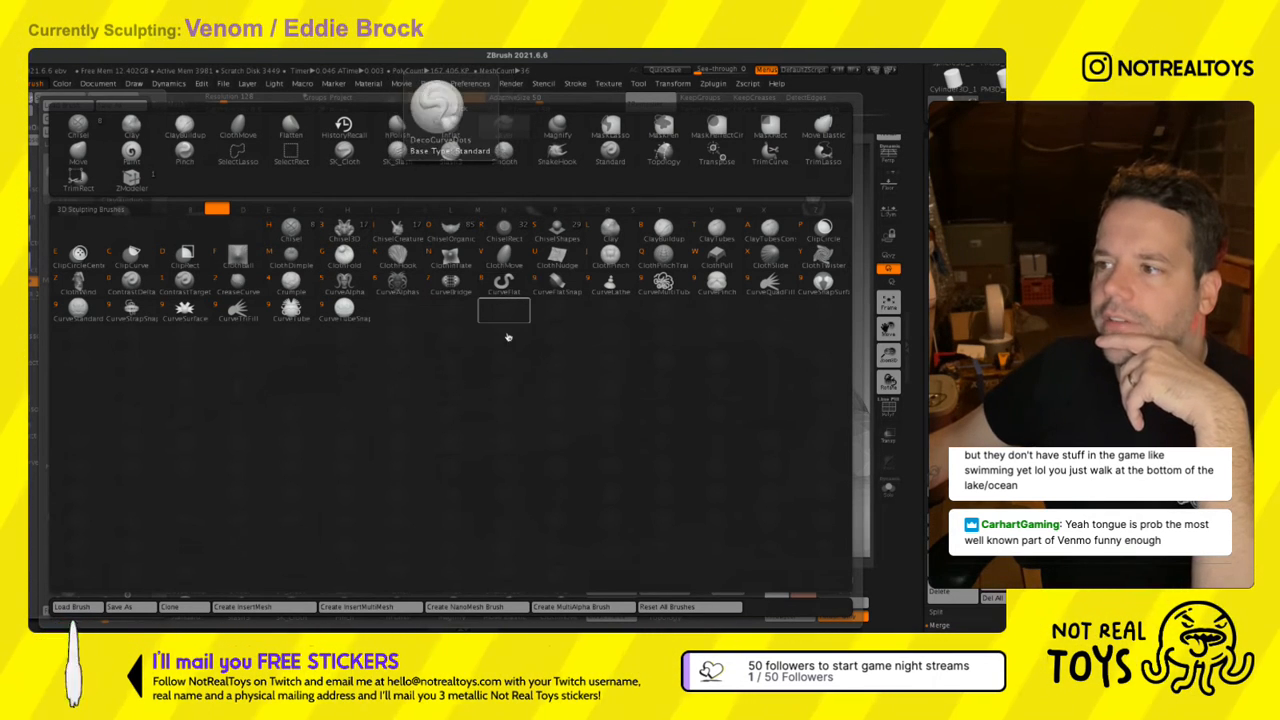
left_click(506, 292)
Draw an S-shaped flat strip for the tongue from Venom's mouth corner across the upper chest, redrawing it from the front.
left_click_drag(362, 296, 455, 423)
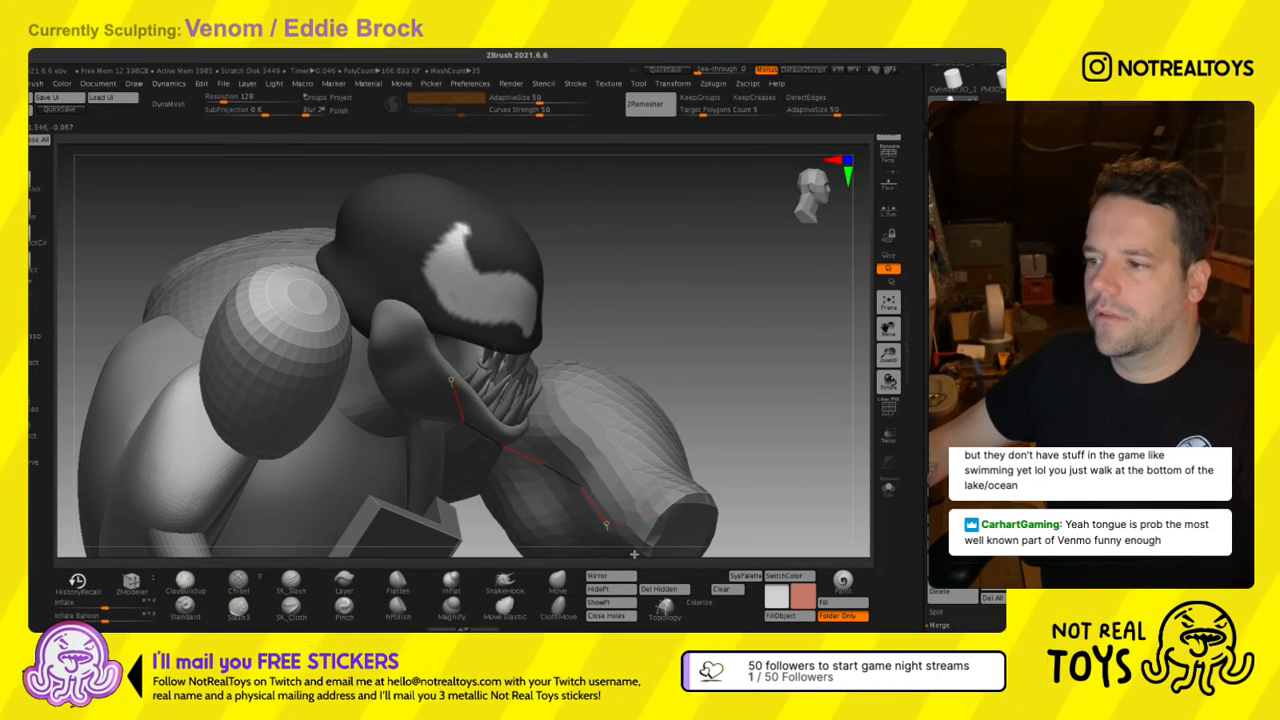
left_click_drag(634, 553, 569, 337)
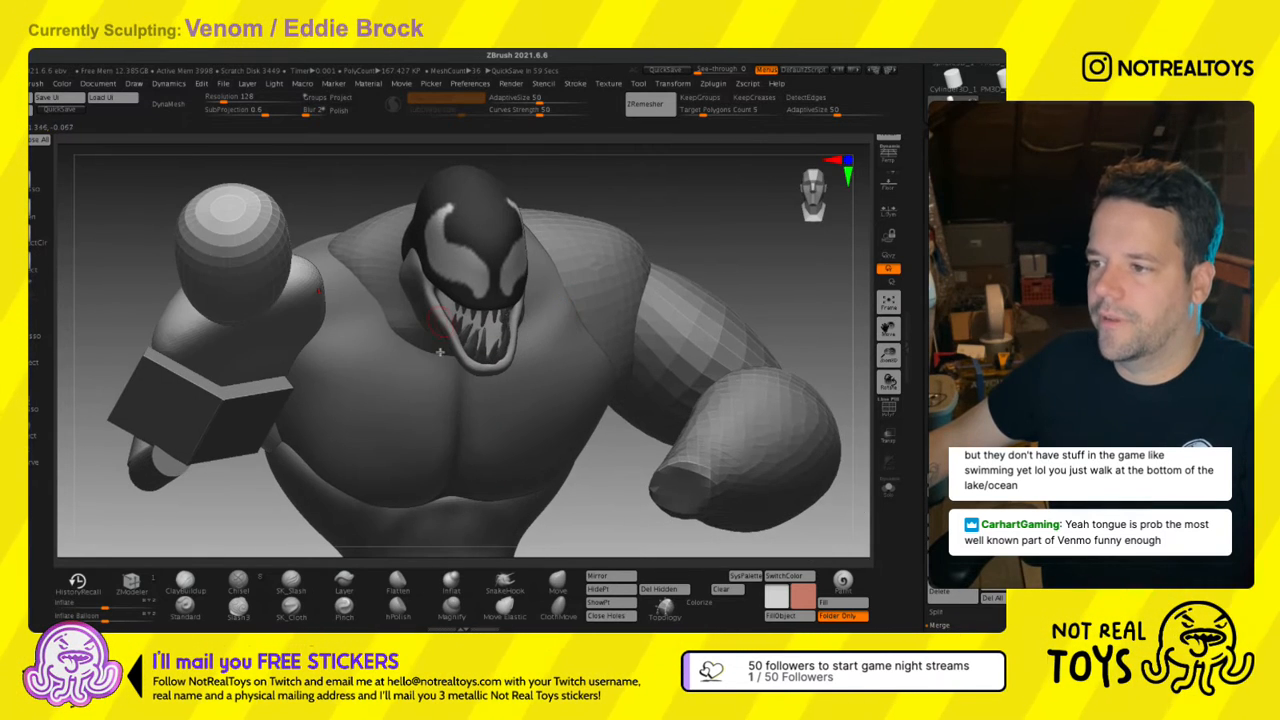
left_click_drag(583, 399, 676, 354)
mouse_move(640, 553)
left_mouse_down()
mouse_move(663, 389)
mouse_move(680, 387)
mouse_move(677, 425)
left_mouse_up()
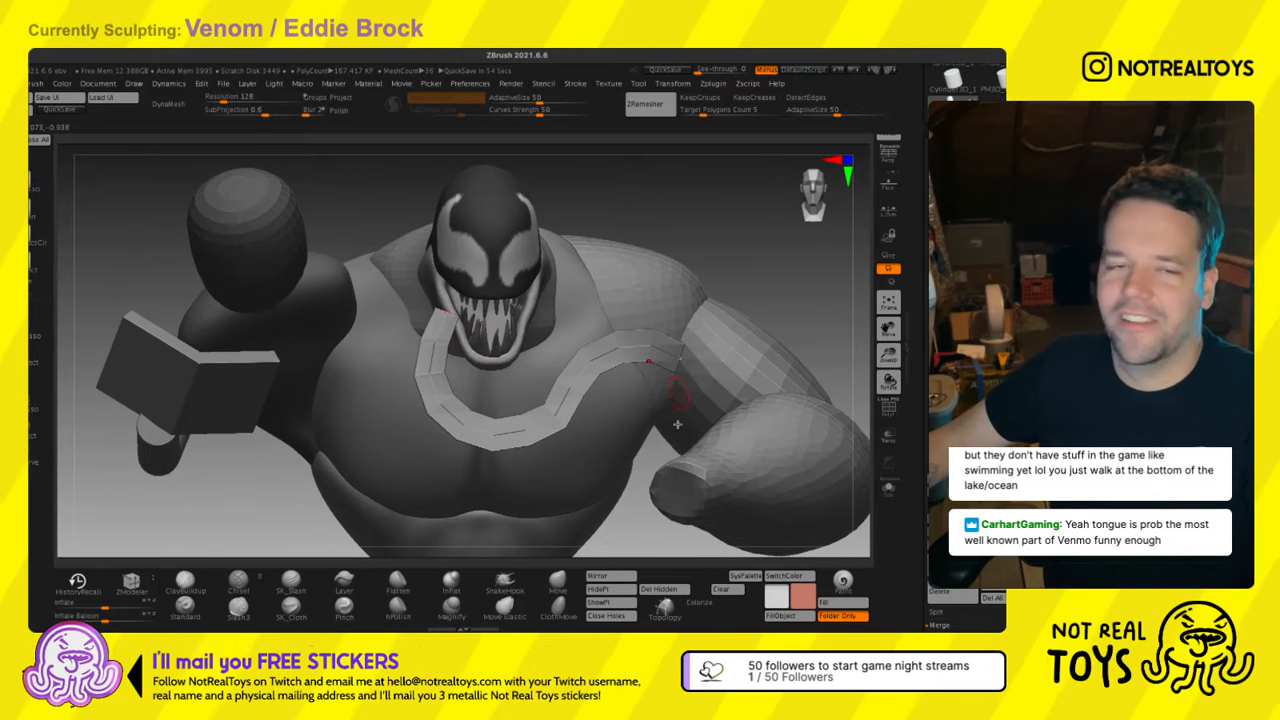
Pull the flat tongue strip's curve closer to the mouth corner and bend its free tip downward.
left_click_drag(452, 338, 496, 335)
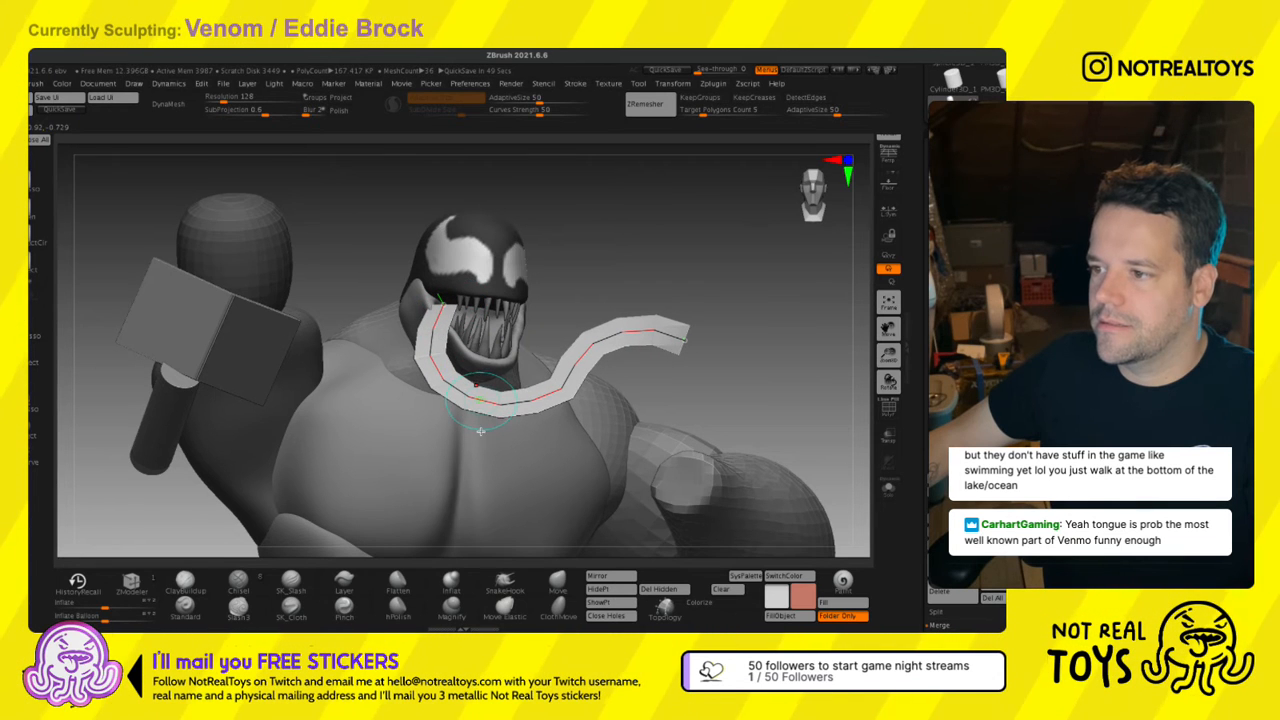
left_click_drag(480, 431, 448, 443)
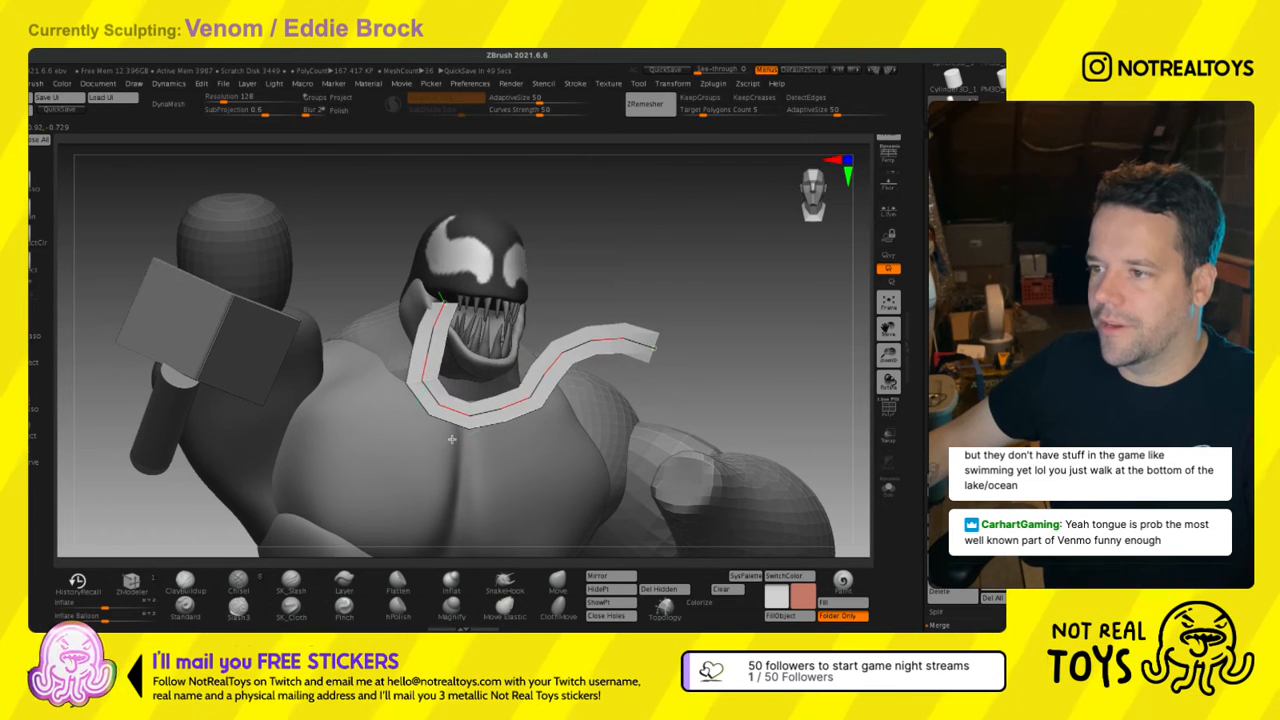
right_click_drag(430, 362, 414, 348)
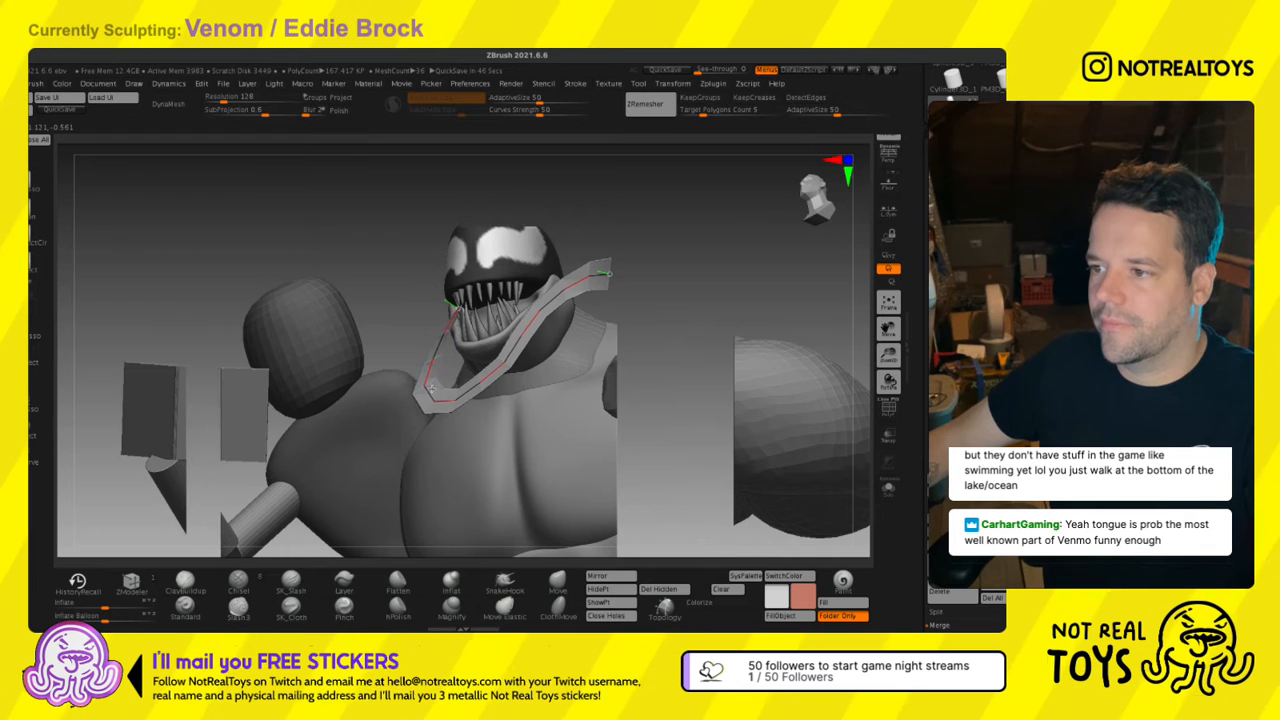
left_click_drag(433, 388, 425, 372)
left_click_drag(462, 330, 473, 350)
right_click_drag(473, 350, 501, 366)
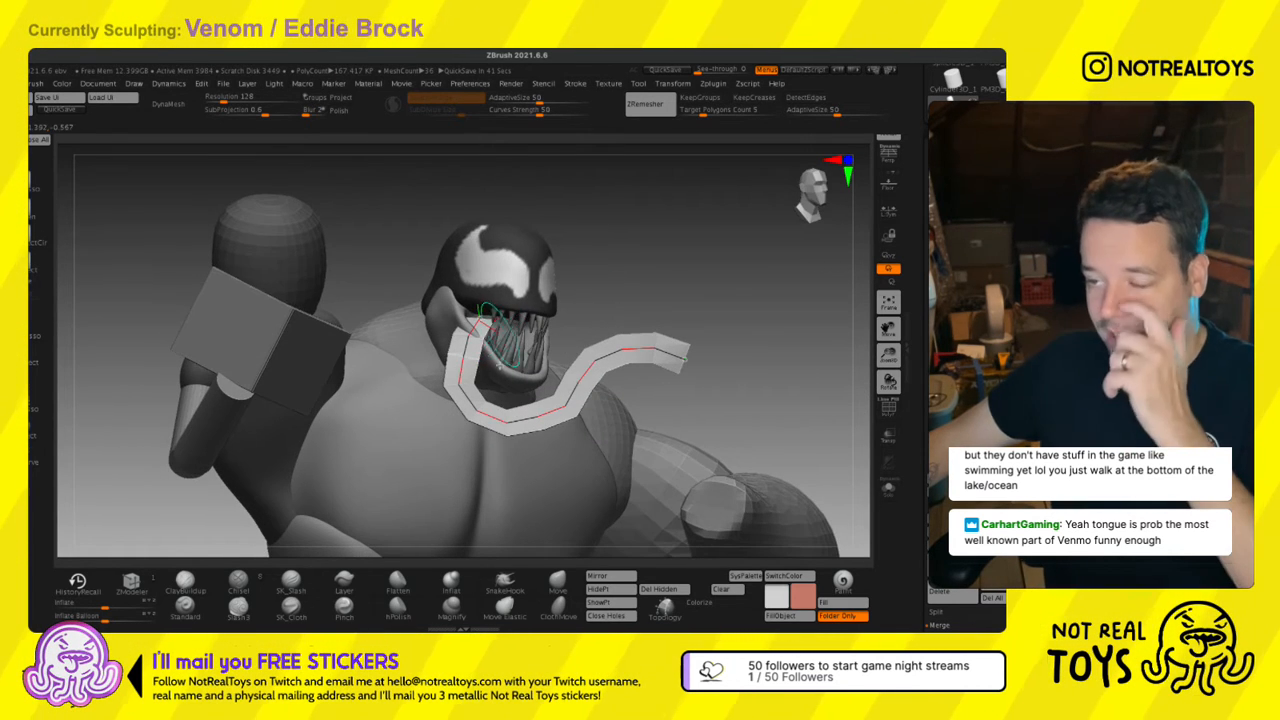
left_click_drag(479, 347, 484, 342)
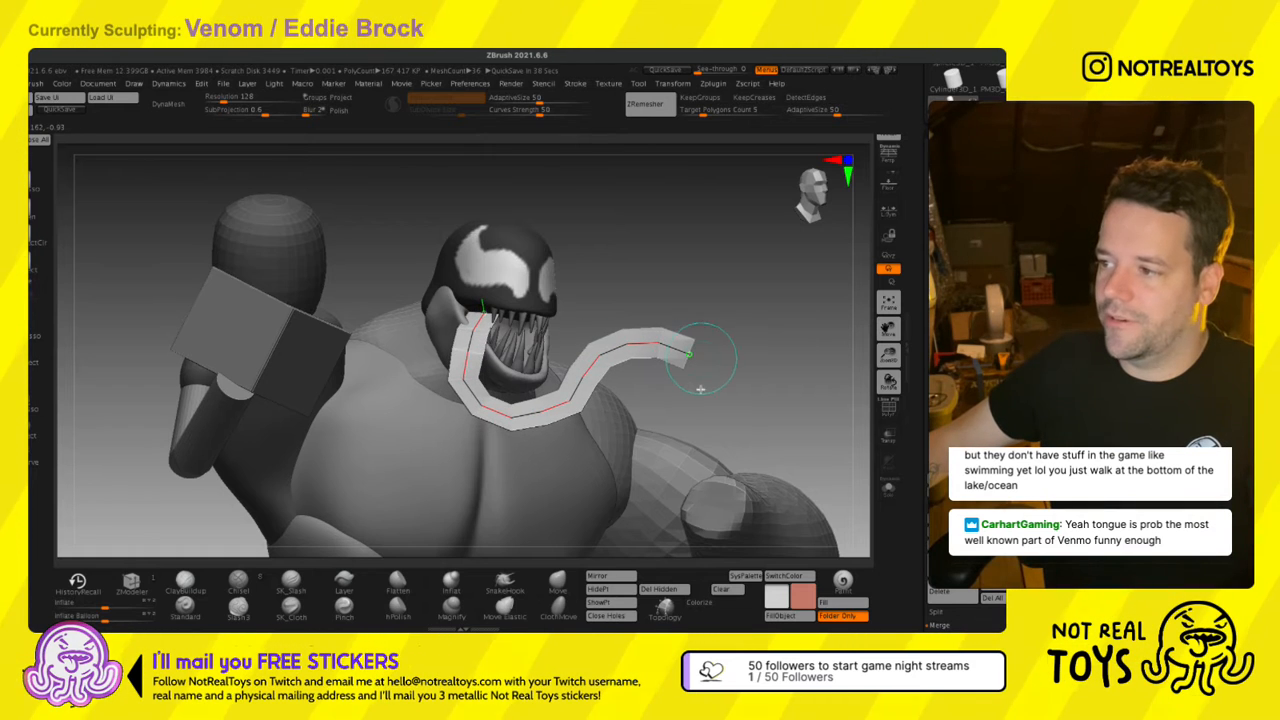
left_click_drag(692, 387, 691, 429)
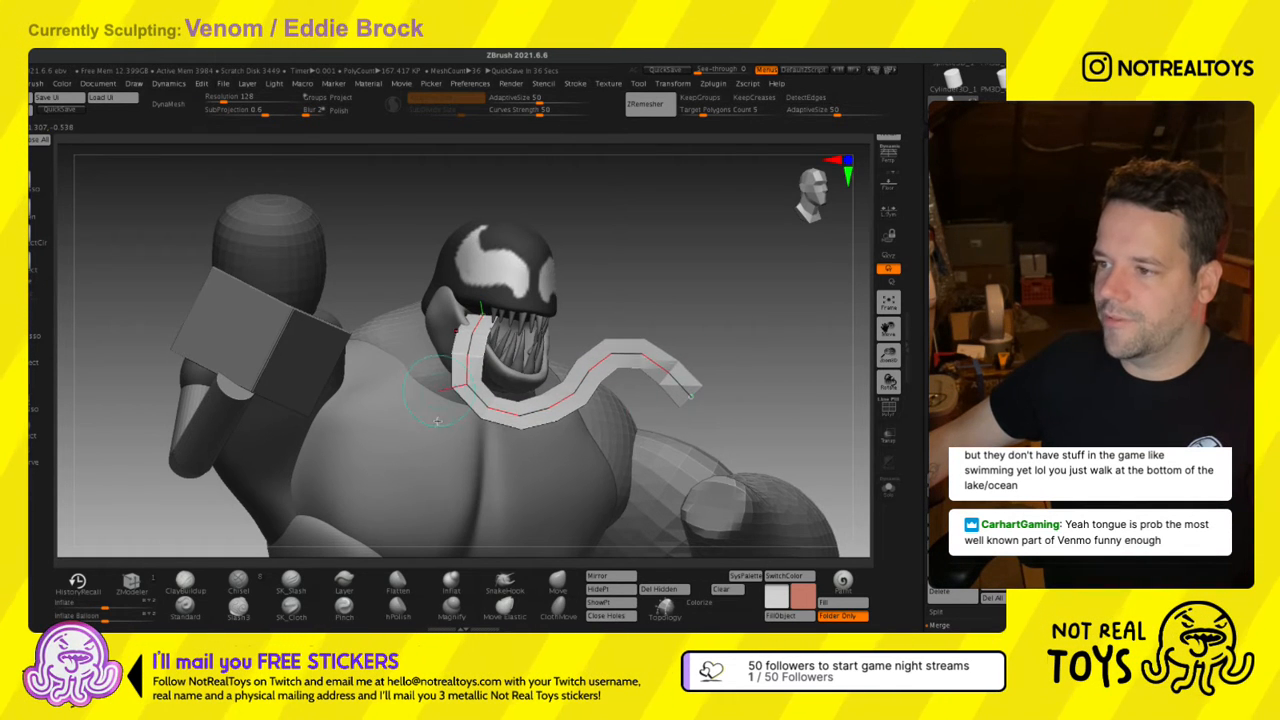
Reposition the bend and the mouth end of the flat tongue strip so it fits from several viewing angles.
right_click_drag(520, 400, 450, 374)
left_click_drag(463, 397, 457, 372)
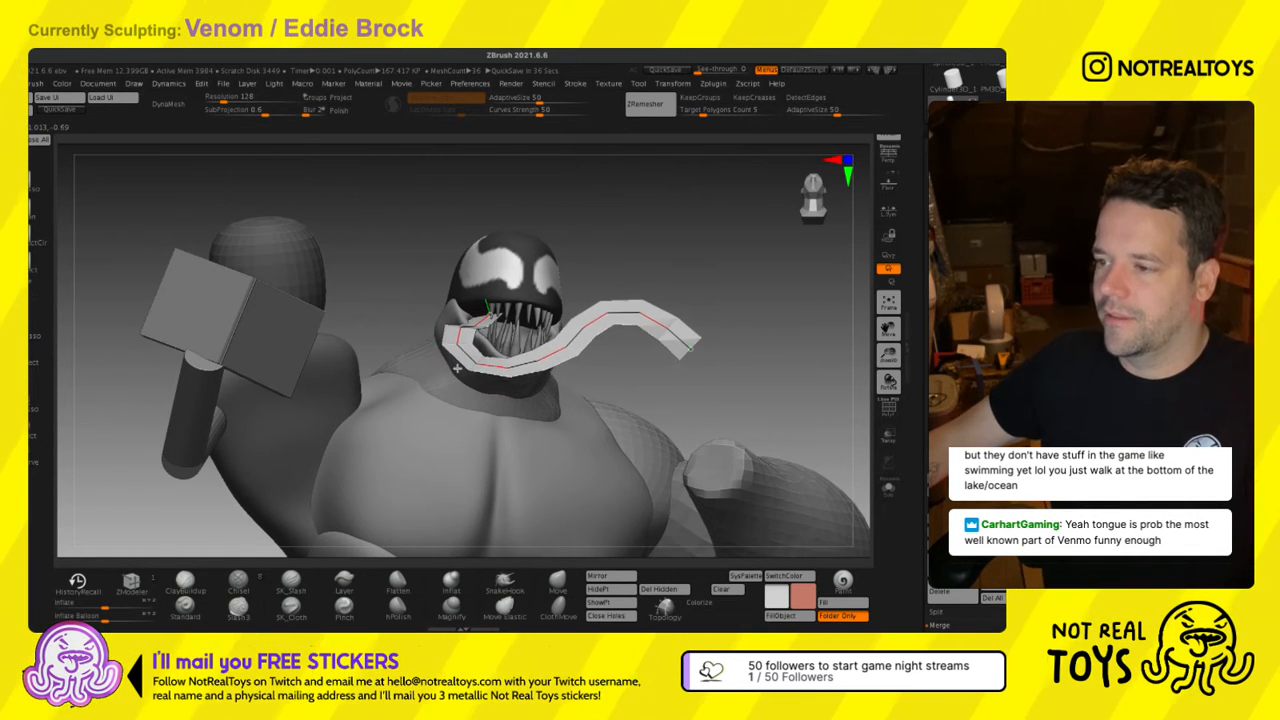
right_click_drag(590, 385, 510, 352)
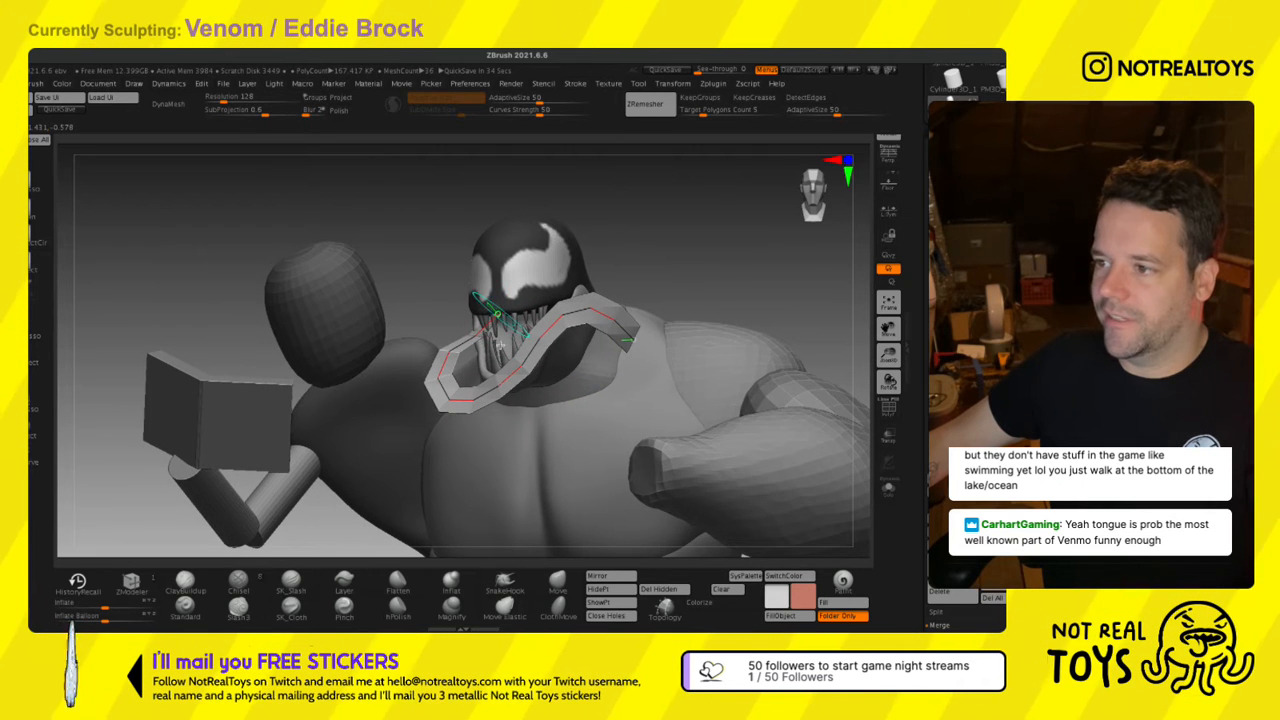
left_click_drag(500, 345, 498, 397)
right_click_drag(450, 396, 477, 364)
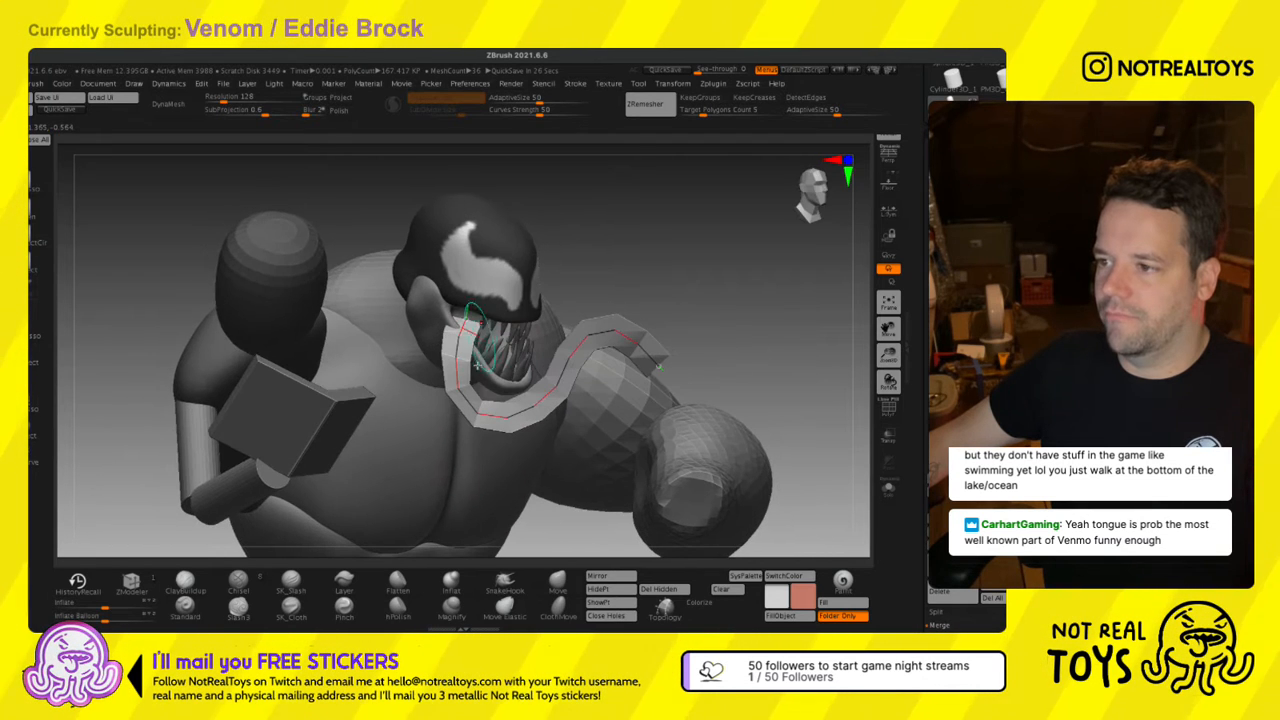
left_click_drag(468, 351, 479, 344)
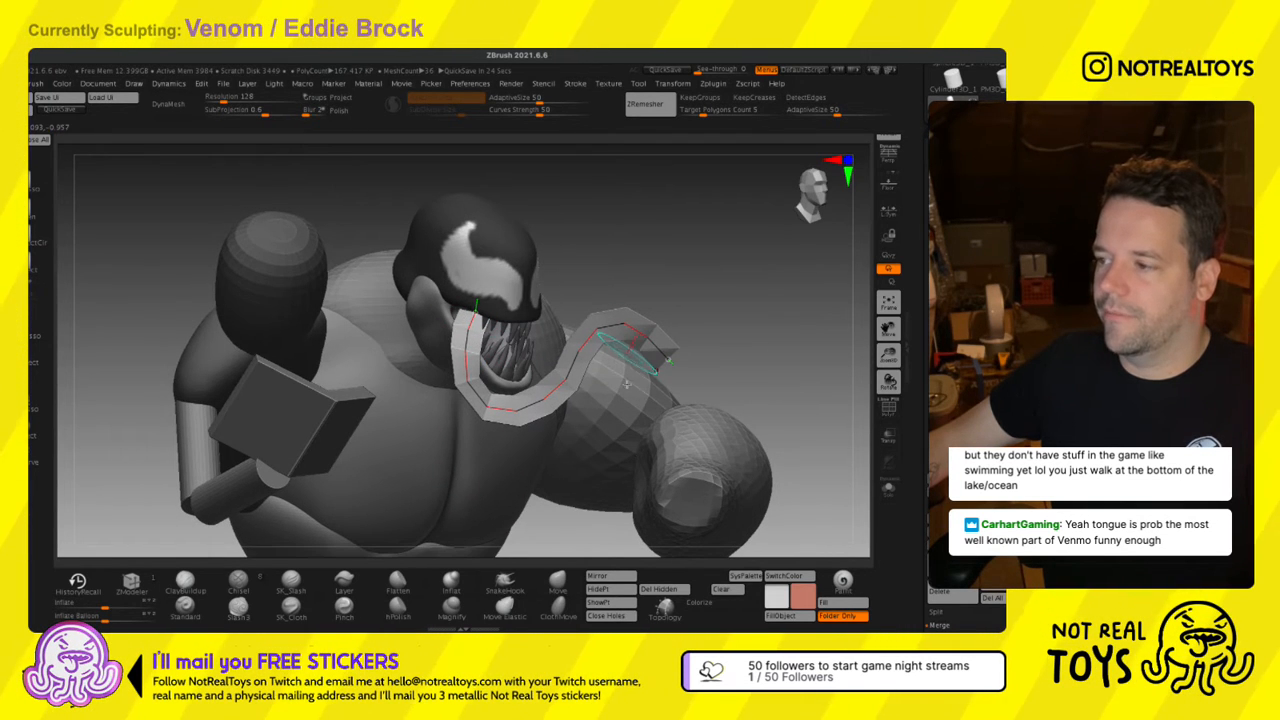
right_click_drag(700, 362, 683, 361)
Adjust the brush draw size and try to reshape the flat tongue strip, undoing the last change.
key("w")
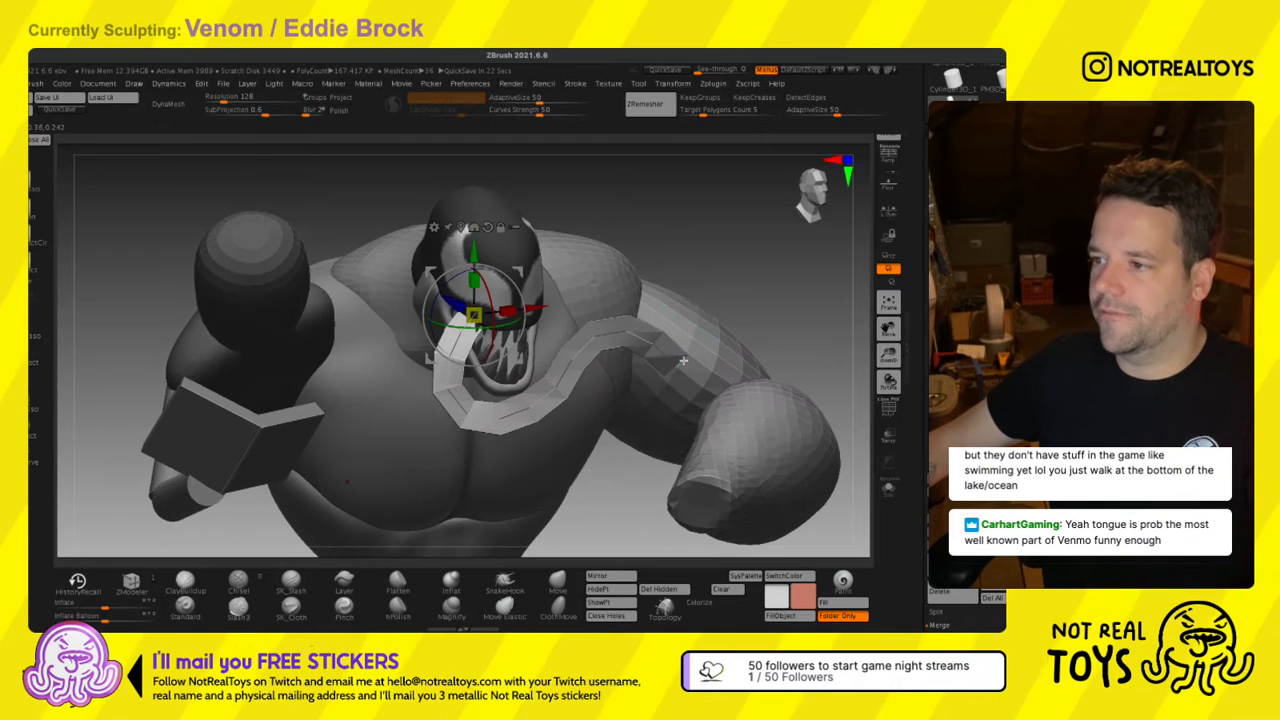
key("q")
key("space")
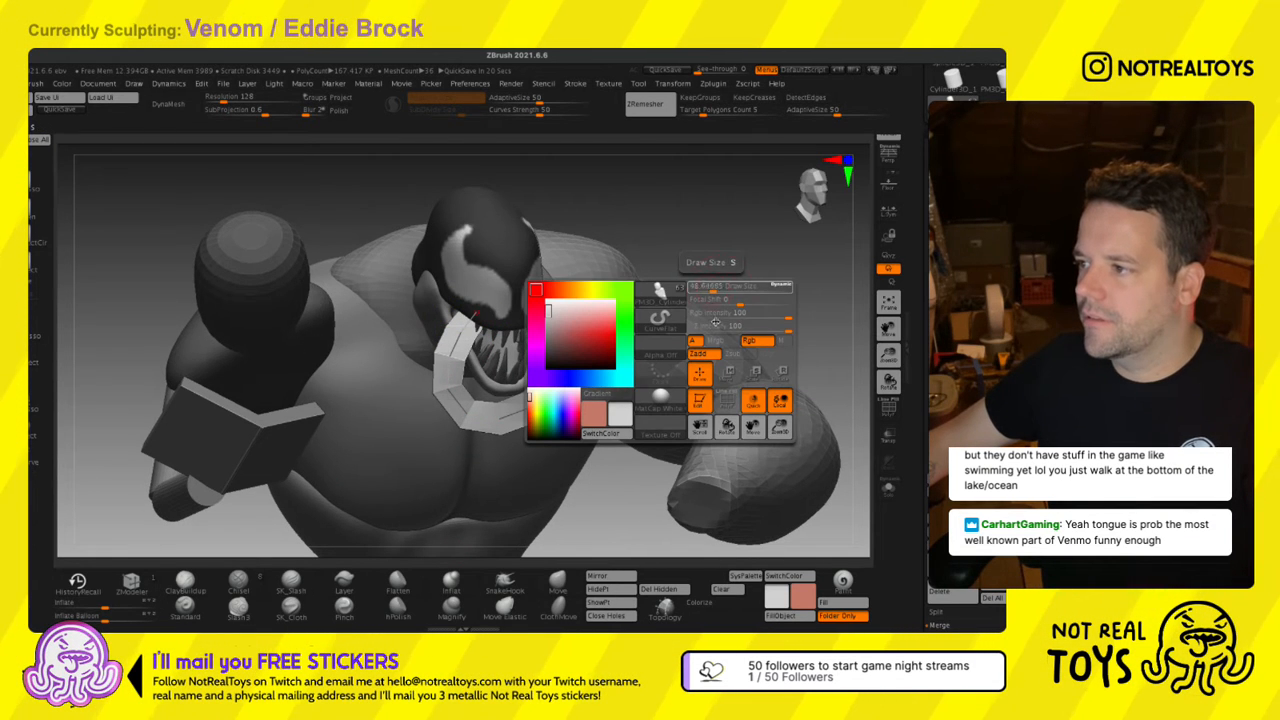
mouse_move(700, 345)
right_mouse_down()
mouse_move(640, 410)
mouse_move(680, 450)
mouse_move(654, 423)
mouse_move(649, 465)
right_mouse_up()
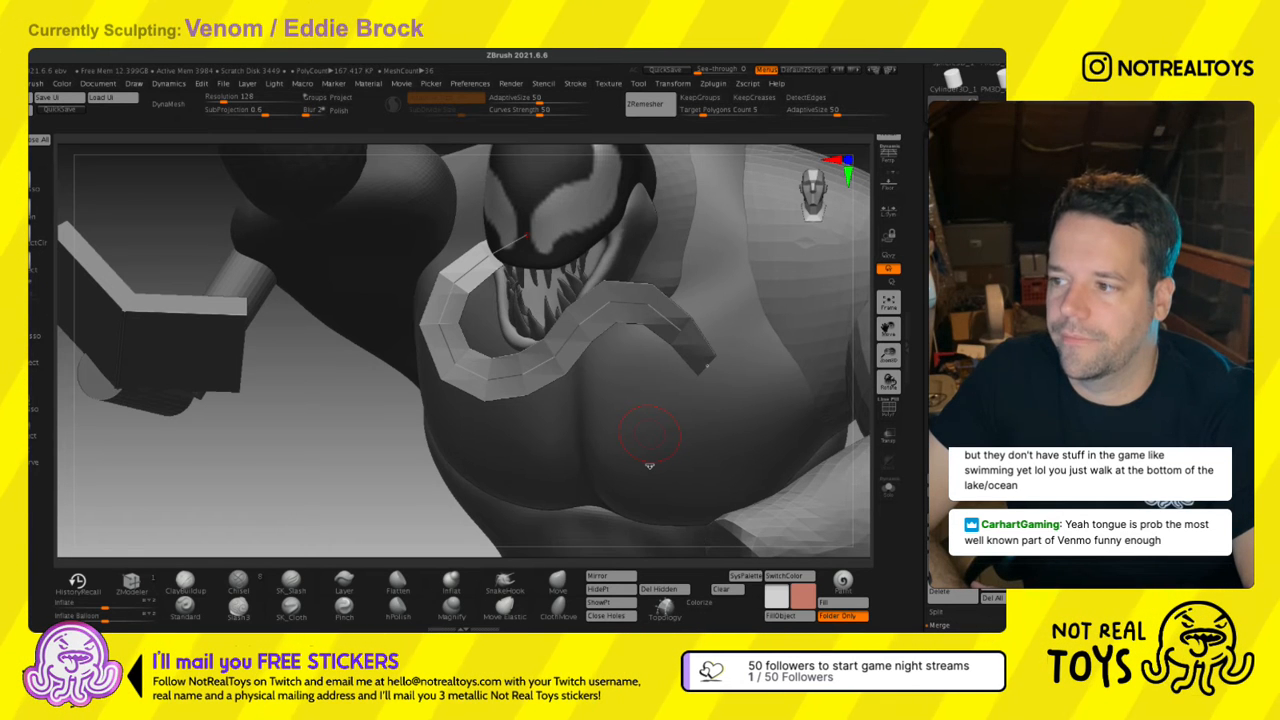
left_click_drag(335, 350, 588, 251)
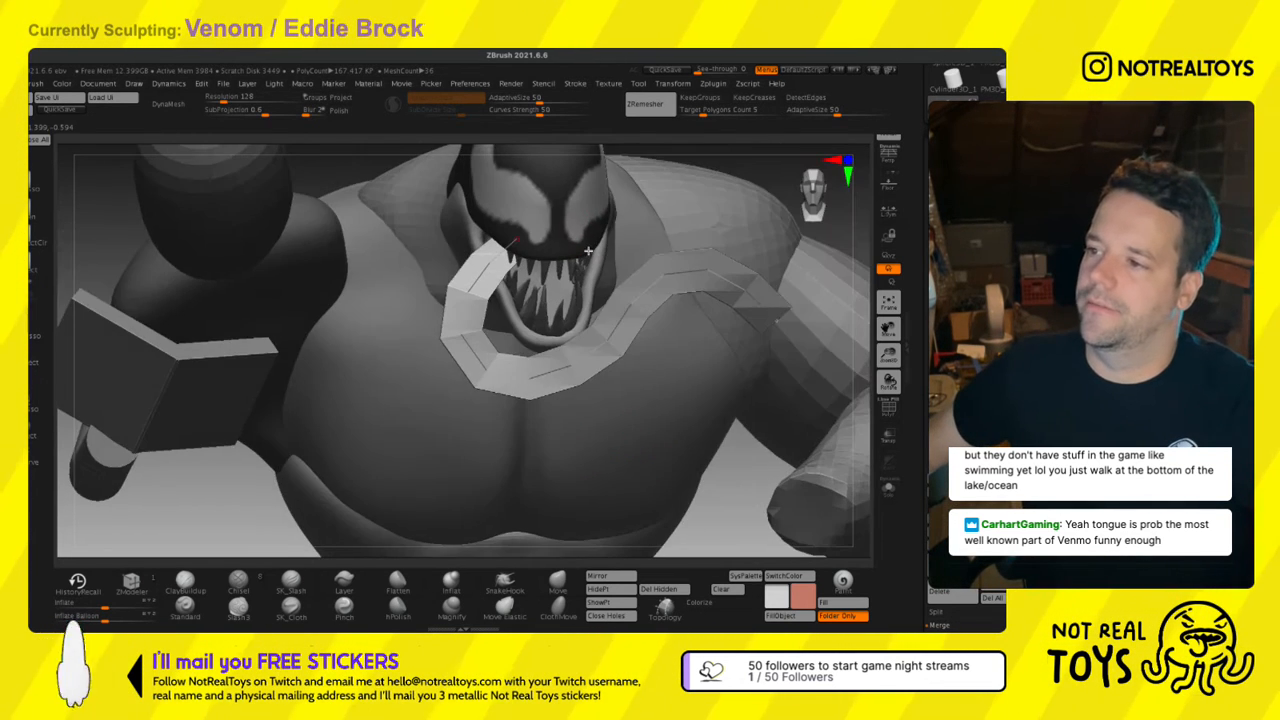
right_click_drag(592, 370, 690, 345)
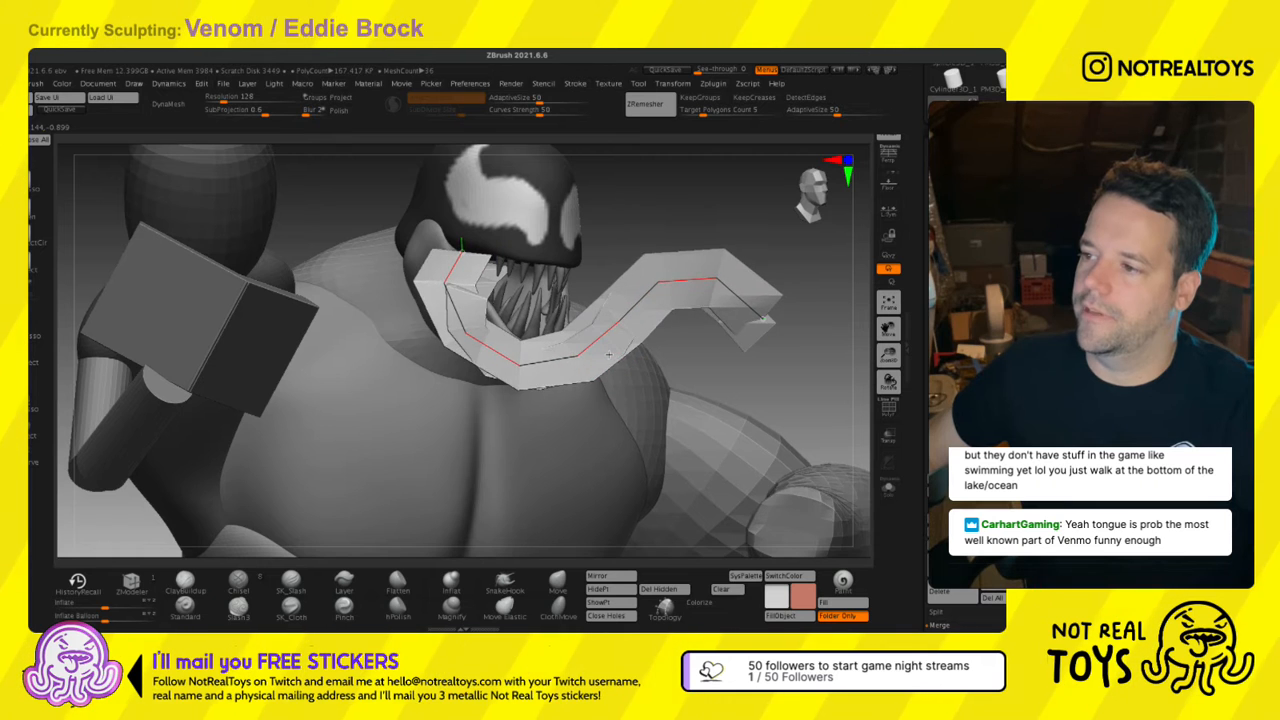
right_click_drag(608, 354, 648, 365)
left_click_drag(776, 348, 444, 278)
key("ctrl+z")
right_click_drag(664, 334, 643, 378)
right_click_drag(746, 314, 676, 284)
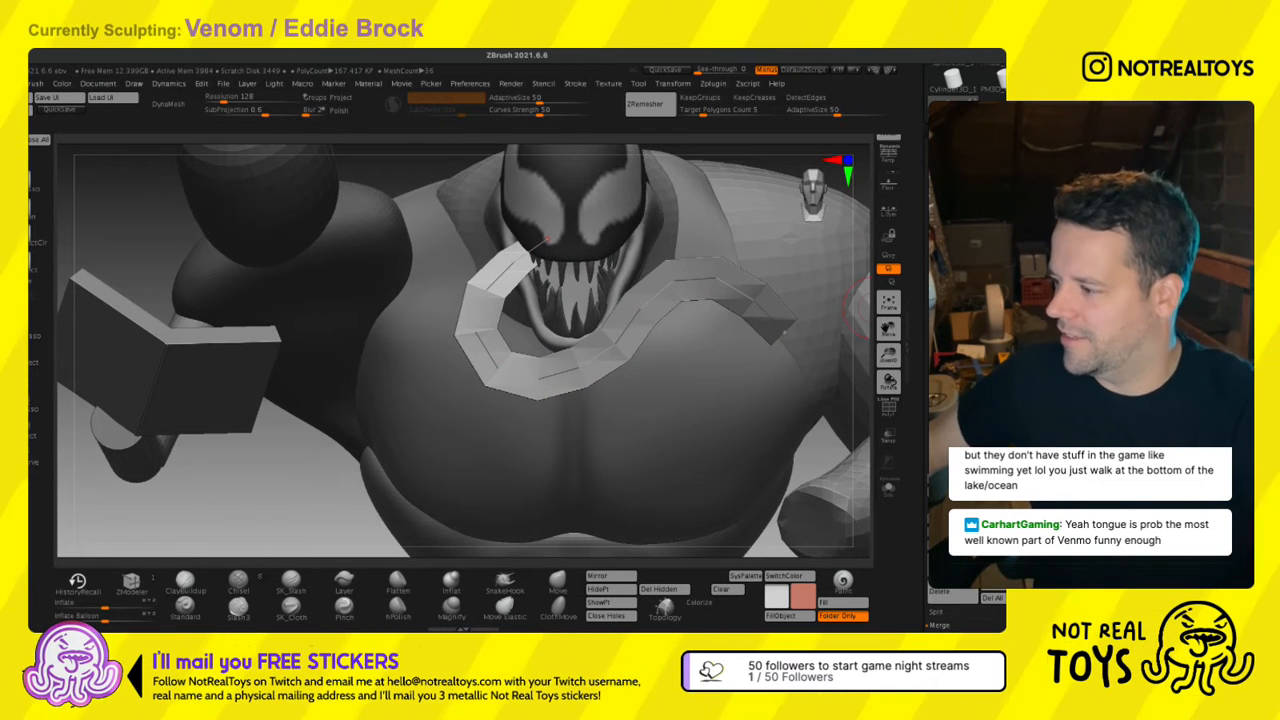
left_click_drag(936, 450, 936, 310)
right_click_drag(408, 346, 416, 304)
mouse_move(575, 306)
right_mouse_down()
mouse_move(492, 278)
mouse_move(570, 294)
right_mouse_up()
Switch to the CurveTube brush for making the tongue.
left_click(37, 84)
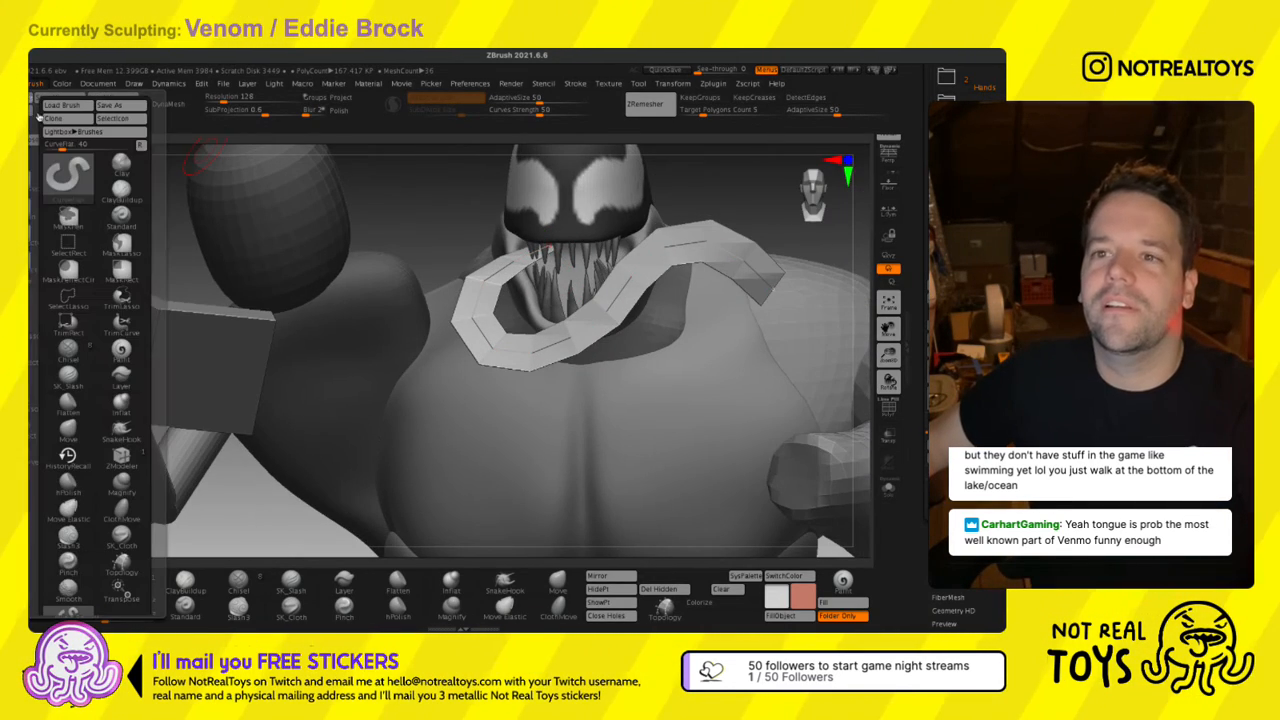
left_click(67, 175)
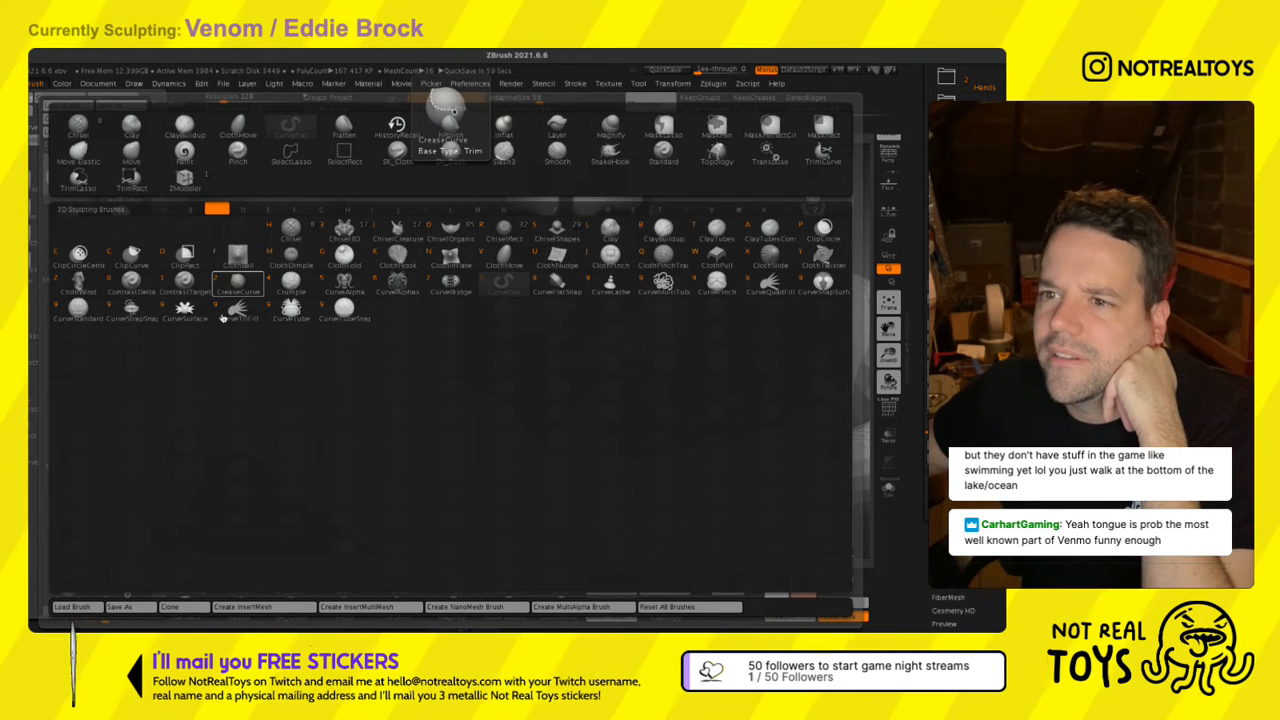
left_click(294, 316)
right_click_drag(483, 323, 508, 364)
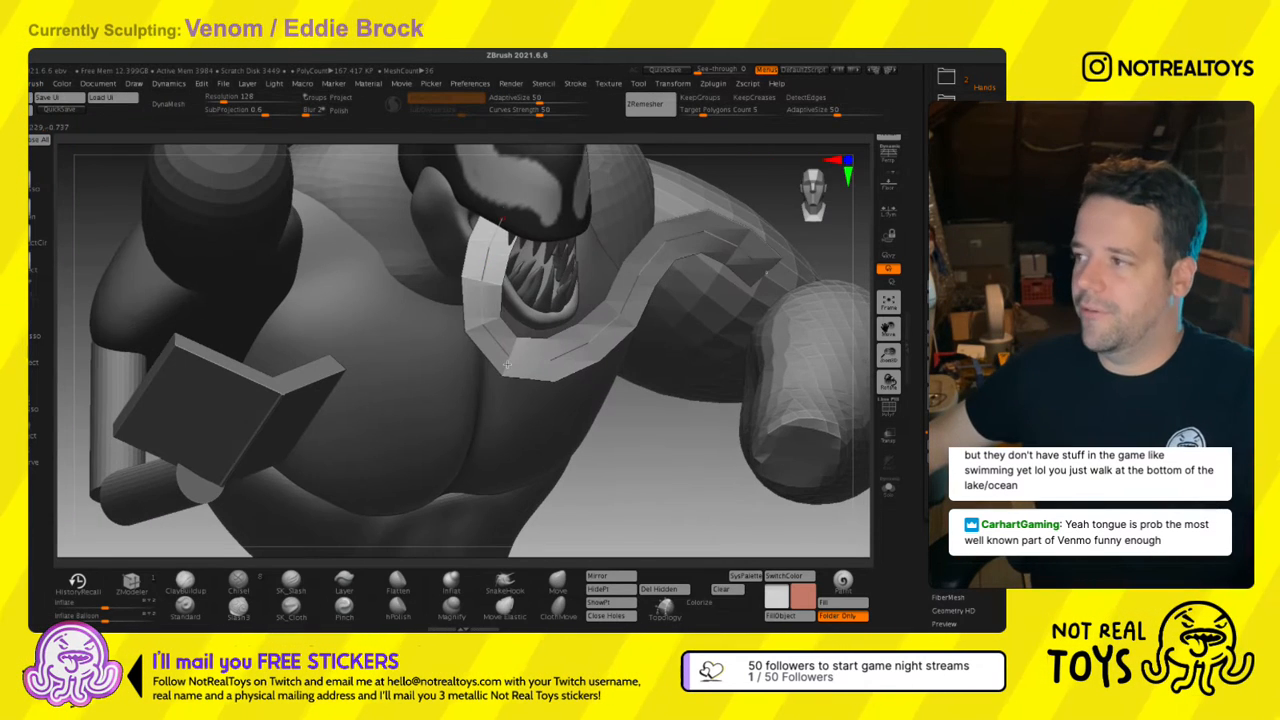
Try to apply the CurveTube brush to the existing strip's curve and undo until the strip is removed.
left_click(508, 364)
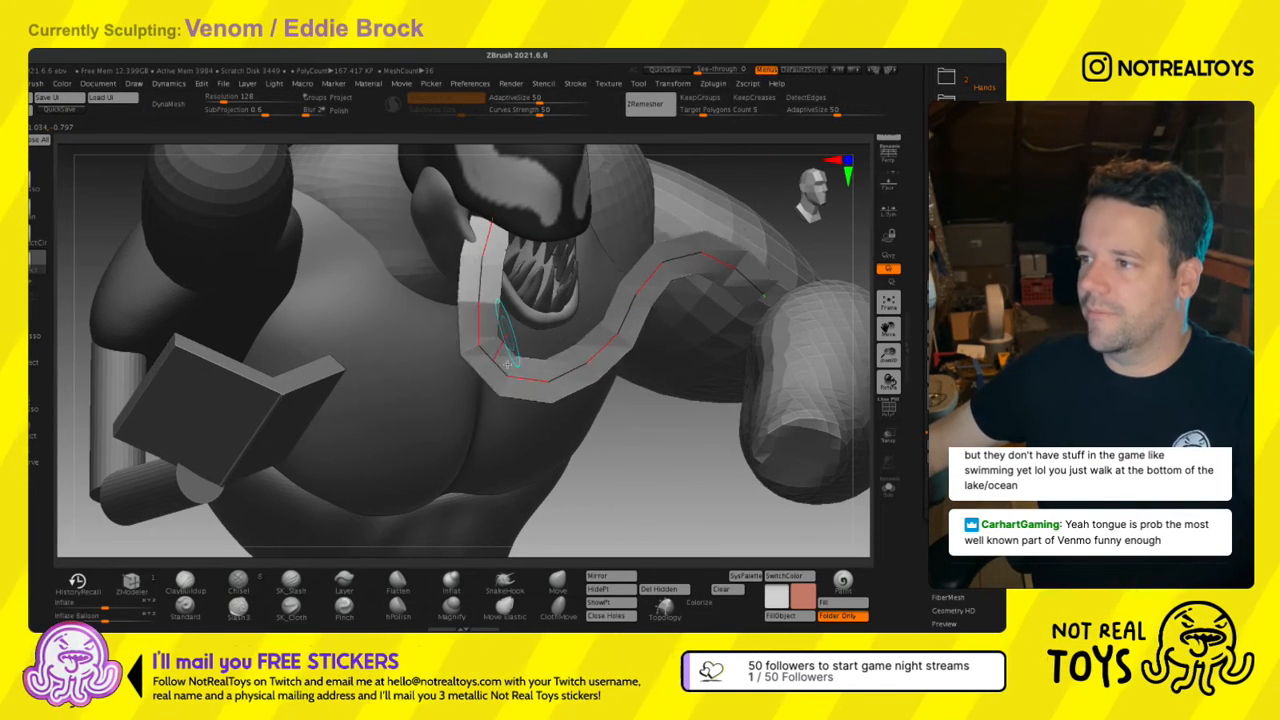
key("ctrl+z")
key("ctrl+z")
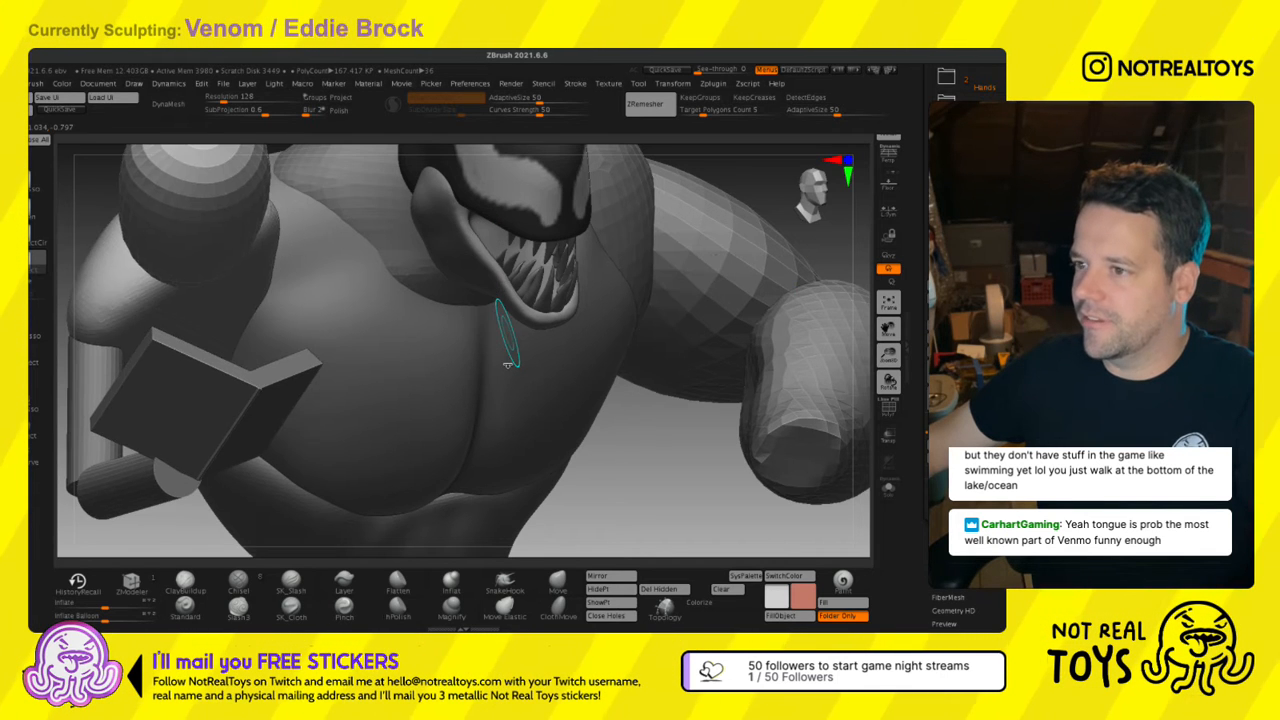
key("ctrl+shift+z")
key("ctrl+z")
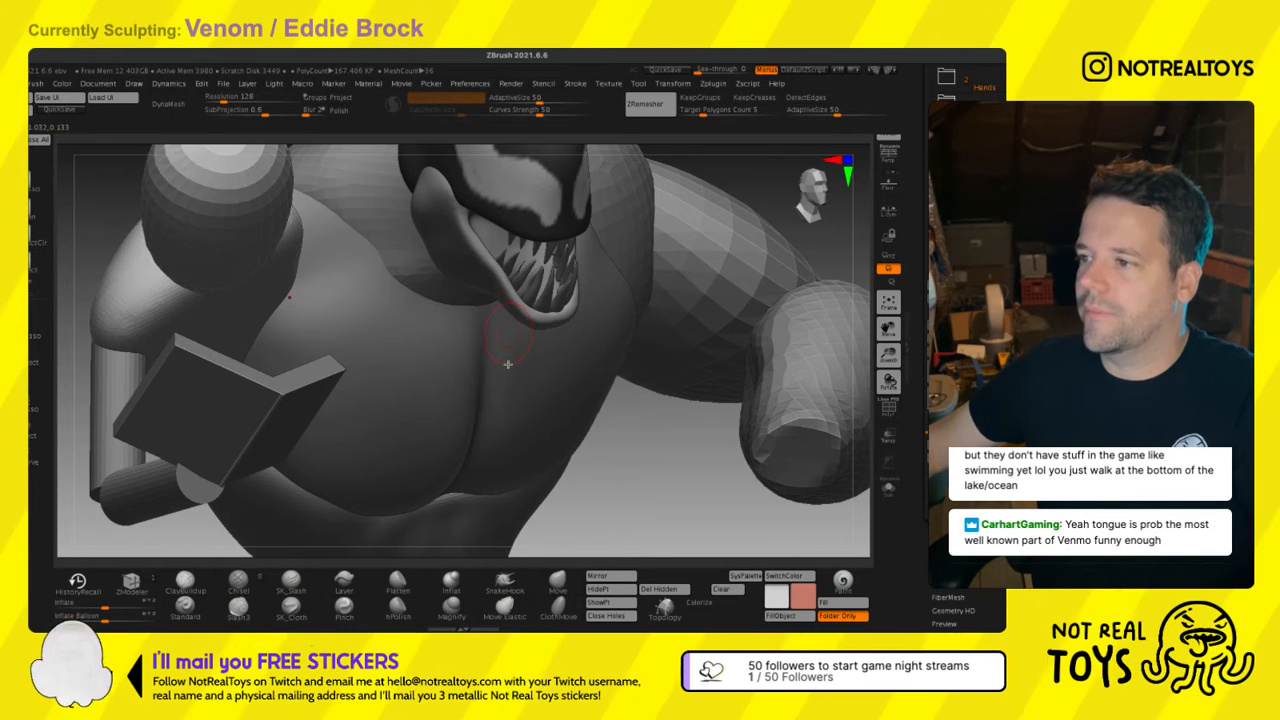
Draw a curved tube for the tongue with CurveTube from Venom's mouth corner down and across the chest.
key("f")
right_click_drag(420, 380, 363, 390)
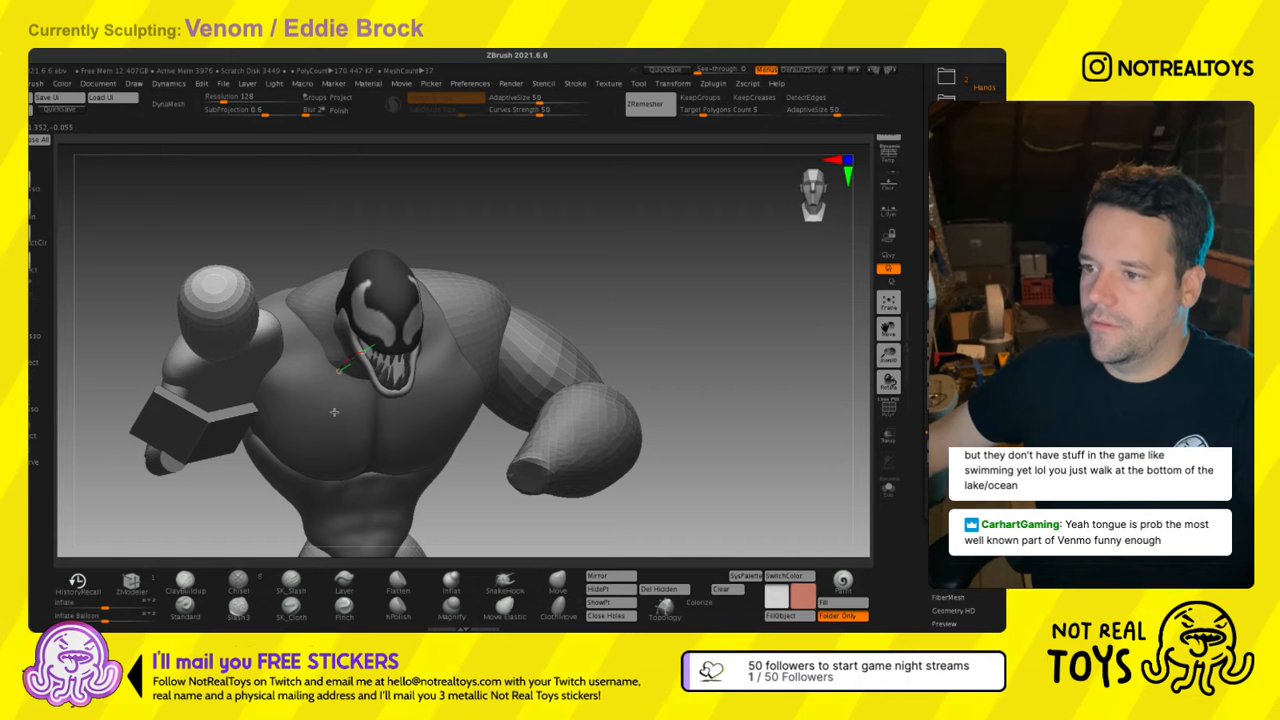
key("ctrl+shift+z")
right_click_drag(420, 464, 476, 450)
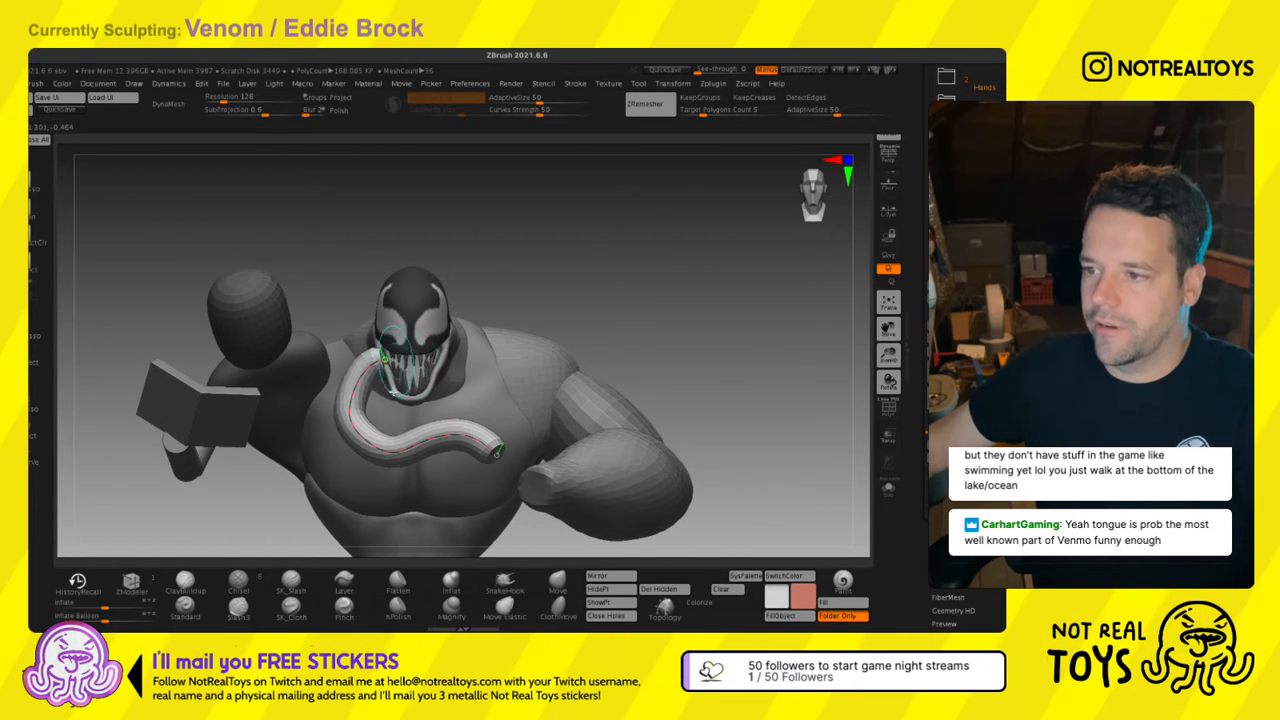
Bend the tip end of the tongue tube and move its root toward Venom's mouth corner.
left_click_drag(310, 330, 512, 505, "ctrl")
right_click_drag(400, 385, 404, 461)
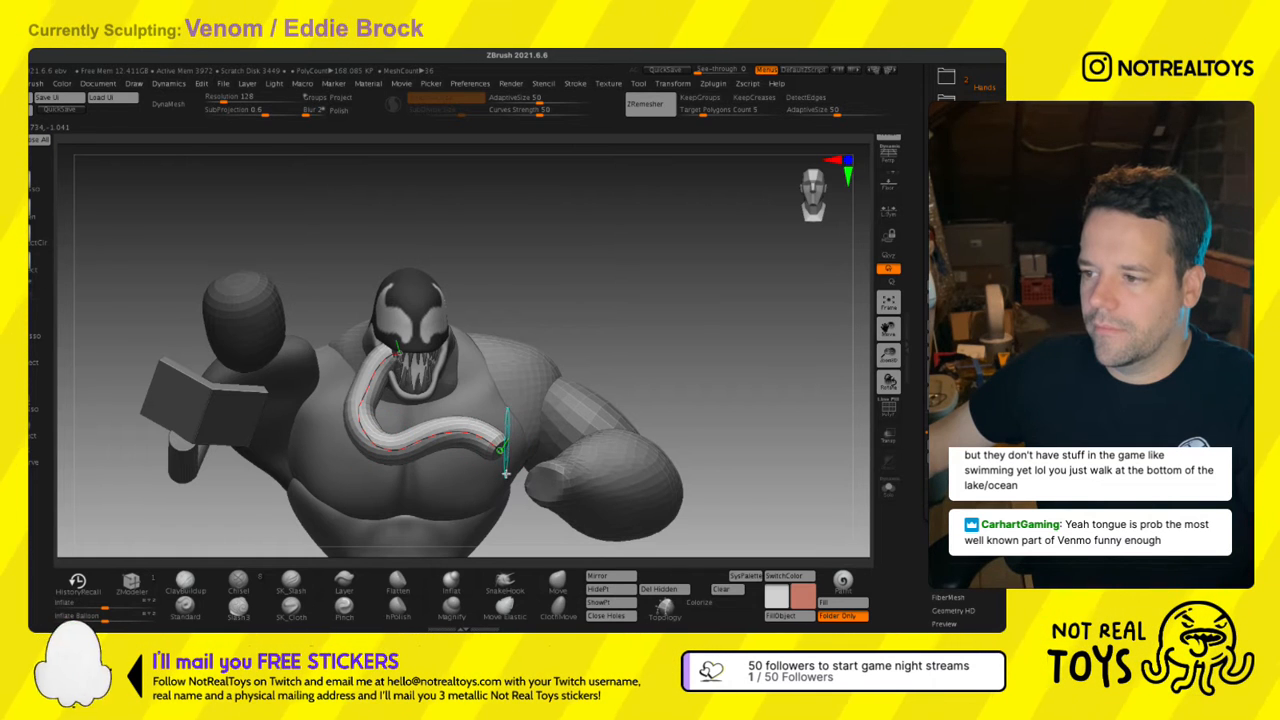
left_click_drag(508, 424, 498, 421)
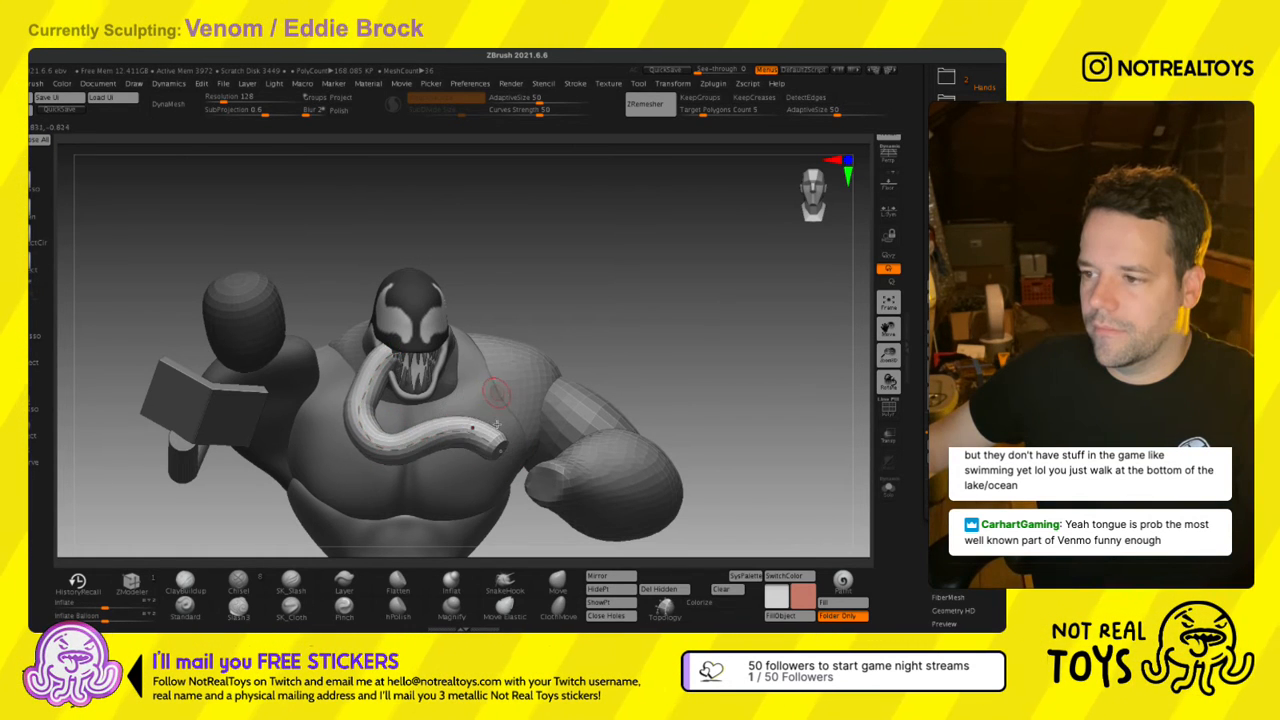
right_click_drag(496, 425, 462, 466)
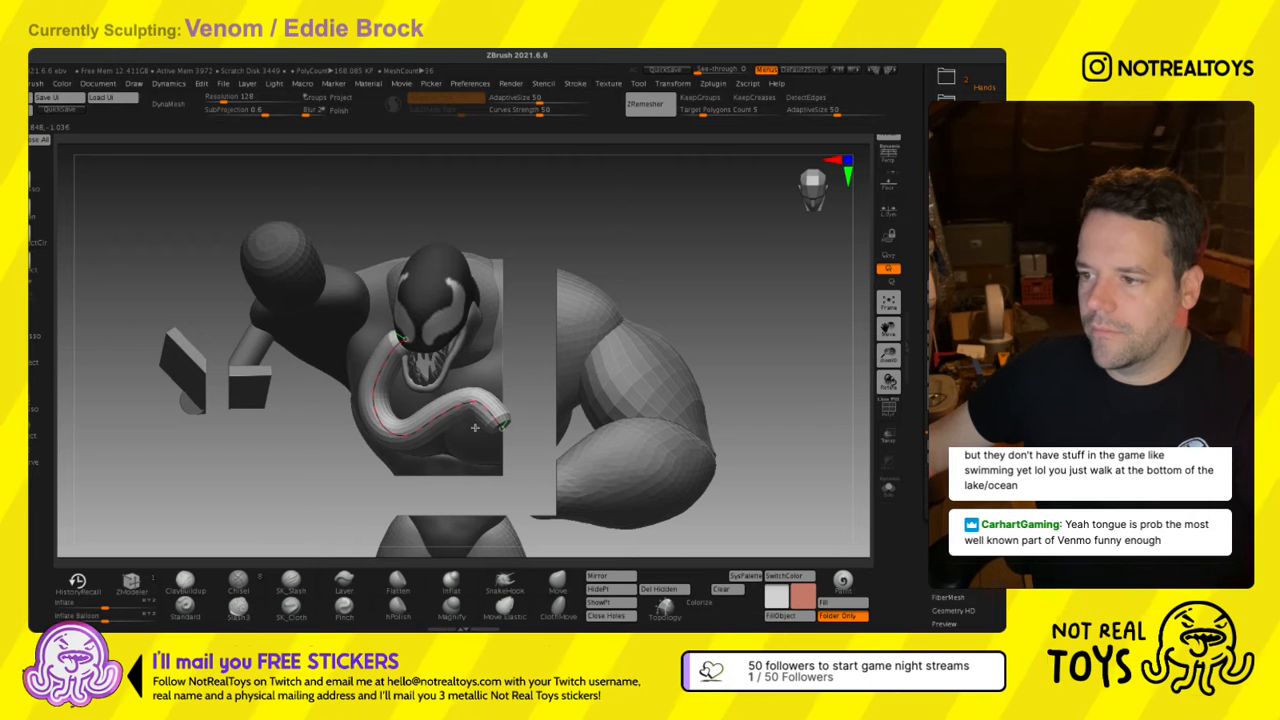
left_click_drag(474, 430, 467, 437)
left_click_drag(409, 368, 418, 363)
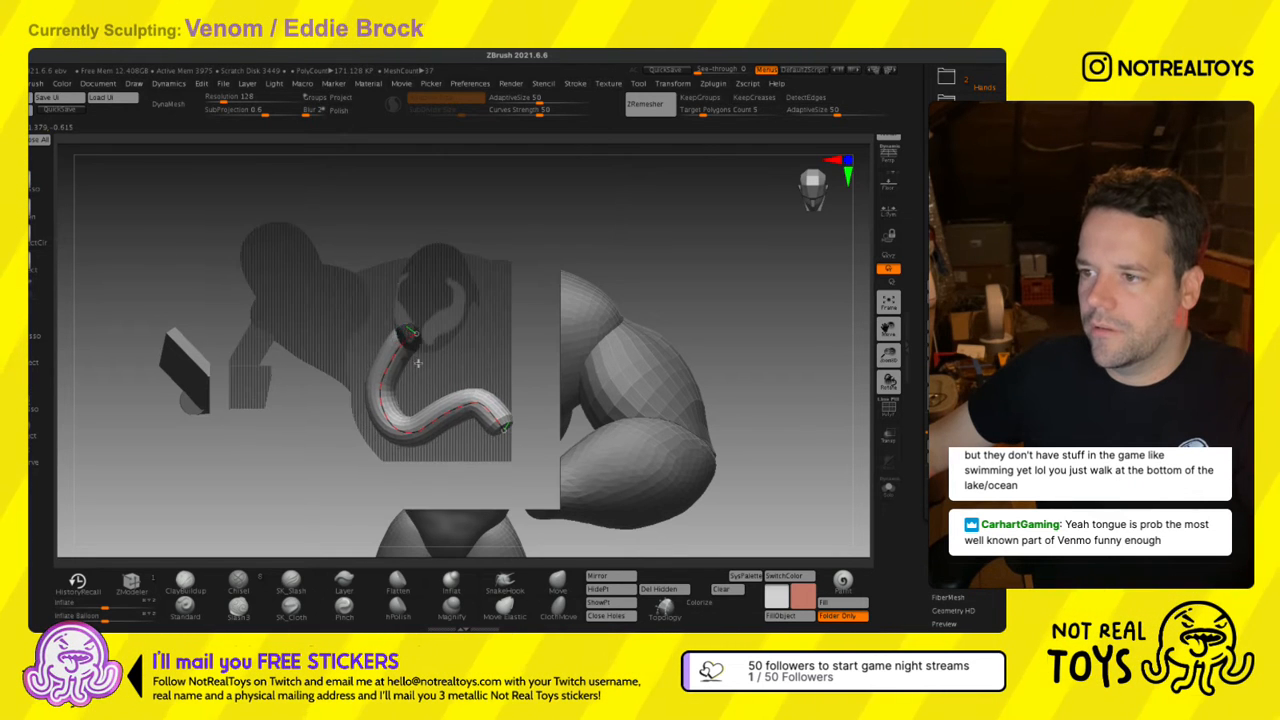
Refine the curve near the tongue's tip so it lifts away from the chest.
right_click_drag(414, 367, 431, 257)
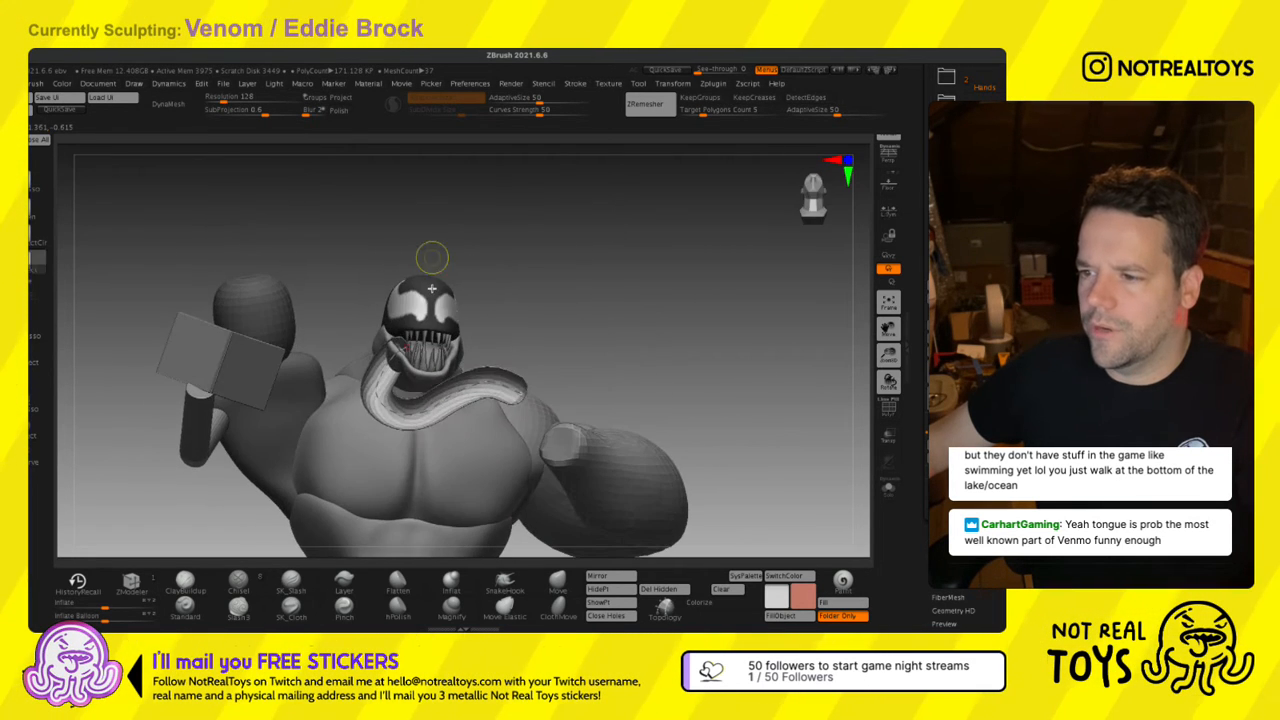
right_click_drag(410, 369, 408, 374)
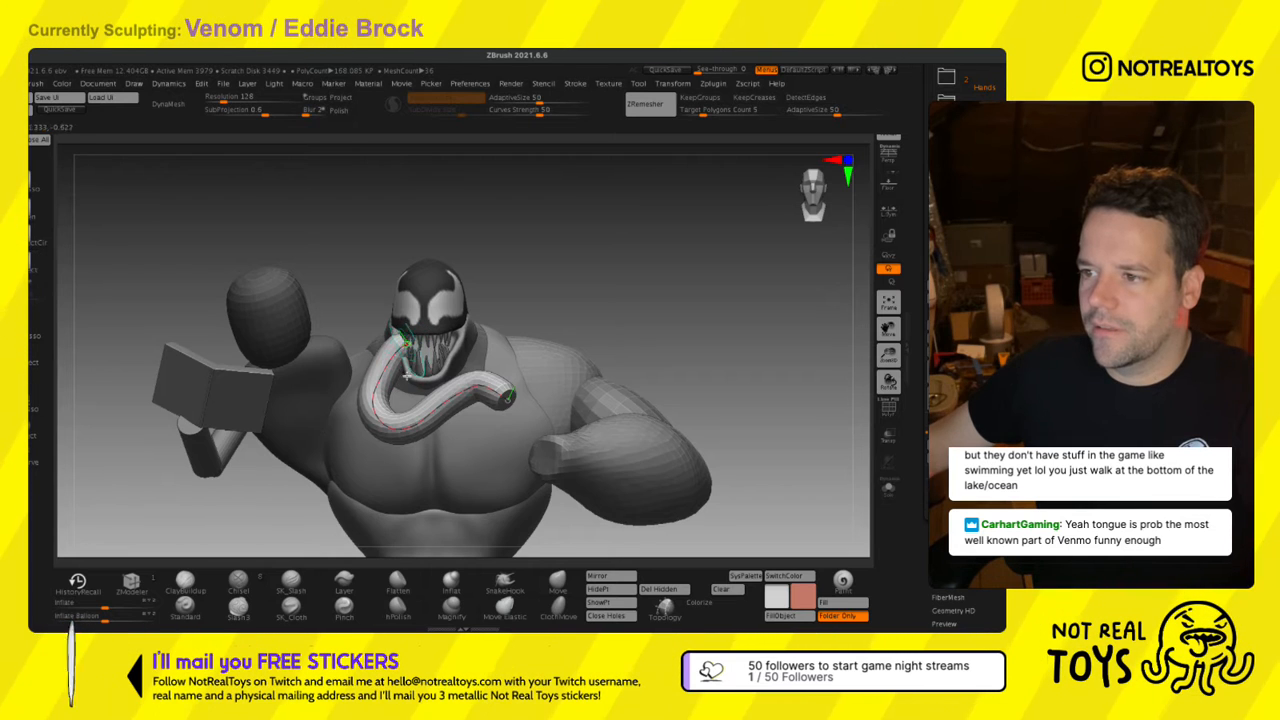
left_click_drag(511, 437, 508, 432)
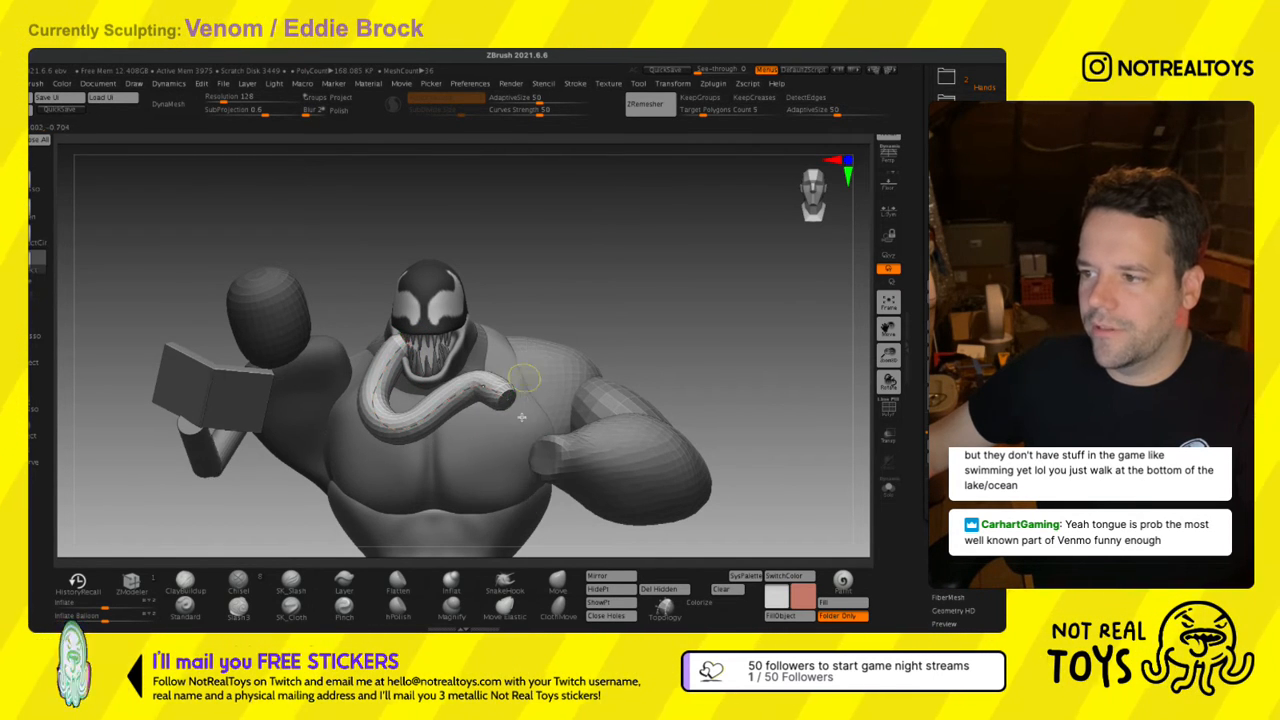
left_click_drag(508, 435, 508, 433)
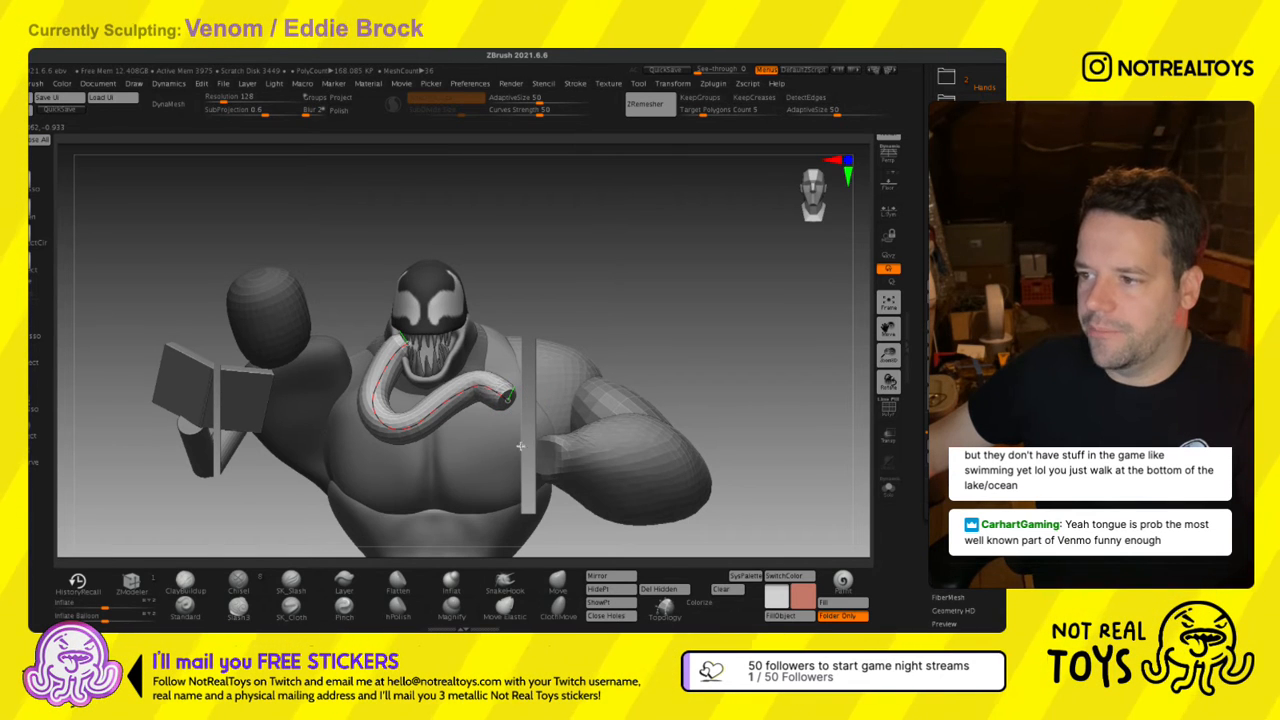
mouse_move(506, 434)
left_mouse_down()
mouse_move(442, 532)
mouse_move(598, 455)
mouse_move(434, 360)
mouse_move(480, 428)
left_mouse_up()
right_click_drag(412, 430, 410, 386)
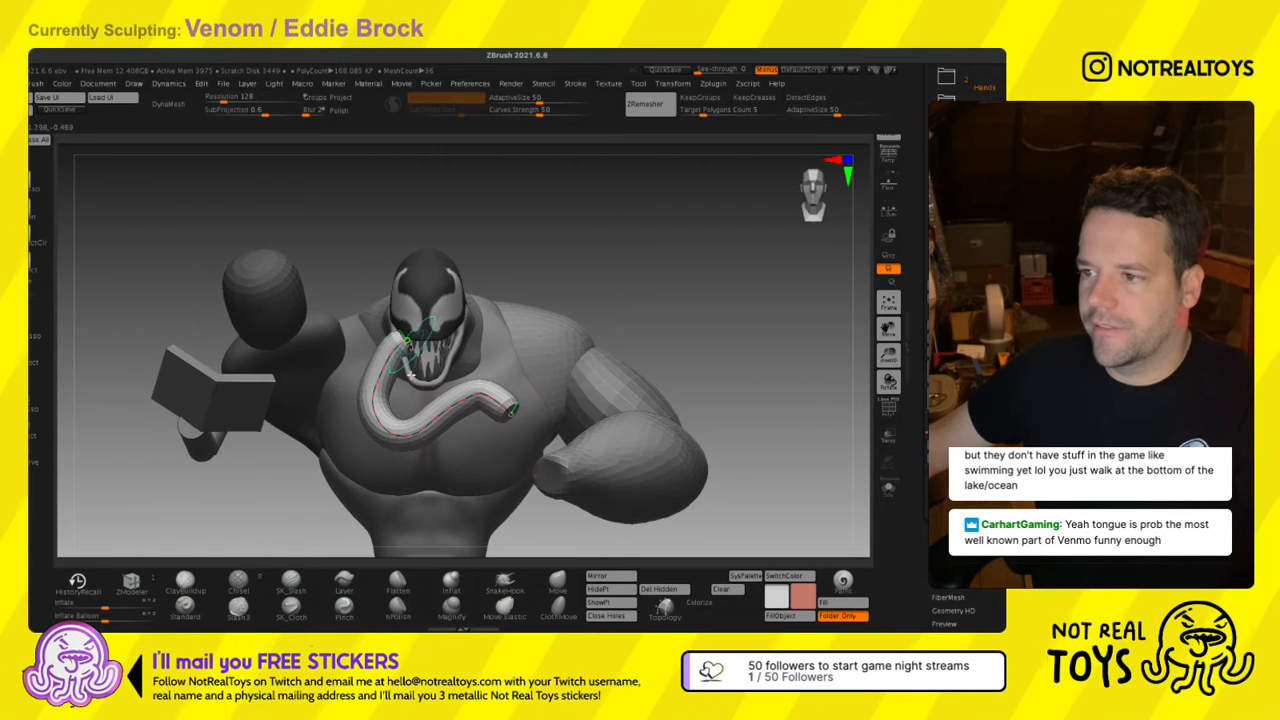
Reposition the tongue tube and place its root inside Venom's mouth corner.
left_click_drag(398, 340, 346, 398)
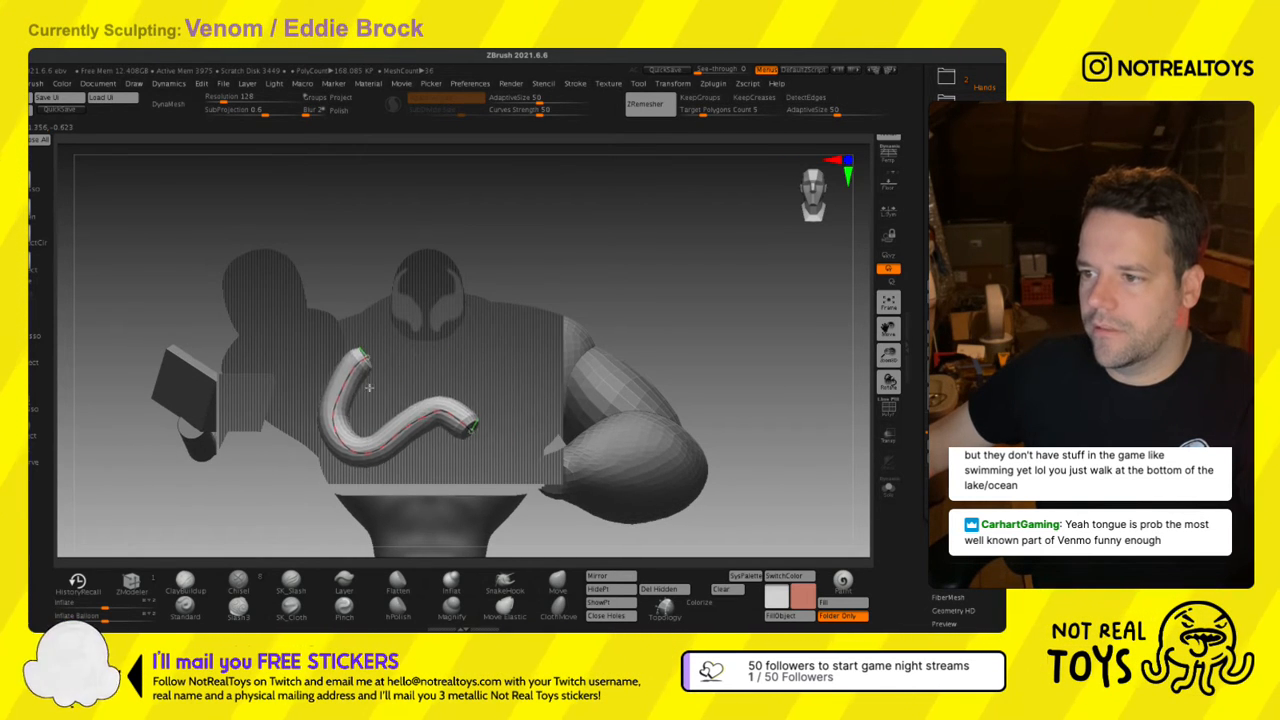
right_click_drag(346, 385, 393, 344)
left_click_drag(398, 332, 435, 312)
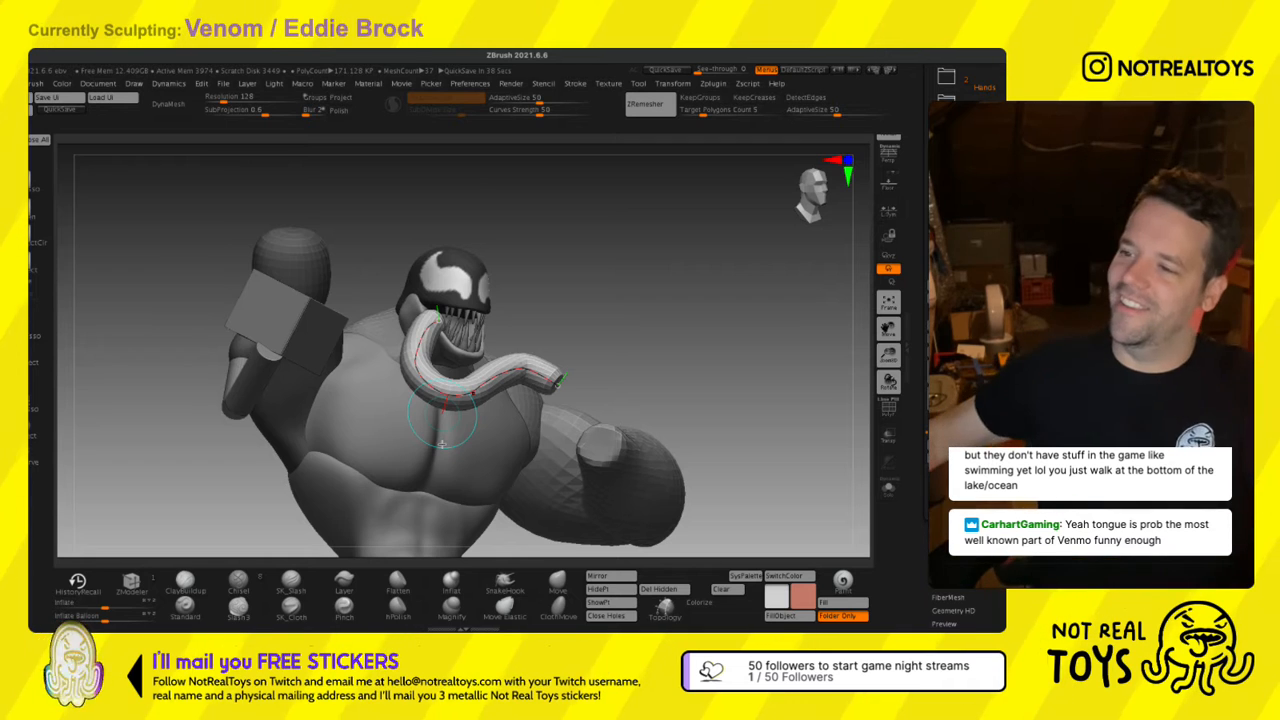
right_click_drag(478, 374, 438, 380)
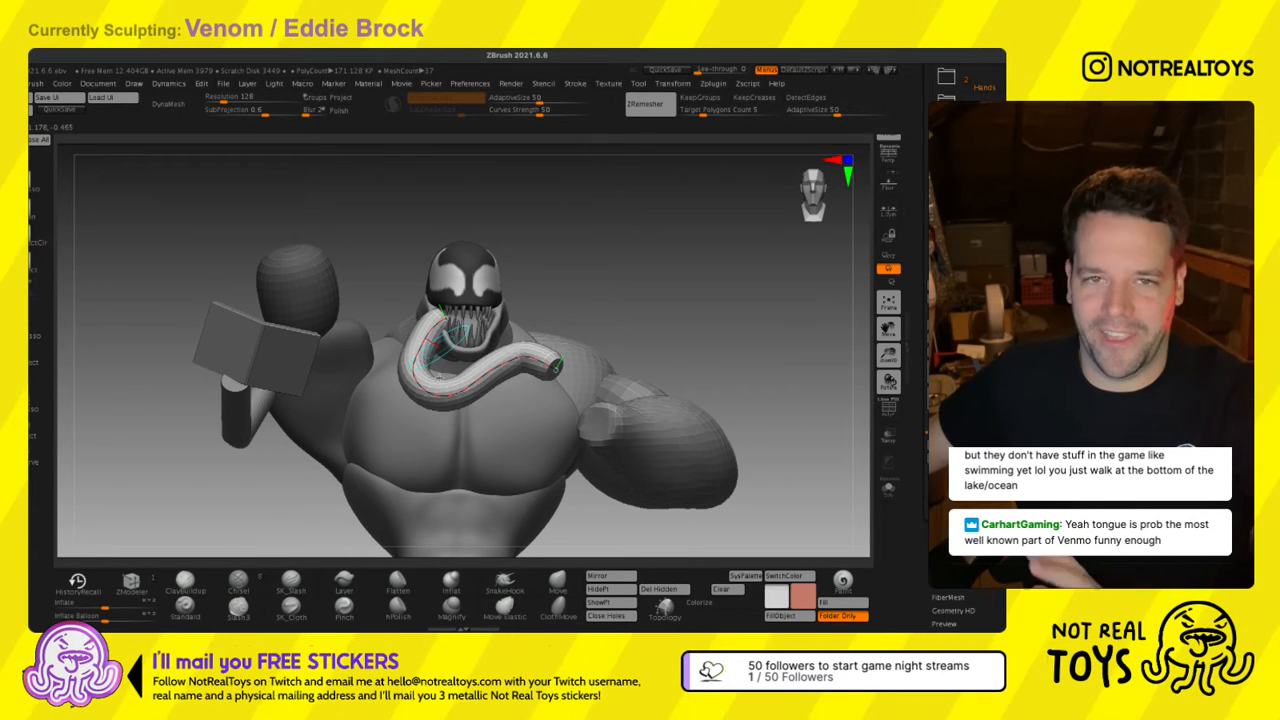
right_click_drag(440, 378, 456, 385)
left_click(445, 330)
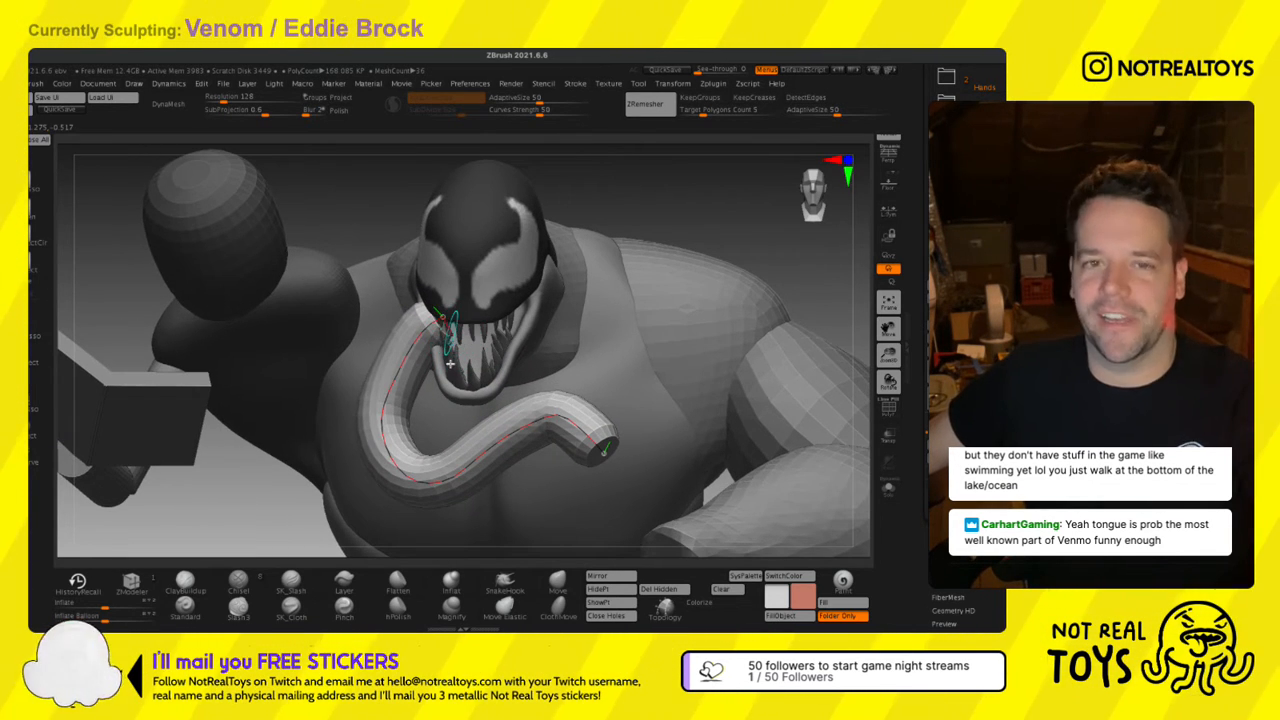
left_click_drag(442, 317, 450, 311)
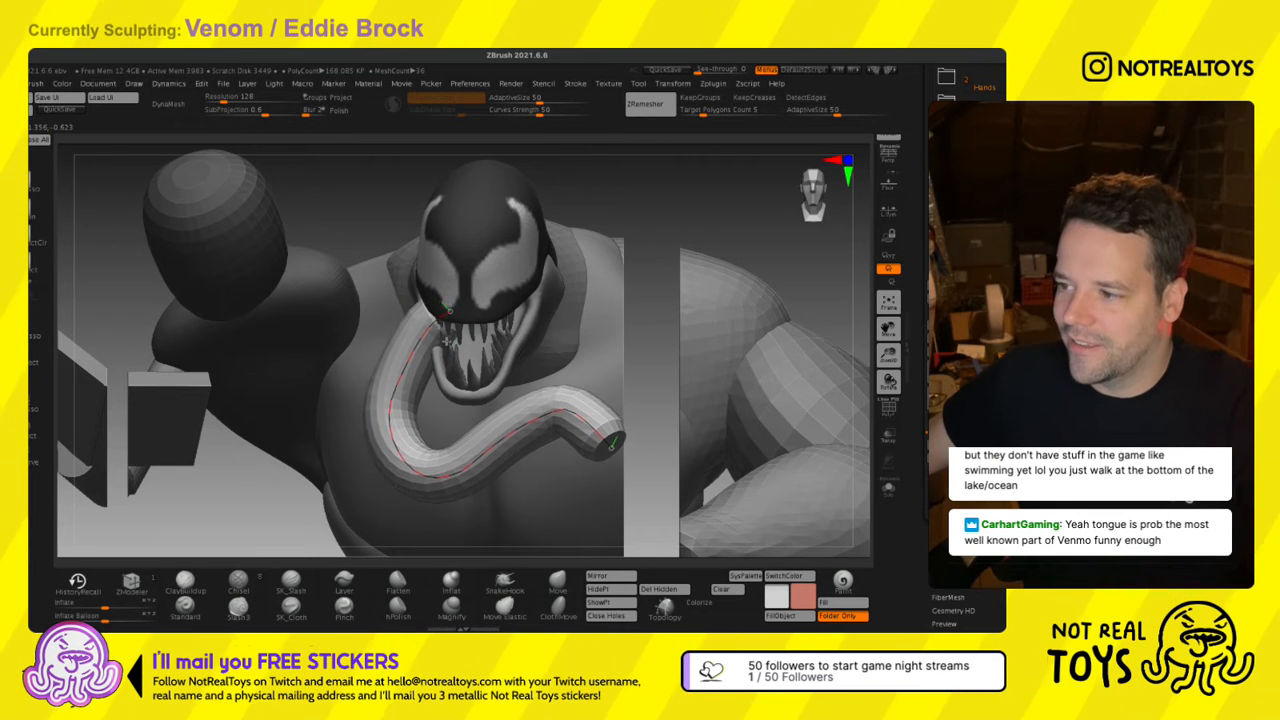
Try to bend the tongue's tip downward and back out toward the arm.
right_click_drag(446, 342, 492, 336)
left_click_drag(632, 459, 630, 526)
key("s")
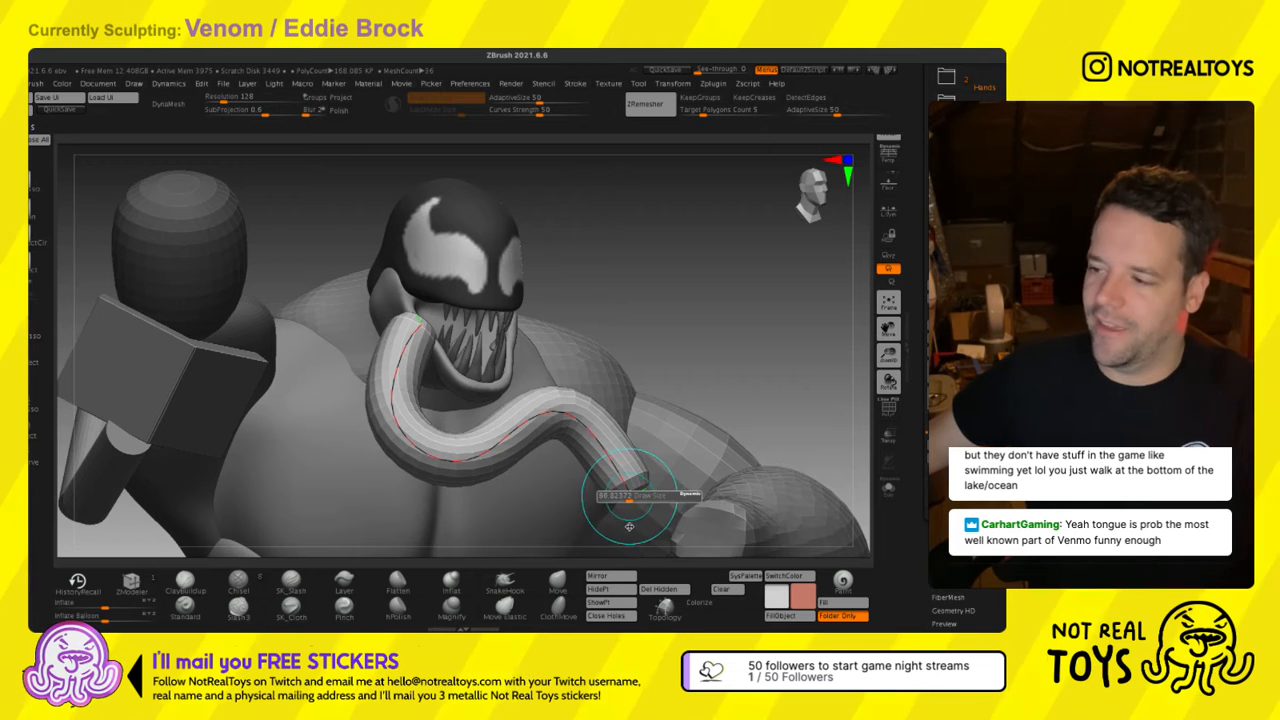
right_click_drag(629, 525, 609, 527)
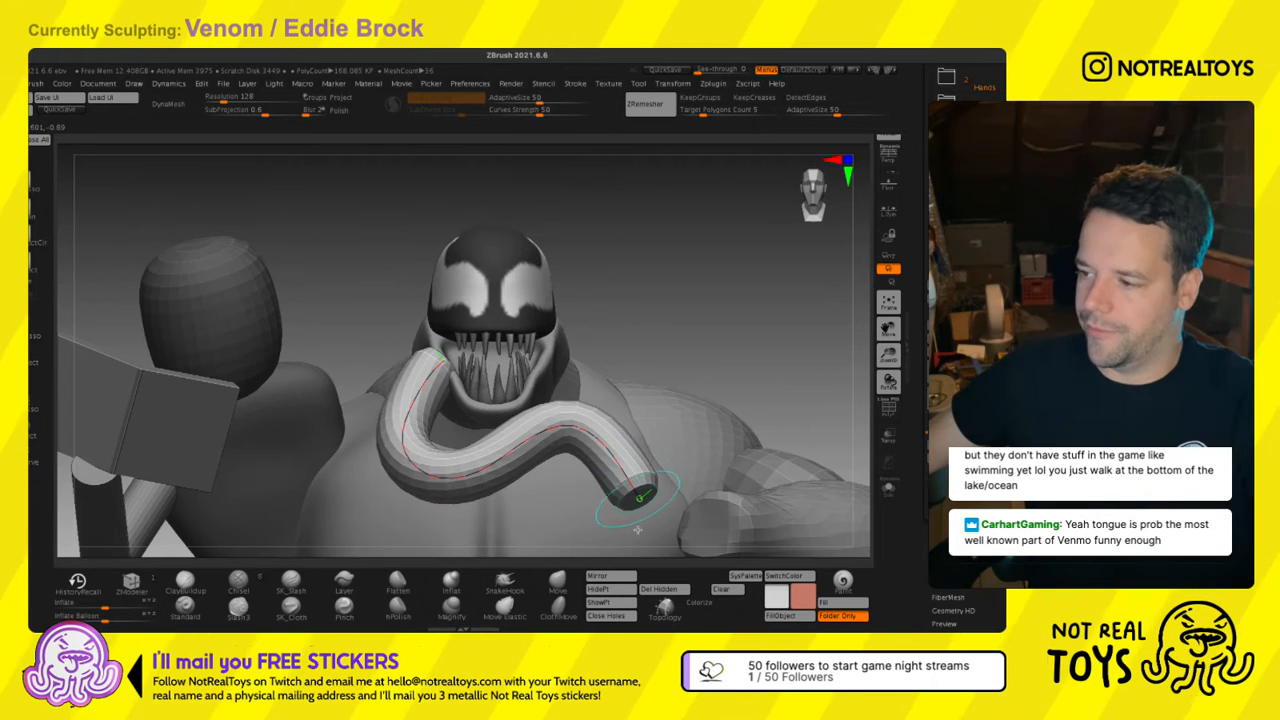
left_click_drag(637, 530, 670, 499)
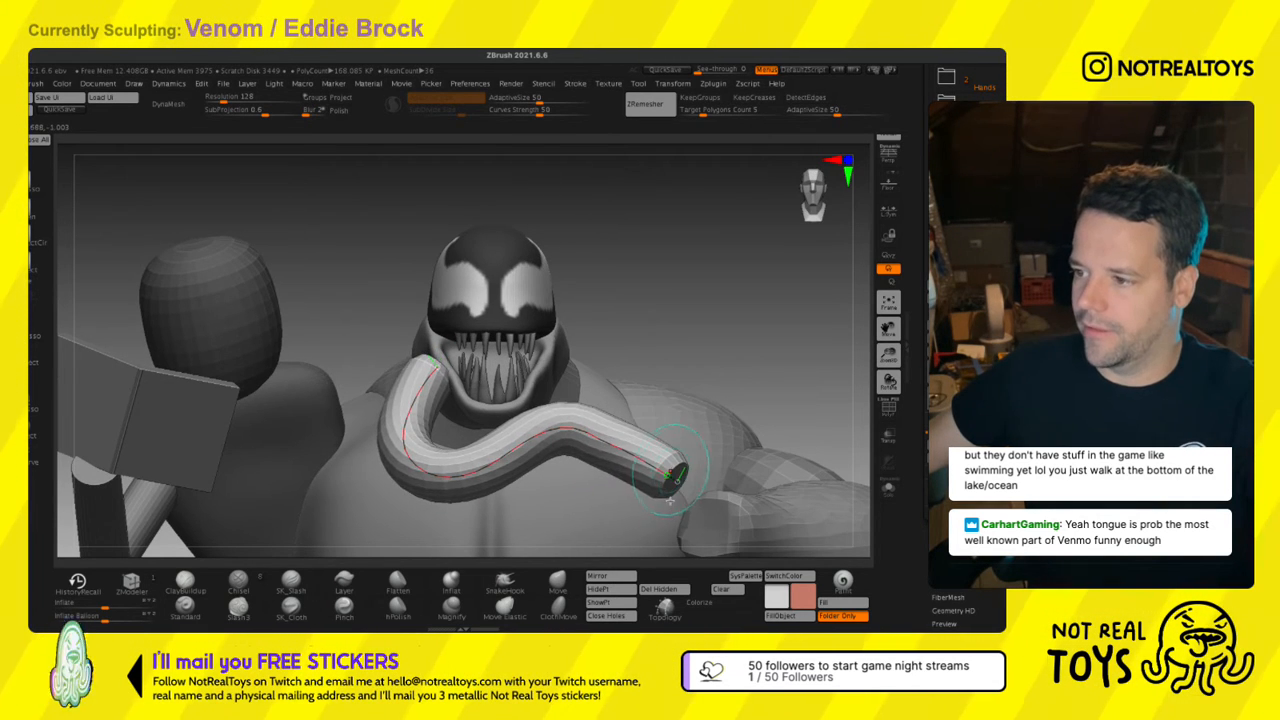
Try to move the tongue's root up into the mouth and pull its middle loop sideways, and undo the changes.
right_click_drag(670, 499, 636, 360, "ctrl")
left_click(600, 467)
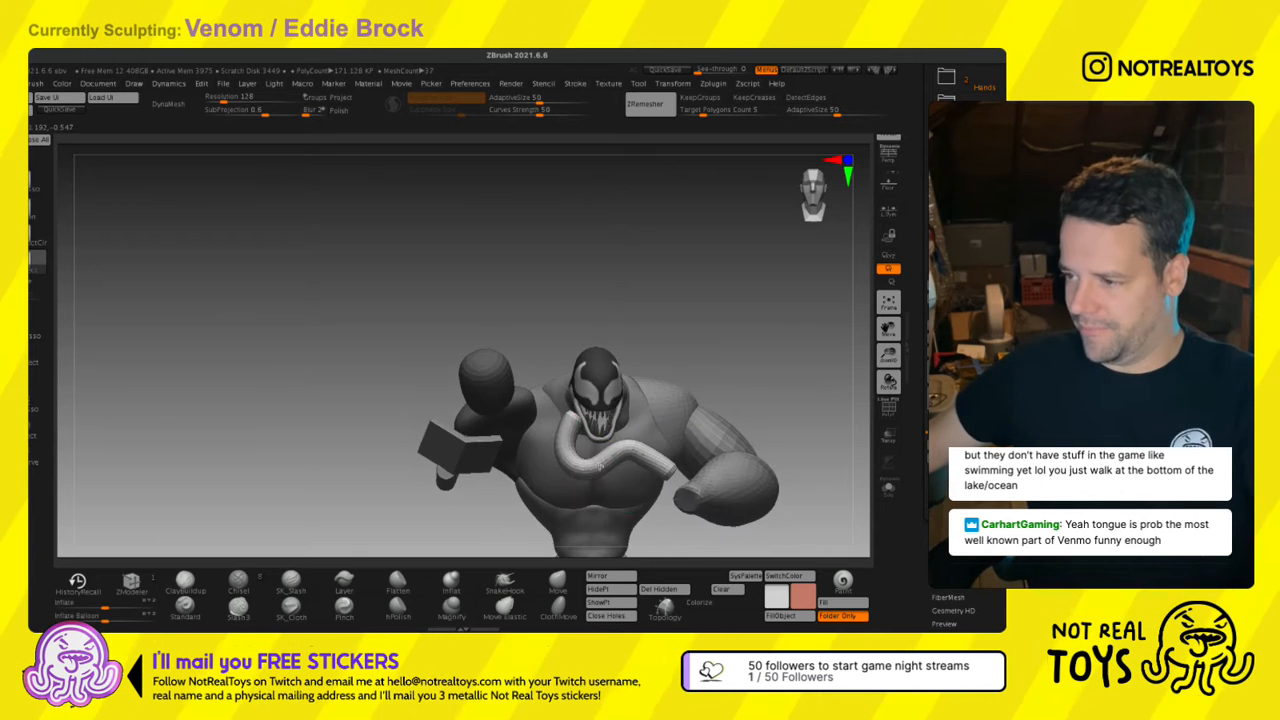
right_click_drag(600, 467, 595, 522, "ctrl")
left_click_drag(573, 435, 594, 413)
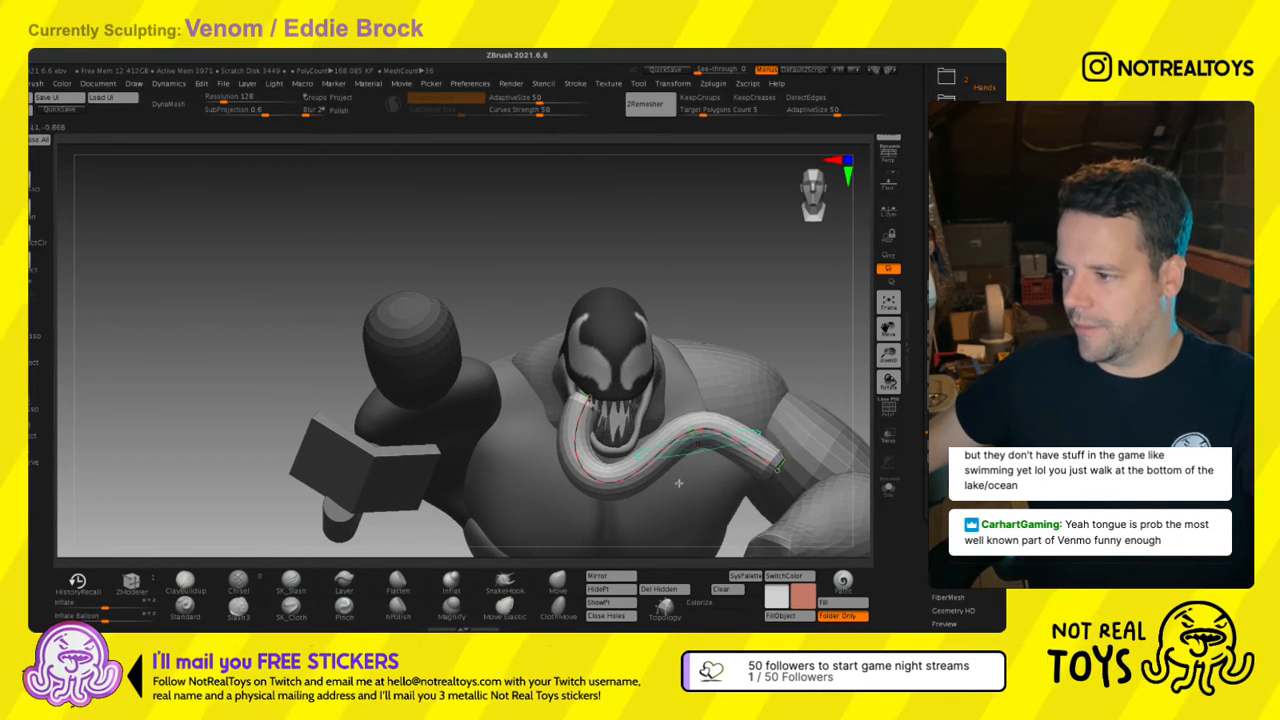
left_click_drag(640, 506, 565, 532)
left_click_drag(577, 435, 588, 407)
key("ctrl+z")
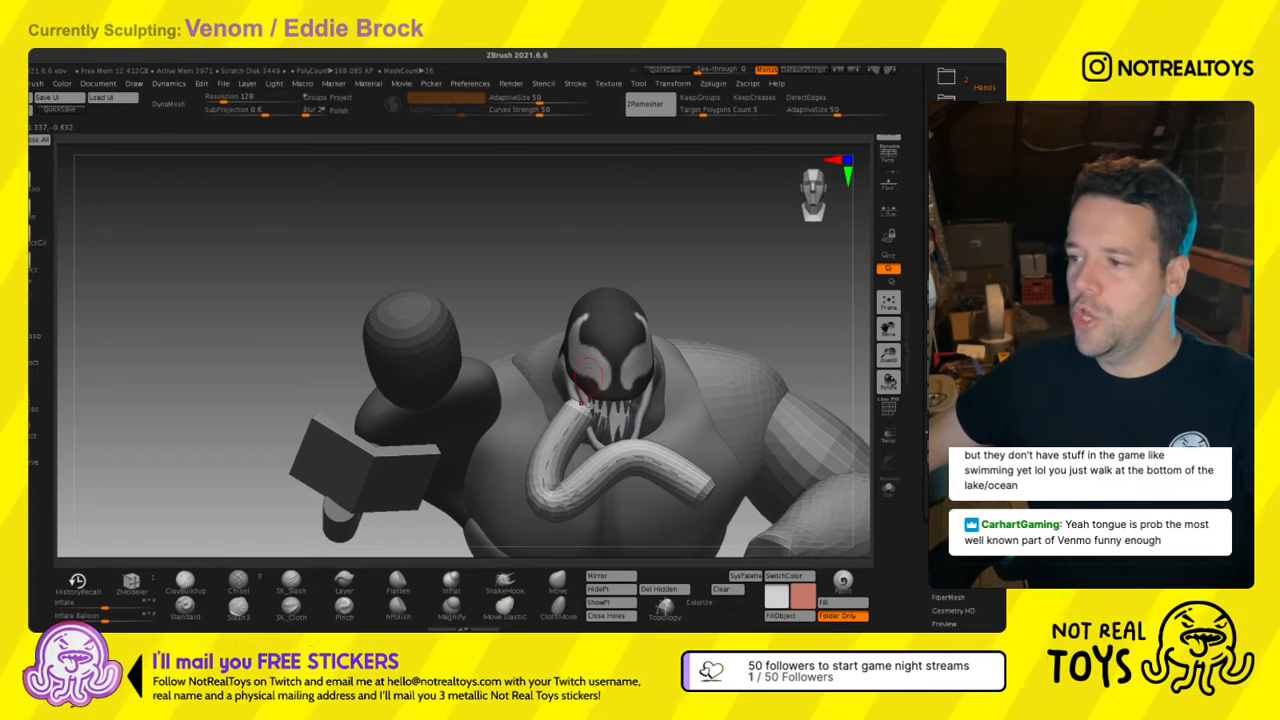
key("ctrl+z")
key("ctrl+z")
Try to reshape the tongue's lower loop, outer bend and tip, and undo the recent curve edits.
right_click_drag(613, 452, 563, 392, "alt")
left_click_drag(520, 402, 499, 422)
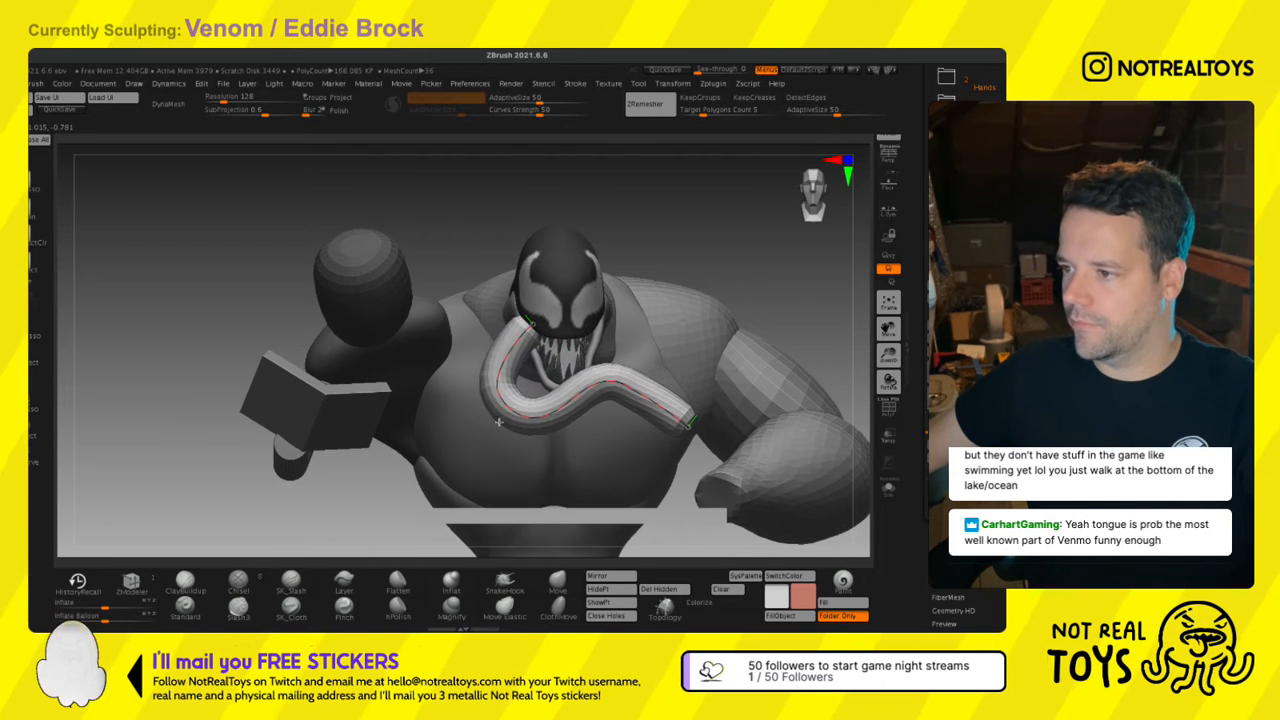
left_click_drag(609, 416, 600, 441)
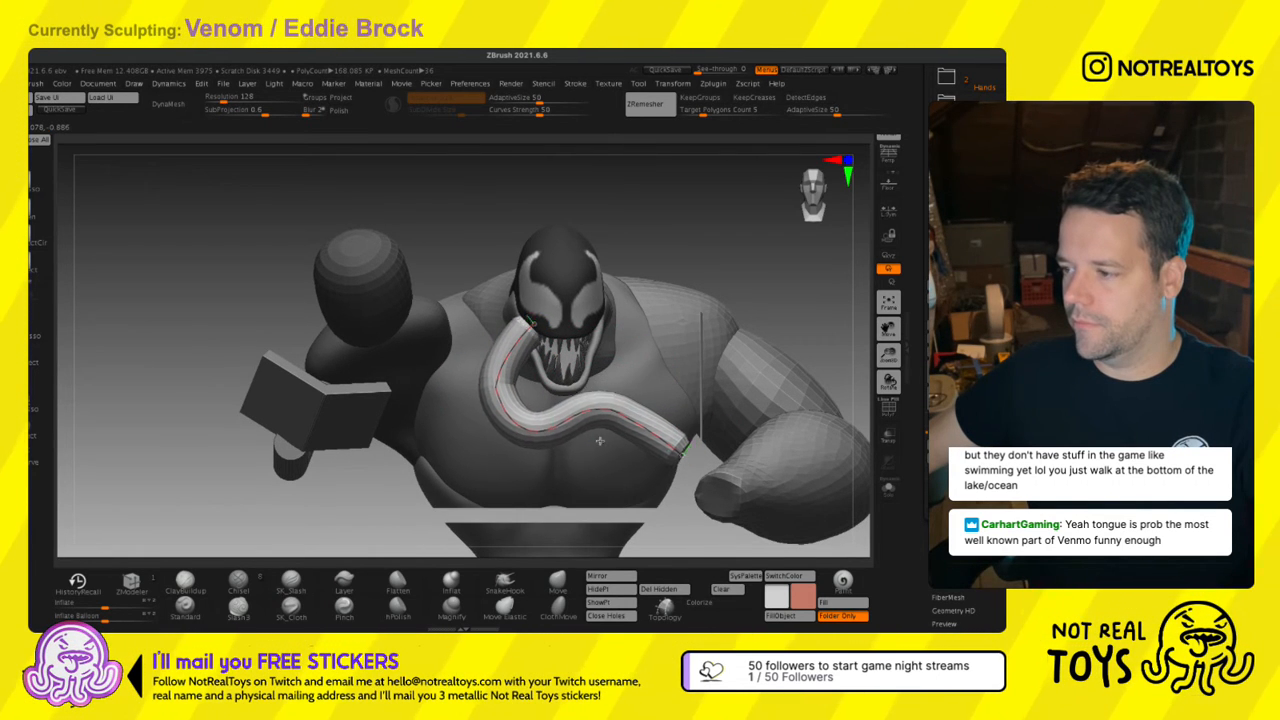
left_click_drag(679, 484, 679, 416)
key("ctrl+z")
key("ctrl+z")
key("ctrl+z")
key("ctrl+z")
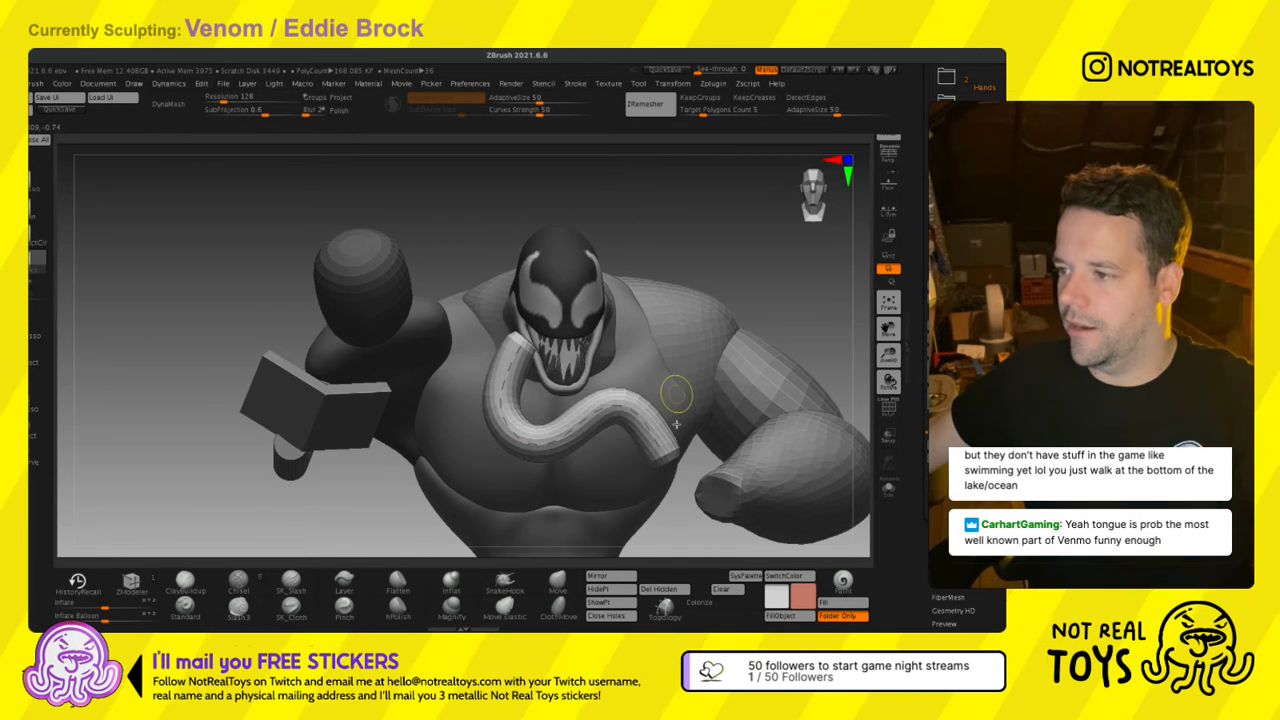
key("ctrl+z")
left_click_drag(688, 486, 688, 532)
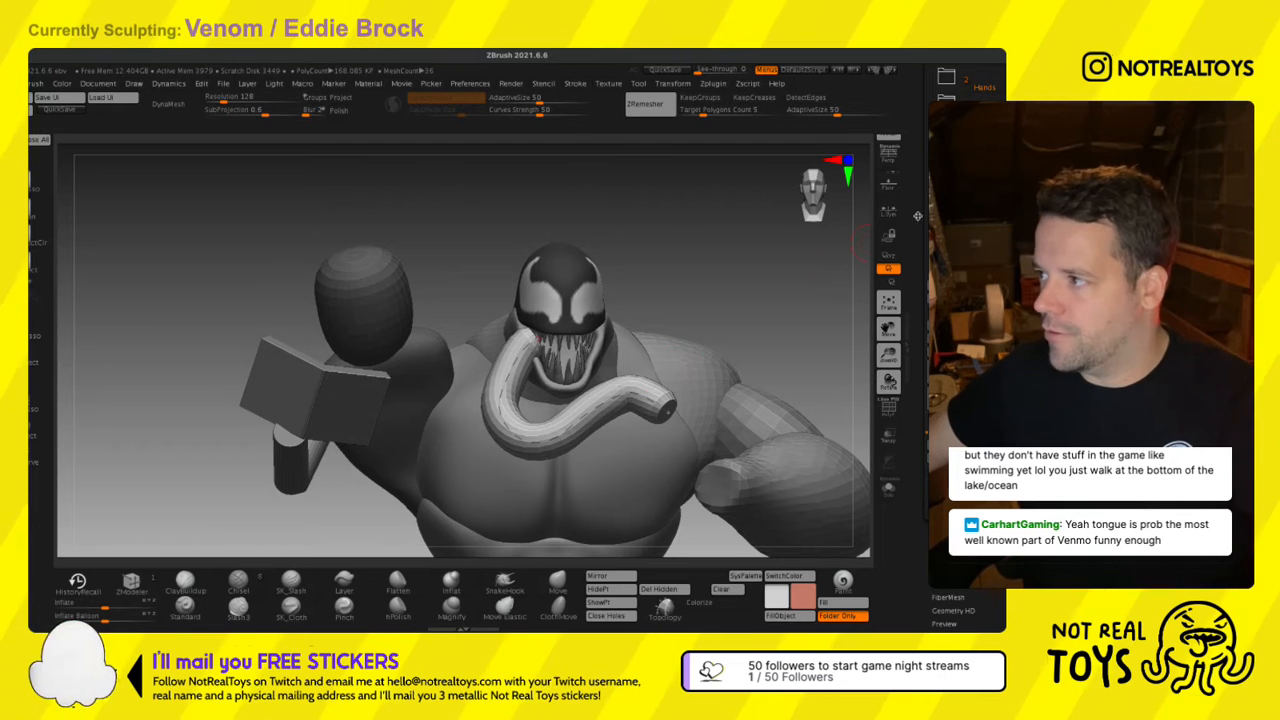
Split the unmasked tongue geometry off into its own subtool.
left_click(948, 218)
left_click(948, 240)
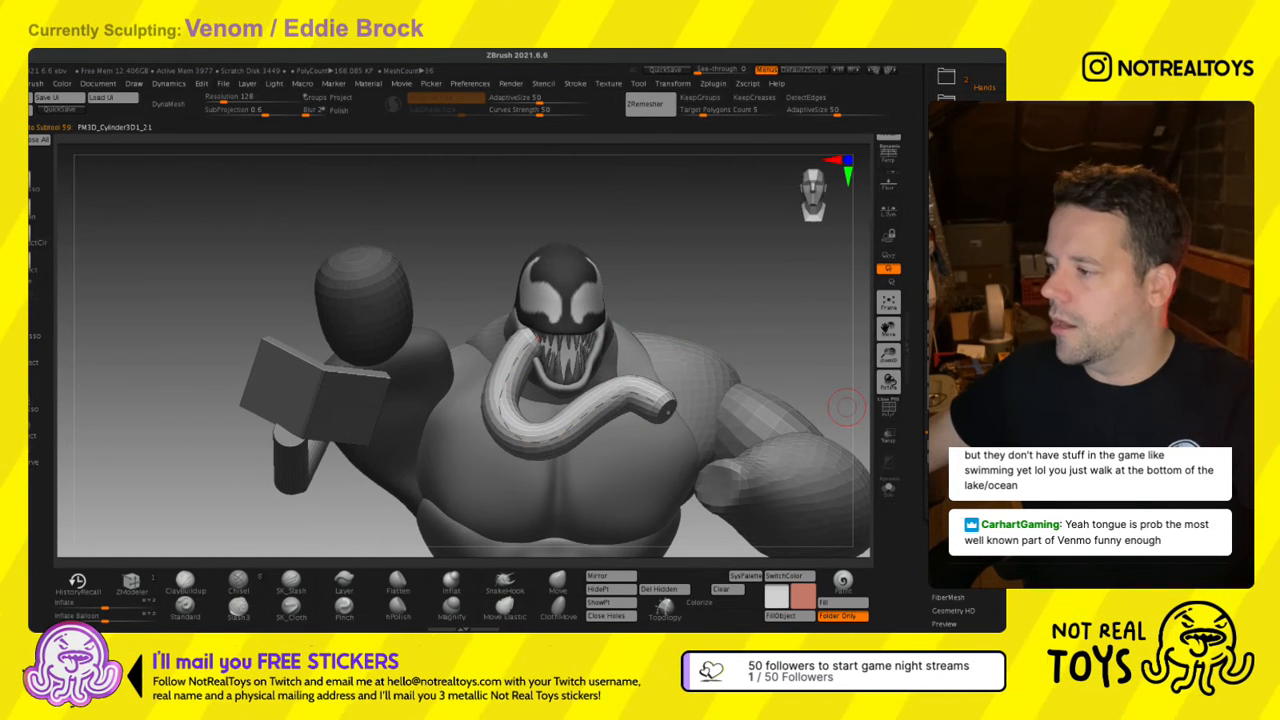
left_click_drag(733, 604, 462, 604)
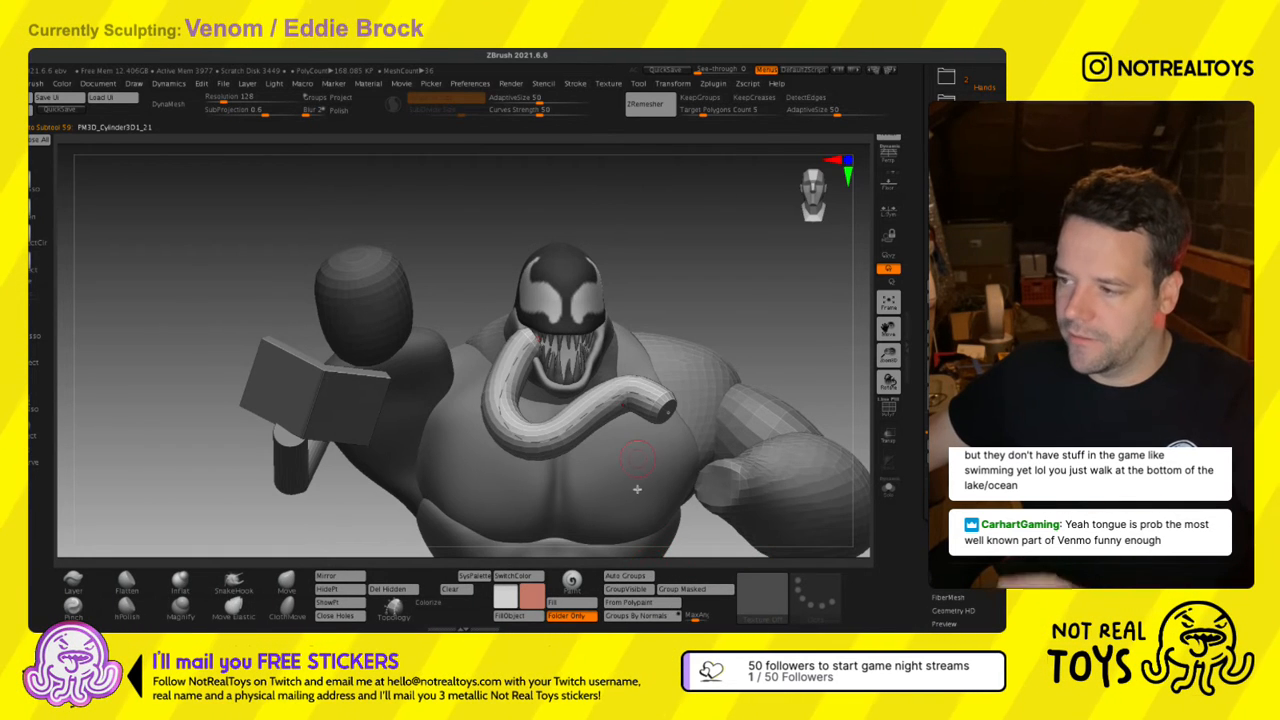
right_click_drag(637, 489, 720, 560)
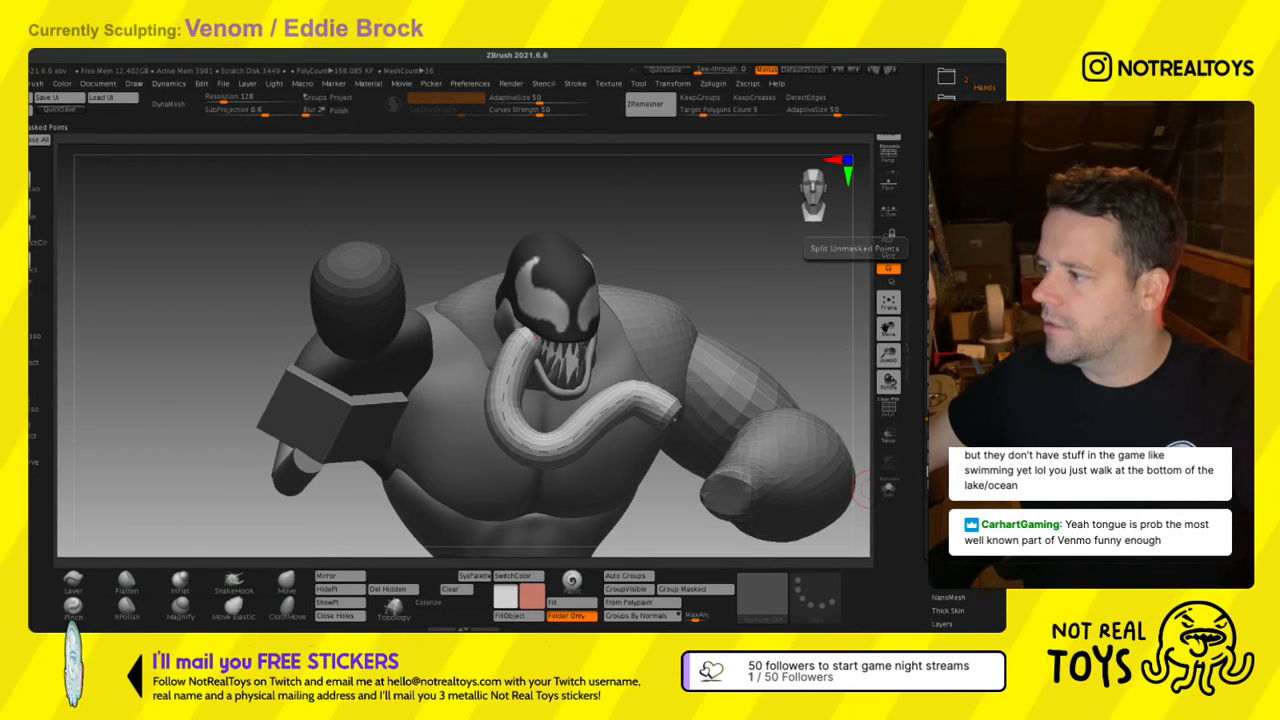
left_click(955, 250)
left_click(955, 250)
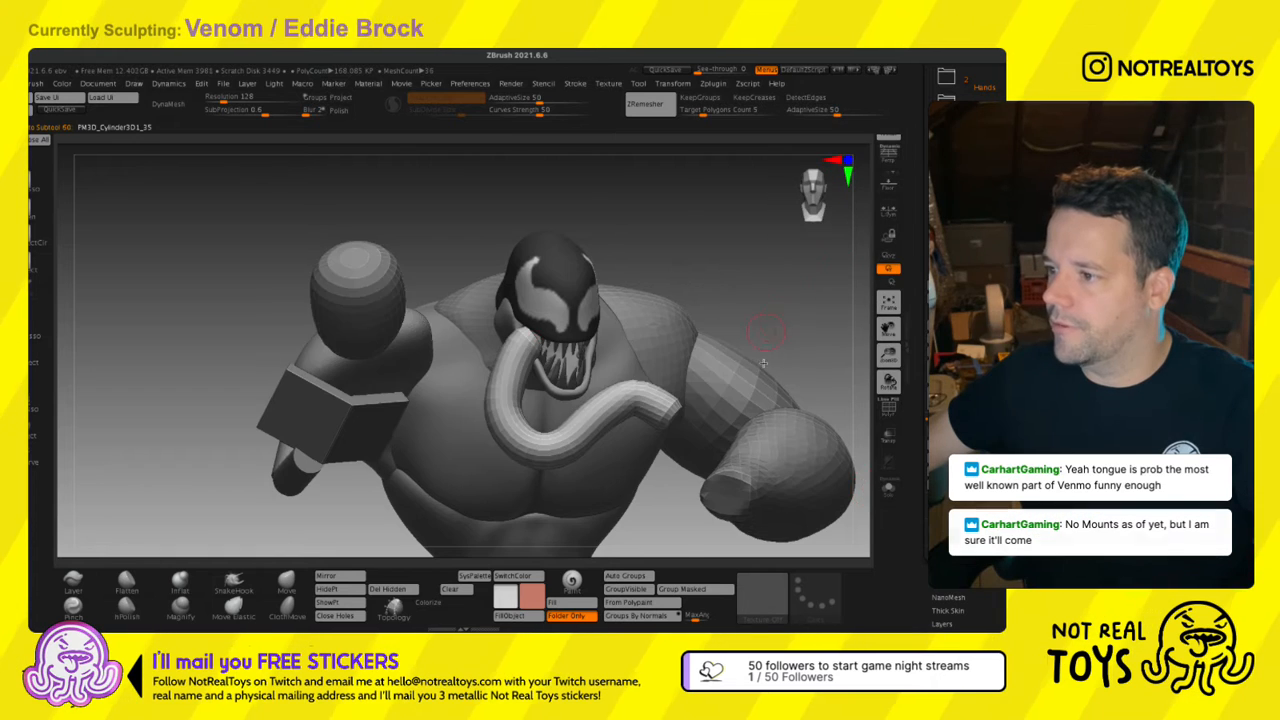
Choose the Move brush and convert the tongue subtool to a DynaMesh at resolution 128.
right_click_drag(780, 331, 650, 446)
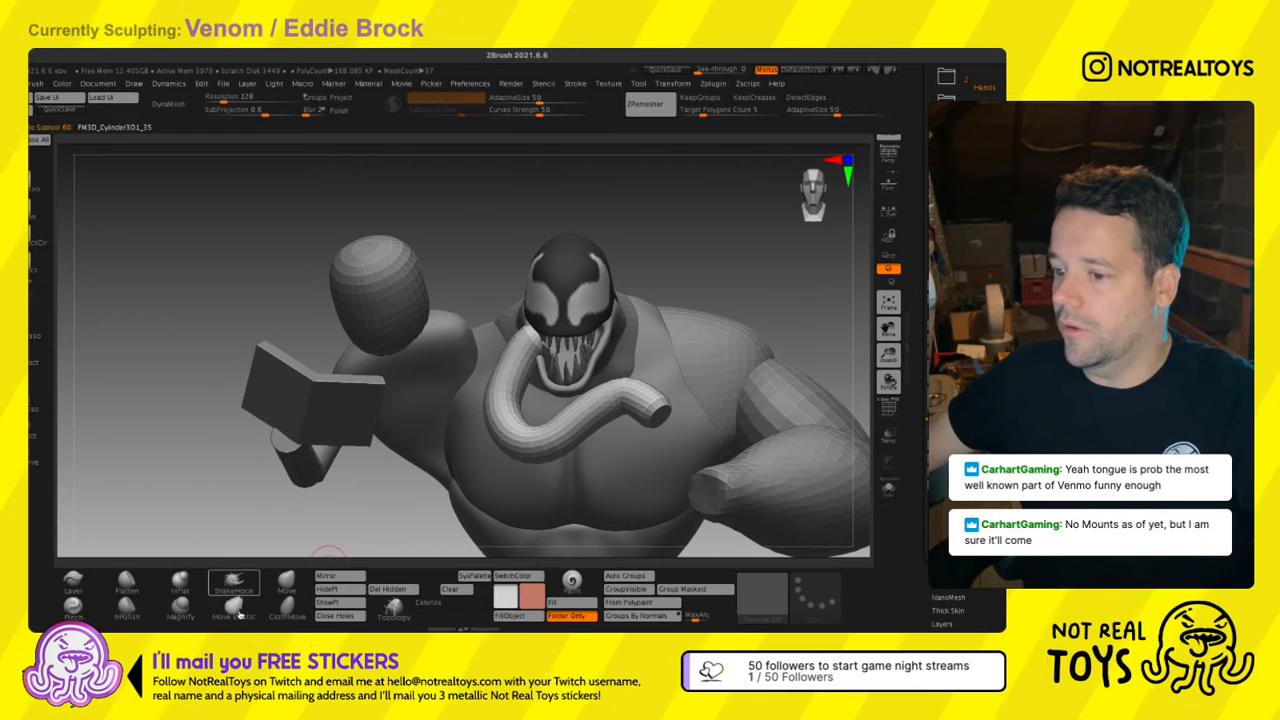
key("b")
key("m")
key("v")
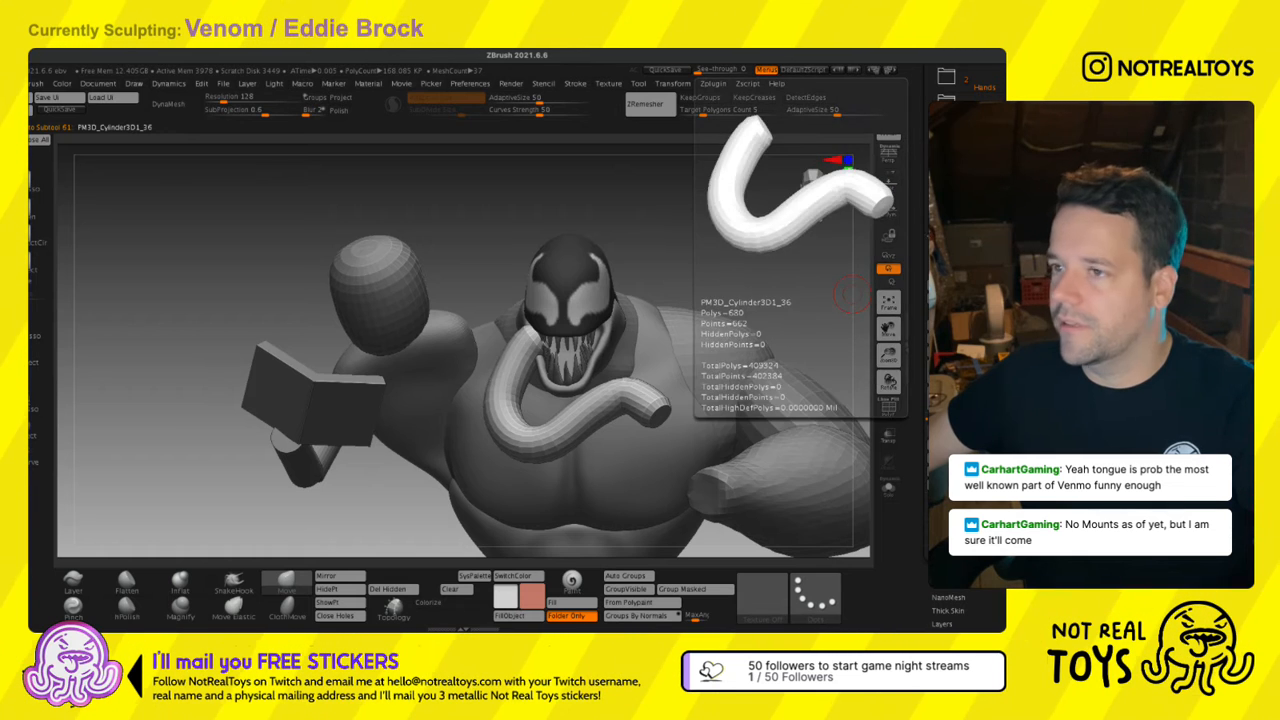
left_click(175, 104)
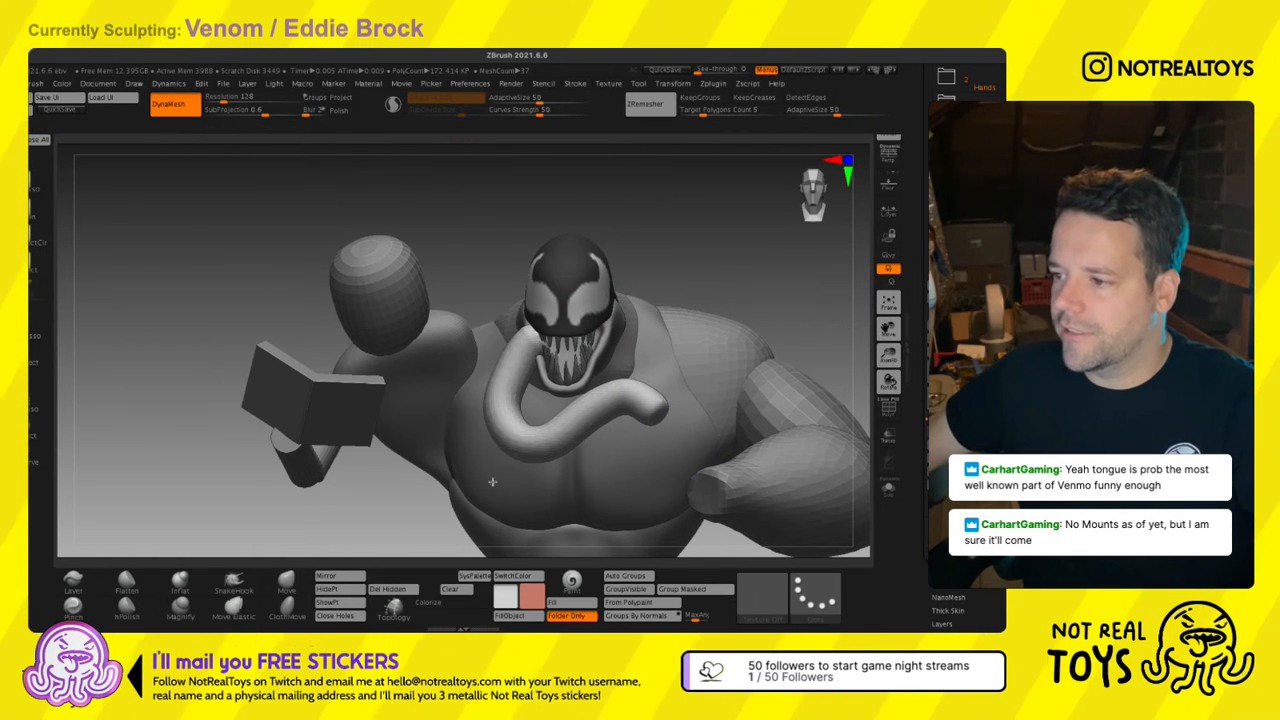
Isolate the tongue and realign the transform gizmo to the slant of its side profile.
mouse_move(537, 356)
right_mouse_down()
mouse_move(546, 408)
mouse_move(593, 340)
right_mouse_up()
key("w")
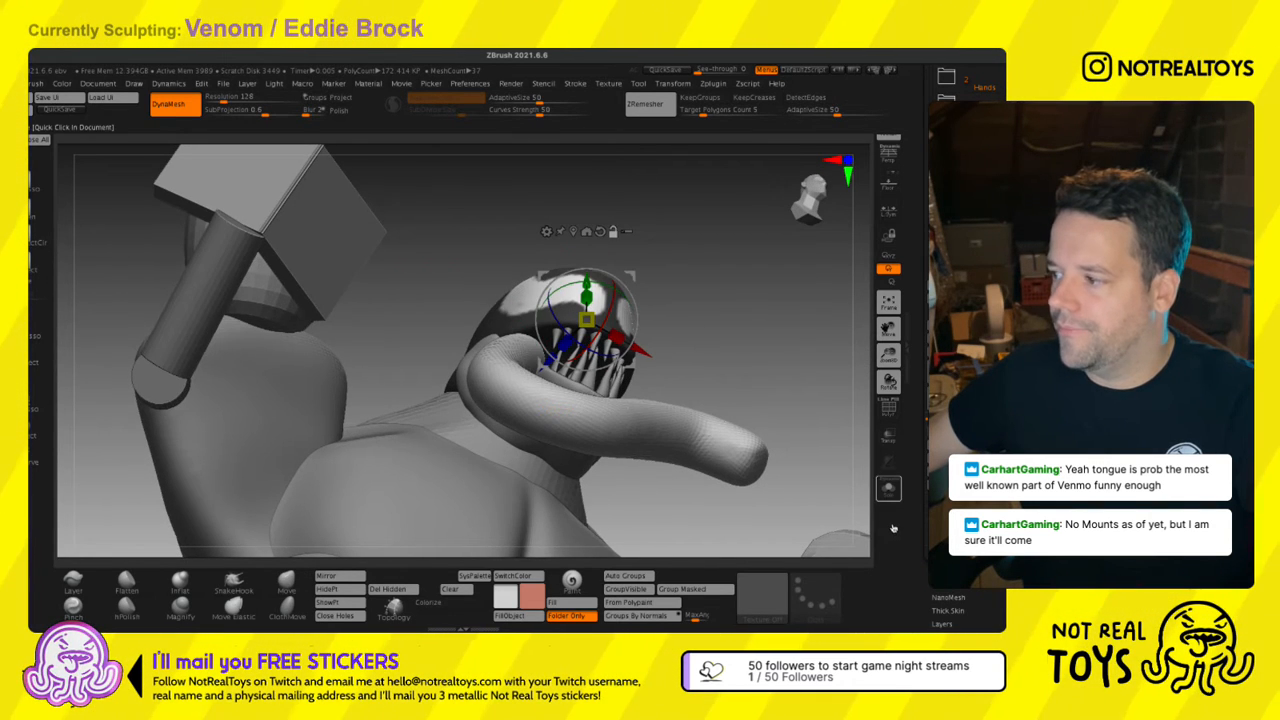
left_click(888, 488)
right_click_drag(652, 408, 630, 407)
left_click_drag(633, 278, 613, 352, "alt")
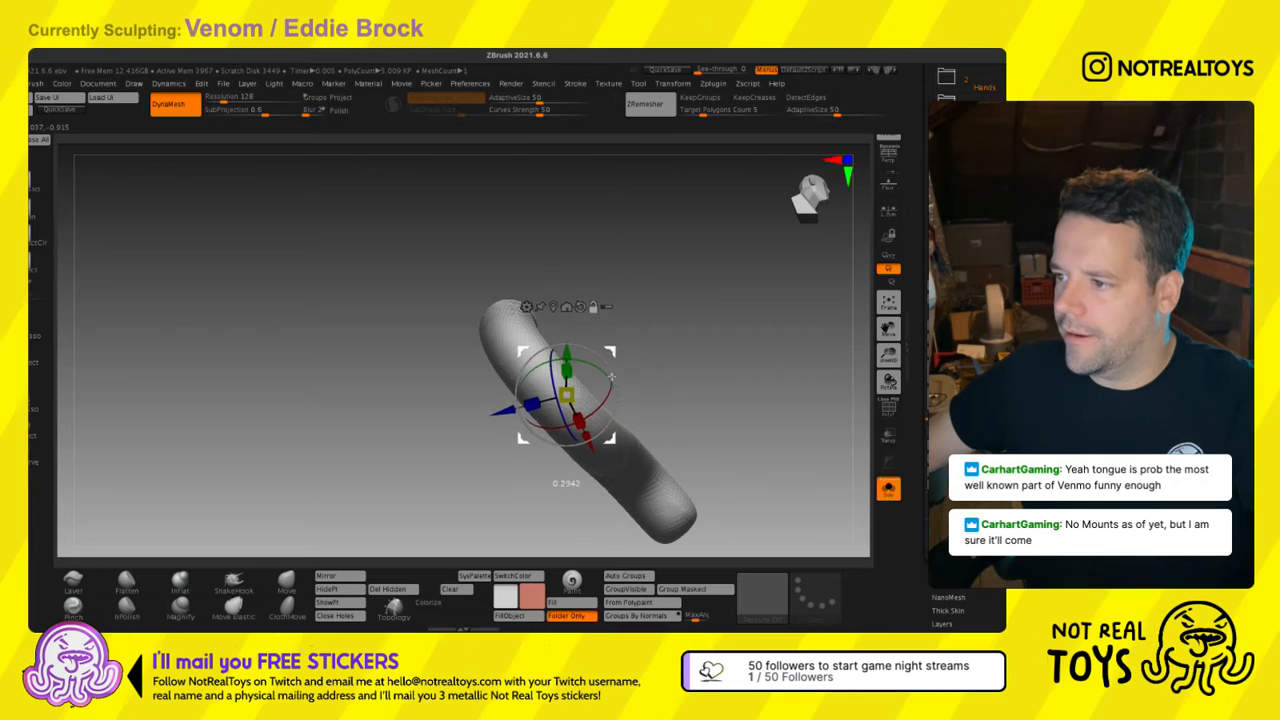
right_click_drag(650, 364, 624, 366)
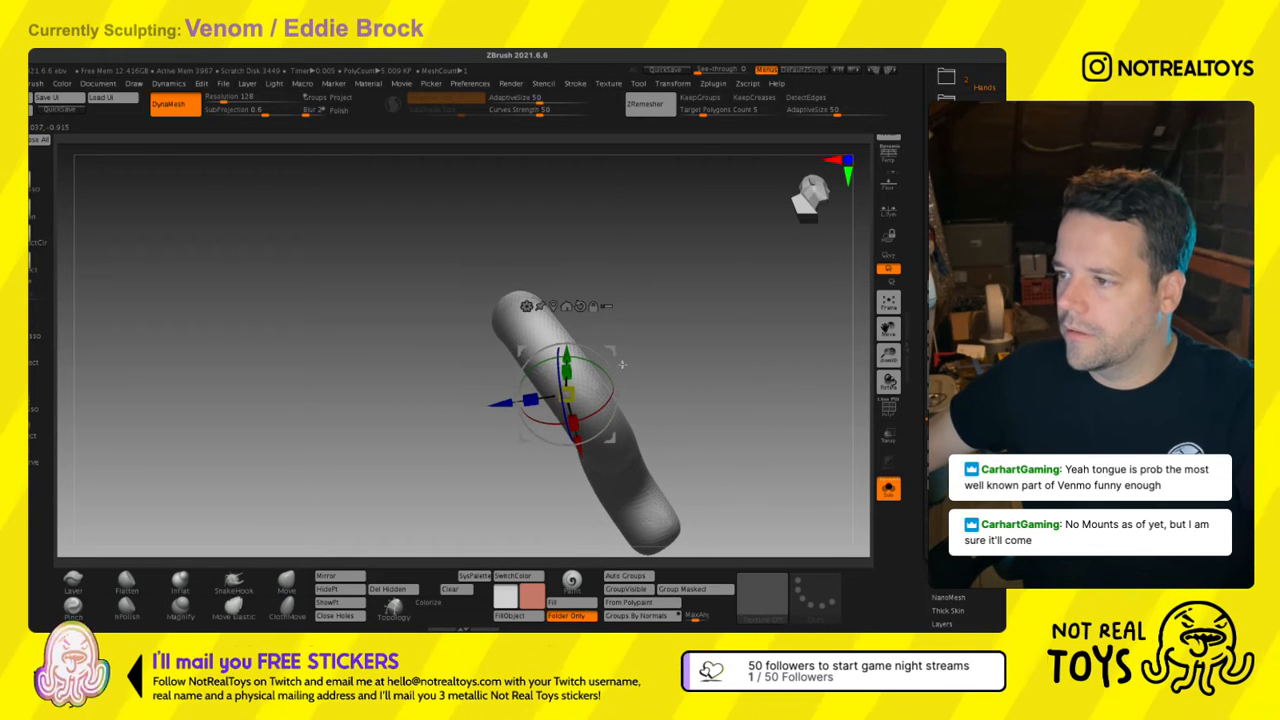
left_click_drag(612, 375, 626, 366, "alt")
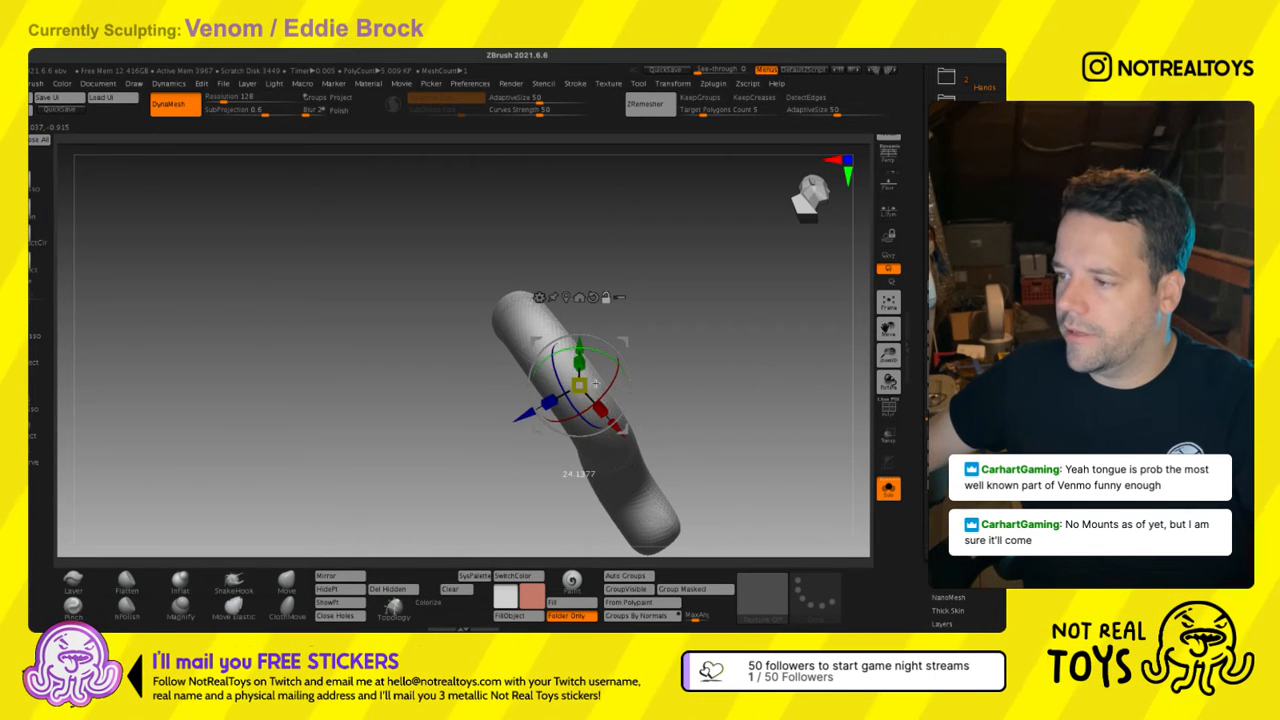
left_click_drag(564, 411, 590, 420)
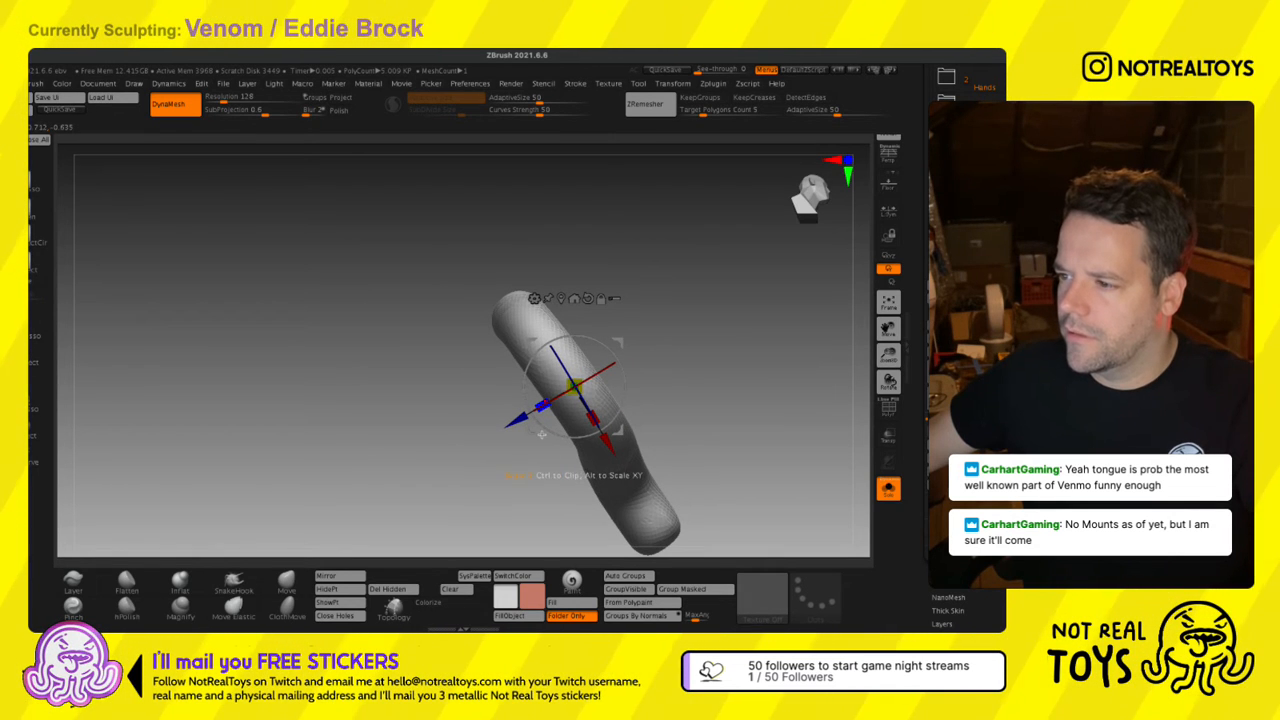
Scale the tongue thinner across its side-view thickness, return to sculpting, and show the whole figure again.
left_click_drag(541, 433, 563, 421)
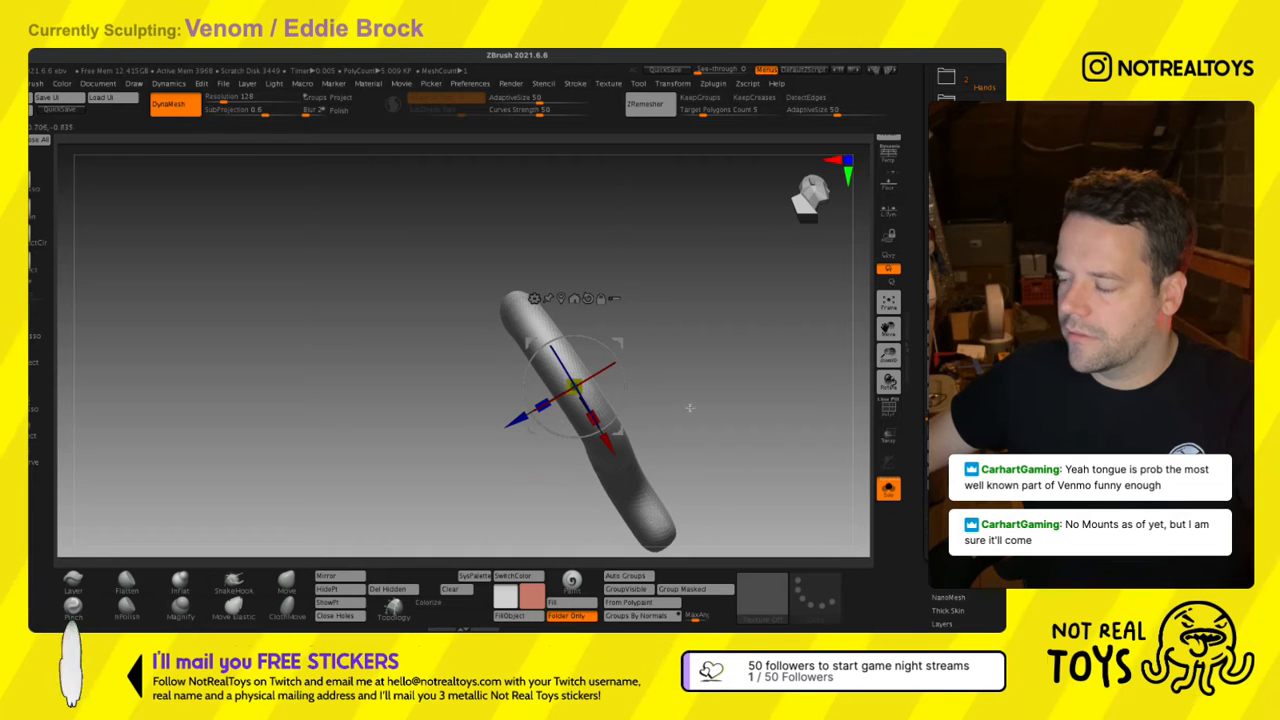
left_click_drag(690, 408, 655, 462)
key("q")
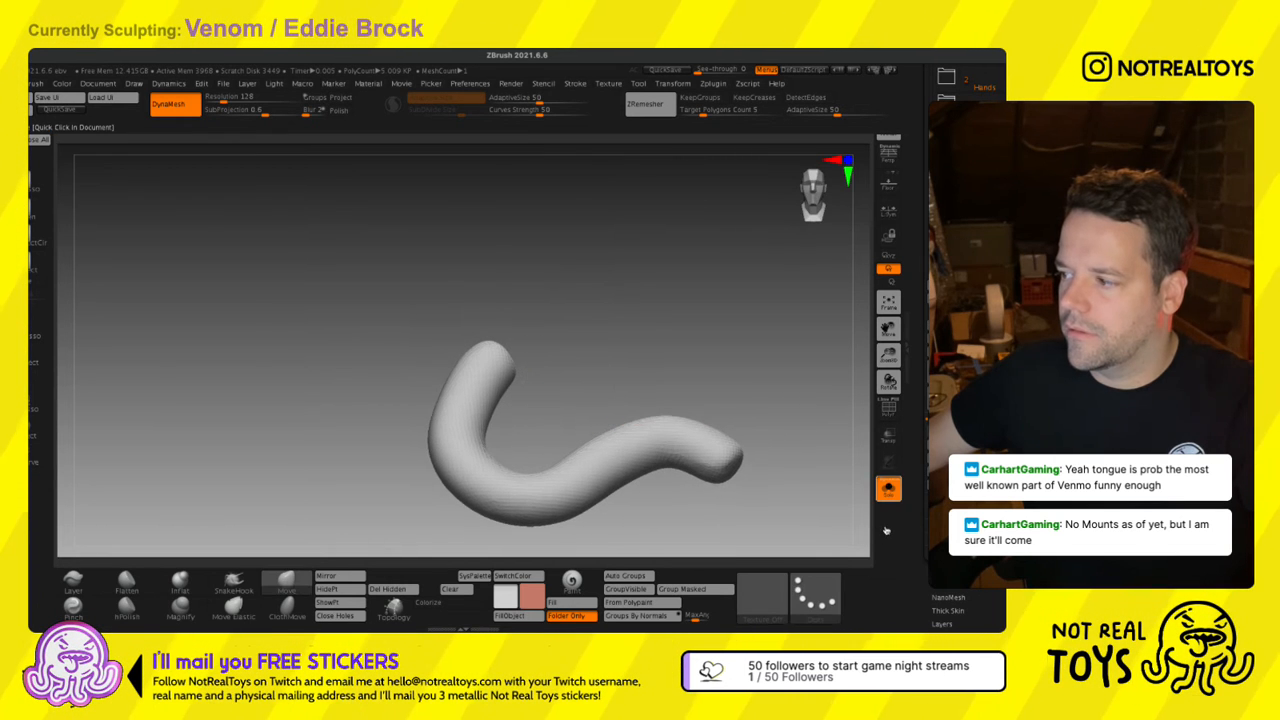
left_click(888, 490)
right_click_drag(700, 385, 640, 408)
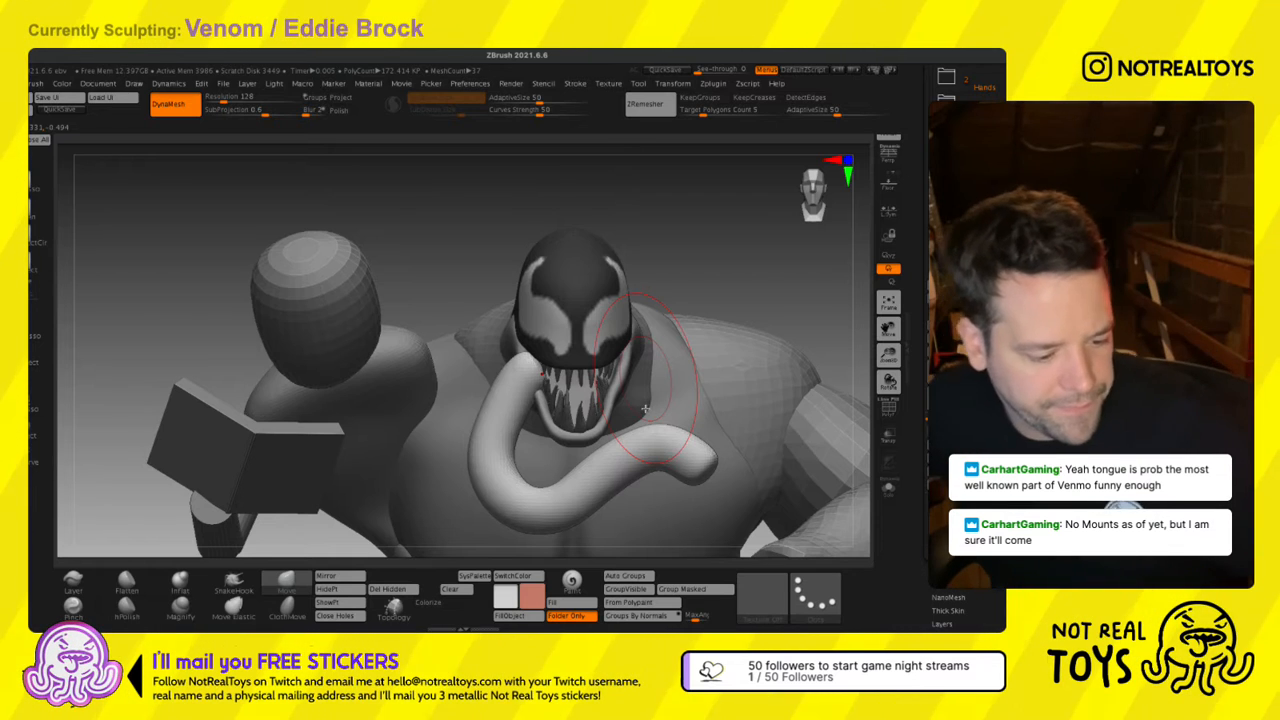
Bend the tongue's root end inward toward the mouth with the Move brush.
right_click_drag(645, 408, 531, 358)
mouse_move(644, 392)
right_mouse_down()
mouse_move(561, 445)
mouse_move(486, 396)
mouse_move(538, 400)
mouse_move(541, 378)
right_mouse_up()
left_click(889, 490)
key("s")
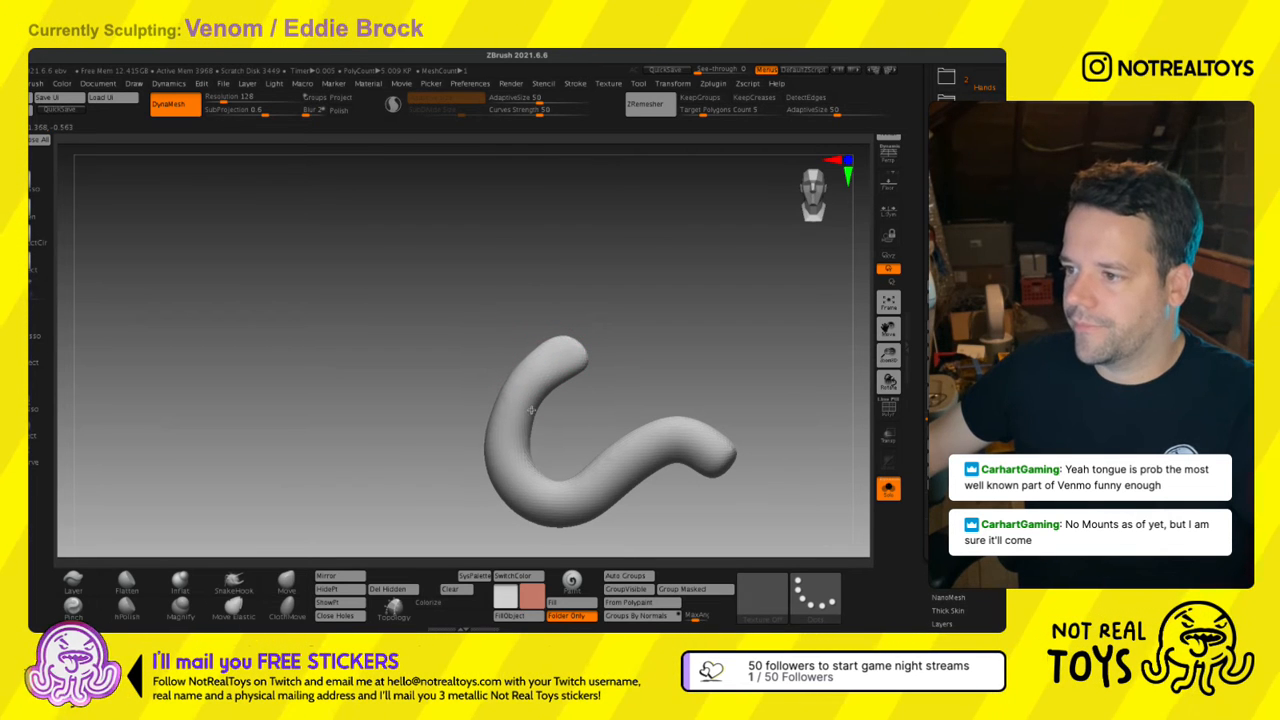
left_click(889, 489)
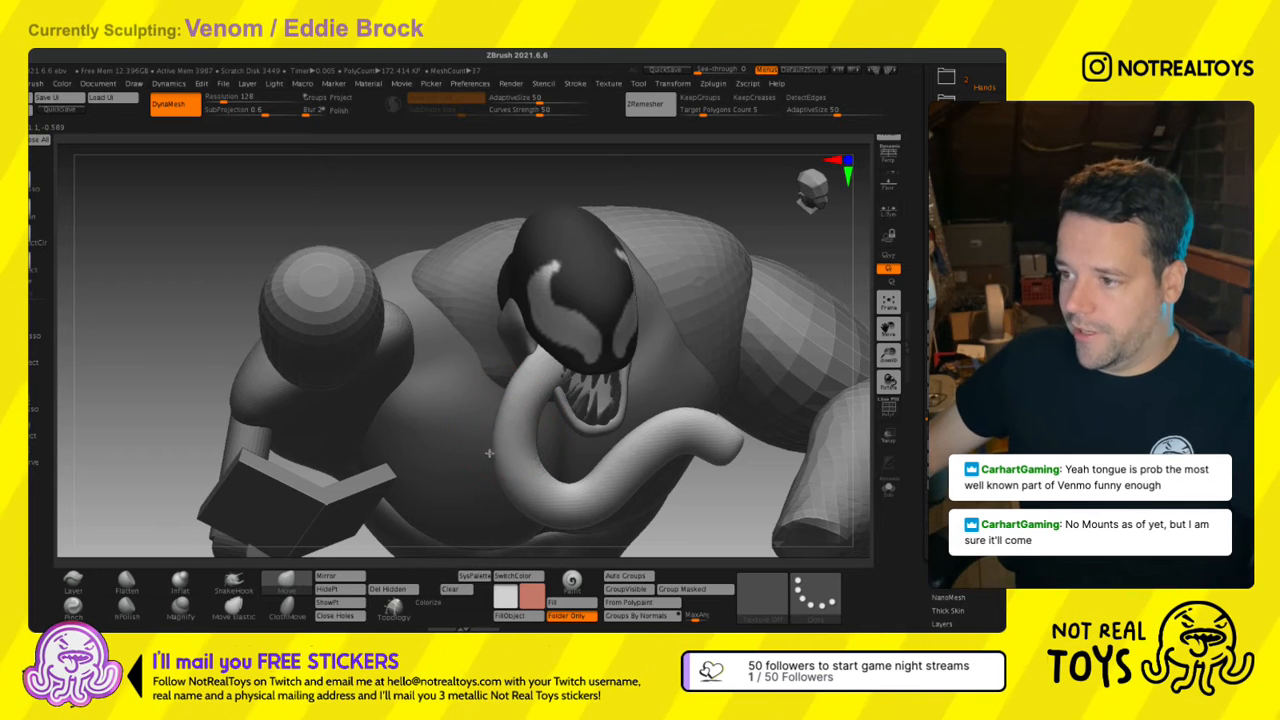
Resize the Move brush and push the tongue's root farther behind the teeth, checking it alone and against the head.
right_click_drag(519, 381, 594, 358)
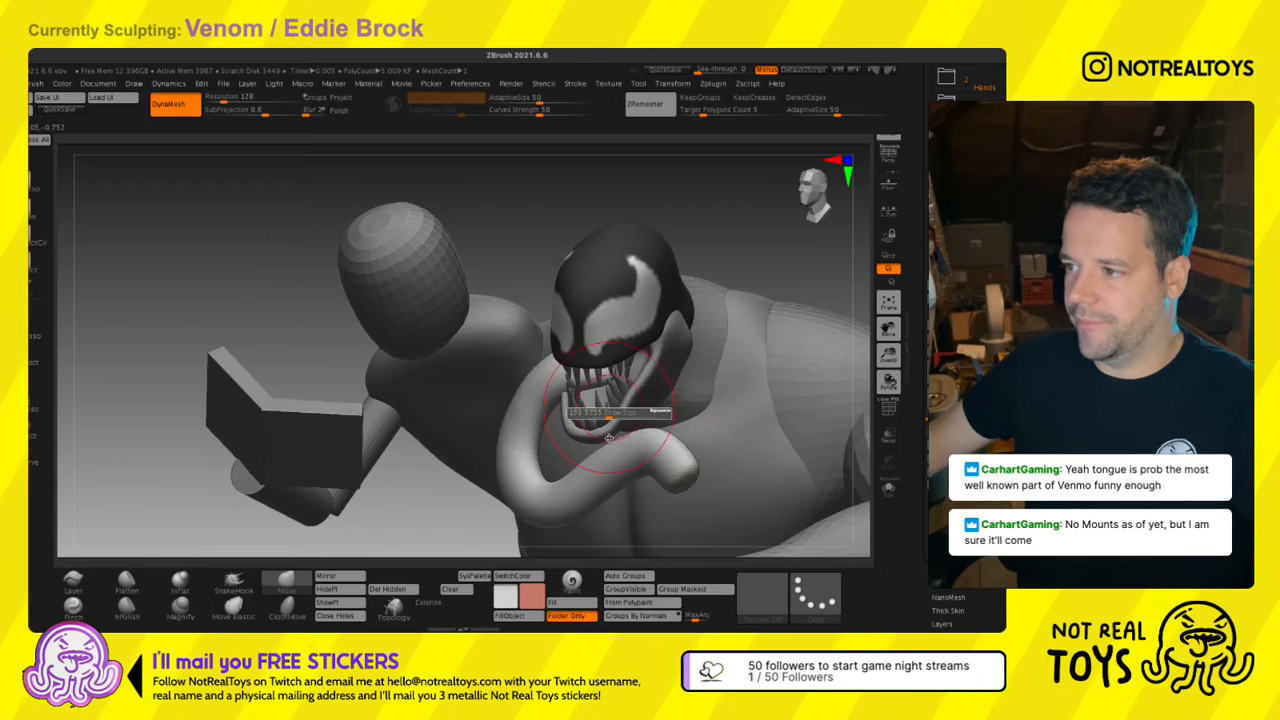
left_click(888, 488)
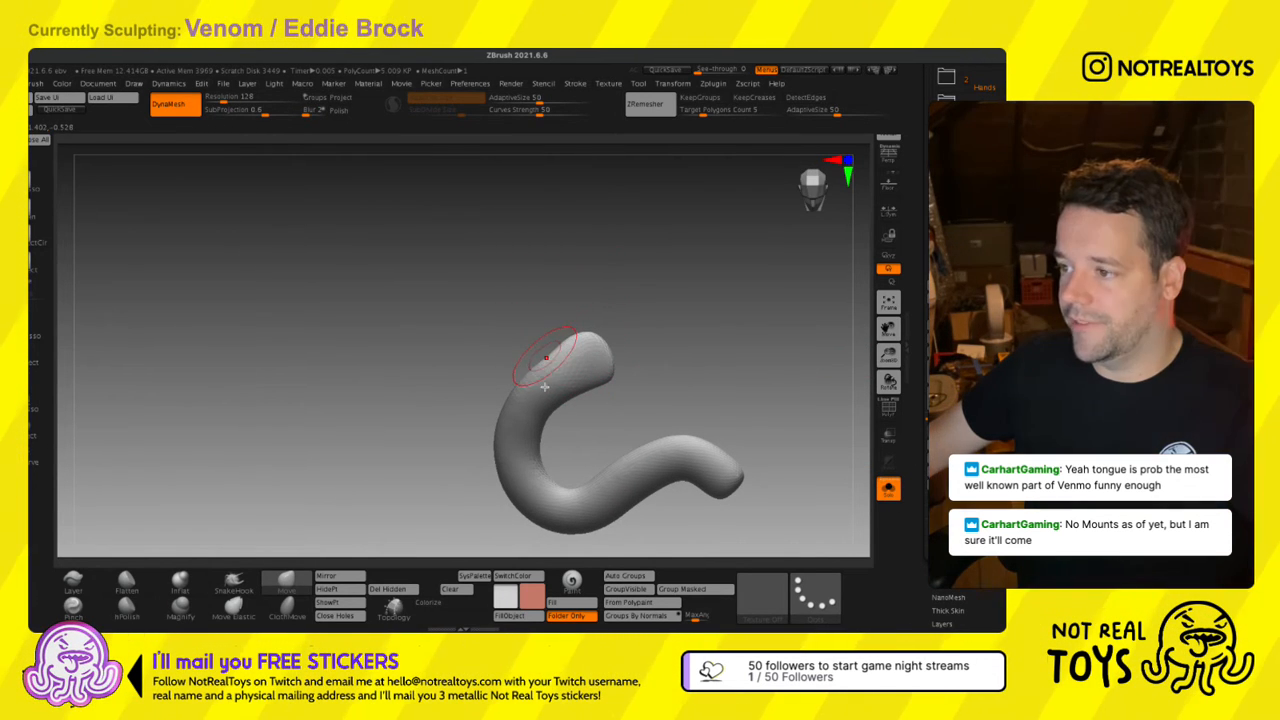
left_click(888, 488)
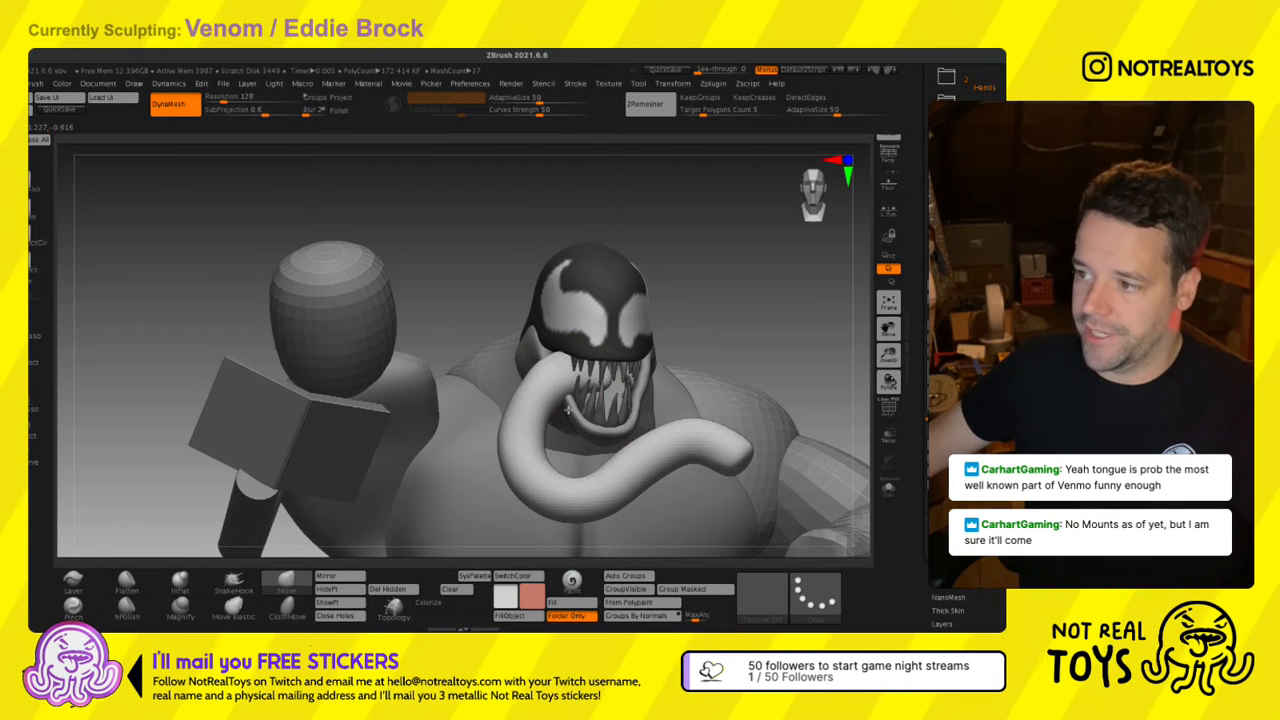
right_click_drag(628, 405, 599, 408)
key("s")
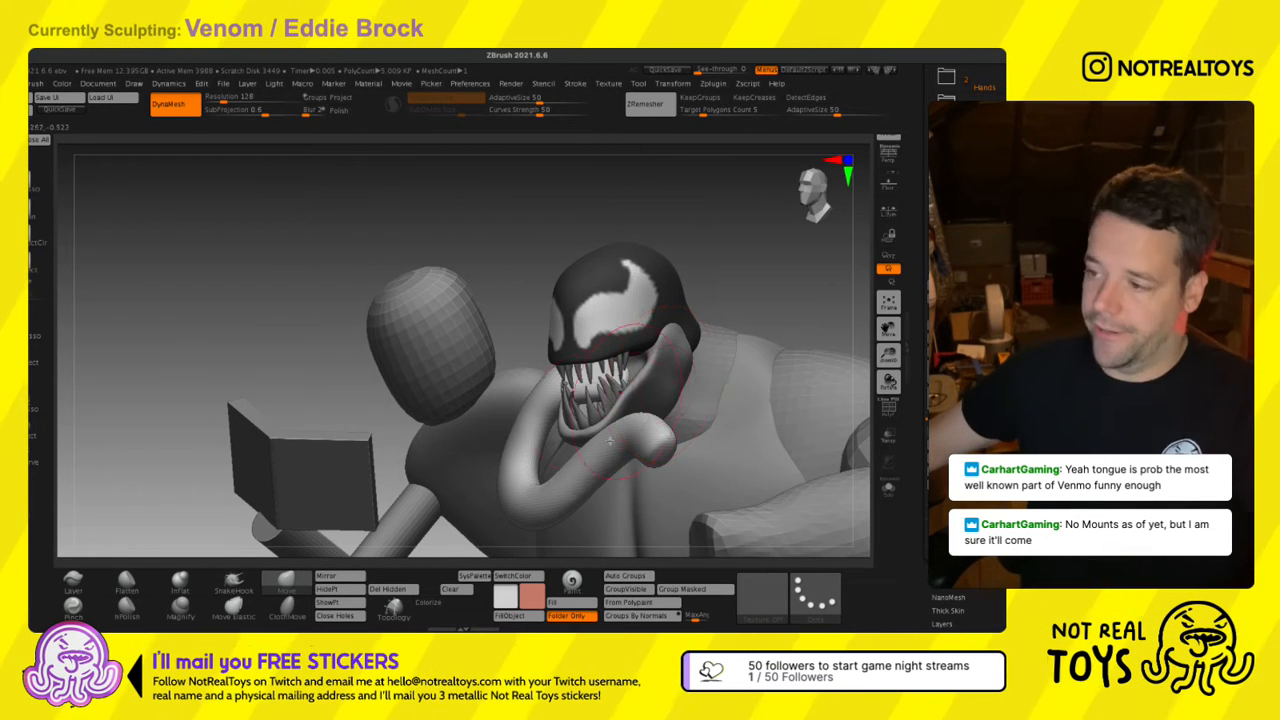
Choose the Move brush again, adjust its size, and refine how the tongue's root enters the mouth.
mouse_move(667, 415)
right_mouse_down()
mouse_move(514, 457)
mouse_move(590, 380)
mouse_move(561, 418)
mouse_move(534, 421)
mouse_move(536, 406)
mouse_move(576, 408)
mouse_move(571, 441)
mouse_move(590, 394)
right_mouse_up()
key("b")
key("m")
key("v")
key("s")
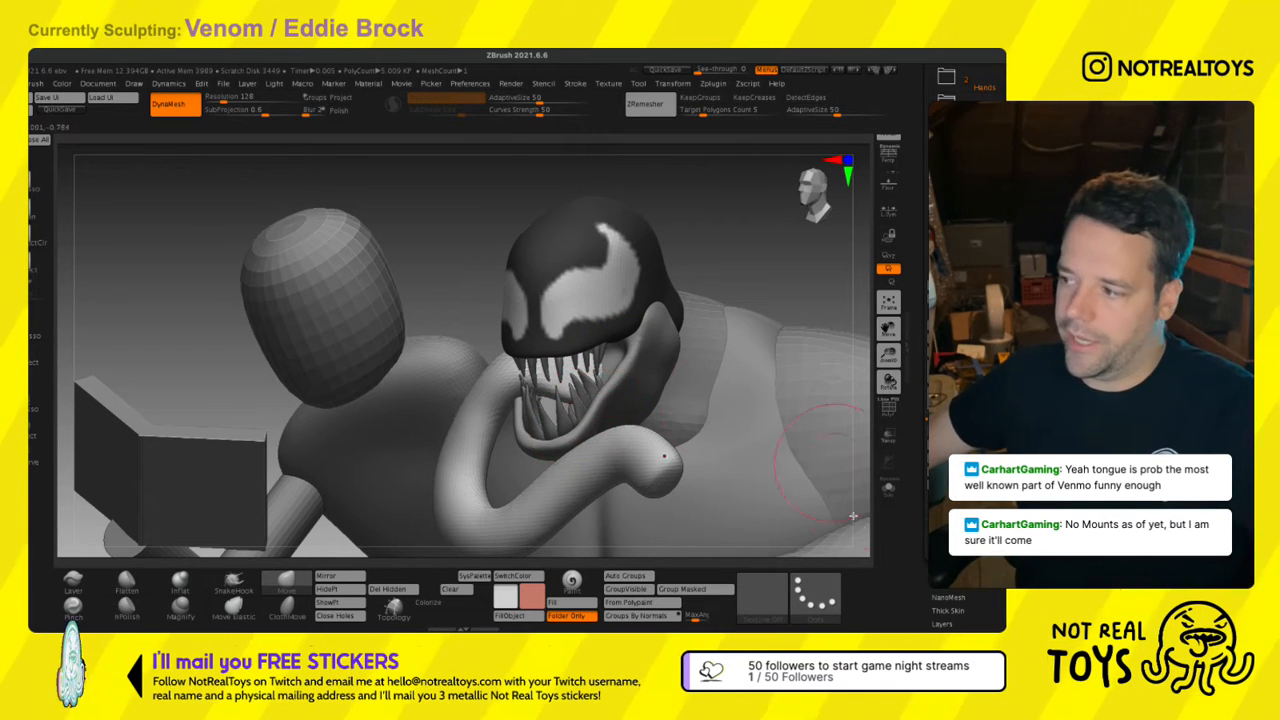
Examine the tongue's root in isolation and compare the whole tongue with the head and full body.
left_click(889, 491)
mouse_move(560, 395)
right_mouse_down()
mouse_move(603, 393)
mouse_move(602, 368)
mouse_move(575, 392)
right_mouse_up()
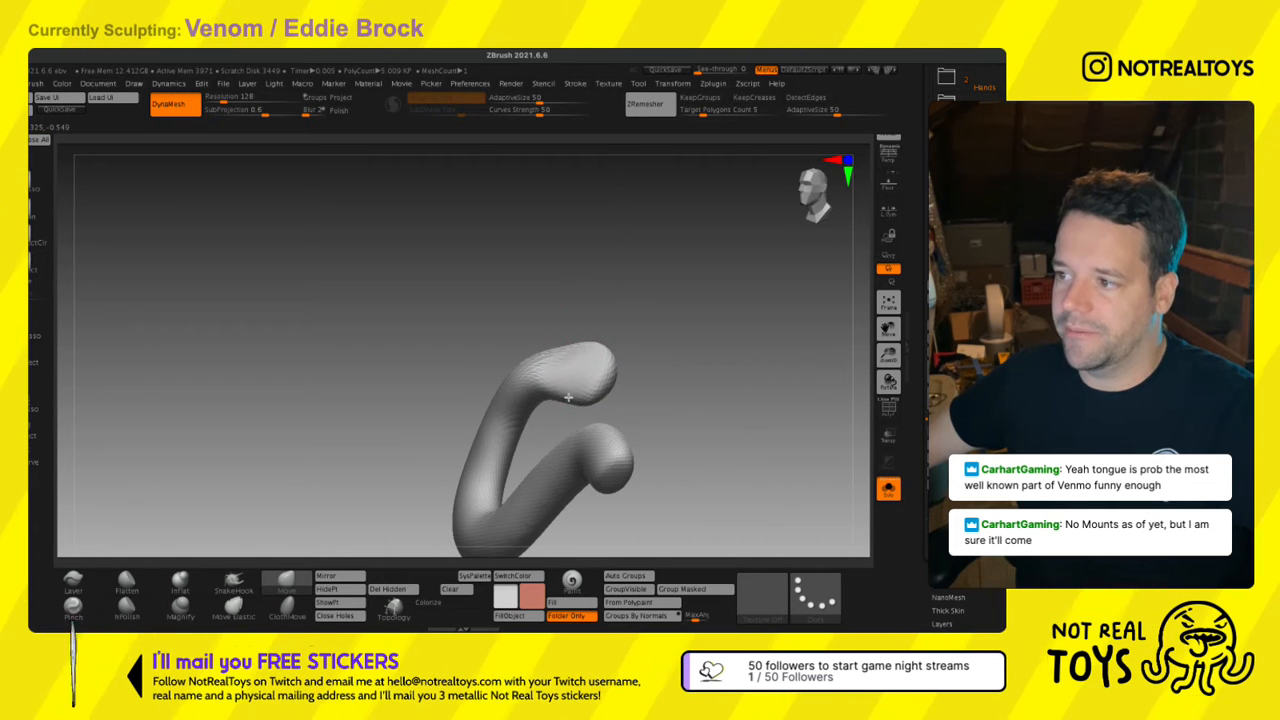
left_click(889, 491)
right_click_drag(655, 350, 545, 373)
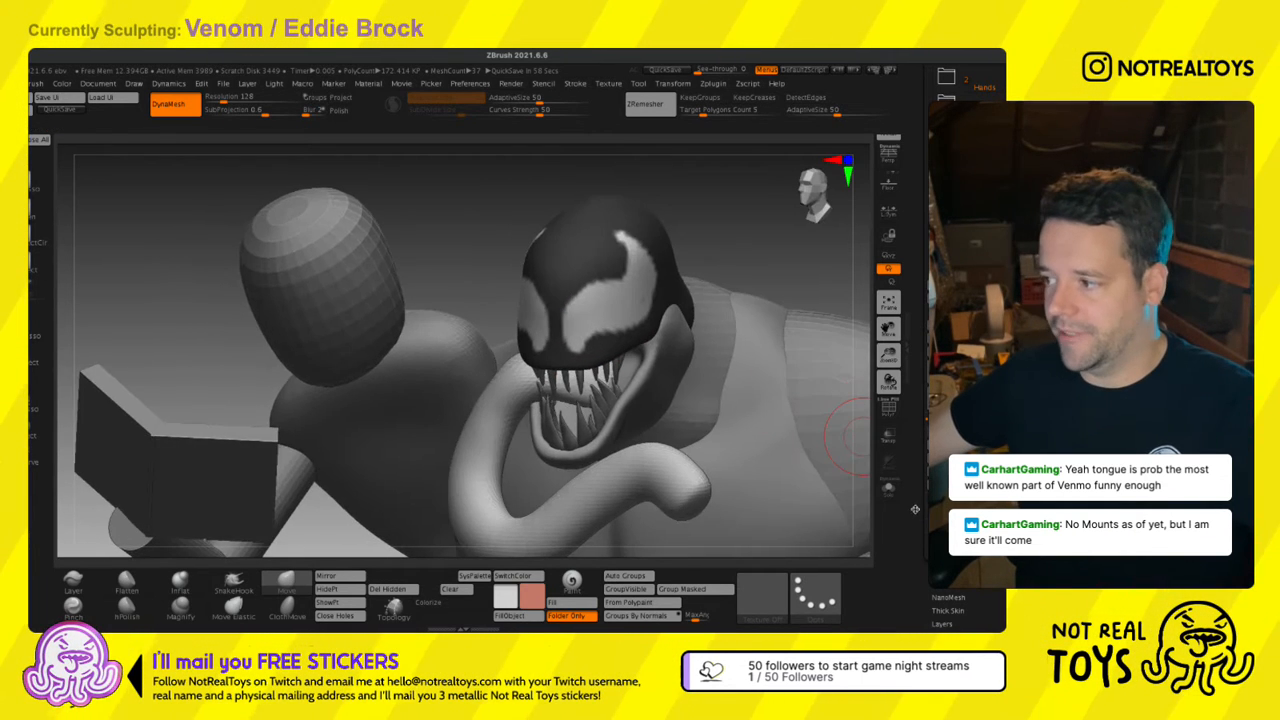
left_click(889, 489)
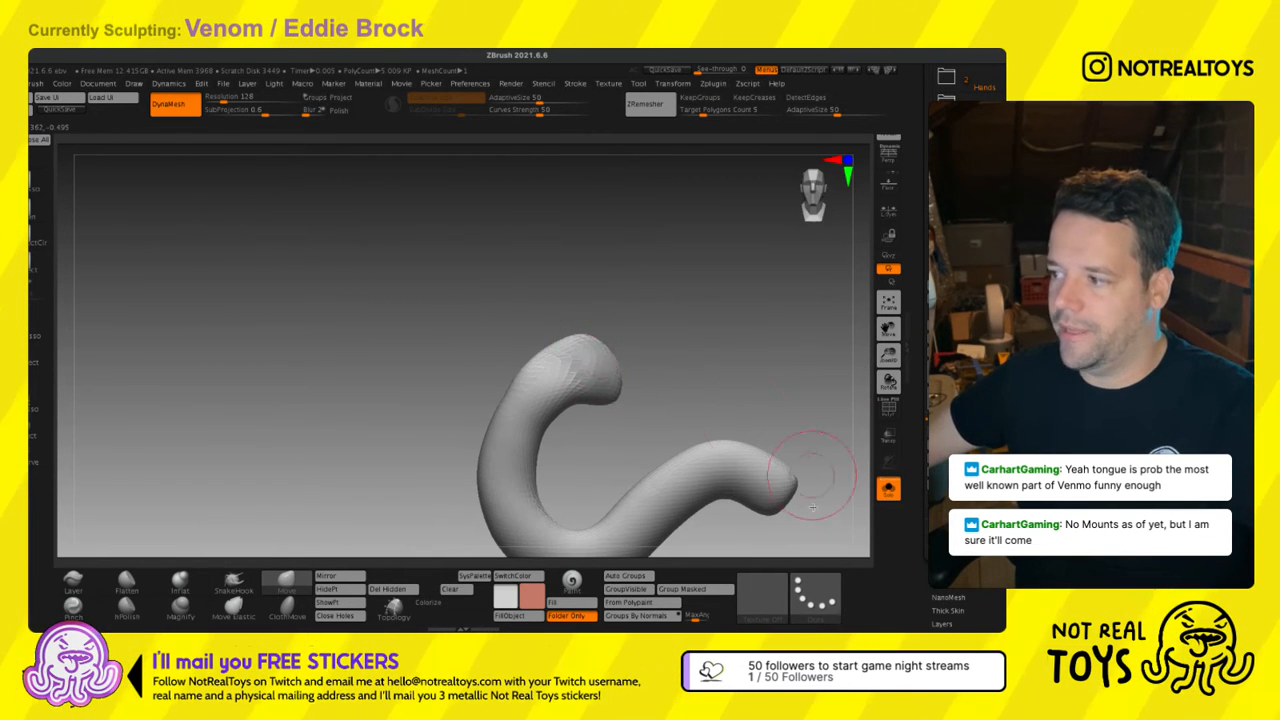
left_click(888, 489)
mouse_move(582, 207)
right_mouse_down("ctrl")
mouse_move(575, 270)
mouse_move(503, 289)
mouse_move(522, 330)
right_mouse_up("ctrl")
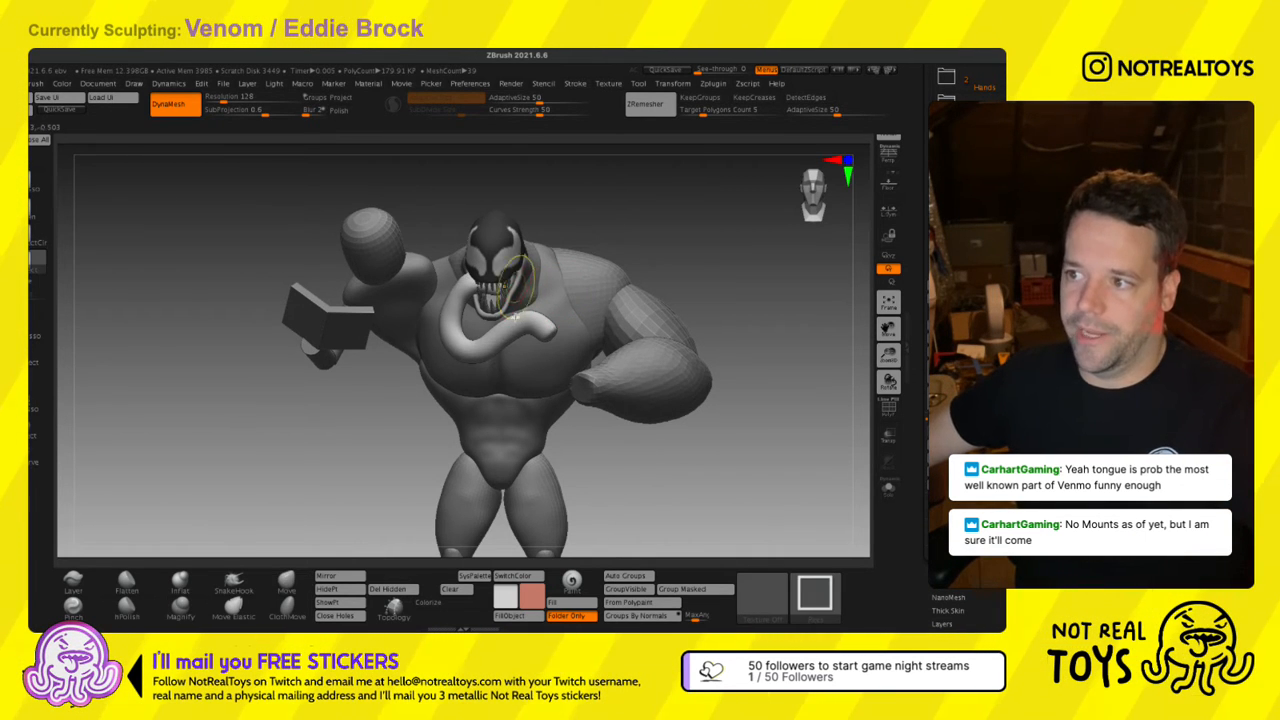
right_click_drag(517, 322, 520, 358, "ctrl")
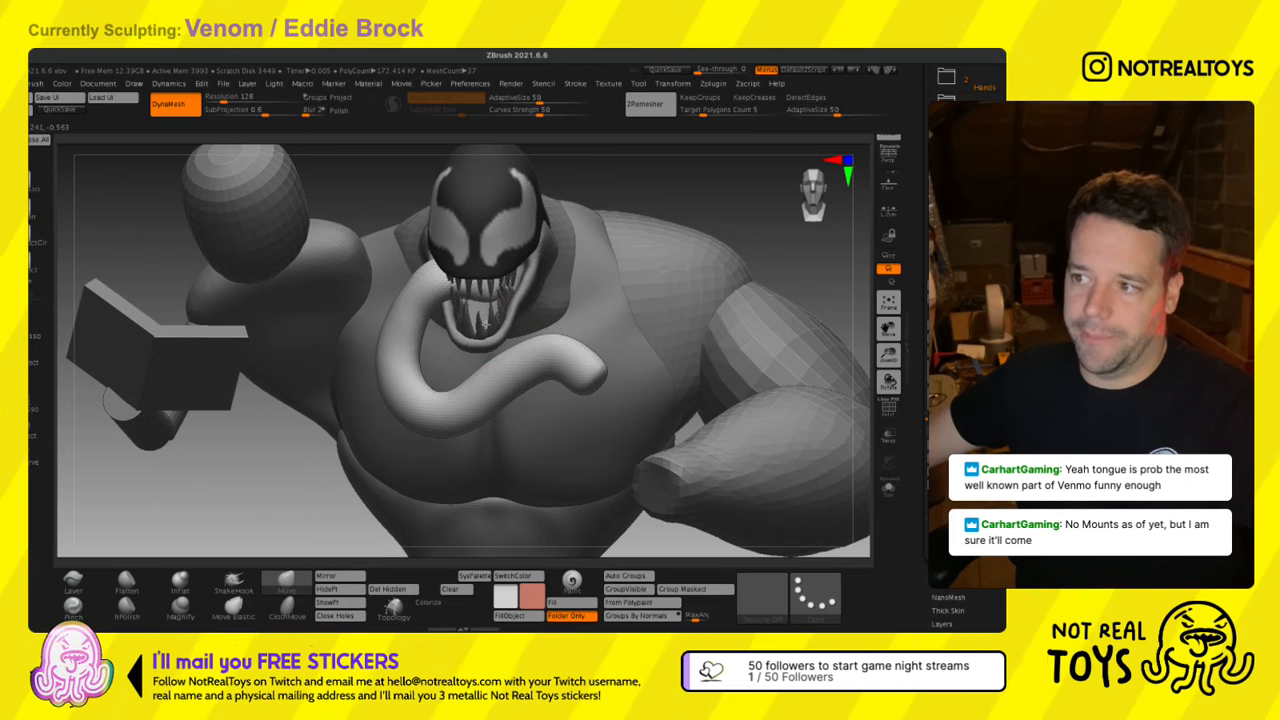
Reshape the tongue's root end inside the mouth with a smaller Move brush and smooth the area.
left_click(888, 488)
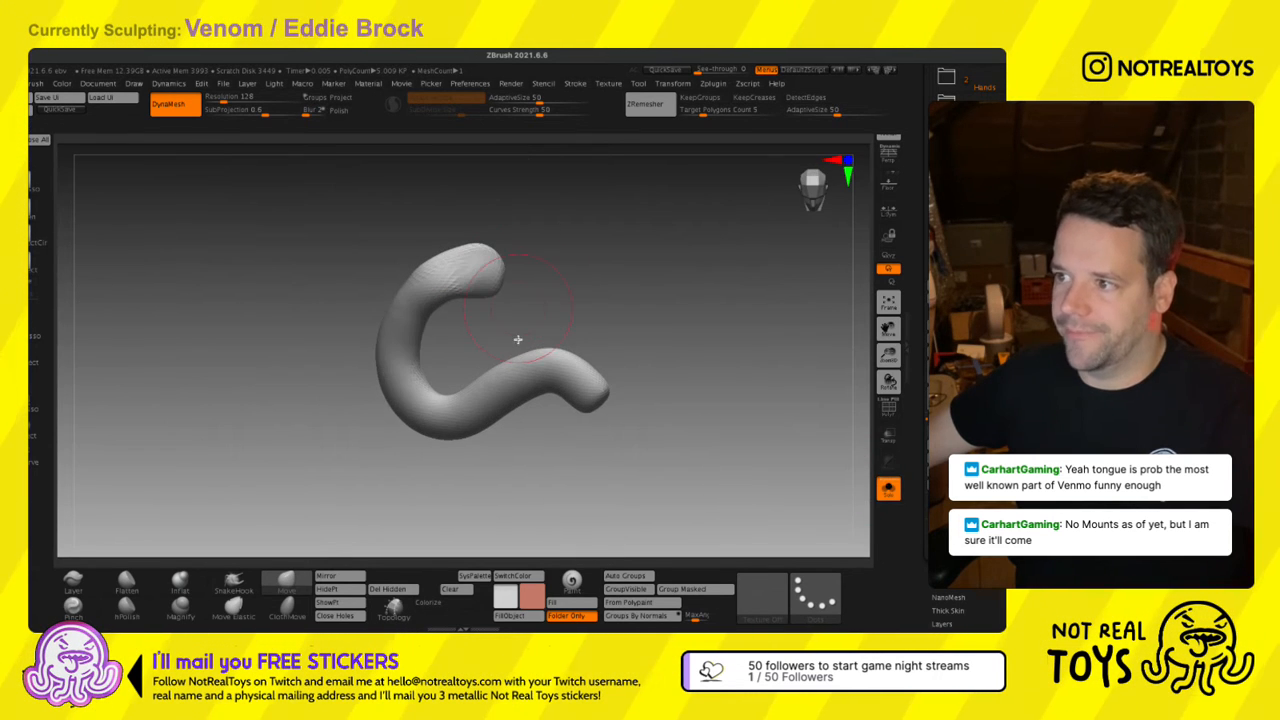
right_click_drag(484, 300, 490, 343, "alt")
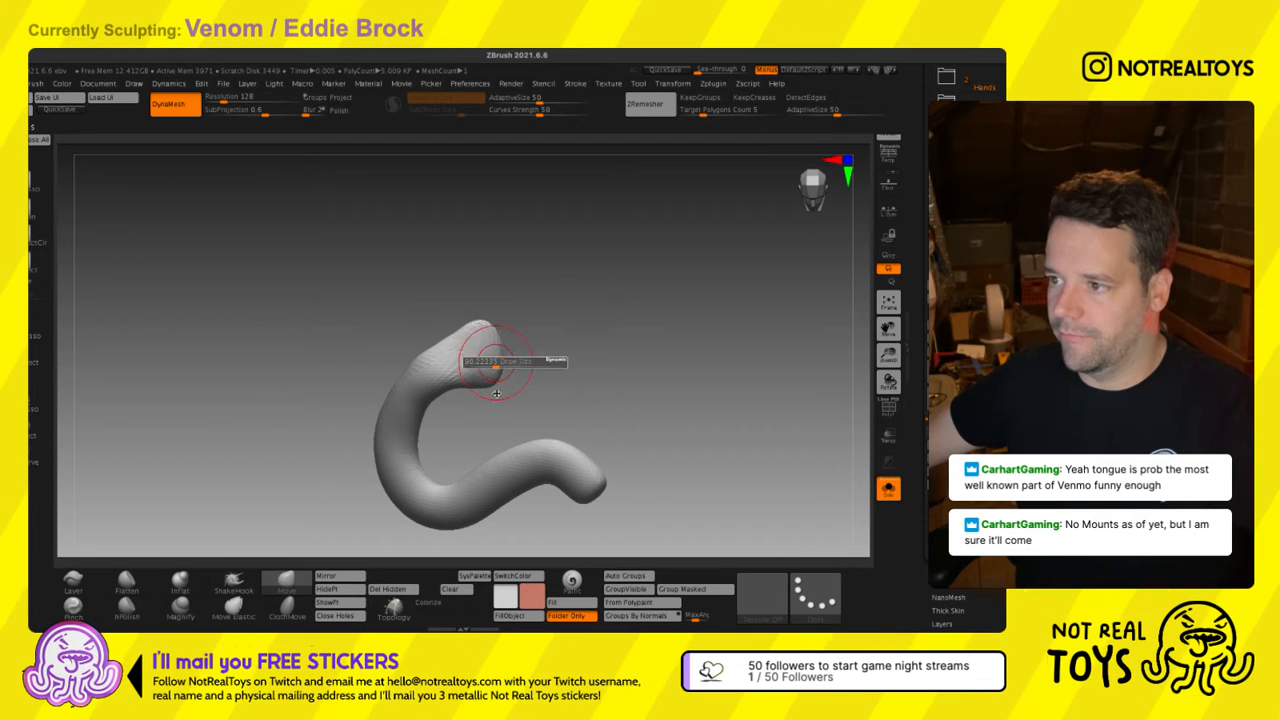
left_click_drag(493, 363, 499, 368)
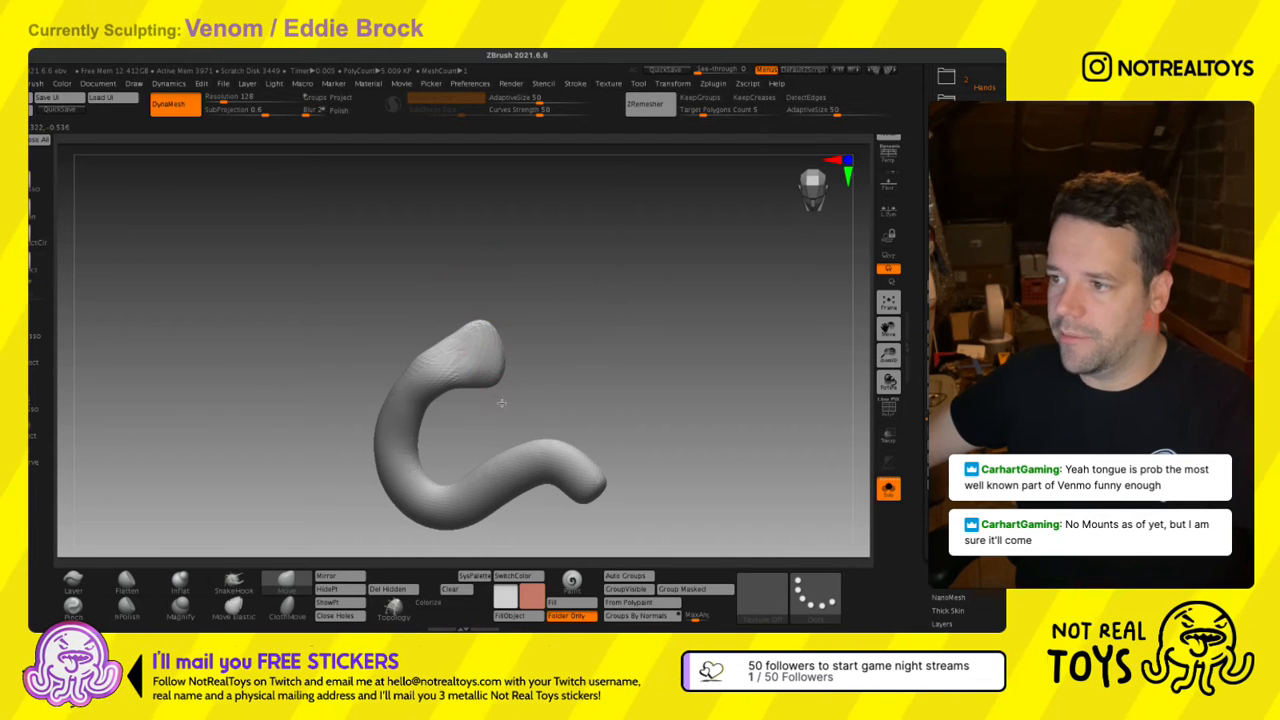
left_click(888, 488)
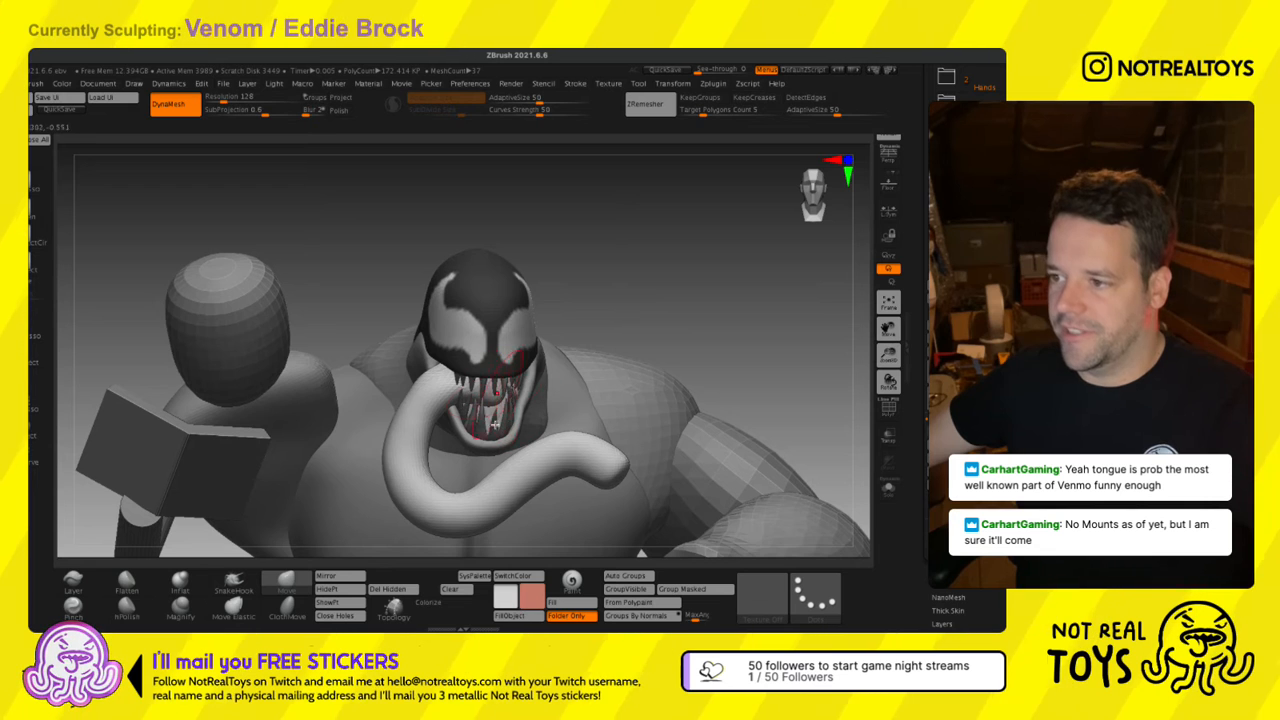
right_click_drag(525, 417, 507, 415)
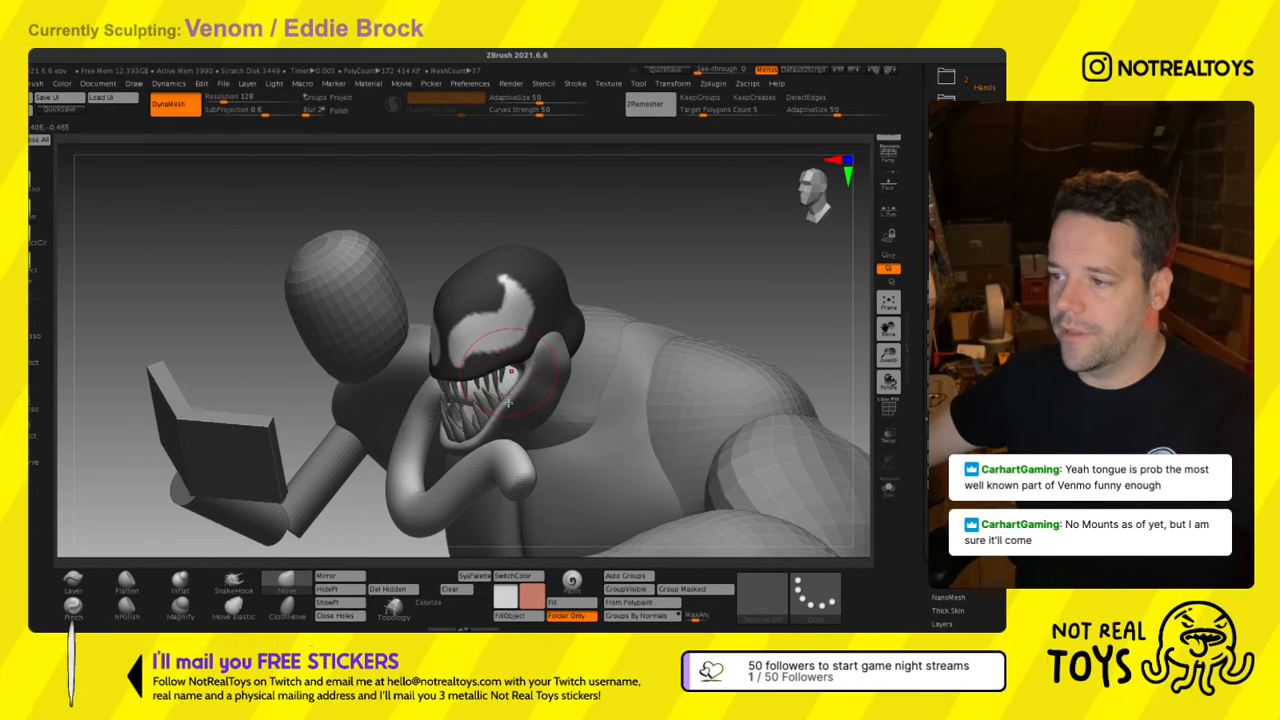
key("shift")
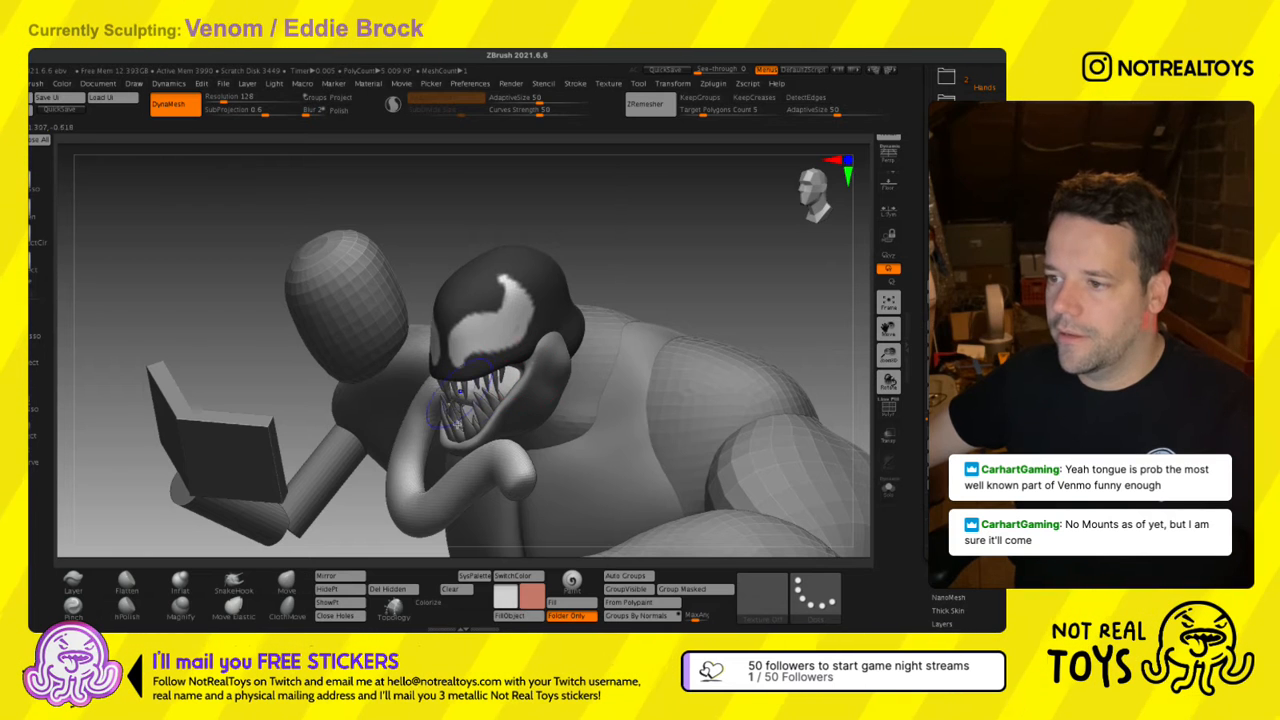
right_click_drag(422, 451, 400, 482)
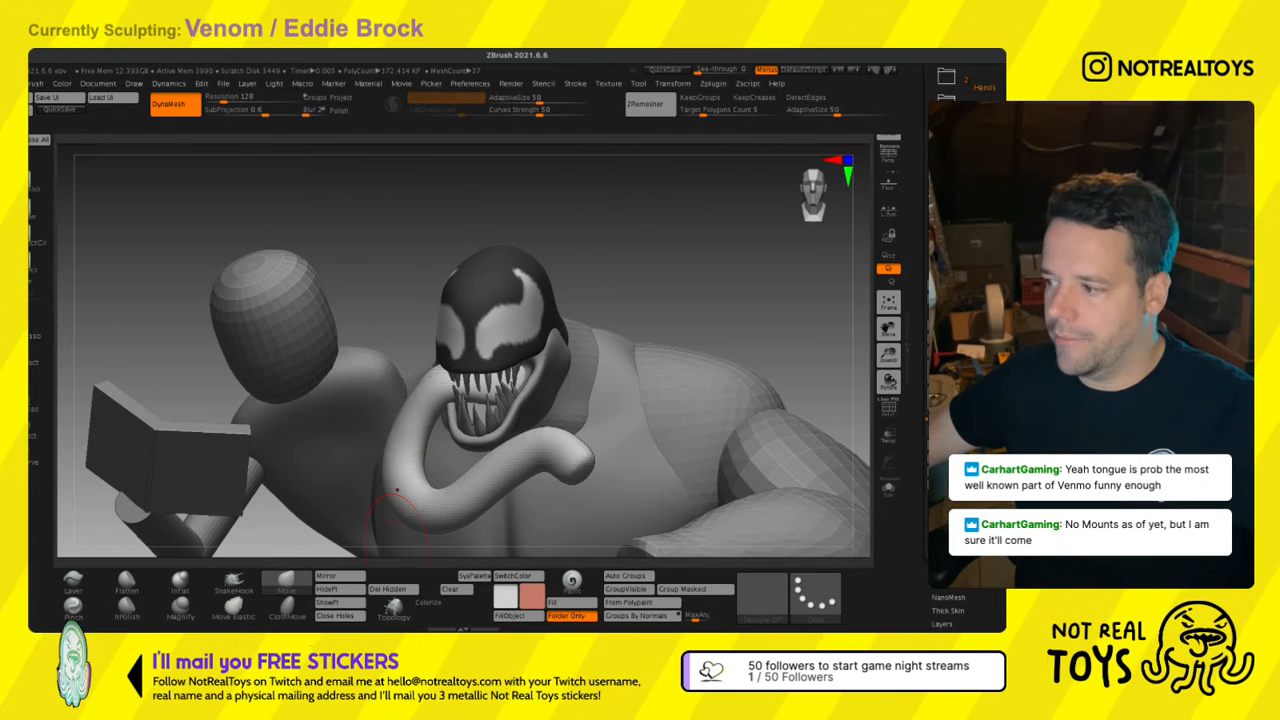
Flatten the isolated tongue's front surface from root to tip with a reduced hPolish brush, undoing the first oversized stroke.
left_click(888, 488)
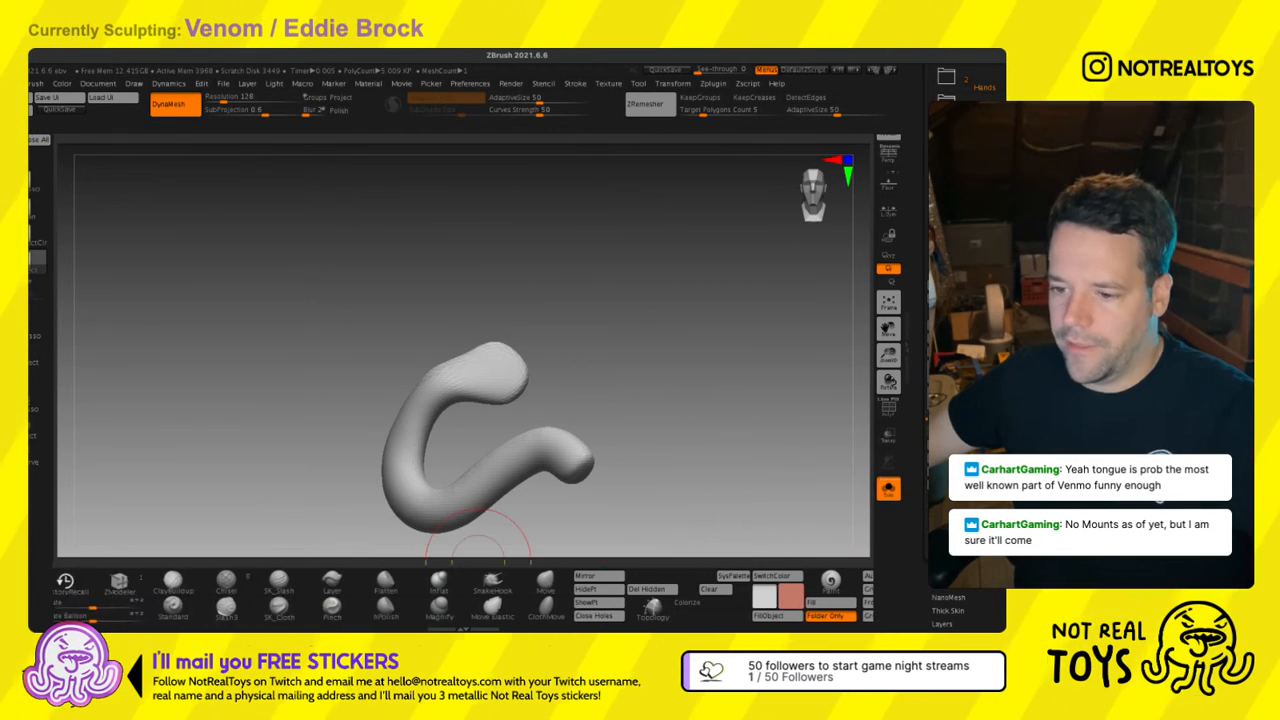
left_click(386, 608)
right_click_drag(486, 372, 477, 398)
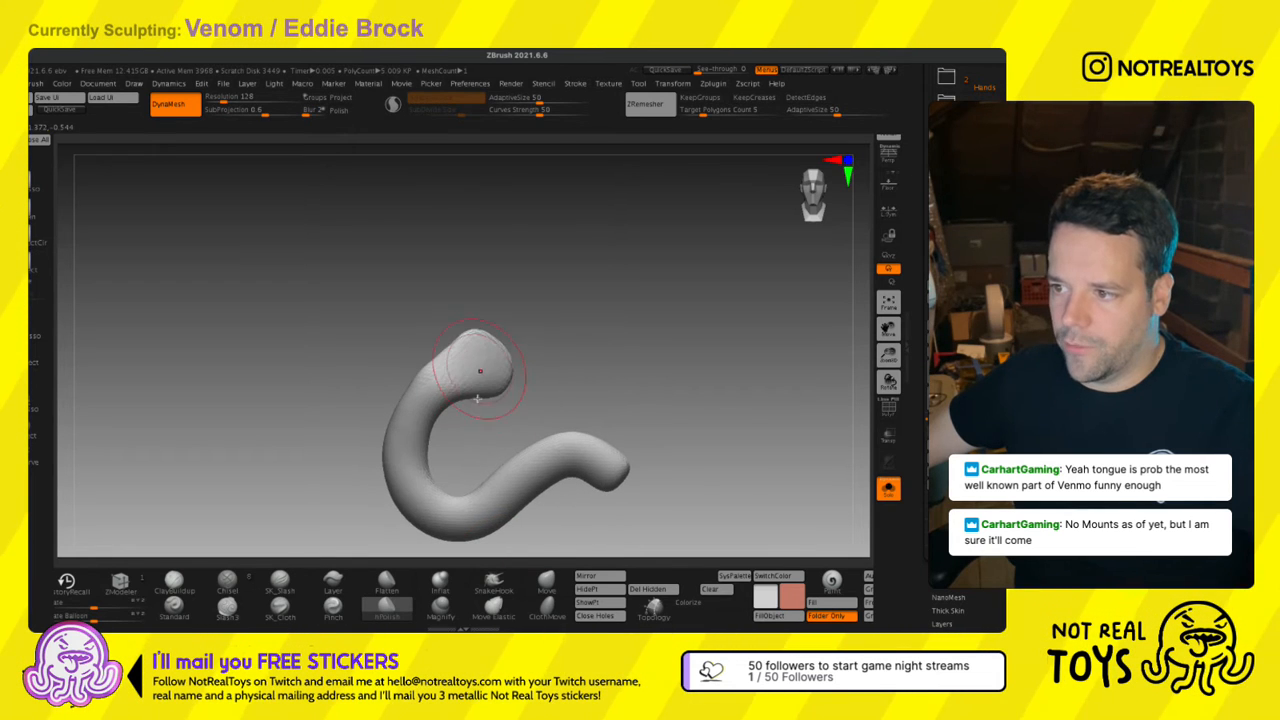
mouse_move(480, 371)
left_mouse_down()
mouse_move(437, 388)
mouse_move(404, 436)
left_mouse_up()
key("ctrl+z")
key("s")
left_click(483, 371)
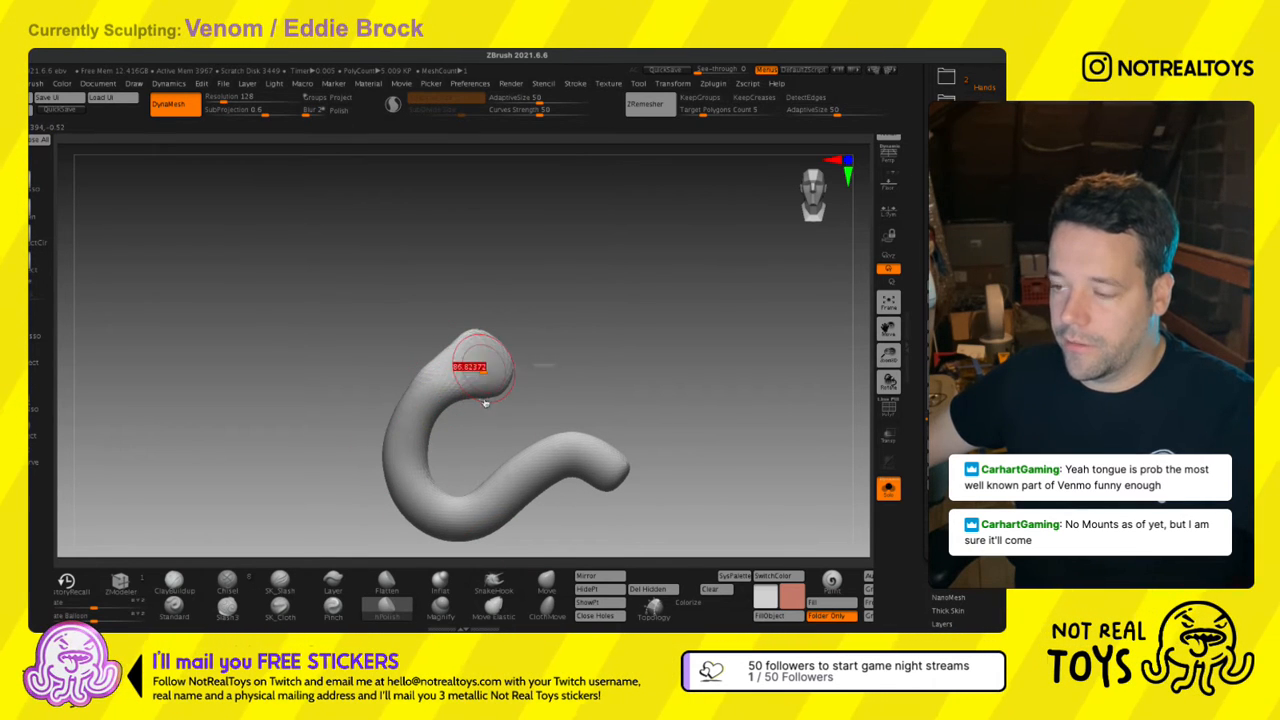
left_click_drag(484, 370, 411, 430)
mouse_move(450, 385)
left_mouse_down()
mouse_move(413, 502)
mouse_move(402, 466)
mouse_move(508, 518)
mouse_move(478, 505)
mouse_move(612, 492)
mouse_move(616, 468)
mouse_move(526, 486)
left_mouse_up()
mouse_move(567, 448)
left_mouse_down()
mouse_move(548, 474)
mouse_move(399, 460)
mouse_move(471, 354)
mouse_move(477, 423)
mouse_move(432, 496)
mouse_move(556, 500)
left_mouse_up()
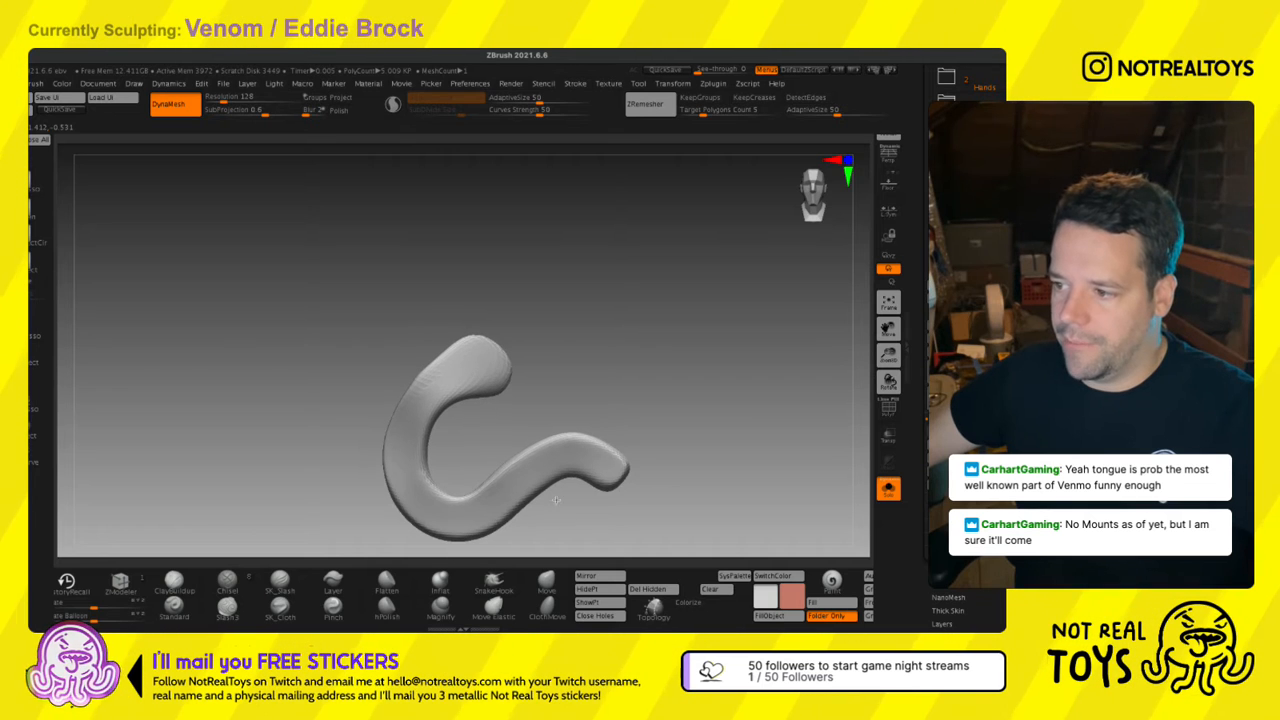
left_click(888, 488)
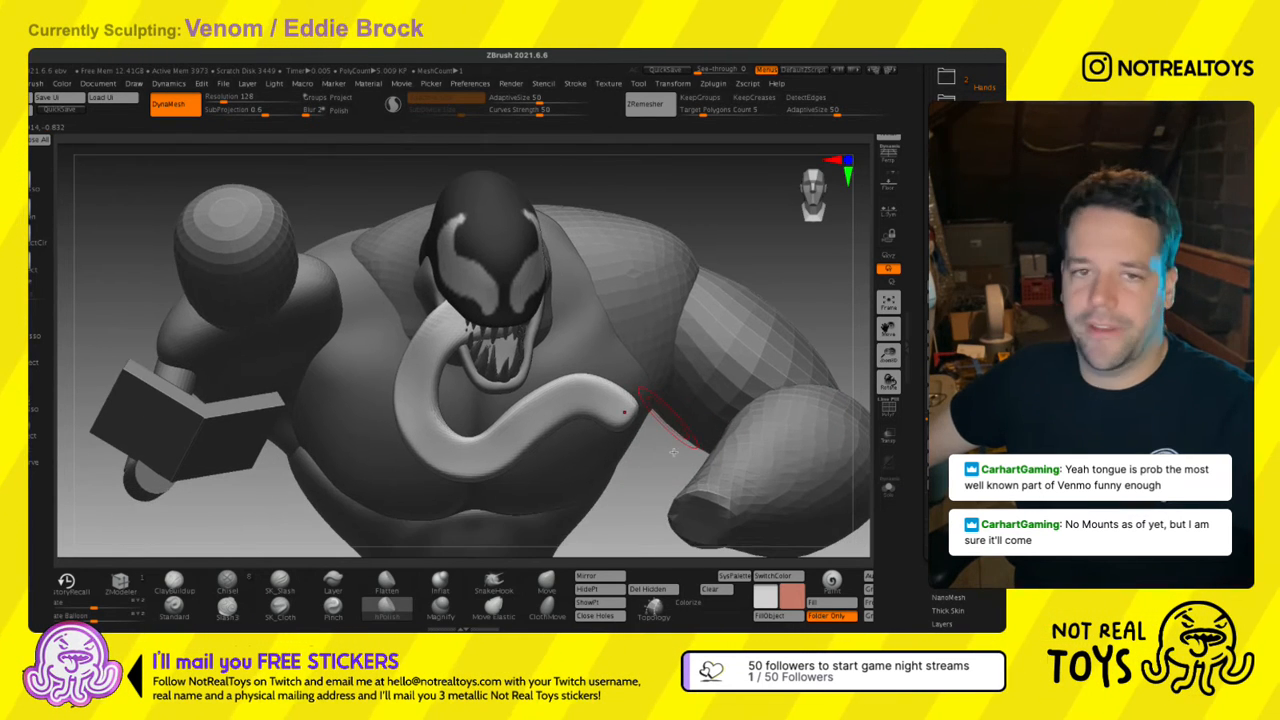
Taper the tongue's free end into a slimmer tip with the Move brush.
left_click(545, 582)
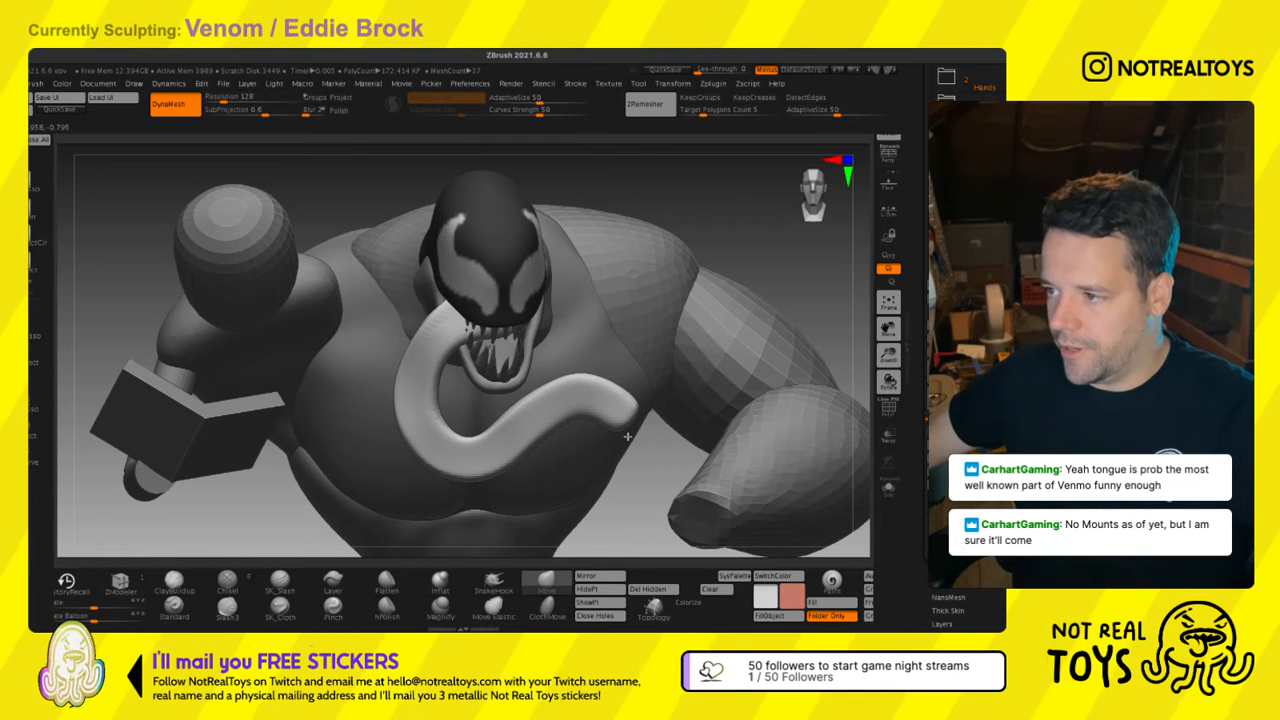
mouse_move(609, 457)
left_mouse_down()
mouse_move(636, 432)
mouse_move(610, 400)
mouse_move(617, 430)
mouse_move(586, 411)
mouse_move(456, 493)
mouse_move(411, 393)
mouse_move(437, 370)
left_mouse_up()
key("s")
left_click_drag(716, 554, 580, 500)
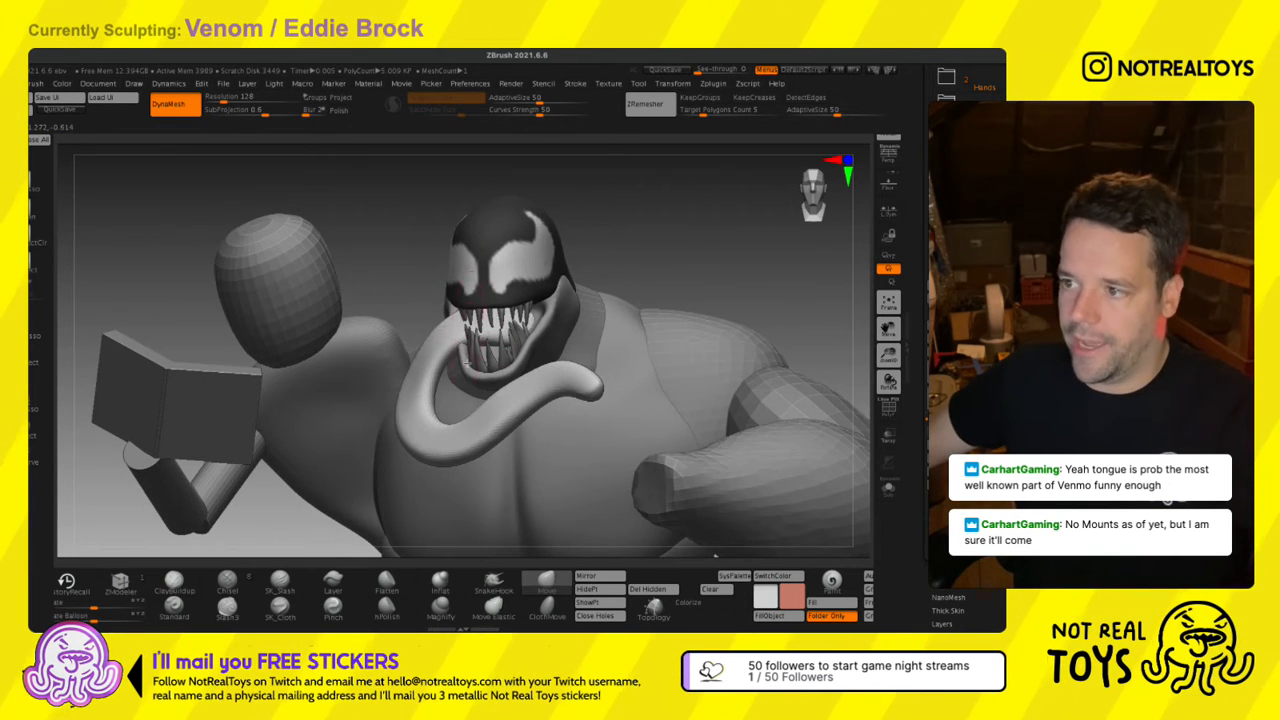
Pull the tongue's root up and outward where it leaves the corner of the mouth.
left_click_drag(467, 362, 460, 352)
right_click_drag(460, 352, 530, 350)
left_click_drag(462, 345, 450, 340)
right_click_drag(510, 350, 469, 361)
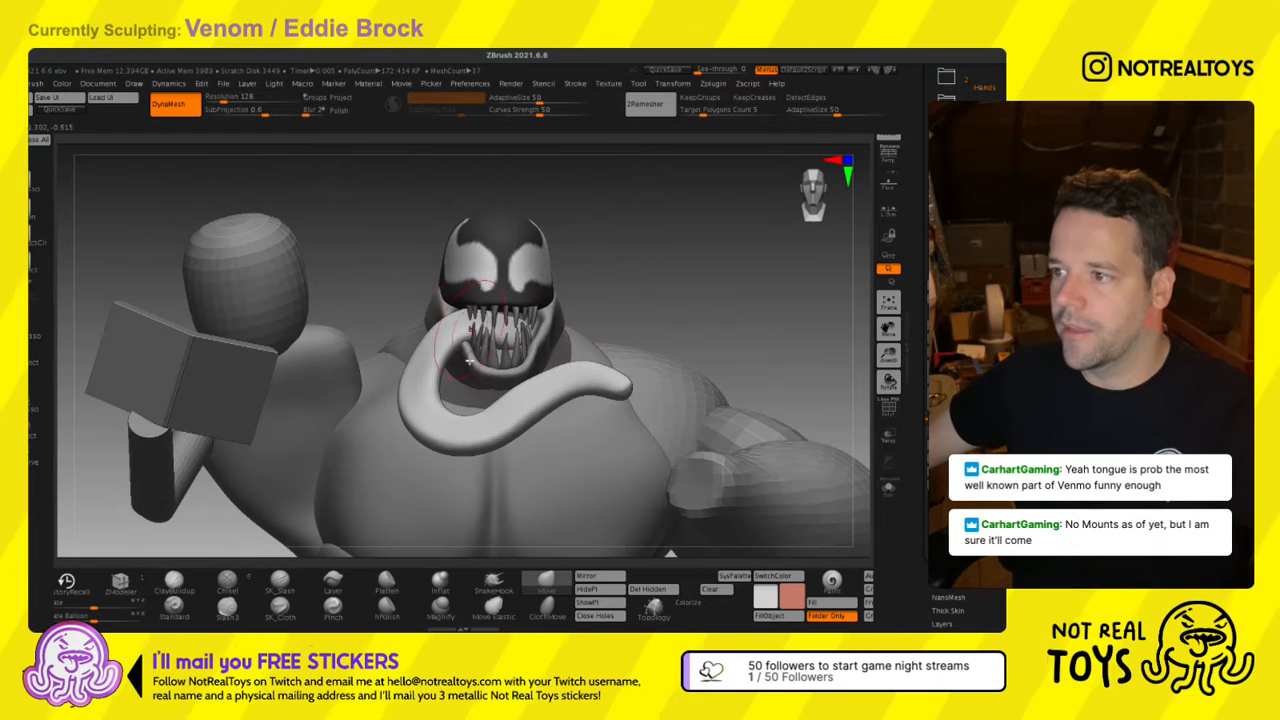
Adjust the tongue's curve beside the mouth corner and near its free end with the Move brush.
left_click_drag(468, 361, 465, 343)
right_click_drag(491, 343, 515, 375)
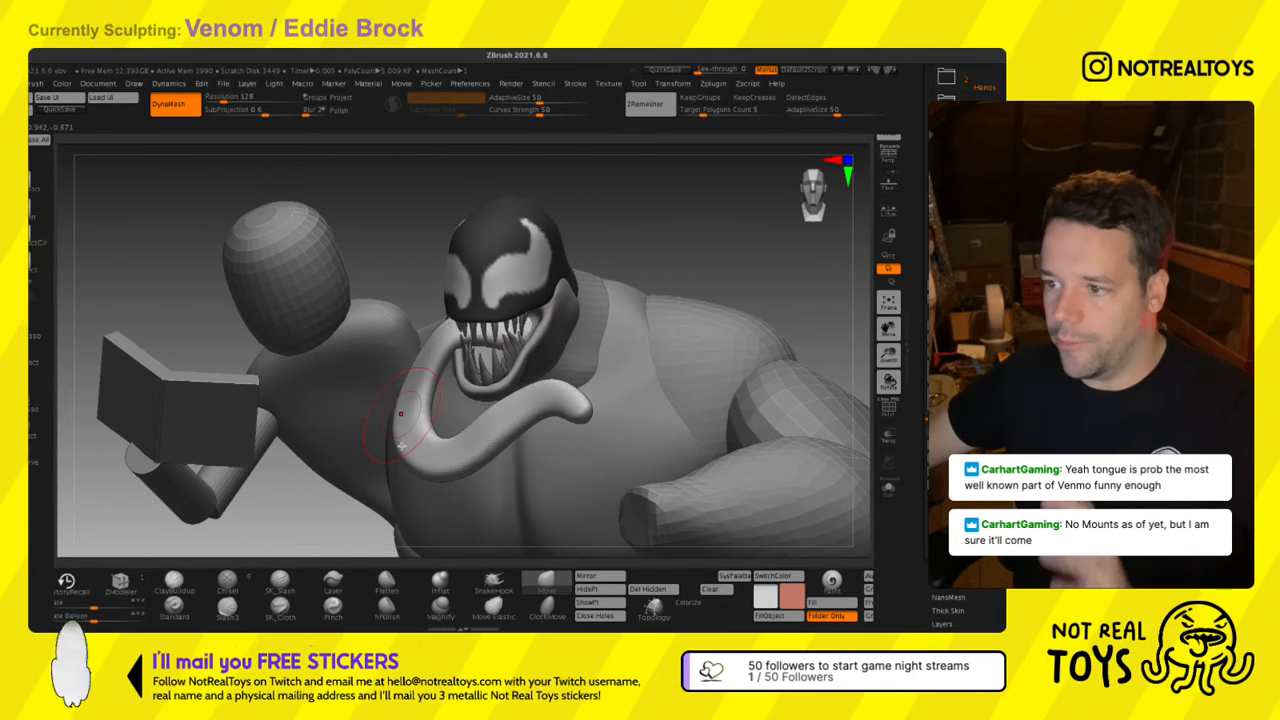
right_click_drag(418, 440, 495, 440)
left_click_drag(498, 444, 509, 432)
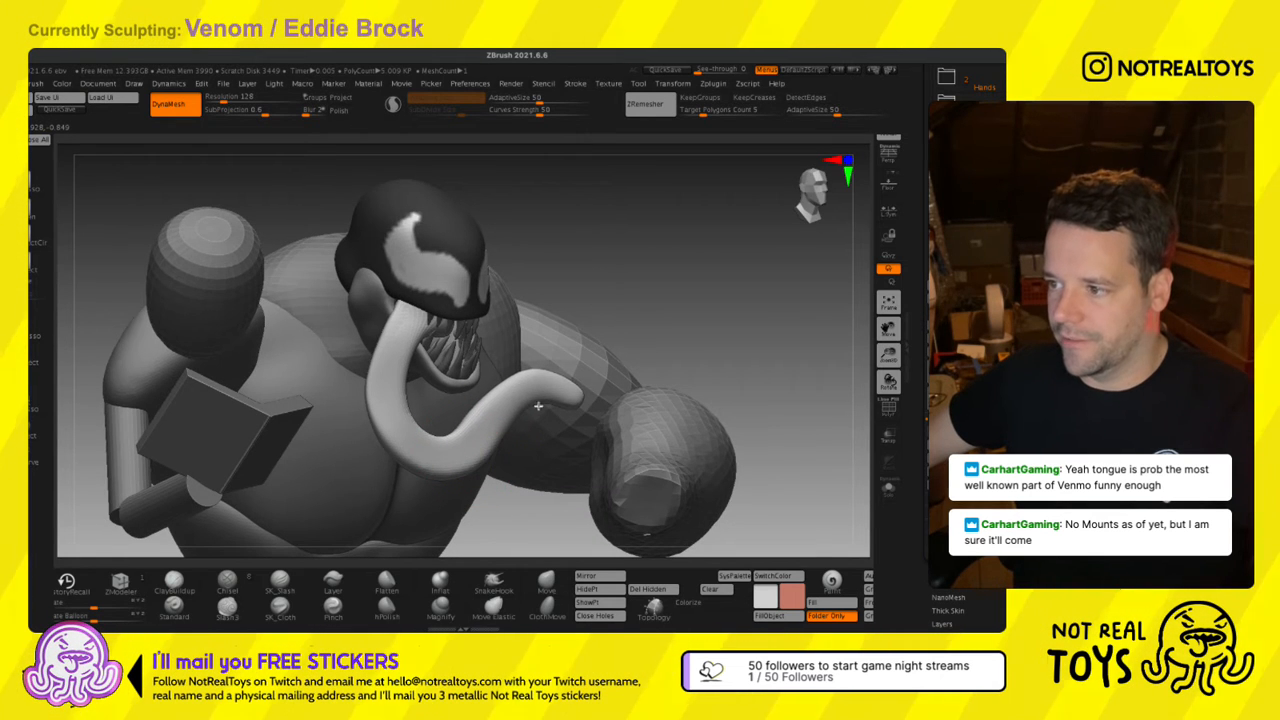
mouse_move(554, 430)
right_mouse_down()
mouse_move(589, 423)
mouse_move(575, 430)
right_mouse_up()
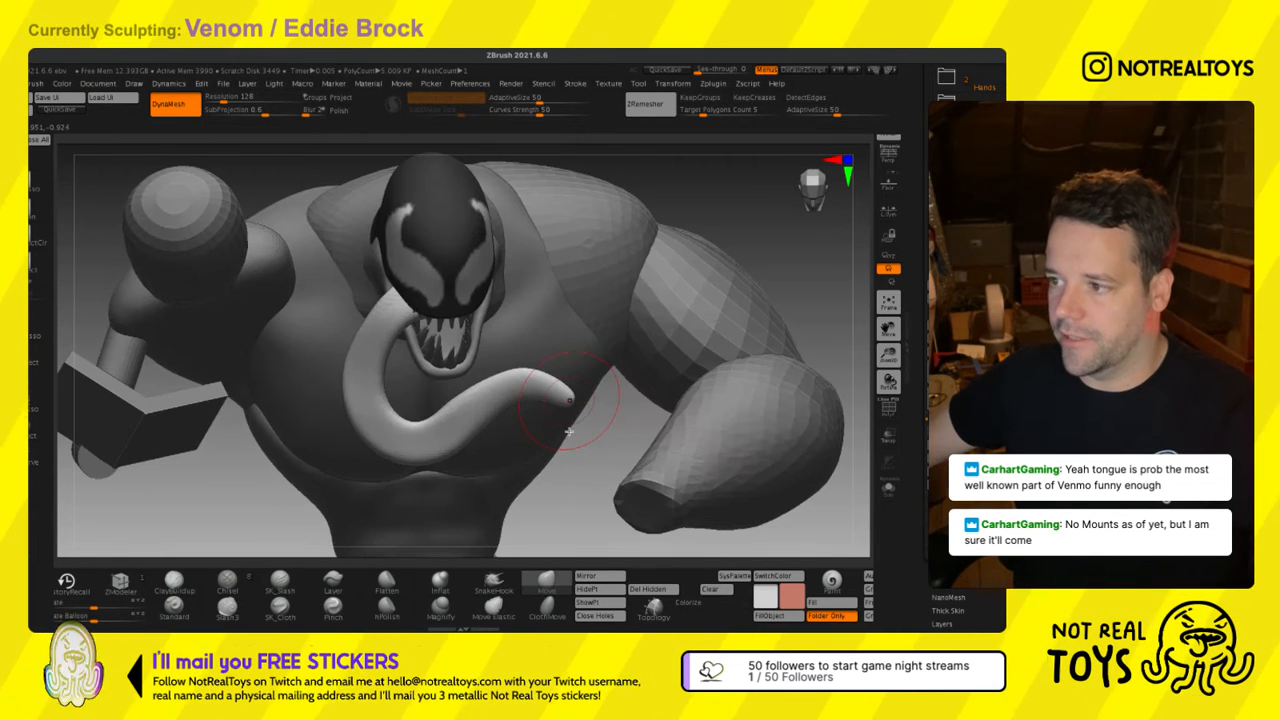
Draw the tongue's free end into a sharper tip with a resized Move brush and smooth its lower bend.
key("s")
left_click_drag(582, 435, 537, 408)
key("s")
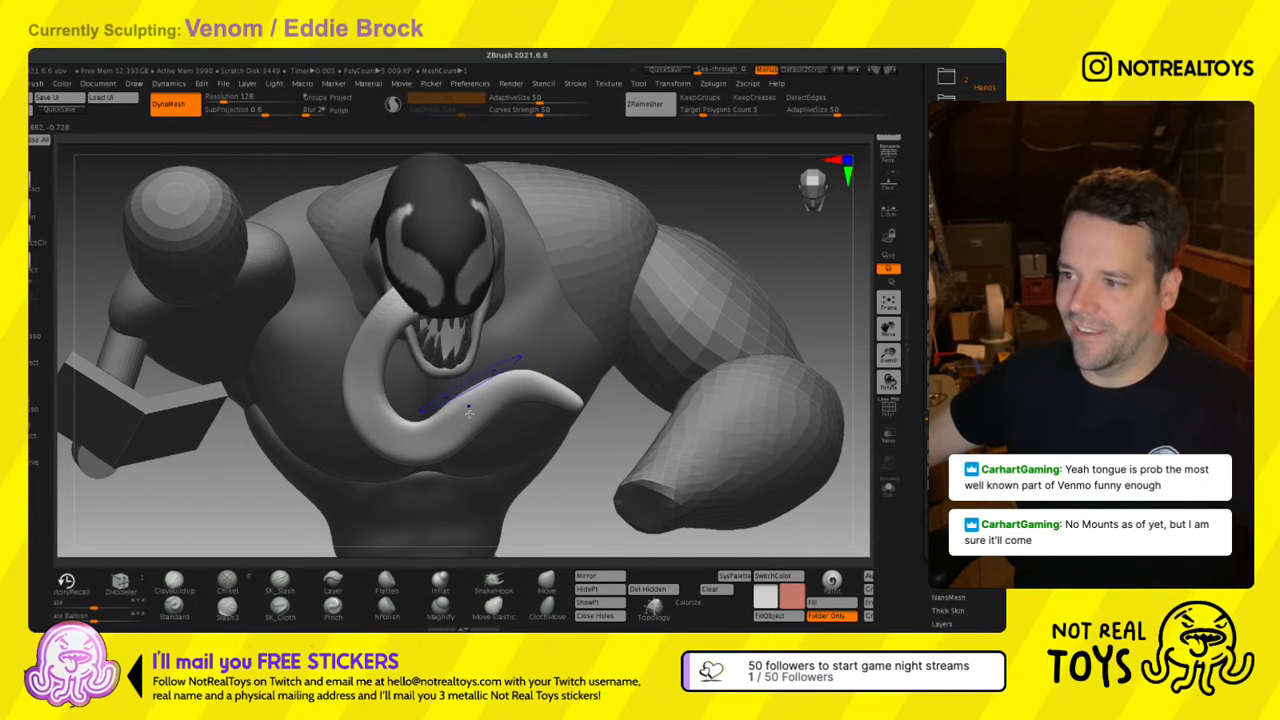
left_click_drag(457, 435, 407, 441)
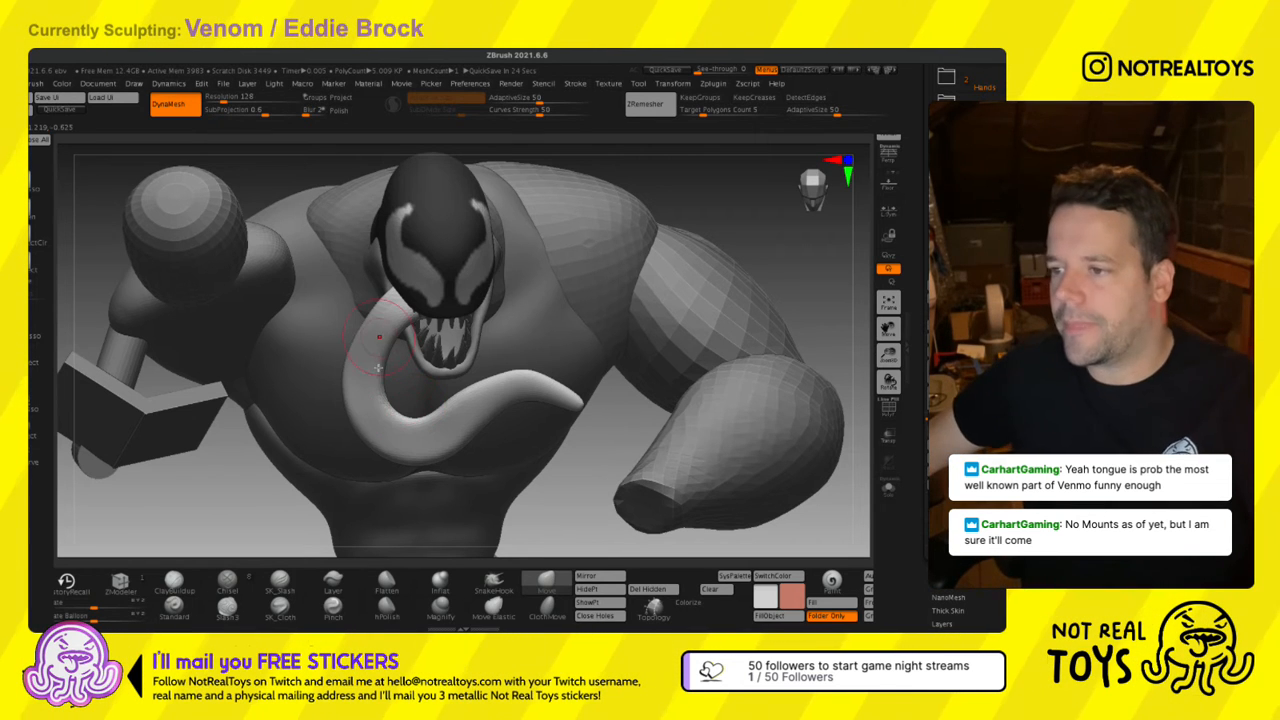
Check the tongue's silhouette against the head and torso from several angles and abort the auto-save.
right_click_drag(413, 347, 438, 328)
key("s")
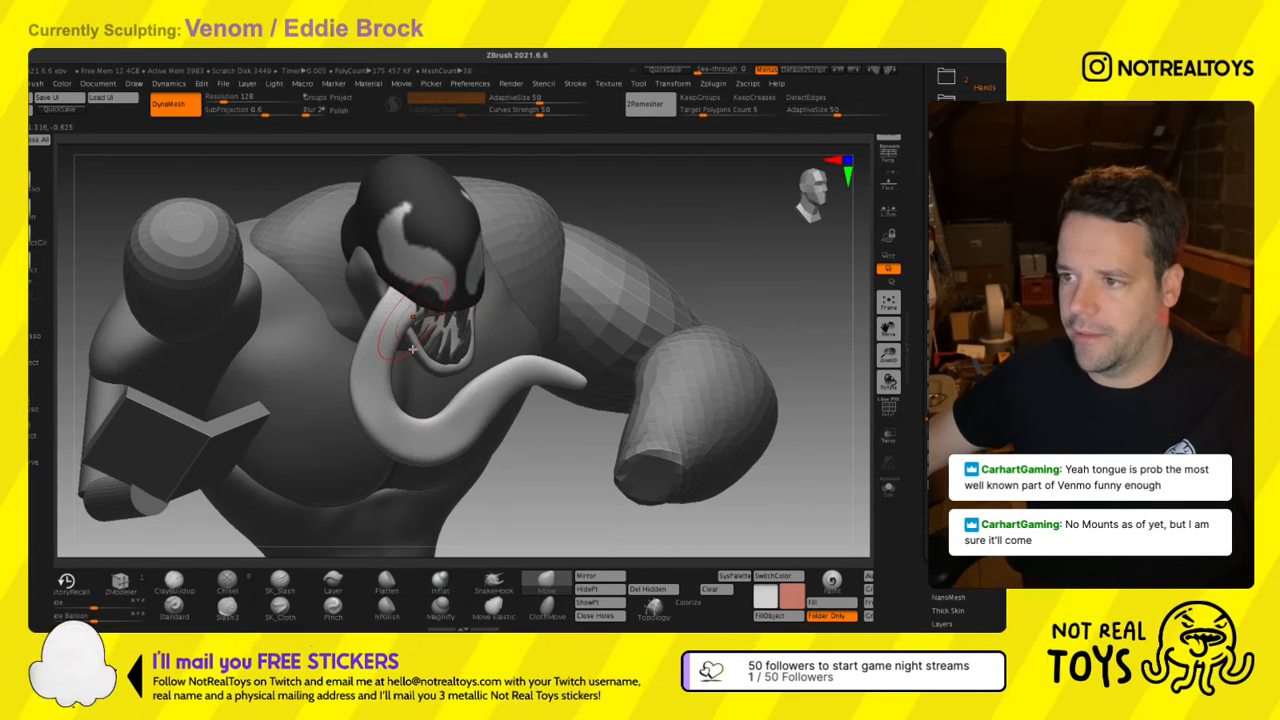
key("s")
mouse_move(389, 327)
right_mouse_down()
mouse_move(403, 325)
mouse_move(345, 322)
mouse_move(440, 386)
mouse_move(415, 388)
right_mouse_up()
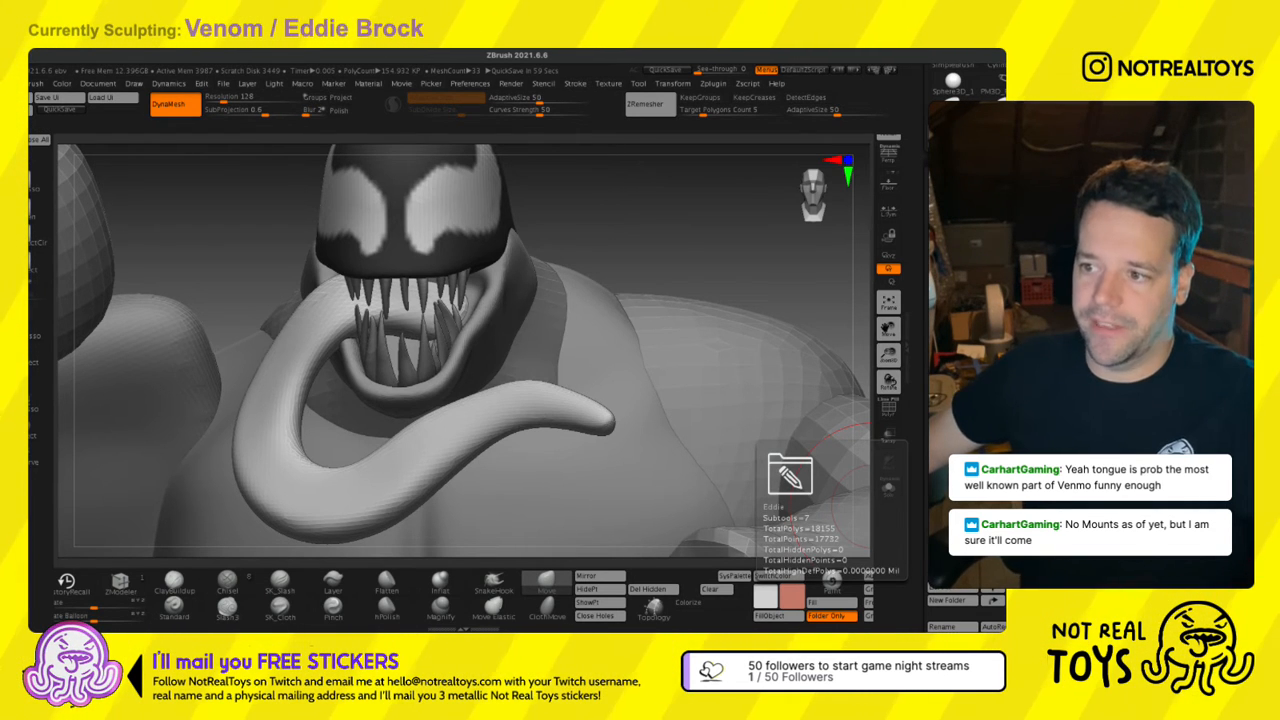
mouse_move(622, 382)
right_mouse_down()
mouse_move(495, 366)
mouse_move(540, 355)
mouse_move(541, 272)
right_mouse_up()
key("s")
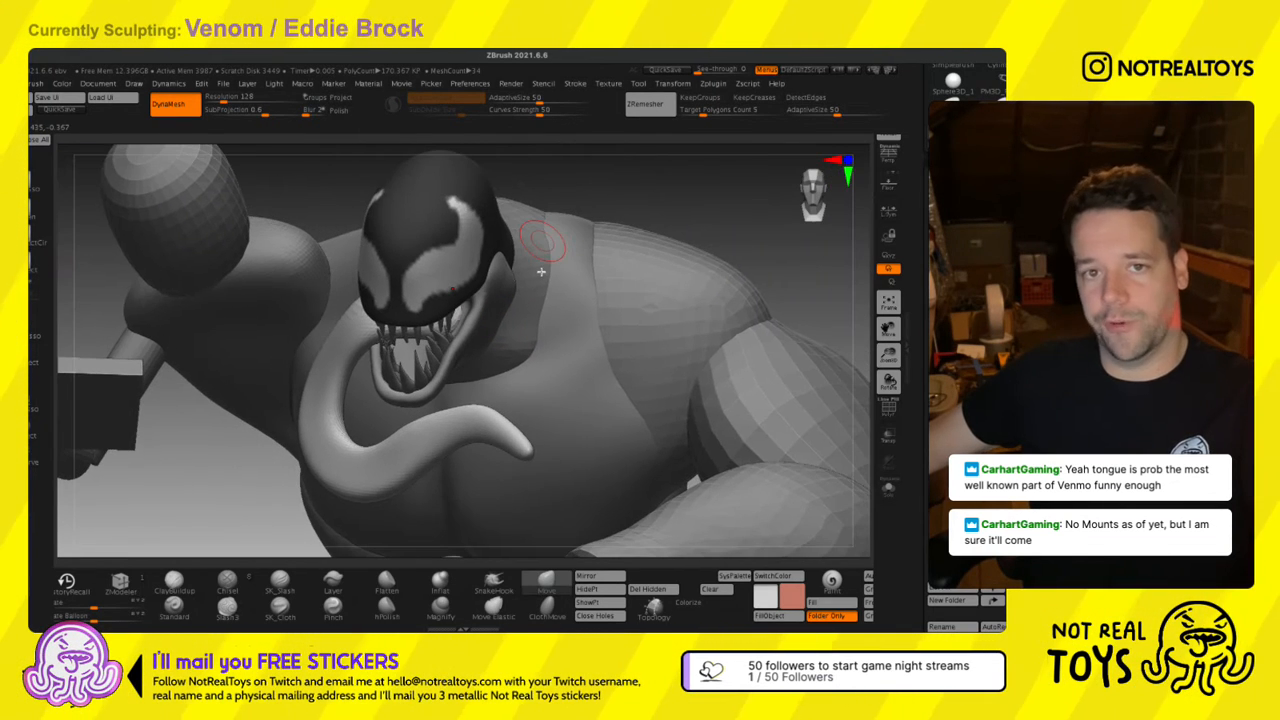
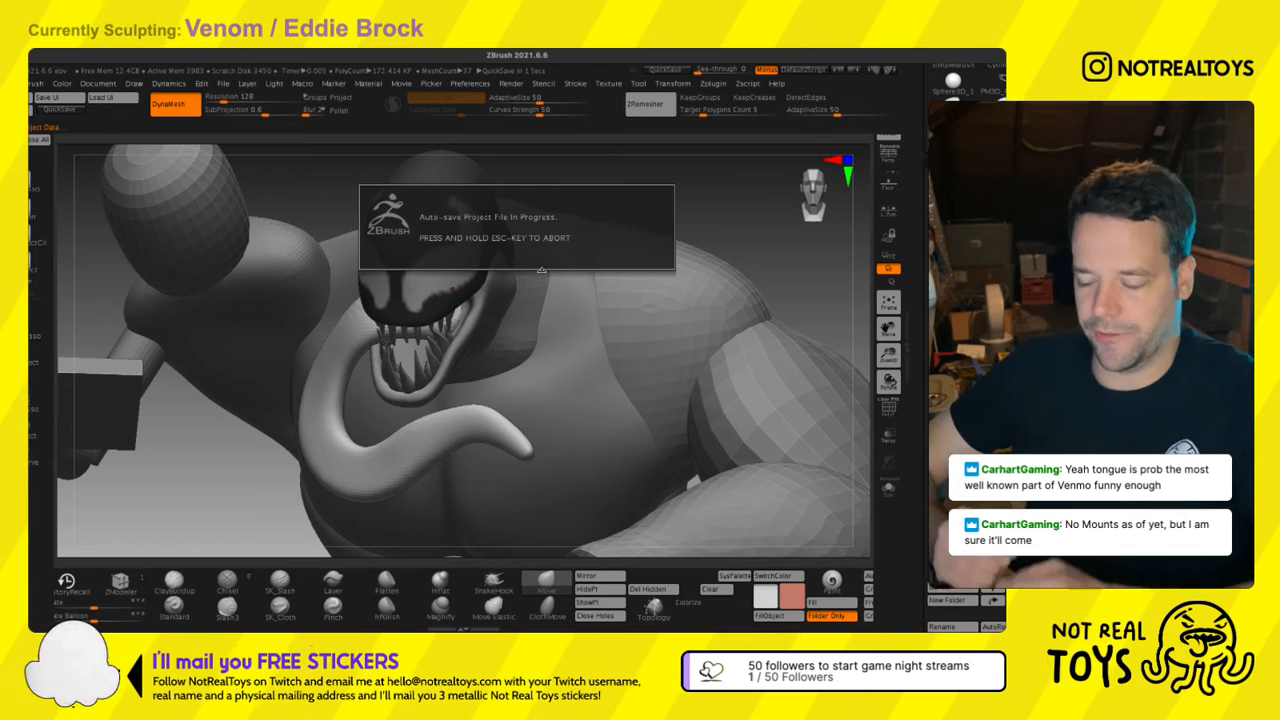
key("Escape")
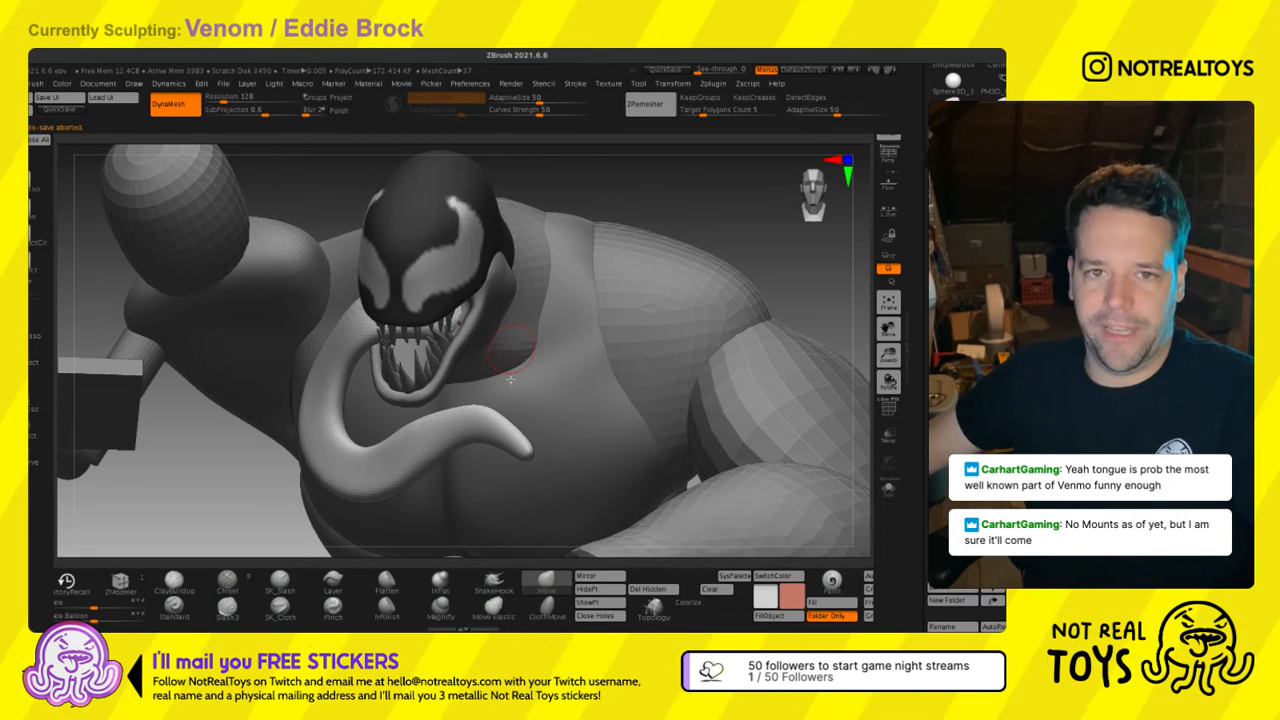
Examine how the tongue's root sits behind the teeth, both in isolation and with the head and jaw shown.
mouse_move(457, 345)
right_mouse_down()
mouse_move(492, 345)
mouse_move(480, 340)
right_mouse_up()
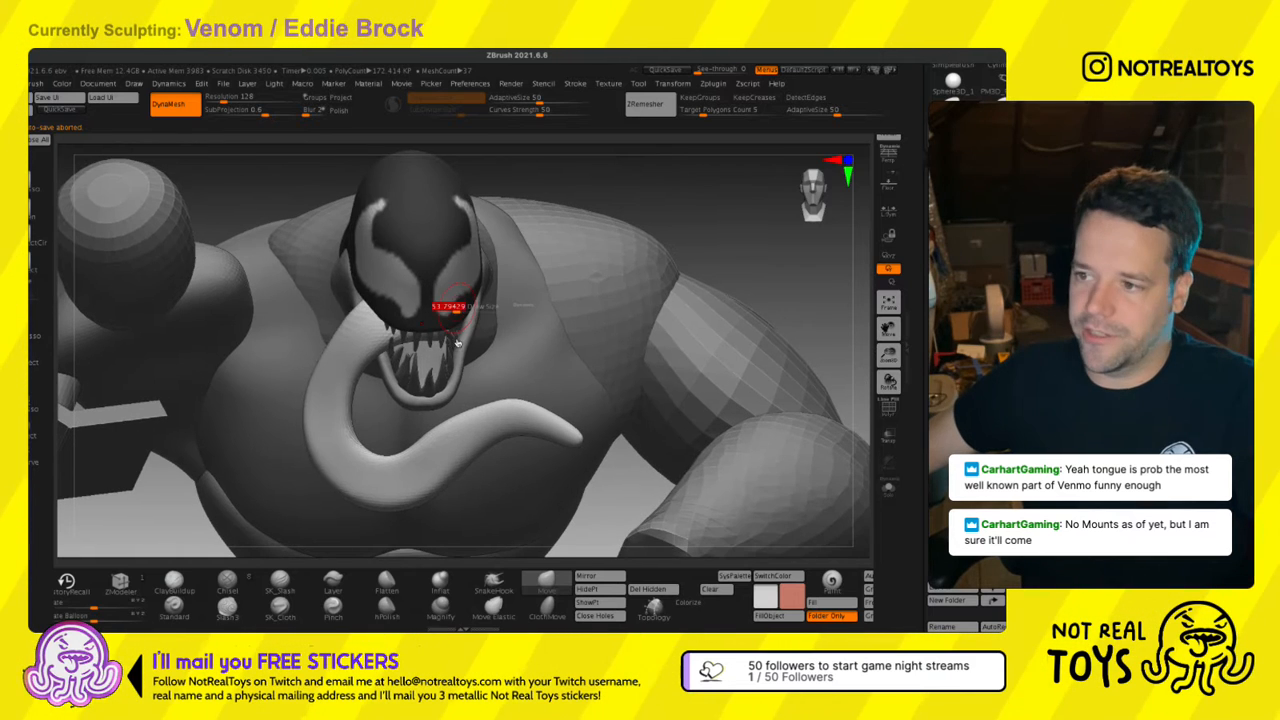
left_click(888, 485)
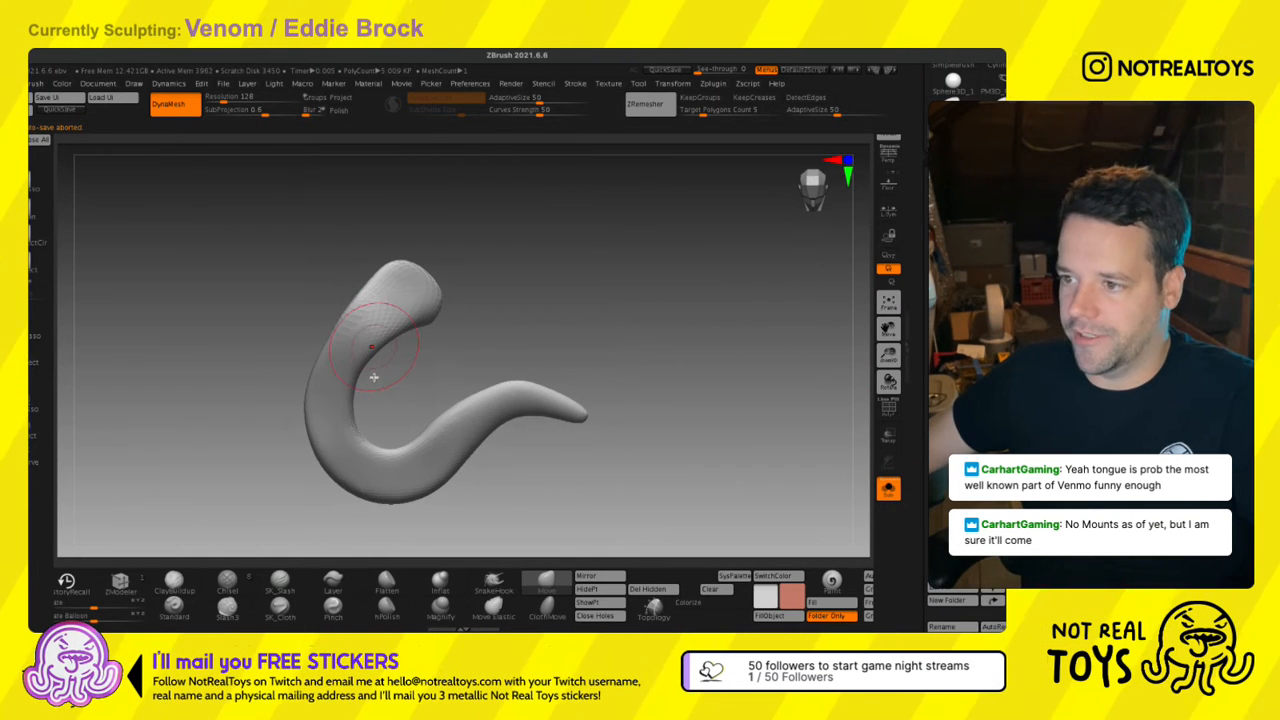
left_click(888, 488)
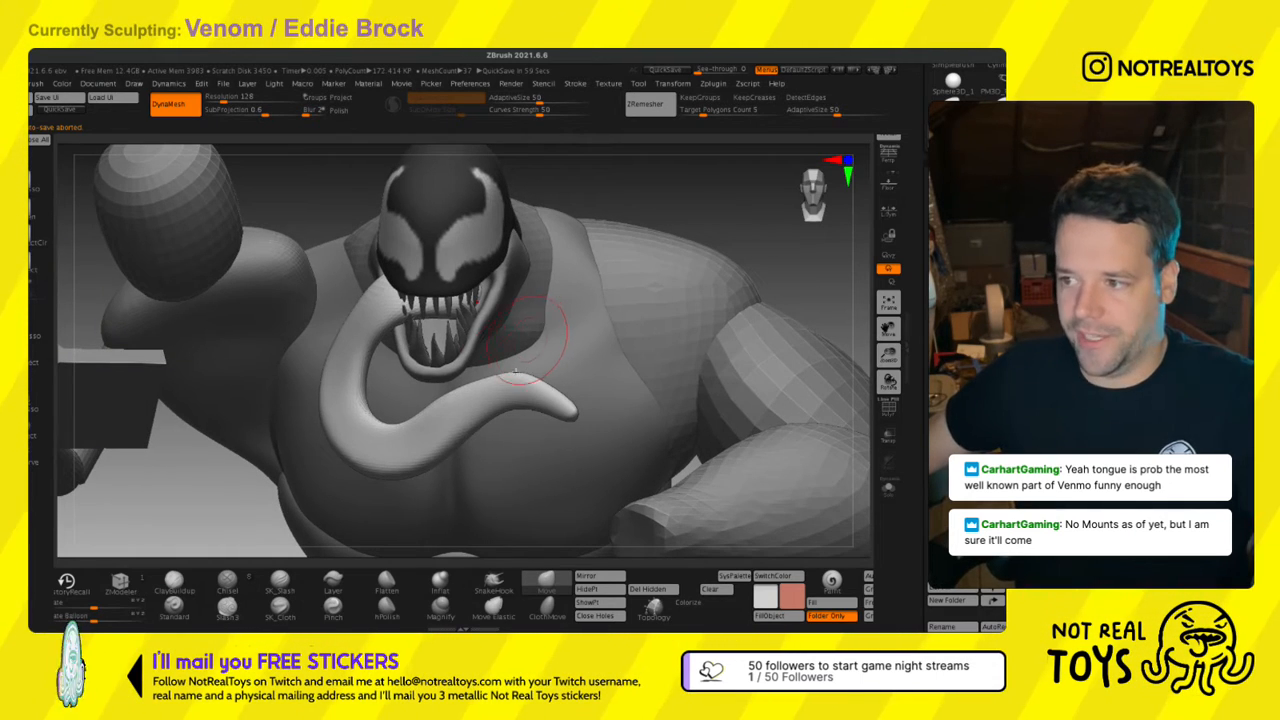
right_click_drag(386, 325, 432, 373)
scroll(418, 318, "up", 3)
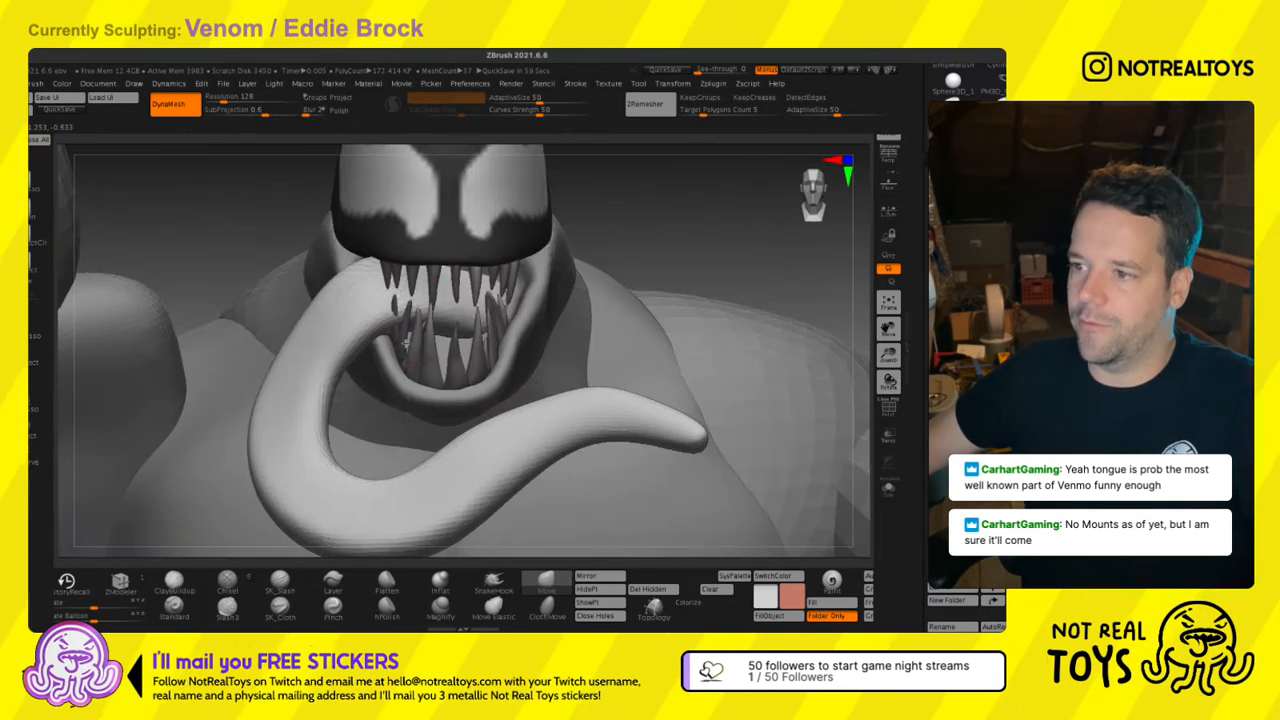
right_click_drag(414, 318, 408, 314)
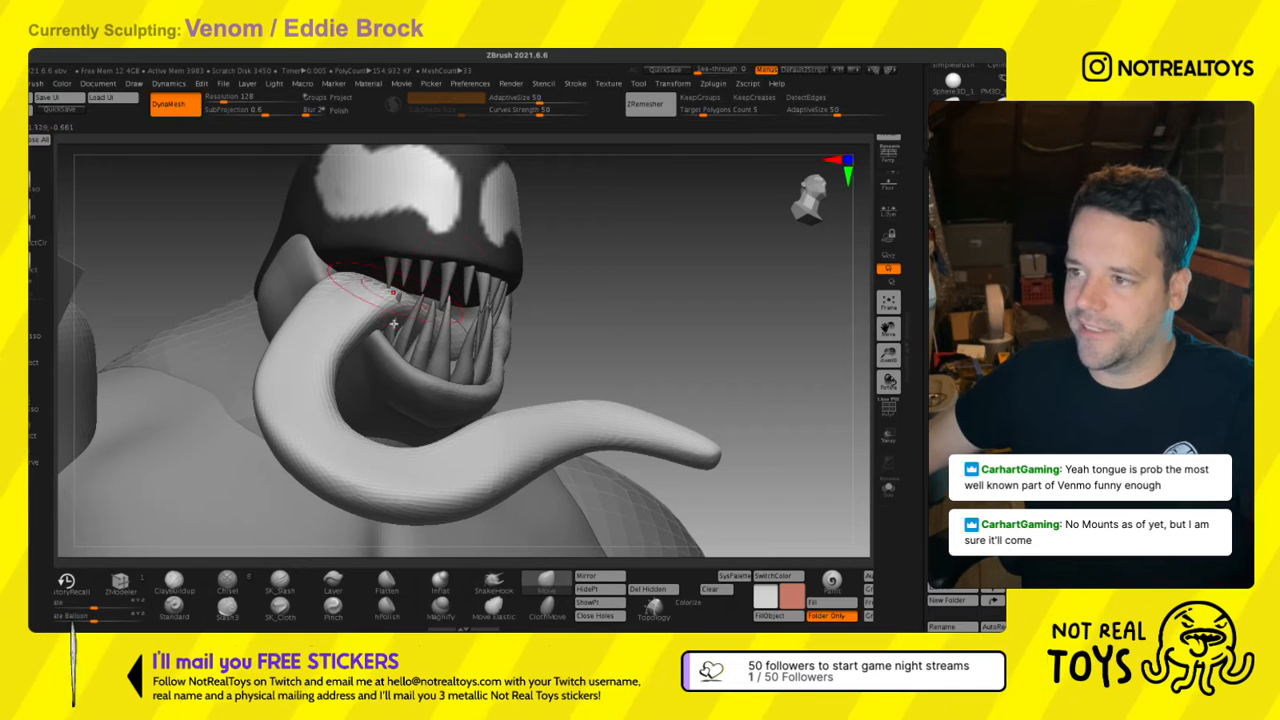
right_click_drag(397, 321, 382, 317)
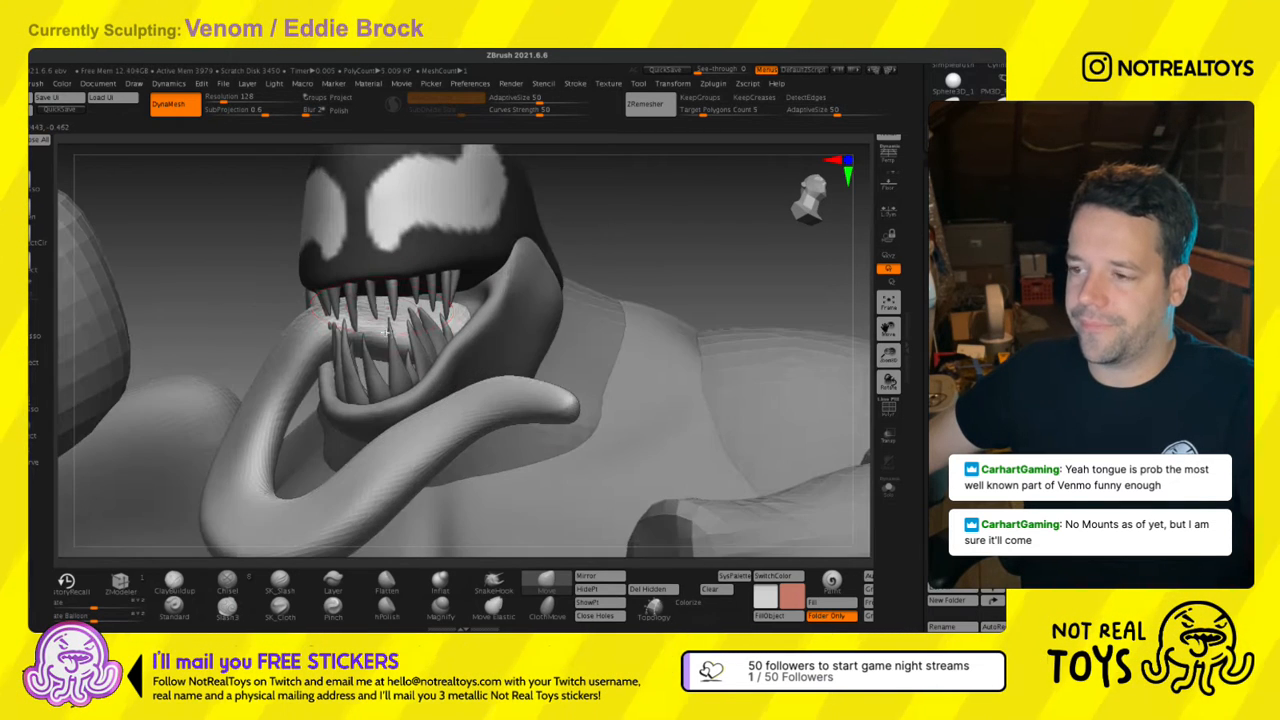
right_click_drag(321, 352, 265, 332)
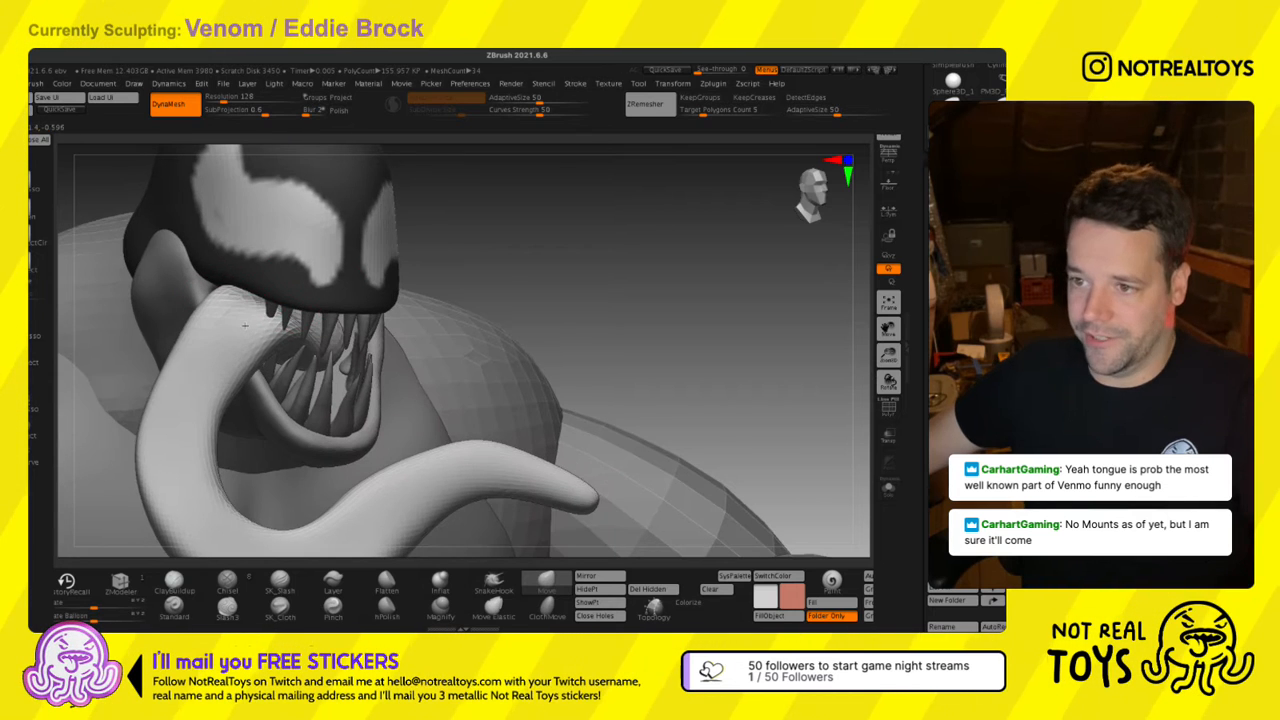
left_click(889, 489)
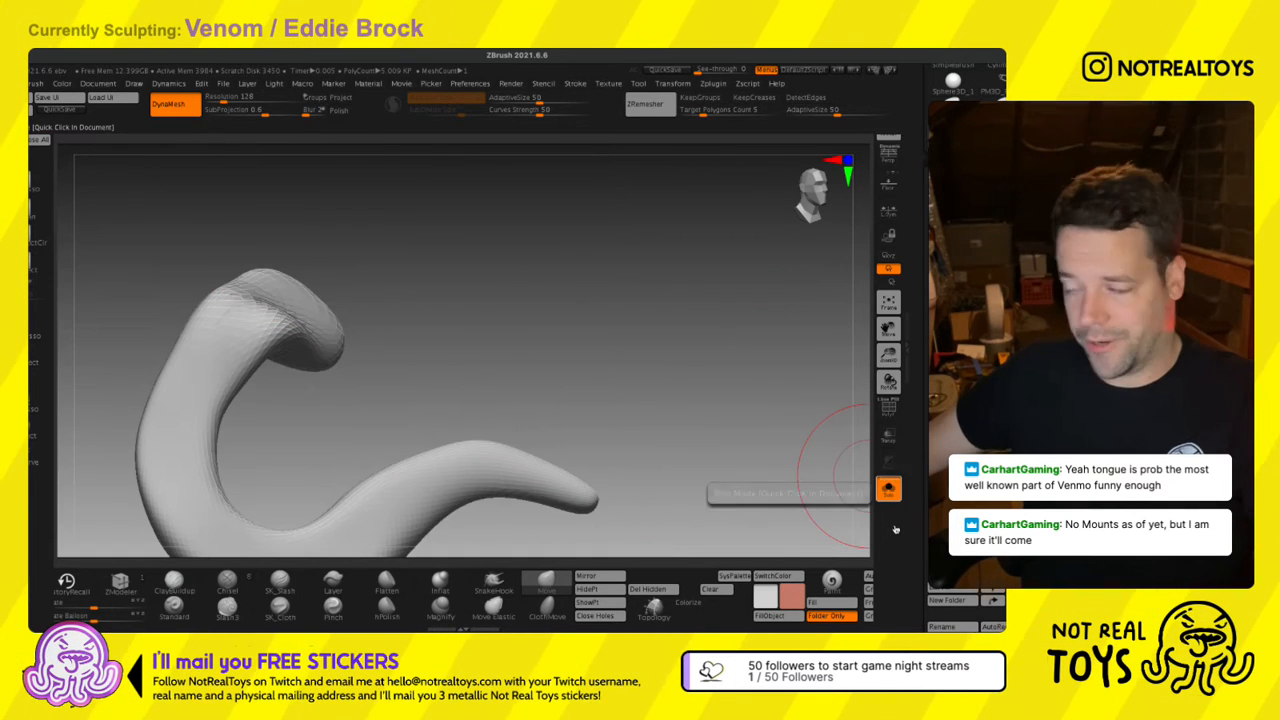
left_click(889, 489)
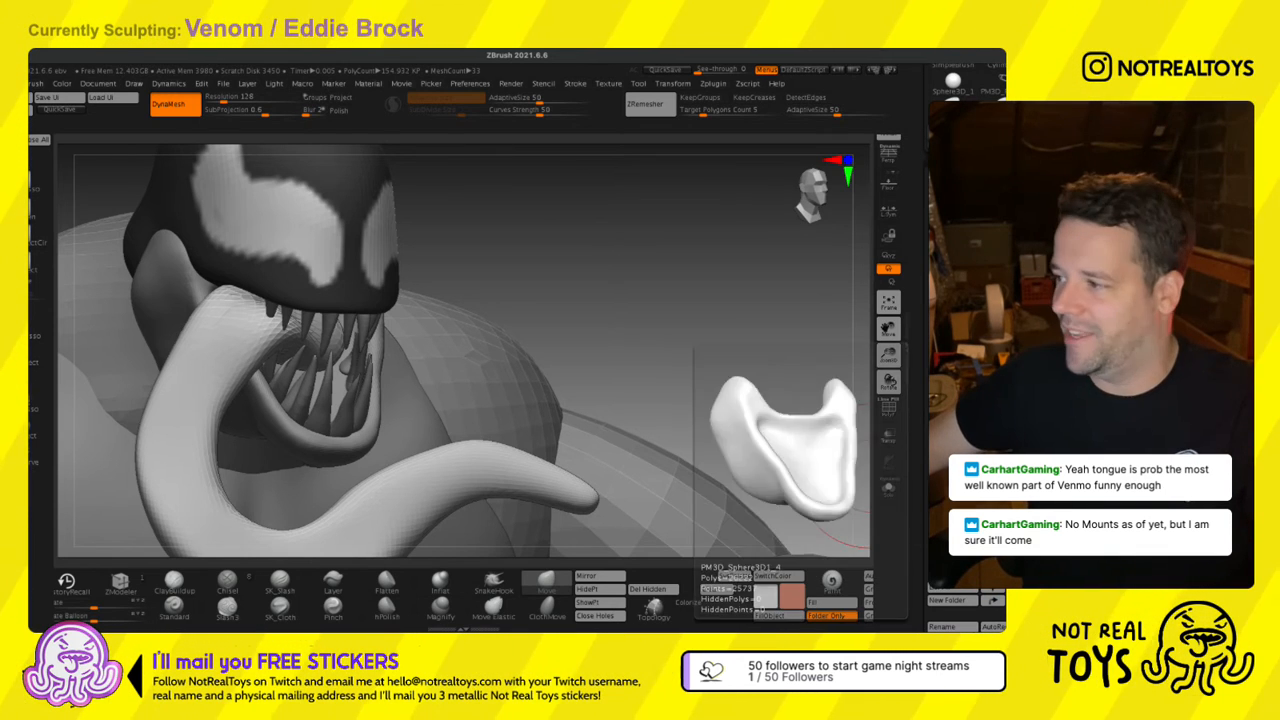
Hide the upper head subtool to expose the tongue's root and the upper teeth from above.
left_click_drag(640, 388, 428, 386)
mouse_move(850, 322)
left_mouse_down()
mouse_move(662, 332)
mouse_move(845, 376)
mouse_move(828, 374)
mouse_move(770, 436)
left_mouse_up()
left_click(1004, 352)
key("s")
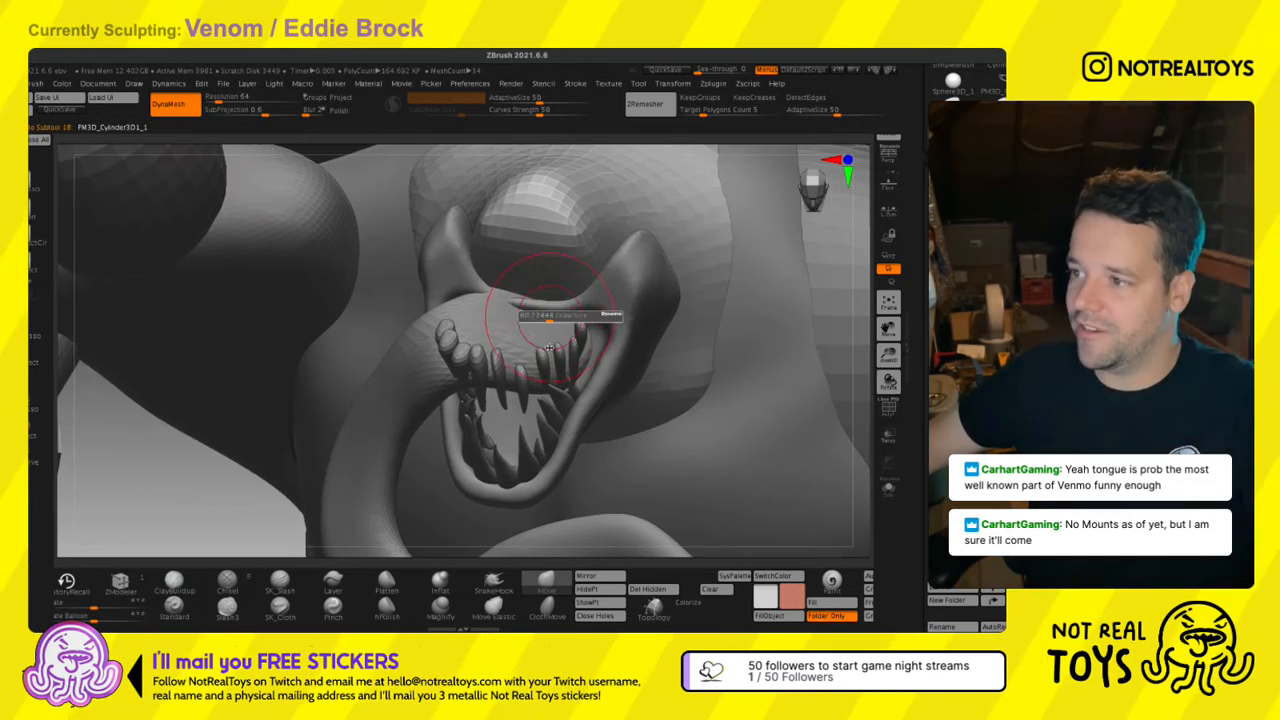
mouse_move(550, 358)
left_mouse_down()
mouse_move(563, 341)
mouse_move(552, 322)
mouse_move(561, 328)
left_mouse_up()
key("ctrl+z")
key("s")
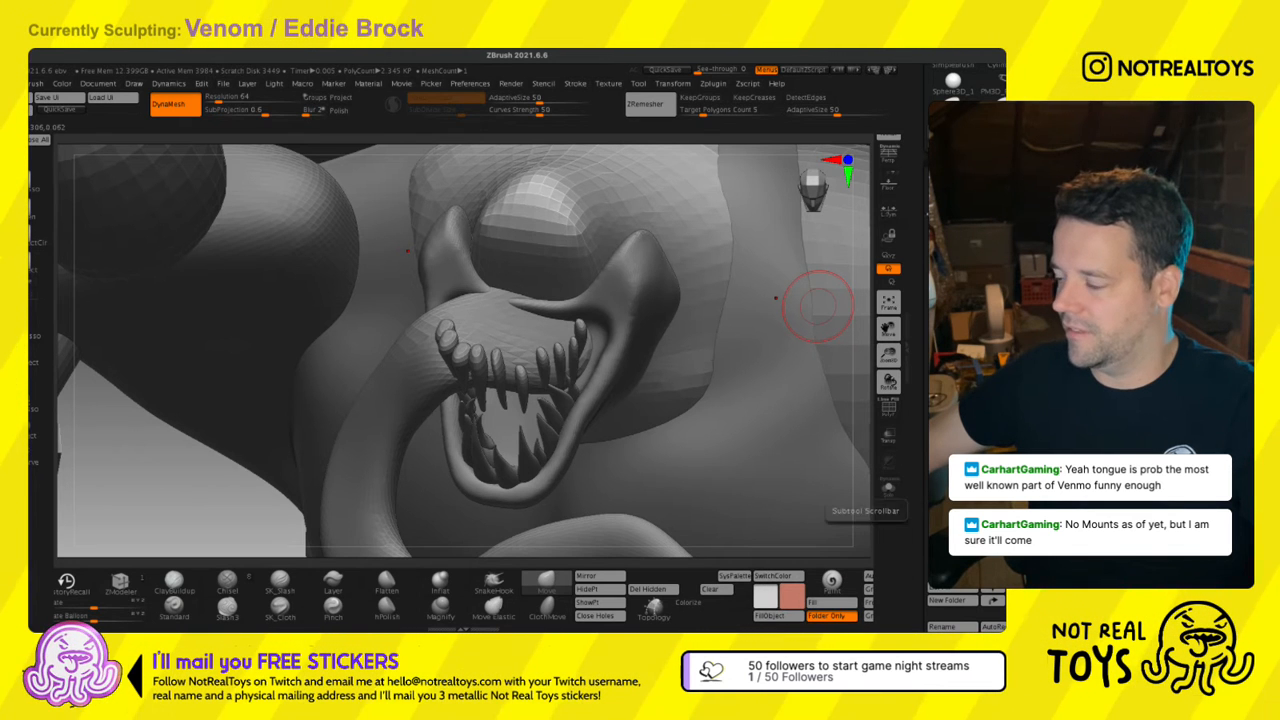
Make the smooth tongue mesh PM3D_Cylinder3D1_36 the active subtool and reshape its root behind the upper teeth.
left_click(388, 430, "alt")
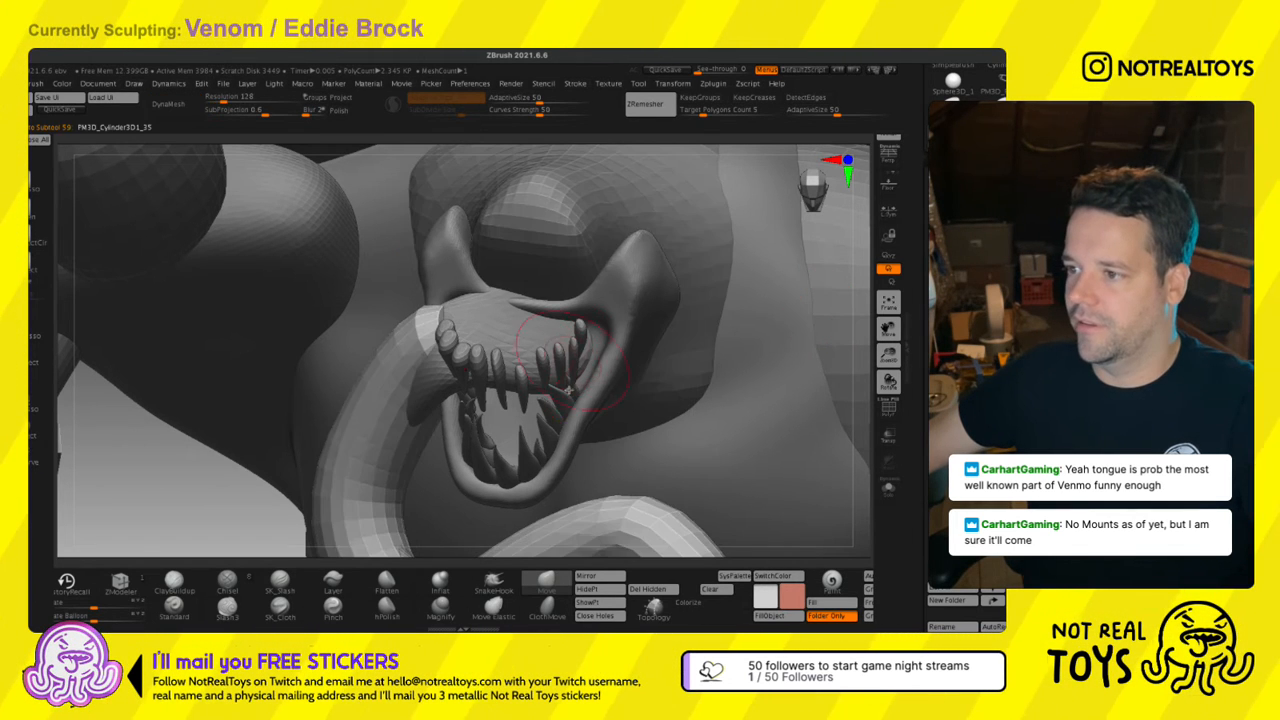
right_click_drag(500, 385, 508, 350)
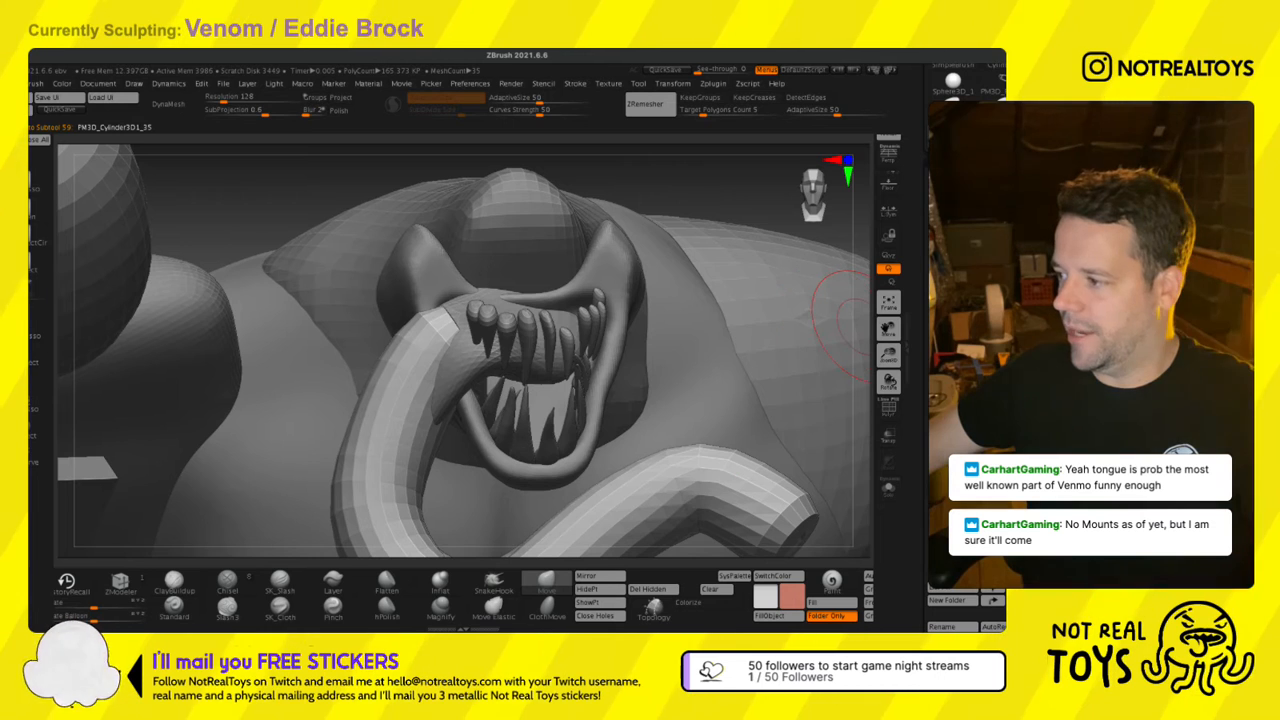
left_click(965, 450)
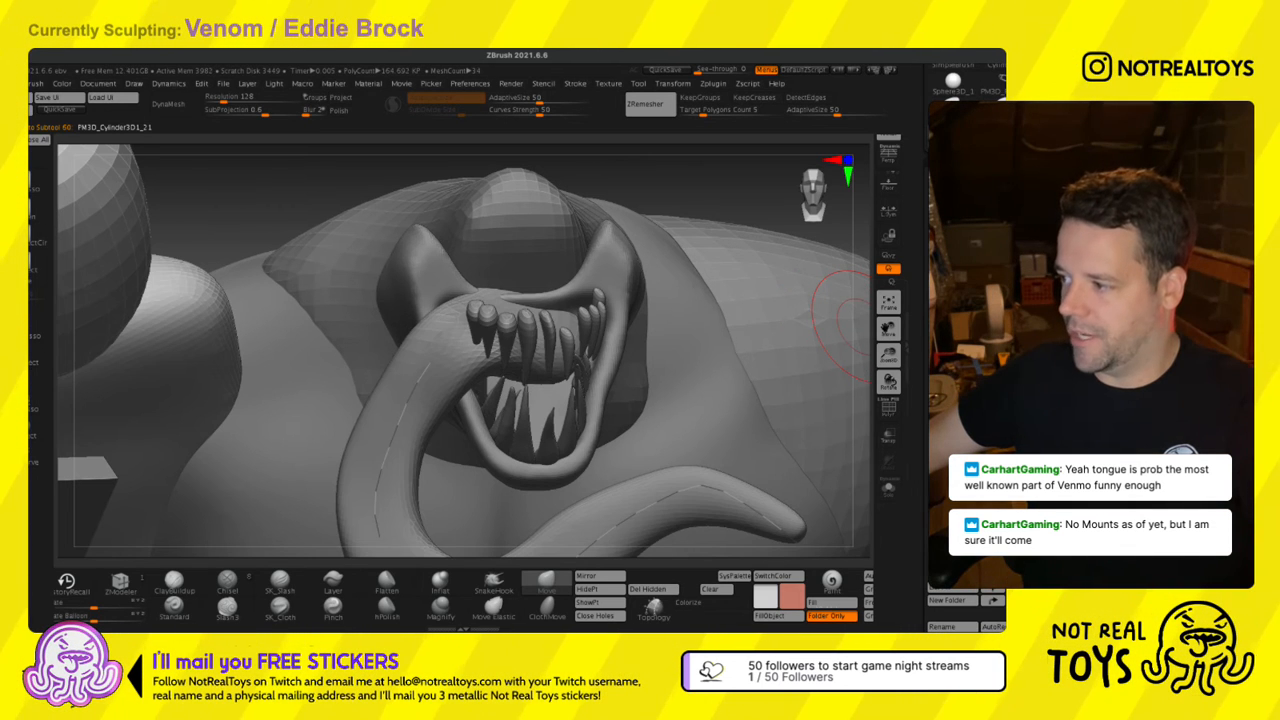
left_click(965, 475)
right_click_drag(648, 388, 627, 383)
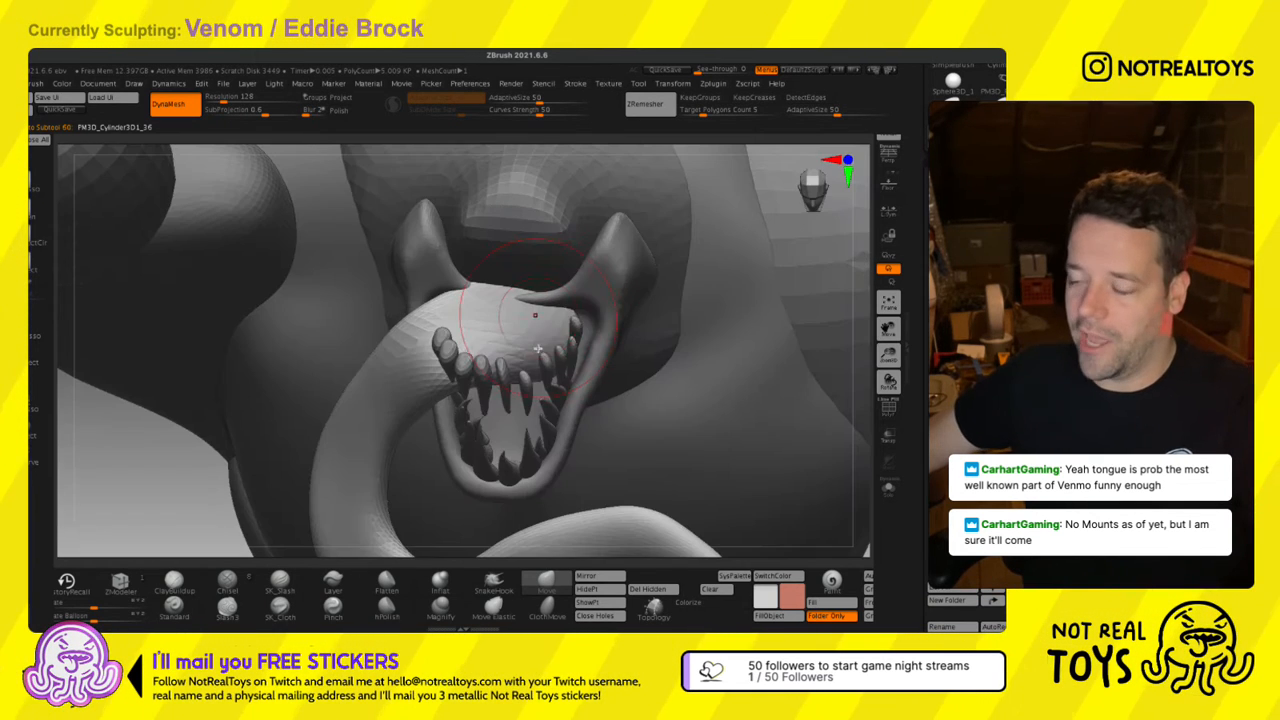
mouse_move(520, 312)
right_mouse_down()
mouse_move(496, 310)
mouse_move(583, 391)
right_mouse_up()
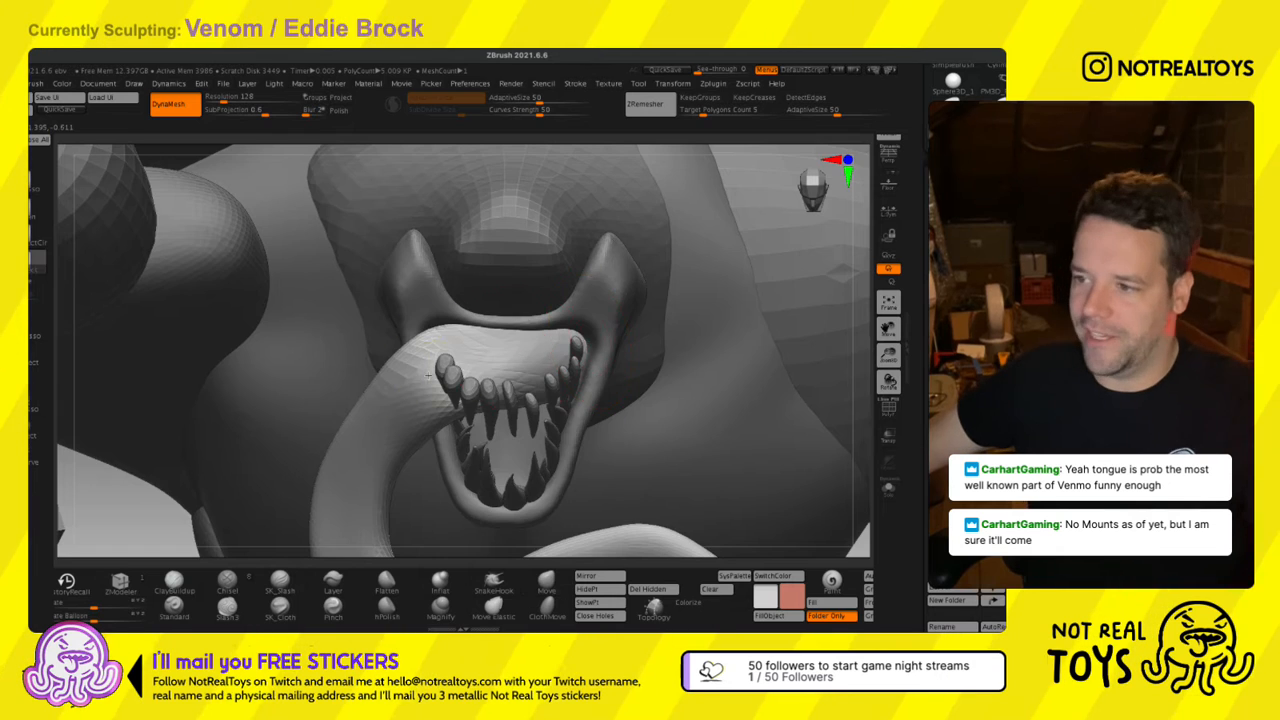
Remesh the tongue with DynaMesh at a resolution of 192.
key("f")
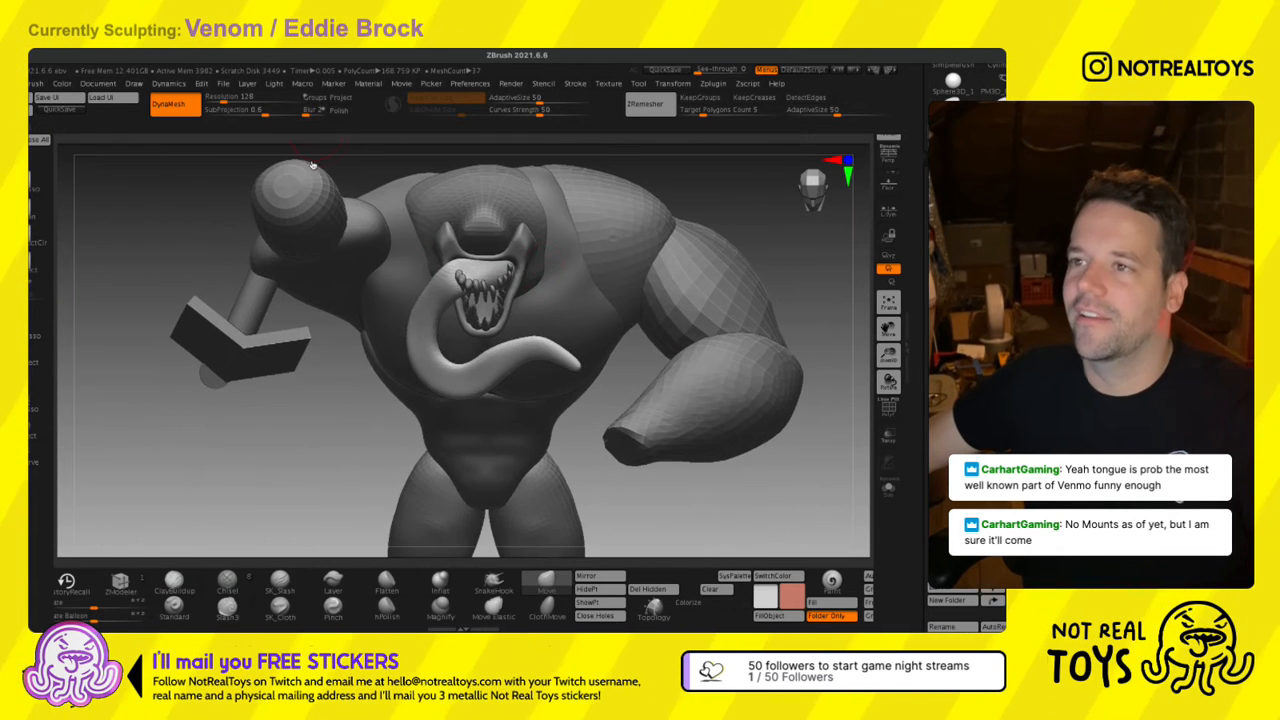
left_click(227, 101)
left_click_drag(215, 208, 162, 233, "ctrl")
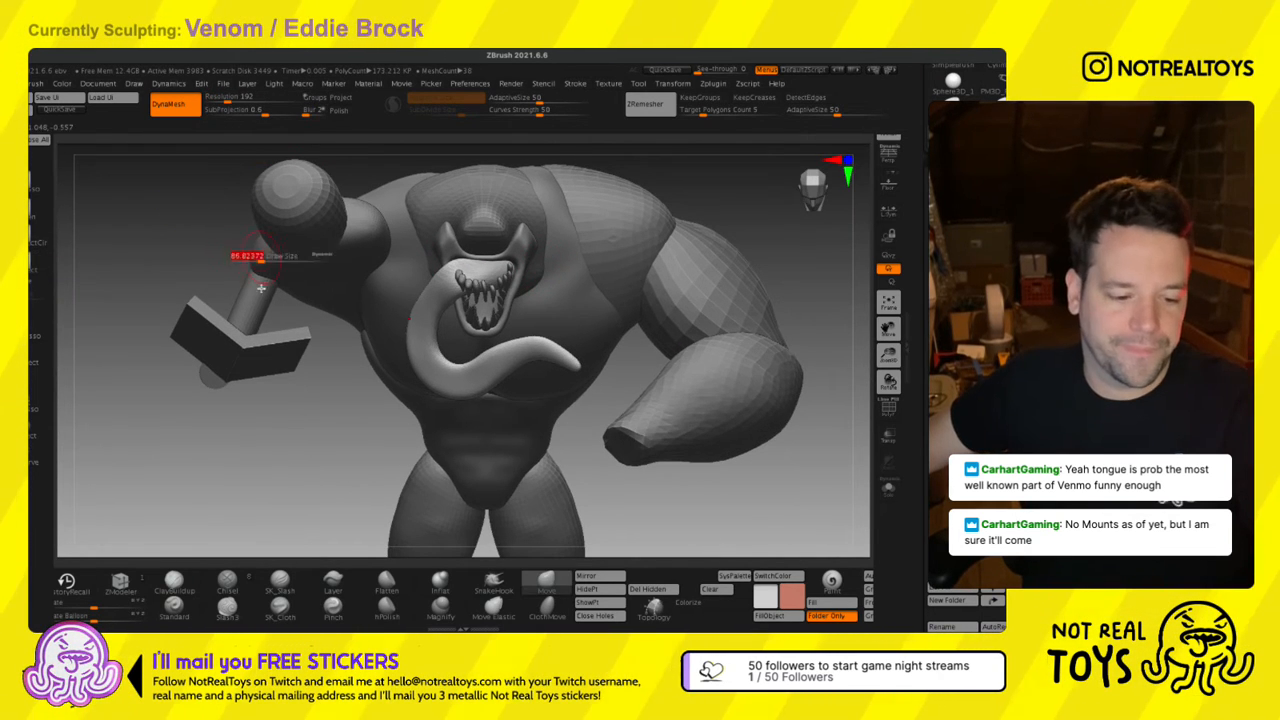
Show the upper head subtool again and check the remeshed tongue against the mouth and torso.
mouse_move(436, 232)
right_mouse_down("alt")
mouse_move(428, 292)
mouse_move(517, 308)
mouse_move(476, 322)
right_mouse_up("alt")
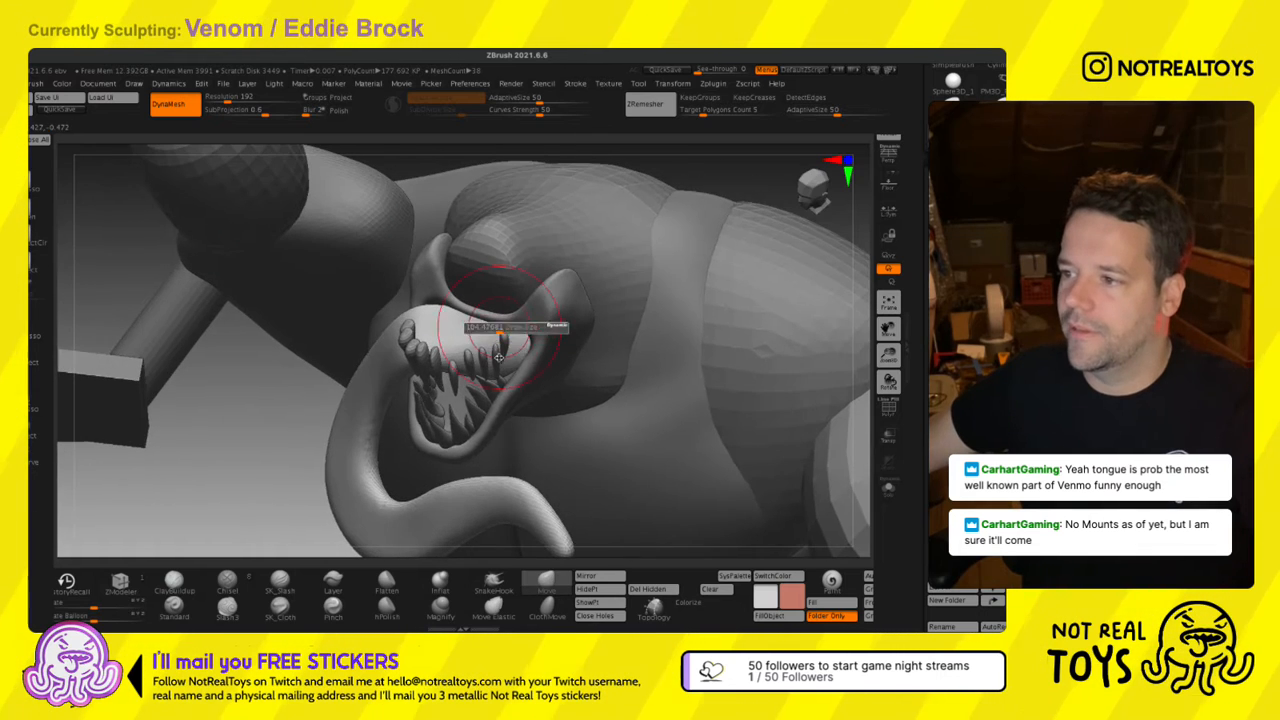
right_click_drag(364, 528, 429, 432, "alt")
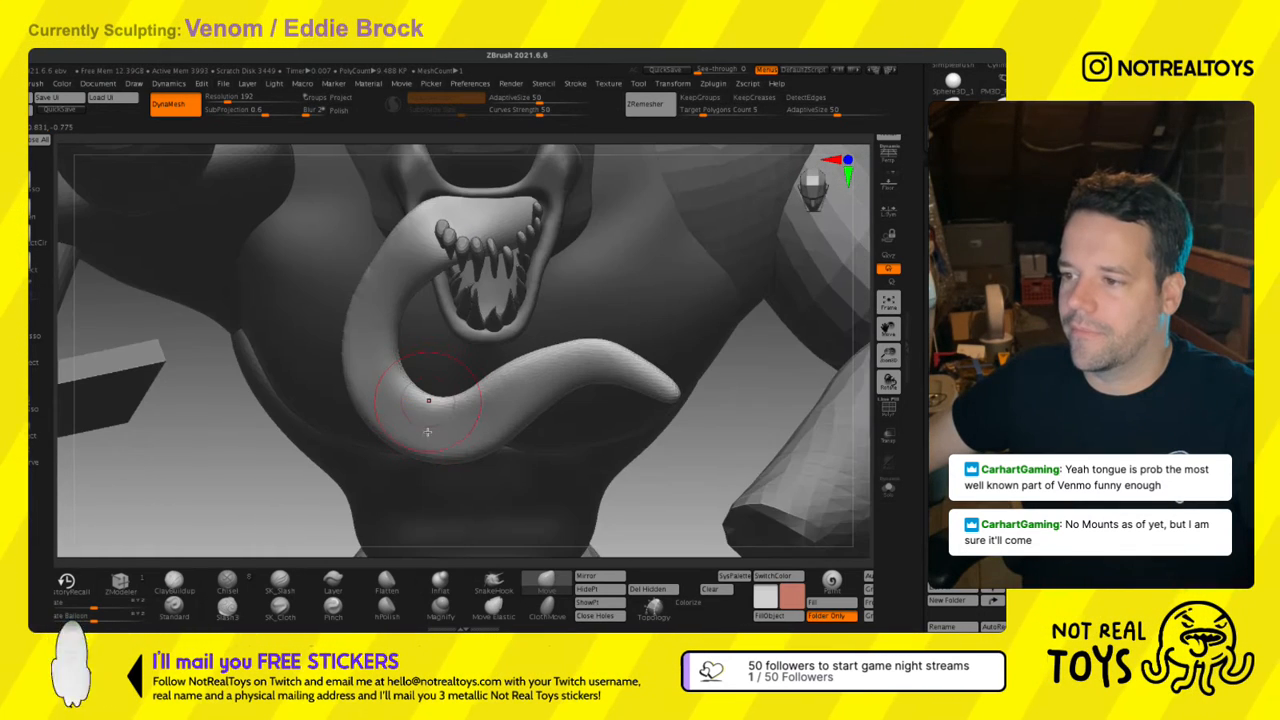
left_click(560, 272, "alt")
right_click_drag(562, 407, 588, 416, "ctrl")
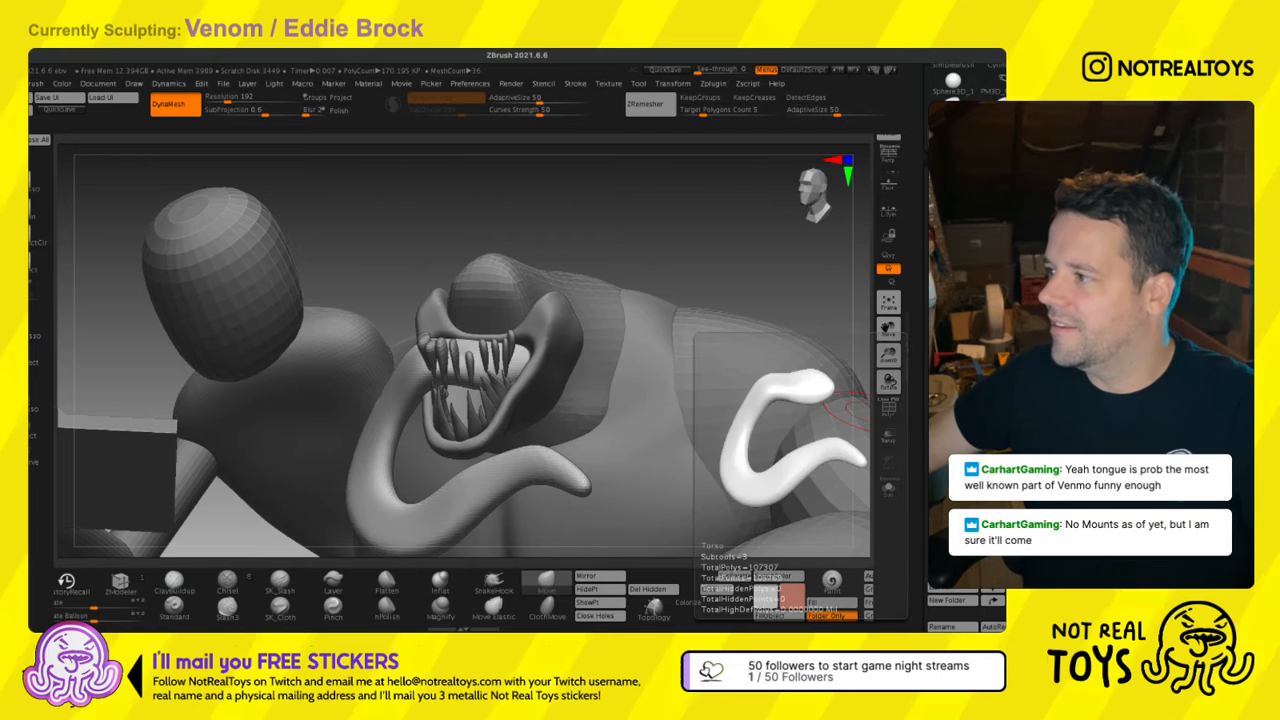
left_click(1018, 420)
mouse_move(560, 358)
right_mouse_down()
mouse_move(603, 351)
mouse_move(572, 357)
right_mouse_up()
mouse_move(572, 357)
right_mouse_down("alt")
mouse_move(576, 309)
mouse_move(552, 347)
mouse_move(569, 363)
mouse_move(499, 350)
right_mouse_up("alt")
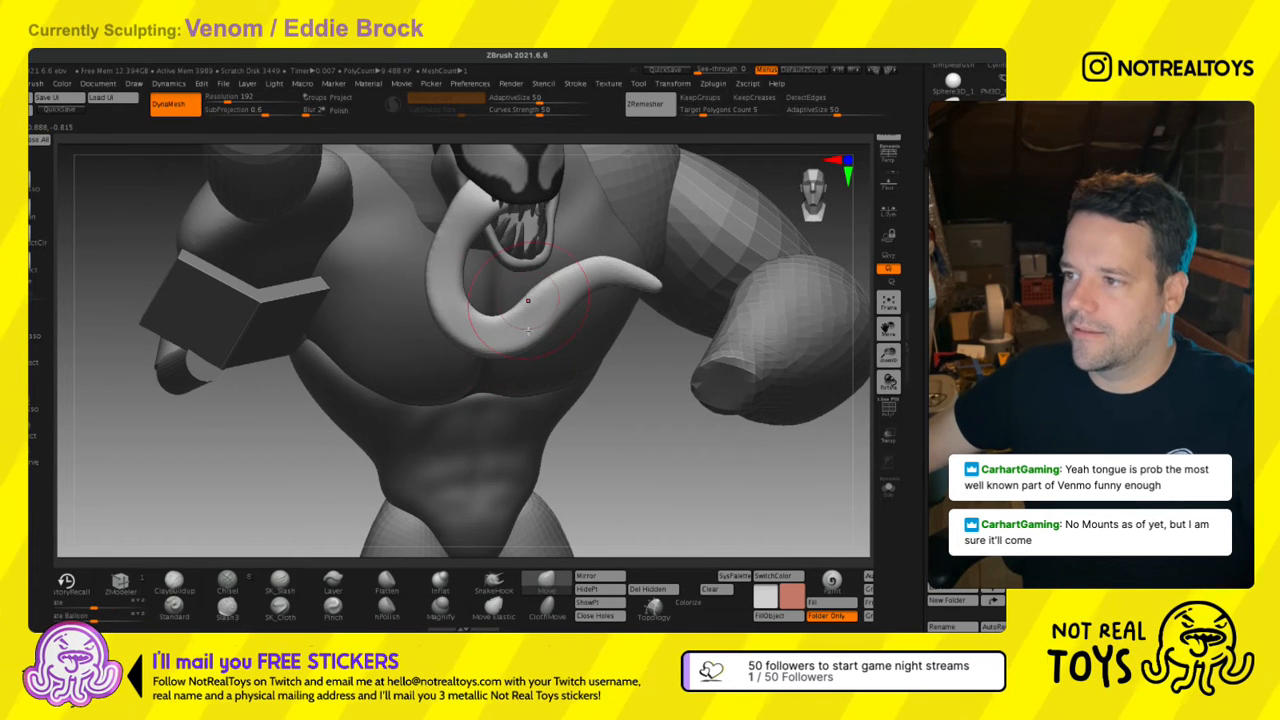
right_click_drag(523, 333, 502, 286)
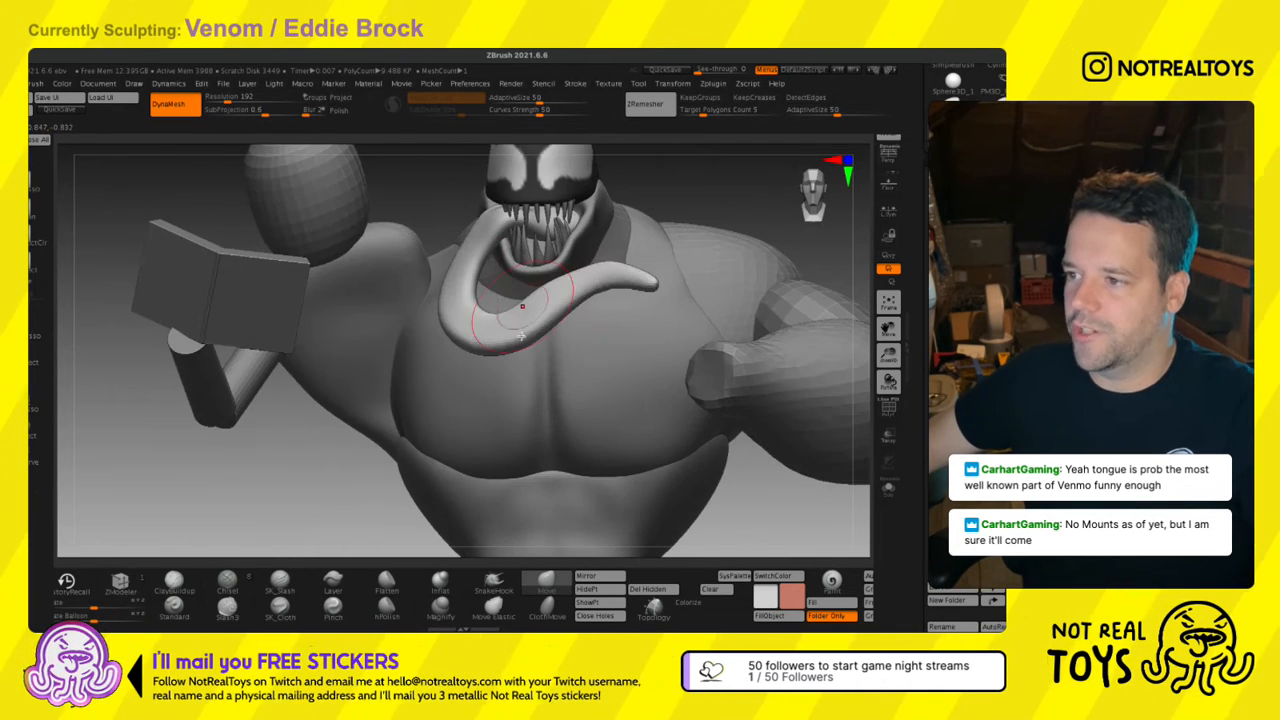
right_click_drag(509, 330, 498, 328)
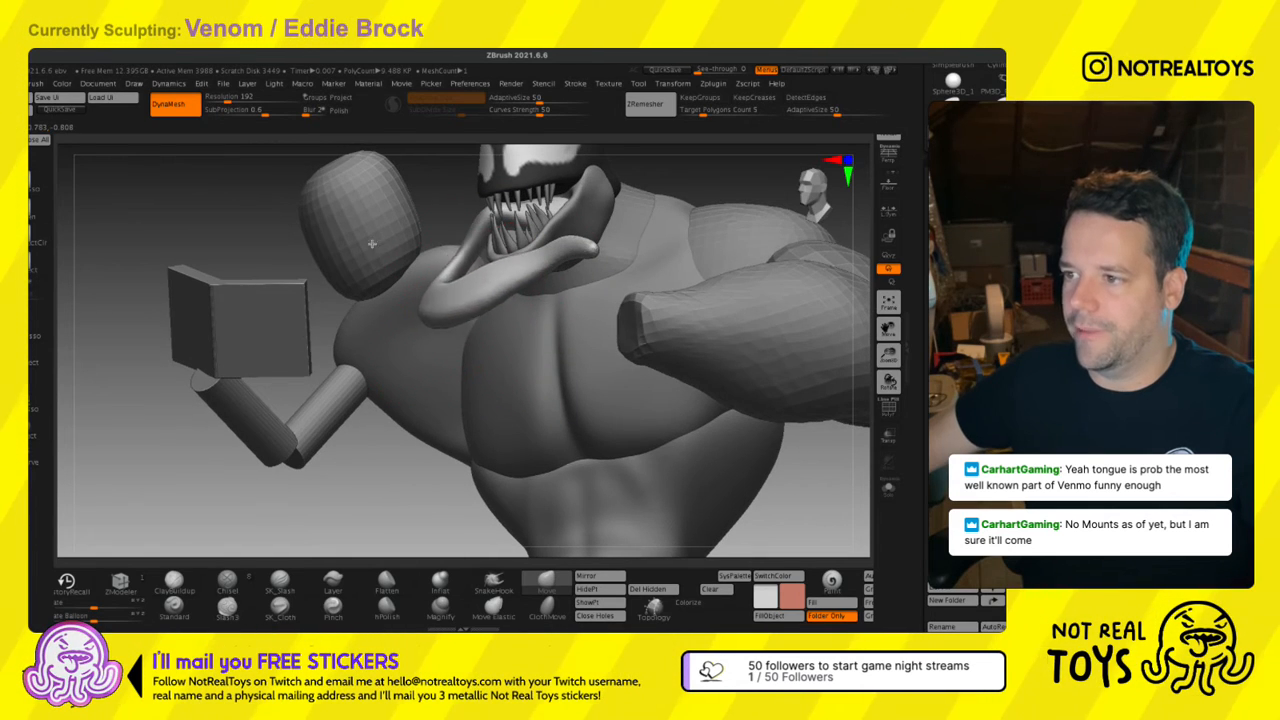
right_click_drag(453, 240, 499, 293)
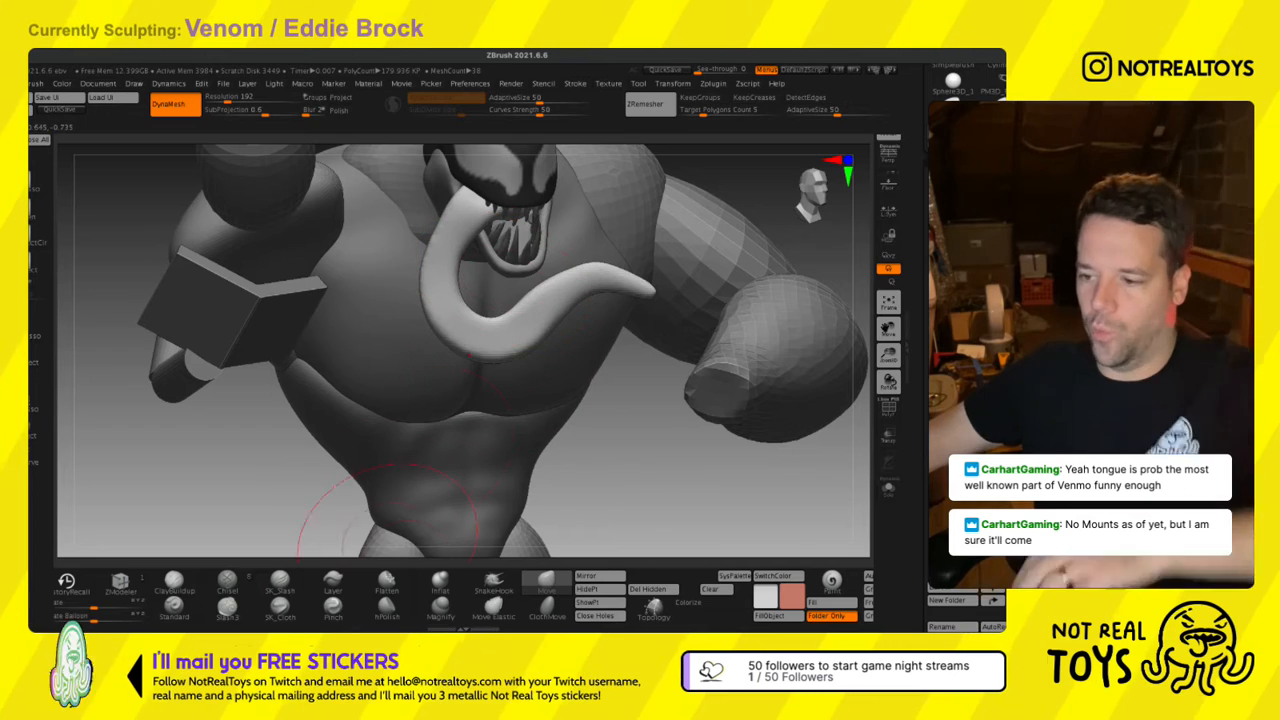
Try to deepen the tongue's curve between its lower bend and tip with the Move Elastic brush.
left_click(493, 606)
mouse_move(487, 420)
right_mouse_down()
mouse_move(484, 326)
mouse_move(462, 336)
mouse_move(441, 323)
mouse_move(462, 325)
right_mouse_up()
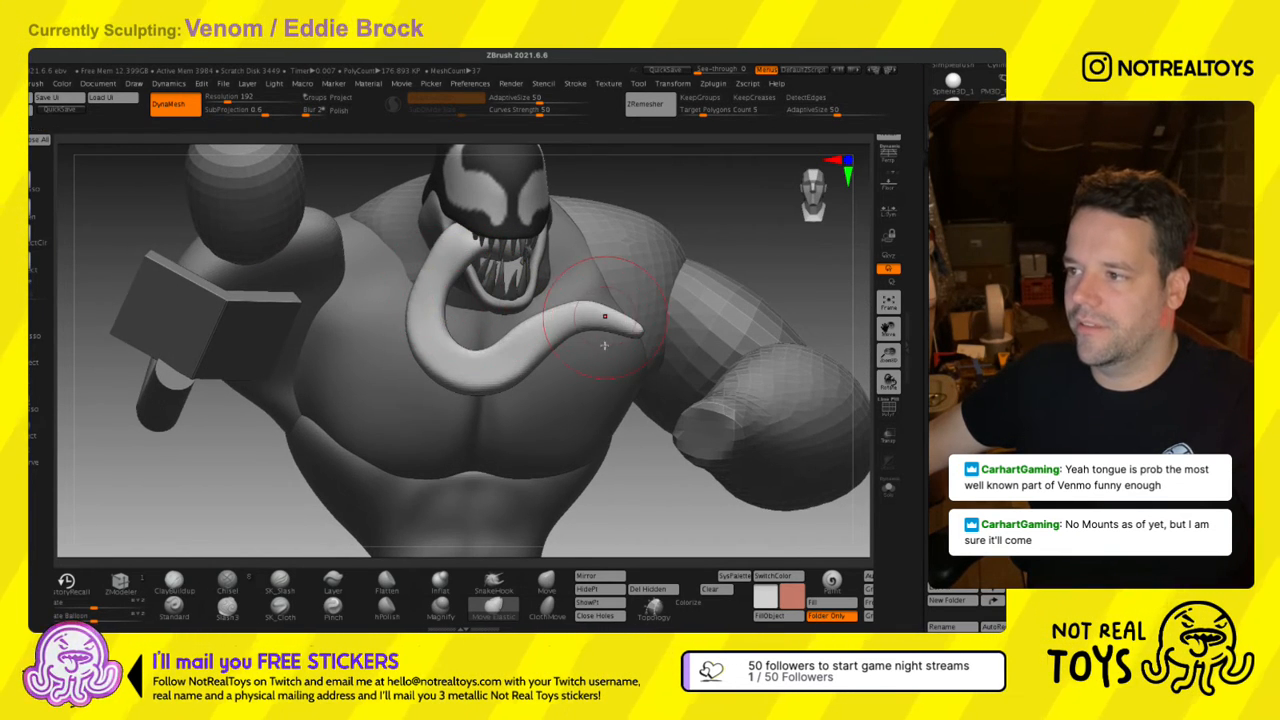
right_click_drag(604, 345, 572, 344)
left_click_drag(572, 344, 562, 333)
right_click_drag(559, 333, 545, 346)
left_click_drag(545, 346, 555, 346)
mouse_move(560, 342)
right_mouse_down()
mouse_move(635, 318)
mouse_move(596, 341)
right_mouse_up()
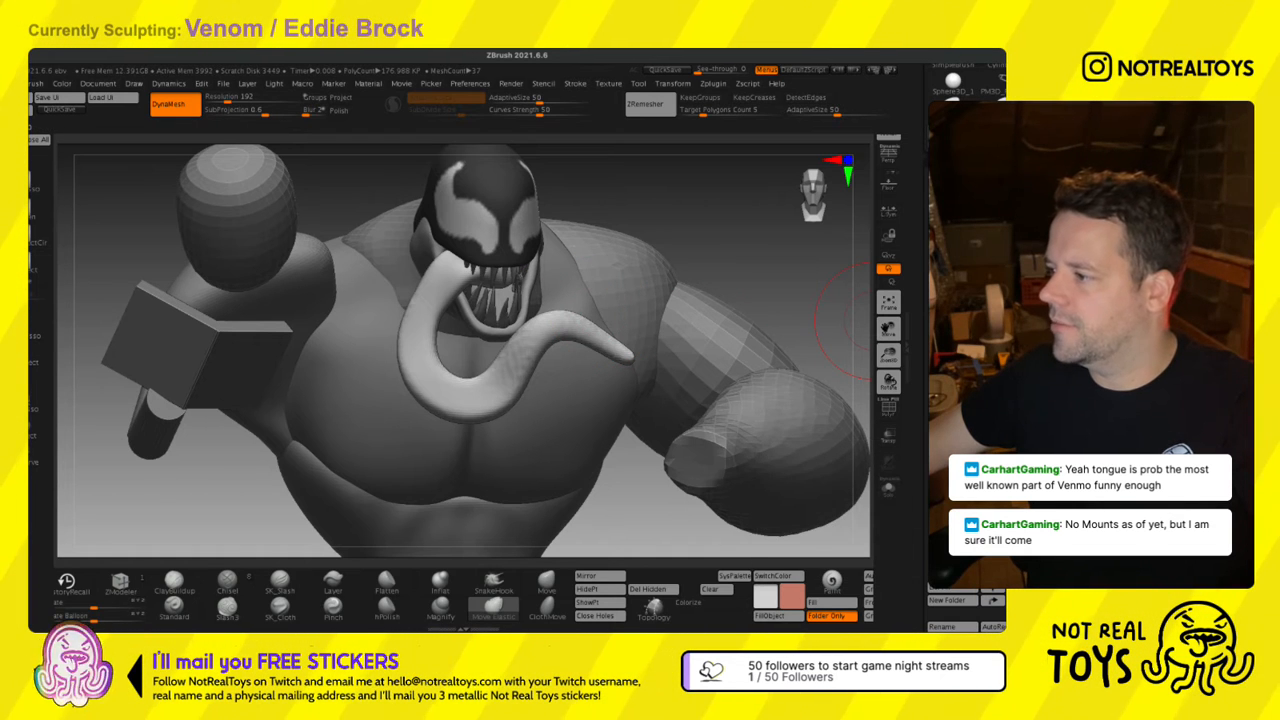
Show the hidden open hand and round dish in front of the torso, and undo the last tongue reshape.
left_click(1000, 512)
mouse_move(586, 434)
right_mouse_down("ctrl")
mouse_move(566, 380)
mouse_move(571, 288)
right_mouse_up("ctrl")
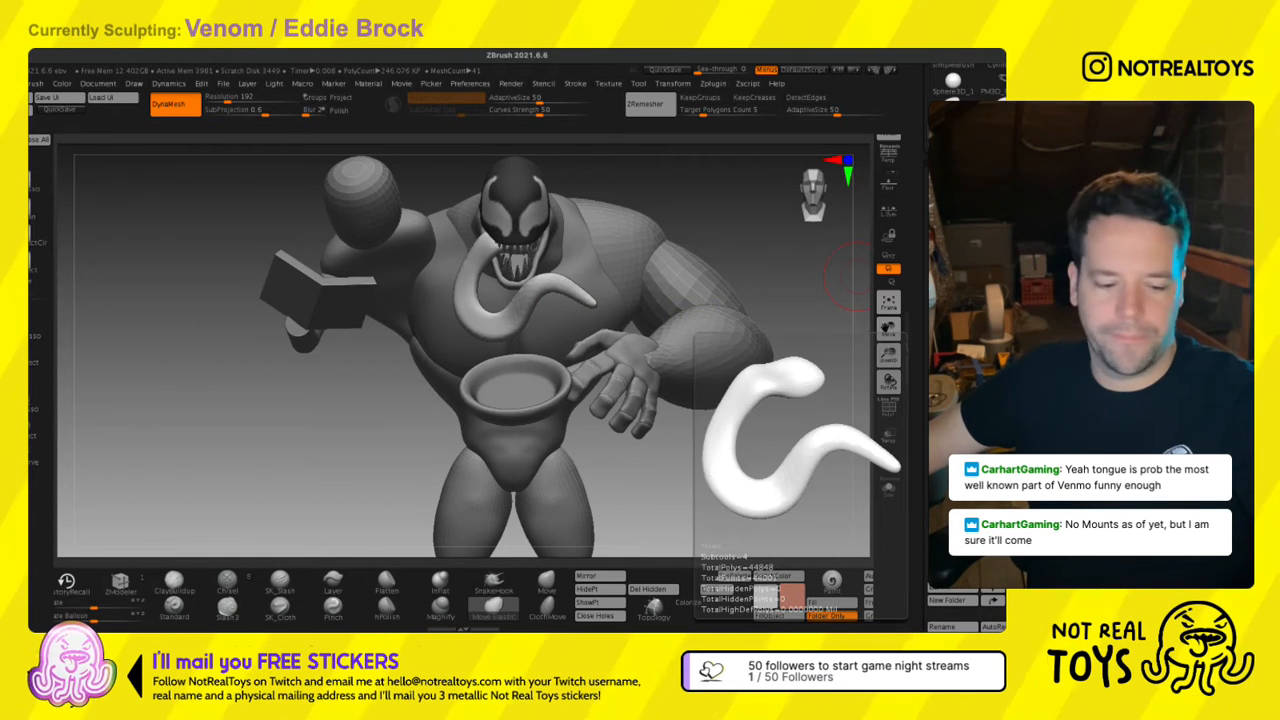
key("ctrl+z")
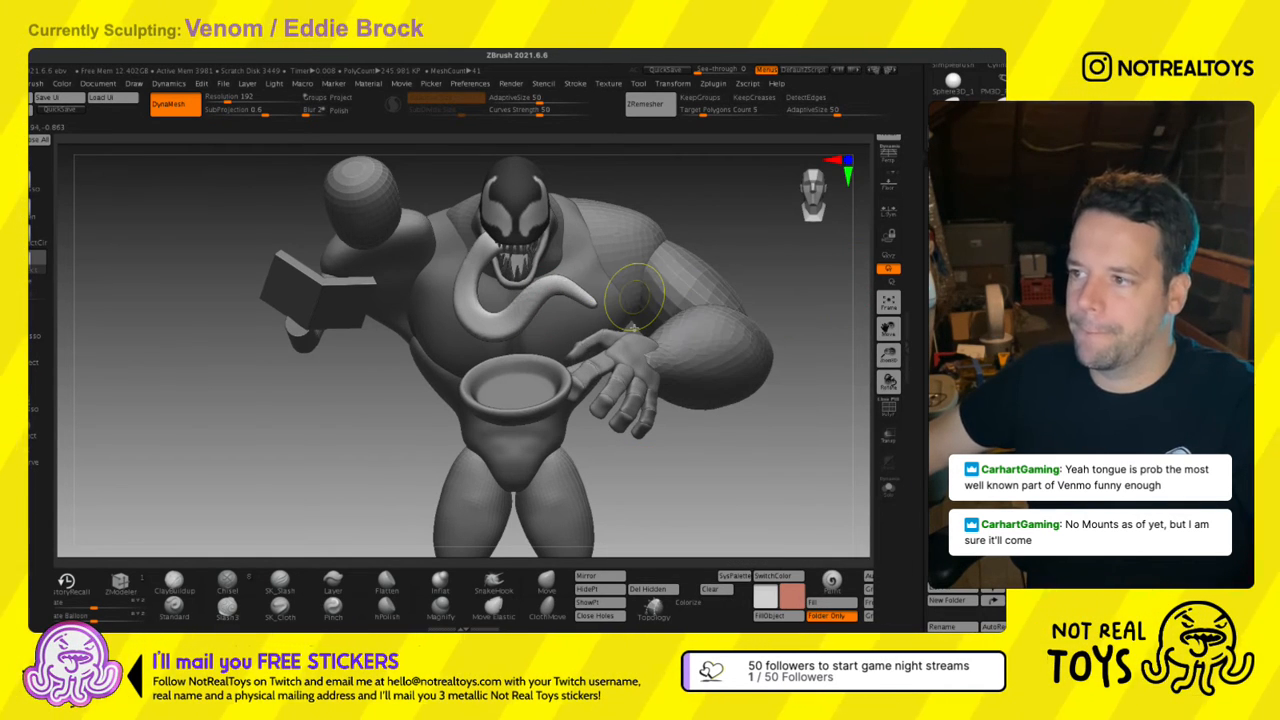
Reshape the tongue's lower bend with the Move Elastic brush, widening its outer curve and adjusting the inner edge.
mouse_move(528, 341)
right_mouse_down("ctrl")
mouse_move(522, 372)
mouse_move(508, 357)
right_mouse_up("ctrl")
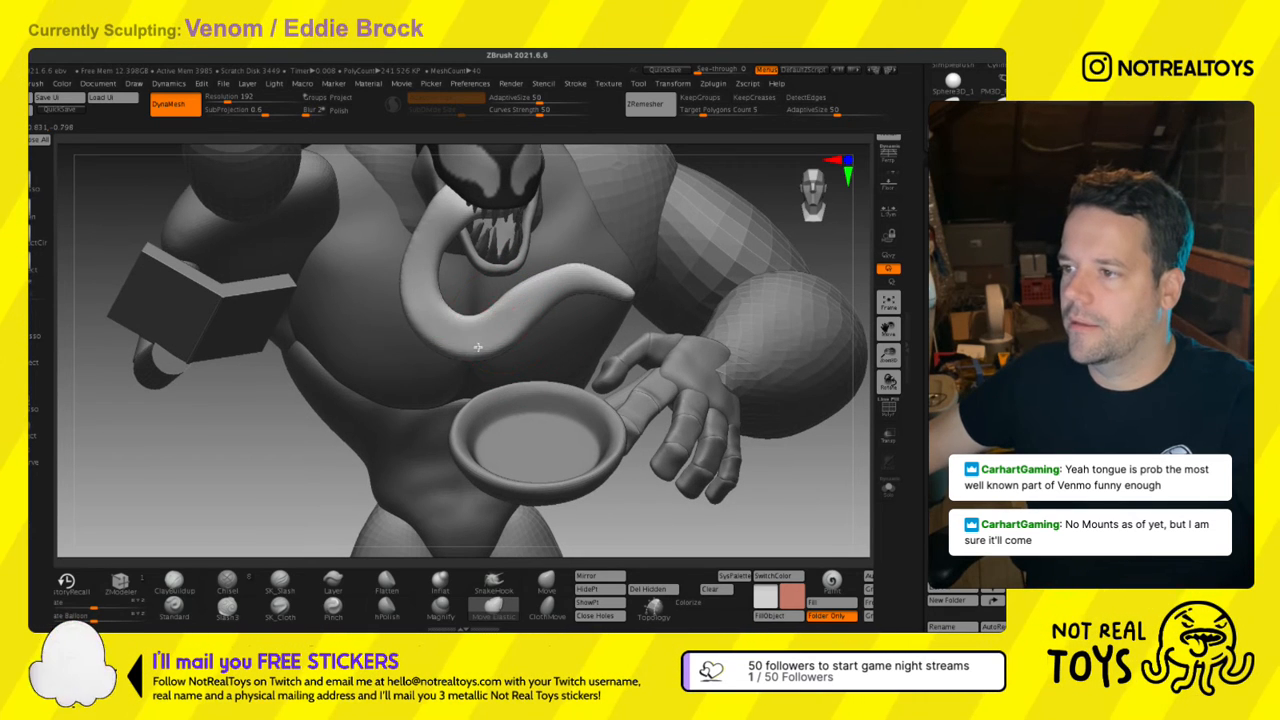
left_click_drag(478, 347, 481, 338)
mouse_move(483, 348)
right_mouse_down()
mouse_move(442, 320)
mouse_move(451, 343)
right_mouse_up()
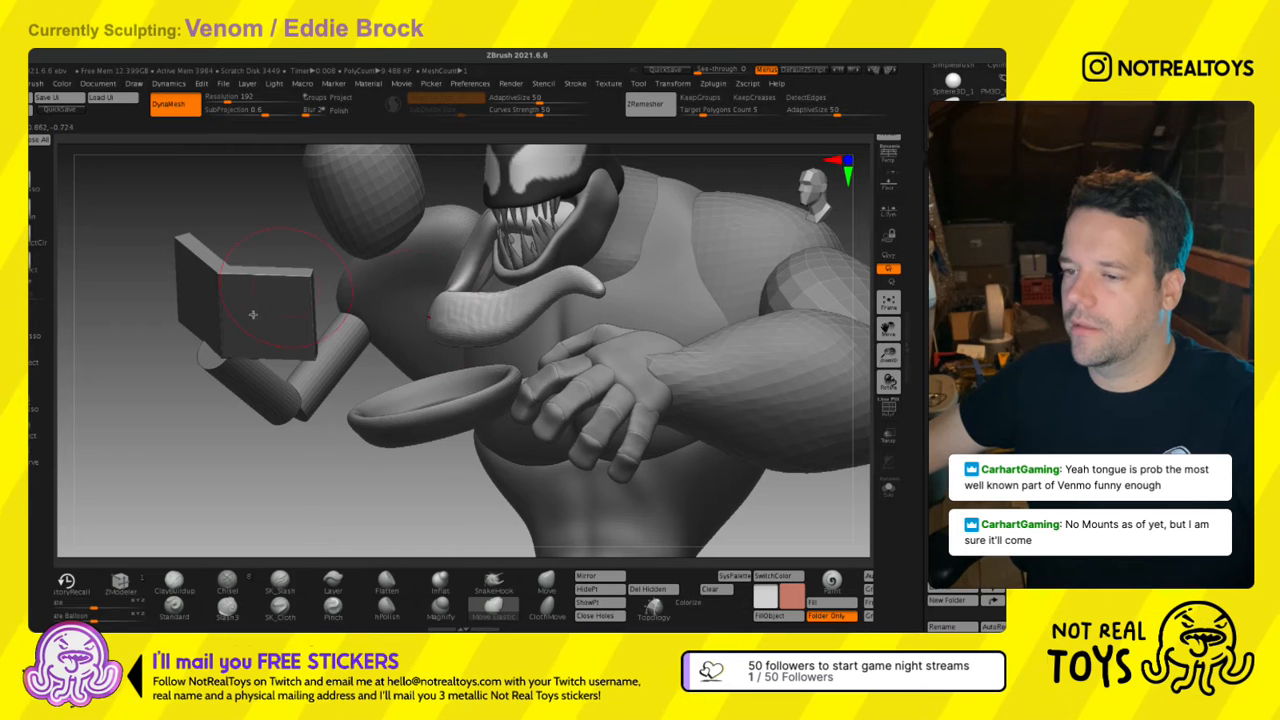
mouse_move(341, 338)
right_mouse_down()
mouse_move(498, 335)
mouse_move(570, 303)
right_mouse_up()
right_click_drag(455, 330, 437, 337)
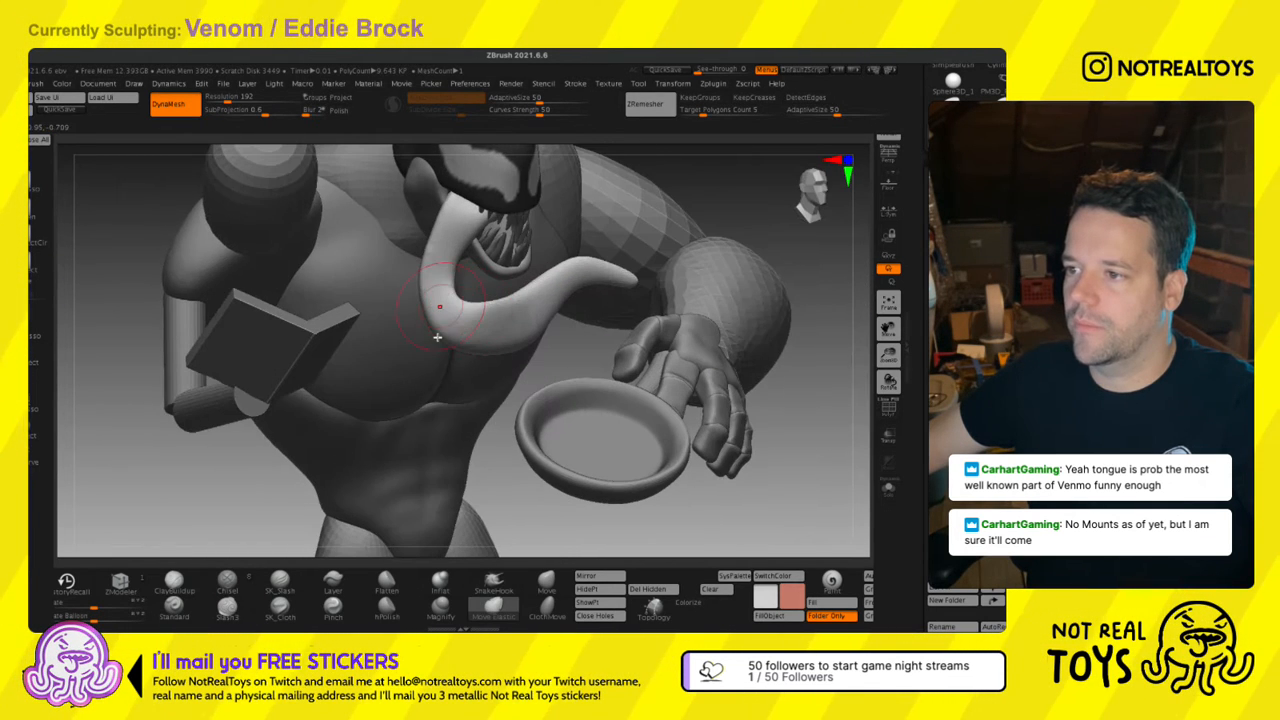
left_click_drag(437, 337, 430, 329)
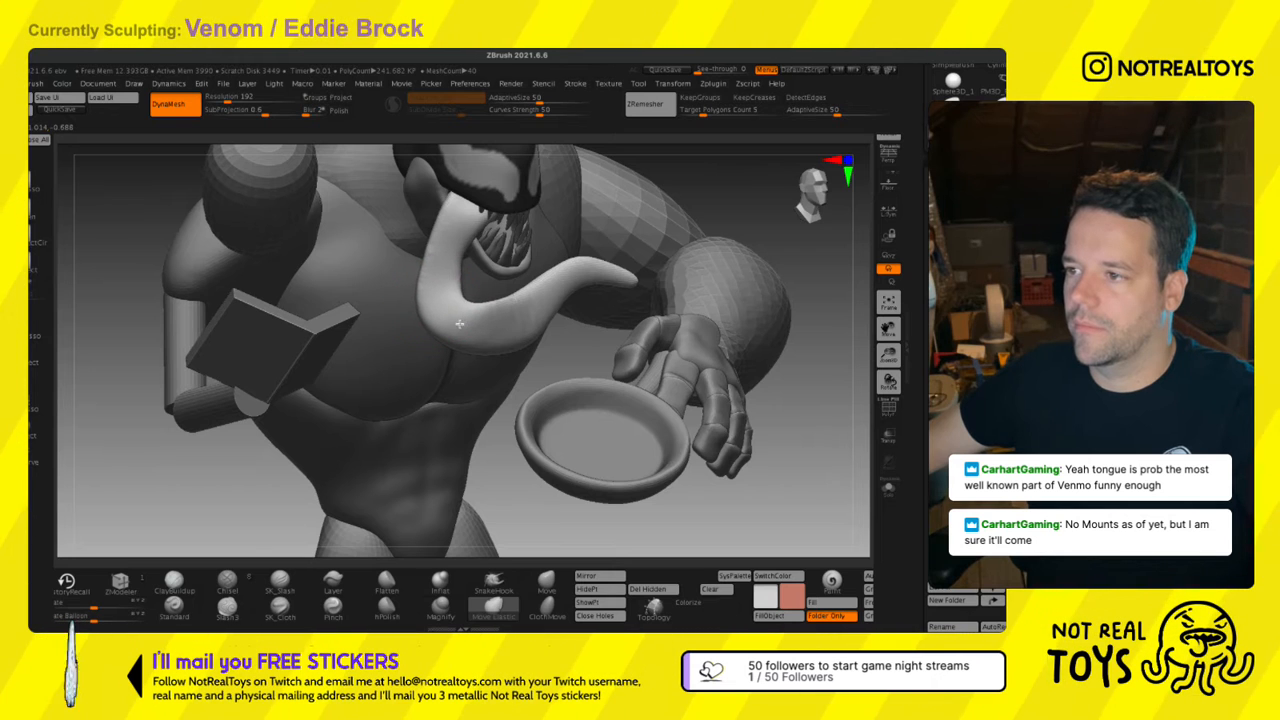
left_click_drag(460, 286, 471, 277)
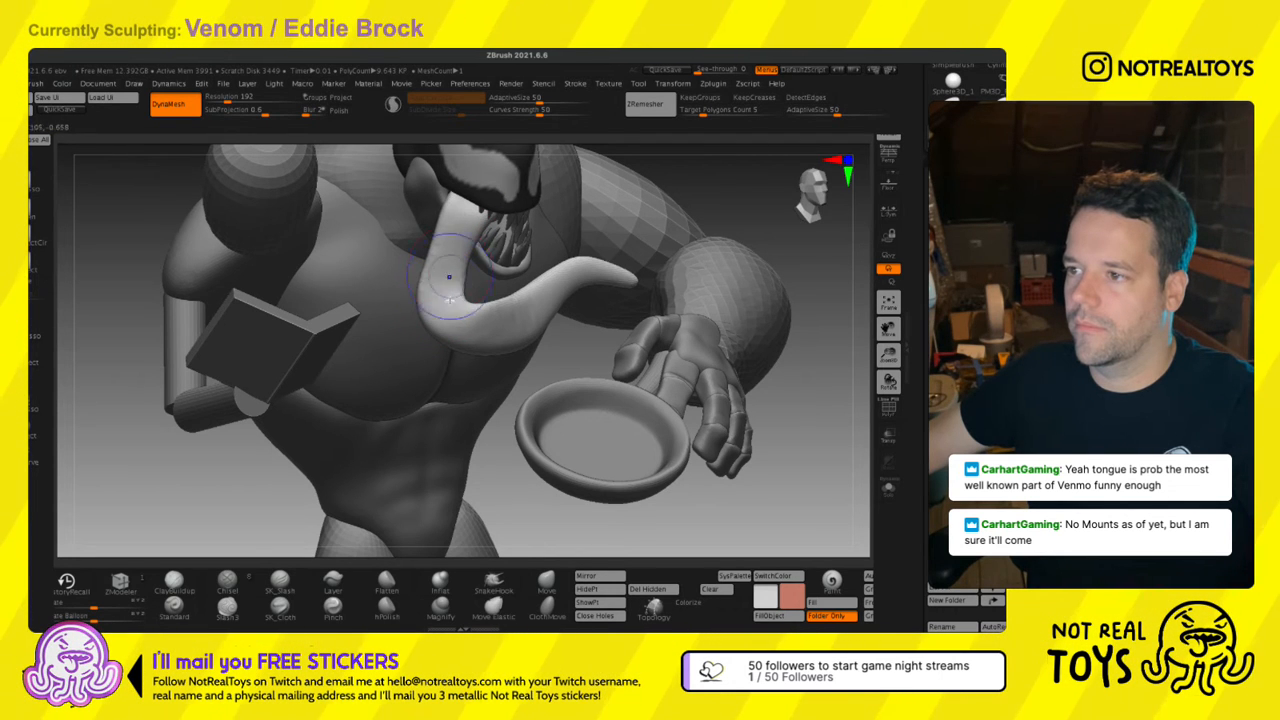
Adjust the brush size and refine the tongue's sweep from the lower bend toward the tip, checking it against the hand and dish.
mouse_move(449, 277)
right_mouse_down()
mouse_move(462, 262)
mouse_move(463, 190)
mouse_move(510, 278)
mouse_move(506, 360)
right_mouse_up()
key("s")
key("s")
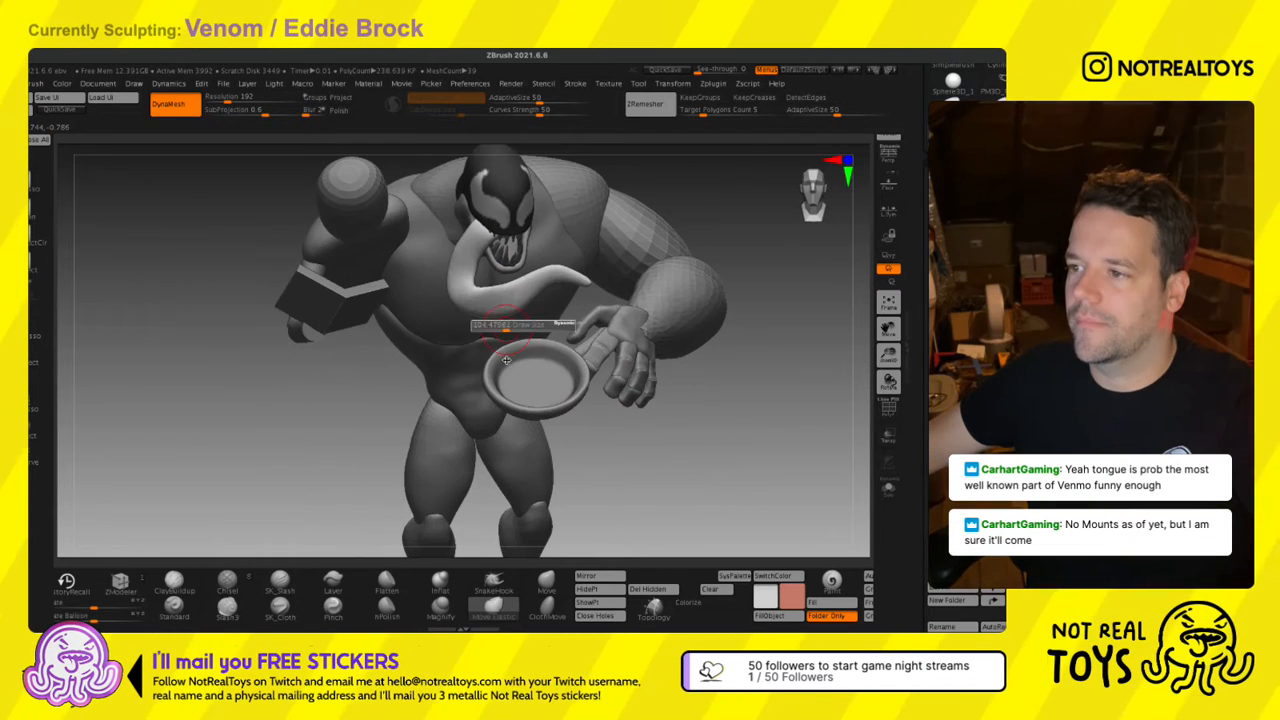
right_click_drag(503, 285, 500, 314, "ctrl")
left_click_drag(502, 309, 540, 337)
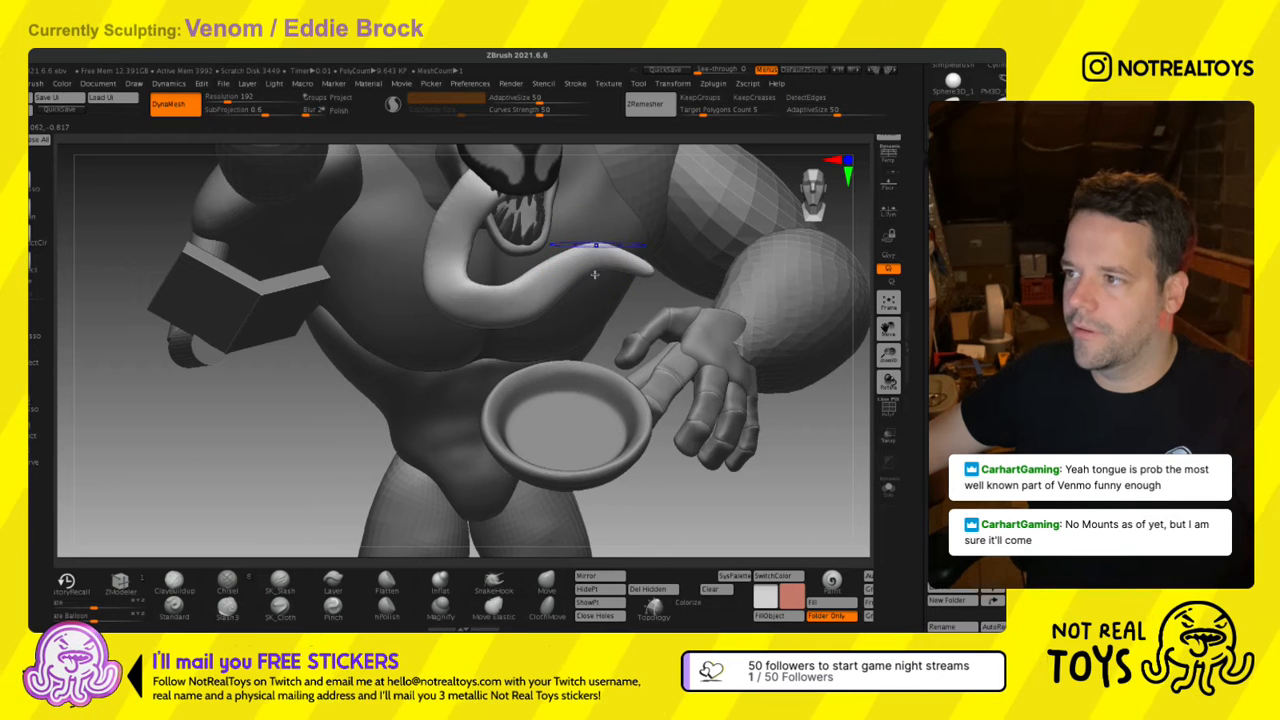
right_click_drag(649, 299, 644, 361, "ctrl")
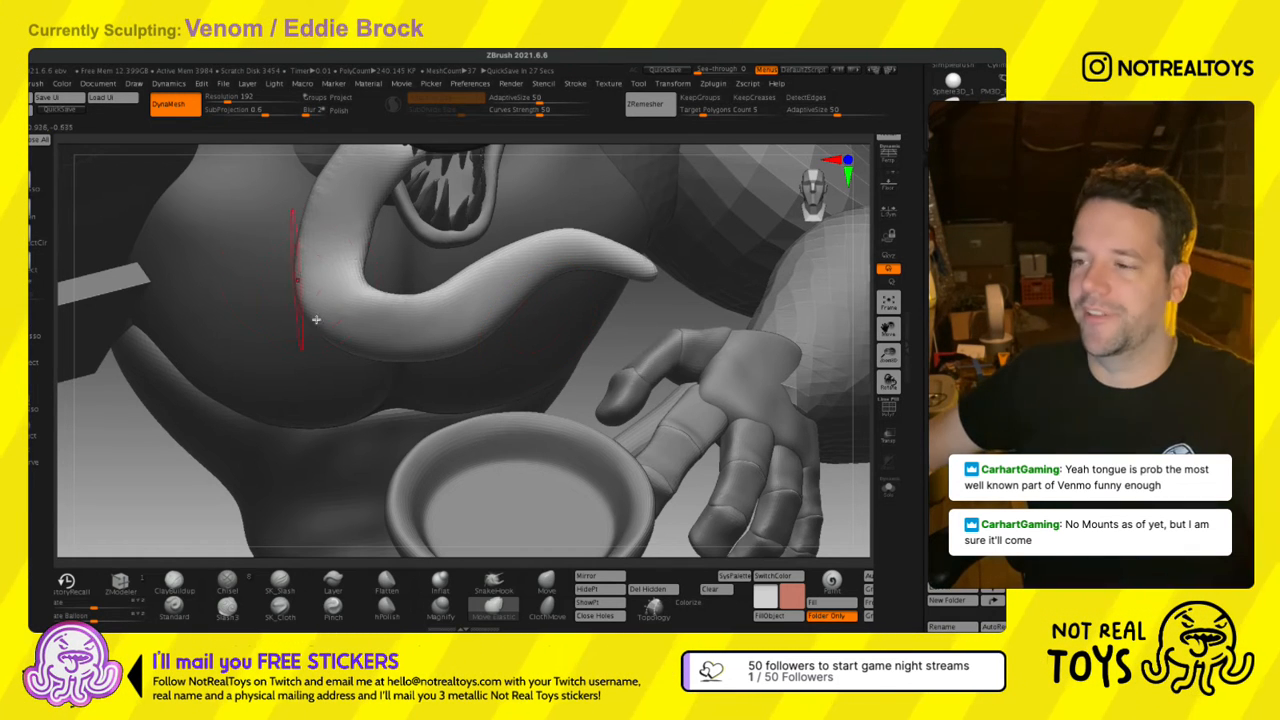
right_click_drag(309, 312, 449, 331)
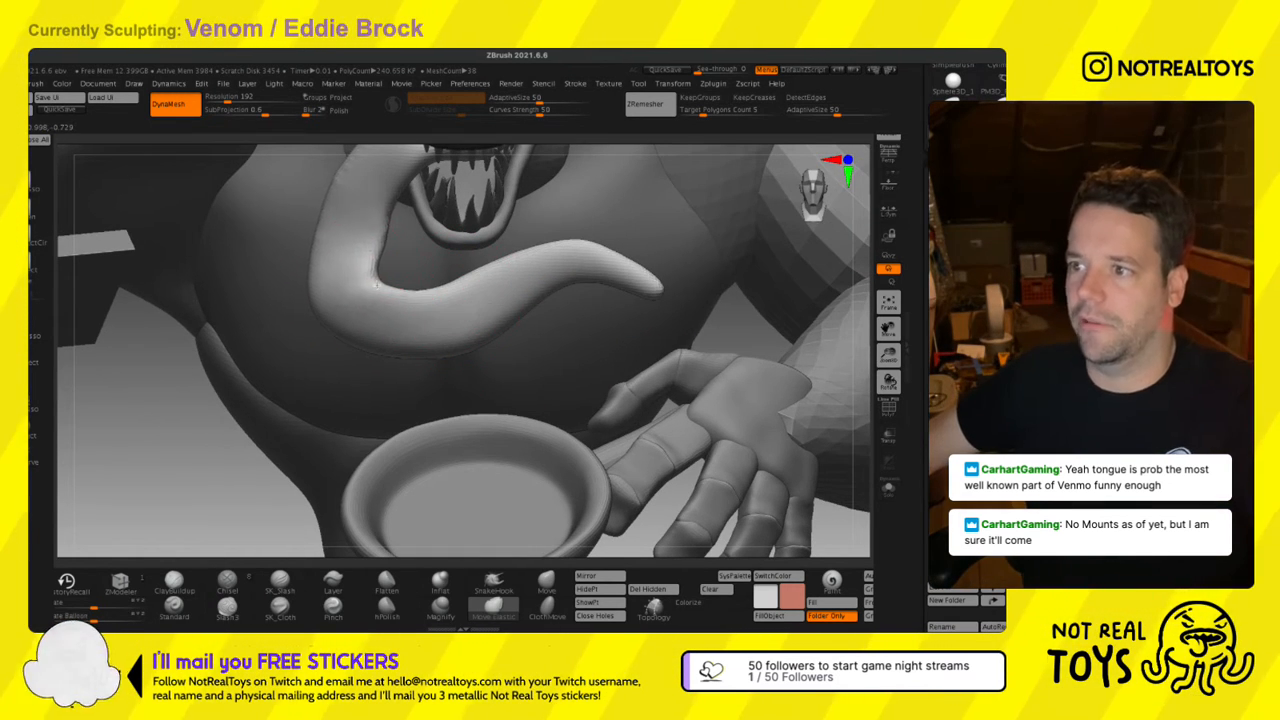
mouse_move(375, 304)
right_mouse_down()
mouse_move(375, 360)
mouse_move(397, 390)
right_mouse_up()
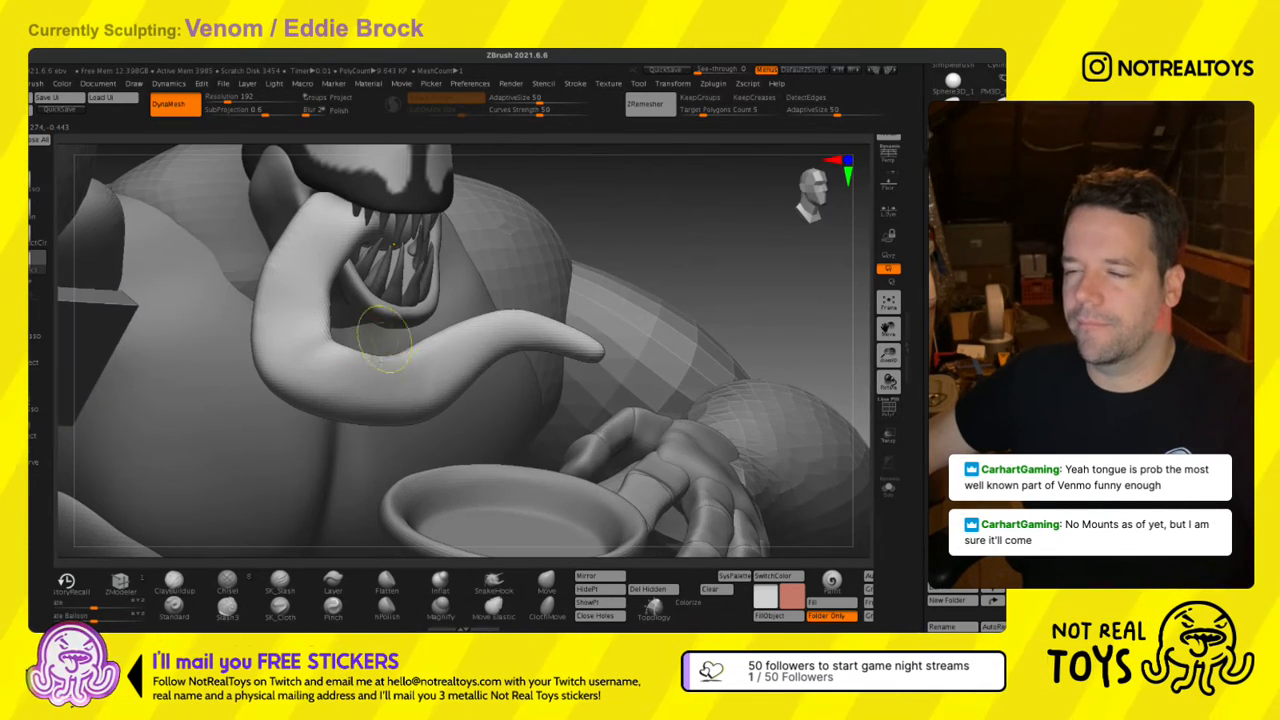
right_click_drag(392, 332, 335, 245, "ctrl")
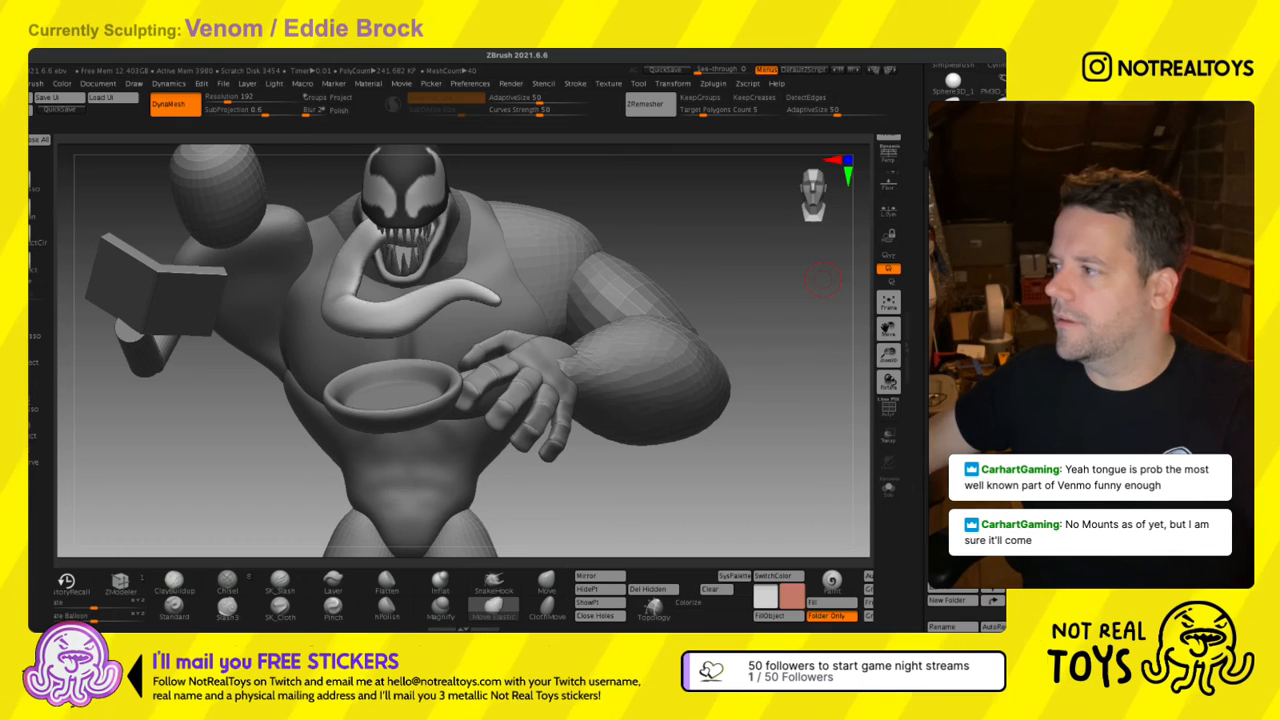
Hide the upper head subtool to expose the tongue's root and the lower teeth.
left_click(1010, 265)
right_click_drag(463, 180, 465, 490, "ctrl")
right_click_drag(598, 342, 848, 342)
left_click(1010, 265)
mouse_move(340, 320)
right_mouse_down()
mouse_move(420, 360)
mouse_move(392, 387)
mouse_move(418, 395)
mouse_move(358, 387)
mouse_move(393, 323)
right_mouse_up()
key("s")
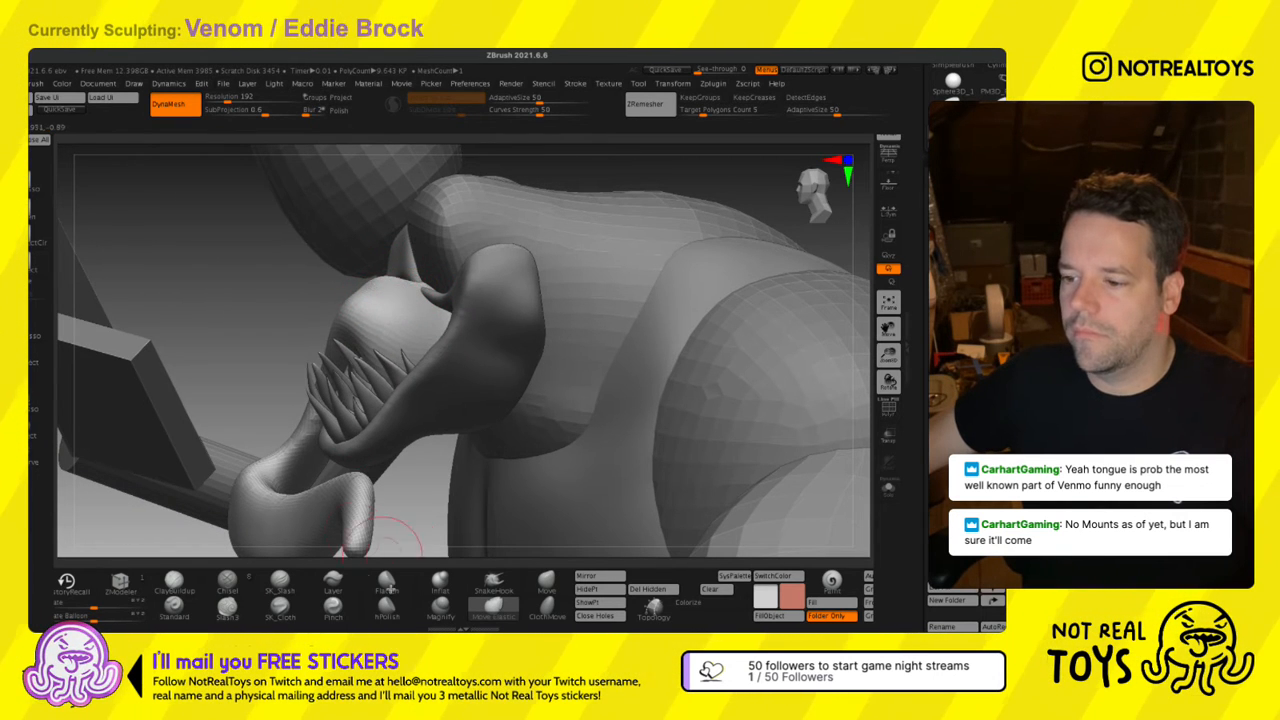
Remesh the tongue with DynaMesh at a resolution of 296 and nudge the outer side of its upper bend with the Move brush.
mouse_move(478, 545)
right_mouse_down()
mouse_move(416, 288)
mouse_move(460, 355)
mouse_move(440, 277)
mouse_move(431, 329)
mouse_move(416, 318)
right_mouse_up()
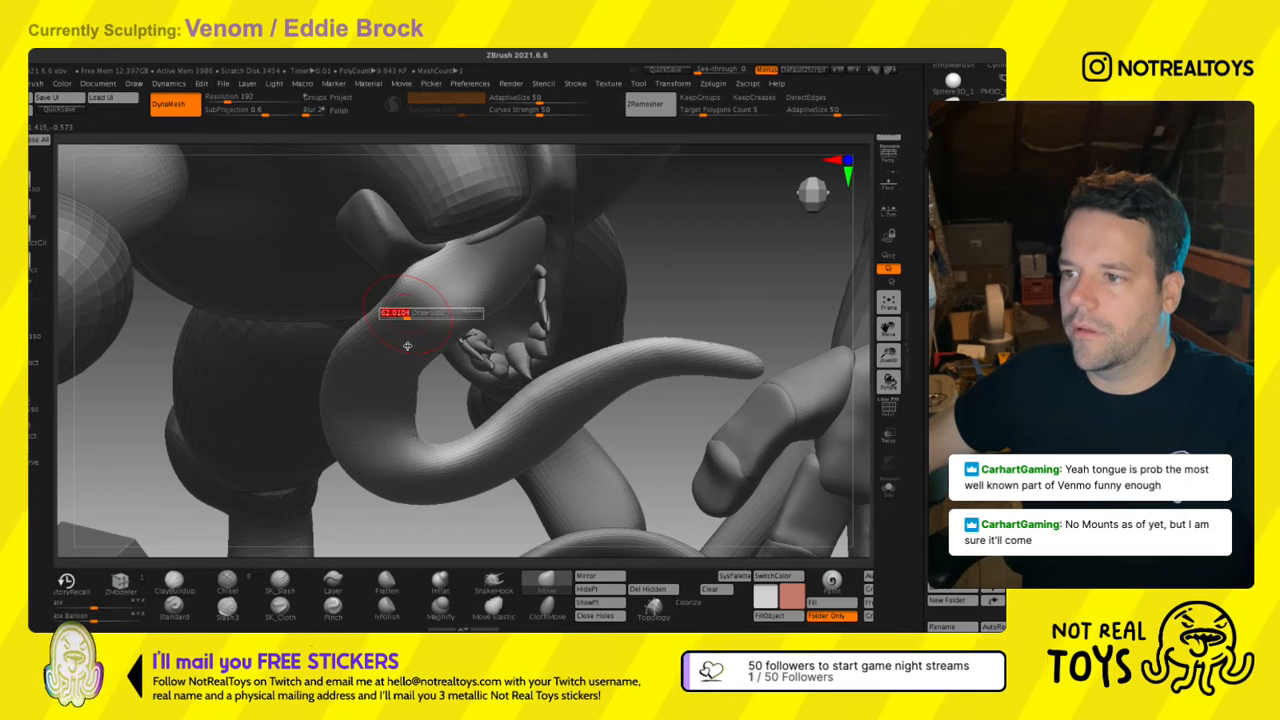
right_click_drag(405, 343, 454, 277)
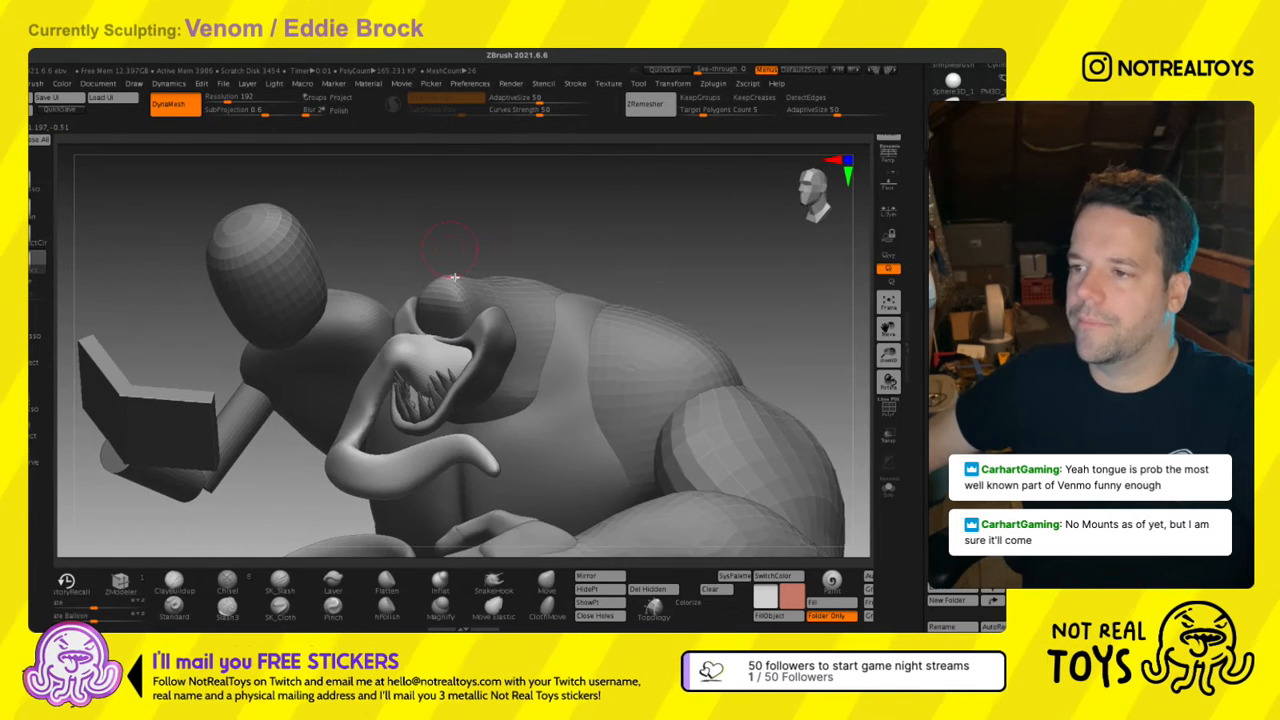
right_click_drag(418, 320, 440, 280)
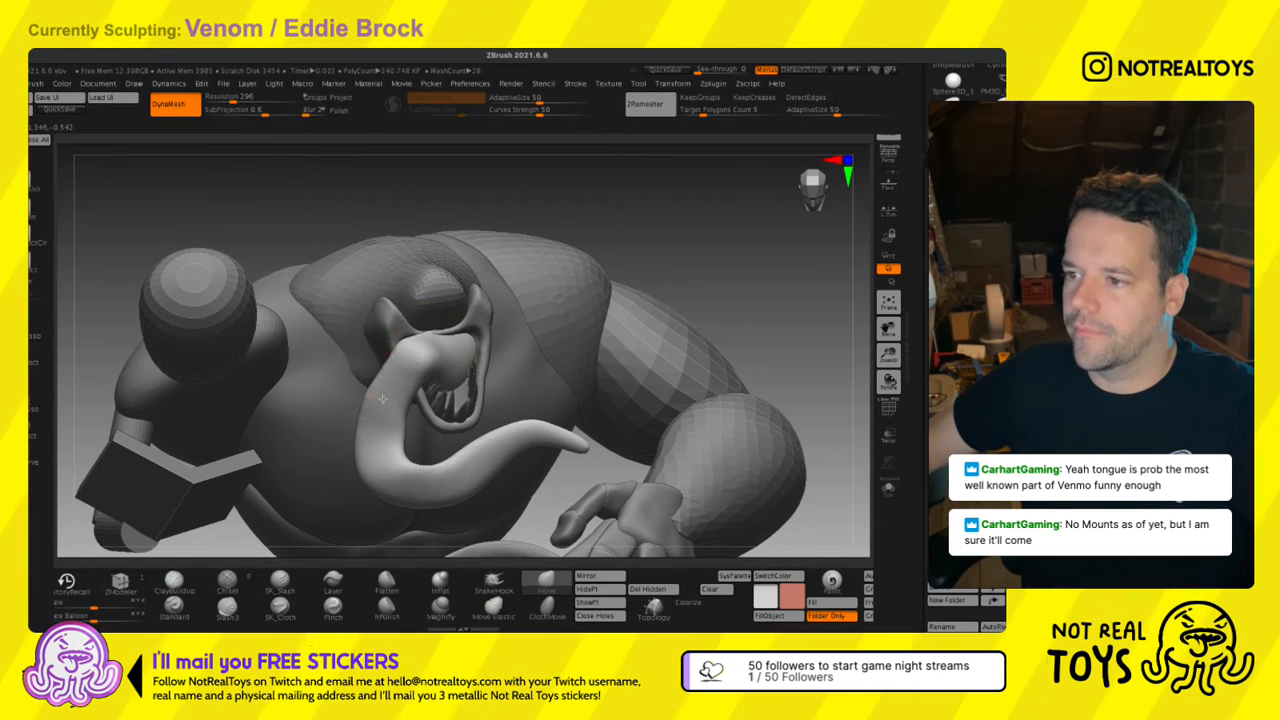
left_click_drag(373, 392, 368, 390)
key("s")
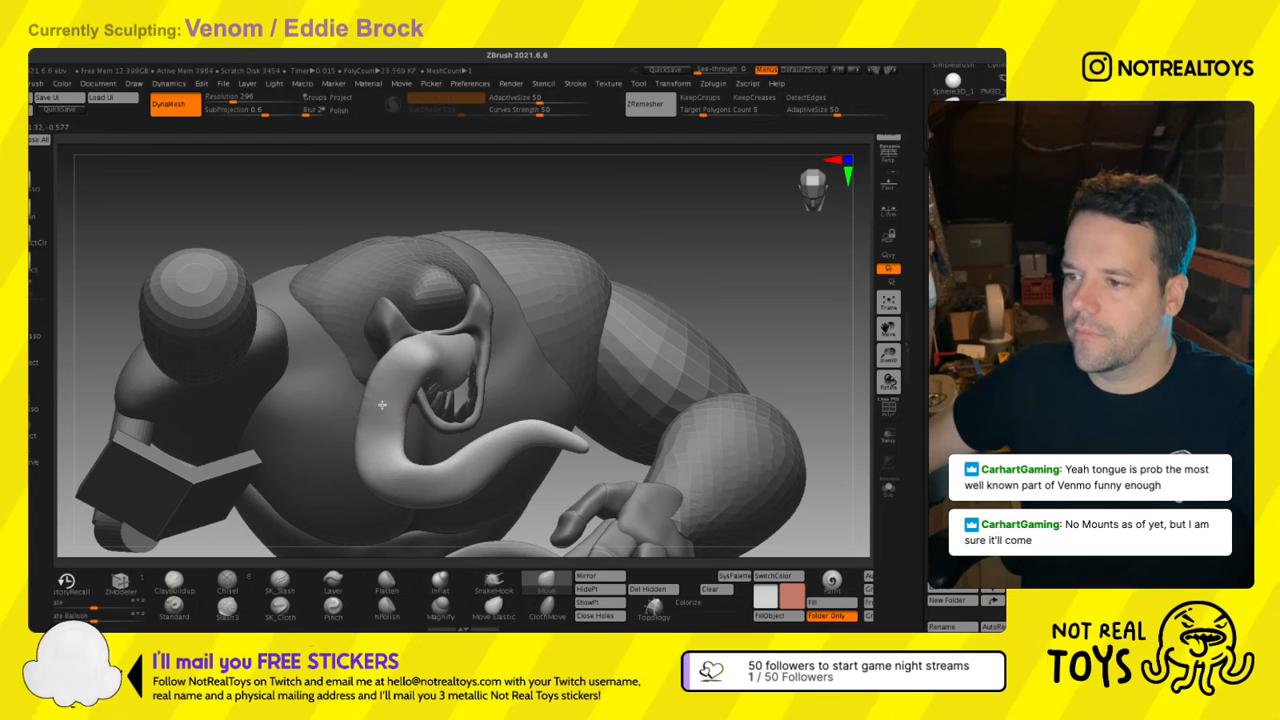
key("s")
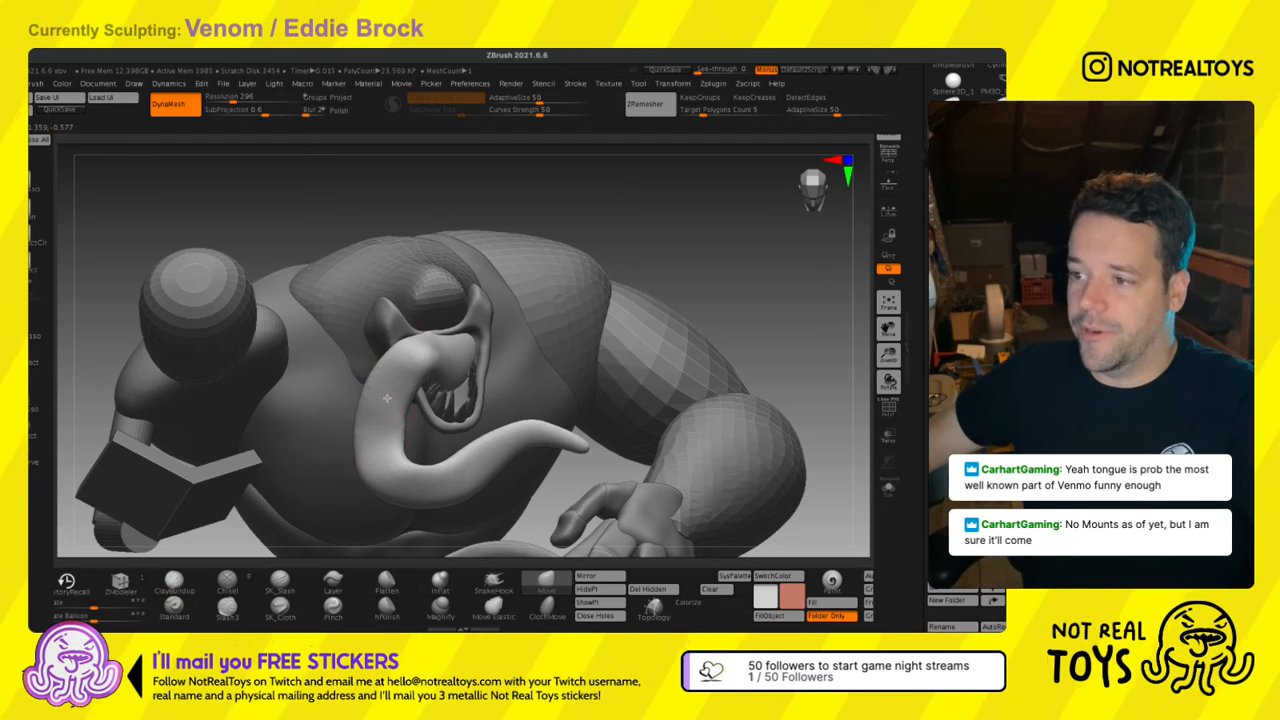
right_click_drag(420, 357, 437, 365)
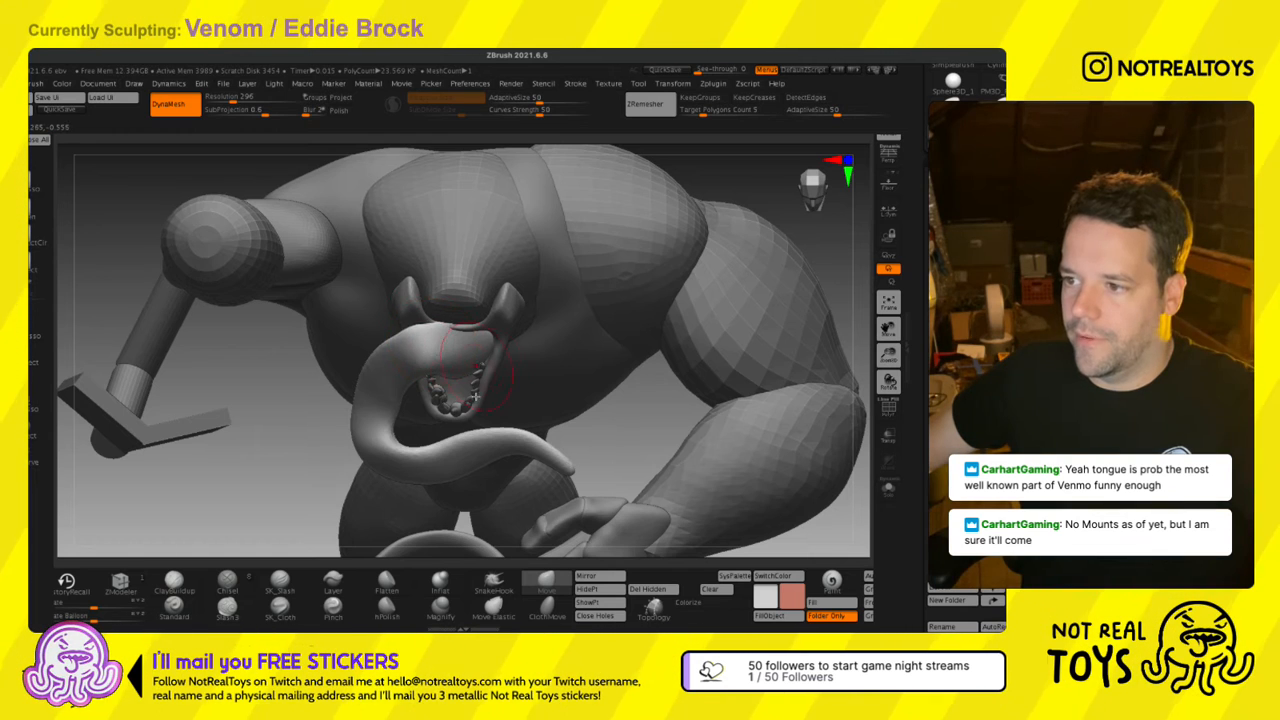
right_click_drag(476, 396, 468, 315)
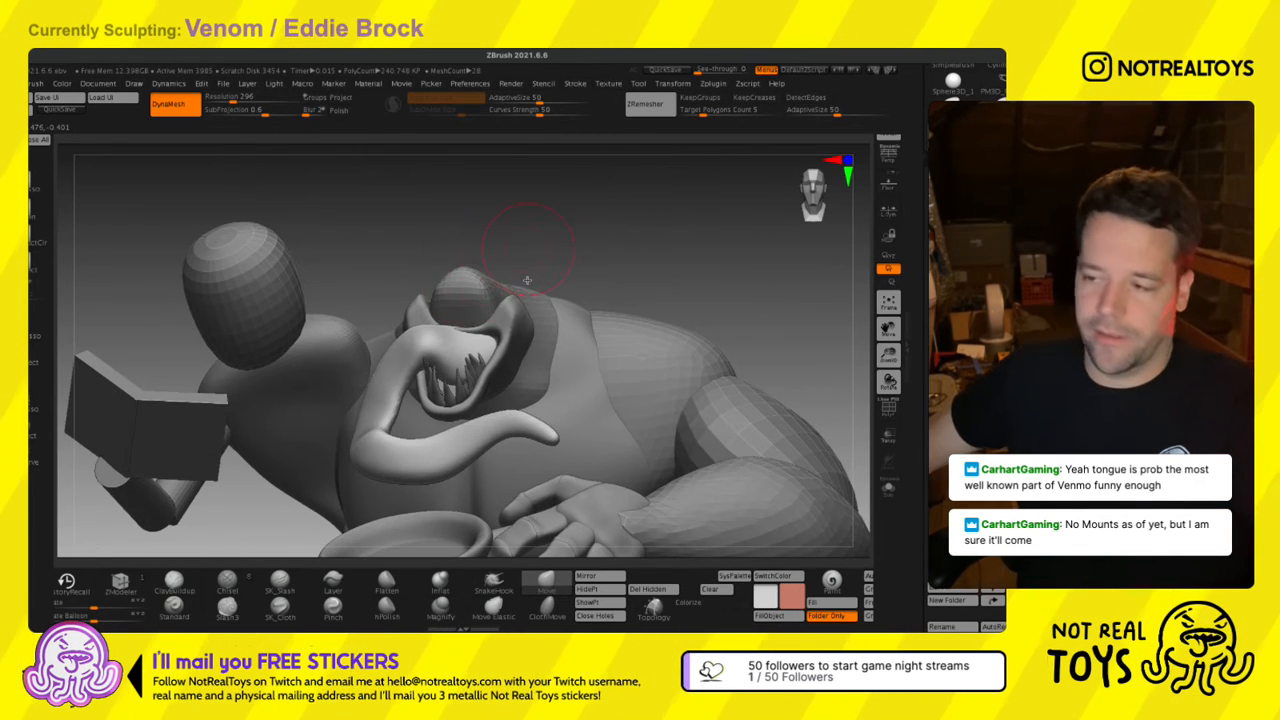
Show the upper head subtool again and inspect where the tongue leaves the mouth.
mouse_move(526, 280)
right_mouse_down()
mouse_move(514, 269)
mouse_move(528, 287)
right_mouse_up()
right_click_drag(528, 287, 571, 337, "ctrl")
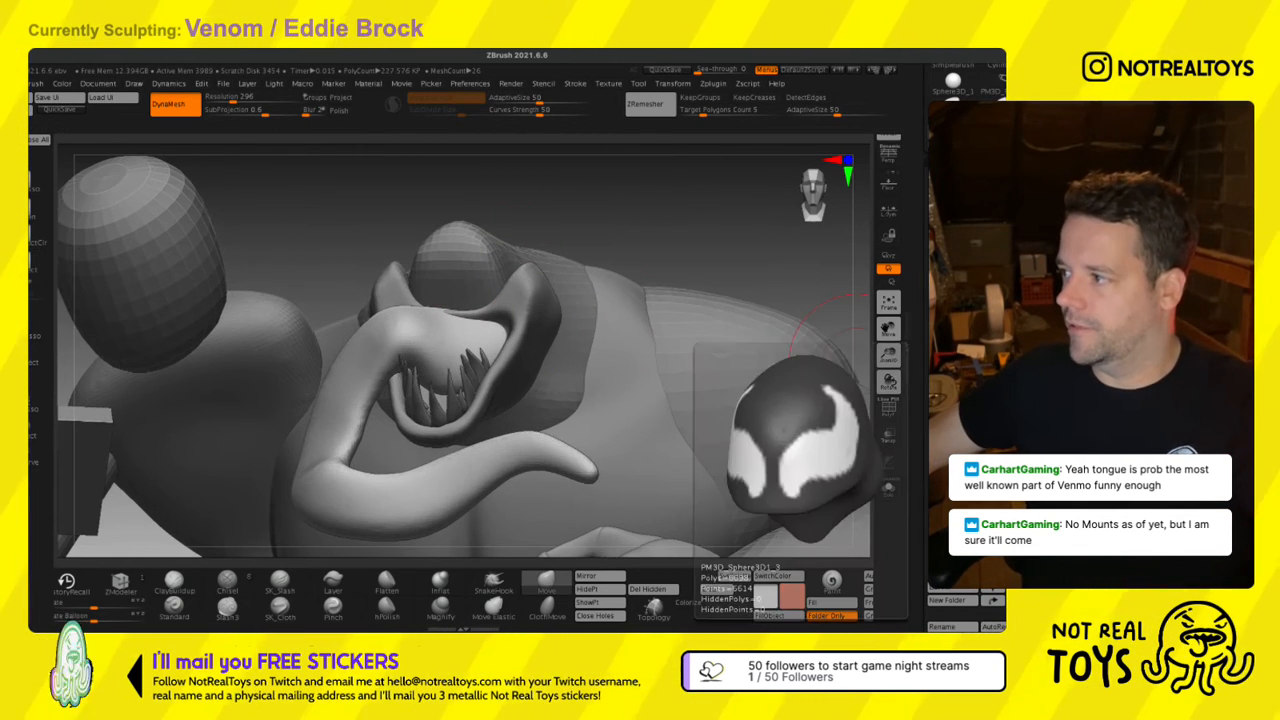
left_click(1030, 480)
mouse_move(598, 257)
right_mouse_down()
mouse_move(607, 268)
mouse_move(586, 260)
mouse_move(534, 323)
mouse_move(534, 385)
mouse_move(370, 404)
mouse_move(386, 390)
mouse_move(310, 330)
right_mouse_up()
key("s")
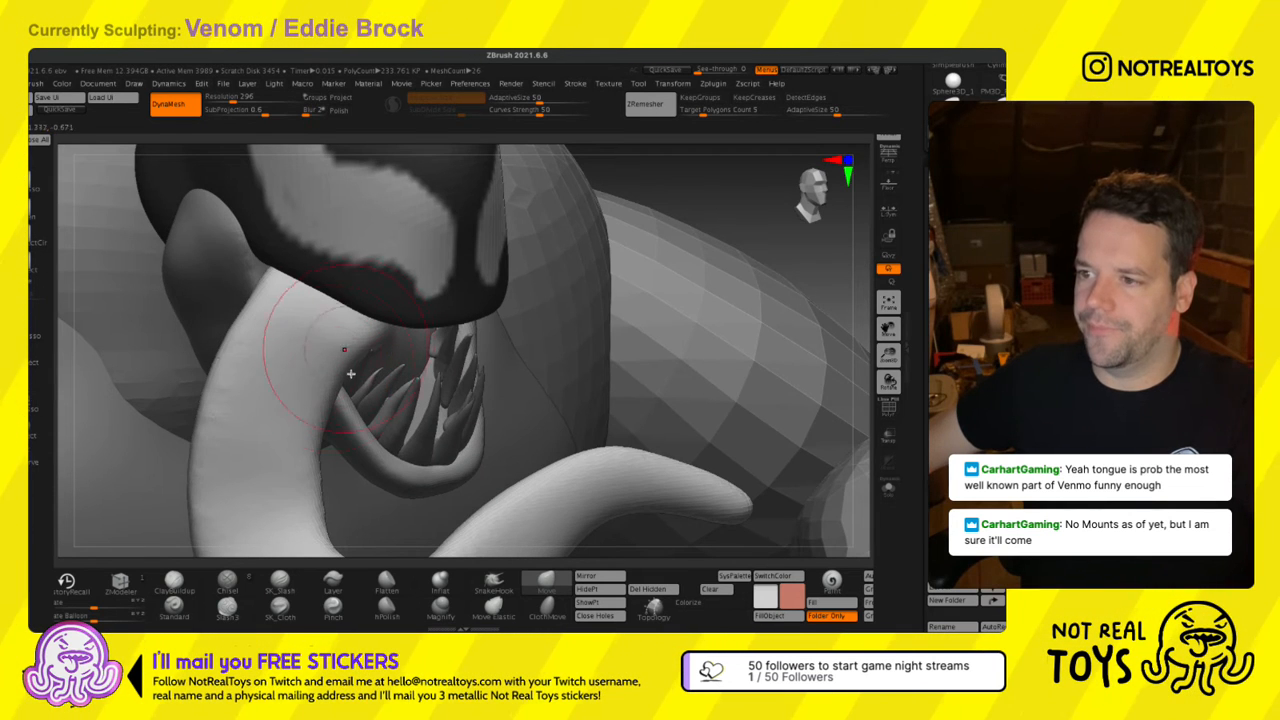
Resize the Move brush and adjust the tongue's surface inside the mouth behind the lower front teeth.
mouse_move(350, 368)
right_mouse_down()
mouse_move(359, 373)
mouse_move(362, 335)
mouse_move(425, 345)
mouse_move(437, 420)
right_mouse_up()
key("s")
key("s")
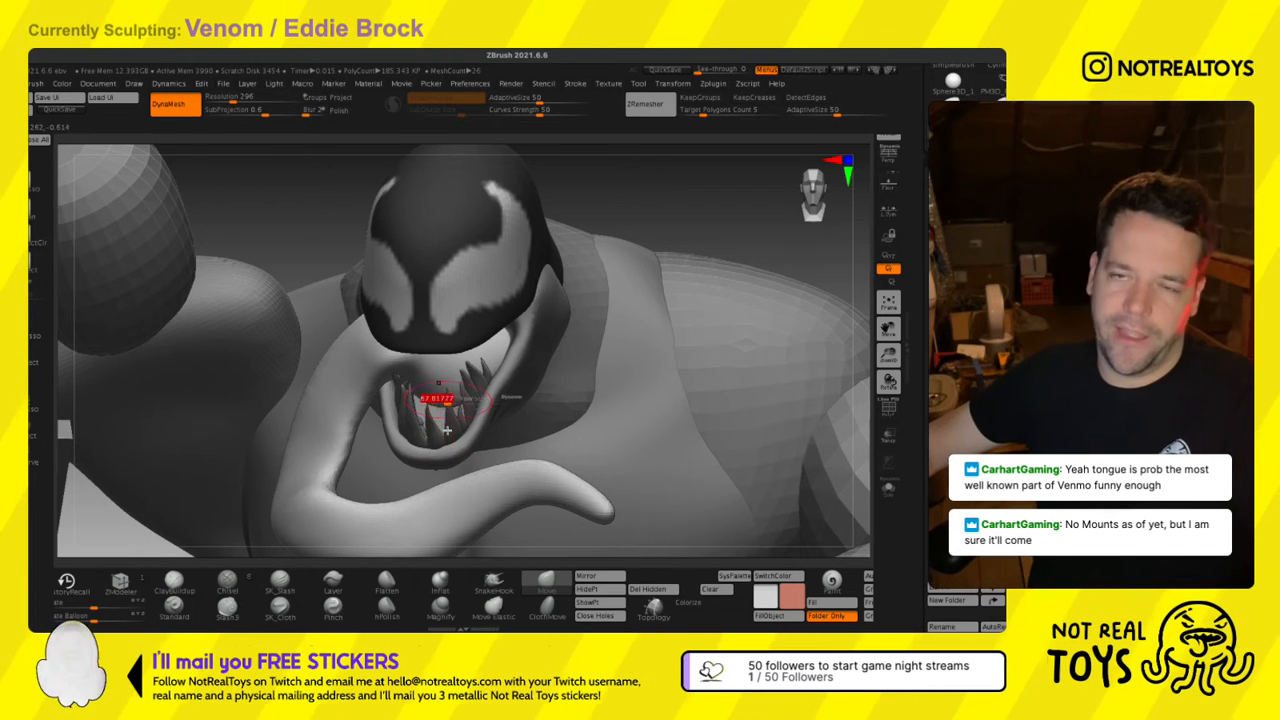
key("s")
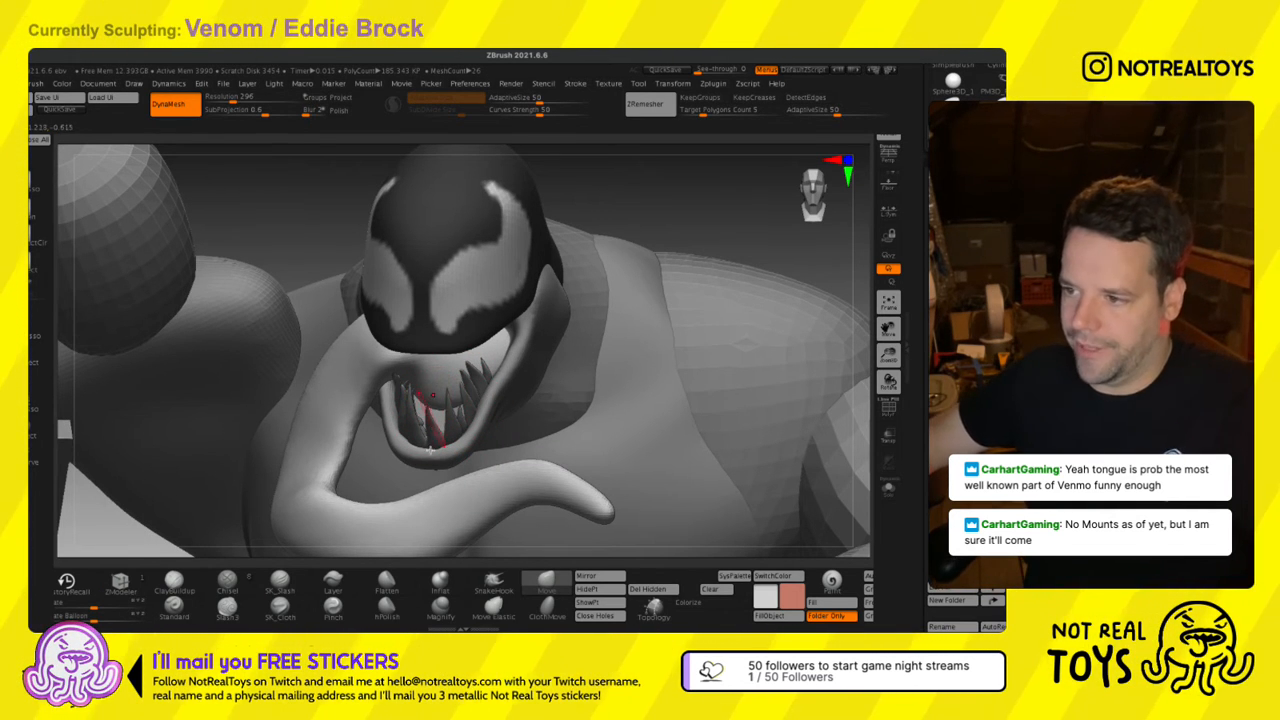
right_click_drag(430, 447, 458, 430)
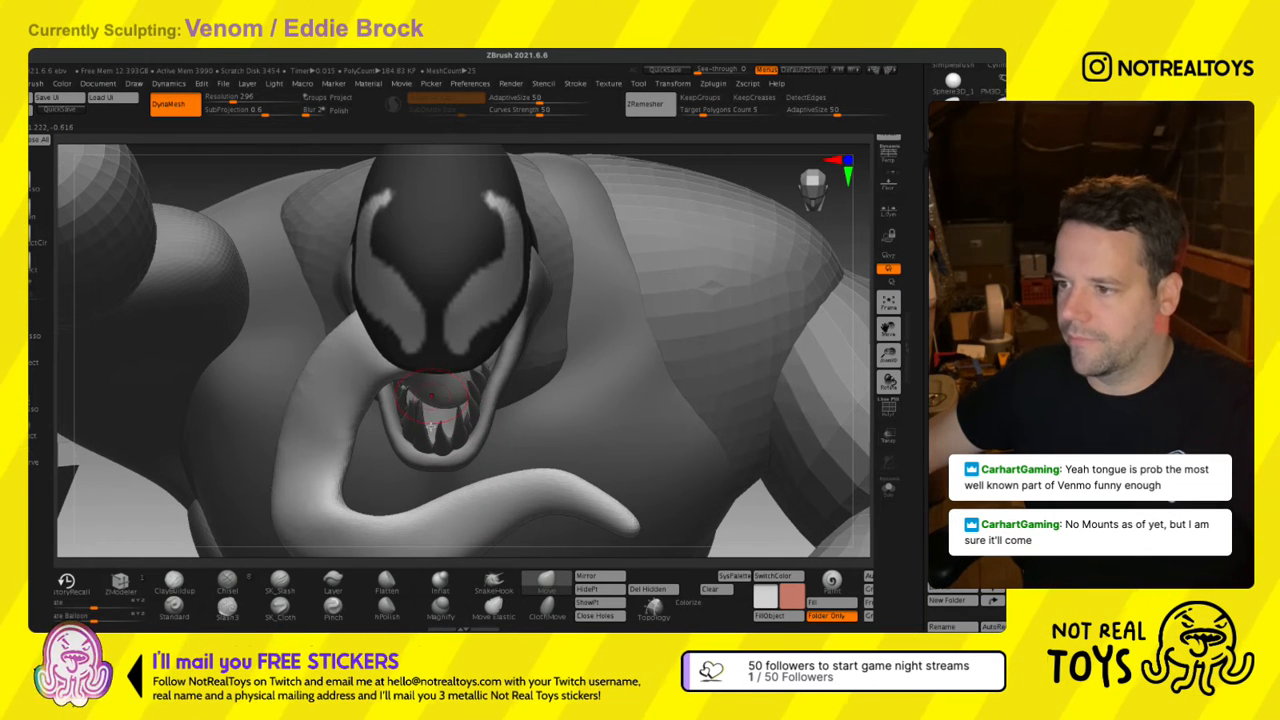
left_click_drag(431, 427, 427, 427)
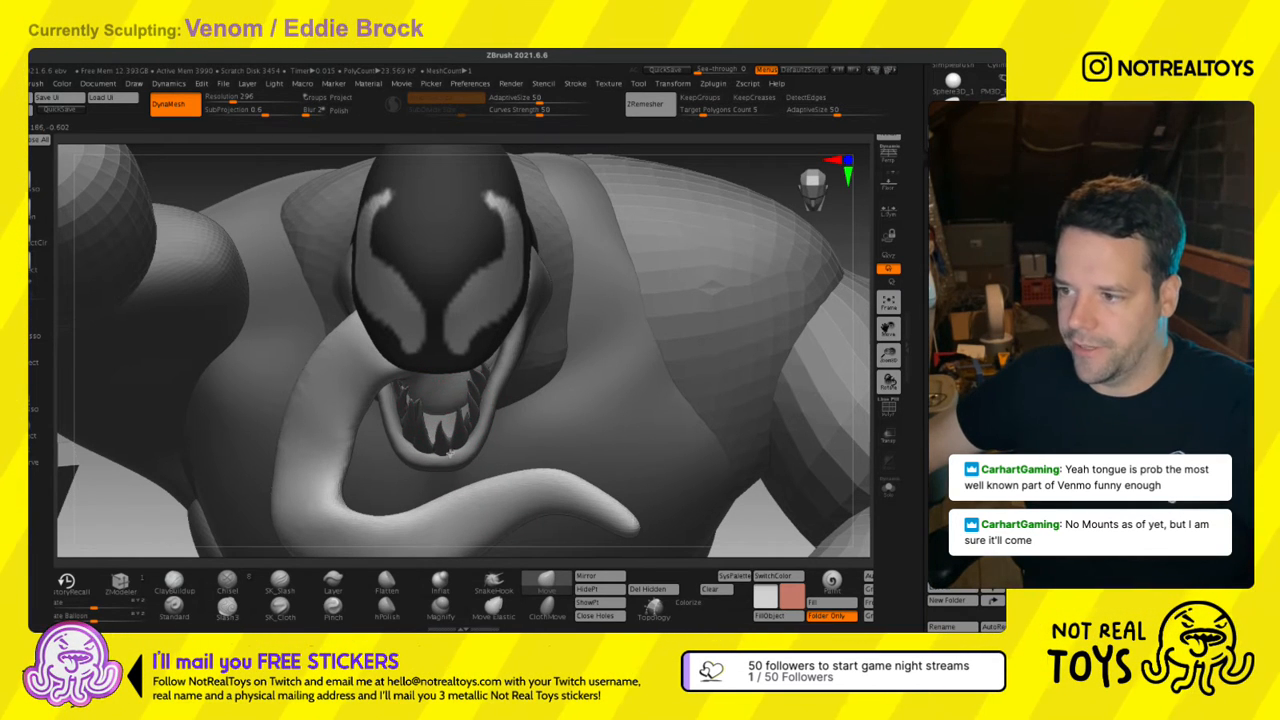
right_click_drag(445, 434, 440, 378)
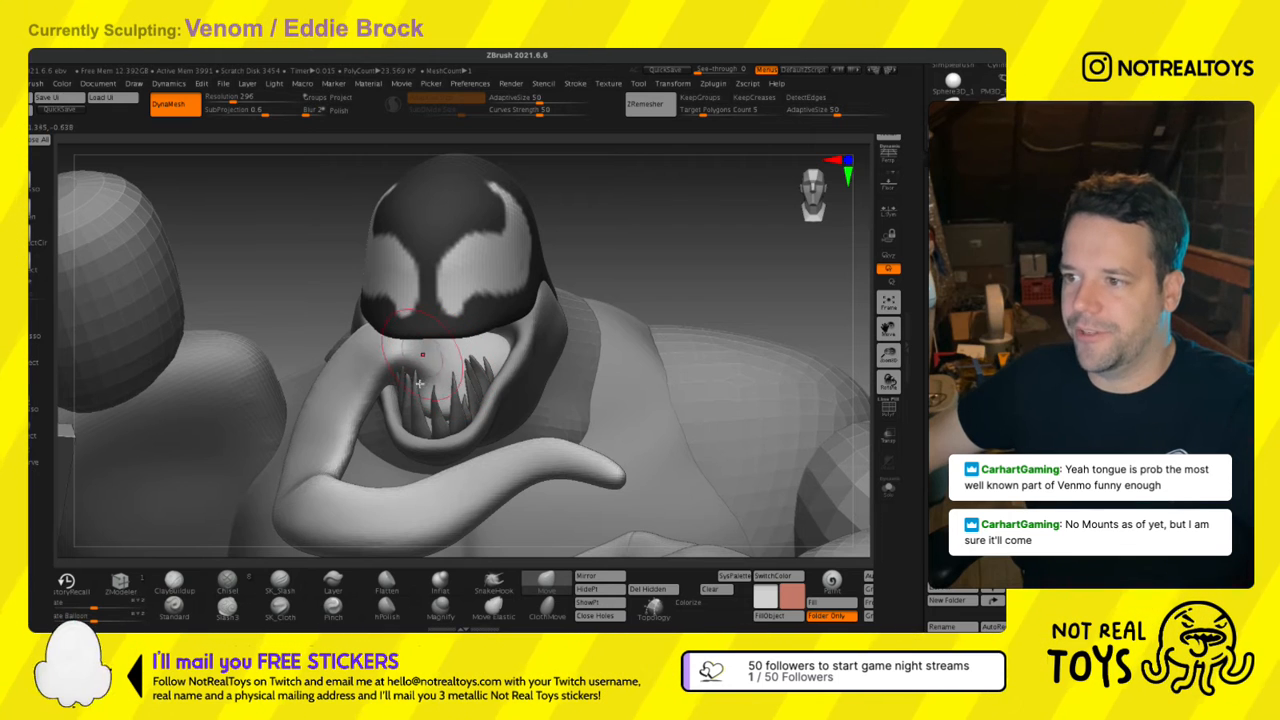
Isolate the tongue in Solo mode and flatten its outer edge and tip with the hPolish brush.
mouse_move(381, 386)
right_mouse_down()
mouse_move(372, 403)
mouse_move(412, 436)
right_mouse_up()
left_click(387, 608)
right_click_drag(354, 385, 450, 410)
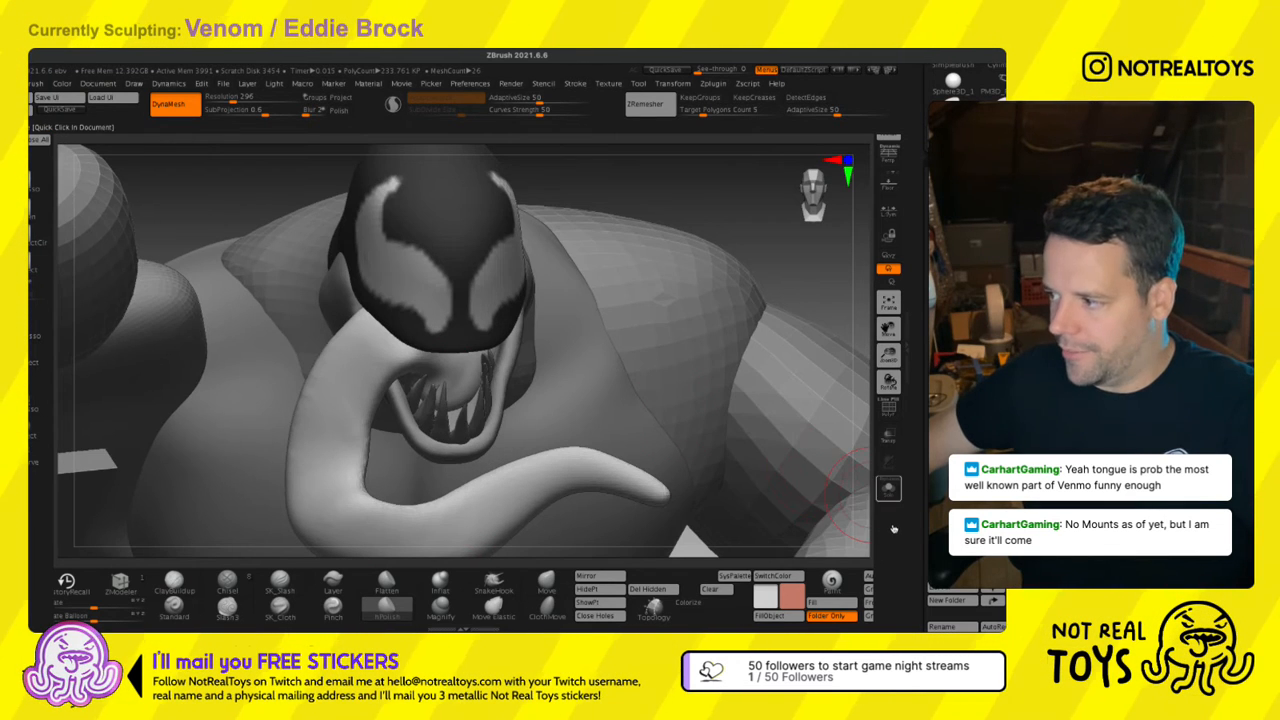
left_click(890, 492)
right_click_drag(455, 363, 383, 306)
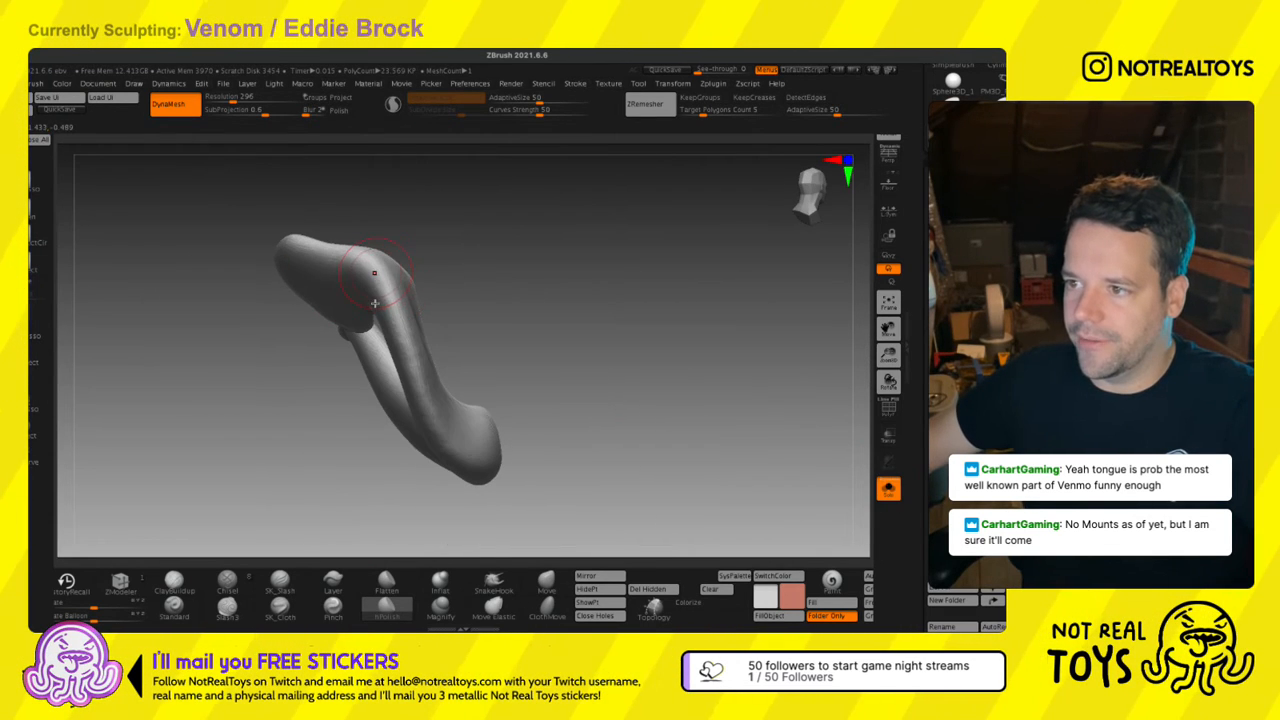
mouse_move(374, 303)
left_mouse_down()
mouse_move(424, 438)
mouse_move(465, 472)
left_mouse_up()
mouse_move(465, 472)
right_mouse_down()
mouse_move(540, 370)
mouse_move(382, 272)
mouse_move(478, 326)
right_mouse_up()
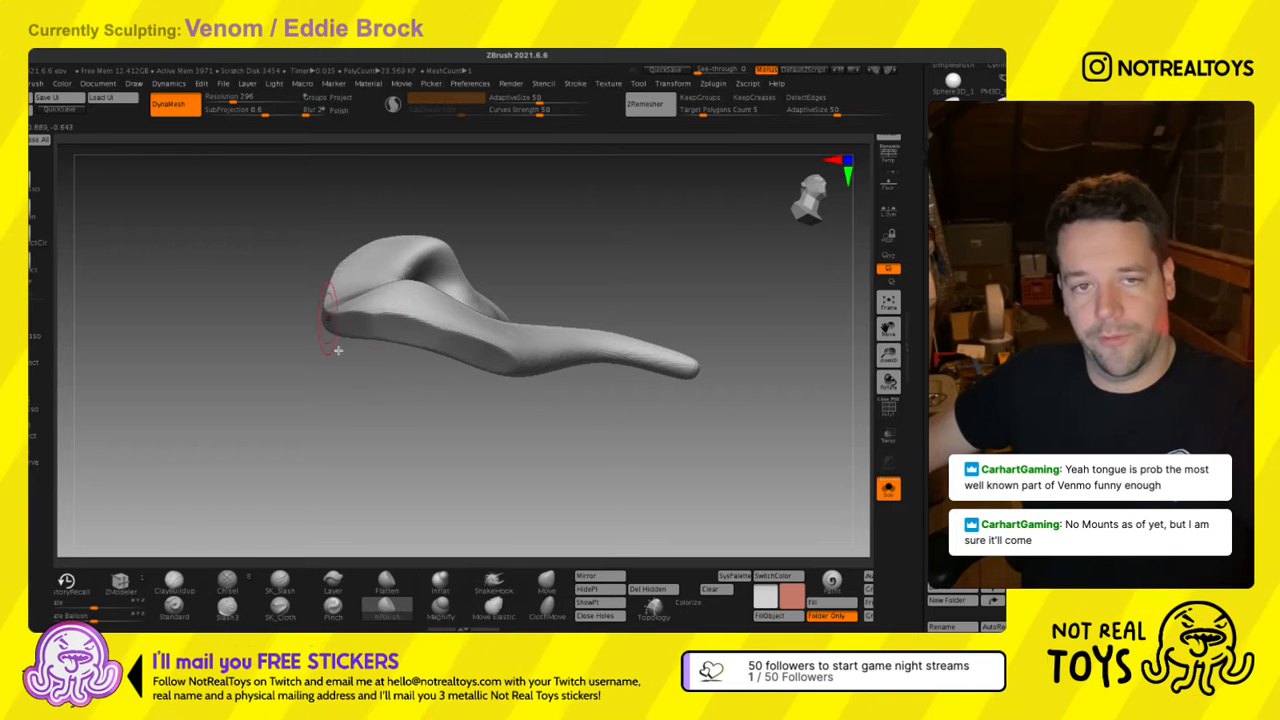
right_click_drag(338, 350, 634, 356)
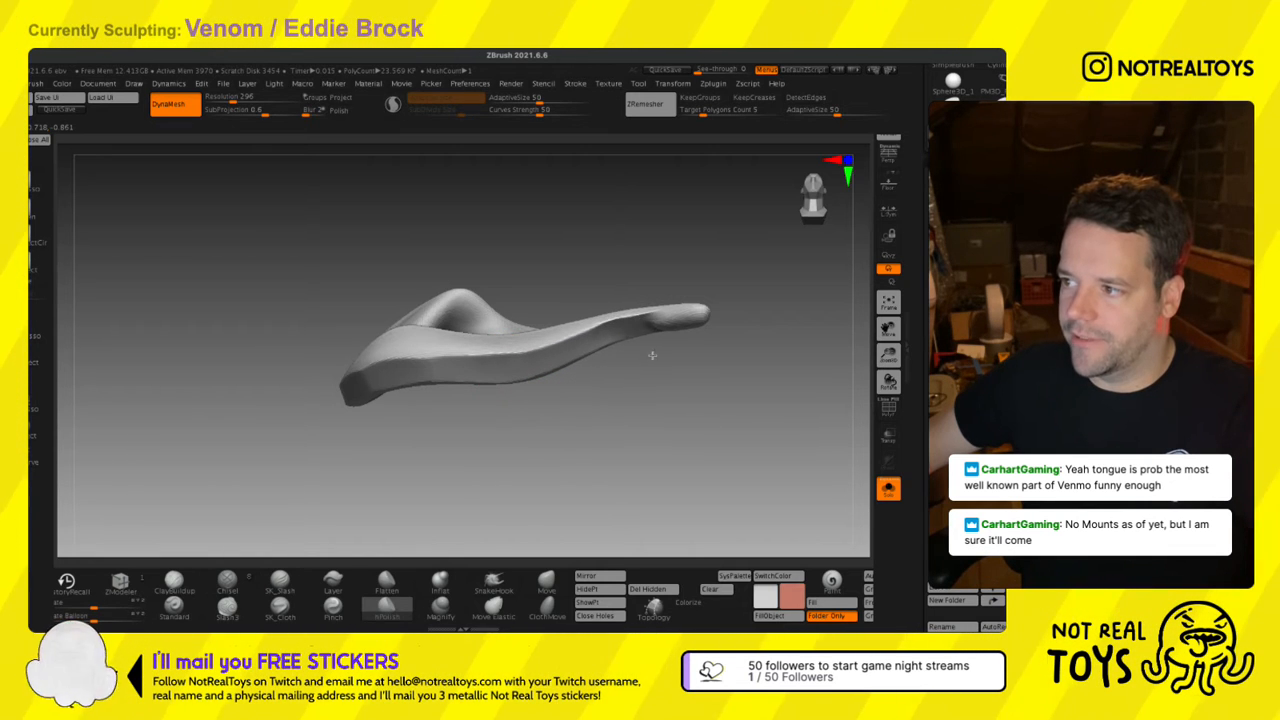
left_click_drag(652, 355, 689, 349)
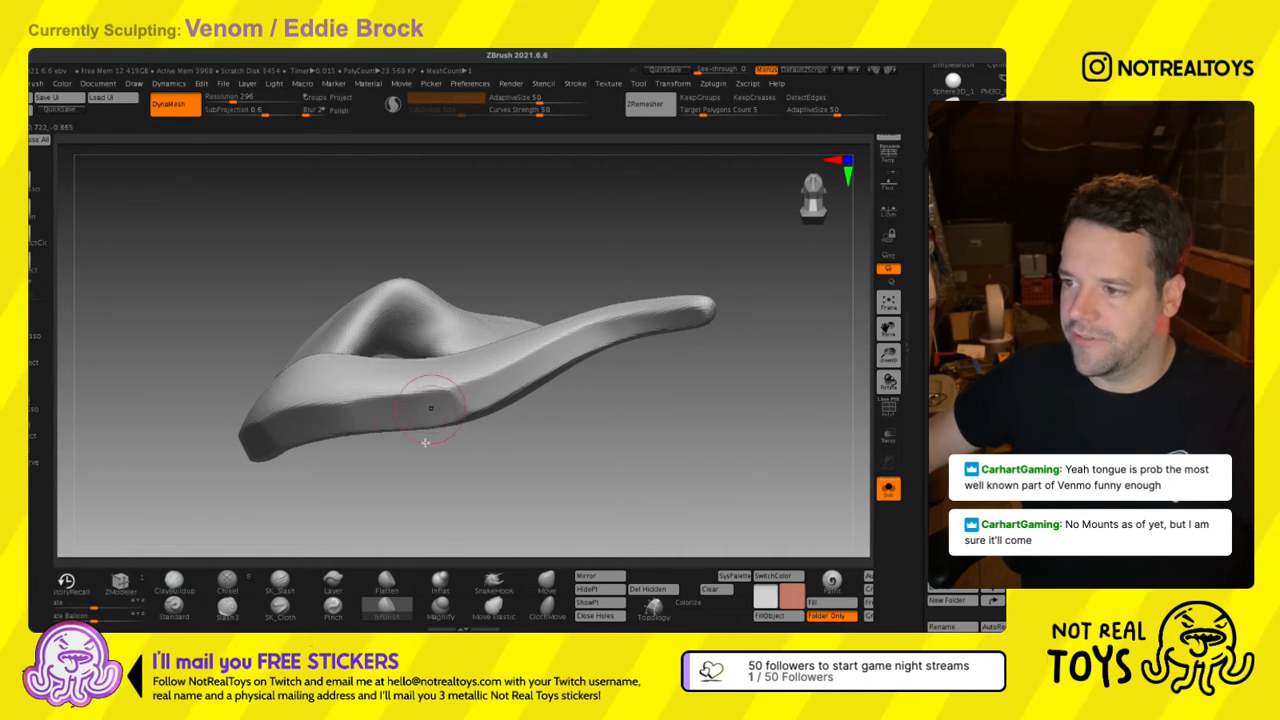
Flatten the isolated tongue's lower edge, tip and inner side with the hPolish brush to define cleaner planes.
mouse_move(248, 452)
left_mouse_down()
mouse_move(405, 488)
mouse_move(390, 470)
mouse_move(440, 330)
mouse_move(435, 302)
mouse_move(395, 281)
mouse_move(342, 320)
left_mouse_up()
left_click_drag(350, 331, 300, 331)
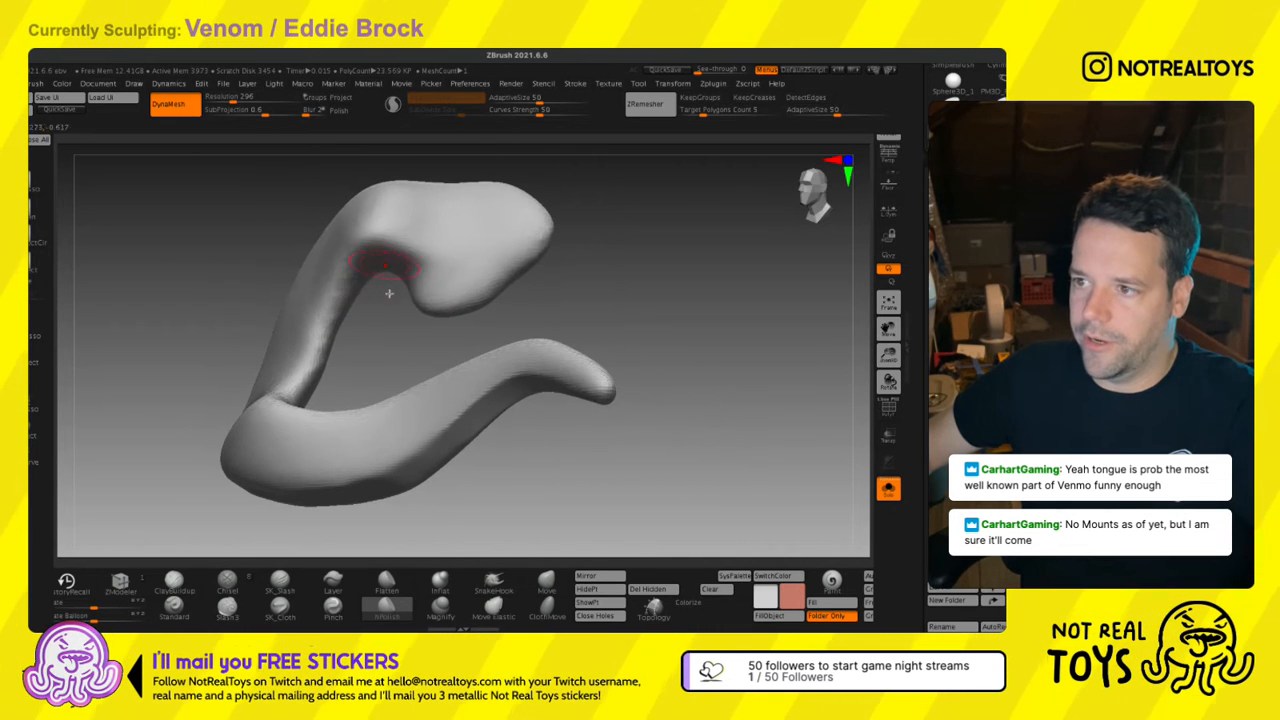
mouse_move(421, 306)
left_mouse_down()
mouse_move(386, 276)
mouse_move(352, 296)
mouse_move(292, 392)
mouse_move(300, 423)
mouse_move(323, 366)
mouse_move(317, 397)
mouse_move(329, 395)
mouse_move(285, 386)
mouse_move(245, 432)
mouse_move(264, 386)
mouse_move(371, 297)
mouse_move(314, 274)
mouse_move(363, 326)
mouse_move(291, 350)
mouse_move(210, 478)
left_mouse_up()
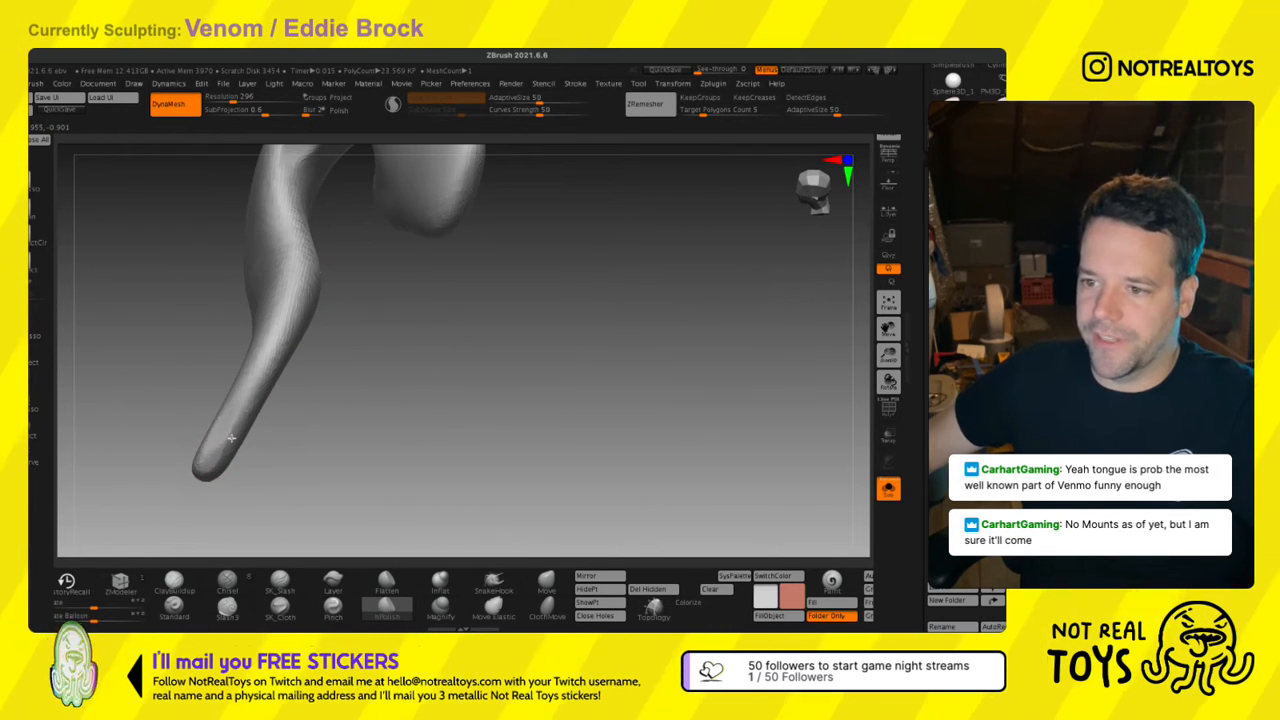
mouse_move(303, 312)
left_mouse_down()
mouse_move(222, 481)
mouse_move(286, 434)
mouse_move(320, 366)
left_mouse_up()
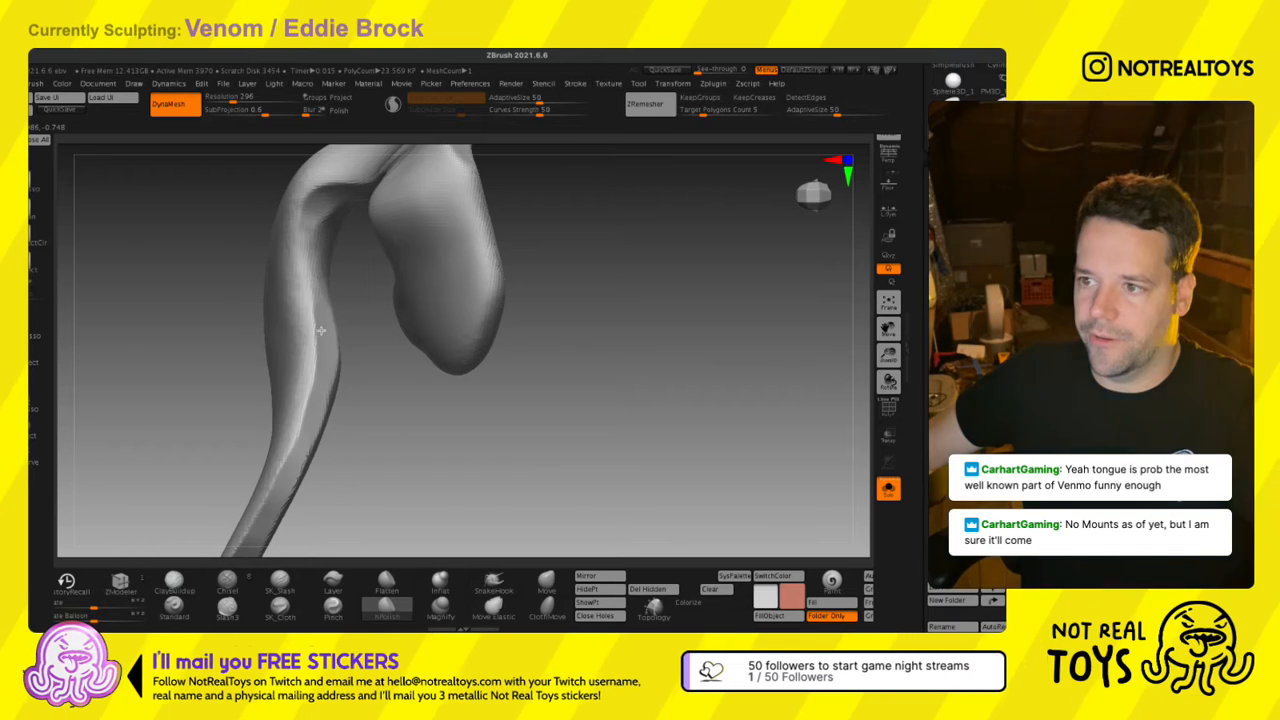
key("s")
mouse_move(334, 246)
left_mouse_down()
mouse_move(368, 204)
mouse_move(386, 306)
mouse_move(370, 385)
left_mouse_up()
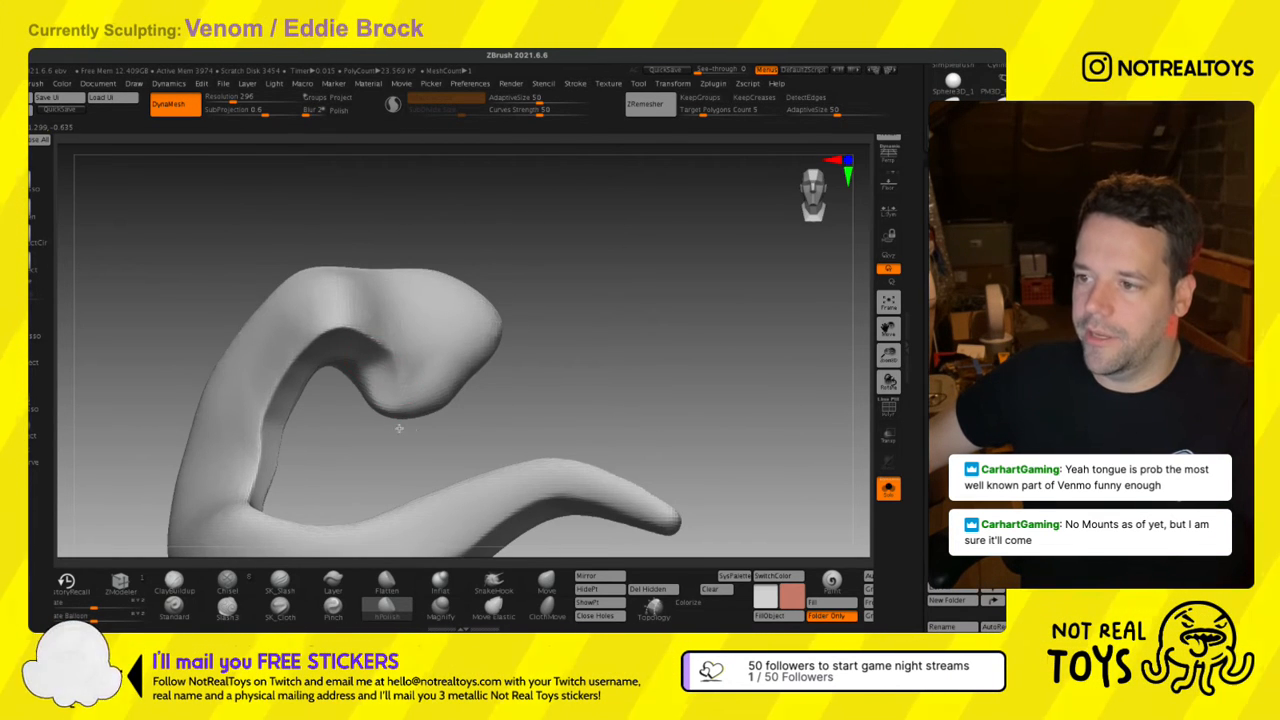
Polish the outer edge of the tongue's rounded root and upper bend with the hPolish brush.
mouse_move(462, 405)
left_mouse_down()
mouse_move(431, 409)
mouse_move(511, 434)
mouse_move(401, 326)
mouse_move(423, 377)
left_mouse_up()
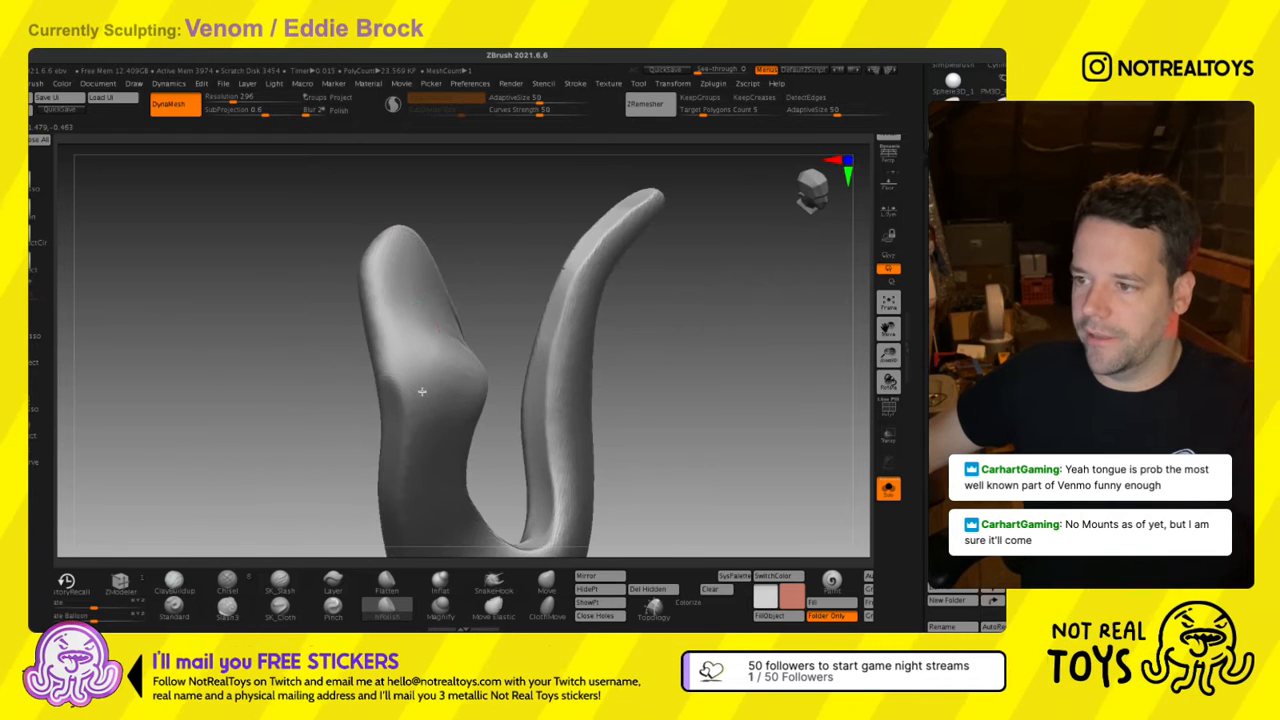
left_click_drag(367, 313, 382, 378)
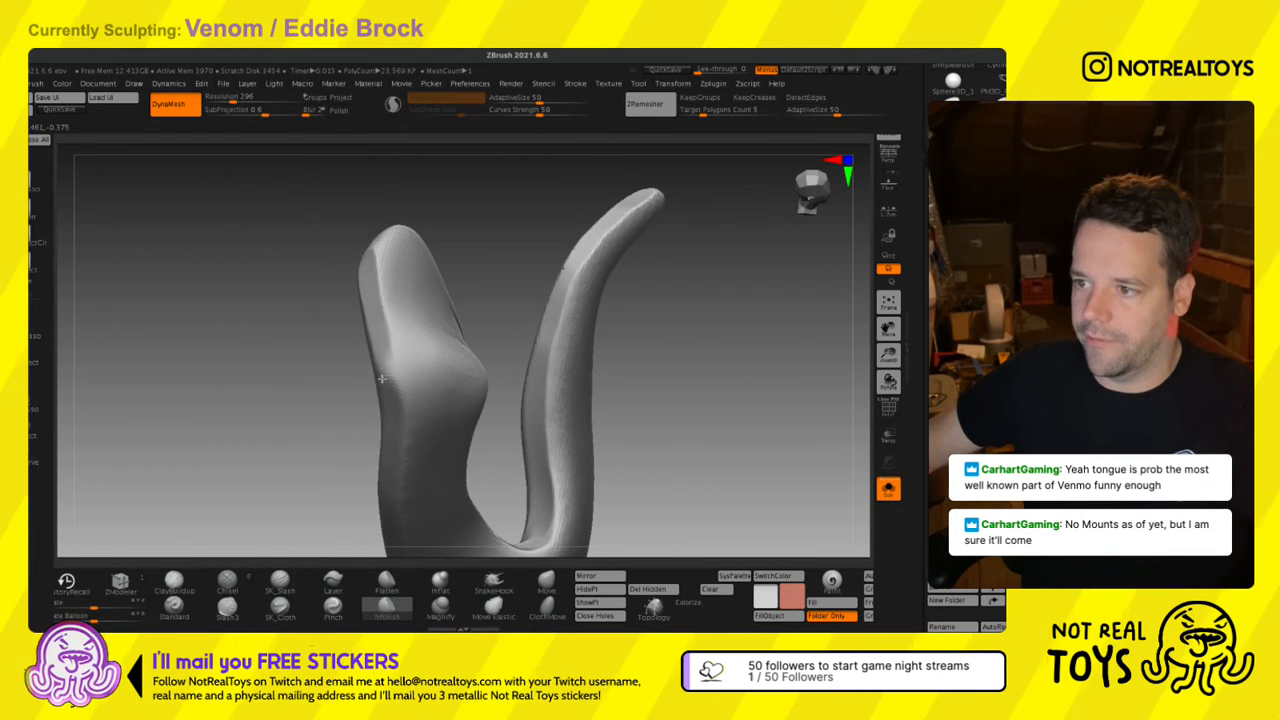
left_click_drag(371, 251, 404, 302)
left_click_drag(416, 410, 395, 333)
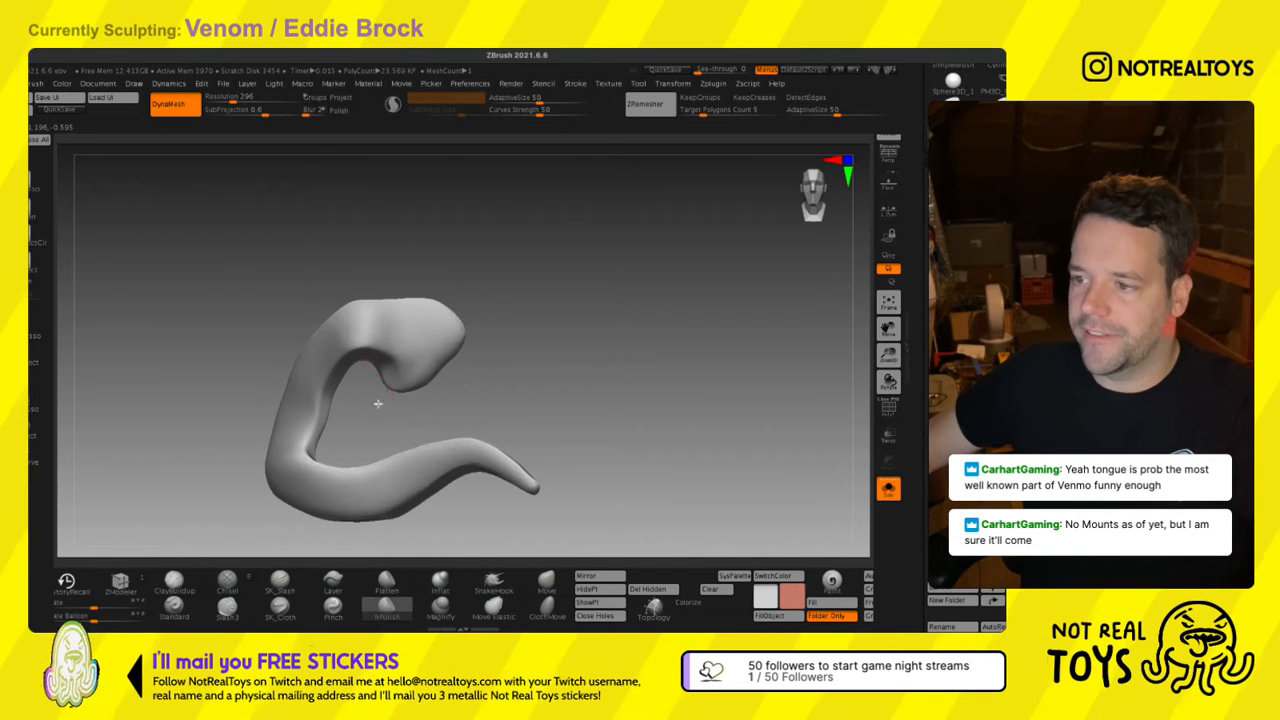
left_click_drag(378, 403, 321, 398)
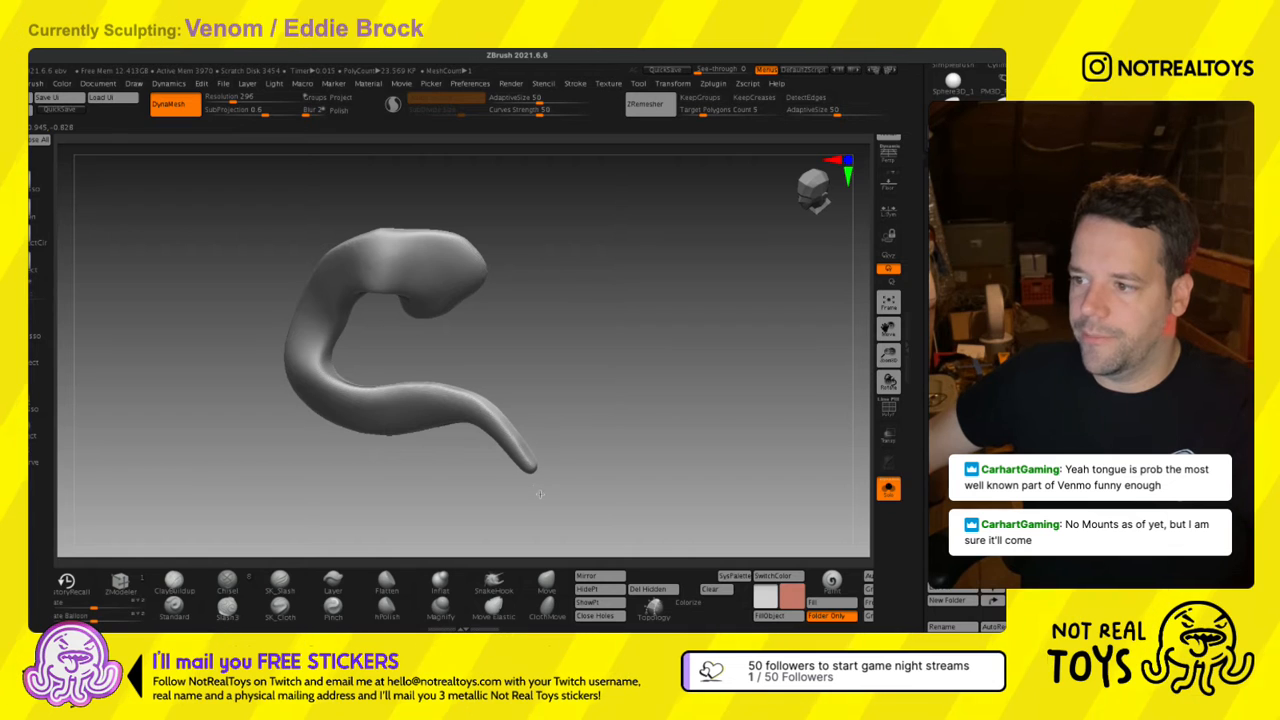
left_click_drag(328, 423, 366, 311)
Switch to the Move brush, show the full figure again and inspect the tongue against the toothed mouth from several angles.
left_click(548, 585)
left_click(888, 488)
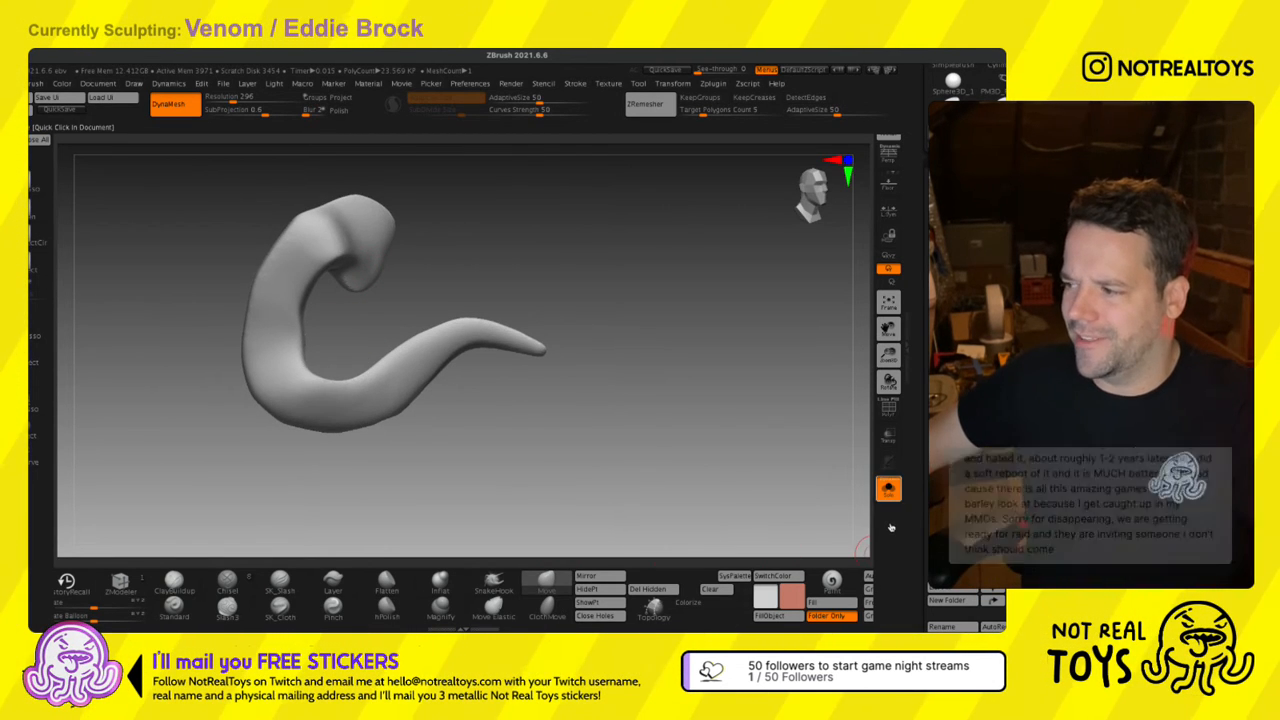
right_click_drag(362, 287, 410, 496, "ctrl")
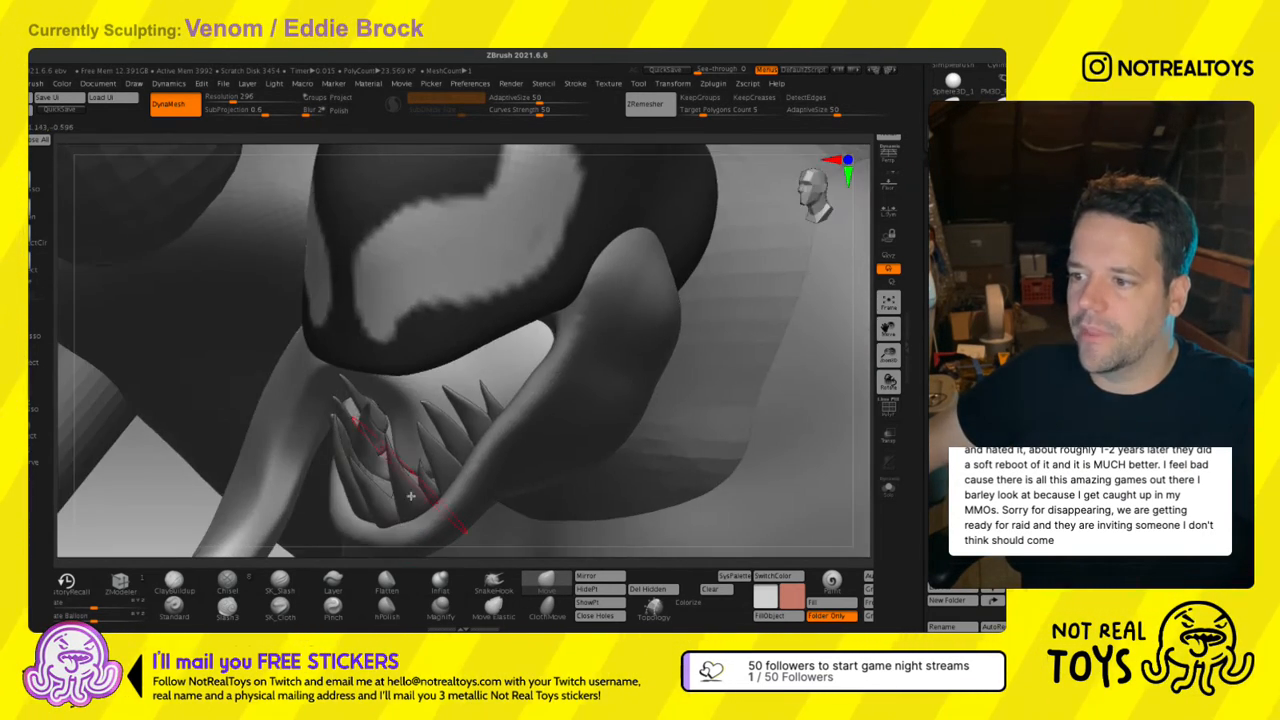
right_click_drag(420, 415, 338, 405)
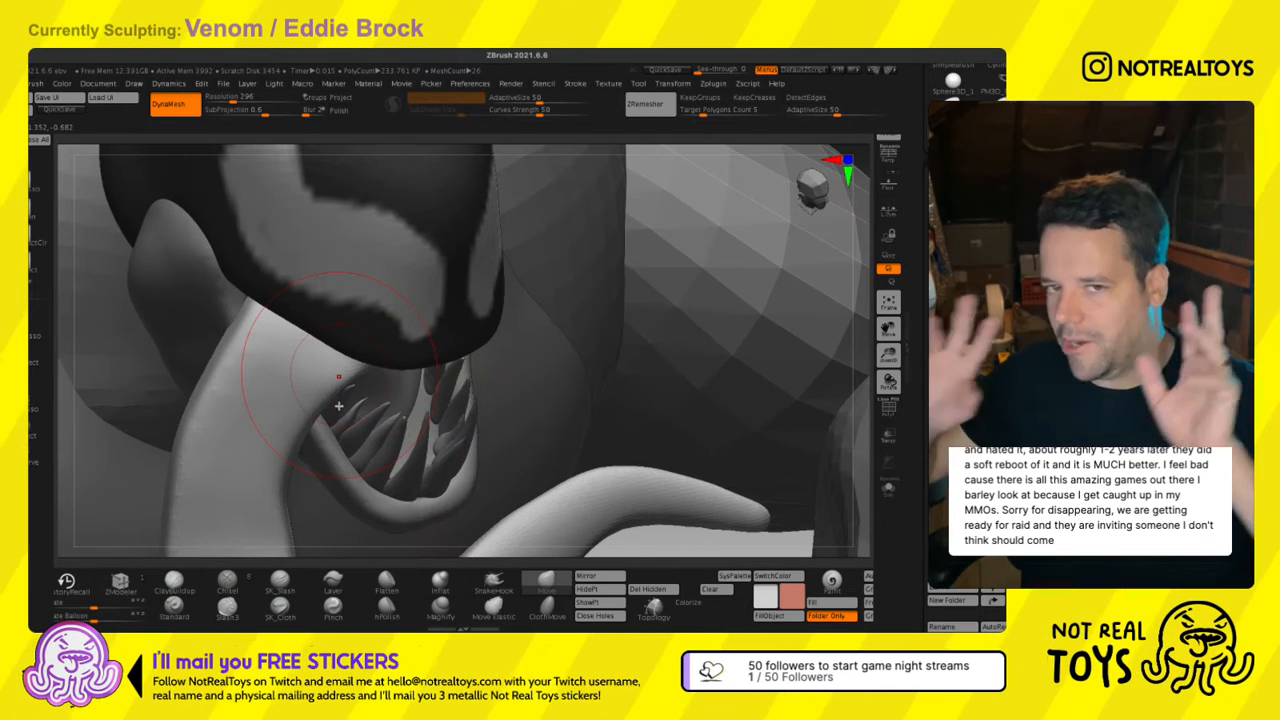
mouse_move(338, 382)
right_mouse_down("ctrl")
mouse_move(347, 271)
mouse_move(335, 355)
right_mouse_up("ctrl")
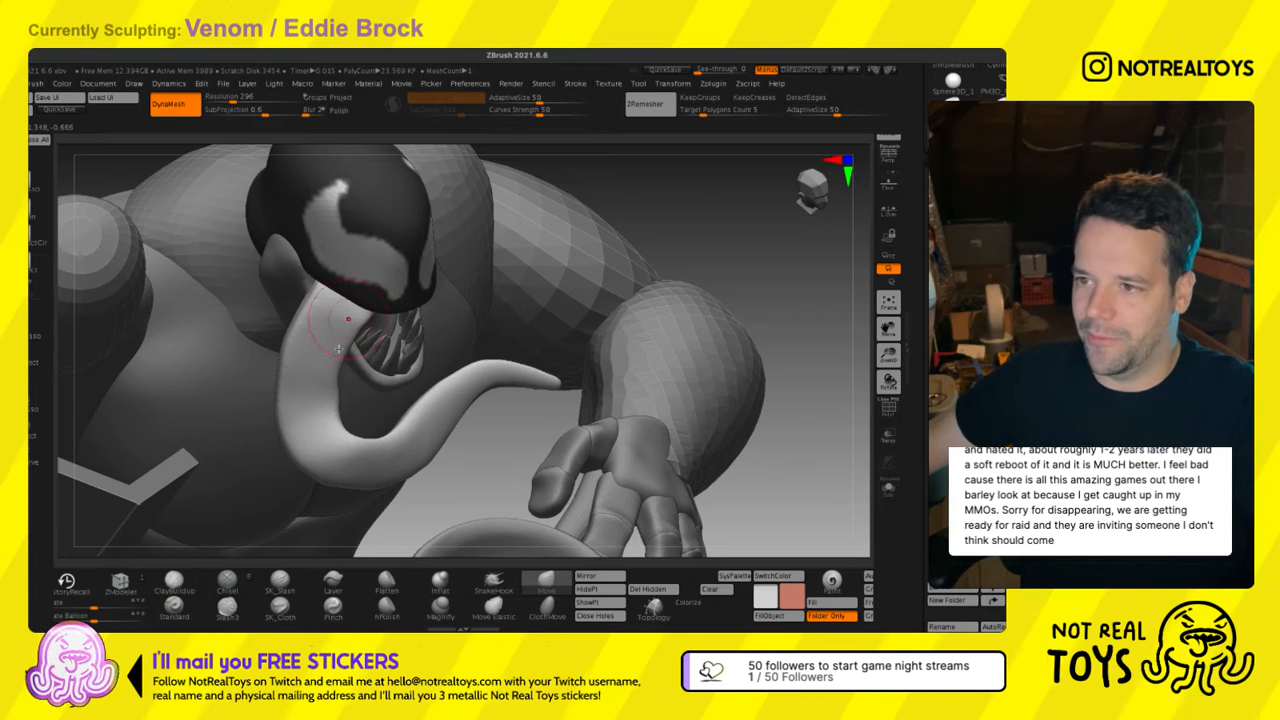
mouse_move(302, 335)
right_mouse_down()
mouse_move(298, 360)
mouse_move(312, 367)
mouse_move(298, 336)
right_mouse_up()
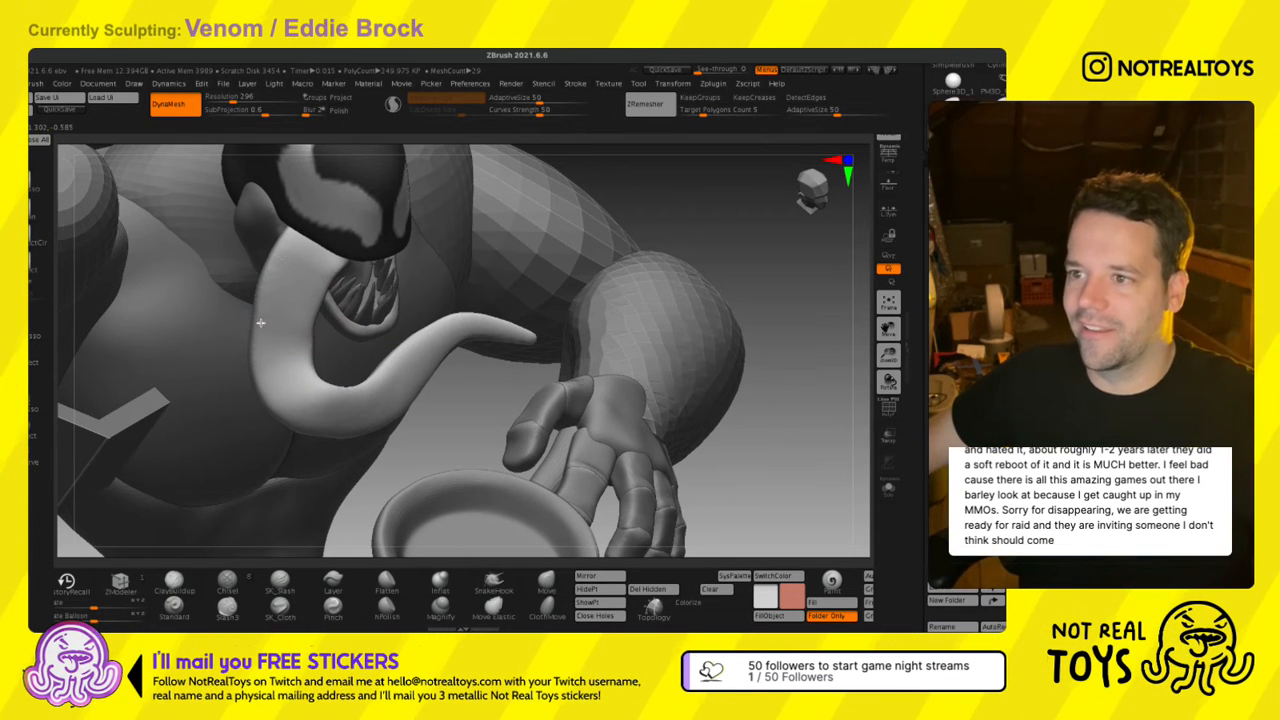
right_click_drag(302, 248, 280, 252)
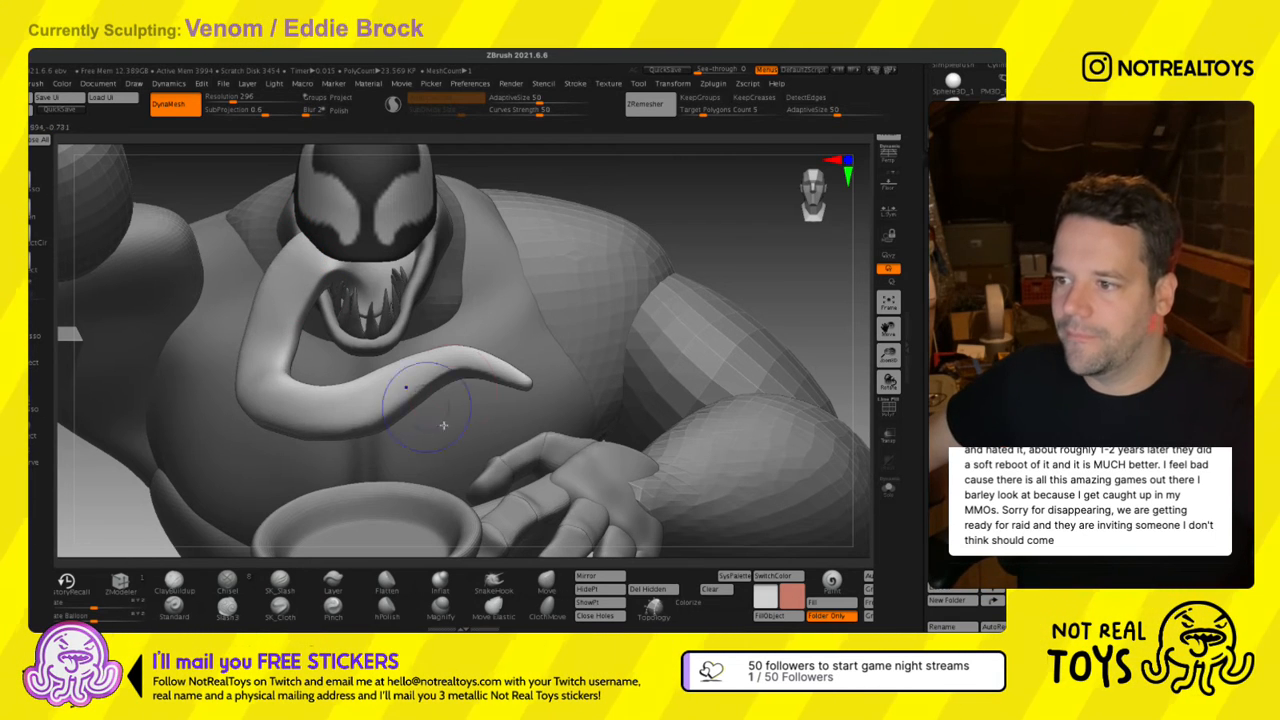
mouse_move(443, 425)
right_mouse_down()
mouse_move(420, 345)
mouse_move(418, 382)
mouse_move(438, 420)
mouse_move(425, 325)
right_mouse_up()
mouse_move(425, 325)
right_mouse_down()
mouse_move(418, 372)
mouse_move(367, 302)
mouse_move(362, 327)
right_mouse_up()
Adjust the tongue's outer curve and lower bend beside the mouth with the Move Elastic brush and smooth the rough surface.
key("s")
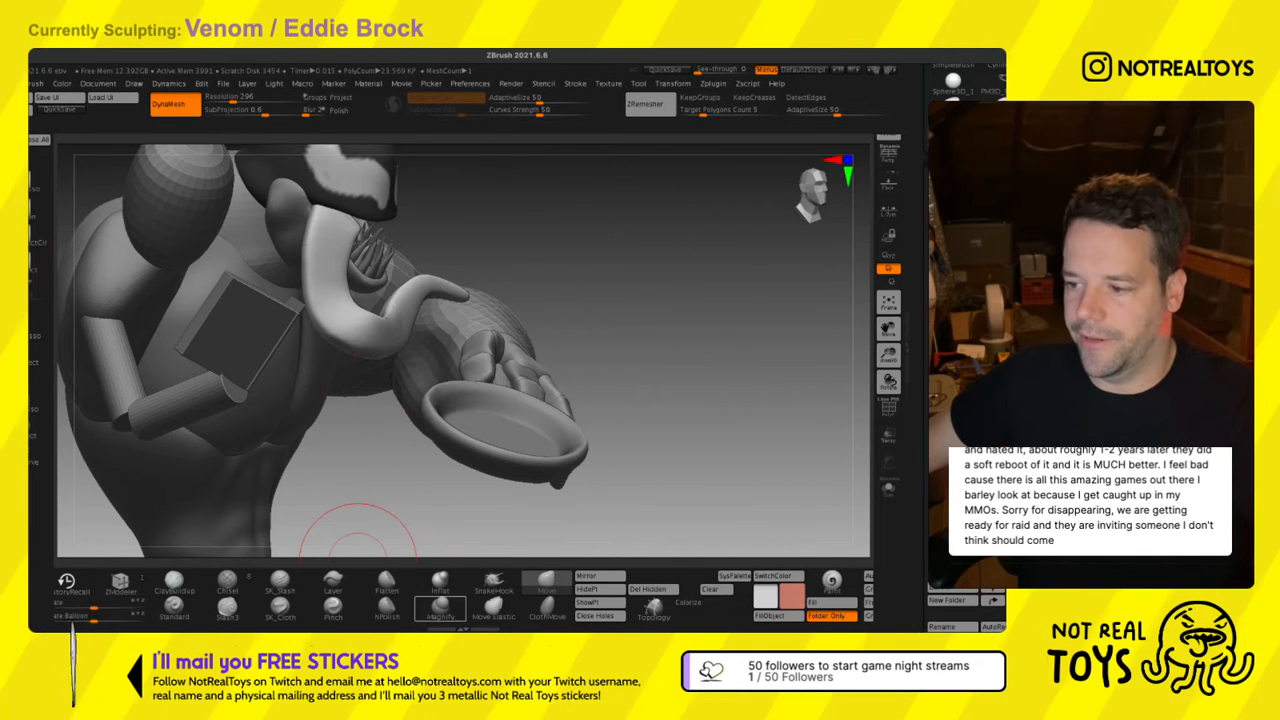
right_click_drag(373, 504, 398, 299)
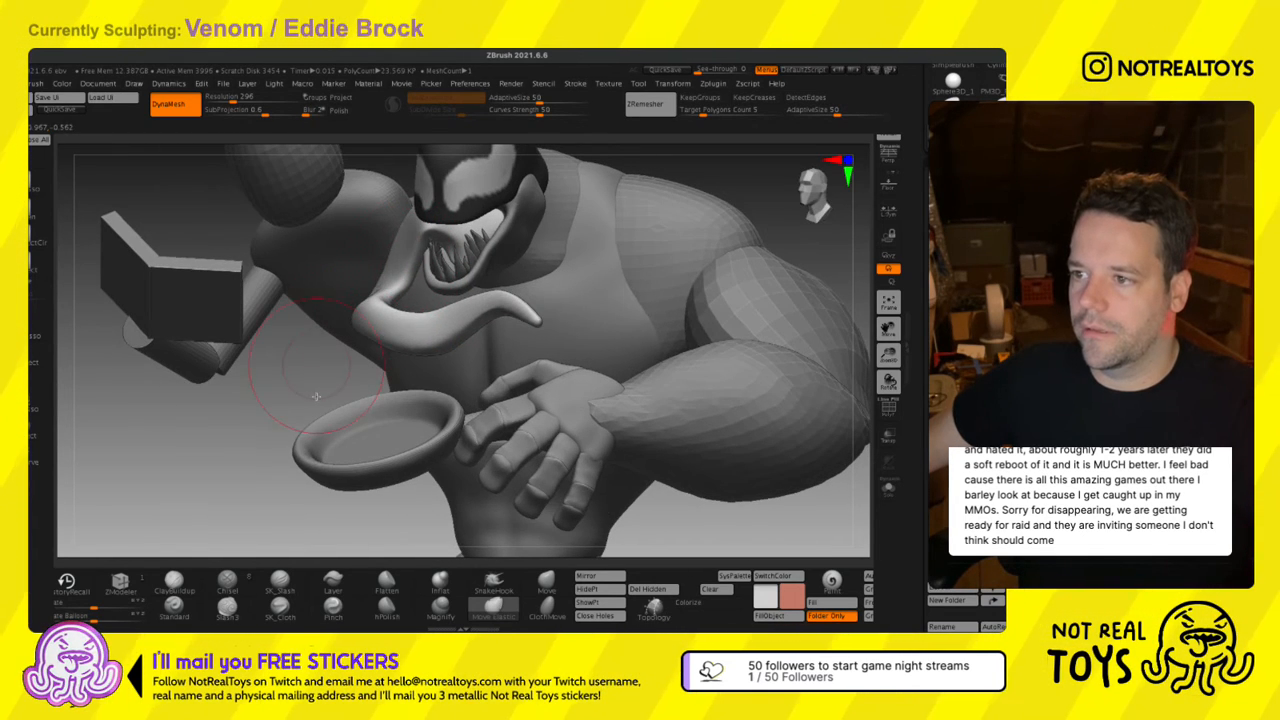
right_click_drag(316, 397, 329, 395)
key("space")
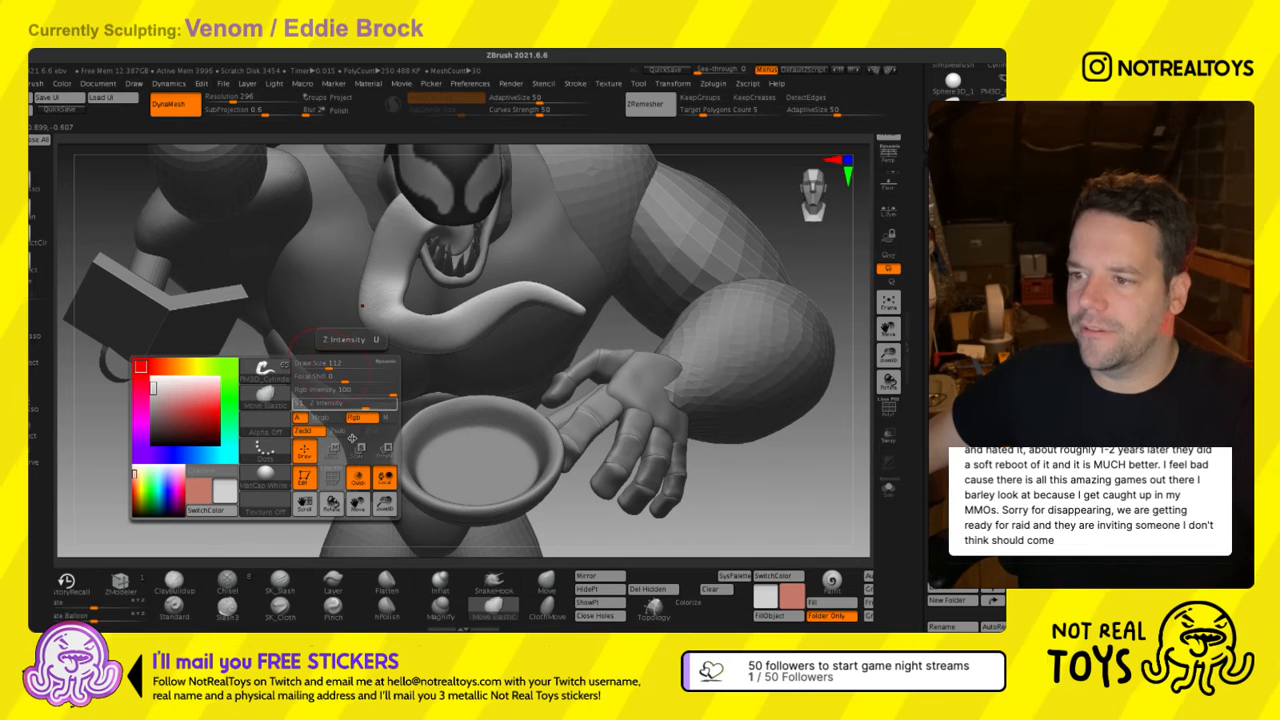
mouse_move(400, 334)
right_mouse_down("ctrl")
mouse_move(406, 346)
mouse_move(403, 309)
mouse_move(360, 300)
mouse_move(346, 374)
mouse_move(425, 322)
mouse_move(426, 404)
right_mouse_up("ctrl")
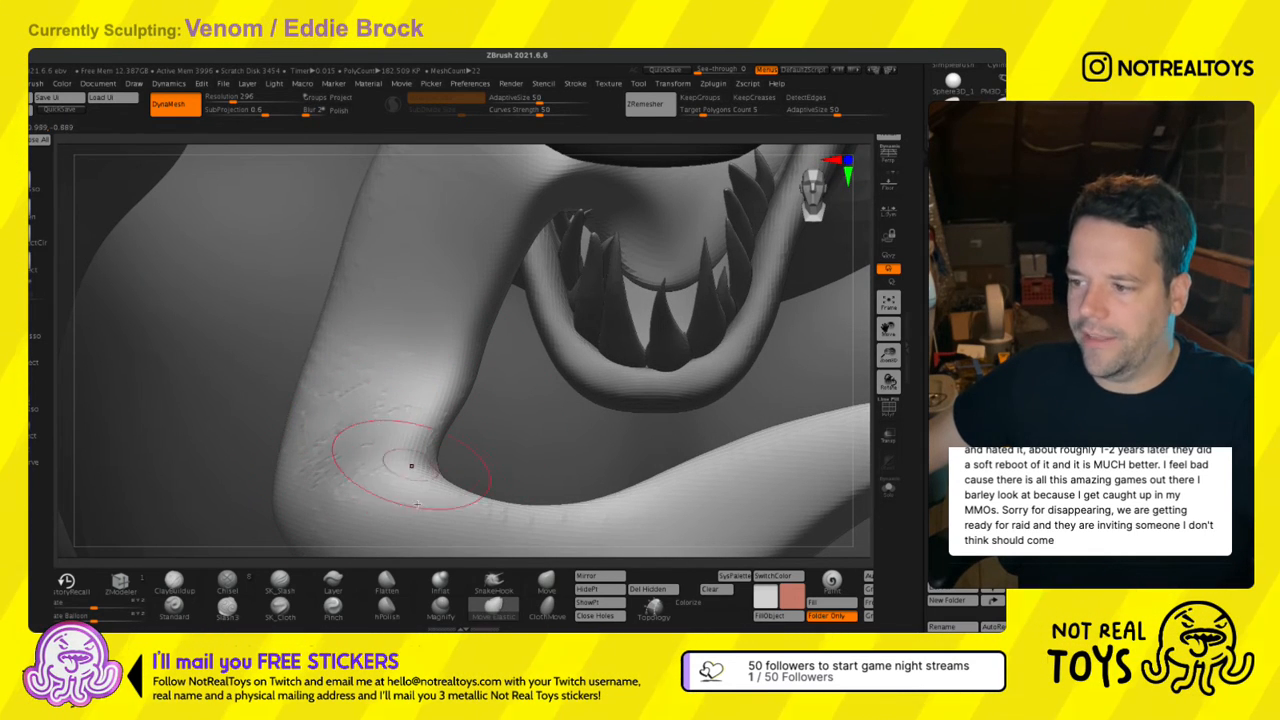
mouse_move(414, 457)
right_mouse_down("ctrl")
mouse_move(428, 371)
mouse_move(399, 307)
right_mouse_up("ctrl")
key("s")
left_click(403, 297)
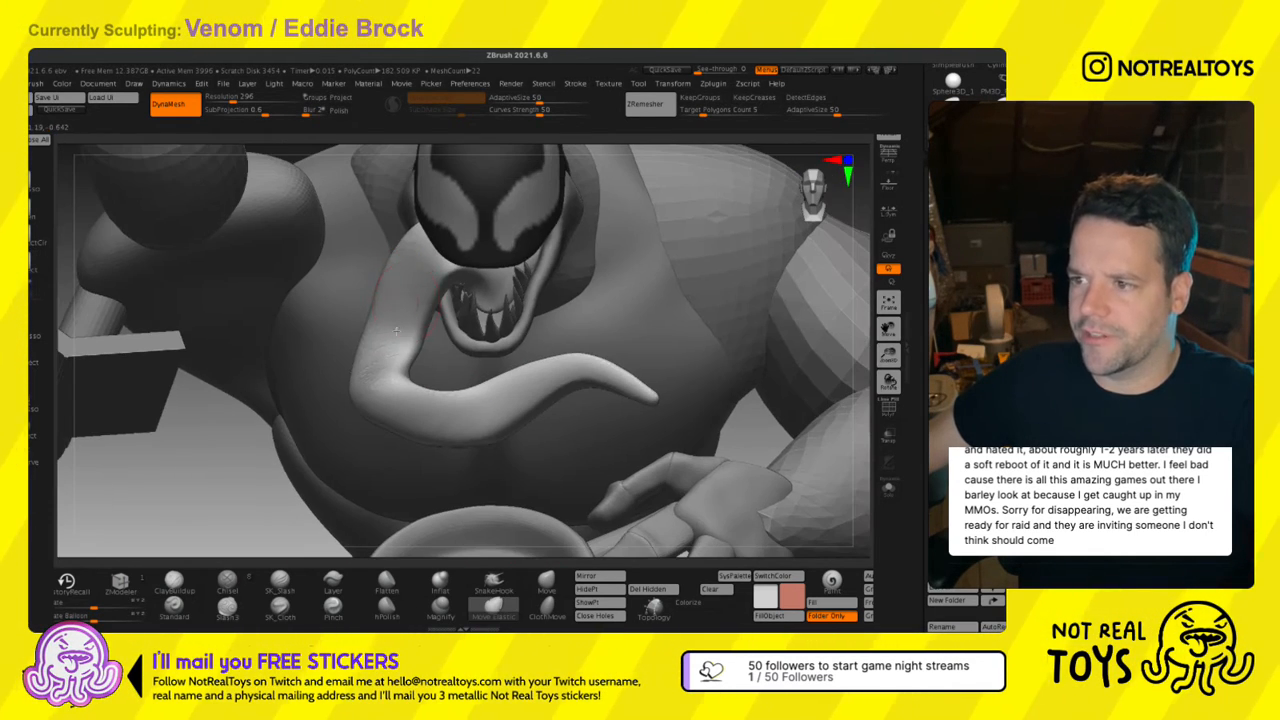
left_click_drag(397, 329, 375, 316)
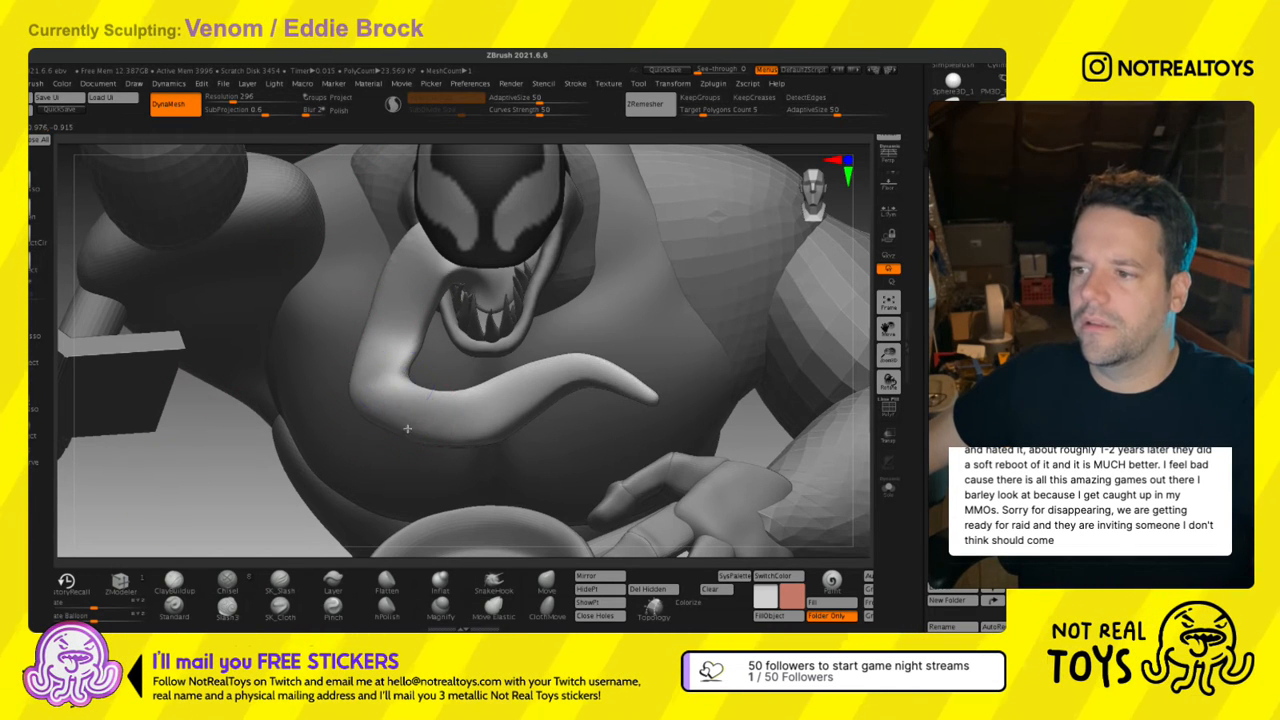
mouse_move(483, 408)
right_mouse_down()
mouse_move(478, 442)
mouse_move(497, 448)
right_mouse_up()
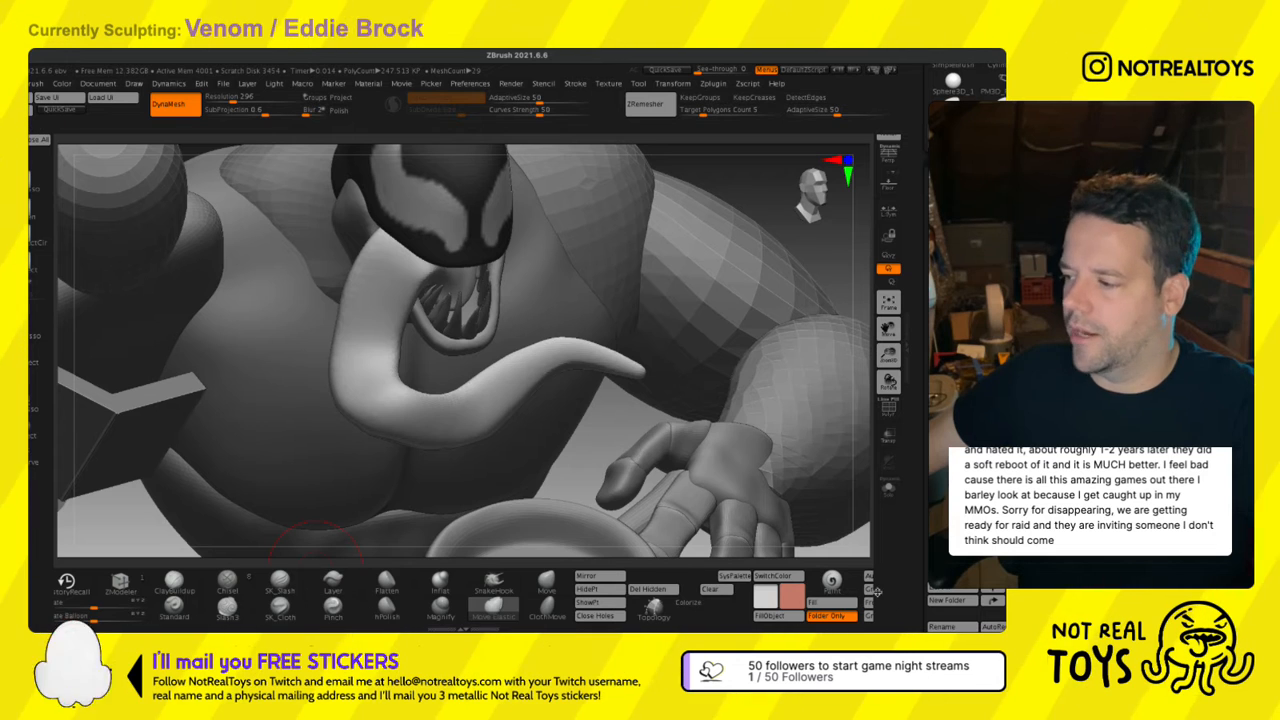
Carve a central groove along the isolated tongue with the SK_Slash brush, soften it, and check it on the full figure.
left_click(280, 582)
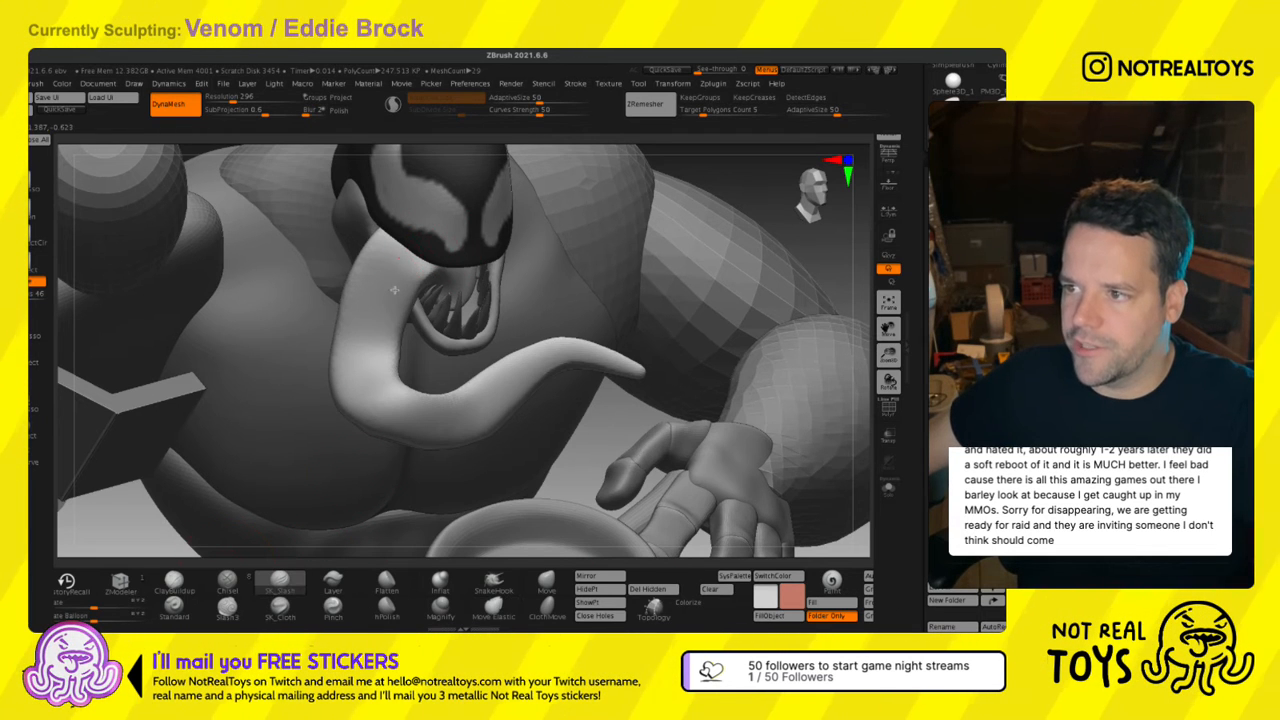
mouse_move(368, 350)
left_mouse_down()
mouse_move(382, 420)
mouse_move(435, 451)
mouse_move(555, 385)
mouse_move(634, 380)
mouse_move(613, 435)
left_mouse_up()
key("ctrl+z")
left_click(888, 488)
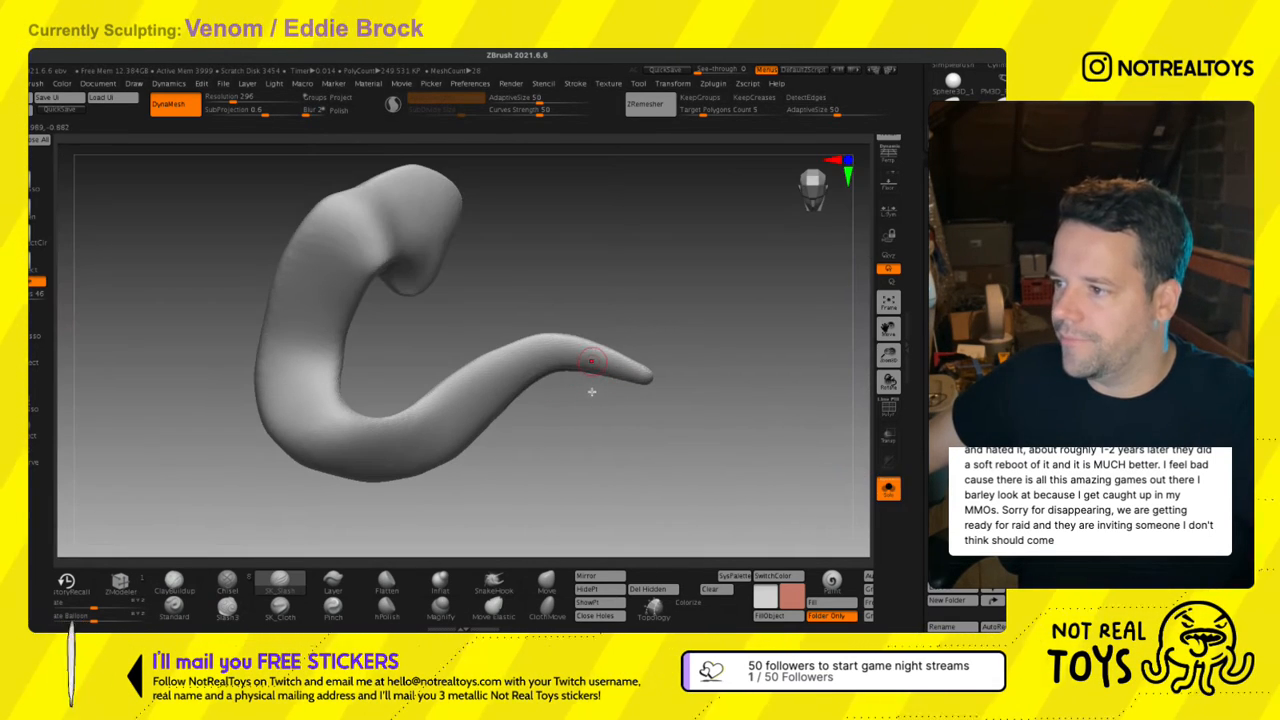
mouse_move(578, 381)
left_mouse_down()
mouse_move(508, 399)
mouse_move(401, 479)
mouse_move(365, 483)
mouse_move(318, 463)
mouse_move(296, 402)
mouse_move(296, 342)
mouse_move(331, 289)
mouse_move(435, 226)
left_mouse_up()
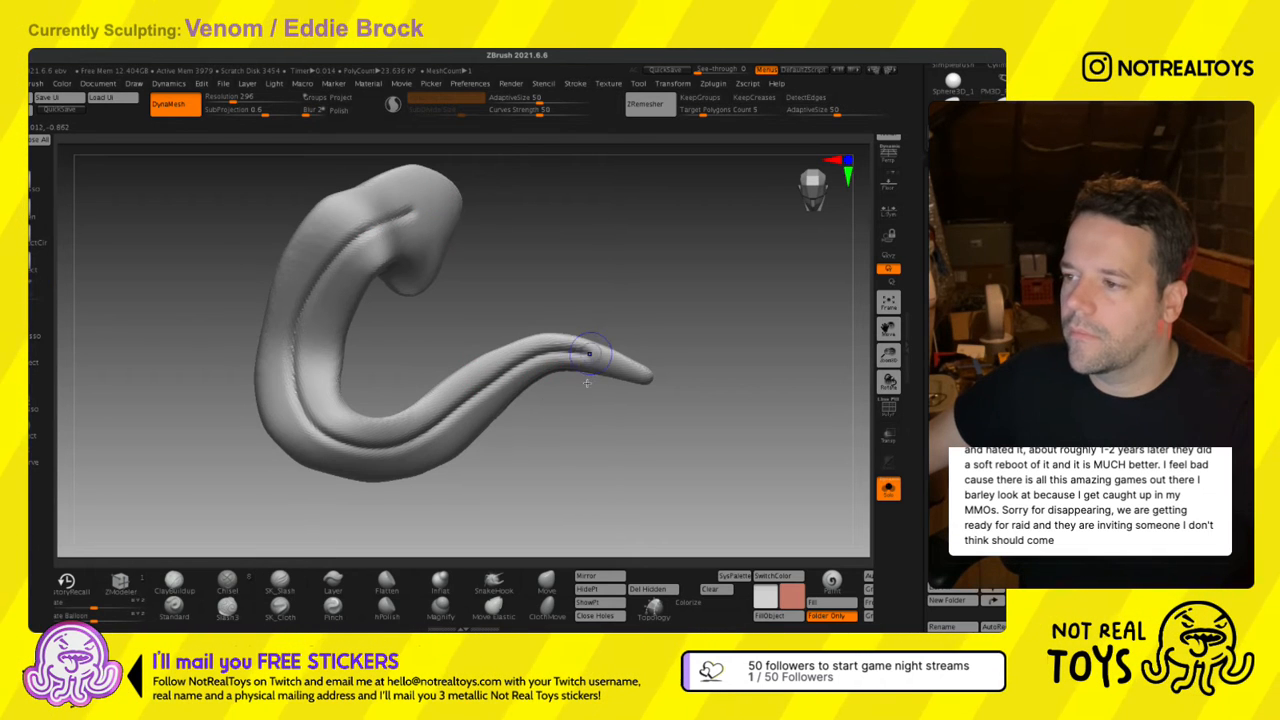
mouse_move(448, 444)
left_mouse_down()
mouse_move(337, 460)
mouse_move(298, 320)
mouse_move(416, 241)
left_mouse_up()
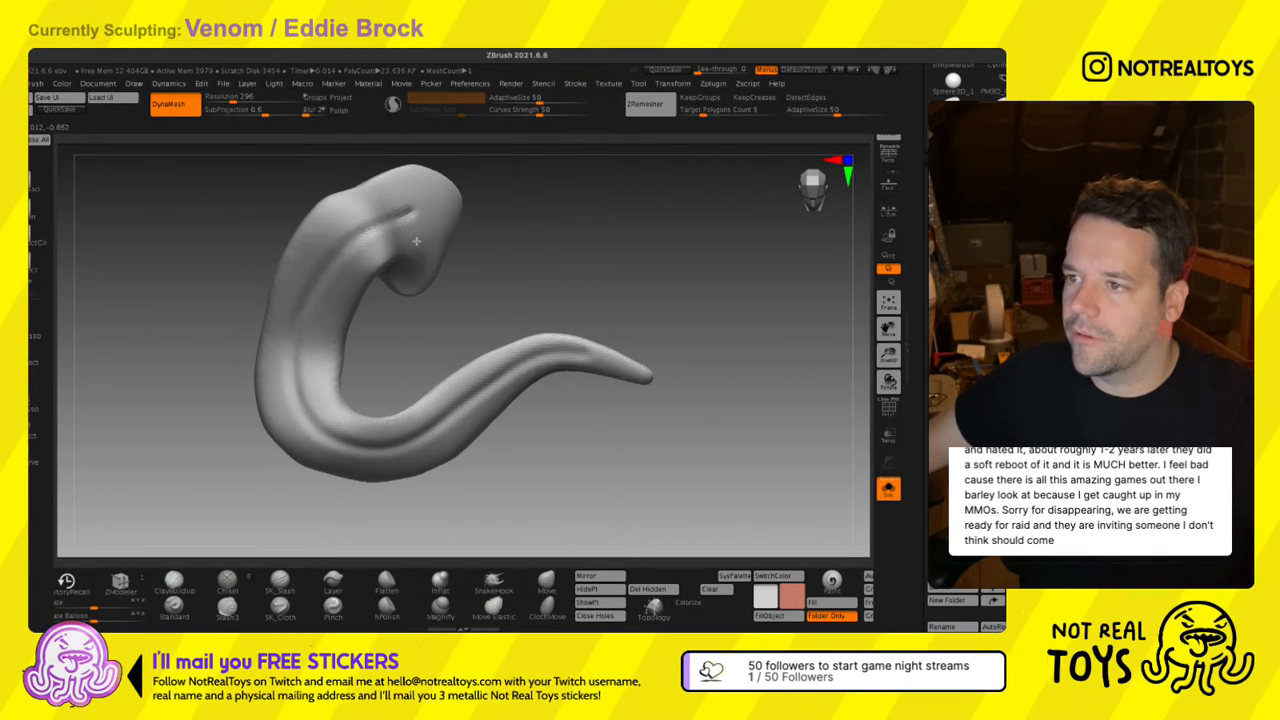
left_click(888, 488)
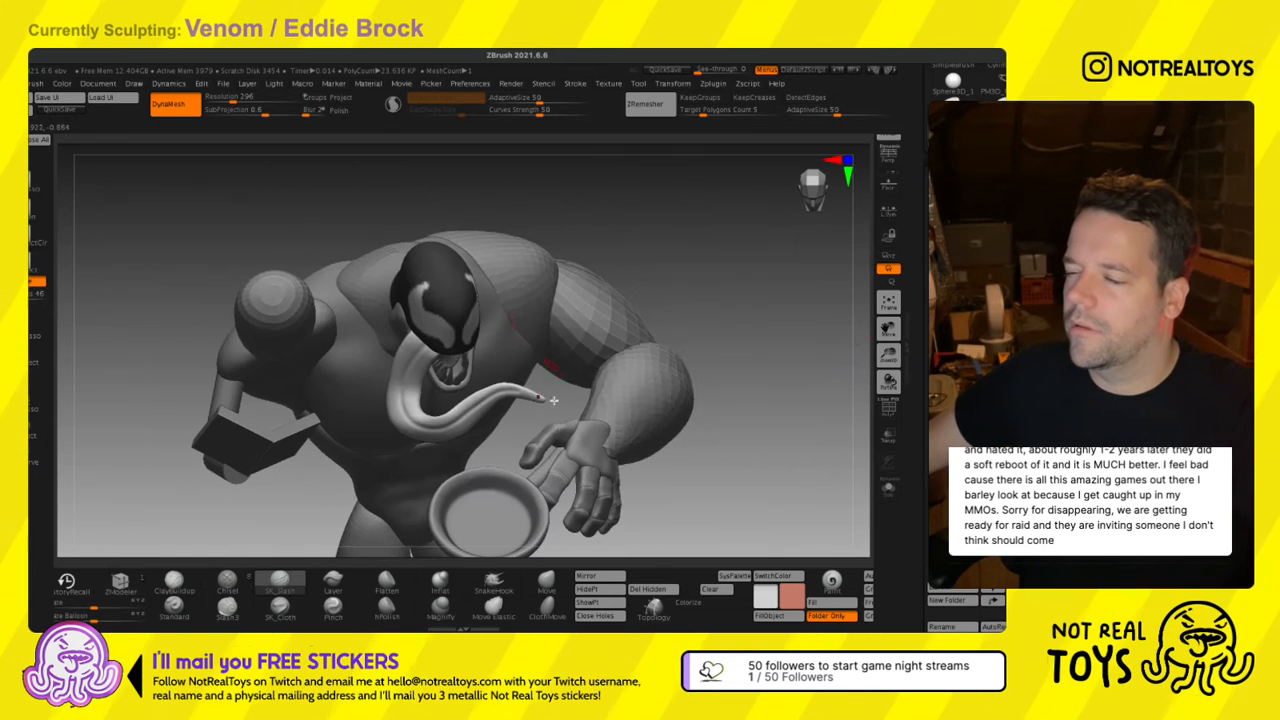
right_click_drag(405, 471, 423, 385, "ctrl")
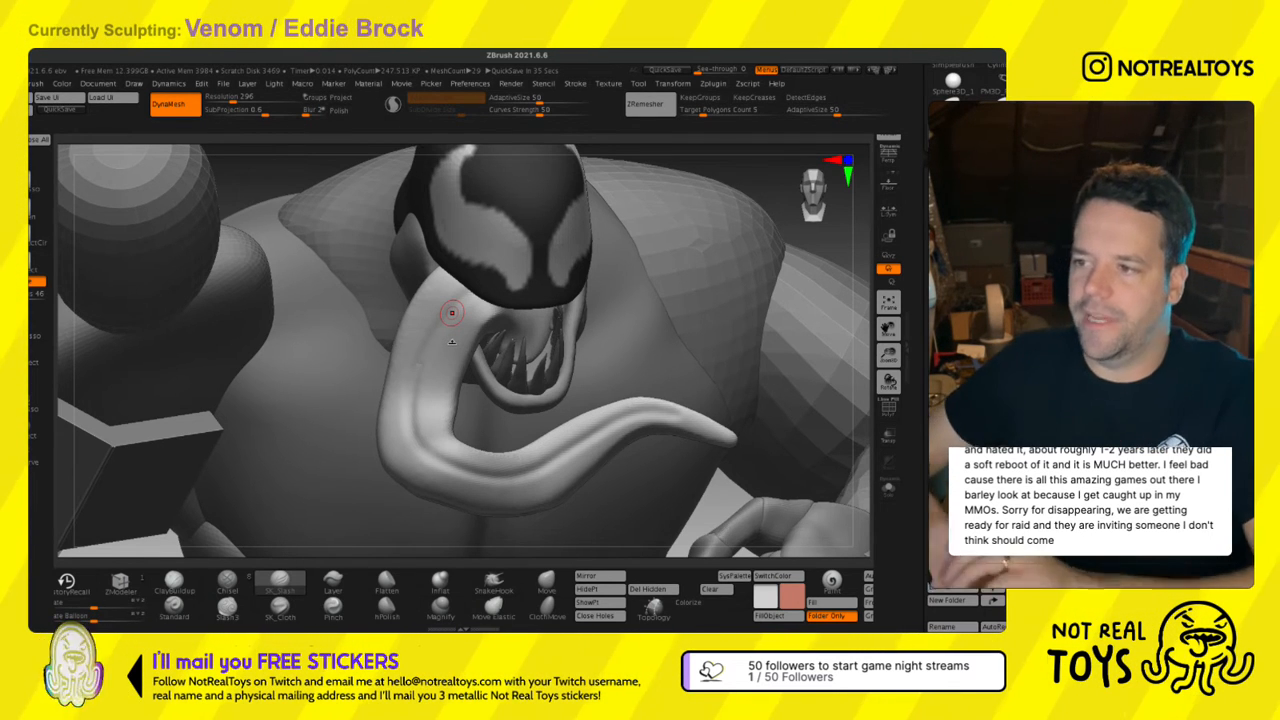
Isolate the tongue again, deepen the central groove toward the tip and root with SK_Slash, and smooth its tip end.
left_click(888, 488)
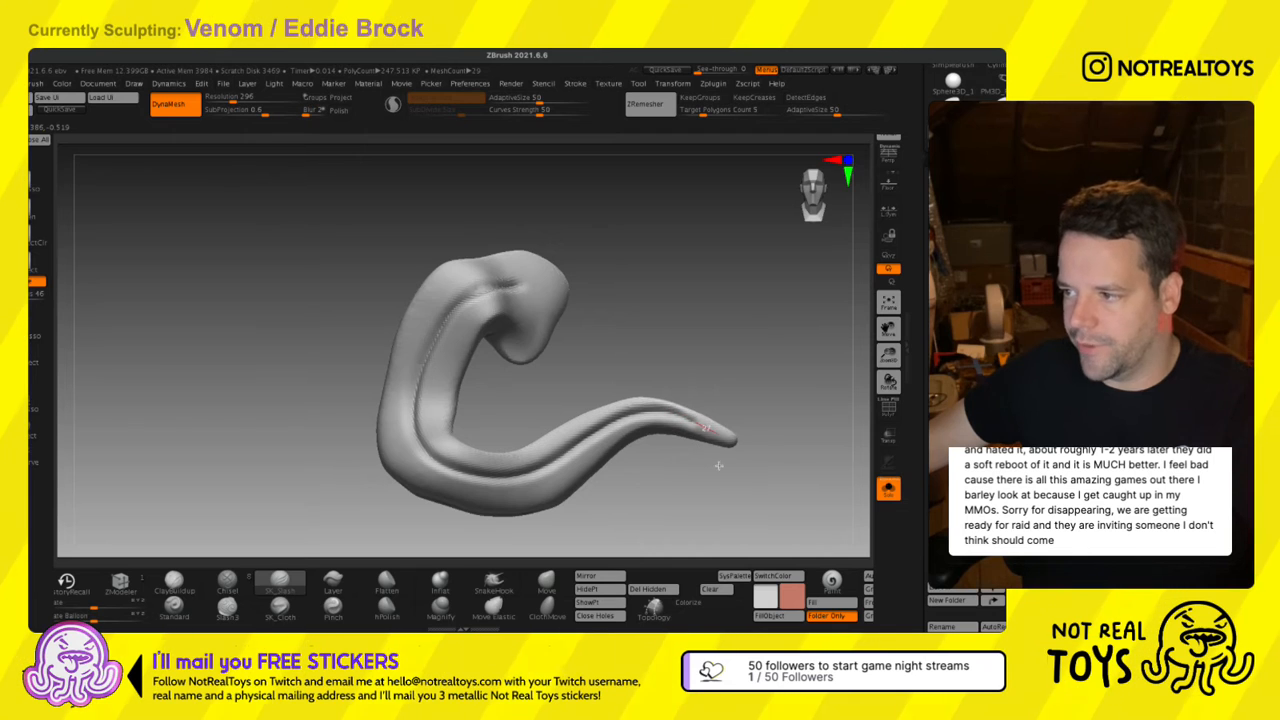
right_click_drag(706, 421, 710, 438)
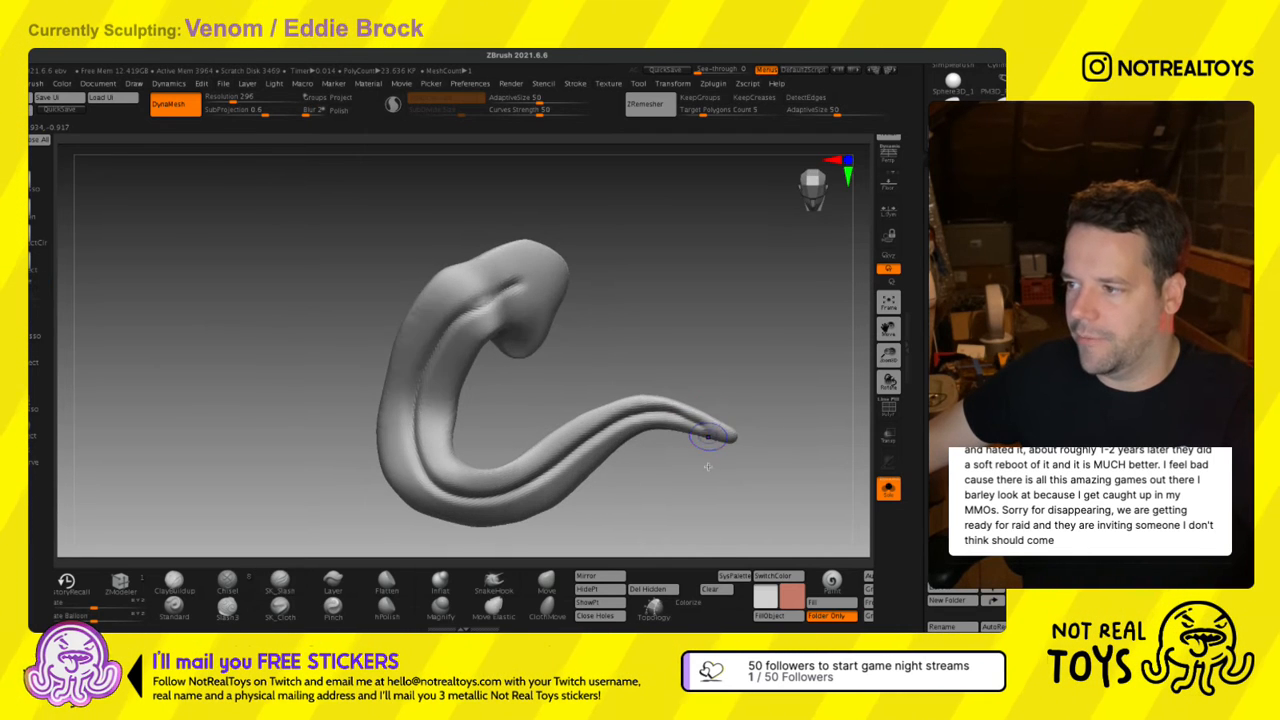
left_click_drag(712, 436, 584, 469, "shift")
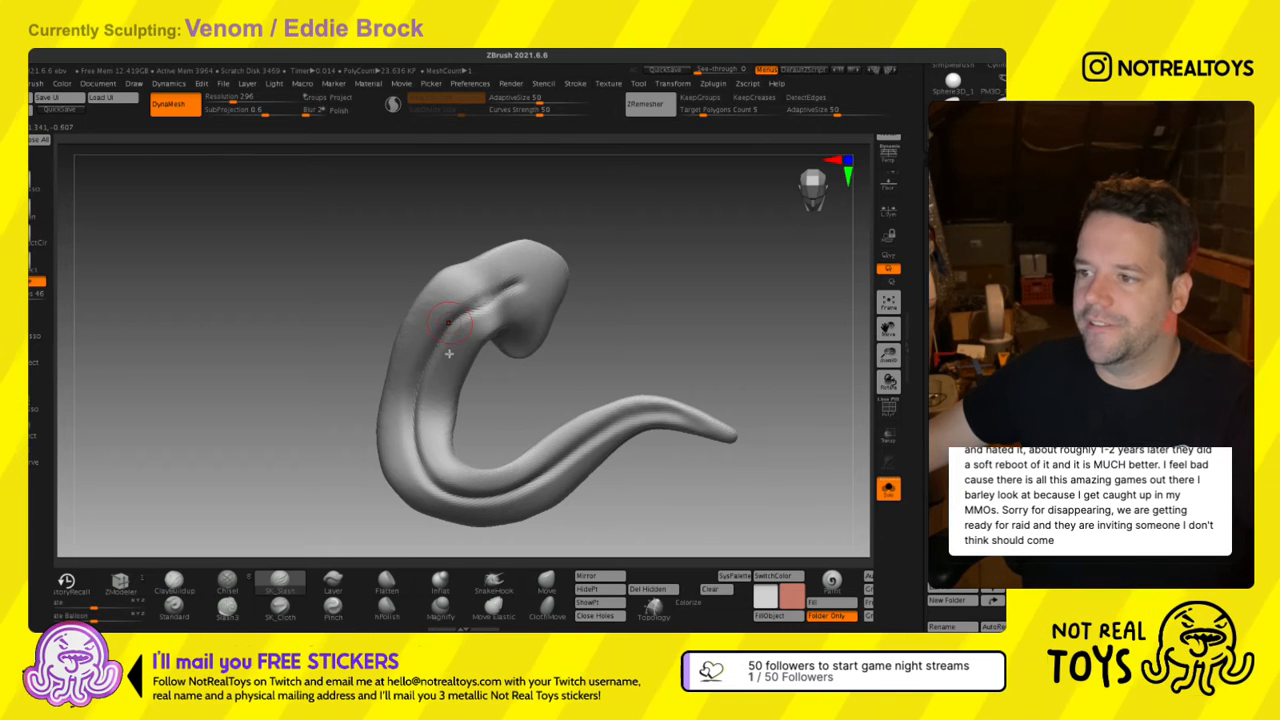
mouse_move(432, 348)
left_mouse_down()
mouse_move(508, 288)
mouse_move(452, 332)
mouse_move(477, 302)
left_mouse_up()
mouse_move(490, 318)
right_mouse_down()
mouse_move(473, 357)
mouse_move(476, 346)
right_mouse_up()
key("space")
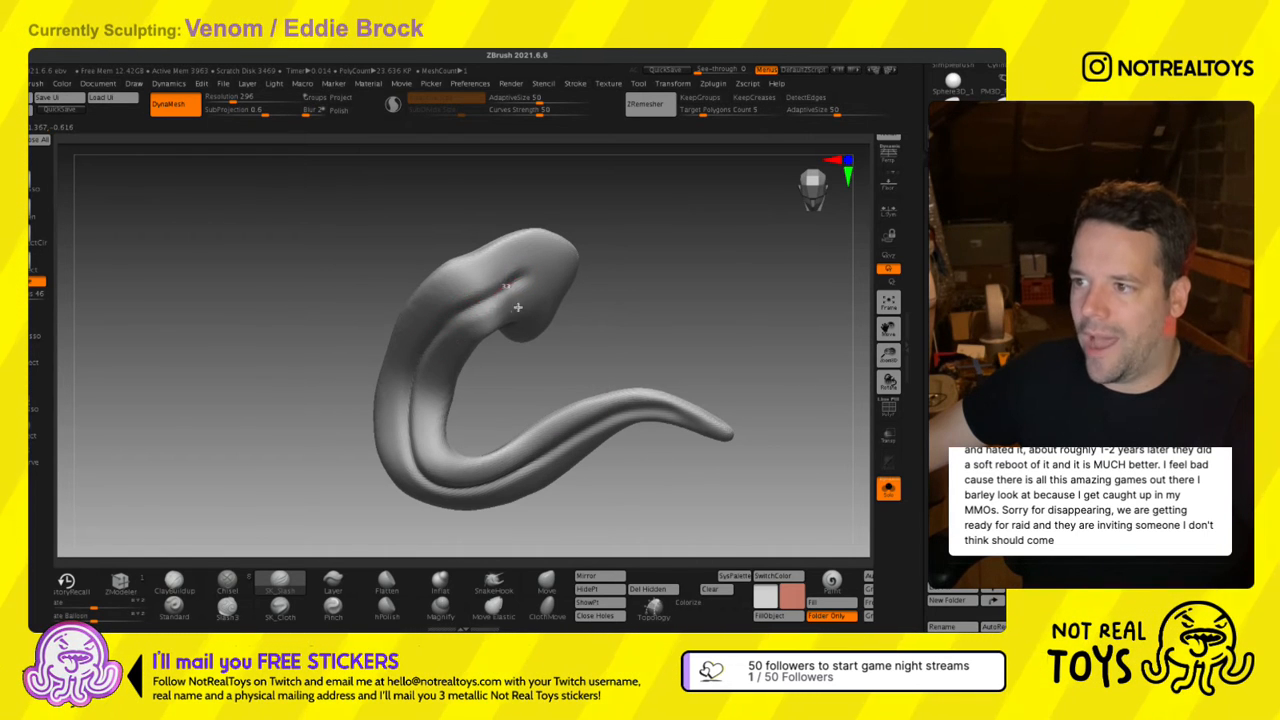
mouse_move(534, 336)
right_mouse_down()
mouse_move(508, 320)
mouse_move(504, 334)
right_mouse_up()
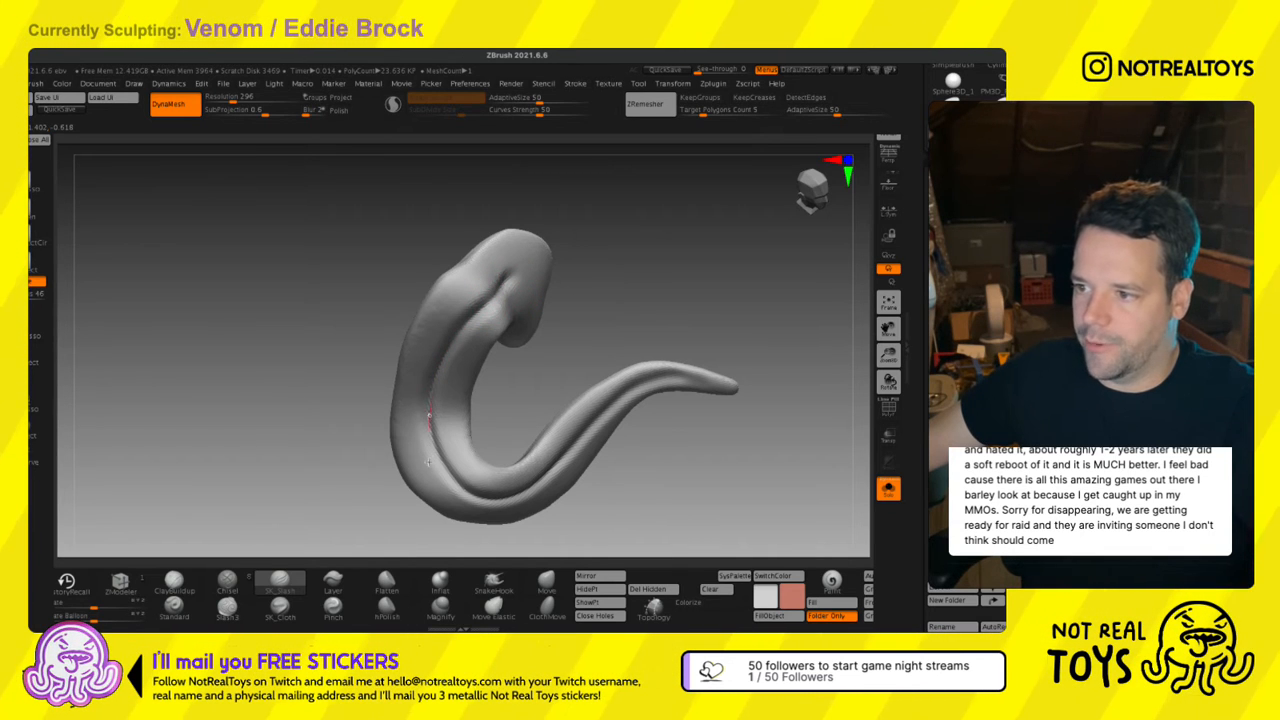
left_click_drag(428, 462, 434, 486)
key("ctrl+z")
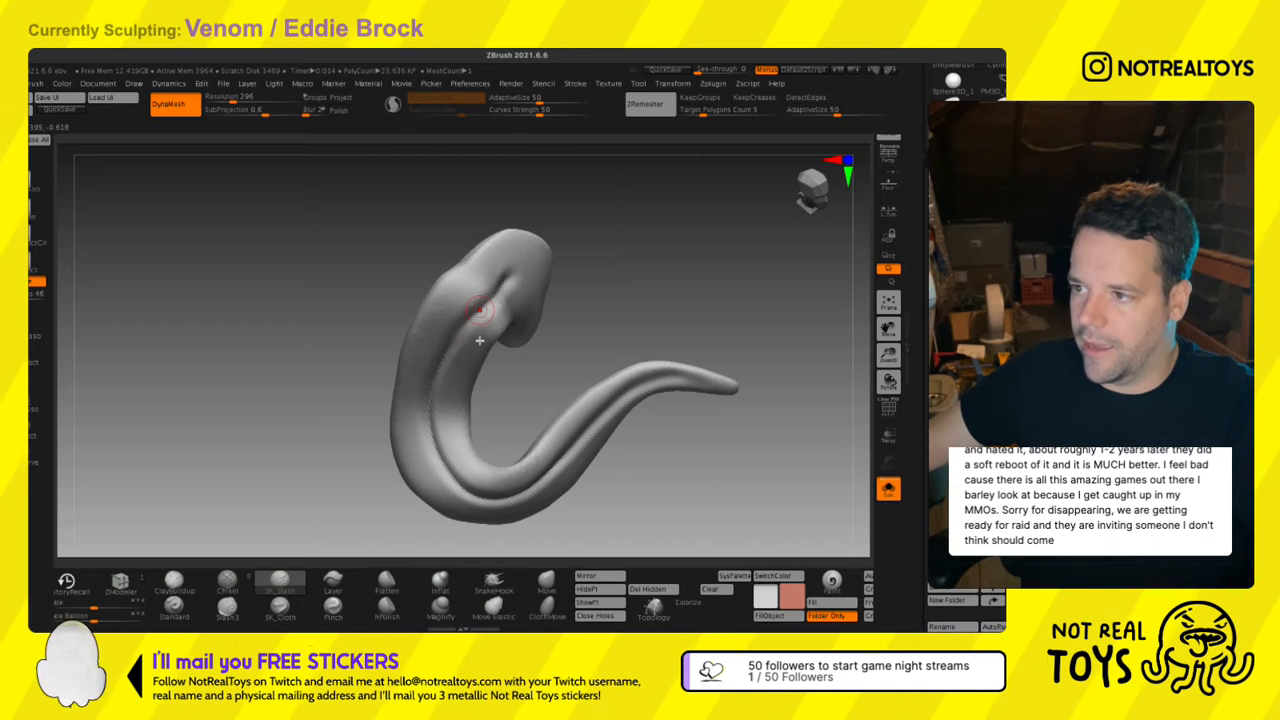
Show the full figure again and smooth the tongue's groove where it leaves the mouth and along the lower bend.
left_click(888, 488)
right_click_drag(471, 378, 488, 300, "alt")
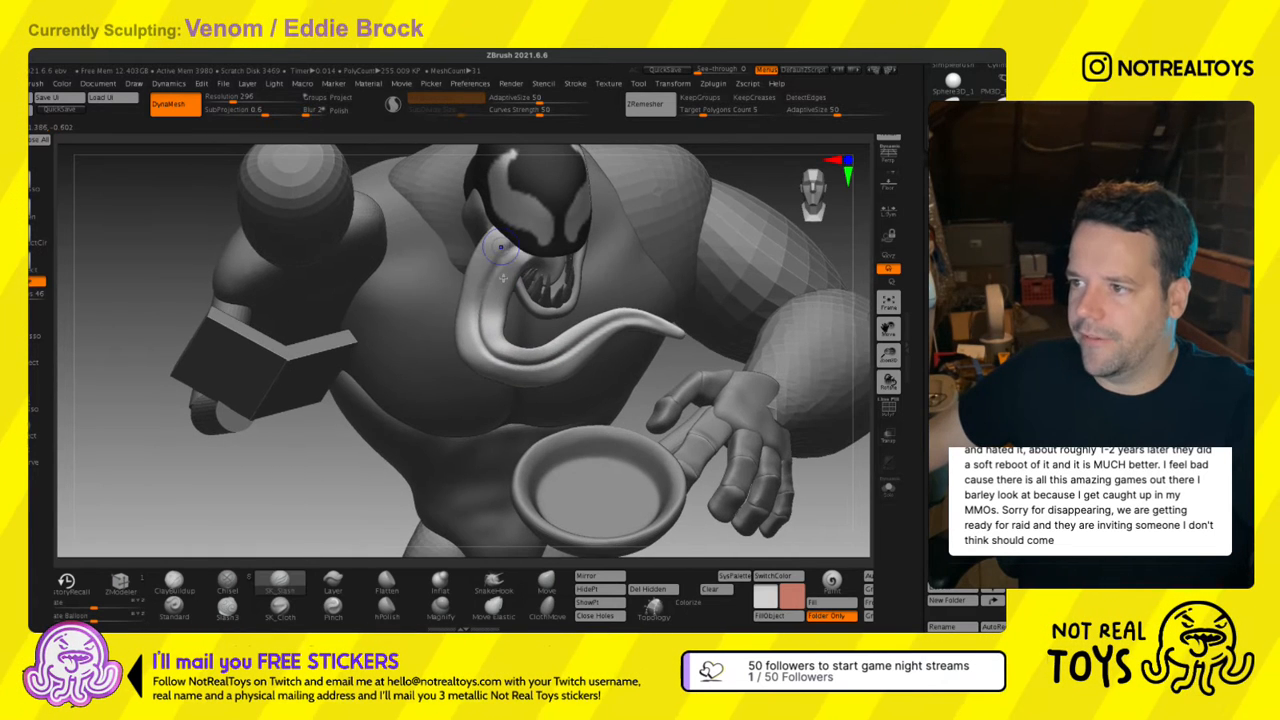
left_click_drag(507, 250, 491, 273, "shift")
mouse_move(550, 392)
left_mouse_down("shift")
mouse_move(601, 364)
mouse_move(660, 358)
mouse_move(560, 384)
left_mouse_up("shift")
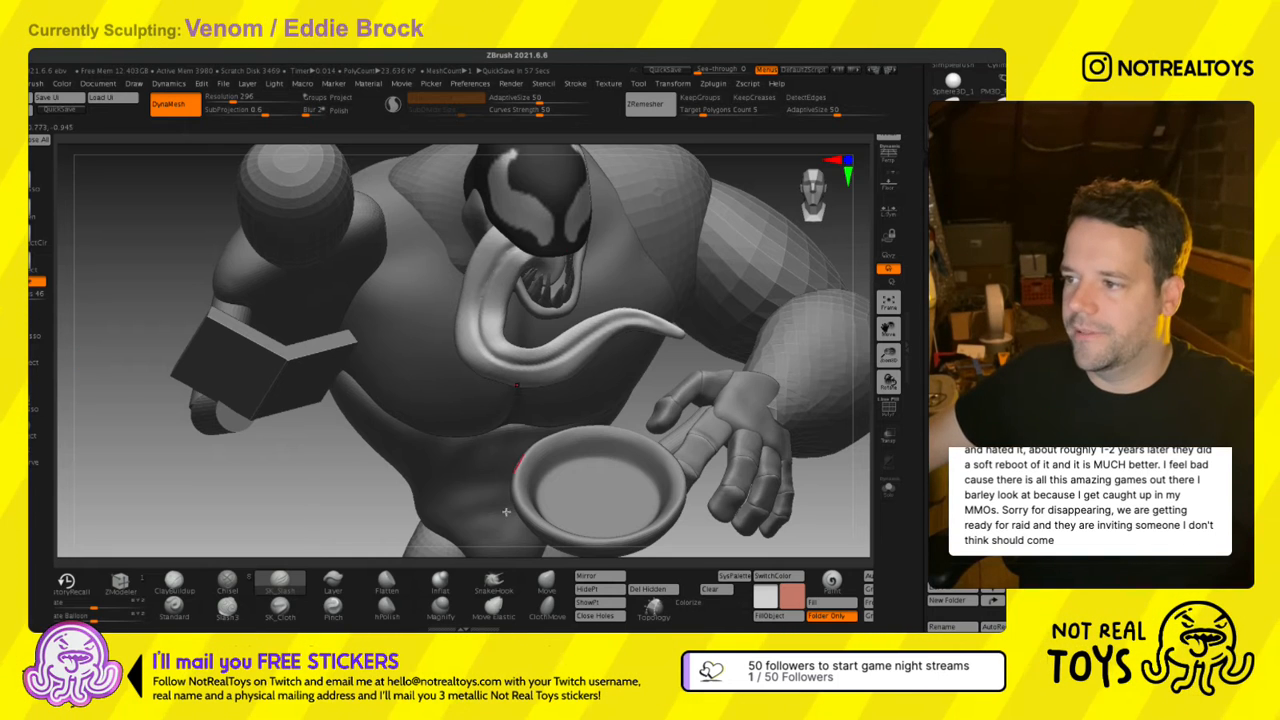
Nudge the tongue's rising curve near the tip with the Move Elastic brush and check it from the front and side.
left_click(493, 607)
right_click_drag(620, 490, 570, 380)
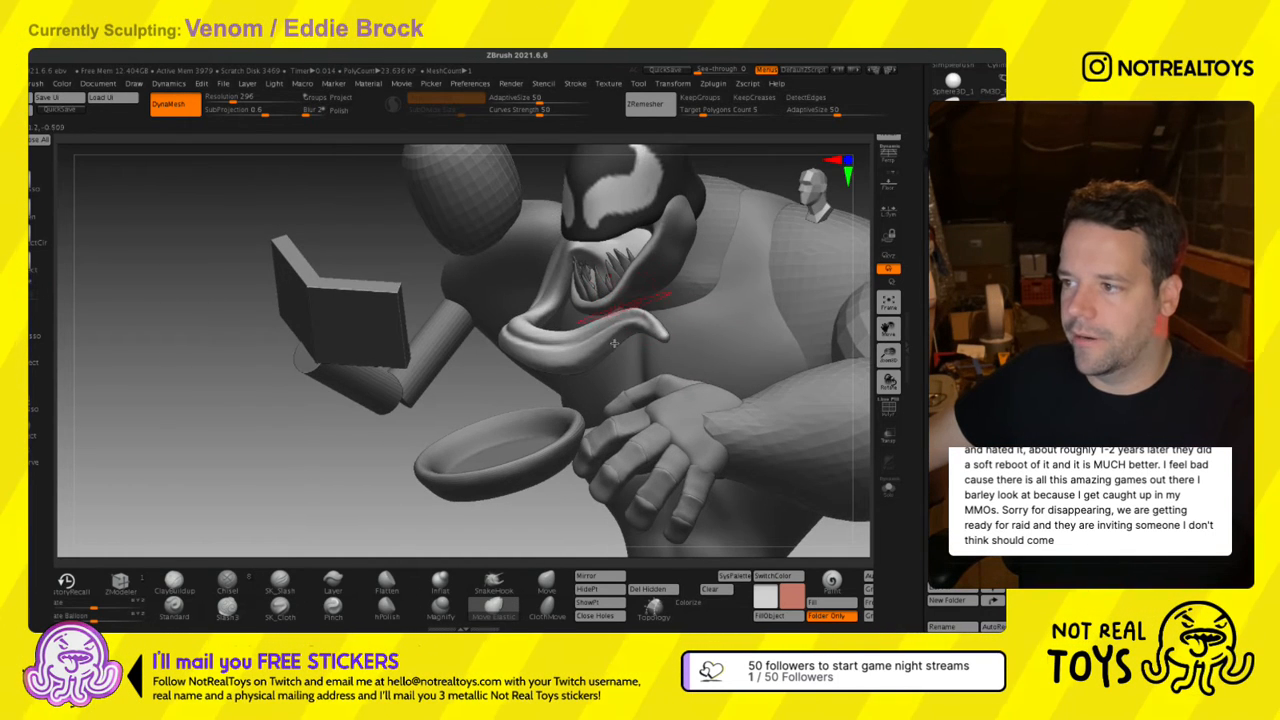
mouse_move(614, 343)
right_mouse_down()
mouse_move(556, 358)
mouse_move(676, 342)
right_mouse_up()
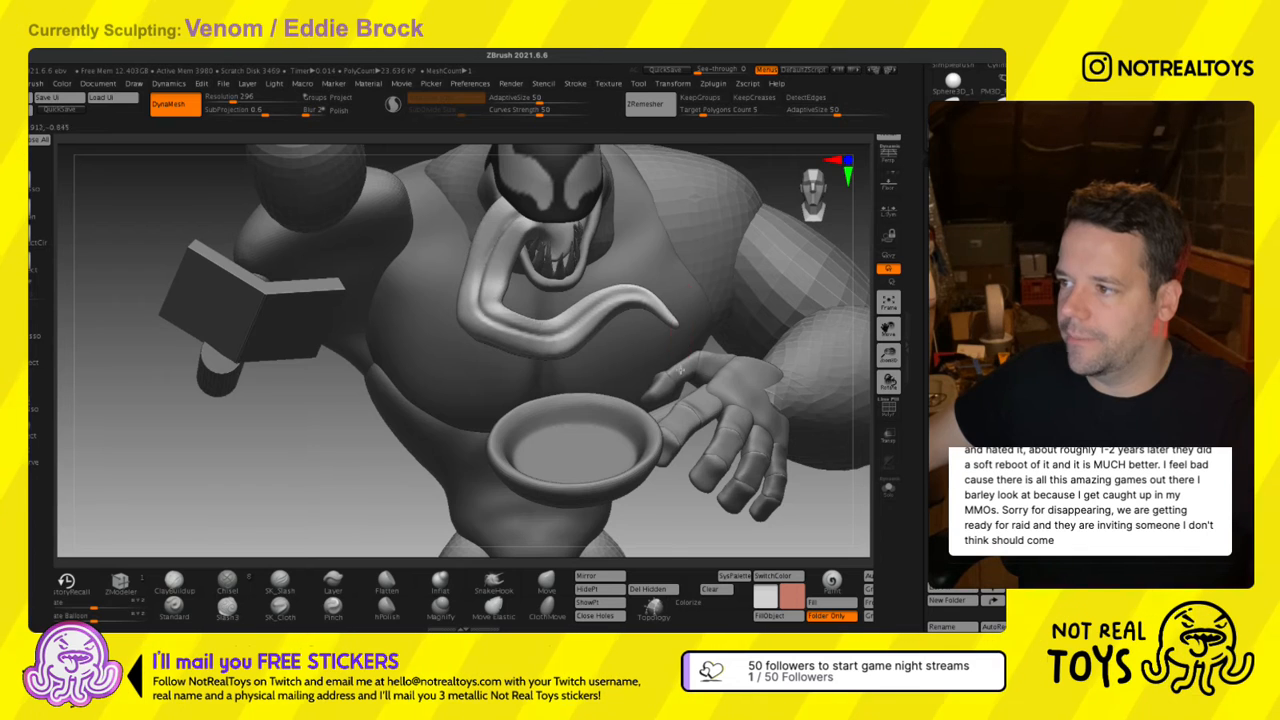
right_click_drag(682, 367, 638, 342)
left_click_drag(620, 319, 617, 311)
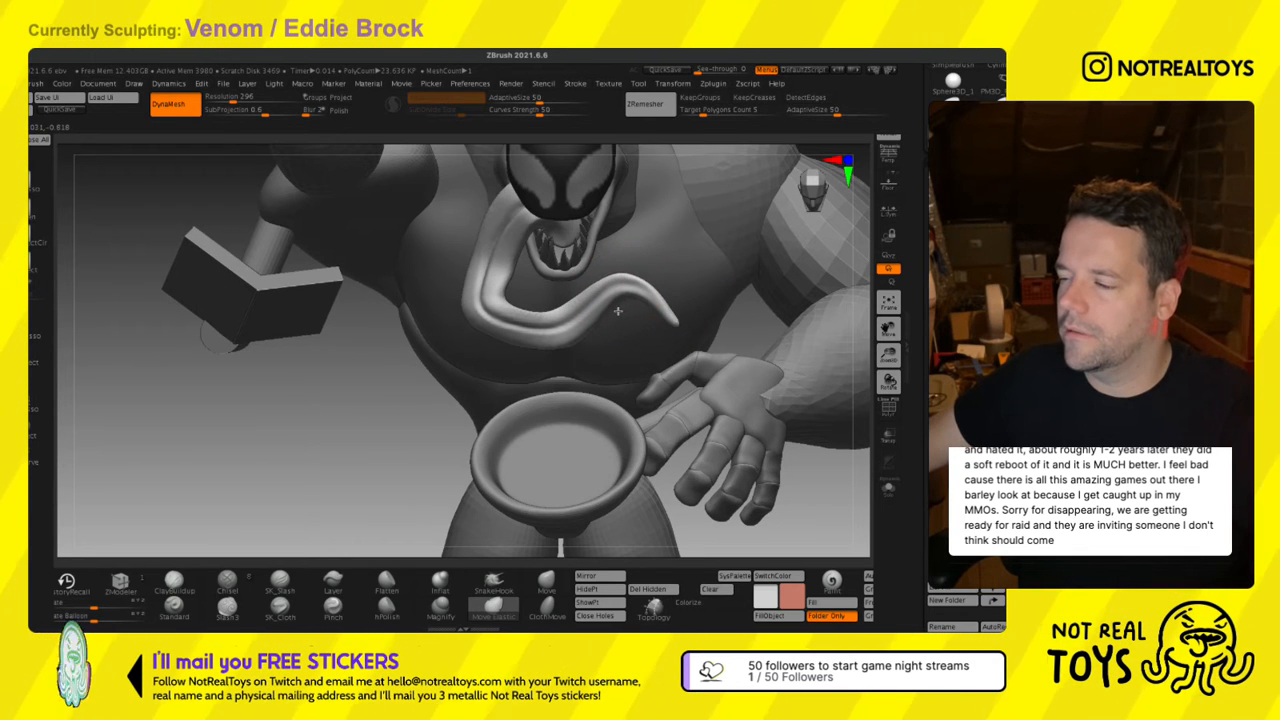
mouse_move(615, 326)
right_mouse_down("ctrl")
mouse_move(637, 243)
mouse_move(620, 366)
mouse_move(606, 377)
right_mouse_up("ctrl")
right_click_drag(537, 352, 527, 344)
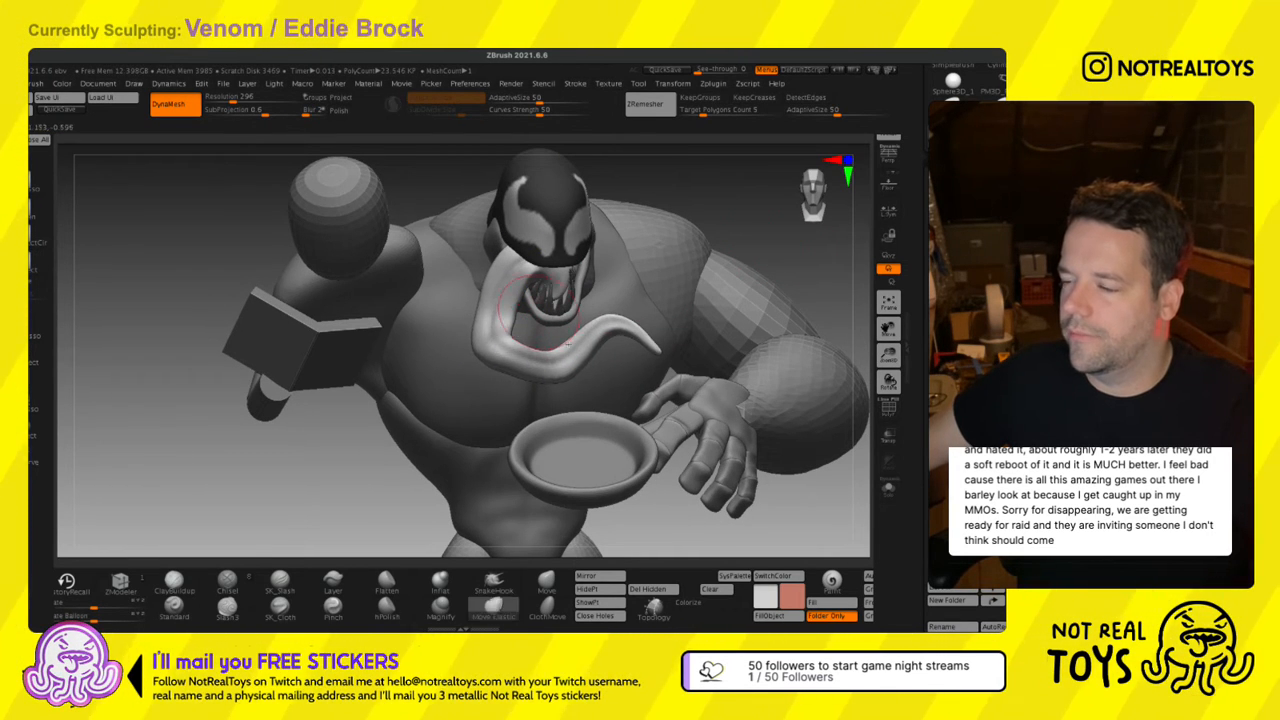
Frame the whole figure from the front and save the project.
mouse_move(568, 344)
right_mouse_down()
mouse_move(545, 308)
mouse_move(541, 252)
mouse_move(567, 262)
mouse_move(549, 347)
mouse_move(566, 352)
right_mouse_up()
right_click_drag(620, 402, 576, 264, "alt")
right_click_drag(600, 325, 607, 272, "ctrl")
right_click_drag(570, 285, 522, 245)
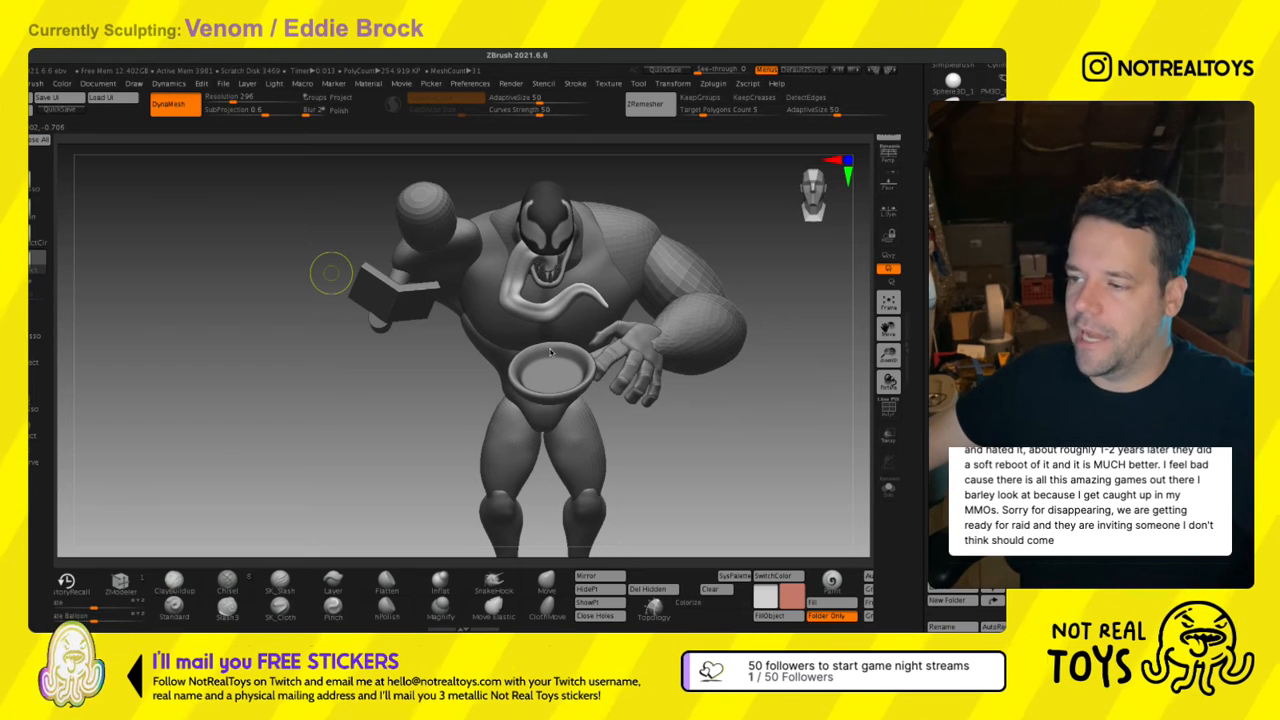
key("ctrl+s")
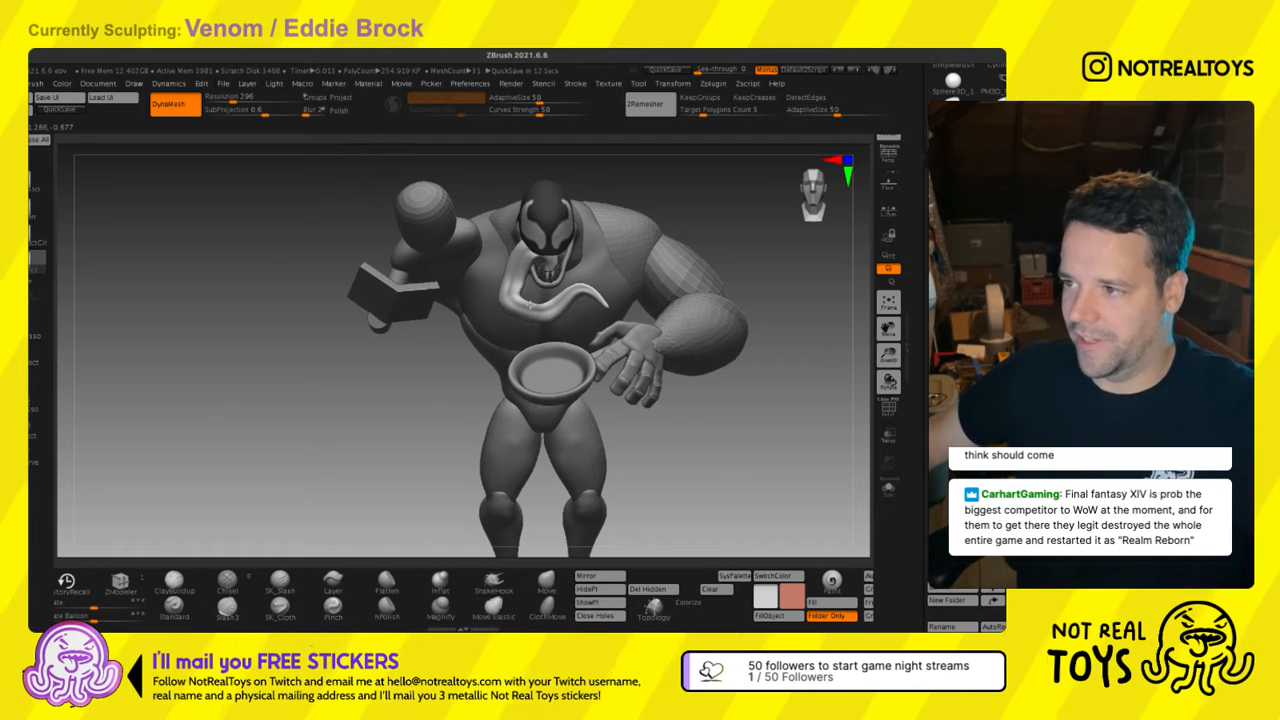
Check the tongue in isolation, show the full figure again, and smooth the groove on the tongue's vertical section beside the mouth.
right_click_drag(600, 385, 510, 342, "ctrl")
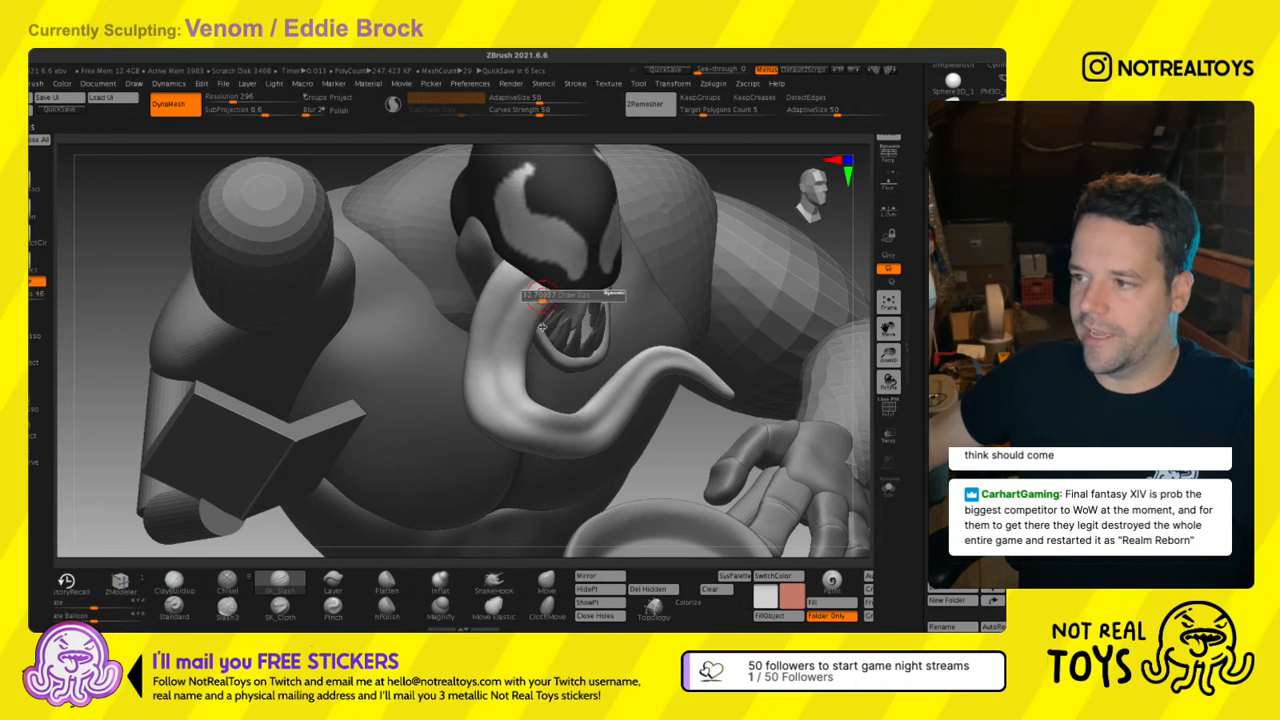
left_click(888, 488)
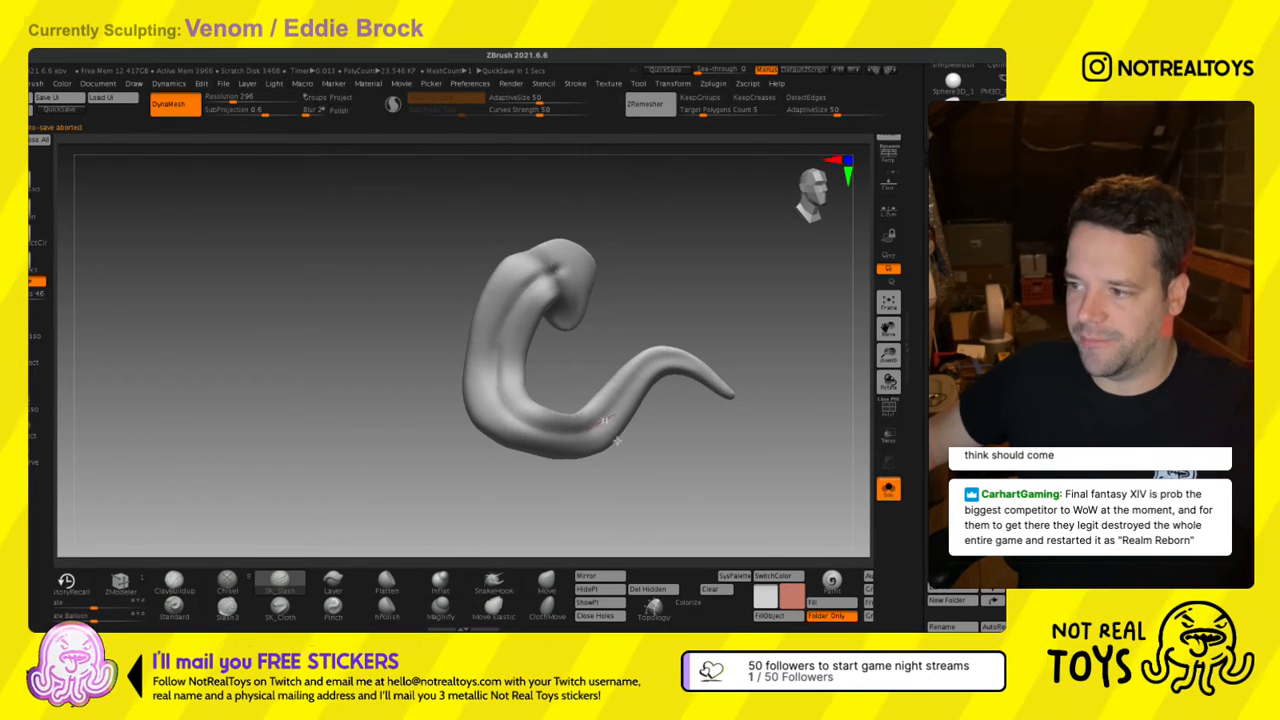
left_click(888, 488)
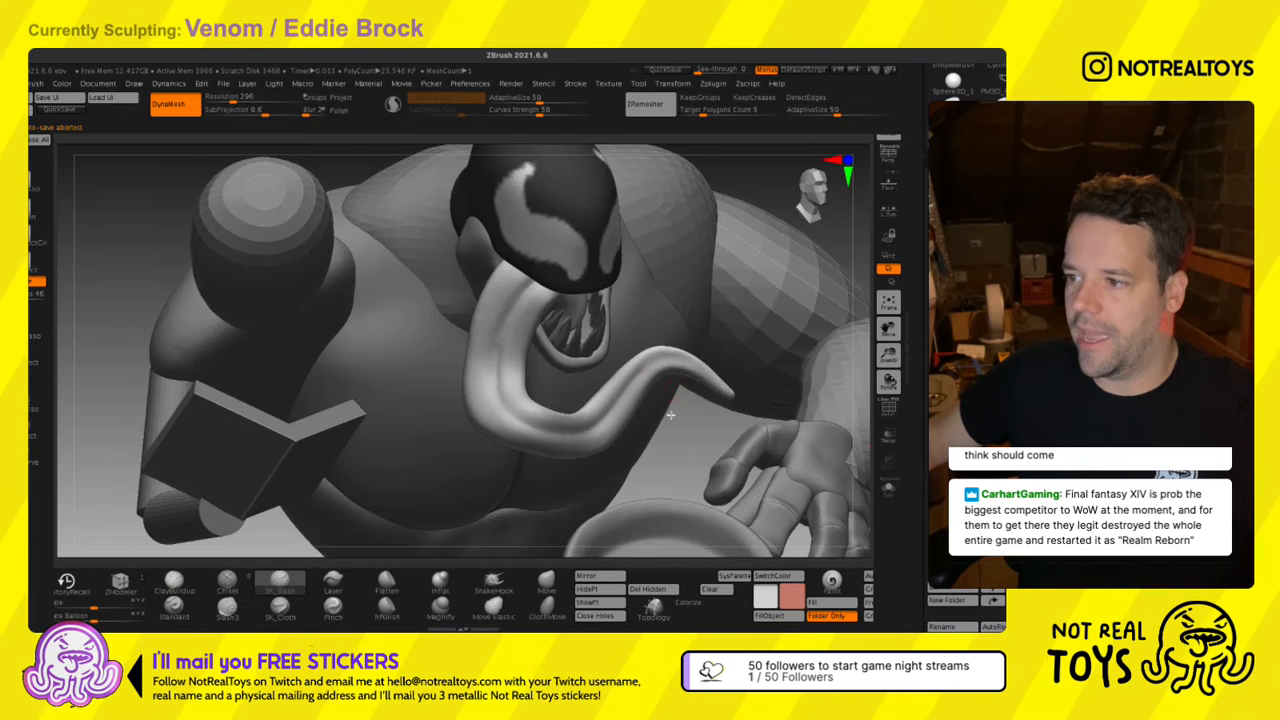
right_click_drag(671, 414, 640, 403)
key("s")
right_click_drag(577, 306, 535, 302, "ctrl")
key("s")
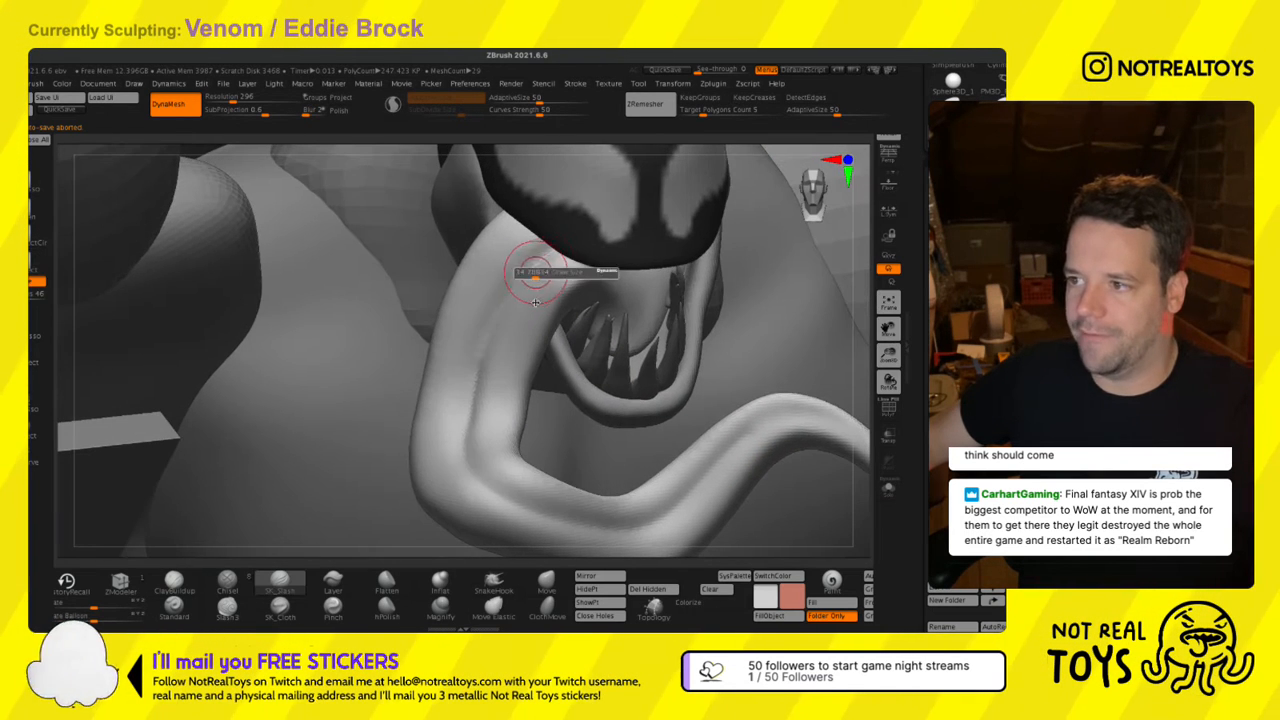
left_click_drag(494, 510, 483, 386, "shift")
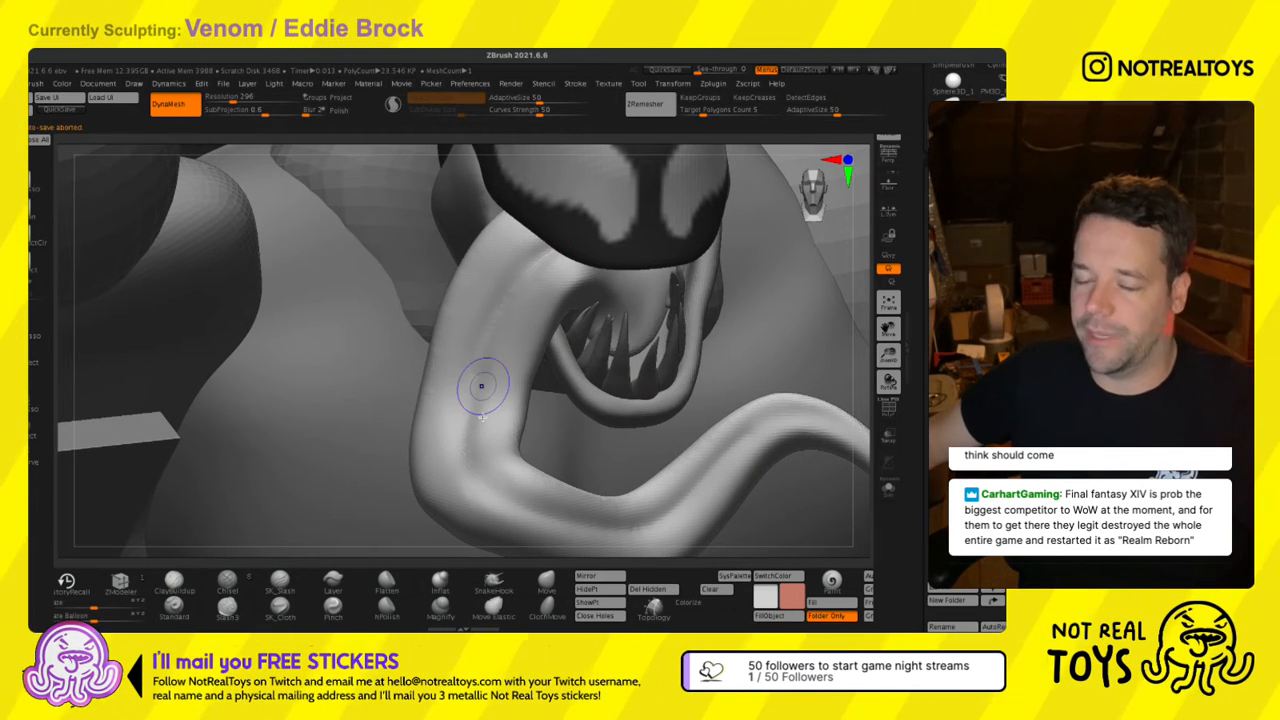
key("s")
mouse_move(501, 361)
right_mouse_down("ctrl")
mouse_move(582, 371)
mouse_move(587, 383)
right_mouse_up("ctrl")
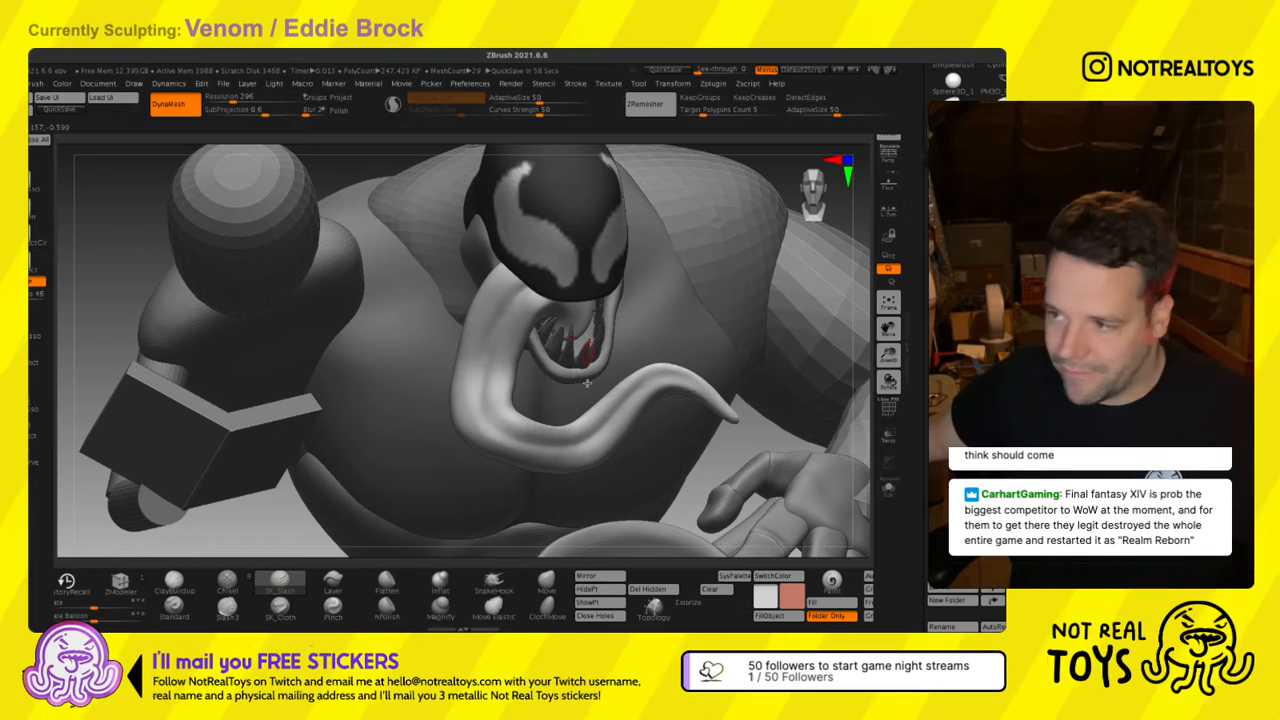
Refine the tongue's groove with the SK_Slash brush around the lower bend and out toward the tip.
mouse_move(630, 420)
right_mouse_down()
mouse_move(593, 393)
mouse_move(645, 395)
right_mouse_up()
key("s")
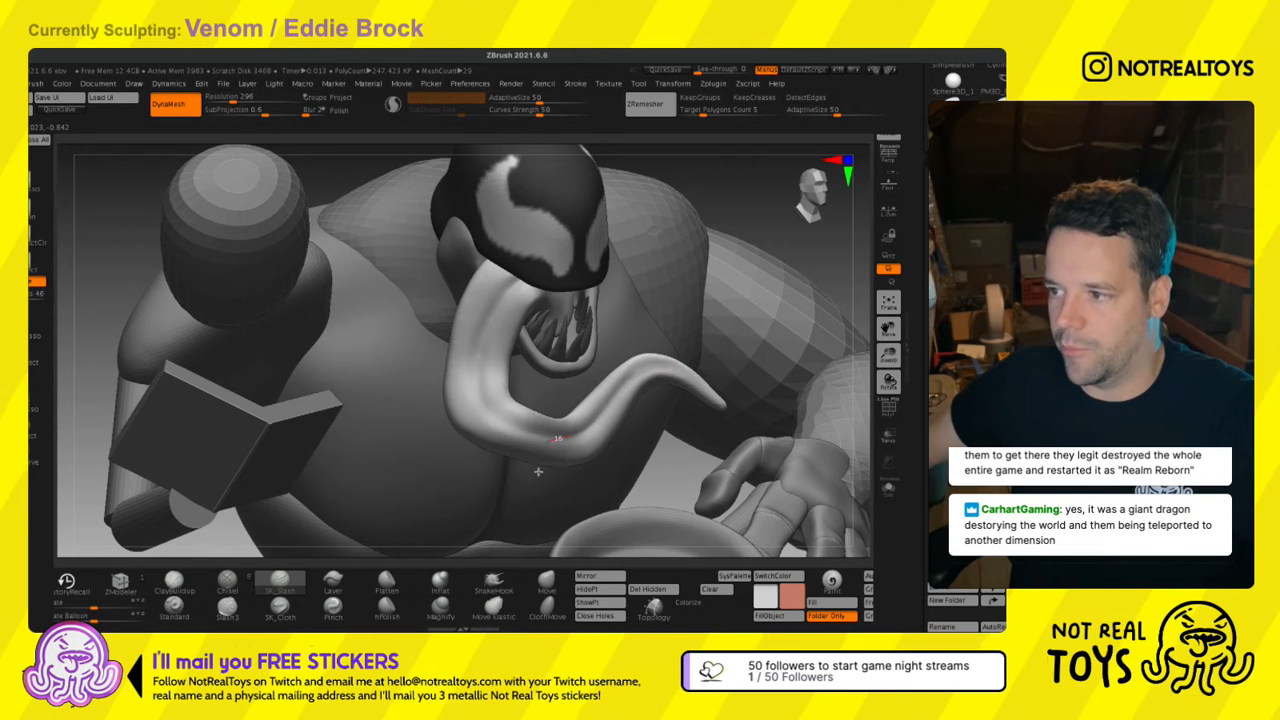
key("s")
left_click_drag(530, 480, 492, 508)
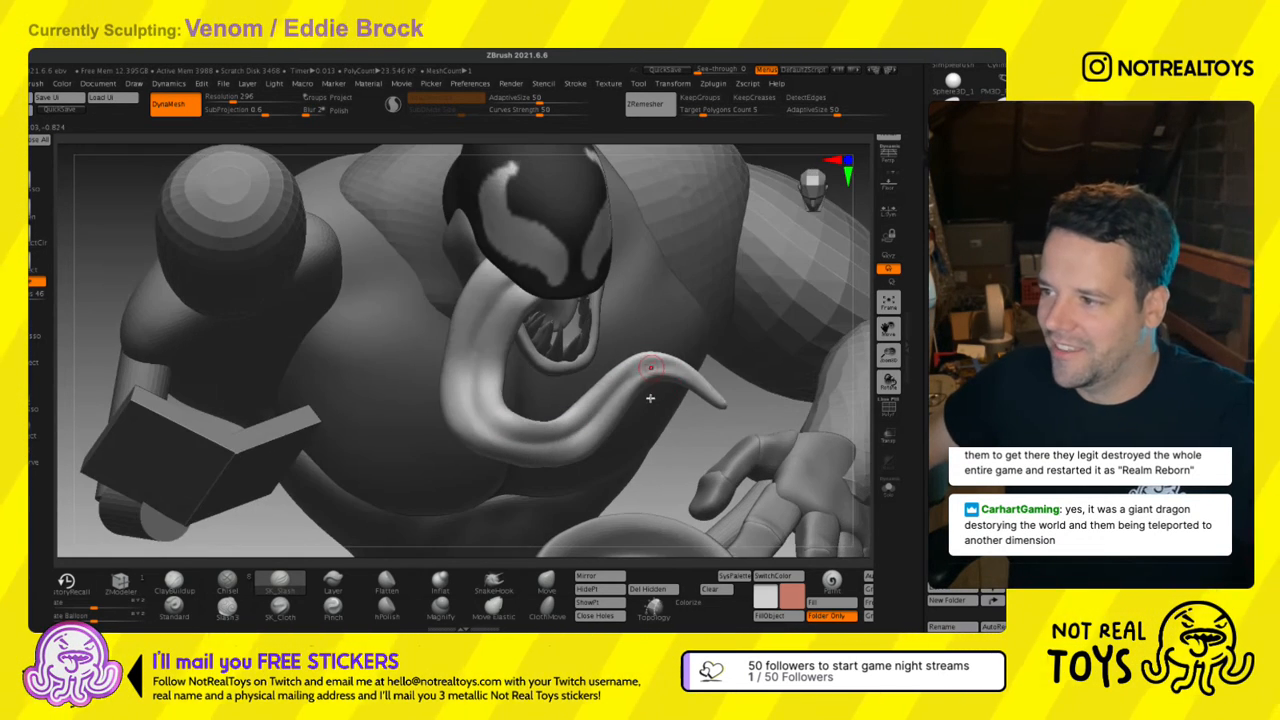
right_click_drag(692, 397, 706, 419, "ctrl")
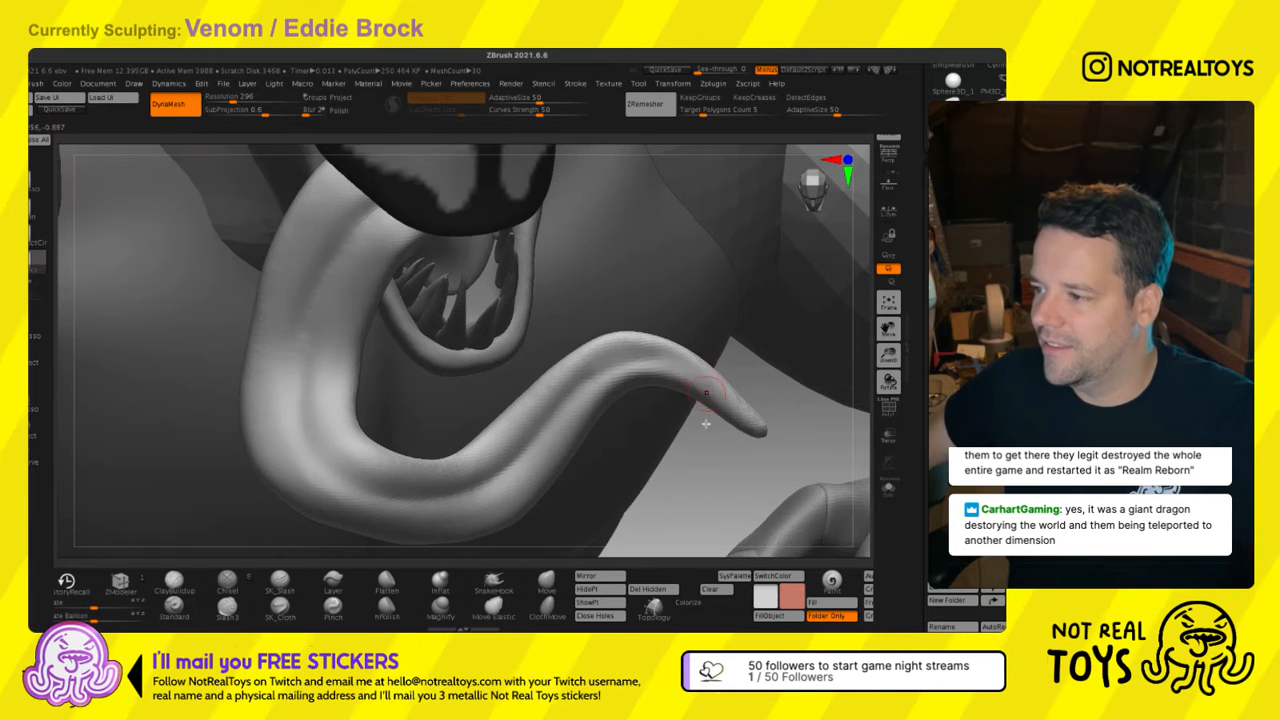
mouse_move(700, 409)
left_mouse_down()
mouse_move(629, 383)
mouse_move(574, 420)
left_mouse_up()
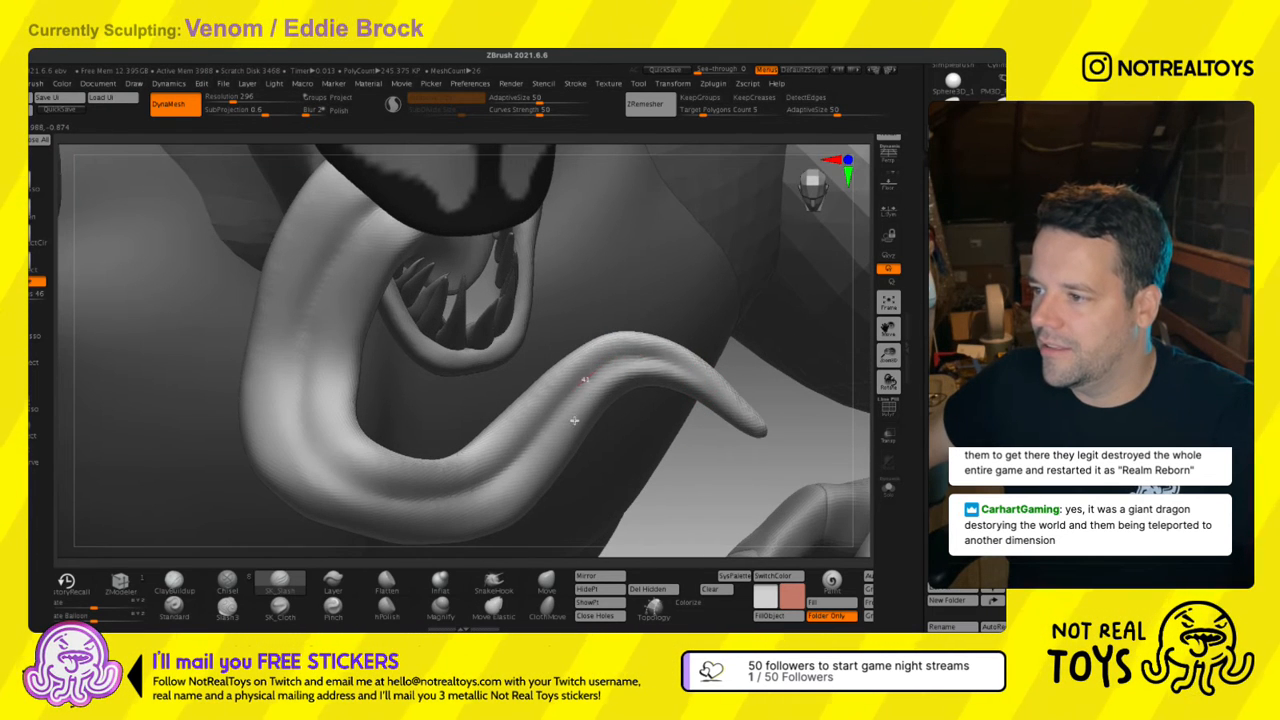
right_click_drag(722, 392, 710, 261, "ctrl")
right_click_drag(489, 402, 492, 428, "ctrl")
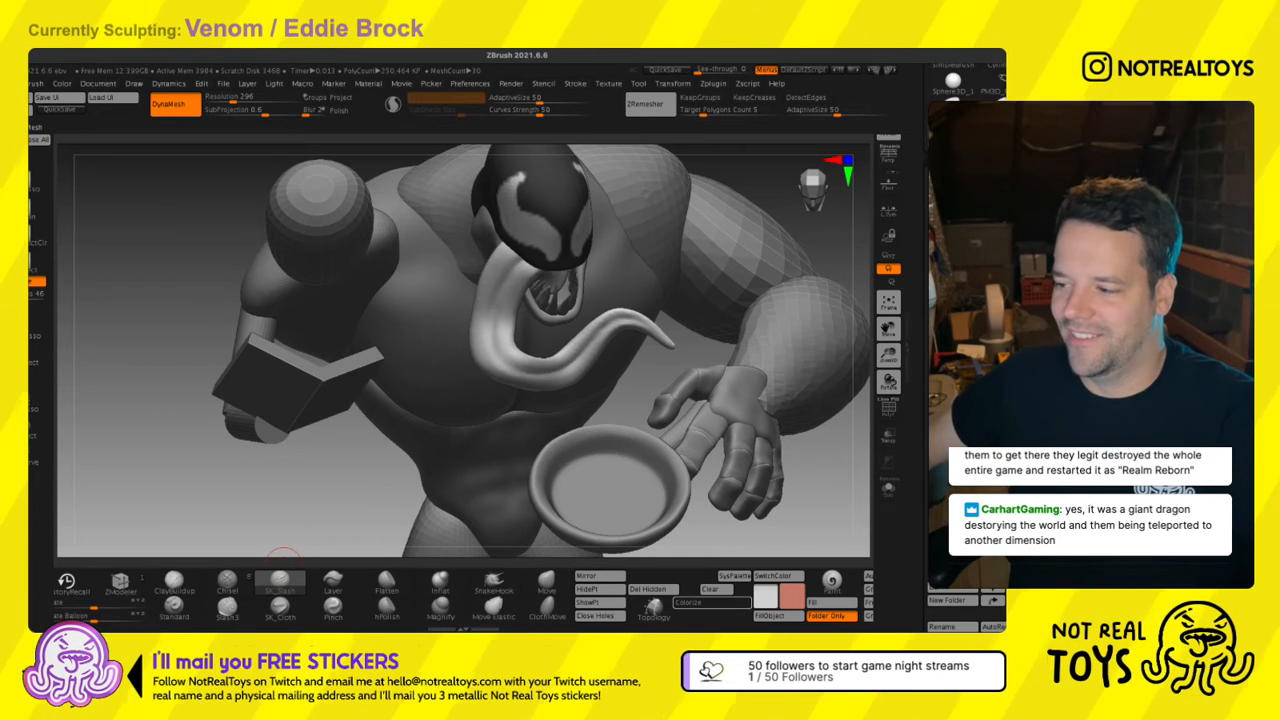
Raise the tongue's surface beside the groove above the lower bend with the Standard brush.
left_click_drag(450, 618, 535, 618)
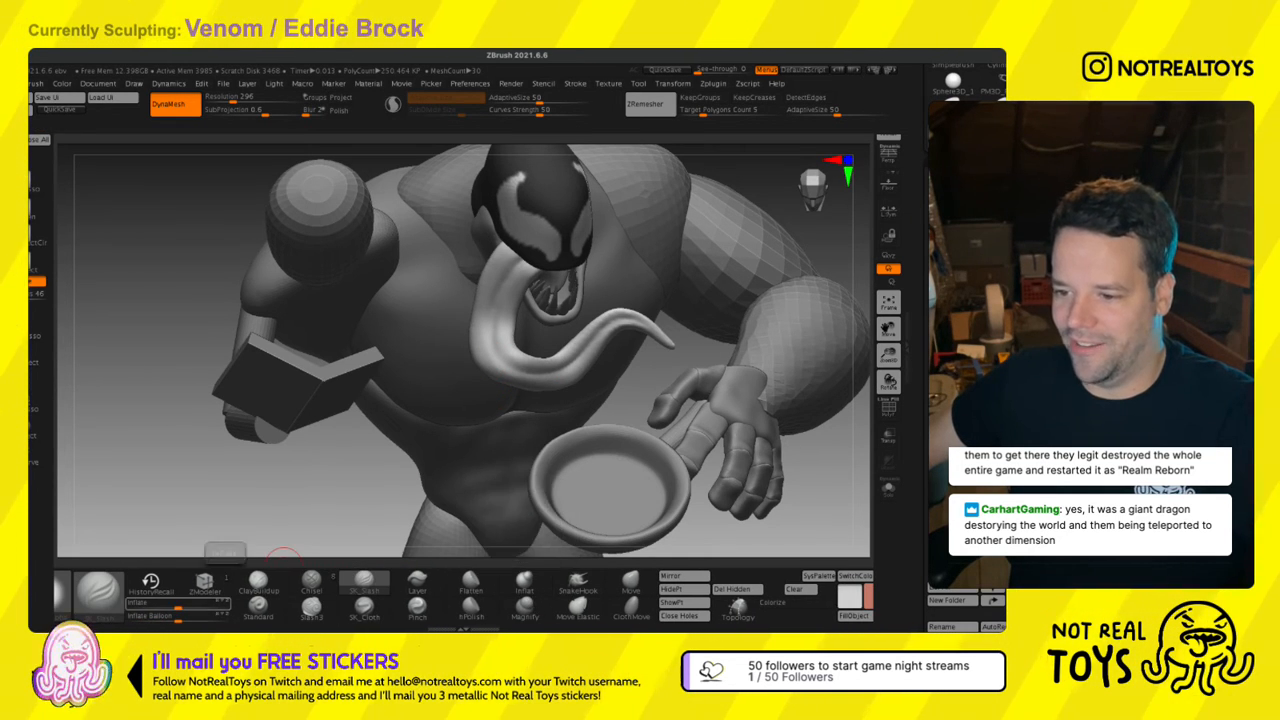
left_click(259, 607)
right_click_drag(502, 325, 520, 457, "ctrl")
key("s")
left_click_drag(500, 339, 494, 367)
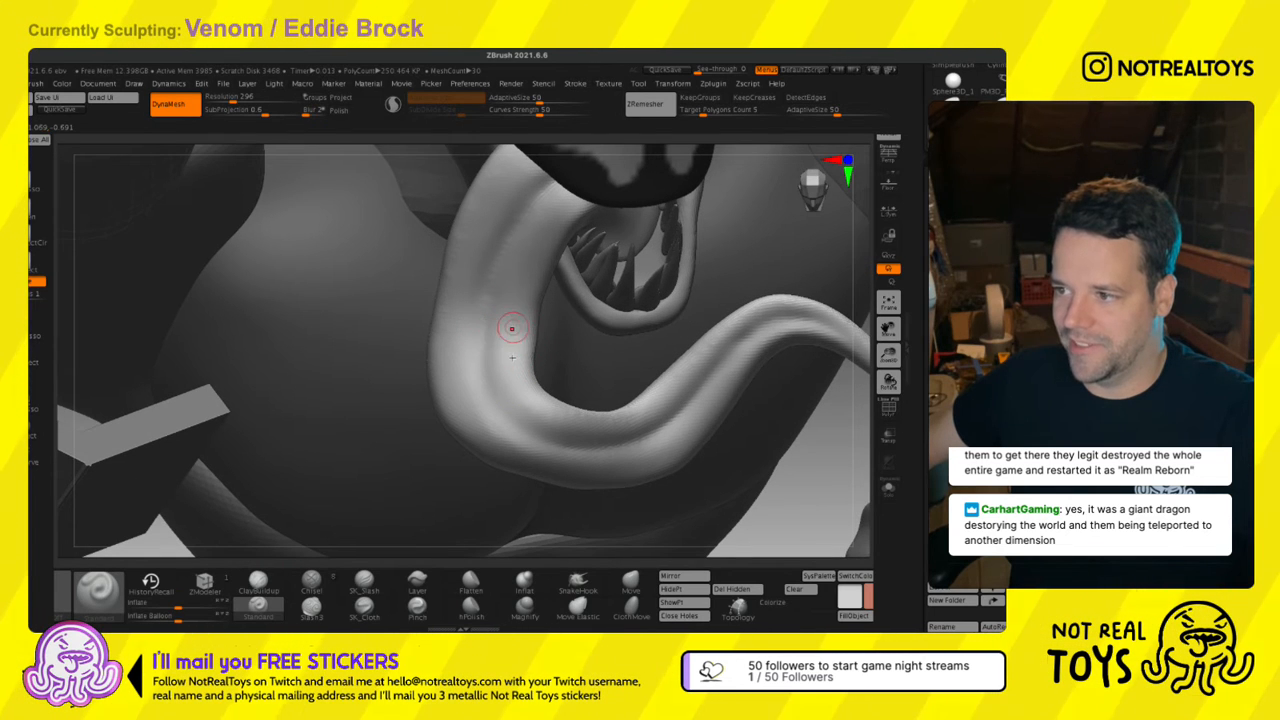
left_click(512, 323)
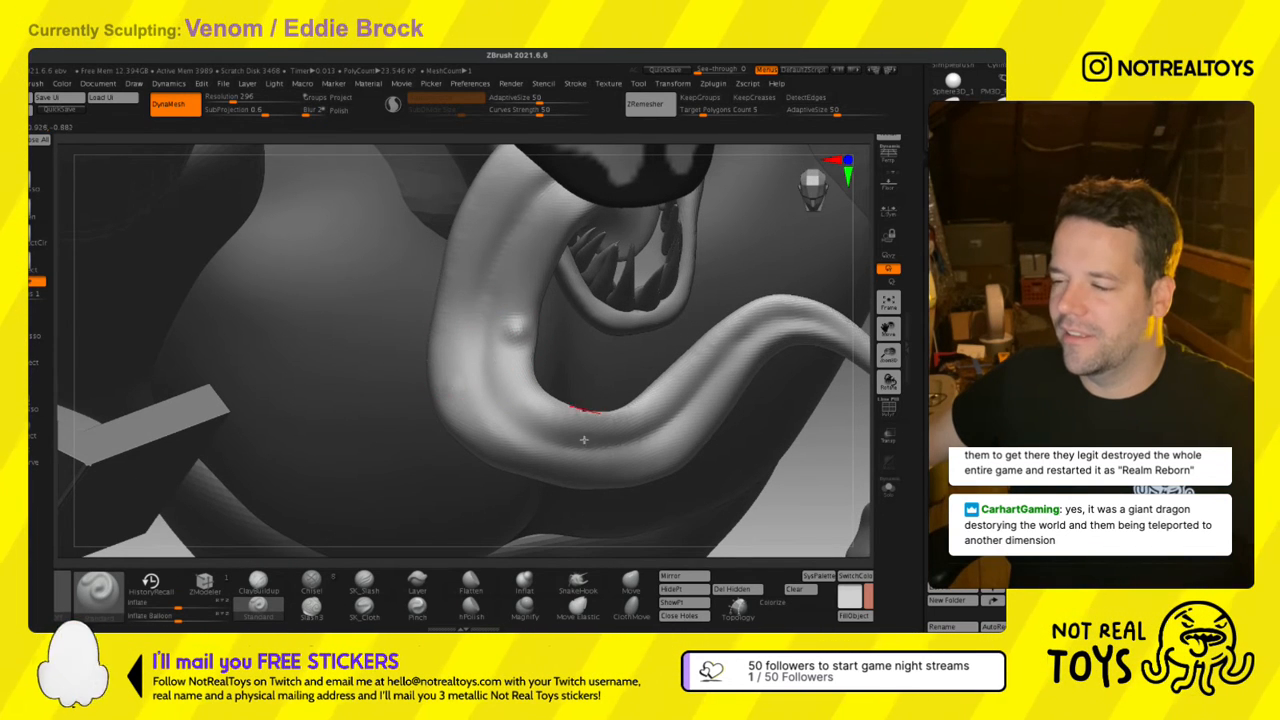
Build up the tongue's outer edge beside the groove with the Standard brush and smooth the raised spots.
right_click_drag(696, 371, 606, 401, "alt")
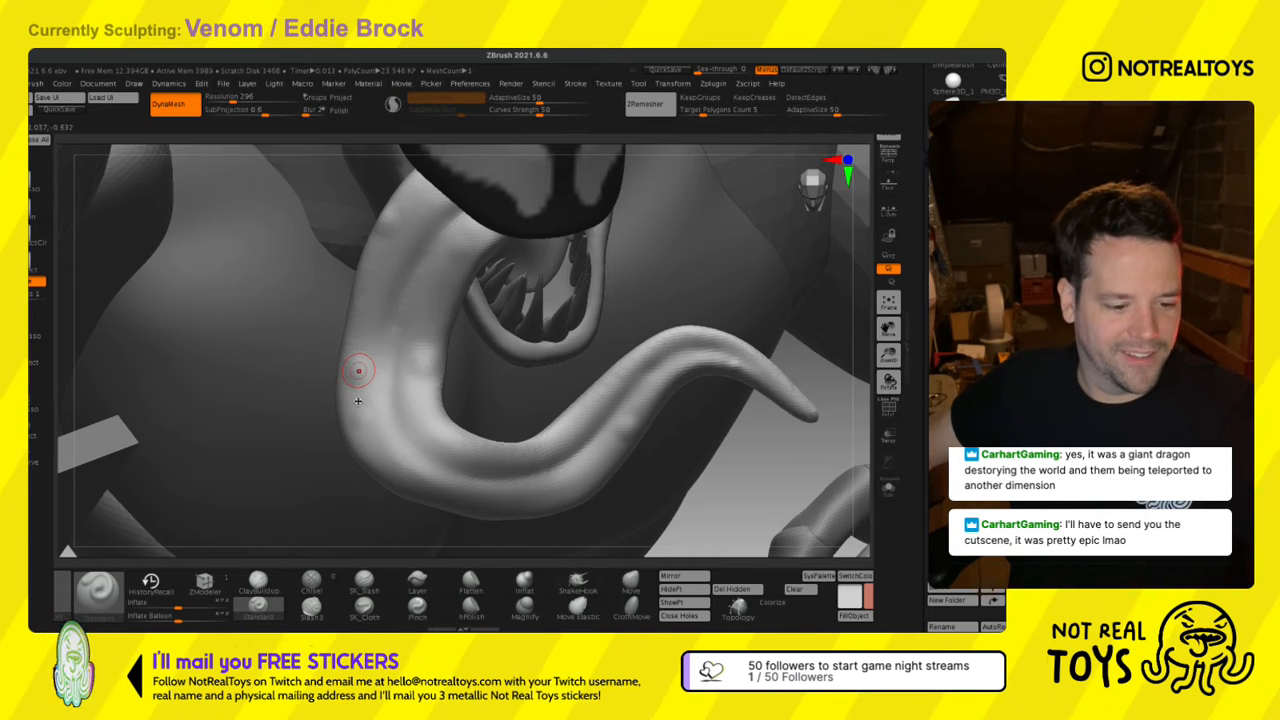
left_click_drag(353, 400, 359, 398)
right_click_drag(364, 397, 382, 380)
key("s")
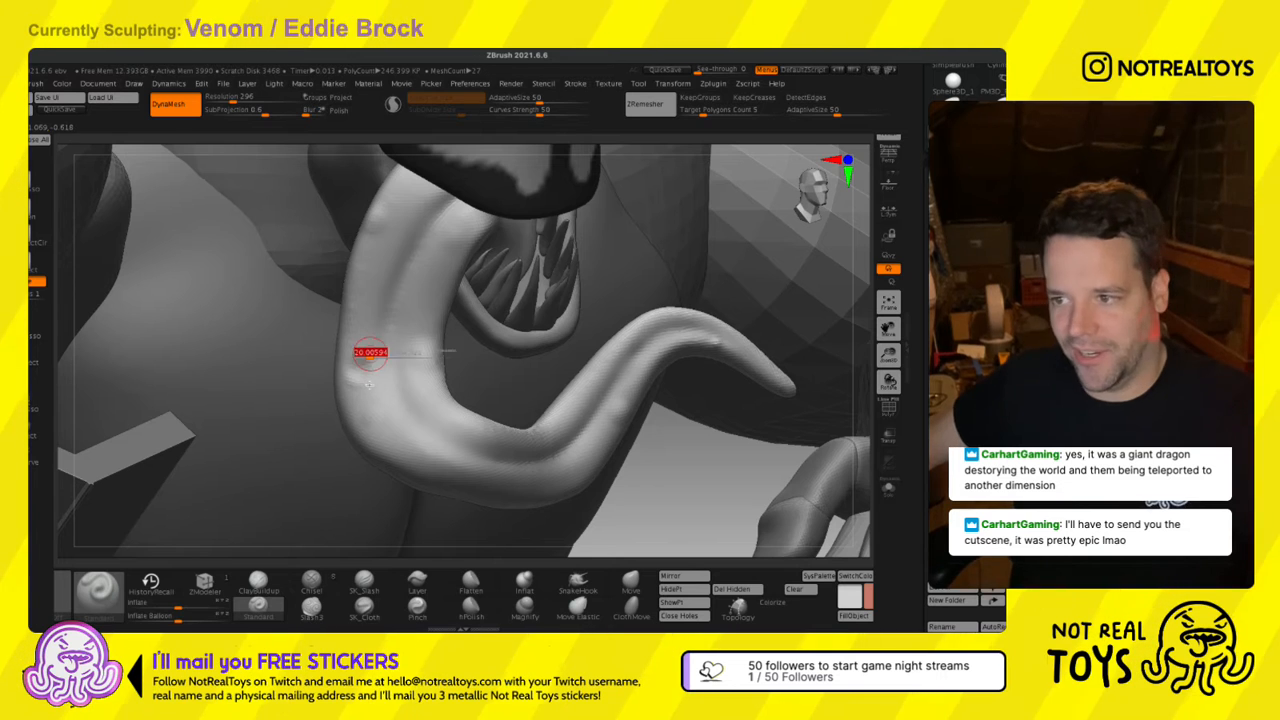
mouse_move(358, 360)
left_mouse_down()
mouse_move(371, 396)
mouse_move(374, 363)
mouse_move(358, 363)
mouse_move(361, 390)
left_mouse_up()
right_click_drag(379, 356, 415, 385)
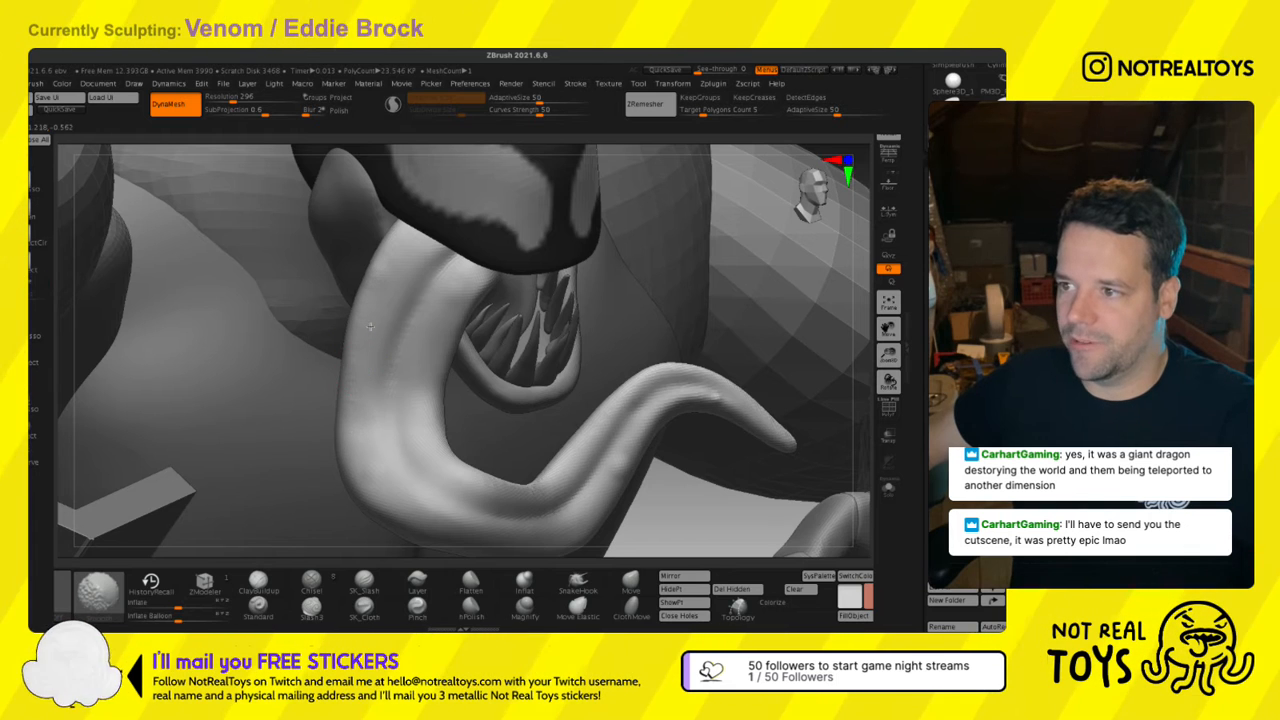
Switch to the Move brush and examine the tongue's shape on the full figure from the front, side and above.
left_click(618, 578)
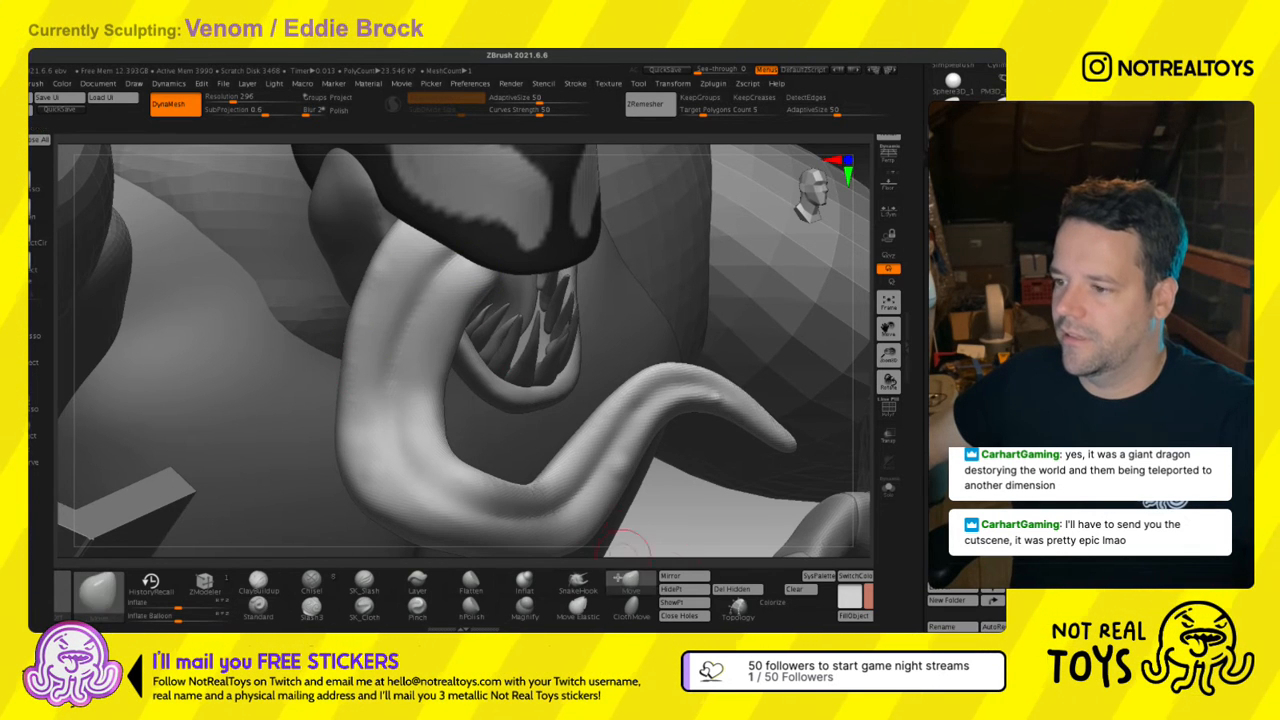
mouse_move(499, 482)
right_mouse_down("ctrl")
mouse_move(500, 504)
mouse_move(622, 440)
mouse_move(602, 447)
mouse_move(610, 330)
mouse_move(635, 326)
mouse_move(621, 191)
right_mouse_up("ctrl")
key("s")
key("s")
key("shift")
left_click(647, 439, "alt")
mouse_move(615, 282)
right_mouse_down()
mouse_move(597, 272)
mouse_move(636, 286)
mouse_move(606, 278)
right_mouse_up()
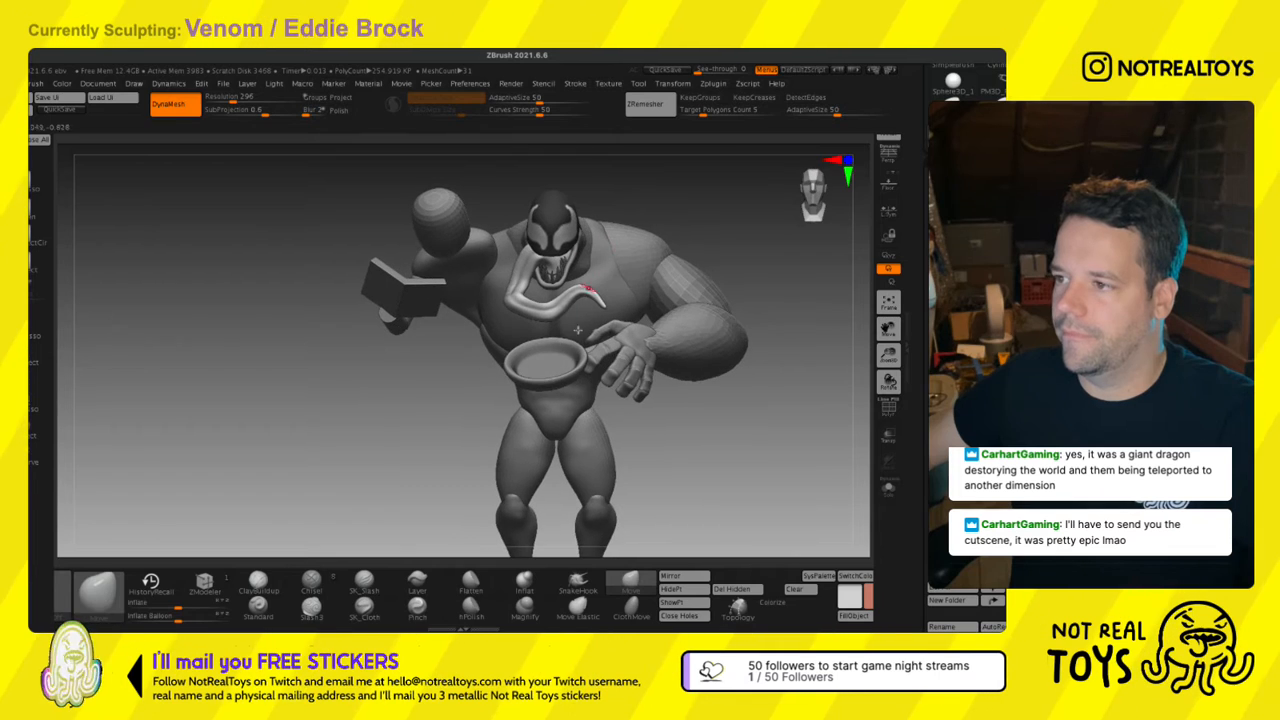
right_click_drag(565, 348, 547, 396, "ctrl")
right_click_drag(526, 347, 548, 335)
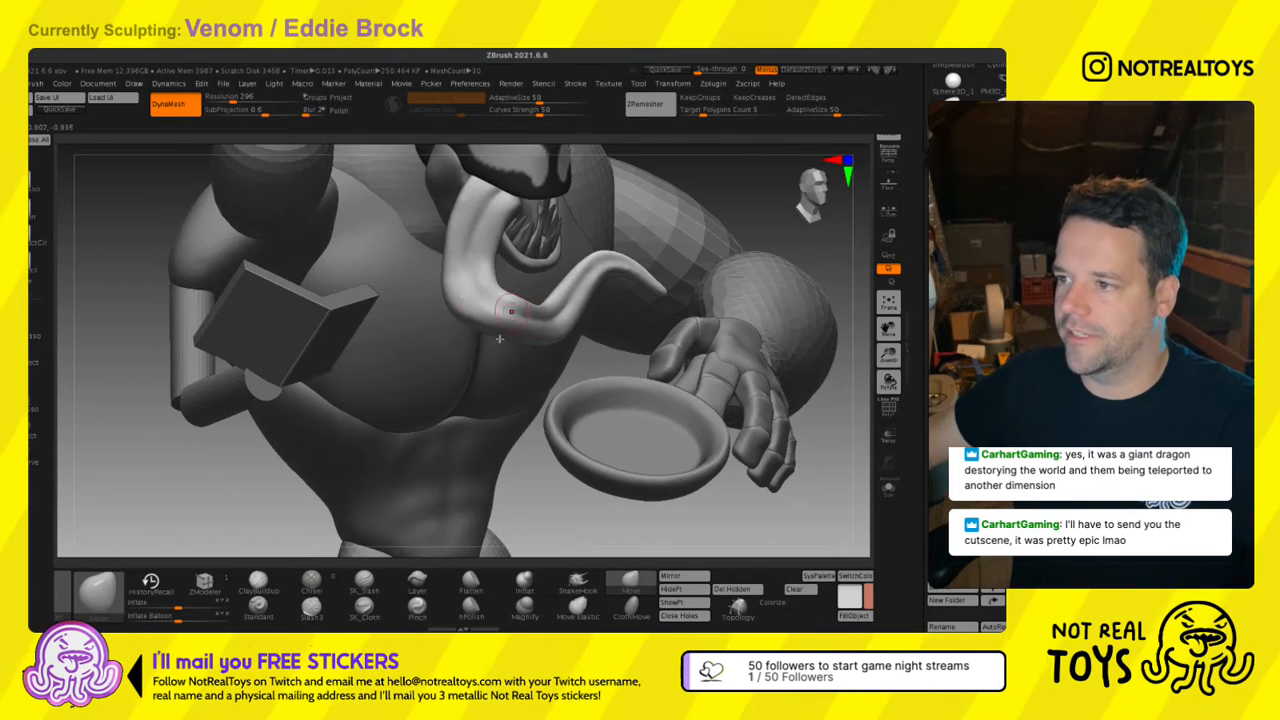
right_click_drag(466, 305, 448, 387, "alt")
mouse_move(448, 387)
right_mouse_down()
mouse_move(517, 435)
mouse_move(508, 365)
mouse_move(548, 384)
mouse_move(820, 298)
right_mouse_up()
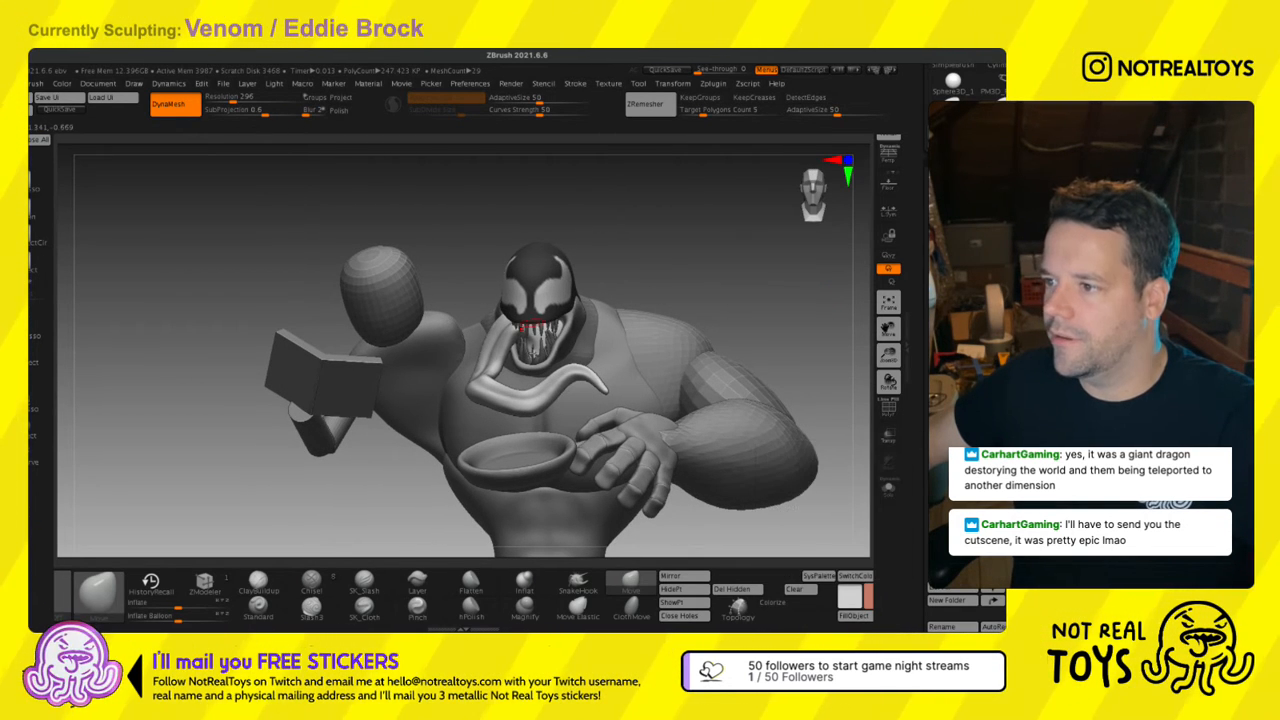
mouse_move(531, 323)
right_mouse_down()
mouse_move(640, 325)
mouse_move(640, 400)
mouse_move(526, 396)
mouse_move(545, 422)
mouse_move(555, 321)
right_mouse_up()
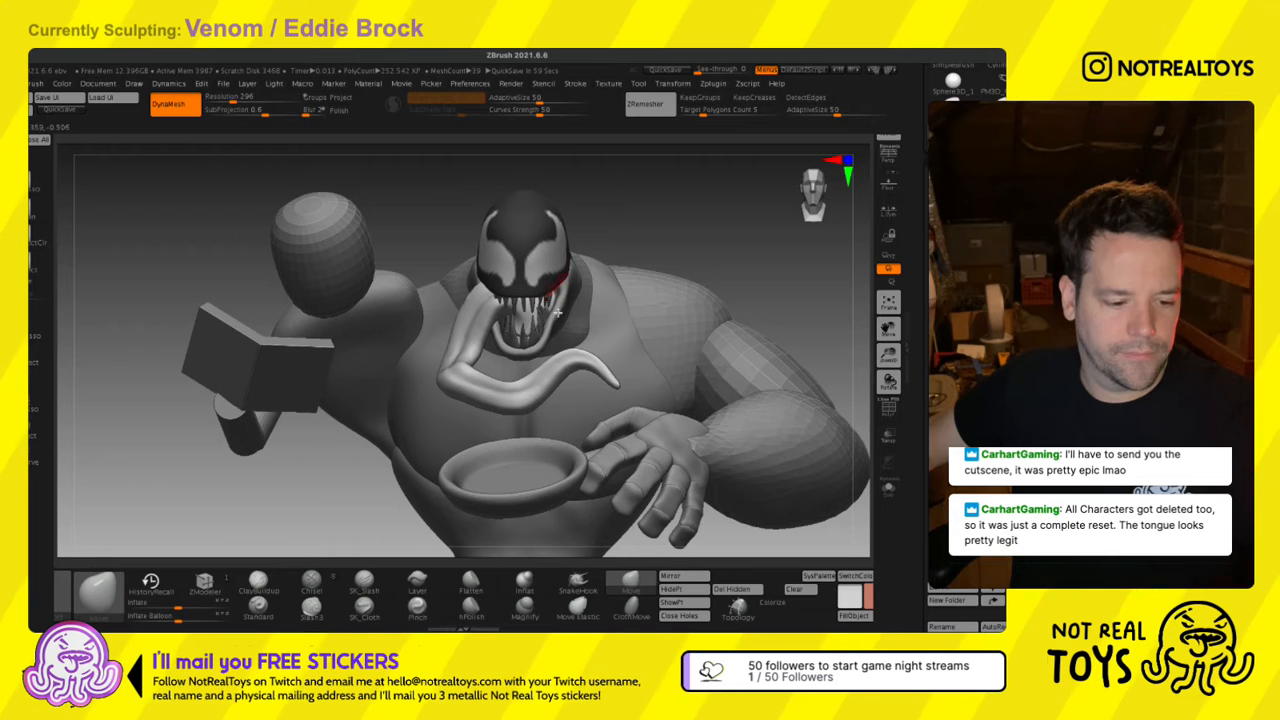
right_click_drag(584, 334, 560, 276, "alt")
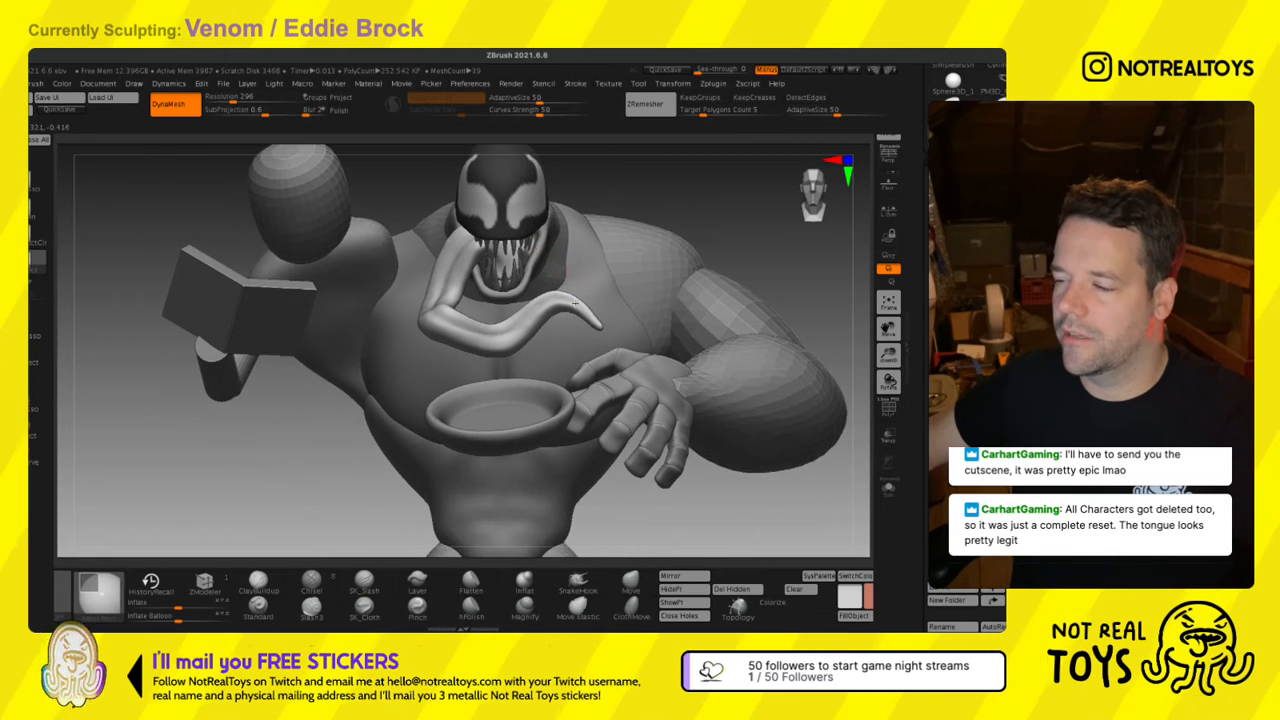
right_click_drag(585, 350, 603, 297, "ctrl")
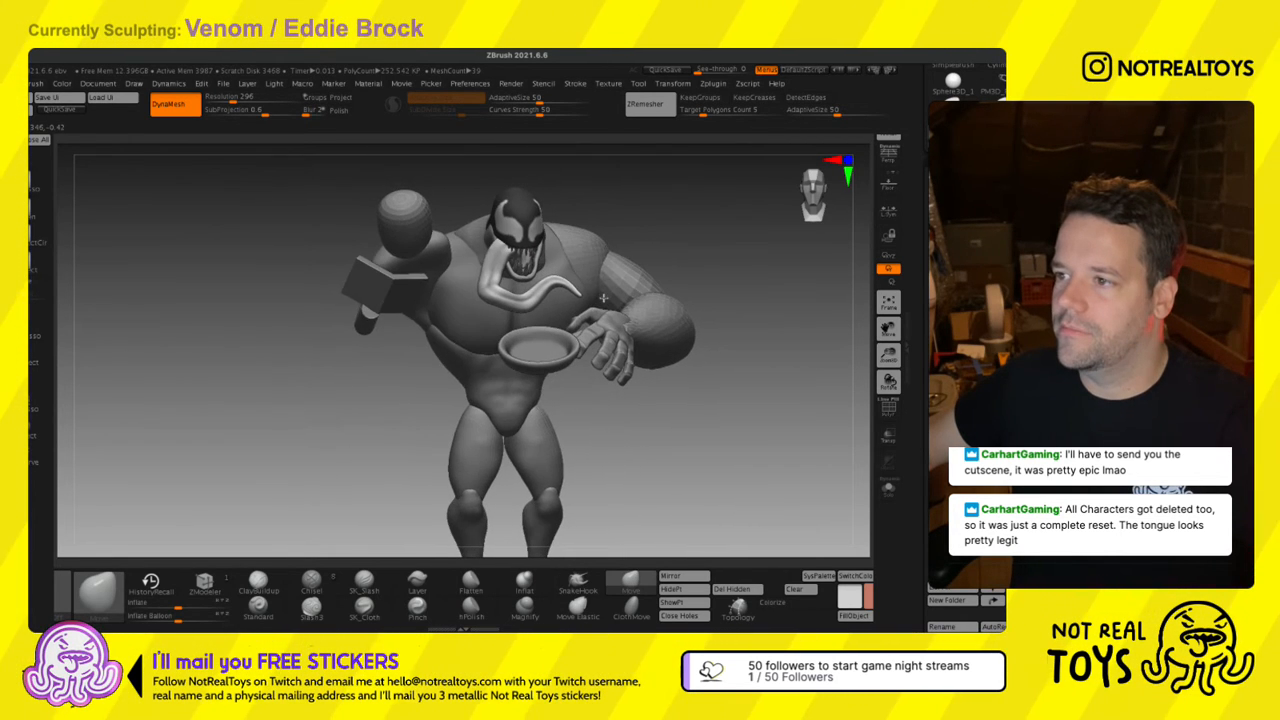
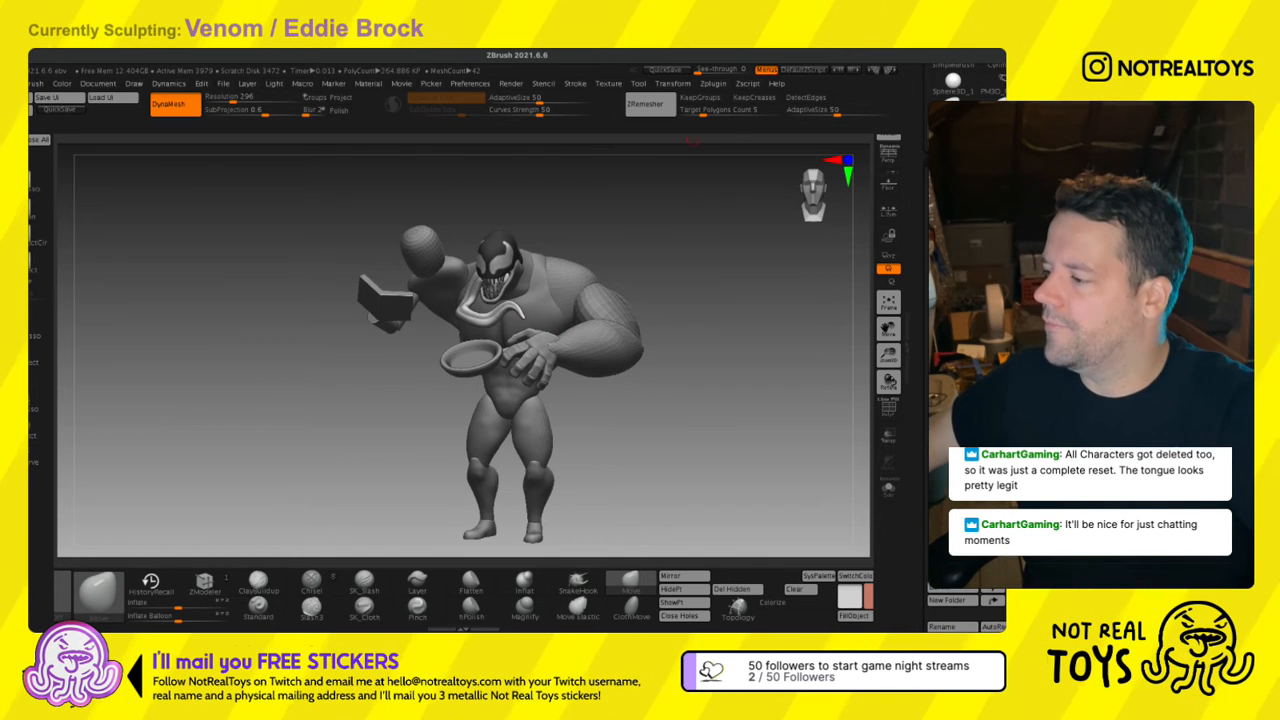
Append a Cylinder3D as a new subtool and move it out in front of the figure in side view.
left_click_drag(934, 480, 934, 220)
left_click(975, 440)
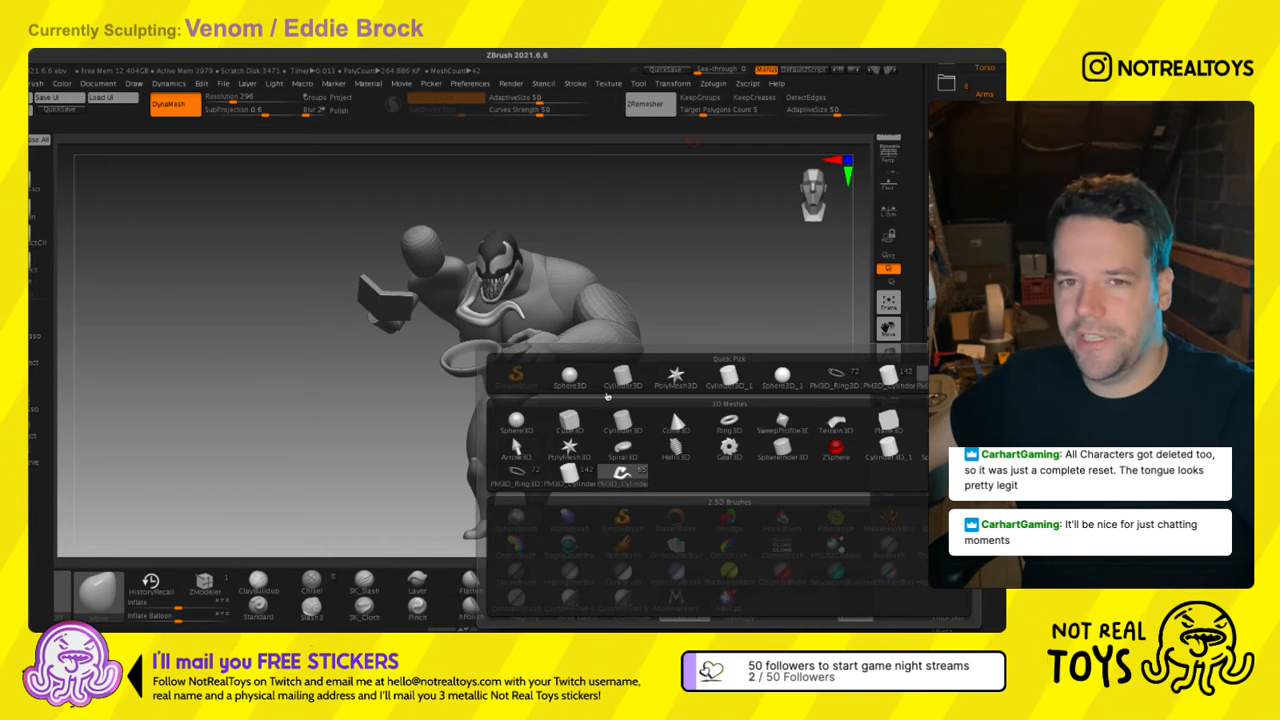
left_click(621, 377)
right_click_drag(620, 377, 585, 371)
key("w")
left_click_drag(544, 330, 343, 276)
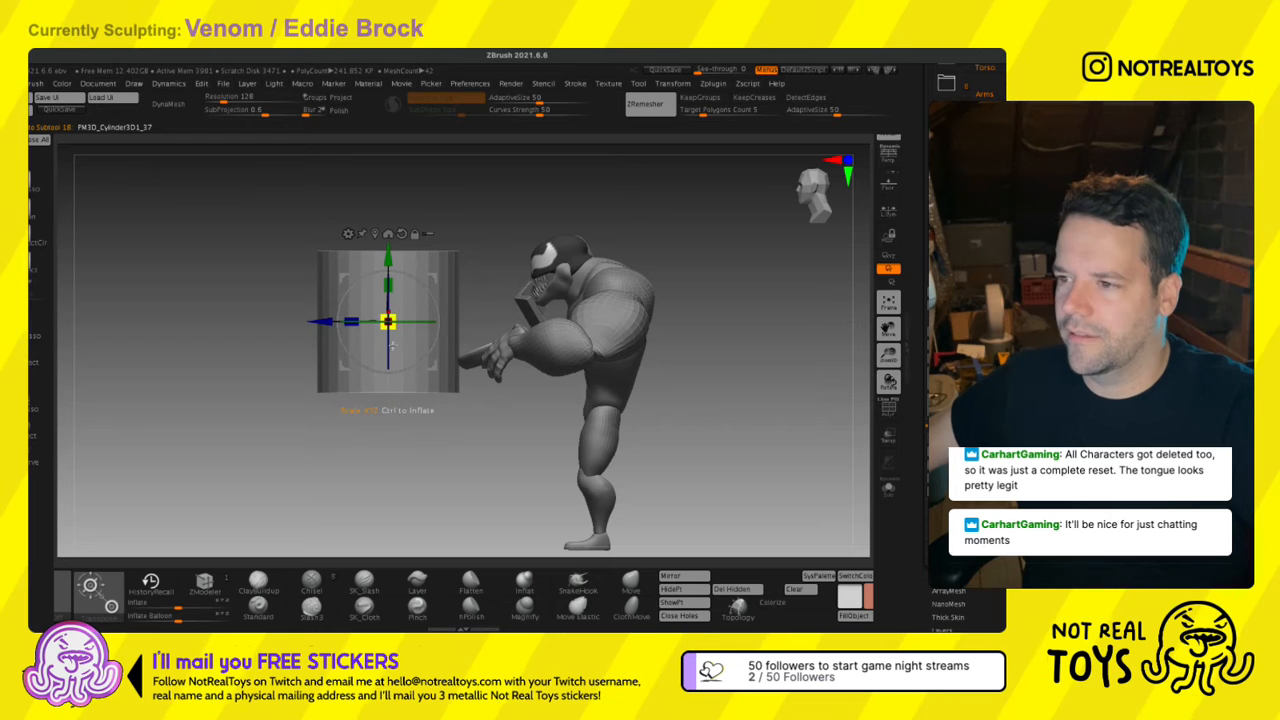
Scale the cylinder down and check its size and position against the figure's hand and dish.
left_click_drag(388, 321, 355, 384)
key("q")
mouse_move(354, 386)
right_mouse_down("shift")
mouse_move(418, 348)
mouse_move(432, 391)
mouse_move(551, 390)
right_mouse_up("shift")
key("s")
key("s")
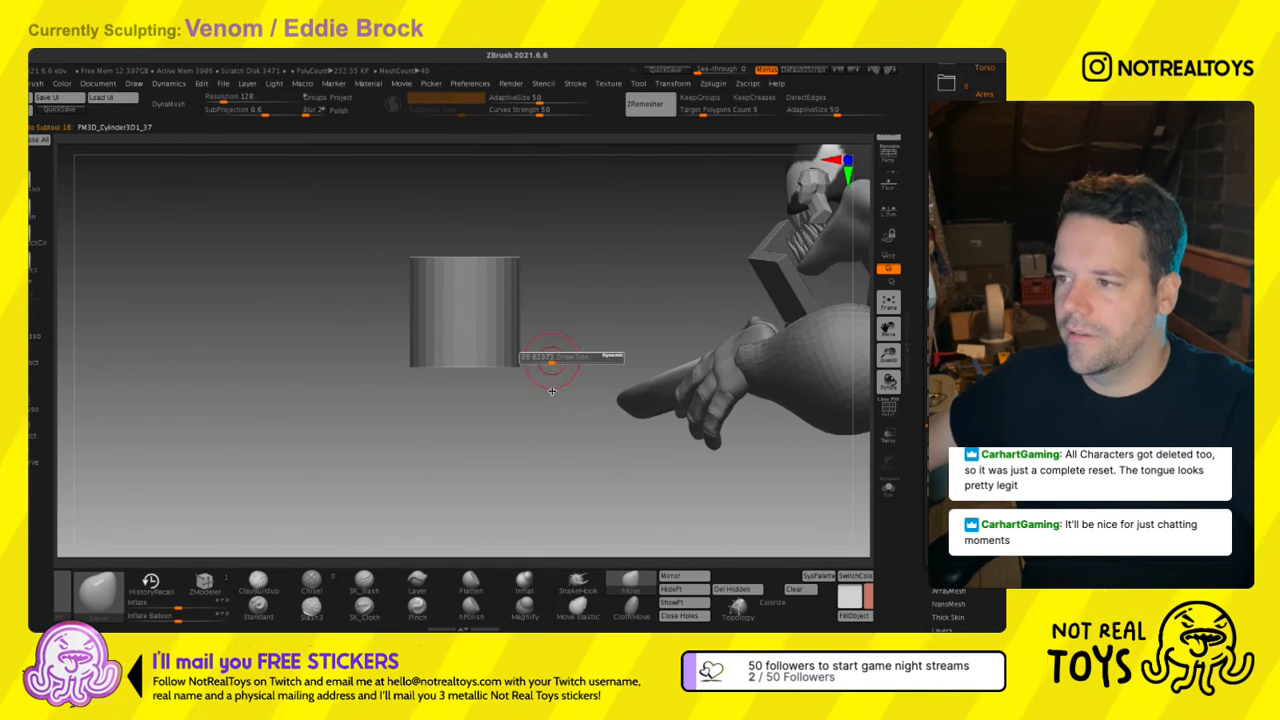
right_click_drag(440, 401, 535, 385, "shift")
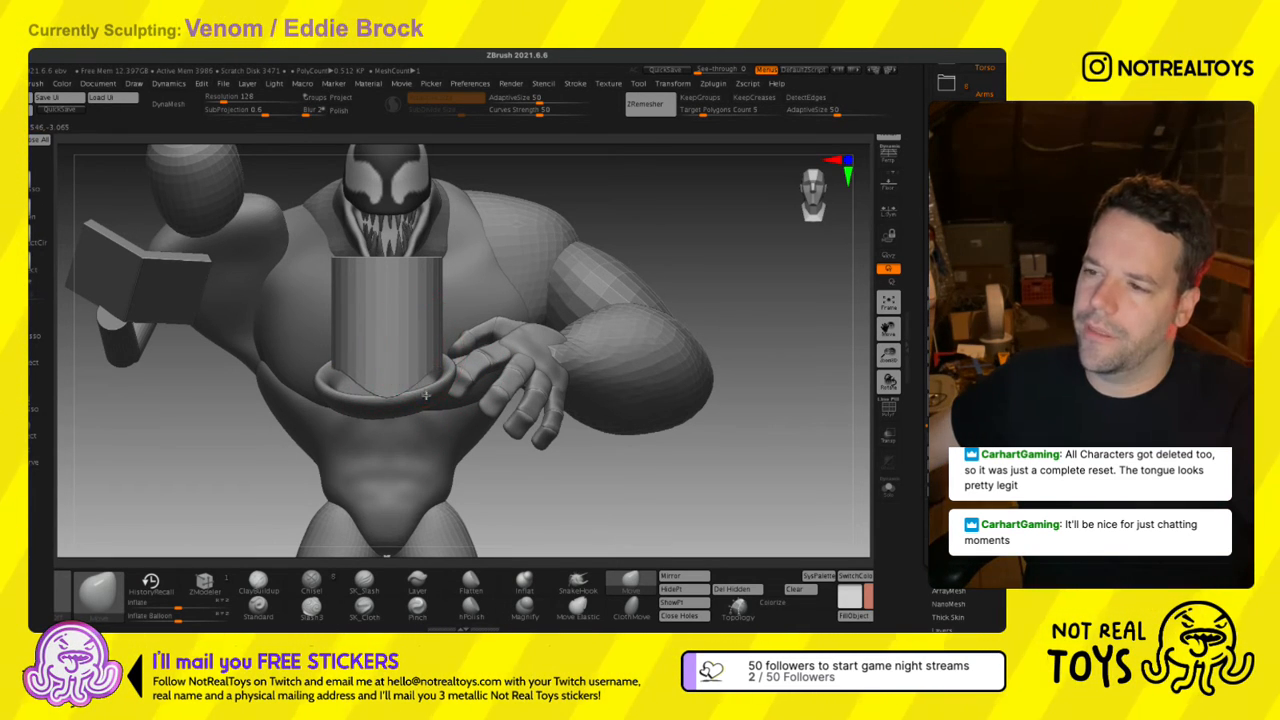
Convert the cylinder to DynaMesh at resolution 248 and smooth its top rim and side edges.
right_click_drag(426, 430, 323, 334)
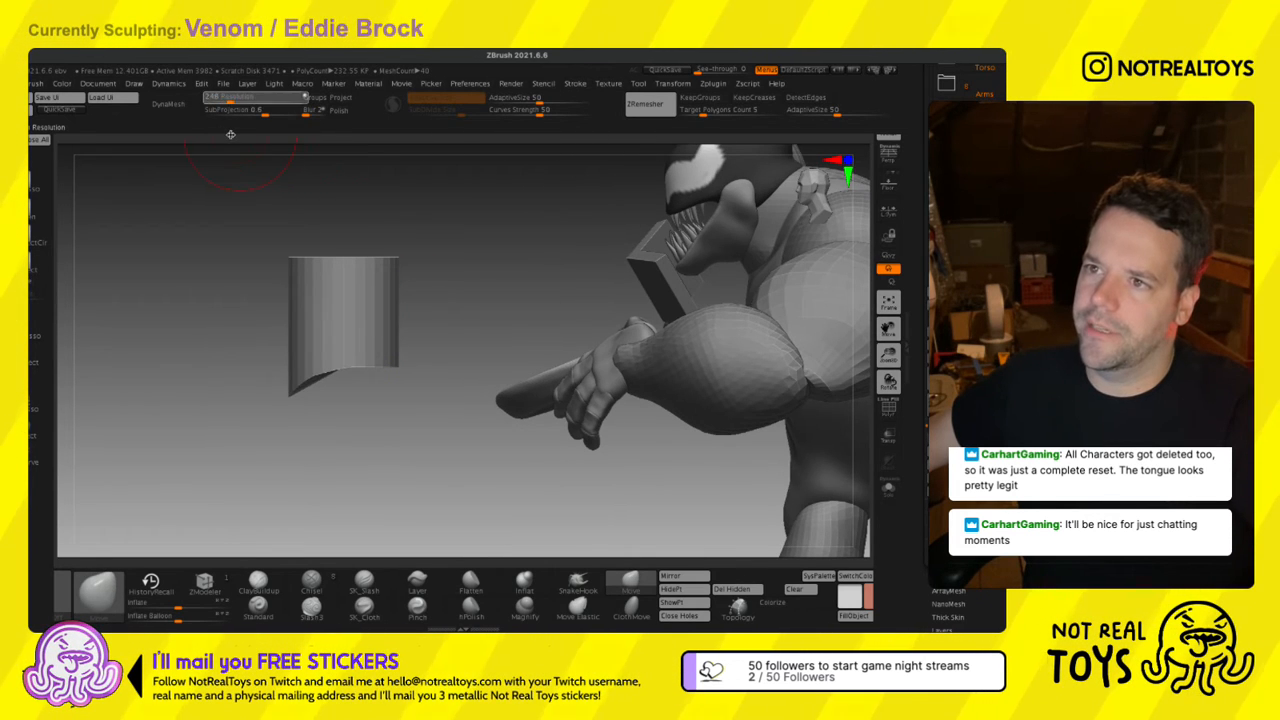
left_click(168, 104)
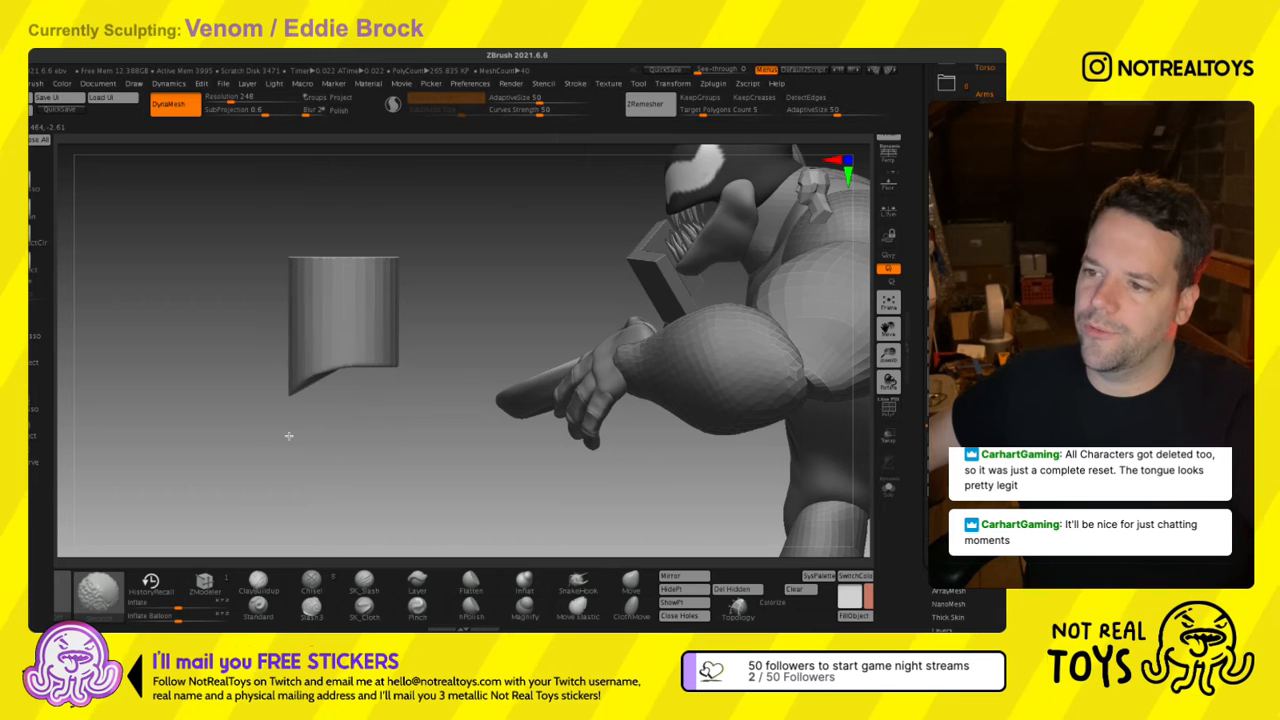
right_click_drag(354, 277, 363, 380, "alt")
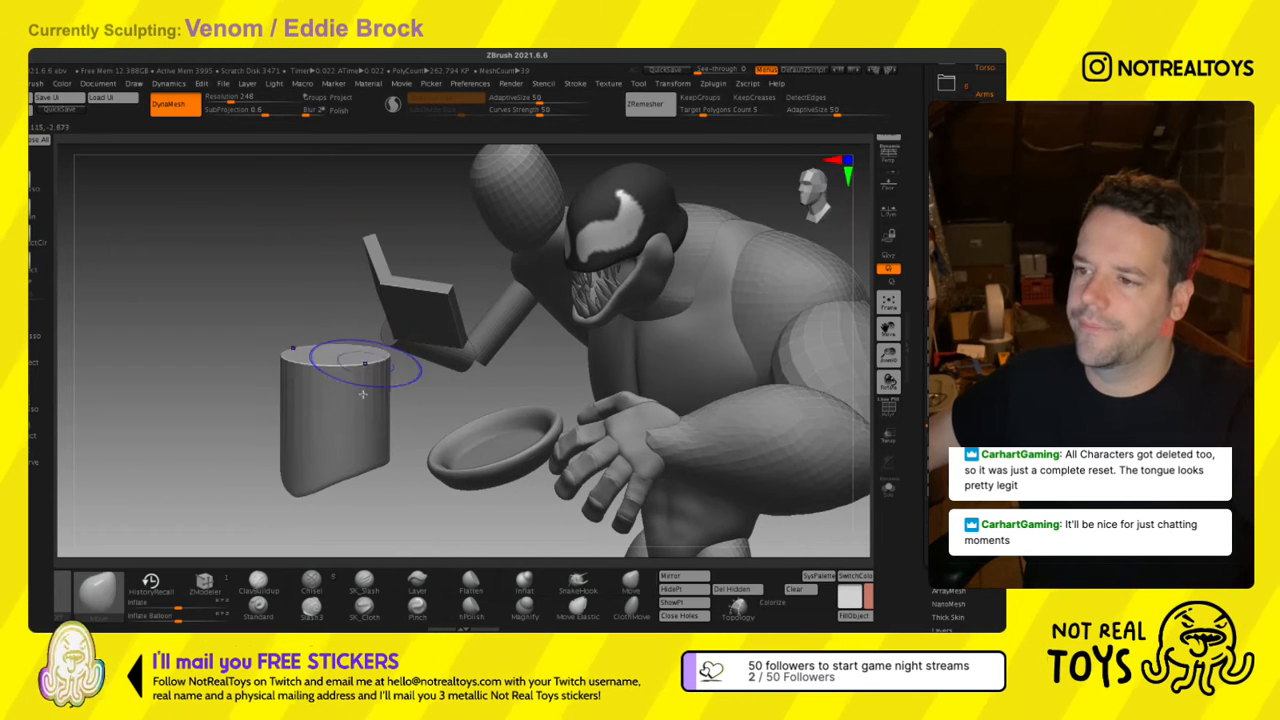
left_click_drag(363, 380, 374, 408, "shift")
right_click_drag(359, 417, 352, 440)
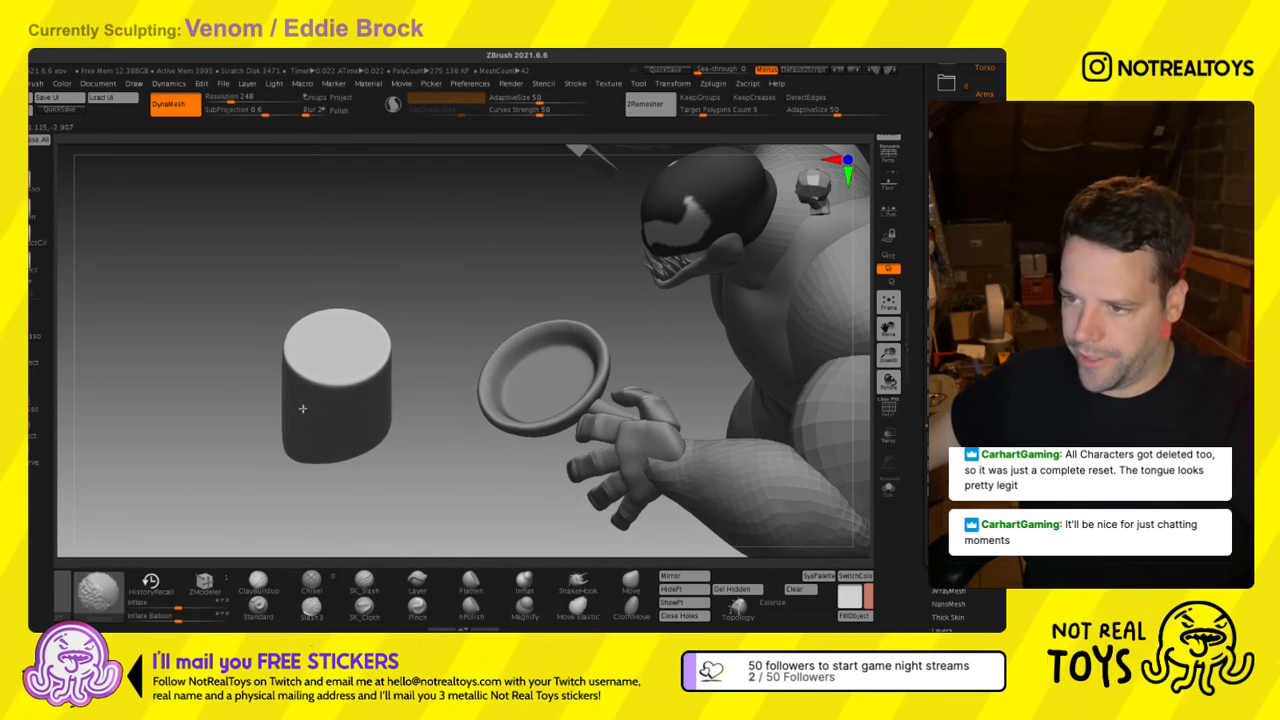
left_click_drag(303, 406, 341, 363, "shift")
Lower the DynaMesh resolution to 96, remesh the cylinder and soften its top and bottom edges with the Smooth brush.
left_click_drag(229, 133, 223, 130)
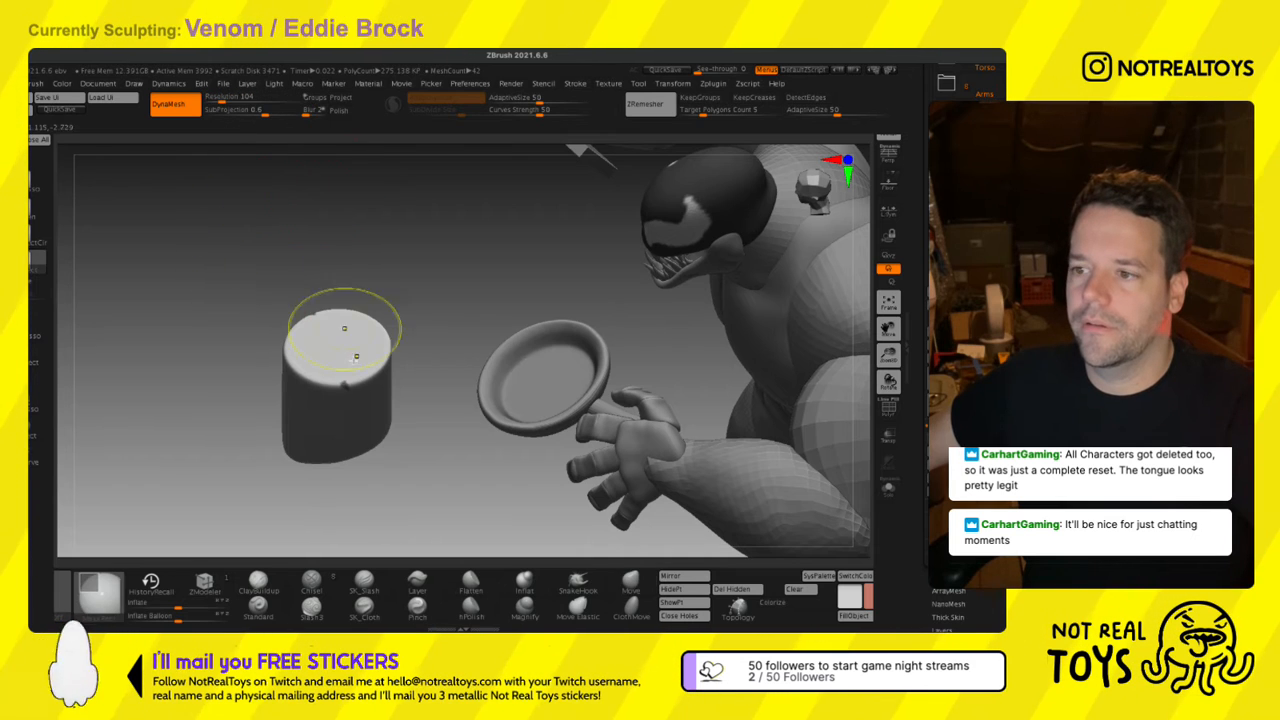
right_click_drag(347, 368, 378, 366)
left_click_drag(378, 377, 363, 405, "shift")
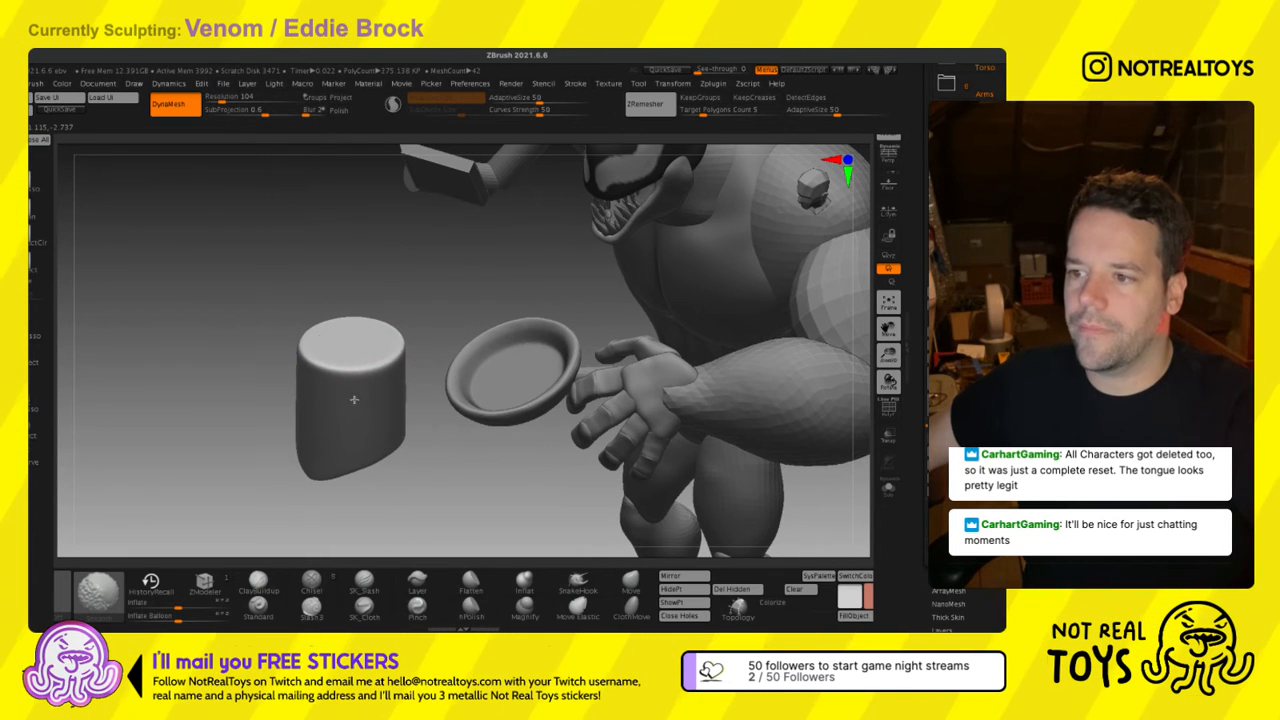
left_click_drag(223, 101, 221, 129)
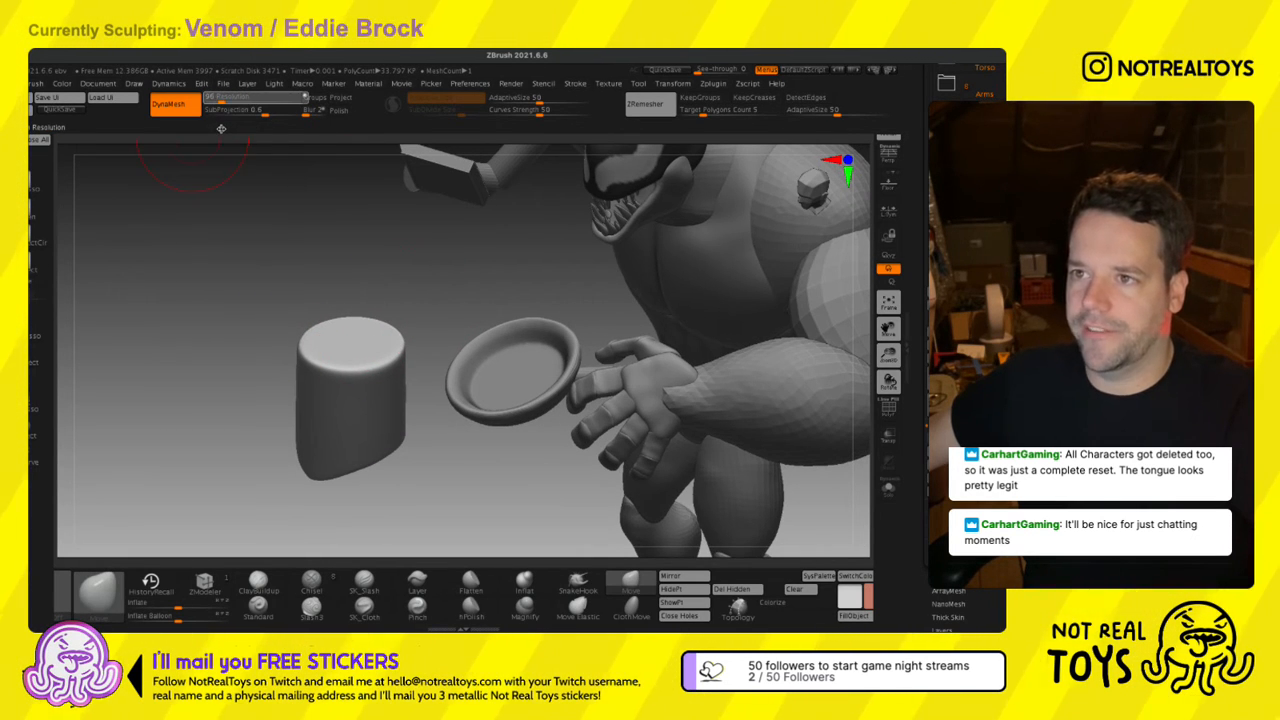
left_click_drag(322, 257, 357, 288, "ctrl")
left_click_drag(348, 350, 390, 391, "shift")
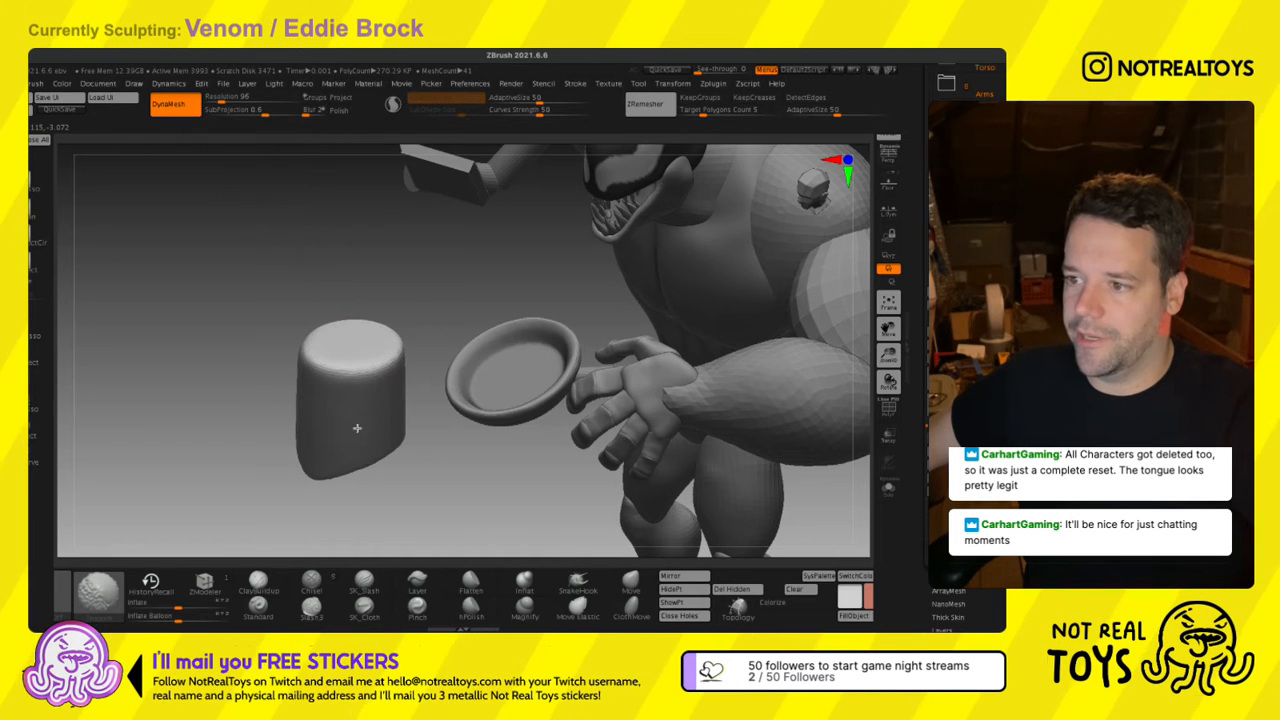
right_click_drag(383, 396, 337, 386, "shift")
right_click_drag(430, 448, 458, 282)
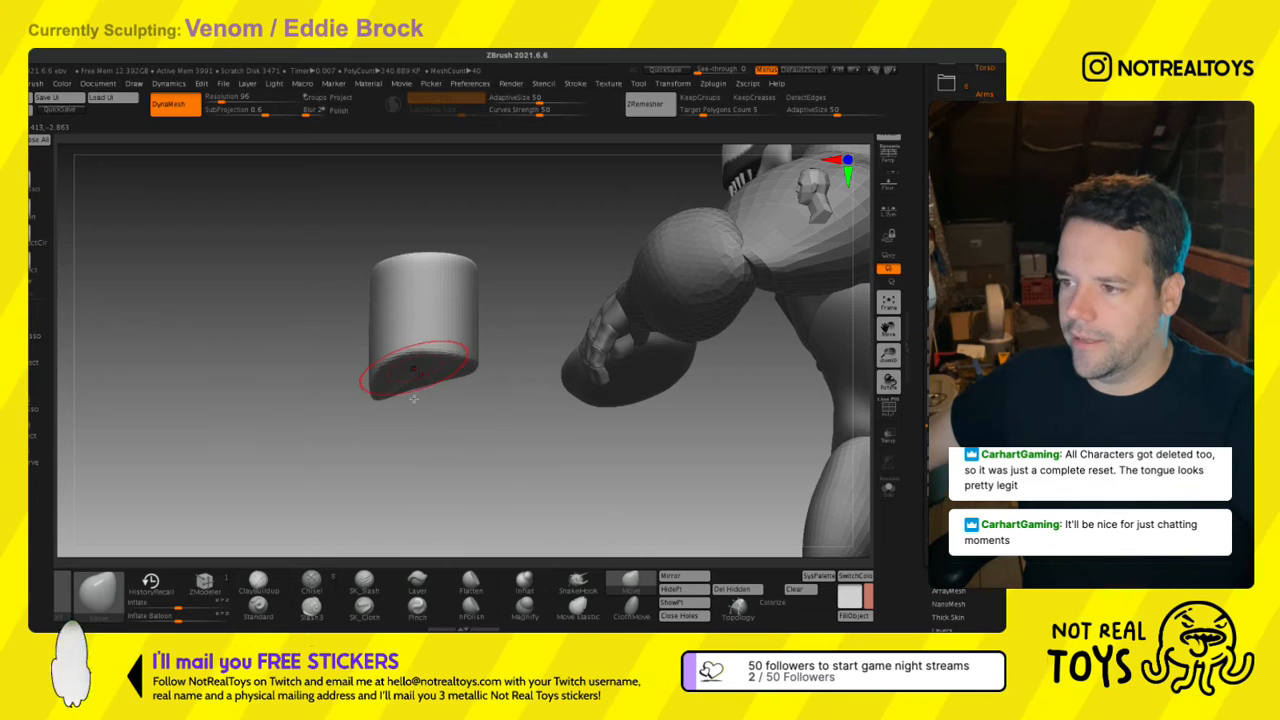
Mask the upper part of the cylinder in side view, move the lower part down to lengthen it, clear the mask and remesh.
right_click_drag(418, 412, 462, 450, "shift")
left_click_drag(501, 476, 319, 369, "ctrl")
left_click(292, 352, "ctrl")
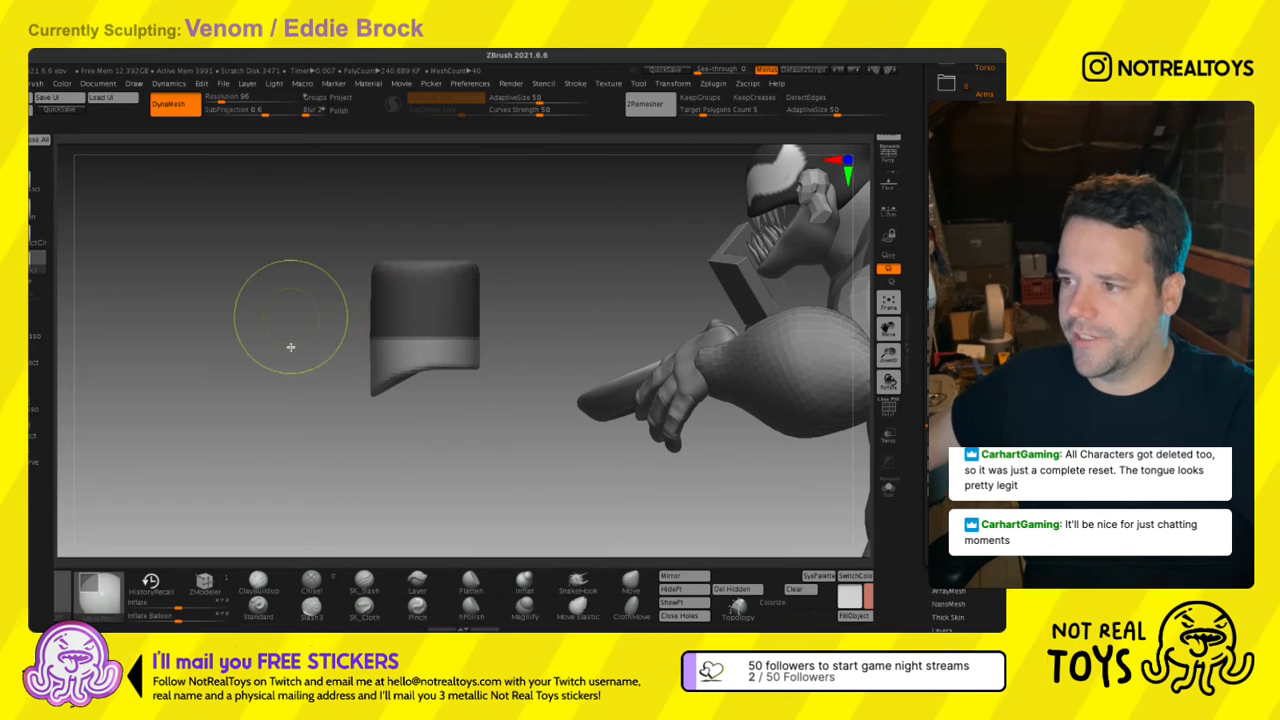
key("w")
left_click_drag(424, 282, 427, 343)
key("q")
left_click_drag(563, 398, 525, 430, "ctrl")
left_click_drag(536, 379, 514, 420, "ctrl")
Smooth the lengthened cylinder's lower surface and check its shape from the front against the figure.
mouse_move(408, 420)
left_mouse_down("shift")
mouse_move(422, 414)
mouse_move(411, 403)
left_mouse_up("shift")
mouse_move(411, 400)
right_mouse_down()
mouse_move(451, 409)
mouse_move(346, 429)
right_mouse_up()
left_click_drag(309, 438, 281, 440, "shift")
mouse_move(304, 427)
right_mouse_down()
mouse_move(381, 420)
mouse_move(396, 376)
right_mouse_up()
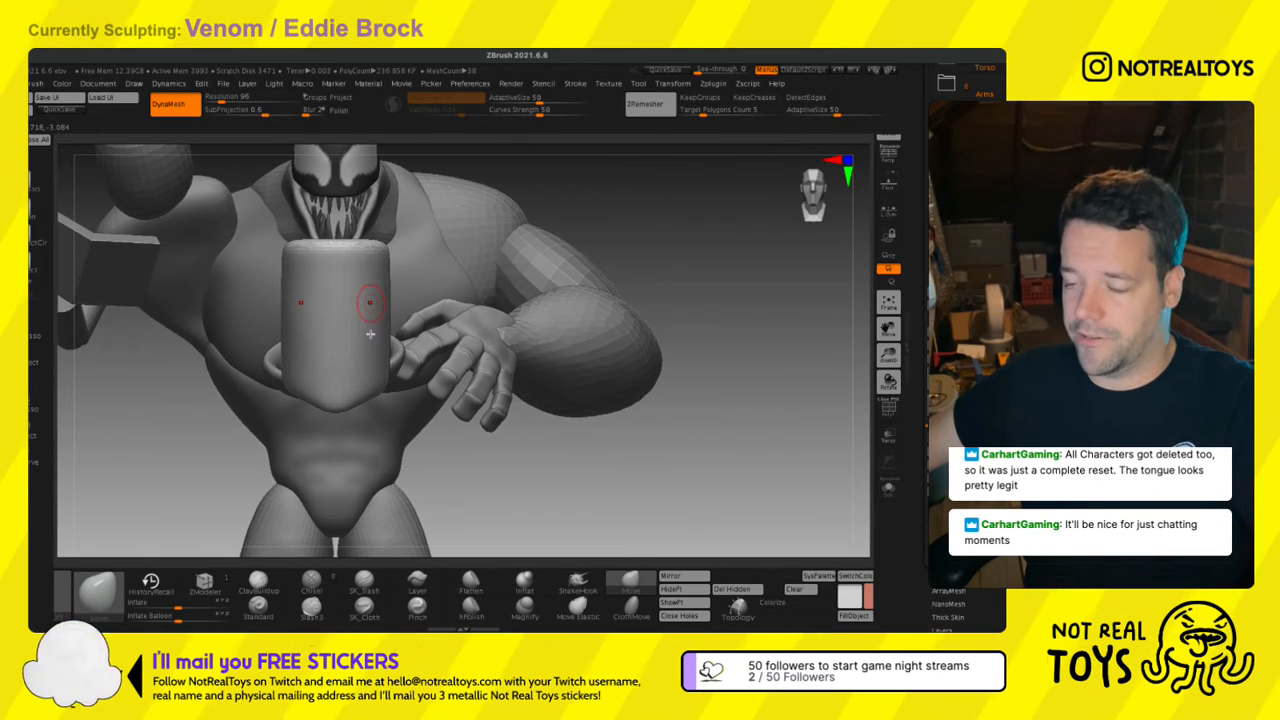
key("w")
key("q")
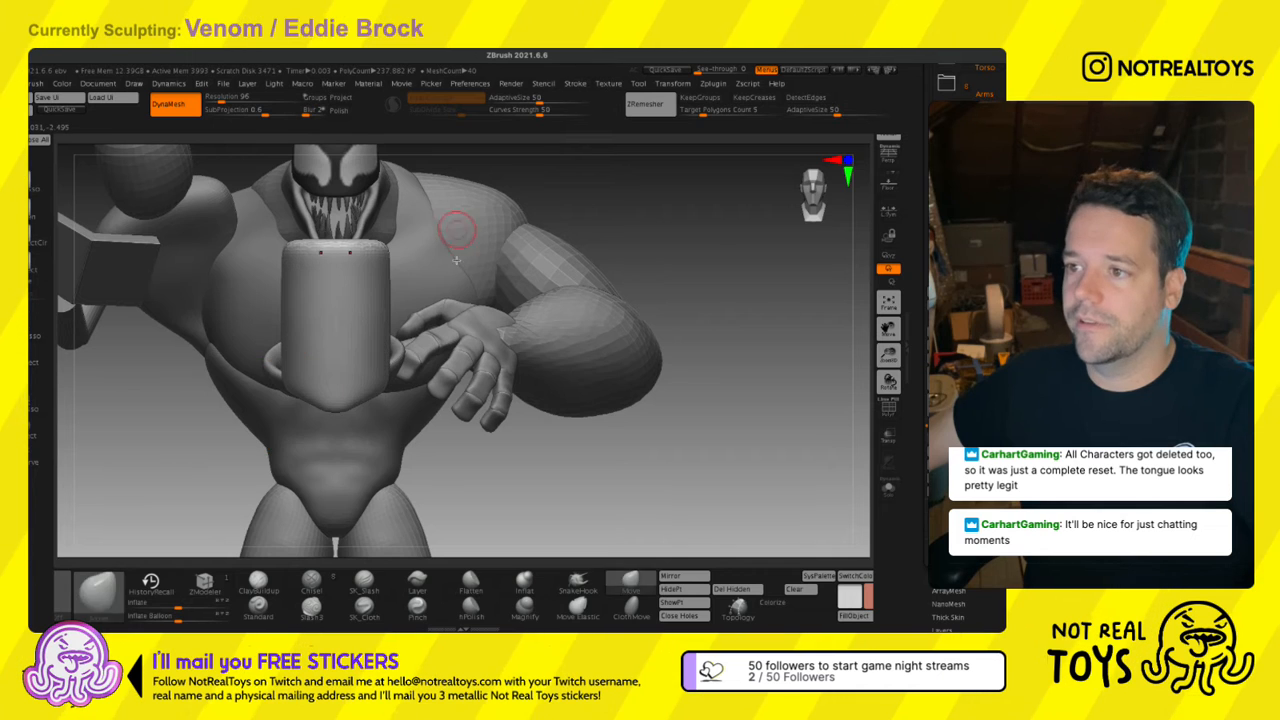
Isolate the cylinder, mask its lower part, move the upper section down to shorten the form and clear the mask.
left_click(888, 489)
left_click_drag(473, 208, 205, 301, "ctrl")
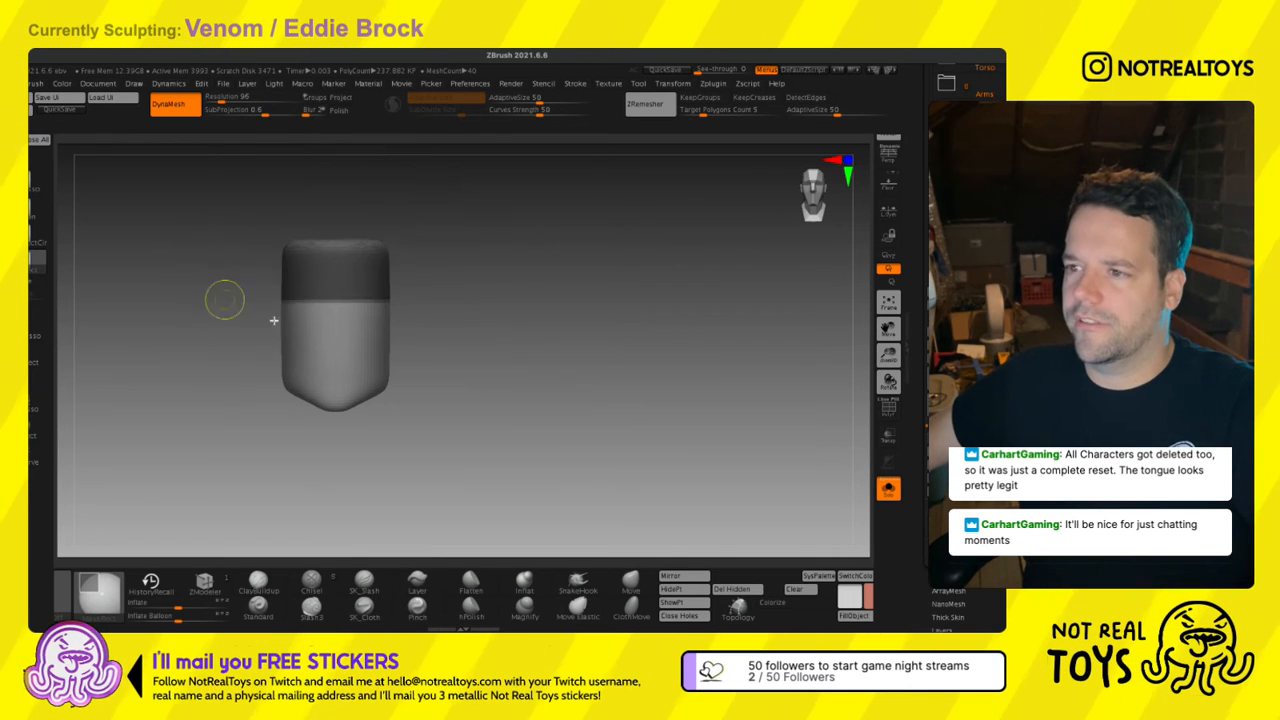
left_click(228, 301, "ctrl")
key("w")
left_click_drag(336, 292, 345, 208, "alt")
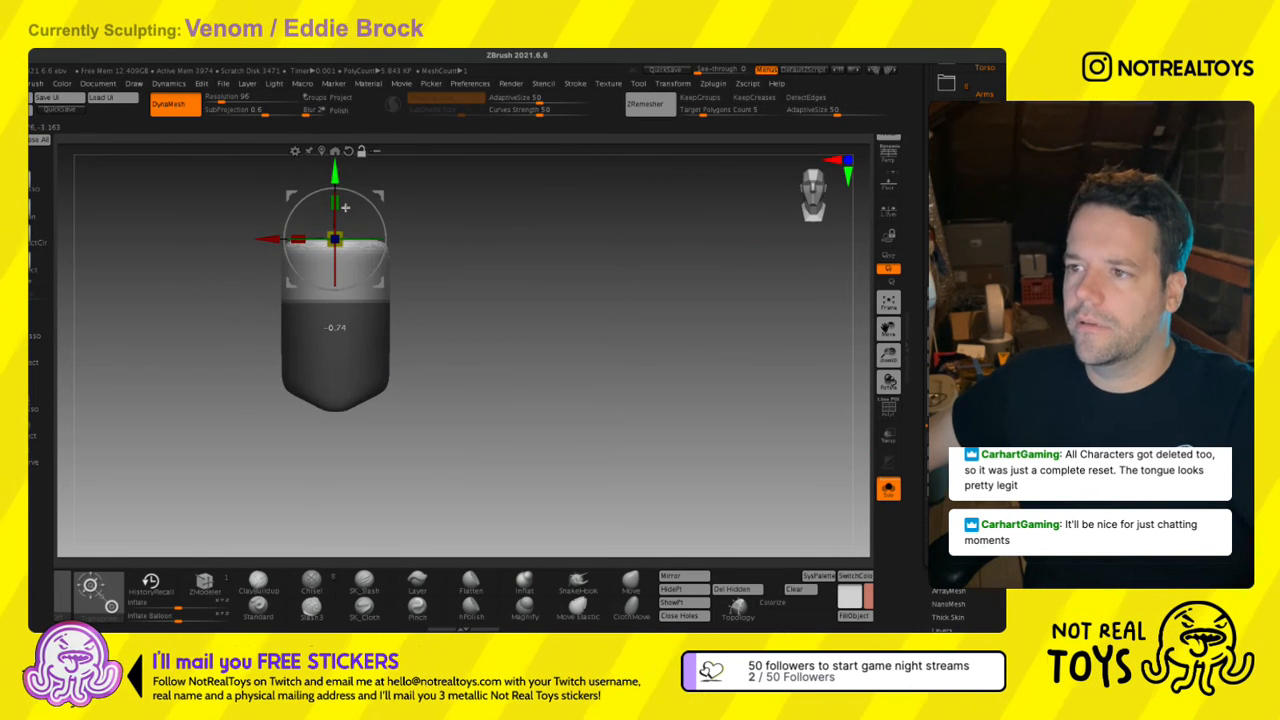
key("q")
mouse_move(530, 322)
left_mouse_down("ctrl")
mouse_move(480, 320)
mouse_move(464, 400)
left_mouse_up("ctrl")
Resize the brush and smooth the front, sides and top rim of the isolated form into a rounded block.
right_click_drag(464, 350, 488, 363, "ctrl")
key("s")
left_click_drag(460, 345, 454, 360, "shift")
right_click_drag(454, 360, 446, 350, "ctrl")
key("s")
mouse_move(446, 357)
left_mouse_down("shift")
mouse_move(443, 415)
mouse_move(413, 439)
left_mouse_up("shift")
right_click_drag(454, 397, 531, 360, "alt")
mouse_move(451, 358)
right_mouse_down()
mouse_move(449, 297)
mouse_move(502, 280)
right_mouse_up()
mouse_move(498, 285)
left_mouse_down("shift")
mouse_move(489, 299)
mouse_move(460, 225)
mouse_move(539, 226)
left_mouse_up("shift")
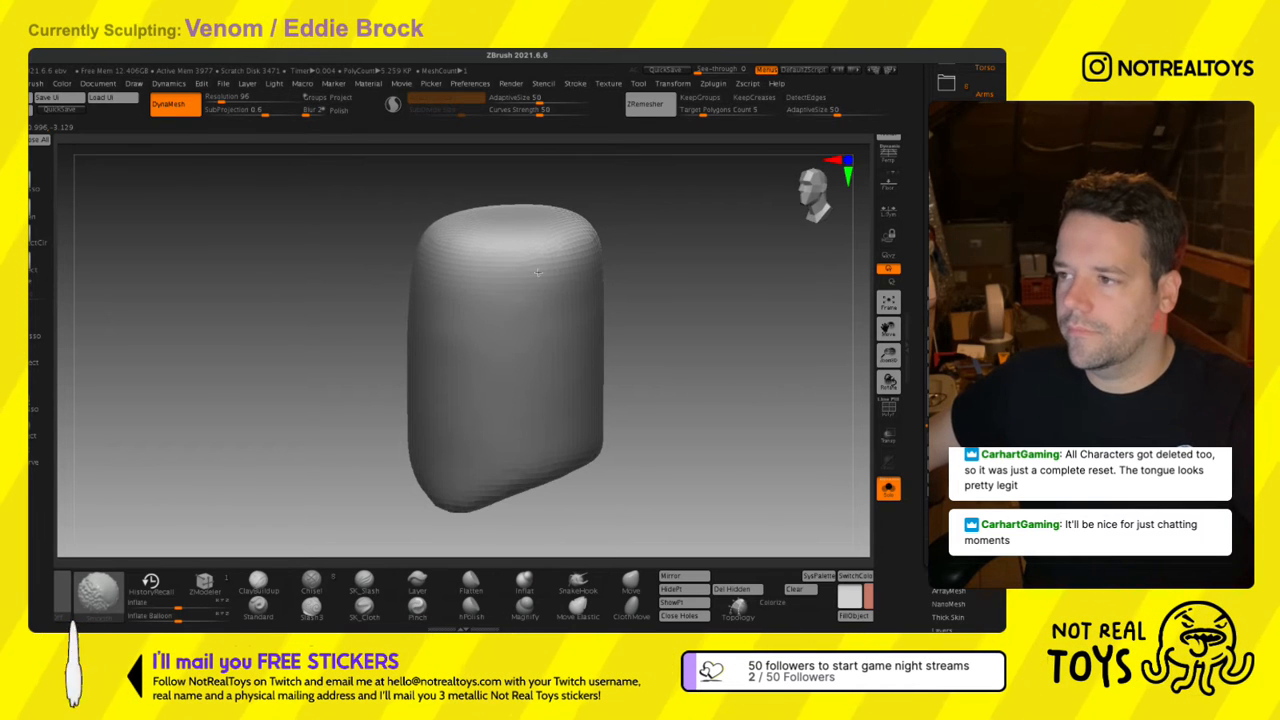
Smooth the back and underside edges of the block from behind, the side and below.
mouse_move(538, 272)
right_mouse_down()
mouse_move(517, 291)
mouse_move(663, 306)
right_mouse_up()
left_click_drag(677, 286, 738, 288, "shift")
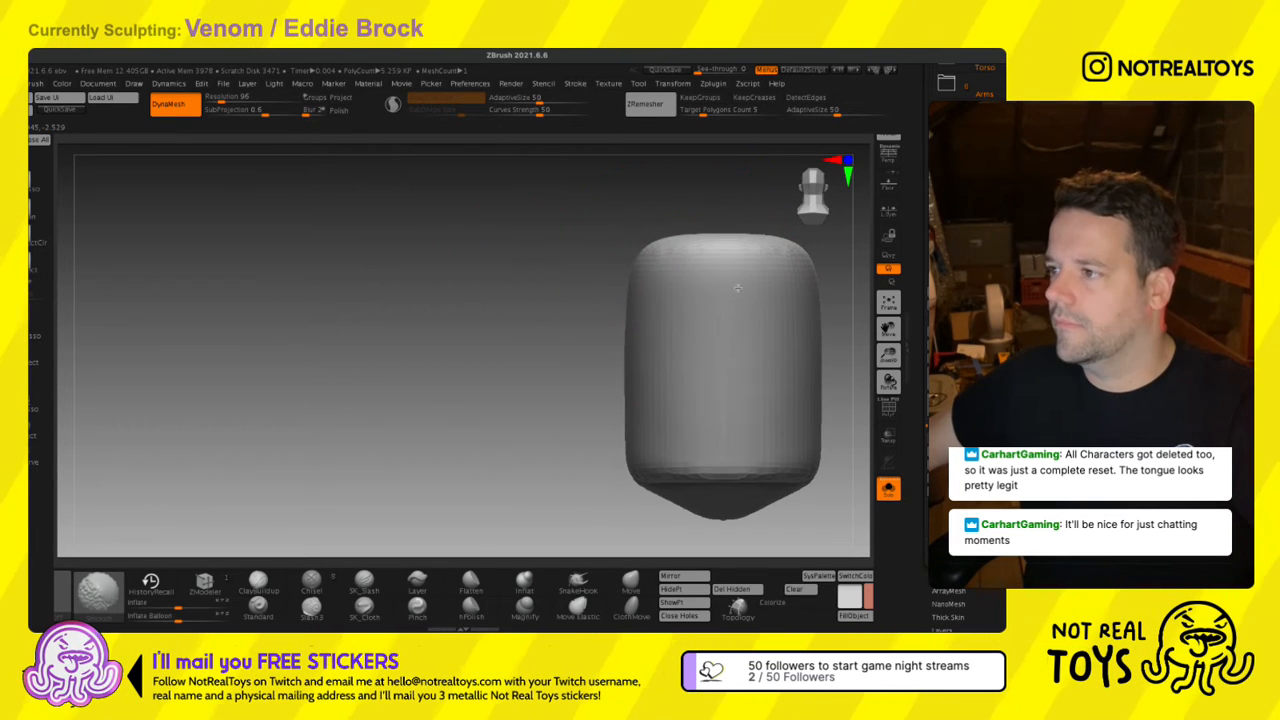
right_click_drag(624, 327, 504, 285, "alt")
right_click_drag(504, 285, 576, 338)
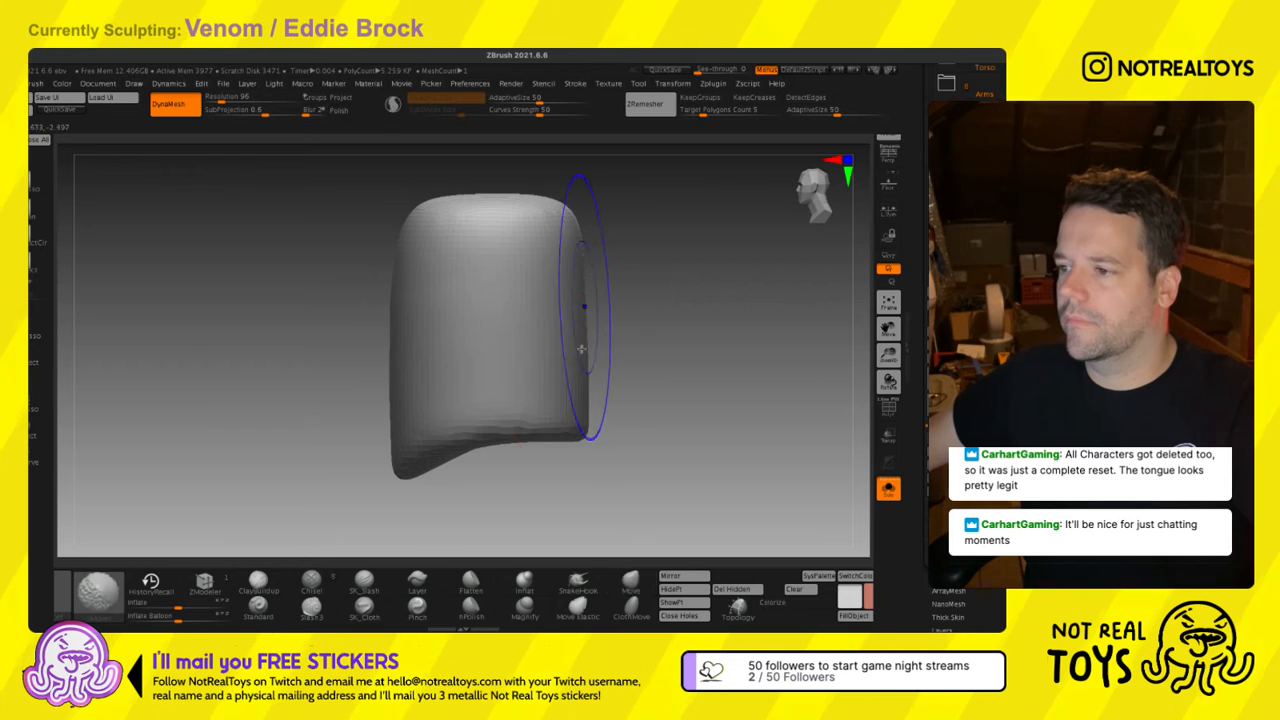
right_click_drag(526, 460, 527, 415)
mouse_move(520, 480)
left_mouse_down("shift")
mouse_move(514, 466)
mouse_move(552, 442)
mouse_move(486, 463)
mouse_move(530, 485)
left_mouse_up("shift")
mouse_move(540, 470)
right_mouse_down()
mouse_move(586, 523)
mouse_move(660, 406)
right_mouse_up()
right_click_drag(631, 318, 632, 322, "shift")
Shape the lower end into a tapered chin with the Move brush and show the full figure again.
key("s")
left_click_drag(628, 325, 611, 325)
left_click_drag(483, 358, 489, 346)
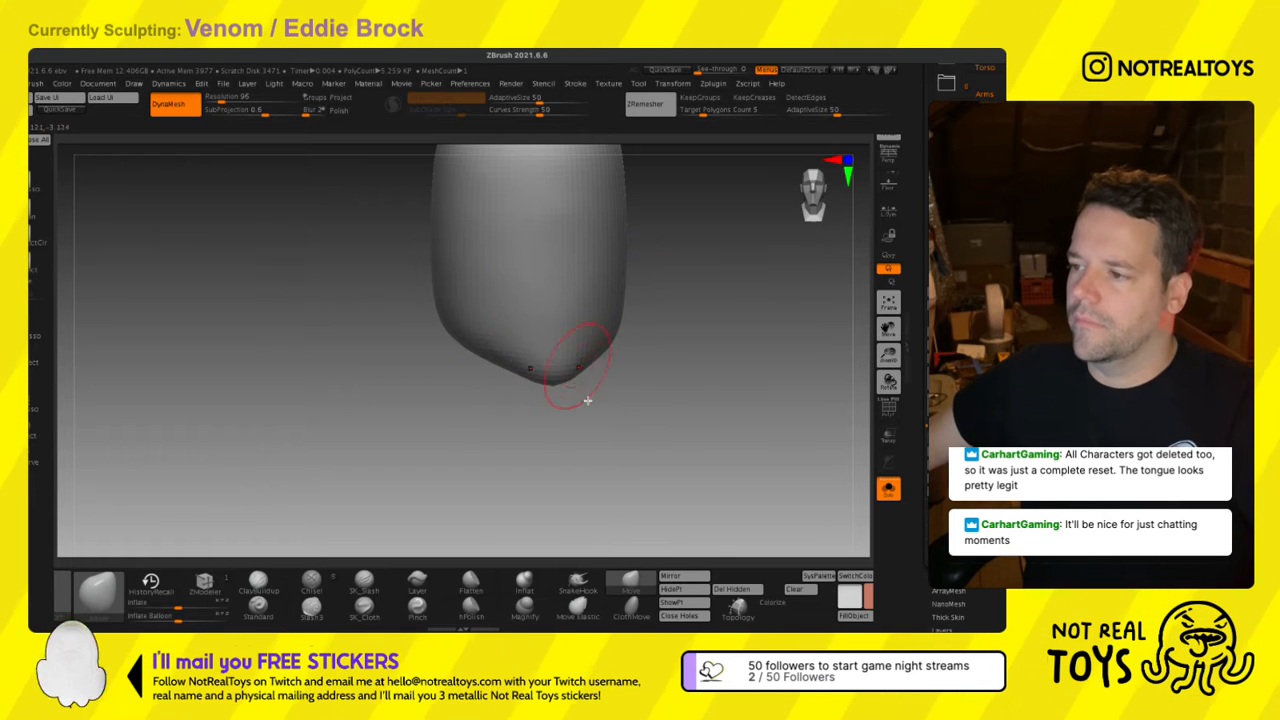
left_click(888, 488)
right_click_drag(600, 450, 600, 400)
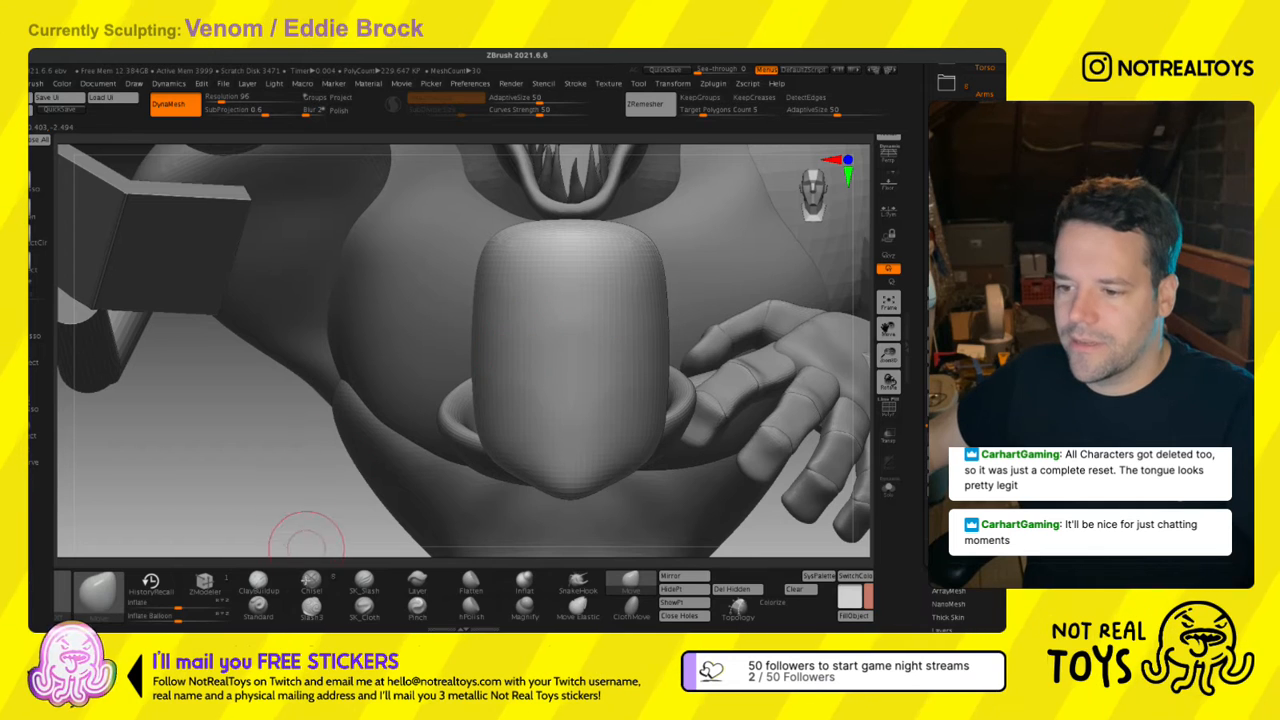
Carve two symmetrical eye sockets into the front of the head with the Standard brush and smooth their rims.
left_click_drag(532, 338, 527, 376)
key("ctrl+z")
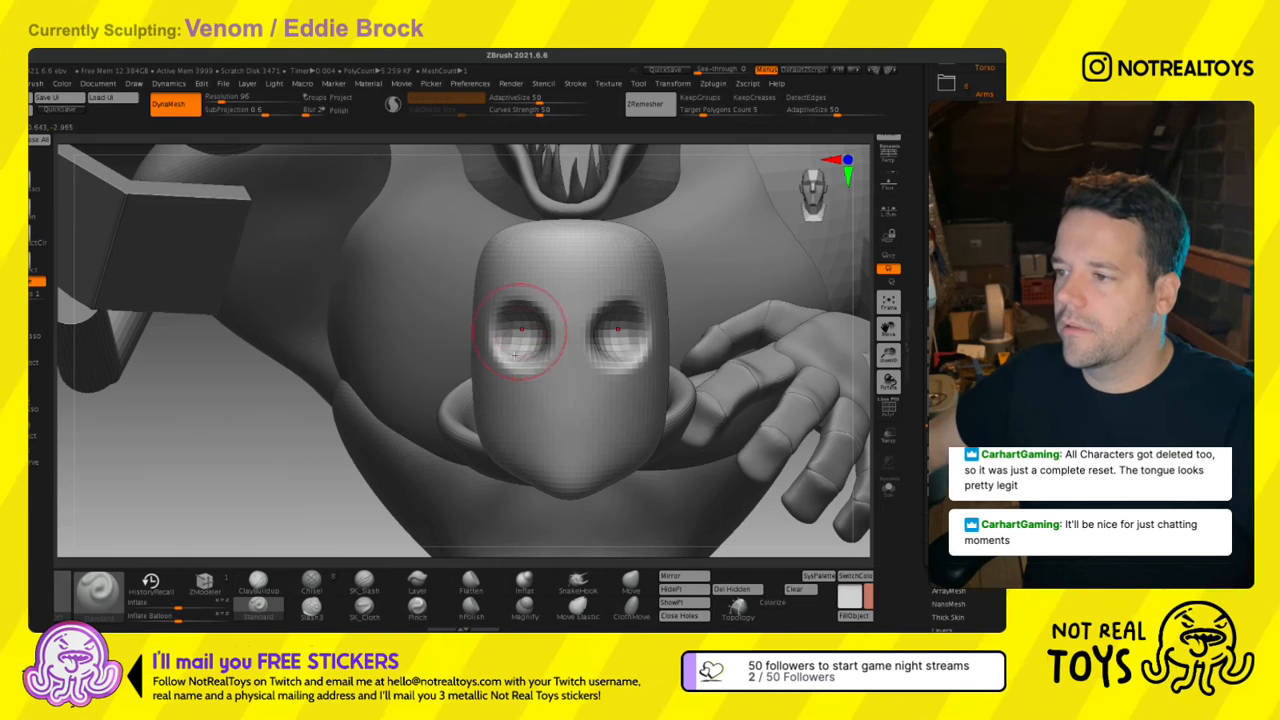
mouse_move(520, 372)
left_mouse_down("shift")
mouse_move(531, 397)
mouse_move(503, 391)
mouse_move(531, 386)
mouse_move(518, 399)
left_mouse_up("shift")
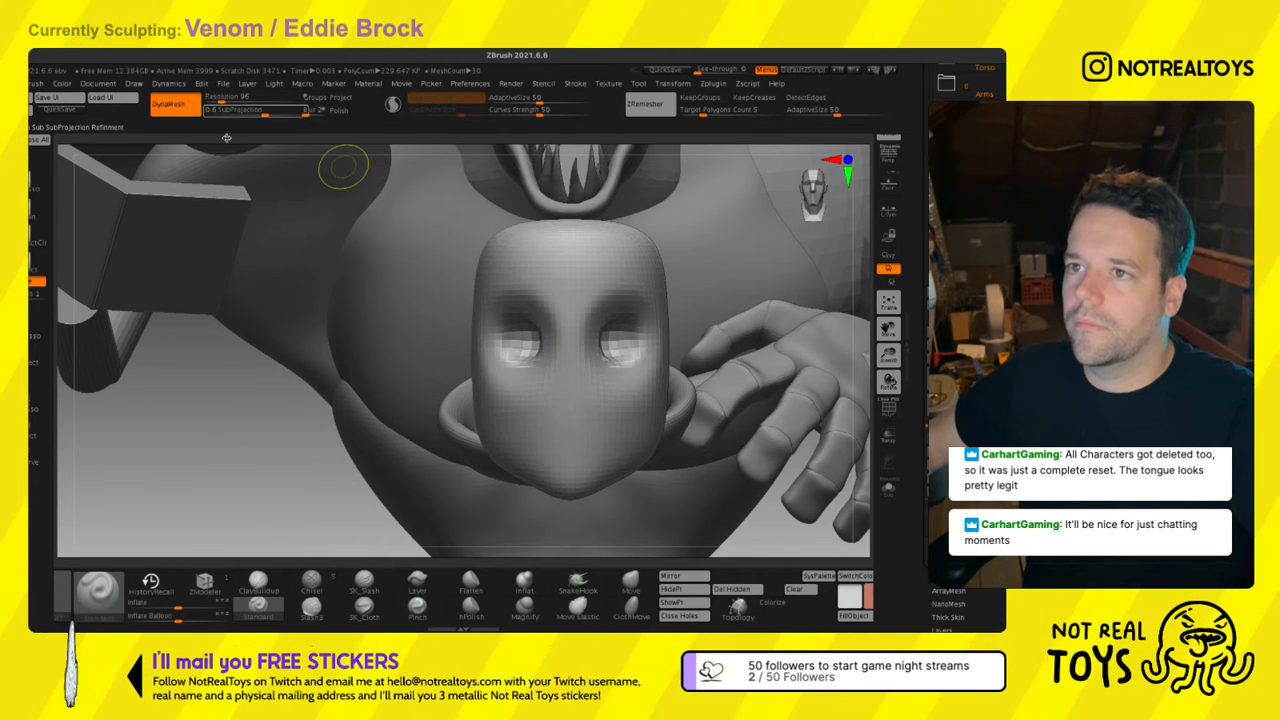
Raise the DynaMesh resolution to 136, isolate and remesh the head, and refine the eye sockets.
left_click(223, 101)
mouse_move(369, 315)
right_mouse_down("ctrl")
mouse_move(367, 240)
mouse_move(367, 285)
right_mouse_up("ctrl")
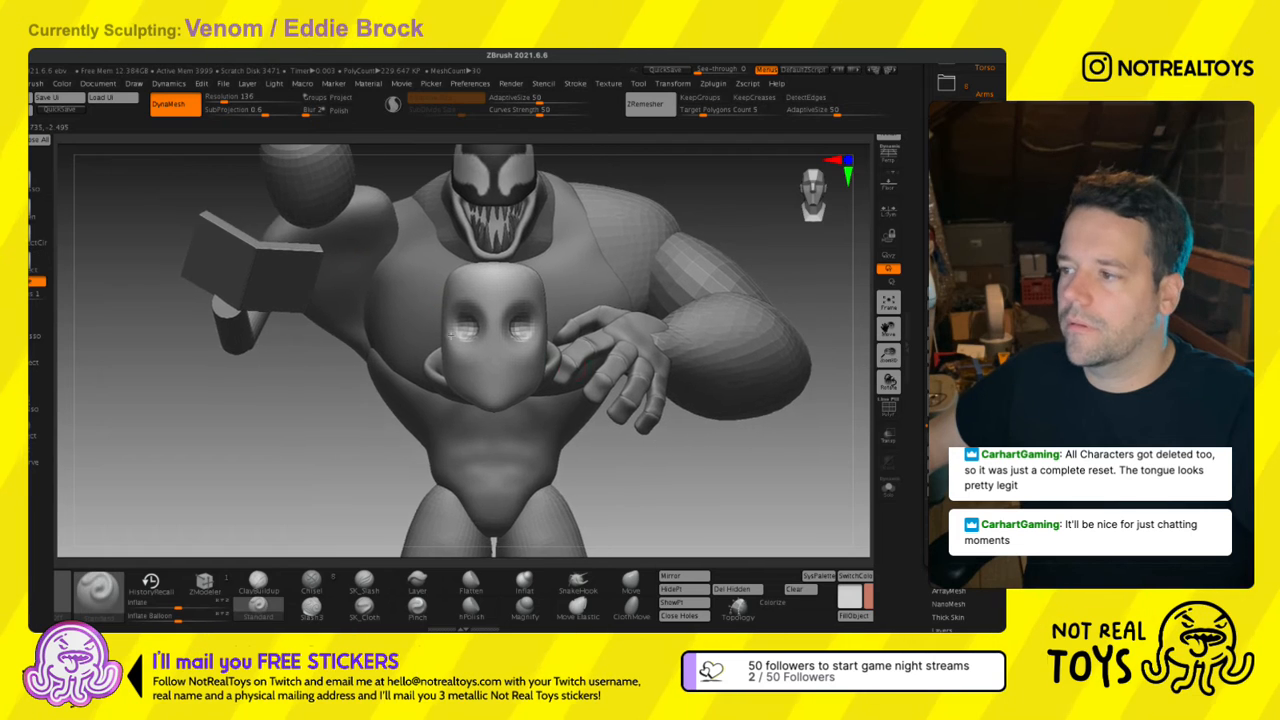
left_click(888, 489)
right_click_drag(487, 393, 487, 422, "ctrl")
left_click_drag(485, 327, 470, 323)
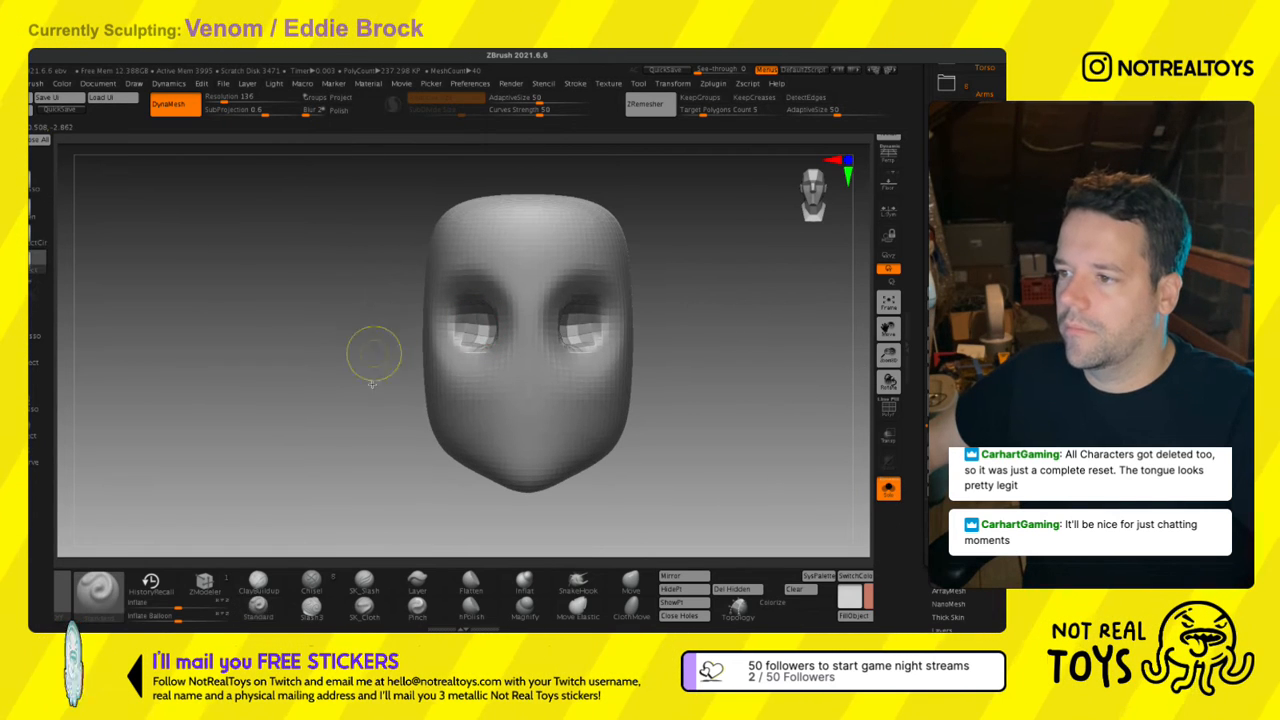
left_click_drag(371, 356, 382, 366, "ctrl")
mouse_move(484, 323)
left_mouse_down()
mouse_move(466, 324)
mouse_move(478, 308)
mouse_move(485, 335)
left_mouse_up()
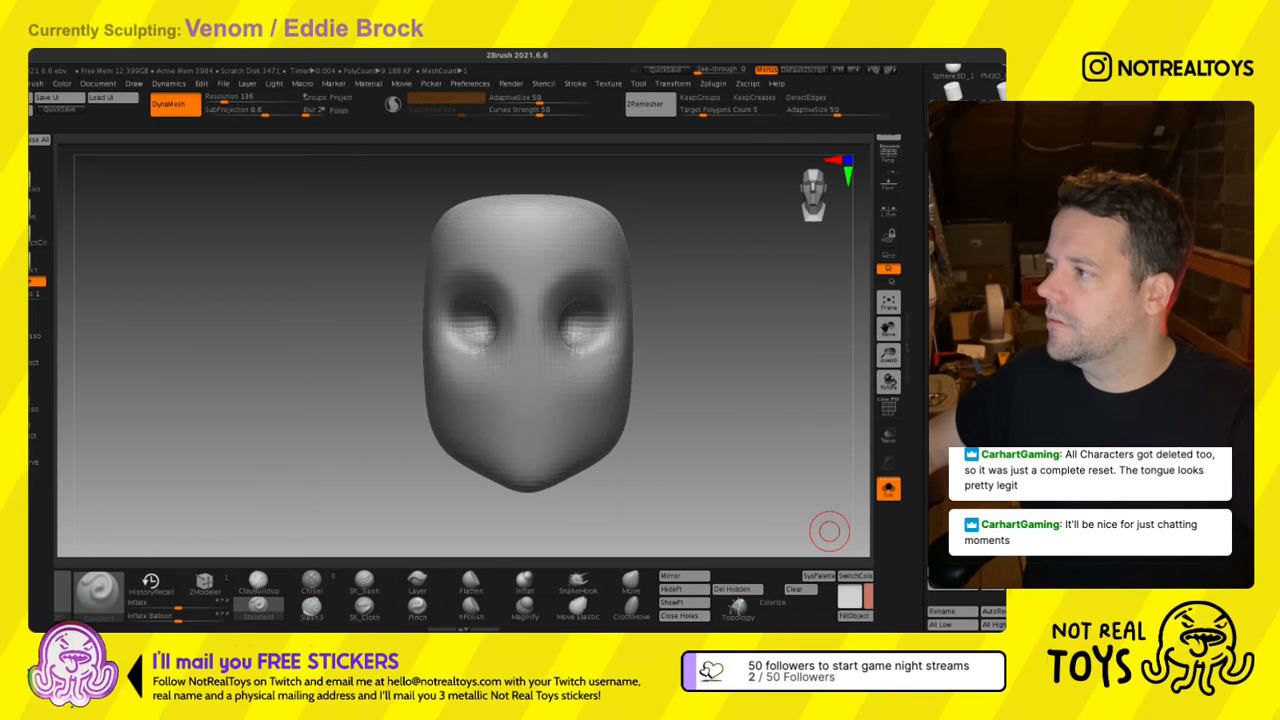
left_click_drag(619, 370, 602, 343, "alt")
key("s")
key("s")
mouse_move(596, 396)
left_mouse_down("alt")
mouse_move(606, 362)
mouse_move(629, 400)
mouse_move(539, 413)
mouse_move(583, 429)
mouse_move(507, 409)
left_mouse_up("alt")
key("s")
key("s")
key("s")
key("ctrl+z")
Mask a wide rounded mouth band below the eye sockets, invert the mask and turn the head to side view.
left_click(40, 210)
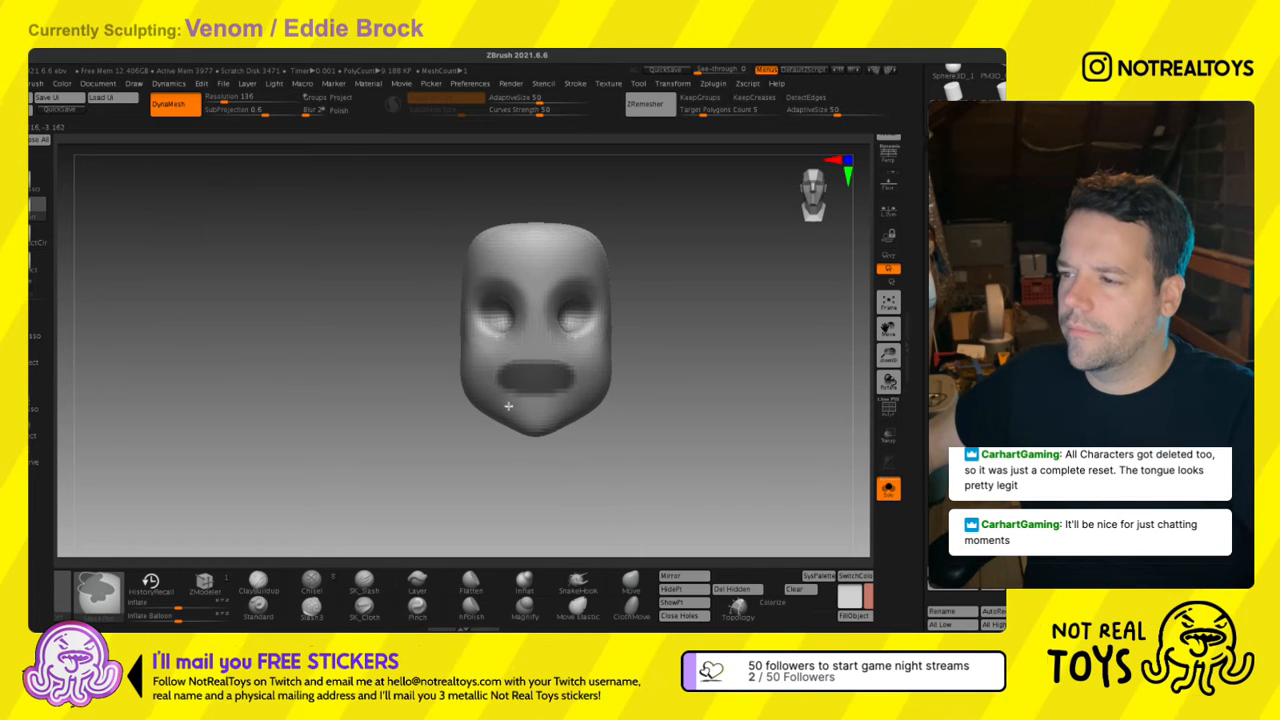
left_click(677, 394, "ctrl")
left_click_drag(677, 394, 612, 399, "shift")
Push the unmasked mouth area inward with the gizmo, clear the mask and remesh the head.
key("w")
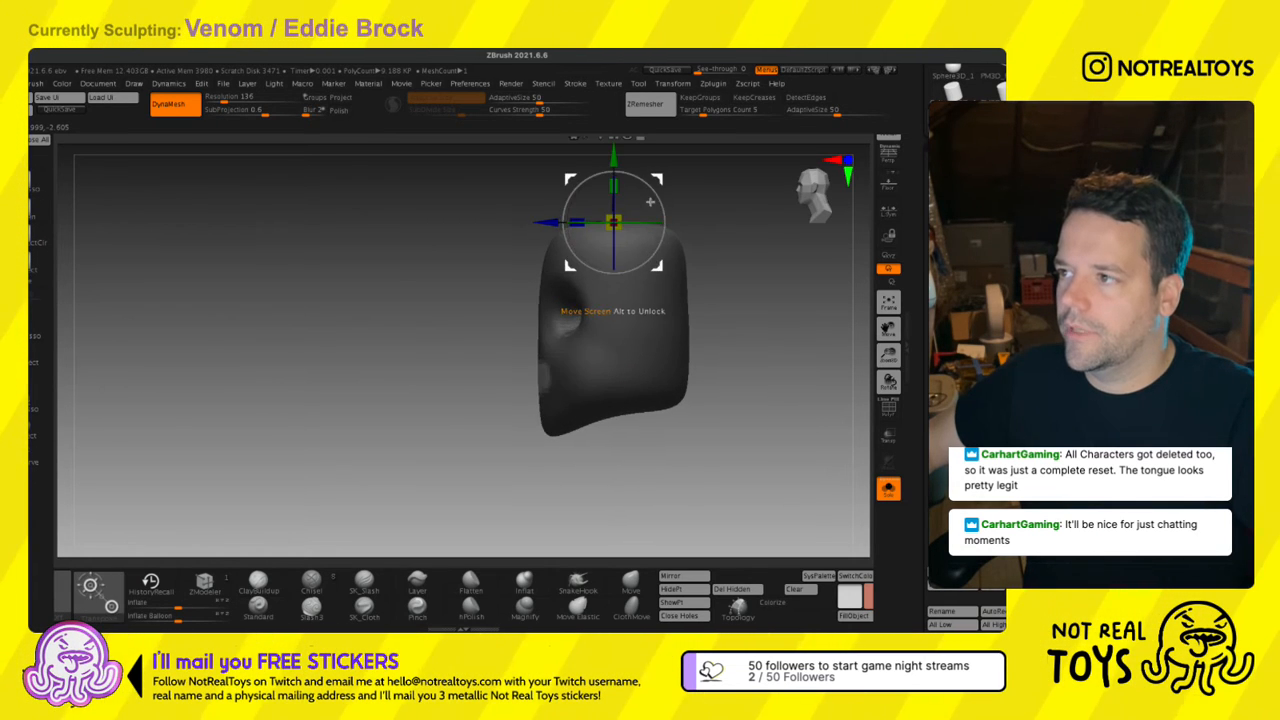
right_click_drag(650, 202, 651, 258, "alt")
left_click_drag(651, 258, 578, 415, "alt")
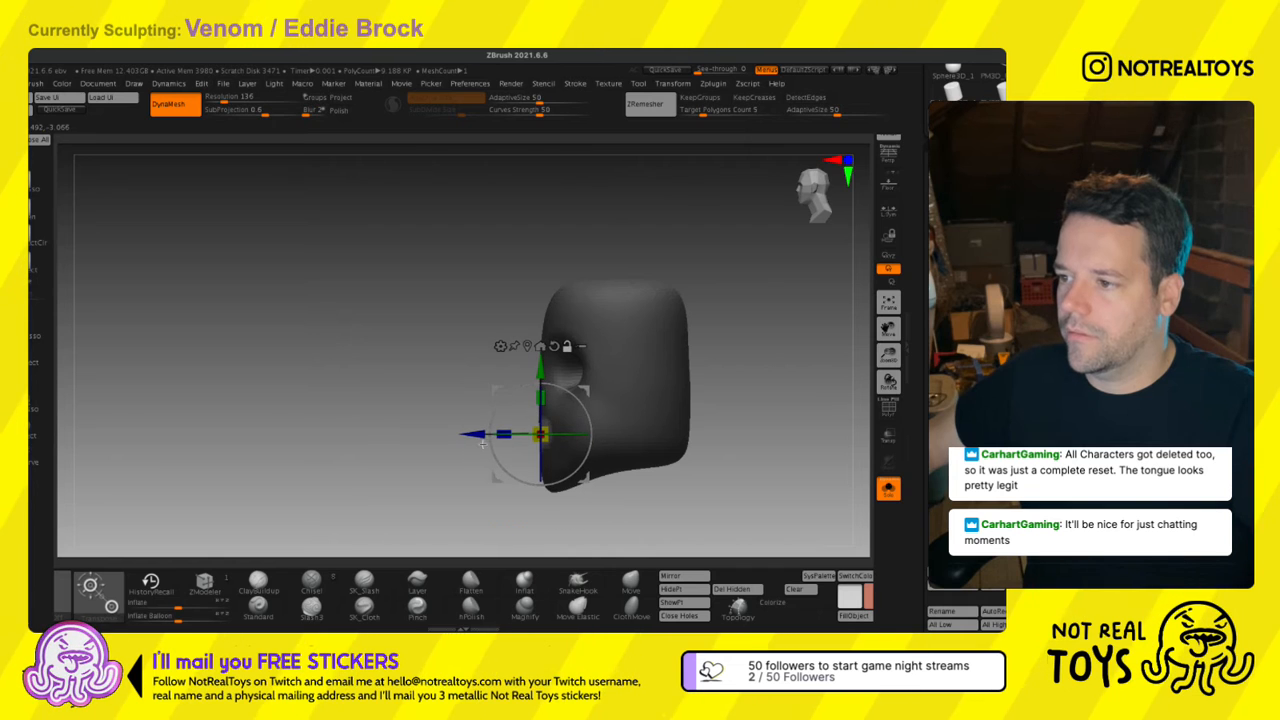
left_click_drag(473, 435, 504, 435)
key("q")
left_click_drag(399, 446, 486, 444, "shift")
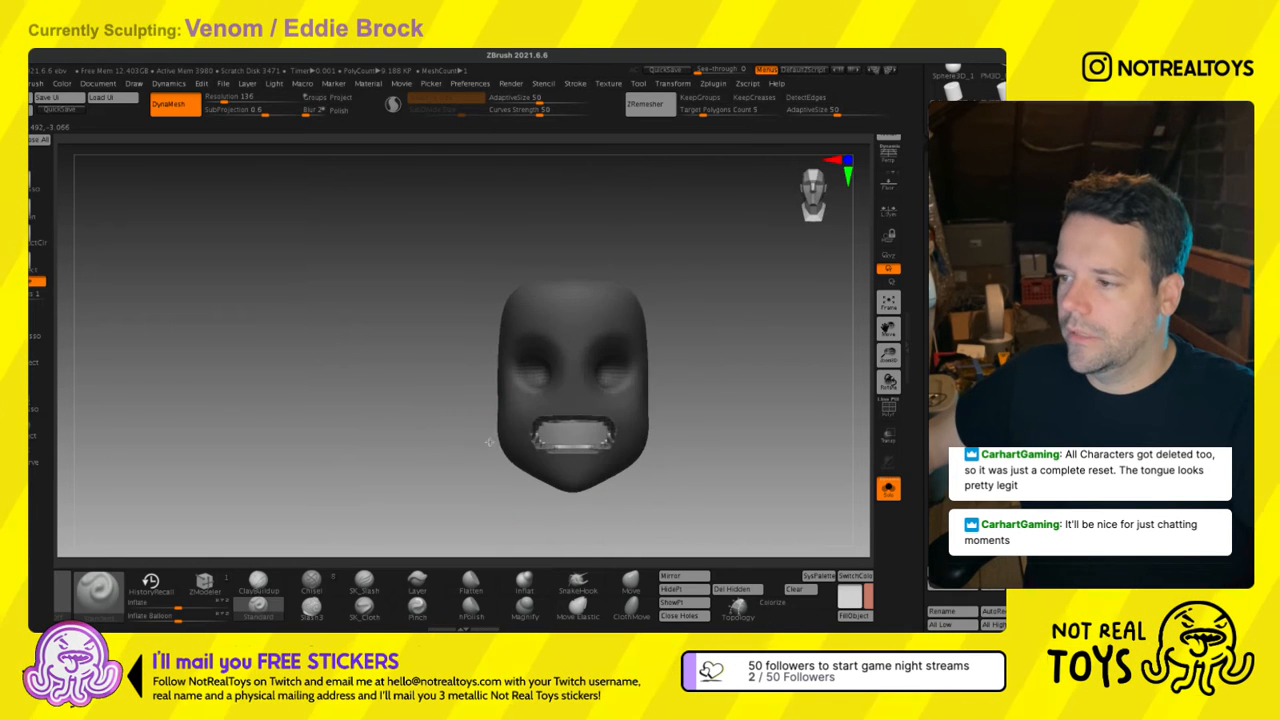
mouse_move(777, 406)
left_mouse_down("ctrl")
mouse_move(714, 452)
mouse_move(709, 486)
left_mouse_up("ctrl")
left_click_drag(710, 424, 684, 441, "ctrl")
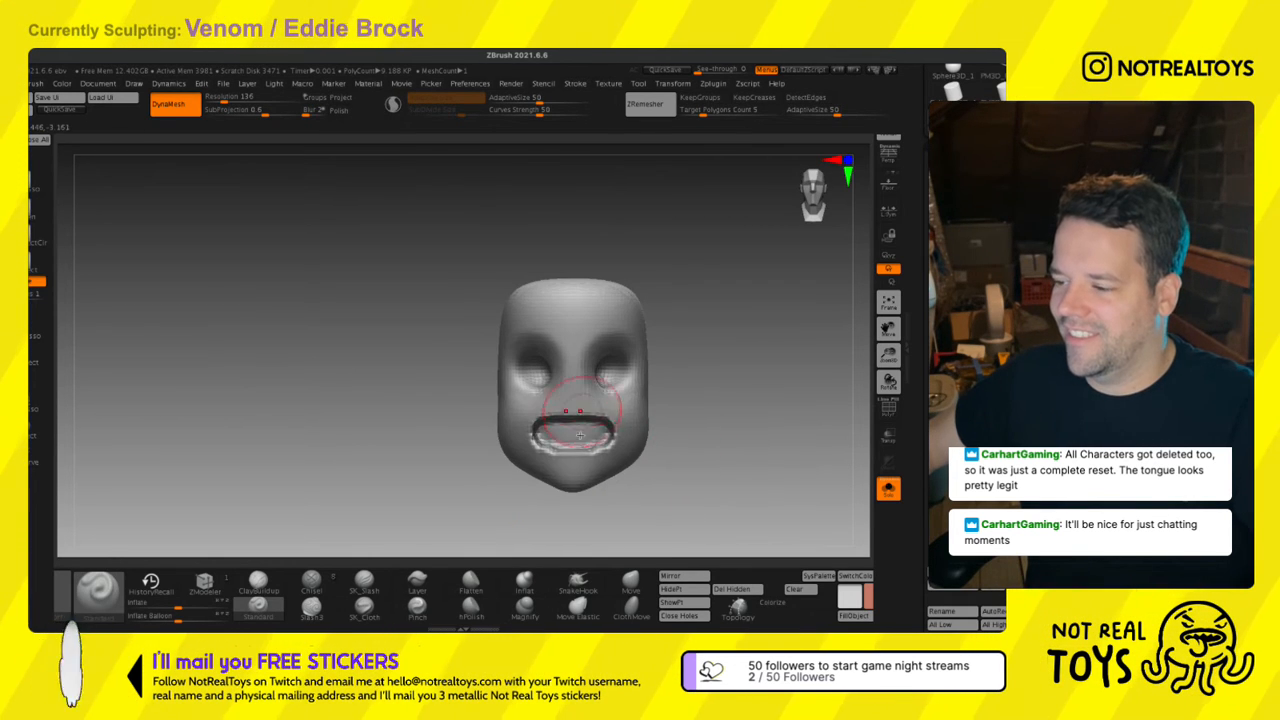
Reshape the mouth recess into a wider, curved opening with the Move brush.
mouse_move(594, 428)
right_mouse_down("alt")
mouse_move(589, 354)
mouse_move(593, 418)
right_mouse_up("alt")
left_click(633, 580)
key("s")
mouse_move(583, 349)
left_mouse_down()
mouse_move(562, 350)
mouse_move(597, 335)
left_mouse_up()
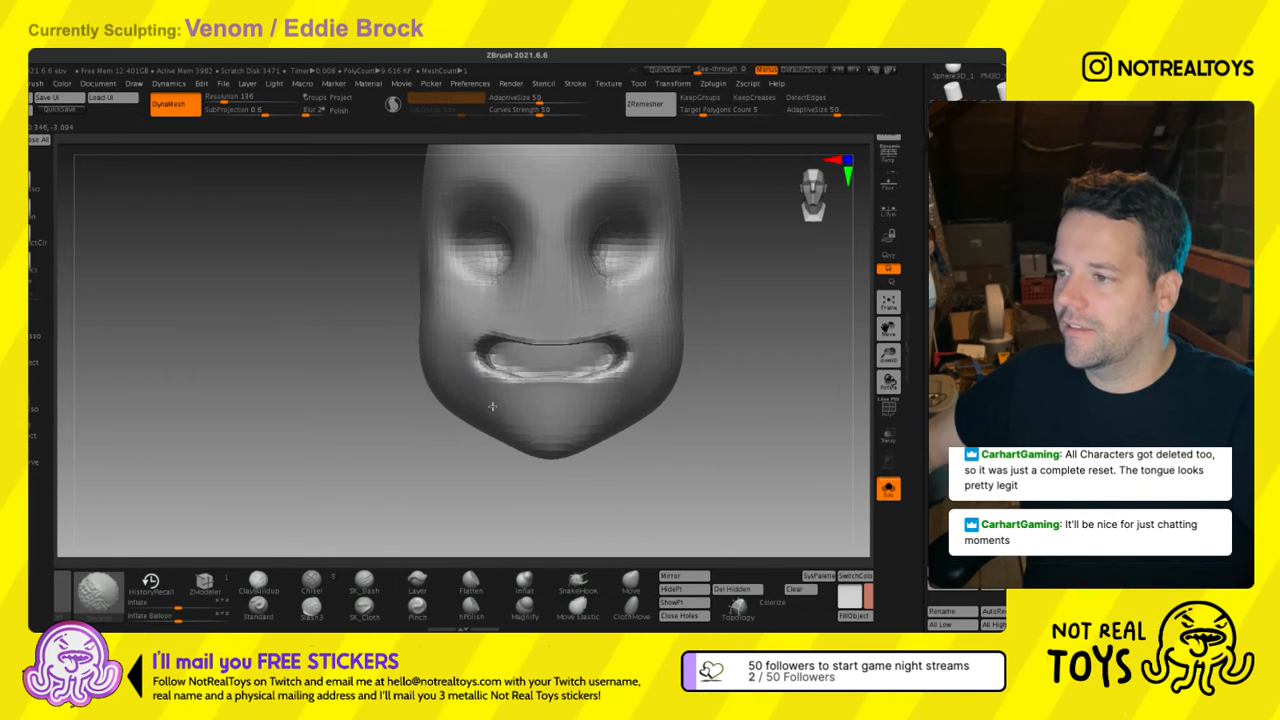
Smooth the lips and close the mouth into a thin, downturned line with the Move brush.
key("b")
key("m")
key("v")
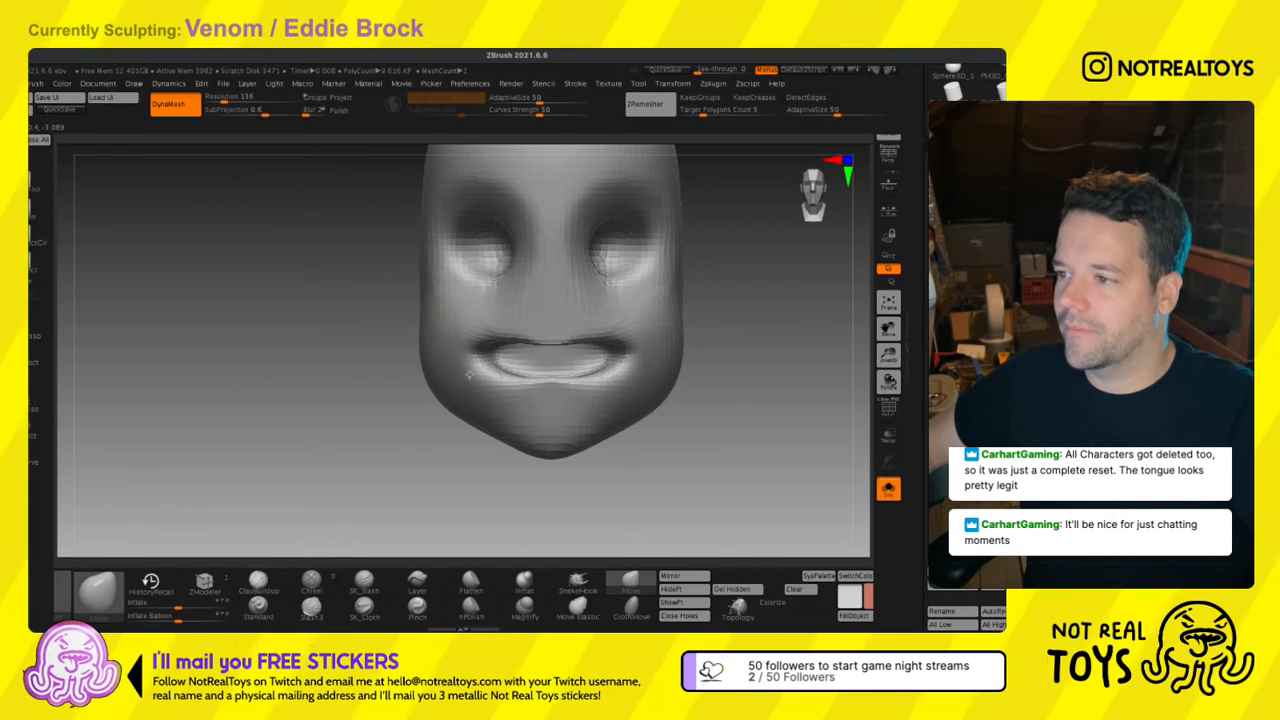
left_click_drag(491, 357, 627, 381, "shift")
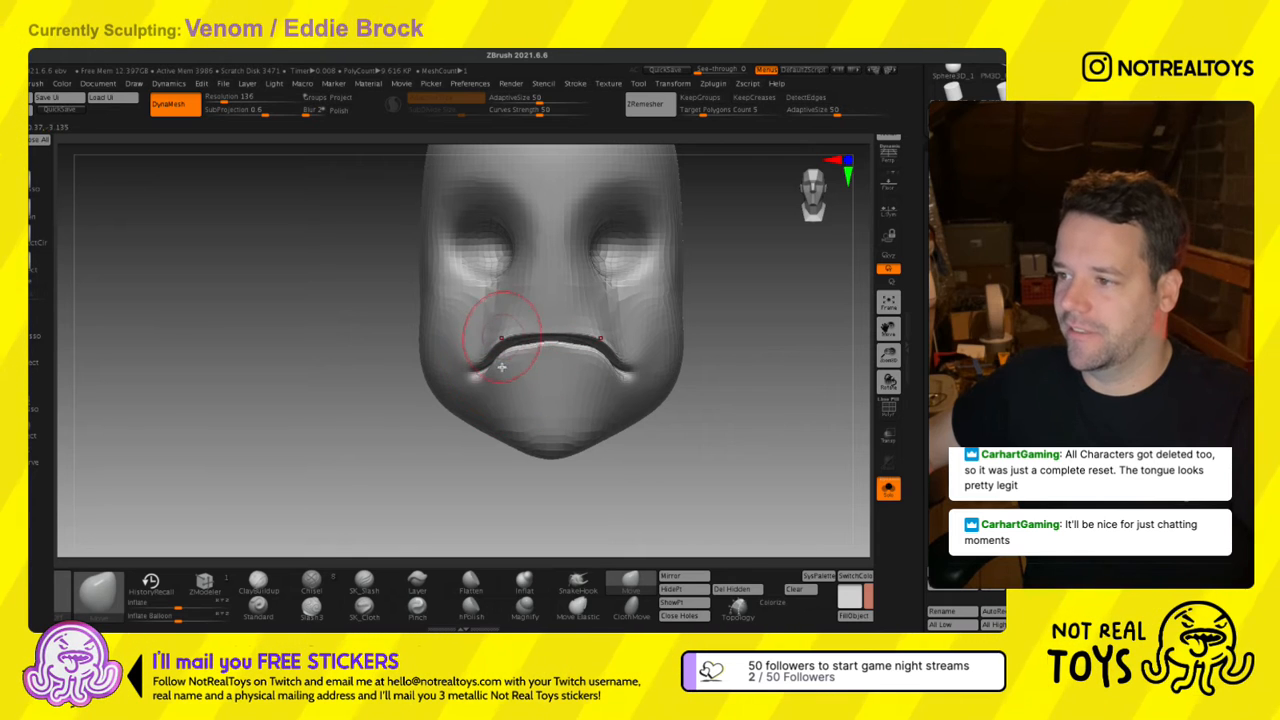
Enlarge the Move brush and pull the mouth into a stronger arched frown with lower corners.
key("b")
key("m")
key("v")
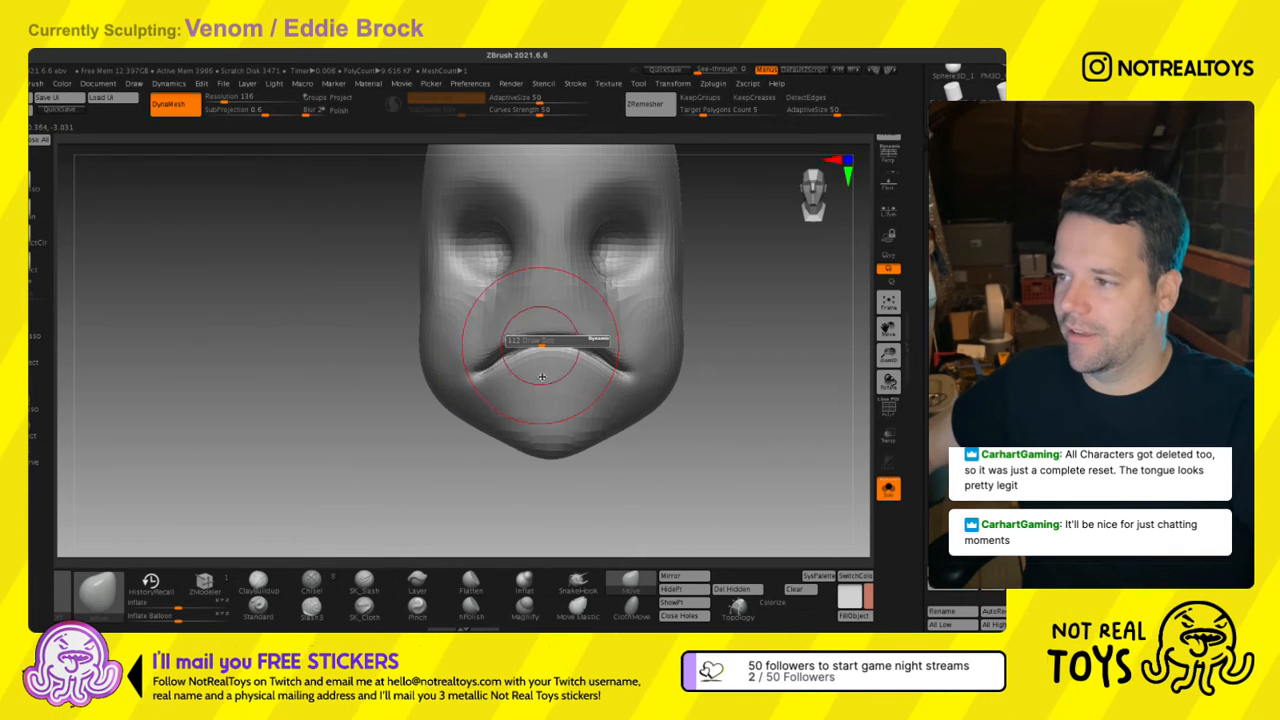
mouse_move(500, 300)
left_mouse_down()
mouse_move(470, 391)
mouse_move(491, 426)
left_mouse_up()
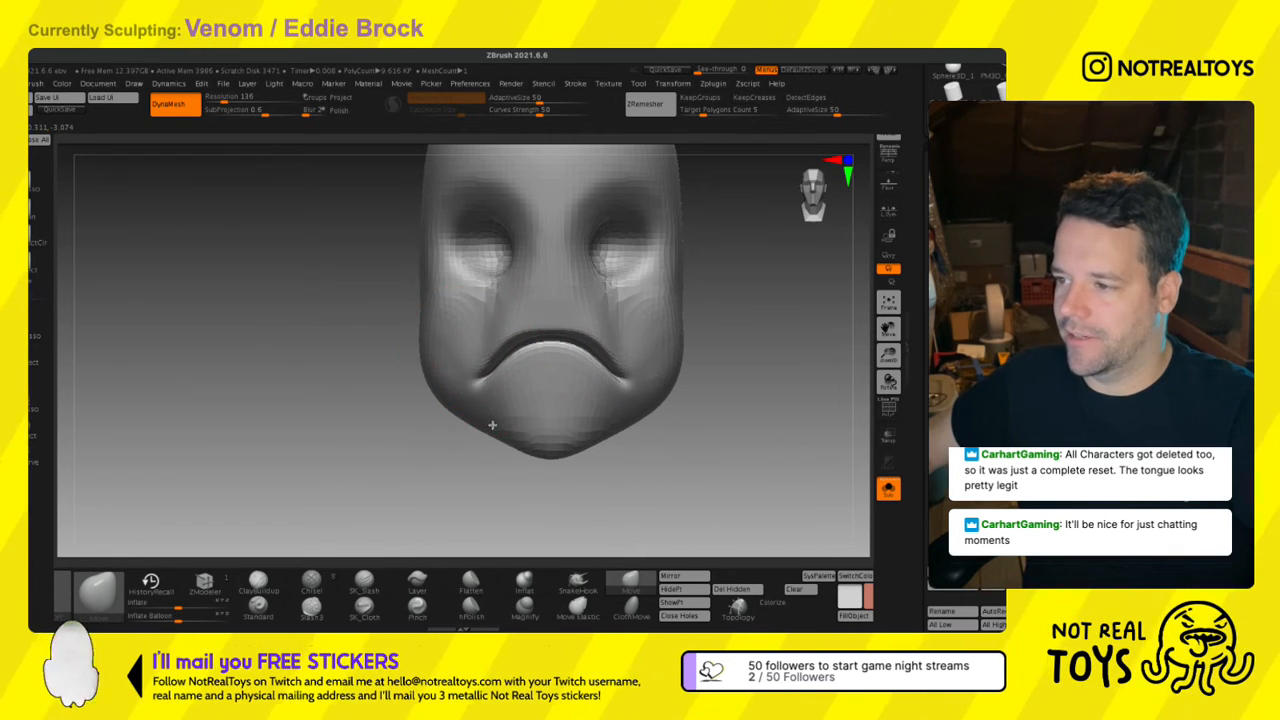
left_click_drag(612, 326, 610, 356)
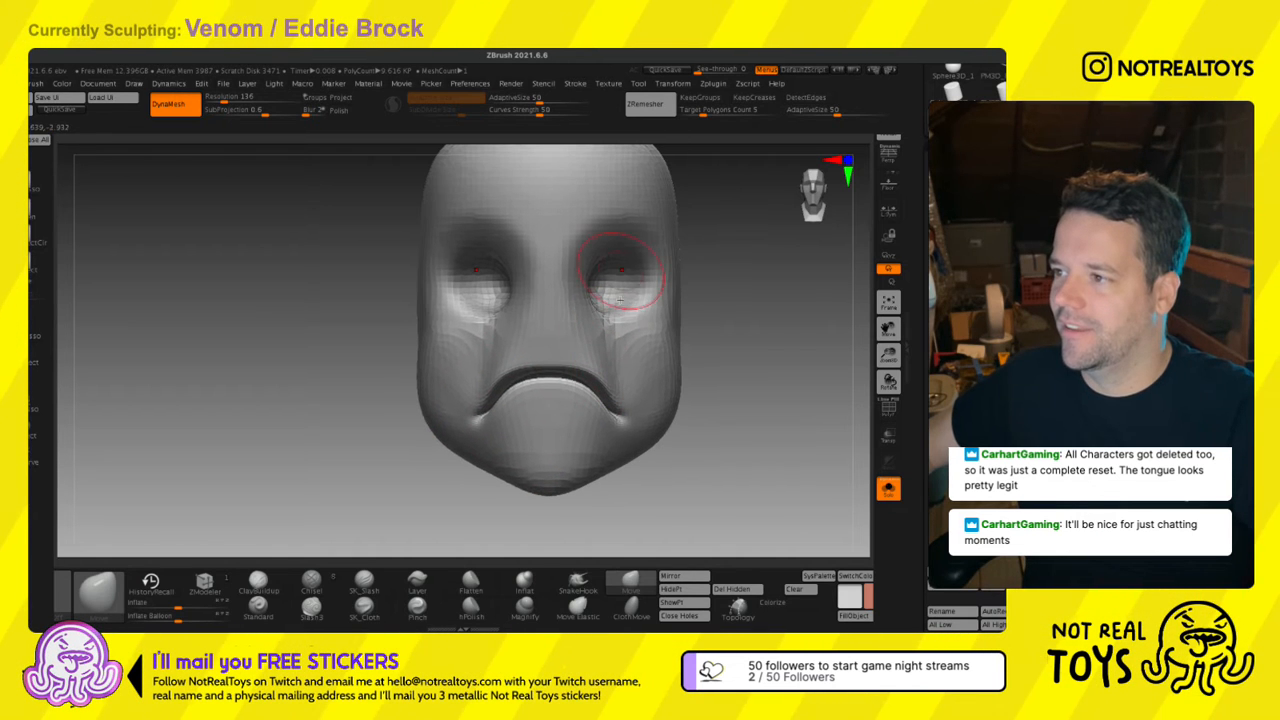
Smooth and reshape the cheeks and lower rims of the eye sockets on the head with the Move brush.
left_click_drag(620, 290, 630, 305)
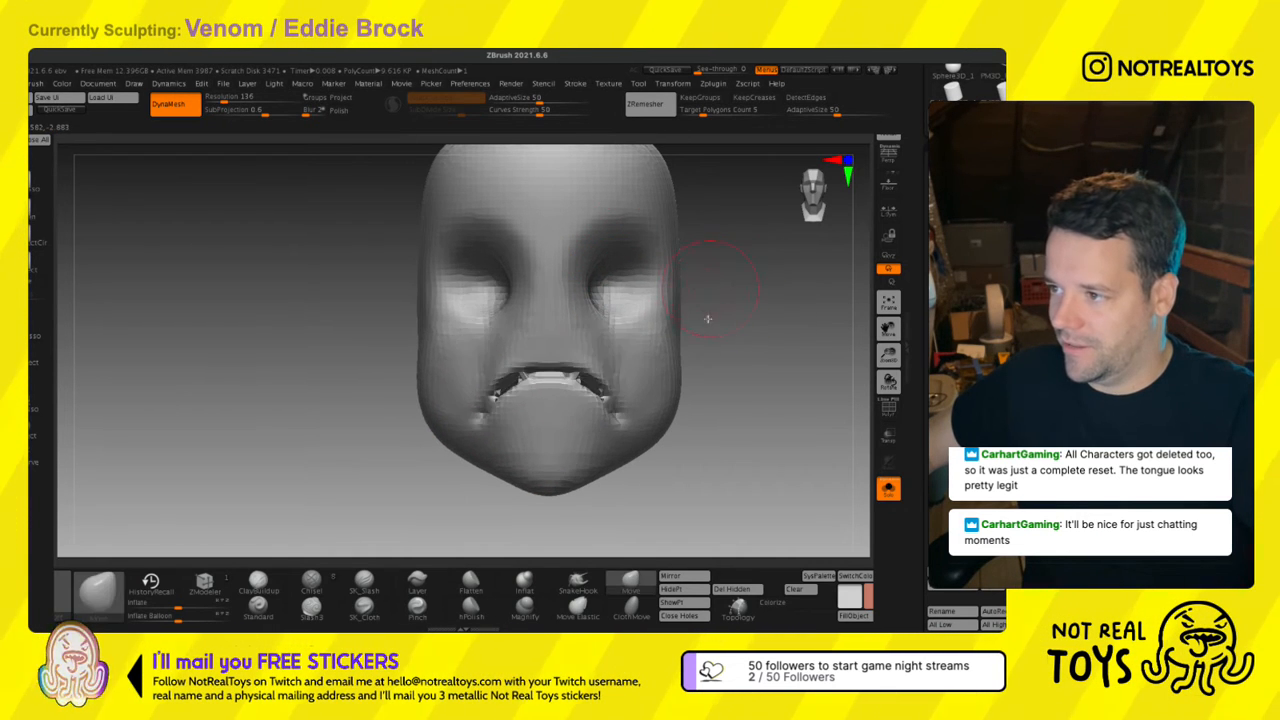
left_click_drag(717, 316, 640, 350)
right_click_drag(614, 380, 600, 345)
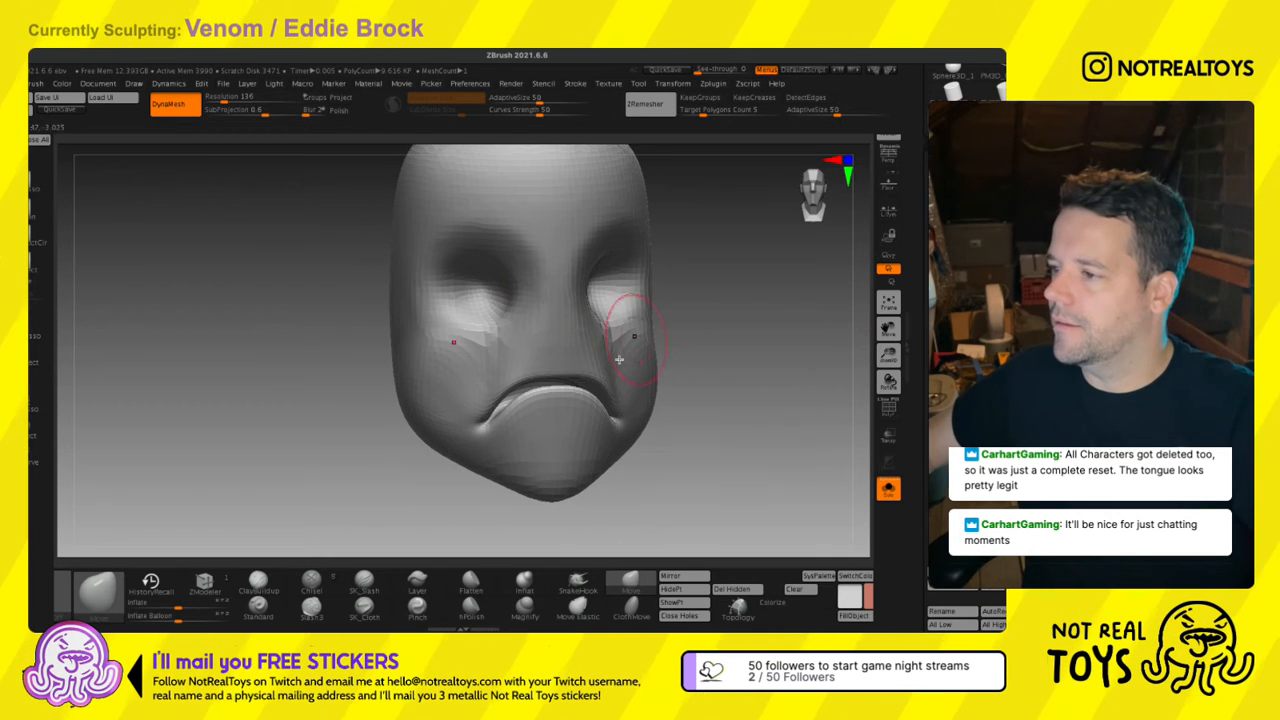
right_click_drag(615, 353, 650, 330)
left_click_drag(640, 320, 690, 303)
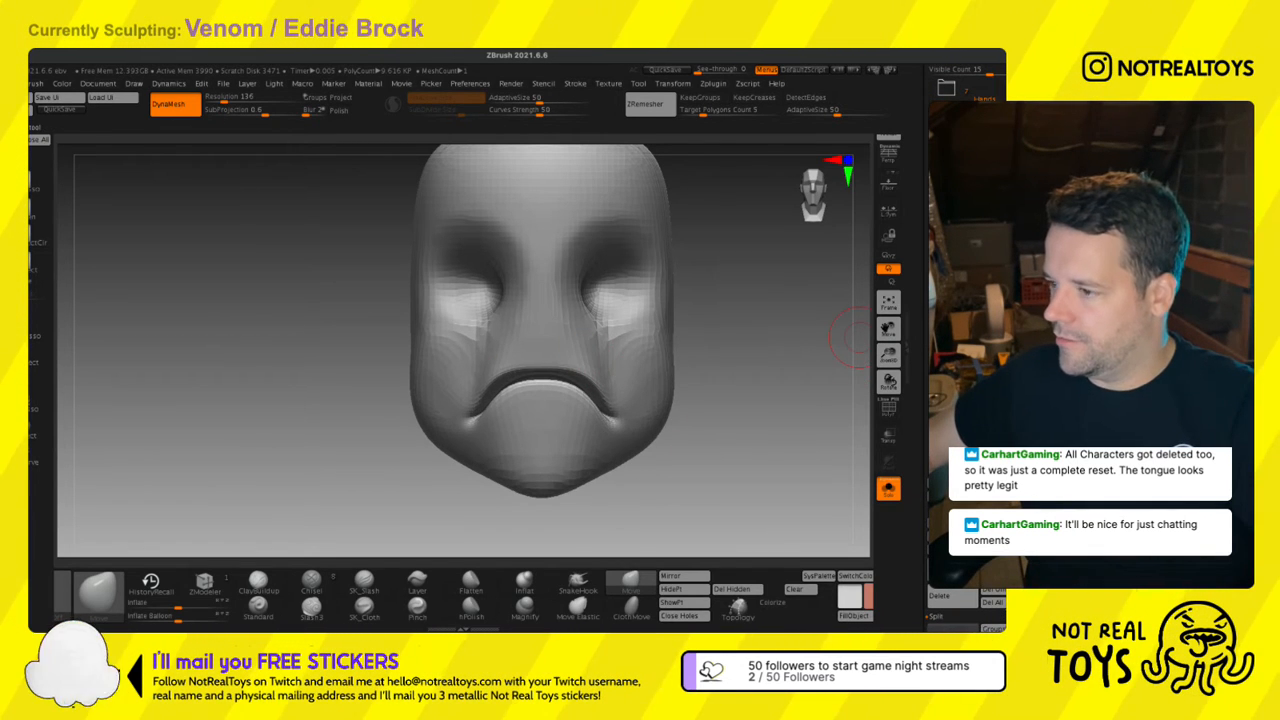
Append a Cube3D as a new subtool, scale it down to about a tenth, and show the whole figure.
left_click(888, 488)
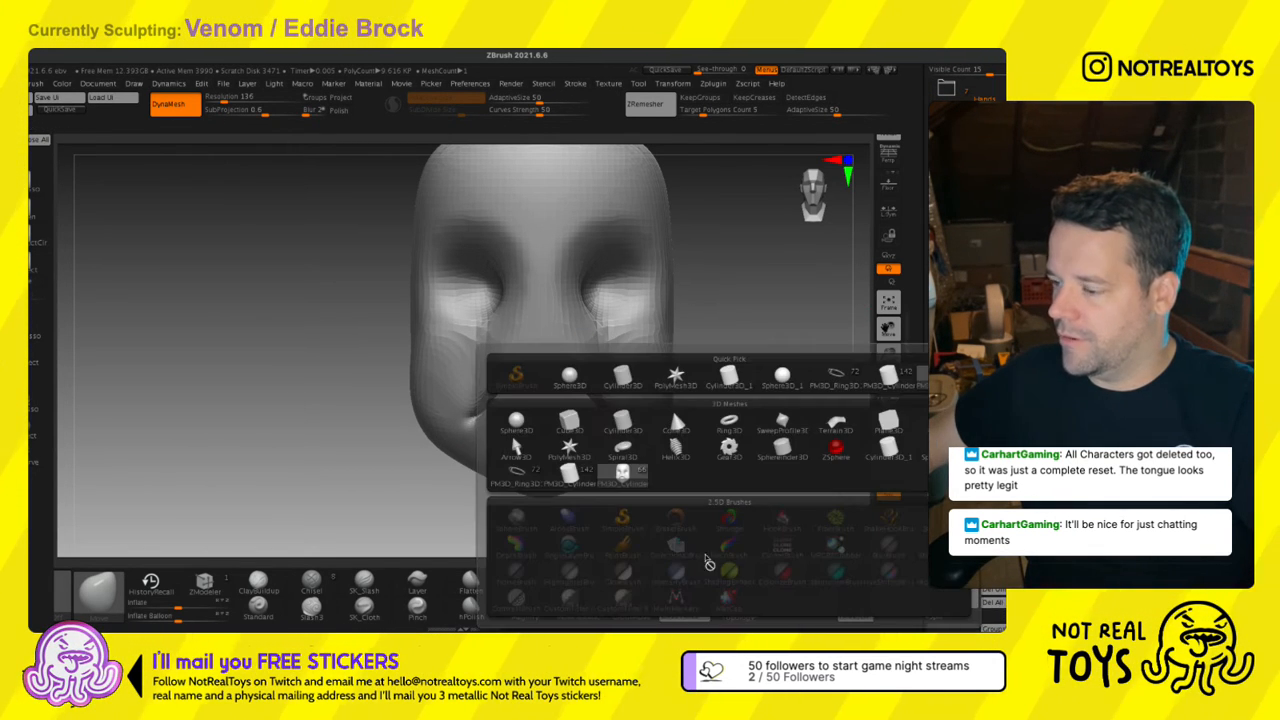
left_click(569, 423)
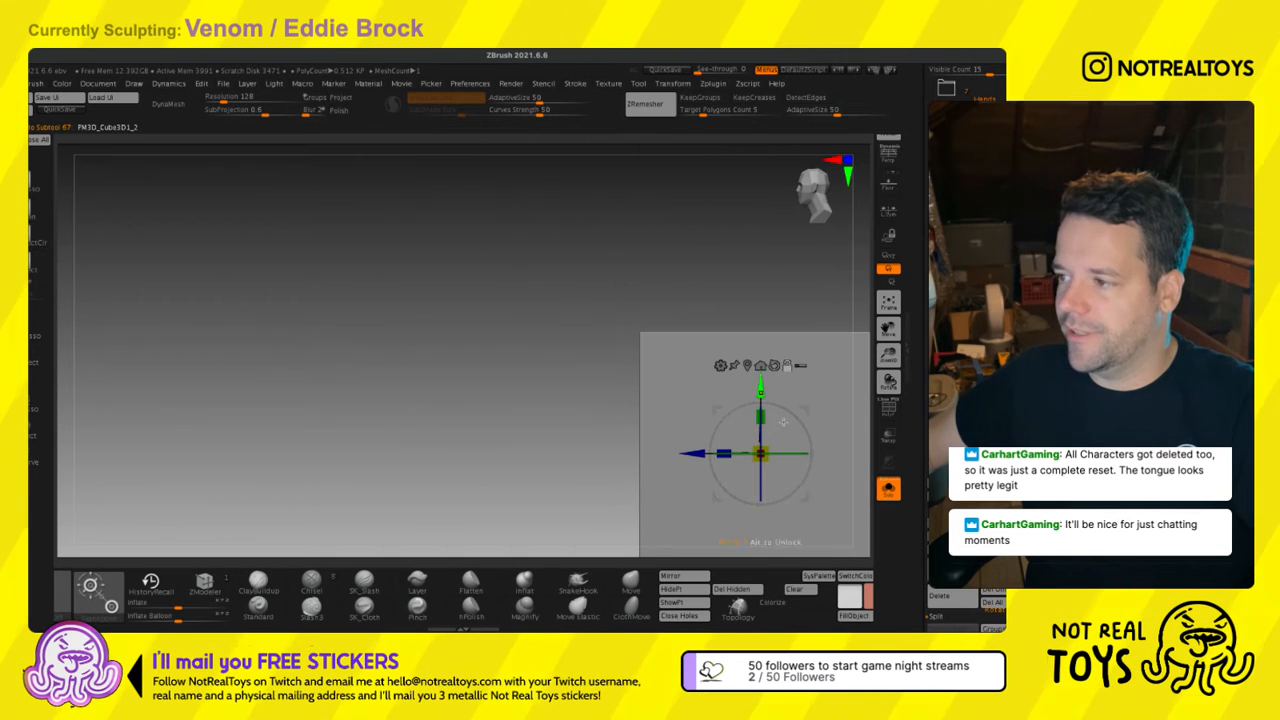
left_click_drag(536, 348, 455, 462)
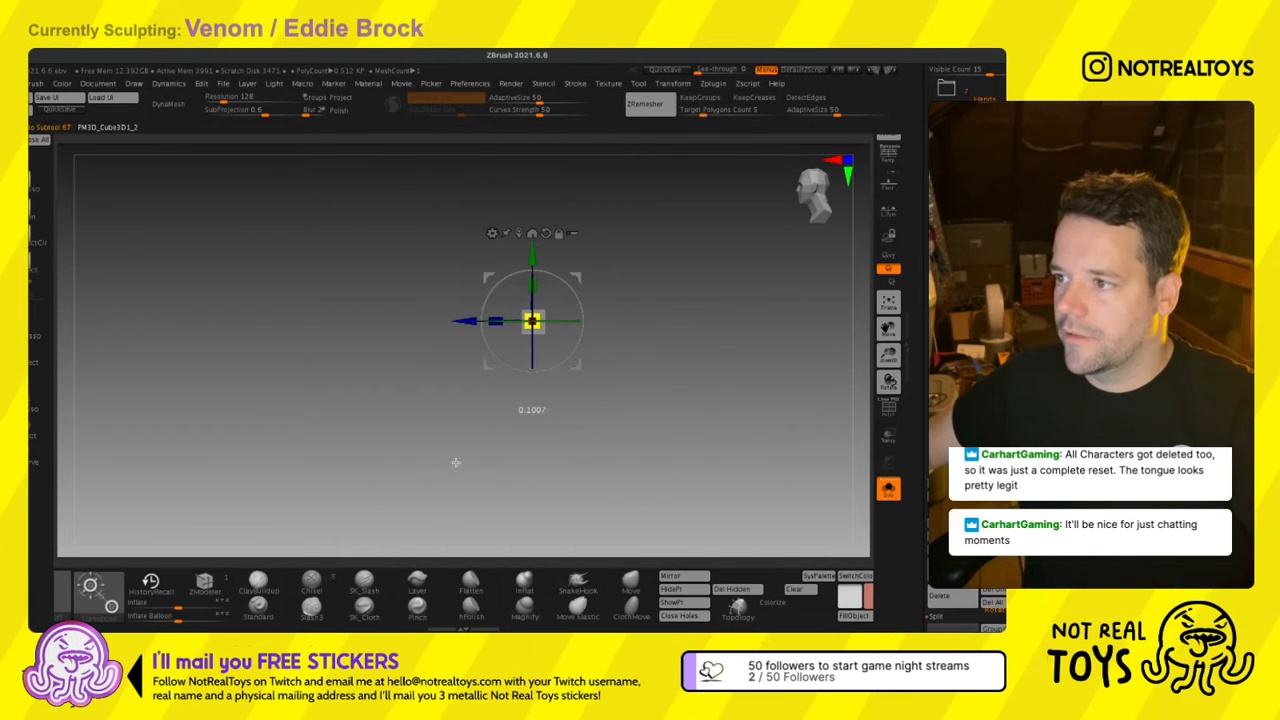
left_click(888, 488)
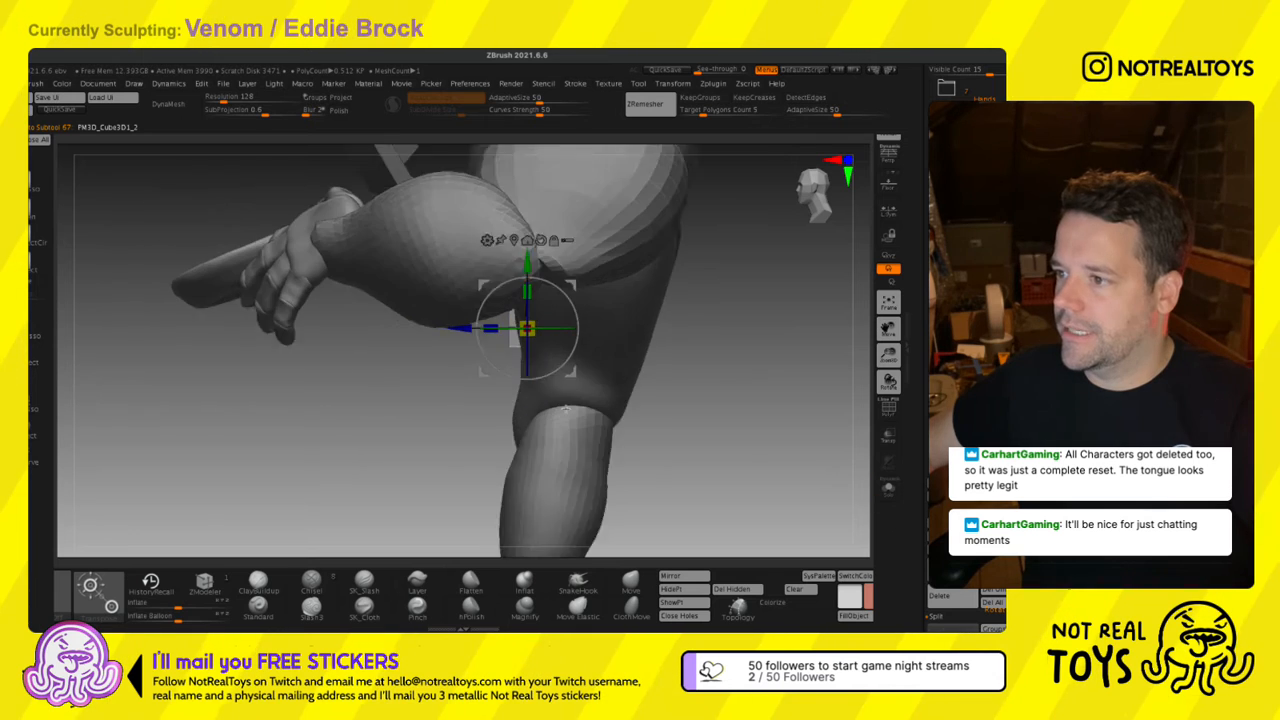
Move the small cube to the front of the face, at the height of the nose.
left_click_drag(324, 268, 240, 249)
right_click_drag(240, 249, 727, 343, "alt")
left_click_drag(727, 343, 524, 298)
key("q")
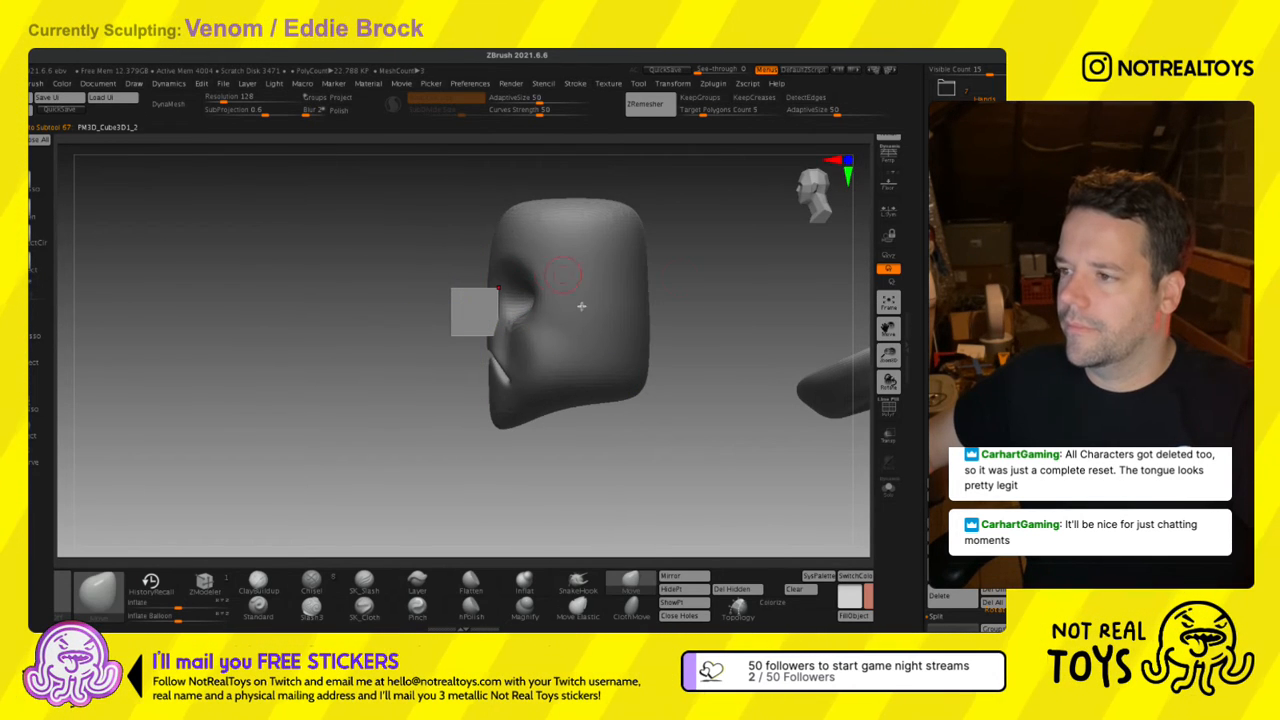
Isolate the head and smooth its underside, jaw and cheeks.
left_click(889, 491)
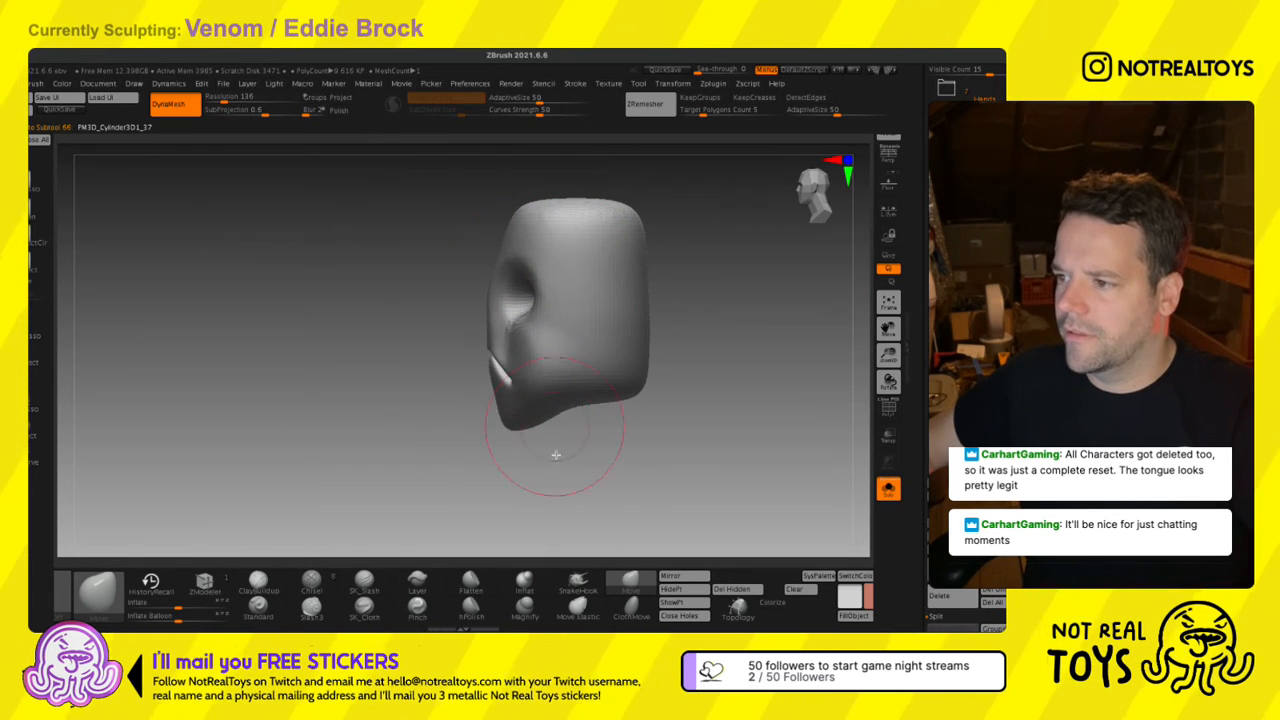
left_click_drag(577, 428, 571, 423)
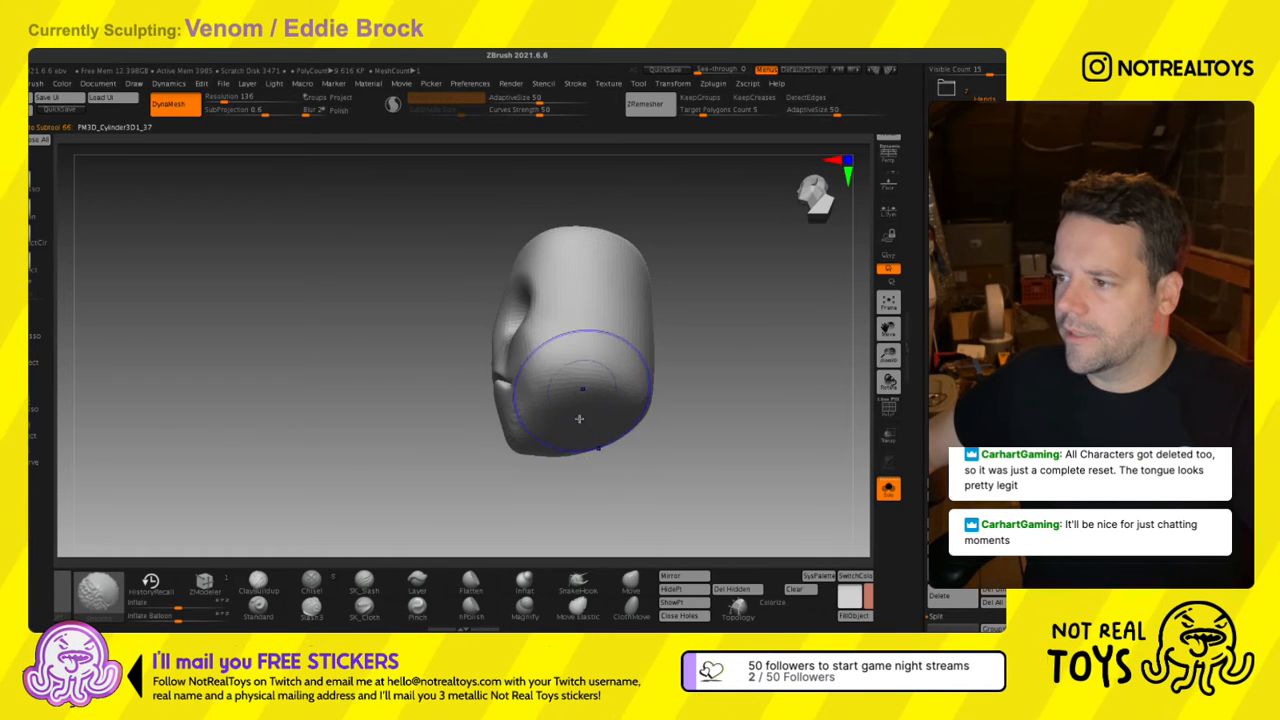
left_click_drag(638, 468, 612, 405)
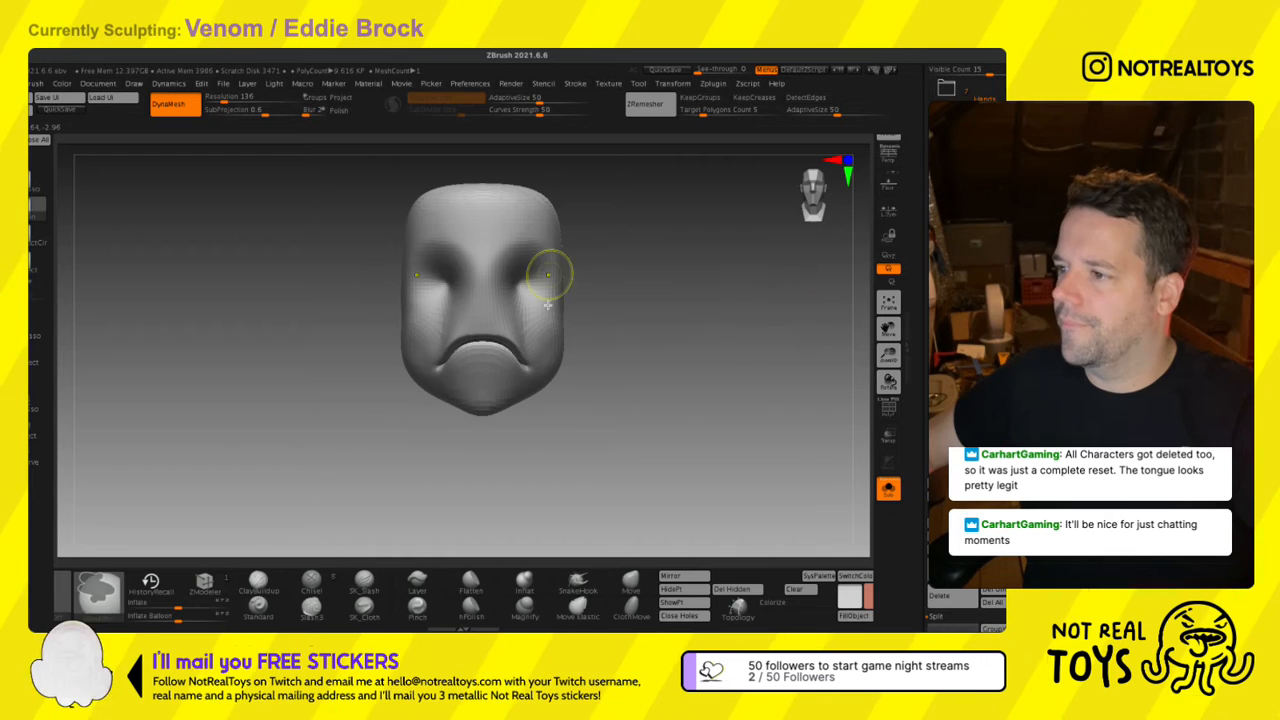
right_click_drag(550, 274, 547, 338, "ctrl")
Carve the inner corners of the eye sockets deeper with the Standard brush, refining them with a smaller brush.
left_click(258, 606)
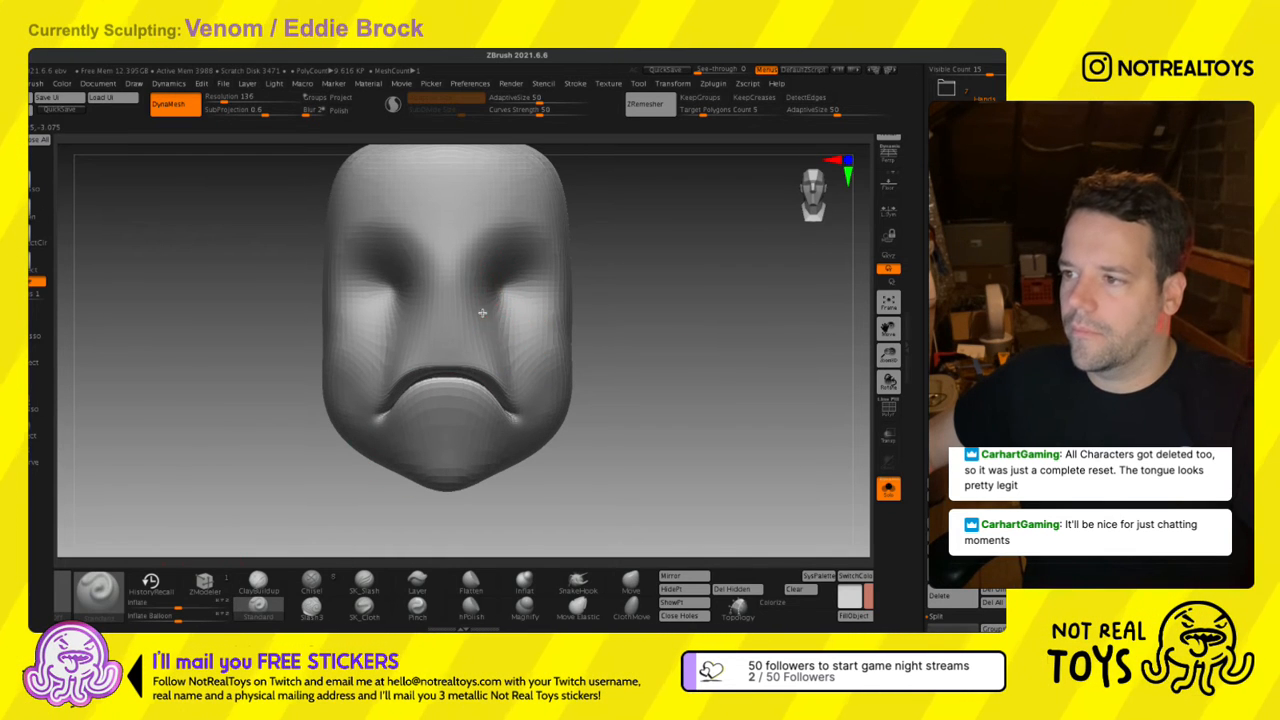
mouse_move(478, 278)
left_mouse_down("alt")
mouse_move(486, 312)
mouse_move(500, 295)
mouse_move(509, 309)
mouse_move(488, 316)
left_mouse_up("alt")
left_click_drag(626, 339, 632, 345, "ctrl")
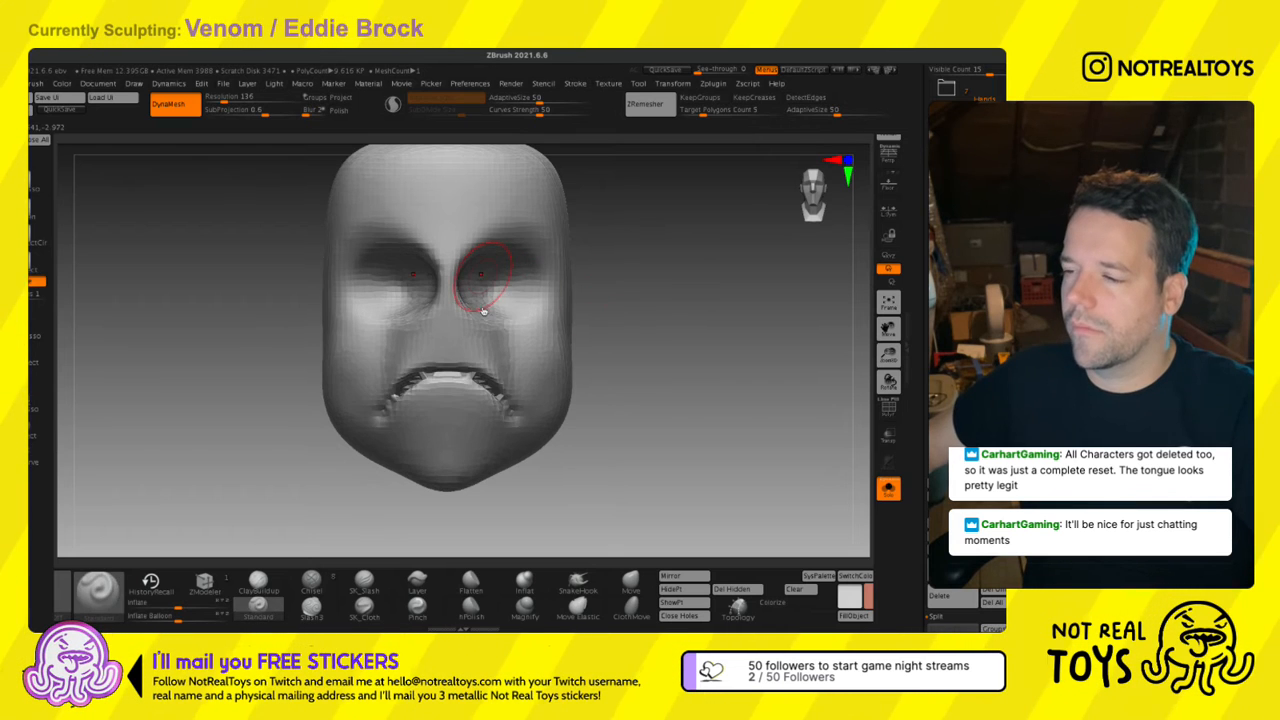
key("ctrl+z")
key("s")
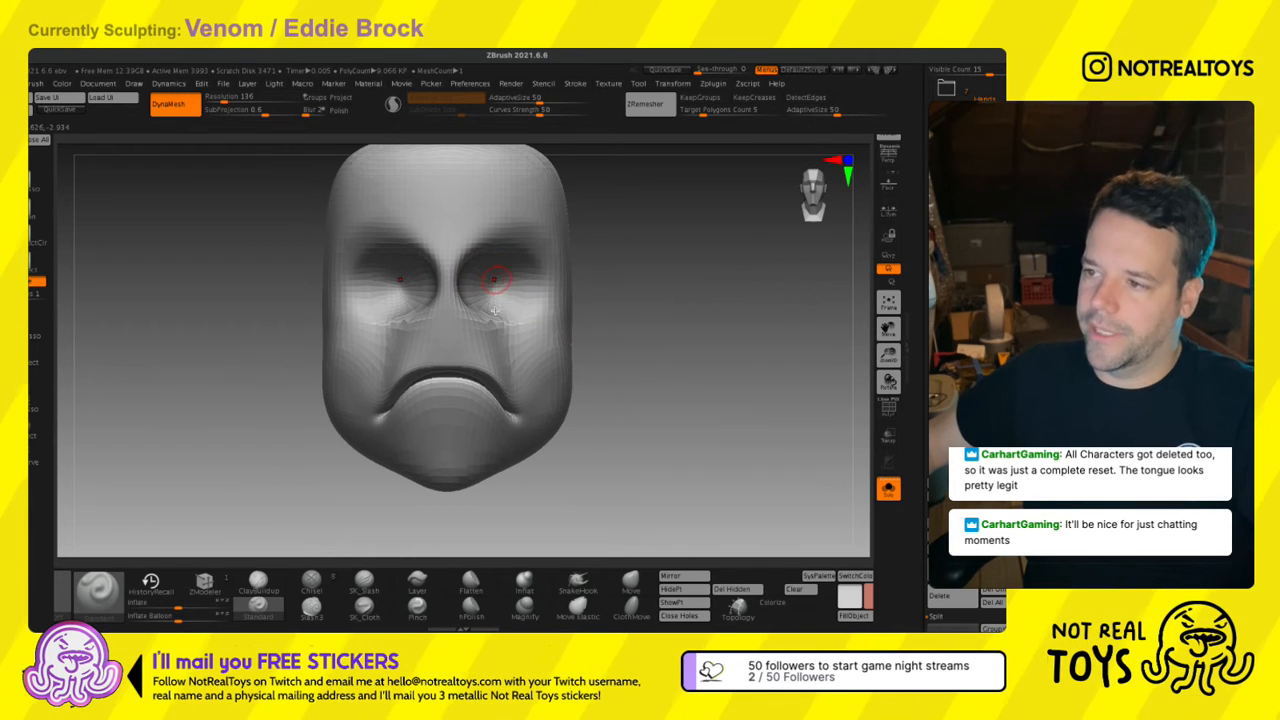
mouse_move(494, 310)
left_mouse_down()
mouse_move(496, 294)
mouse_move(480, 288)
mouse_move(478, 323)
mouse_move(508, 328)
left_mouse_up()
right_click_drag(498, 318, 494, 260, "ctrl")
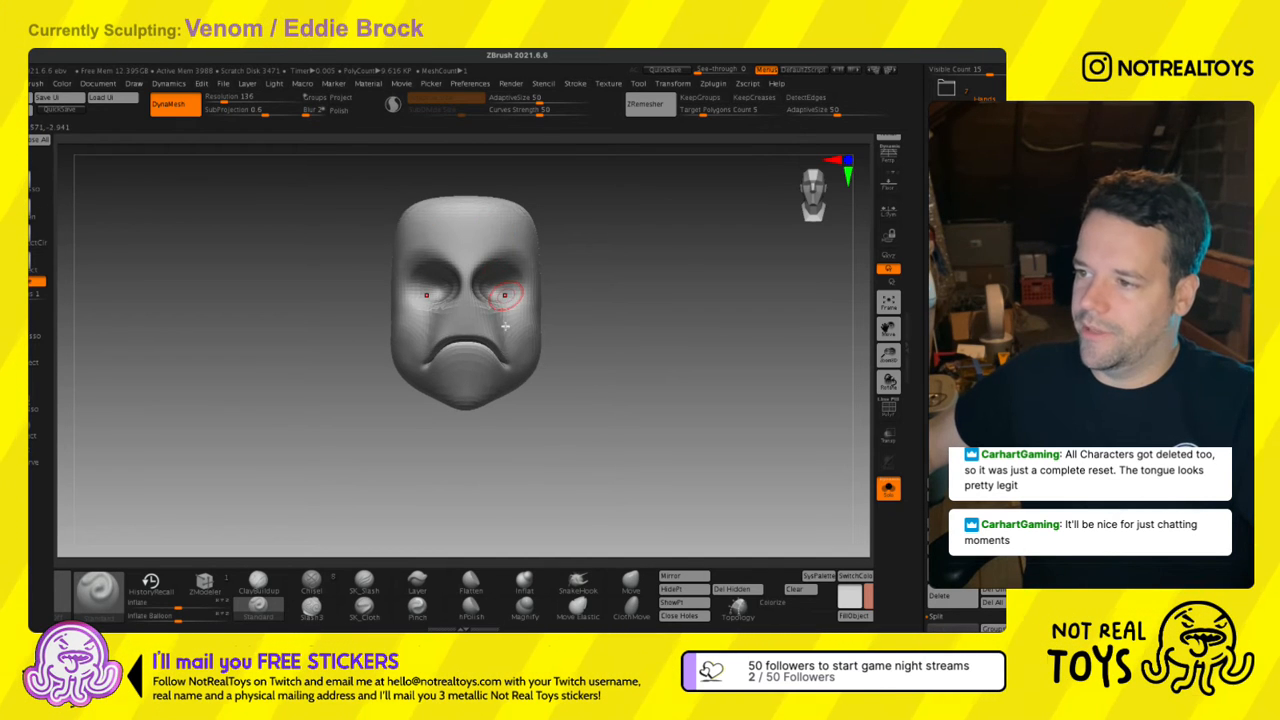
Show the whole figure, select the cube on the face, and fit it as a narrow nose block between the eye sockets.
left_click(888, 488)
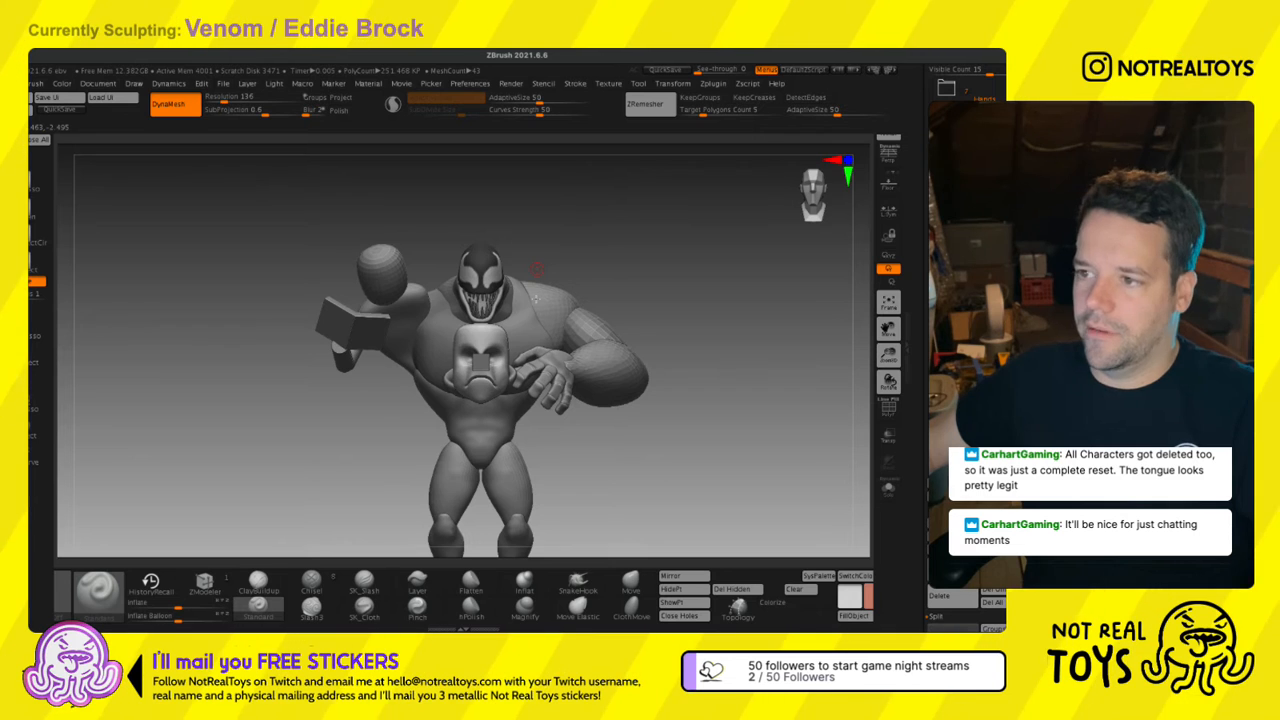
right_click_drag(519, 320, 525, 362, "ctrl")
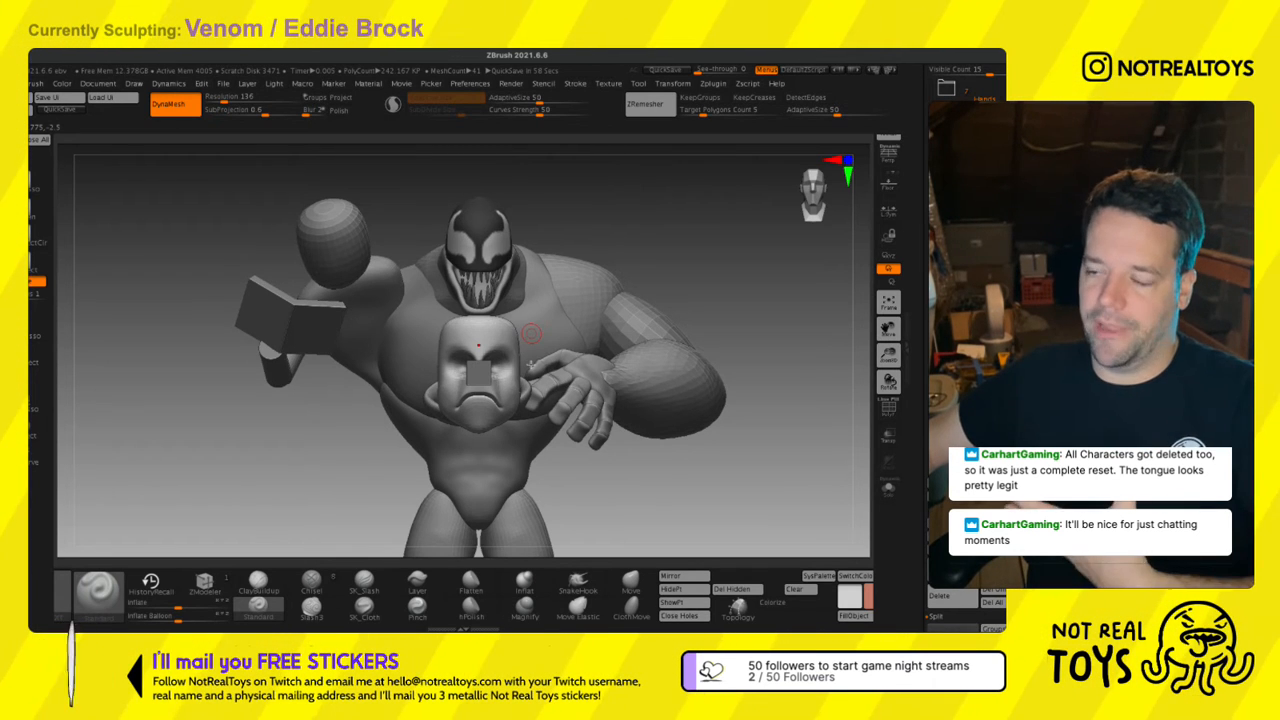
left_click(479, 374, "alt")
right_click_drag(540, 372, 500, 363, "shift")
key("w")
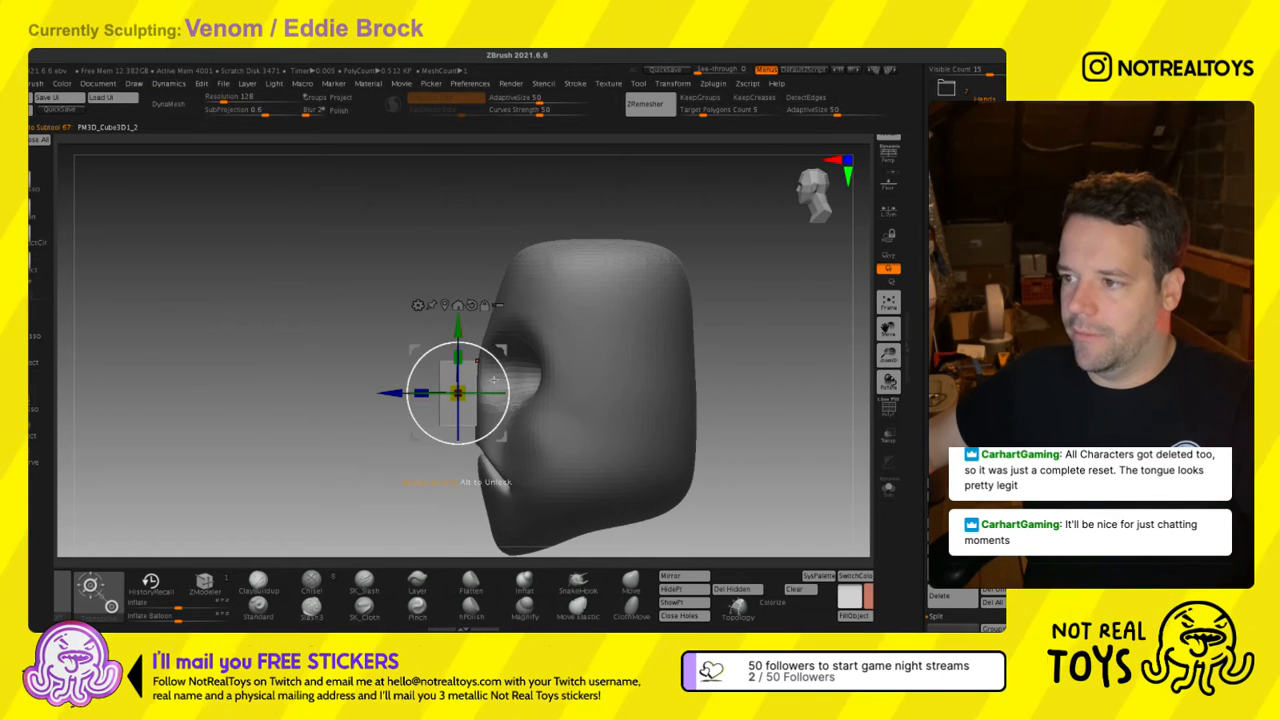
left_click_drag(502, 350, 530, 323)
right_click_drag(532, 335, 566, 351, "shift")
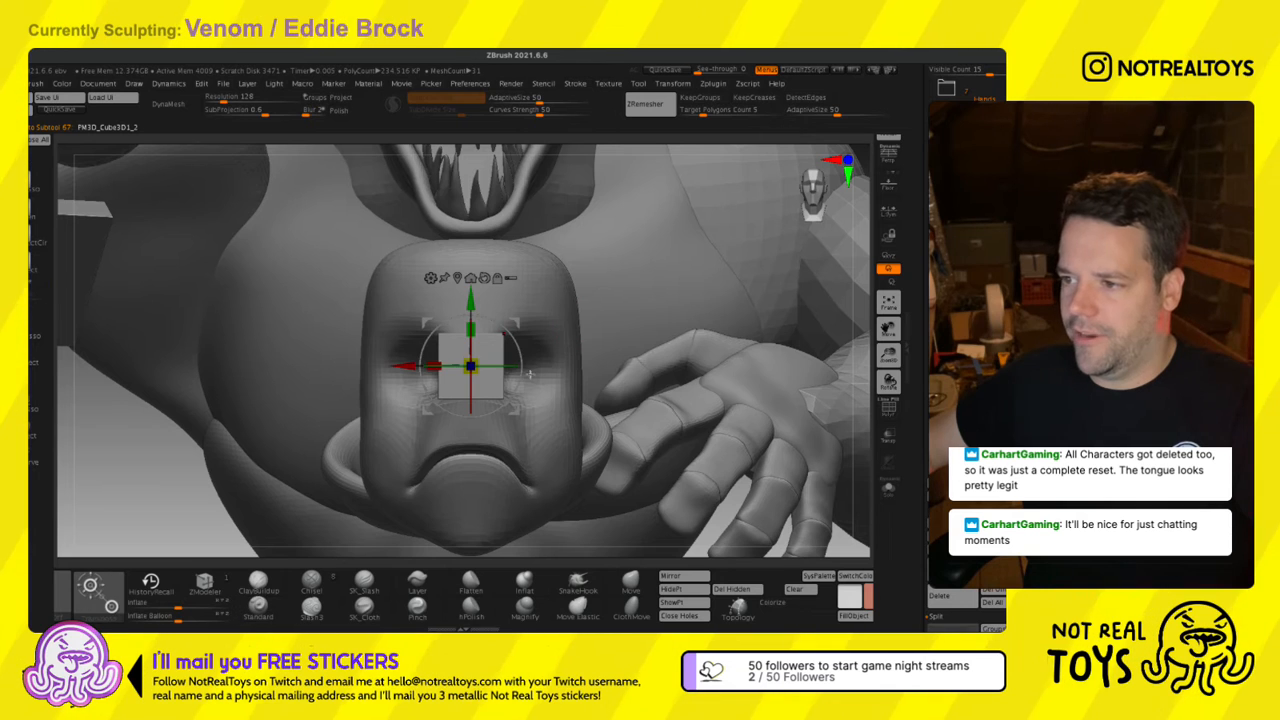
left_click_drag(434, 366, 448, 367)
right_click_drag(545, 358, 500, 356, "shift")
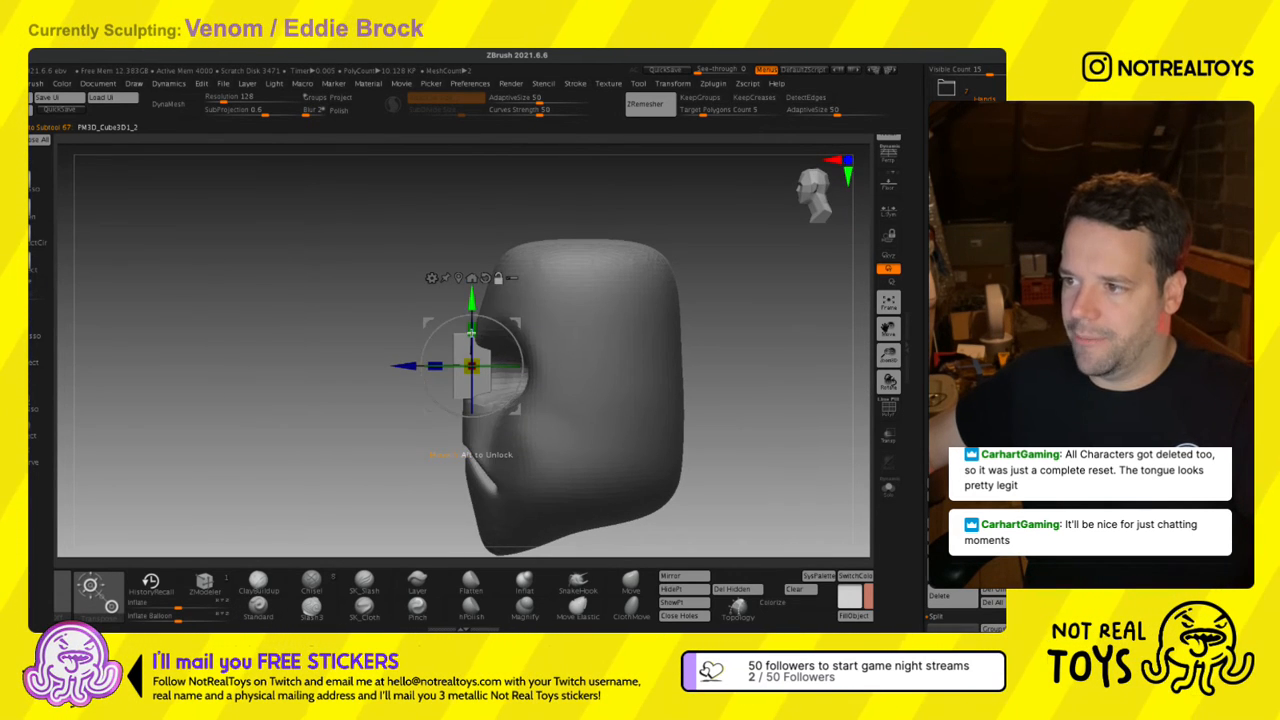
Raise the nose block's pivot to its upper end and tilt the block so its lower end projects from the face.
left_click_drag(472, 330, 474, 300)
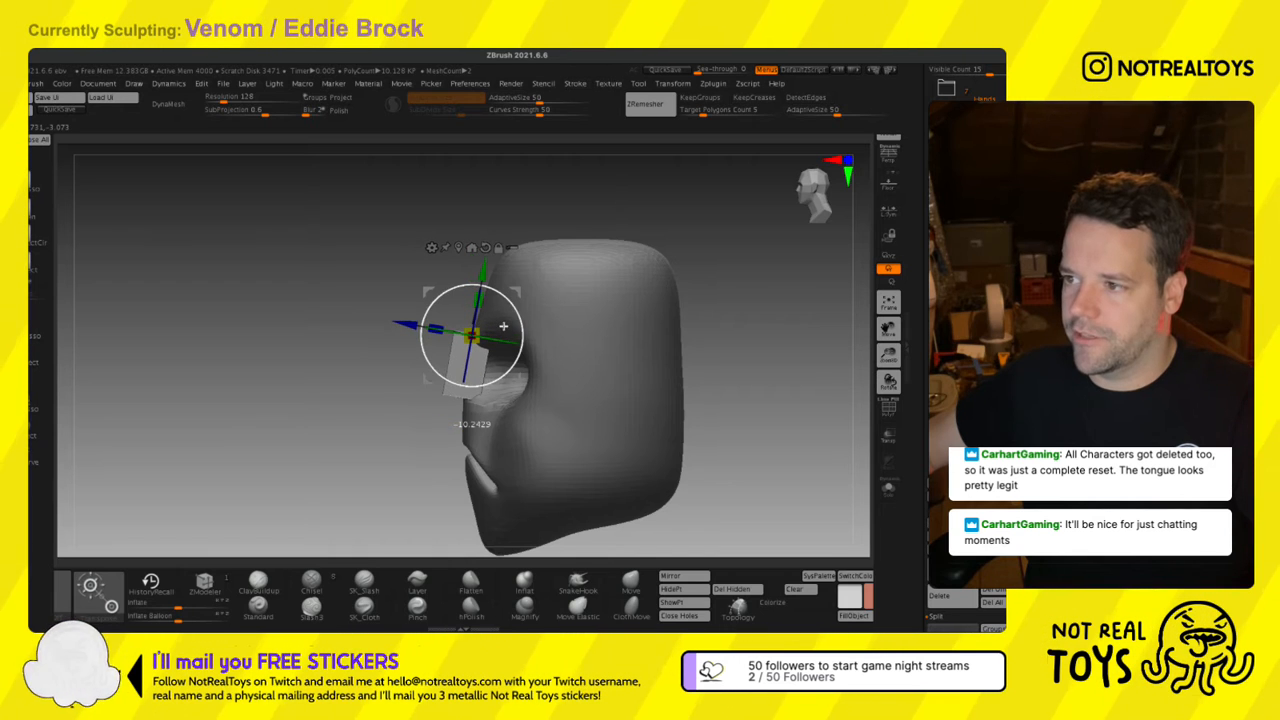
key("q")
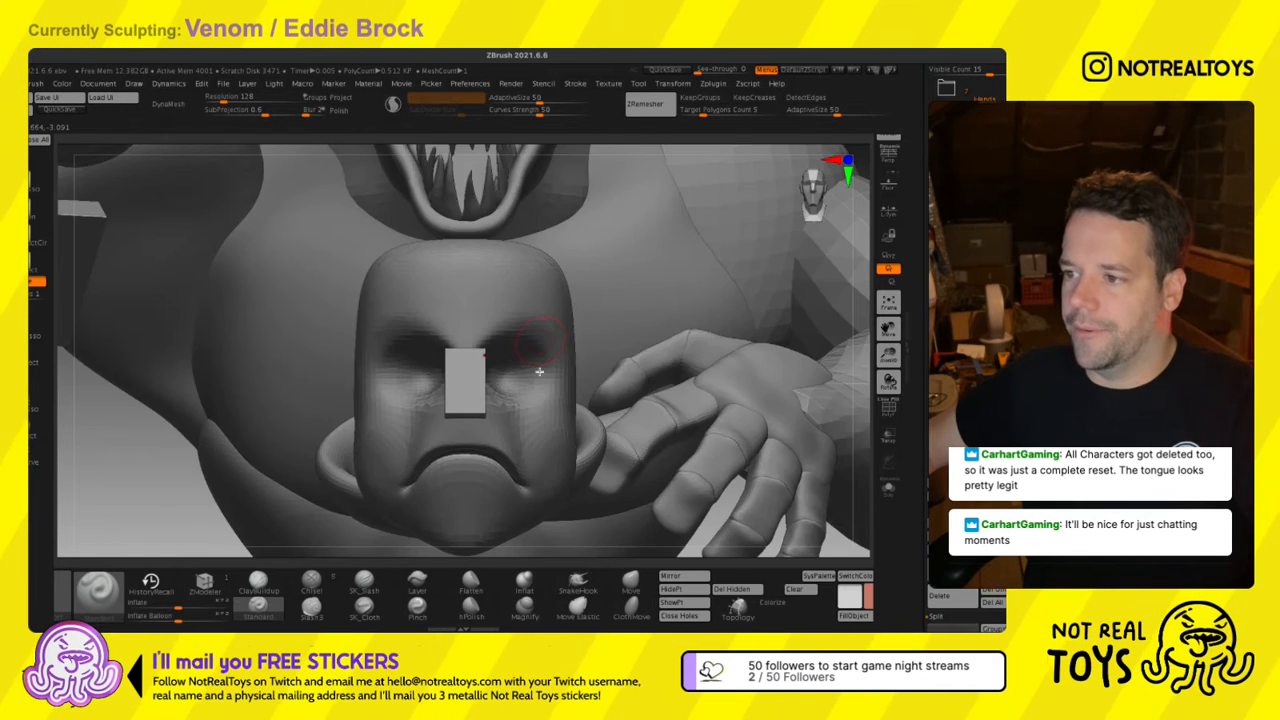
key("w")
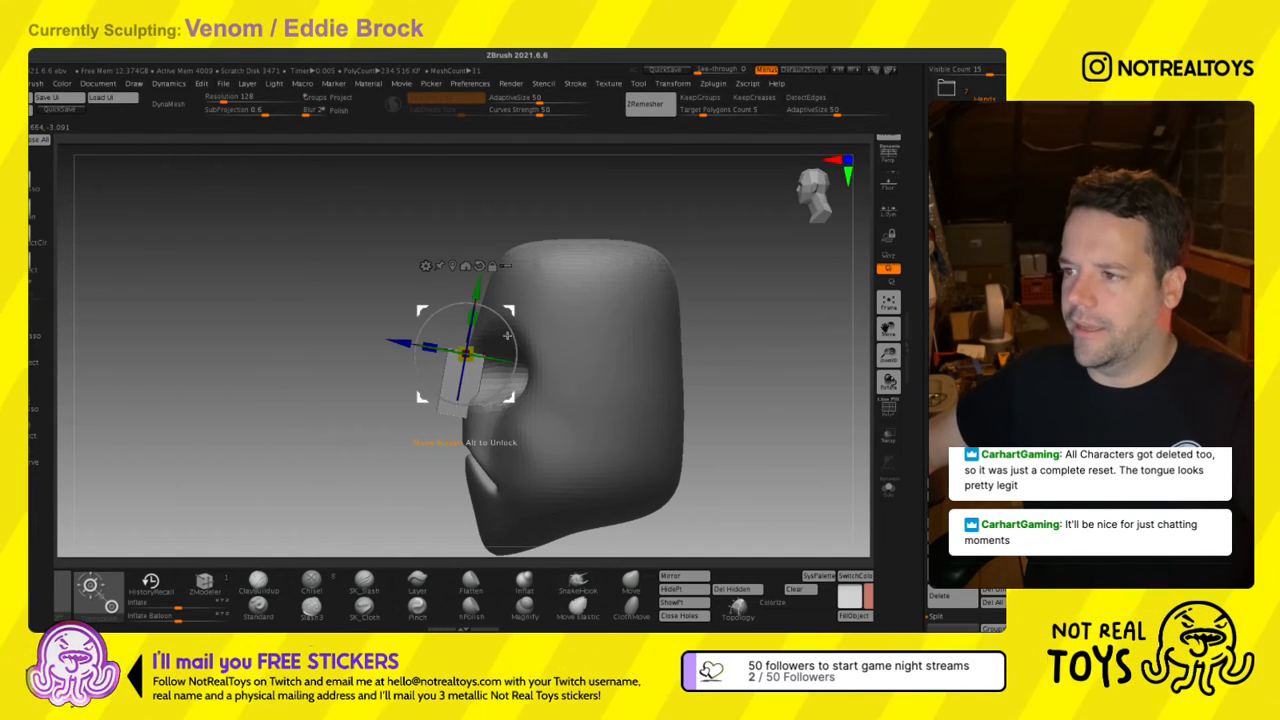
left_click_drag(507, 336, 513, 330)
key("q")
right_click_drag(514, 329, 565, 330)
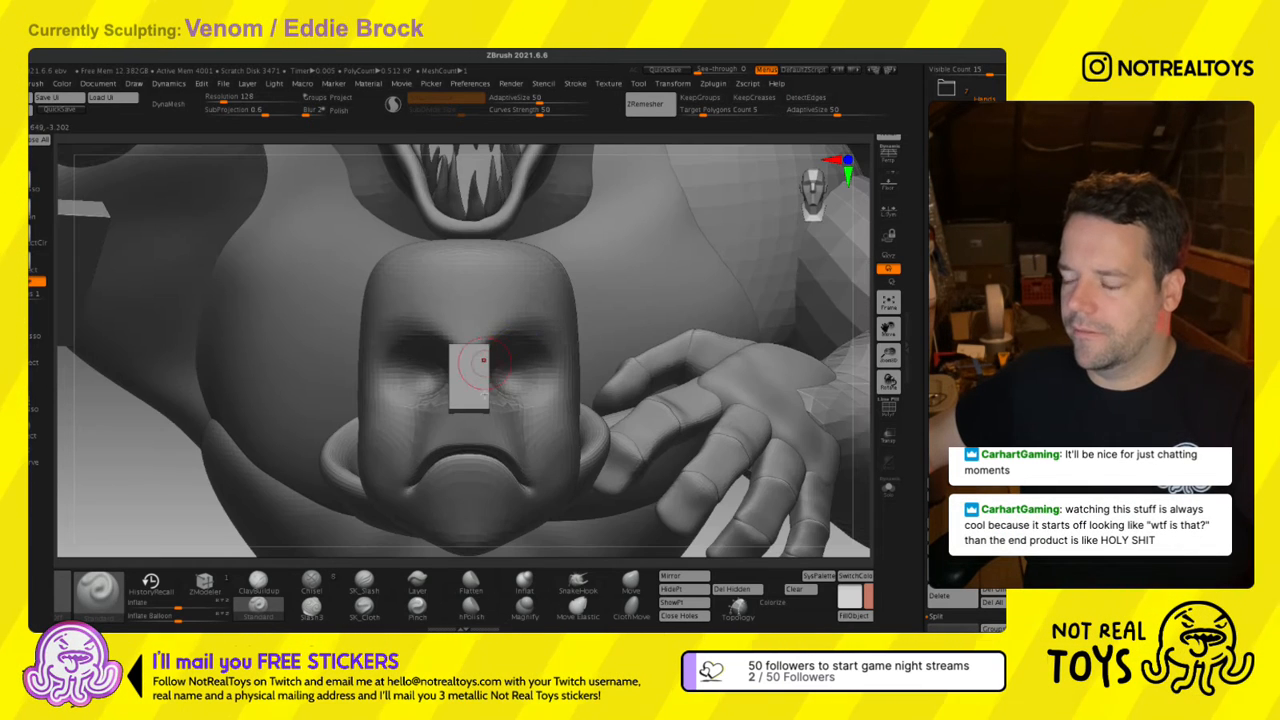
Shape the block into a nose with a narrow bridge and wider tip using the Move brush.
right_click_drag(494, 398, 498, 468)
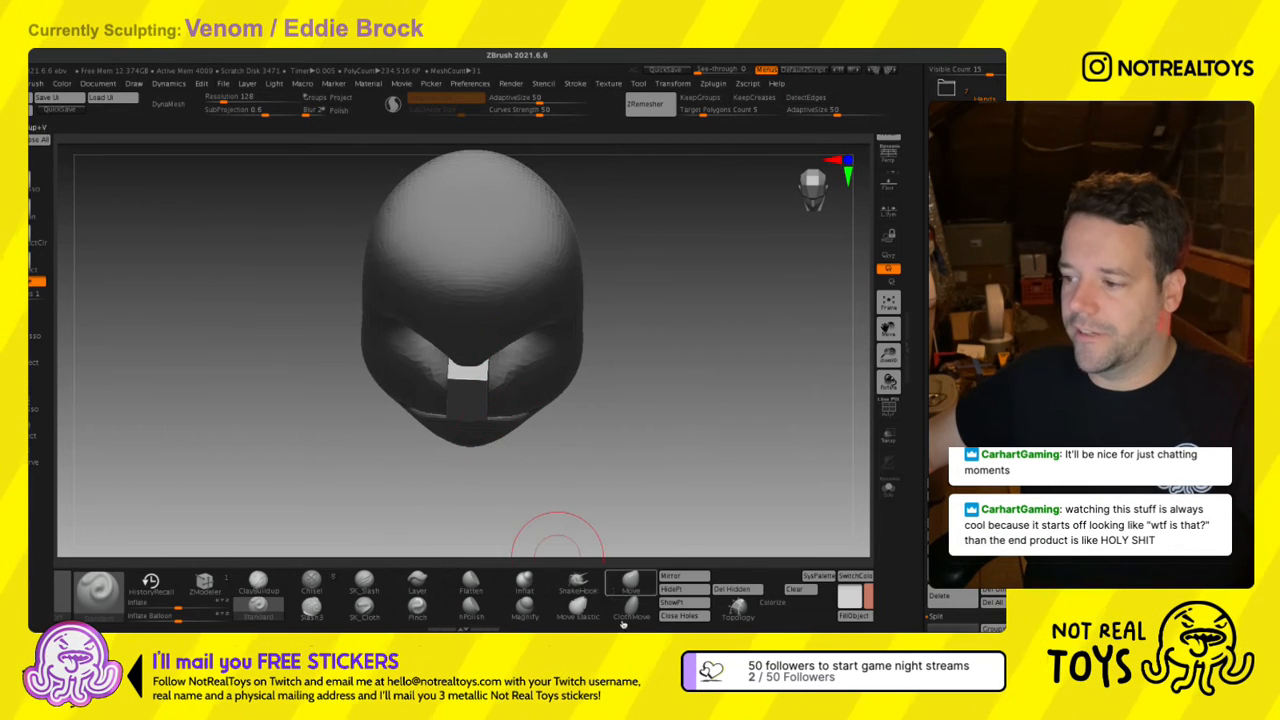
left_click(631, 584)
right_click_drag(493, 413, 471, 359)
left_click(477, 354, "alt")
left_click_drag(456, 326, 467, 315)
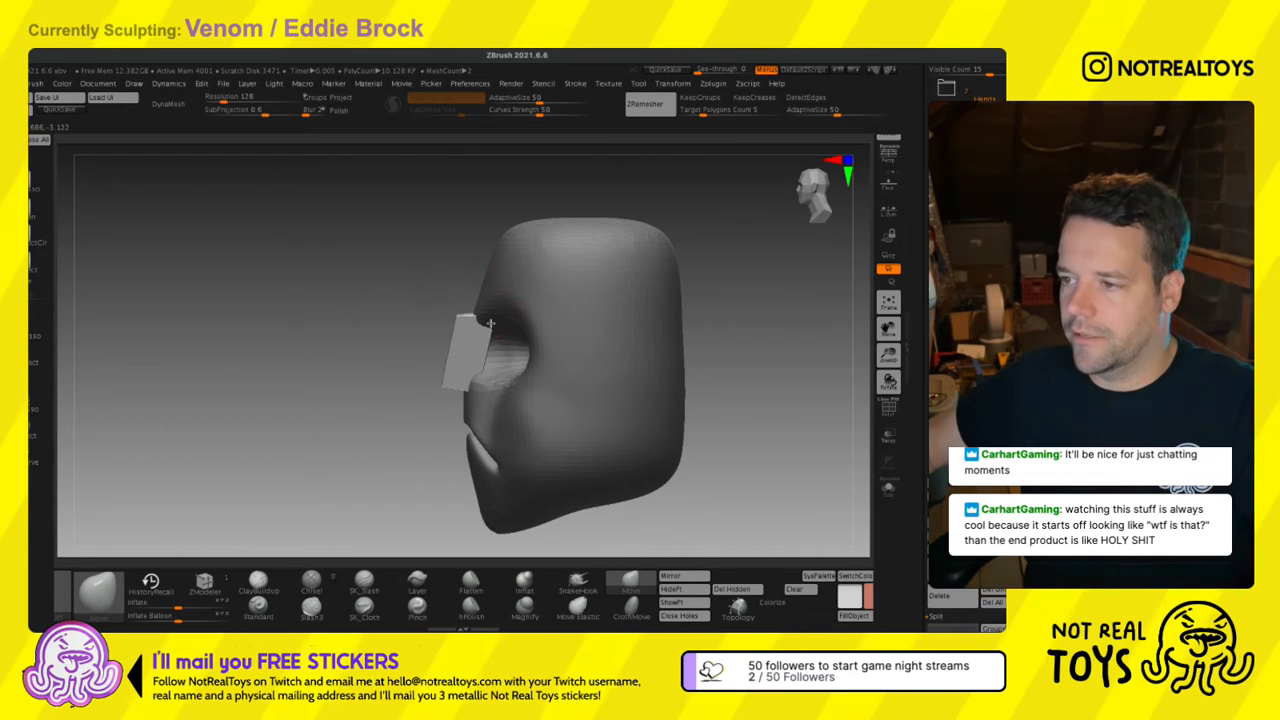
mouse_move(438, 391)
right_mouse_down()
mouse_move(482, 408)
mouse_move(441, 372)
mouse_move(420, 400)
mouse_move(386, 402)
right_mouse_up()
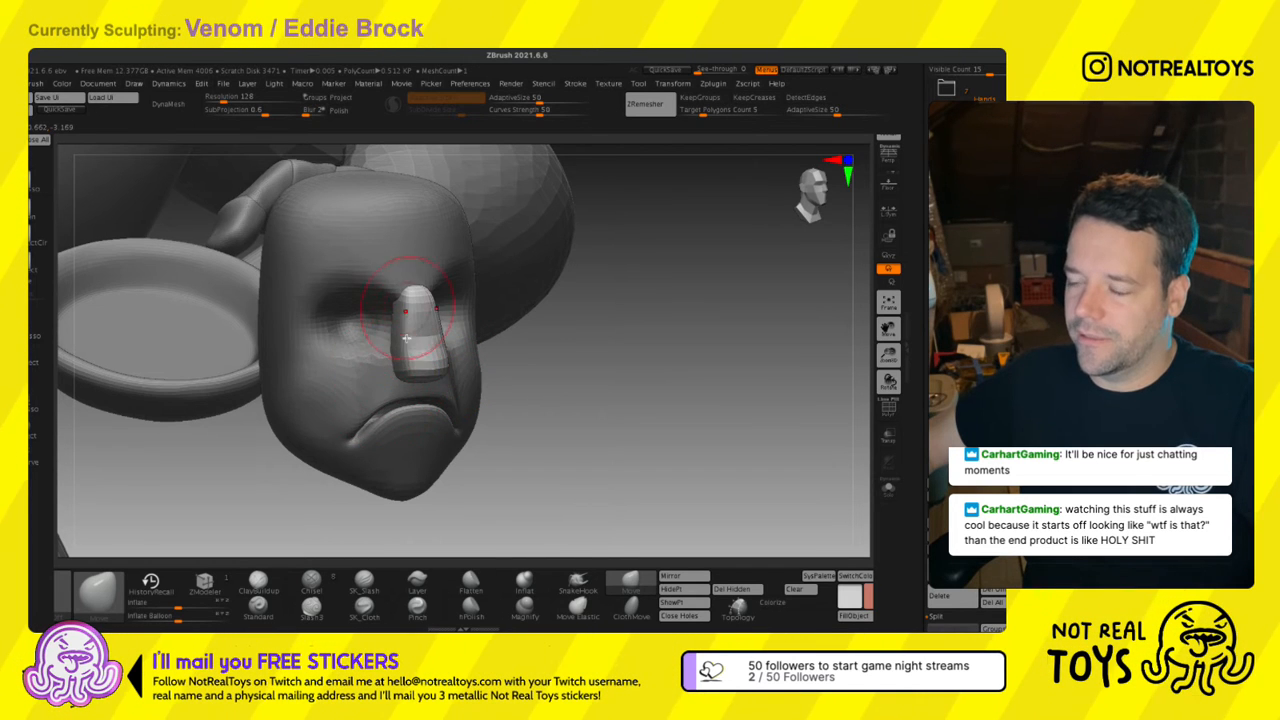
right_click_drag(406, 338, 432, 308)
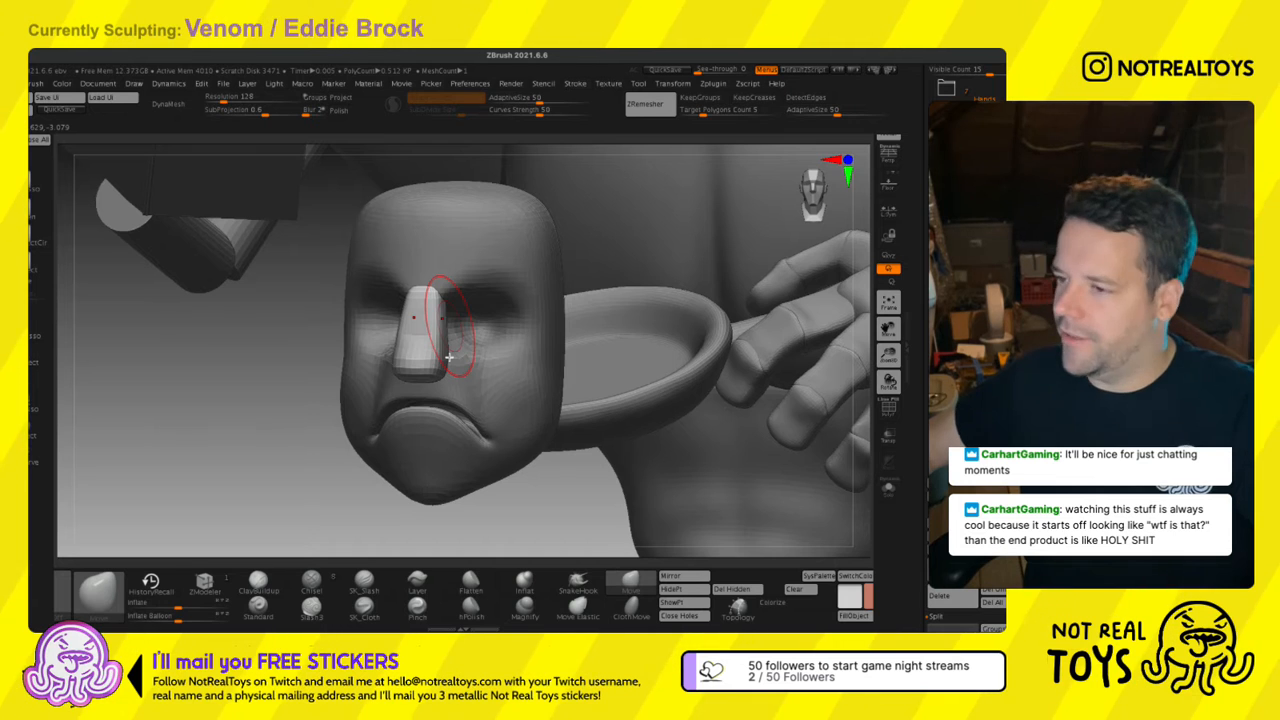
right_click_drag(440, 356, 404, 310)
right_click_drag(404, 310, 519, 286, "ctrl")
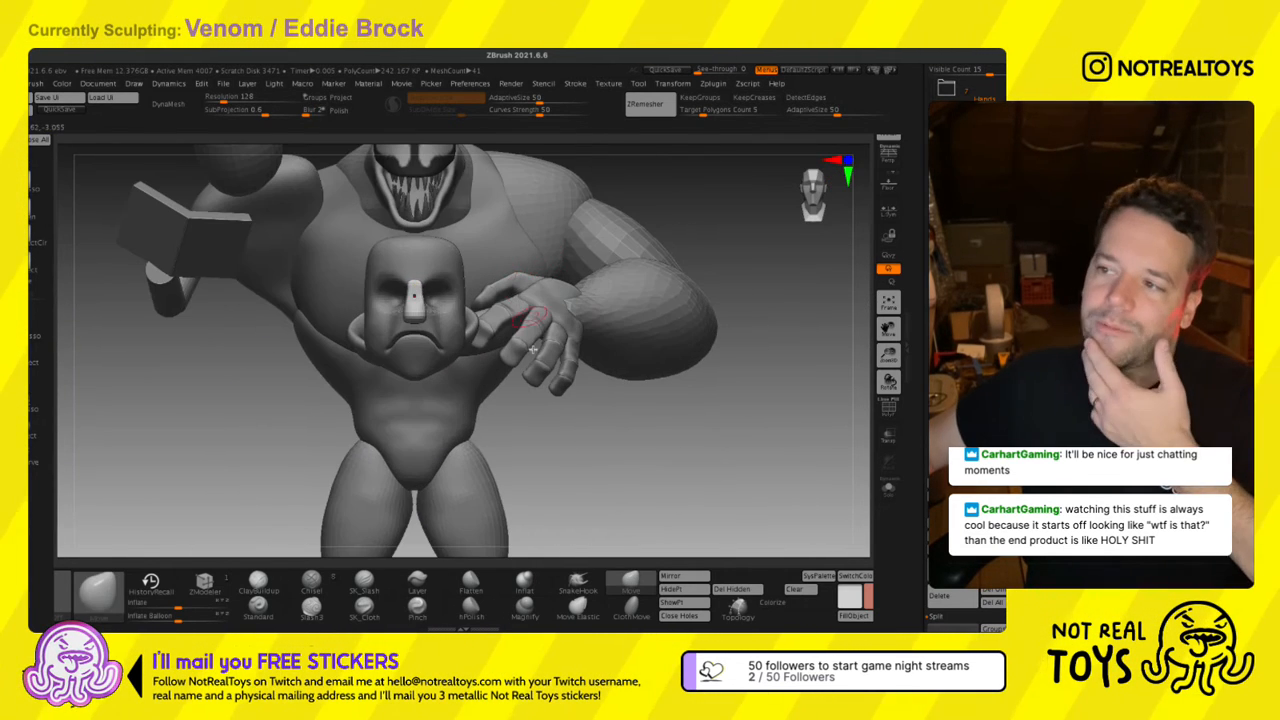
Select the head and smooth the rough surface beside the nose and below the eye sockets.
right_click_drag(535, 377, 534, 231, "ctrl")
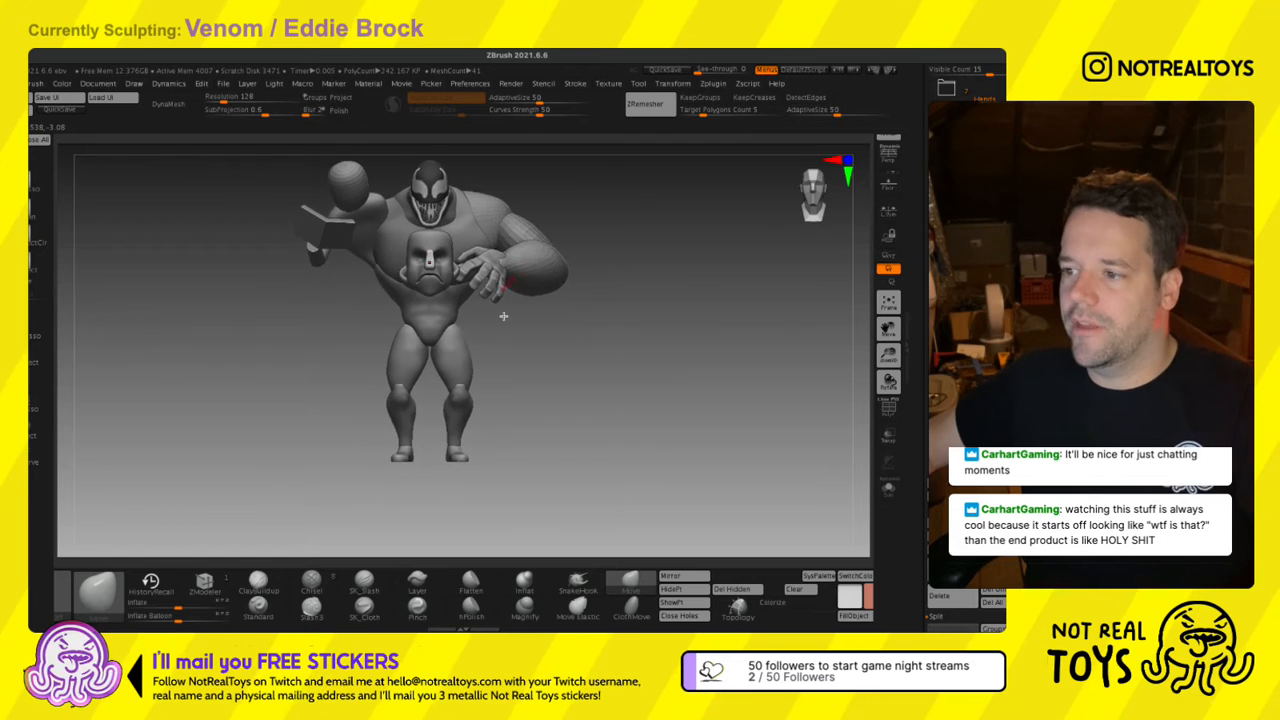
right_click_drag(503, 314, 498, 482)
right_click_drag(471, 354, 490, 415, "ctrl")
left_click(434, 286, "alt")
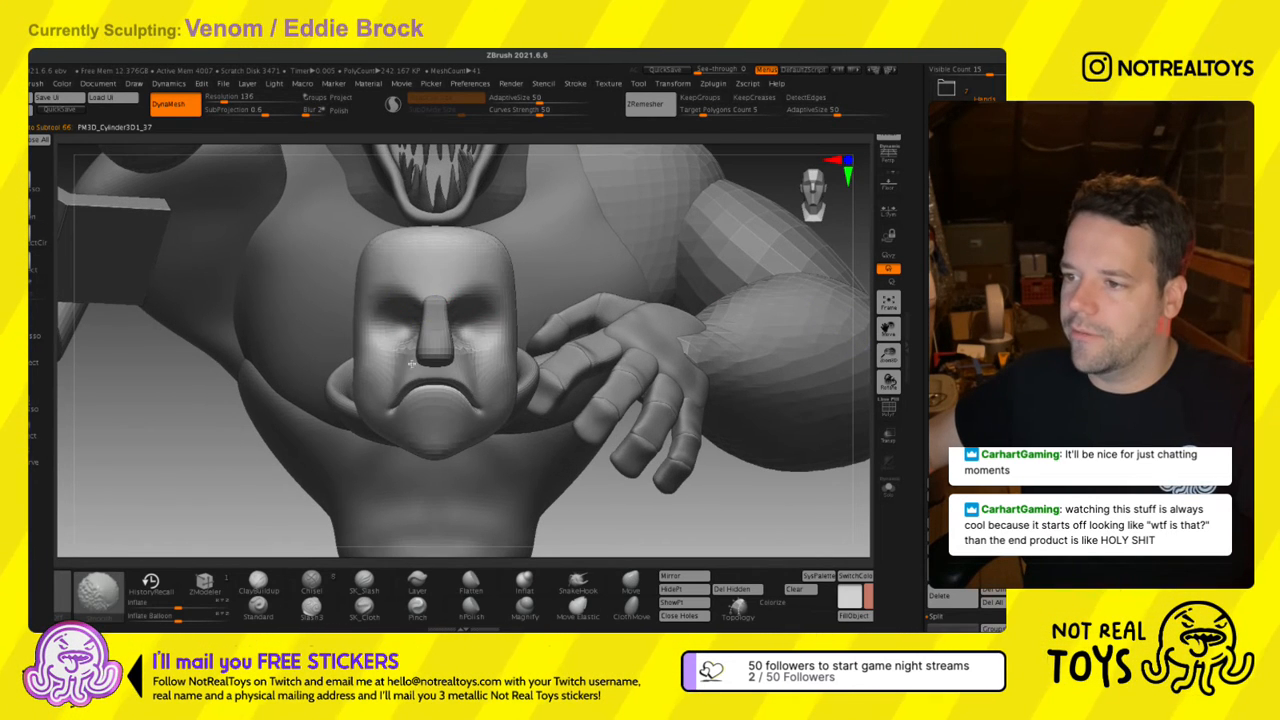
right_click_drag(402, 360, 444, 354)
left_click_drag(414, 343, 412, 351, "shift")
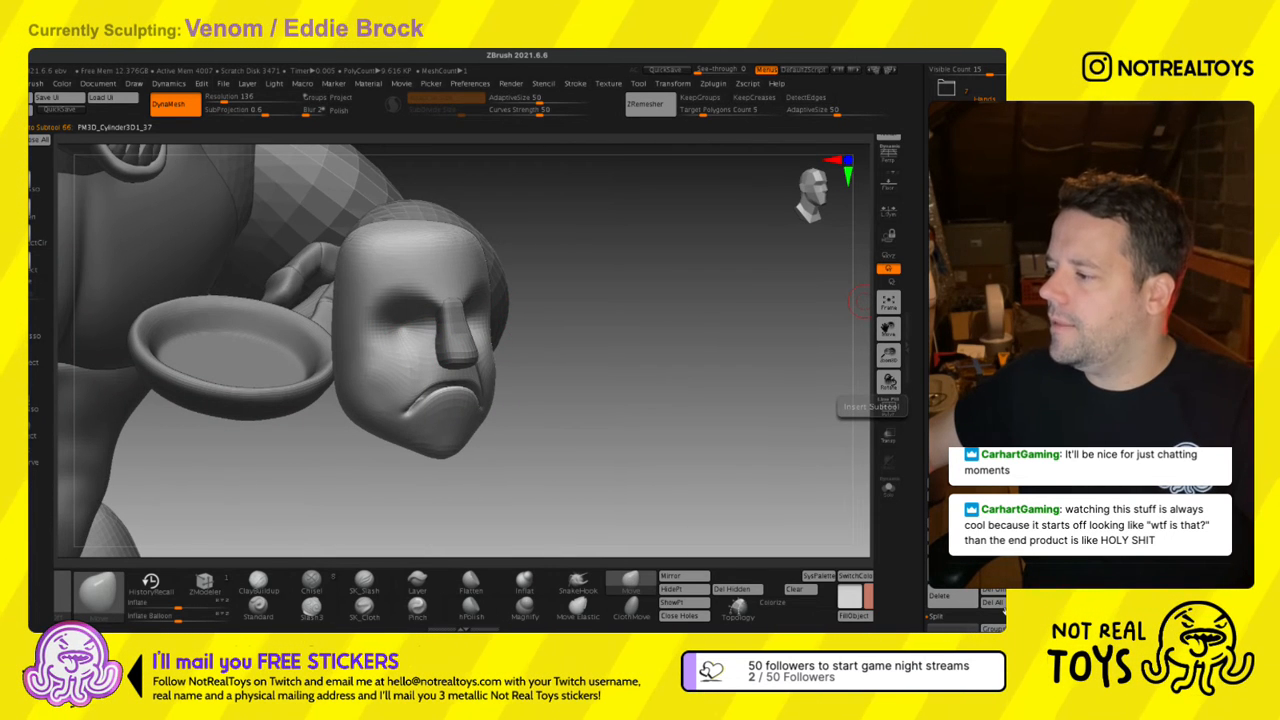
Create a new subtool folder and replace its default title with a custom name.
left_click(889, 407)
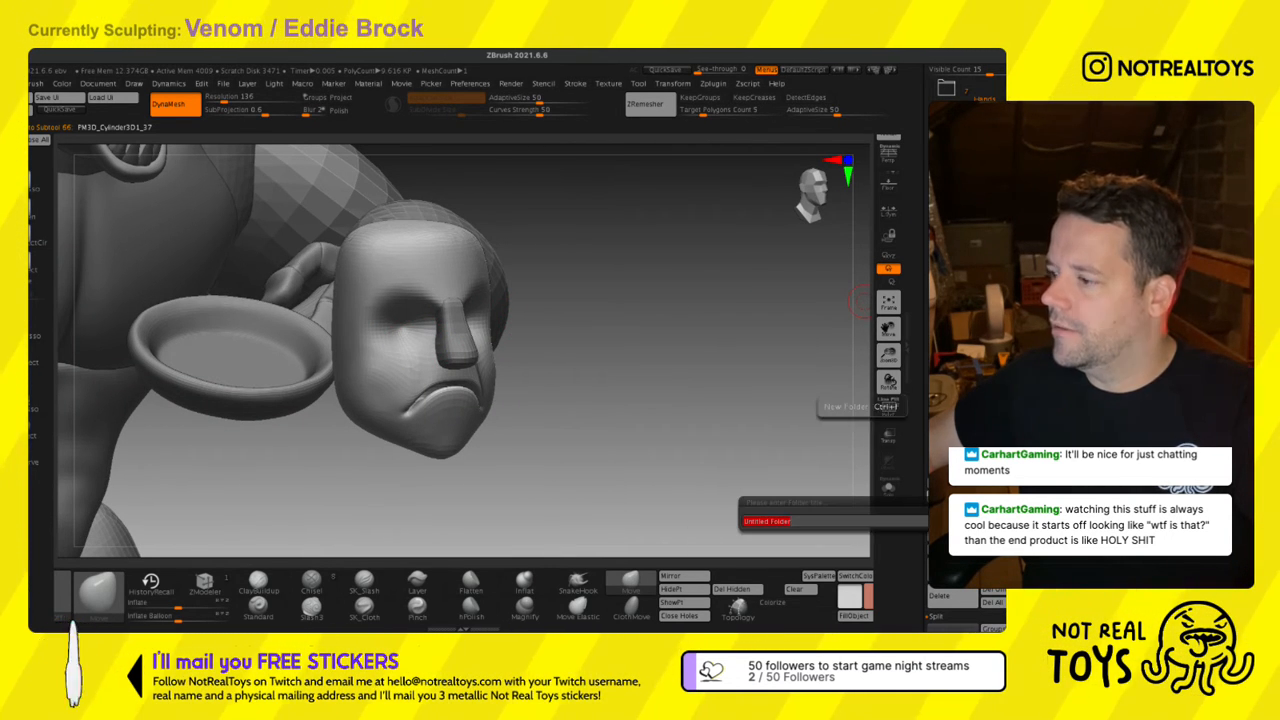
key("BackSpace")
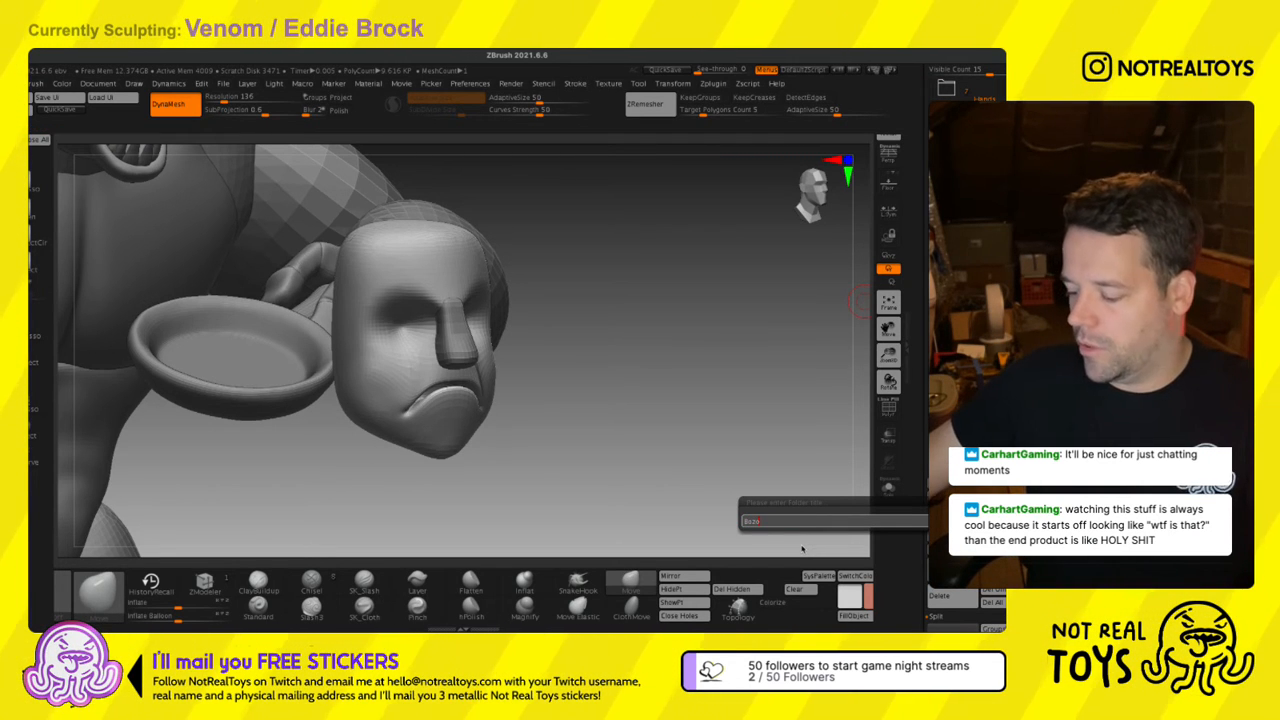
key("Return")
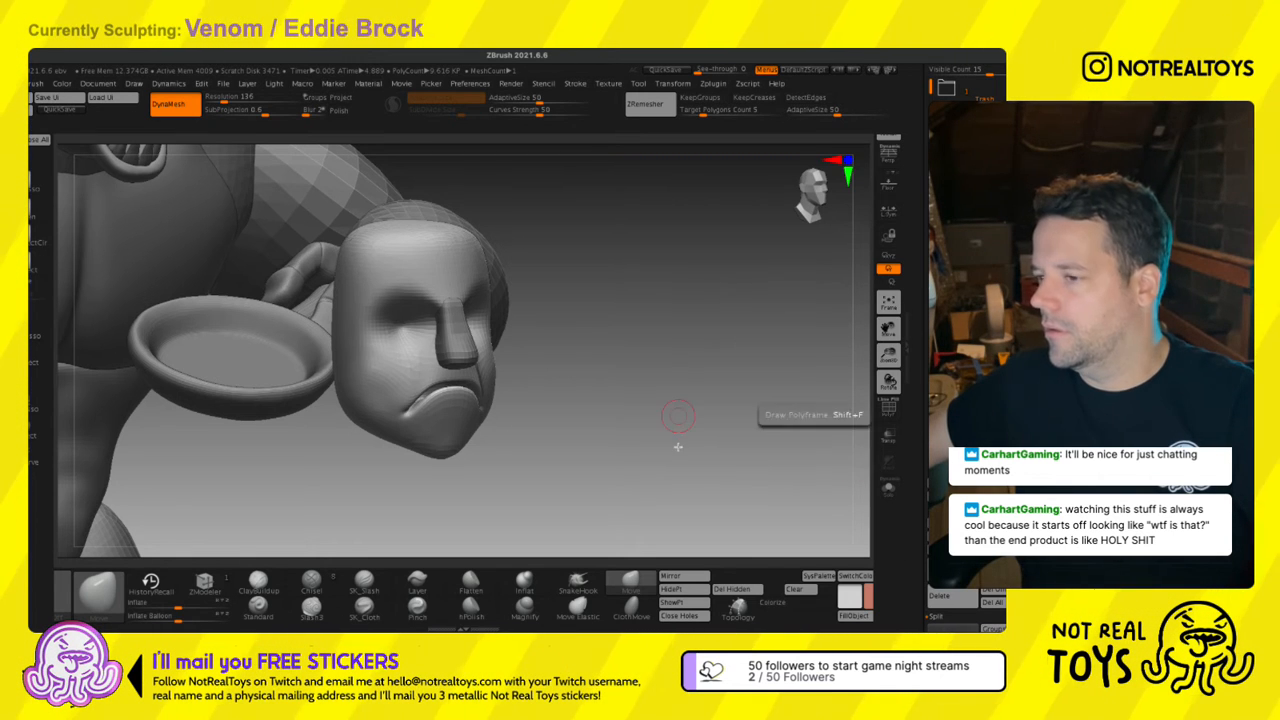
Append a Cube3D primitive as a new subtool for the small head.
left_click_drag(676, 415, 627, 373)
key("s")
key("f")
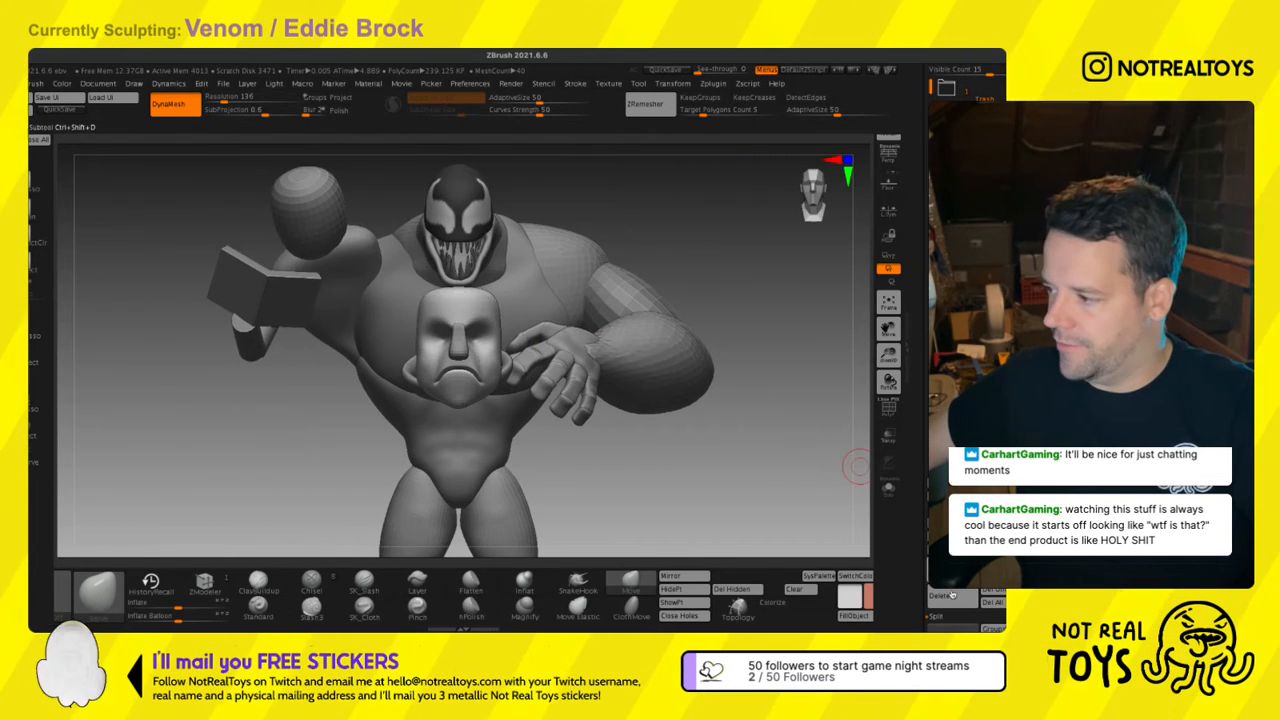
key("b")
key("m")
key("v")
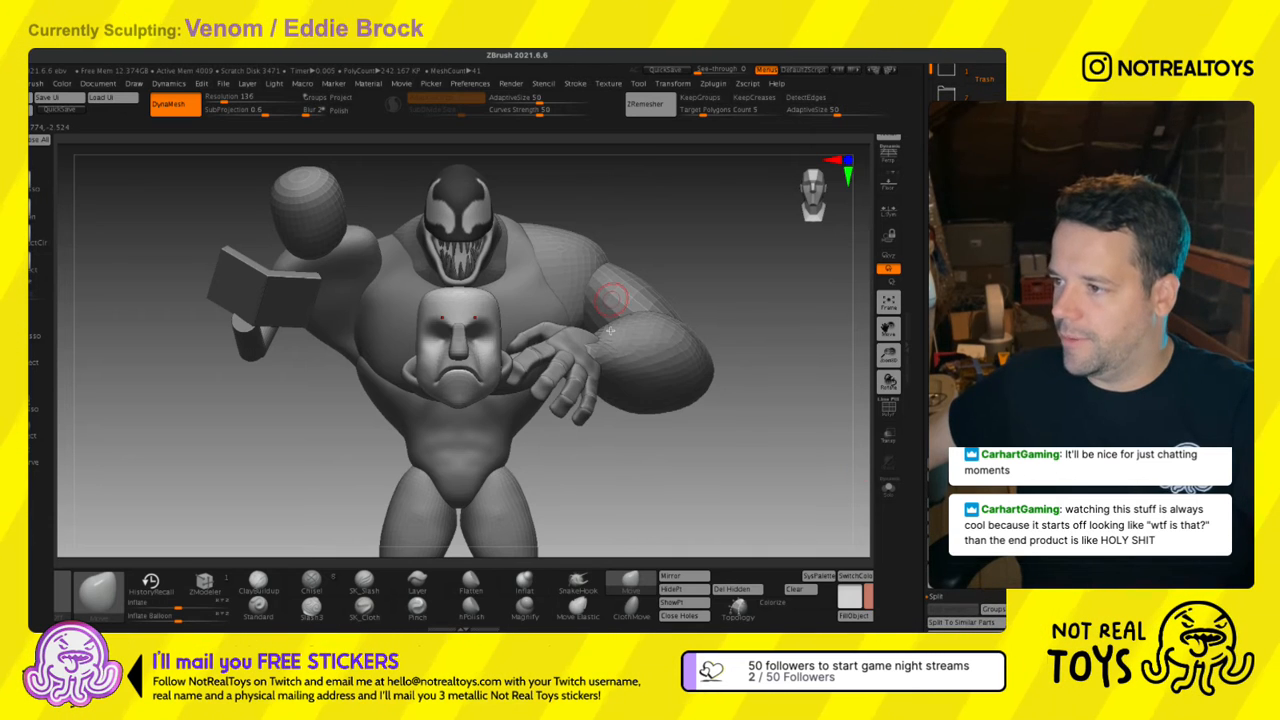
left_click(945, 418)
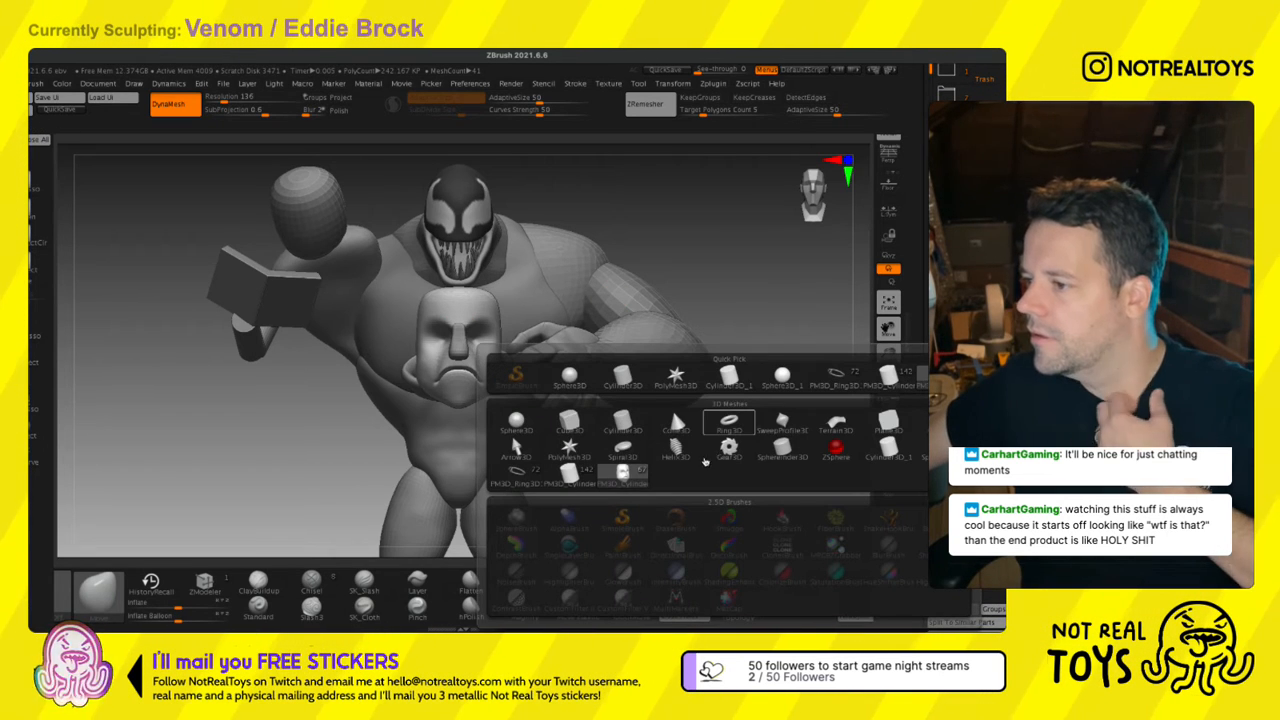
left_click(575, 426)
Scale the new cube down uniformly to a small block near the small head.
left_click_drag(680, 414, 200, 256, "shift")
key("w")
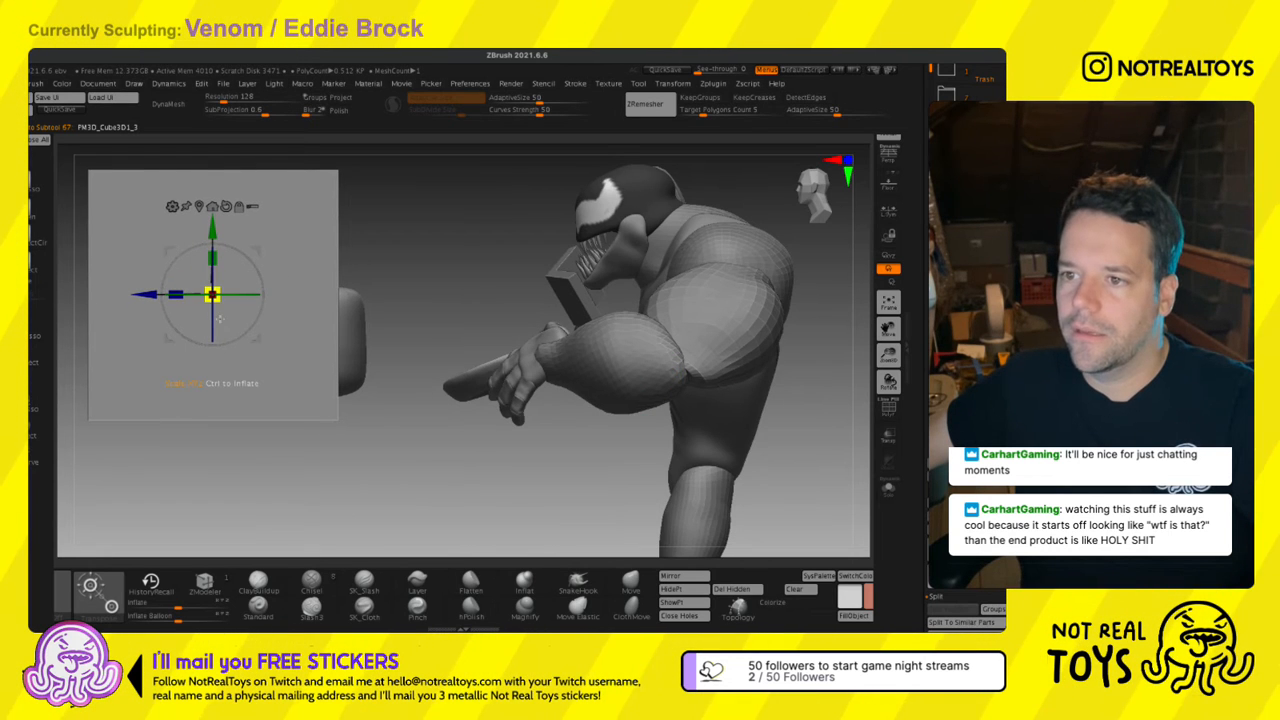
left_click_drag(216, 300, 85, 386)
key("q")
mouse_move(191, 374)
left_mouse_down("shift")
mouse_move(300, 330)
mouse_move(350, 335)
left_mouse_up("shift")
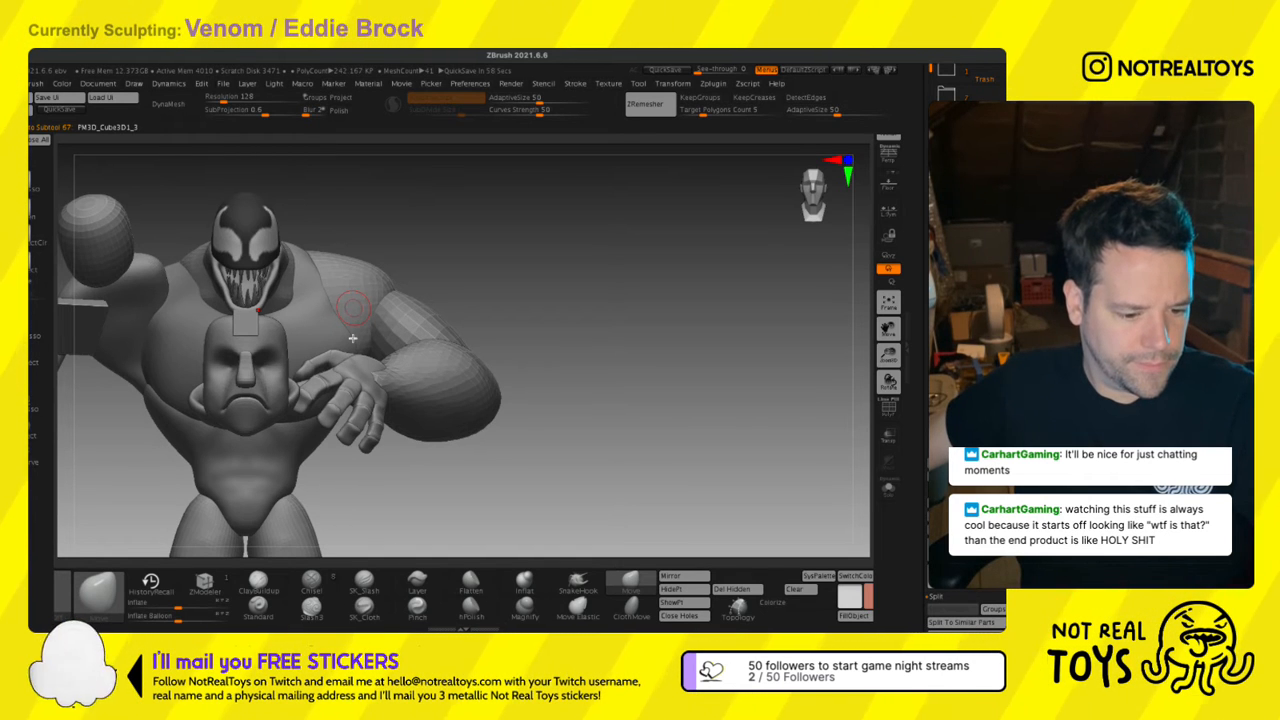
Position the block above one eye socket as a wide brow piece and angle it to follow the face's curve.
mouse_move(352, 335)
left_mouse_down("alt")
mouse_move(350, 300)
mouse_move(343, 323)
mouse_move(455, 272)
left_mouse_up("alt")
key("w")
left_click_drag(366, 237, 366, 262)
left_click_drag(470, 290, 331, 320, "shift")
left_click_drag(330, 274, 510, 313)
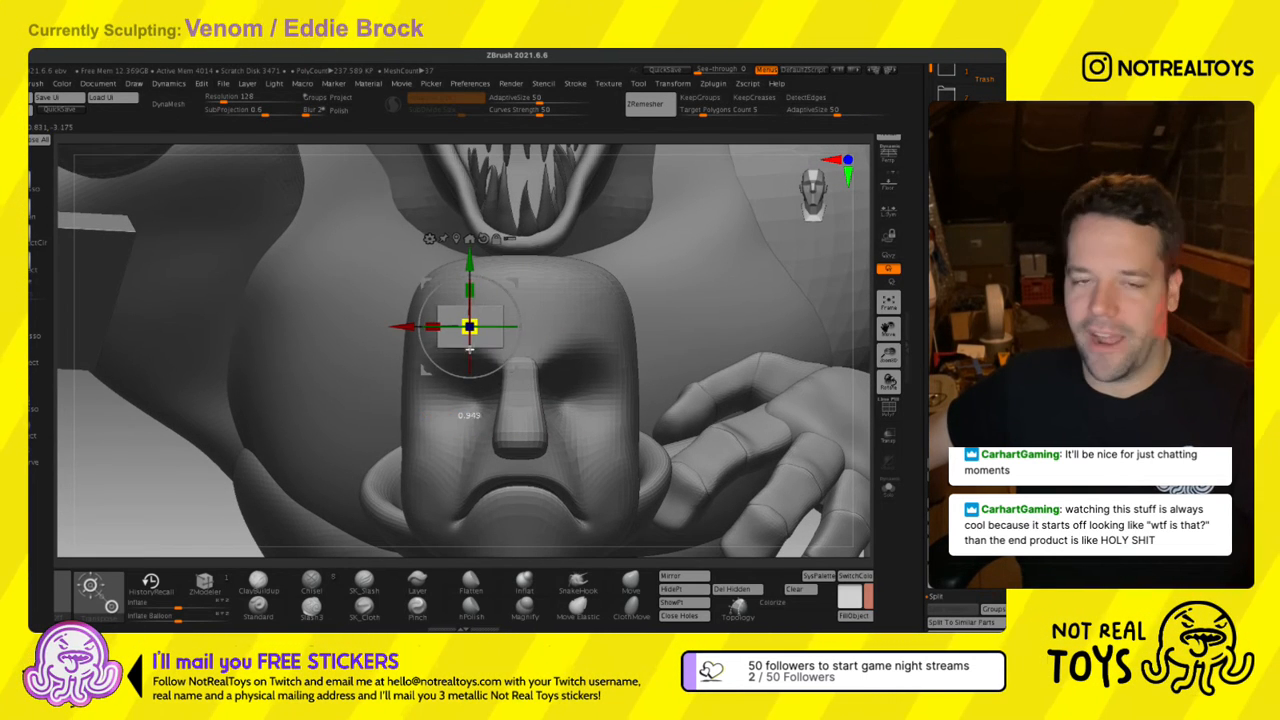
left_click_drag(470, 350, 480, 385)
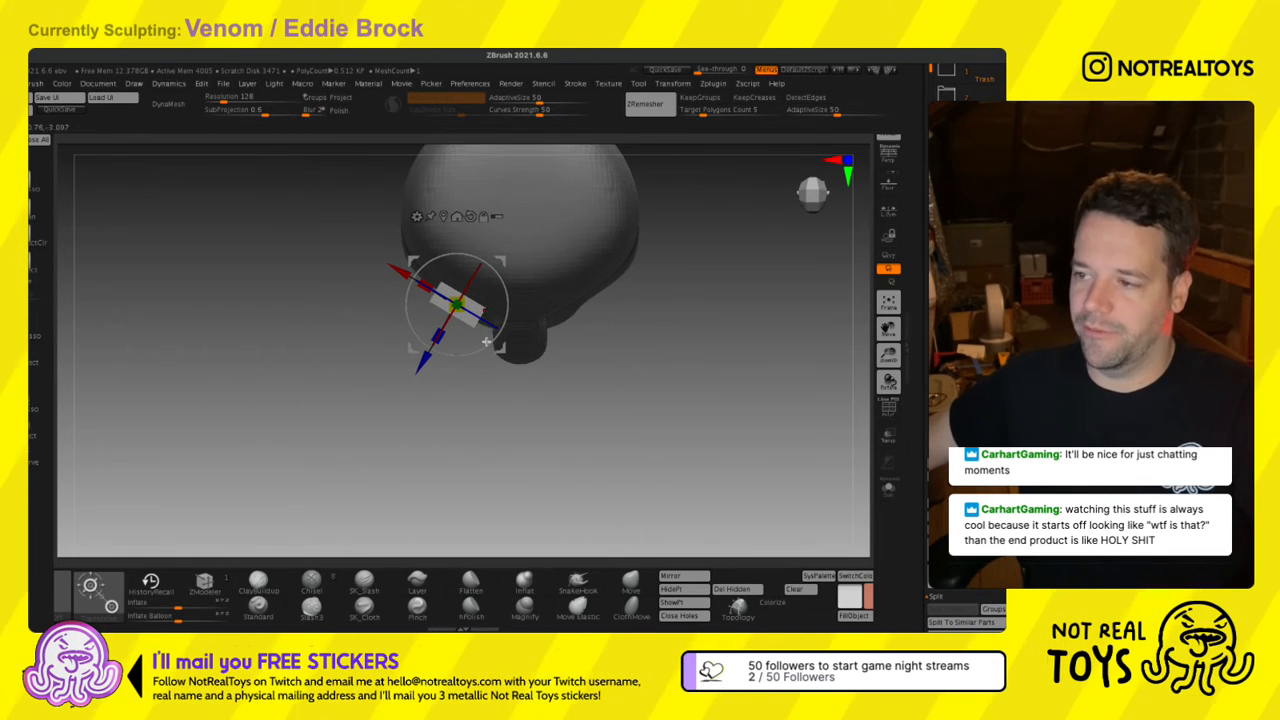
key("q")
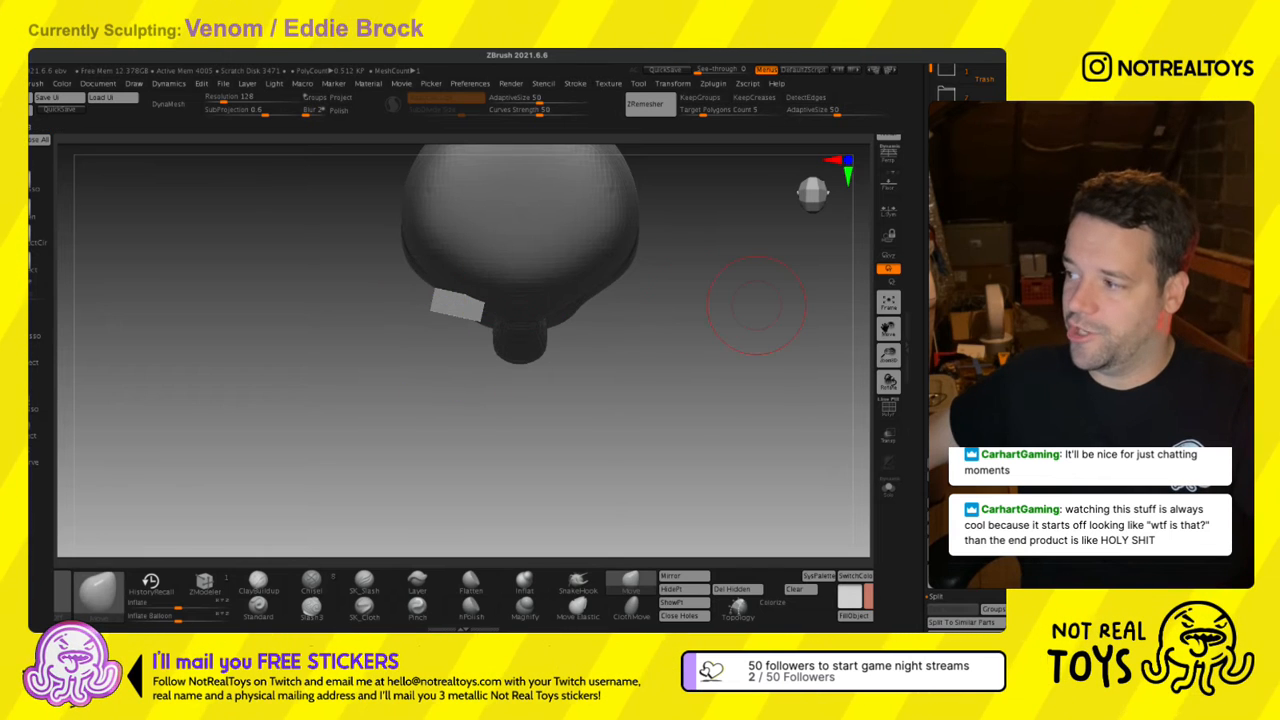
Fit the cube above the eye against the forehead and reshape it into a rounded, tapered eyebrow.
left_click(534, 350, "alt")
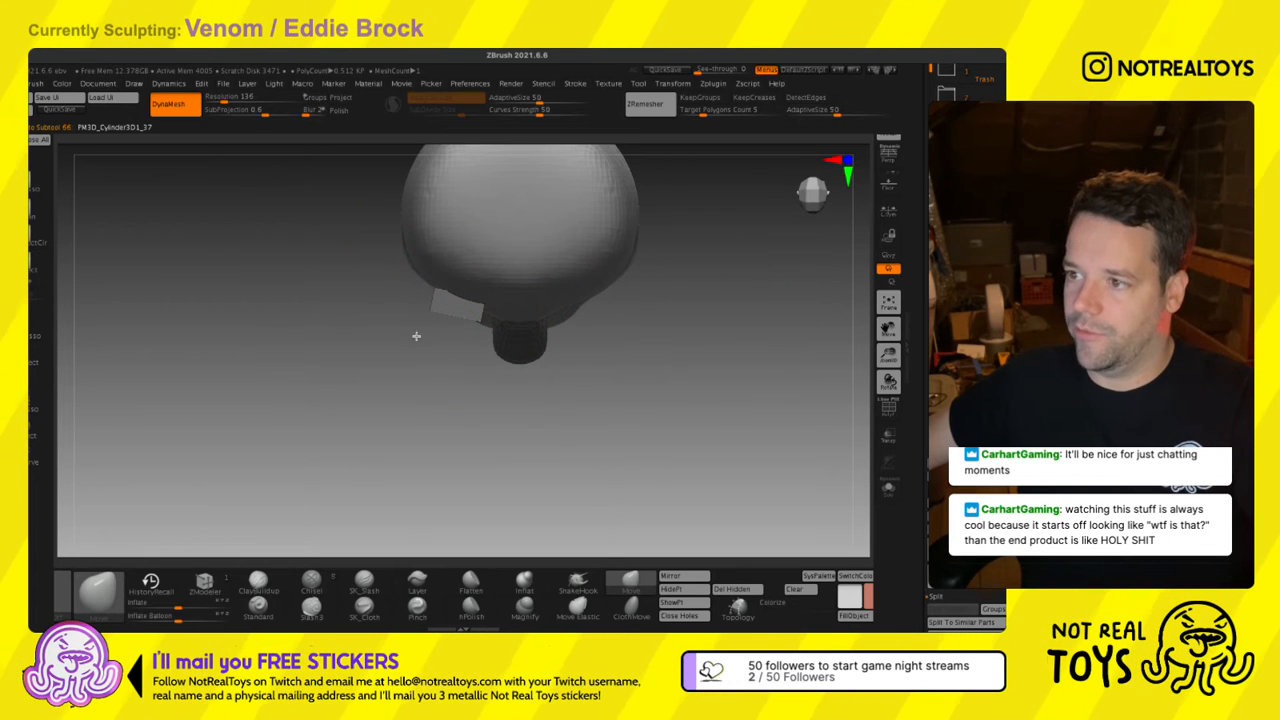
left_click_drag(414, 350, 818, 316)
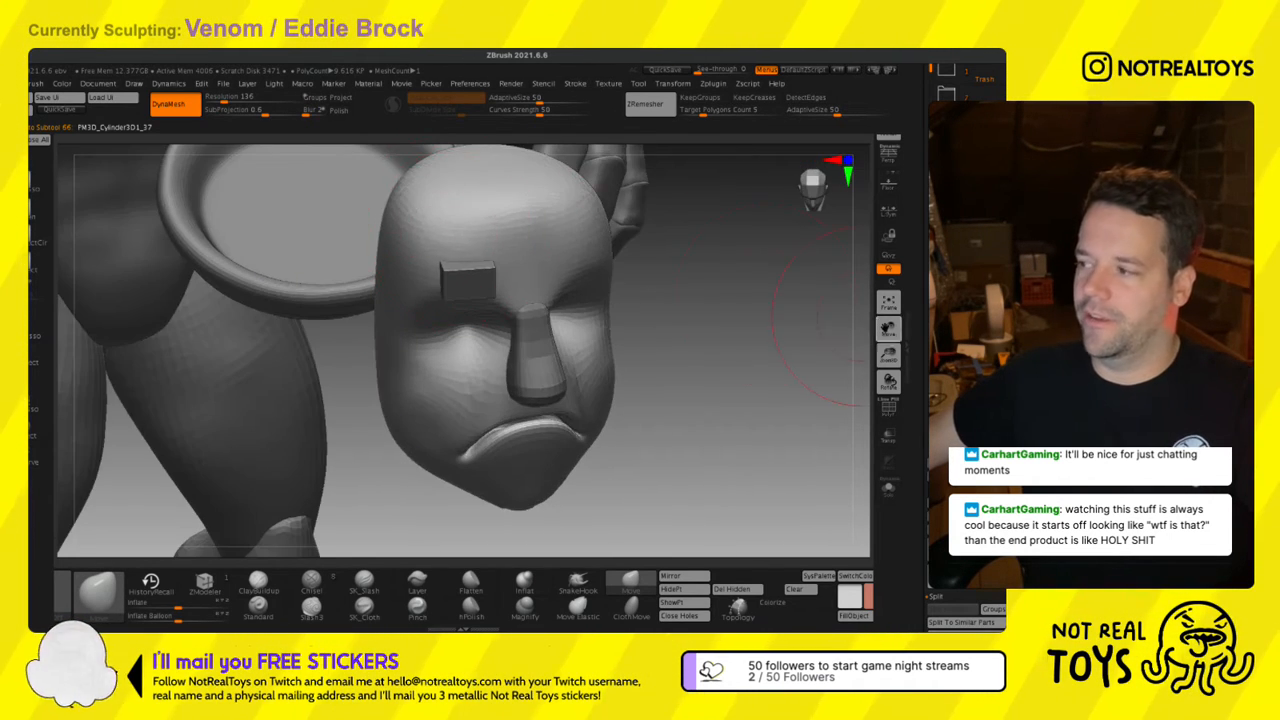
left_click(468, 281, "alt")
mouse_move(355, 425)
left_mouse_down()
mouse_move(478, 357)
mouse_move(452, 338)
mouse_move(490, 405)
left_mouse_up()
key("w")
key("q")
left_click_drag(535, 268, 505, 285)
mouse_move(505, 285)
right_mouse_down()
mouse_move(489, 277)
mouse_move(505, 284)
right_mouse_up()
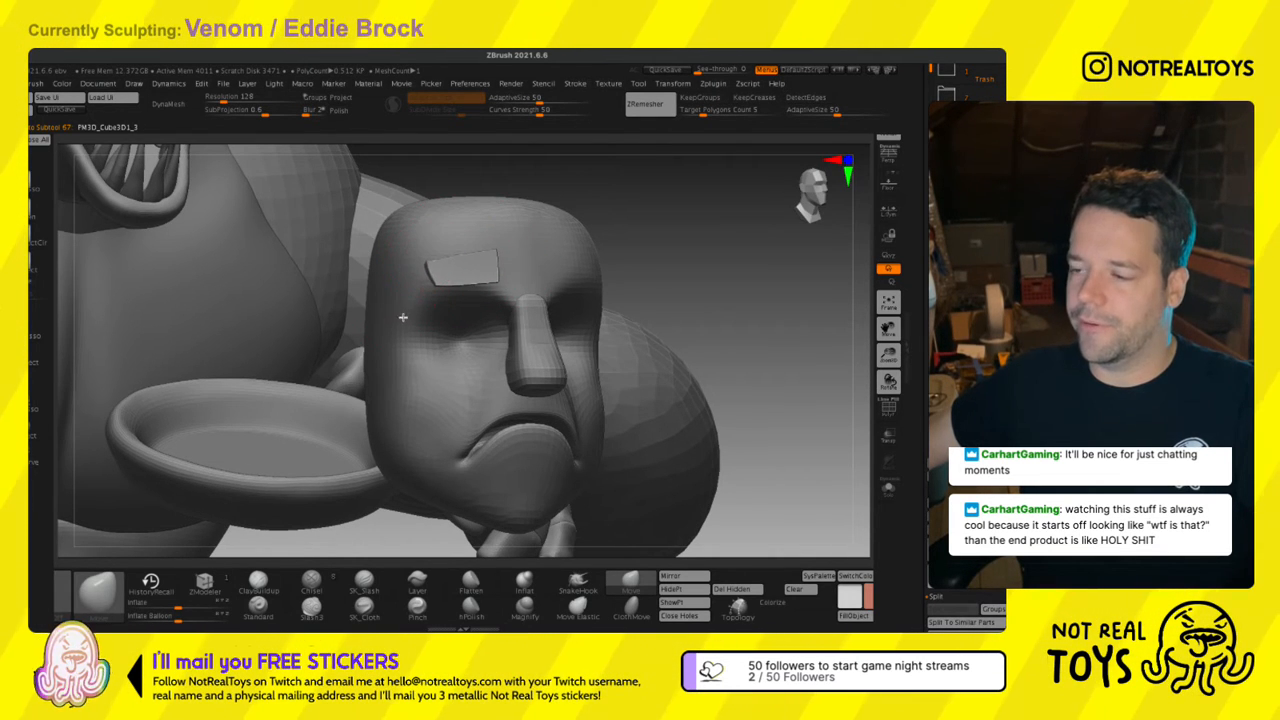
mouse_move(531, 307)
right_mouse_down()
mouse_move(478, 302)
mouse_move(507, 279)
right_mouse_up()
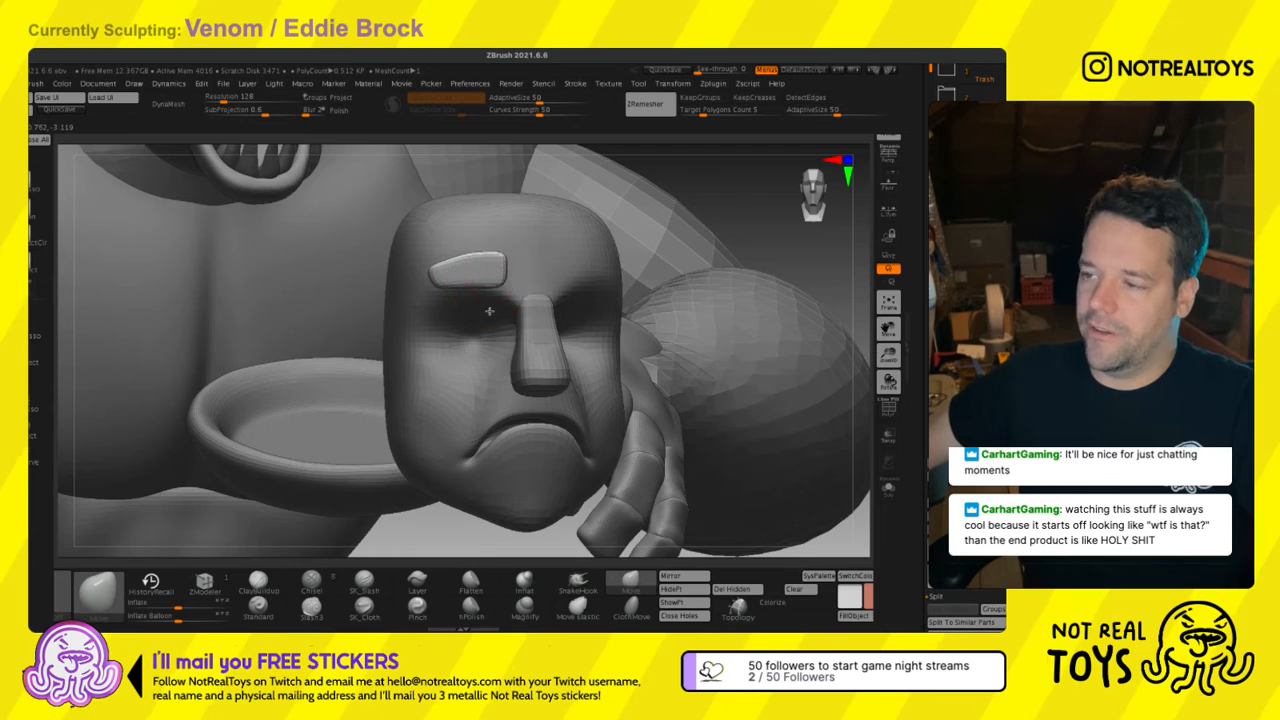
mouse_move(487, 320)
right_mouse_down()
mouse_move(470, 265)
mouse_move(660, 552)
right_mouse_up()
key("w")
key("q")
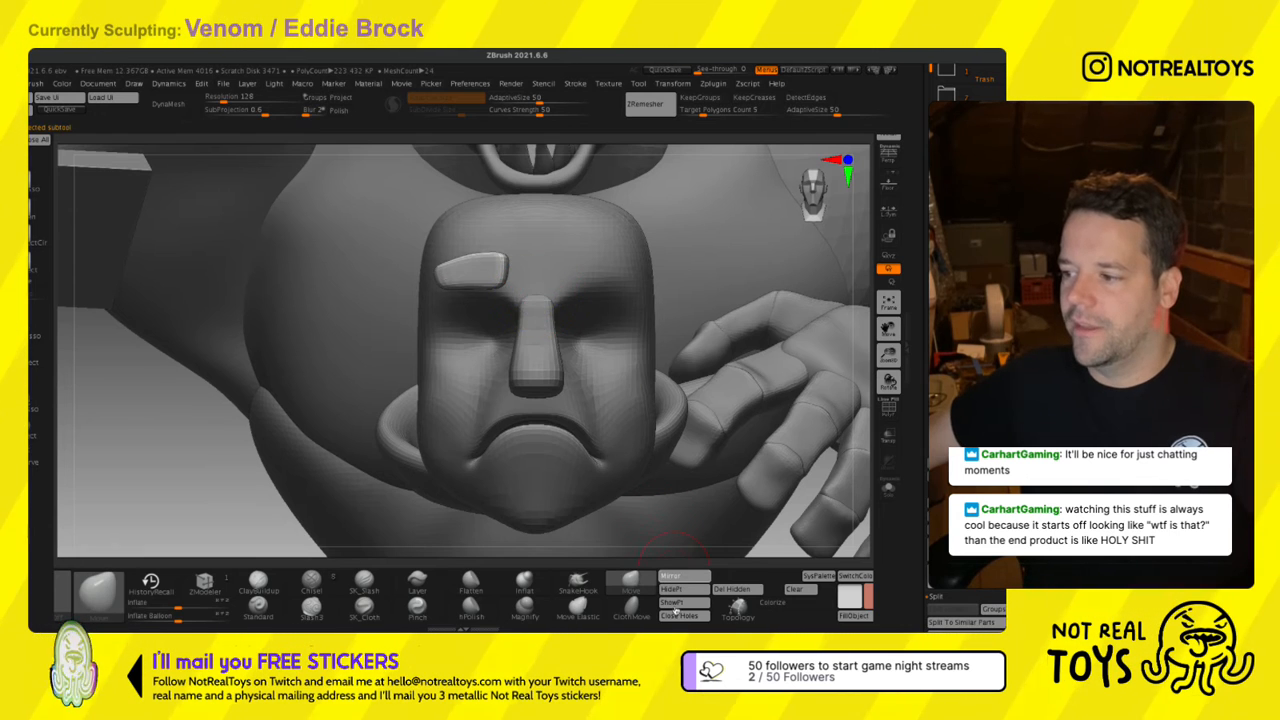
Mirror the eyebrow across the X axis, merging the copy into the same subtool.
left_click(666, 577)
left_click(428, 205)
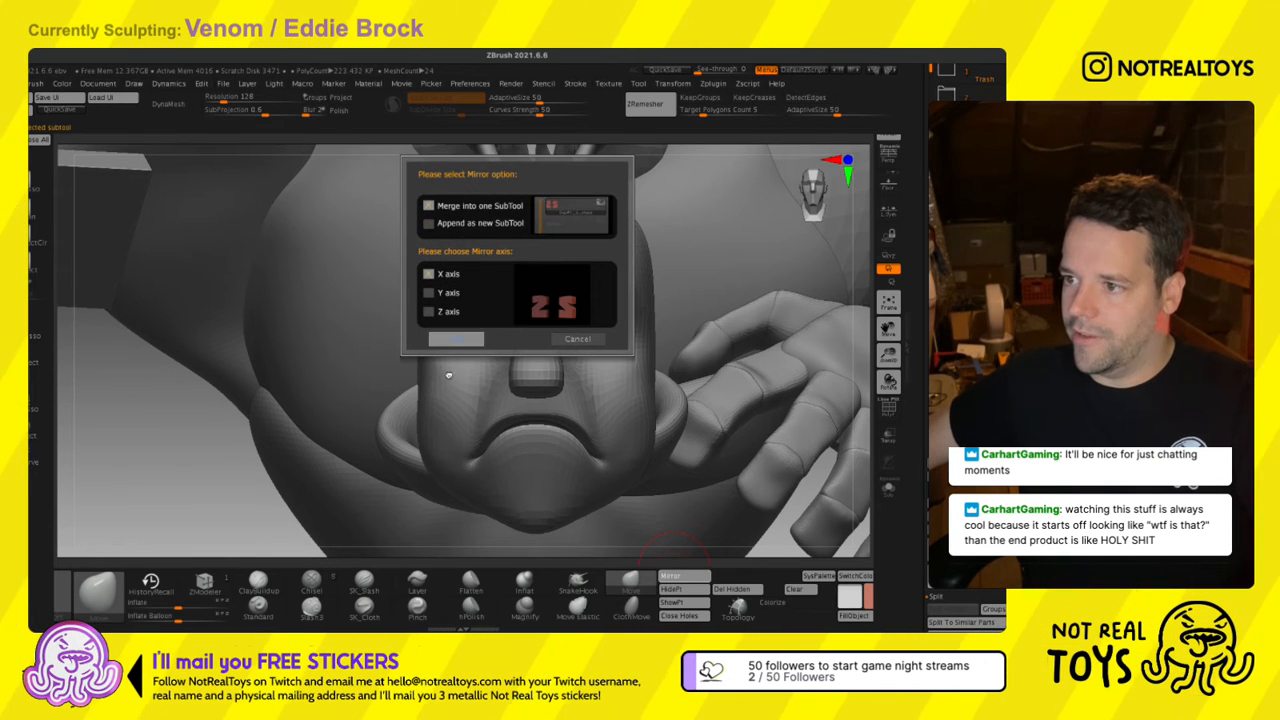
left_click(455, 338)
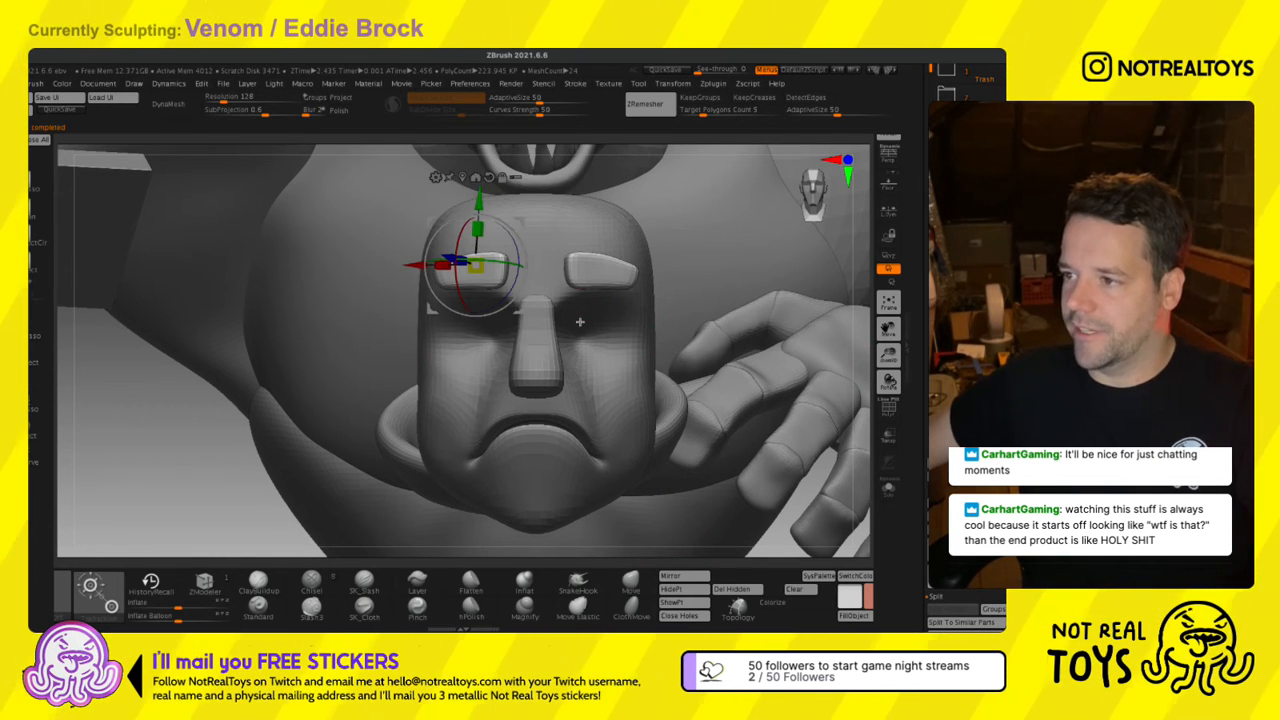
Rotate both eyebrows about 10° into a frown and shift them about 0.03 toward the nose.
key("w")
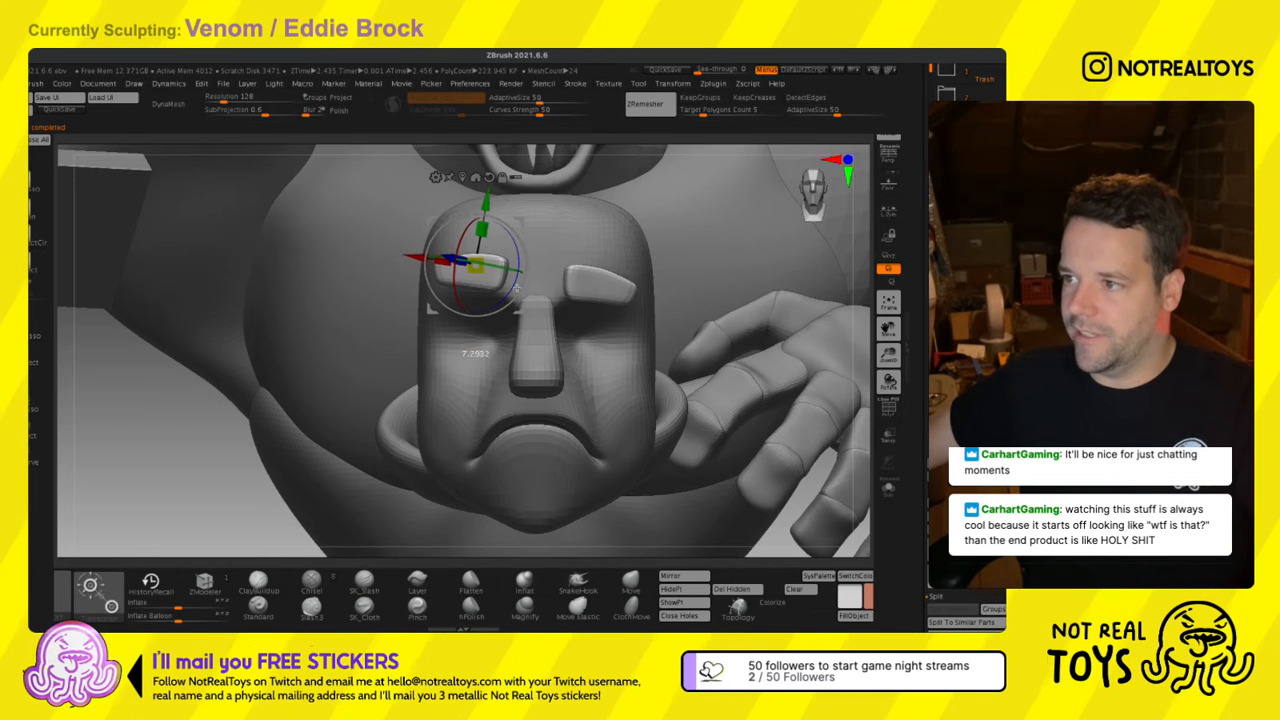
left_click_drag(517, 284, 521, 291)
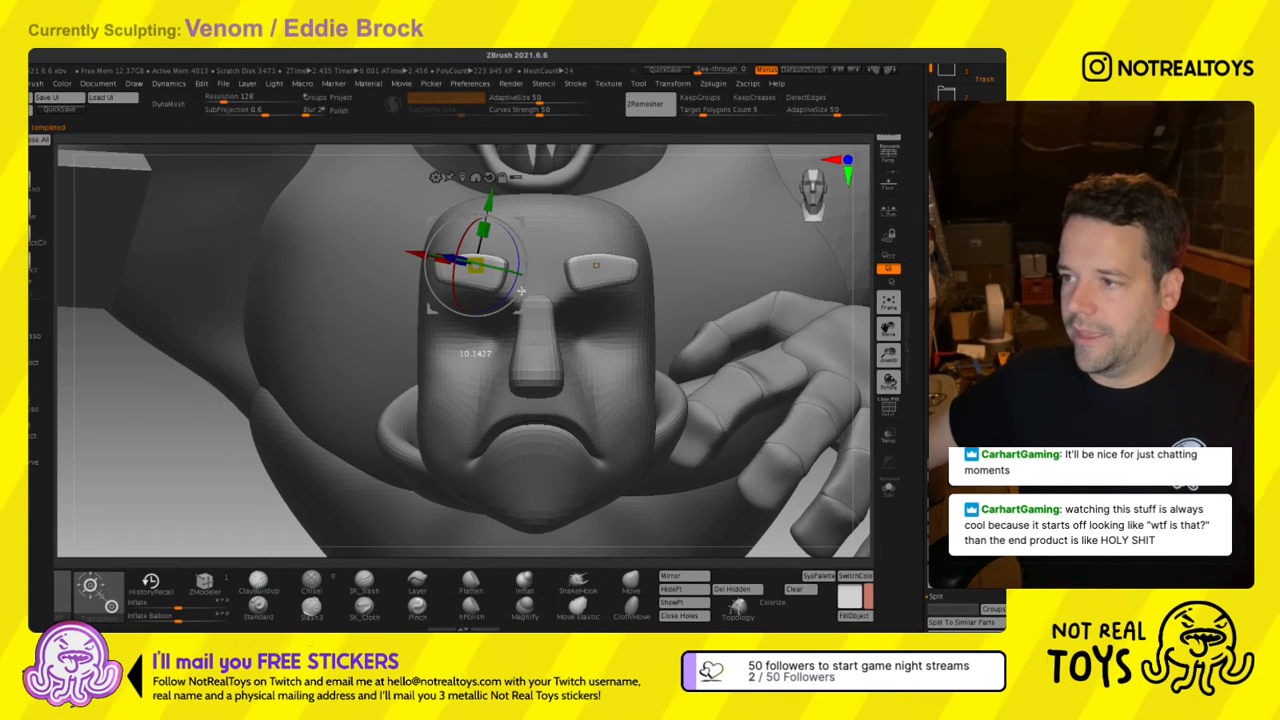
key("ctrl+z")
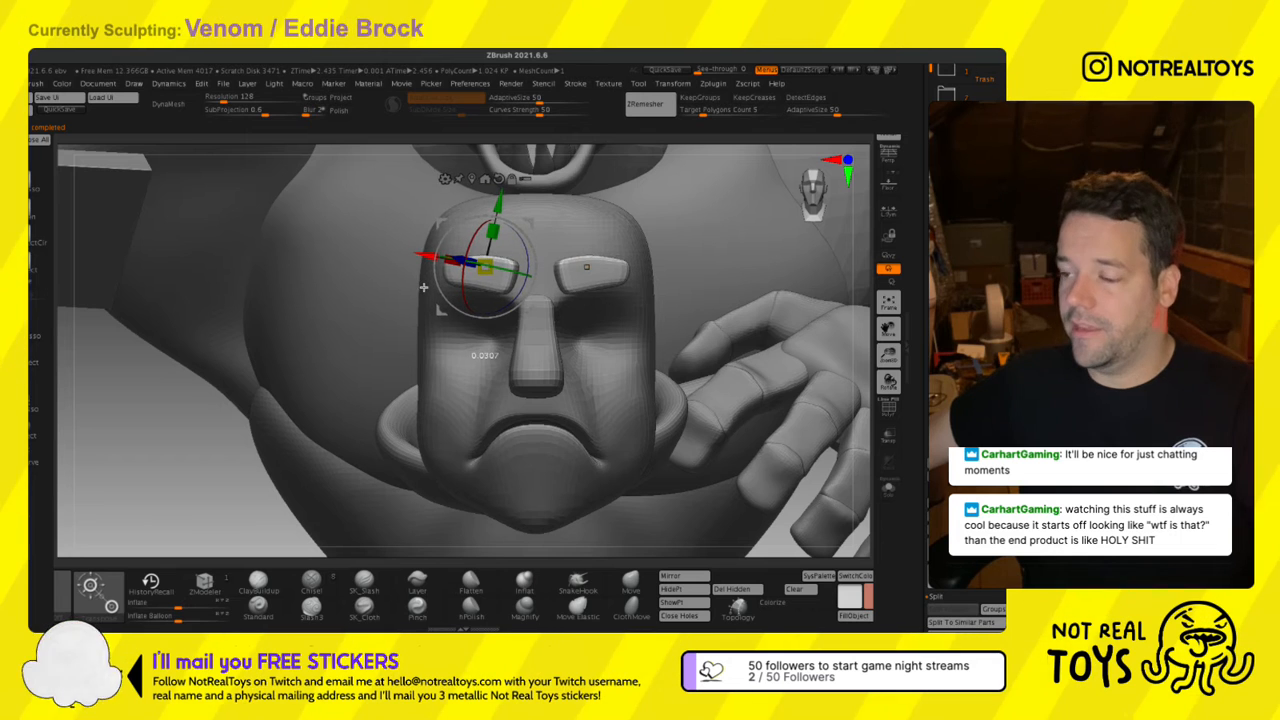
key("q")
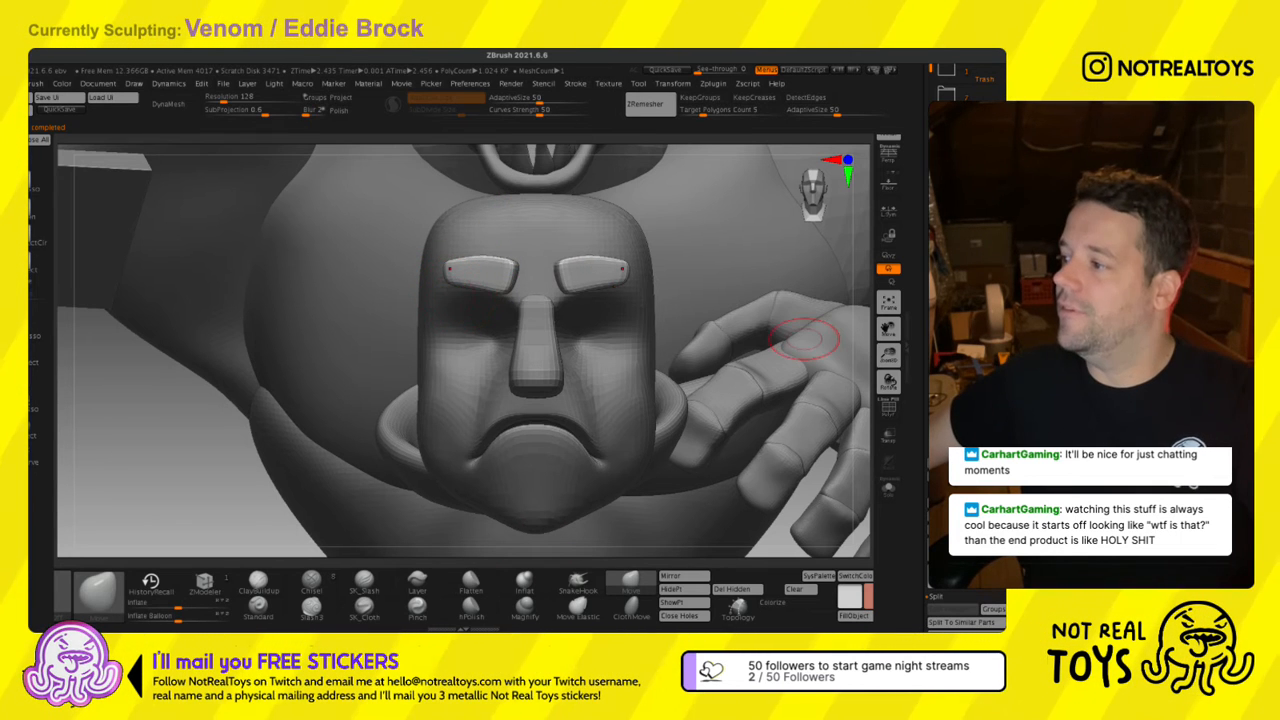
left_click(805, 340, "alt")
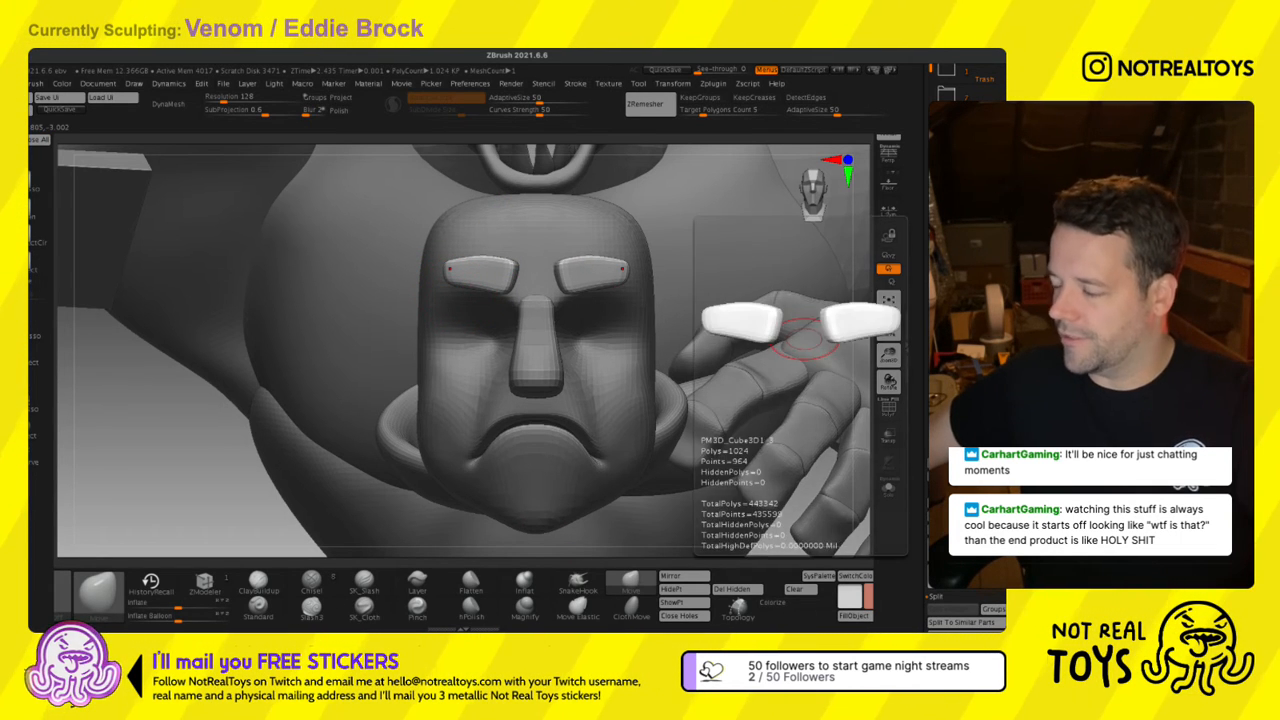
right_click_drag(805, 340, 600, 347, "ctrl")
key("space")
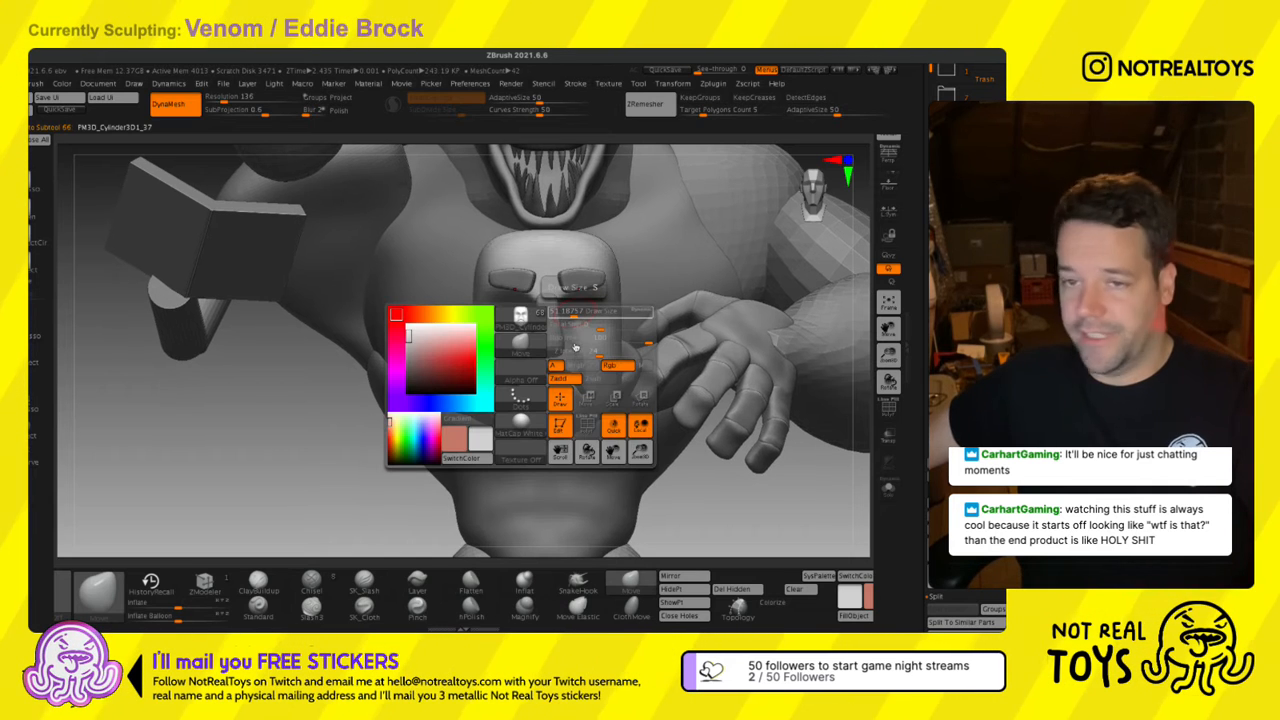
key("shift+F1")
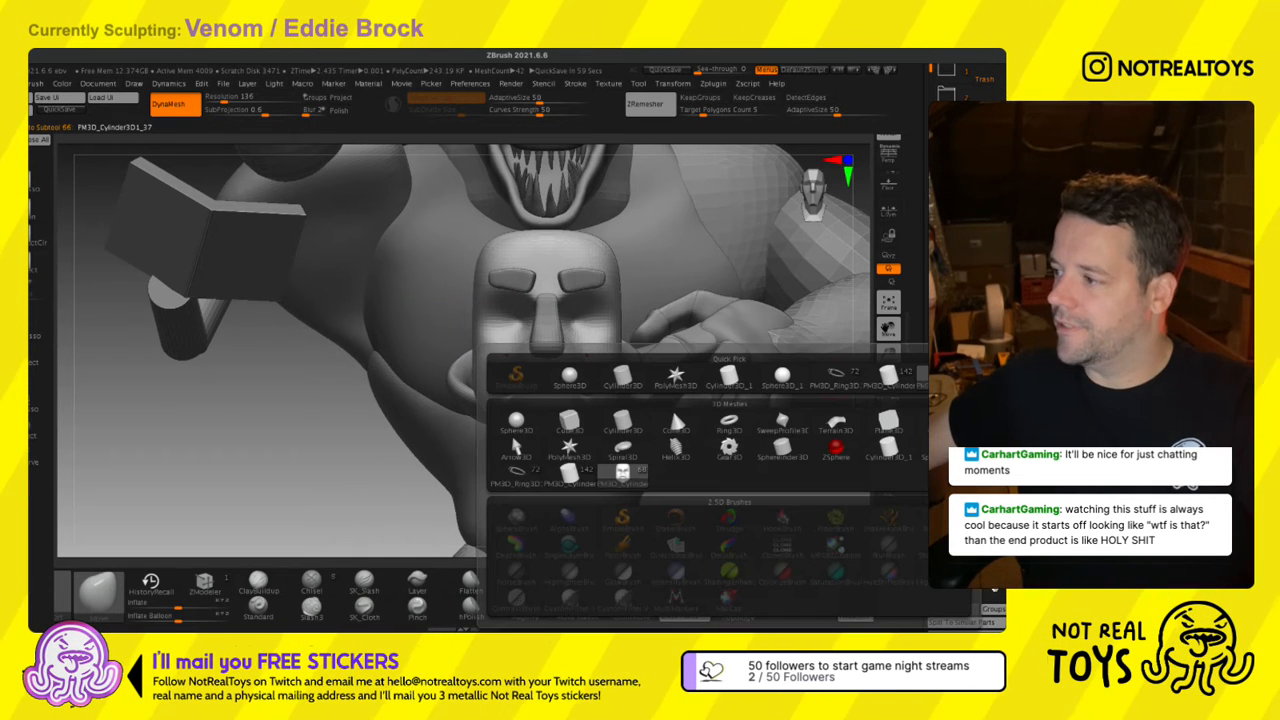
left_click(782, 425)
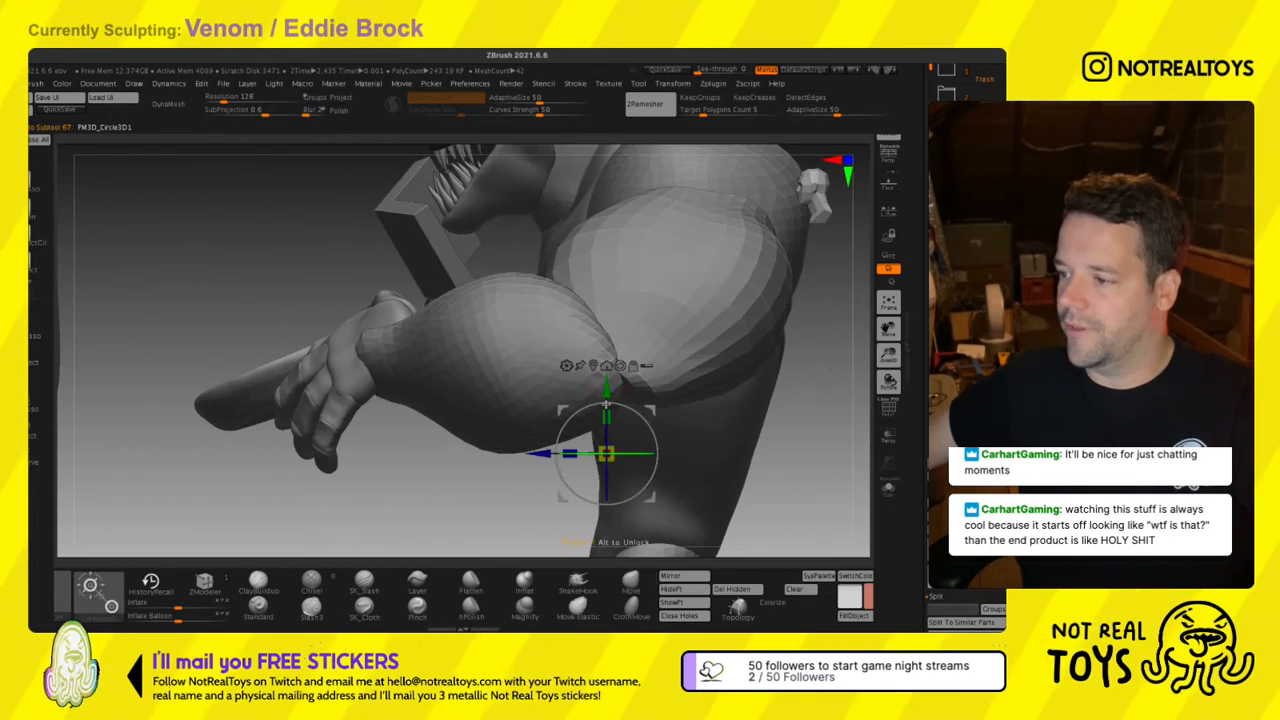
left_click_drag(585, 300, 615, 360)
left_click(967, 611)
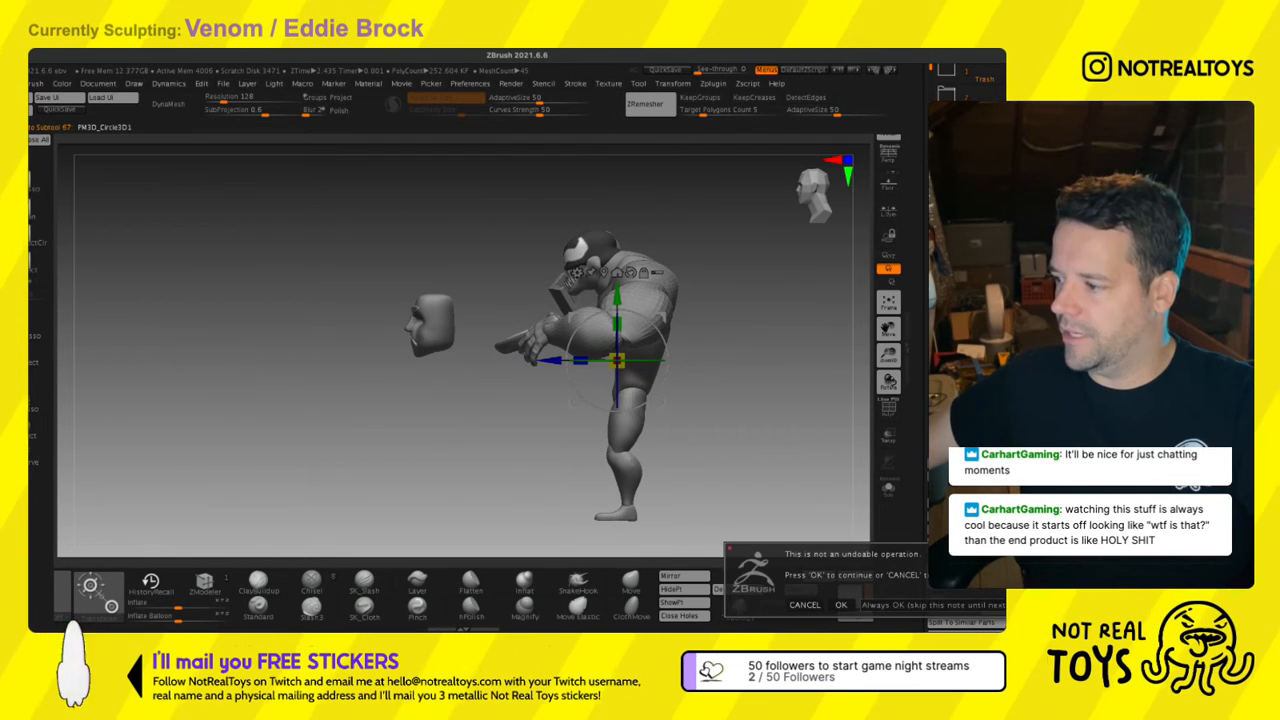
left_click(841, 605)
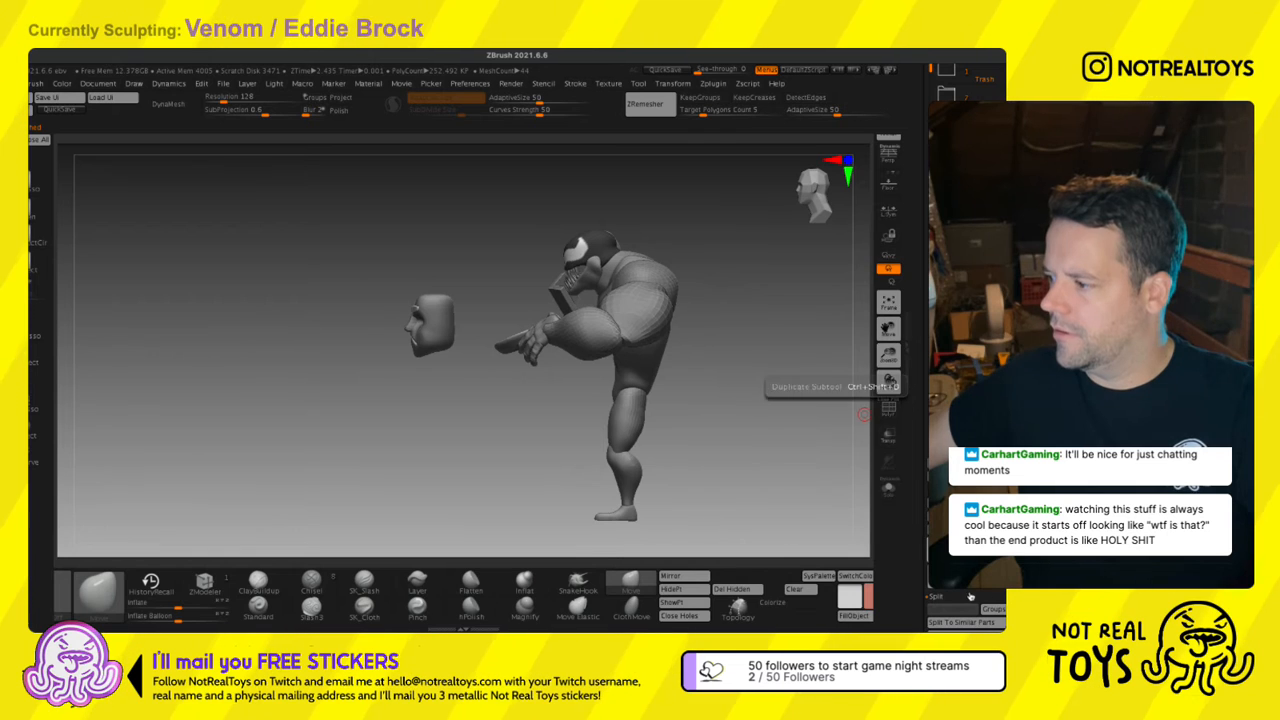
Insert a sphere, then shrink it and position it in one eye socket of the small face as an eyeball.
left_click(996, 590)
left_click(780, 377)
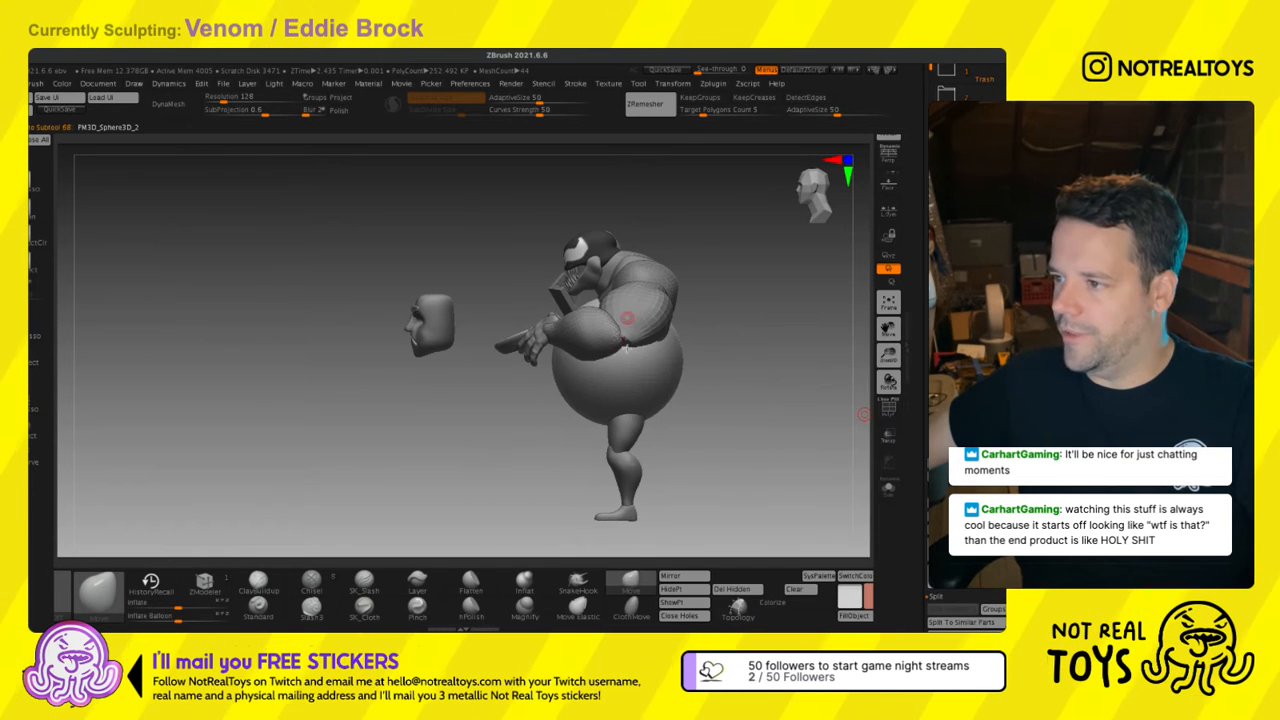
key("w")
left_click_drag(649, 340, 439, 295)
left_click_drag(406, 403, 520, 444)
left_click_drag(312, 338, 375, 336)
right_click_drag(375, 336, 330, 334, "shift")
left_click_drag(373, 330, 424, 333)
key("q")
Mirror the eyeball across the X axis to fill the opposite eye socket.
mouse_move(426, 335)
right_mouse_down()
mouse_move(469, 349)
mouse_move(445, 375)
mouse_move(434, 369)
mouse_move(476, 348)
right_mouse_up()
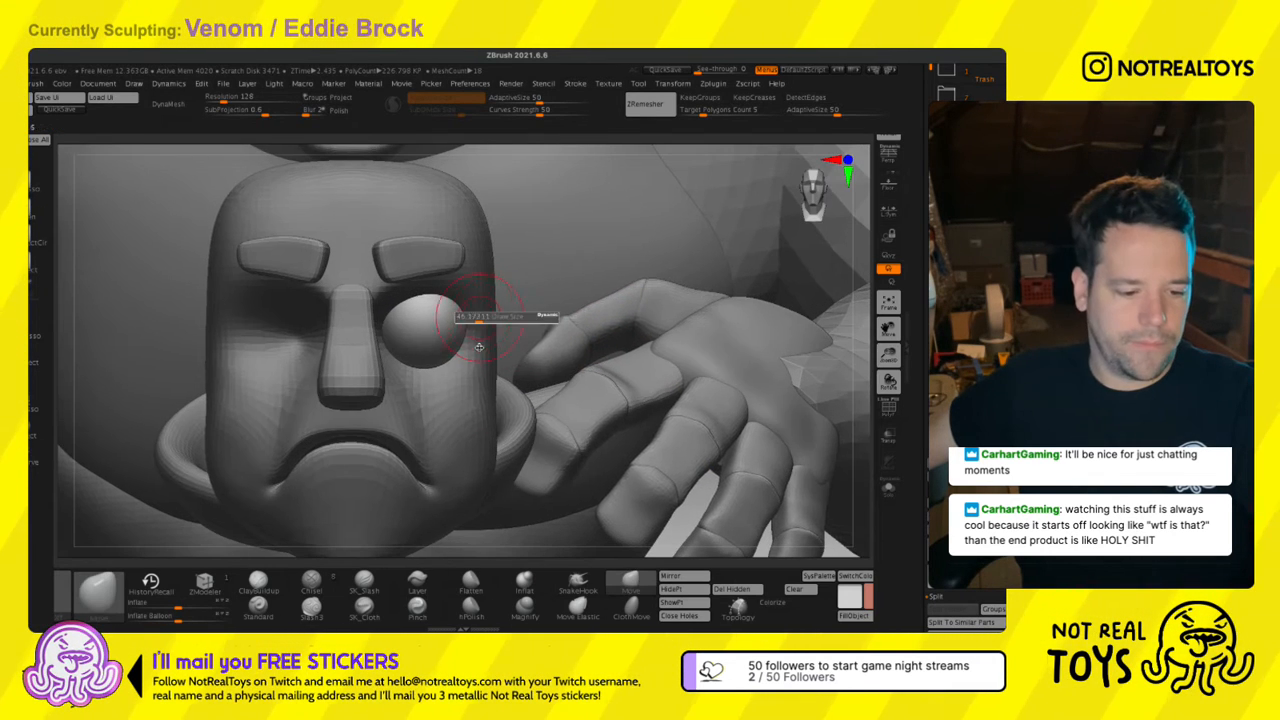
left_click(477, 347, "alt")
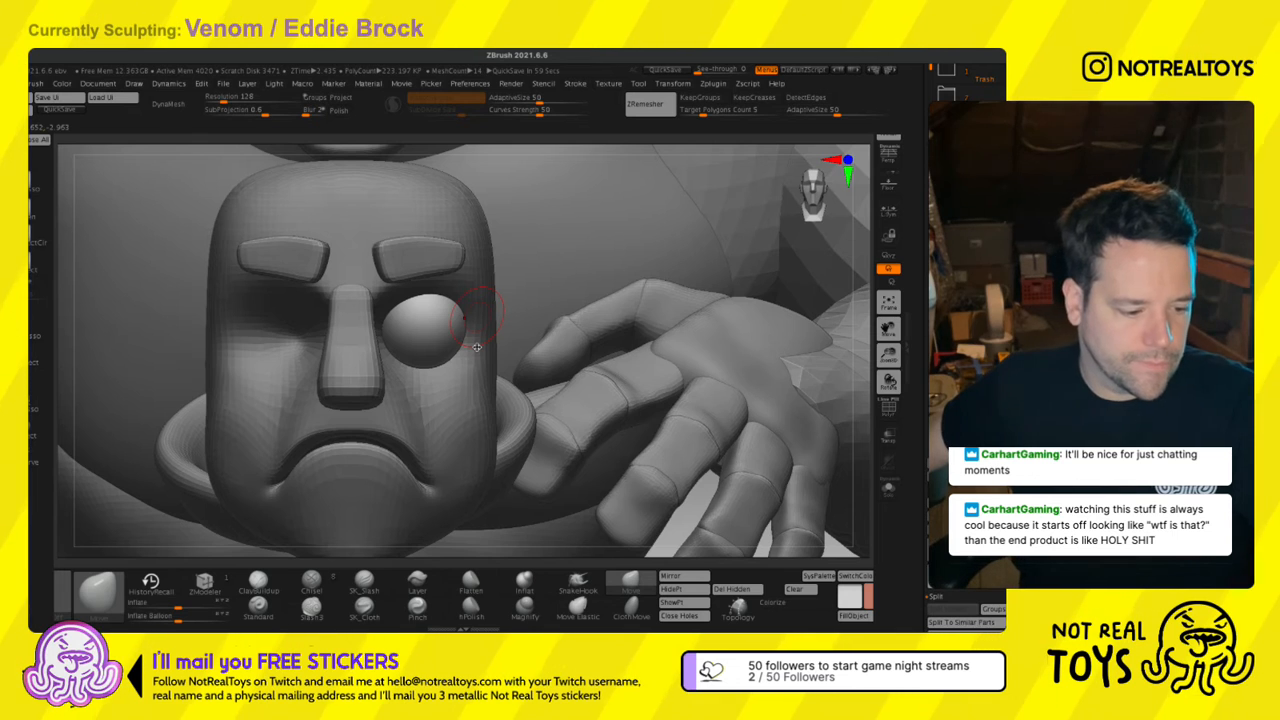
right_click_drag(477, 347, 559, 327, "alt")
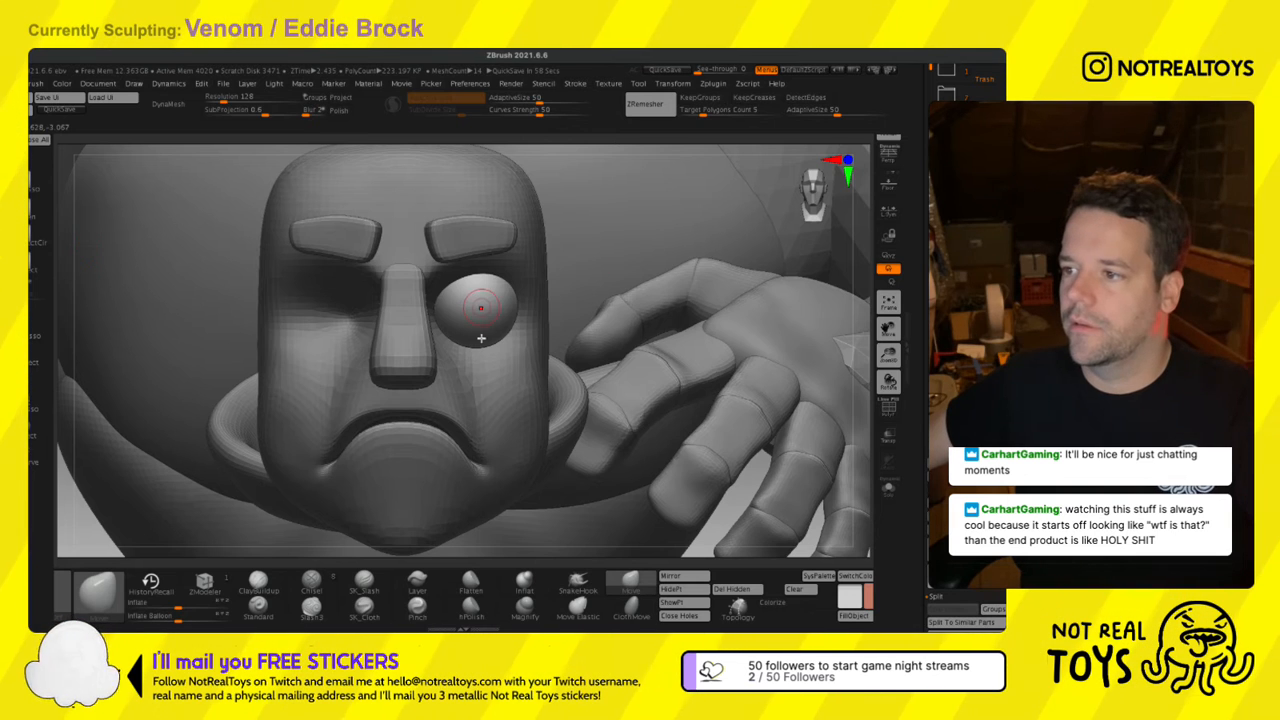
key("s")
left_click_drag(481, 338, 486, 337)
right_click_drag(486, 337, 501, 330)
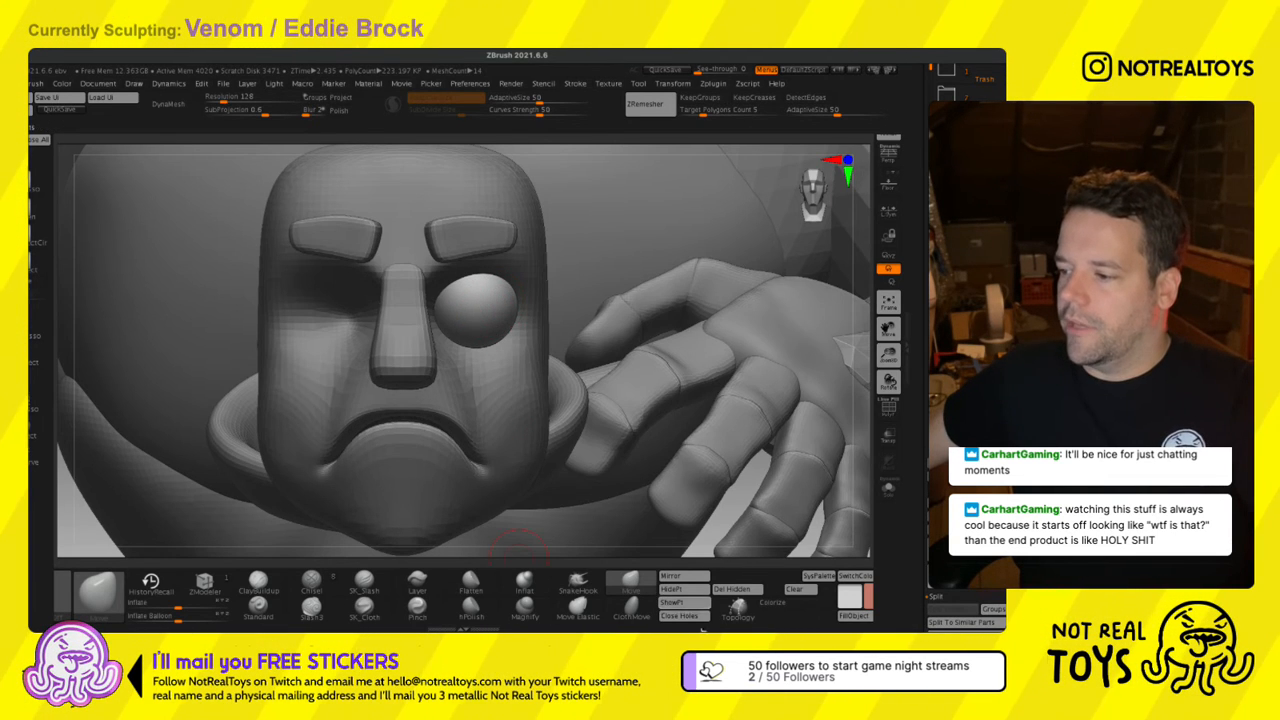
left_click(682, 577)
left_click(452, 342)
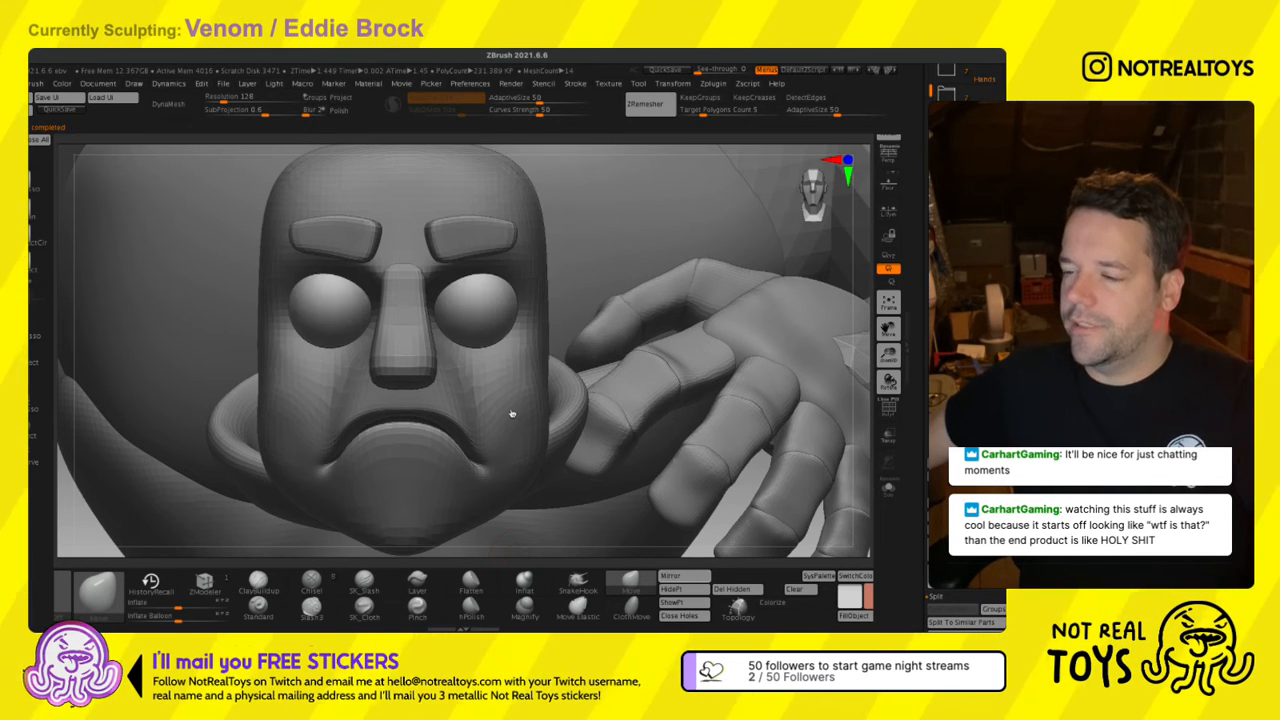
Duplicate the pair of eyeballs and position the copy slightly forward of the originals.
right_click_drag(511, 413, 529, 354)
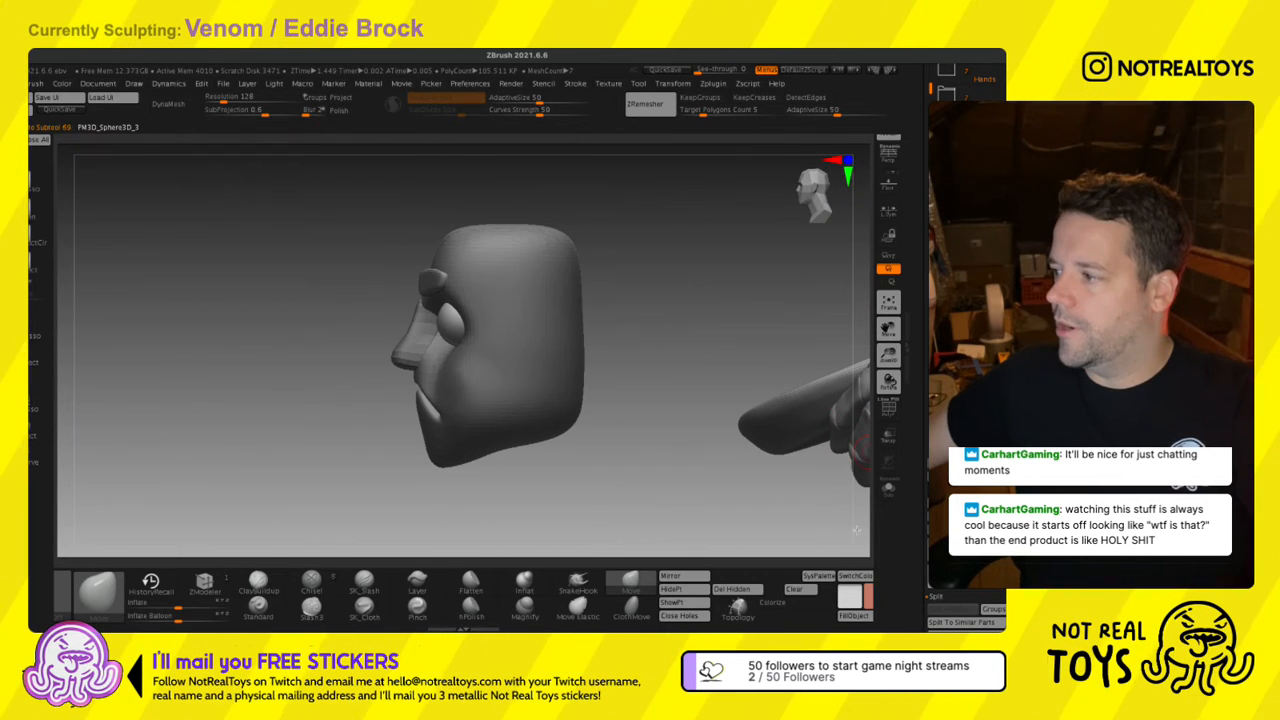
key("w")
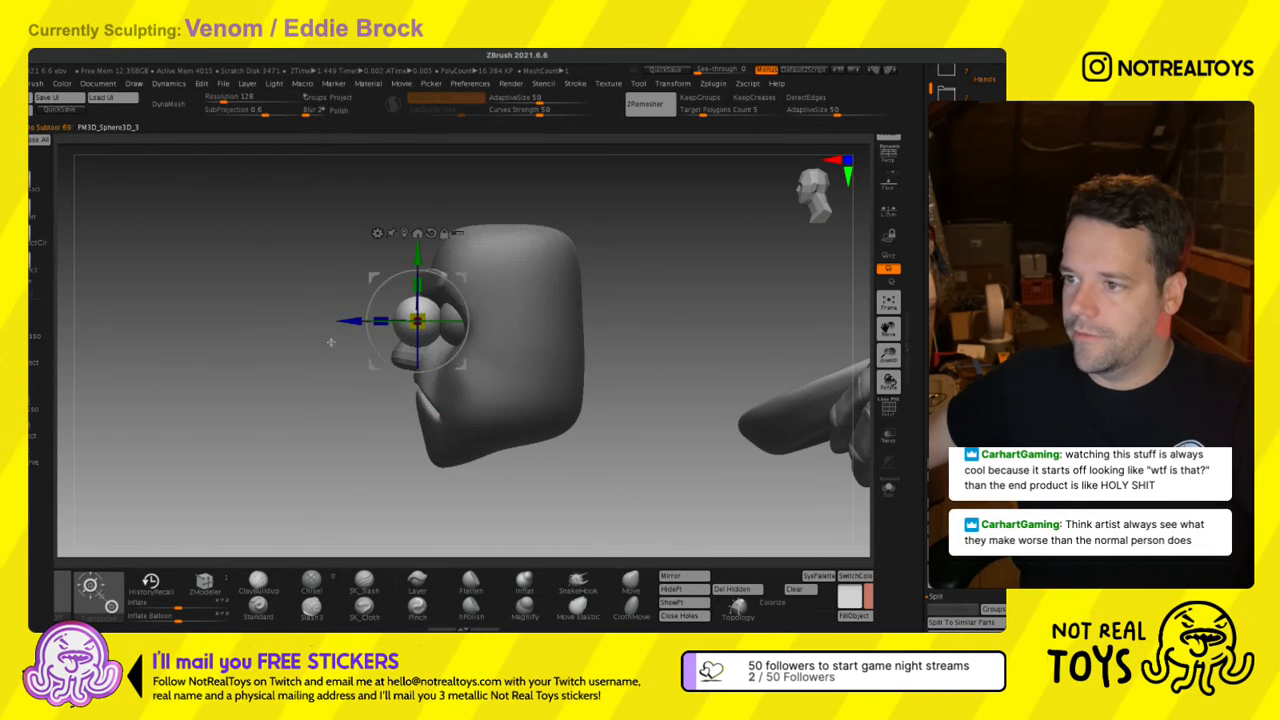
mouse_move(331, 342)
left_mouse_down()
mouse_move(690, 340)
mouse_move(510, 325)
mouse_move(576, 310)
mouse_move(571, 352)
left_mouse_up()
key("q")
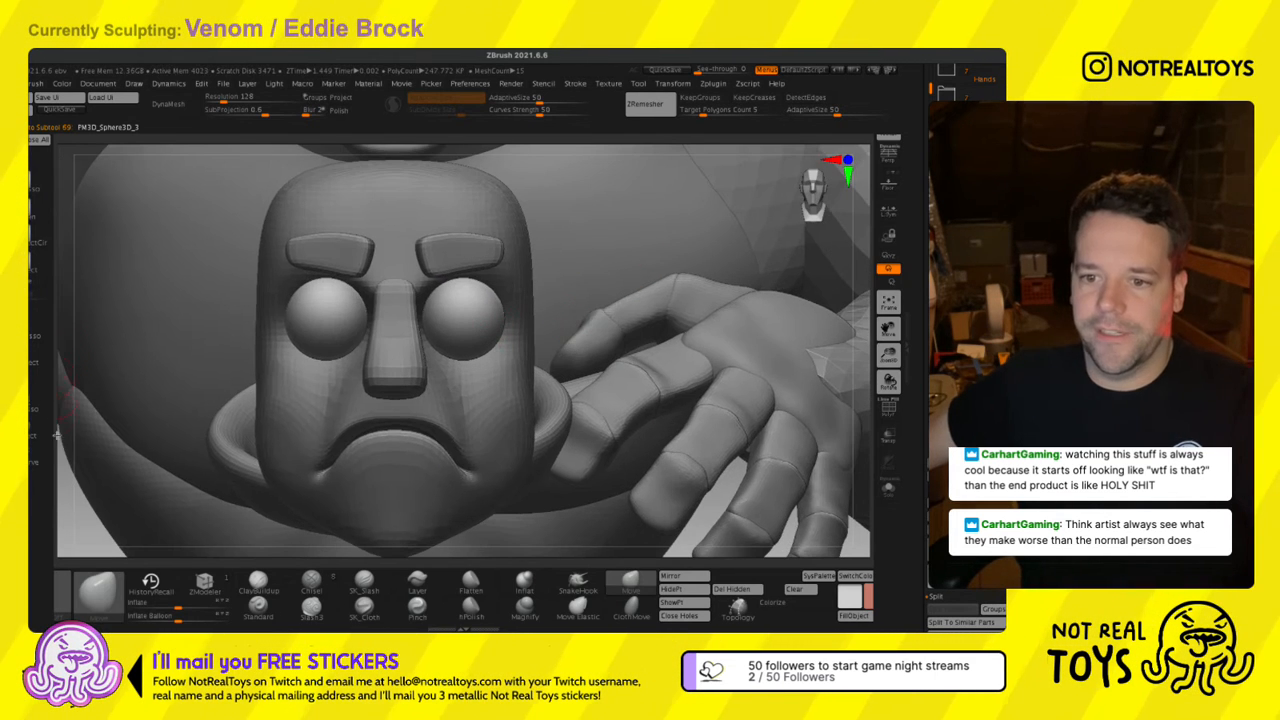
Cut away the upper part of the duplicated eyeballs and fit the remaining shells around the eyes as lower lids.
mouse_move(614, 197)
left_mouse_down("ctrl+shift")
mouse_move(149, 354)
mouse_move(444, 378)
mouse_move(449, 406)
left_mouse_up("ctrl+shift")
left_click(497, 317, "alt")
key("w")
left_click_drag(436, 316, 552, 337)
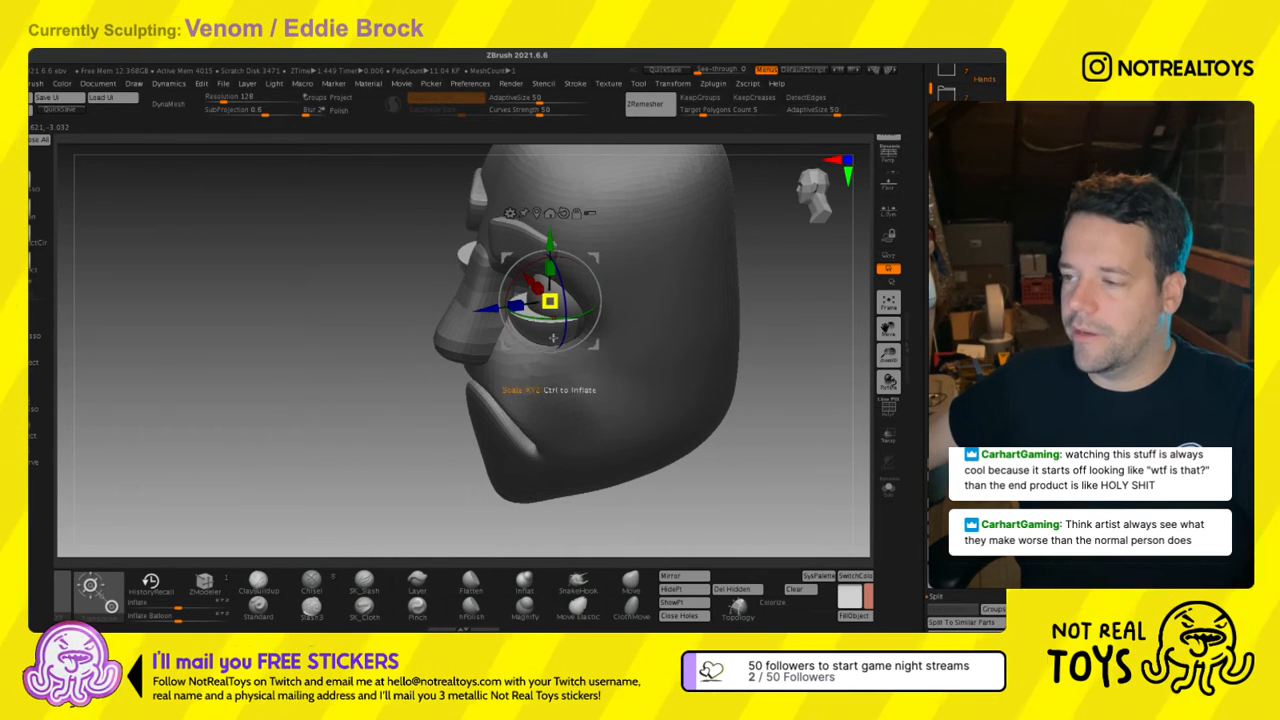
key("q")
right_click_drag(551, 337, 562, 330, "shift")
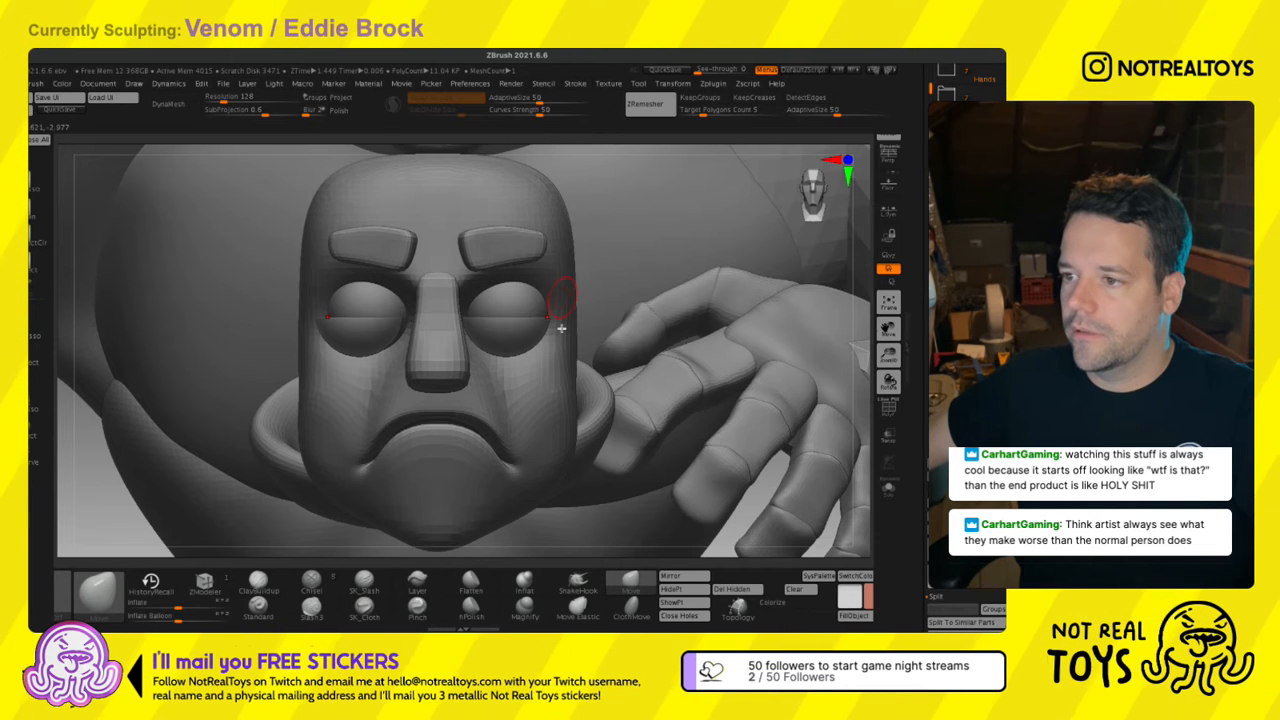
Recenter the transform gizmo on one lower lid and adjust the tilt and sideways placement of both lids.
key("w")
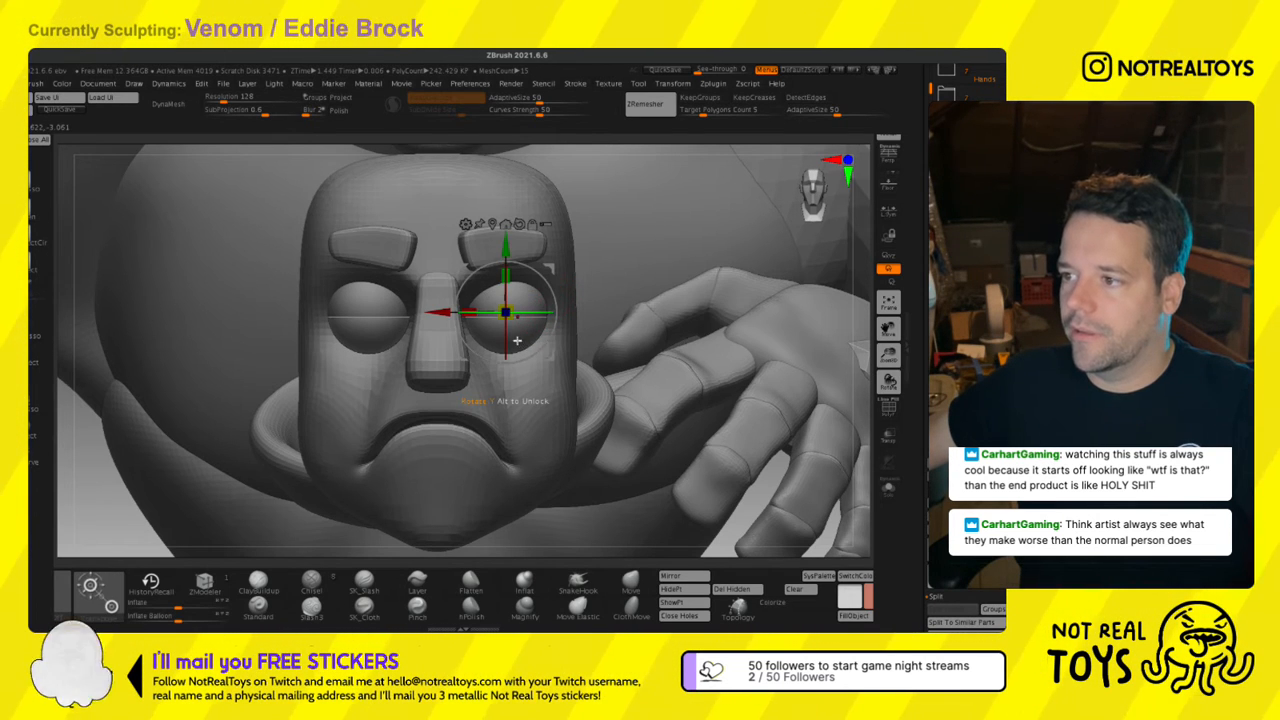
left_click_drag(517, 340, 520, 340)
key("ctrl+z")
left_click(491, 253, "alt")
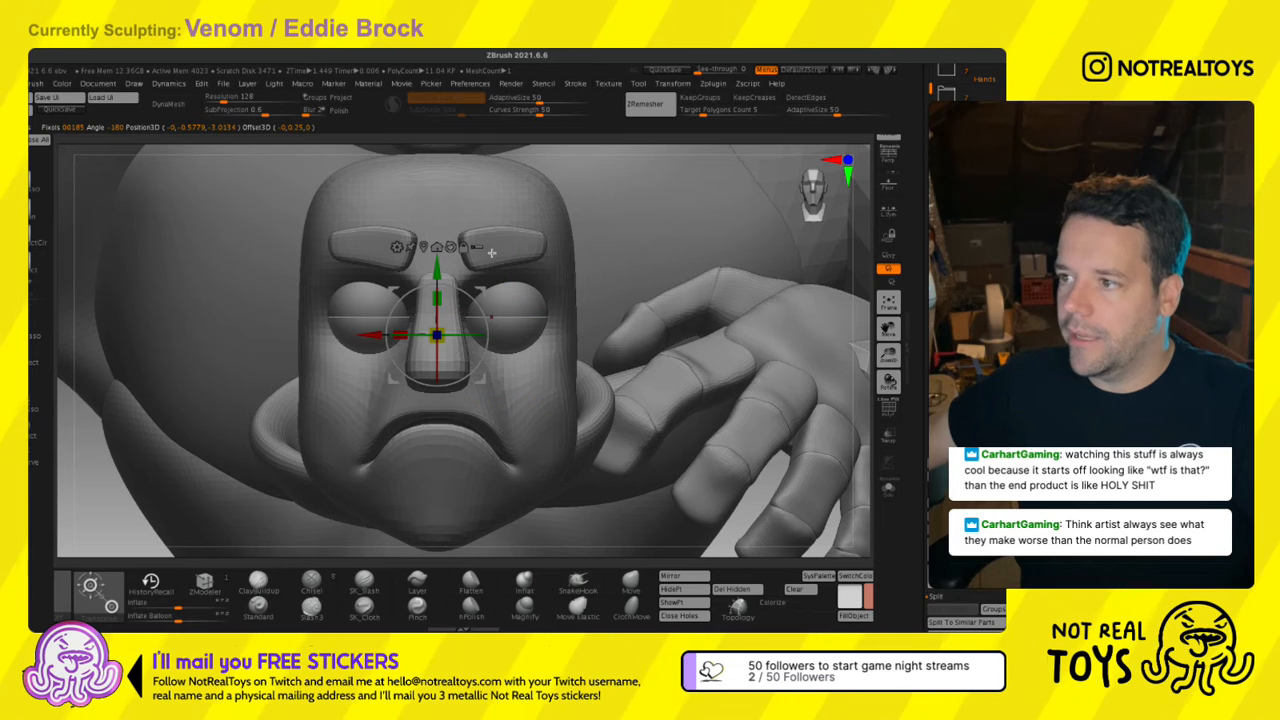
left_click(368, 342, "alt")
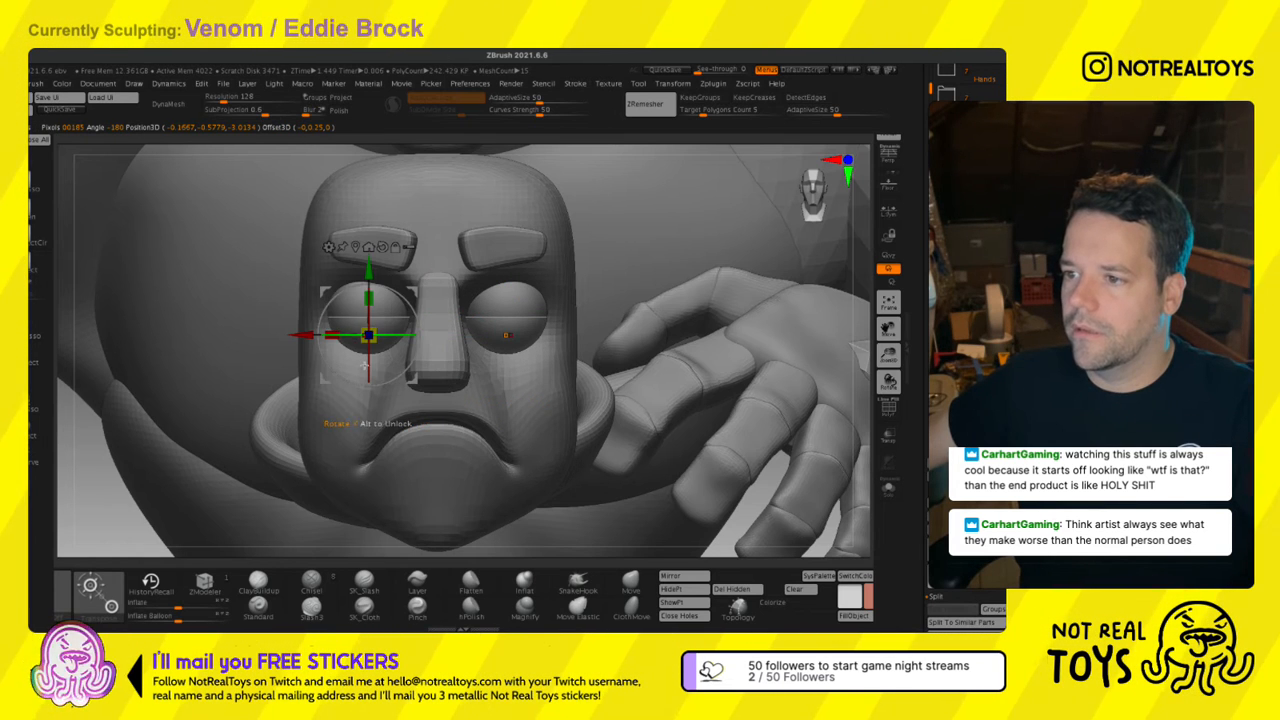
left_click_drag(374, 357, 378, 354)
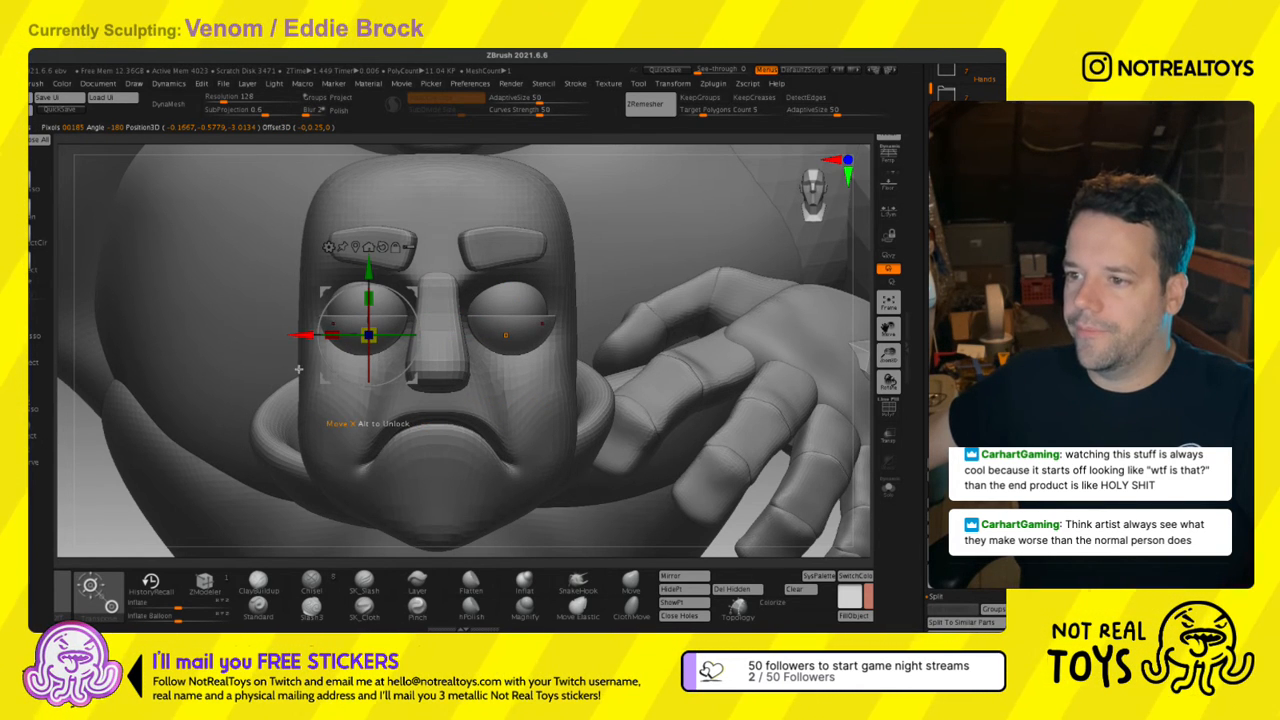
left_click_drag(300, 369, 307, 366)
Move the lower lids about 0.05 back into the face and select the face mesh.
right_click_drag(315, 375, 347, 394)
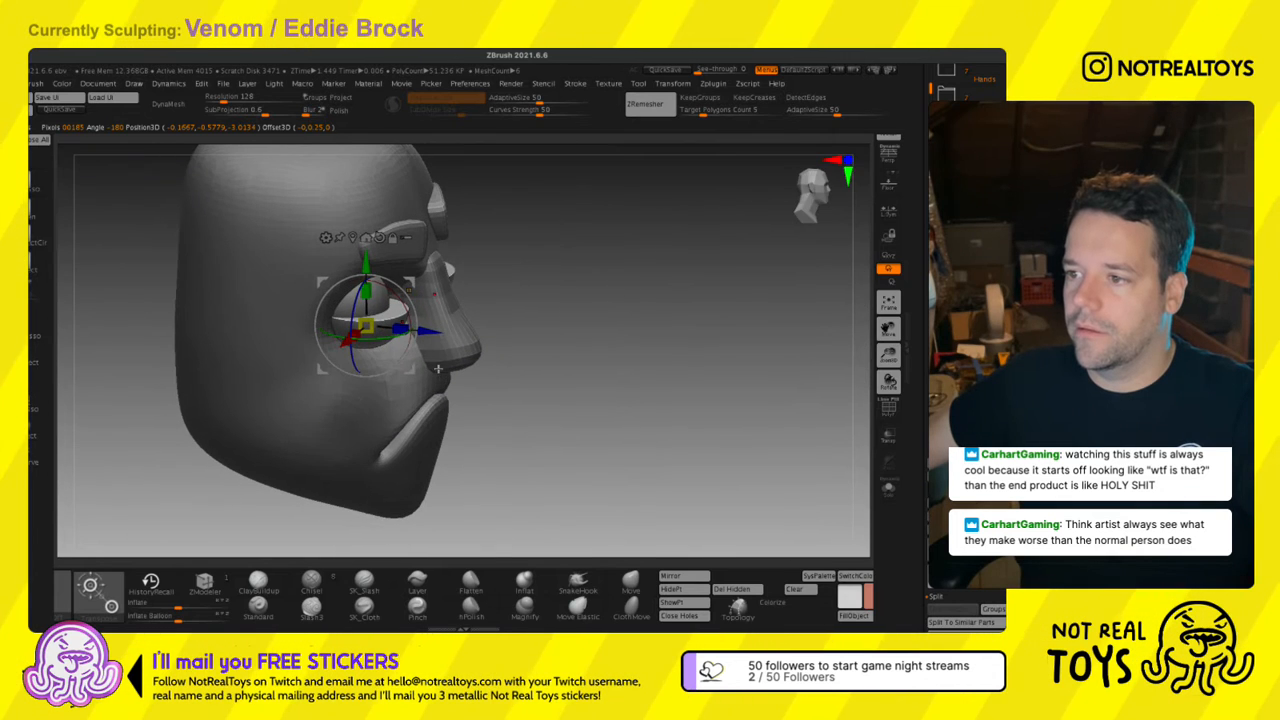
left_click_drag(437, 368, 419, 364)
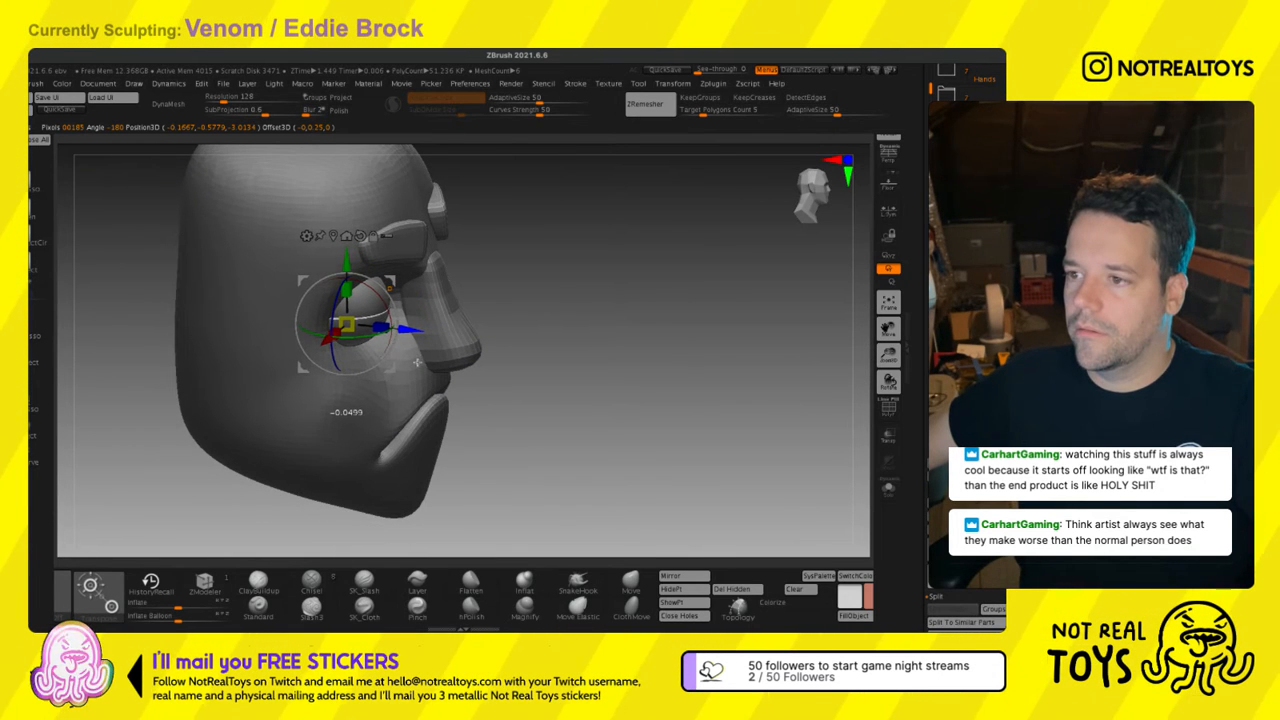
key("q")
left_click(960, 403)
right_click_drag(545, 320, 476, 331)
right_click_drag(260, 535, 843, 360)
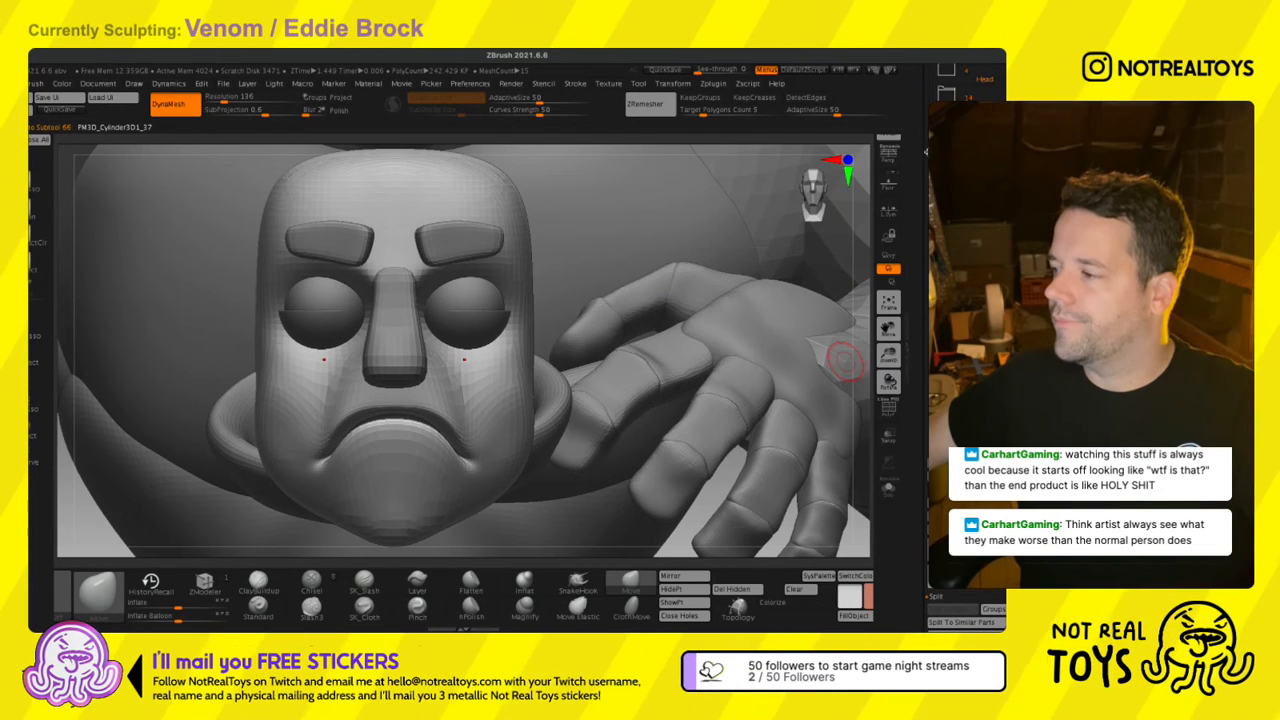
Select the lower lids and adjust their height and depth so they sit beneath the eyeballs.
key("w")
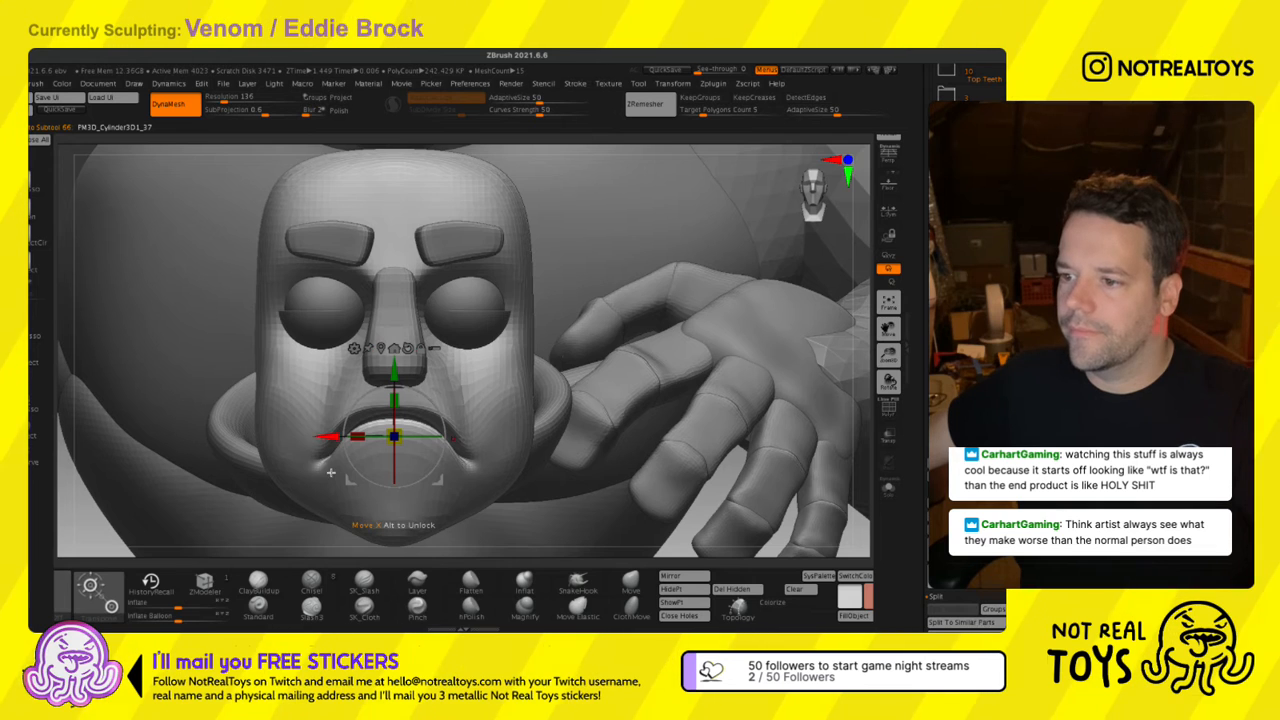
left_click(952, 395)
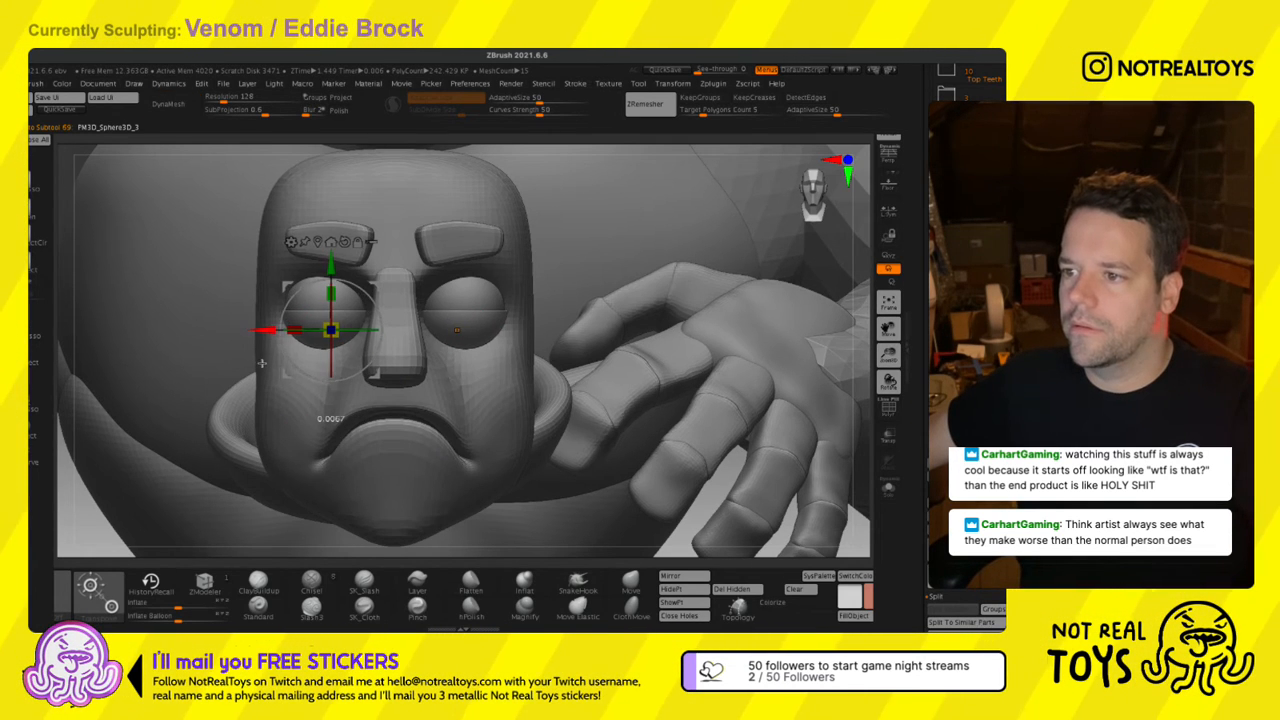
key("q")
right_click_drag(458, 345, 335, 345)
key("w")
left_click_drag(527, 266, 529, 310)
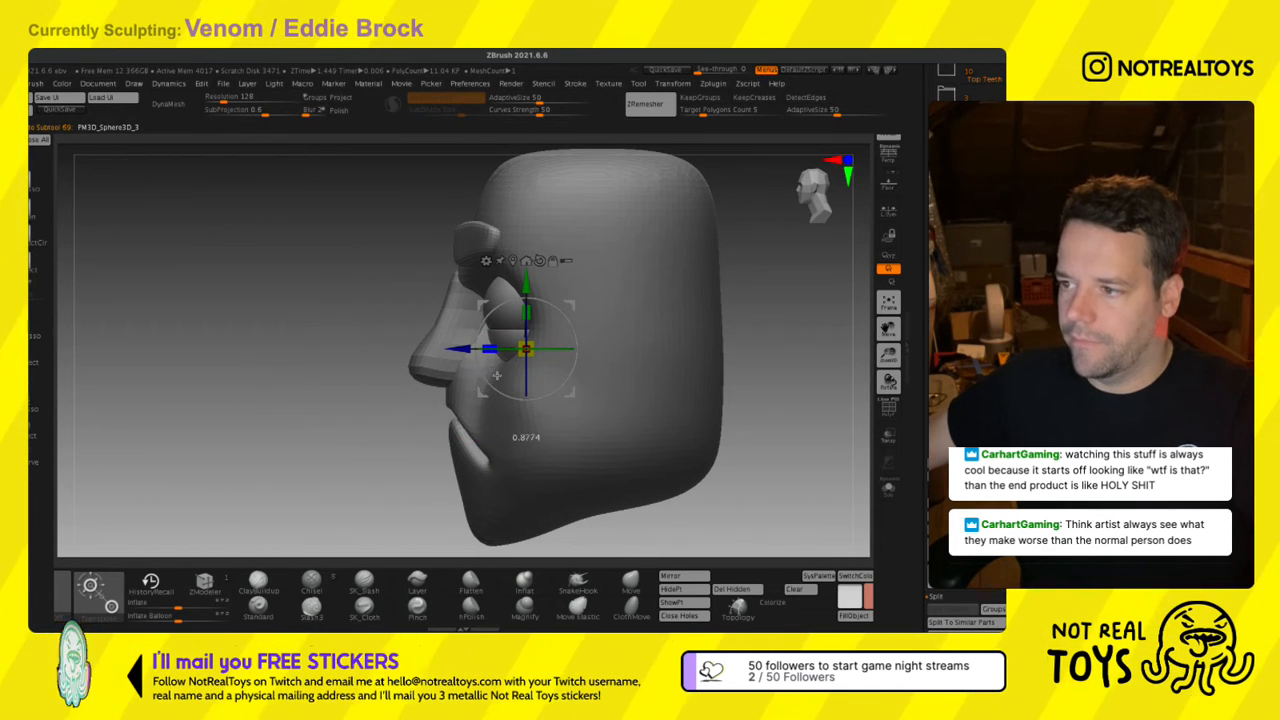
right_click_drag(497, 375, 549, 394)
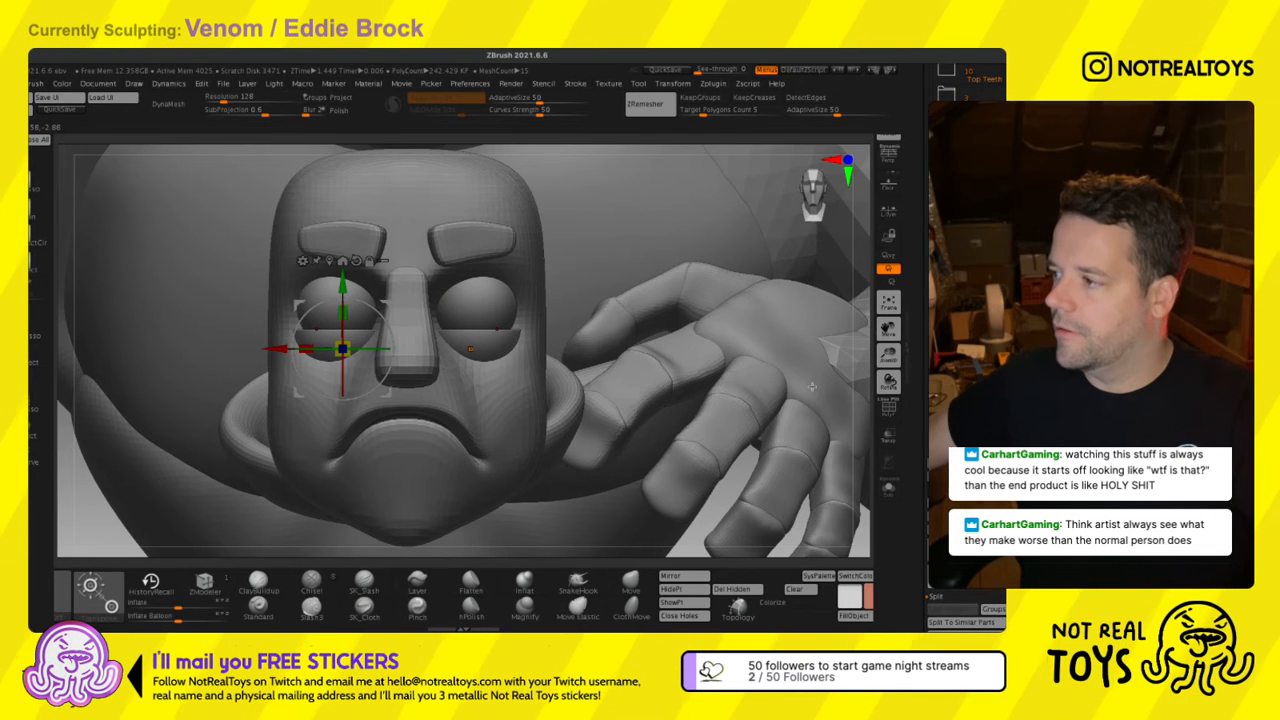
Select the eyeballs and adjust their fit in the sockets behind the lower lids.
left_click(482, 300, "alt")
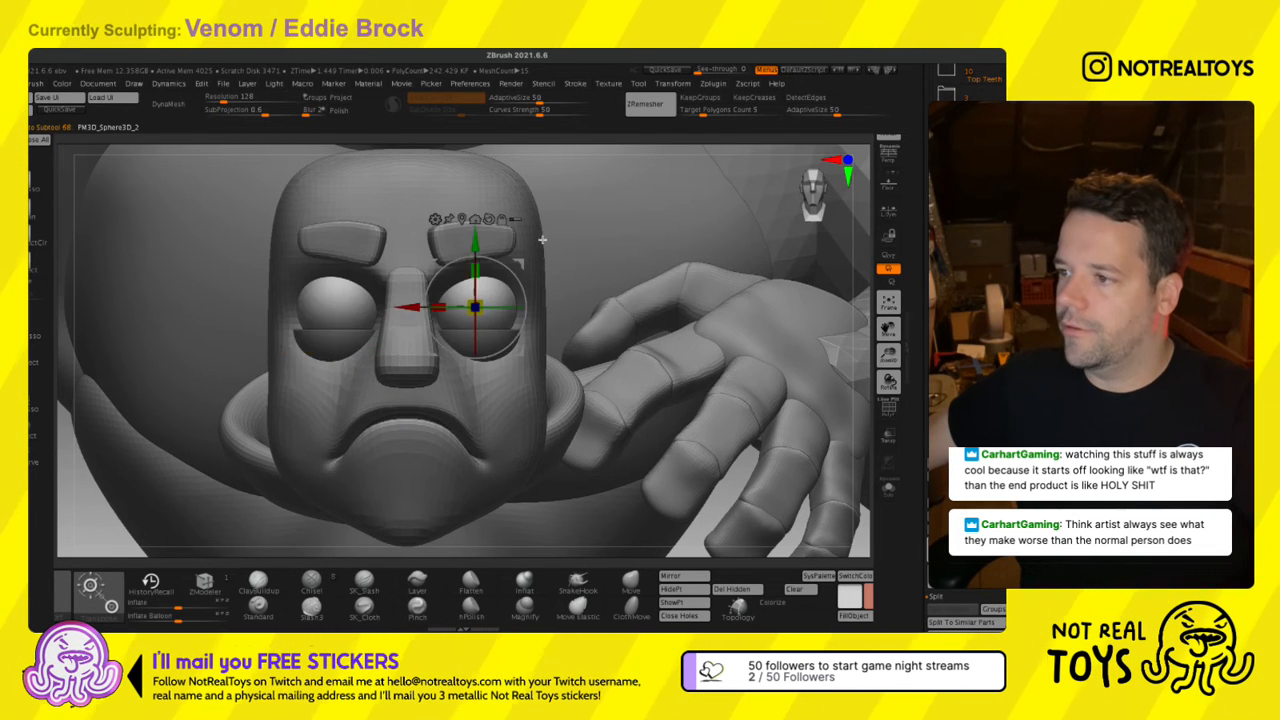
right_click_drag(500, 290, 448, 285)
left_click_drag(449, 255, 452, 275)
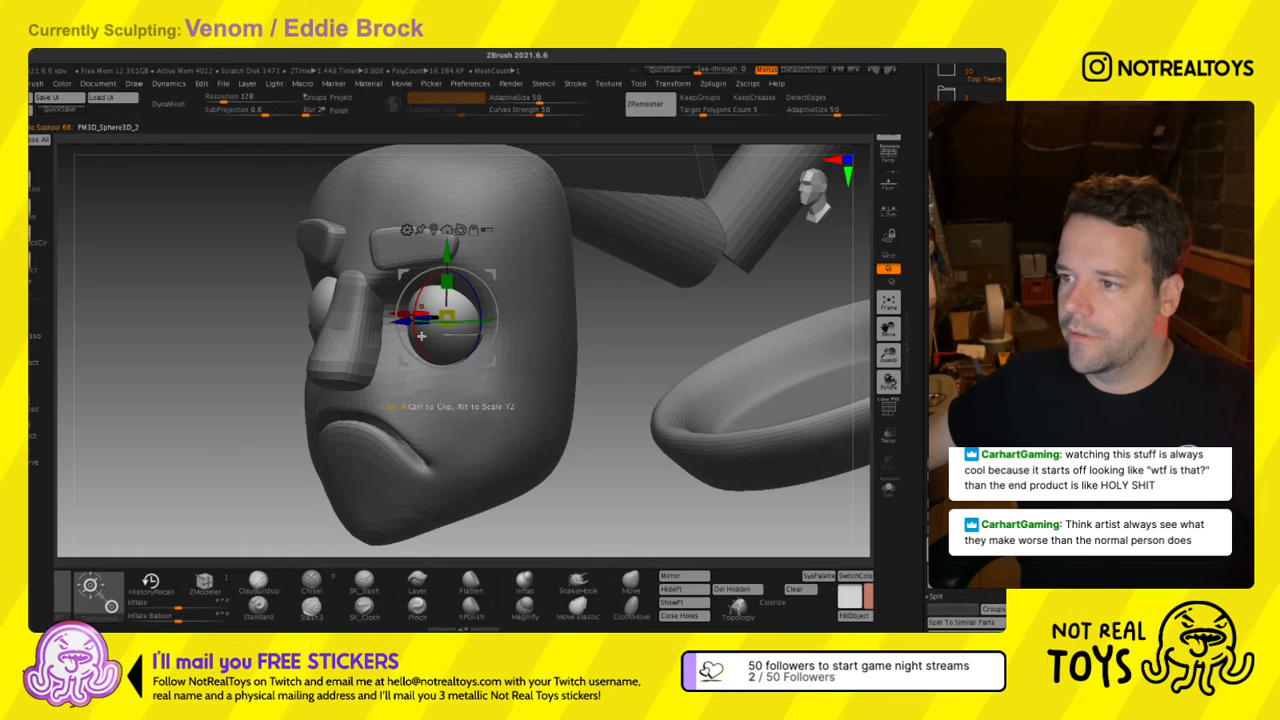
right_click_drag(421, 336, 397, 326)
left_click_drag(400, 324, 404, 357)
Duplicate the lower lids, flip the copy upside down and raise it over the tops of the eyeballs as upper lids.
left_click(465, 345, "alt")
right_click_drag(480, 345, 720, 420)
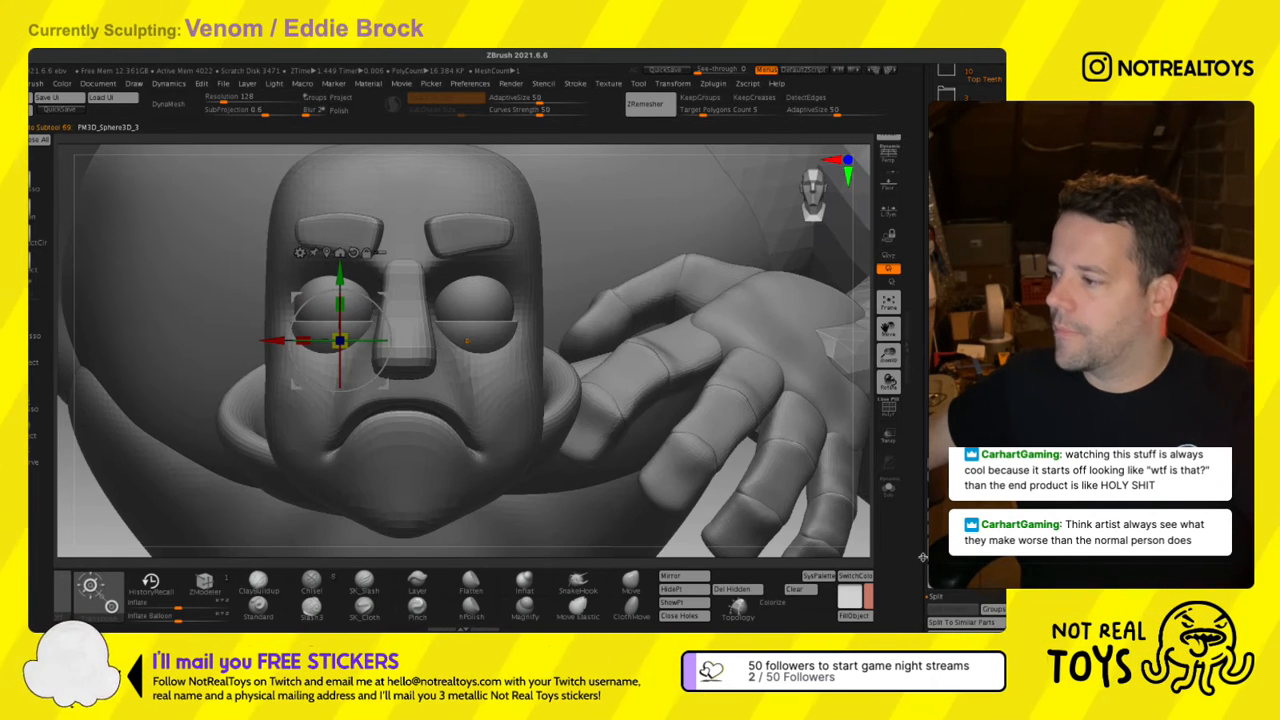
left_click(464, 436, "alt")
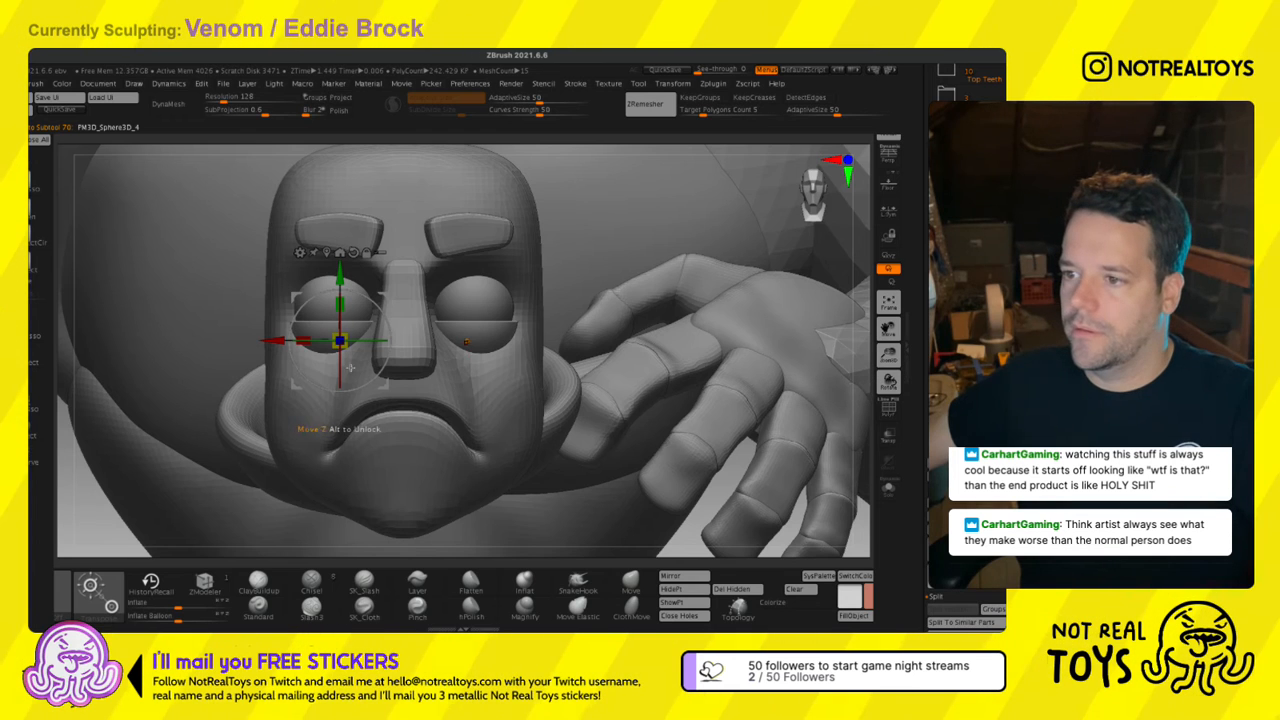
left_click_drag(350, 368, 290, 397)
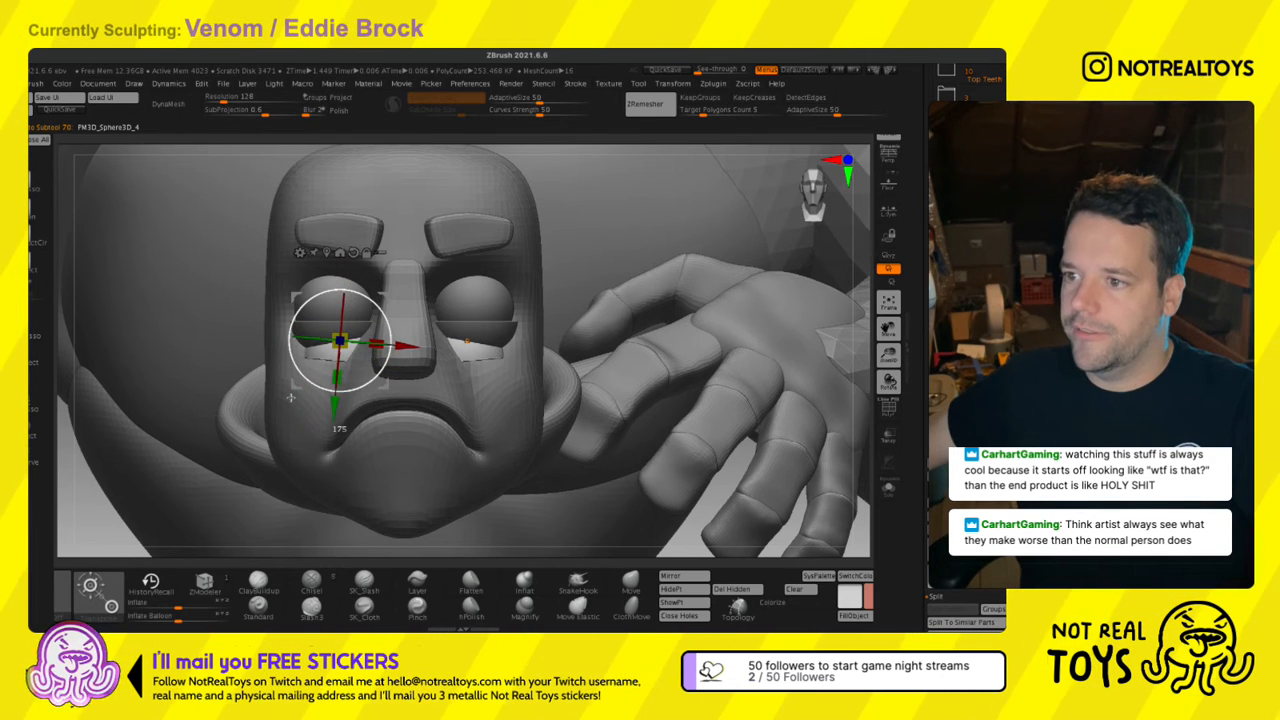
left_click_drag(337, 438, 336, 374)
left_click_drag(404, 308, 396, 308)
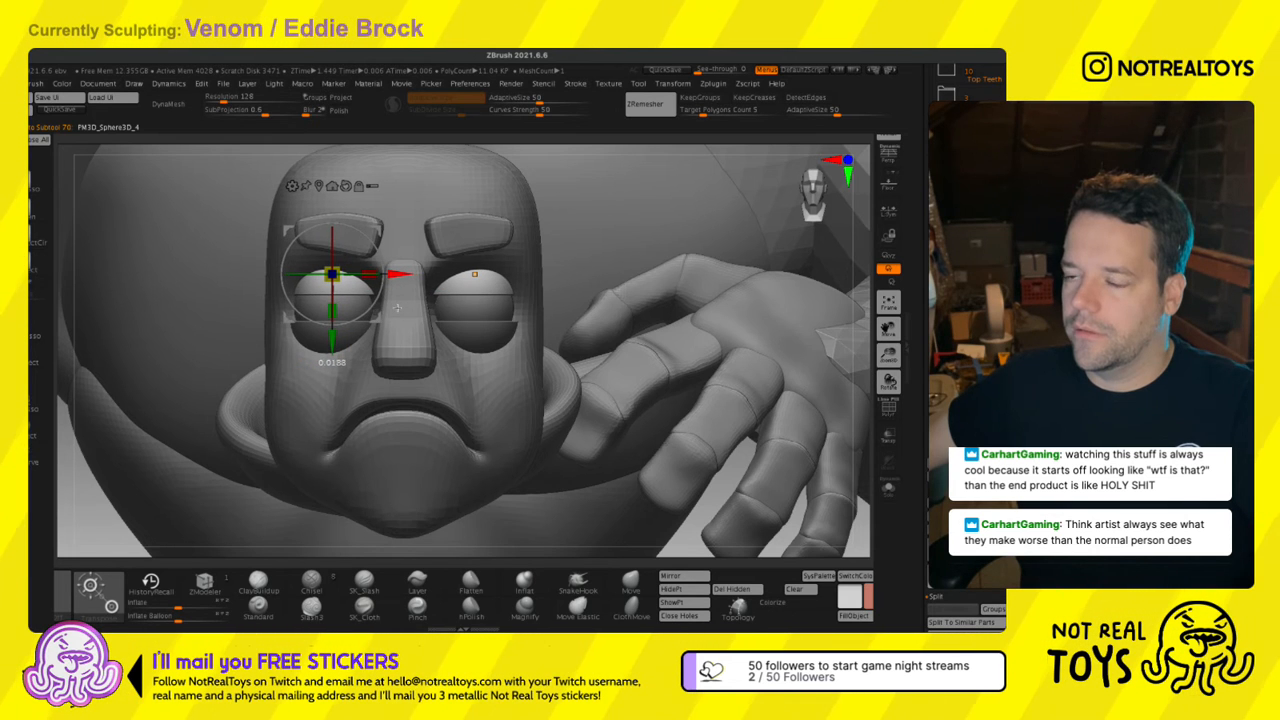
Arch the lower edge of the upper lids over the eyeballs with the Move brush and undo the last stroke.
mouse_move(396, 308)
right_mouse_down()
mouse_move(350, 318)
mouse_move(392, 316)
right_mouse_up()
key("q")
left_click(312, 346, "alt")
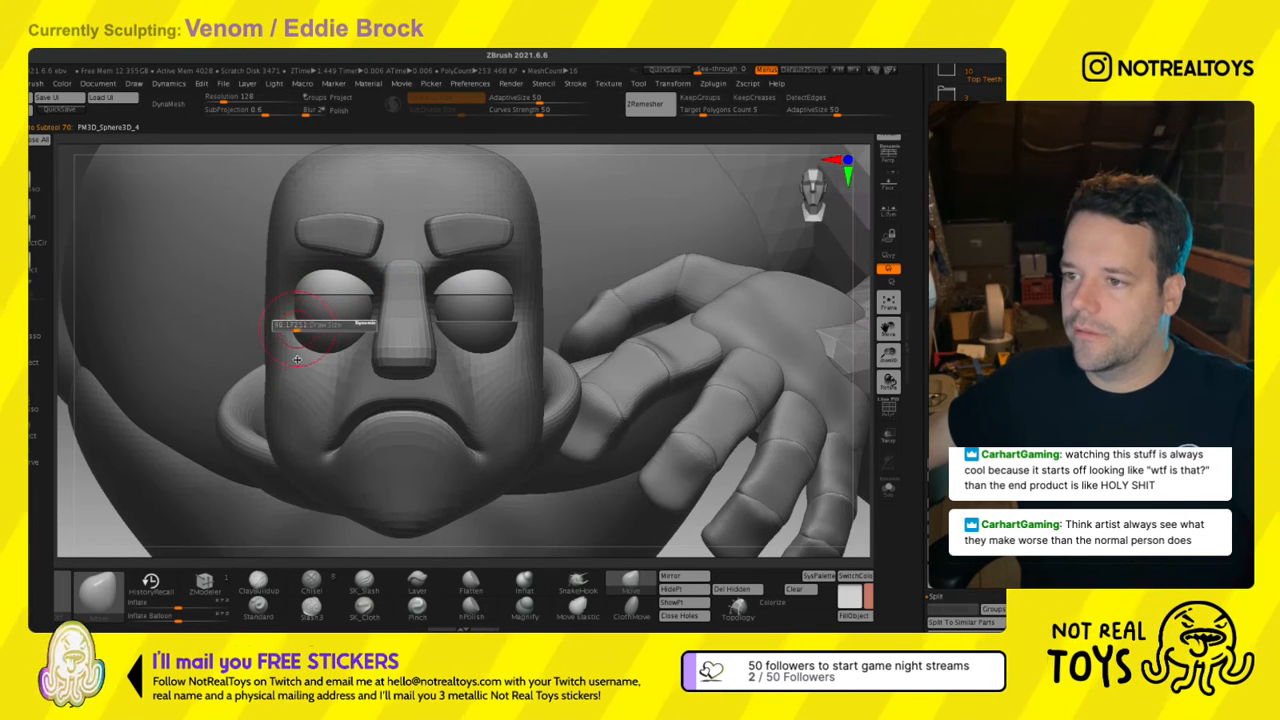
right_click_drag(308, 350, 360, 320)
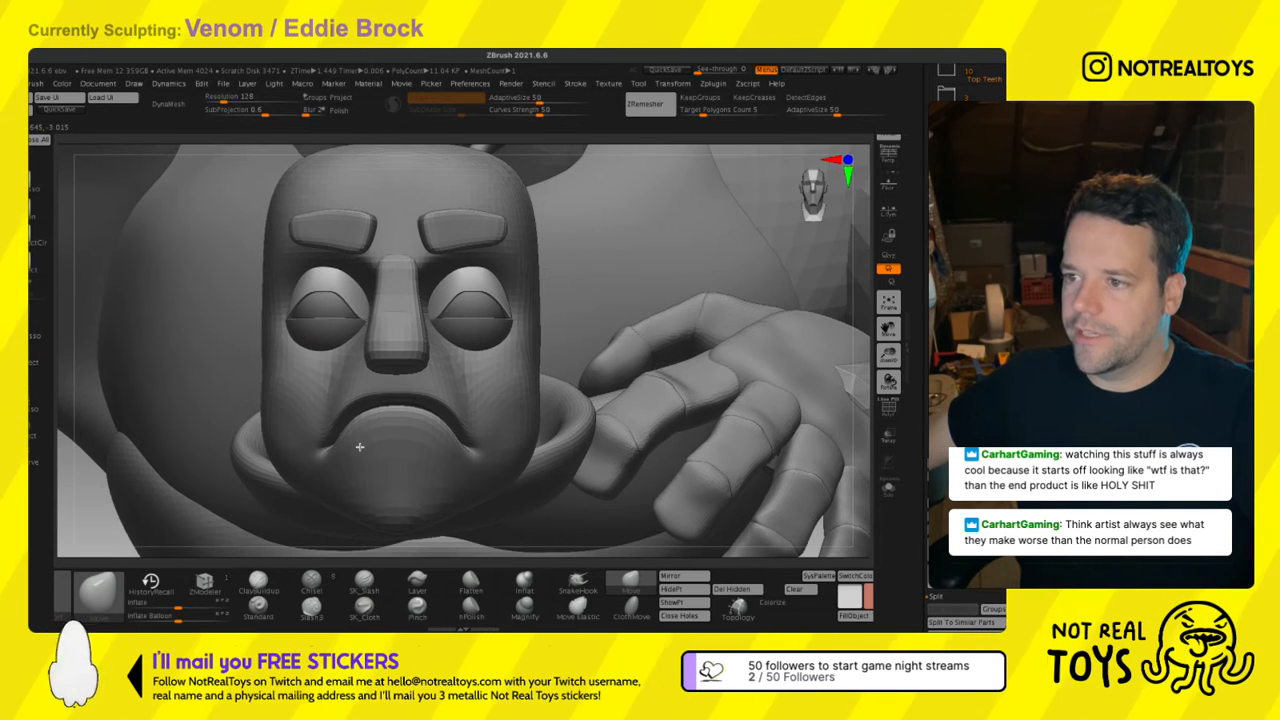
key("s")
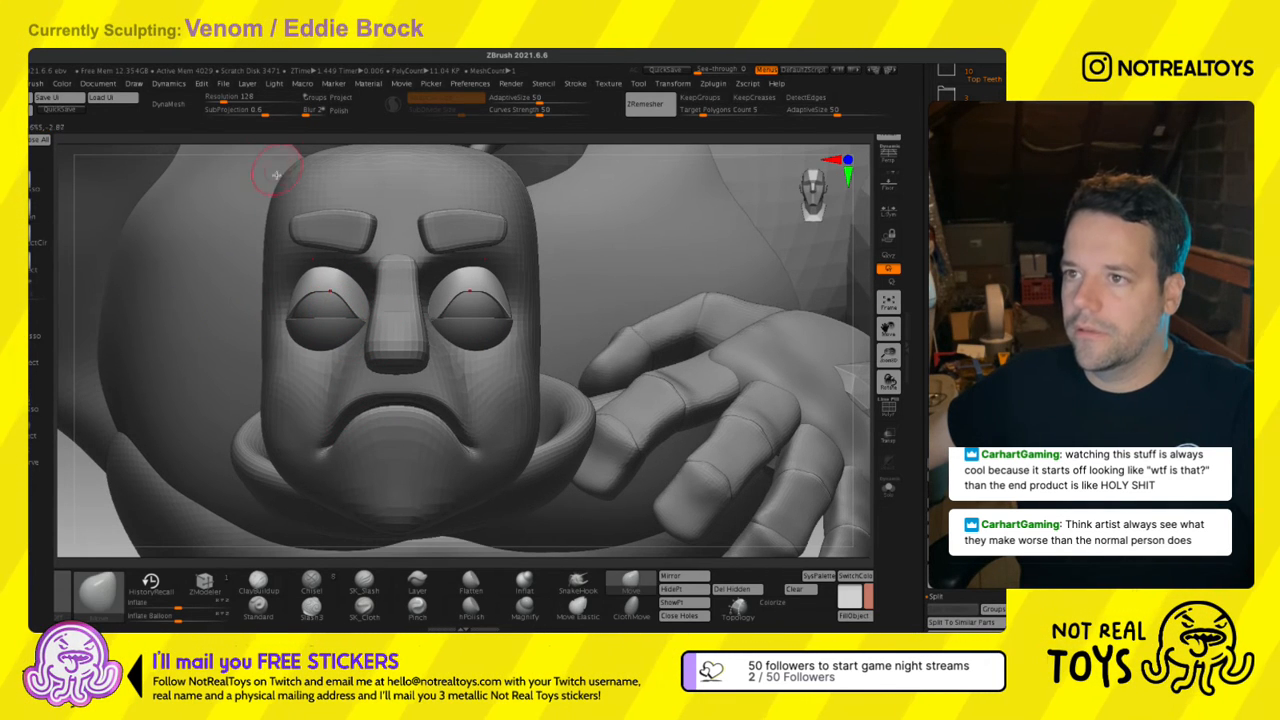
key("ctrl+z")
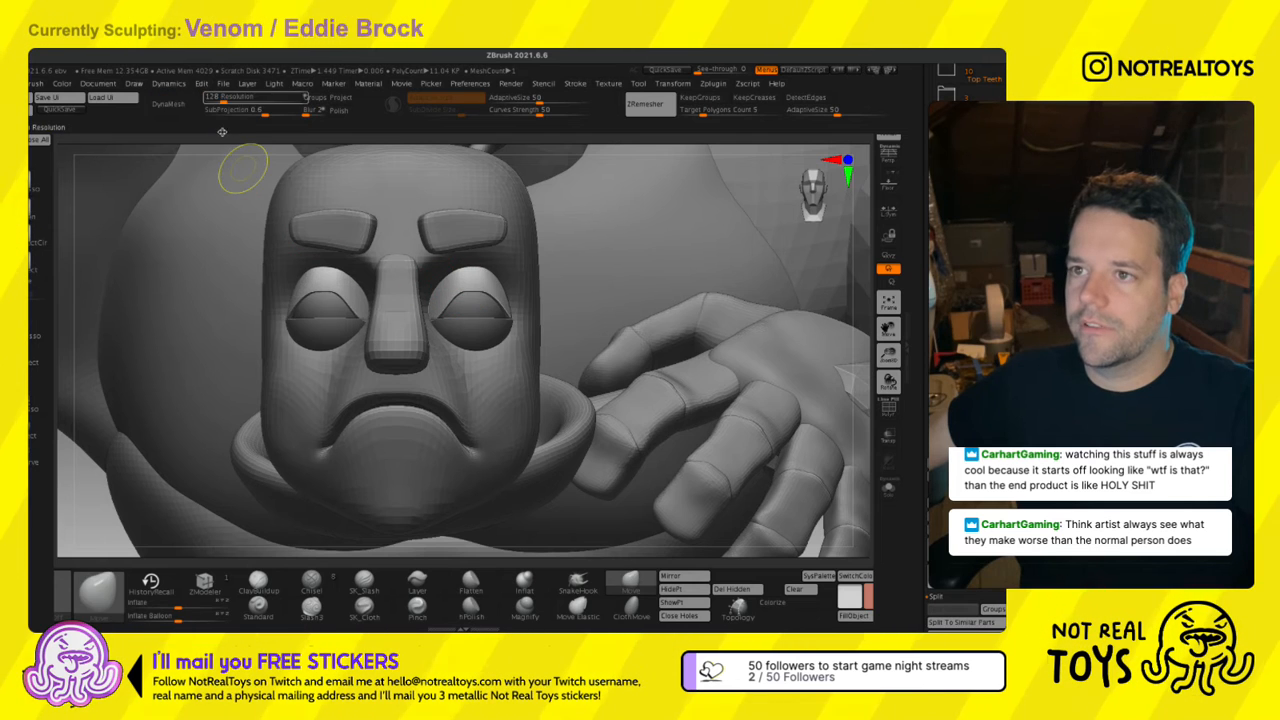
Remesh the upper lids at resolution 216 and lift their edges into a higher, rounder arch around the eyeballs.
left_click(229, 100)
right_click_drag(297, 298, 300, 225, "ctrl")
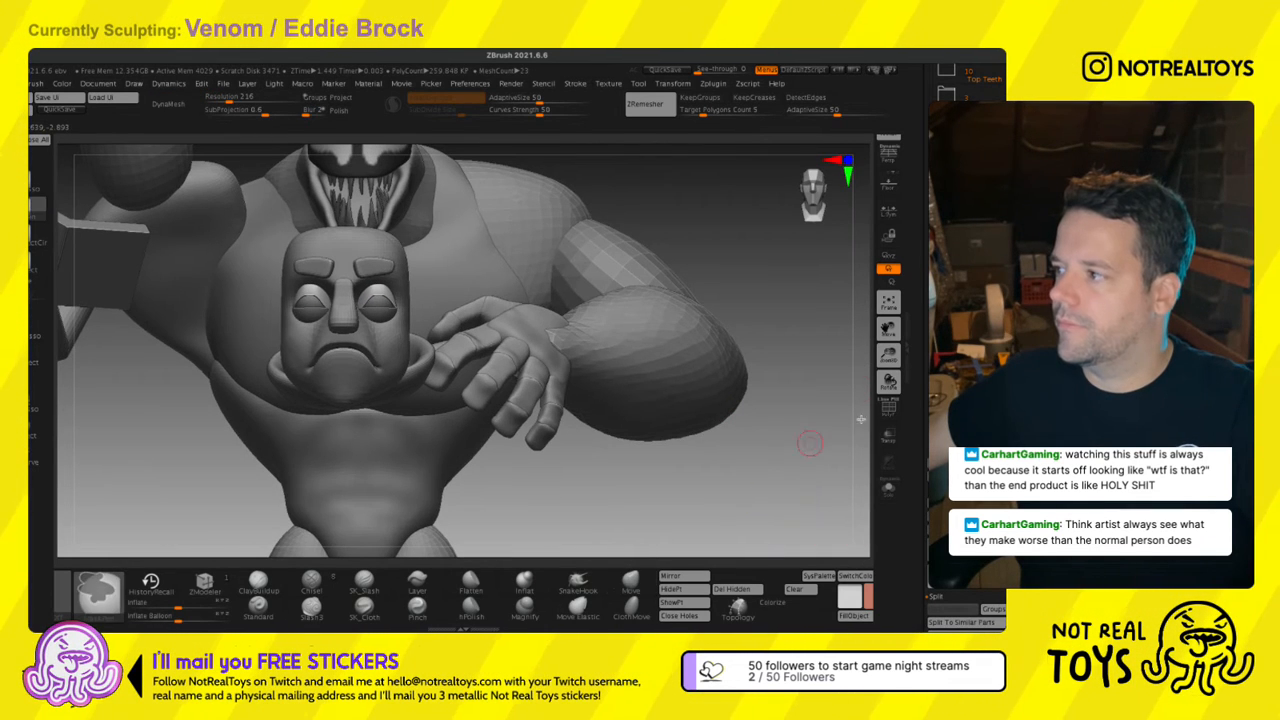
right_click_drag(345, 305, 457, 420)
mouse_move(437, 378)
left_mouse_down()
mouse_move(411, 356)
mouse_move(425, 360)
left_mouse_up()
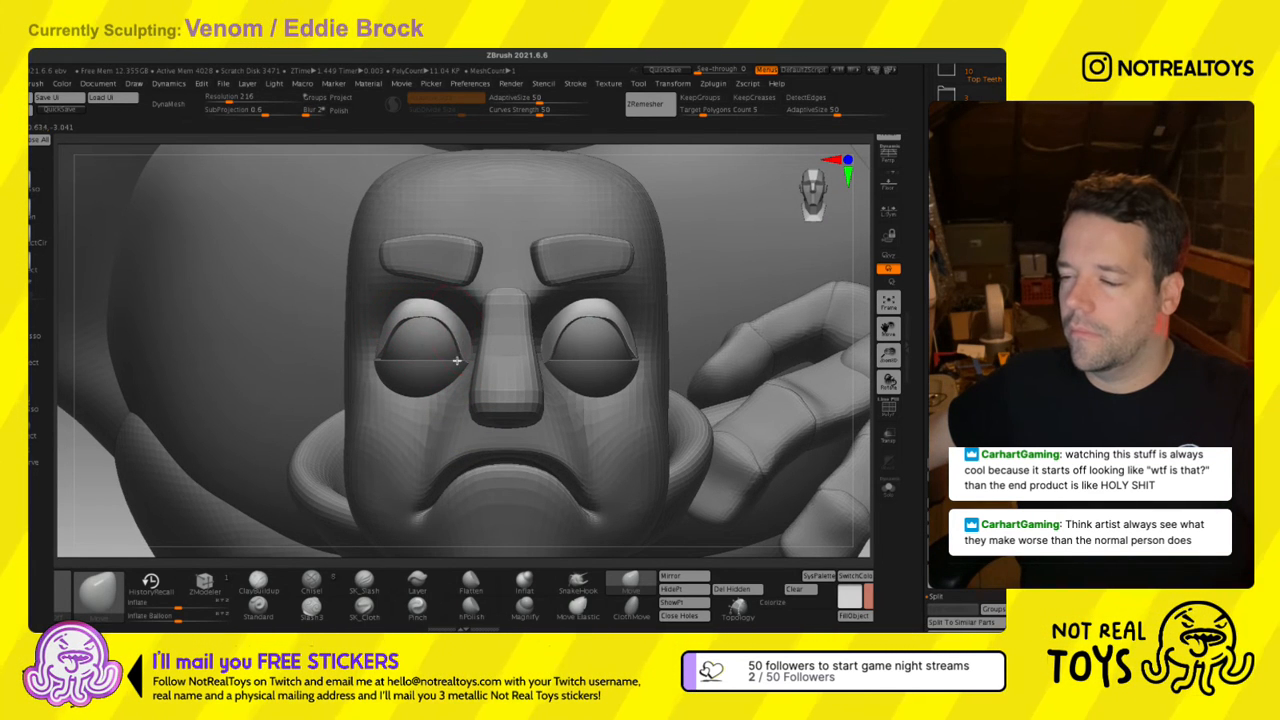
right_click_drag(443, 363, 387, 396)
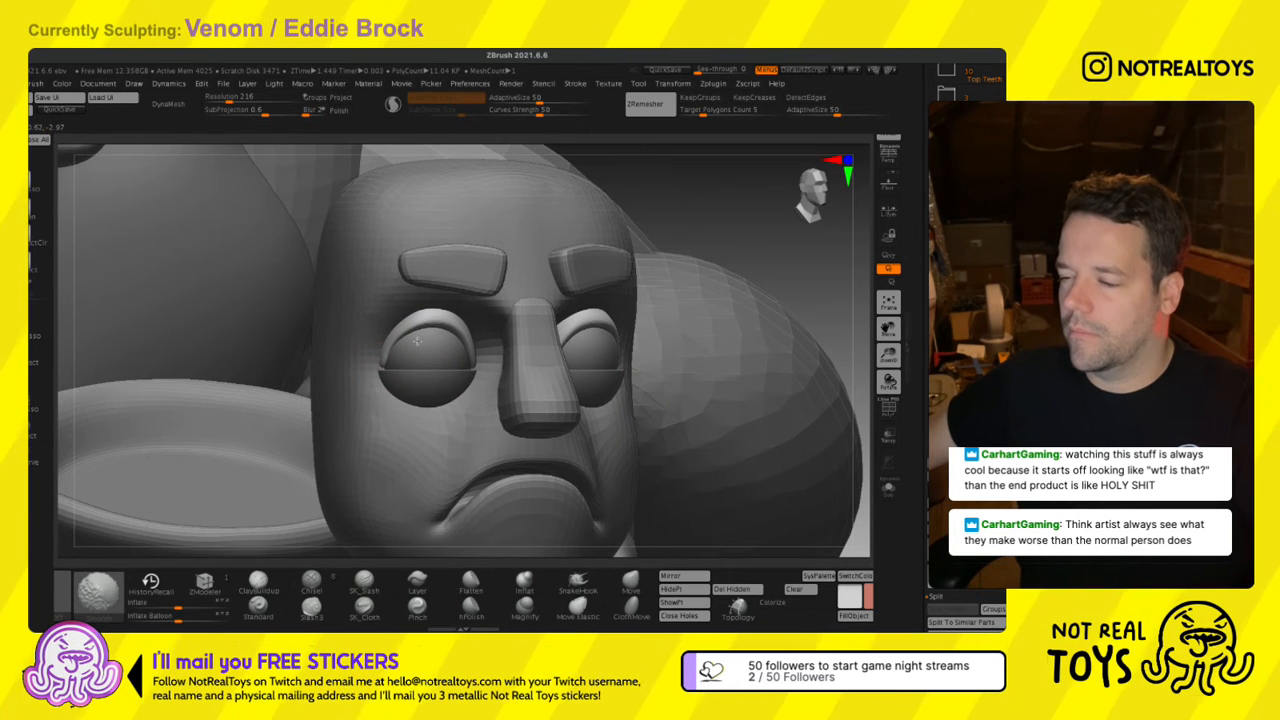
Curve the upper rims of the lower lids with the Move brush and smooth them near the nose.
key("b")
key("m")
key("v")
right_click_drag(432, 372, 393, 404)
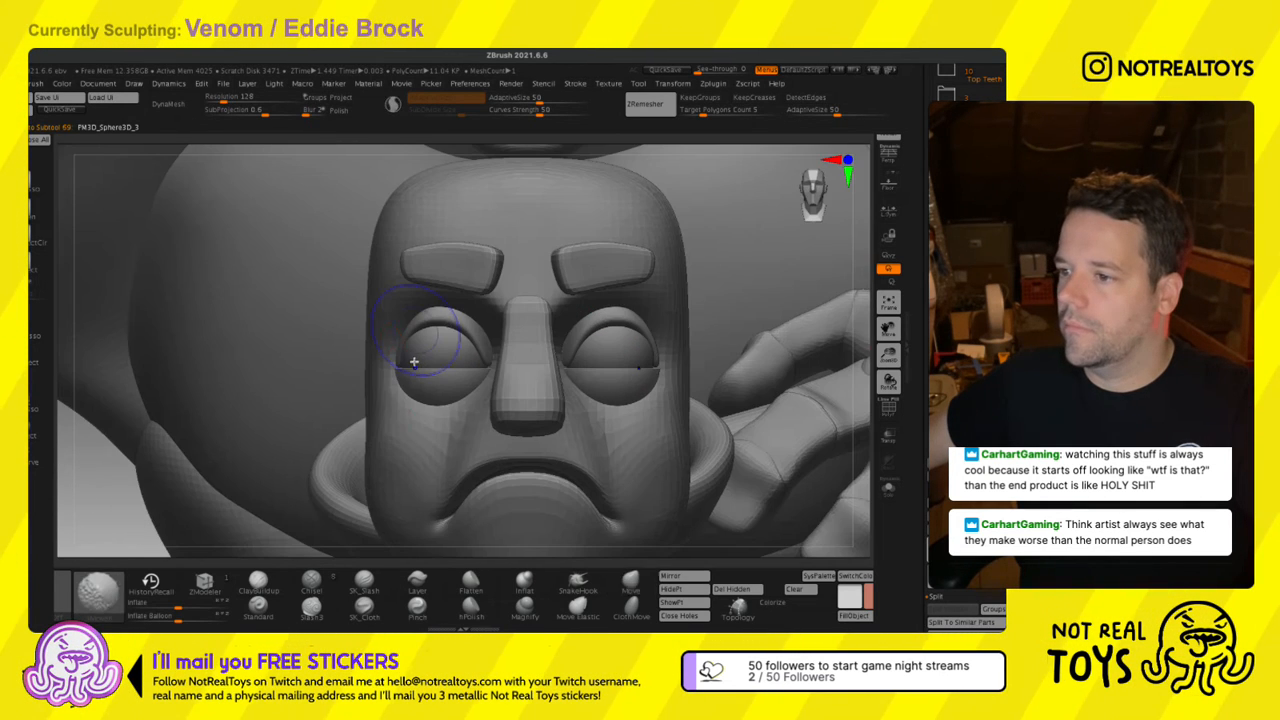
right_click_drag(495, 407, 491, 401)
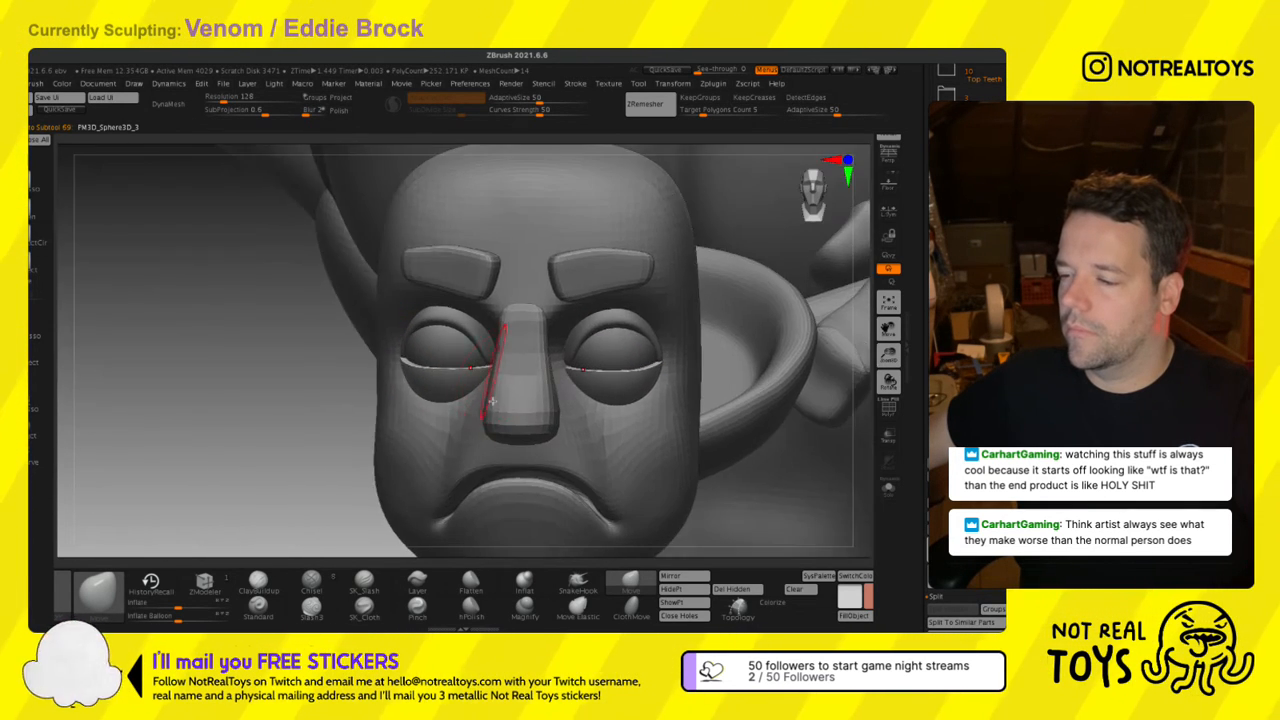
mouse_move(491, 378)
left_mouse_down("shift")
mouse_move(388, 367)
mouse_move(500, 389)
left_mouse_up("shift")
mouse_move(448, 437)
right_mouse_down()
mouse_move(480, 402)
mouse_move(500, 410)
mouse_move(604, 370)
right_mouse_up()
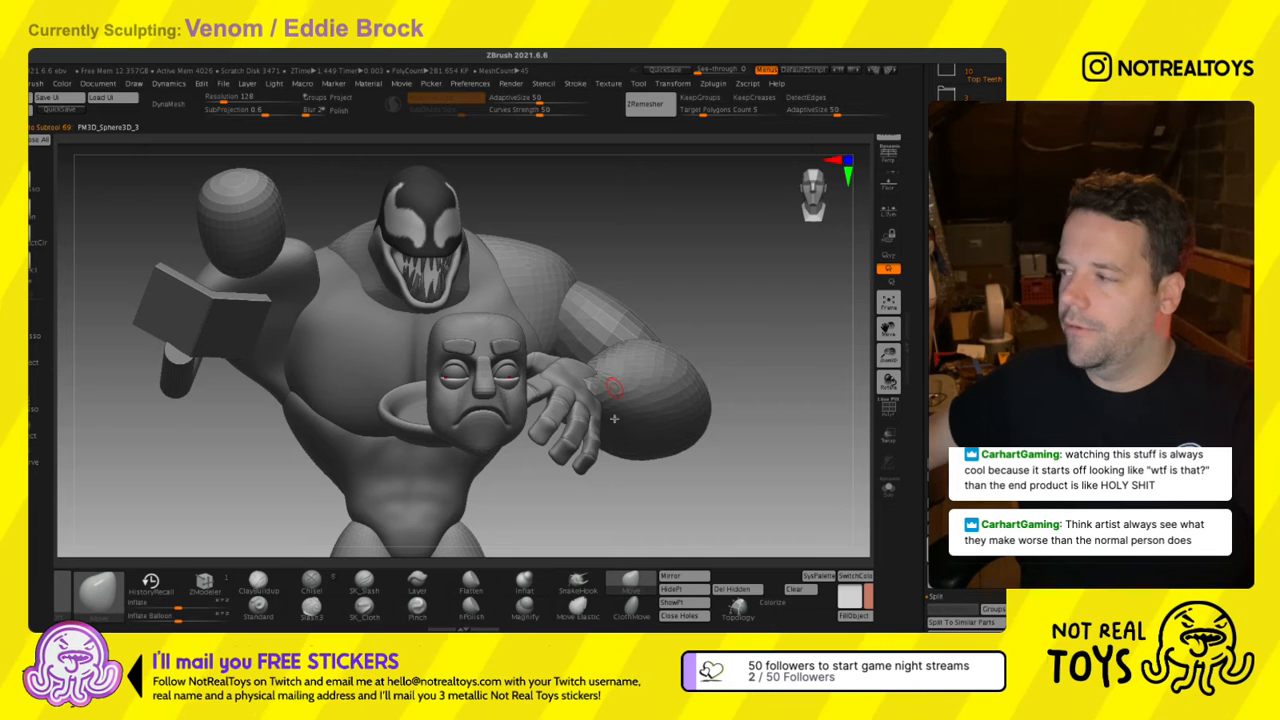
Select the face mesh and reshape the mouth and chin into a flatter frown with smoothing and the Move brush.
left_click(458, 372, "alt")
right_click_drag(458, 372, 531, 471, "ctrl")
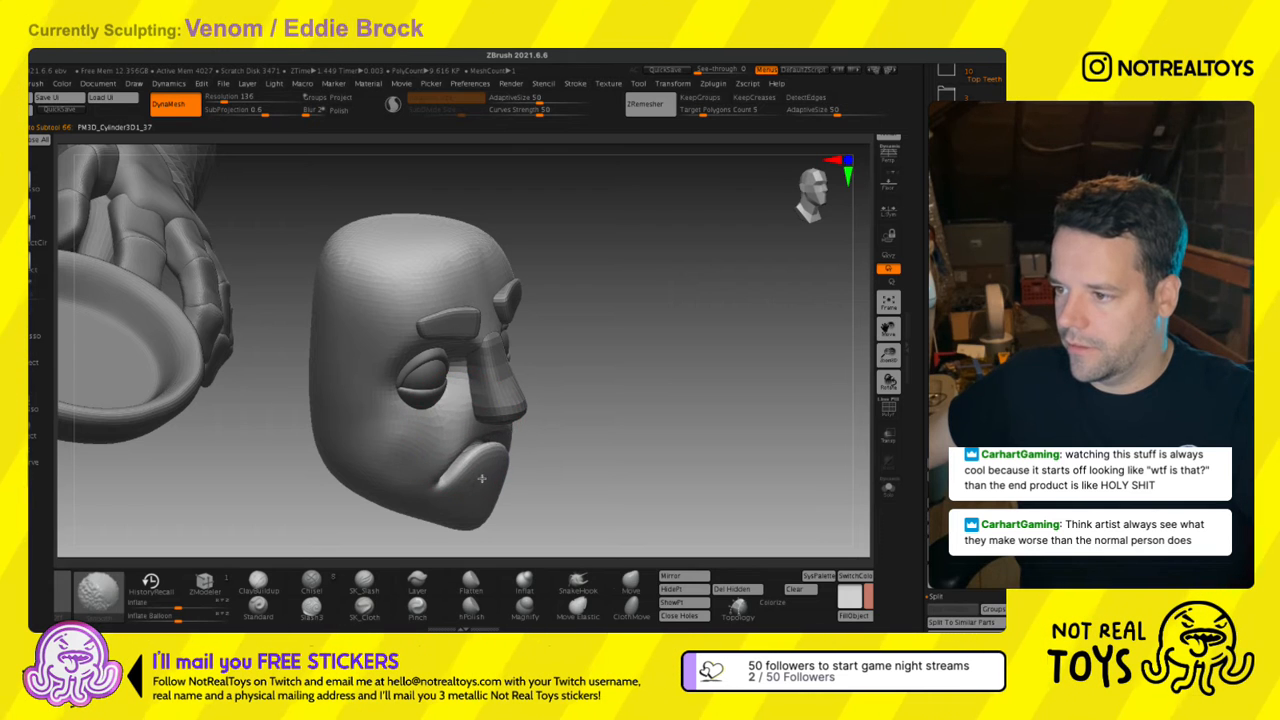
key("s")
mouse_move(458, 462)
right_mouse_down("shift")
mouse_move(445, 460)
mouse_move(439, 485)
right_mouse_up("shift")
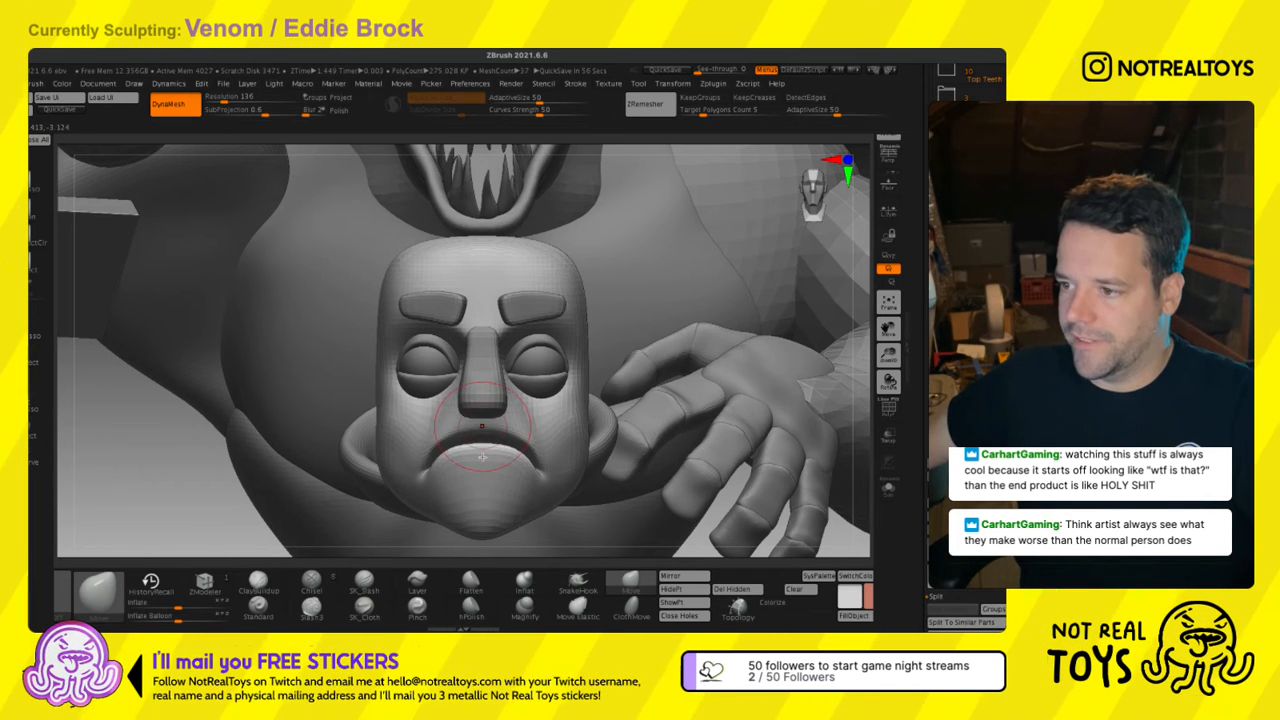
right_click_drag(515, 462, 540, 368)
right_click_drag(590, 438, 586, 502, "ctrl")
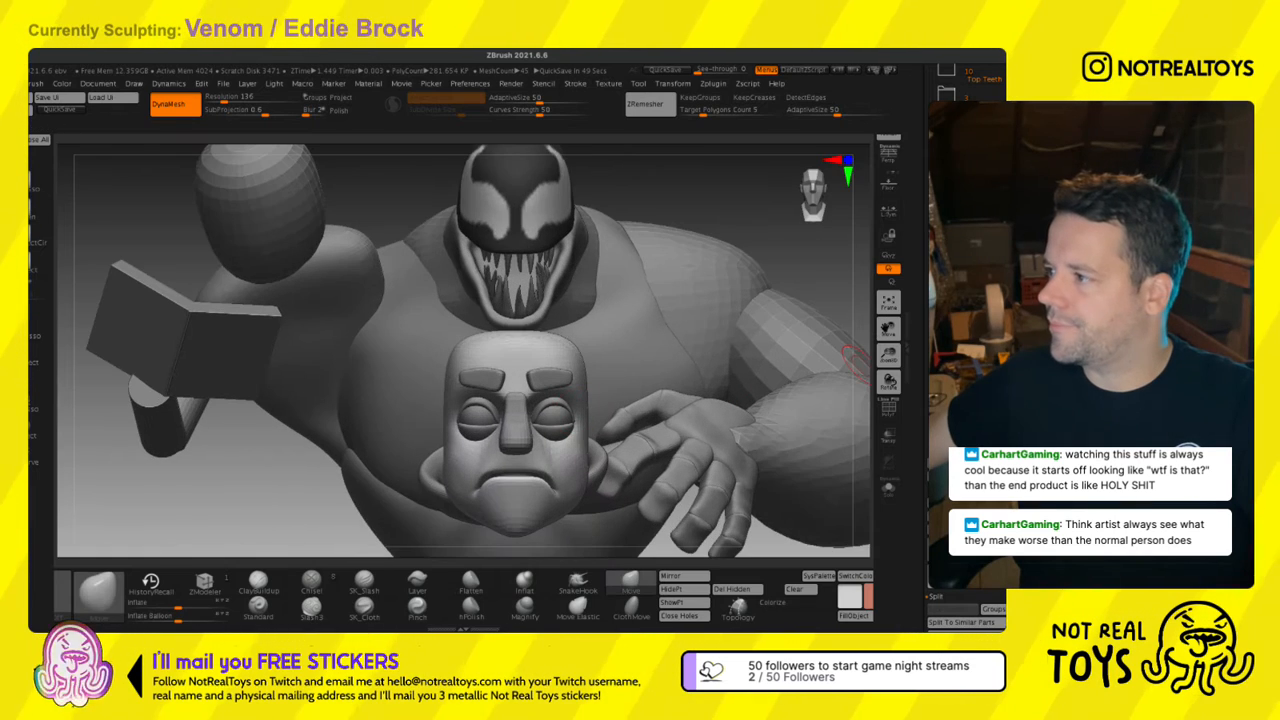
Reshape the face mesh around the brow, inner eye sockets and cheeks with a resized Move brush.
left_click(550, 402, "alt")
right_click_drag(538, 363, 582, 372)
mouse_move(582, 372)
right_mouse_down("ctrl")
mouse_move(573, 443)
mouse_move(524, 450)
mouse_move(497, 431)
right_mouse_up("ctrl")
left_click(573, 410, "alt")
right_click_drag(497, 431, 491, 377, "ctrl")
key("s")
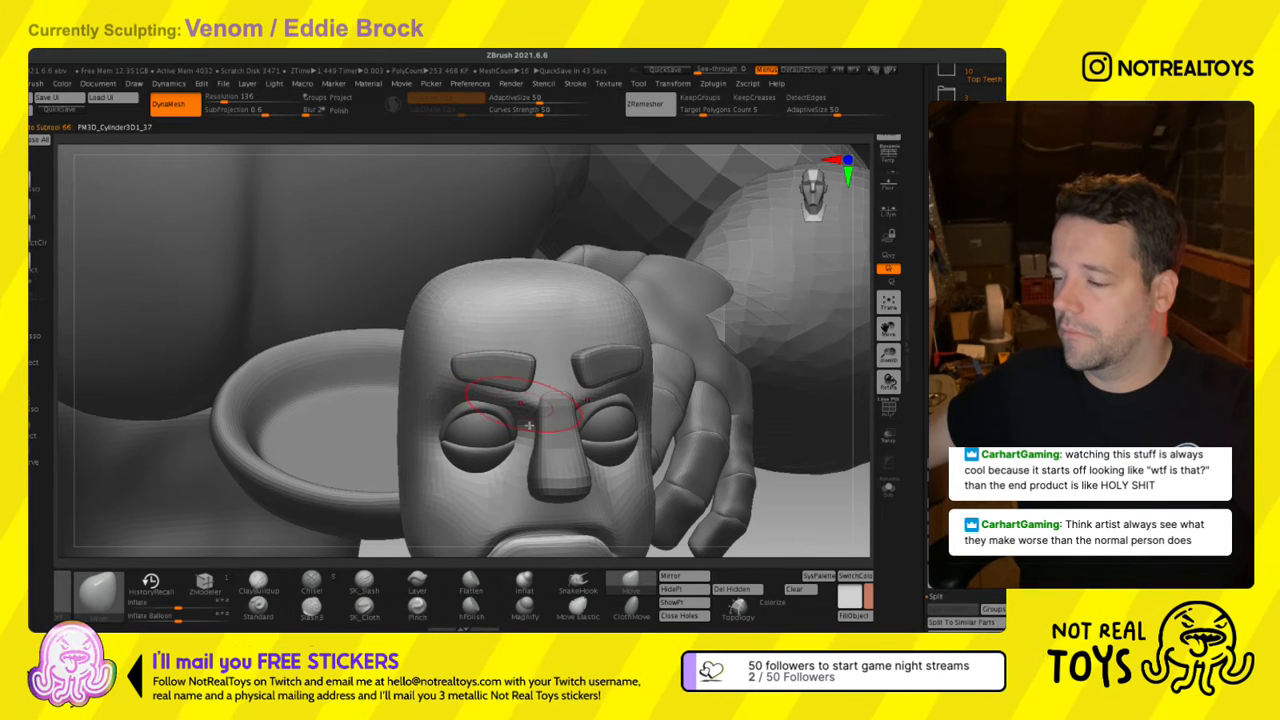
mouse_move(529, 456)
right_mouse_down()
mouse_move(508, 482)
mouse_move(538, 378)
mouse_move(563, 367)
right_mouse_up()
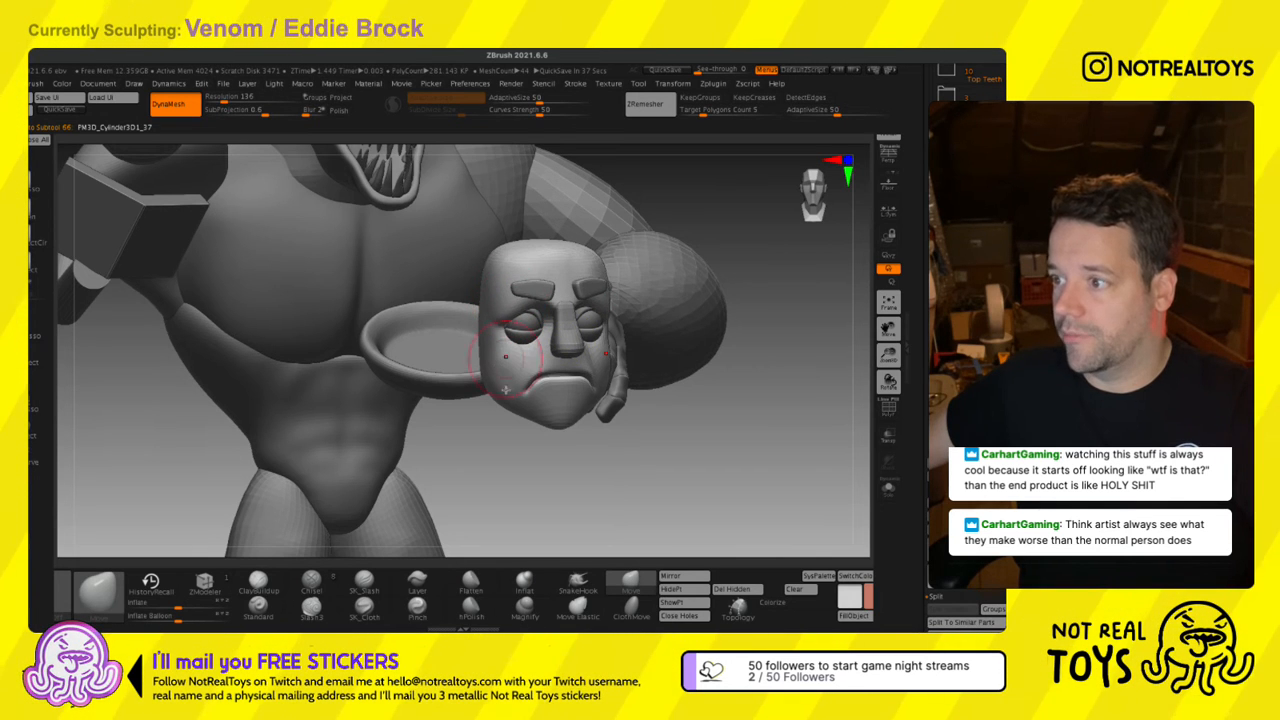
mouse_move(506, 390)
right_mouse_down()
mouse_move(532, 310)
mouse_move(544, 352)
right_mouse_up()
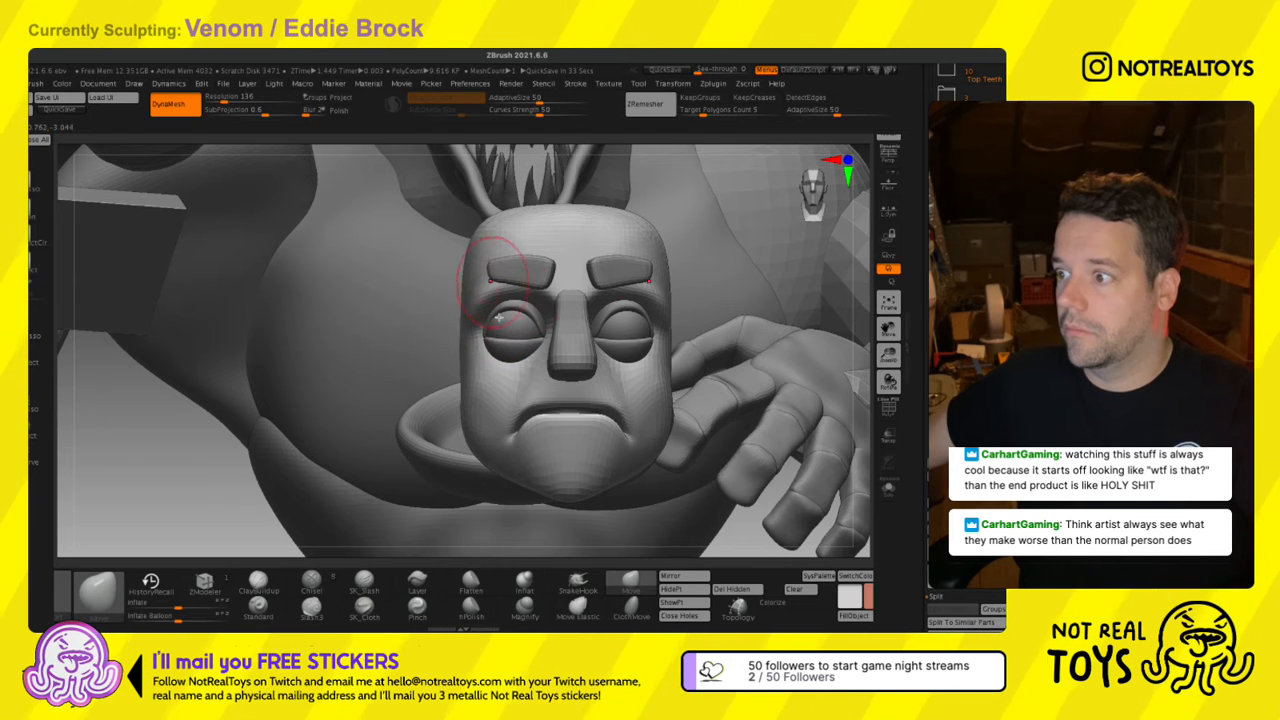
Select the upper lids and refine their arch and outer corners so they meet the lower lids around the eyeballs.
left_click(662, 342, "alt")
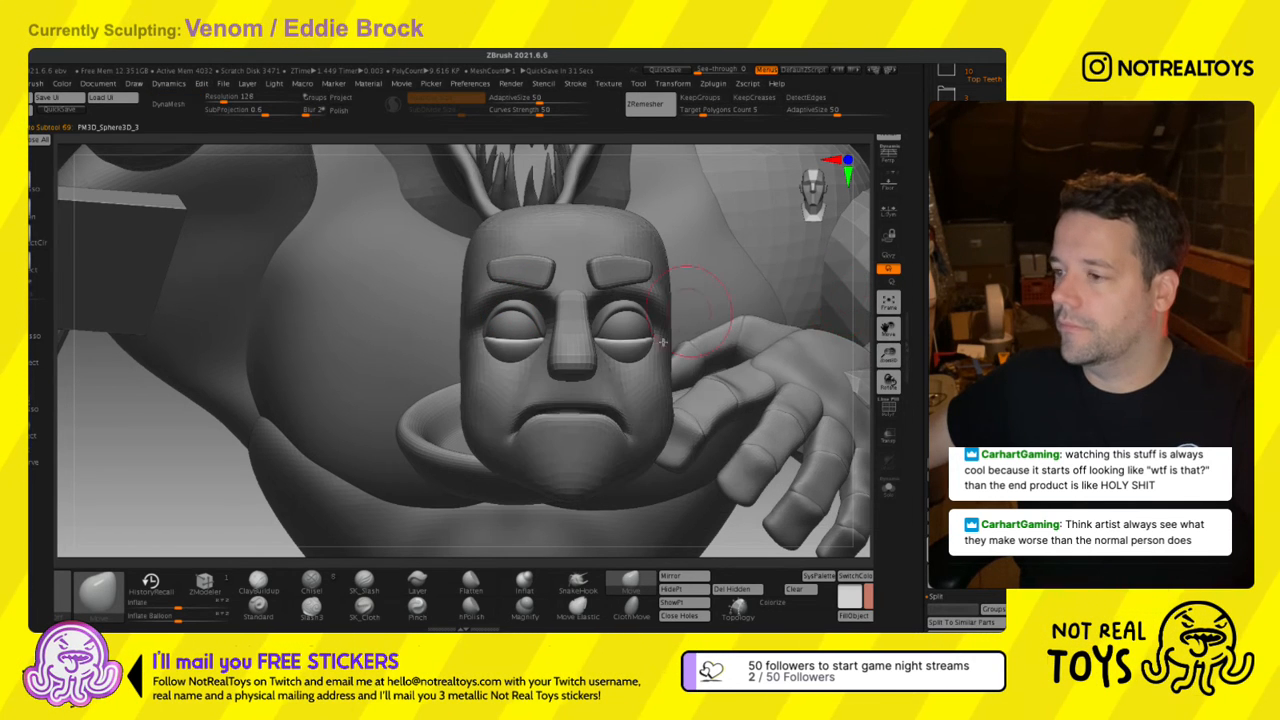
left_click(505, 340, "alt")
scroll(537, 375, "up", 3)
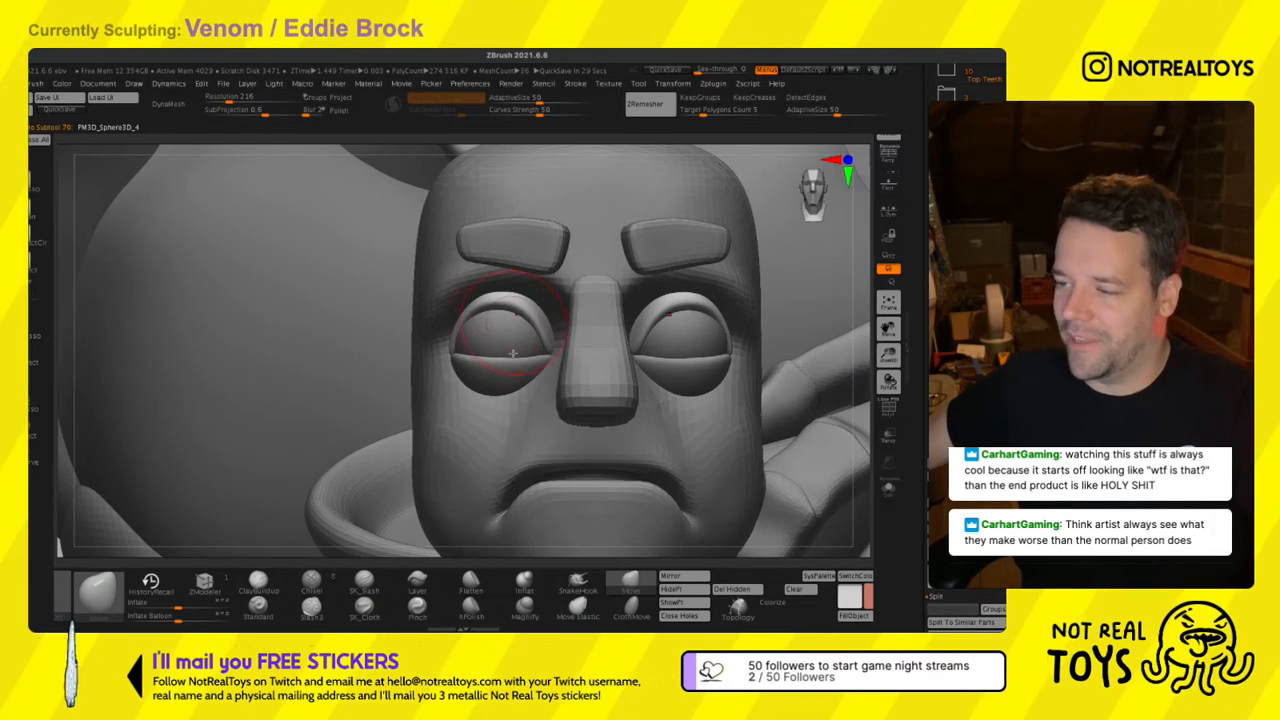
right_click_drag(512, 353, 521, 357)
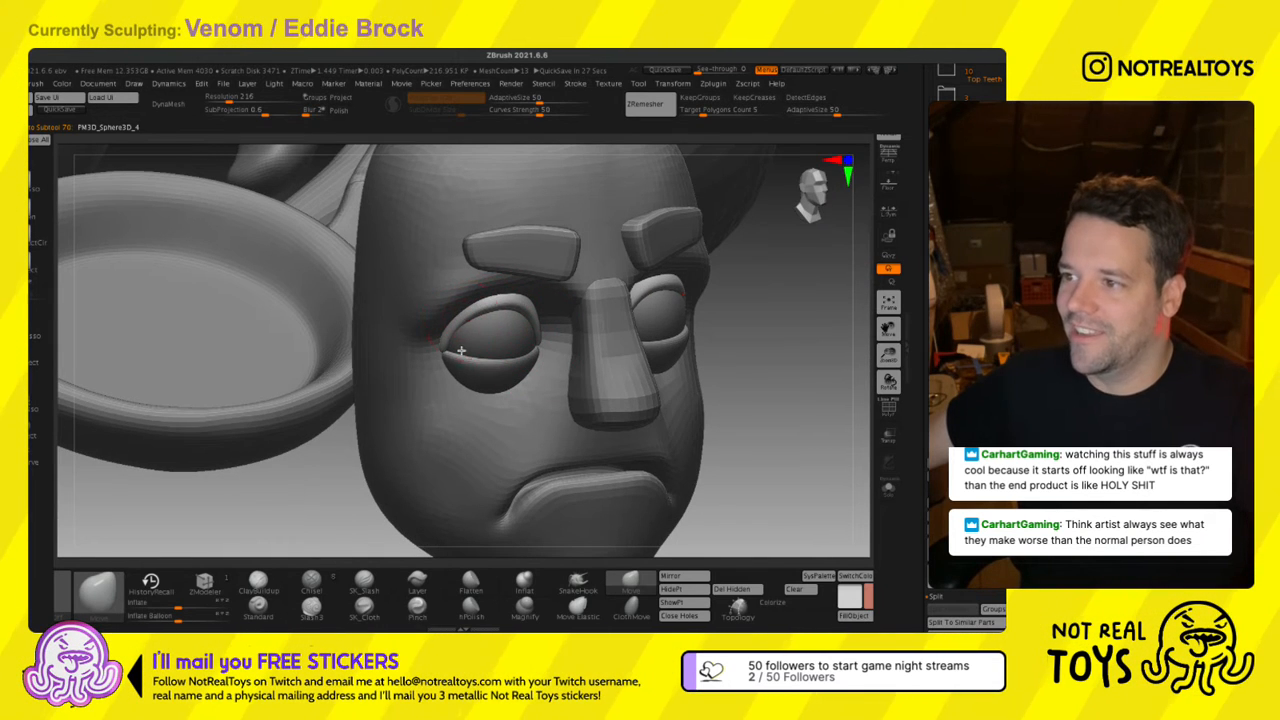
mouse_move(469, 349)
right_mouse_down("shift")
mouse_move(442, 379)
mouse_move(445, 310)
mouse_move(520, 345)
mouse_move(510, 336)
right_mouse_up("shift")
right_click(445, 310)
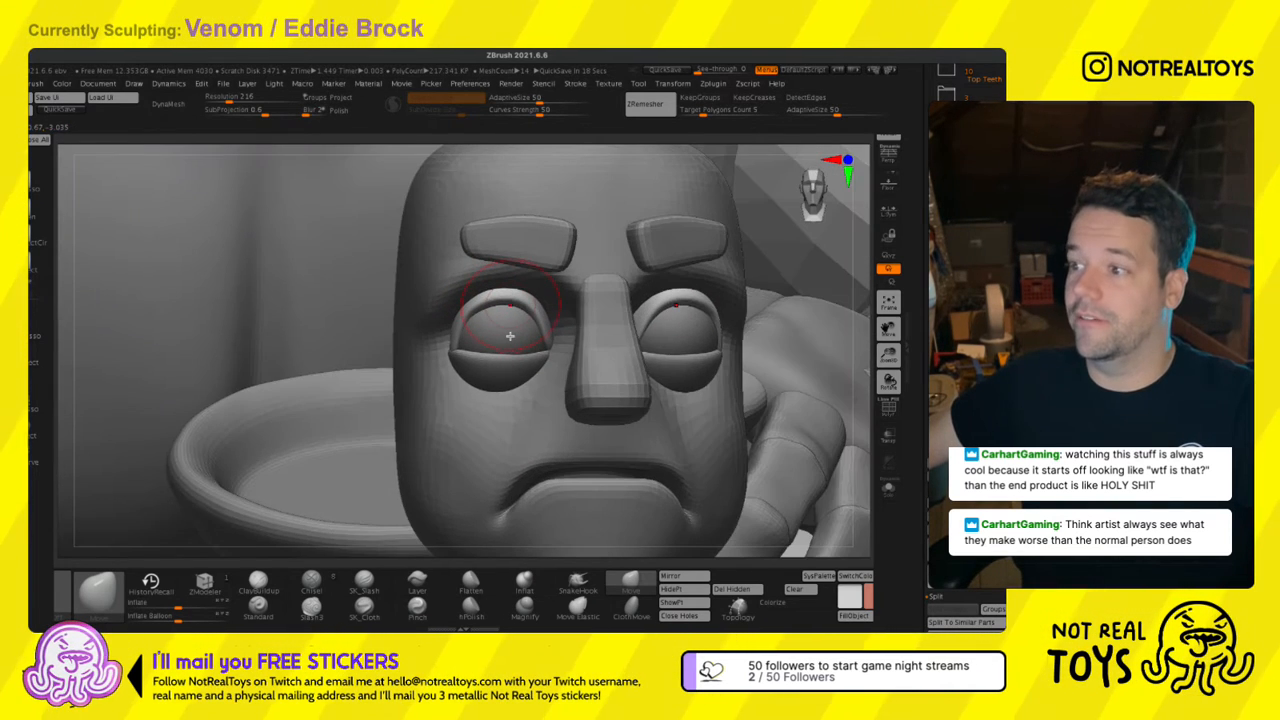
left_click_drag(512, 338, 505, 300)
left_click_drag(845, 295, 845, 300, "ctrl")
Refine the face mesh around the eye sockets and nose bridge, trying ClayBuildup before returning to the Move brush.
right_click_drag(480, 320, 437, 378)
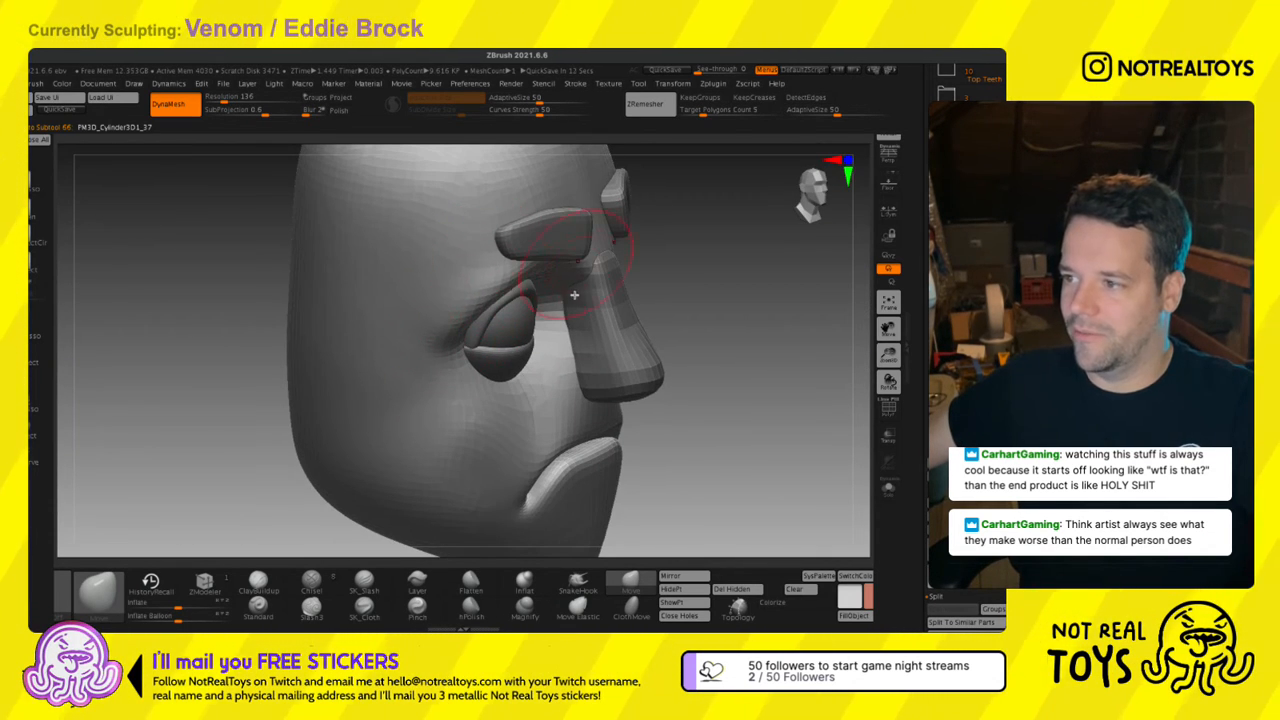
right_click_drag(497, 307, 556, 287)
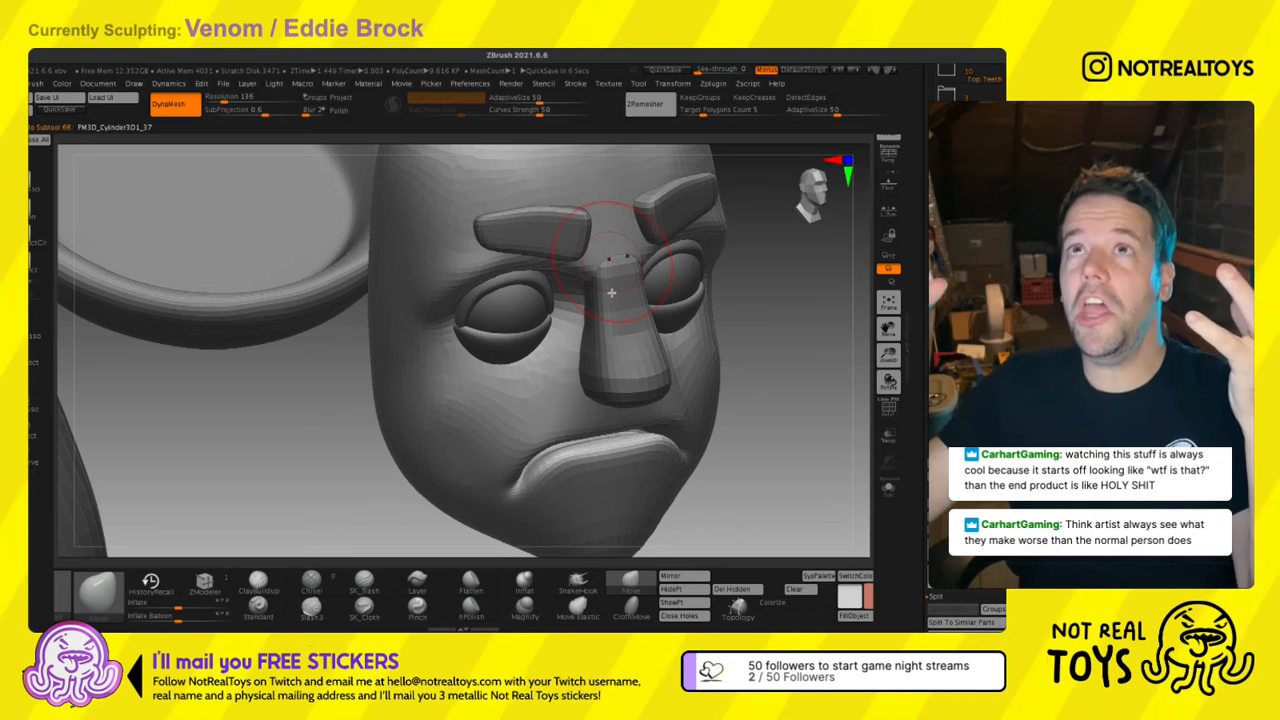
key("b")
key("c")
key("b")
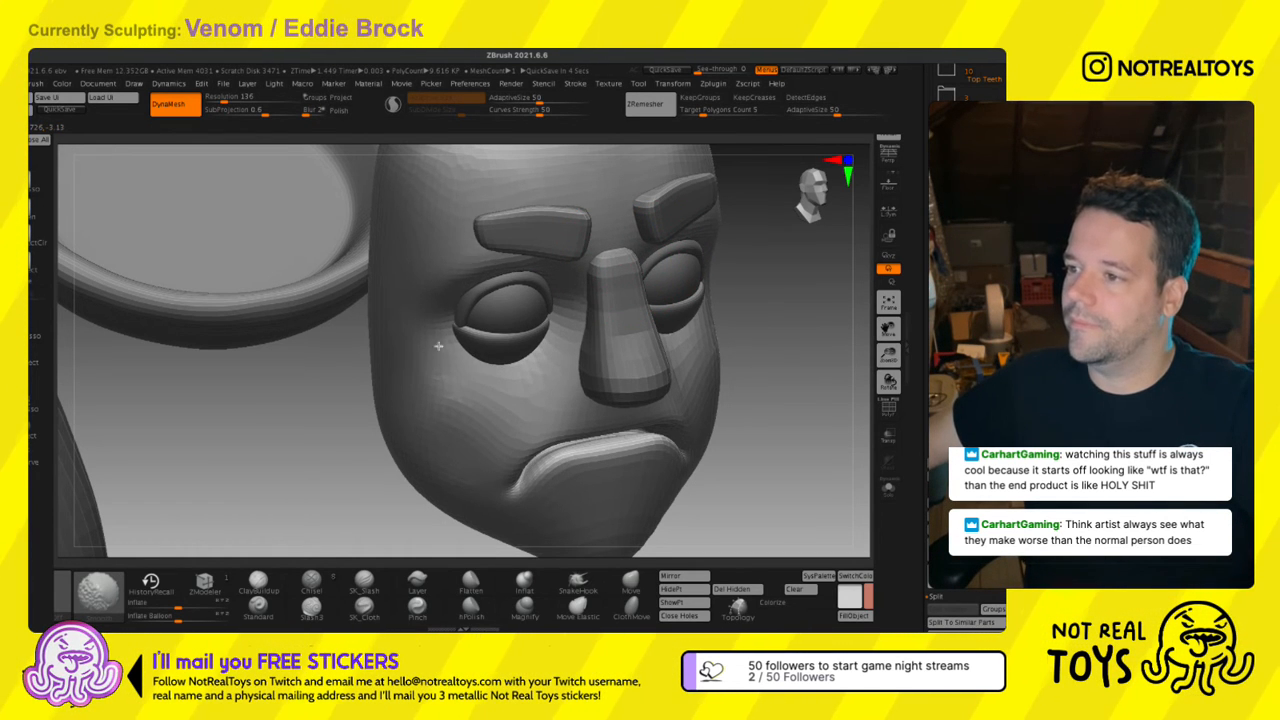
key("b")
key("m")
key("v")
mouse_move(503, 386)
left_mouse_down("alt")
mouse_move(509, 338)
mouse_move(522, 345)
left_mouse_up("alt")
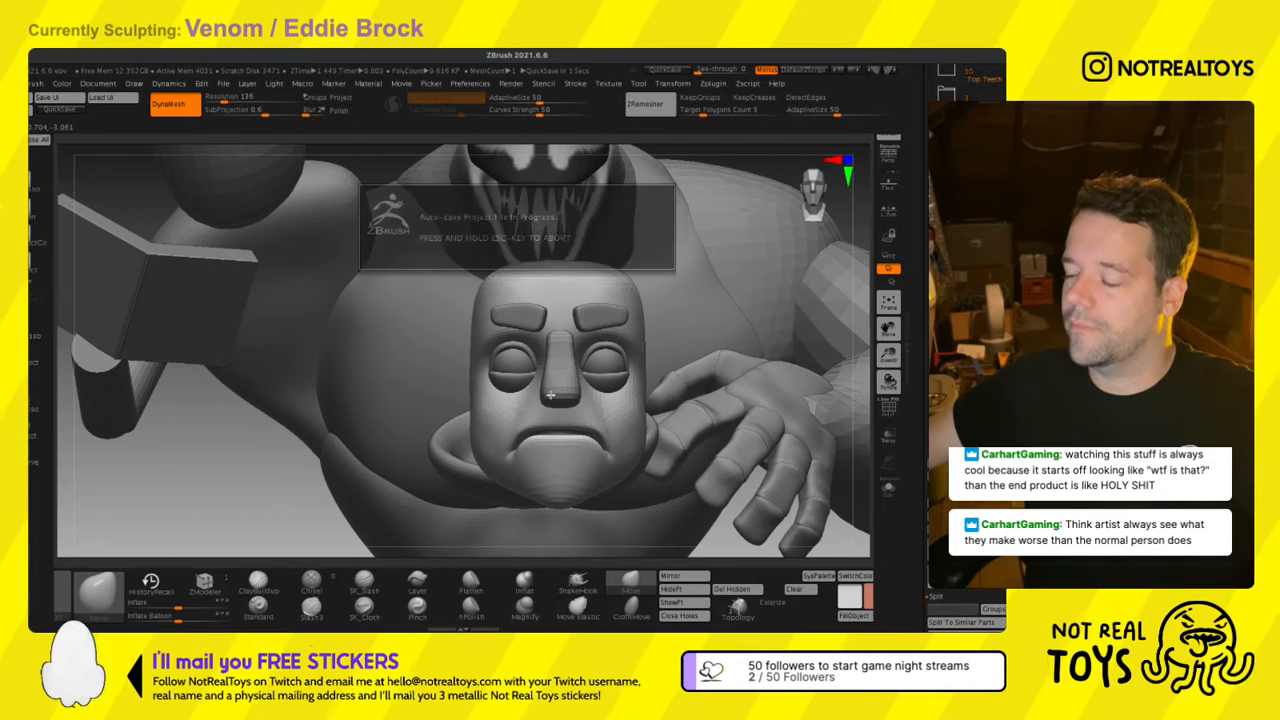
left_click_drag(921, 314, 900, 297, "alt")
mouse_move(888, 380)
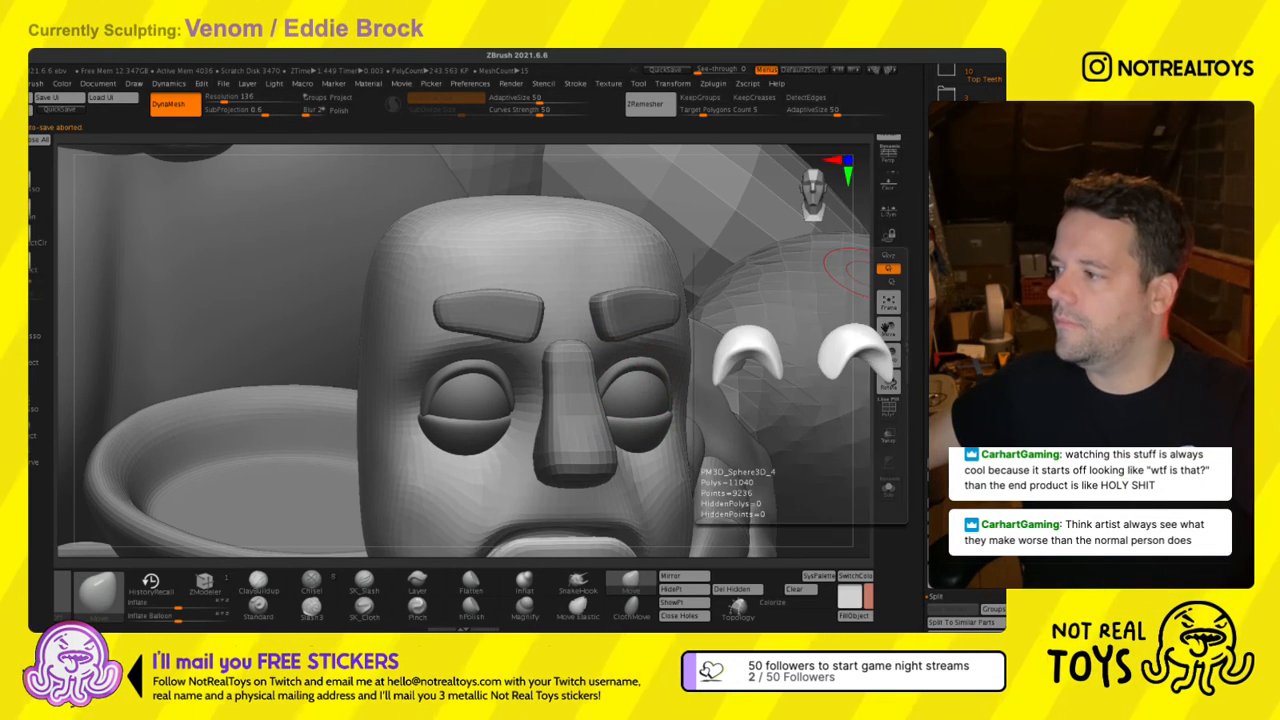
Refine the face mesh's cheeks below the eyes and beside the nose with a resized Move brush.
mouse_move(760, 420)
left_mouse_down()
mouse_move(700, 360)
mouse_move(600, 320)
mouse_move(623, 329)
mouse_move(670, 305)
left_mouse_up()
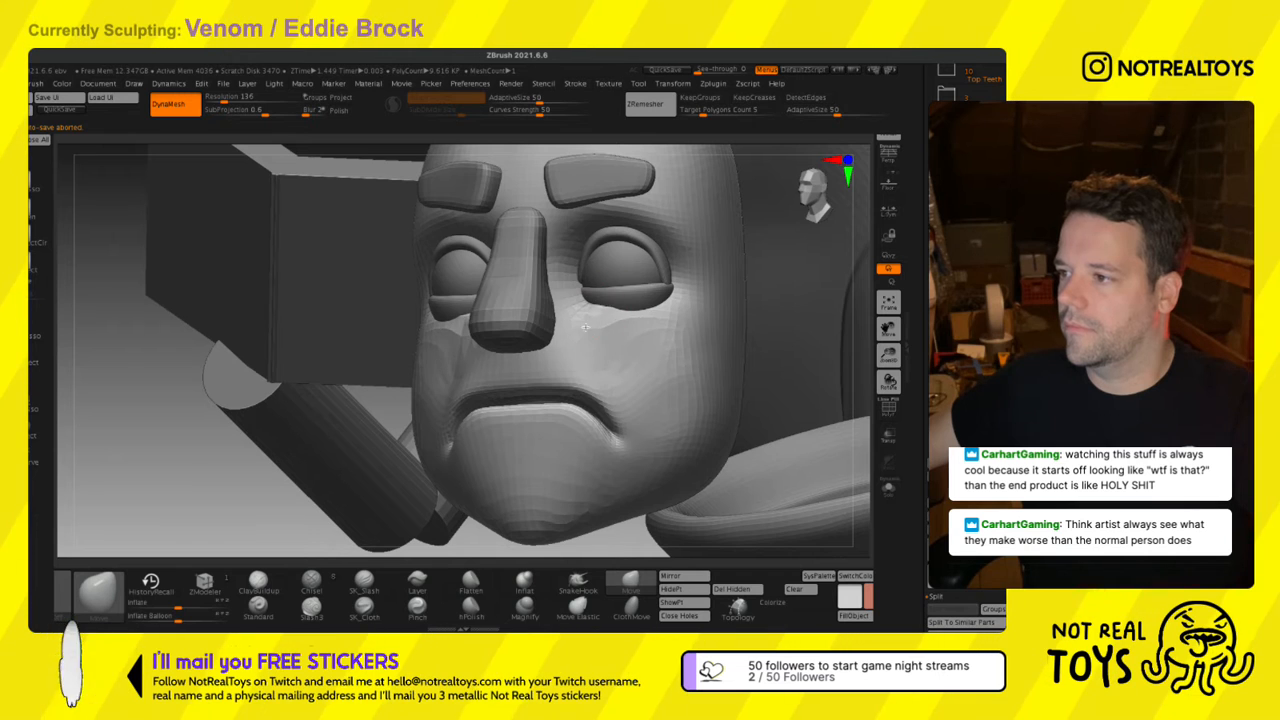
key("s")
mouse_move(637, 350)
right_mouse_down()
mouse_move(673, 342)
mouse_move(645, 358)
right_mouse_up()
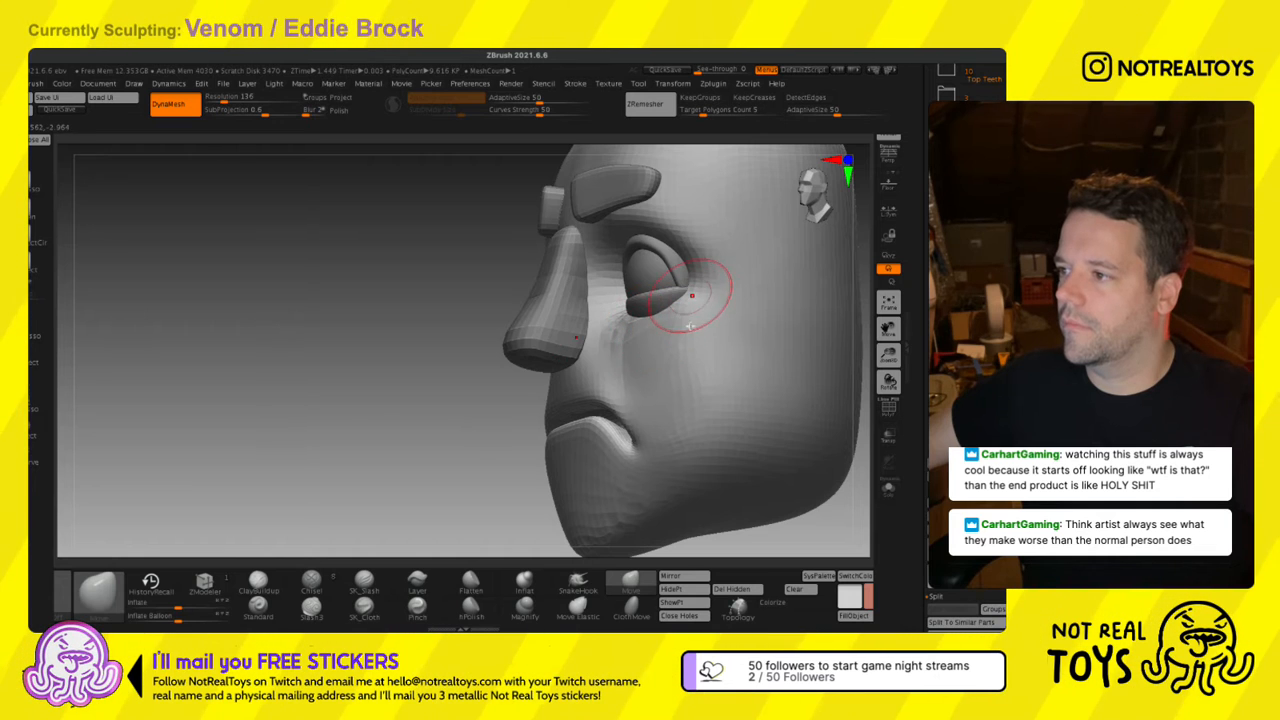
mouse_move(663, 327)
right_mouse_down("shift")
mouse_move(625, 340)
mouse_move(674, 341)
right_mouse_up("shift")
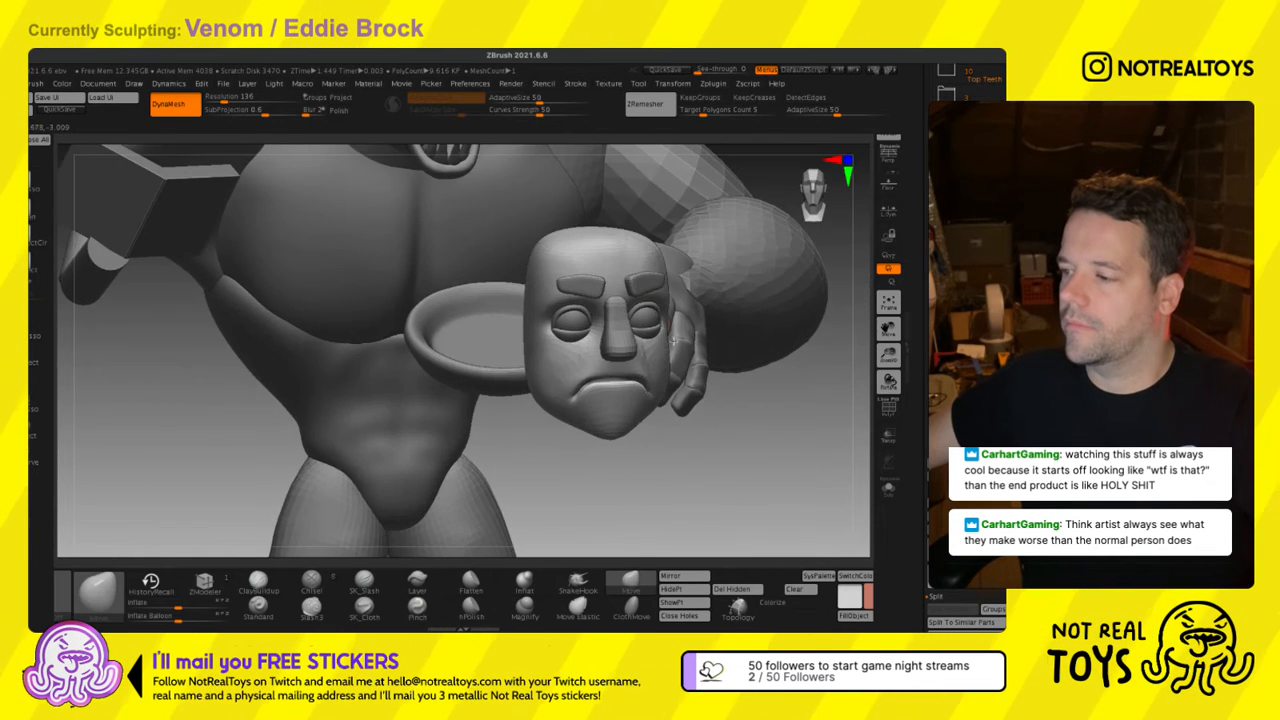
Pull the middle of the mouth into a more arched frown with a larger Move brush, smoothing the upper lip.
mouse_move(640, 450)
right_mouse_down("ctrl")
mouse_move(634, 471)
mouse_move(569, 406)
mouse_move(590, 403)
right_mouse_up("ctrl")
left_click_drag(523, 440, 522, 547)
key("s")
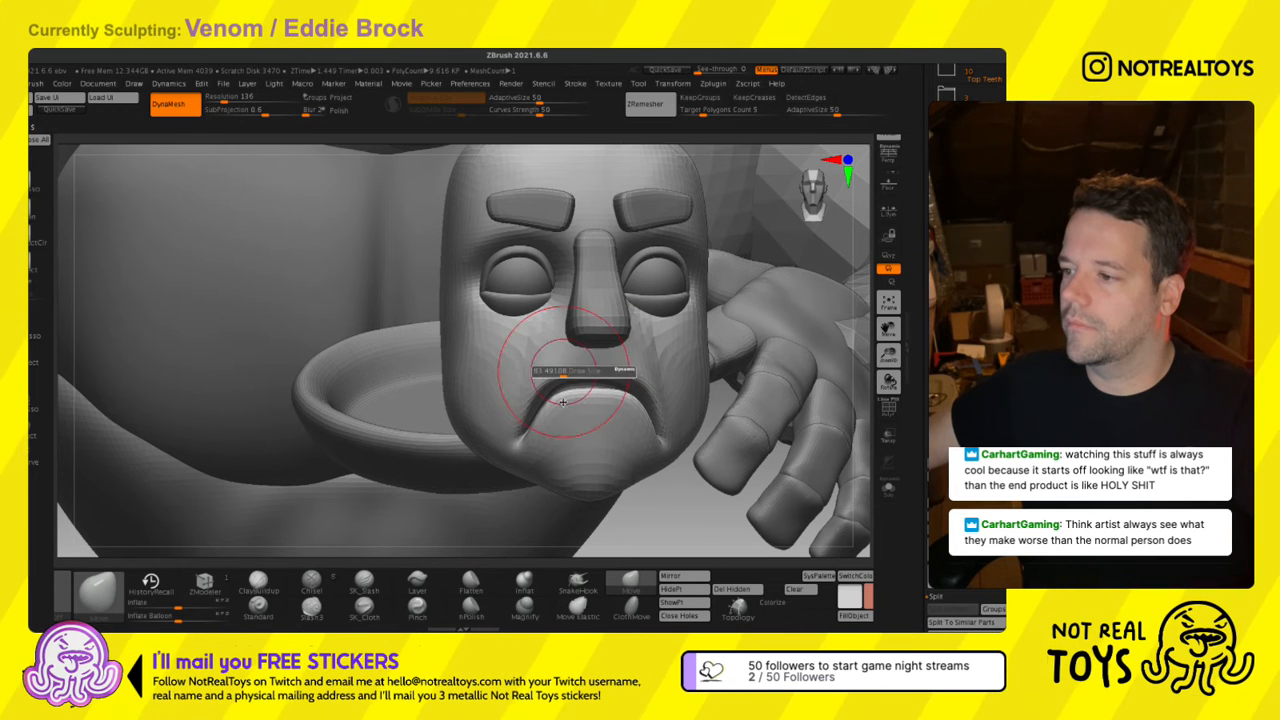
mouse_move(580, 370)
left_mouse_down()
mouse_move(564, 370)
mouse_move(560, 413)
mouse_move(523, 436)
left_mouse_up()
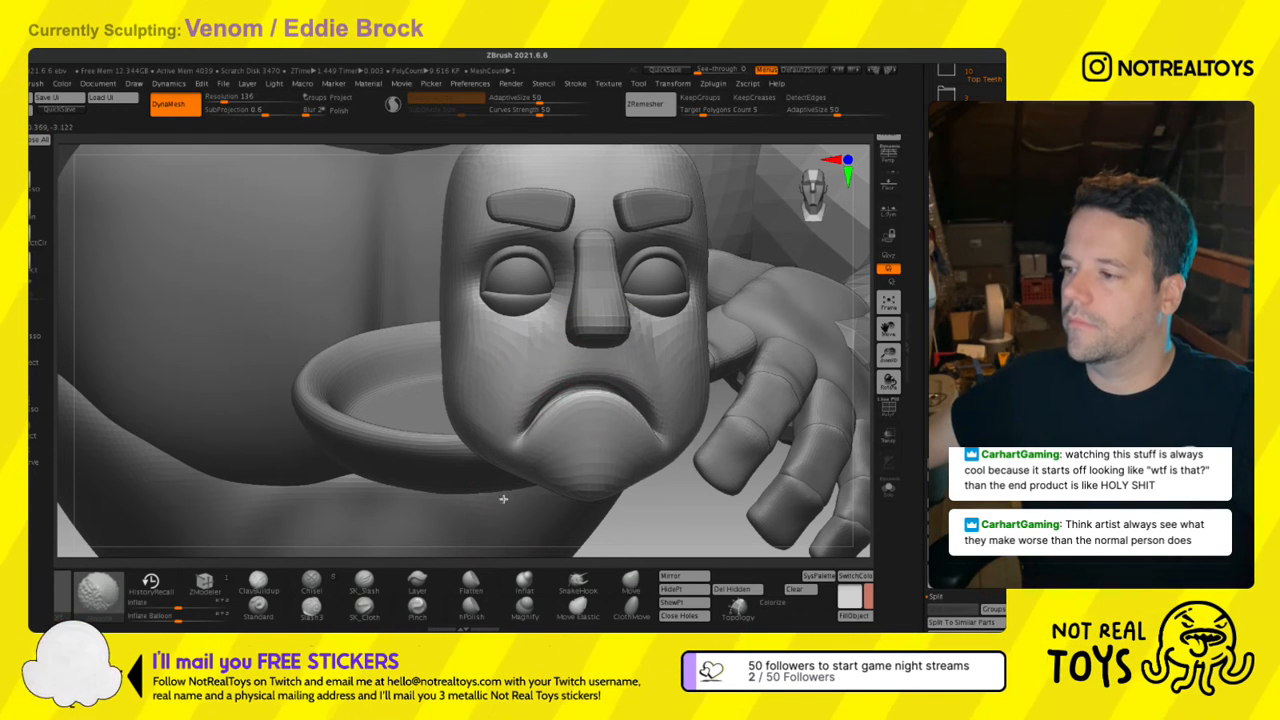
right_click_drag(506, 490, 600, 446, "ctrl")
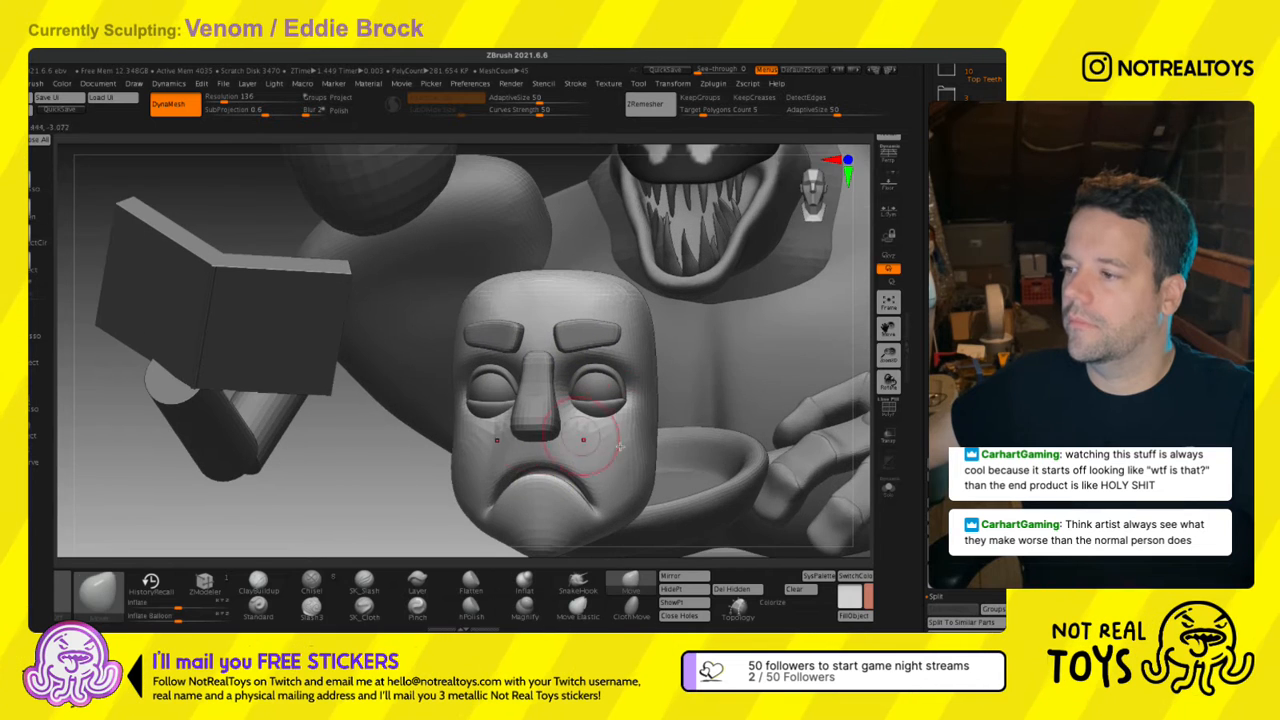
Select the nose mesh and adjust its profile and flared base with the Move brush, undoing the last unwanted change.
left_click(540, 390, "alt")
right_click_drag(660, 400, 538, 376)
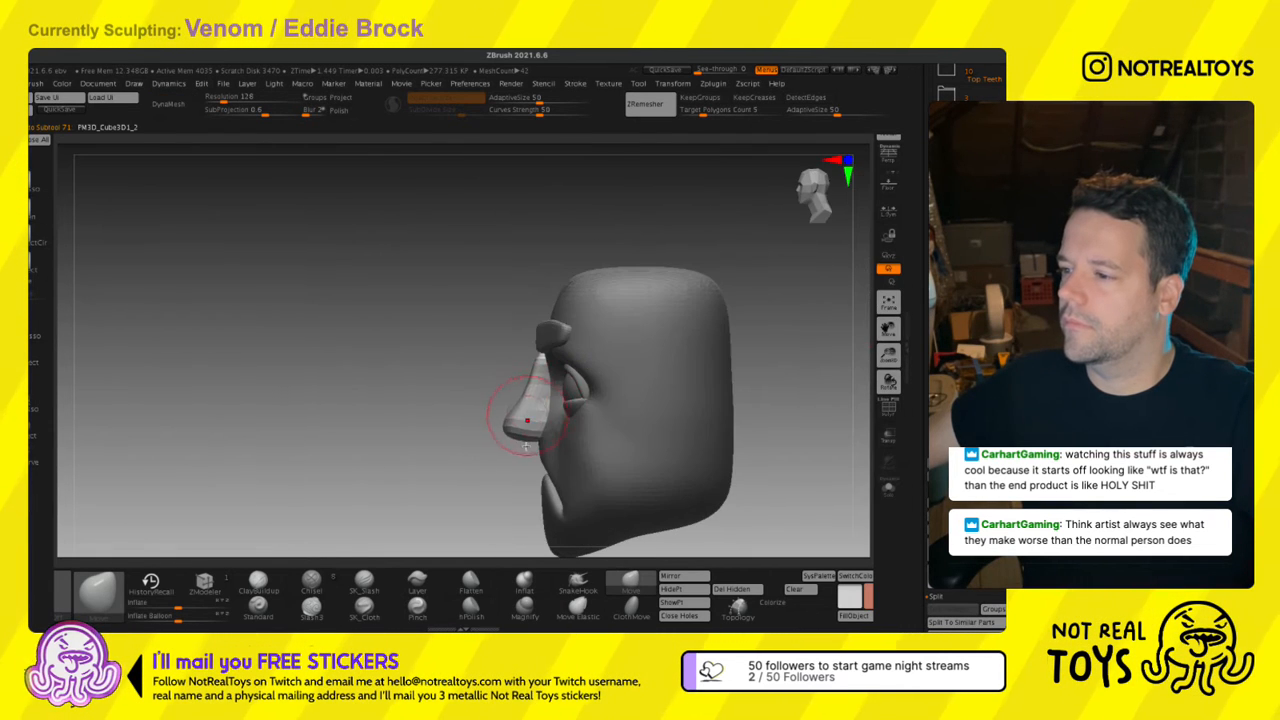
right_click_drag(510, 420, 549, 476)
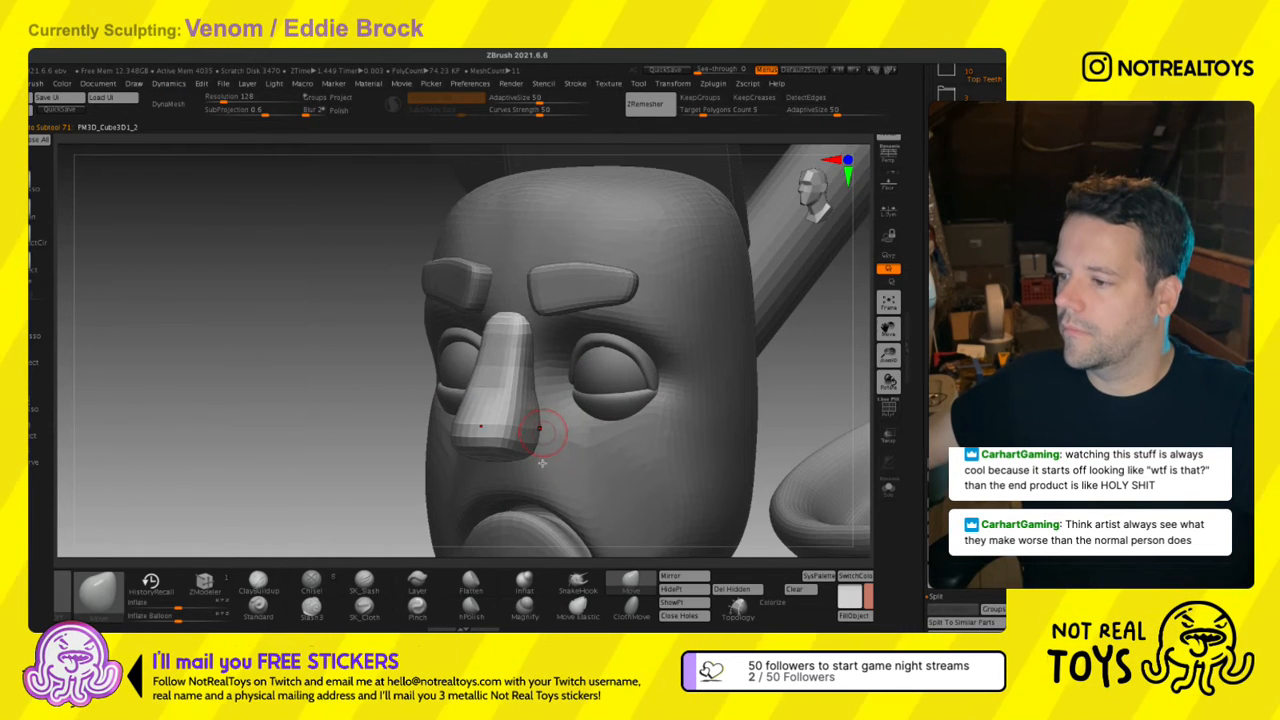
left_click_drag(598, 476, 590, 468)
right_click_drag(590, 468, 600, 465, "shift")
key("ctrl+z")
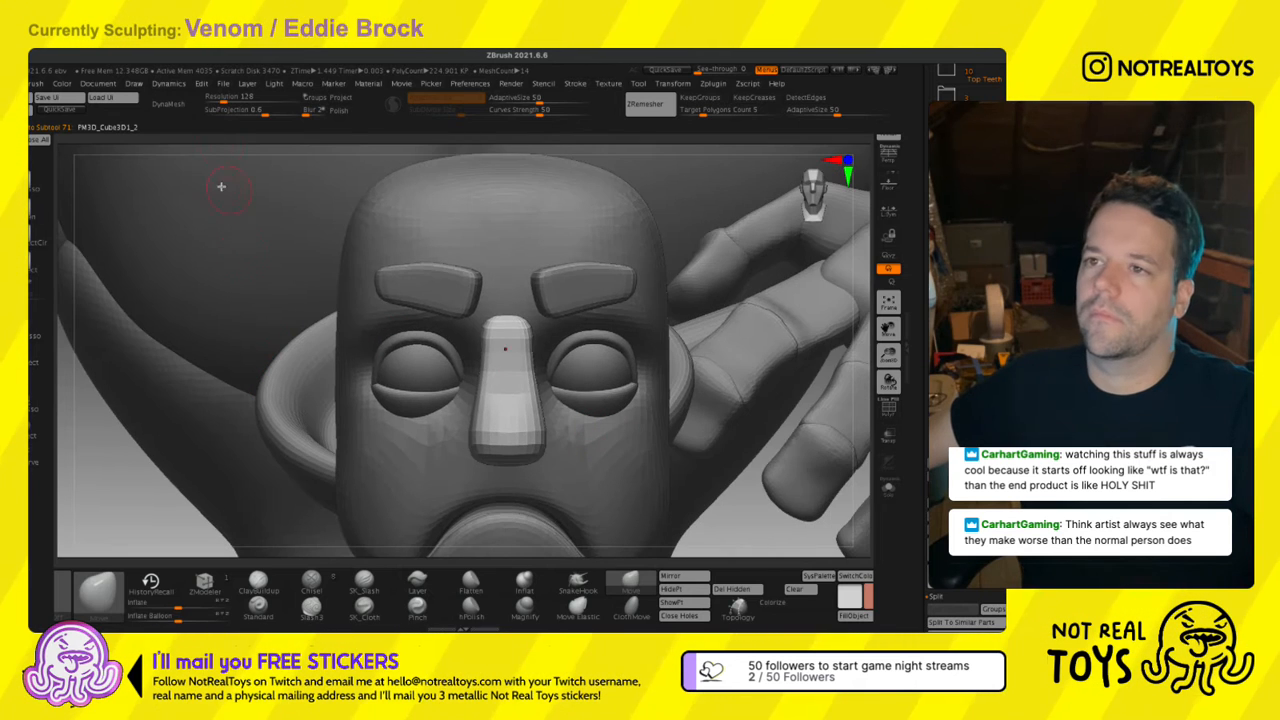
Remesh the nose with DynaMesh at resolution 232, isolate it to round its tip and nostrils, and restore the full figure.
left_click(175, 106)
right_click_drag(482, 456, 690, 484, "ctrl")
left_click(888, 490)
left_click_drag(464, 497, 425, 546)
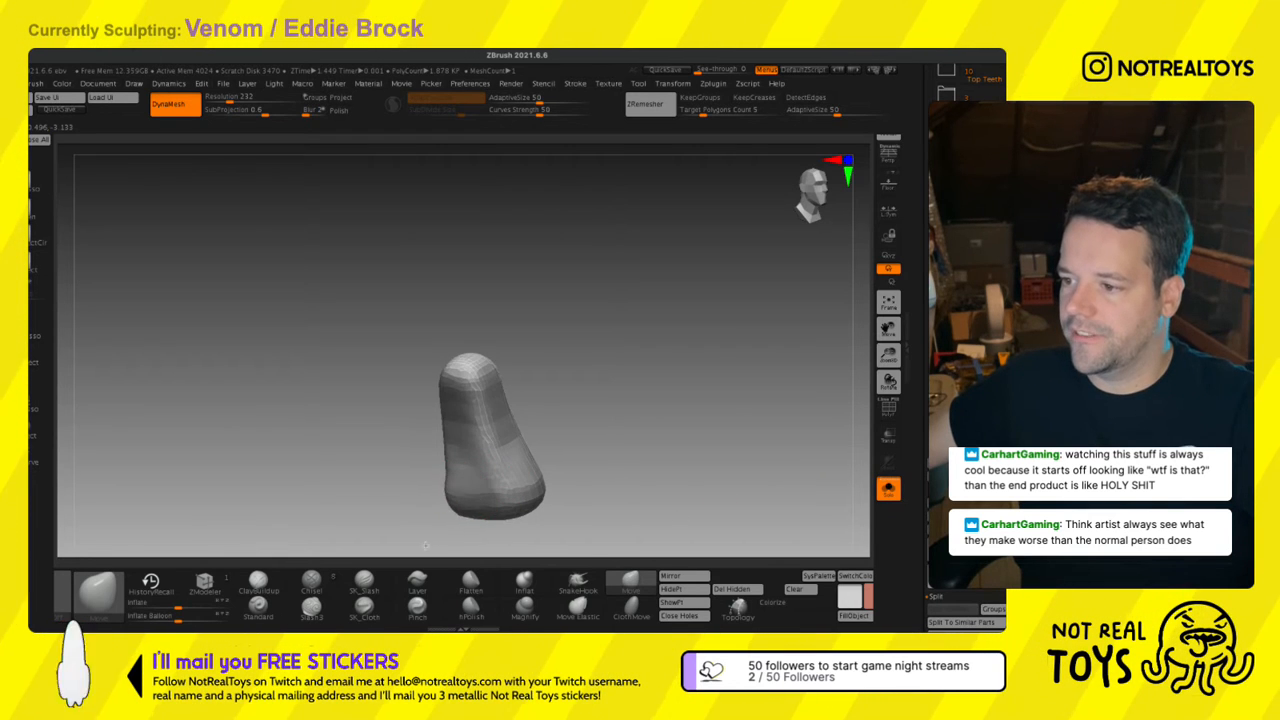
mouse_move(457, 531)
right_mouse_down()
mouse_move(430, 504)
mouse_move(471, 349)
mouse_move(540, 406)
mouse_move(500, 371)
mouse_move(469, 372)
mouse_move(464, 386)
right_mouse_up()
mouse_move(483, 340)
right_mouse_down()
mouse_move(502, 321)
mouse_move(517, 429)
mouse_move(518, 293)
mouse_move(530, 362)
right_mouse_up()
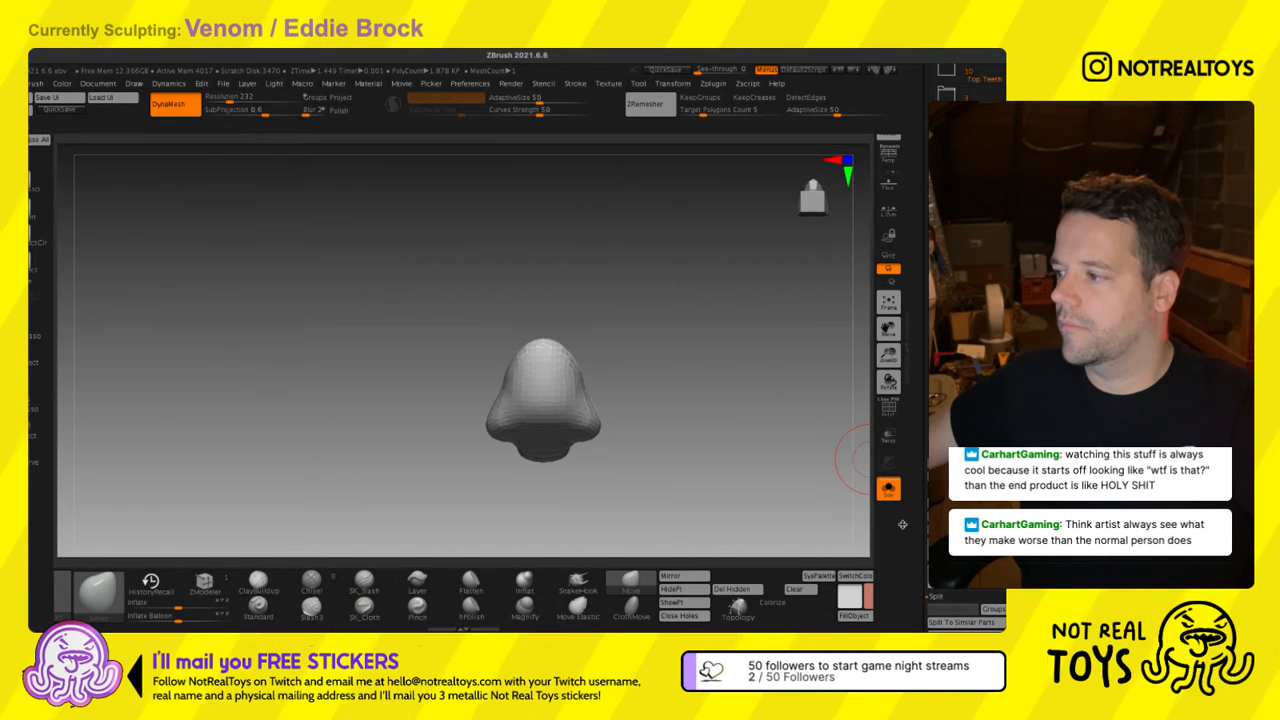
left_click(889, 490)
right_click_drag(528, 312, 650, 386)
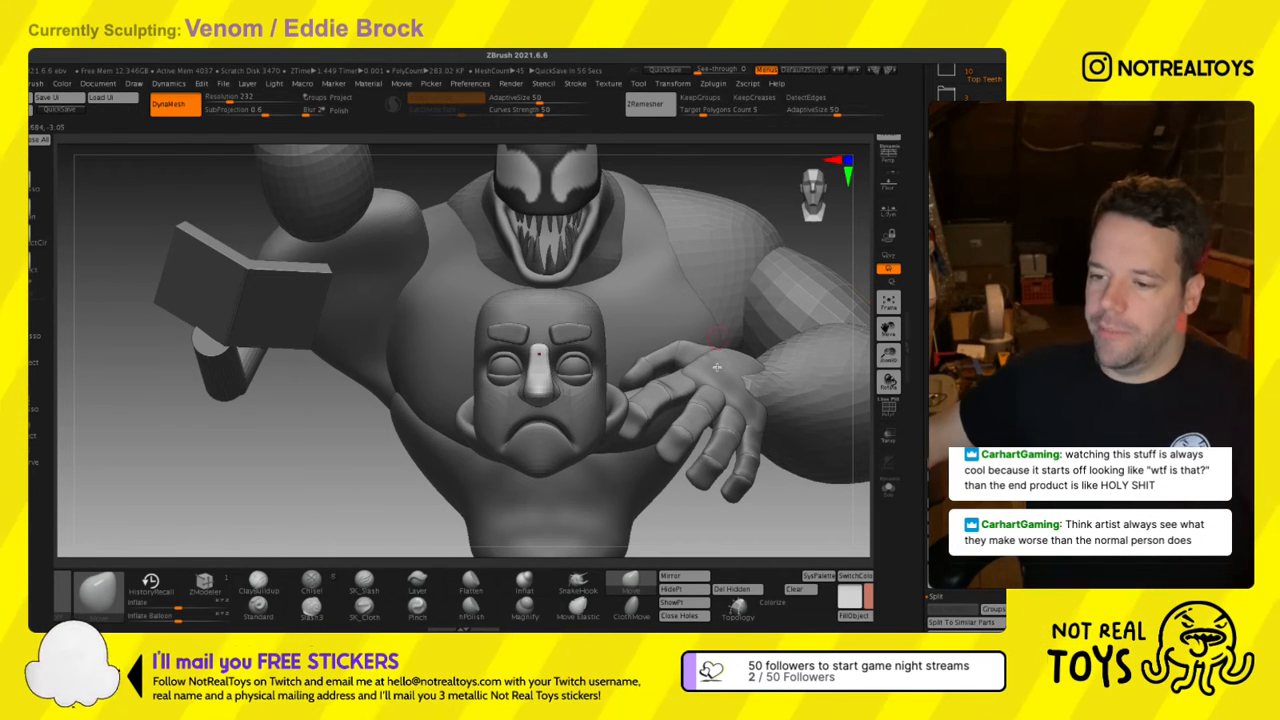
Select the face mesh and define the lower lip along the frown with a resized SK_Slash brush.
key("f")
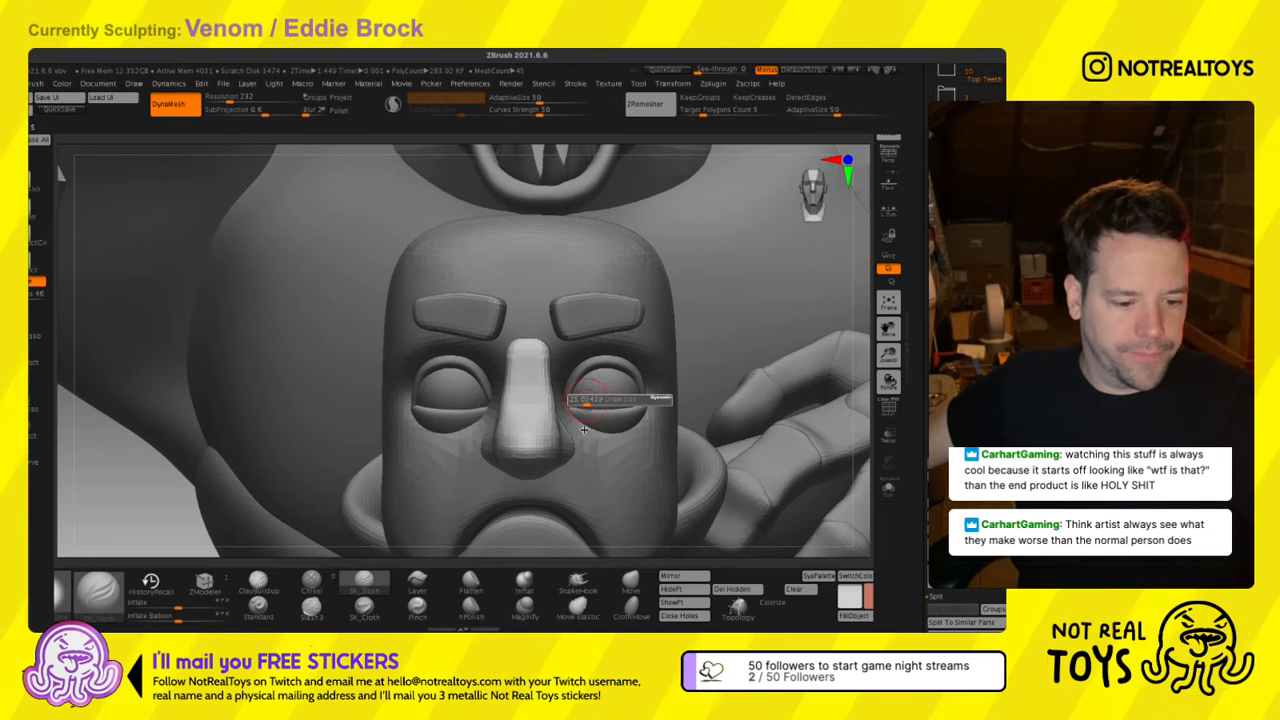
right_click_drag(584, 393, 594, 303, "alt")
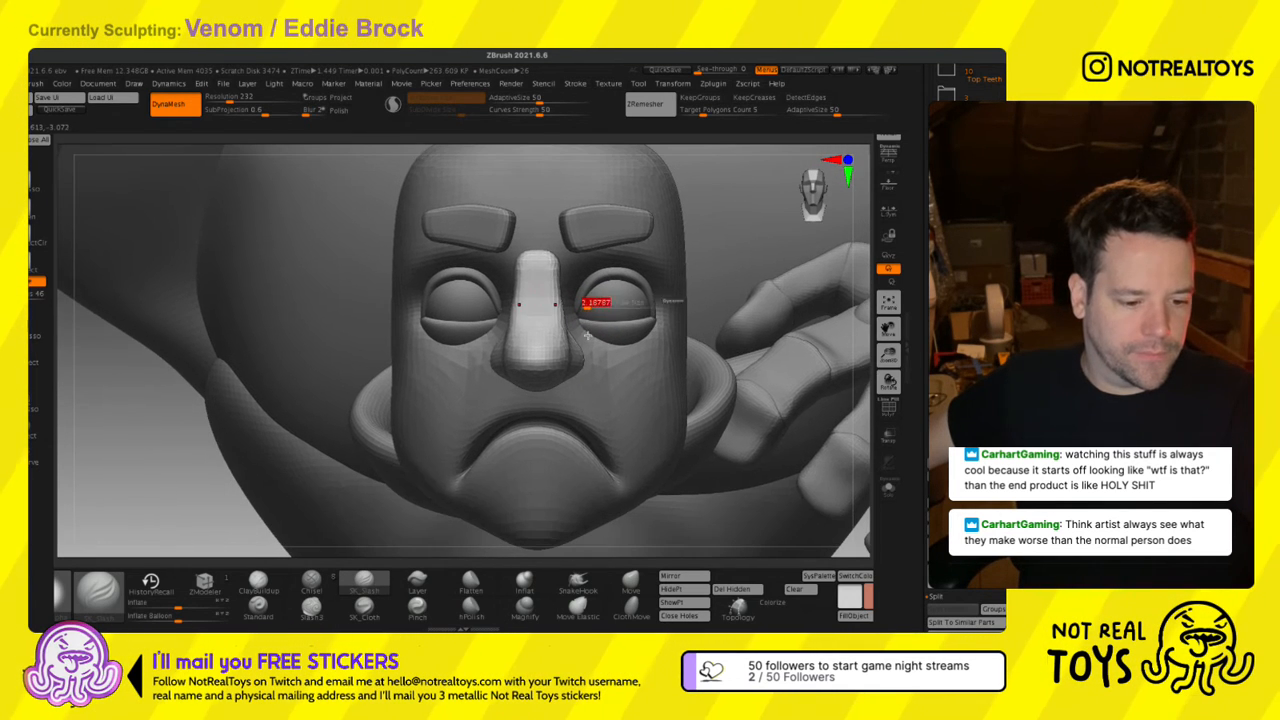
right_click_drag(576, 383, 582, 468, "ctrl")
right_click_drag(582, 468, 596, 308, "alt")
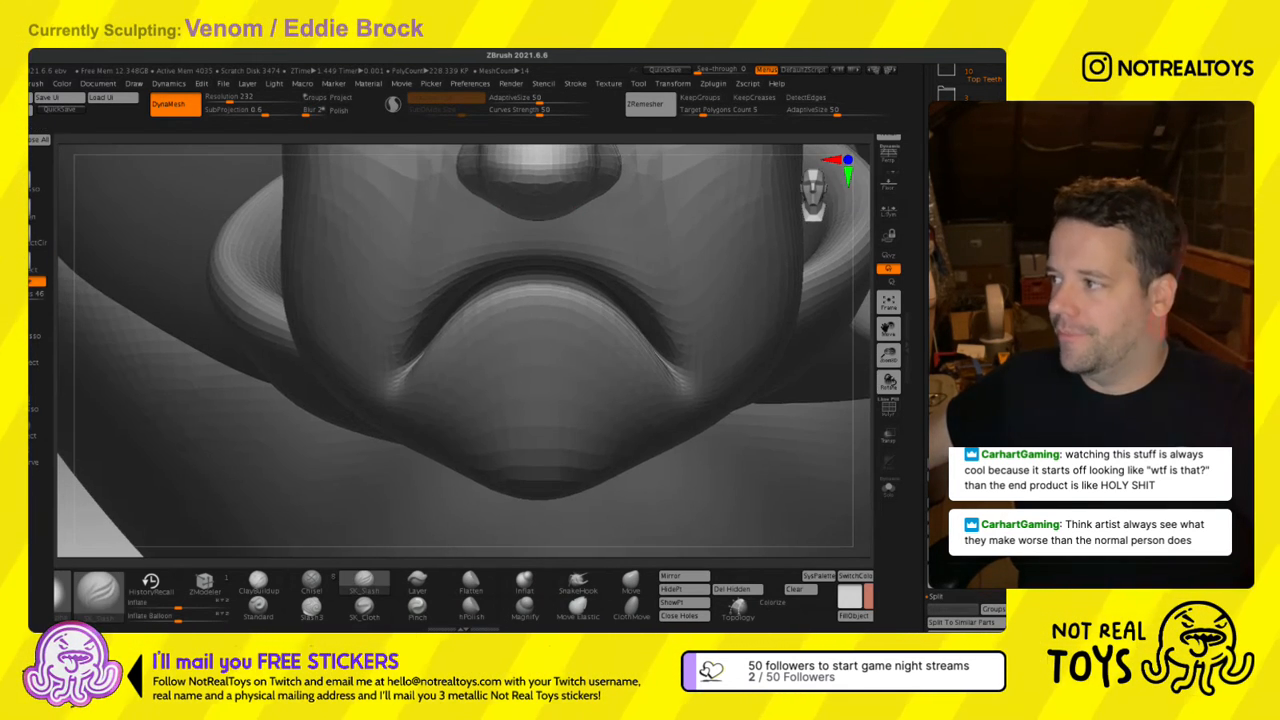
left_click(766, 319, "alt")
key("s")
left_click_drag(543, 316, 551, 319)
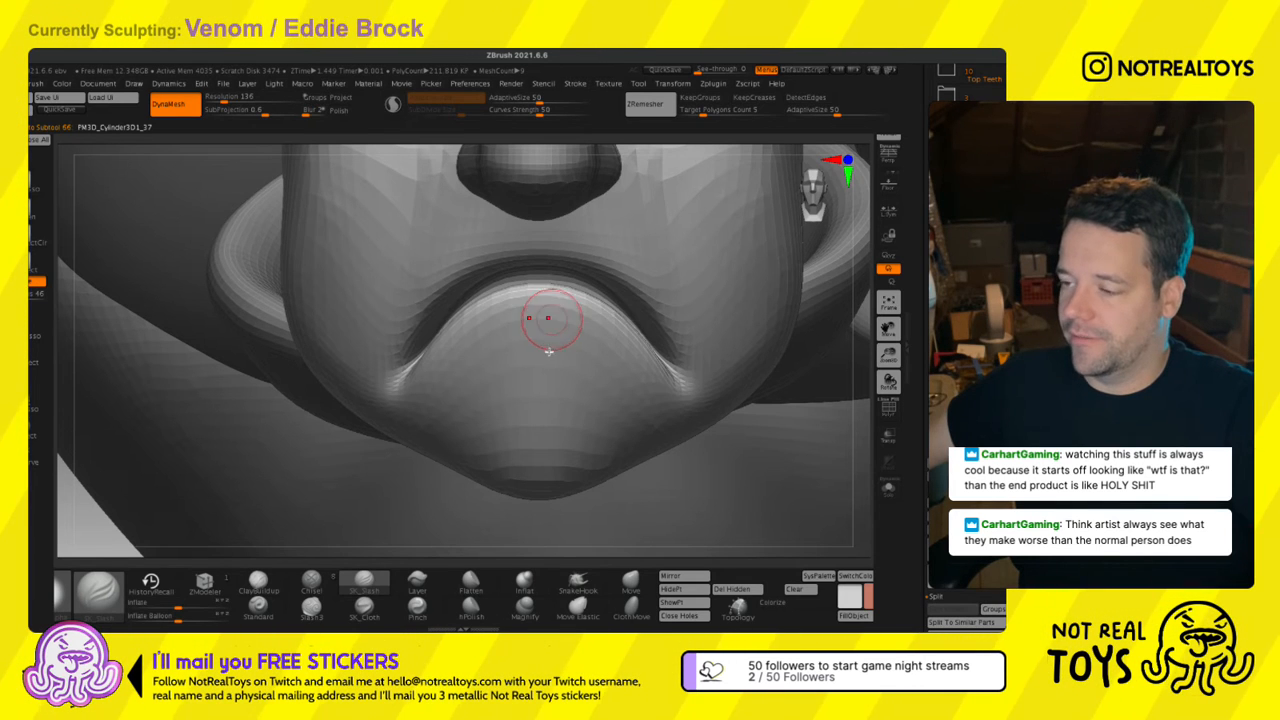
mouse_move(502, 354)
left_mouse_down()
mouse_move(580, 352)
mouse_move(640, 423)
left_mouse_up()
mouse_move(632, 372)
left_mouse_down()
mouse_move(537, 346)
mouse_move(441, 403)
mouse_move(623, 443)
left_mouse_up()
mouse_move(624, 440)
right_mouse_down("ctrl")
mouse_move(602, 328)
mouse_move(588, 326)
right_mouse_up("ctrl")
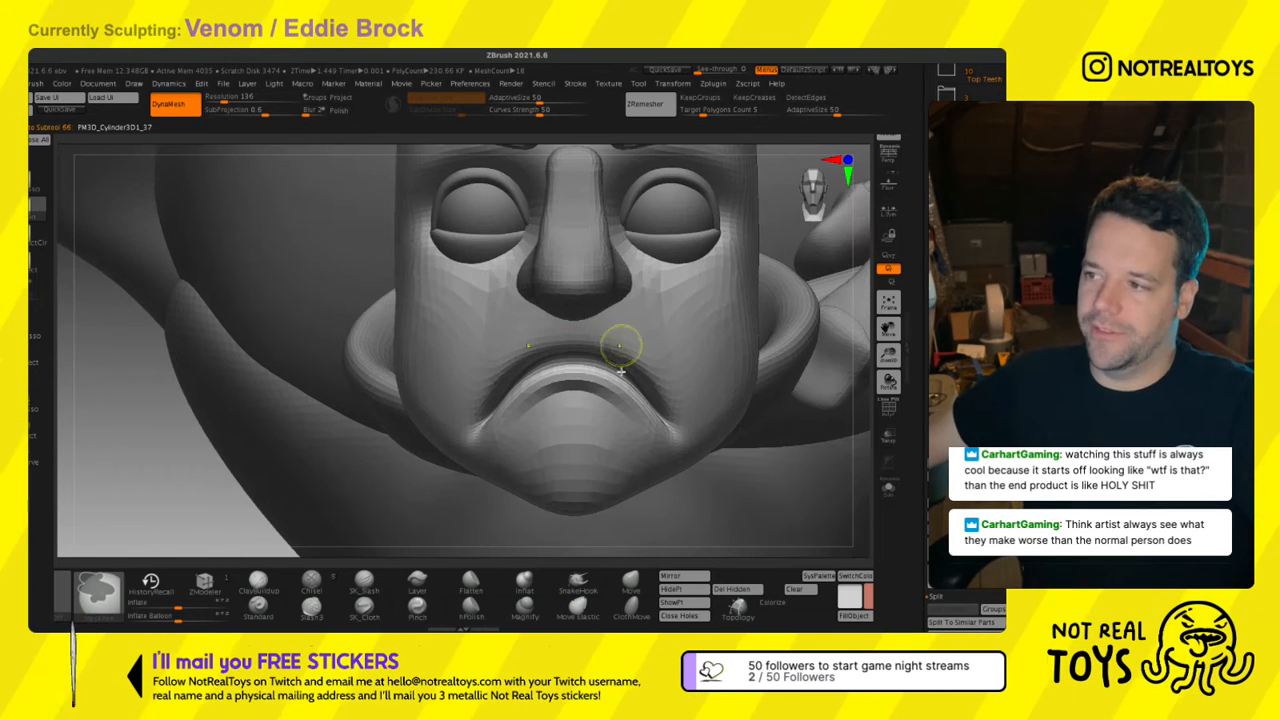
Try shaping a fold above the upper lip at the current mesh resolution, and undo the strokes.
left_click_drag(516, 366, 444, 441)
key("ctrl+z")
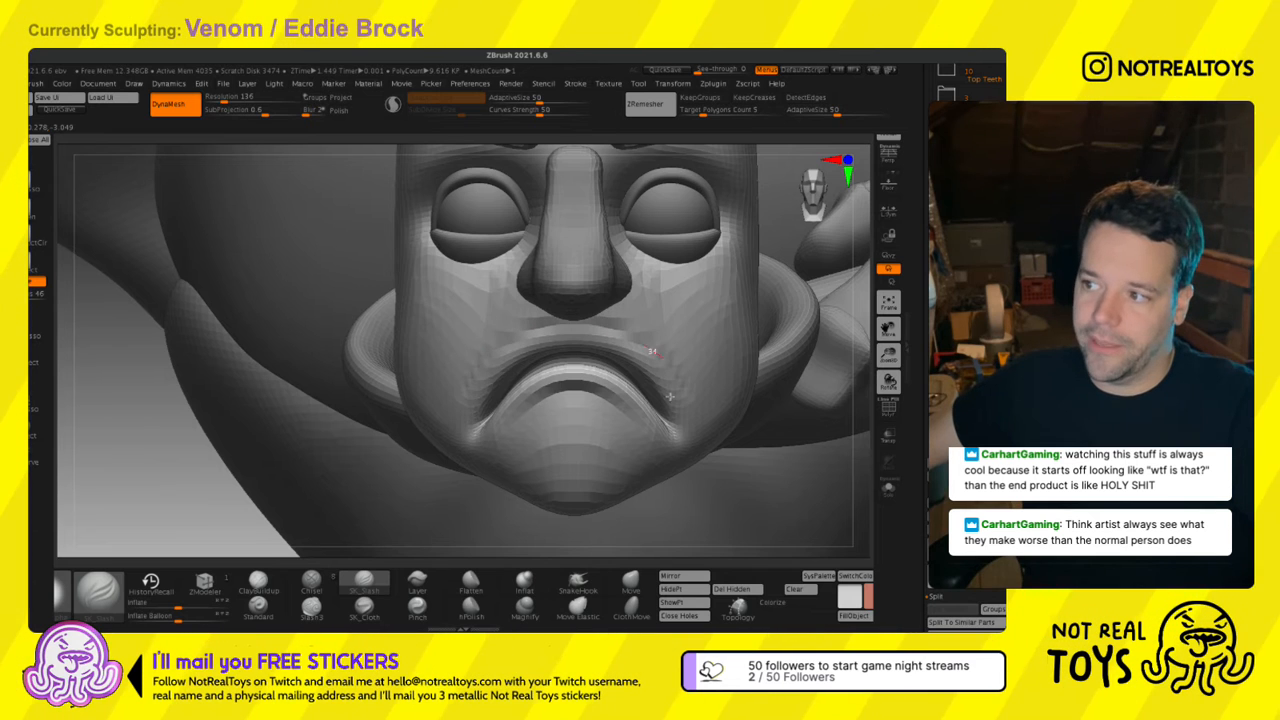
key("ctrl+z")
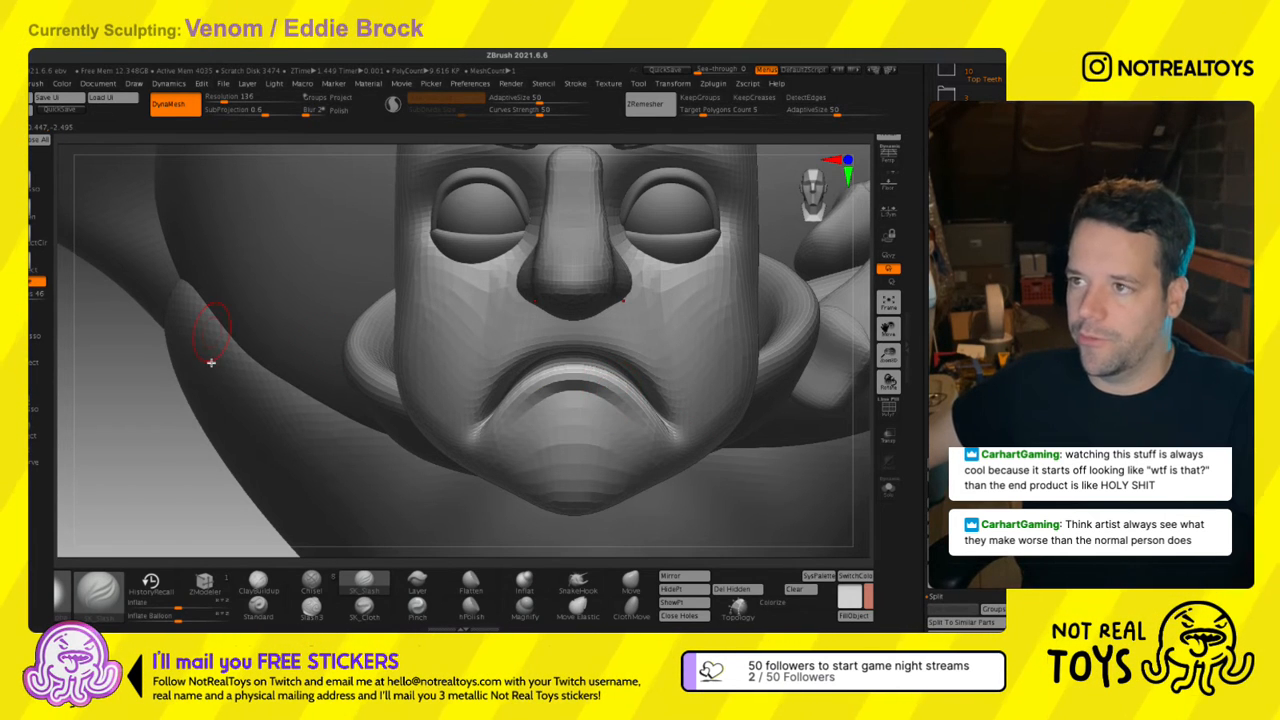
left_click_drag(128, 345, 87, 391, "ctrl")
key("ctrl+z")
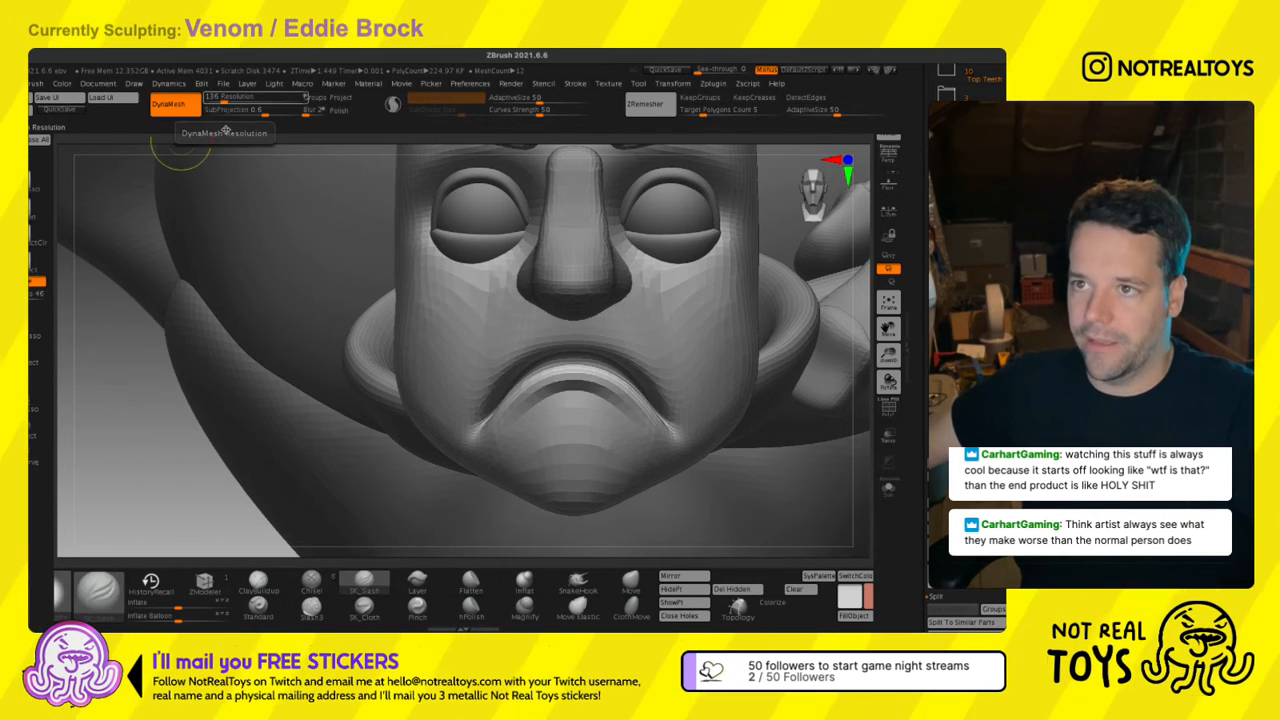
Remesh the face with DynaMesh at resolution 336 and form an upper lip fold with SK_Slash and smoothing.
left_click(234, 101)
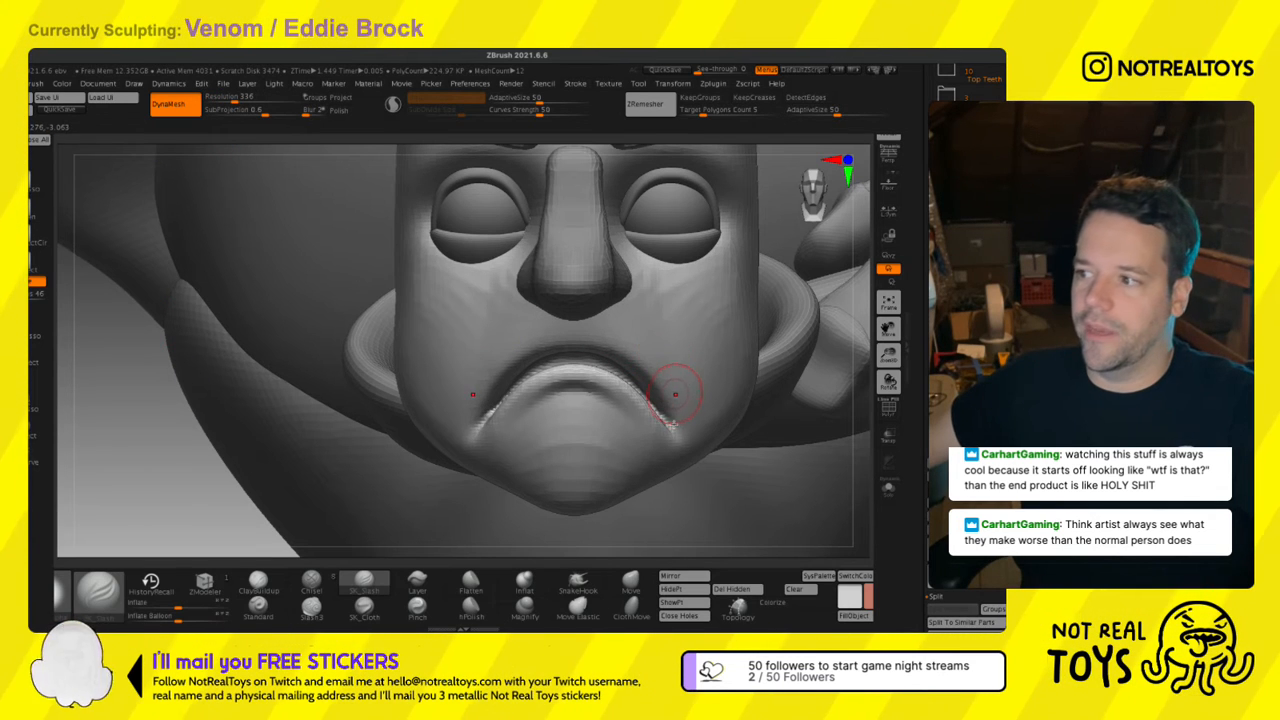
key("s")
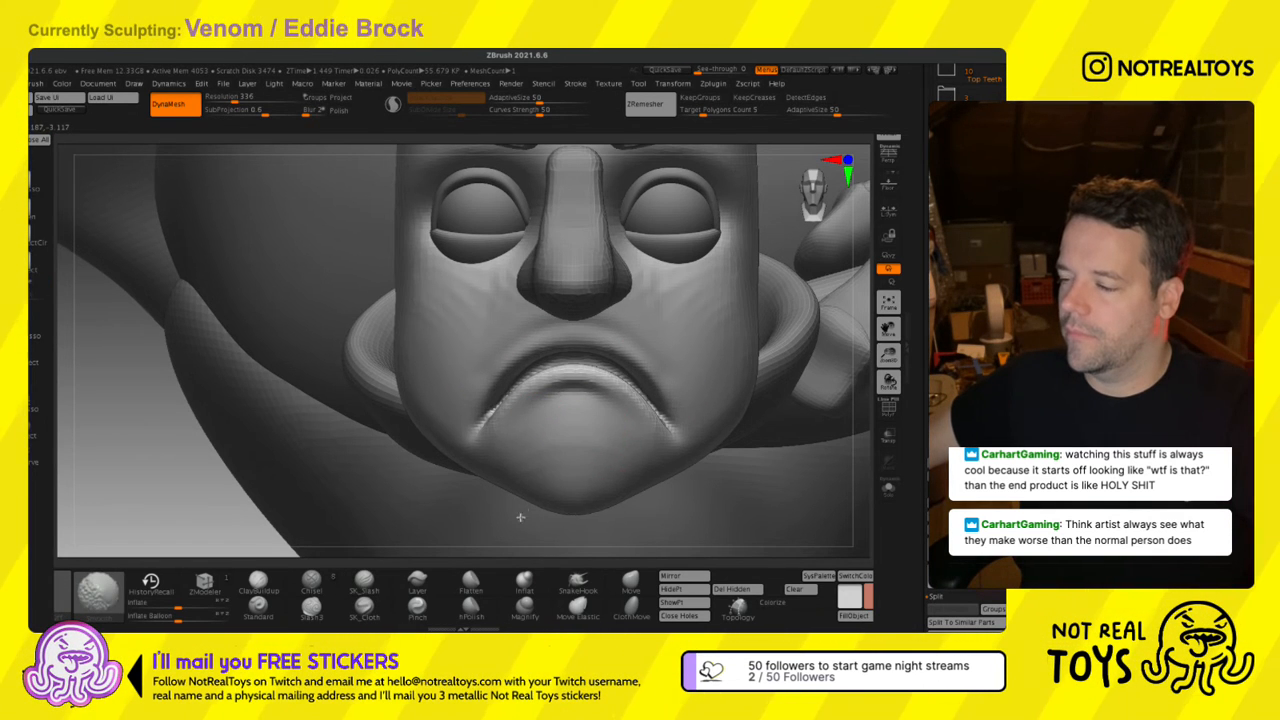
right_click_drag(520, 517, 522, 455, "ctrl")
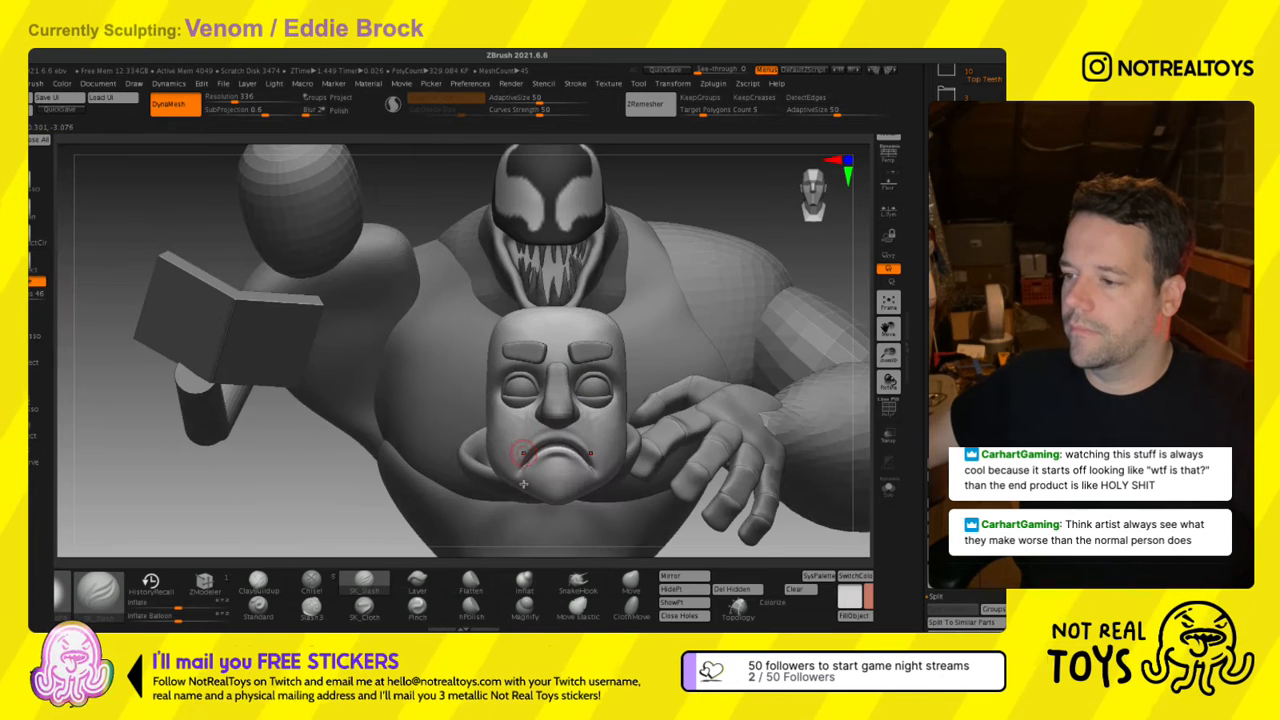
Build up a rounded chin with the Standard brush, smooth it from below, and undo the stray mask selection.
left_click(259, 609)
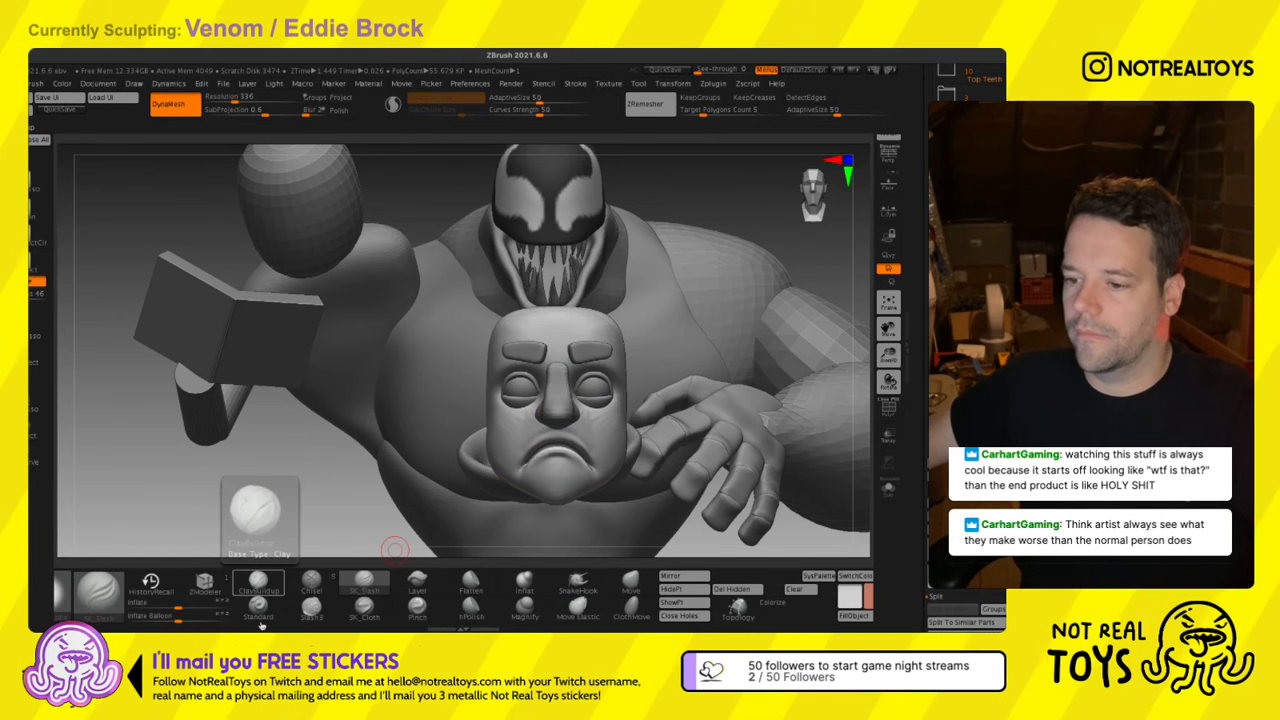
mouse_move(589, 436)
right_mouse_down("alt")
mouse_move(590, 322)
mouse_move(613, 272)
right_mouse_up("alt")
left_click_drag(519, 368, 492, 388)
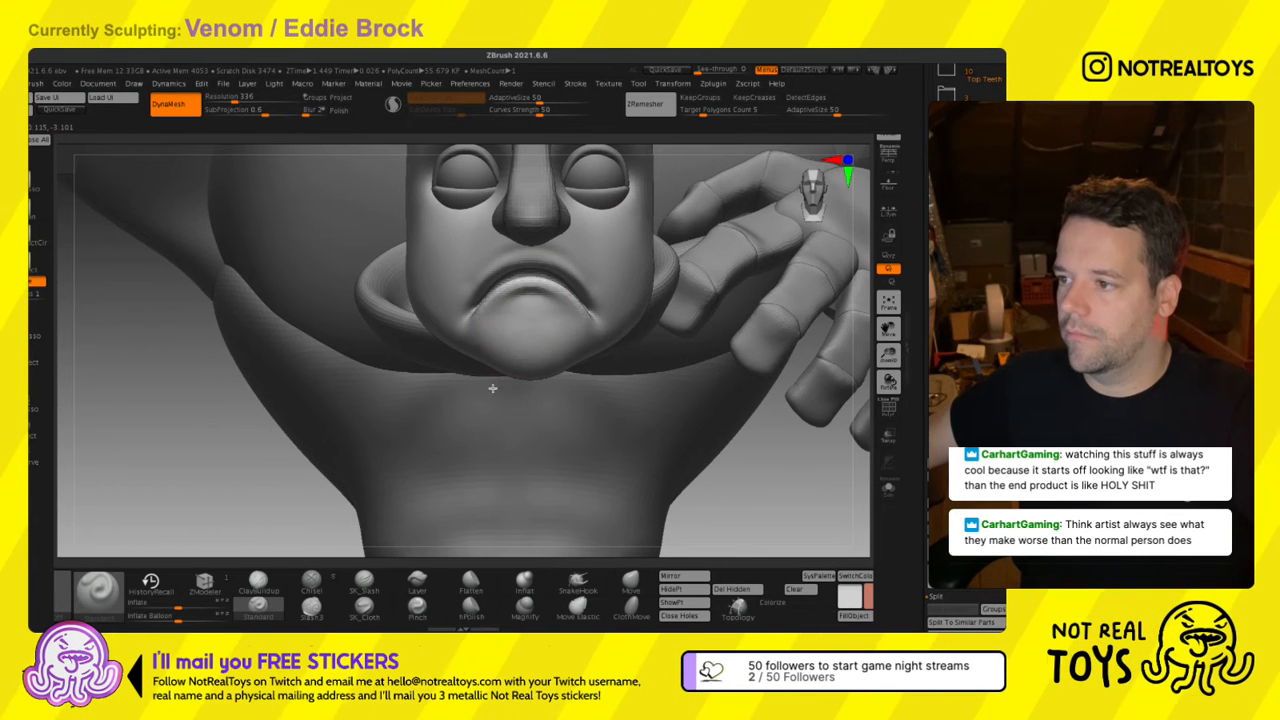
right_click_drag(560, 370, 571, 427)
mouse_move(571, 427)
left_mouse_down()
mouse_move(549, 485)
mouse_move(594, 449)
mouse_move(565, 437)
left_mouse_up()
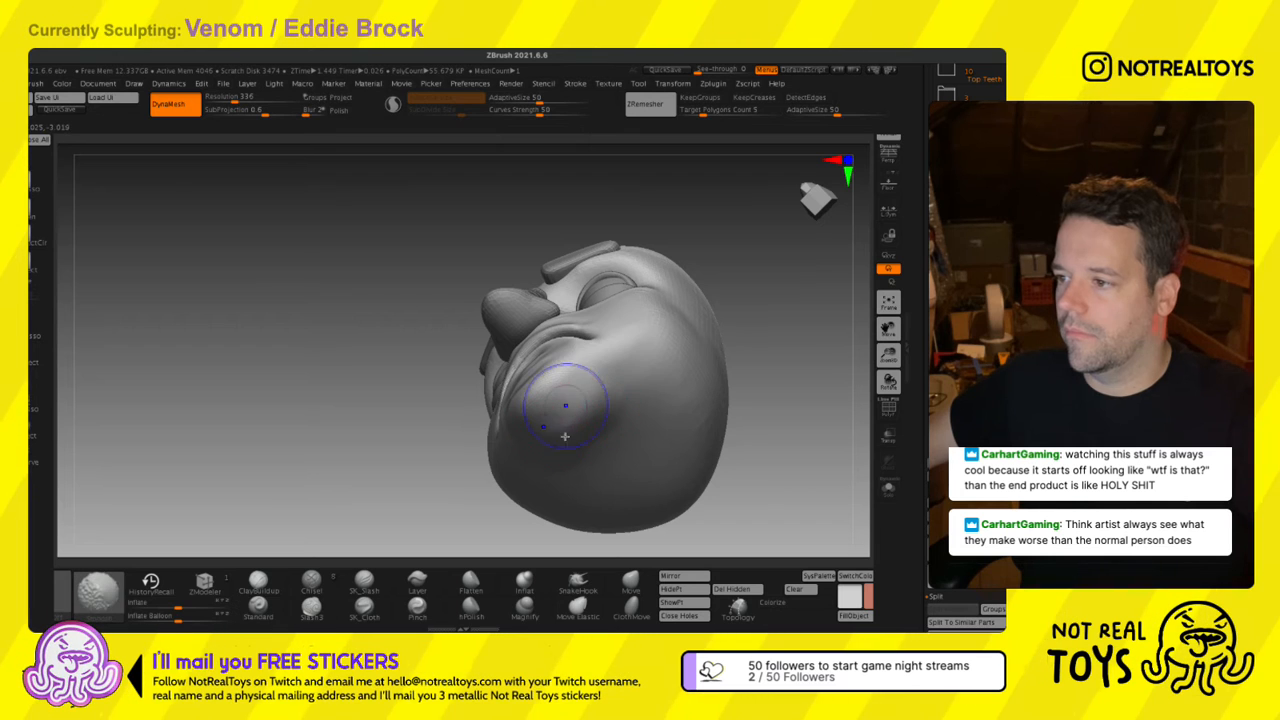
right_click_drag(586, 410, 615, 342, "shift")
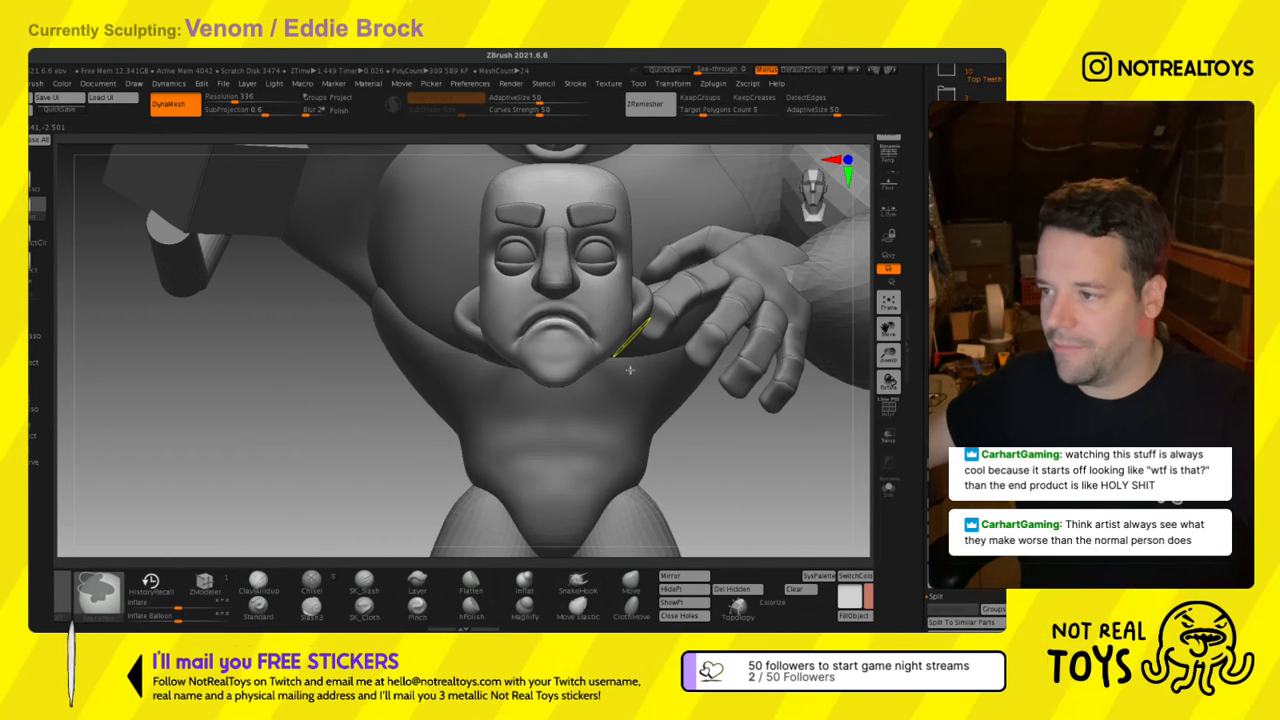
key("ctrl+z")
Polish and smooth the chin, underside and sides of the jaw with the hPolish brush.
mouse_move(587, 426)
right_mouse_down("ctrl")
mouse_move(586, 449)
mouse_move(571, 332)
right_mouse_up("ctrl")
left_click(468, 606)
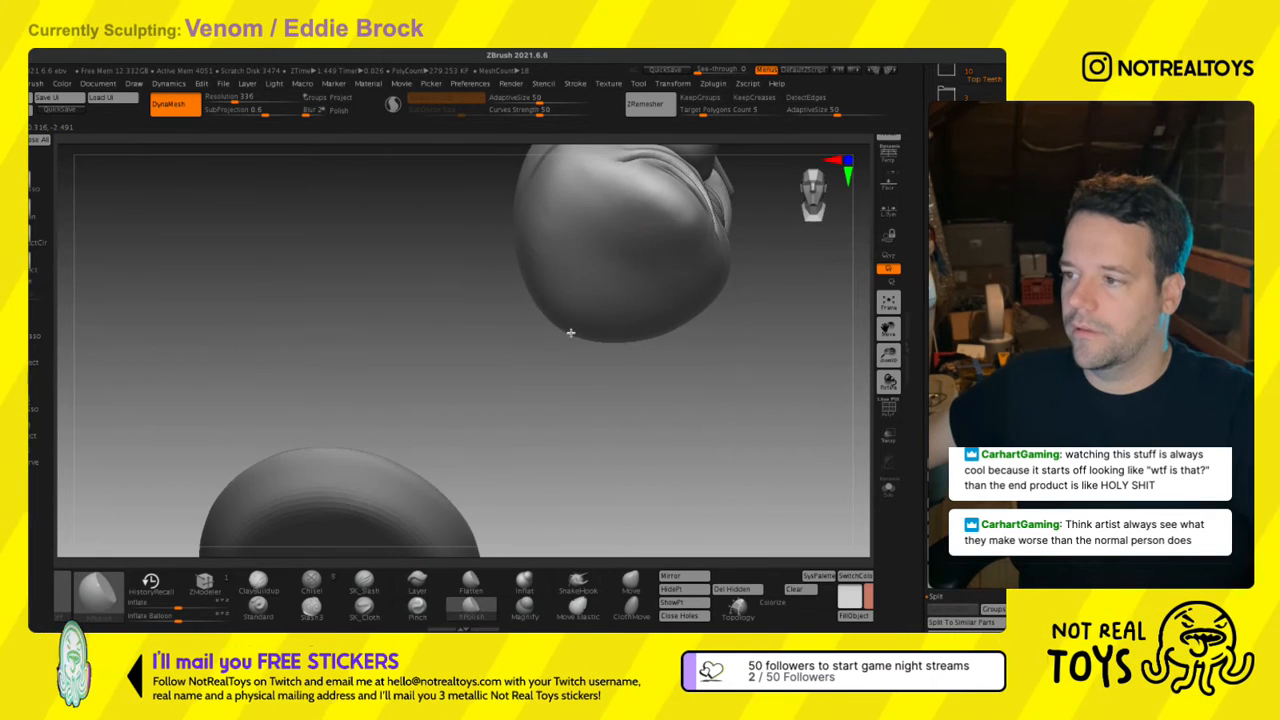
right_click_drag(634, 260, 600, 302, "alt")
left_click_drag(600, 302, 622, 337)
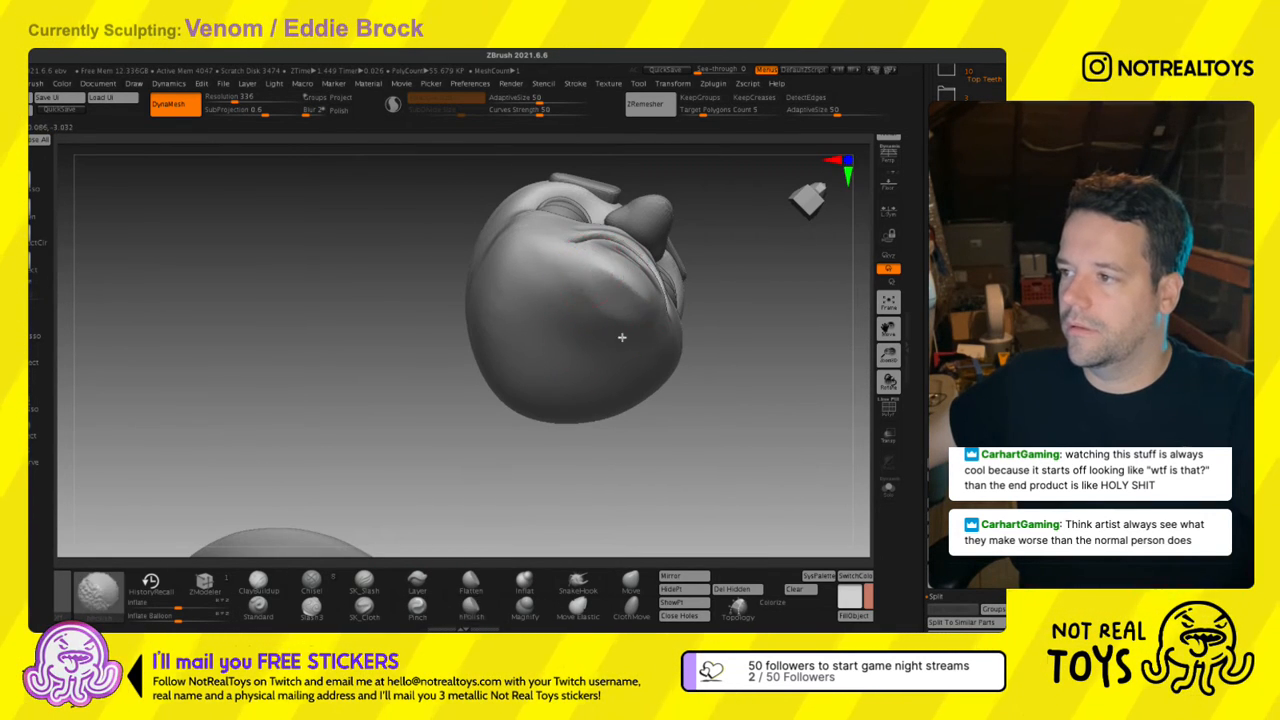
mouse_move(611, 375)
right_mouse_down()
mouse_move(586, 403)
mouse_move(600, 410)
right_mouse_up()
mouse_move(583, 303)
right_mouse_down("alt")
mouse_move(594, 380)
mouse_move(576, 358)
right_mouse_up("alt")
mouse_move(576, 330)
left_mouse_down()
mouse_move(586, 418)
mouse_move(561, 394)
left_mouse_up()
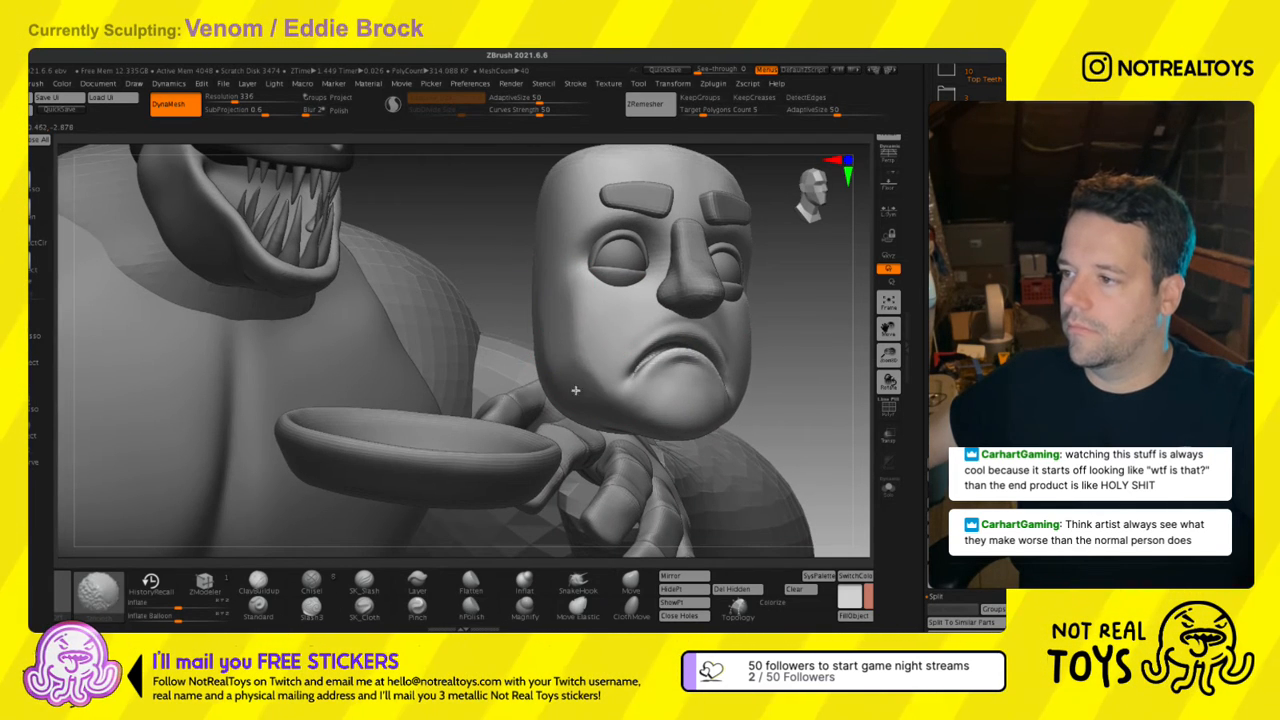
right_click_drag(596, 372, 536, 376)
right_click_drag(651, 371, 578, 412, "alt")
right_click_drag(634, 340, 590, 325)
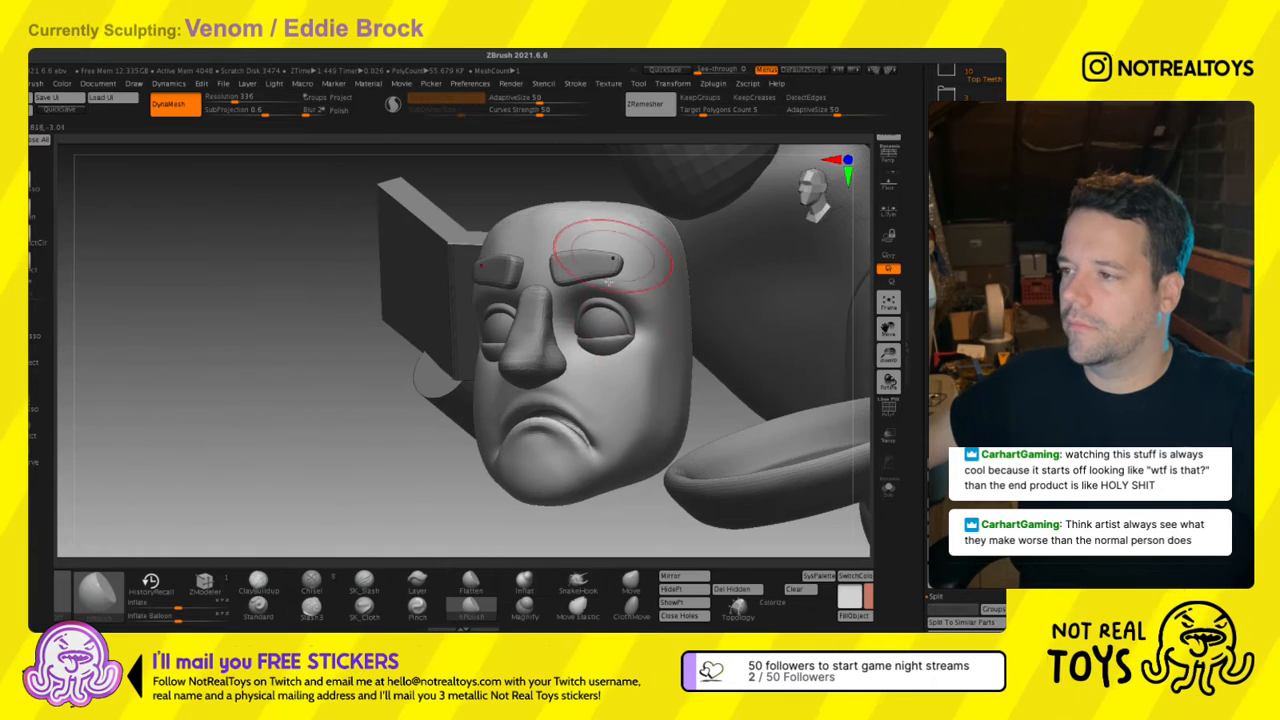
right_click_drag(608, 283, 606, 392, "alt")
right_click_drag(575, 336, 596, 240)
right_click_drag(590, 300, 630, 248, "ctrl")
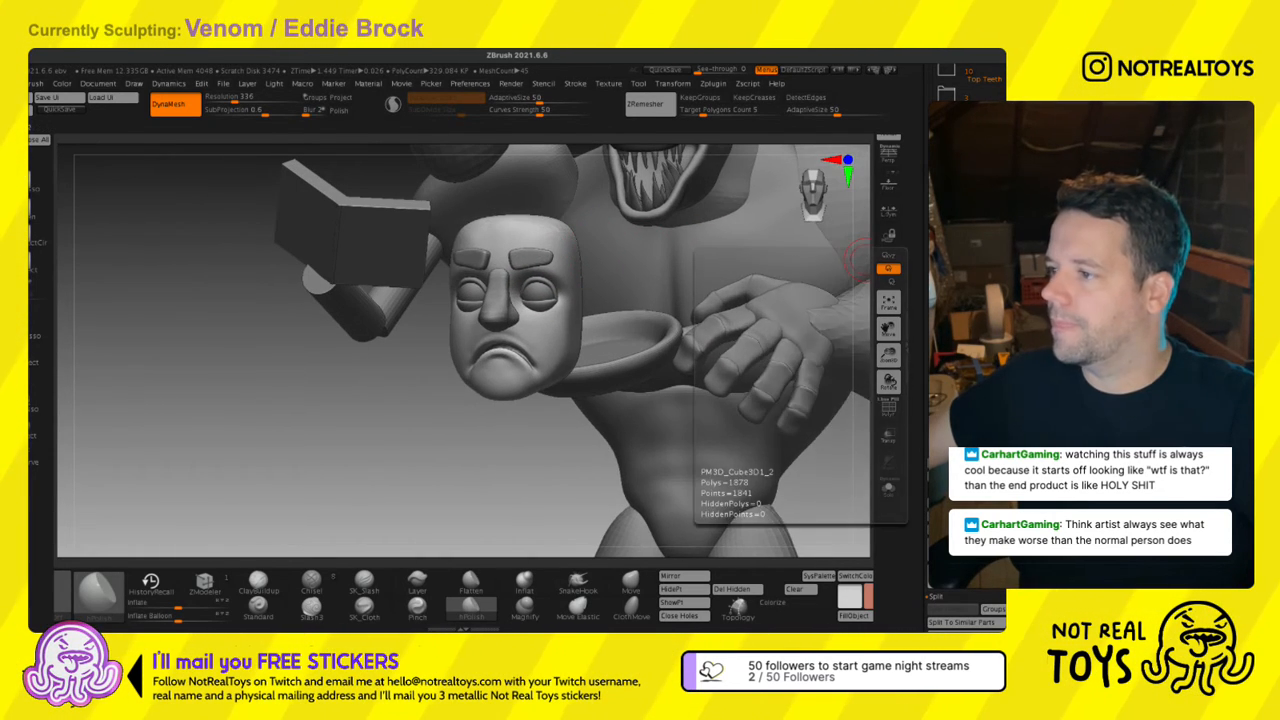
Select the nose mesh, refine its bridge with the Move brush, and smooth the bridge and its sides.
left_click(498, 296, "alt")
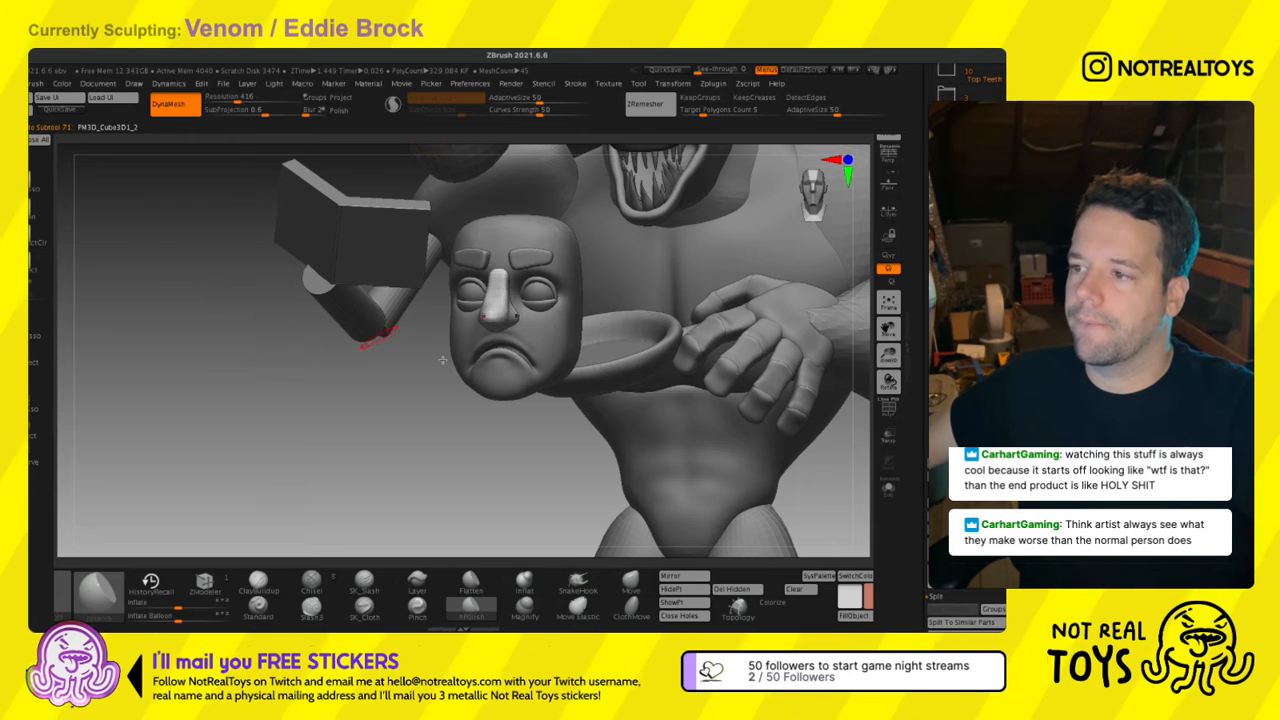
mouse_move(509, 329)
right_mouse_down("shift")
mouse_move(528, 310)
mouse_move(529, 347)
right_mouse_up("shift")
left_click(630, 582)
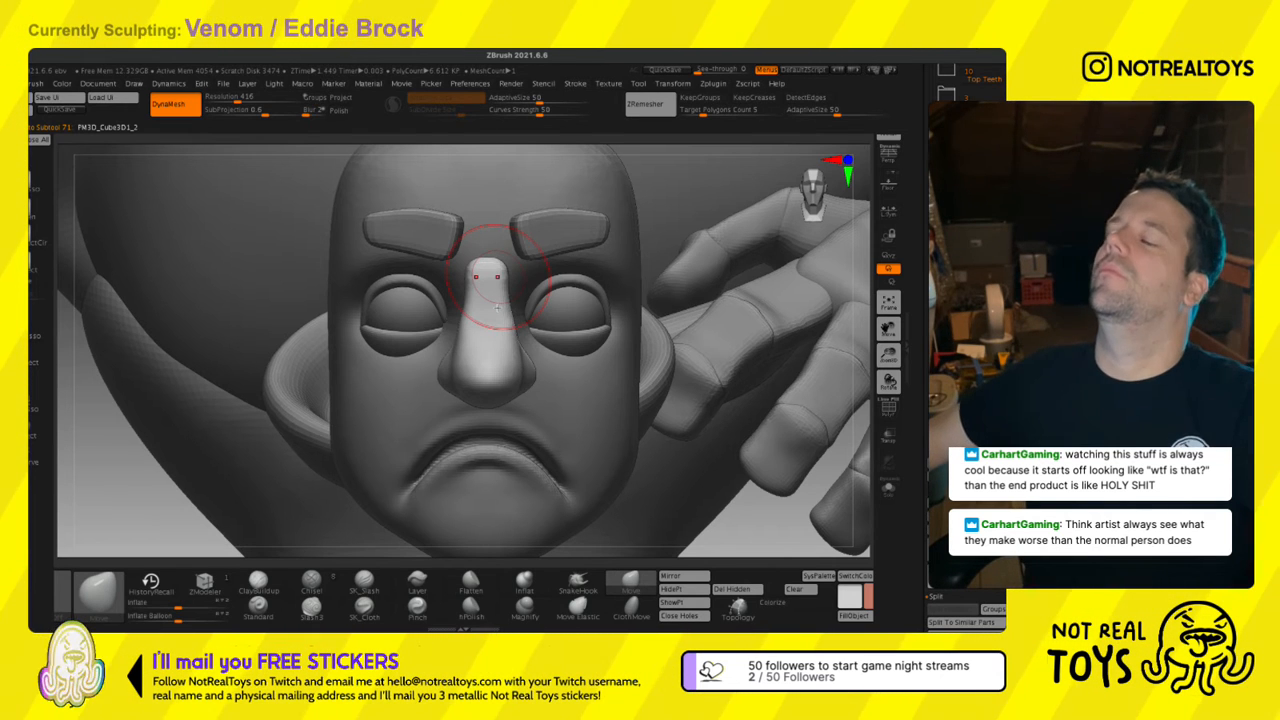
right_click_drag(522, 325, 487, 321)
key("s")
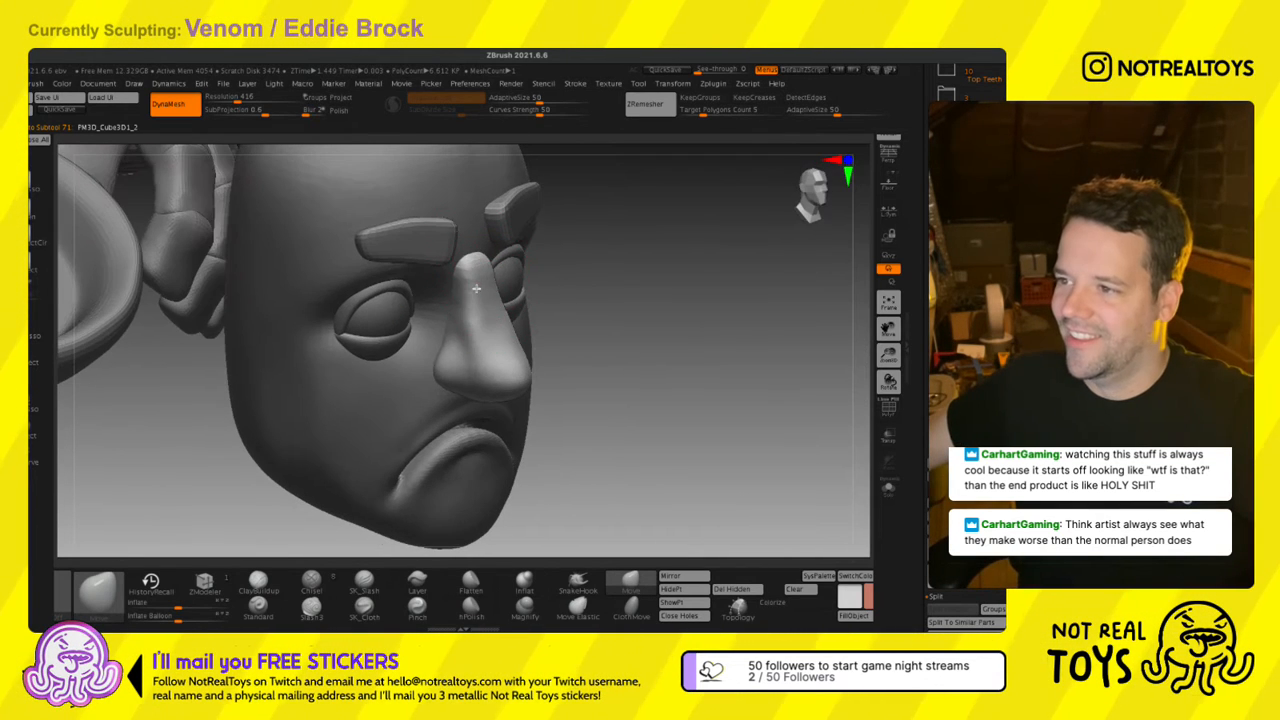
right_click_drag(458, 260, 418, 262)
left_click_drag(478, 253, 468, 305, "shift")
right_click_drag(485, 290, 446, 282)
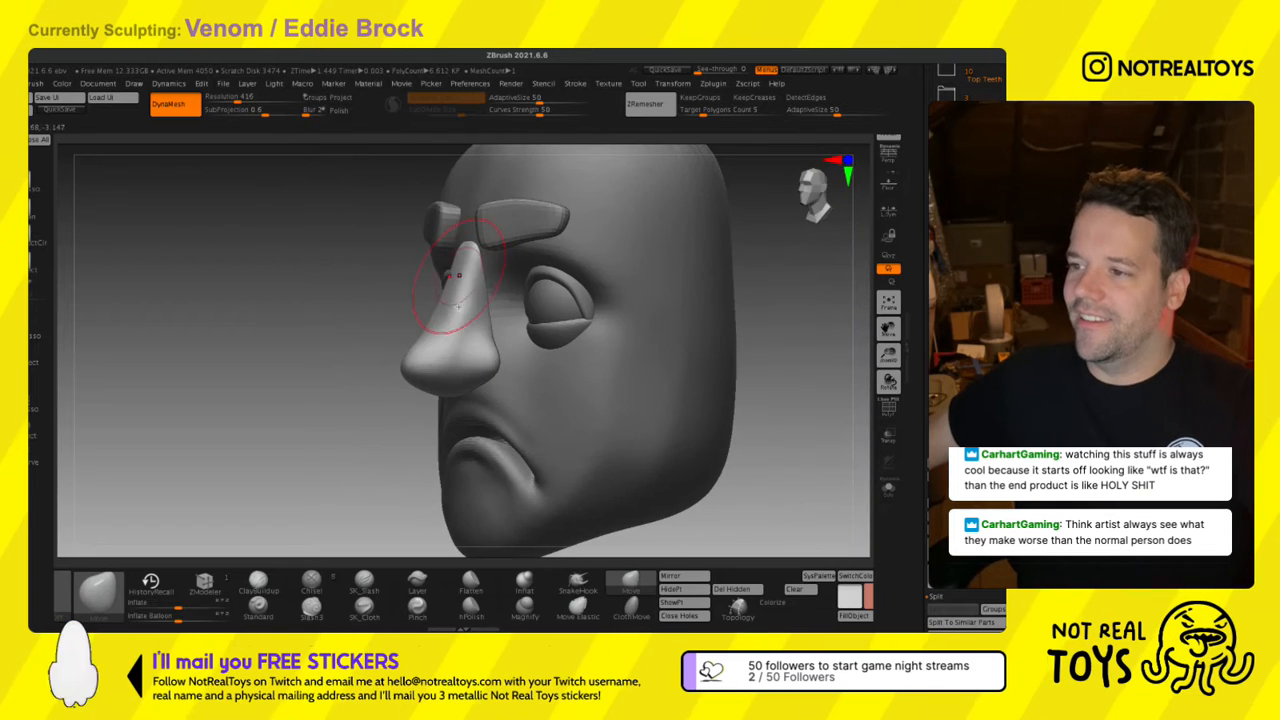
mouse_move(450, 335)
right_mouse_down()
mouse_move(486, 342)
mouse_move(470, 313)
right_mouse_up()
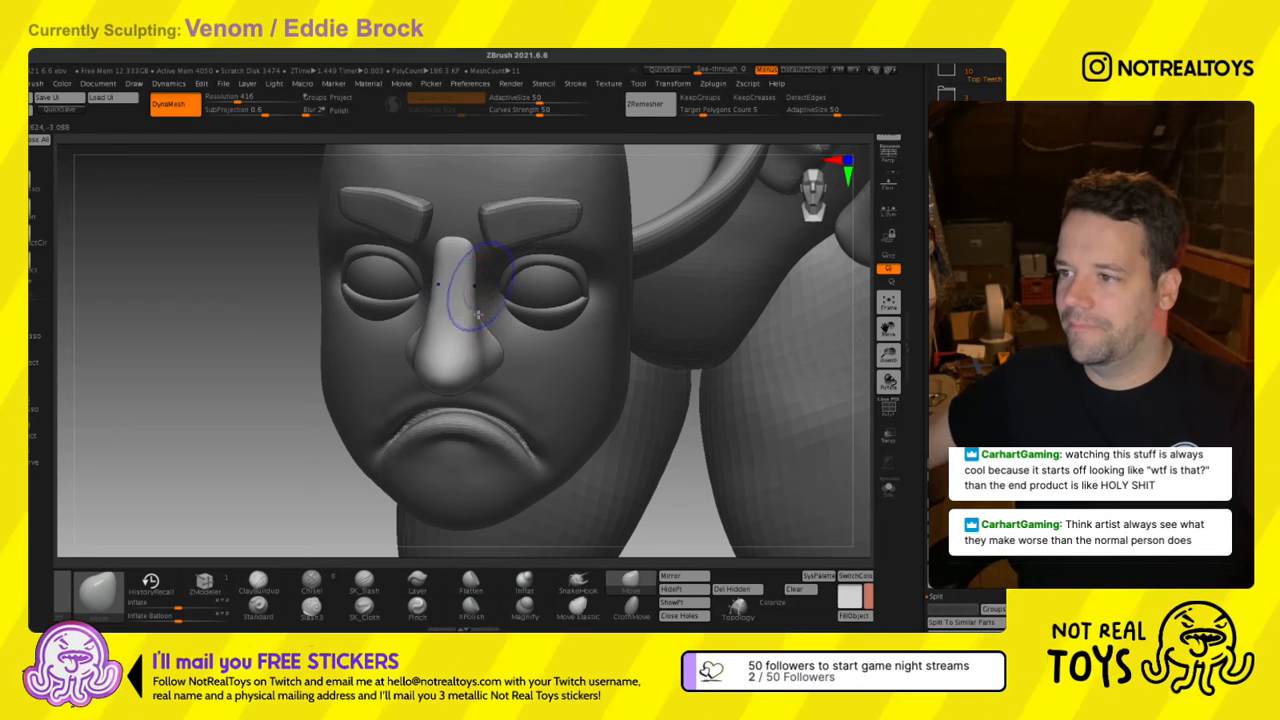
mouse_move(478, 314)
left_mouse_down("shift")
mouse_move(474, 280)
mouse_move(481, 292)
left_mouse_up("shift")
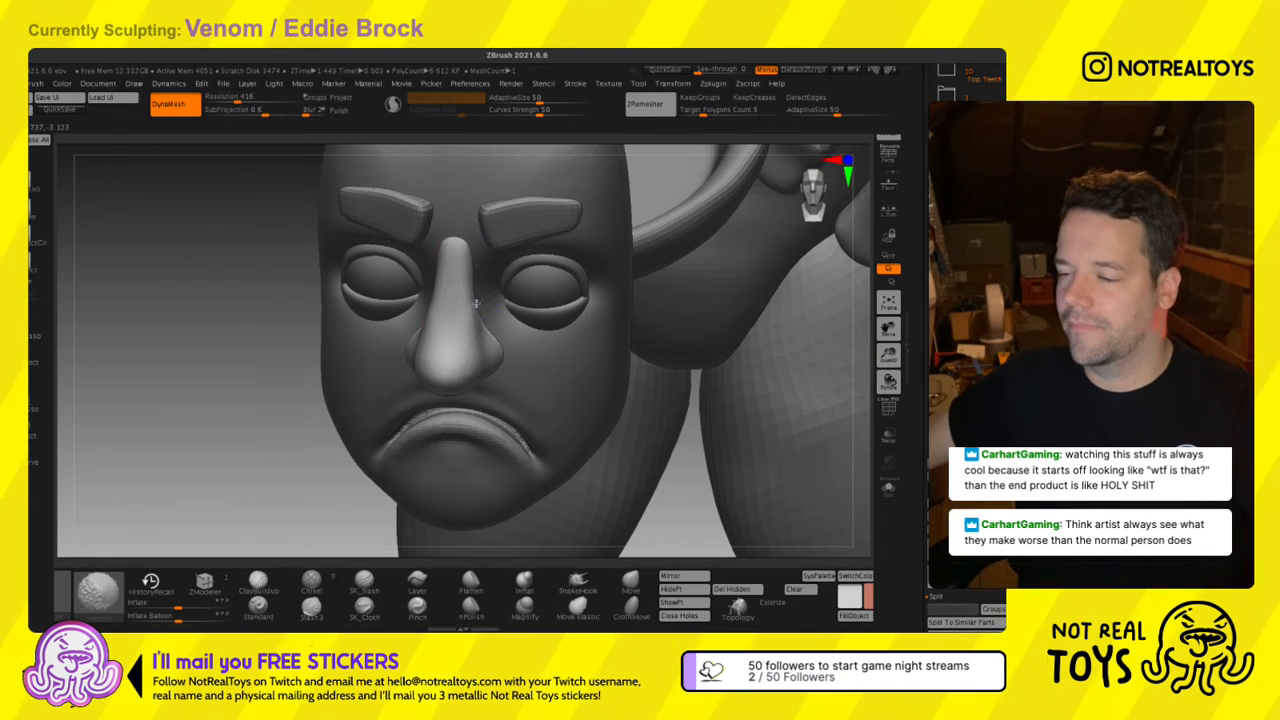
right_click_drag(468, 310, 586, 405)
left_click(542, 432, "alt")
right_click_drag(588, 474, 594, 410, "ctrl")
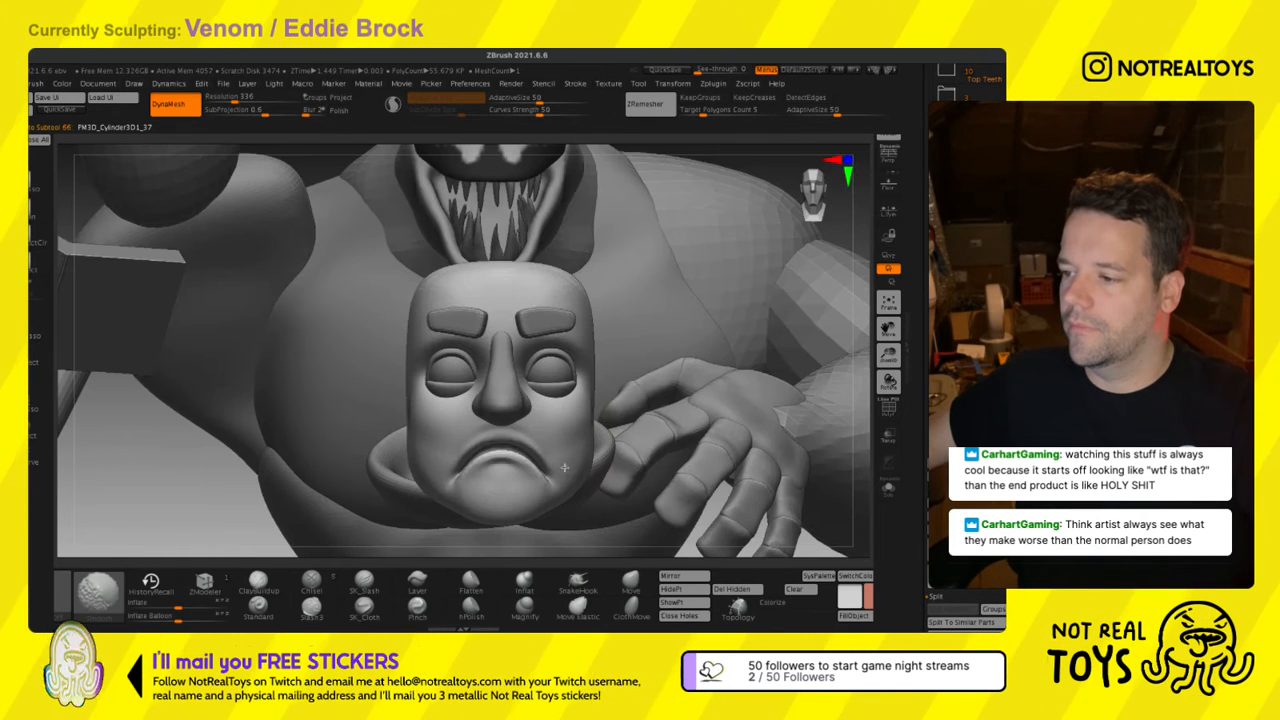
key("b")
key("m")
key("v")
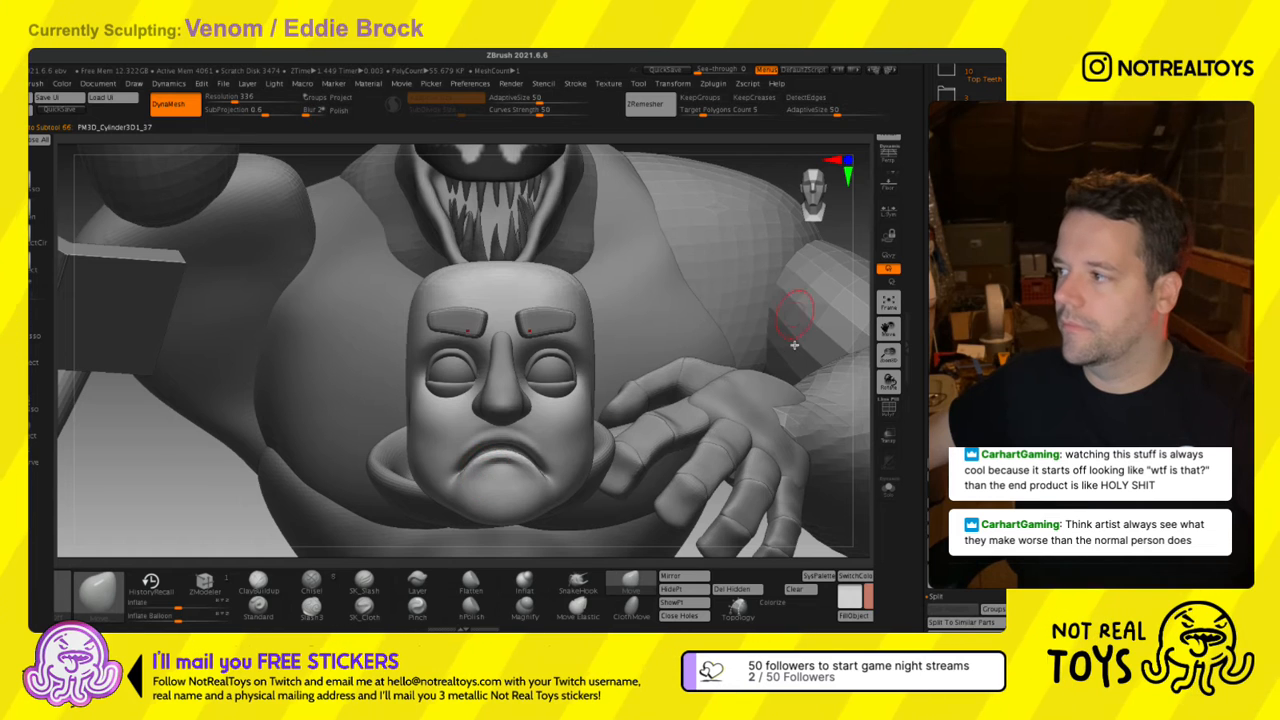
left_click(960, 350)
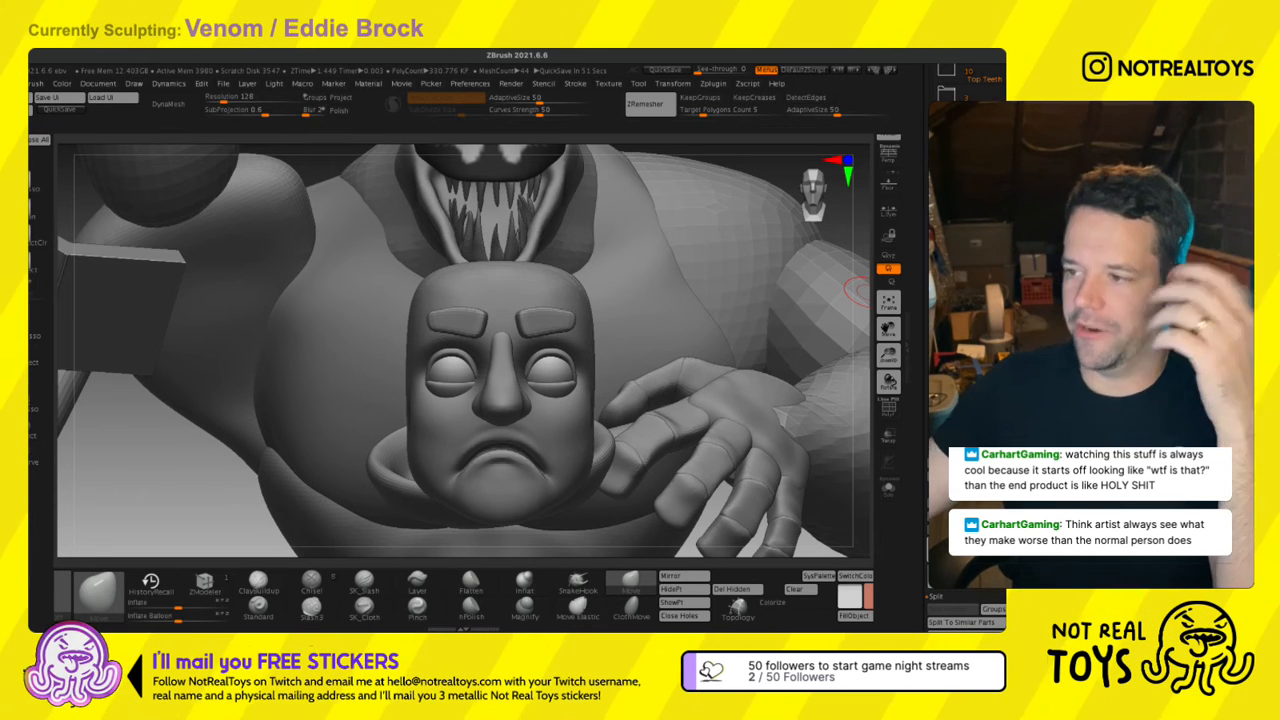
Remesh the eyebrows of the small face with DynaMesh at resolution 272.
right_click_drag(574, 334, 563, 378)
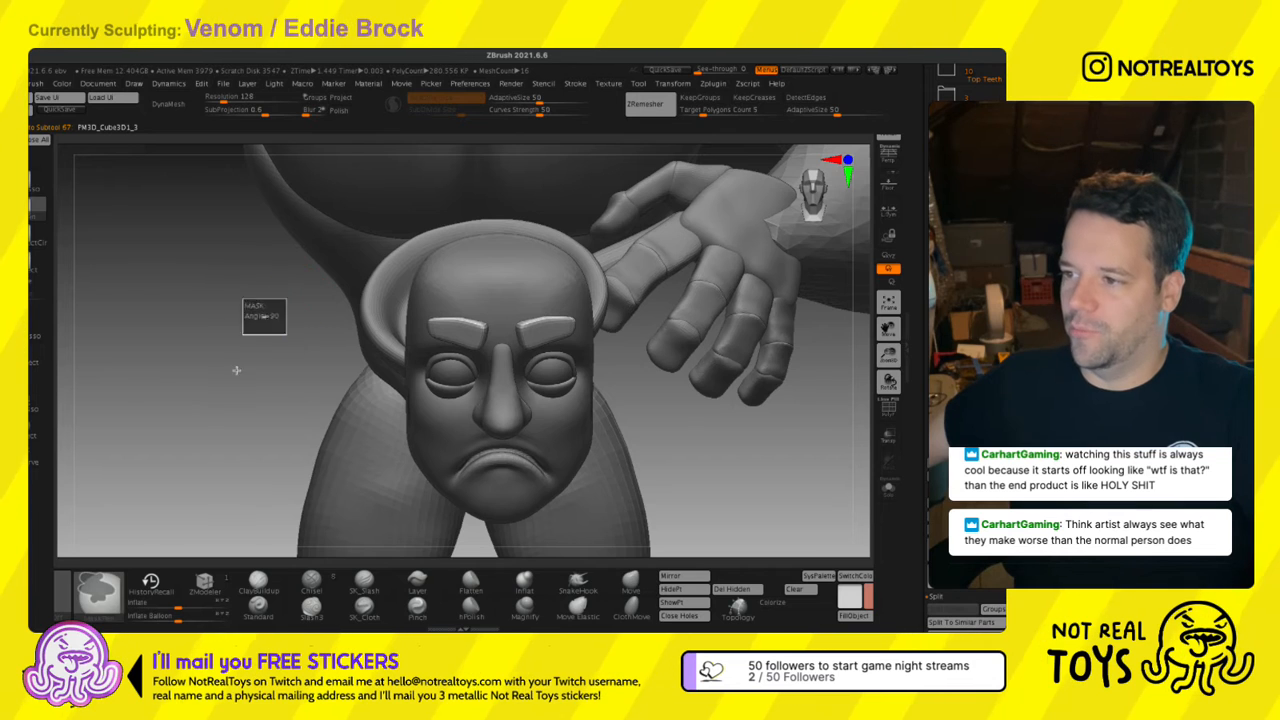
left_click_drag(225, 100, 262, 100)
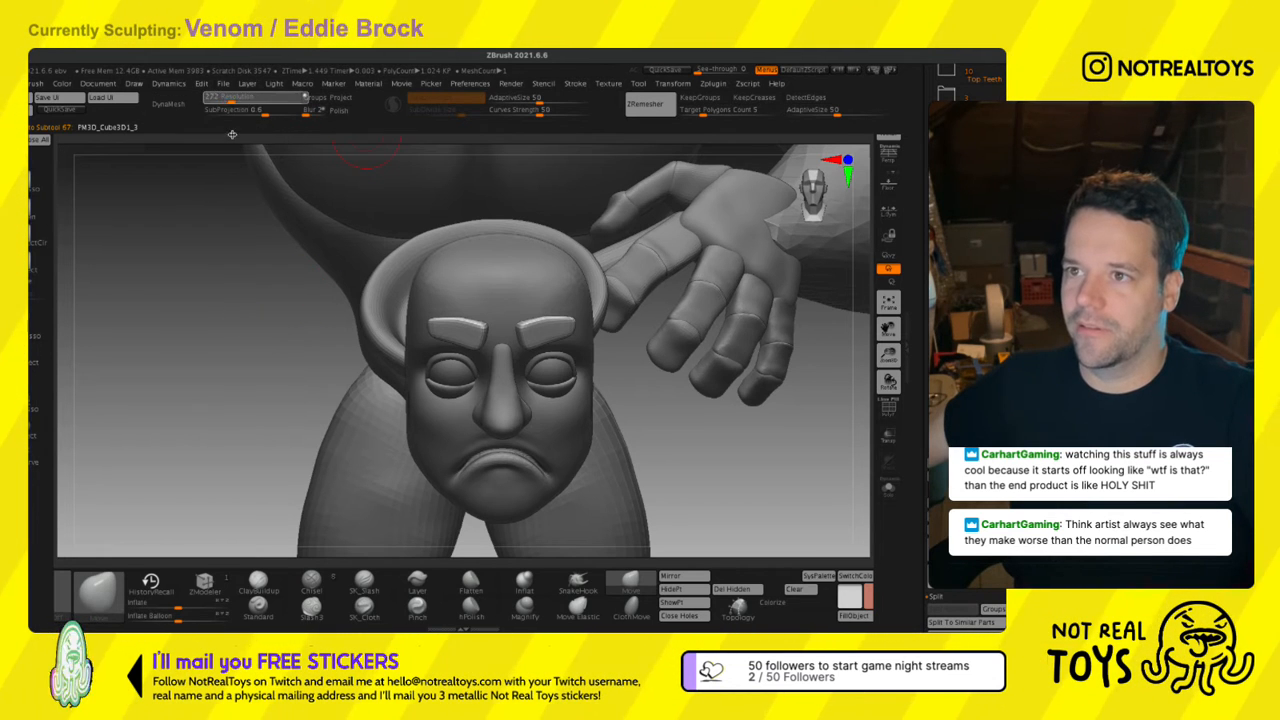
left_click(168, 104)
Bend the eyebrows into raised, worried arches that follow the forehead with the Move brush.
key("b")
key("m")
key("v")
left_click_drag(412, 377, 432, 358)
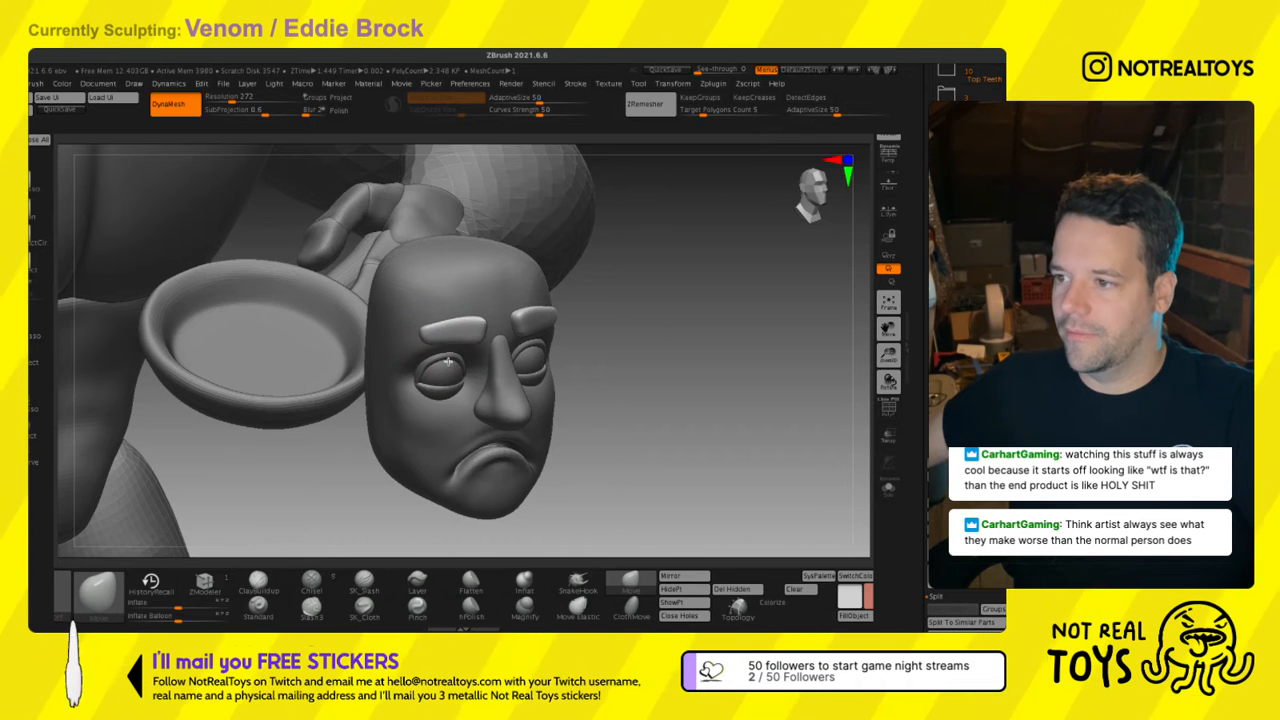
left_click_drag(458, 373, 453, 362)
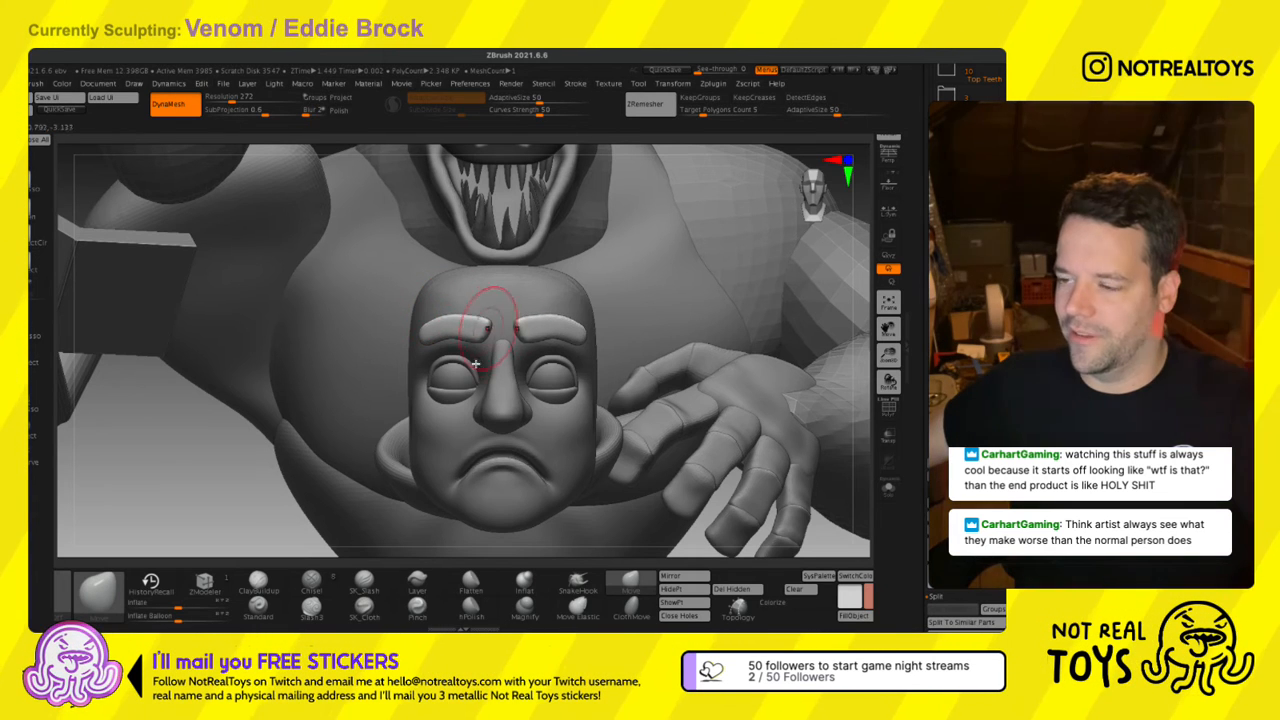
right_click_drag(466, 338, 421, 407)
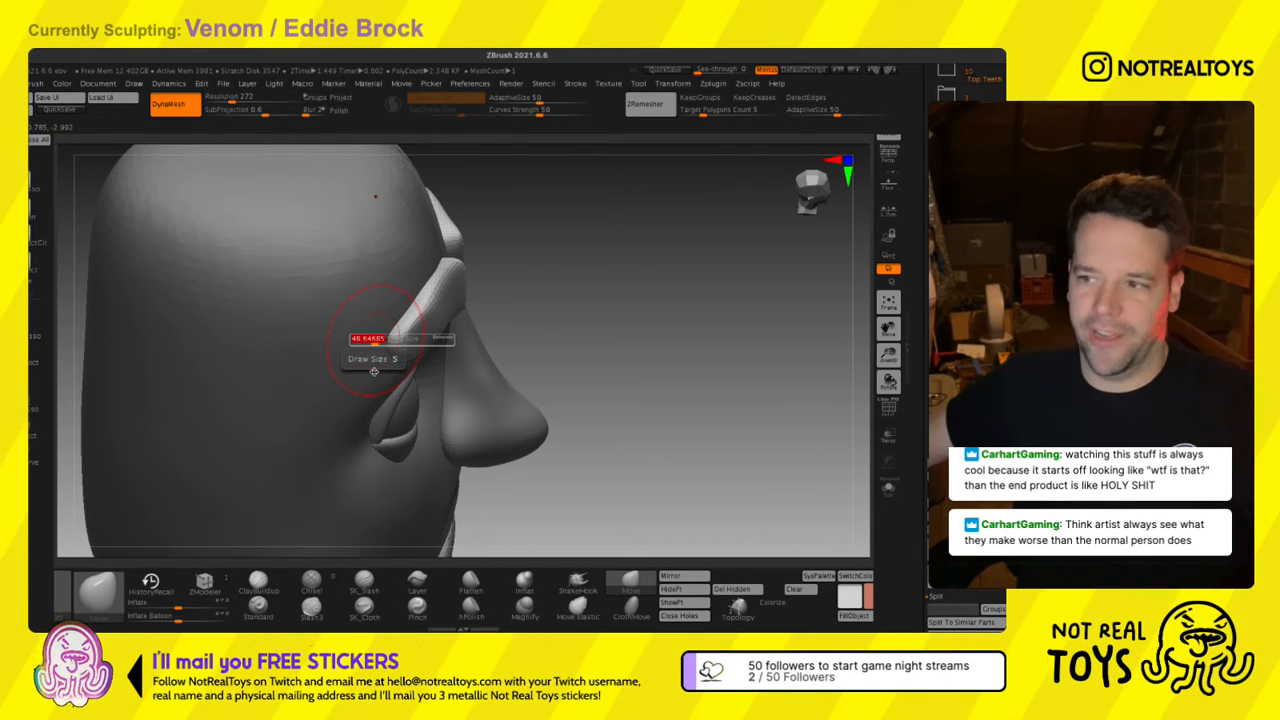
right_click_drag(371, 371, 434, 318)
right_click_drag(355, 338, 329, 200, "ctrl")
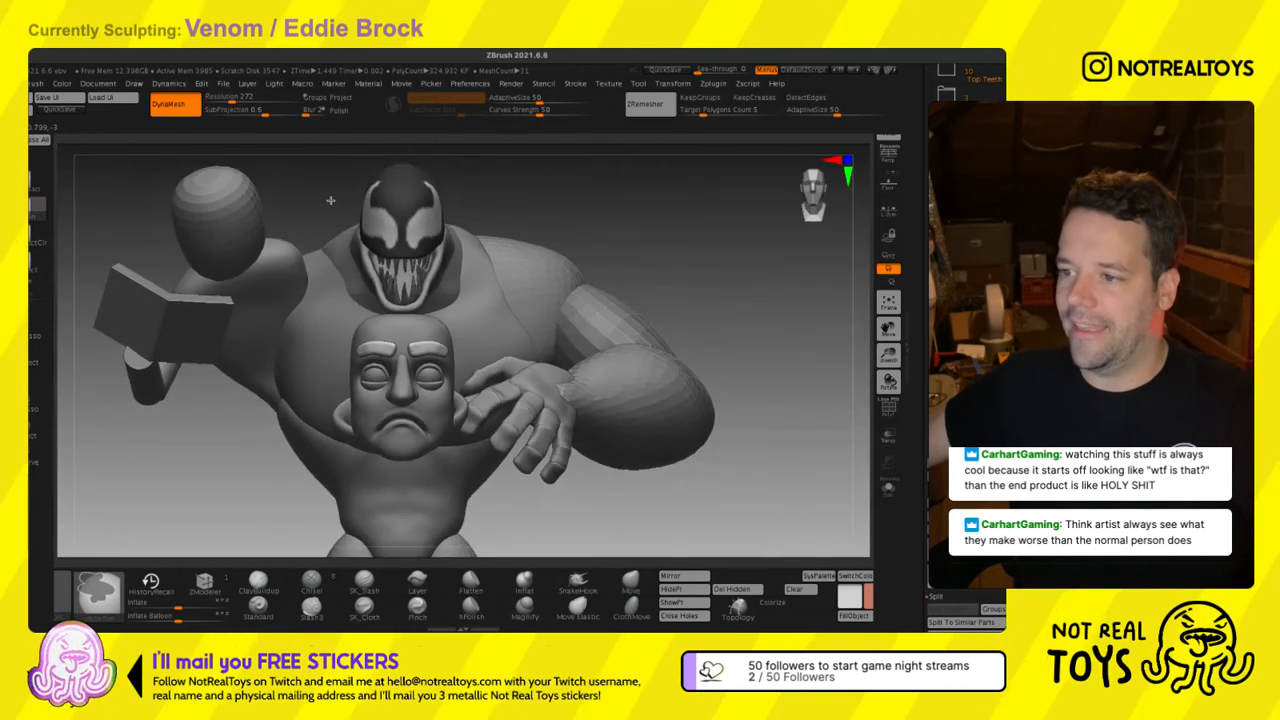
Turn off symmetry on the eyebrows with the Move brush active, and undo the last change.
key("b")
key("m")
key("v")
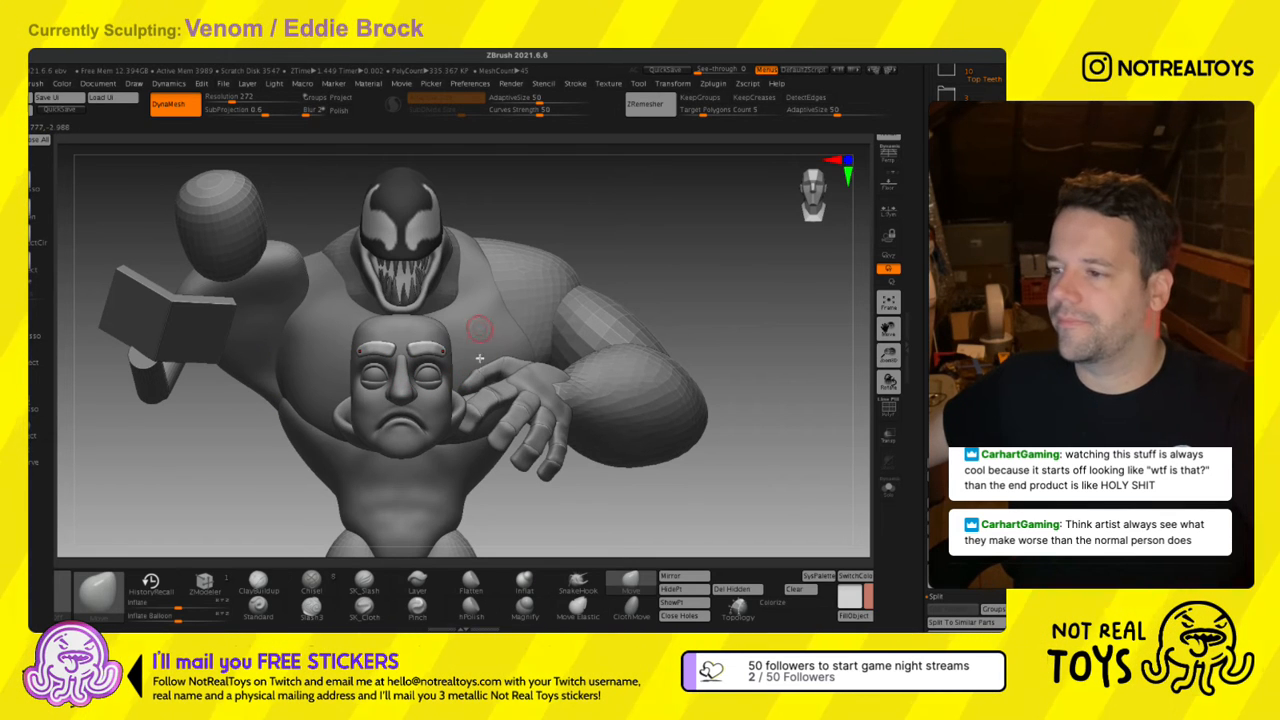
key("w")
key("q")
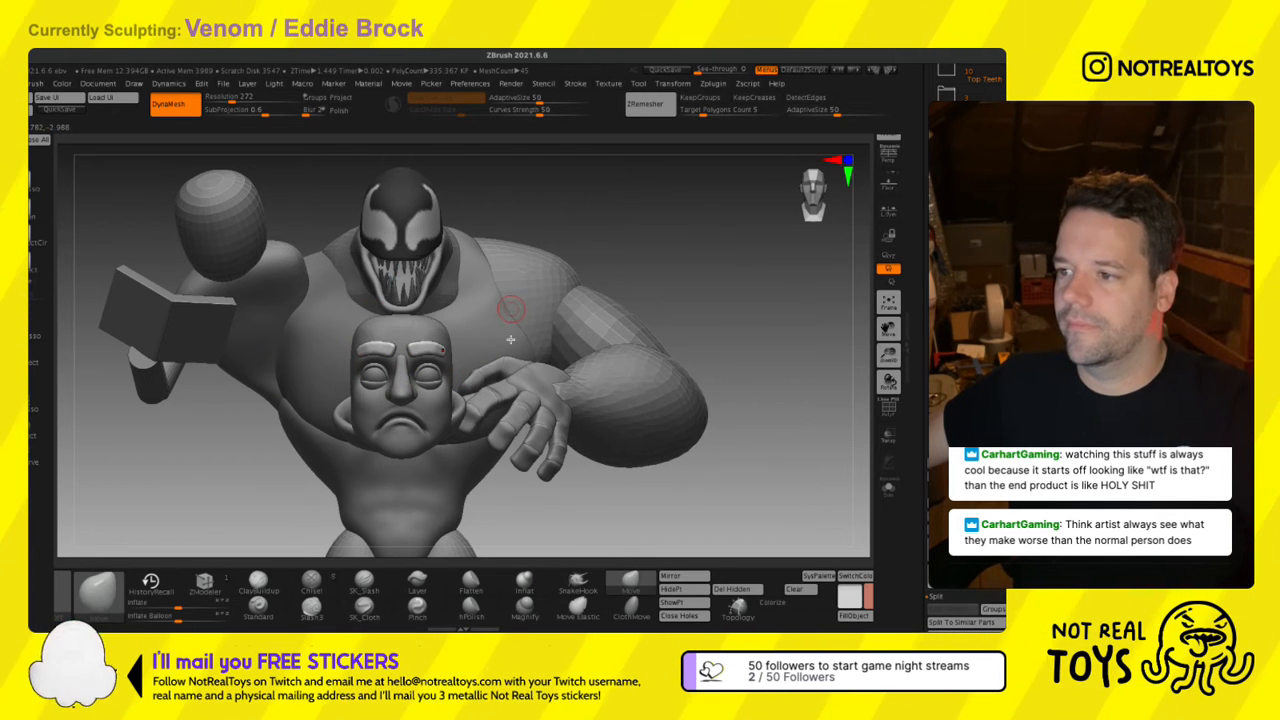
key("ctrl+z")
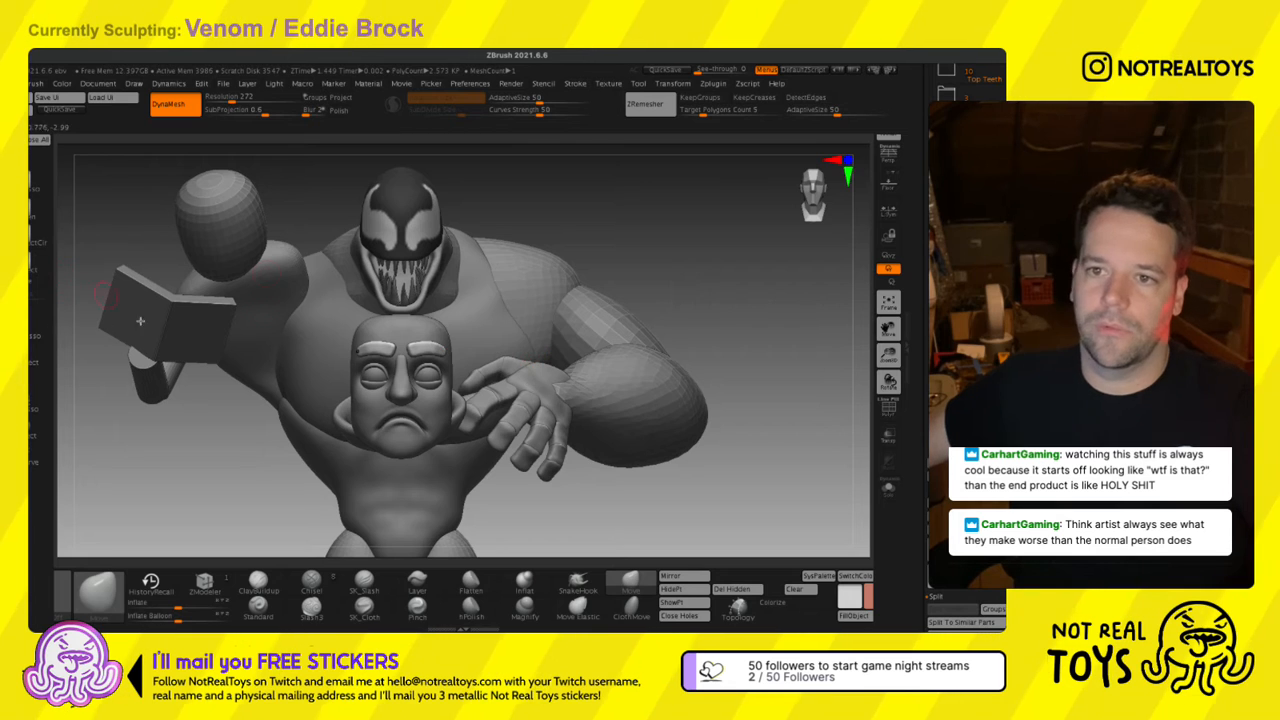
Mask the viewer-right eyebrow and invert the mask so that only this eyebrow is editable.
mouse_move(640, 244)
left_mouse_down("ctrl")
mouse_move(450, 326)
mouse_move(400, 370)
mouse_move(400, 404)
left_mouse_up("ctrl")
right_click_drag(402, 406, 460, 604, "ctrl")
key("s")
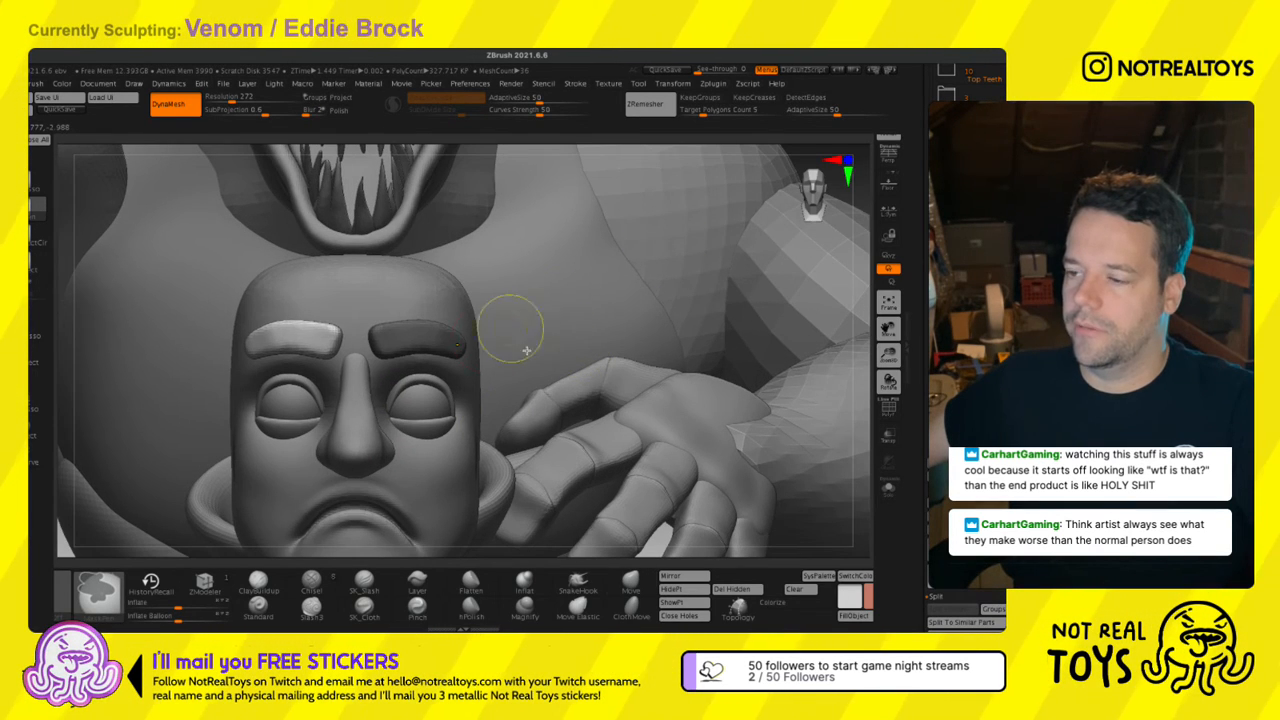
right_click_drag(615, 318, 600, 220, "ctrl")
left_click(714, 278, "ctrl")
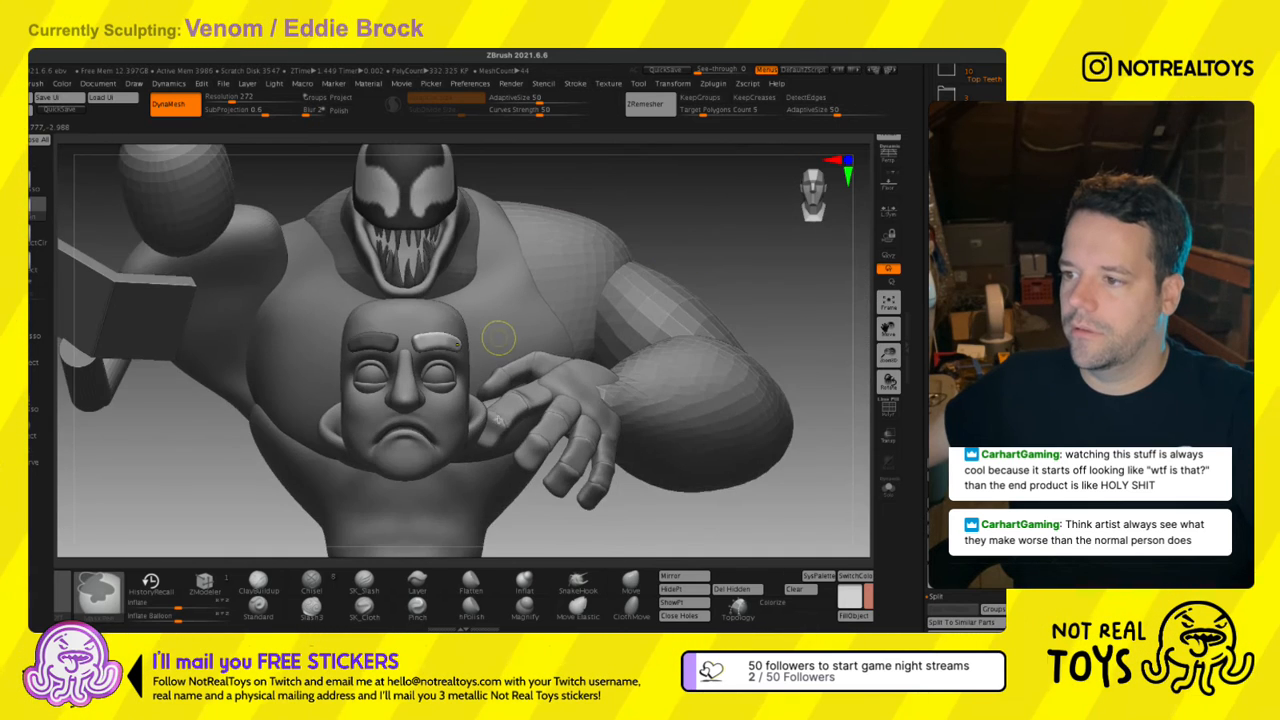
Center the reset transform gizmo on the unmasked viewer-right eyebrow and tilt its outer end downward.
right_click_drag(498, 364, 503, 459, "ctrl")
key("w")
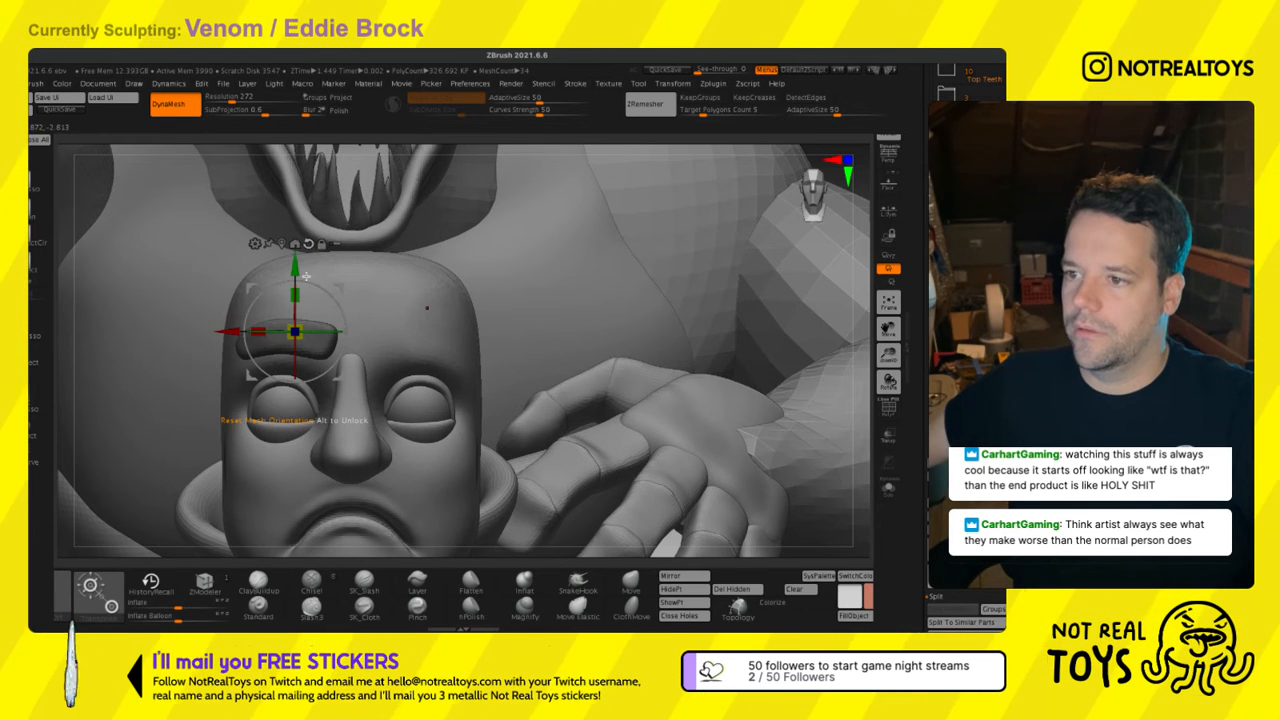
left_click(308, 244)
left_click(281, 243)
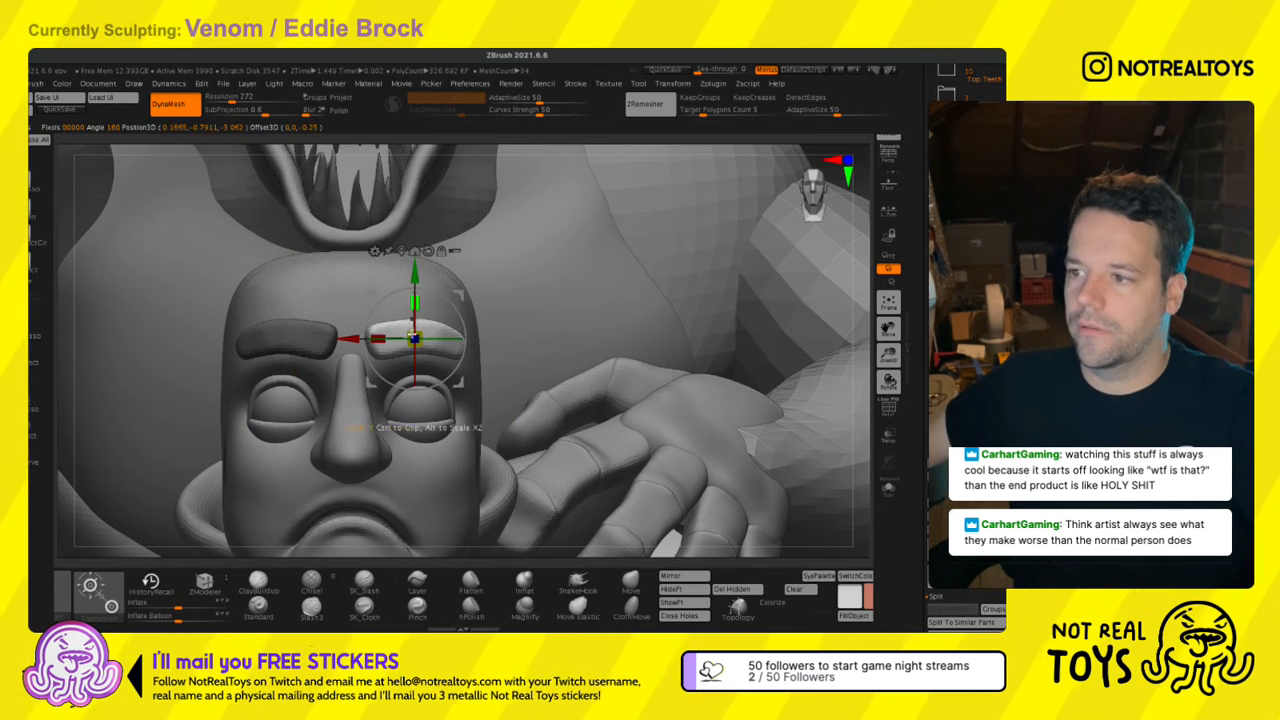
mouse_move(460, 329)
left_mouse_down()
mouse_move(460, 341)
mouse_move(468, 320)
left_mouse_up()
Fit the tilted eyebrow to the forehead's curve with the Move brush, and invert the eyebrow mask.
mouse_move(474, 321)
right_mouse_down()
mouse_move(478, 375)
mouse_move(466, 351)
right_mouse_up()
key("q")
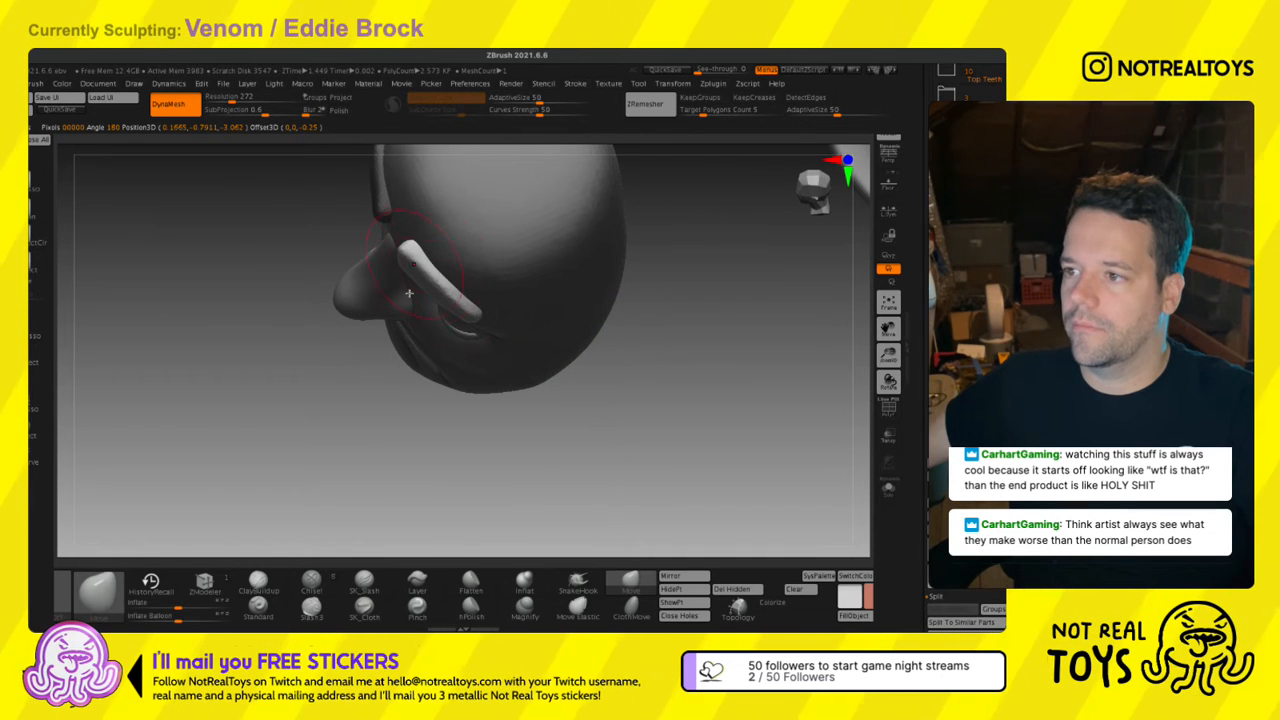
mouse_move(409, 293)
right_mouse_down()
mouse_move(468, 286)
mouse_move(409, 283)
right_mouse_up()
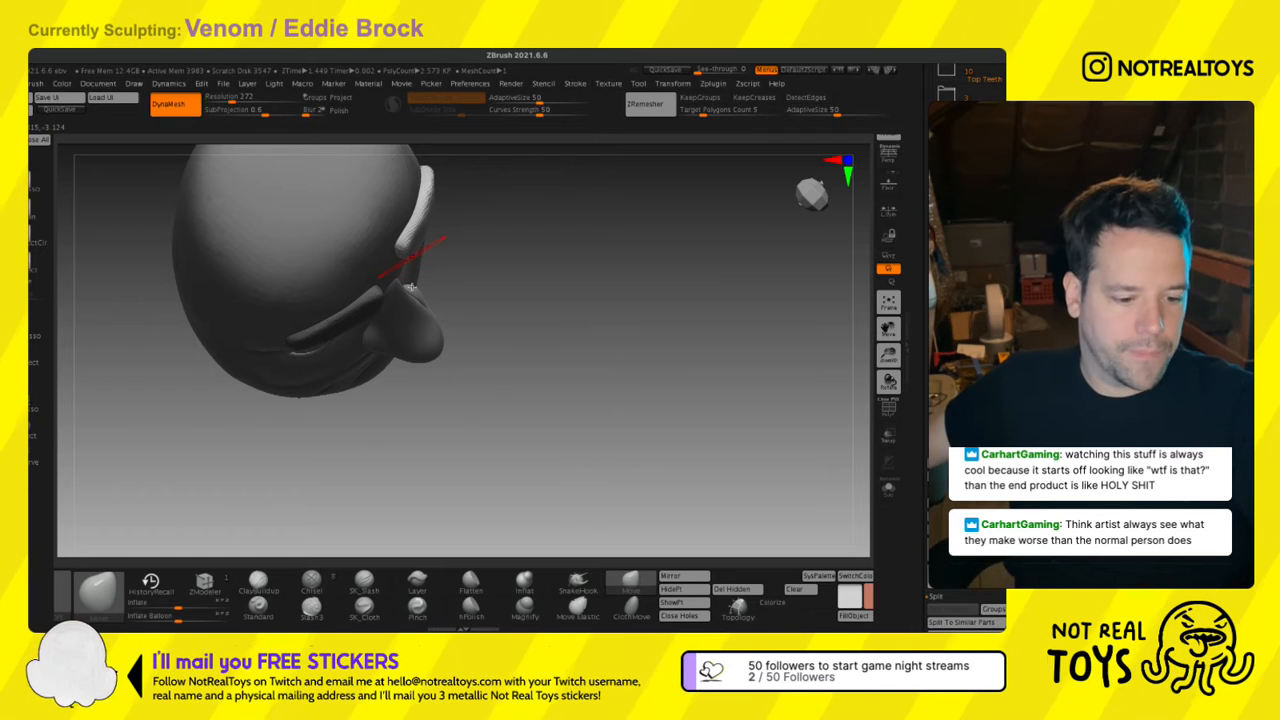
mouse_move(410, 288)
right_mouse_down()
mouse_move(423, 286)
mouse_move(401, 295)
right_mouse_up()
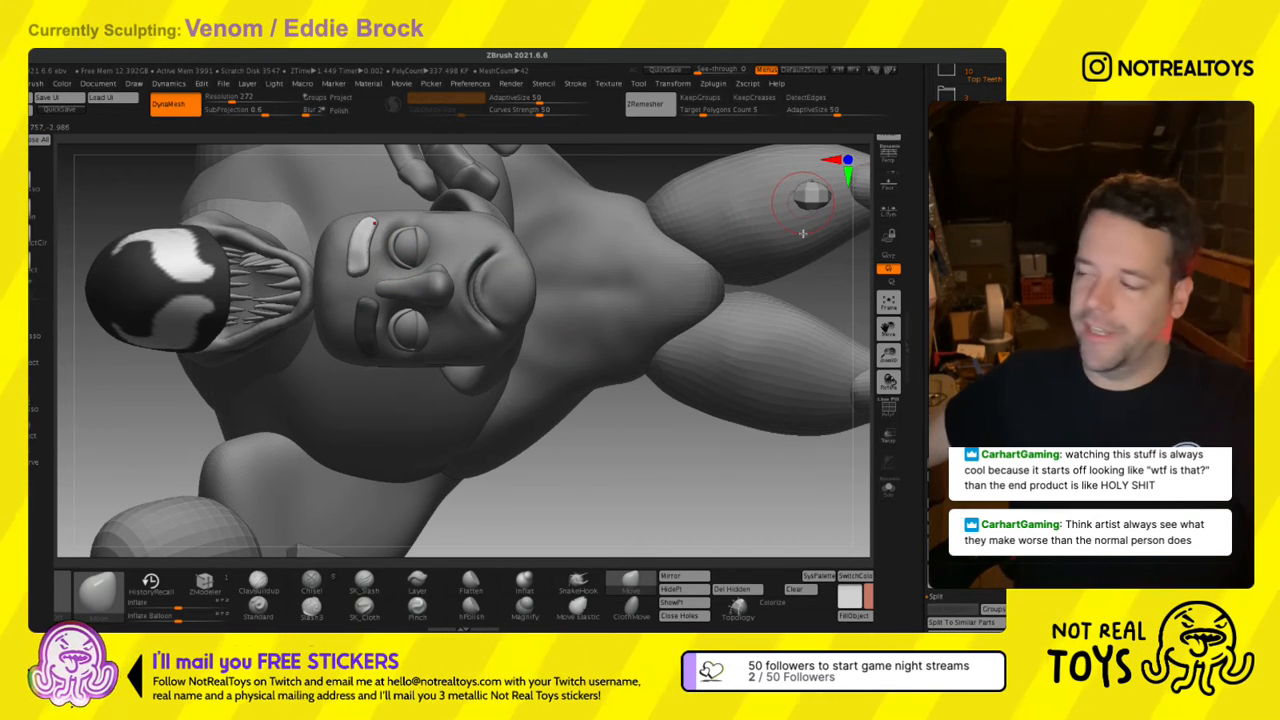
mouse_move(803, 206)
left_mouse_down()
mouse_move(812, 198)
mouse_move(785, 211)
left_mouse_up()
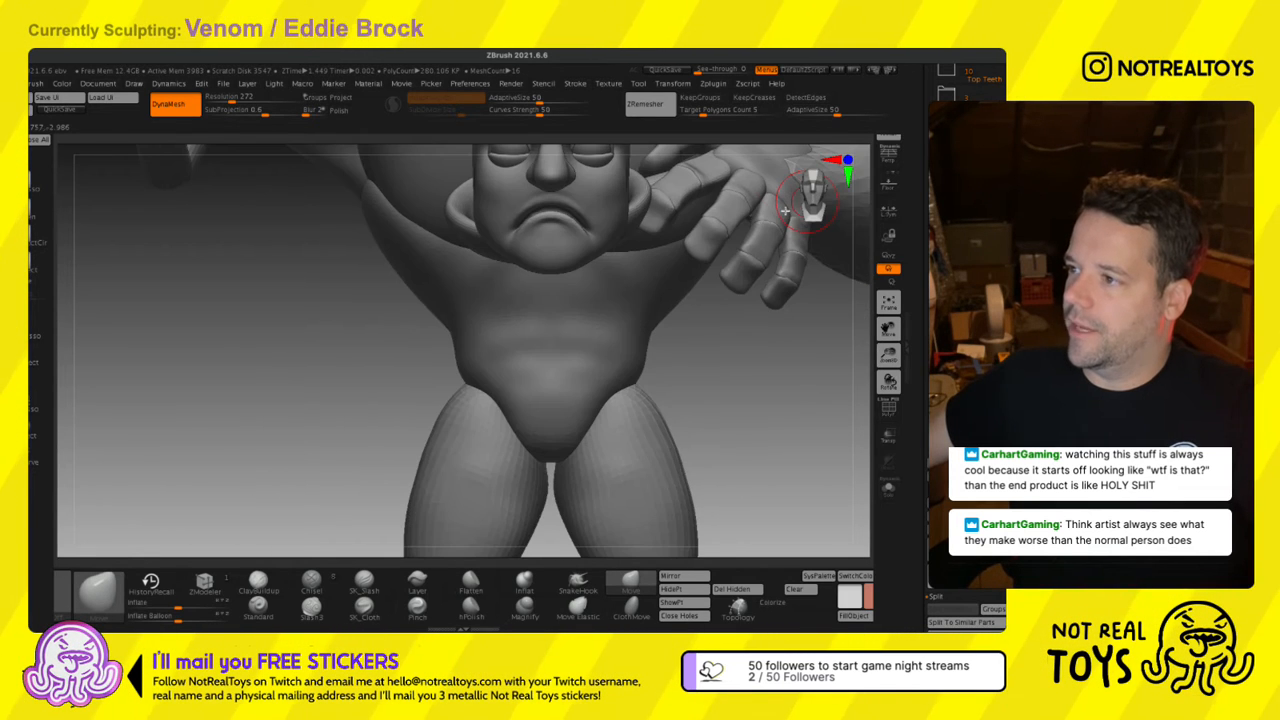
right_click_drag(637, 266, 627, 420, "alt")
right_click_drag(627, 420, 508, 346, "ctrl")
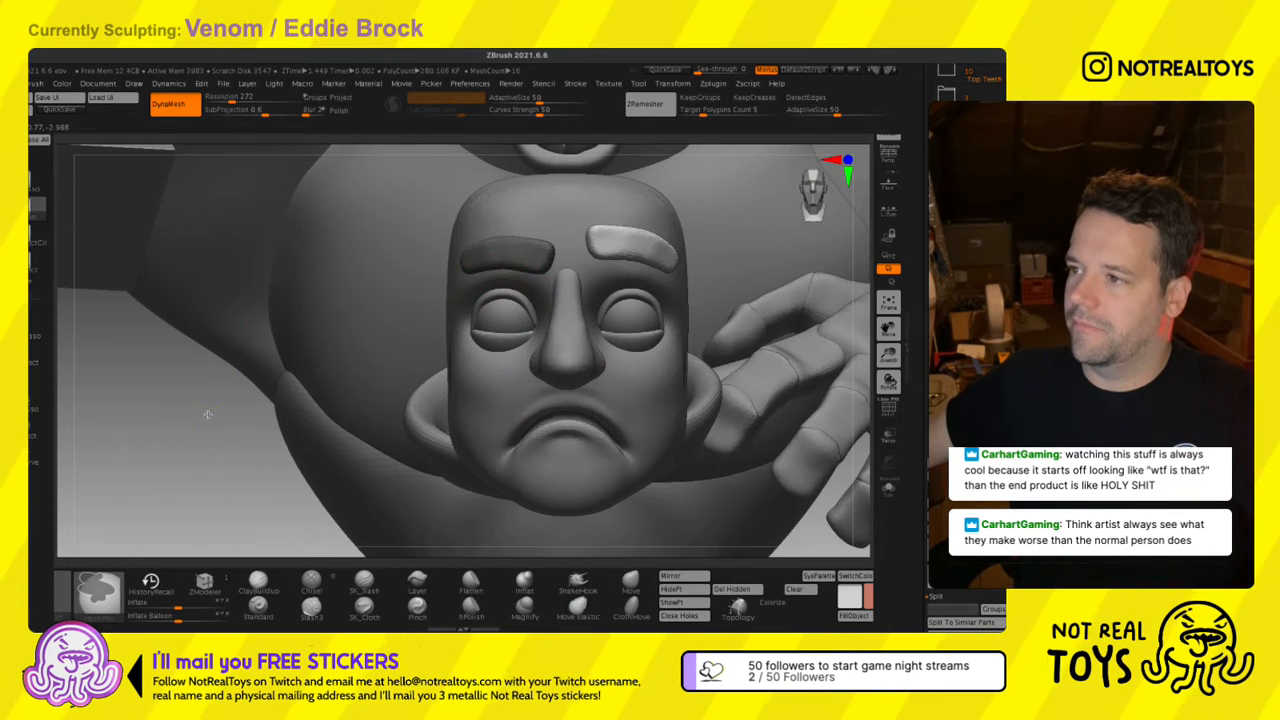
left_click(208, 414, "ctrl")
Try rotating the viewer-left eyebrow slightly with the transform gizmo placed on its outer end.
key("w")
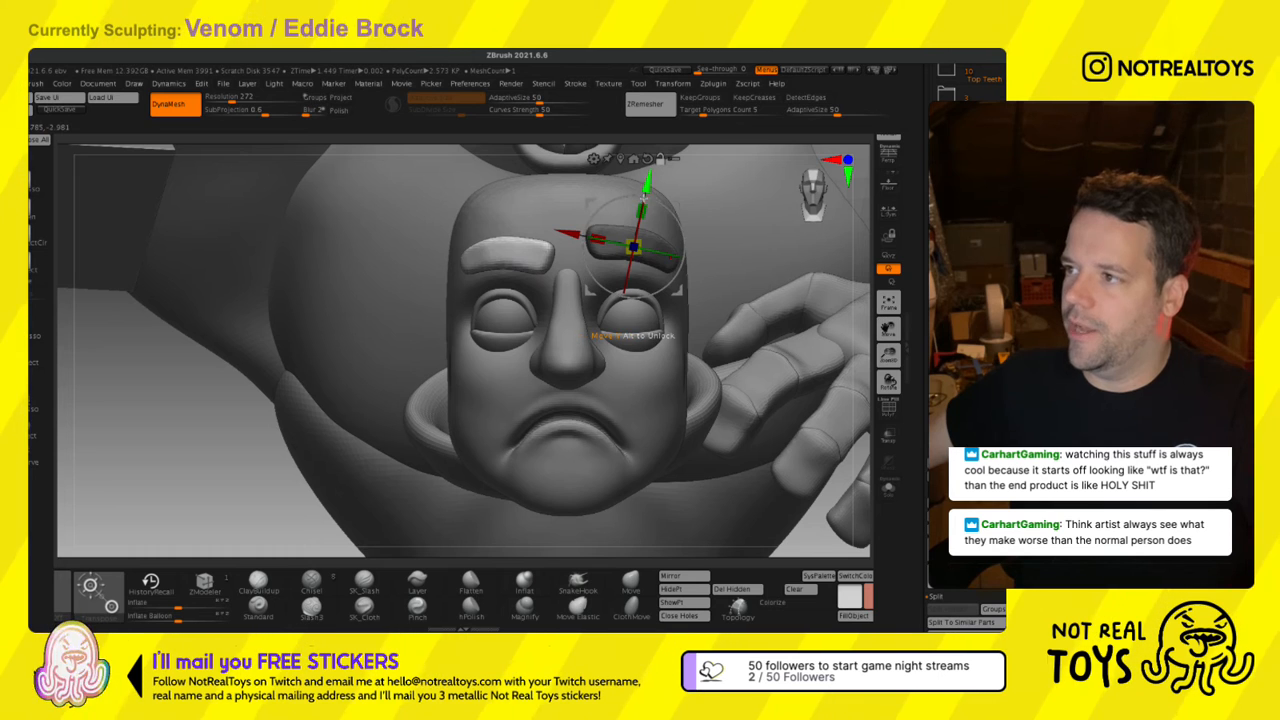
left_click(647, 159, "alt")
left_click_drag(666, 235, 514, 250, "alt")
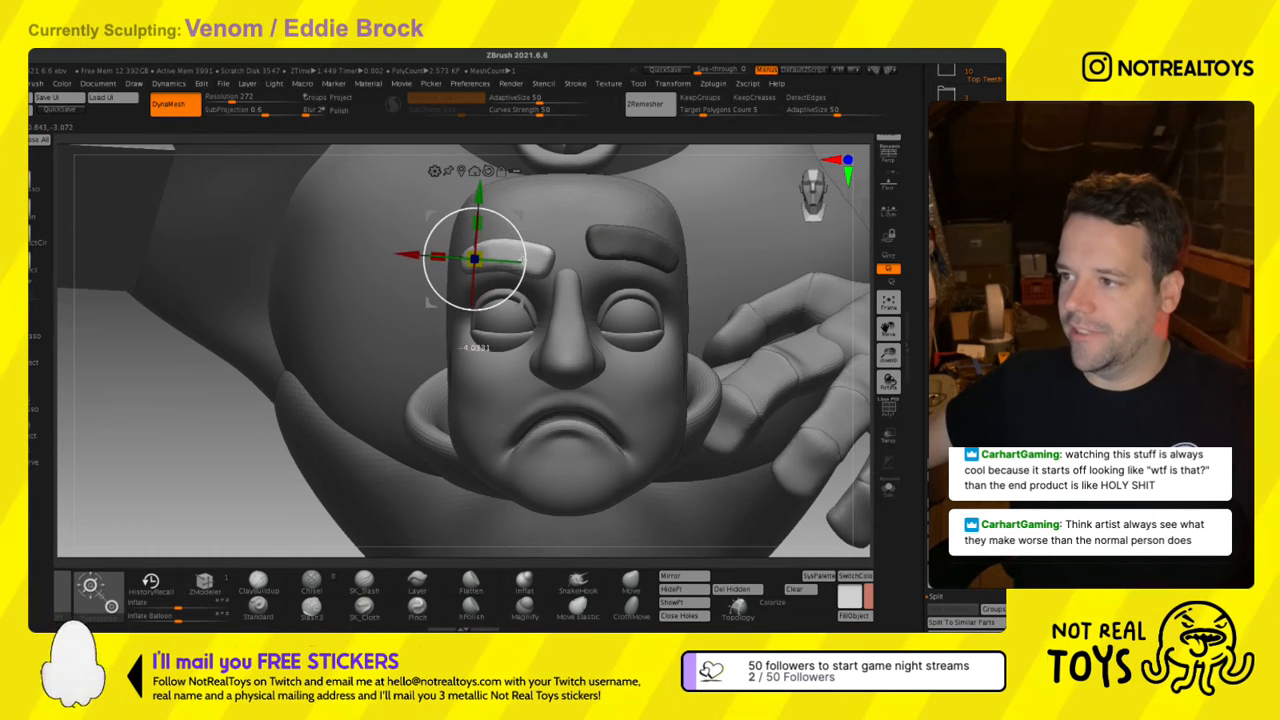
Try fitting the viewer-left eyebrow to the forehead with the Move brush, and undo its last changes.
key("q")
right_click_drag(526, 288, 540, 368)
key("s")
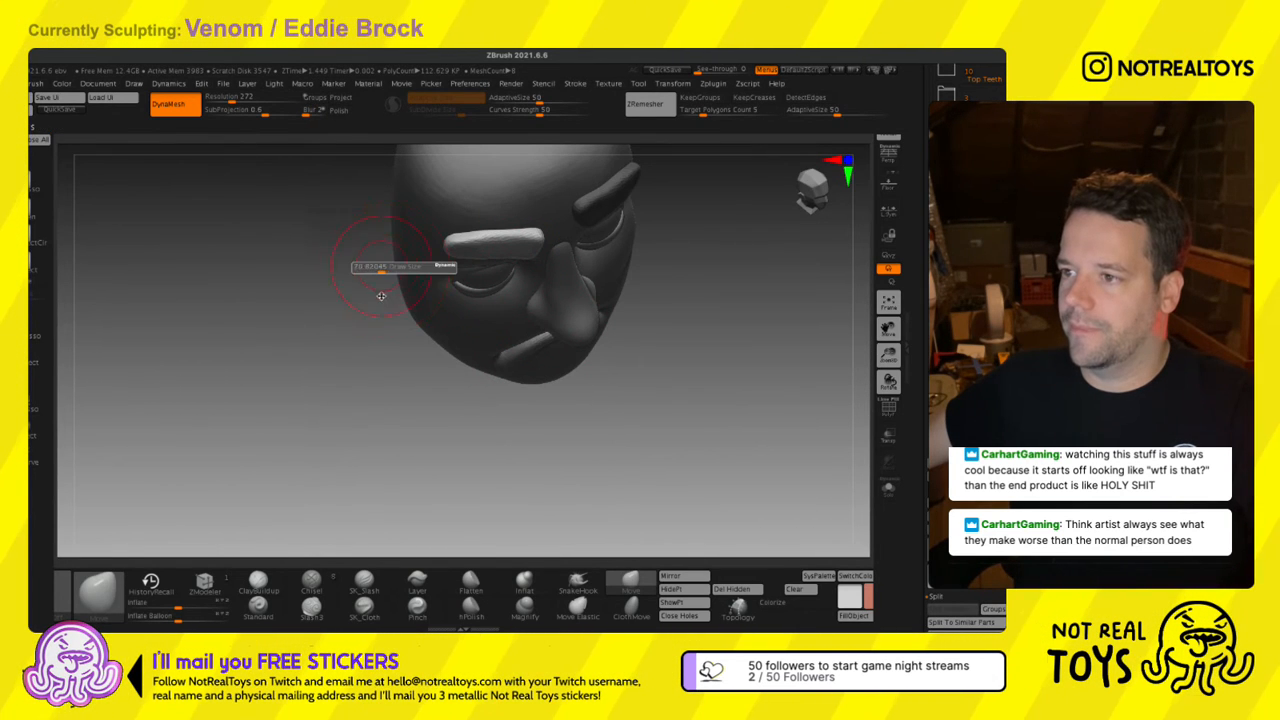
right_click_drag(380, 295, 380, 372, "ctrl")
right_click_drag(380, 372, 488, 297)
key("s")
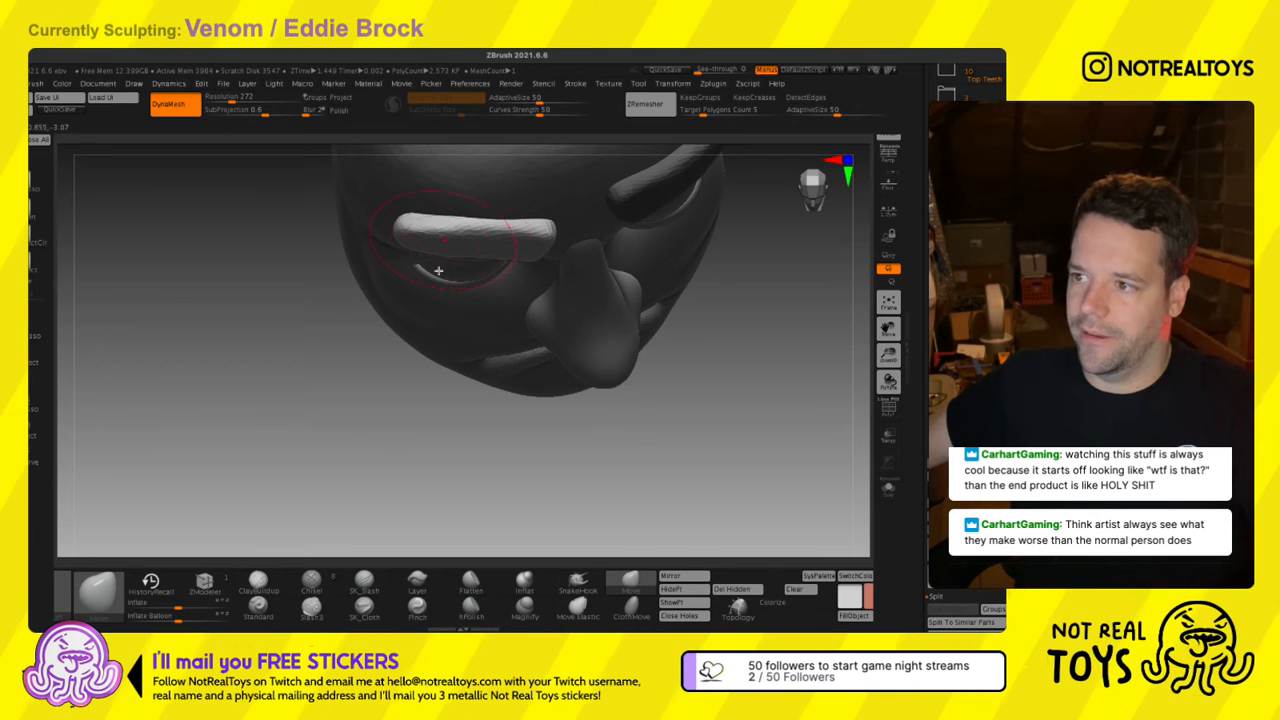
left_click_drag(398, 265, 398, 253)
mouse_move(406, 274)
right_mouse_down("ctrl")
mouse_move(400, 235)
mouse_move(471, 229)
mouse_move(427, 336)
mouse_move(433, 292)
right_mouse_up("ctrl")
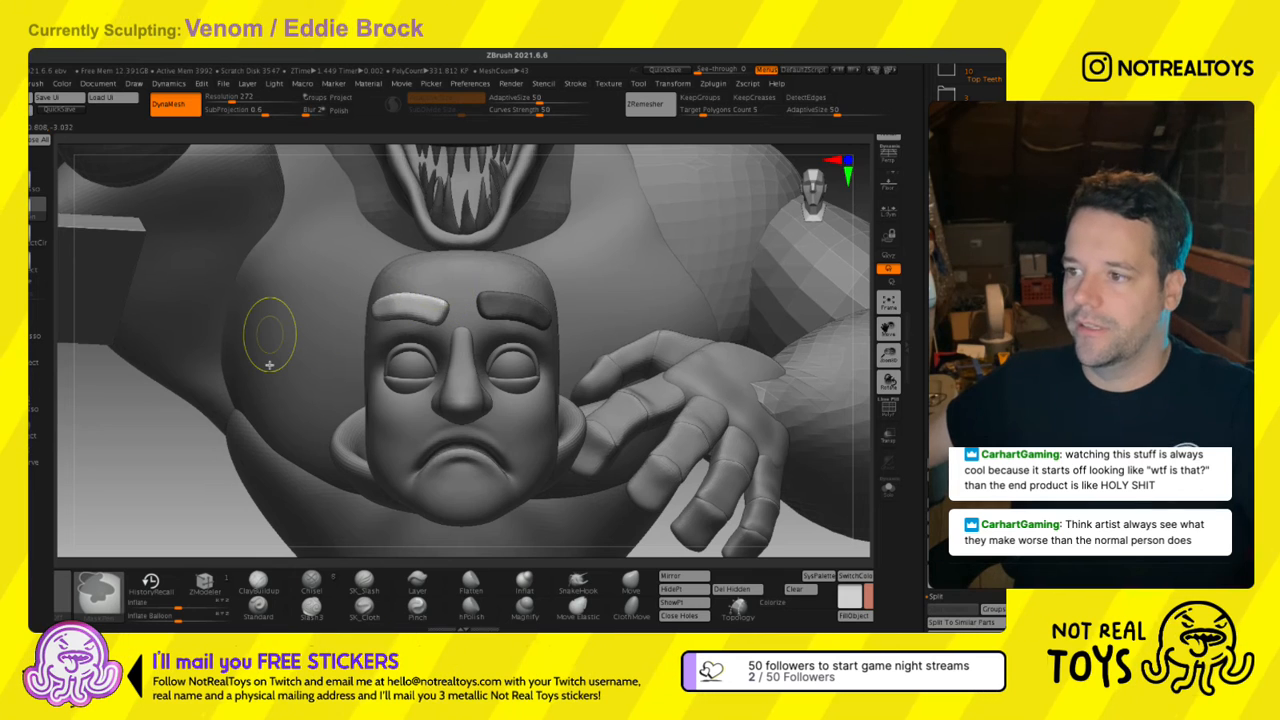
key("ctrl+z")
key("ctrl+z")
key("ctrl+z")
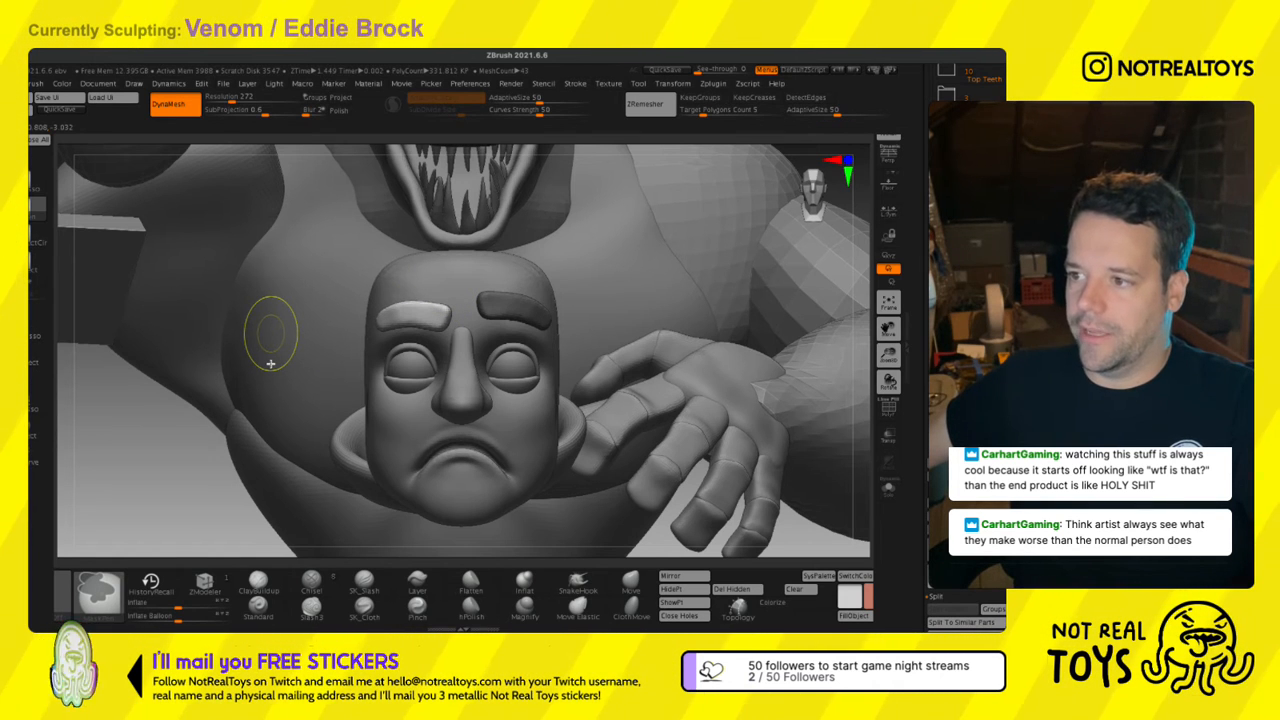
Reposition the viewer-left eyebrow against the forehead with the transform gizmo and Move brush, and clear the mask.
key("w")
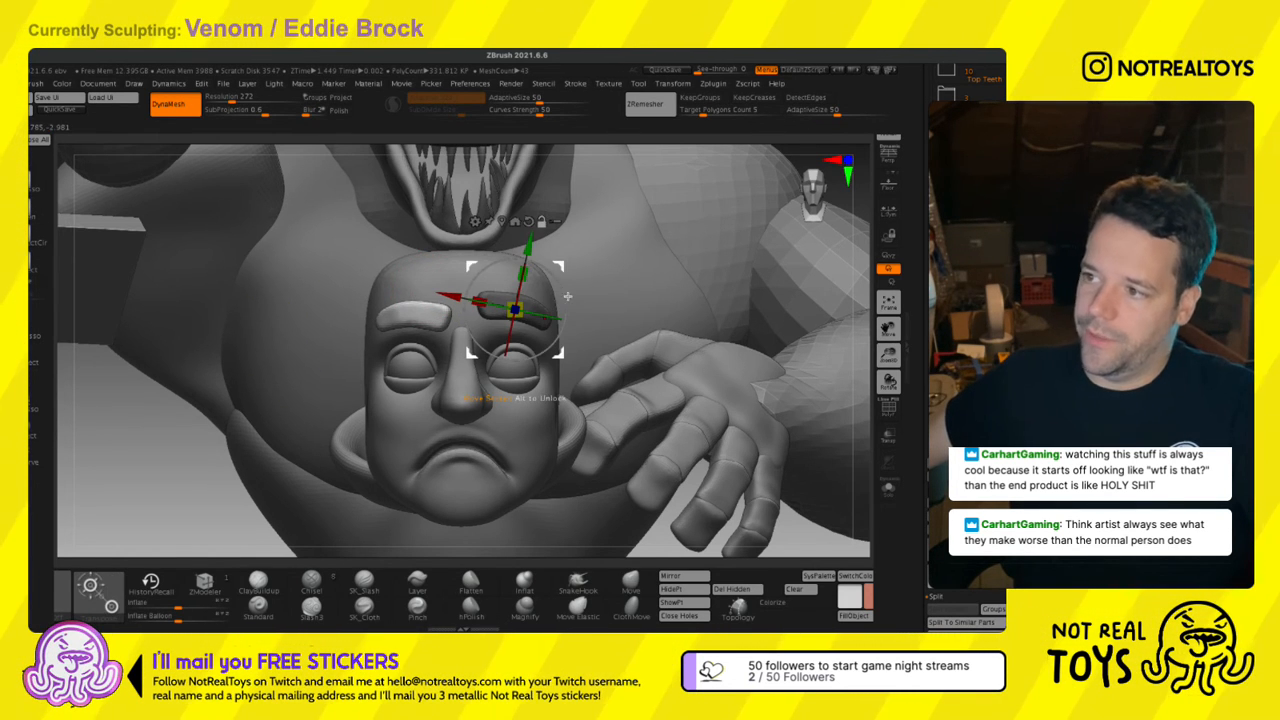
mouse_move(513, 310)
left_mouse_down("alt")
mouse_move(371, 314)
mouse_move(429, 309)
mouse_move(424, 298)
left_mouse_up("alt")
key("q")
right_click_drag(435, 300, 576, 340)
right_click_drag(445, 354, 720, 323, "ctrl")
left_click_drag(720, 323, 691, 347, "ctrl")
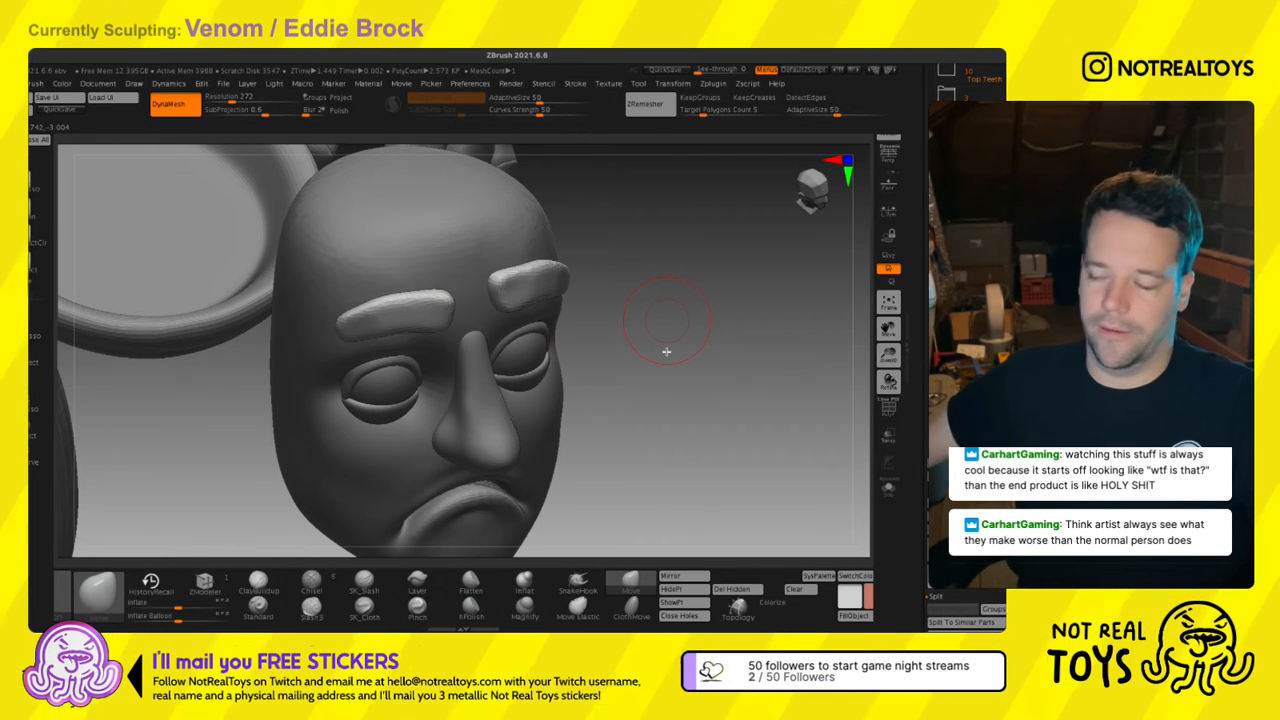
Add a Cylinder3D as a new subtool to start the small face's ear.
right_click_drag(543, 349, 542, 320, "ctrl")
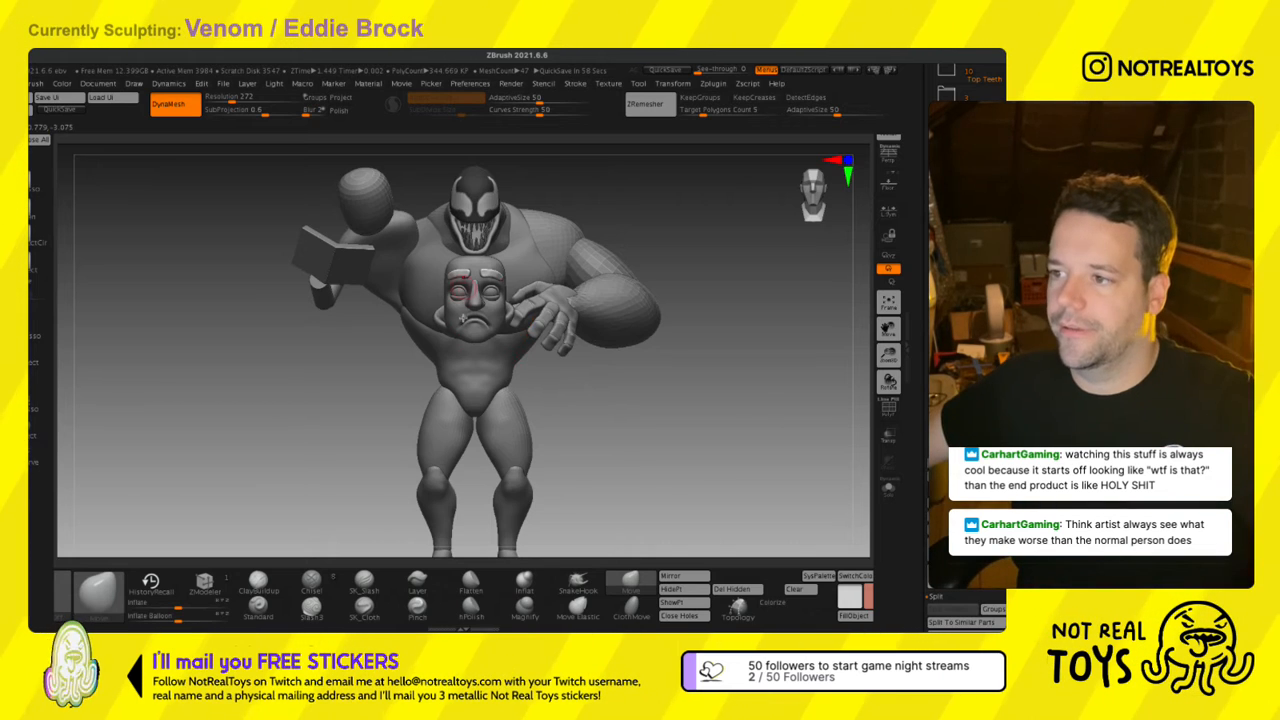
right_click_drag(463, 318, 545, 365, "ctrl")
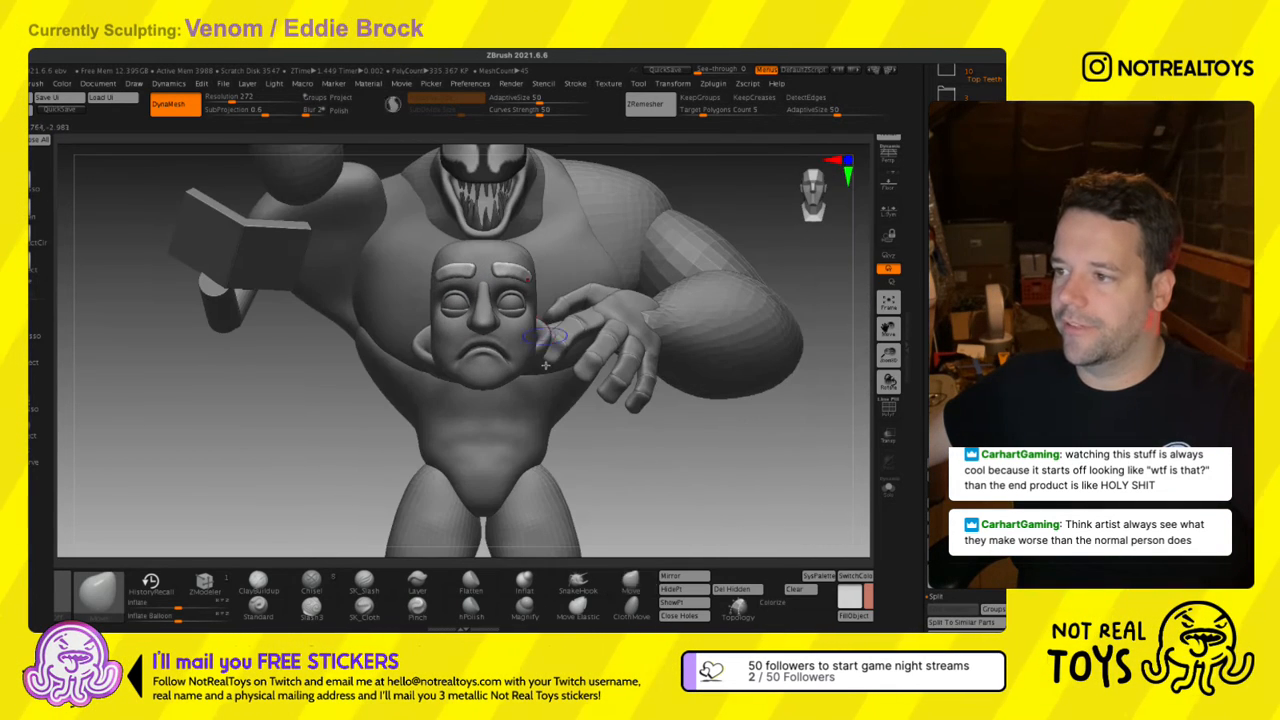
left_click(965, 370)
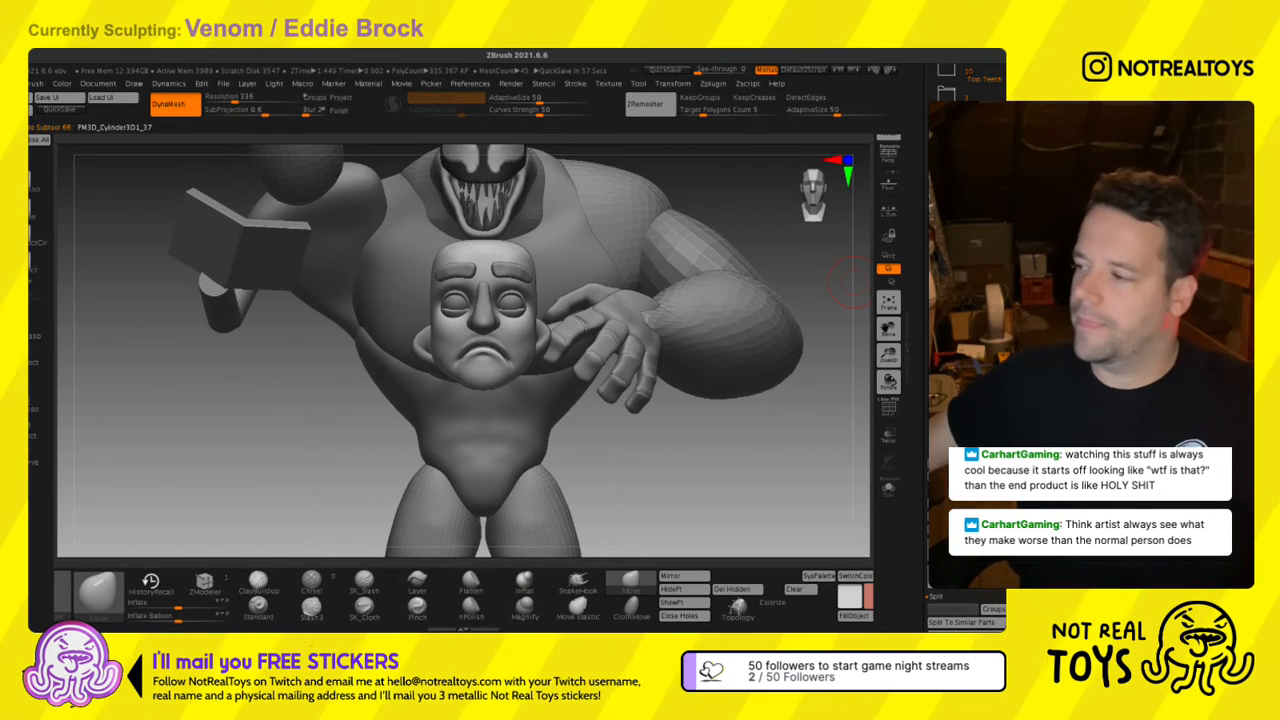
left_click(888, 380)
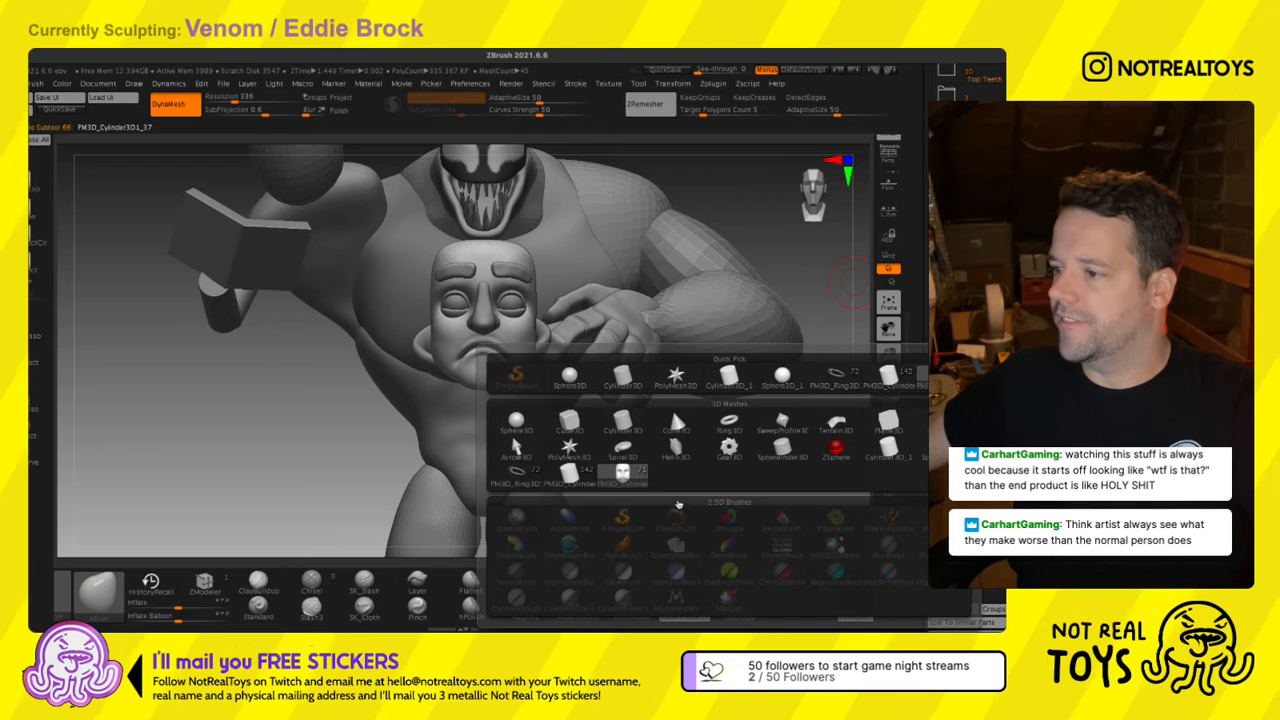
left_click(626, 430)
Move the cylinder forward to the small face in side view and rotate it so its flat end faces front.
right_click_drag(589, 401, 553, 385, "shift")
key("w")
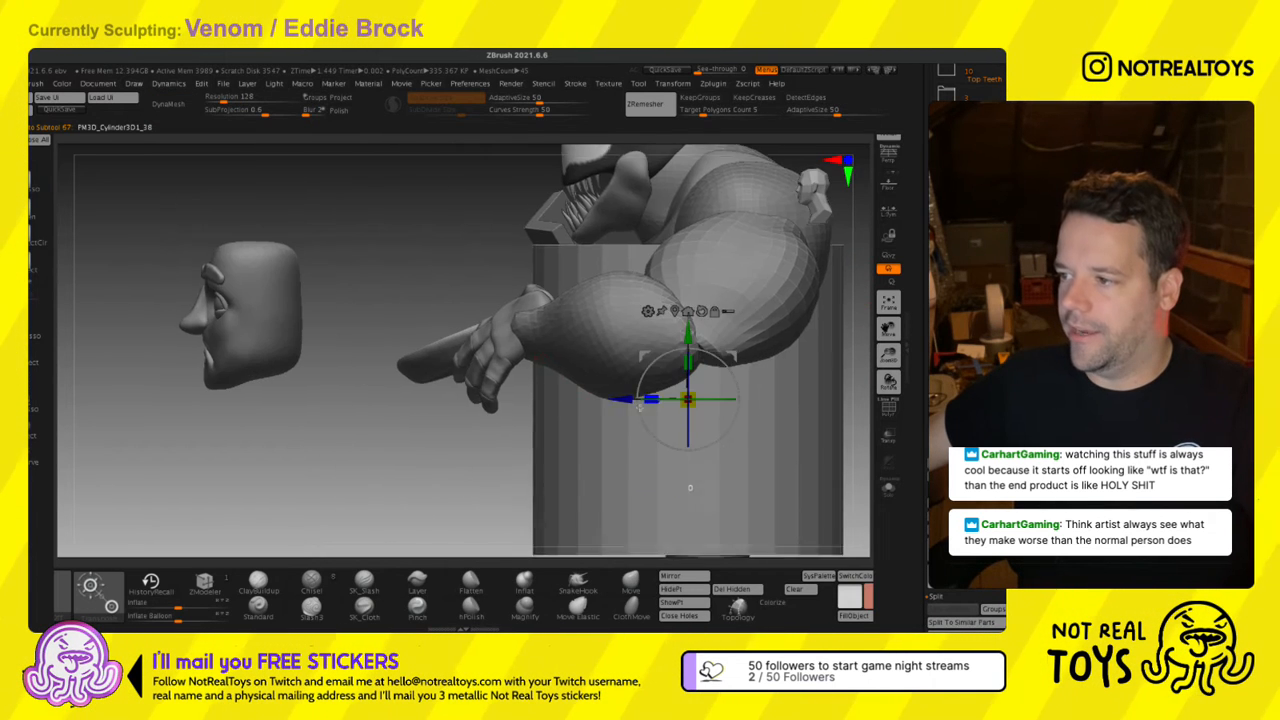
right_click_drag(689, 486, 702, 394, "ctrl")
left_click_drag(712, 360, 464, 335)
right_click_drag(450, 342, 395, 422, "ctrl")
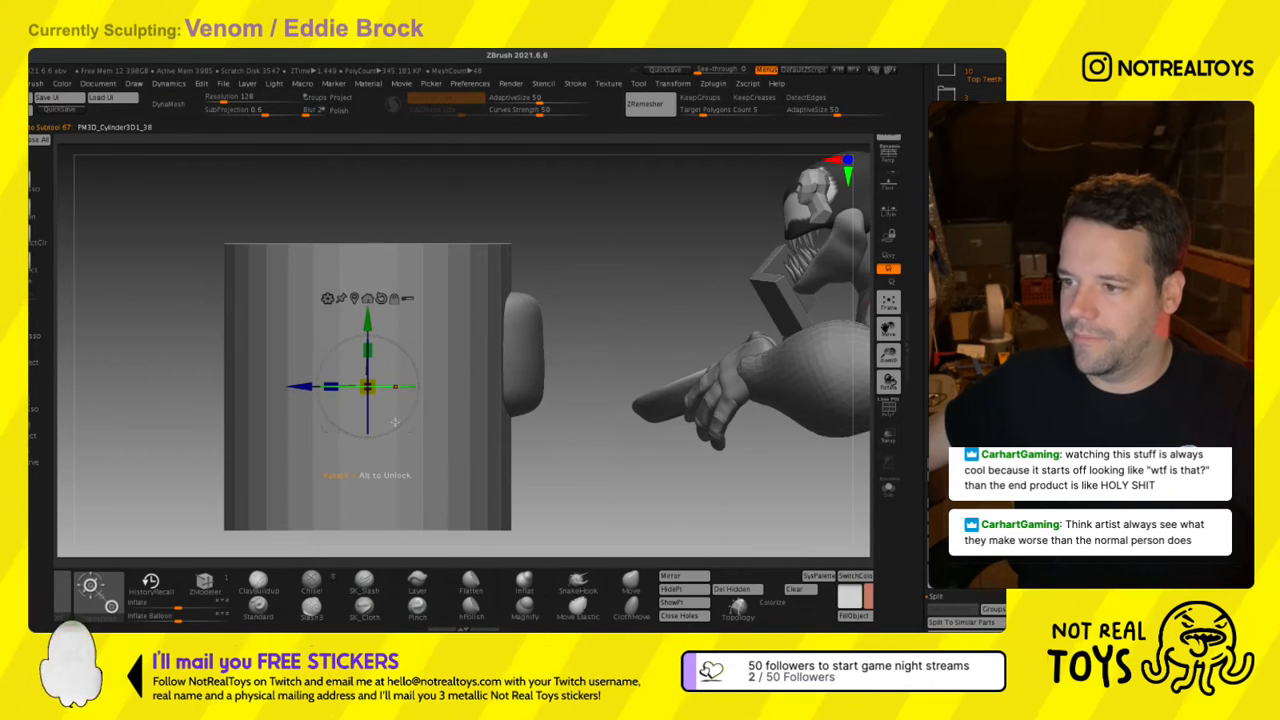
left_click_drag(420, 408, 385, 323)
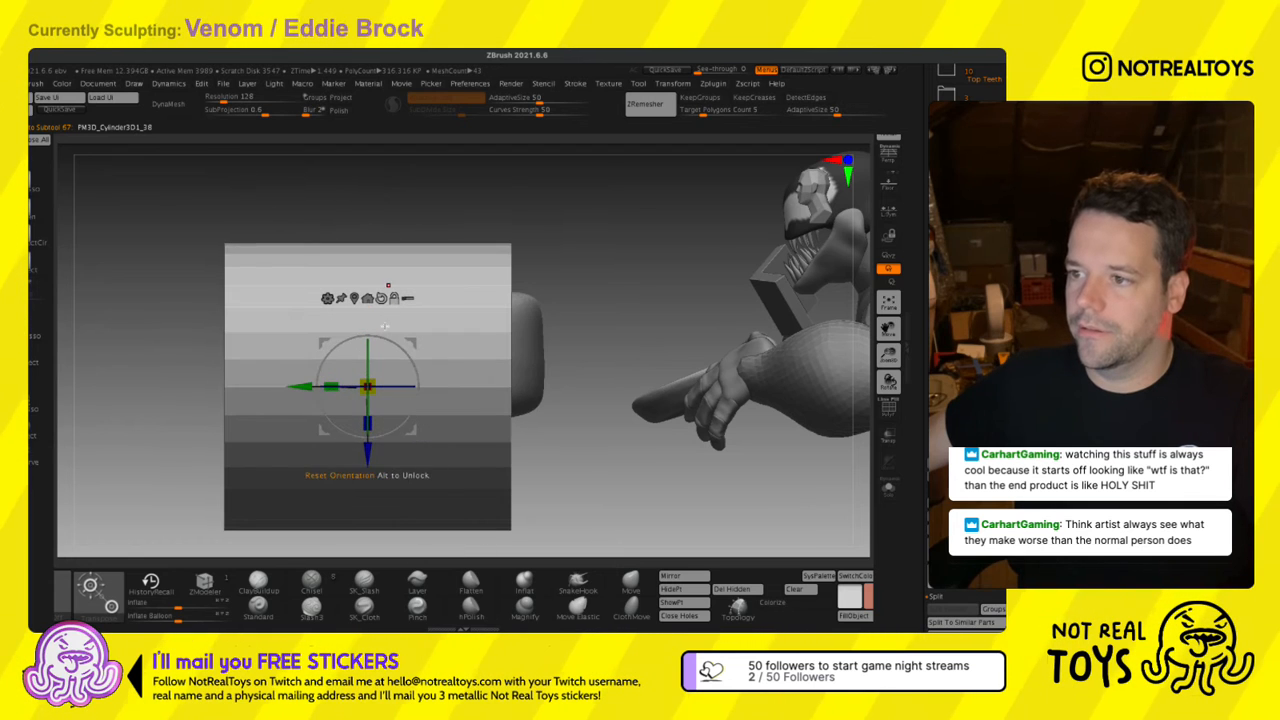
Flatten and scale the cylinder into a small disc and place it beside the viewer-right side of the small head.
left_click_drag(332, 412, 322, 503)
left_click_drag(415, 376, 556, 352)
left_click_drag(580, 352, 650, 351)
left_click_drag(541, 349, 607, 346)
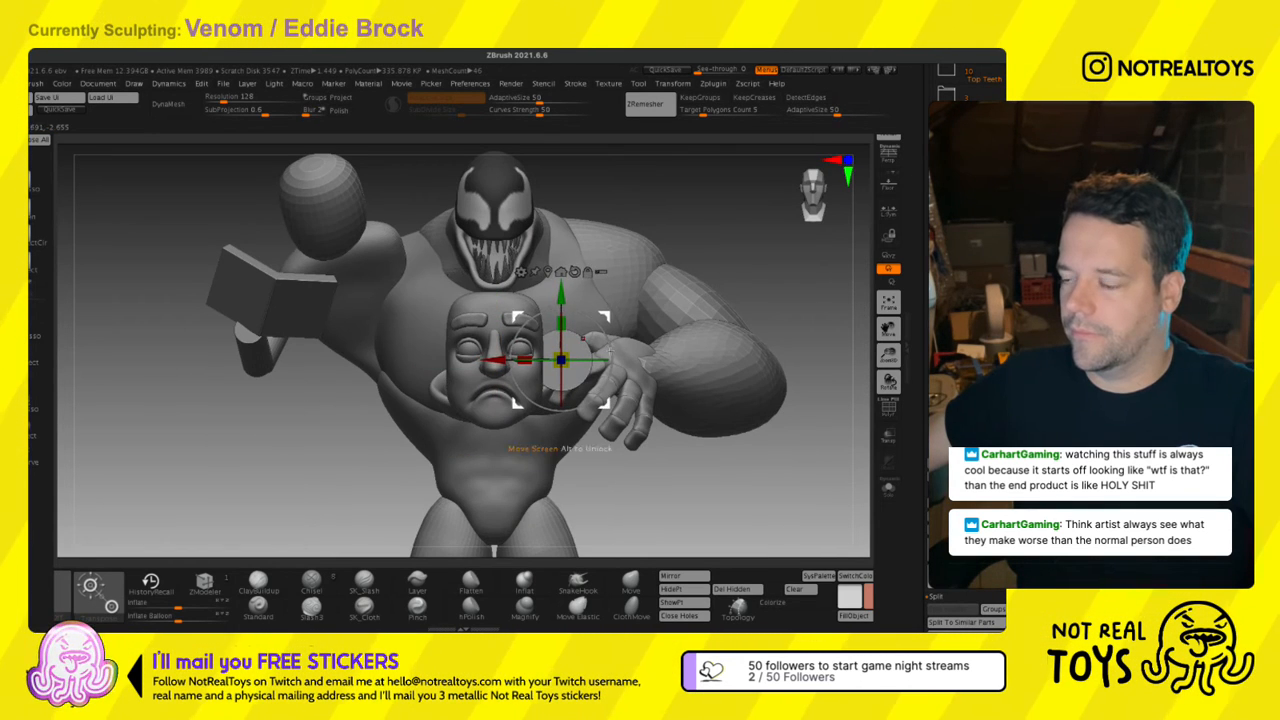
right_click_drag(590, 351, 579, 431, "ctrl")
Narrow the disc into a tapered ear-shaped oval and set it against the side of the head with the Move brush and transform gizmo.
key("q")
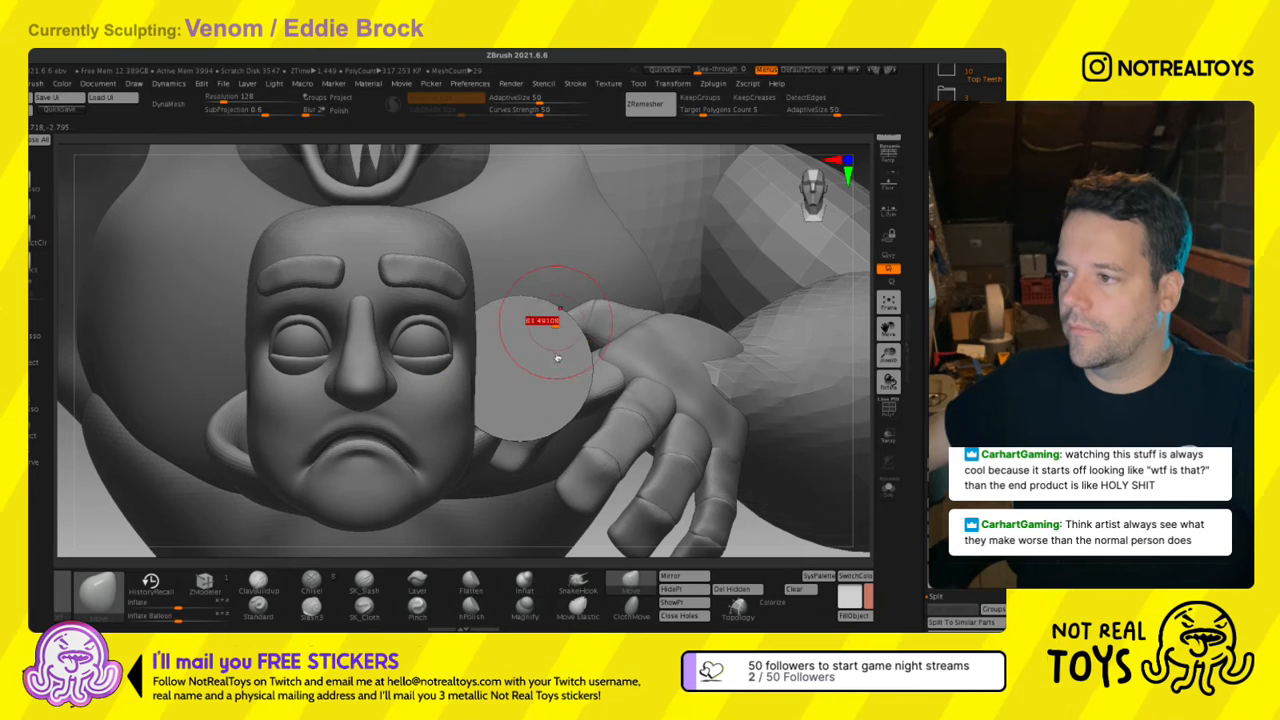
right_click_drag(538, 334, 548, 437)
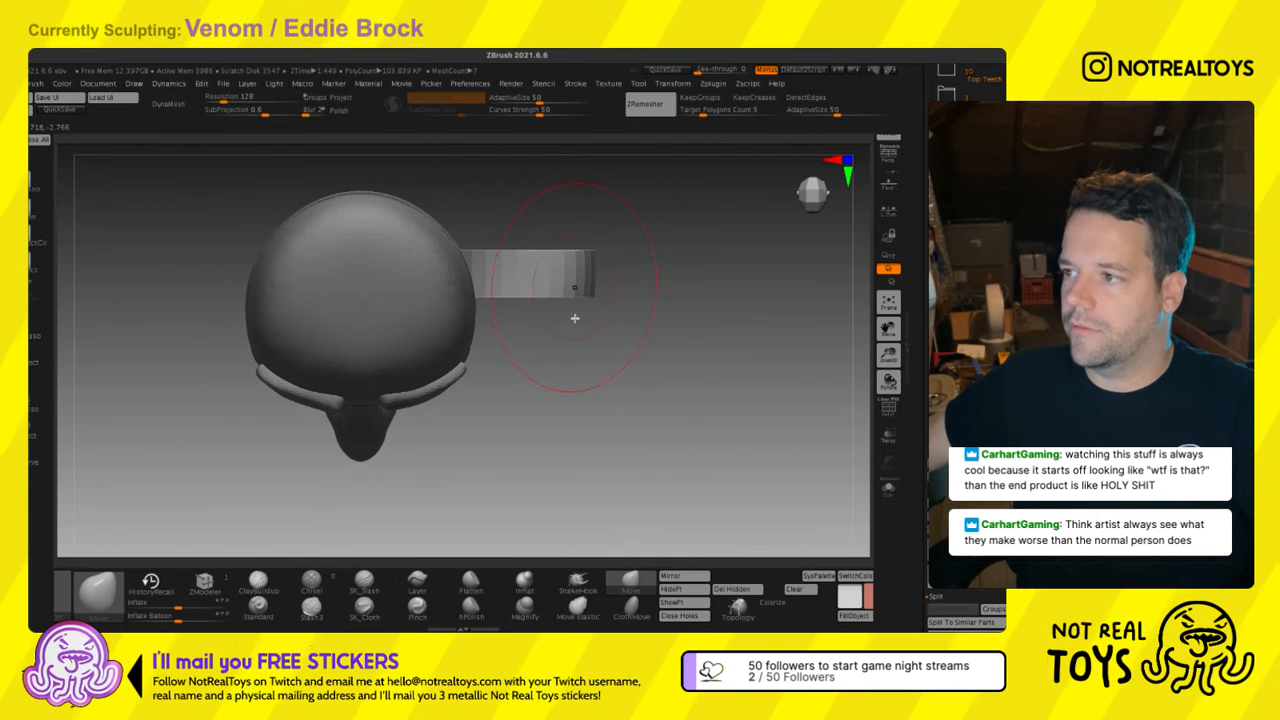
right_click_drag(530, 410, 531, 380)
key("w")
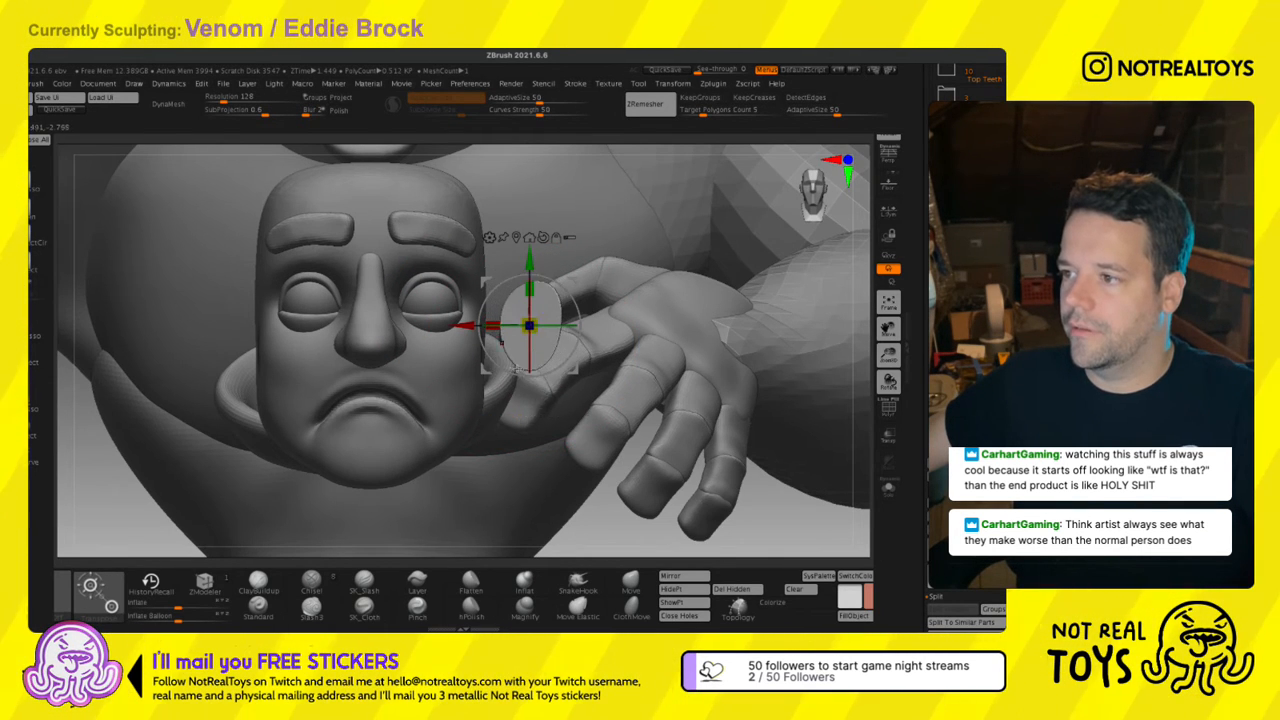
right_click_drag(518, 370, 440, 360)
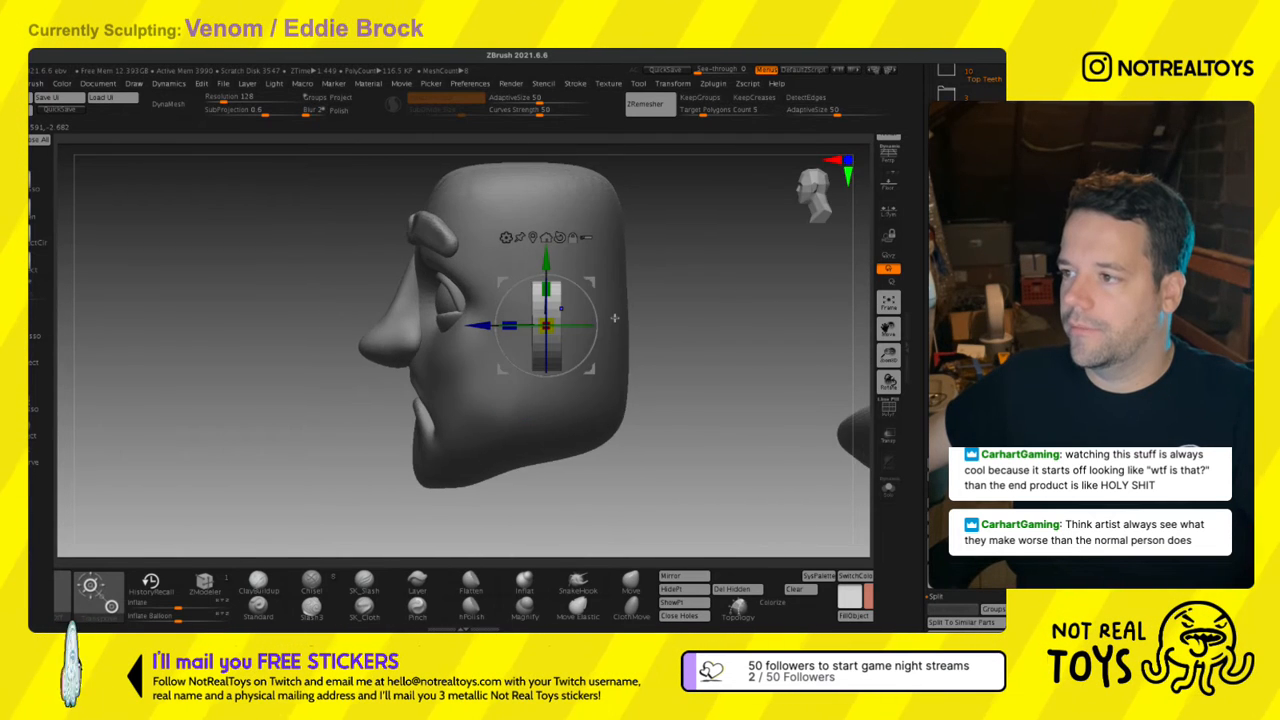
right_click_drag(615, 318, 654, 315, "shift")
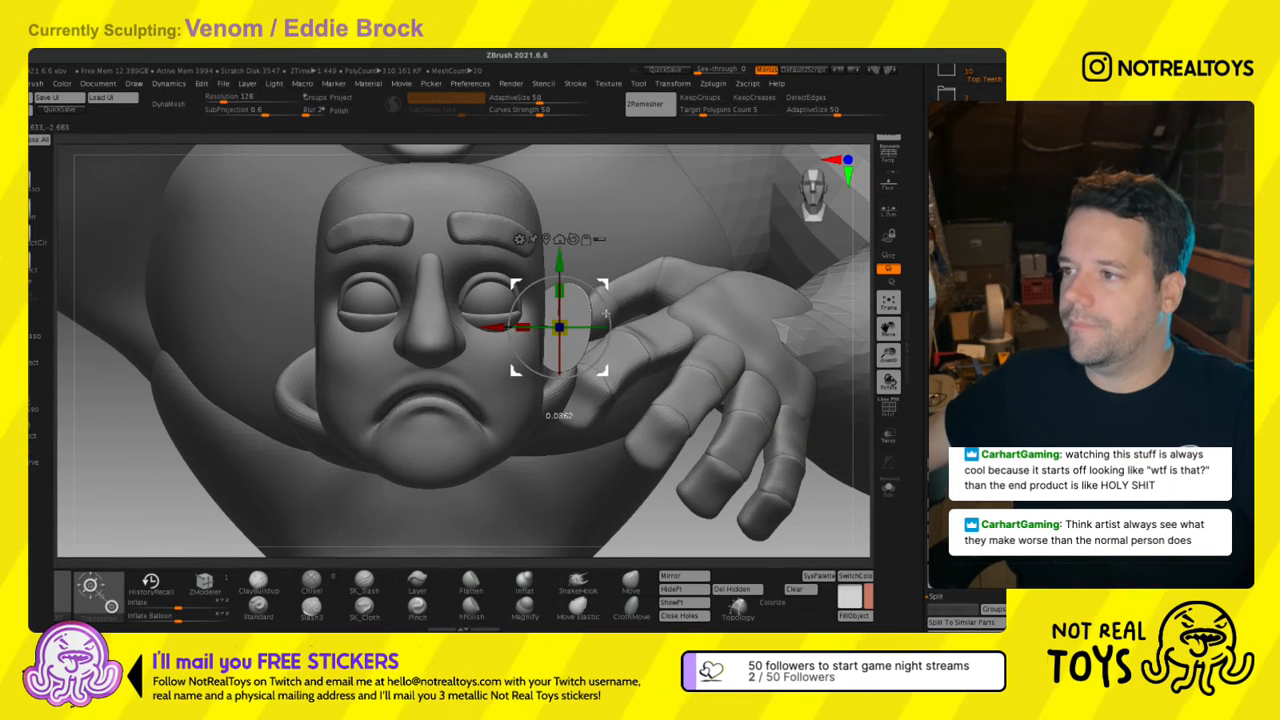
left_click_drag(605, 314, 606, 311)
mouse_move(606, 312)
right_mouse_down()
mouse_move(592, 352)
mouse_move(604, 317)
right_mouse_up()
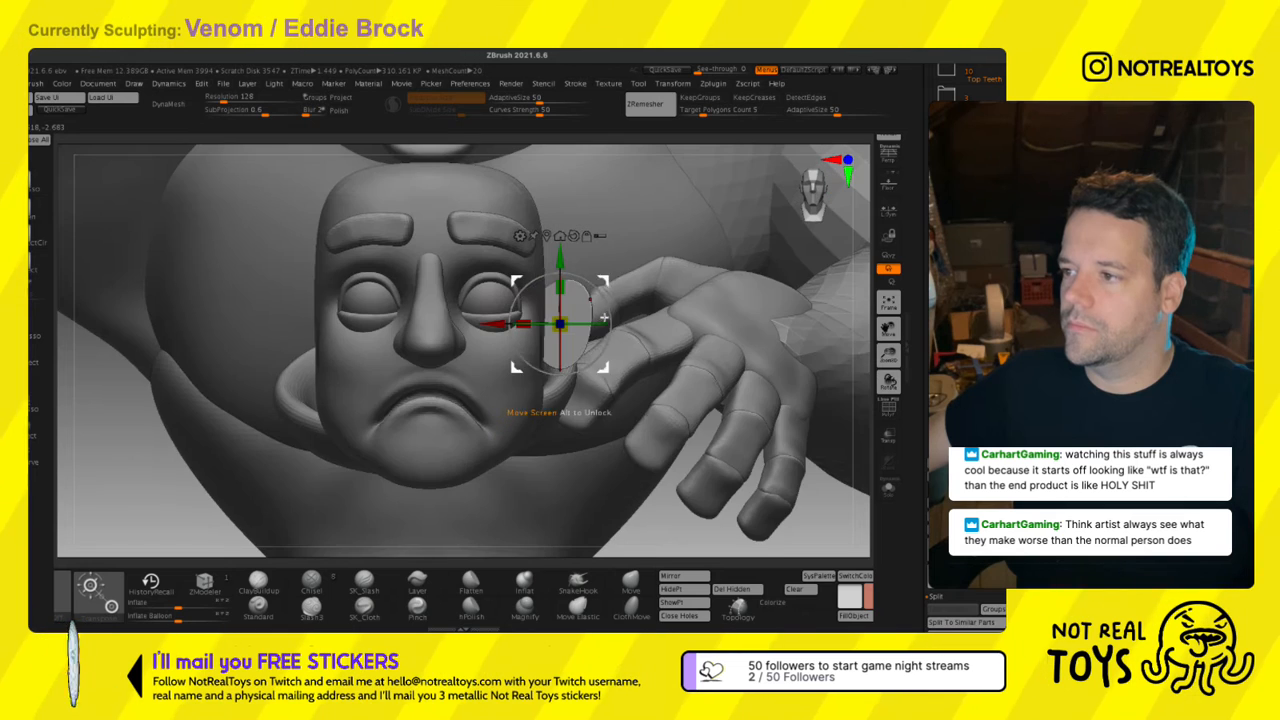
key("q")
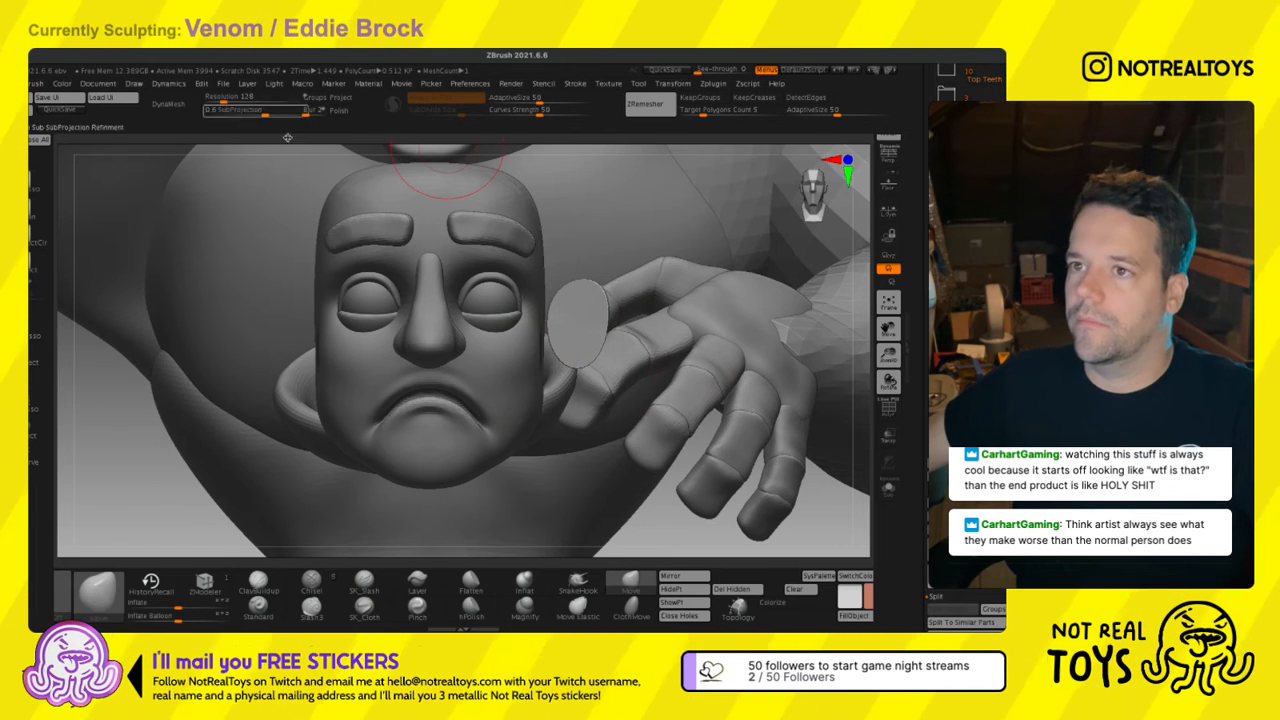
left_click(173, 107)
mouse_move(611, 315)
right_mouse_down("ctrl")
mouse_move(634, 362)
mouse_move(631, 397)
mouse_move(617, 165)
right_mouse_up("ctrl")
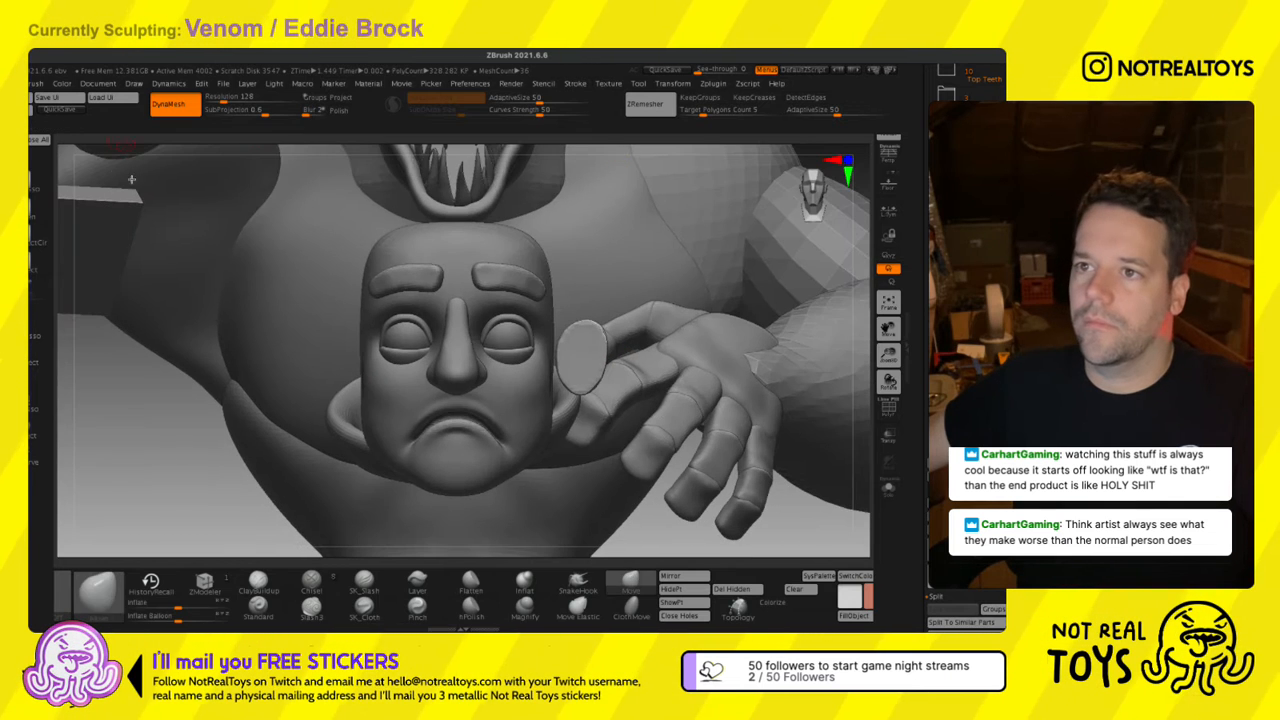
key("ctrl+z")
Set the DynaMesh resolution to 448 and remesh the ear oval.
left_click(239, 100)
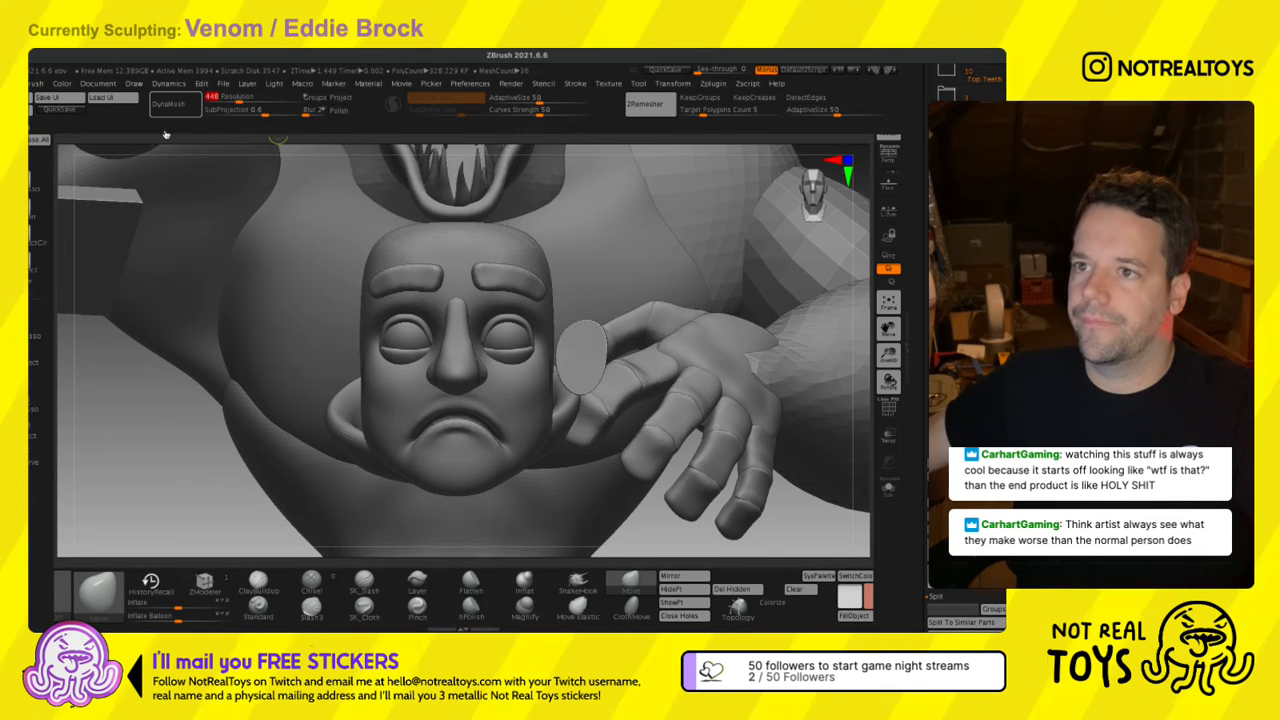
left_click(172, 110)
right_click_drag(606, 335, 668, 520, "ctrl")
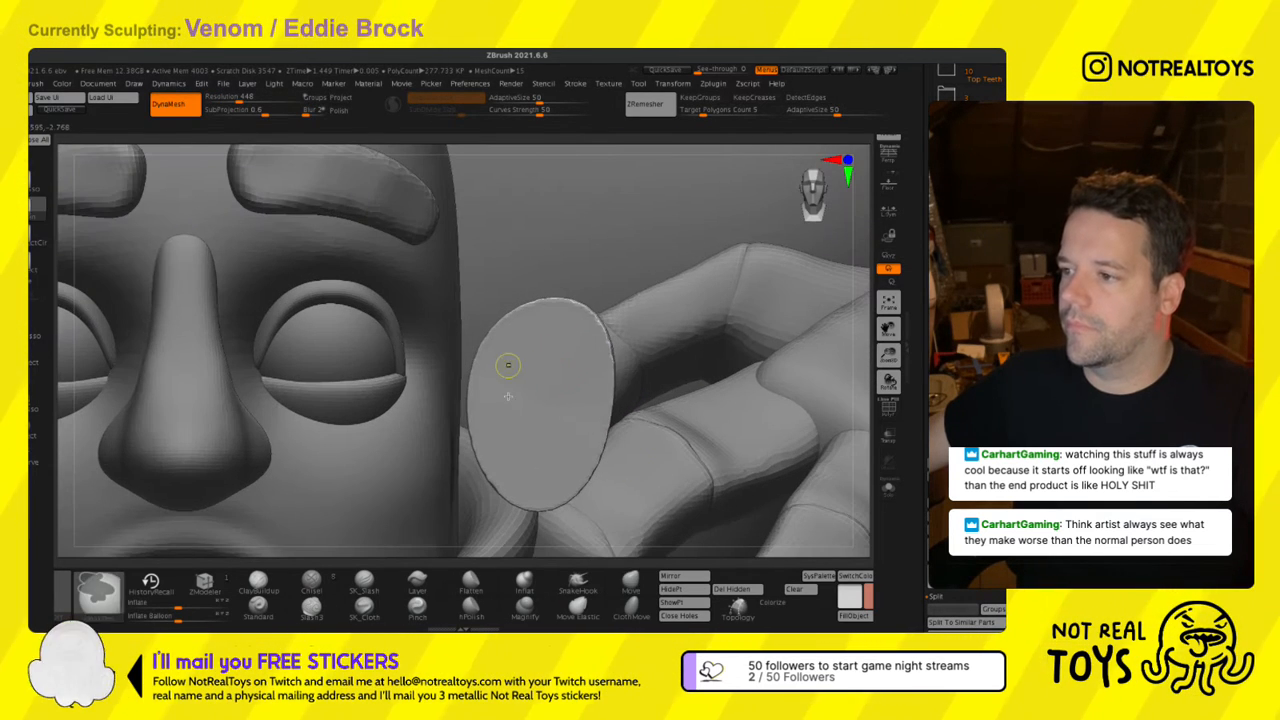
Paint a mask over the inner ear hollow on the oval's front, leaving the outer rim and a small inner notch unmasked.
mouse_move(508, 365)
left_mouse_down("ctrl")
mouse_move(543, 364)
mouse_move(581, 441)
mouse_move(557, 505)
mouse_move(518, 452)
mouse_move(531, 436)
mouse_move(495, 375)
mouse_move(530, 348)
mouse_move(528, 397)
mouse_move(548, 372)
mouse_move(553, 472)
left_mouse_up("ctrl")
key("s")
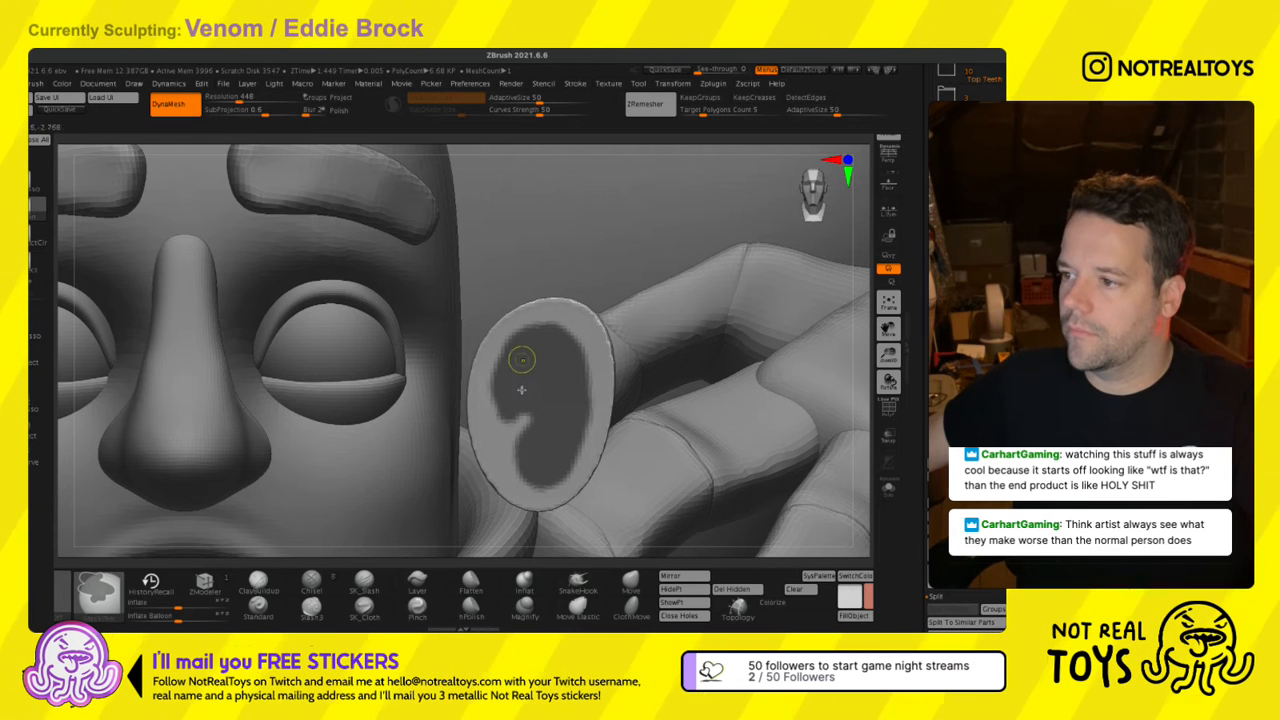
left_click_drag(552, 361, 584, 395, "ctrl")
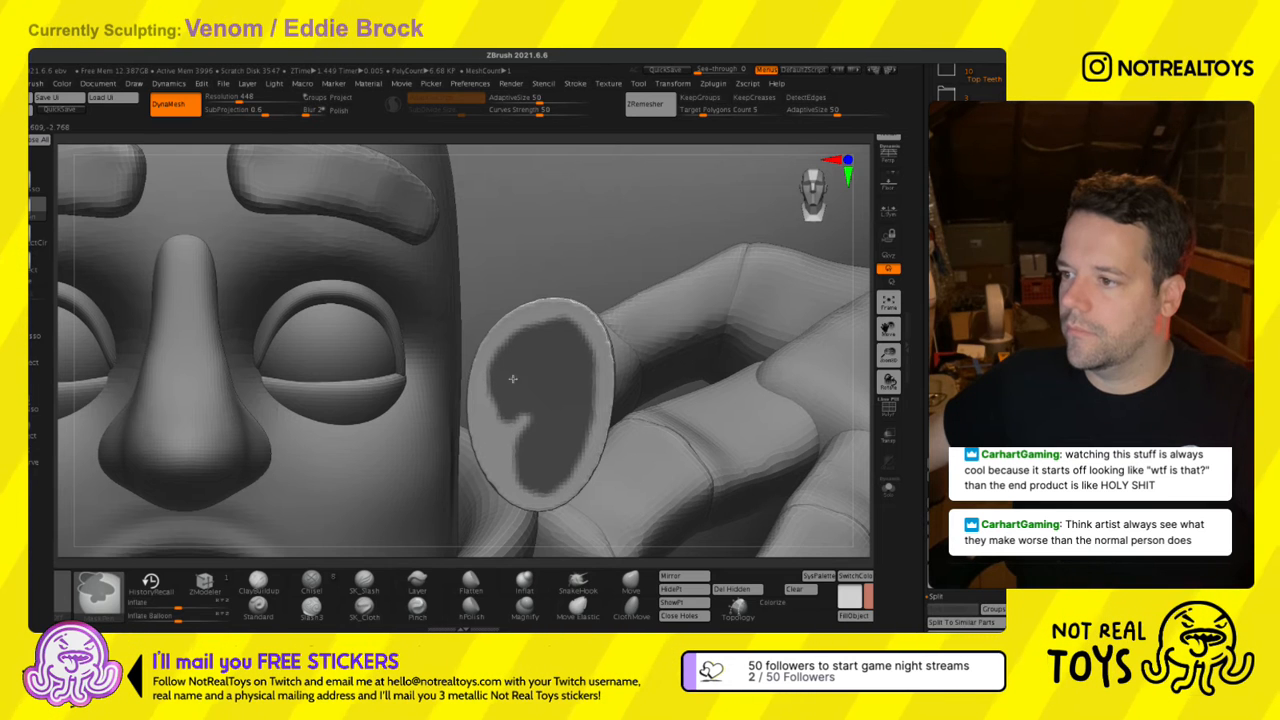
key("b")
key("m")
key("v")
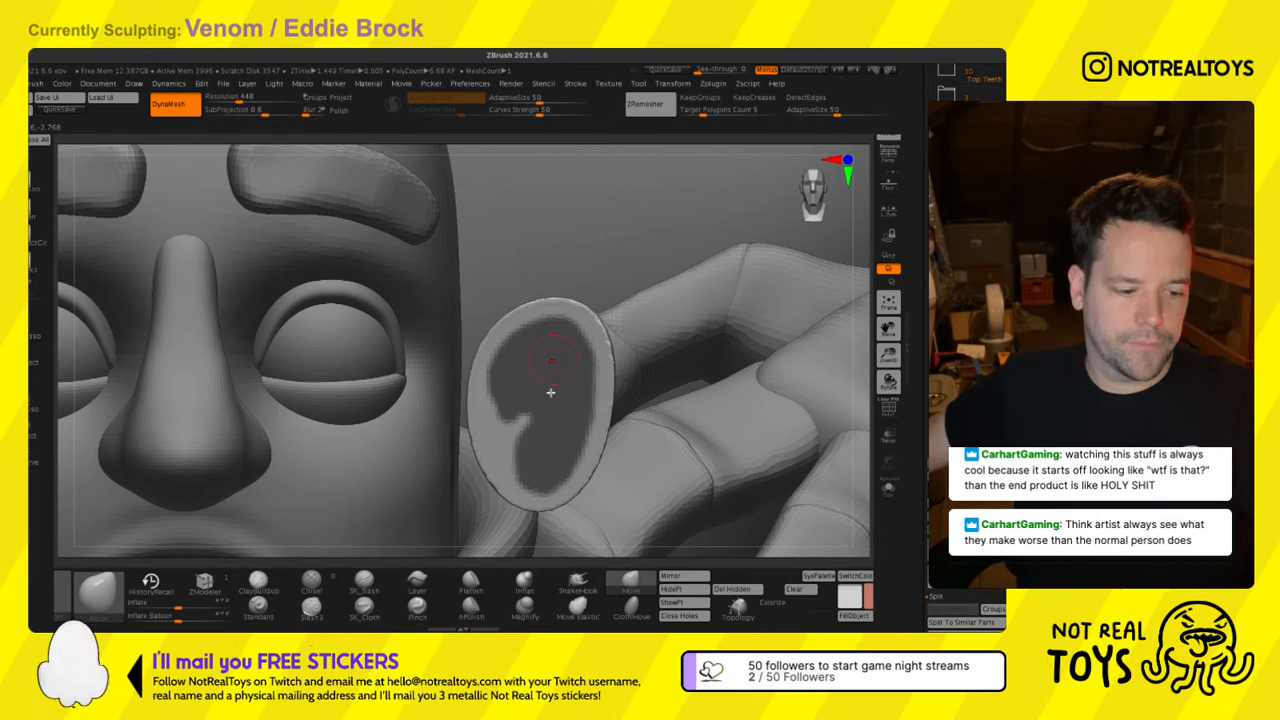
right_click_drag(543, 400, 563, 323, "ctrl")
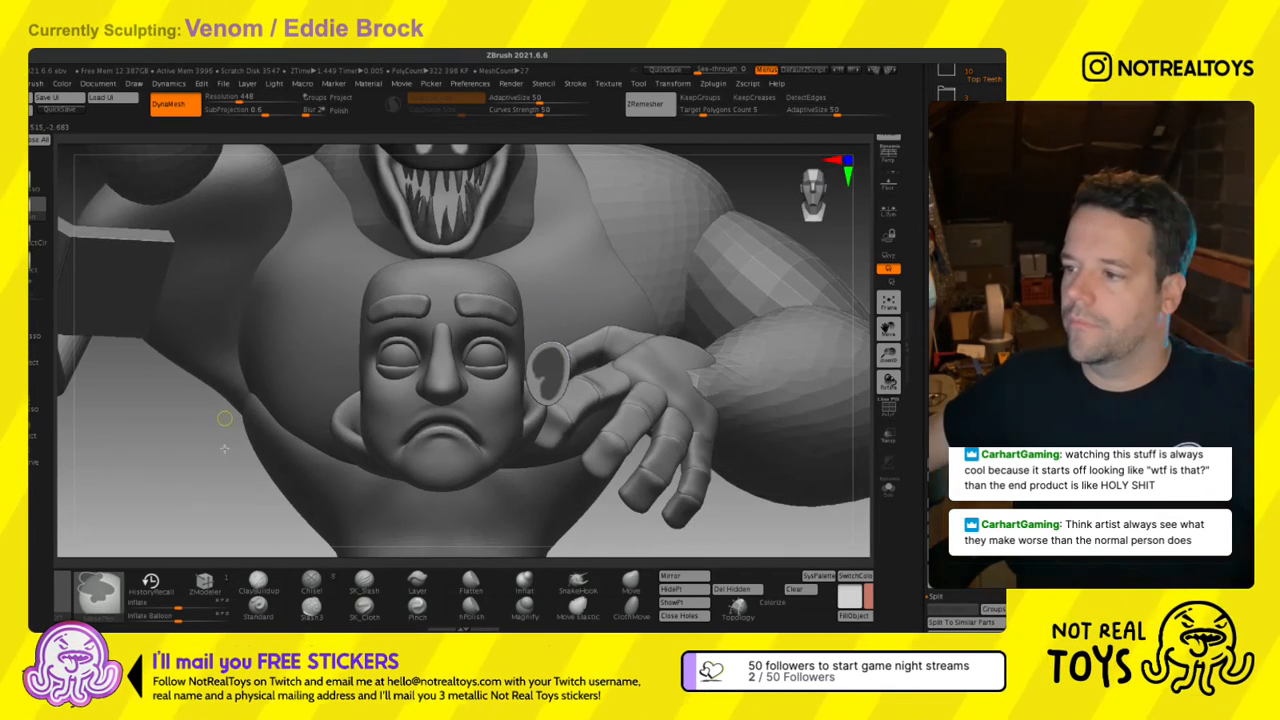
Refine the ear hollow's mask around the small notch on the face side and along its lower part.
right_click_drag(592, 377, 553, 443, "ctrl")
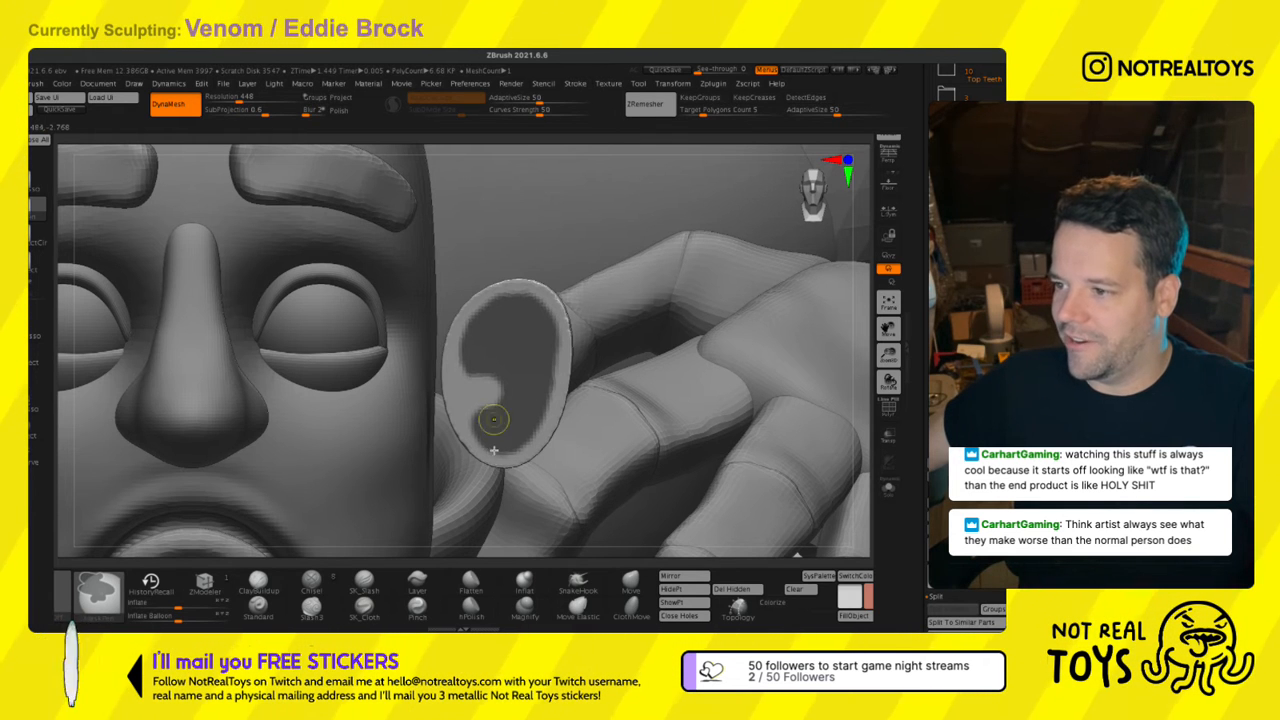
right_click_drag(493, 450, 505, 292, "ctrl")
right_click_drag(507, 477, 504, 540, "ctrl")
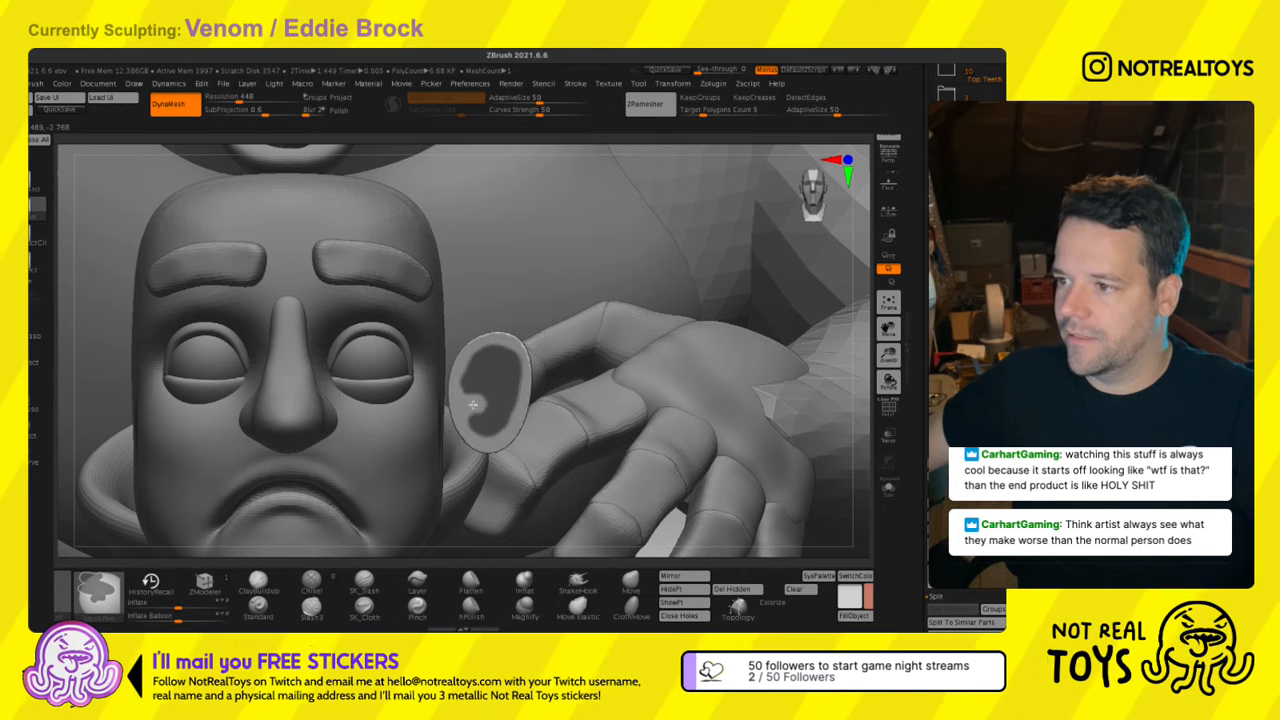
key("f")
mouse_move(485, 350)
right_mouse_down("ctrl")
mouse_move(496, 417)
mouse_move(508, 364)
mouse_move(503, 436)
mouse_move(495, 338)
right_mouse_up("ctrl")
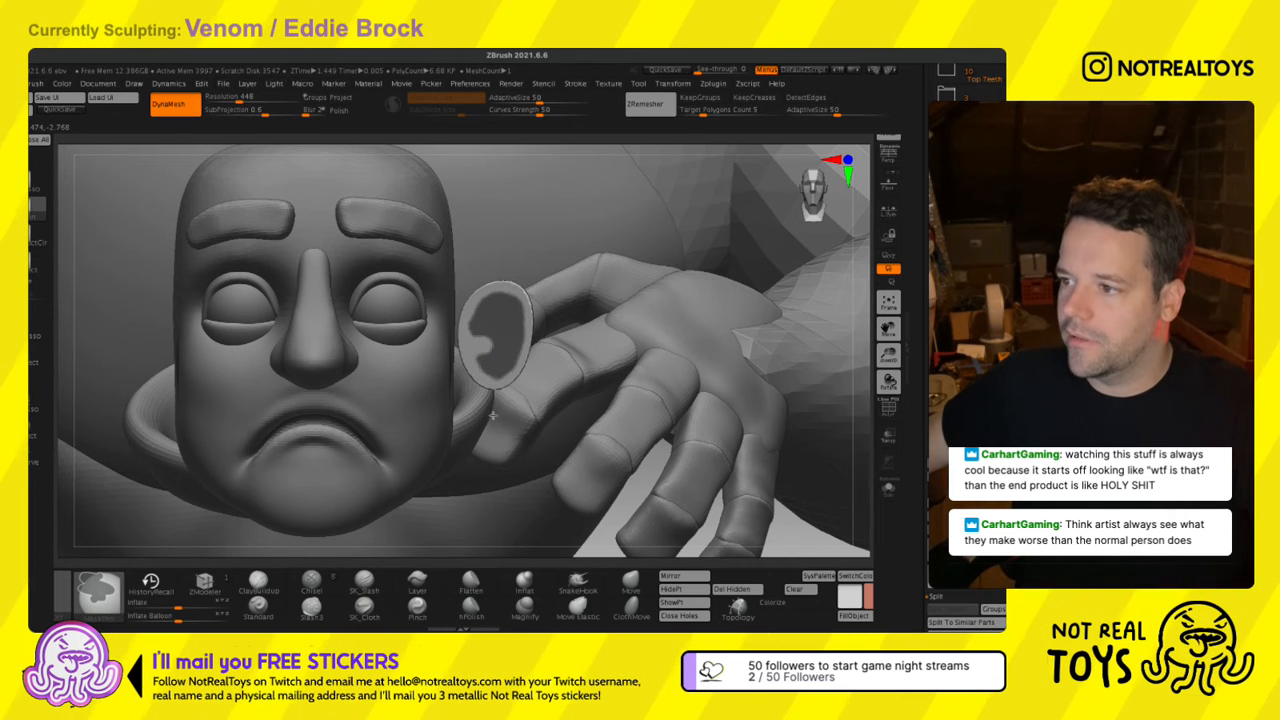
key("f")
scroll(520, 395, "up", 5)
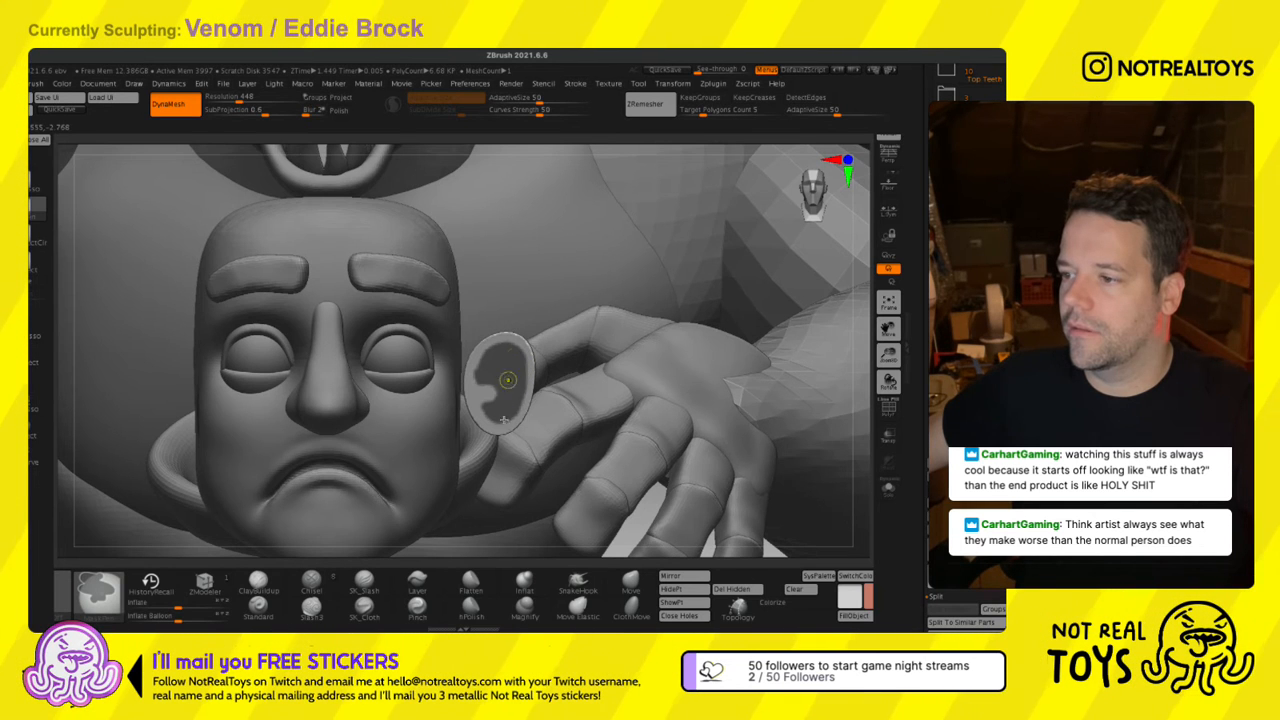
key("f")
Invert the ear mask, push the inner hollow back with the transform gizmo to leave a raised rim, and clear the mask.
left_click_drag(505, 420, 324, 458)
scroll(430, 414, "up", 5)
key("w")
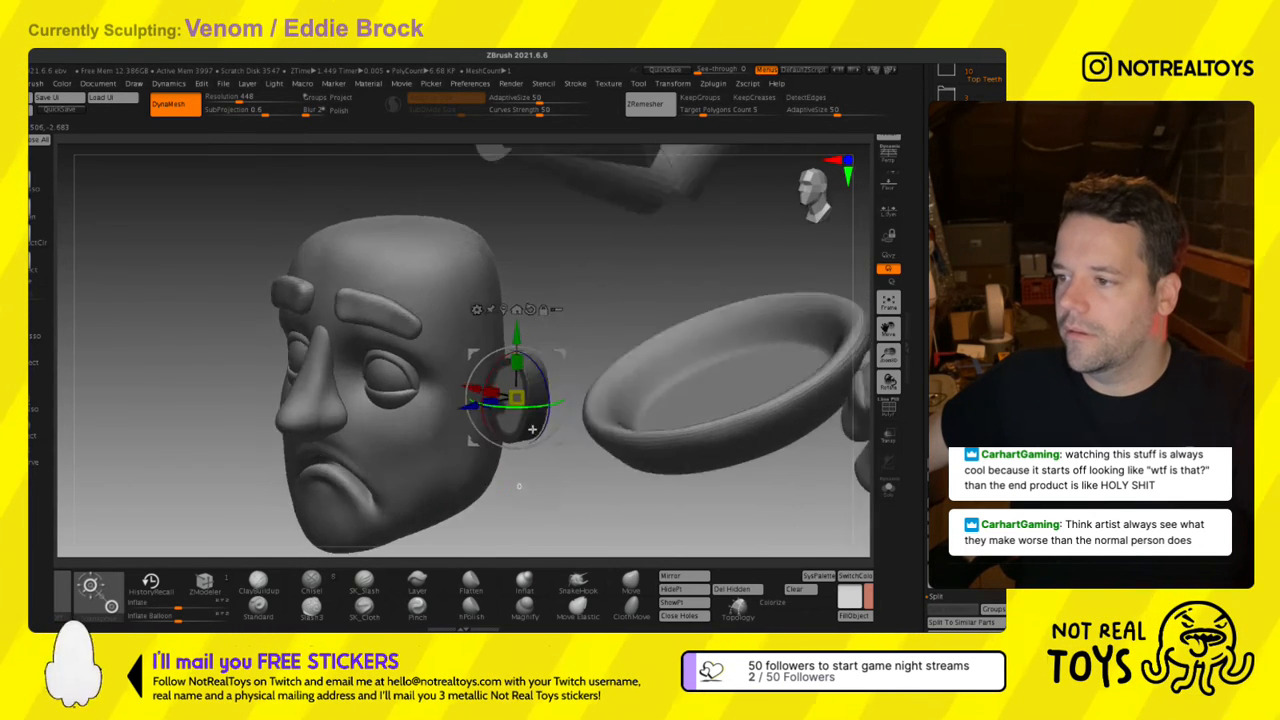
left_click_drag(532, 429, 620, 430)
left_click_drag(560, 330, 510, 446)
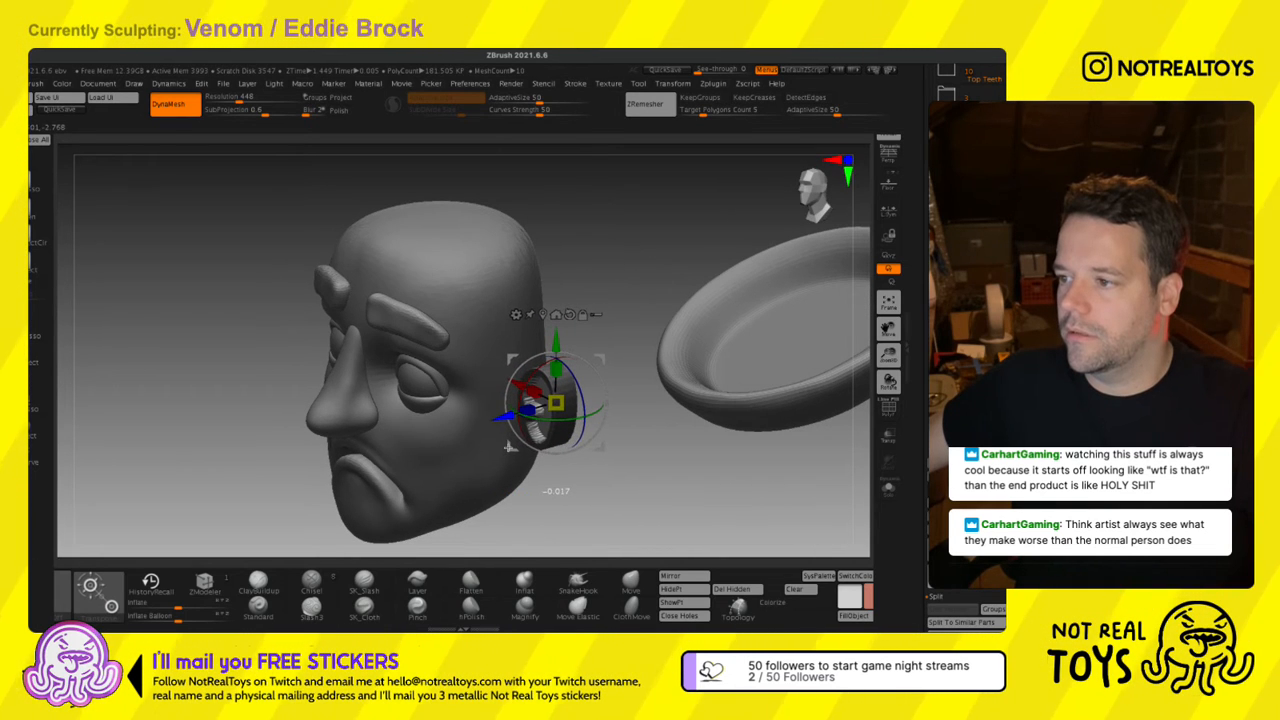
key("q")
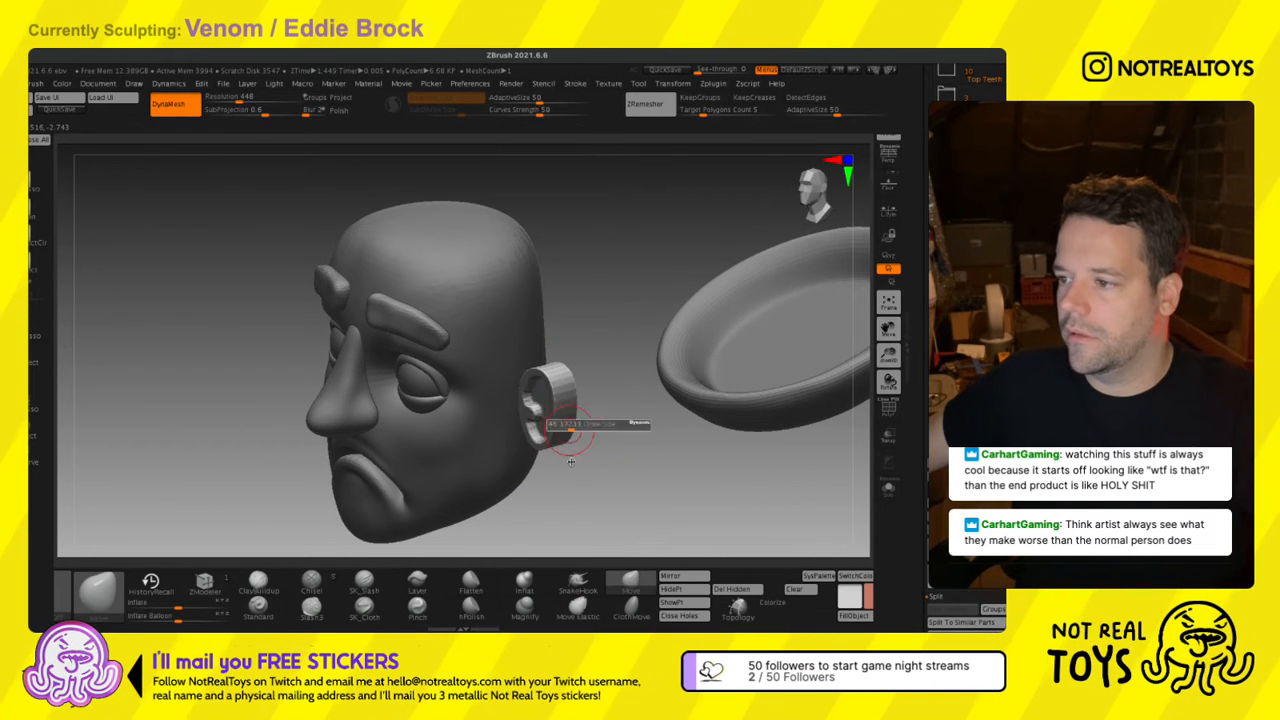
left_click_drag(570, 461, 521, 418)
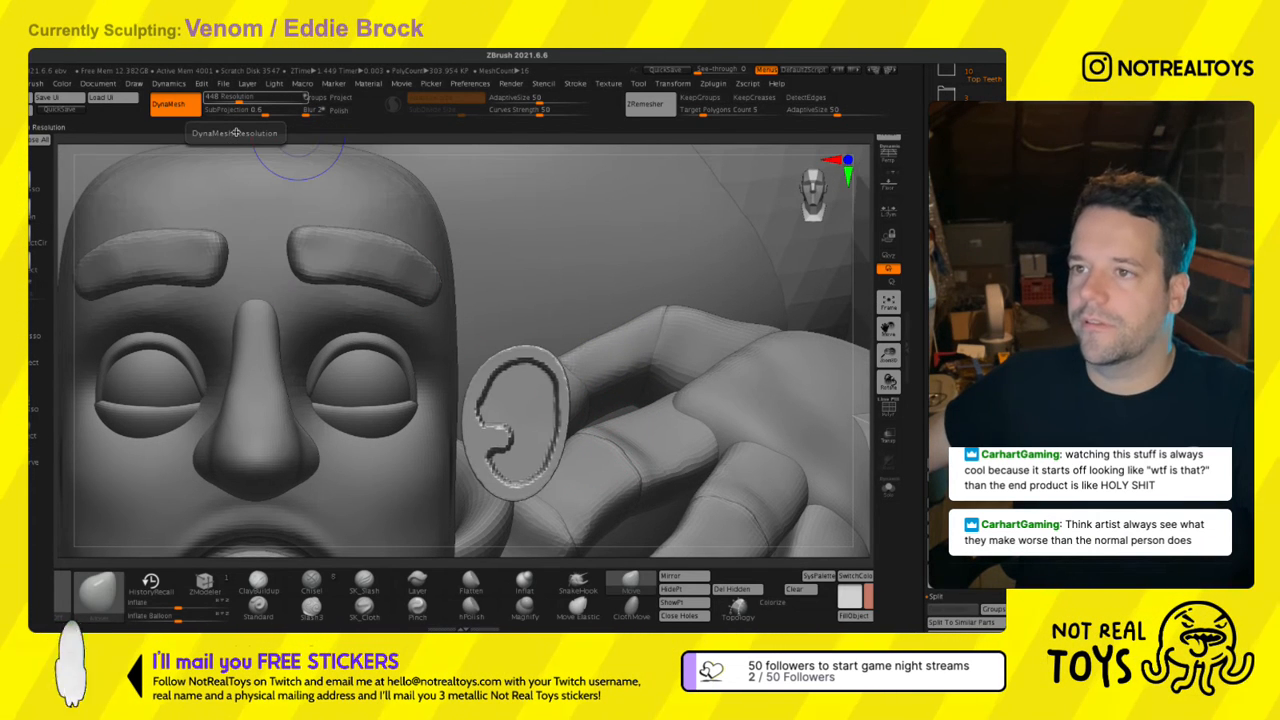
Remesh the ear with DynaMesh at resolution 576 and smooth the edges of its rim and hollow.
left_click_drag(237, 101, 243, 101)
right_click_drag(423, 310, 514, 329, "ctrl")
left_click_drag(215, 448, 212, 486, "ctrl")
right_click_drag(510, 390, 474, 376, "ctrl")
left_click_drag(462, 408, 473, 385, "shift")
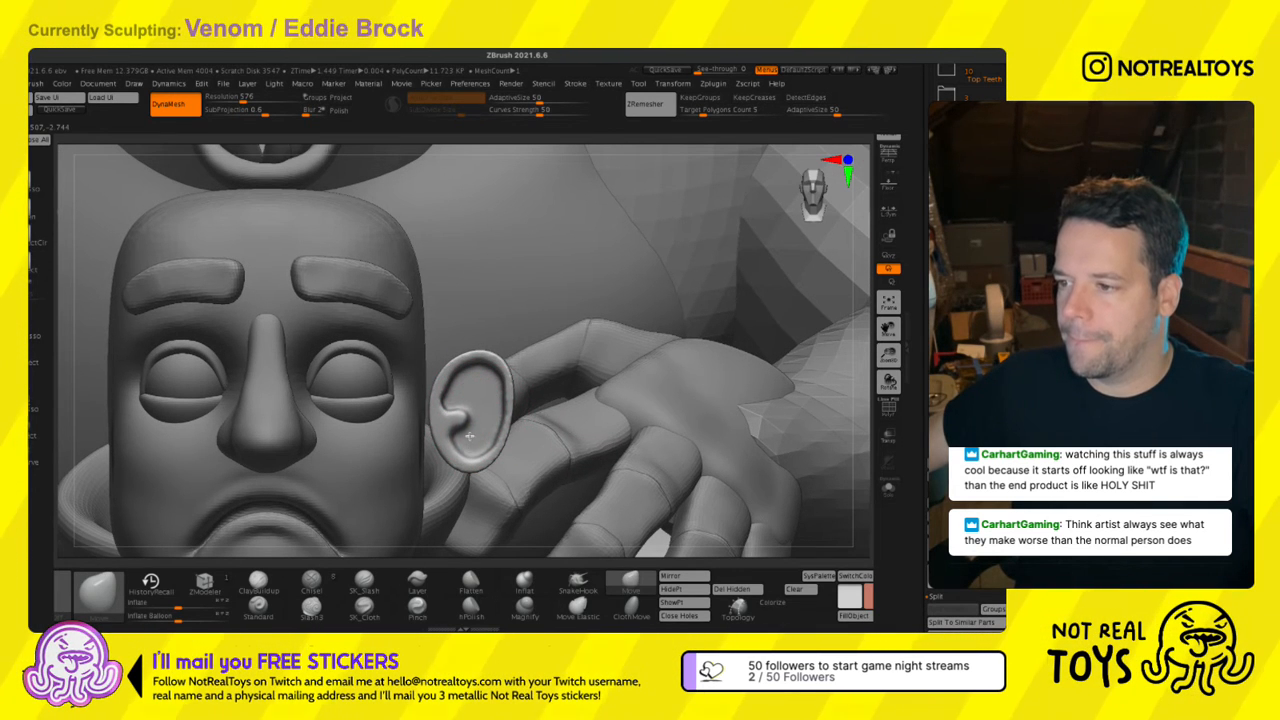
Tilt the upper part of the ear backwards in side view with a large Move brush.
mouse_move(598, 430)
right_mouse_down()
mouse_move(498, 366)
mouse_move(505, 341)
right_mouse_up()
left_click(506, 358, "alt")
key("space")
left_click_drag(508, 331, 540, 331)
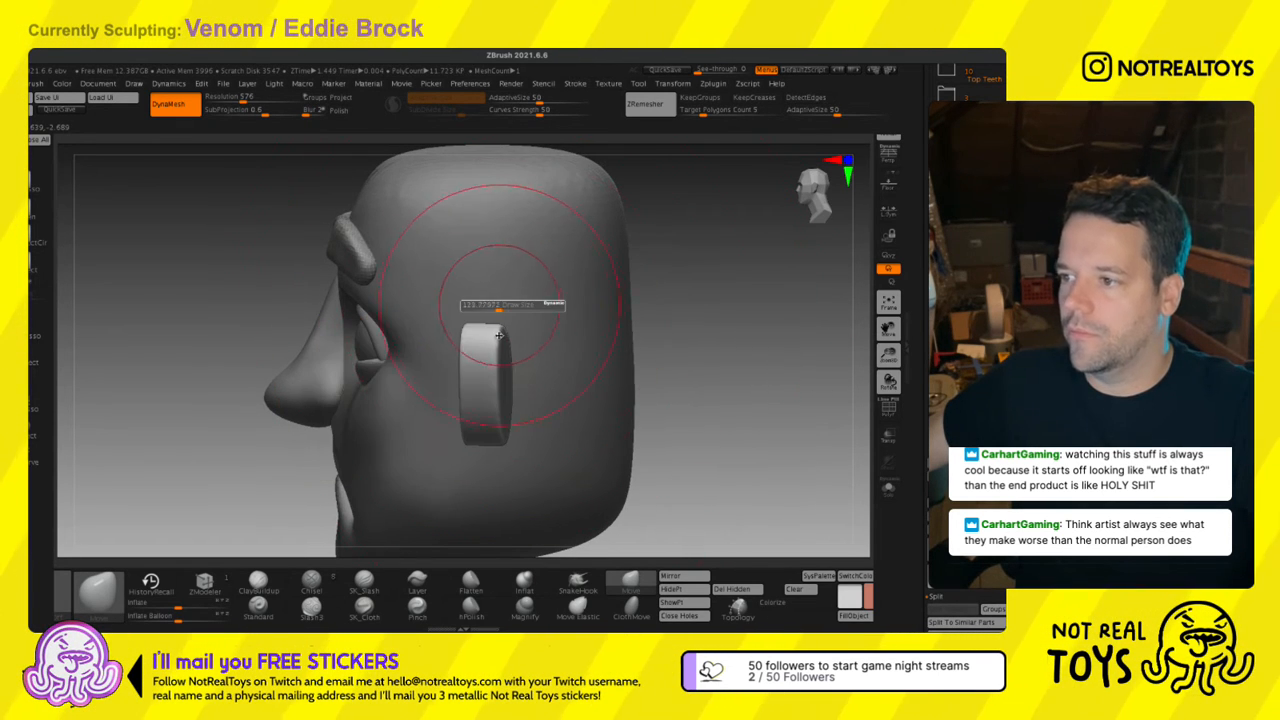
mouse_move(540, 331)
right_mouse_down()
mouse_move(520, 375)
mouse_move(500, 370)
mouse_move(510, 437)
right_mouse_up()
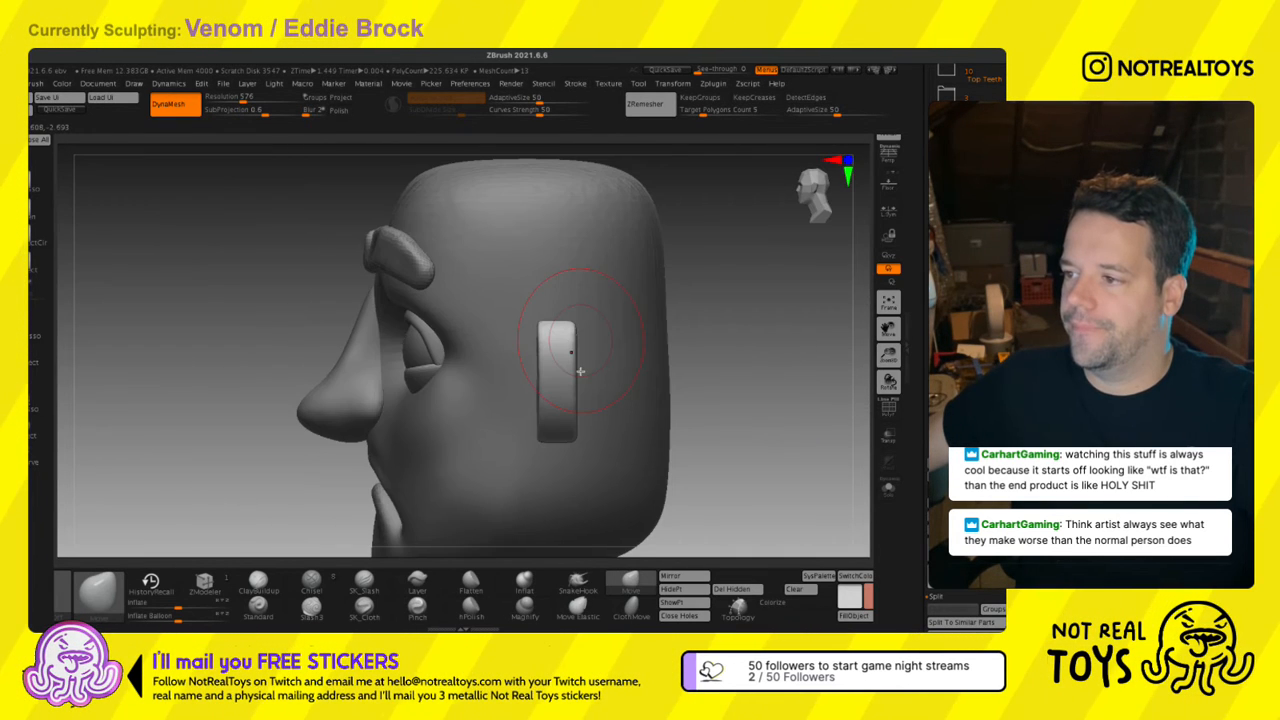
key("s")
left_click_drag(574, 342, 562, 334)
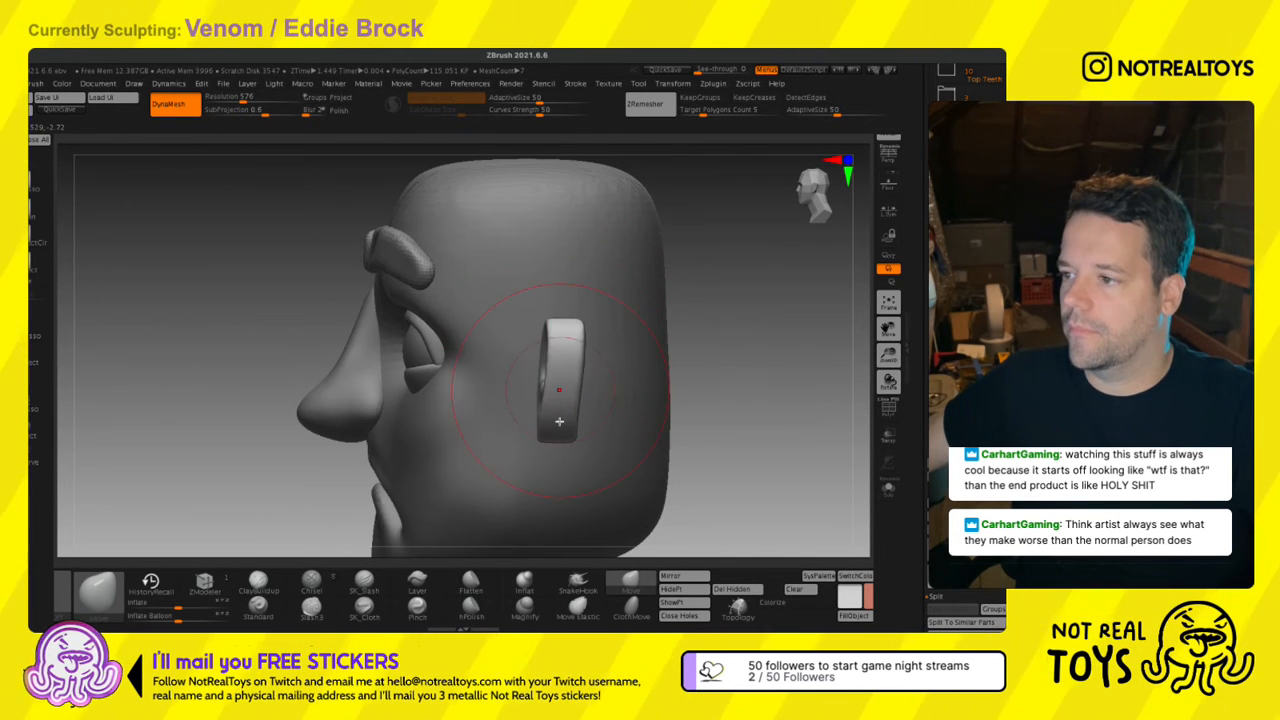
right_click_drag(559, 421, 736, 270)
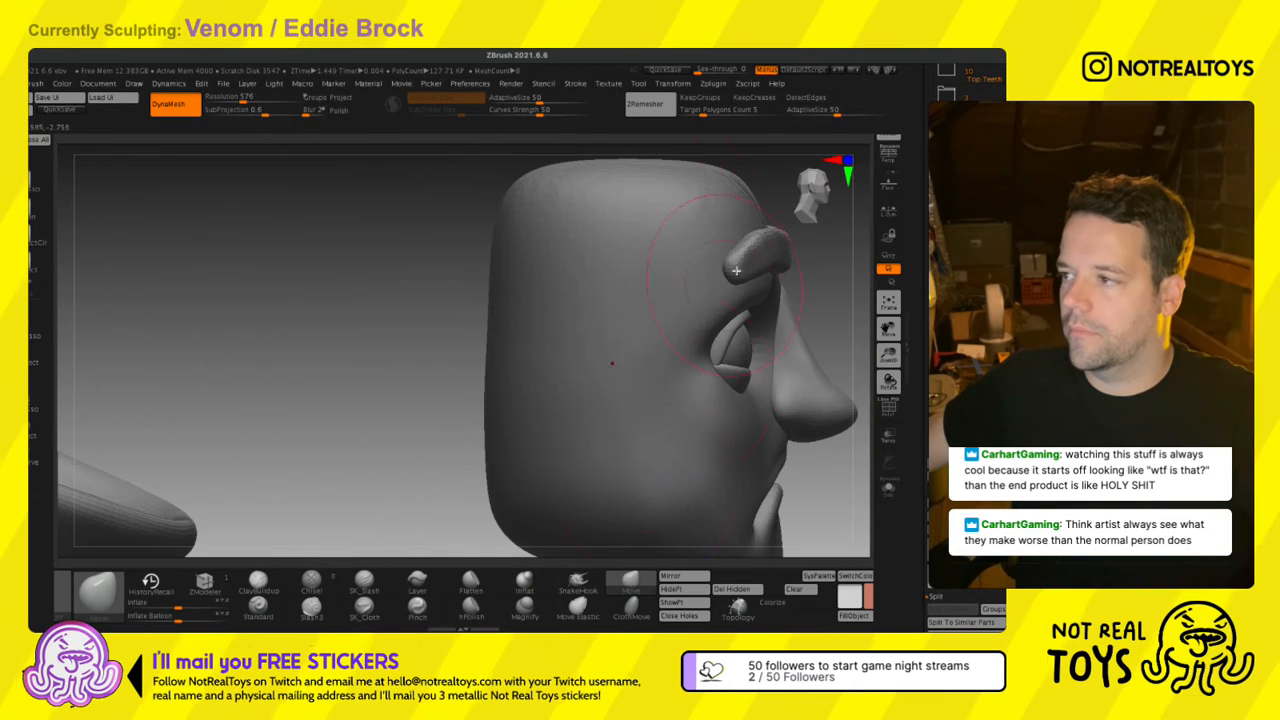
Move the angled ear inward against the side of the small head in top view and mirror it to the other side.
mouse_move(815, 229)
right_mouse_down()
mouse_move(785, 235)
mouse_move(802, 251)
mouse_move(540, 329)
mouse_move(495, 433)
mouse_move(509, 480)
mouse_move(513, 294)
mouse_move(534, 312)
right_mouse_up()
key("w")
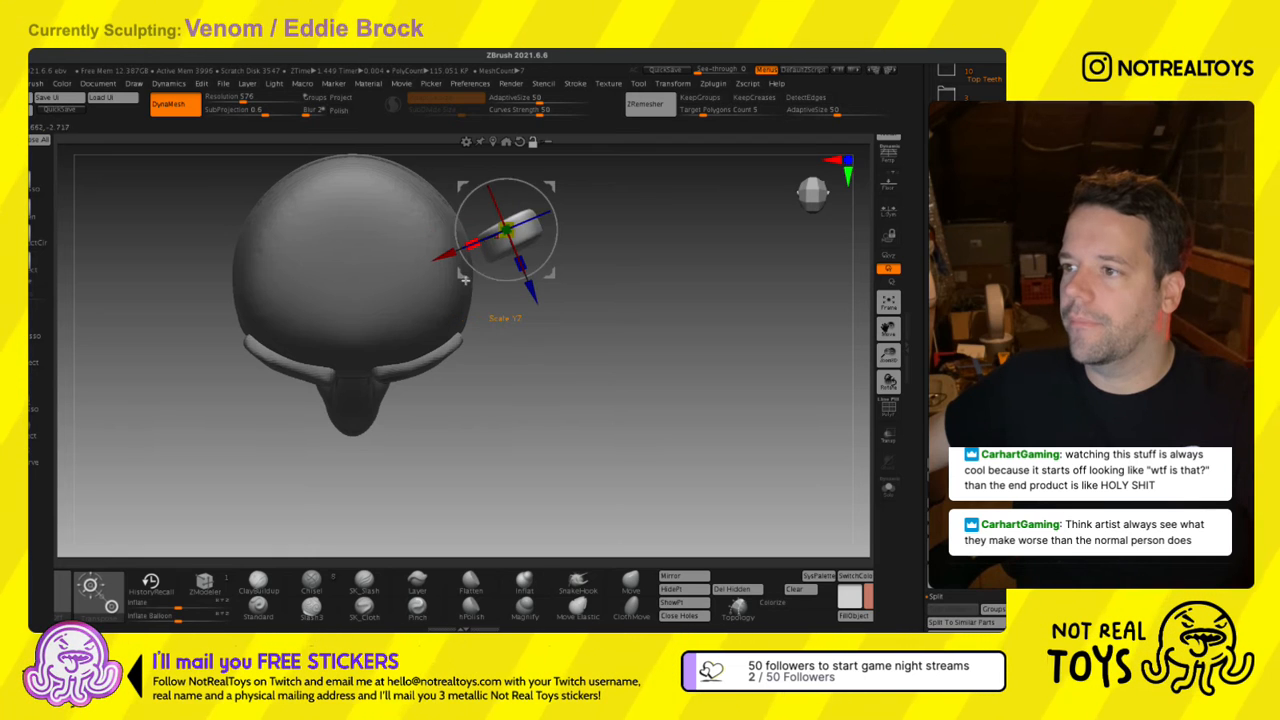
left_click_drag(464, 280, 424, 298)
left_click_drag(506, 336, 404, 310)
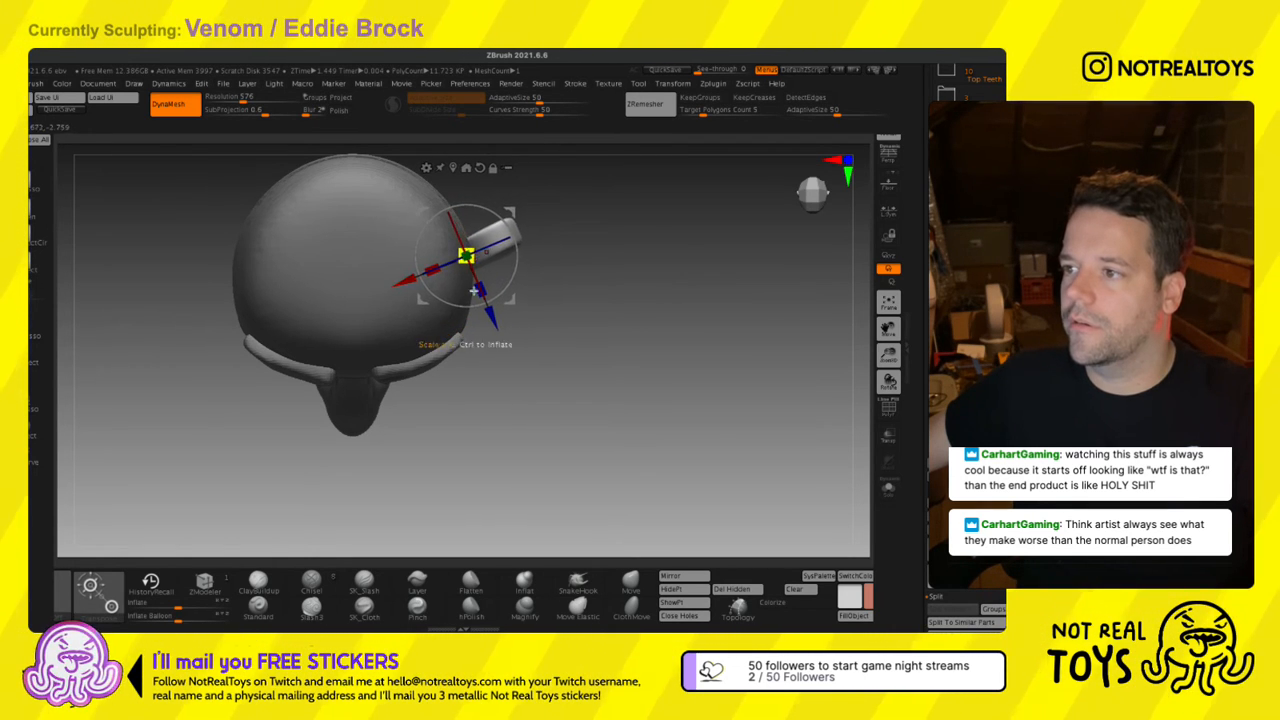
left_click_drag(513, 260, 512, 264)
key("q")
mouse_move(497, 374)
right_mouse_down()
mouse_move(520, 325)
mouse_move(510, 305)
right_mouse_up()
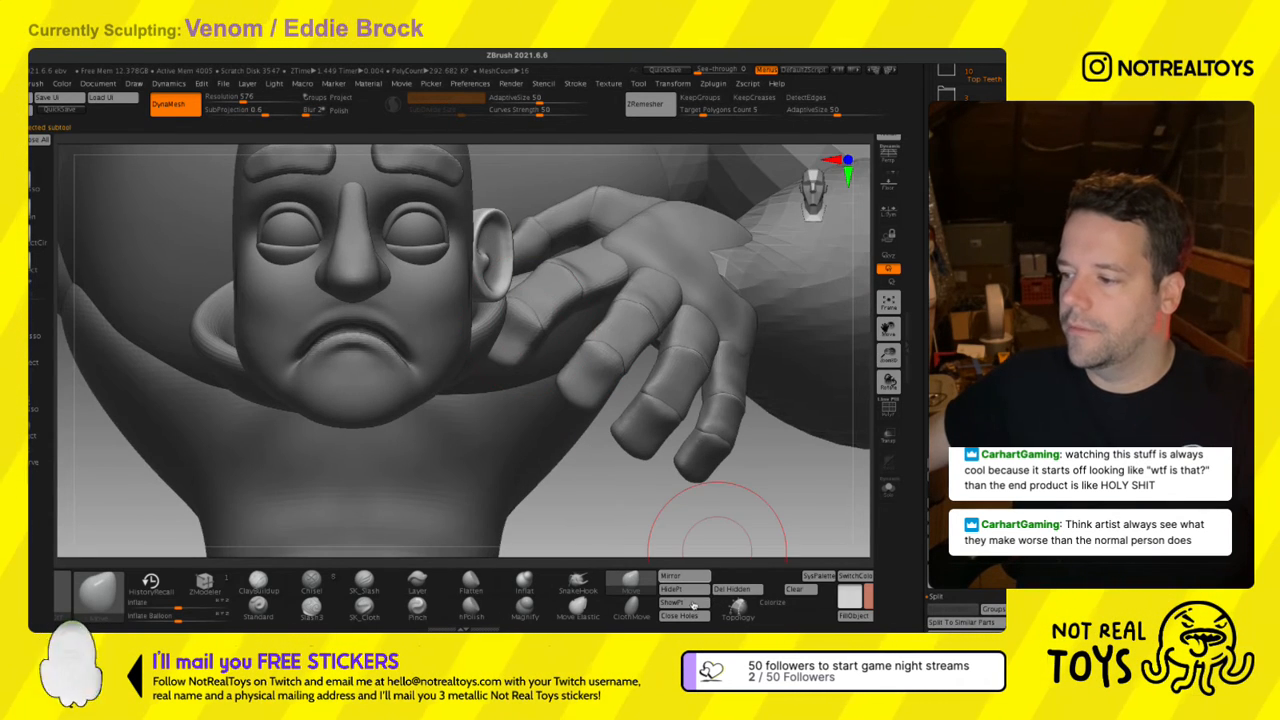
left_click(670, 576)
left_click(456, 340)
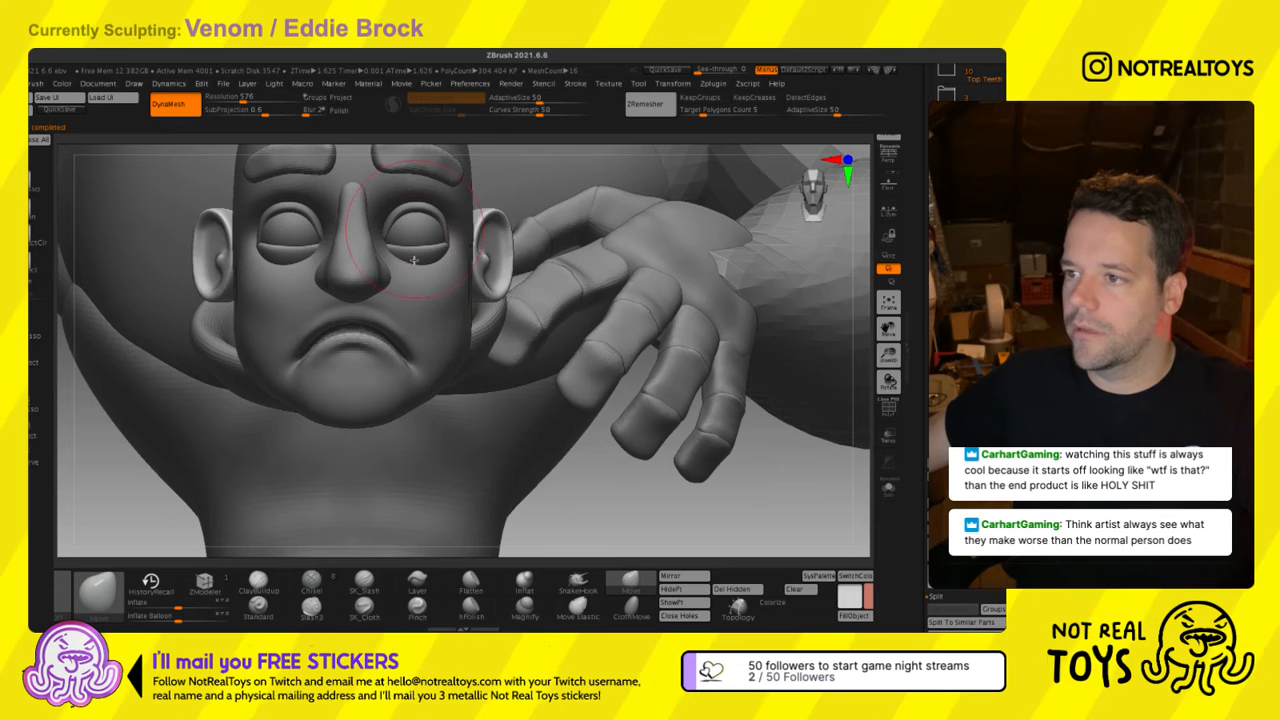
Undo the mirrored ear, shift the original ear slightly lower on the head with the gizmo, and mirror it again.
right_click_drag(500, 408, 497, 352, "ctrl")
key("w")
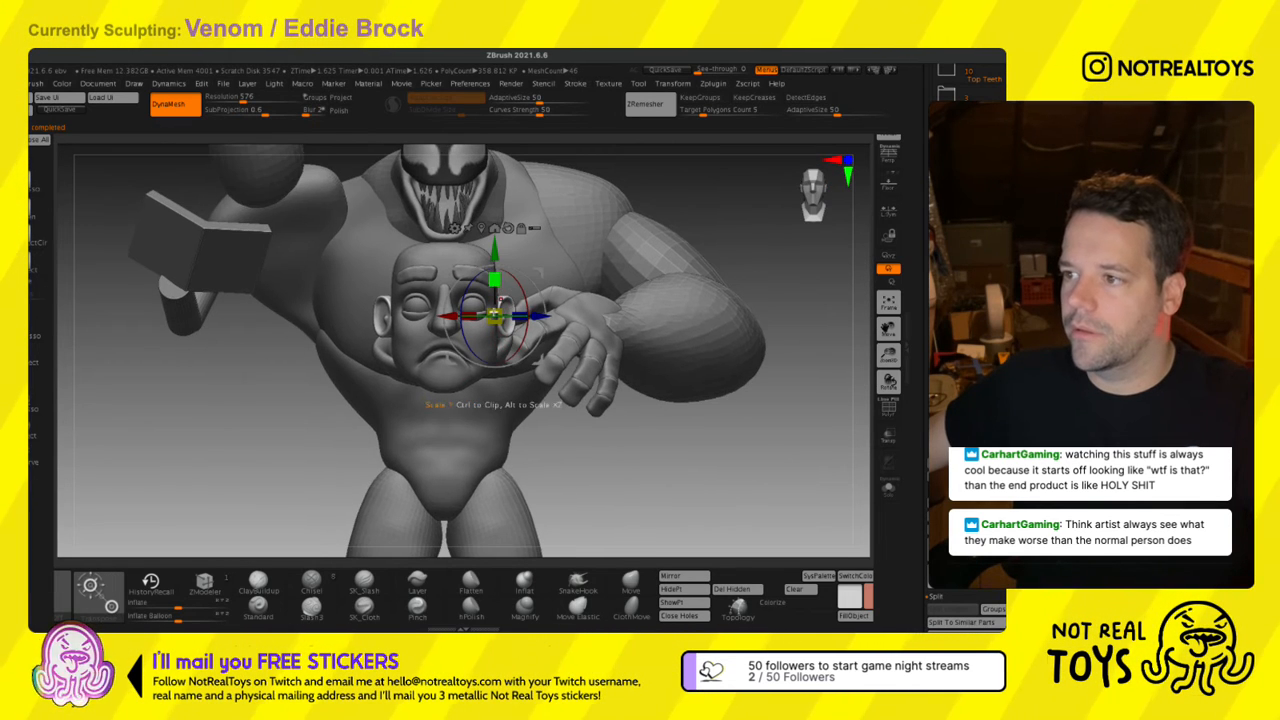
left_click(474, 316, "ctrl")
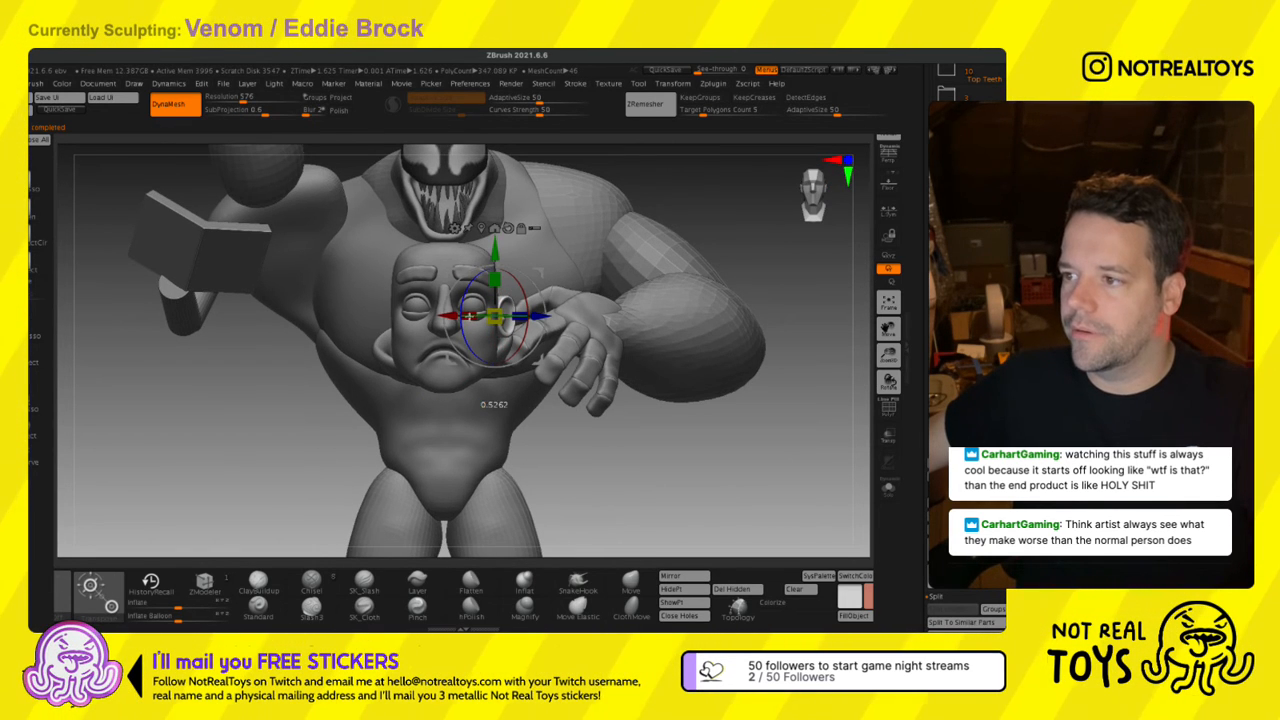
key("q")
right_click_drag(526, 396, 540, 468, "ctrl")
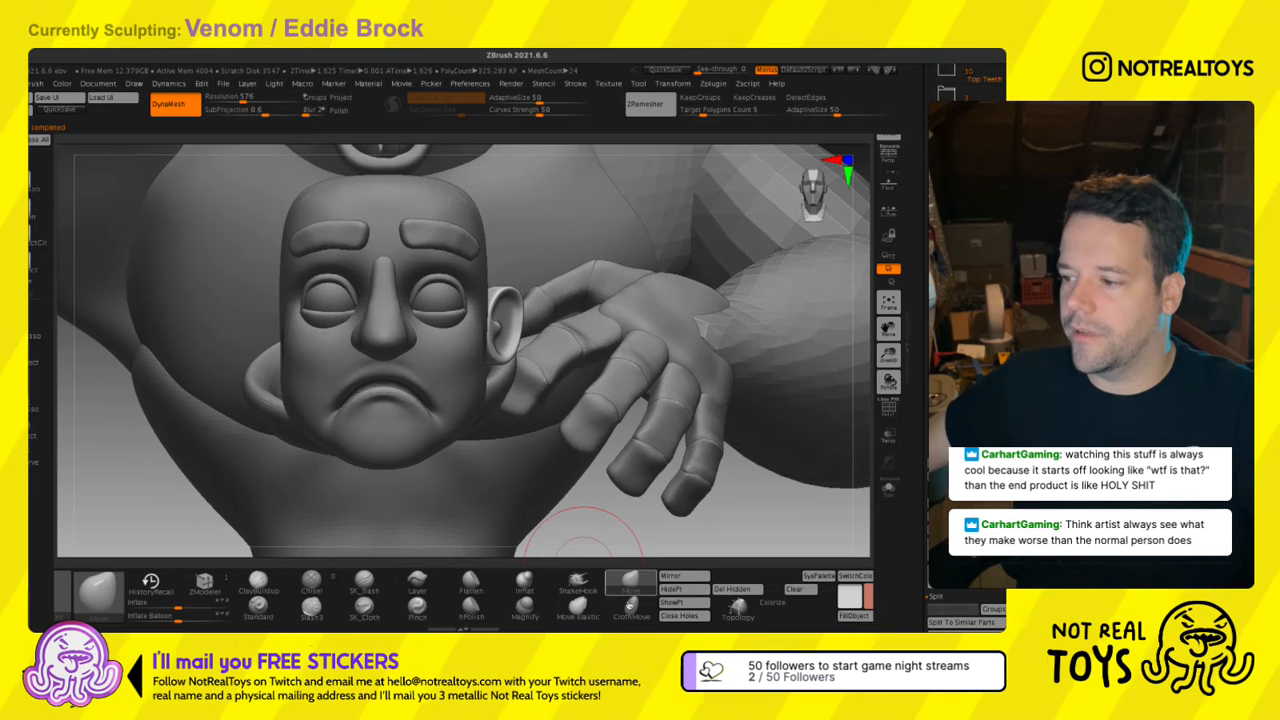
left_click(668, 577)
left_click(456, 341)
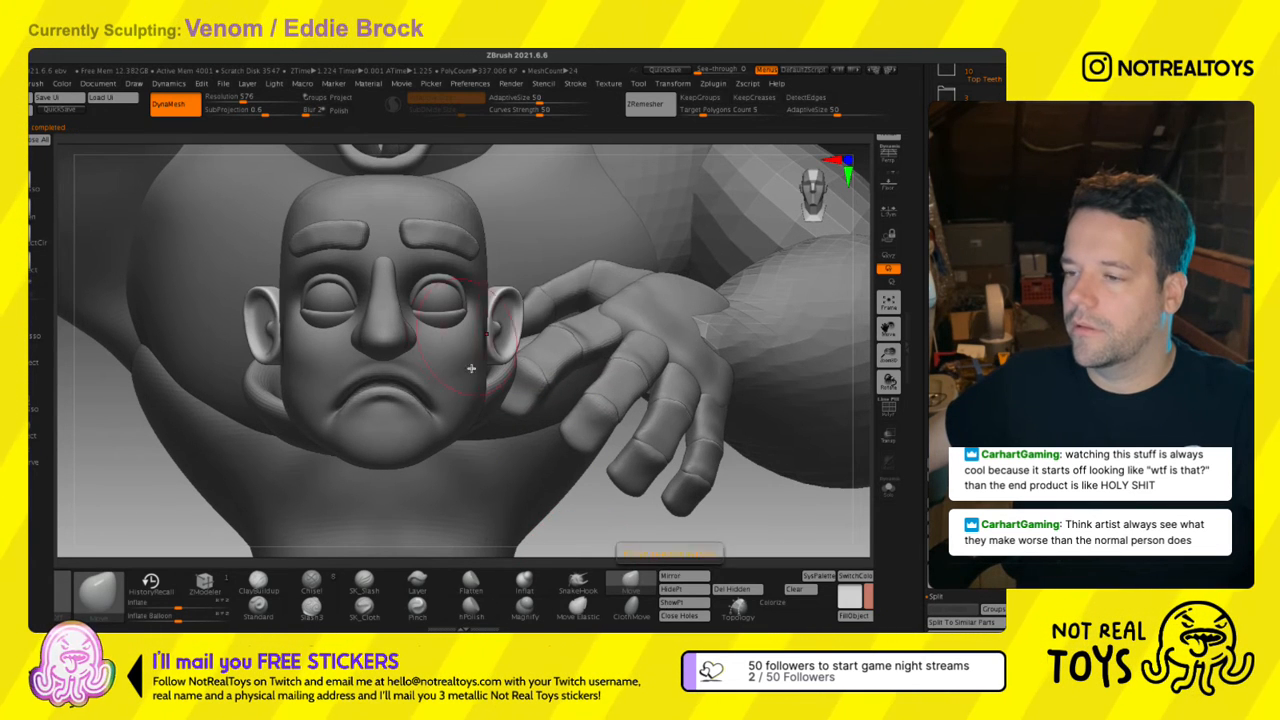
right_click_drag(471, 368, 497, 315, "ctrl")
key("w")
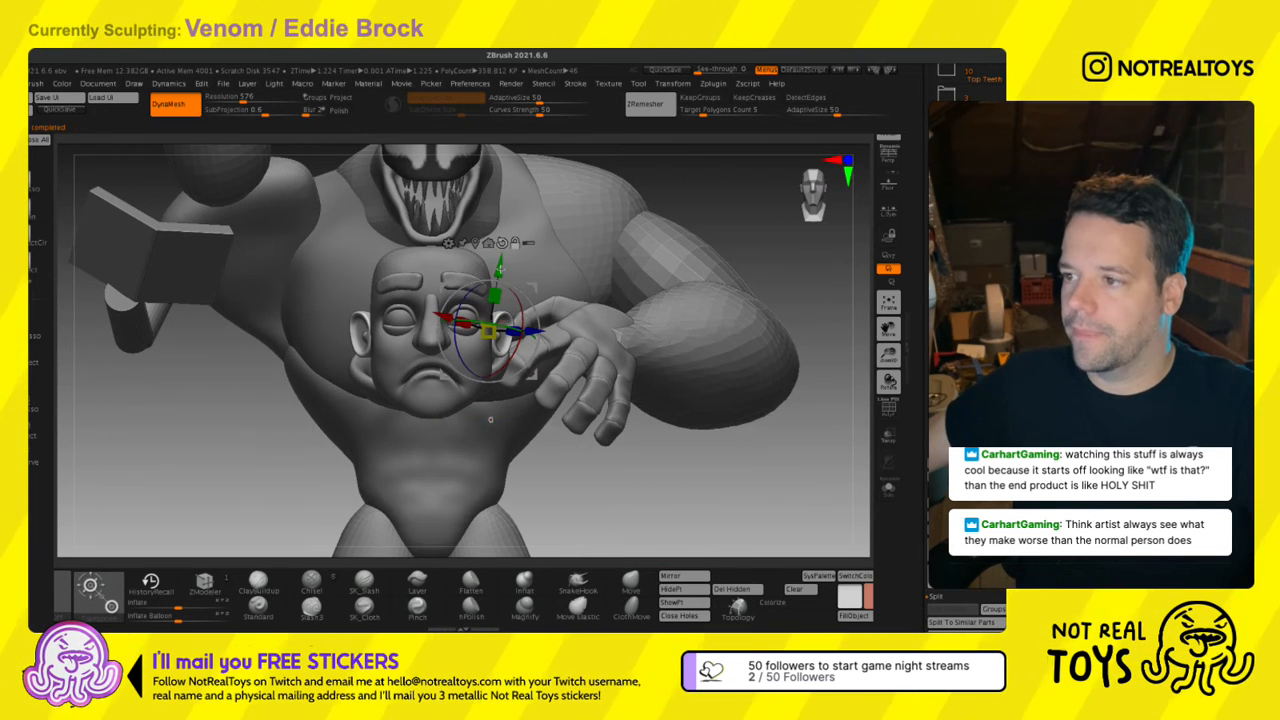
key("q")
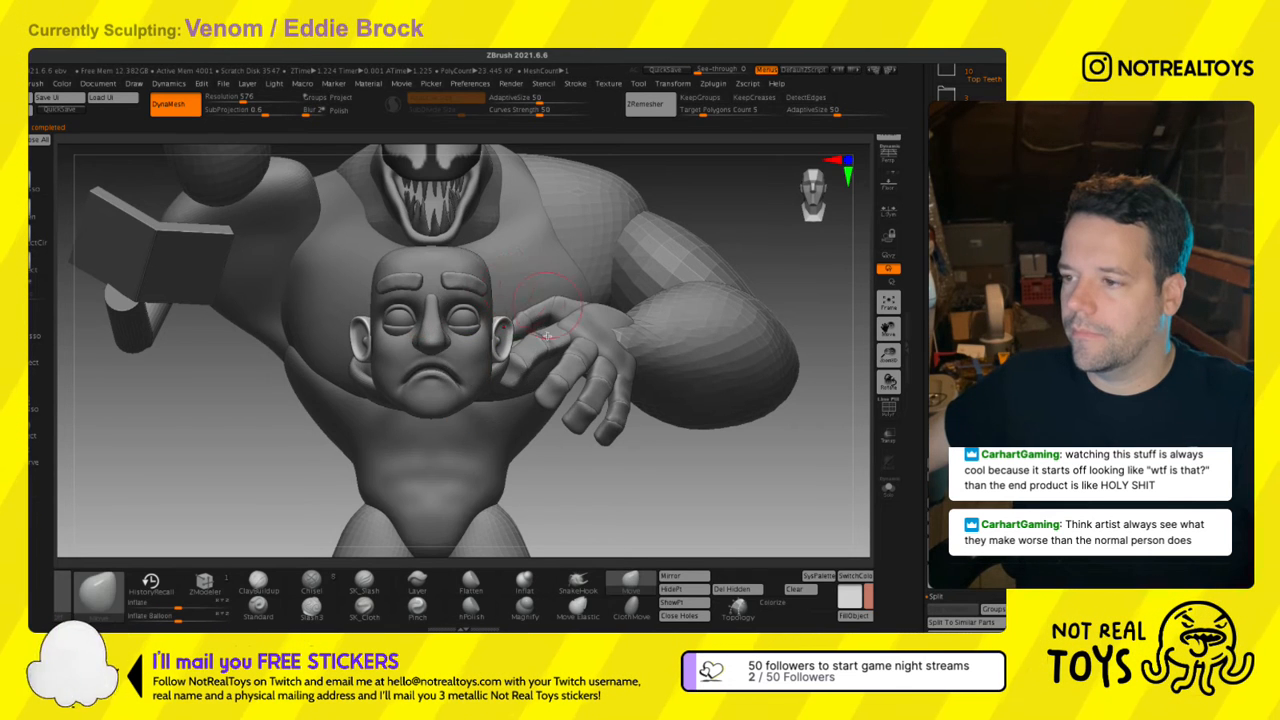
Sculpt a curved inner fold inside the ear hollow with a small Standard brush, running from the face-side notch around the upper hollow.
key("s")
mouse_move(493, 320)
right_mouse_down()
mouse_move(528, 347)
mouse_move(528, 443)
mouse_move(502, 418)
right_mouse_up()
key("s")
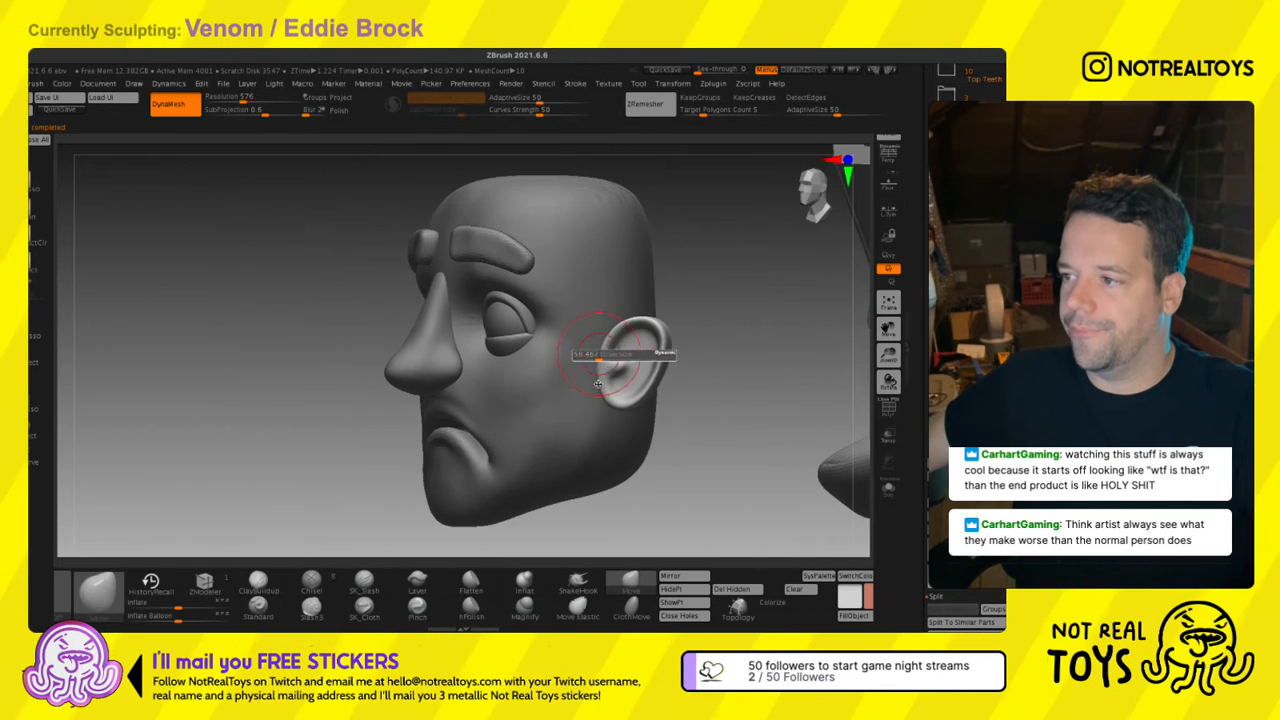
mouse_move(620, 388)
right_mouse_down("ctrl")
mouse_move(625, 450)
mouse_move(517, 394)
mouse_move(553, 373)
right_mouse_up("ctrl")
left_click(259, 613)
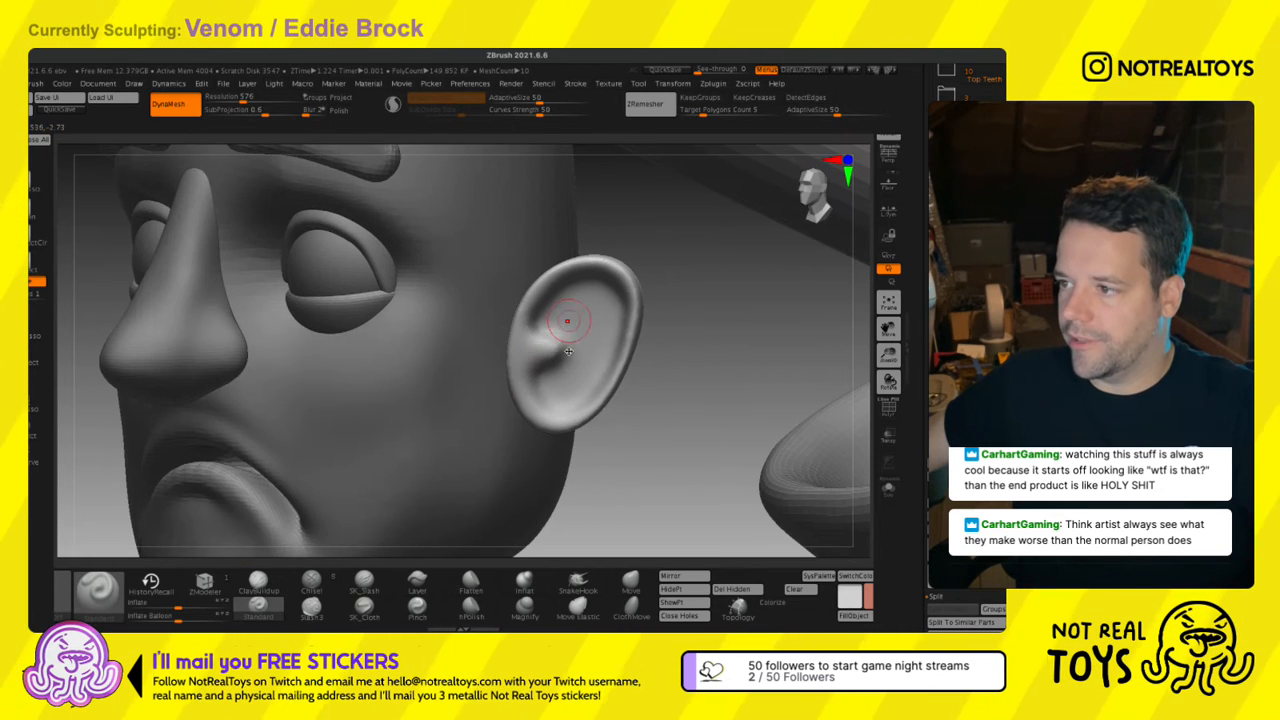
mouse_move(557, 325)
left_mouse_down()
mouse_move(598, 298)
mouse_move(600, 368)
mouse_move(550, 415)
left_mouse_up()
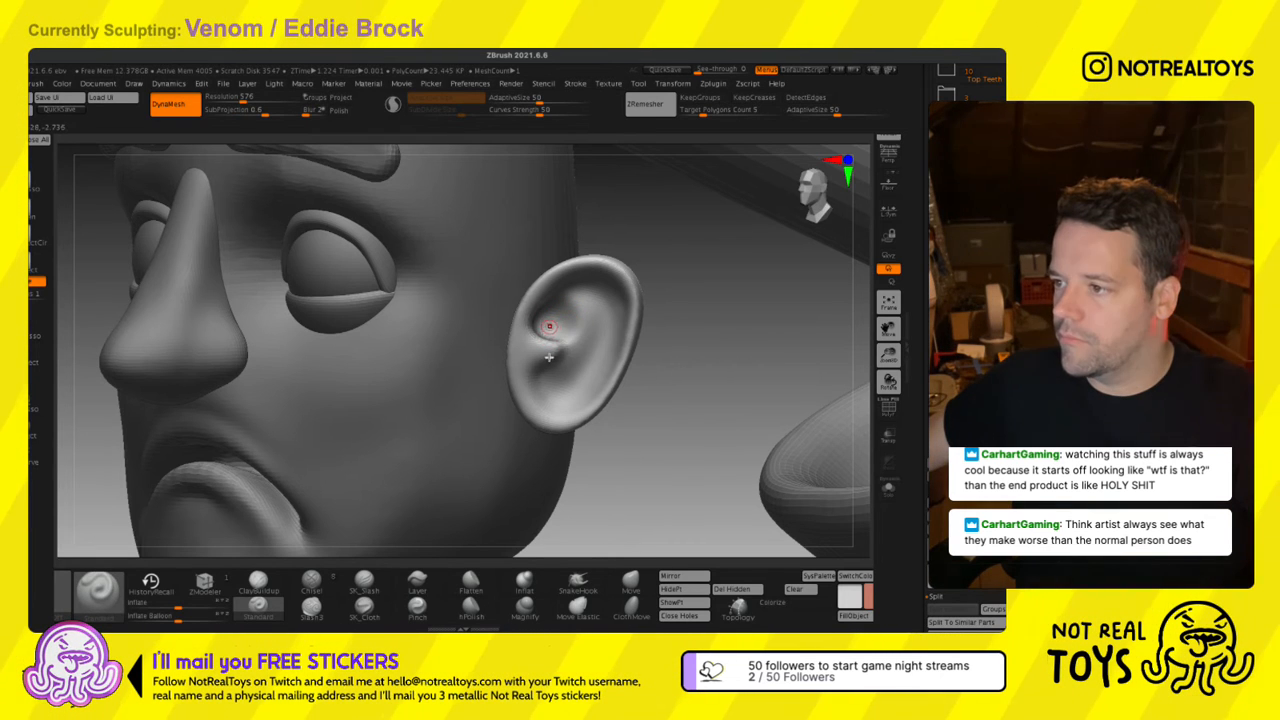
left_click_drag(562, 350, 607, 356)
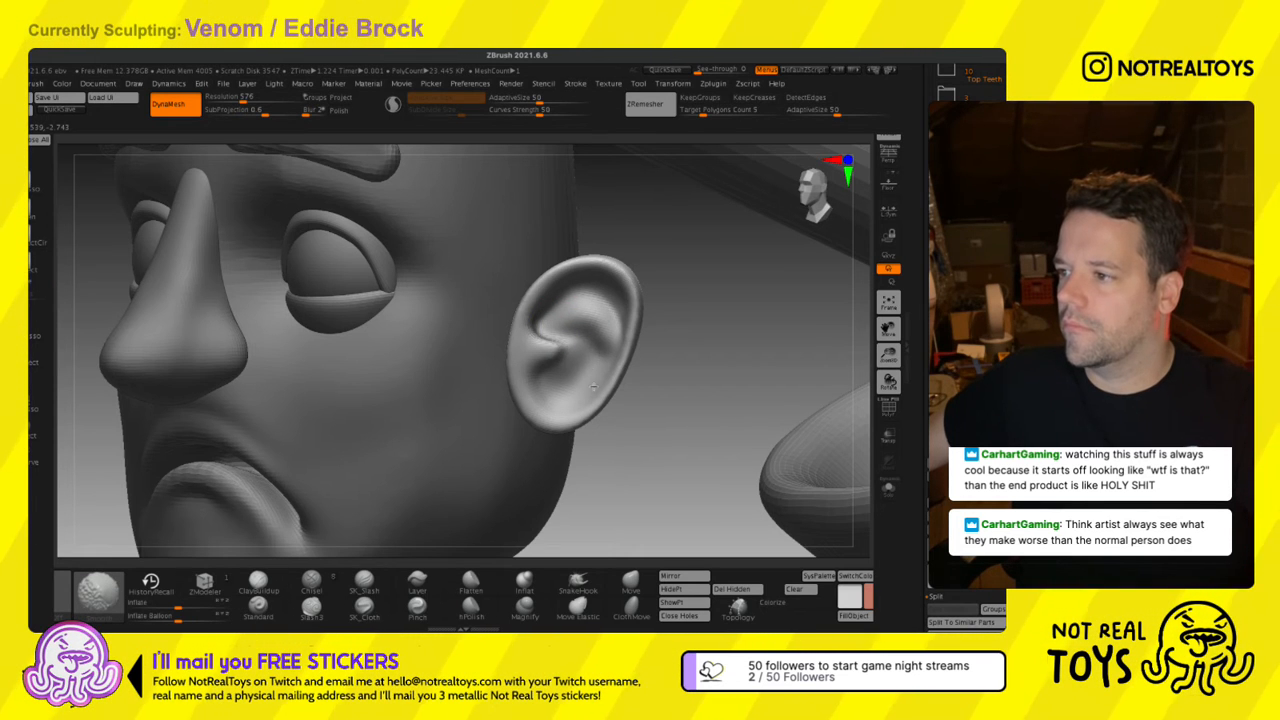
key("s")
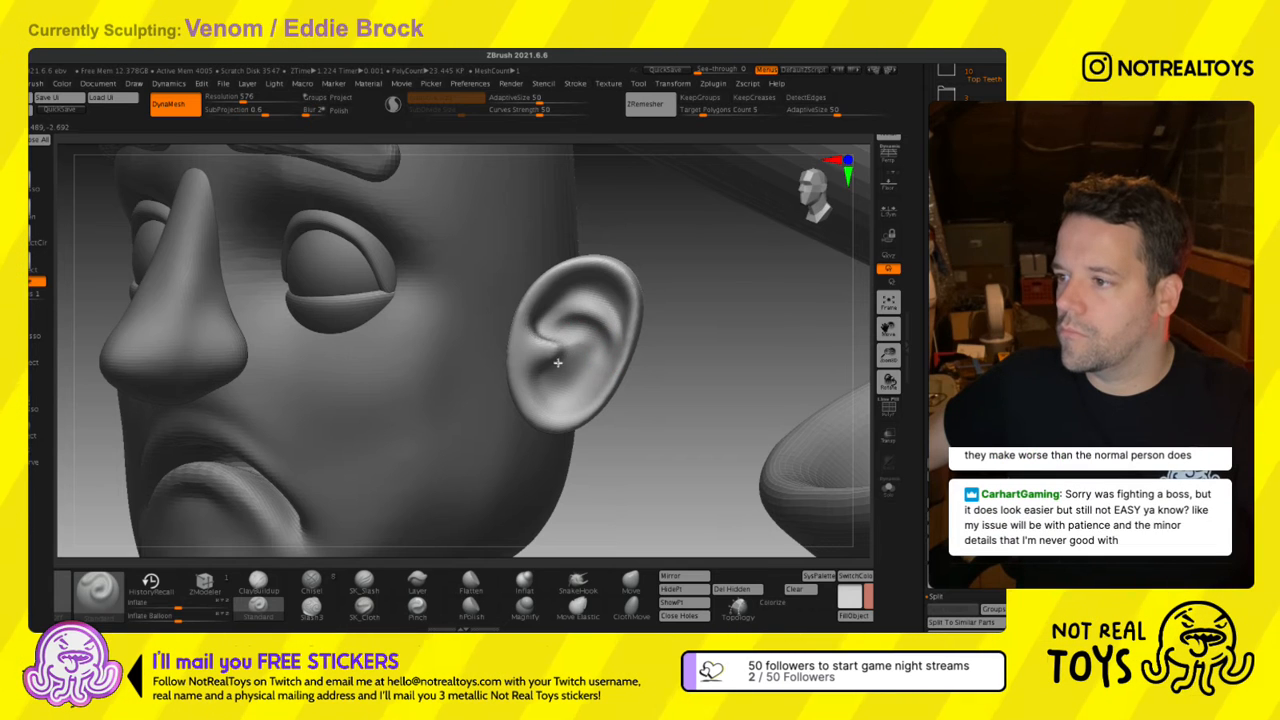
Align the transform gizmo with the angled ear in top view and scale the ear along its thickness.
right_click_drag(558, 365, 582, 337)
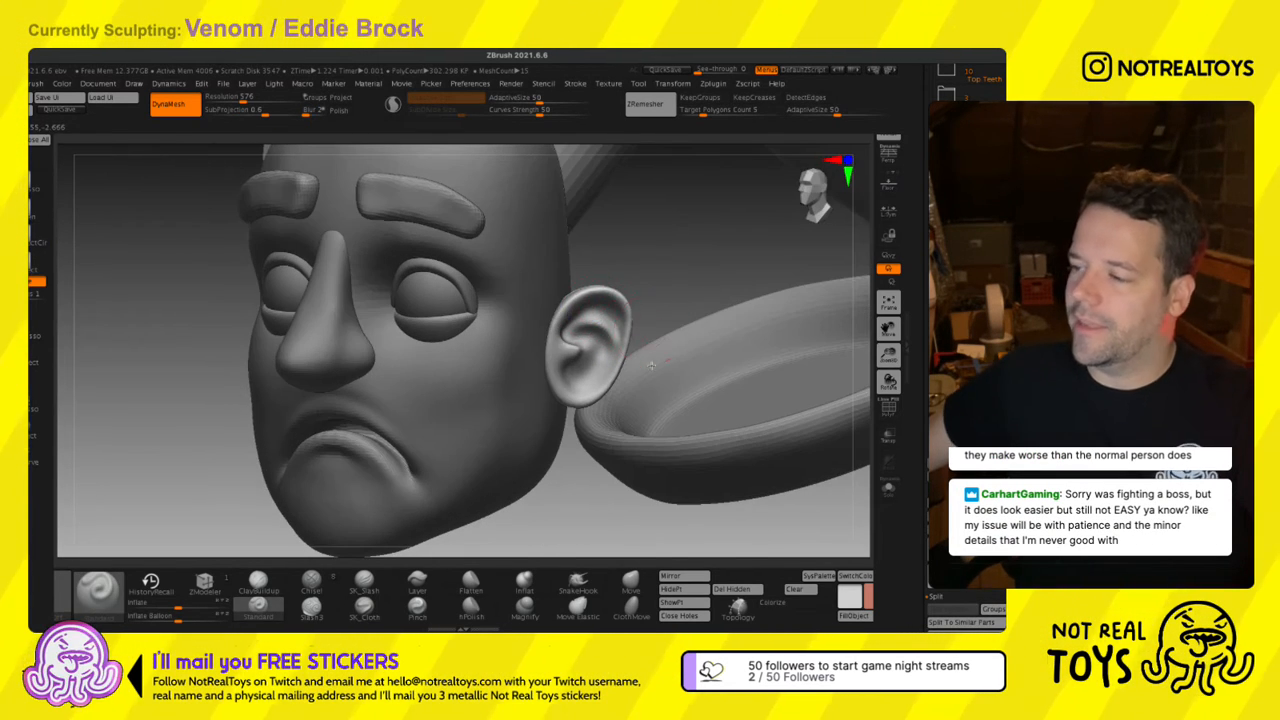
right_click_drag(651, 366, 660, 376)
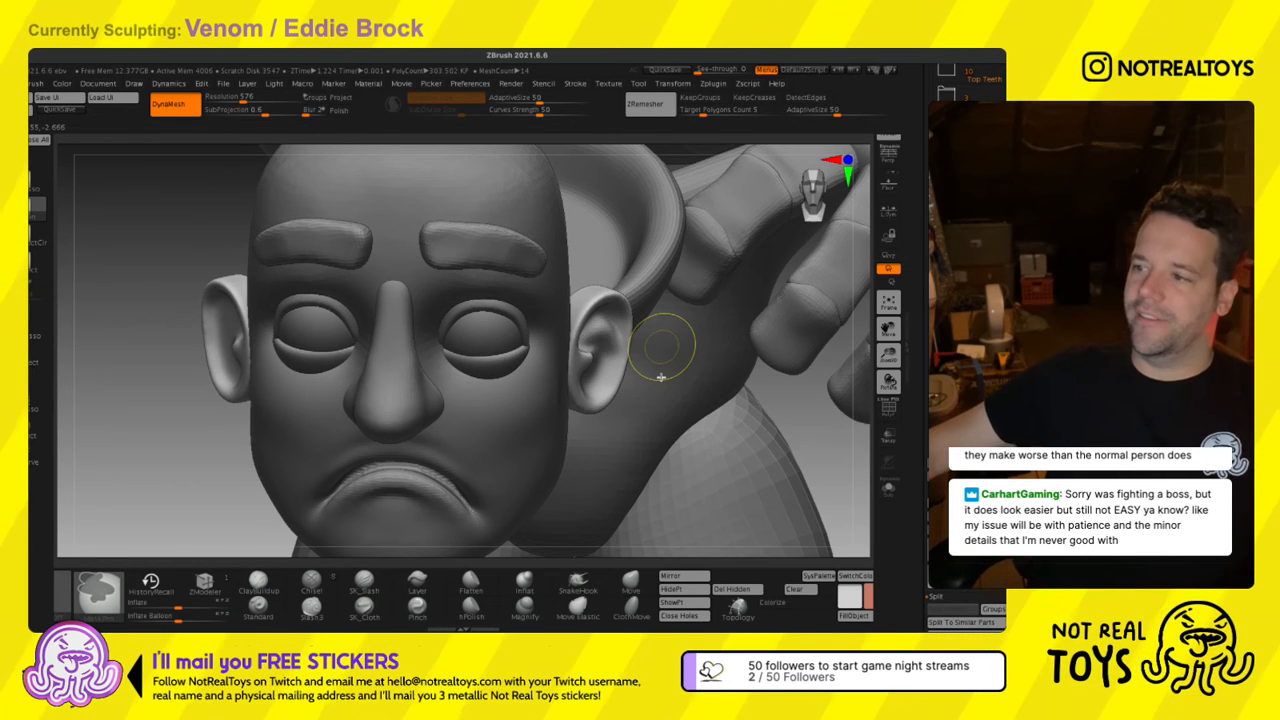
mouse_move(658, 377)
right_mouse_down()
mouse_move(614, 357)
mouse_move(543, 360)
mouse_move(262, 420)
mouse_move(420, 430)
mouse_move(640, 410)
right_mouse_up()
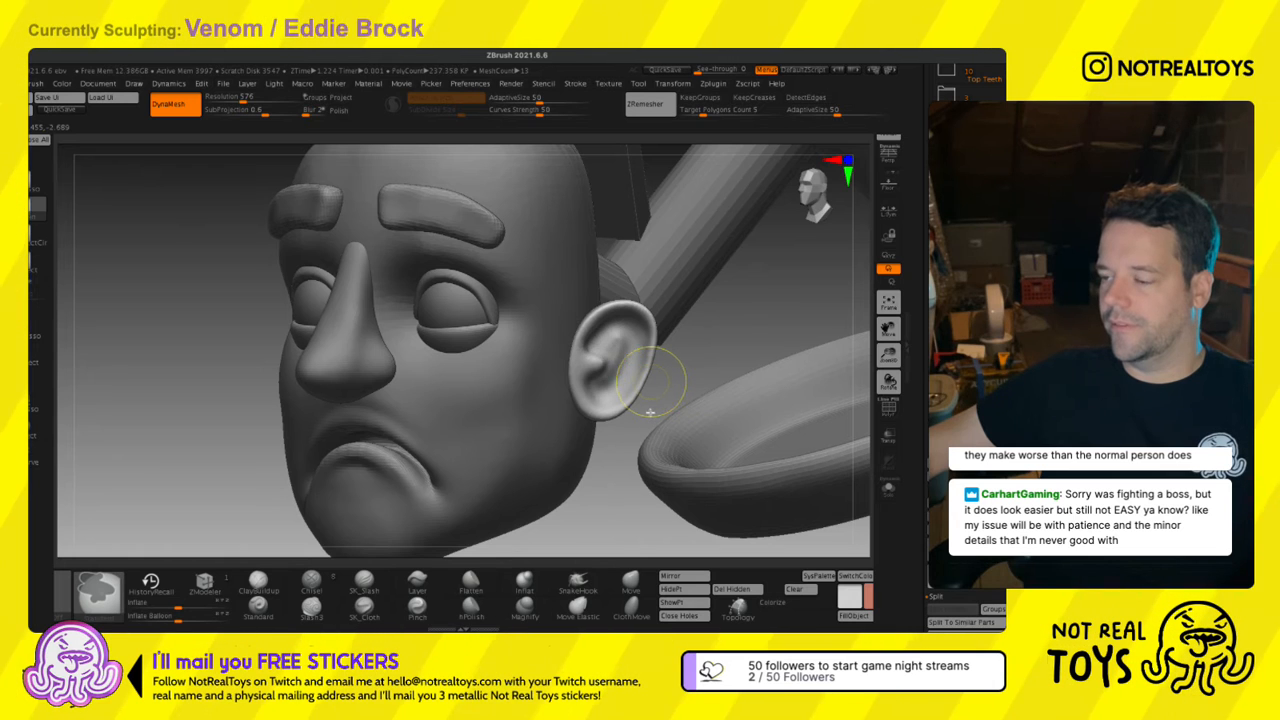
right_click_drag(649, 412, 640, 510)
key("w")
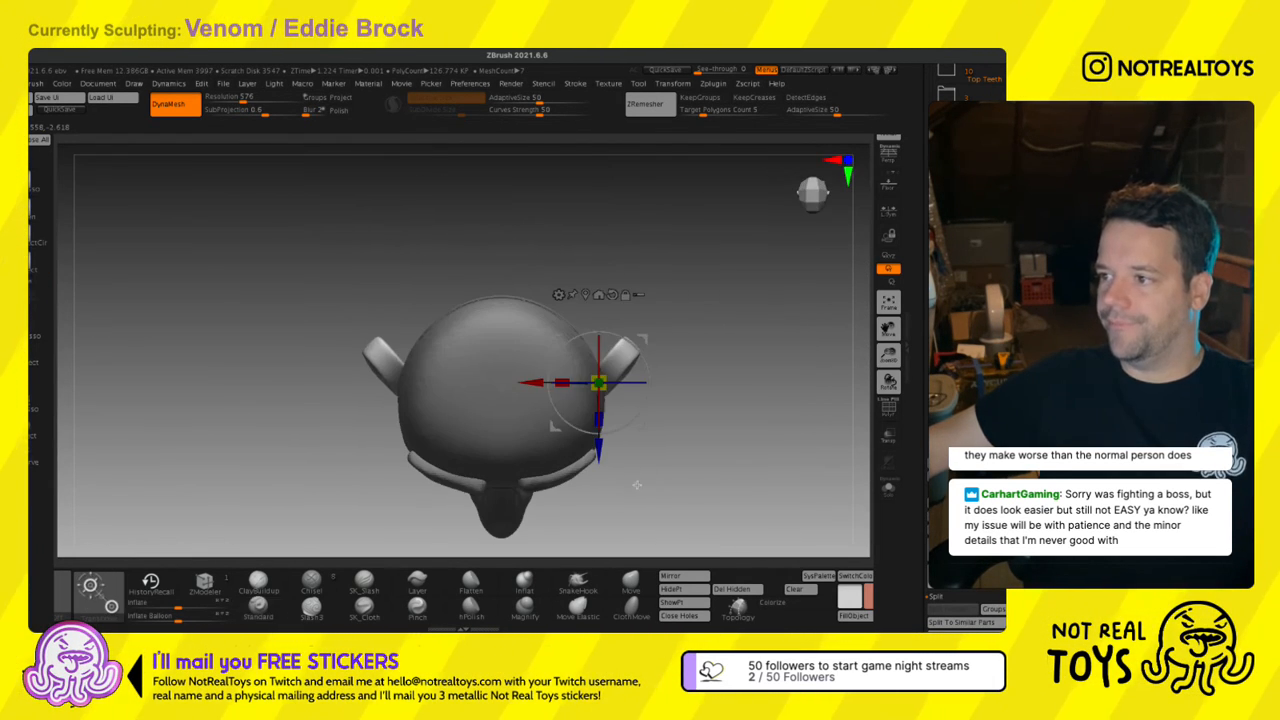
left_click_drag(644, 407, 657, 327, "alt")
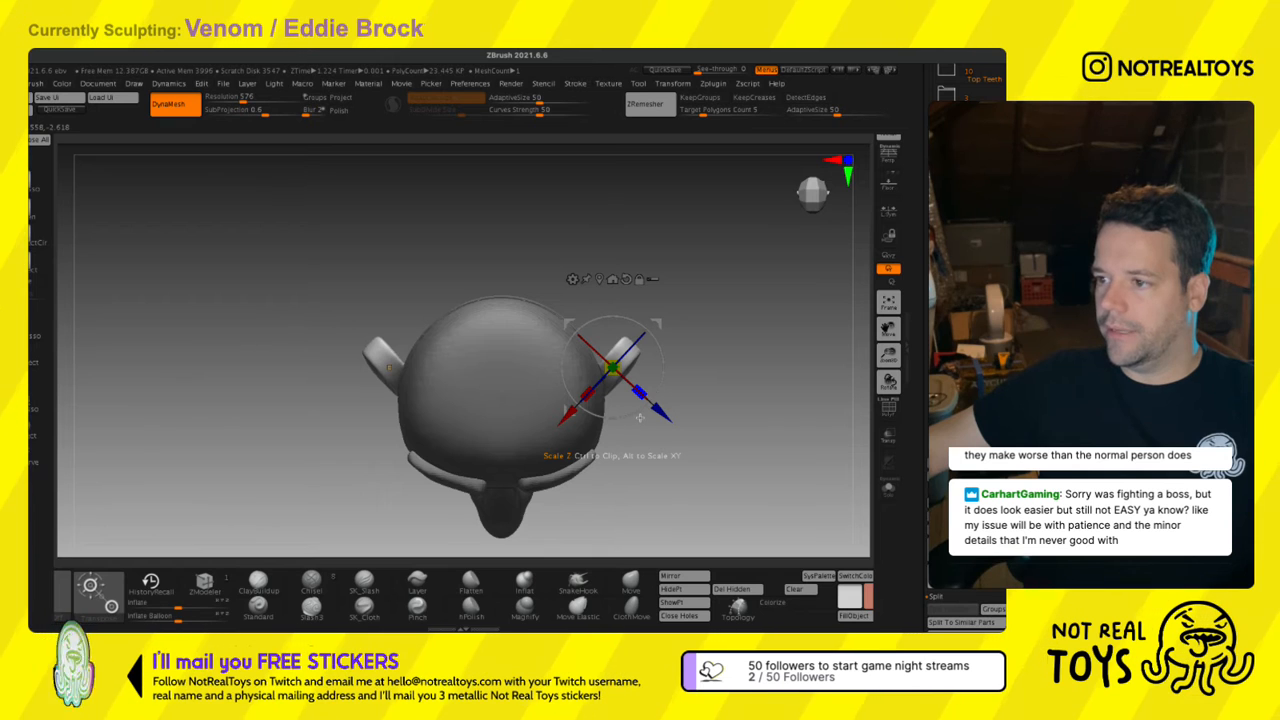
mouse_move(640, 417)
left_mouse_down()
mouse_move(636, 402)
mouse_move(575, 405)
left_mouse_up()
key("q")
left_click_drag(626, 475, 643, 338)
left_click_drag(652, 514, 606, 412, "alt")
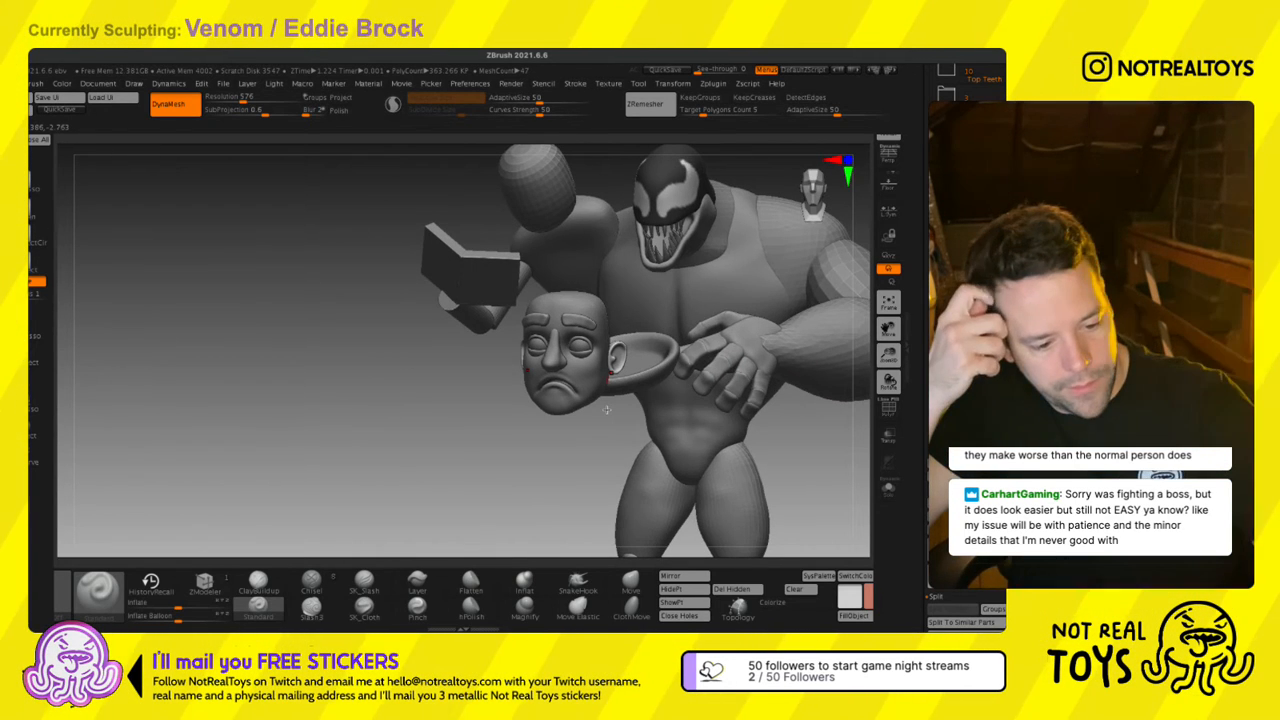
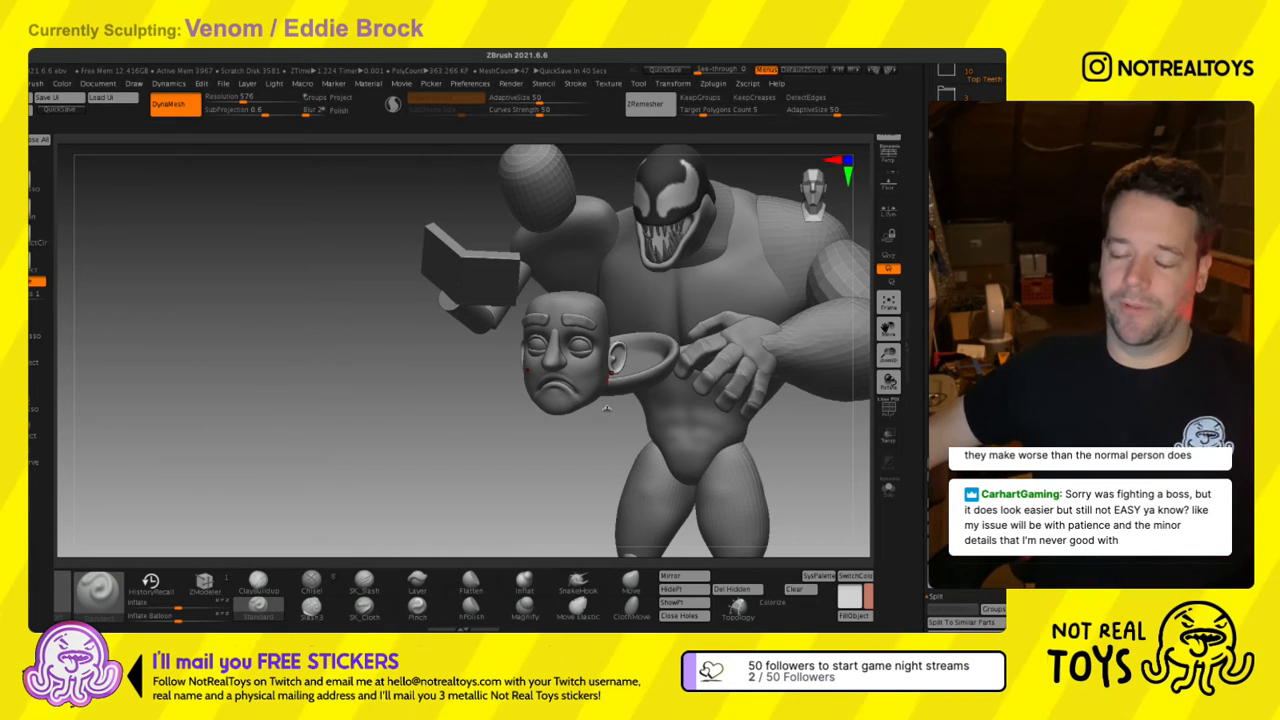
Examine the small face with its new ears against the whole Venom figure from the front, side and back.
right_click_drag(539, 404, 610, 352)
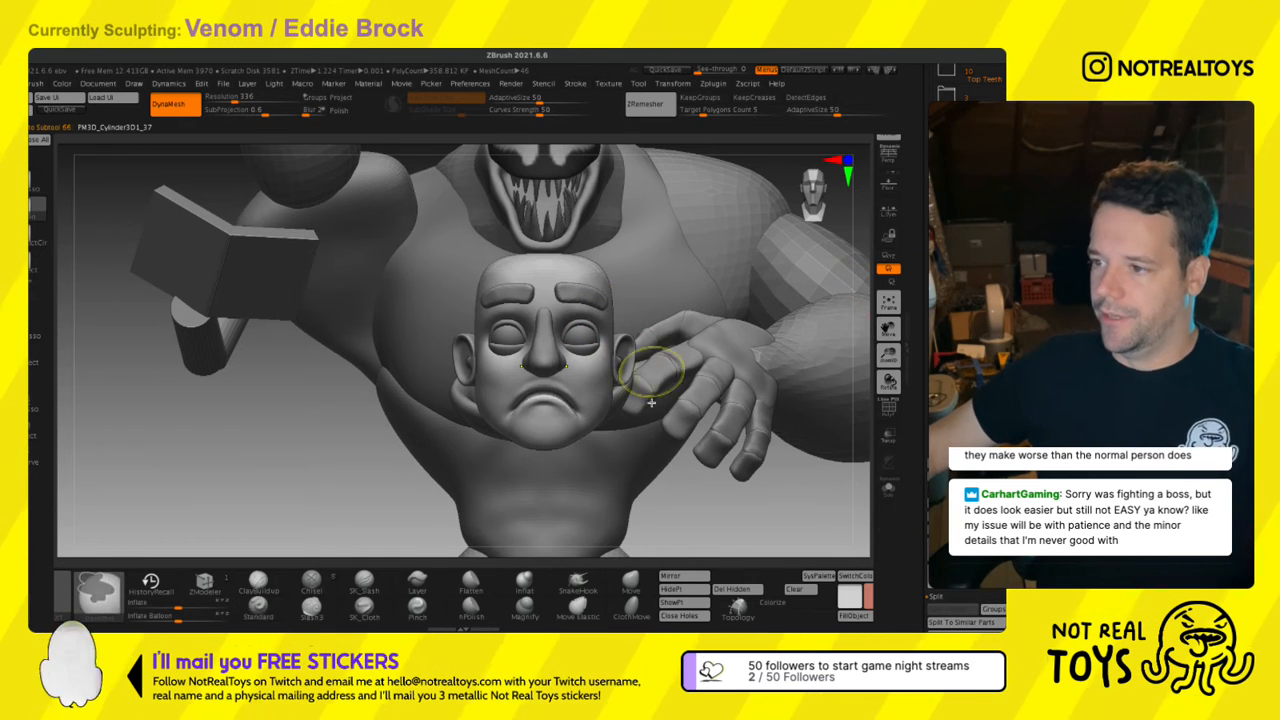
right_click_drag(634, 371, 620, 292, "ctrl")
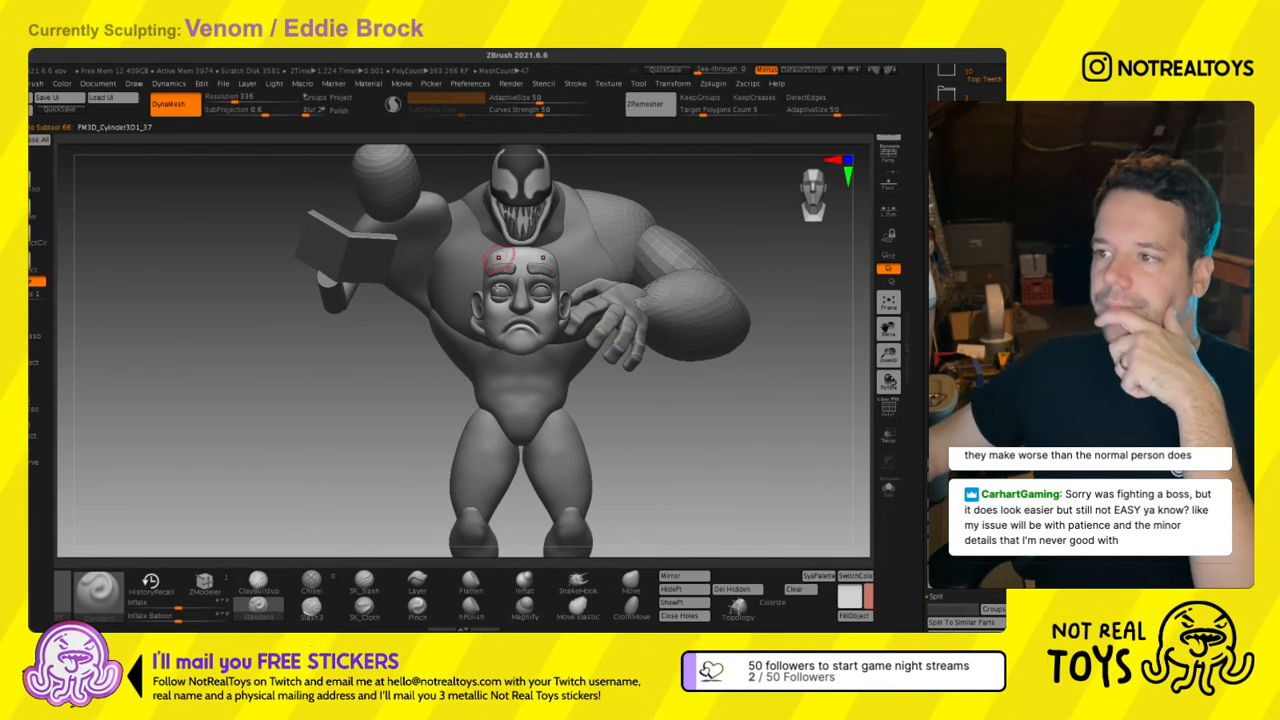
right_click_drag(498, 258, 470, 246)
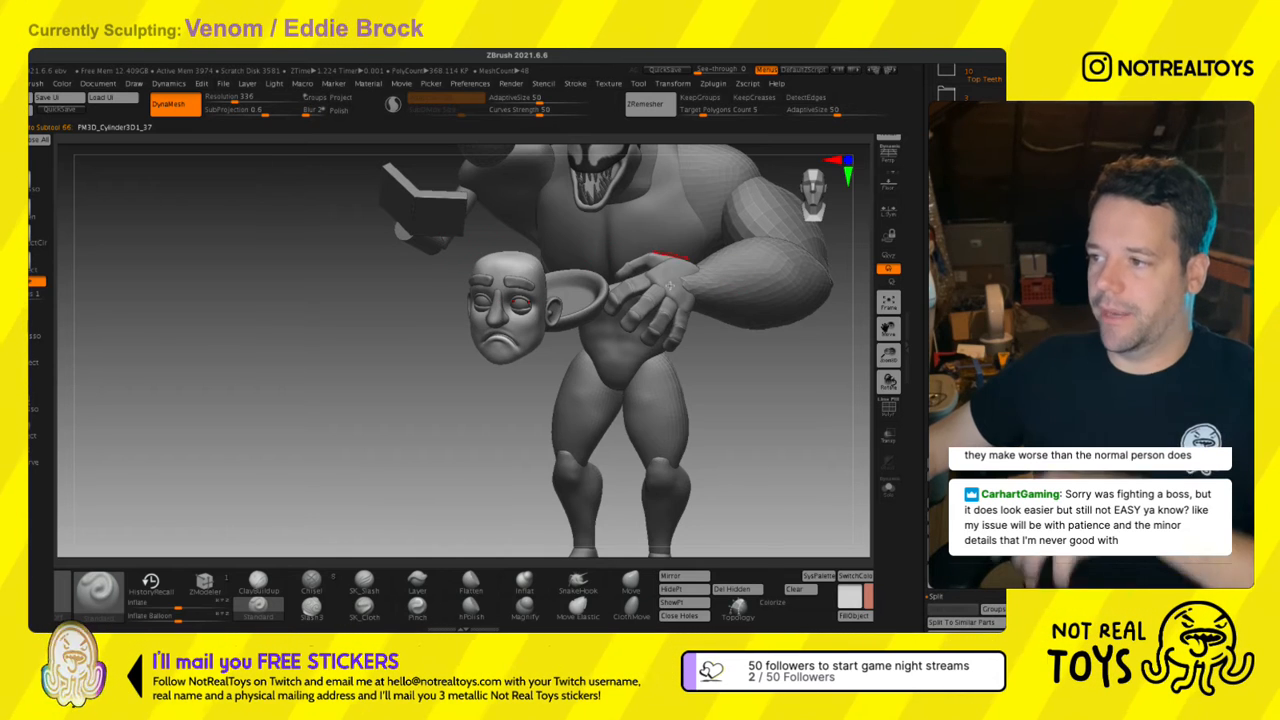
right_click_drag(632, 279, 488, 313, "alt")
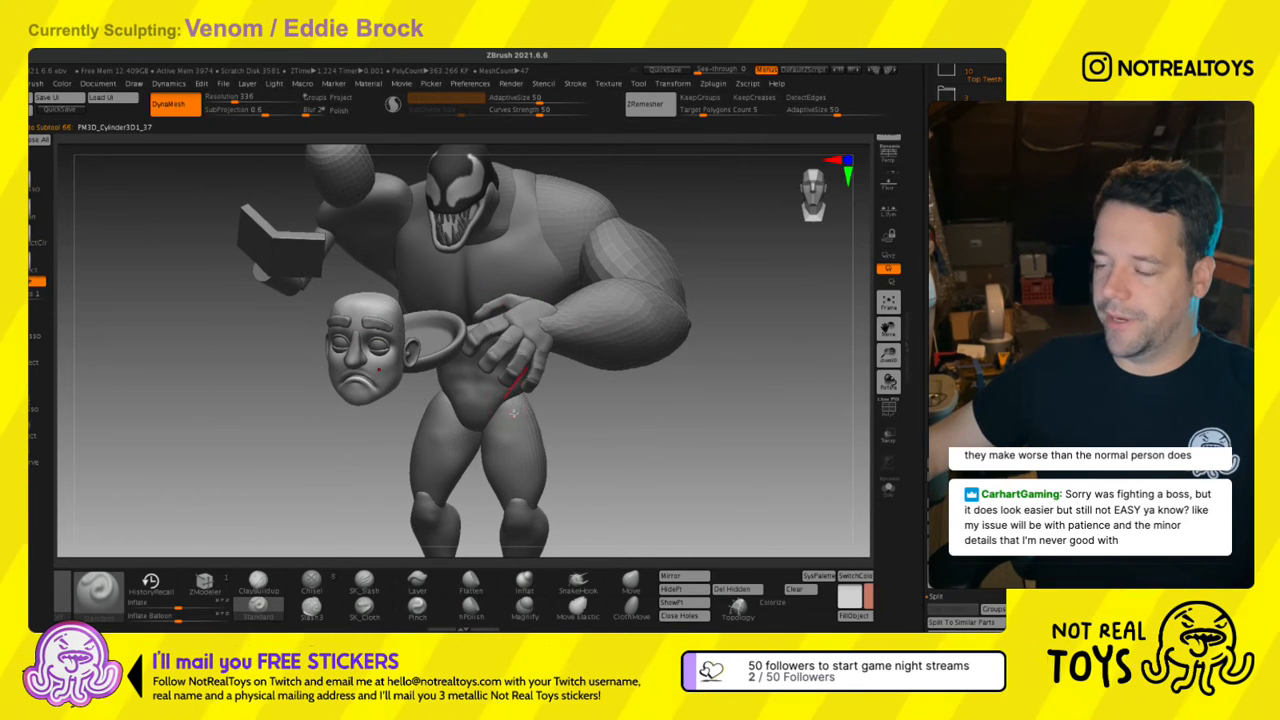
right_click_drag(513, 413, 606, 410)
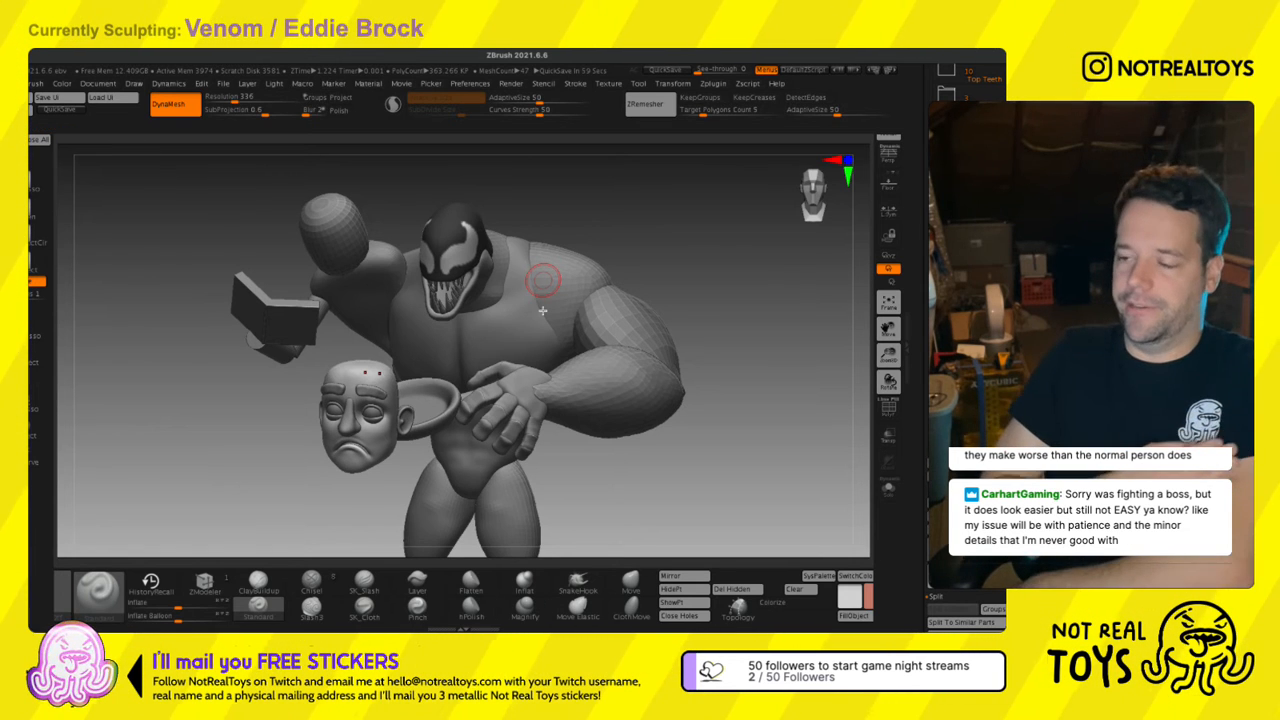
right_click_drag(542, 311, 420, 247)
right_click_drag(427, 293, 450, 274)
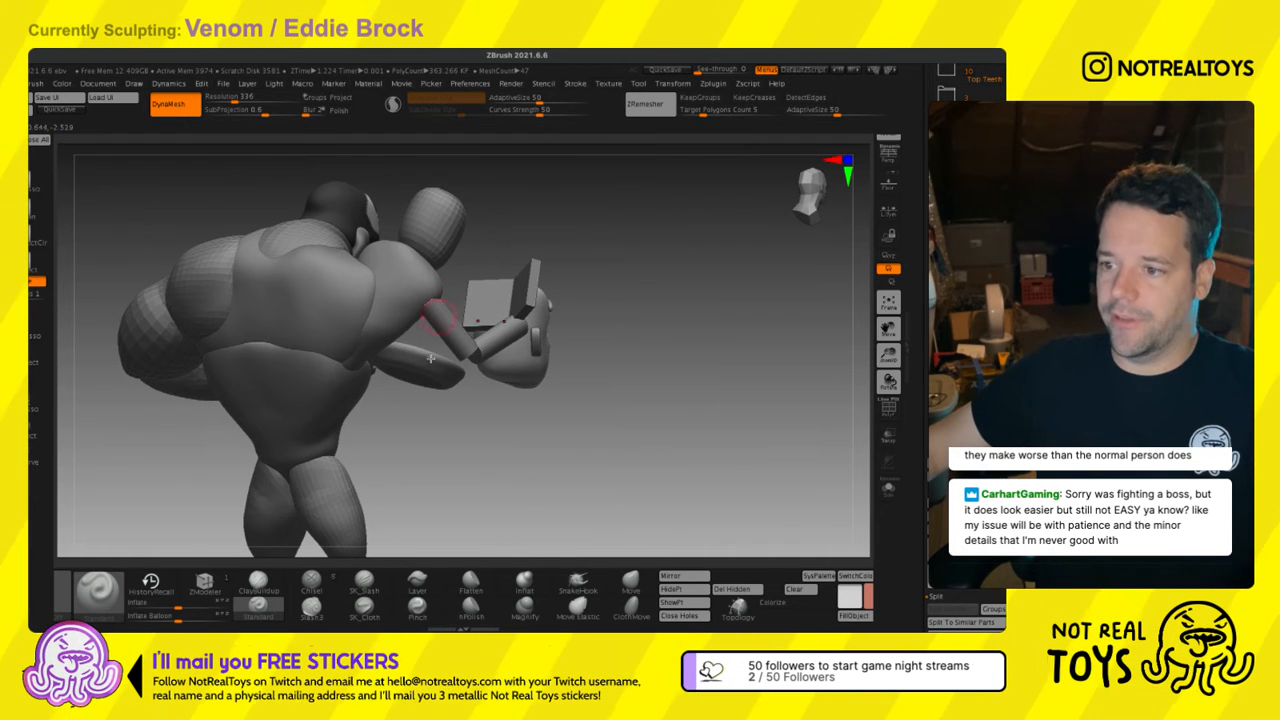
mouse_move(431, 358)
right_mouse_down("alt")
mouse_move(617, 297)
mouse_move(557, 291)
mouse_move(376, 515)
mouse_move(324, 460)
right_mouse_up("alt")
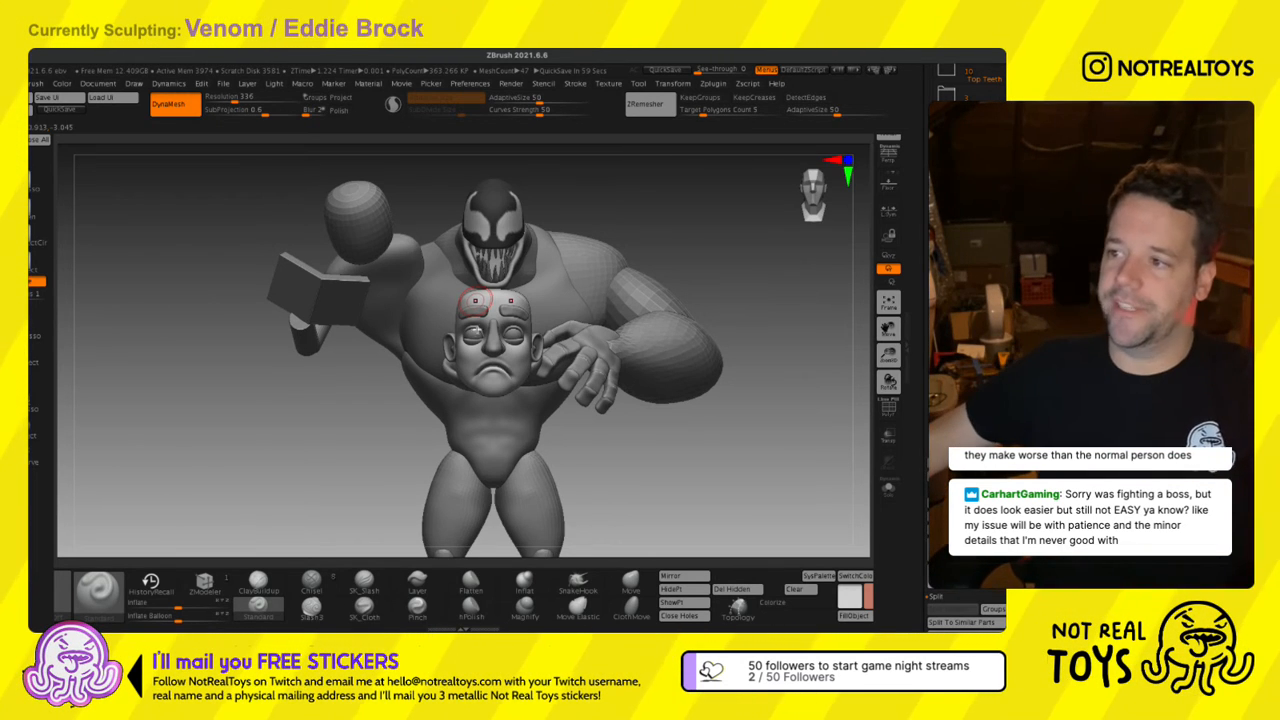
right_click_drag(528, 290, 578, 397)
right_click_drag(784, 300, 500, 278, "alt")
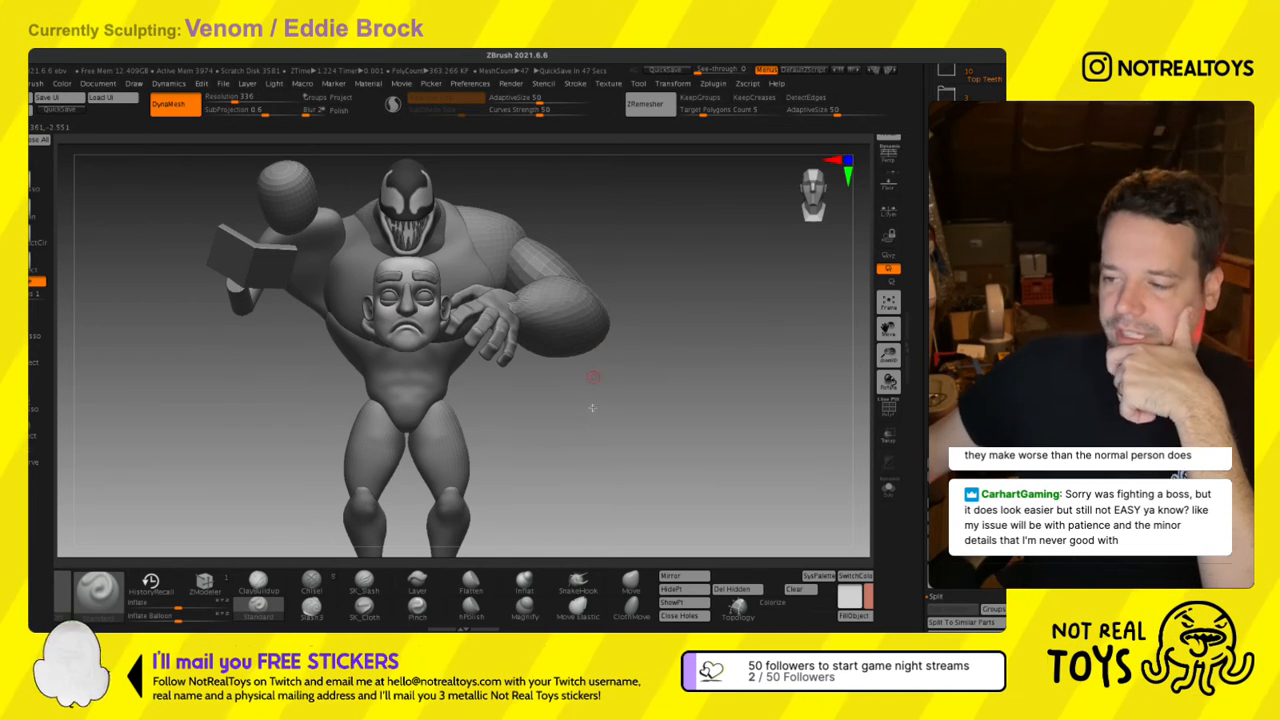
left_click_drag(592, 408, 475, 368)
key("s")
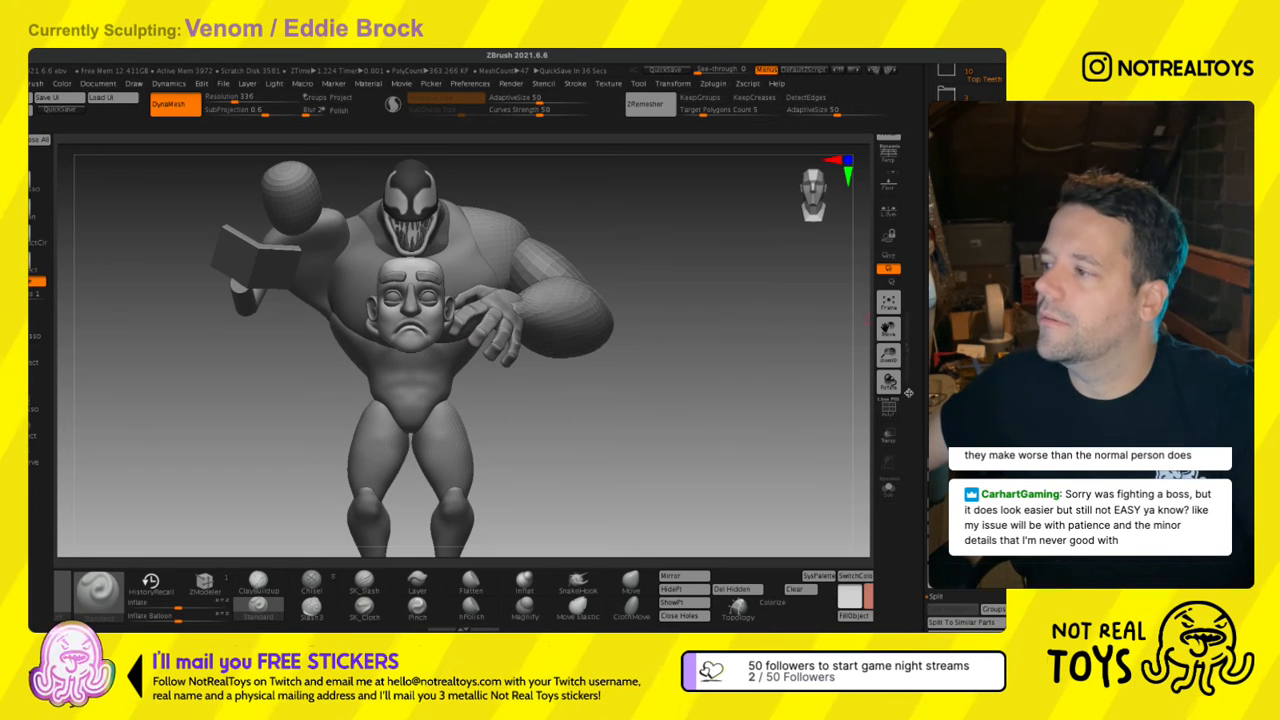
Append a cylinder subtool, move it forward from the Venom body to the small head, and scale it down to neck width.
left_click(997, 593)
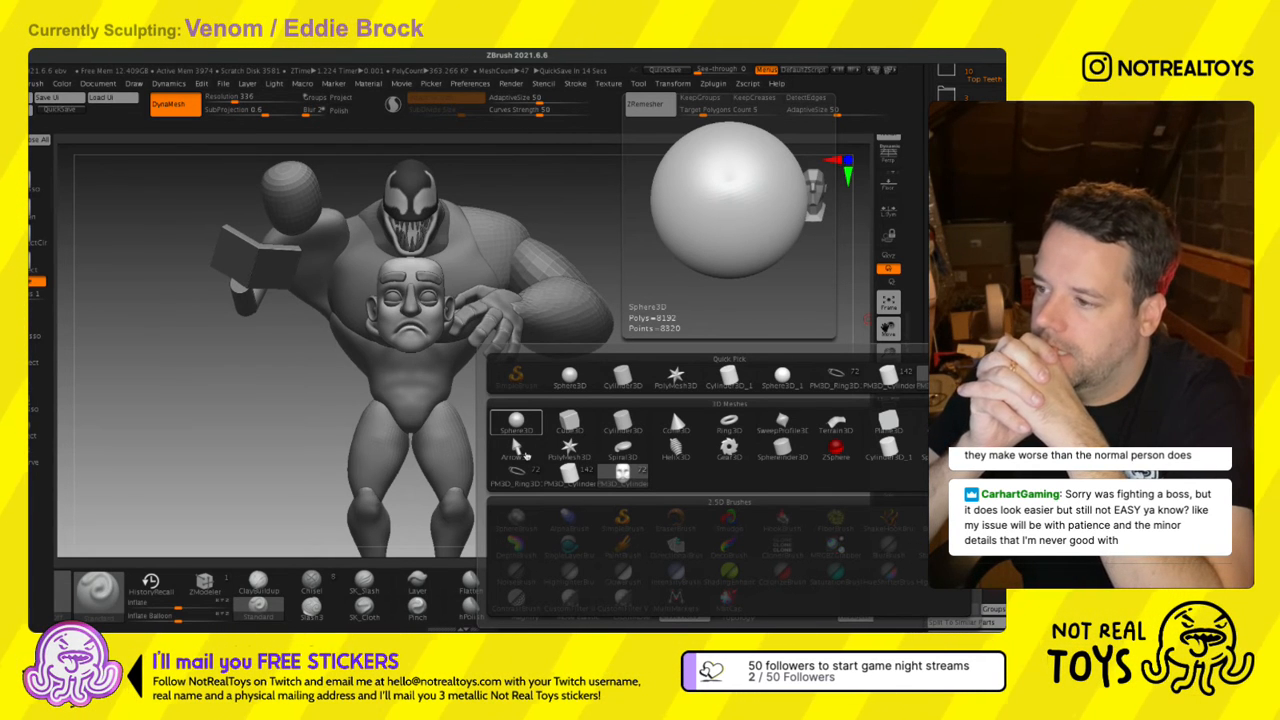
left_click(622, 470)
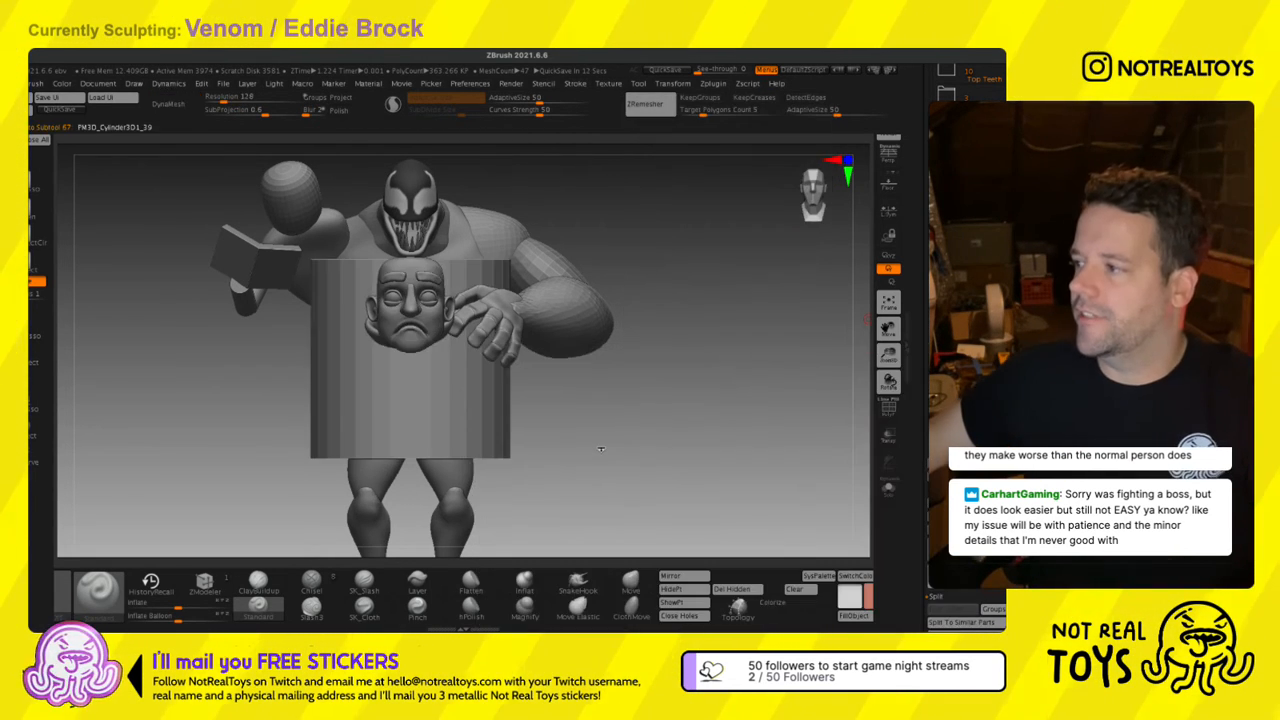
key("w")
left_click_drag(610, 425, 441, 361)
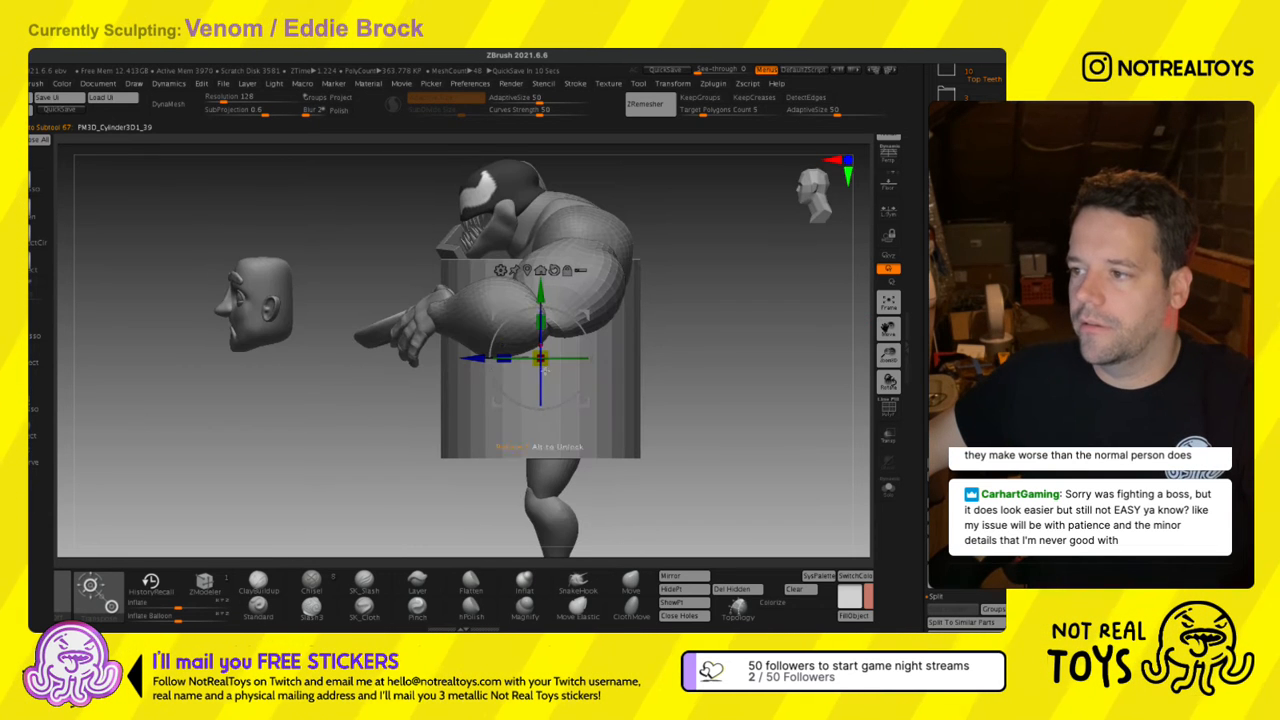
left_click_drag(497, 401, 266, 420)
left_click_drag(309, 378, 226, 392)
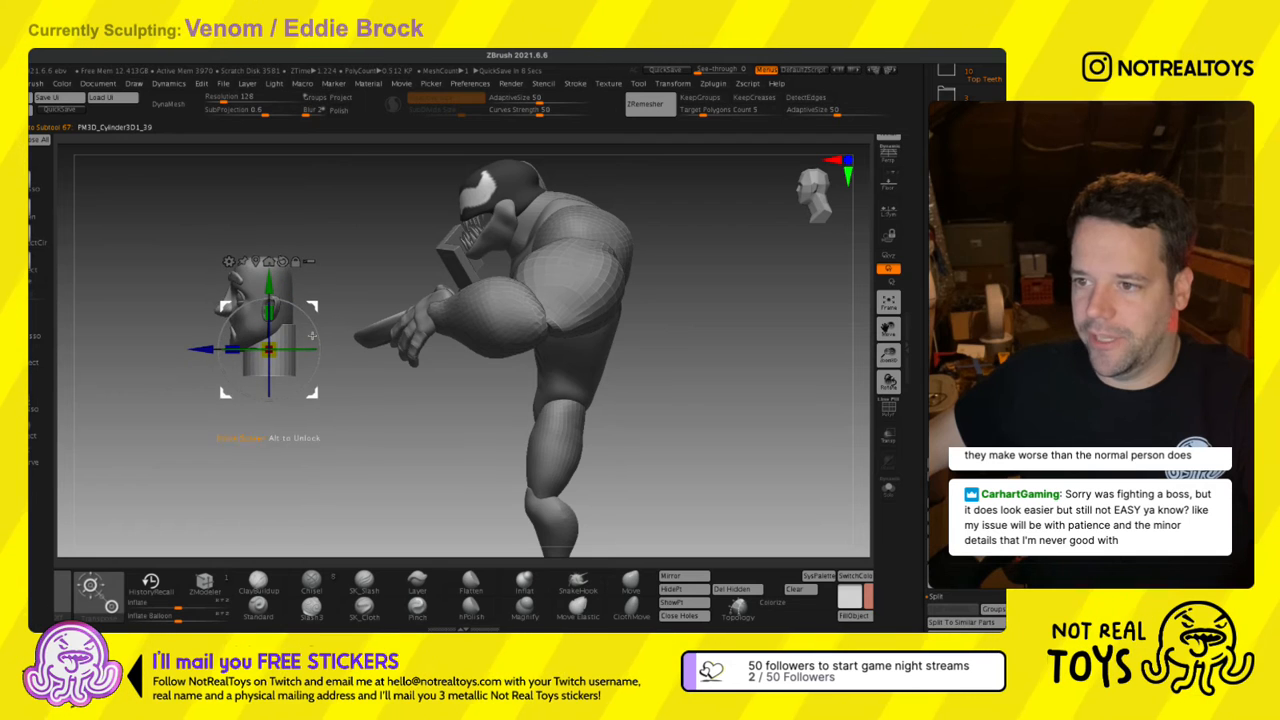
Tilt the cylinder to a neck angle and move it up along its axis into the underside of the small head.
left_click_drag(312, 348, 314, 338)
right_click_drag(314, 338, 310, 372, "ctrl")
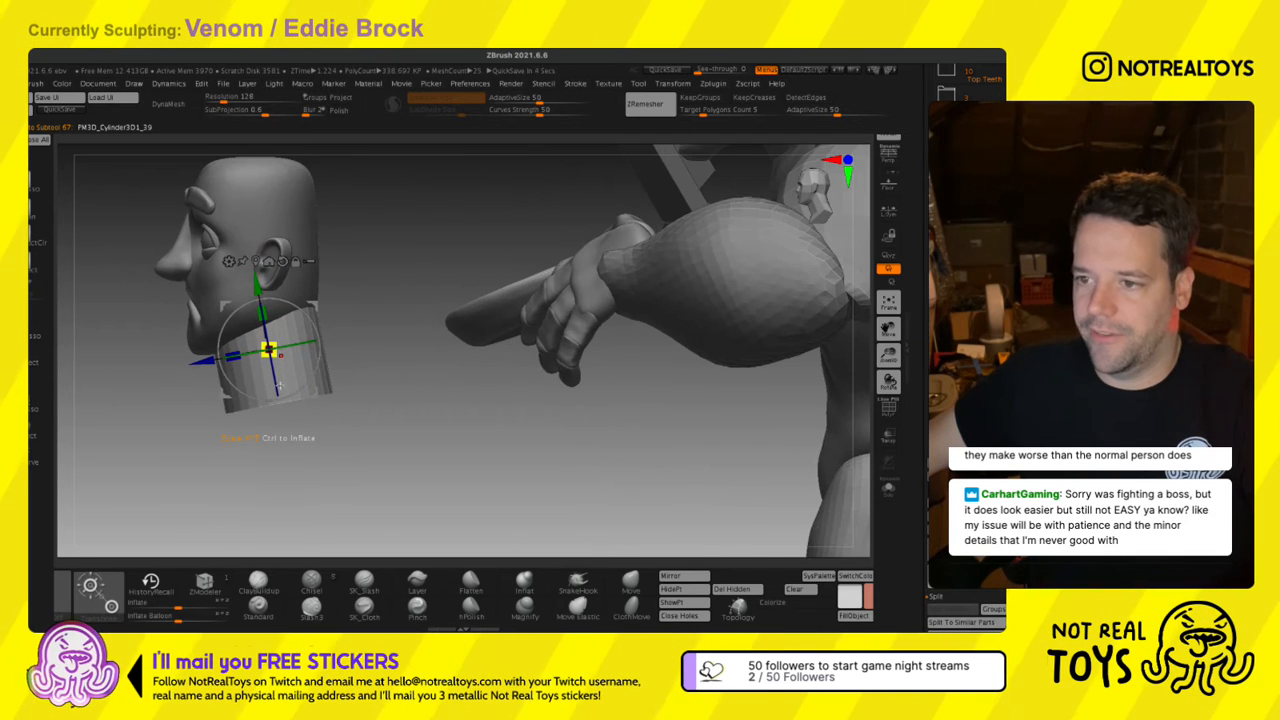
left_click_drag(278, 388, 268, 378)
left_click_drag(257, 318, 250, 293)
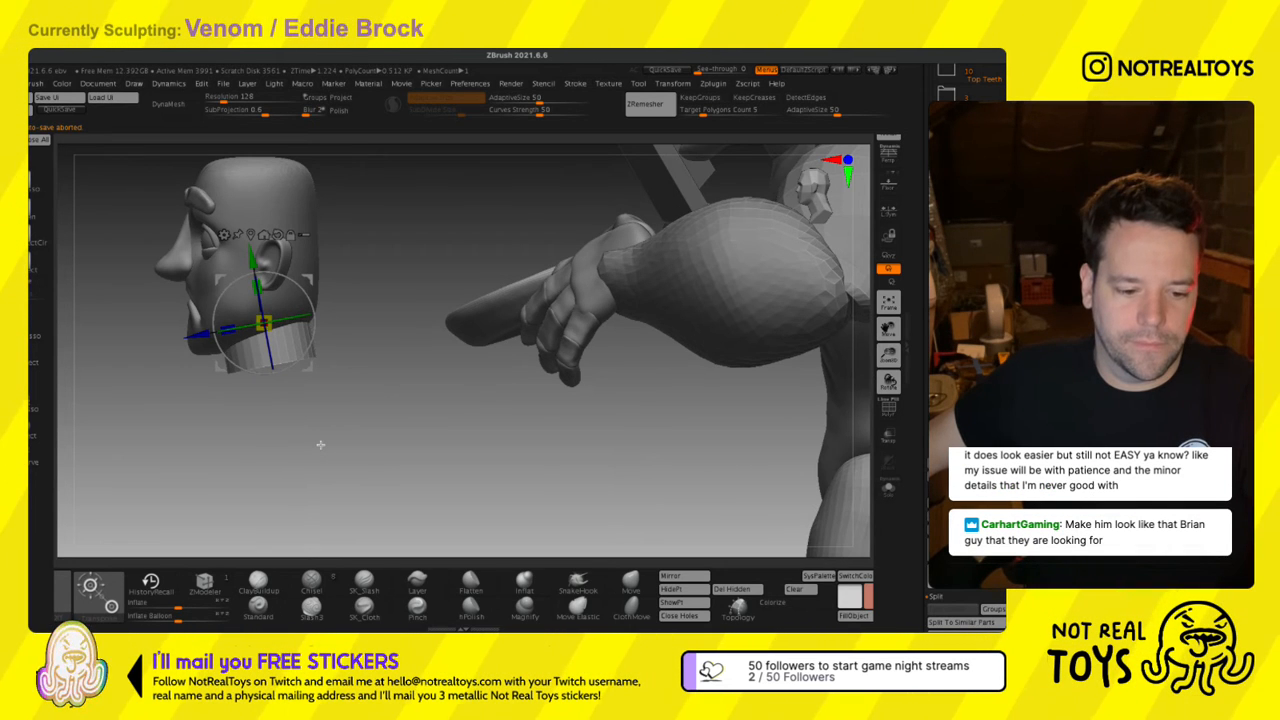
Lengthen the neck cylinder below the jaw and shift it toward the back of the head.
left_click_drag(281, 457, 325, 454)
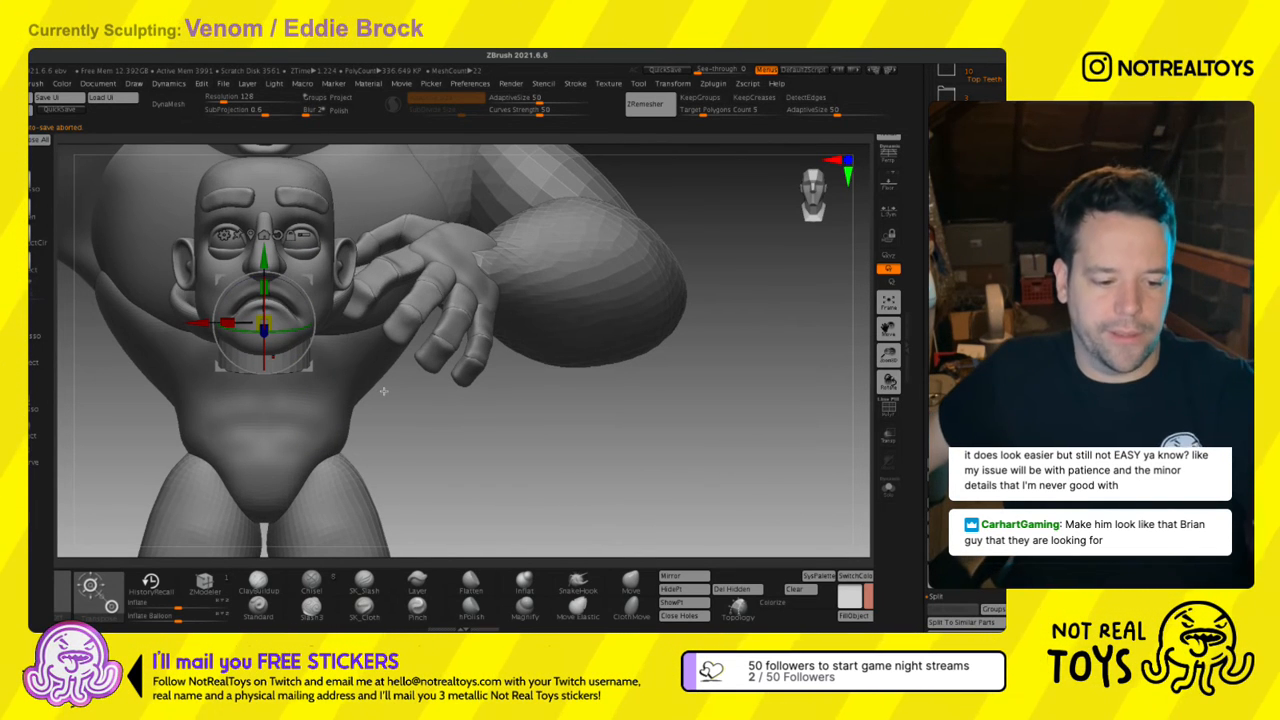
left_click_drag(383, 391, 381, 423)
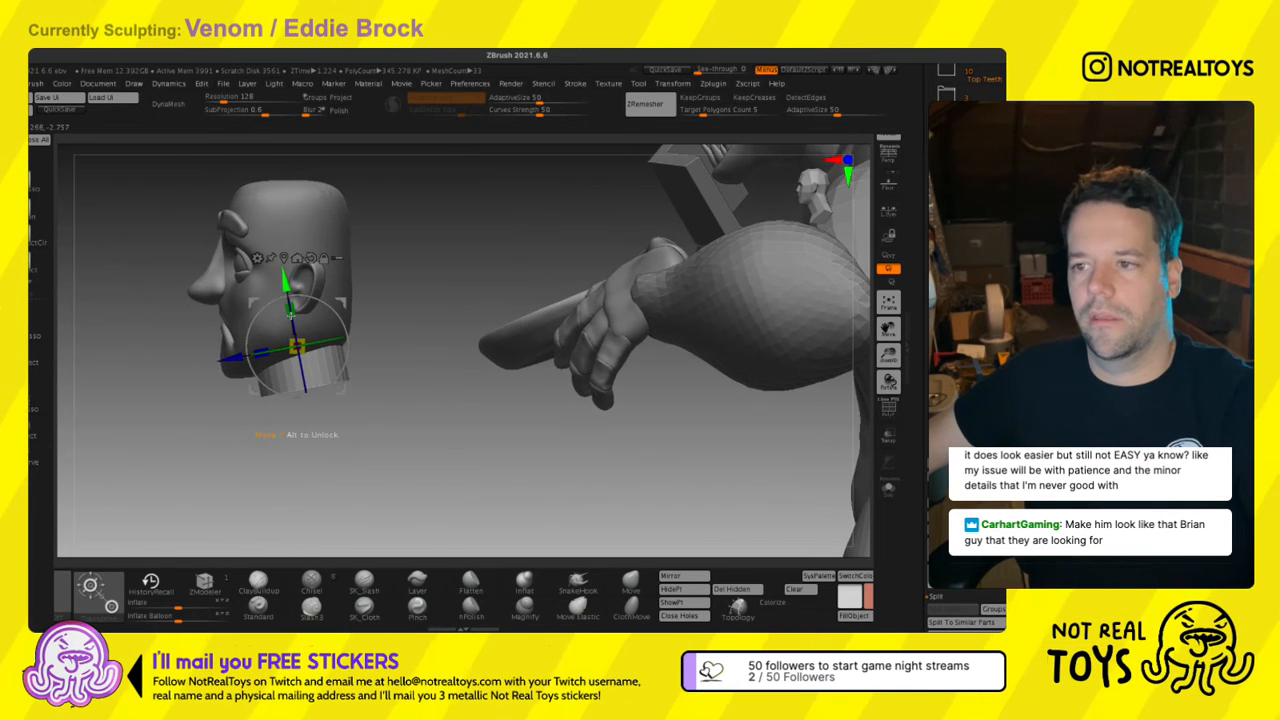
mouse_move(286, 281)
left_mouse_down()
mouse_move(302, 372)
mouse_move(288, 294)
left_mouse_up()
left_click_drag(343, 340, 296, 311)
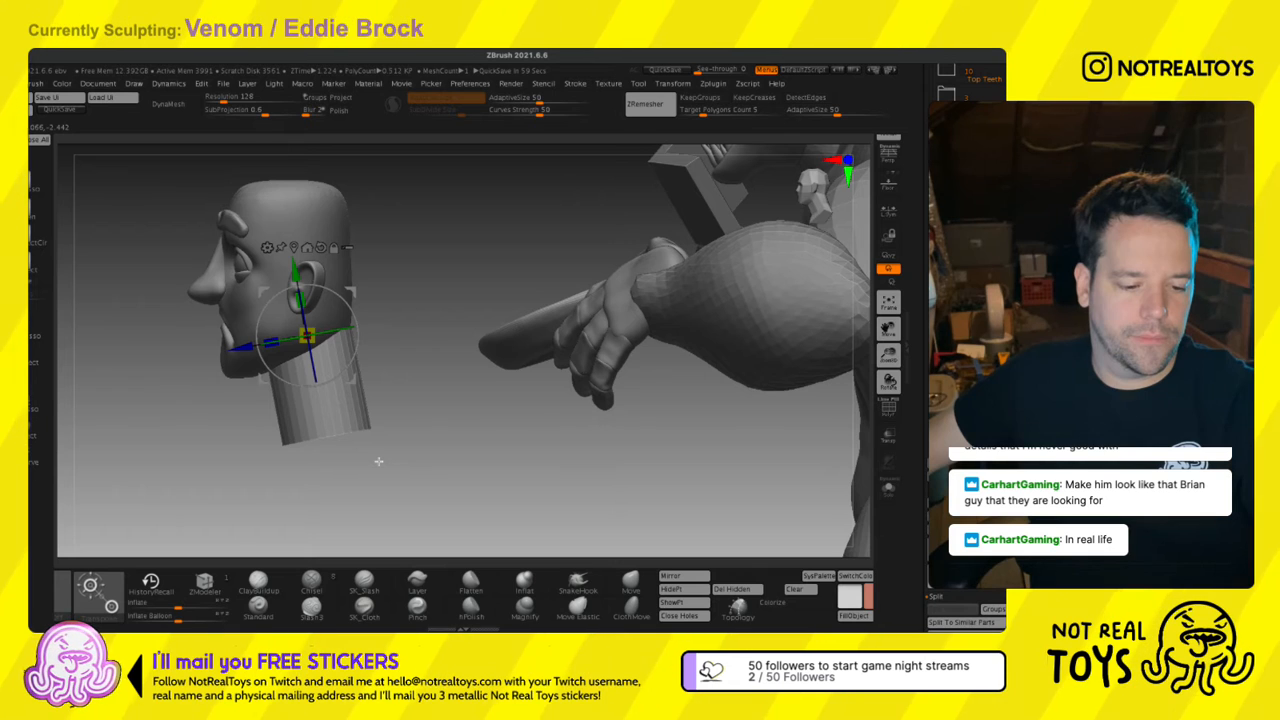
Check the neck from the front and side, then scale the cylinder slightly with the gizmo.
key("q")
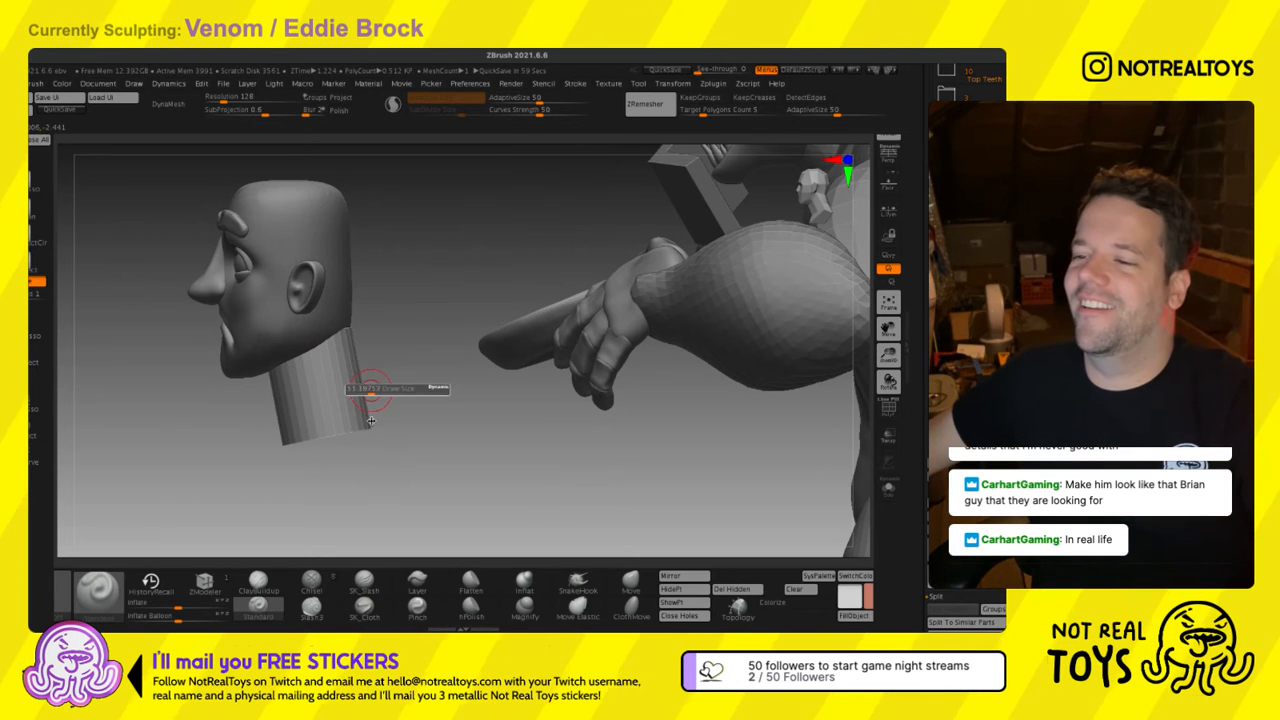
mouse_move(386, 414)
left_mouse_down()
mouse_move(341, 383)
mouse_move(290, 380)
mouse_move(253, 396)
left_mouse_up()
key("ctrl")
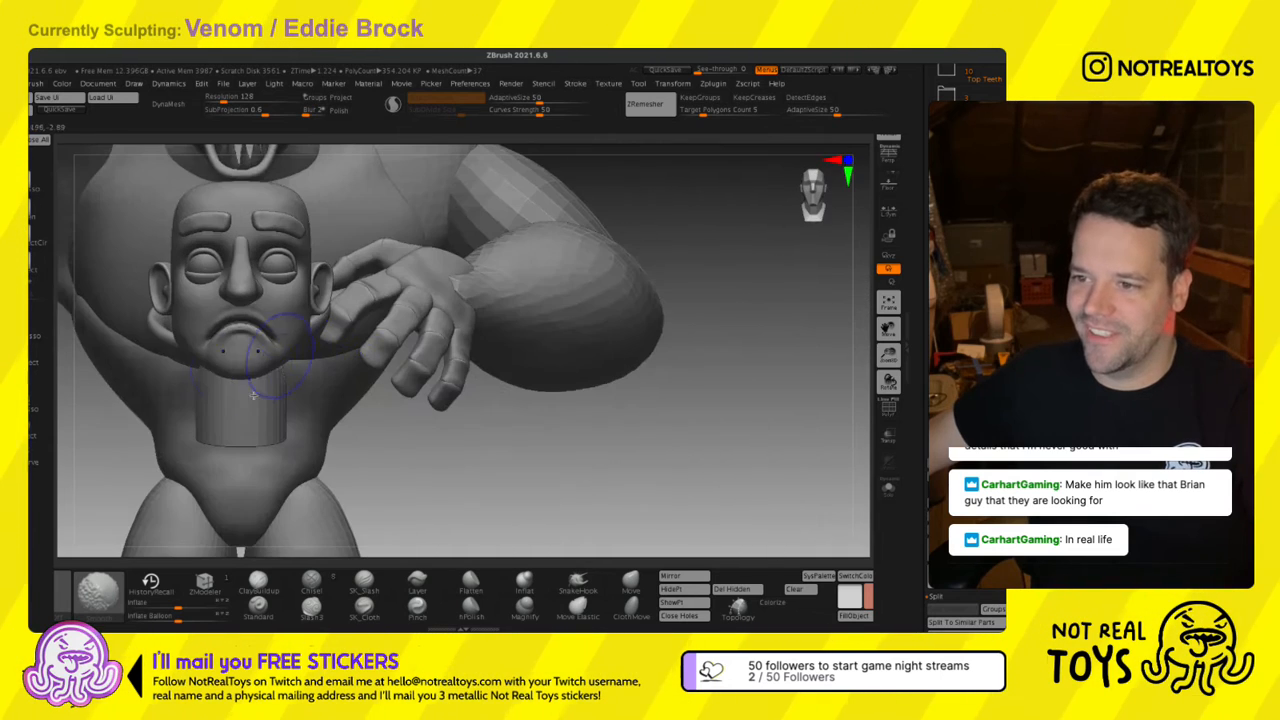
right_click_drag(278, 404, 365, 450)
left_click(226, 408, "alt")
key("w")
left_click_drag(316, 383, 311, 350)
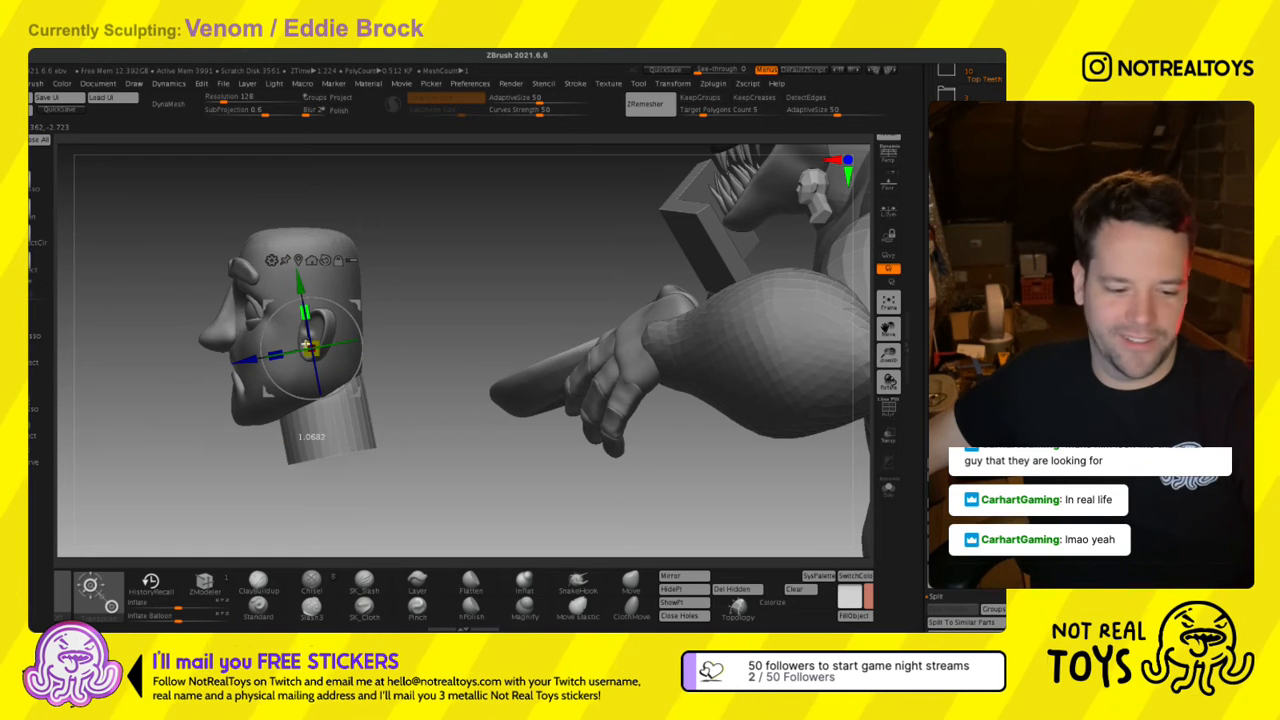
Undo the last neck edit and reposition the cylinder higher and farther back under the skull with the gizmo.
key("q")
mouse_move(330, 400)
right_mouse_down()
mouse_move(363, 426)
mouse_move(321, 423)
right_mouse_up()
left_click_drag(321, 423, 298, 508, "shift")
key("ctrl+z")
right_click_drag(298, 492, 287, 453)
key("w")
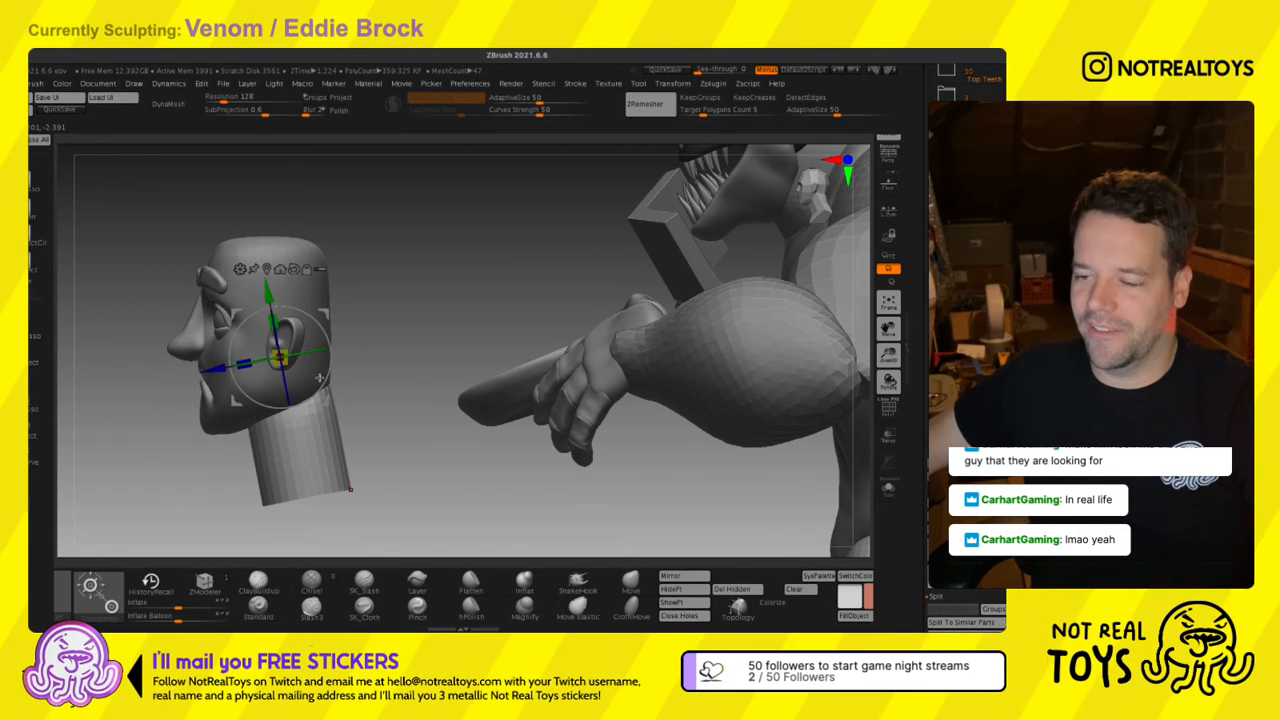
left_click_drag(280, 357, 331, 320)
Reshape the neck cylinder with the Move brush, checking it from the back and side, and round off its lower rim.
key("q")
mouse_move(354, 354)
right_mouse_down()
mouse_move(284, 408)
mouse_move(295, 410)
right_mouse_up()
key("b")
key("m")
key("v")
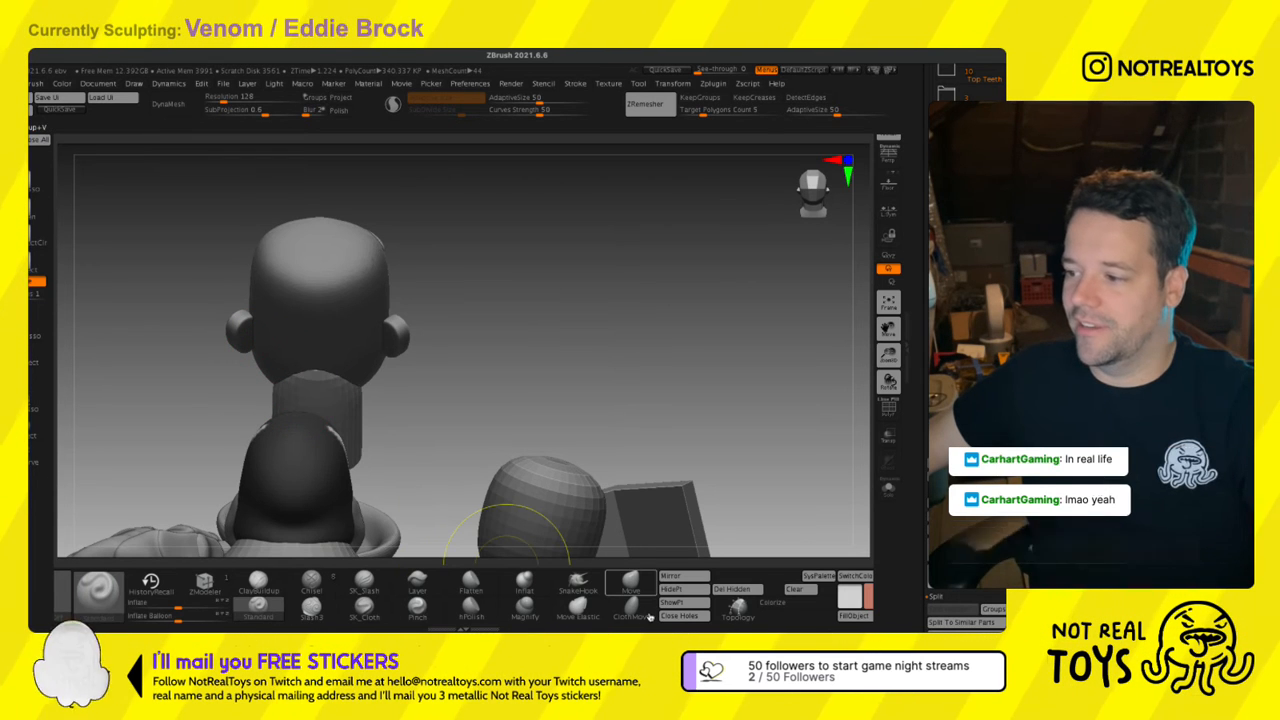
right_click_drag(264, 387, 298, 389)
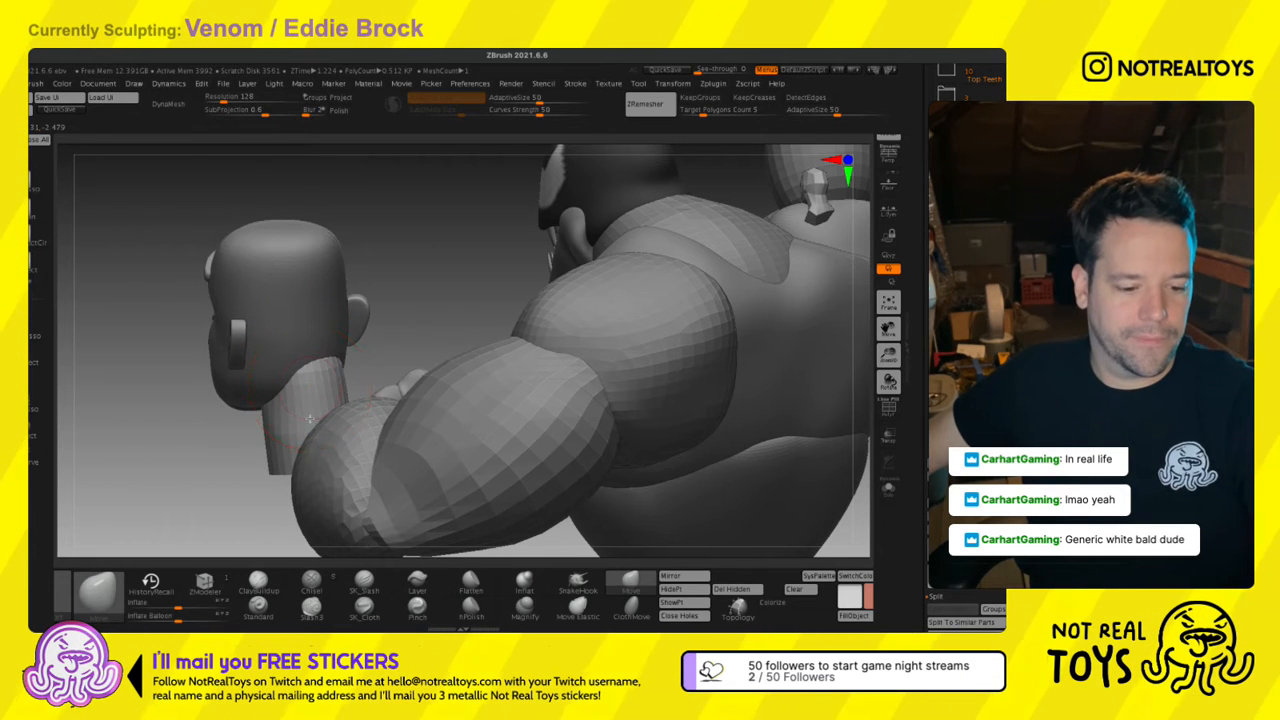
right_click_drag(309, 419, 323, 427)
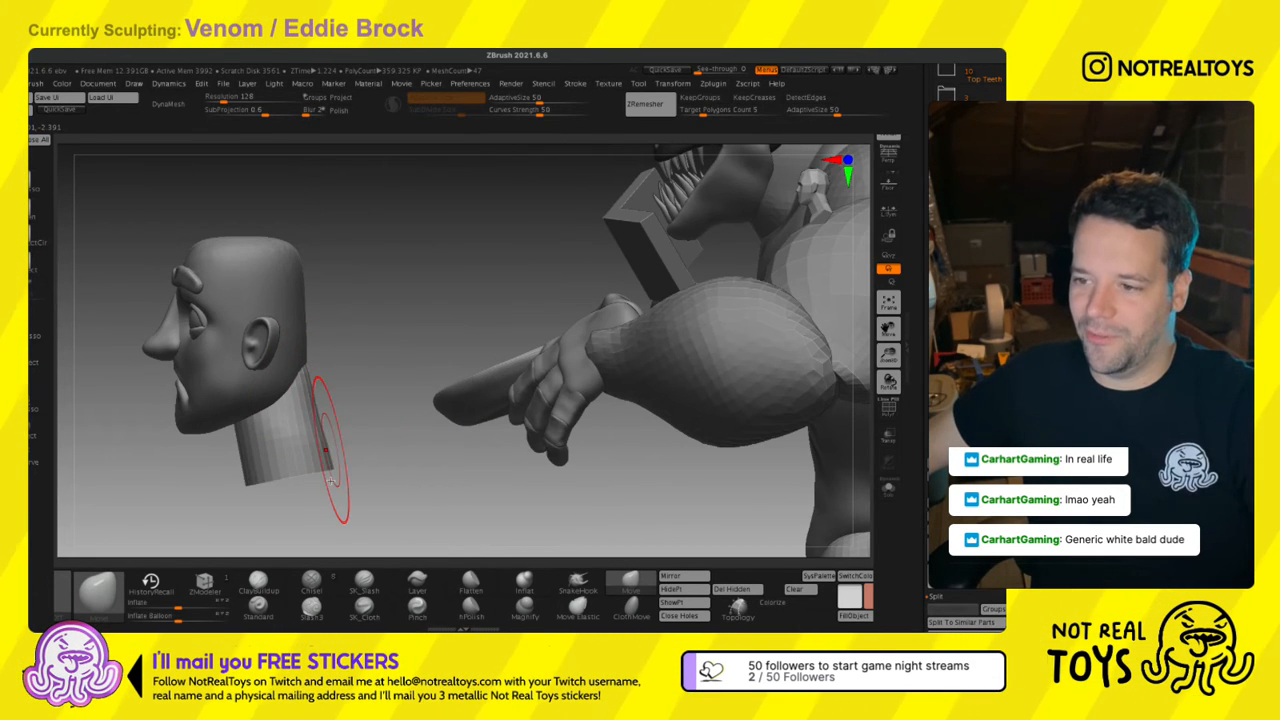
mouse_move(300, 440)
right_mouse_down()
mouse_move(265, 472)
mouse_move(418, 407)
mouse_move(400, 403)
mouse_move(339, 454)
mouse_move(348, 432)
mouse_move(331, 408)
right_mouse_up()
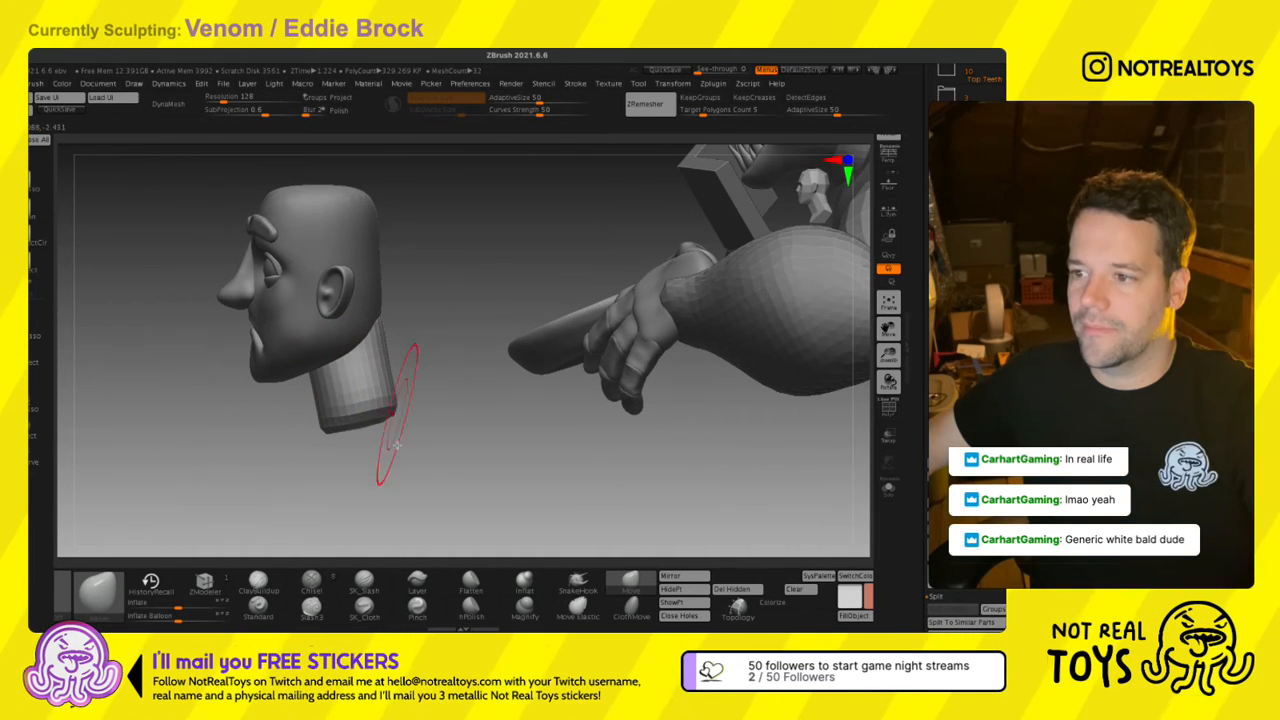
right_click_drag(397, 447, 430, 414)
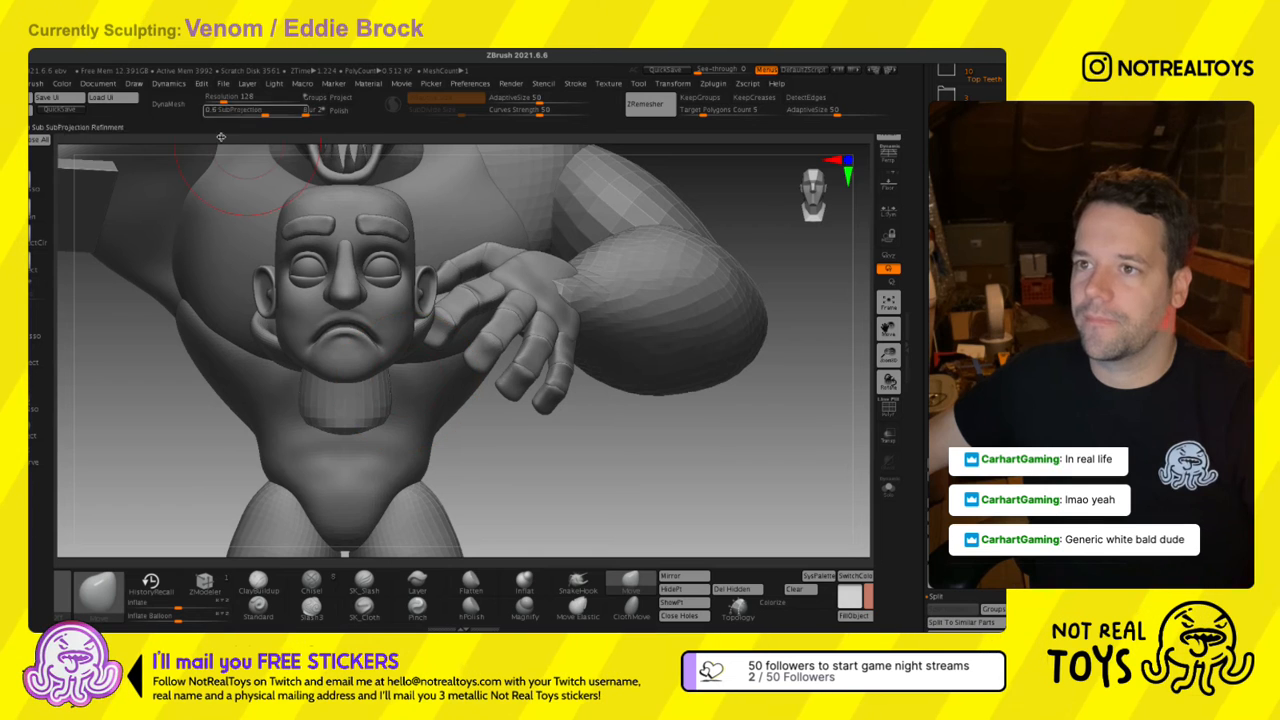
Subdivide the neck mesh twice to reach subdivision level 3.
left_click_drag(616, 134, 228, 144, "ctrl")
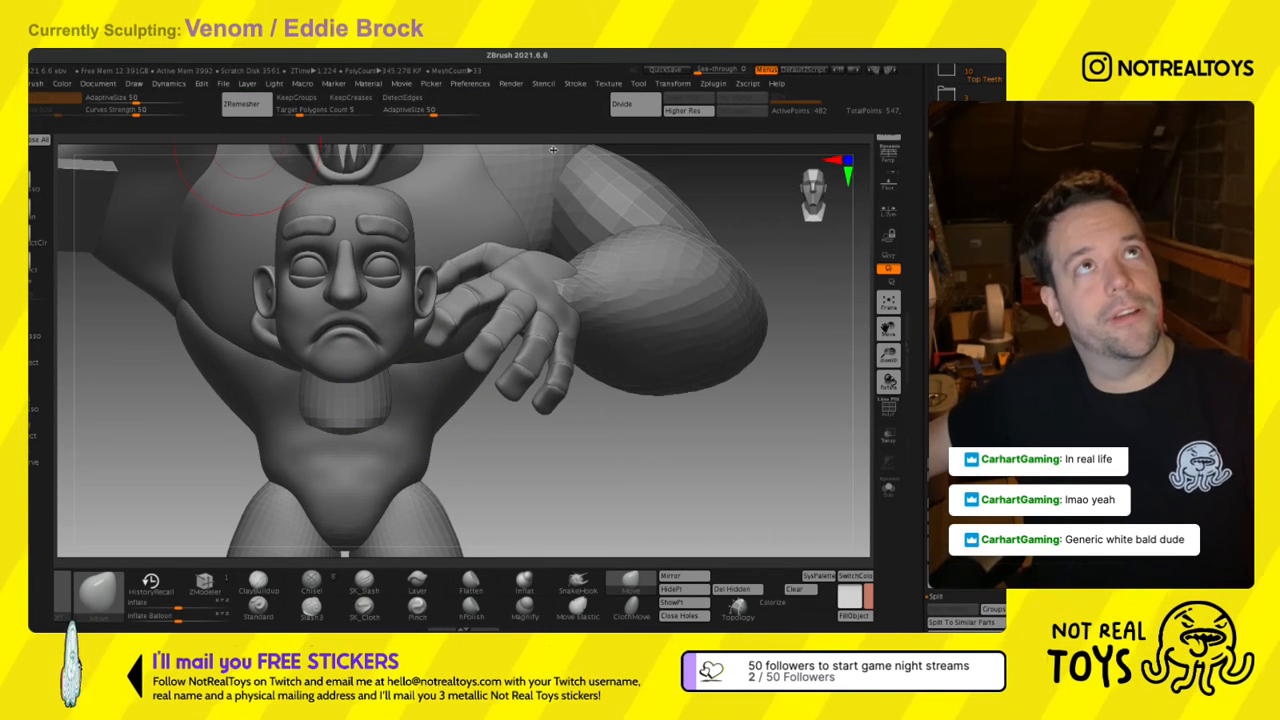
left_click(621, 104)
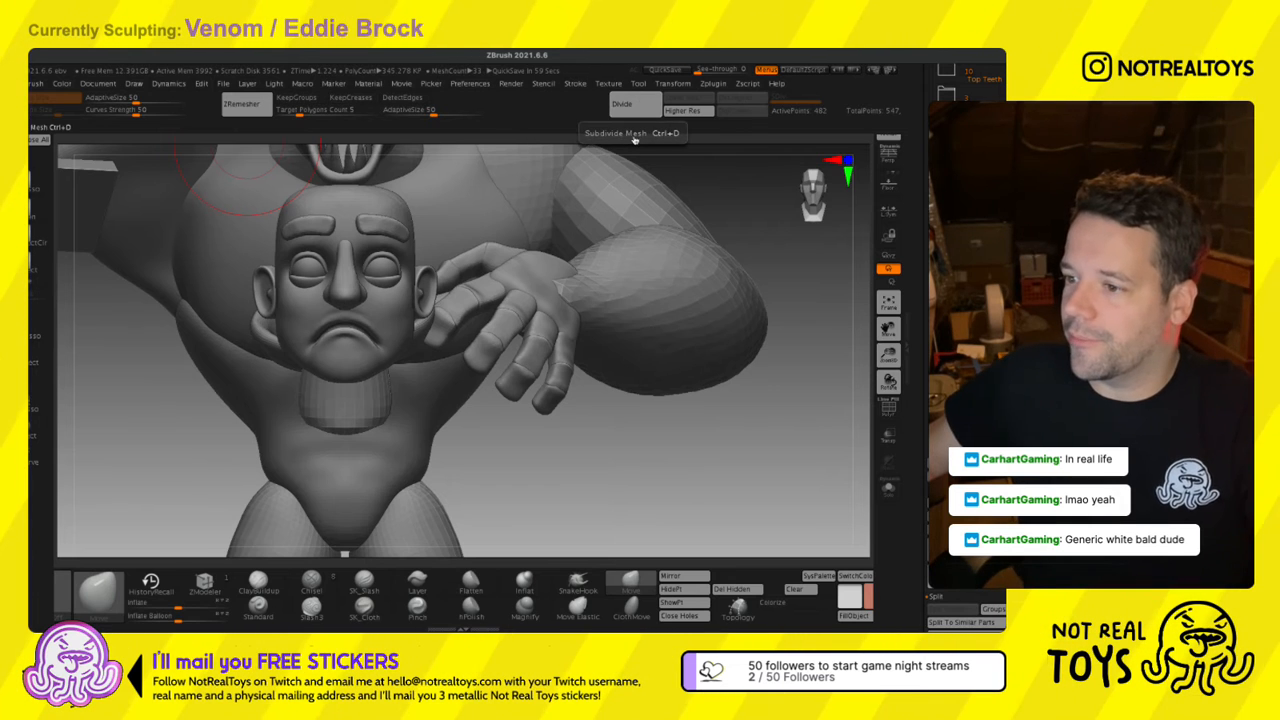
left_click(621, 104)
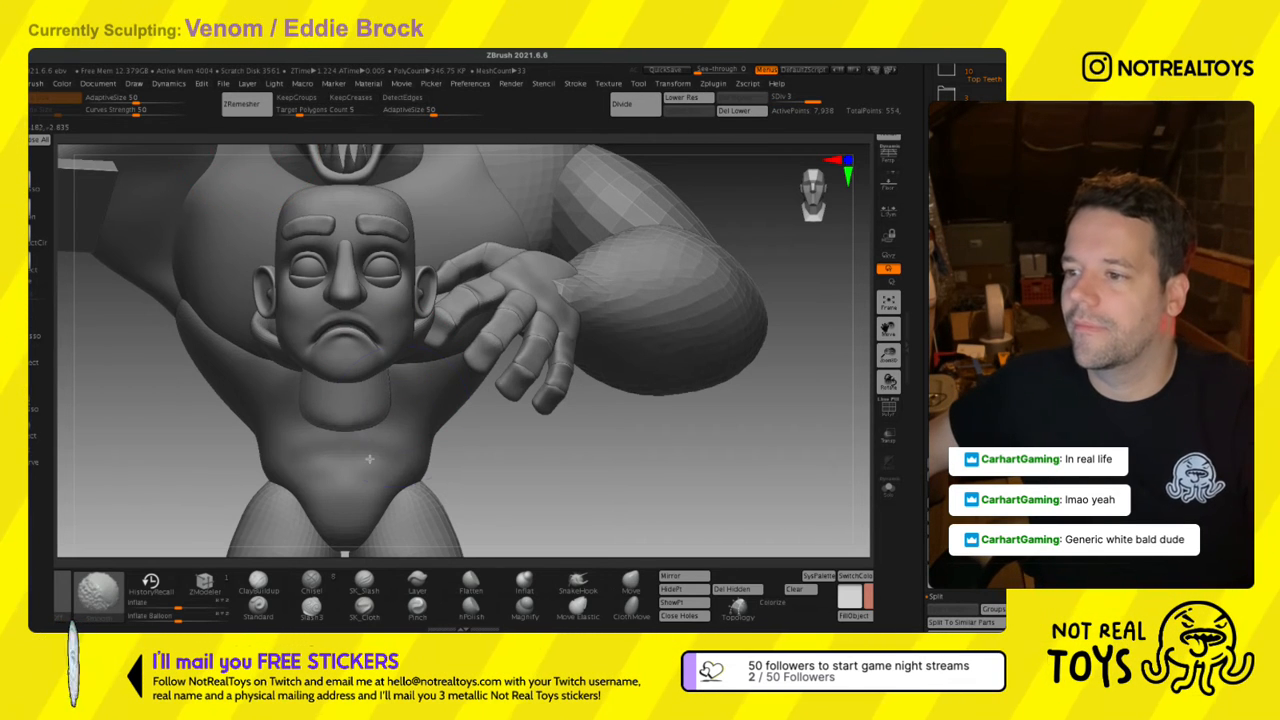
Adjust the Move brush size and refine the lower front and back contours of the neck in side view.
mouse_move(368, 457)
left_mouse_down()
mouse_move(368, 420)
mouse_move(325, 408)
left_mouse_up()
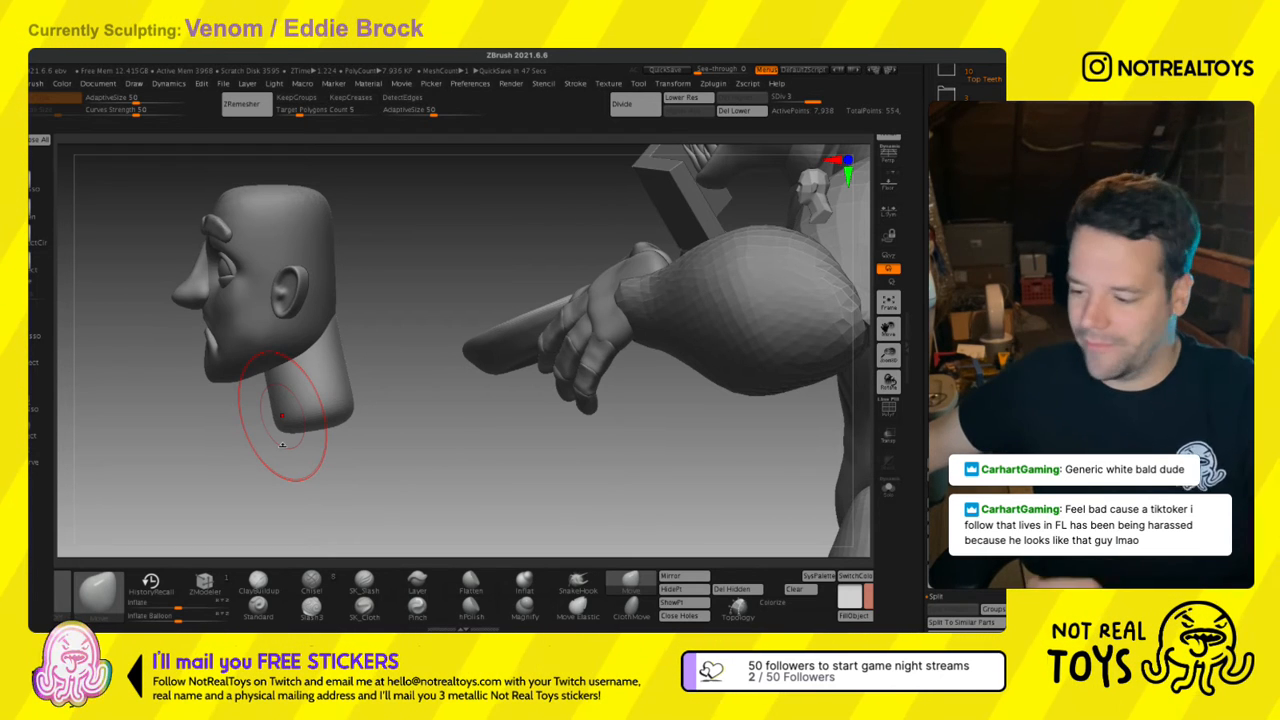
key("s")
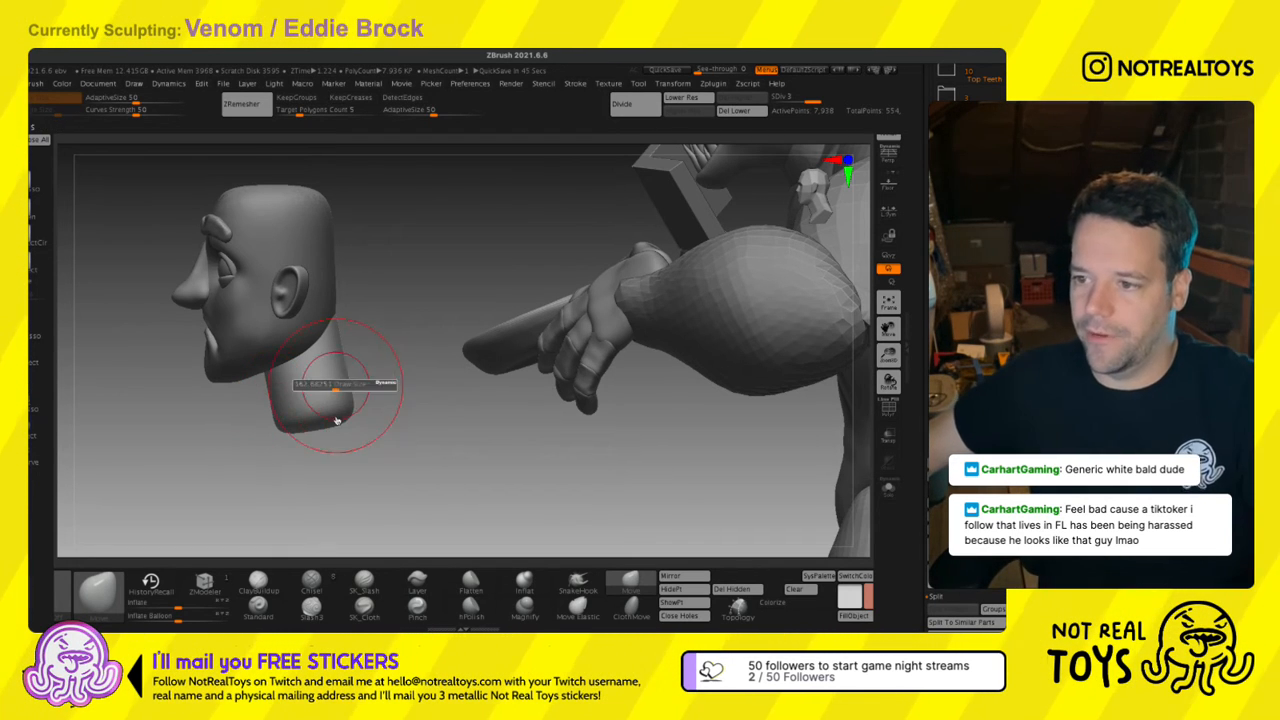
left_click_drag(336, 388, 328, 386)
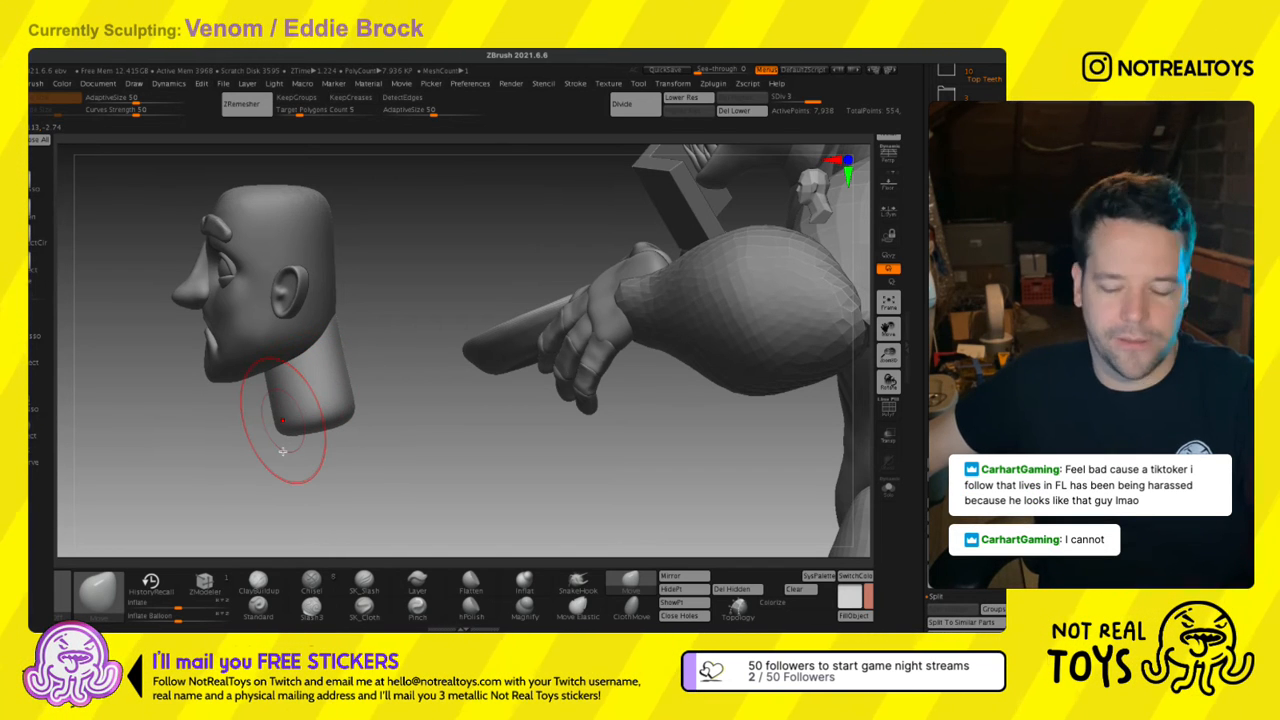
mouse_move(290, 454)
left_mouse_down()
mouse_move(414, 440)
mouse_move(363, 438)
left_mouse_up()
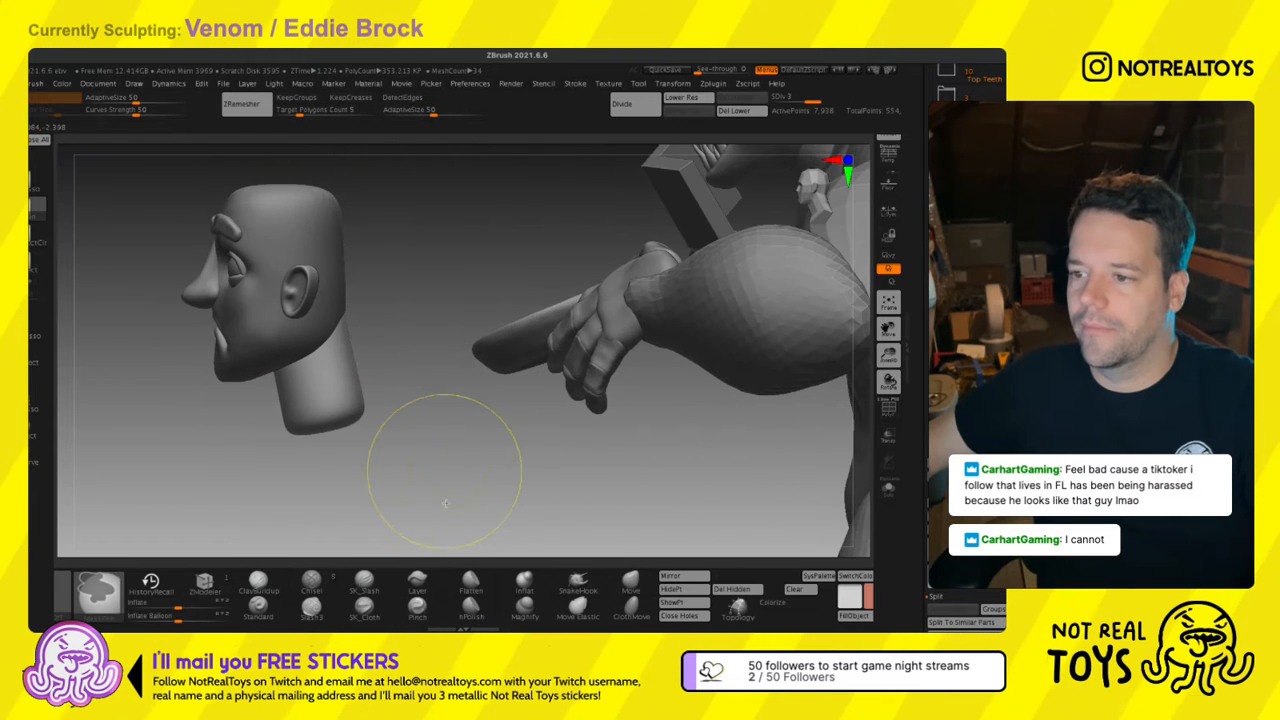
Mask the upper part of the neck and move its free lower end up with the gizmo to shorten it.
mouse_move(446, 502)
left_mouse_down("ctrl")
mouse_move(226, 470)
mouse_move(340, 390)
mouse_move(410, 425)
mouse_move(225, 512)
left_mouse_up("ctrl")
key("w")
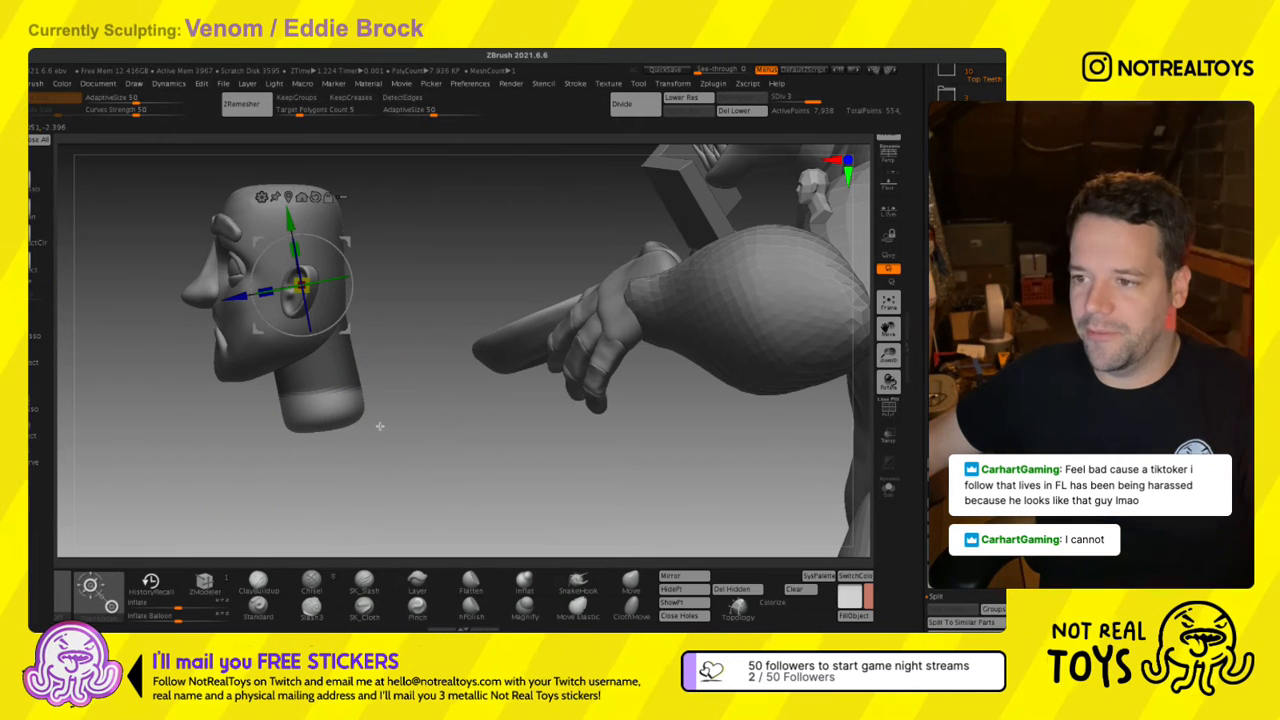
left_click_drag(289, 245, 301, 334, "alt")
key("q")
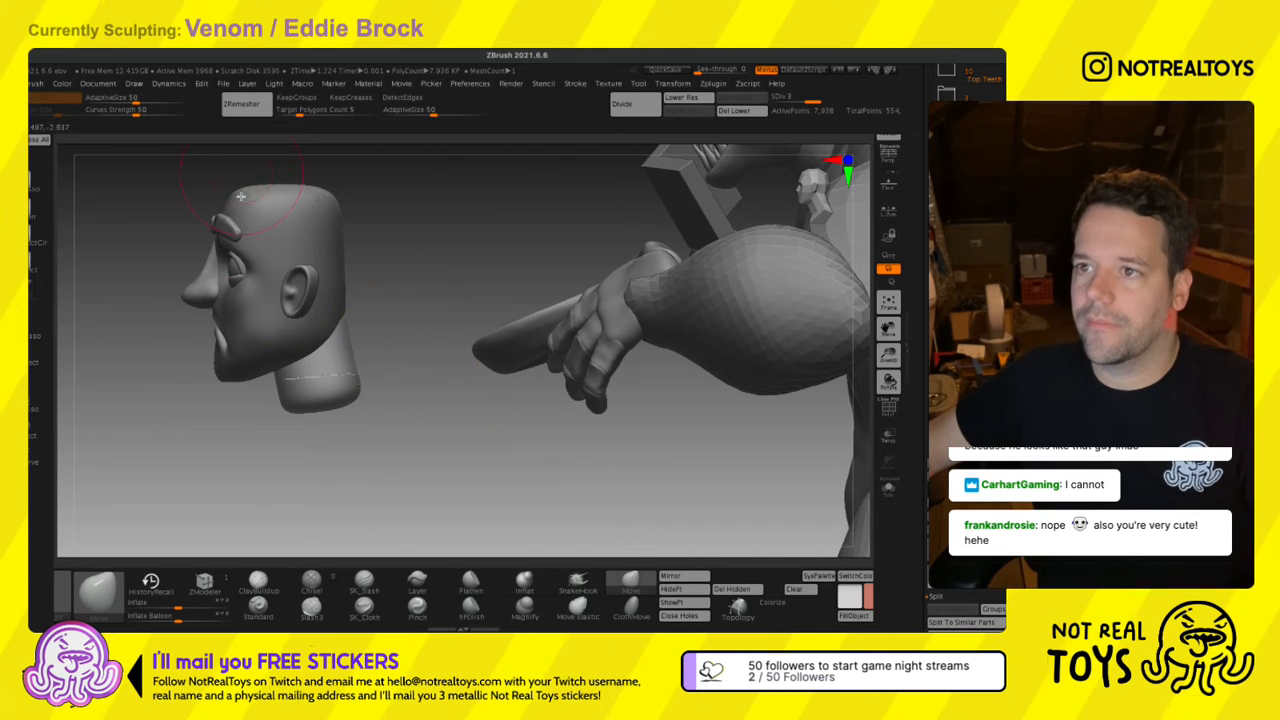
left_click_drag(199, 140, 656, 149, "ctrl+shift")
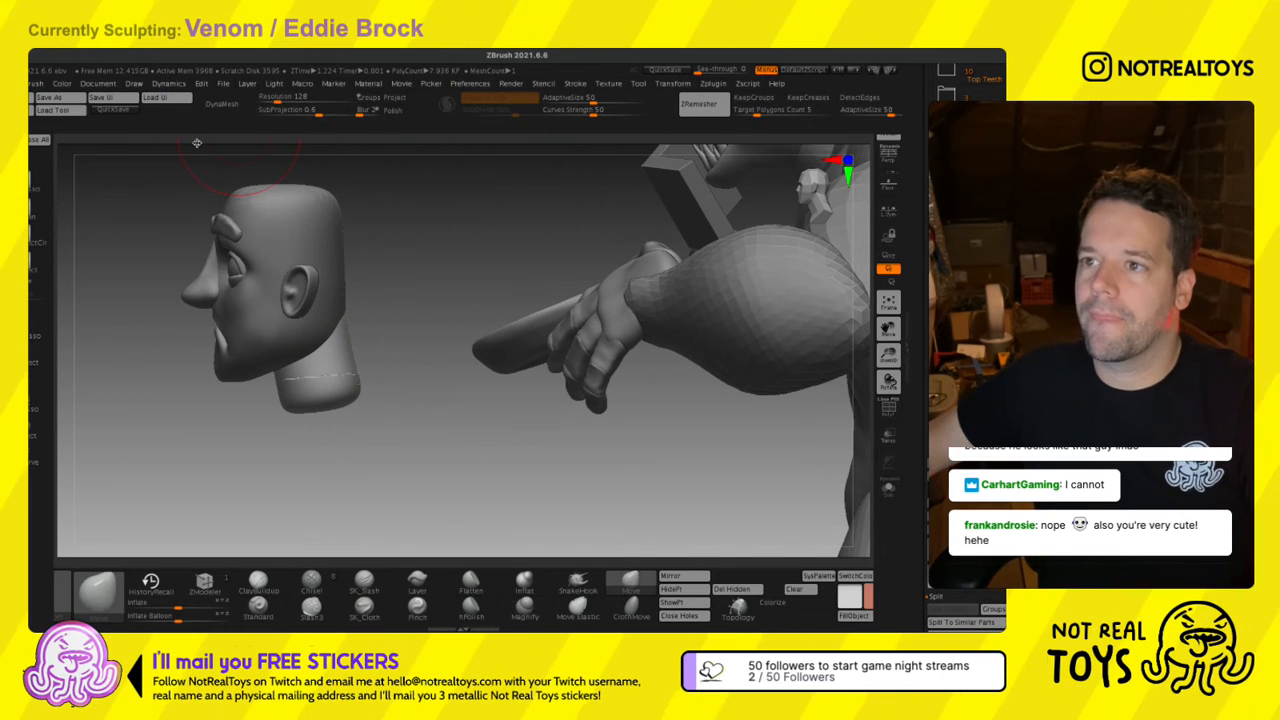
left_click(222, 104)
left_click(191, 135)
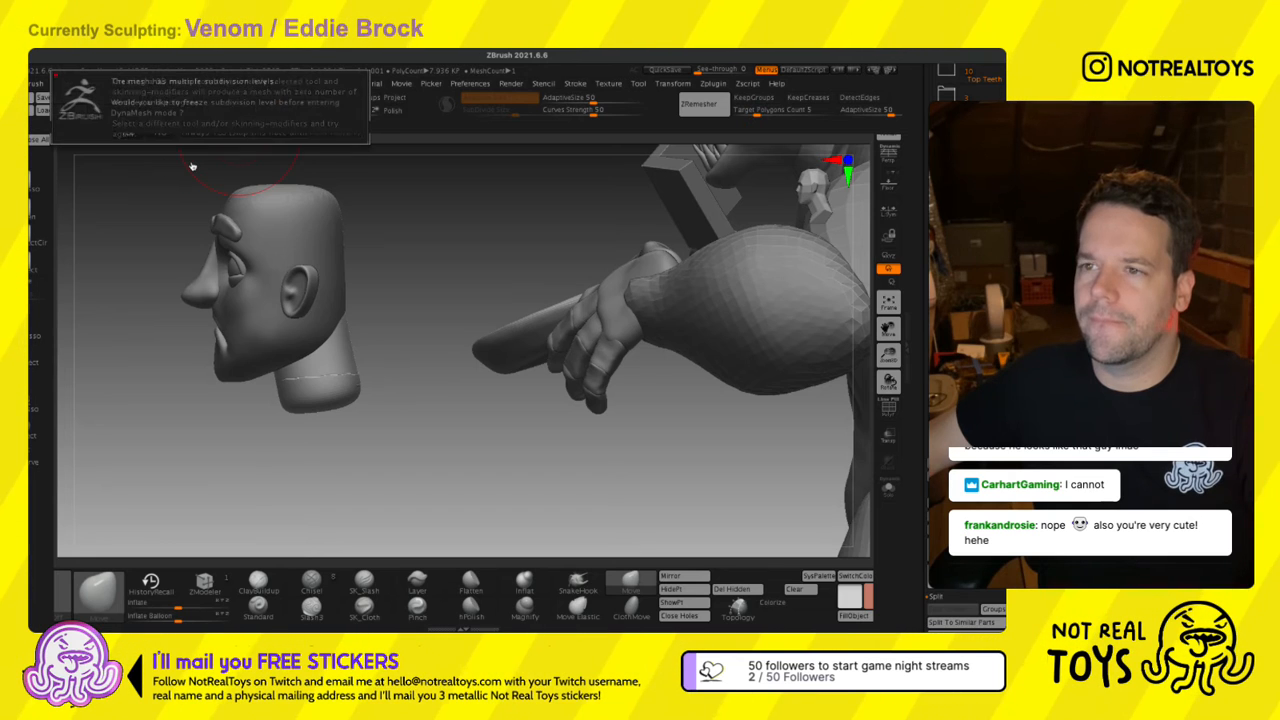
Delete the lower subdivision levels of the neck mesh.
left_click_drag(440, 138, 77, 142)
left_click_drag(643, 142, 561, 132)
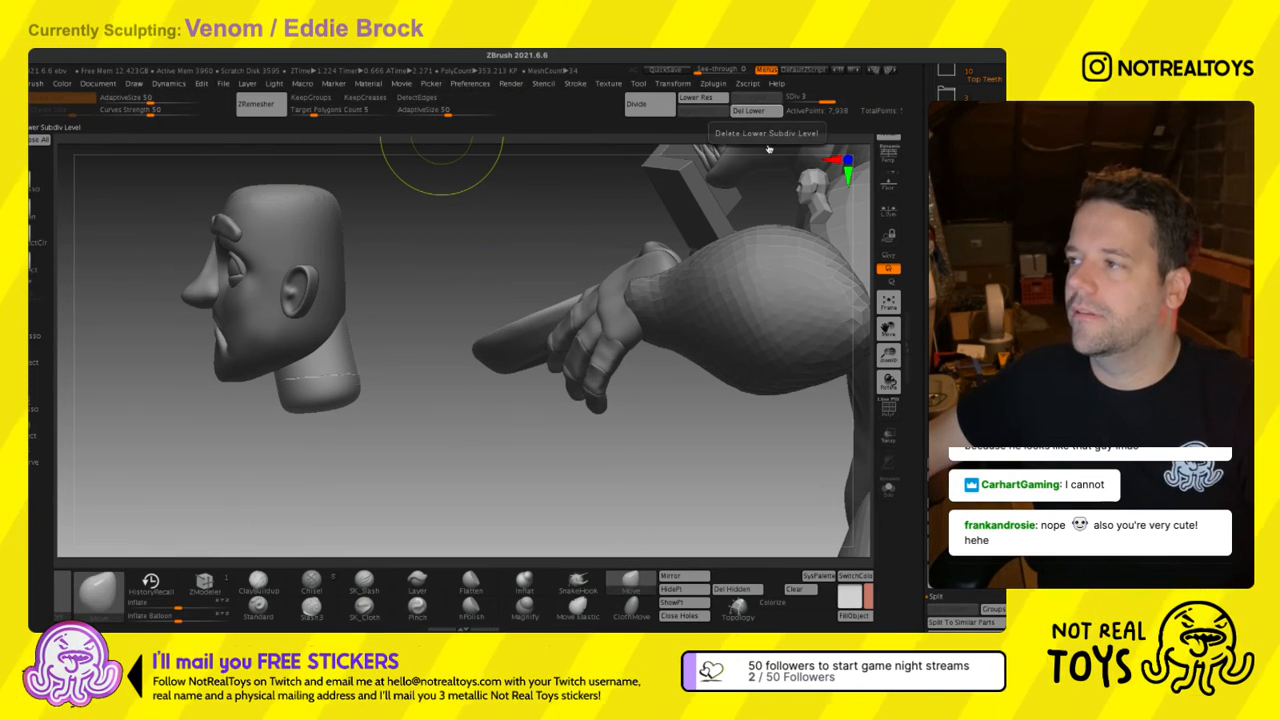
left_click(757, 112)
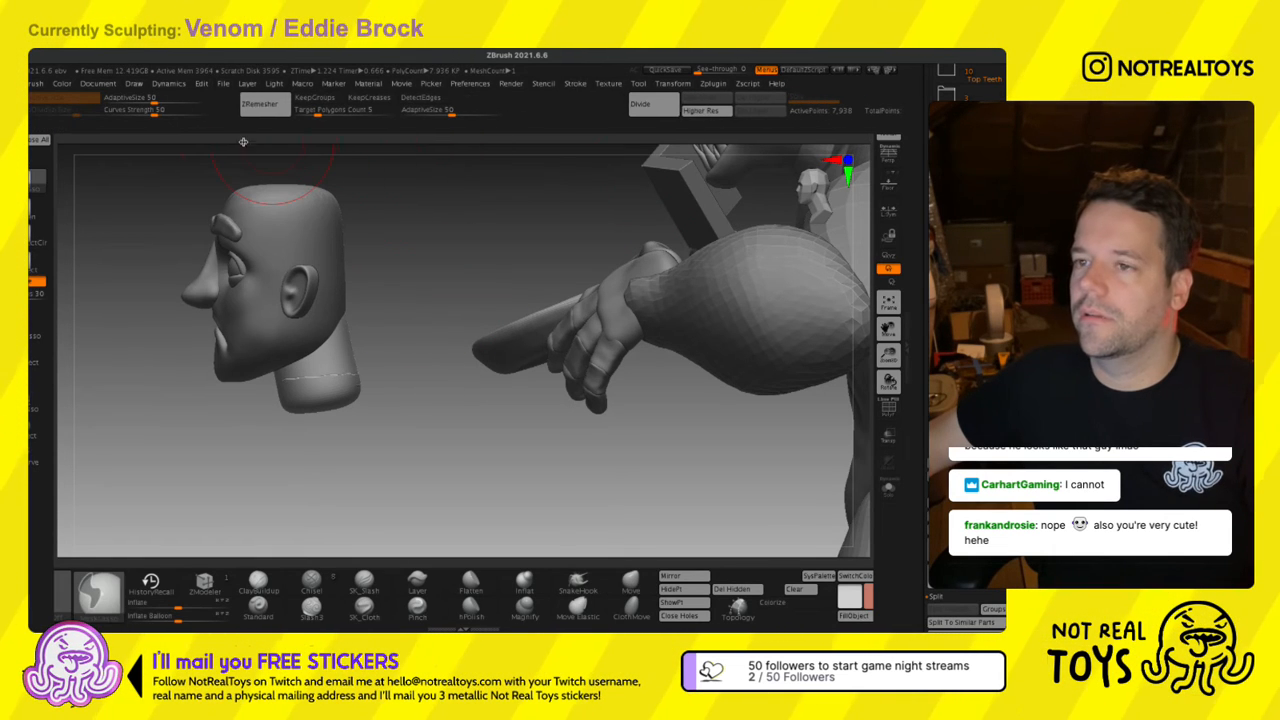
Replace the coarse 128-resolution remesh of the neck with a DynaMesh at resolution 296.
left_click_drag(220, 142, 712, 157)
left_click(320, 106)
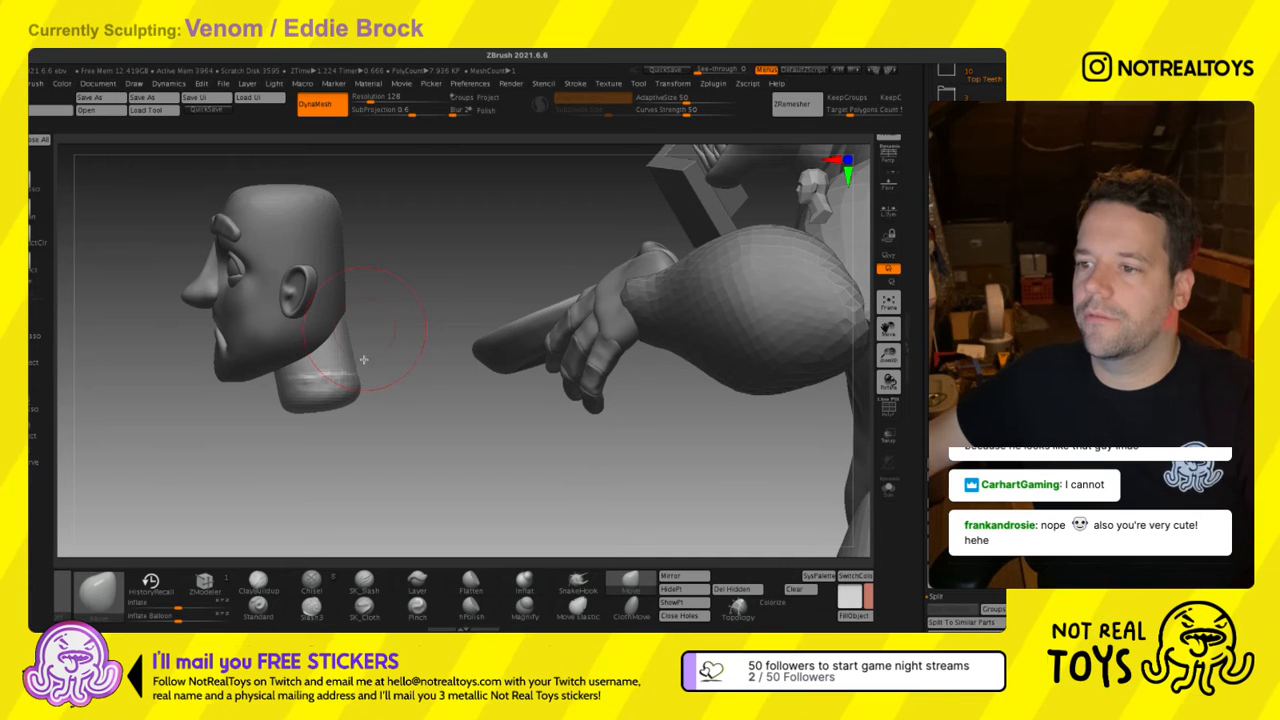
key("s")
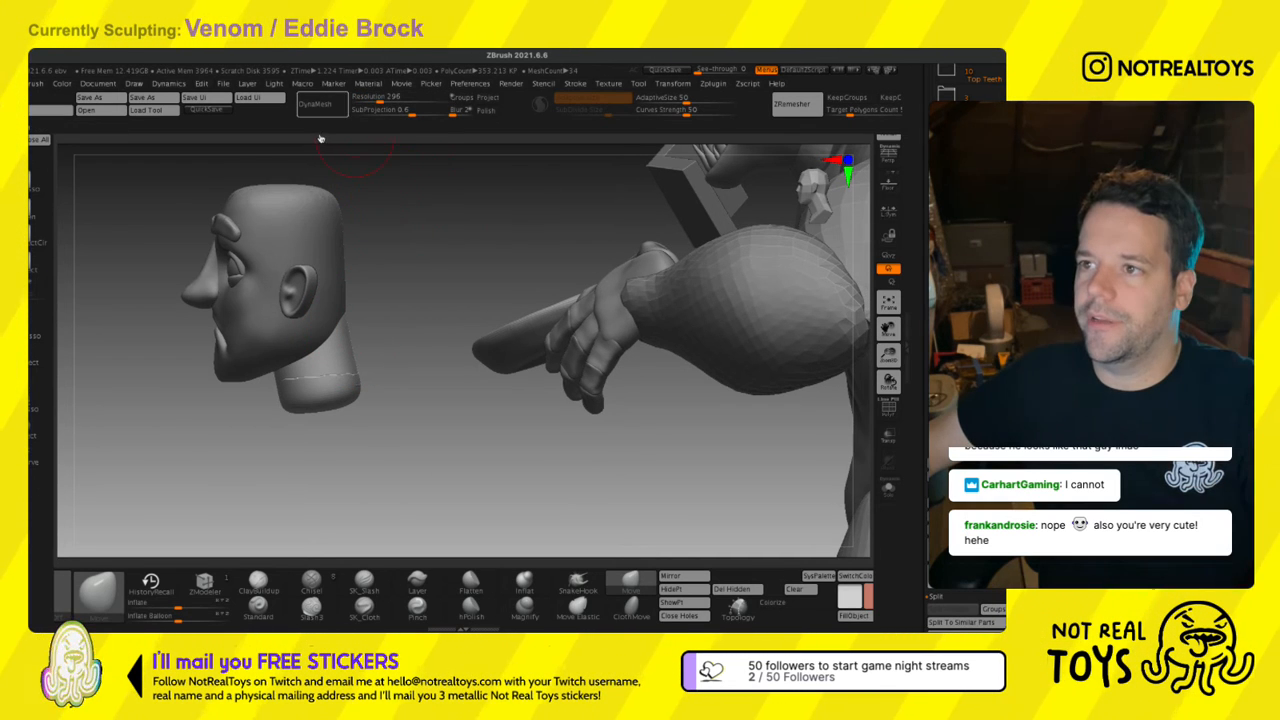
left_click(321, 106)
Try to slice an uneven edge across the bottom of the neck in side view and undo the cut.
mouse_move(340, 357)
left_mouse_down("shift")
mouse_move(321, 417)
mouse_move(275, 411)
left_mouse_up("shift")
mouse_move(260, 437)
right_mouse_down("shift")
mouse_move(294, 423)
mouse_move(263, 411)
right_mouse_up("shift")
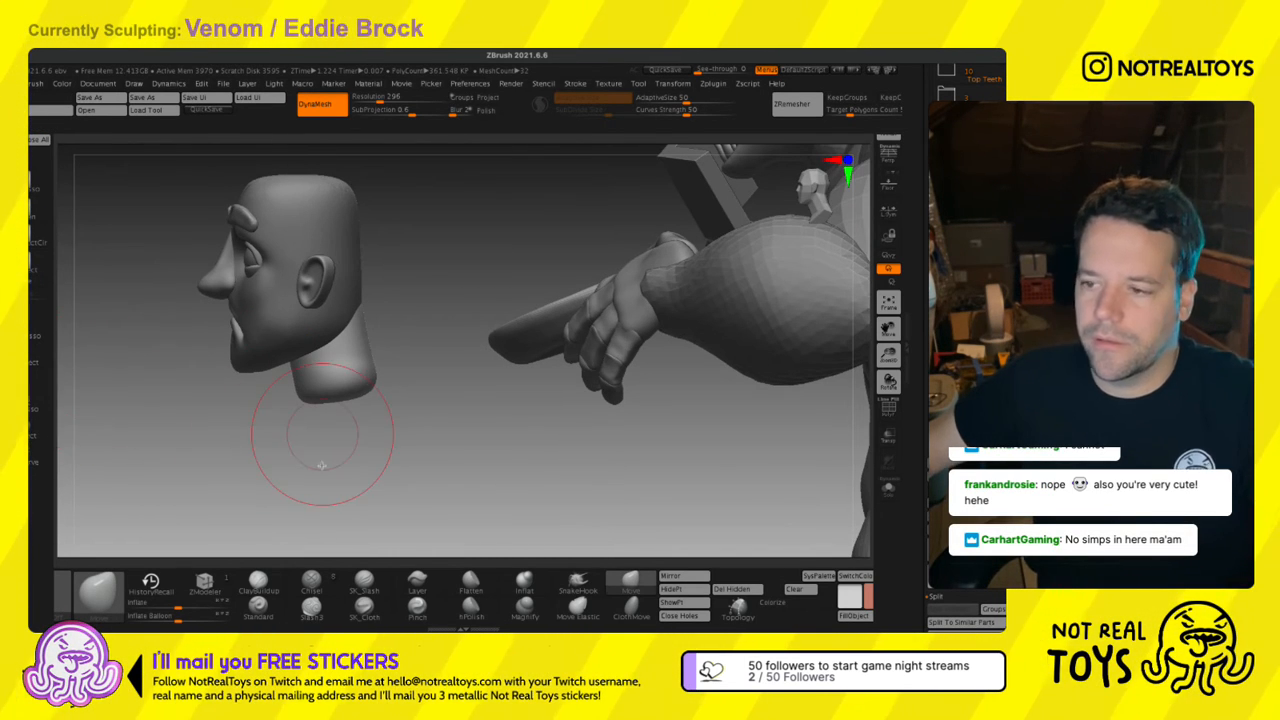
left_click_drag(281, 456, 282, 430, "ctrl+shift")
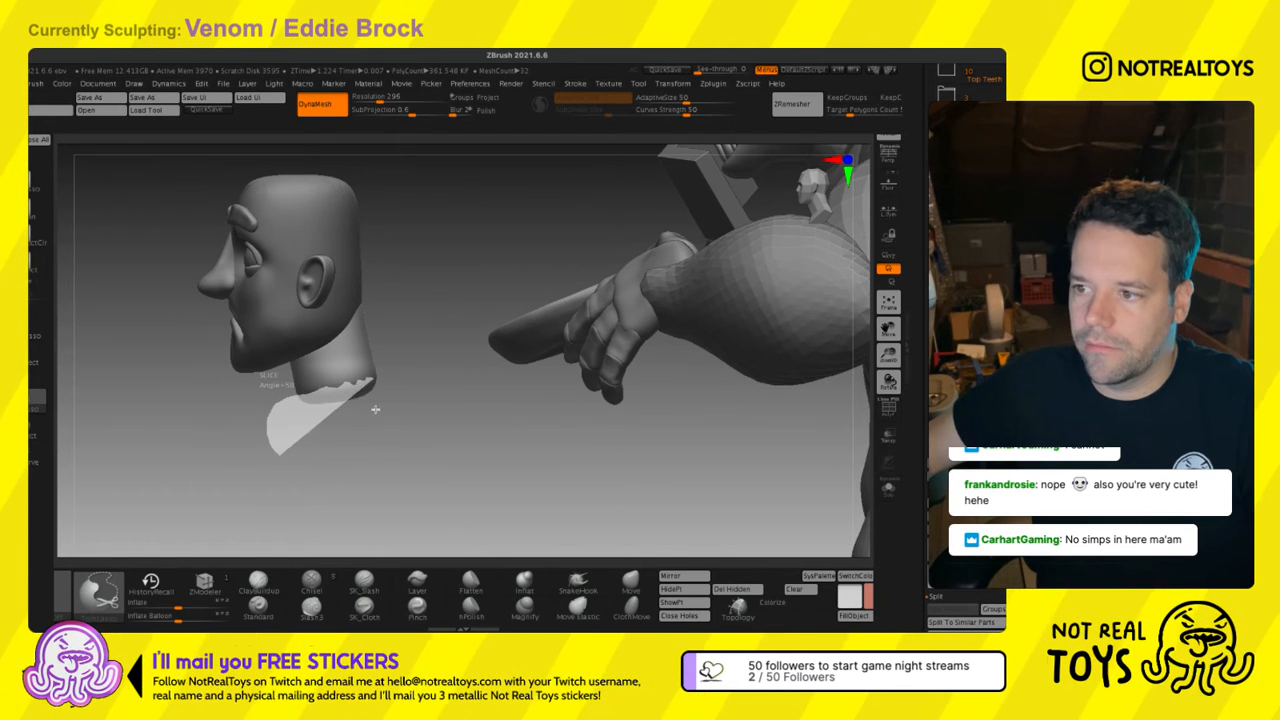
mouse_move(375, 409)
left_mouse_down("ctrl+shift")
mouse_move(404, 463)
mouse_move(376, 463)
left_mouse_up("ctrl+shift")
key("ctrl+z")
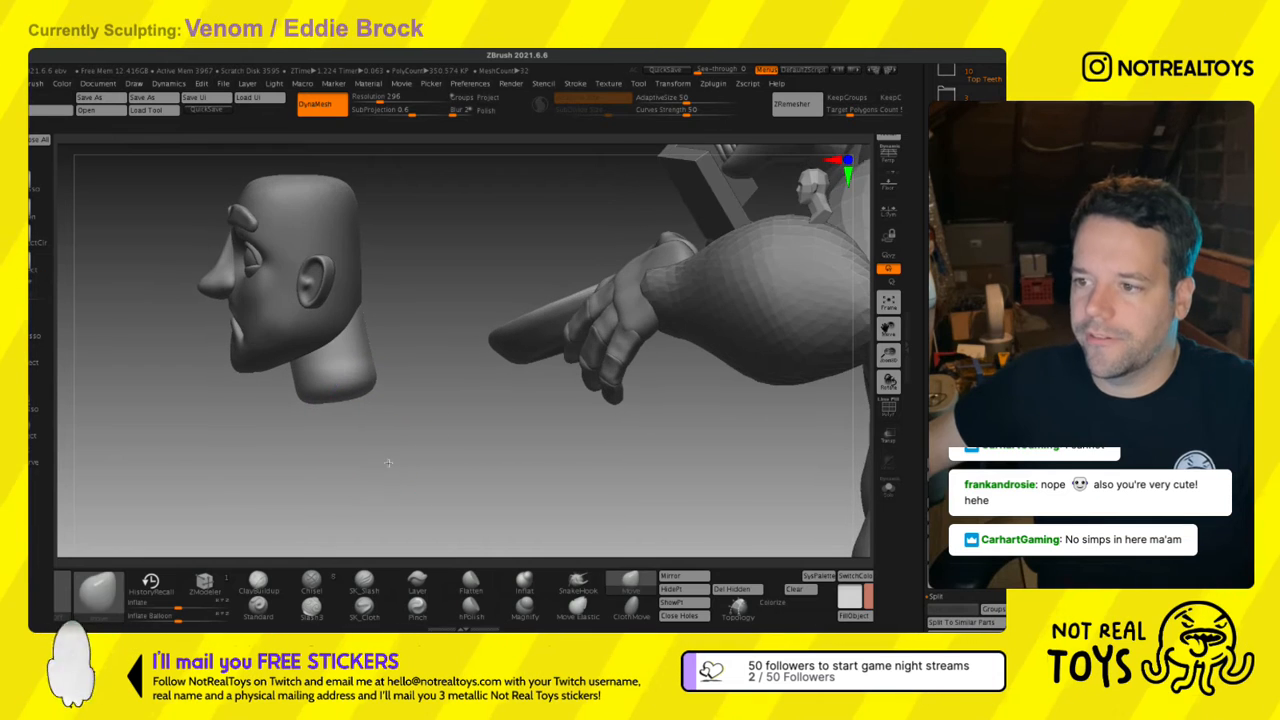
Slice a jagged, torn-looking edge across the bottom of the neck in side view.
key("space")
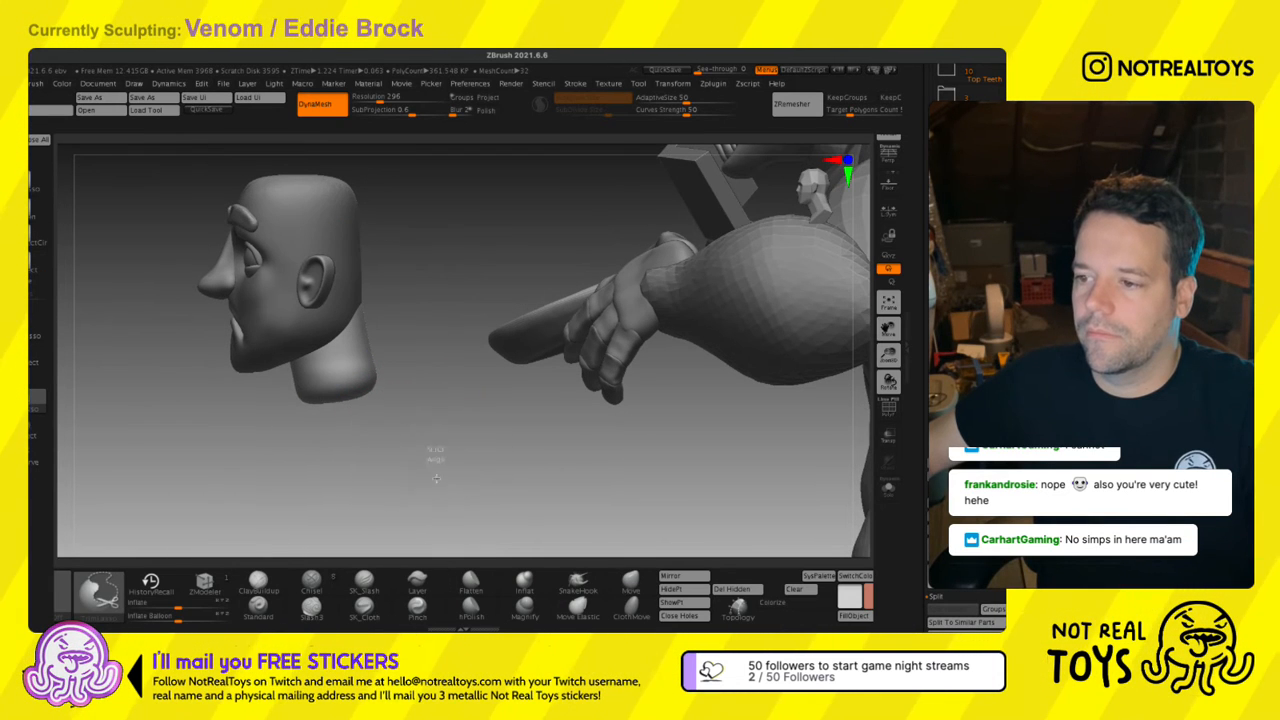
mouse_move(429, 438)
left_mouse_down("ctrl+shift")
mouse_move(395, 406)
mouse_move(365, 413)
left_mouse_up("ctrl+shift")
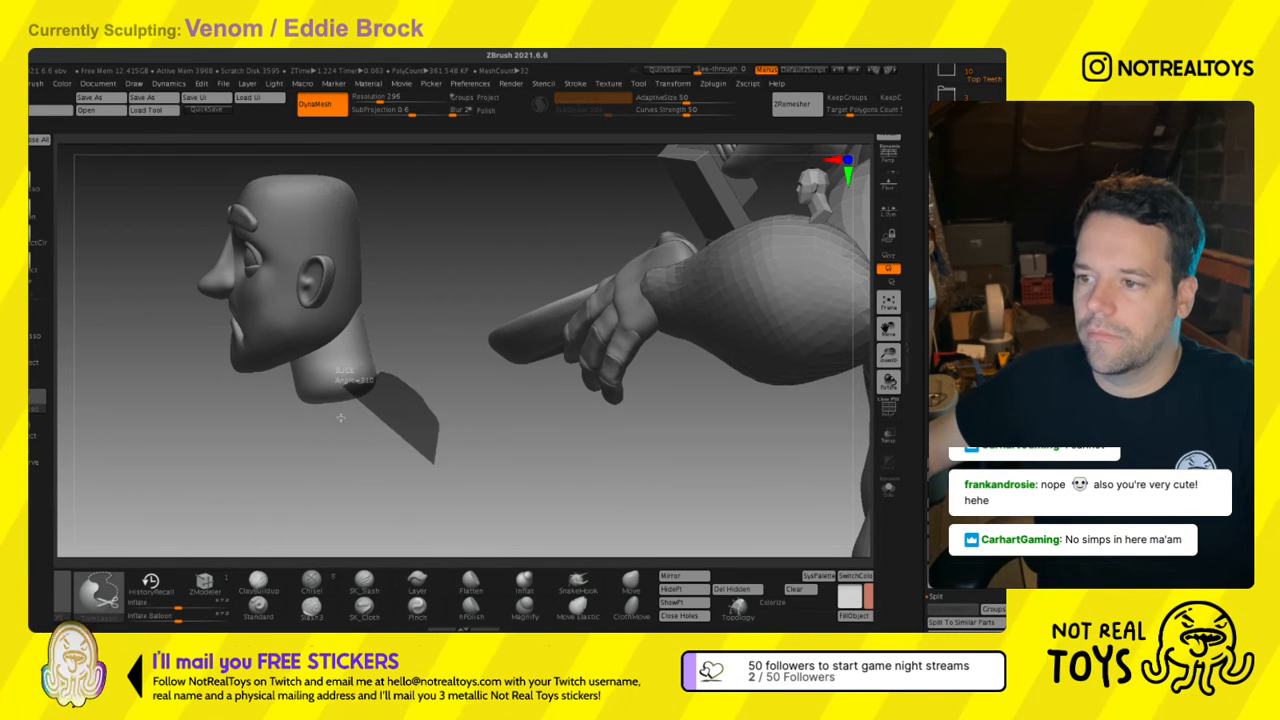
mouse_move(269, 452)
left_mouse_down("ctrl+shift")
mouse_move(286, 457)
mouse_move(386, 406)
mouse_move(387, 389)
mouse_move(366, 453)
left_mouse_up("ctrl+shift")
key("ctrl+shift")
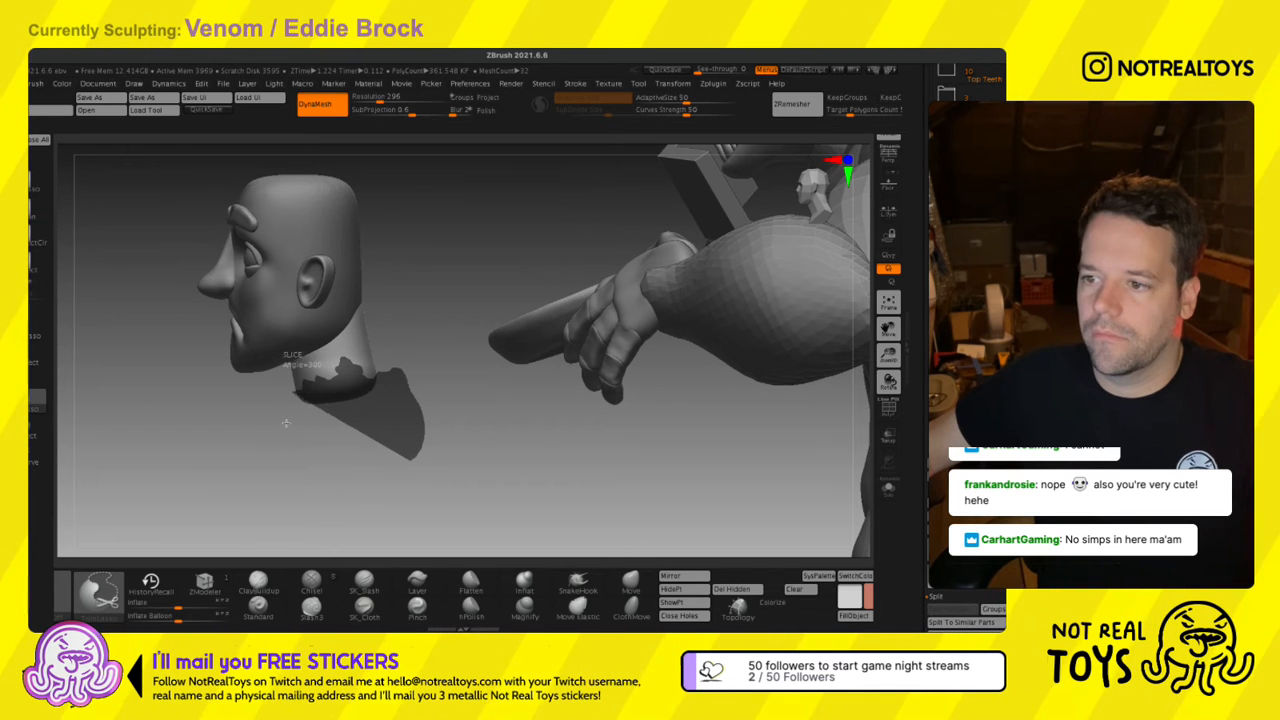
left_click_drag(278, 443, 340, 382)
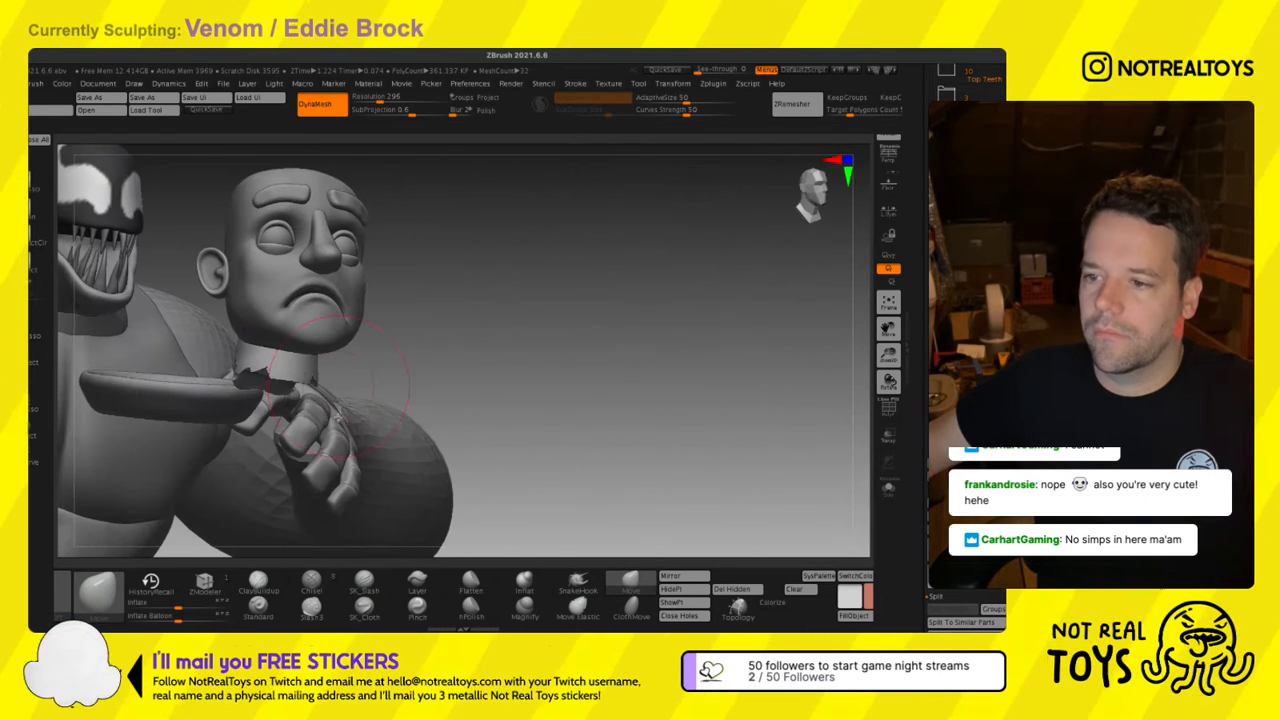
mouse_move(455, 562)
left_mouse_down()
mouse_move(339, 440)
mouse_move(269, 418)
mouse_move(277, 392)
left_mouse_up()
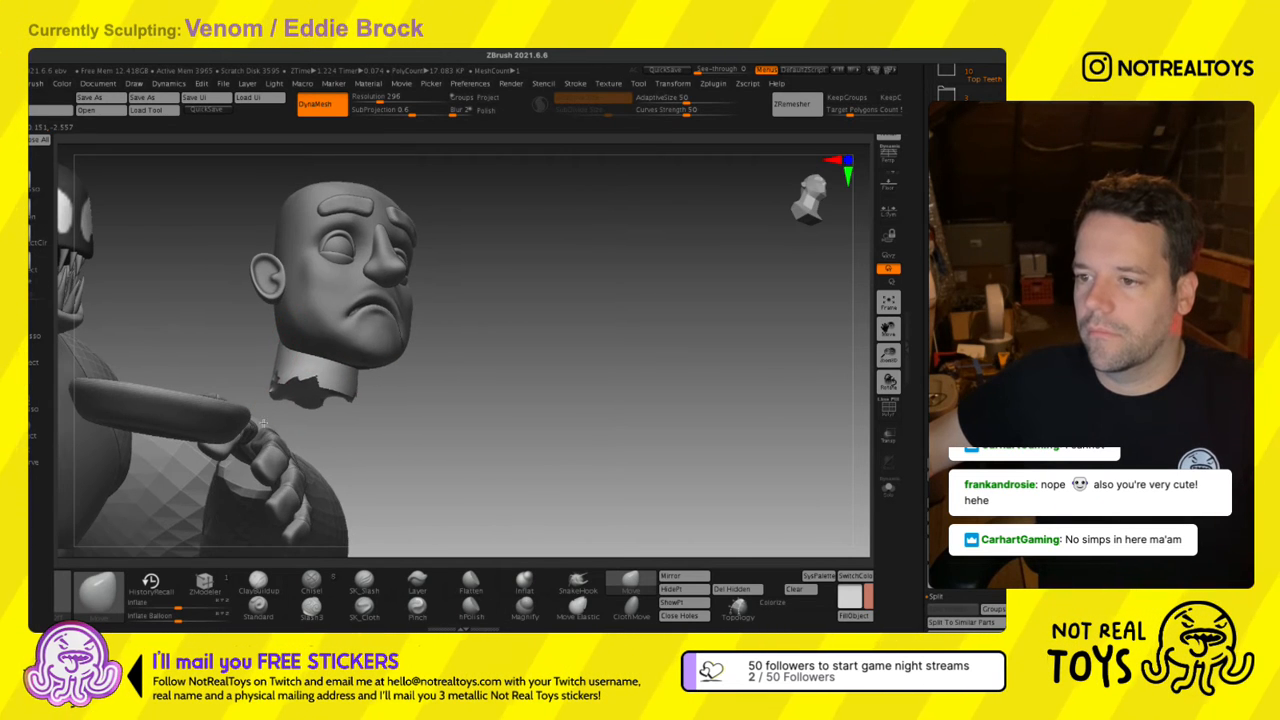
Rotate the torn neck with the gizmo beneath the head and undo the last stray edit.
left_click_drag(289, 435, 318, 380)
key("w")
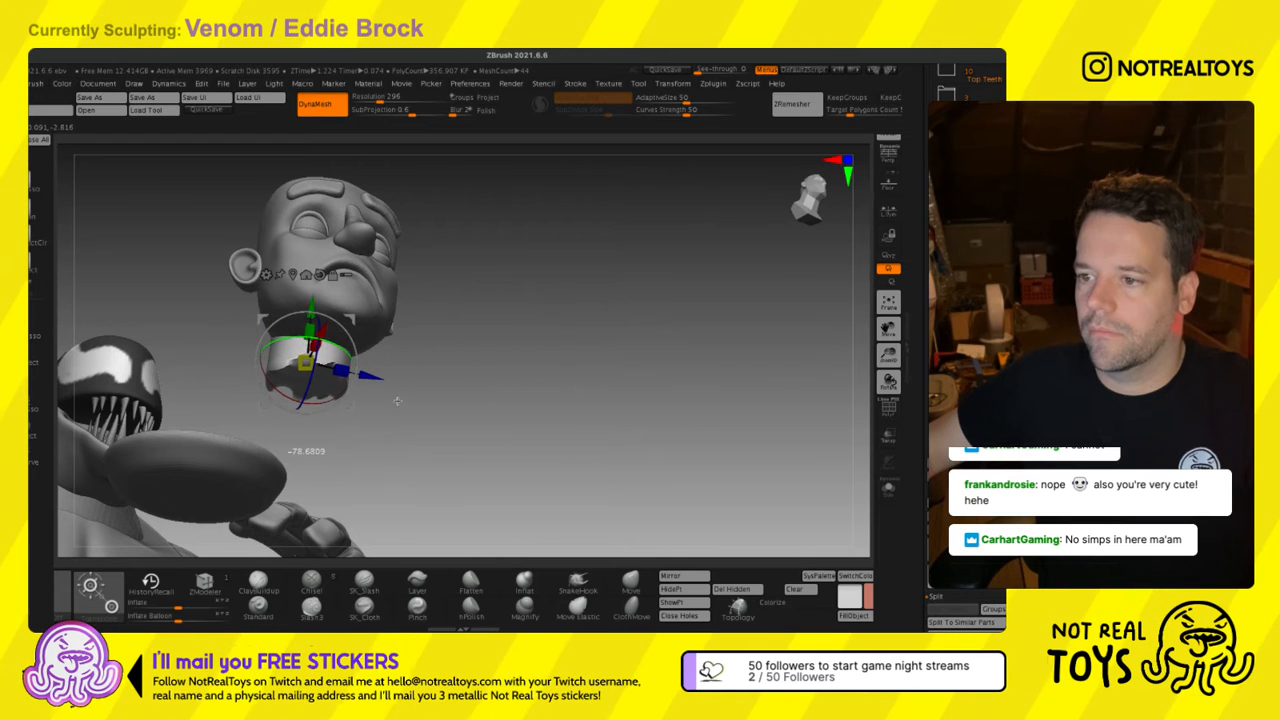
key("q")
left_click_drag(400, 370, 395, 421)
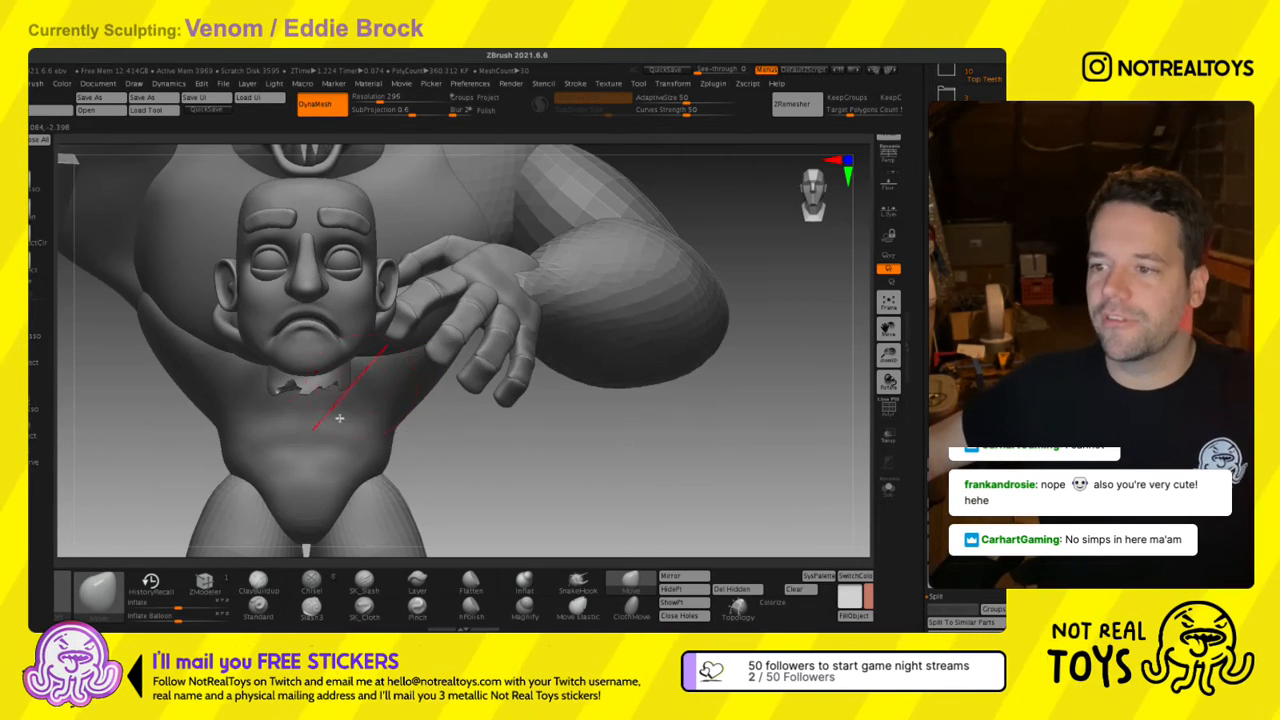
key("f")
left_click_drag(299, 415, 358, 320)
key("ctrl+z")
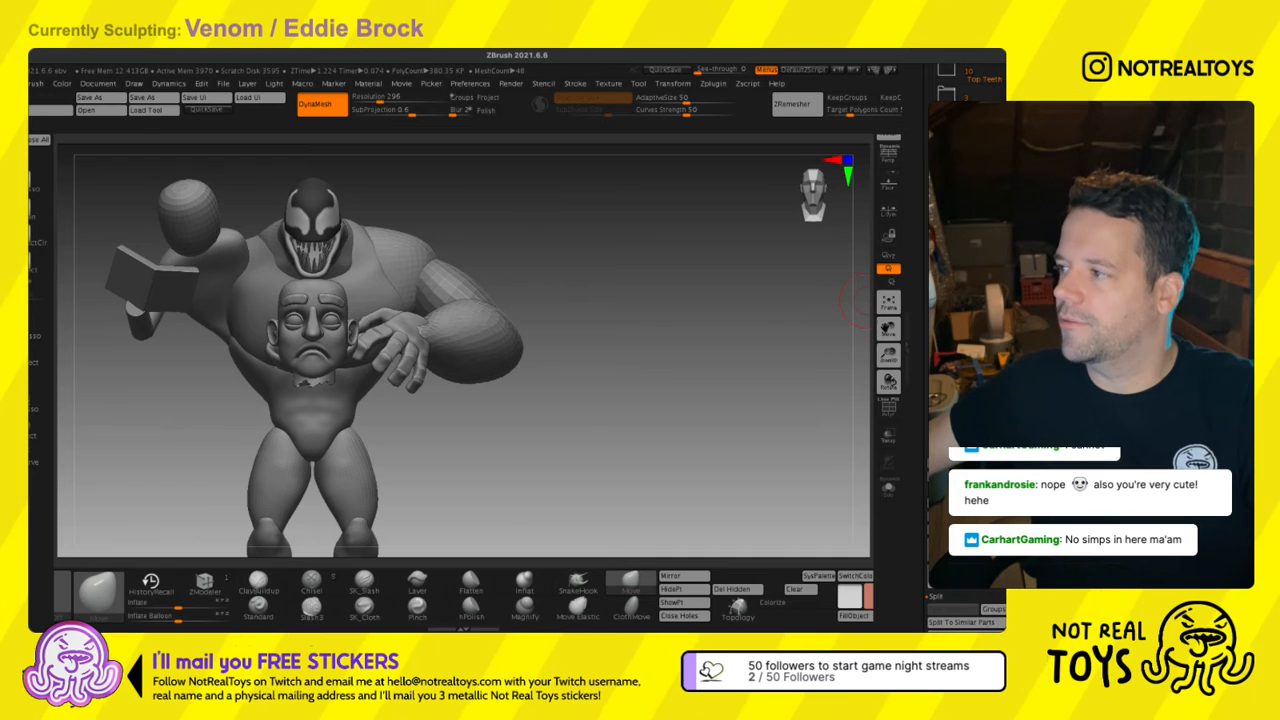
Reshape the flat-topped skull into a taller, rounded dome with the Move brush.
mouse_move(514, 286)
left_mouse_down()
mouse_move(300, 255)
mouse_move(378, 300)
mouse_move(309, 286)
mouse_move(350, 345)
mouse_move(360, 335)
mouse_move(343, 314)
left_mouse_up()
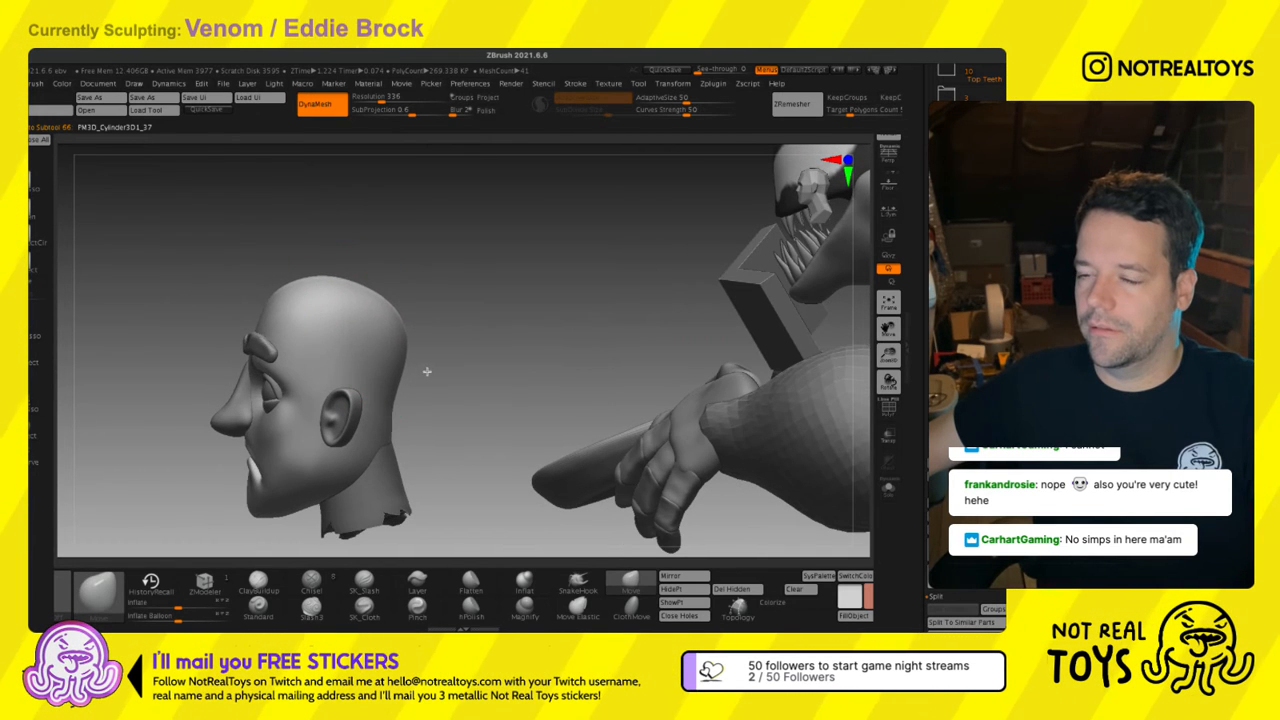
left_click_drag(190, 350, 275, 351)
key("s")
mouse_move(275, 351)
right_mouse_down("ctrl")
mouse_move(300, 300)
mouse_move(478, 306)
mouse_move(456, 317)
mouse_move(478, 320)
right_mouse_up("ctrl")
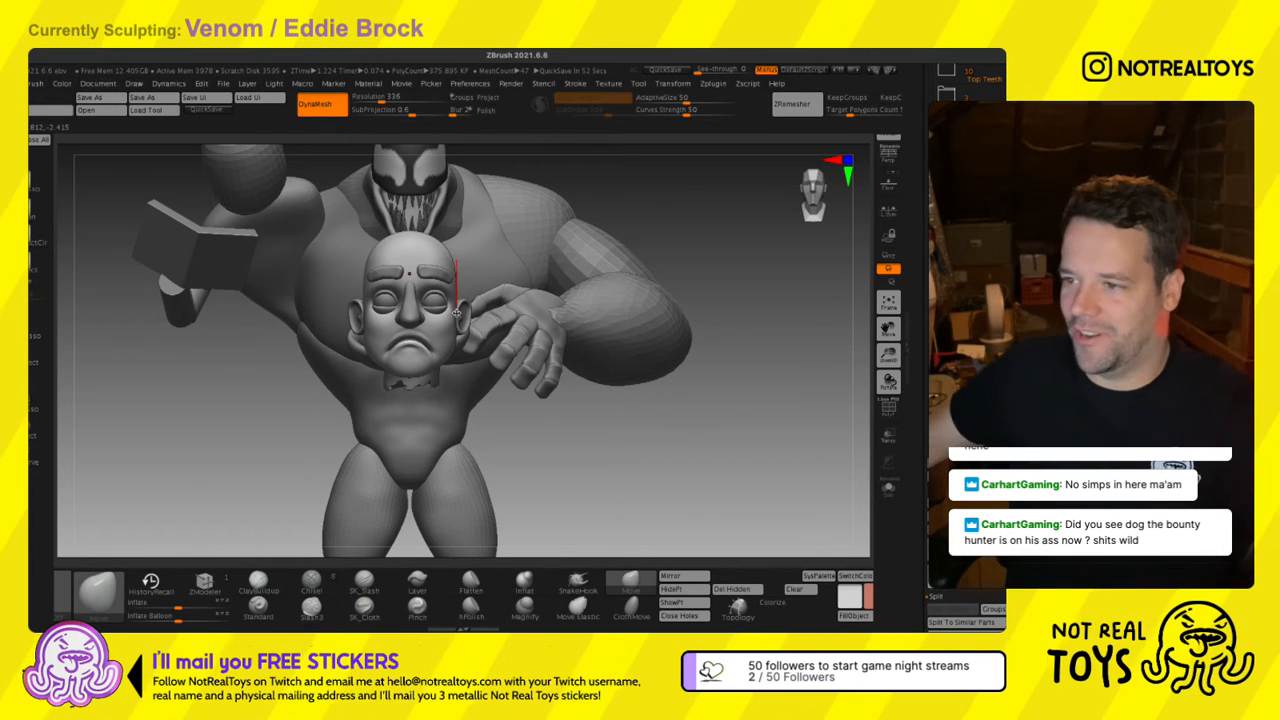
Adjust the Move brush size and reshape the jaw, cheeks and frowning mouth from the front.
key("s")
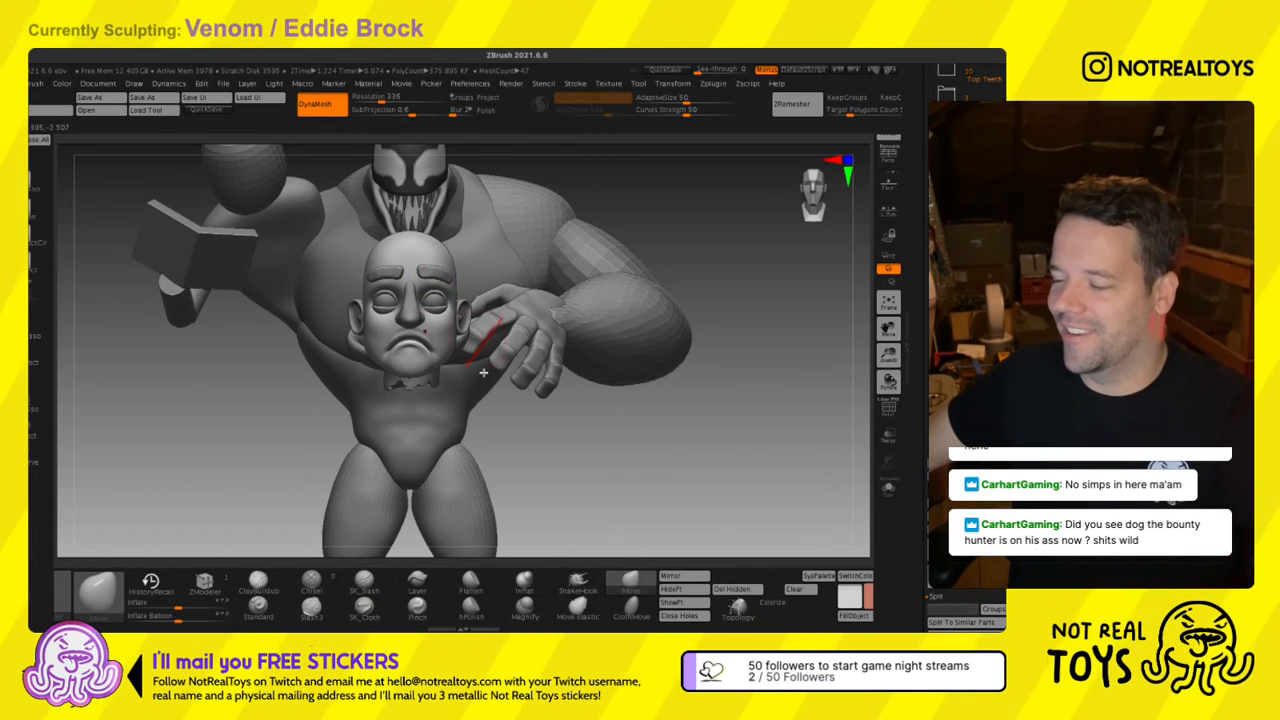
mouse_move(483, 372)
right_mouse_down("ctrl")
mouse_move(443, 437)
mouse_move(393, 401)
right_mouse_up("ctrl")
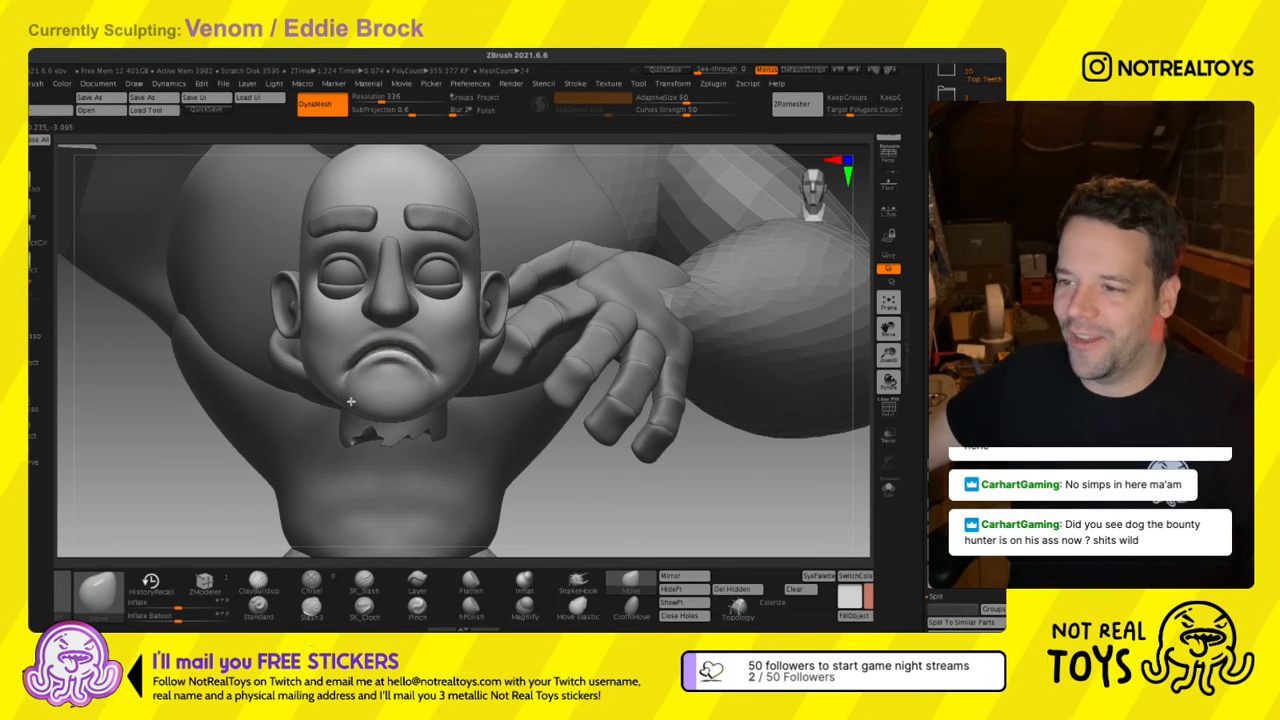
left_click_drag(352, 399, 351, 400)
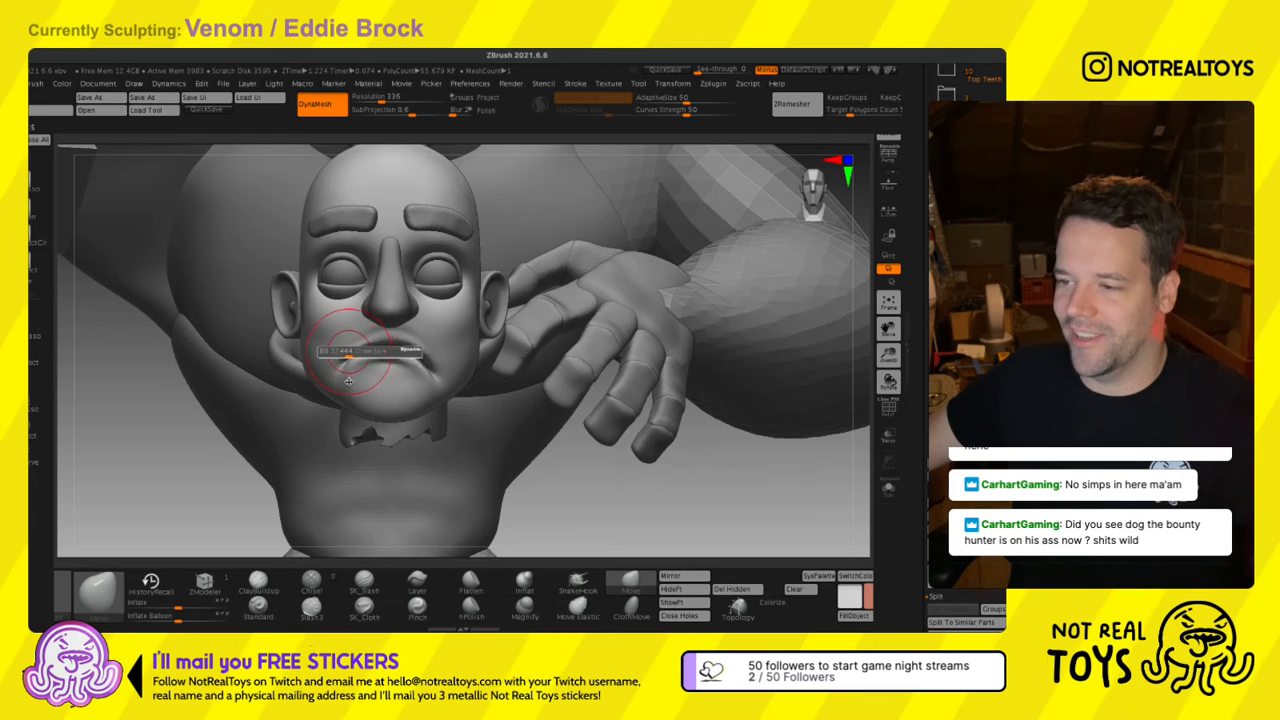
right_click_drag(349, 391, 341, 371, "ctrl")
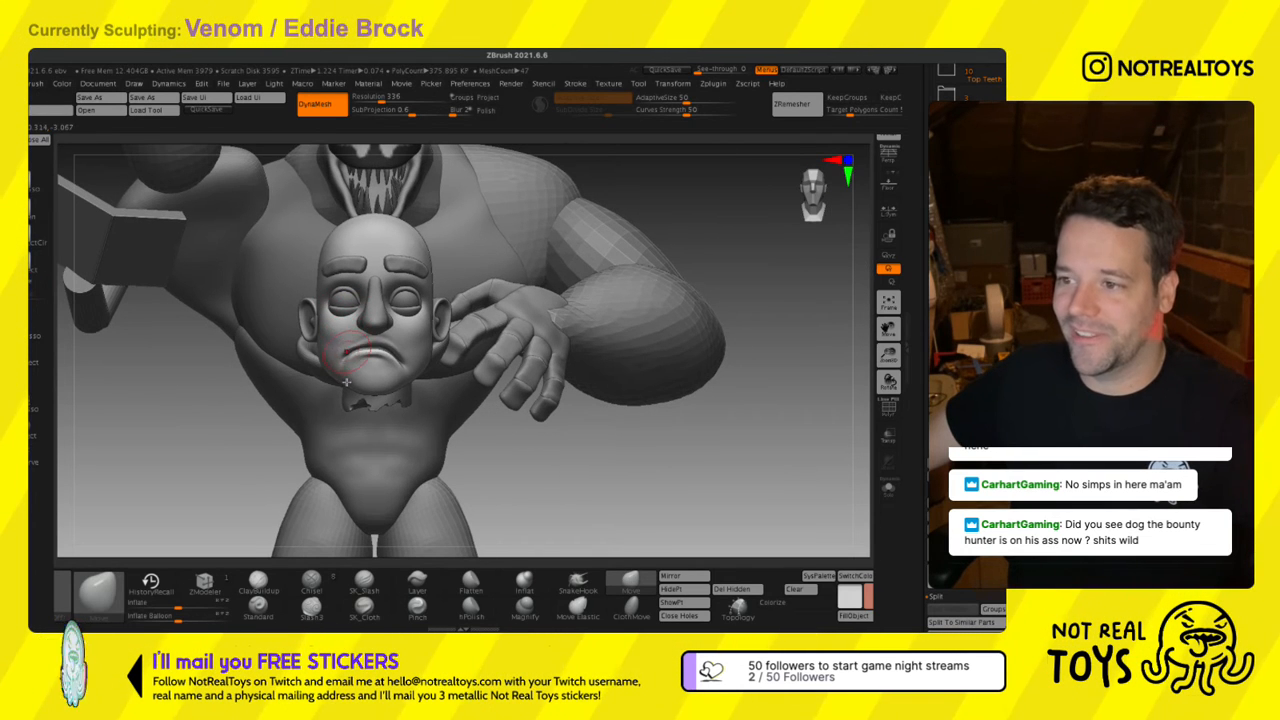
right_click_drag(352, 377, 352, 358, "ctrl")
right_click_drag(410, 407, 392, 411, "ctrl")
key("s")
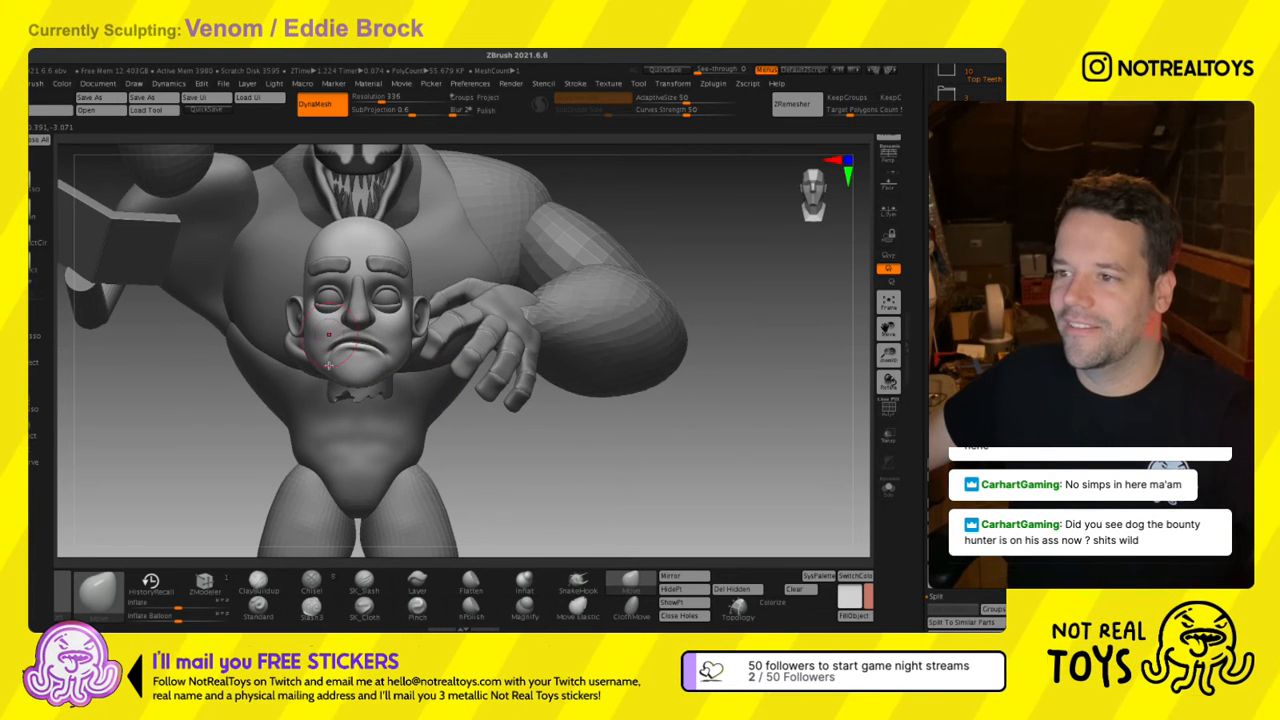
mouse_move(362, 404)
right_mouse_down()
mouse_move(386, 437)
mouse_move(415, 365)
right_mouse_up()
right_click_drag(459, 411, 492, 364, "shift")
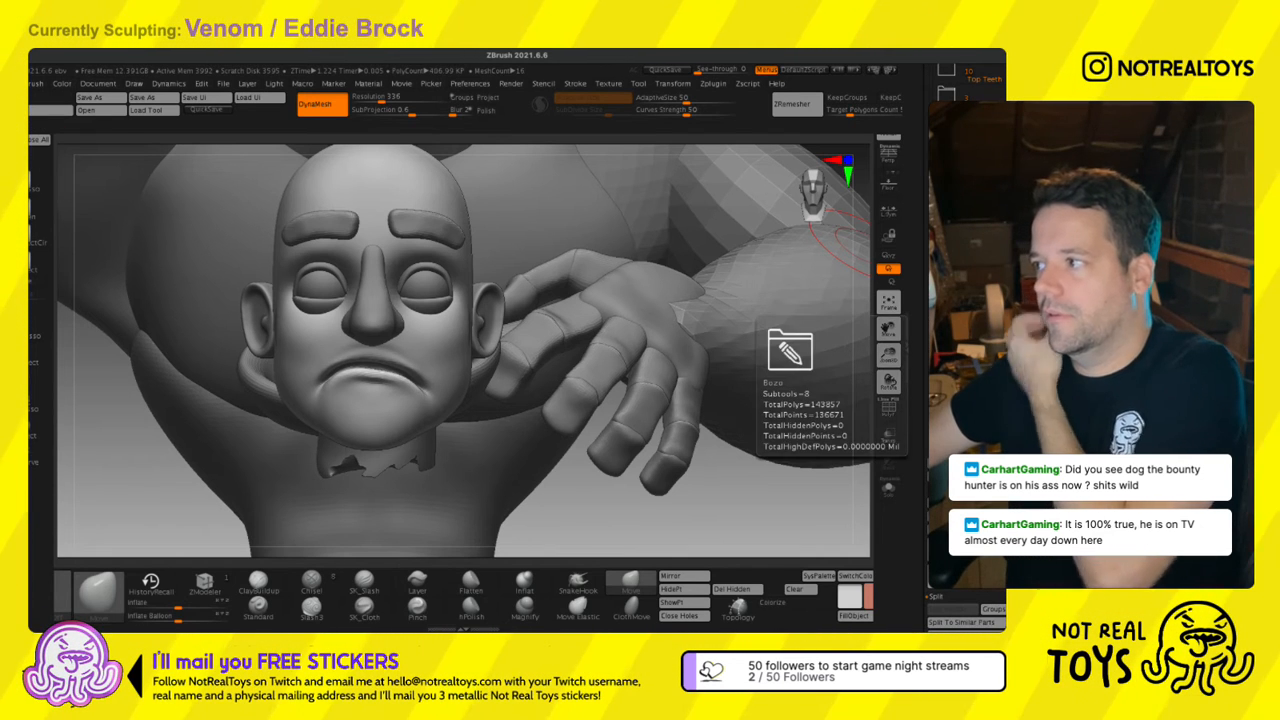
Merge the head's subtool folder into one mesh, select it and nudge the area around the eye.
left_click(405, 346, "alt")
mouse_move(405, 374)
right_mouse_down("ctrl")
mouse_move(417, 322)
mouse_move(417, 386)
right_mouse_up("ctrl")
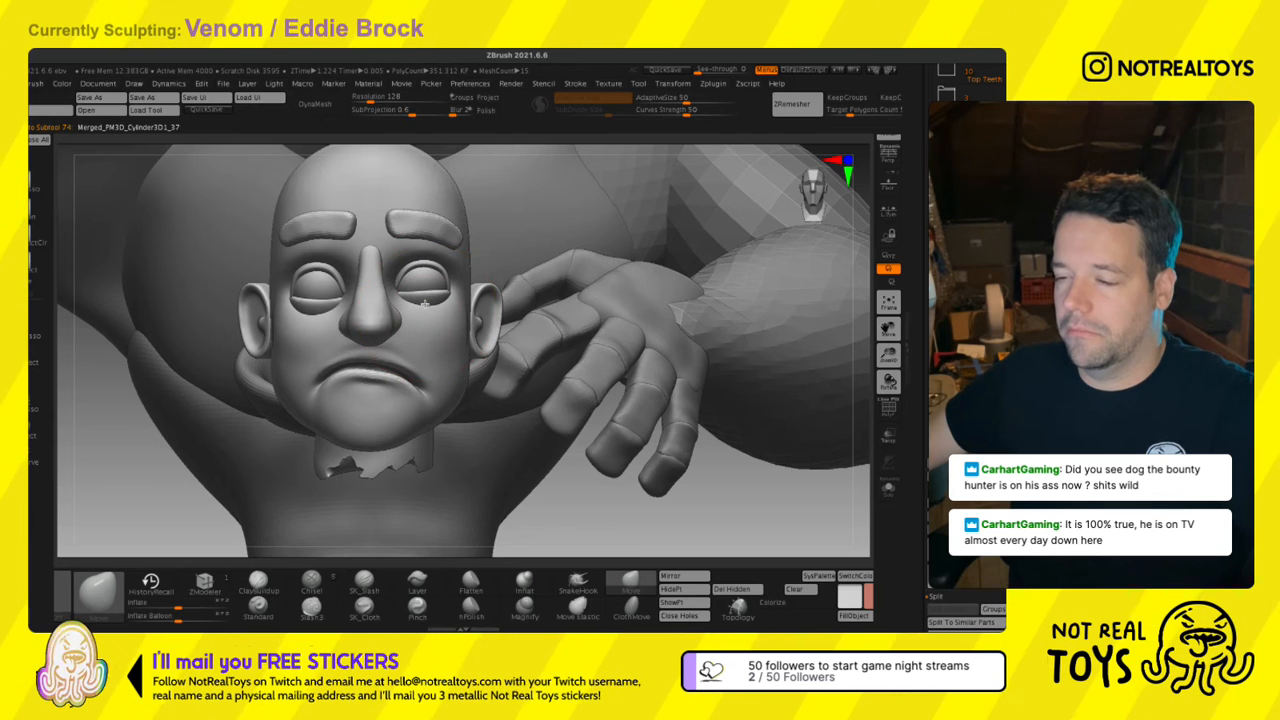
left_click_drag(424, 303, 425, 317)
mouse_move(422, 258)
left_mouse_down()
mouse_move(422, 270)
mouse_move(418, 255)
left_mouse_up()
Isolate the eyebrow polygroup, show the whole head again and inspect the merged mesh's polygroups.
left_click(428, 236, "ctrl+shift")
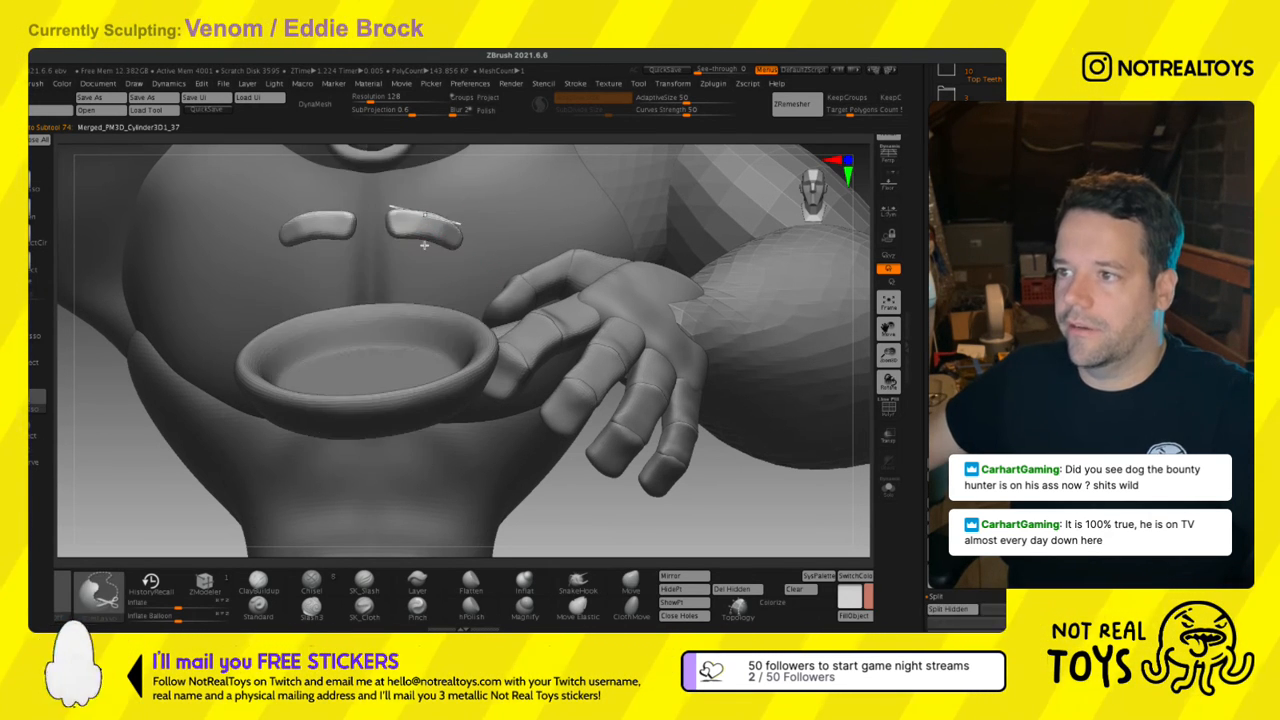
left_click(581, 468, "ctrl+shift")
left_click_drag(847, 618, 610, 618)
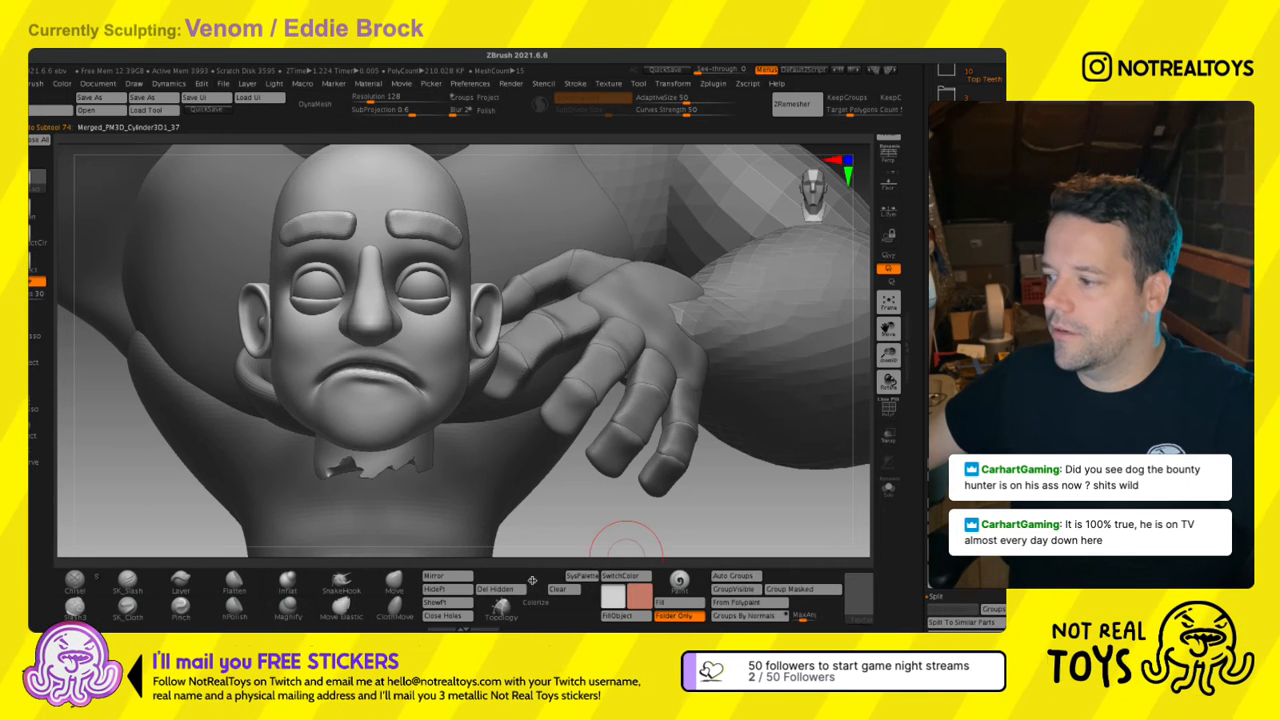
left_click(466, 295, "alt")
key("shift+f")
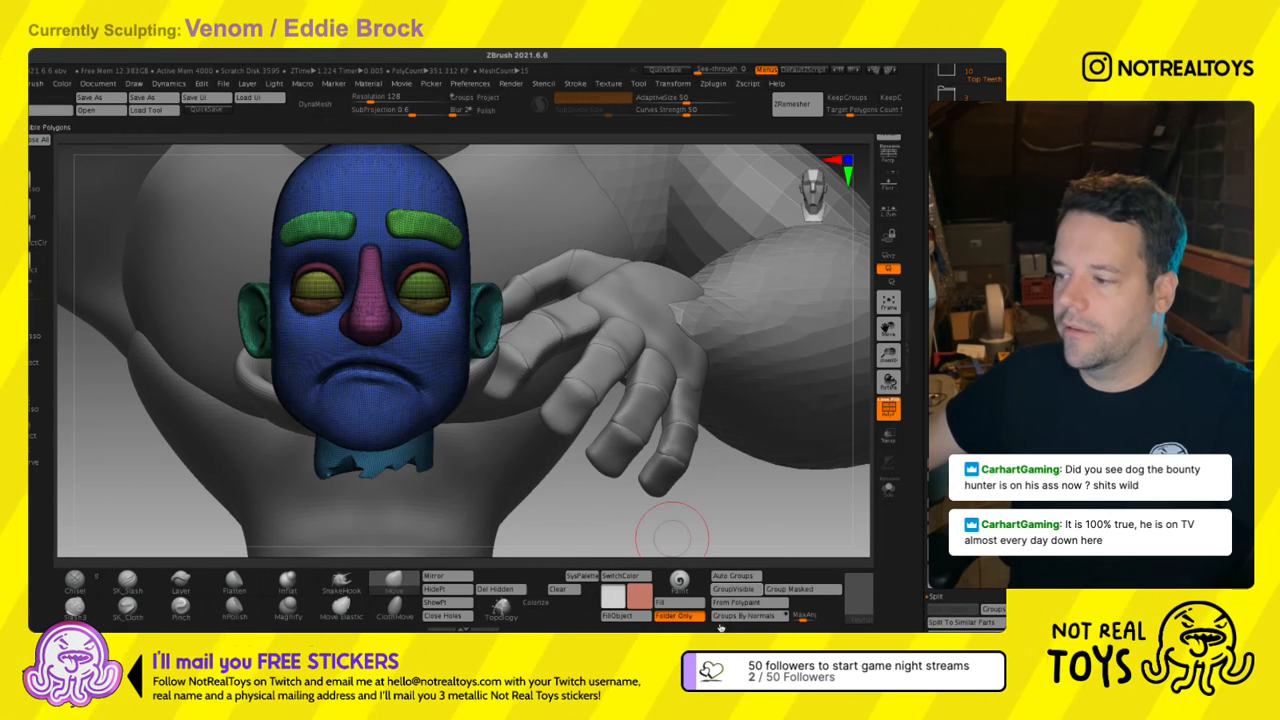
key("shift+f")
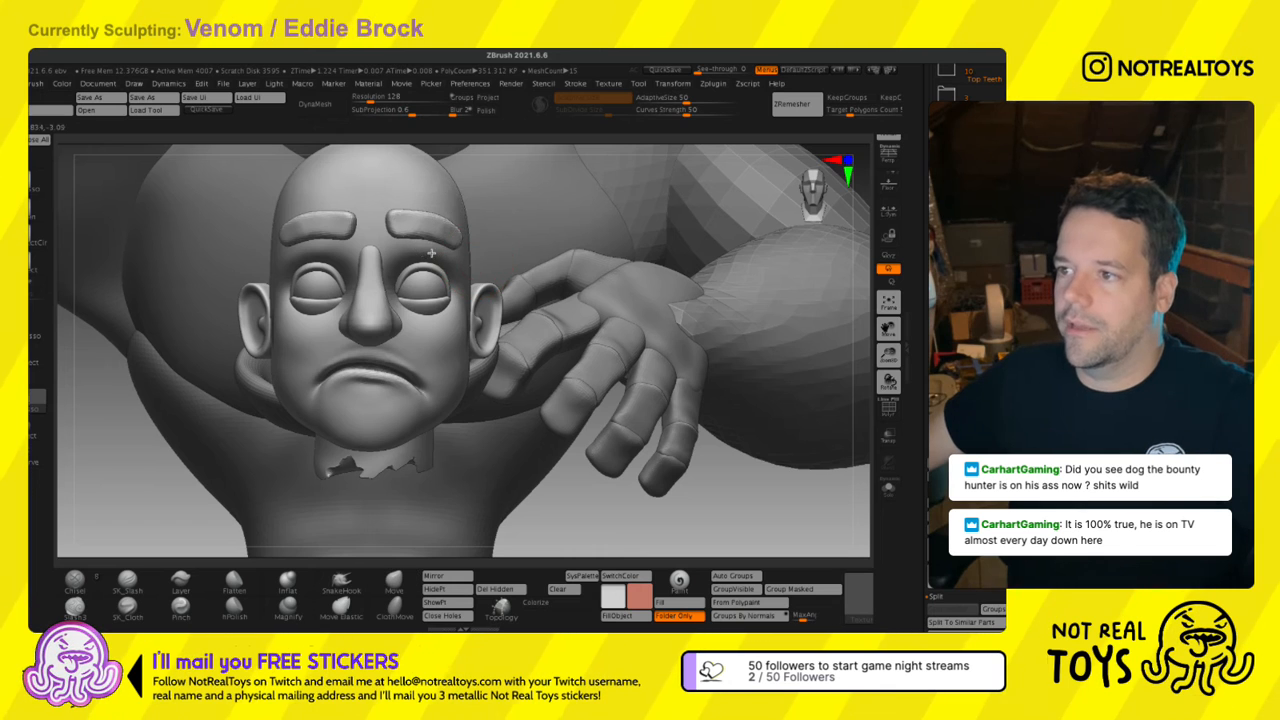
Activate the Move brush and mask only the eyebrows by isolating their polygroup from the rest of the head.
key("b")
key("m")
key("v")
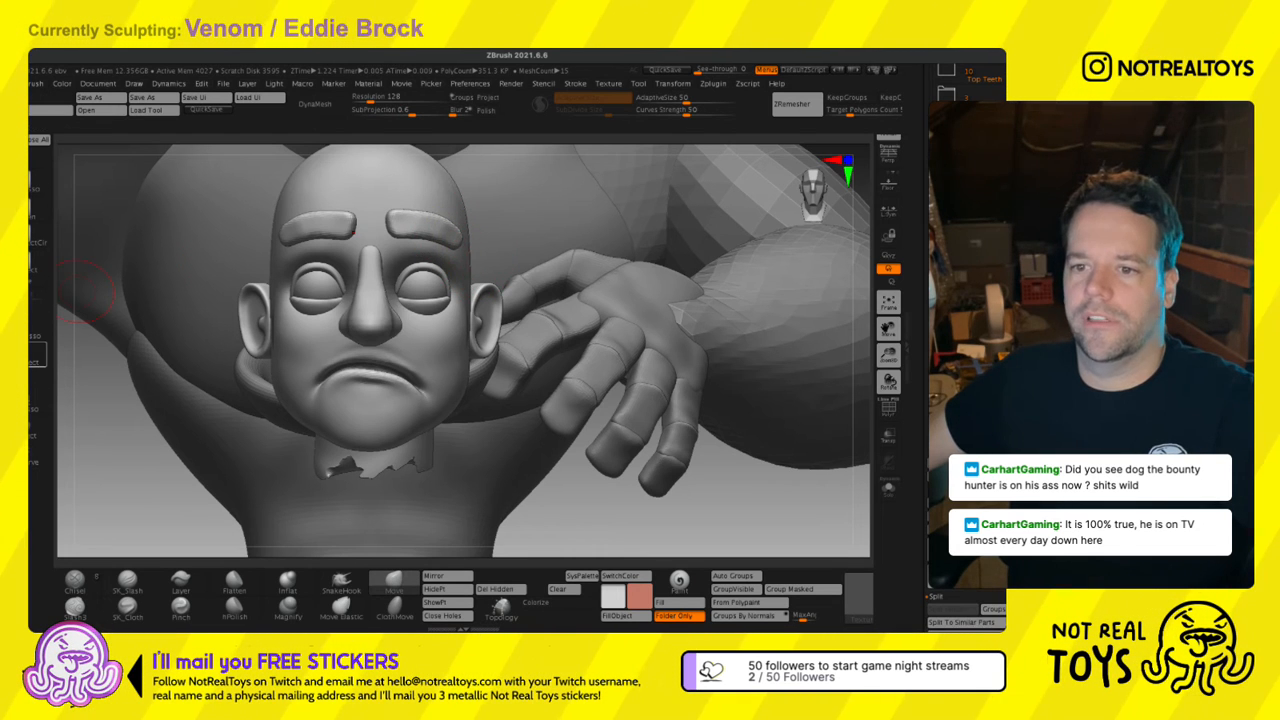
left_click(435, 236, "ctrl+shift")
left_click(435, 236, "ctrl+shift")
left_click(338, 236, "ctrl+shift")
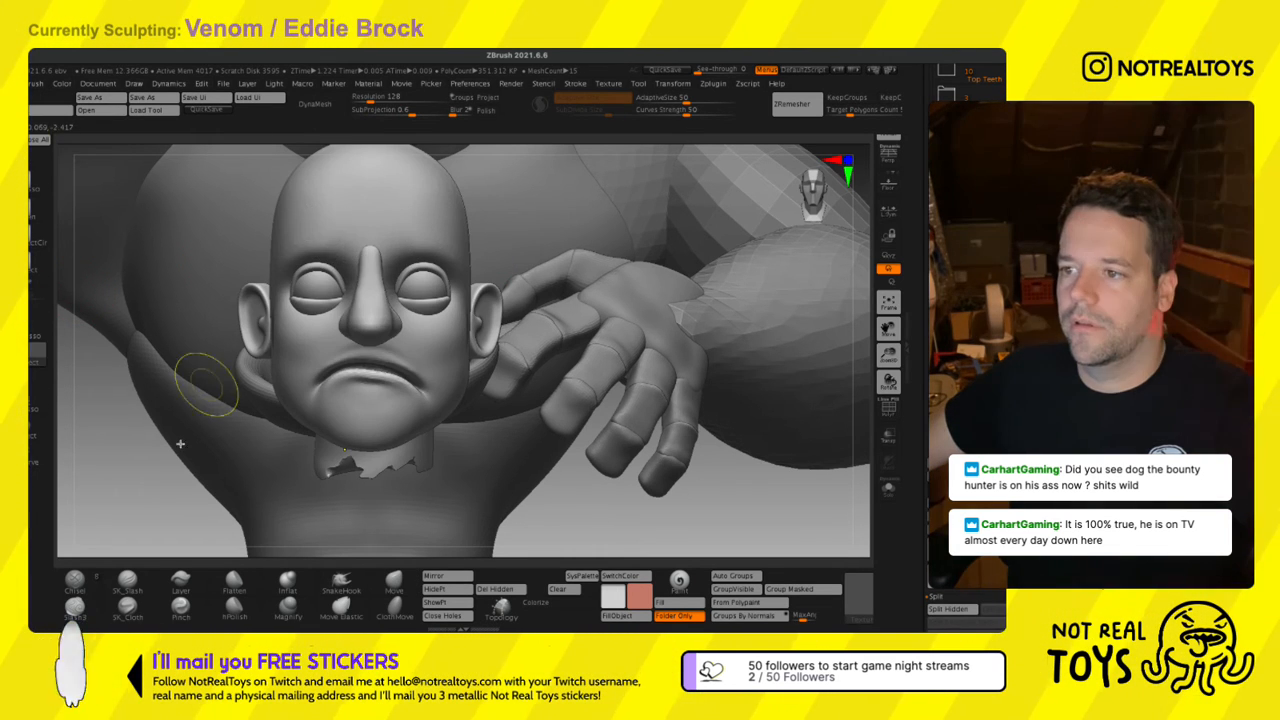
left_click(148, 487, "ctrl")
left_click(145, 480, "ctrl+shift")
left_click(130, 450, "ctrl")
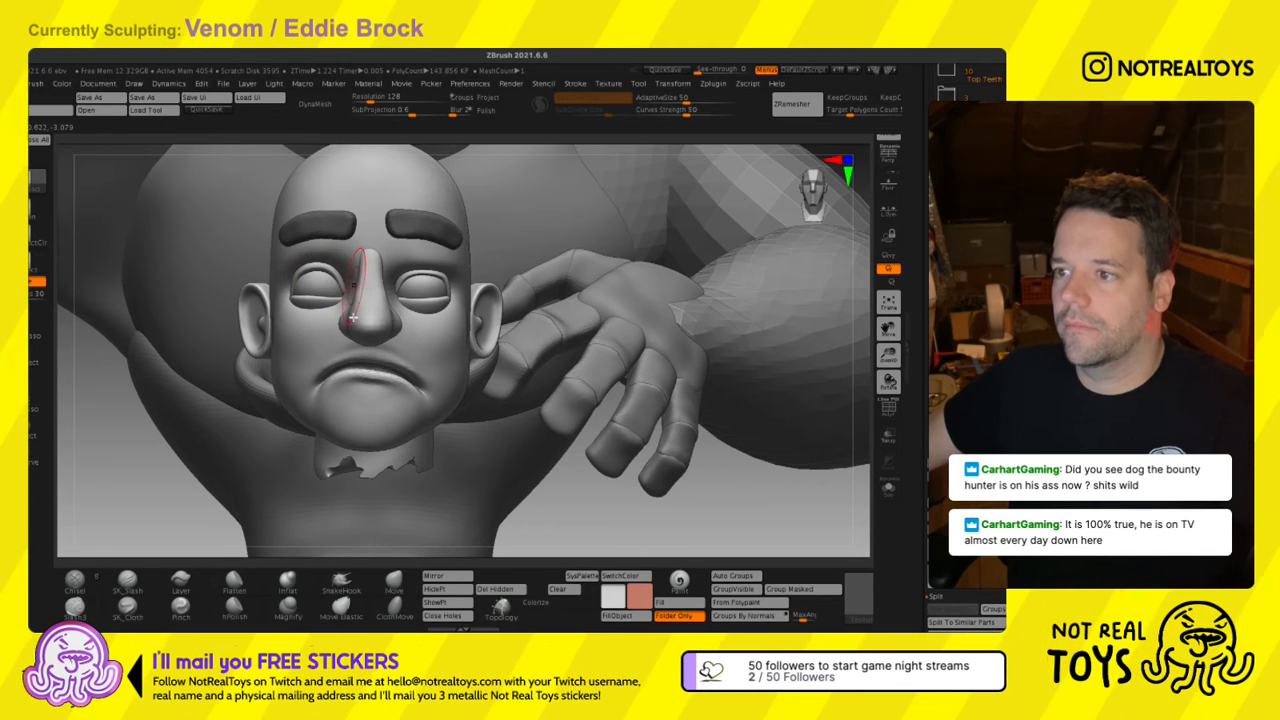
Adjust the brush size and nudge the surface between the nose and eye with the eyebrows masked.
right_click_drag(363, 280, 432, 292)
right_click_drag(325, 341, 258, 328)
key("s")
left_click_drag(413, 304, 415, 285)
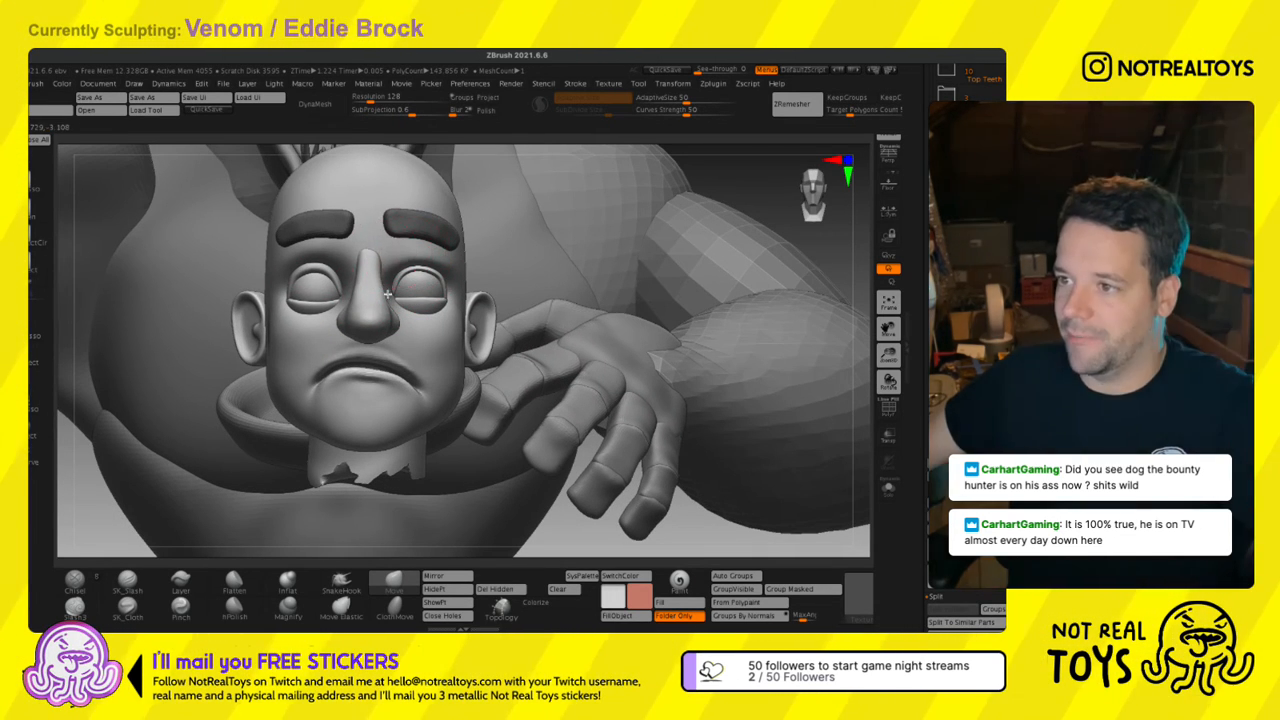
Centre the transform gizmo on the merged head and undo the stray move in side view.
mouse_move(399, 307)
right_mouse_down("ctrl")
mouse_move(355, 328)
mouse_move(338, 408)
mouse_move(307, 387)
right_mouse_up("ctrl")
key("w")
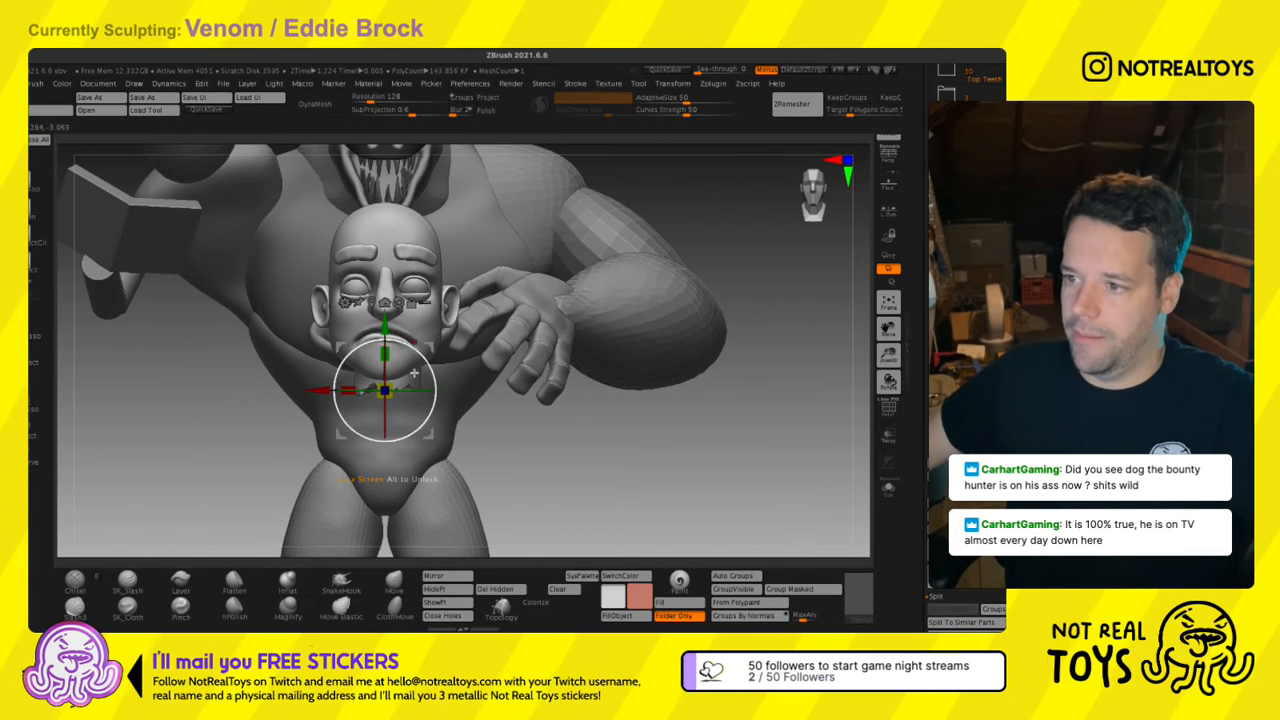
left_click(373, 303)
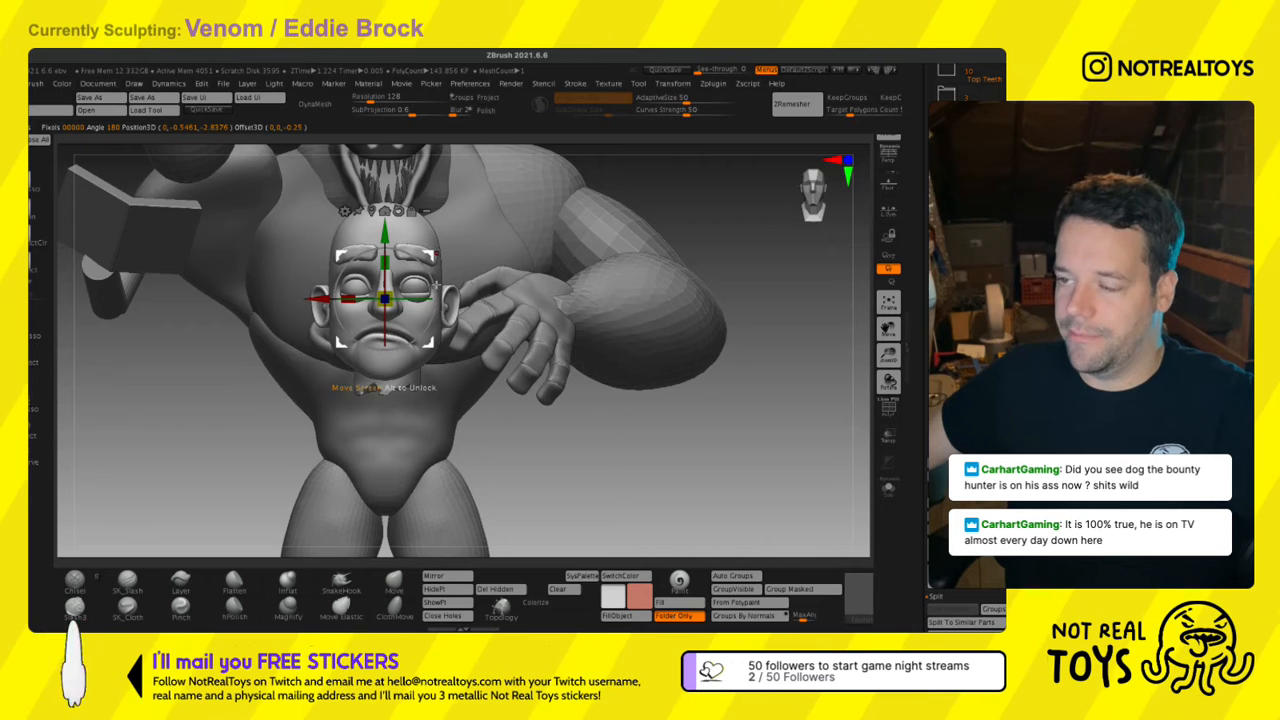
right_click_drag(436, 284, 335, 290)
left_click_drag(498, 278, 649, 242, "alt")
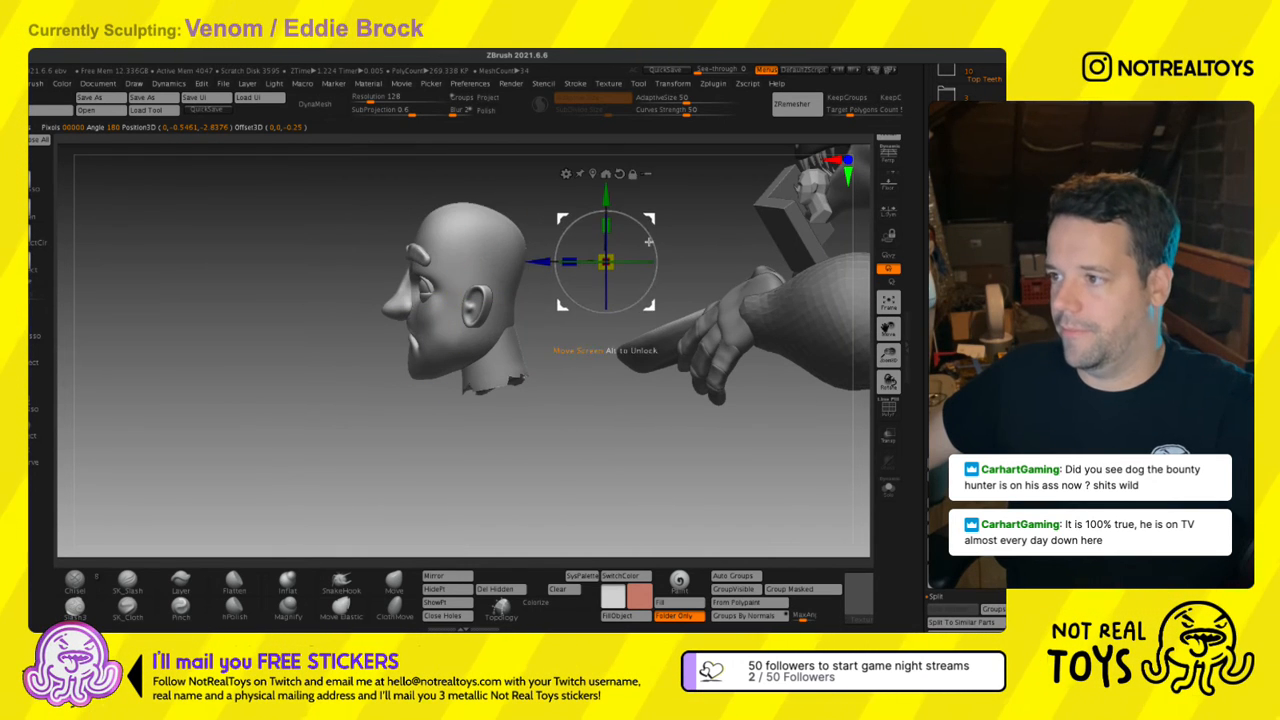
key("ctrl+z")
Move and rotate the head with the gizmo so it rests inside the round dish.
left_click_drag(424, 249, 622, 219)
right_click_drag(622, 238, 709, 275)
left_click_drag(630, 262, 570, 287)
right_click_drag(603, 261, 516, 350, "alt")
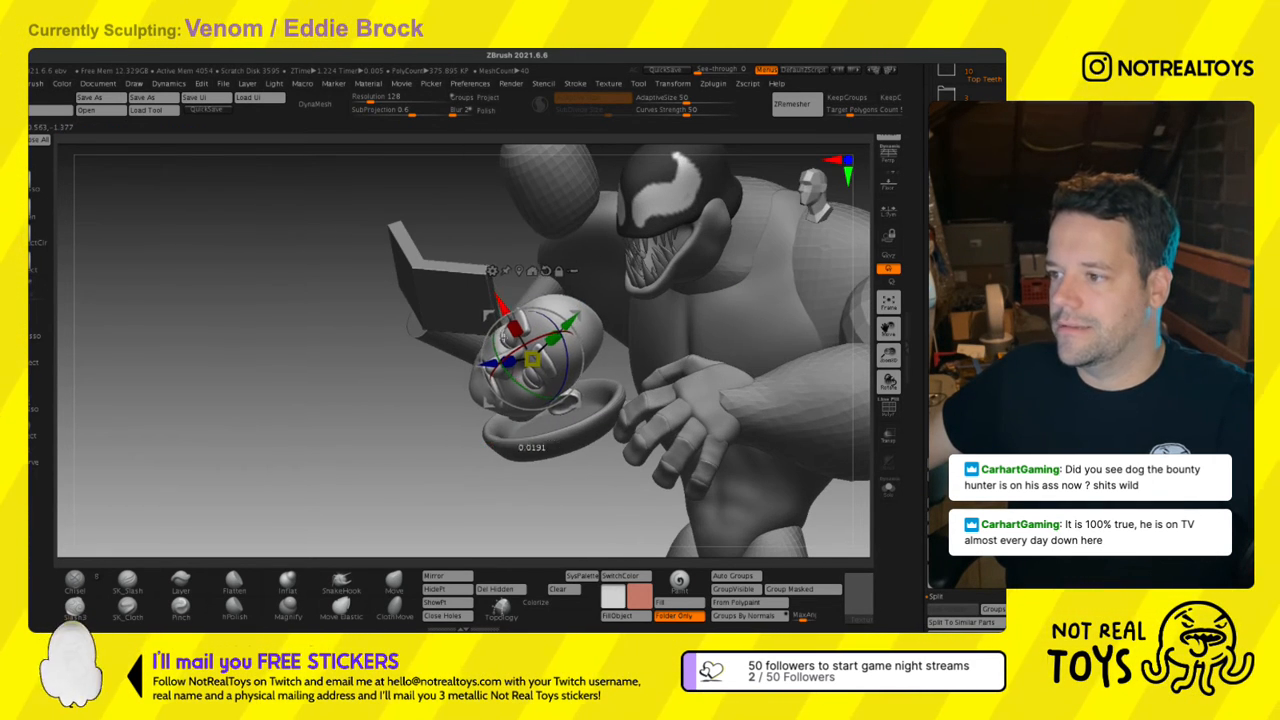
left_click_drag(503, 338, 516, 366)
right_click_drag(514, 364, 628, 368)
left_click_drag(626, 378, 603, 375)
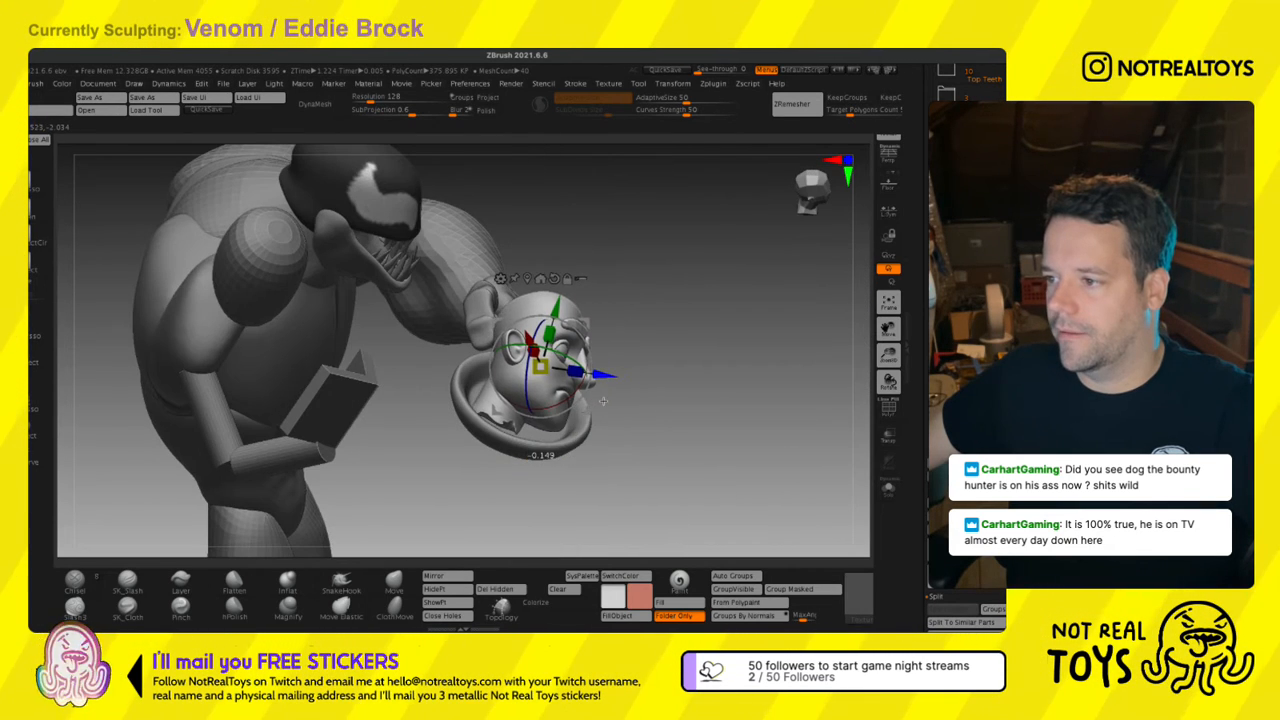
Refine the head's sideways tilt in the dish with the gizmo in front view.
mouse_move(603, 375)
right_mouse_down()
mouse_move(545, 371)
mouse_move(599, 333)
mouse_move(549, 319)
mouse_move(571, 283)
right_mouse_up()
key("q")
key("w")
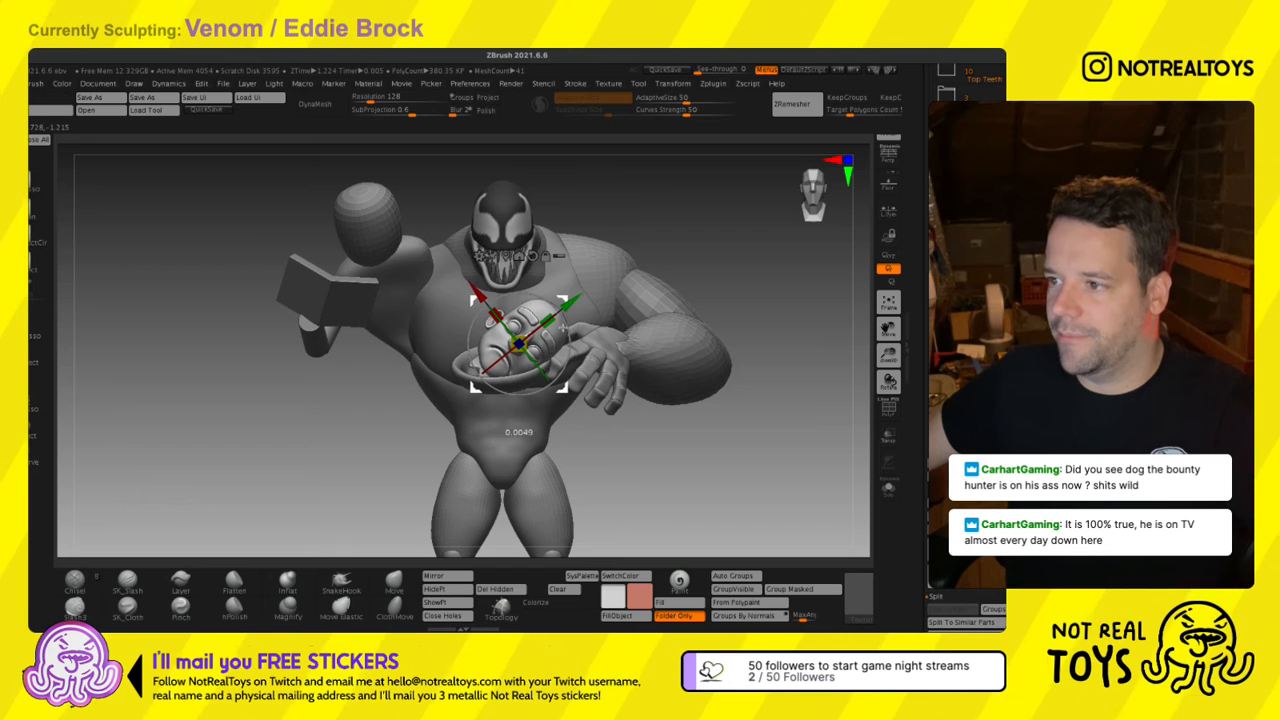
key("q")
mouse_move(548, 327)
right_mouse_down()
mouse_move(582, 340)
mouse_move(550, 345)
right_mouse_up()
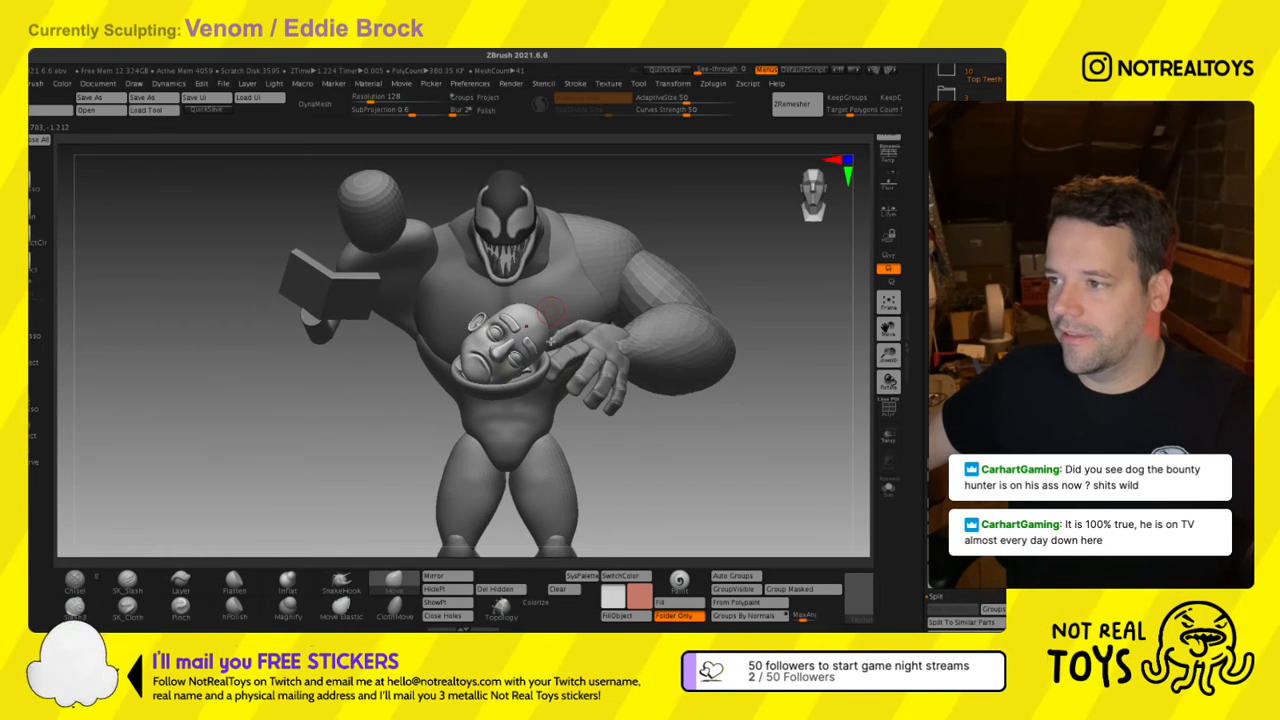
Rotate the head further in the dish and move it down in front of Venom's torso with the gizmo.
key("w")
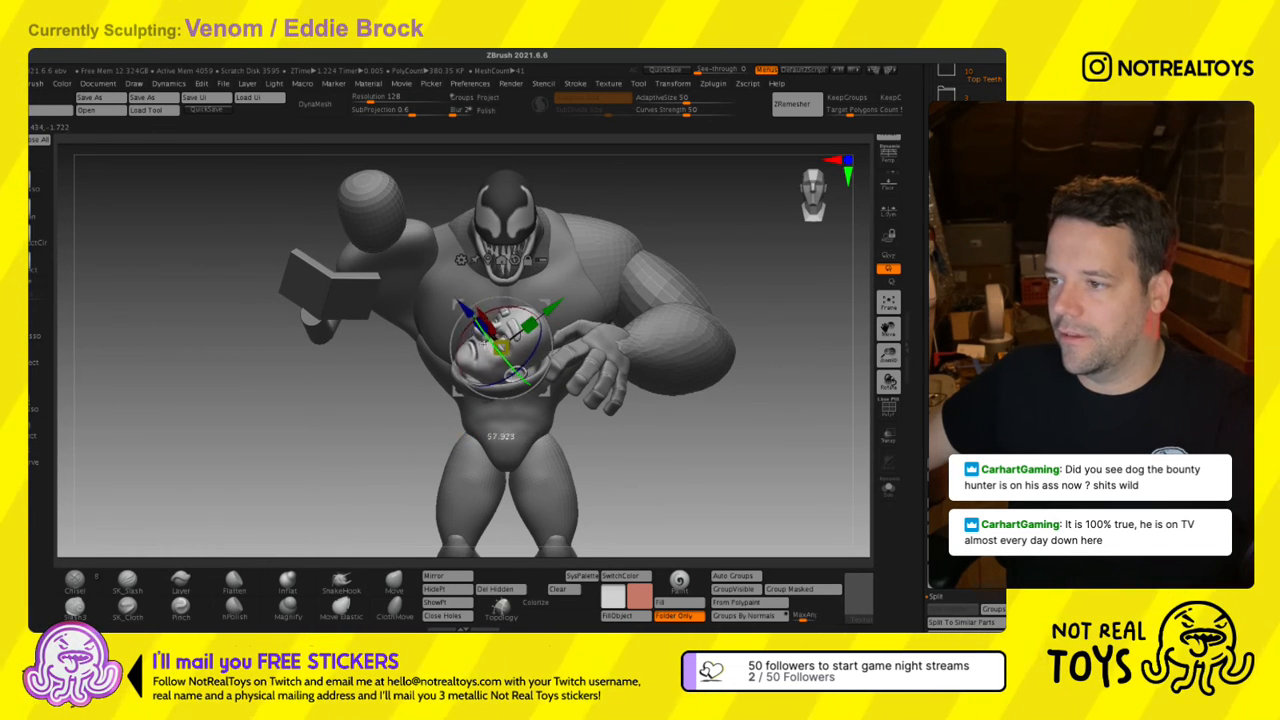
left_click_drag(484, 343, 499, 346)
mouse_move(510, 350)
right_mouse_down()
mouse_move(519, 314)
mouse_move(528, 326)
mouse_move(505, 335)
right_mouse_up()
key("q")
key("w")
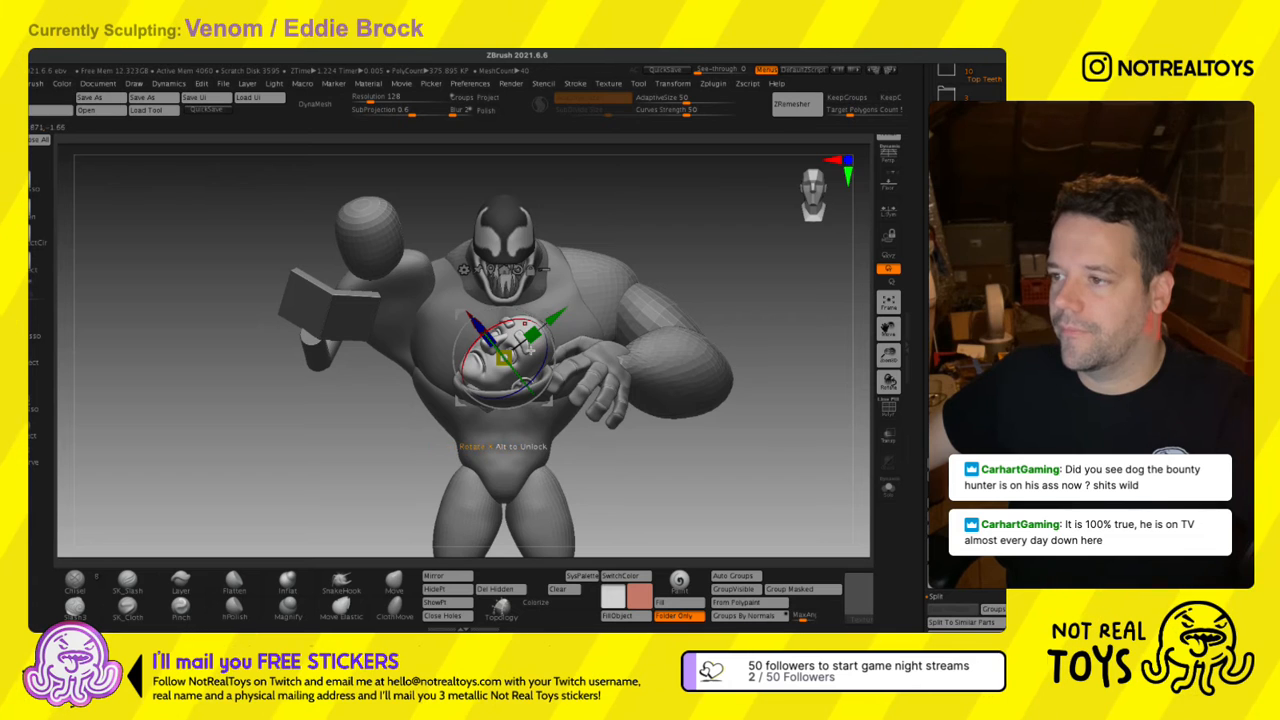
left_click_drag(548, 344, 548, 376)
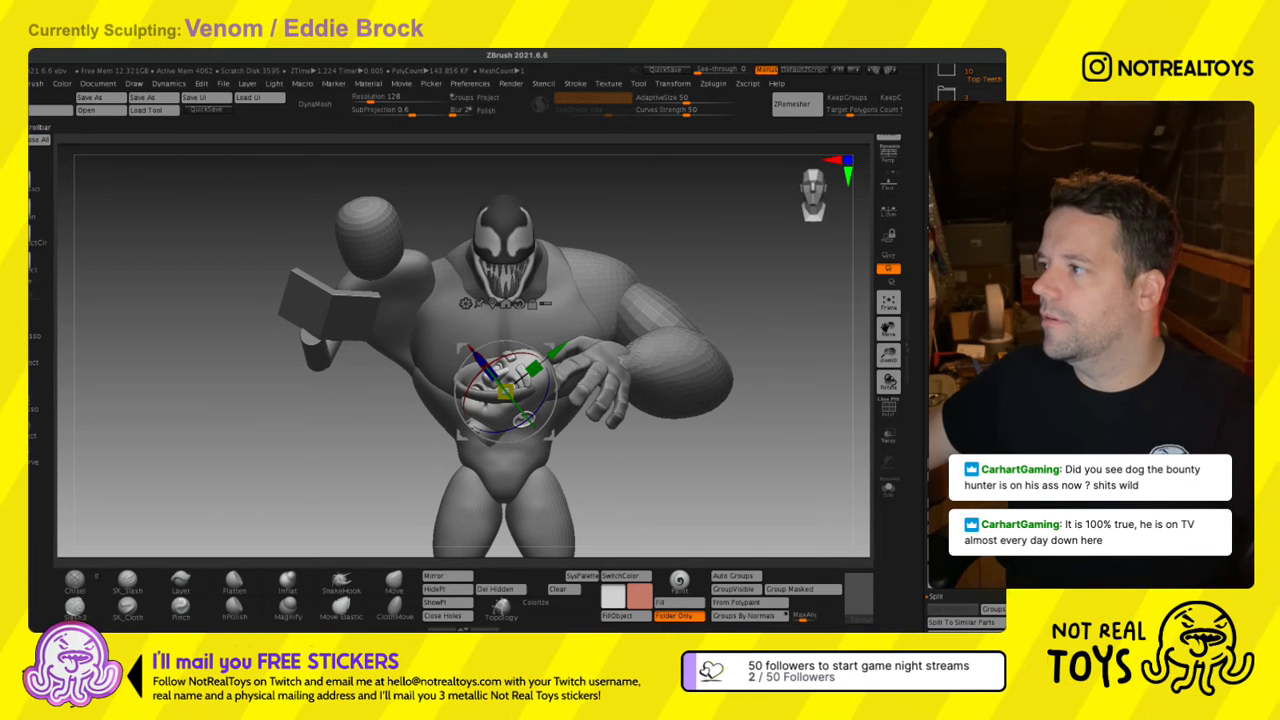
Show the hidden head again, and lower both the head and the dish toward Venom's waist with the gizmo.
left_click(965, 420)
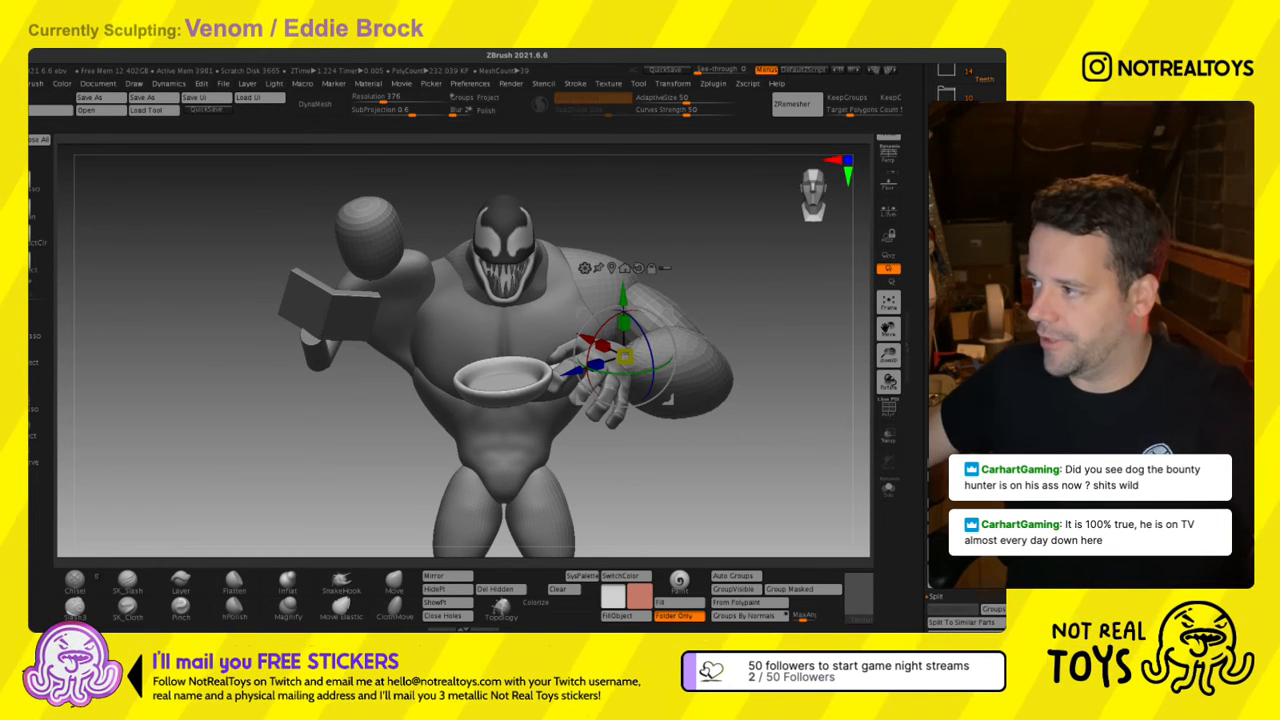
left_click(985, 385)
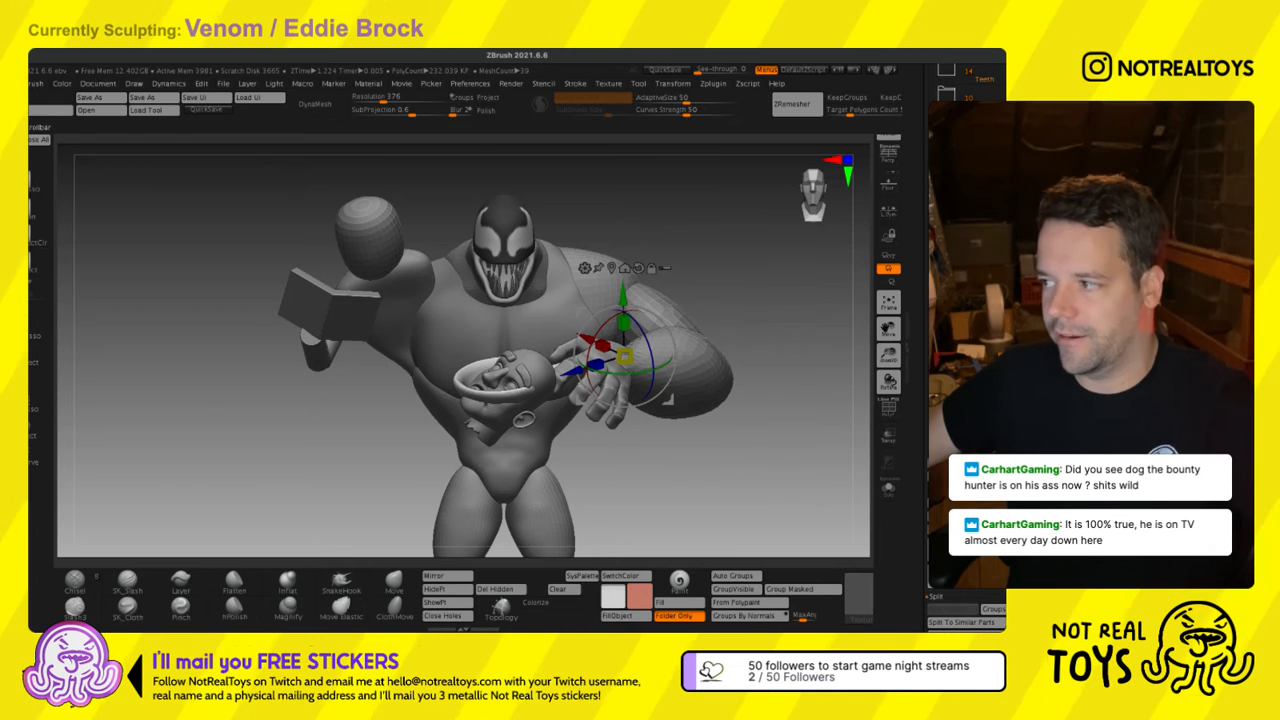
left_click(523, 419, "alt")
left_click_drag(551, 349, 550, 388)
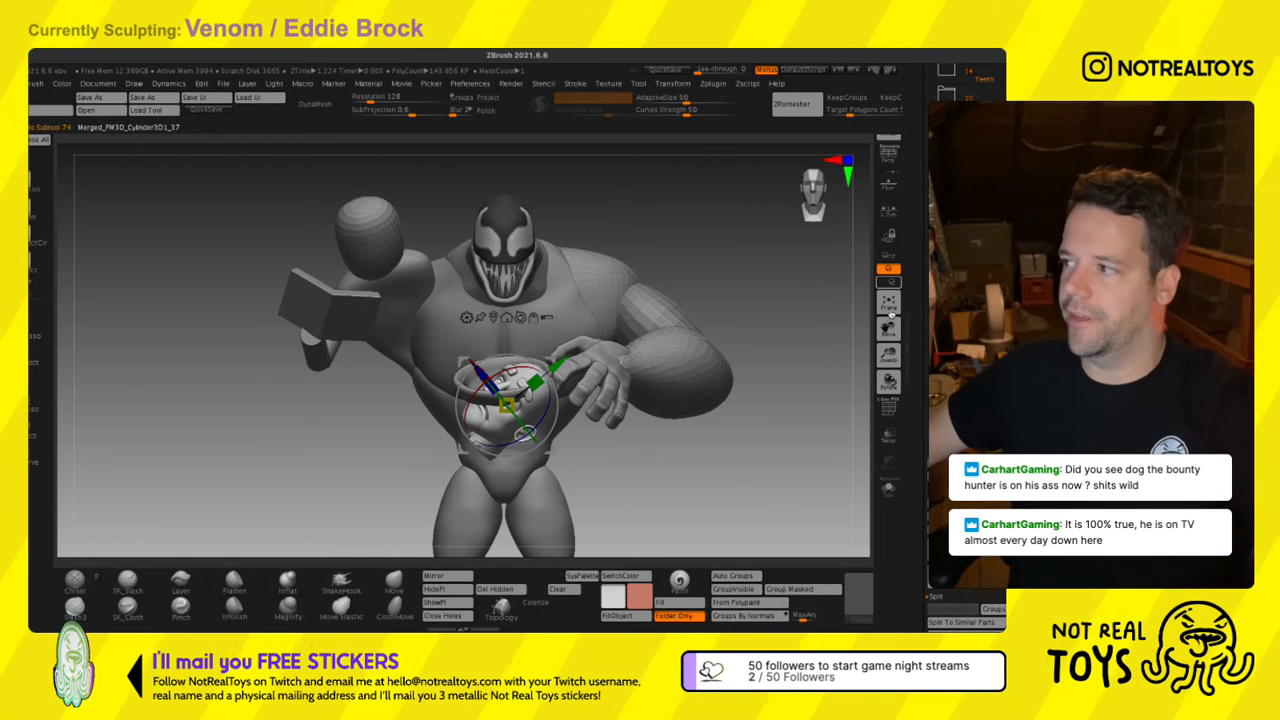
left_click(546, 384, "alt")
left_click_drag(625, 329, 625, 371)
left_click_drag(624, 375, 624, 372)
Align the head with the dish from above and reposition it inside the rim in front view.
left_click_drag(780, 300, 780, 450)
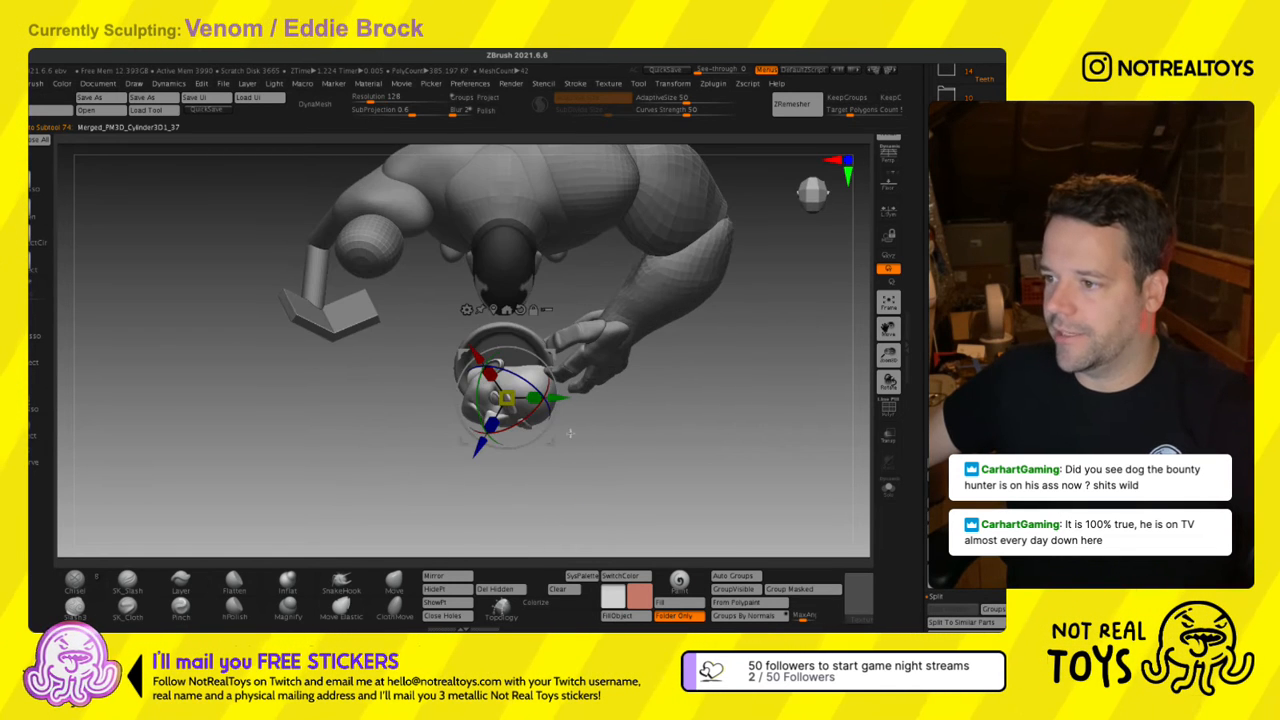
left_click_drag(540, 368, 546, 368)
left_click_drag(780, 450, 780, 300)
left_click_drag(545, 388, 507, 396)
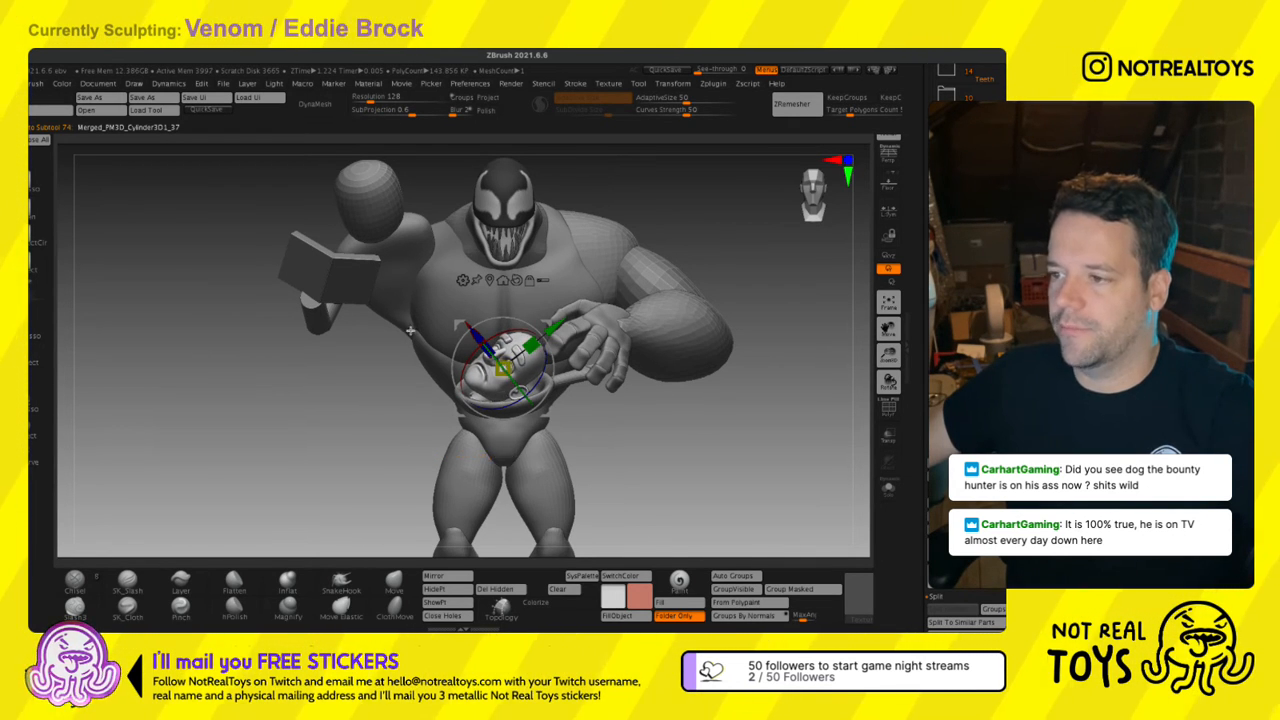
left_click_drag(381, 237, 381, 277, "alt")
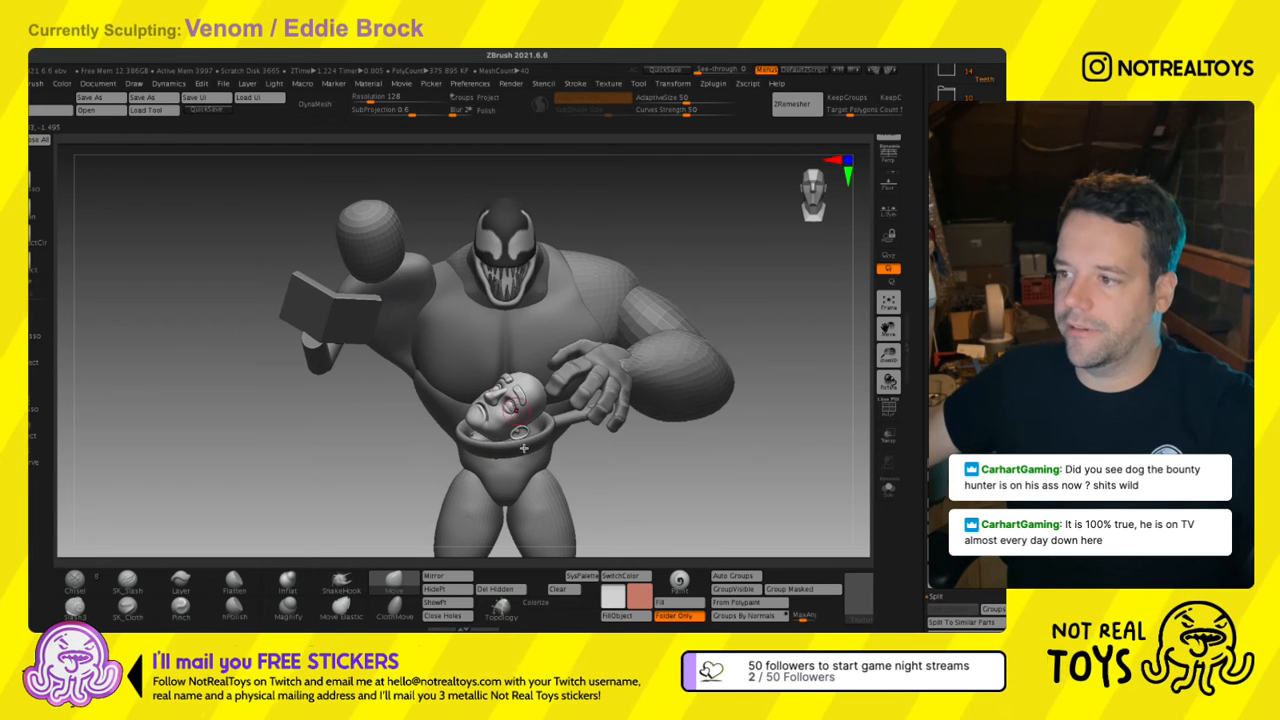
Fine-tune the head's rotation with the gizmo so it leans back against the dish rim.
left_click_drag(505, 408, 499, 397)
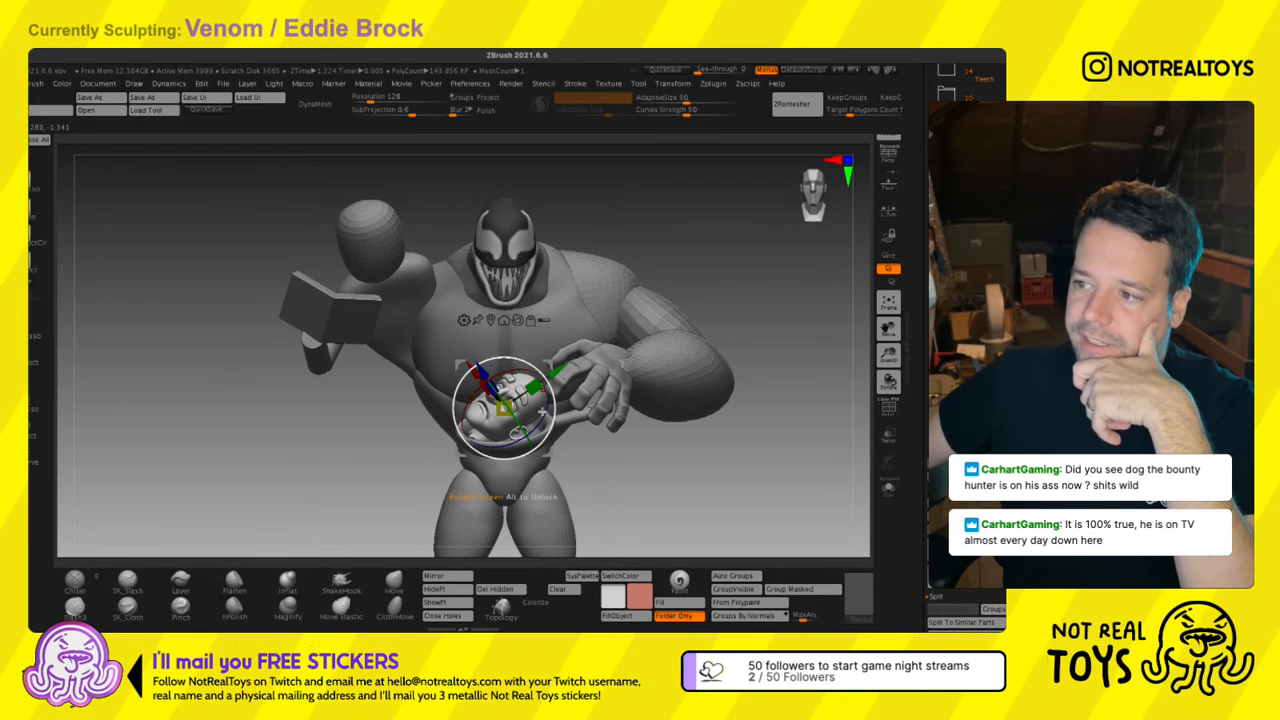
left_click_drag(372, 425, 501, 277)
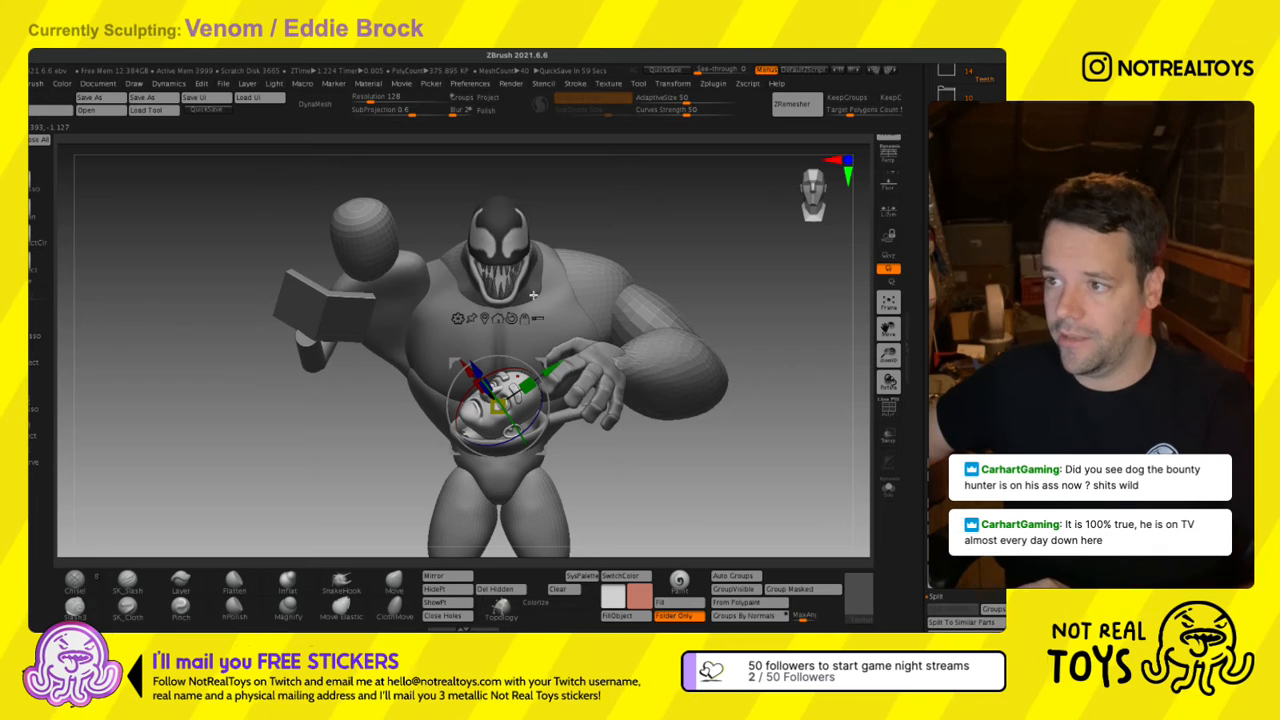
key("q")
mouse_move(526, 309)
right_mouse_down()
mouse_move(538, 359)
mouse_move(507, 286)
right_mouse_up()
right_click_drag(506, 403, 635, 371, "ctrl")
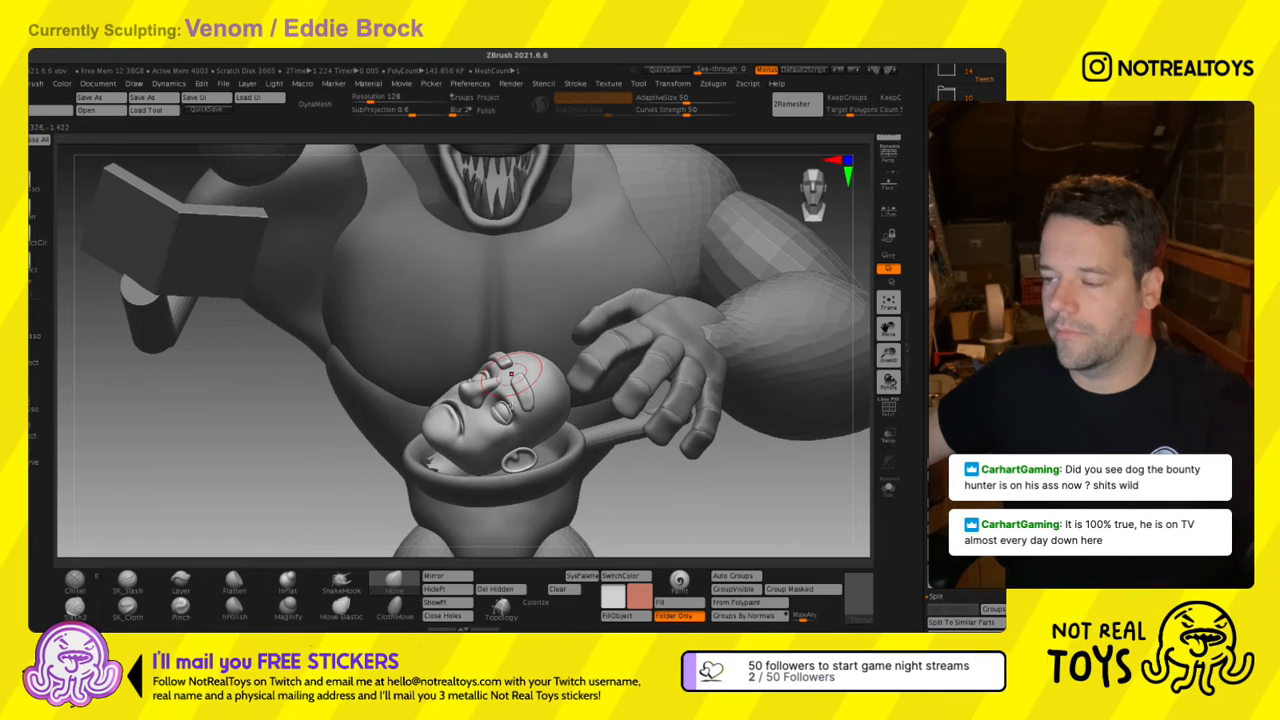
key("w")
left_click_drag(528, 382, 537, 394)
key("q")
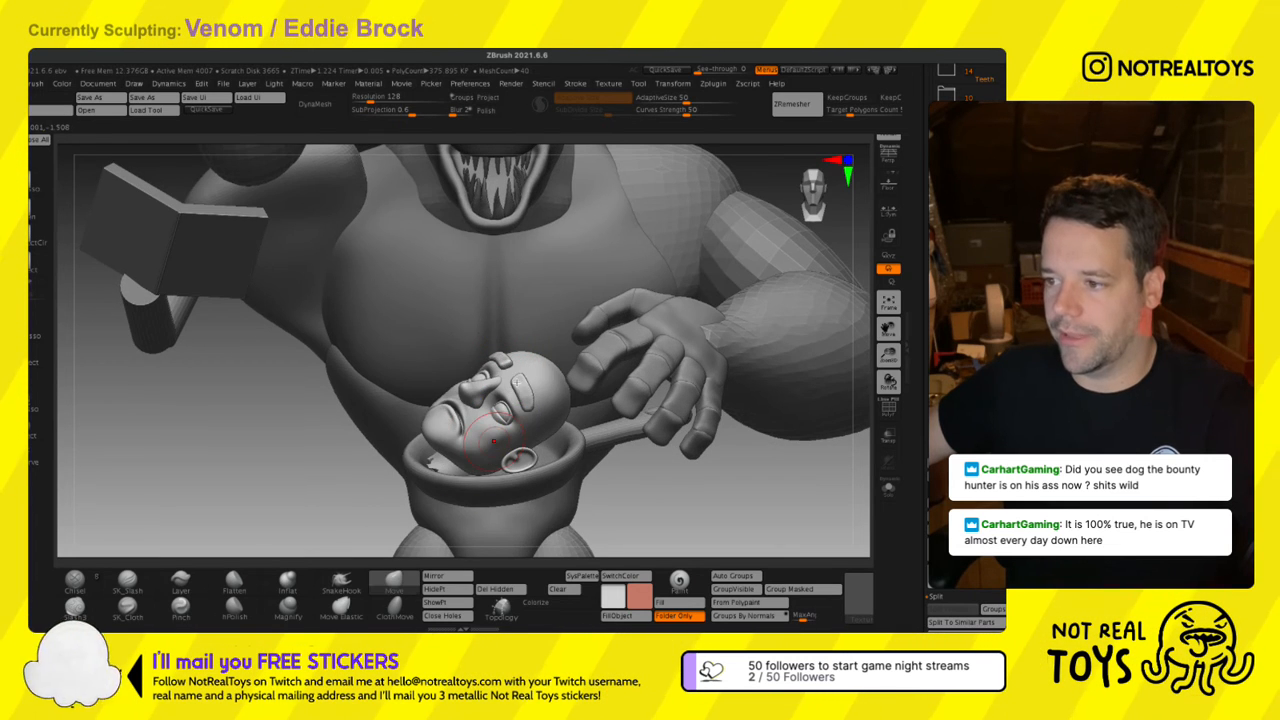
Rotate the head onto its side in the dish with the face turned forward and the torn neck exposed.
right_click_drag(520, 385, 516, 312, "ctrl")
key("s")
left_click_drag(515, 309, 521, 310)
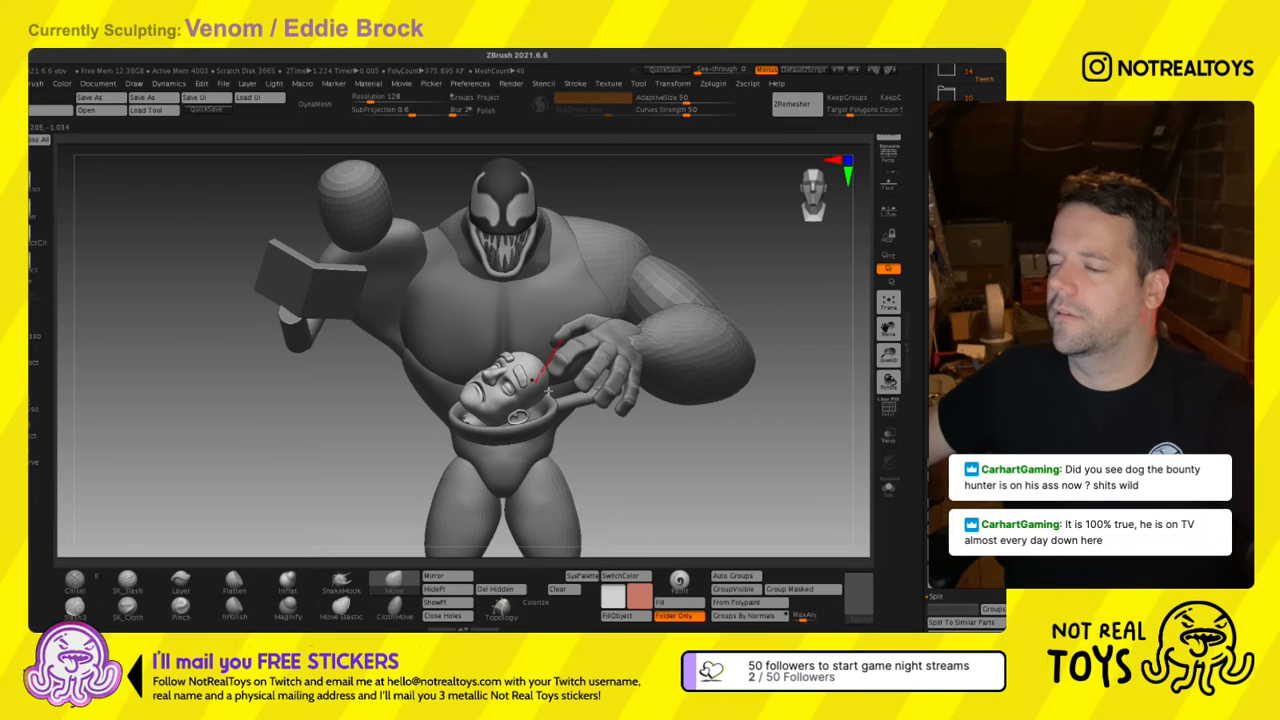
key("w")
left_click_drag(512, 428, 503, 418)
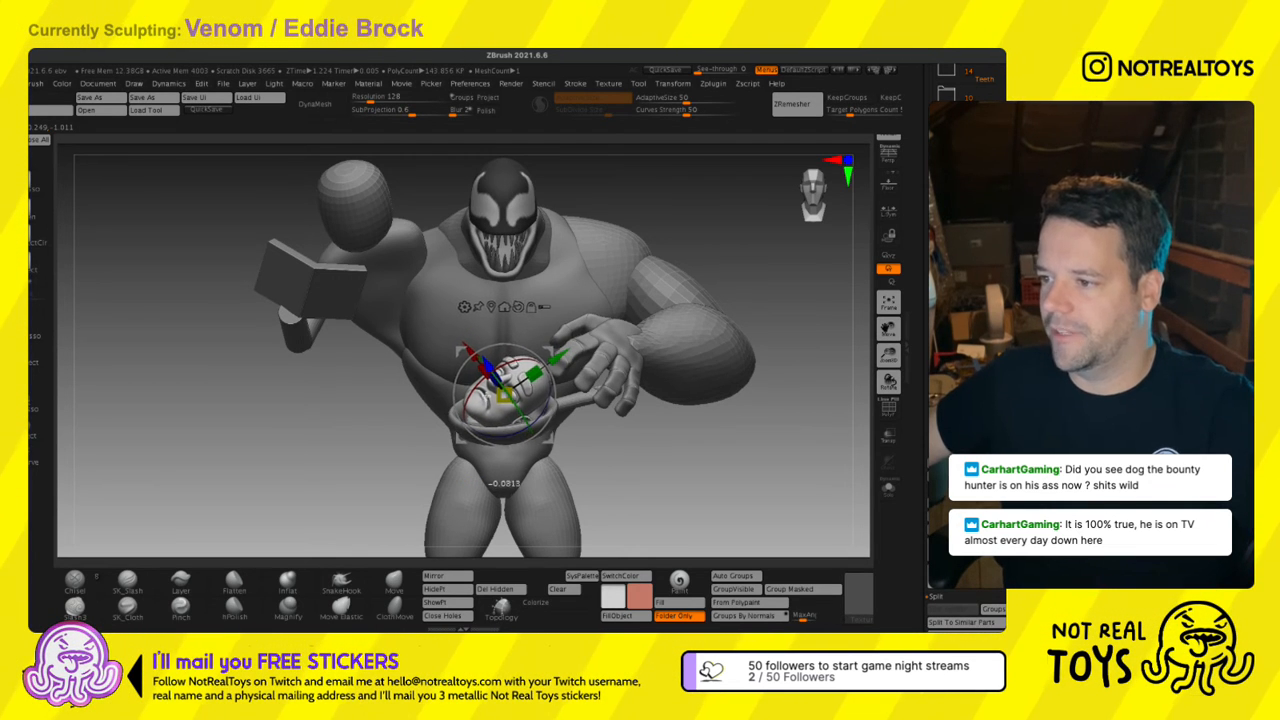
key("q")
key("w")
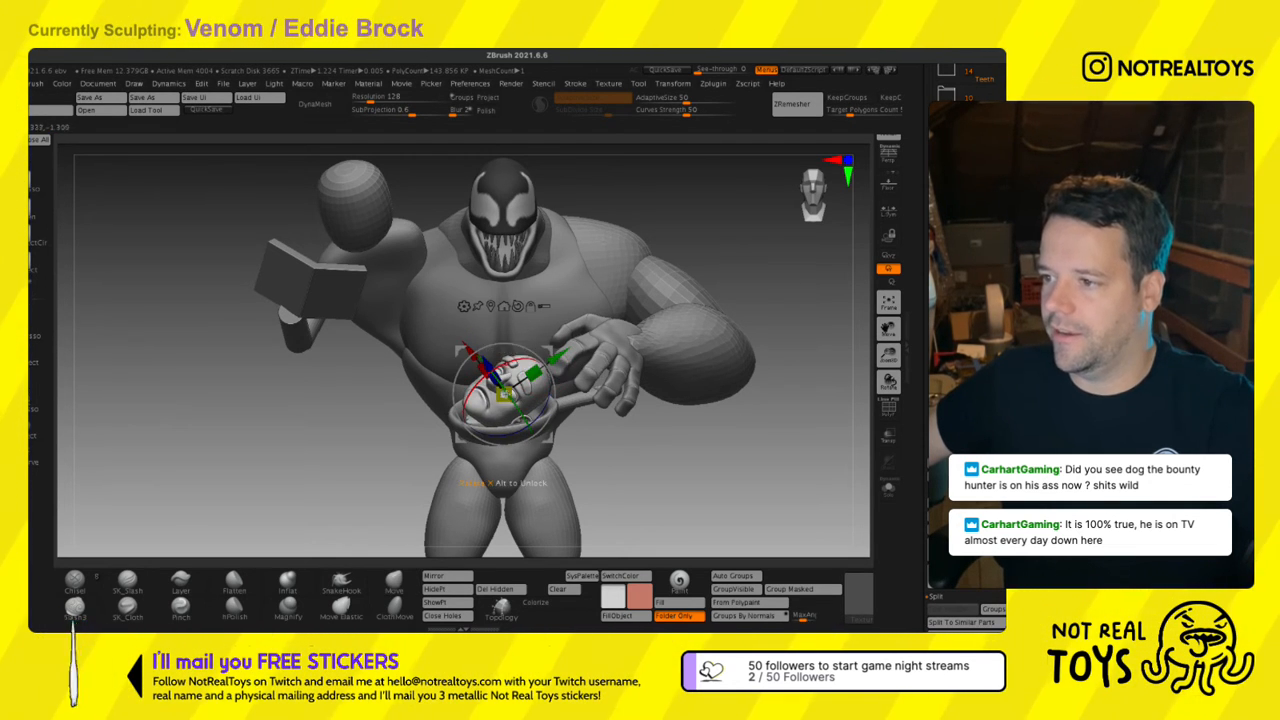
key("q")
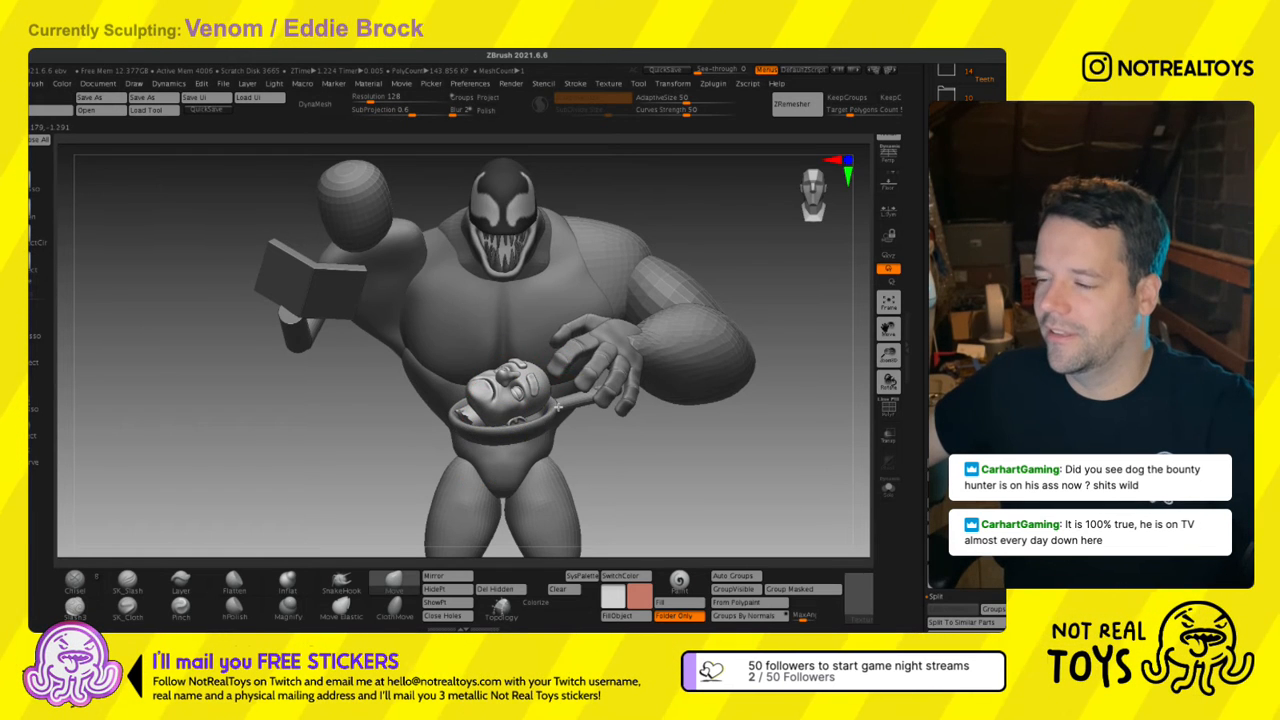
key("w")
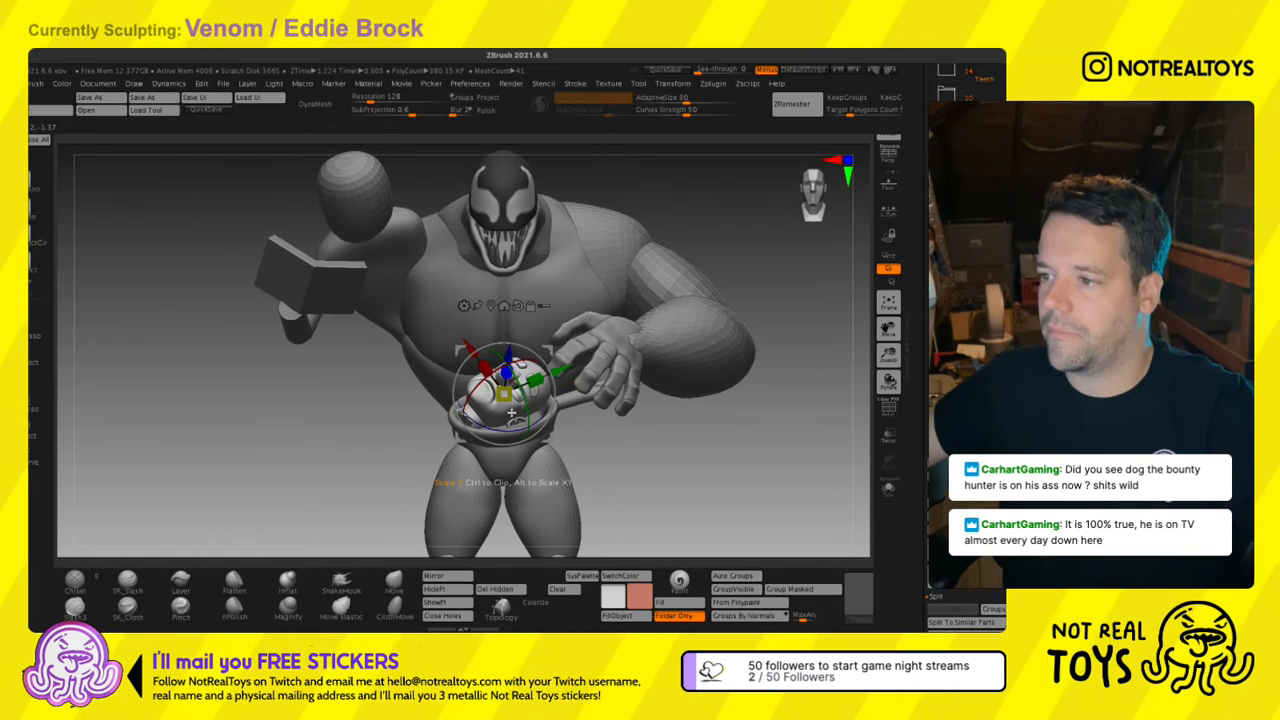
key("q")
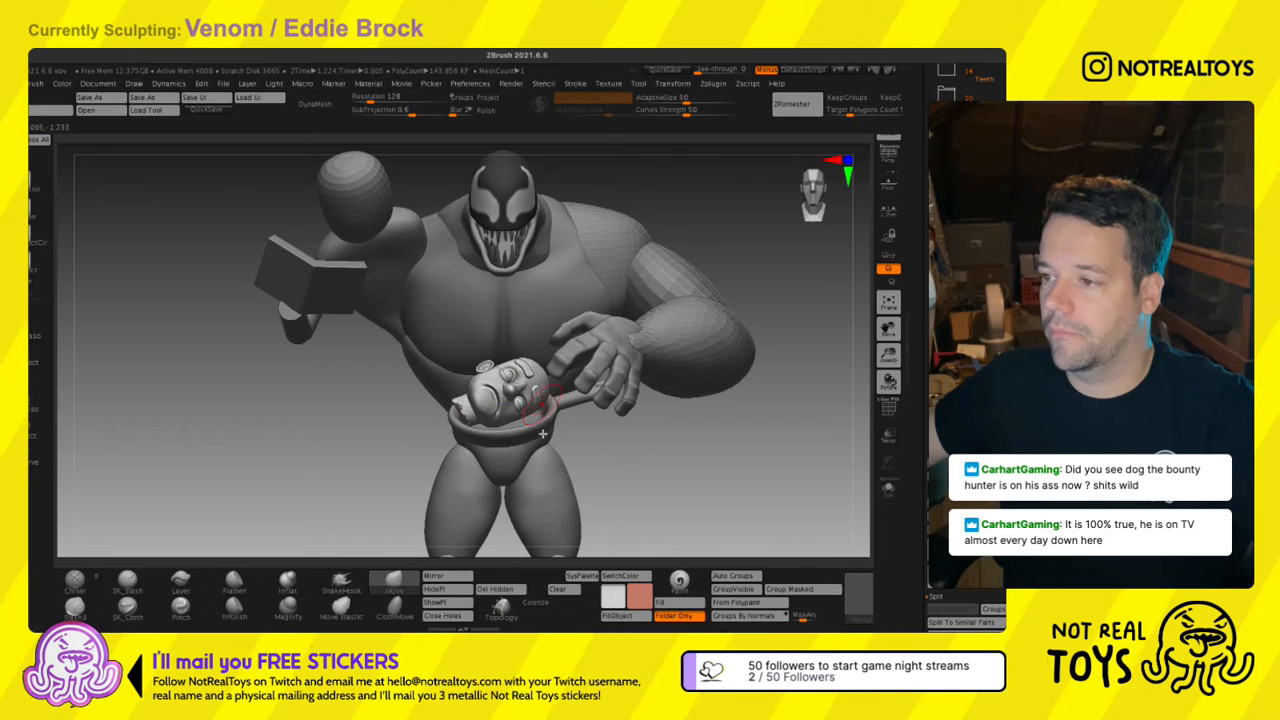
Adjust the Move brush size for shaping the frowning mouth of the tilted head.
mouse_move(538, 431)
right_mouse_down("ctrl")
mouse_move(500, 462)
mouse_move(461, 438)
right_mouse_up("ctrl")
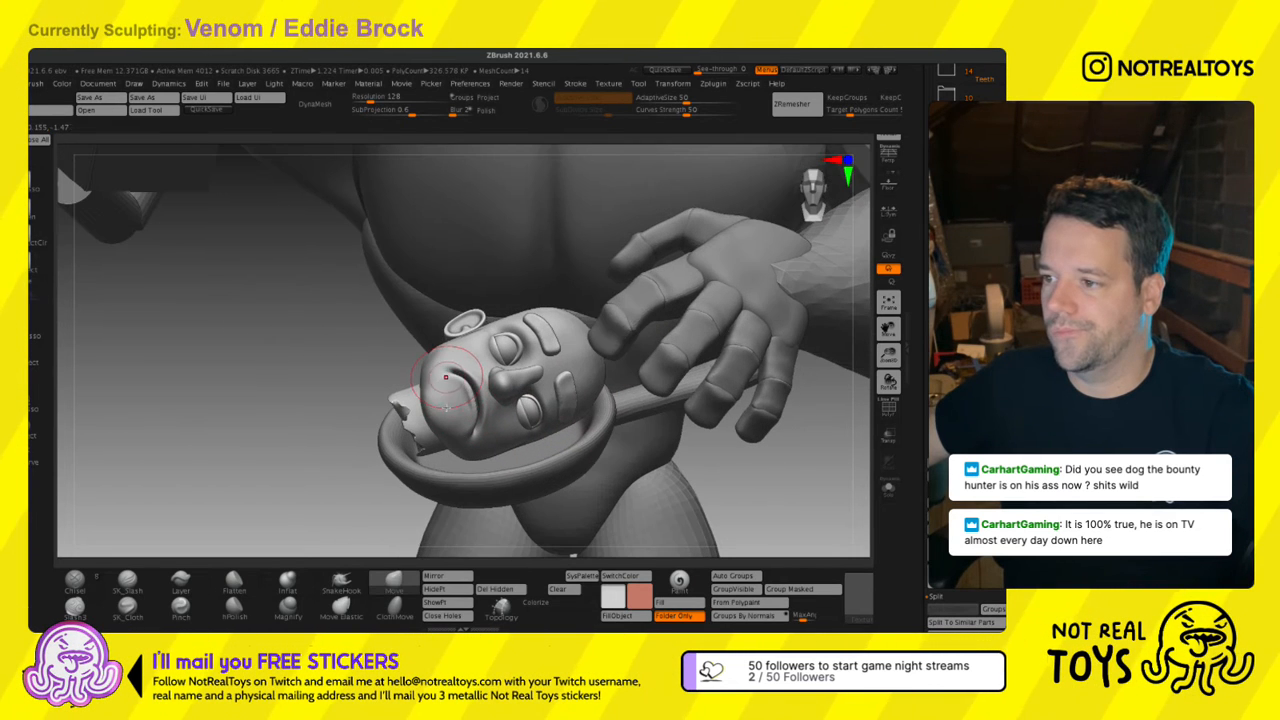
mouse_move(503, 349)
right_mouse_down("ctrl")
mouse_move(518, 215)
mouse_move(543, 301)
mouse_move(523, 556)
right_mouse_up("ctrl")
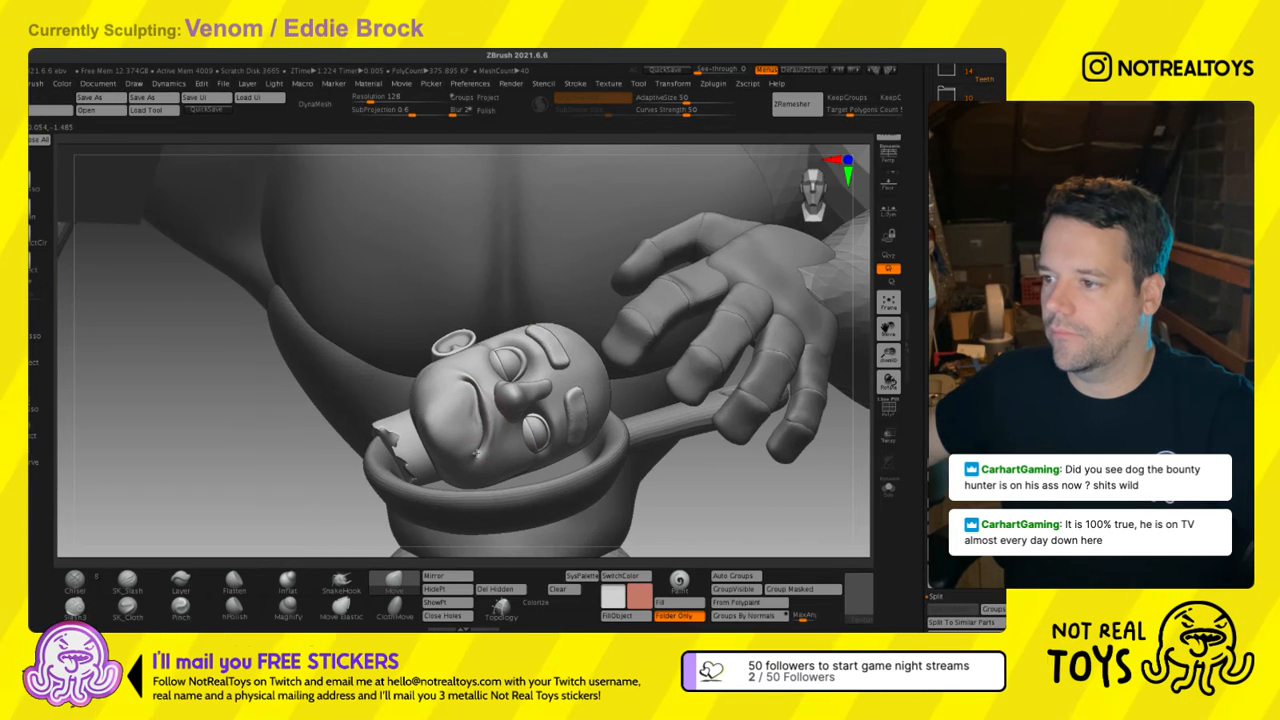
right_click_drag(495, 442, 500, 294, "ctrl")
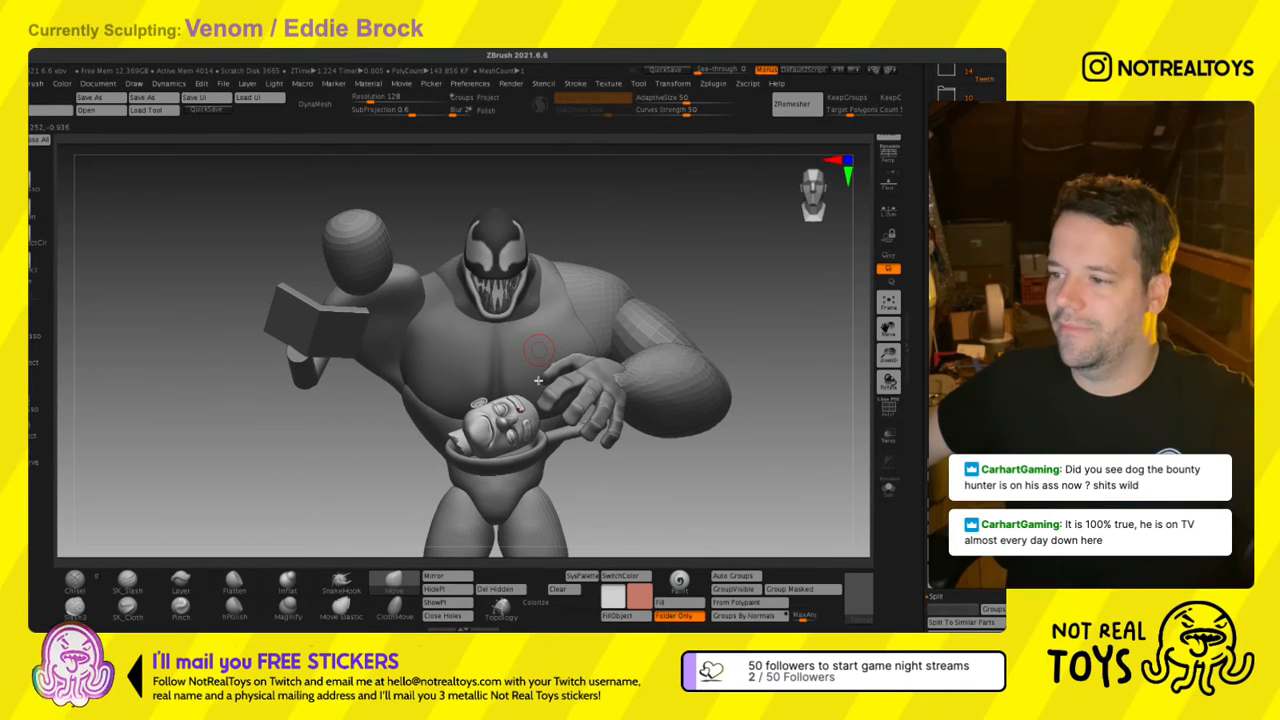
right_click_drag(538, 381, 578, 356, "ctrl")
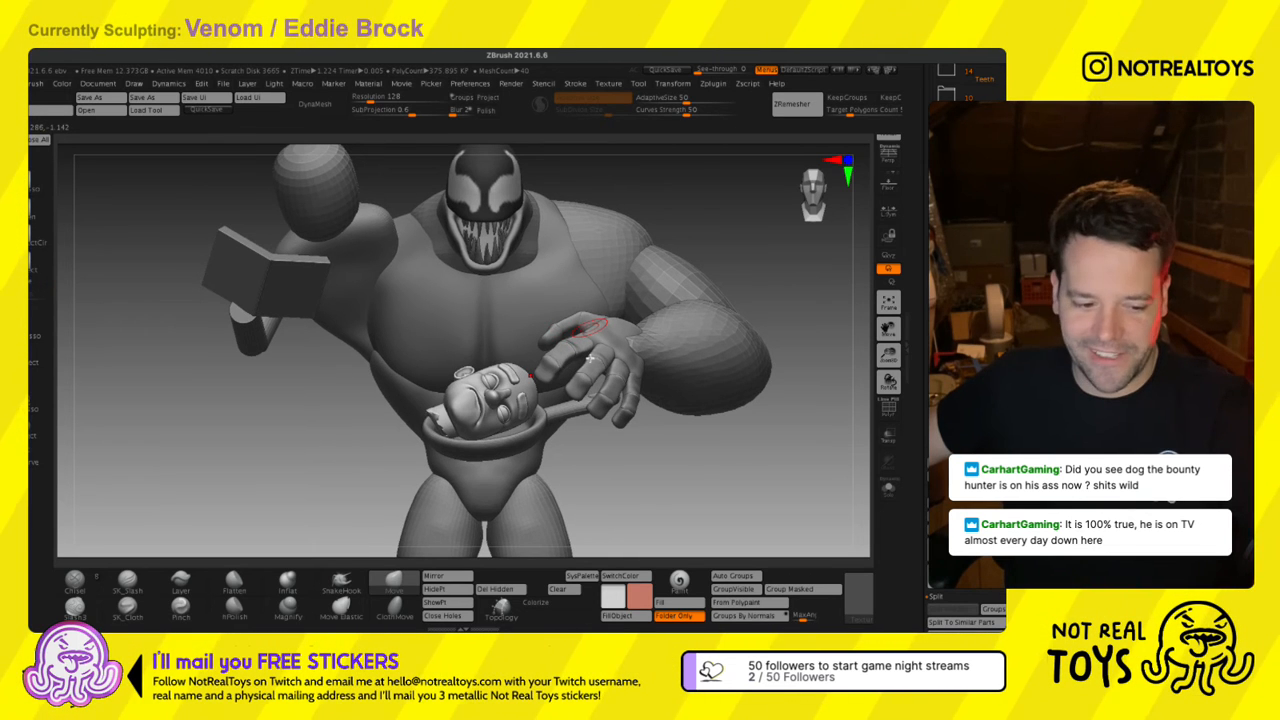
right_click_drag(588, 352, 537, 323, "ctrl")
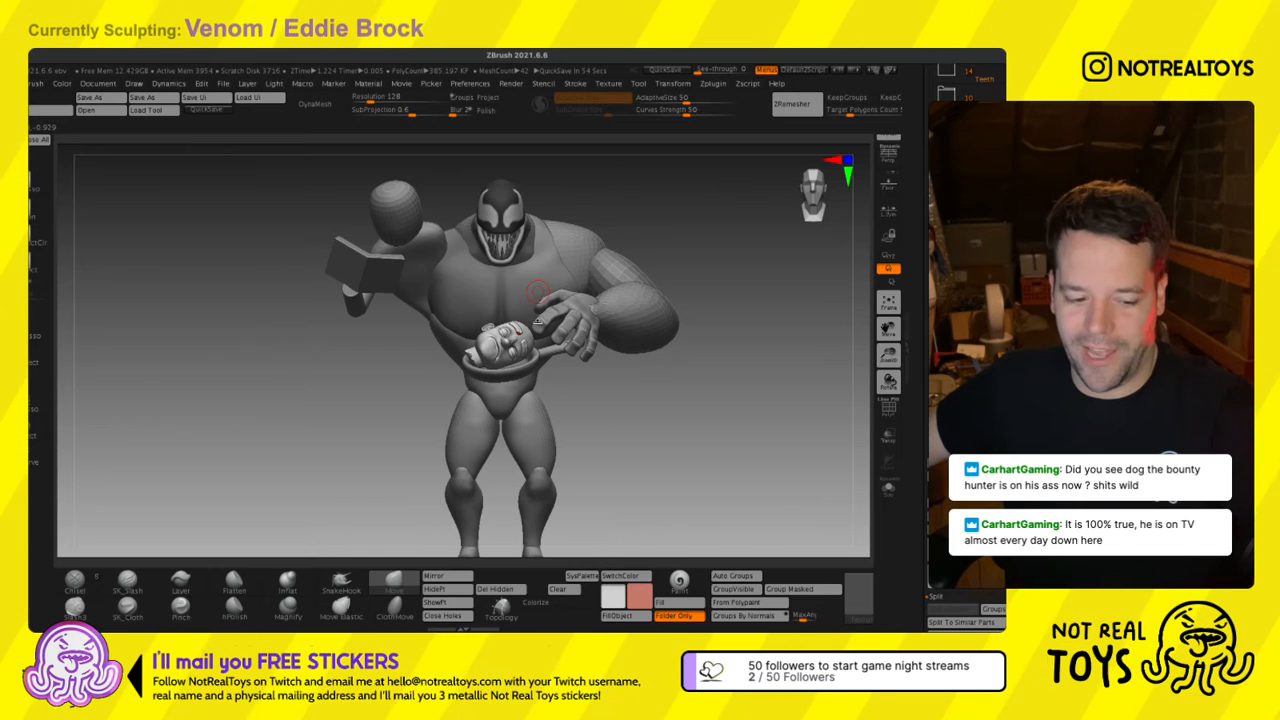
mouse_move(497, 384)
right_mouse_down("ctrl")
mouse_move(514, 400)
mouse_move(496, 433)
right_mouse_up("ctrl")
key("s")
mouse_move(496, 407)
left_mouse_down()
mouse_move(473, 408)
mouse_move(482, 399)
left_mouse_up()
right_click_drag(456, 373, 450, 392)
Resize the Move brush again and nudge the head's lips and chin around the frown.
key("s")
left_click_drag(454, 342, 443, 342)
right_click_drag(443, 342, 433, 344)
left_click_drag(433, 344, 446, 344)
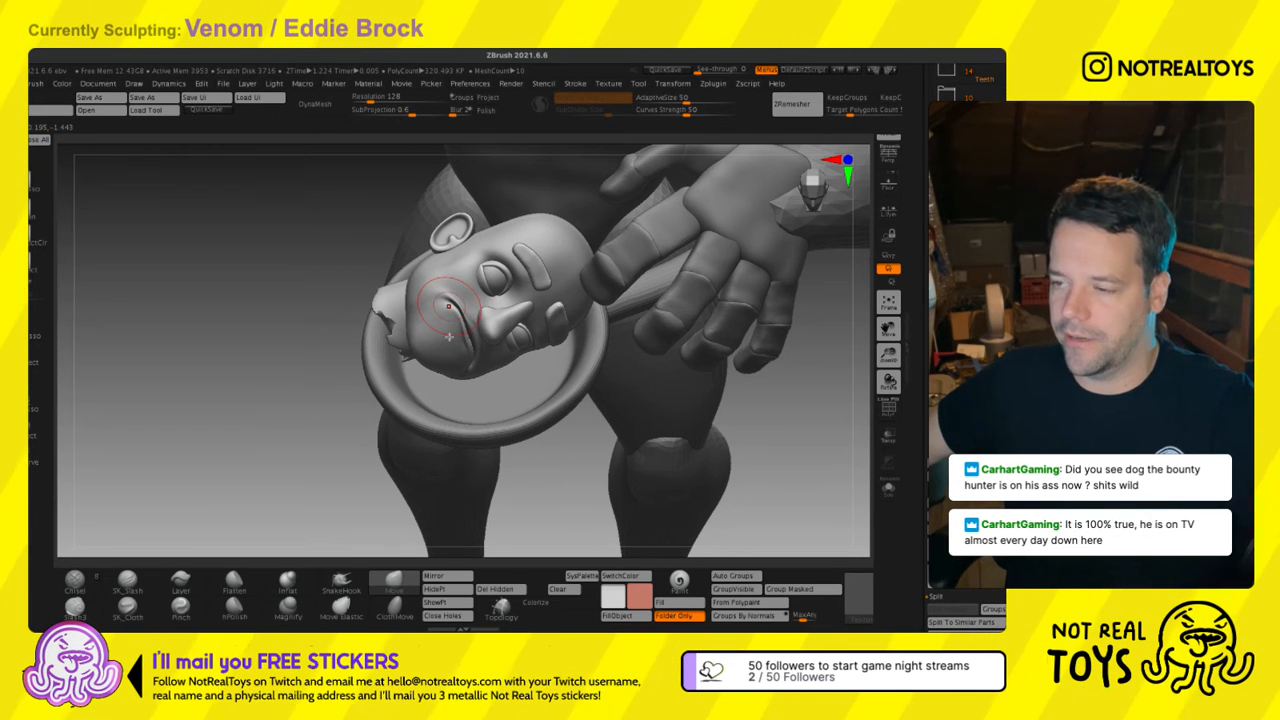
left_click_drag(450, 332, 439, 329)
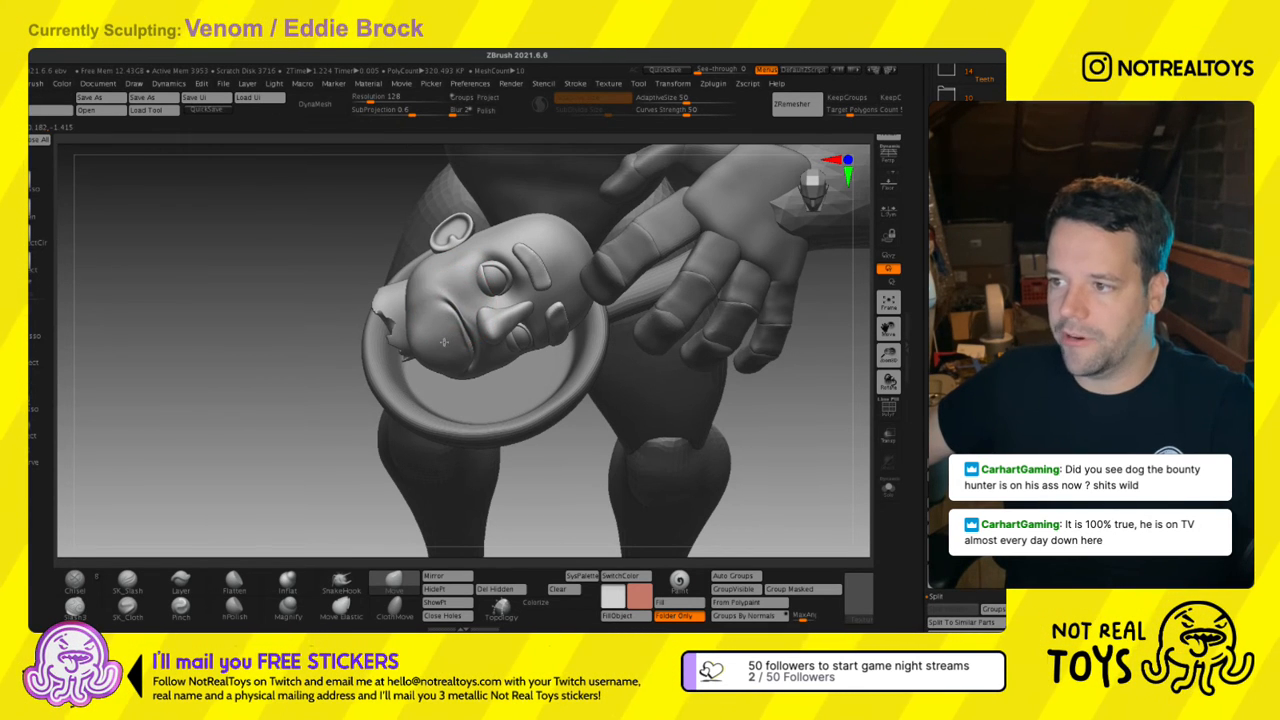
right_click_drag(418, 305, 424, 297)
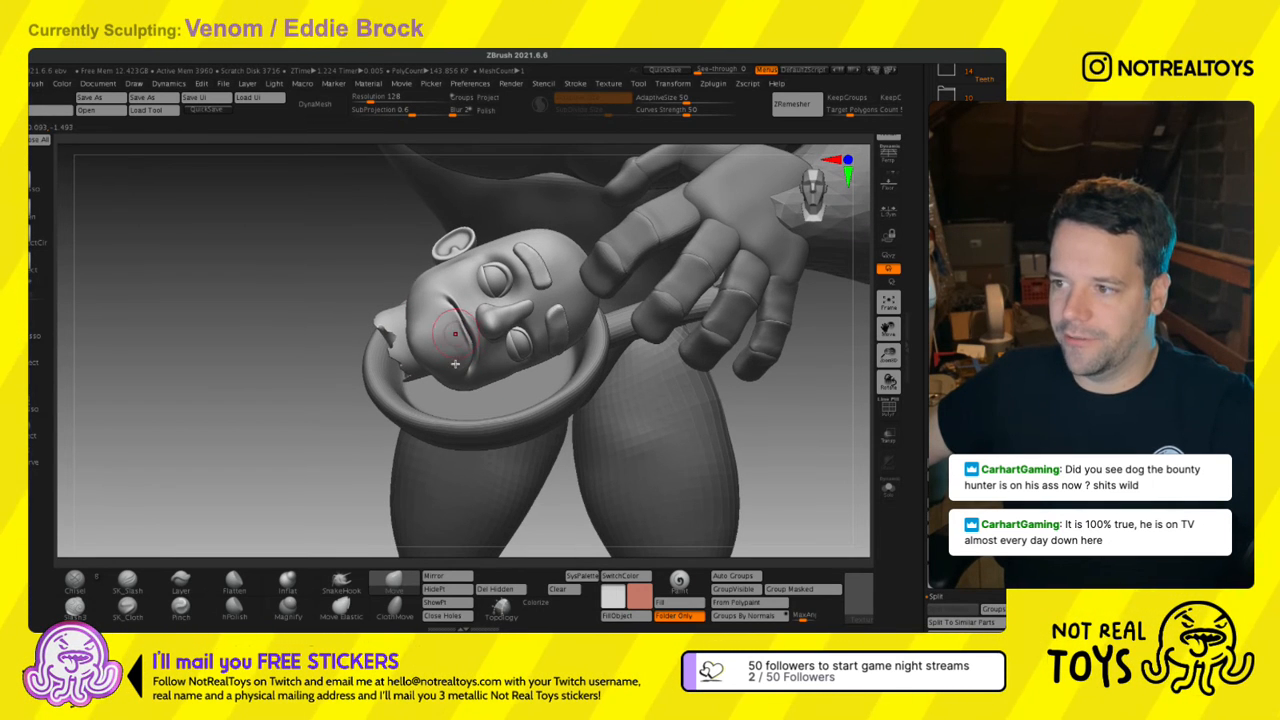
key("shift")
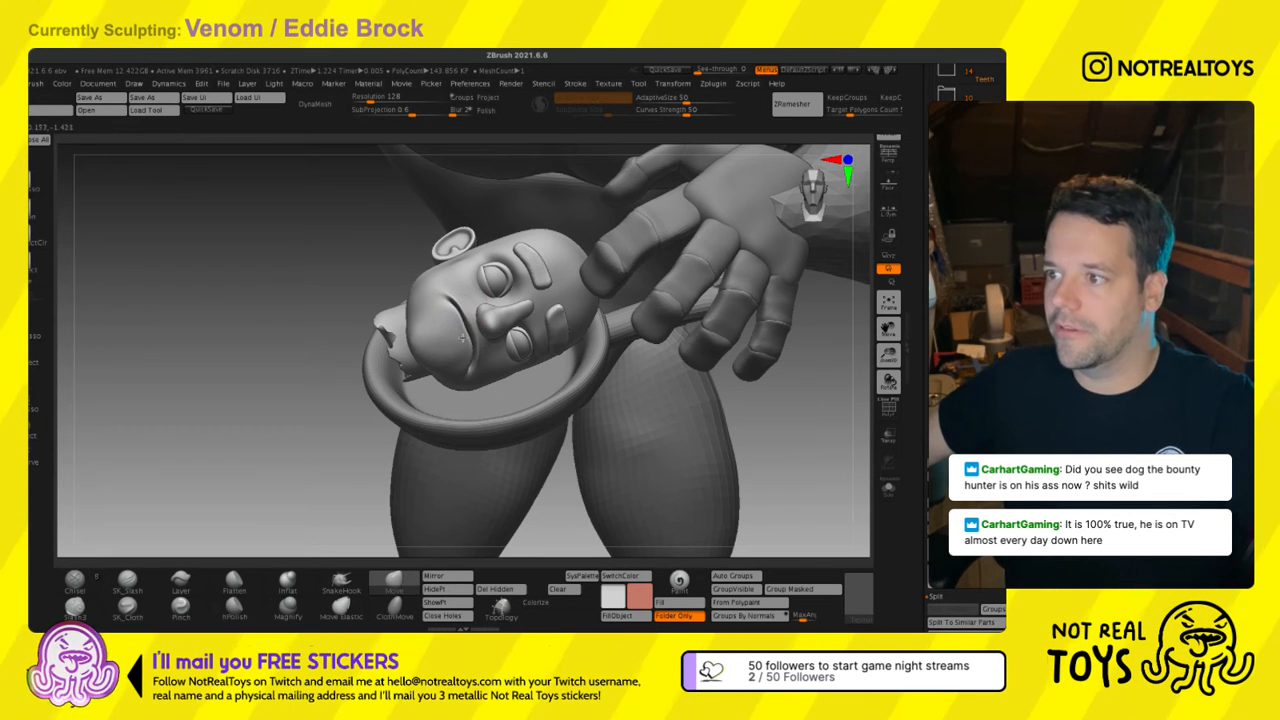
Nudge the brow area of the tilted face with the Move brush and activate the transform gizmo on the head.
right_click_drag(446, 400, 489, 371, "ctrl")
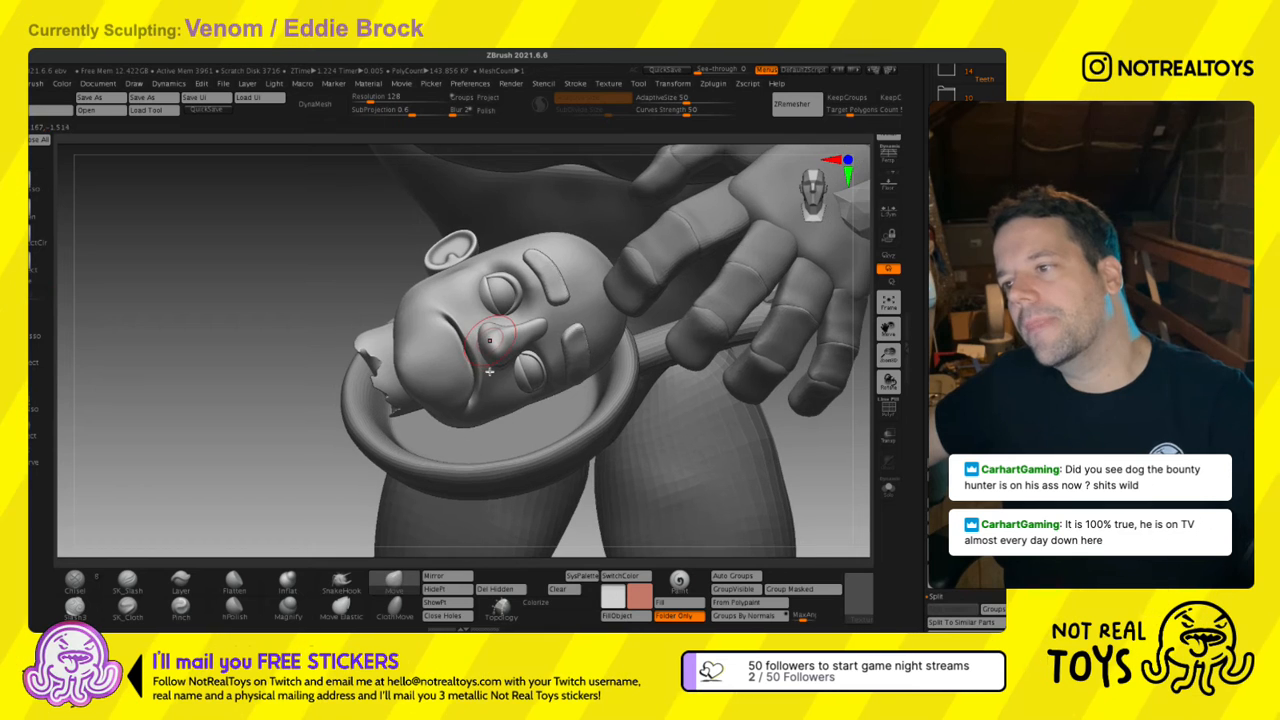
left_click(495, 372, "alt")
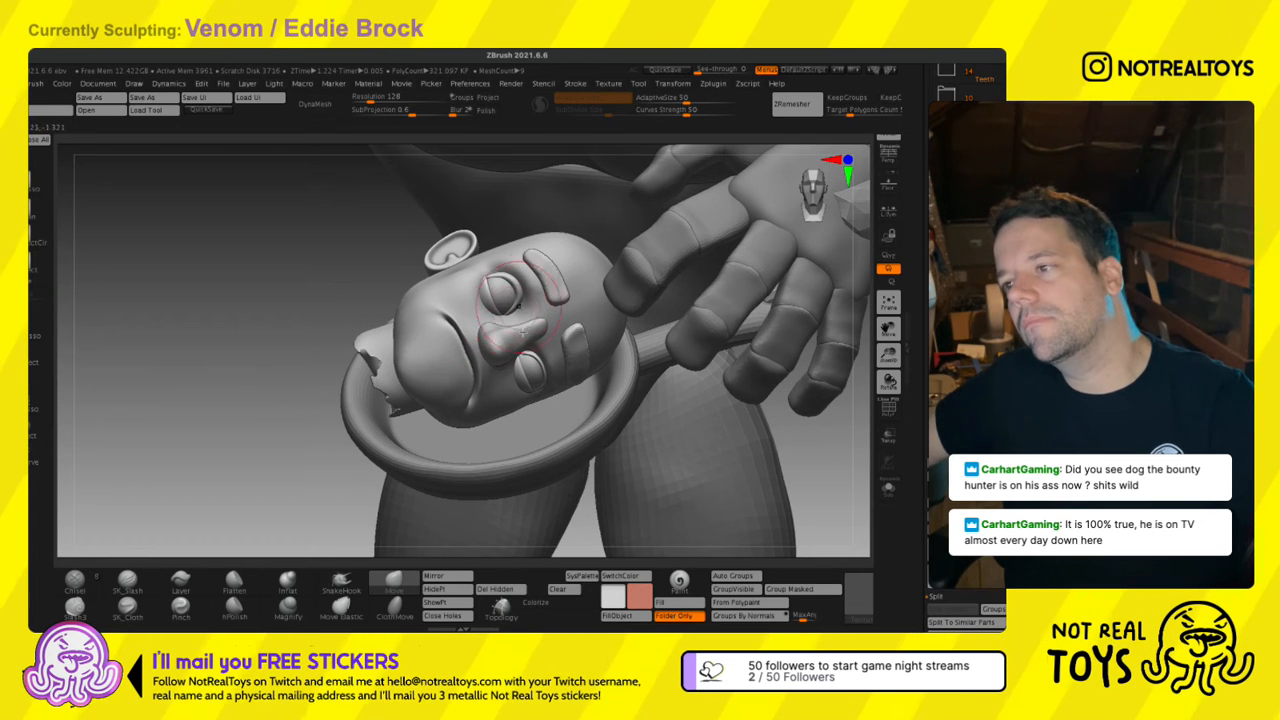
left_click_drag(558, 288, 585, 304)
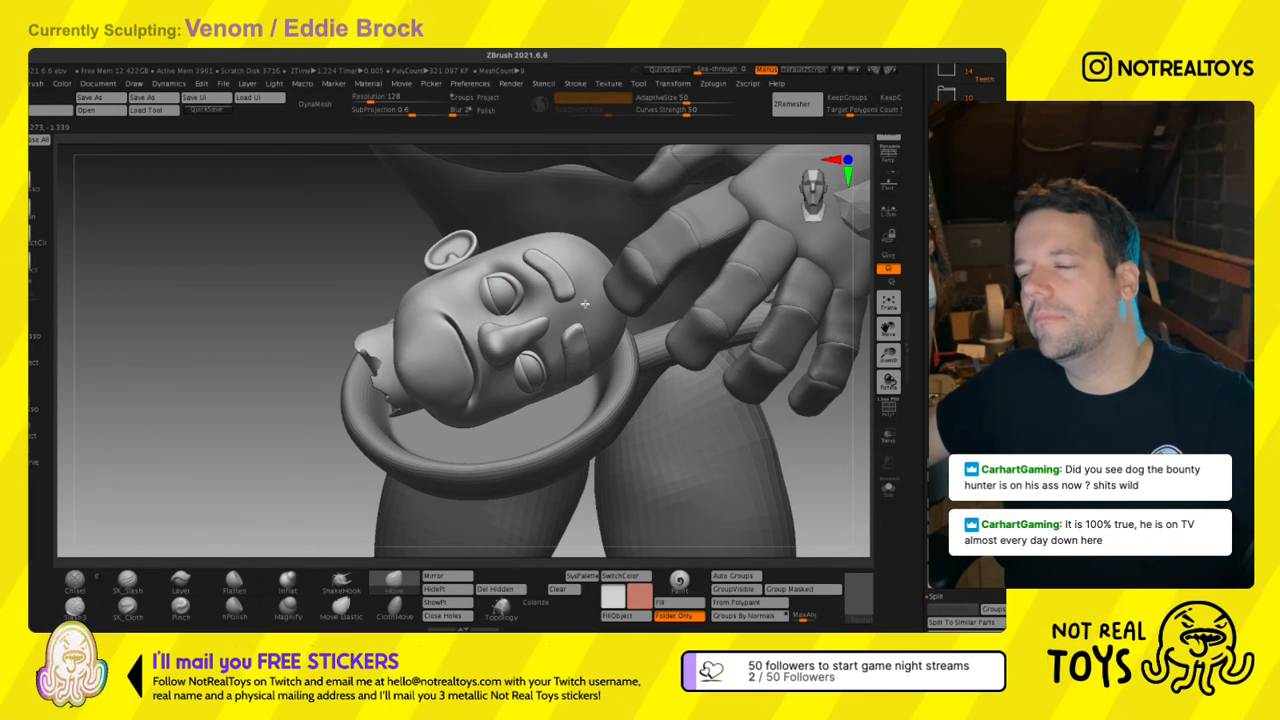
right_click_drag(586, 302, 563, 348, "ctrl")
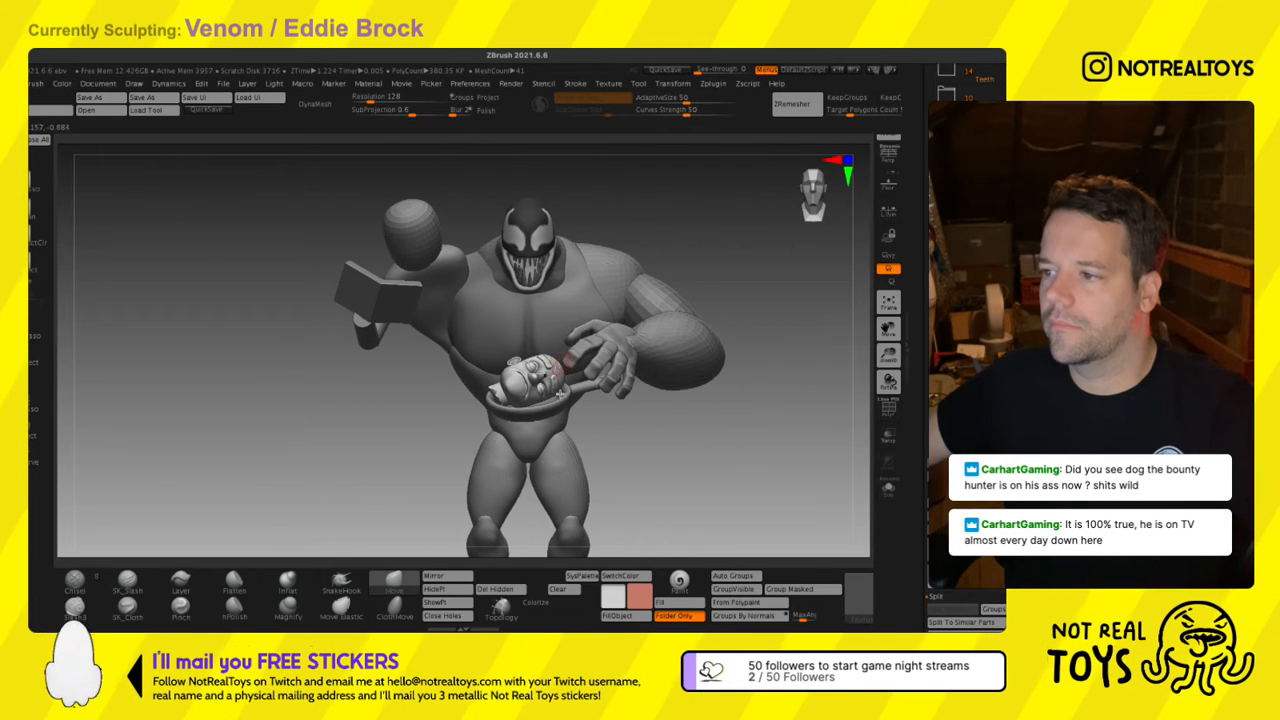
mouse_move(562, 395)
right_mouse_down("ctrl")
mouse_move(545, 434)
mouse_move(528, 421)
mouse_move(541, 410)
right_mouse_up("ctrl")
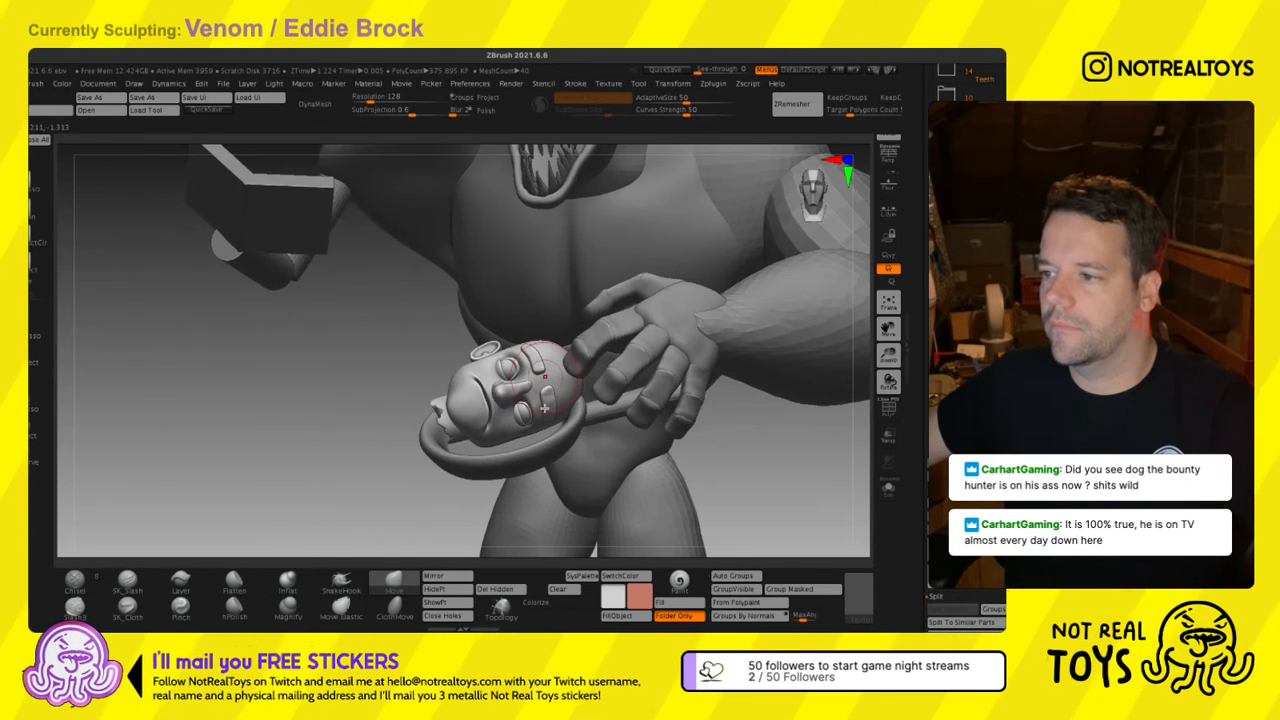
left_click_drag(541, 364, 531, 368)
mouse_move(511, 420)
right_mouse_down()
mouse_move(547, 412)
mouse_move(555, 342)
right_mouse_up()
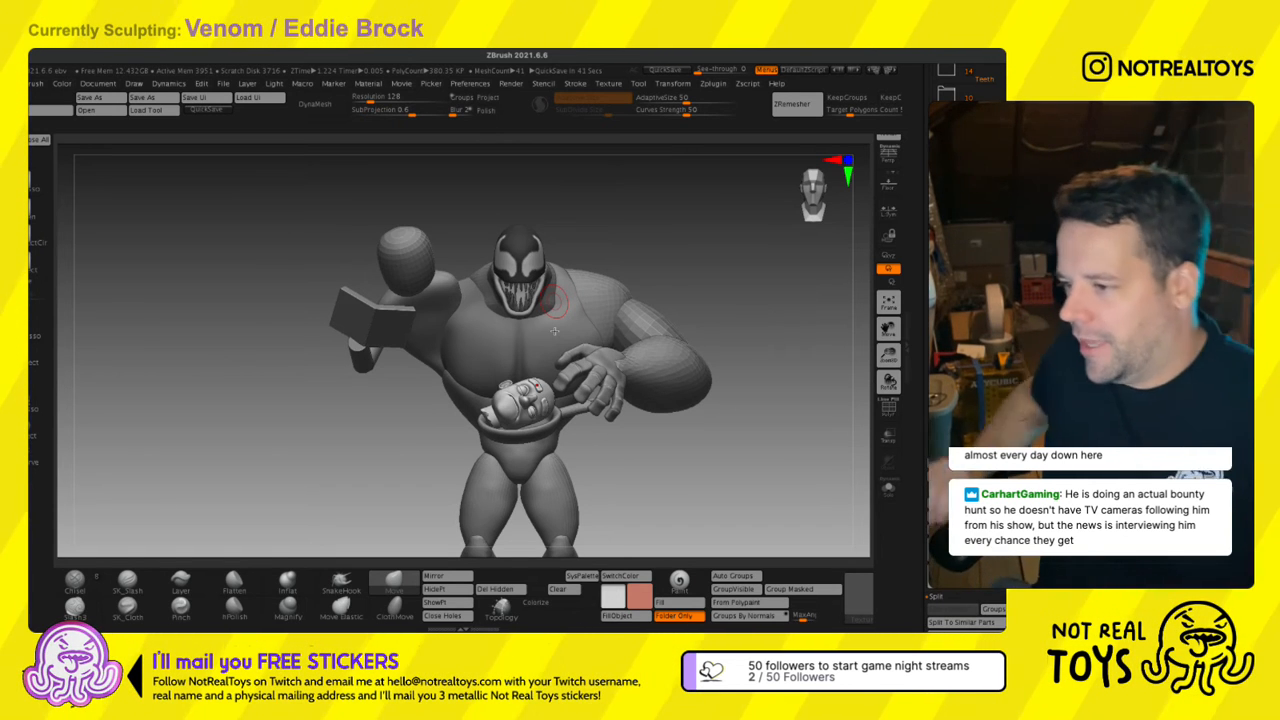
key("w")
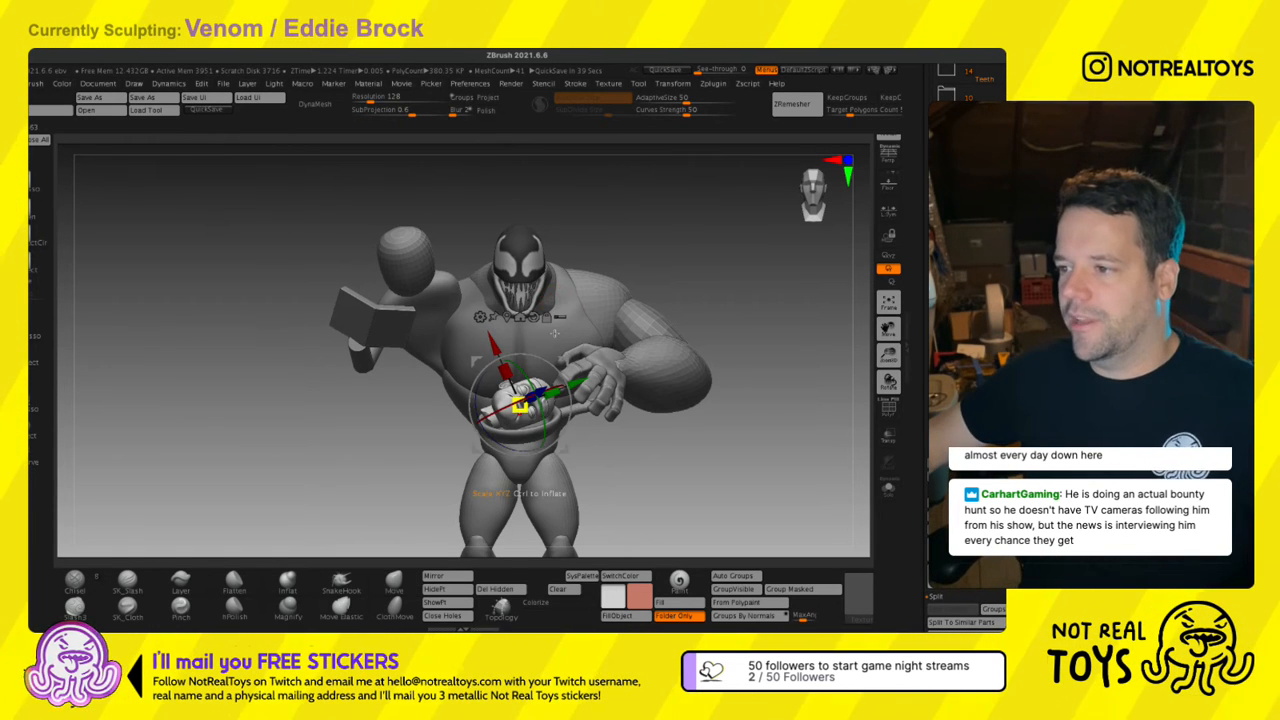
Fine-tune the tilted Eddie head's position and rotation so it rests inside the dish in both front and top views.
left_click_drag(528, 386, 531, 386)
key("q")
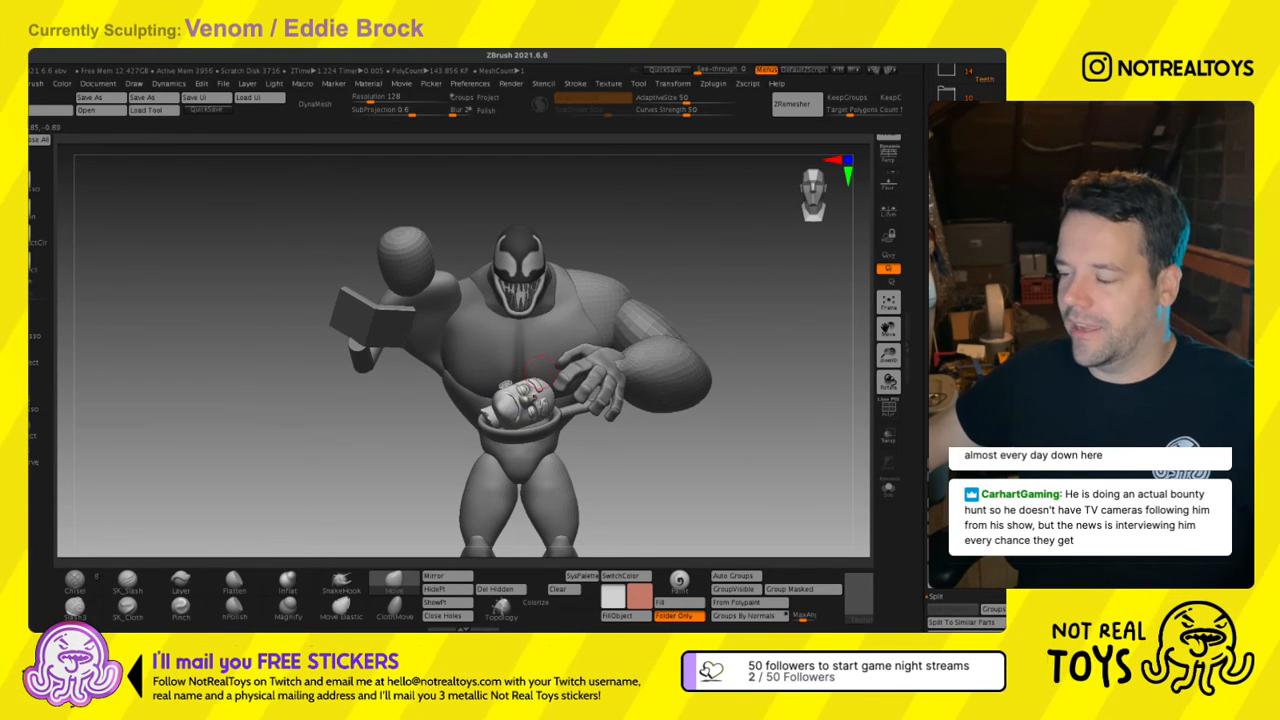
mouse_move(531, 386)
right_mouse_down("ctrl")
mouse_move(560, 434)
mouse_move(548, 428)
right_mouse_up("ctrl")
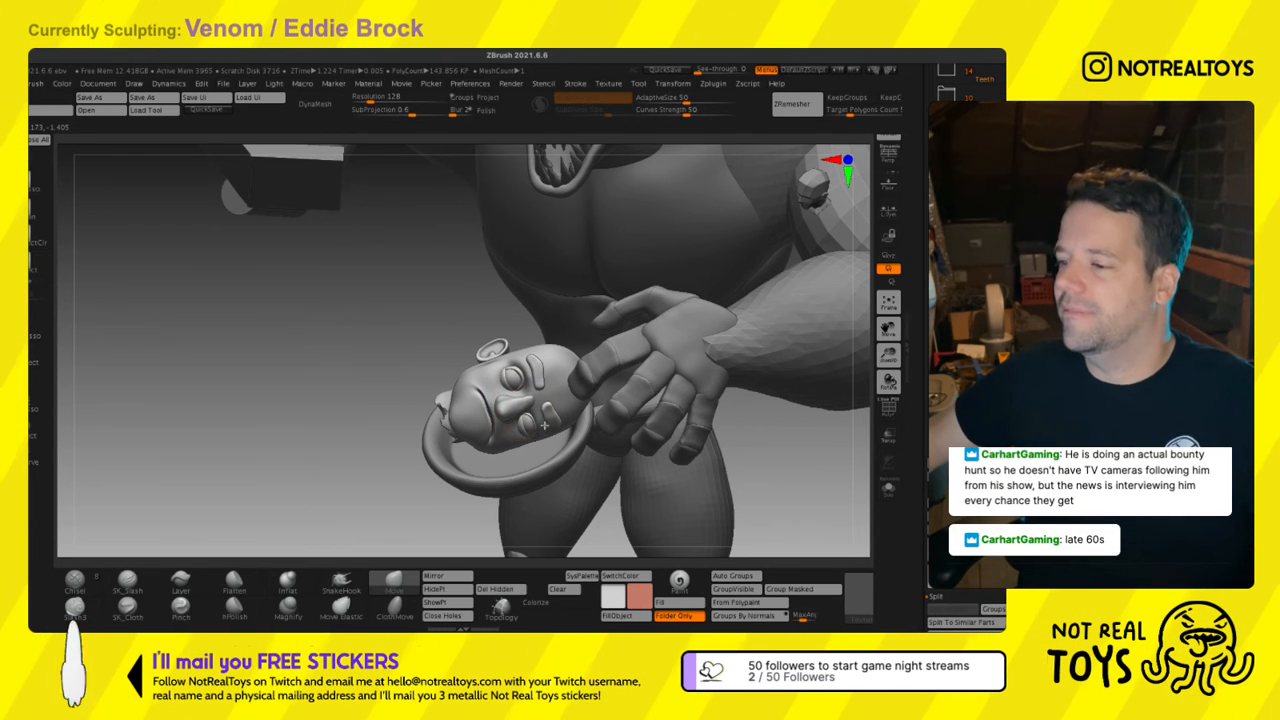
mouse_move(556, 422)
right_mouse_down()
mouse_move(541, 497)
mouse_move(517, 472)
mouse_move(518, 490)
right_mouse_up()
key("w")
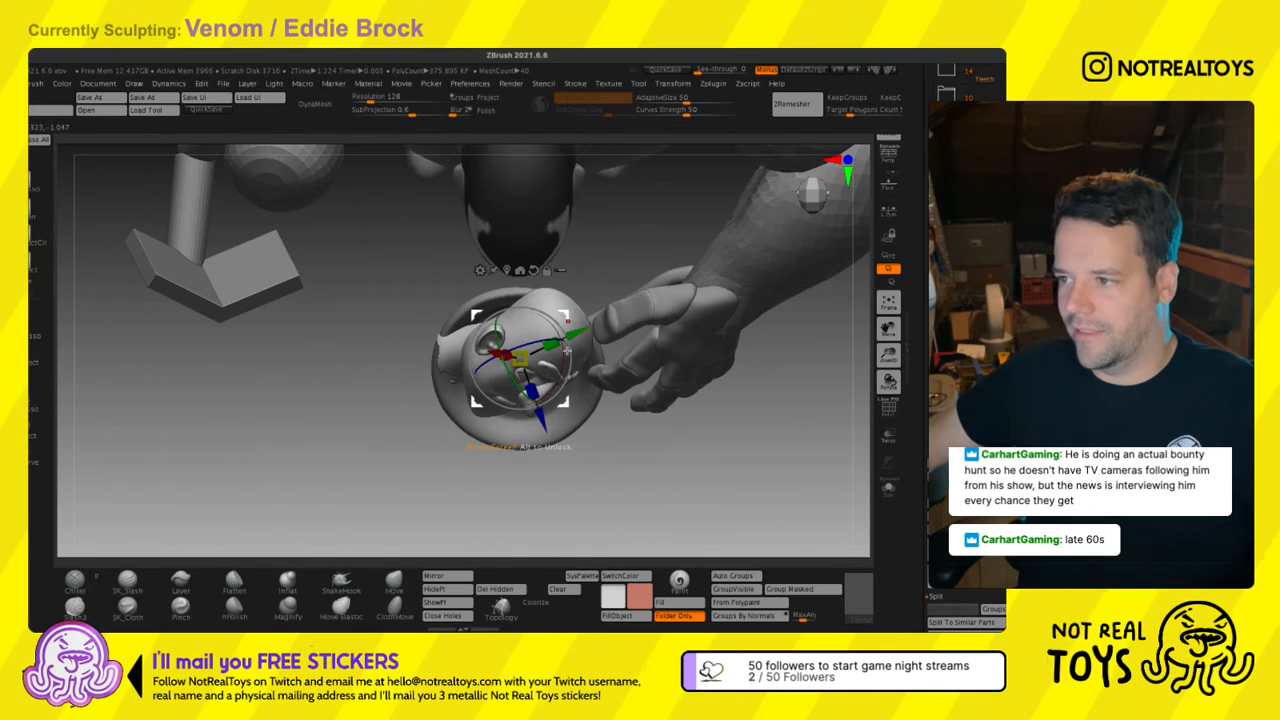
left_click_drag(563, 317, 571, 356)
key("q")
right_click_drag(551, 420, 546, 294)
right_click_drag(543, 469, 542, 414, "ctrl")
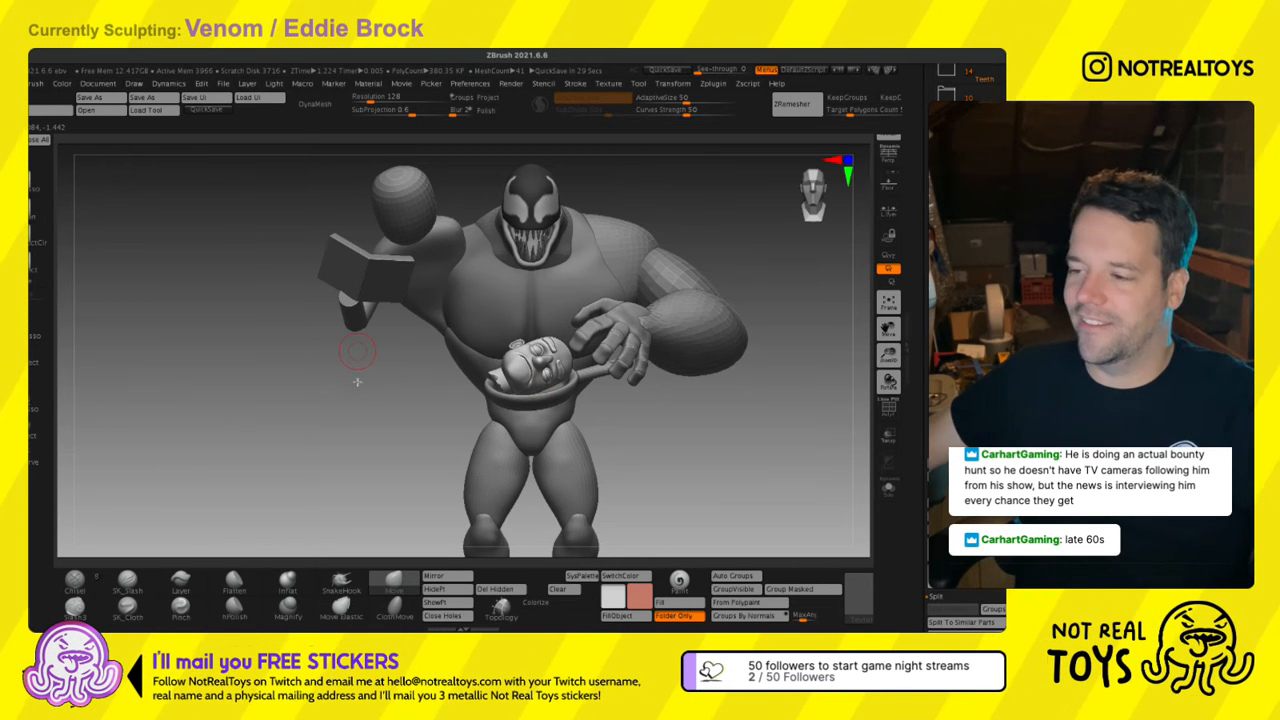
right_click_drag(540, 430, 577, 444)
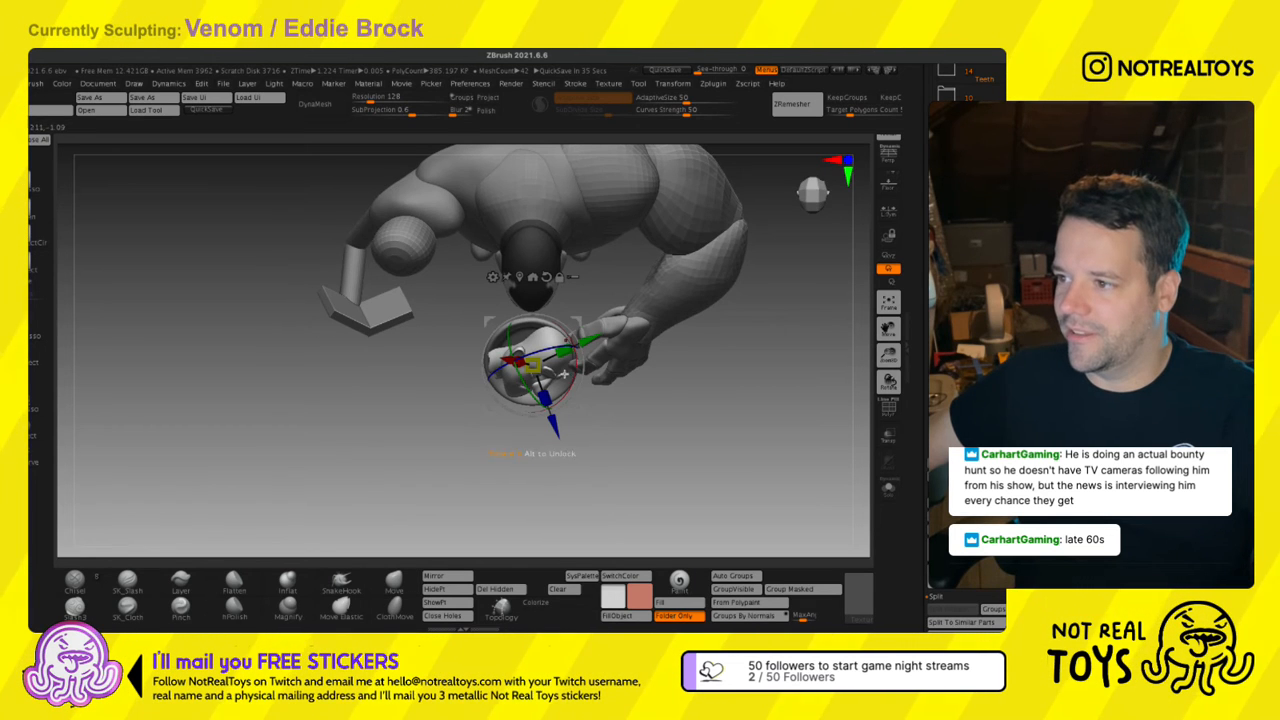
key("q")
right_click_drag(560, 440, 566, 306)
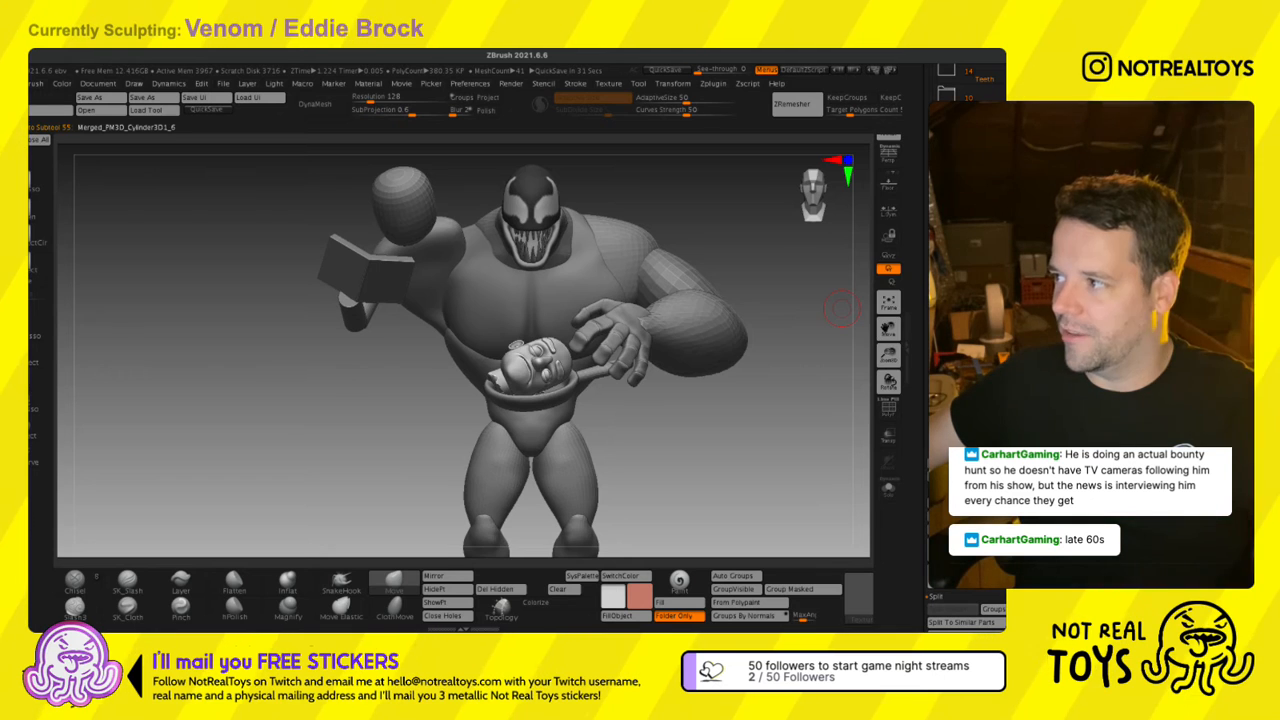
Select the hand beside the dish and move it down toward the dish's handle.
key("w")
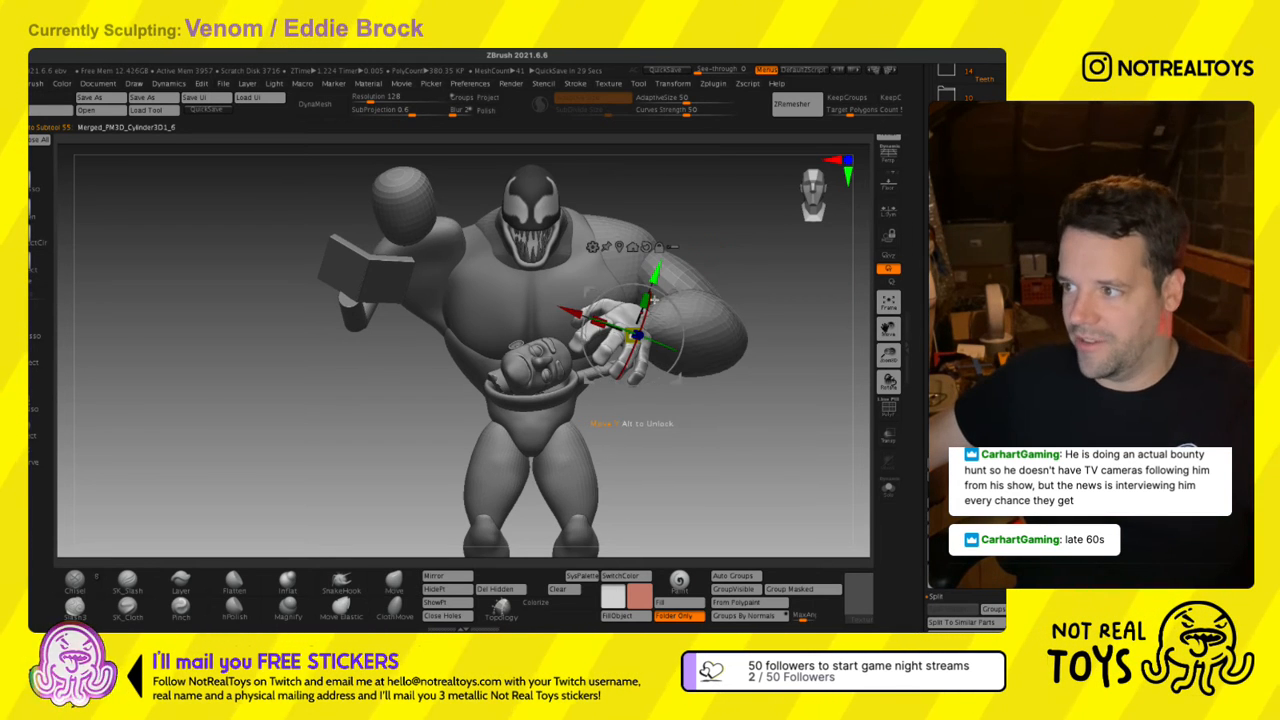
left_click_drag(653, 308, 677, 360)
mouse_move(690, 326)
right_mouse_down()
mouse_move(730, 300)
mouse_move(715, 340)
mouse_move(702, 332)
right_mouse_up()
right_click_drag(665, 370, 652, 340)
mouse_move(622, 502)
right_mouse_down()
mouse_move(618, 545)
mouse_move(612, 400)
right_mouse_up()
key("q")
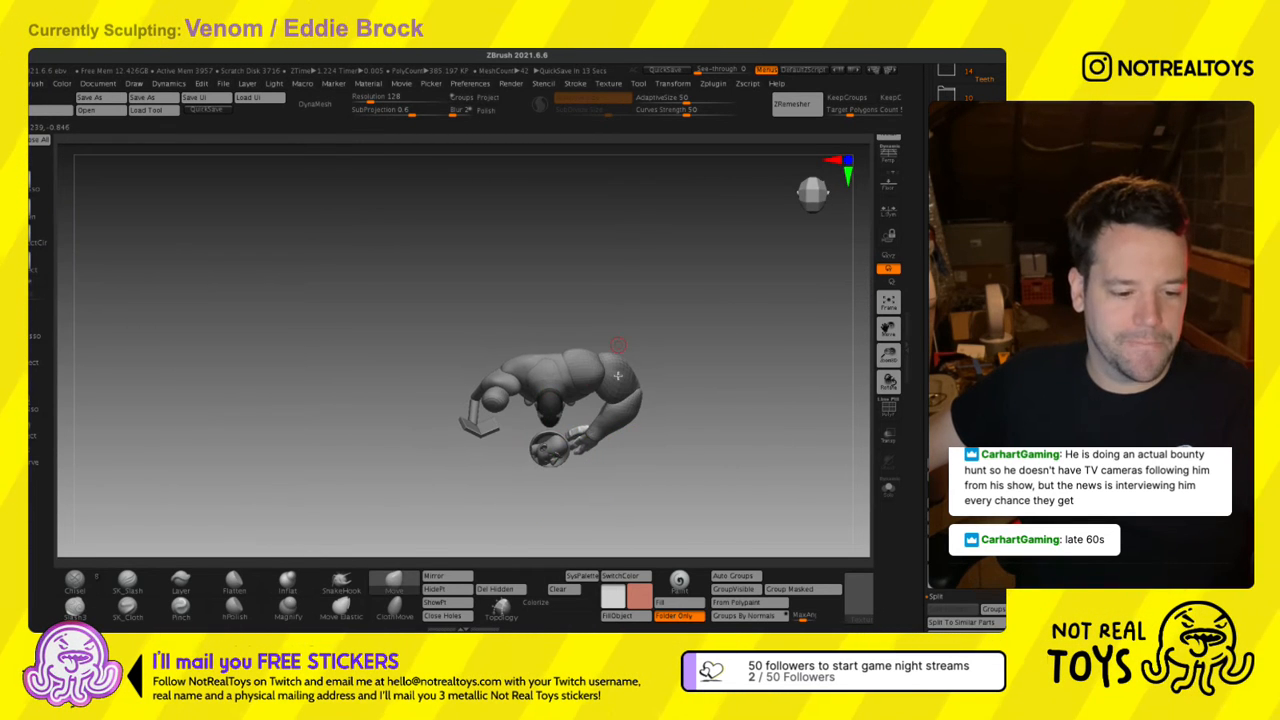
Enable transforming multiple selected subtools, keep only the forearm and hand selected, and place the gizmo pivot at the elbow.
key("w")
right_click_drag(706, 378, 720, 453, "ctrl")
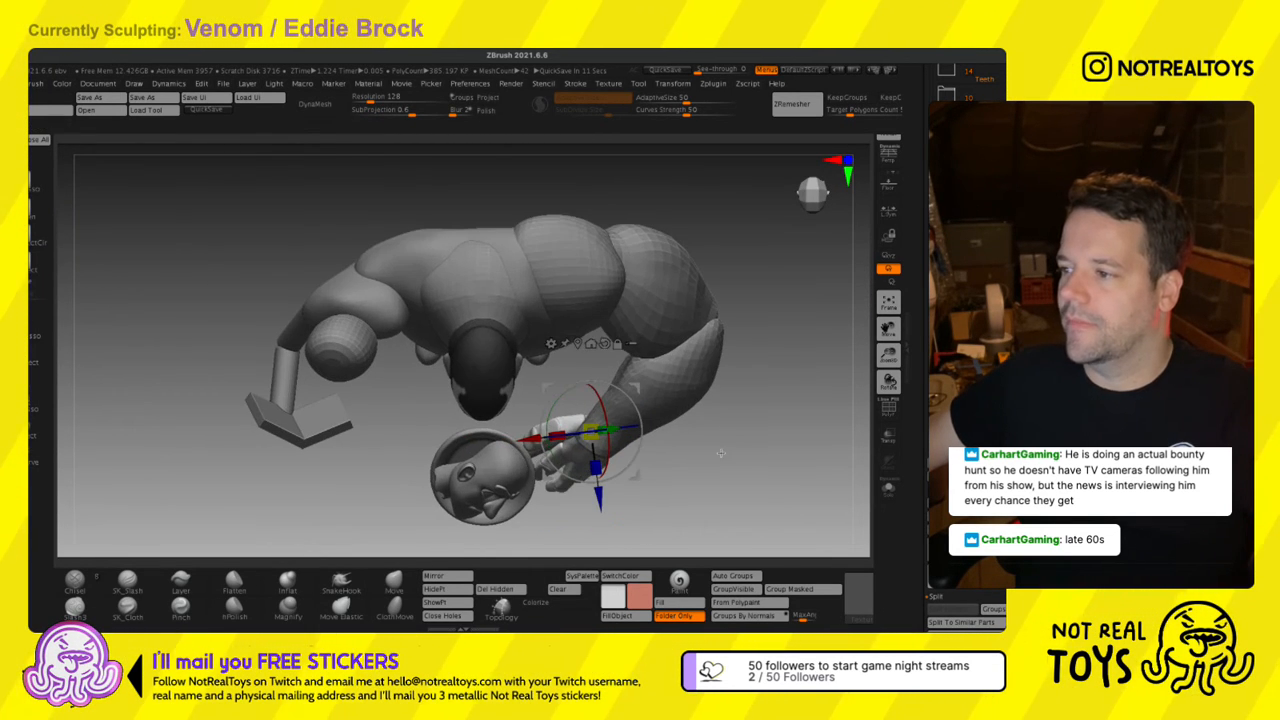
left_click(632, 344)
left_click(714, 409)
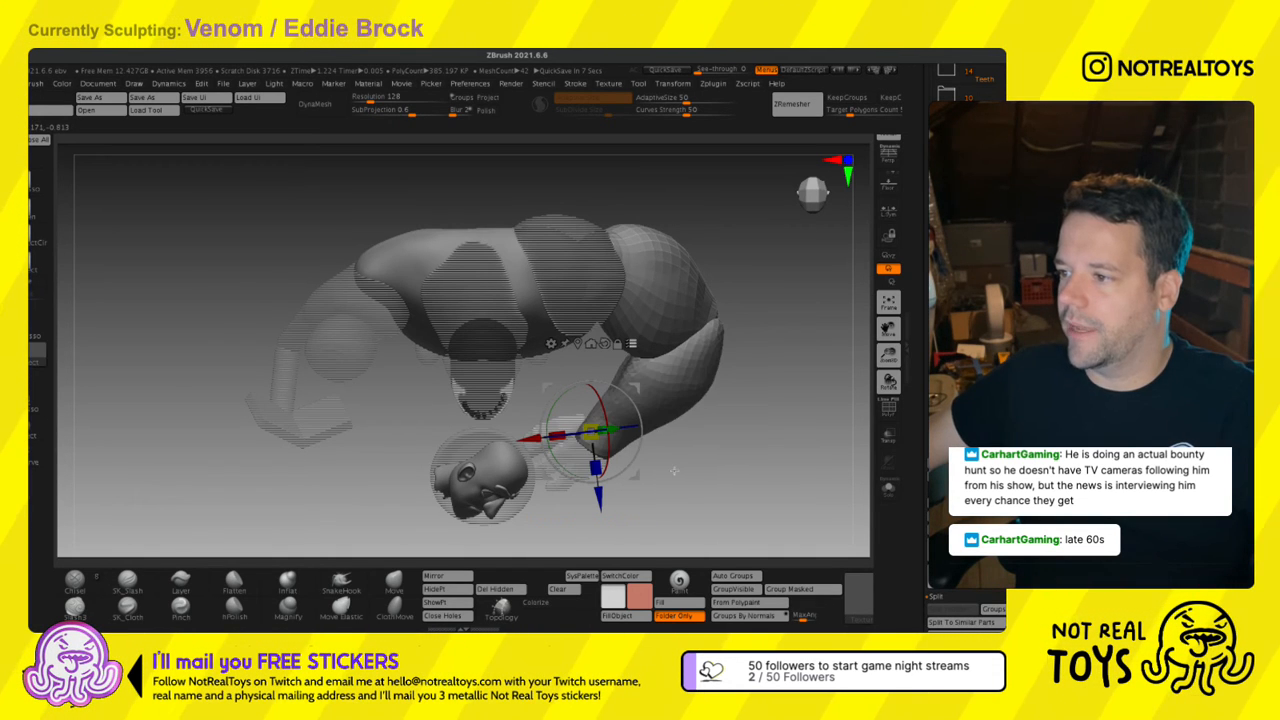
left_click(774, 397, "ctrl+shift")
left_click(694, 402, "ctrl+shift")
right_click_drag(654, 443, 649, 354, "shift")
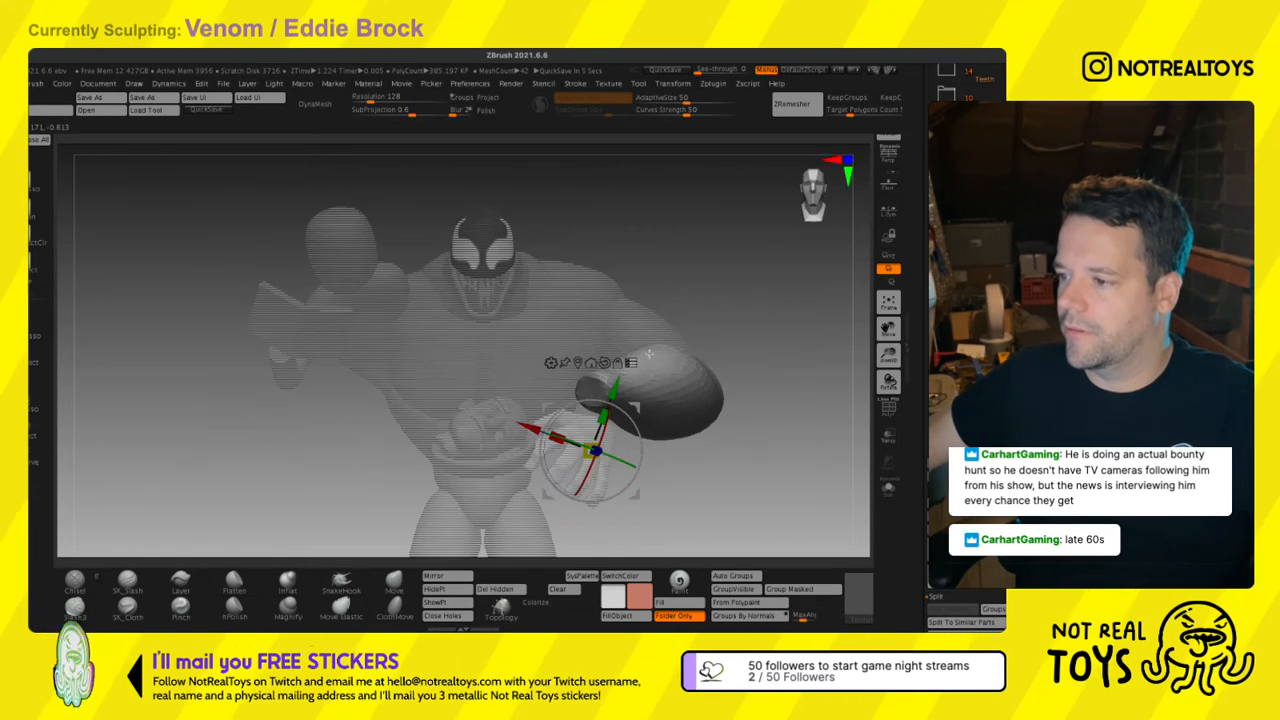
right_click_drag(646, 432, 731, 394)
left_click_drag(654, 437, 757, 423, "alt")
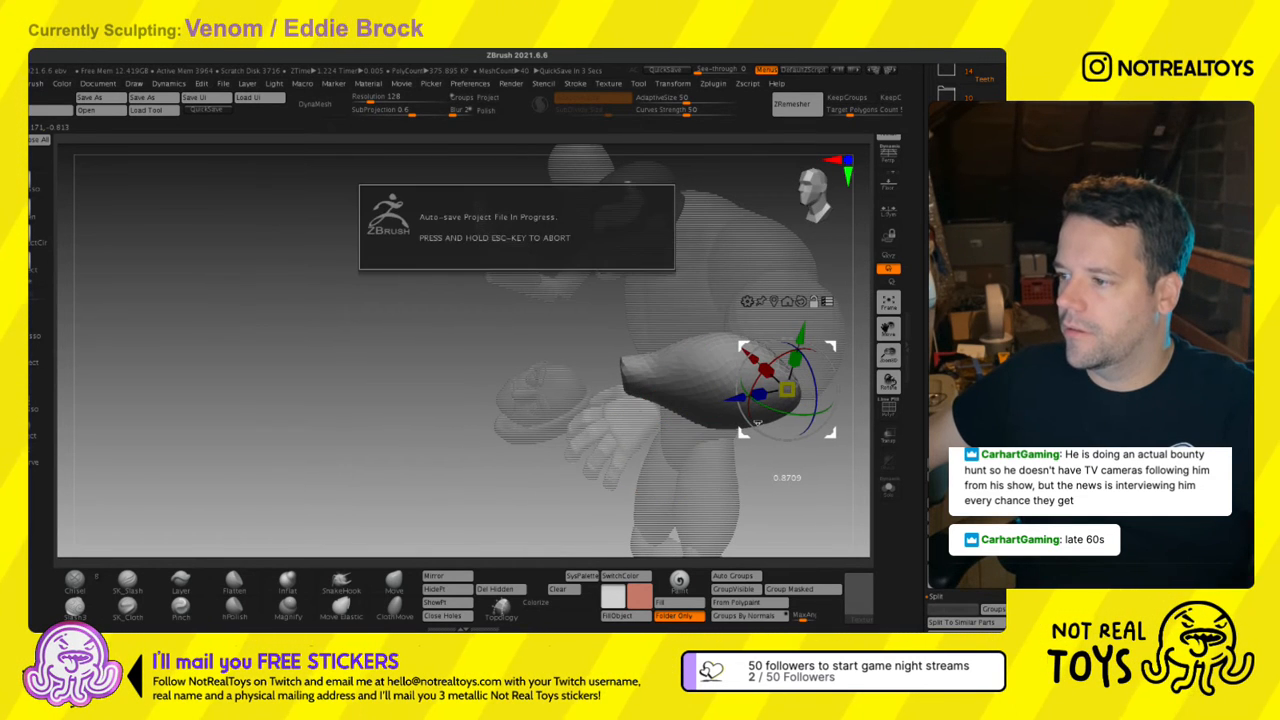
Rotate the forearm and hand together about the elbow to bring the hand closer to the dish.
right_click_drag(765, 398, 742, 358)
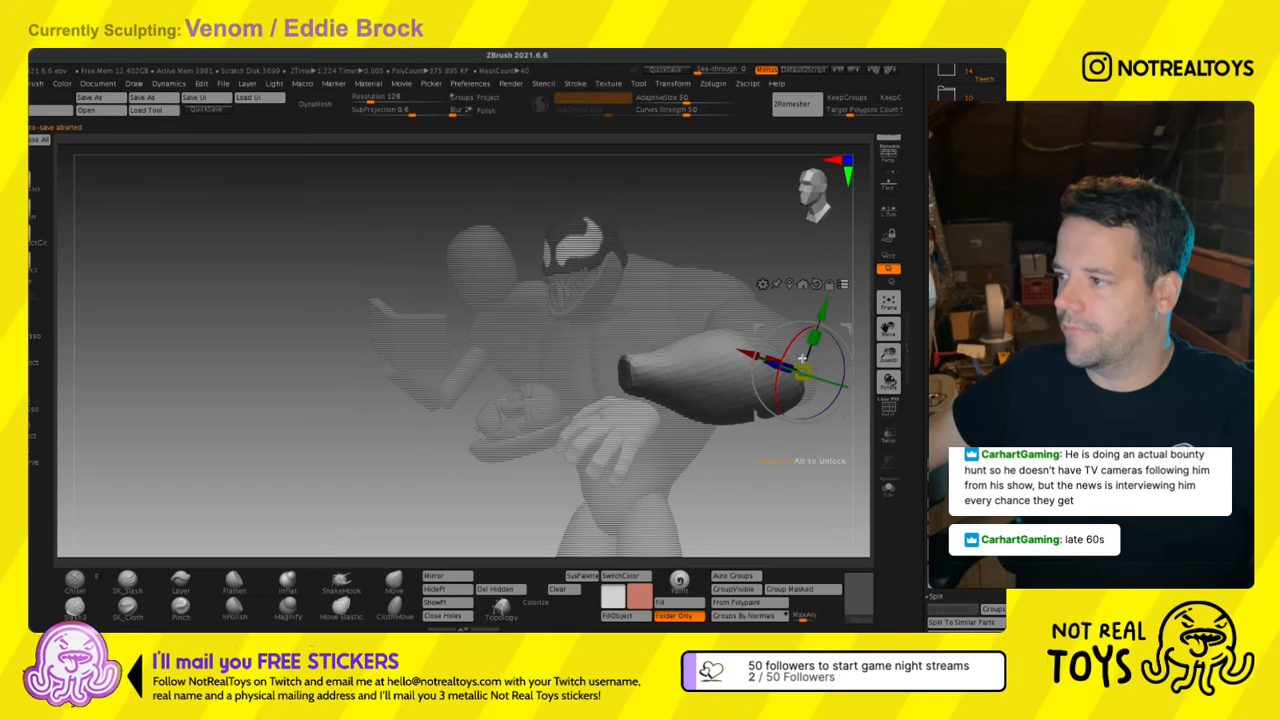
mouse_move(766, 337)
left_mouse_down()
mouse_move(781, 366)
mouse_move(773, 347)
left_mouse_up()
right_click_drag(773, 347, 698, 466)
left_click_drag(730, 440, 735, 455)
key("q")
Refine the forearm and hand rotation from the side so the forearm angles down toward the dish.
right_click_drag(636, 495, 626, 332)
key("w")
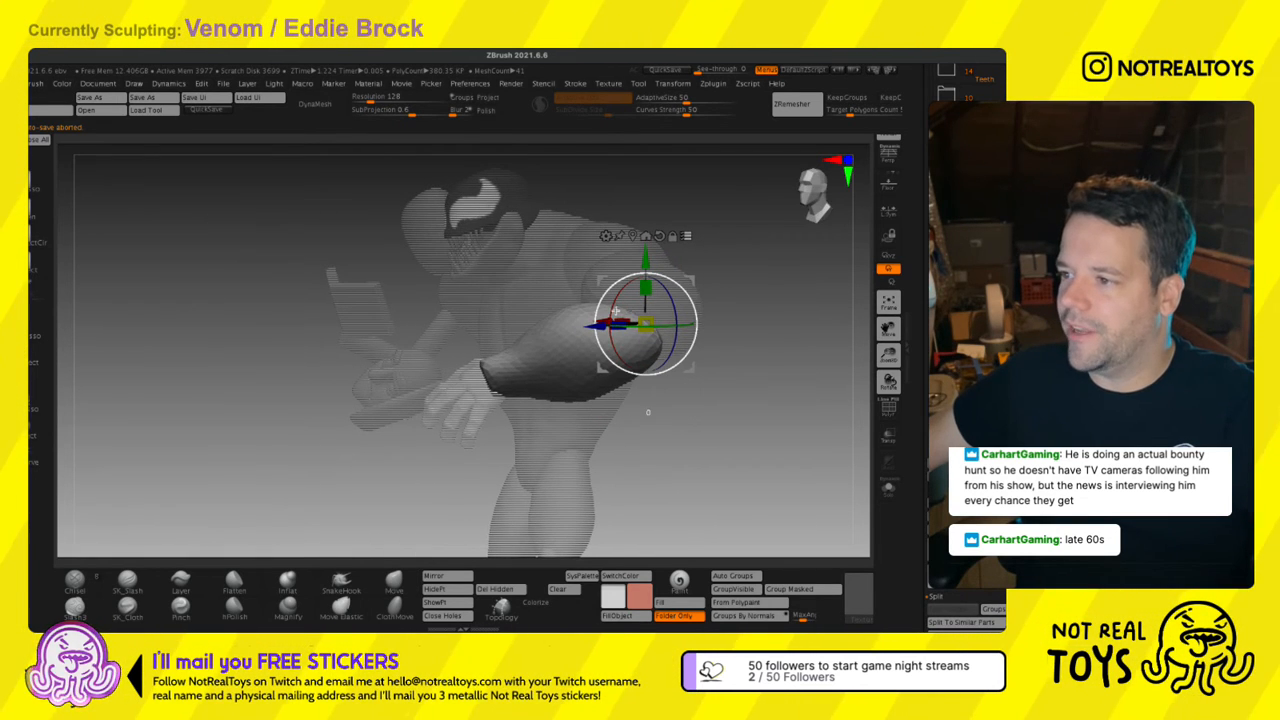
left_click_drag(598, 342, 602, 356)
right_click_drag(602, 356, 590, 313)
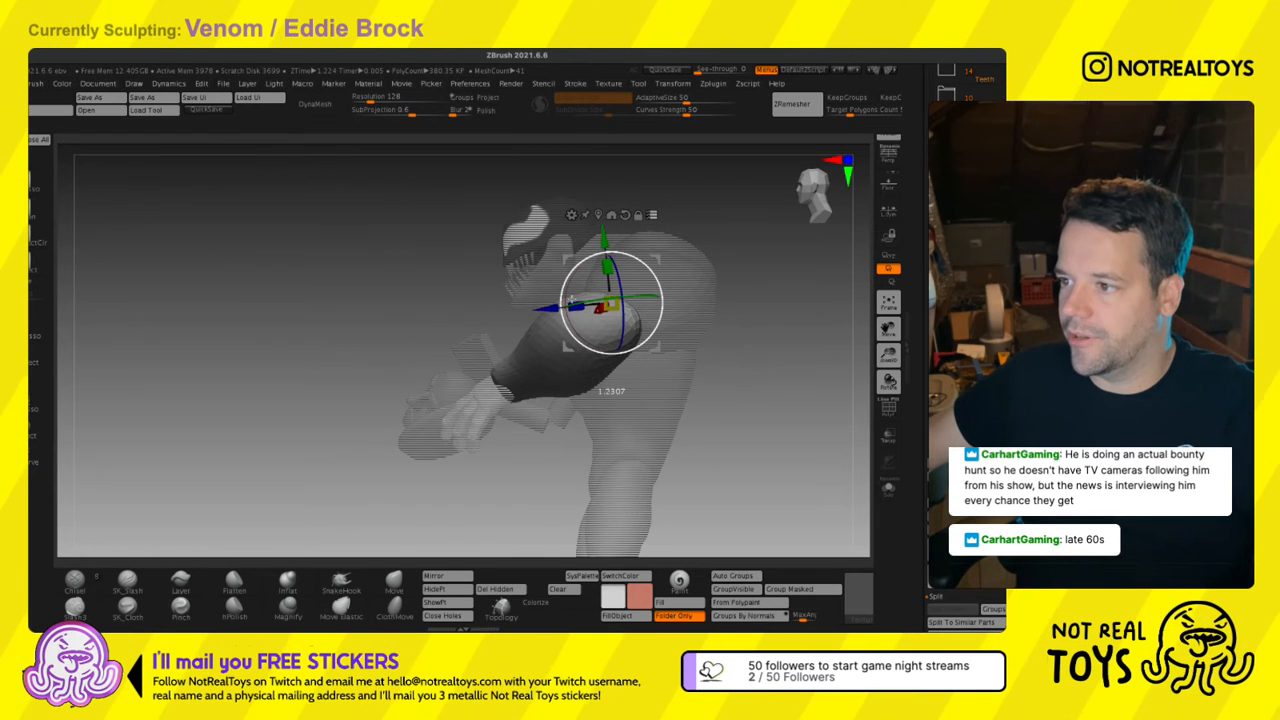
left_click_drag(571, 300, 567, 307)
key("q")
right_click_drag(534, 363, 569, 403)
Examine the posed arm, wrist joint and hand against the dish from several angles.
key("s")
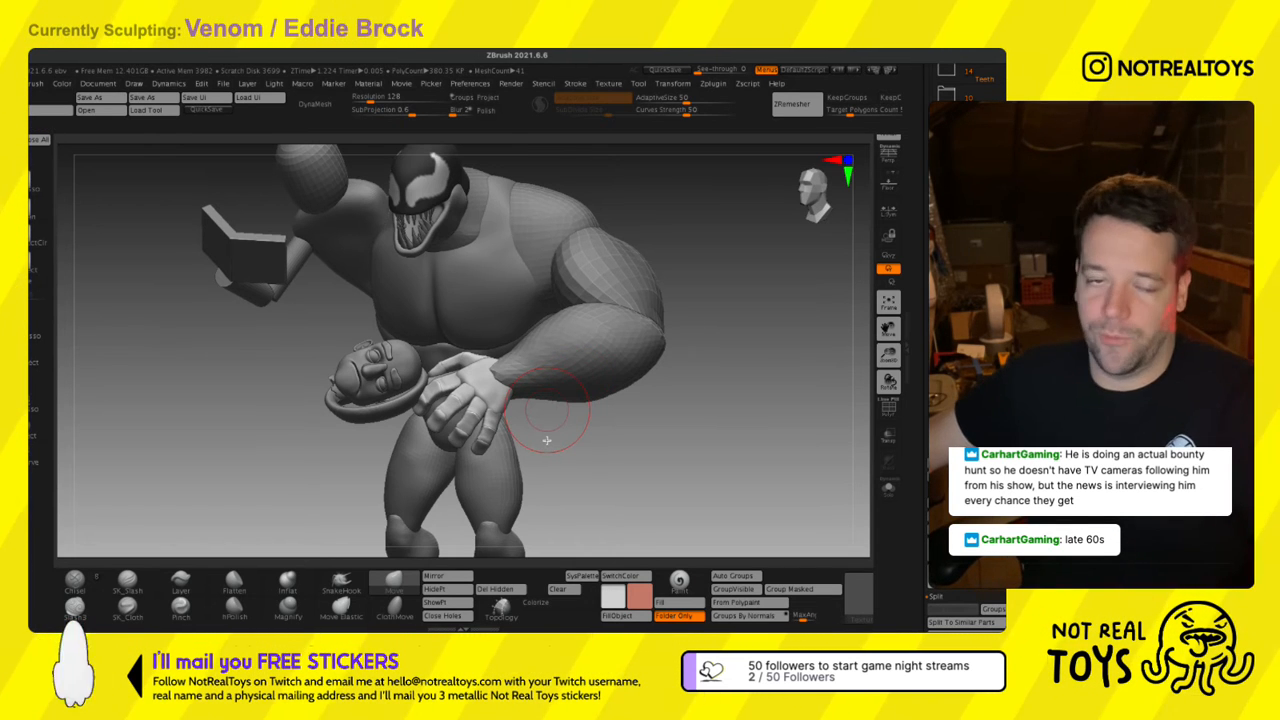
mouse_move(552, 468)
right_mouse_down("ctrl")
mouse_move(535, 421)
mouse_move(551, 471)
right_mouse_up("ctrl")
key("s")
key("s")
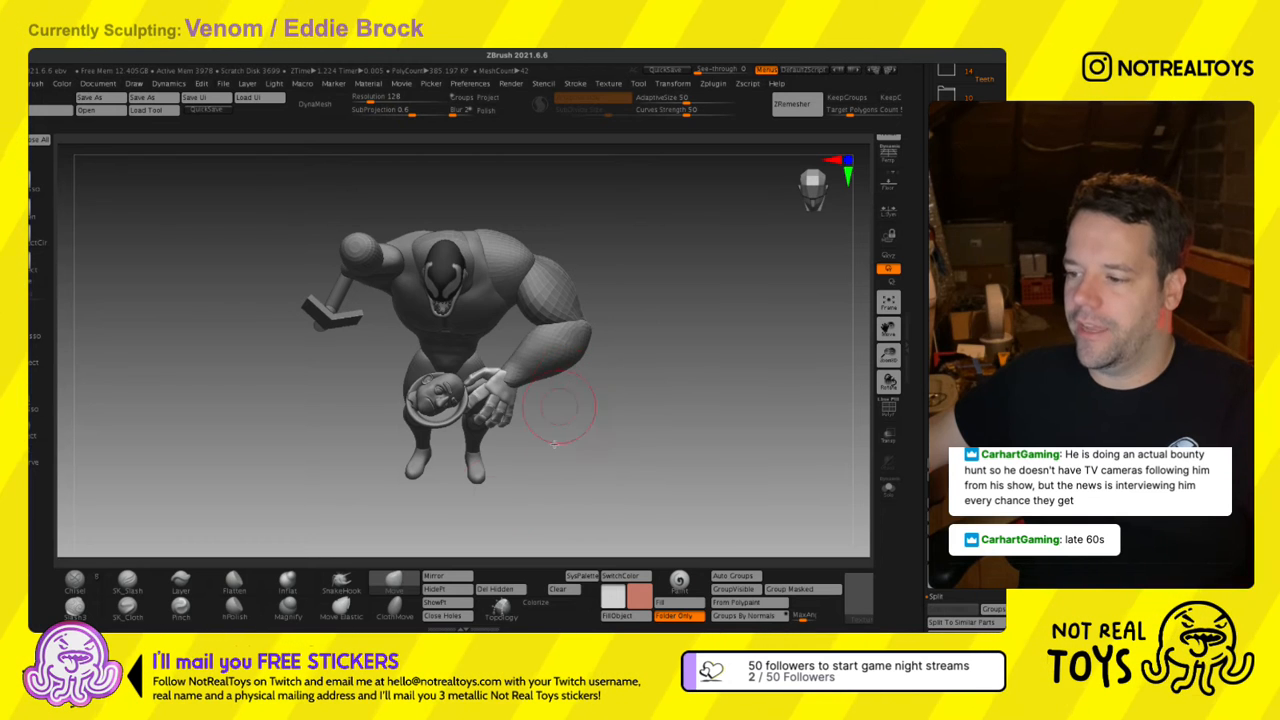
mouse_move(480, 400)
right_mouse_down("ctrl")
mouse_move(593, 314)
mouse_move(610, 345)
mouse_move(632, 345)
mouse_move(597, 415)
mouse_move(598, 325)
mouse_move(582, 357)
right_mouse_up("ctrl")
key("s")
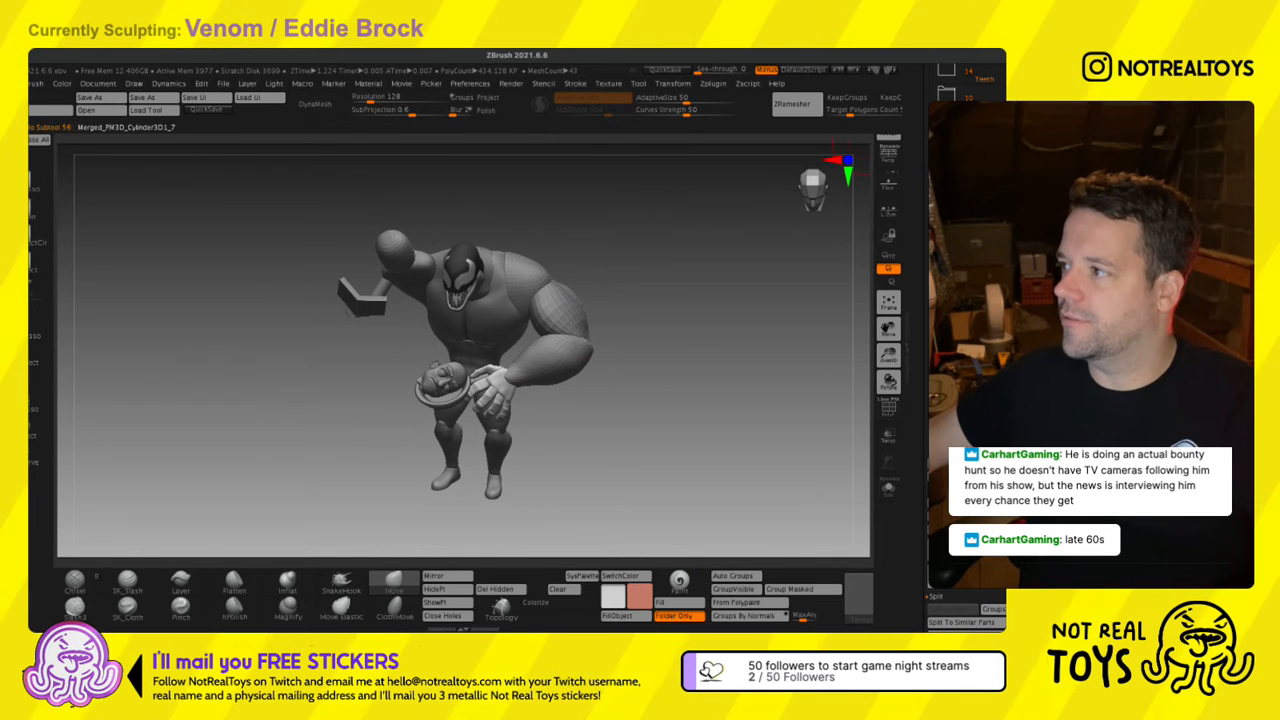
right_click_drag(775, 252, 514, 432, "ctrl")
key("w")
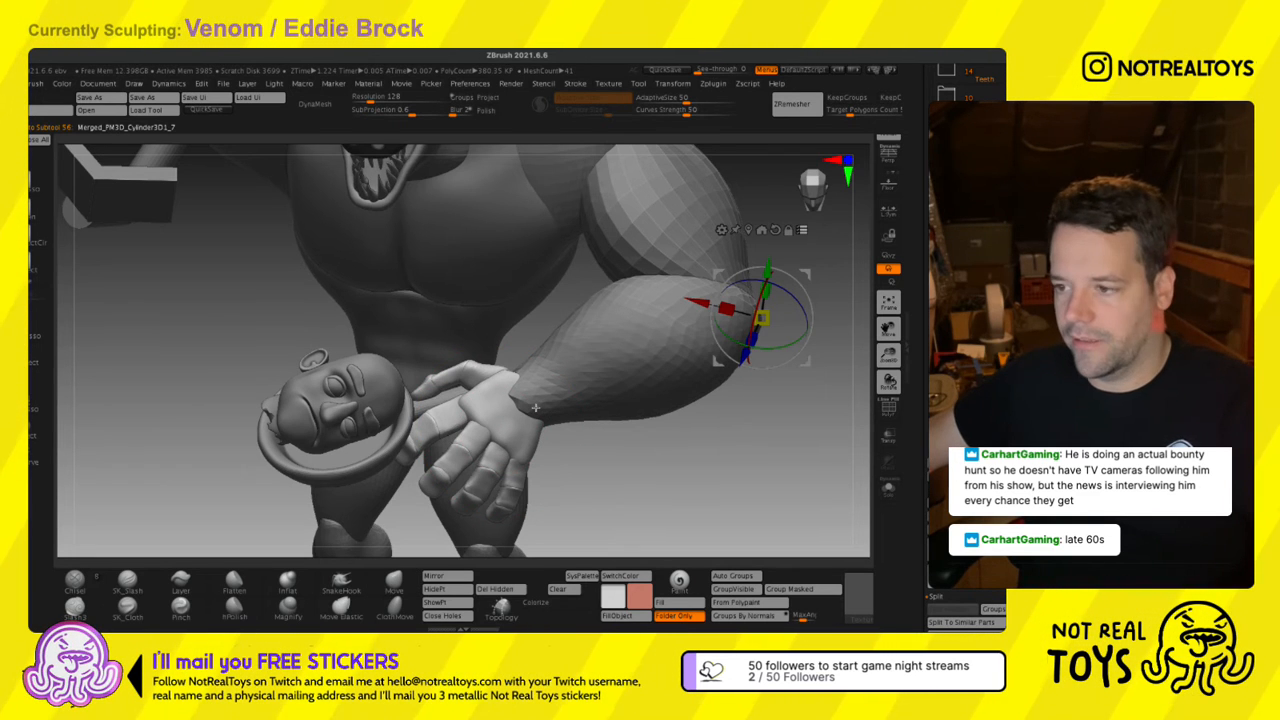
key("q")
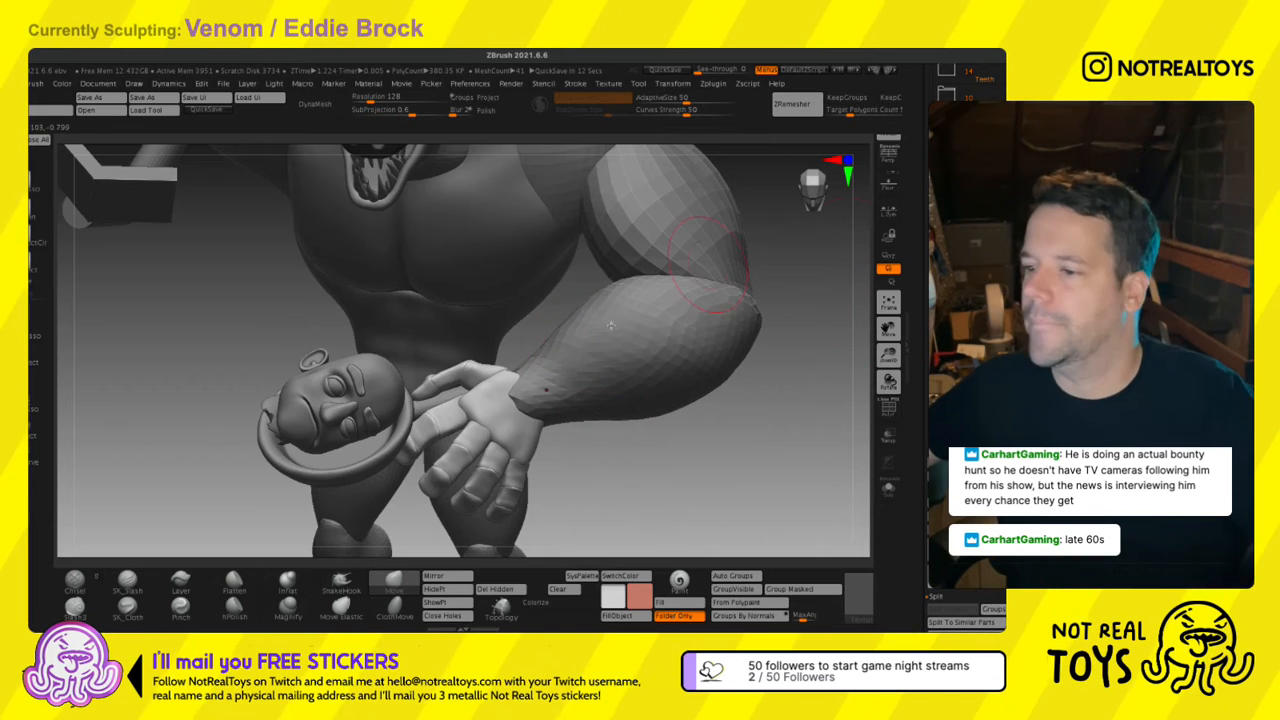
right_click_drag(610, 323, 450, 407, "ctrl")
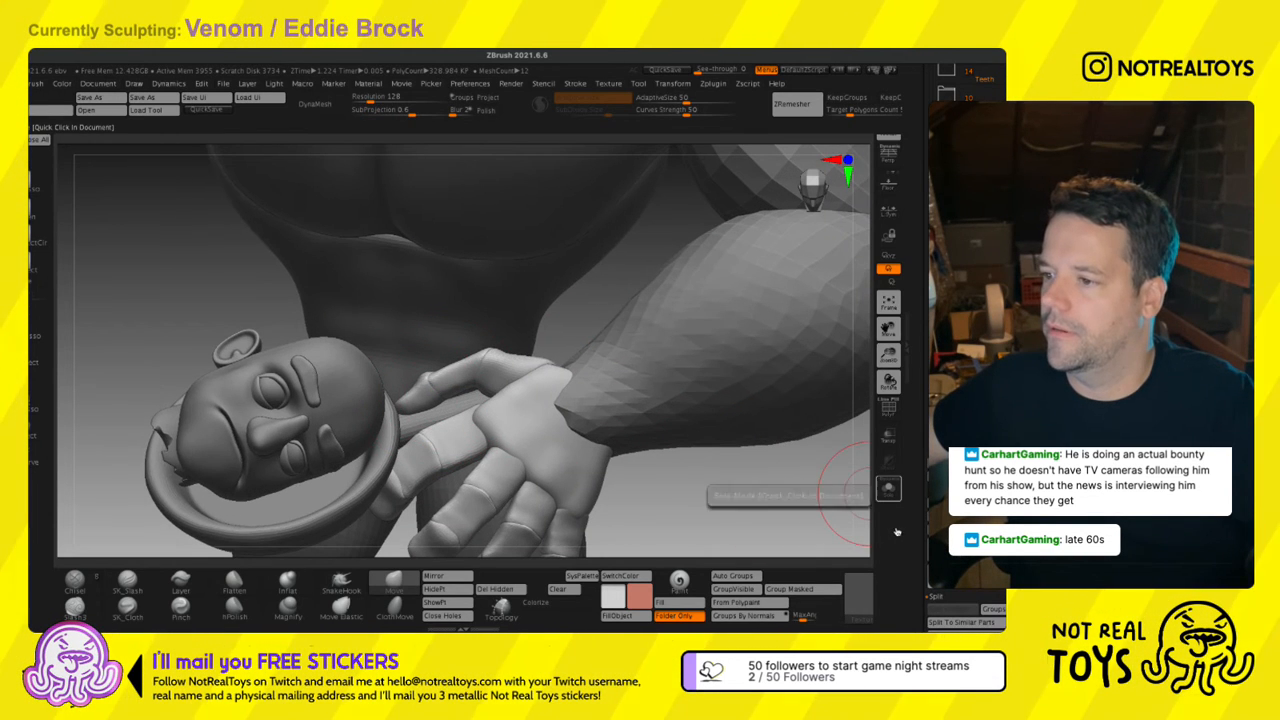
right_click_drag(613, 398, 641, 424)
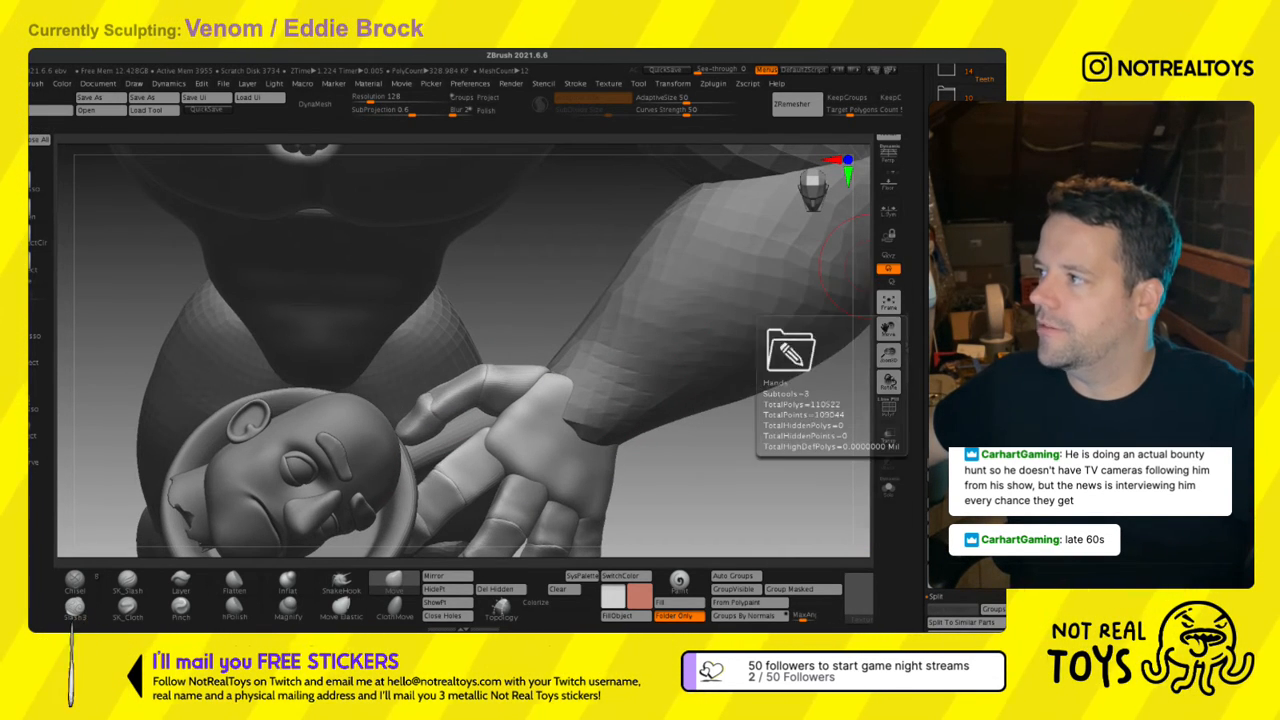
Hide the remaining Eddie head and leg parts and show the dish so only it and the open hand are displayed.
left_click_drag(926, 194, 921, 111)
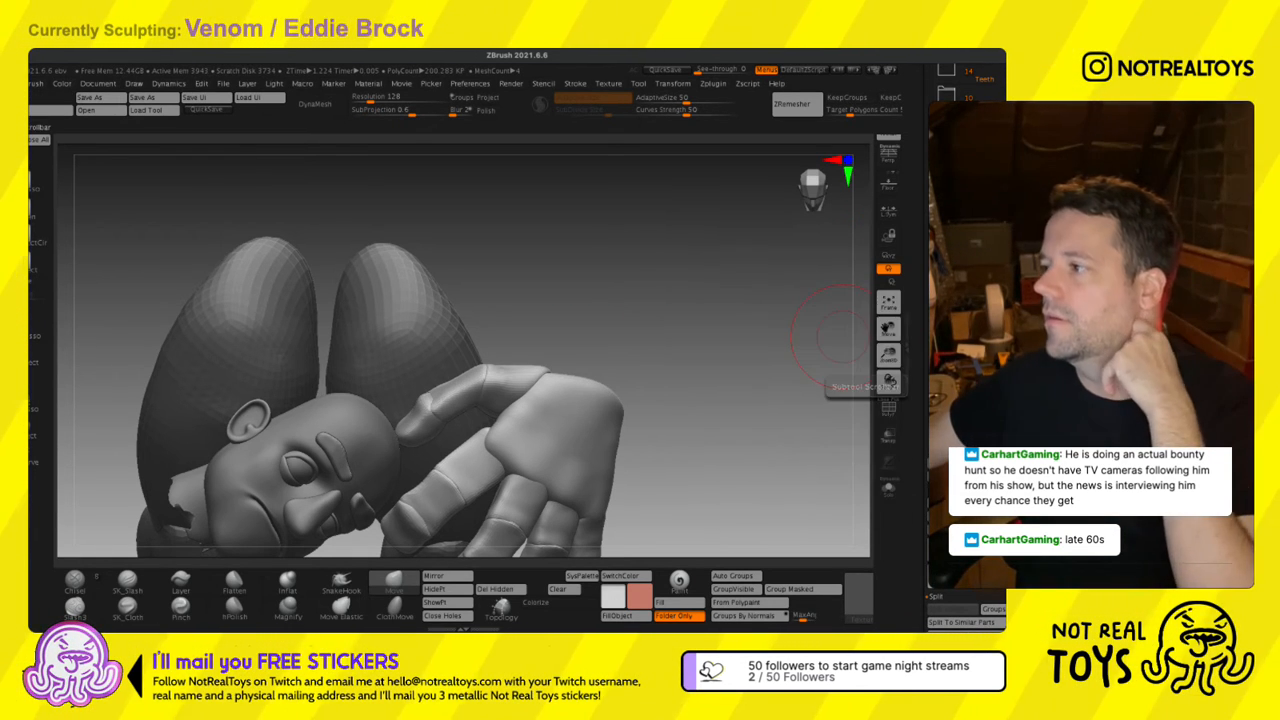
left_click(988, 386)
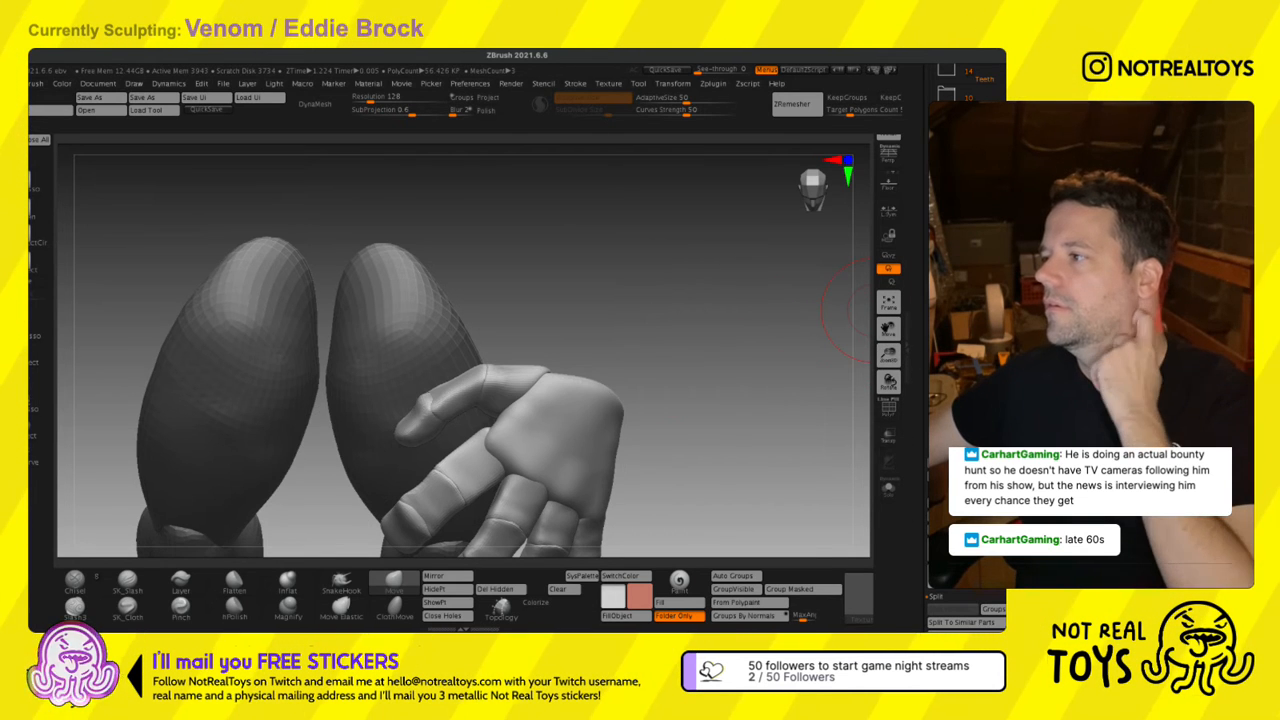
left_click(988, 360)
right_click_drag(531, 437, 553, 268, "alt")
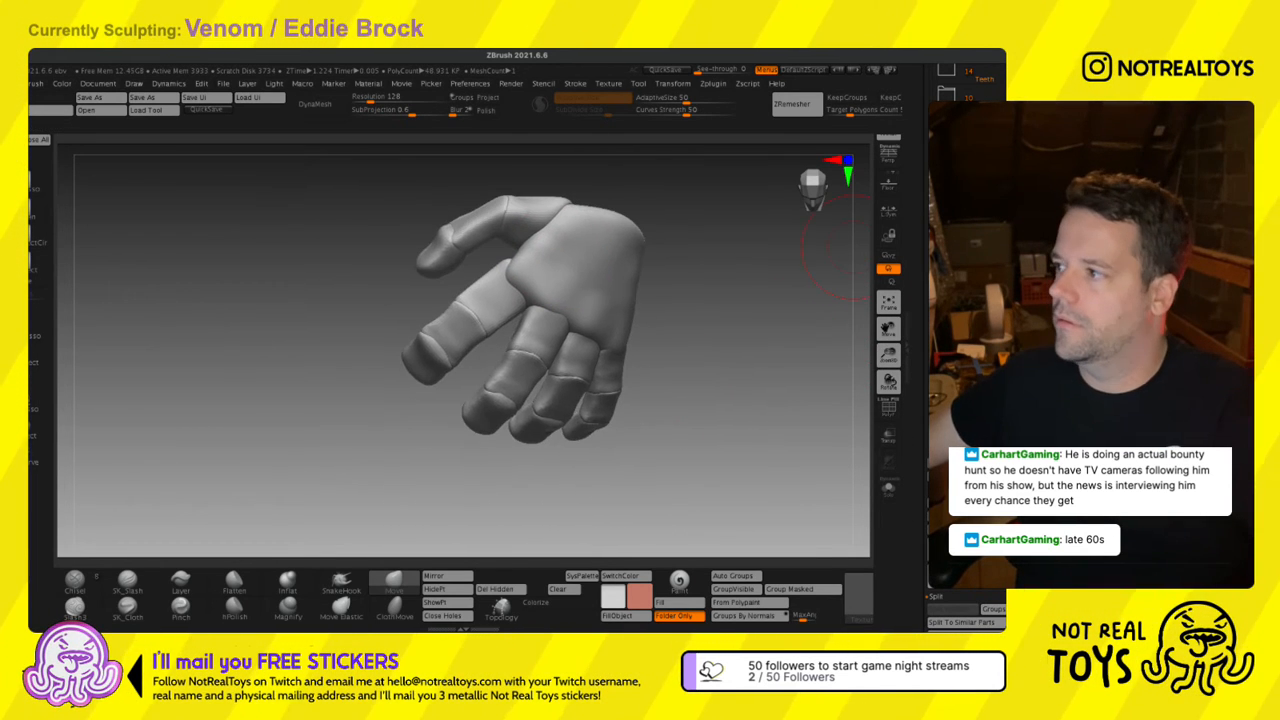
left_click(988, 393)
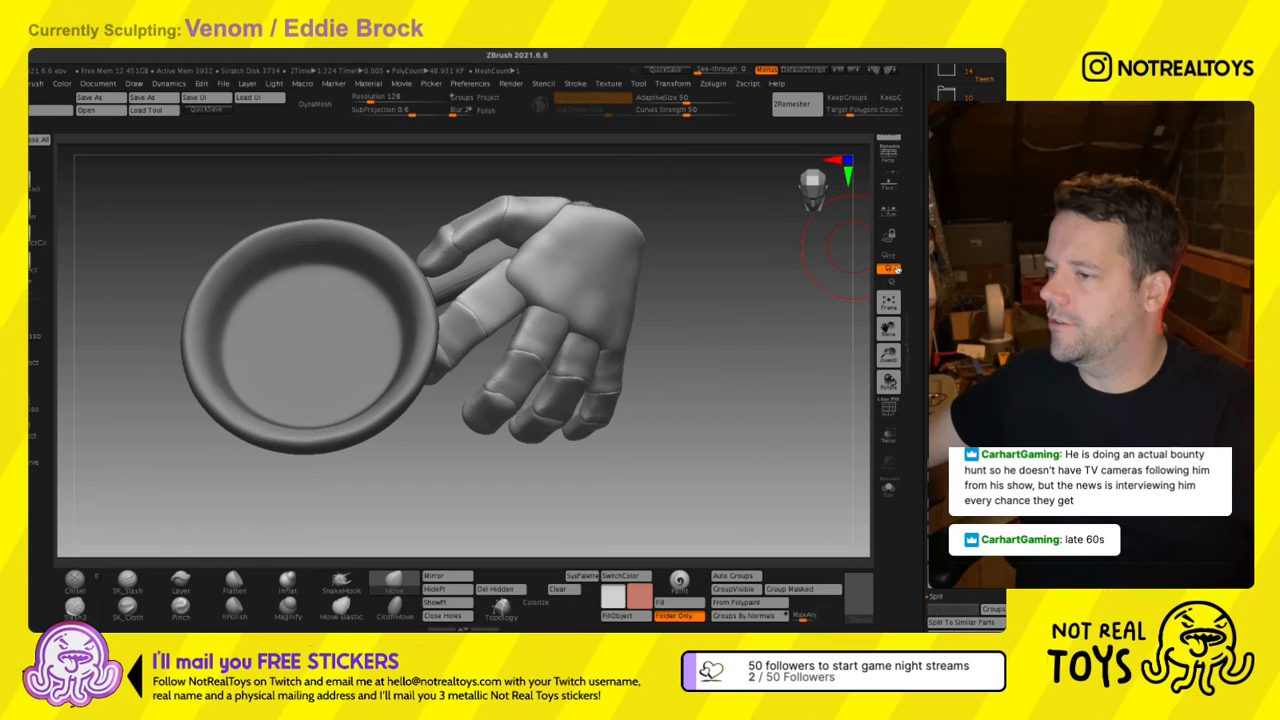
mouse_move(559, 362)
right_mouse_down("alt")
mouse_move(558, 403)
mouse_move(543, 325)
mouse_move(550, 378)
right_mouse_up("alt")
Regroup the hand's palm and finger segments into distinct polygroups, checking them with the polyframe display.
key("shift+f")
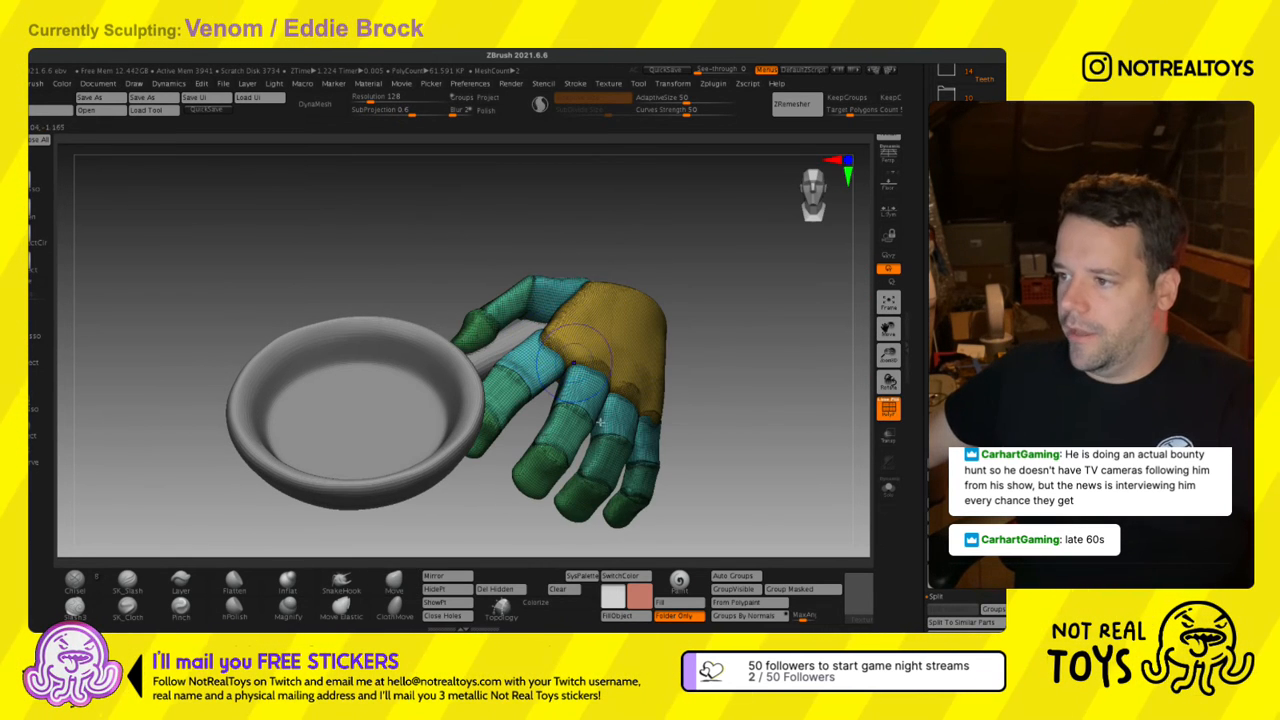
left_click(736, 614)
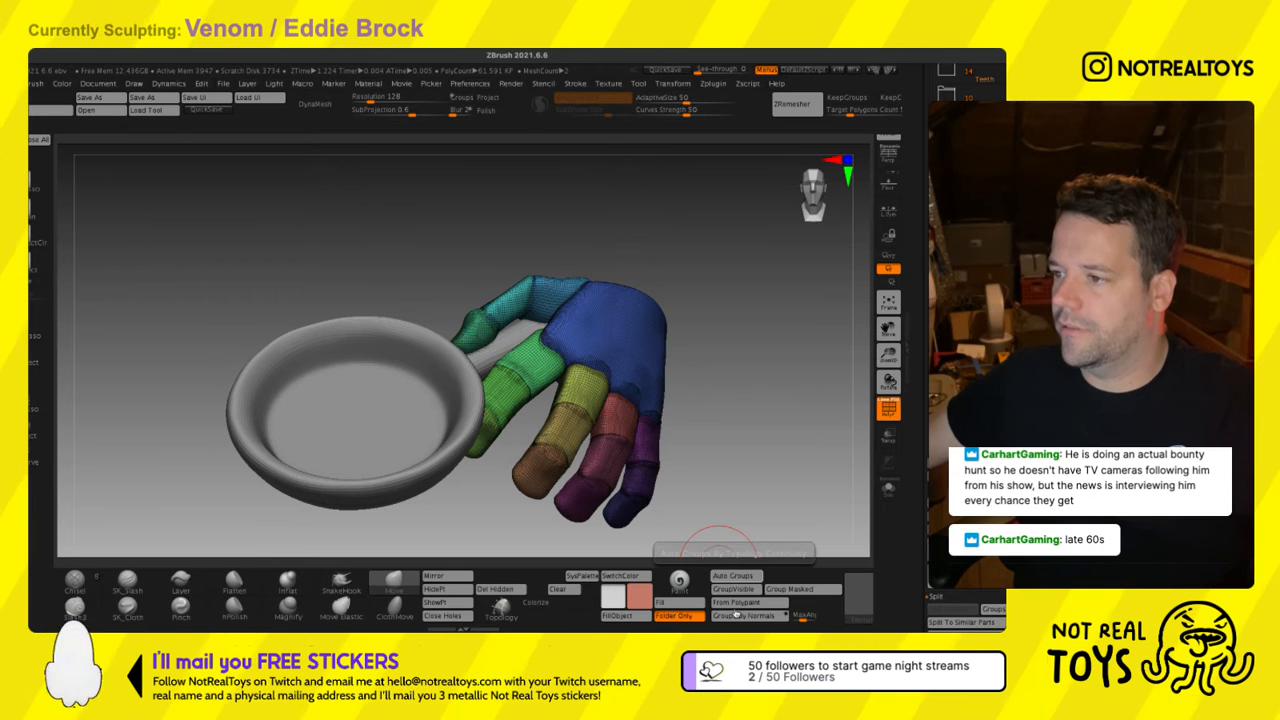
key("shift+f")
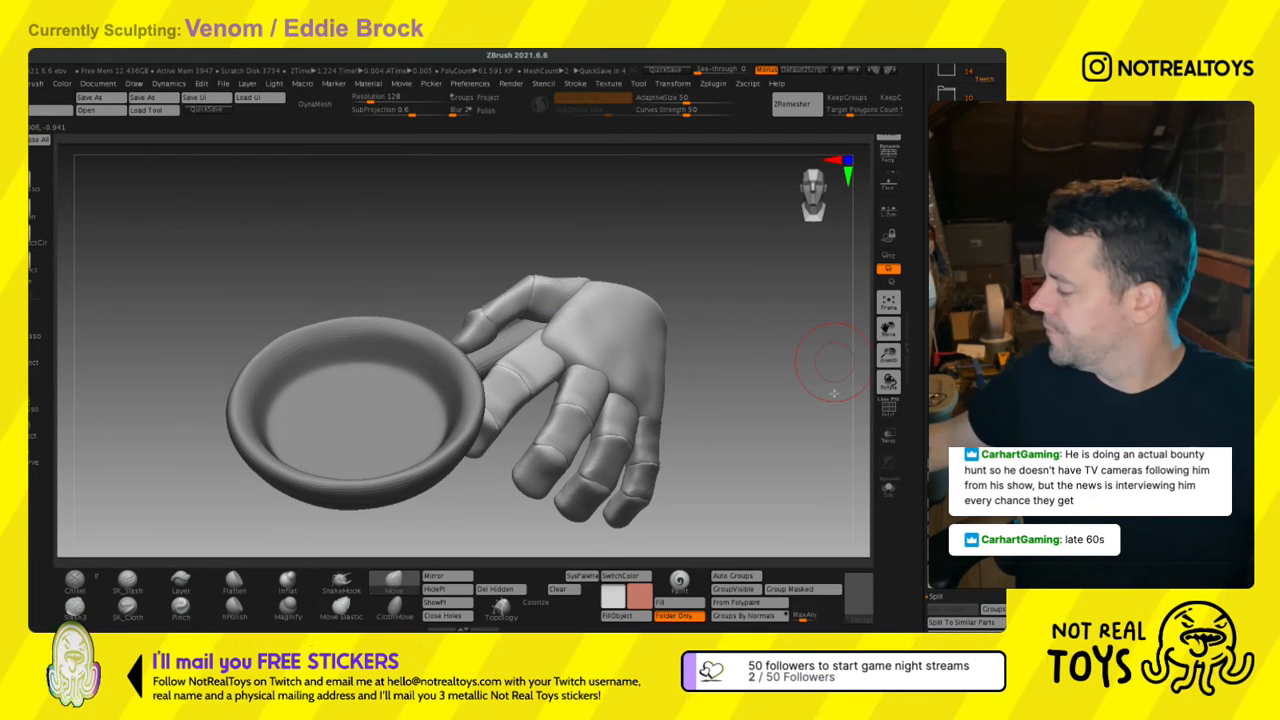
Rotate the hand by about 19 degrees to fit its grip around the dish's handle.
right_click_drag(634, 389, 635, 343)
right_click_drag(475, 207, 578, 336)
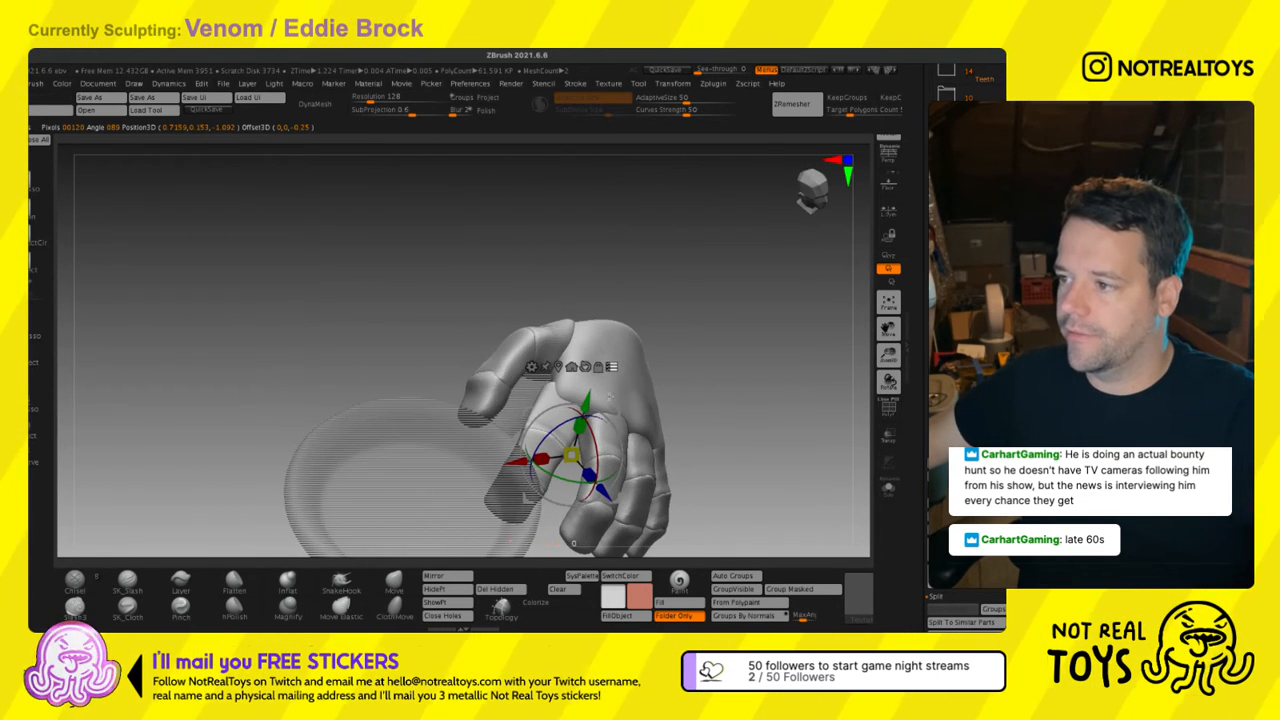
left_click(582, 446, "ctrl")
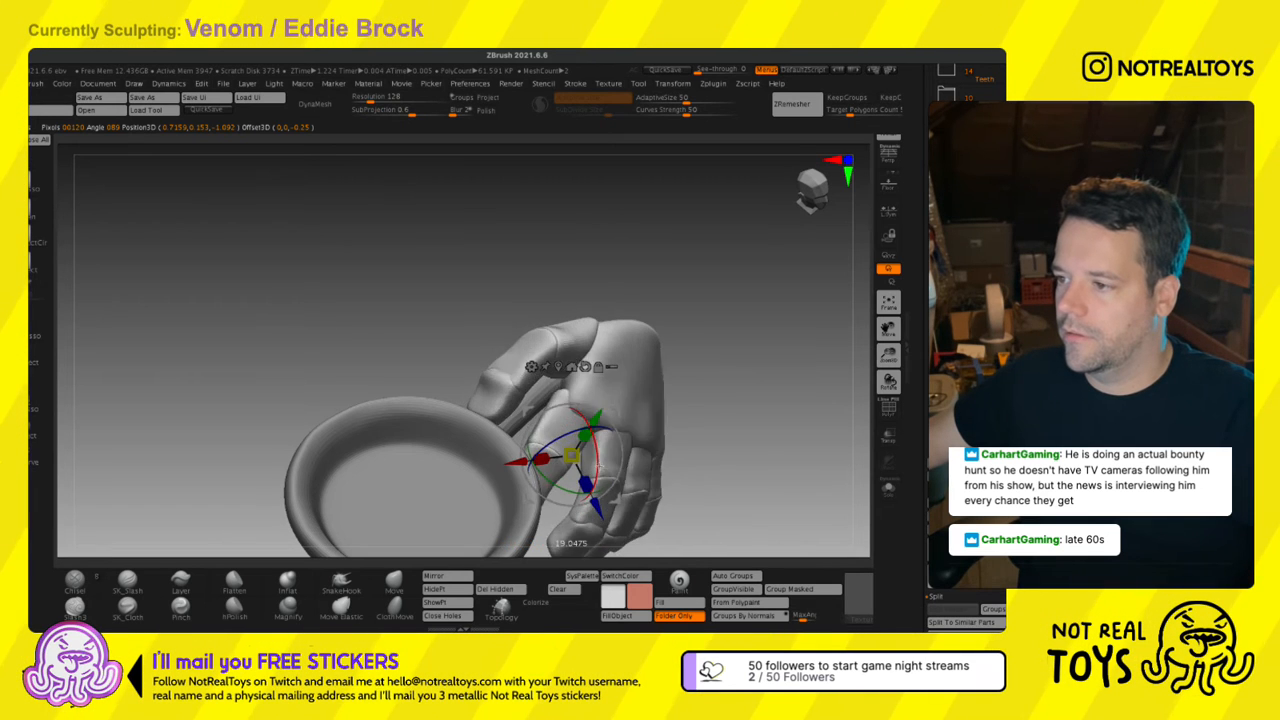
right_click_drag(588, 510, 573, 439)
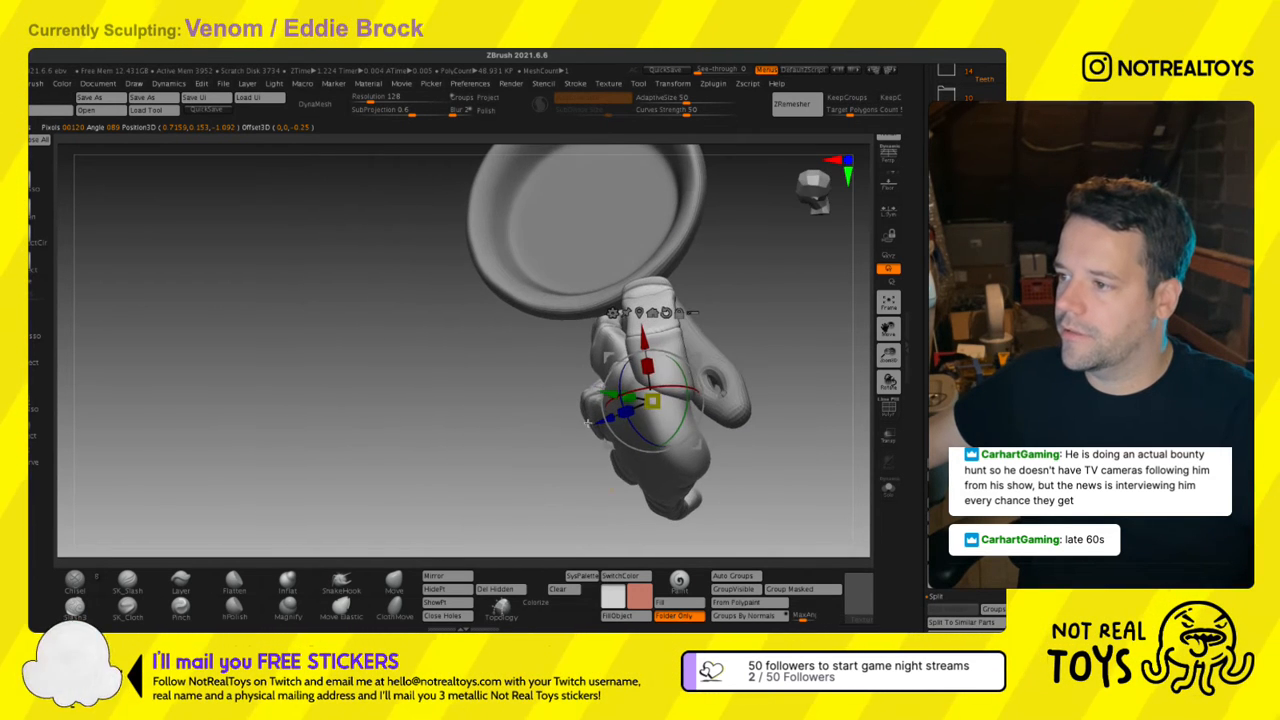
Isolate the hand and reposition the transform gizmo's pivot at the base of the palm, aligning its axes with the hand.
left_click(666, 313)
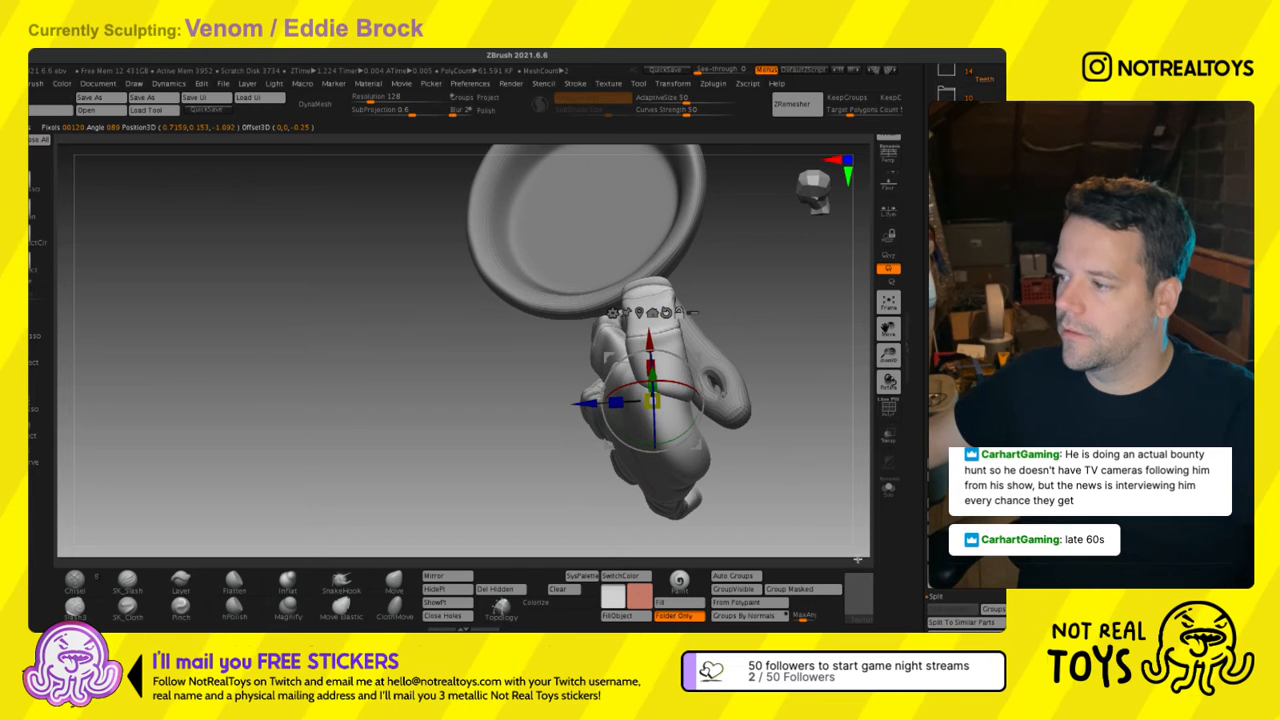
left_click(888, 489)
right_click_drag(572, 446, 627, 410, "shift")
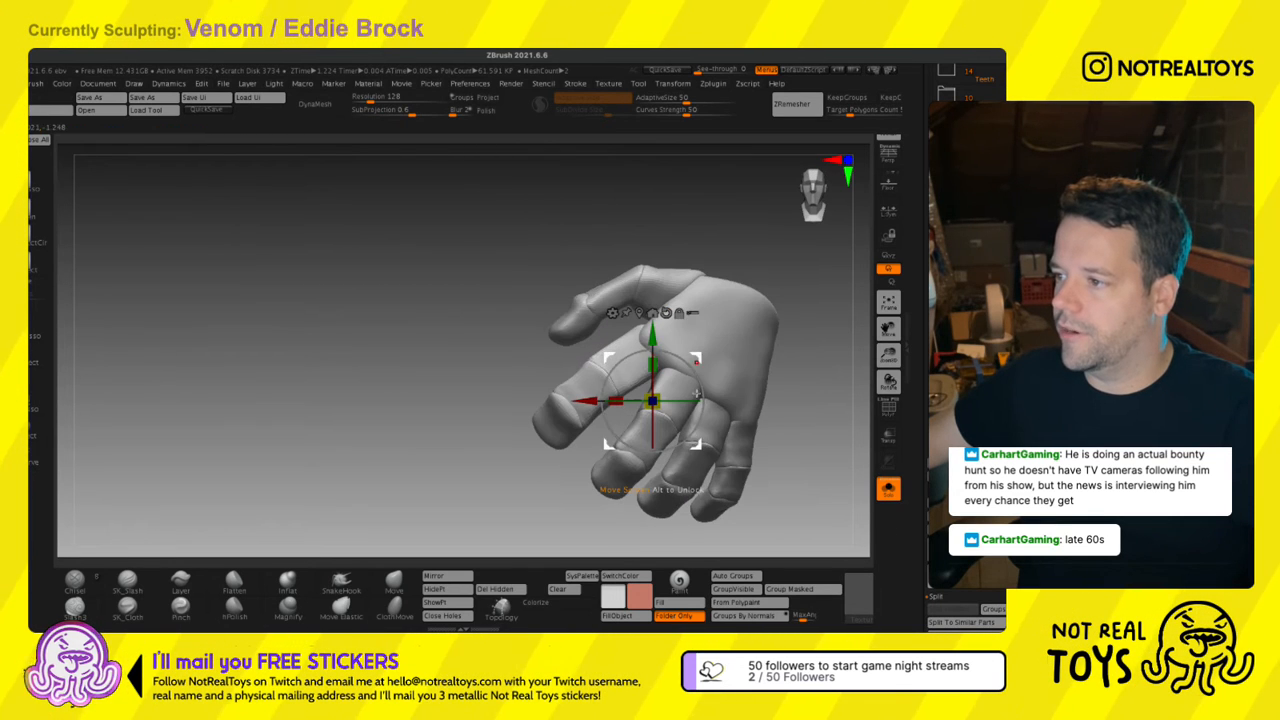
left_click_drag(698, 389, 737, 281, "alt")
right_click_drag(715, 299, 745, 344)
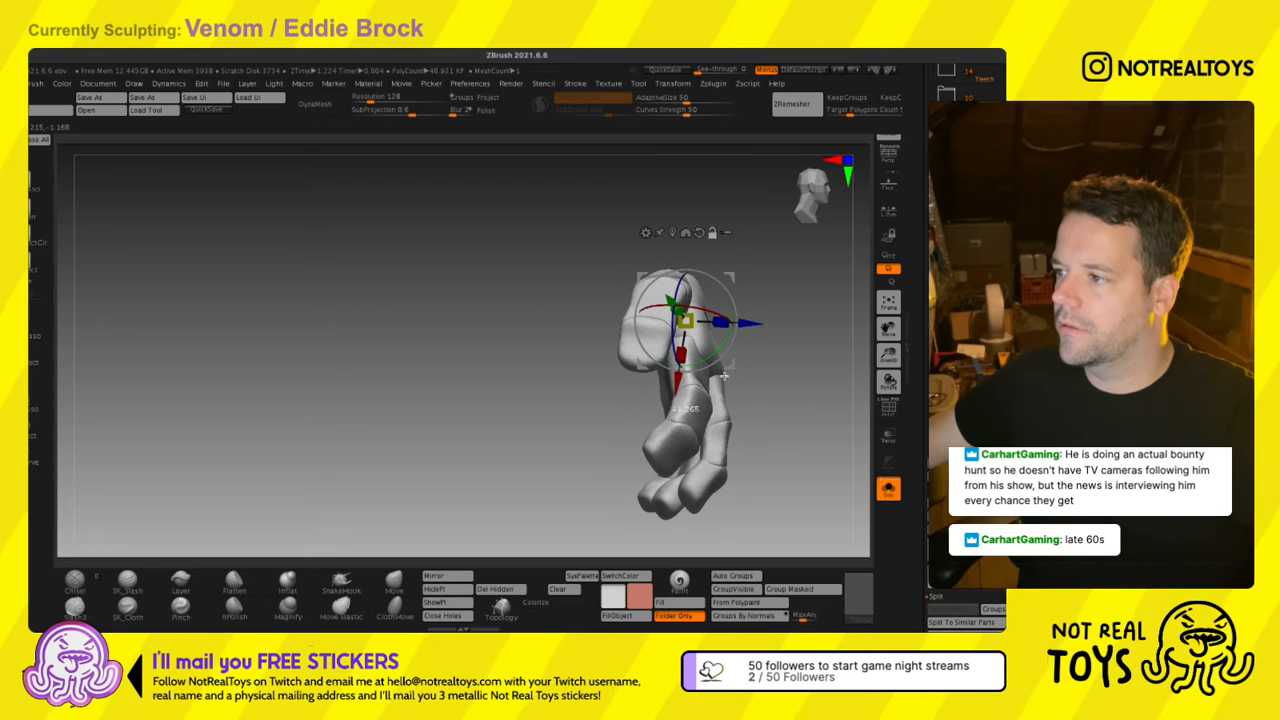
left_click_drag(724, 376, 735, 363, "alt")
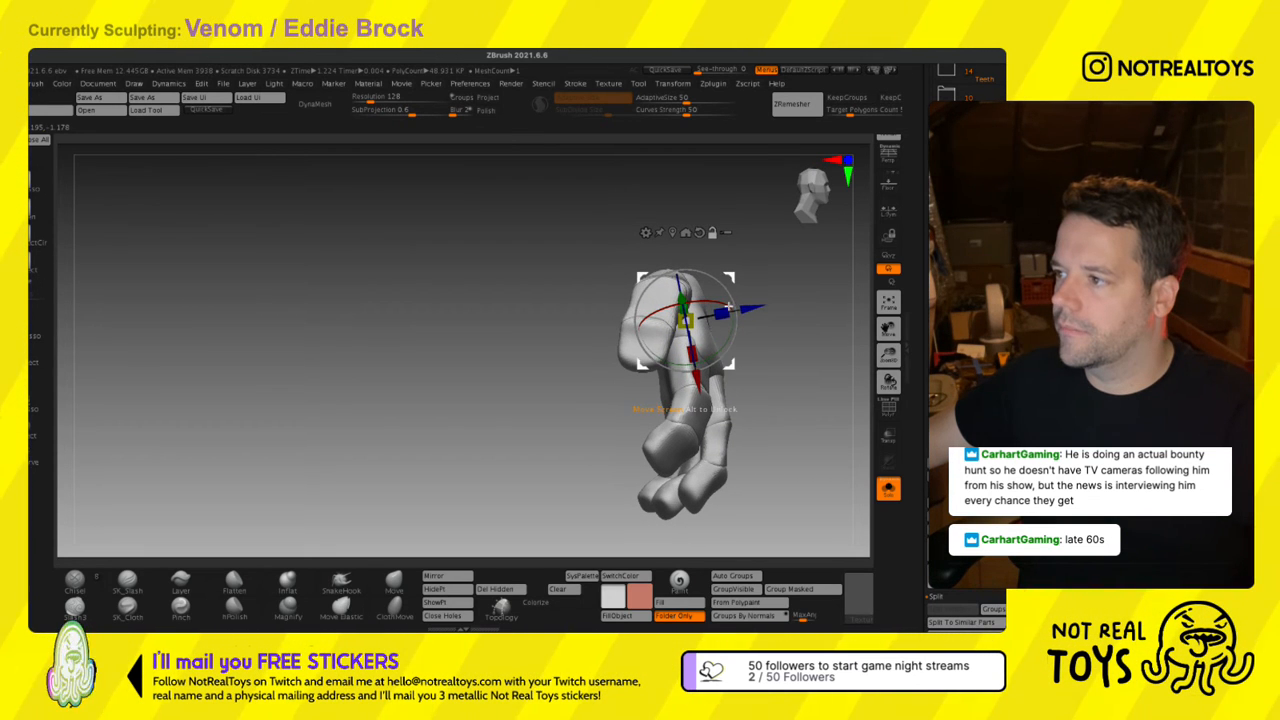
left_click_drag(729, 307, 715, 303, "alt")
right_click_drag(753, 312, 718, 305)
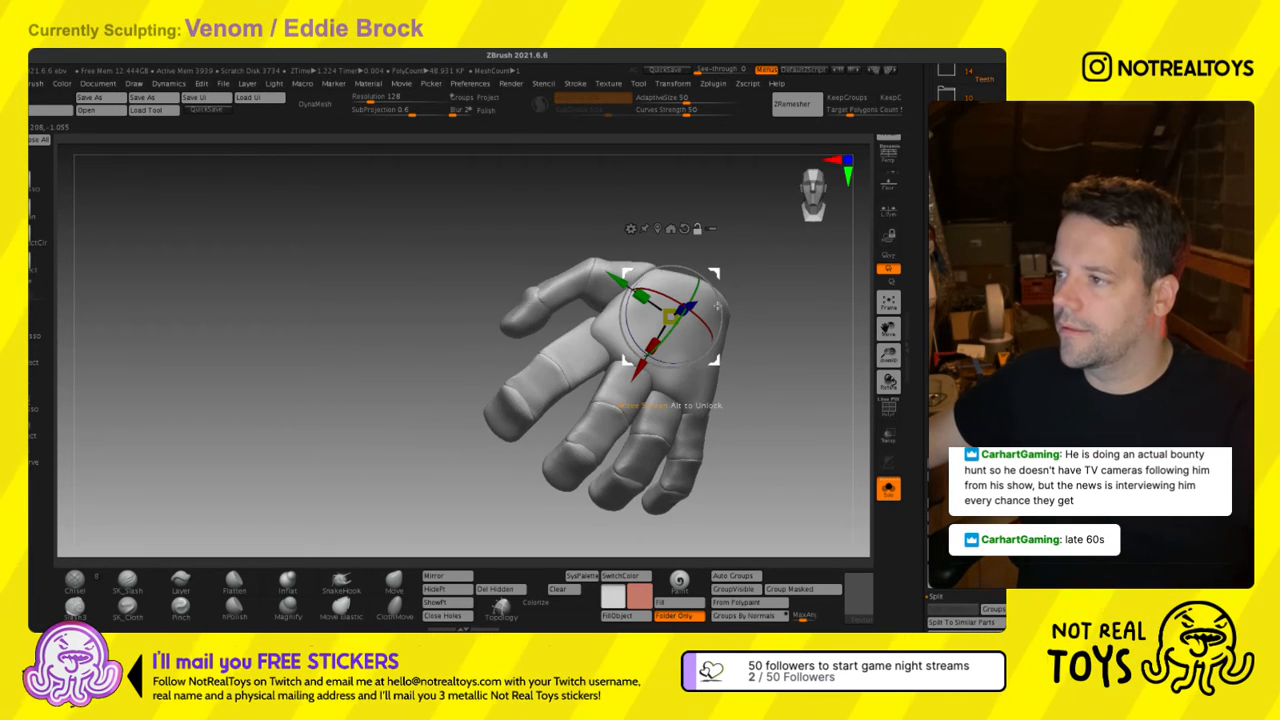
left_click(888, 489)
Shift the hand slightly towards the dish so the handle sits closer against the palm.
right_click_drag(726, 403, 752, 430)
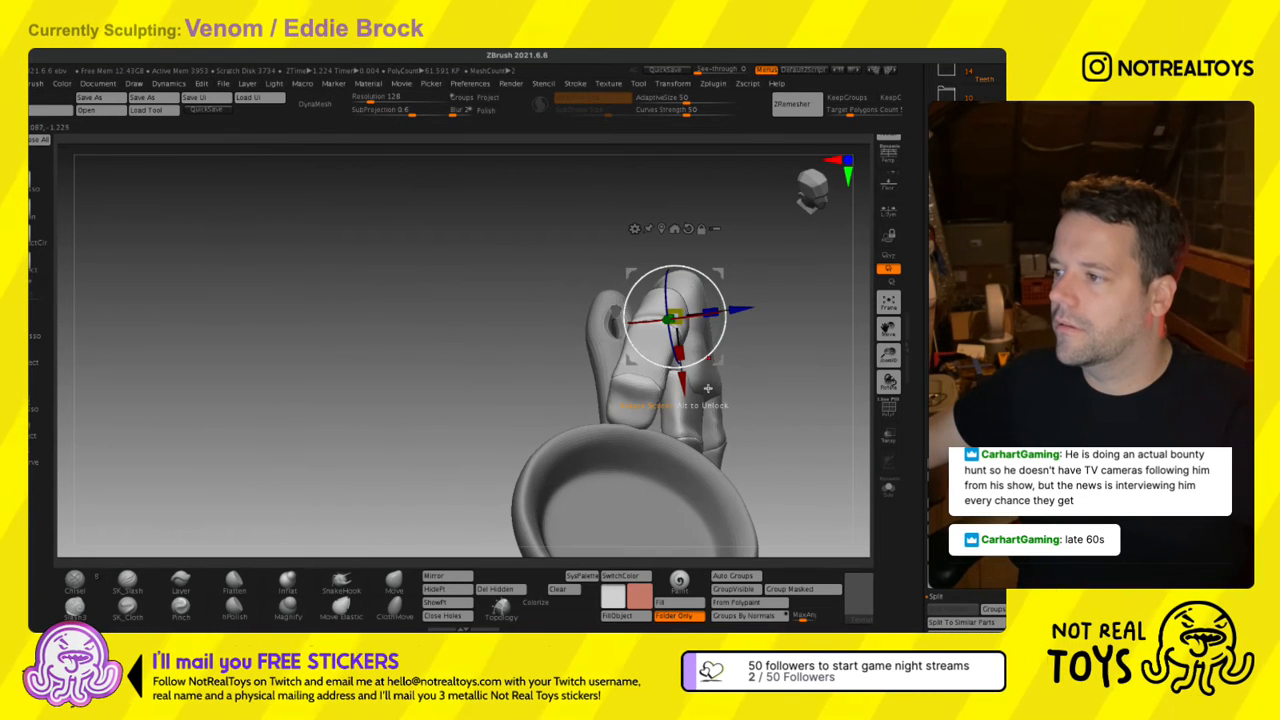
right_click_drag(717, 300, 645, 290)
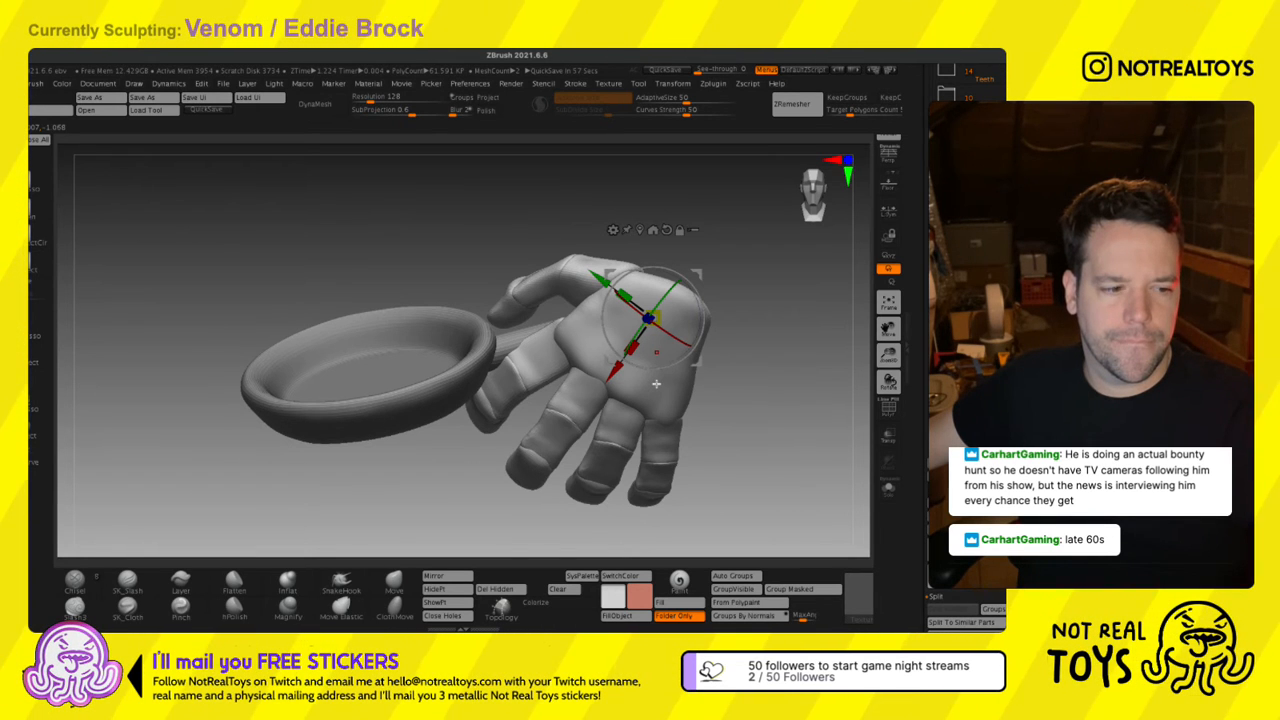
key("q")
right_click_drag(656, 383, 474, 360)
key("w")
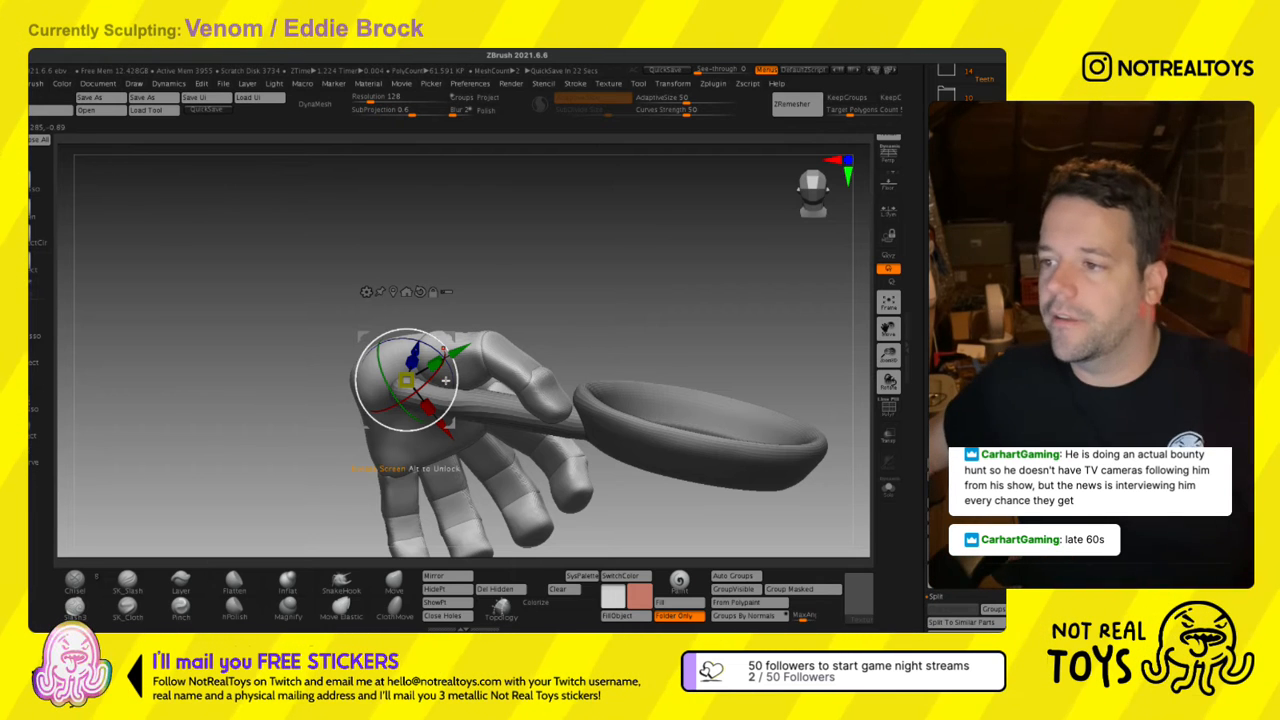
left_click_drag(456, 354, 463, 377)
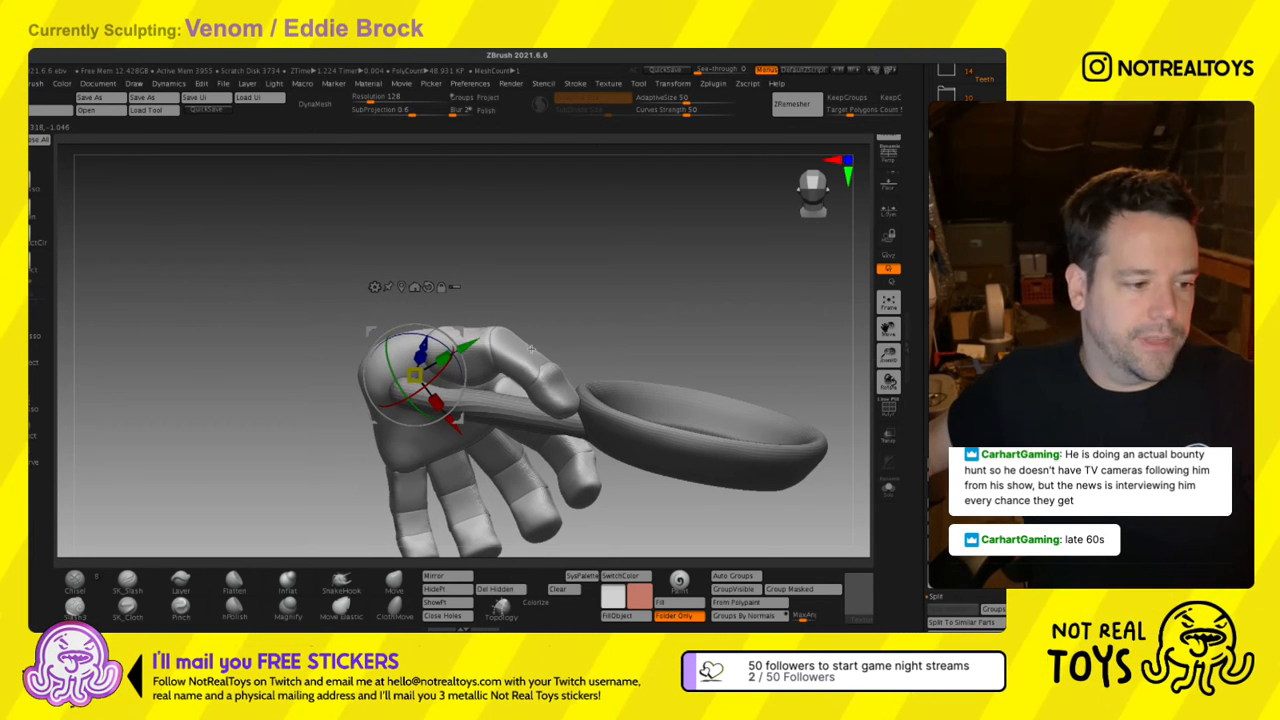
Fine-tune the hand's position and angle so the dish's handle runs between the thumb and index finger.
left_click_drag(560, 330, 335, 300)
left_click_drag(462, 330, 471, 324)
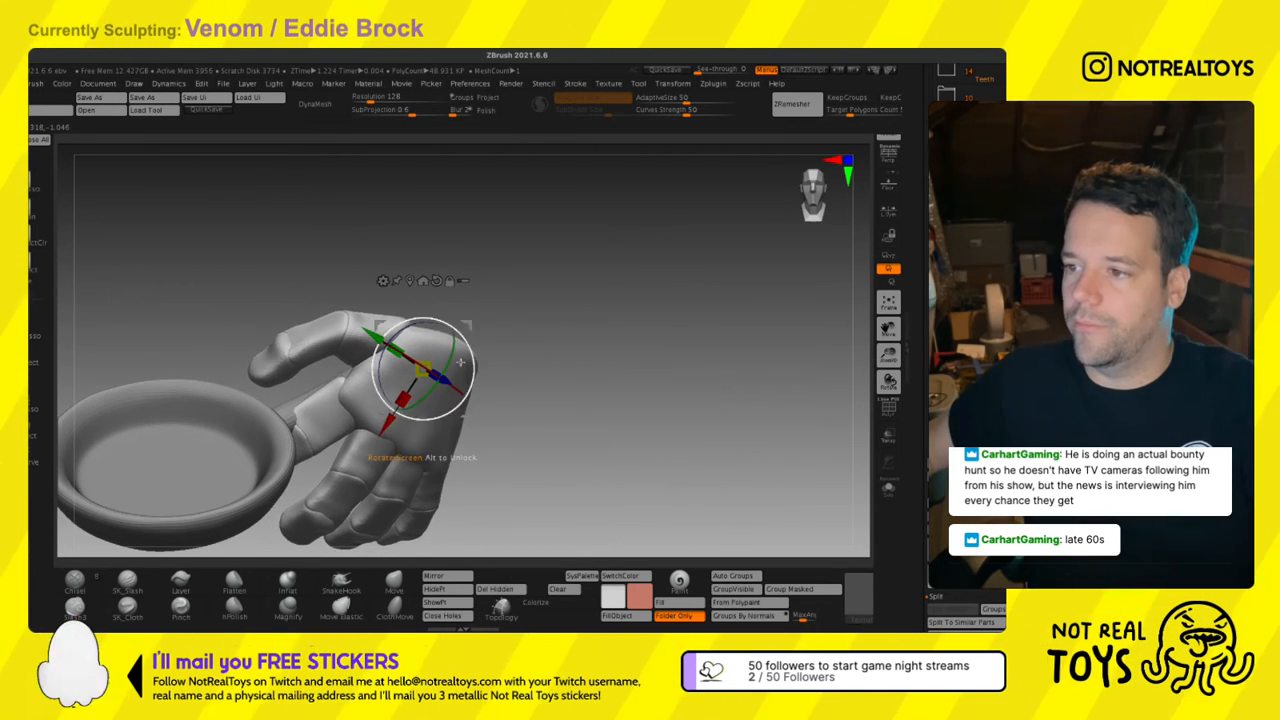
left_click_drag(374, 310, 395, 361)
left_click_drag(505, 385, 539, 349)
right_click_drag(447, 359, 497, 328)
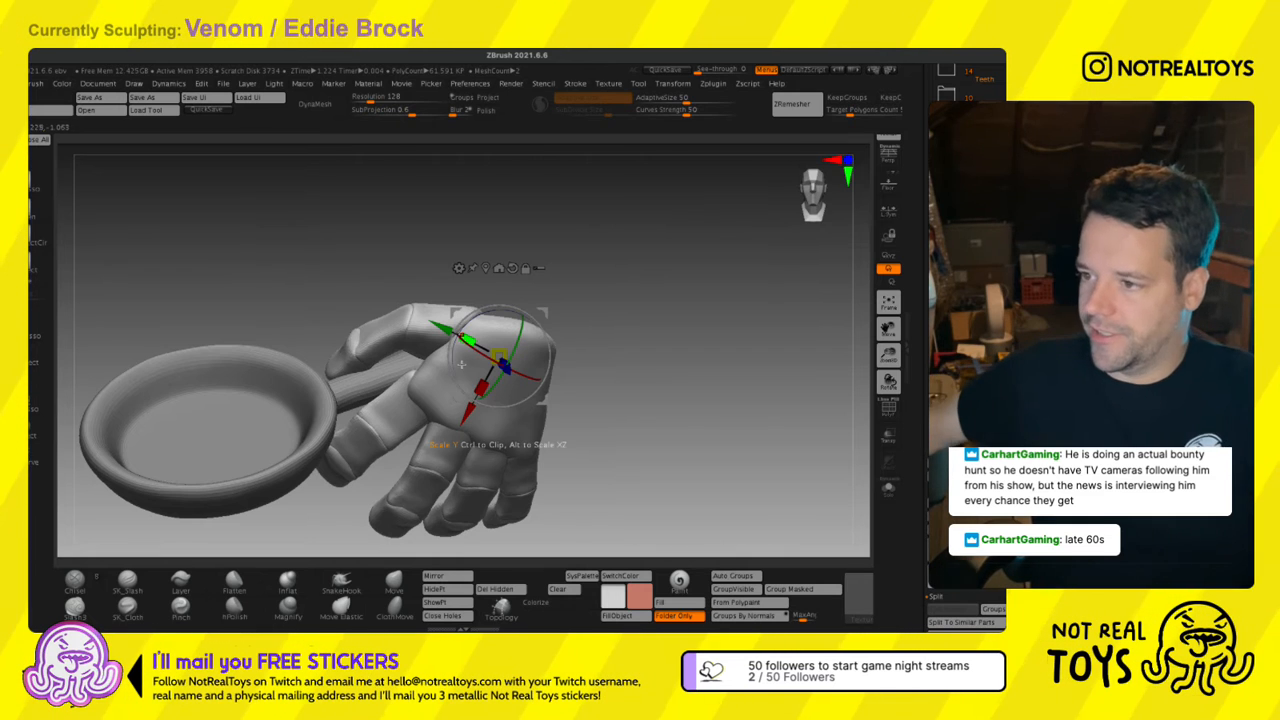
right_click_drag(500, 400, 503, 504)
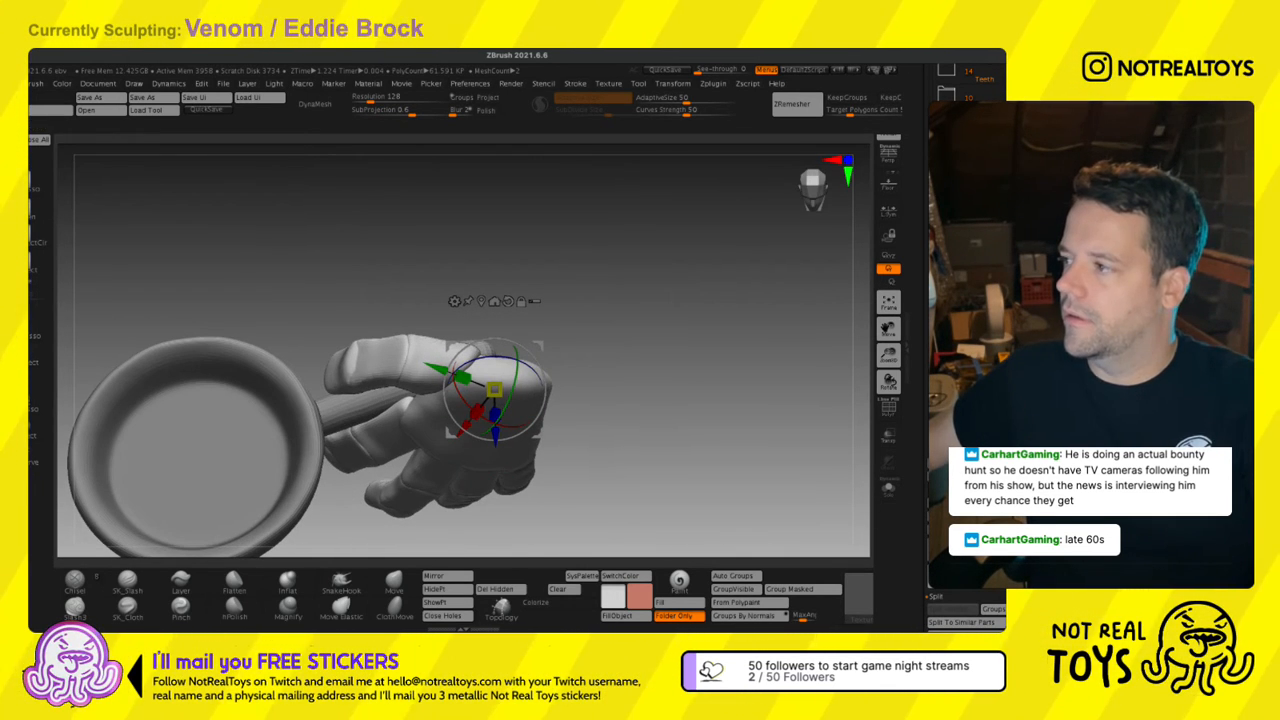
Make the pan the active subtool and place the transform gizmo on it.
key("q")
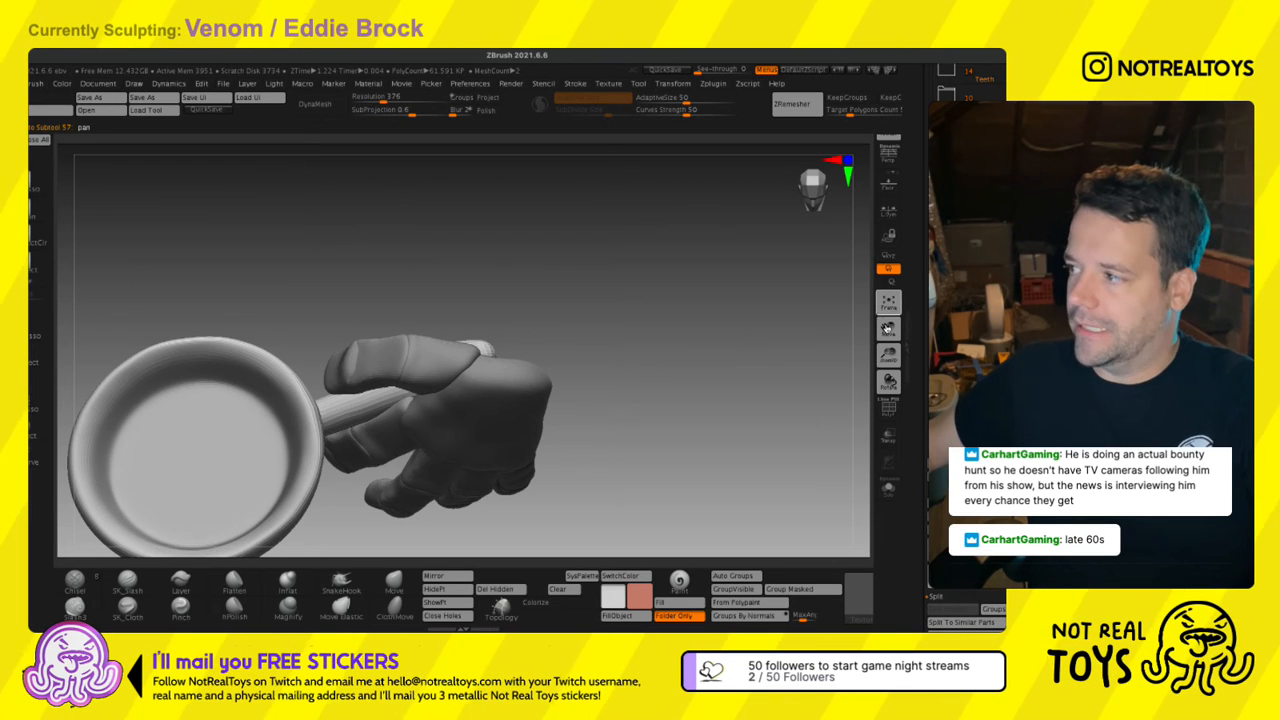
right_click_drag(497, 430, 533, 297, "ctrl")
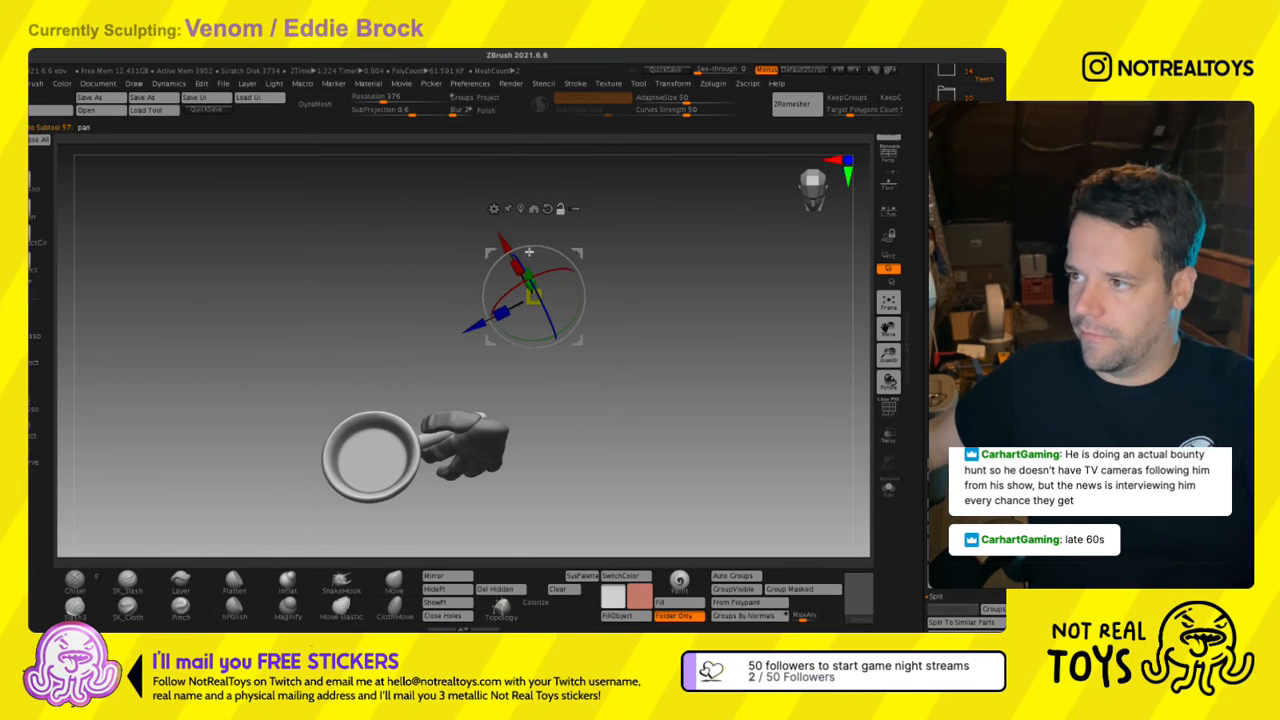
left_click(521, 240)
right_click_drag(451, 413, 425, 512, "ctrl")
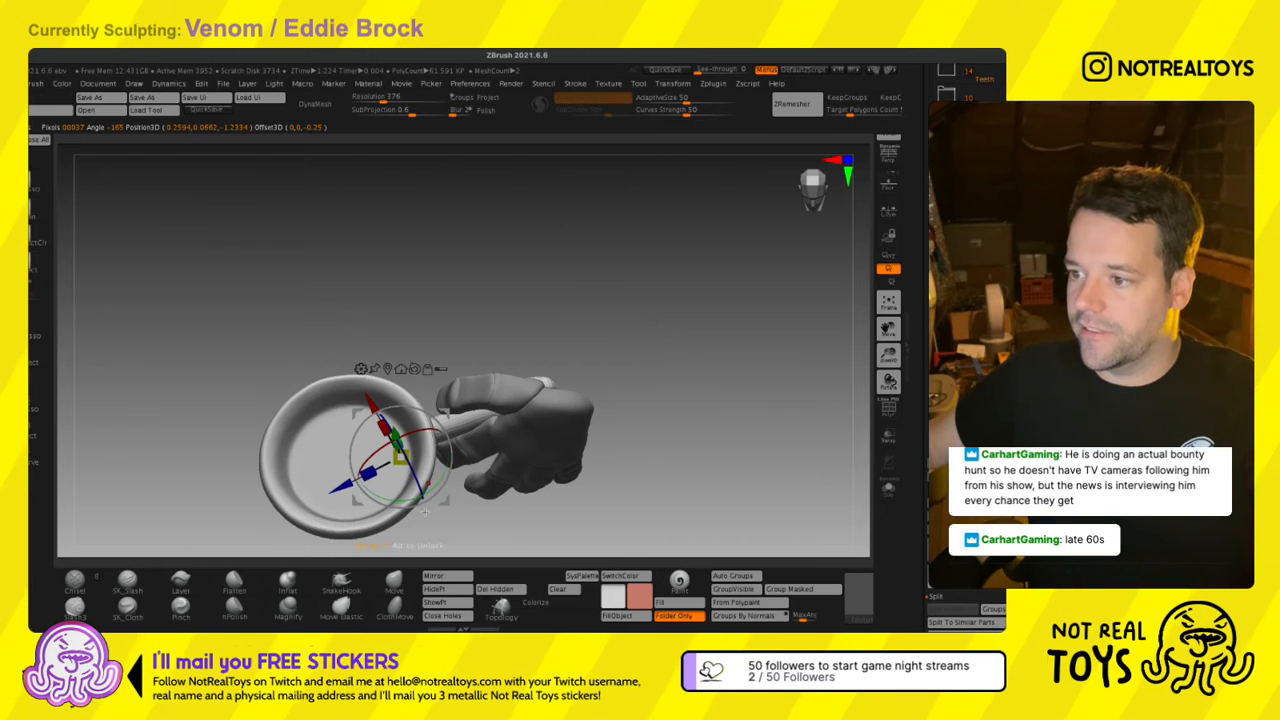
Enlarge the frying pan slightly and move it a little farther from the hand.
left_click_drag(404, 484, 415, 478)
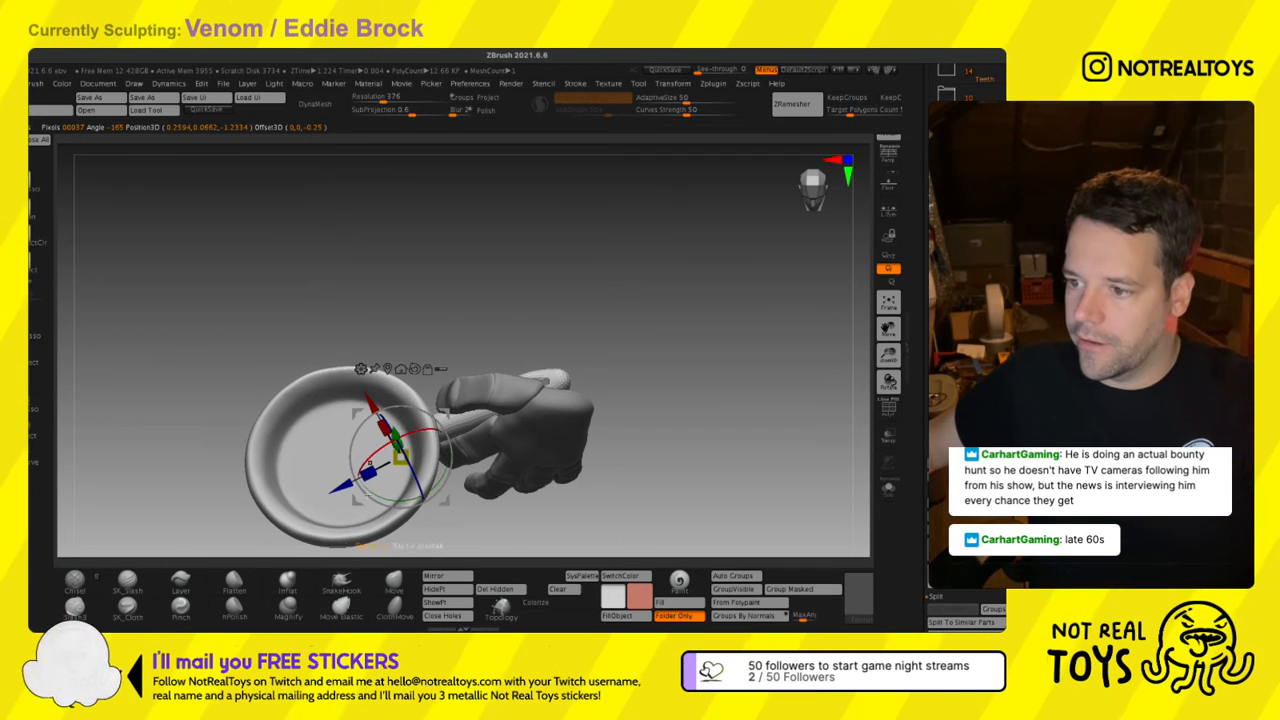
left_click_drag(343, 515, 331, 521)
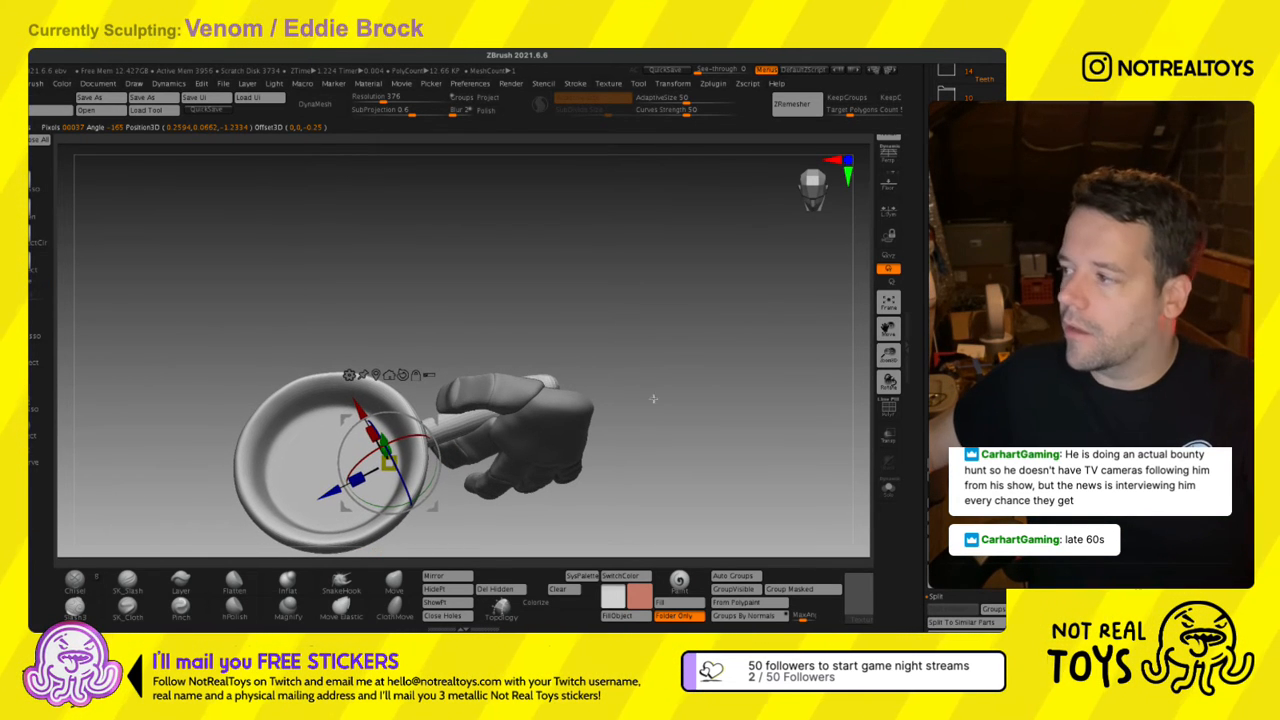
Select the hand mesh and mask everything except the thumb's middle segment.
left_click(962, 386)
mouse_move(575, 530)
right_mouse_down()
mouse_move(535, 455)
mouse_move(529, 389)
mouse_move(580, 378)
right_mouse_up()
key("q")
key("s")
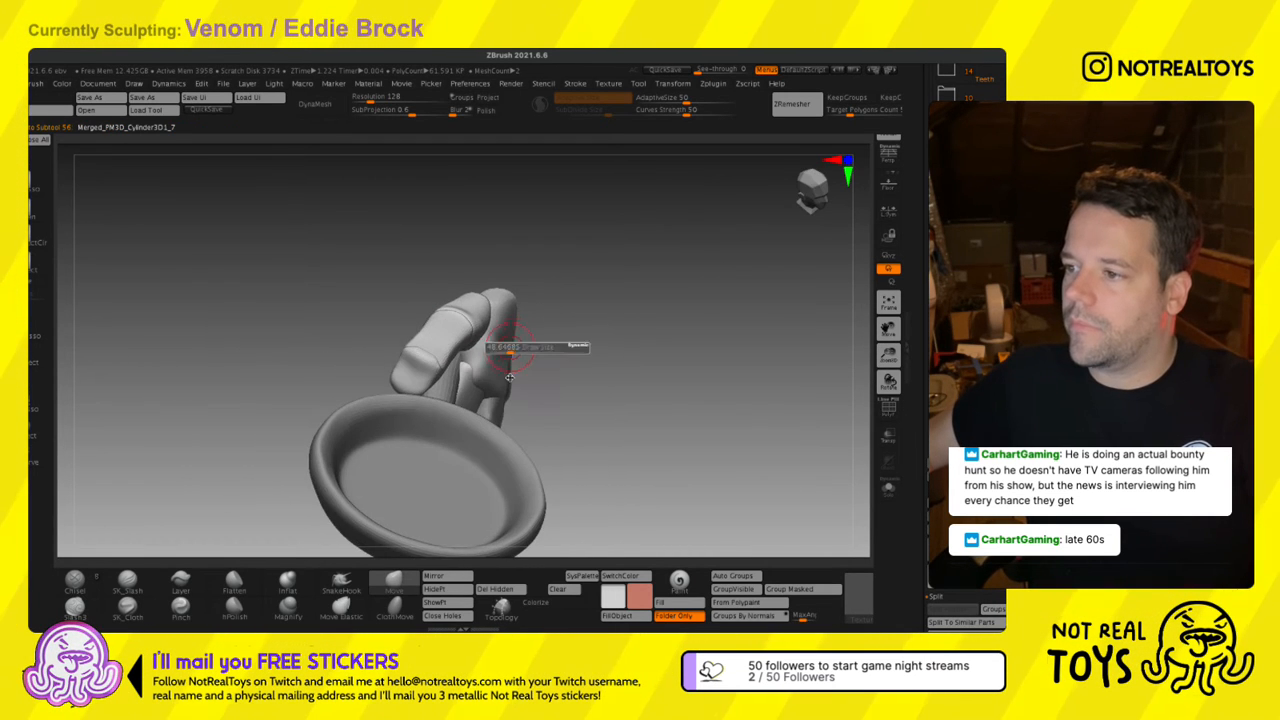
mouse_move(509, 358)
right_mouse_down()
mouse_move(514, 434)
mouse_move(490, 338)
right_mouse_up()
key("w")
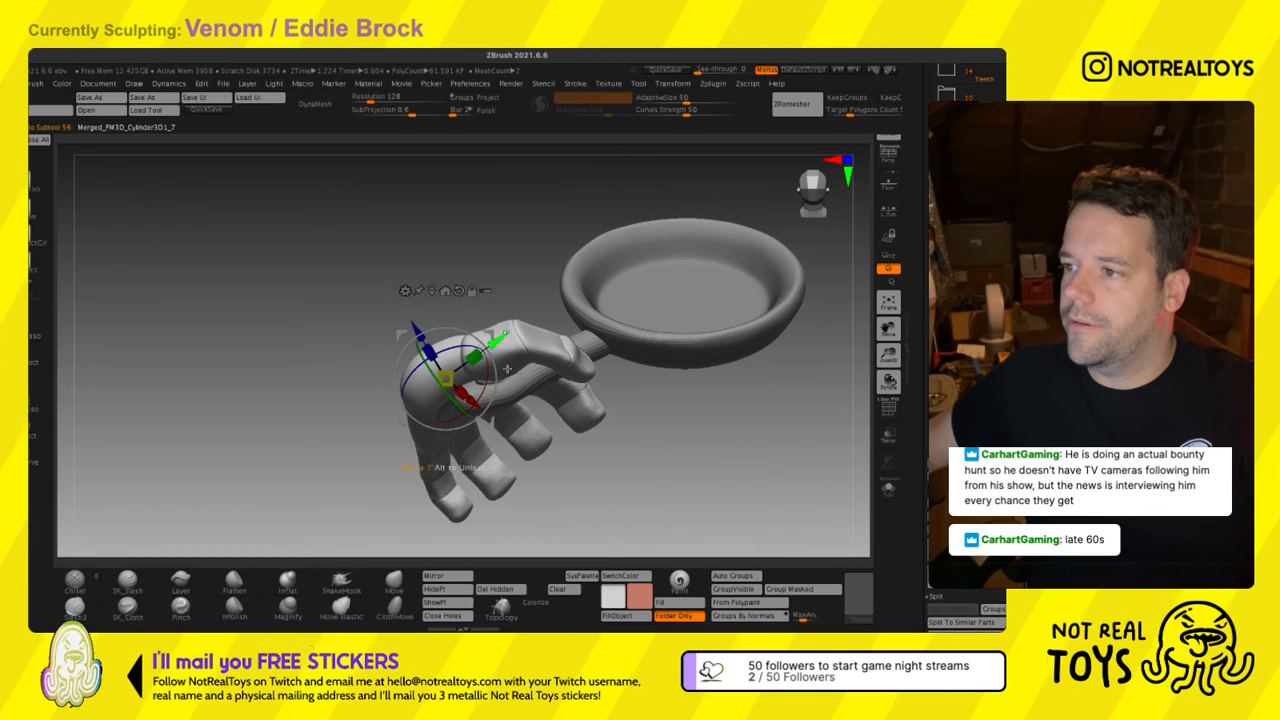
left_click(520, 348, "ctrl")
left_click(535, 336, "ctrl")
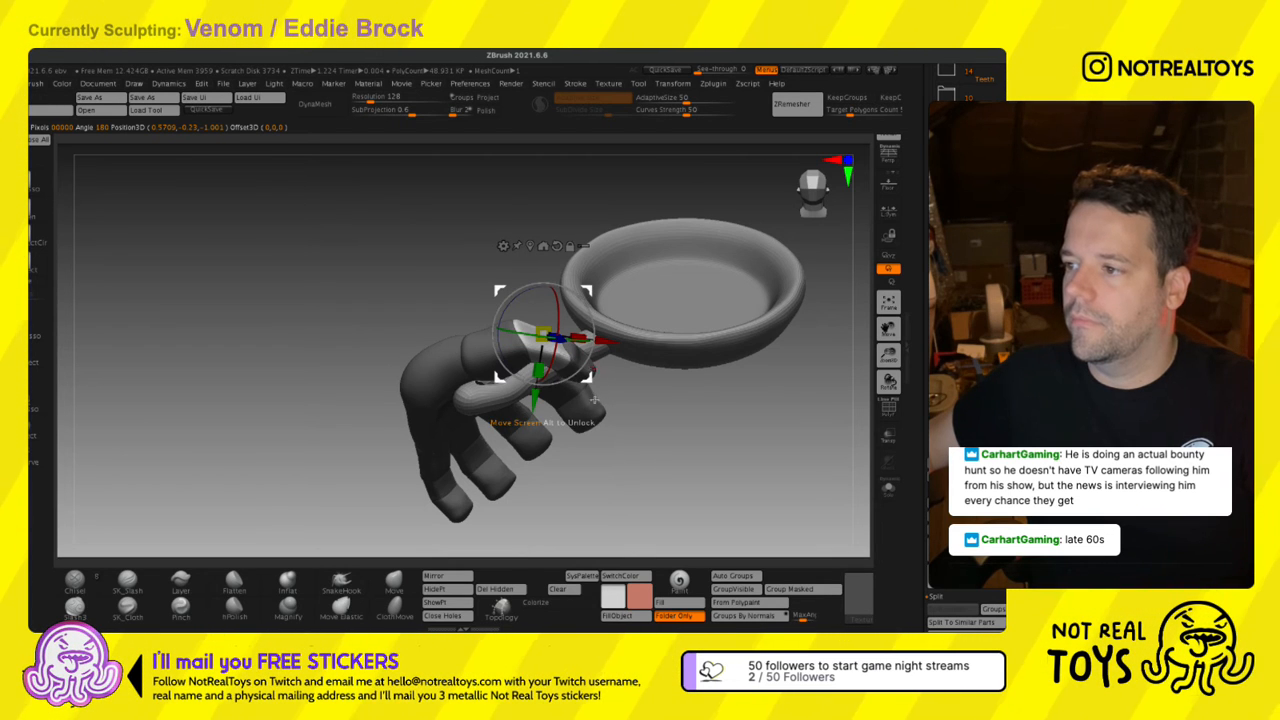
Check the thumb segment in isolation, then mask the whole hand except the thumb tip.
key("q")
left_click(588, 368, "ctrl+shift")
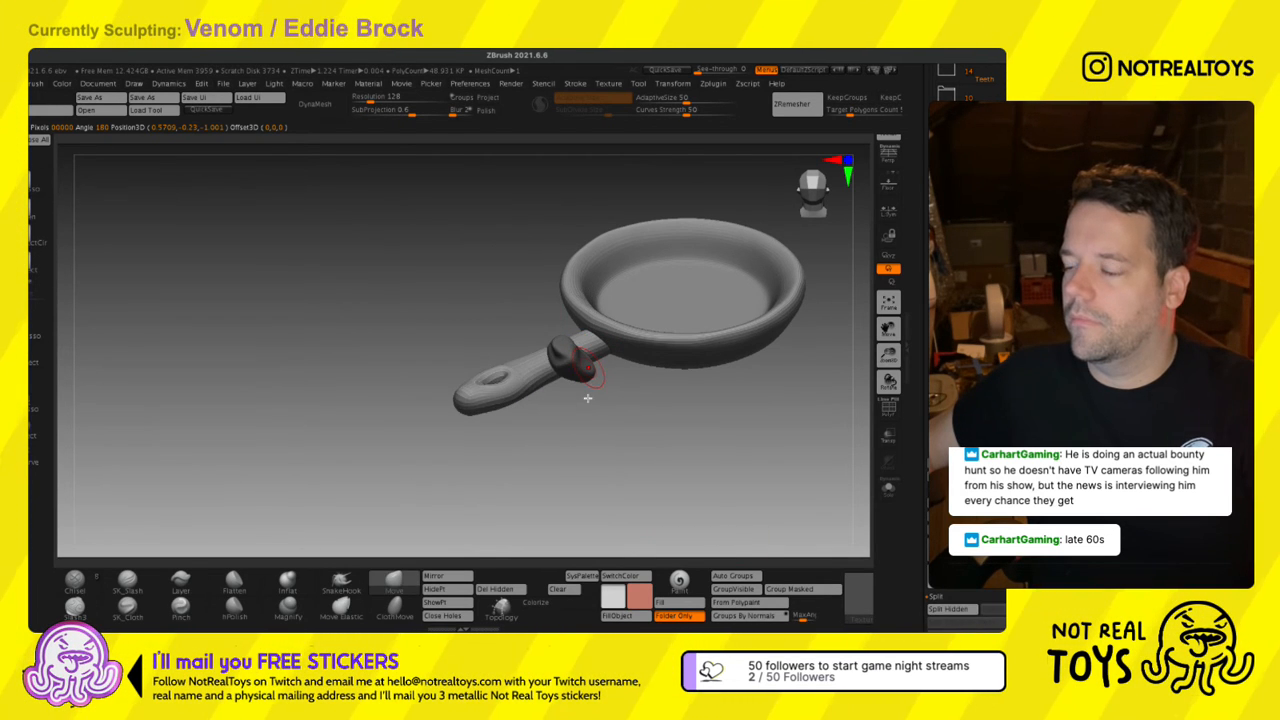
left_click(588, 398, "ctrl+shift")
key("w")
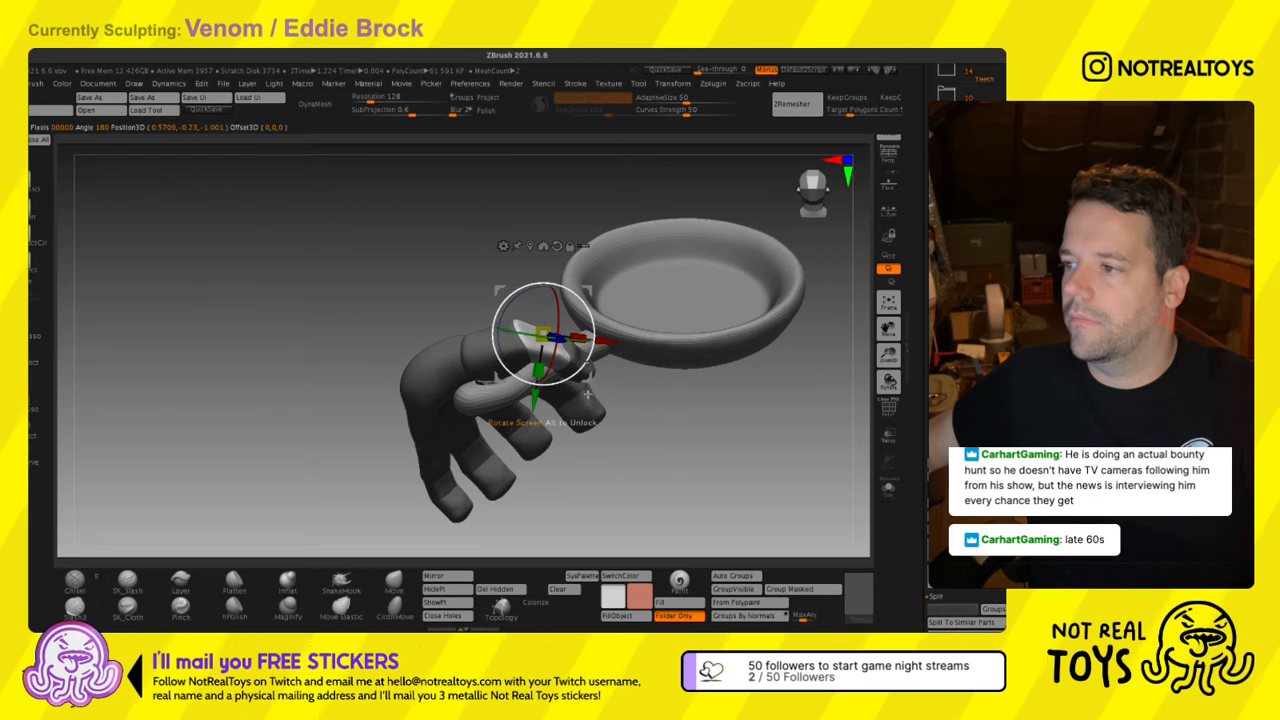
right_click_drag(592, 396, 491, 434)
left_click(556, 453, "ctrl")
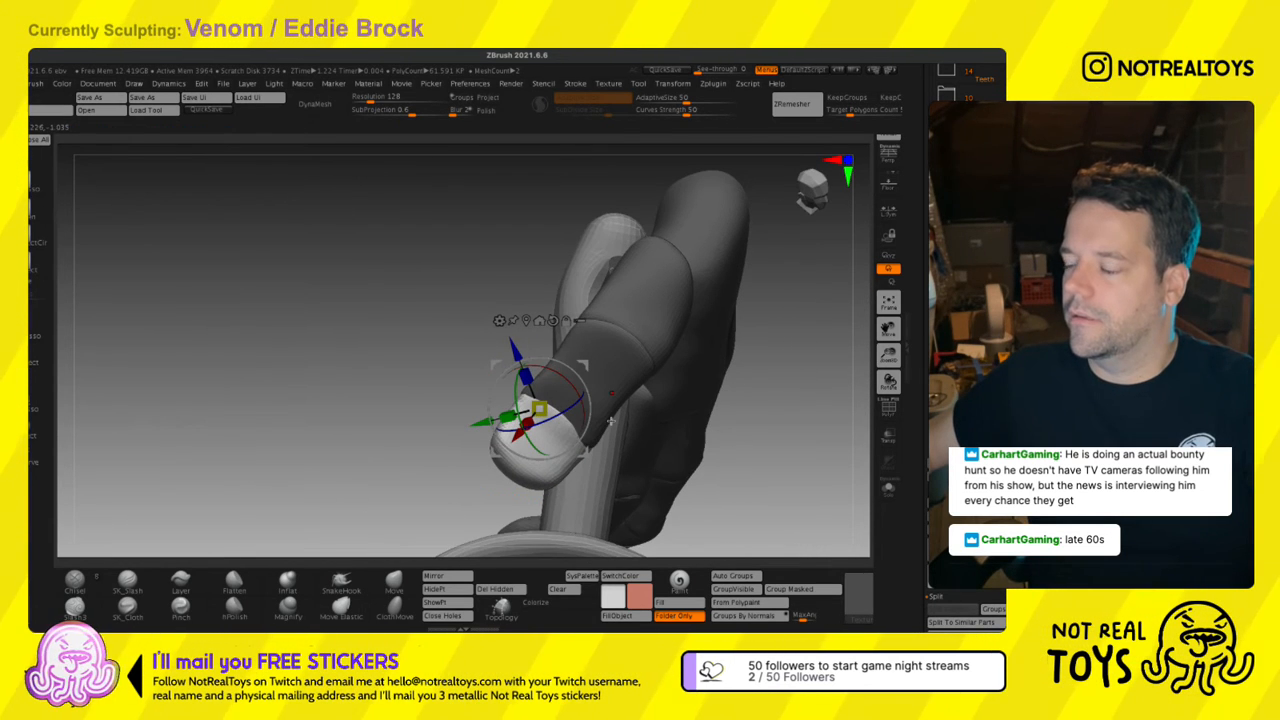
left_click(580, 321)
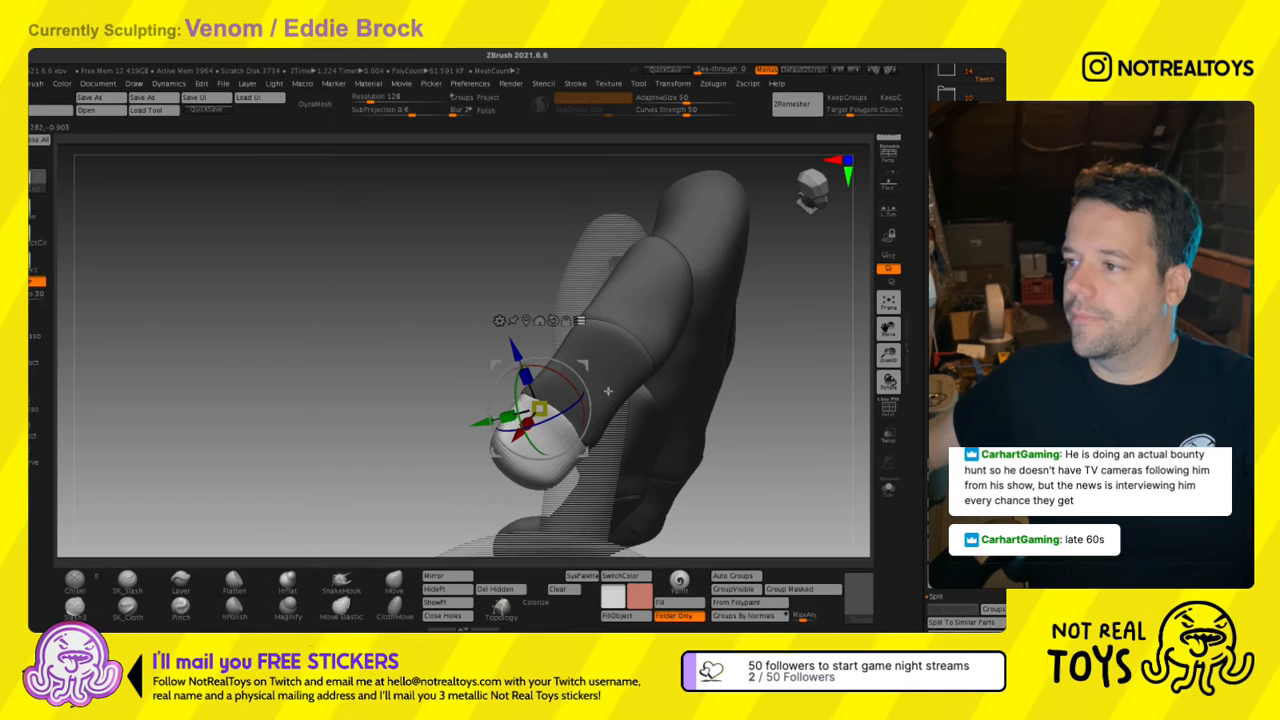
left_click(580, 321)
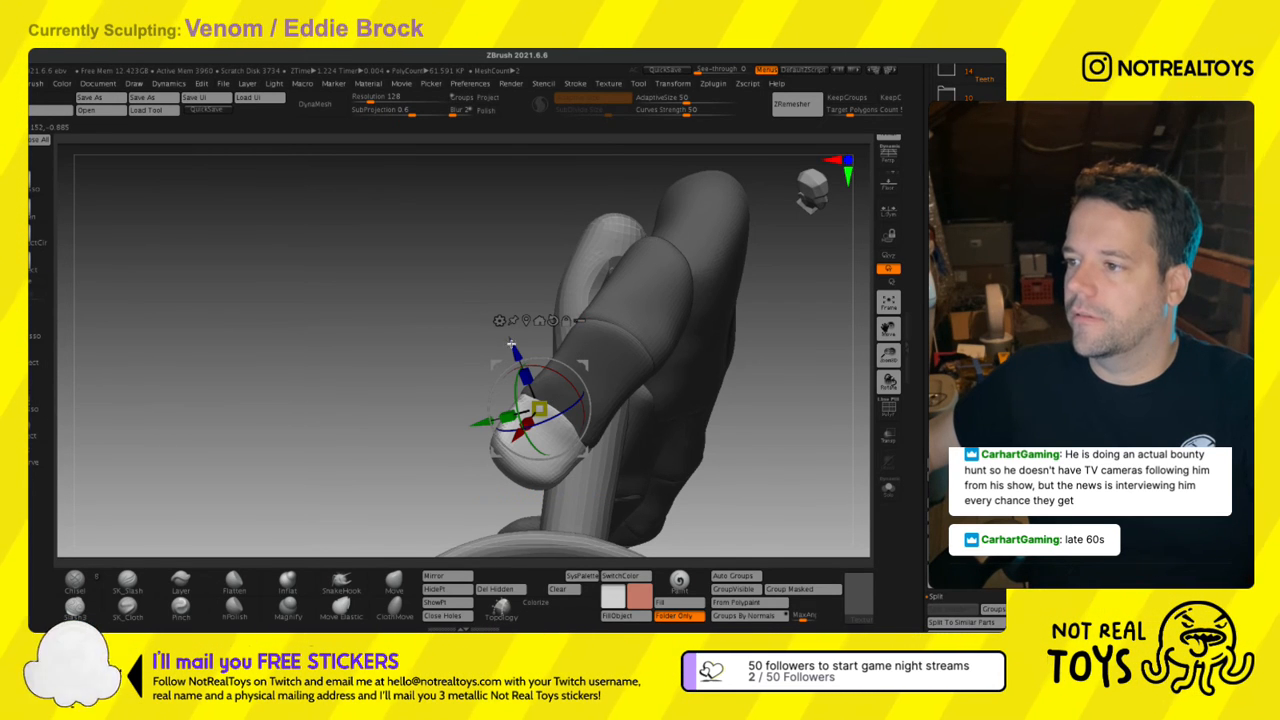
Clear the mask and mask the whole hand except the three thumb segments.
left_click_drag(448, 322, 408, 354, "ctrl")
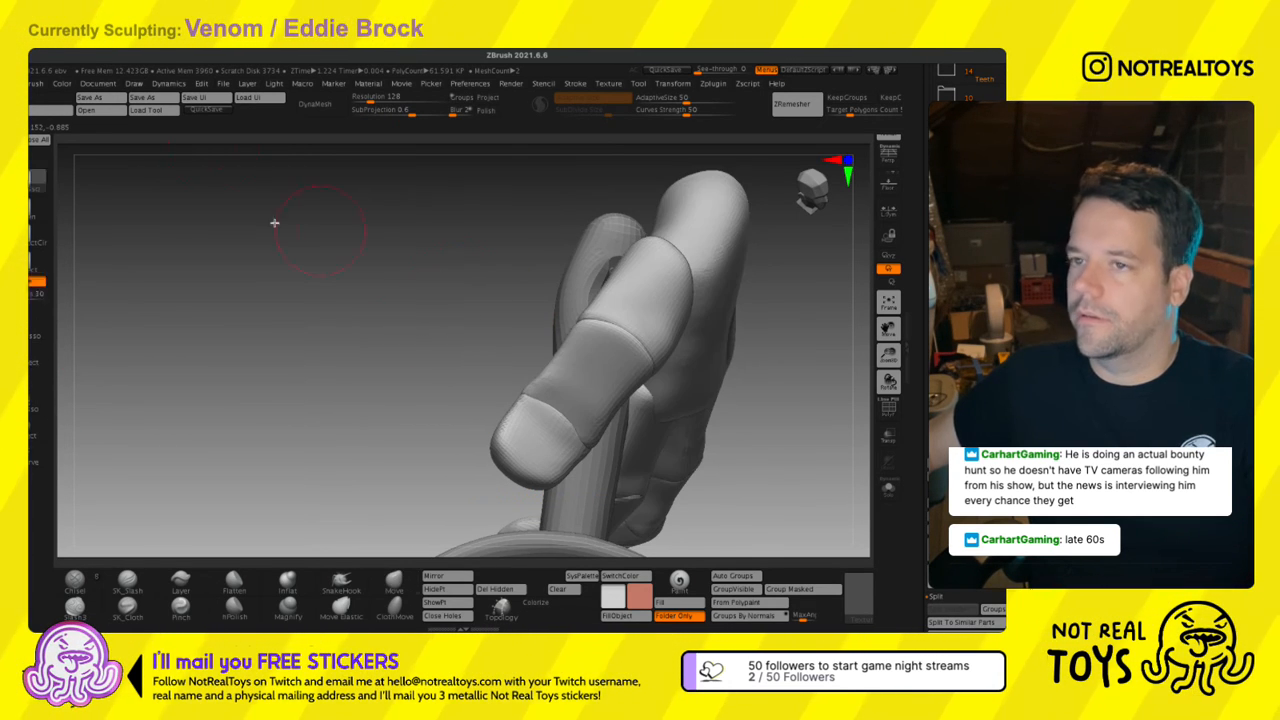
left_click(527, 427, "ctrl+shift")
left_click(530, 429, "ctrl+shift")
left_click(582, 402, "ctrl+shift")
left_click(646, 300, "ctrl+shift")
left_click(792, 388, "ctrl+shift")
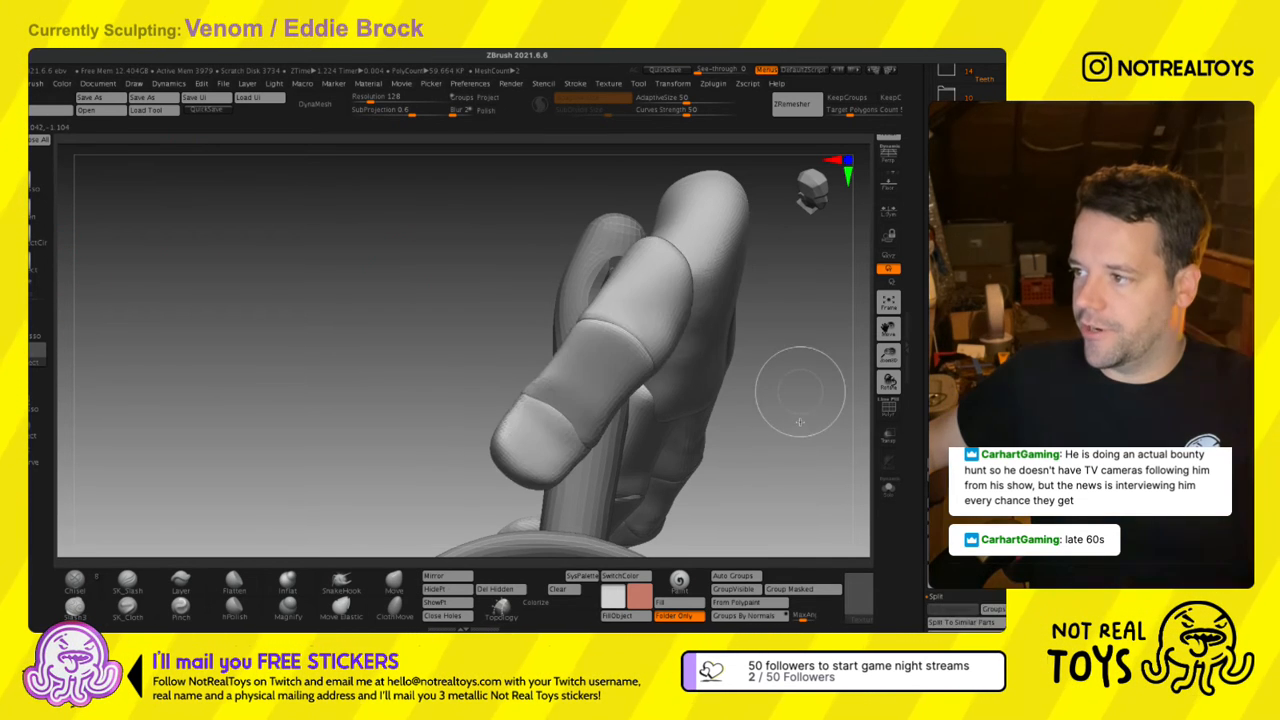
key("ctrl+shift+z")
left_click(764, 403, "ctrl")
left_click(785, 404, "ctrl+shift")
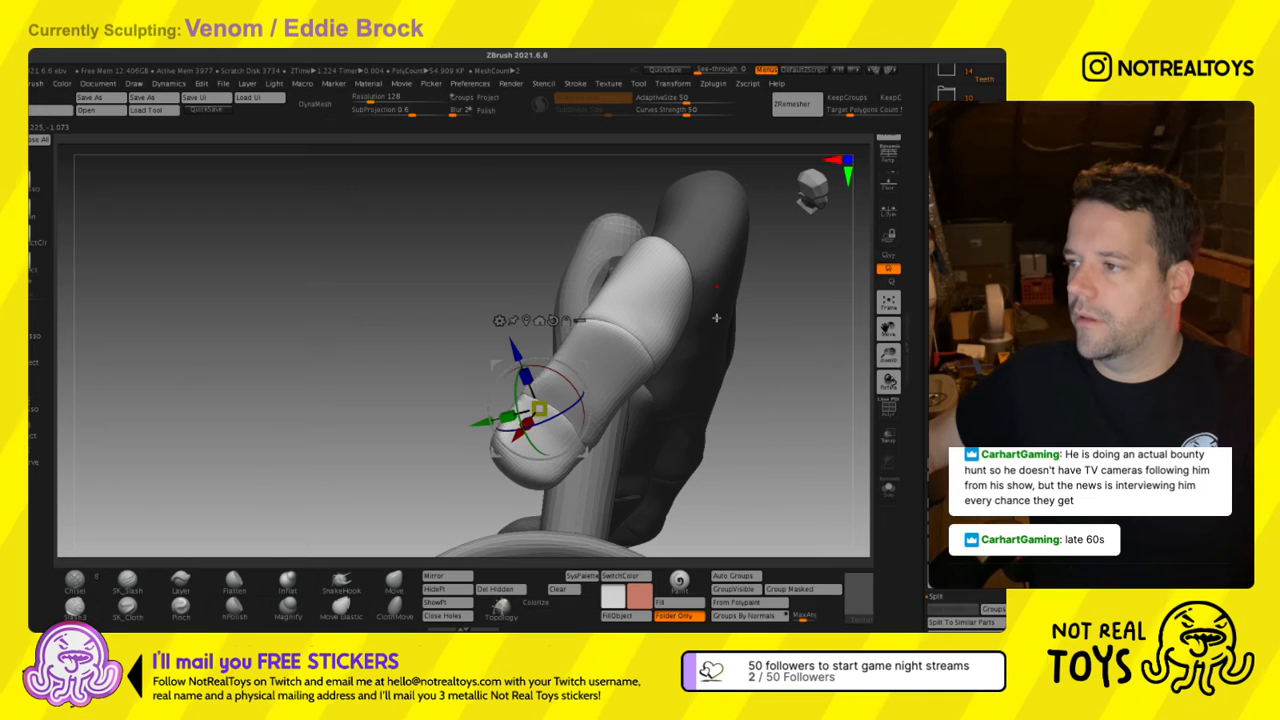
Reposition the transform pivot at the thumb's base and pose the whole thumb along the pan handle.
right_click_drag(599, 358, 570, 409, "alt")
left_click_drag(553, 447, 681, 286, "alt")
right_click_drag(681, 286, 634, 330)
key("q")
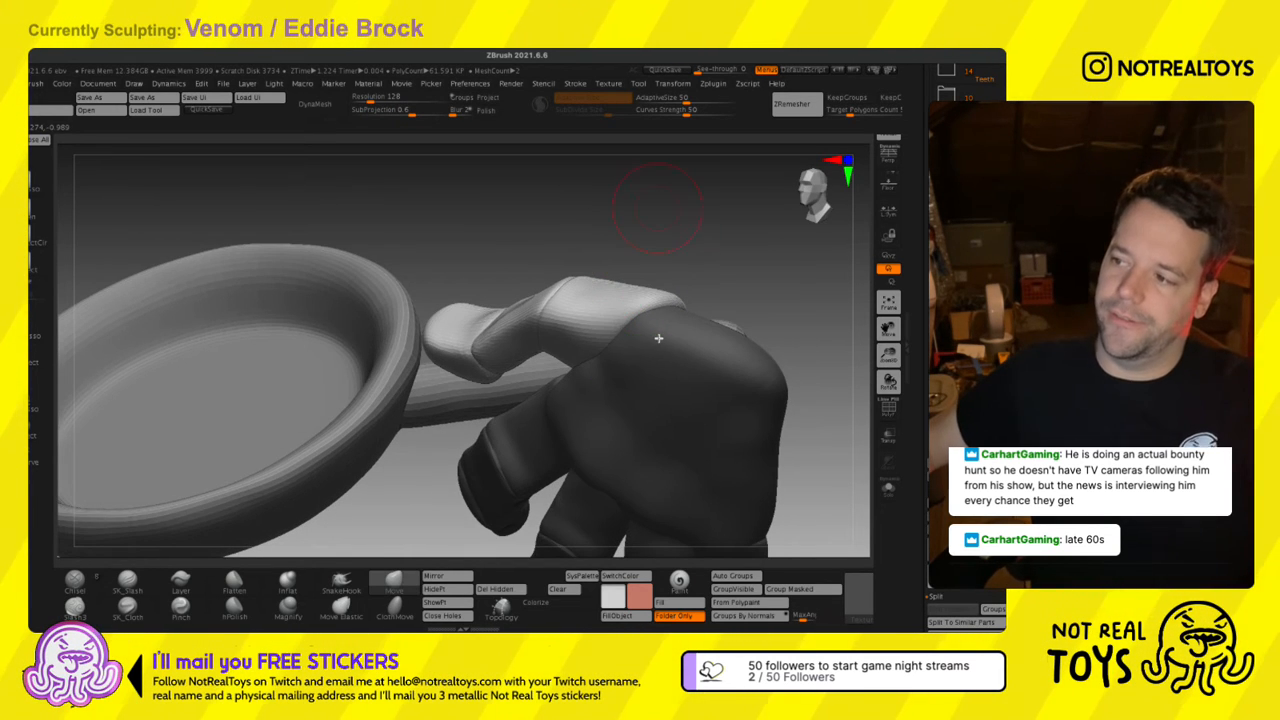
Refine the unmasked thumb's shape with the Move brush and clear the mask from the hand.
right_click_drag(560, 421, 552, 396)
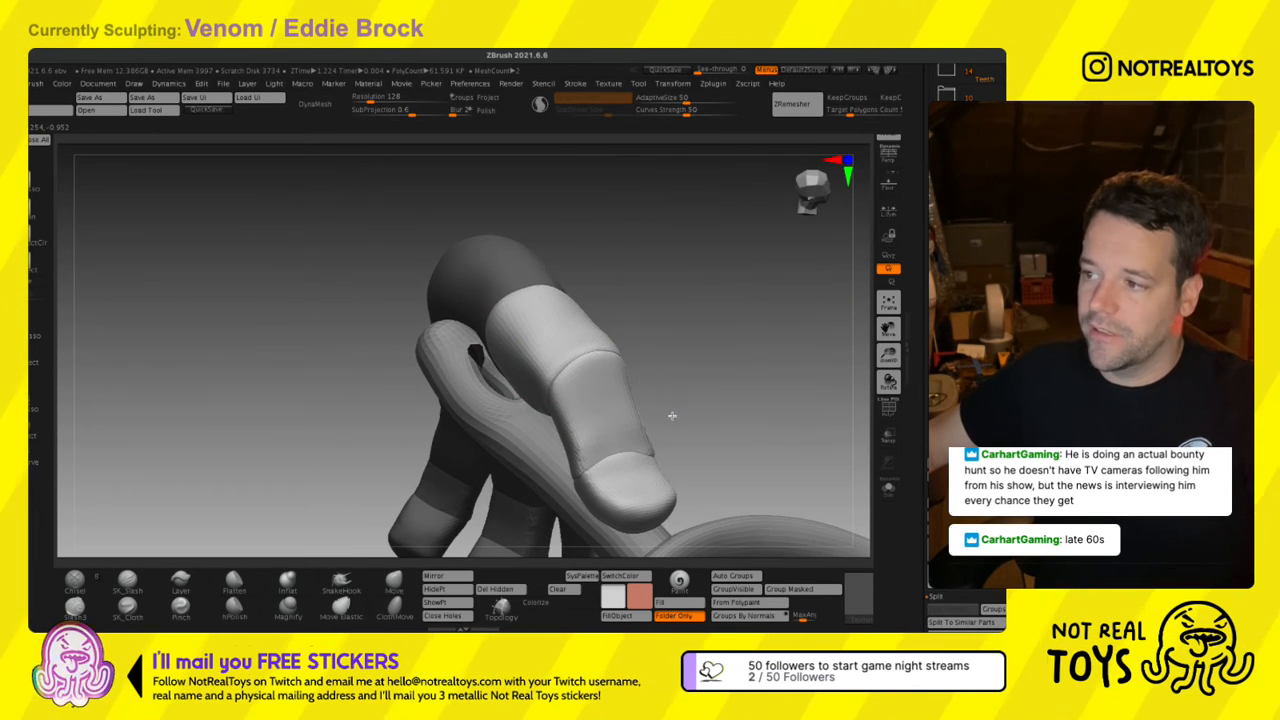
right_click_drag(672, 415, 590, 370)
key("b")
key("m")
key("v")
mouse_move(590, 503)
right_mouse_down()
mouse_move(550, 365)
mouse_move(669, 371)
right_mouse_up()
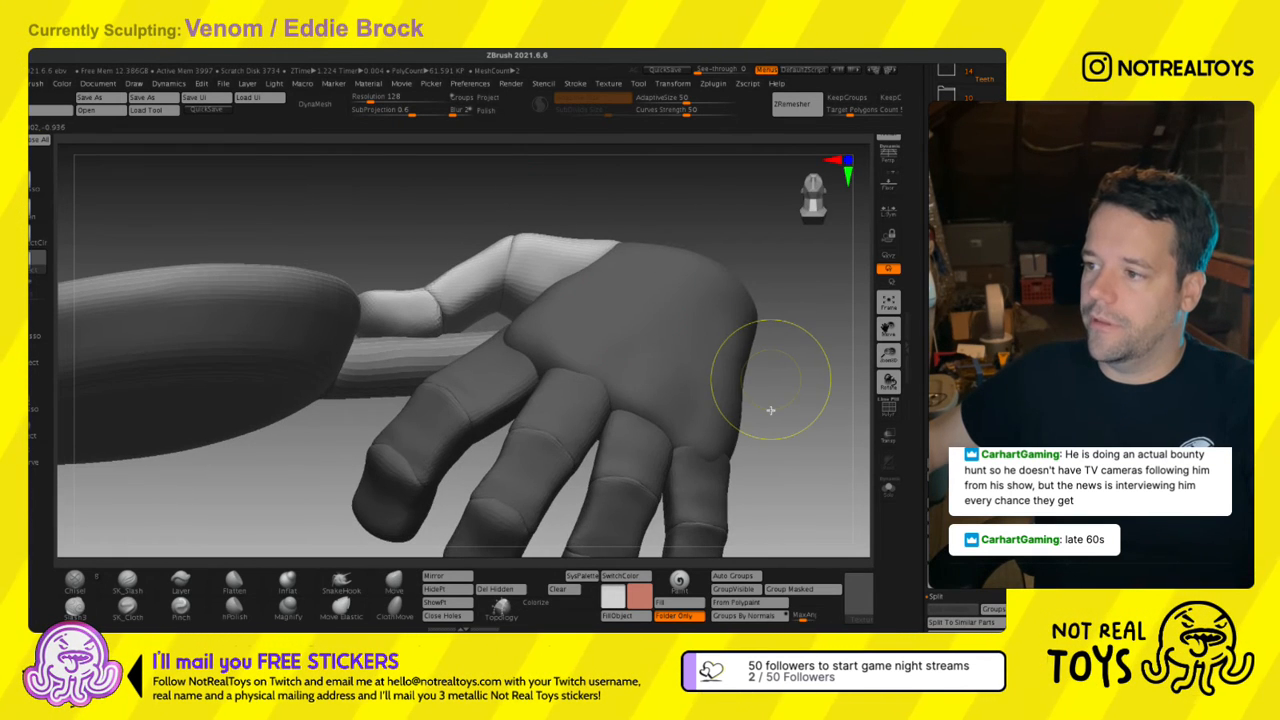
mouse_move(771, 366)
right_mouse_down()
mouse_move(543, 357)
mouse_move(557, 387)
mouse_move(533, 380)
mouse_move(539, 390)
mouse_move(562, 356)
mouse_move(533, 303)
right_mouse_up()
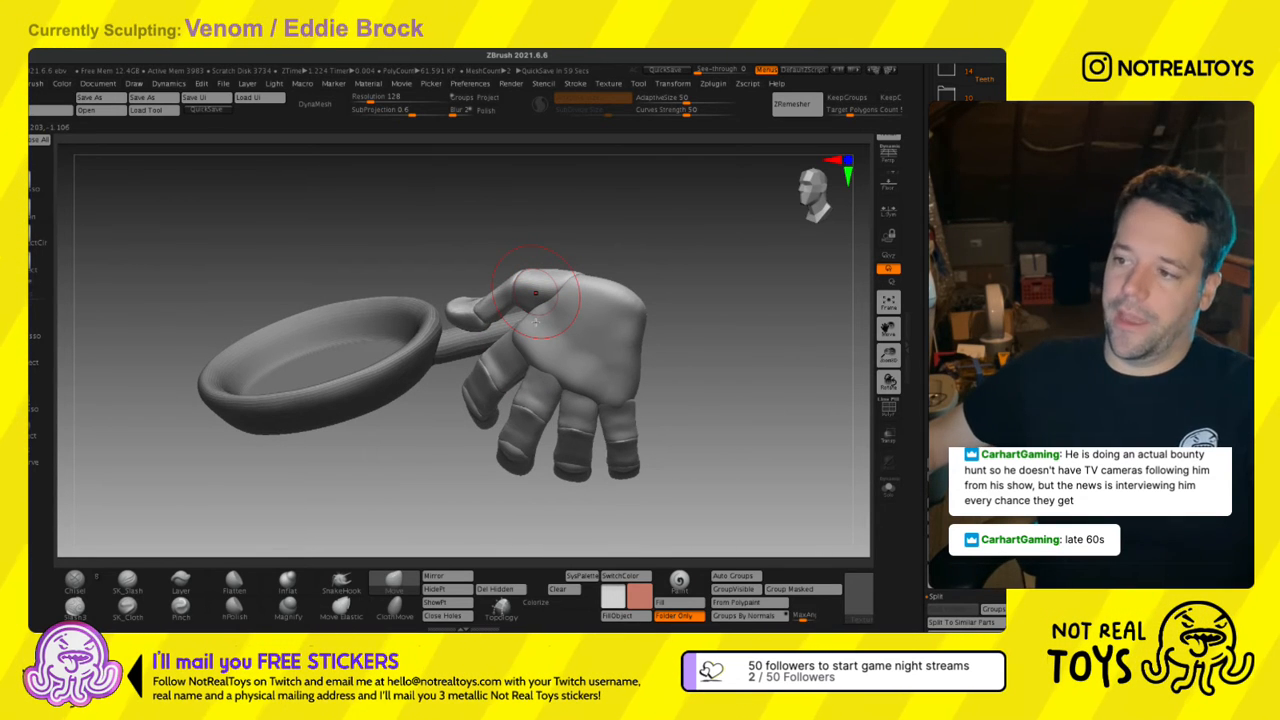
Adjust the base of the thumb where it meets the palm with the Move brush.
mouse_move(534, 323)
right_mouse_down()
mouse_move(600, 332)
mouse_move(525, 323)
right_mouse_up()
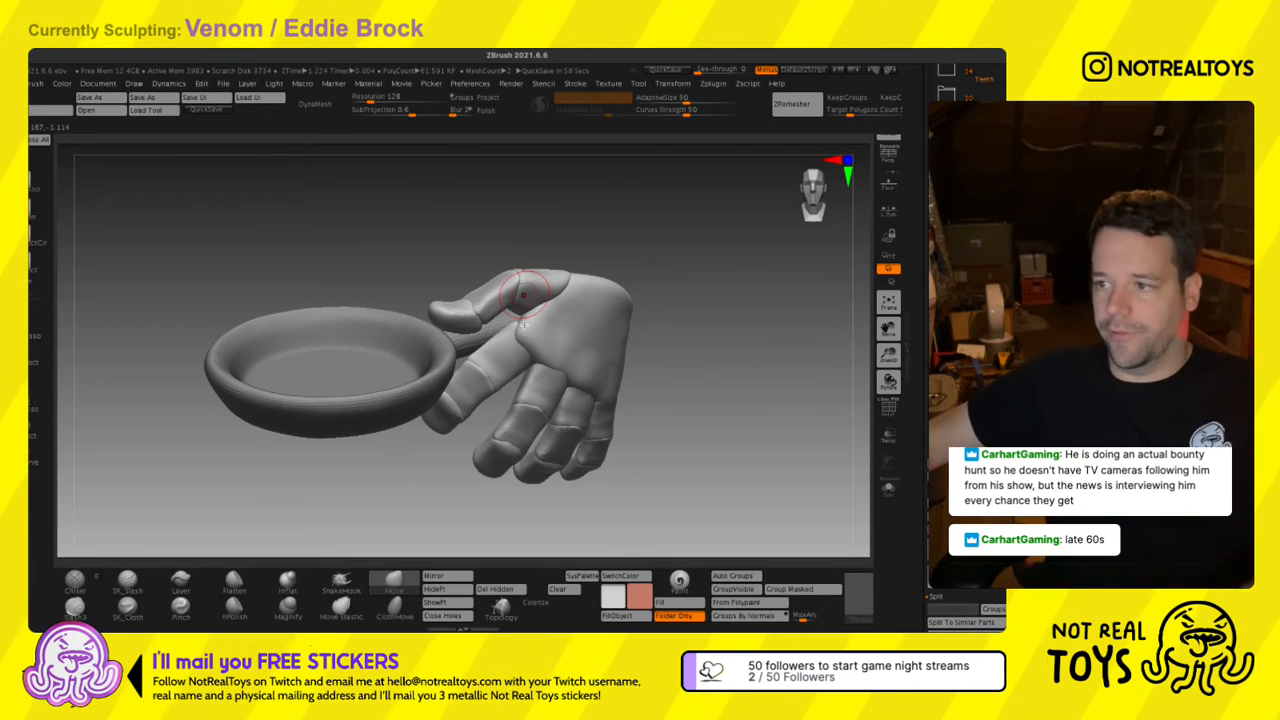
left_click_drag(517, 305, 554, 309)
mouse_move(520, 325)
right_mouse_down("ctrl")
mouse_move(509, 391)
mouse_move(500, 340)
right_mouse_up("ctrl")
key("s")
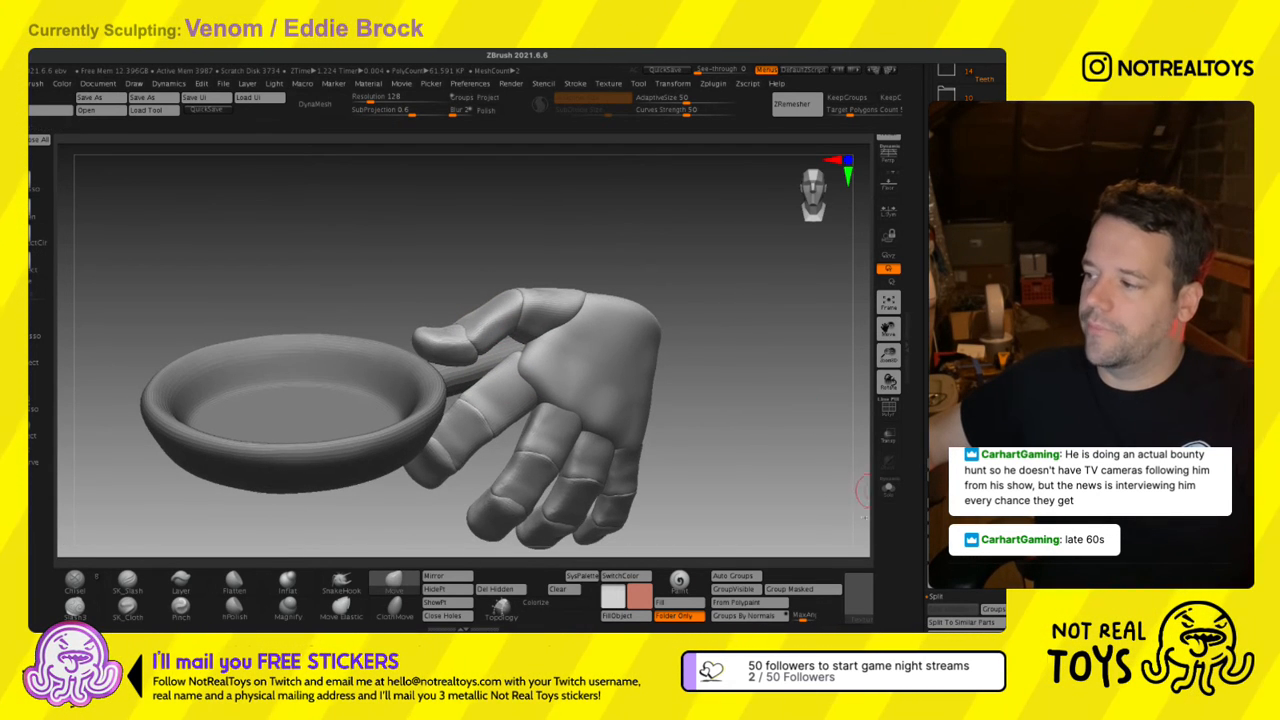
right_click_drag(577, 334, 574, 378, "ctrl")
right_click_drag(305, 358, 478, 335)
right_click_drag(442, 374, 454, 314, "ctrl")
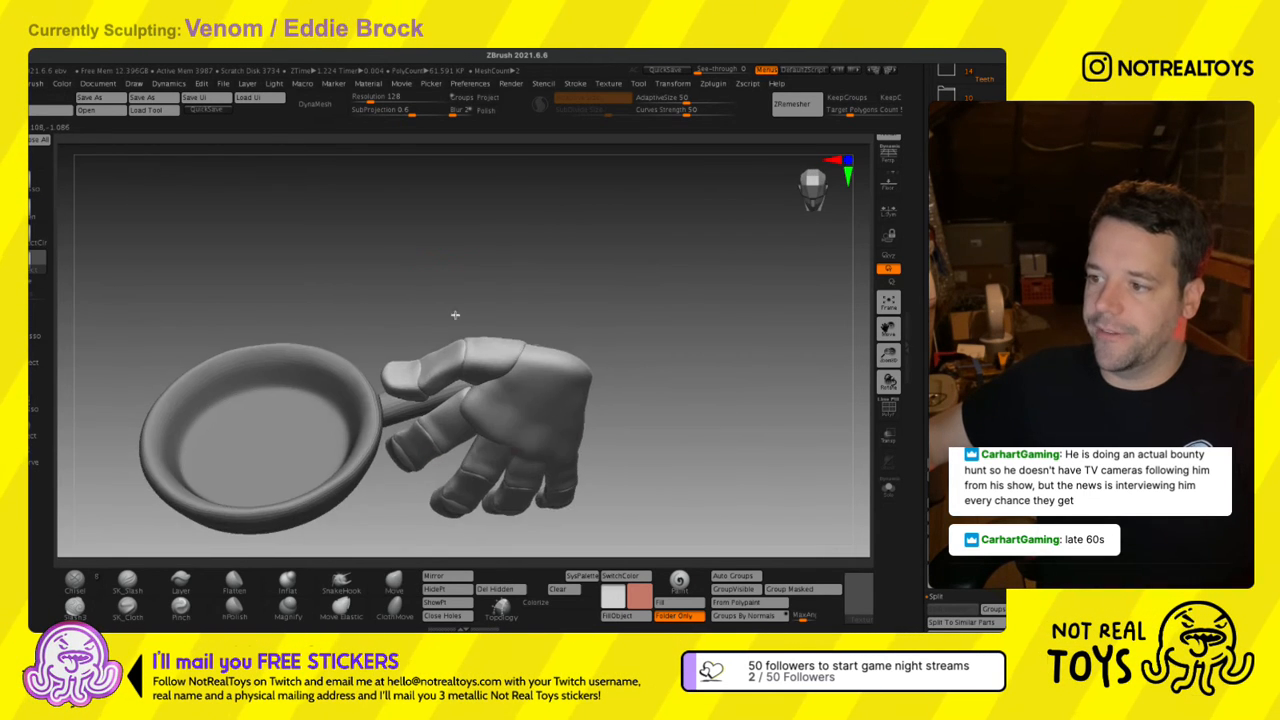
Mask the whole hand except the index fingertip and hide the pan.
mouse_move(508, 468)
right_mouse_down("alt")
mouse_move(514, 366)
mouse_move(543, 301)
mouse_move(505, 384)
mouse_move(474, 362)
mouse_move(470, 311)
mouse_move(511, 359)
mouse_move(497, 398)
right_mouse_up("alt")
key("s")
key("w")
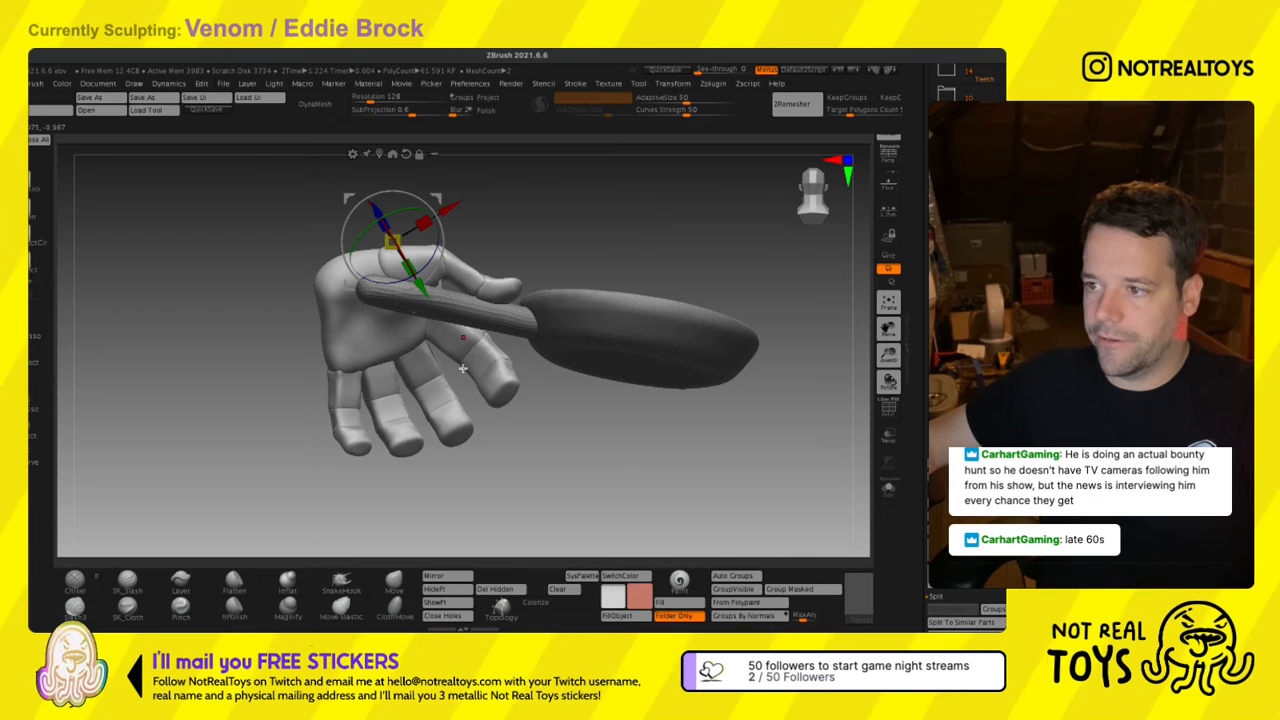
left_click(462, 368)
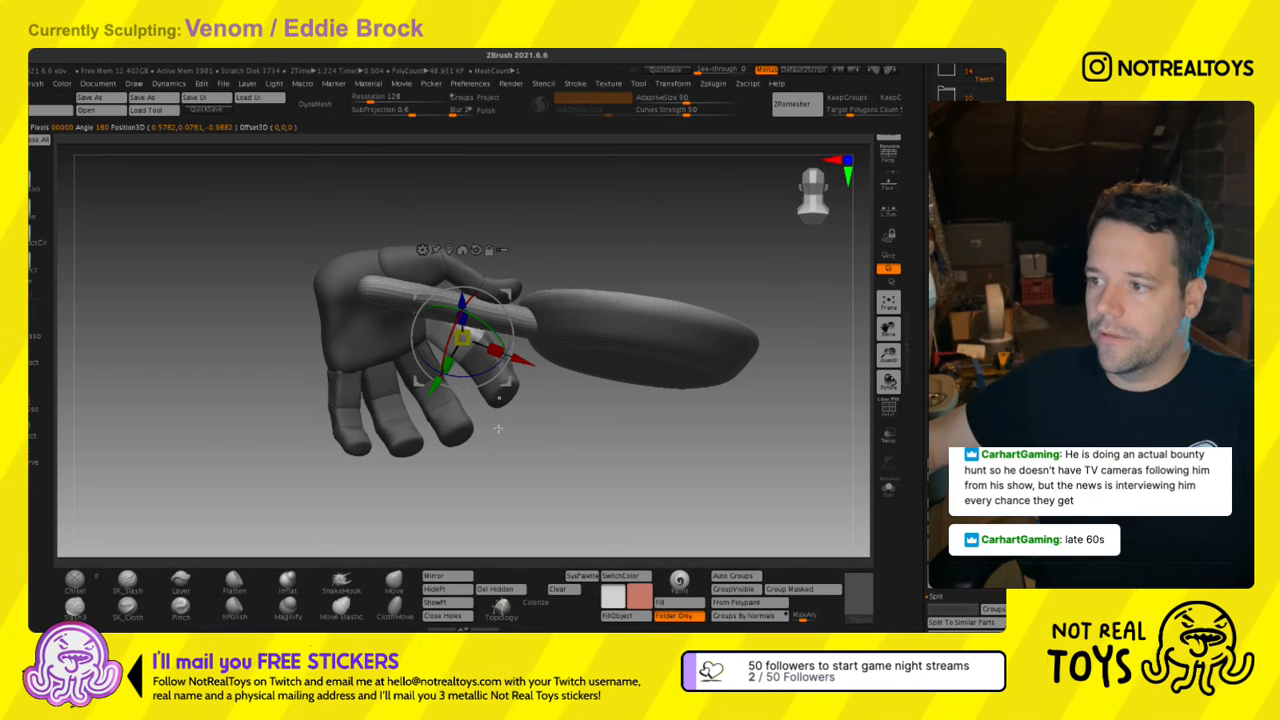
left_click(497, 428)
left_click(1018, 400)
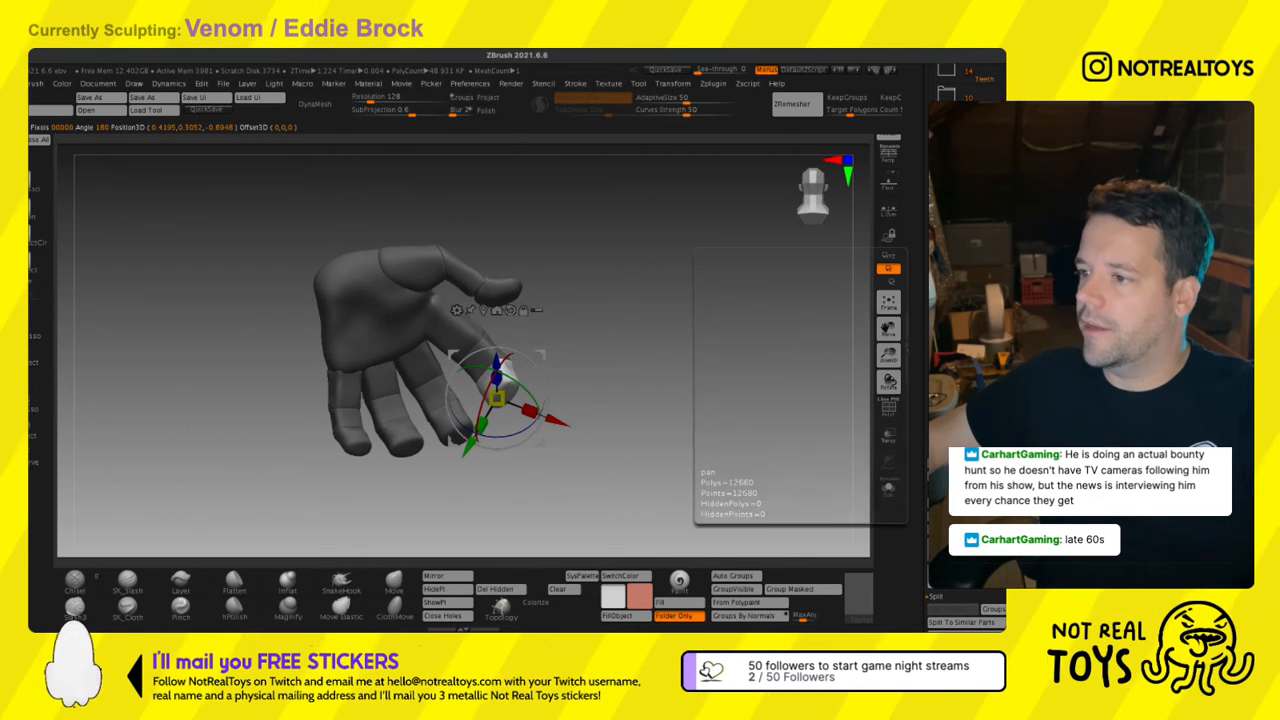
Move and rotate the index fingertip so it curls inward toward the palm.
left_click_drag(640, 420, 532, 412)
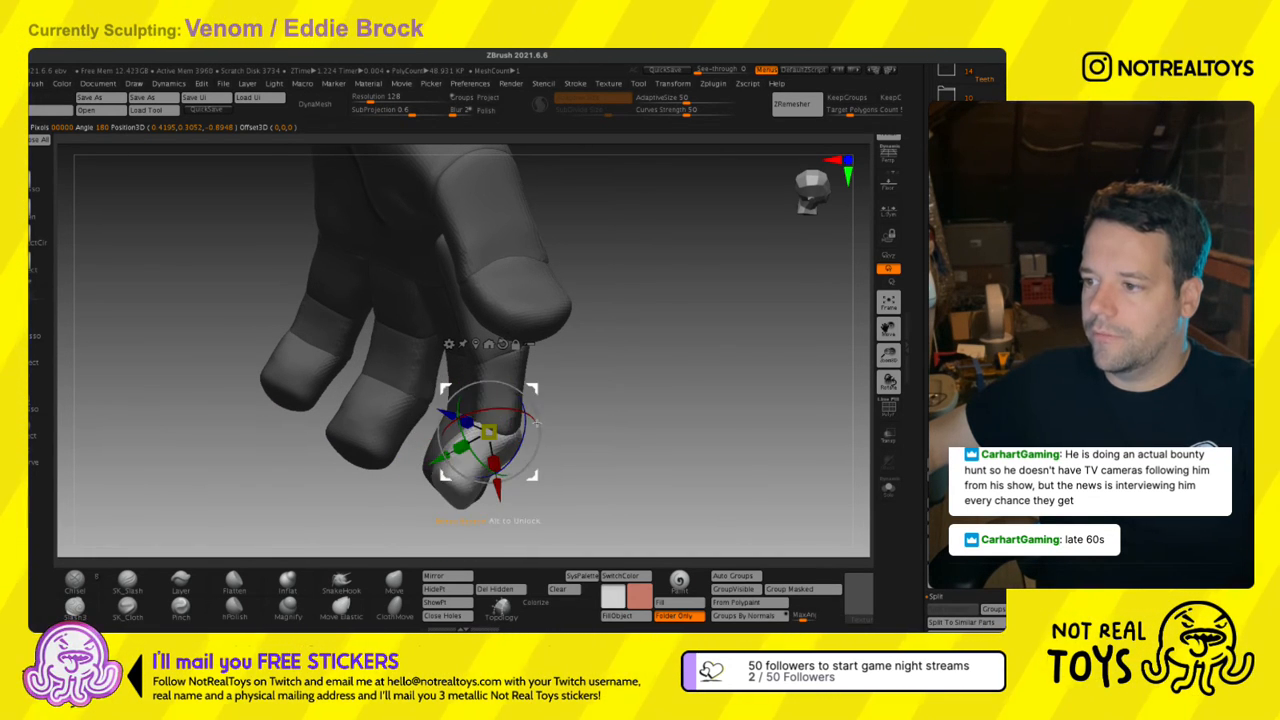
left_click_drag(540, 418, 545, 421)
key("space")
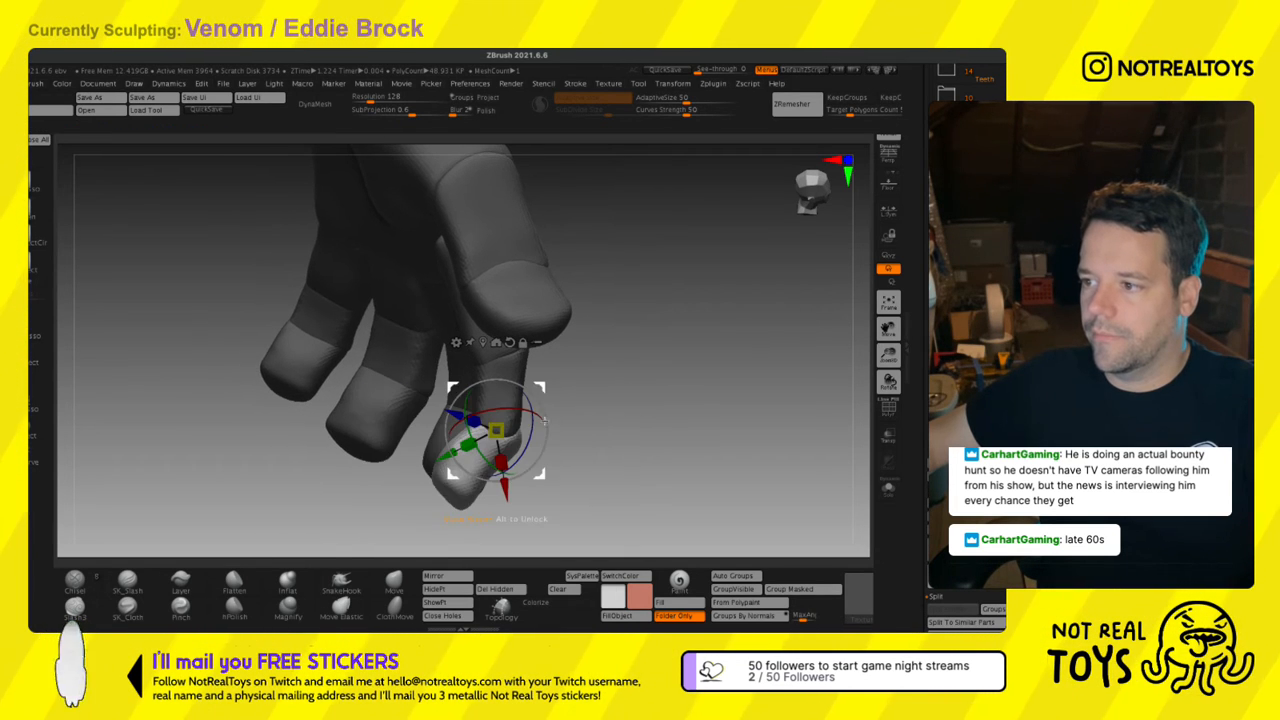
left_click_drag(523, 485, 566, 289)
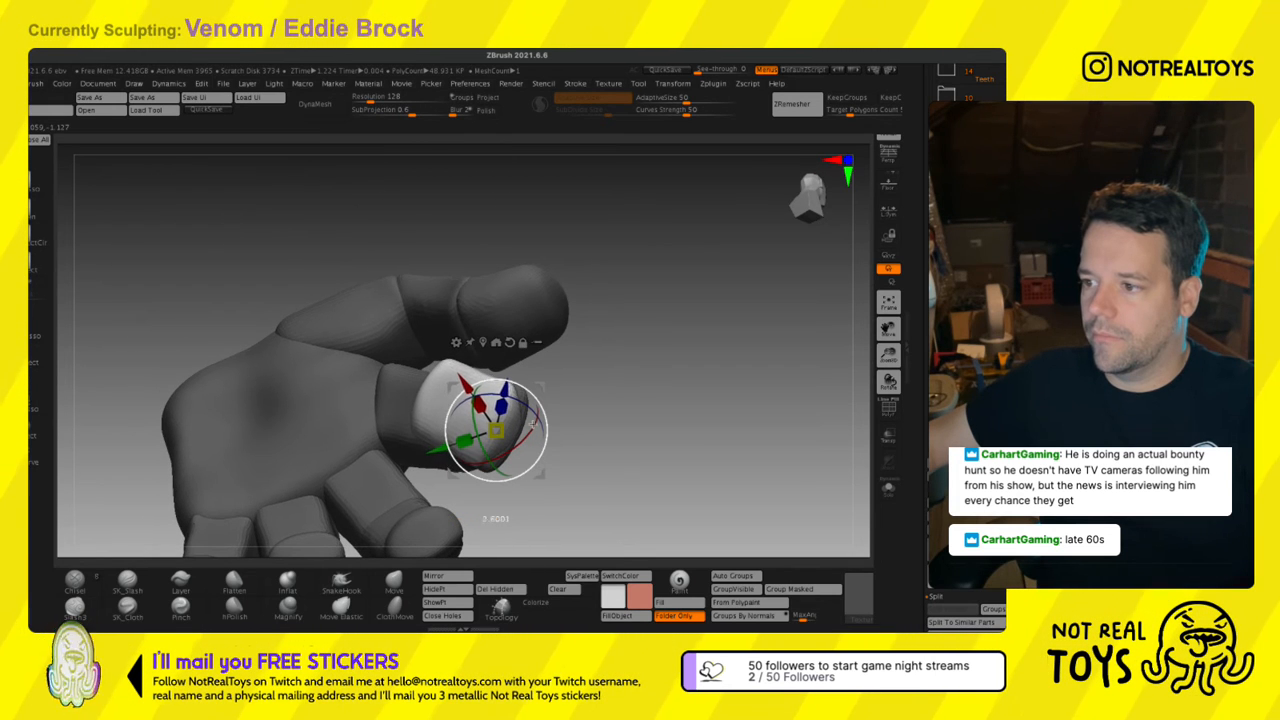
mouse_move(554, 386)
left_mouse_down()
mouse_move(500, 430)
mouse_move(551, 423)
left_mouse_up()
Try to mask the hand except the index finger's two outer segments.
key("q")
left_click(508, 408, "ctrl+shift")
left_click(507, 409, "ctrl+shift")
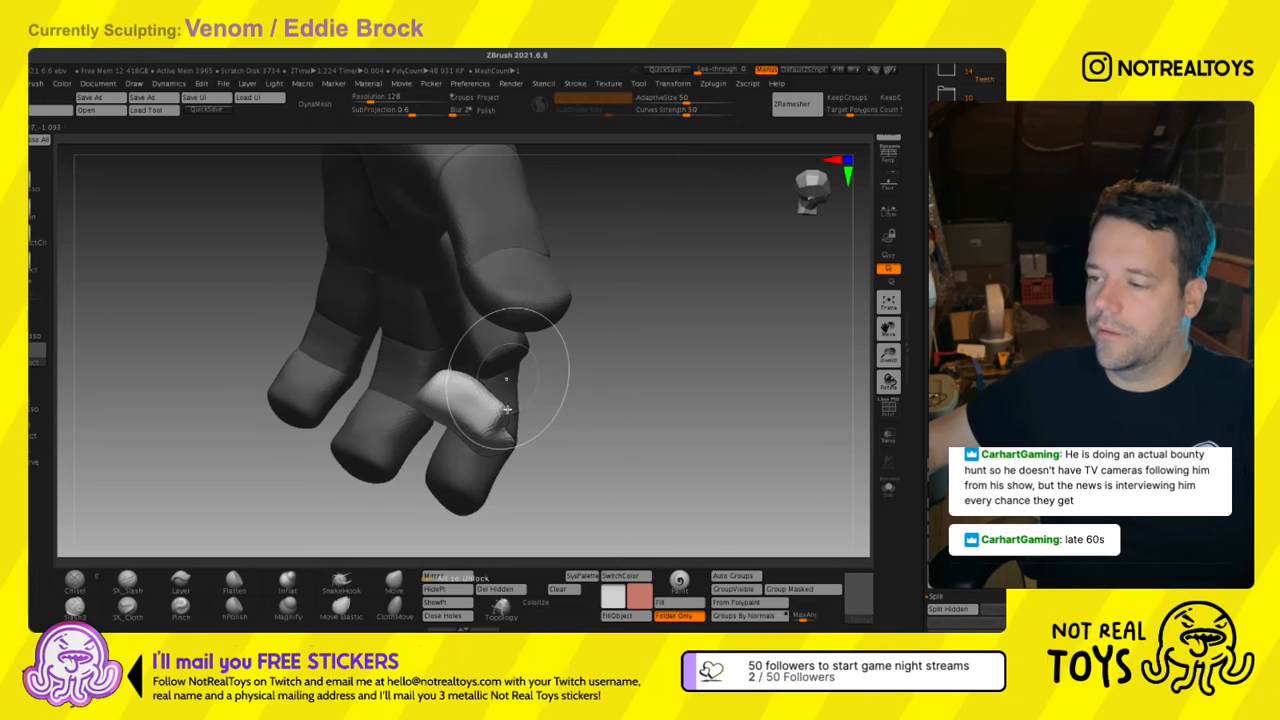
left_click_drag(686, 397, 623, 400, "ctrl")
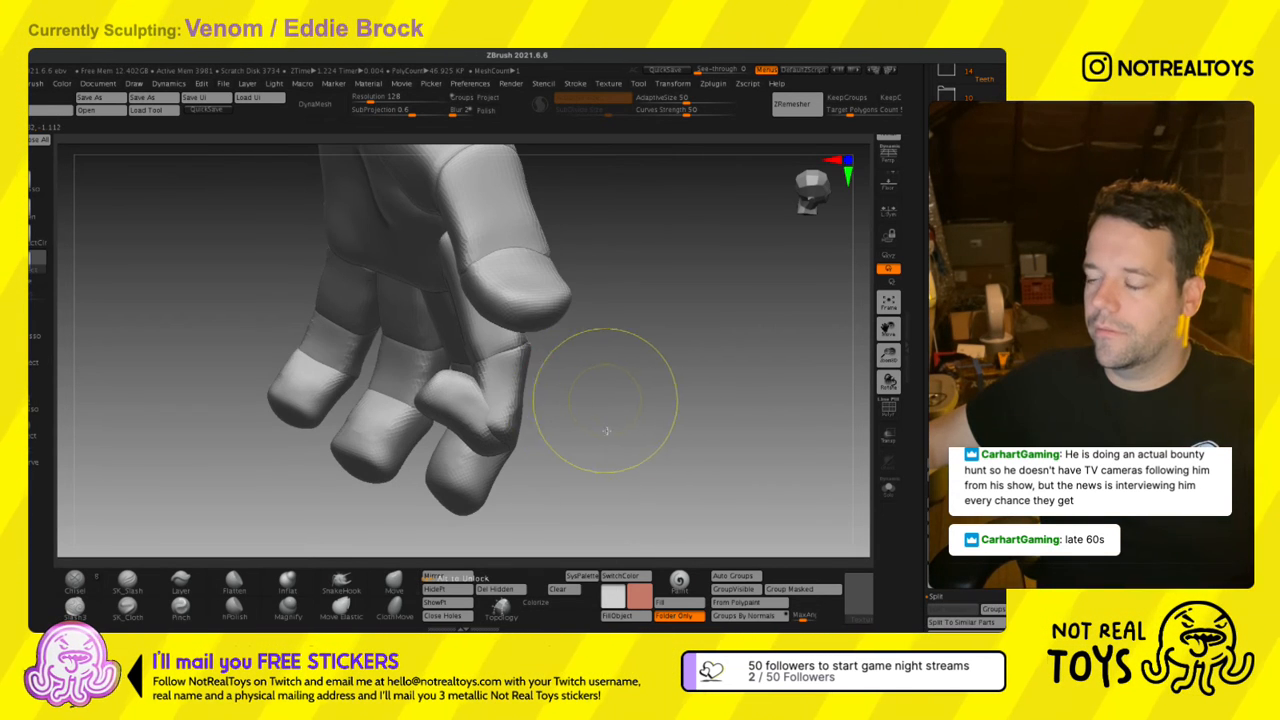
left_click(512, 411, "ctrl+shift")
left_click(597, 437, "ctrl+shift")
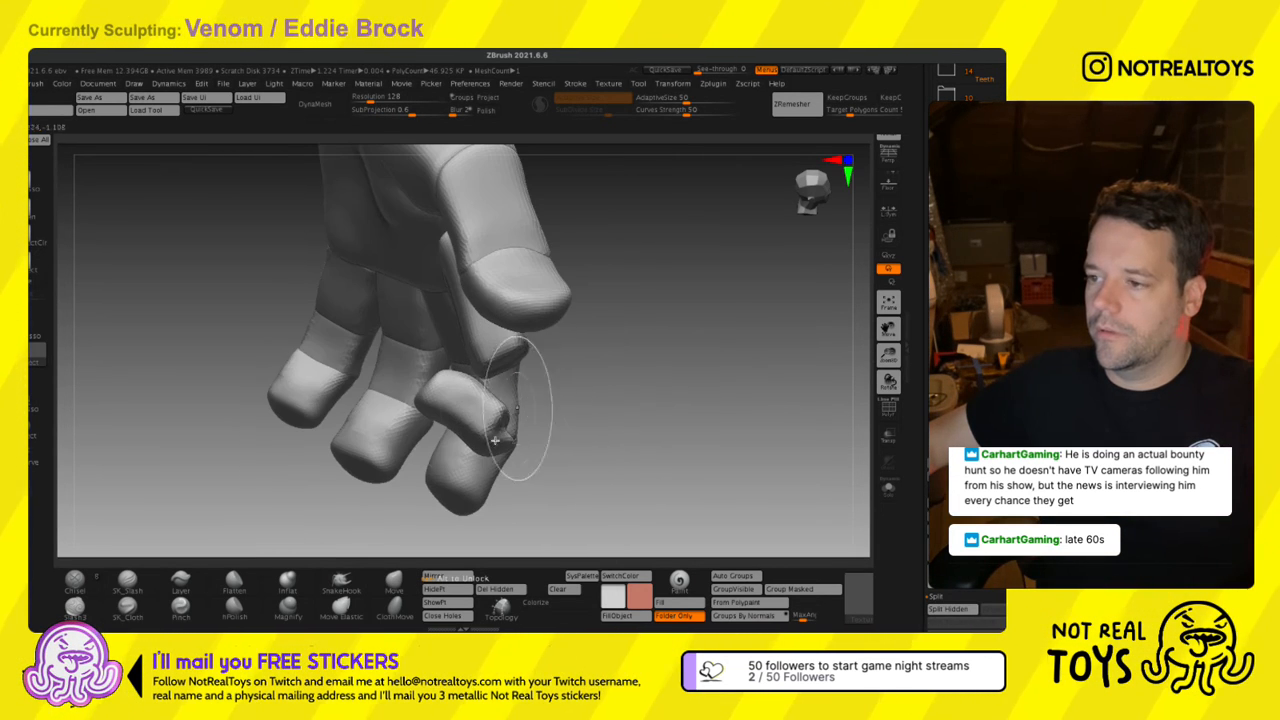
left_click(620, 440, "ctrl")
left_click(560, 412, "ctrl+alt")
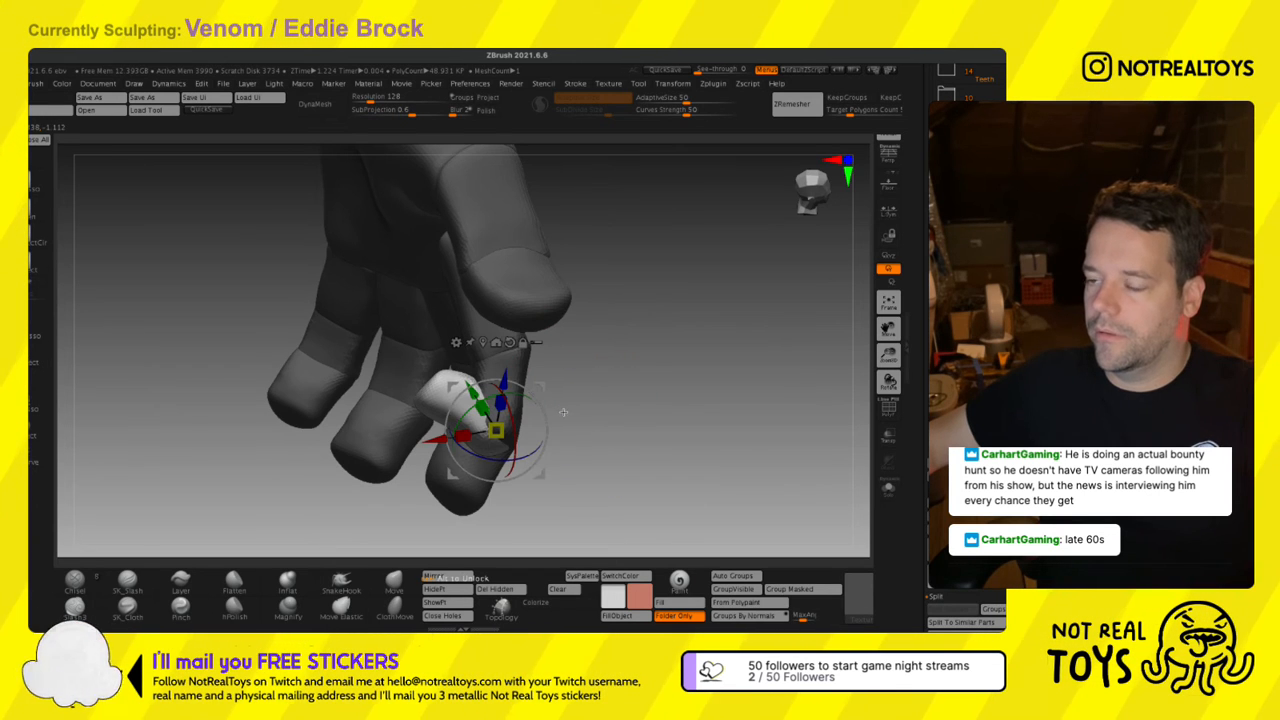
Clear the mask and mask everything except the index finger's middle segment and tip.
left_click_drag(616, 395, 601, 386, "ctrl")
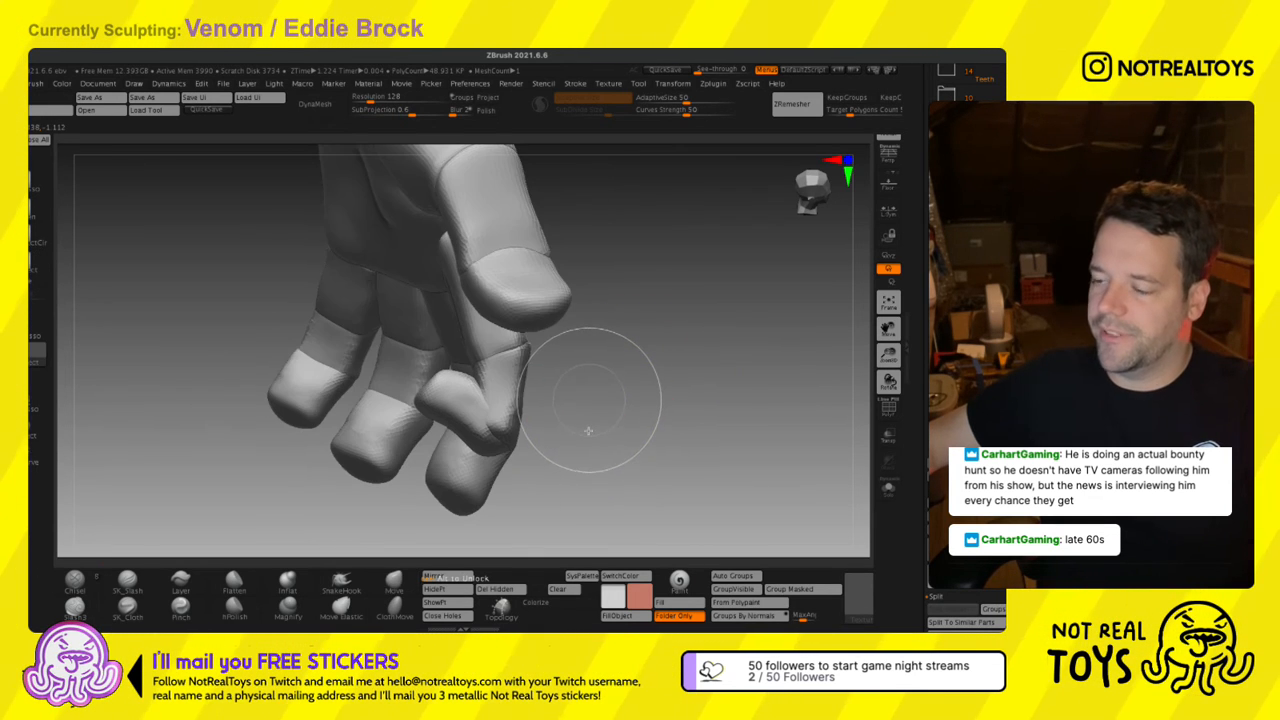
left_click(519, 412, "ctrl+shift")
left_click(524, 442, "ctrl+shift")
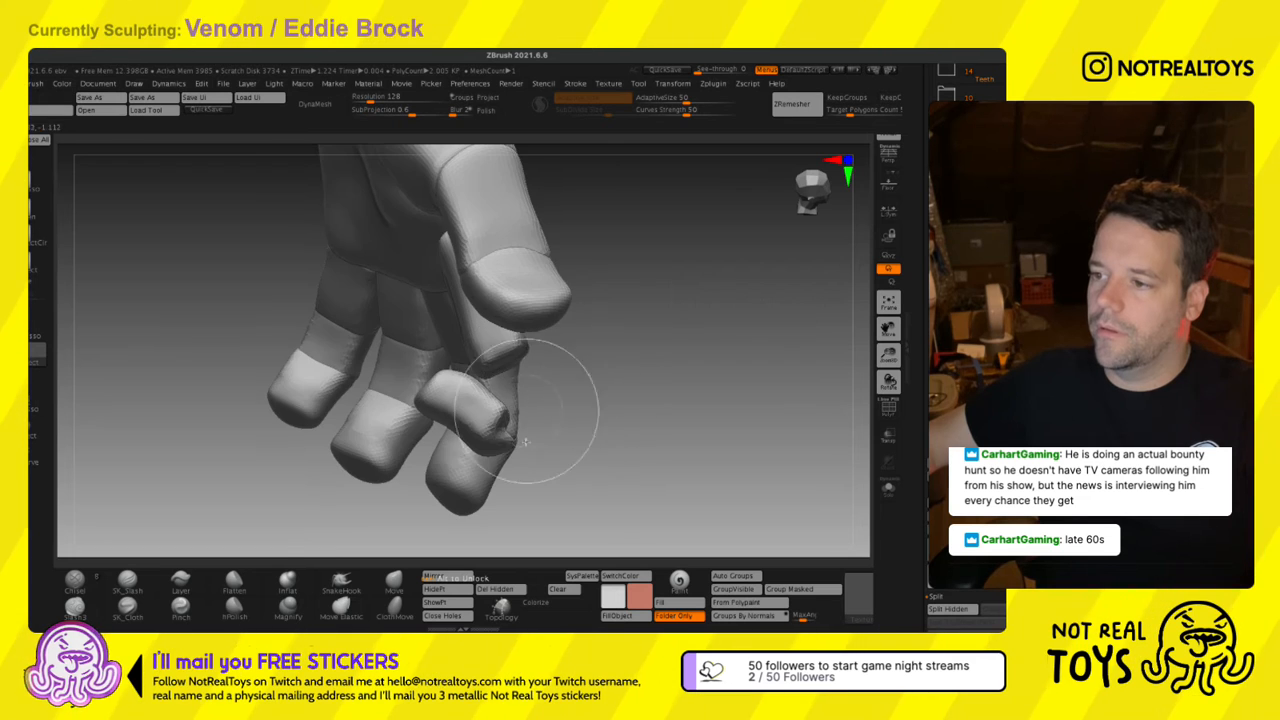
left_click(597, 443, "ctrl")
left_click(605, 443, "ctrl+alt")
key("w")
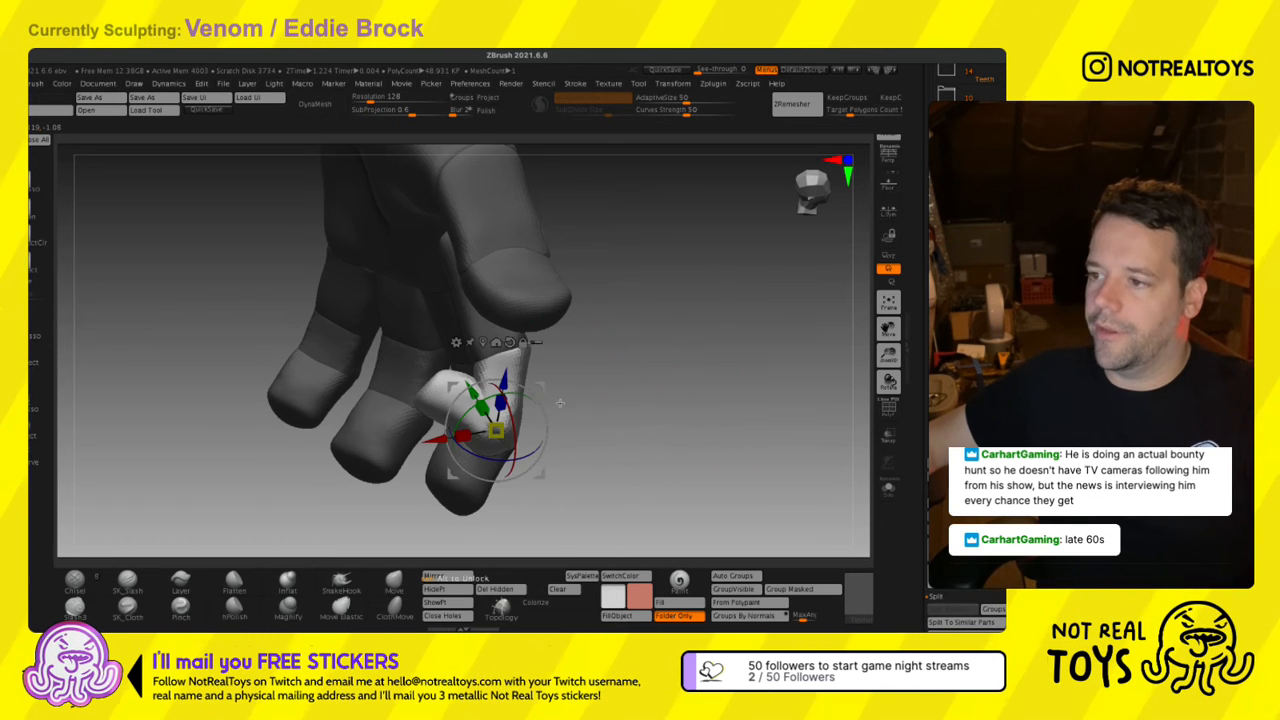
Move the transform pivot to the index finger's middle joint and rotate the two outer segments around the pan handle.
left_click_drag(539, 401, 544, 343)
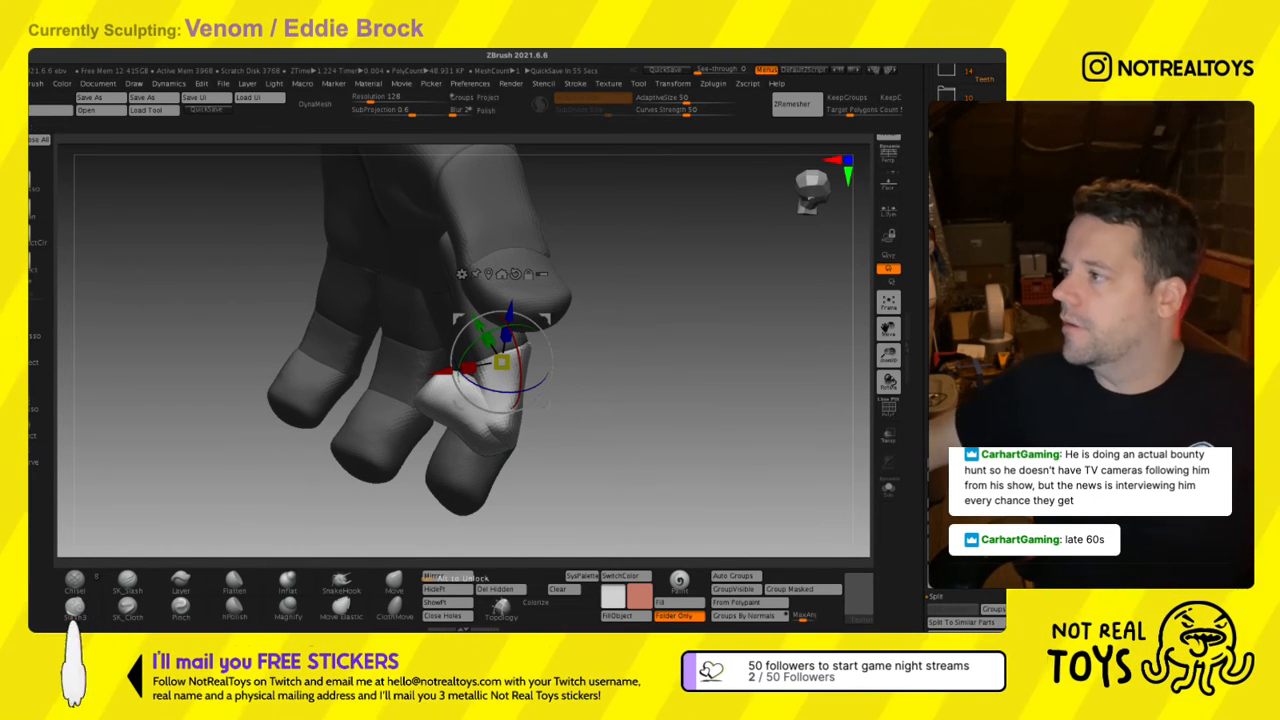
right_click_drag(505, 367, 496, 262)
left_click_drag(555, 415, 555, 381, "ctrl")
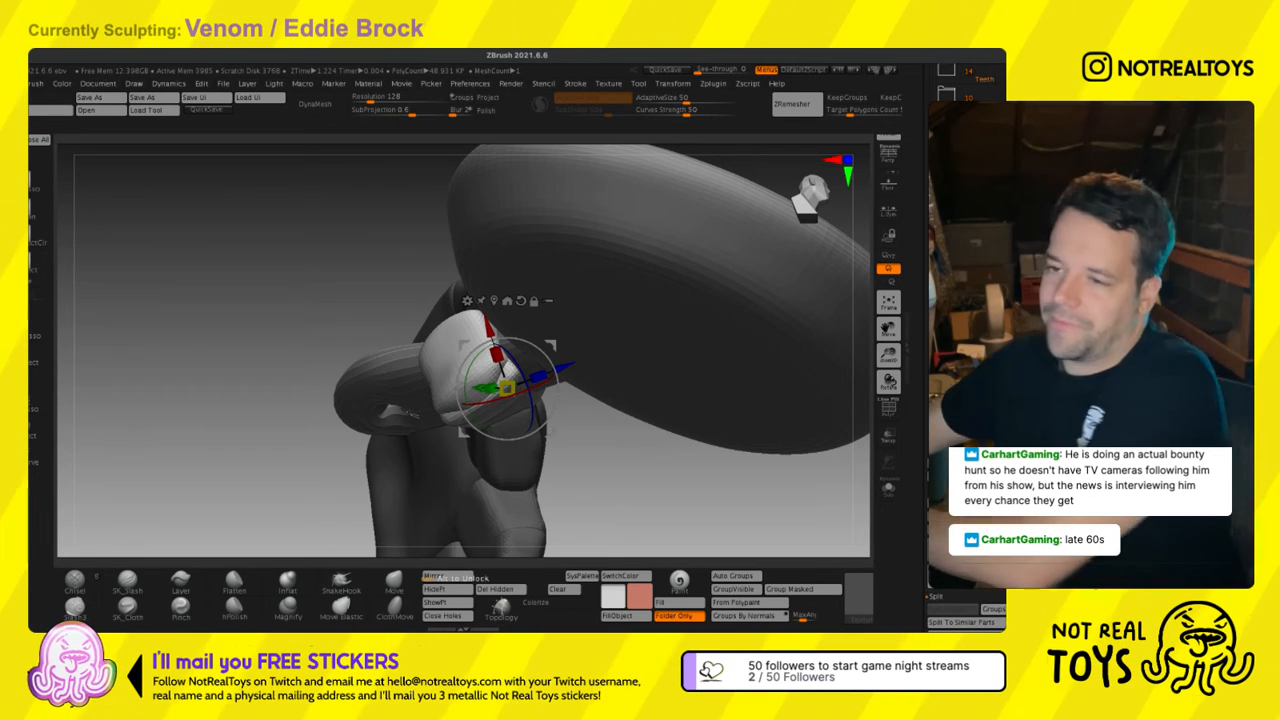
Rotate the unmasked base segment of the index finger and move it up toward the pan handle.
right_click_drag(559, 357, 526, 322)
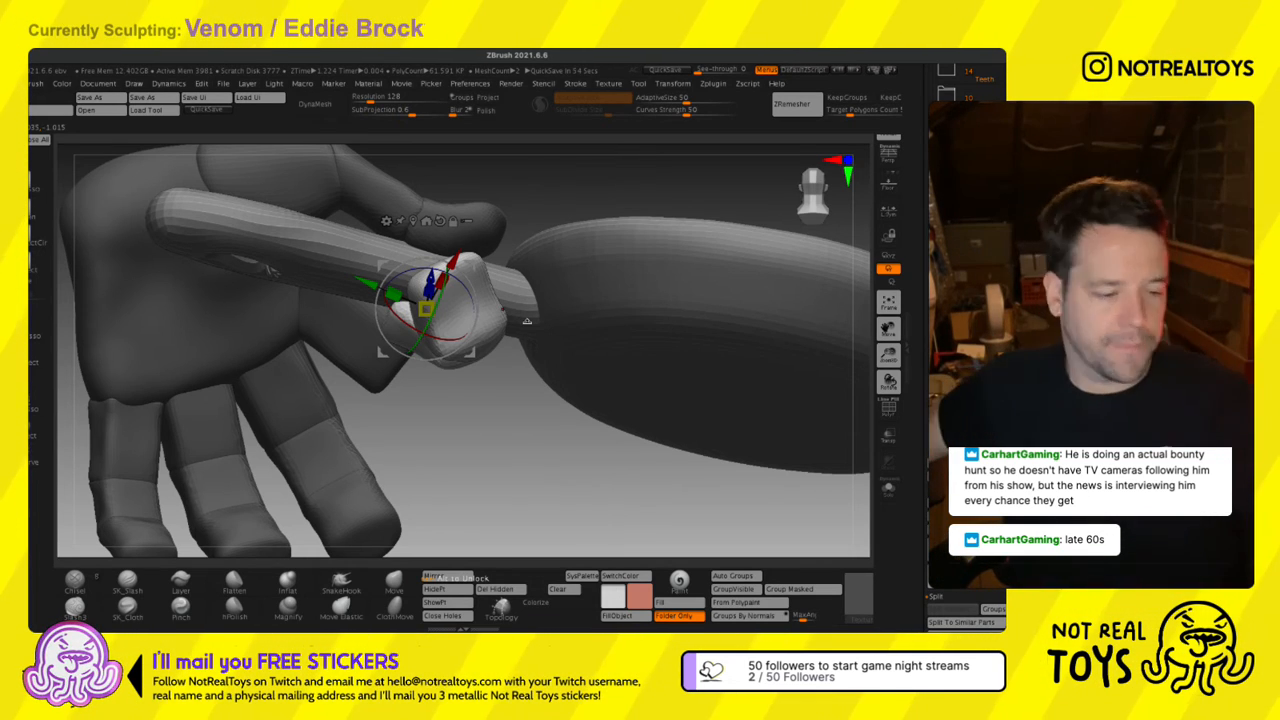
mouse_move(495, 370)
right_mouse_down()
mouse_move(489, 311)
mouse_move(412, 423)
mouse_move(408, 374)
mouse_move(505, 485)
mouse_move(520, 528)
right_mouse_up()
key("q")
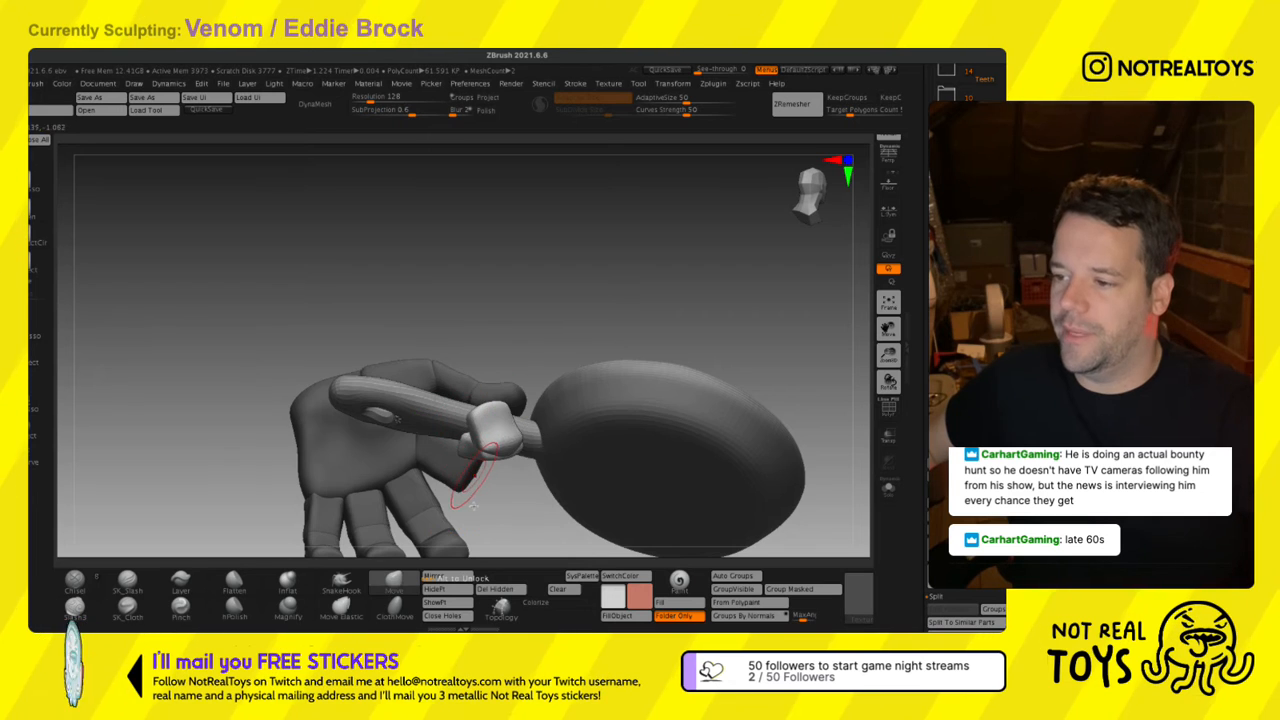
right_click_drag(463, 497, 364, 400, "ctrl")
right_click_drag(540, 376, 560, 345)
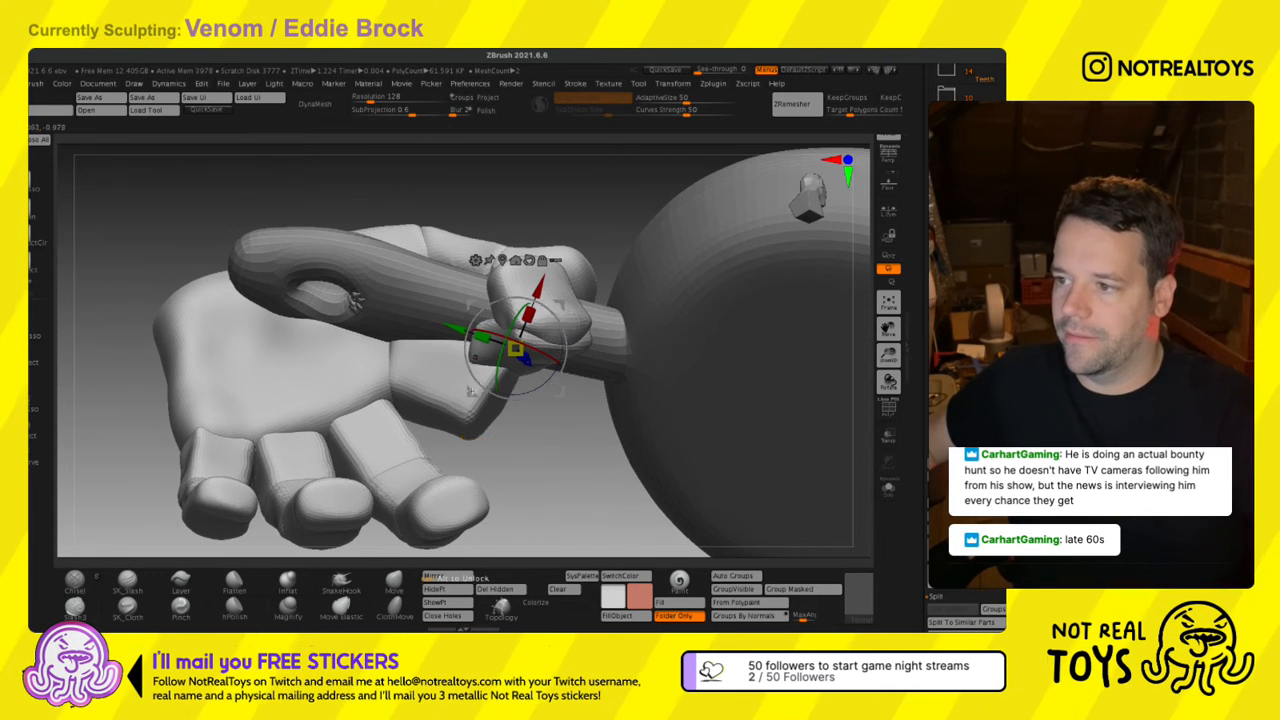
right_click_drag(472, 391, 480, 350)
right_click_drag(480, 350, 489, 211, "ctrl")
right_click_drag(485, 280, 458, 359)
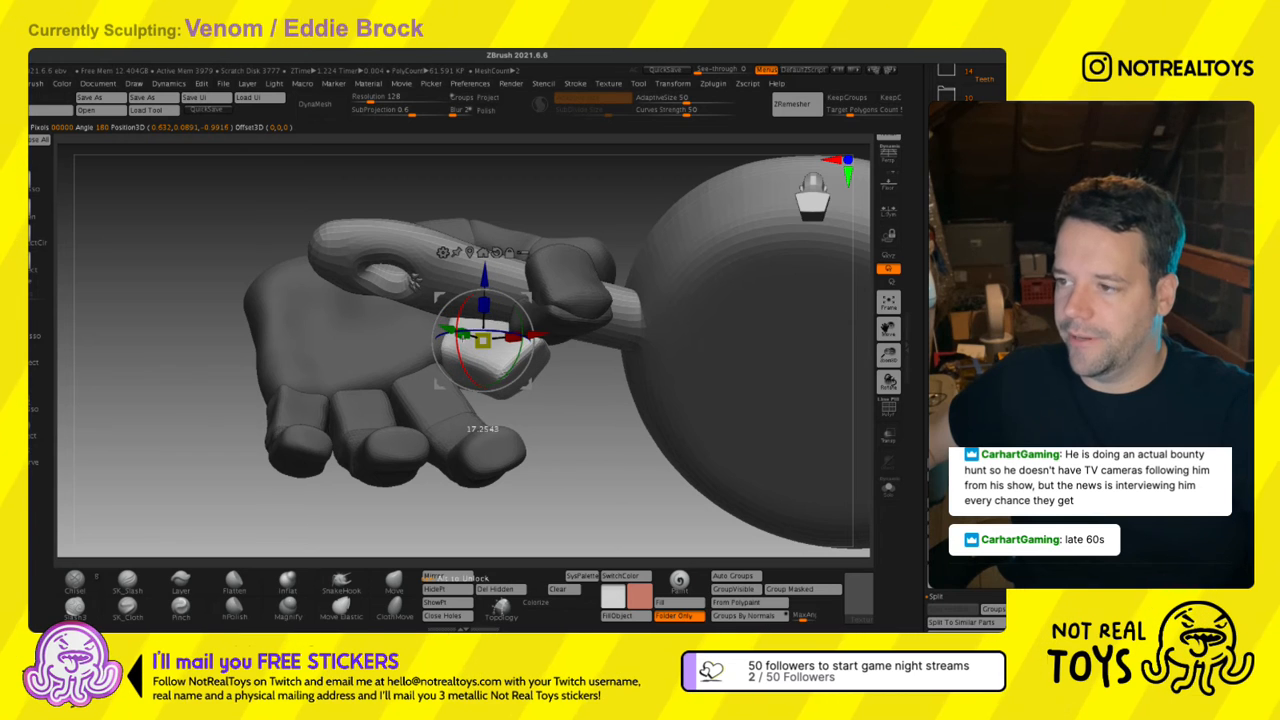
left_click_drag(447, 329, 454, 355)
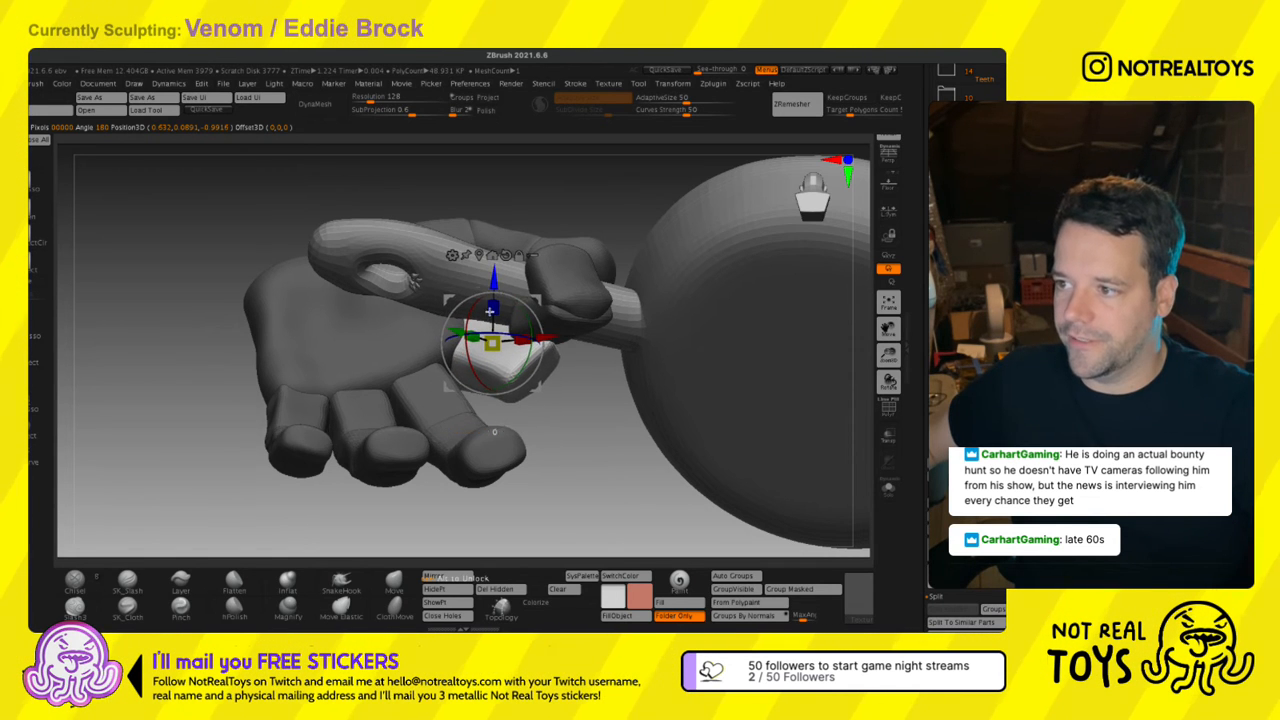
left_click_drag(490, 312, 491, 290)
Nudge the index finger's base segment to line it up with the palm and the middle segment.
right_click_drag(491, 290, 575, 336)
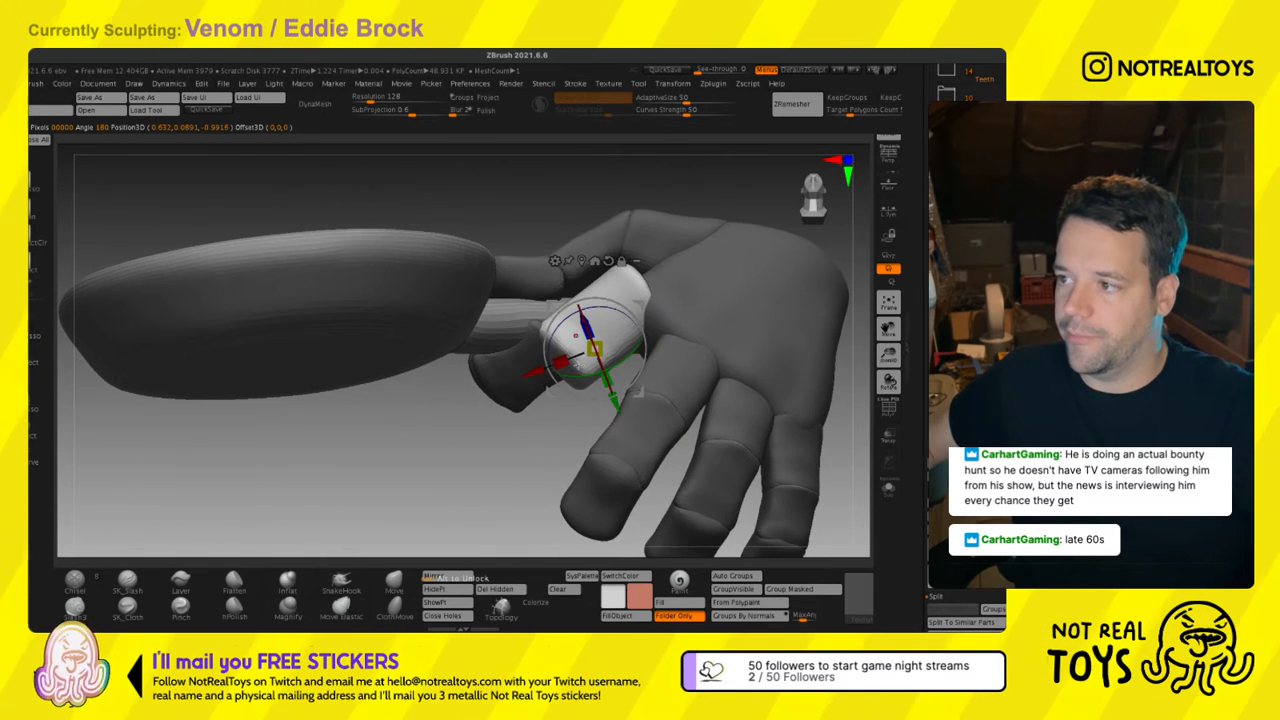
right_click_drag(605, 400, 640, 340)
left_click_drag(568, 264, 563, 243)
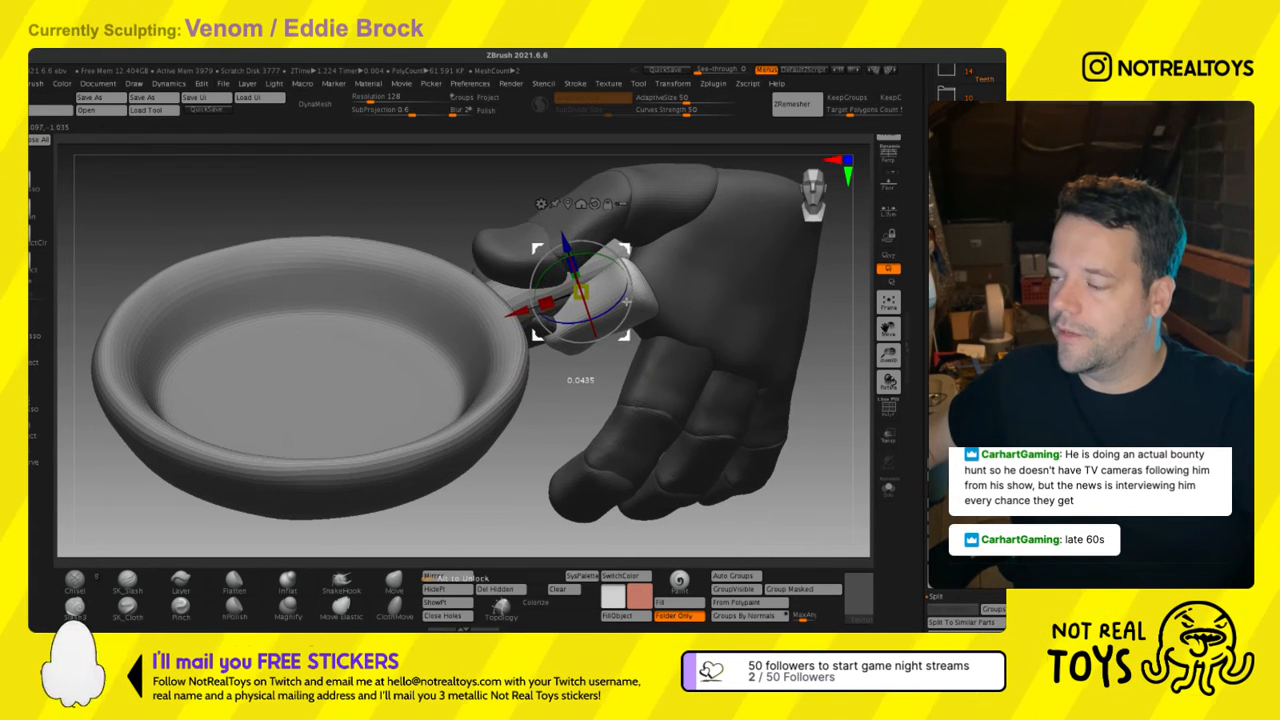
right_click_drag(700, 400, 668, 333)
mouse_move(674, 335)
left_mouse_down()
mouse_move(675, 350)
mouse_move(655, 329)
left_mouse_up()
right_click_drag(655, 329, 634, 327)
key("q")
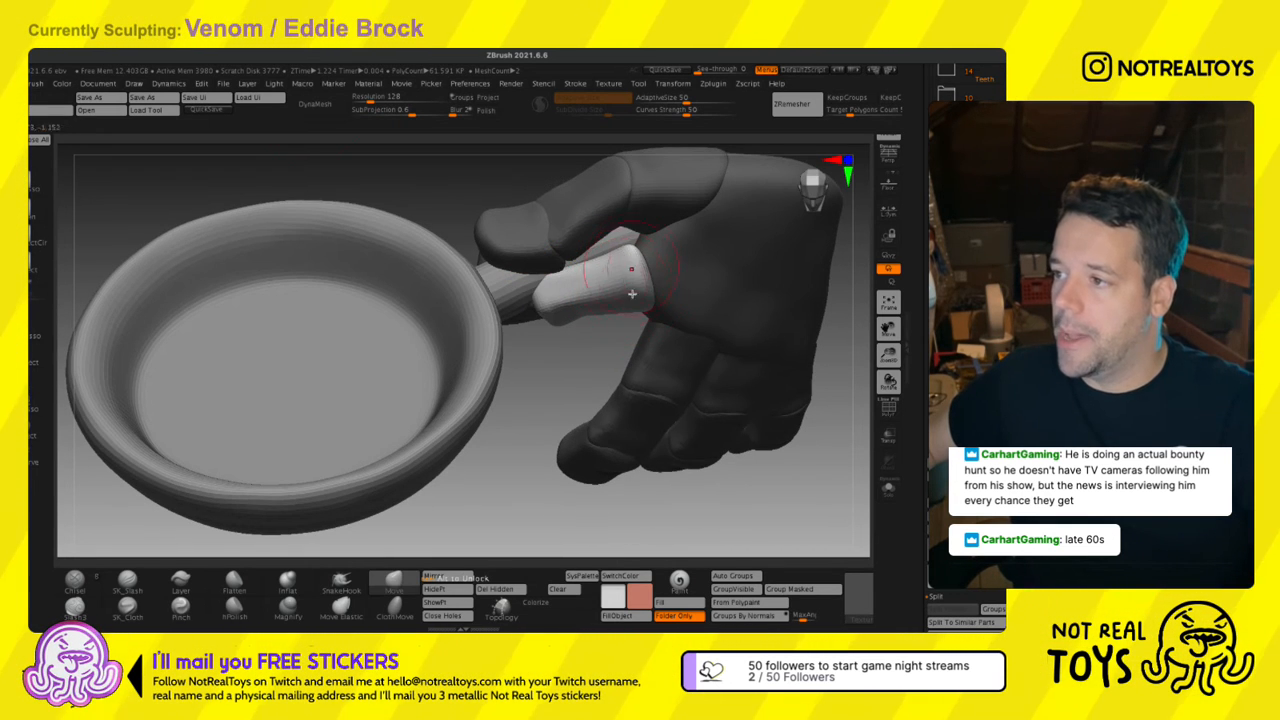
Isolate the index finger's middle segment, then show the whole hand with everything except that segment masked.
mouse_move(643, 284)
right_mouse_down("alt")
mouse_move(589, 338)
mouse_move(610, 293)
right_mouse_up("alt")
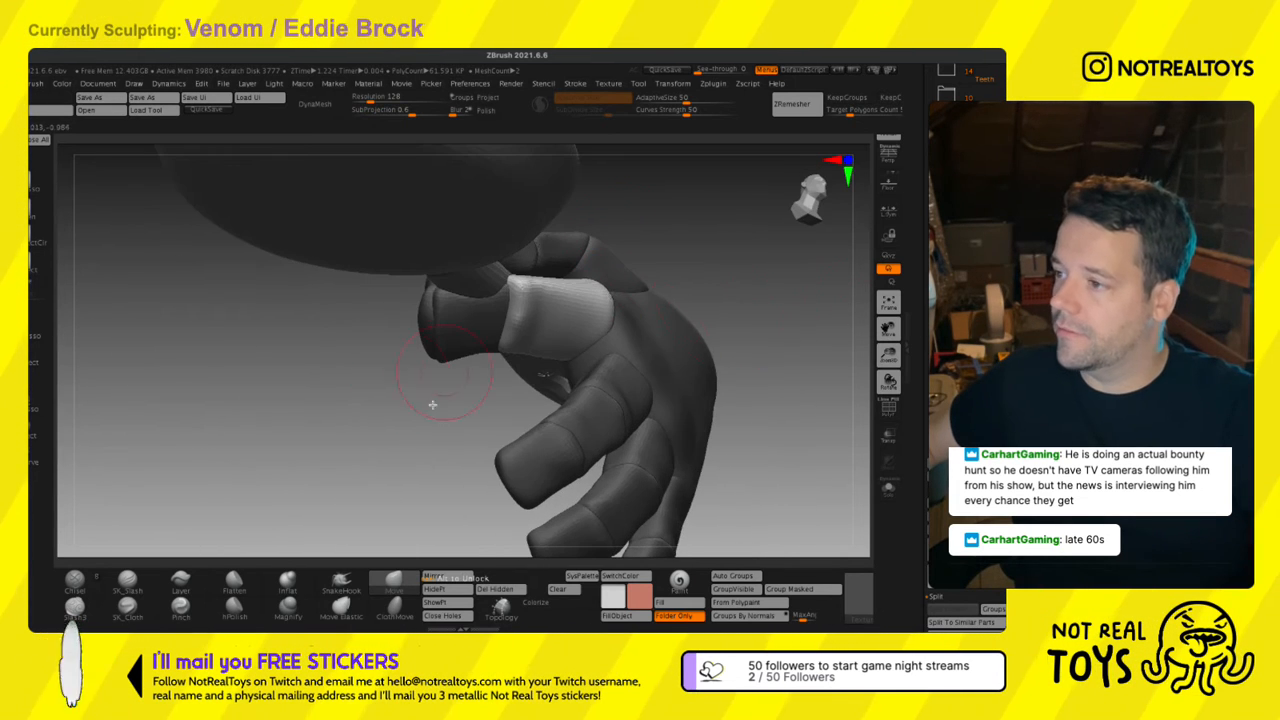
right_click_drag(432, 404, 469, 312)
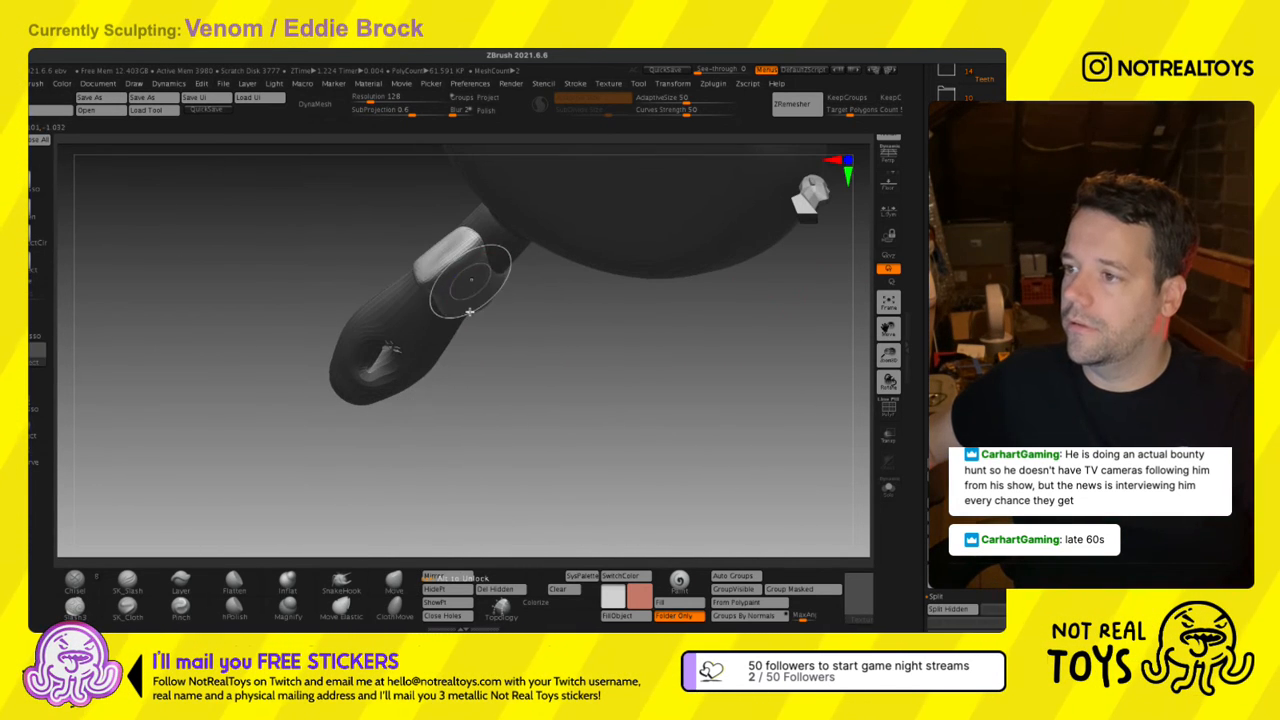
left_click(559, 371, "ctrl")
left_click(567, 374, "ctrl+shift")
left_click(550, 366, "ctrl")
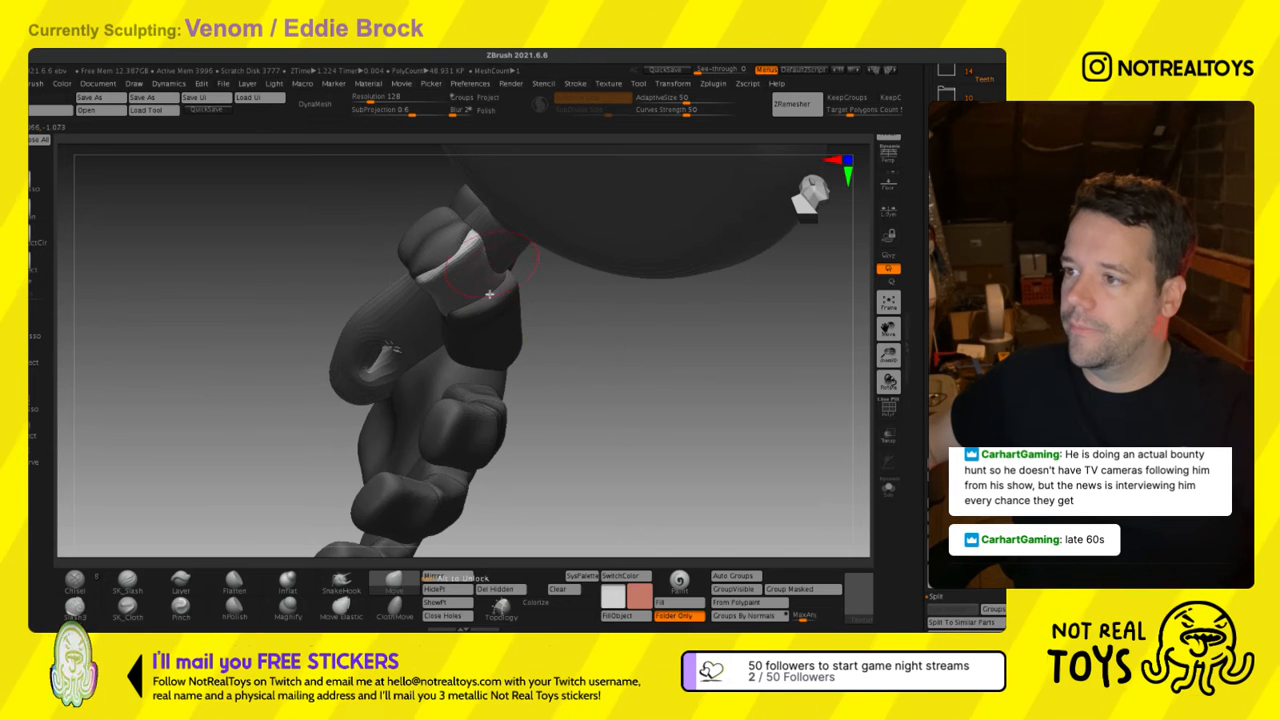
Select the Move brush and clear the mask from the hand.
mouse_move(505, 301)
right_mouse_down()
mouse_move(470, 340)
mouse_move(486, 332)
mouse_move(437, 357)
mouse_move(393, 345)
mouse_move(417, 366)
mouse_move(378, 355)
mouse_move(352, 370)
right_mouse_up()
left_click(442, 352, "alt")
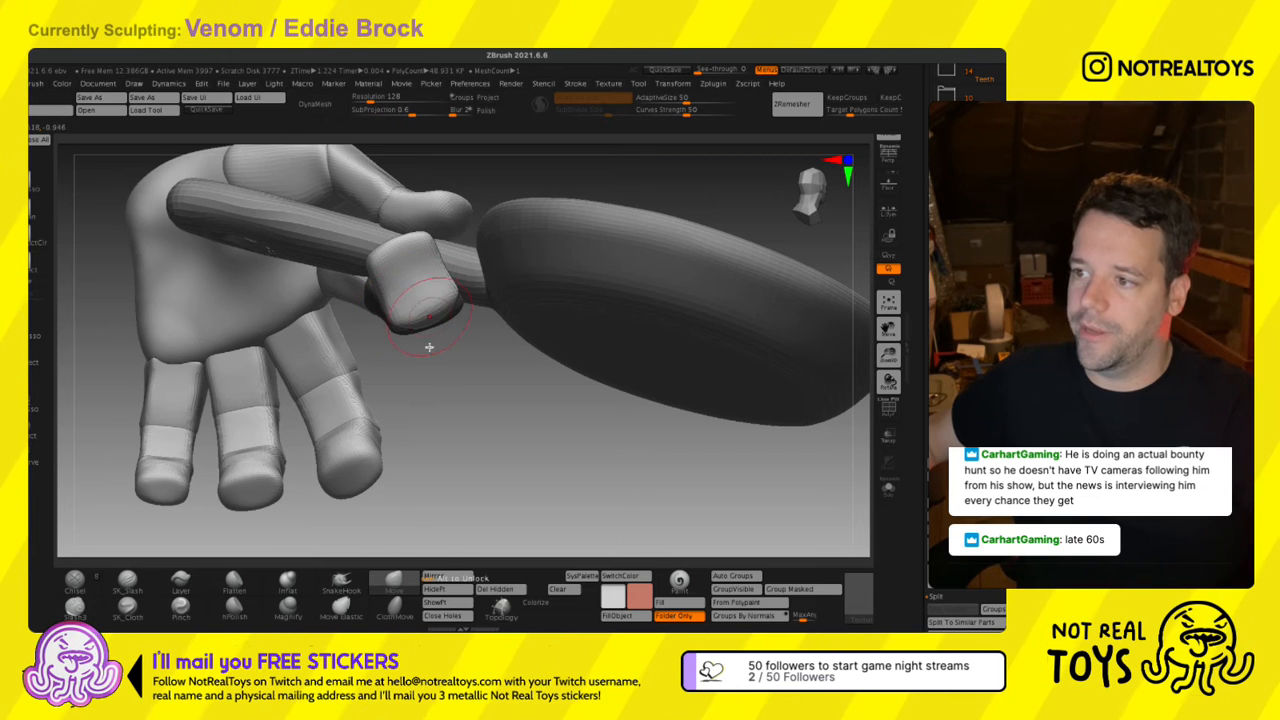
right_click_drag(400, 345, 368, 314)
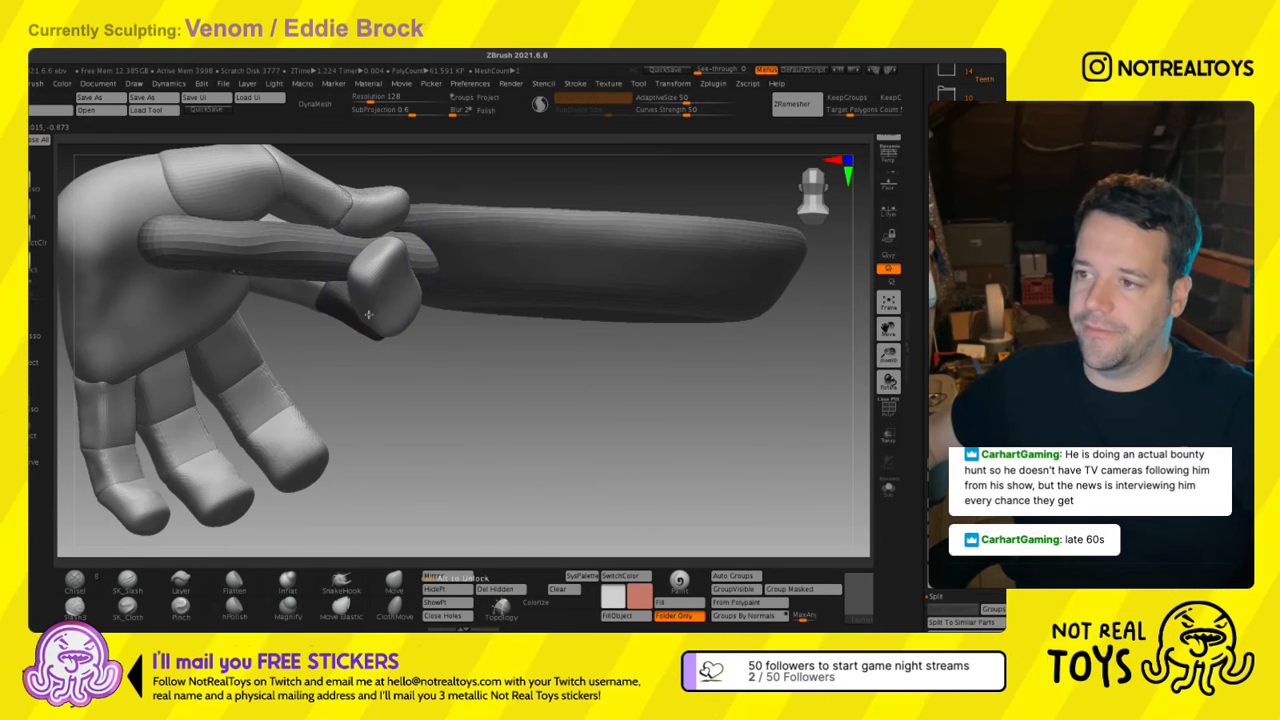
key("b")
key("m")
key("v")
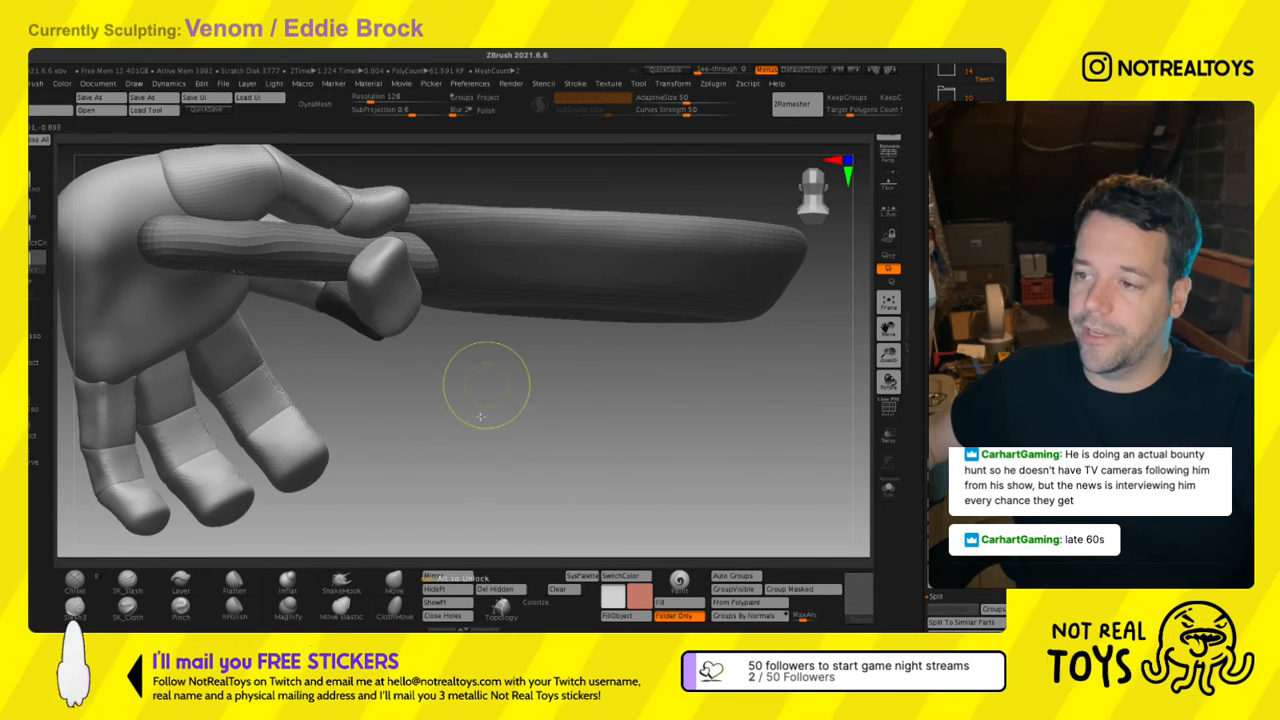
left_click_drag(483, 412, 400, 418, "ctrl")
right_click_drag(383, 420, 328, 370)
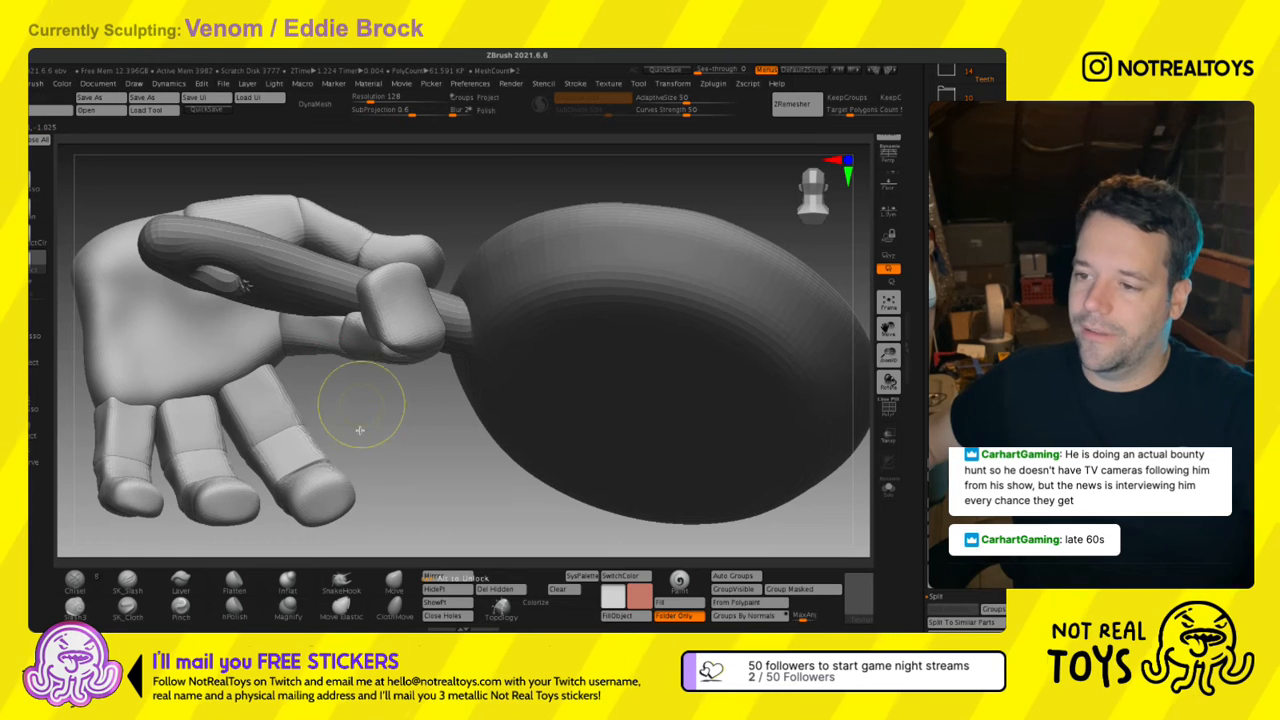
right_click_drag(360, 430, 329, 335, "ctrl")
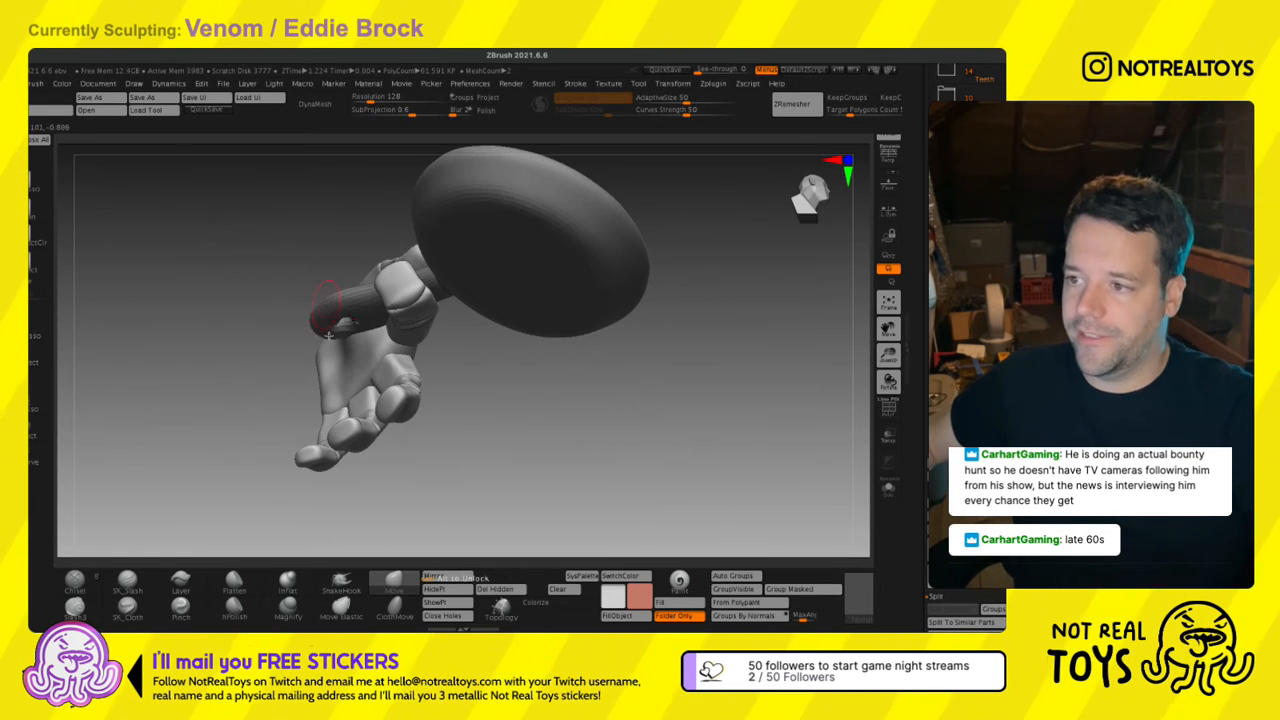
right_click_drag(428, 333, 449, 410, "ctrl")
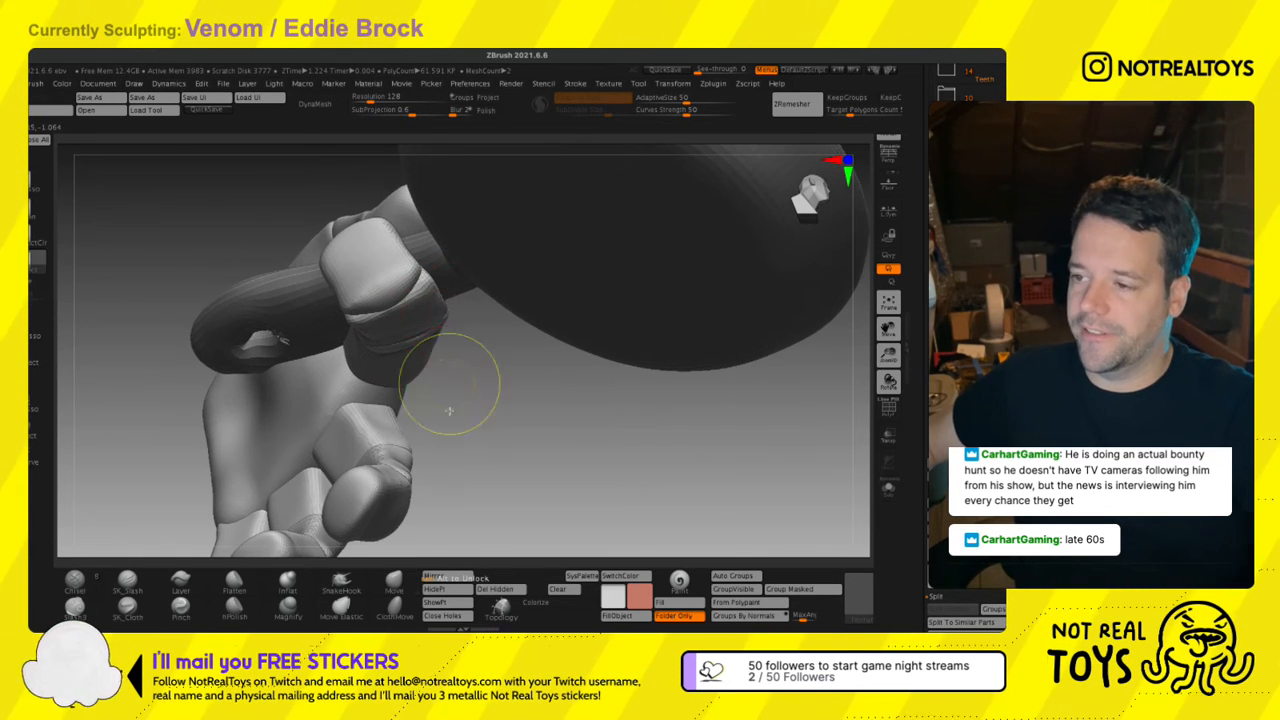
Mask the hand except the index finger's middle segment and adjust that segment's shape with the Move brush.
left_click(432, 328, "ctrl+shift")
left_click(475, 412, "ctrl")
left_click(491, 400, "ctrl")
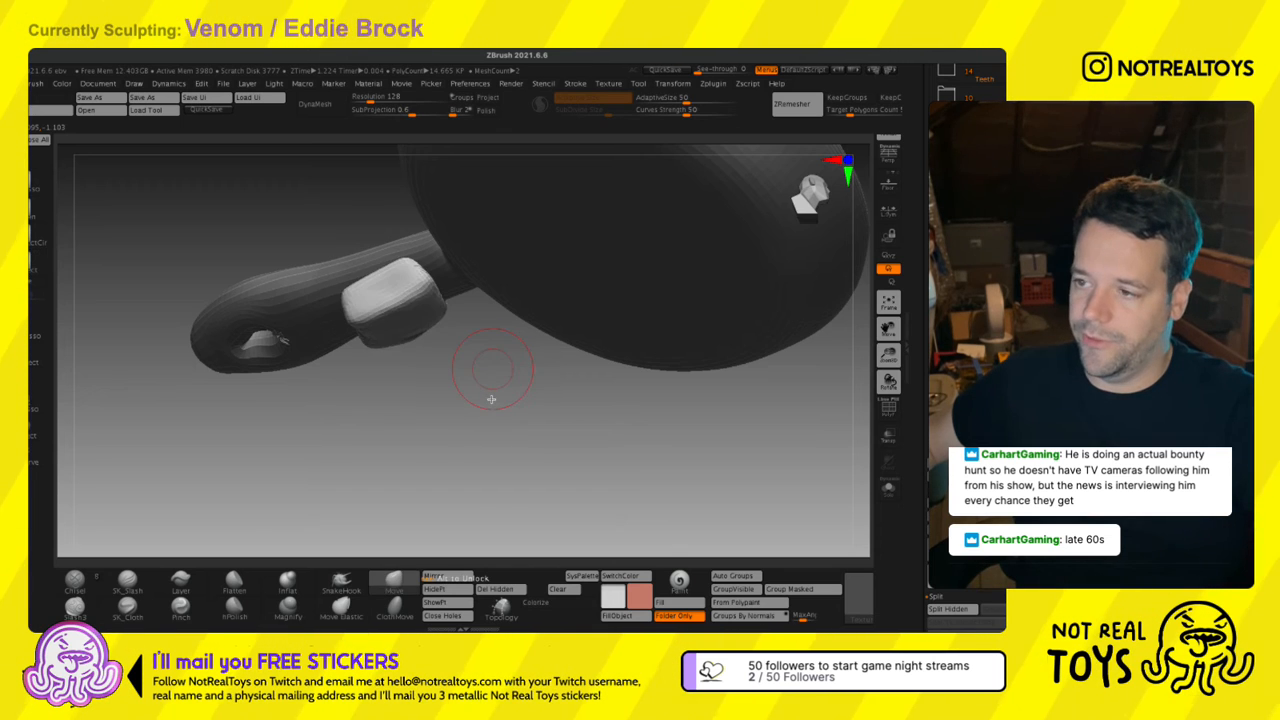
left_click(505, 403, "ctrl+shift")
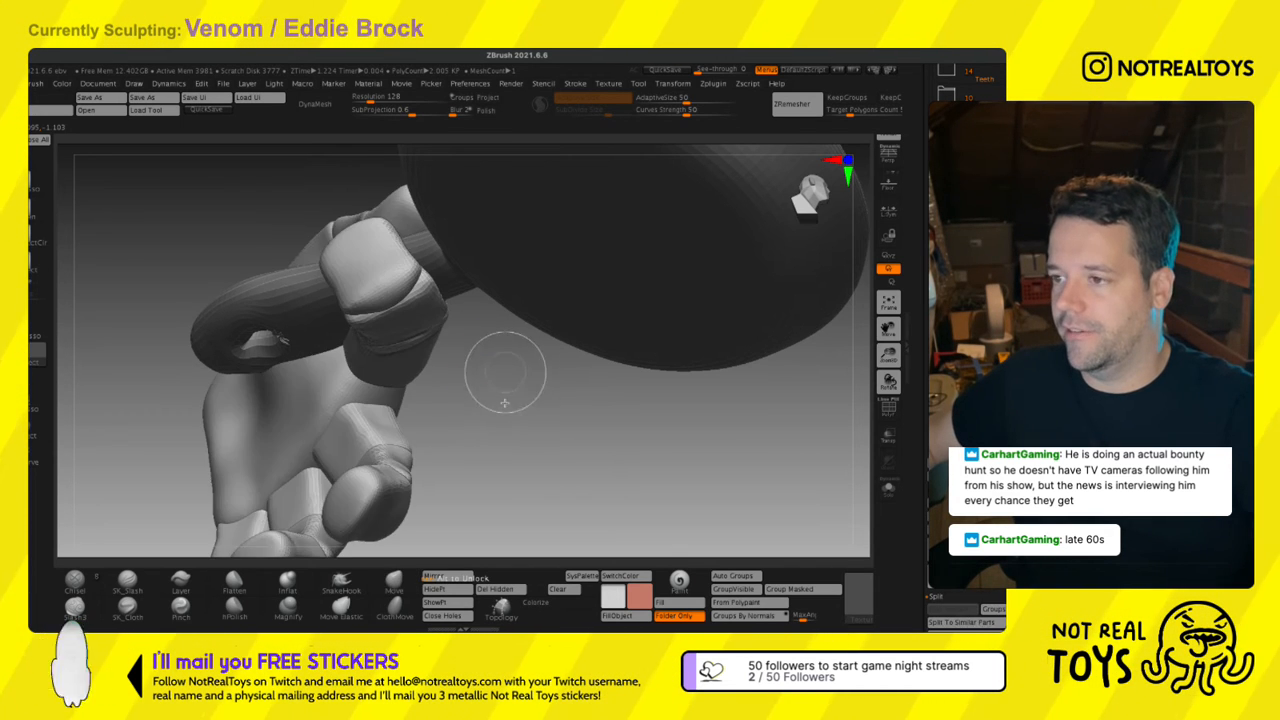
left_click(505, 403, "ctrl")
left_click(505, 403, "ctrl")
mouse_move(468, 343)
right_mouse_down()
mouse_move(440, 322)
mouse_move(409, 346)
mouse_move(434, 331)
right_mouse_up()
key("s")
key("s")
left_click_drag(434, 331, 427, 331)
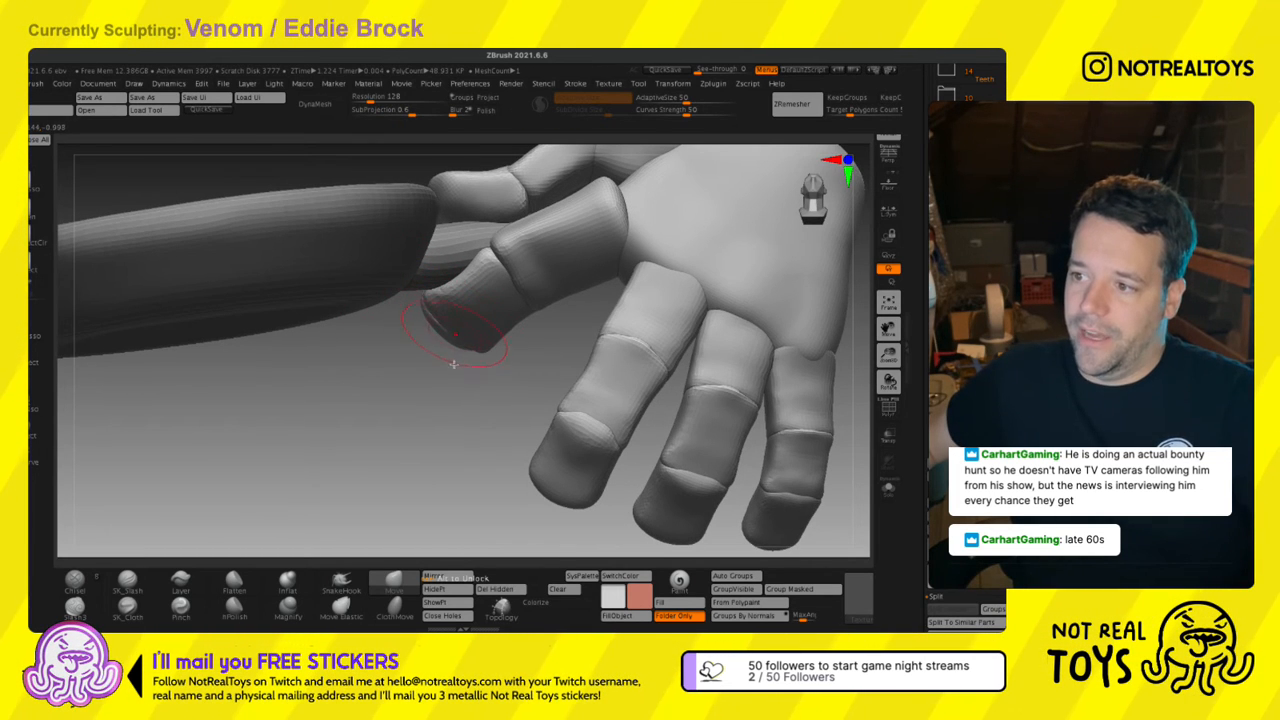
Isolate the thumb's base segment, then show the whole hand with everything except that segment masked.
right_click_drag(460, 353, 507, 332)
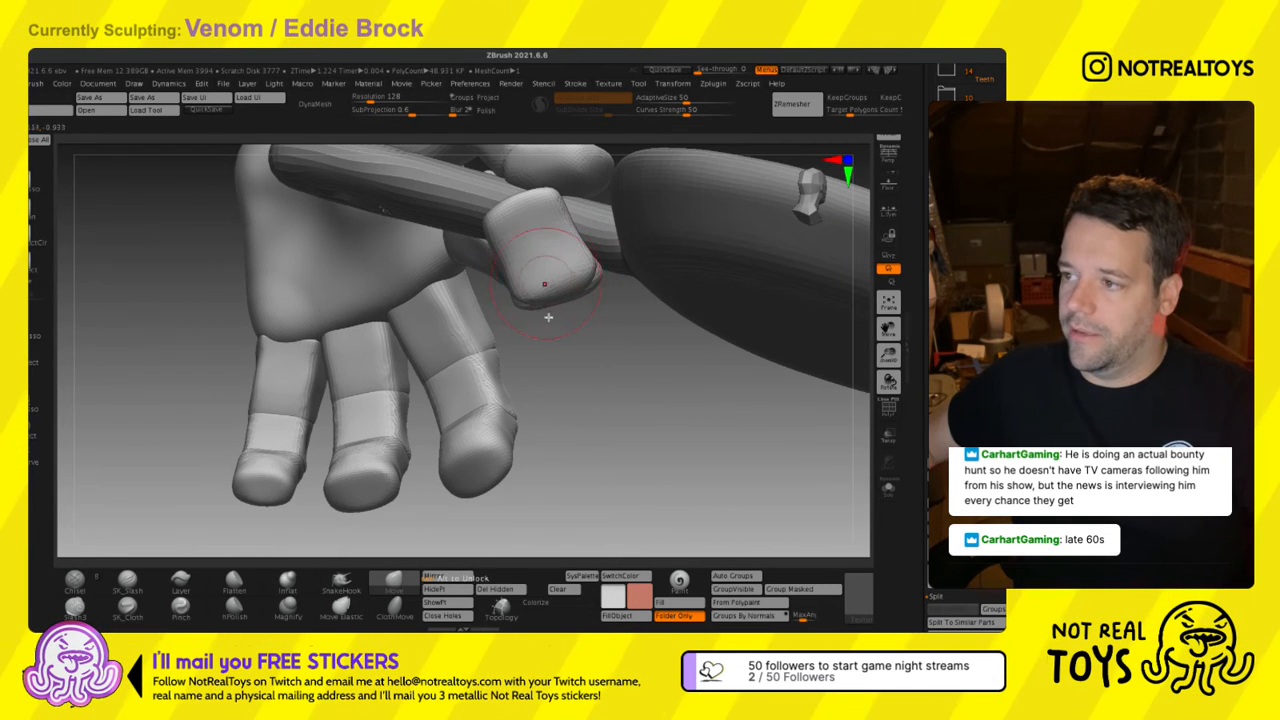
right_click_drag(559, 323, 475, 313)
left_click(475, 343, "ctrl+shift")
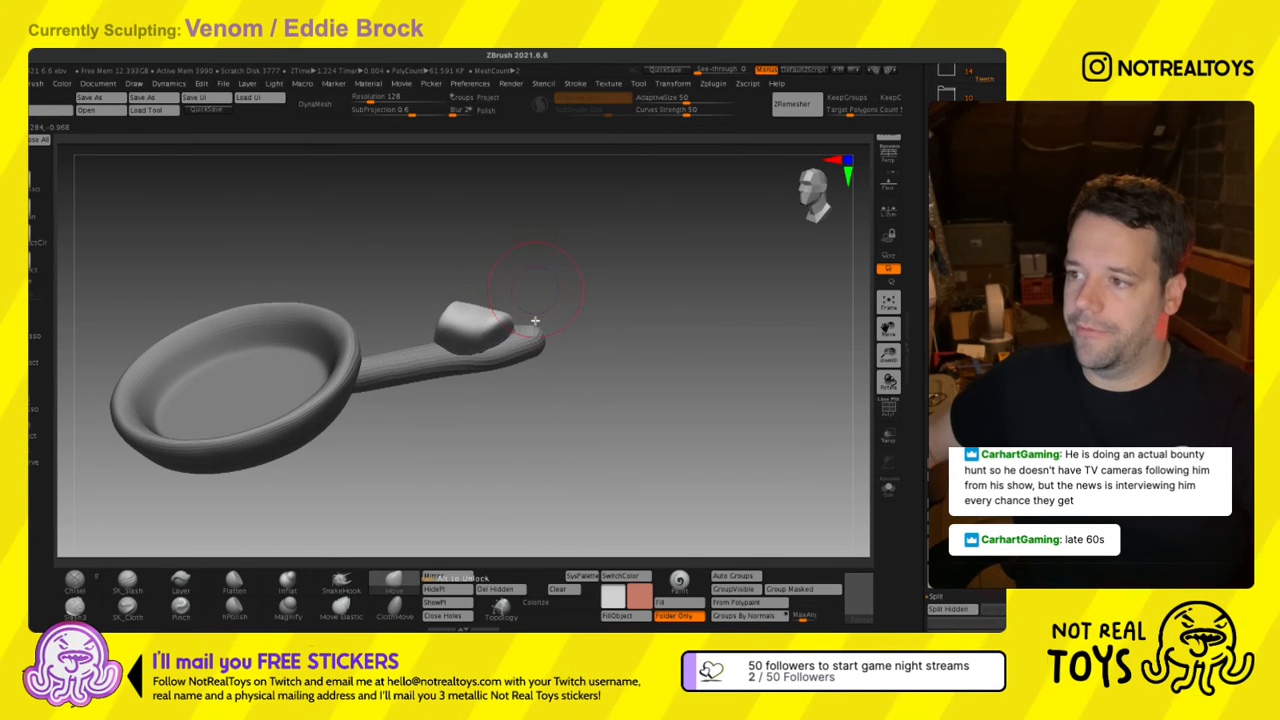
left_click(580, 316, "ctrl+shift")
right_click_drag(484, 286, 486, 367)
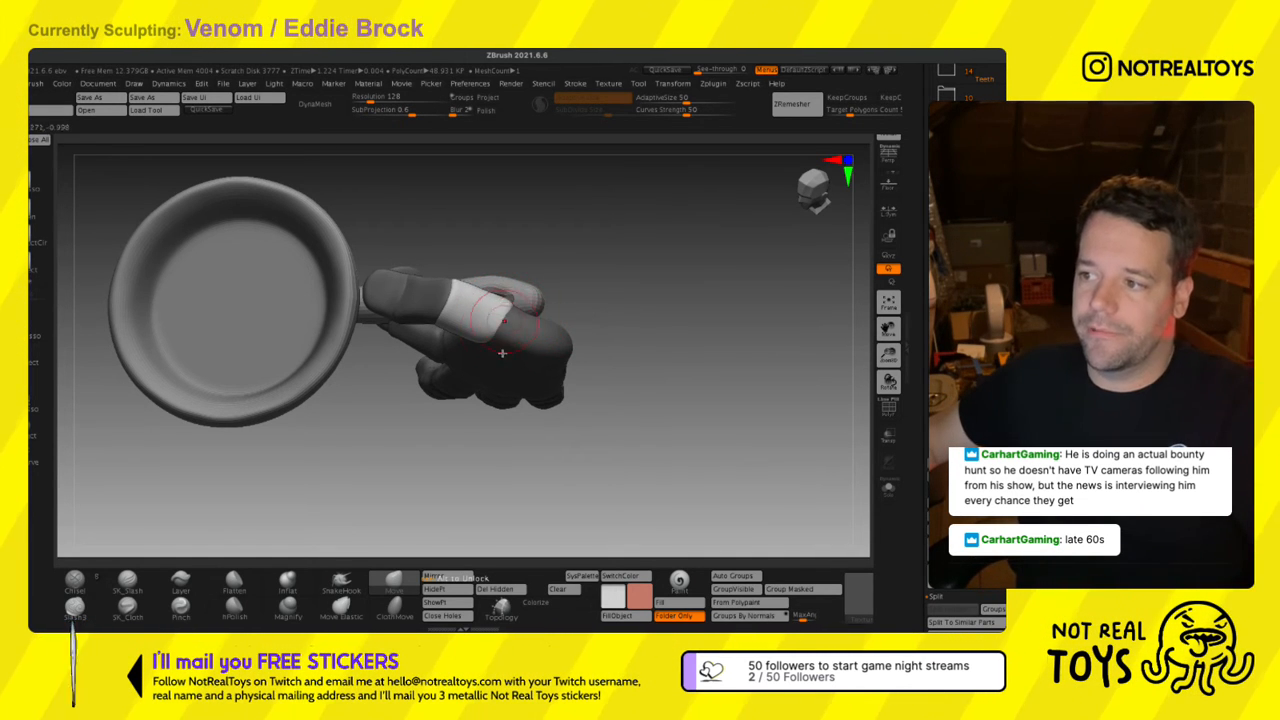
Mask the palm in isolation, then show the whole hand and clear the mask.
mouse_move(484, 369)
right_mouse_down()
mouse_move(490, 321)
mouse_move(489, 383)
mouse_move(463, 377)
mouse_move(475, 416)
mouse_move(516, 386)
mouse_move(511, 371)
mouse_move(506, 394)
mouse_move(538, 452)
right_mouse_up()
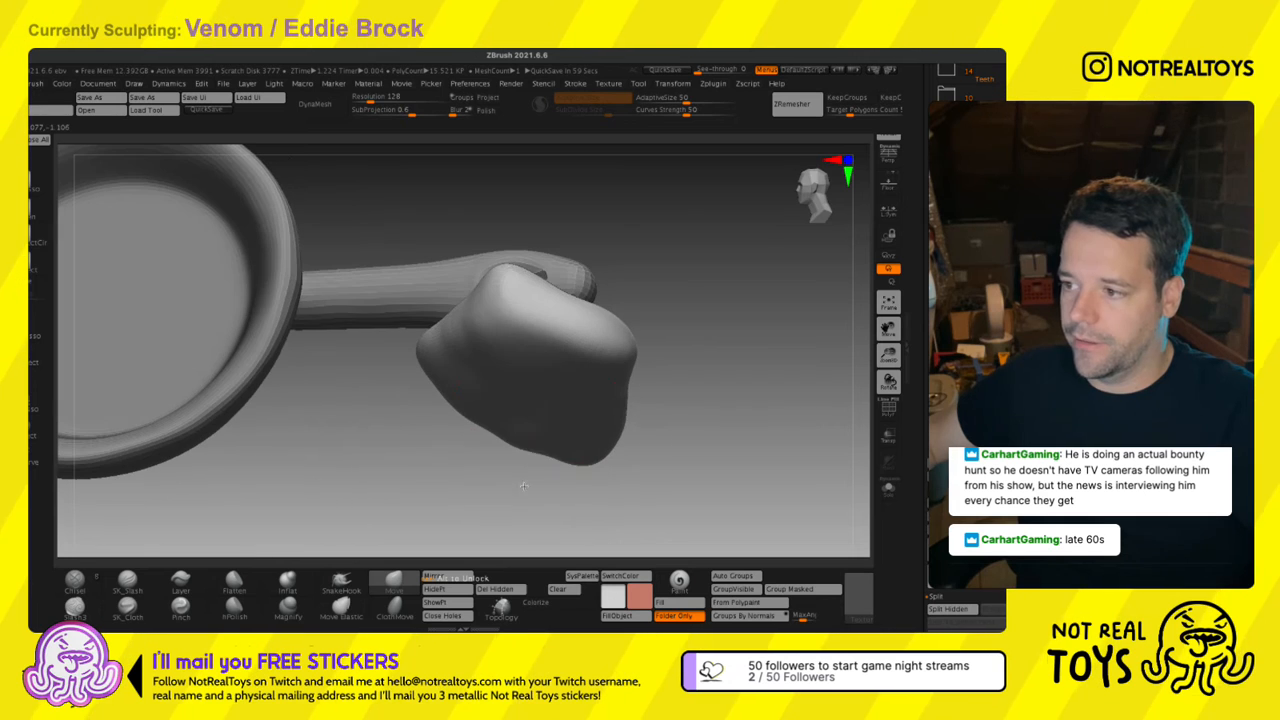
key("s")
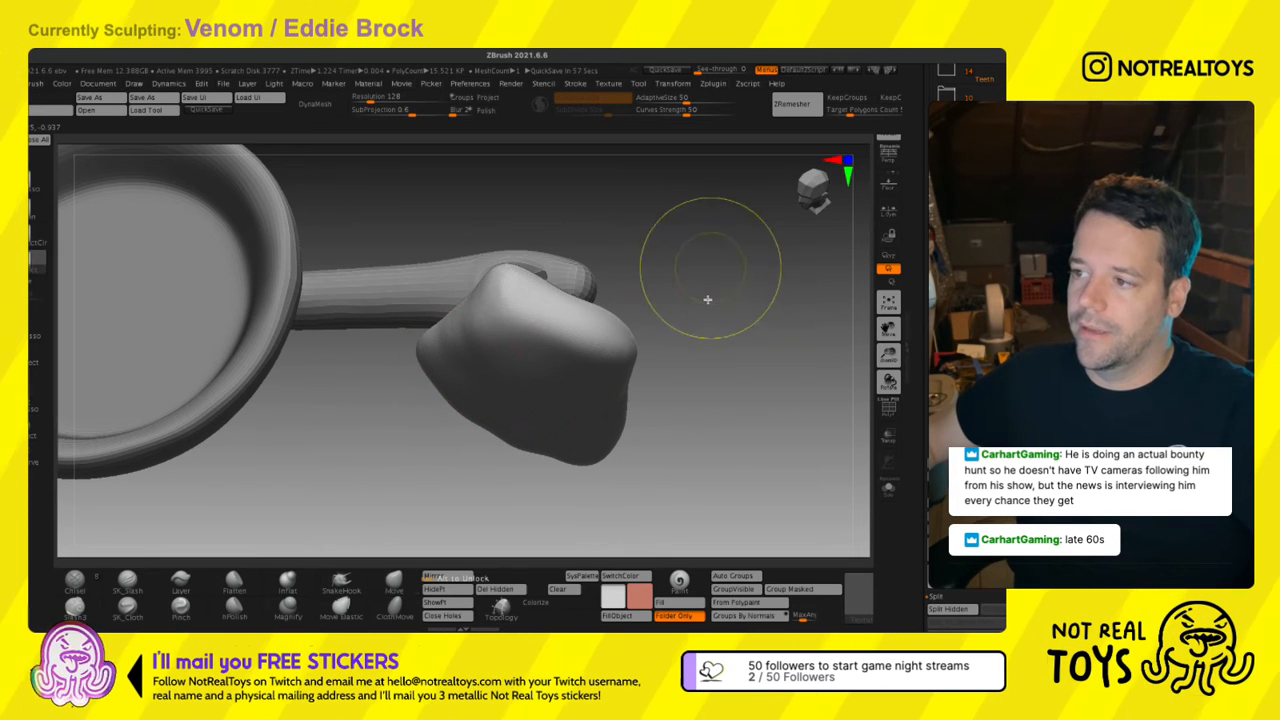
left_click(693, 330, "ctrl")
left_click(694, 335, "ctrl+shift")
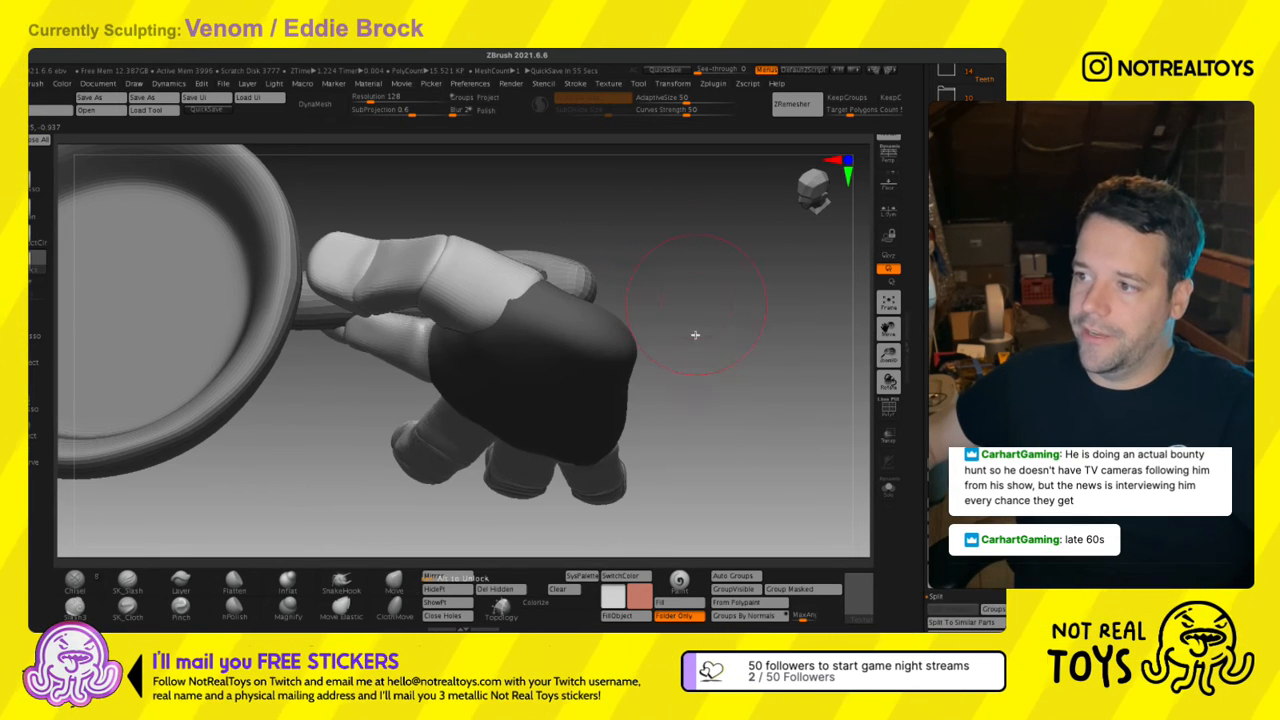
left_click_drag(674, 362, 632, 345, "ctrl")
Isolate the little finger's base segment, then show the whole hand with everything except that segment masked.
right_click_drag(680, 303, 526, 386)
left_click(548, 340, "ctrl+shift")
left_click(266, 356, "ctrl+shift")
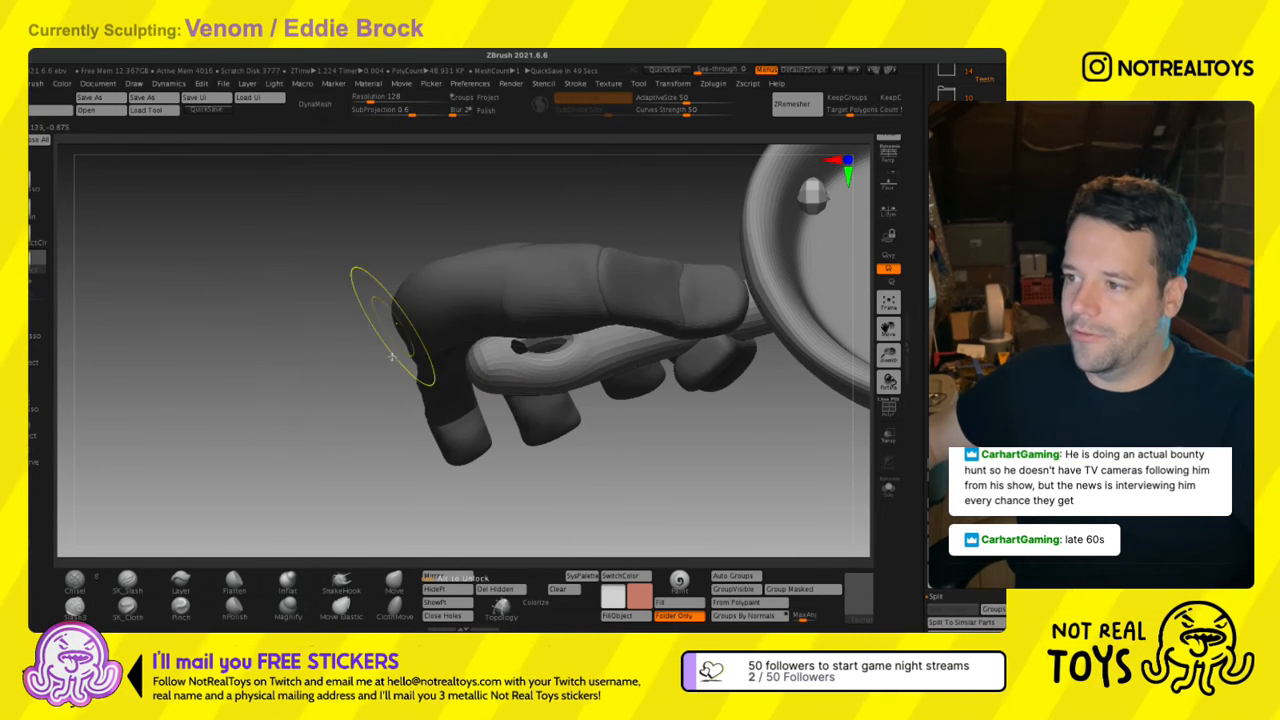
right_click_drag(482, 362, 480, 269)
right_click_drag(495, 420, 497, 294, "alt")
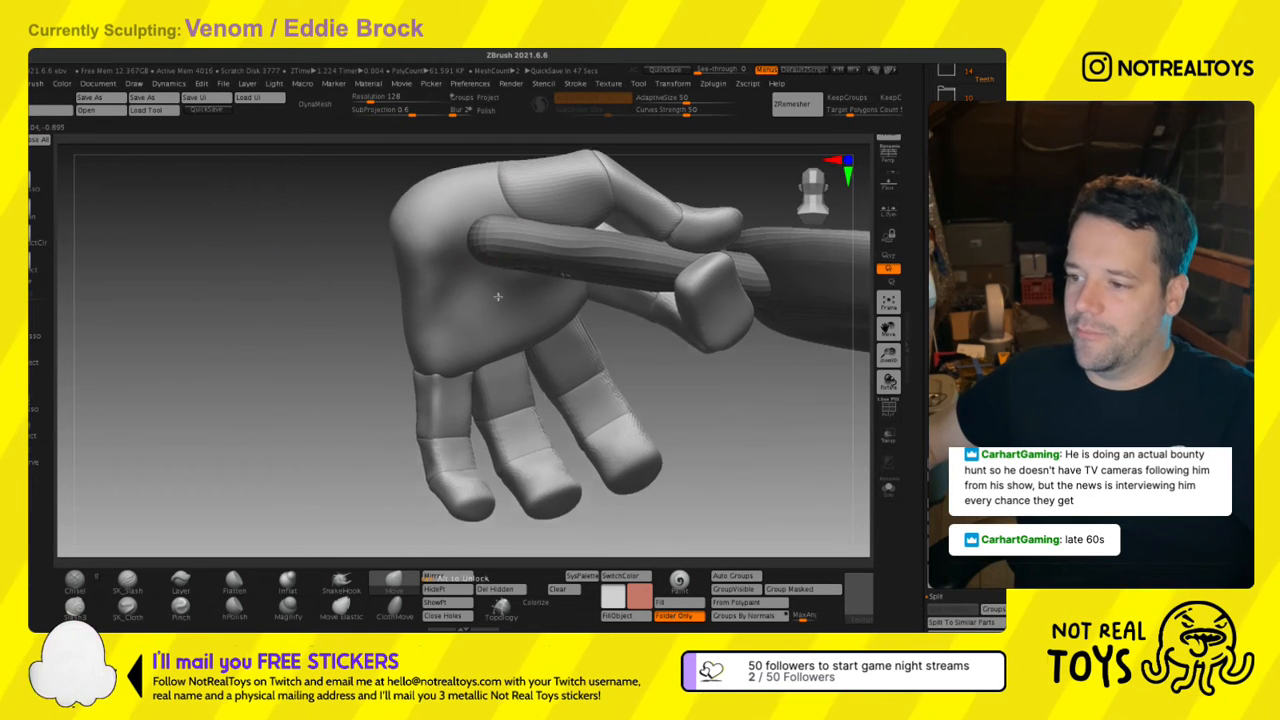
left_click(440, 421, "ctrl+shift")
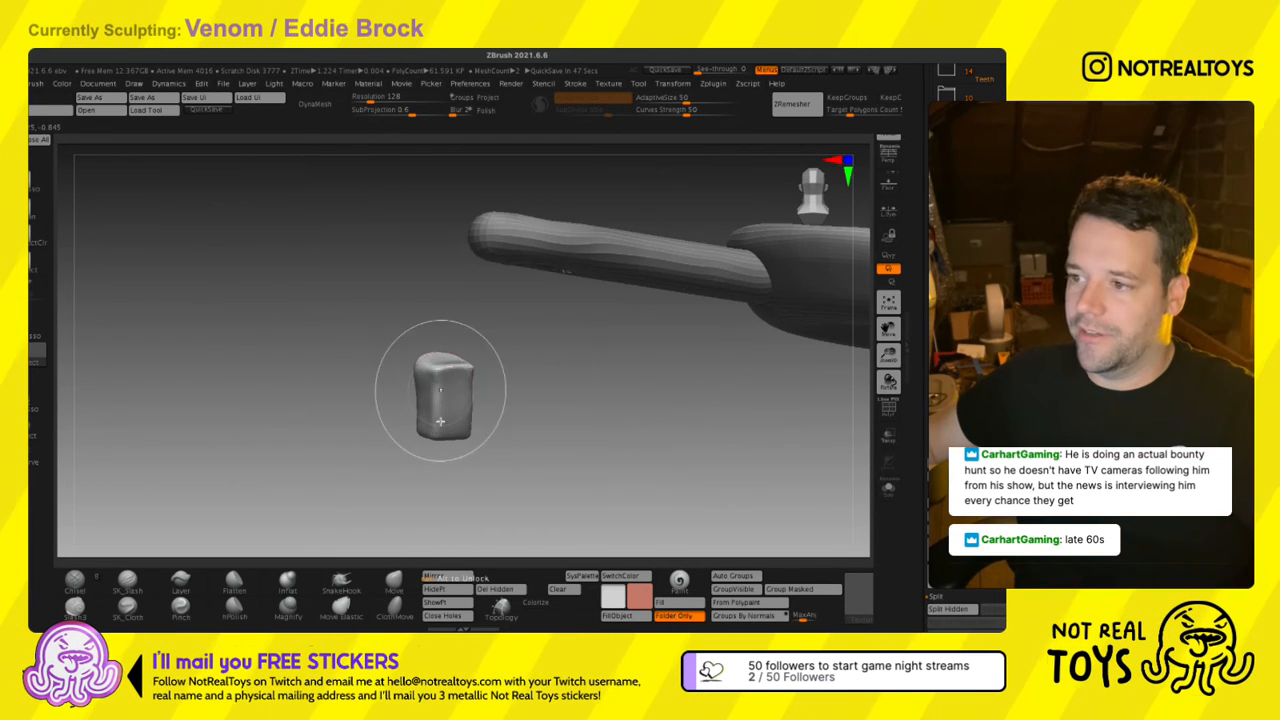
left_click(314, 408, "ctrl+shift")
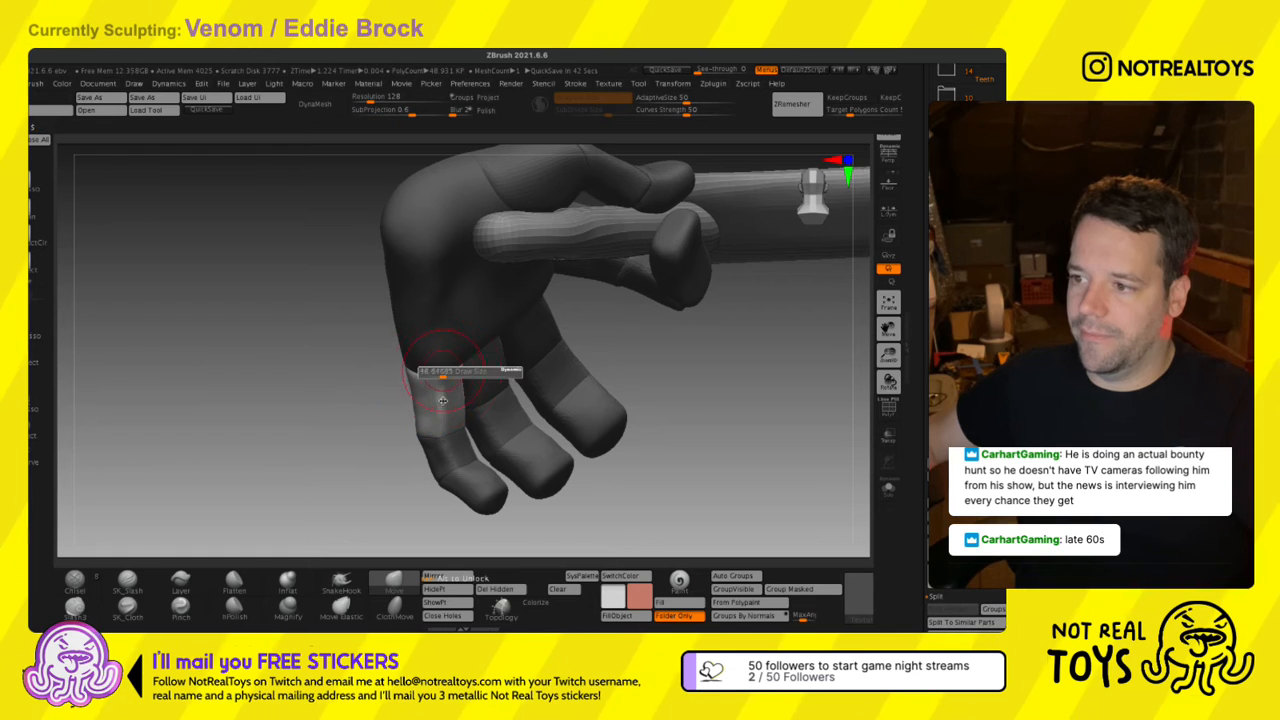
Reshape the little finger's unmasked base segment with the Move brush, then clear the mask from the hand.
mouse_move(443, 371)
right_mouse_down()
mouse_move(400, 323)
mouse_move(476, 379)
mouse_move(433, 421)
mouse_move(463, 447)
right_mouse_up()
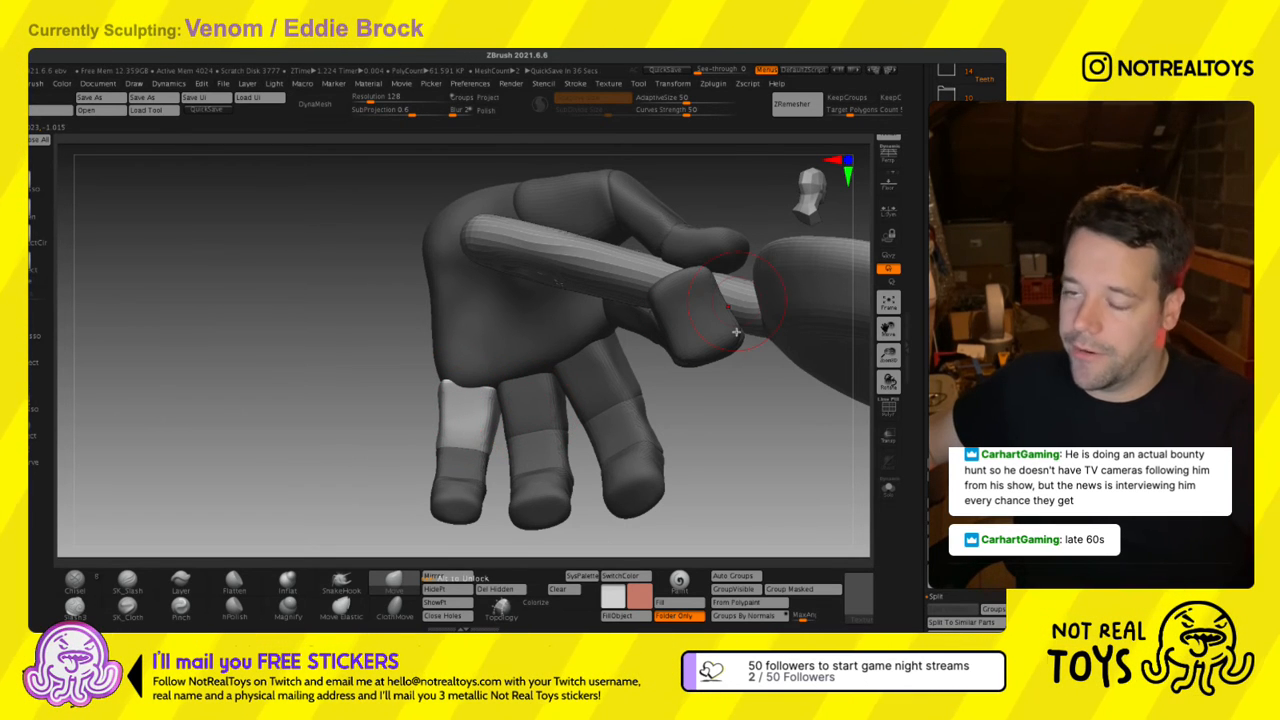
right_click_drag(537, 428, 501, 443)
key("s")
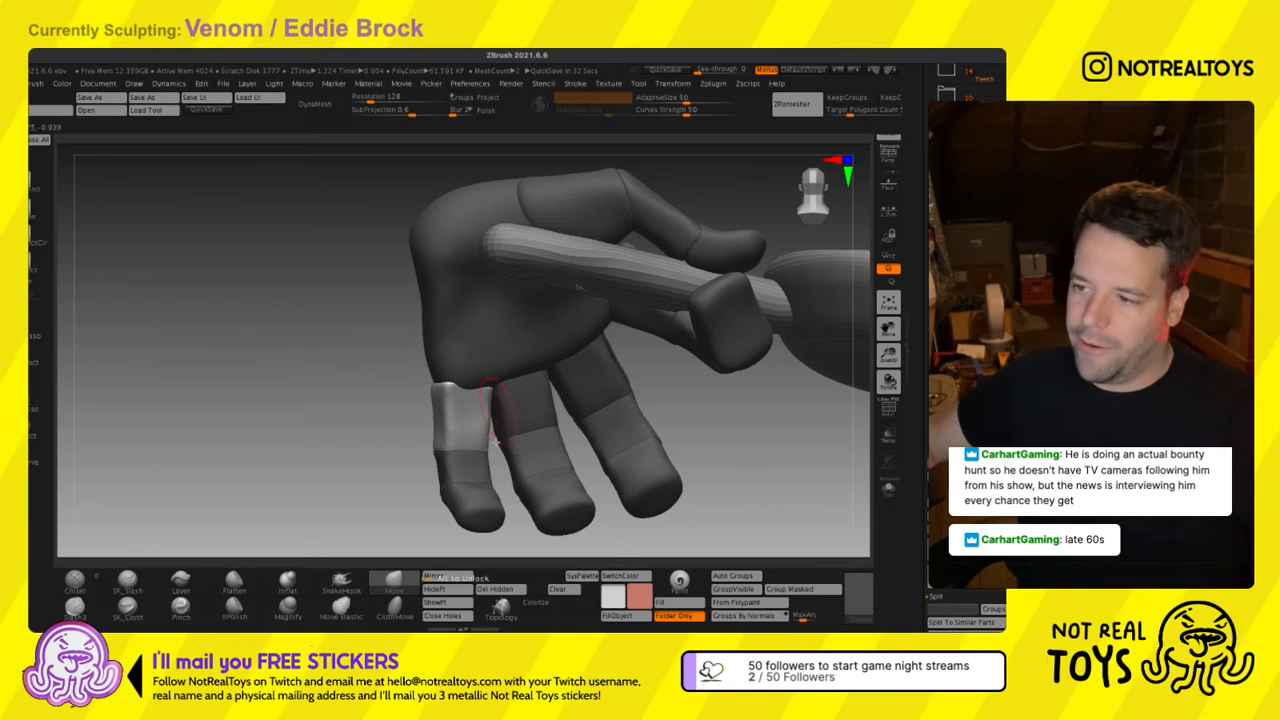
mouse_move(443, 405)
right_mouse_down()
mouse_move(466, 446)
mouse_move(421, 476)
right_mouse_up()
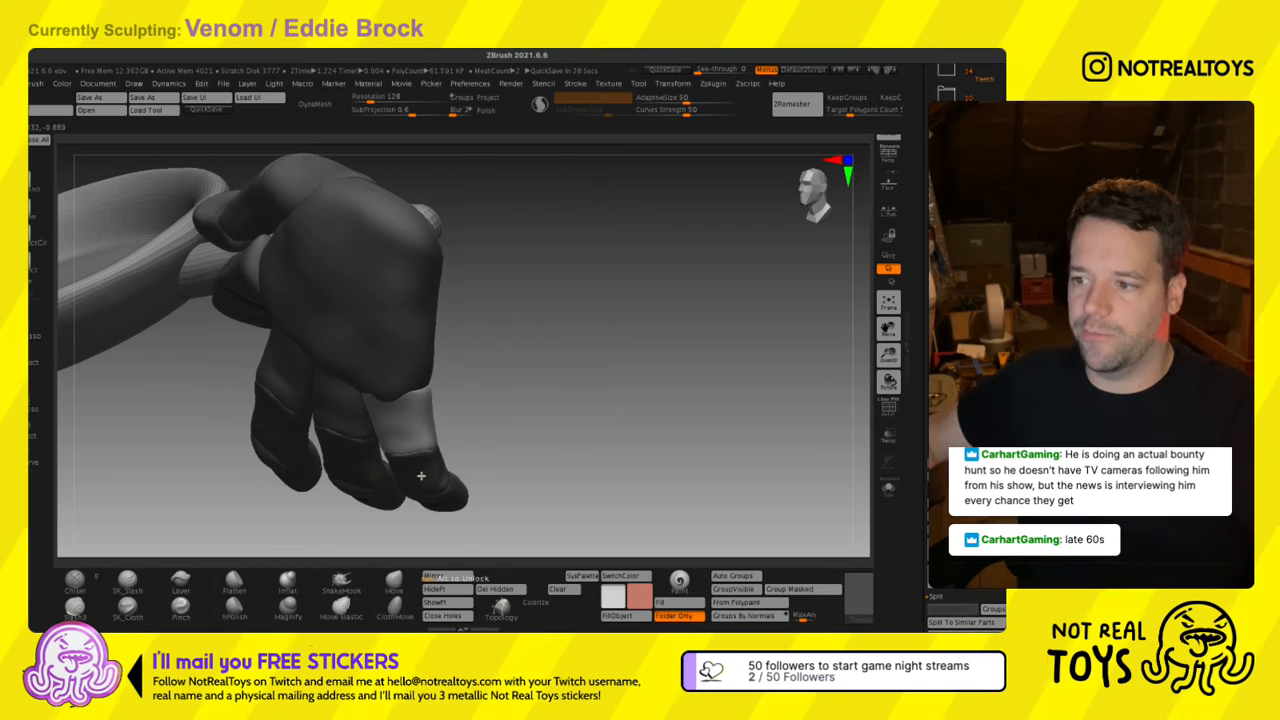
key("b")
key("m")
key("v")
mouse_move(371, 443)
right_mouse_down()
mouse_move(402, 397)
mouse_move(331, 403)
mouse_move(343, 420)
mouse_move(370, 400)
mouse_move(440, 429)
right_mouse_up()
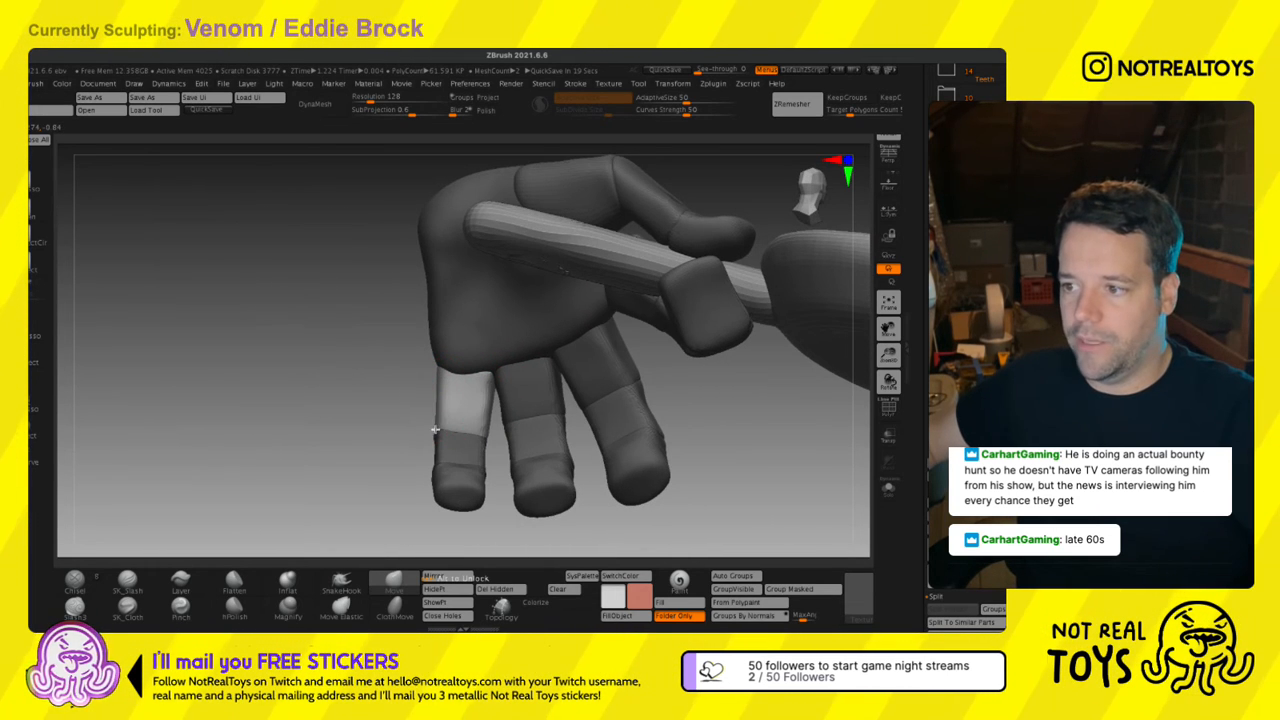
key("ctrl")
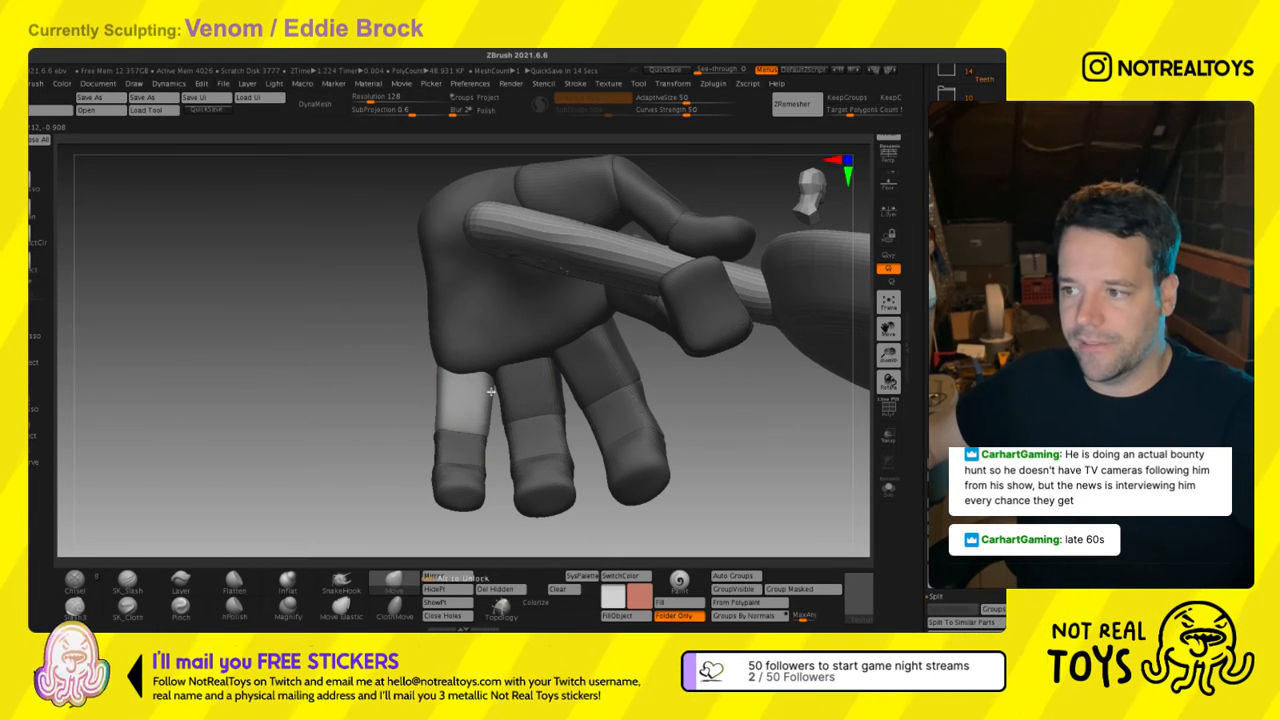
mouse_move(462, 422)
right_mouse_down()
mouse_move(421, 410)
mouse_move(445, 450)
right_mouse_up()
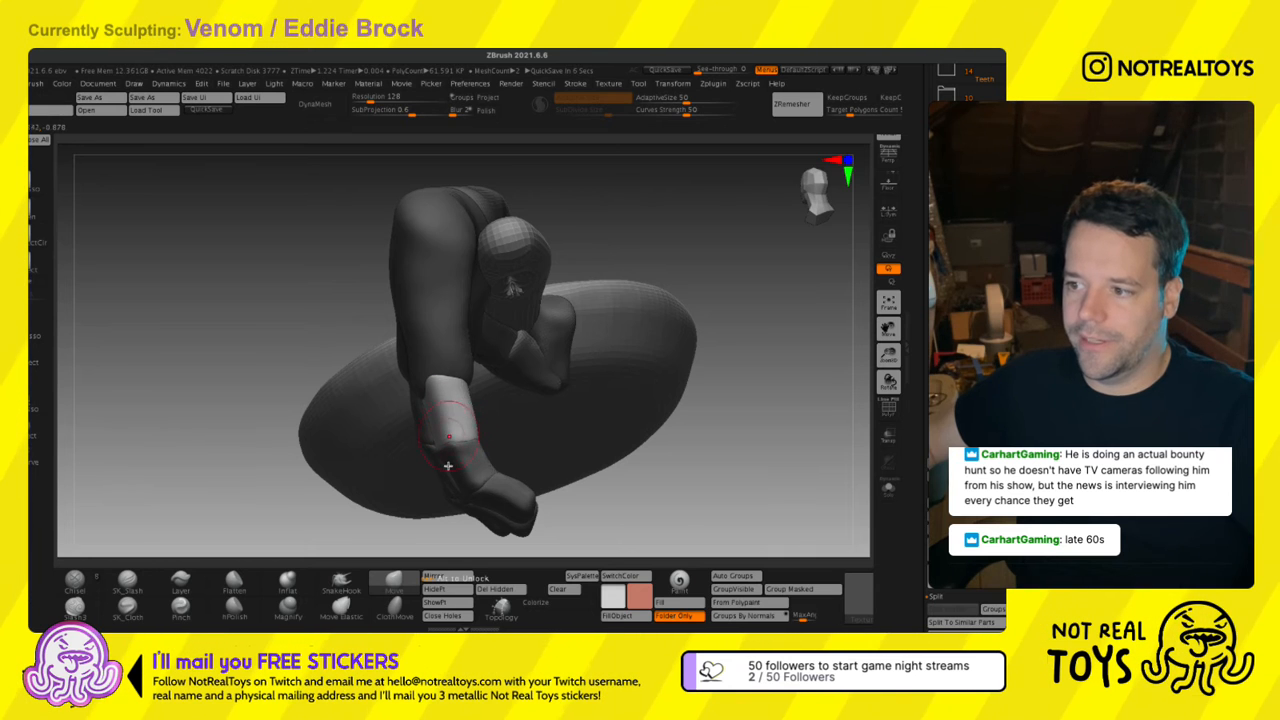
right_click_drag(433, 416, 445, 440)
left_click(445, 430, "alt")
right_click_drag(552, 455, 387, 362)
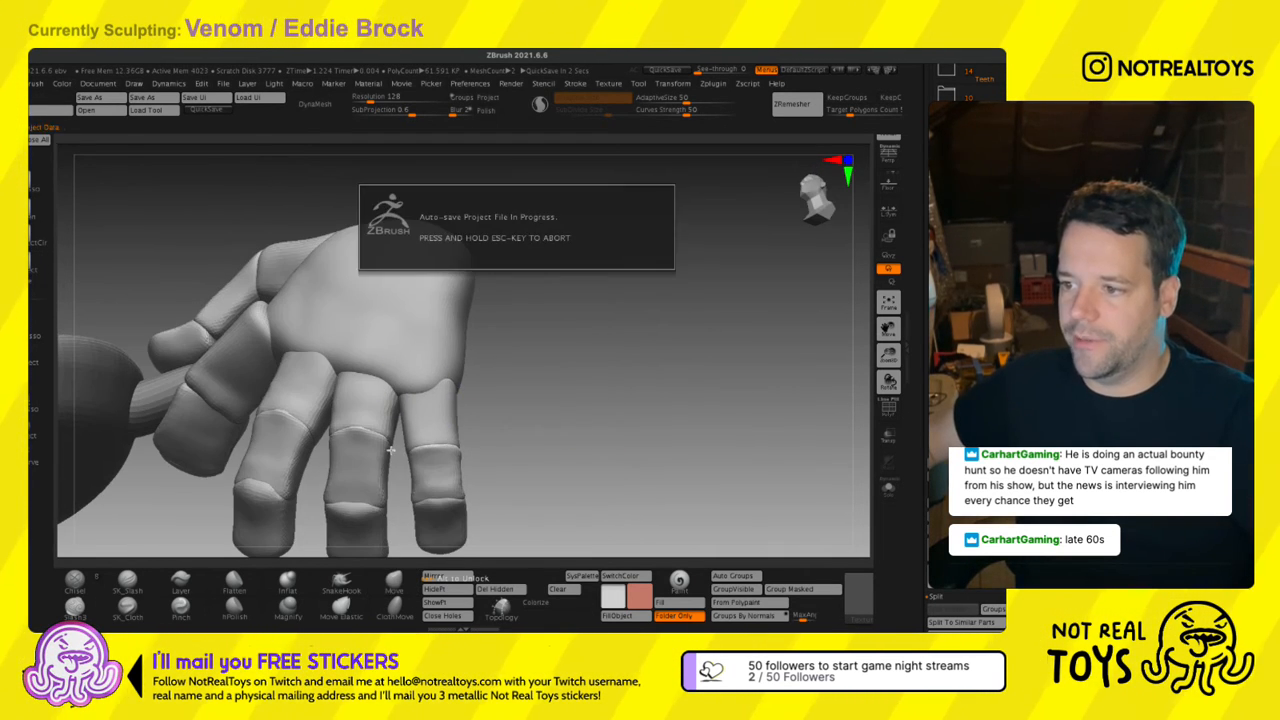
right_click_drag(478, 433, 471, 357)
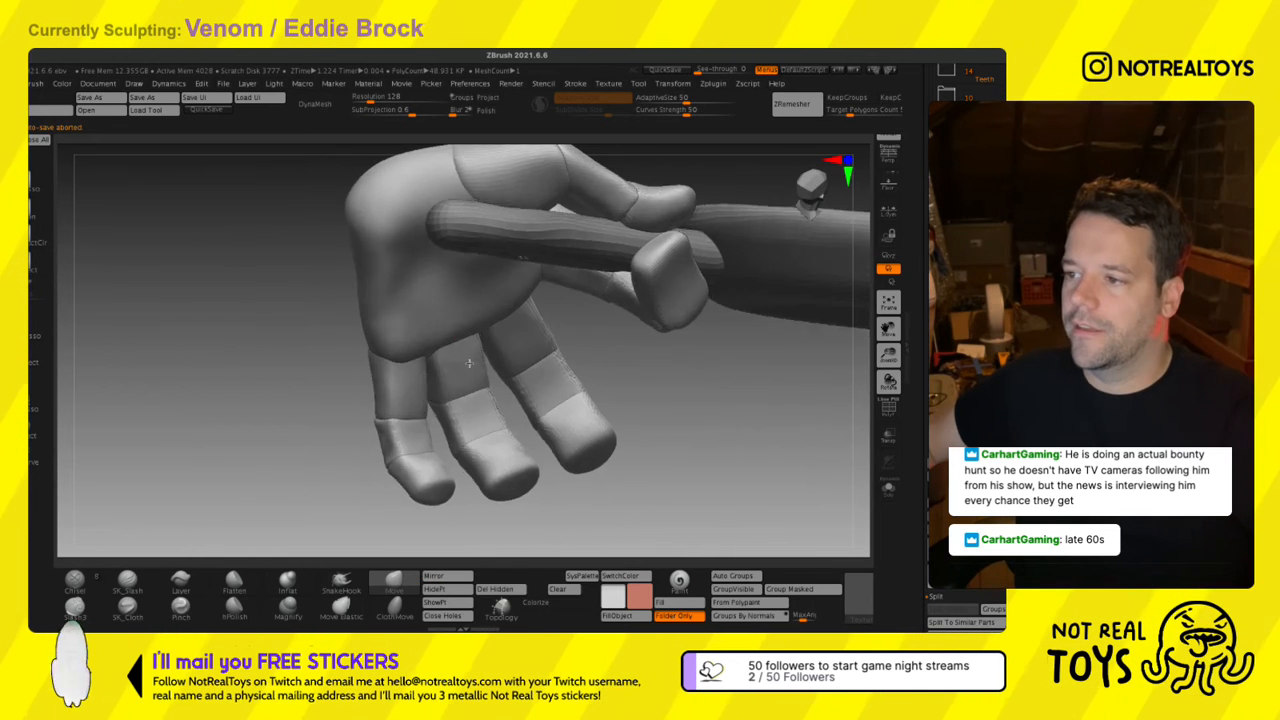
right_click_drag(555, 397, 541, 350)
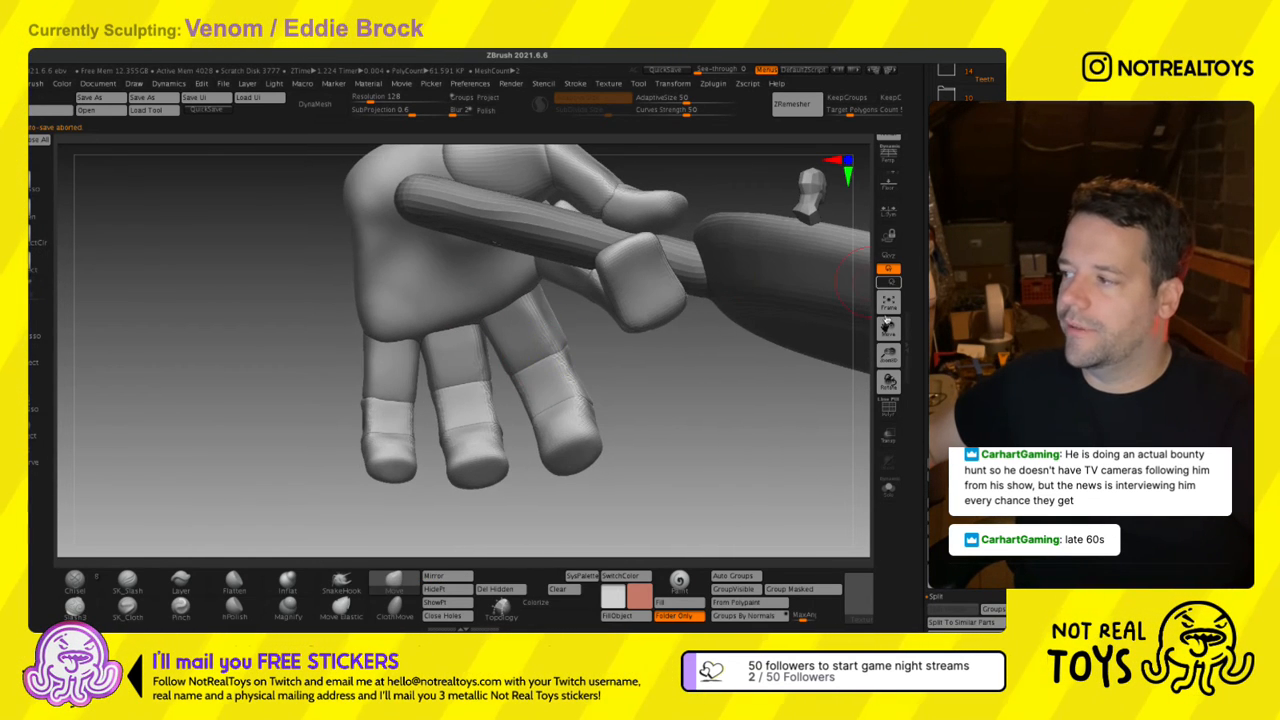
right_click_drag(764, 372, 606, 337, "ctrl")
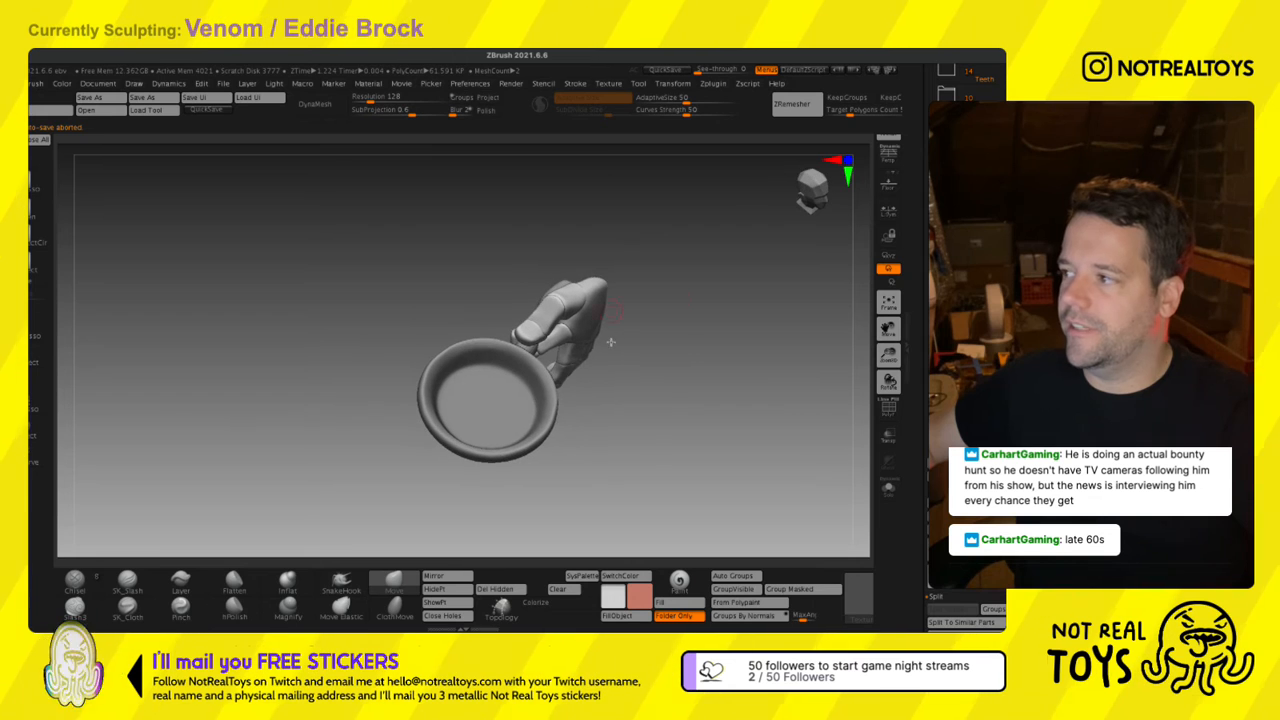
key("w")
right_click_drag(506, 387, 516, 436)
left_click_drag(595, 281, 586, 297)
key("ctrl+z")
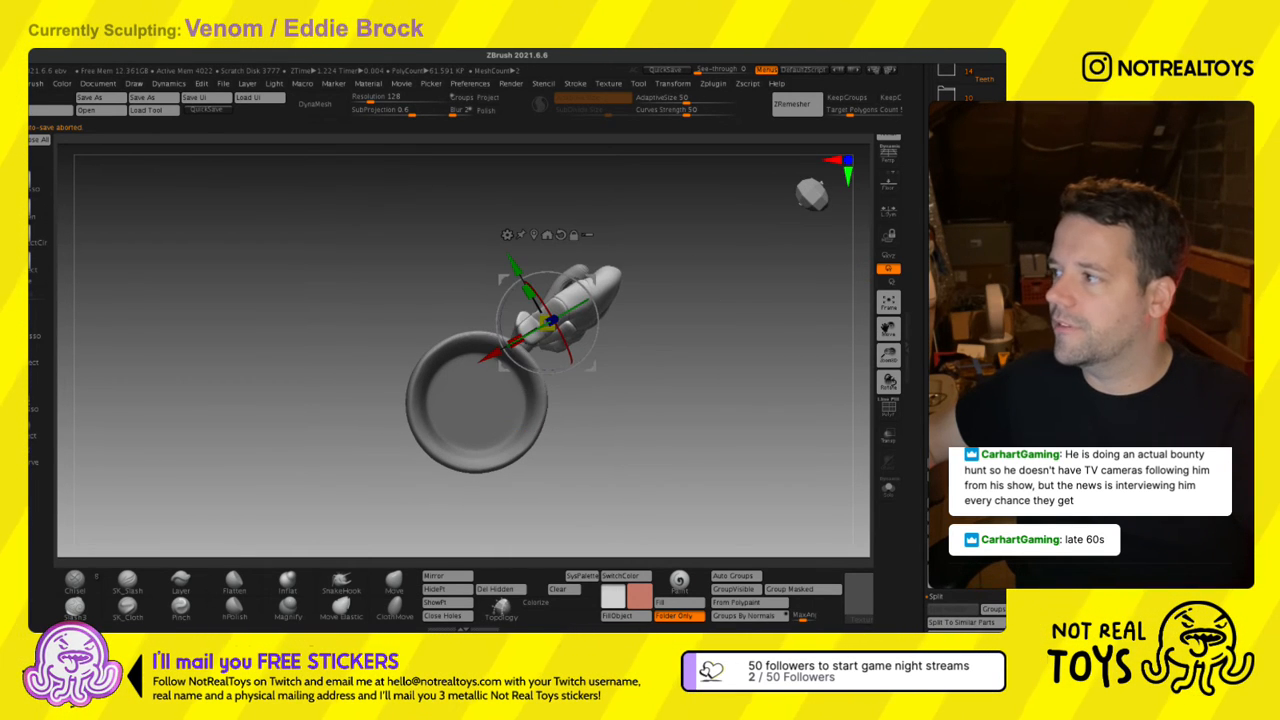
Select the frying pan and nudge its placement with the transform gizmo so the handle fits the hand's grip.
left_click(589, 272, "alt")
left_click_drag(556, 364, 553, 368)
right_click_drag(553, 368, 522, 277)
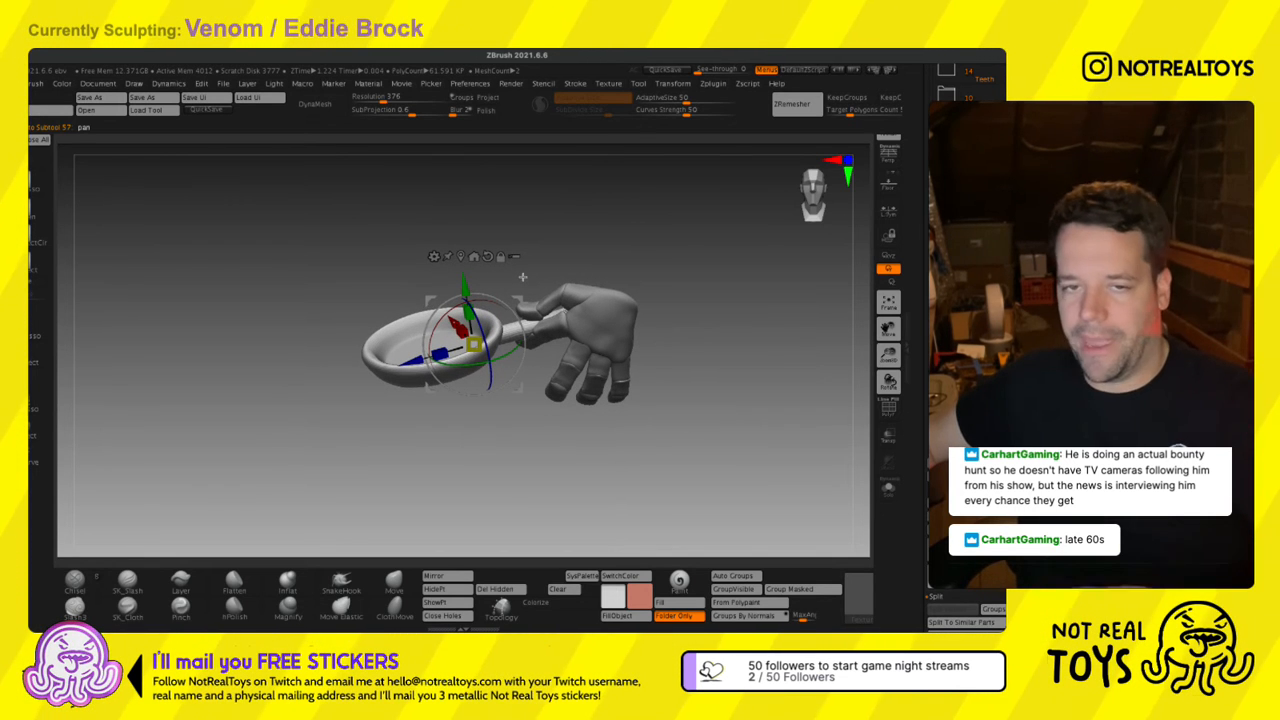
left_click_drag(458, 322, 462, 314)
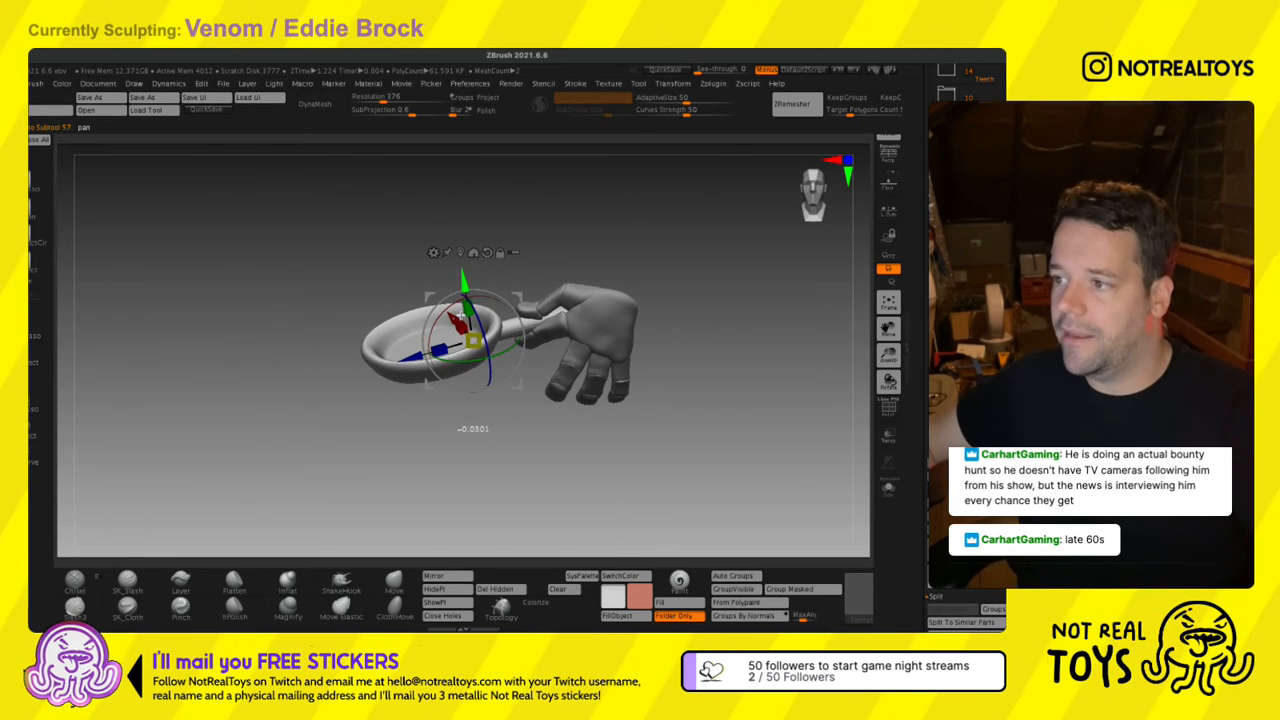
mouse_move(510, 291)
right_mouse_down()
mouse_move(617, 290)
mouse_move(539, 354)
mouse_move(549, 466)
right_mouse_up()
key("q")
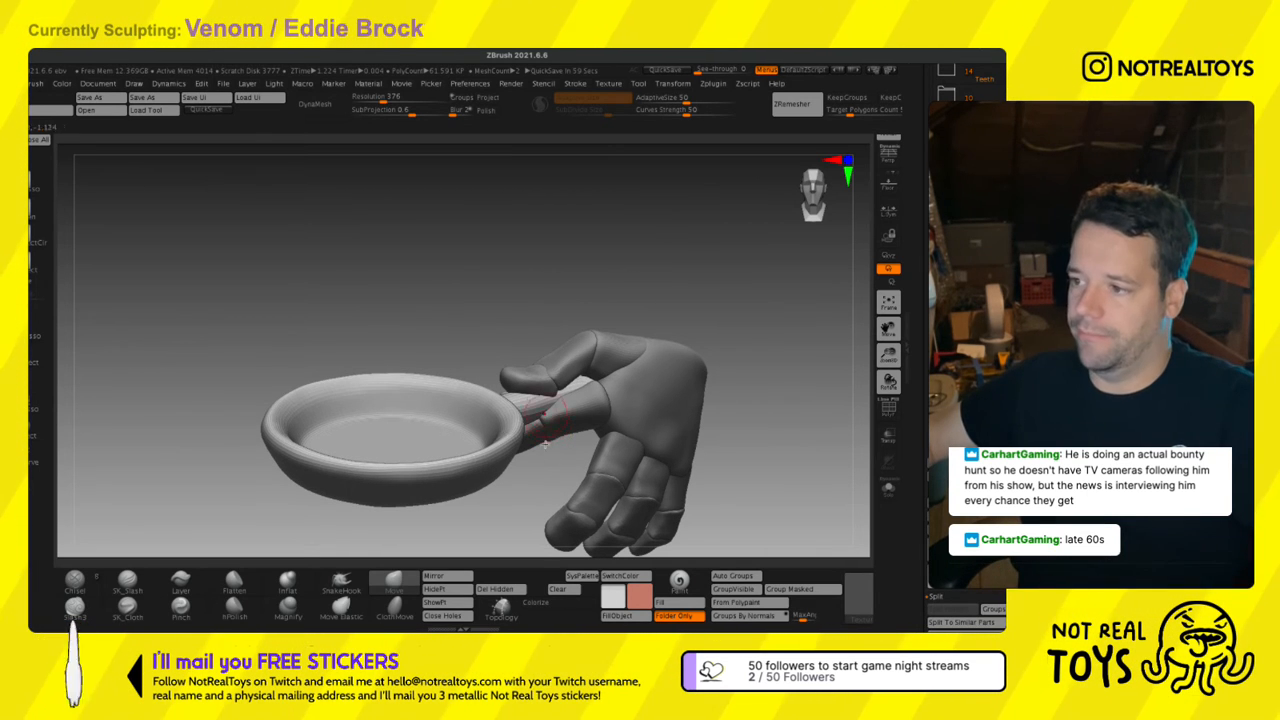
Make the posed hand, Merged_PM3D_Cylinder3D1_8, the active subtool again.
right_click_drag(534, 414, 639, 389, "ctrl")
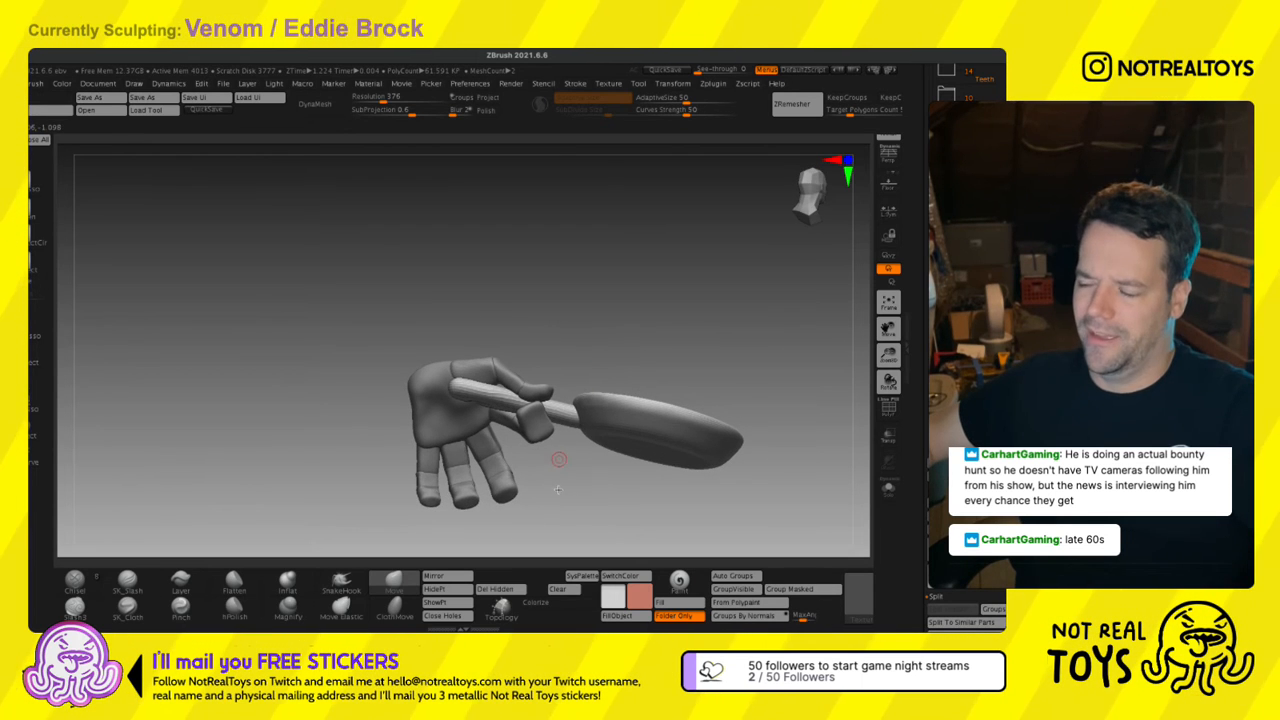
right_click_drag(558, 490, 549, 447, "alt")
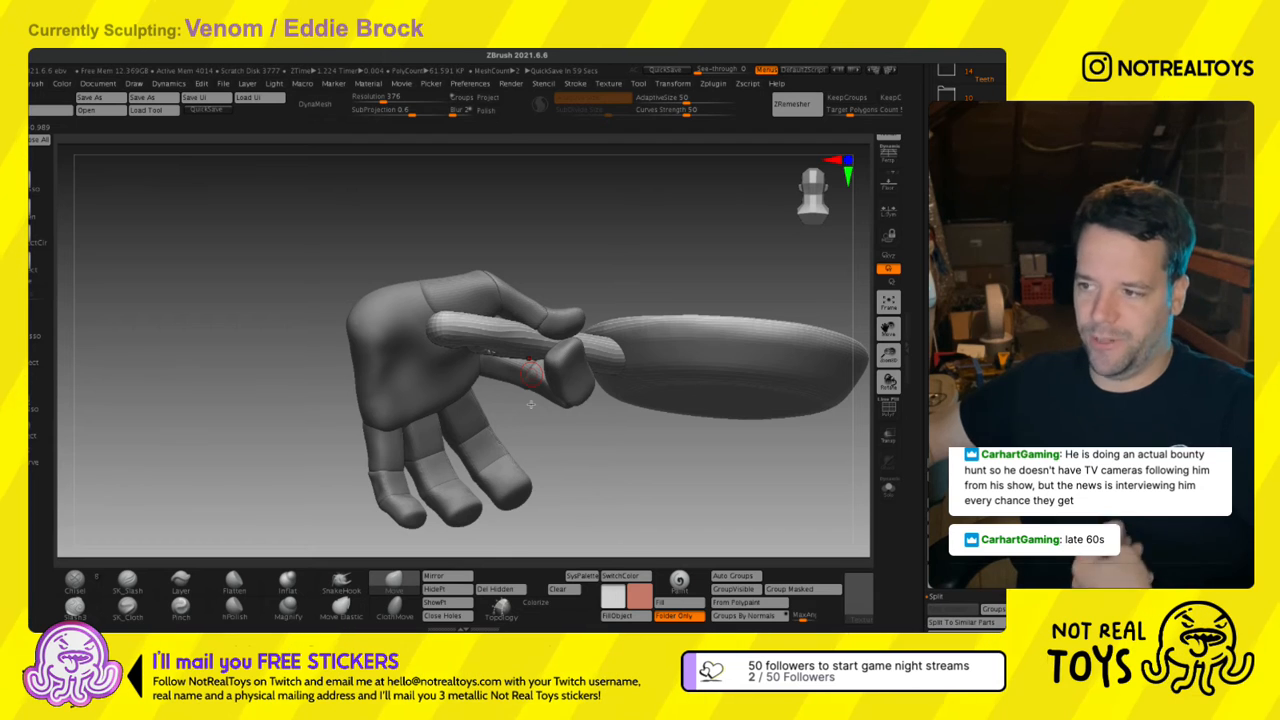
mouse_move(525, 380)
right_mouse_down("ctrl")
mouse_move(530, 430)
mouse_move(533, 374)
right_mouse_up("ctrl")
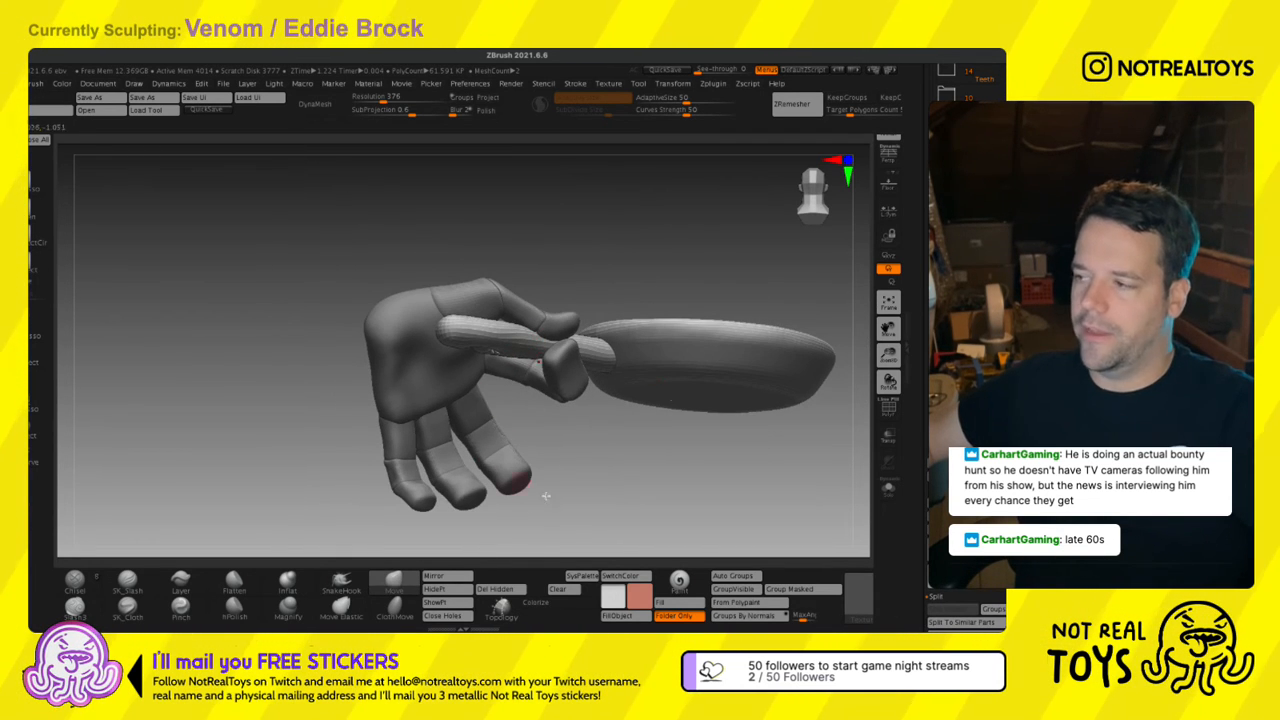
left_click(950, 272)
right_click_drag(519, 454, 529, 402, "alt")
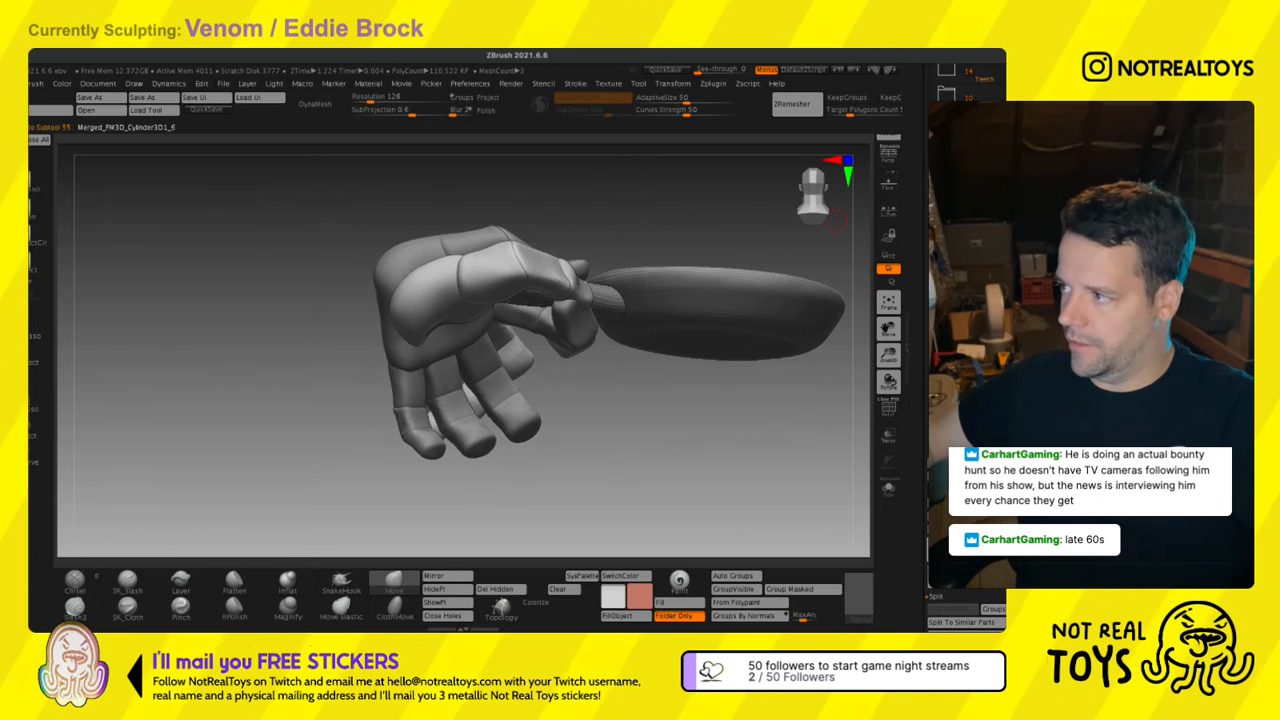
left_click(950, 326)
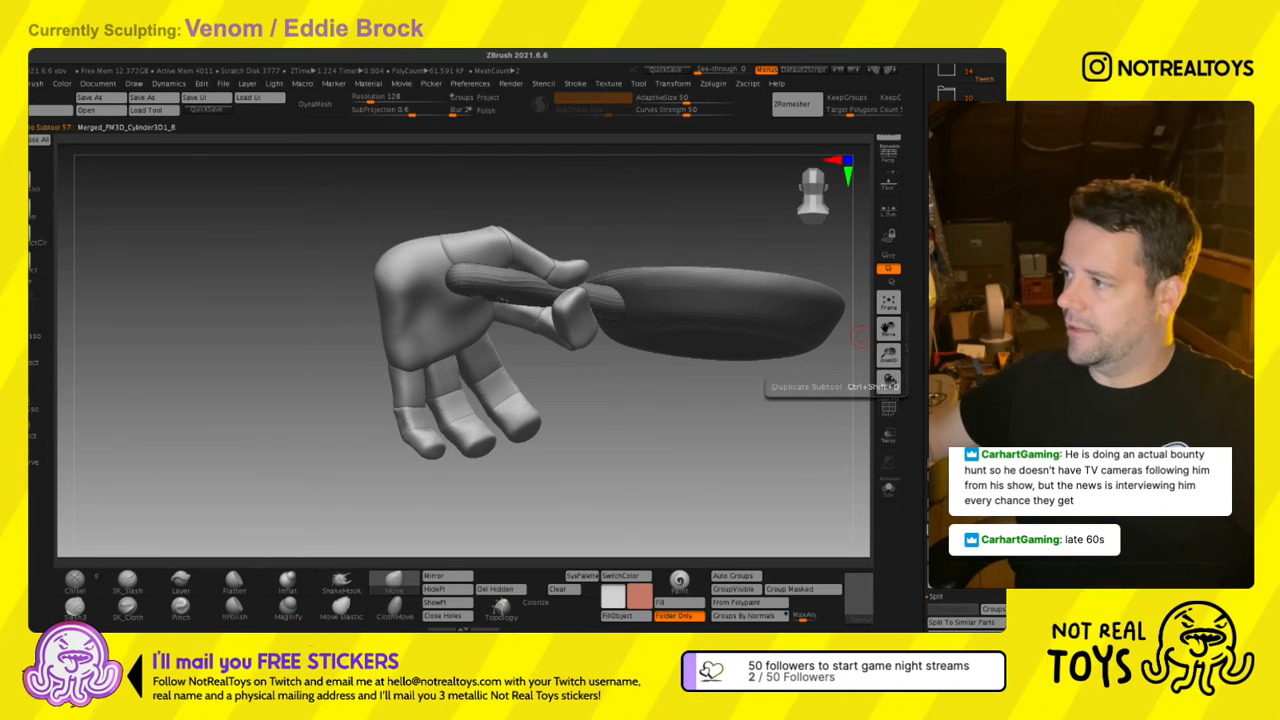
right_click_drag(530, 420, 813, 233)
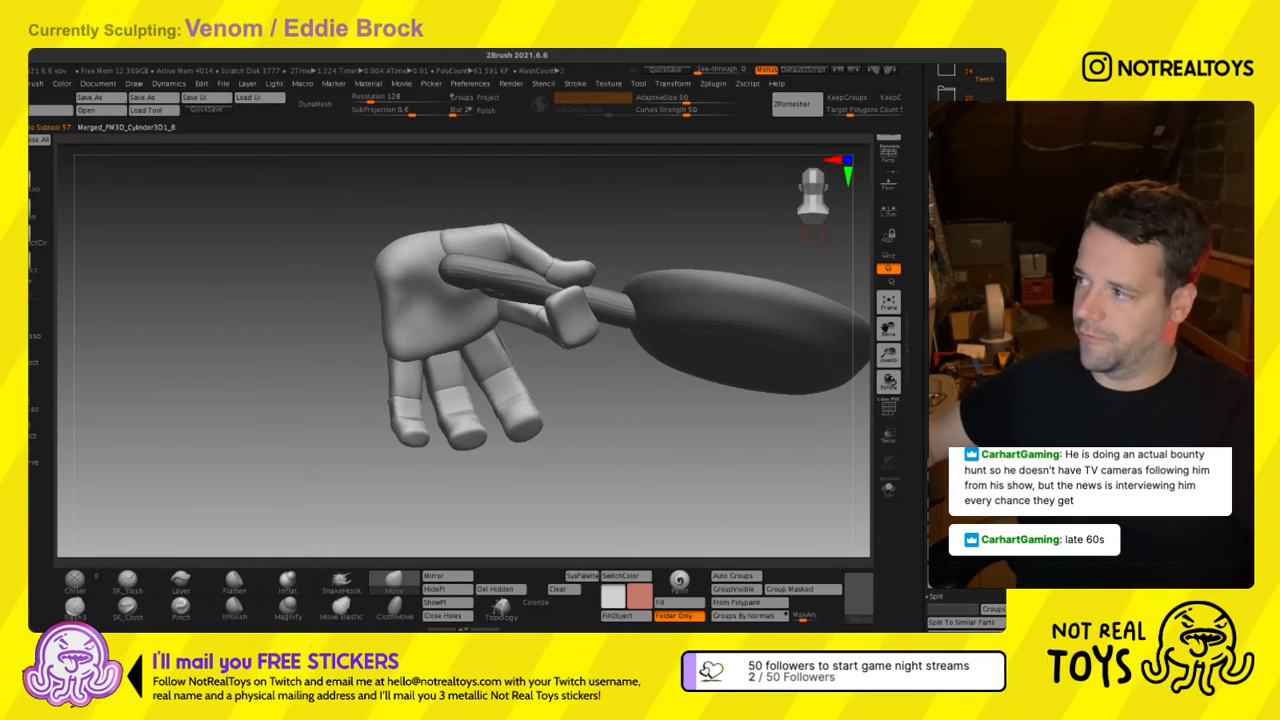
right_click_drag(396, 325, 522, 376, "ctrl")
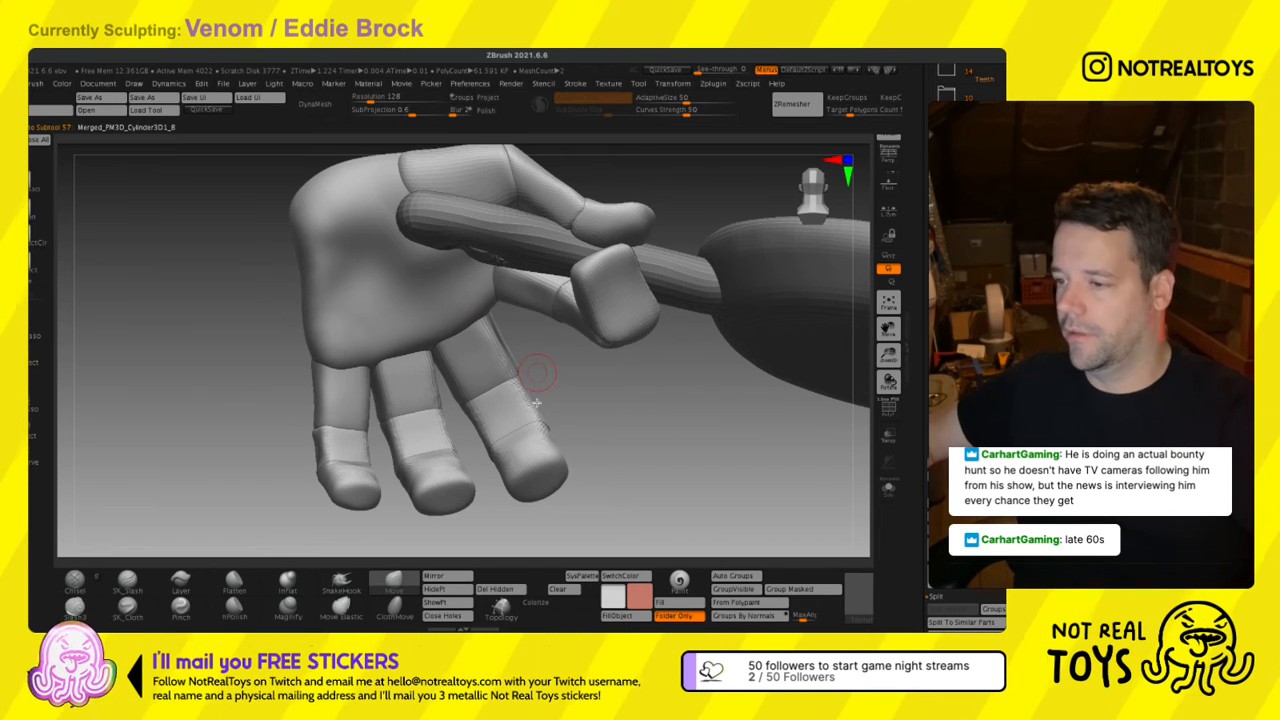
key("w")
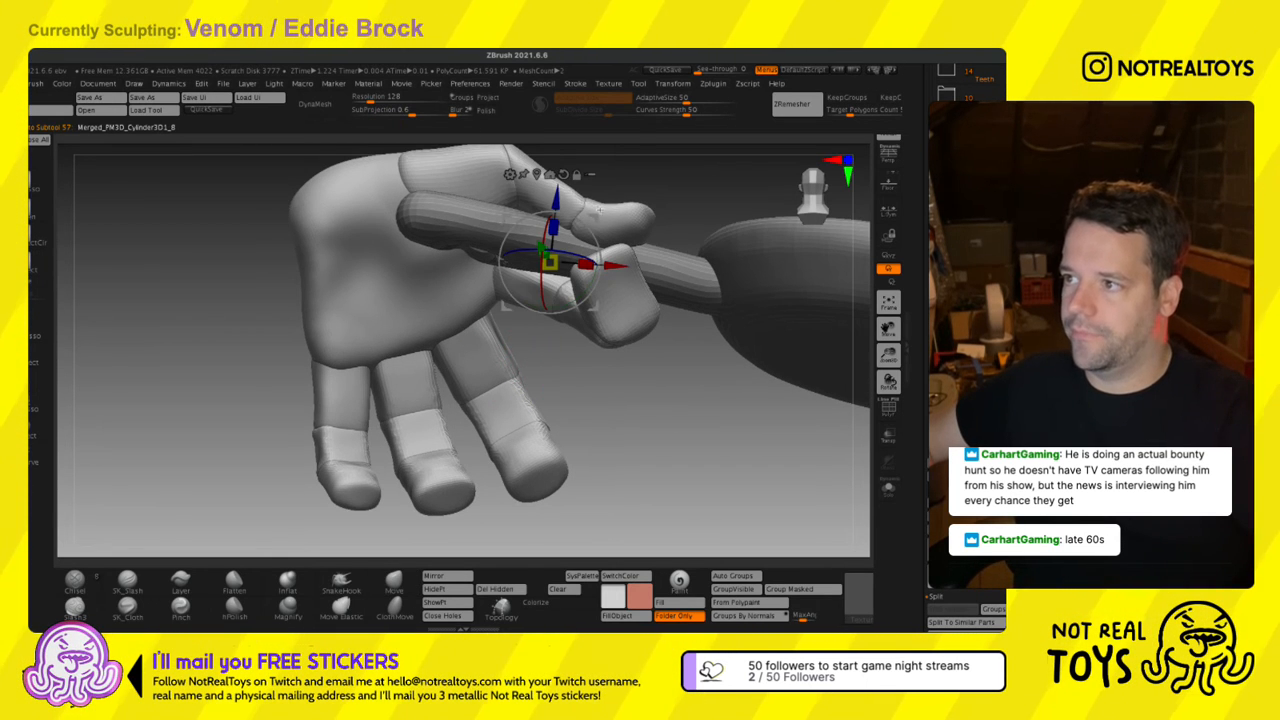
left_click(590, 174)
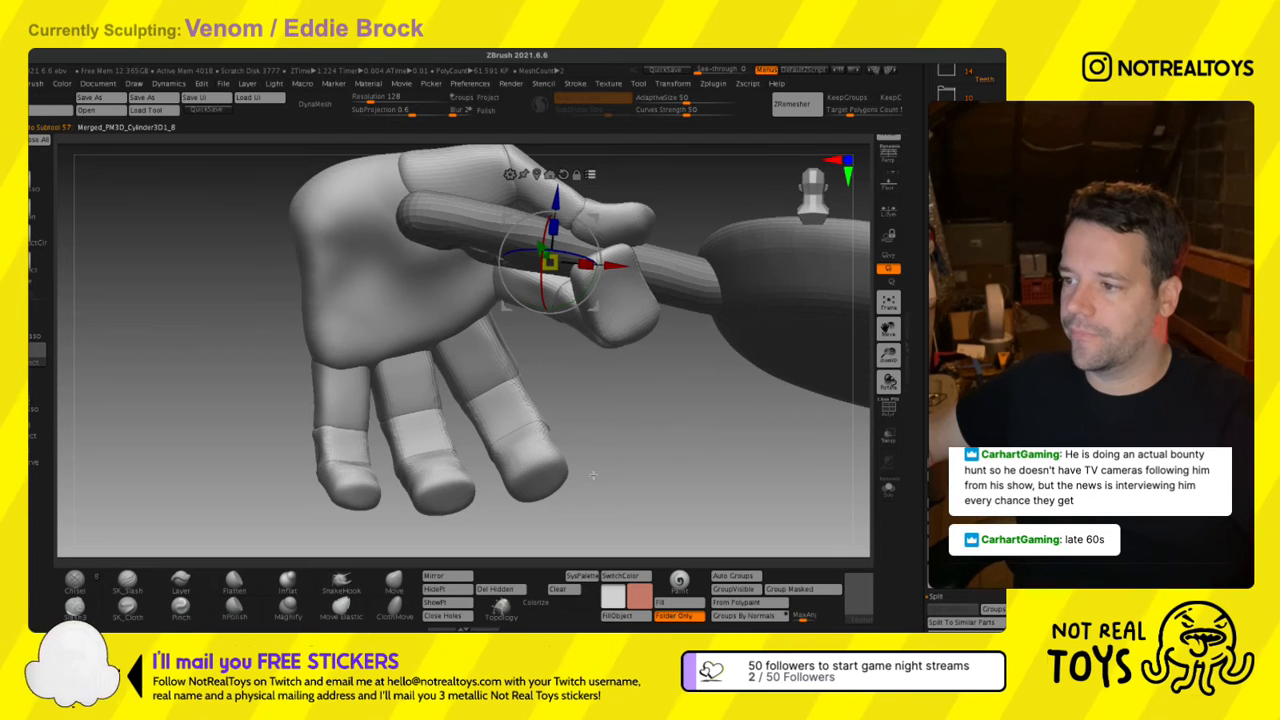
mouse_move(597, 488)
left_mouse_down("ctrl+shift")
mouse_move(457, 366)
mouse_move(502, 388)
mouse_move(500, 421)
left_mouse_up("ctrl+shift")
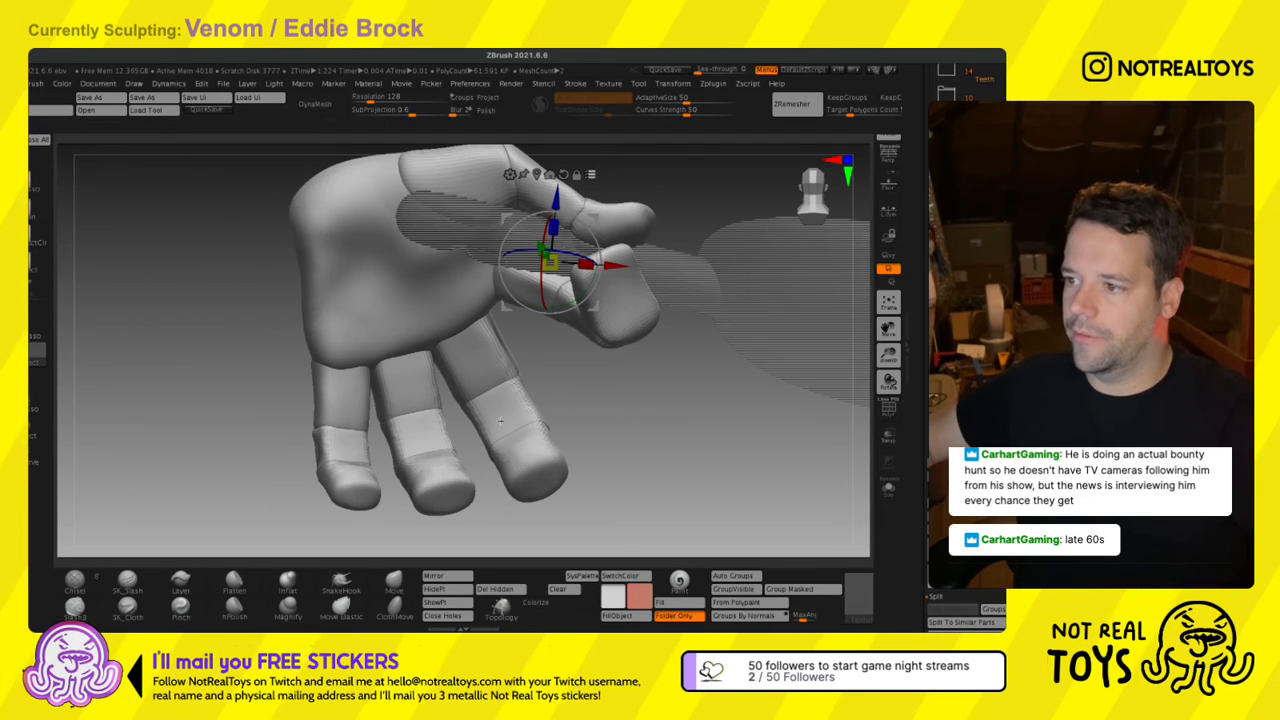
key("q")
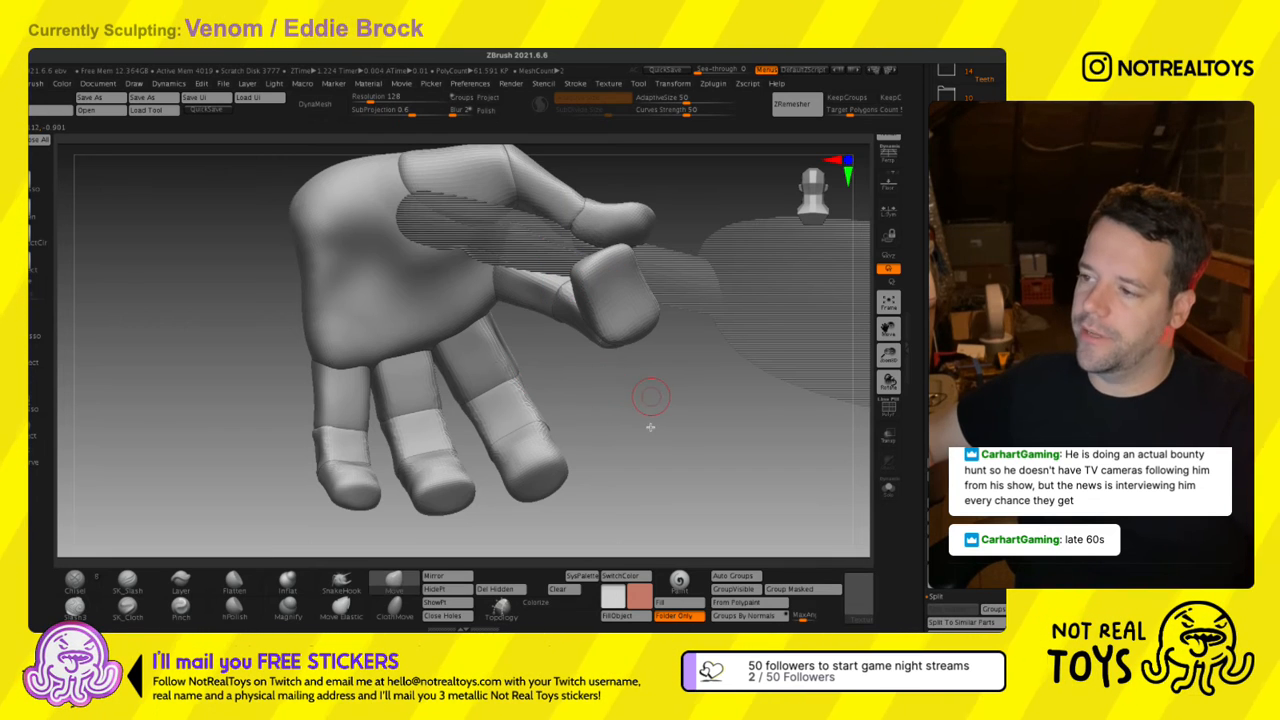
key("w")
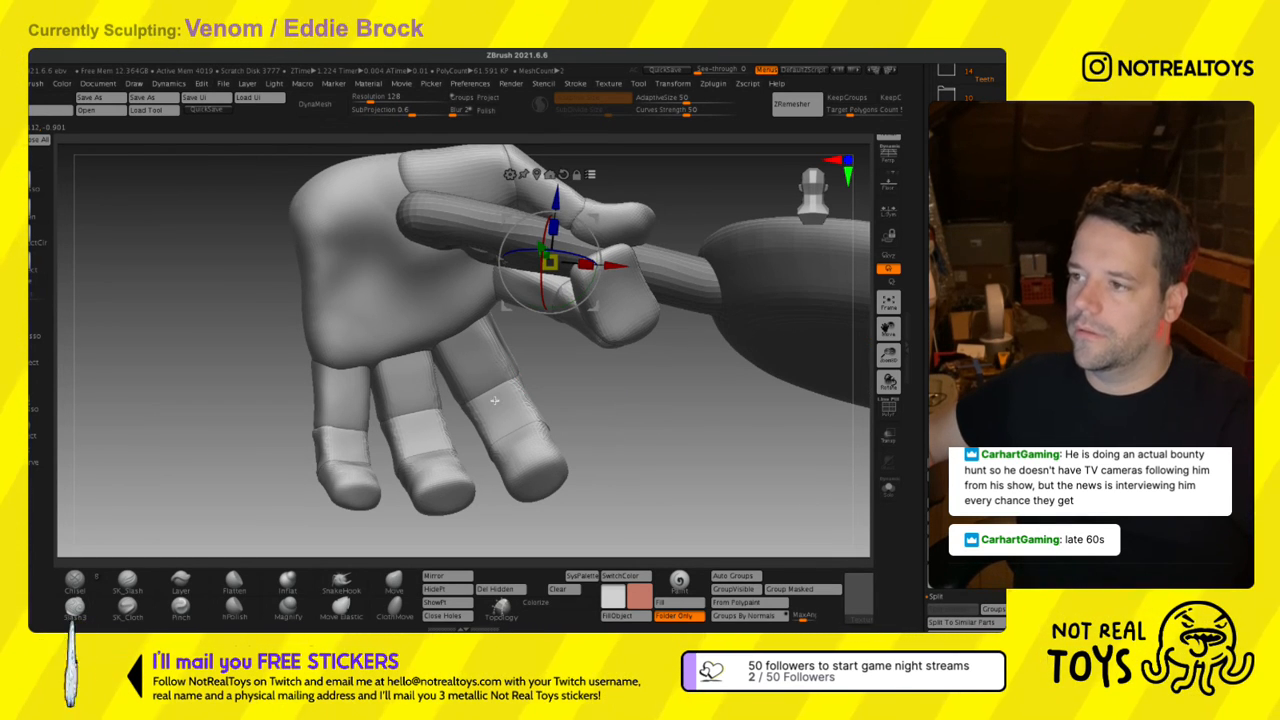
key("q")
Mask the hand except the whole middle finger, using its segment polygroups, and show all parts again.
left_click(493, 361, "ctrl+shift")
left_click(493, 359, "ctrl+shift")
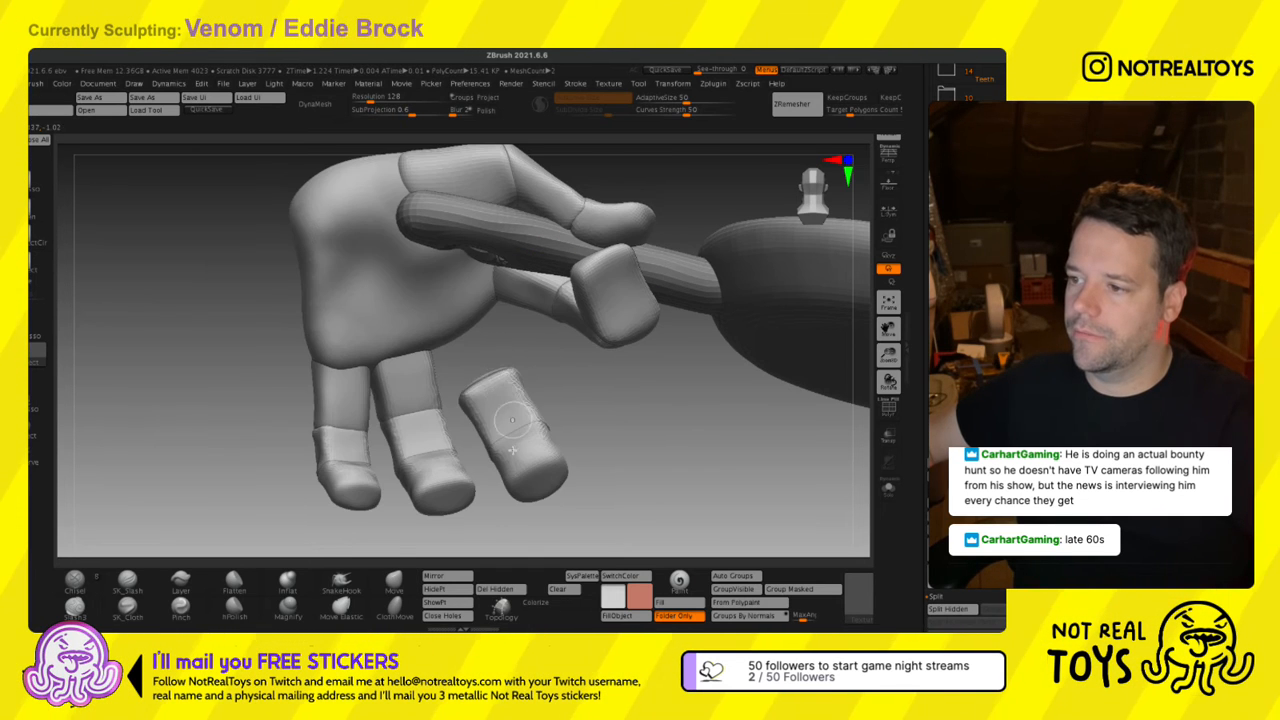
left_click(512, 416, "ctrl+shift")
left_click(528, 463, "ctrl+shift")
left_click(677, 475, "ctrl")
left_click(676, 474, "ctrl+shift")
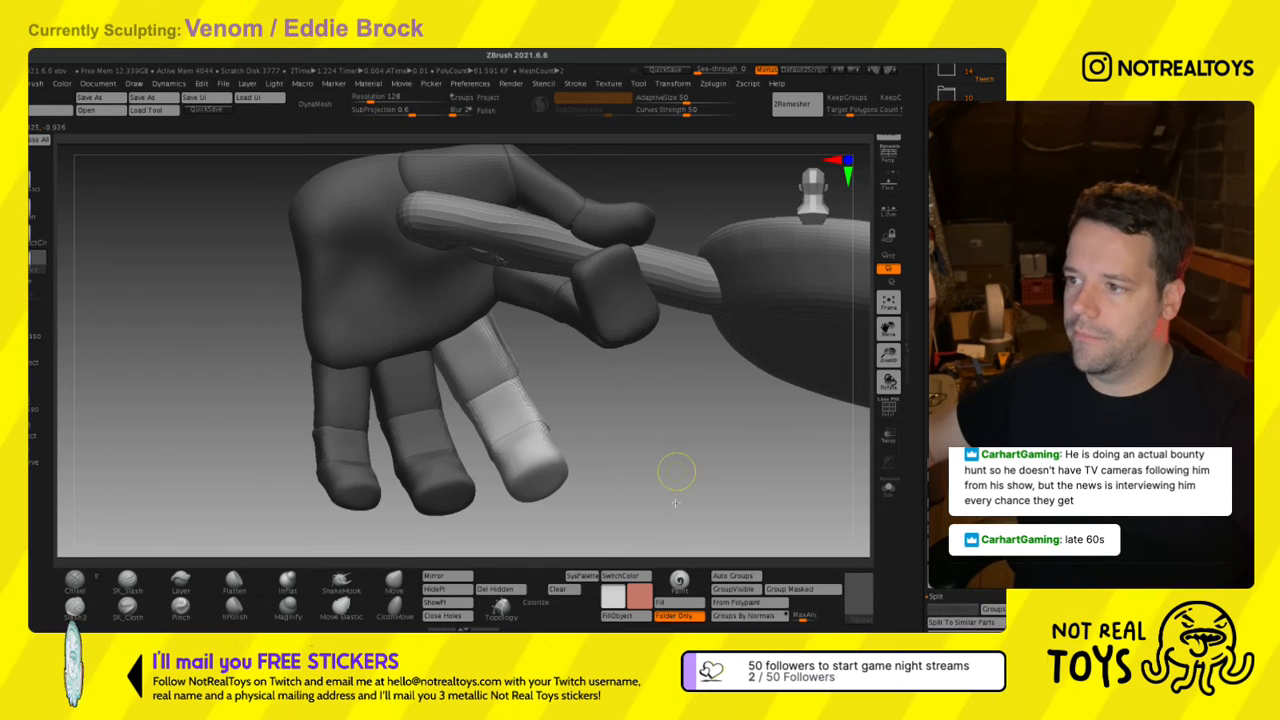
Place the transform gizmo at the middle finger's knuckle and rotate the finger up towards the pan handle.
key("w")
left_click_drag(593, 219, 507, 293, "alt")
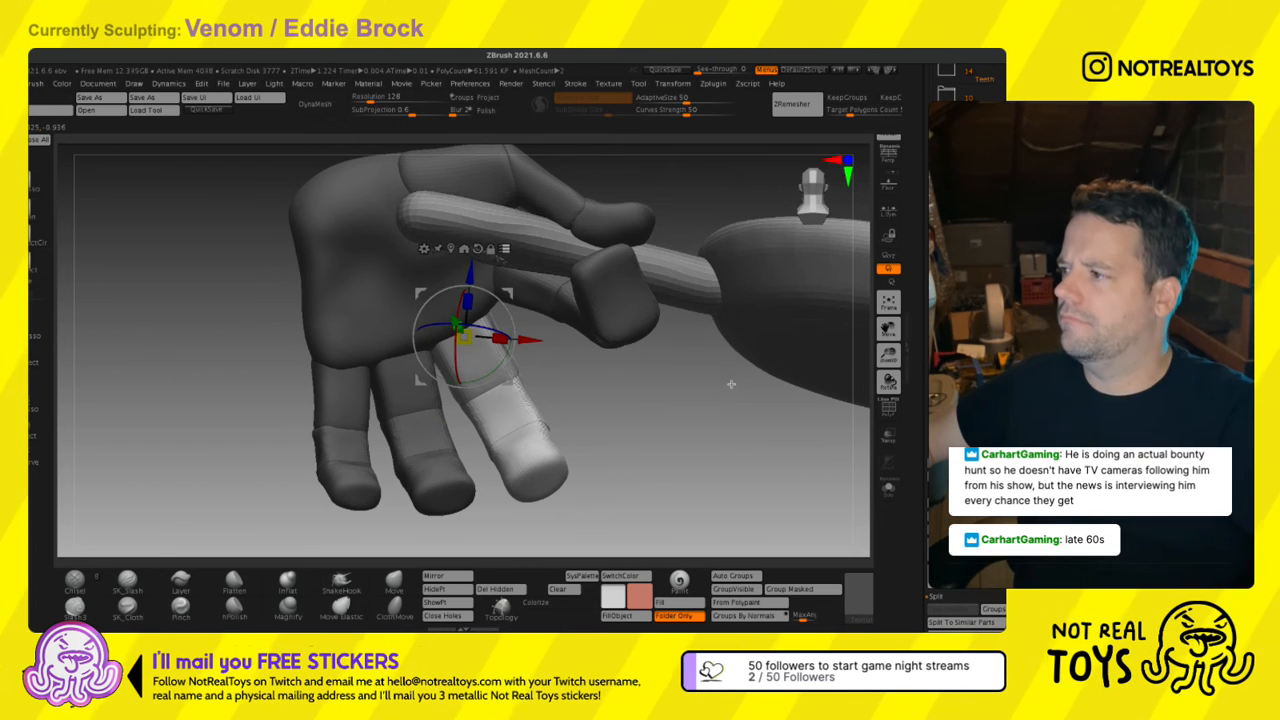
mouse_move(514, 338)
left_mouse_down()
mouse_move(511, 323)
mouse_move(528, 317)
mouse_move(513, 324)
left_mouse_up()
key("q")
mouse_move(572, 378)
right_mouse_down()
mouse_move(570, 346)
mouse_move(581, 375)
right_mouse_up()
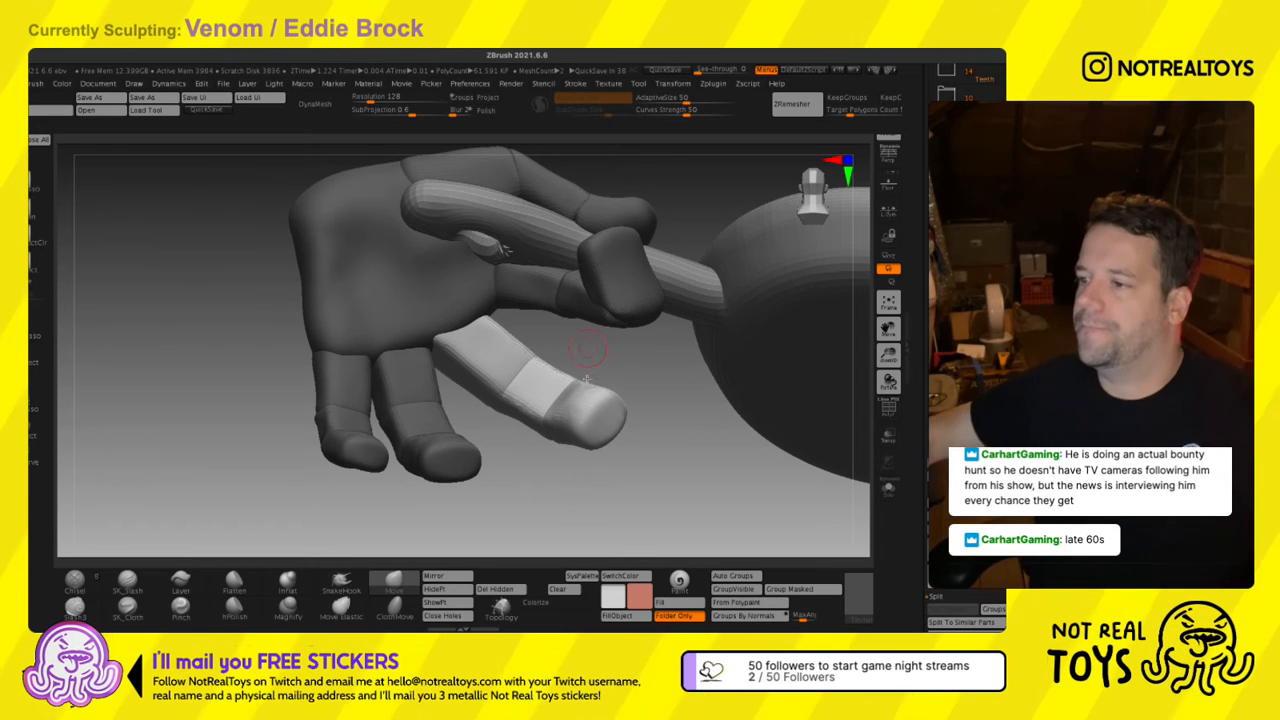
Realign the gizmo on the middle finger and adjust the finger's rotation and position from several sides.
key("w")
right_click_drag(604, 389, 494, 391)
left_click_drag(520, 317, 559, 300, "alt")
right_click_drag(559, 300, 510, 365)
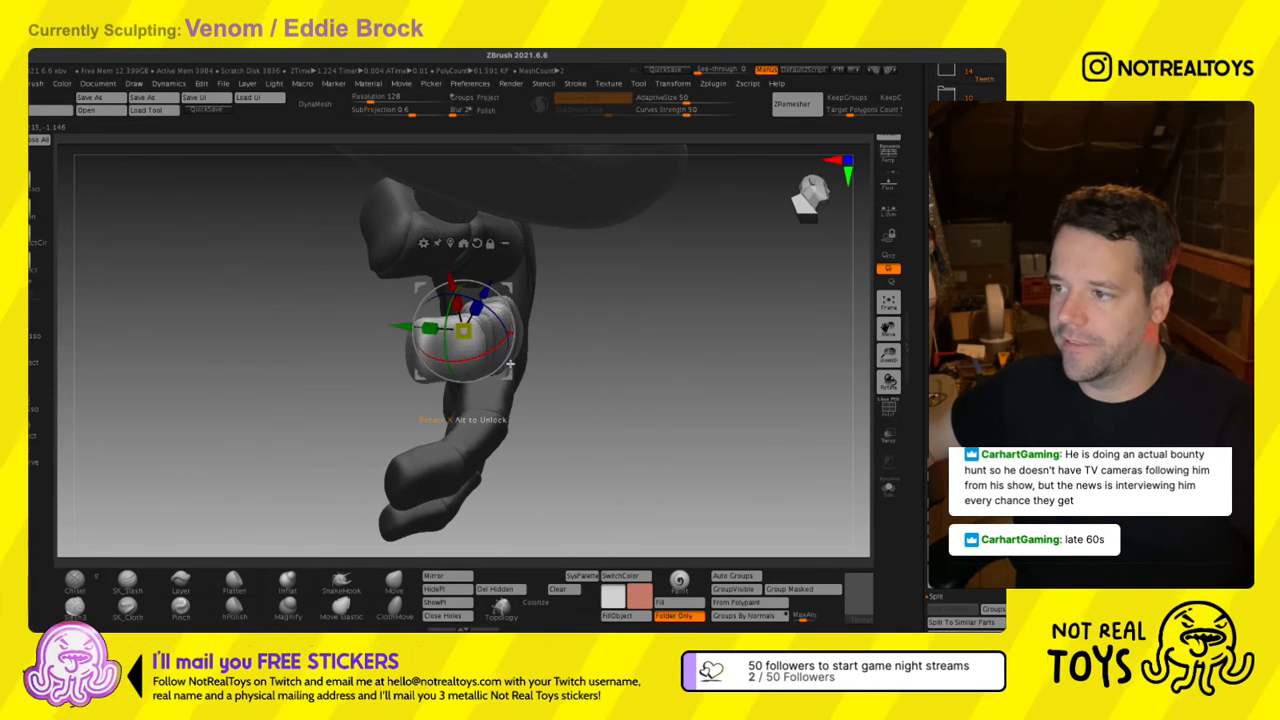
right_click_drag(444, 333, 531, 364)
left_click_drag(517, 370, 486, 361)
left_click_drag(503, 301, 504, 293)
right_click_drag(504, 293, 554, 340)
left_click_drag(416, 280, 423, 285)
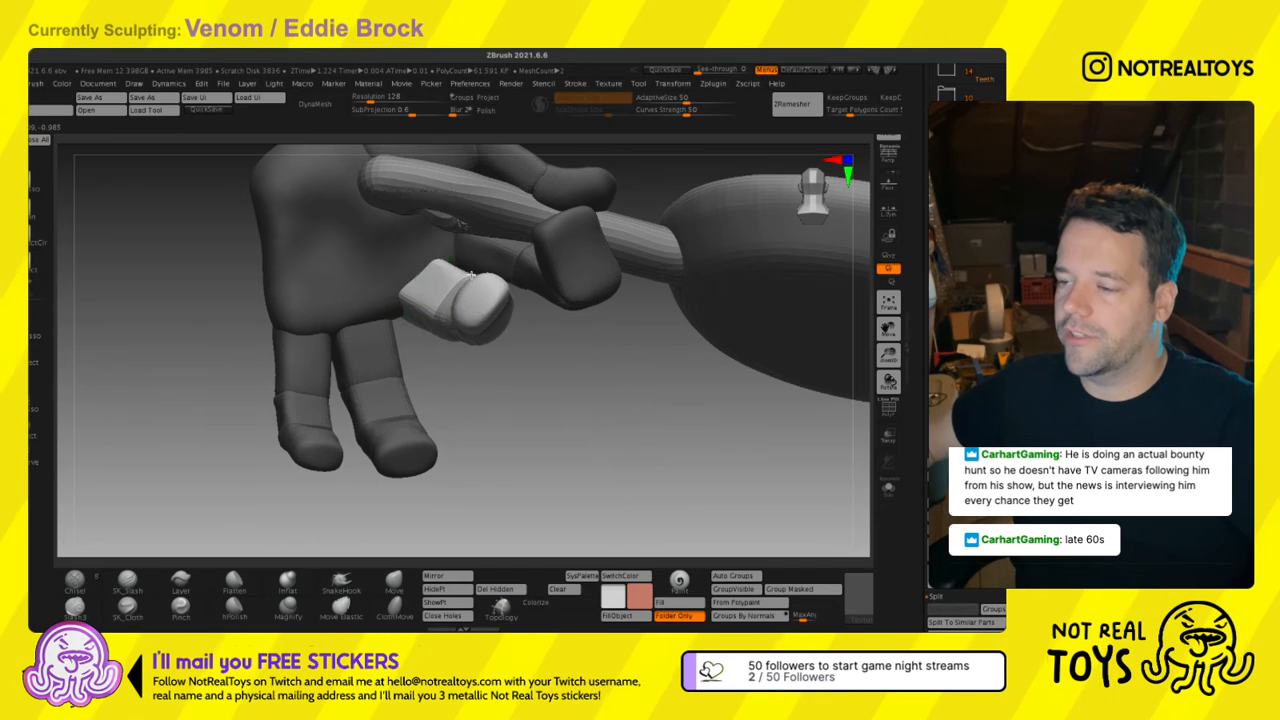
Return from the gizmo to brush mode and clear the mask around the middle finger.
mouse_move(471, 275)
right_mouse_down()
mouse_move(494, 270)
mouse_move(399, 228)
mouse_move(508, 274)
mouse_move(488, 298)
right_mouse_up()
key("q")
key("w")
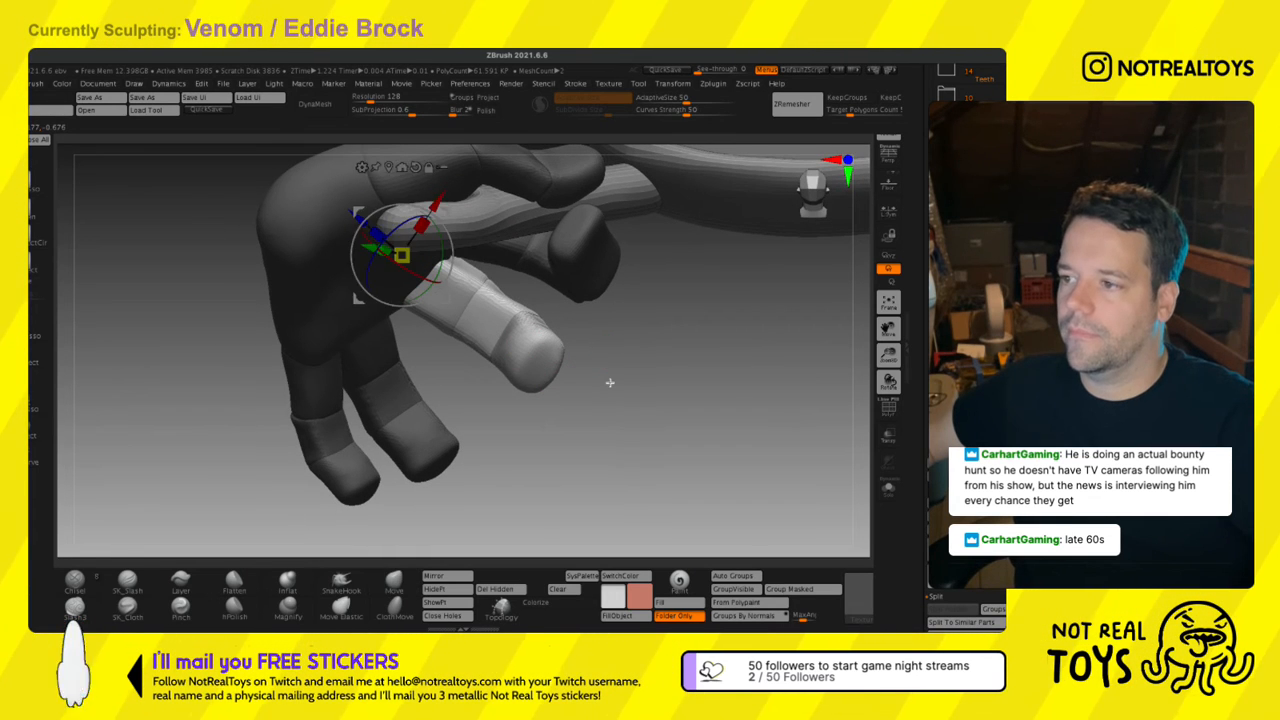
key("q")
left_click_drag(635, 388, 606, 441, "ctrl")
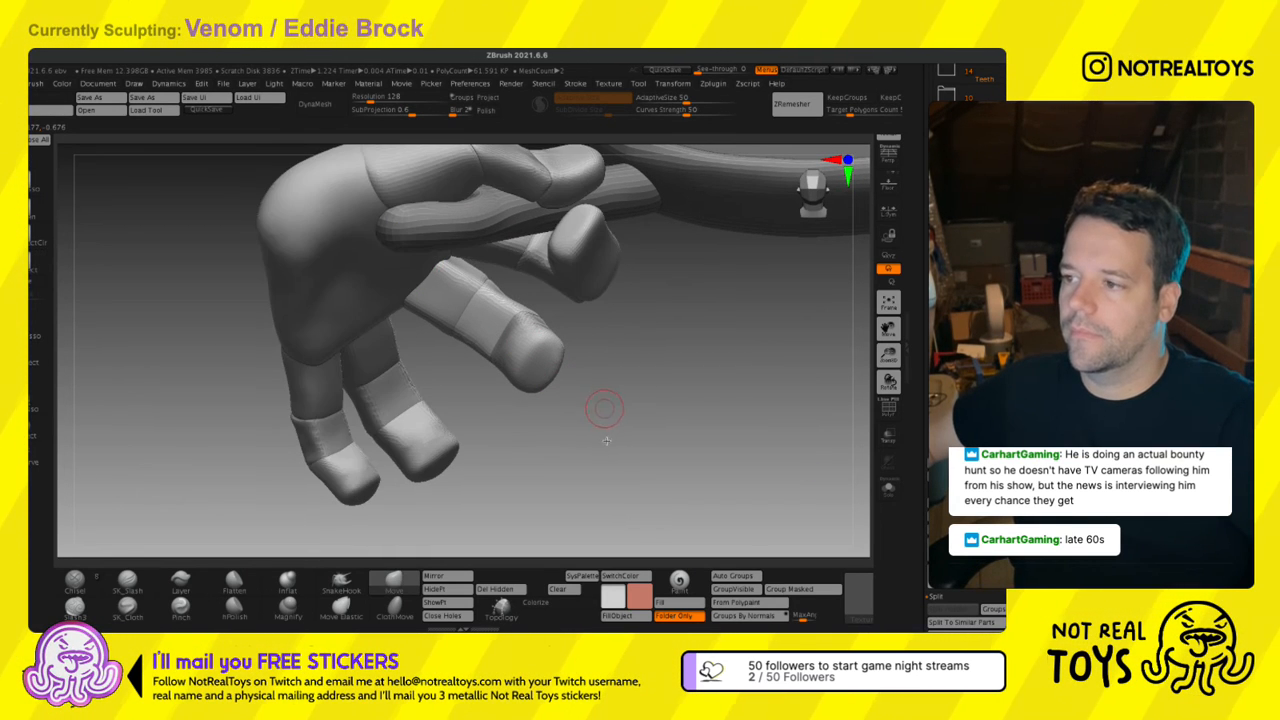
Mask the hand except the middle finger's two outer segments, using their polygroups, and show all parts again.
left_click(494, 309, "ctrl+shift")
left_click(494, 309, "ctrl+shift")
left_click(530, 352, "ctrl+shift")
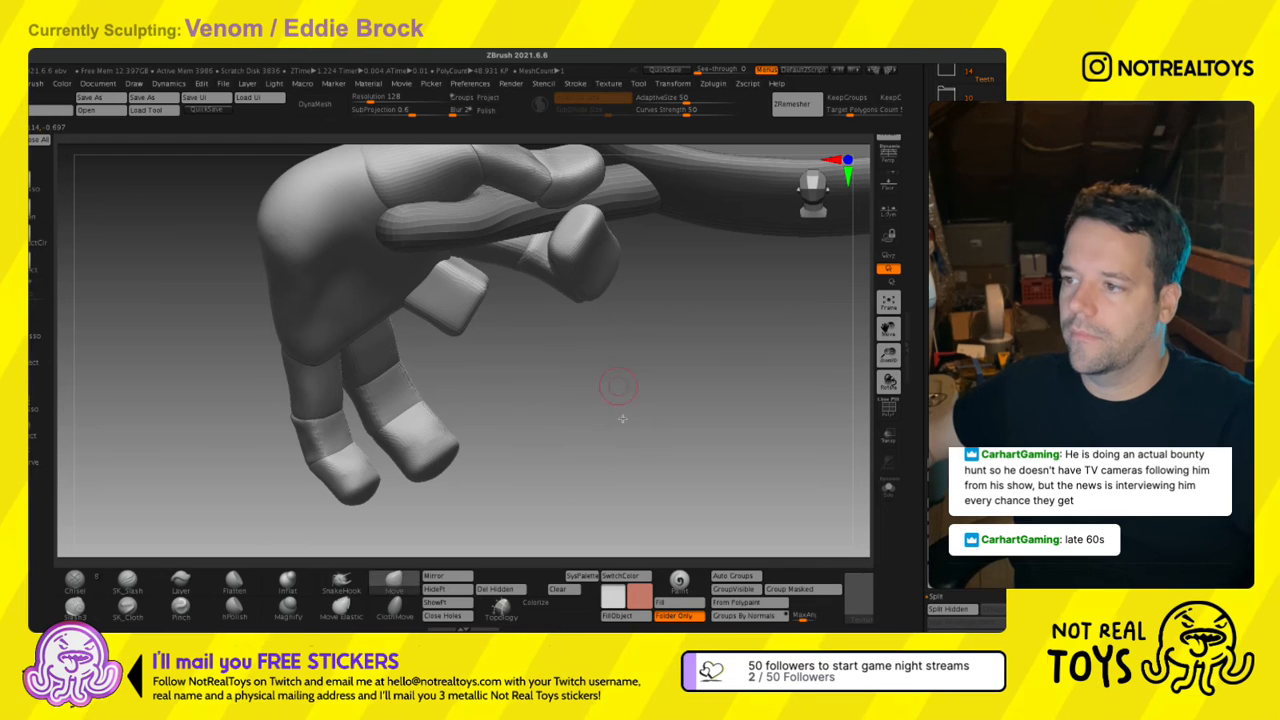
left_click(624, 420, "ctrl")
left_click(624, 420, "ctrl+shift")
Place the transform gizmo at the middle finger's joint and bend the outer segments in towards the palm.
key("w")
left_click_drag(448, 242, 515, 283, "alt")
left_click_drag(575, 424, 471, 229)
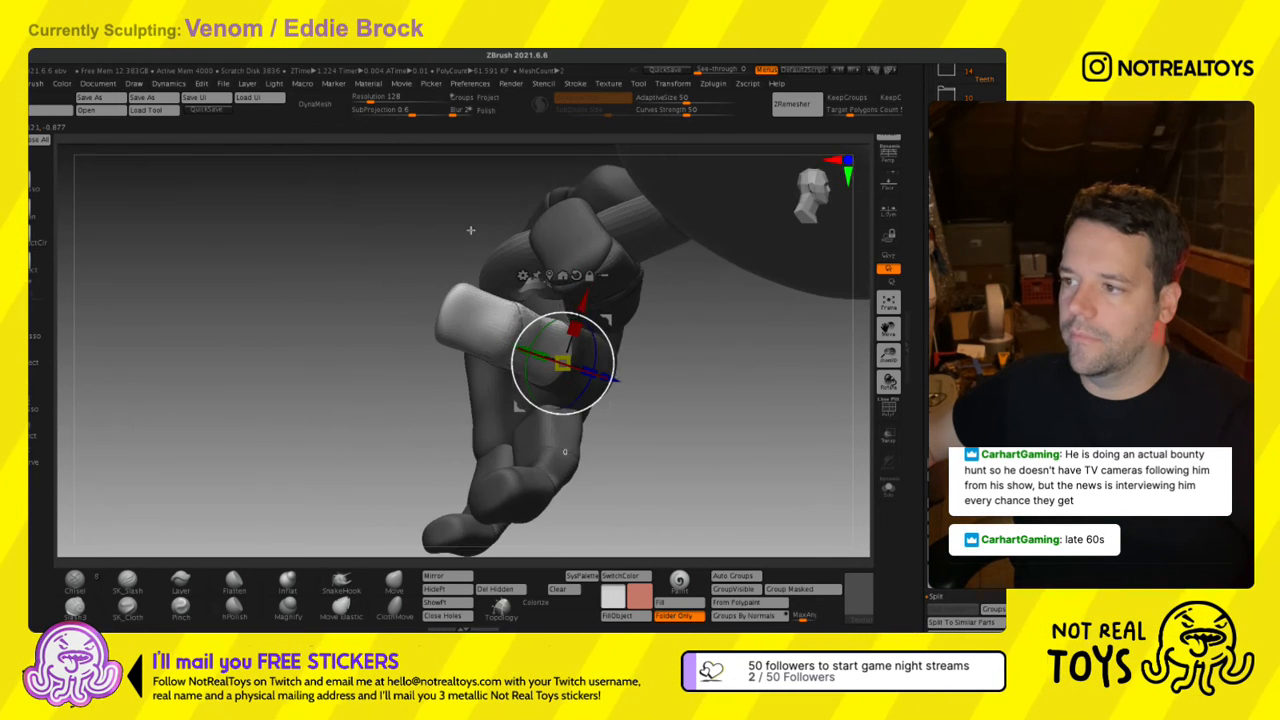
left_click_drag(571, 328, 580, 403)
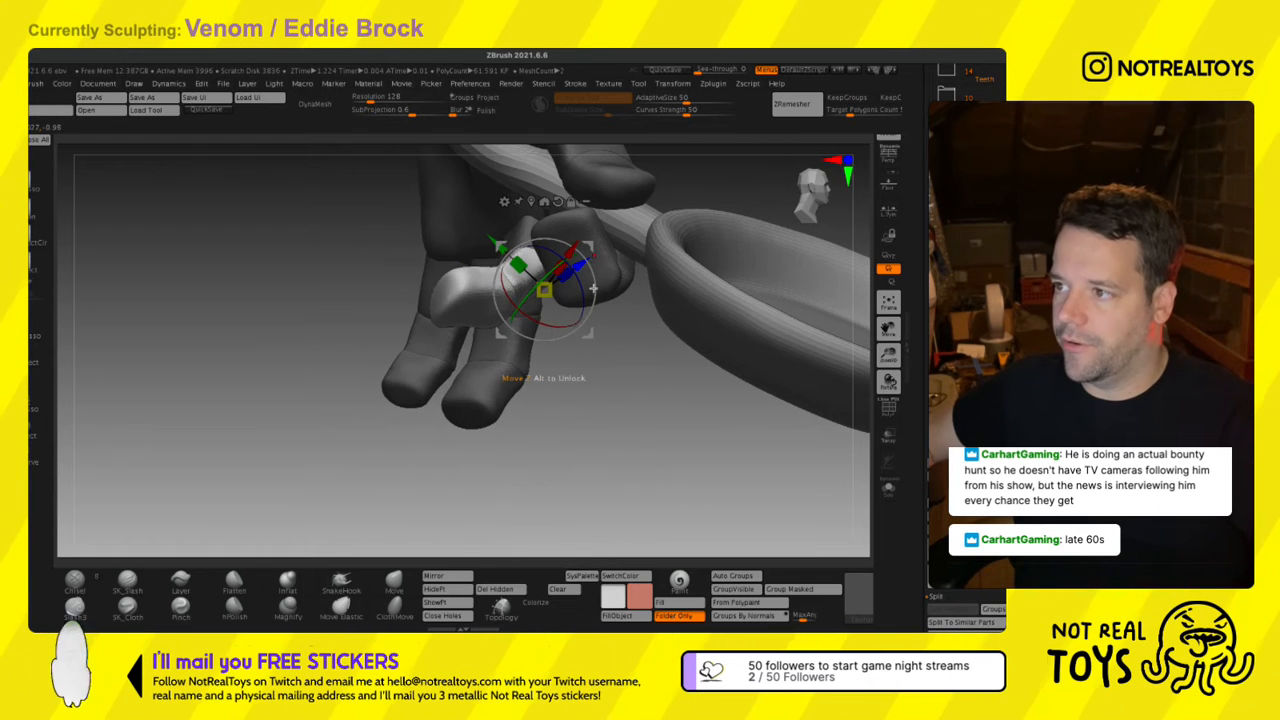
left_click_drag(587, 331, 577, 250)
left_click_drag(541, 296, 537, 309, "alt")
left_click_drag(516, 390, 570, 287)
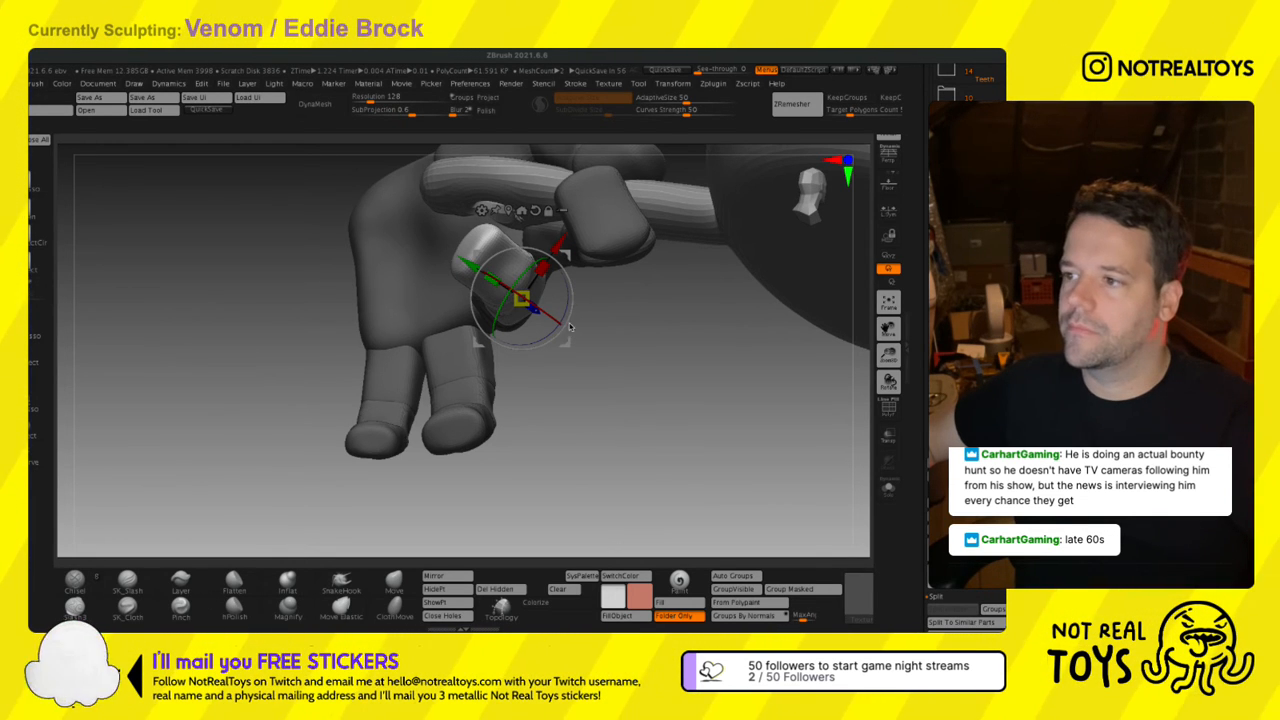
Refine the rotation and position of the middle finger's outer part and return to brush mode.
mouse_move(586, 328)
left_mouse_down()
mouse_move(580, 345)
mouse_move(580, 329)
left_mouse_up()
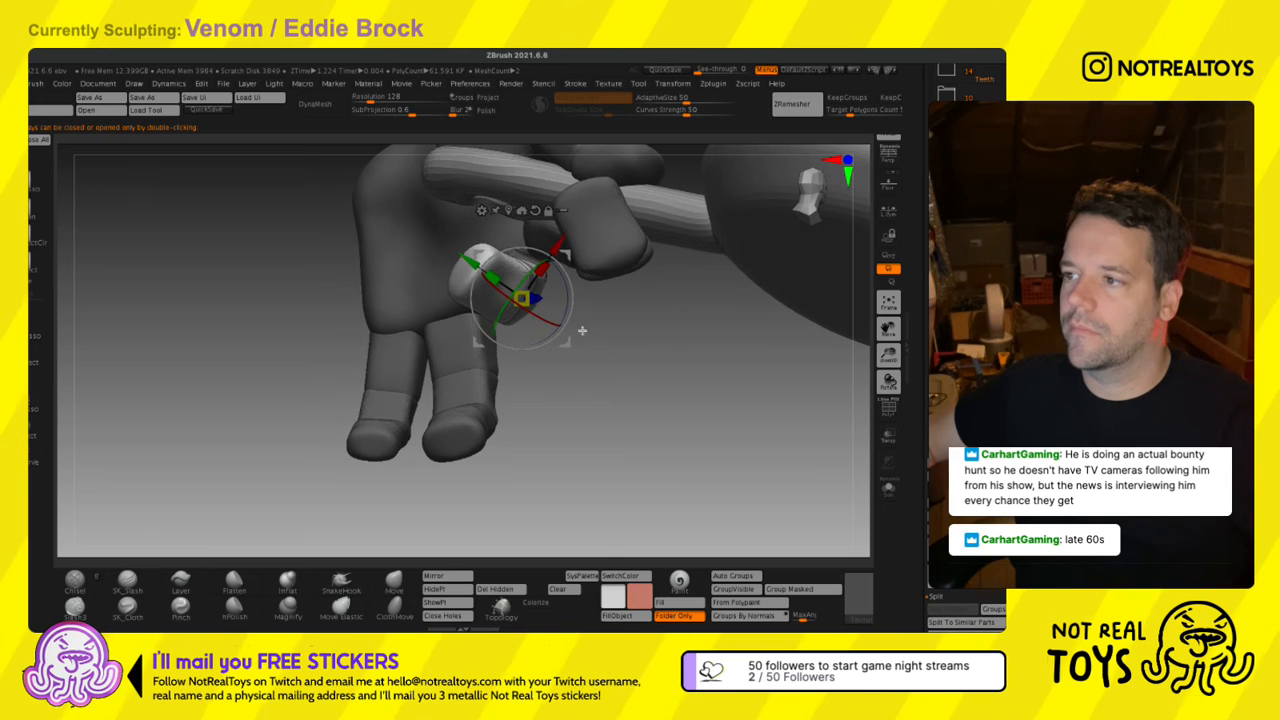
left_click_drag(565, 286, 568, 283, "alt")
left_click_drag(547, 350, 506, 340)
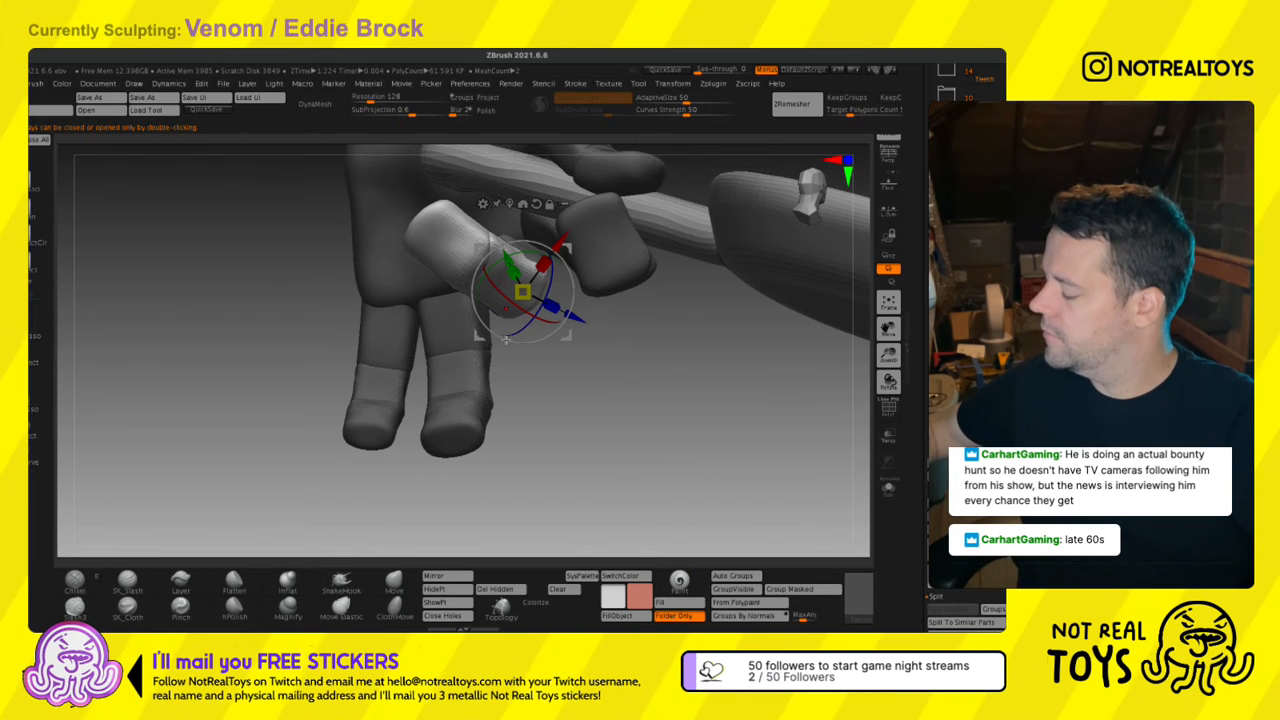
mouse_move(506, 340)
left_mouse_down()
mouse_move(572, 282)
mouse_move(540, 288)
mouse_move(450, 353)
left_mouse_up()
key("q")
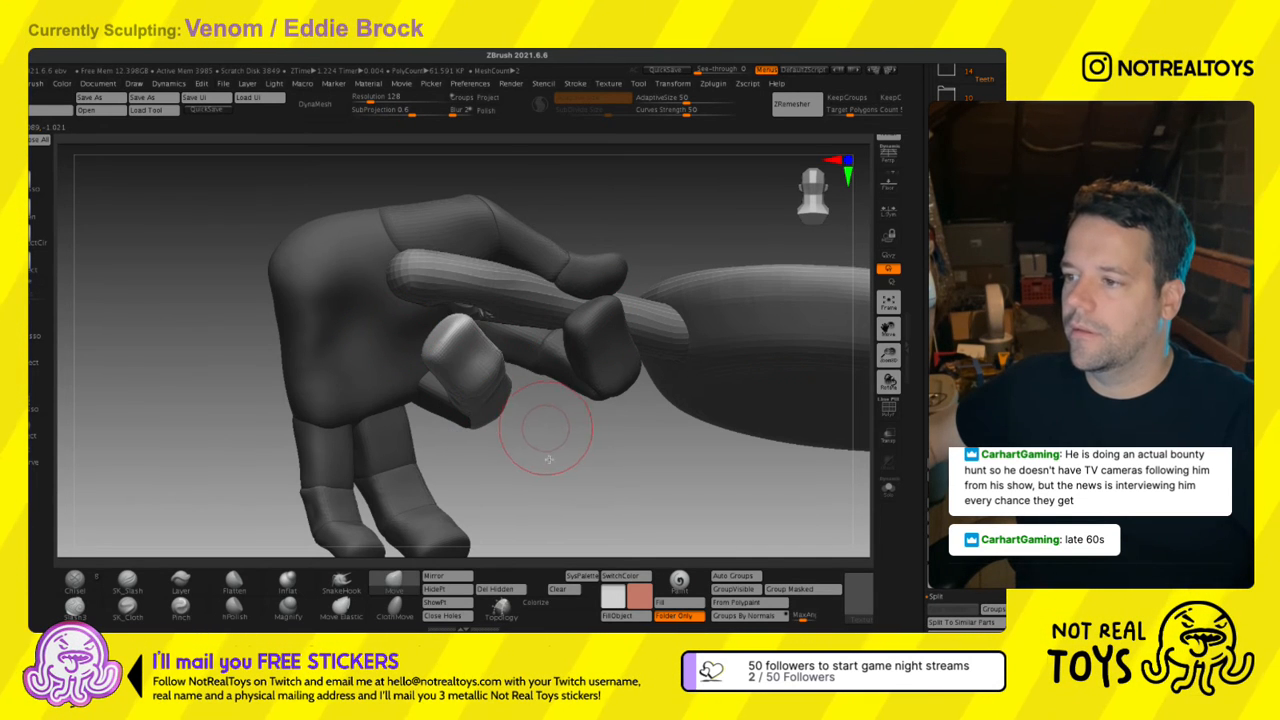
Recentre the gizmo on the middle finger's last joint and adjust the fingertip's rotation and position.
left_click(468, 400, "alt")
left_click(468, 400, "alt")
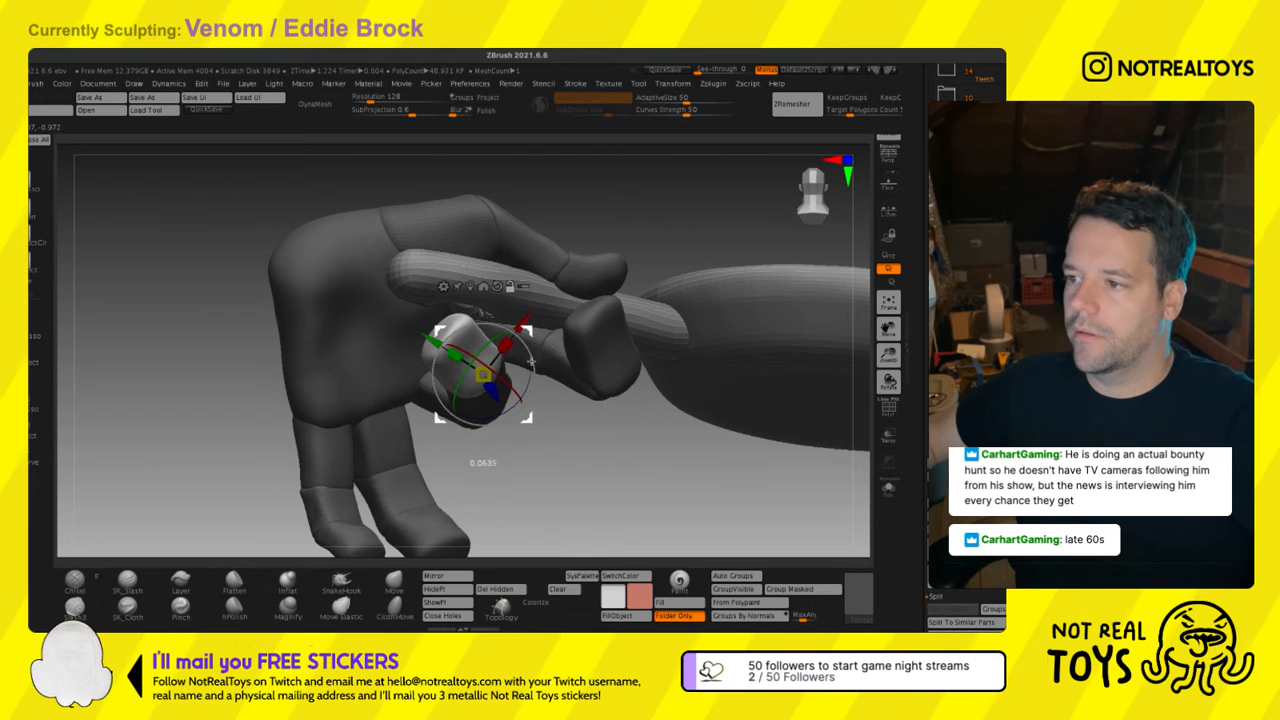
left_click_drag(531, 363, 503, 383)
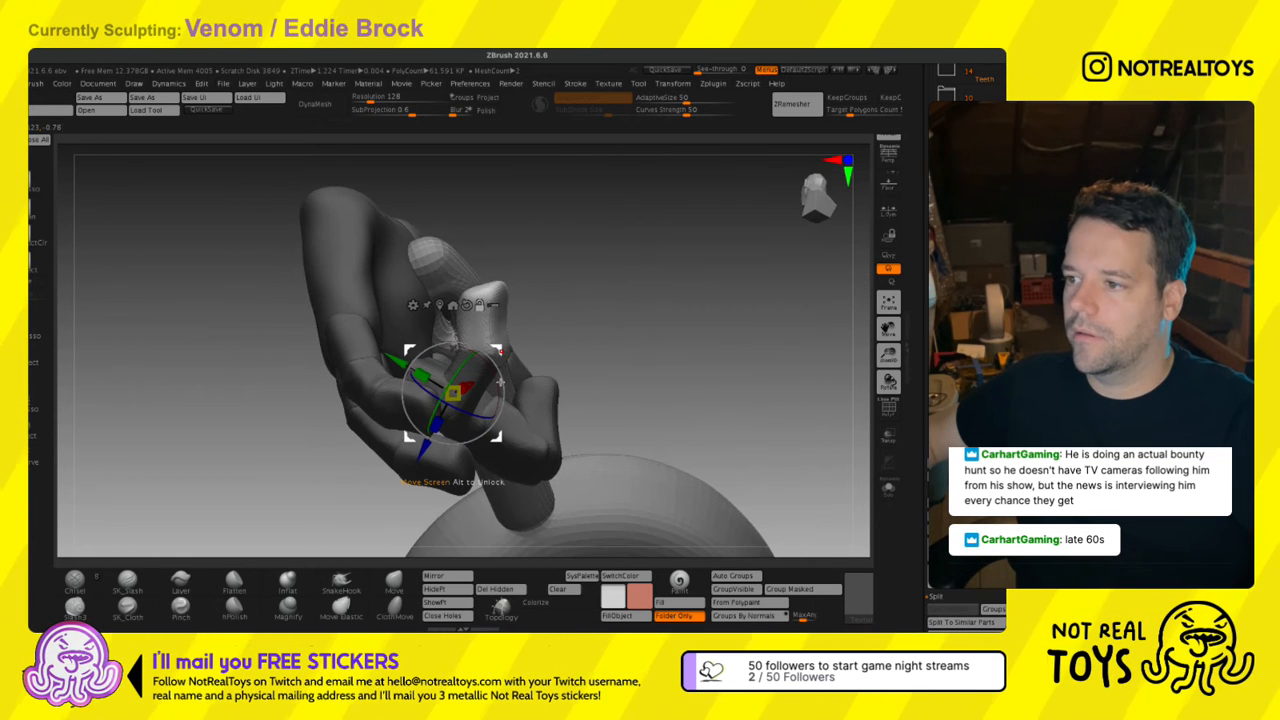
mouse_move(527, 336)
left_mouse_down()
mouse_move(549, 342)
mouse_move(522, 332)
left_mouse_up()
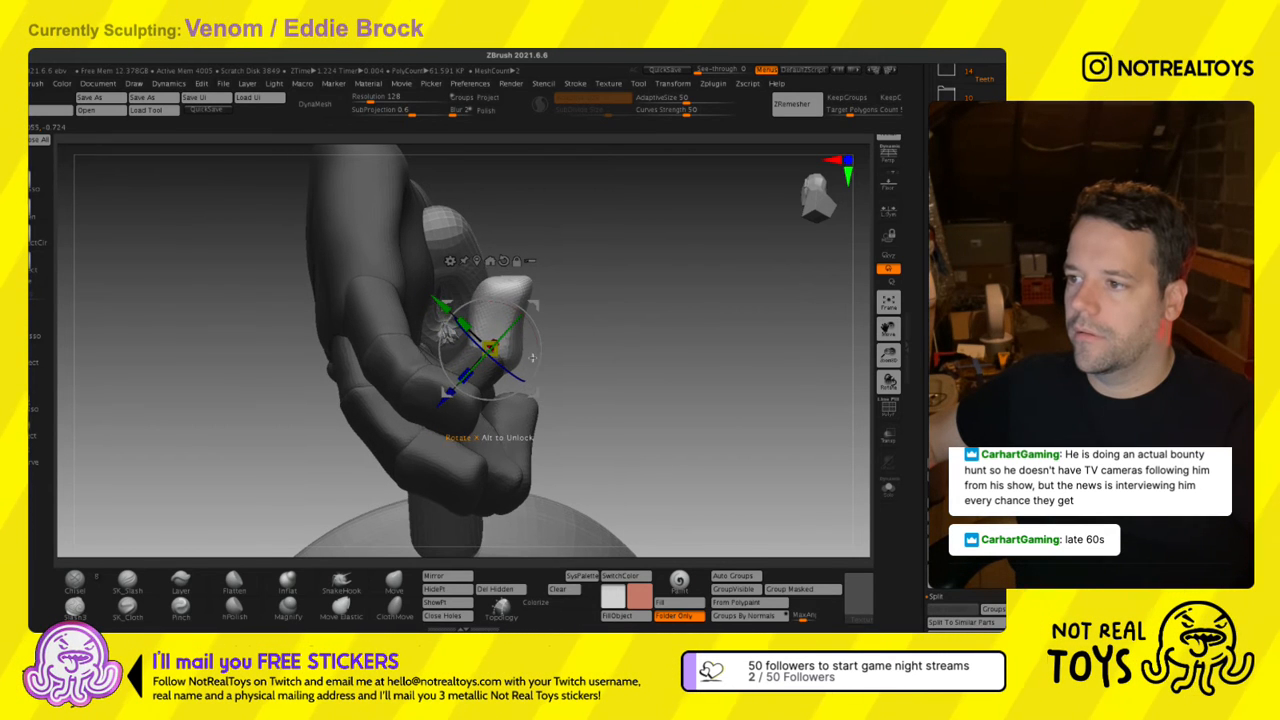
right_click_drag(478, 330, 452, 412)
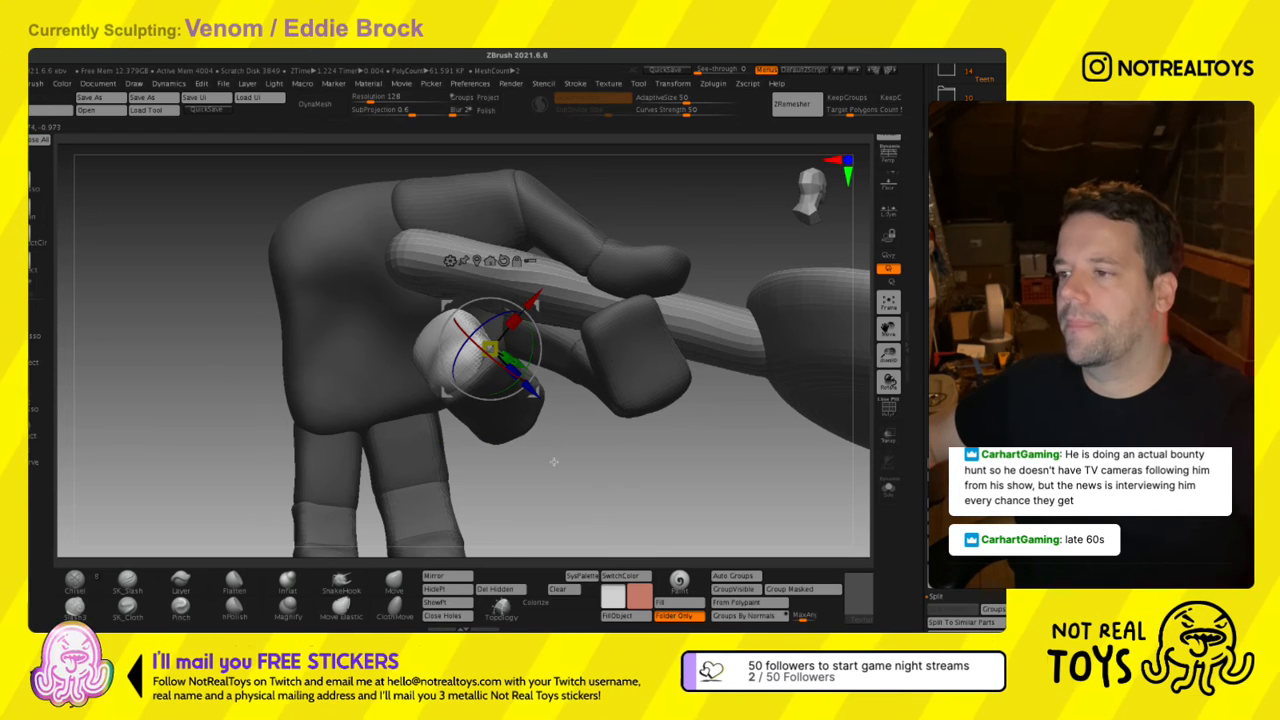
Clear the mask around the middle fingertip and return from the gizmo to brush mode.
left_click_drag(537, 481, 536, 479, "ctrl")
mouse_move(534, 486)
right_mouse_down("ctrl")
mouse_move(510, 436)
mouse_move(551, 471)
mouse_move(596, 425)
mouse_move(503, 396)
mouse_move(476, 455)
right_mouse_up("ctrl")
key("q")
mouse_move(474, 393)
right_mouse_down("ctrl")
mouse_move(476, 407)
mouse_move(494, 397)
mouse_move(452, 407)
mouse_move(483, 399)
mouse_move(455, 328)
mouse_move(474, 352)
mouse_move(454, 367)
mouse_move(468, 338)
mouse_move(455, 412)
mouse_move(407, 410)
mouse_move(420, 387)
mouse_move(436, 398)
right_mouse_up("ctrl")
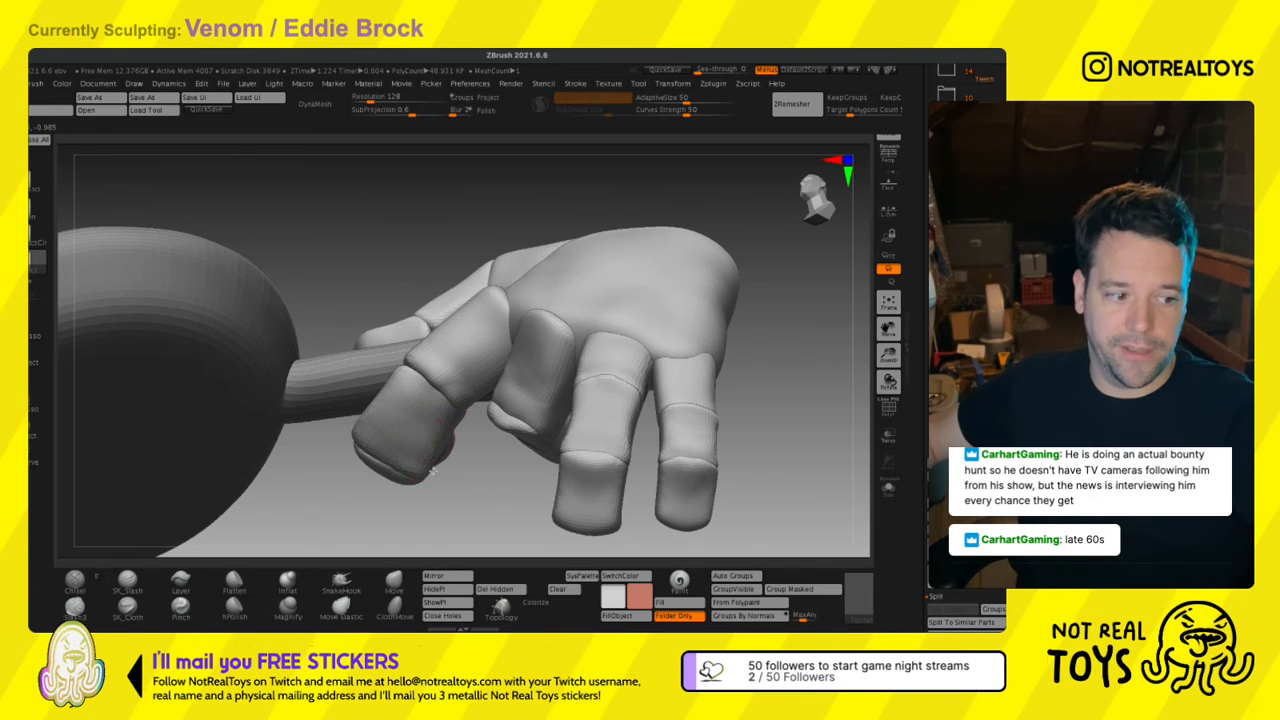
Resize the Move brush and reshape the outer joint of the index finger from below.
right_click_drag(432, 470, 434, 423)
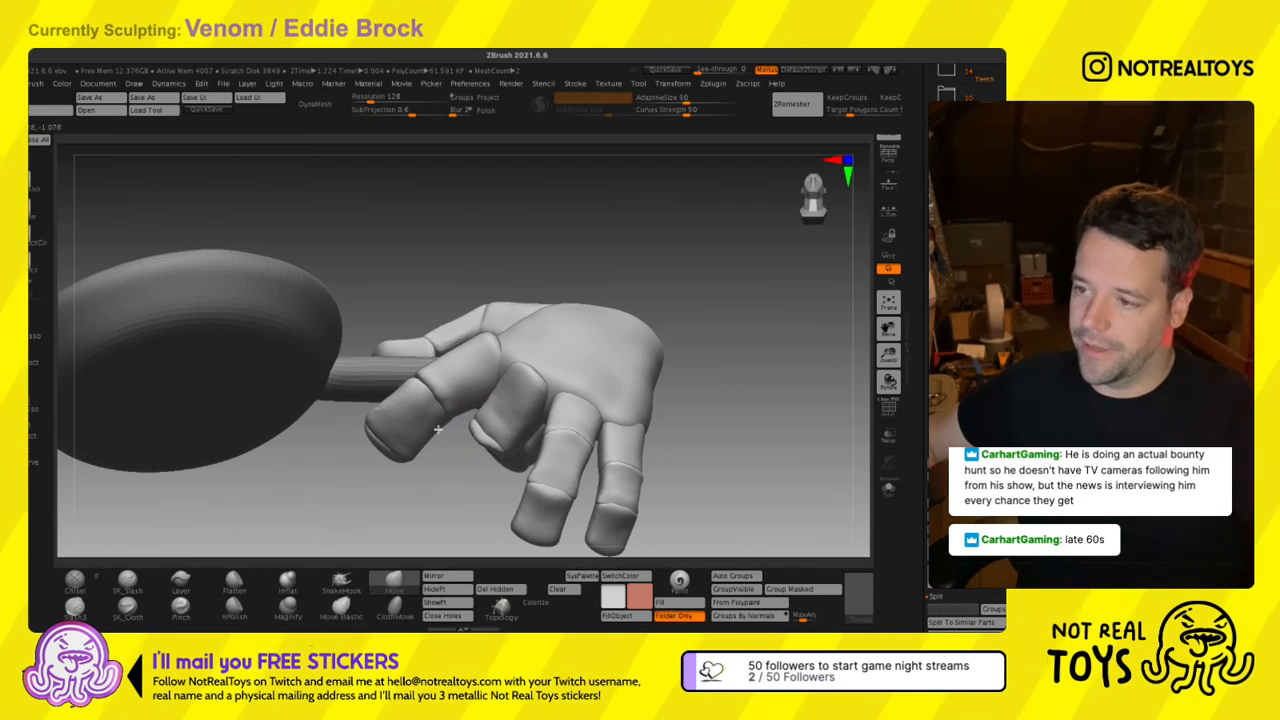
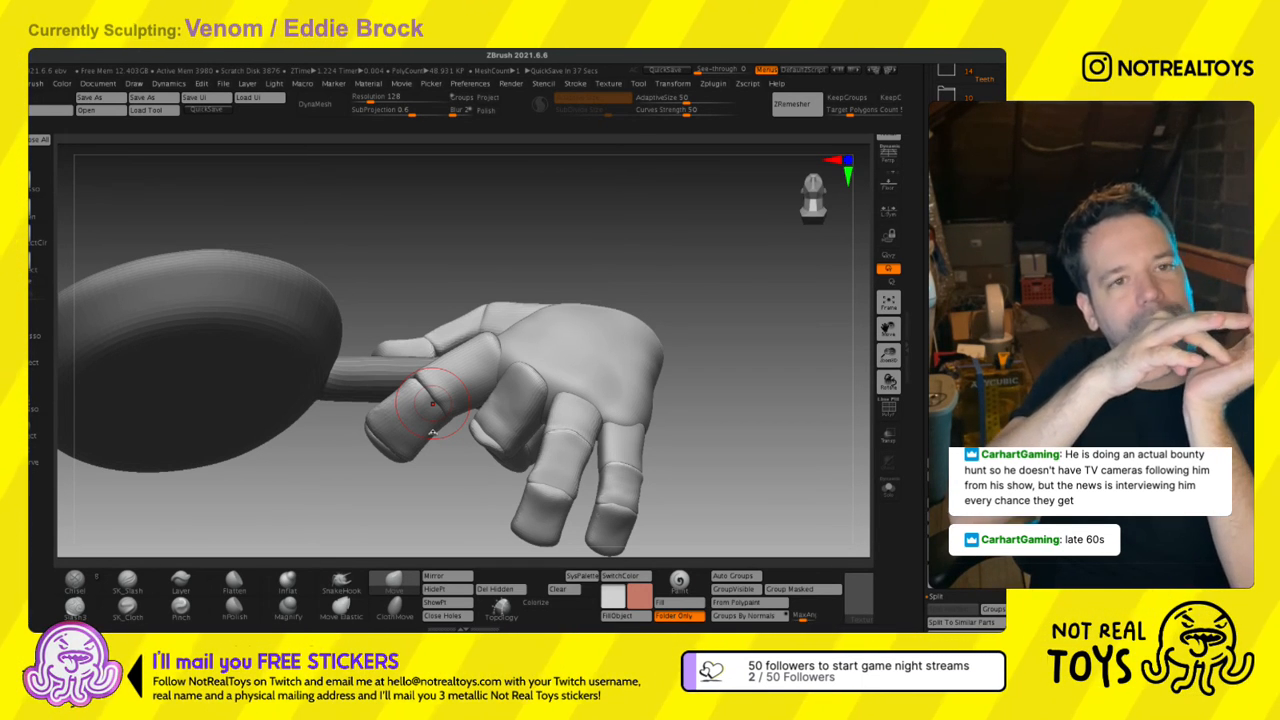
key("s")
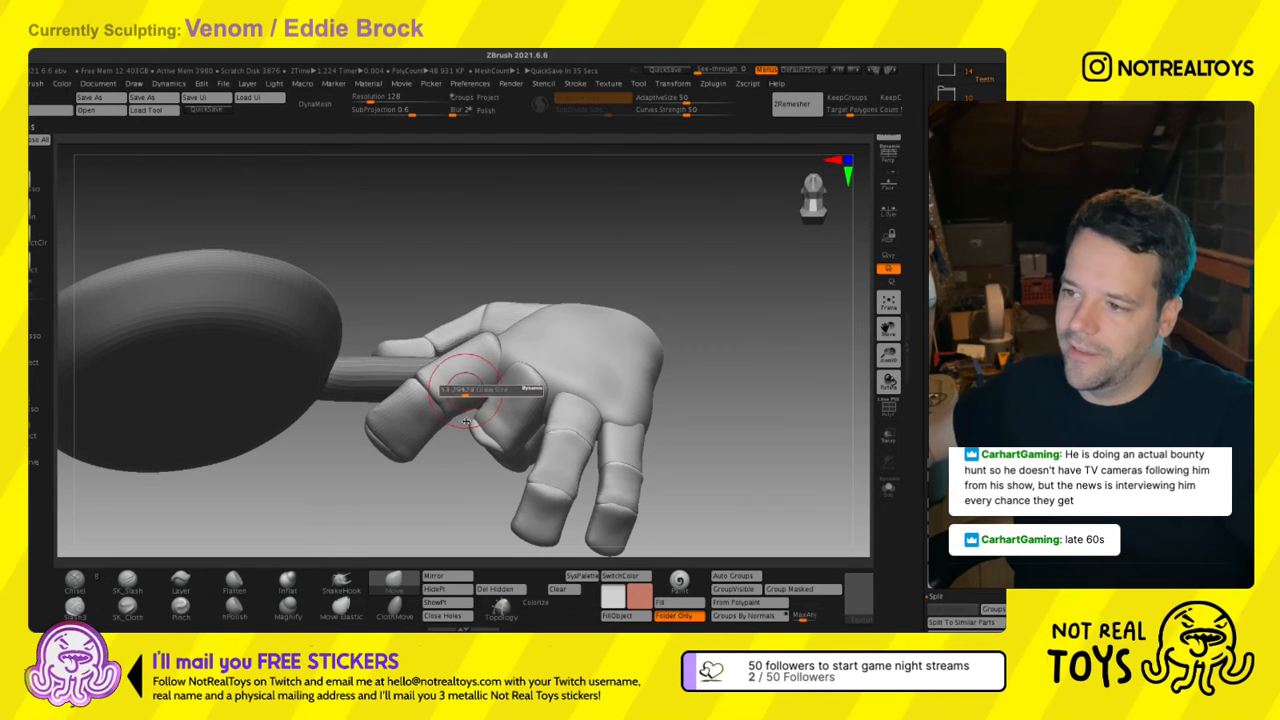
right_click_drag(478, 388, 438, 401, "ctrl")
key("s")
mouse_move(438, 402)
left_mouse_down()
mouse_move(422, 366)
mouse_move(452, 402)
mouse_move(412, 402)
mouse_move(446, 402)
left_mouse_up()
key("s")
key("s")
right_click_drag(443, 426, 440, 352)
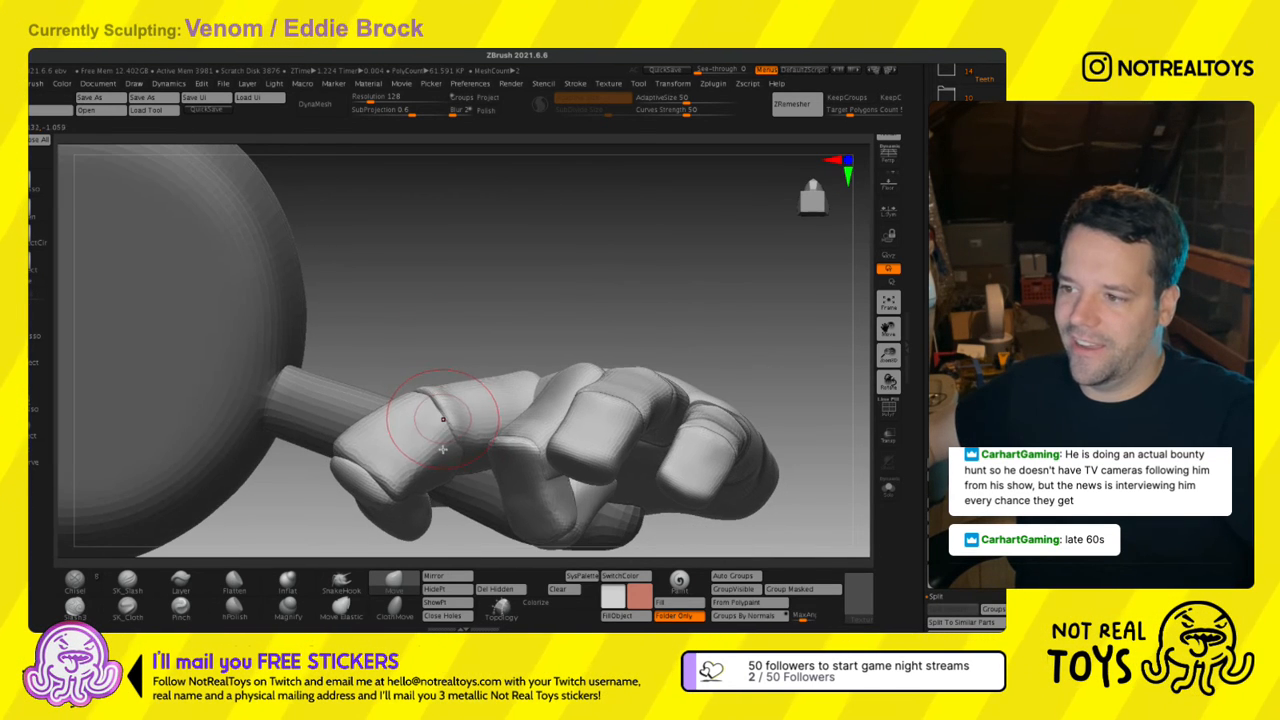
left_click_drag(457, 415, 459, 401)
mouse_move(451, 419)
right_mouse_down()
mouse_move(470, 440)
mouse_move(496, 418)
mouse_move(472, 358)
mouse_move(500, 326)
mouse_move(482, 292)
right_mouse_up()
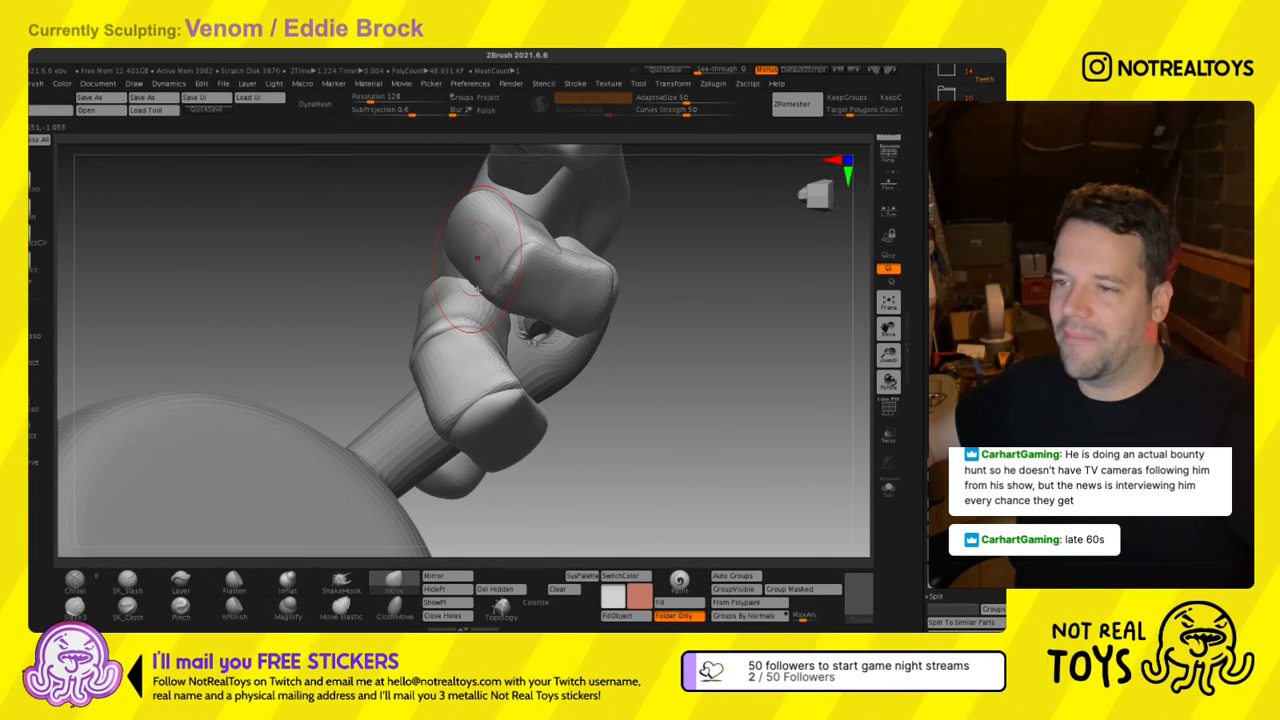
Reshape the side of the middle finger's middle segment with the Move brush.
right_click_drag(480, 290, 515, 415)
right_click_drag(495, 333, 408, 273)
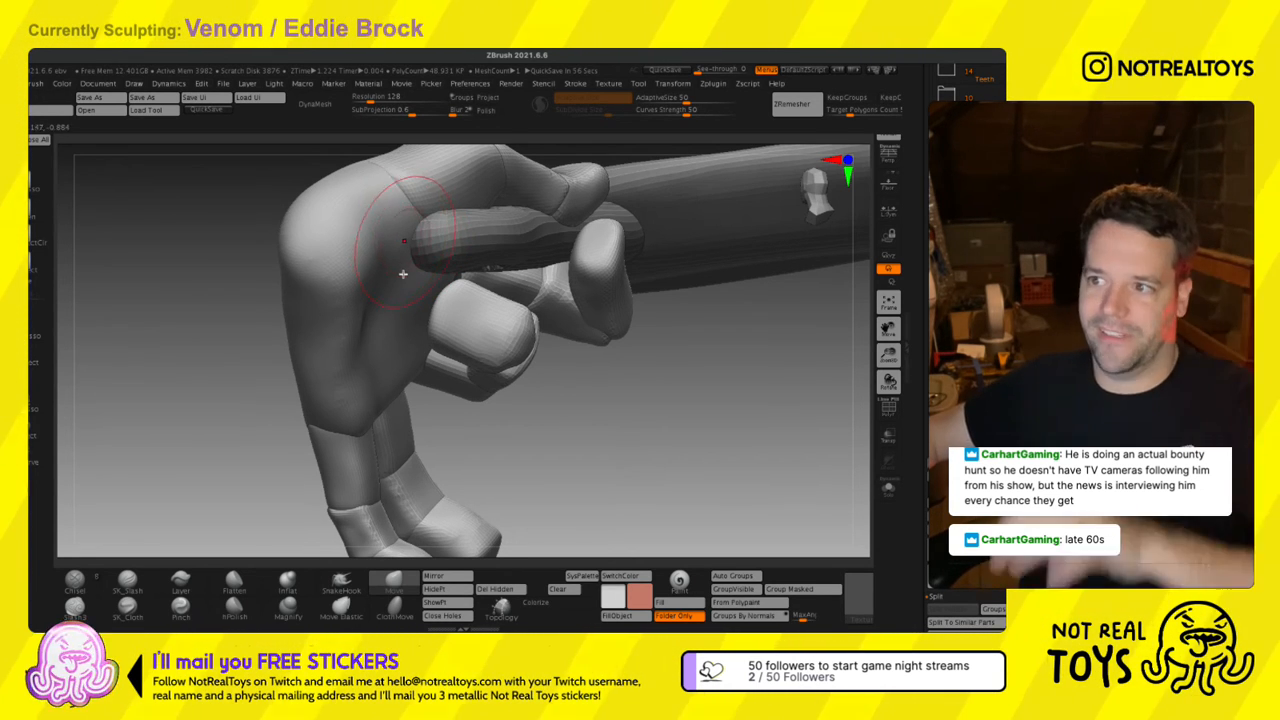
right_click_drag(395, 266, 428, 285)
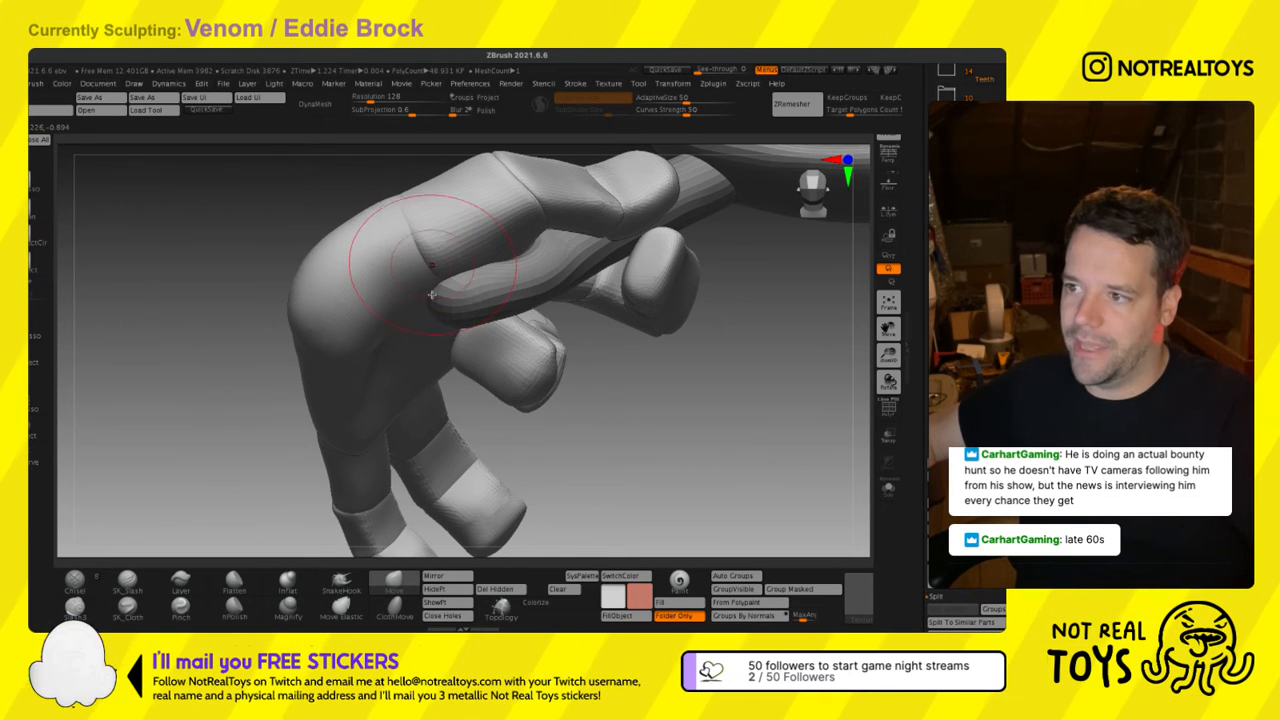
left_click_drag(430, 297, 438, 288)
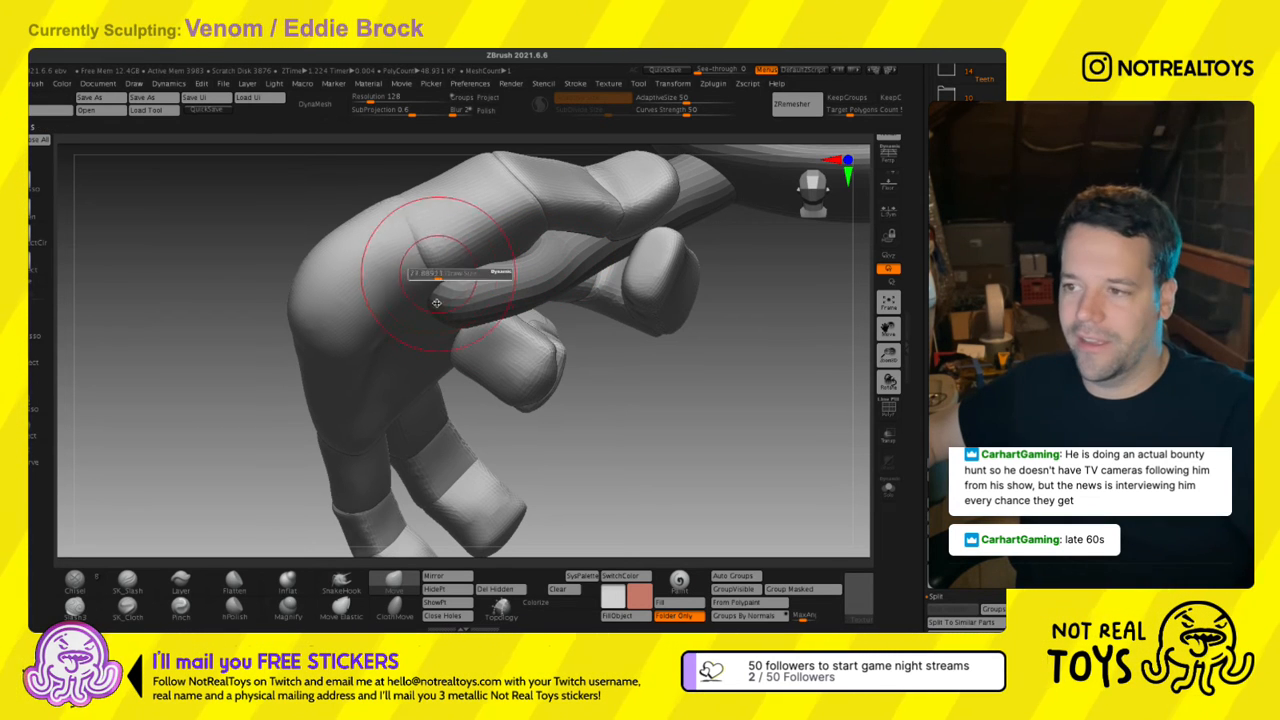
mouse_move(436, 300)
right_mouse_down()
mouse_move(432, 277)
mouse_move(457, 366)
mouse_move(404, 410)
mouse_move(372, 468)
right_mouse_up()
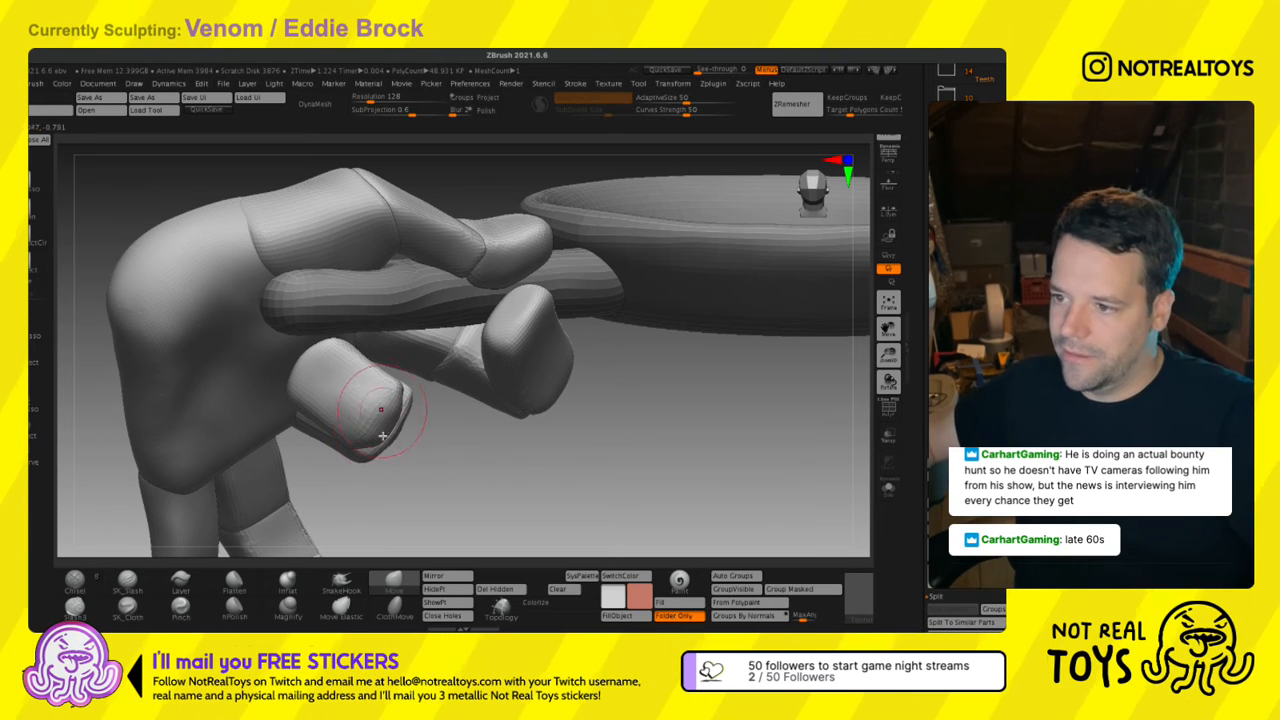
mouse_move(382, 438)
right_mouse_down()
mouse_move(380, 522)
mouse_move(402, 350)
right_mouse_up()
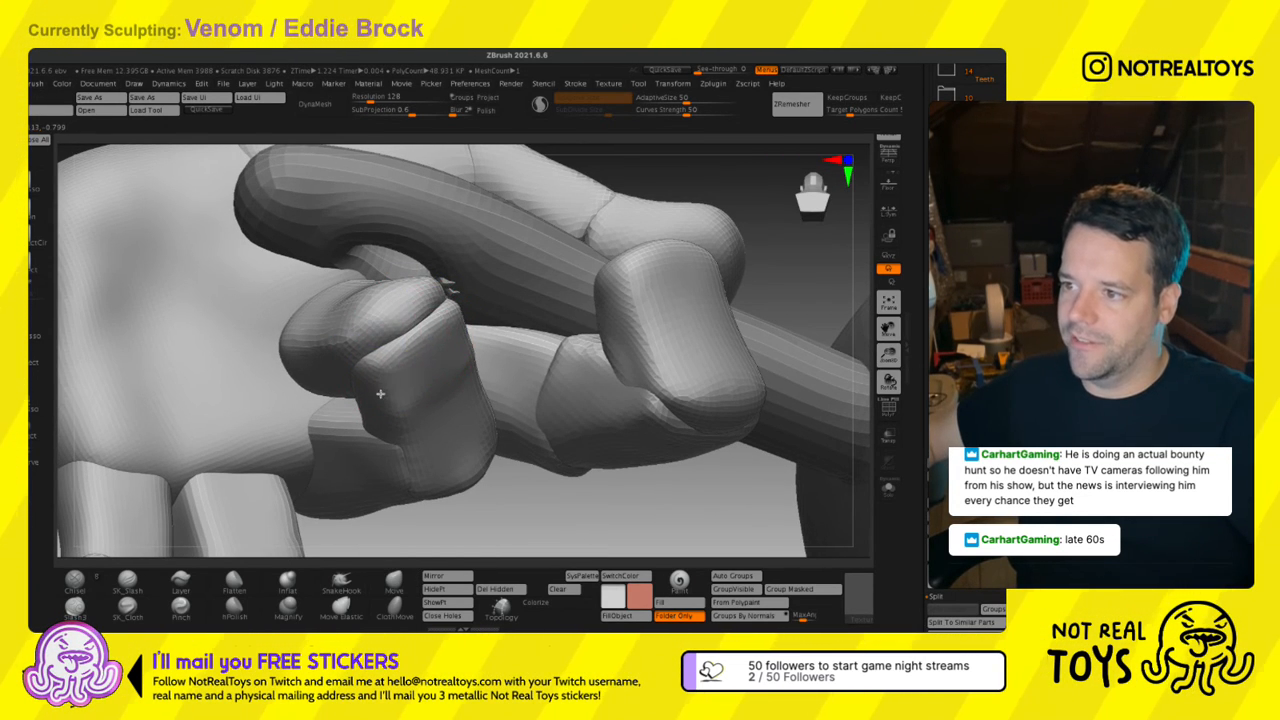
key("b")
key("m")
key("v")
right_click_drag(445, 302, 426, 394)
left_click_drag(426, 394, 397, 391)
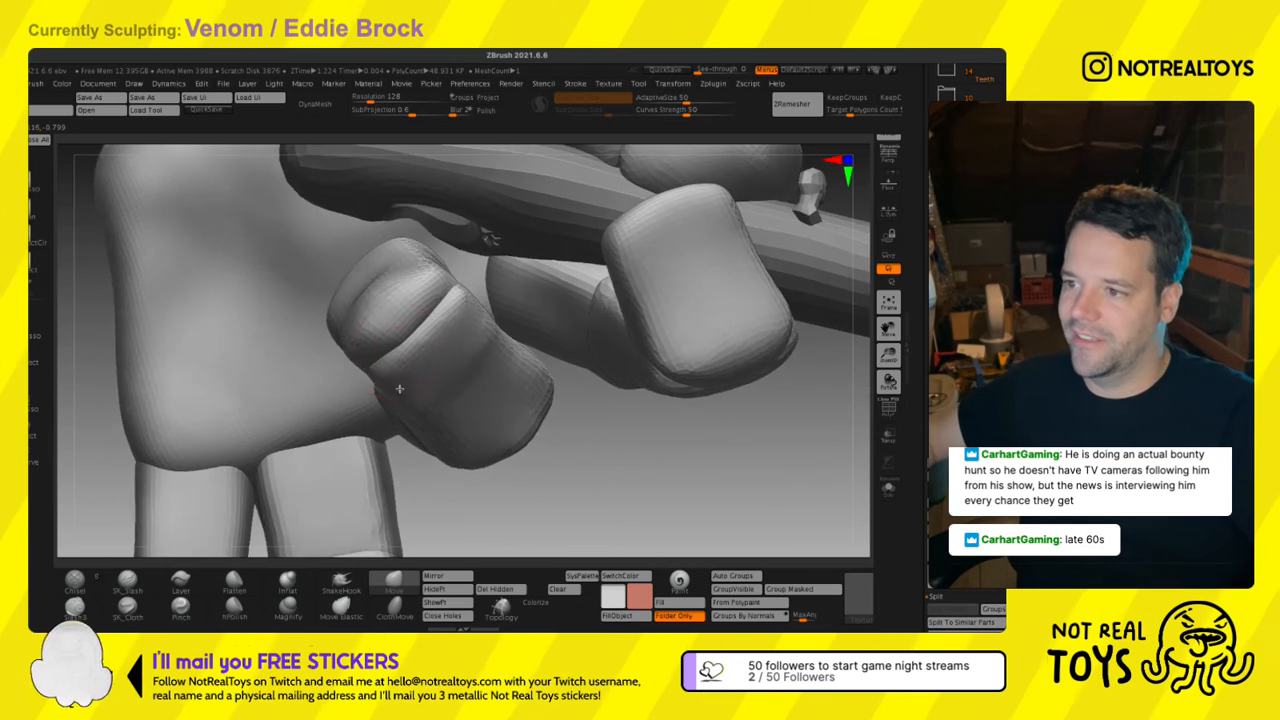
Mask everything except the middle finger's tip segment, using its polygroup, with all parts shown.
right_click_drag(397, 391, 382, 361)
left_click(380, 345, "ctrl+shift")
left_click(555, 442, "ctrl")
left_click(548, 442, "ctrl+shift")
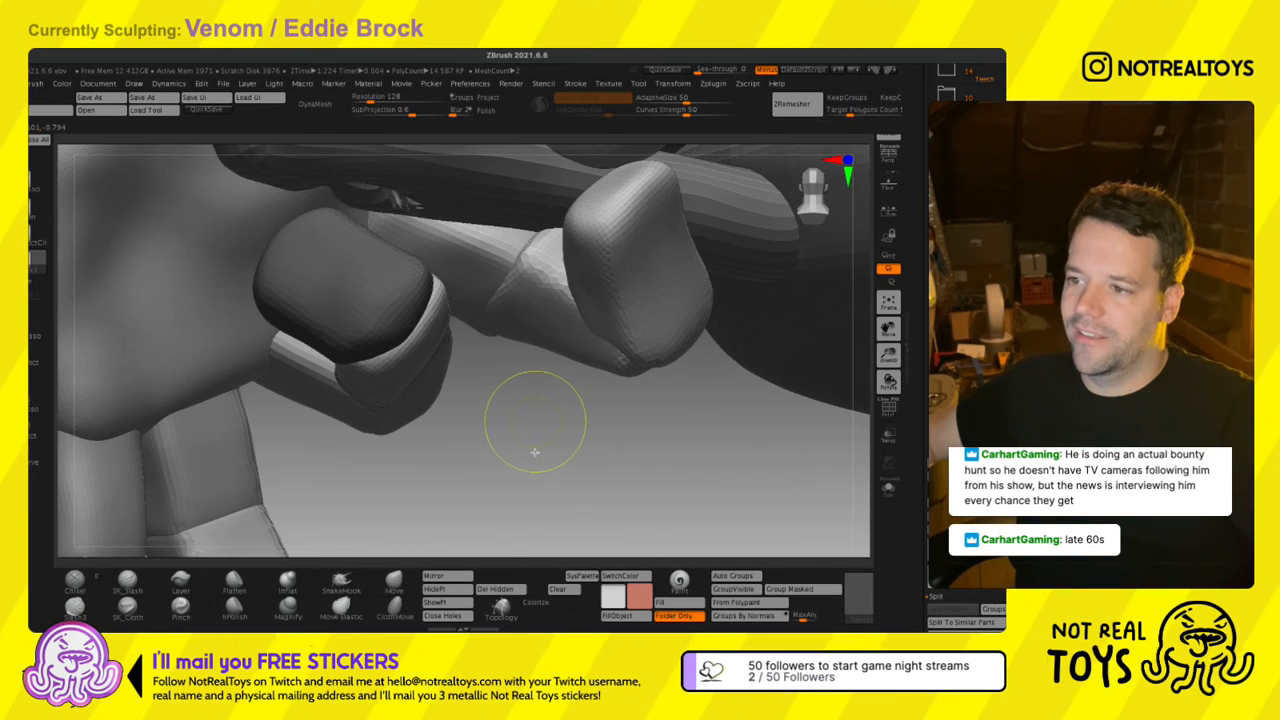
left_click(535, 450, "ctrl")
Reshape the middle fingertip with the Move brush so it meets the neighbouring segment, and clear the mask.
left_click_drag(372, 377, 388, 408)
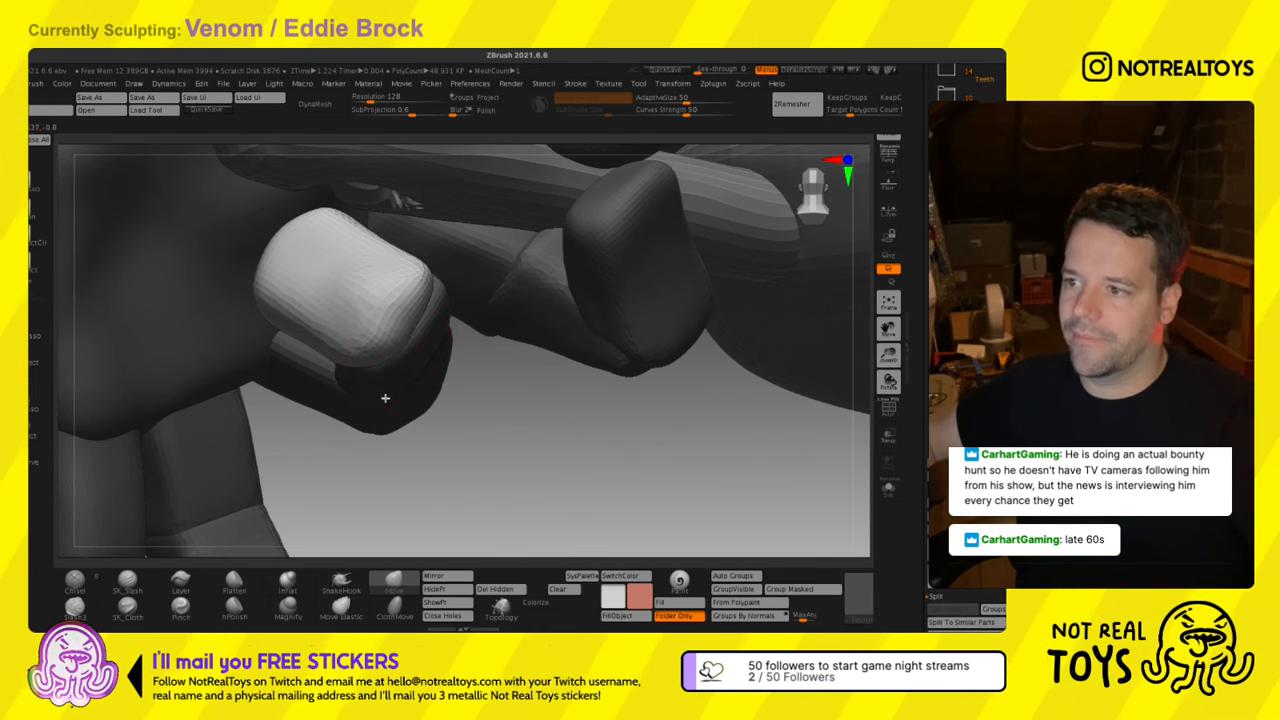
mouse_move(429, 335)
left_mouse_down()
mouse_move(440, 340)
mouse_move(399, 356)
mouse_move(396, 409)
mouse_move(435, 357)
mouse_move(460, 420)
left_mouse_up()
right_click_drag(469, 440, 423, 394, "ctrl")
left_click(435, 290, "alt")
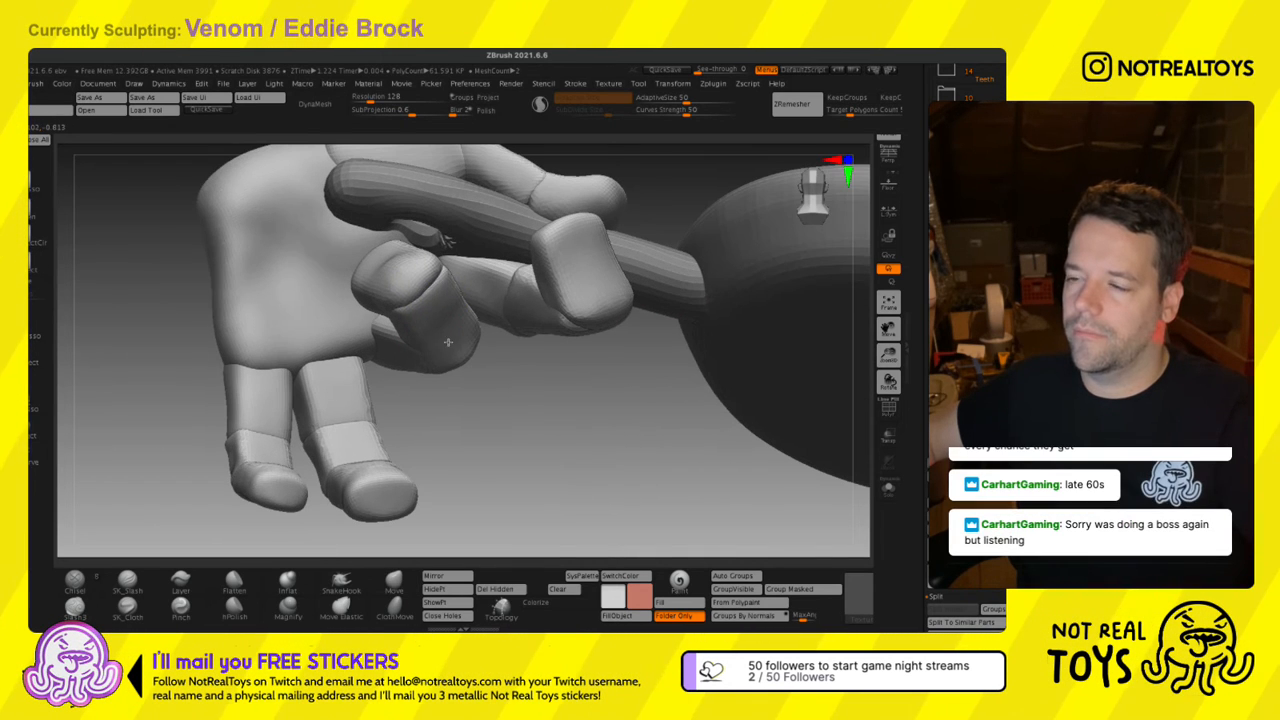
Mask the thumb and all fingers so that only the palm stays editable, using the palm's polygroup.
mouse_move(448, 342)
right_mouse_down()
mouse_move(471, 360)
mouse_move(480, 305)
mouse_move(460, 426)
mouse_move(557, 303)
right_mouse_up()
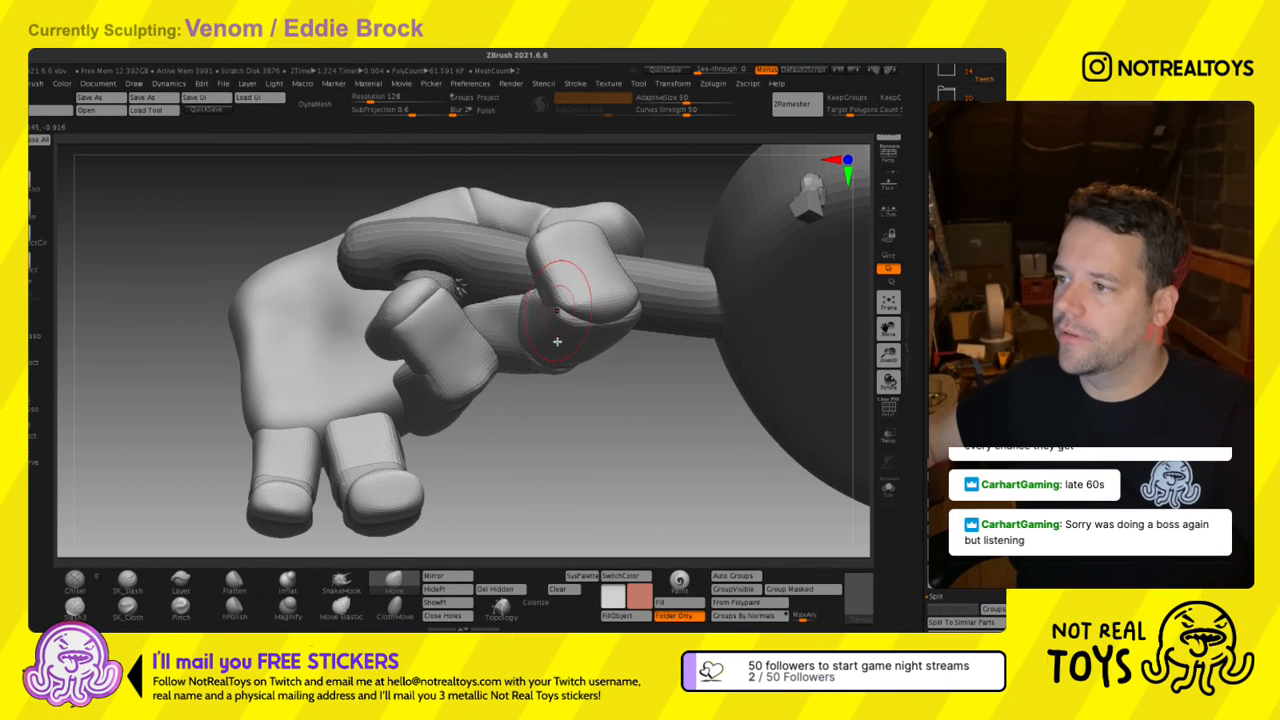
mouse_move(589, 353)
right_mouse_down()
mouse_move(610, 350)
mouse_move(548, 443)
mouse_move(593, 458)
mouse_move(572, 444)
mouse_move(581, 453)
right_mouse_up()
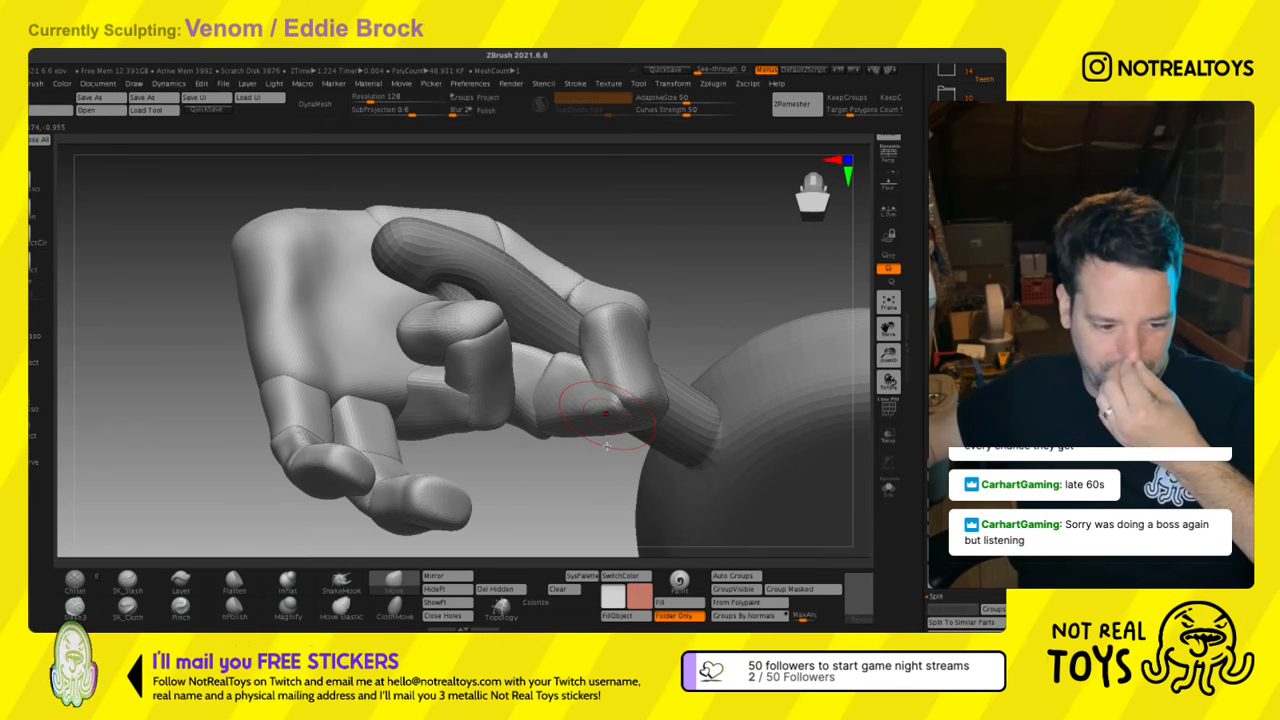
right_click_drag(604, 440, 603, 384)
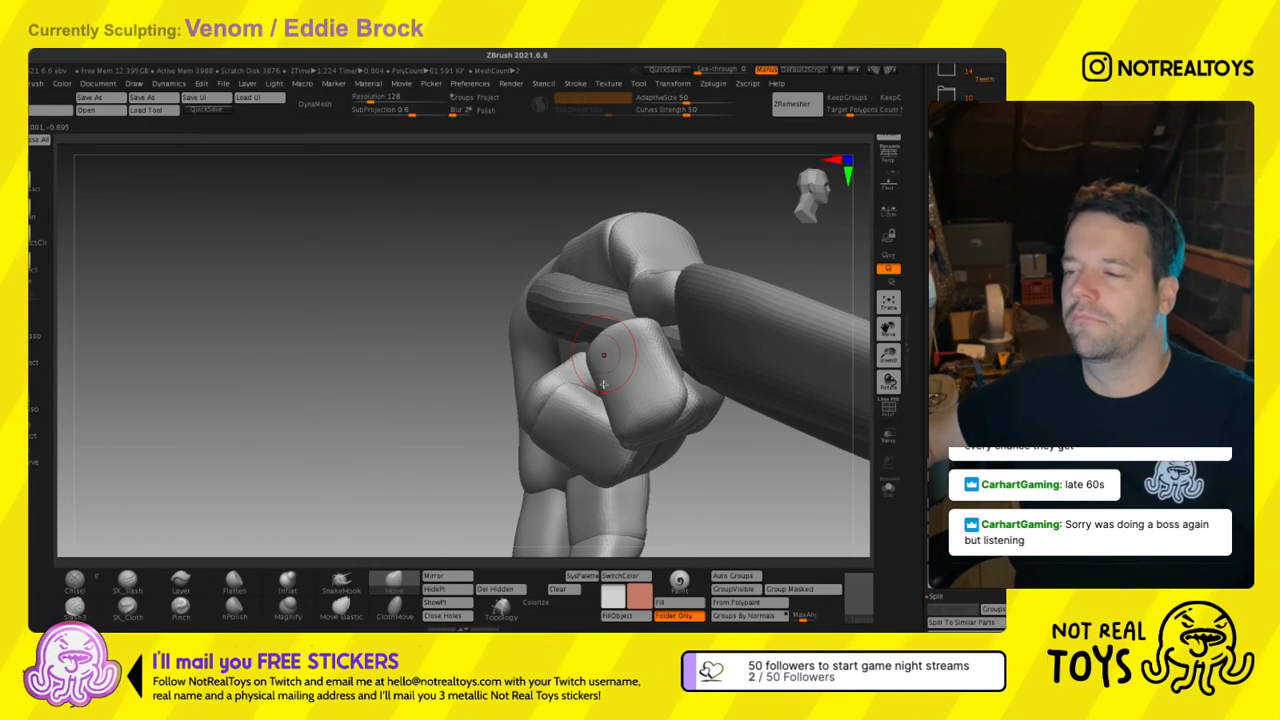
right_click_drag(628, 368, 588, 420)
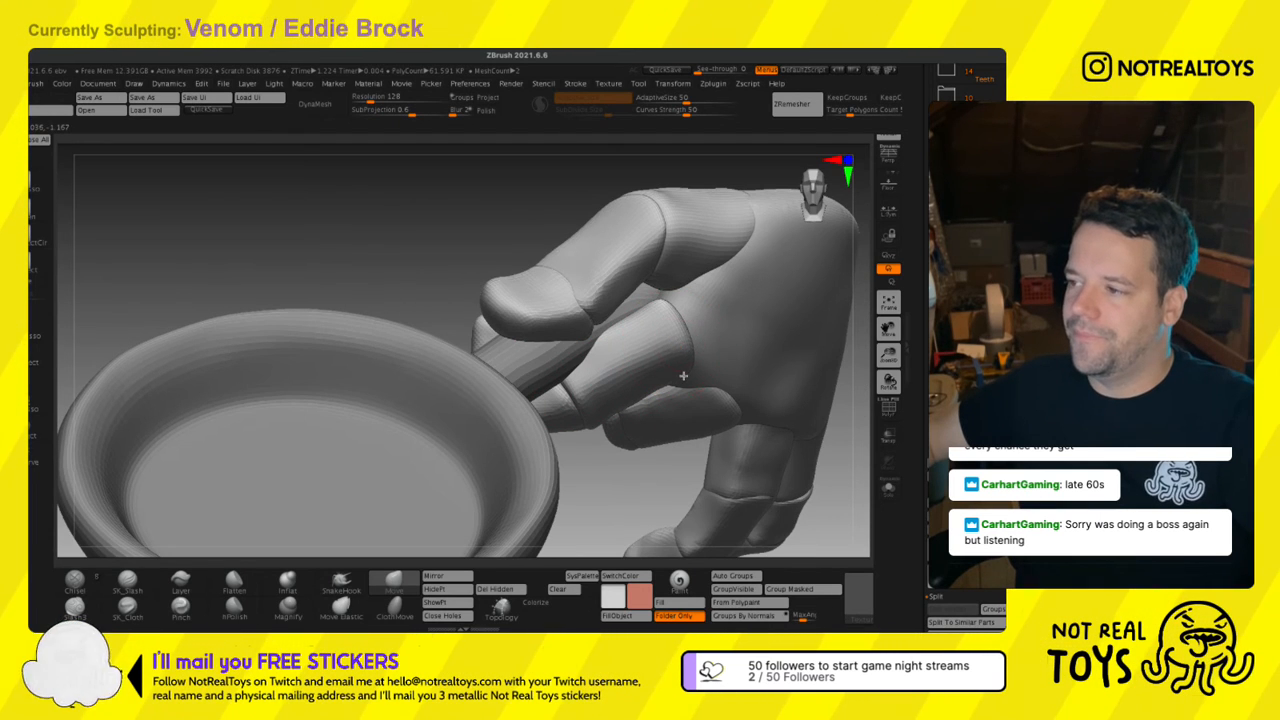
right_click_drag(683, 375, 710, 340)
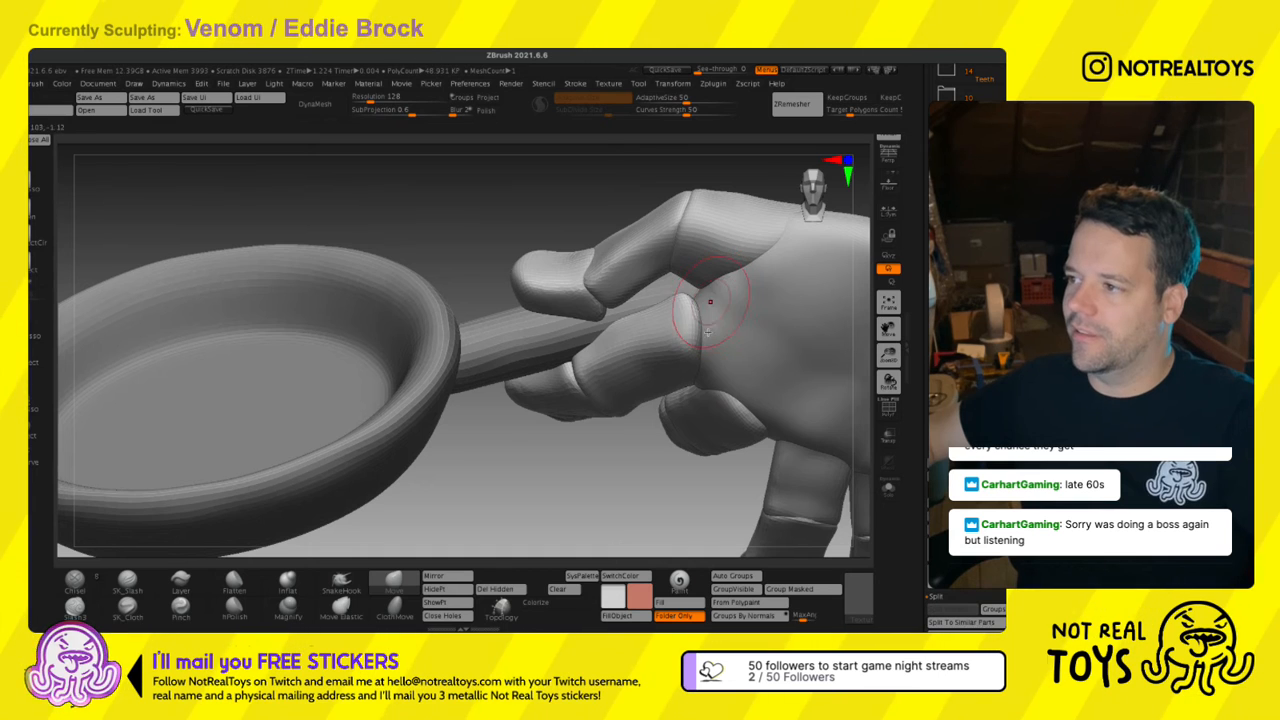
left_click(560, 208, "ctrl")
left_click(533, 247, "ctrl")
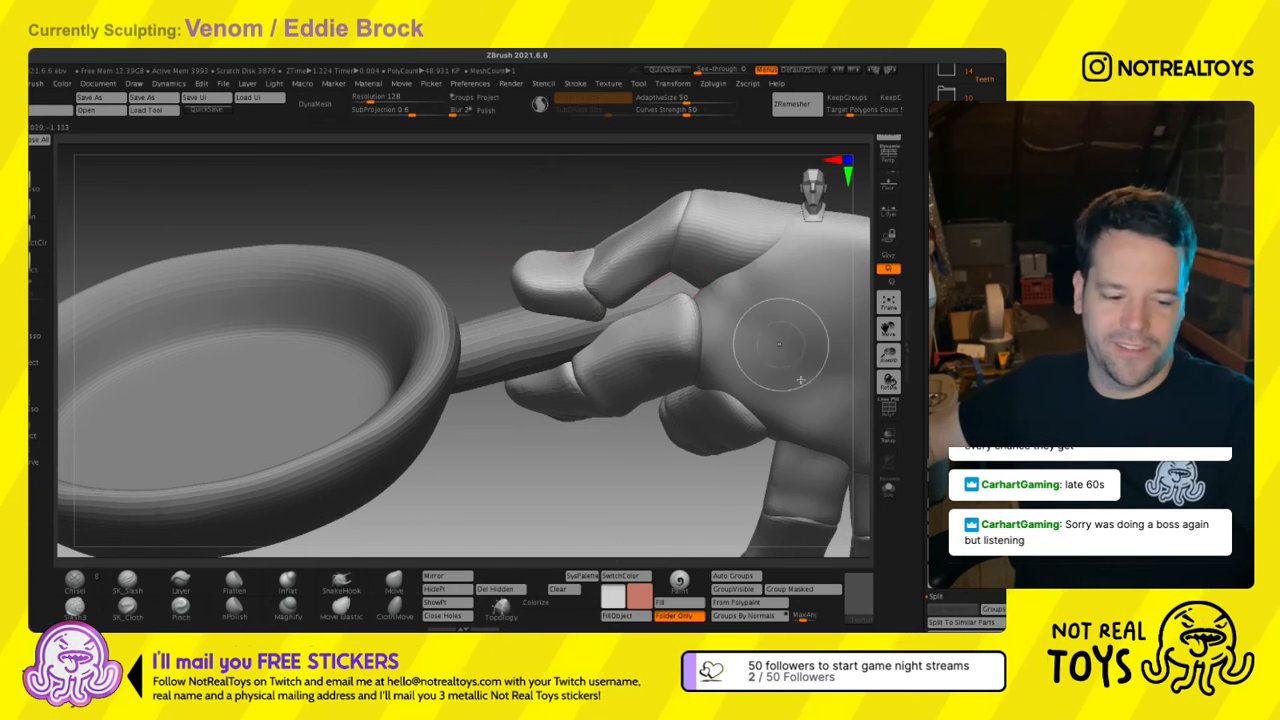
left_click(795, 390, "ctrl+shift")
left_click(675, 483, "ctrl")
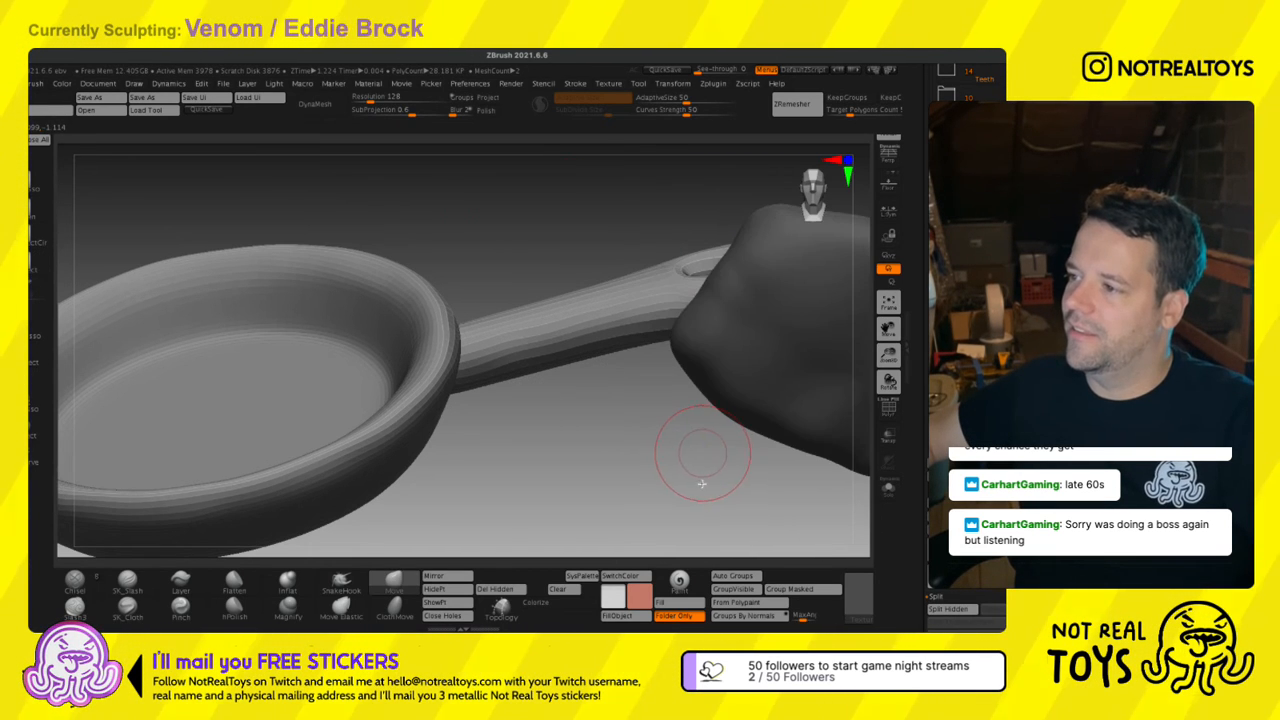
left_click(663, 469, "ctrl+shift")
left_click(651, 457, "ctrl")
Enlarge the Move brush and reshape the palm around the index finger's knuckle, with the mask cleared at the end.
key("b")
key("m")
key("v")
key("s")
left_click_drag(728, 345, 785, 345)
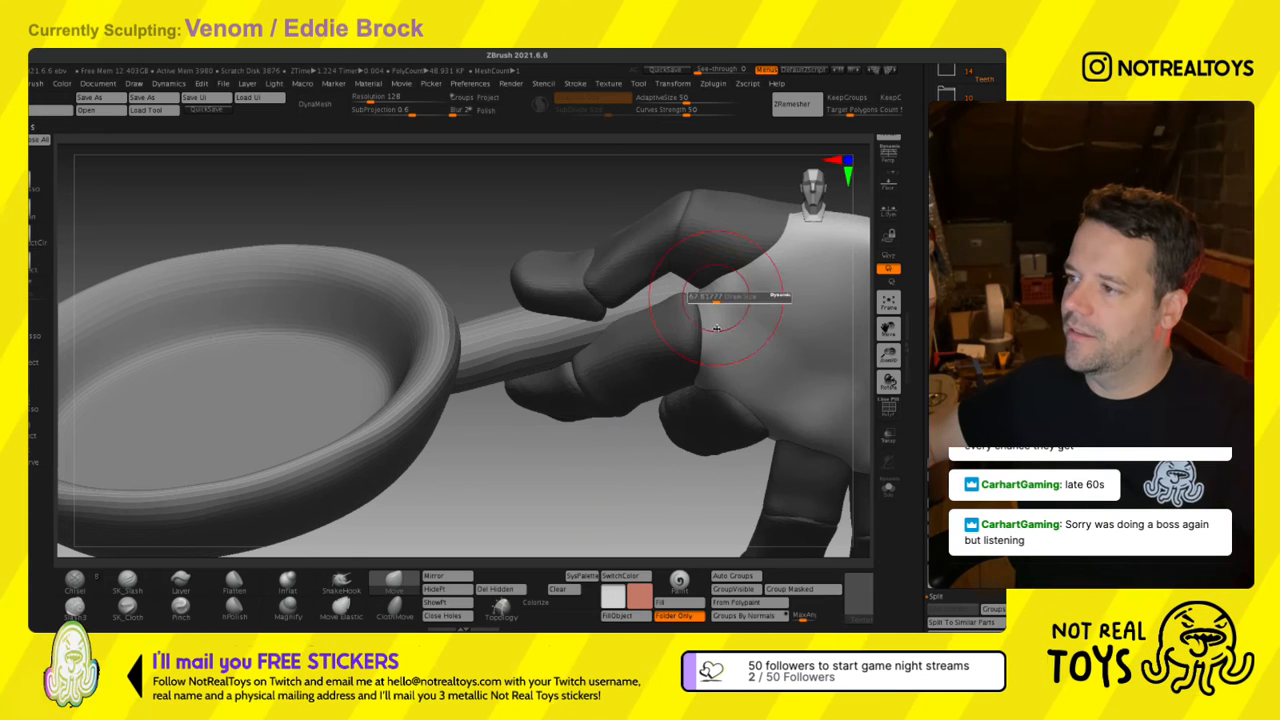
left_click_drag(685, 397, 543, 300)
left_click_drag(514, 391, 553, 429, "alt")
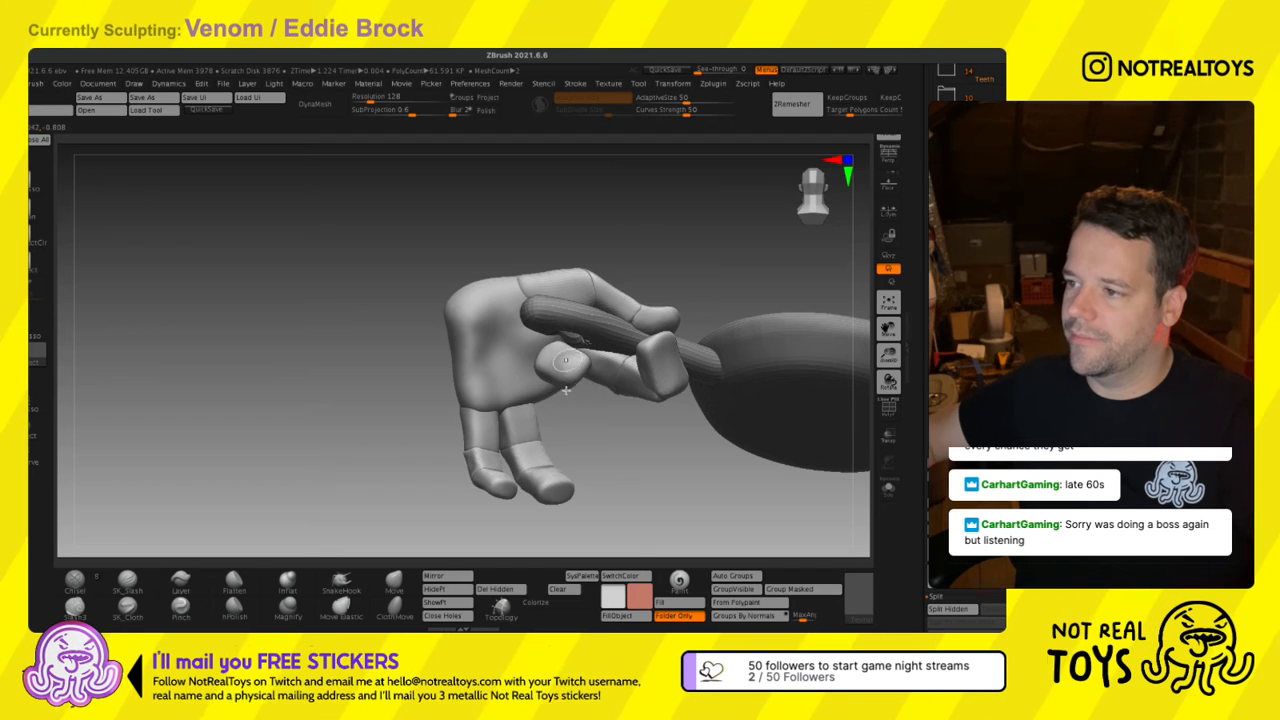
Mask everything except the middle finger, rotate and shift it with the gizmo to curl under the pan handle, and clear the mask.
left_click(652, 498, "ctrl")
left_click(660, 498, "ctrl+shift")
key("w")
left_click_drag(658, 463, 625, 444)
left_click_drag(633, 345, 615, 364)
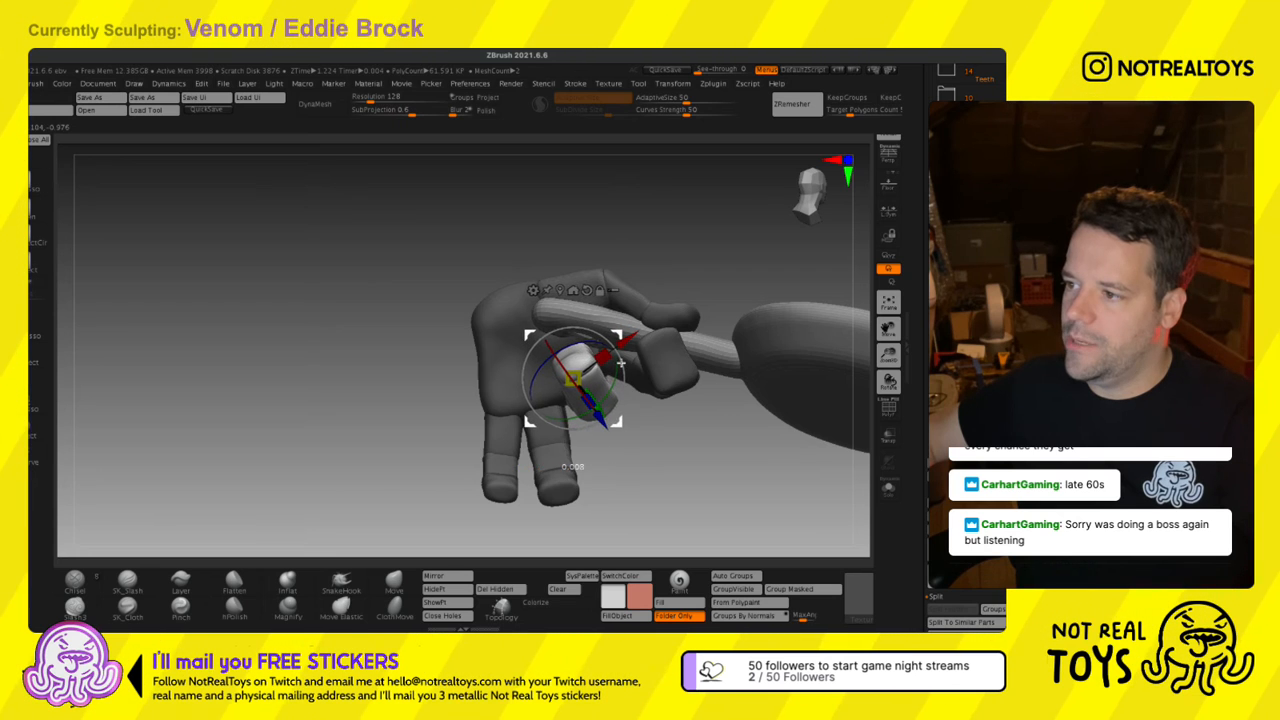
key("q")
mouse_move(629, 400)
left_mouse_down()
mouse_move(657, 393)
mouse_move(614, 401)
mouse_move(628, 400)
left_mouse_up()
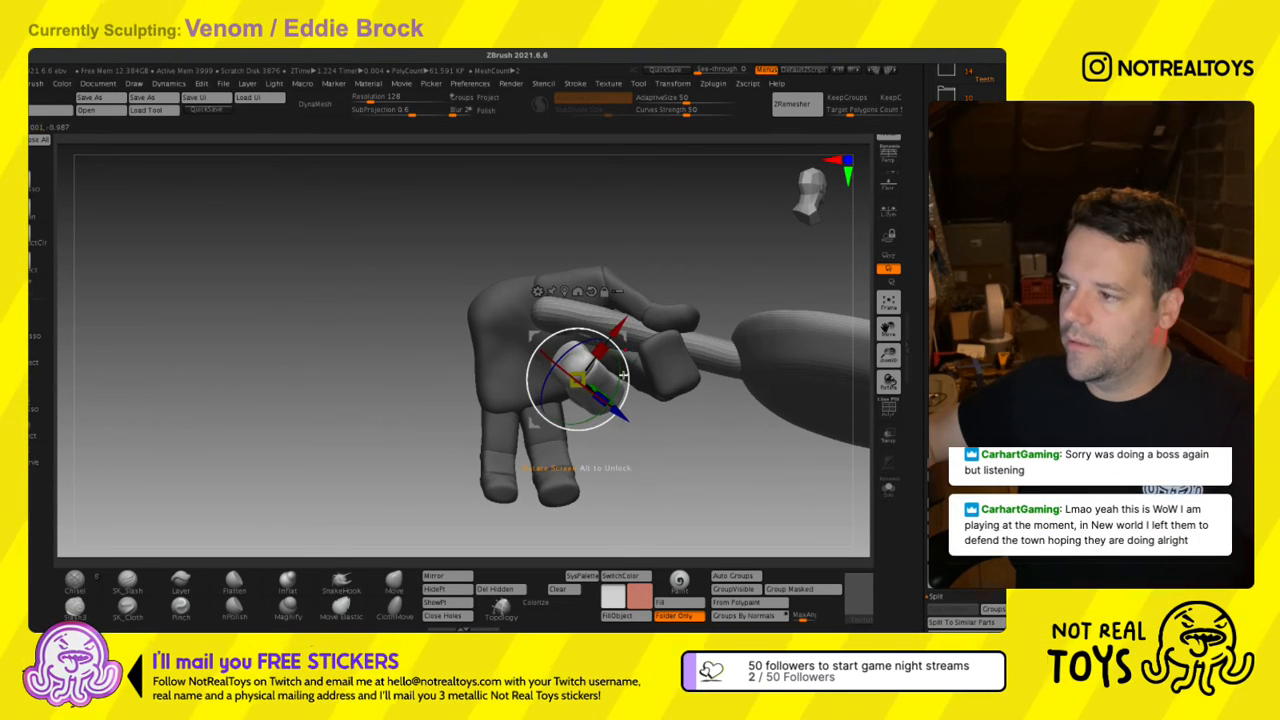
mouse_move(629, 370)
left_mouse_down()
mouse_move(714, 274)
mouse_move(686, 277)
mouse_move(666, 314)
mouse_move(637, 301)
left_mouse_up()
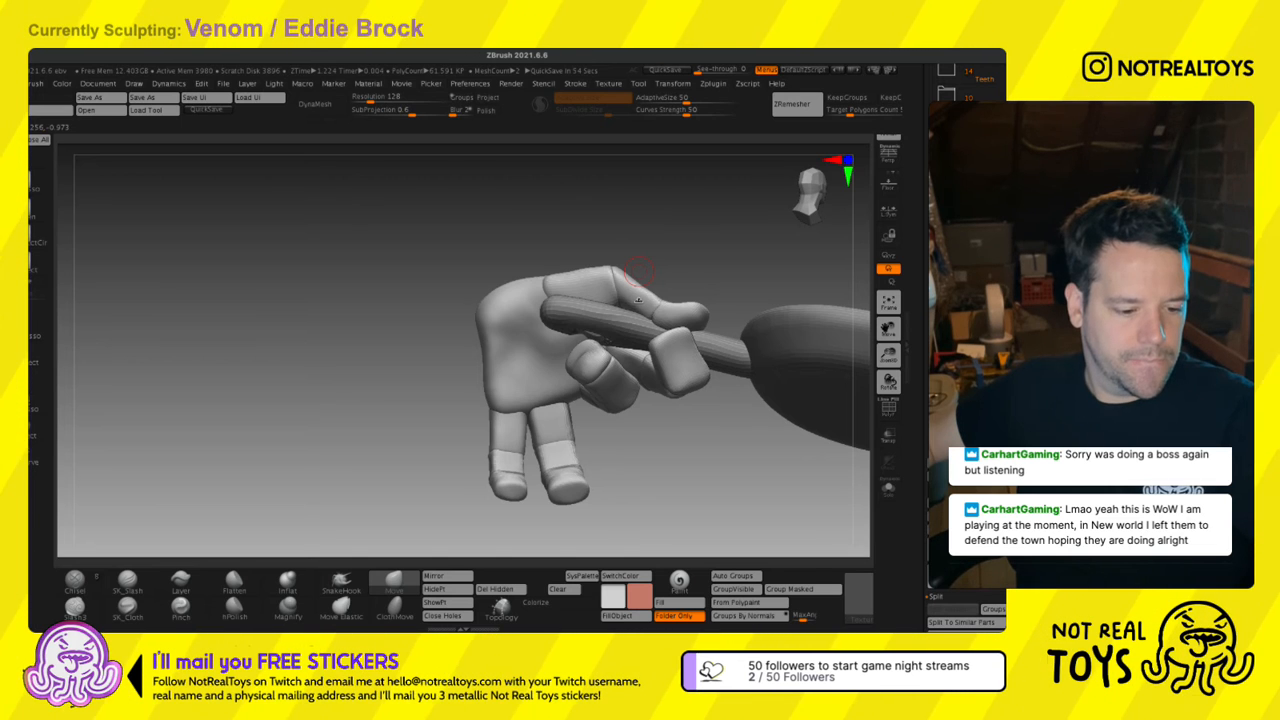
Reposition the transform gizmo's pivot to the base knuckle of the ring finger.
mouse_move(642, 404)
left_mouse_down()
mouse_move(657, 432)
mouse_move(636, 399)
left_mouse_up()
key("w")
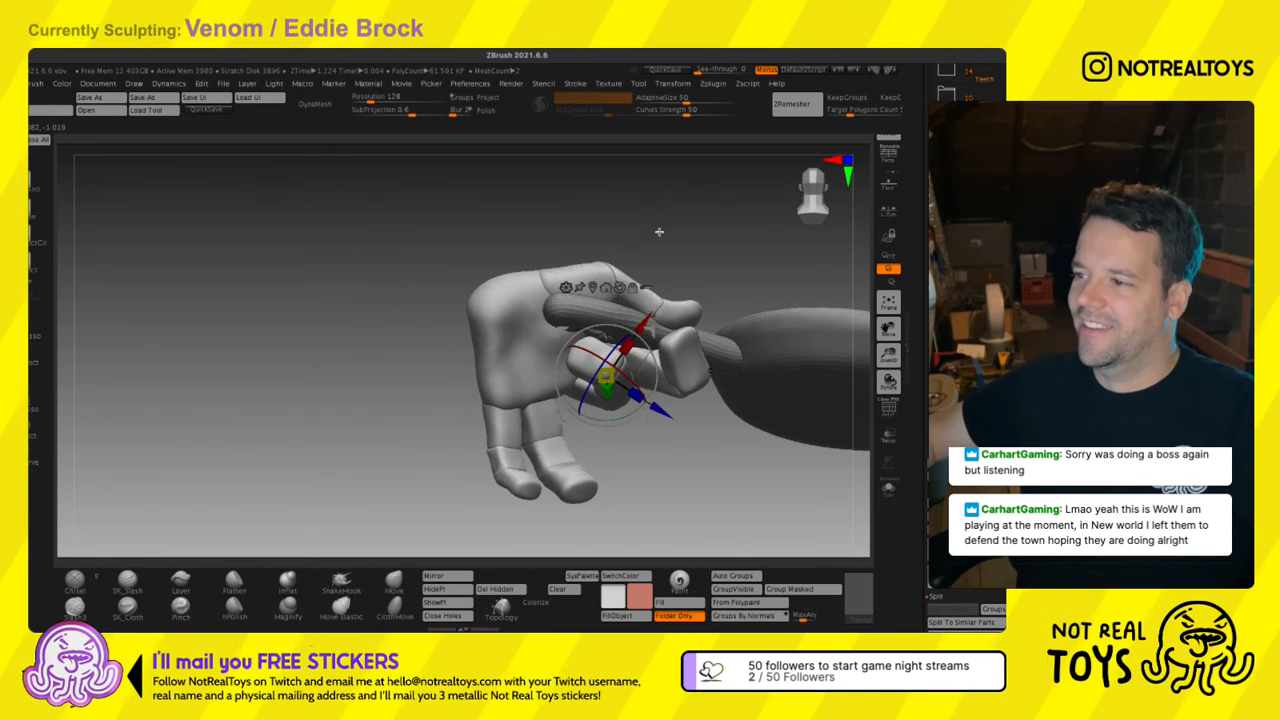
left_click_drag(610, 466, 617, 420, "alt")
left_click_drag(657, 316, 592, 336, "alt")
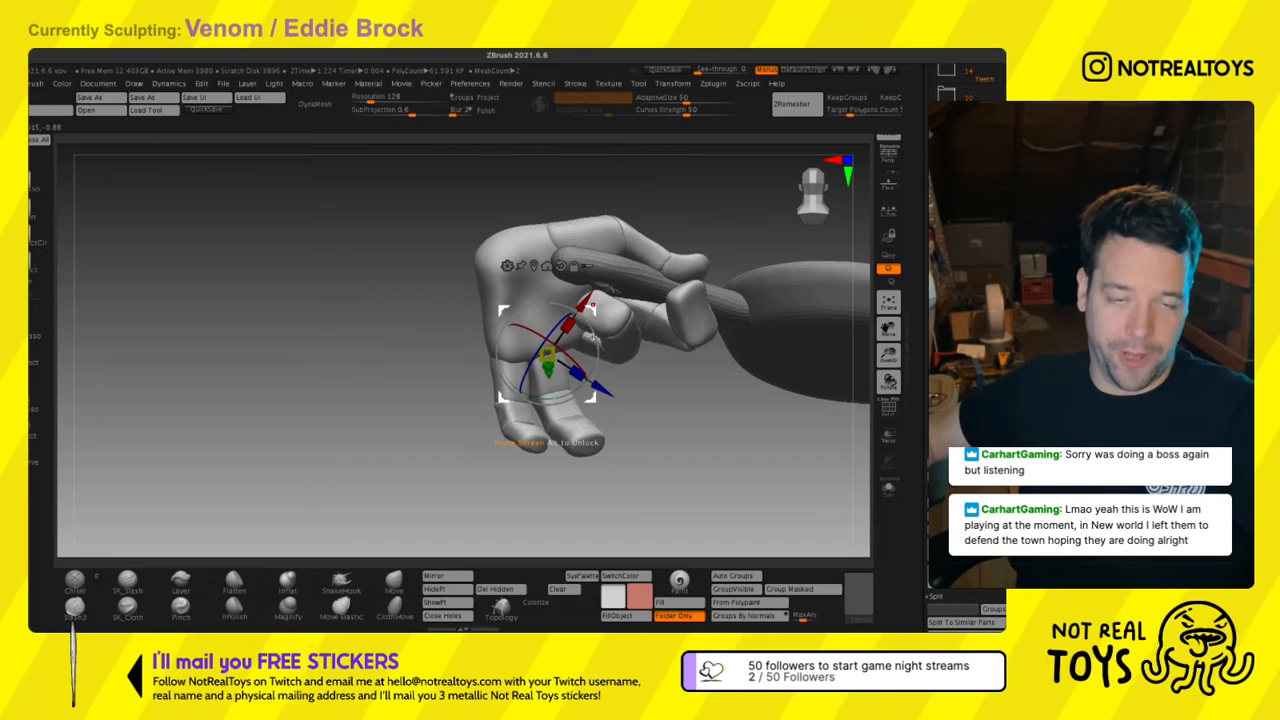
left_click_drag(657, 431, 637, 434)
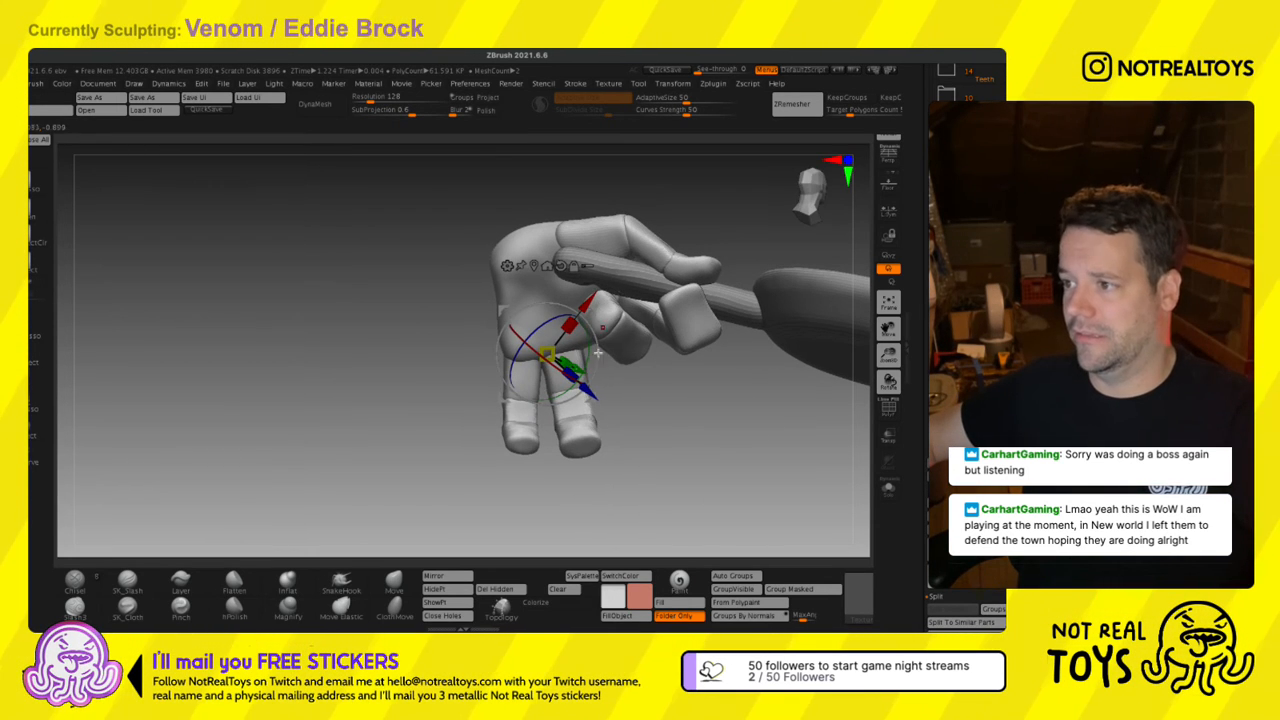
left_click_drag(598, 343, 604, 349)
left_click_drag(664, 434, 621, 442)
key("q")
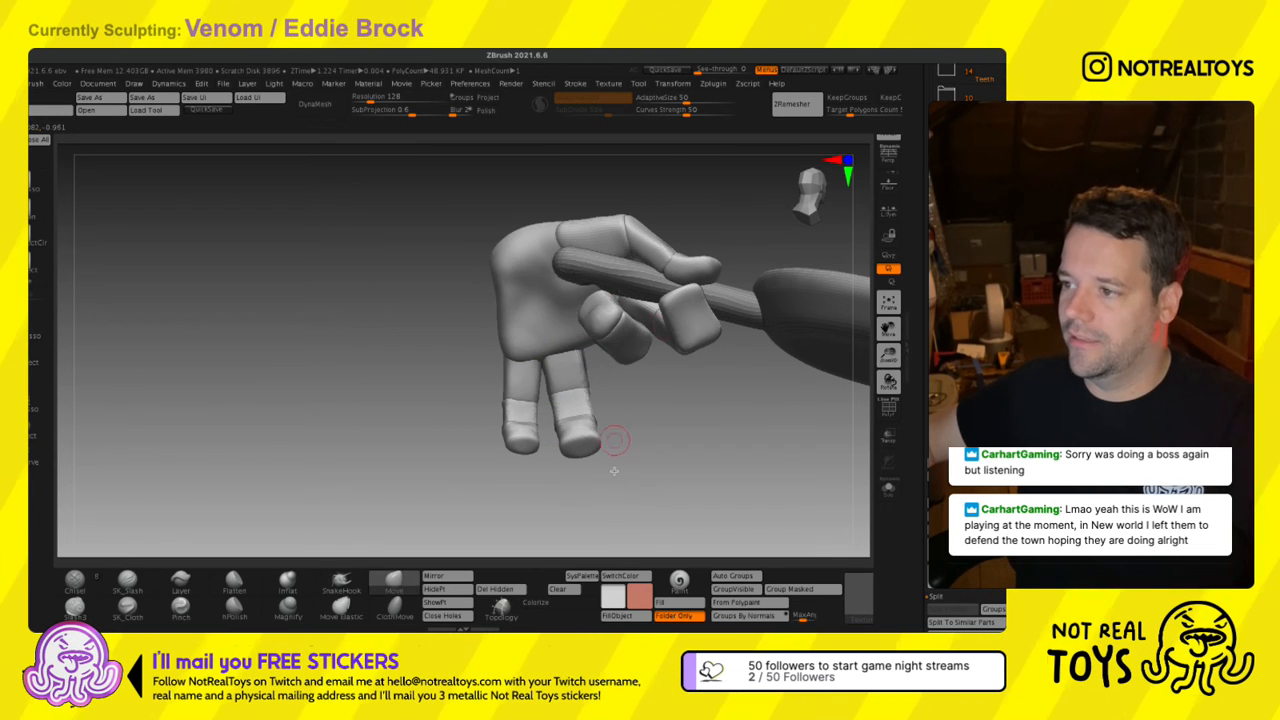
Mask everything except the ring finger using its three segments' polygroups, with all parts shown again.
left_click(576, 440, "ctrl+shift")
left_click(576, 440, "ctrl+shift")
left_click(572, 406, "ctrl+shift")
left_click(572, 375, "ctrl+shift")
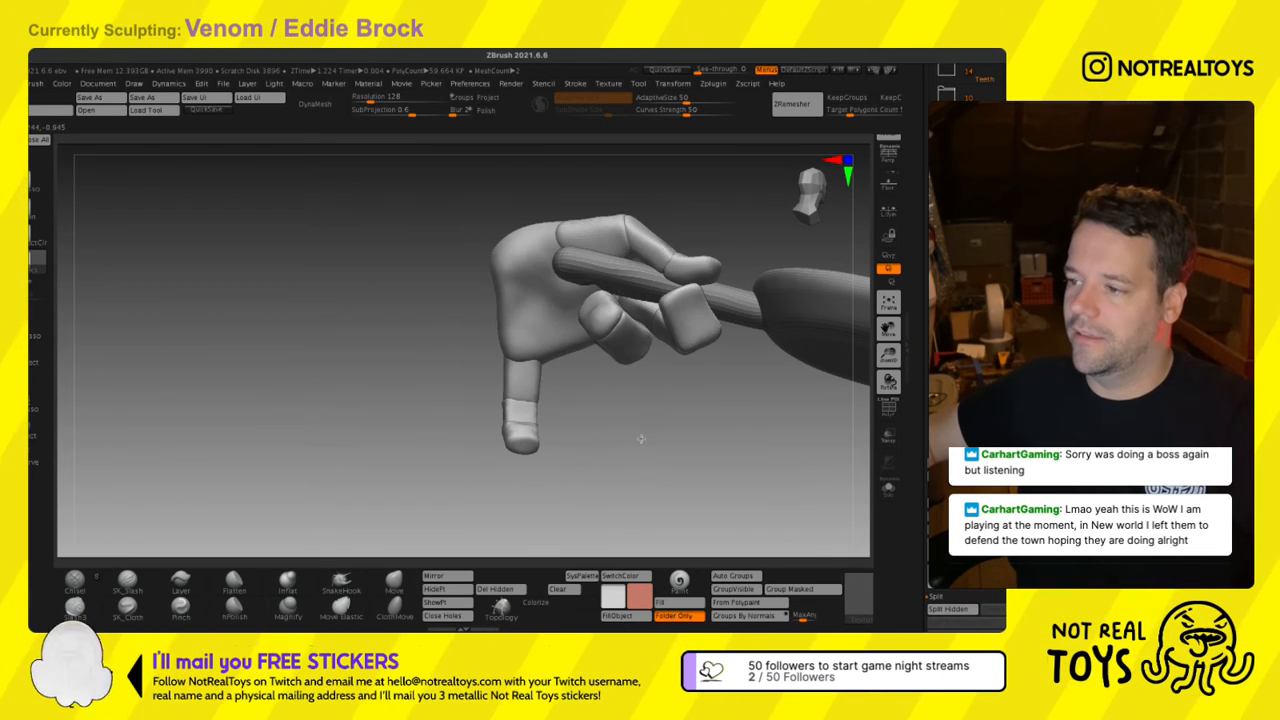
left_click(676, 440, "ctrl")
left_click(679, 446, "ctrl+shift")
Rotate the ring finger at its base toward the pan handle, and clear the mask.
key("w")
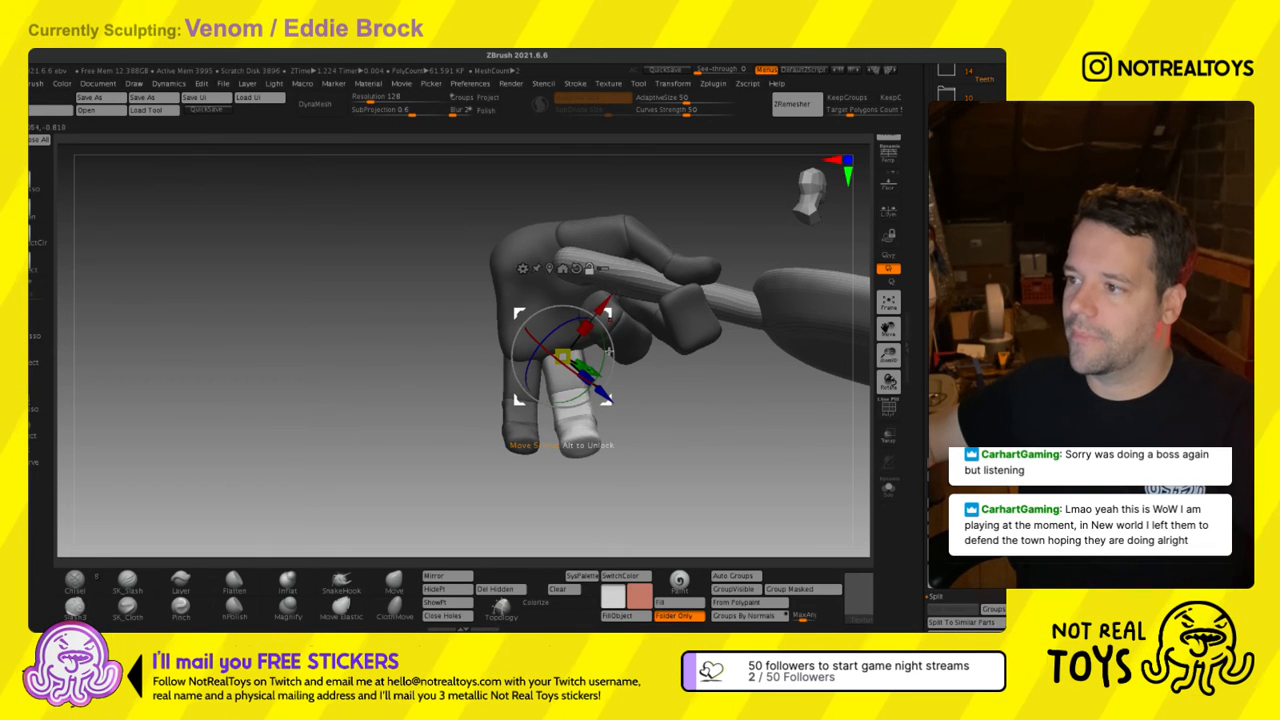
mouse_move(609, 354)
left_mouse_down()
mouse_move(604, 336)
mouse_move(612, 352)
mouse_move(628, 346)
left_mouse_up()
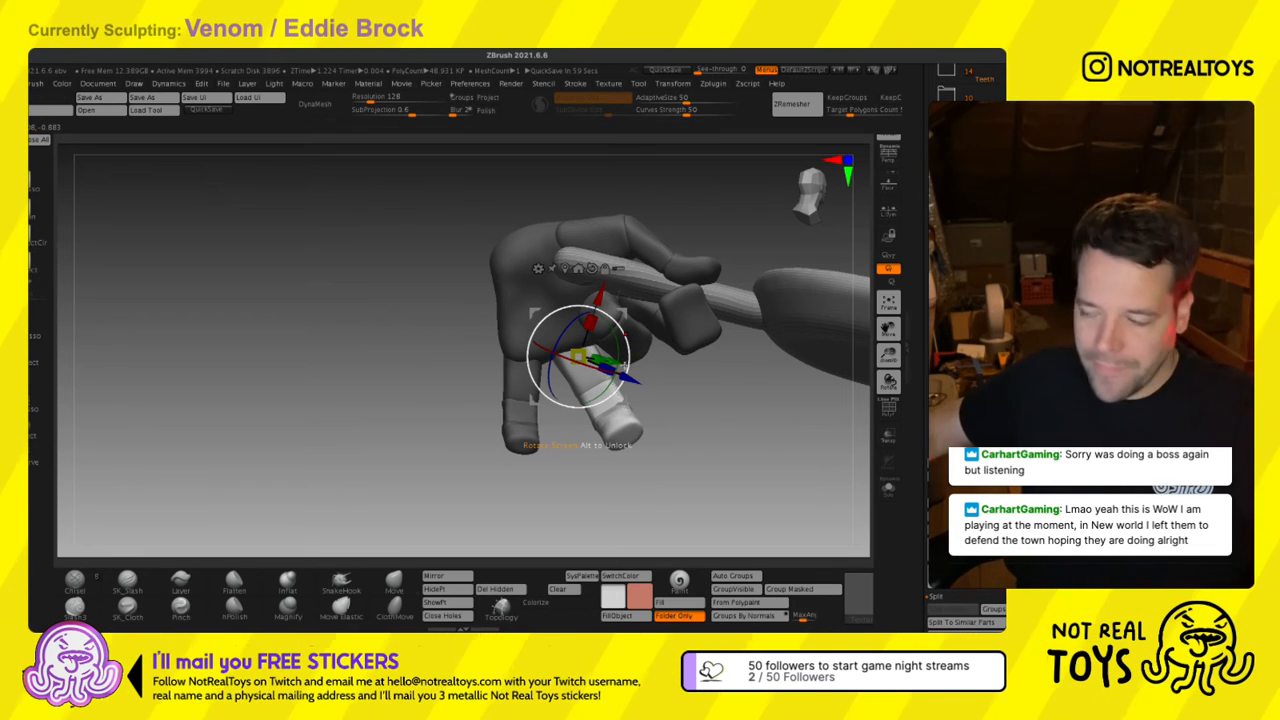
key("q")
left_click_drag(488, 483, 498, 494, "ctrl")
Mask everything except the little finger using its segments' polygroups, with the whole hand shown.
left_click(524, 379, "ctrl+shift")
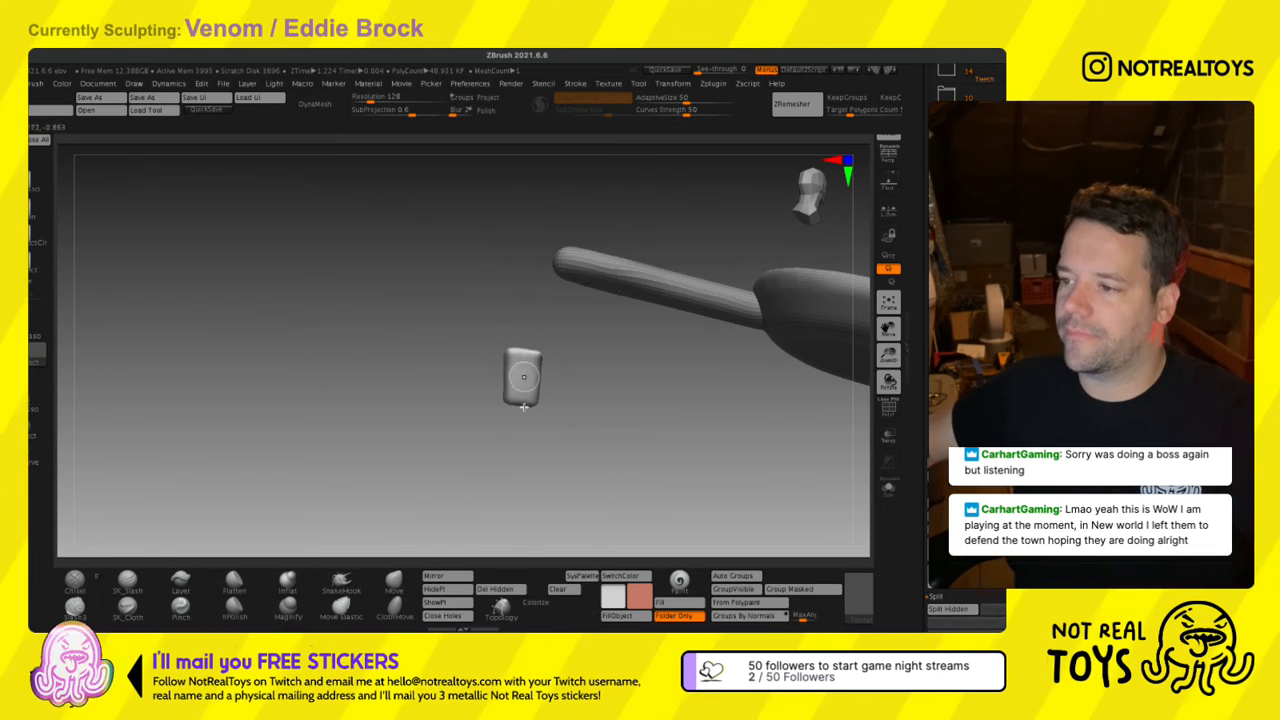
left_click(524, 440, "ctrl+shift")
left_click(602, 500, "ctrl")
left_click(612, 505, "ctrl+shift")
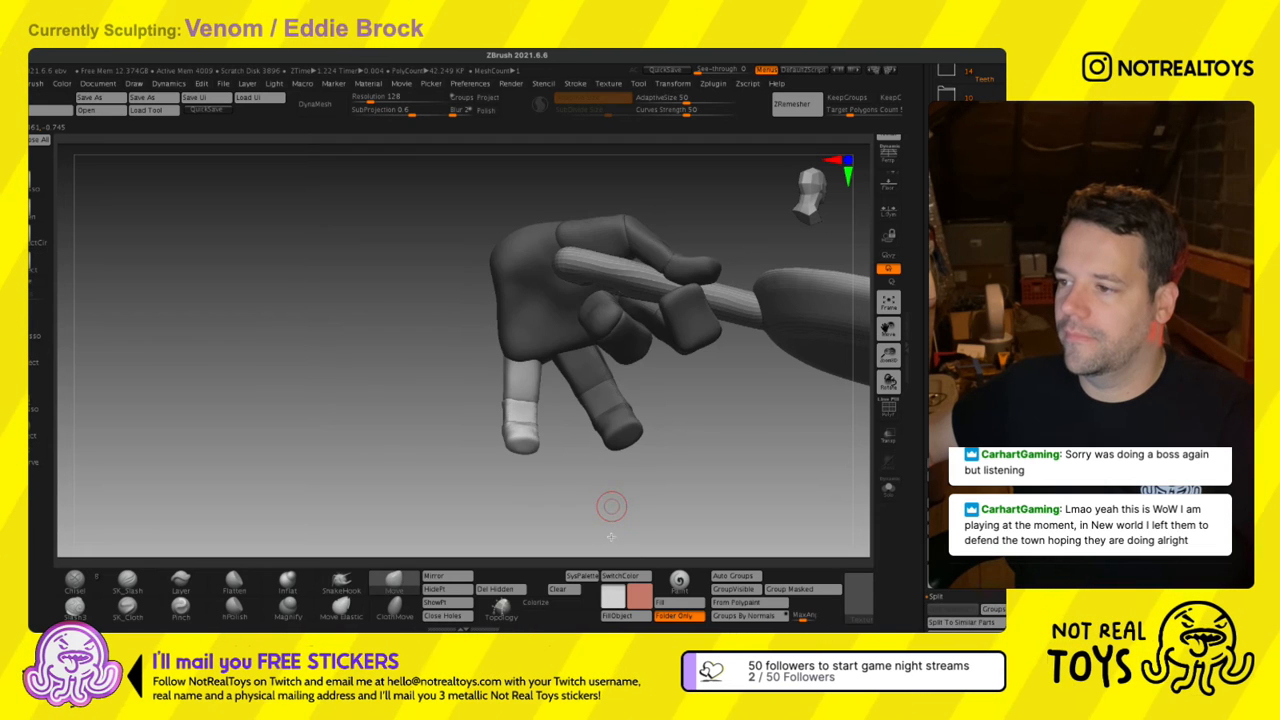
Pose the little finger from its base so it angles alongside the ring finger, and clear the mask.
key("w")
mouse_move(622, 312)
left_mouse_down("alt")
mouse_move(557, 346)
mouse_move(580, 353)
left_mouse_up("alt")
key("q")
mouse_move(656, 388)
left_mouse_down()
mouse_move(630, 395)
mouse_move(651, 375)
left_mouse_up()
left_click_drag(732, 392, 651, 469, "ctrl")
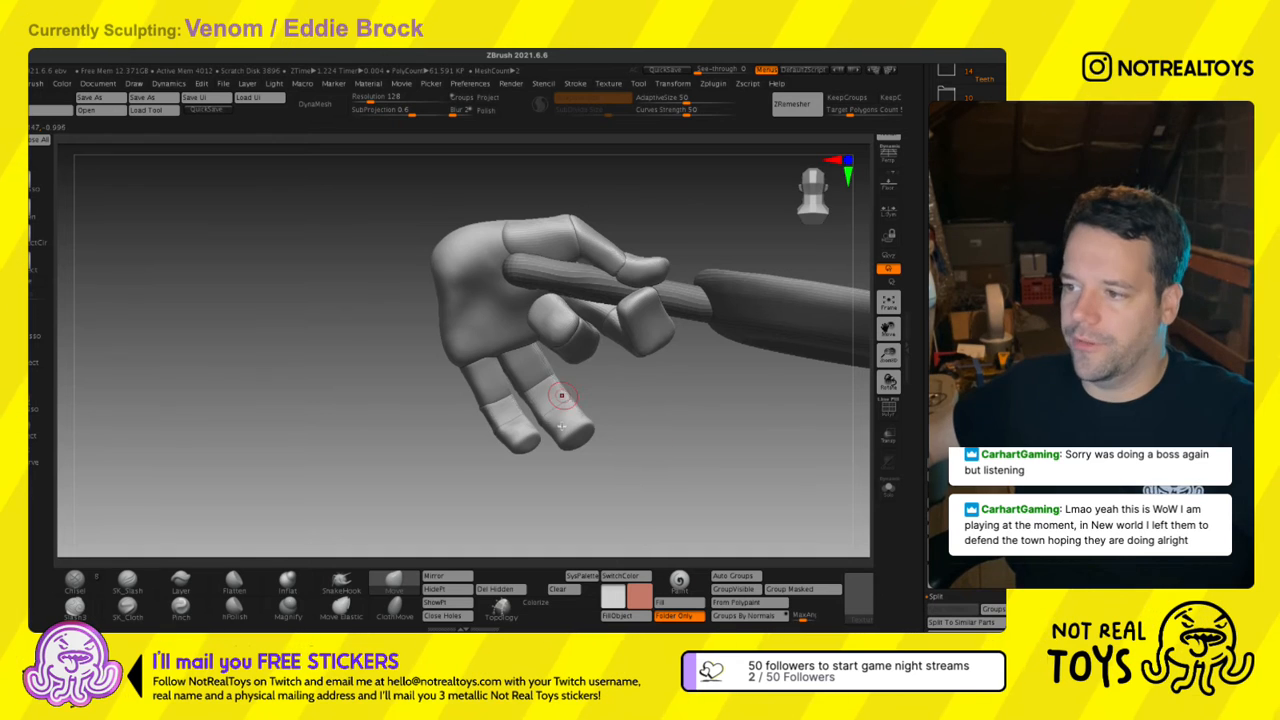
left_click_drag(531, 364, 517, 343)
mouse_move(480, 385)
left_mouse_down()
mouse_move(457, 335)
mouse_move(462, 379)
mouse_move(440, 414)
left_mouse_up()
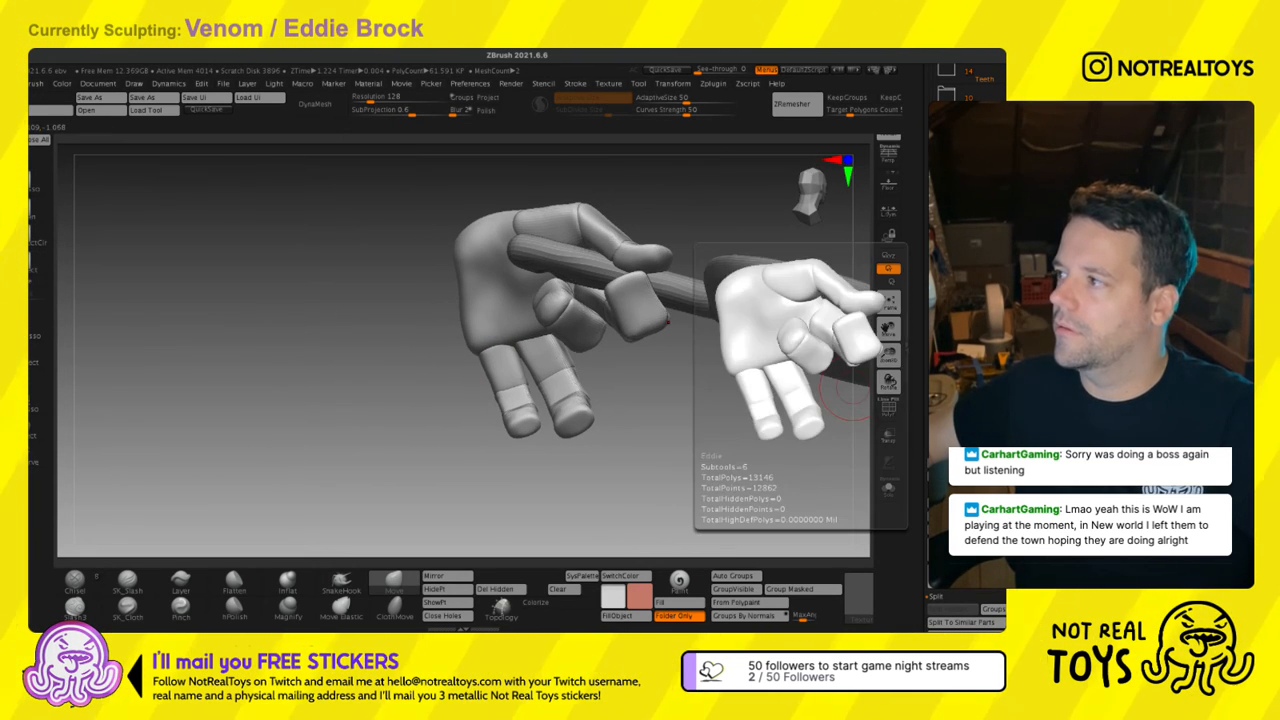
Show the arm, torso, teeth and Venom head around the hand and frame them in a front view.
left_click(965, 388)
key("f")
mouse_move(531, 206)
left_mouse_down()
mouse_move(578, 298)
mouse_move(581, 410)
left_mouse_up()
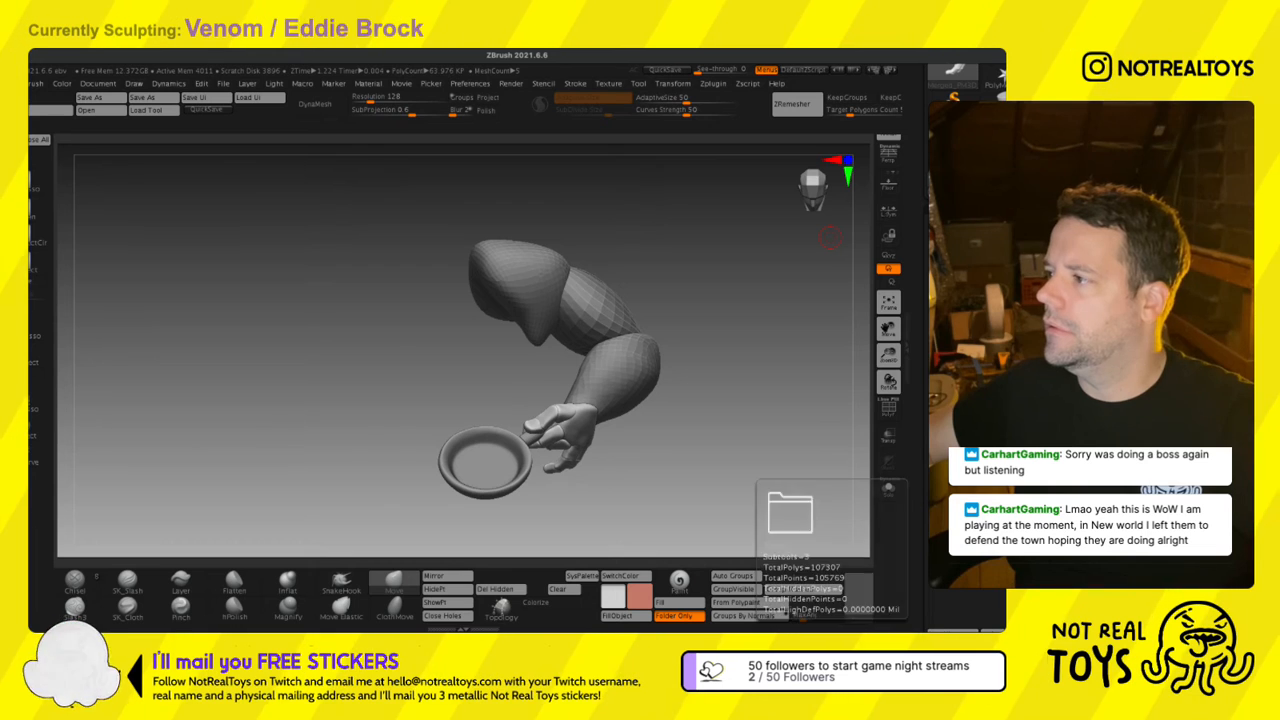
left_click(965, 505)
left_click(965, 528)
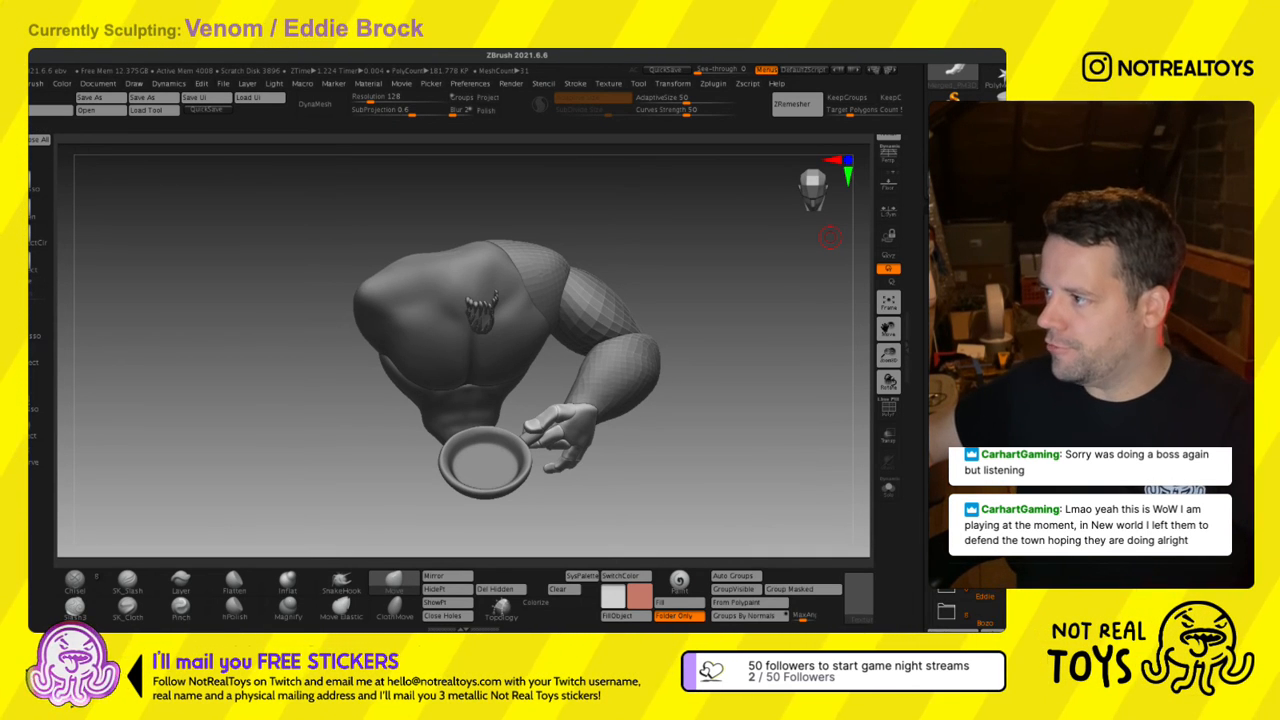
left_click(965, 528)
right_click_drag(613, 334, 575, 310)
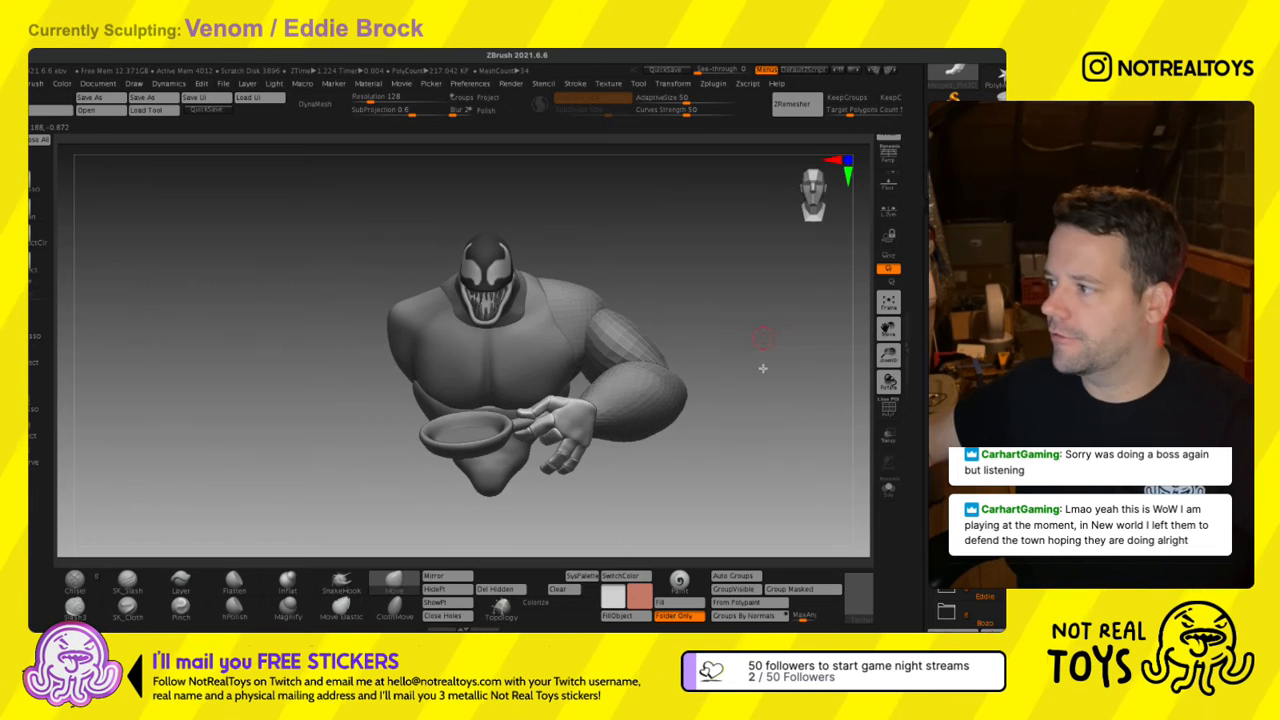
left_click_drag(763, 368, 747, 341, "alt")
Show the smaller figure holding the open book, the legs and the head in the pan, and check the full pose.
left_click(985, 549)
left_click(985, 549)
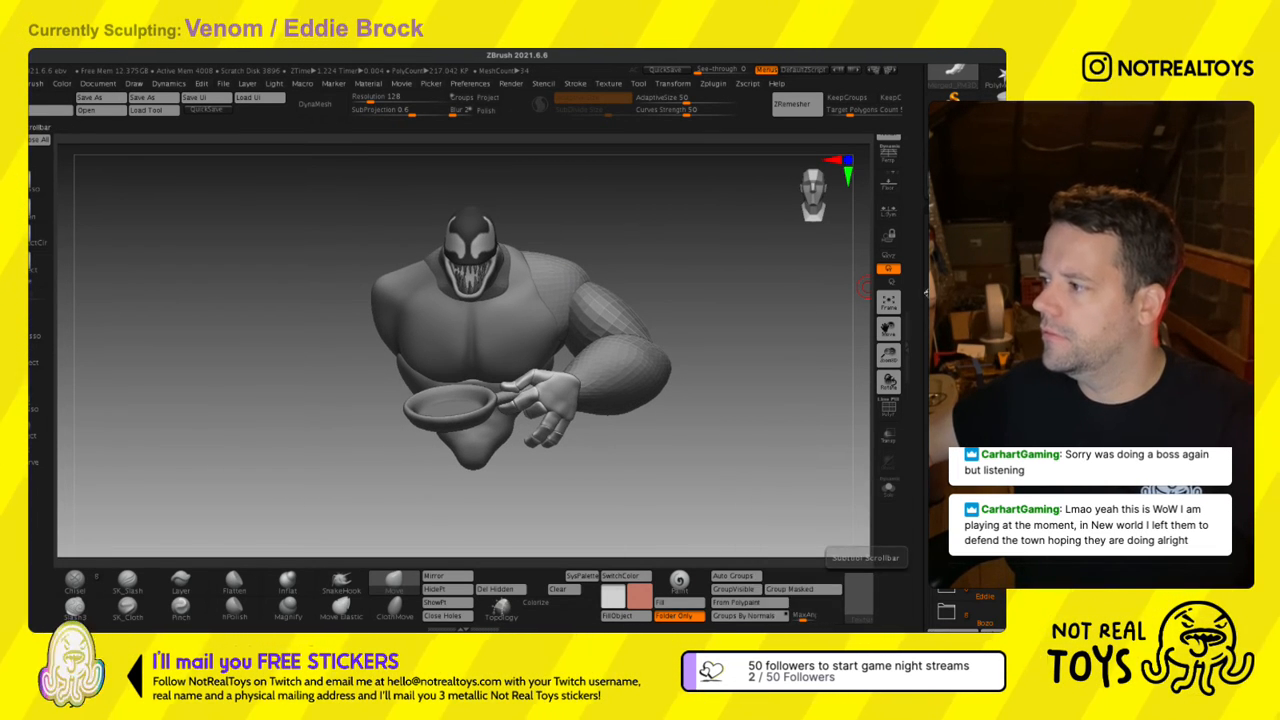
left_click(975, 549)
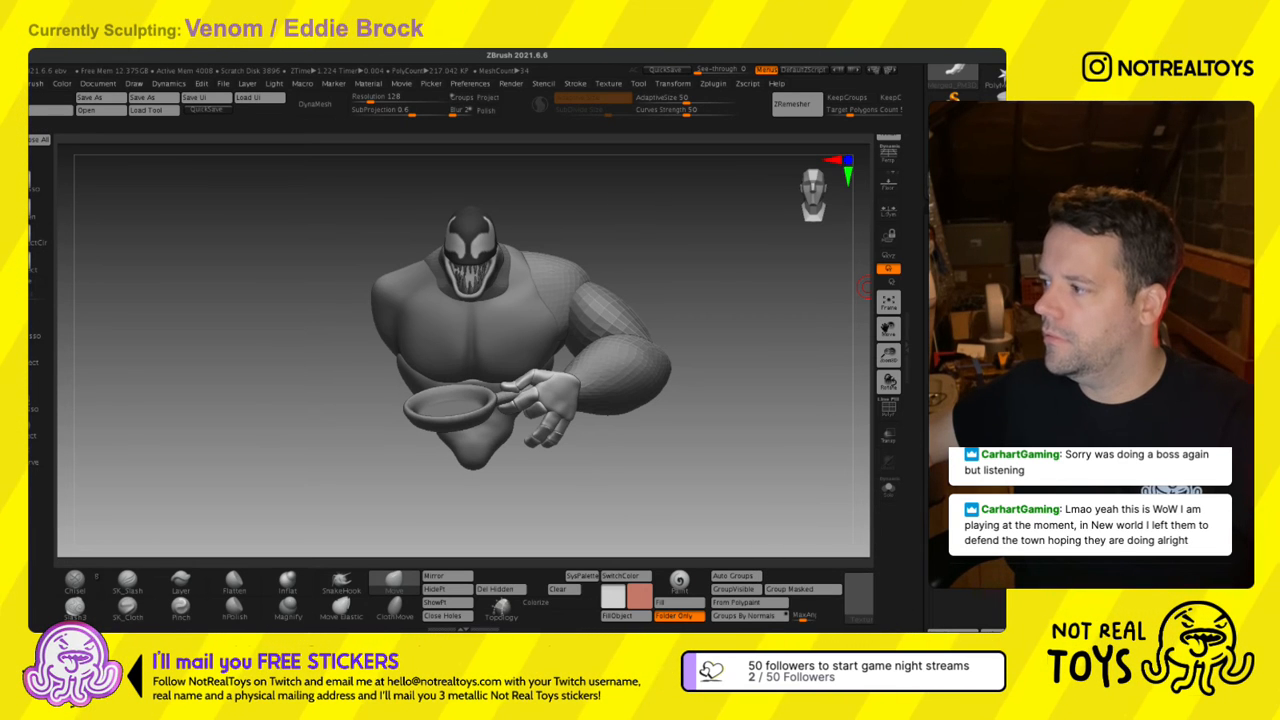
left_click(980, 300)
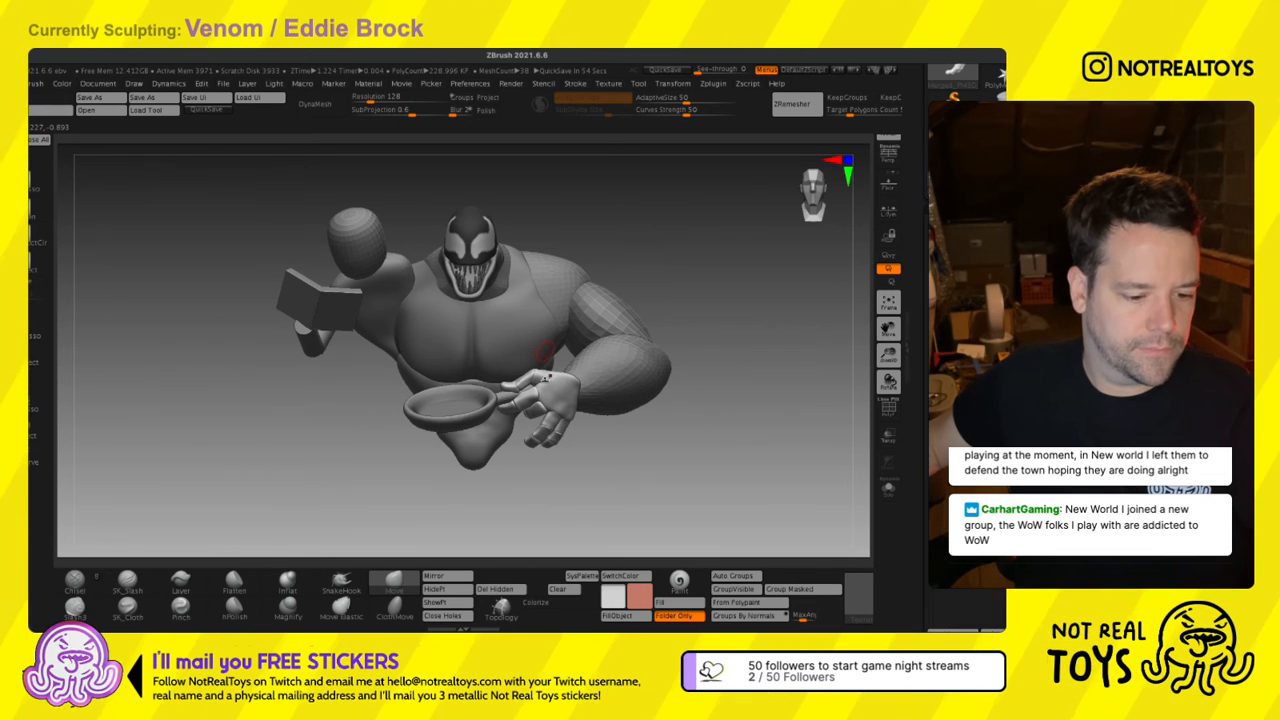
right_click_drag(607, 318, 640, 335)
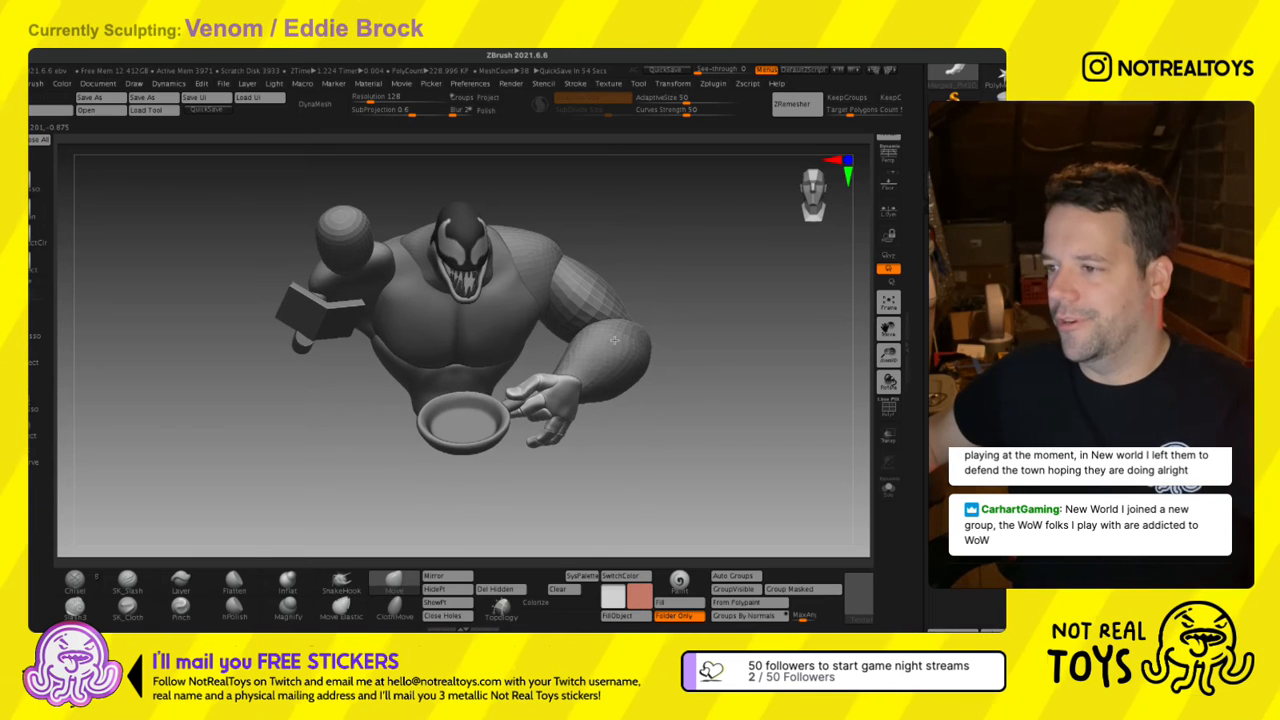
right_click_drag(835, 283, 563, 336)
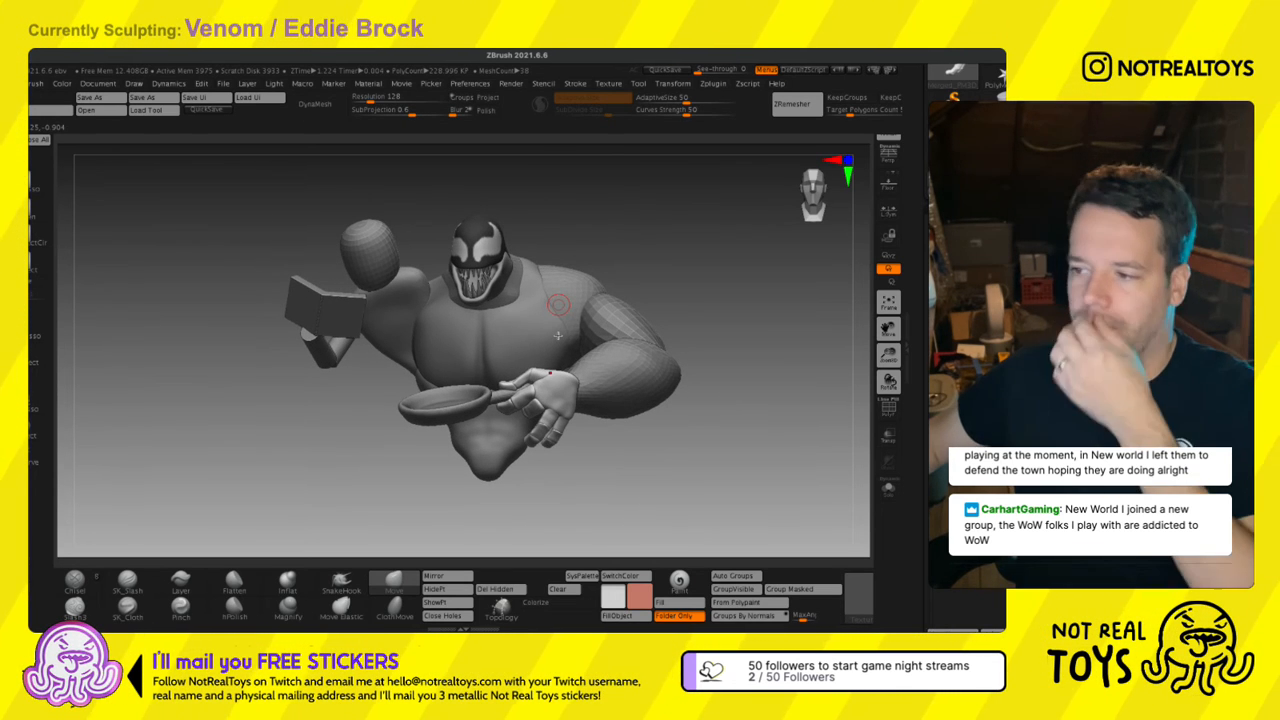
right_click_drag(556, 384, 553, 410)
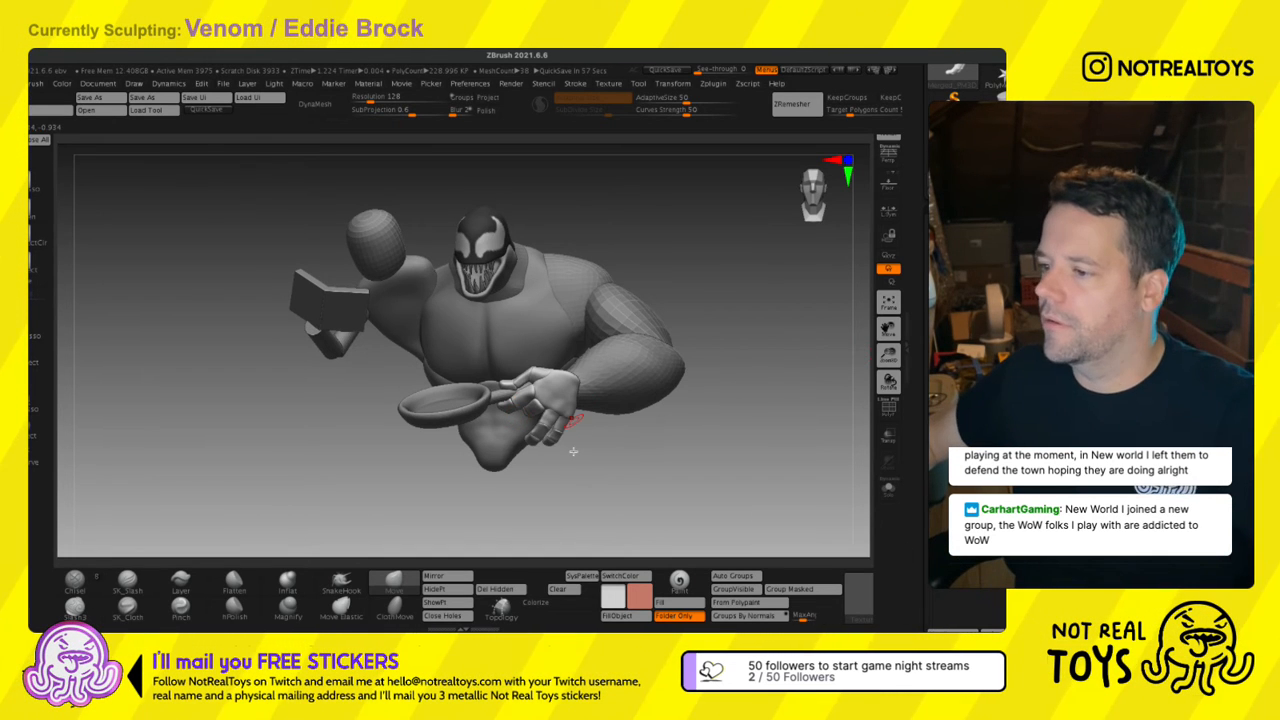
left_click_drag(573, 448, 594, 470)
left_click_drag(849, 368, 866, 338)
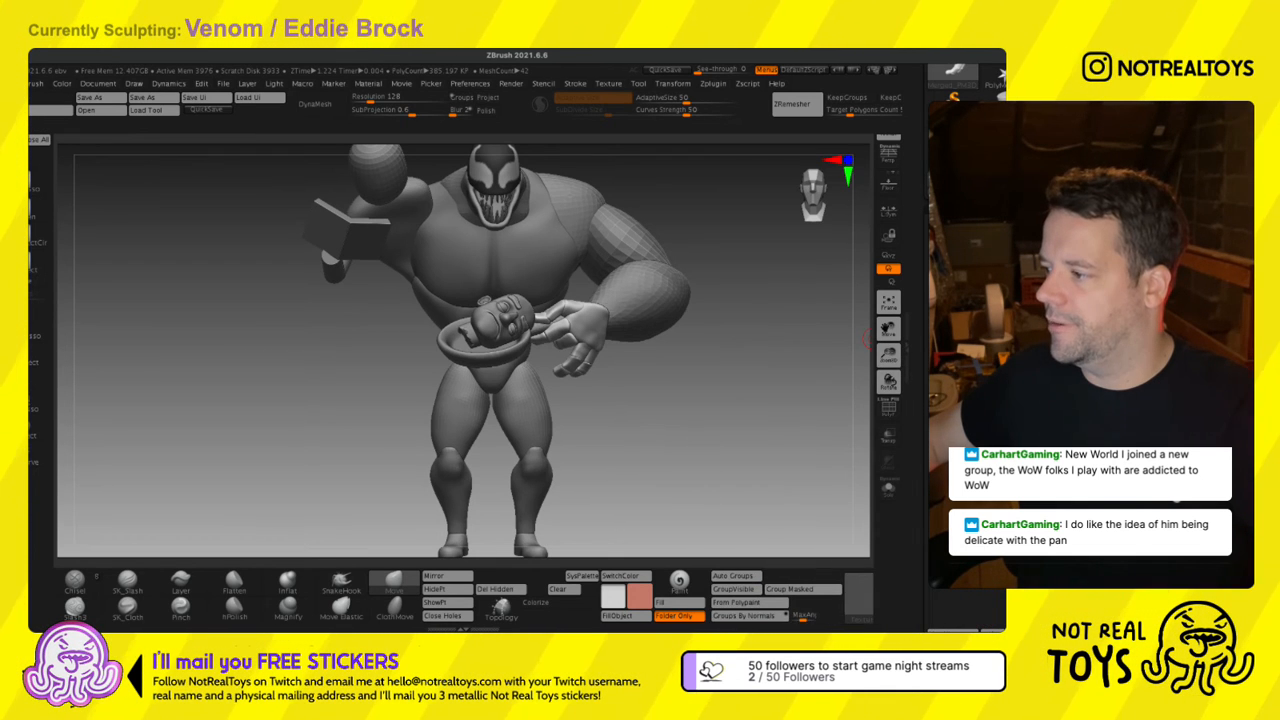
Select the head in the frying pan and reposition it with the gizmo so it rests inside the pan.
left_click(500, 325, "alt")
key("w")
left_click_drag(591, 333, 597, 358)
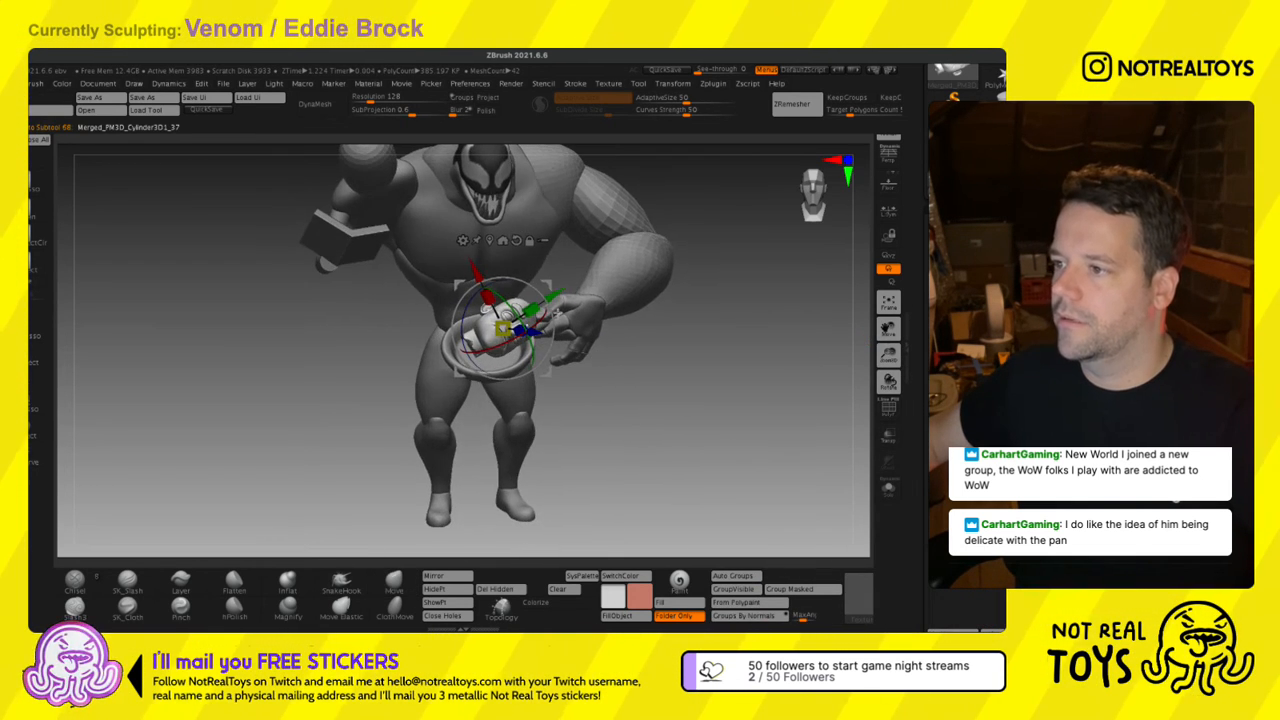
left_click_drag(541, 315, 543, 316)
key("q")
mouse_move(543, 325)
right_mouse_down("ctrl")
mouse_move(551, 409)
mouse_move(557, 363)
mouse_move(544, 364)
mouse_move(542, 388)
right_mouse_up("ctrl")
key("w")
left_click_drag(502, 322, 484, 329)
key("q")
mouse_move(490, 332)
right_mouse_down()
mouse_move(512, 384)
mouse_move(642, 387)
mouse_move(580, 400)
mouse_move(500, 341)
mouse_move(531, 376)
right_mouse_up()
key("w")
key("q")
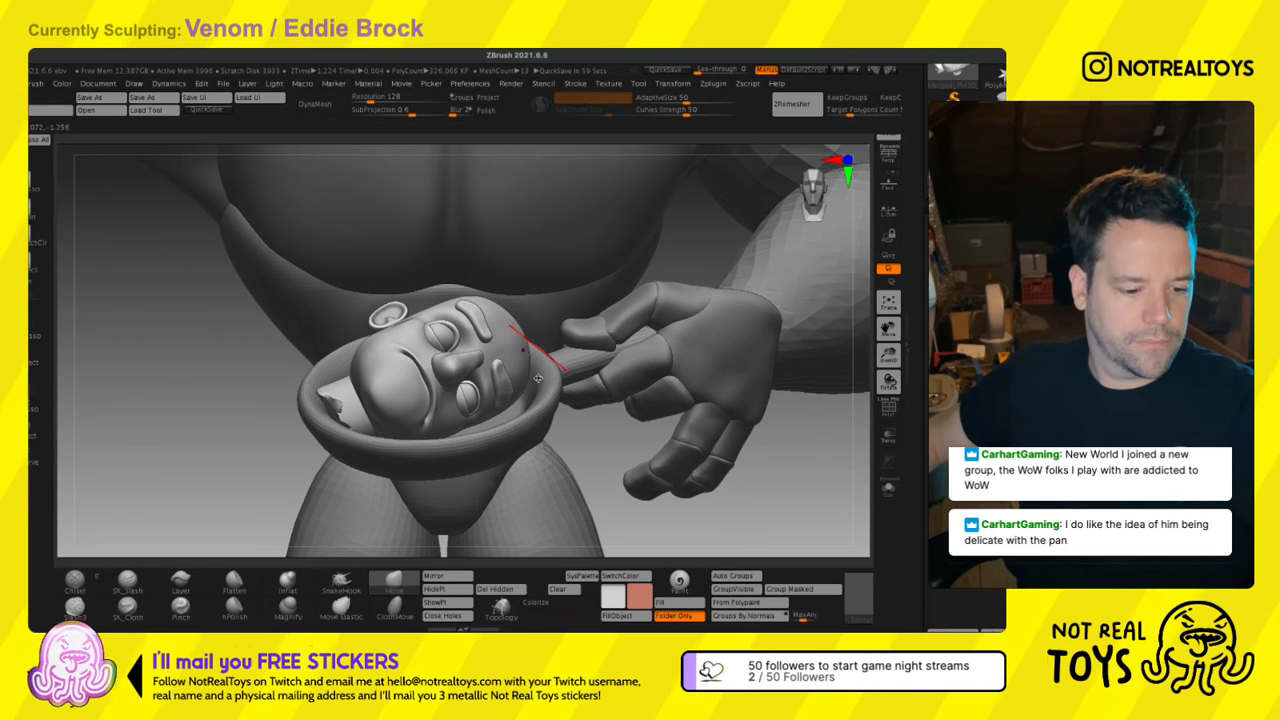
Review the full figure from the front and save the project.
right_click_drag(543, 363, 563, 342, "ctrl")
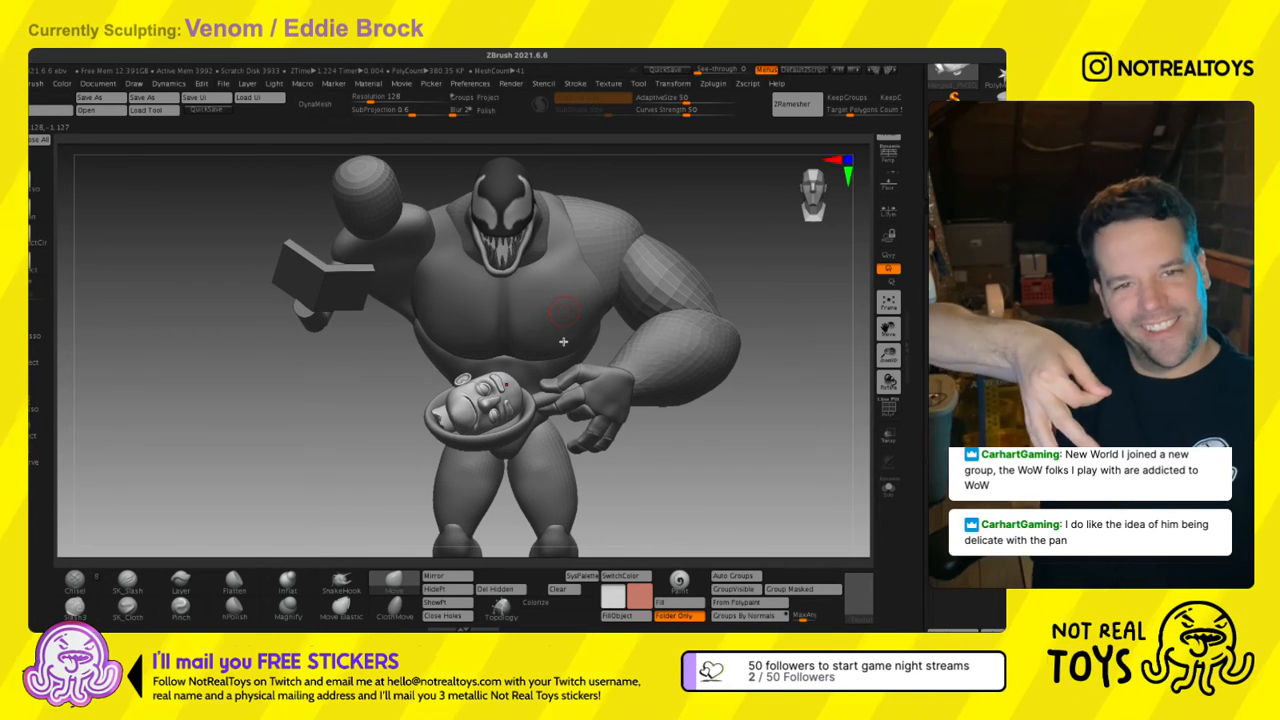
mouse_move(563, 342)
right_mouse_down()
mouse_move(545, 343)
mouse_move(545, 320)
mouse_move(539, 339)
mouse_move(556, 291)
mouse_move(553, 348)
mouse_move(530, 400)
mouse_move(572, 275)
right_mouse_up()
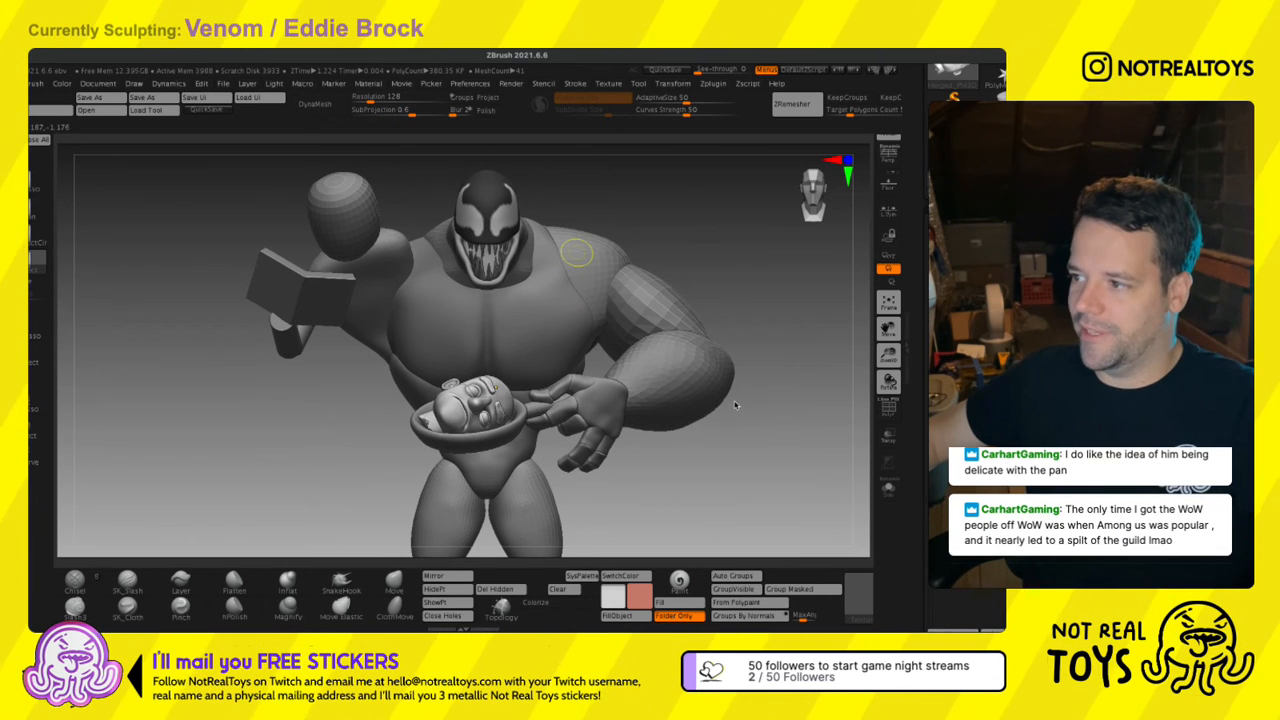
key("ctrl+s")
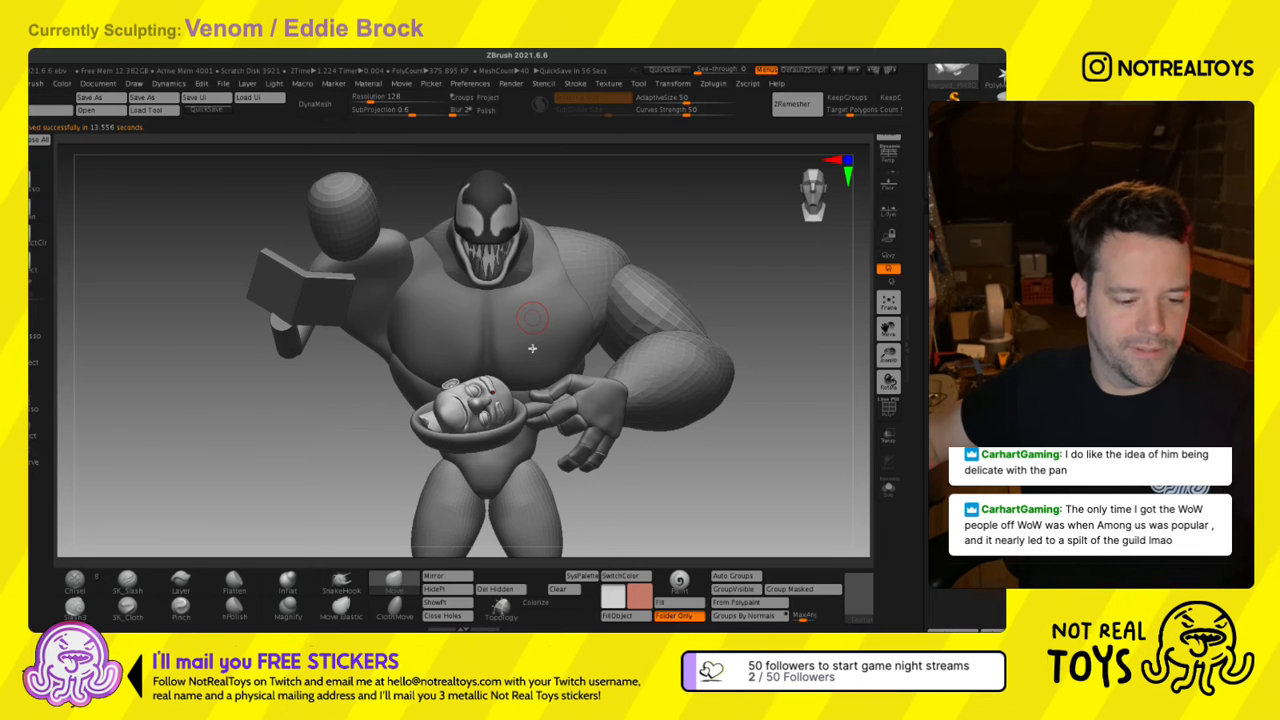
Rotate the head slightly within the pan with the gizmo, and return to the Move brush.
right_click_drag(516, 368, 539, 422)
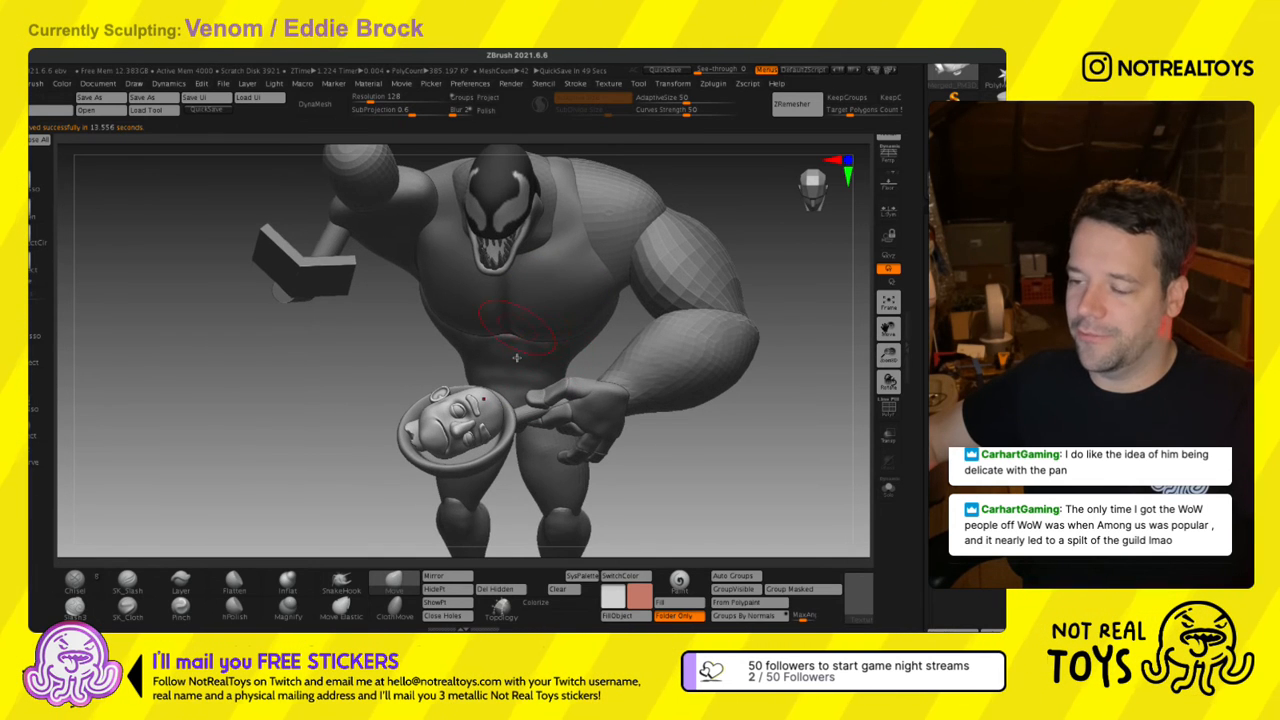
mouse_move(517, 357)
right_mouse_down()
mouse_move(543, 355)
mouse_move(514, 329)
right_mouse_up()
key("w")
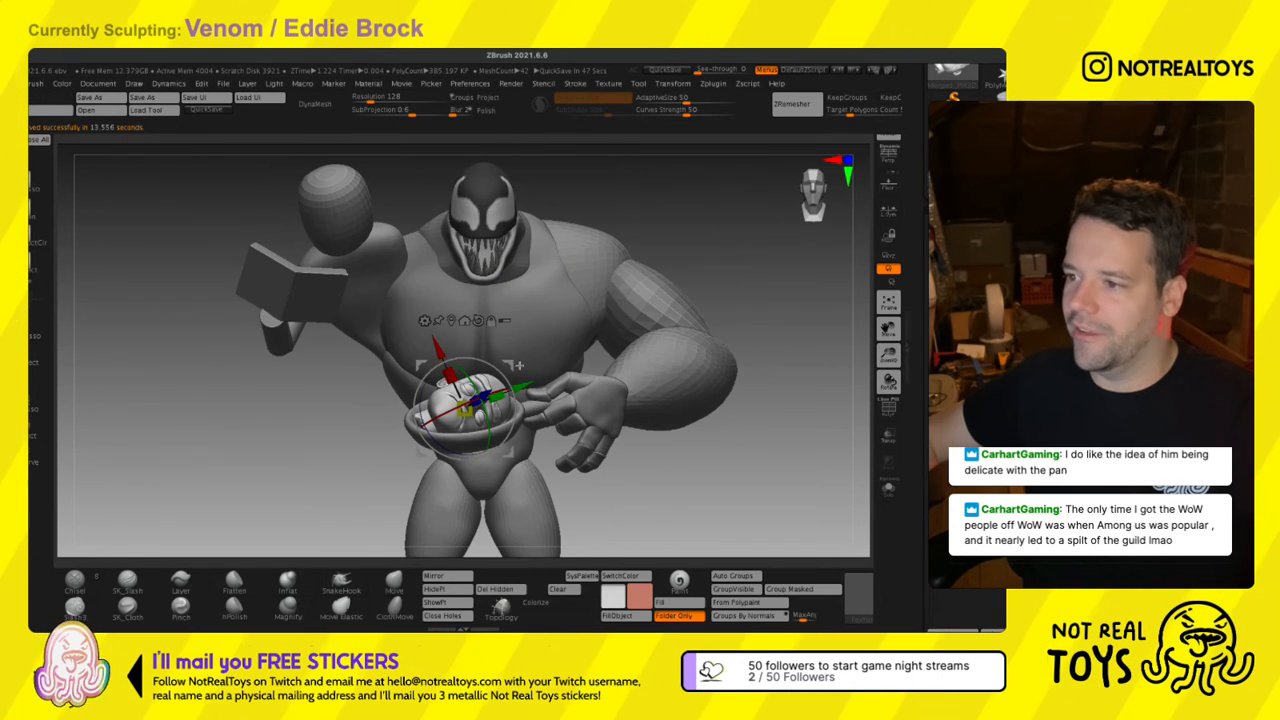
left_click_drag(512, 366, 507, 401)
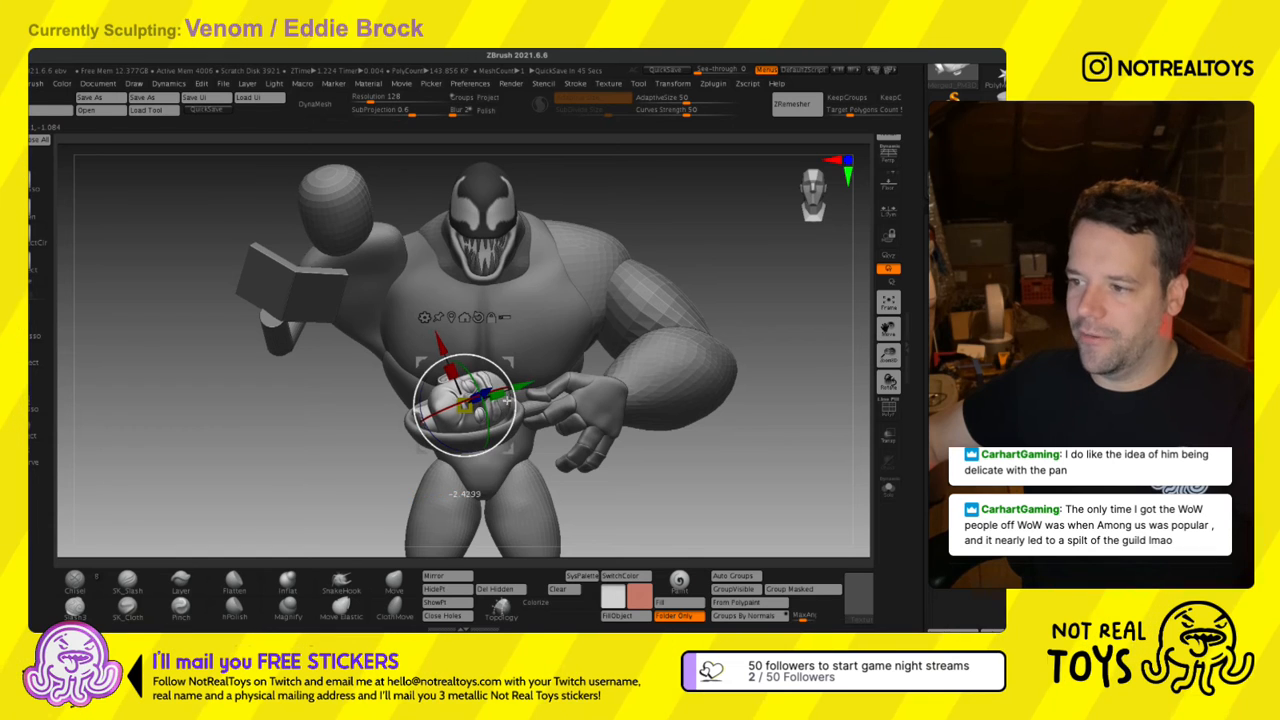
key("q")
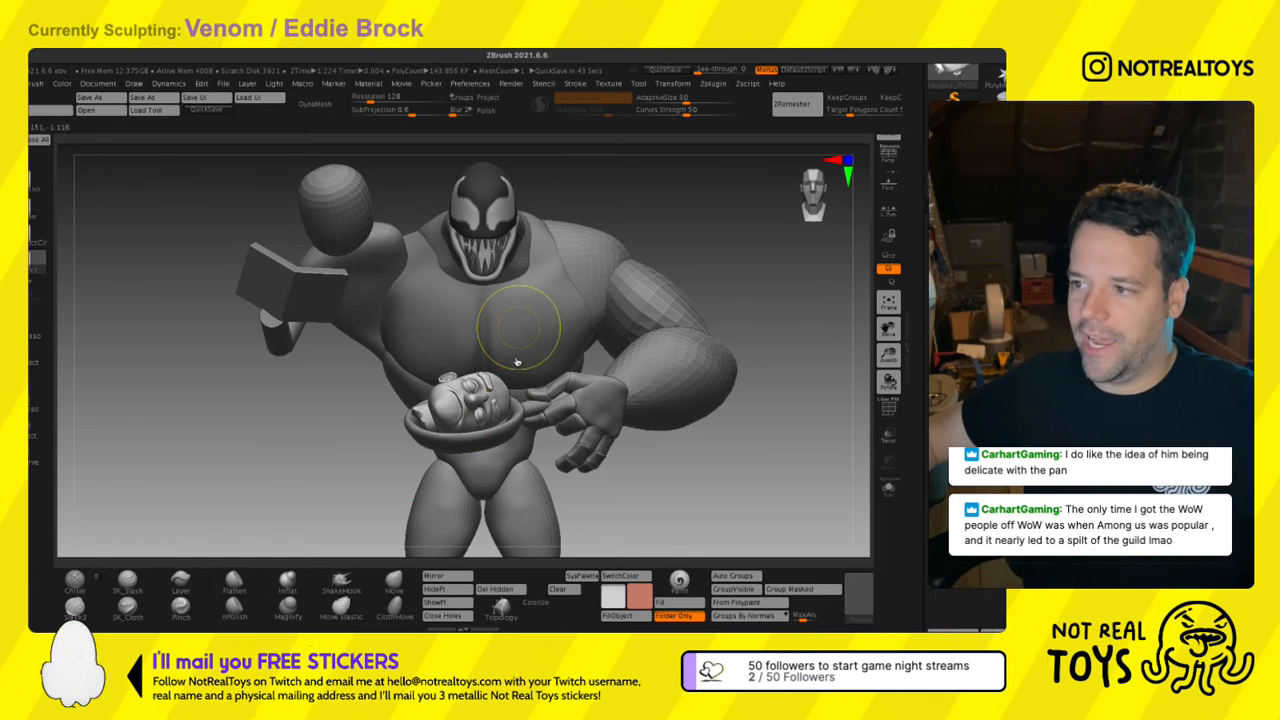
key("b")
key("m")
key("v")
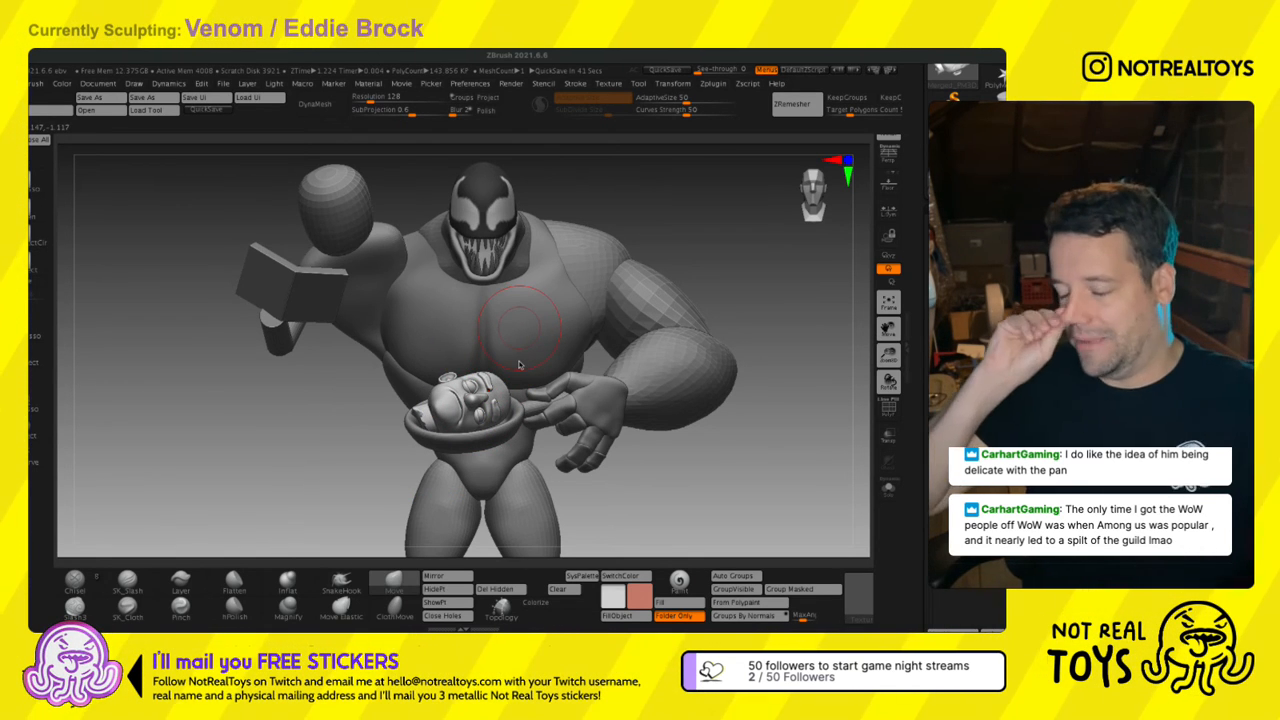
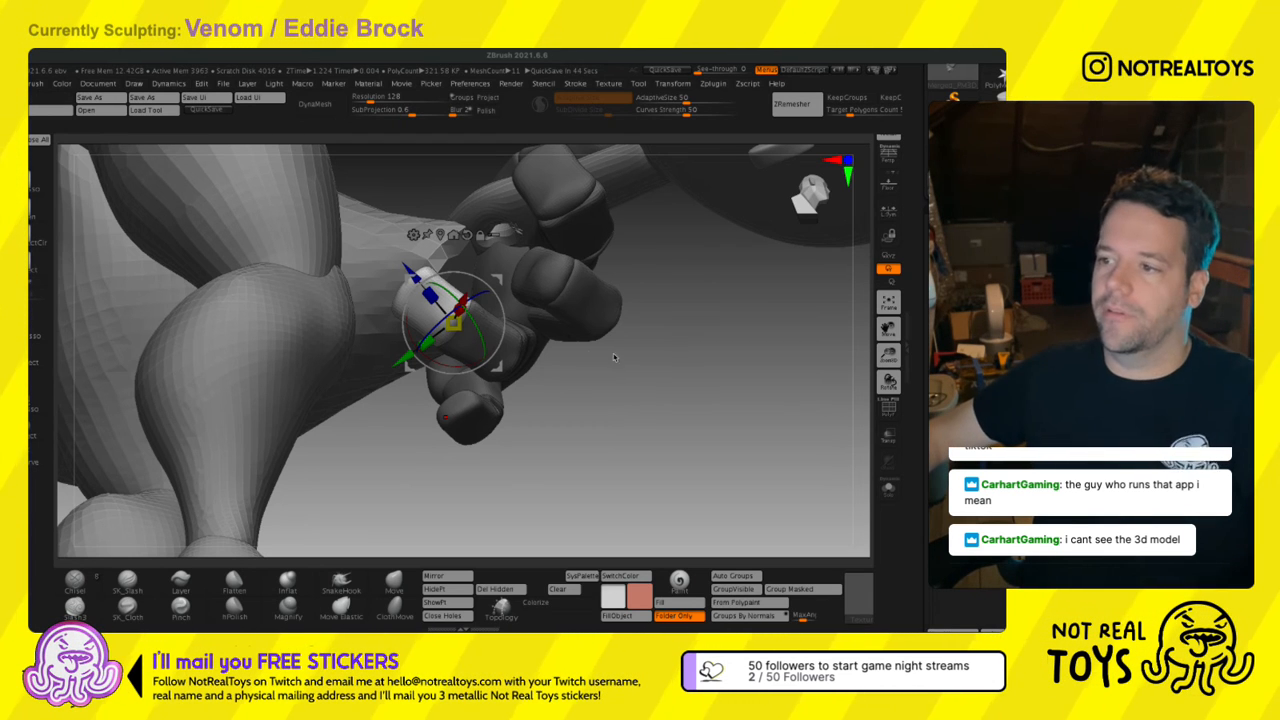
Rotate the ring finger's unmasked part with the gizmo to curl it toward the palm, and isolate the hand in Solo mode.
left_click_drag(445, 342, 467, 270)
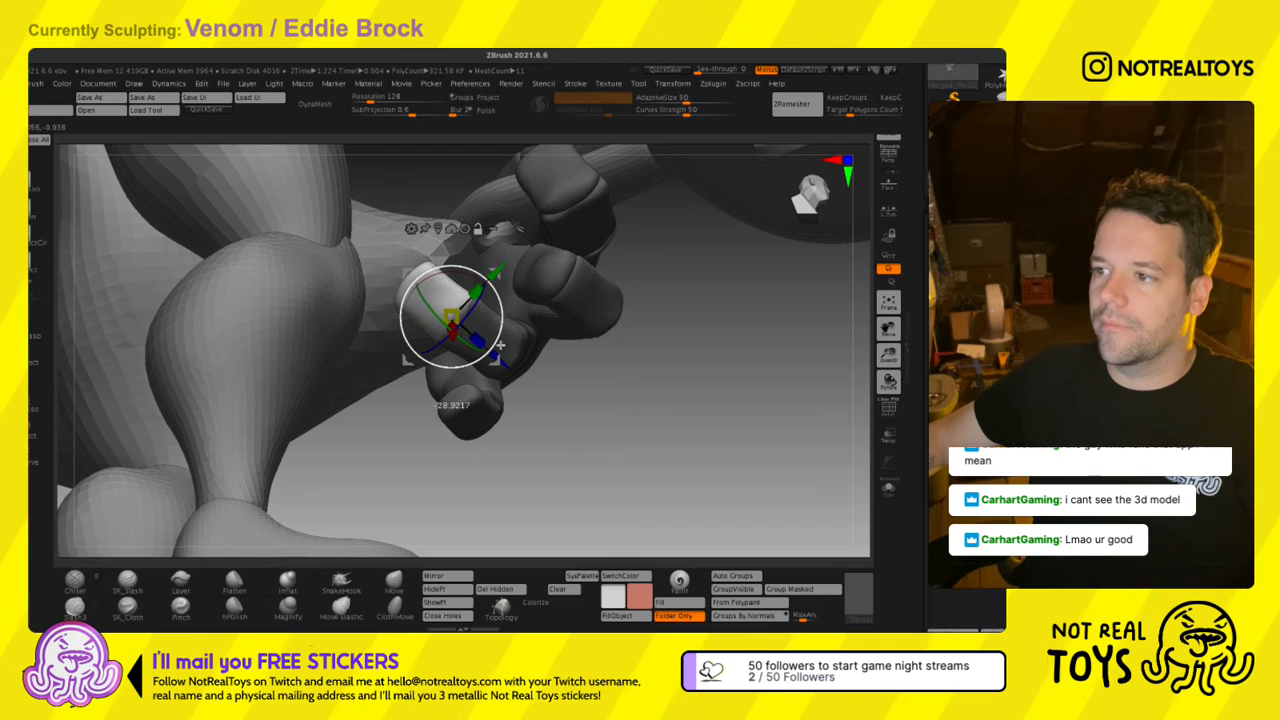
mouse_move(499, 345)
left_mouse_down()
mouse_move(495, 333)
mouse_move(469, 336)
mouse_move(494, 322)
left_mouse_up()
right_click_drag(495, 326, 469, 445)
left_click_drag(473, 331, 484, 402)
right_click_drag(484, 402, 817, 493)
left_click(888, 488)
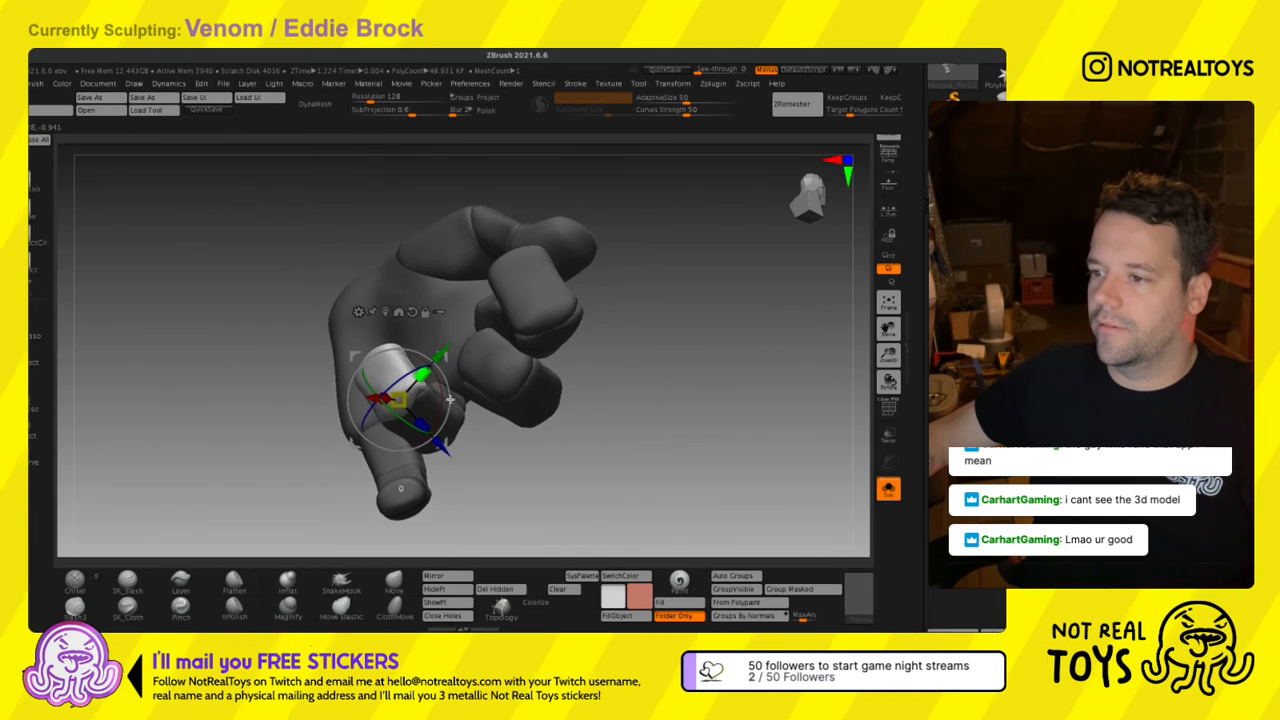
Rotate and shift the ring finger's outer segment with the gizmo, and show the full figure again with the Move brush active.
left_click_drag(503, 369, 503, 369)
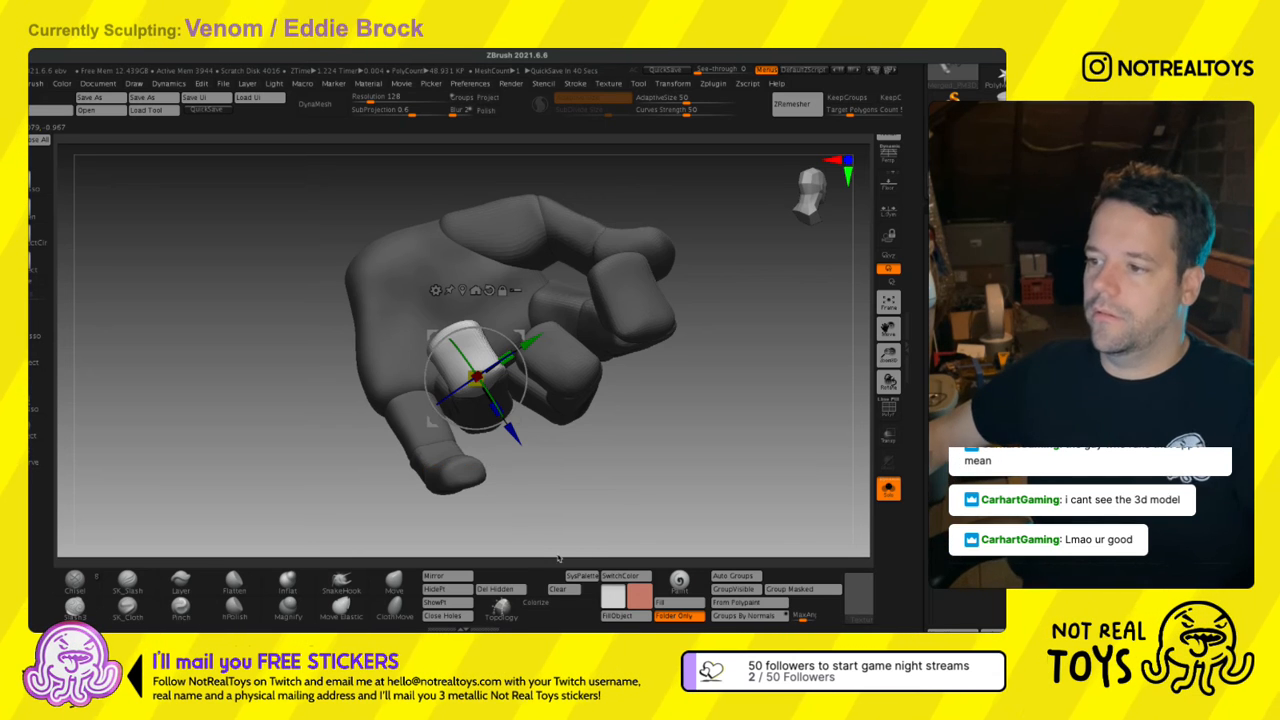
left_click_drag(508, 400, 503, 446)
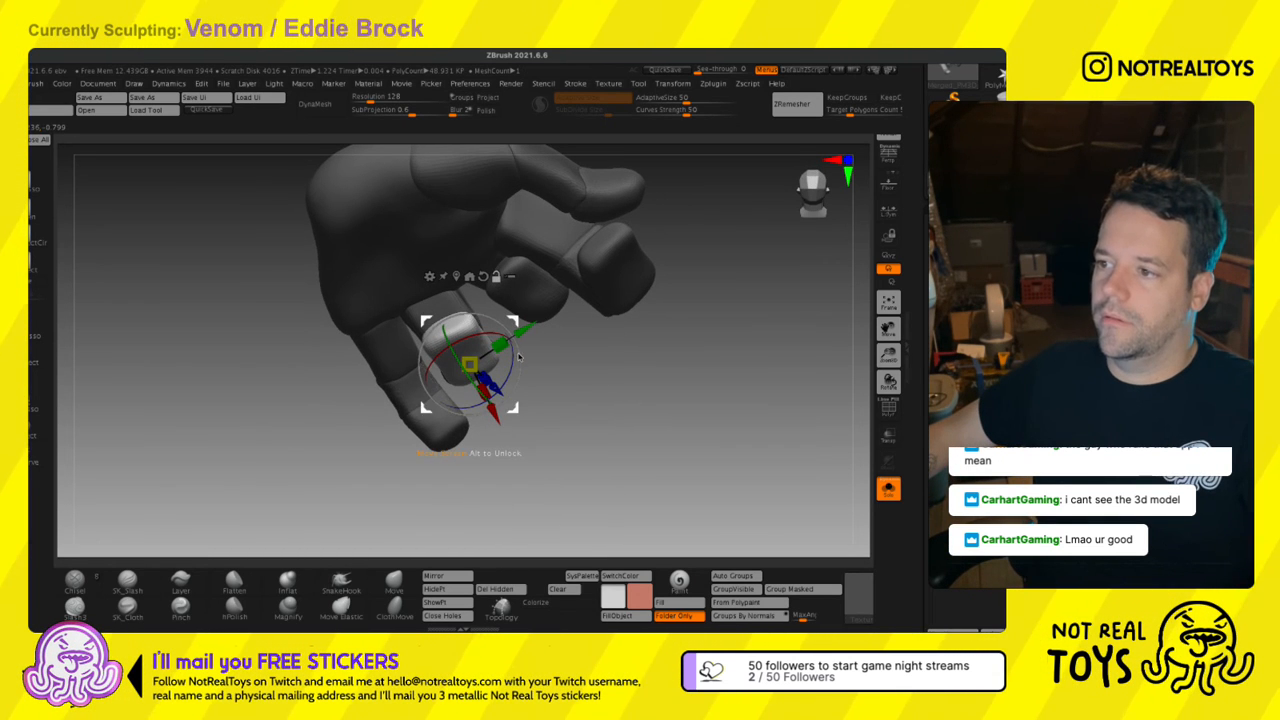
left_click_drag(519, 357, 516, 358)
left_click_drag(530, 420, 610, 424)
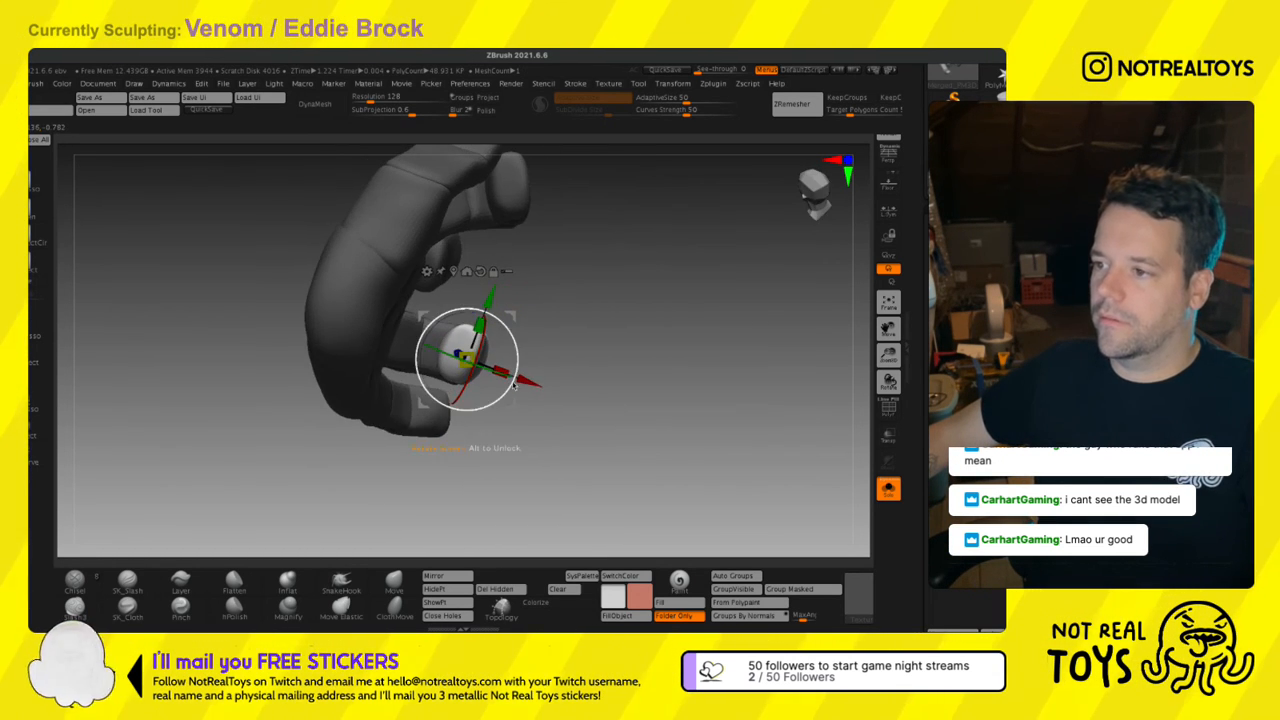
left_click_drag(514, 385, 423, 279)
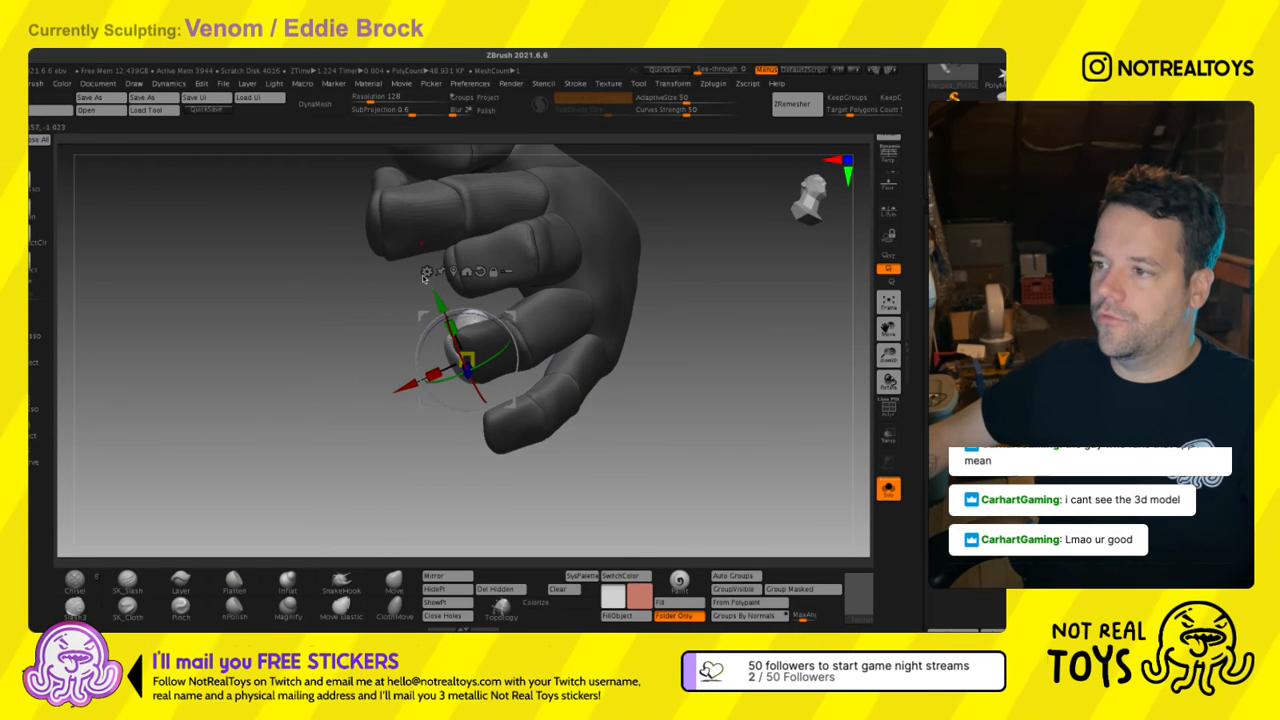
key("q")
mouse_move(609, 417)
left_mouse_down()
mouse_move(597, 460)
mouse_move(600, 400)
left_mouse_up()
left_click(888, 488)
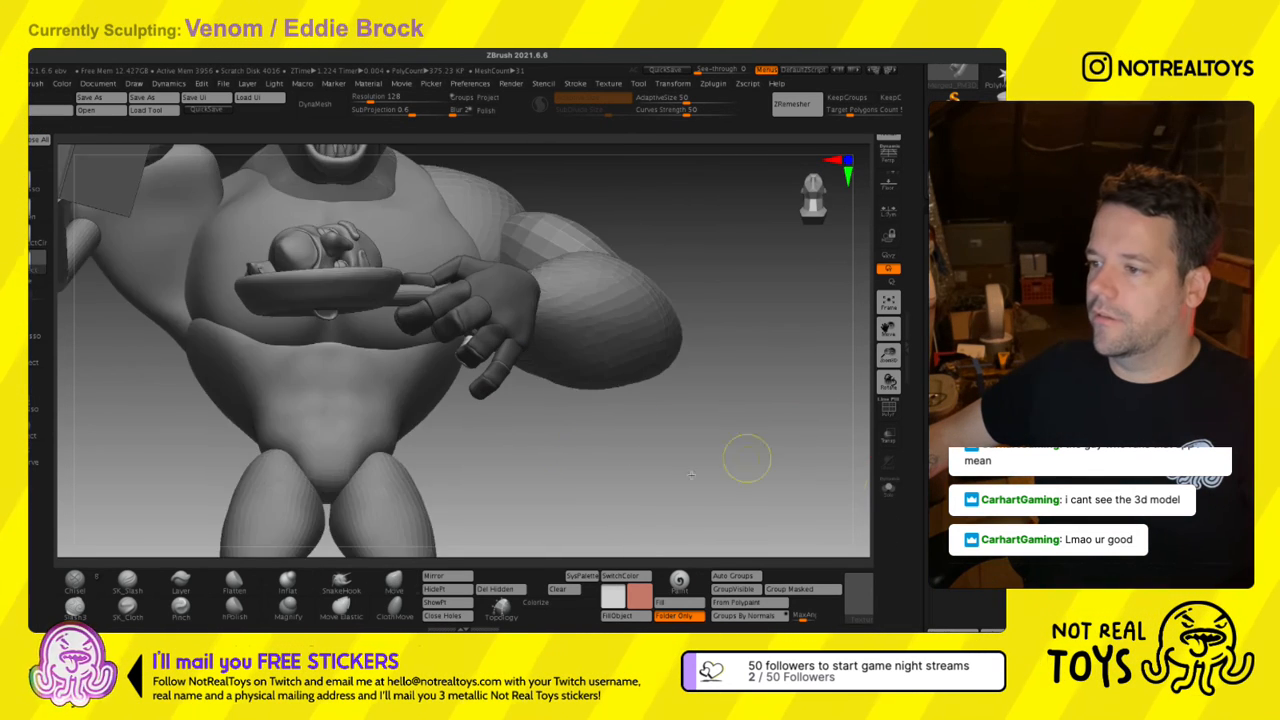
Isolate the hand, mask everything except the ring finger, and bring back the full figure.
left_click_drag(690, 475, 504, 480)
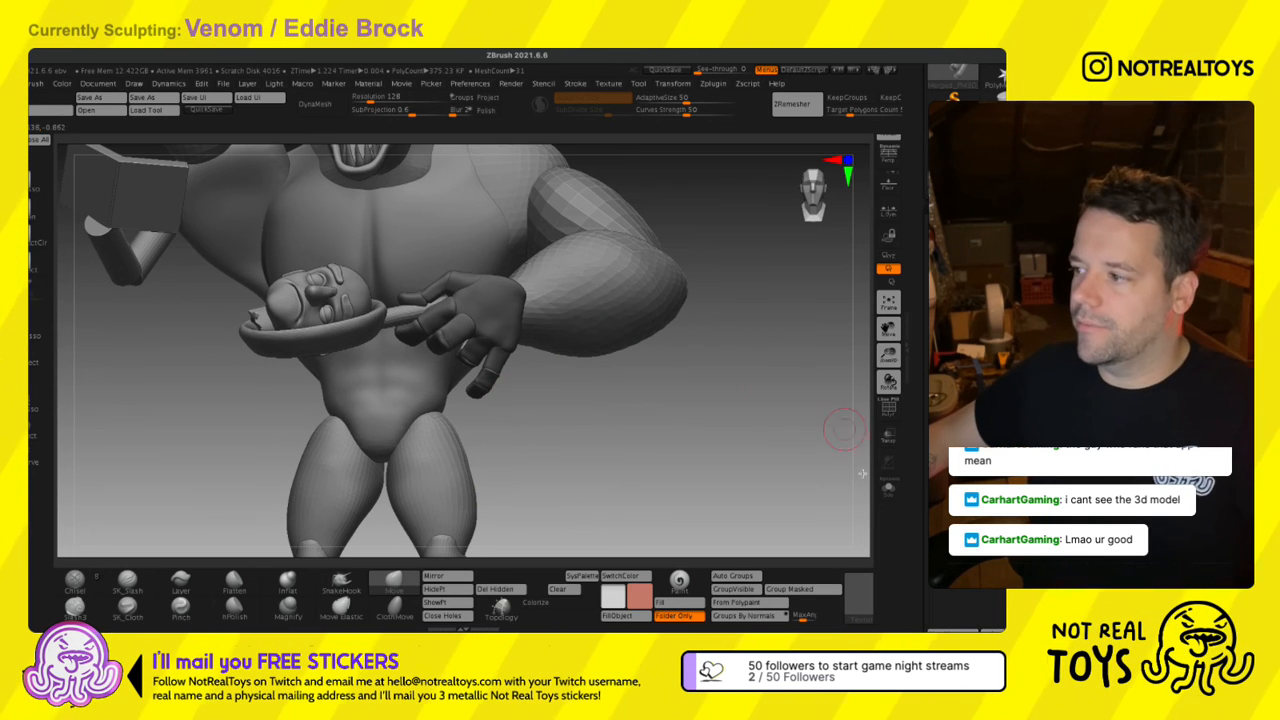
left_click_drag(660, 440, 538, 425, "alt")
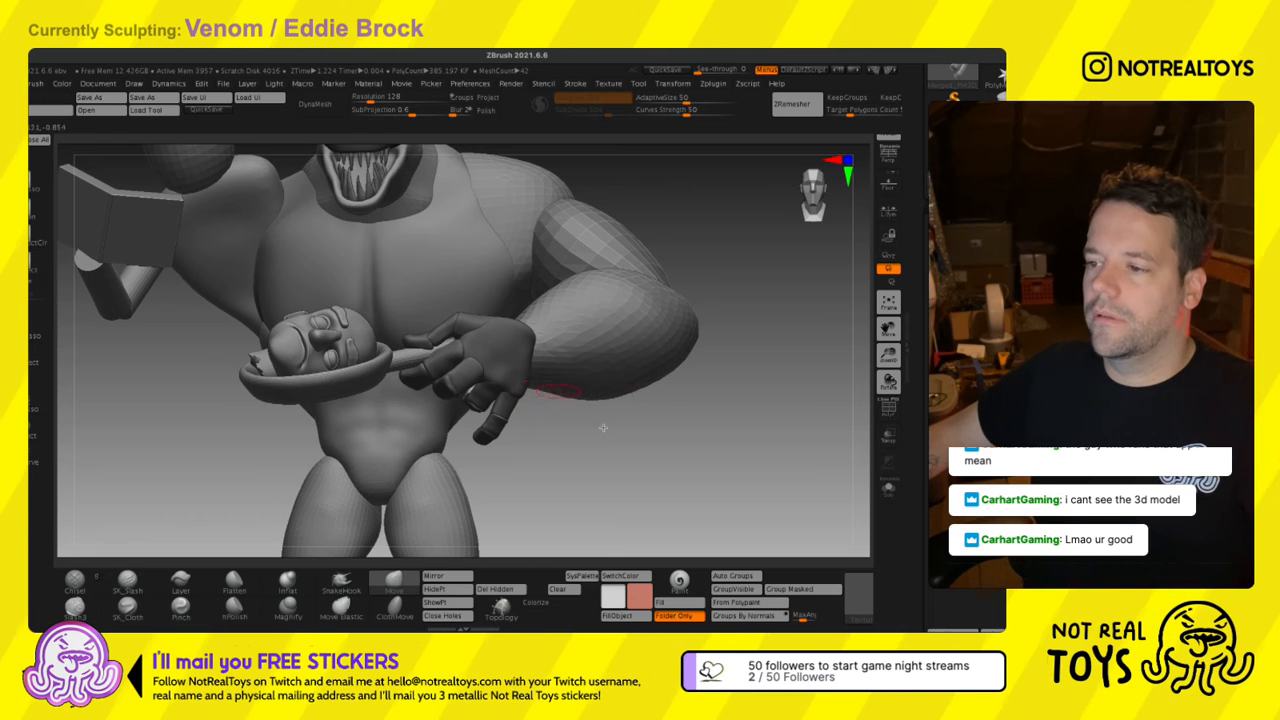
left_click(888, 488)
left_click_drag(578, 421, 488, 409)
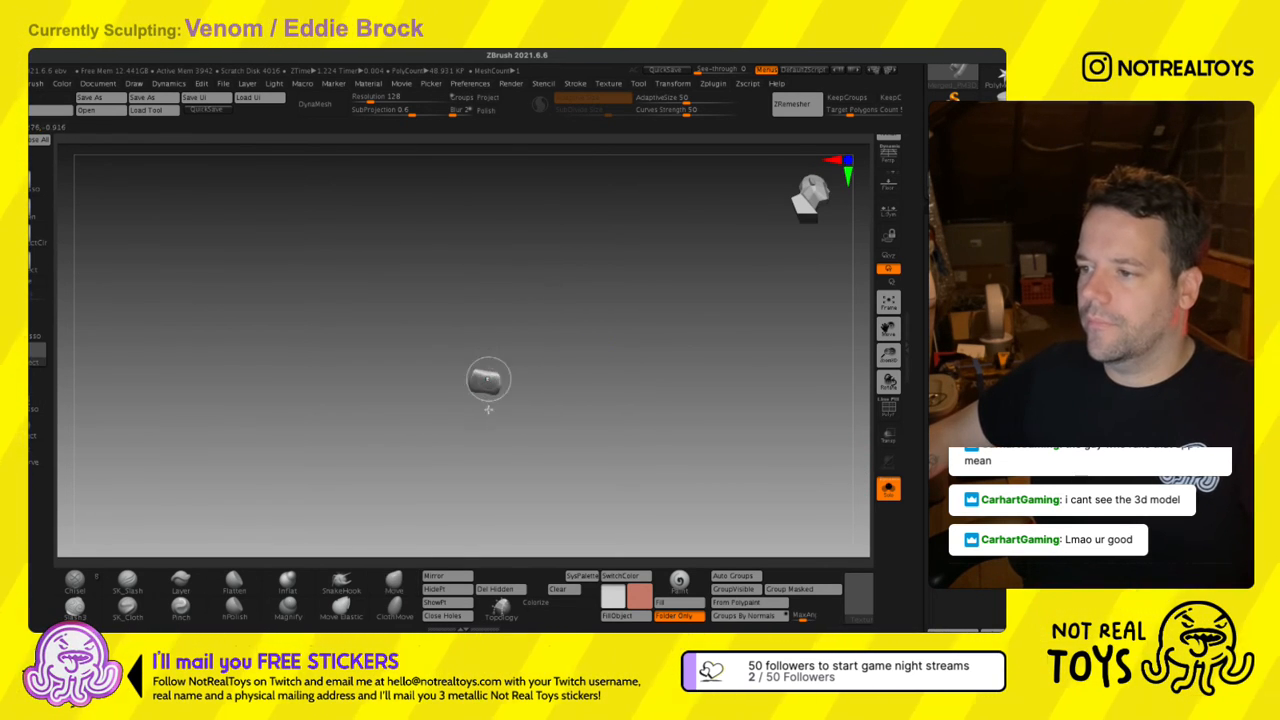
left_click(582, 439, "ctrl")
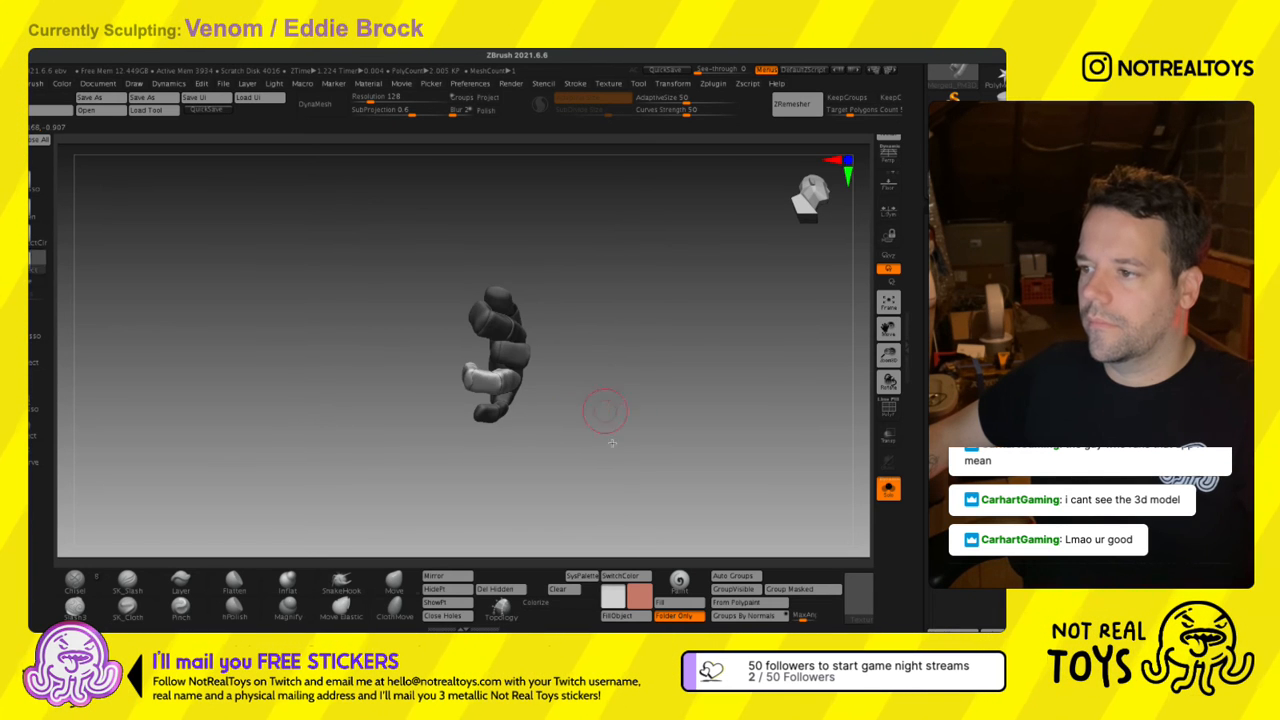
left_click(890, 490)
left_click_drag(700, 467, 628, 461)
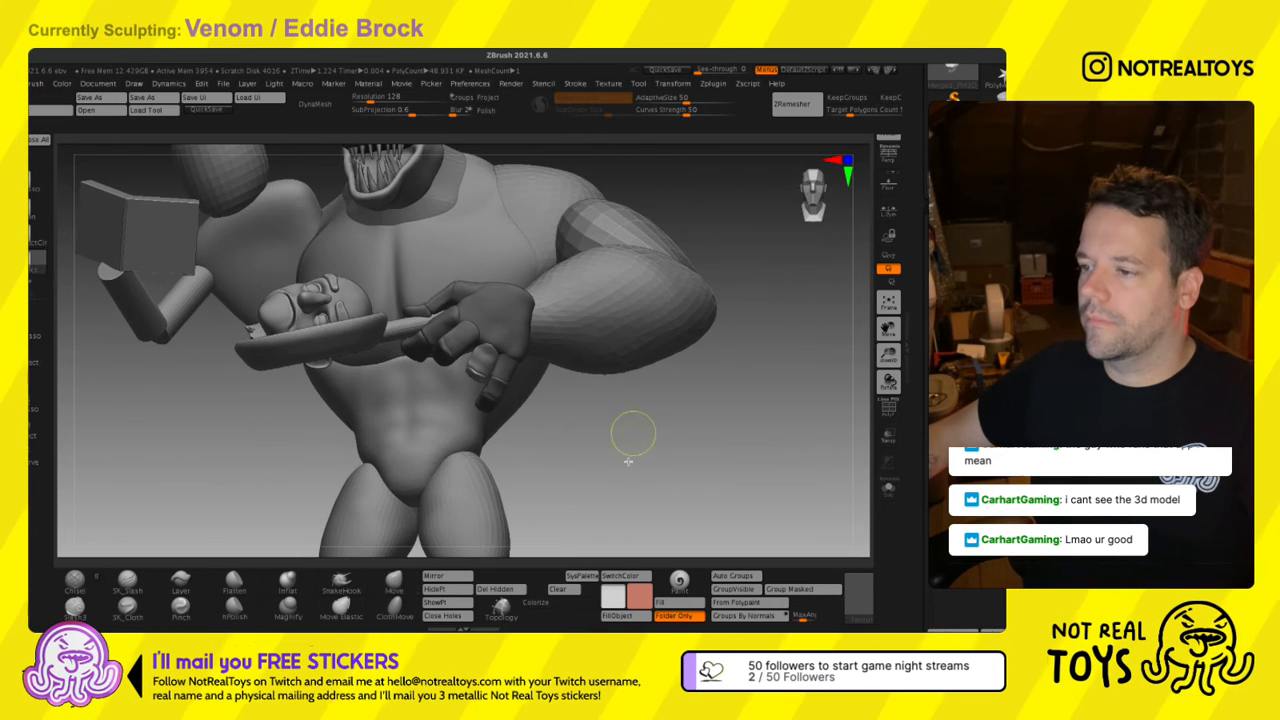
left_click_drag(594, 403, 591, 420)
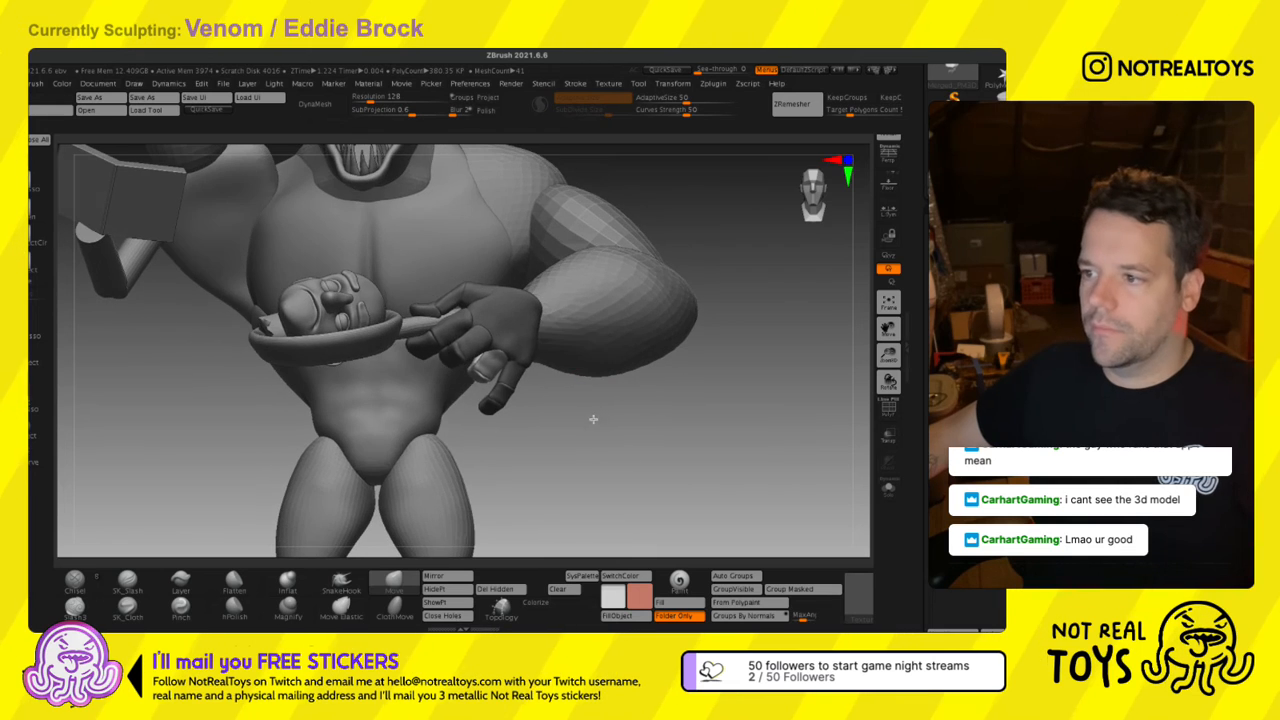
Rotate the unmasked ring finger with the gizmo so it curls beside the other fingers, and return to the Move brush.
key("w")
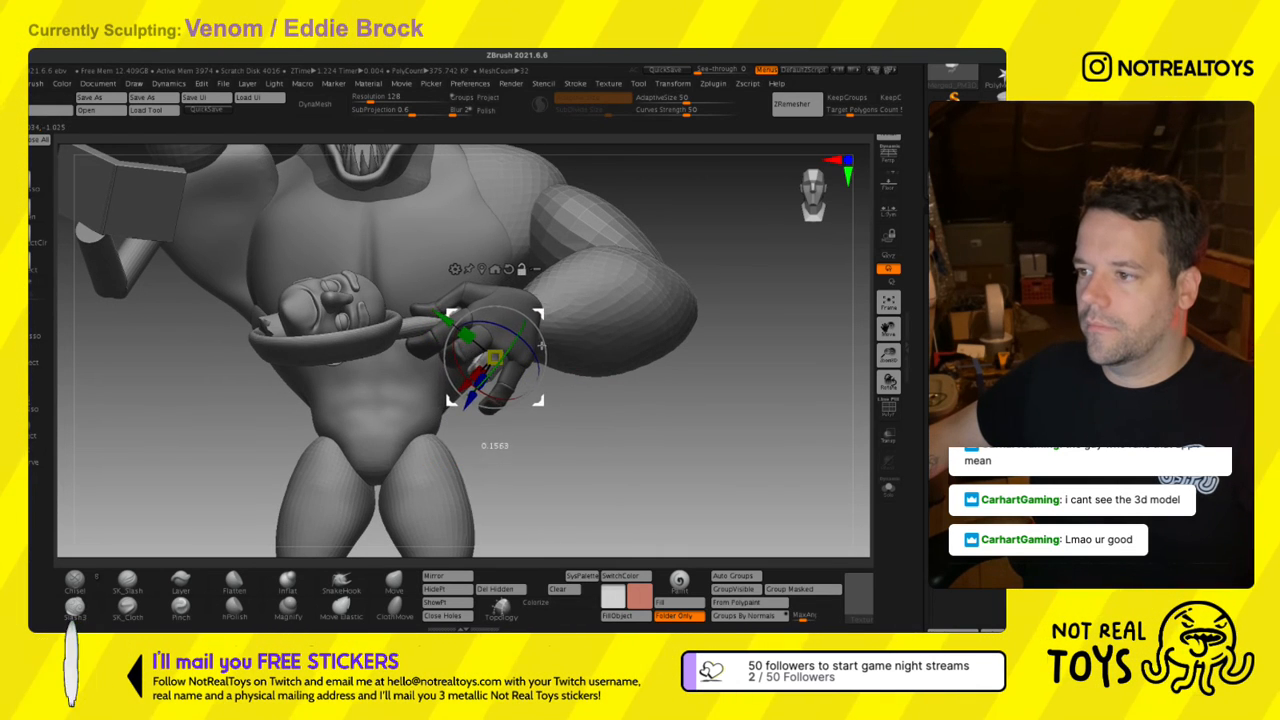
left_click_drag(538, 455, 487, 434)
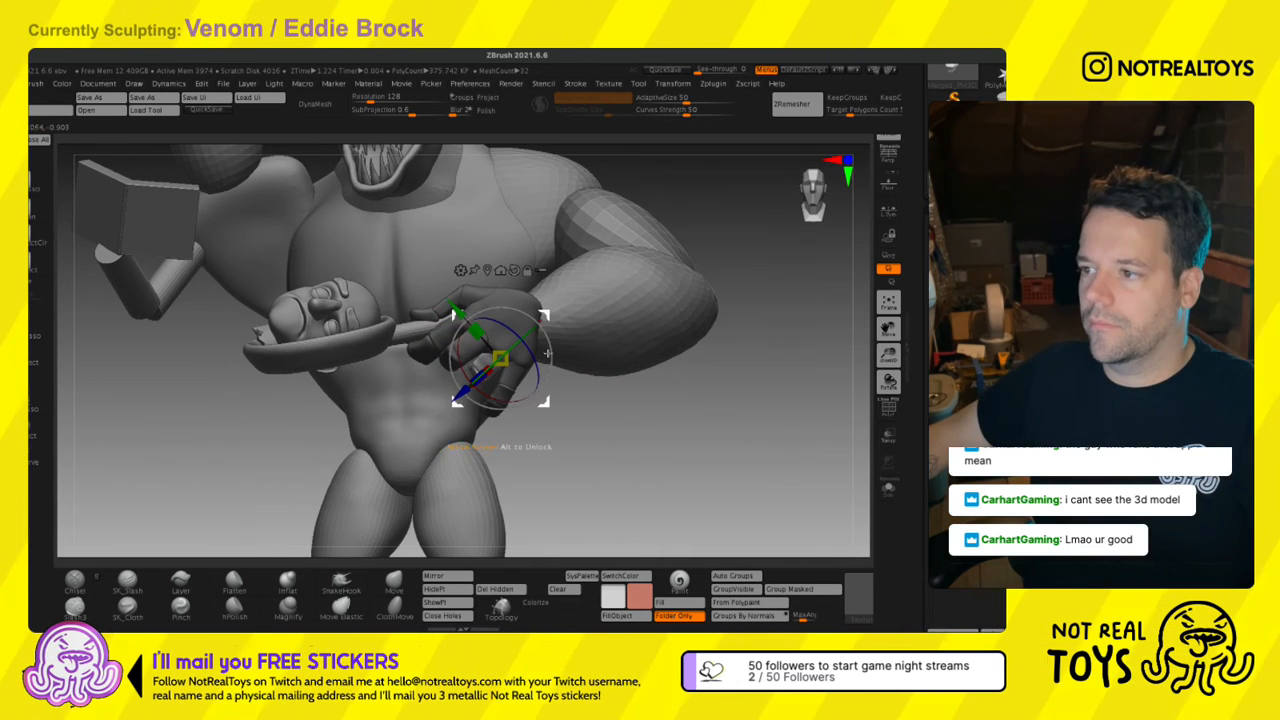
left_click_drag(512, 490, 566, 412)
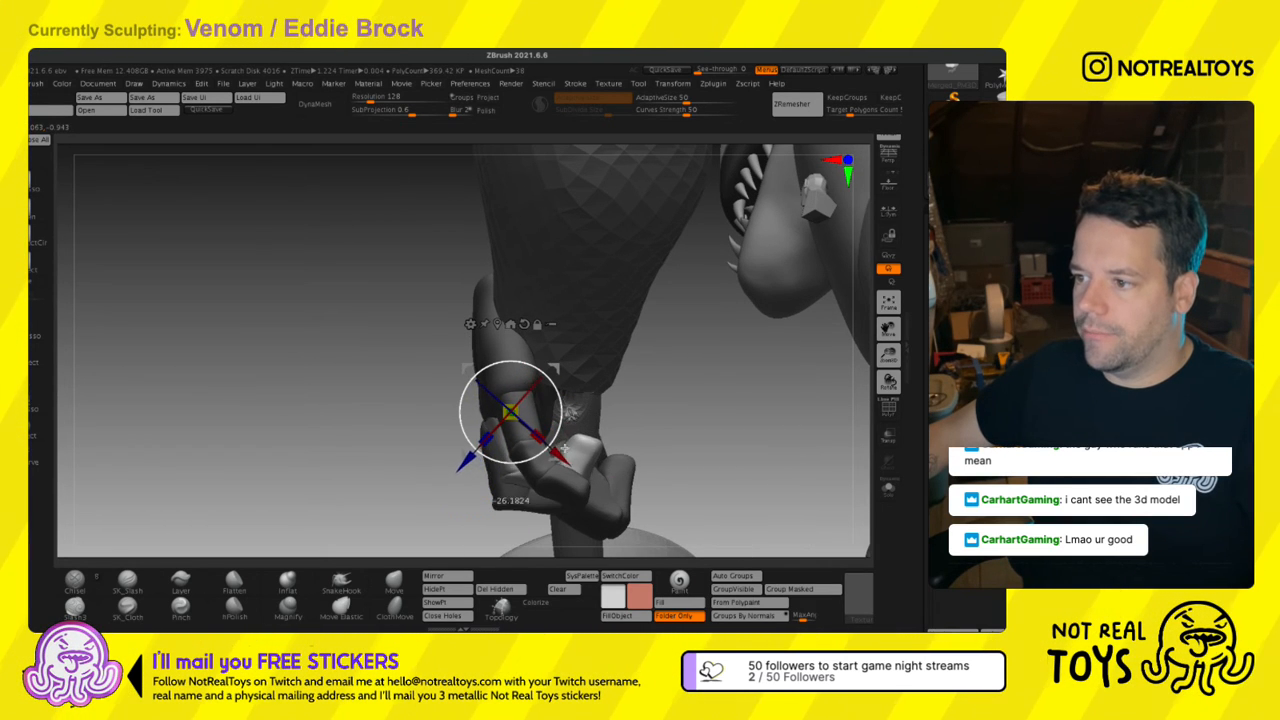
left_click_drag(536, 437, 599, 485)
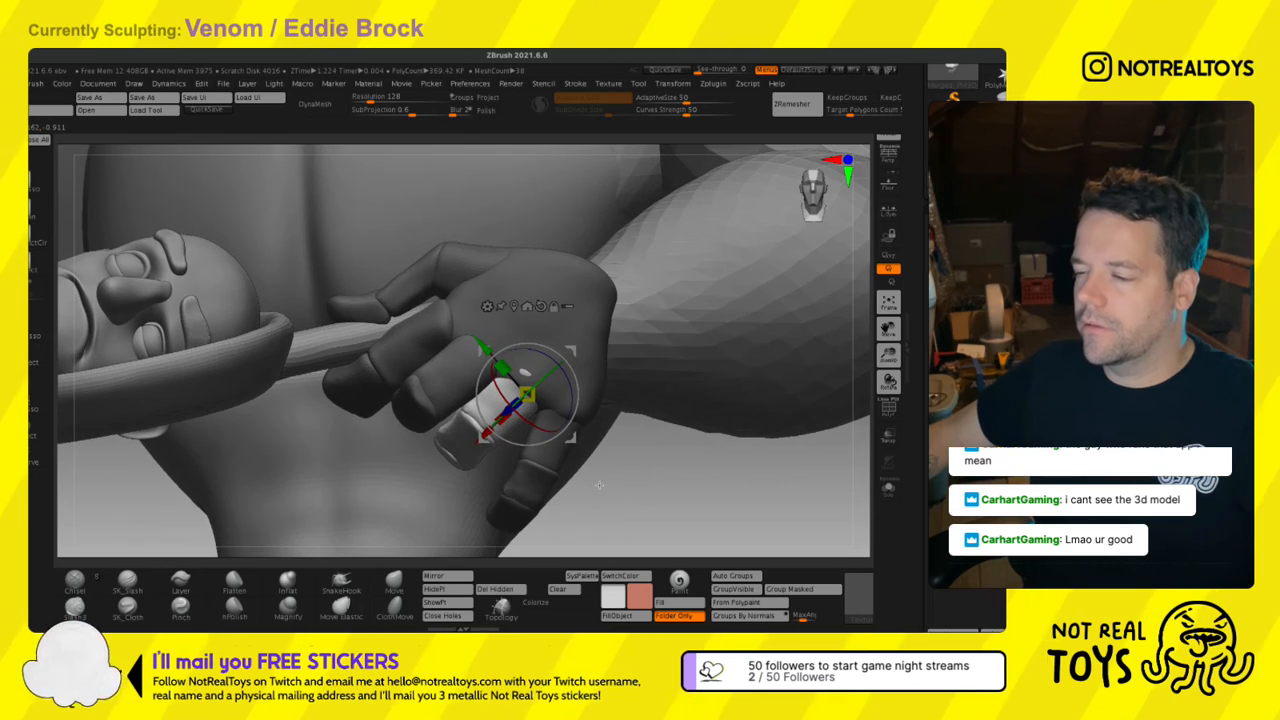
mouse_move(523, 464)
left_mouse_down()
mouse_move(548, 420)
mouse_move(583, 446)
mouse_move(573, 377)
left_mouse_up()
mouse_move(587, 468)
left_mouse_down()
mouse_move(534, 477)
mouse_move(592, 476)
left_mouse_up()
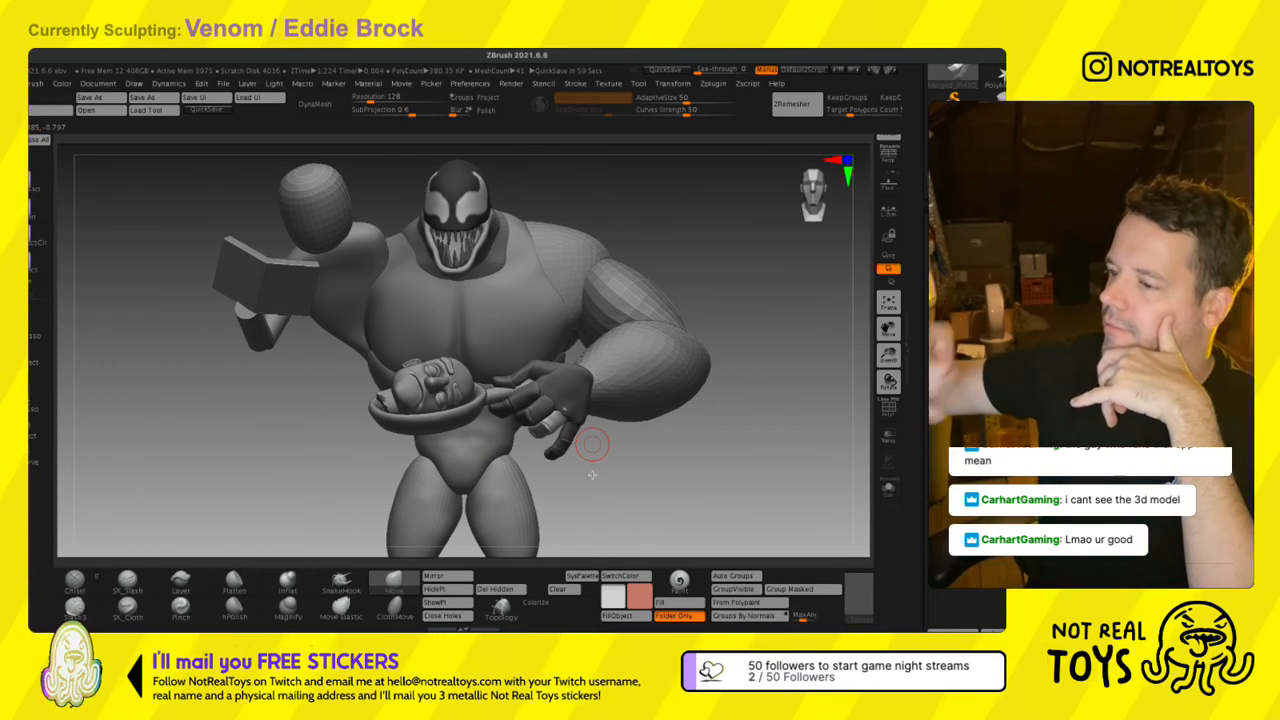
Clear the hand's mask and mask everything except the outer segments of the little finger.
scroll(600, 490, "up", 5)
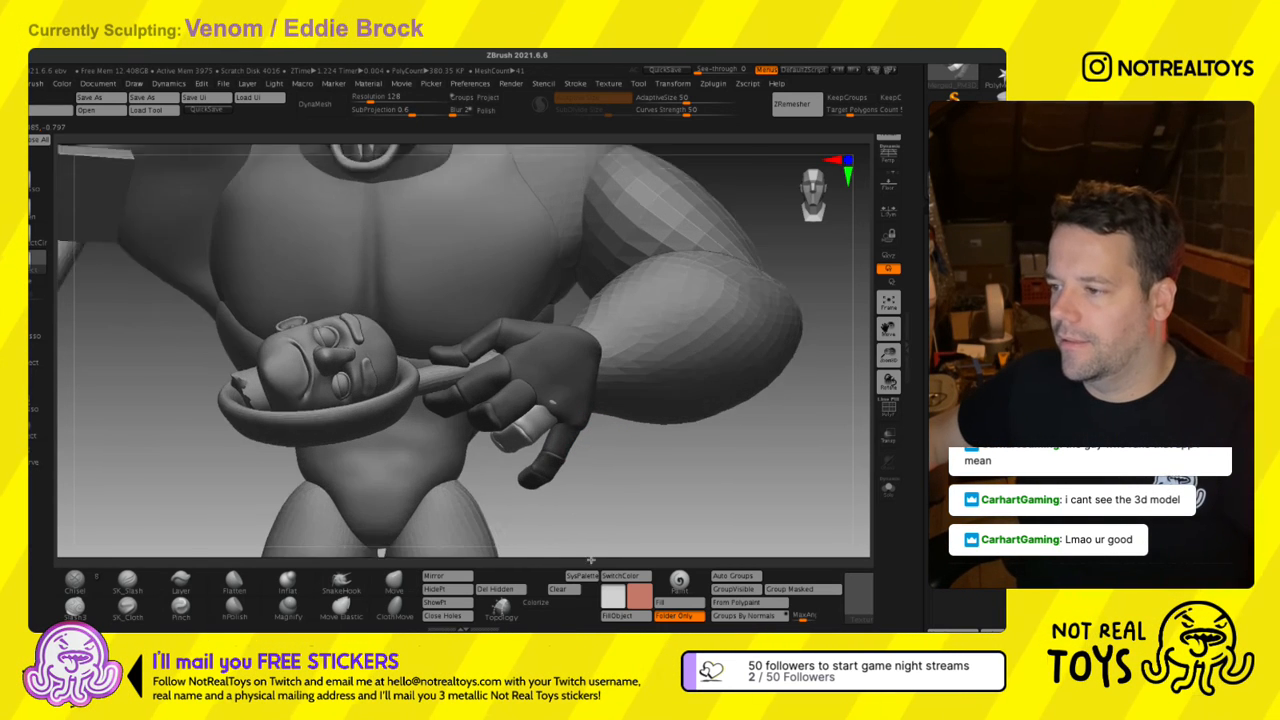
key("f")
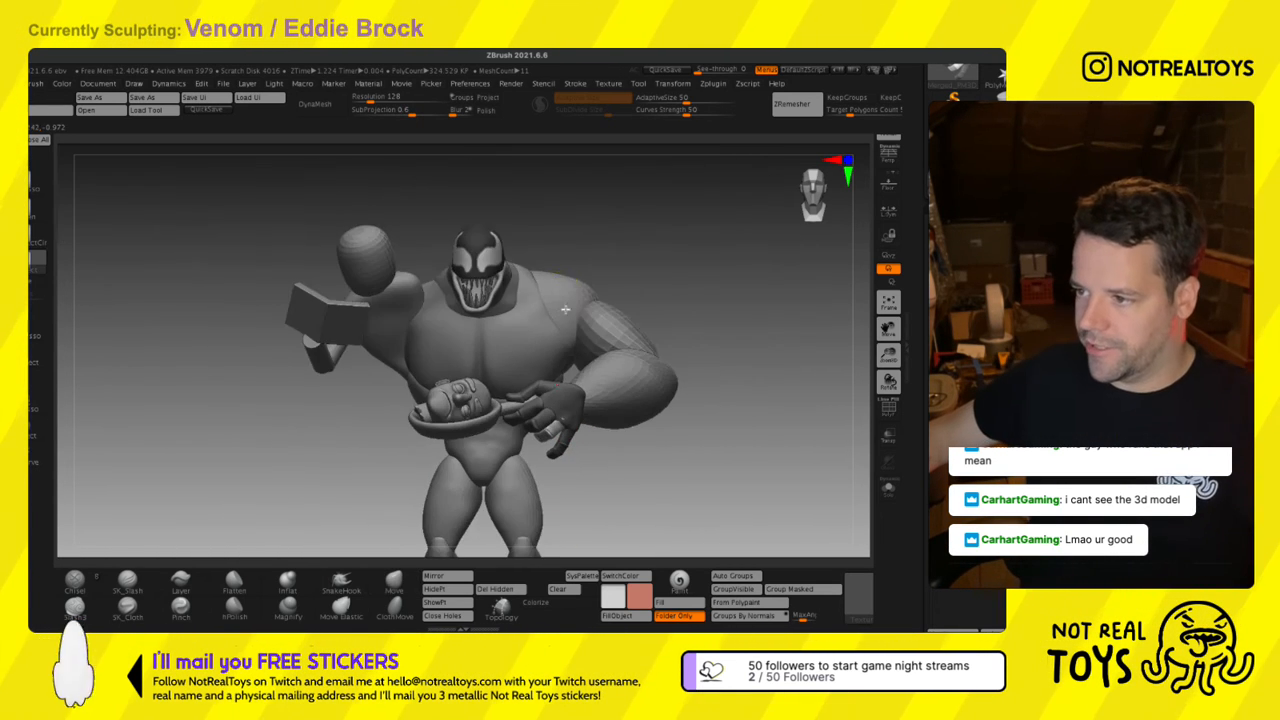
right_click_drag(603, 426, 597, 578, "ctrl")
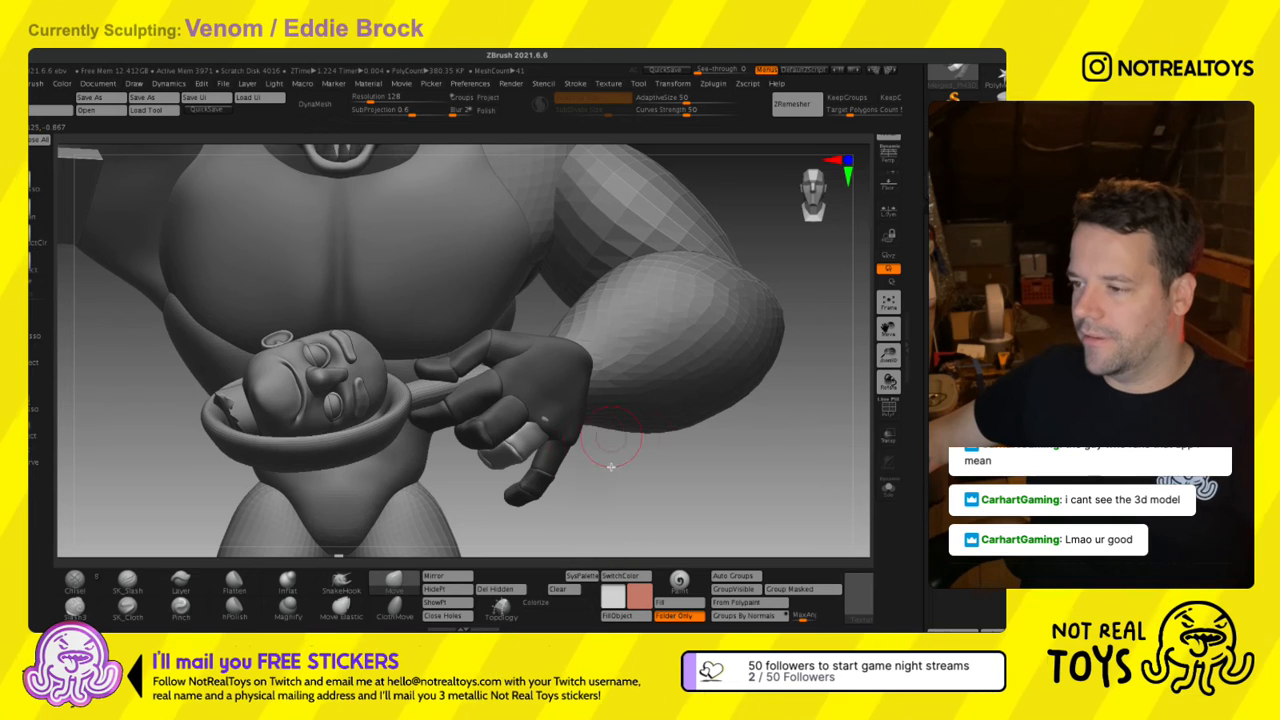
left_click_drag(611, 466, 596, 515, "ctrl")
left_click(561, 460, "ctrl+shift")
left_click(557, 461, "ctrl+shift")
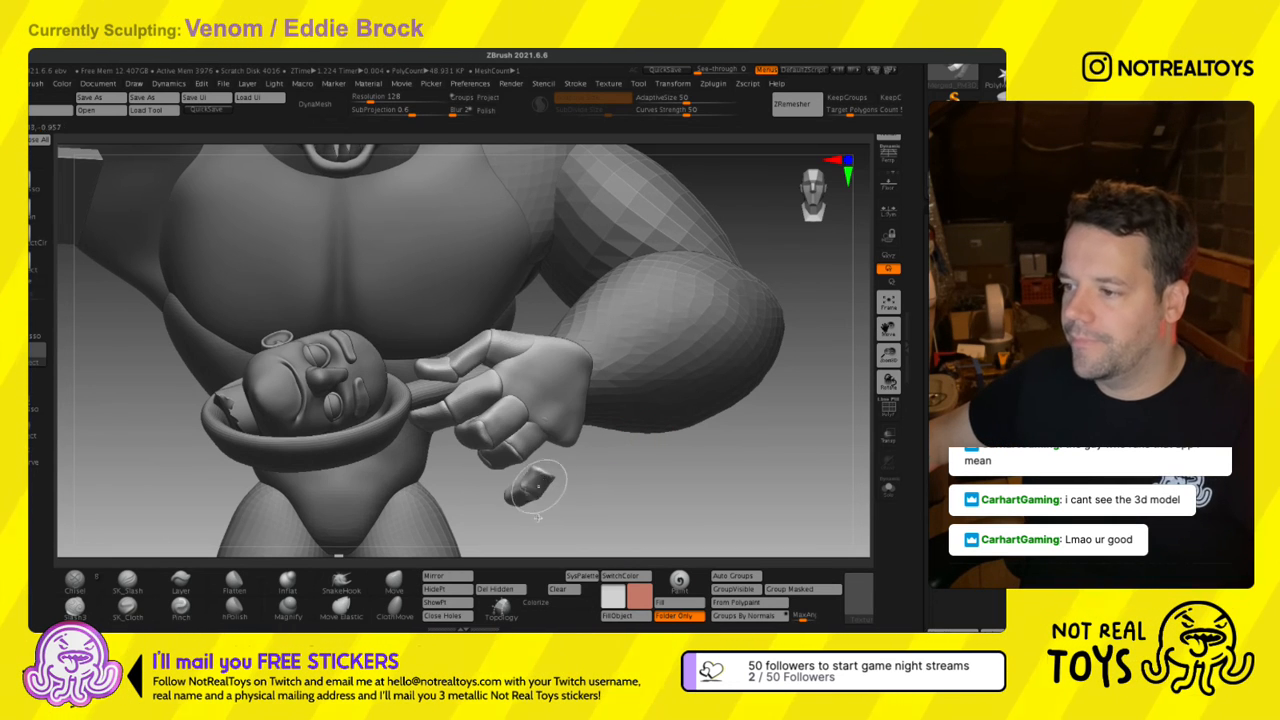
left_click(577, 495, "ctrl")
left_click(622, 505, "ctrl+shift")
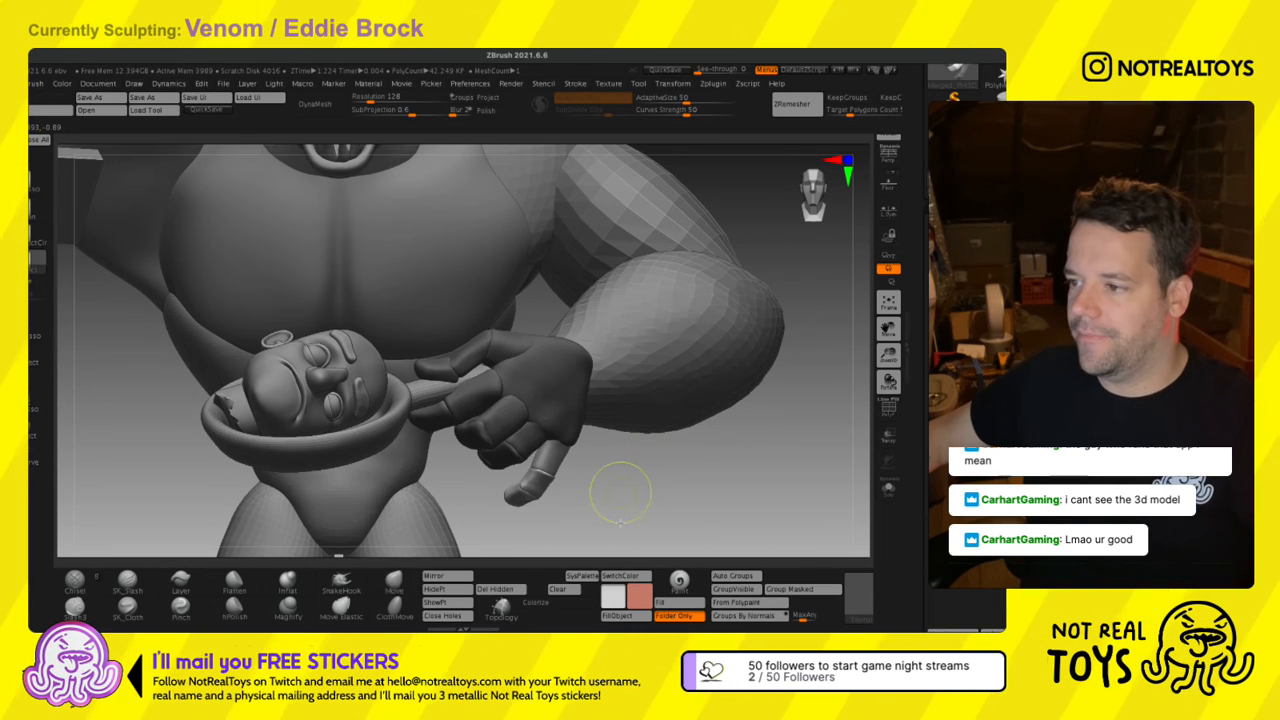
Curl the little finger's outer segments toward the palm with the gizmo, and clear the hand's mask.
key("w")
left_click_drag(609, 492, 580, 397, "alt")
mouse_move(563, 449)
left_mouse_down("alt")
mouse_move(572, 411)
mouse_move(579, 425)
mouse_move(603, 417)
mouse_move(546, 457)
mouse_move(557, 390)
left_mouse_up("alt")
key("q")
key("s")
left_click_drag(742, 290, 752, 310, "ctrl")
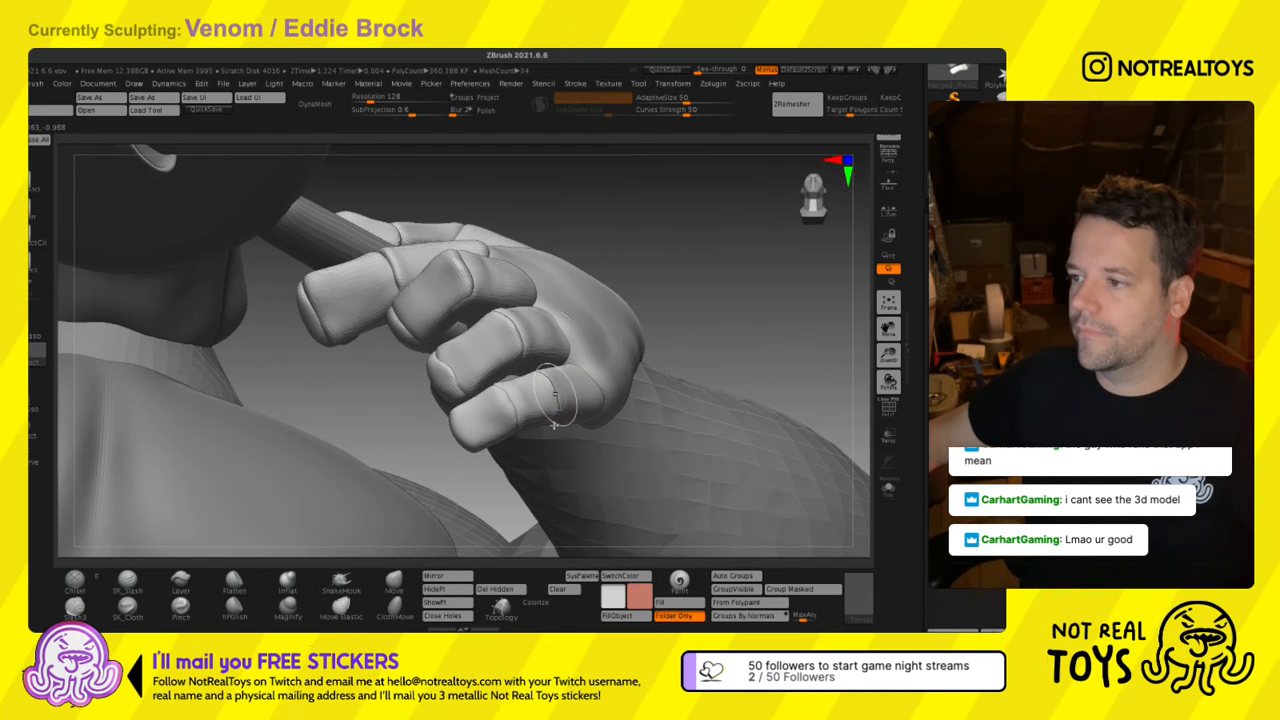
Mask the hand so that only the whole little finger stays unmasked.
left_click(531, 400, "ctrl+shift")
left_click(524, 402, "ctrl+shift")
left_click(499, 413, "ctrl+shift")
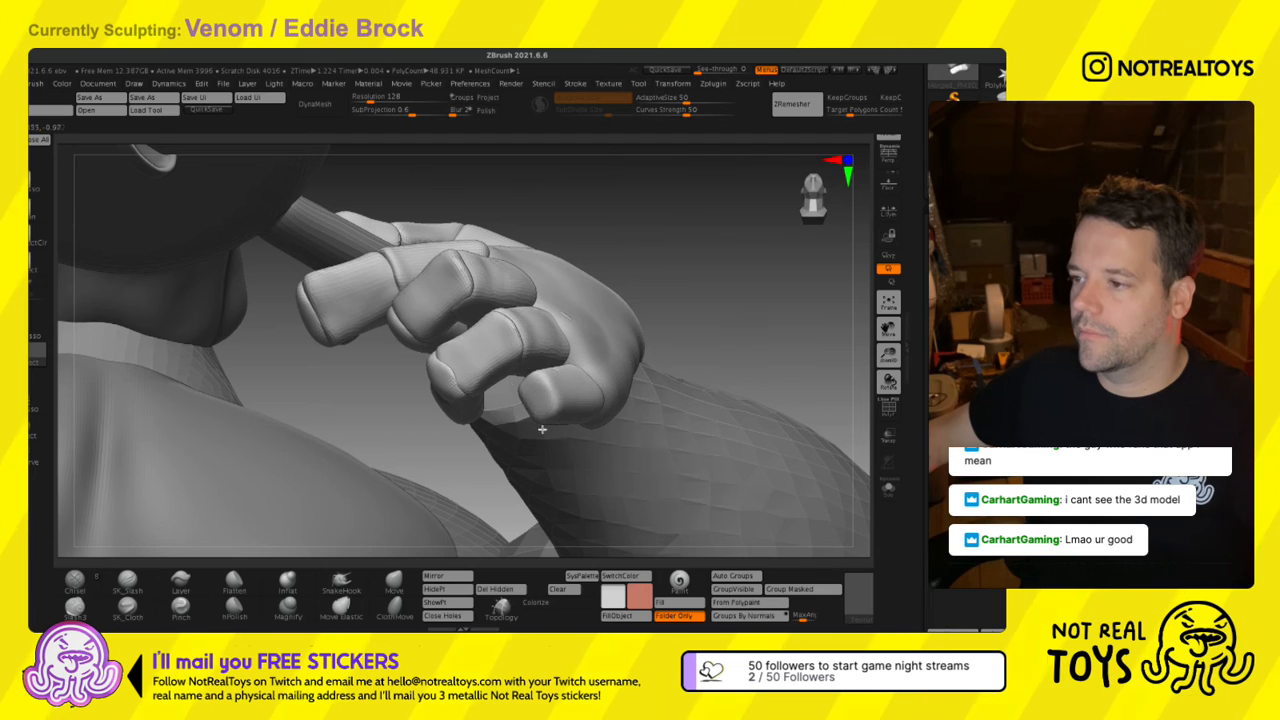
left_click(743, 334, "ctrl")
left_click(739, 340, "ctrl+shift")
Place the gizmo at the little finger's base knuckle and rotate the whole finger to match the hand's grip.
key("w")
right_click_drag(640, 365, 636, 408)
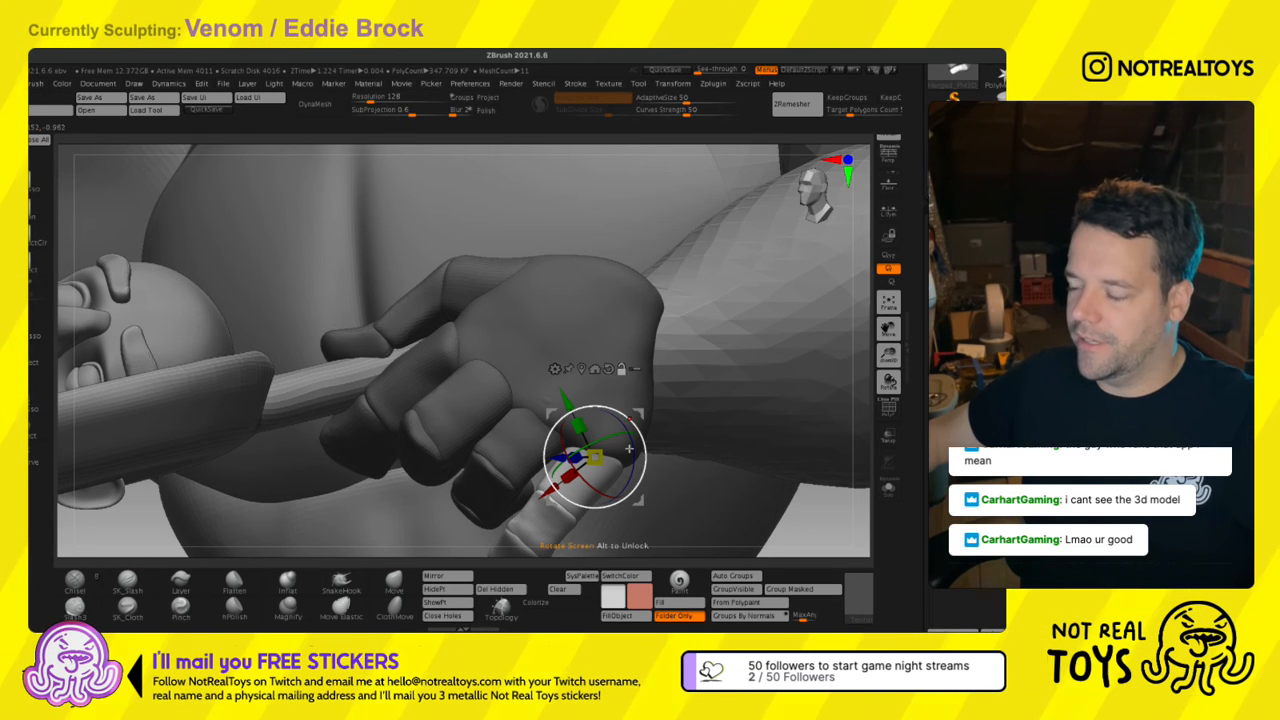
right_click_drag(638, 410, 619, 389)
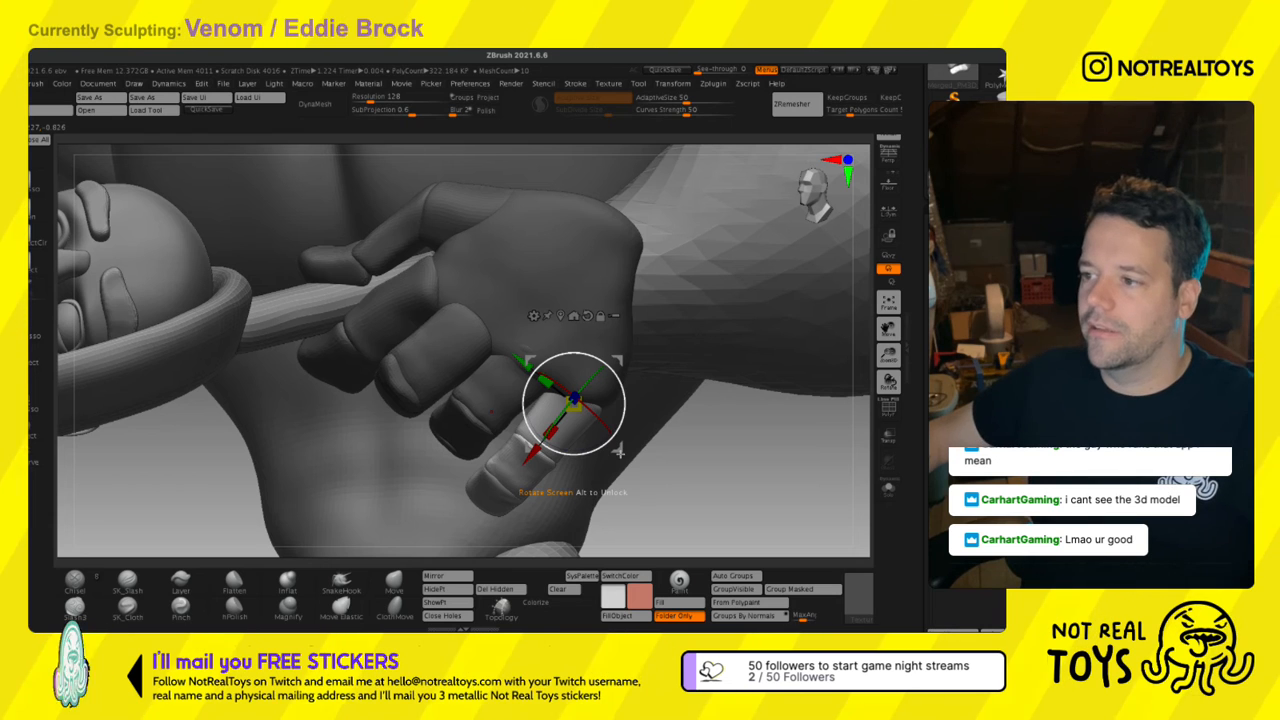
right_click_drag(597, 410, 598, 392)
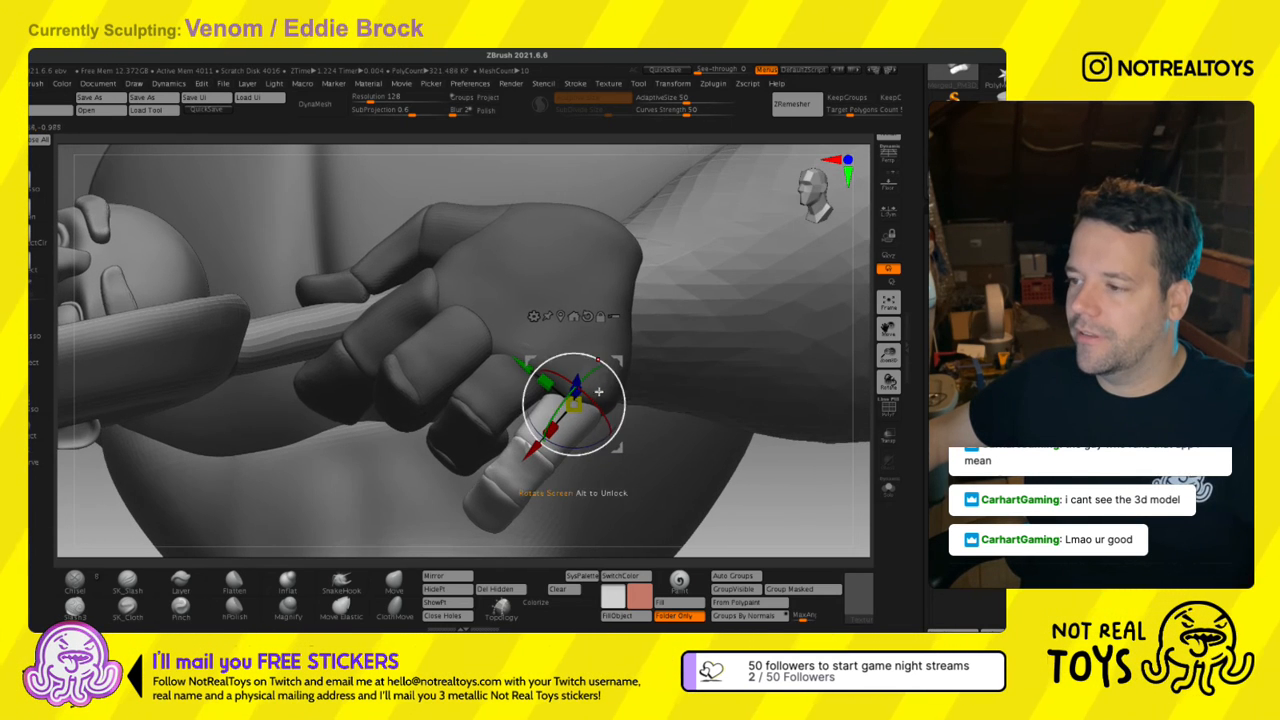
left_click_drag(599, 398, 606, 412)
right_click_drag(606, 412, 631, 333)
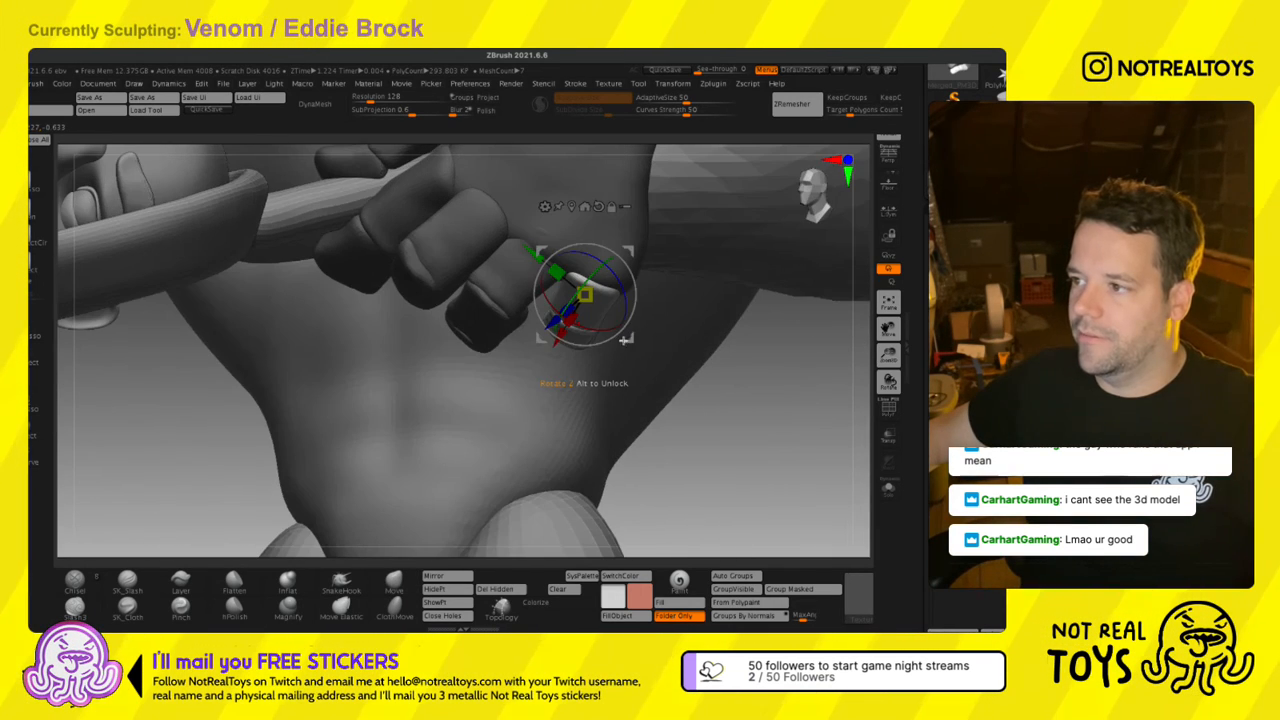
mouse_move(631, 333)
left_mouse_down()
mouse_move(623, 342)
mouse_move(623, 310)
left_mouse_up()
key("q")
Check the little finger from several sides and fine-tune its rotation with the gizmo.
mouse_move(592, 350)
right_mouse_down()
mouse_move(551, 295)
mouse_move(532, 422)
mouse_move(547, 459)
right_mouse_up()
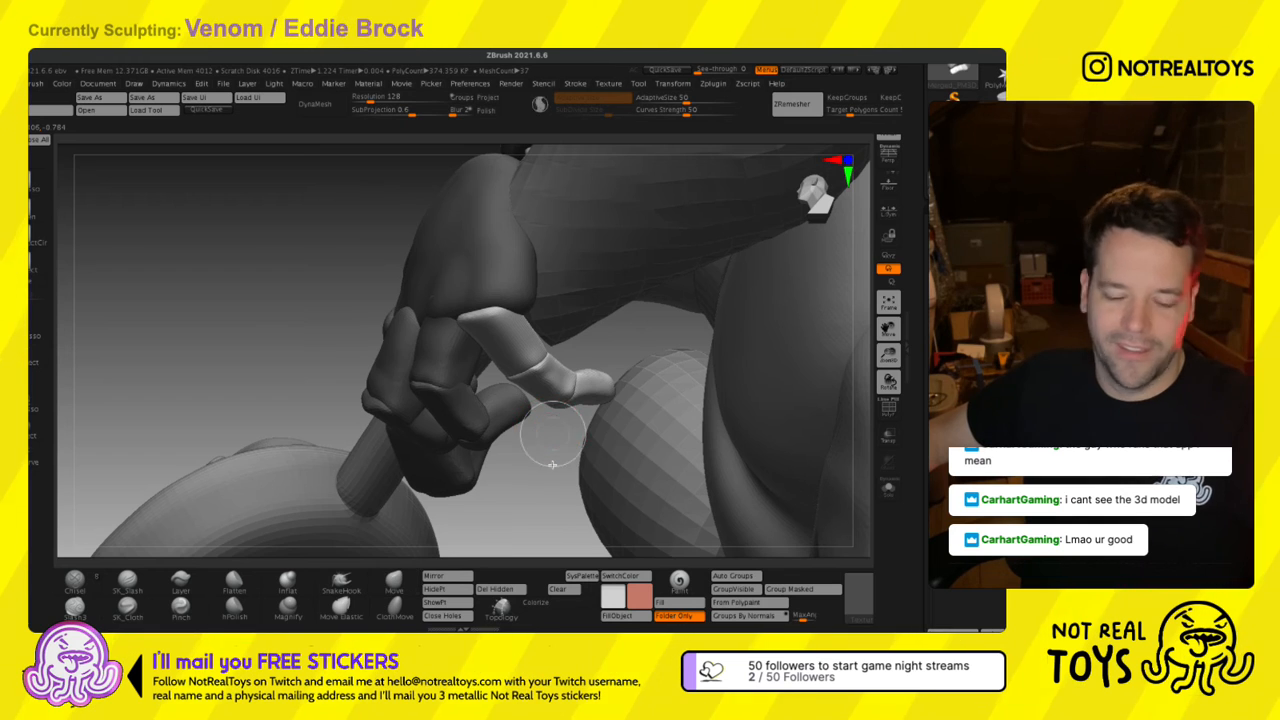
mouse_move(555, 458)
right_mouse_down()
mouse_move(586, 446)
mouse_move(568, 286)
mouse_move(567, 305)
right_mouse_up()
key("w")
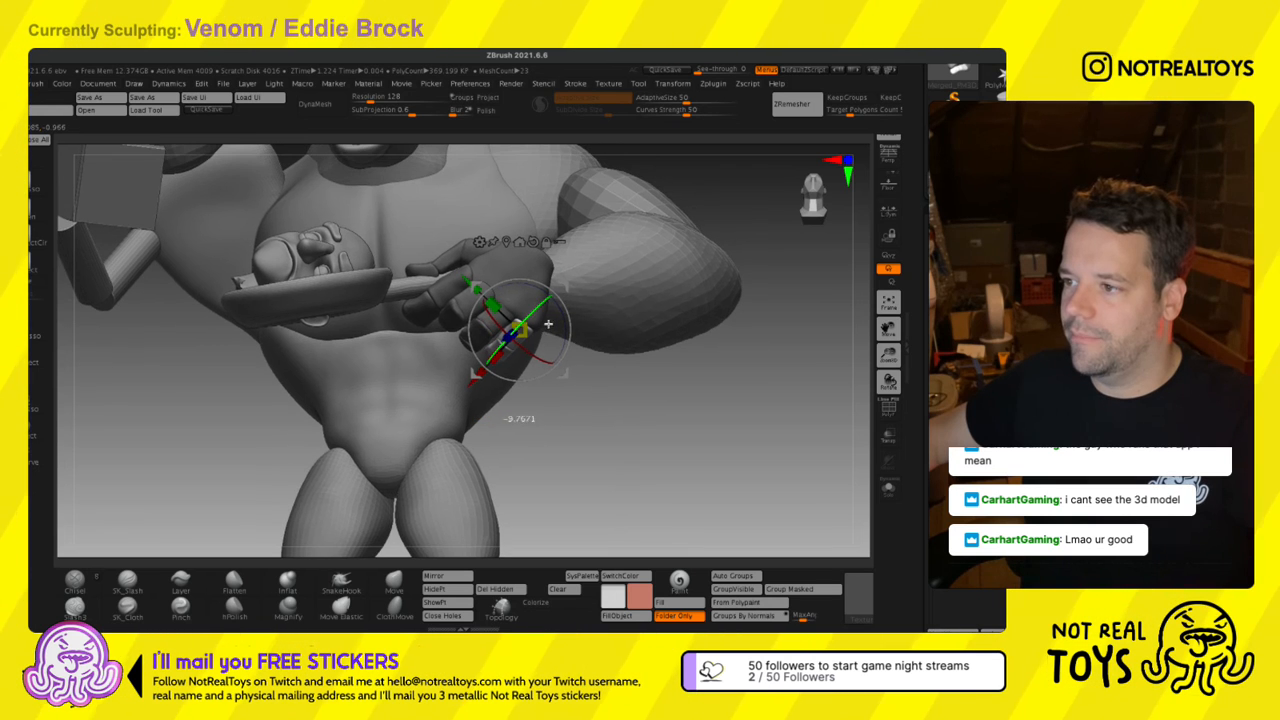
left_click_drag(549, 322, 546, 330)
key("q")
Clear the hand's mask and mask the hand again so that only the little finger's outer two segments stay unmasked.
mouse_move(534, 360)
right_mouse_down("ctrl")
mouse_move(503, 514)
mouse_move(554, 420)
right_mouse_up("ctrl")
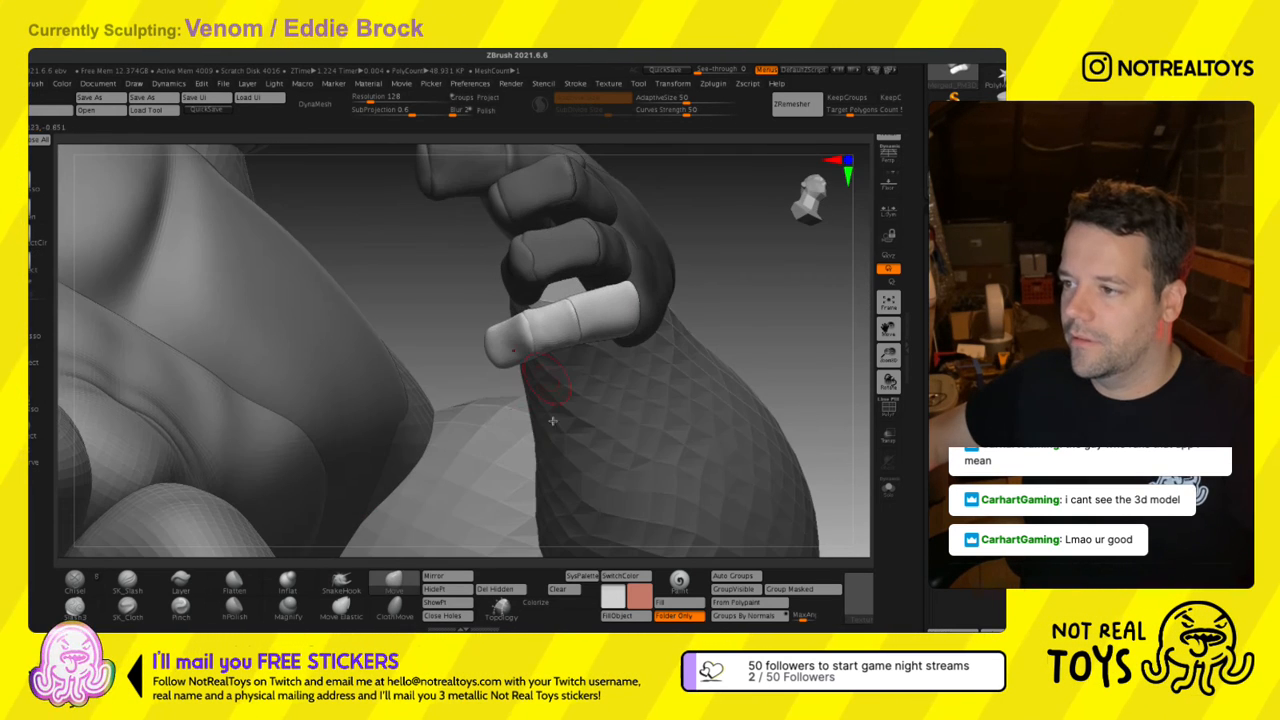
left_click_drag(748, 311, 765, 318, "ctrl")
left_click(550, 334, "ctrl+shift")
left_click(550, 334, "ctrl+shift")
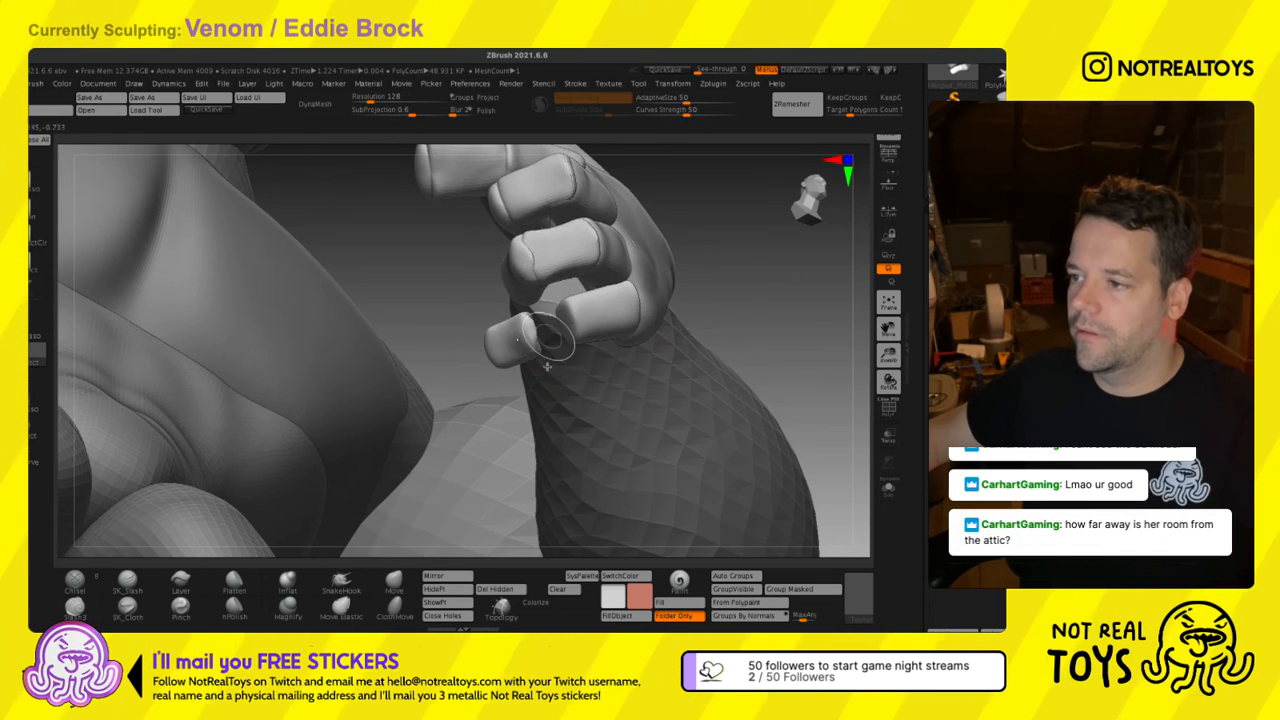
left_click(504, 334, "ctrl+shift")
left_click(466, 348, "ctrl")
left_click(463, 348, "ctrl+shift")
key("w")
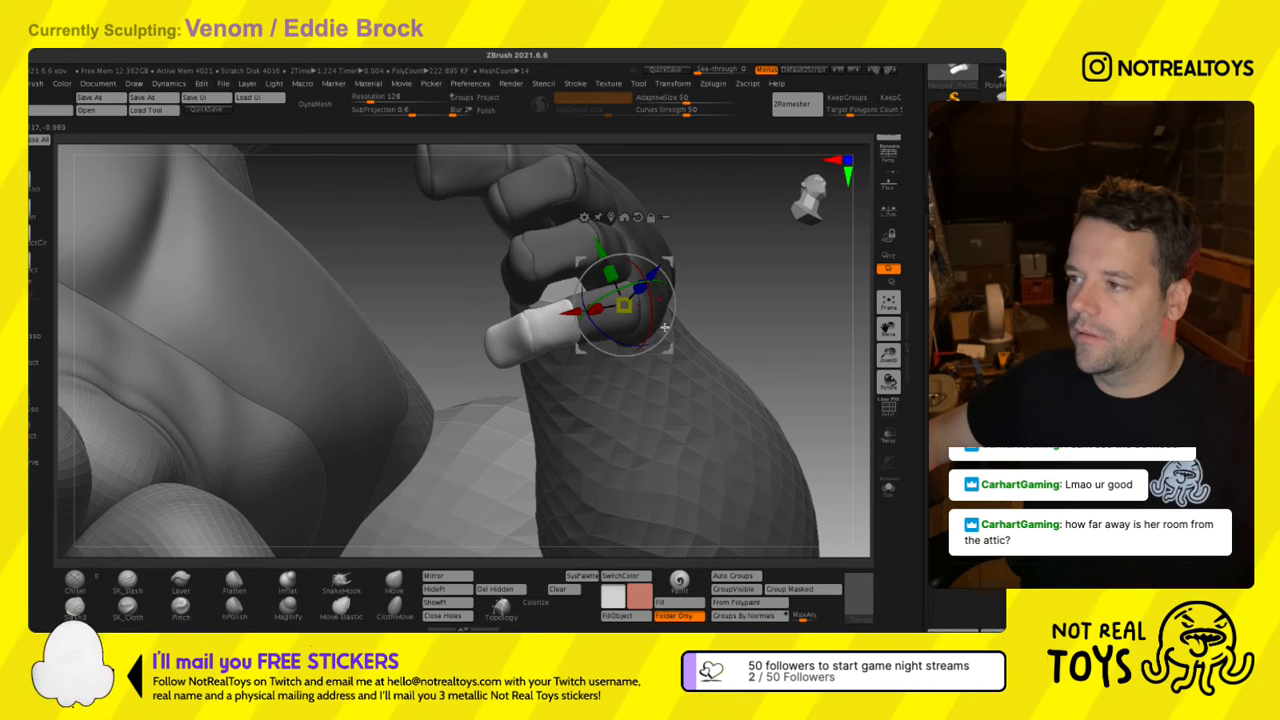
Place the gizmo at the little finger's middle joint and curl the two outer segments in toward the palm.
left_click_drag(676, 294, 607, 304, "alt")
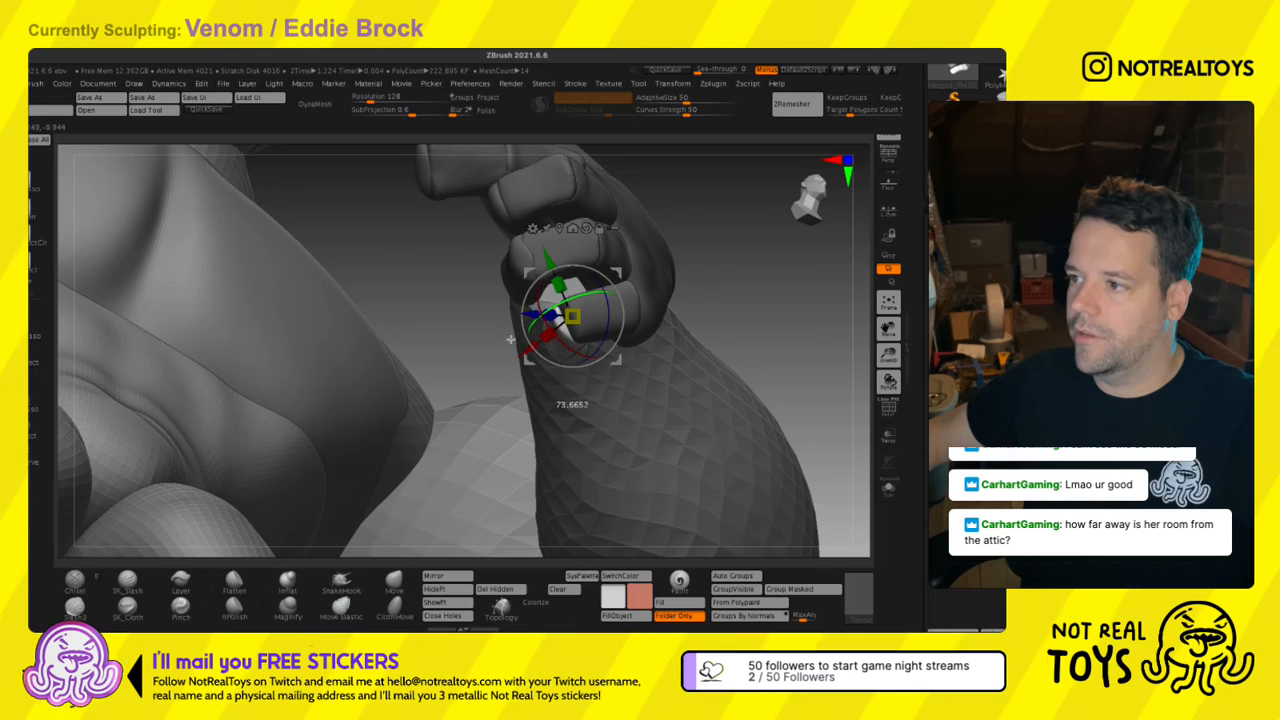
right_click_drag(614, 284, 634, 238)
right_click_drag(600, 446, 690, 425)
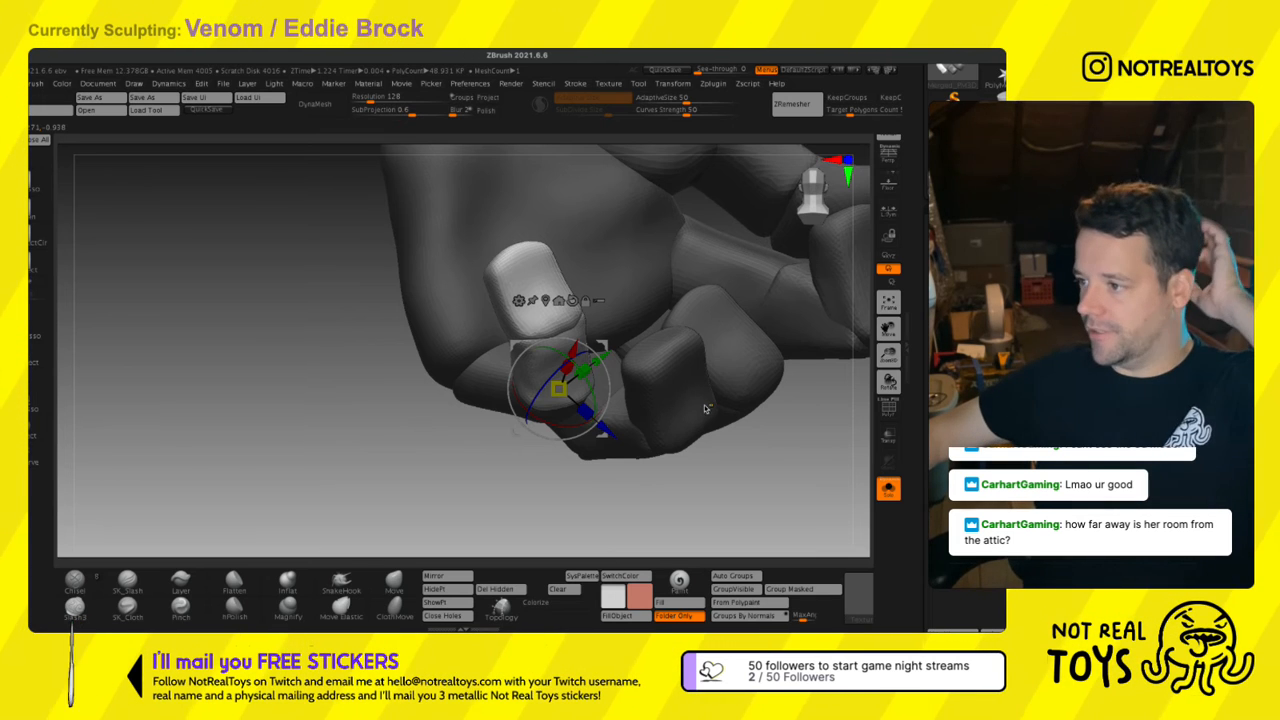
key("ctrl+s")
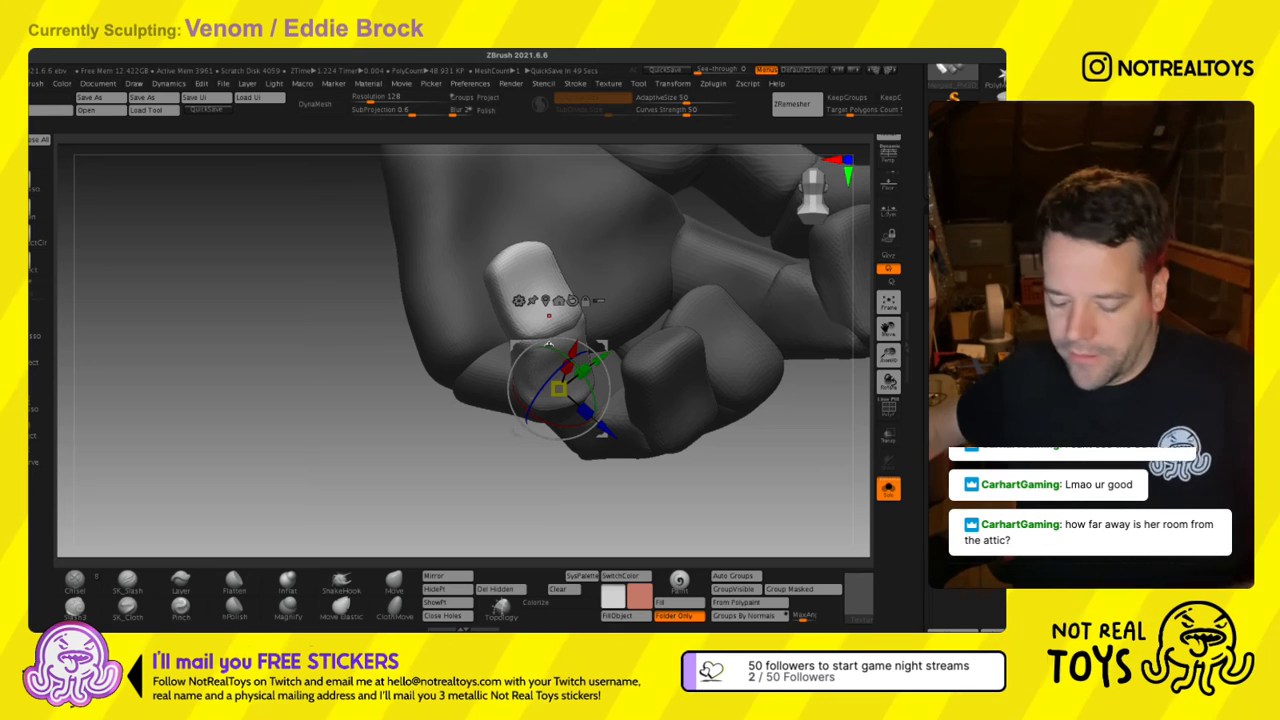
left_click_drag(565, 425, 590, 400)
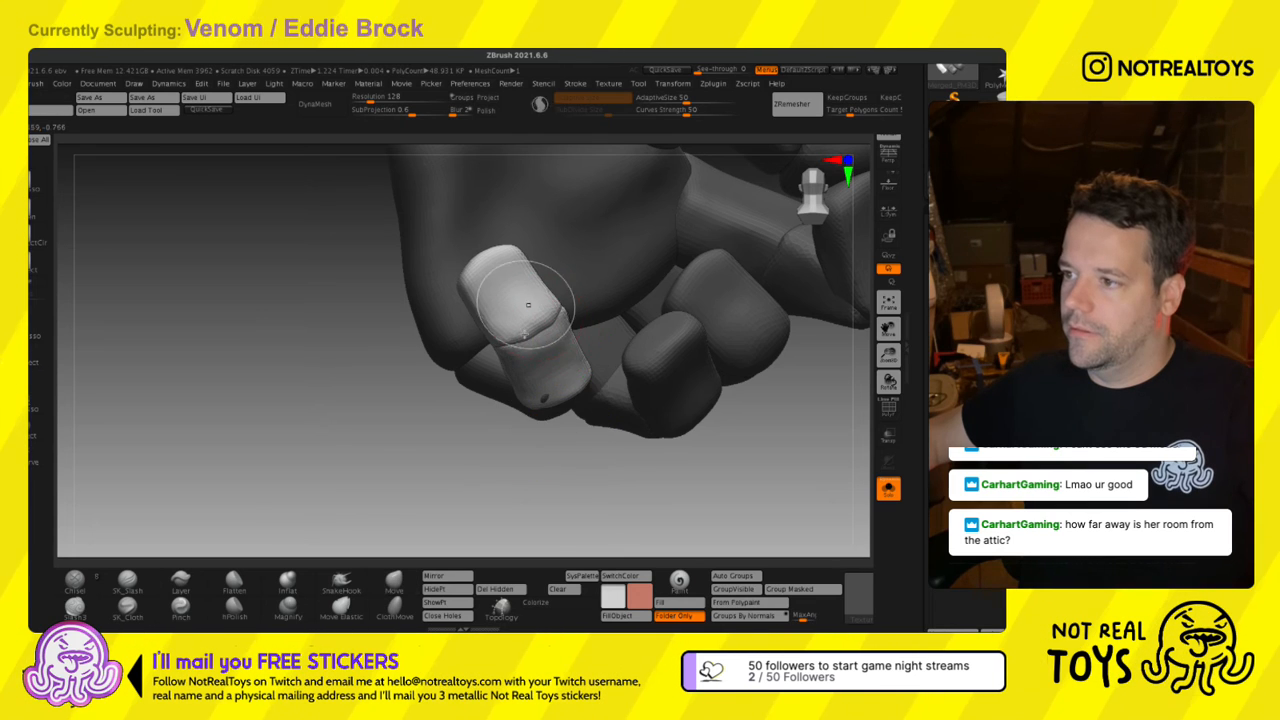
Mask everything except the little fingertip, rotate the tip about its joint to close the grip, and show the full figure again.
left_click(500, 290, "ctrl+shift")
left_click(333, 408, "ctrl+shift")
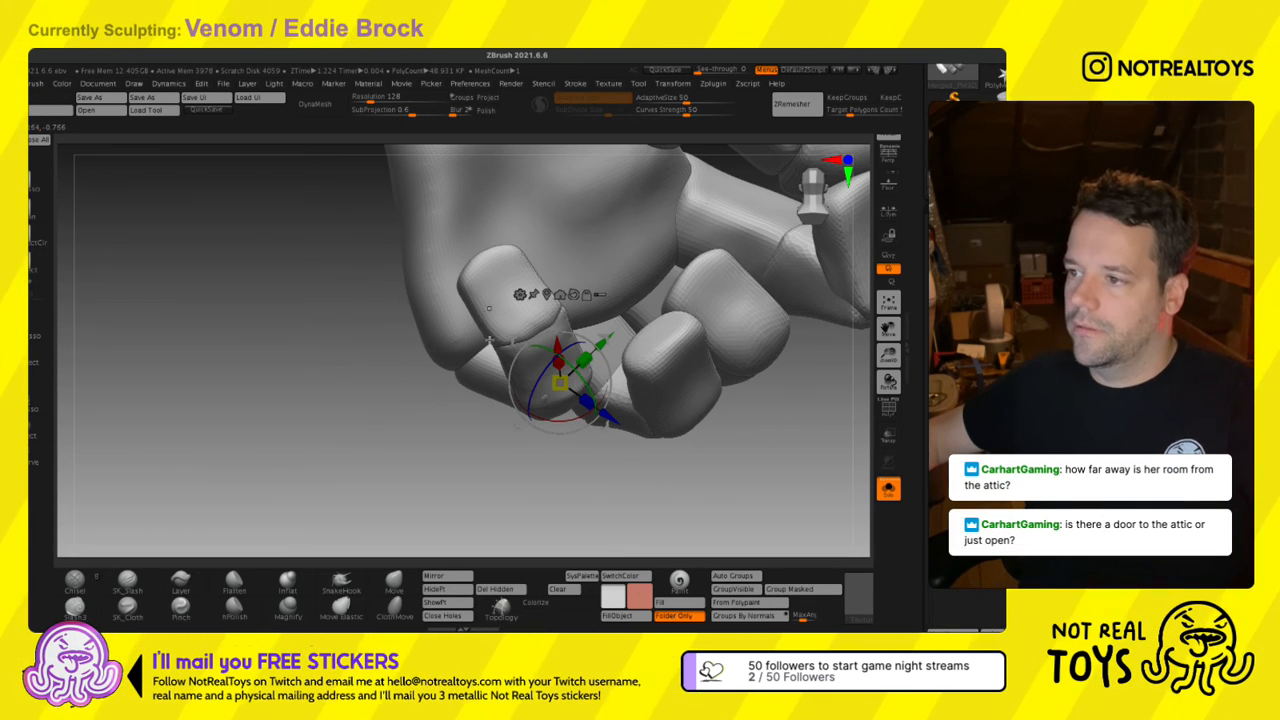
left_click(489, 307, "alt")
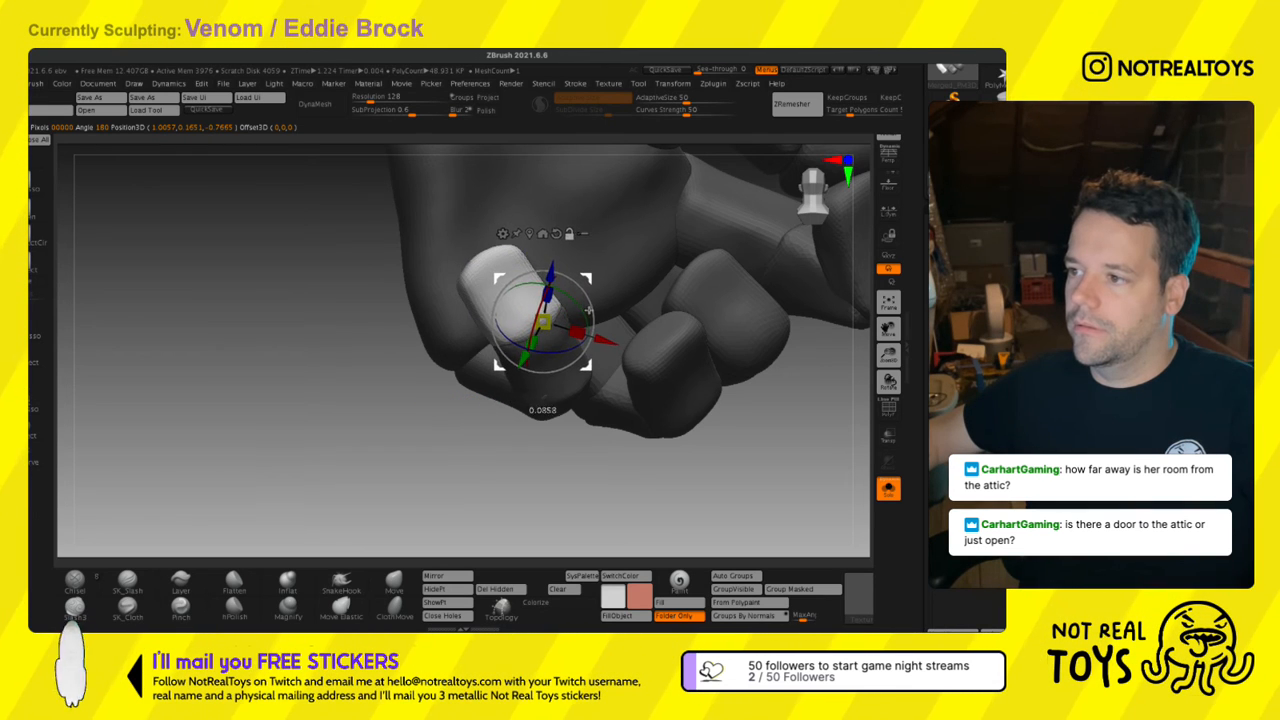
left_click_drag(545, 335, 578, 358)
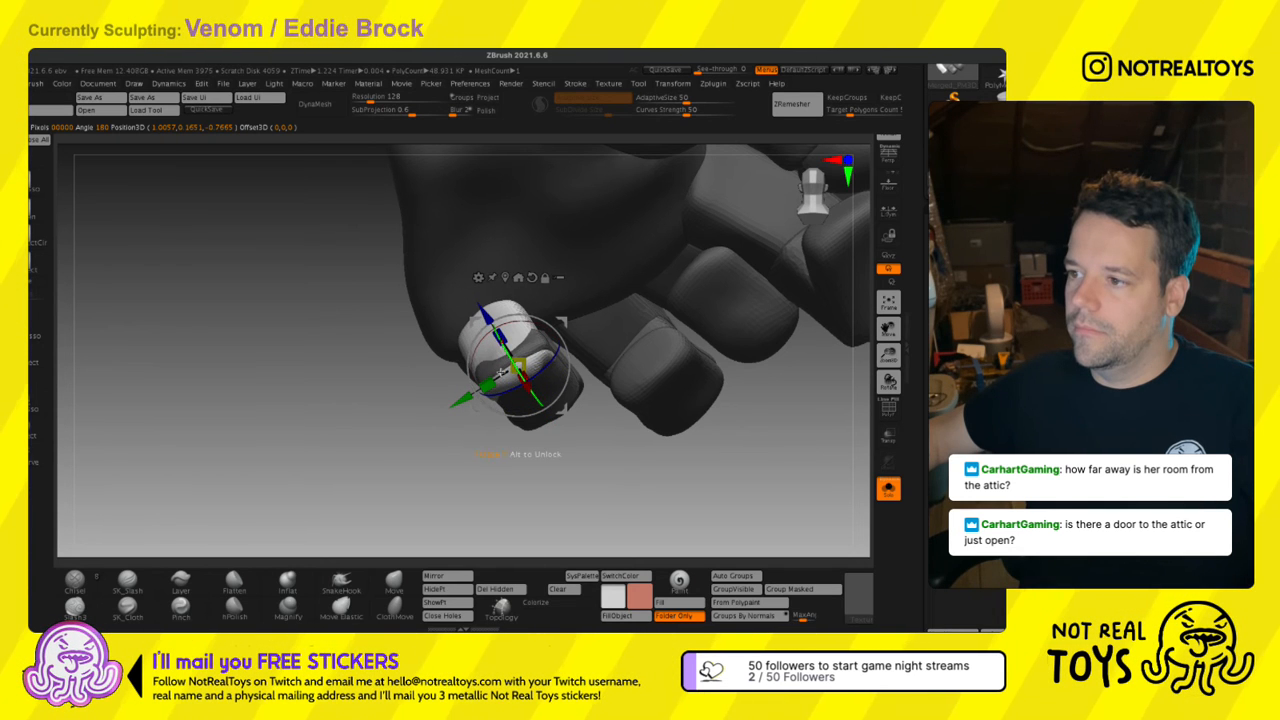
left_click_drag(471, 328, 677, 404)
left_click(888, 488)
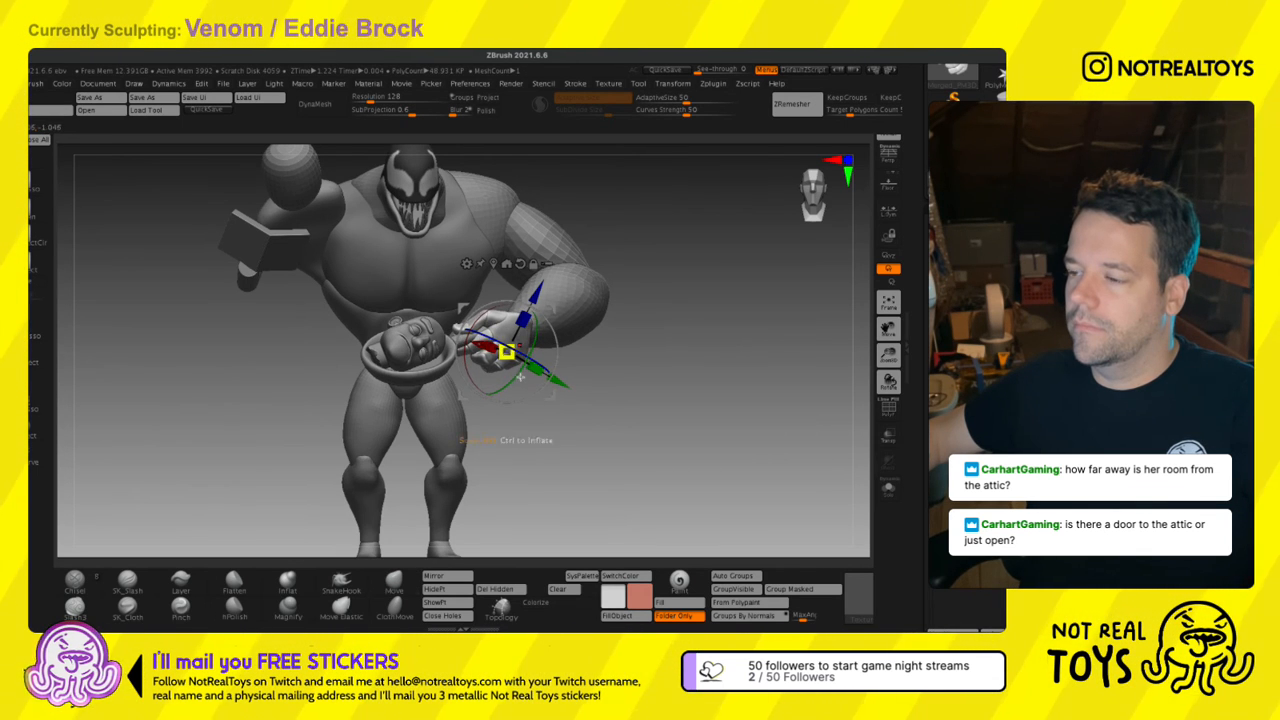
key("q")
Isolate the hand and mask all its fingers so that only the palm stays unmasked.
mouse_move(622, 398)
left_mouse_down()
mouse_move(614, 414)
mouse_move(557, 383)
mouse_move(558, 406)
mouse_move(550, 396)
left_mouse_up()
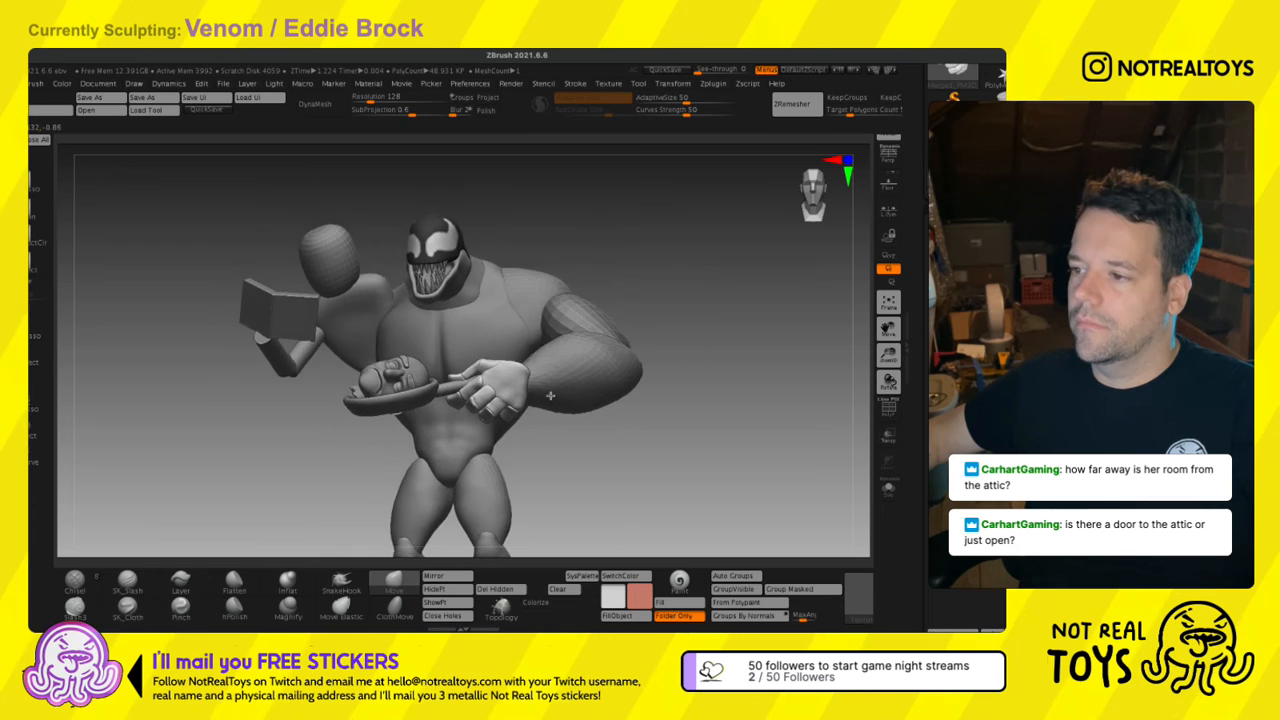
mouse_move(550, 396)
right_mouse_down()
mouse_move(548, 378)
mouse_move(540, 407)
mouse_move(750, 425)
right_mouse_up()
key("s")
left_click(888, 488)
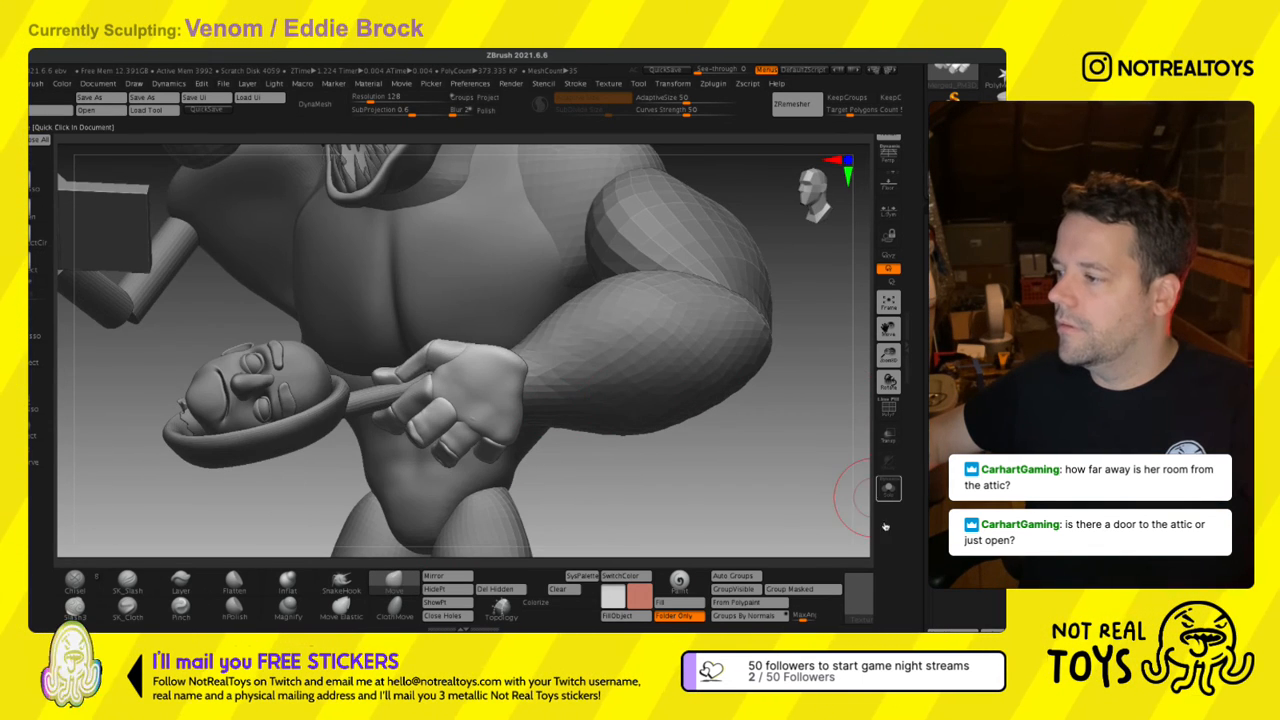
mouse_move(541, 420)
right_mouse_down()
mouse_move(555, 412)
mouse_move(522, 405)
mouse_move(491, 434)
mouse_move(514, 420)
mouse_move(396, 400)
mouse_move(501, 411)
mouse_move(528, 400)
mouse_move(499, 381)
right_mouse_up()
left_click(403, 403, "ctrl")
left_click(411, 407, "ctrl+shift")
left_click(411, 408, "ctrl")
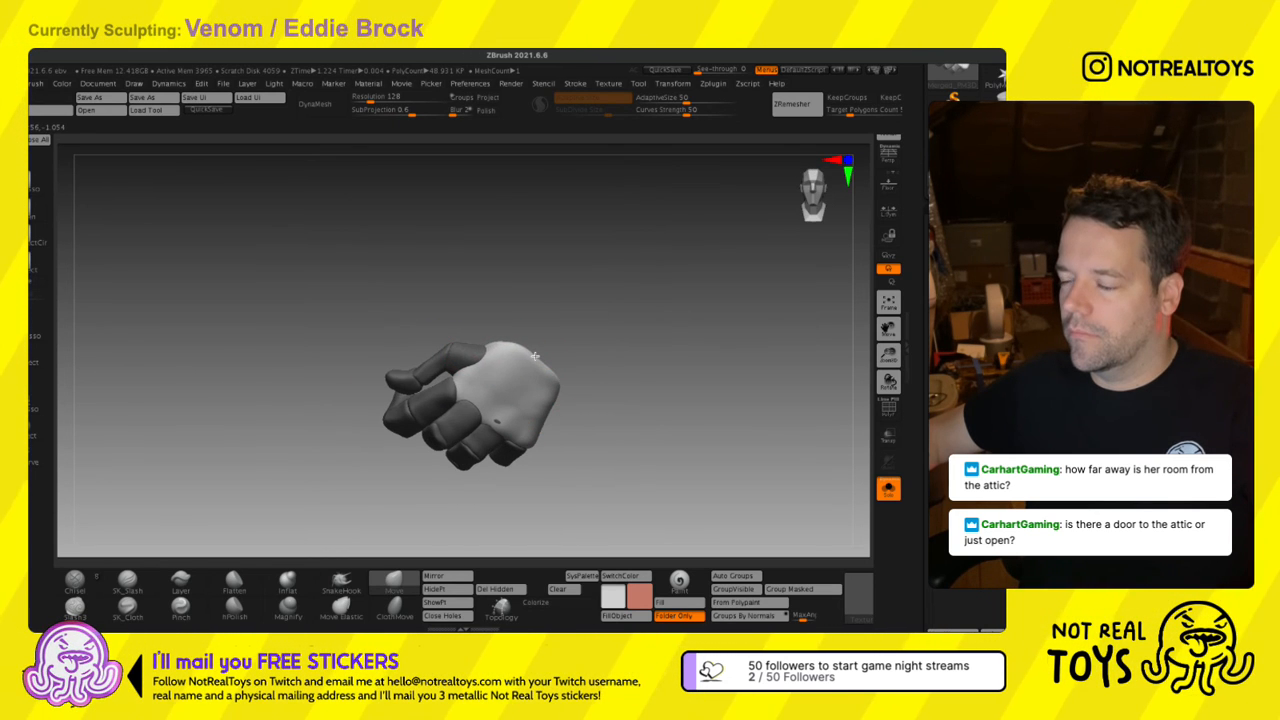
Reshape the palm's wrist side and outer edge with the Move brush, and bring back the rest of the figure.
left_click_drag(533, 369, 550, 371)
key("s")
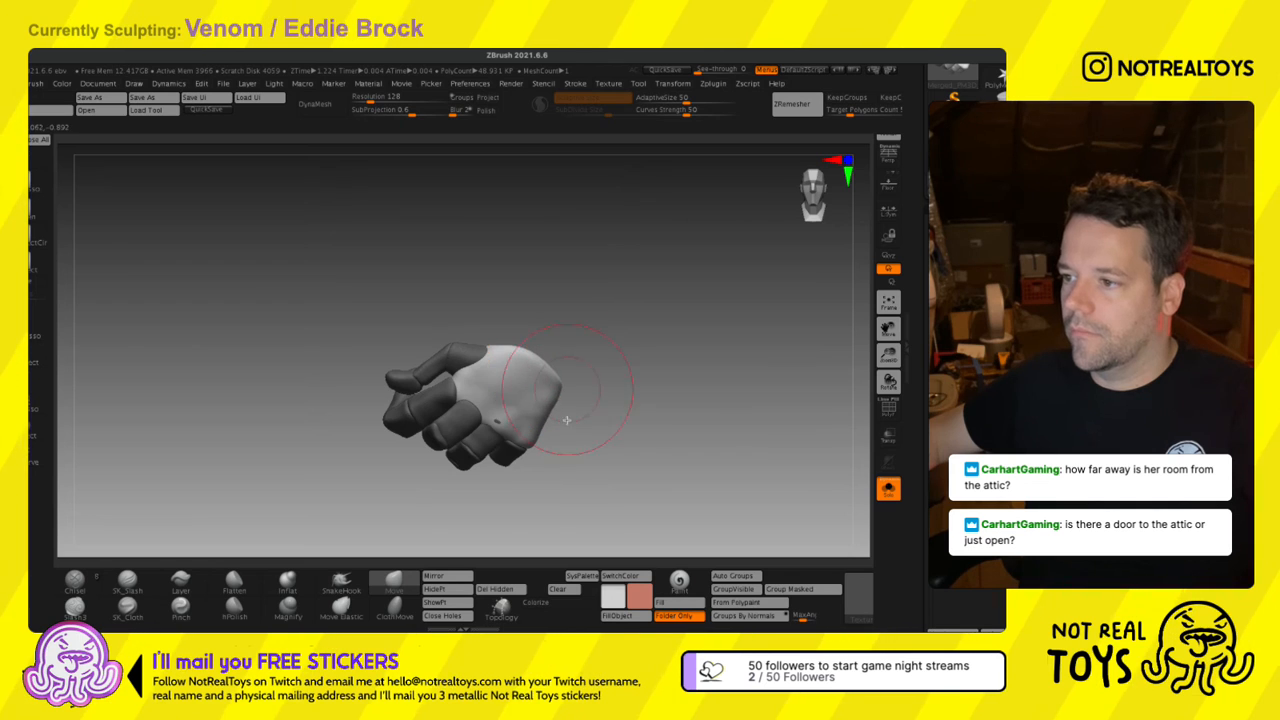
right_click_drag(565, 420, 497, 430)
key("s")
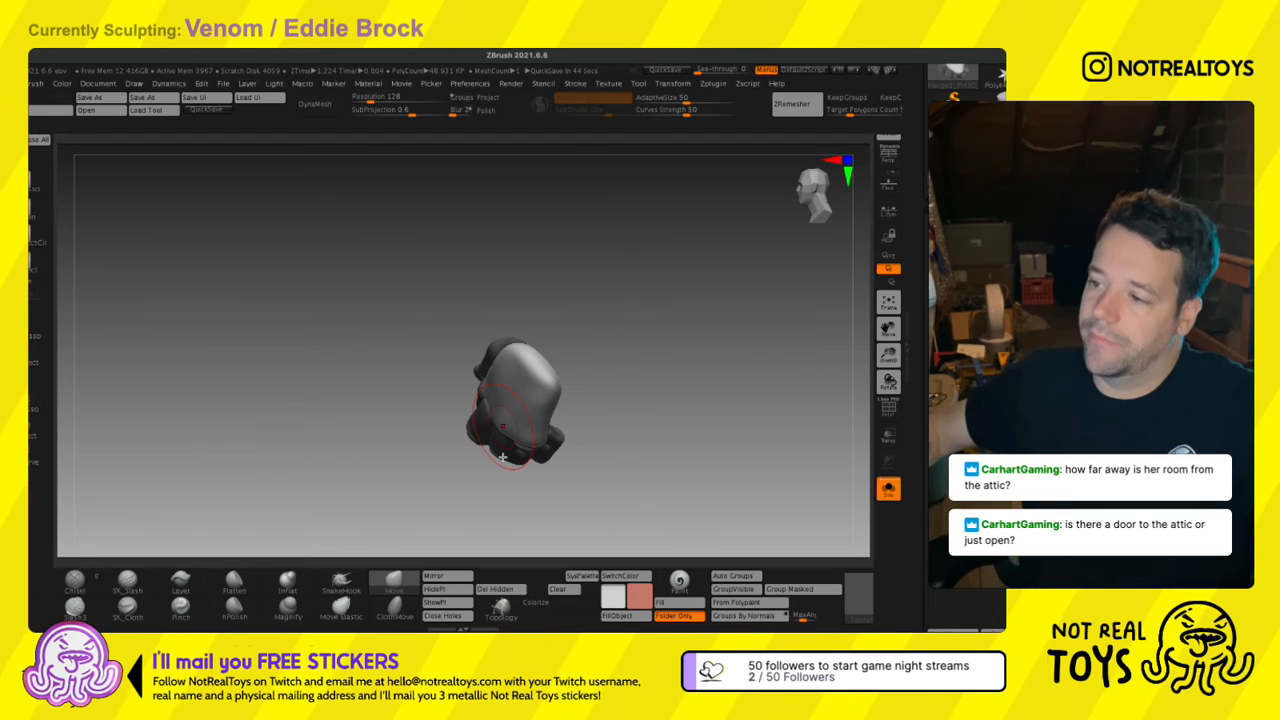
left_click(888, 488)
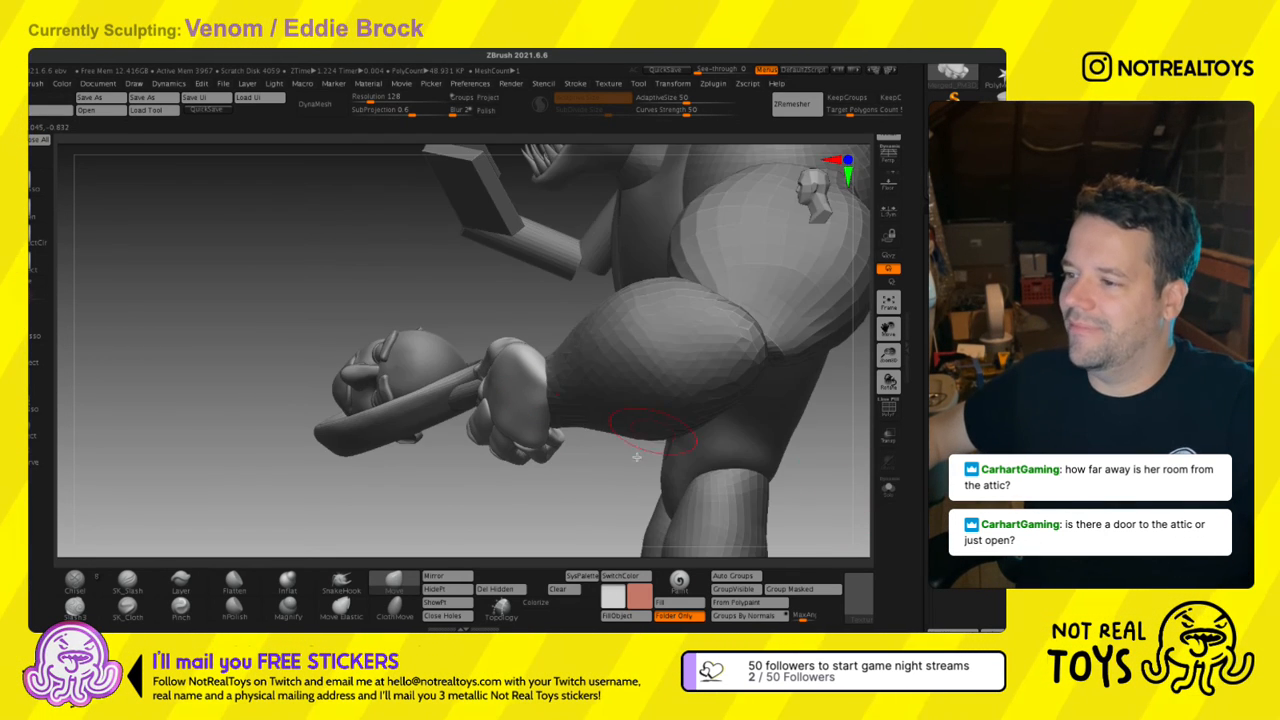
right_click_drag(552, 499, 610, 428)
Place the gizmo at the wrist and adjust the hand's angle against the forearm.
key("w")
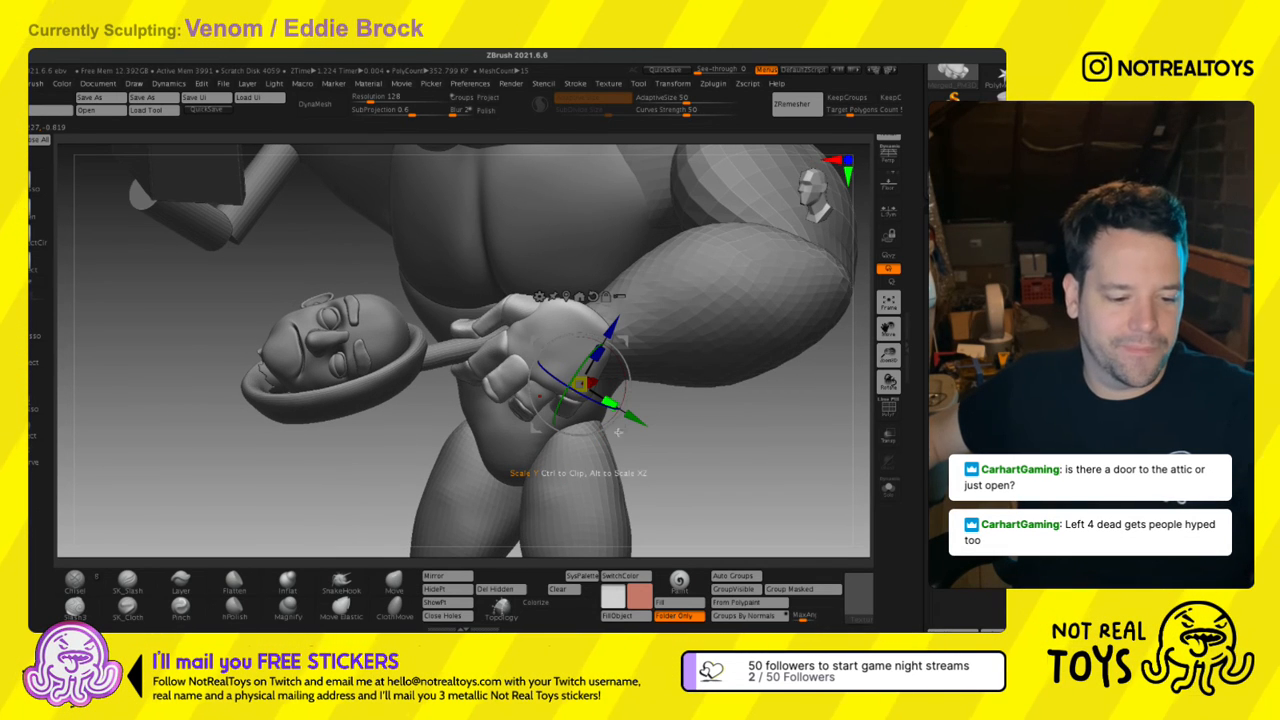
key("q")
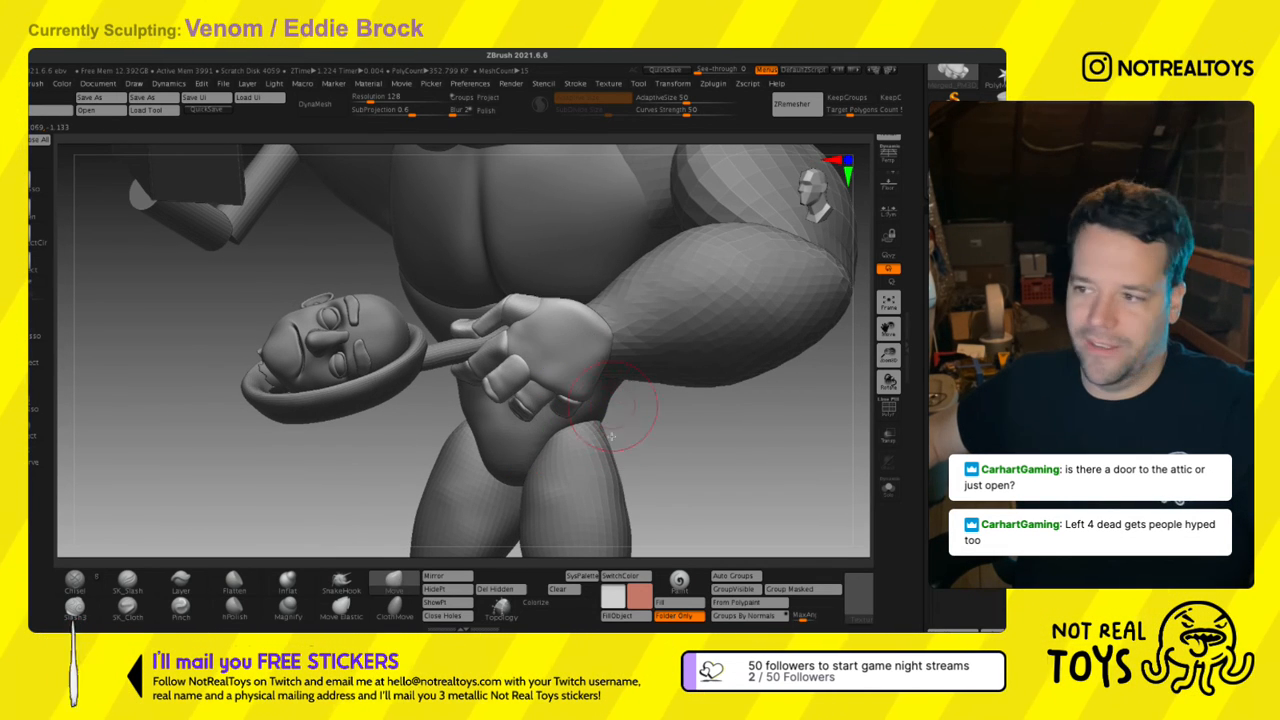
mouse_move(623, 402)
right_mouse_down()
mouse_move(622, 429)
mouse_move(637, 356)
mouse_move(632, 372)
right_mouse_up()
key("w")
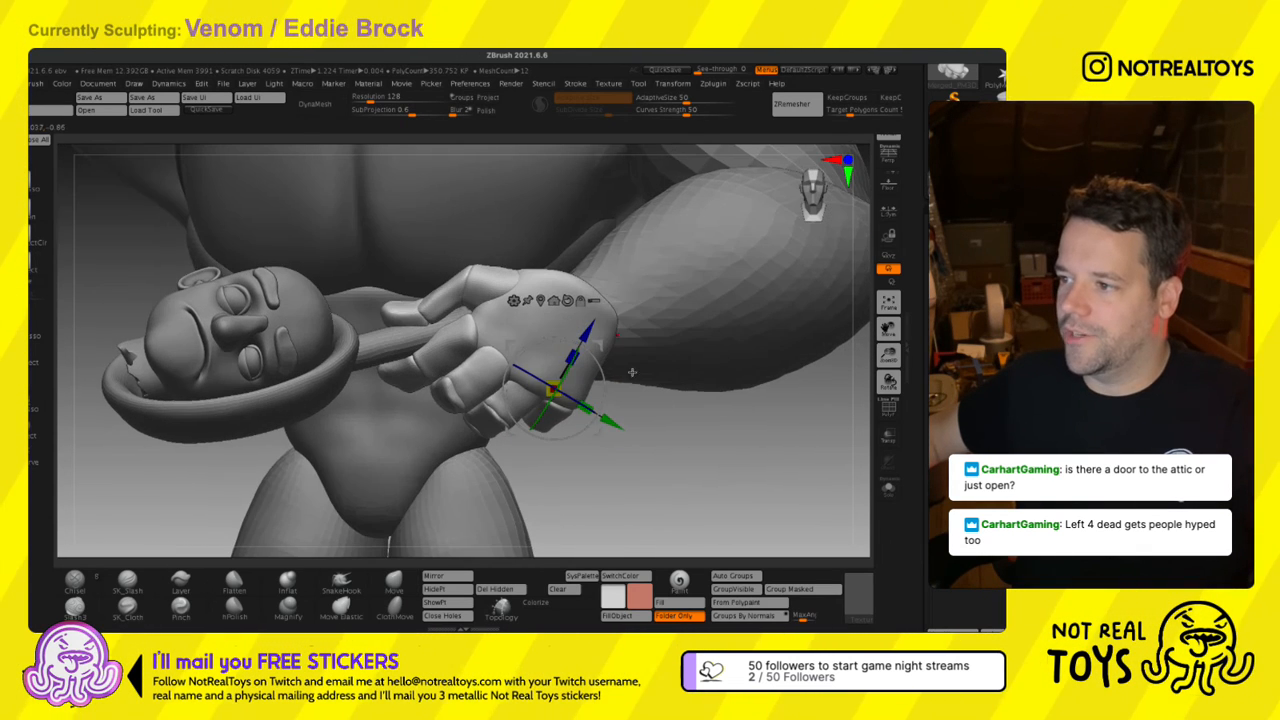
left_click_drag(604, 377, 643, 332, "alt")
right_click_drag(643, 321, 634, 294, "ctrl")
left_click_drag(634, 277, 623, 282)
mouse_move(595, 390)
right_mouse_down()
mouse_move(570, 298)
mouse_move(585, 313)
mouse_move(588, 270)
mouse_move(605, 302)
mouse_move(605, 372)
right_mouse_up()
key("q")
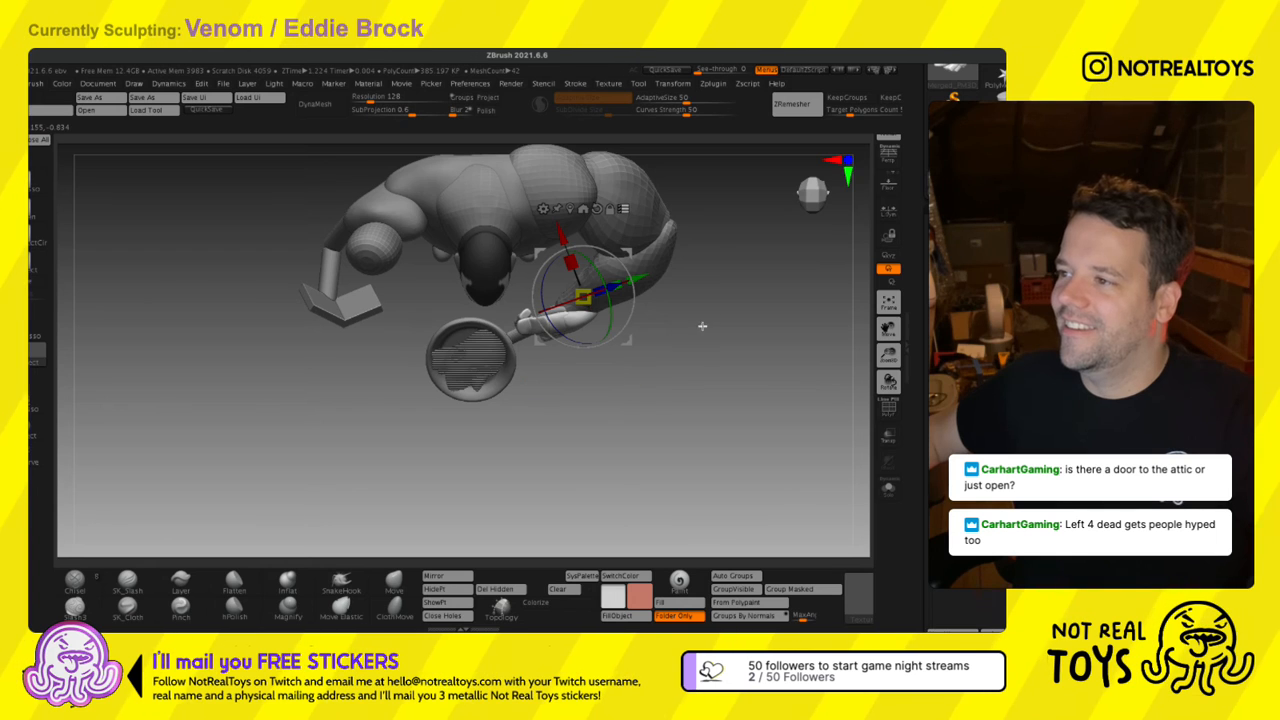
Select the forearm for the gizmo and rotate it about the elbow toward the hand.
key("q")
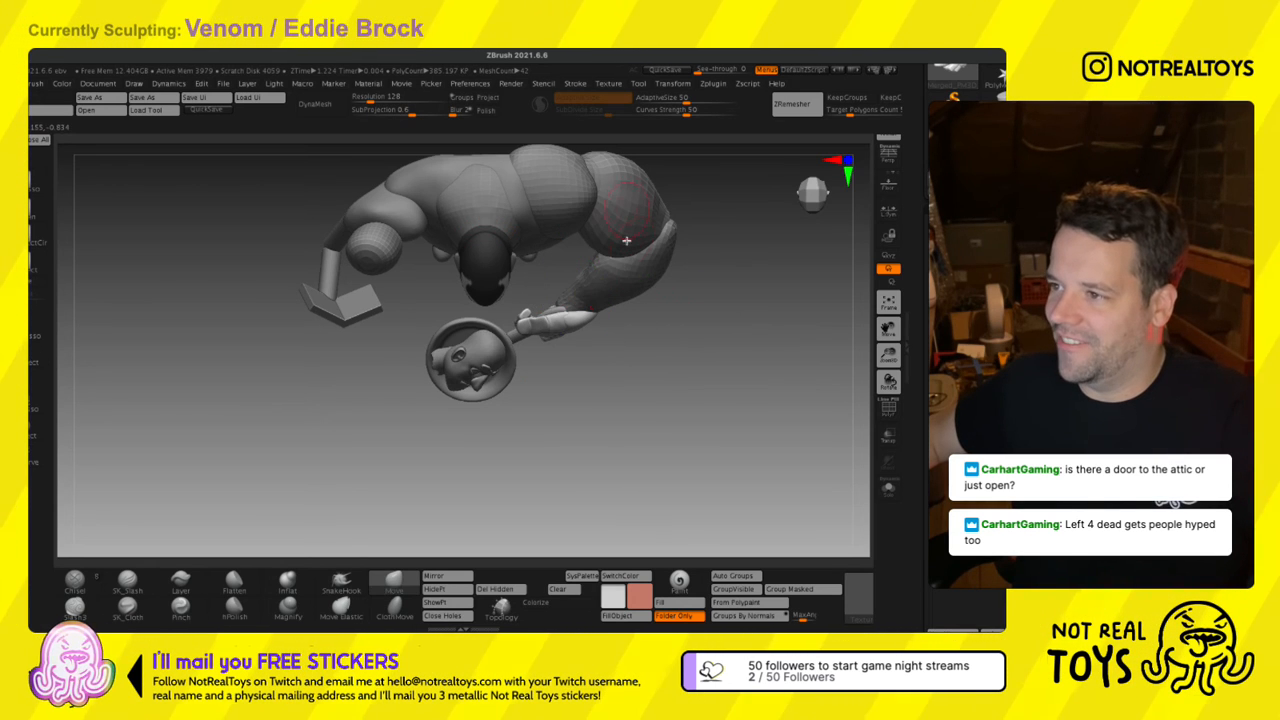
key("w")
mouse_move(753, 289)
left_mouse_down("ctrl+shift")
mouse_move(709, 331)
mouse_move(645, 259)
mouse_move(680, 244)
mouse_move(688, 218)
mouse_move(686, 240)
left_mouse_up("ctrl+shift")
key("q")
left_click_drag(590, 420, 588, 349)
mouse_move(588, 349)
left_mouse_down("alt")
mouse_move(580, 403)
mouse_move(587, 377)
mouse_move(595, 391)
left_mouse_up("alt")
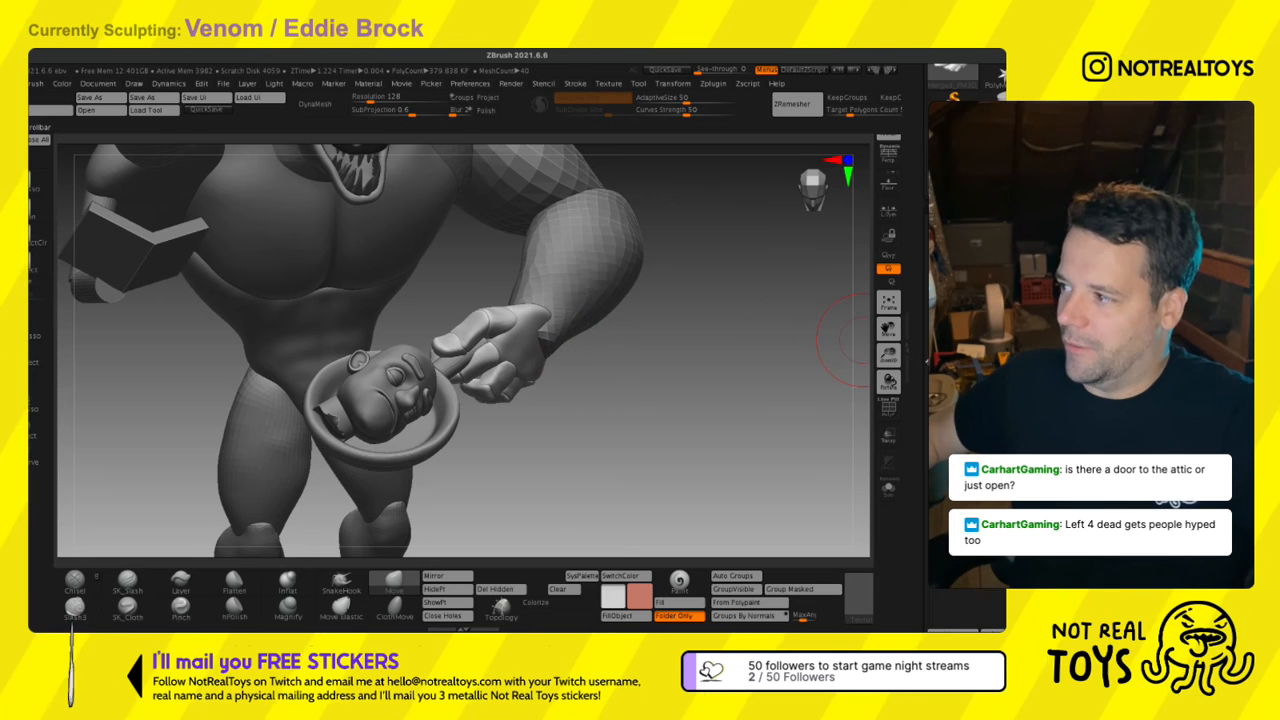
Refine the forearm's rotation about the elbow from above so that its wrist end lines up with the hand.
mouse_move(650, 363)
left_mouse_down()
mouse_move(646, 343)
mouse_move(646, 383)
left_mouse_up()
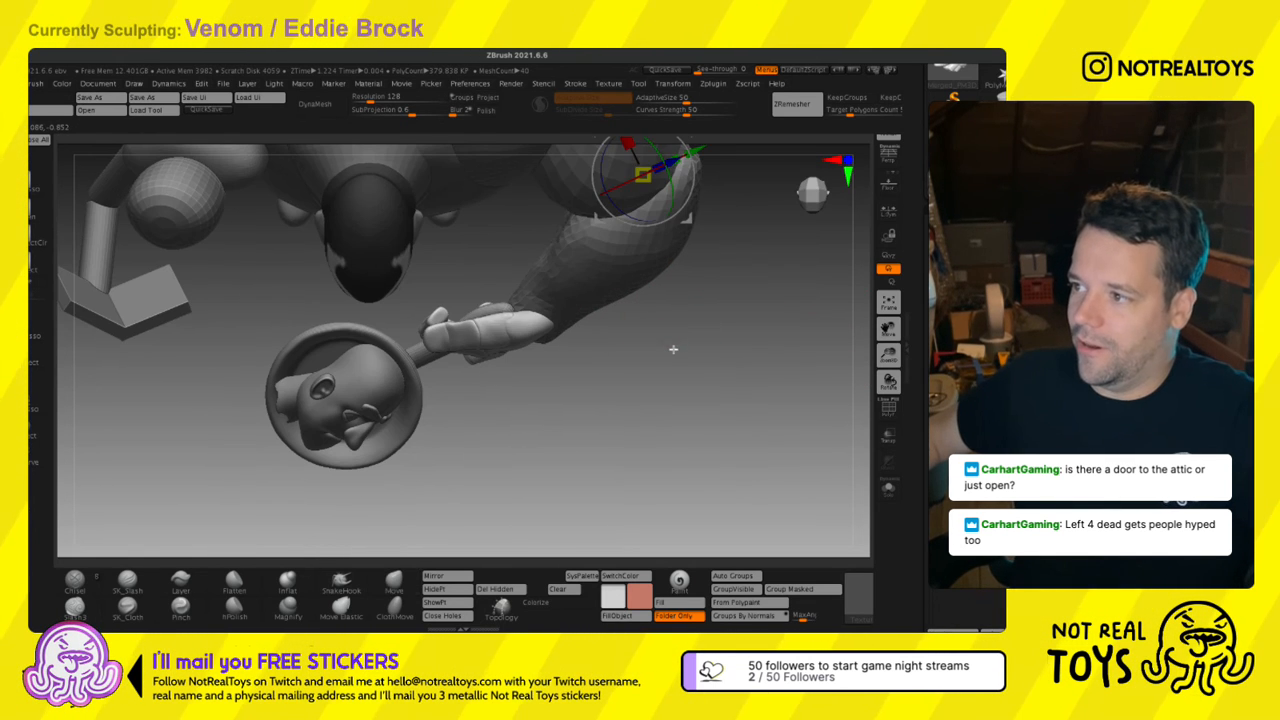
key("w")
left_click_drag(688, 325, 687, 396)
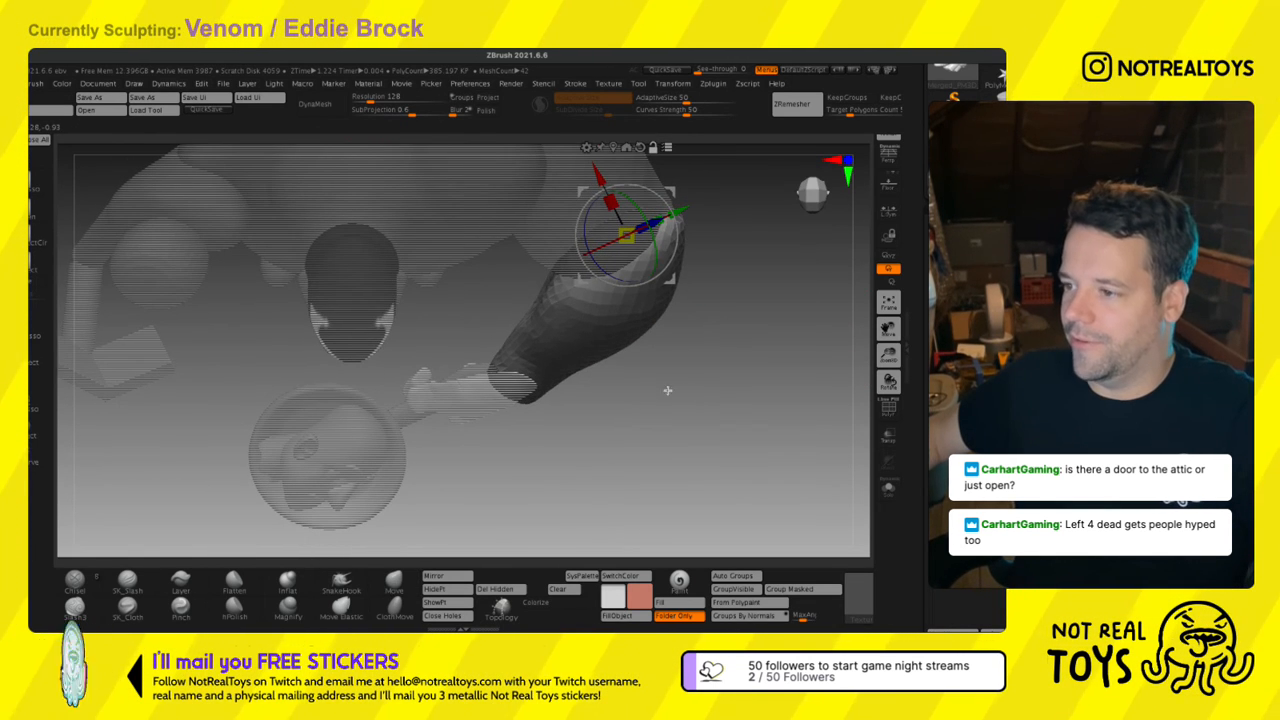
key("q")
mouse_move(549, 443)
left_mouse_down()
mouse_move(596, 409)
mouse_move(594, 390)
mouse_move(578, 413)
left_mouse_up()
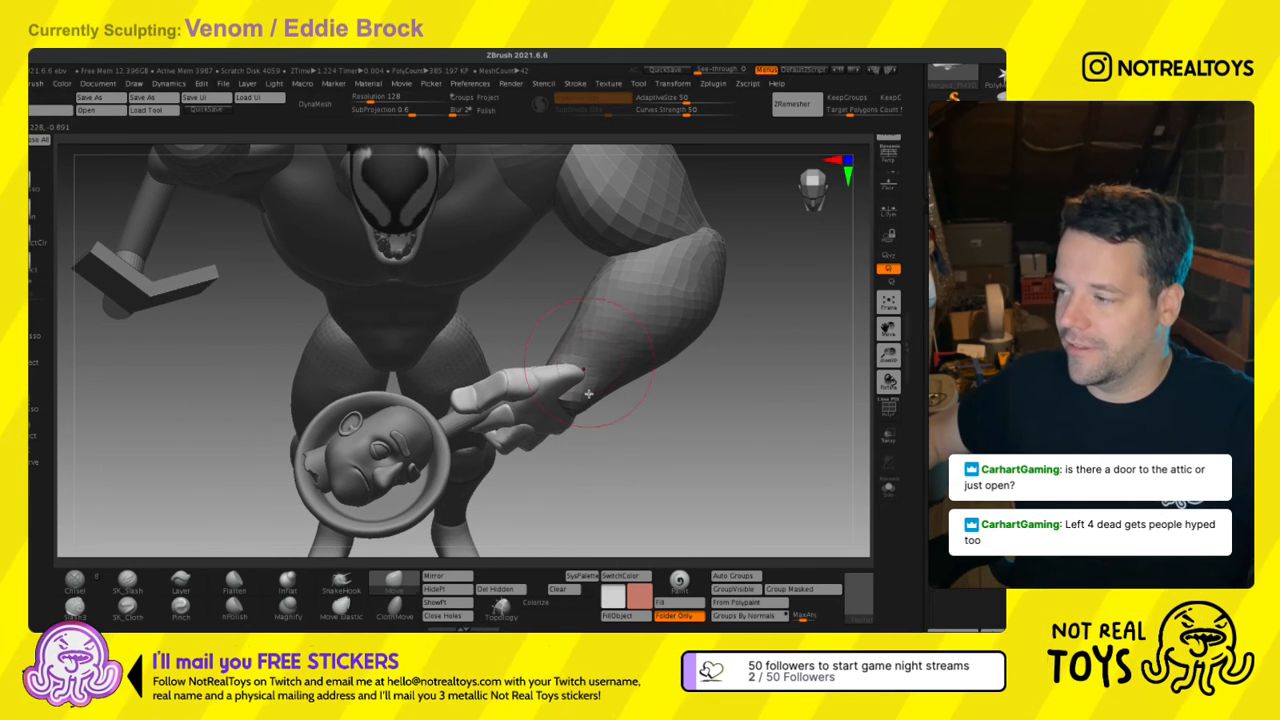
left_click_drag(687, 318, 679, 359)
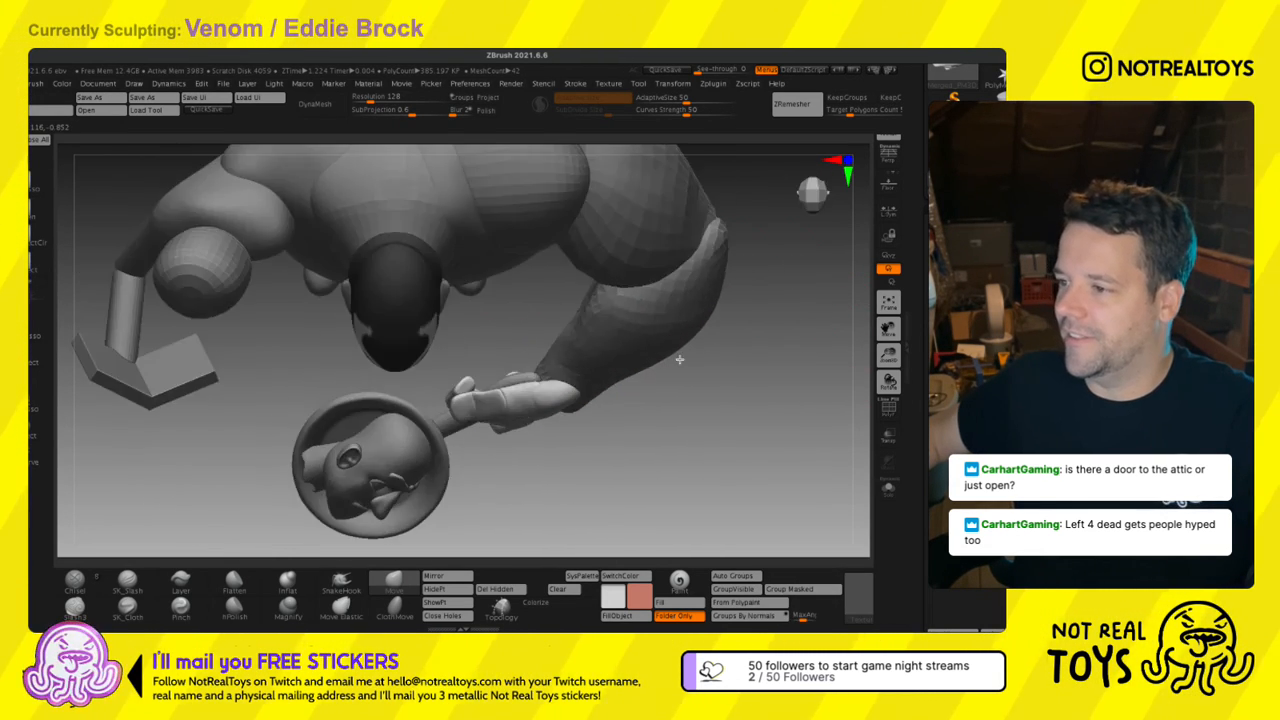
mouse_move(673, 355)
right_mouse_down("ctrl")
mouse_move(637, 406)
mouse_move(683, 279)
mouse_move(628, 397)
right_mouse_up("ctrl")
key("w")
left_click_drag(672, 320, 697, 317)
key("q")
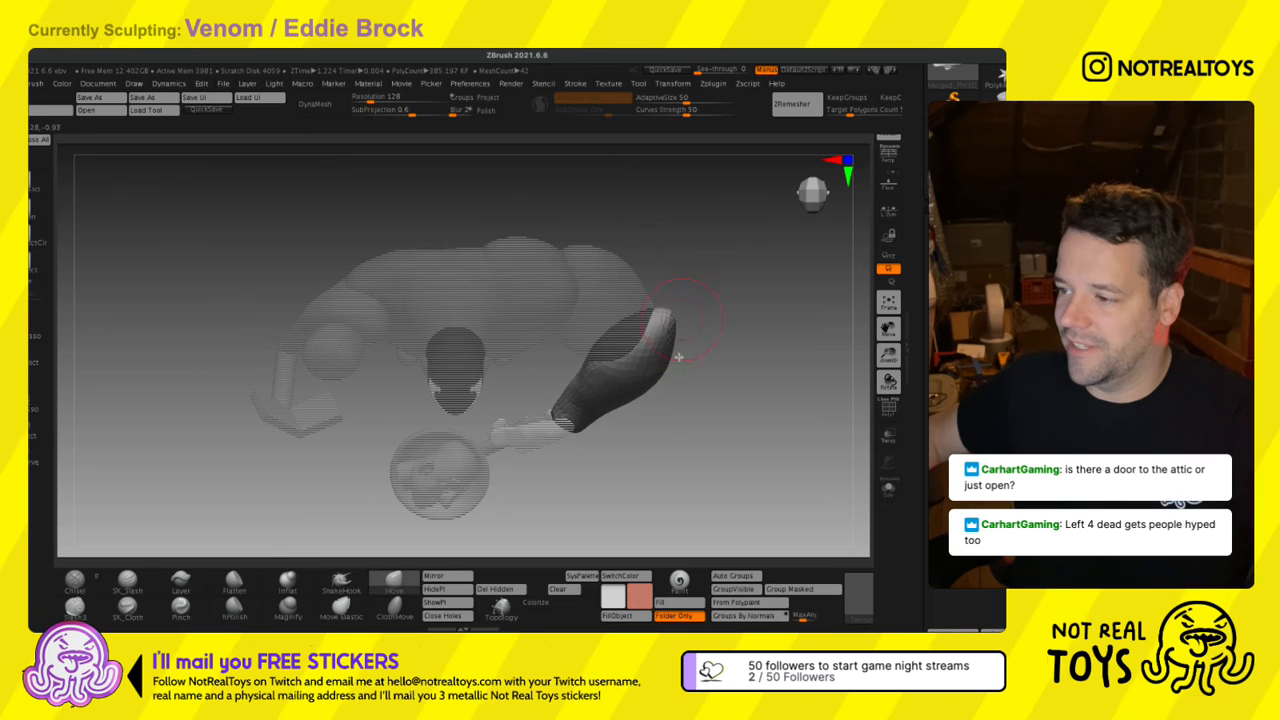
mouse_move(614, 420)
right_mouse_down("ctrl")
mouse_move(605, 368)
mouse_move(606, 400)
mouse_move(606, 381)
right_mouse_up("ctrl")
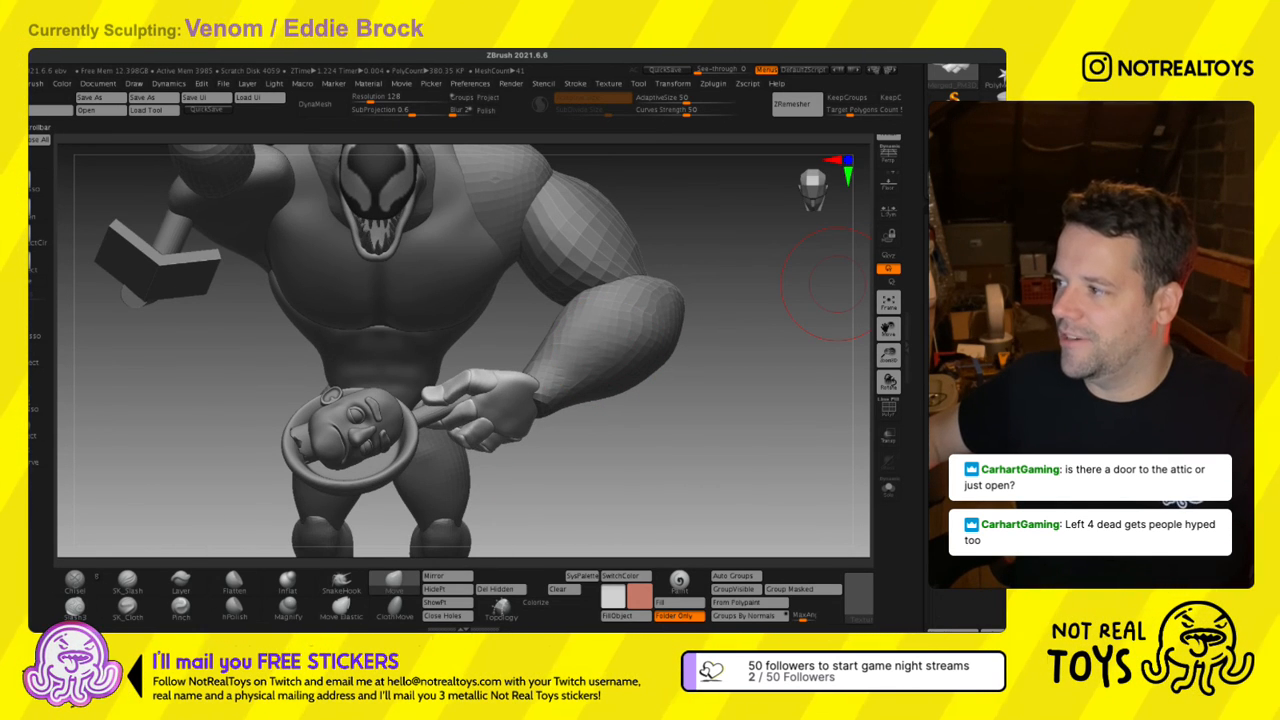
Make the forearm the active subtool and reshape its wrist end to fit the hand with a smaller Move brush.
mouse_move(955, 608)
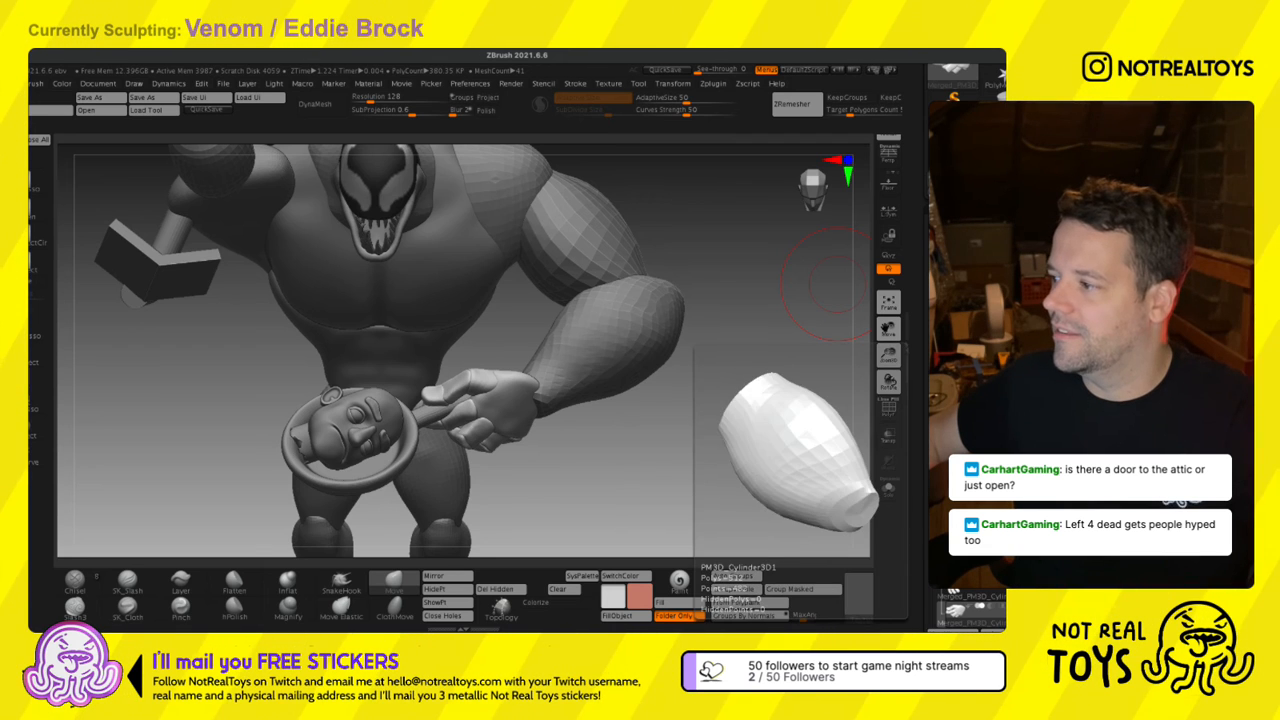
left_click(610, 335, "alt")
right_click_drag(600, 345, 617, 401)
key("s")
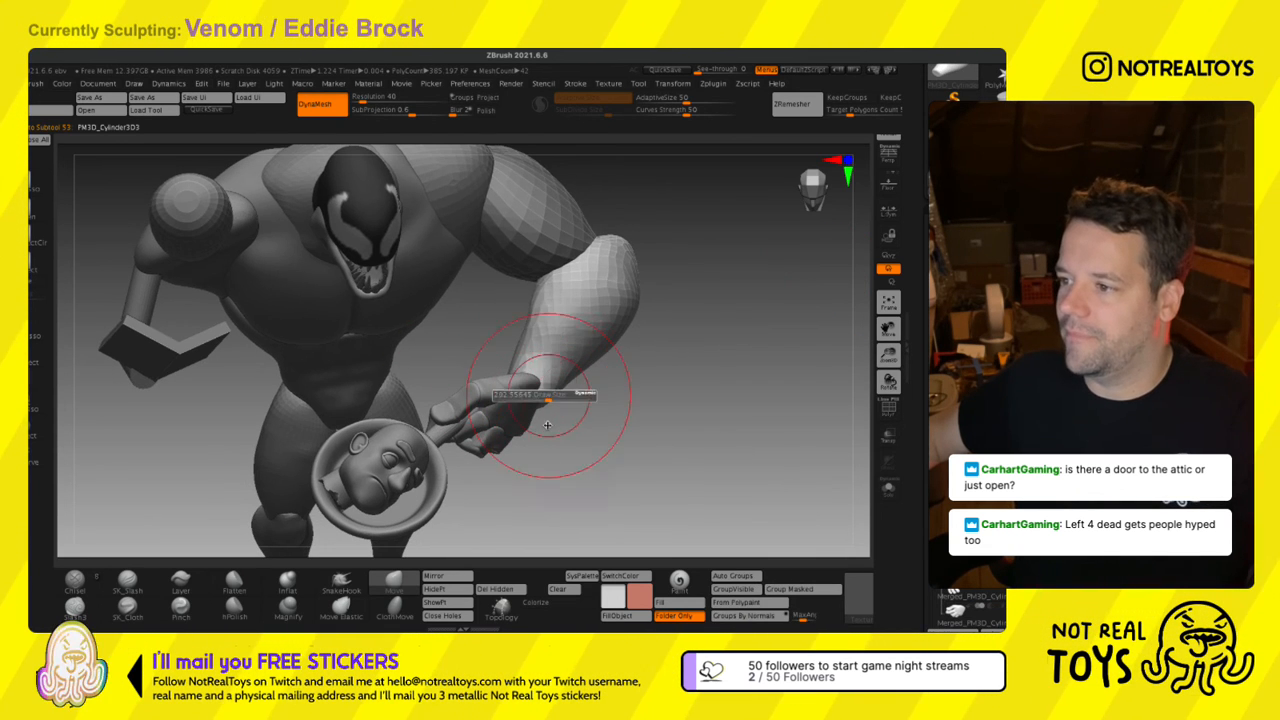
key("s")
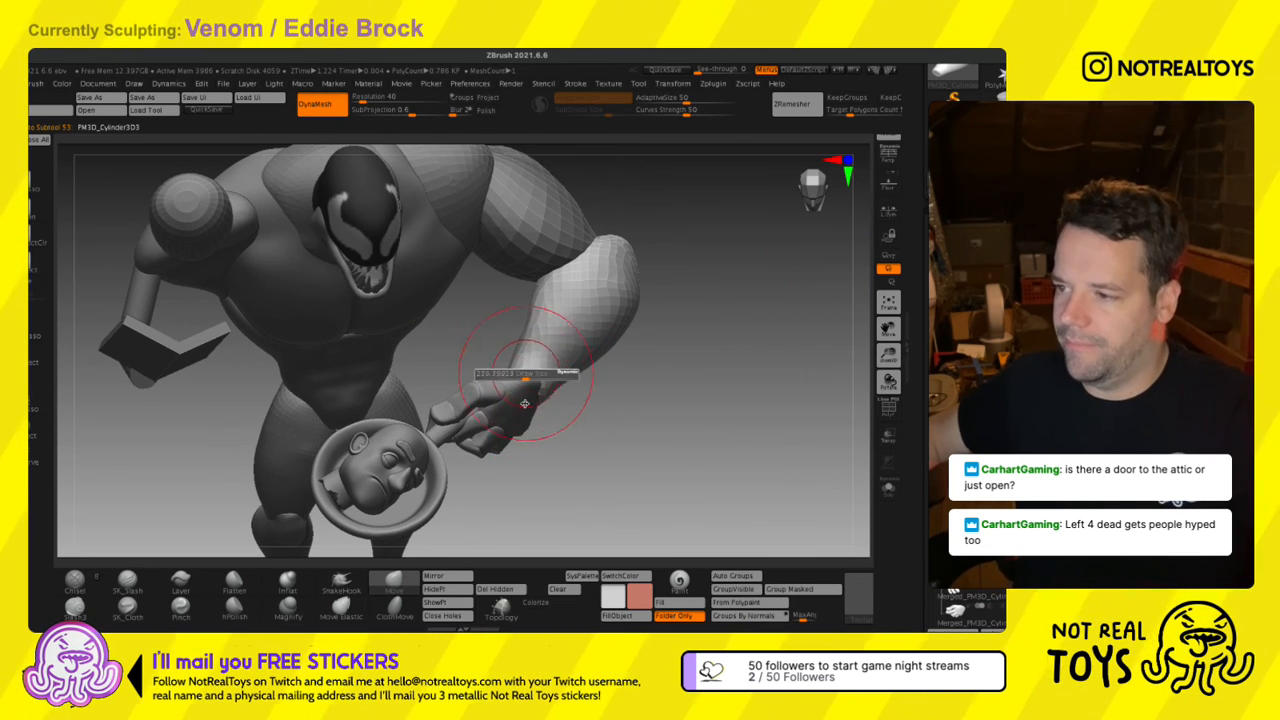
mouse_move(512, 384)
right_mouse_down()
mouse_move(548, 443)
mouse_move(562, 440)
right_mouse_up()
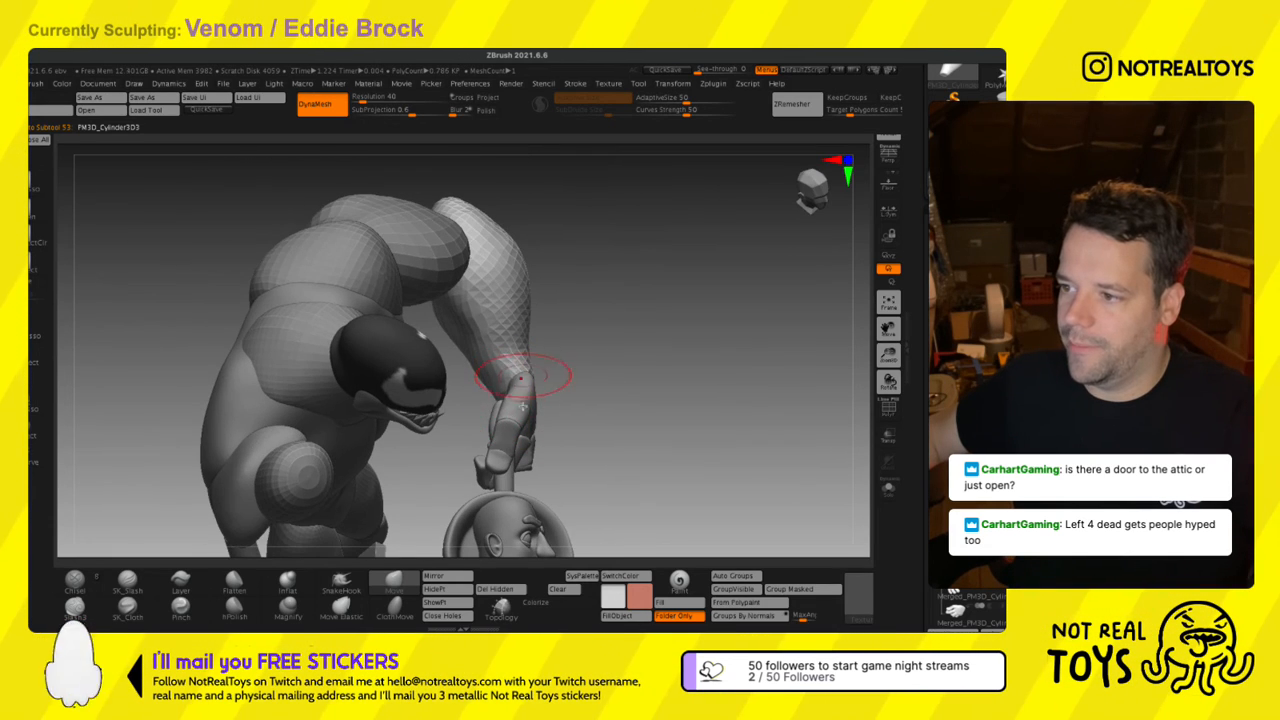
mouse_move(522, 377)
right_mouse_down()
mouse_move(492, 514)
mouse_move(488, 395)
mouse_move(505, 475)
right_mouse_up()
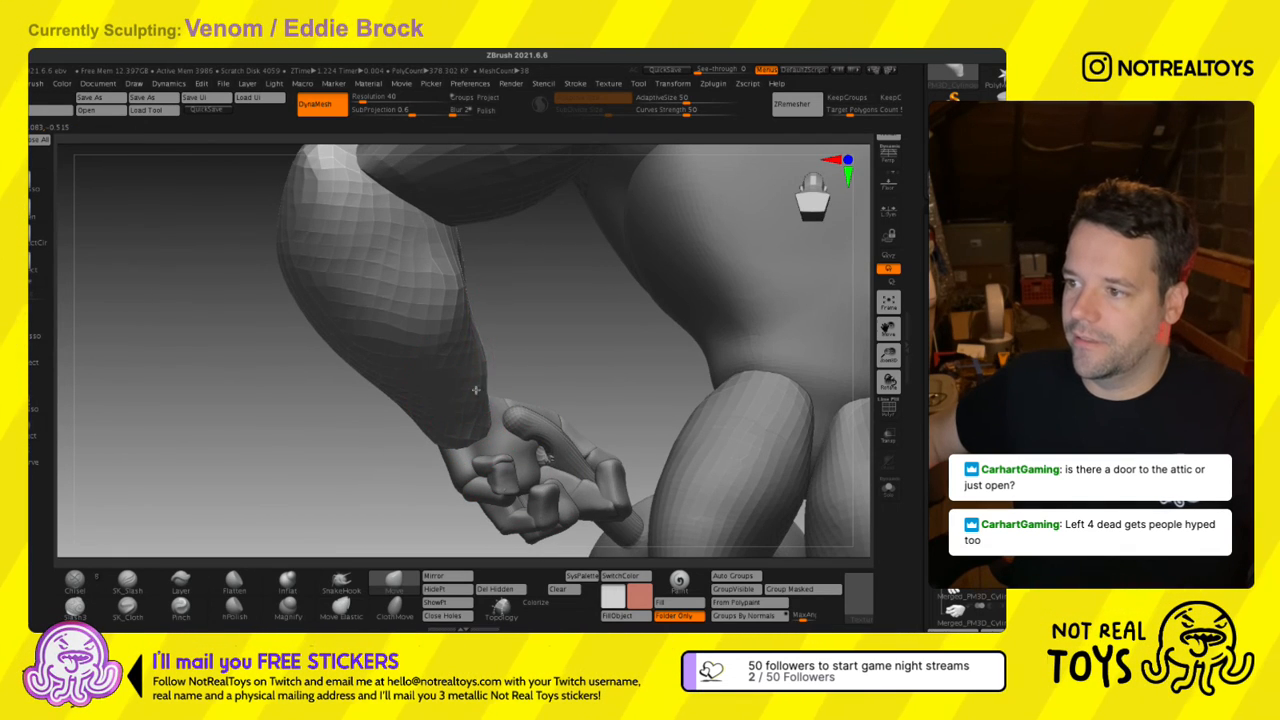
mouse_move(438, 403)
right_mouse_down()
mouse_move(581, 414)
mouse_move(610, 340)
mouse_move(572, 397)
right_mouse_up()
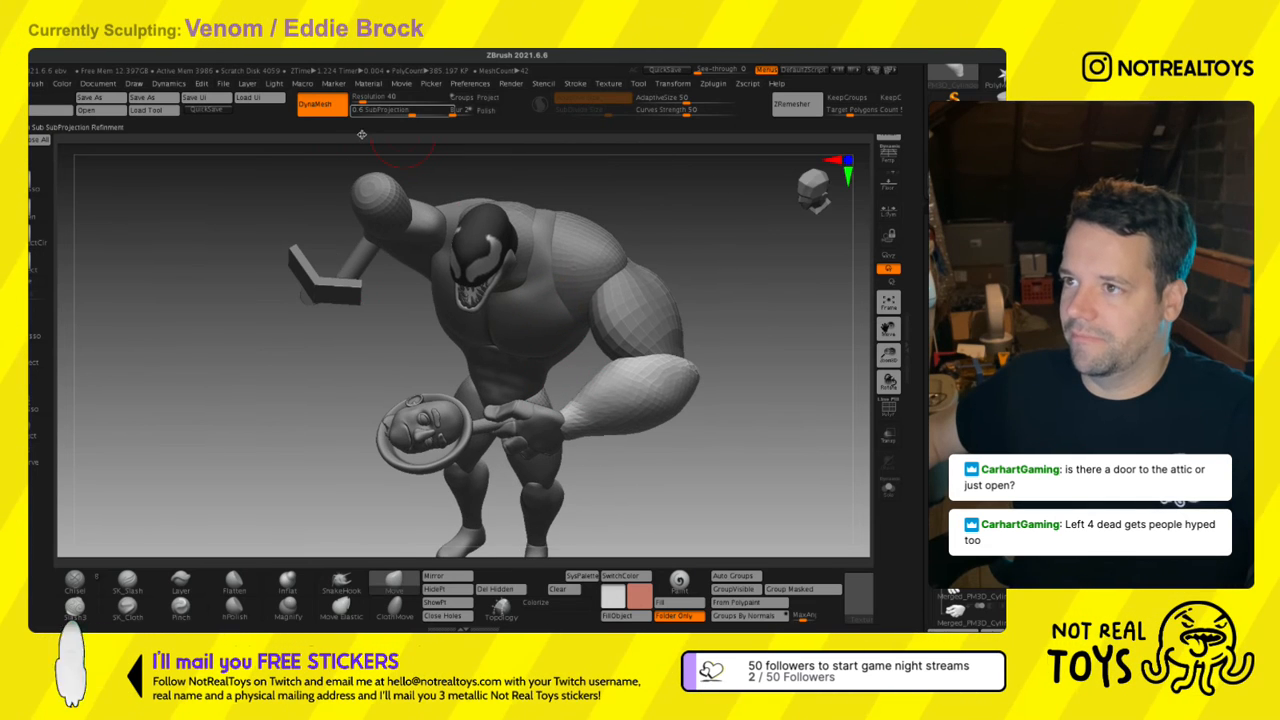
Remesh the forearm with DynaMesh at resolution 72.
left_click(366, 99)
left_click(312, 112)
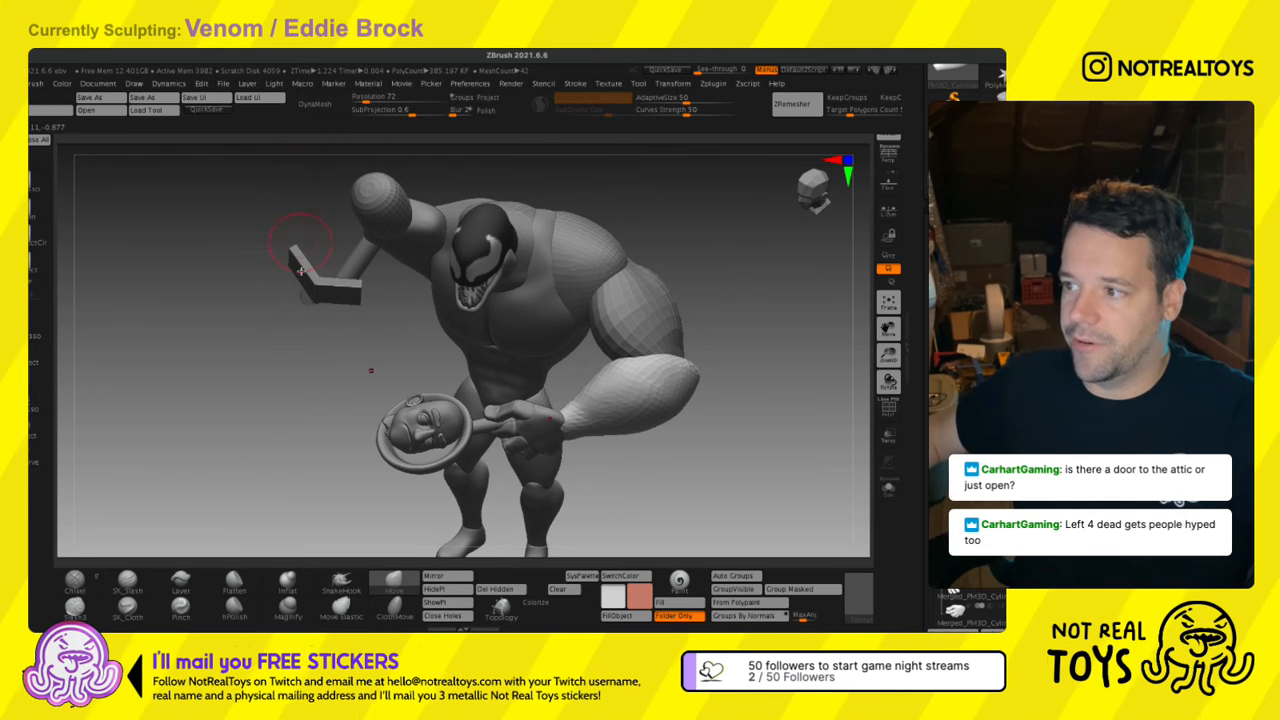
right_click_drag(305, 271, 332, 274)
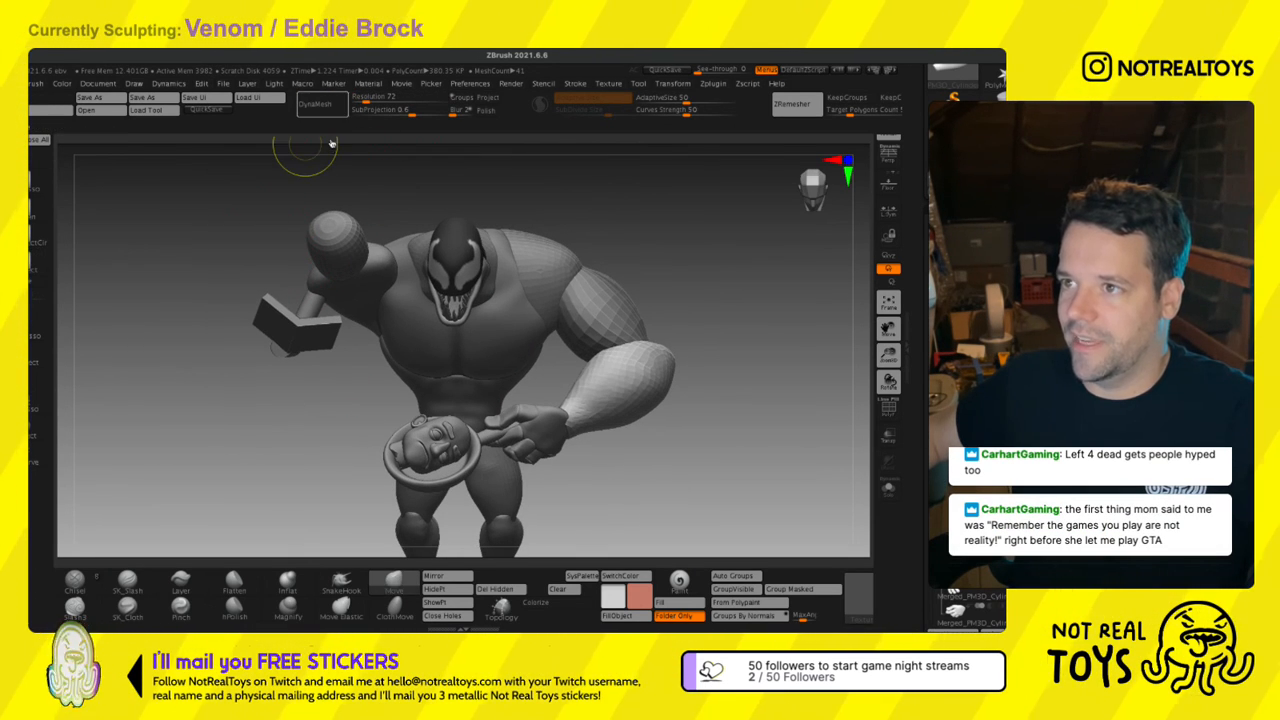
left_click(315, 105)
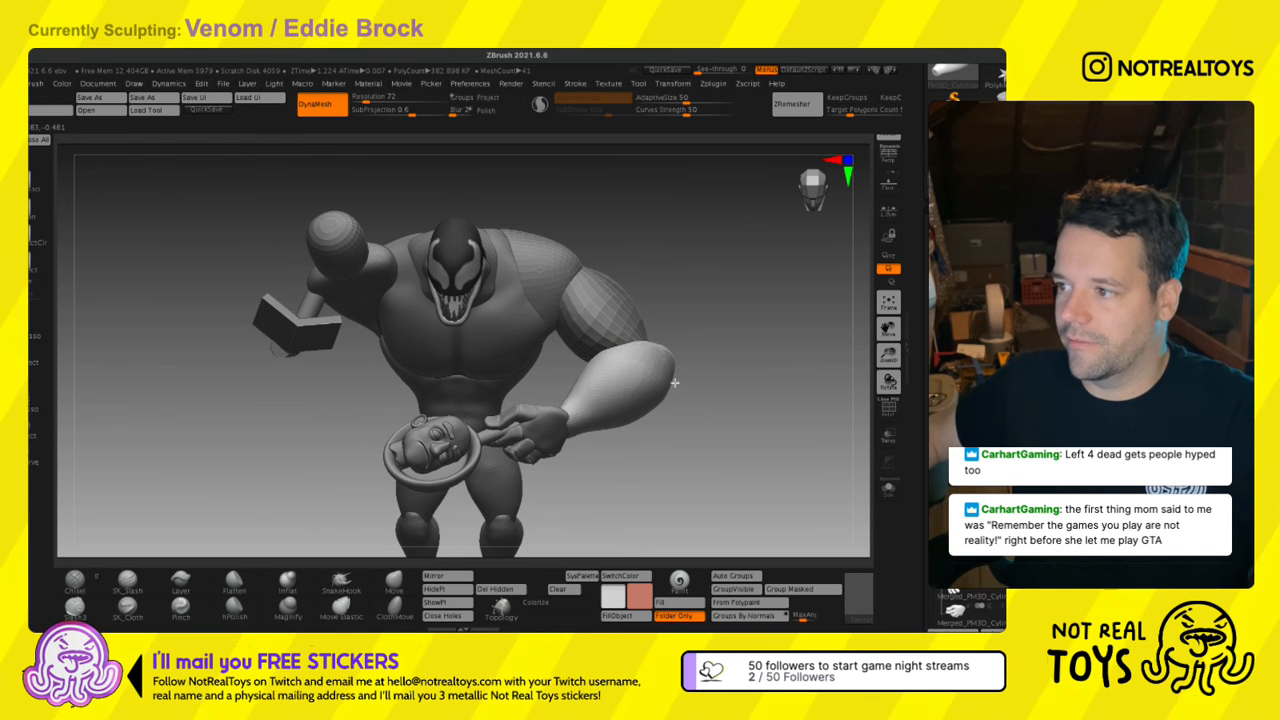
Reshape the forearm's elbow end against the upper arm with the Move brush, working from the front and from above.
key("b")
key("m")
key("v")
key("s")
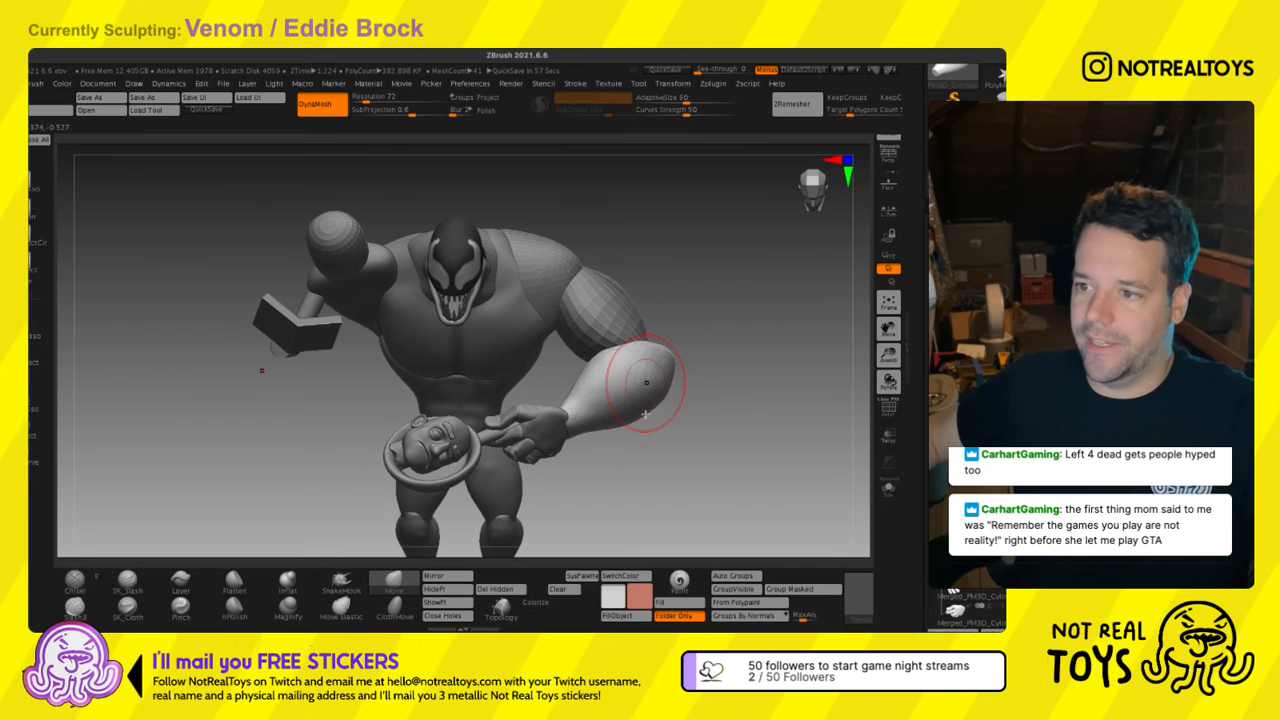
right_click_drag(655, 414, 630, 422)
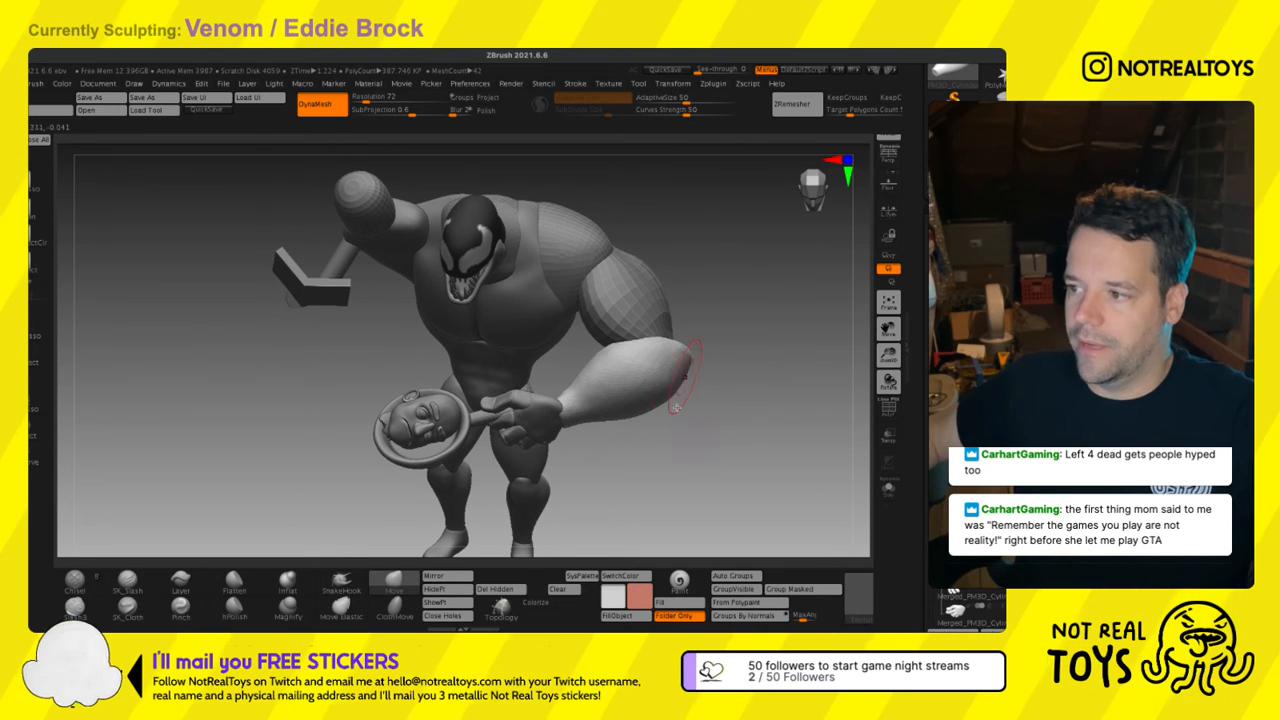
mouse_move(678, 410)
right_mouse_down()
mouse_move(686, 437)
mouse_move(685, 382)
right_mouse_up()
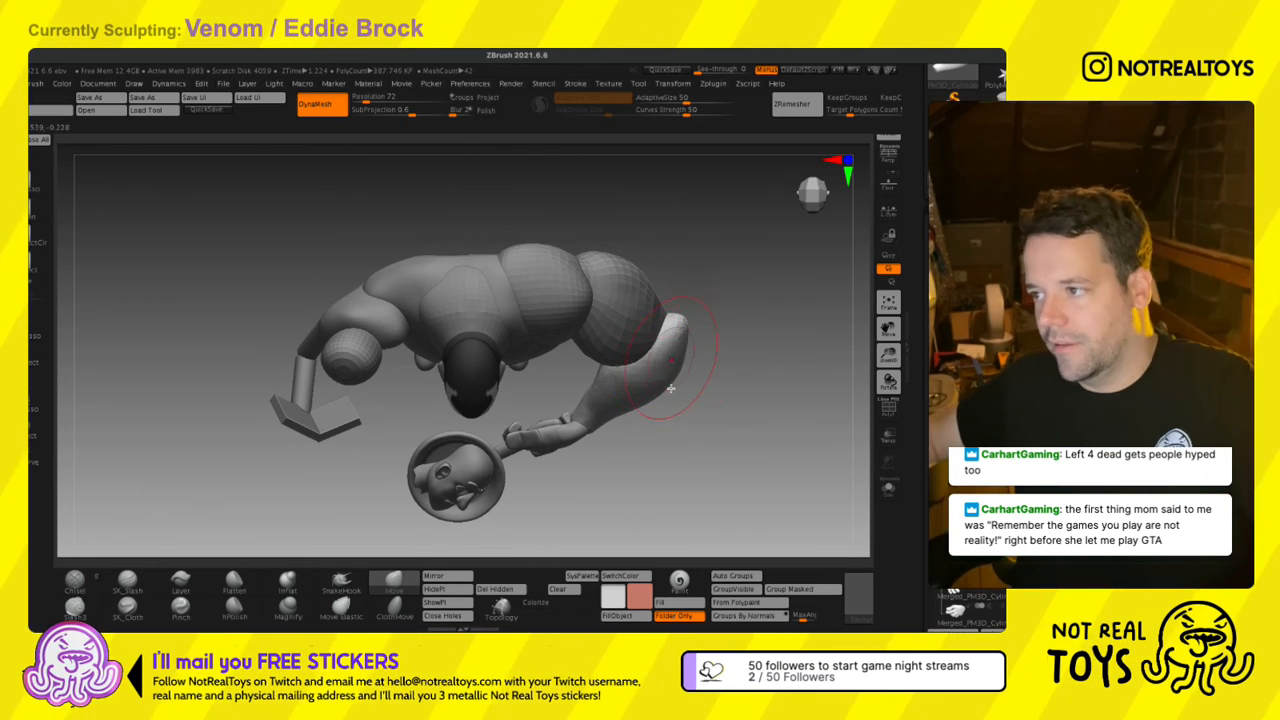
mouse_move(657, 393)
right_mouse_down()
mouse_move(659, 362)
mouse_move(688, 345)
mouse_move(643, 391)
mouse_move(625, 380)
mouse_move(678, 383)
mouse_move(658, 387)
right_mouse_up()
Change the Move brush size and refine the forearm's muscle contour from the side and back.
key("s")
key("s")
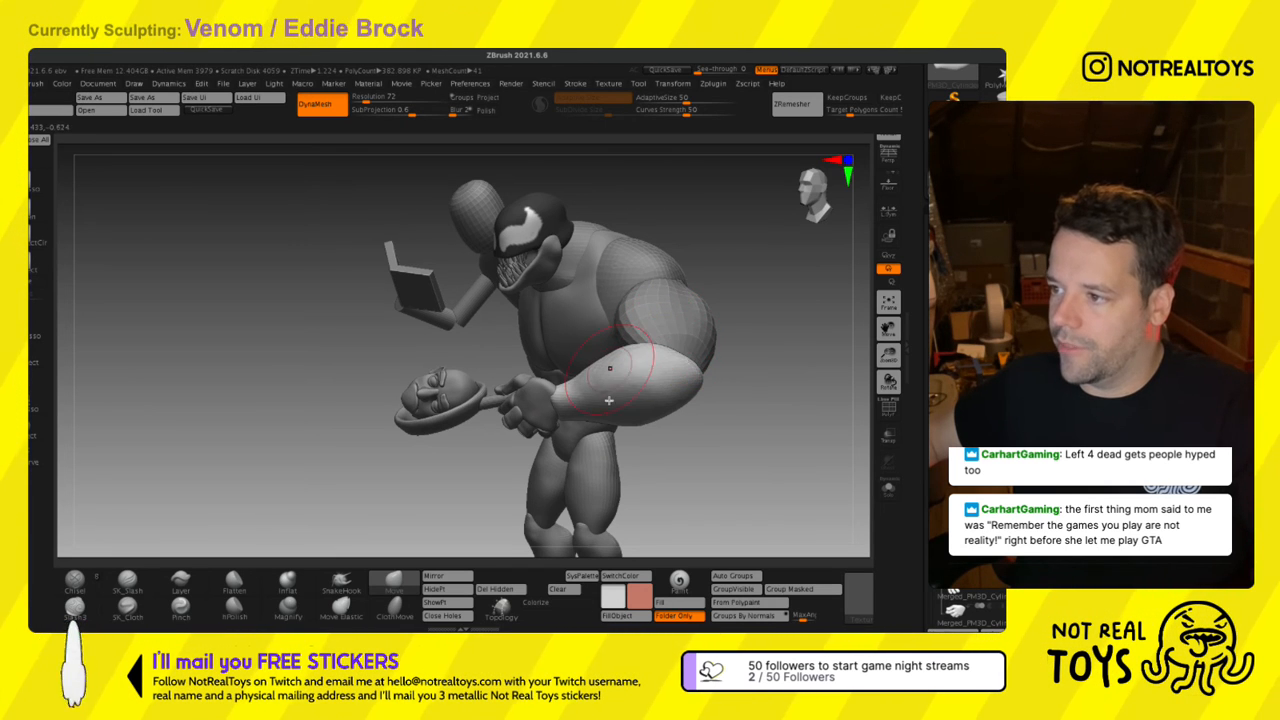
right_click_drag(670, 418, 702, 405)
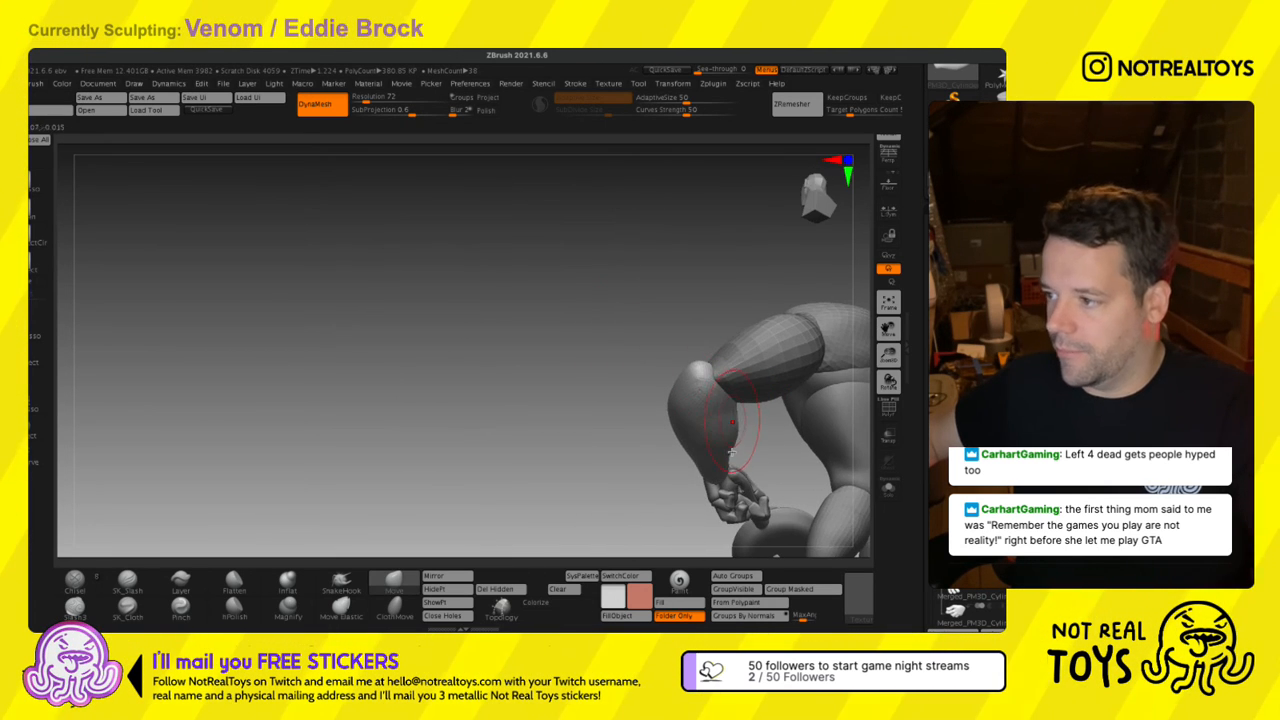
mouse_move(732, 452)
right_mouse_down()
mouse_move(762, 422)
mouse_move(777, 446)
right_mouse_up()
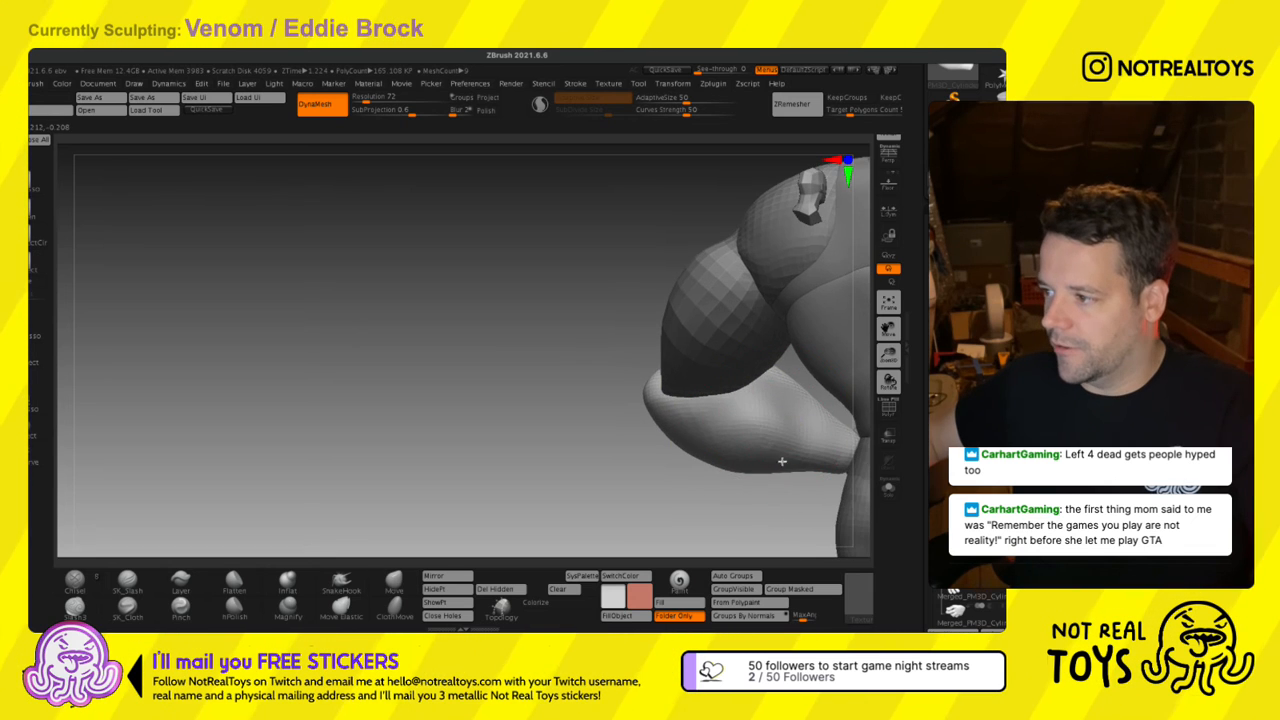
right_click_drag(691, 429, 656, 429)
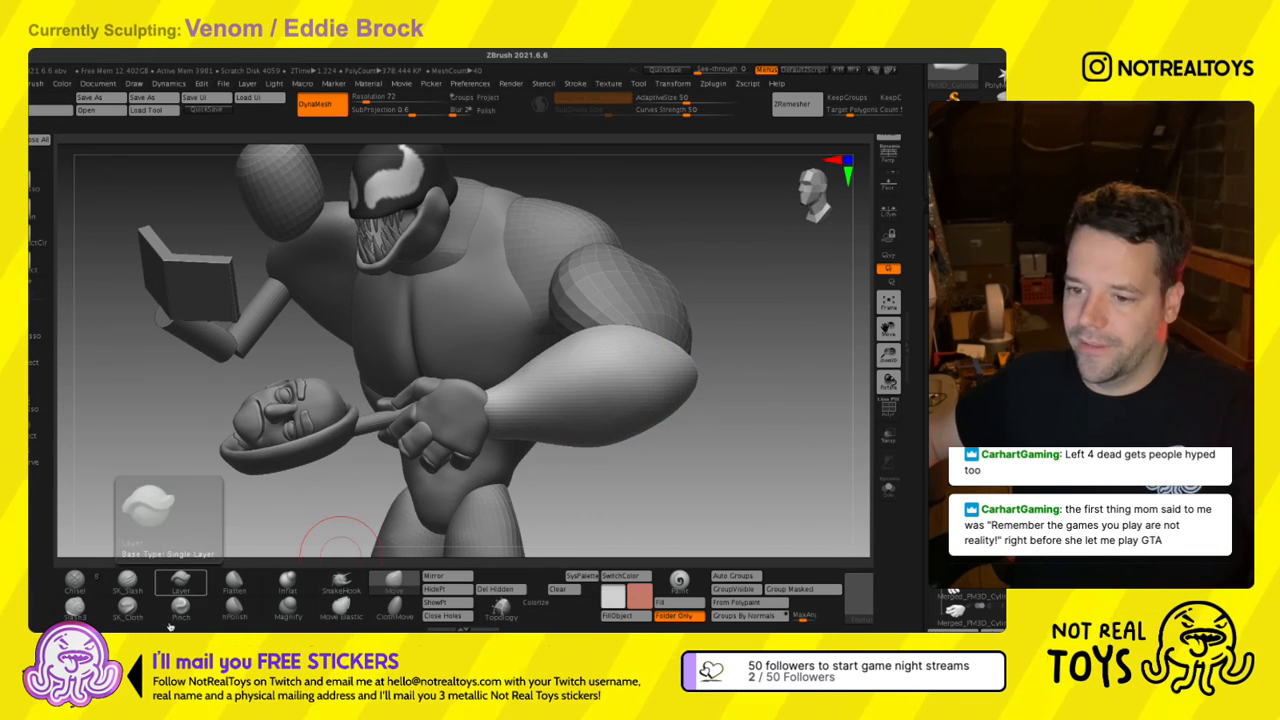
left_click(127, 581)
right_click_drag(500, 408, 580, 397)
left_click_drag(605, 338, 478, 449)
right_click_drag(500, 446, 545, 402)
key("ctrl+z")
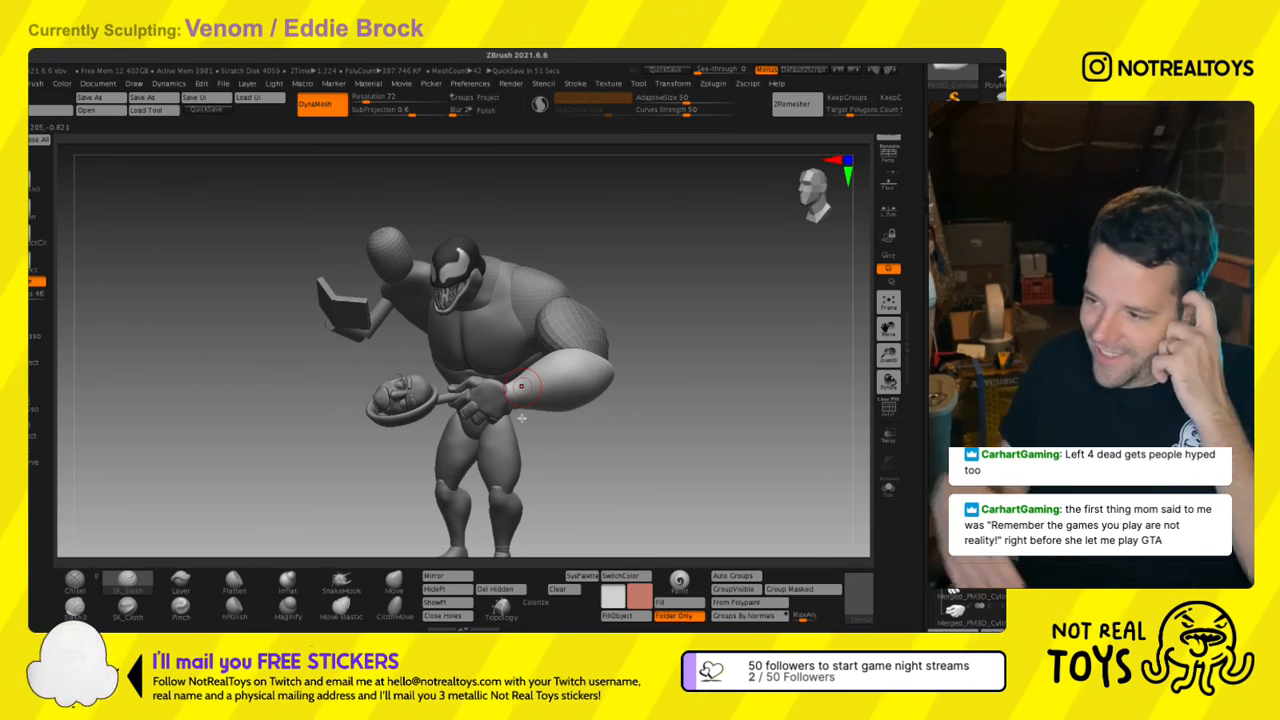
Center the gizmo on the book-holding figure beside Venom and shift the whole figure slightly in the front view.
mouse_move(521, 418)
left_mouse_down("alt")
mouse_move(587, 464)
mouse_move(583, 424)
mouse_move(513, 396)
mouse_move(534, 416)
left_mouse_up("alt")
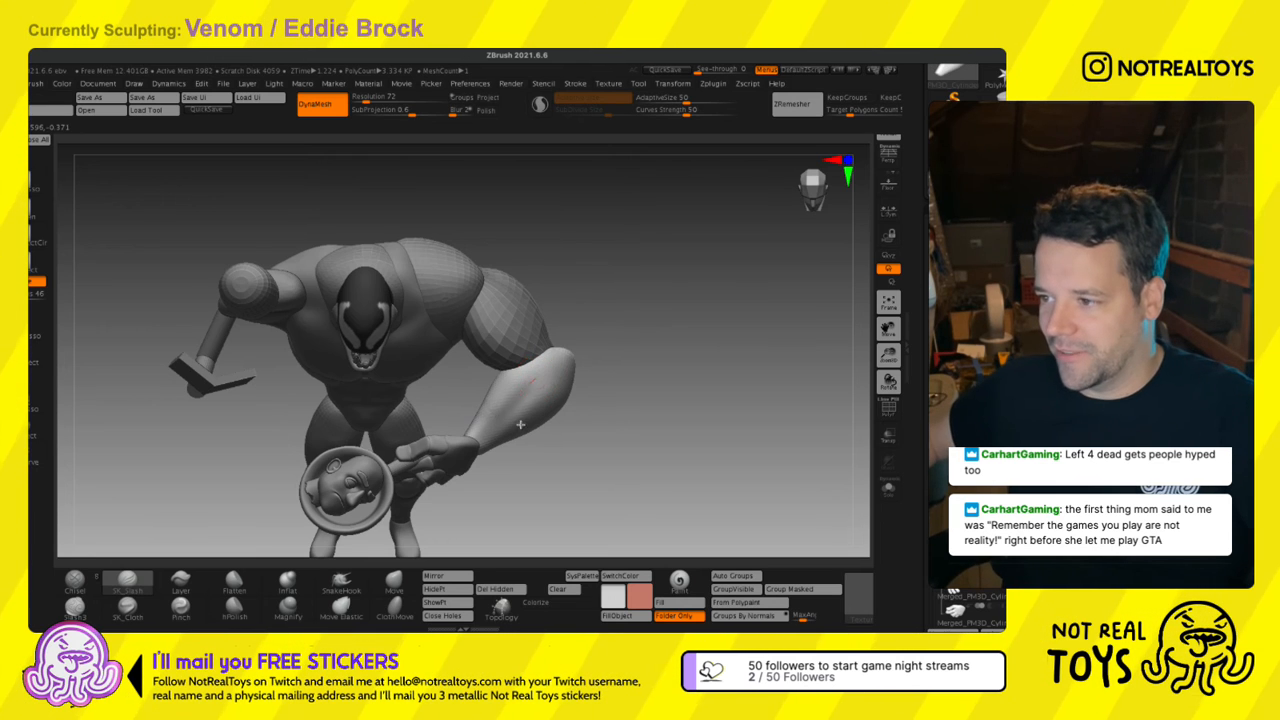
left_click_drag(563, 423, 547, 308, "alt")
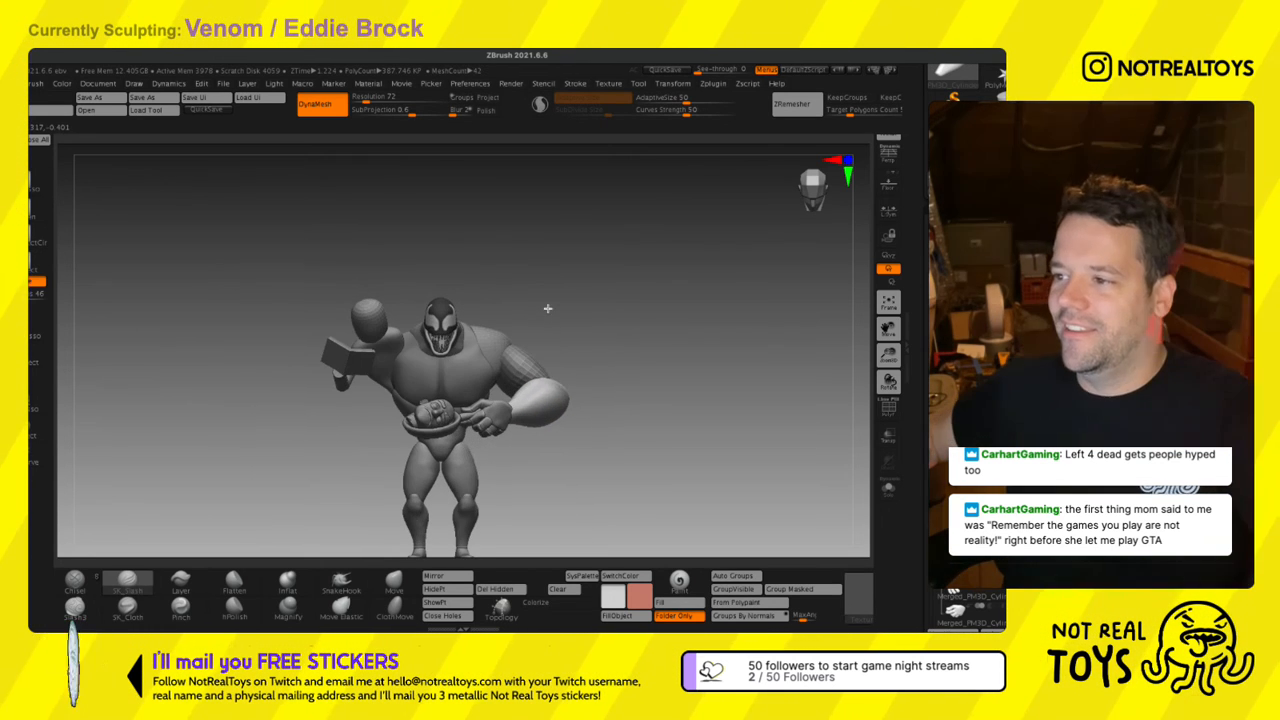
left_click_drag(514, 490, 517, 529, "alt")
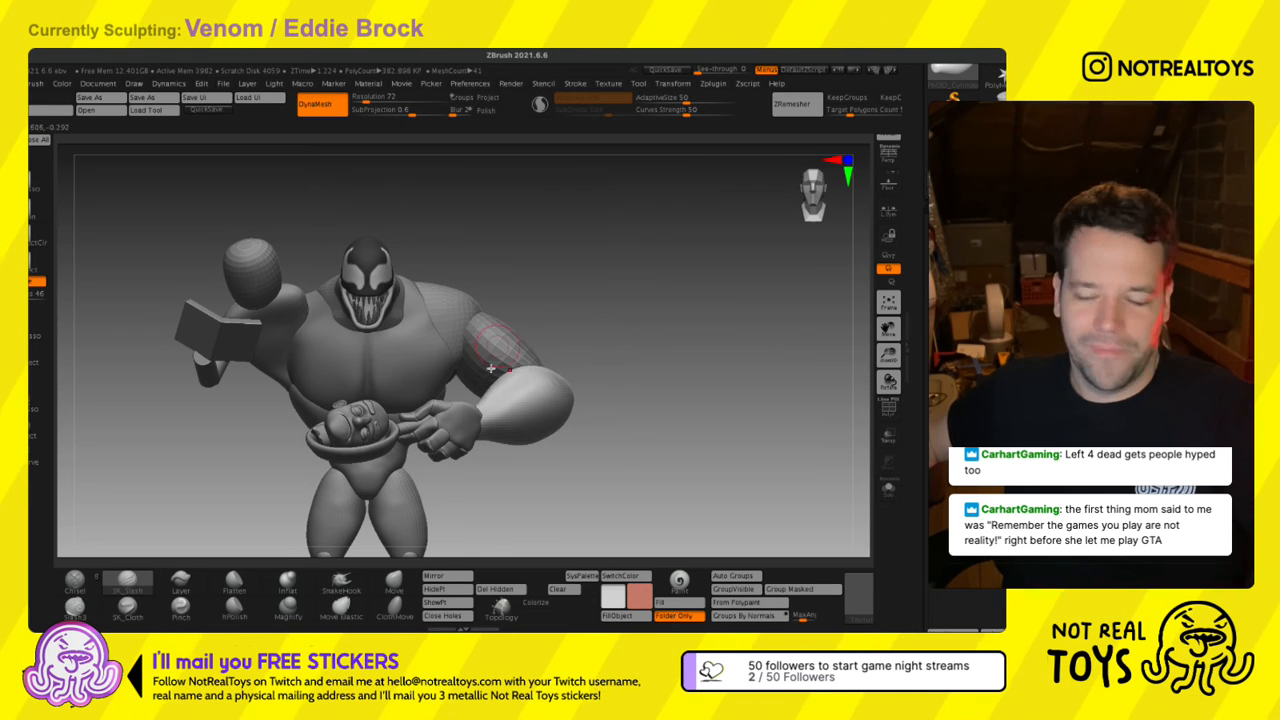
right_click_drag(491, 368, 573, 417, "alt")
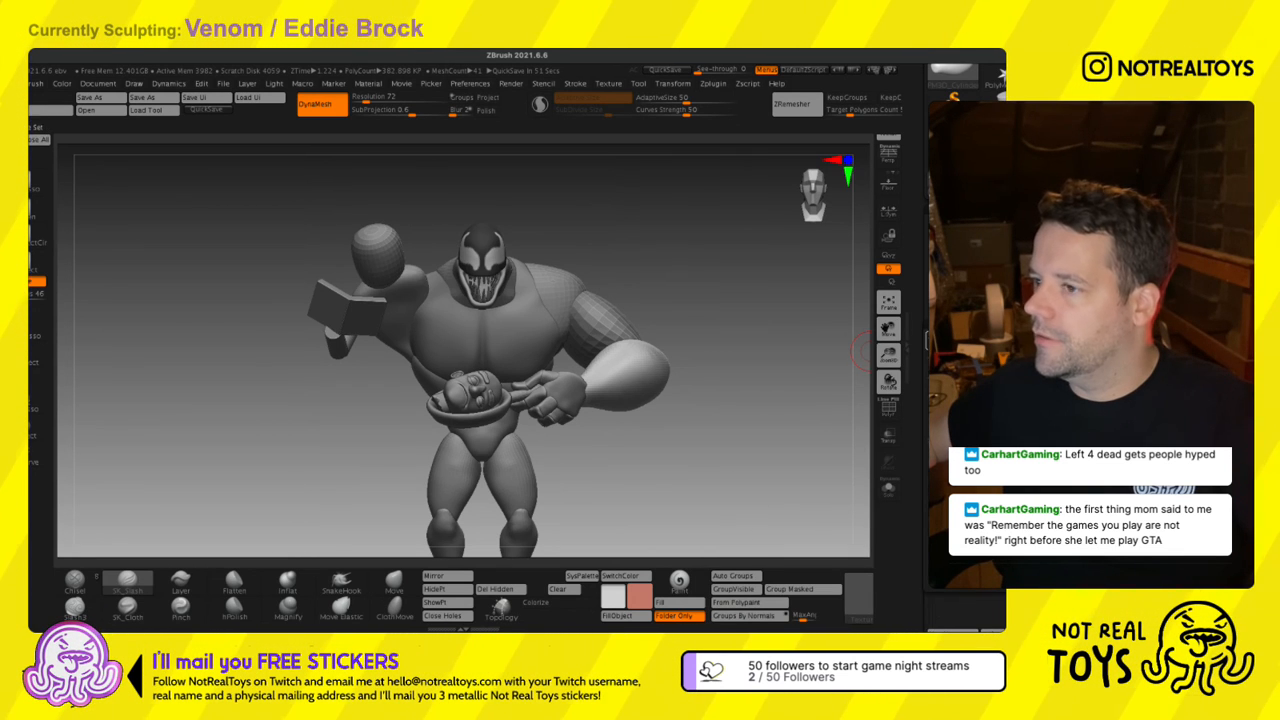
key("w")
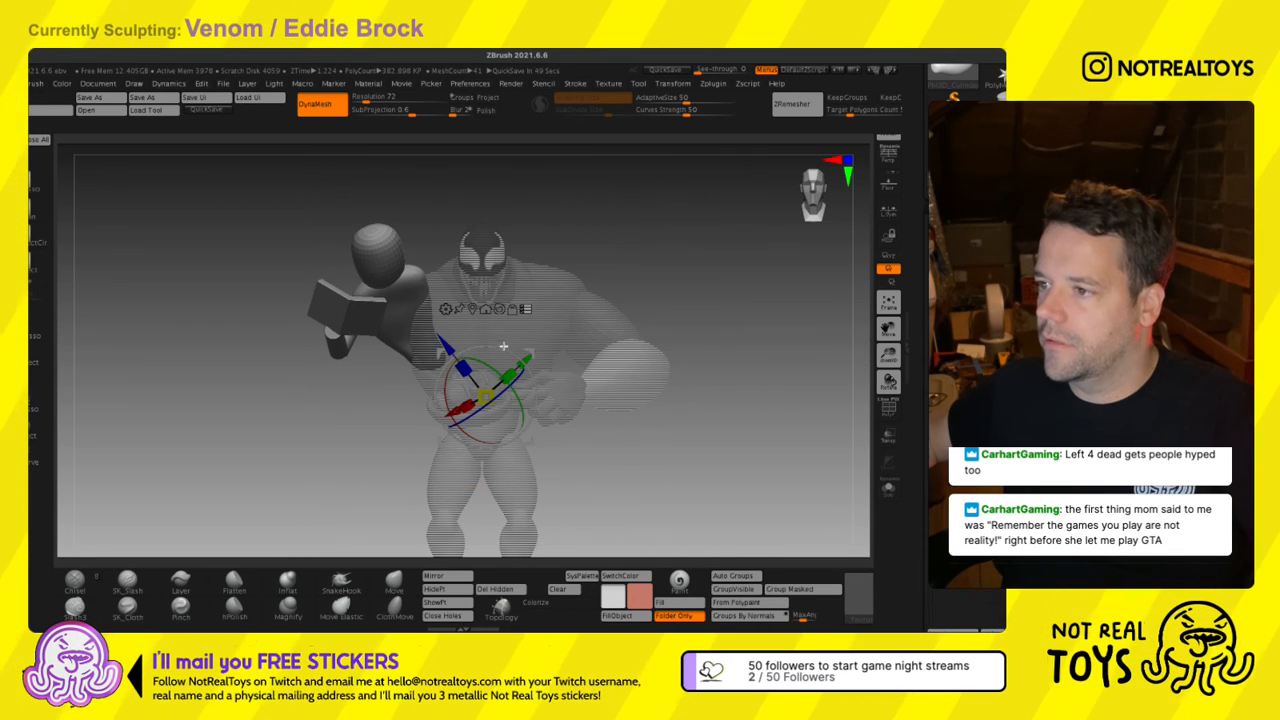
left_click(499, 309, "alt")
left_click_drag(529, 354, 465, 291, "alt")
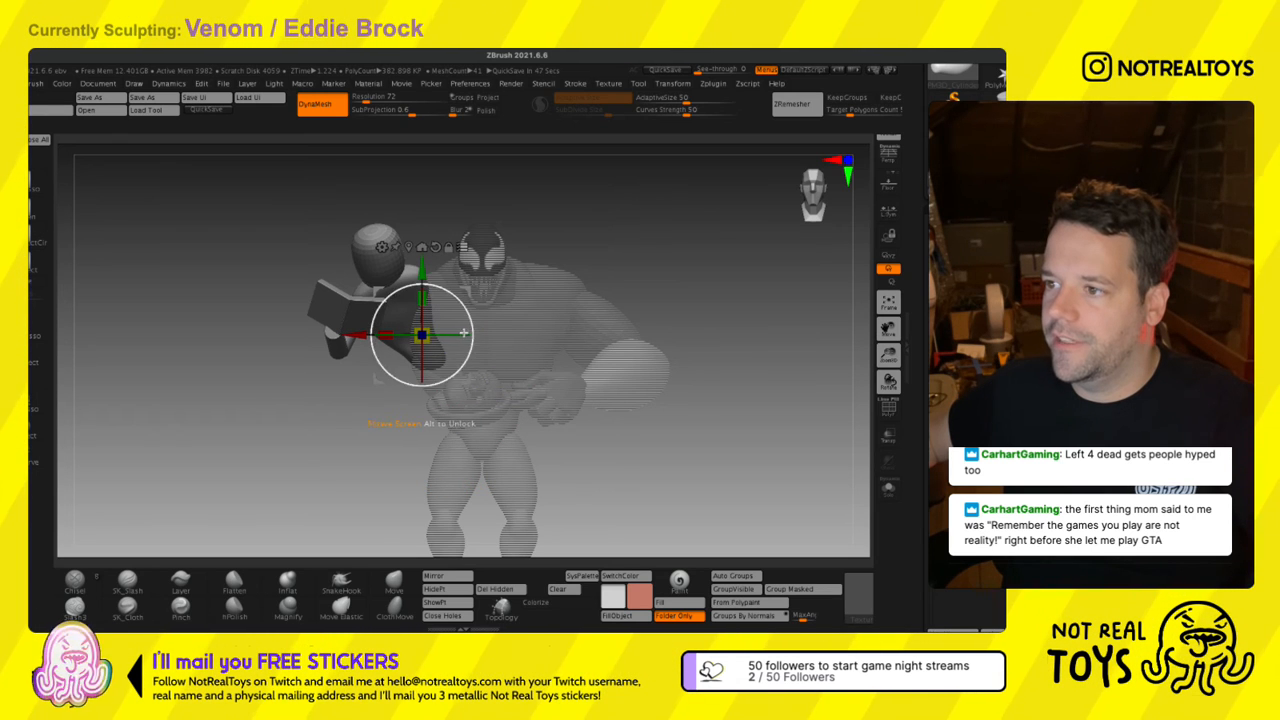
mouse_move(422, 335)
left_mouse_down()
mouse_move(448, 332)
mouse_move(463, 354)
left_mouse_up()
key("q")
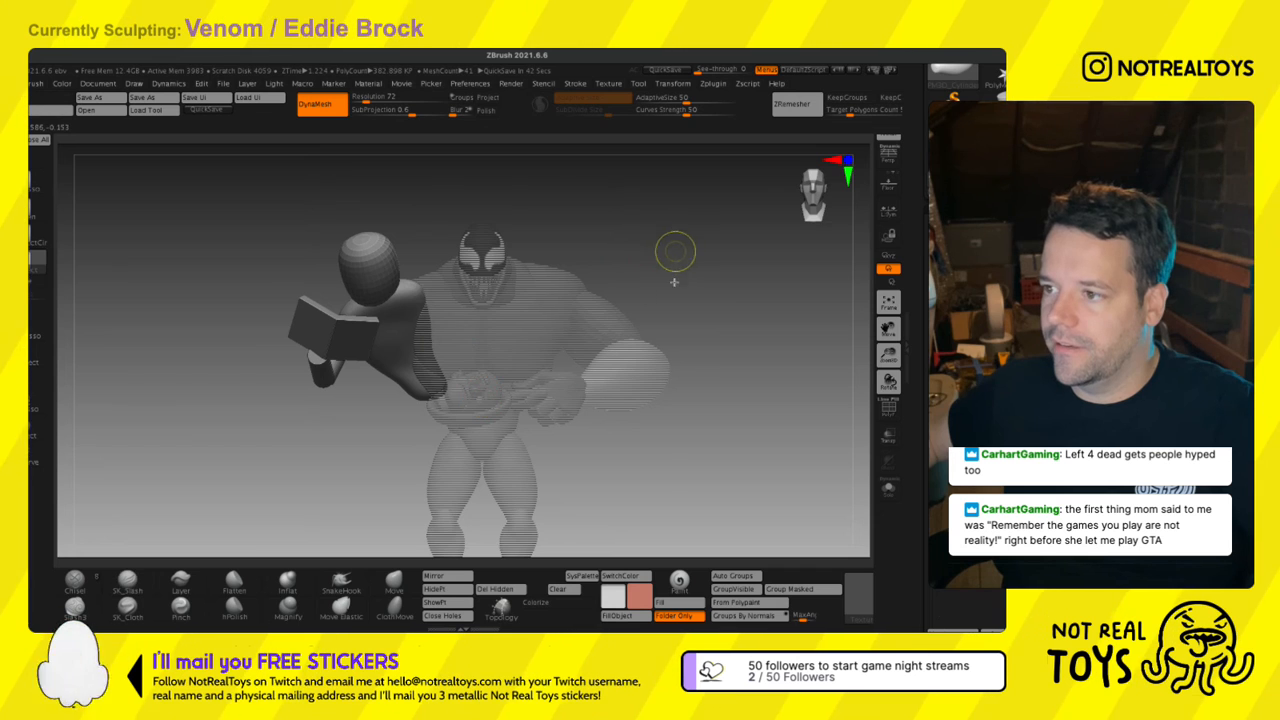
mouse_move(674, 282)
left_mouse_down()
mouse_move(623, 308)
mouse_move(421, 283)
mouse_move(419, 312)
left_mouse_up()
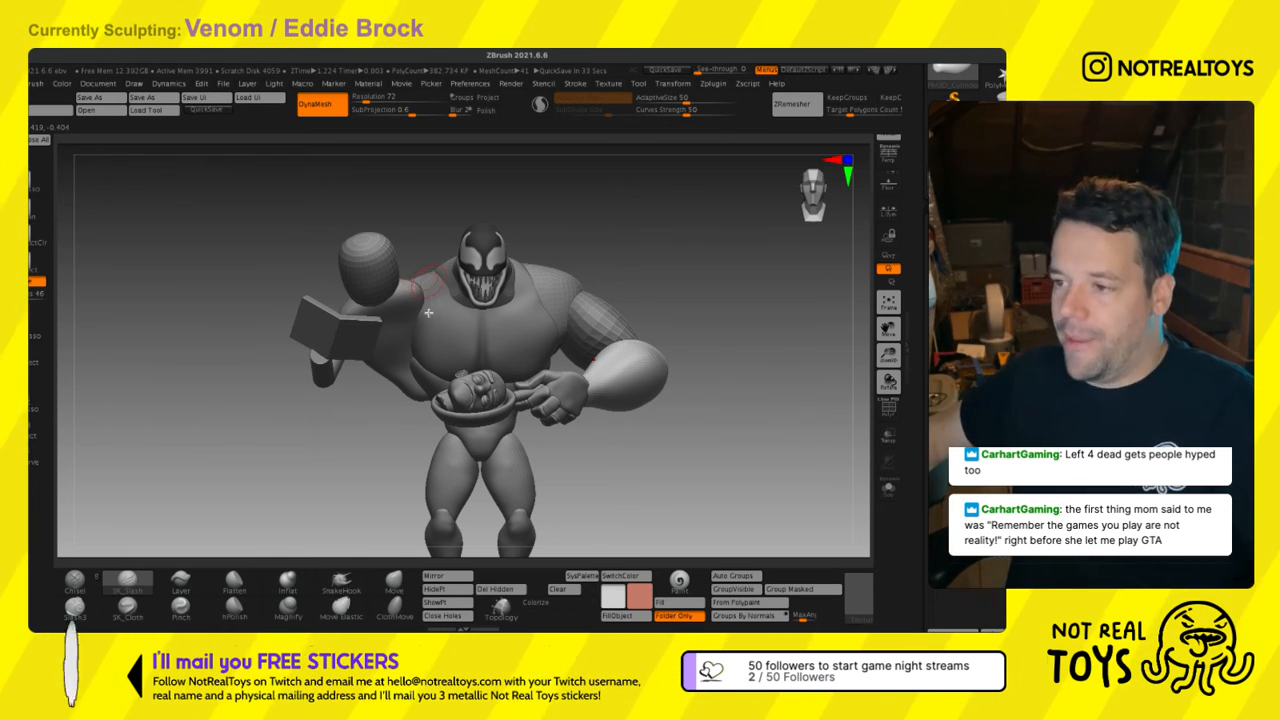
Adjust the book-holding figure's placement from above and raise it beside Venom's head.
right_click_drag(428, 313, 478, 380)
key("w")
left_click_drag(460, 357, 463, 314)
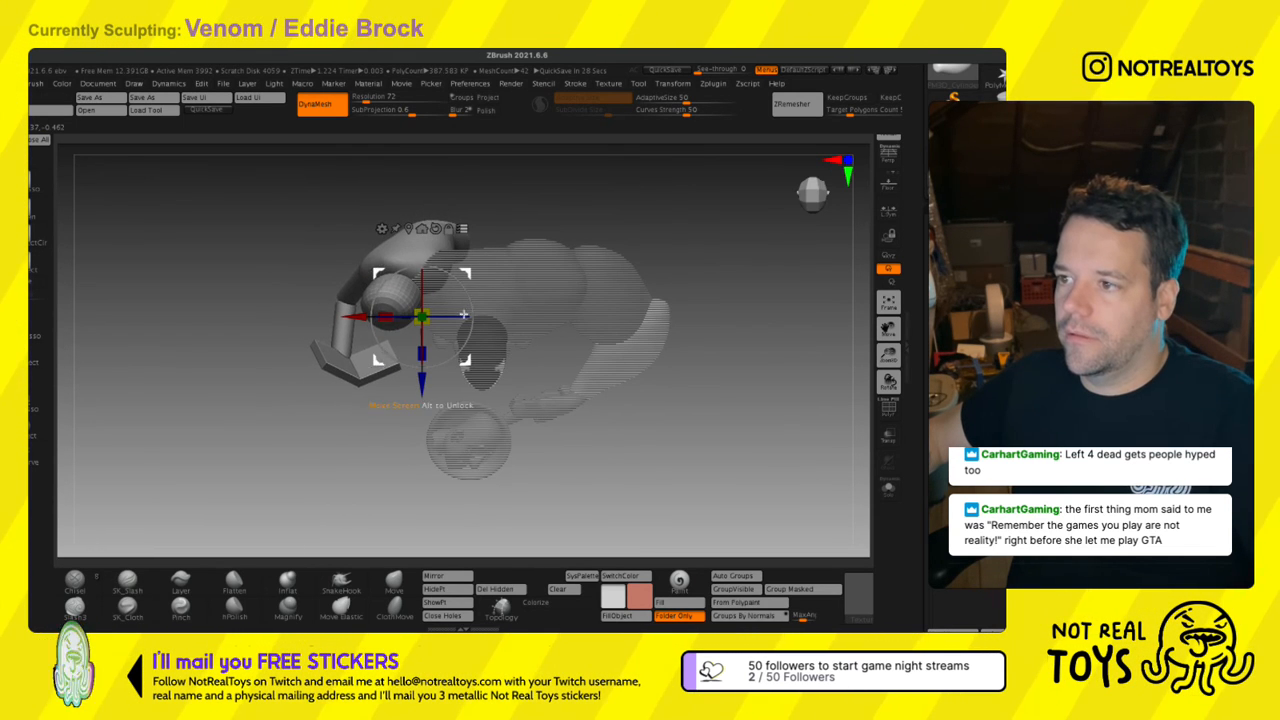
right_click_drag(421, 342, 430, 276)
left_click_drag(423, 265, 424, 196)
key("q")
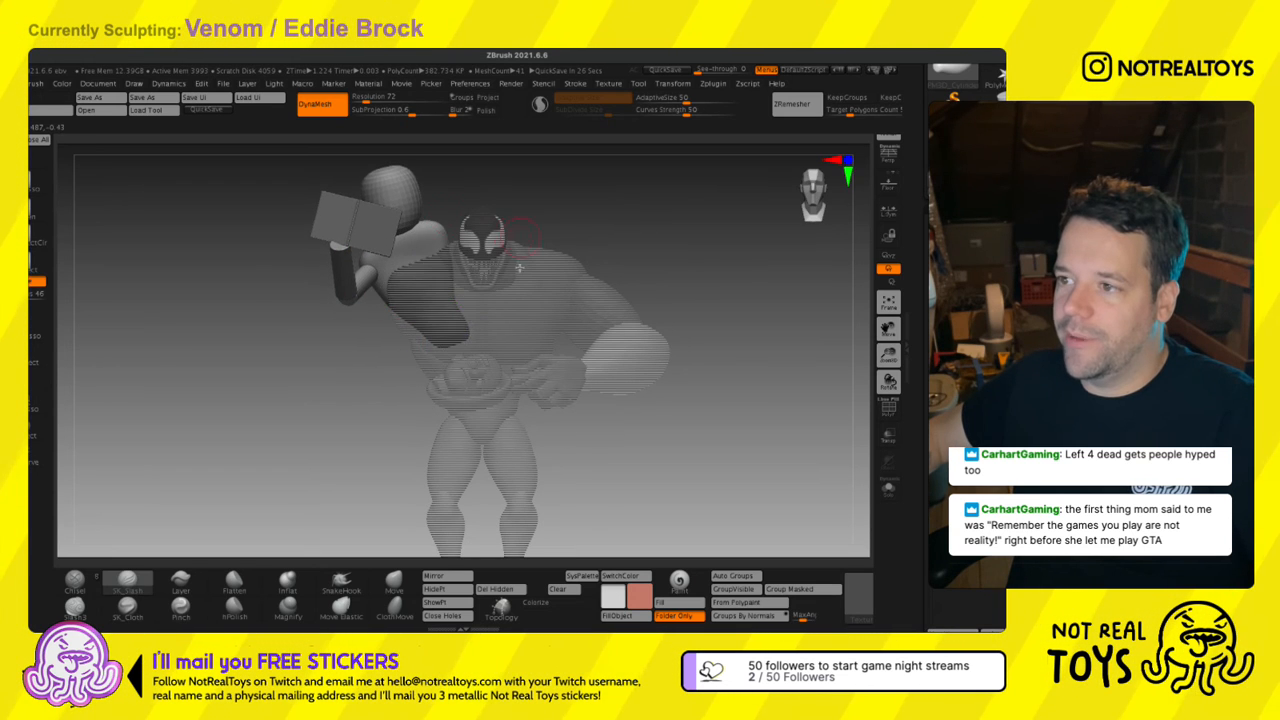
Bring the book-holding figure forward from the side view and lower it toward Venom's shoulder.
right_click_drag(518, 273, 560, 288)
key("w")
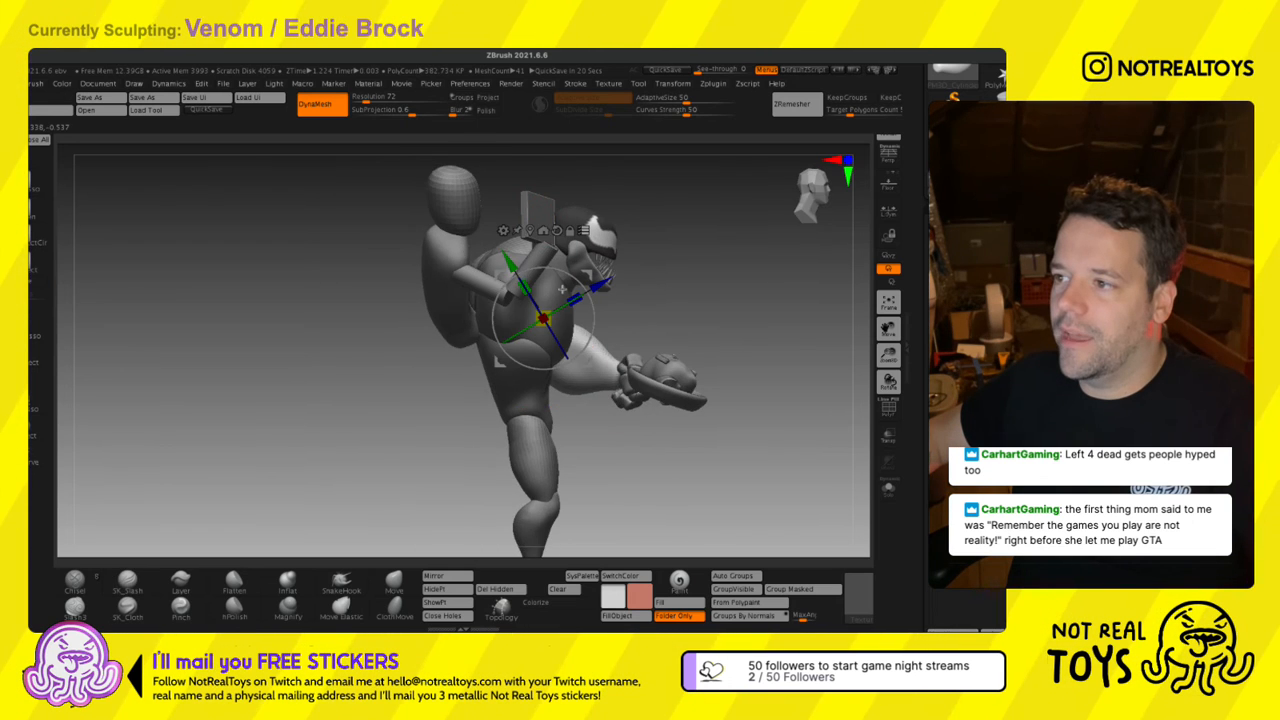
left_click_drag(599, 285, 634, 285)
key("q")
right_click_drag(643, 291, 601, 262)
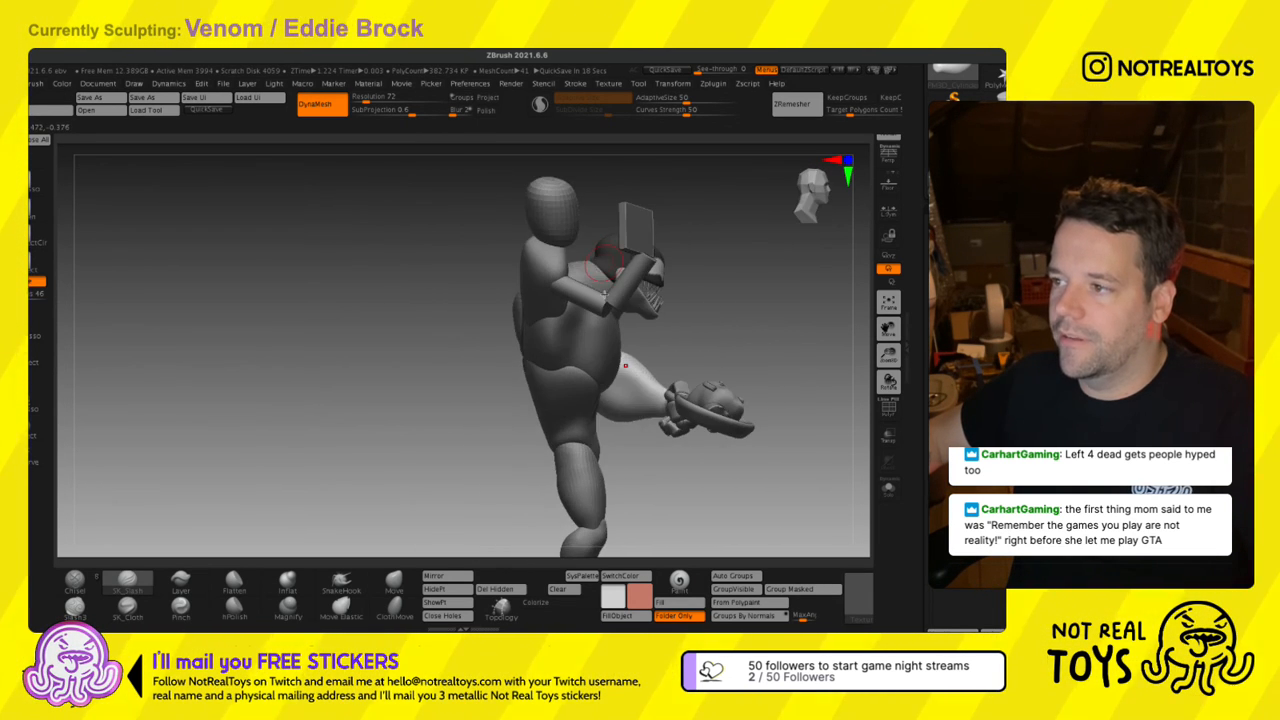
key("w")
left_click_drag(636, 331, 655, 356)
mouse_move(660, 362)
right_mouse_down()
mouse_move(596, 377)
mouse_move(622, 378)
right_mouse_up()
key("q")
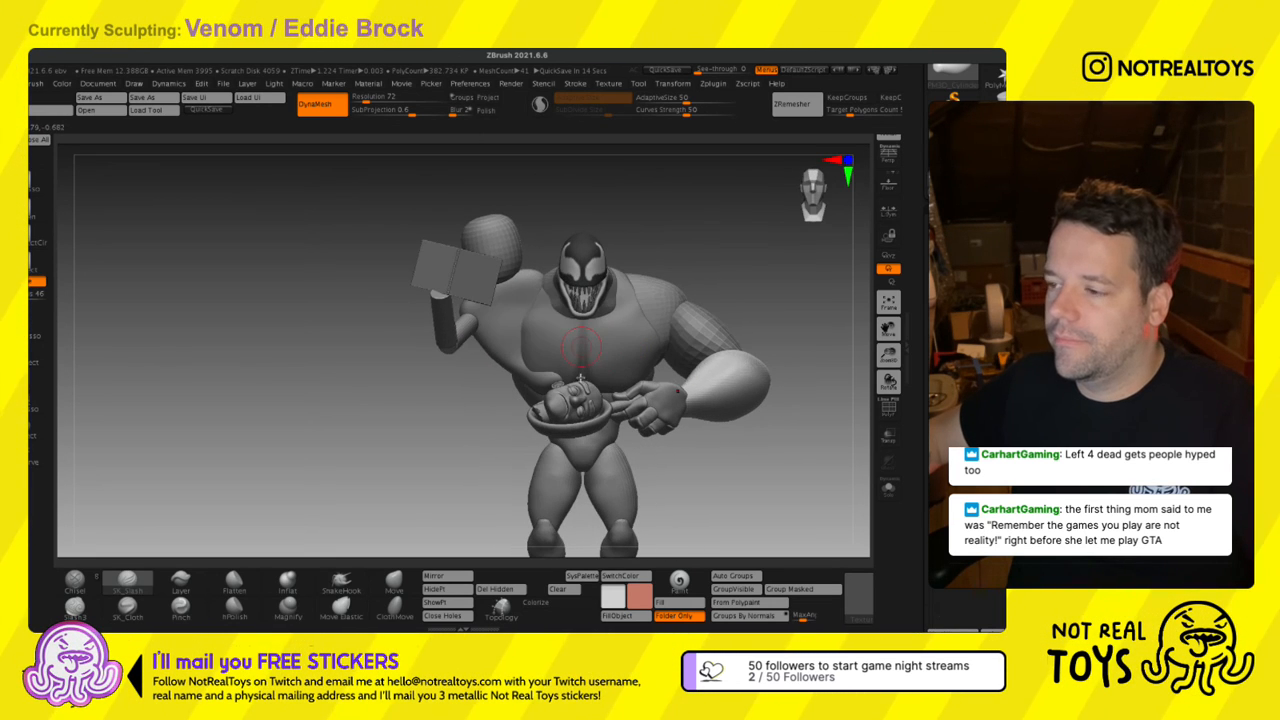
Rotate the book-holding figure about the gizmo to change its forward tilt.
key("w")
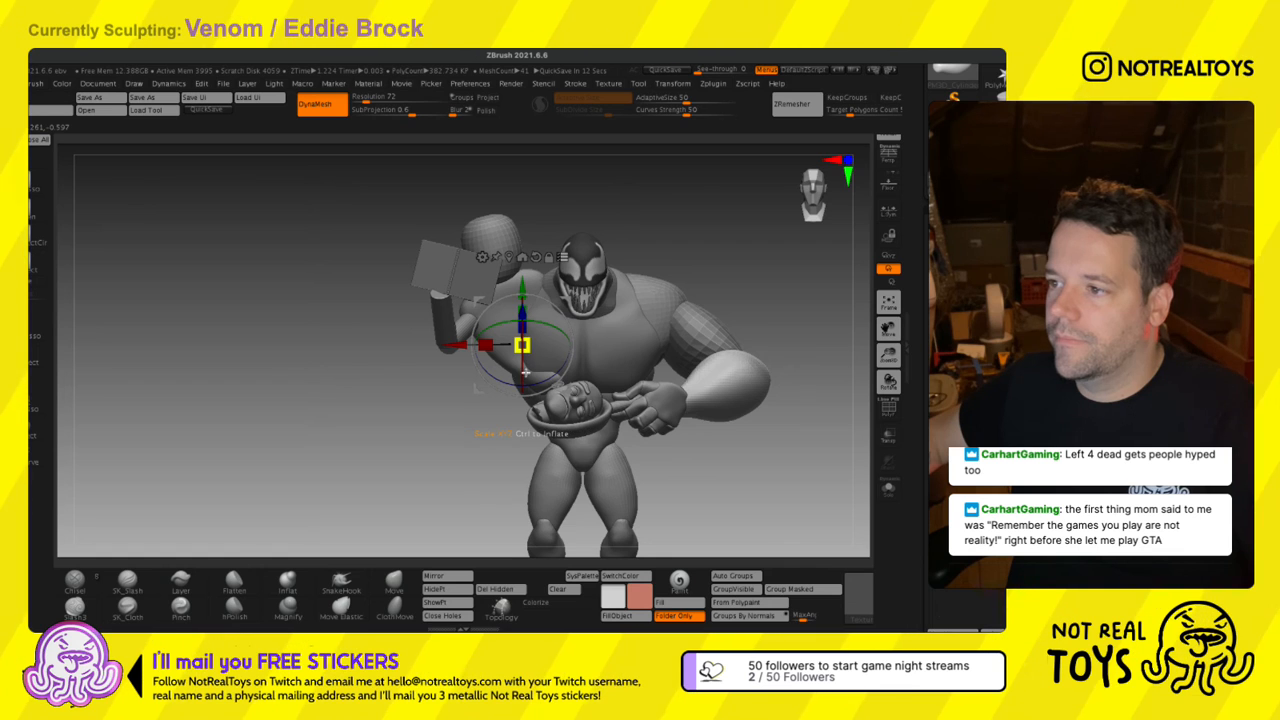
left_click_drag(522, 384, 524, 400)
key("q")
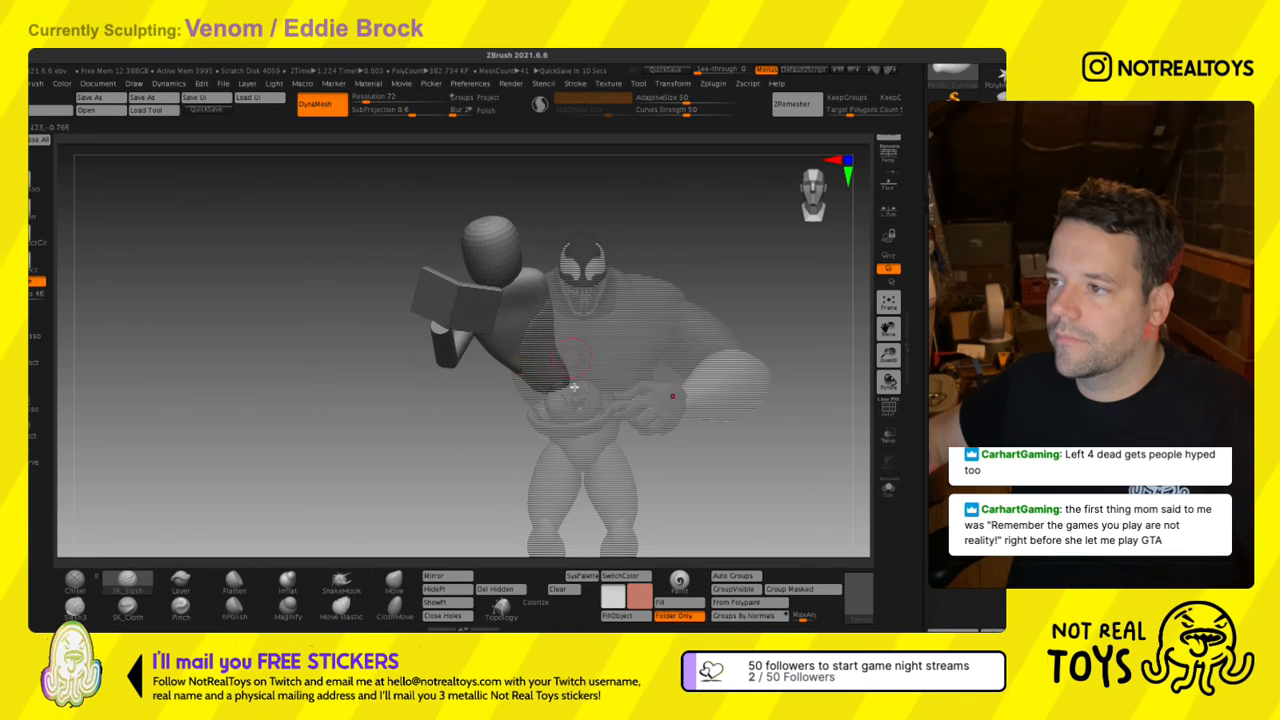
right_click_drag(571, 384, 581, 362)
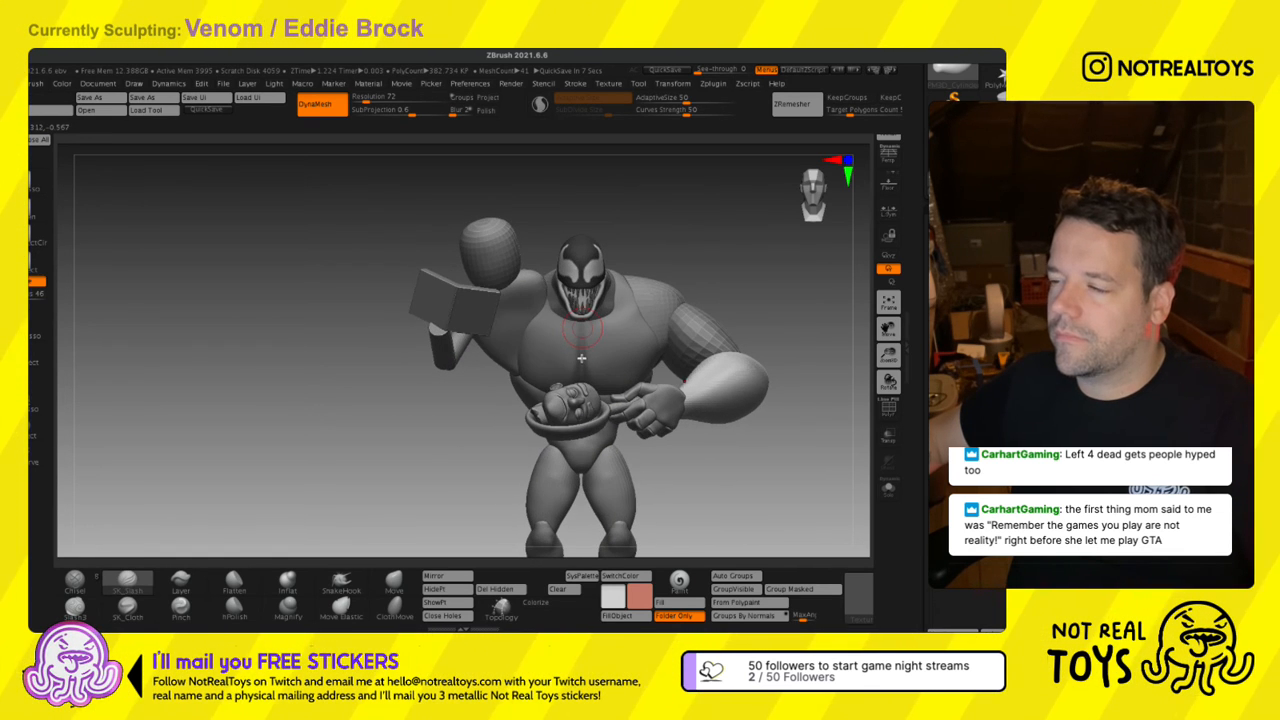
Fine-tune the book-holding figure's position against Venom's side from the front and side views.
key("w")
mouse_move(569, 355)
left_mouse_down()
mouse_move(562, 336)
mouse_move(543, 357)
left_mouse_up()
key("q")
mouse_move(586, 354)
right_mouse_down()
mouse_move(575, 351)
mouse_move(640, 345)
right_mouse_up()
key("w")
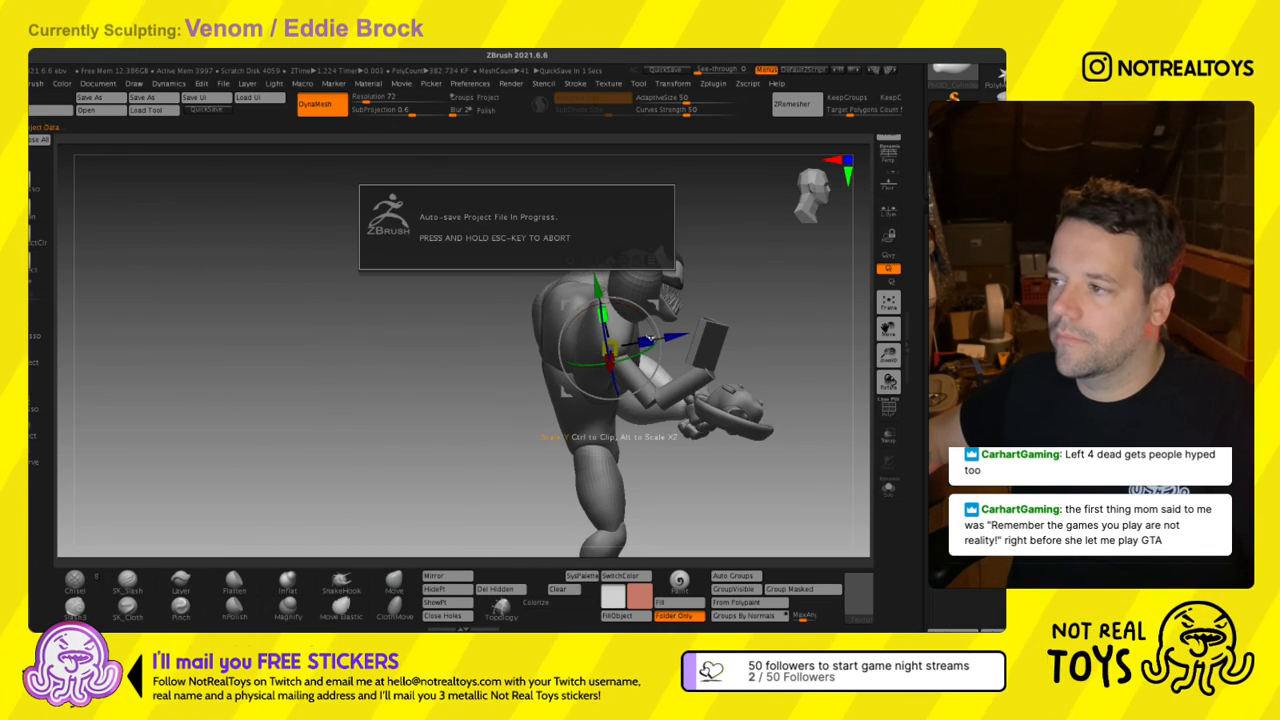
left_click_drag(655, 338, 631, 343)
key("q")
right_click_drag(664, 352, 557, 338)
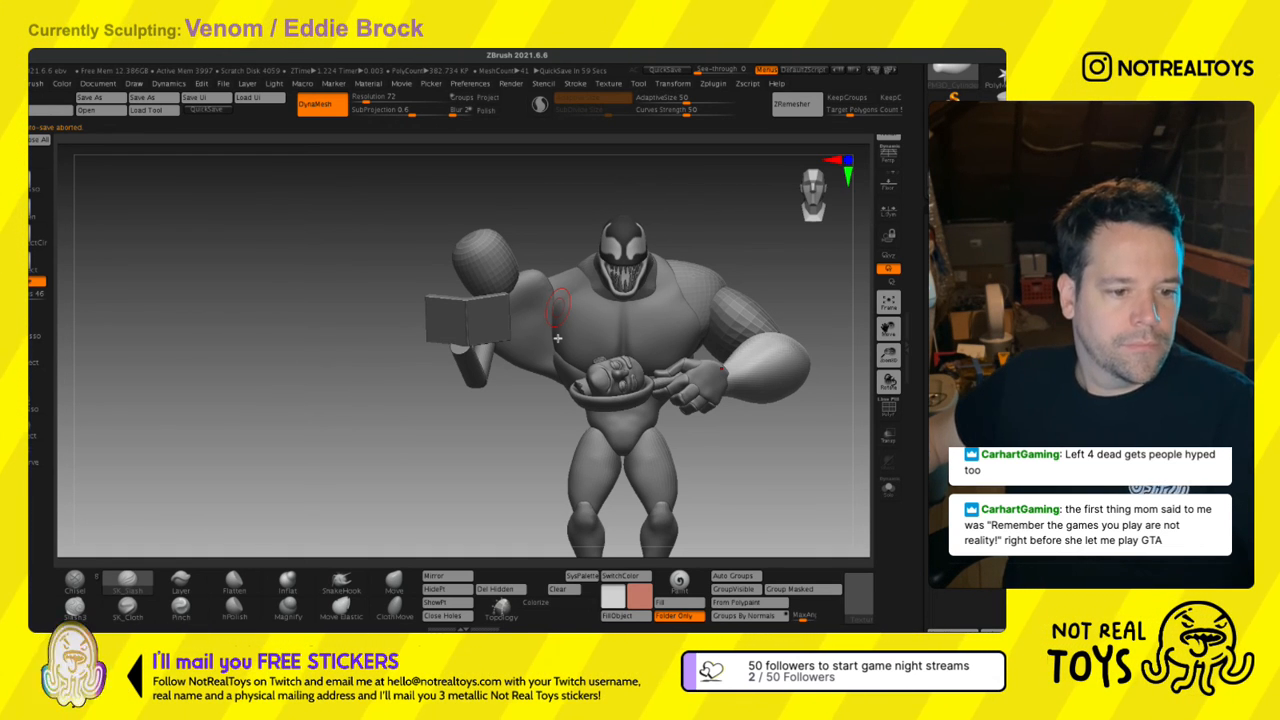
Check the adjusted pose of the two figures and save the project.
mouse_move(607, 313)
right_mouse_down()
mouse_move(646, 291)
mouse_move(548, 292)
mouse_move(567, 285)
mouse_move(530, 306)
mouse_move(570, 335)
mouse_move(552, 286)
mouse_move(555, 317)
mouse_move(532, 303)
mouse_move(520, 316)
right_mouse_up()
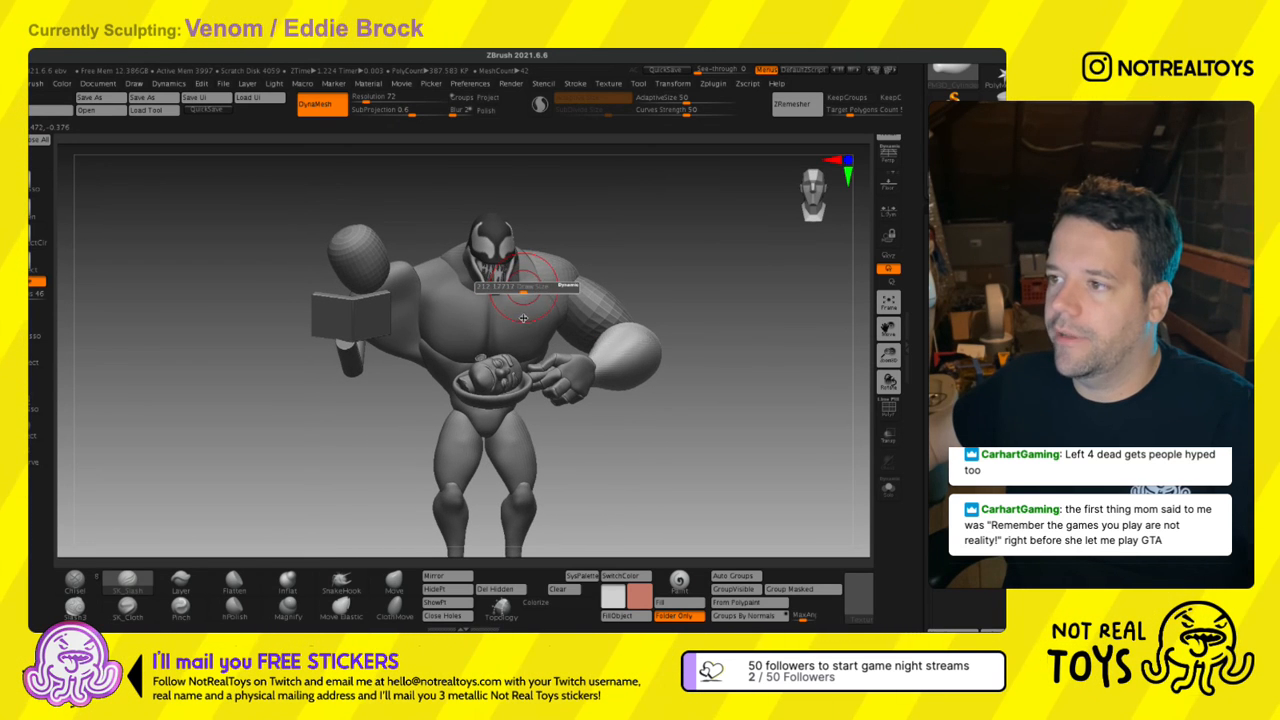
right_click_drag(721, 337, 725, 336)
right_click_drag(545, 327, 590, 237, "alt")
right_click_drag(582, 318, 609, 290, "ctrl")
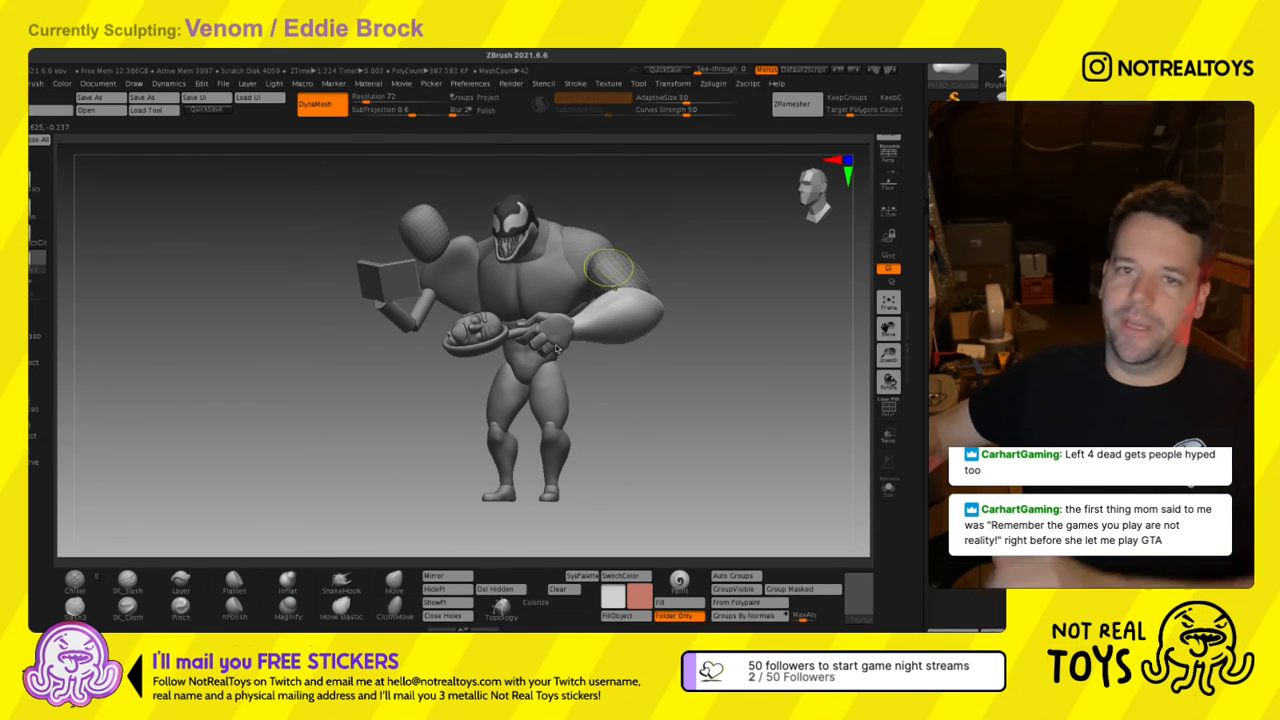
key("ctrl+s")
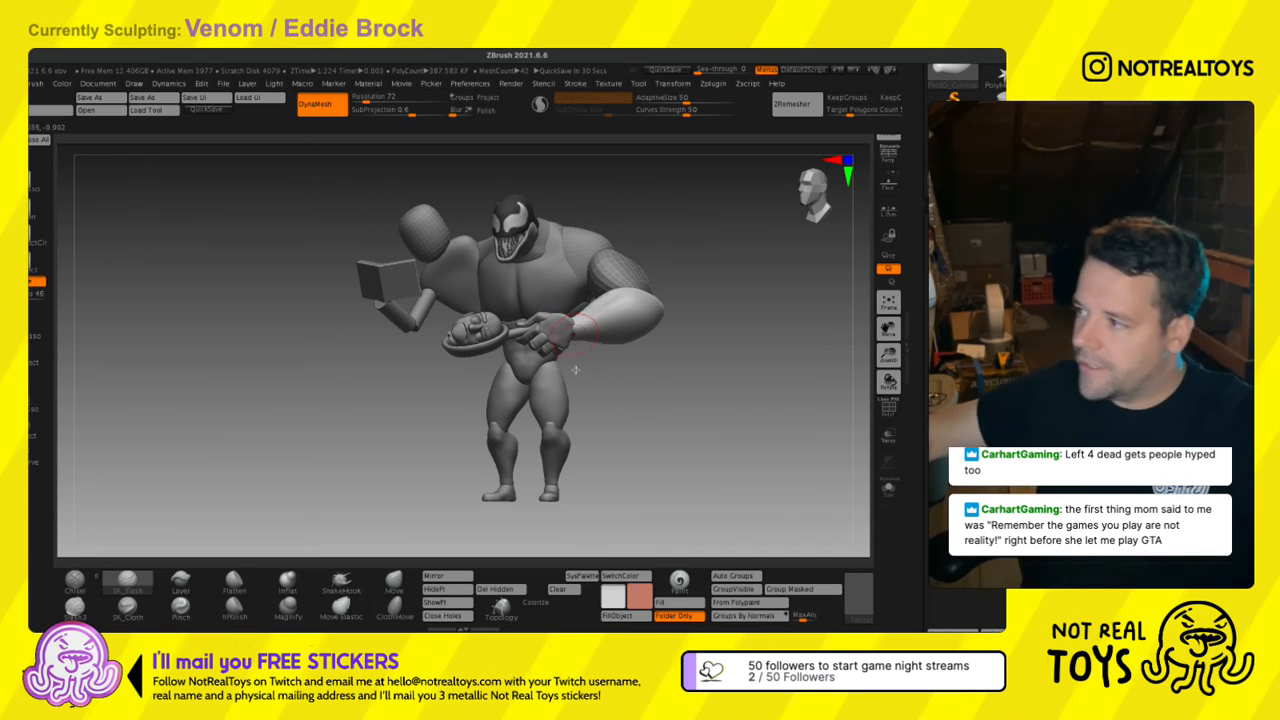
Set the main color to near-black for previewing the uncolored parts of the sculpt.
left_click(613, 598)
left_click_drag(578, 526, 573, 560)
left_click_drag(450, 530, 411, 480)
mouse_move(411, 480)
right_mouse_down("ctrl")
mouse_move(438, 445)
mouse_move(577, 349)
right_mouse_up("ctrl")
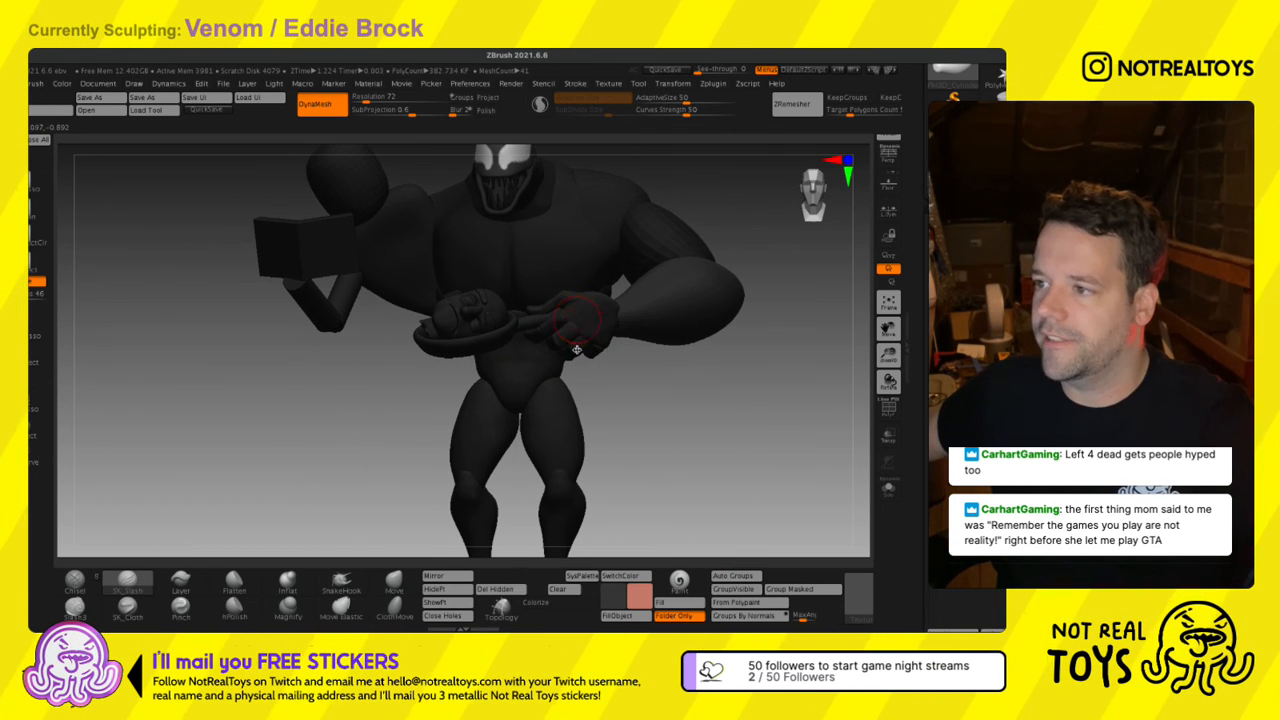
right_click_drag(645, 240, 645, 280, "alt")
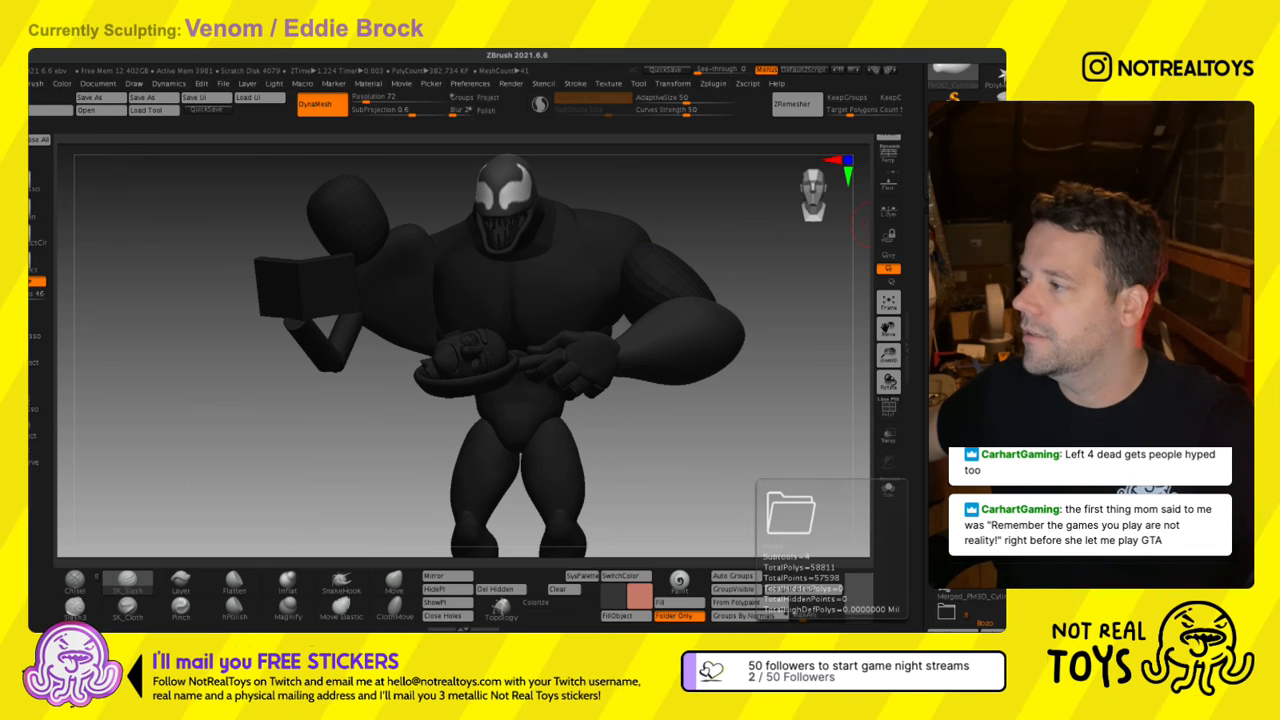
Make Venom's torso the active subtool and bring the full figure into view.
right_click_drag(571, 355, 590, 315)
left_click(485, 301, "alt")
right_click_drag(483, 303, 497, 235, "ctrl")
right_click_drag(505, 262, 535, 271)
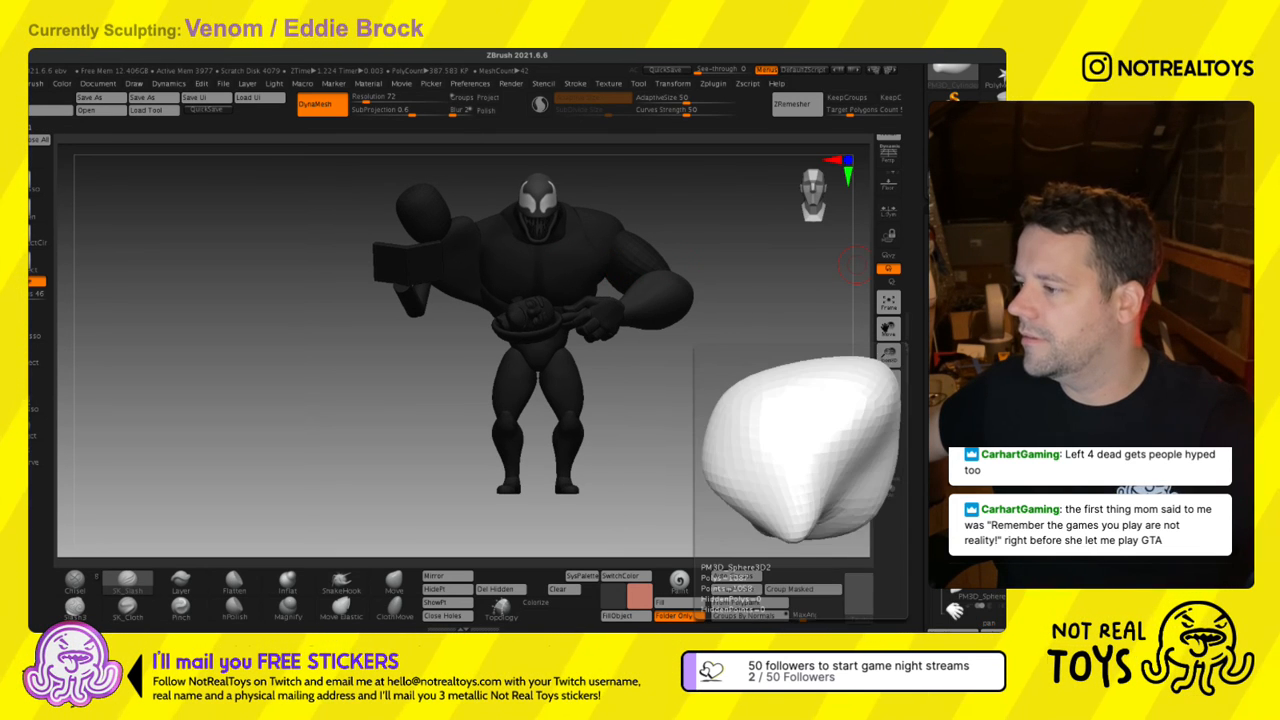
Remesh the upper arm of Venom's pan-holding arm with DynaMesh, trying resolution 304 and settling on 120.
left_click(608, 278, "alt")
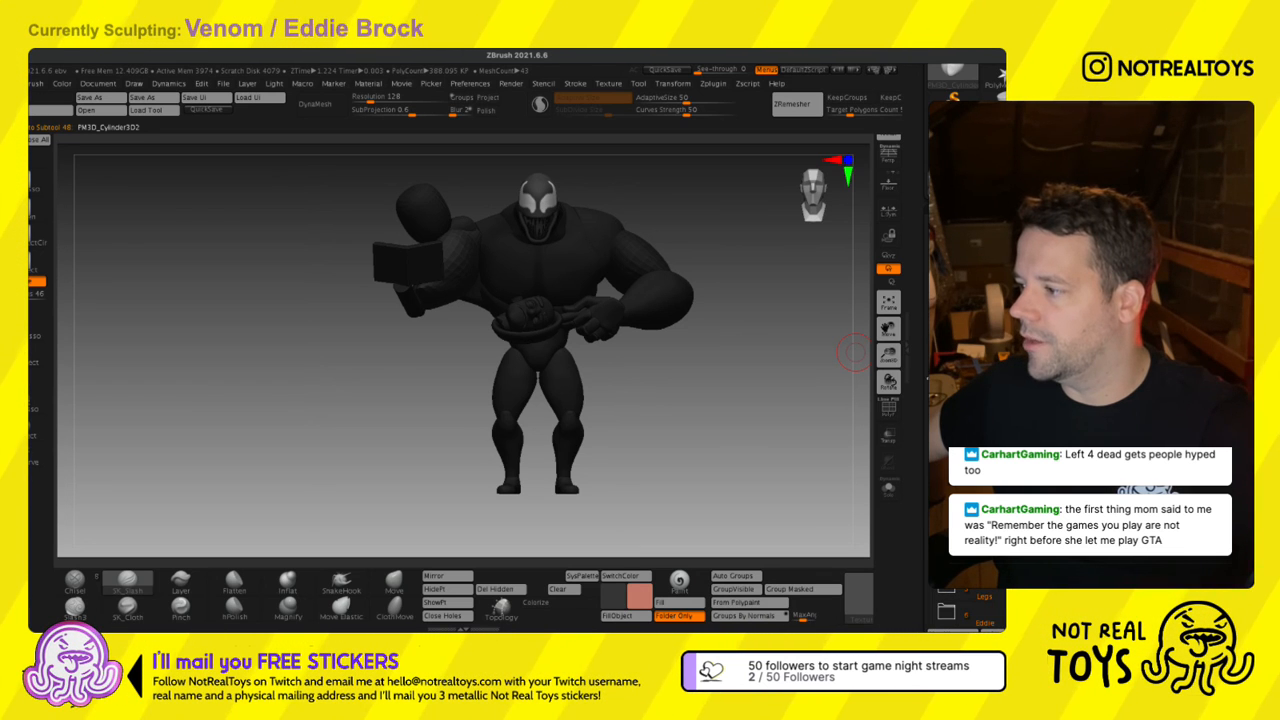
left_click(640, 252, "alt")
key("s")
key("s")
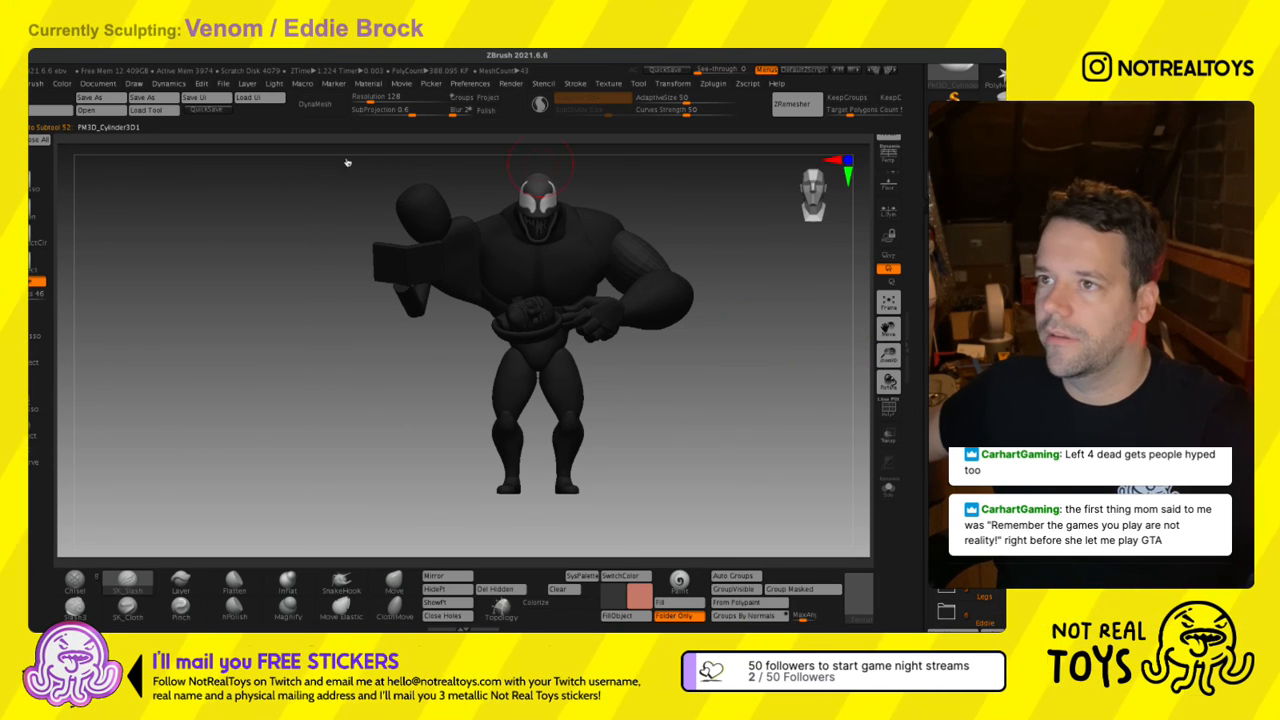
left_click_drag(373, 132, 383, 162)
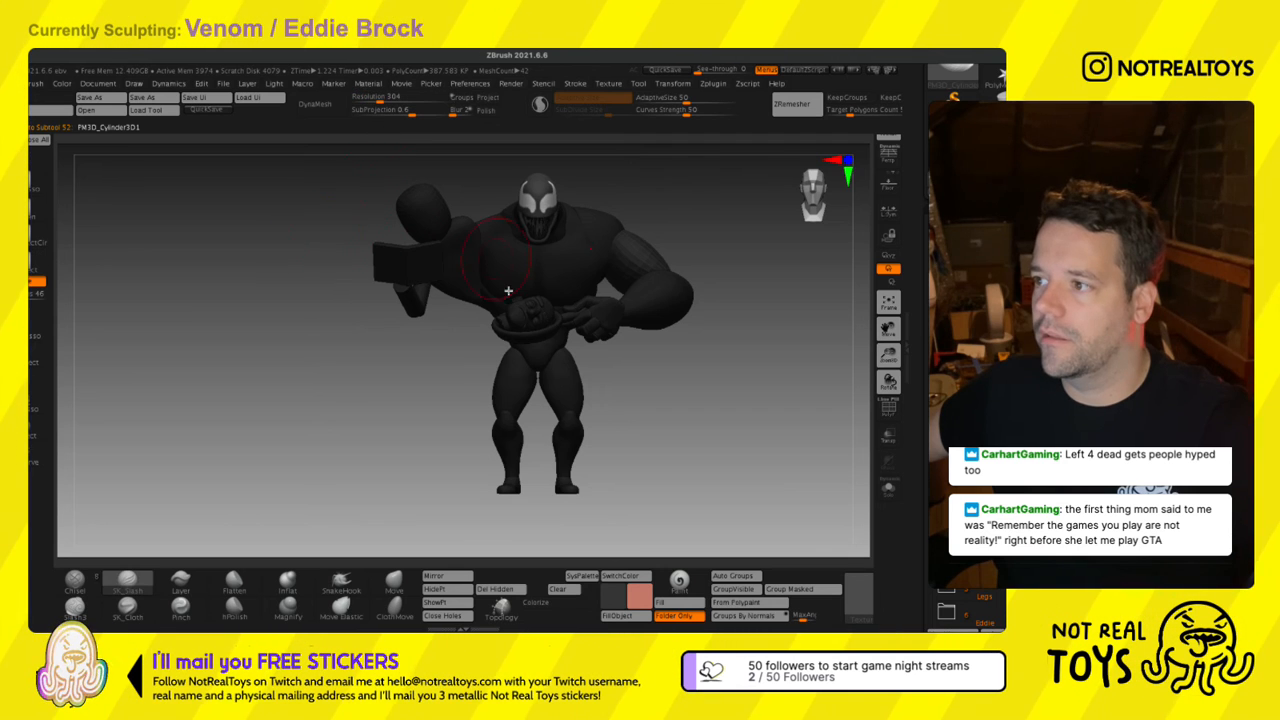
right_click_drag(662, 262, 633, 310)
left_click(328, 108)
right_click_drag(618, 235, 653, 263)
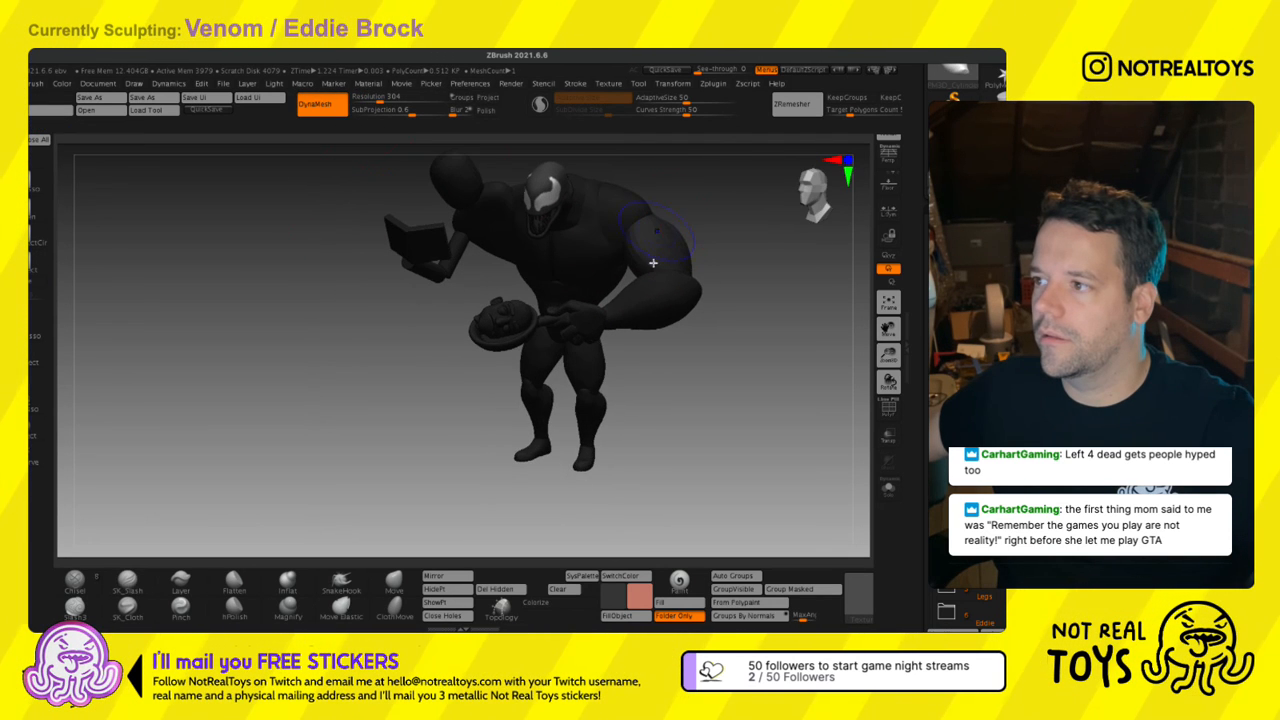
left_click_drag(374, 131, 366, 137)
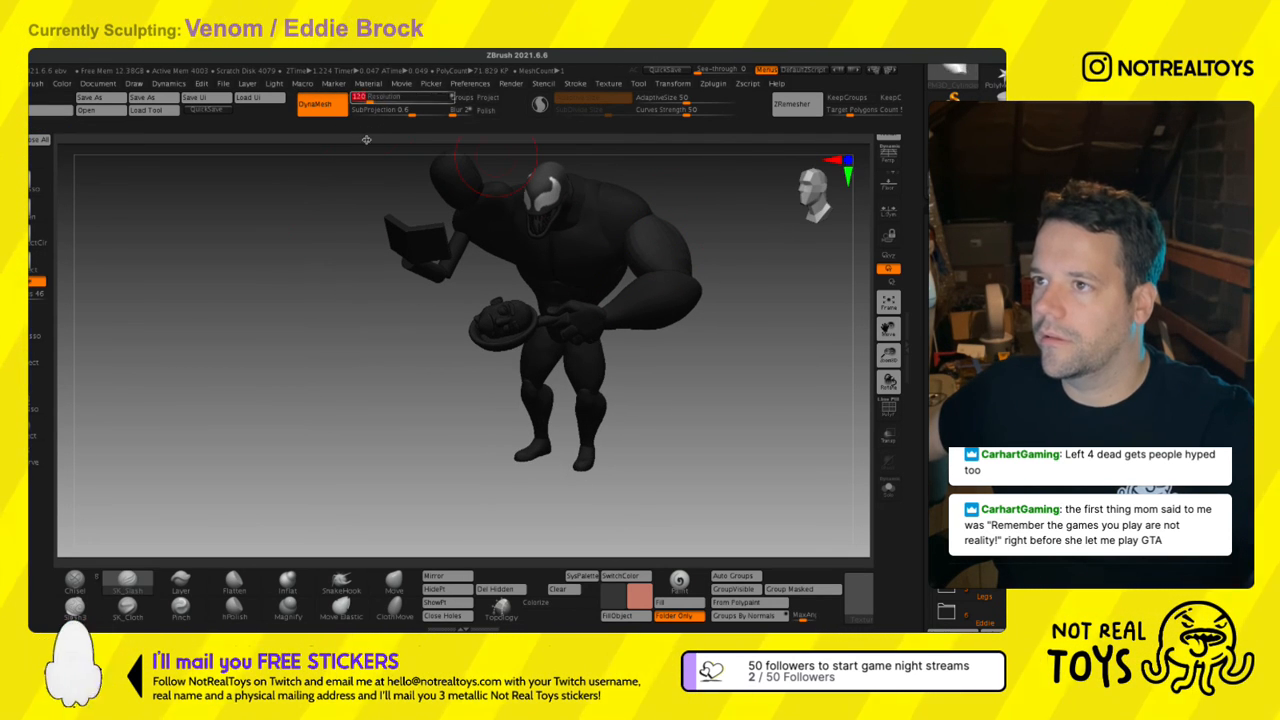
right_click_drag(694, 289, 743, 396)
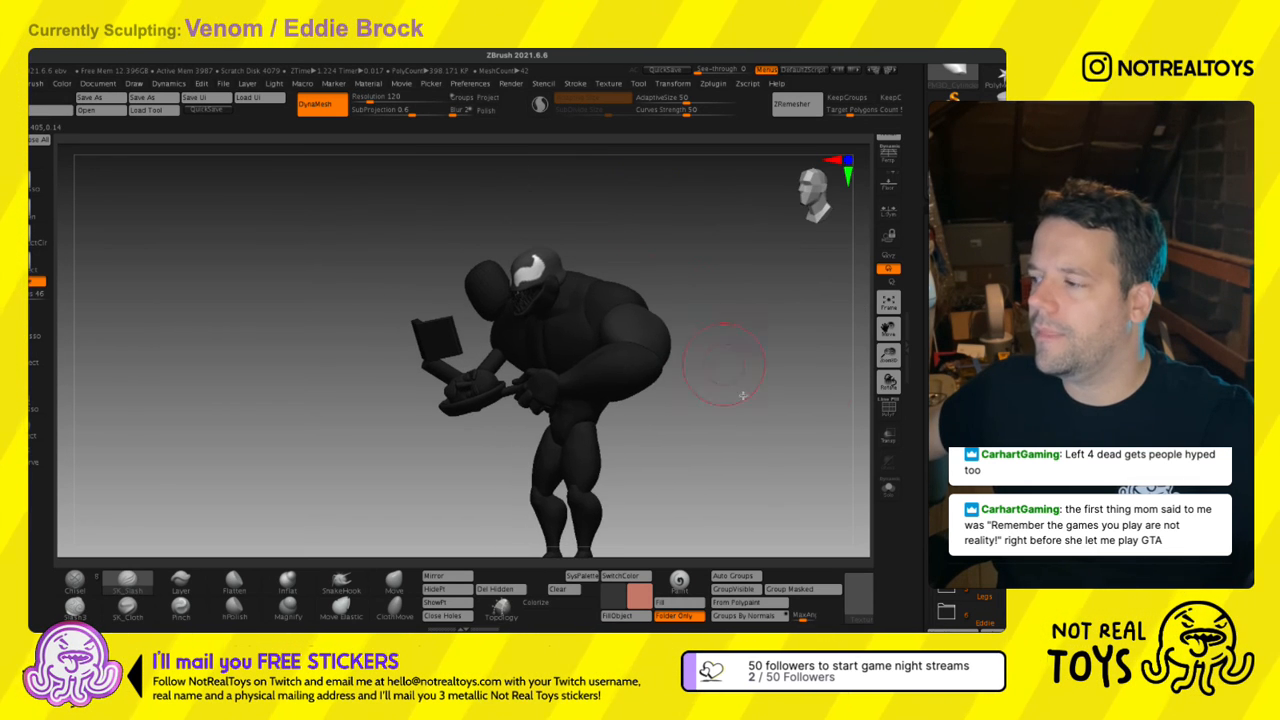
Remesh the PM3D_Sphere3D1_2 subtool with a DynaMesh resolution of 184.
left_click(958, 458)
right_click_drag(686, 362, 742, 366)
left_click_drag(360, 126, 371, 129)
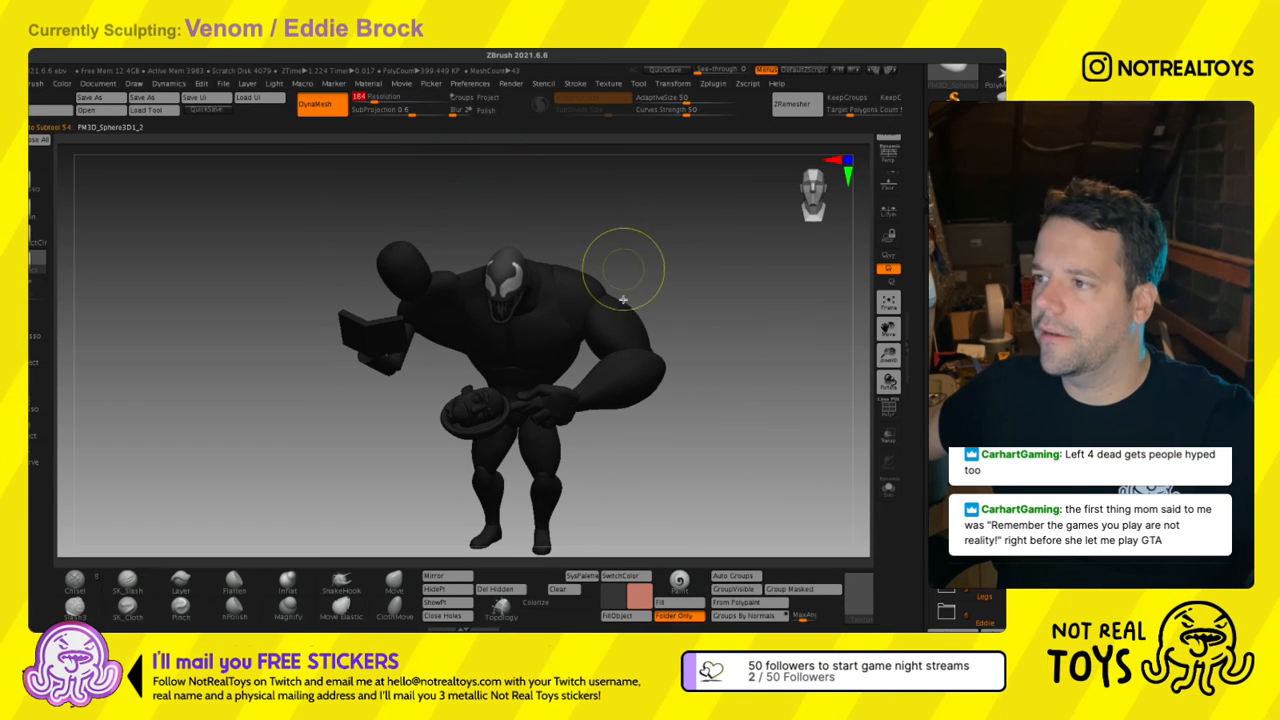
right_click_drag(586, 368, 507, 447)
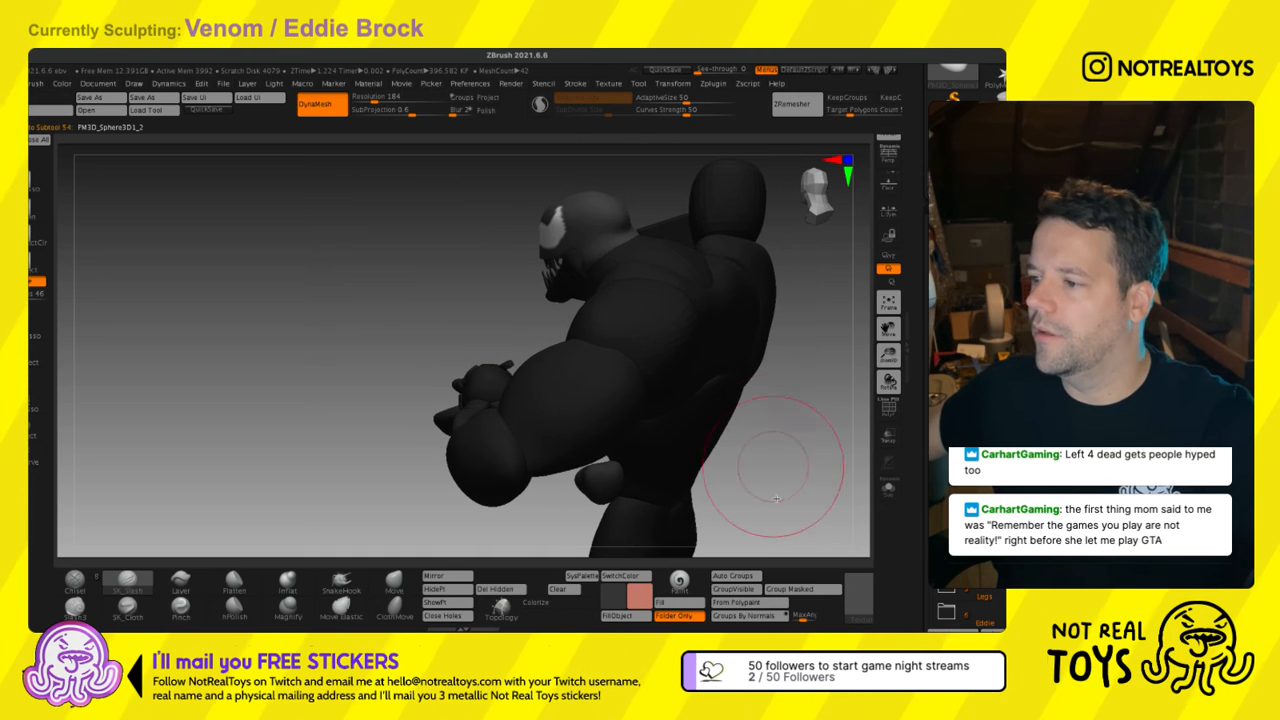
Remesh the shoulder of Venom's pan-holding arm with a DynaMesh resolution of 128.
left_click(958, 474)
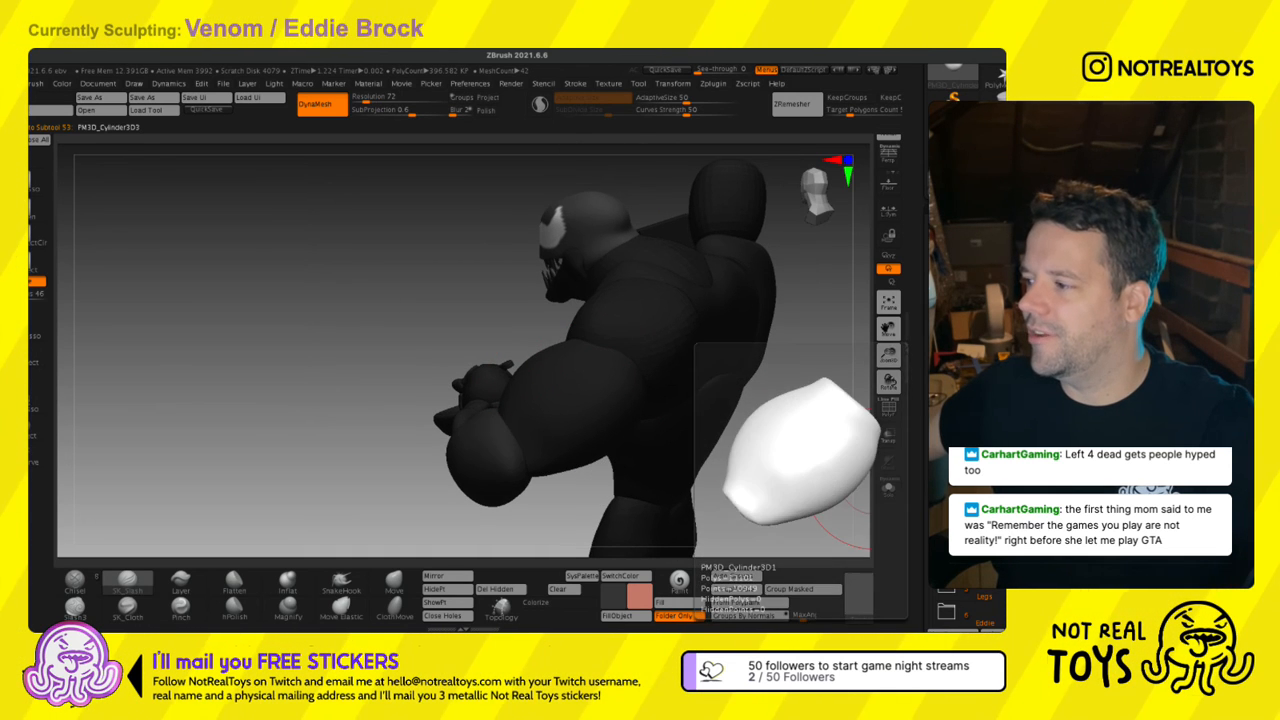
left_click(590, 378, "alt")
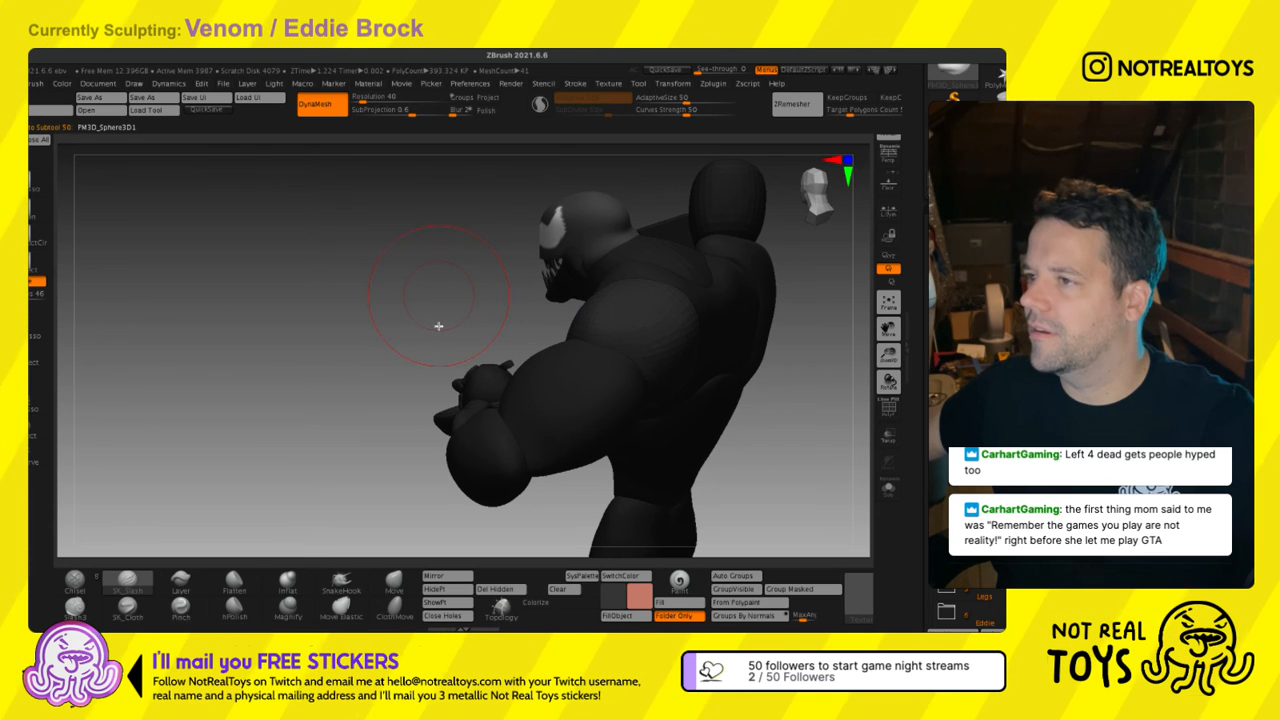
left_click_drag(362, 100, 400, 100)
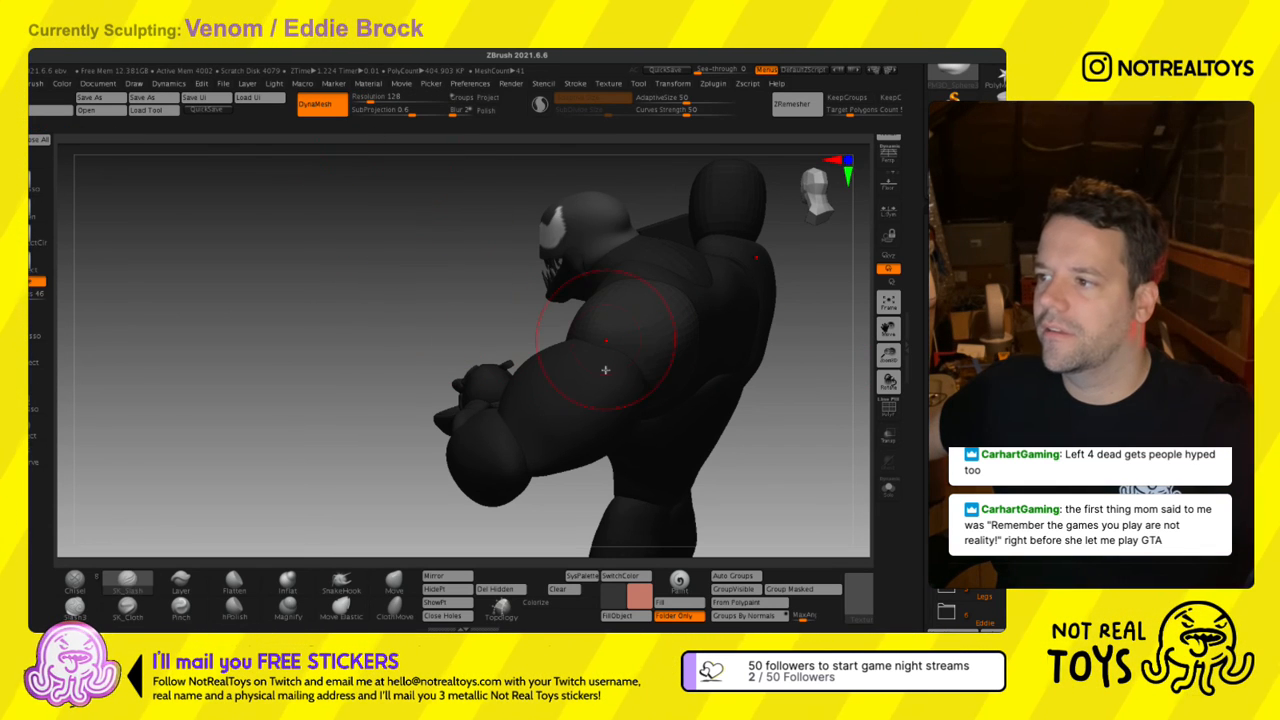
left_click(621, 370, "alt")
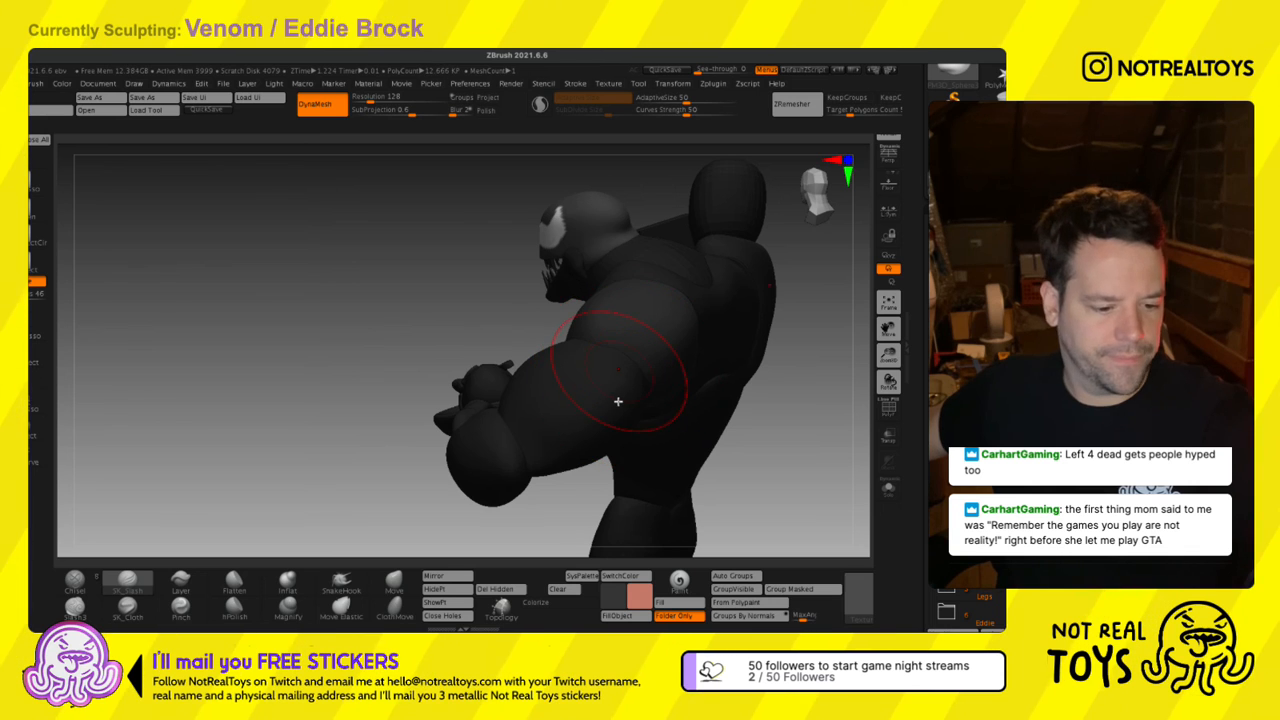
Fill Venom's head subtool with the near-black main color.
mouse_move(615, 397)
right_mouse_down()
mouse_move(654, 349)
mouse_move(672, 352)
right_mouse_up()
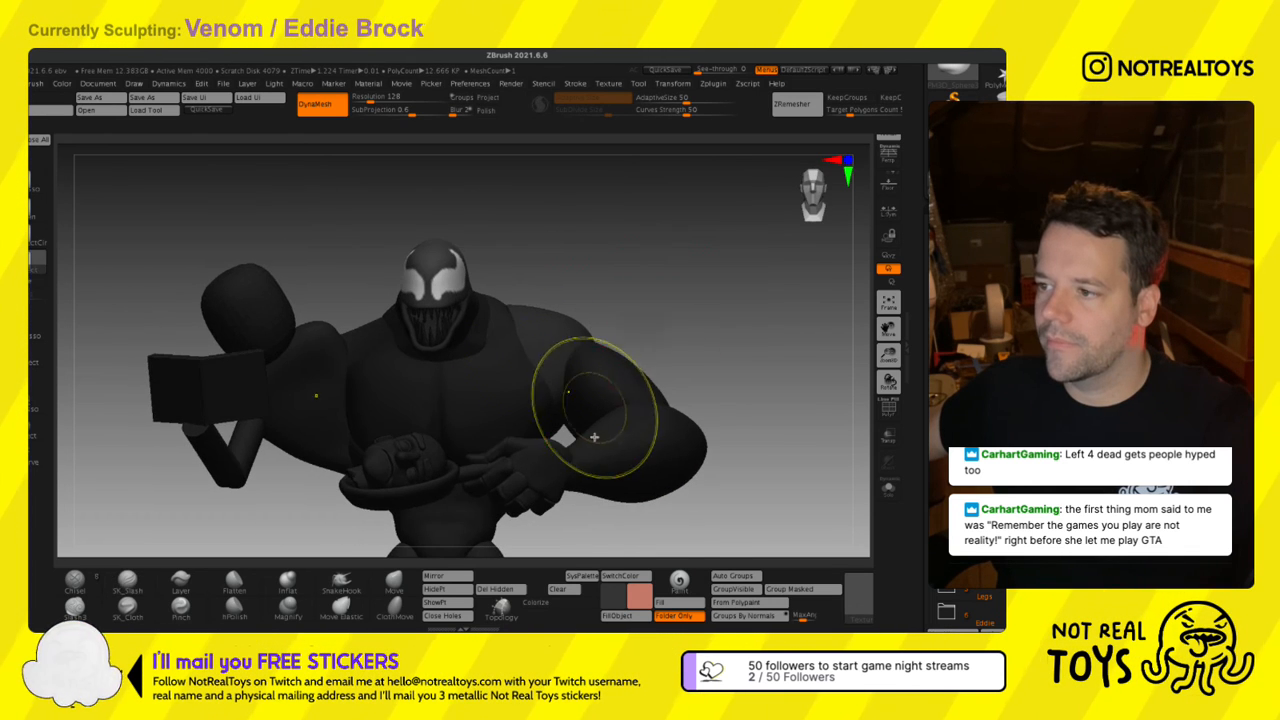
mouse_move(592, 437)
right_mouse_down("ctrl")
mouse_move(579, 359)
mouse_move(500, 365)
mouse_move(587, 373)
mouse_move(609, 311)
right_mouse_up("ctrl")
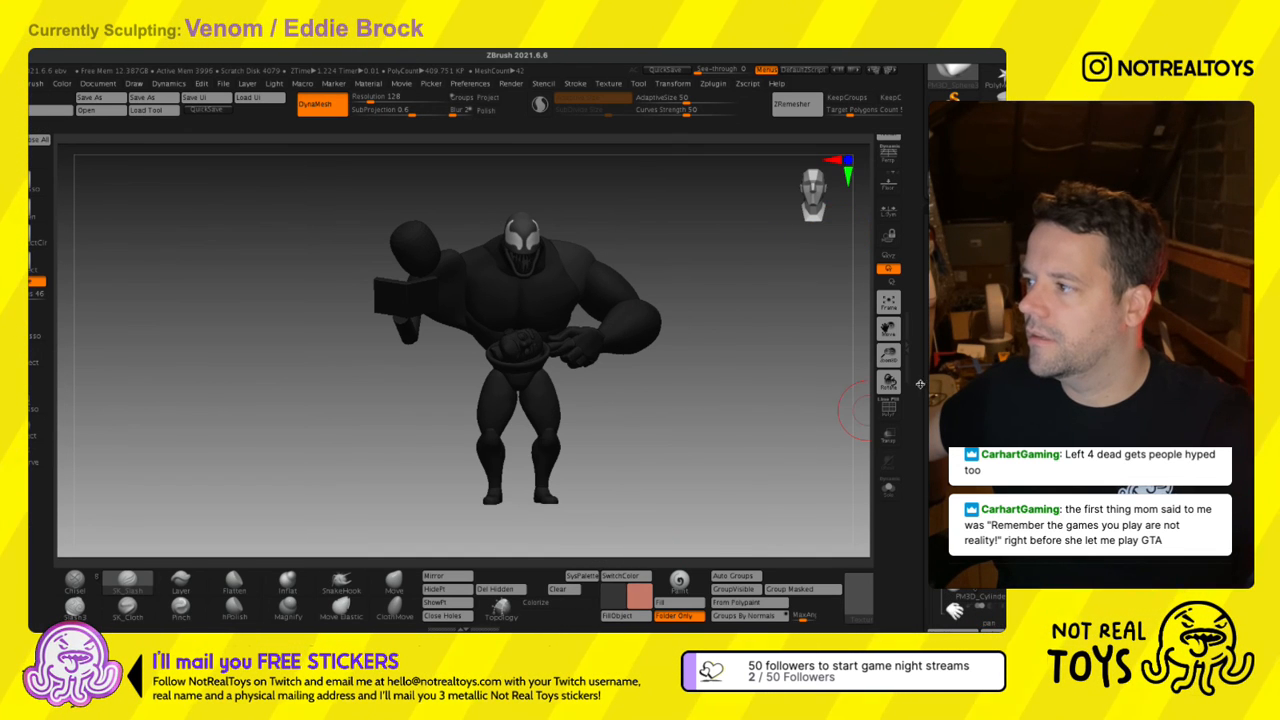
left_click(950, 385)
left_click(628, 617)
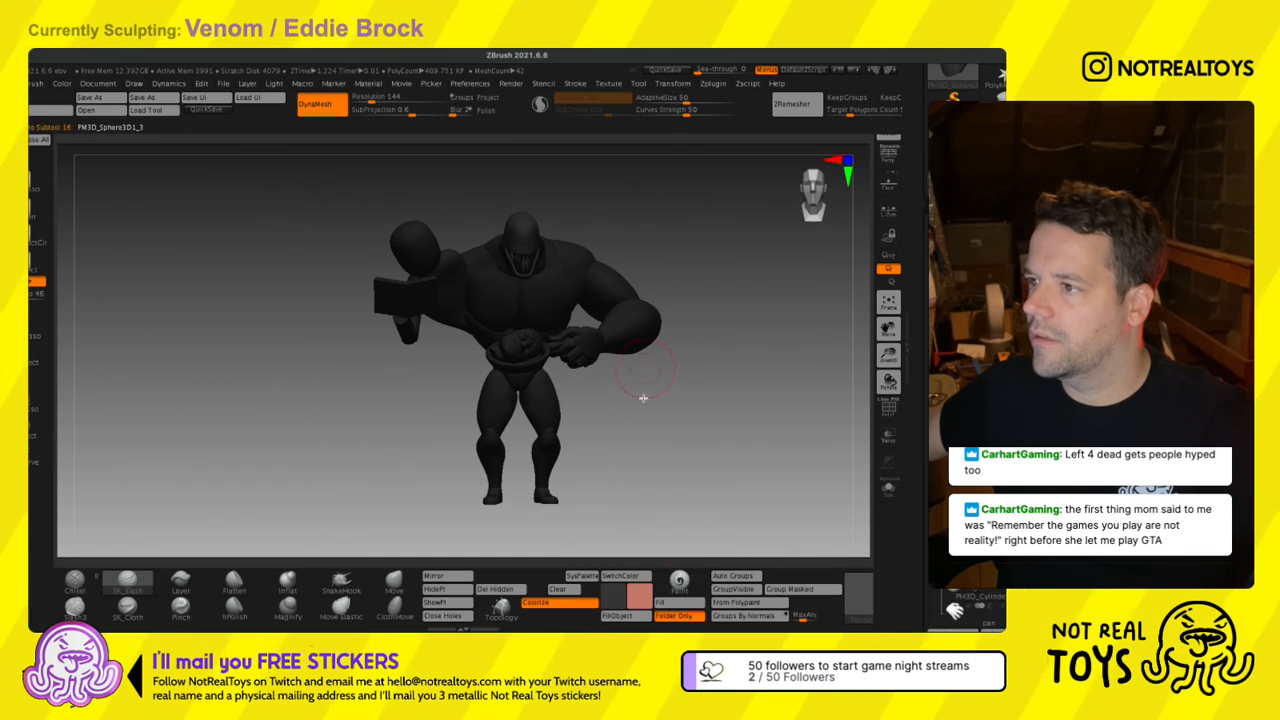
right_click_drag(643, 397, 599, 382)
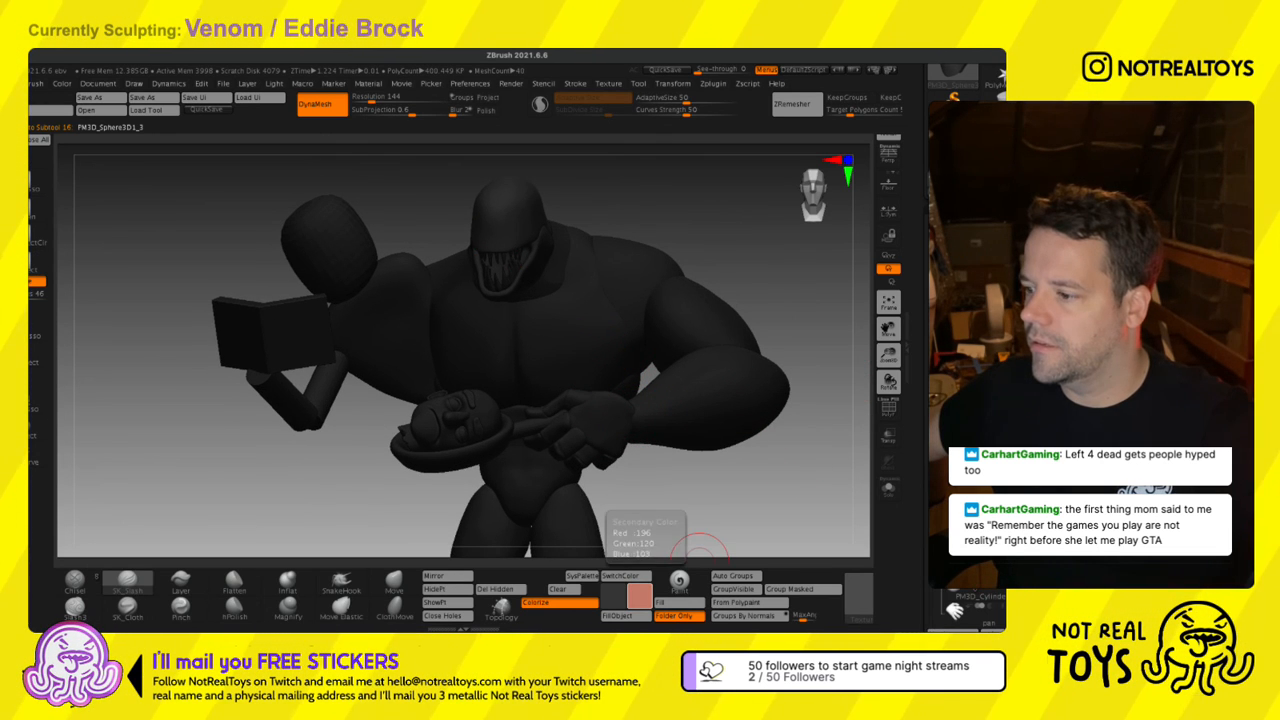
Set the secondary color to a pale skin tone, fill the head in the pan with it, and restore near-black as main color.
left_click(638, 596)
left_click(603, 455)
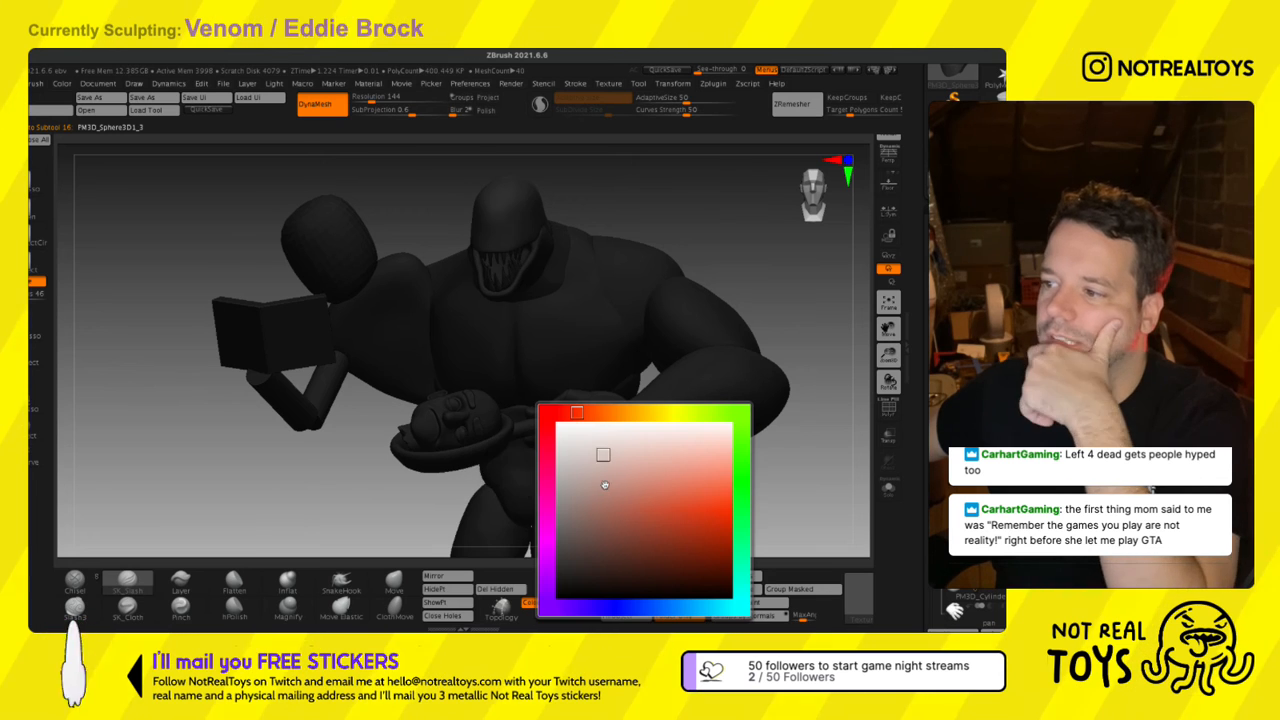
right_click_drag(580, 388, 614, 378)
left_click(617, 615)
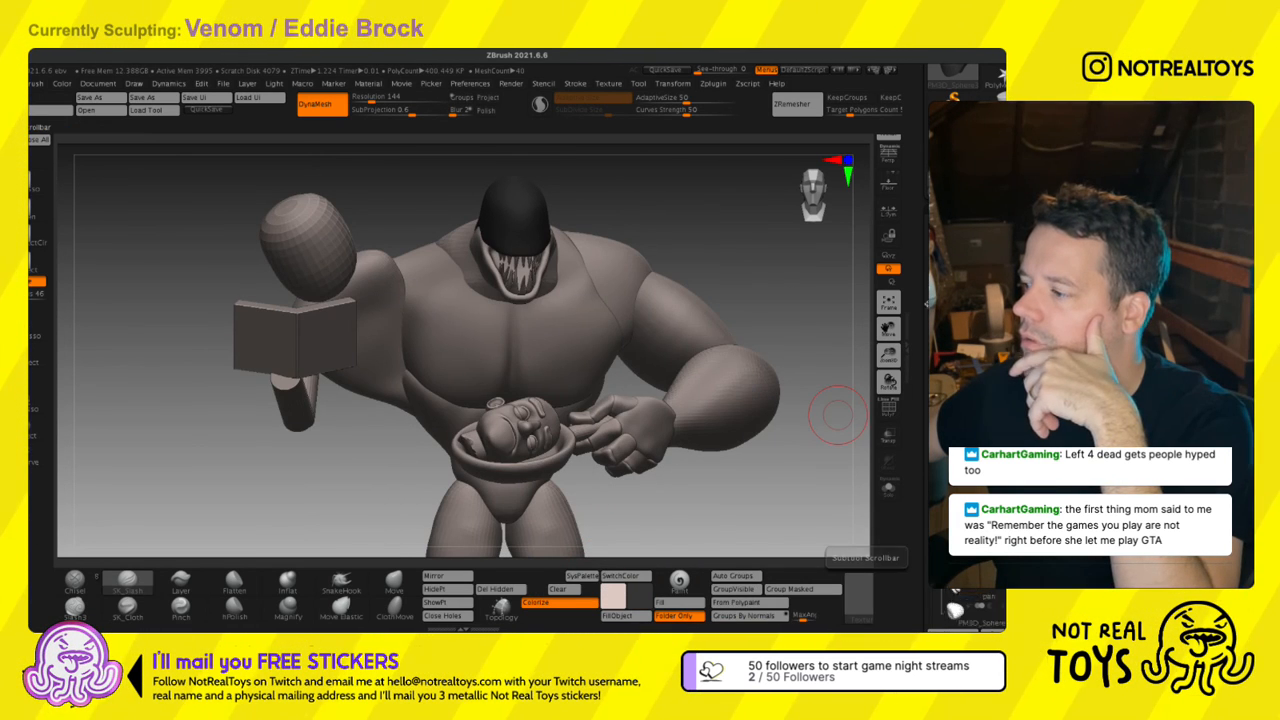
left_click(962, 535)
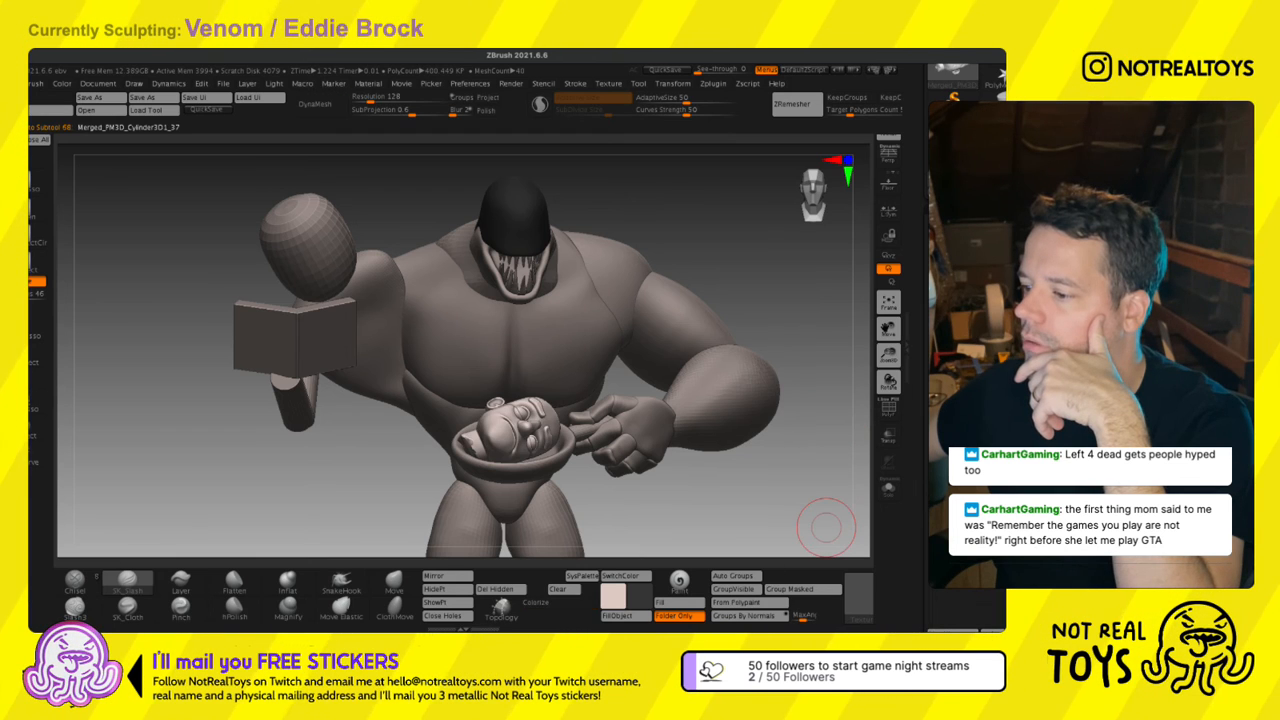
left_click(622, 615)
key("v")
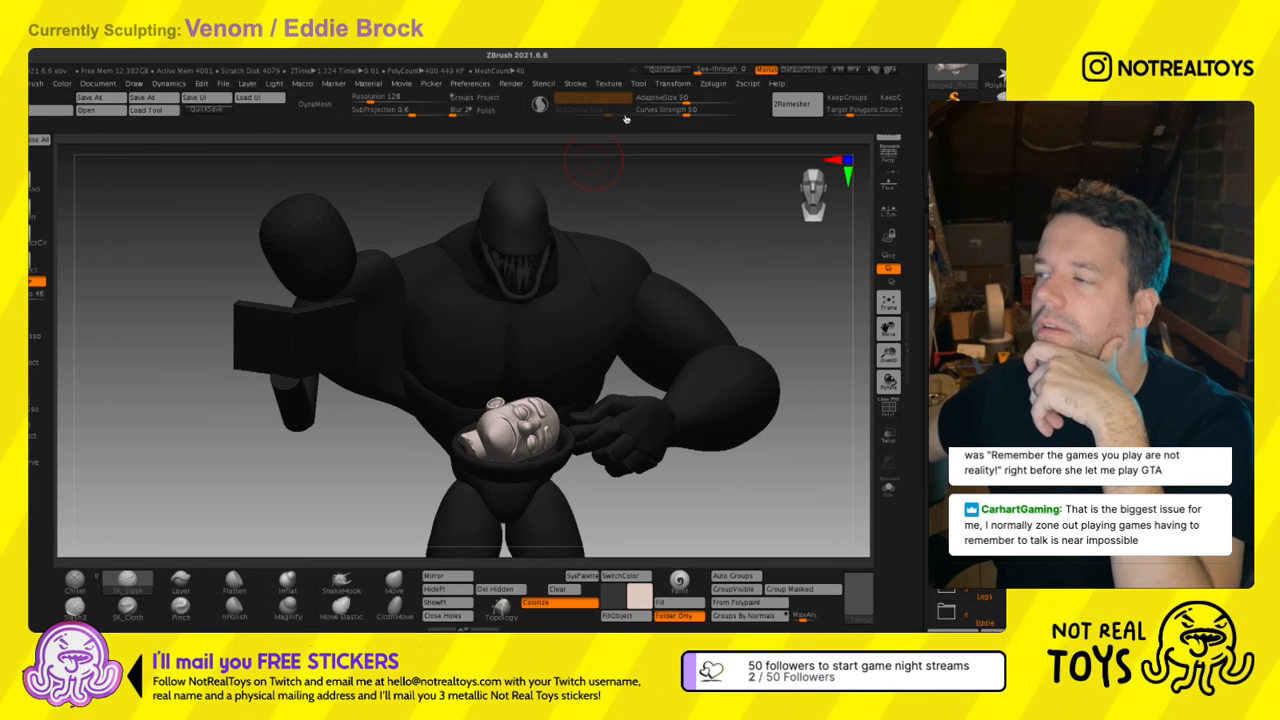
Try to fill a subtool folder with the near-black color using SubTool Master's Fill with the Color option.
left_click(712, 83)
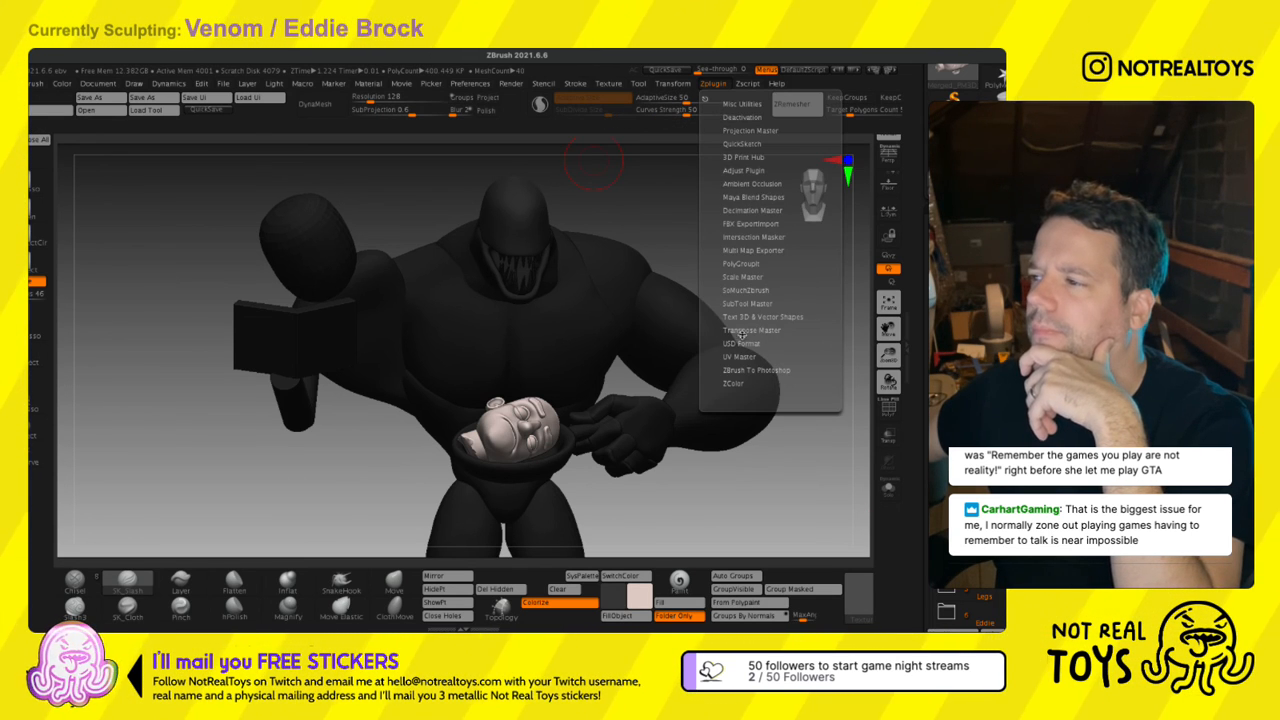
left_click(747, 303)
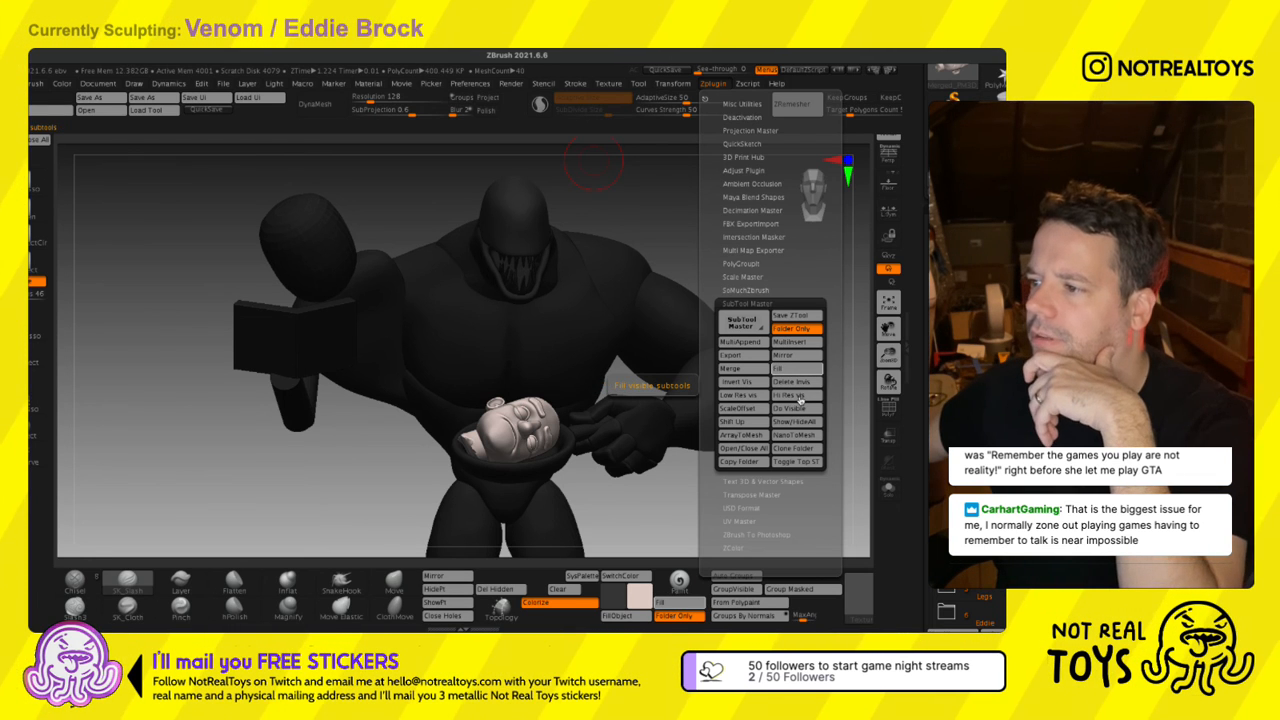
left_click(798, 395)
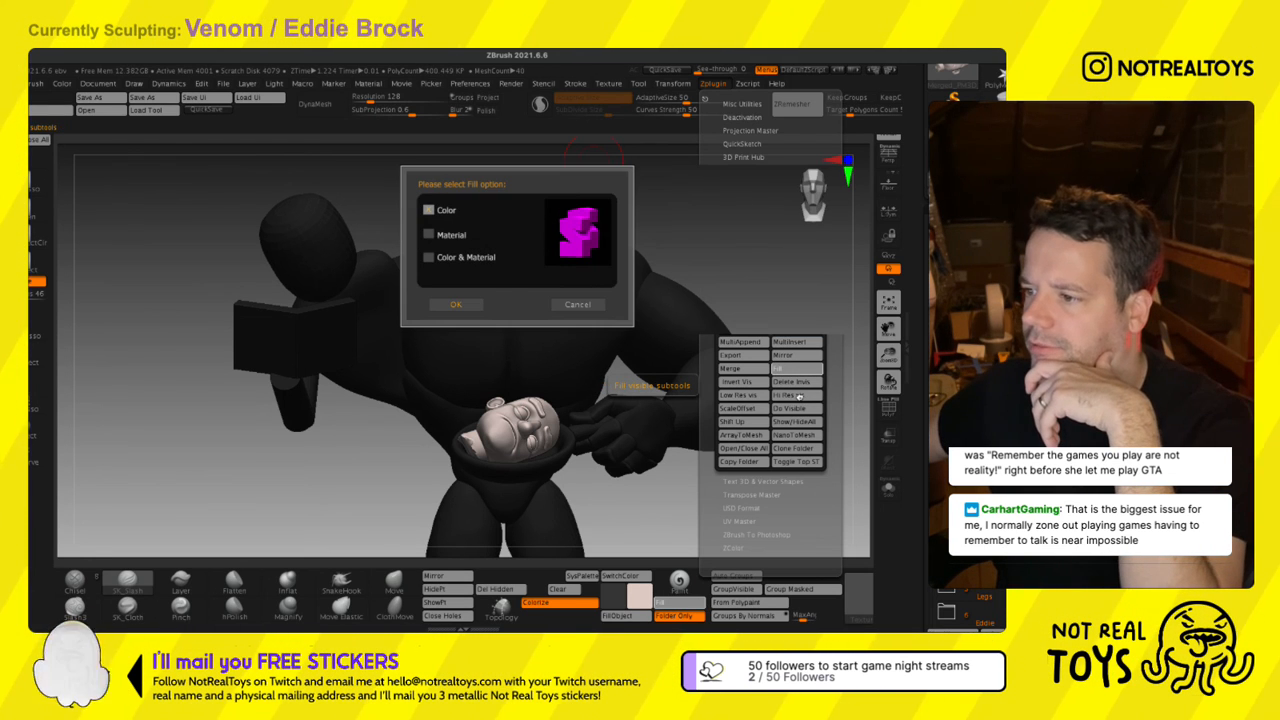
left_click(455, 304)
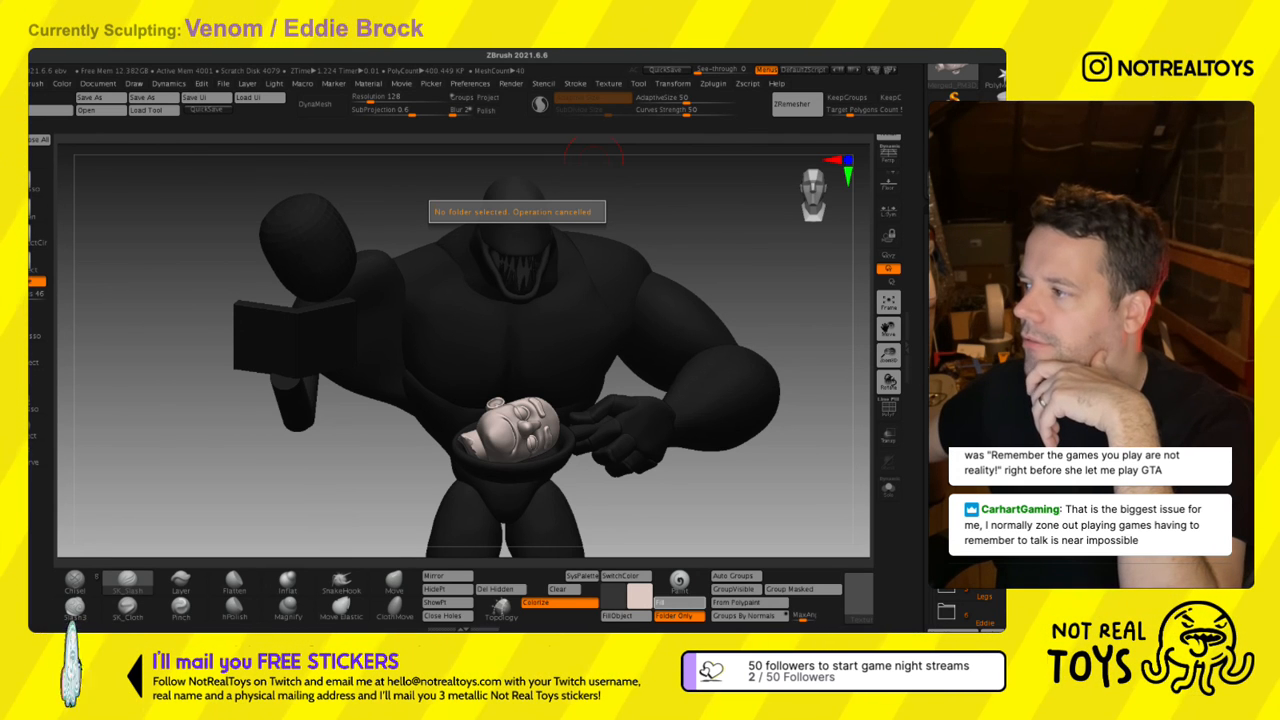
Fill the visible subtools in the folder of Venom's pan-holding arm with near-black using SubTool Master's Color fill.
left_click(962, 525)
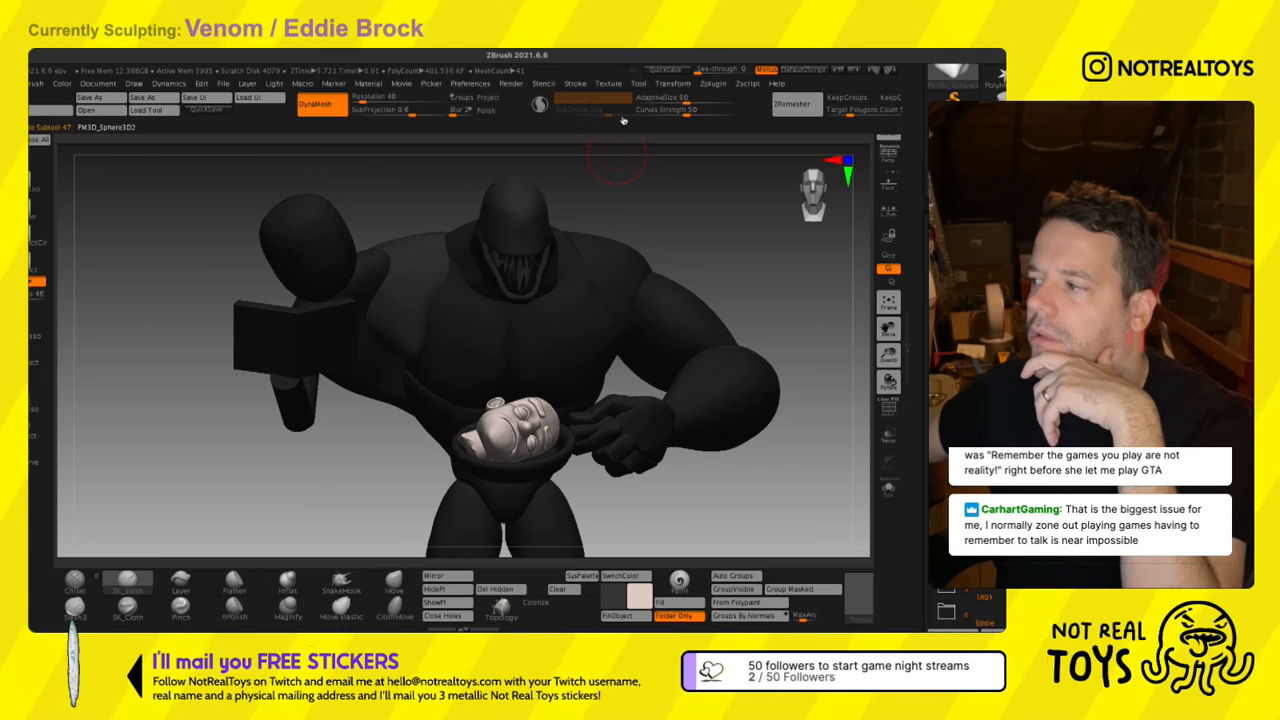
left_click(960, 485)
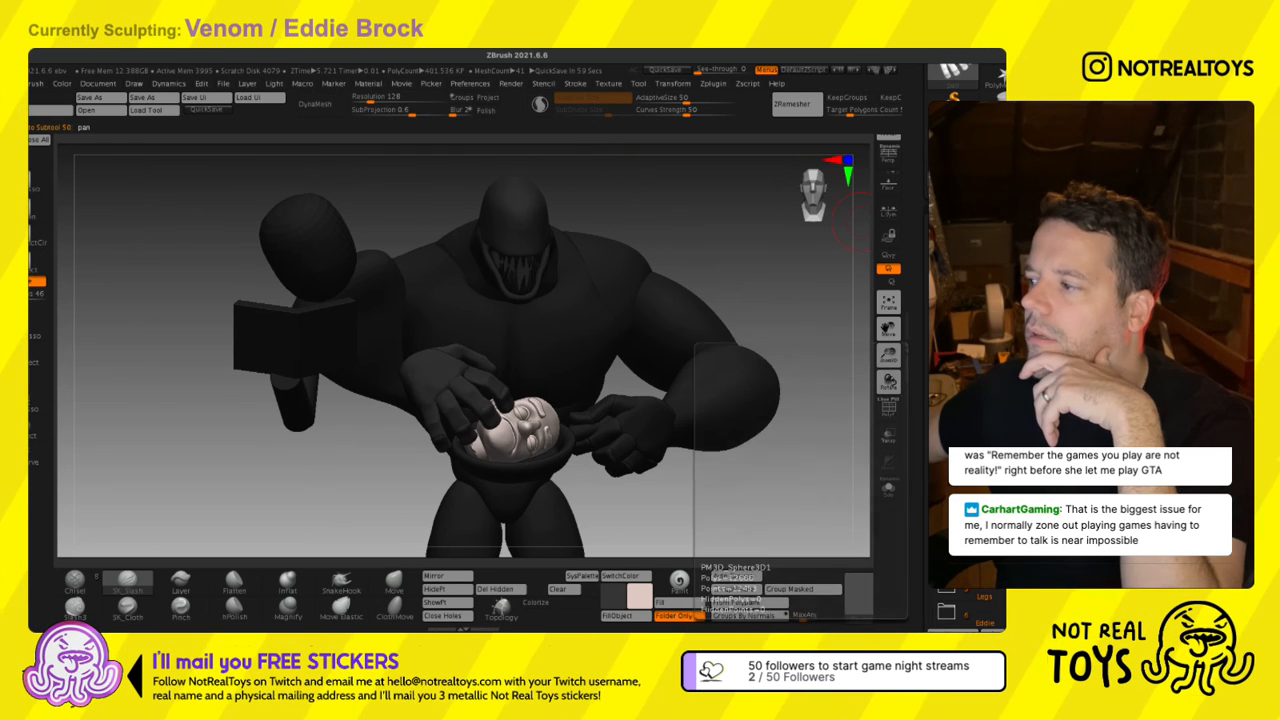
left_click(955, 545)
left_click(712, 83)
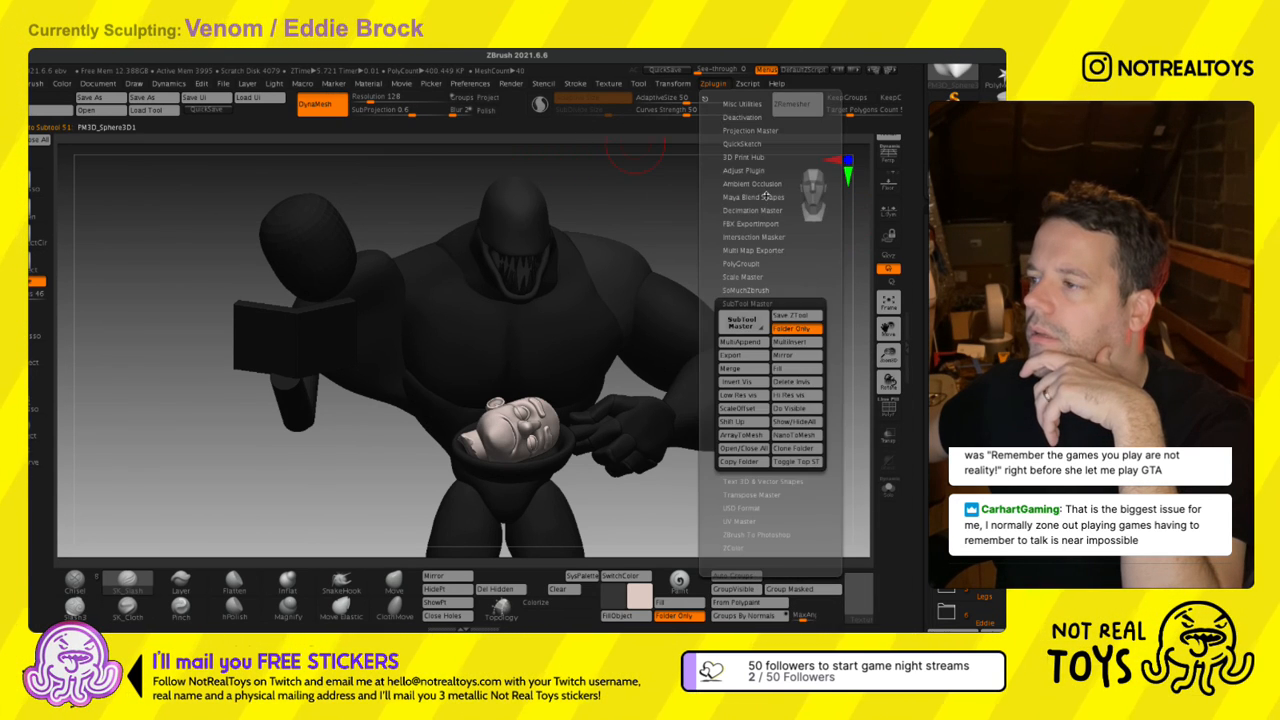
left_click(797, 368)
left_click(455, 304)
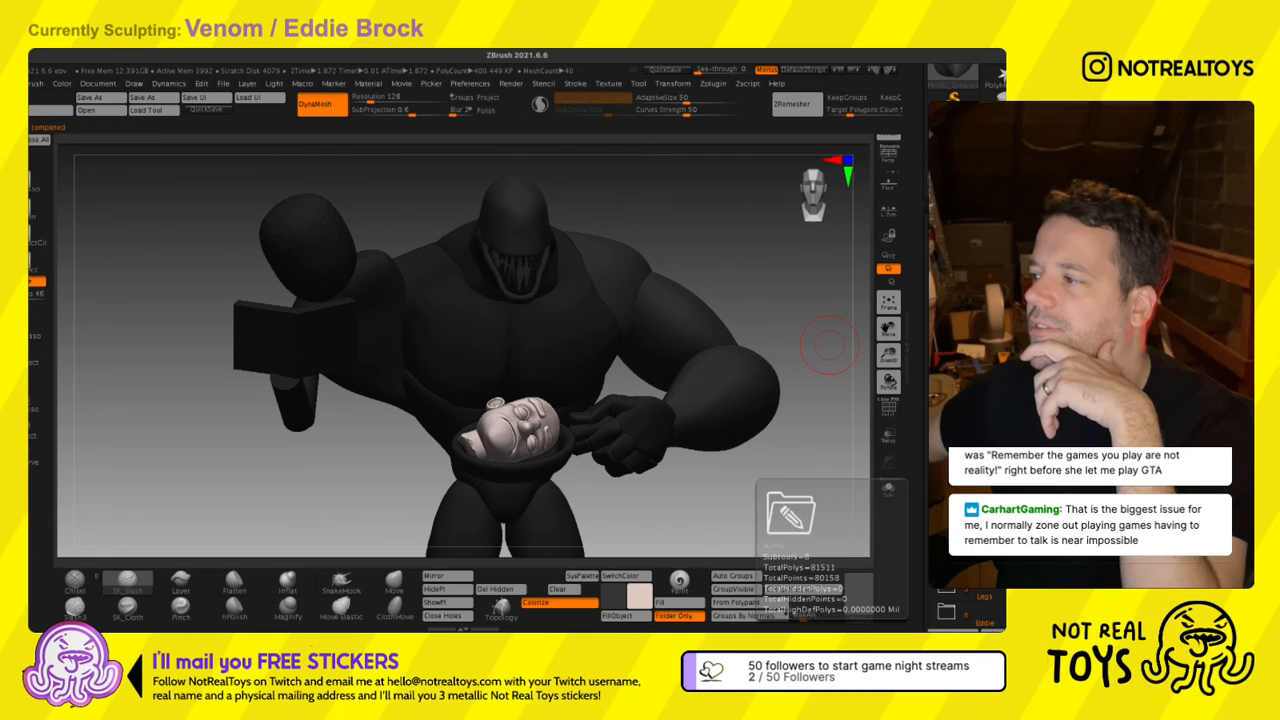
Show Venom's tongue and fill the visible subtools in the head's folder with near-black using SubTool Master's Color fill.
left_click(950, 505)
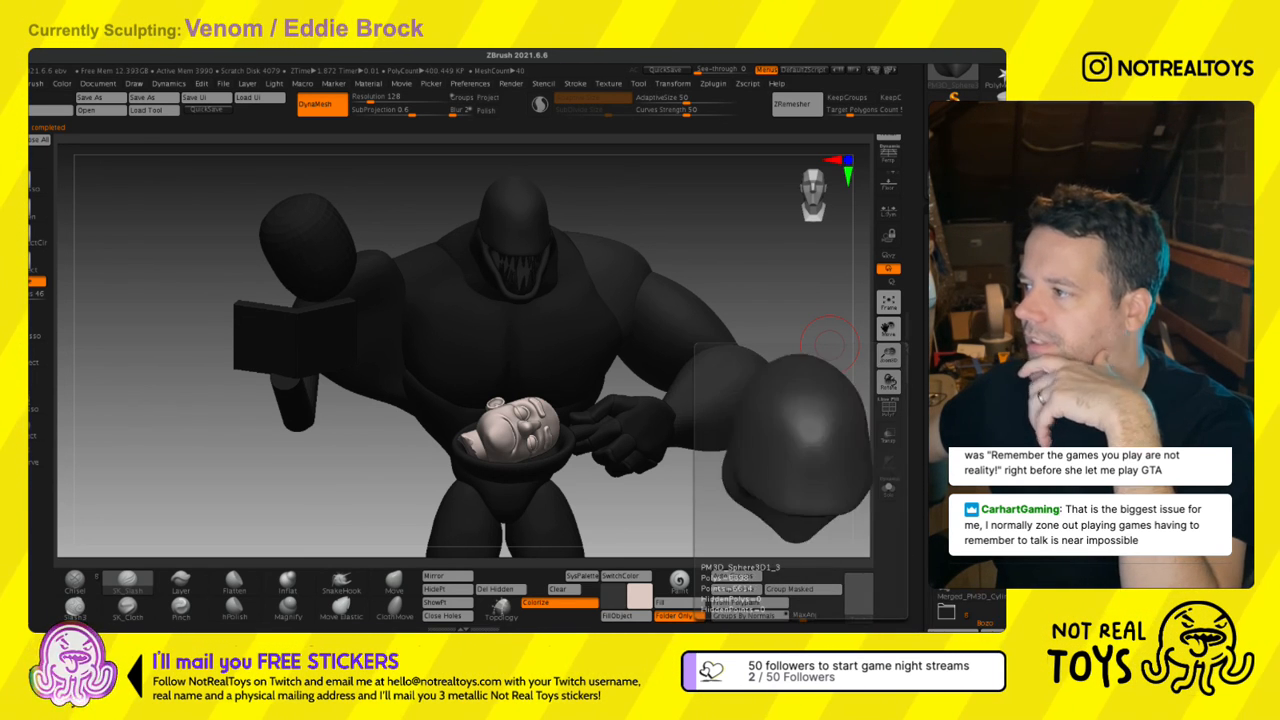
left_click(955, 485)
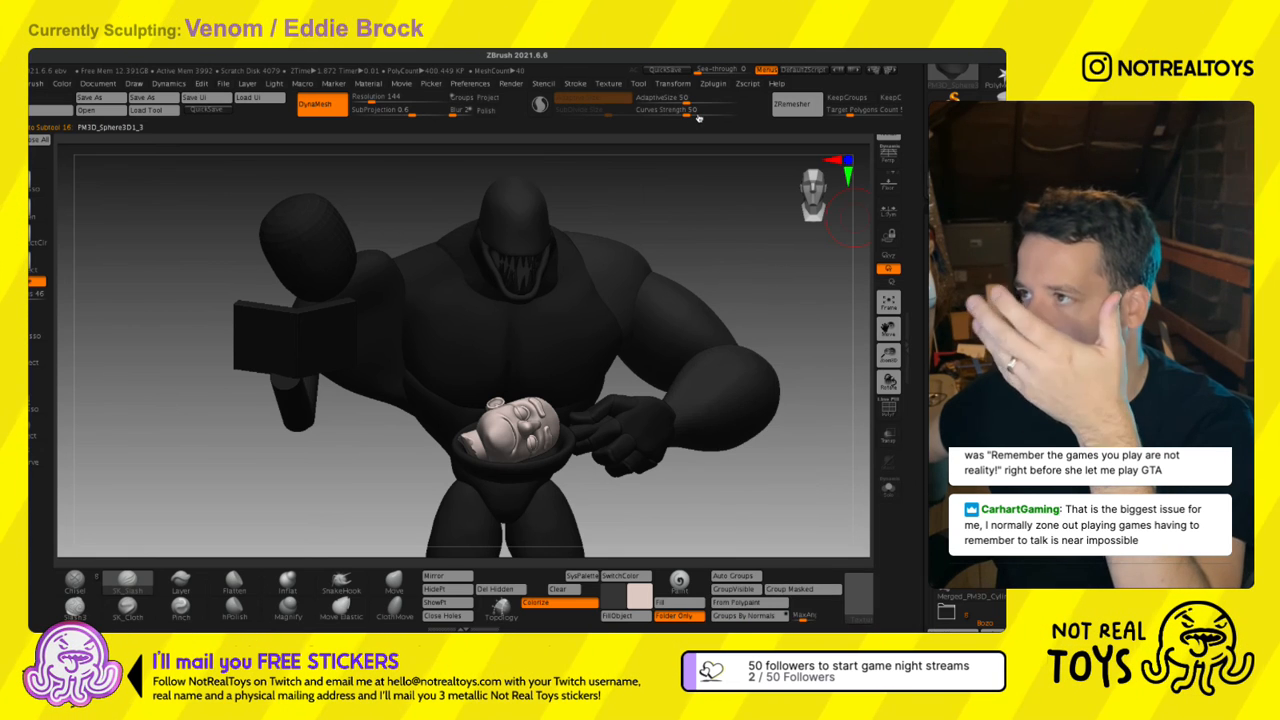
left_click(960, 470)
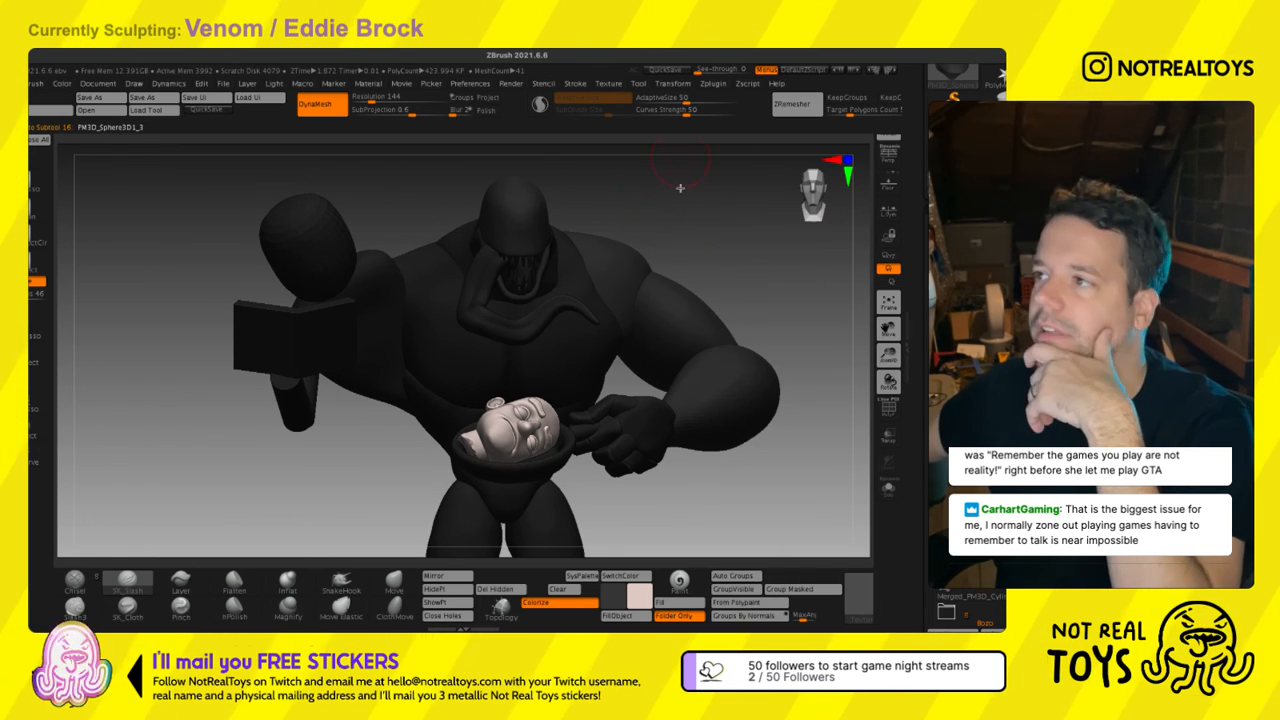
left_click(712, 83)
left_click(796, 369)
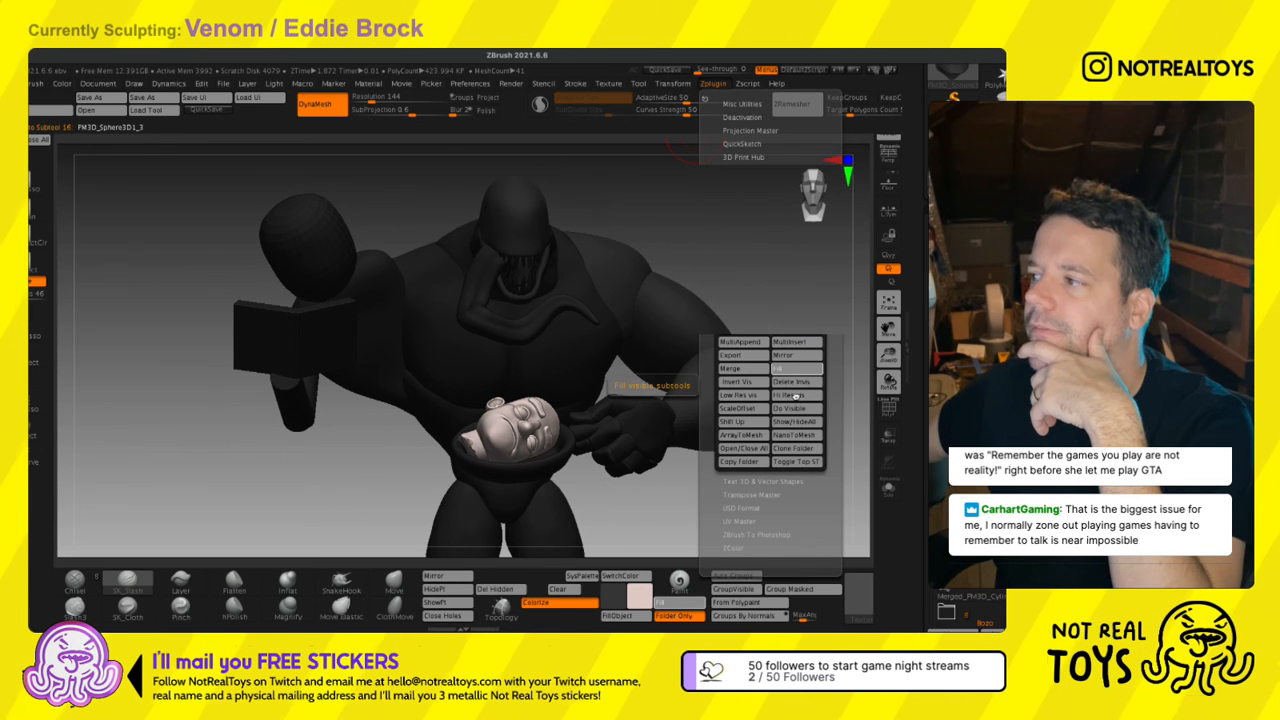
left_click(459, 304)
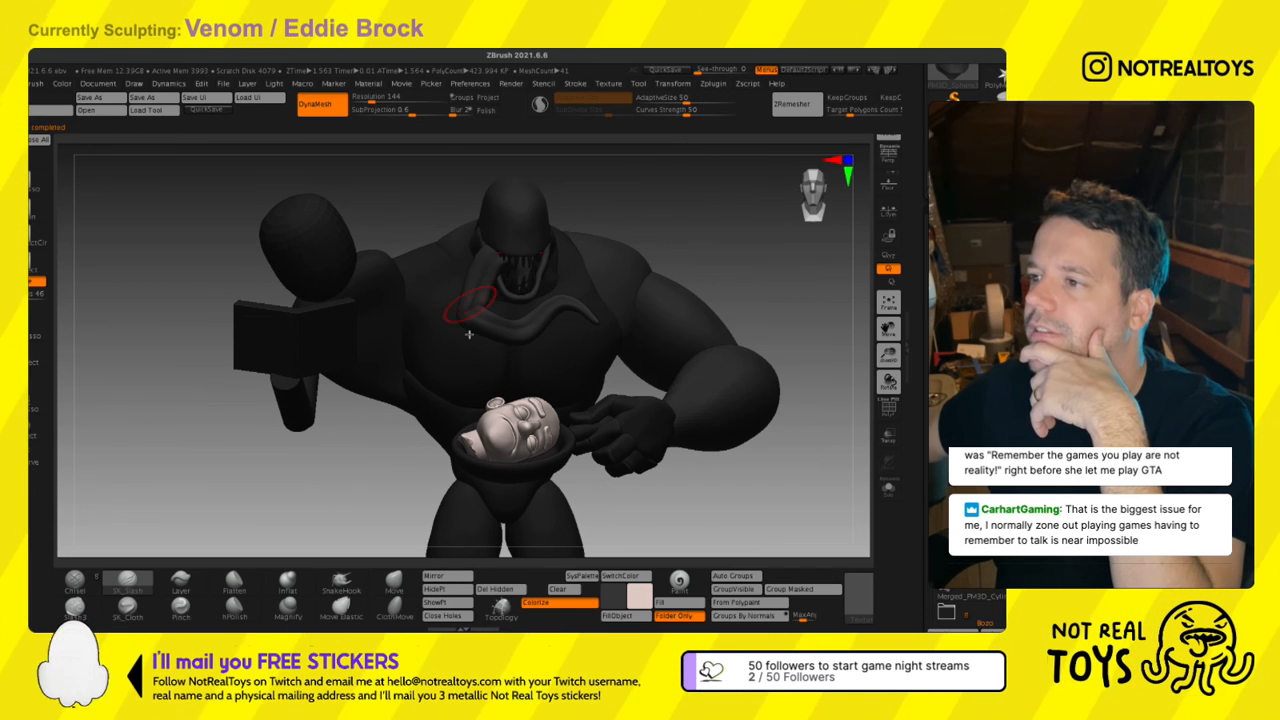
right_click_drag(600, 309, 561, 301)
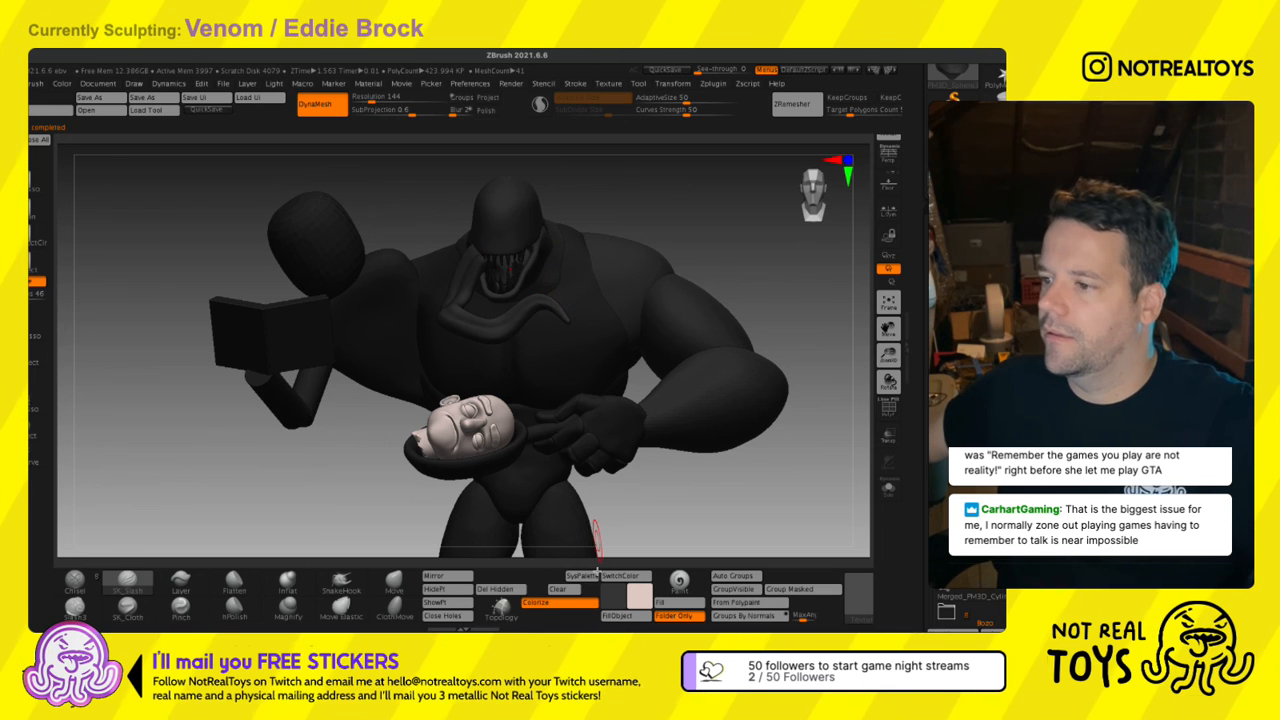
Fill Venom's tongue with the pale skin color and restore near-black as the main color.
left_click(955, 372)
left_click(640, 577)
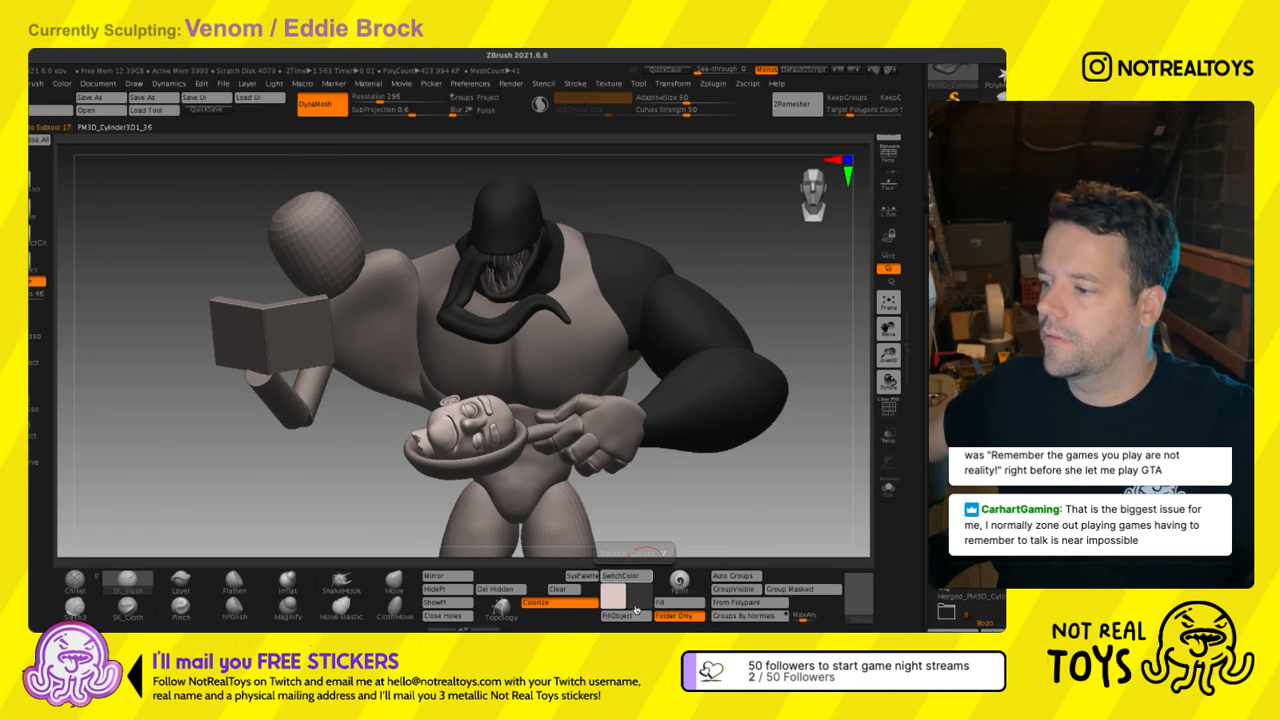
left_click(620, 613)
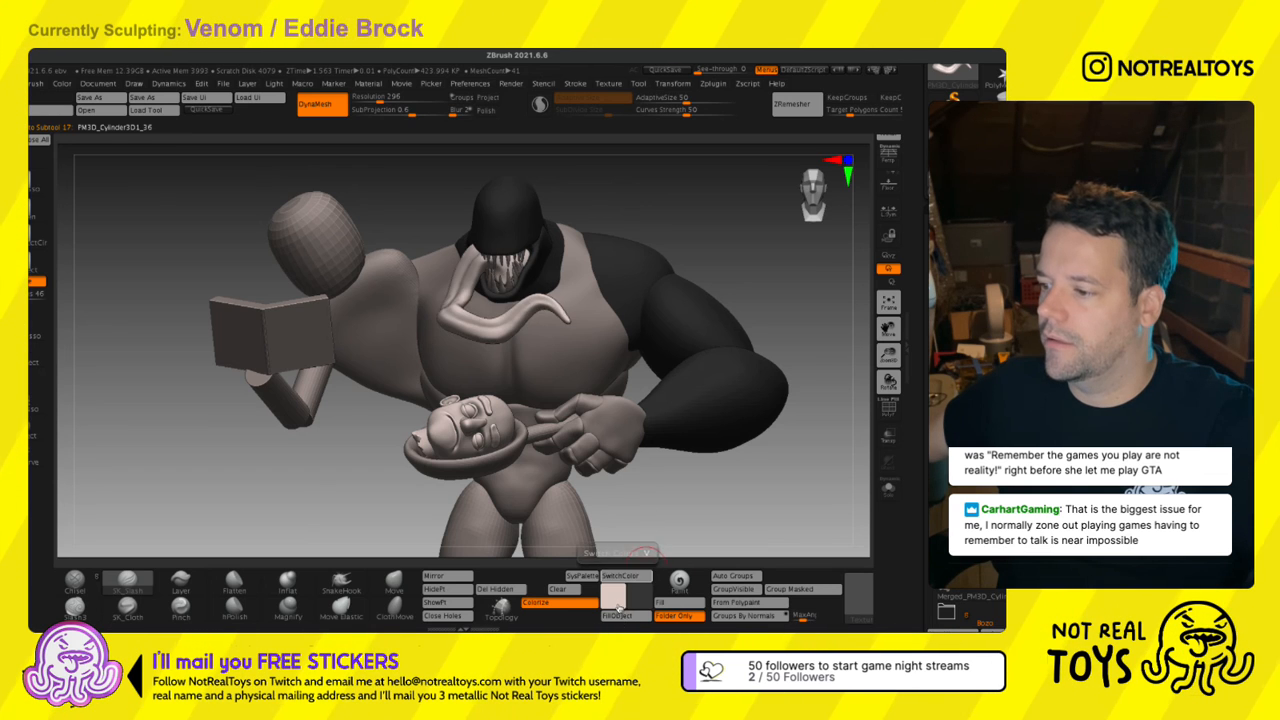
left_click(622, 578)
right_click_drag(546, 366, 586, 363)
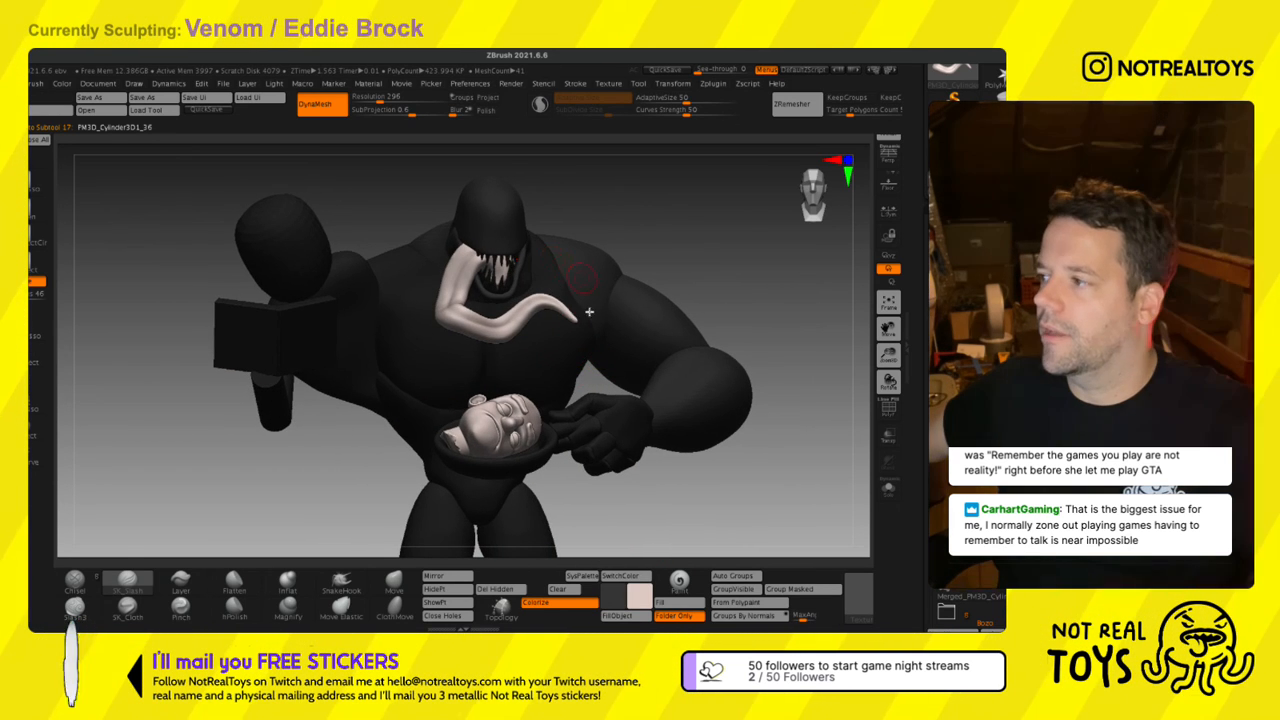
right_click_drag(589, 312, 575, 466)
left_click(955, 348)
key("s")
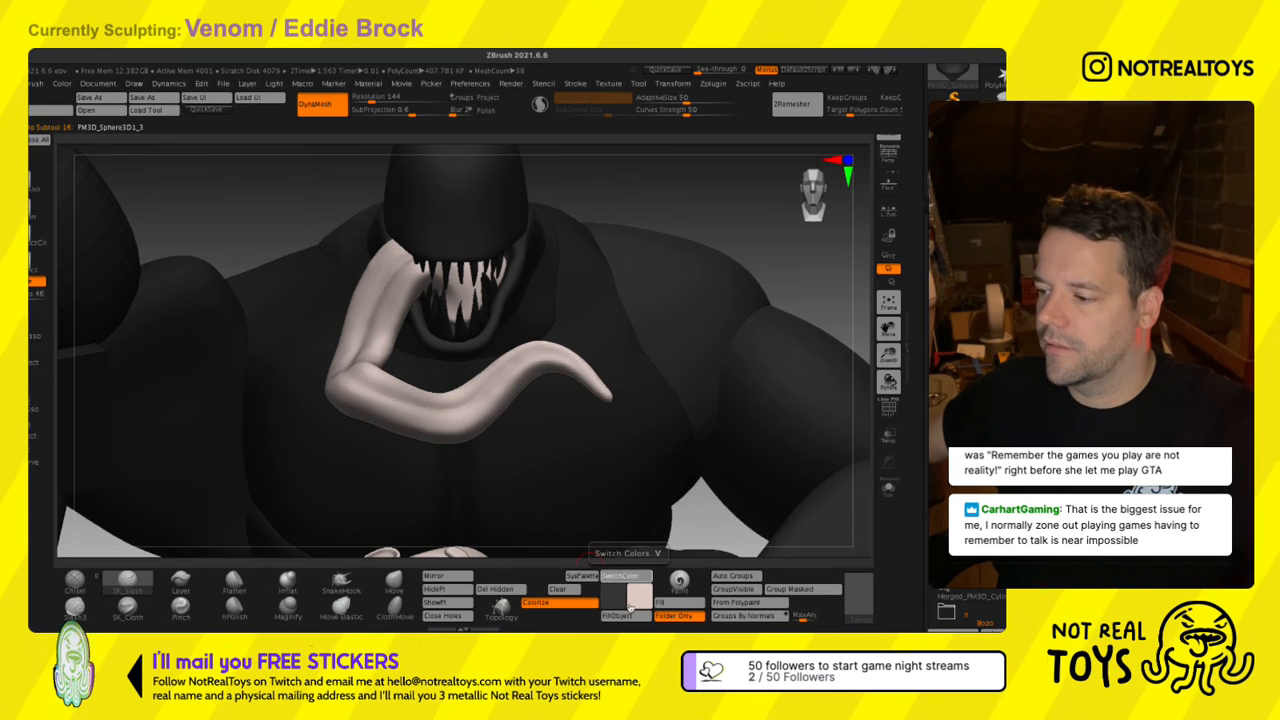
left_click(630, 605)
left_click(620, 606)
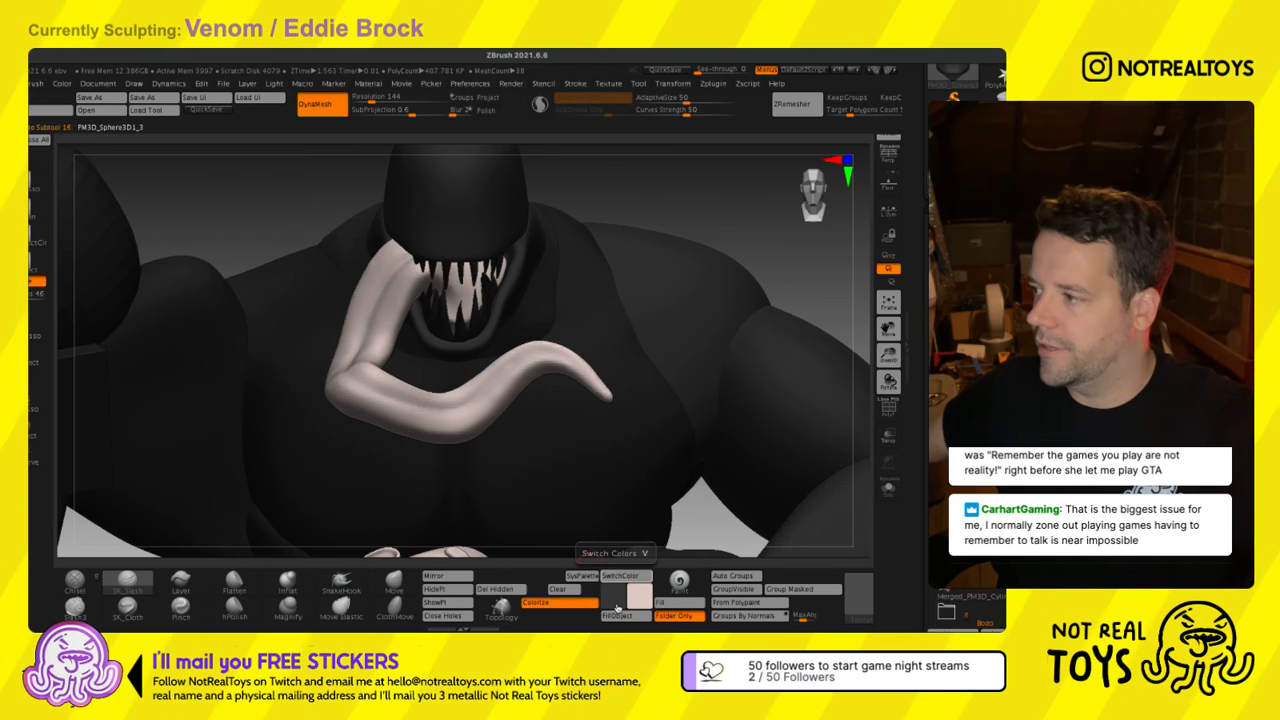
left_click(617, 605)
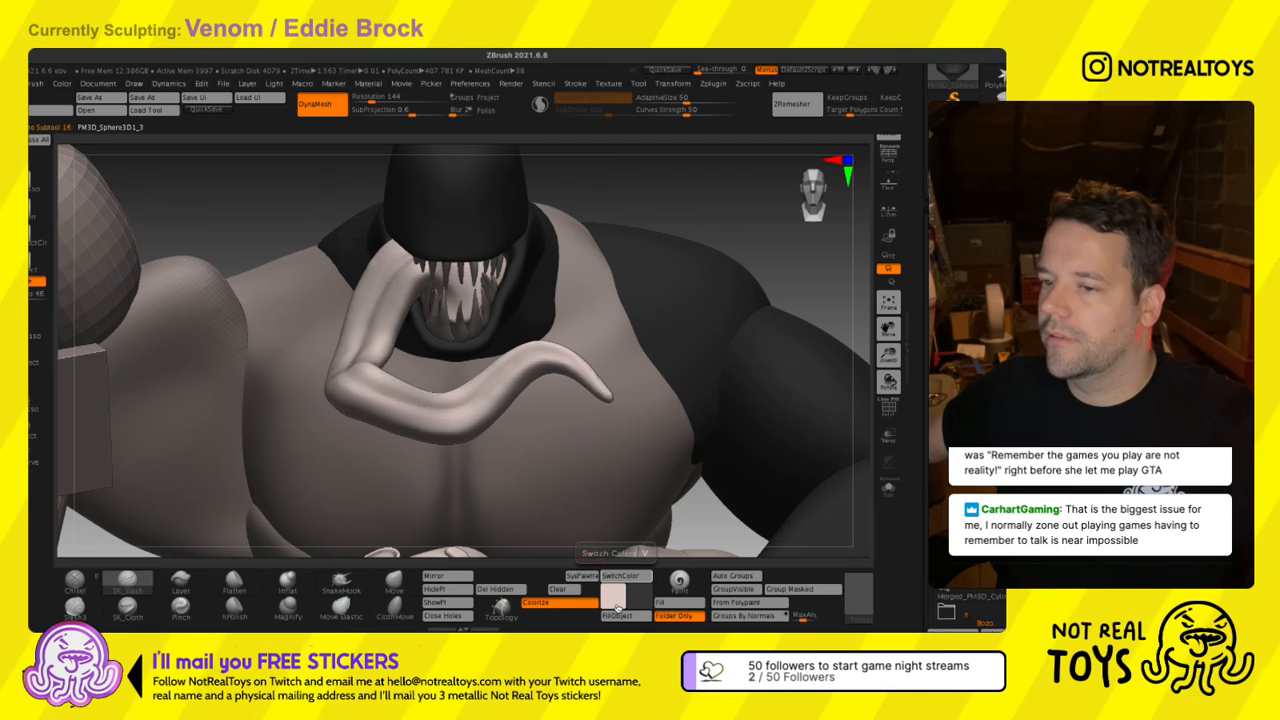
key("f")
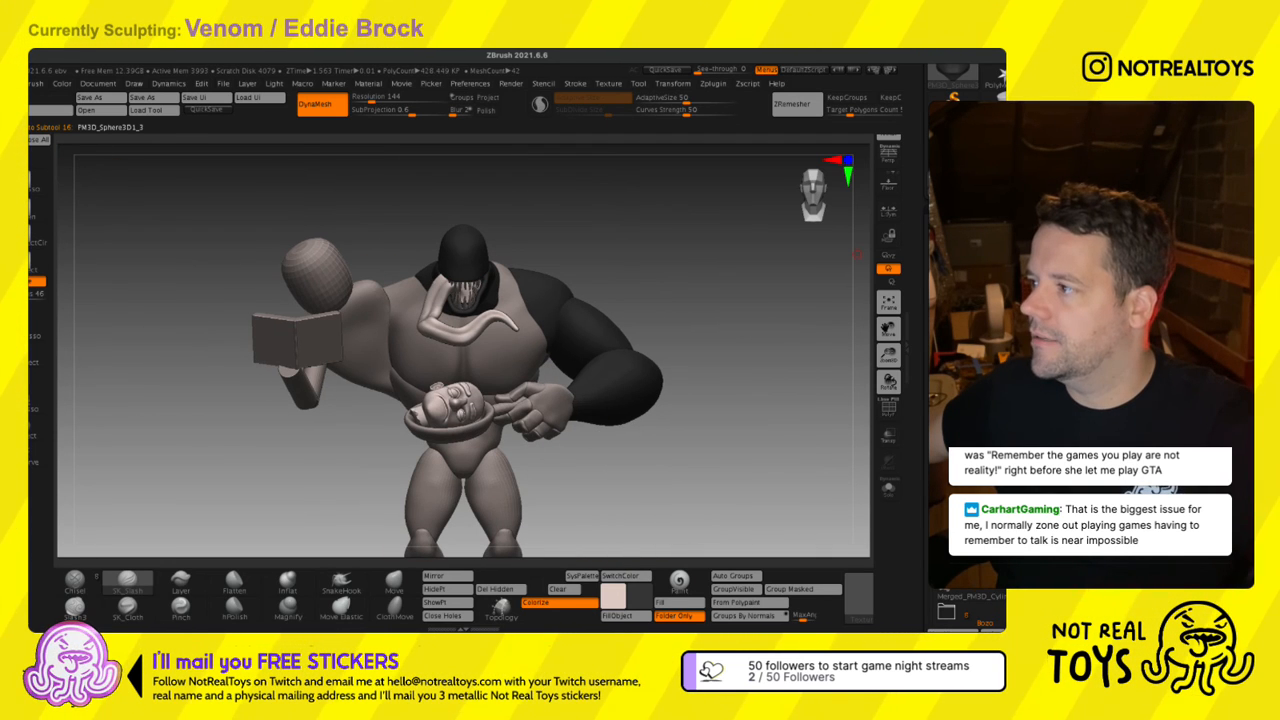
Restore near-black as main color and fill all visible subtools using SubTool Master's Color fill with Folder Only off.
left_click(960, 560)
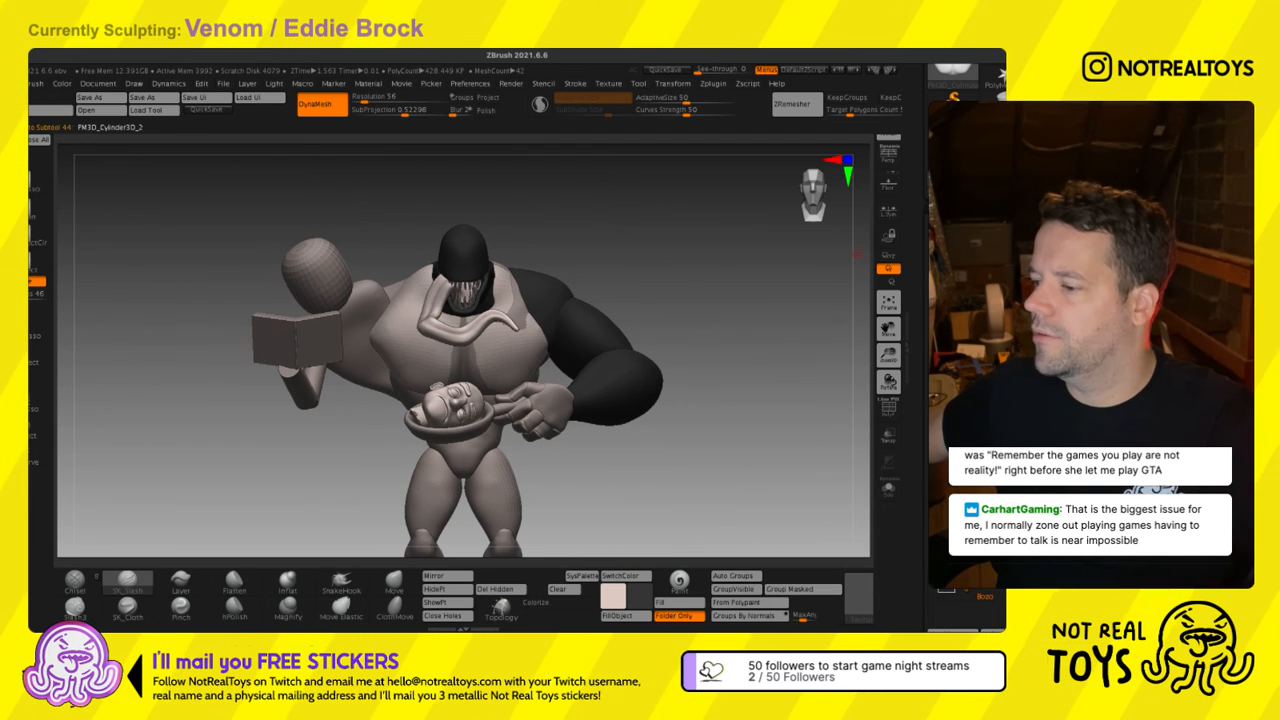
left_click(625, 576)
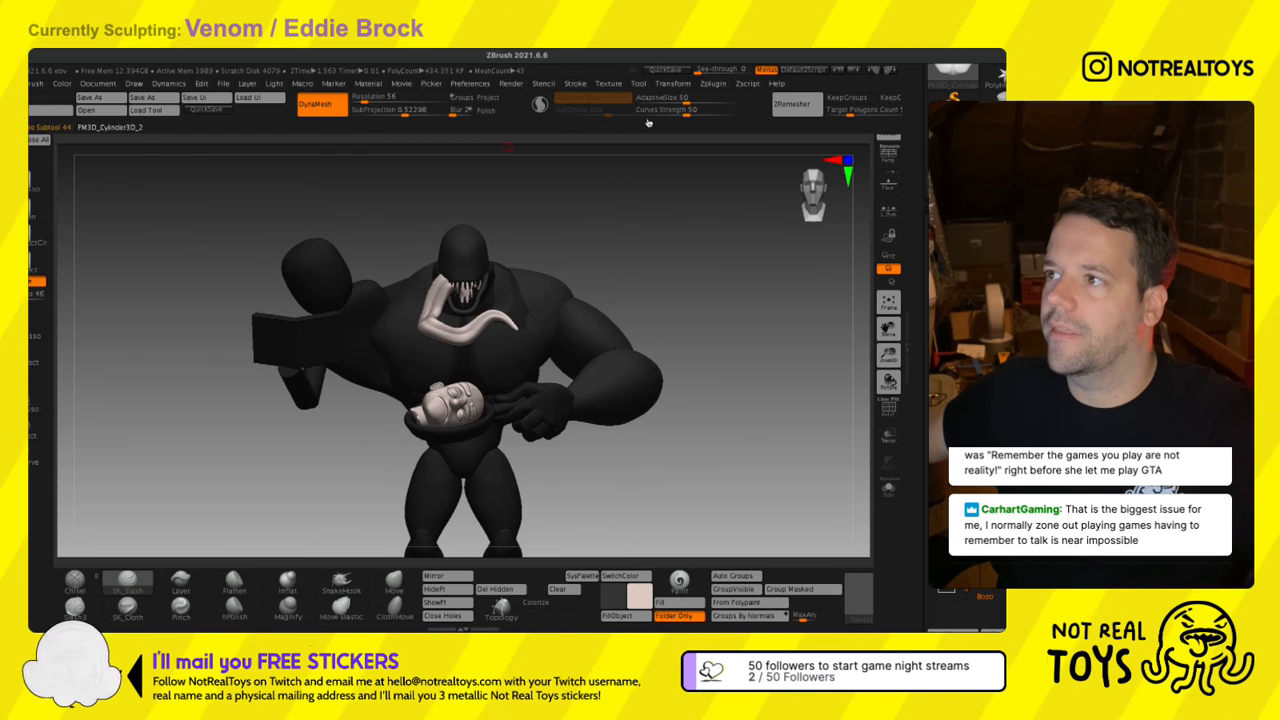
left_click(712, 83)
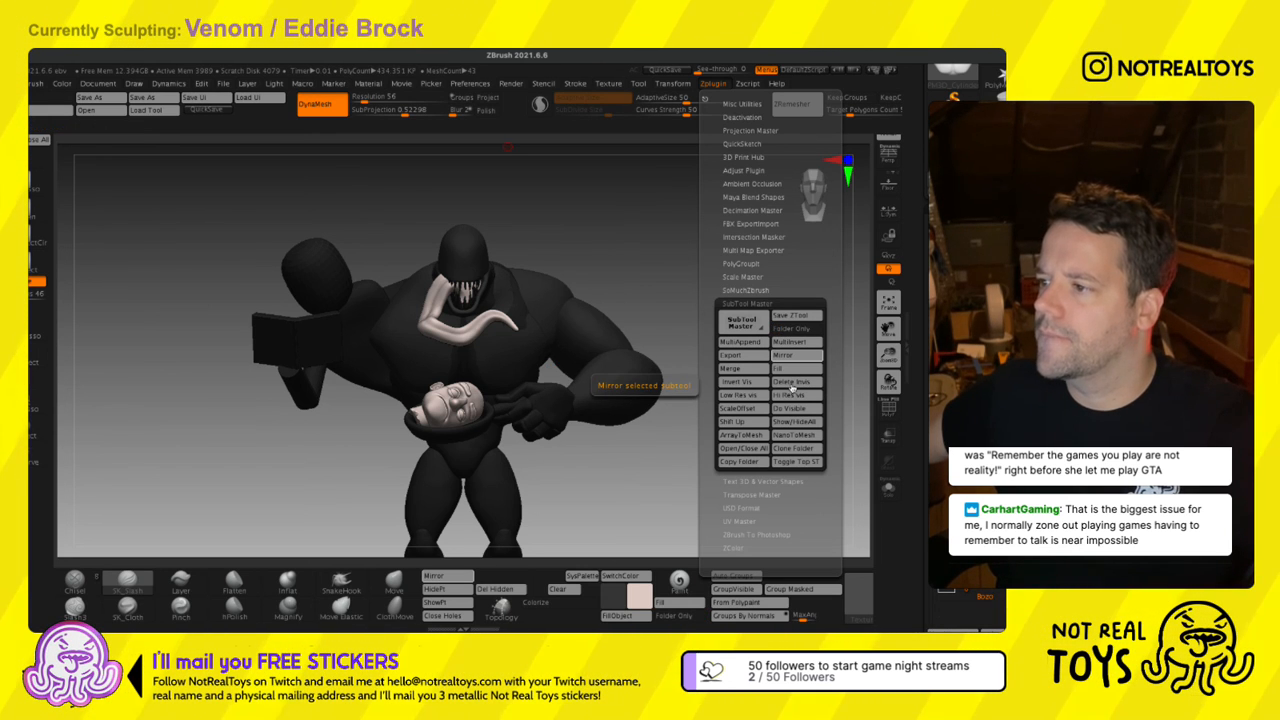
left_click(792, 369)
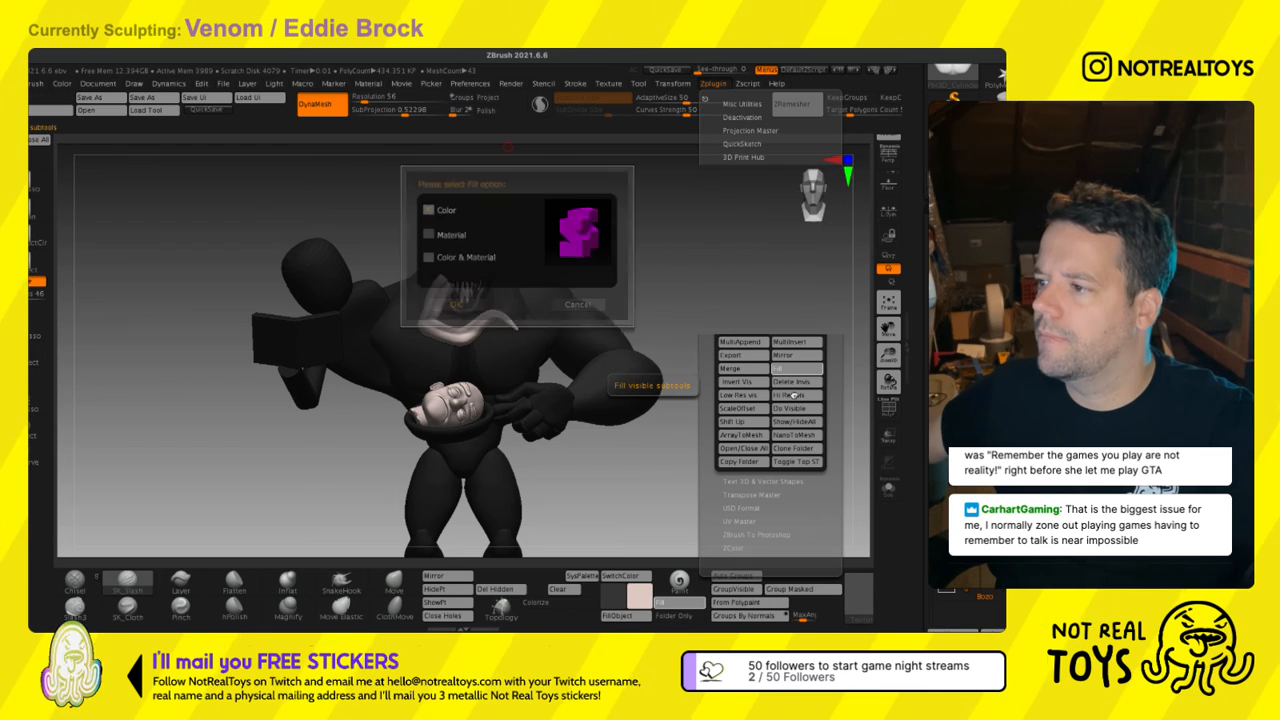
left_click(463, 304)
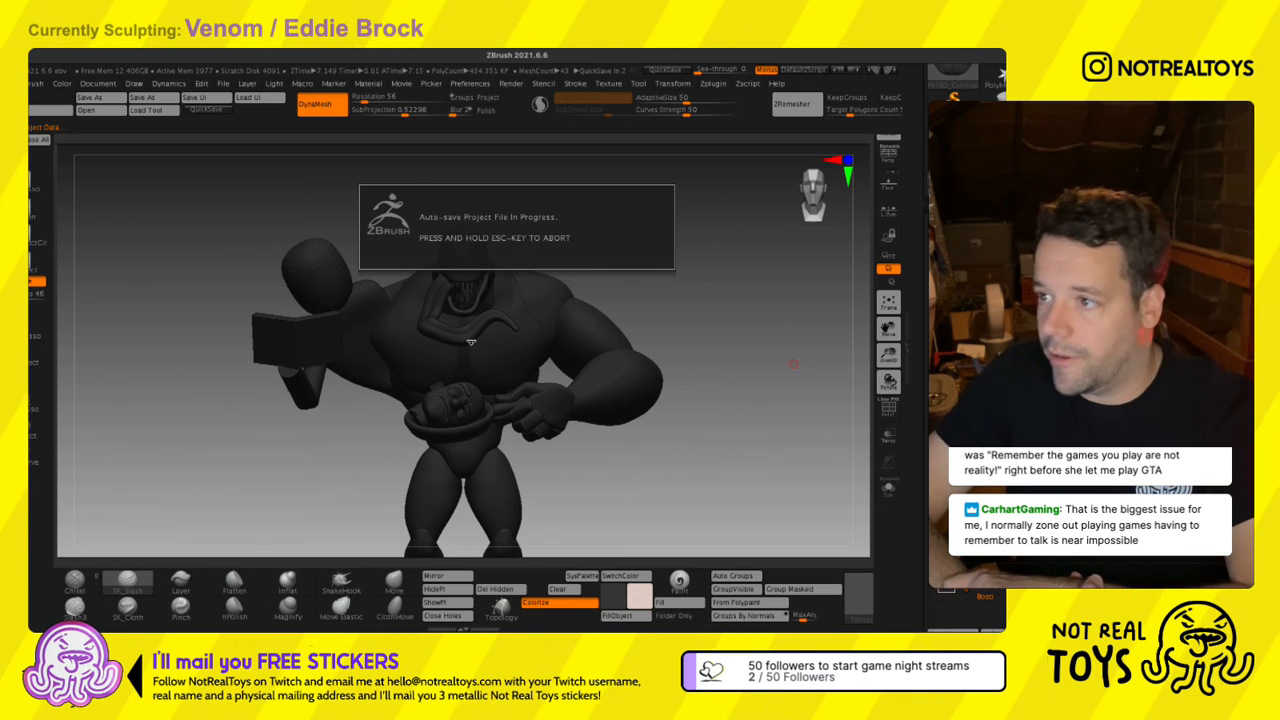
key("Escape")
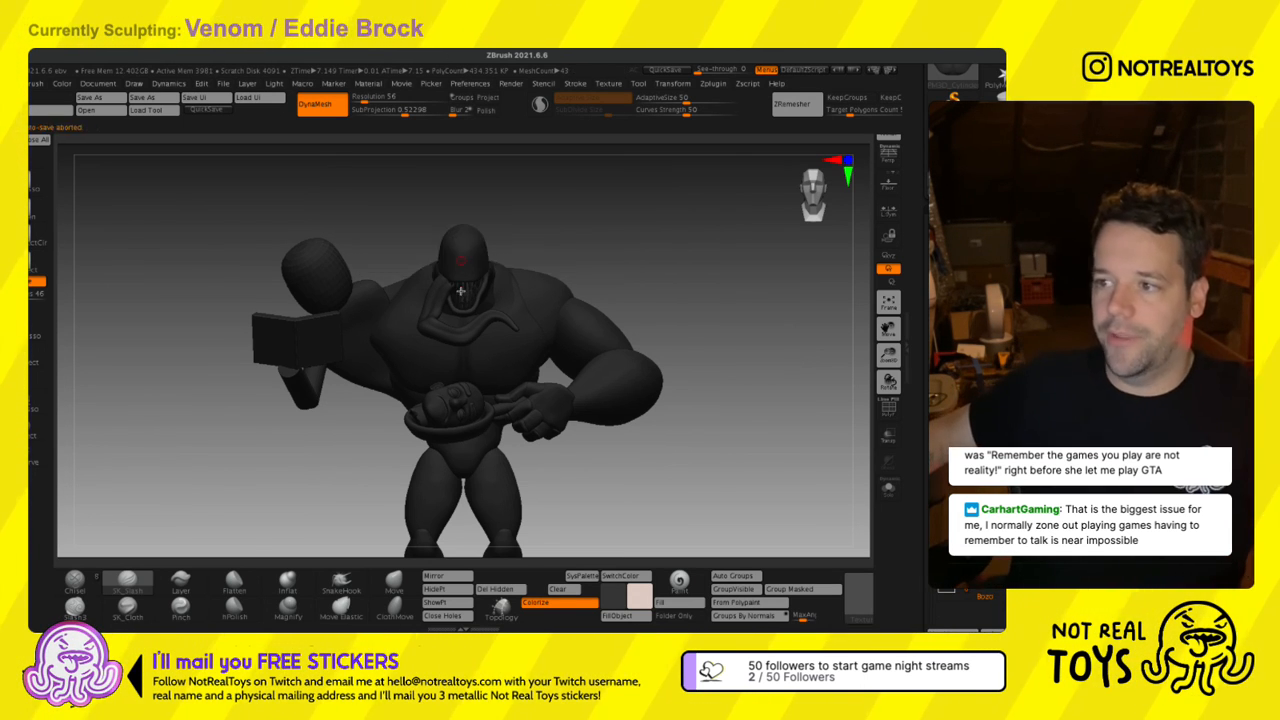
Select Venom's head subtool and set the main color to near-white.
mouse_move(454, 382)
right_mouse_down()
mouse_move(443, 373)
mouse_move(468, 350)
mouse_move(478, 418)
mouse_move(491, 420)
mouse_move(482, 343)
right_mouse_up()
key("s")
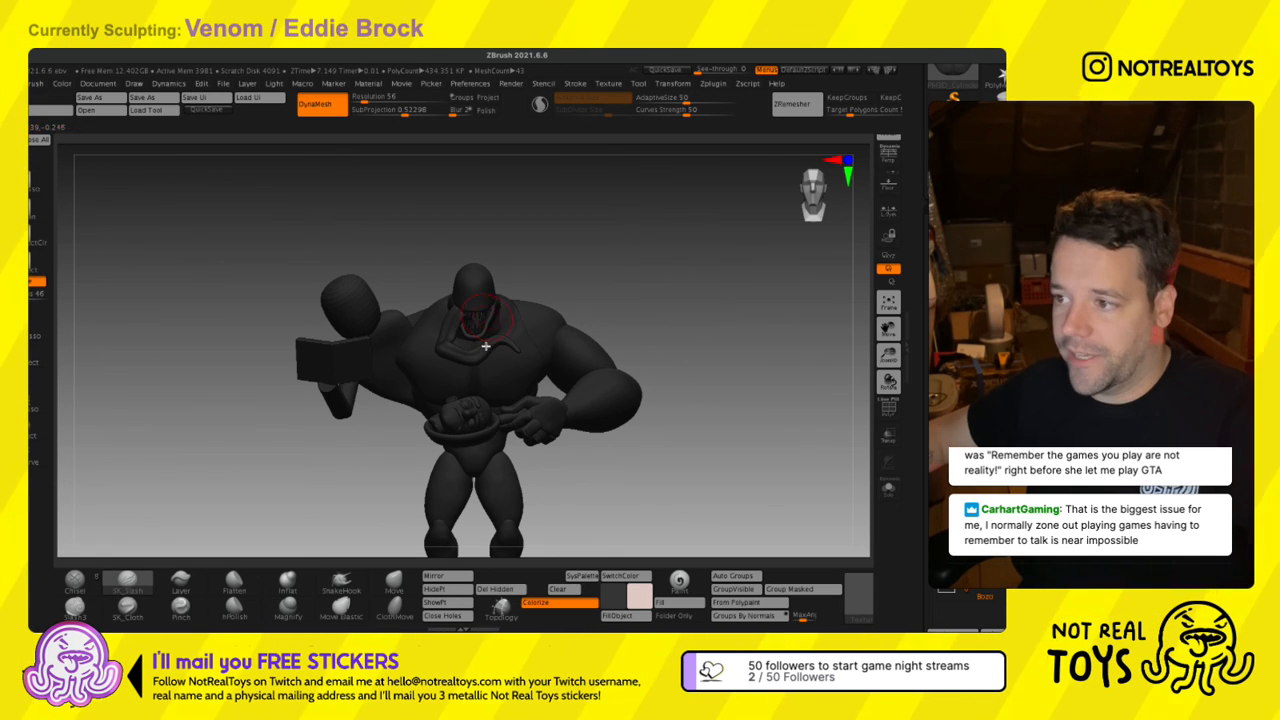
right_click_drag(485, 346, 635, 353)
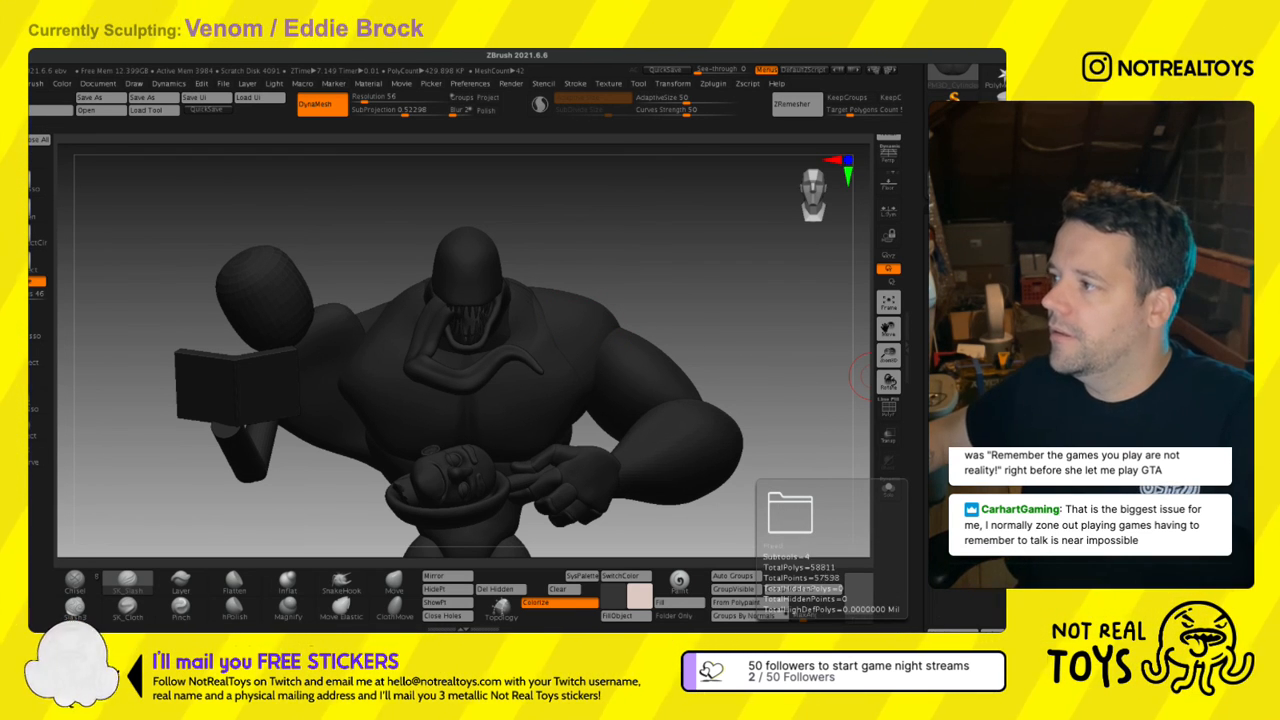
left_click(541, 311, "alt")
right_click_drag(535, 311, 508, 367, "ctrl")
key("s")
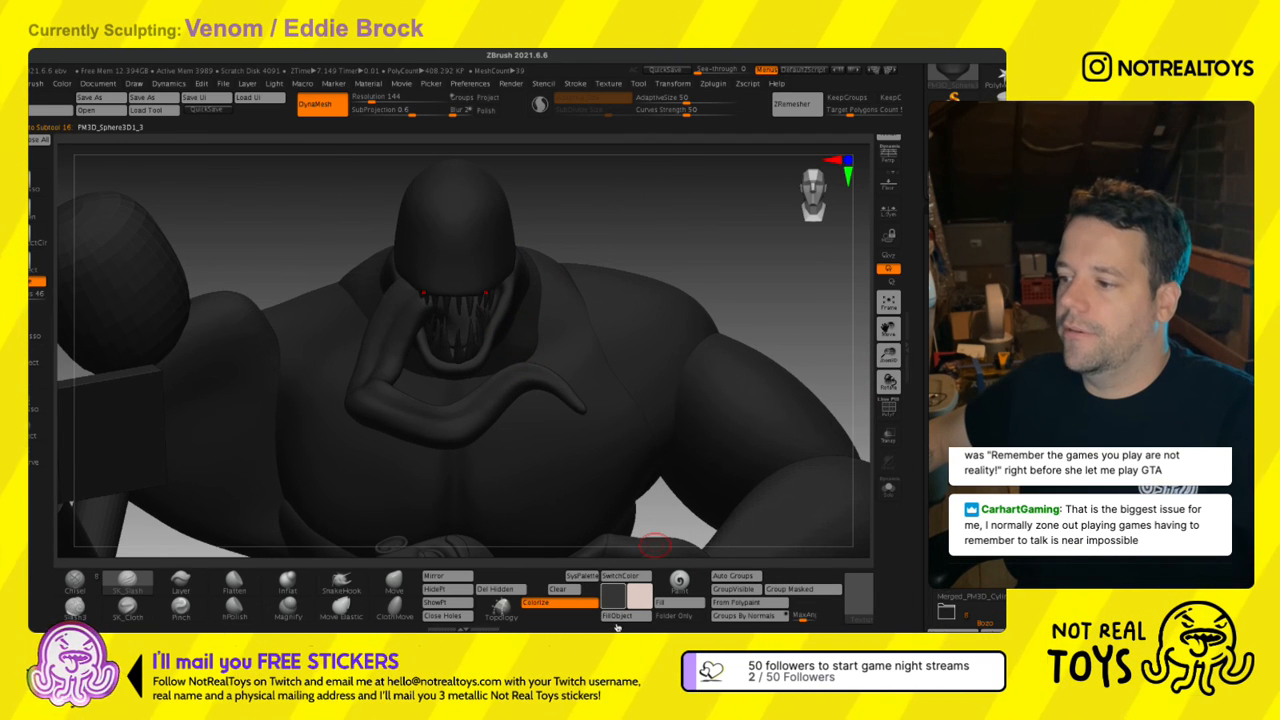
left_click(605, 592)
left_click(538, 503)
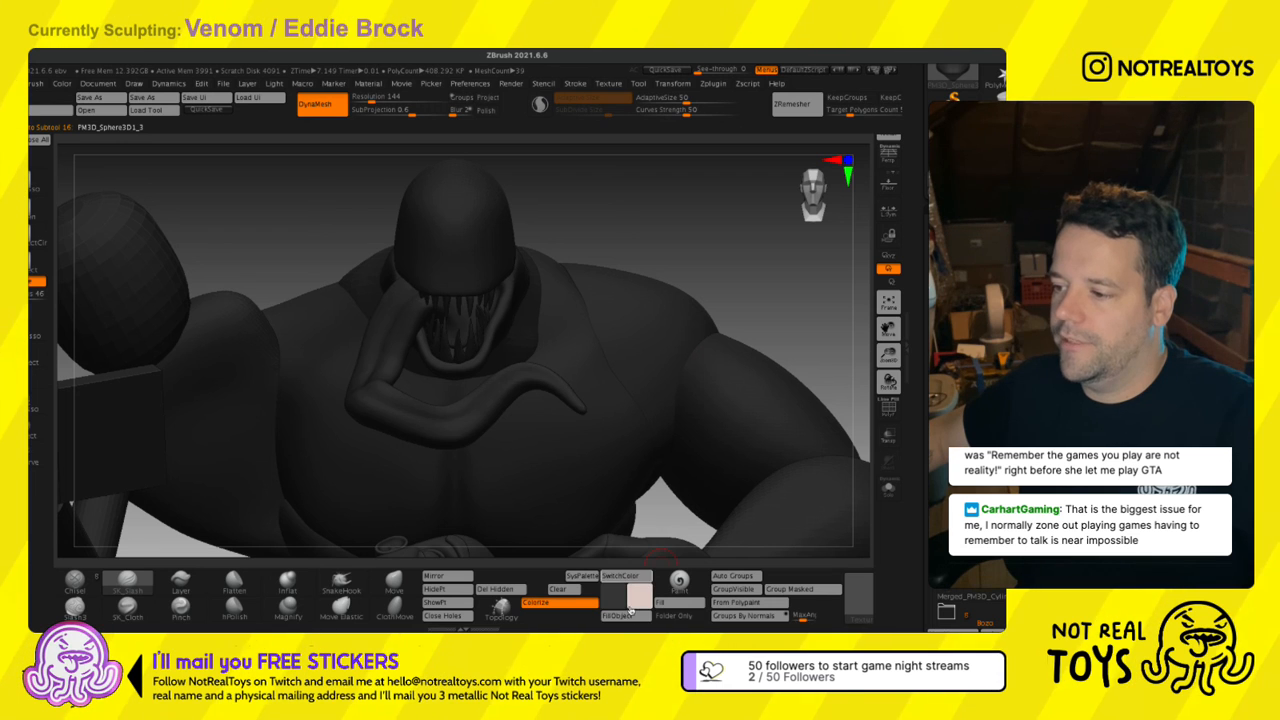
left_click(612, 598)
left_click(521, 463)
key("s")
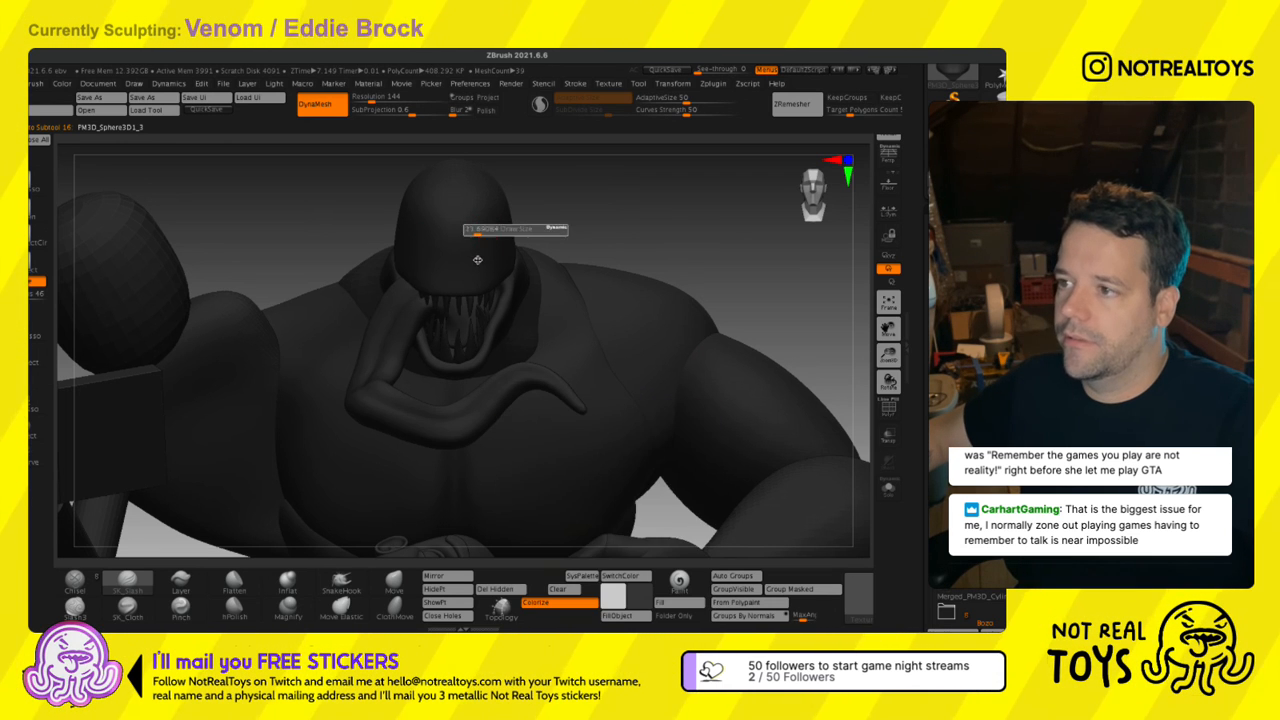
Paint a near-white eye patch on Venom's head with the Paint brush, filling its outline and hooking the inner corner upward.
right_click_drag(479, 262, 484, 345, "ctrl")
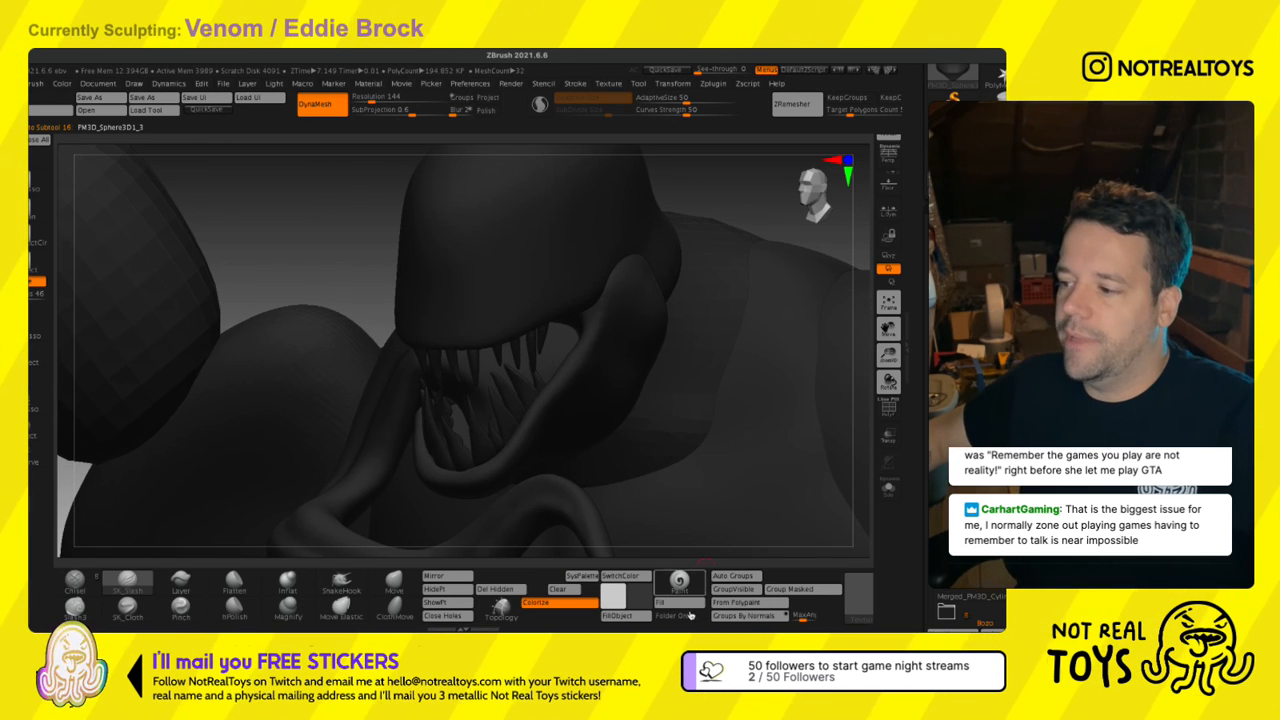
left_click(681, 581)
mouse_move(500, 321)
left_mouse_down()
mouse_move(538, 236)
mouse_move(596, 195)
mouse_move(600, 250)
mouse_move(494, 334)
mouse_move(560, 230)
left_mouse_up()
mouse_move(581, 320)
right_mouse_down()
mouse_move(574, 246)
mouse_move(586, 310)
right_mouse_up()
mouse_move(586, 310)
right_mouse_down("ctrl")
mouse_move(590, 275)
mouse_move(556, 300)
mouse_move(574, 403)
mouse_move(574, 348)
right_mouse_up("ctrl")
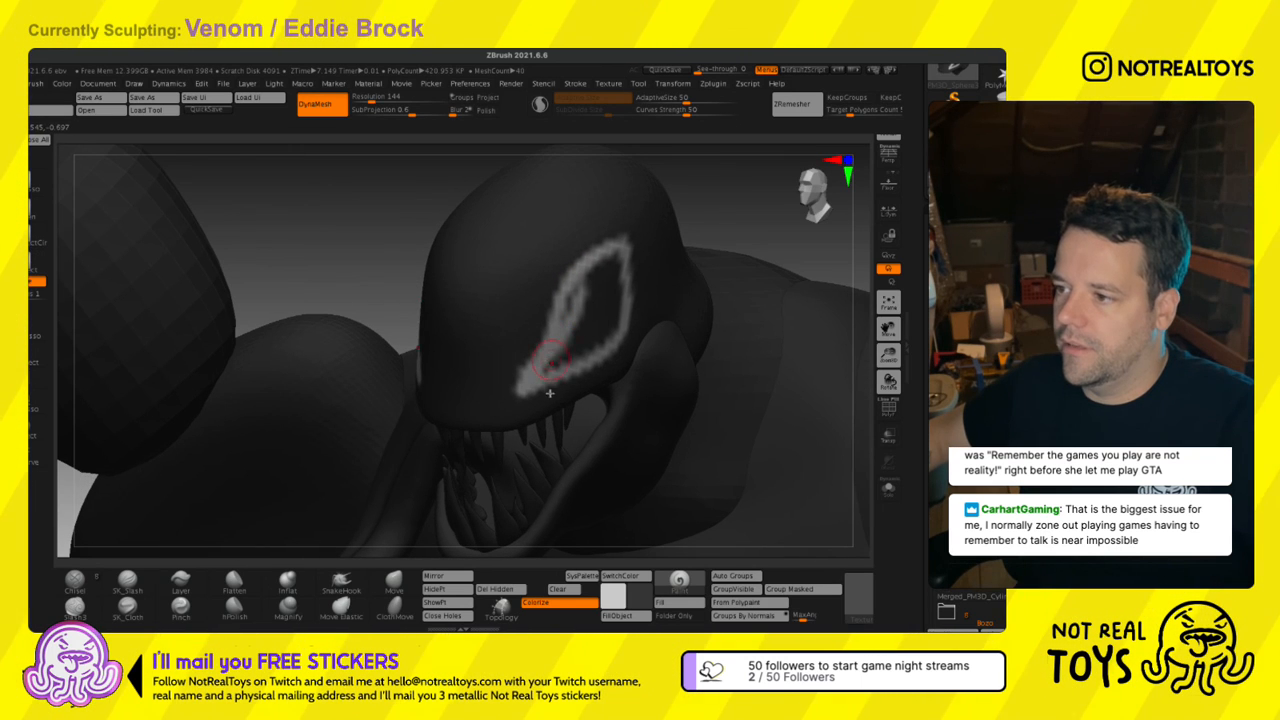
mouse_move(556, 384)
left_mouse_down()
mouse_move(616, 292)
mouse_move(576, 335)
mouse_move(600, 300)
mouse_move(566, 325)
mouse_move(604, 370)
left_mouse_up()
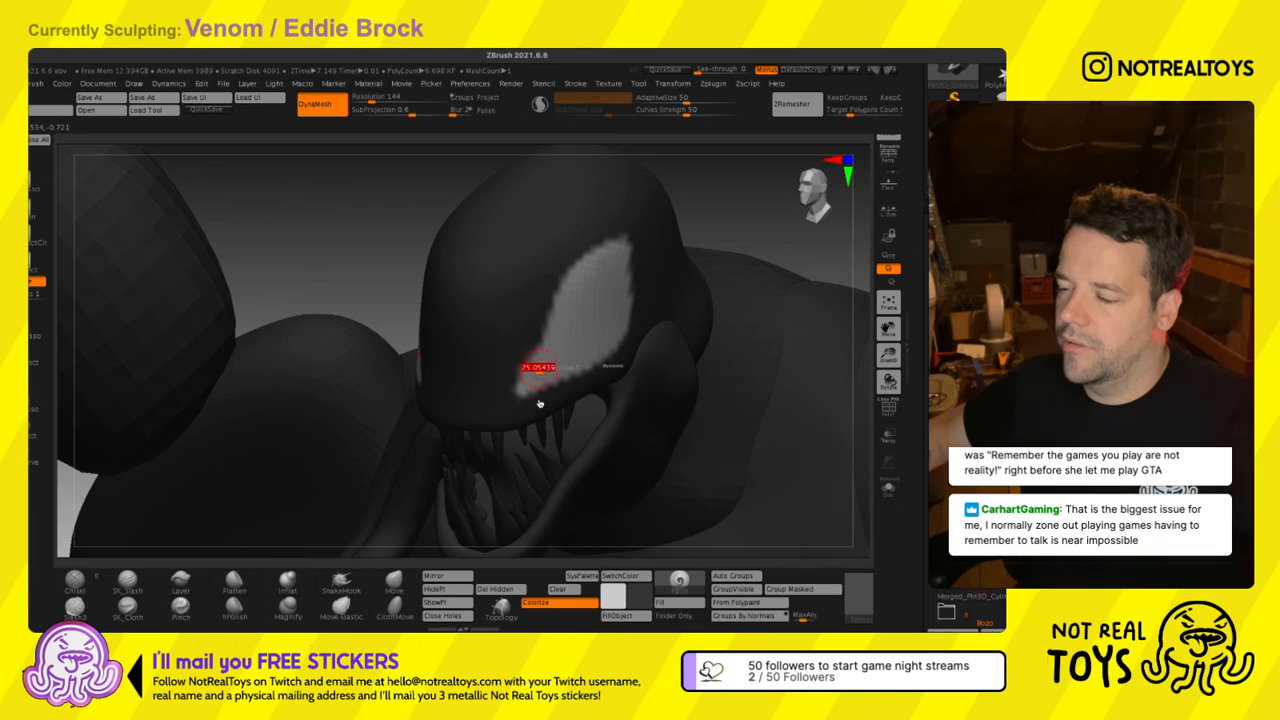
mouse_move(529, 363)
right_mouse_down()
mouse_move(550, 395)
mouse_move(520, 411)
right_mouse_up()
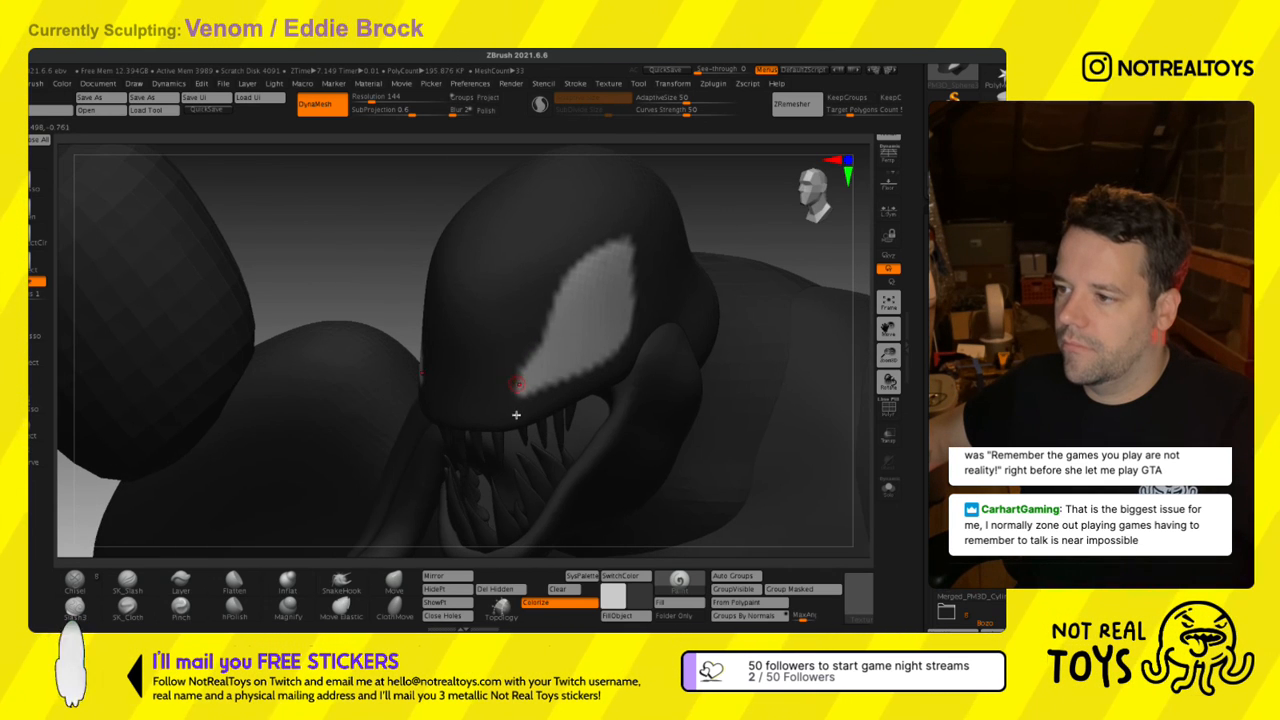
mouse_move(516, 414)
left_mouse_down()
mouse_move(525, 330)
mouse_move(541, 388)
left_mouse_up()
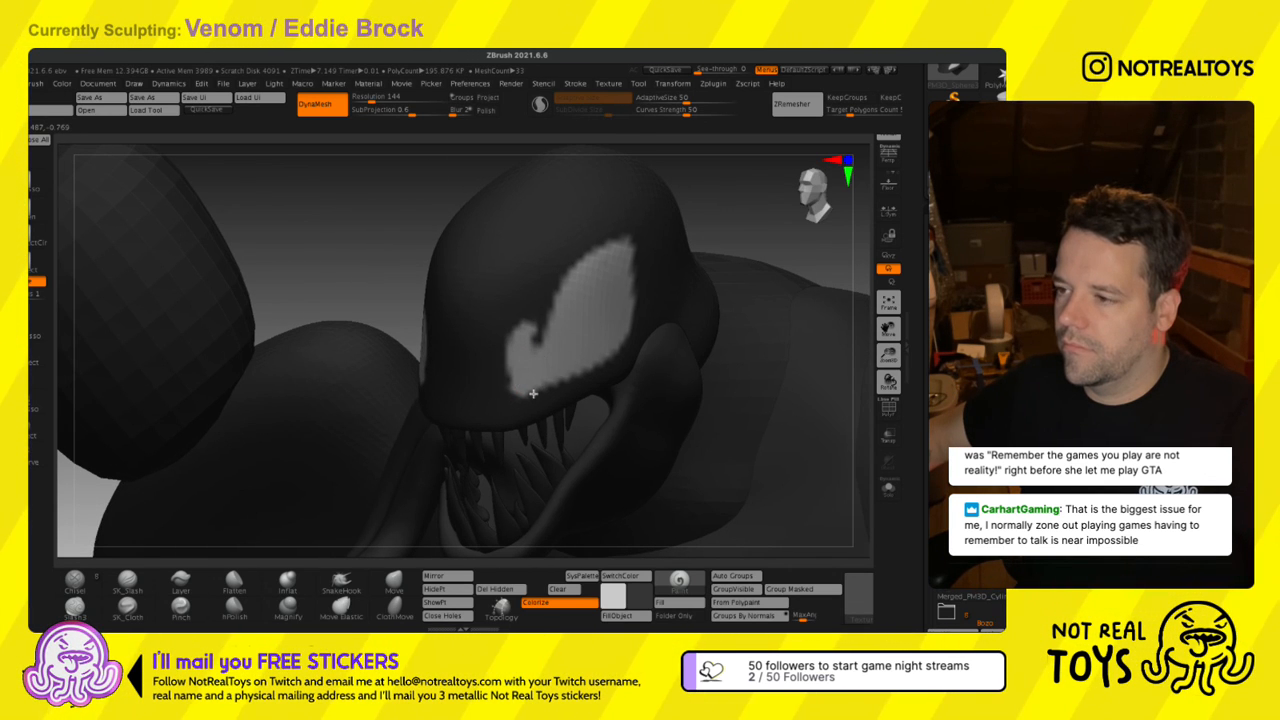
Add a jagged spike to the rear edge of Venom's eye patch and touch up its outline with the Paint brush.
right_click_drag(533, 393, 368, 349)
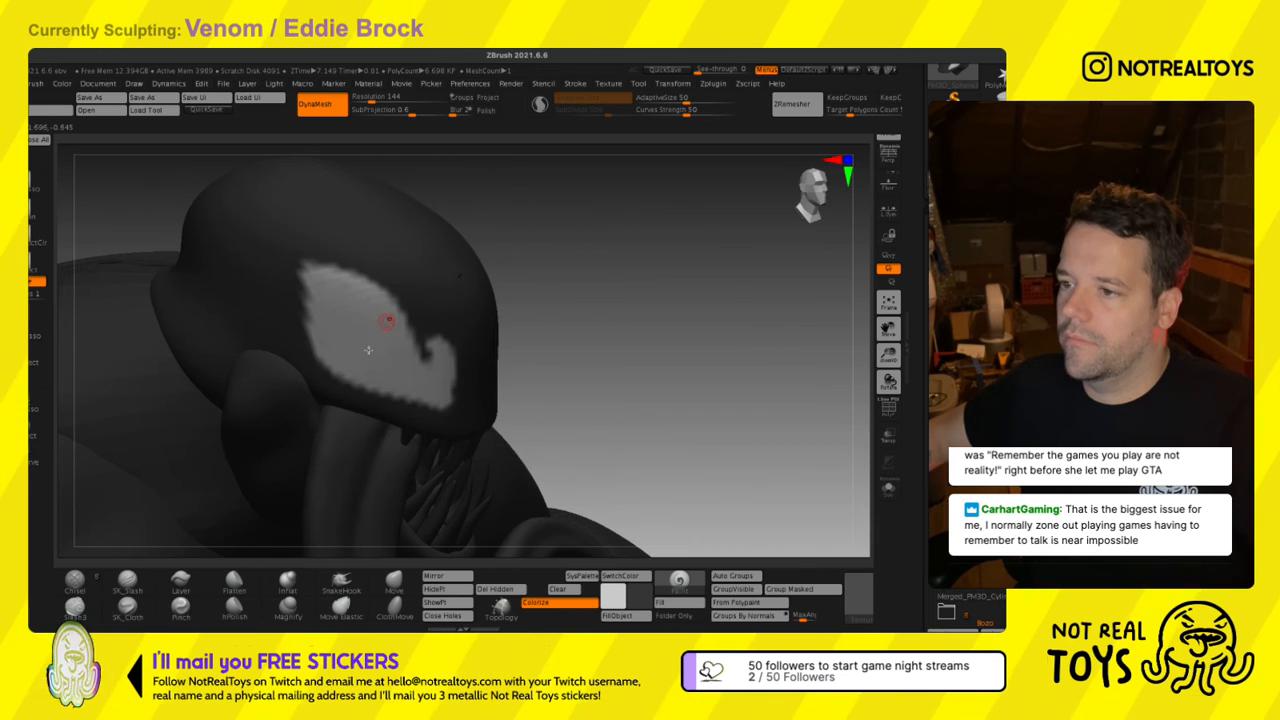
mouse_move(368, 349)
left_mouse_down()
mouse_move(343, 367)
mouse_move(272, 310)
mouse_move(327, 372)
left_mouse_up()
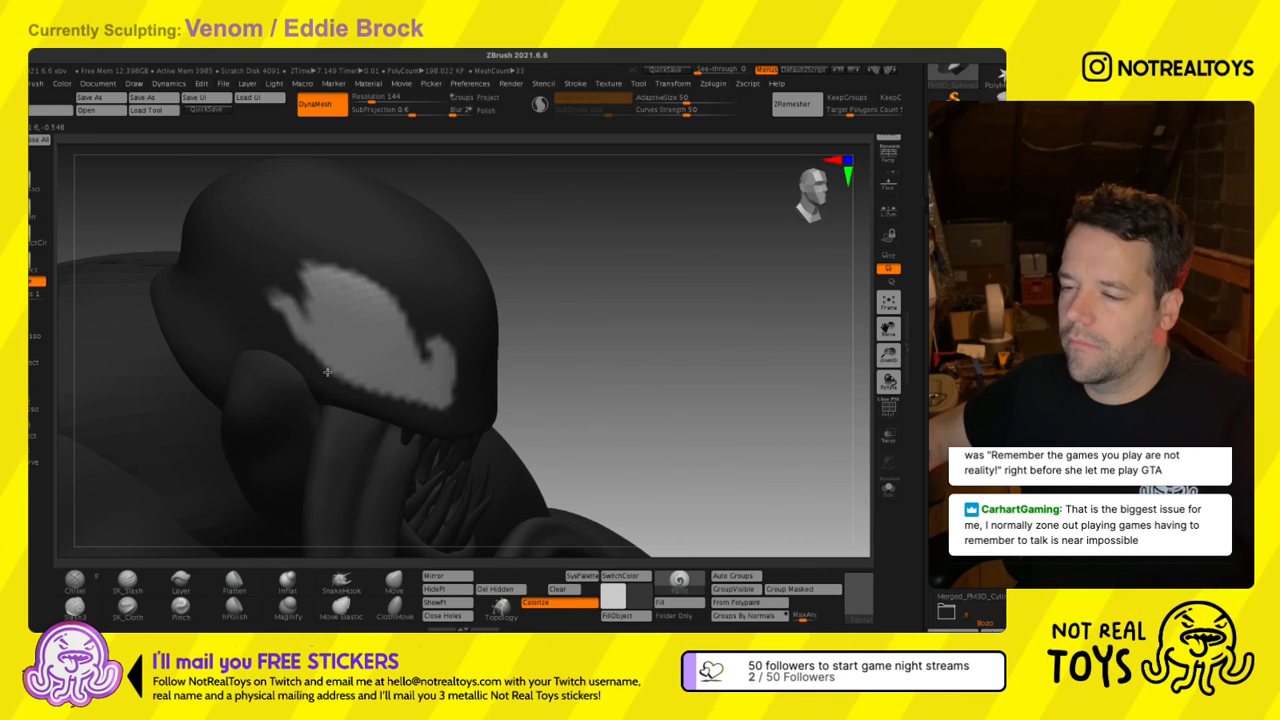
mouse_move(412, 428)
left_mouse_down()
mouse_move(331, 422)
mouse_move(375, 419)
left_mouse_up()
right_click_drag(375, 419, 340, 389)
key("ctrl+z")
right_click_drag(414, 363, 388, 356)
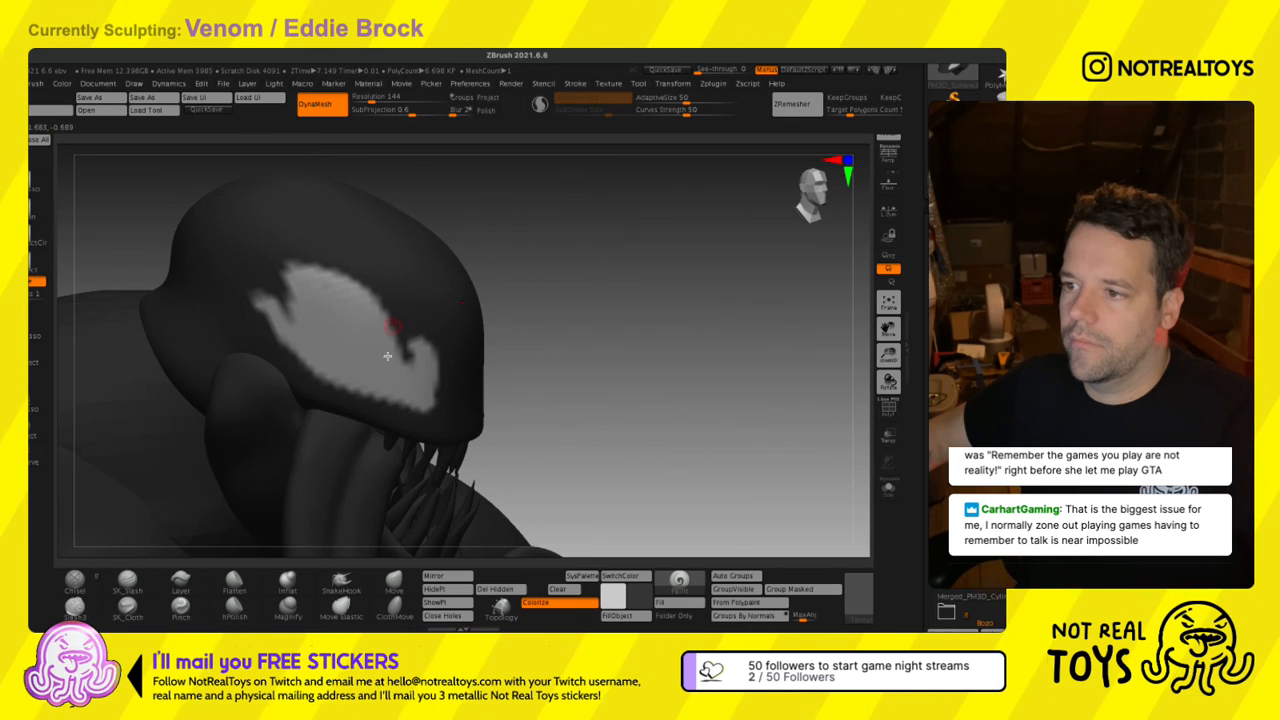
mouse_move(389, 369)
left_mouse_down()
mouse_move(392, 334)
mouse_move(361, 298)
mouse_move(384, 341)
left_mouse_up()
mouse_move(389, 339)
right_mouse_down()
mouse_move(349, 337)
mouse_move(423, 414)
mouse_move(440, 408)
mouse_move(443, 374)
mouse_move(555, 282)
mouse_move(515, 282)
mouse_move(556, 204)
mouse_move(578, 258)
right_mouse_up()
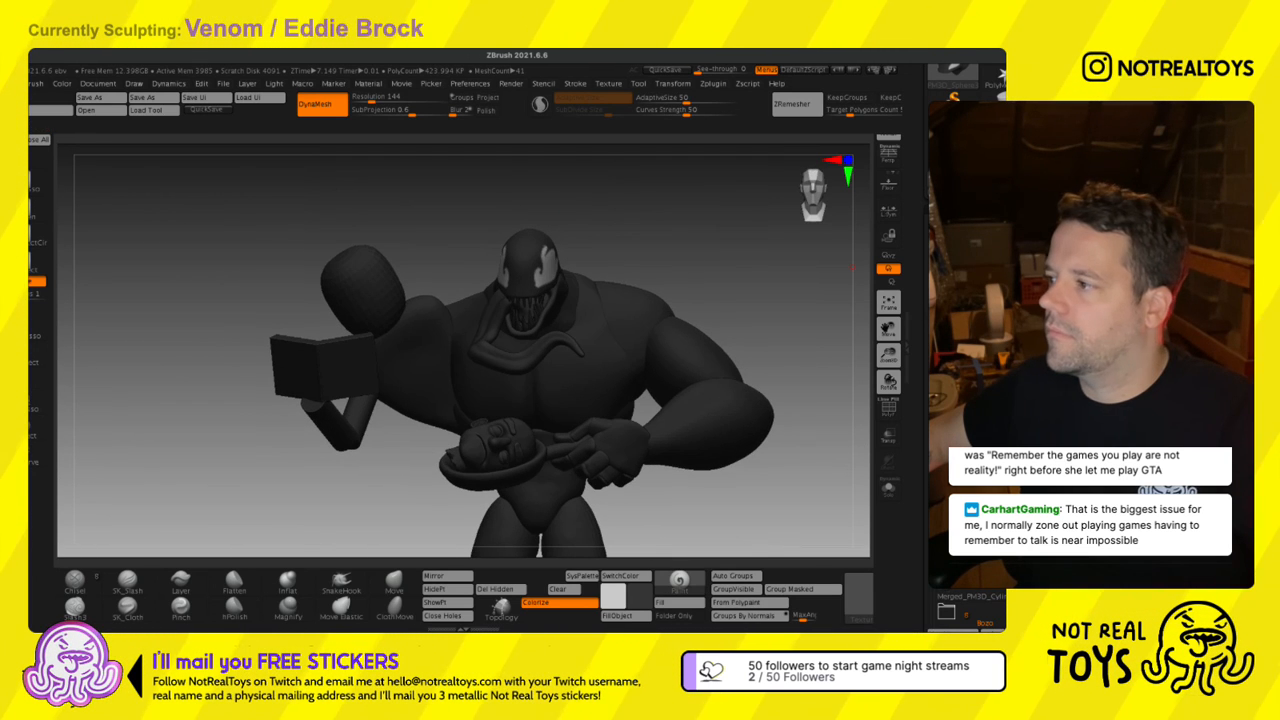
Fill the visible subtools in the Teeth folder with near-white using SubTool Master's Color fill with Folder Only on.
scroll(967, 610, "down", 5)
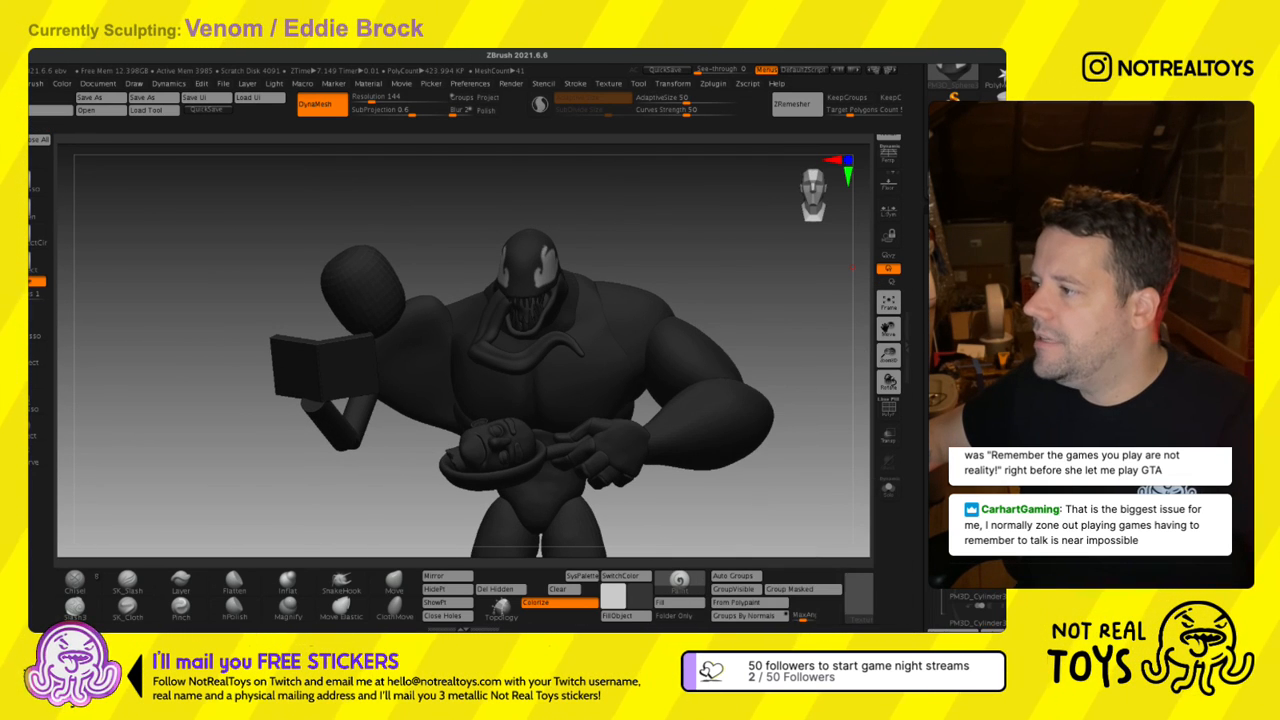
left_click(967, 607)
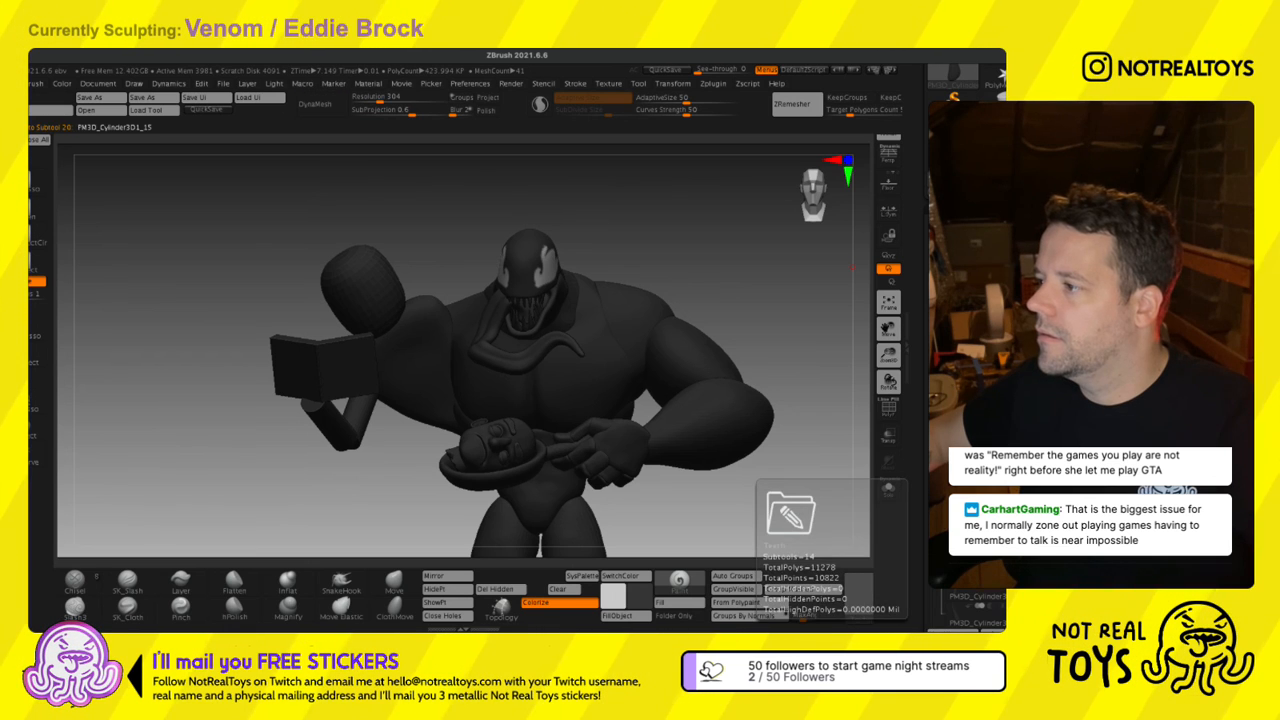
key("F1")
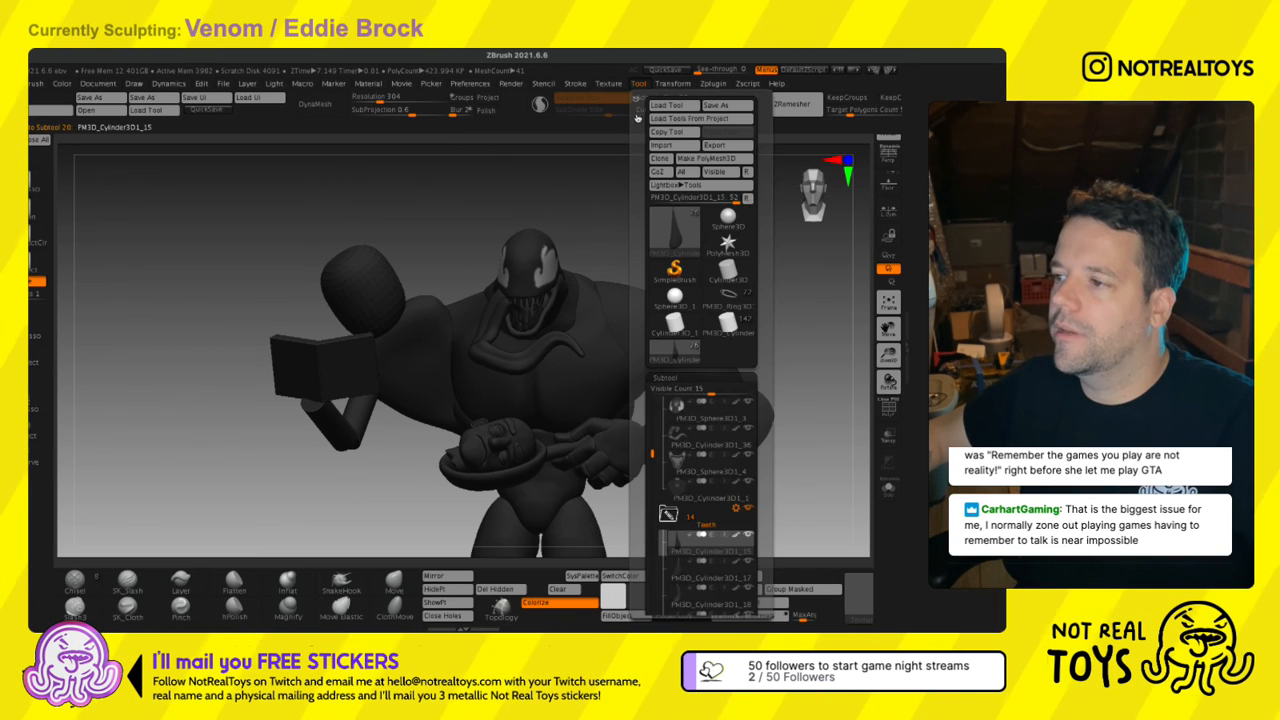
left_click(712, 83)
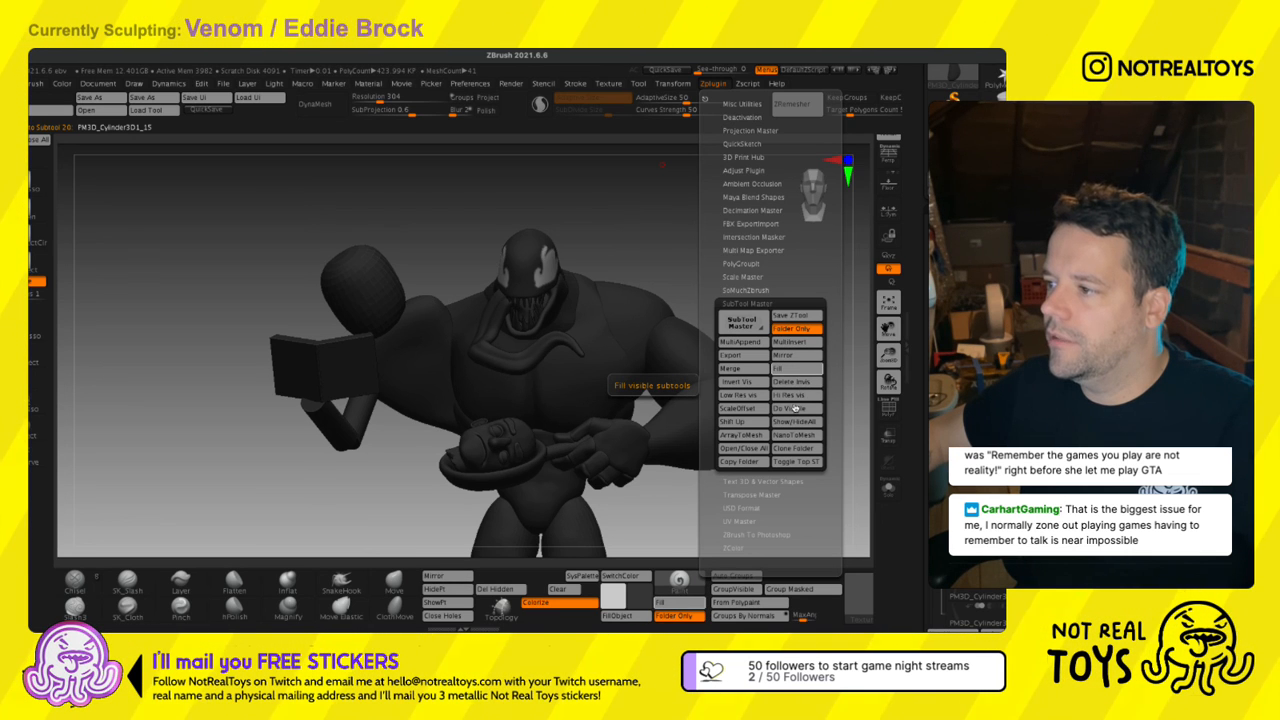
left_click(790, 369)
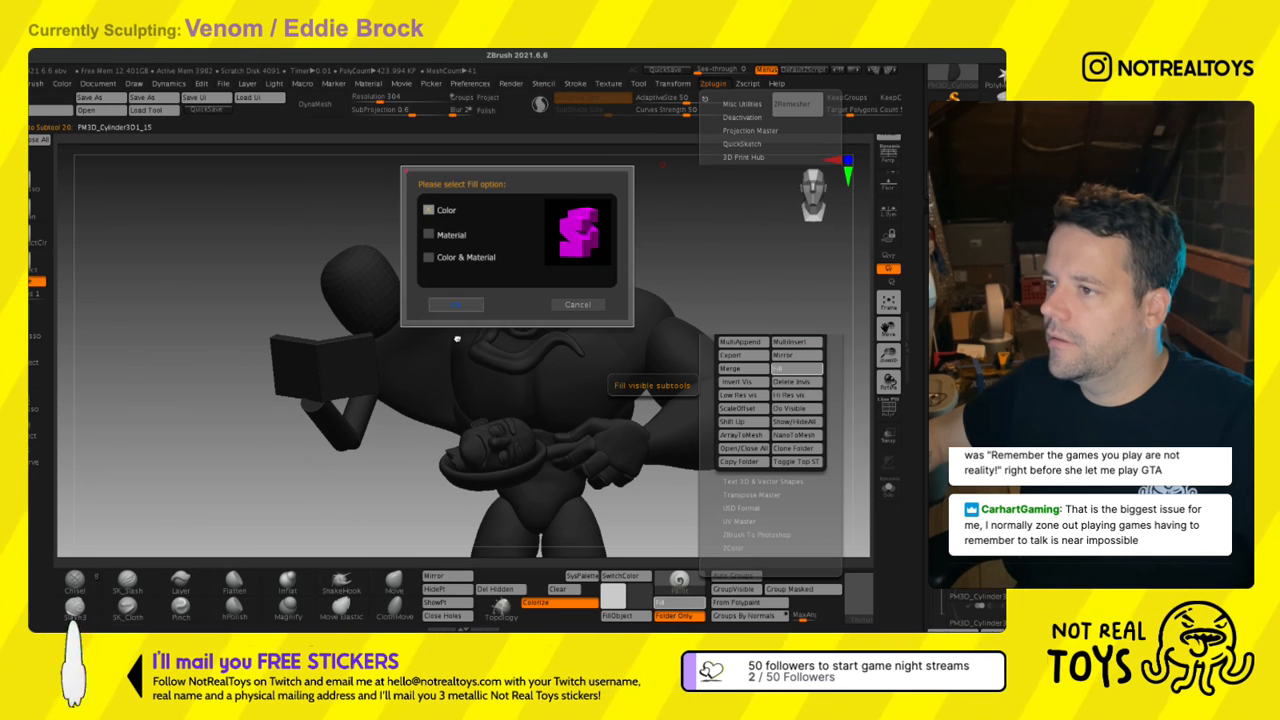
left_click(456, 304)
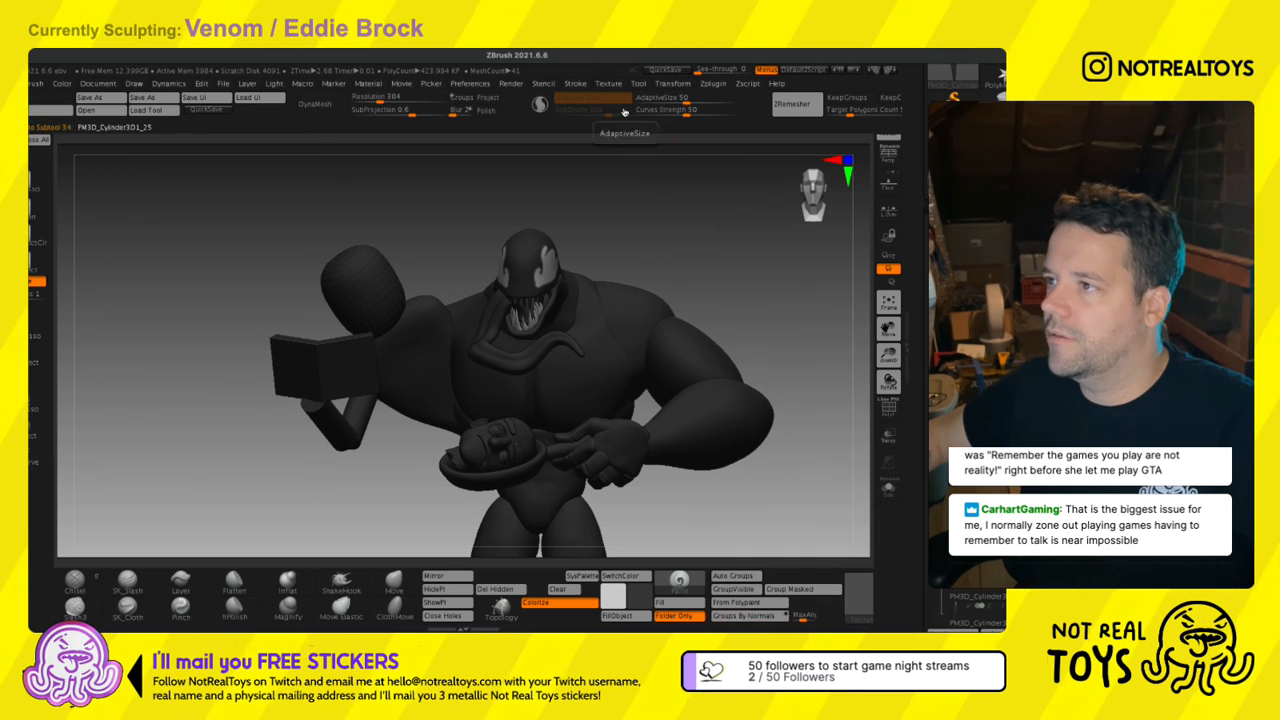
Fill the folder containing PM3D_Cylinder3D1_25 with near-white using SubTool Master's Color fill.
left_click(712, 83)
left_click(745, 290)
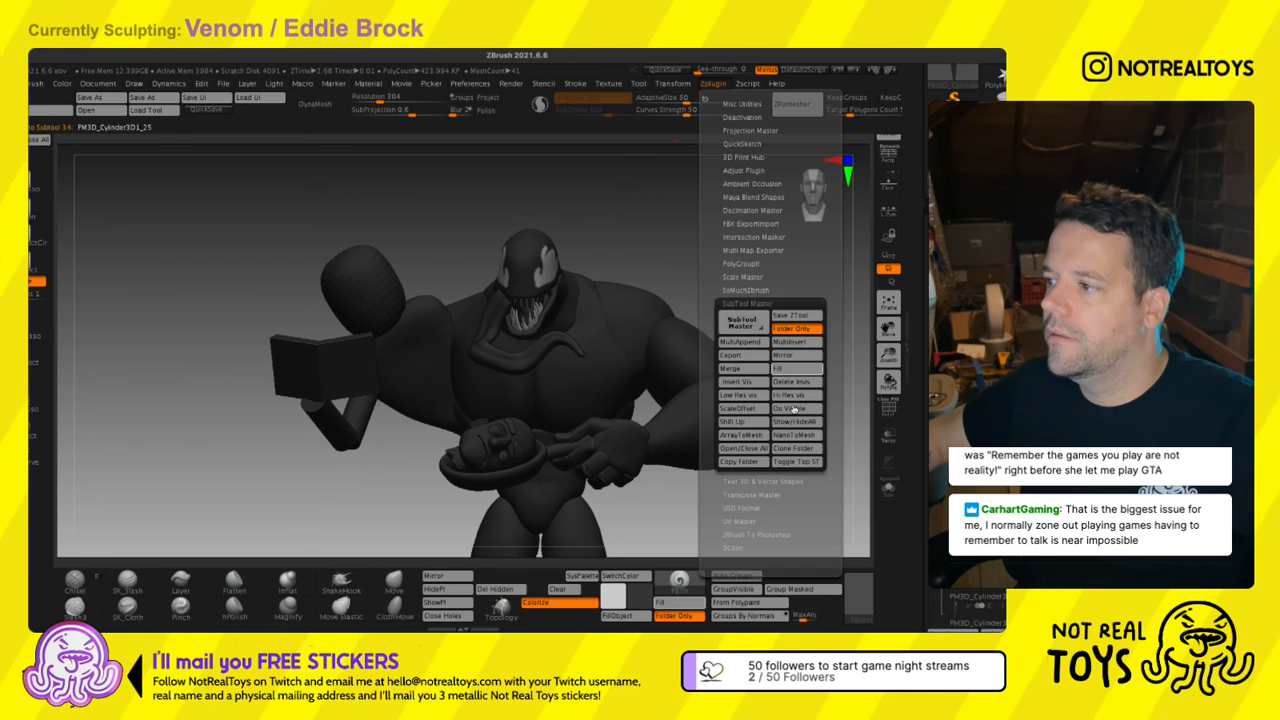
left_click(796, 369)
left_click(455, 304)
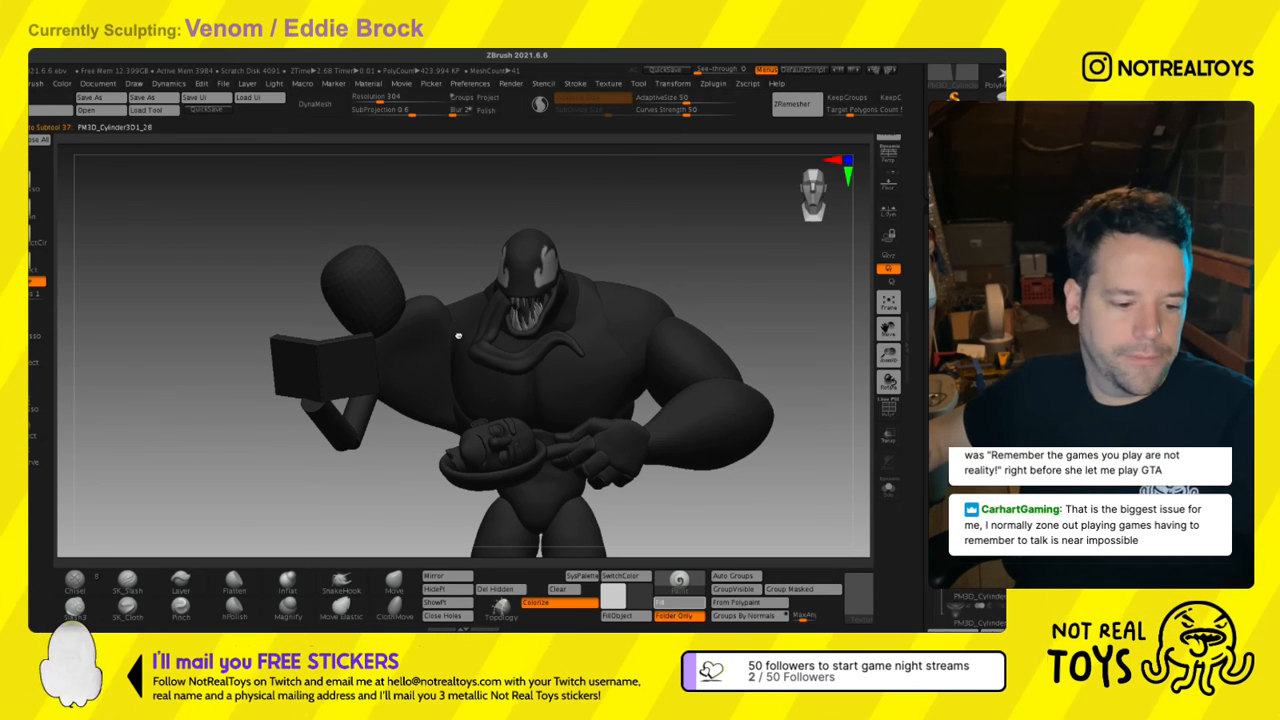
Select Venom's tongue subtool and fill it with a saturated magenta-pink using FillObject.
mouse_move(458, 335)
right_mouse_down()
mouse_move(512, 330)
mouse_move(456, 337)
right_mouse_up()
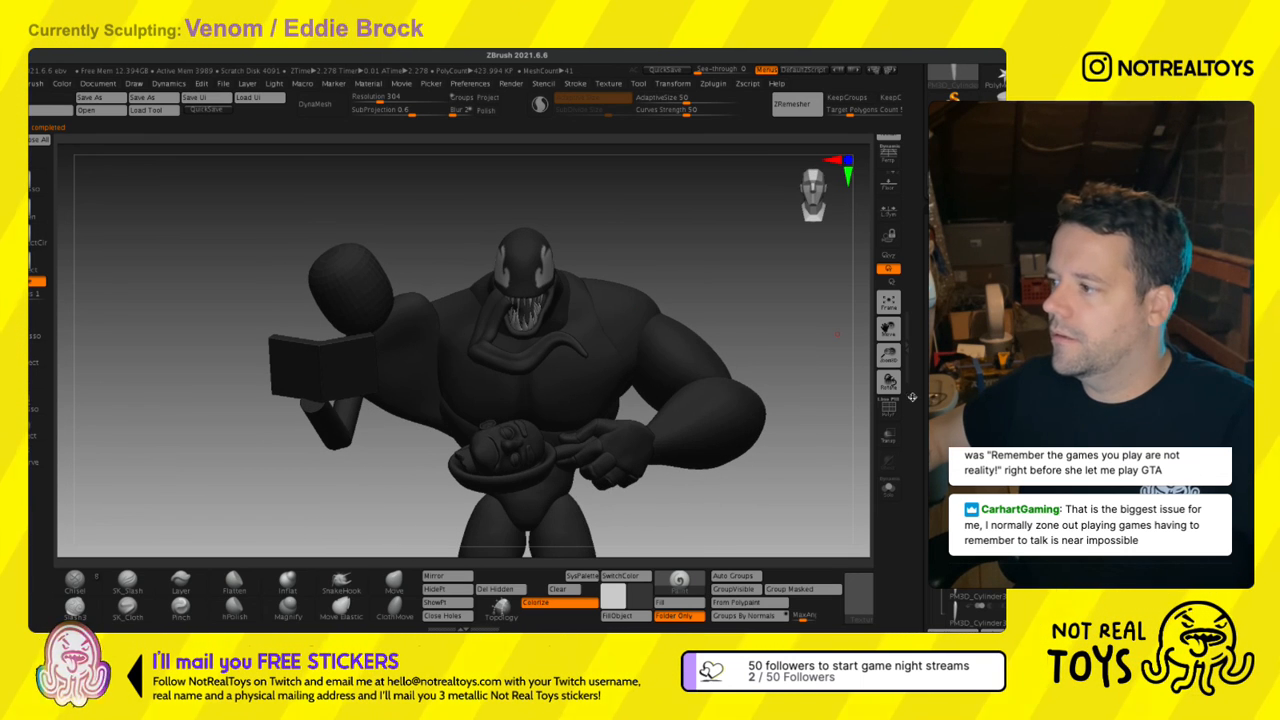
left_click(965, 560)
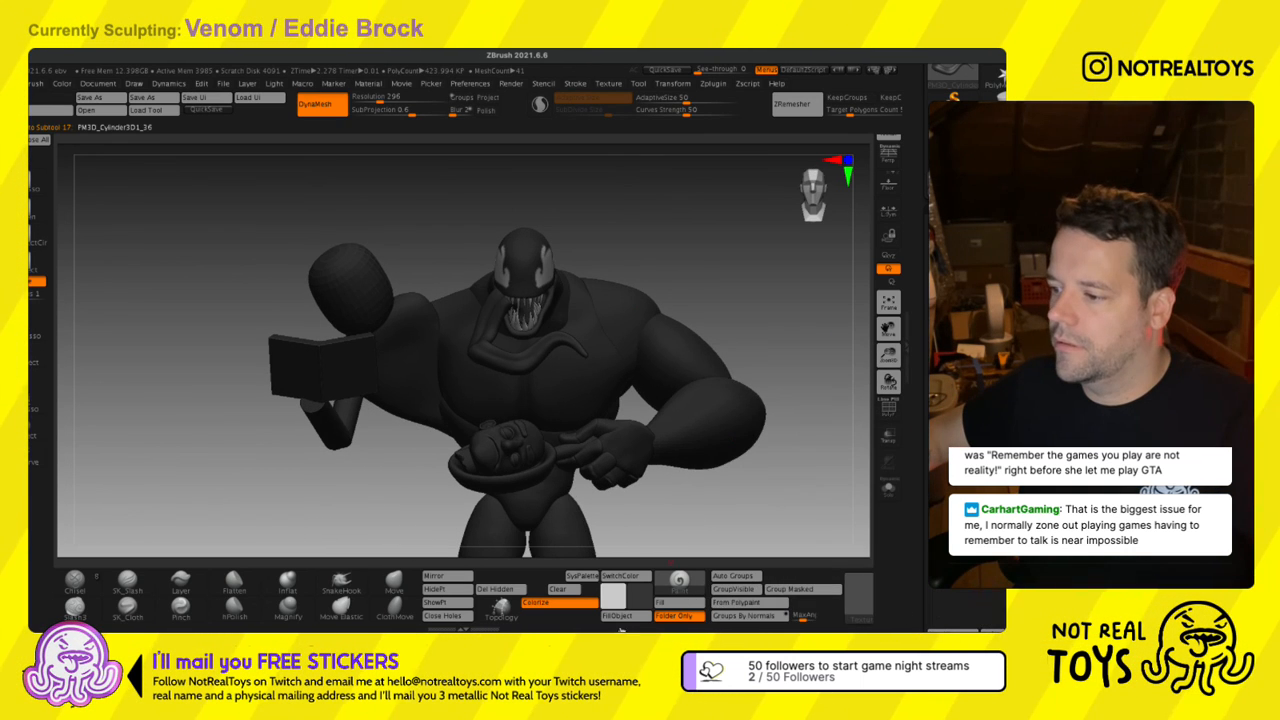
left_click(612, 597)
left_click(523, 531)
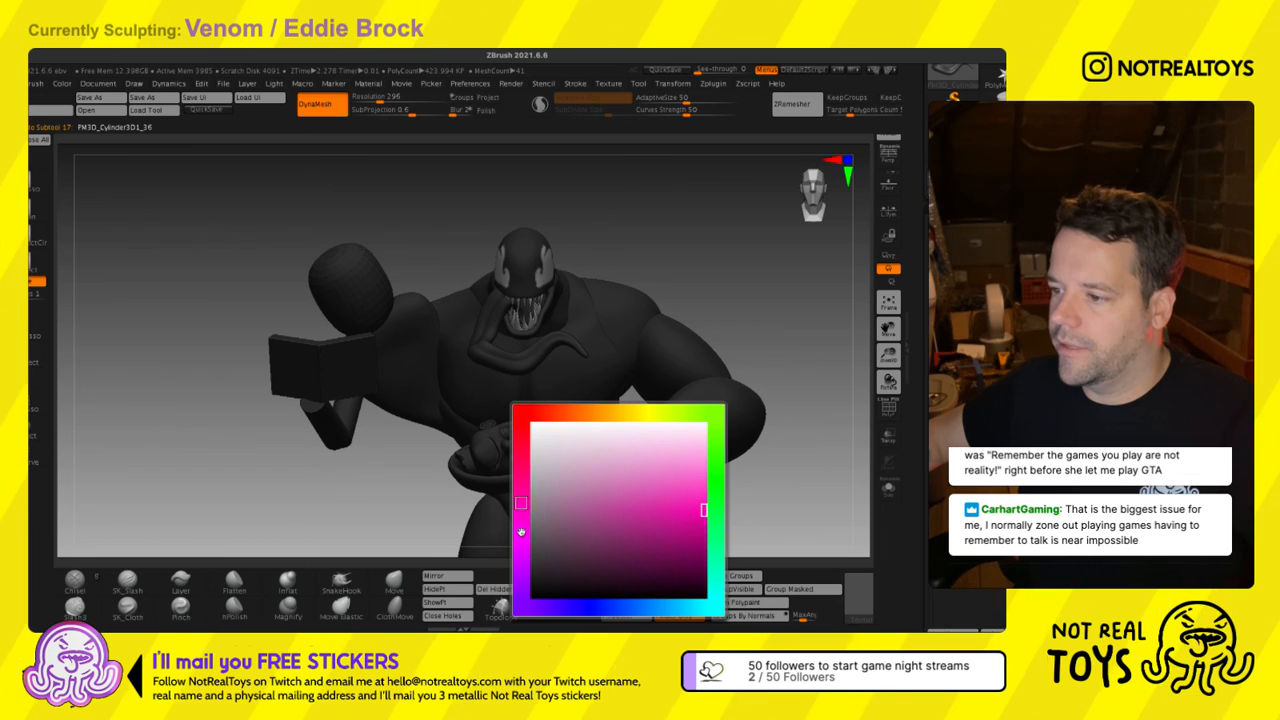
left_click(598, 471)
left_click(617, 615)
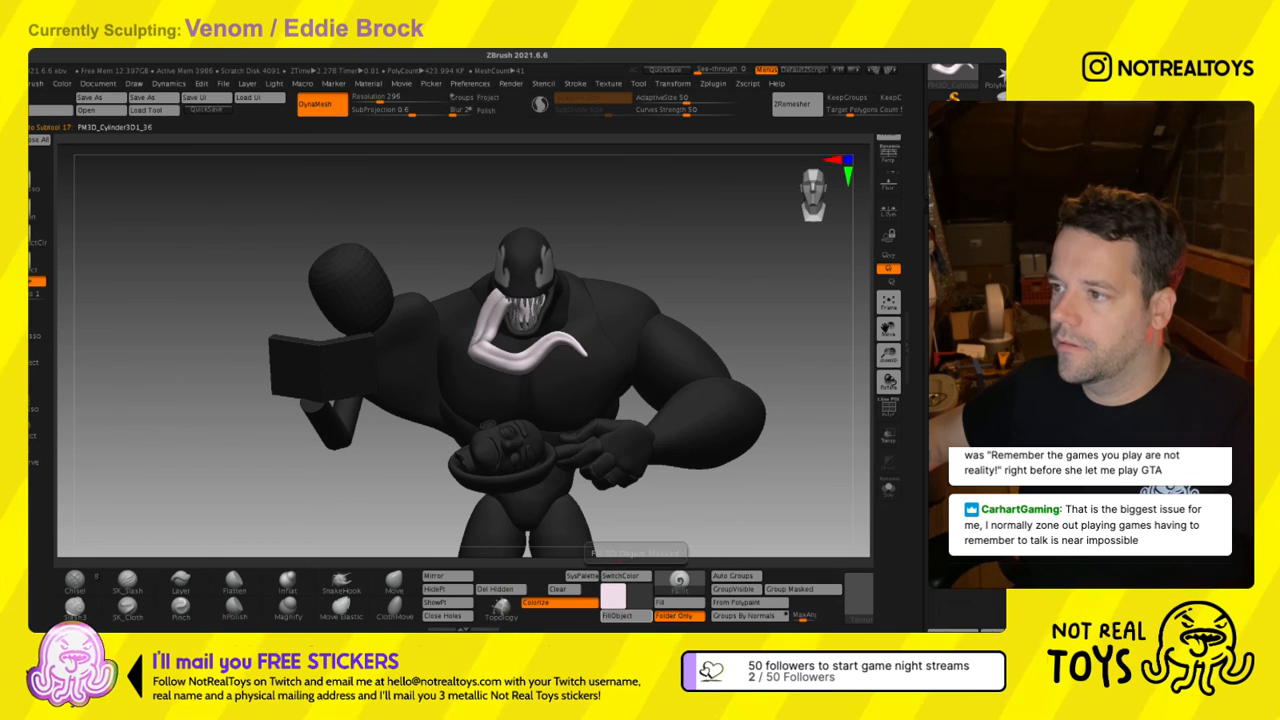
left_click(612, 597)
left_click(614, 513)
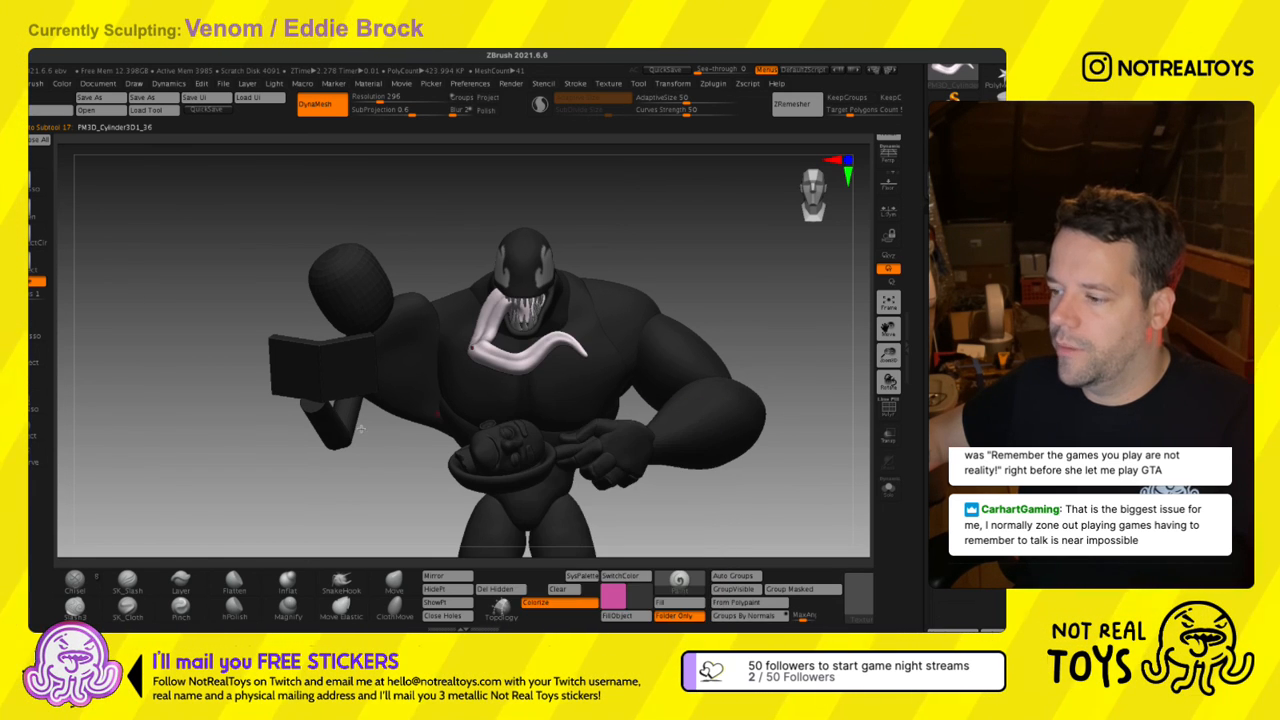
left_click(617, 615)
Shift the tongue's color to a warmer, softer rose pink, RGB 208, 123, 150, and refill the subtool with FillObject.
right_click_drag(601, 407, 612, 464)
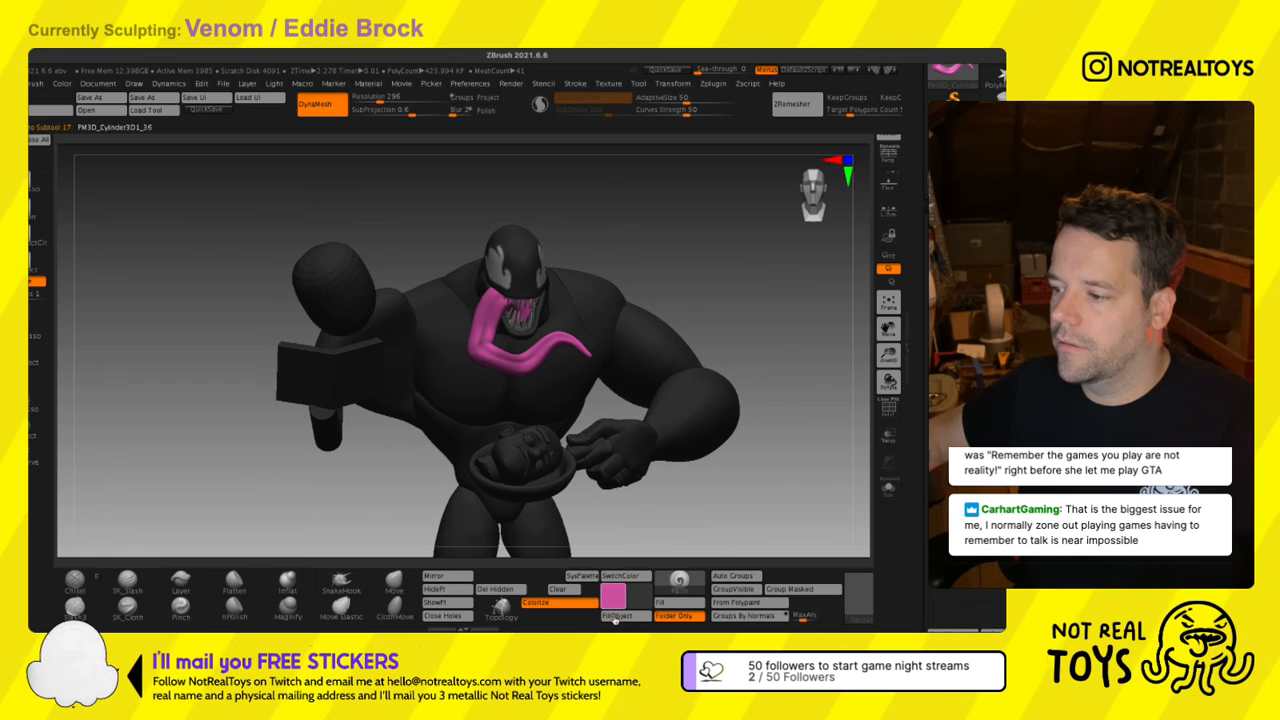
left_click(612, 597)
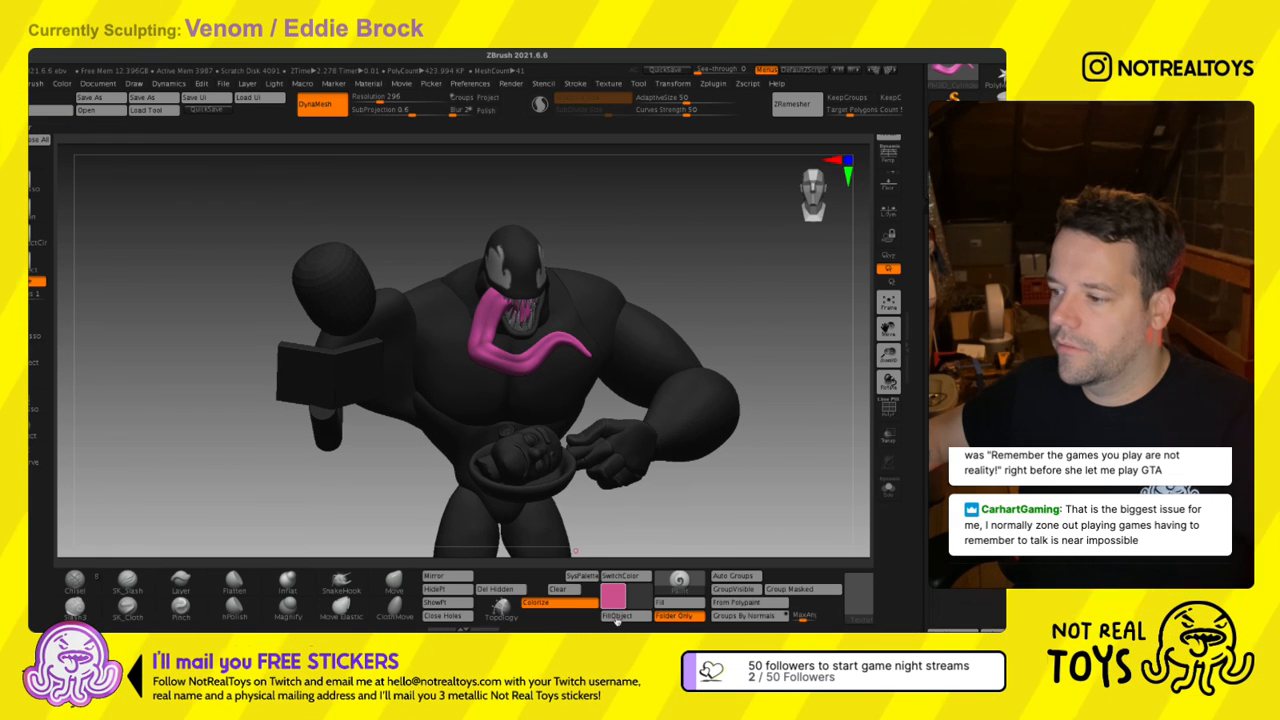
left_click(612, 597)
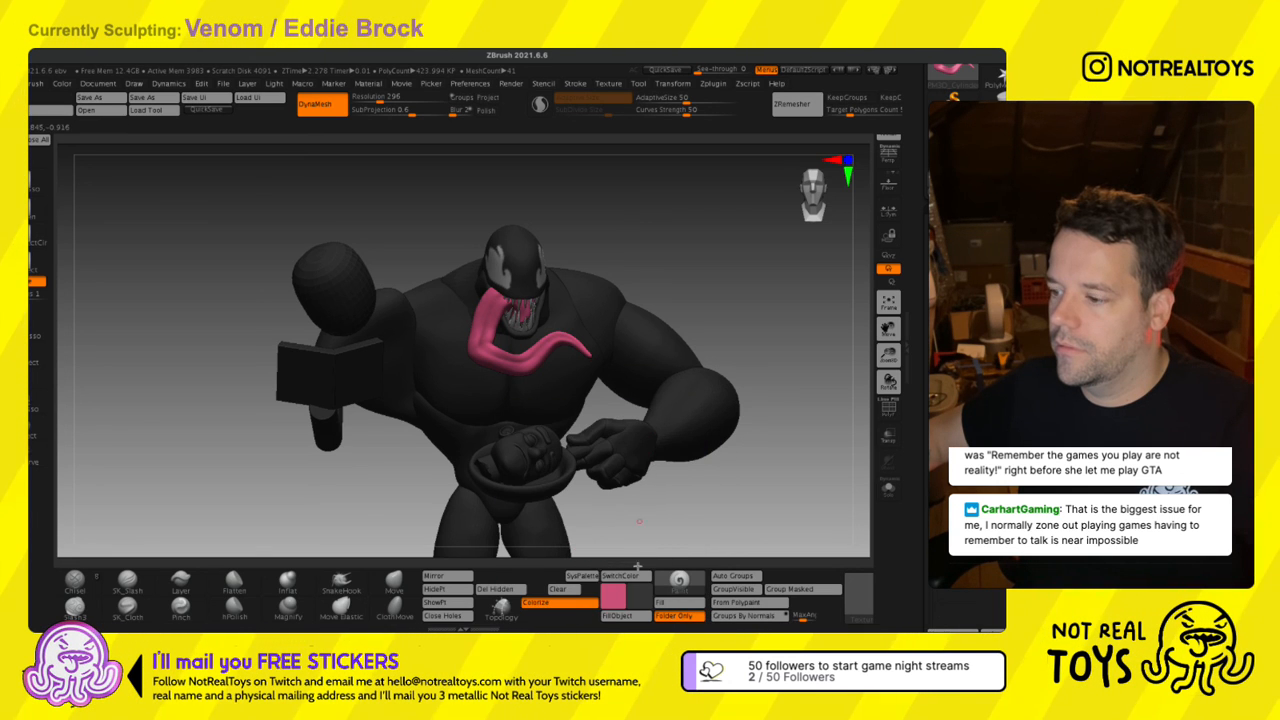
left_click(617, 622)
left_click(602, 478)
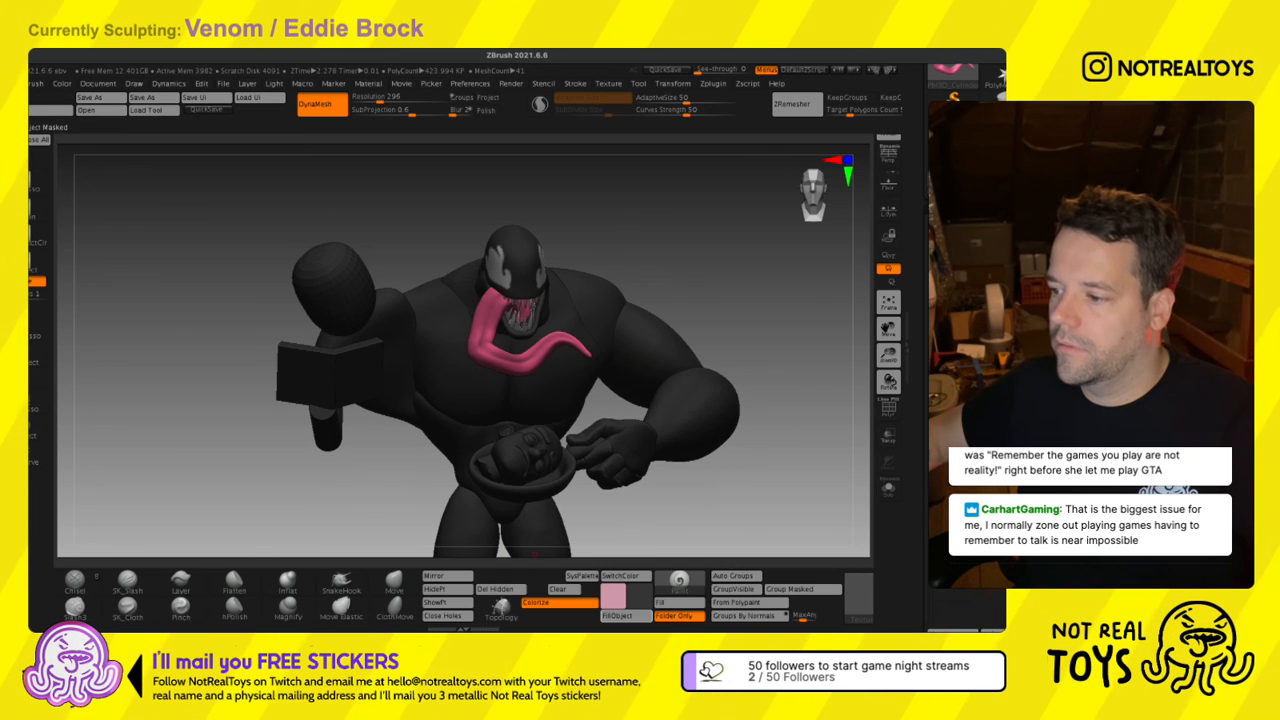
left_click(625, 616)
left_click_drag(685, 515, 645, 512)
left_click(617, 612)
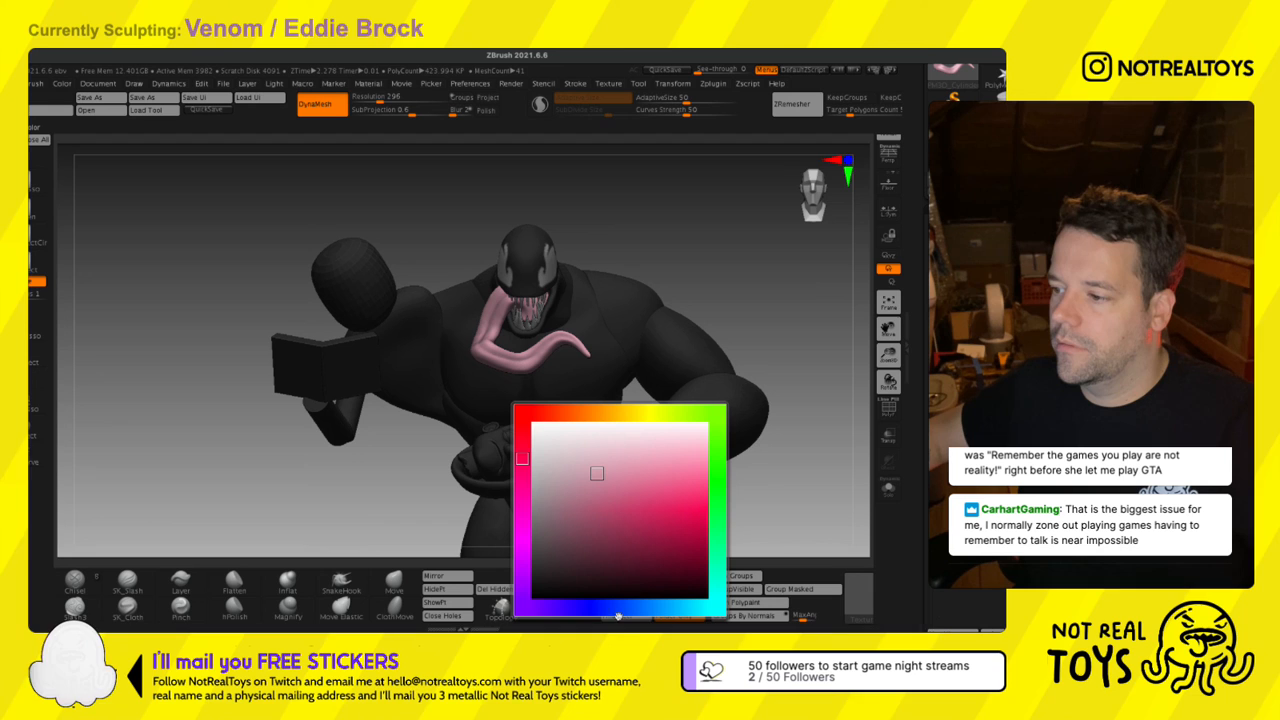
left_click(605, 504)
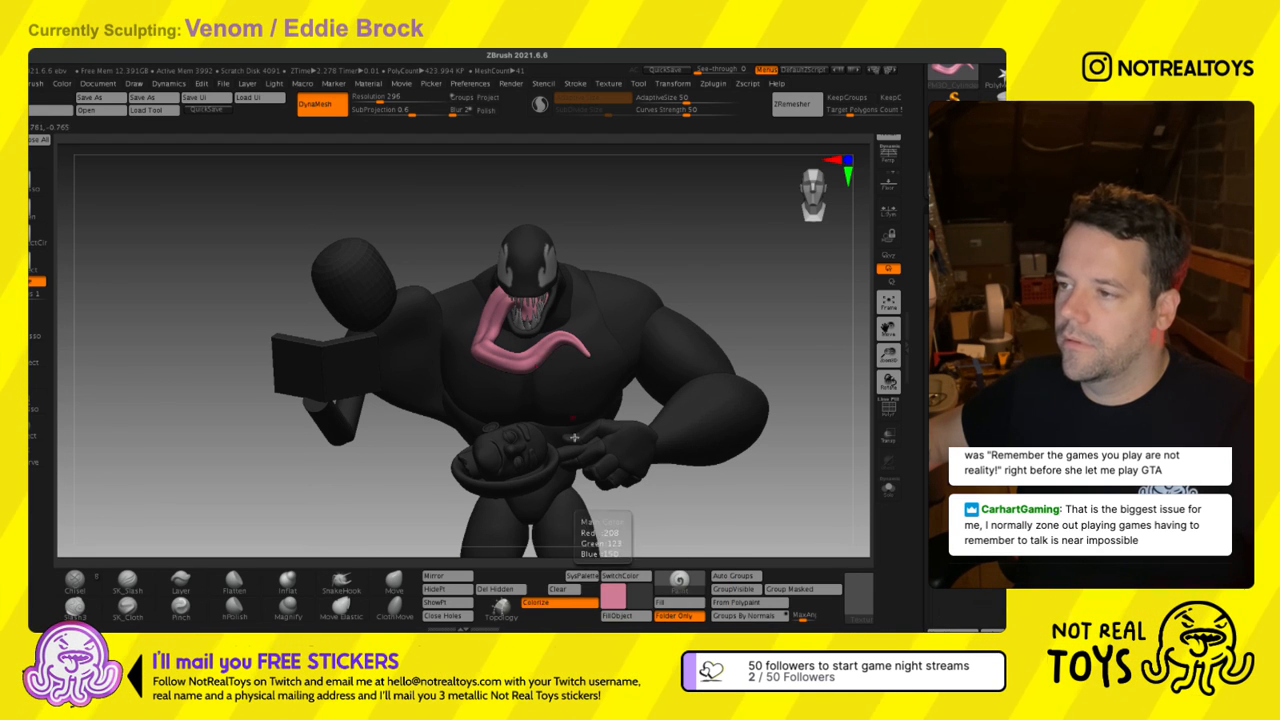
mouse_move(574, 437)
right_mouse_down()
mouse_move(512, 442)
mouse_move(530, 425)
mouse_move(612, 452)
mouse_move(560, 448)
mouse_move(590, 450)
mouse_move(584, 470)
mouse_move(566, 460)
mouse_move(590, 468)
mouse_move(591, 349)
mouse_move(603, 352)
mouse_move(583, 428)
mouse_move(567, 418)
right_mouse_up()
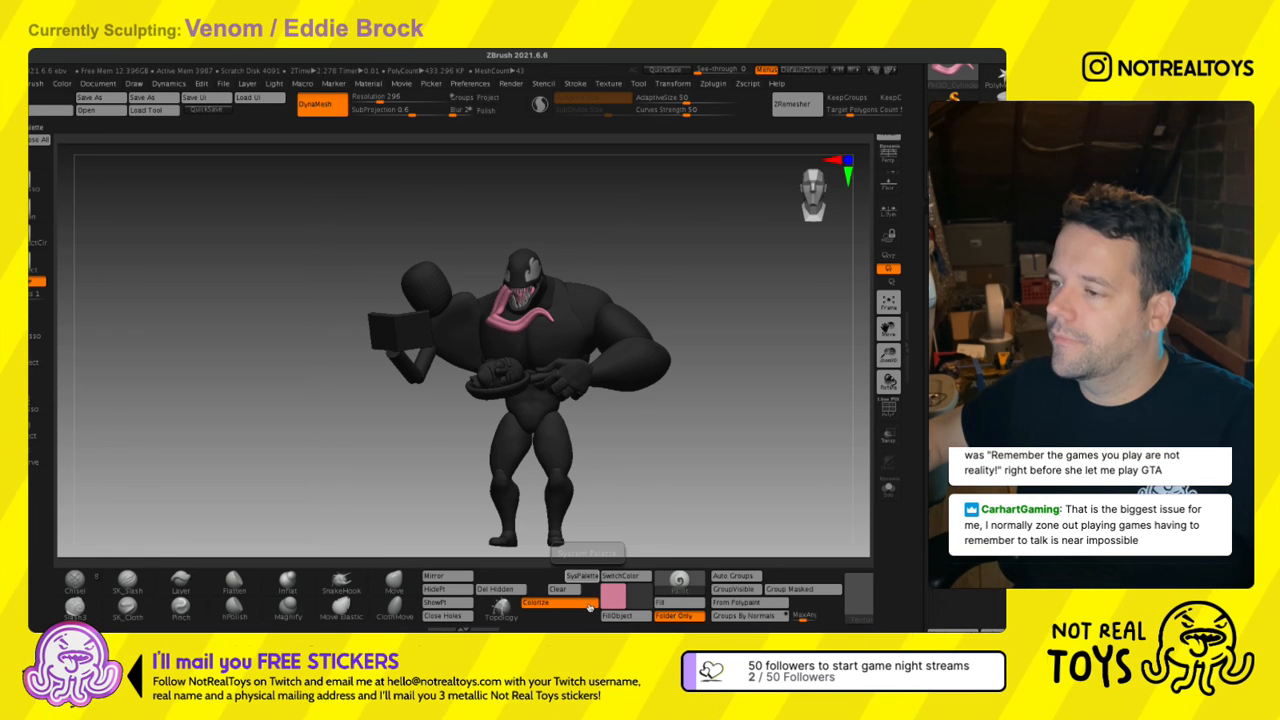
right_click_drag(619, 453, 563, 390)
right_click_drag(563, 390, 584, 360, "alt")
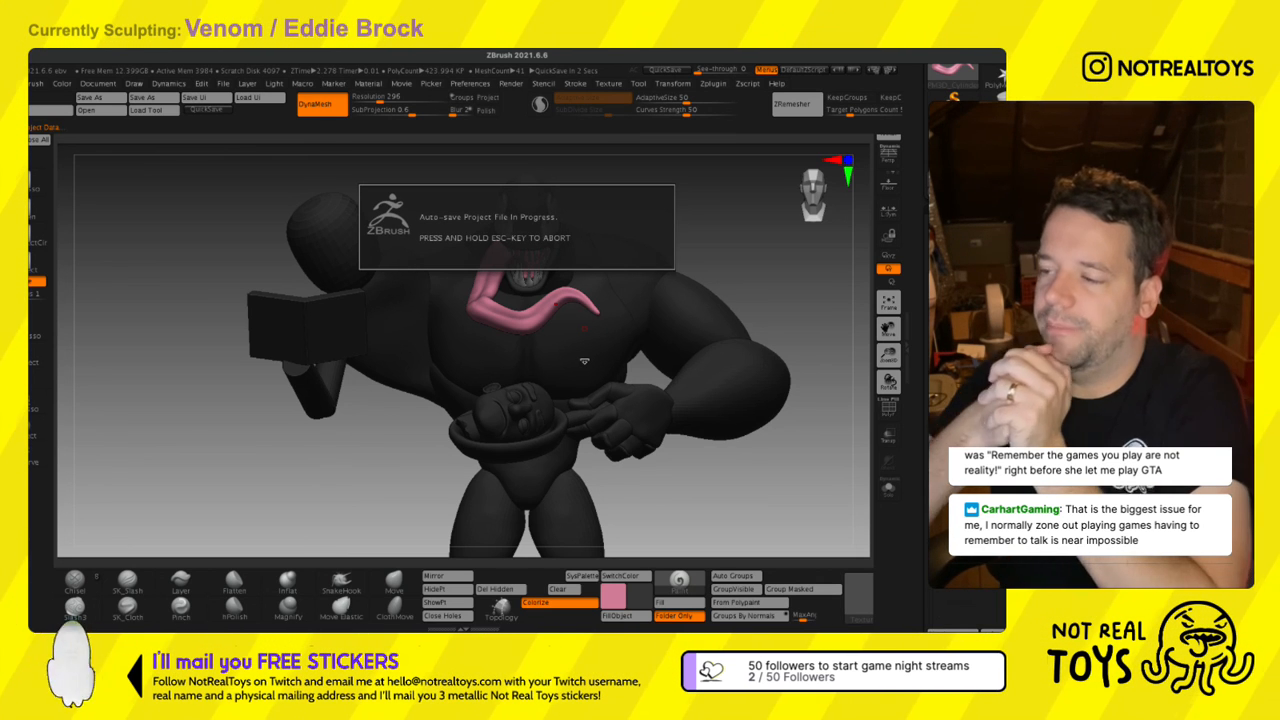
key("Escape")
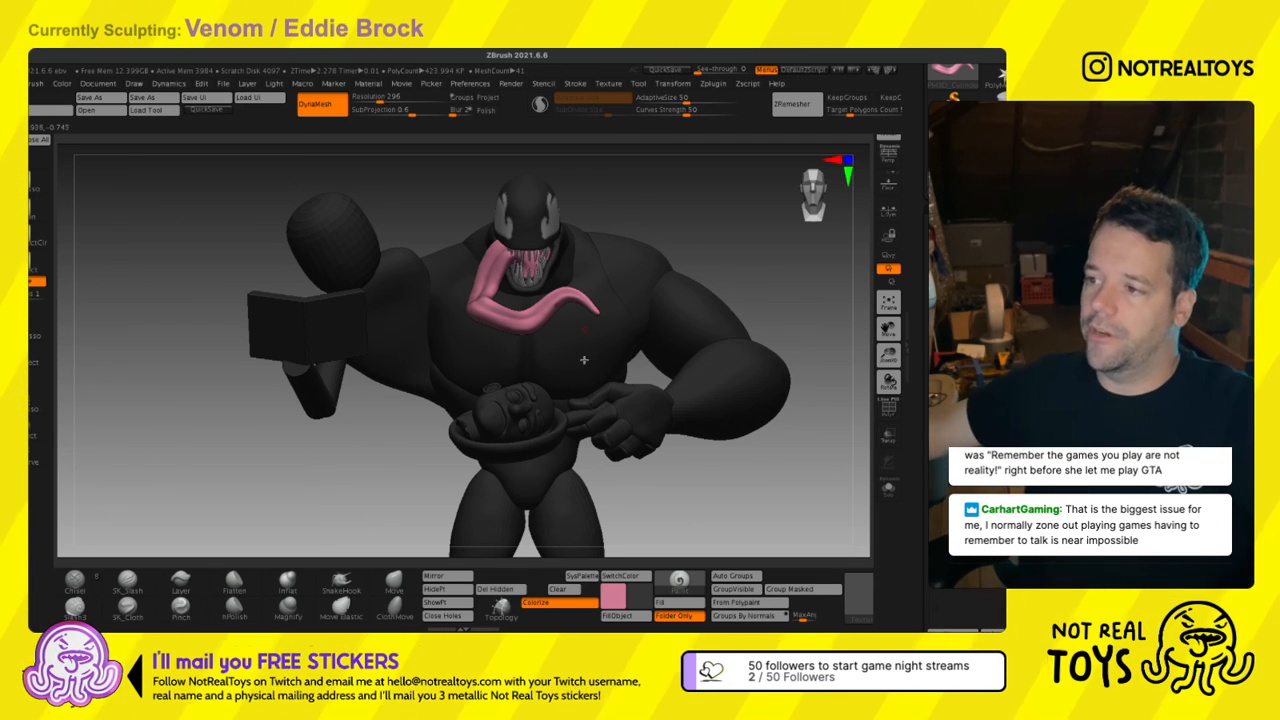
mouse_move(584, 359)
right_mouse_down("ctrl")
mouse_move(570, 293)
mouse_move(583, 307)
mouse_move(574, 348)
right_mouse_up("ctrl")
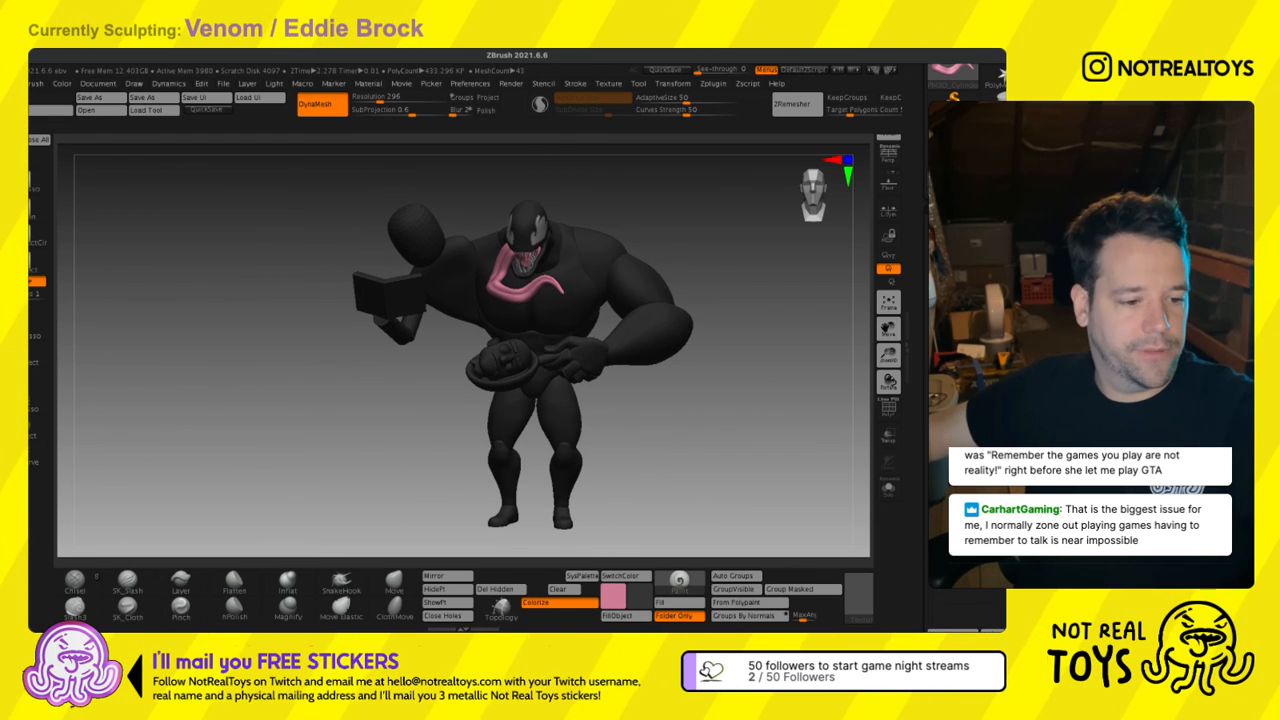